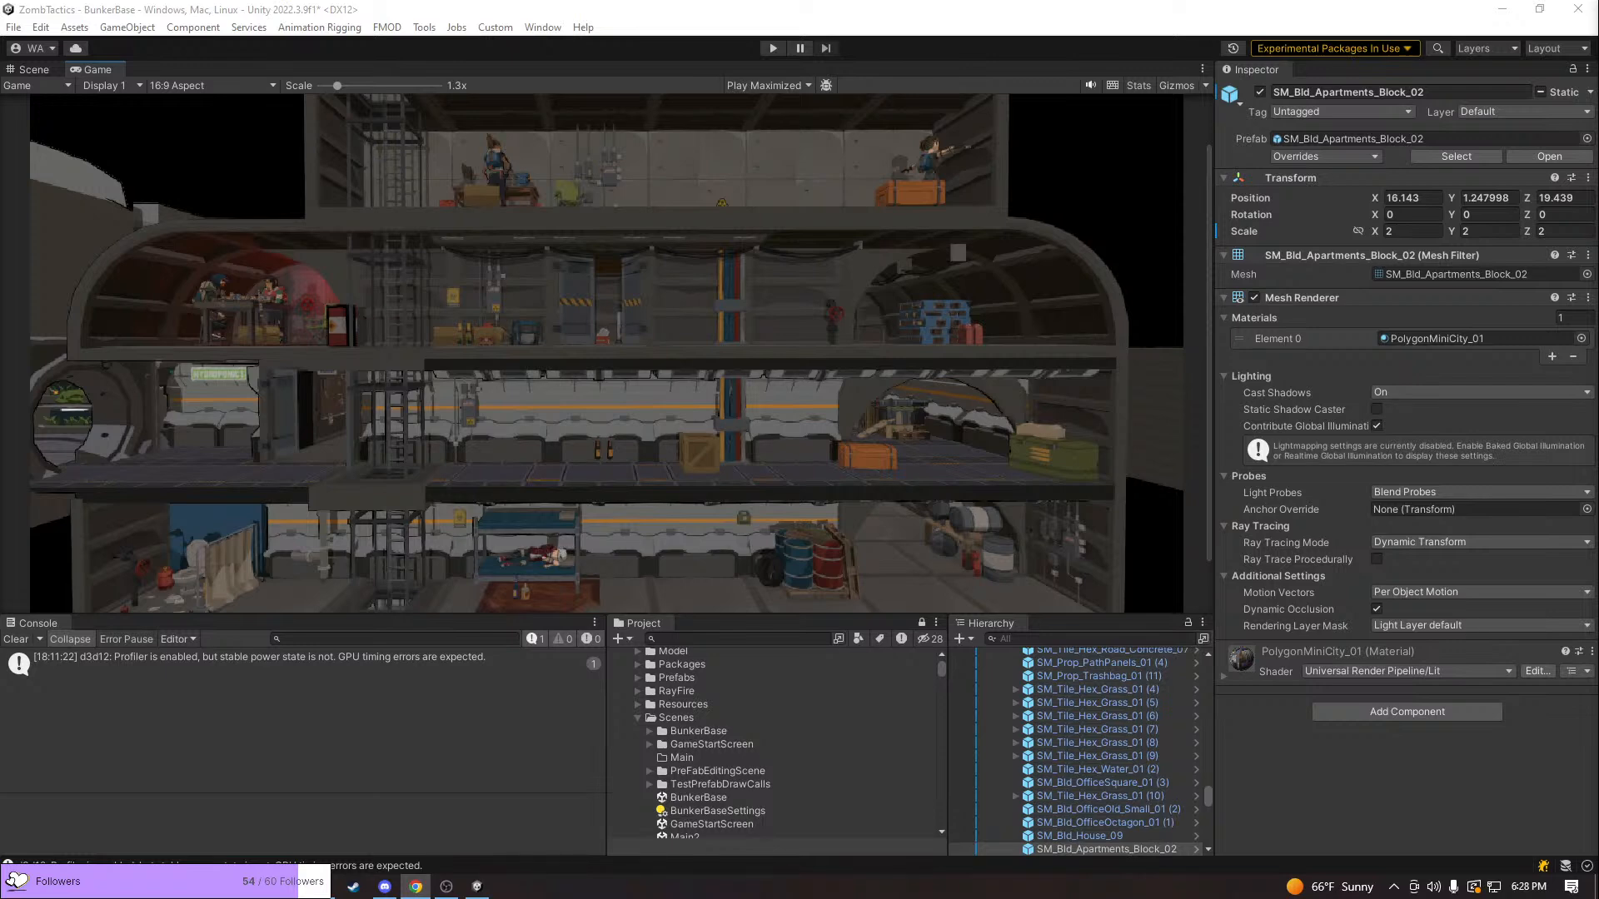
# Run the BunkerBase scene and view the City Streets details of location 01 on the city map, closing them when done
pyautogui.hotkey('alt', 'Tab')
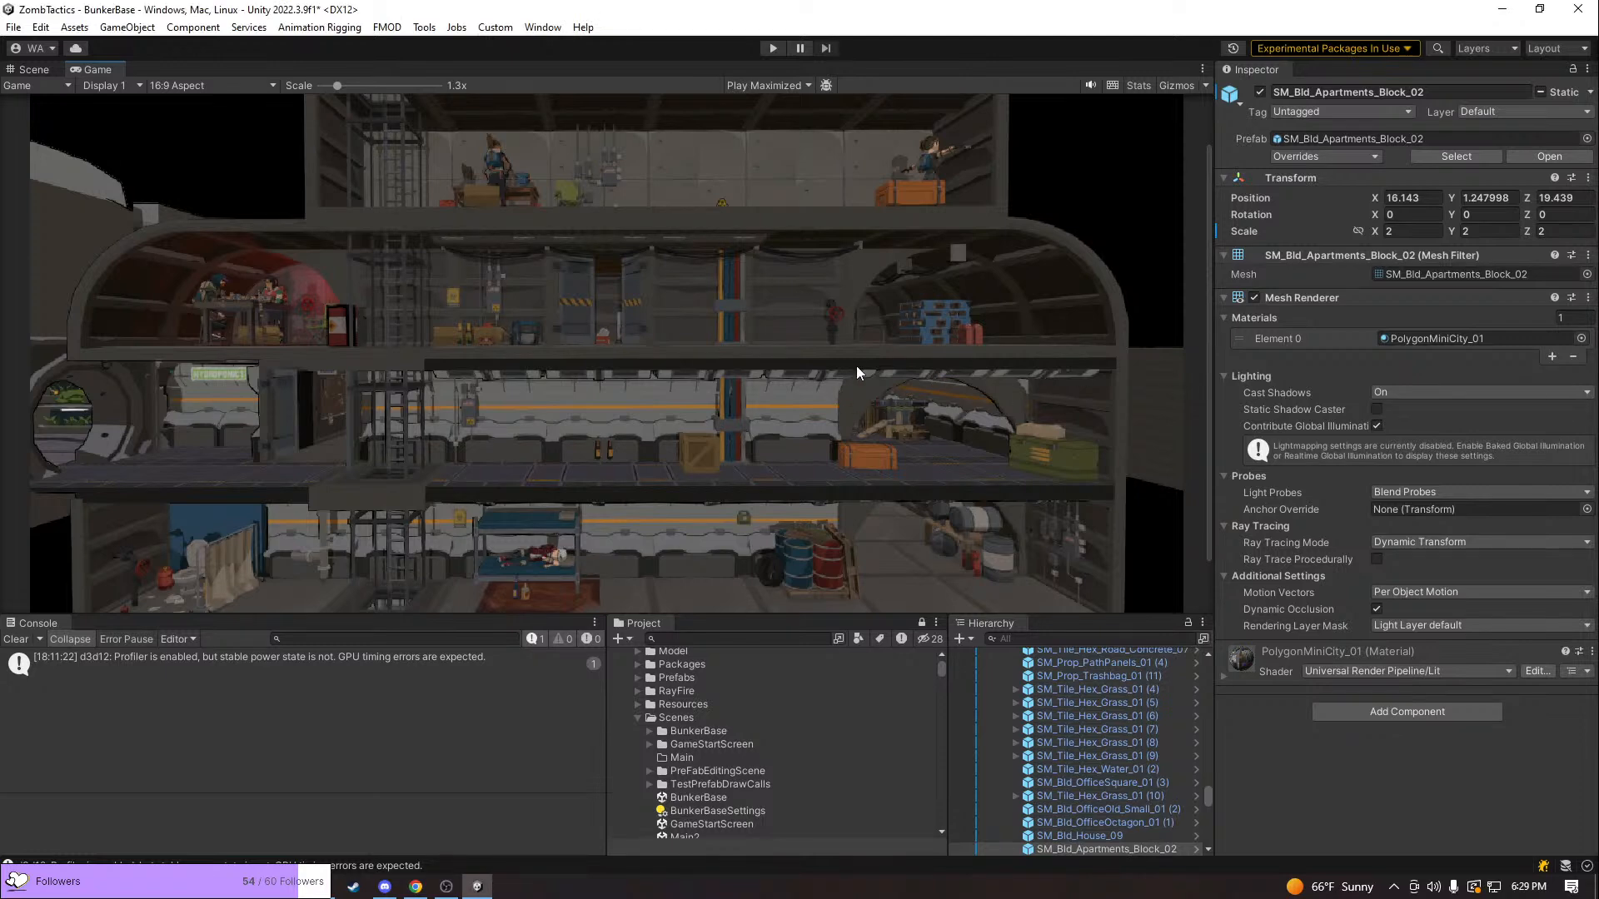
pyautogui.scroll(-2, 857, 363)
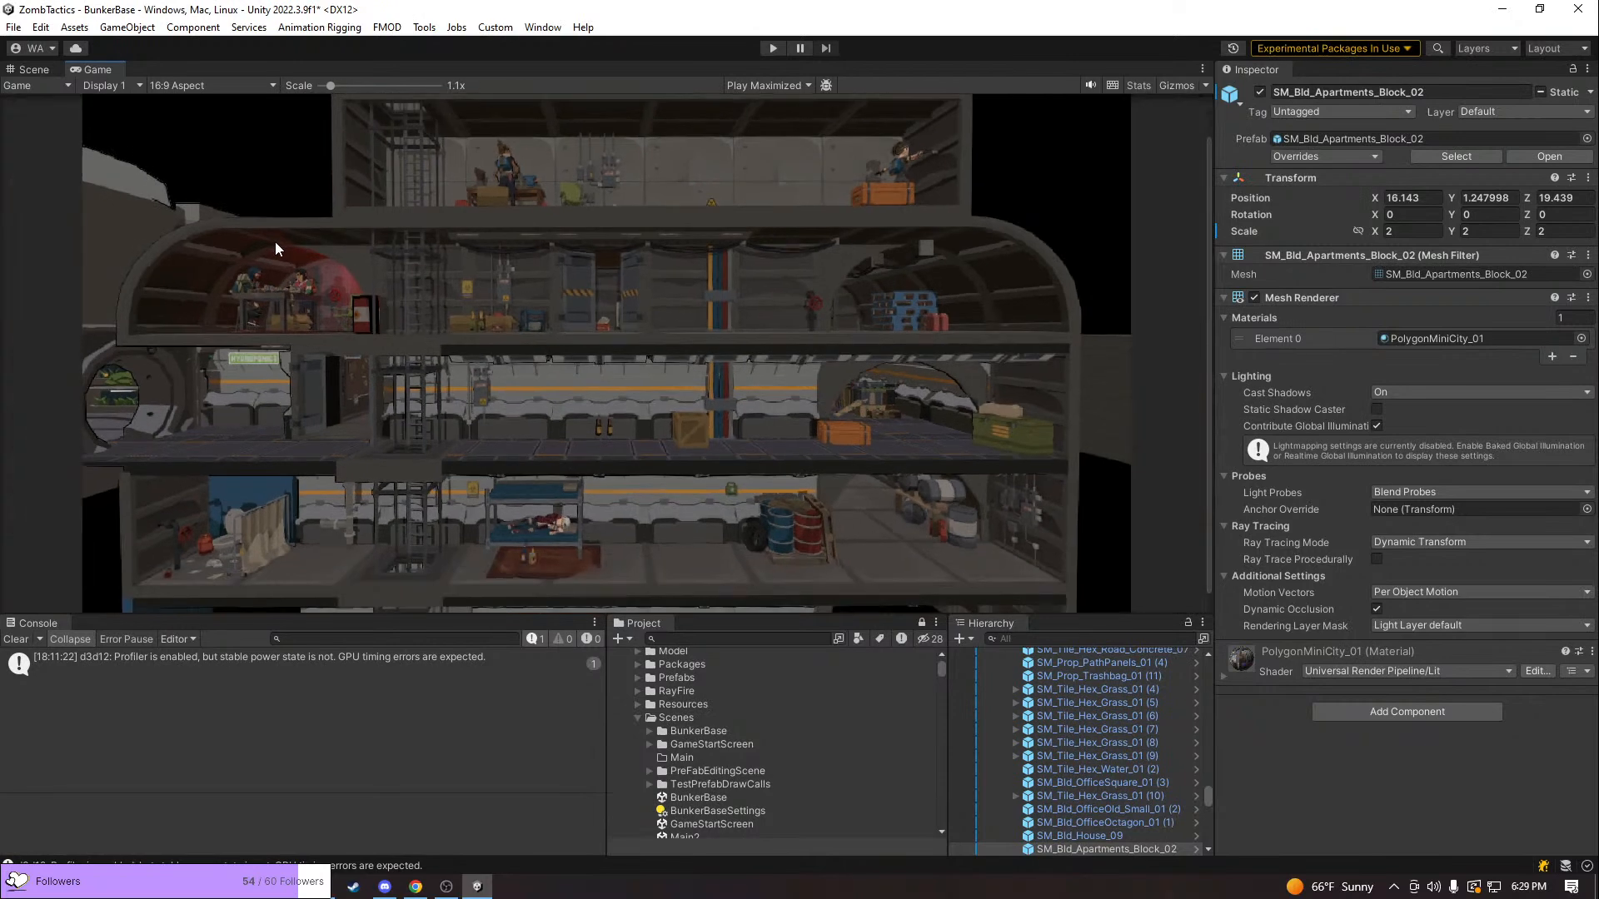
pyautogui.scroll(-1, 275, 243)
pyautogui.click(772, 48)
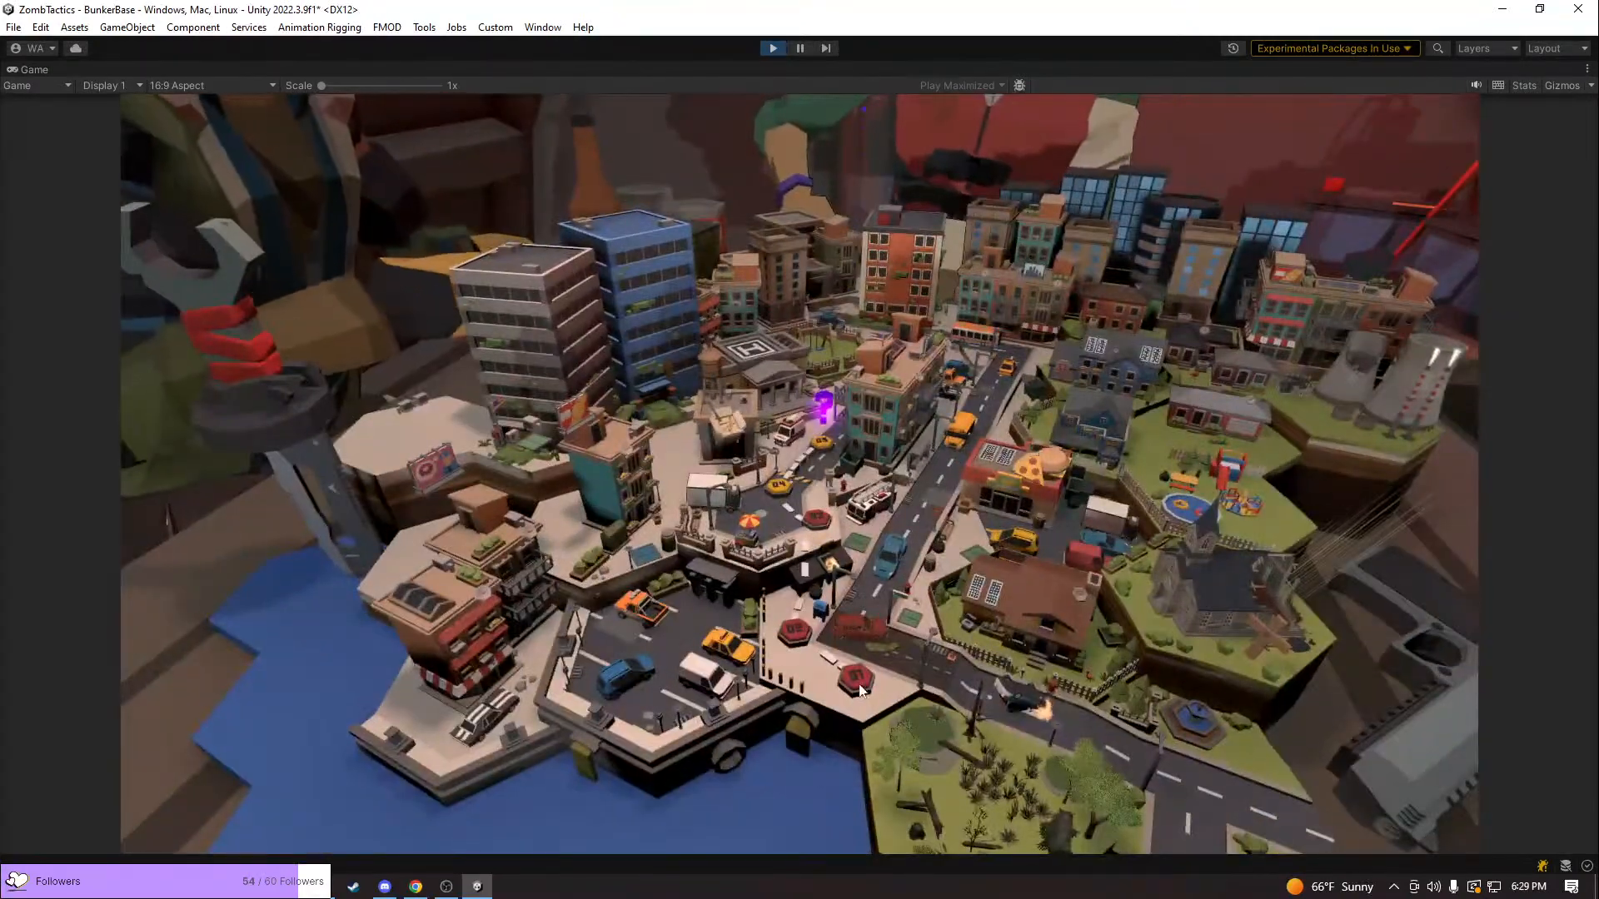
pyautogui.click(849, 676)
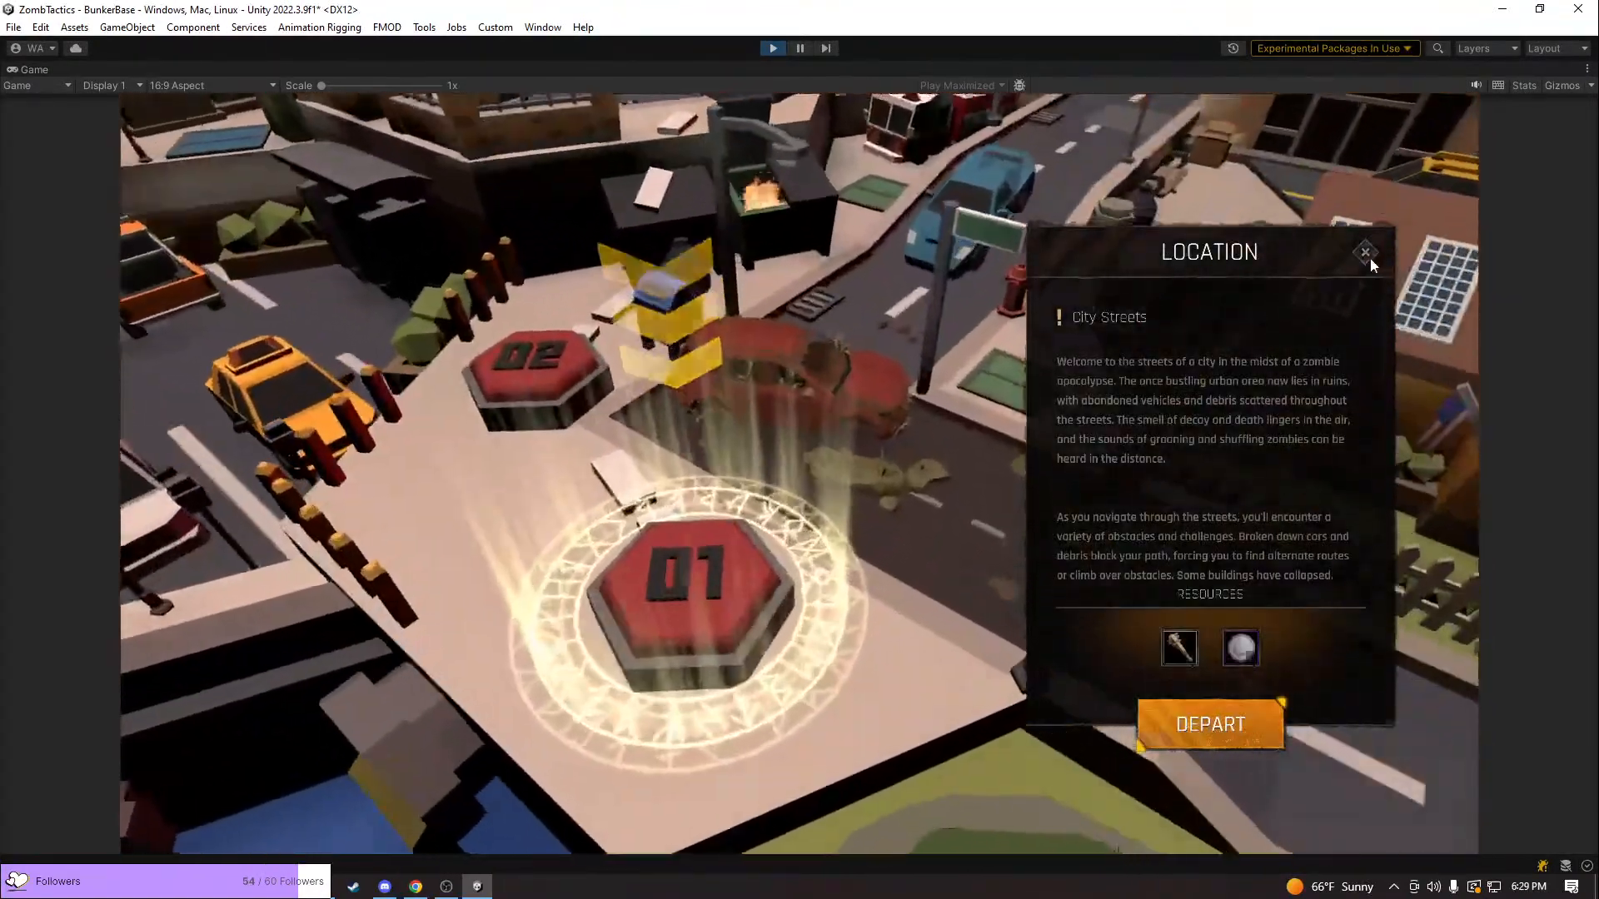
pyautogui.click(1367, 254)
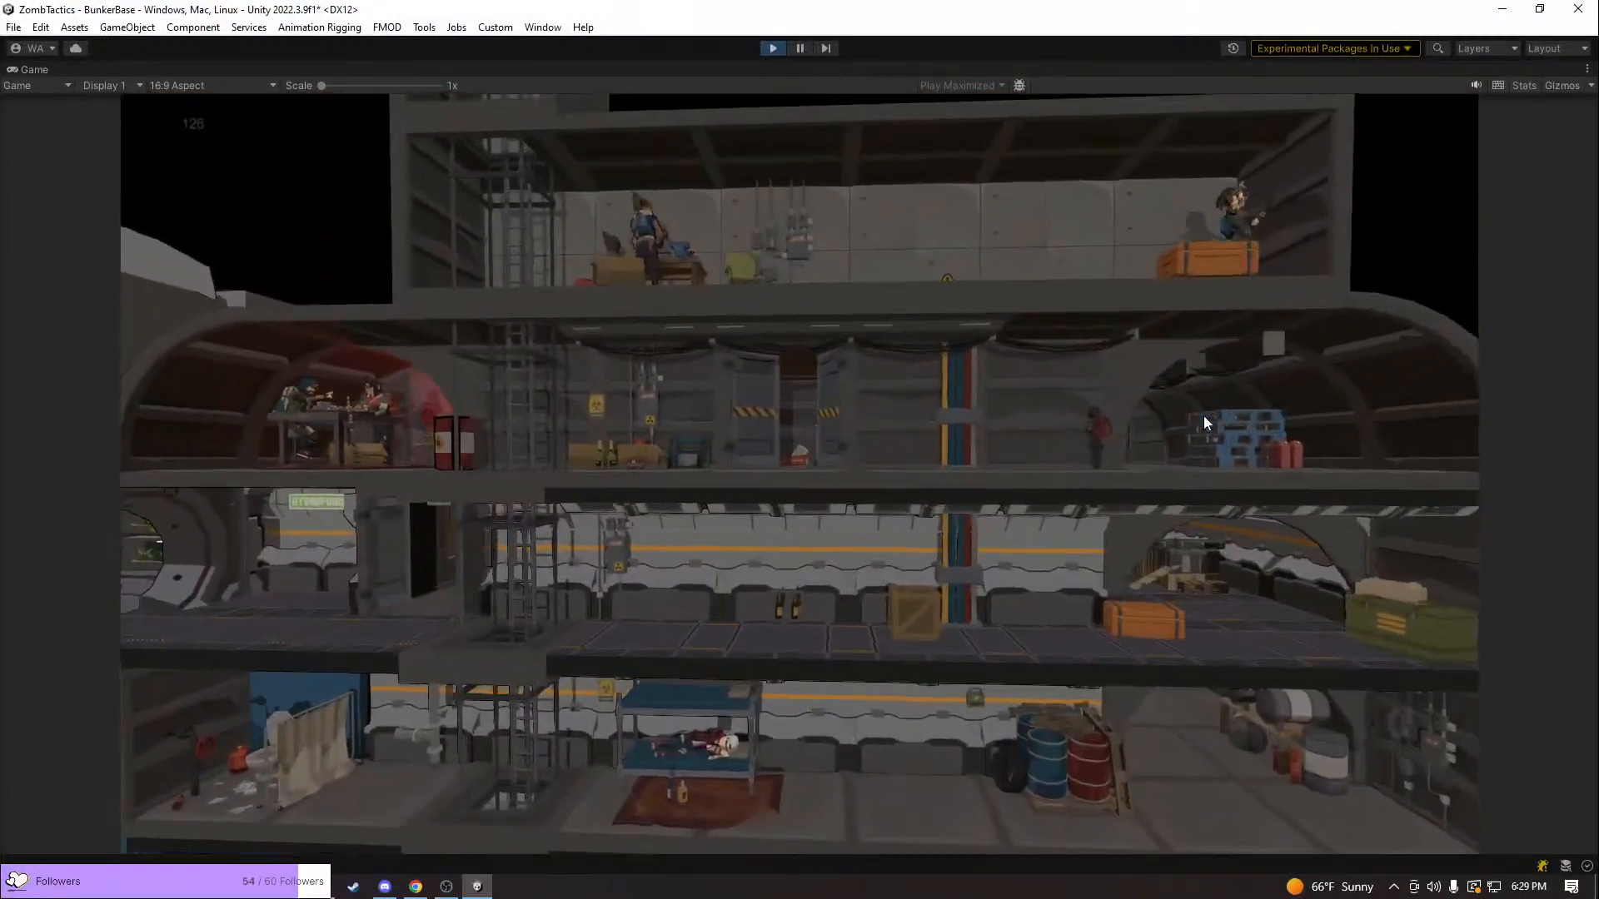
# Visit the Vehicle Bay in the running game, browse its vehicles, and go back out to the bunker view
pyautogui.click(1202, 416)
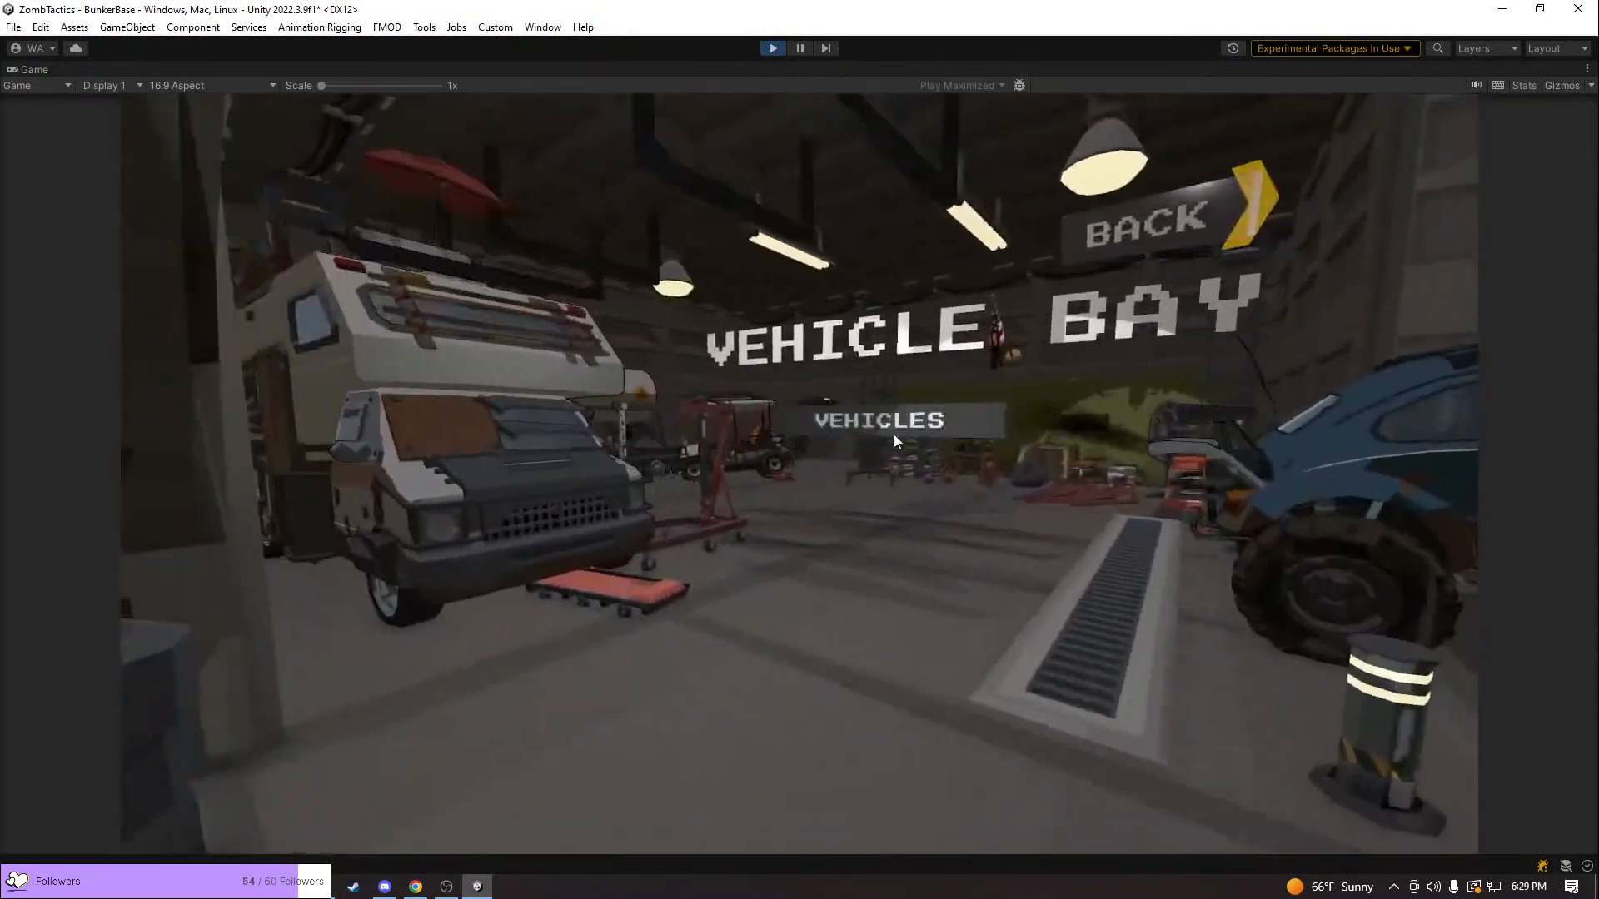
pyautogui.click(895, 439)
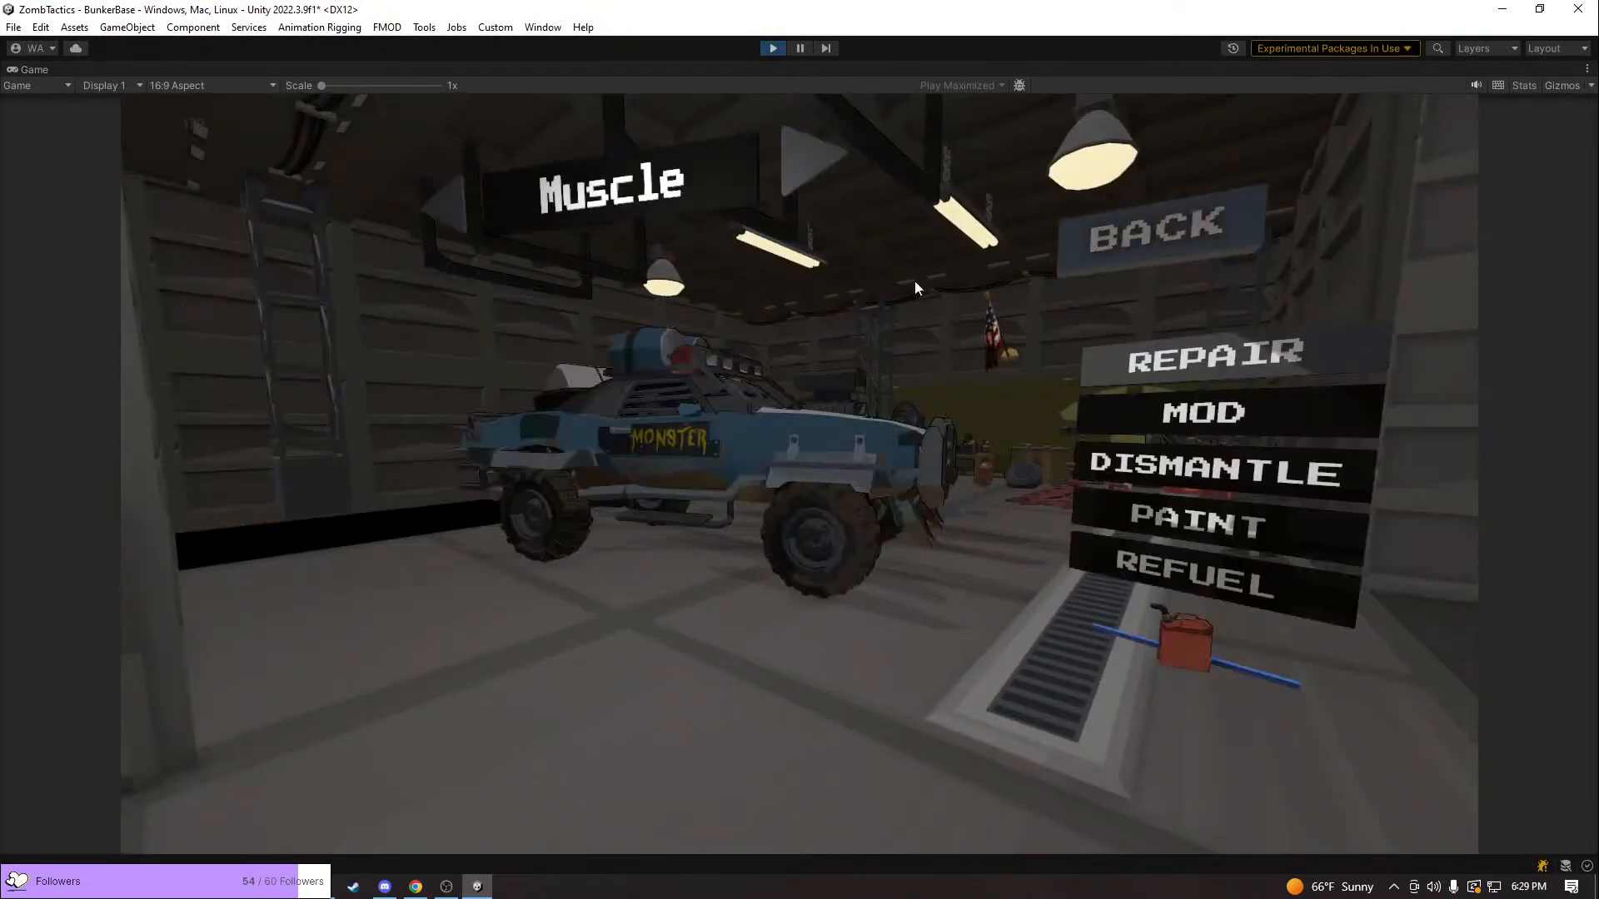
pyautogui.click(799, 140)
pyautogui.click(1132, 247)
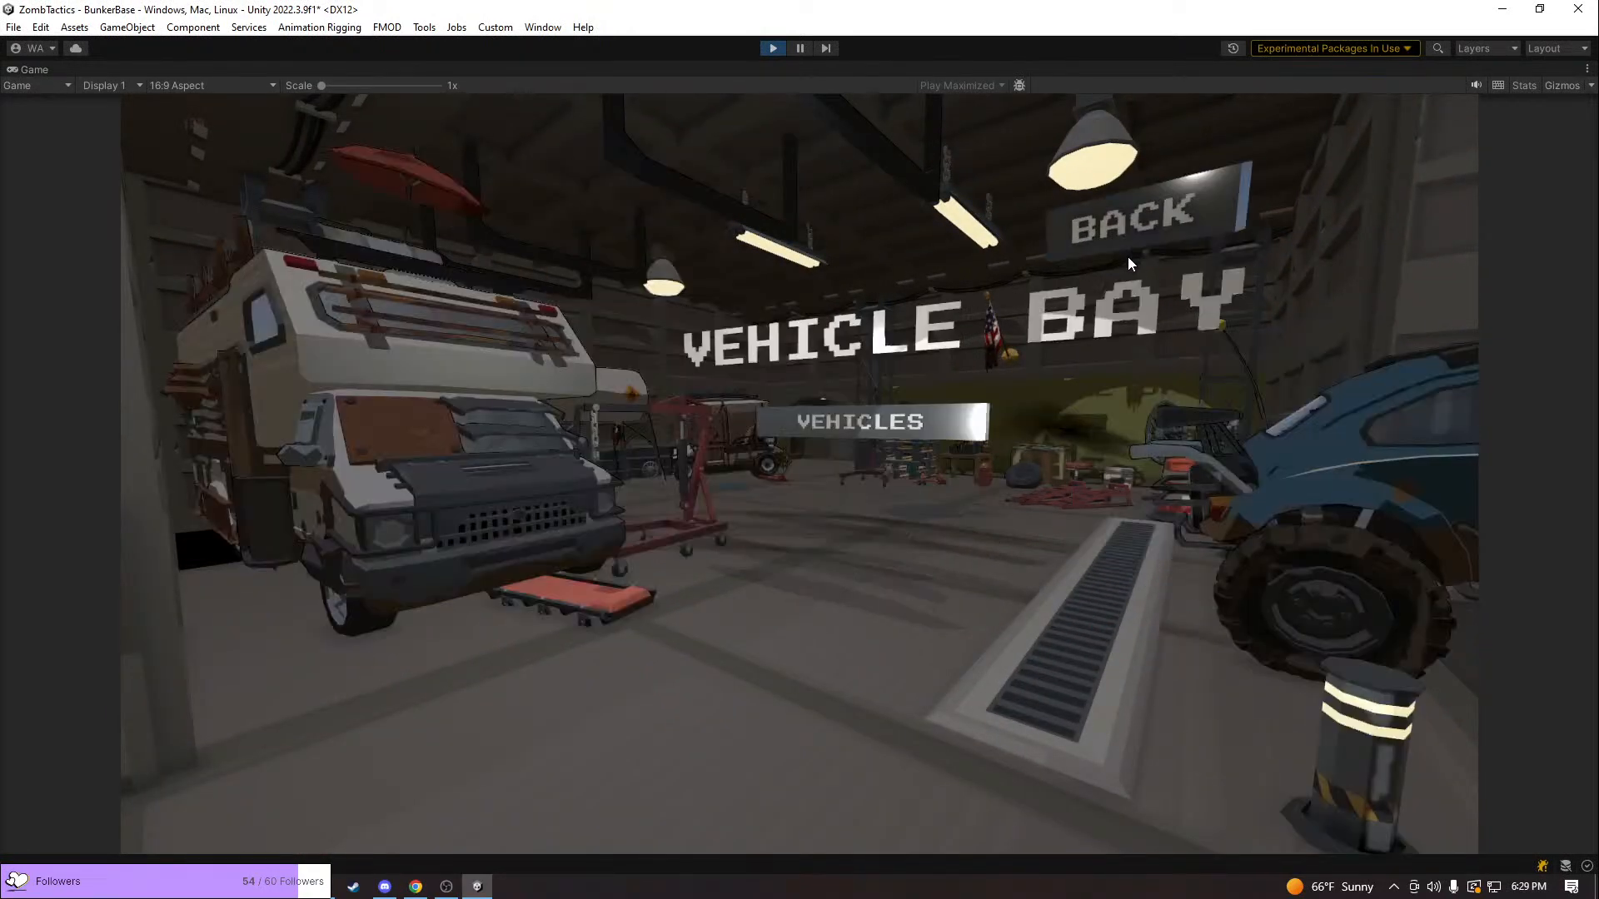
pyautogui.click(1127, 246)
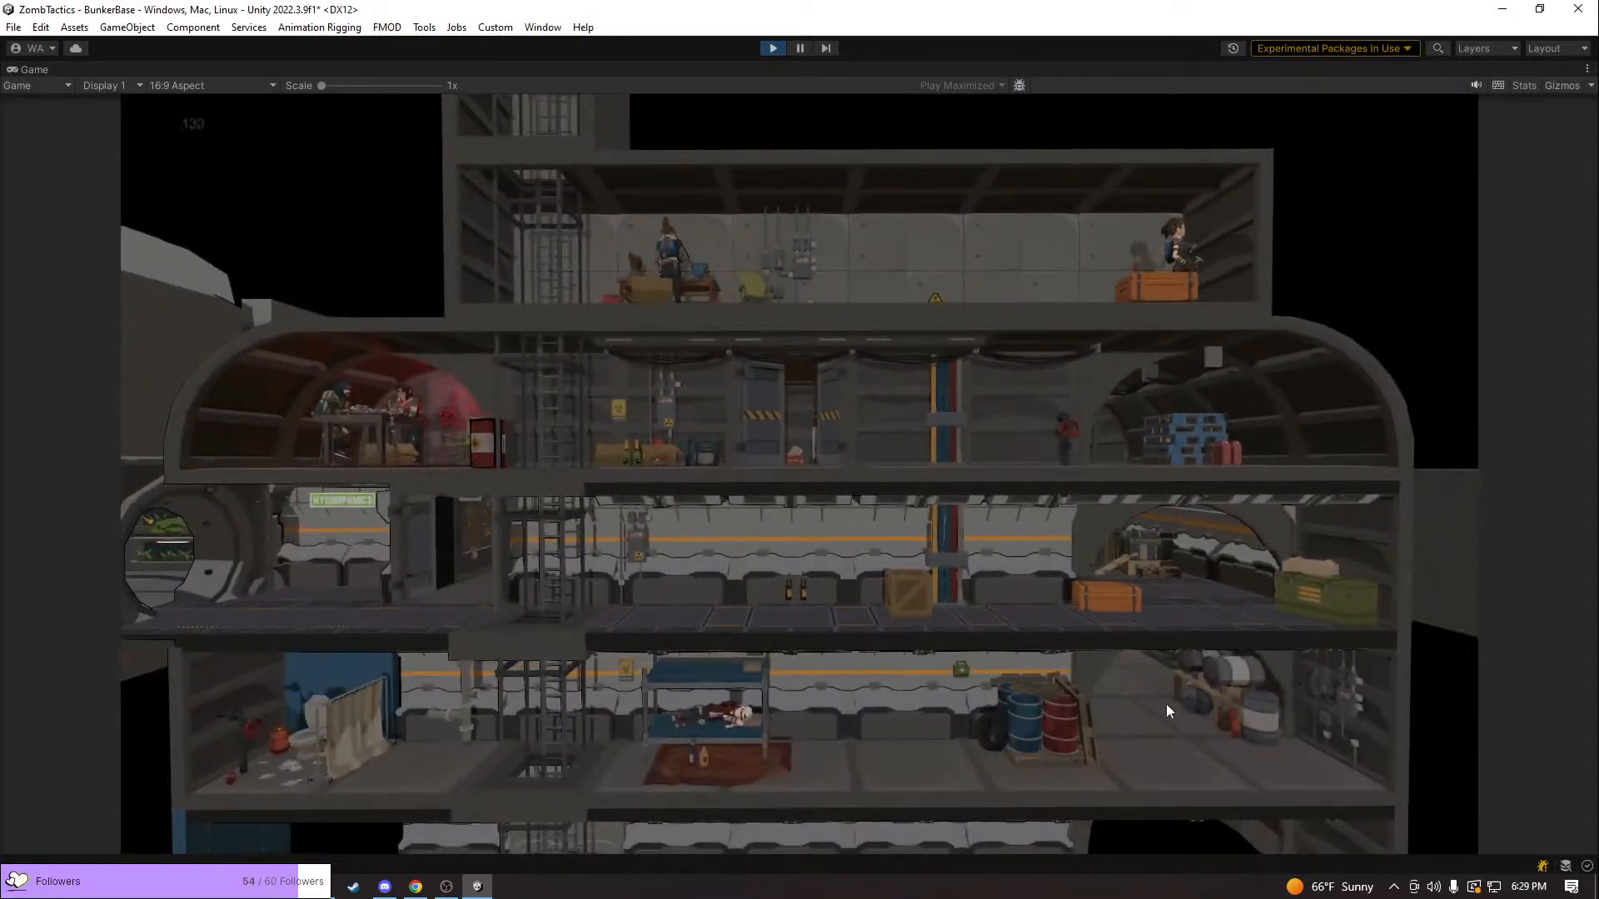
# Display the rendering statistics over the running bunker scene, and hide them after checking
pyautogui.click(1516, 87)
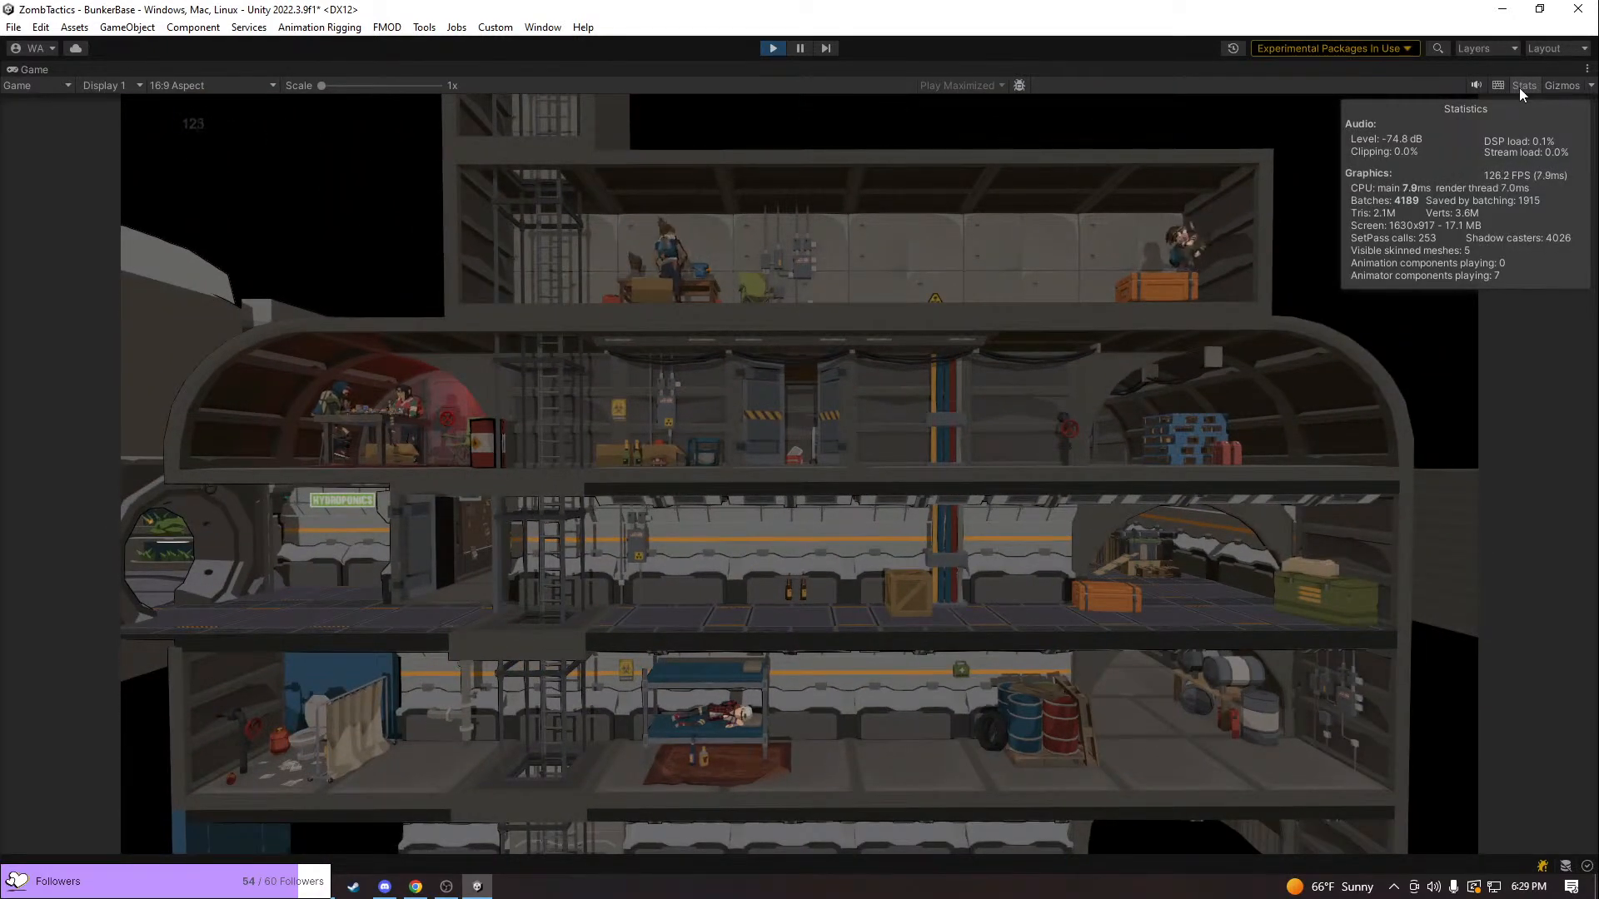
pyautogui.click(1520, 86)
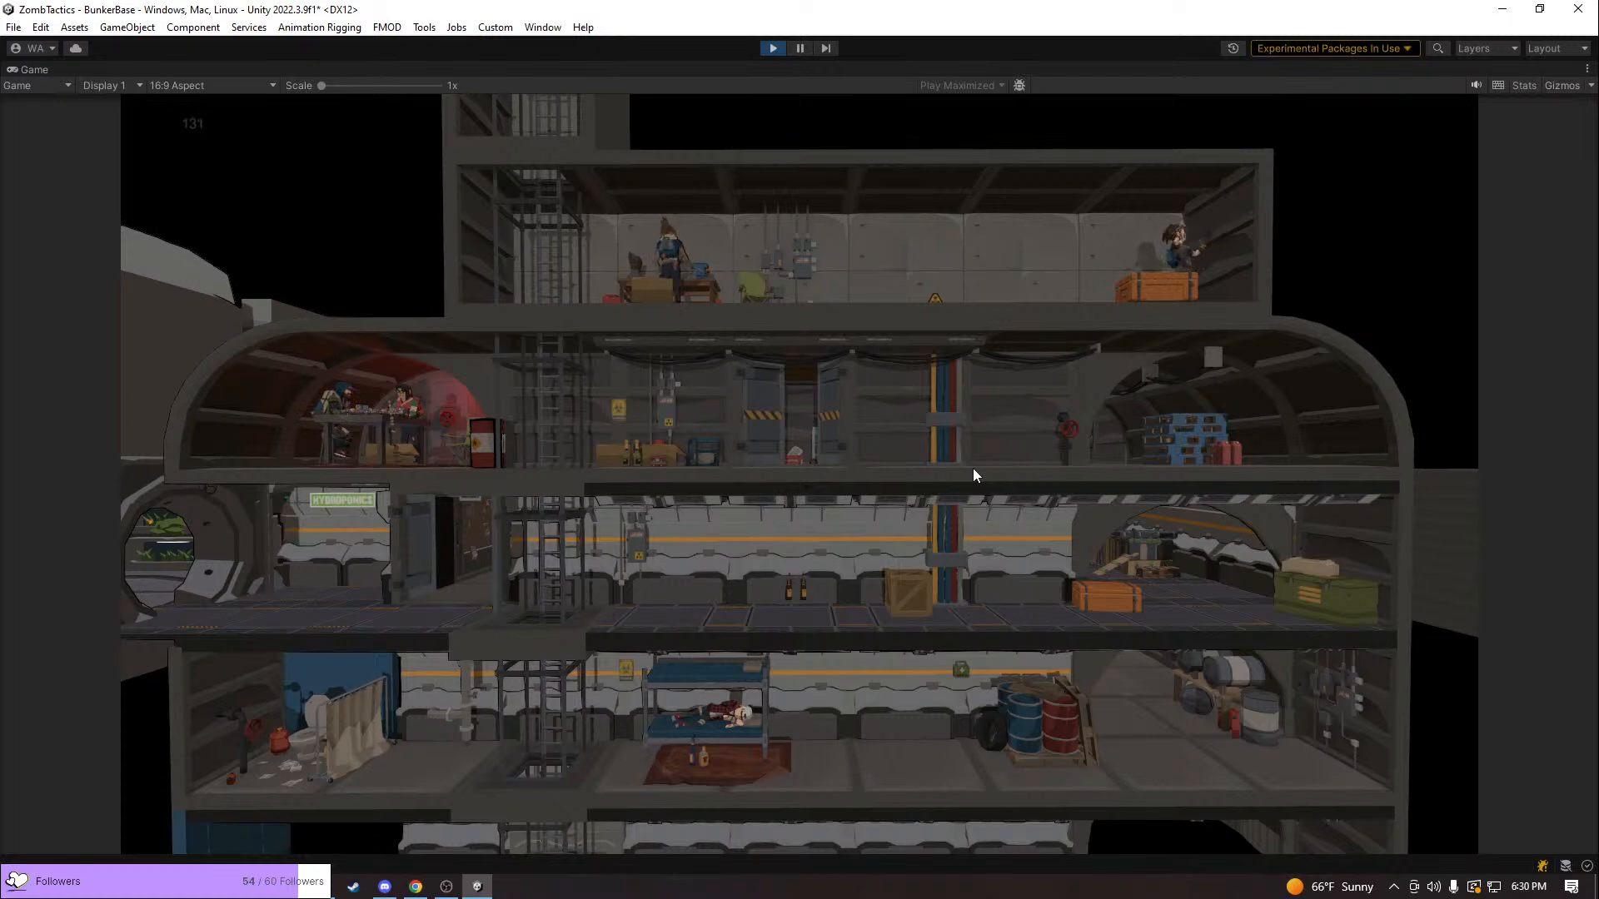
pyautogui.hotkey('alt', 'Tab')
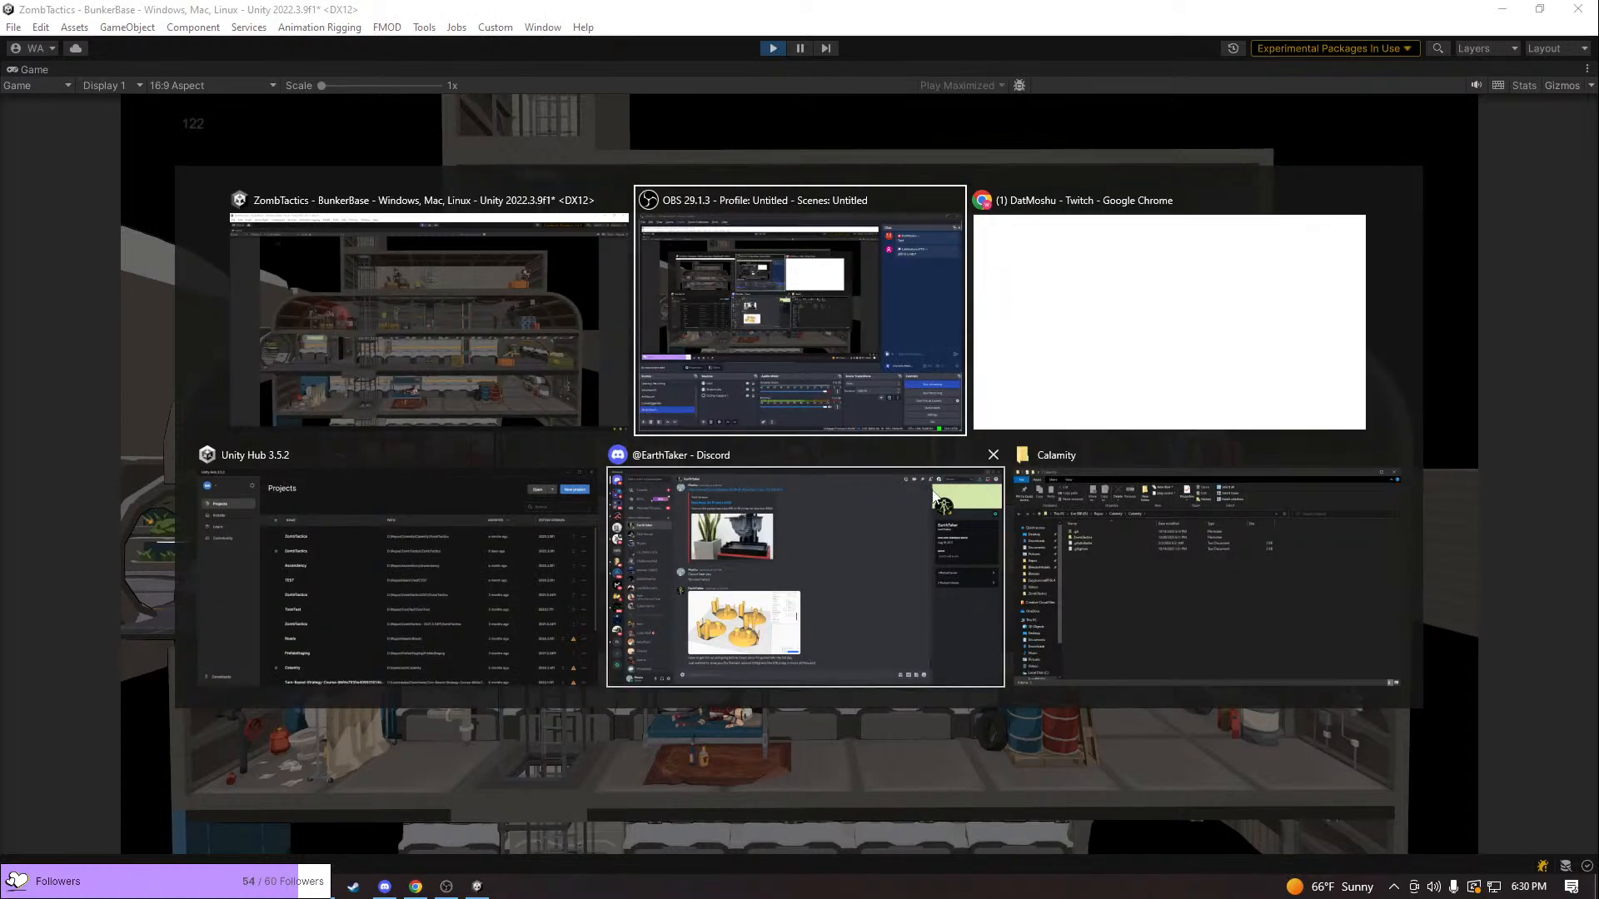
pyautogui.press('Escape')
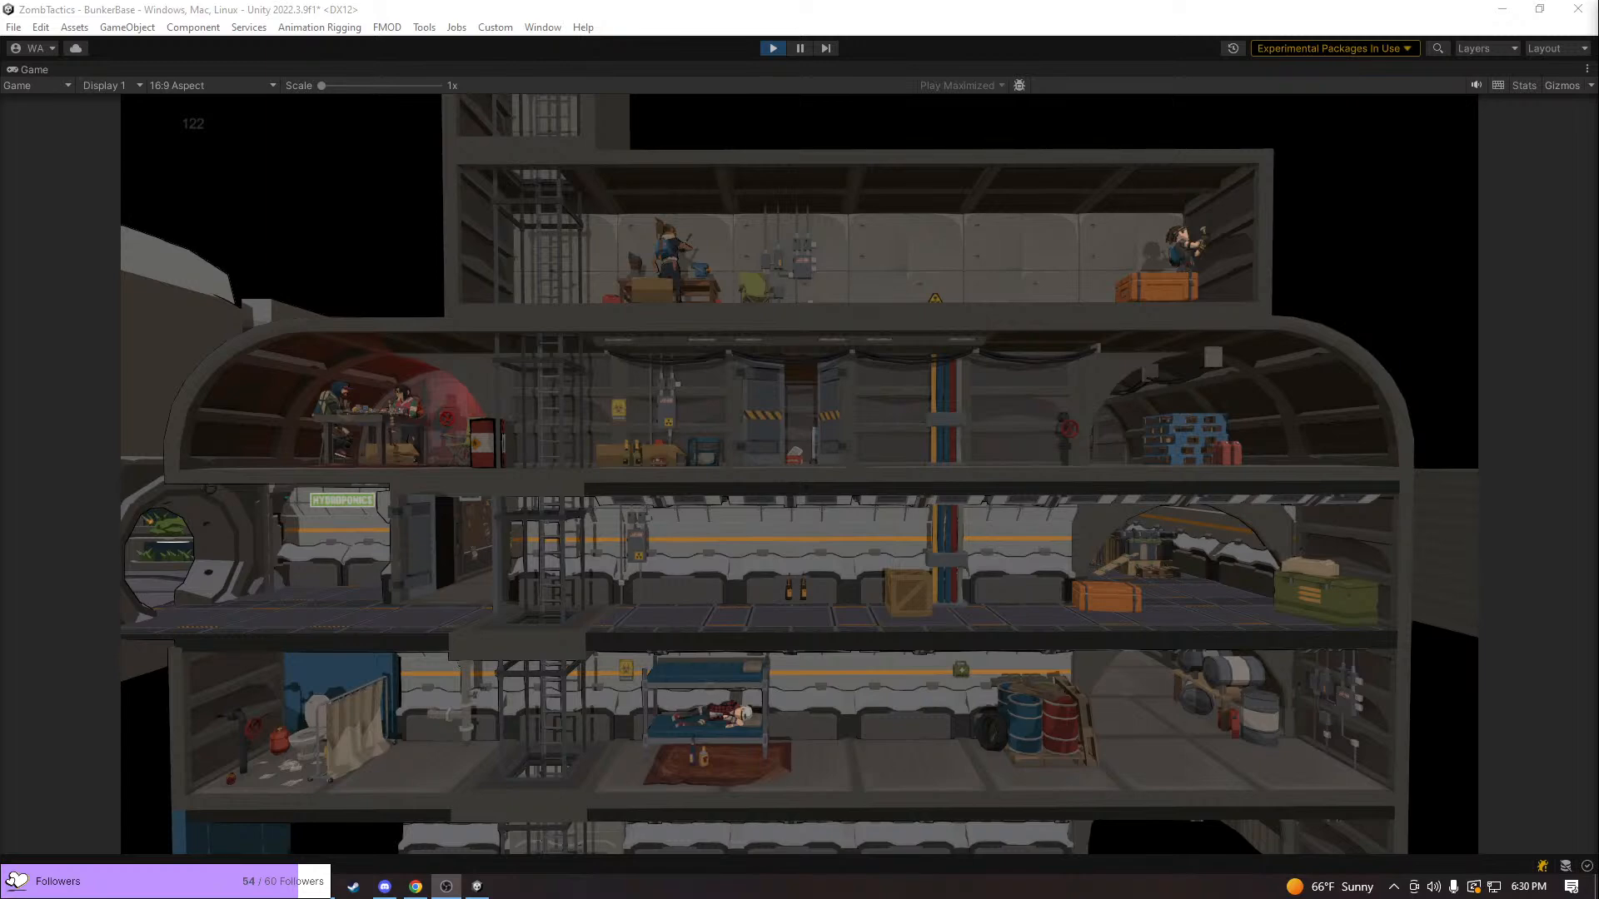
pyautogui.hotkey('alt', 'Tab')
pyautogui.hotkey('alt', 'Tab')
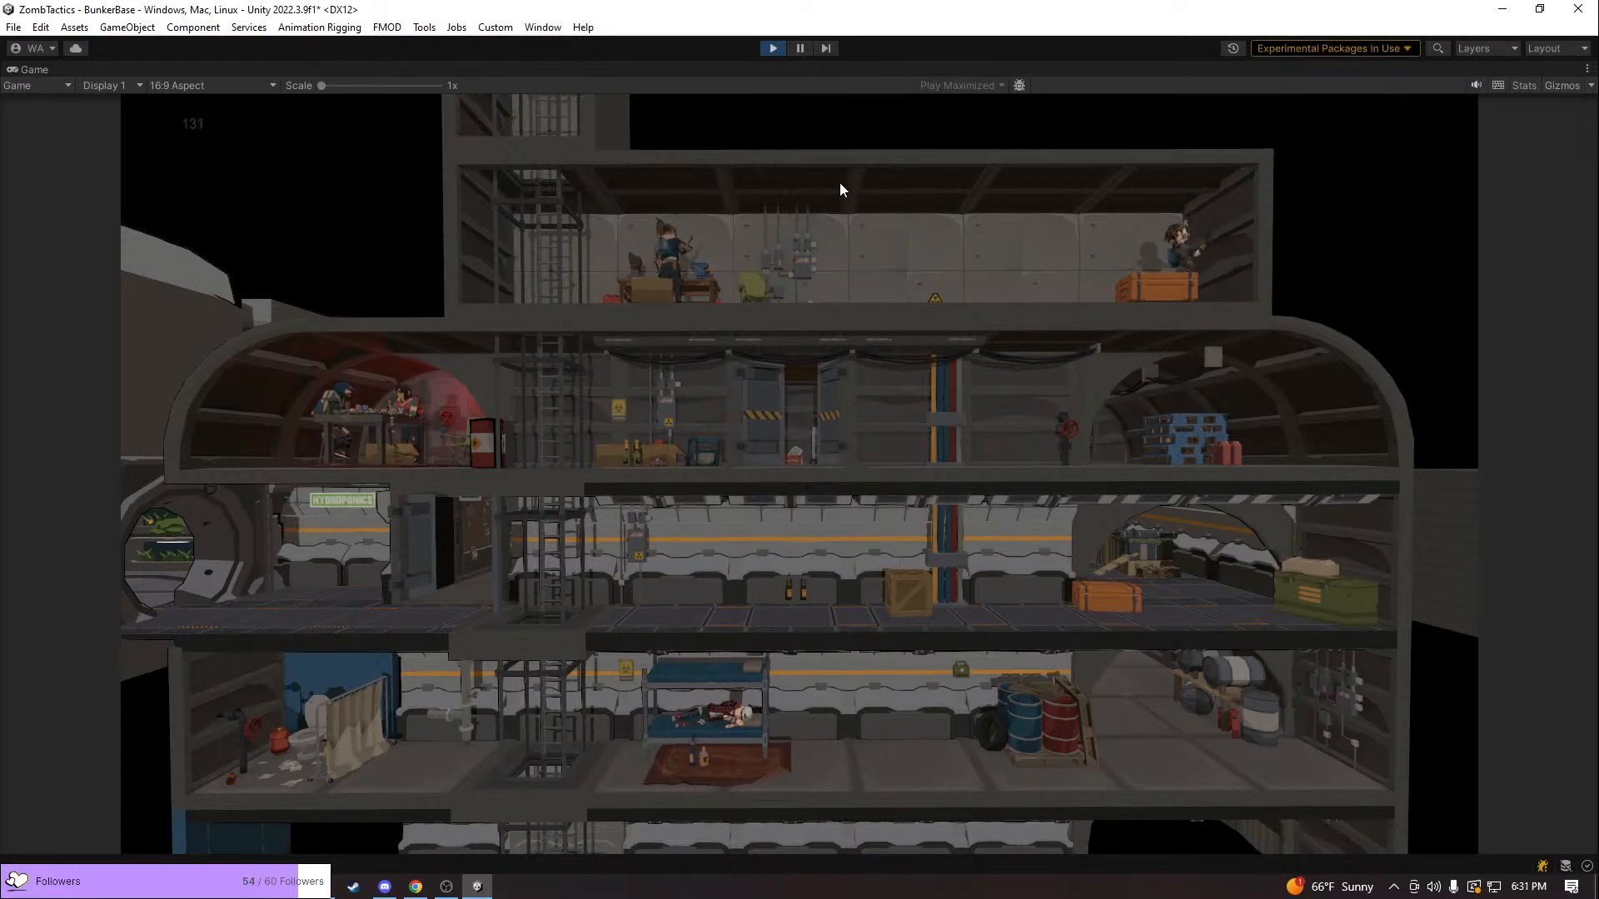
# Stop the running game and collapse the Wartable branch of the scene hierarchy
pyautogui.click(773, 49)
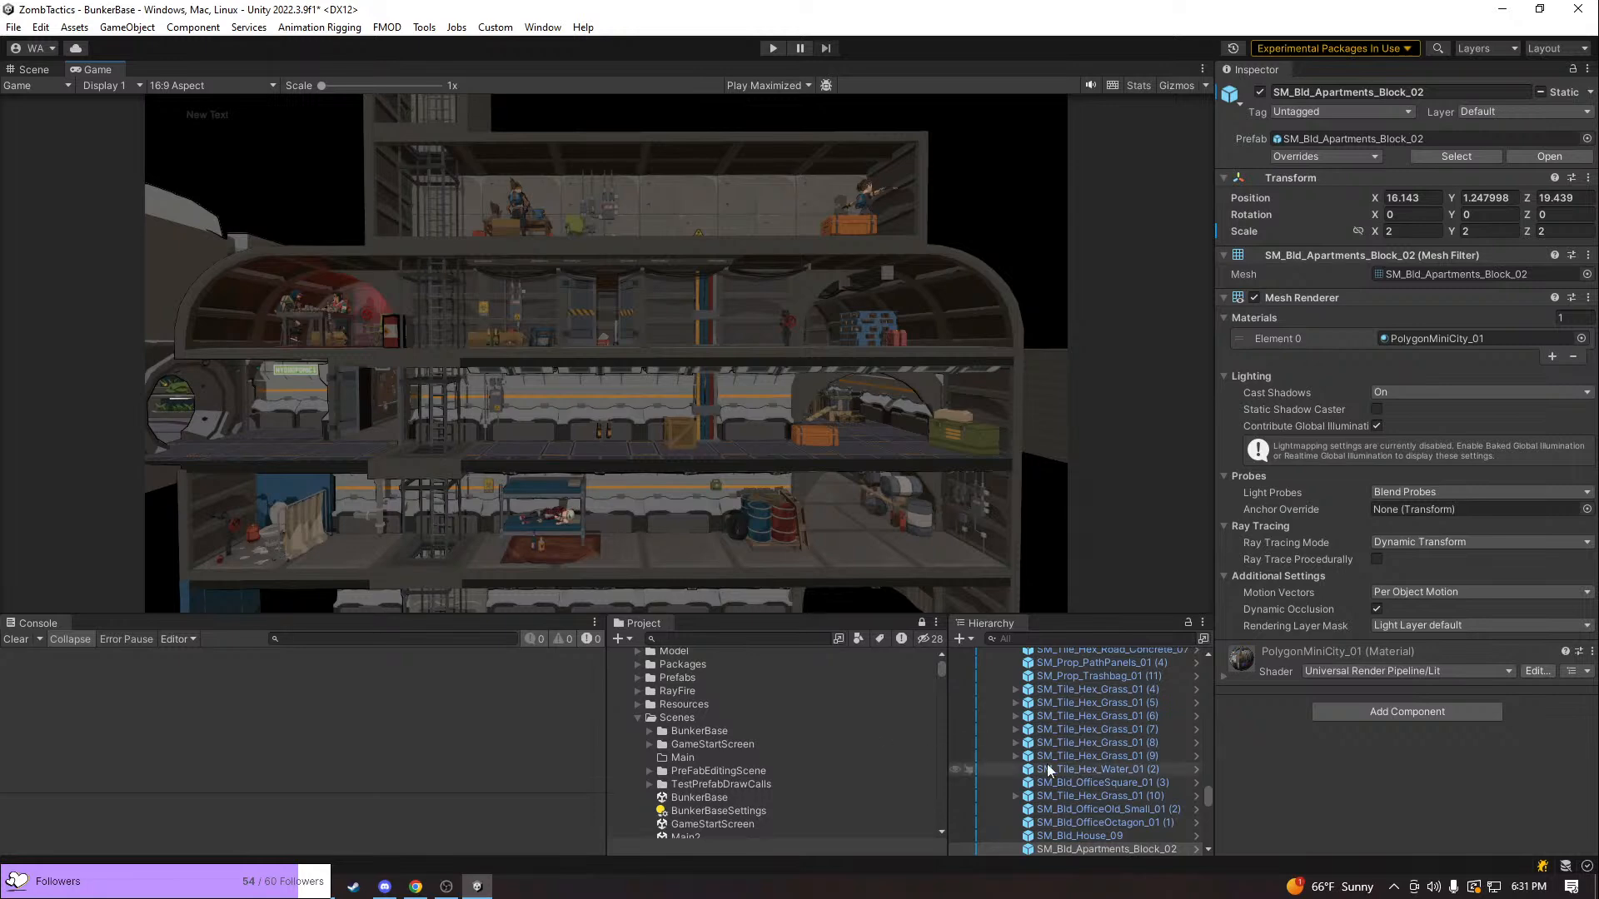
pyautogui.moveTo(1208, 795); pyautogui.dragTo(1216, 641)
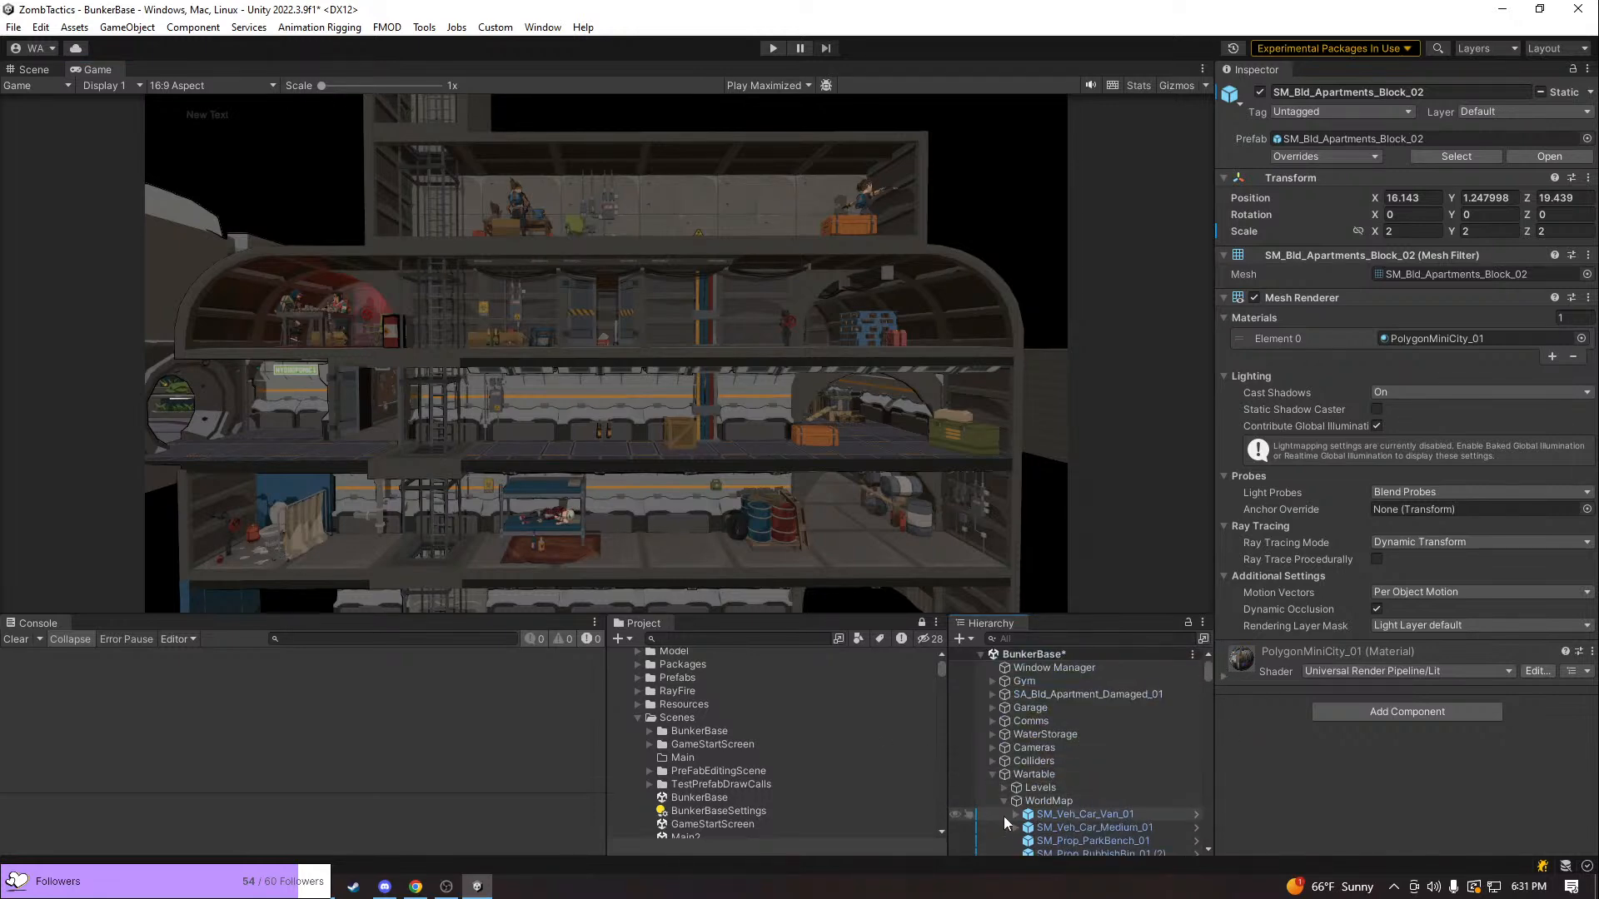
pyautogui.click(993, 775)
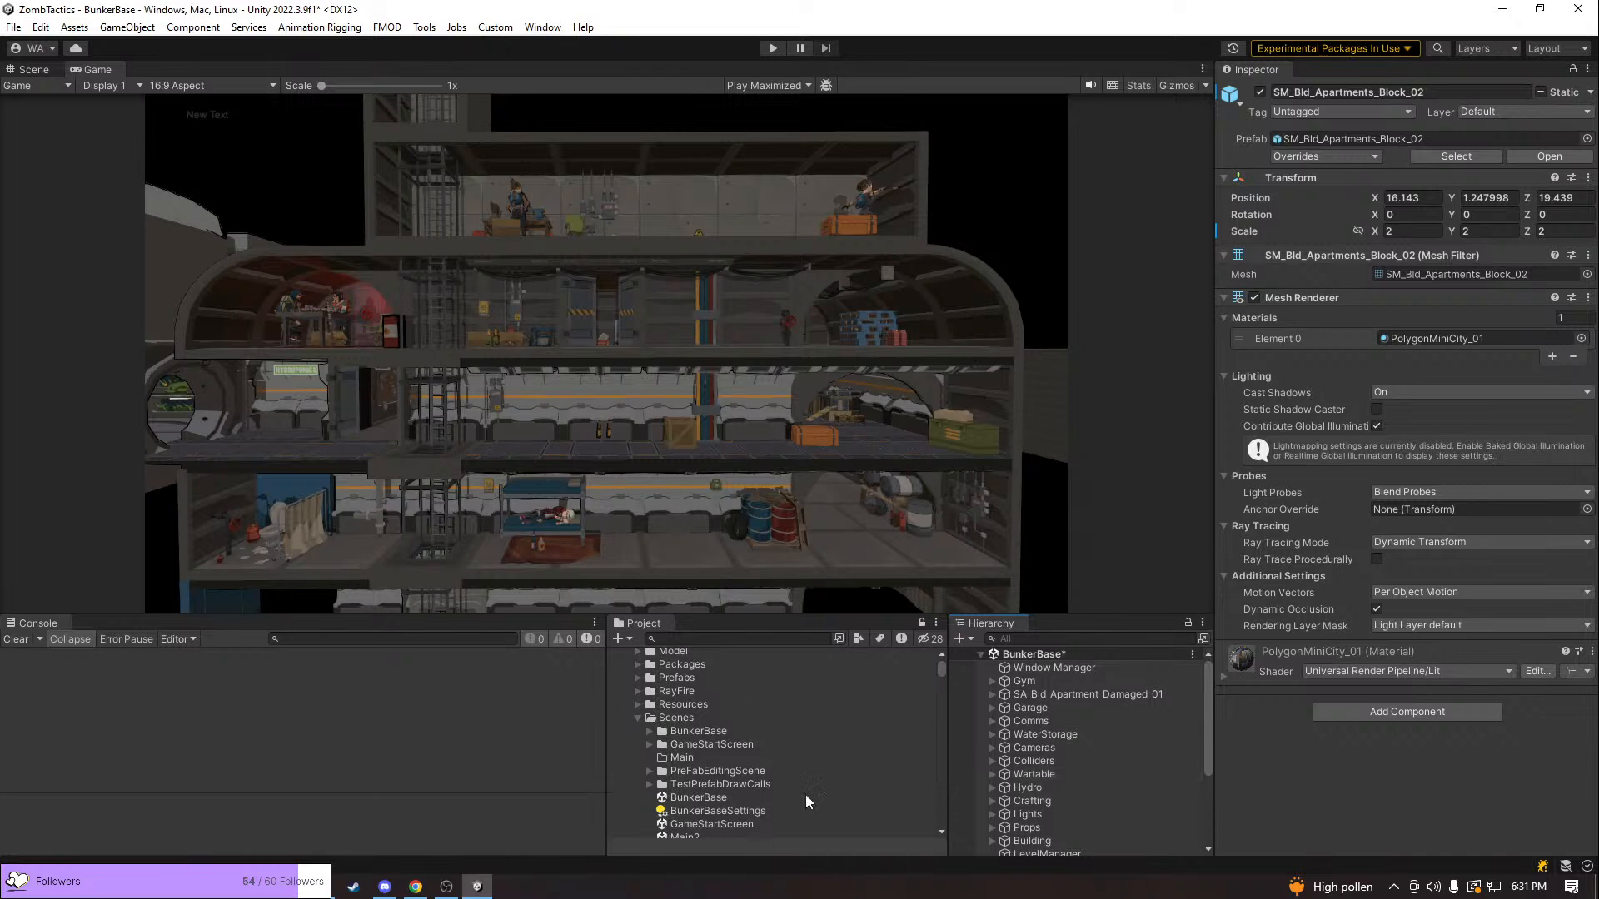
# Open the Main2 scene from the project's Scenes folder, saving the changes made to BunkerBase
pyautogui.click(638, 716)
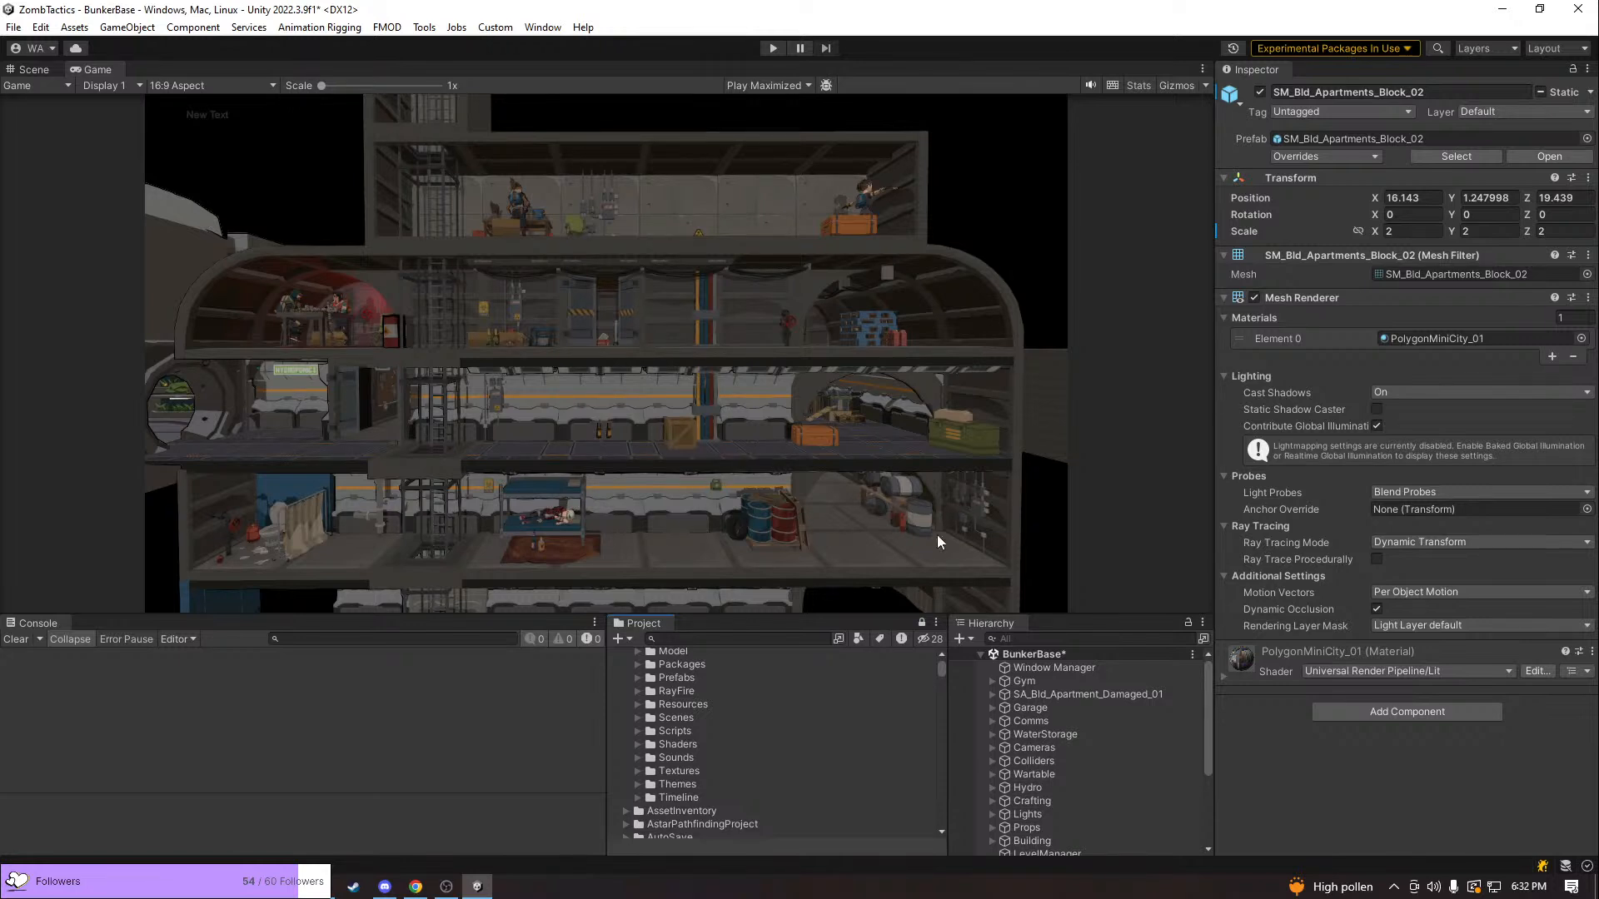
pyautogui.scroll(4, 780, 741)
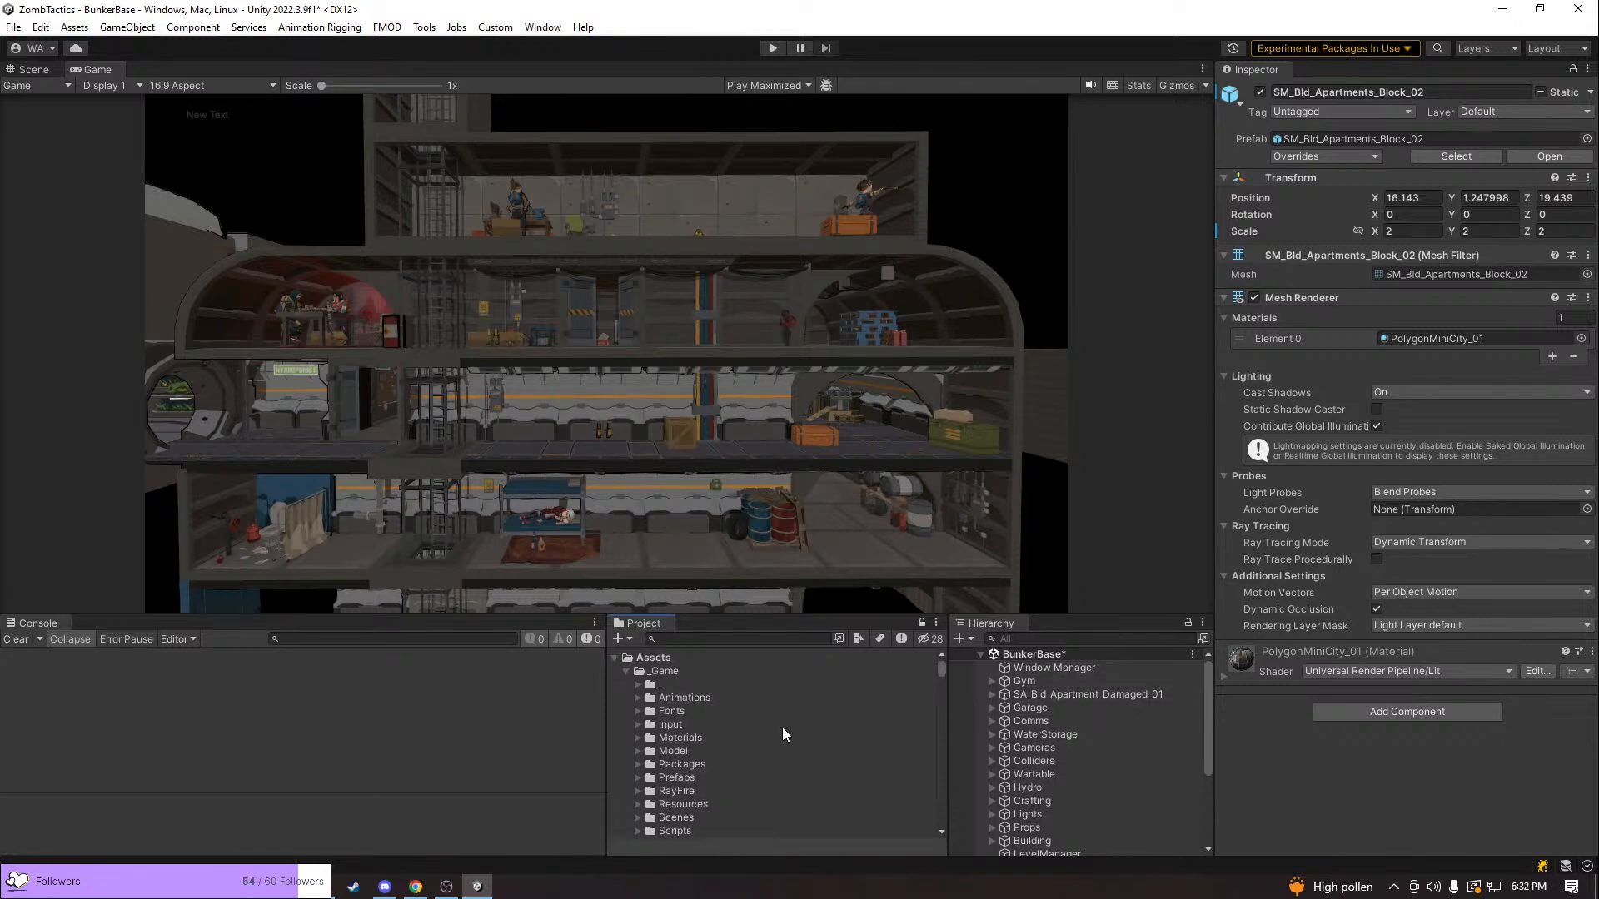
pyautogui.scroll(-4, 647, 725)
pyautogui.click(635, 716)
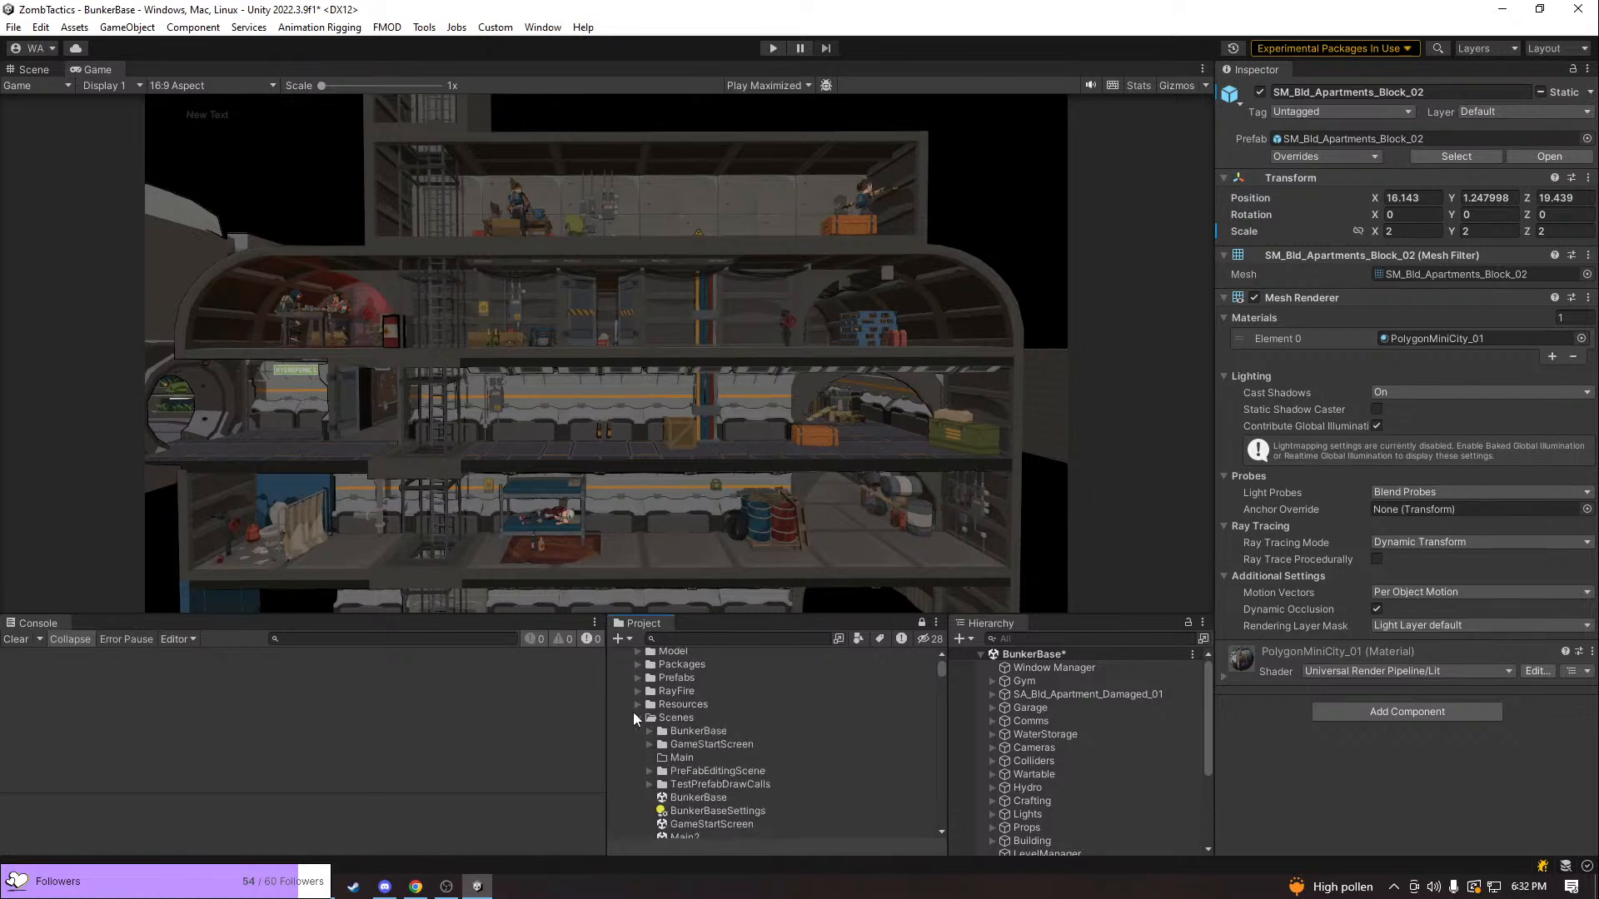
pyautogui.scroll(-3, 640, 788)
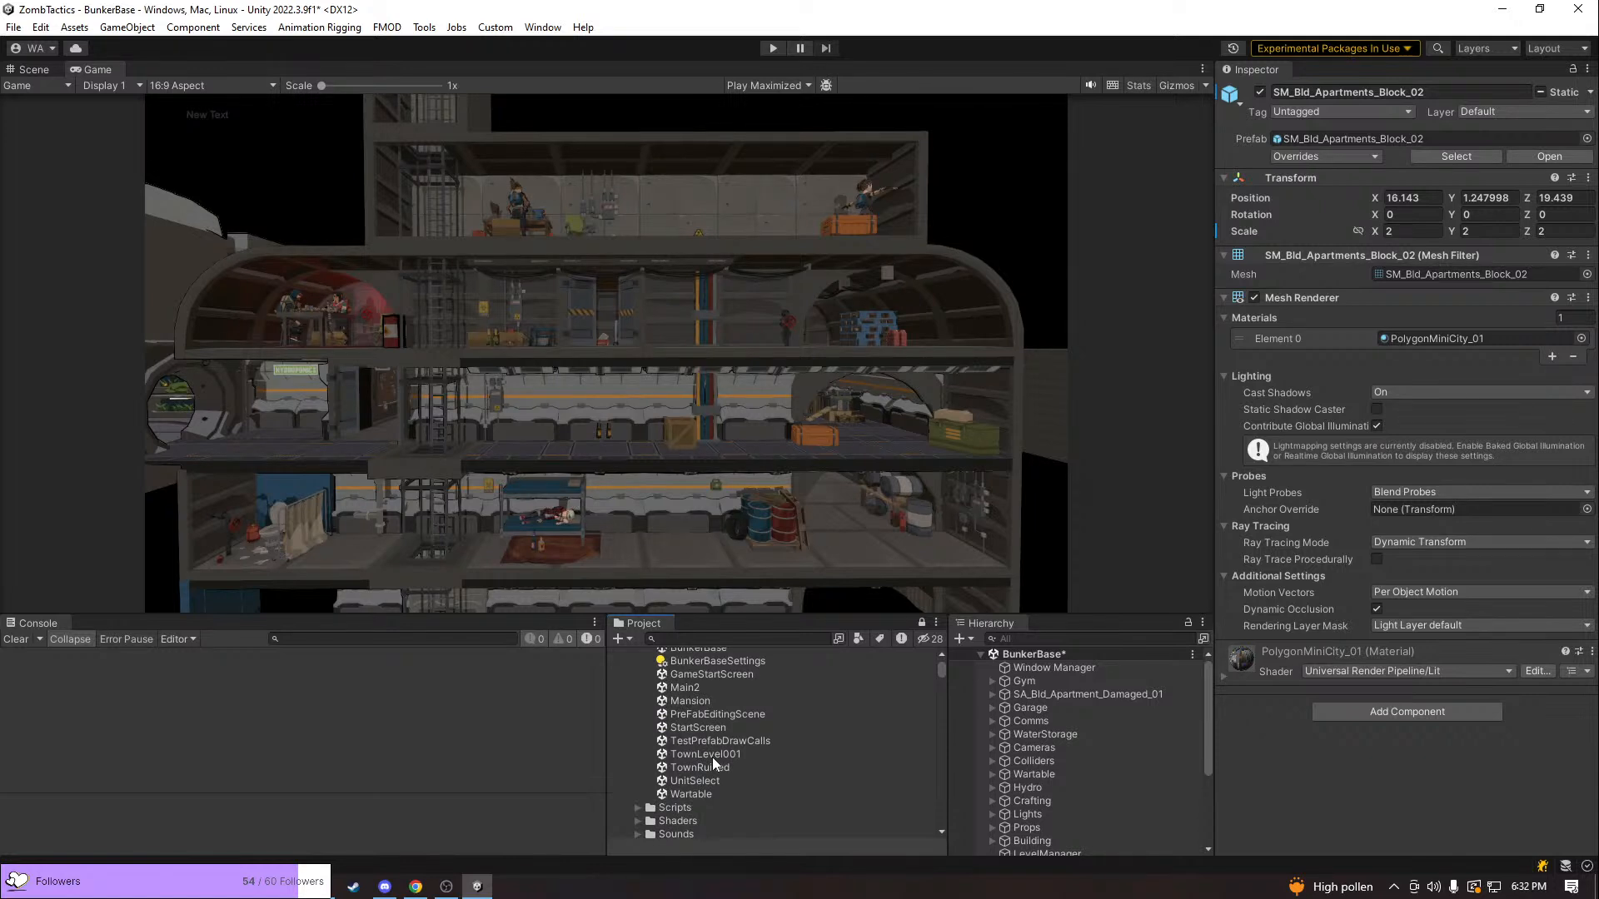
pyautogui.doubleClick(683, 688)
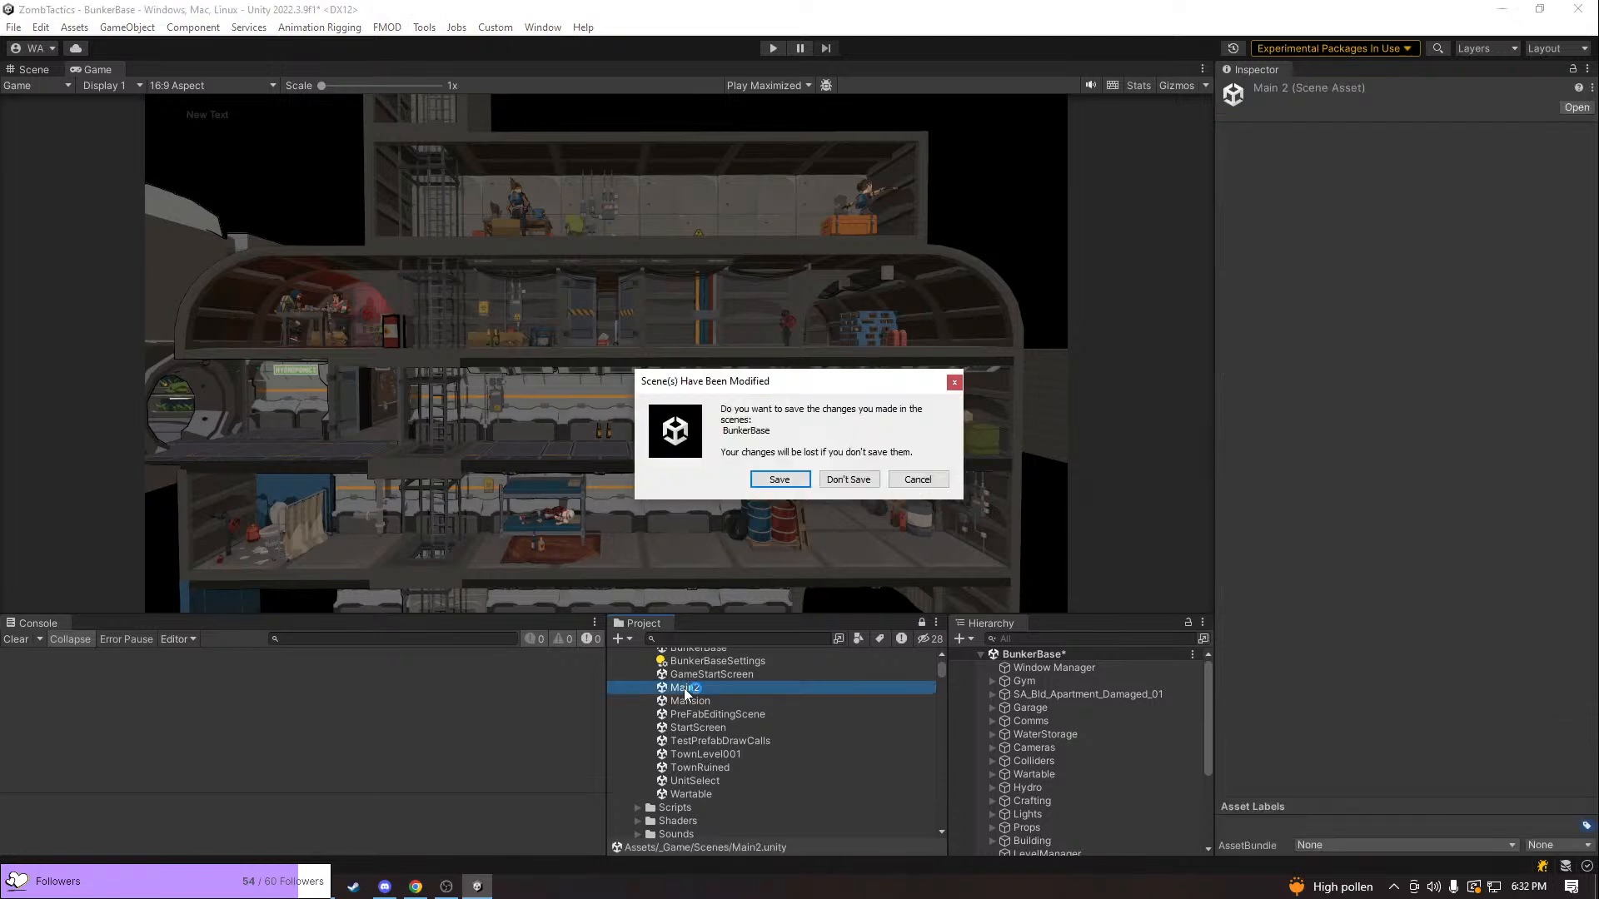
pyautogui.click(776, 481)
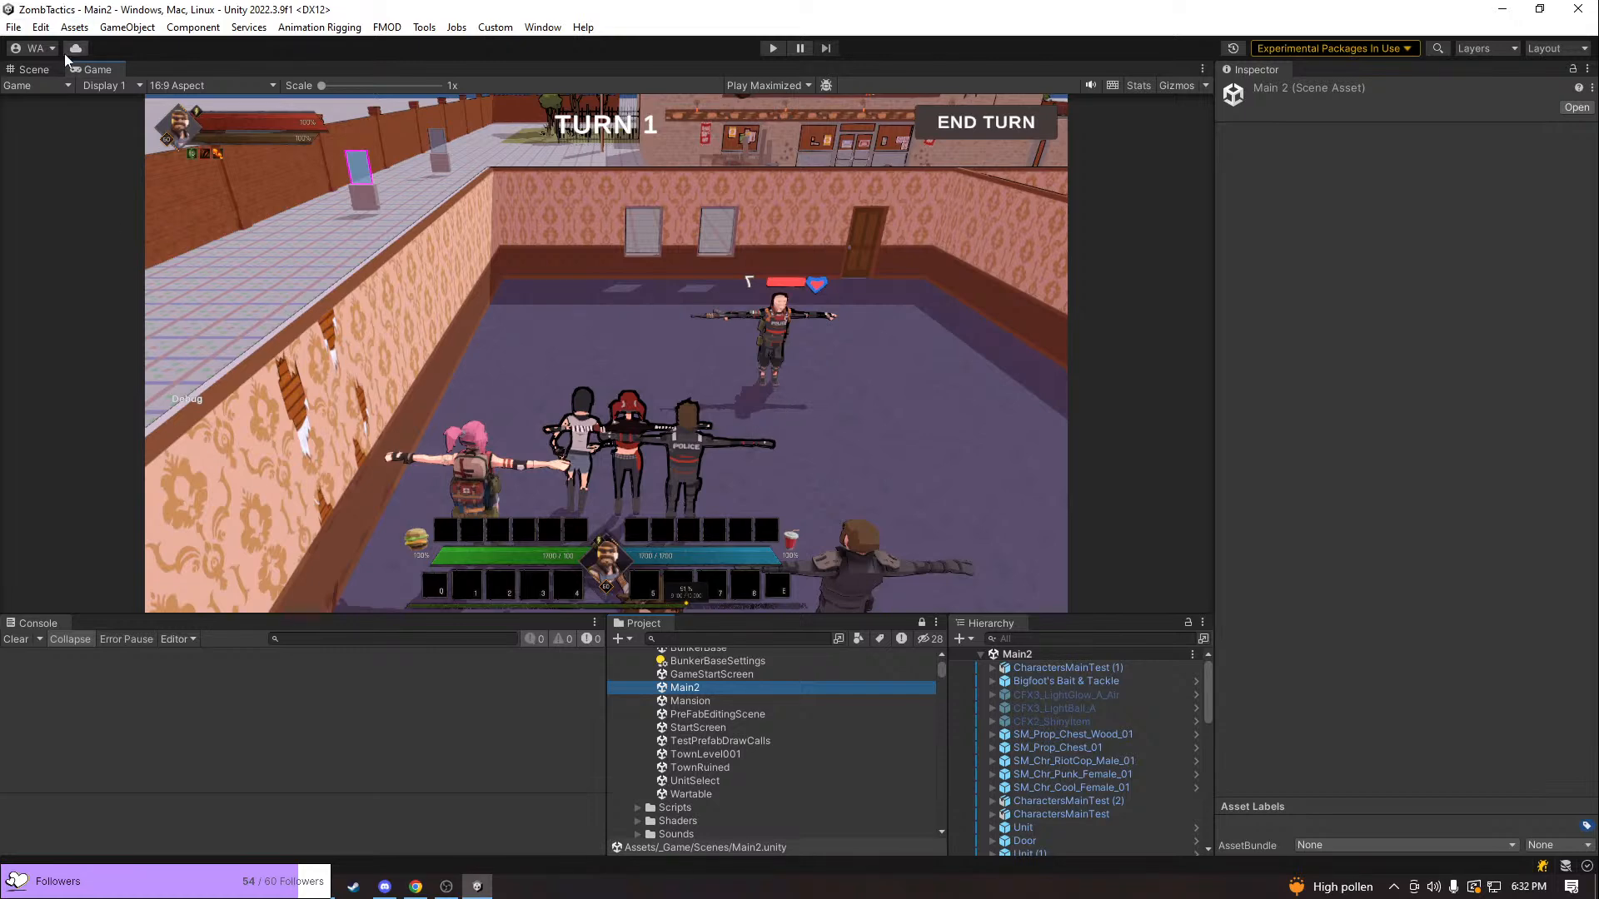
# Switch to the Scene view, move in on the group of characters in the room, and select the SM_Chr_RiotCop_Male_01 mesh
pyautogui.click(44, 70)
pyautogui.click(1058, 734)
pyautogui.press('f')
pyautogui.moveTo(566, 468); pyautogui.dragTo(323, 393, button='right')
pyautogui.press('w')
pyautogui.press('d')
pyautogui.press('e')
pyautogui.press('w')
pyautogui.click(767, 371)
pyautogui.press('d')
pyautogui.press('s')
pyautogui.click(425, 398)
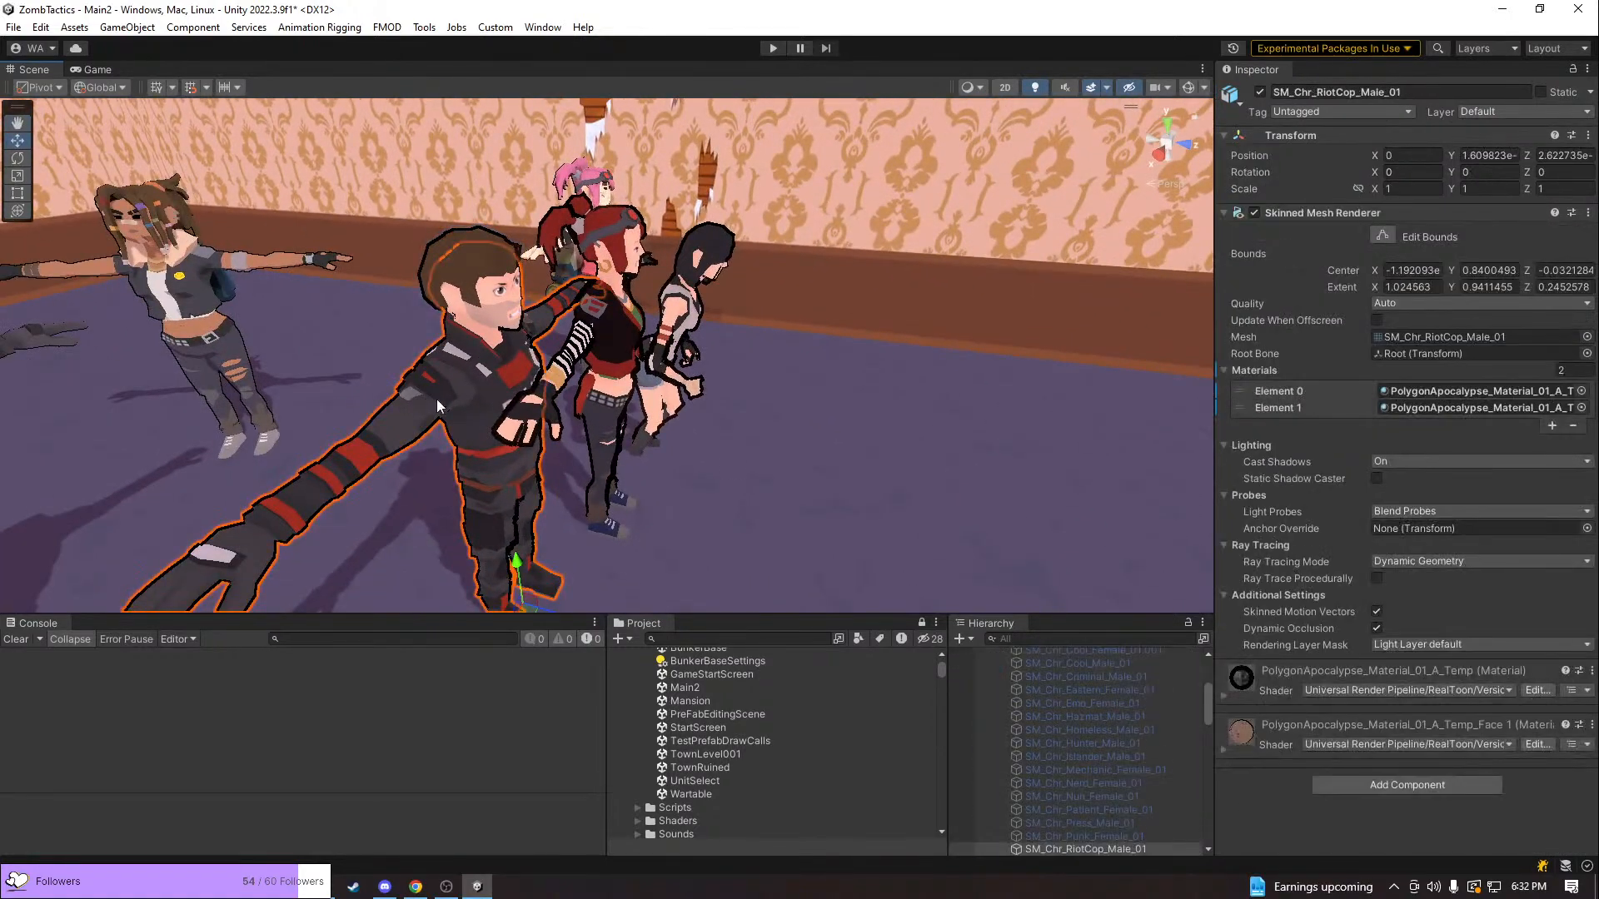
# Set the screen-space outline width of the PolygonApocalypse_Material_01_A_Temp material to 3
pyautogui.click(1224, 694)
pyautogui.scroll(-10, 1223, 692)
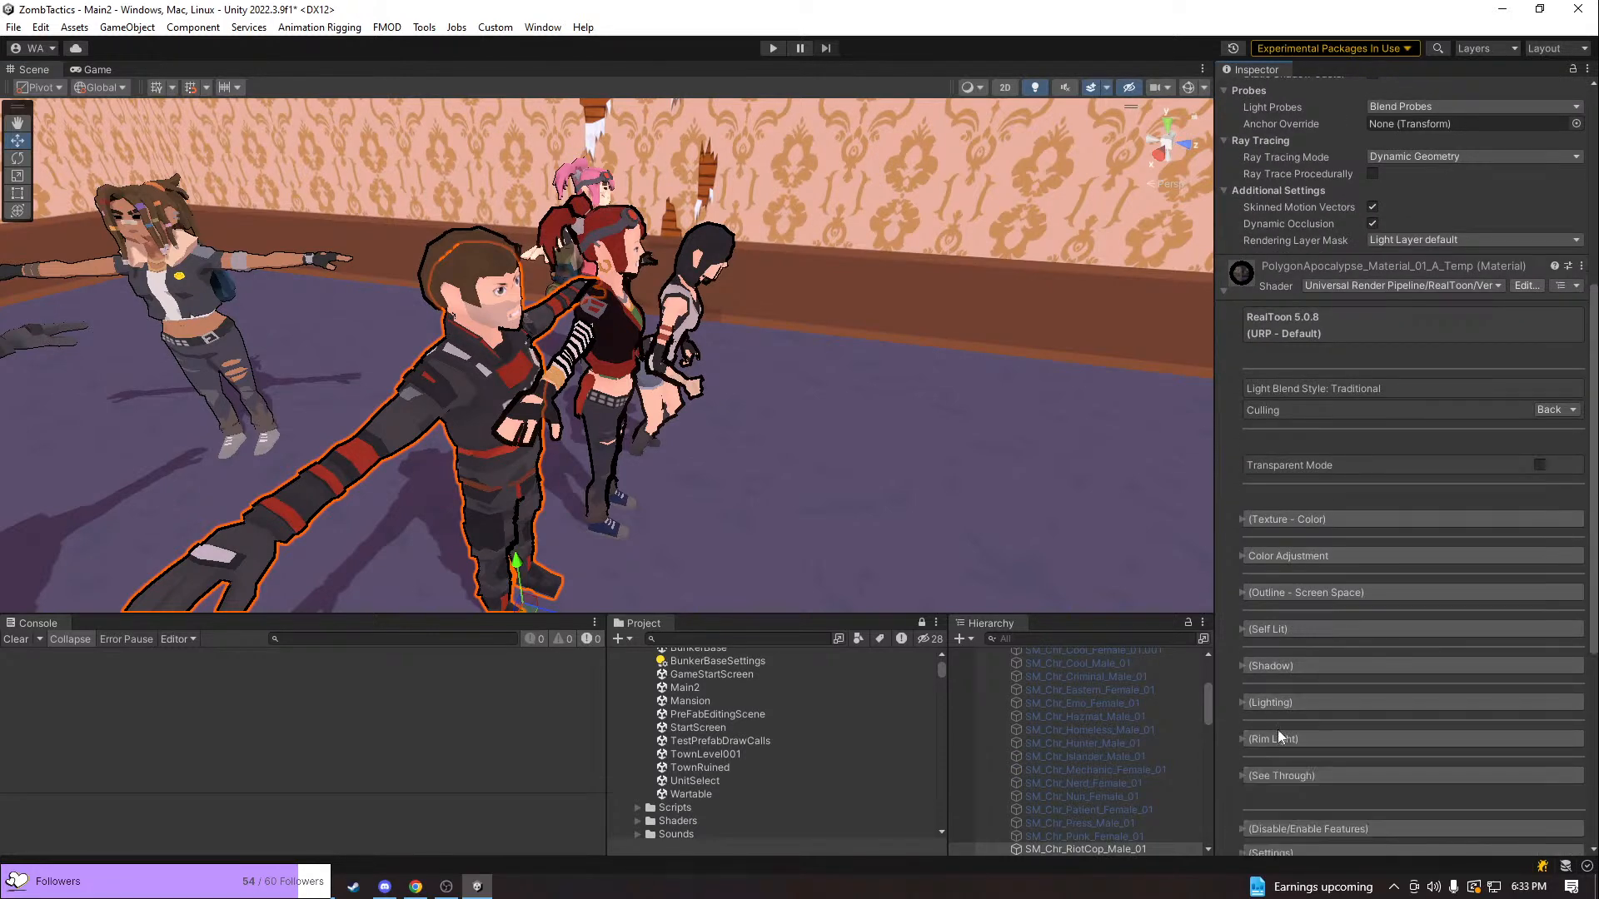
pyautogui.click(1295, 590)
pyautogui.scroll(-2, 1307, 603)
pyautogui.click(1550, 528)
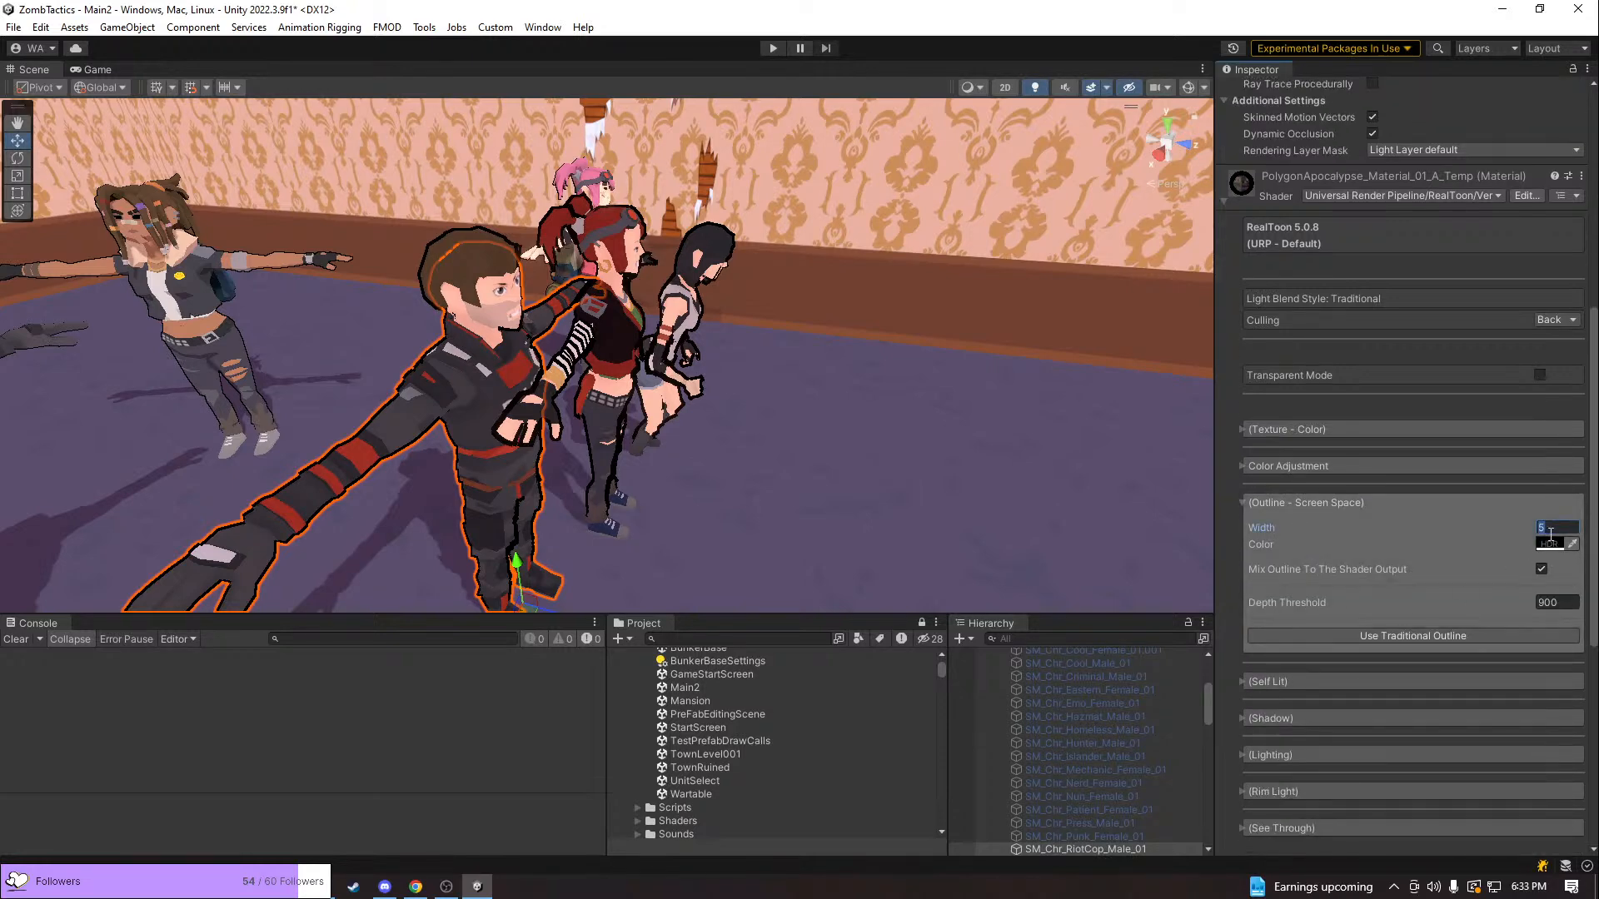
pyautogui.write('2')
pyautogui.press('BackSpace')
pyautogui.write('3')
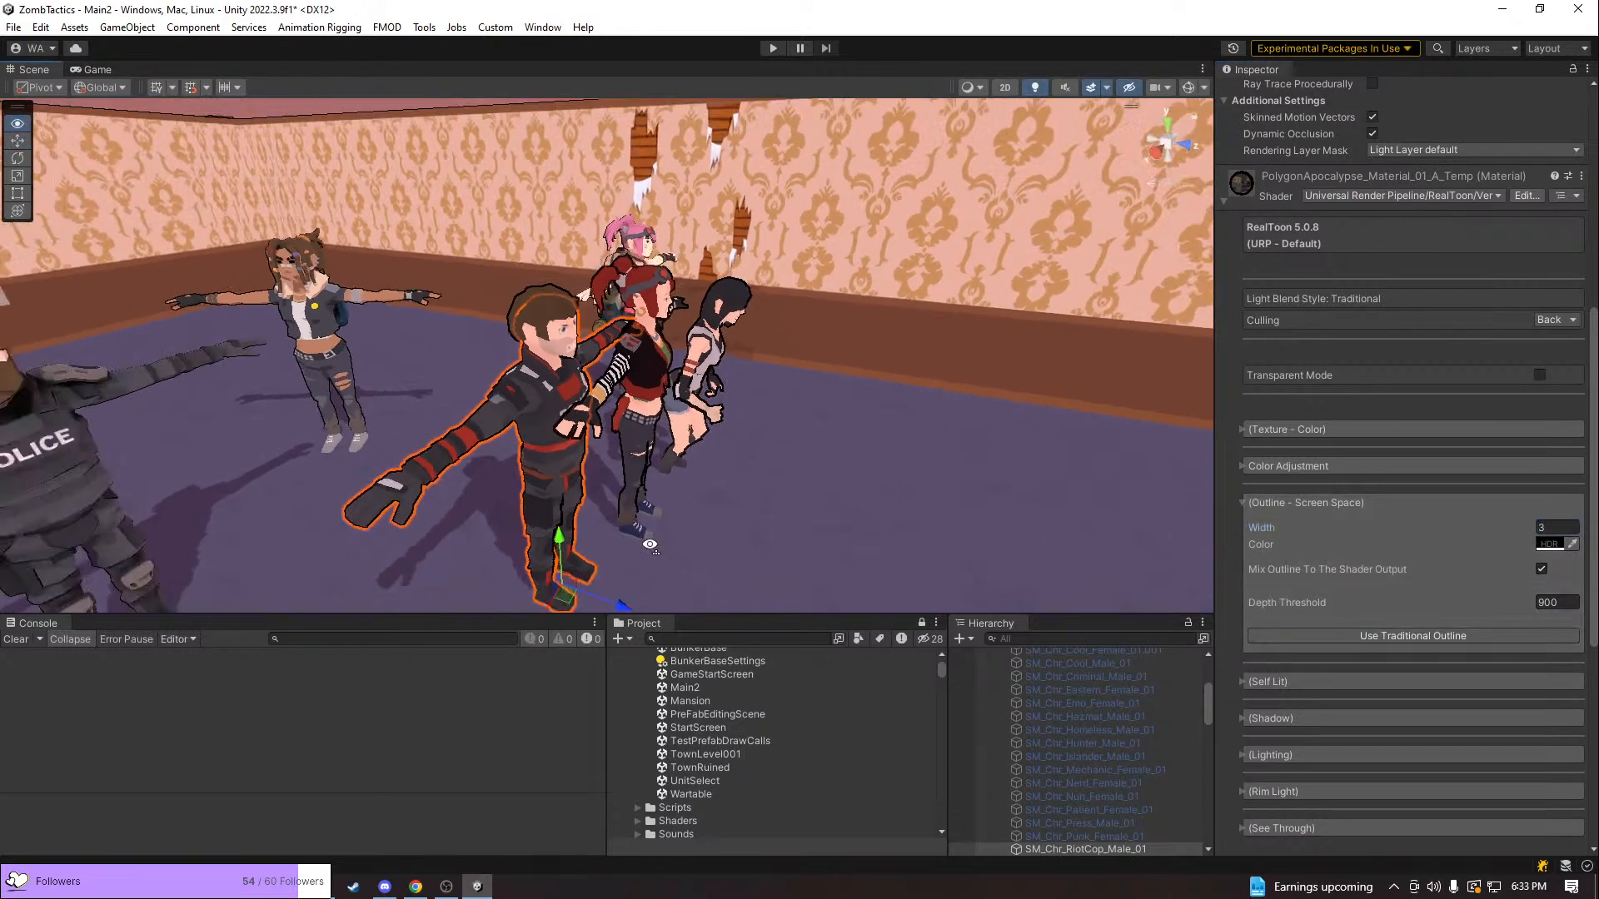
# Move to the bald enemy in the police vest and select its head mesh, SM_Chr_MaleHead
pyautogui.scroll(-6, 538, 142)
pyautogui.click(538, 141)
pyautogui.moveTo(537, 141); pyautogui.dragTo(930, 214, button='right')
pyautogui.press('w')
pyautogui.press('s')
pyautogui.press('w')
pyautogui.click(603, 214)
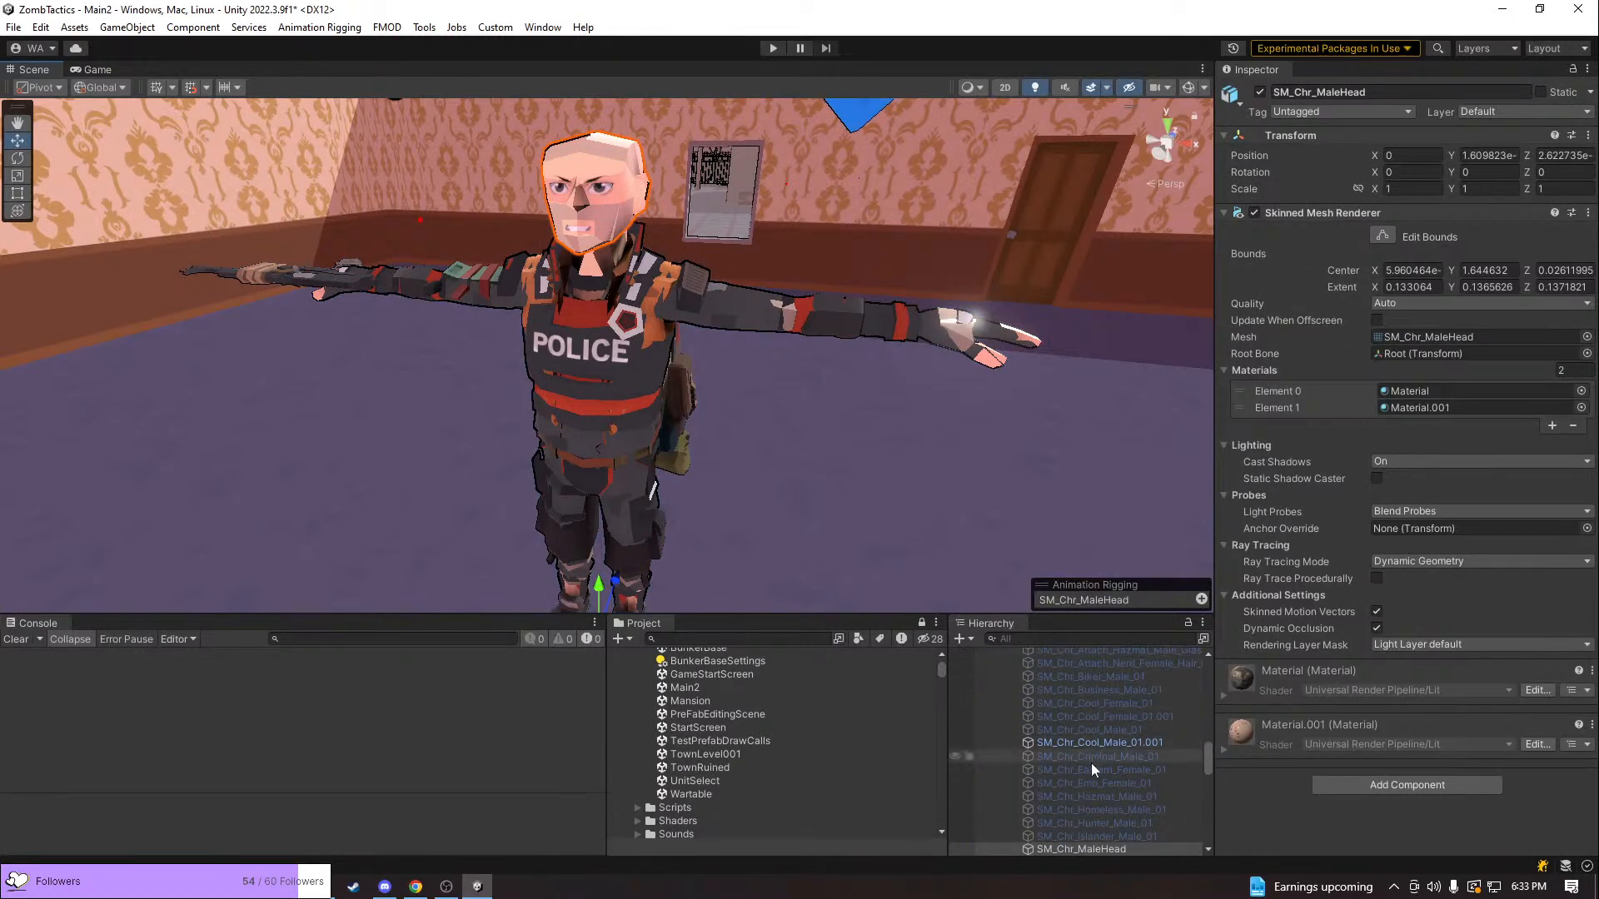
# Filter the hierarchy by "malehead" and deactivate all SM_Chr_MaleHead objects together
pyautogui.click(1093, 637)
pyautogui.write('m')
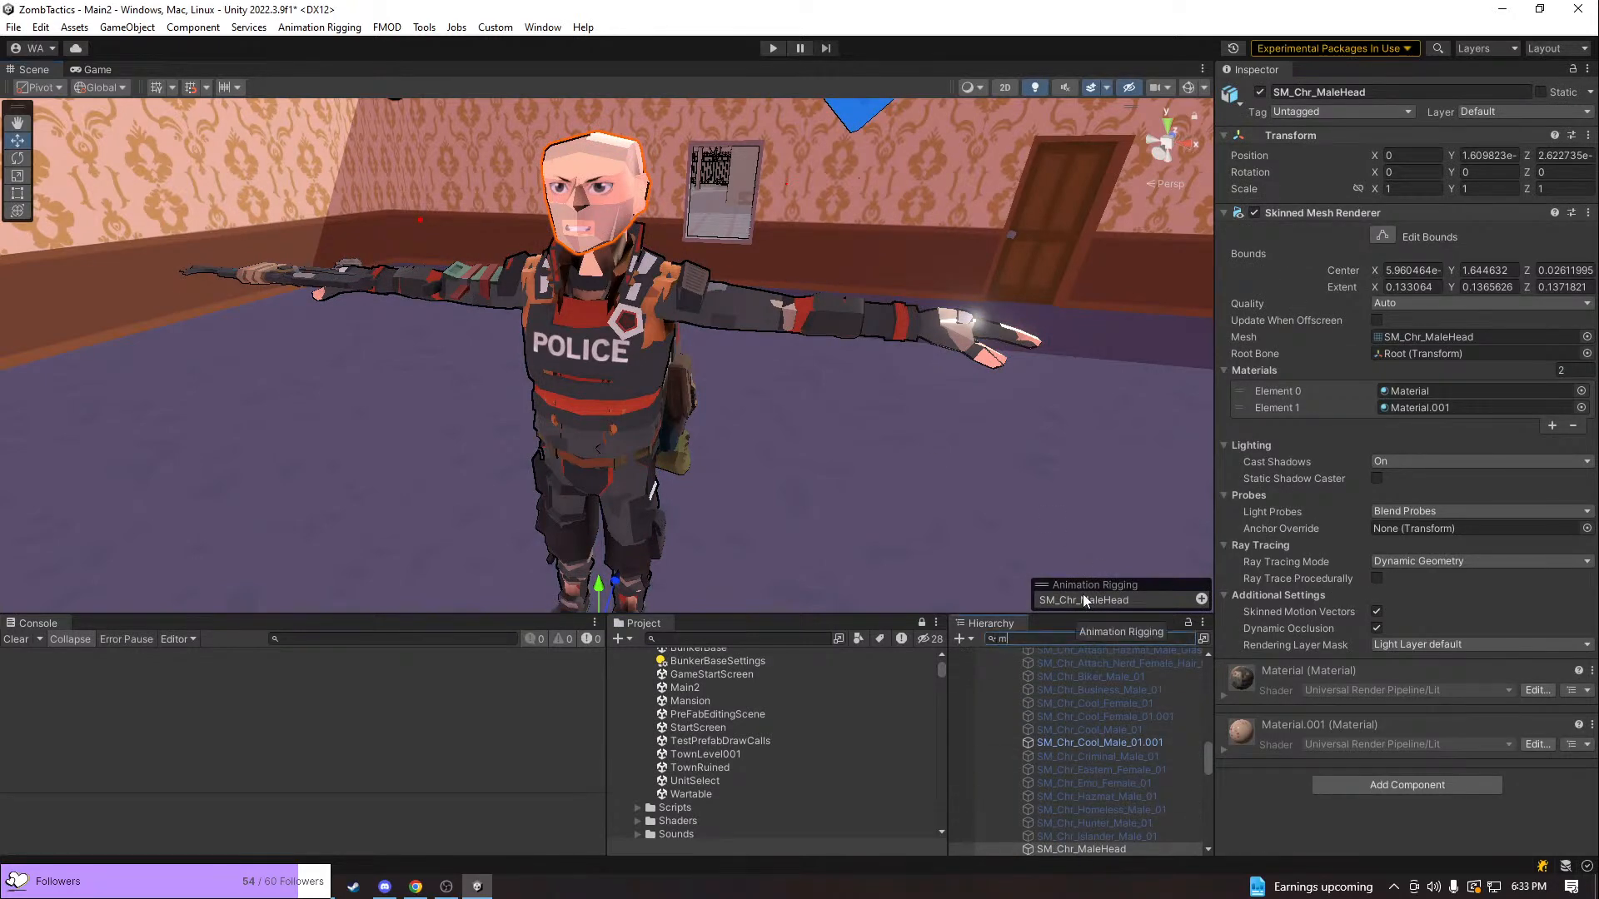
pyautogui.write('alehead')
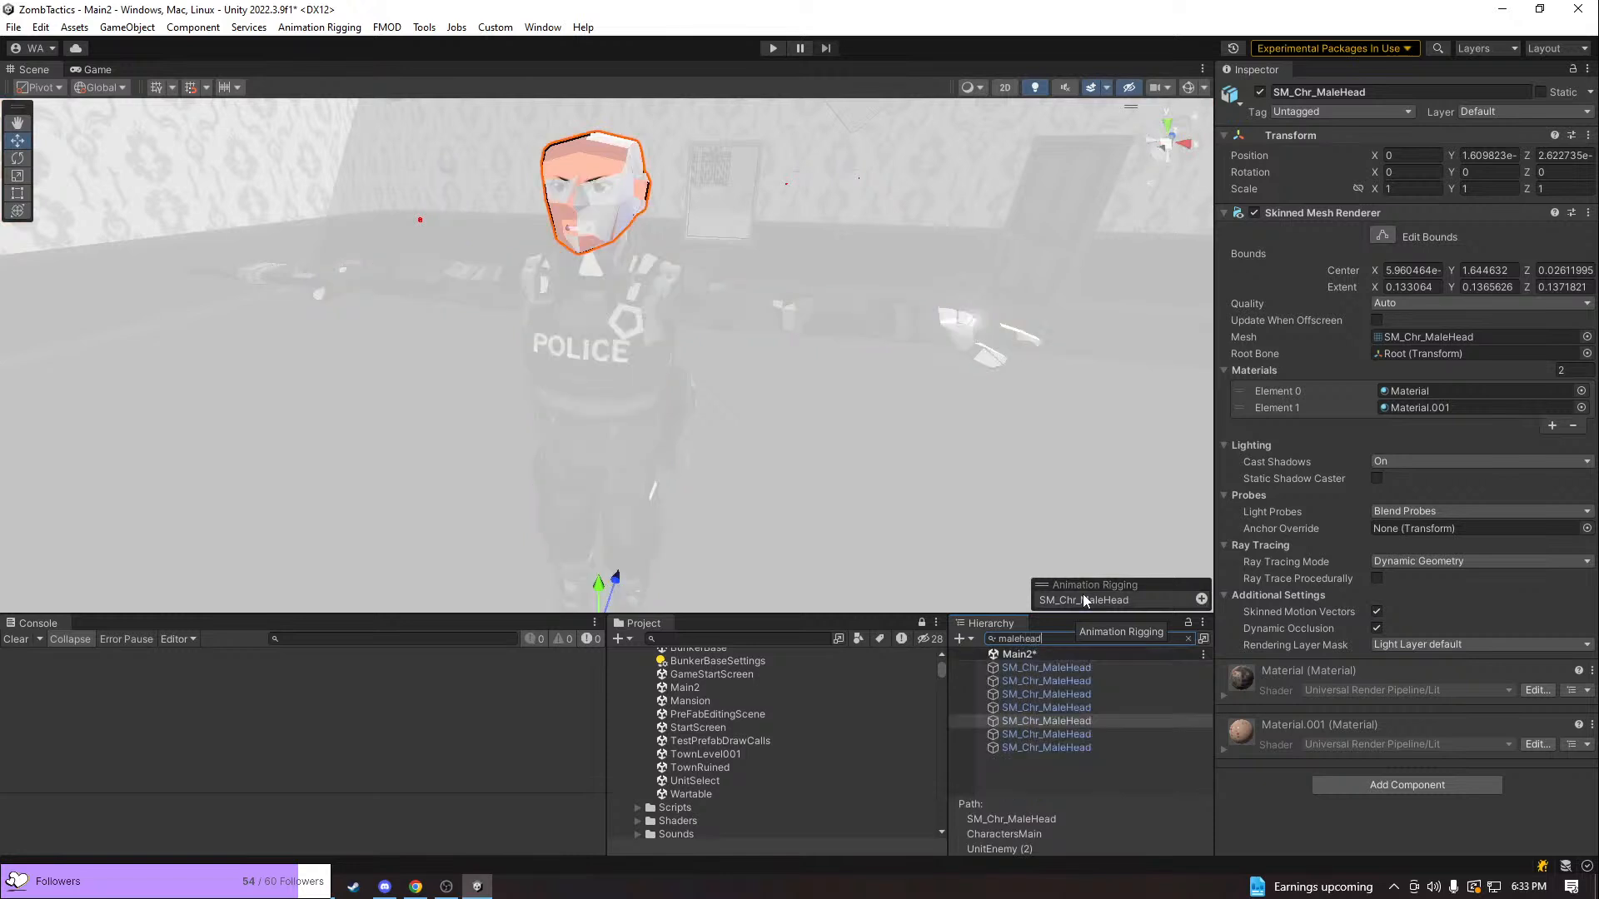
pyautogui.click(1062, 669)
pyautogui.keyDown('shift'); pyautogui.click(1072, 734); pyautogui.keyUp('shift')
pyautogui.keyDown('shift'); pyautogui.click(1072, 747); pyautogui.keyUp('shift')
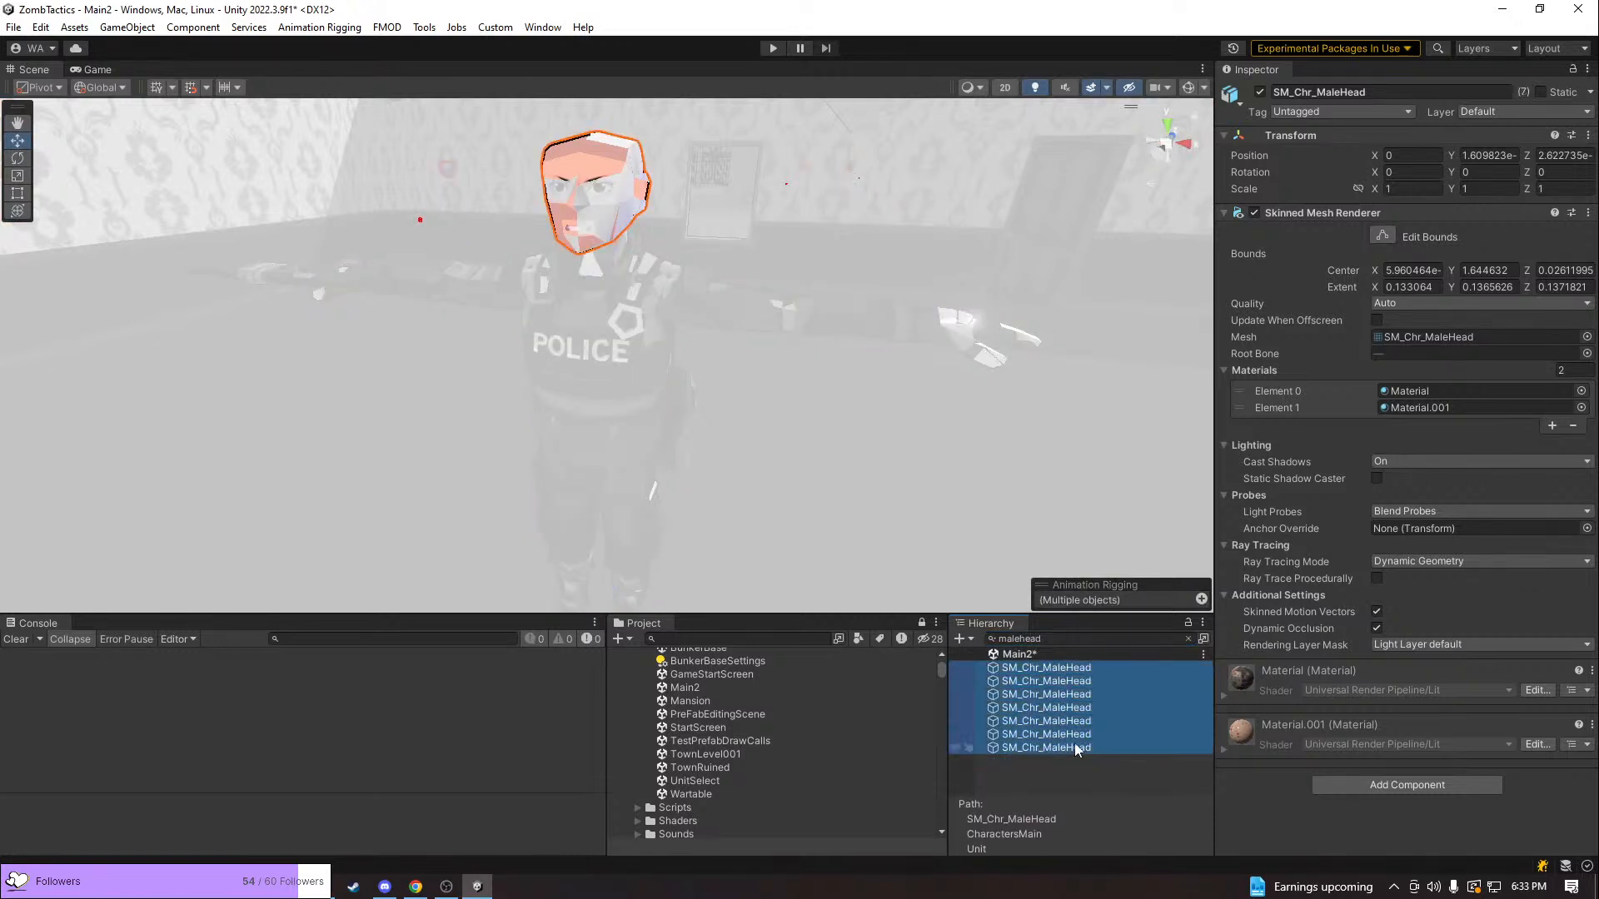
pyautogui.click(1260, 91)
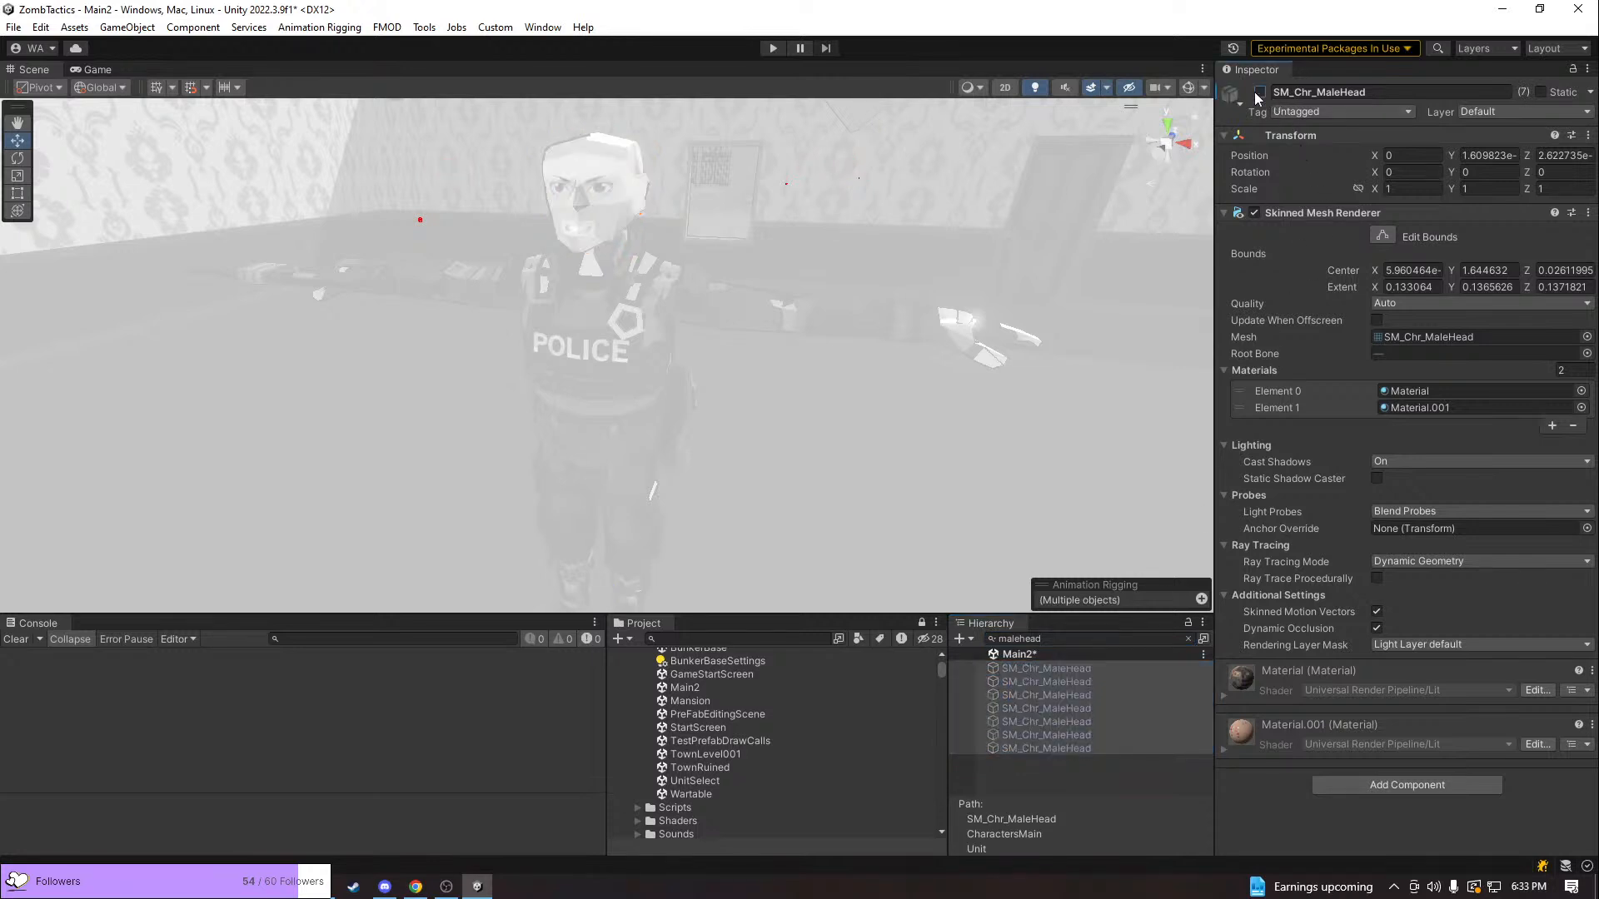
# Clear the "malehead" filter from the hierarchy
pyautogui.click(1188, 639)
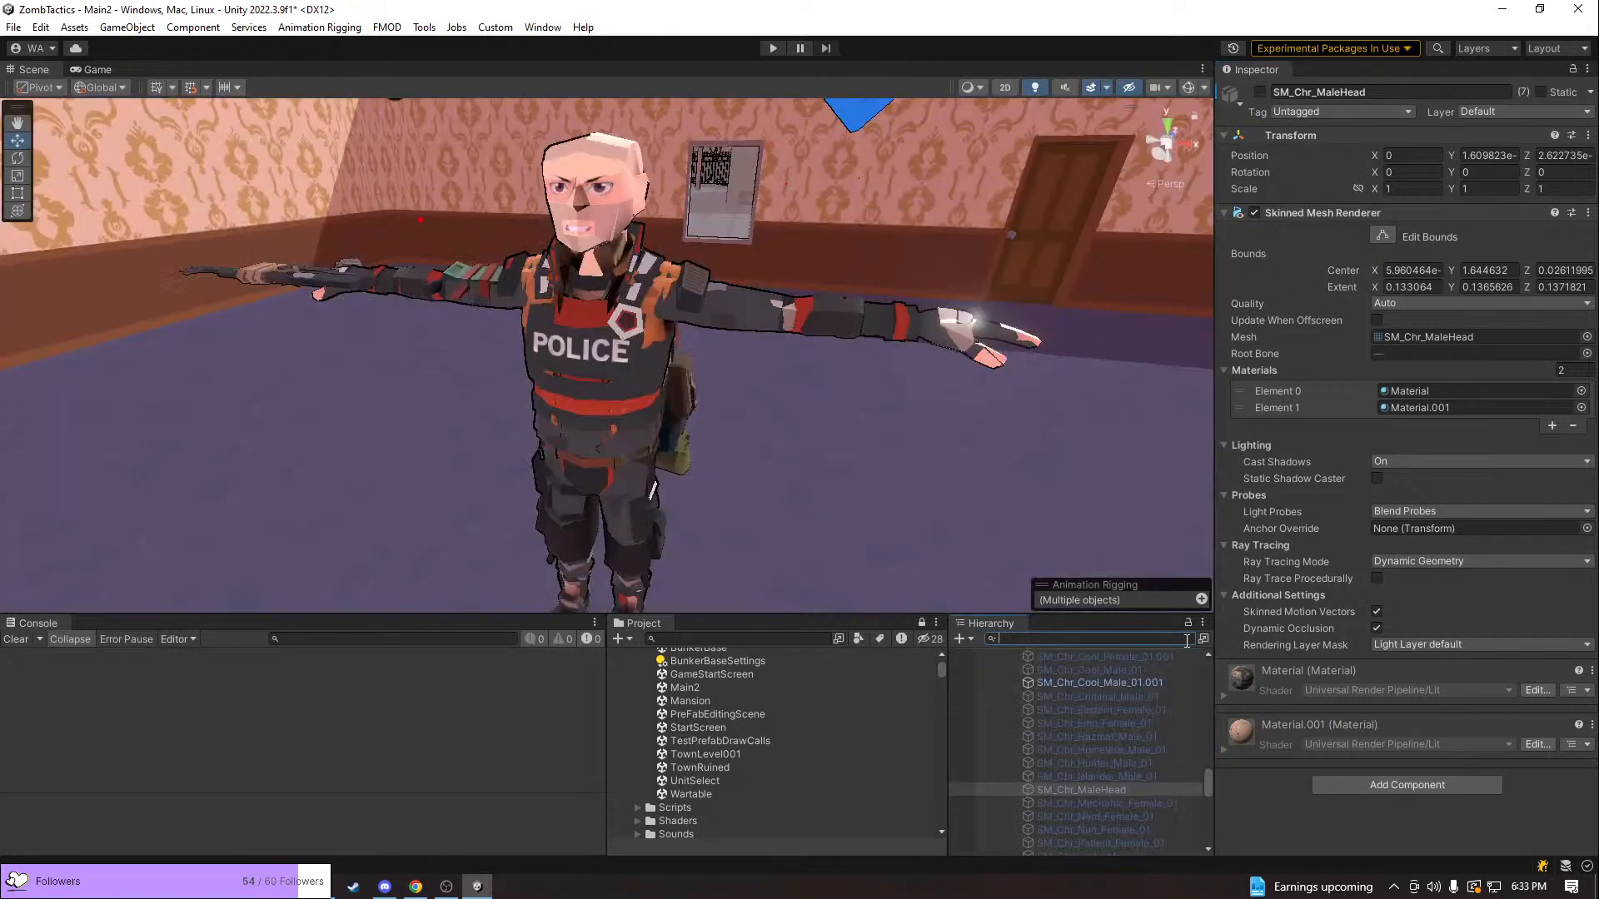
pyautogui.click(1140, 686)
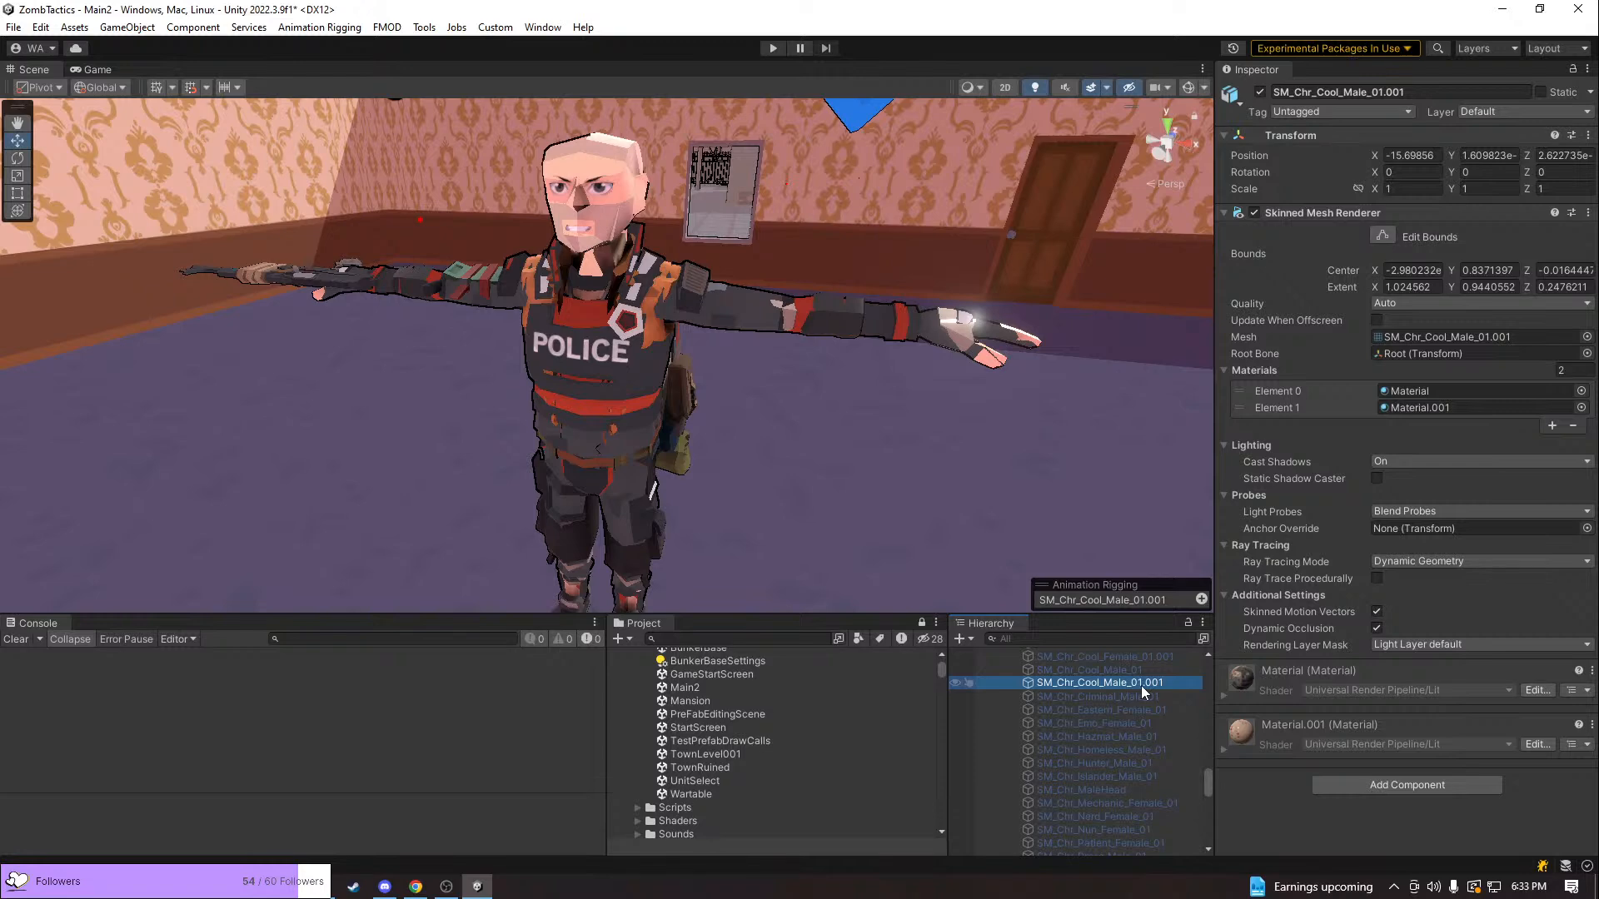
pyautogui.click(1372, 90)
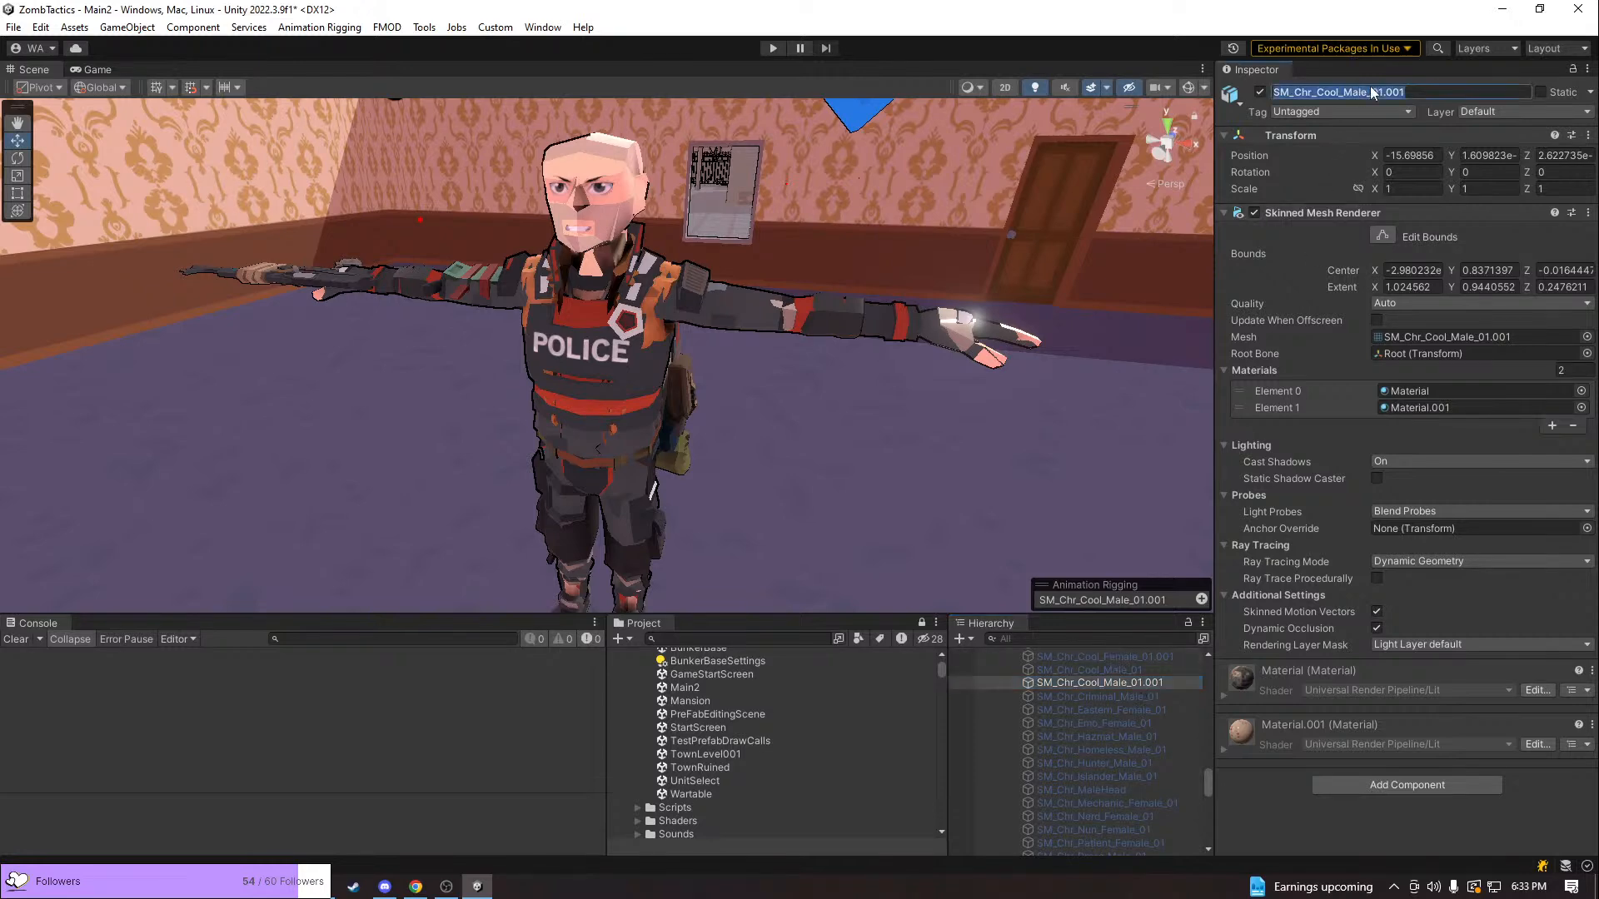
pyautogui.write('c')
pyautogui.hotkey('ctrl', 'z')
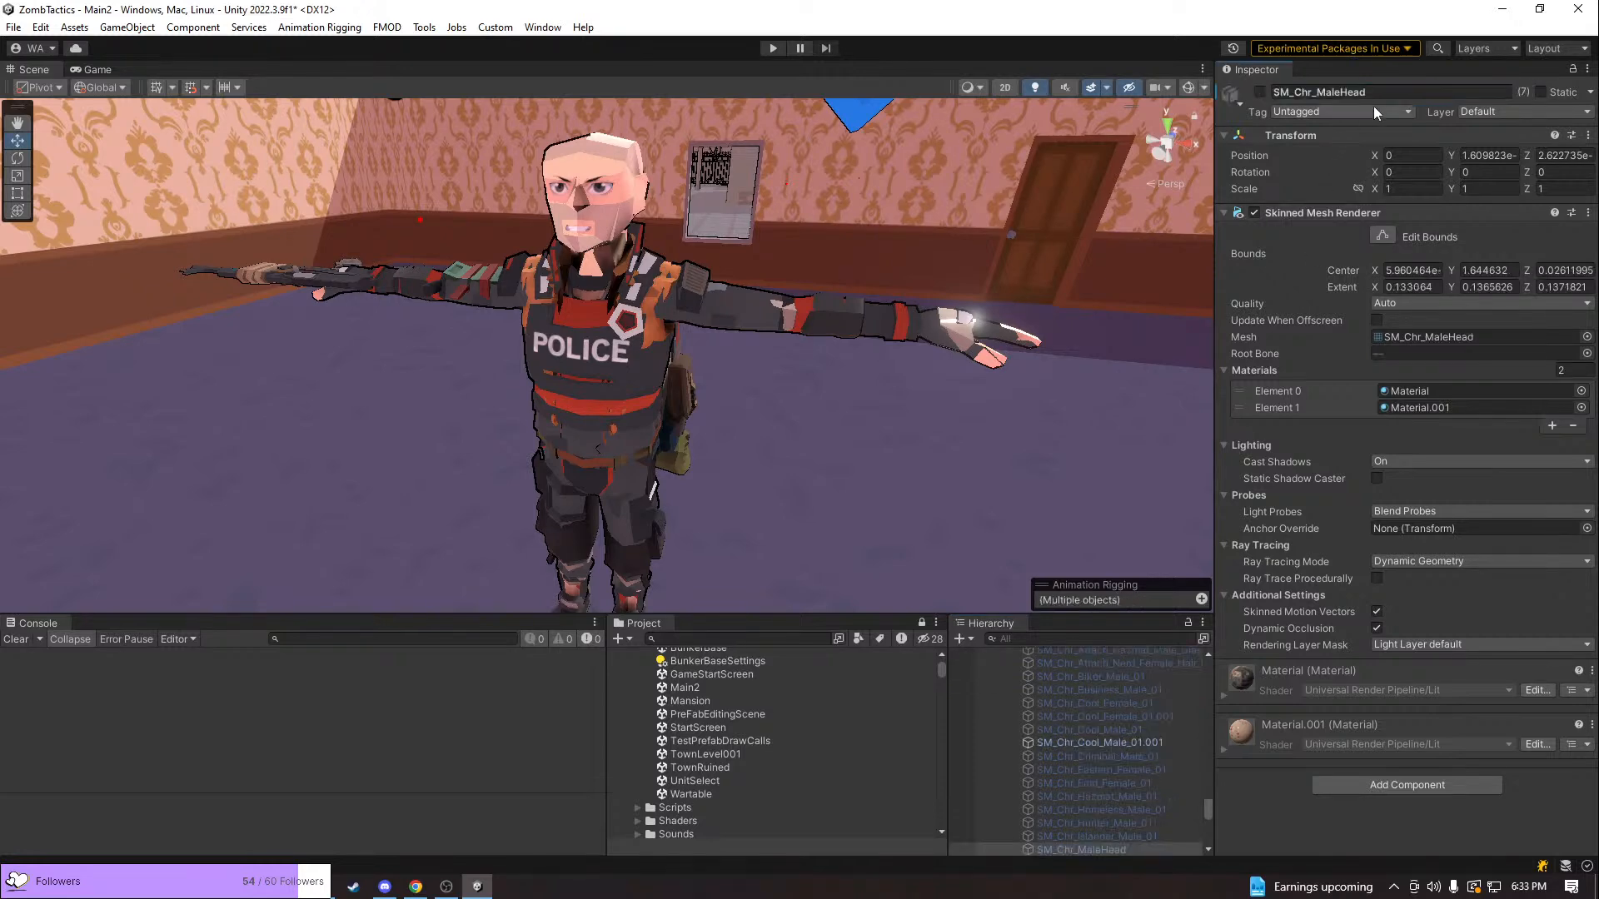
# Filter the hierarchy by the copied name SM_Chr_Cool_Male_01.001, deactivate all matching objects together, and clear the filter
pyautogui.click(1107, 740)
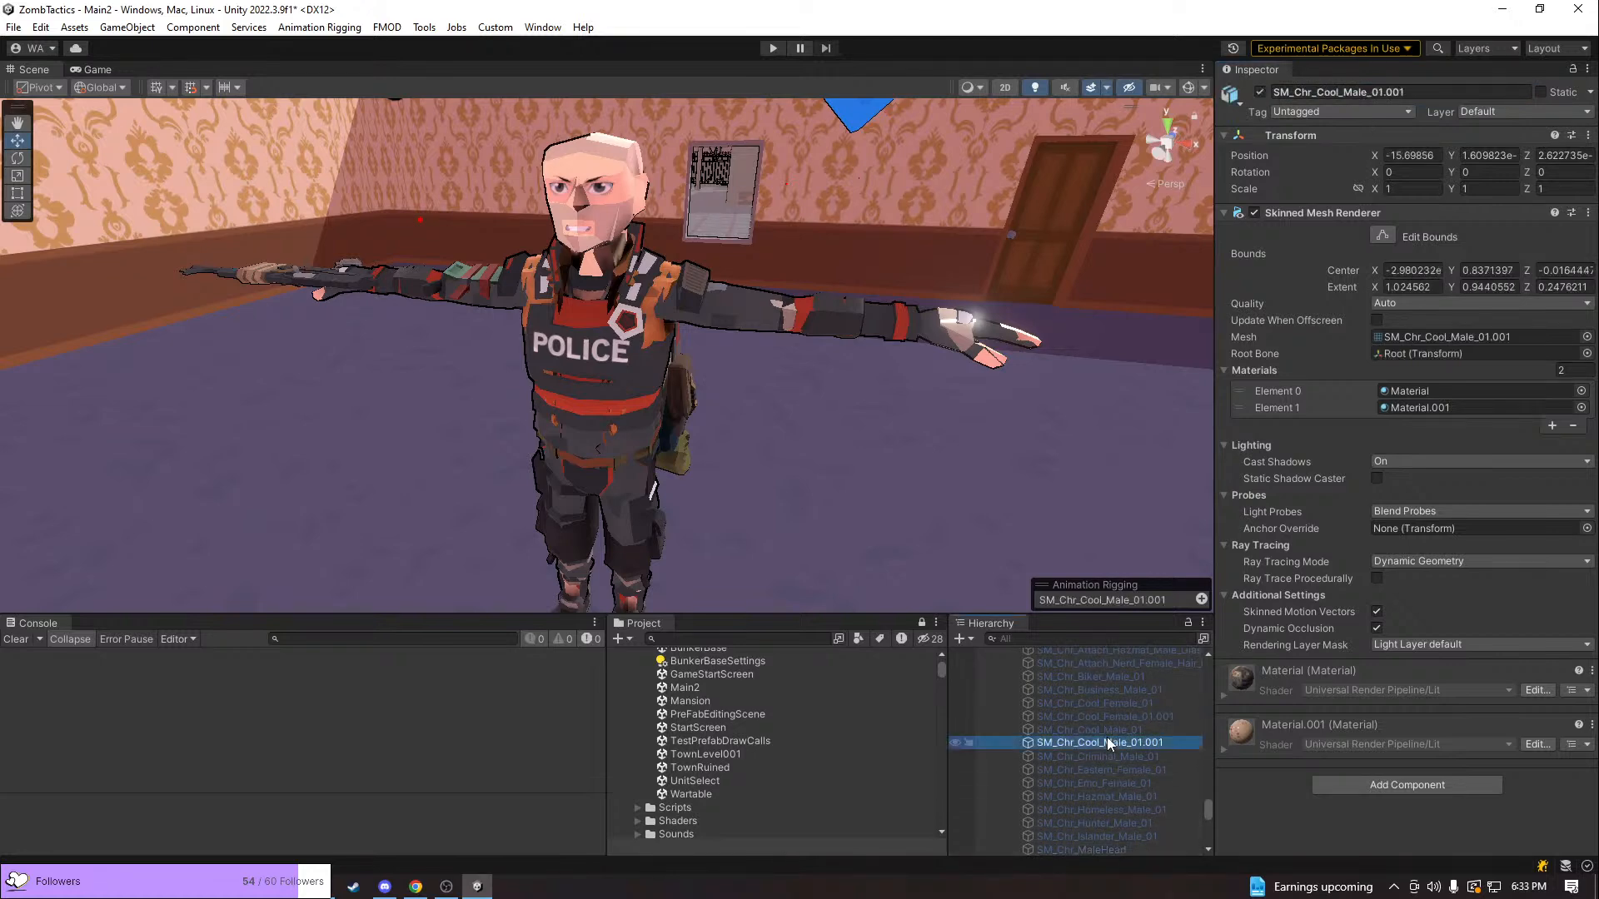
pyautogui.click(1372, 94)
pyautogui.hotkey('ctrl', 'c')
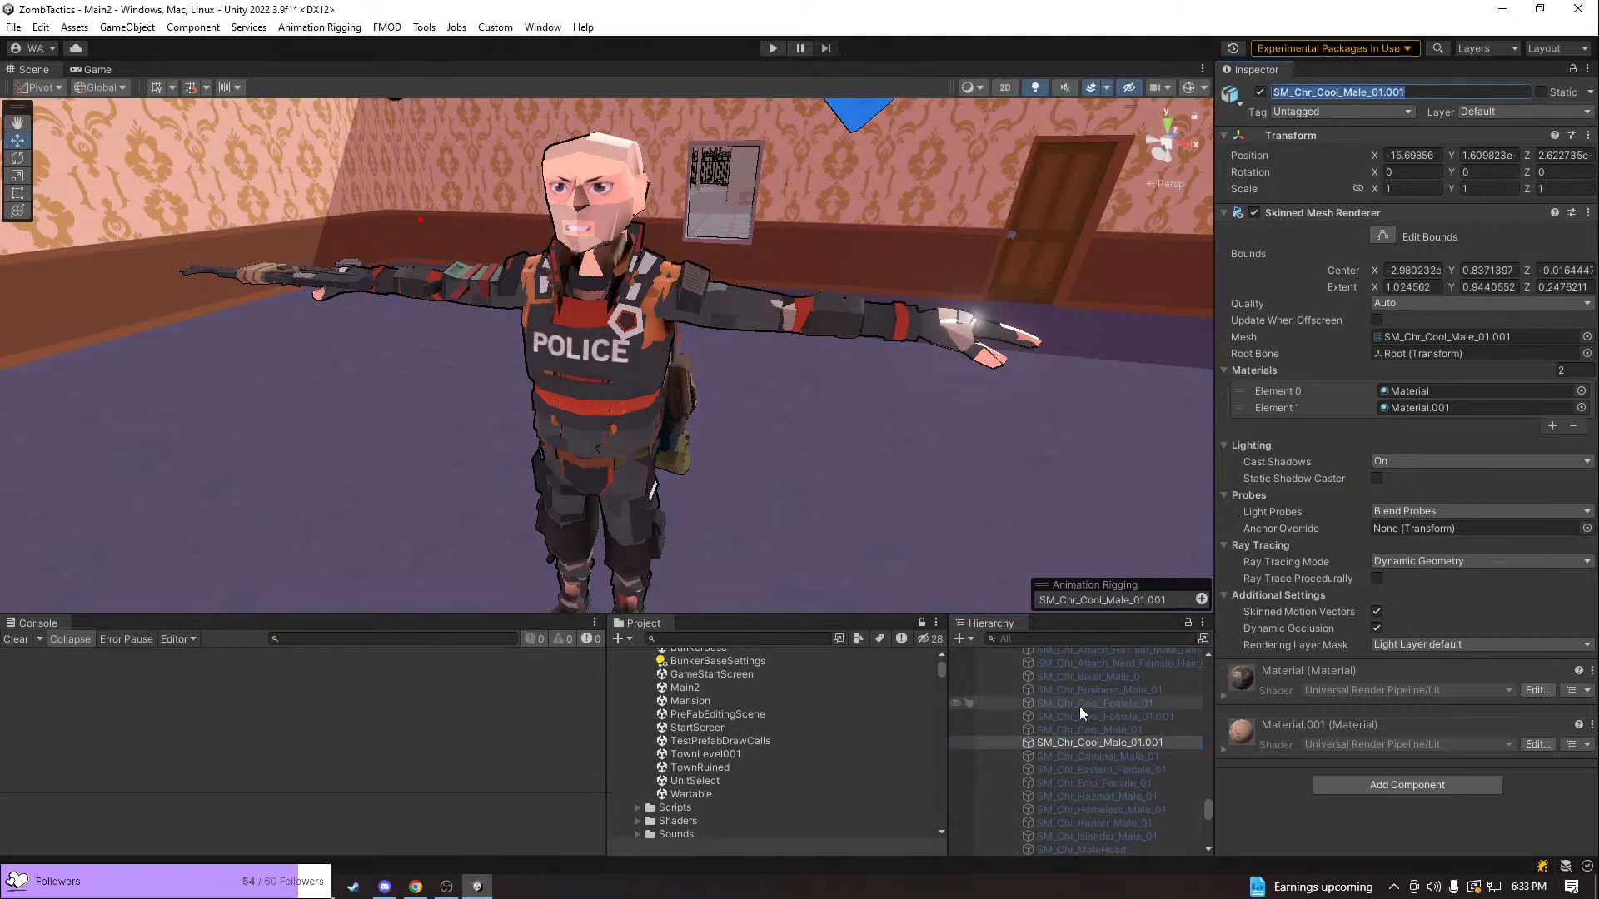
pyautogui.scroll(-5, 1083, 702)
pyautogui.click(1074, 638)
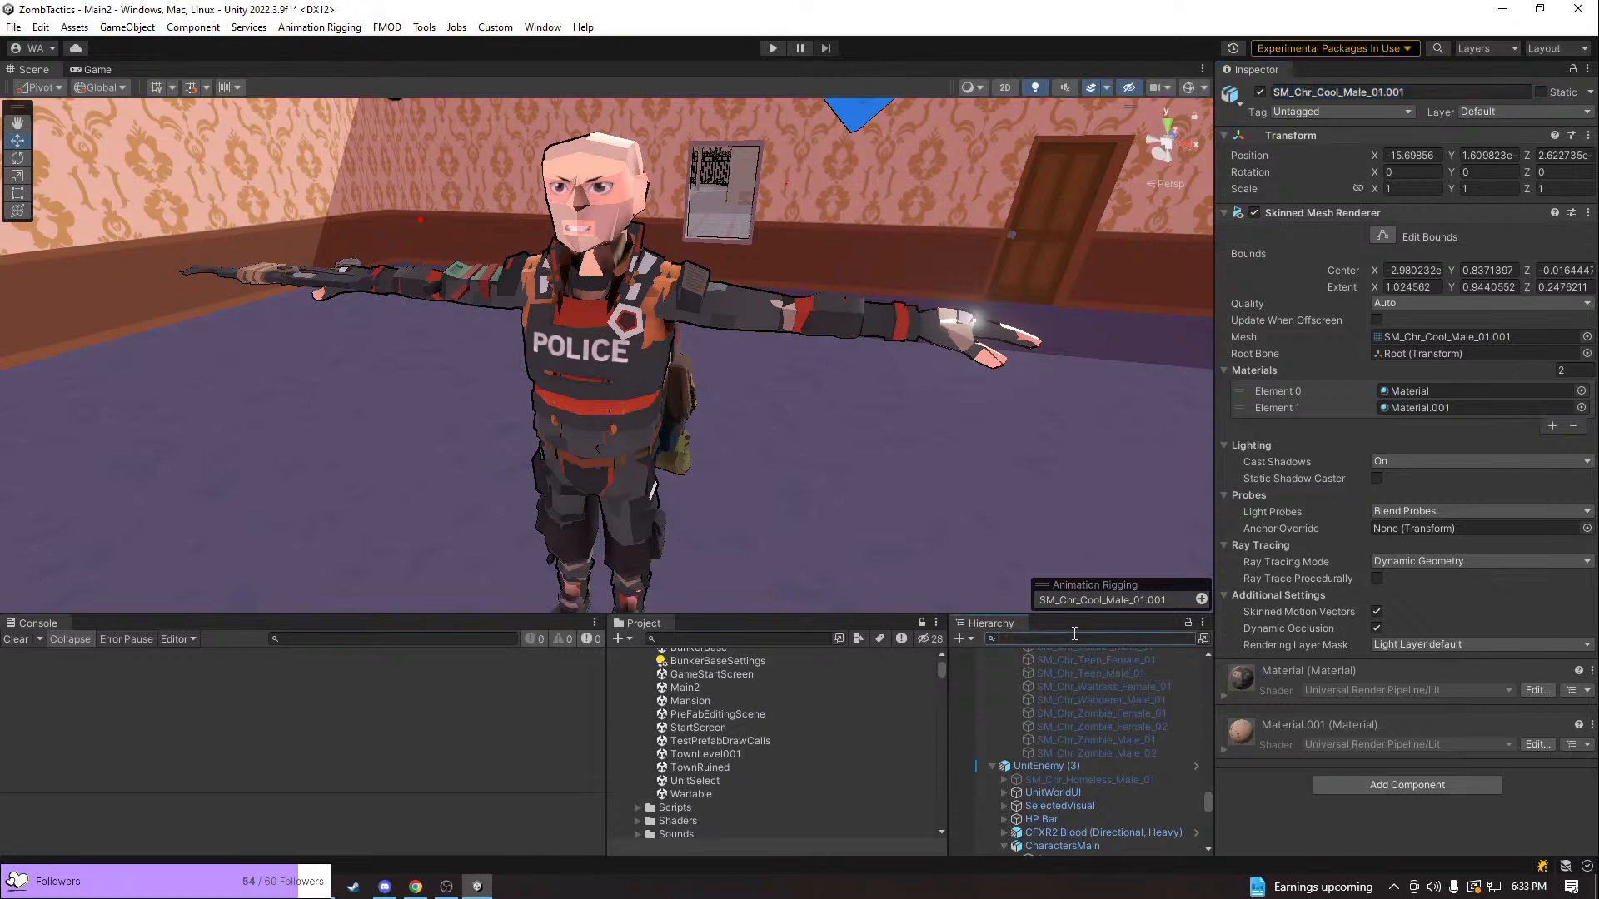
pyautogui.hotkey('ctrl', 'v')
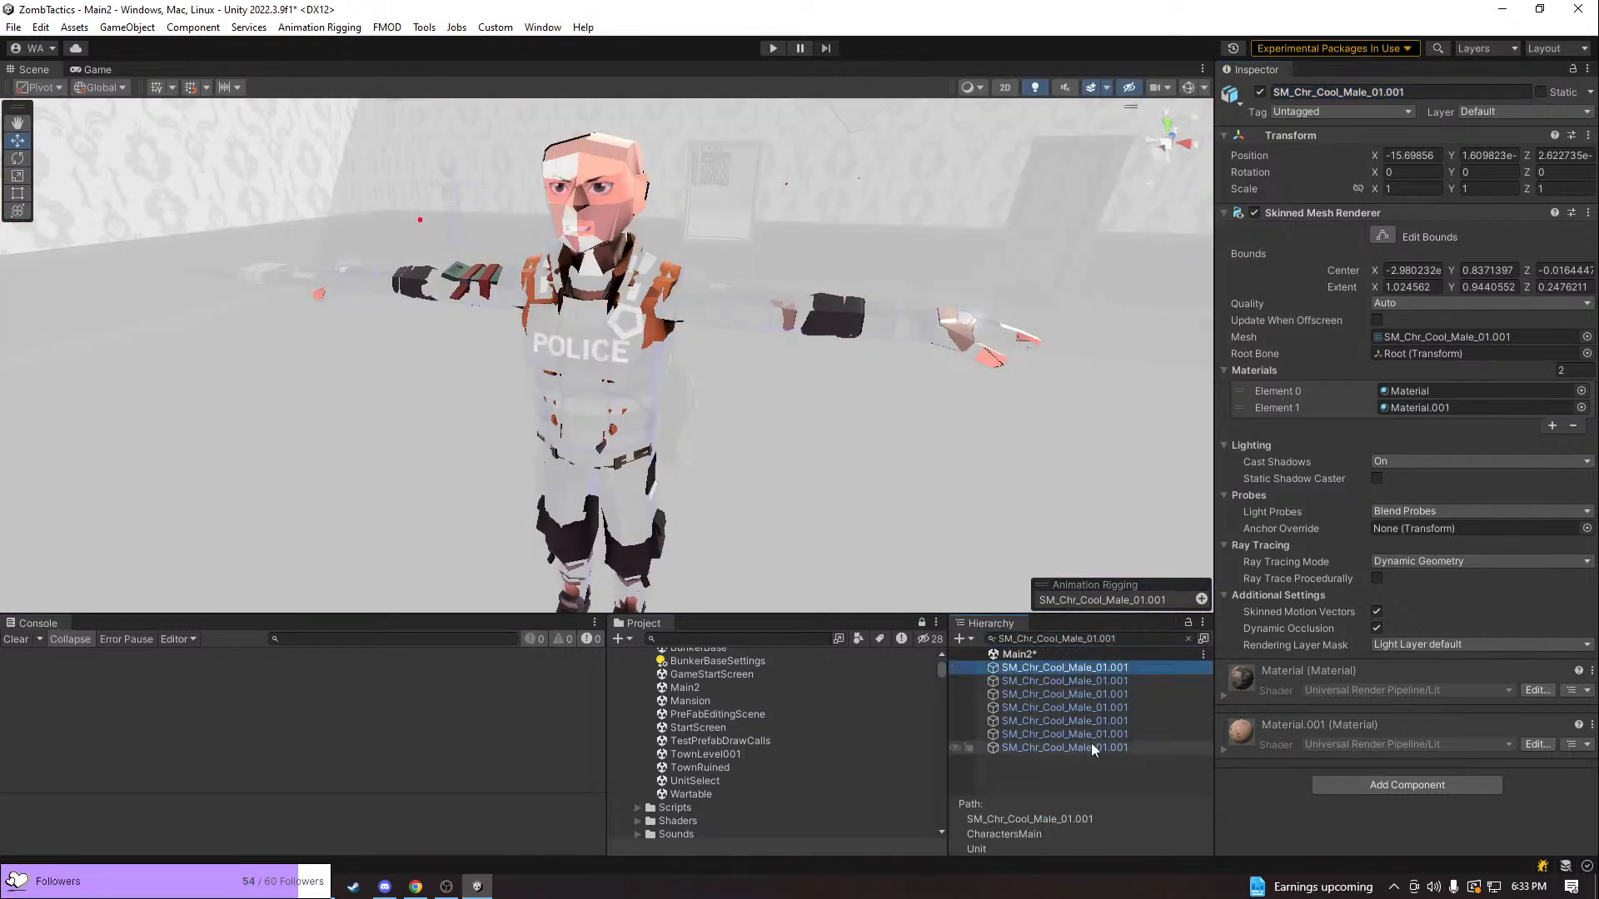
pyautogui.keyDown('shift'); pyautogui.click(1090, 747); pyautogui.keyUp('shift')
pyautogui.click(1259, 92)
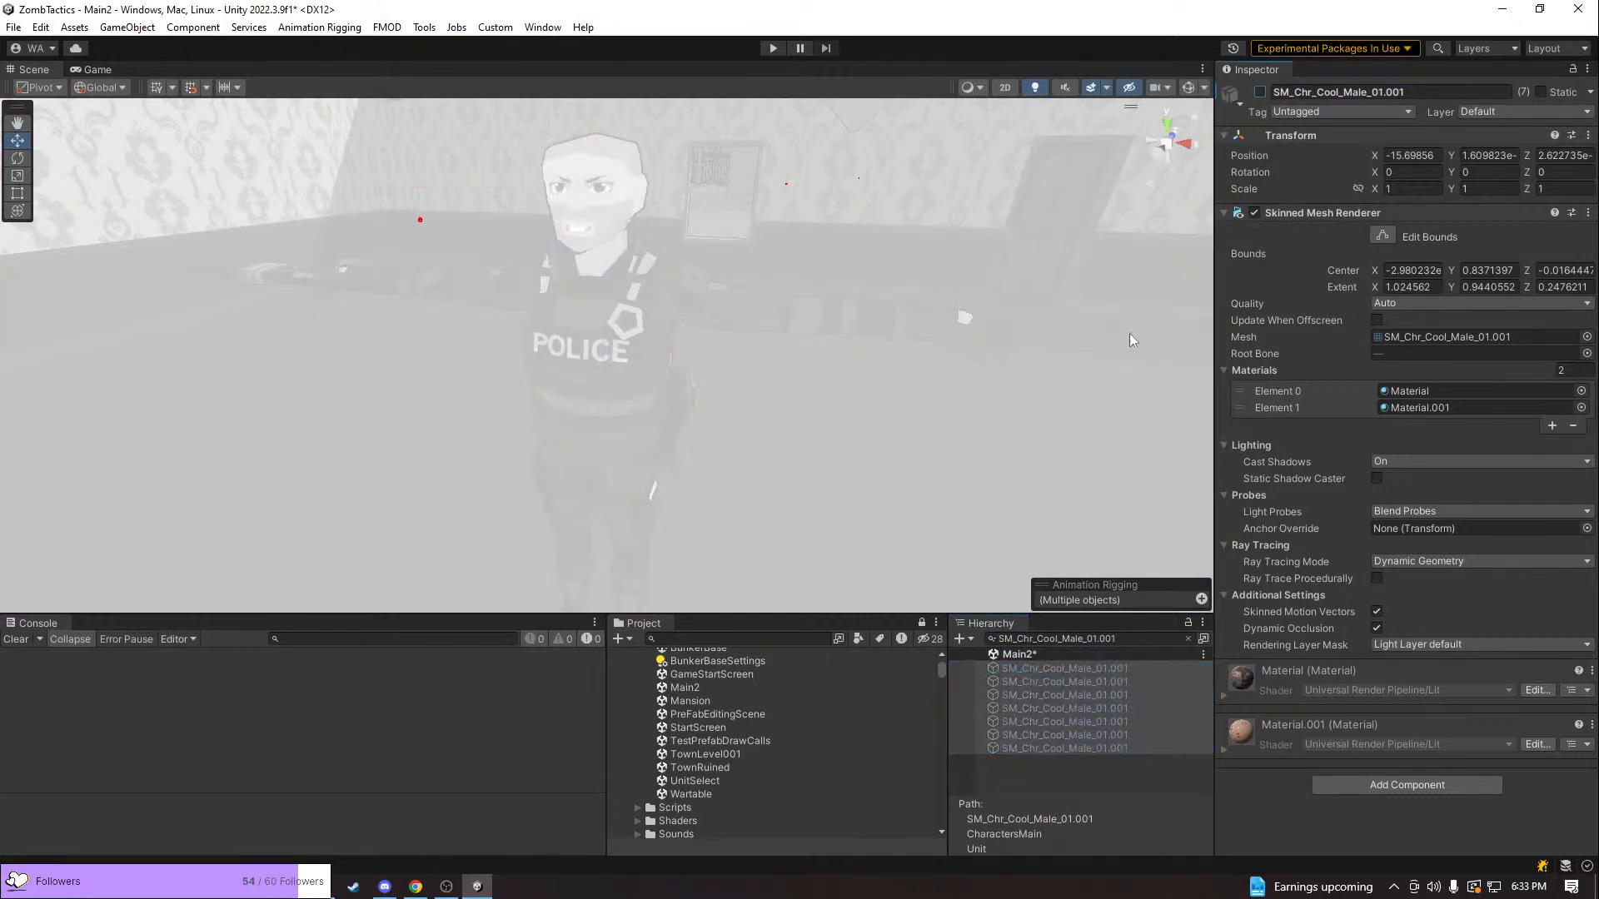
pyautogui.click(1187, 638)
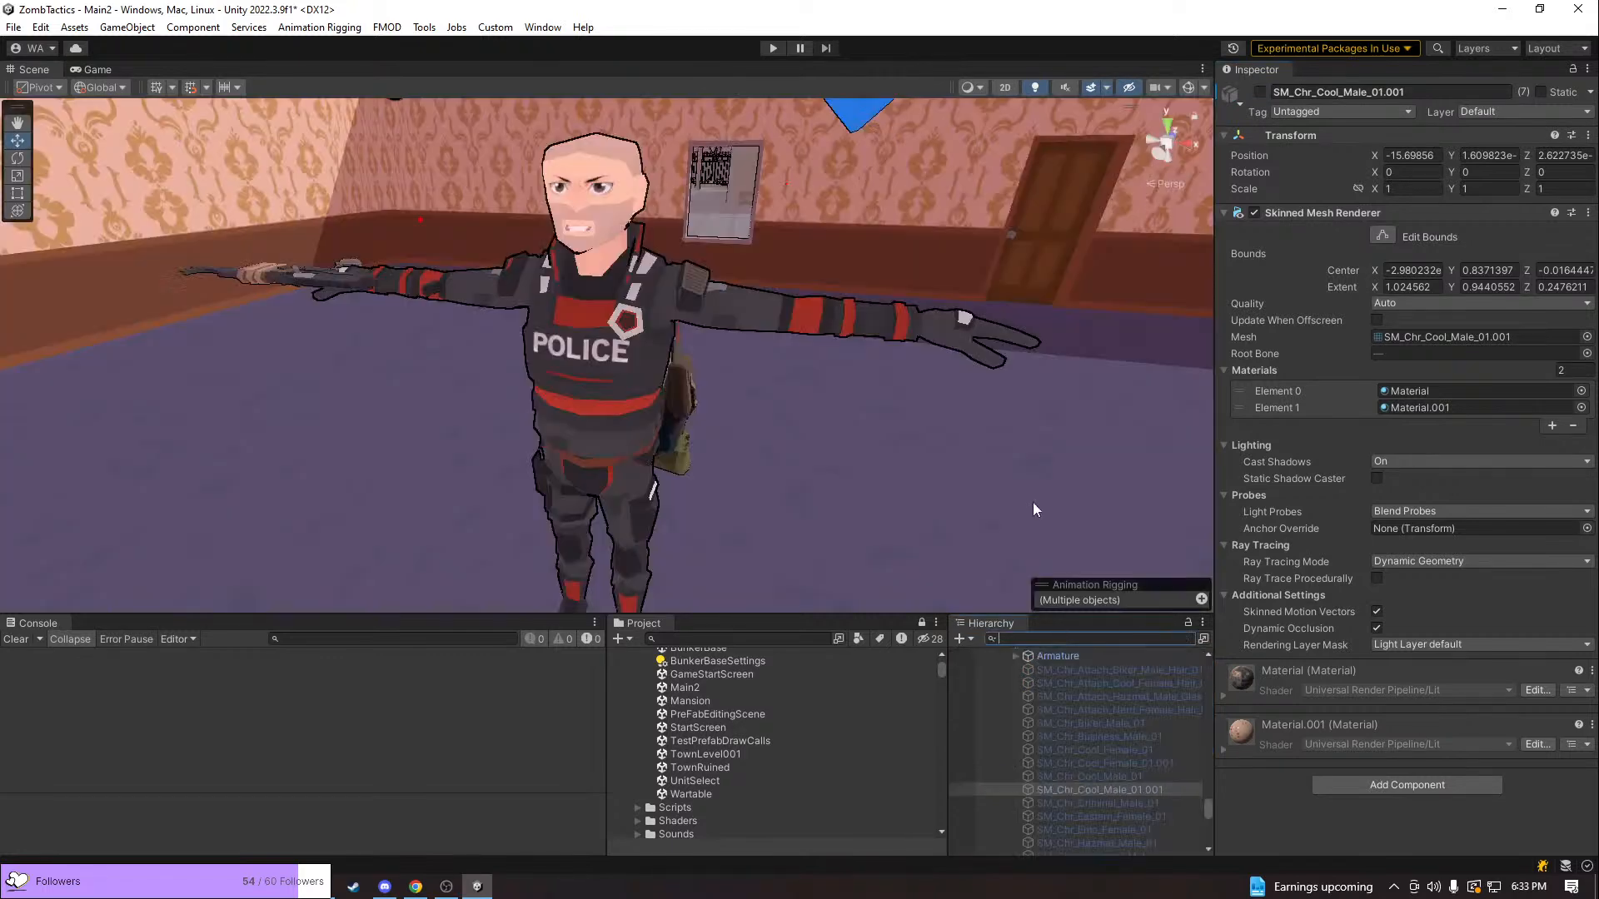
# Look over the cleaned-up characters in the Scene view and run the Main2 scene in play mode
pyautogui.scroll(-4, 889, 273)
pyautogui.moveTo(1044, 308); pyautogui.dragTo(767, 271, button='right')
pyautogui.press('d')
pyautogui.press('a')
pyautogui.press('w')
pyautogui.press('s')
pyautogui.click(767, 51)
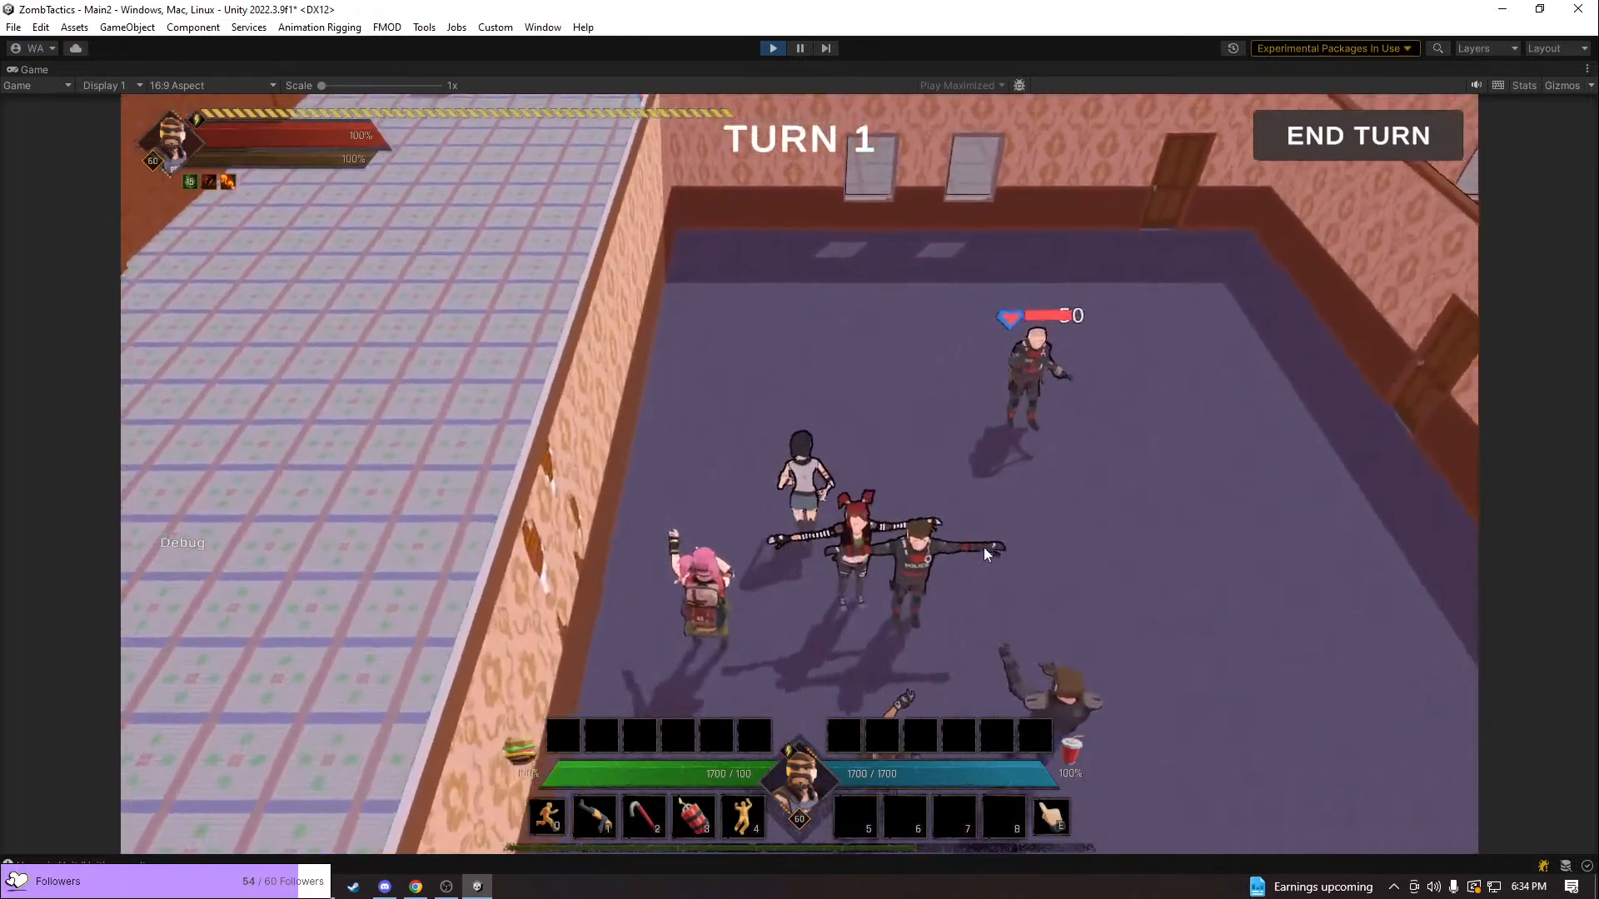
# Examine the outlines of the survivors and police characters up close in the blue-floored room
pyautogui.scroll(5, 986, 557)
pyautogui.press('w')
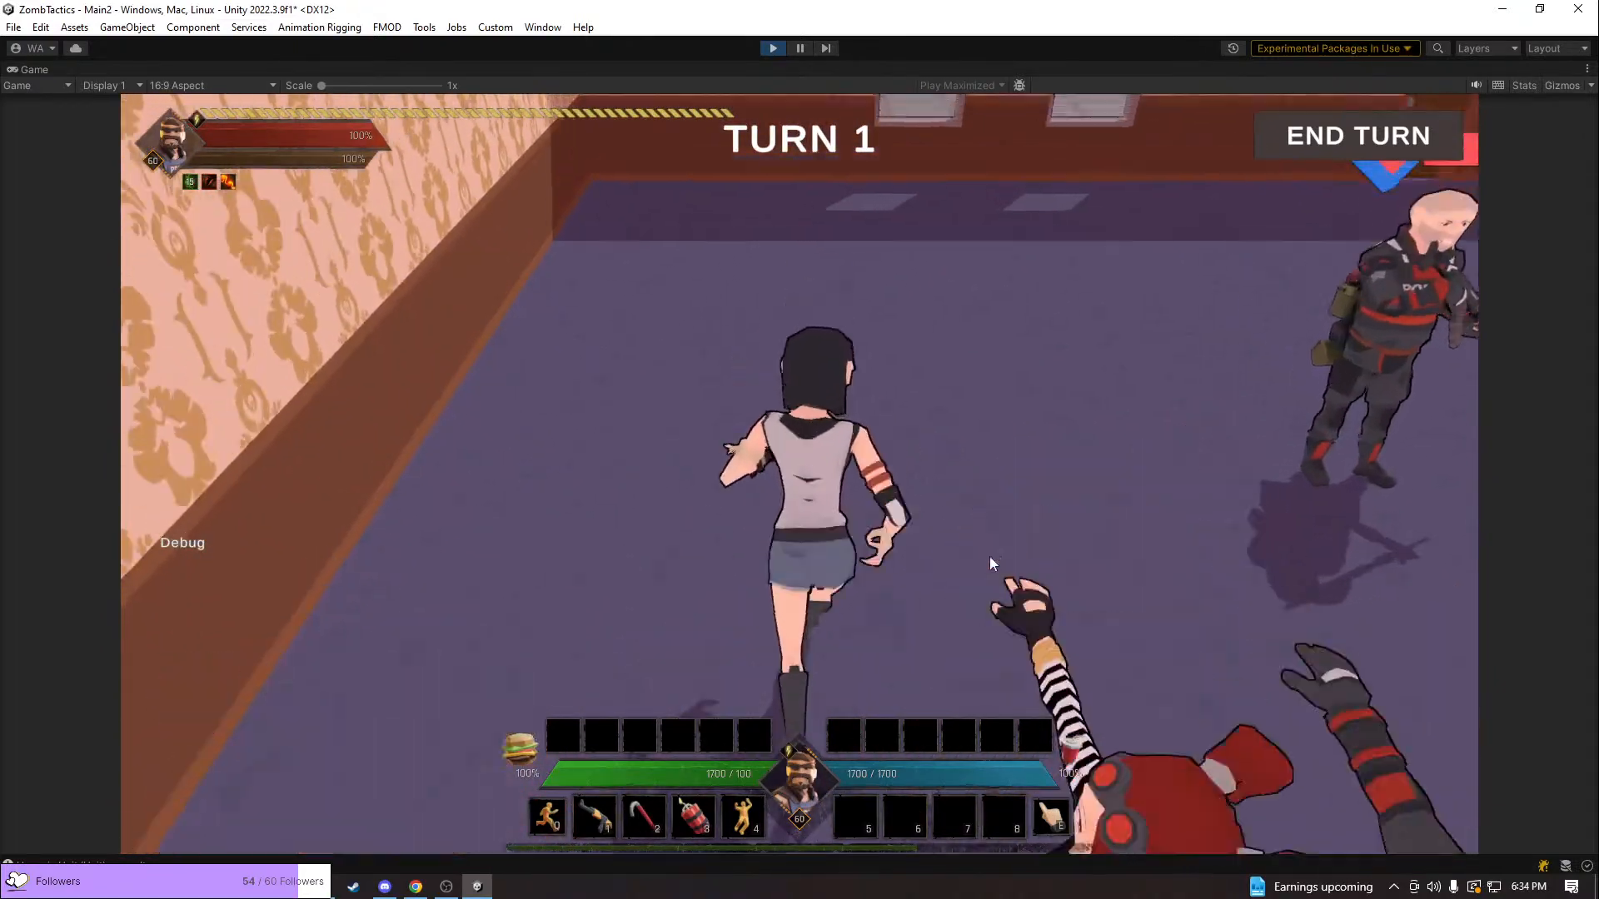
pyautogui.moveTo(989, 556); pyautogui.dragTo(134, 462, button='middle')
pyautogui.press('e')
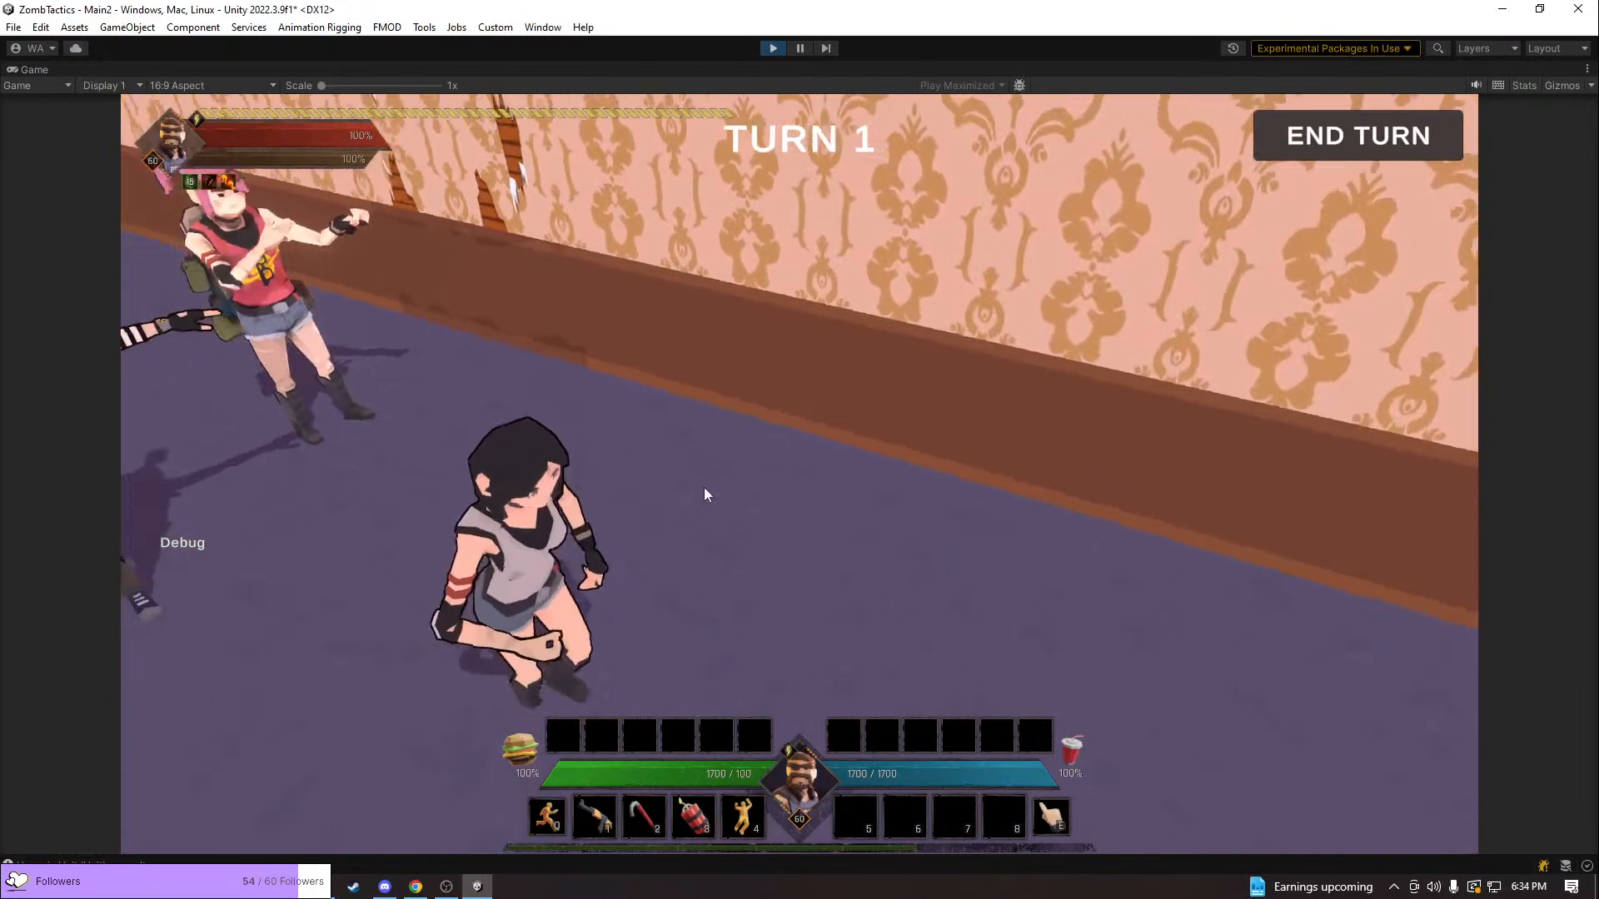
pyautogui.press('a')
pyautogui.press('q')
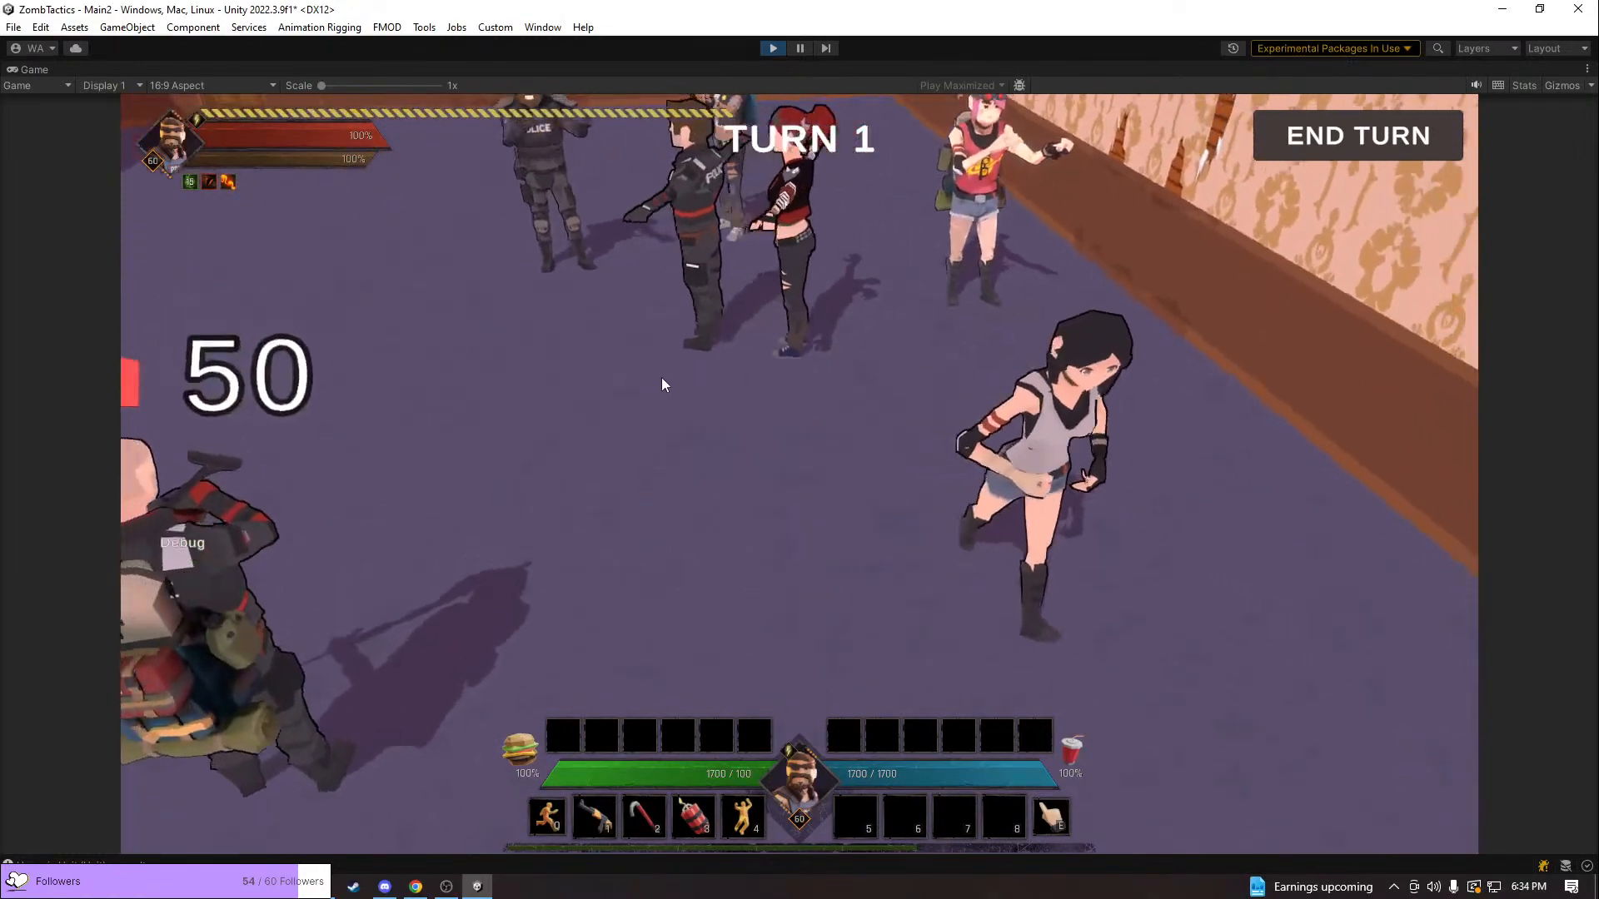
pyautogui.press('w')
pyautogui.press('a')
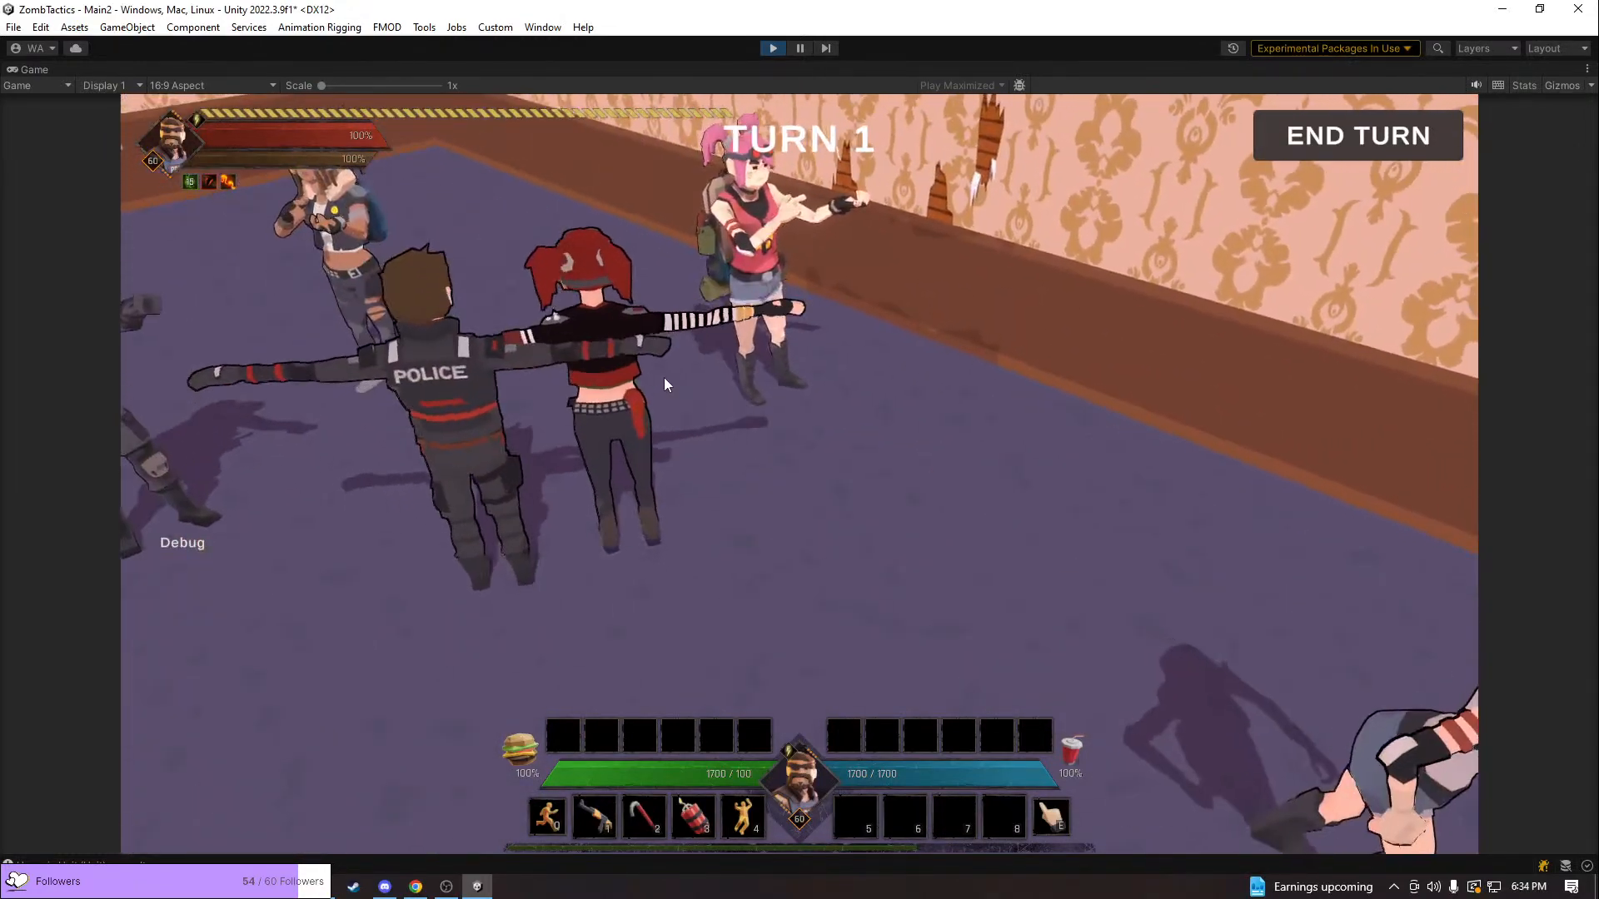
pyautogui.press('q')
pyautogui.scroll(-5, 774, 371)
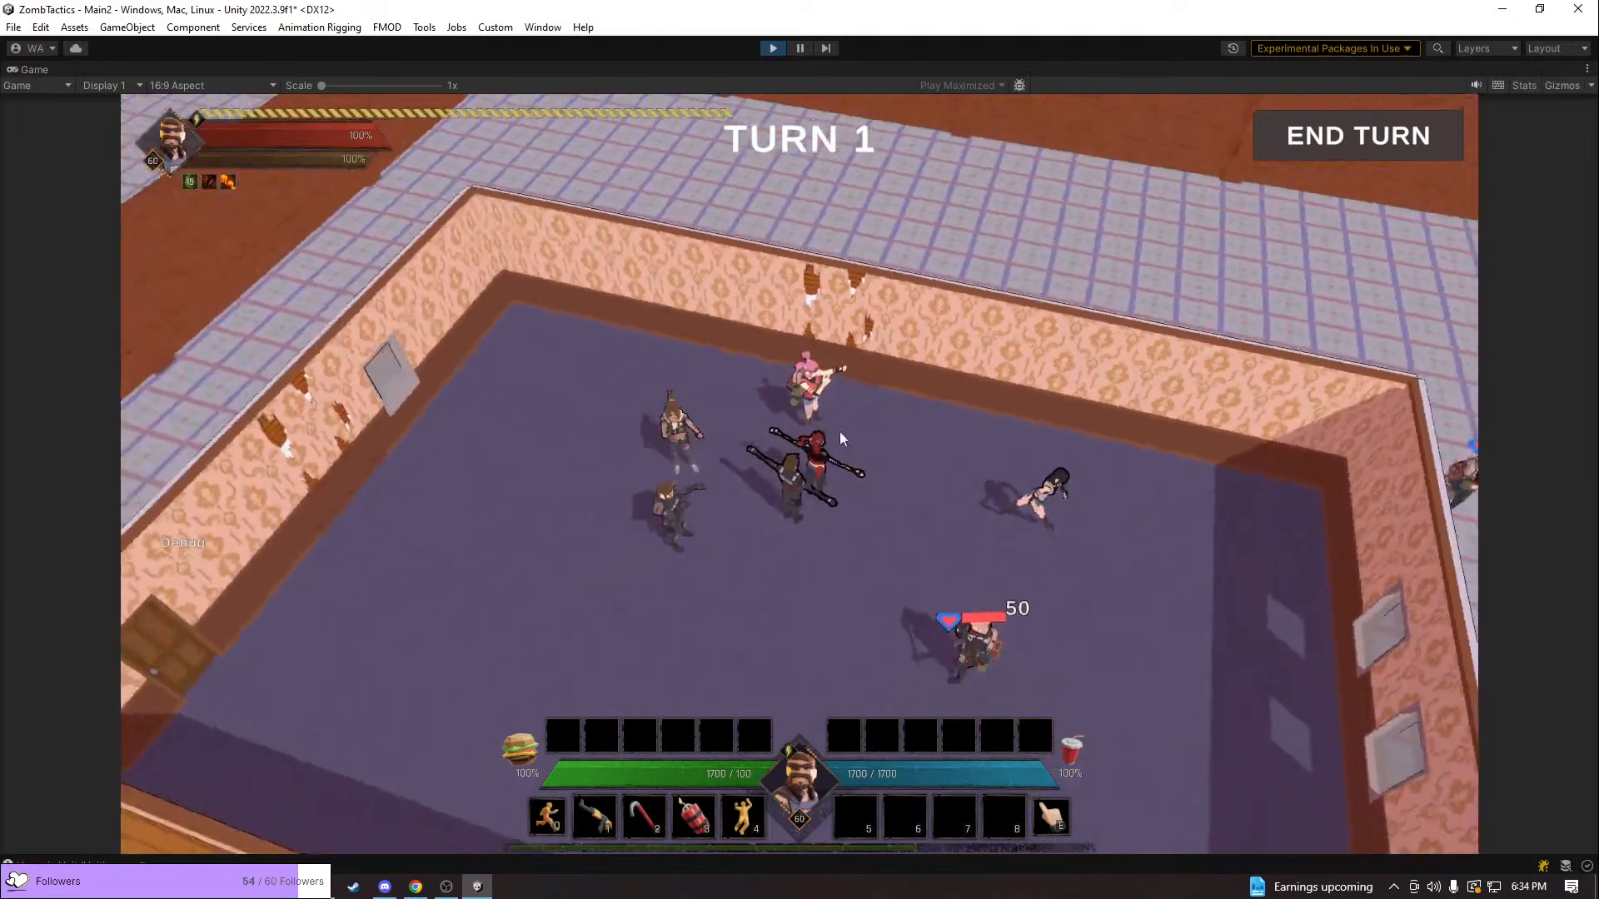
# Compare the outlines of the characters and enemies in the room at near and far camera distances
pyautogui.moveTo(839, 431); pyautogui.dragTo(1035, 423, button='middle')
pyautogui.press('w')
pyautogui.press('w')
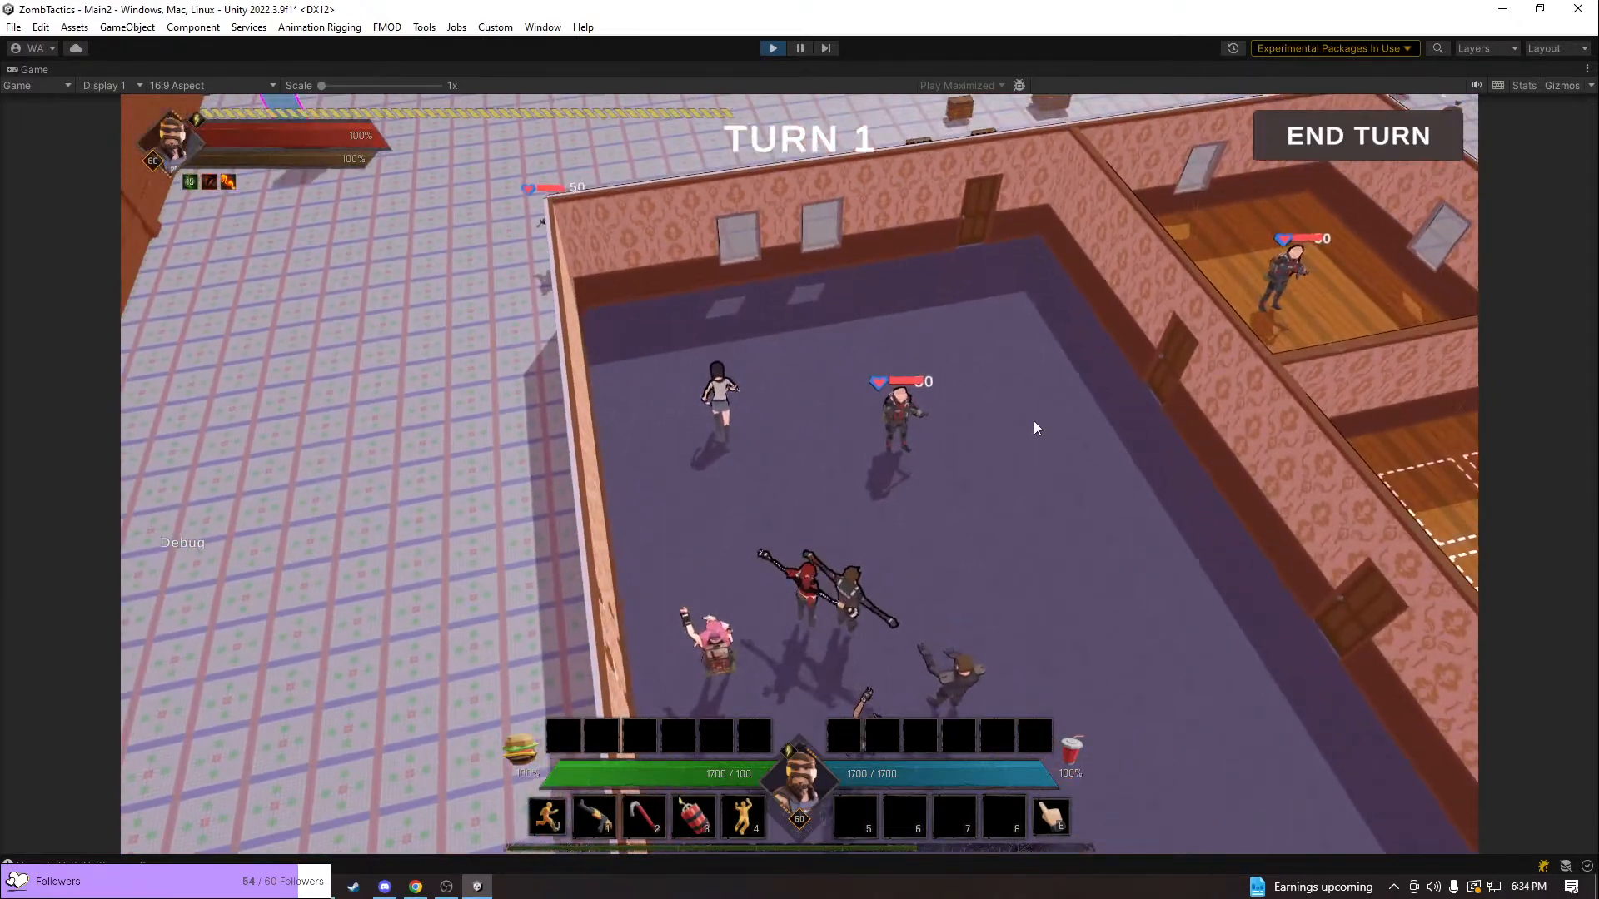
pyautogui.press('d')
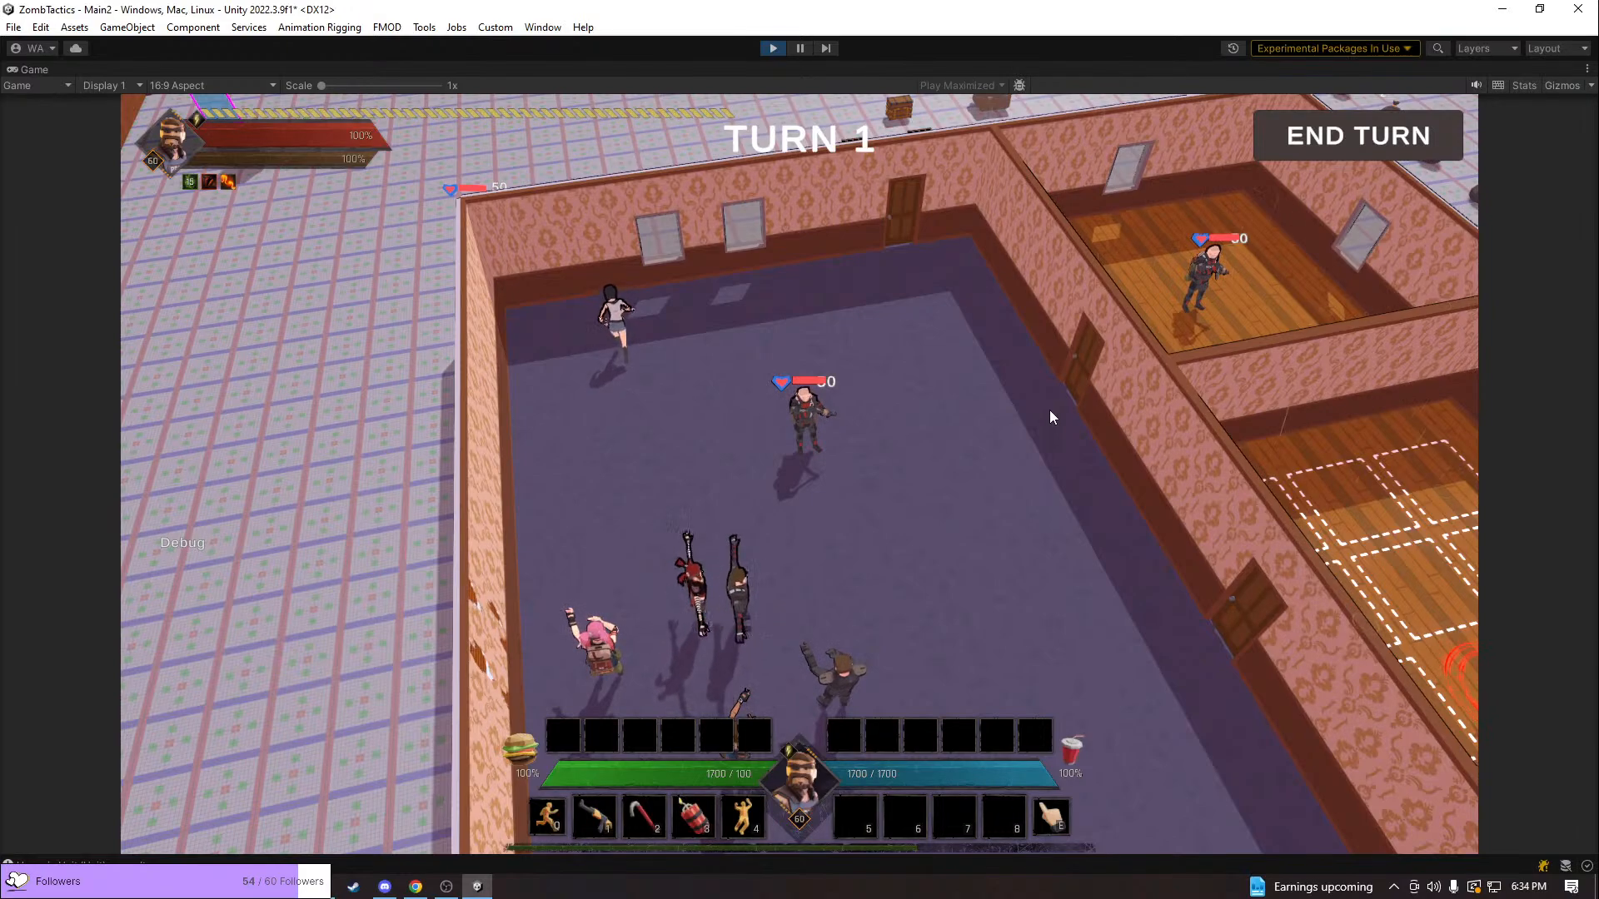
pyautogui.moveTo(1062, 393); pyautogui.dragTo(1101, 517, button='middle')
pyautogui.scroll(2, 1096, 517)
pyautogui.scroll(5, 1095, 517)
pyautogui.scroll(-5, 1096, 377)
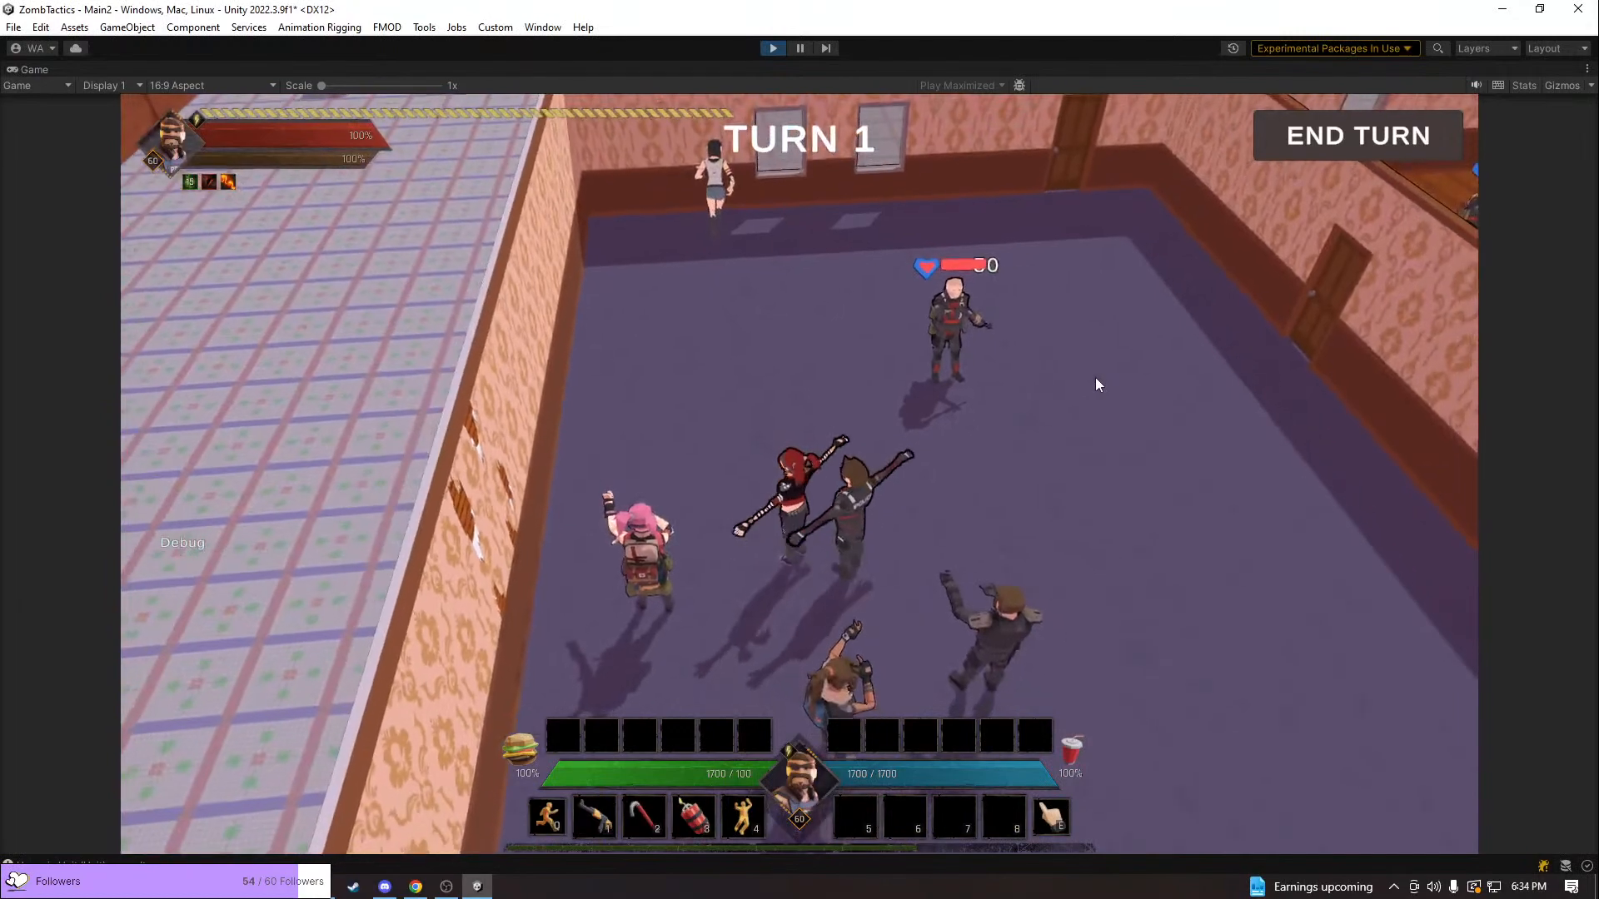
pyautogui.scroll(-2, 1095, 384)
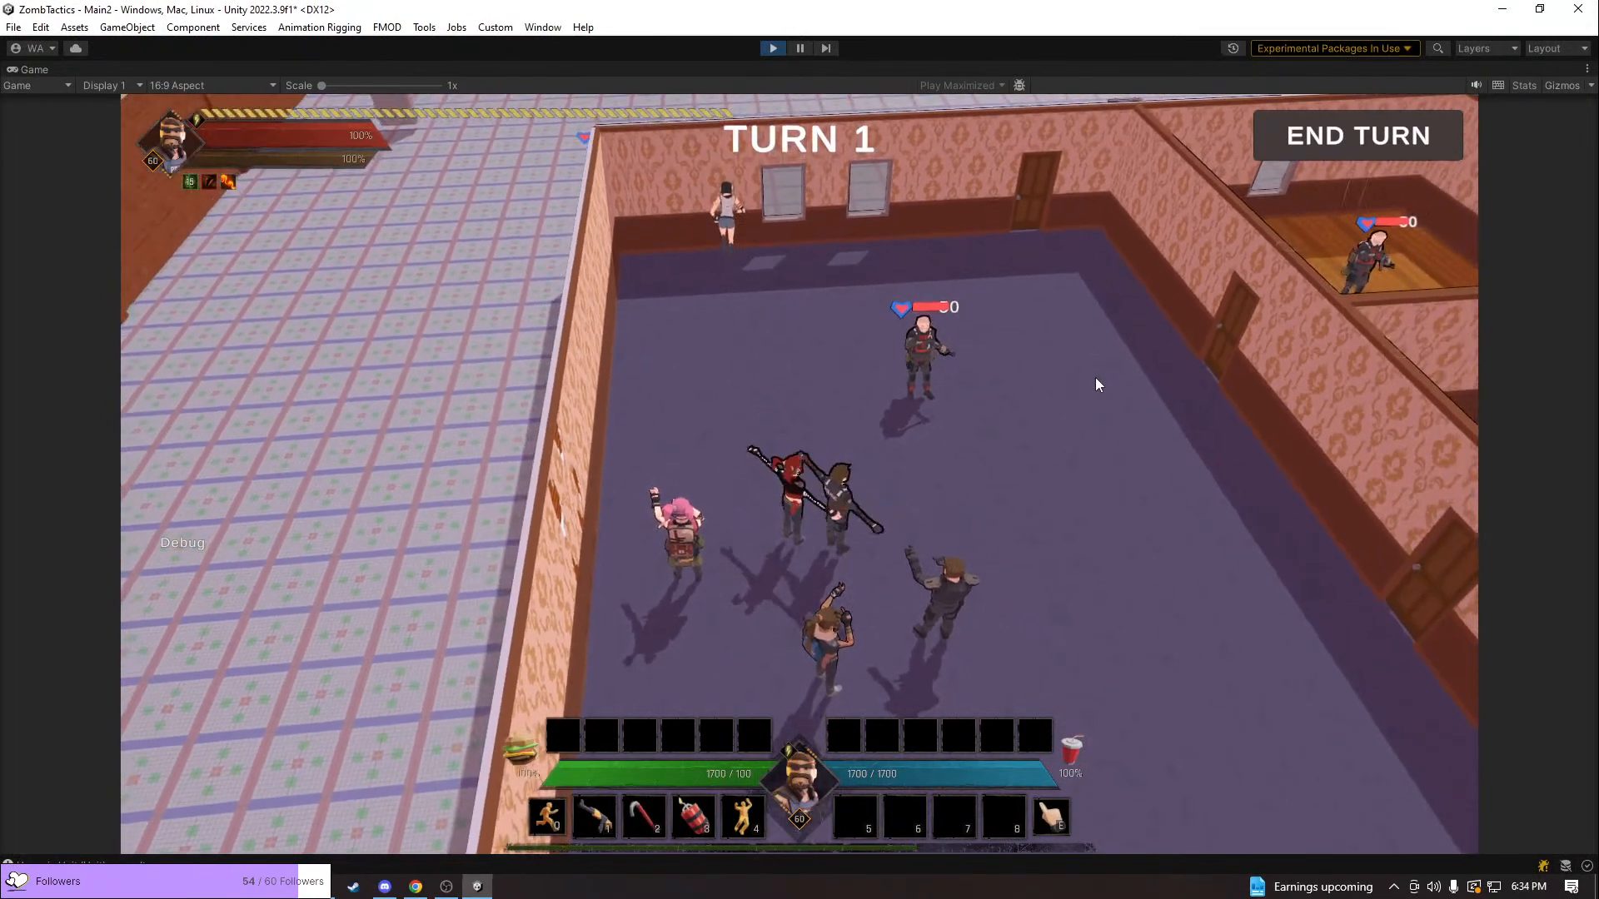
pyautogui.moveTo(1096, 378); pyautogui.dragTo(1061, 392, button='middle')
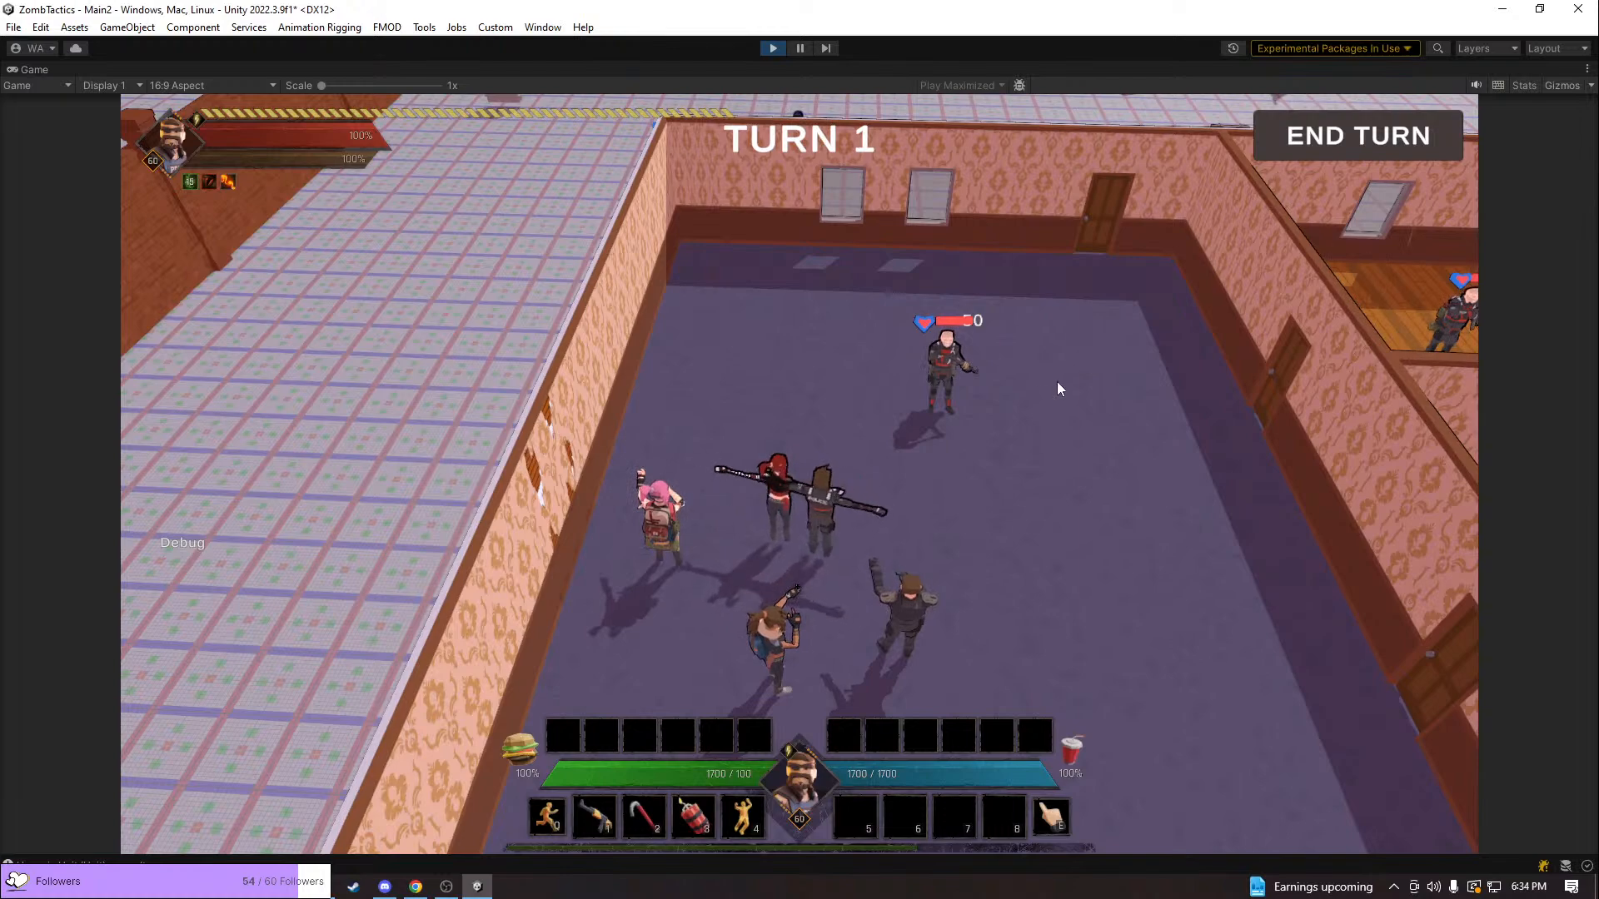
# Survey the neighbouring building roofs, the fish sculpture and the tiled ground outside the house in play mode
pyautogui.press('w')
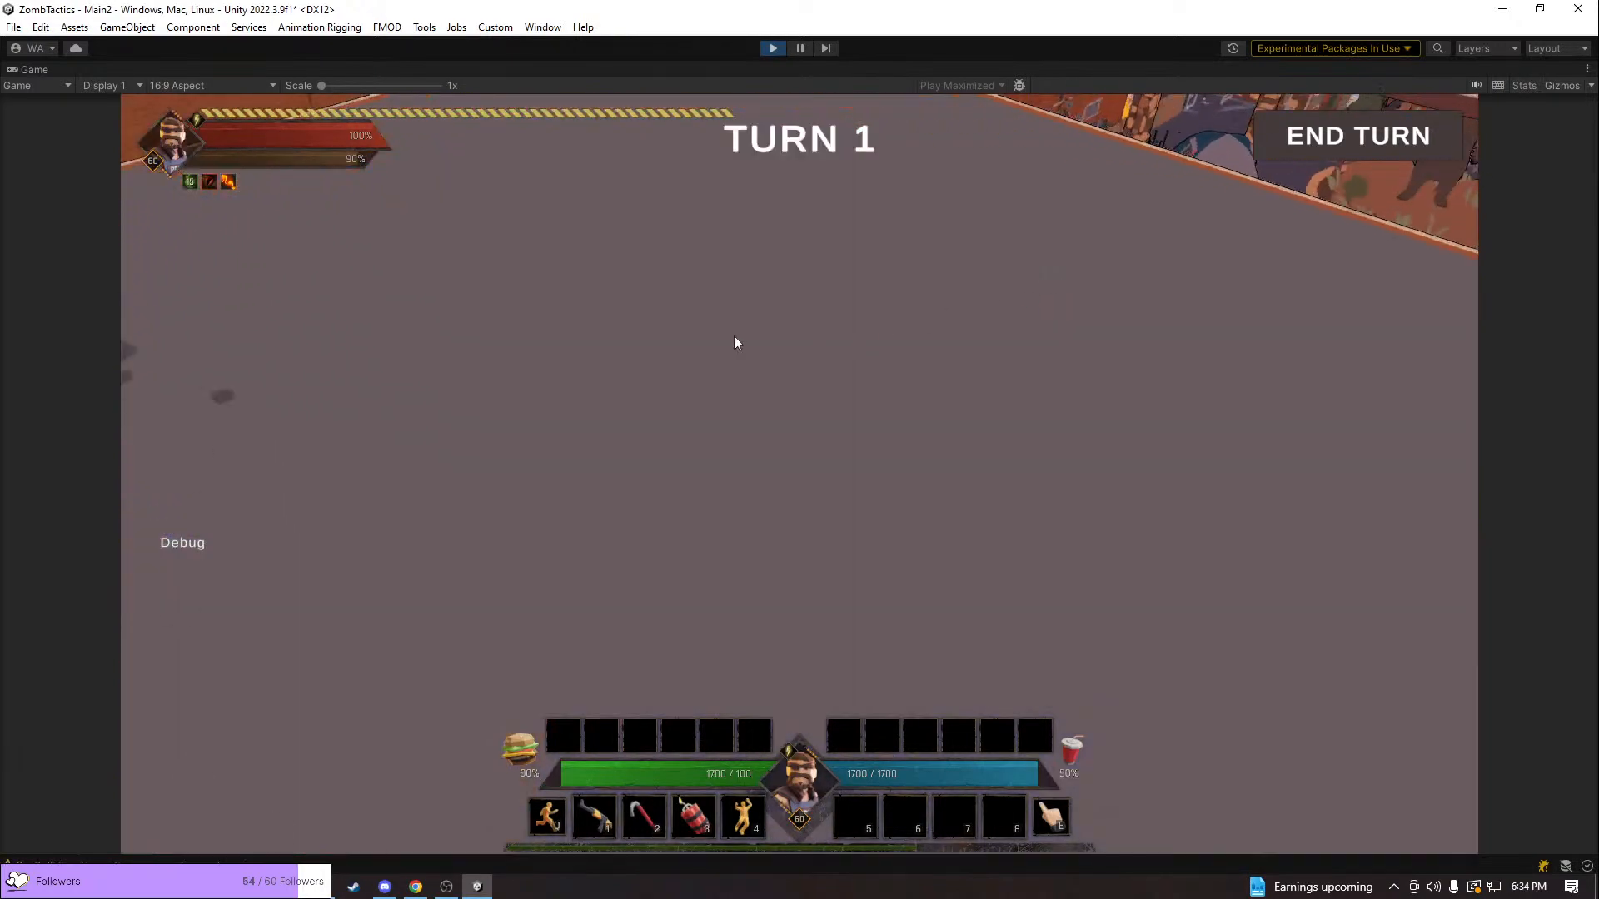
pyautogui.press('w')
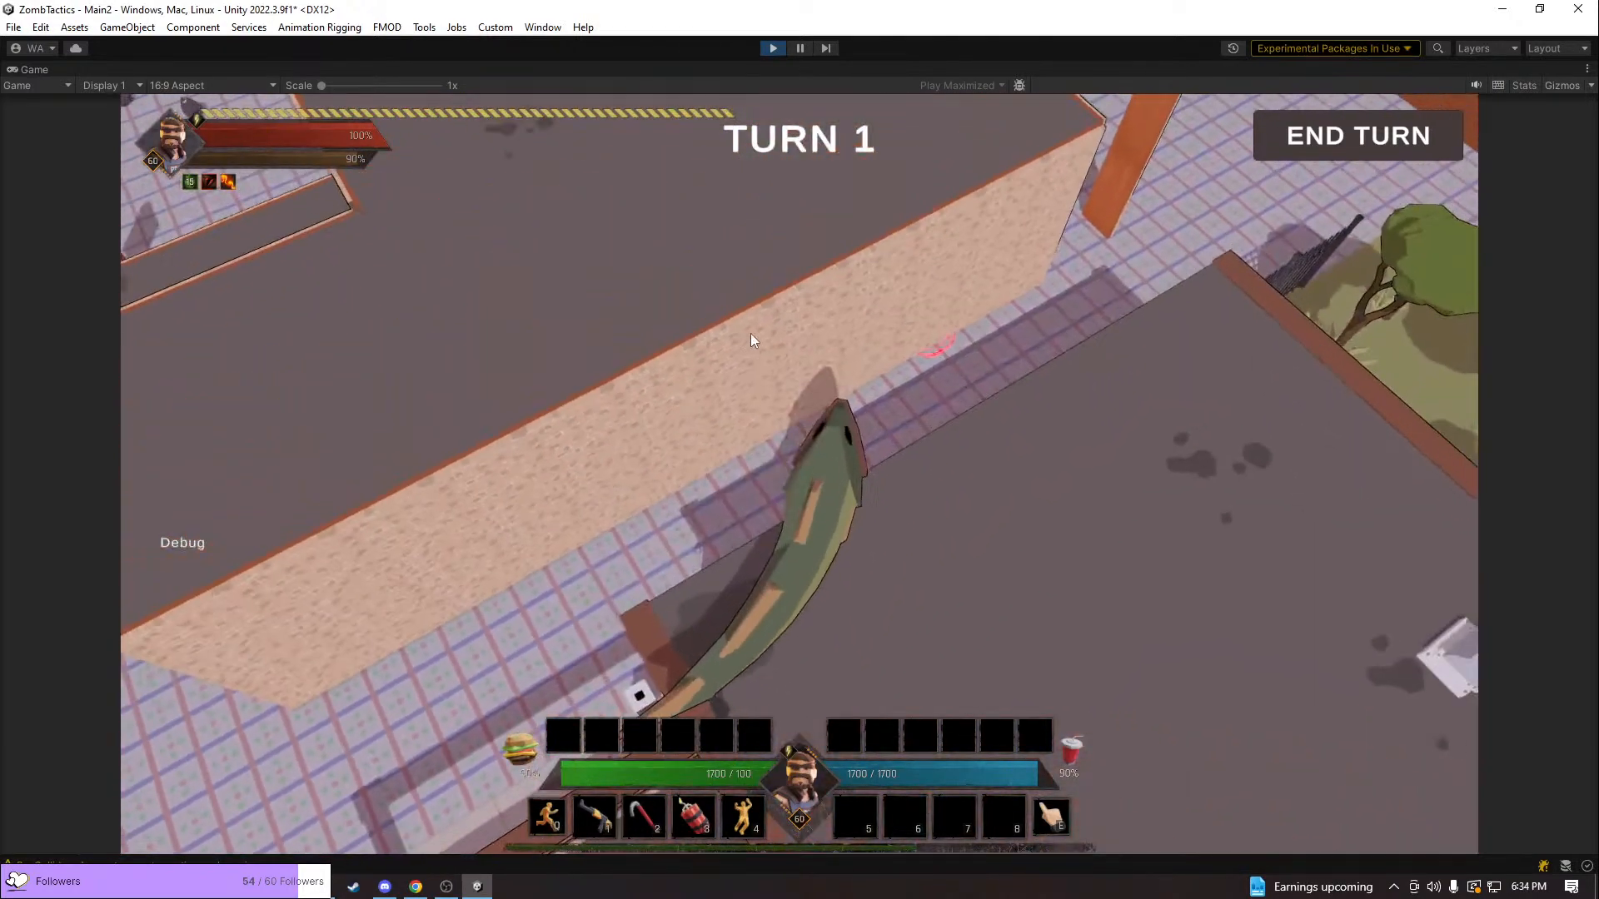
pyautogui.press('q')
pyautogui.press('s')
pyautogui.press('a')
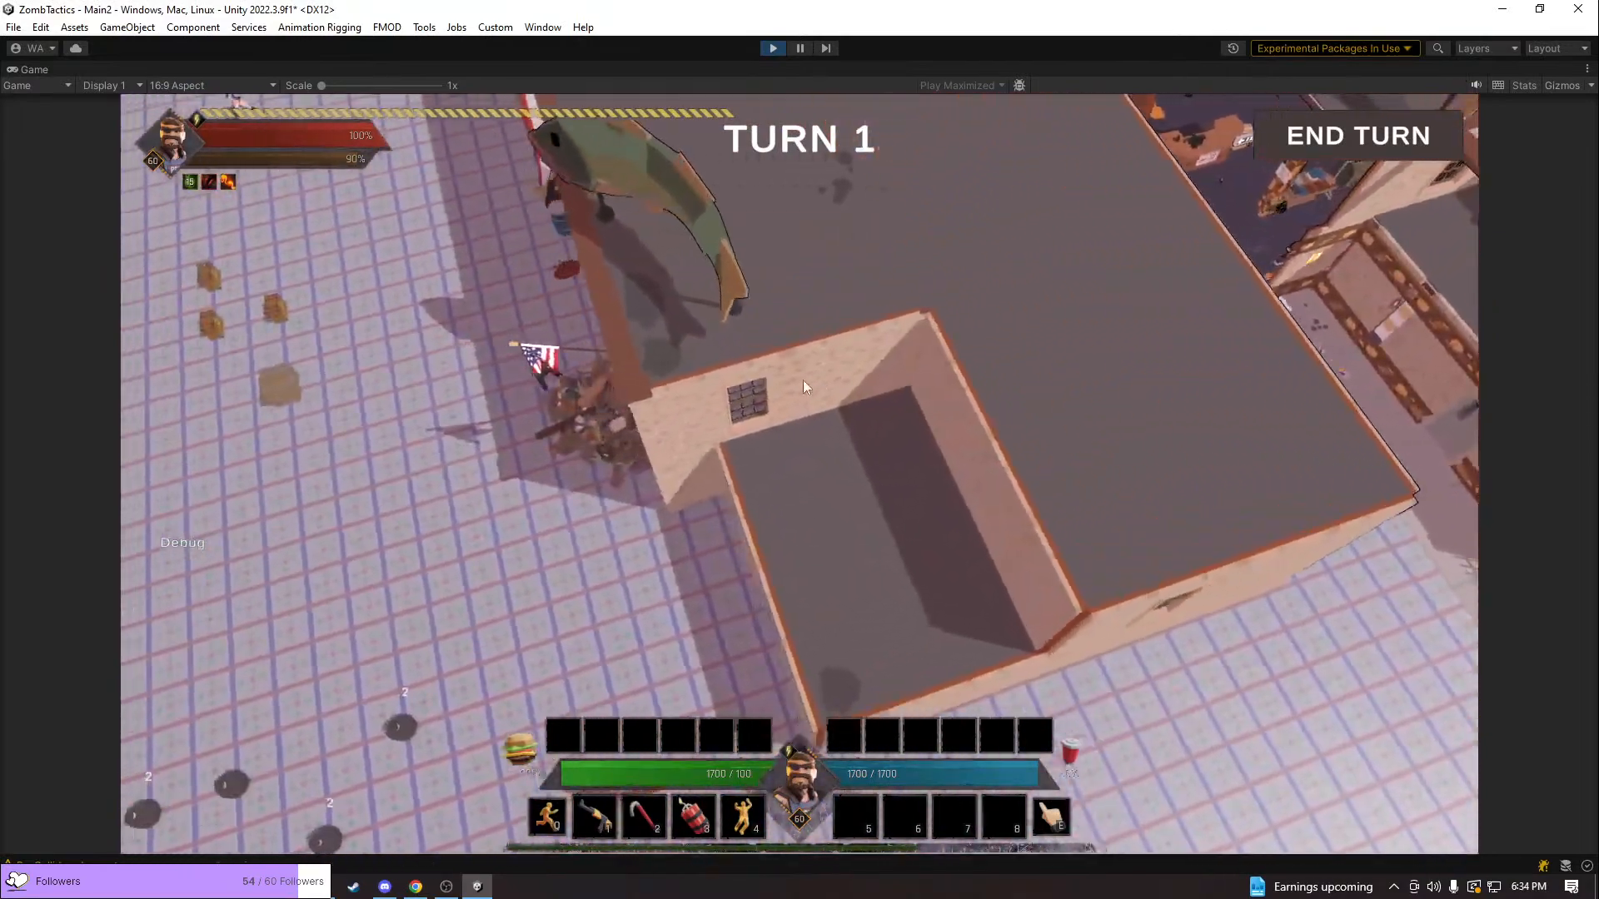
pyautogui.press('a')
pyautogui.press('q')
pyautogui.press('s')
pyautogui.press('d')
pyautogui.moveTo(794, 405); pyautogui.dragTo(1366, 408, button='middle')
pyautogui.moveTo(1054, 523); pyautogui.dragTo(1196, 523, button='middle')
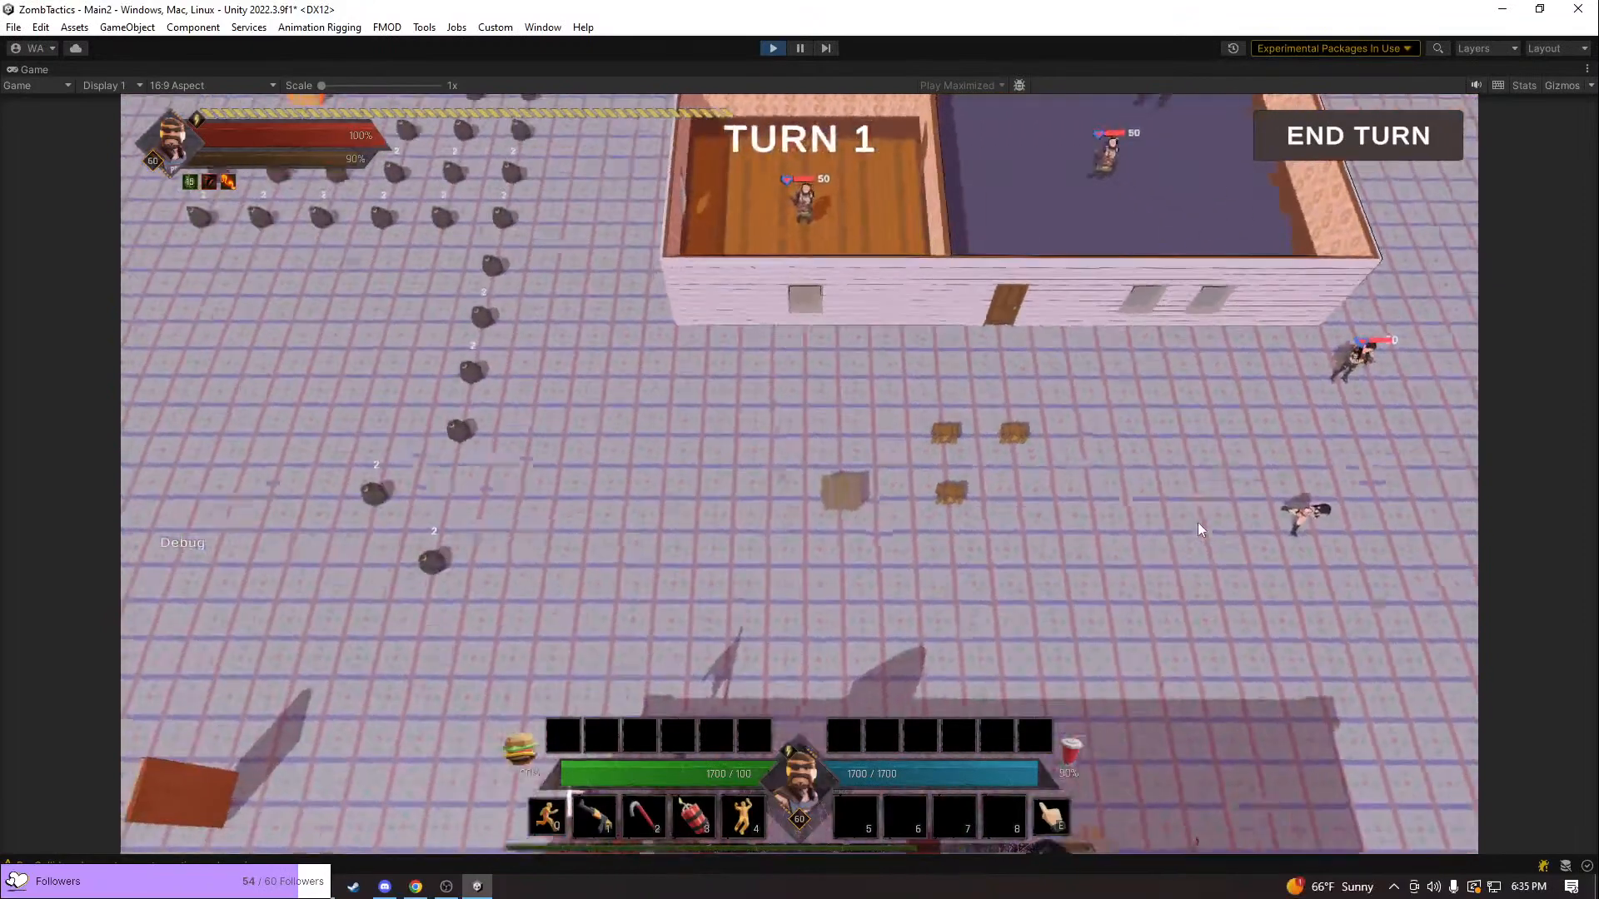
# Inspect the house's outer wall and windows, and view its rooms and enemies from the window side
pyautogui.press('d')
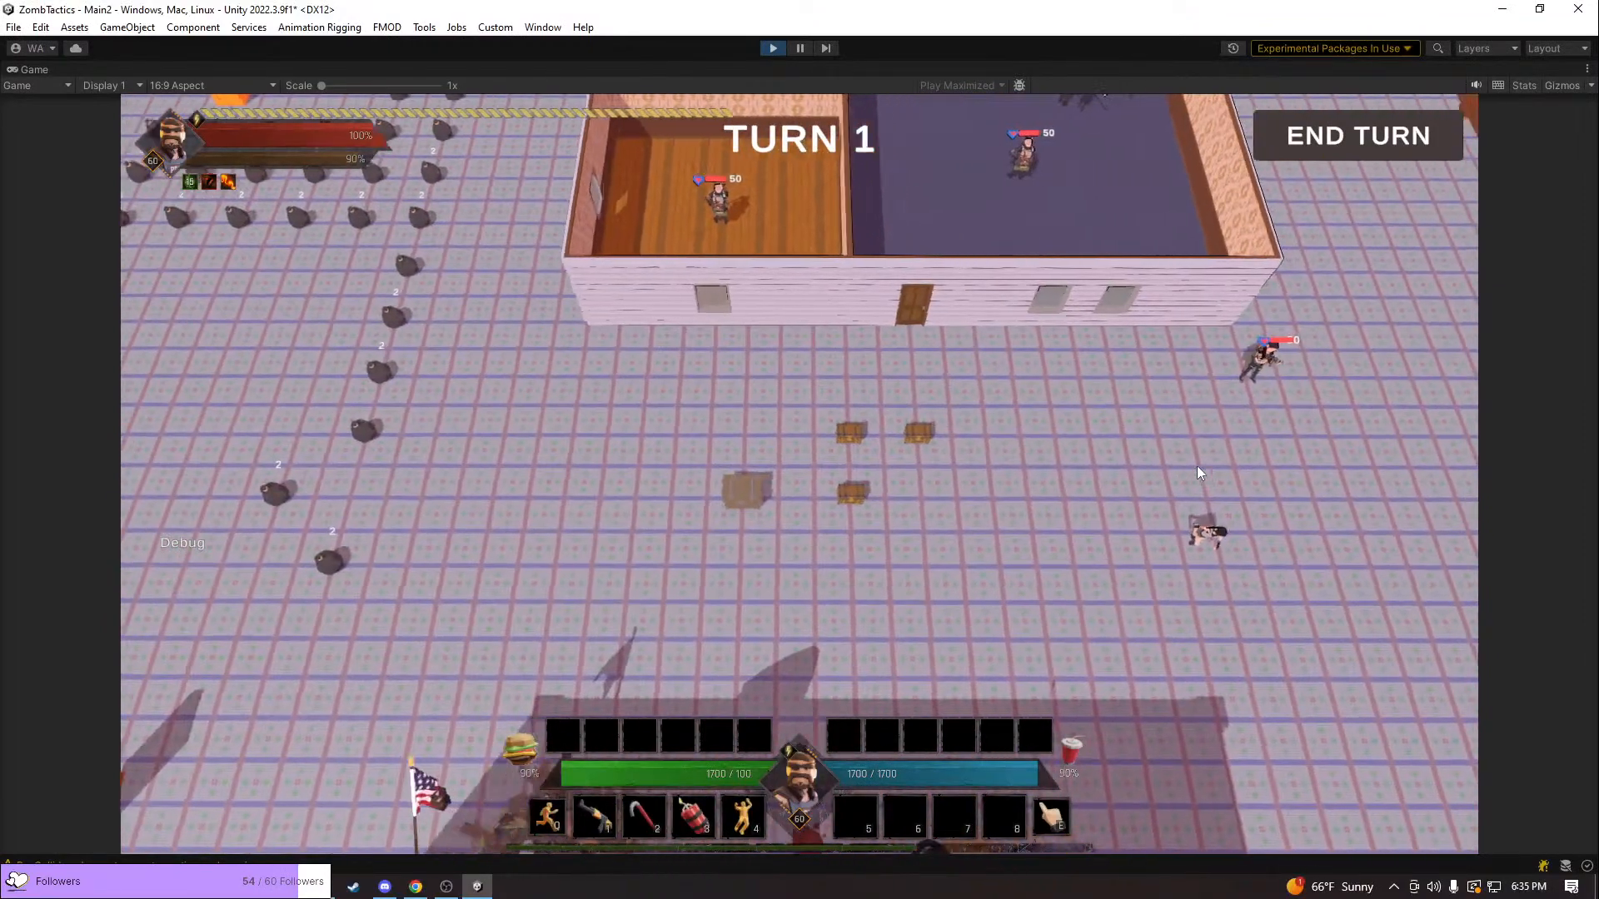
pyautogui.moveTo(796, 493); pyautogui.dragTo(971, 542, button='middle')
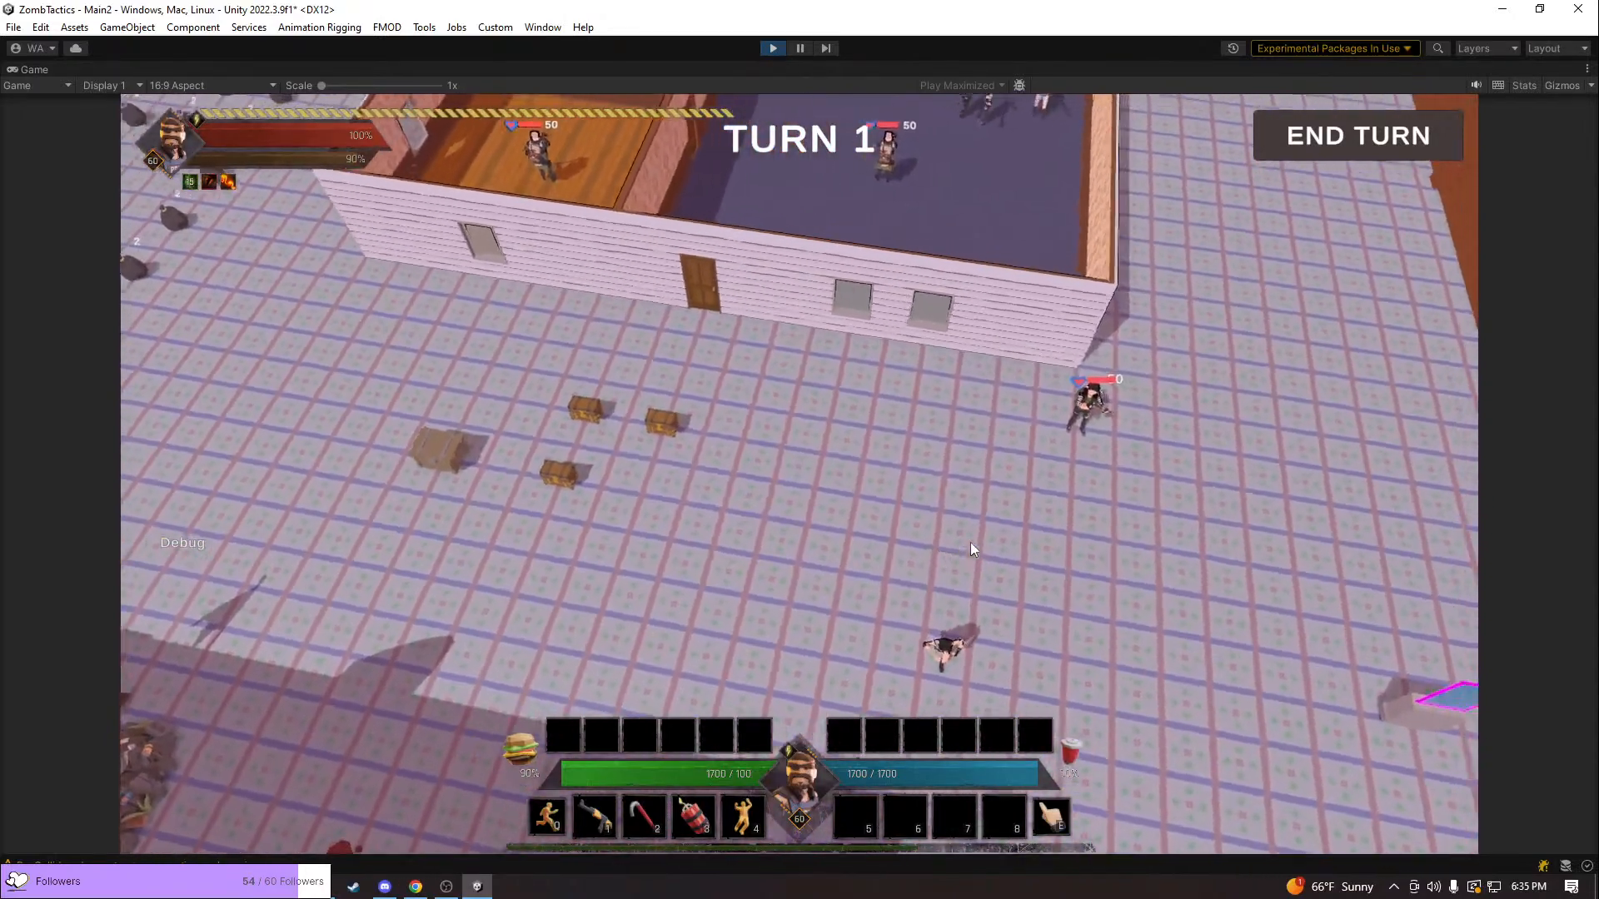
pyautogui.press('w')
pyautogui.scroll(5, 970, 542)
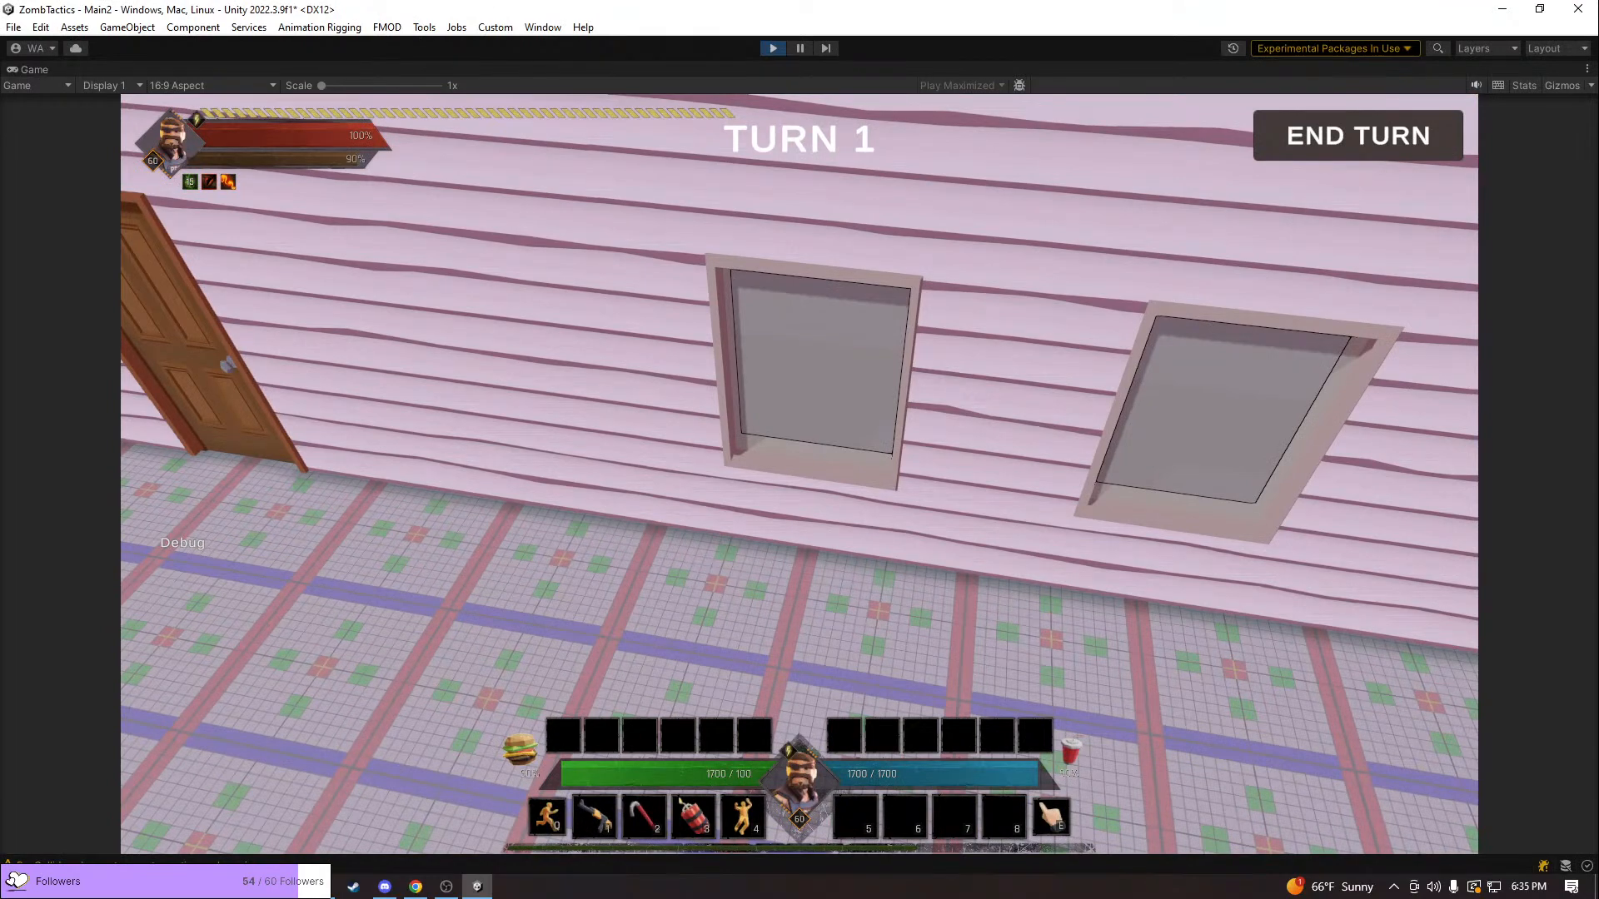
pyautogui.scroll(-5, 1032, 433)
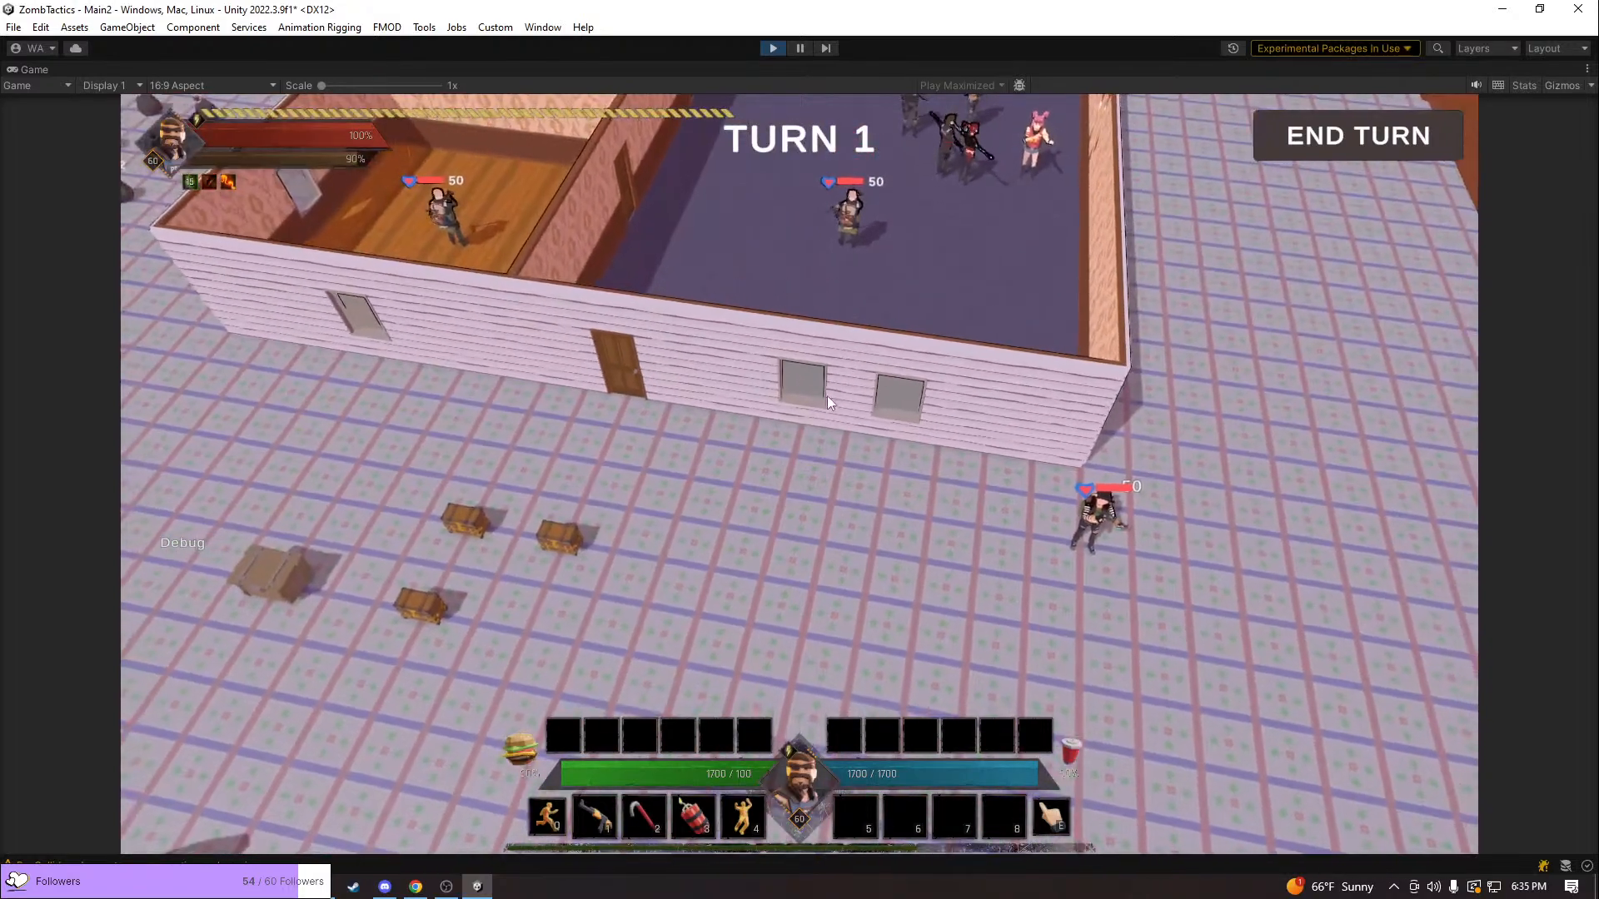
pyautogui.moveTo(612, 155); pyautogui.dragTo(472, 150, button='middle')
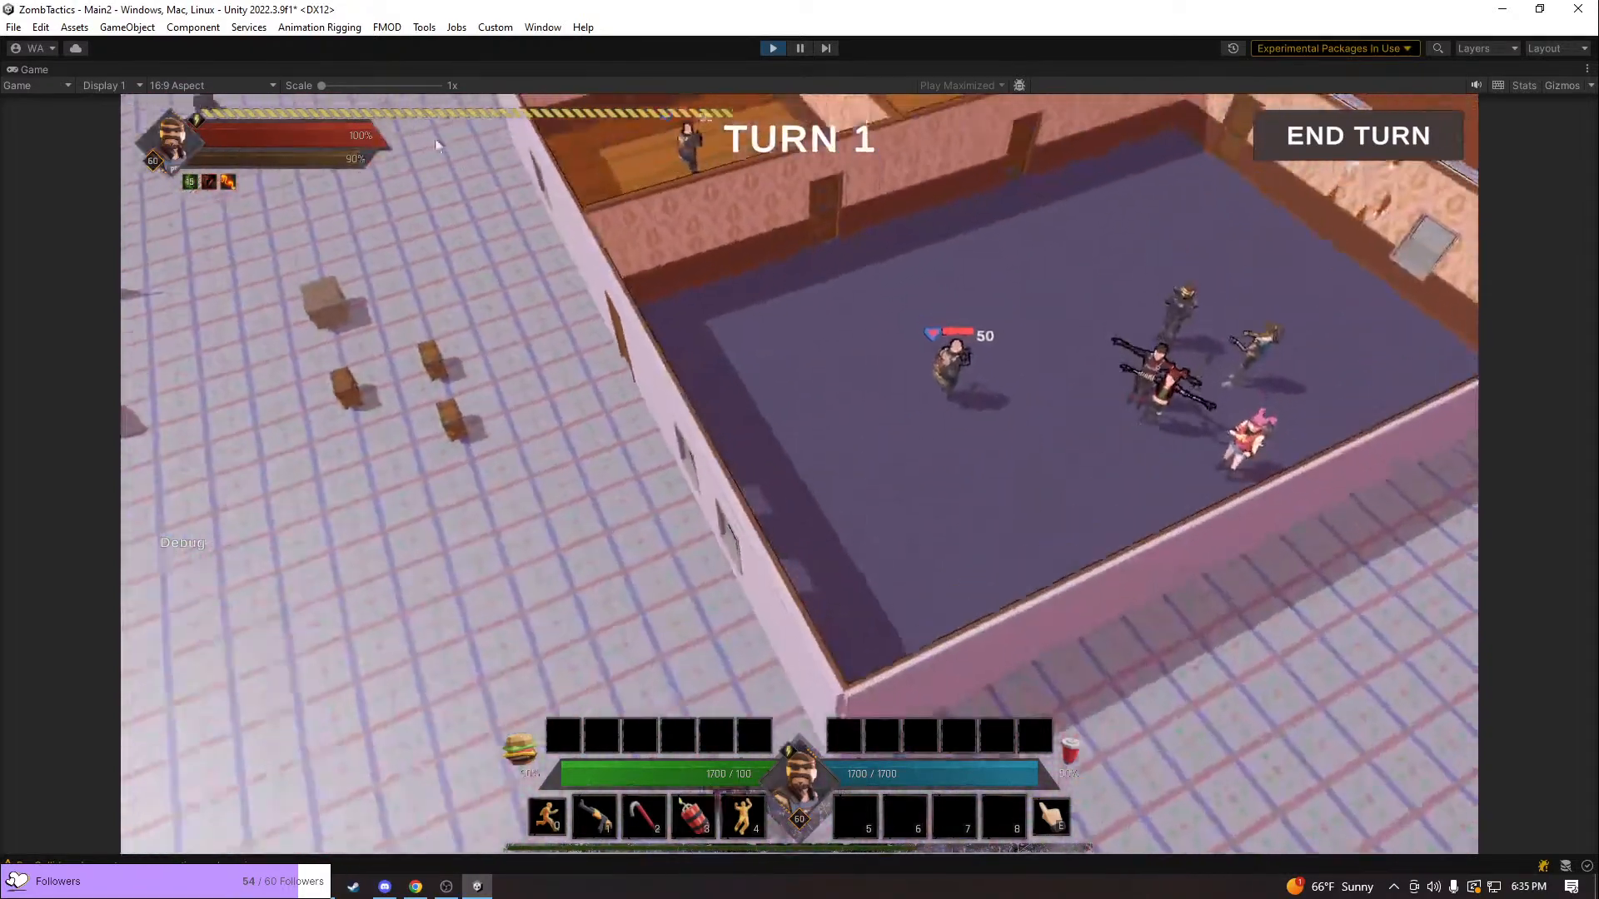
pyautogui.moveTo(1070, 346); pyautogui.dragTo(835, 363, button='middle')
pyautogui.press('w')
pyautogui.press('a')
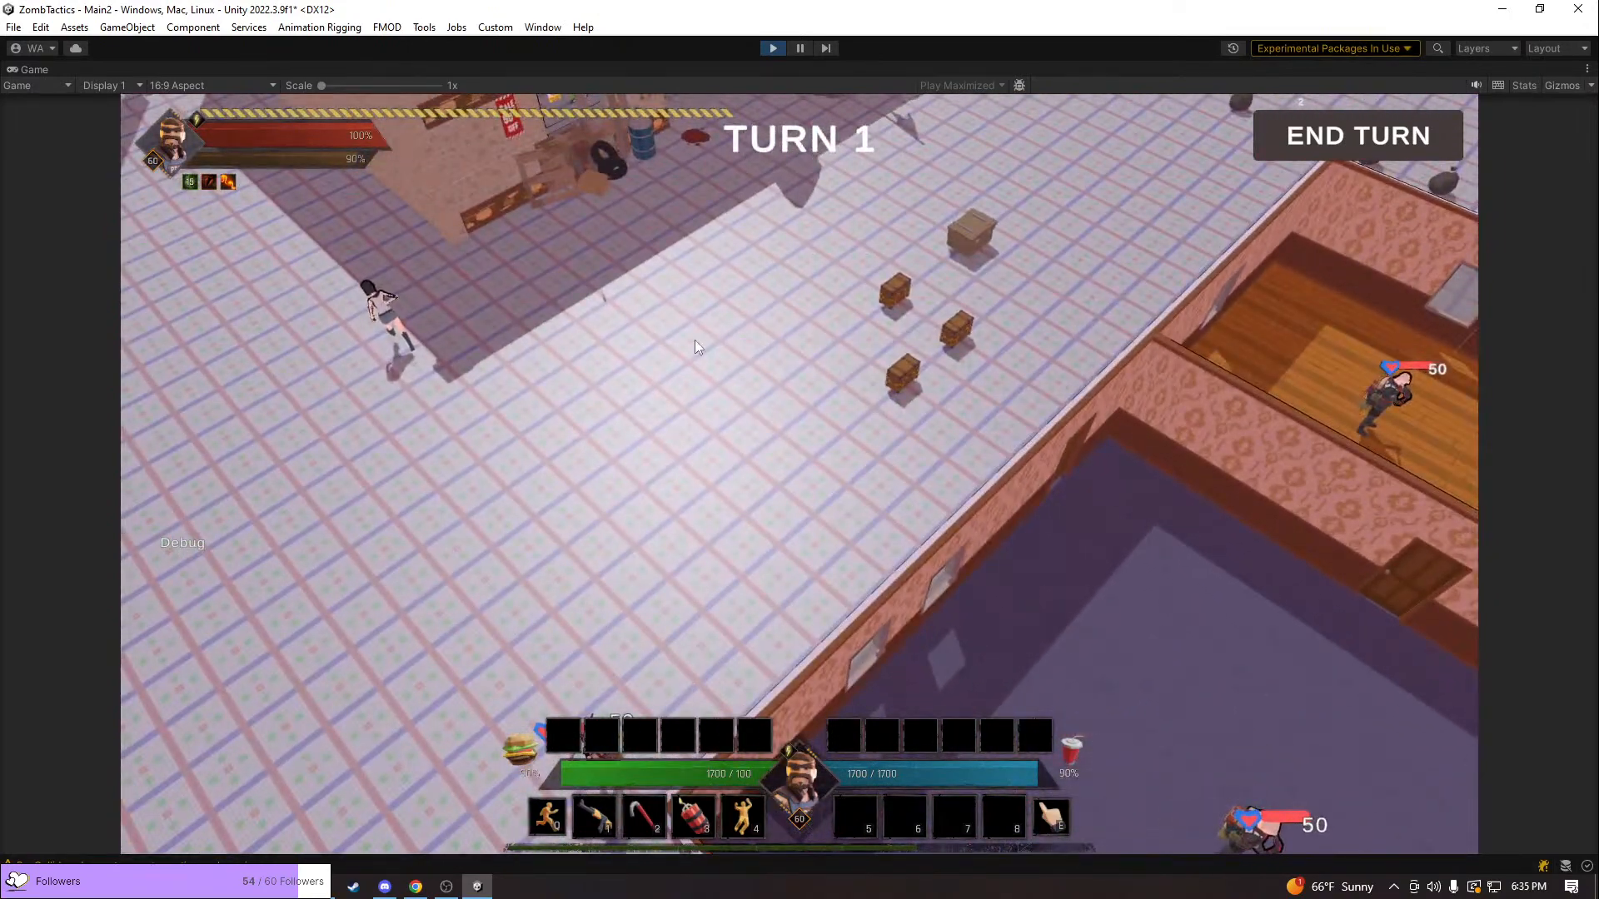
pyautogui.moveTo(694, 340); pyautogui.dragTo(1040, 331, button='middle')
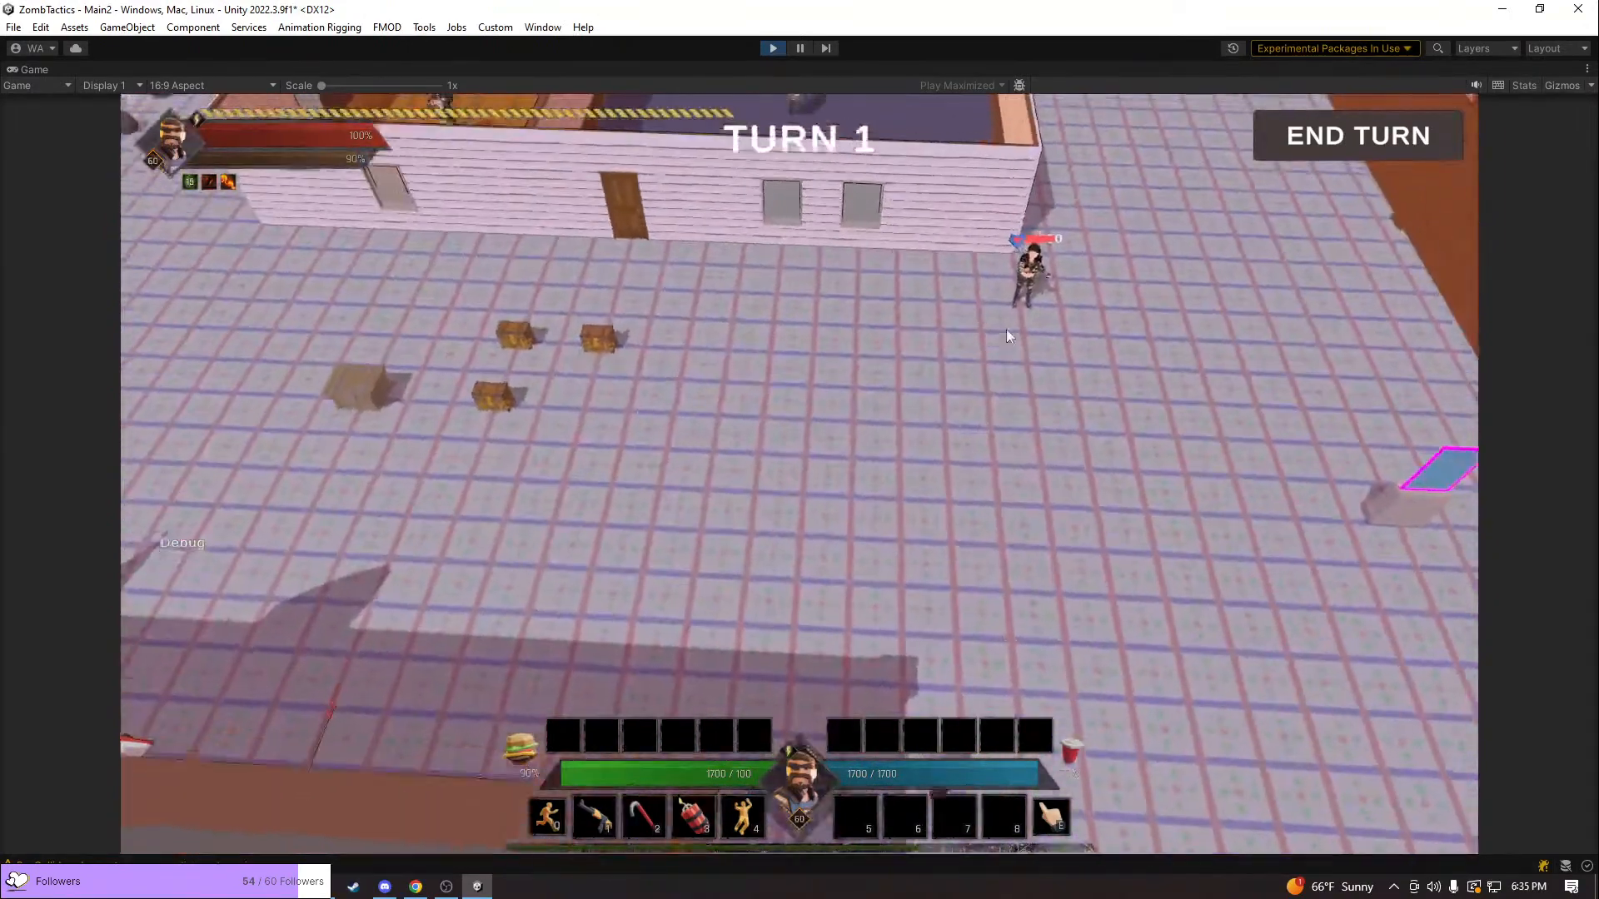
pyautogui.press('w')
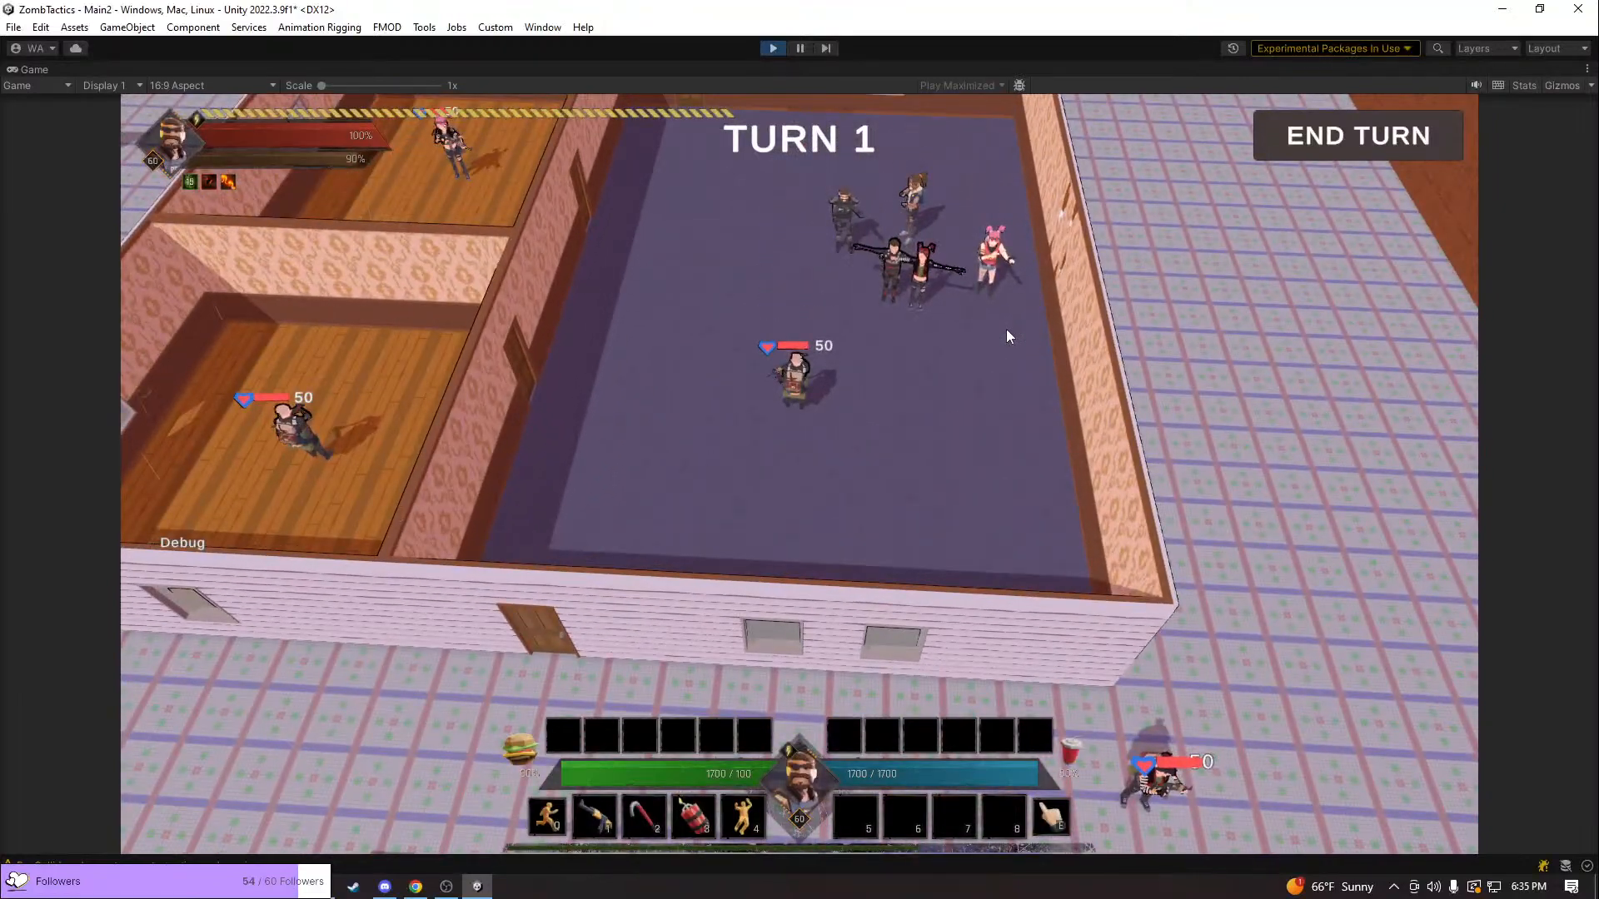
pyautogui.moveTo(1005, 330); pyautogui.dragTo(963, 337, button='middle')
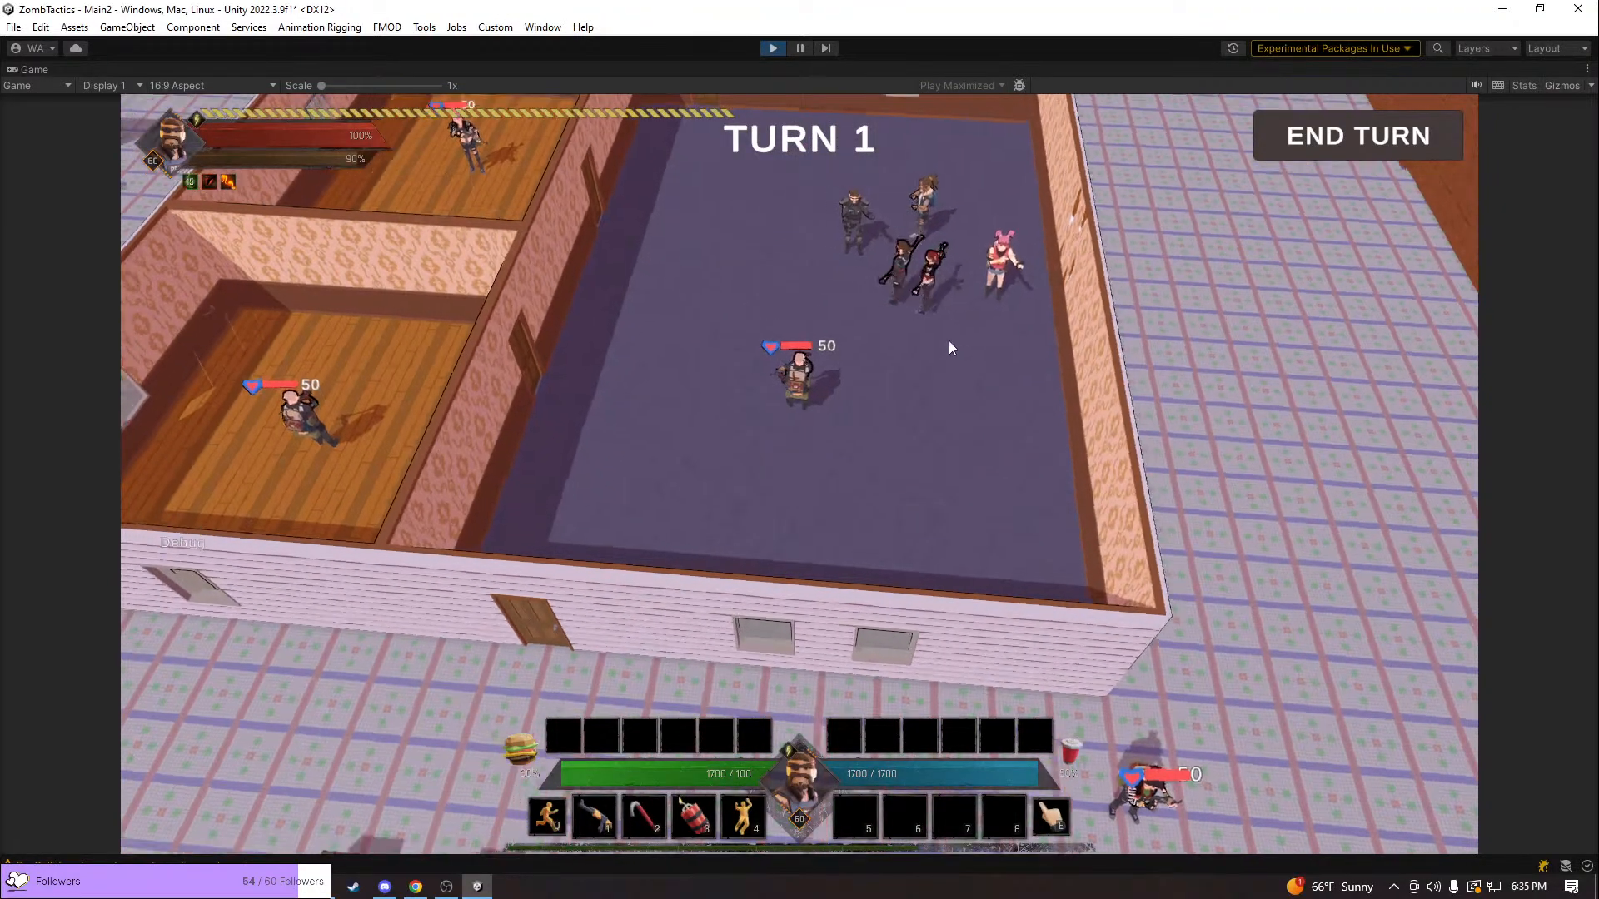
# Circle the camera around the house to review the characters in the room and the enemy outside its corner
pyautogui.press('e')
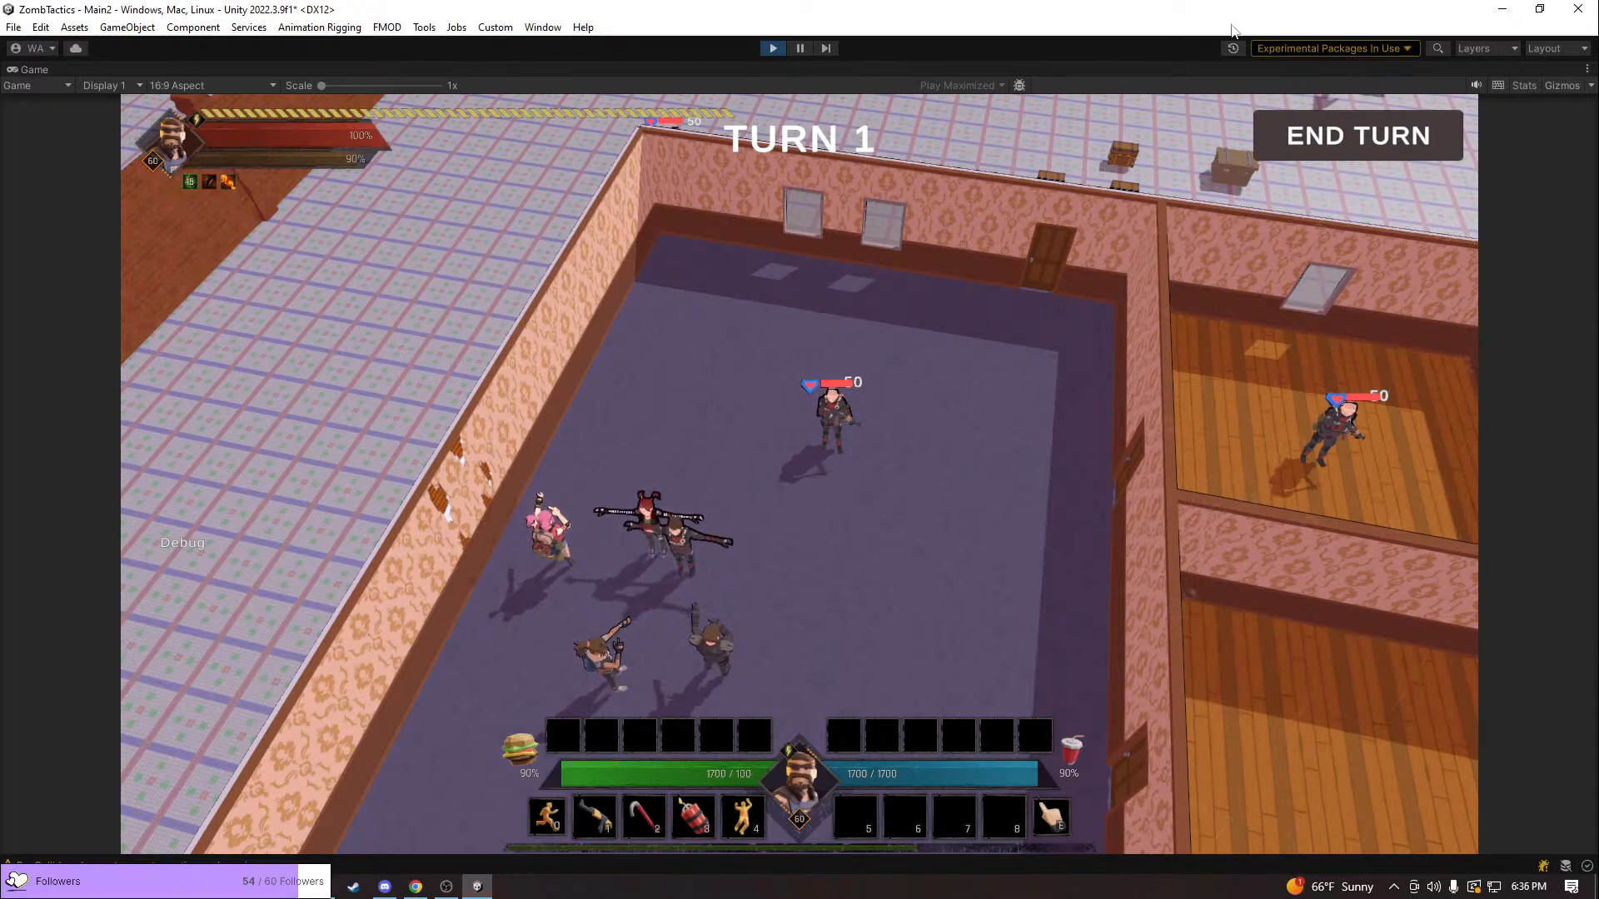
pyautogui.press('q')
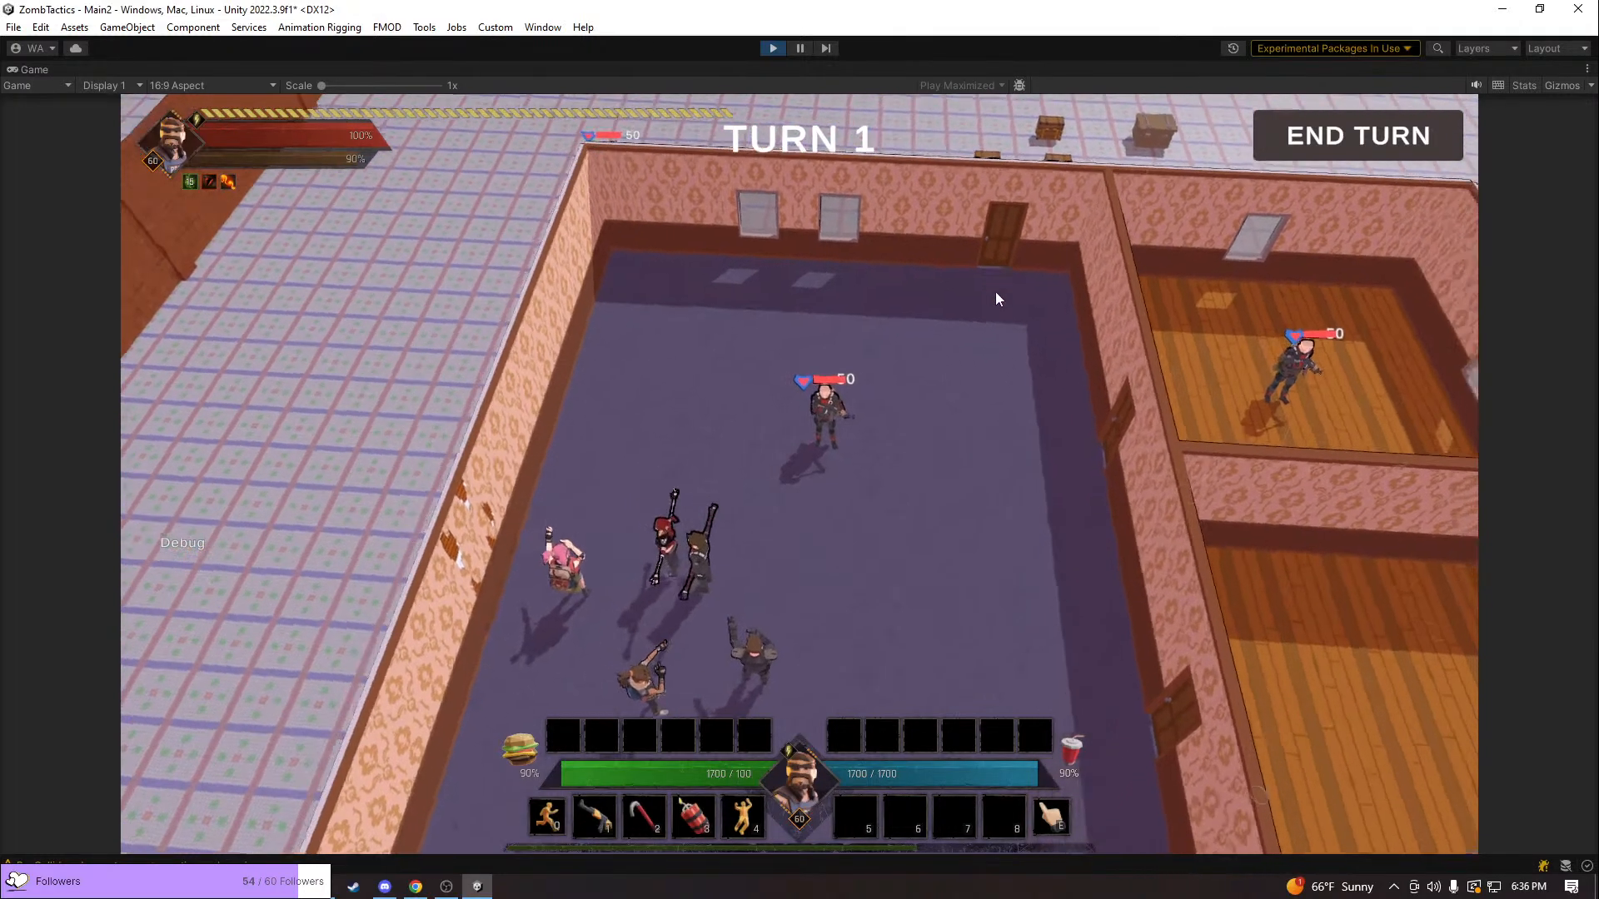
pyautogui.press('w')
pyautogui.press('q')
pyautogui.press('a')
pyautogui.press('w')
pyautogui.press('q')
pyautogui.press('q')
pyautogui.press('a')
pyautogui.press('w')
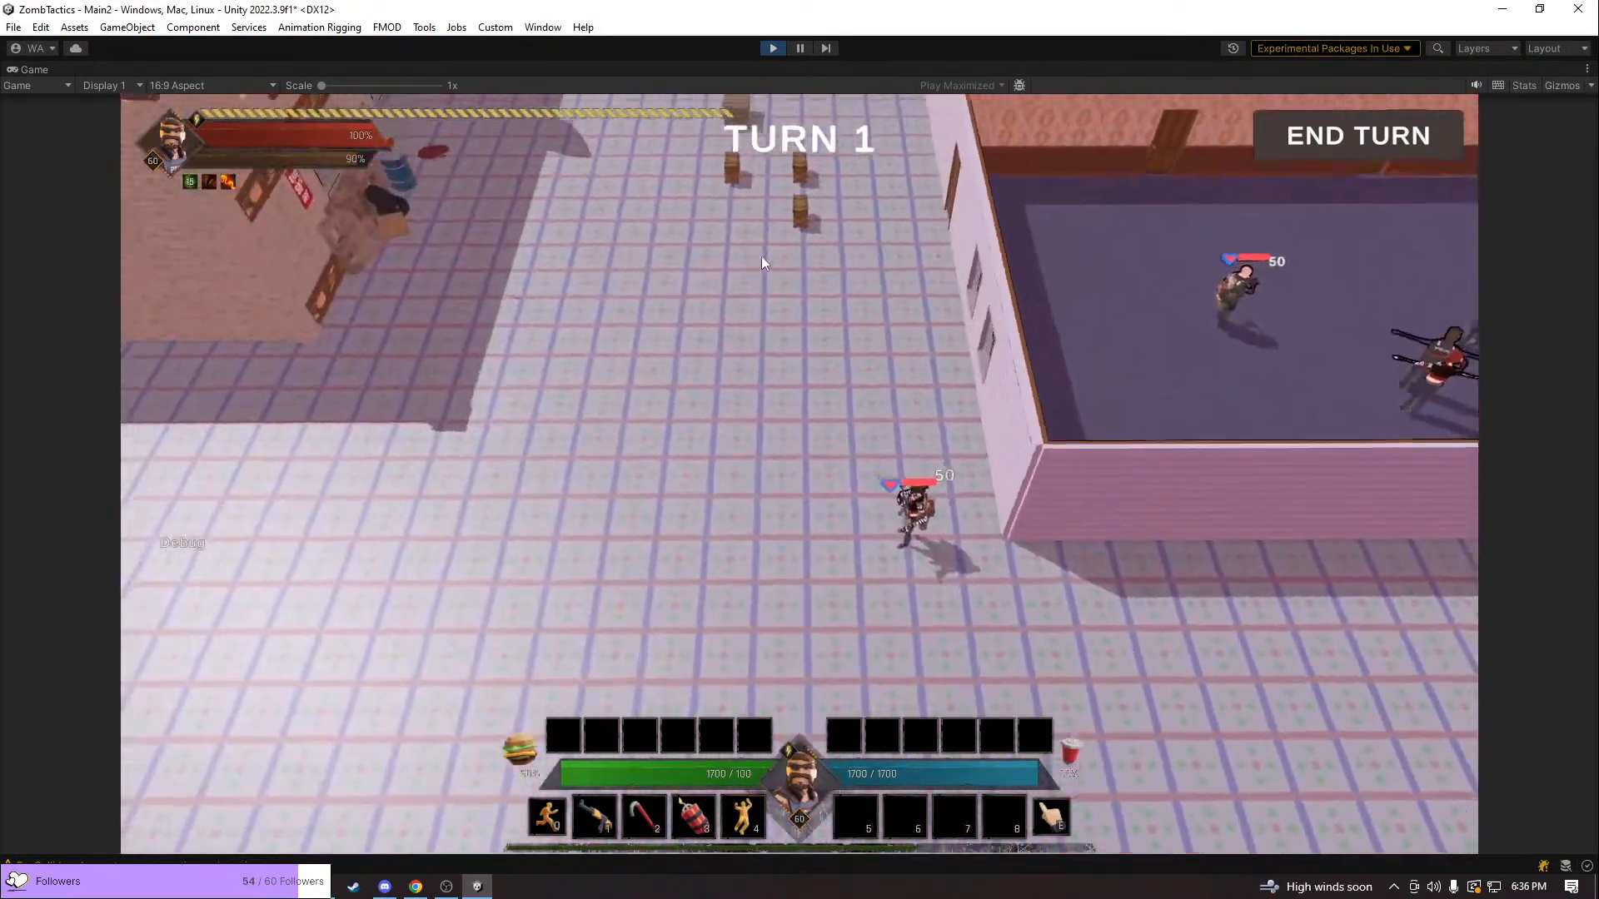
pyautogui.press('q')
pyautogui.press('e')
pyautogui.press('w')
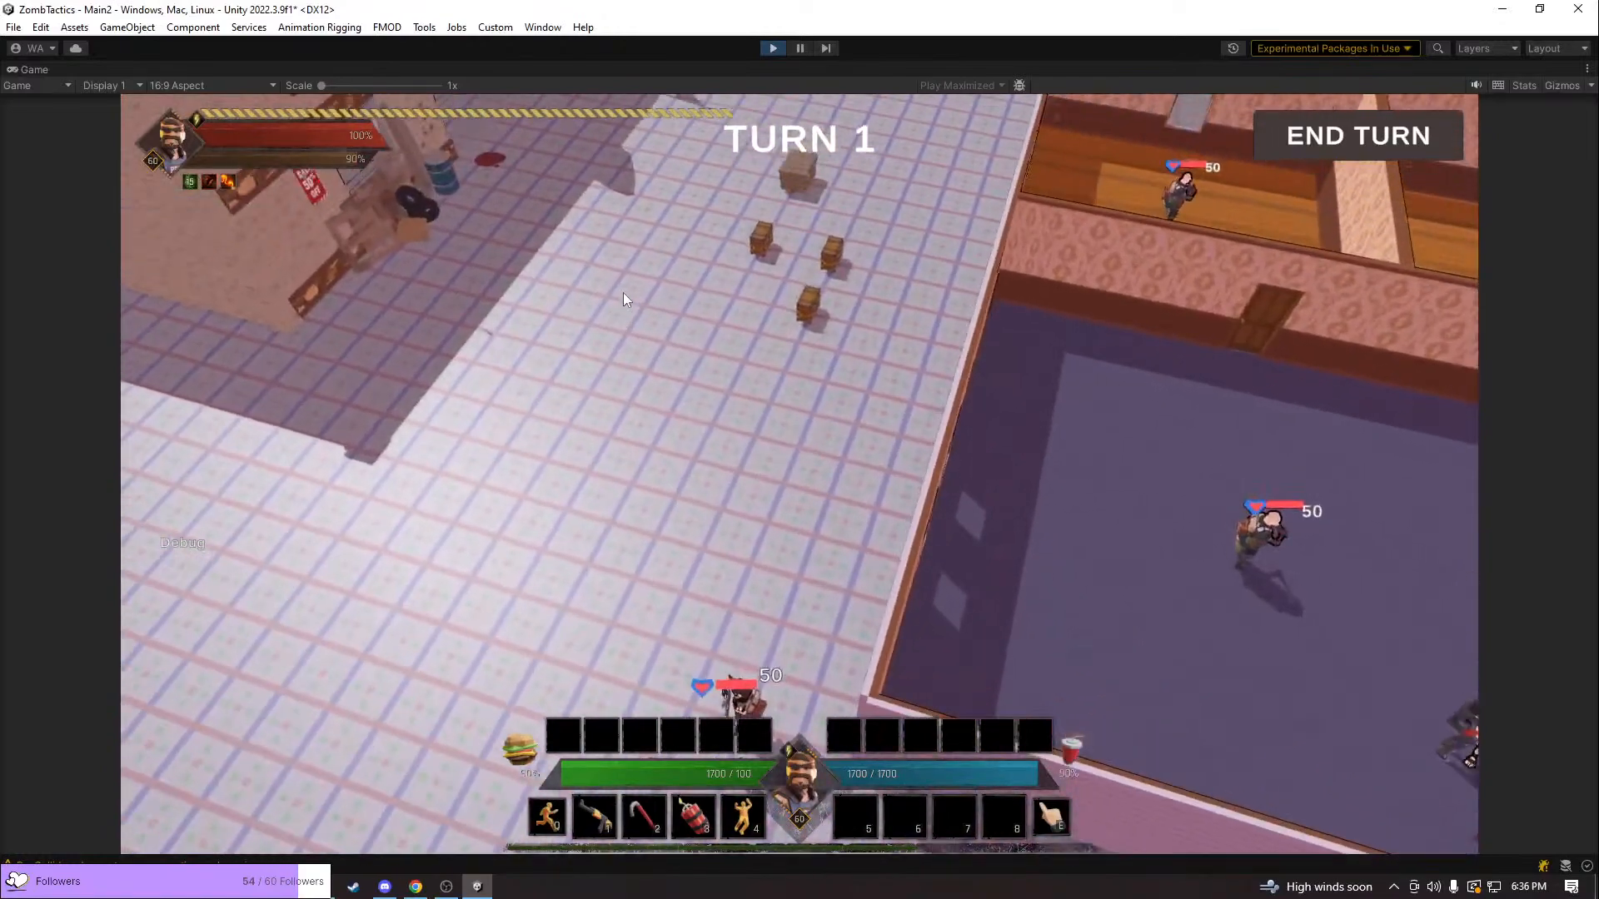
# Inspect the house's outer wall and windows at near and far distances, comparing them with the characters in the rooms
pyautogui.press('q')
pyautogui.press('q')
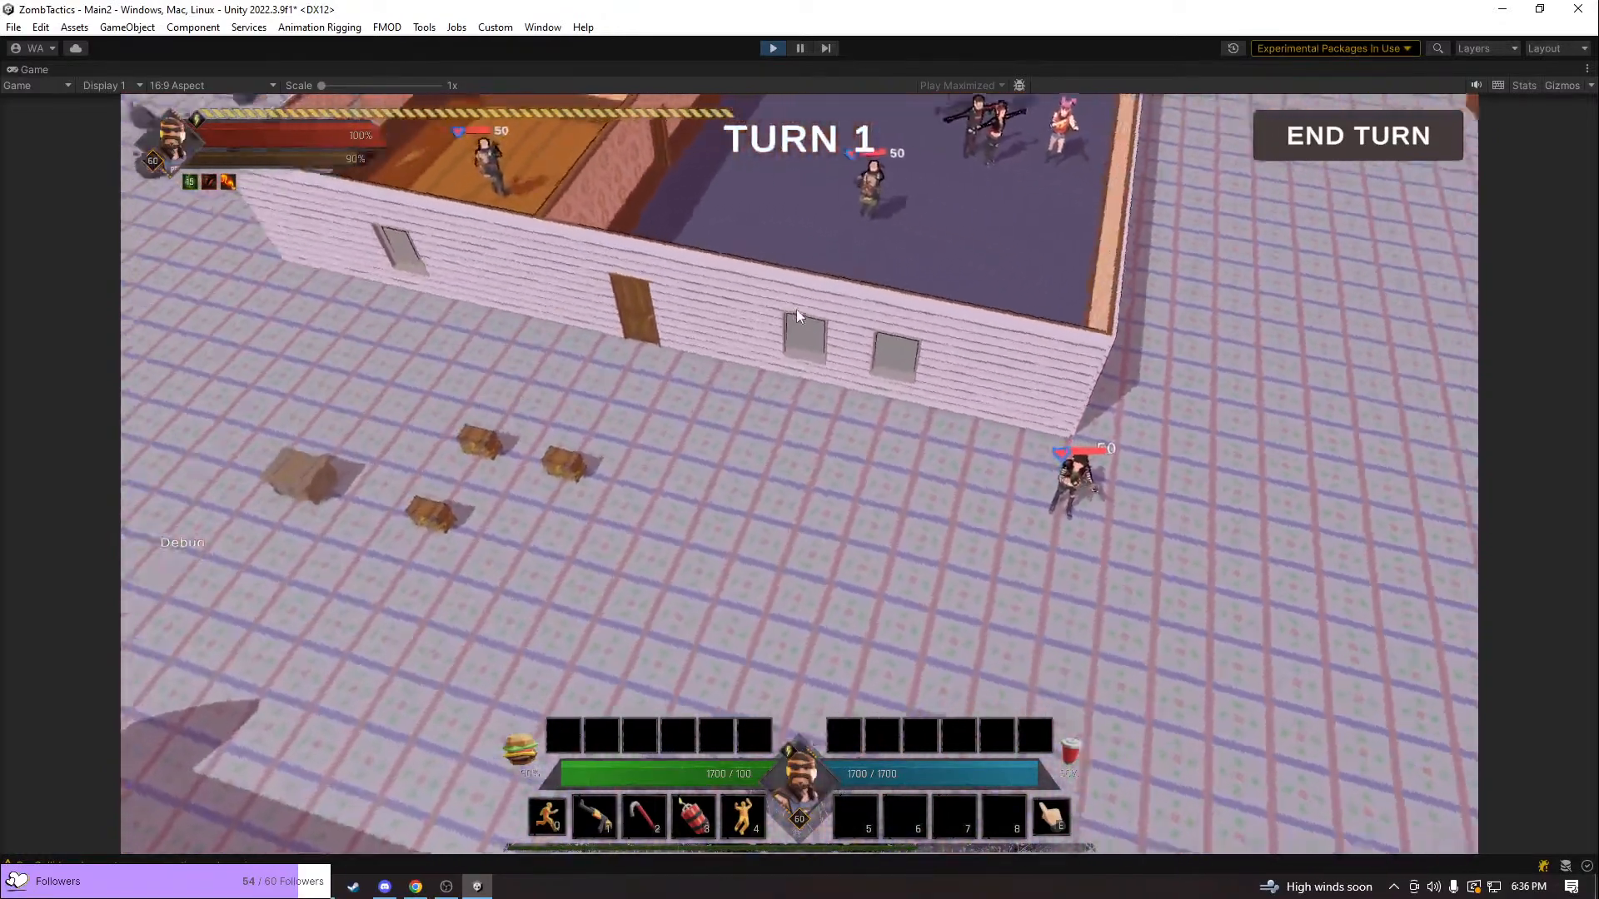
pyautogui.scroll(5, 796, 309)
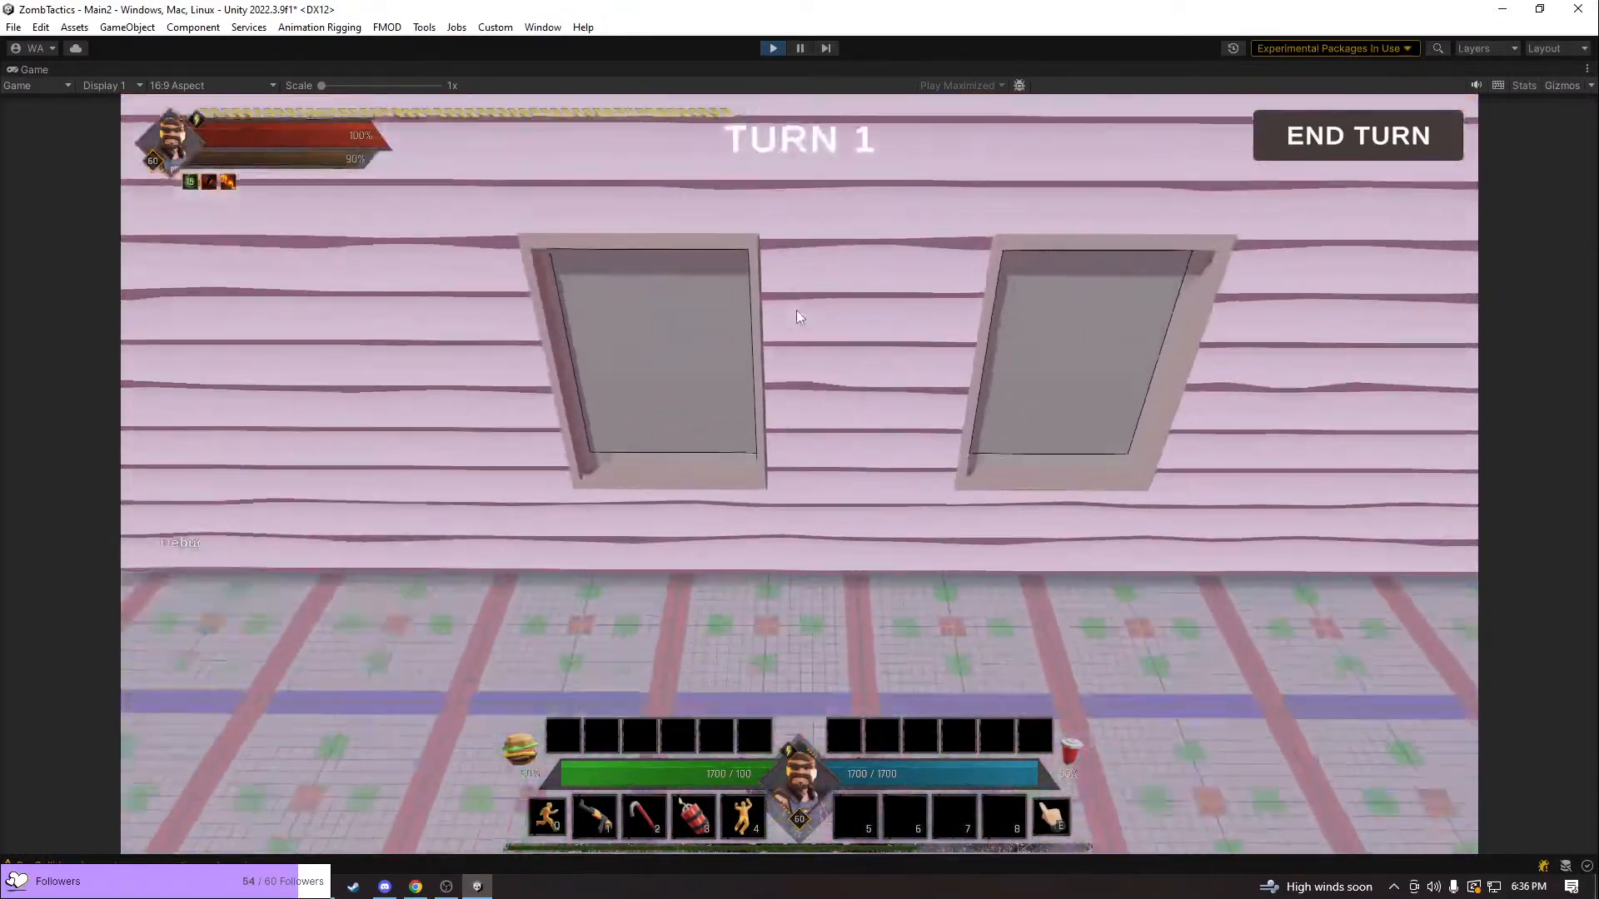
pyautogui.scroll(-5, 797, 317)
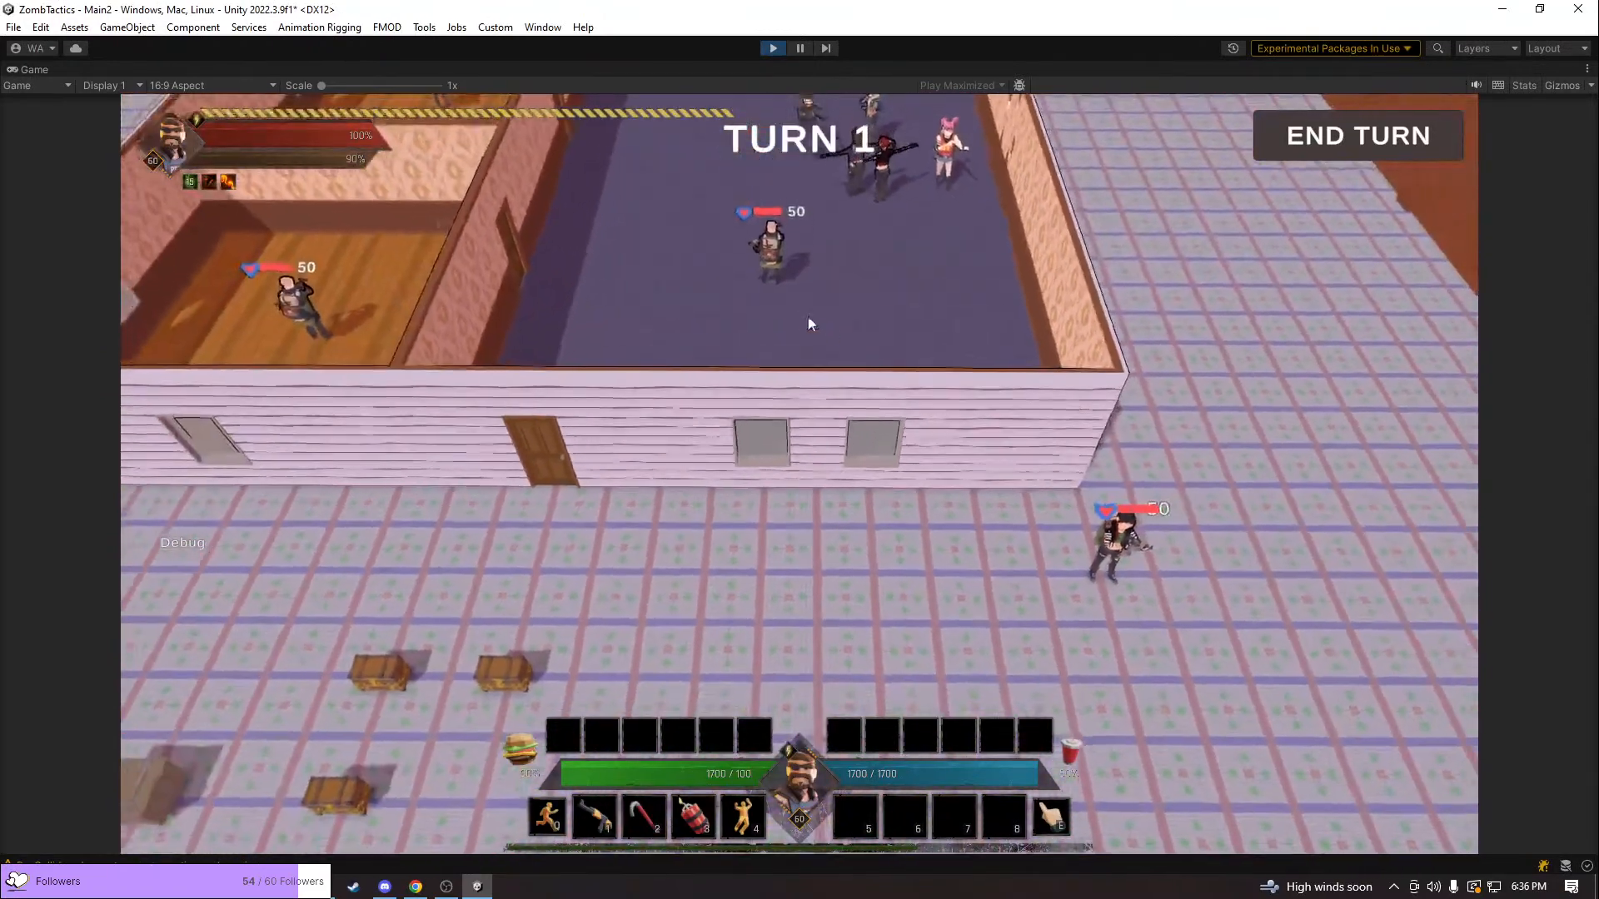
pyautogui.press('w')
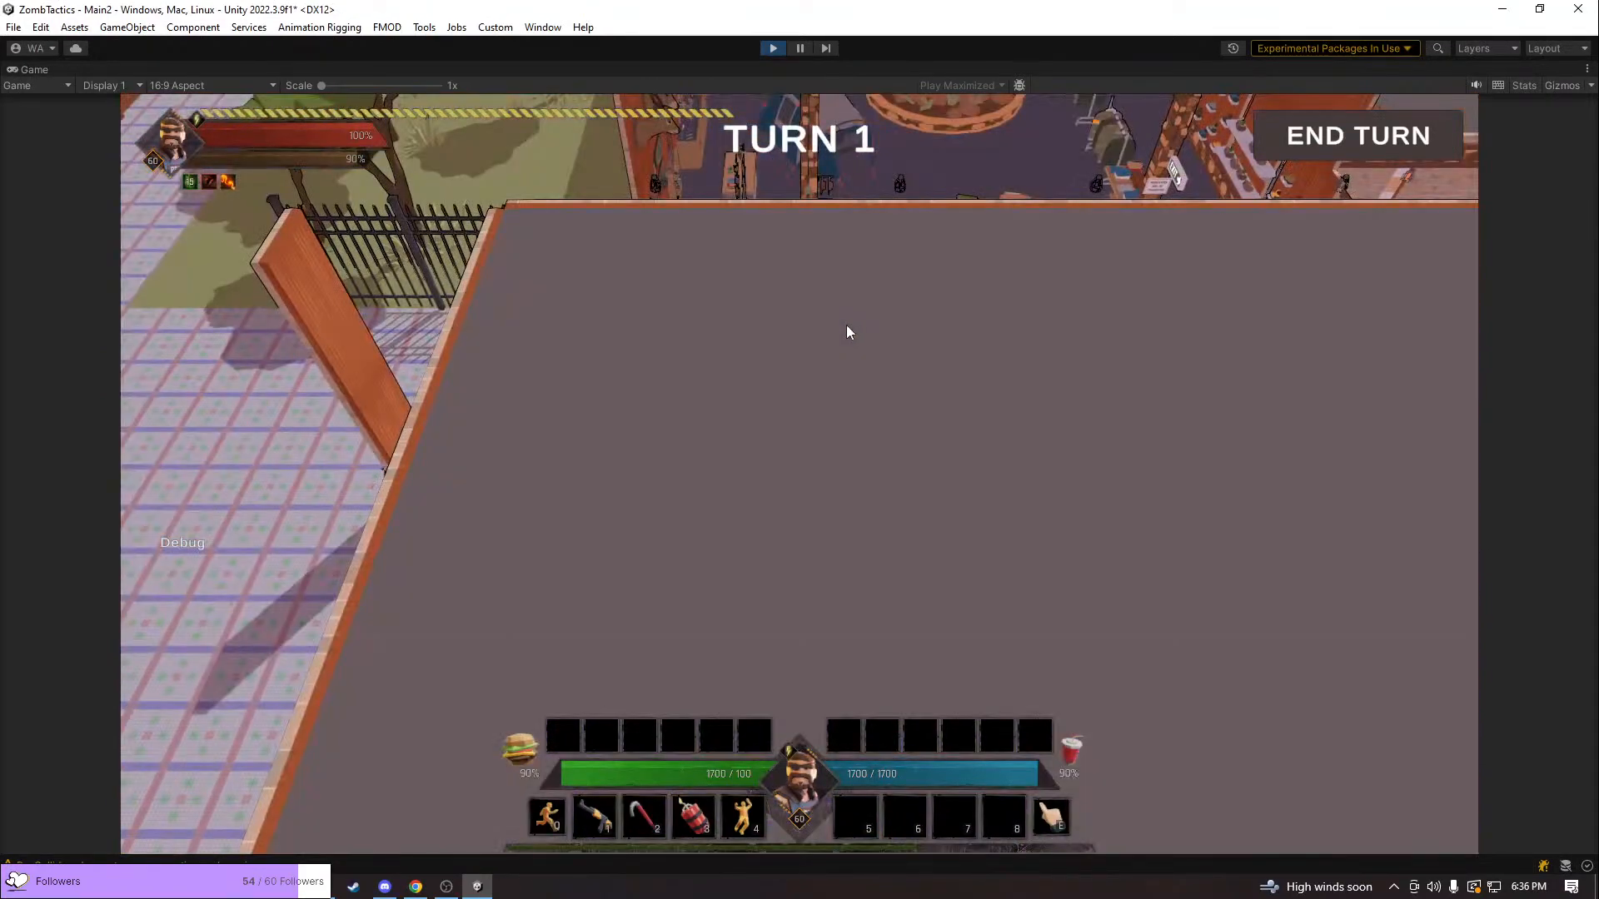
# Refocus on the selected unit outside the house corner and move it across the tiled ground to the wooden chests
pyautogui.press('a')
pyautogui.press('space')
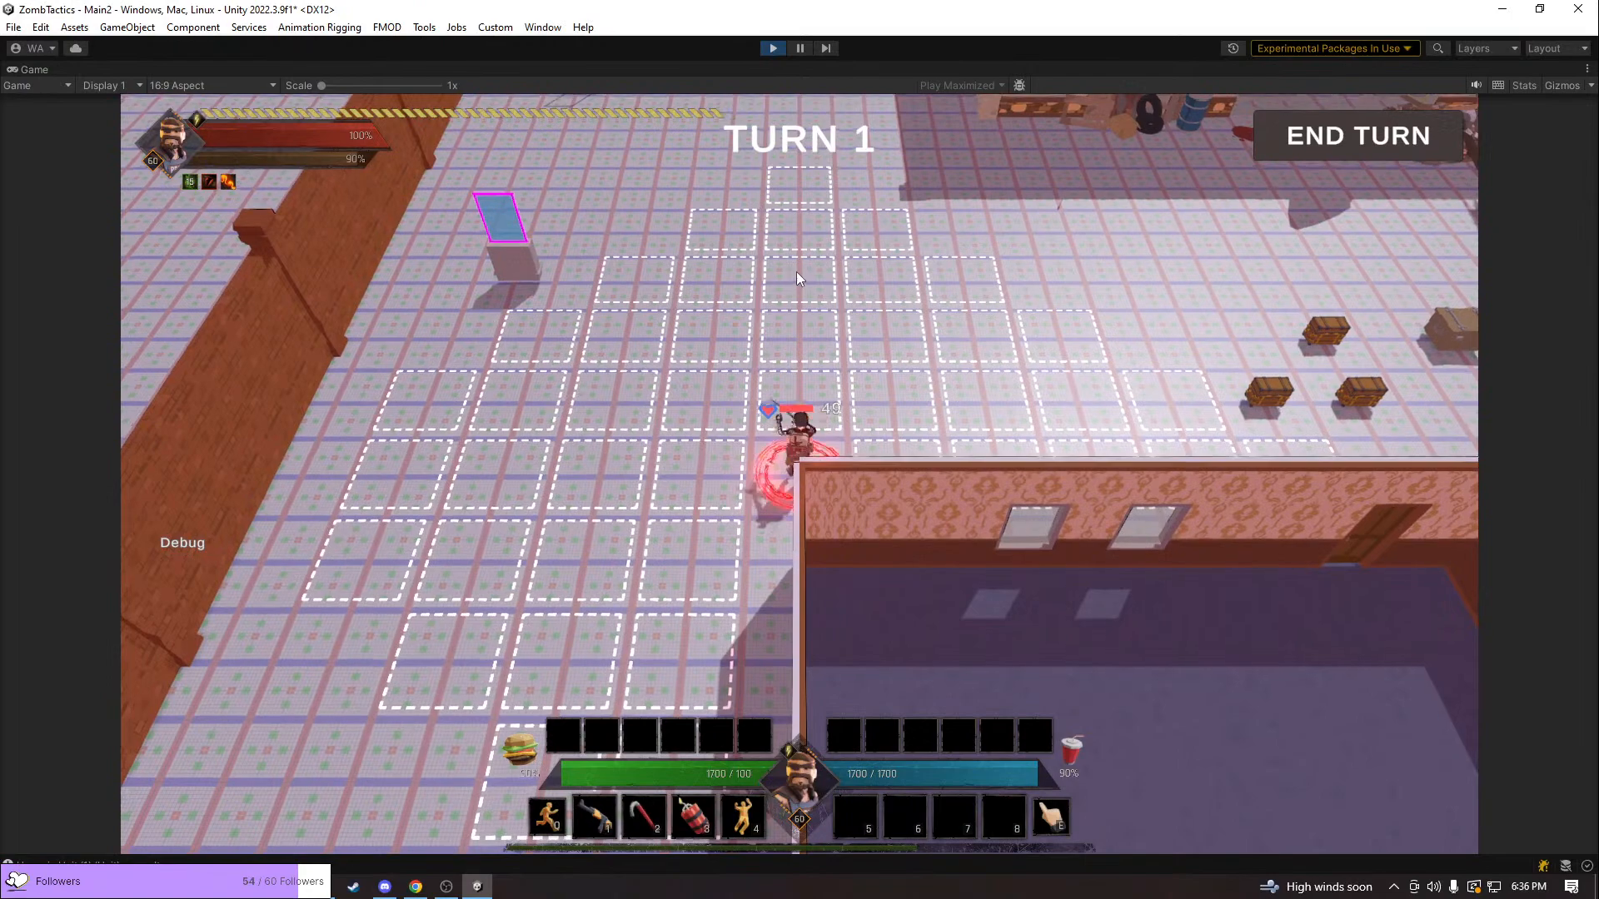
pyautogui.click(796, 272)
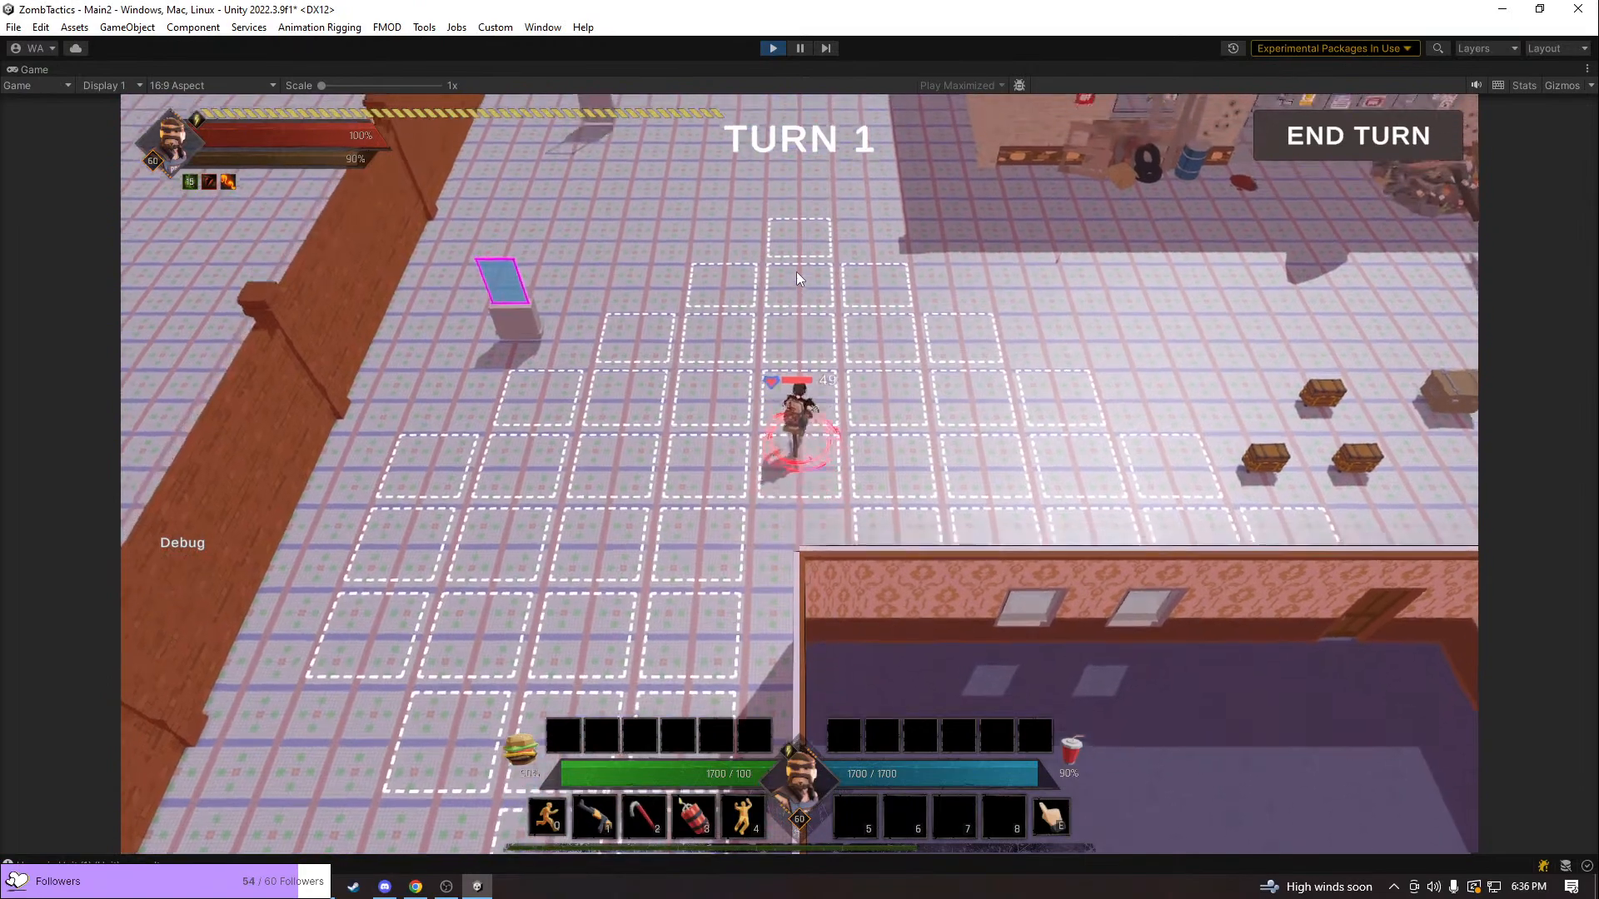
pyautogui.press('d')
pyautogui.click(1047, 382)
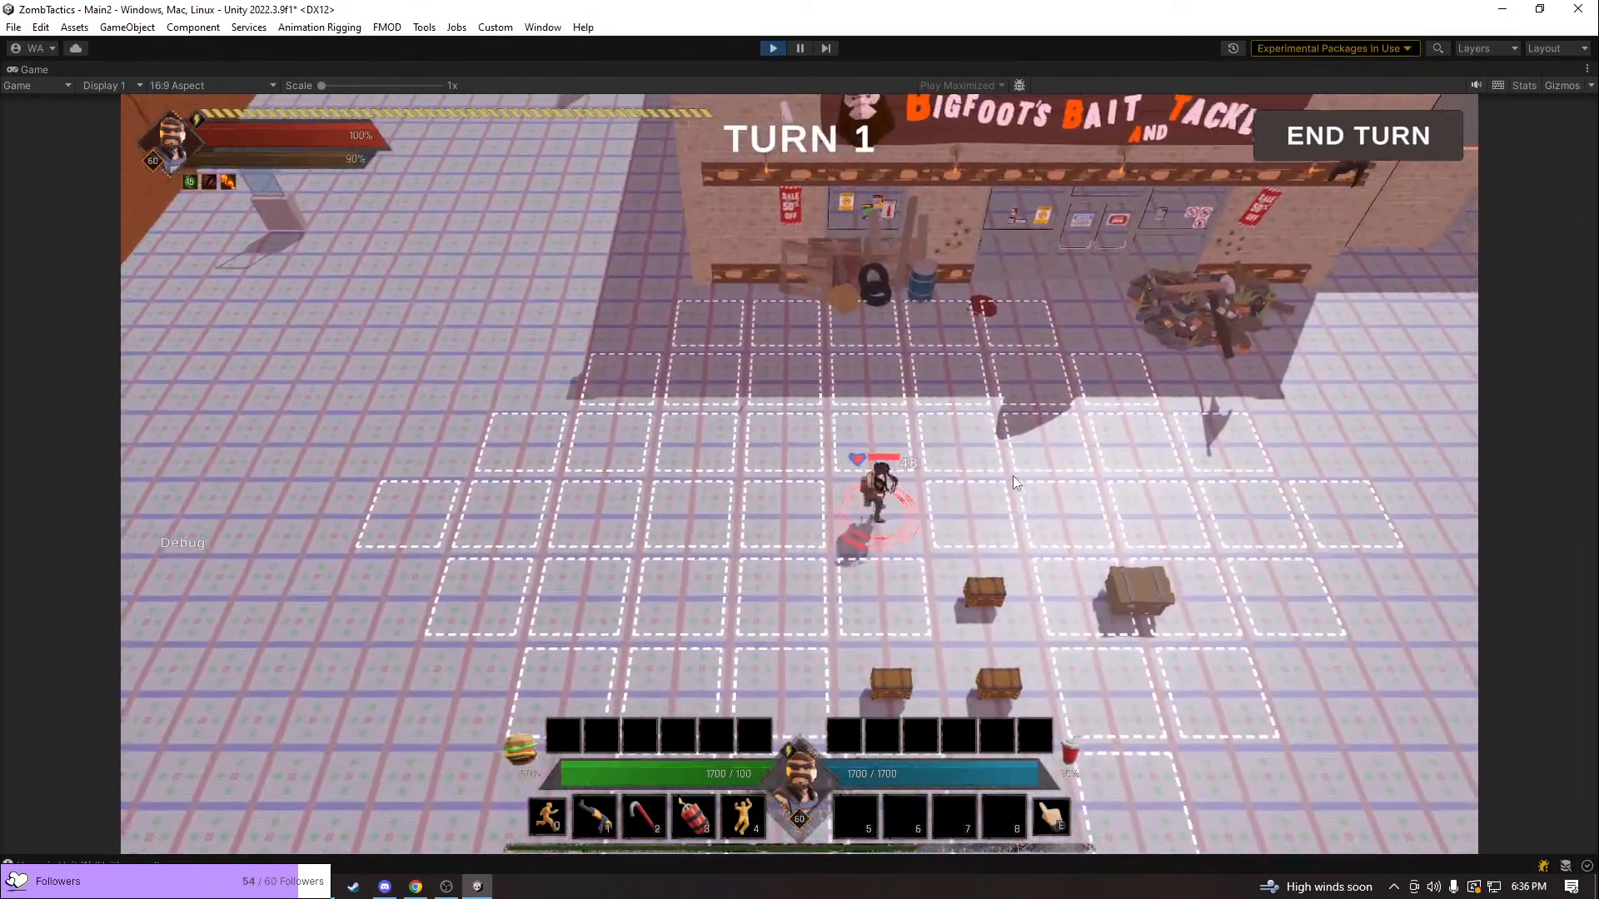
pyautogui.moveTo(1013, 476); pyautogui.dragTo(1267, 599, button='middle')
pyautogui.scroll(5, 1195, 601)
pyautogui.moveTo(921, 477); pyautogui.dragTo(992, 629, button='middle')
# Have the unit open the wooden chest beside it
pyautogui.click(548, 541)
pyautogui.press('e')
pyautogui.click(732, 557)
pyautogui.moveTo(781, 566); pyautogui.dragTo(640, 555, button='middle')
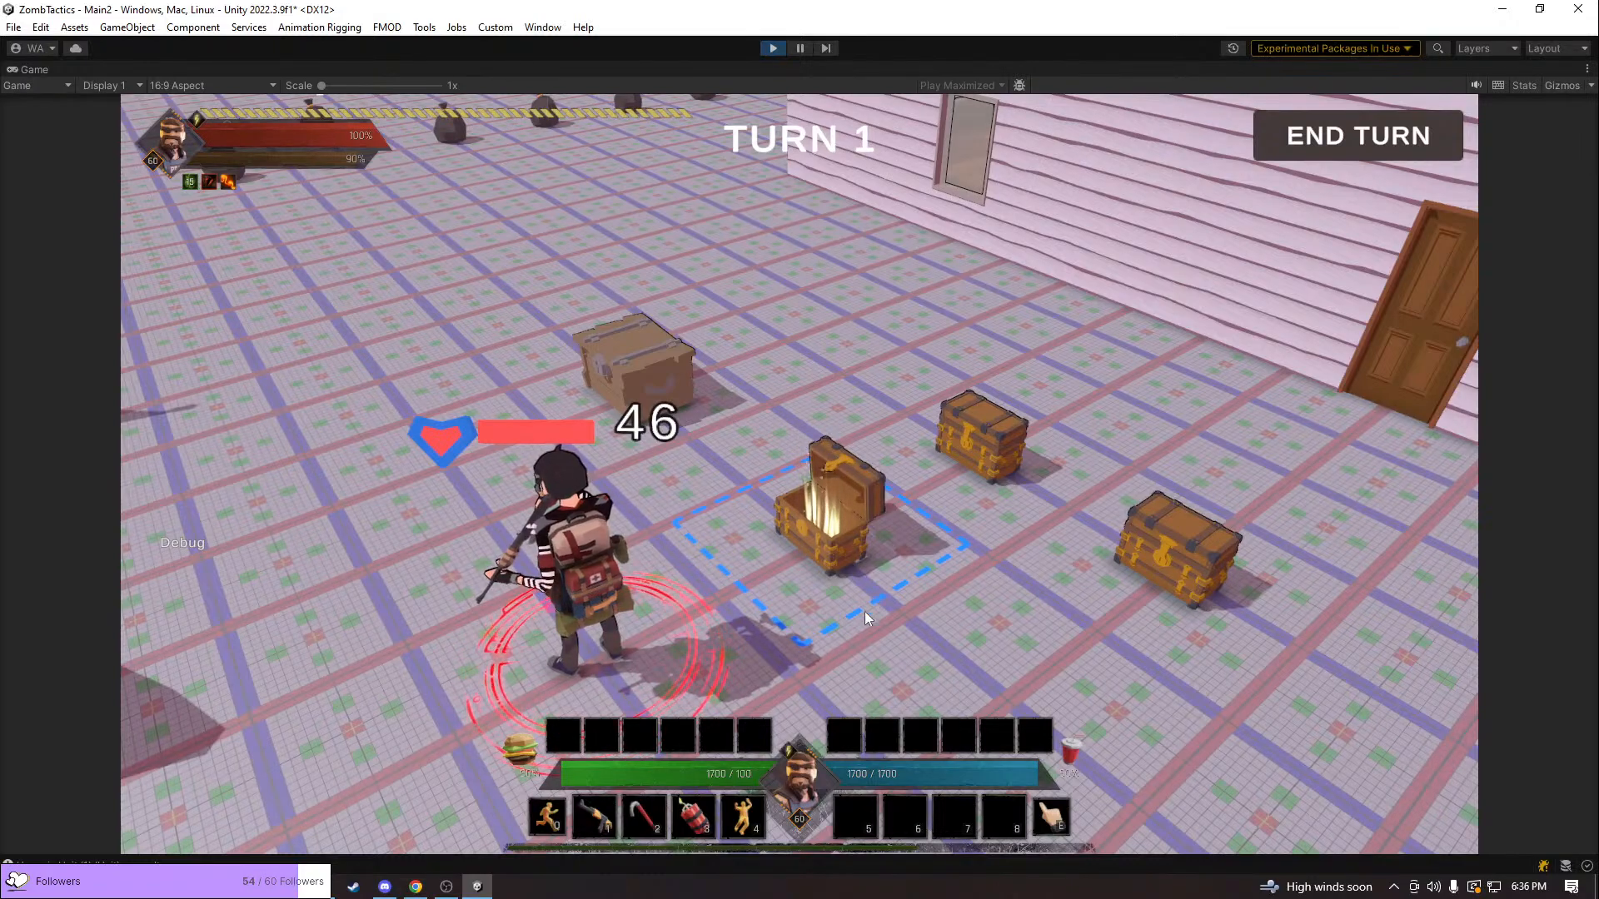
# Activate the unit's move action and move it to another tile near the opened chest
pyautogui.moveTo(831, 532); pyautogui.dragTo(658, 486, button='middle')
pyautogui.scroll(-5, 836, 485)
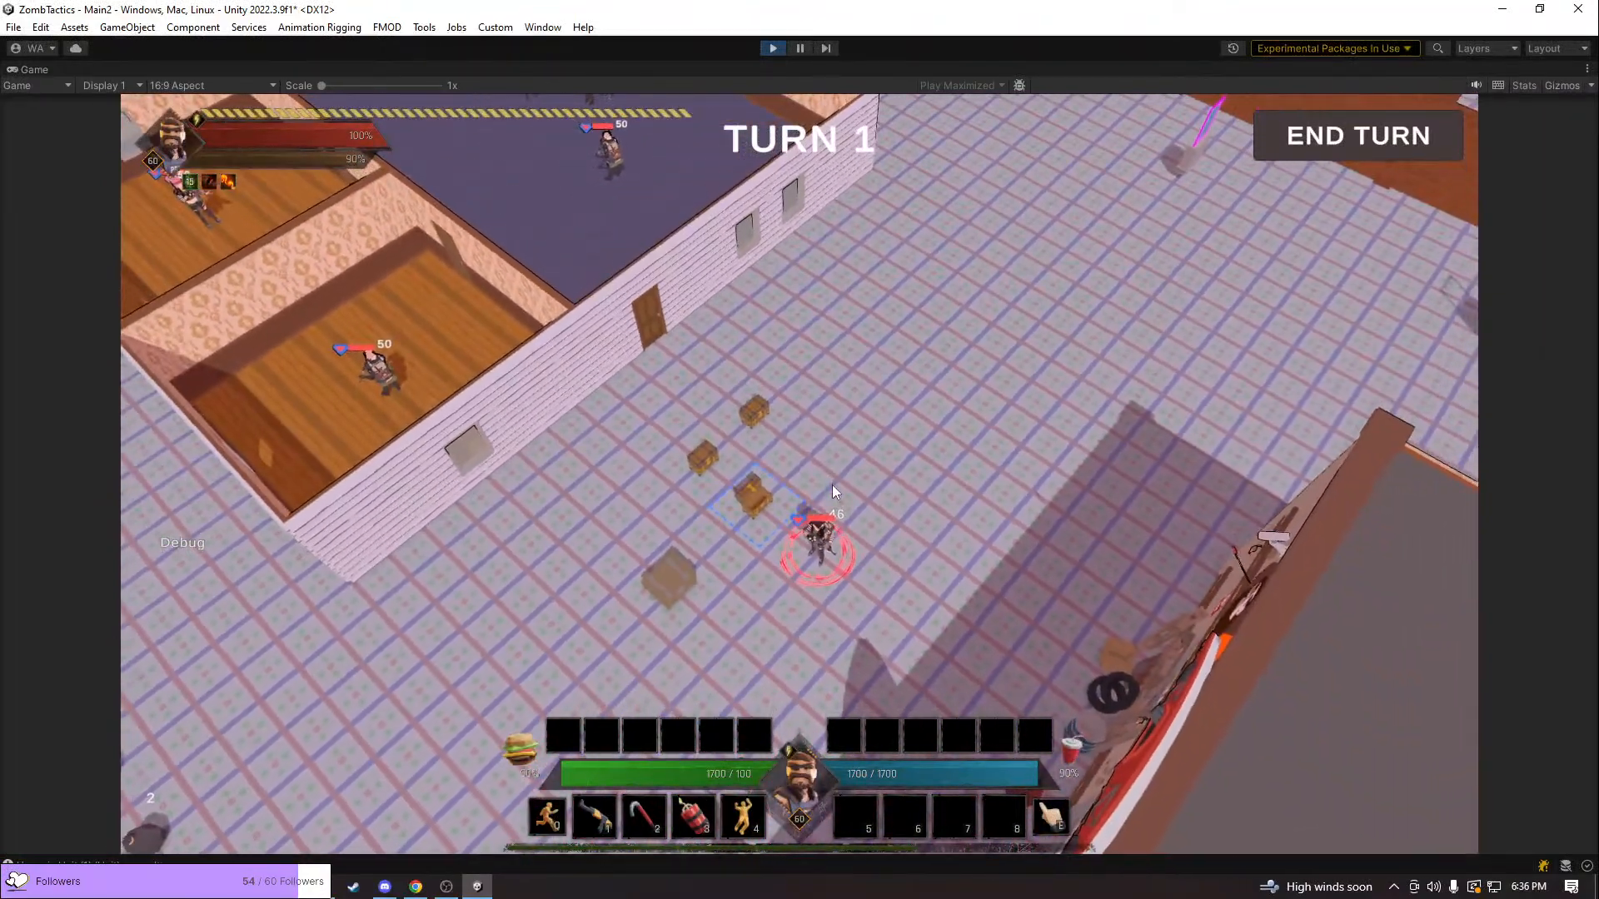
pyautogui.moveTo(832, 485); pyautogui.dragTo(1204, 449, button='middle')
pyautogui.moveTo(1089, 461); pyautogui.dragTo(926, 454, button='middle')
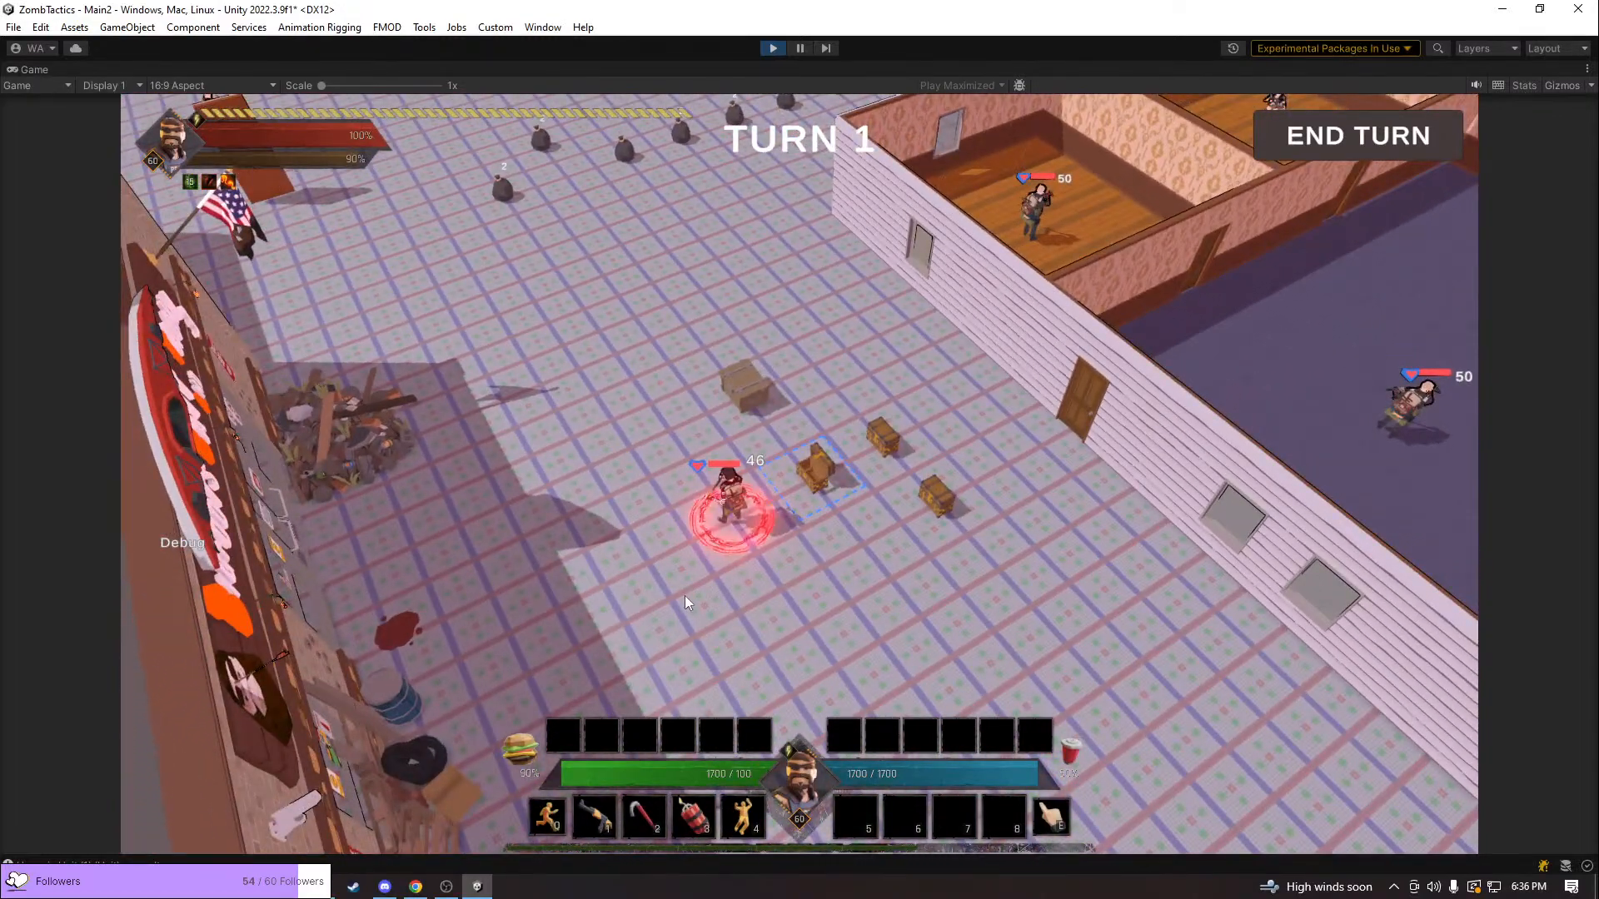
pyautogui.press('0')
pyautogui.click(684, 597)
pyautogui.click(811, 506)
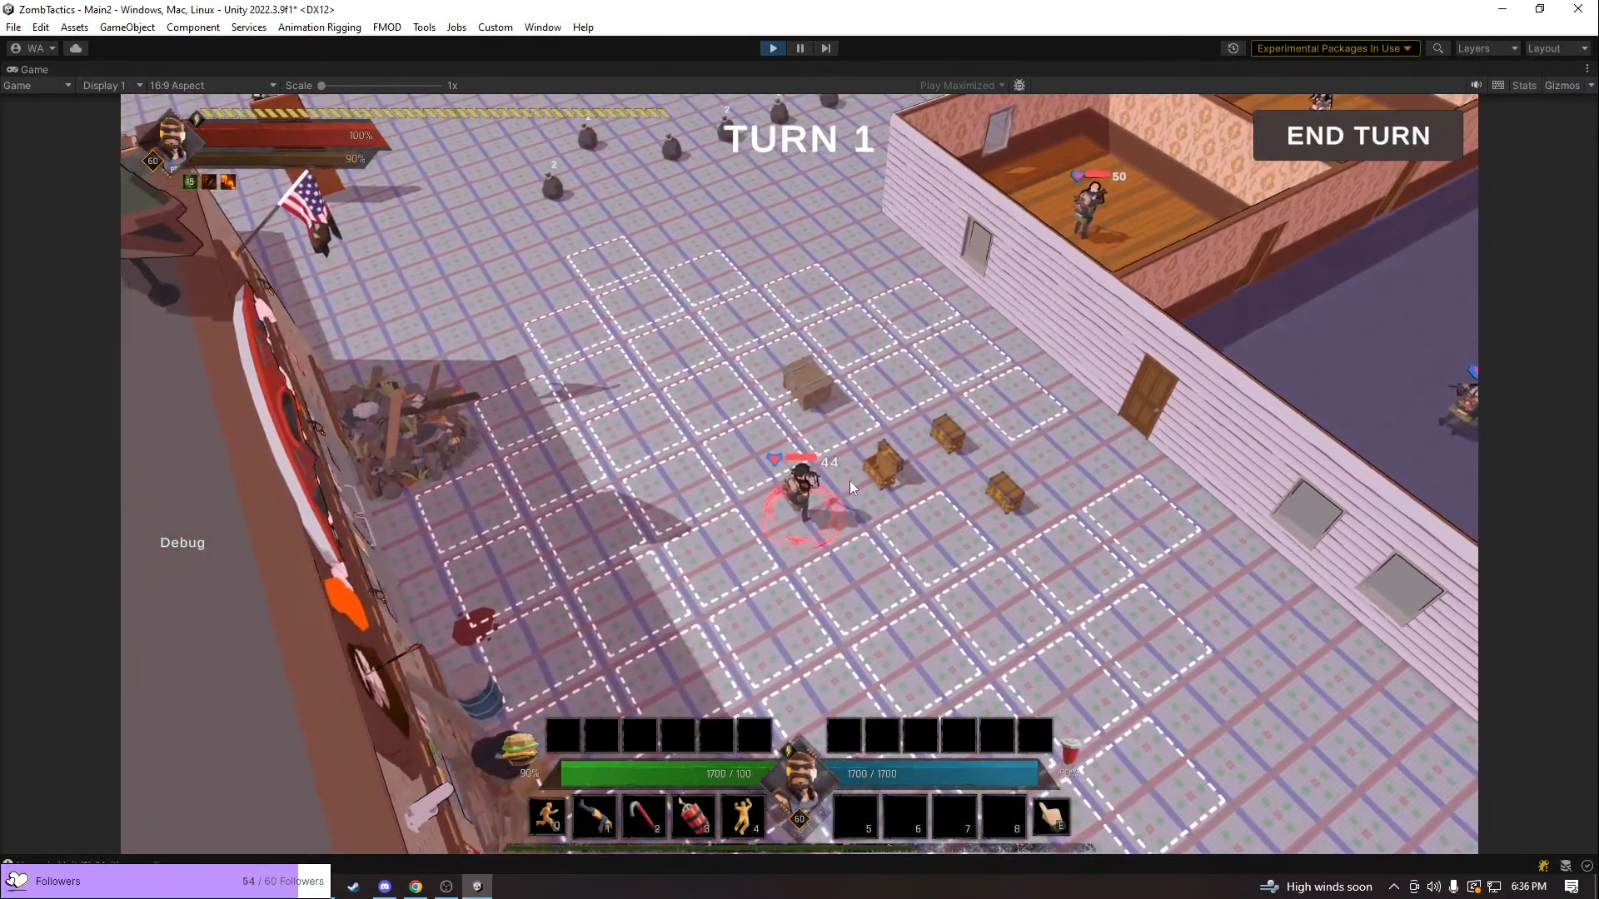
# Circle the unit and its movement grid at near and far distances, checking its outline against the chests and the bait shop
pyautogui.moveTo(842, 501); pyautogui.dragTo(980, 519, button='middle')
pyautogui.press('q')
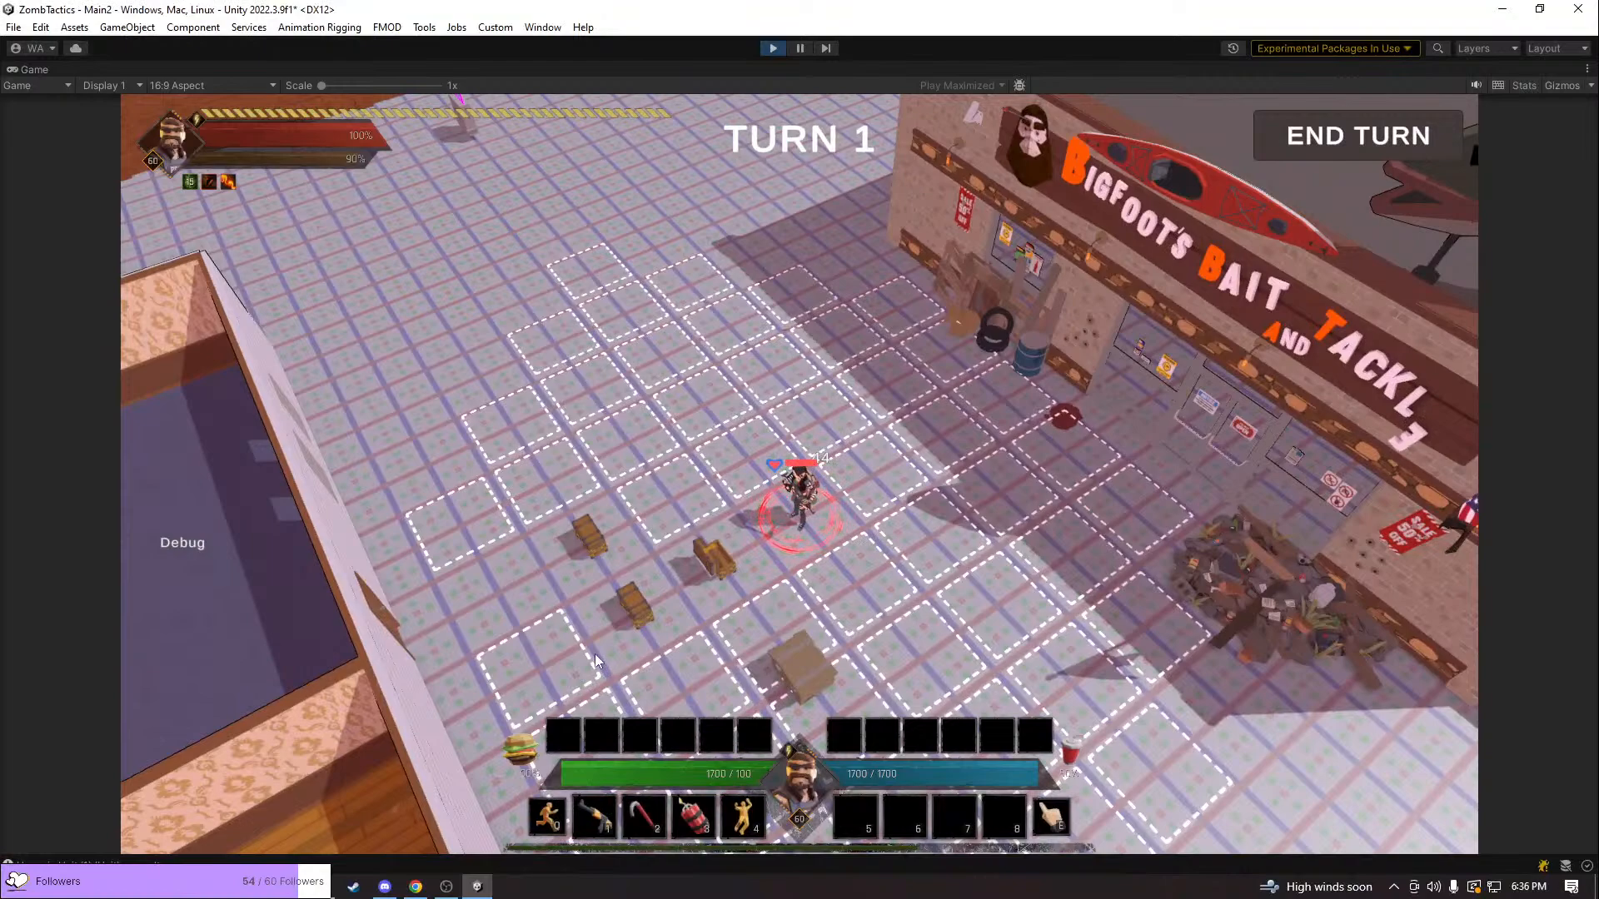
pyautogui.press('q')
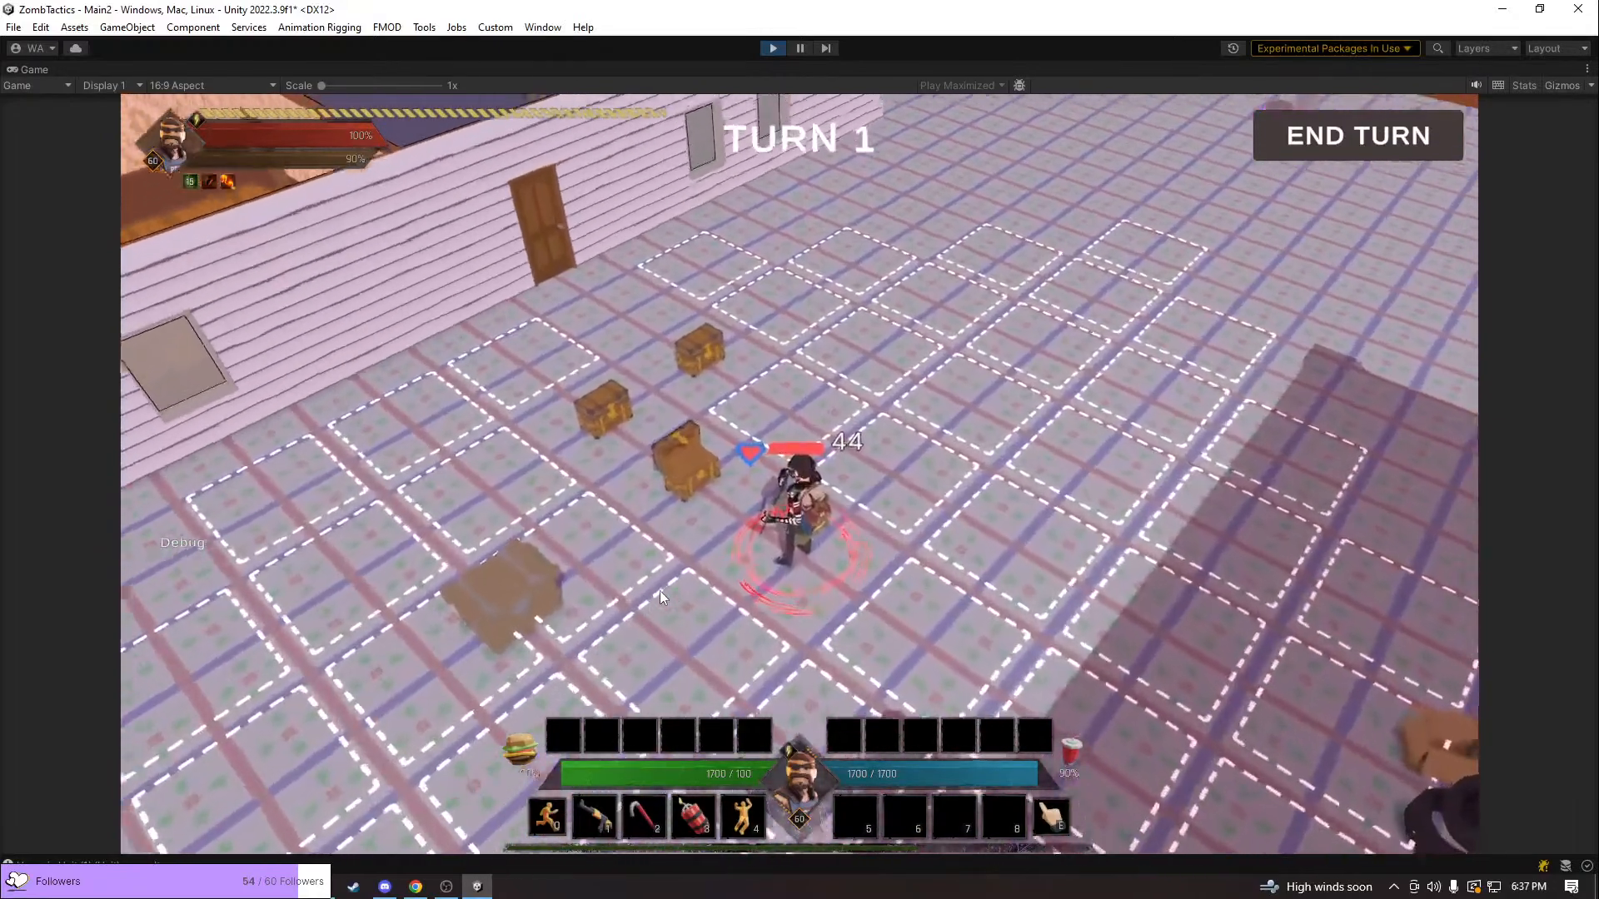
pyautogui.scroll(4, 659, 598)
pyautogui.press('q')
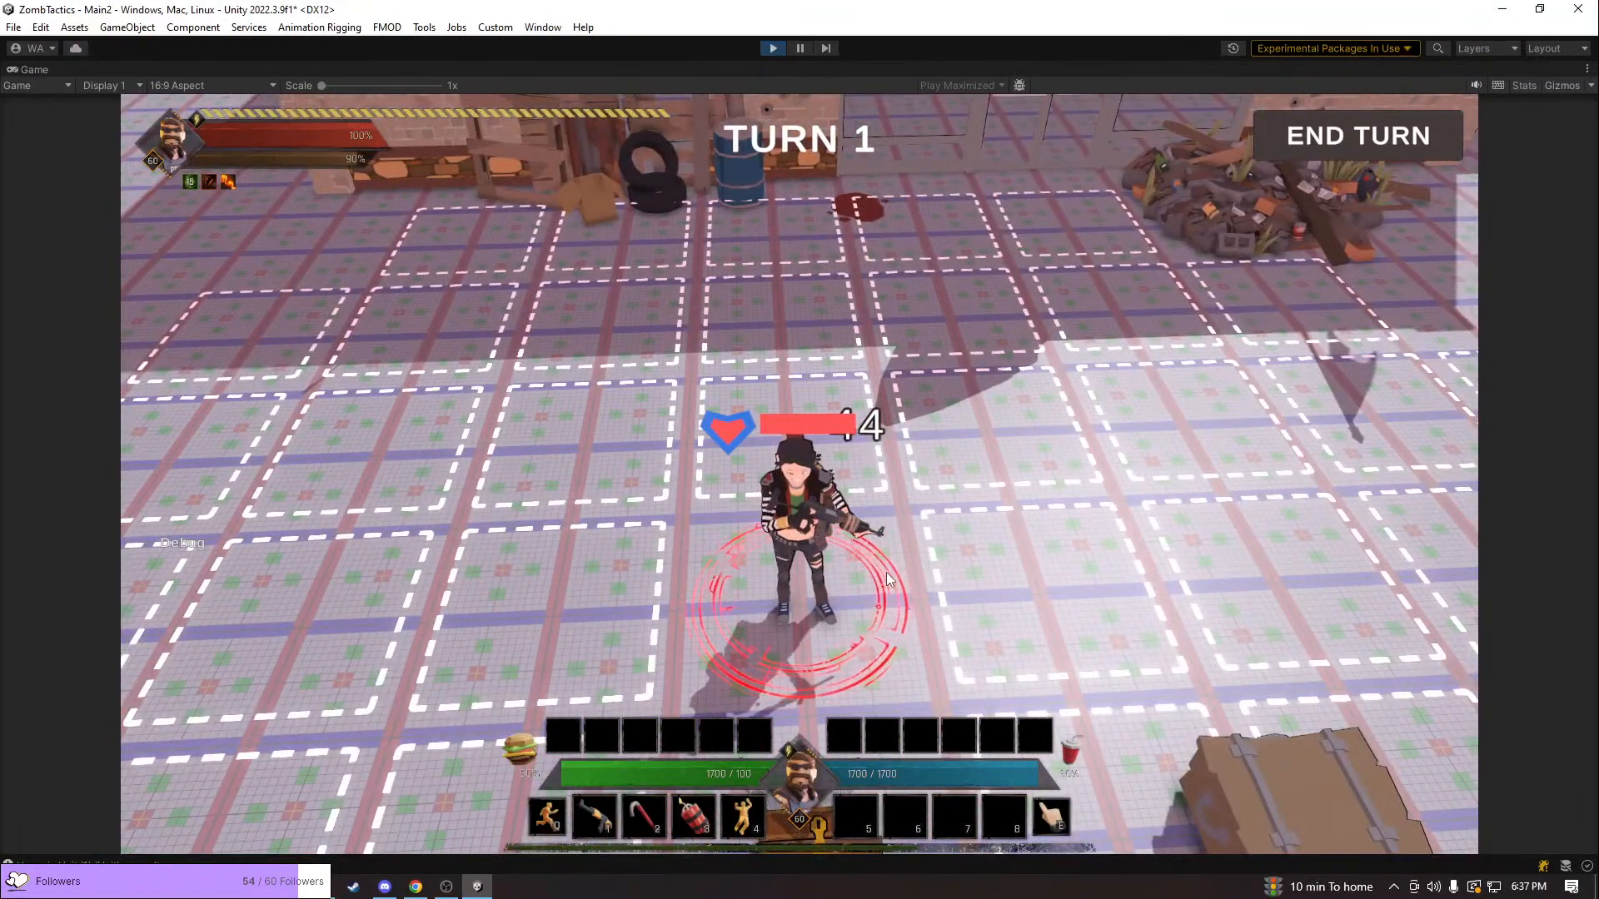
pyautogui.scroll(-5, 793, 522)
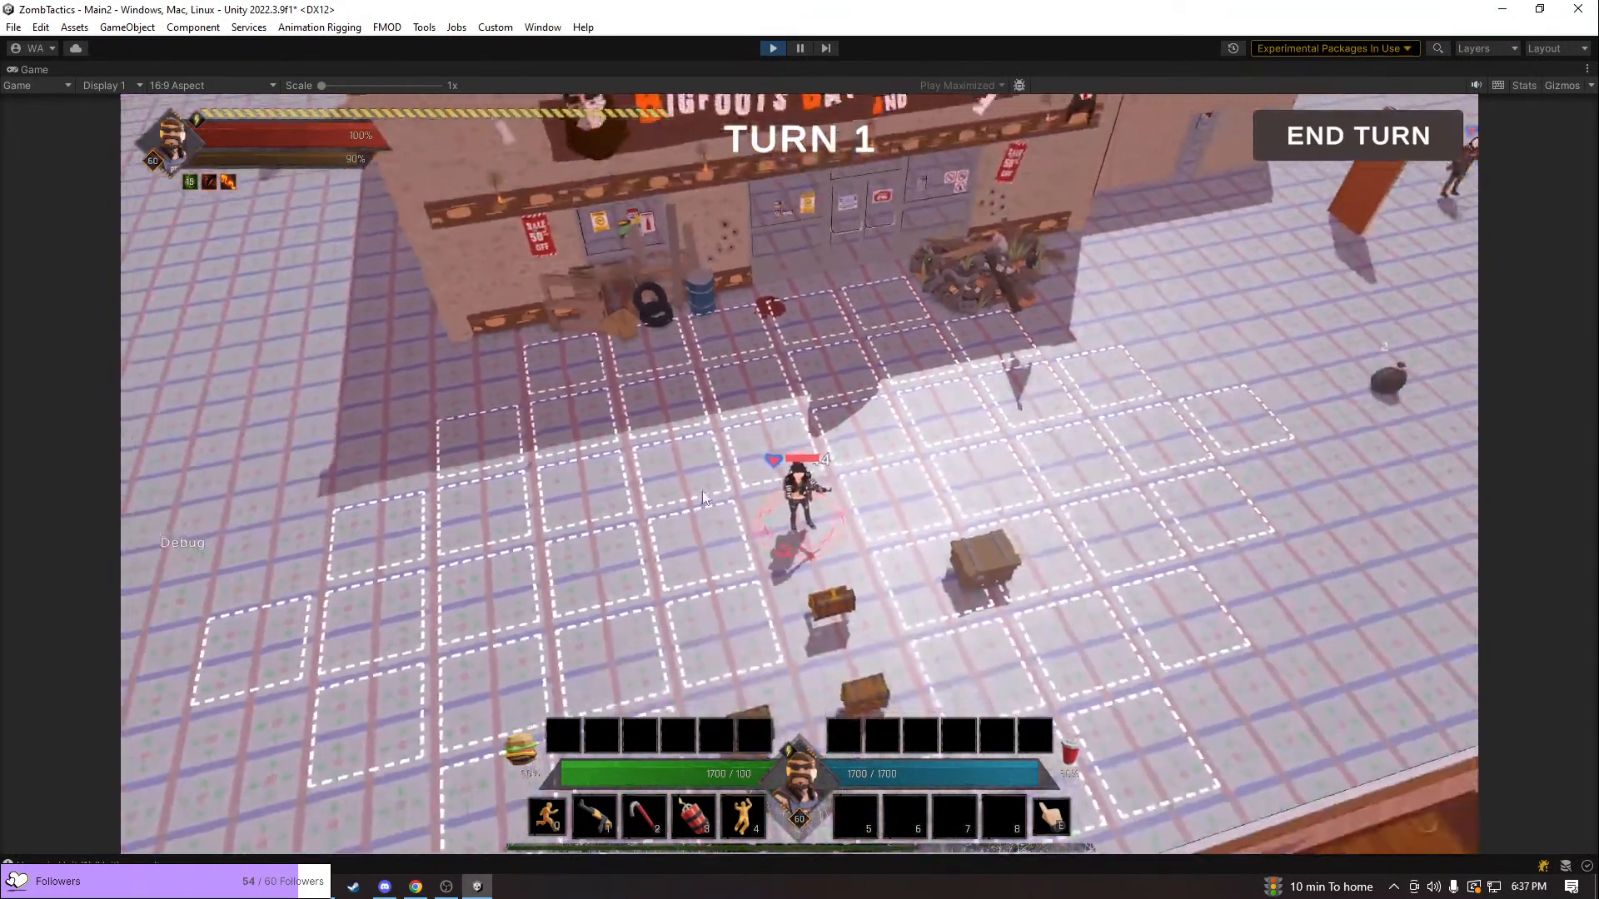
pyautogui.press('q')
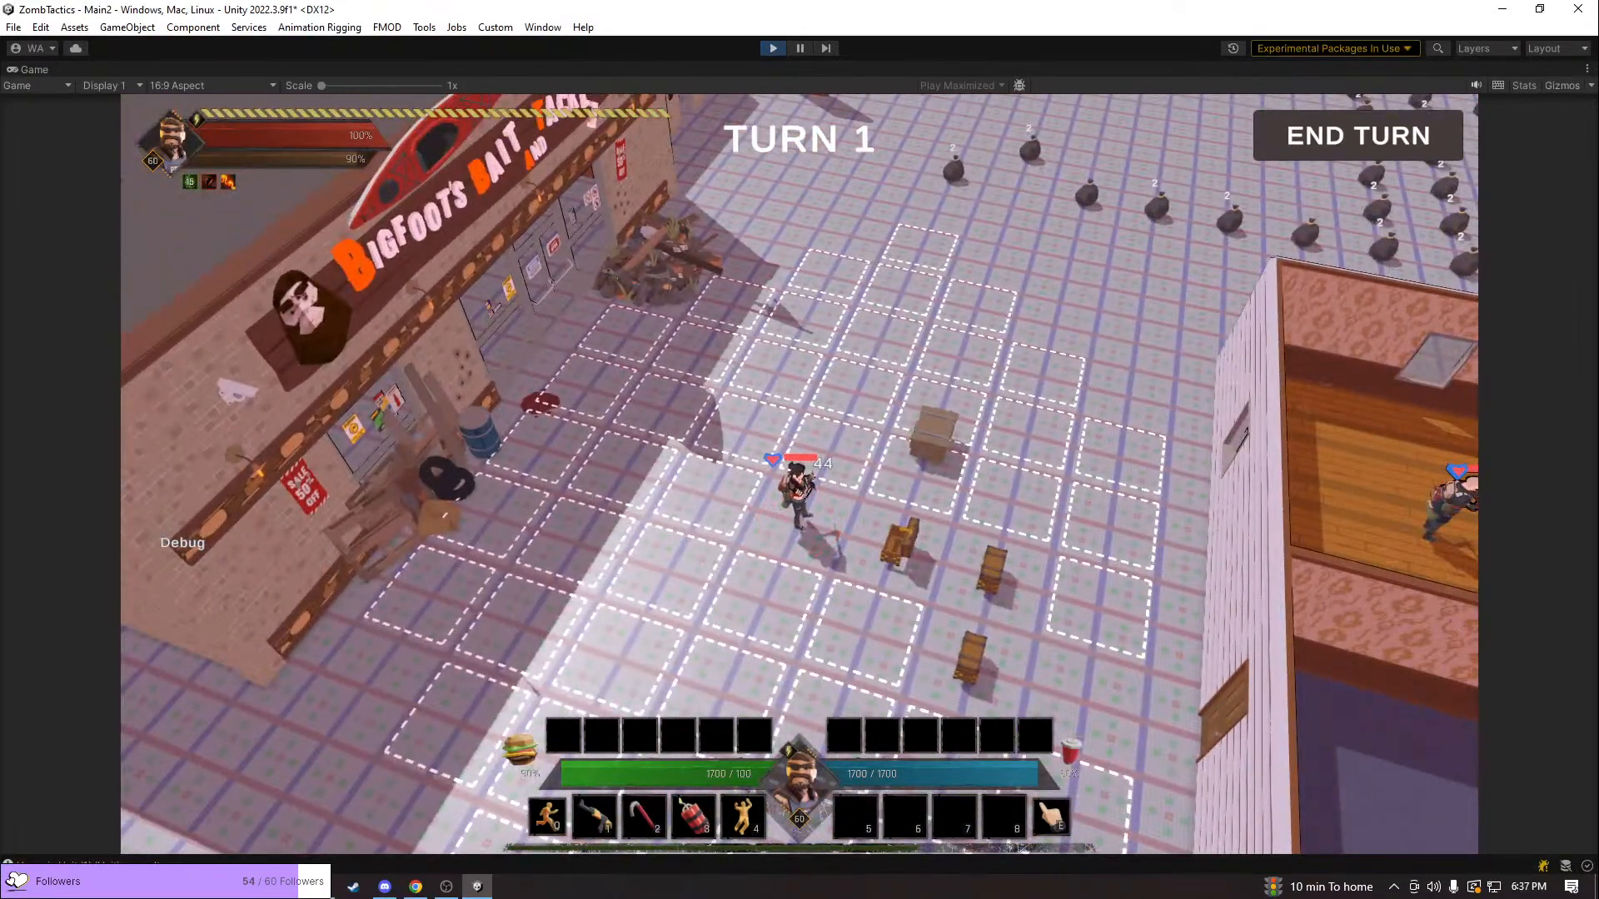
# Return to the running game and survey the house's rooms and characters from the chest side
pyautogui.hotkey('alt', 'Tab')
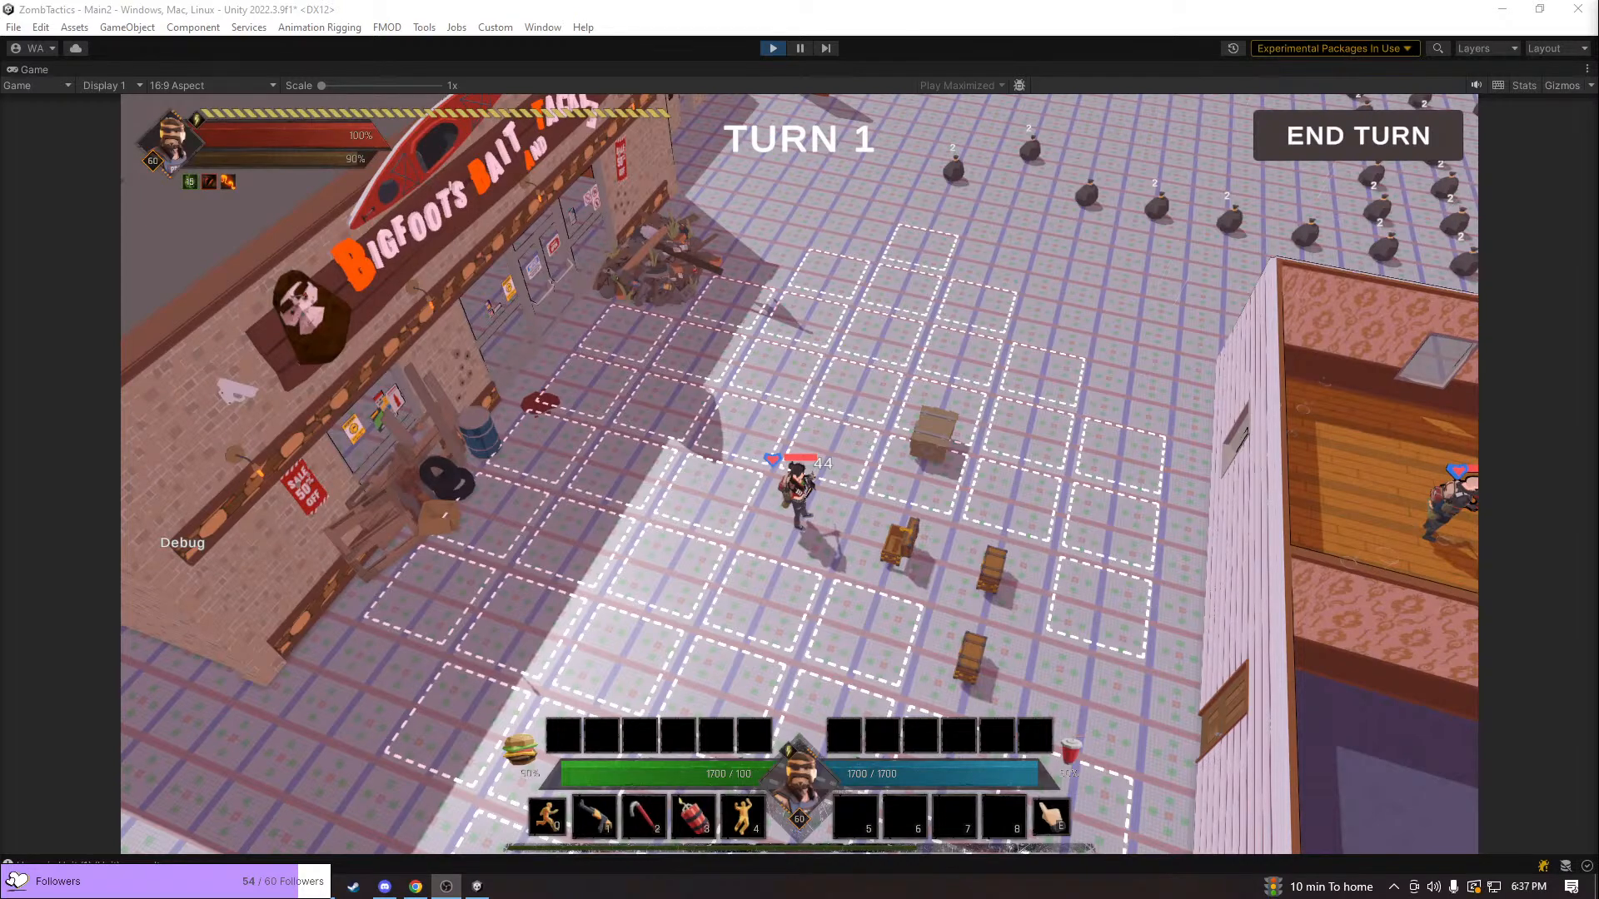
pyautogui.click(673, 463)
pyautogui.press('q')
pyautogui.press('w')
pyautogui.press('d')
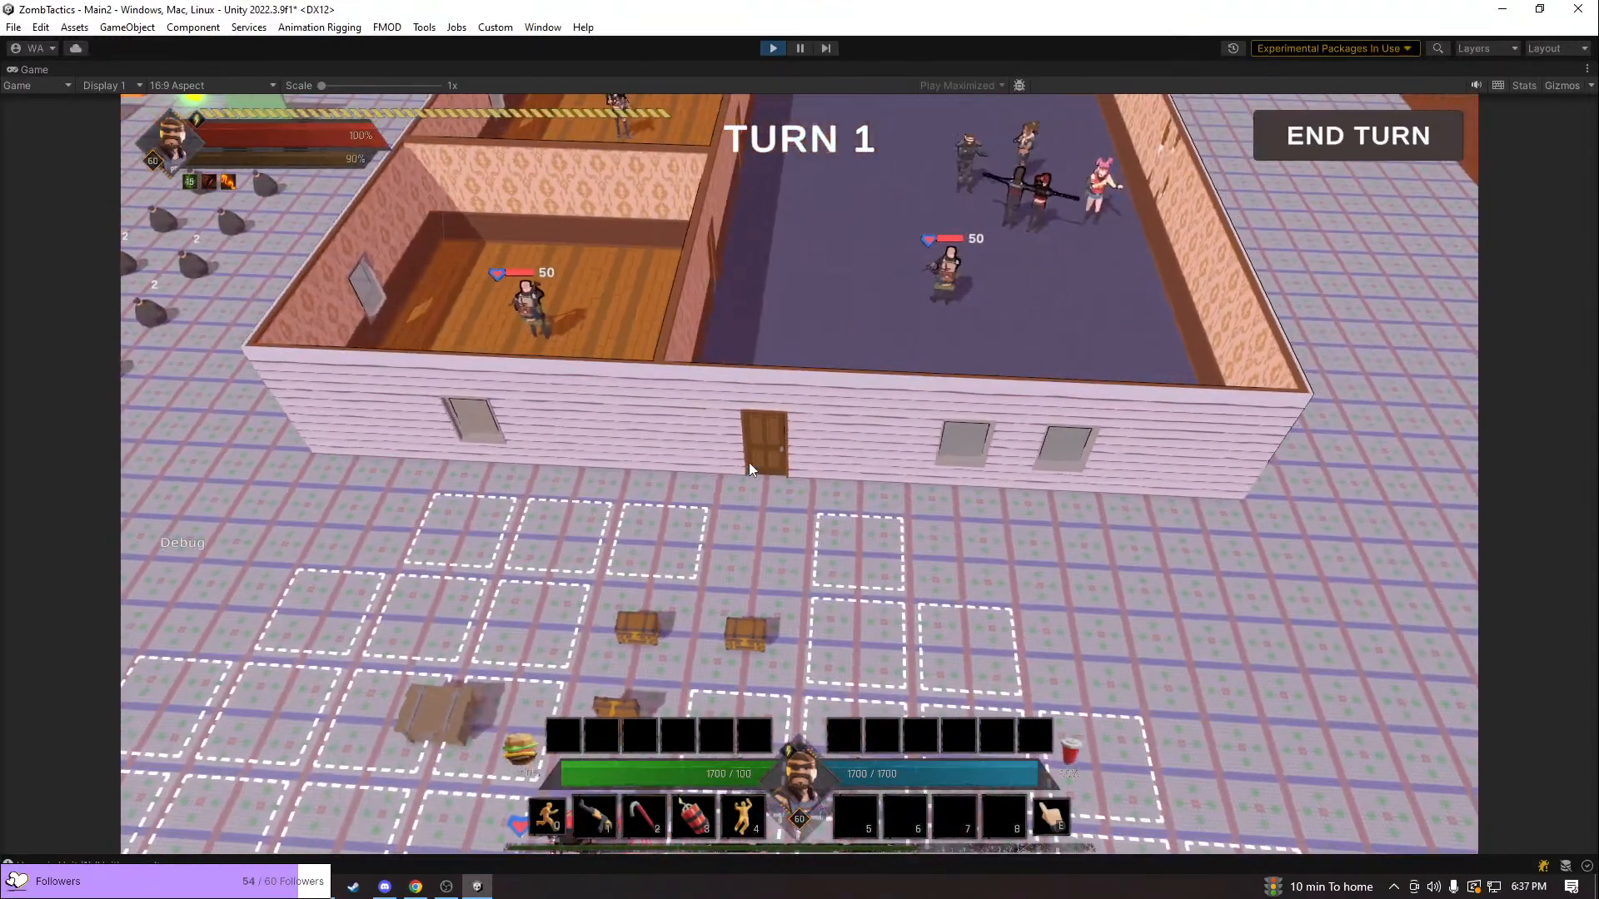
# Review the unit's movement grid between the shop and the house, and display the game's rendering statistics
pyautogui.press('s')
pyautogui.moveTo(748, 462); pyautogui.dragTo(710, 475, button='middle')
pyautogui.press('e')
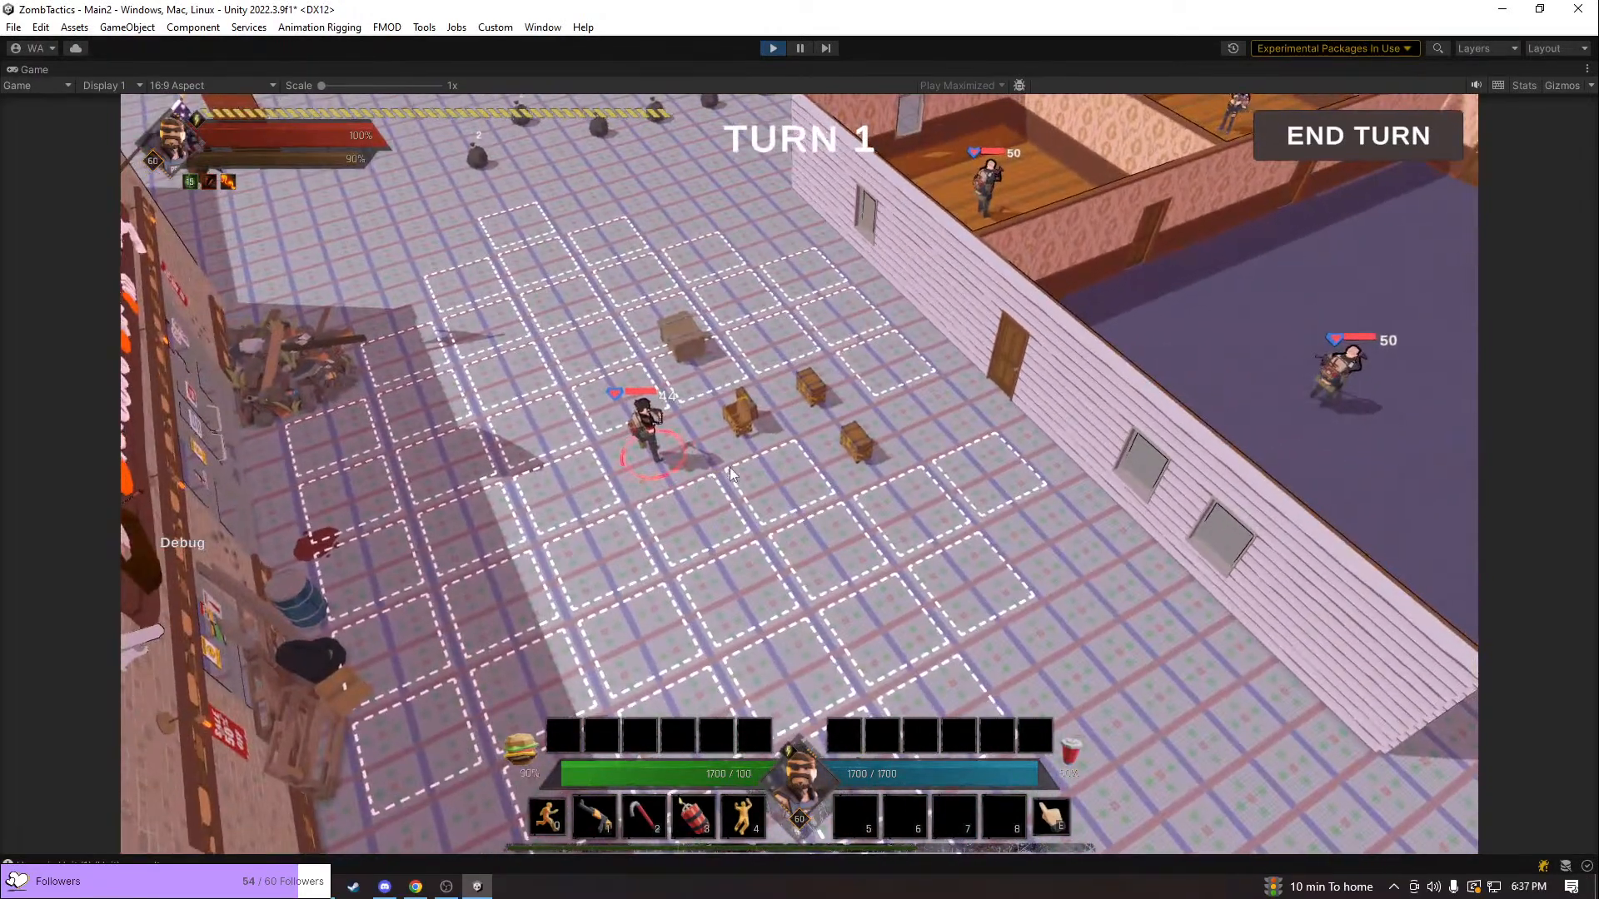
pyautogui.press('q')
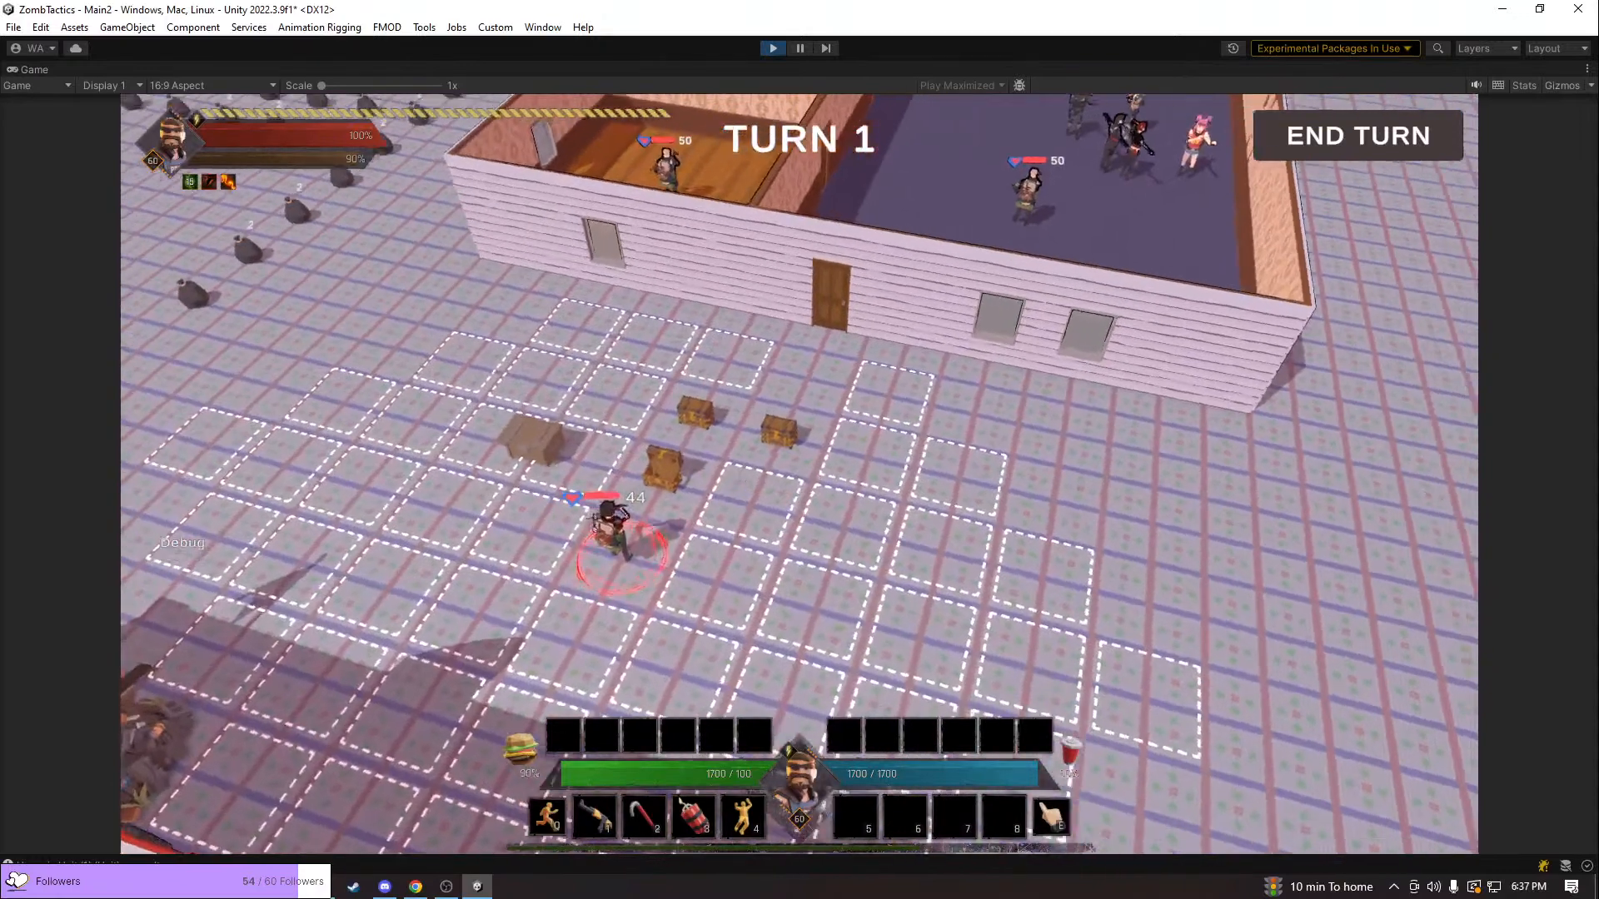
pyautogui.click(1524, 85)
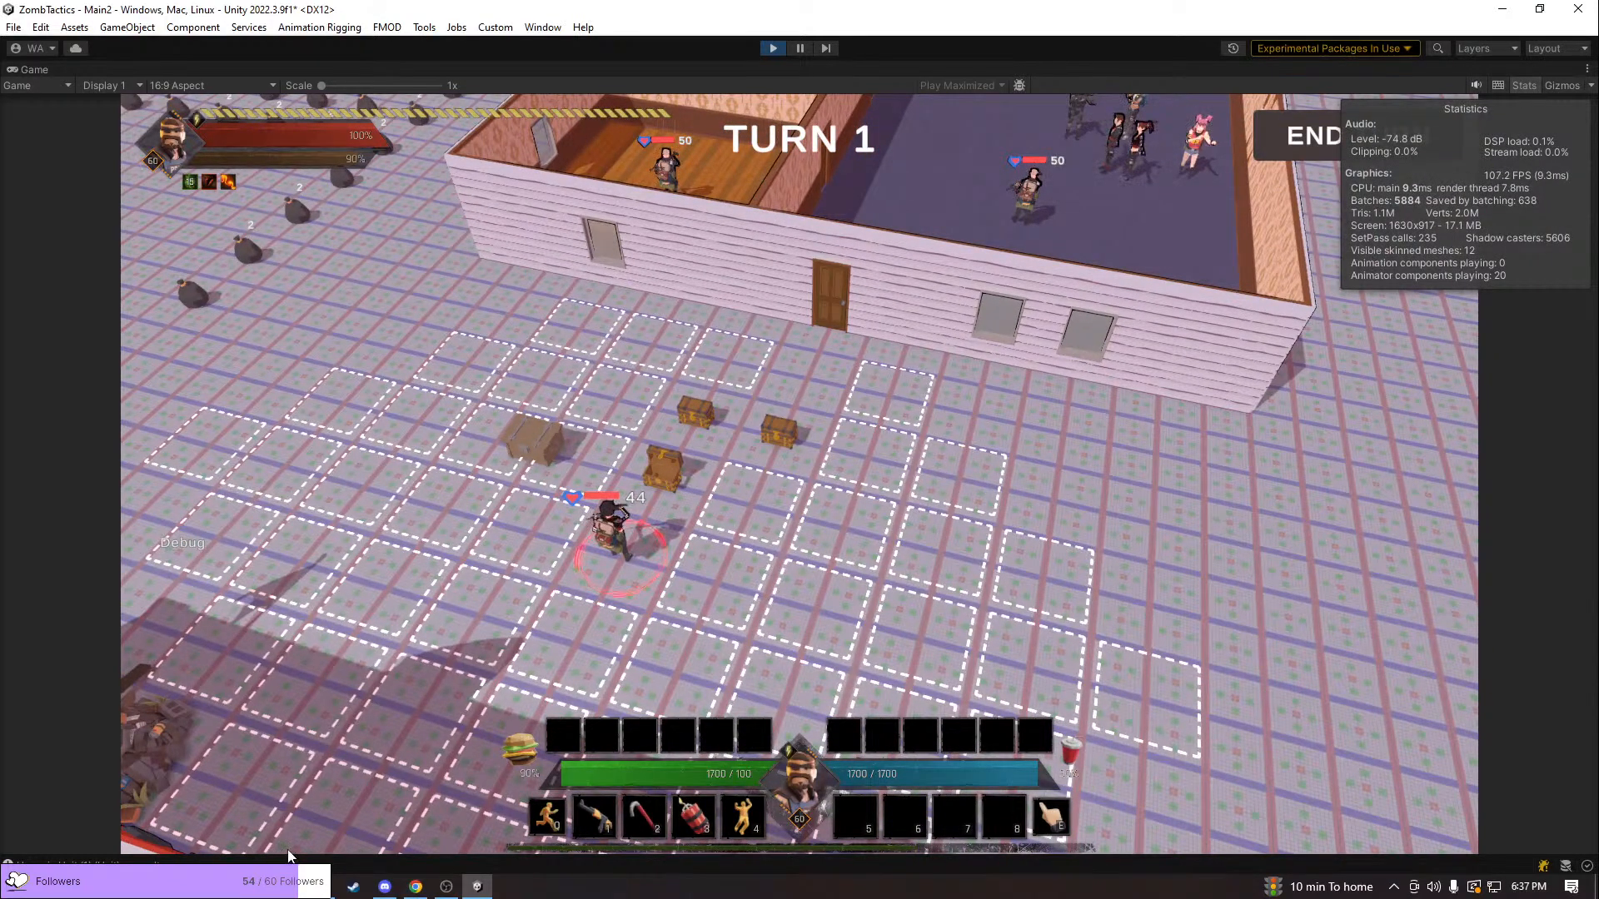
# Search the computer for "todo" and open the todoForGame text file in Notepad++
pyautogui.press('super')
pyautogui.write('todo')
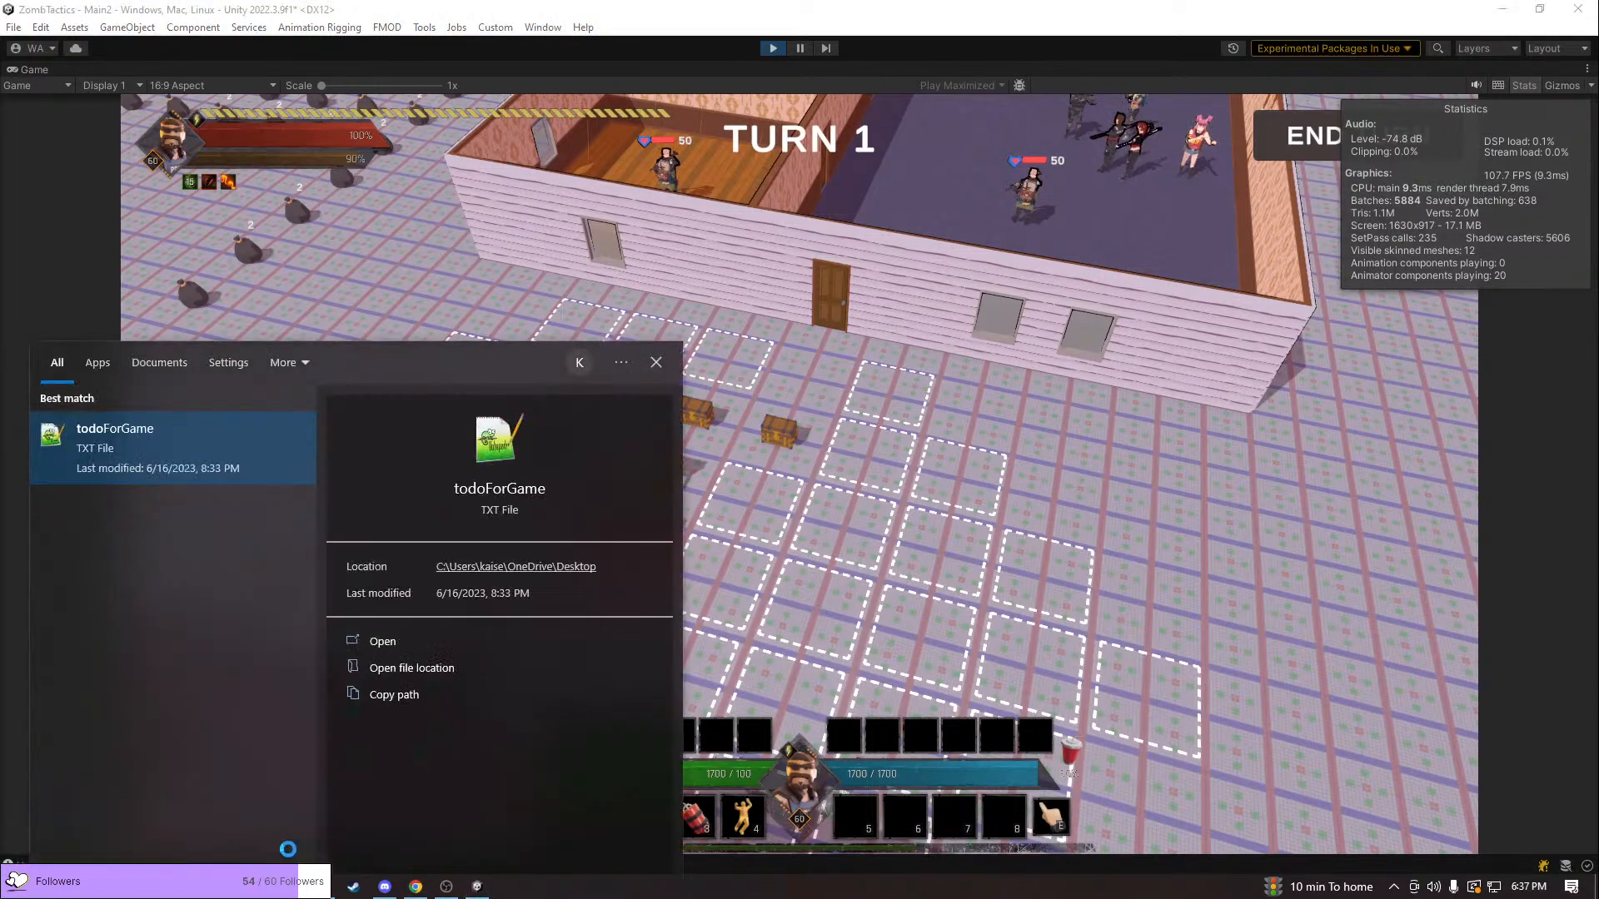
pyautogui.press('Return')
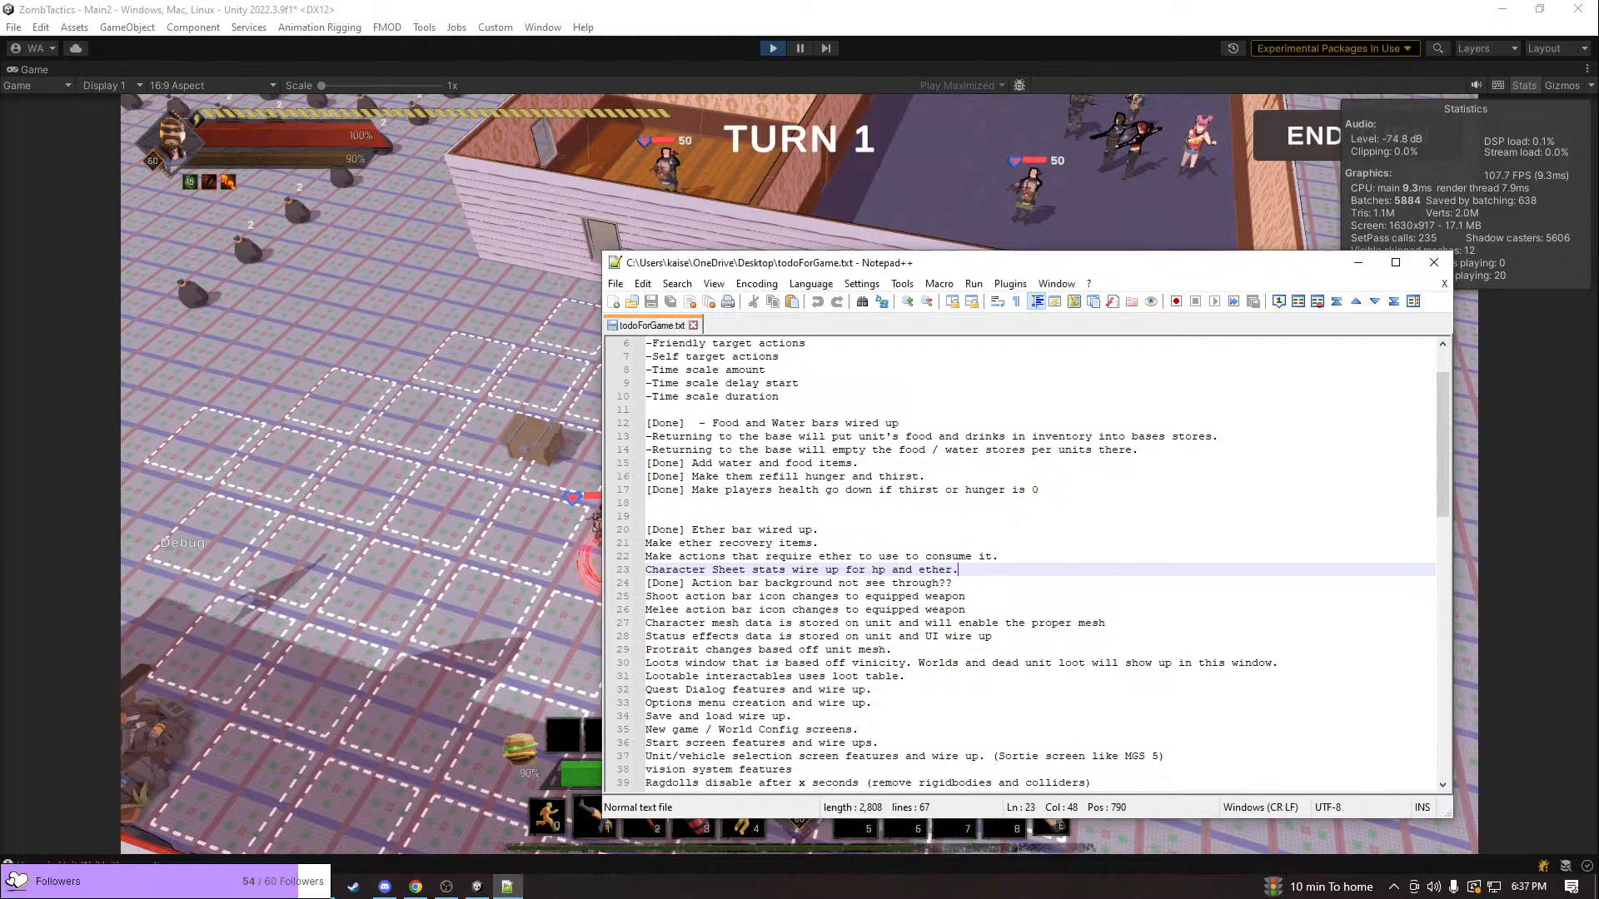
# Read through the to-do list down to its Bugs and Interiors sections
pyautogui.click(1218, 596)
pyautogui.scroll(-7, 1207, 591)
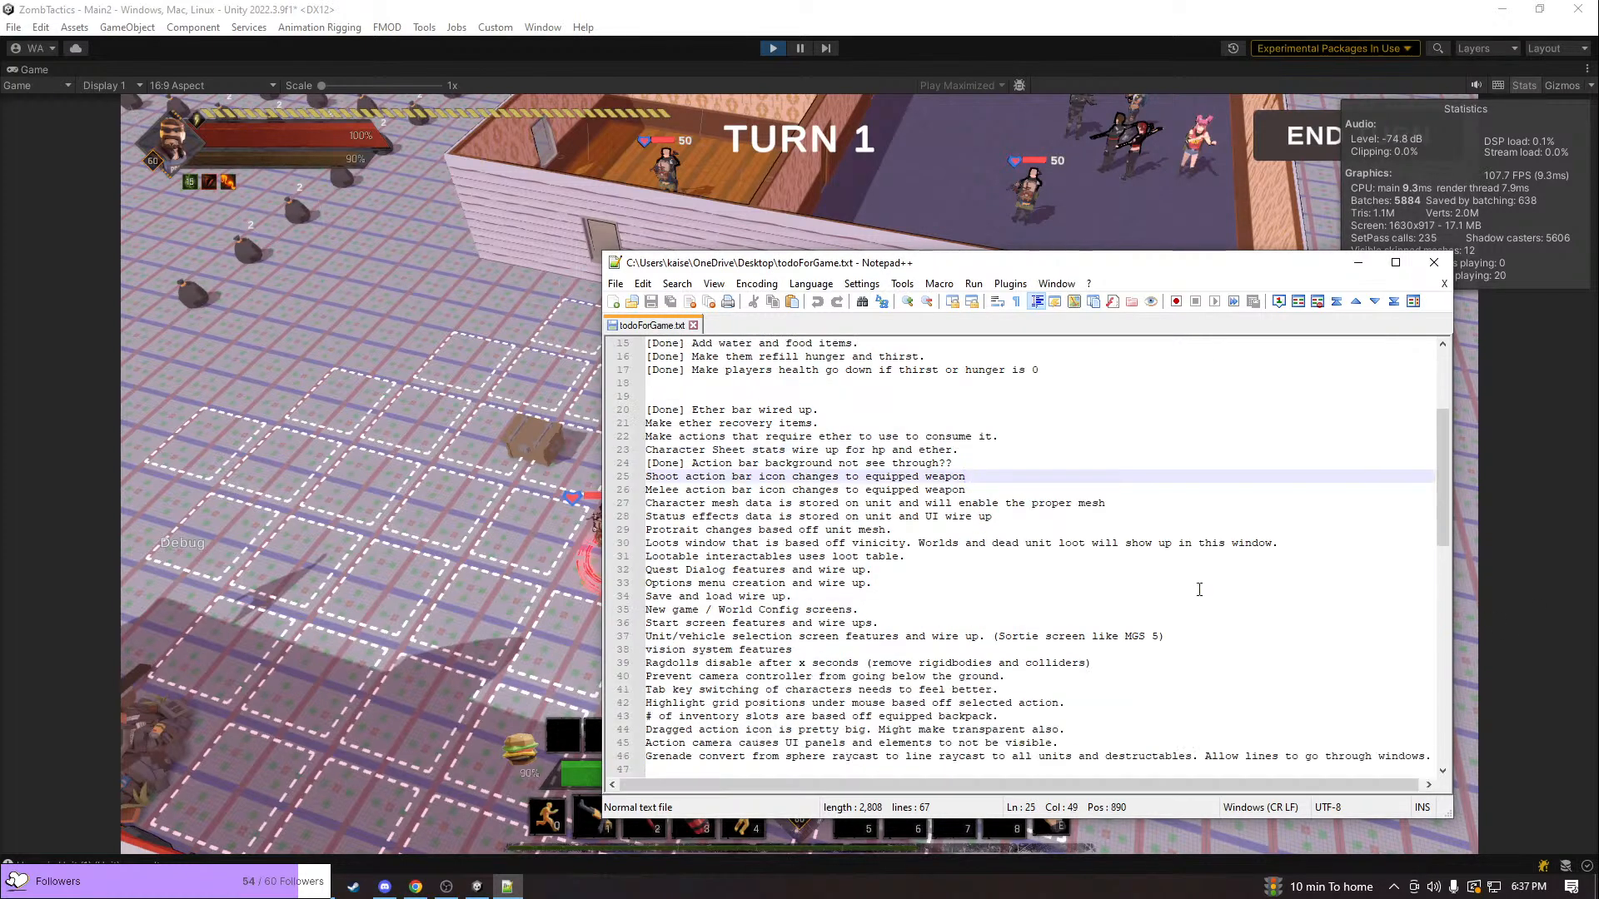
pyautogui.scroll(-4, 1196, 588)
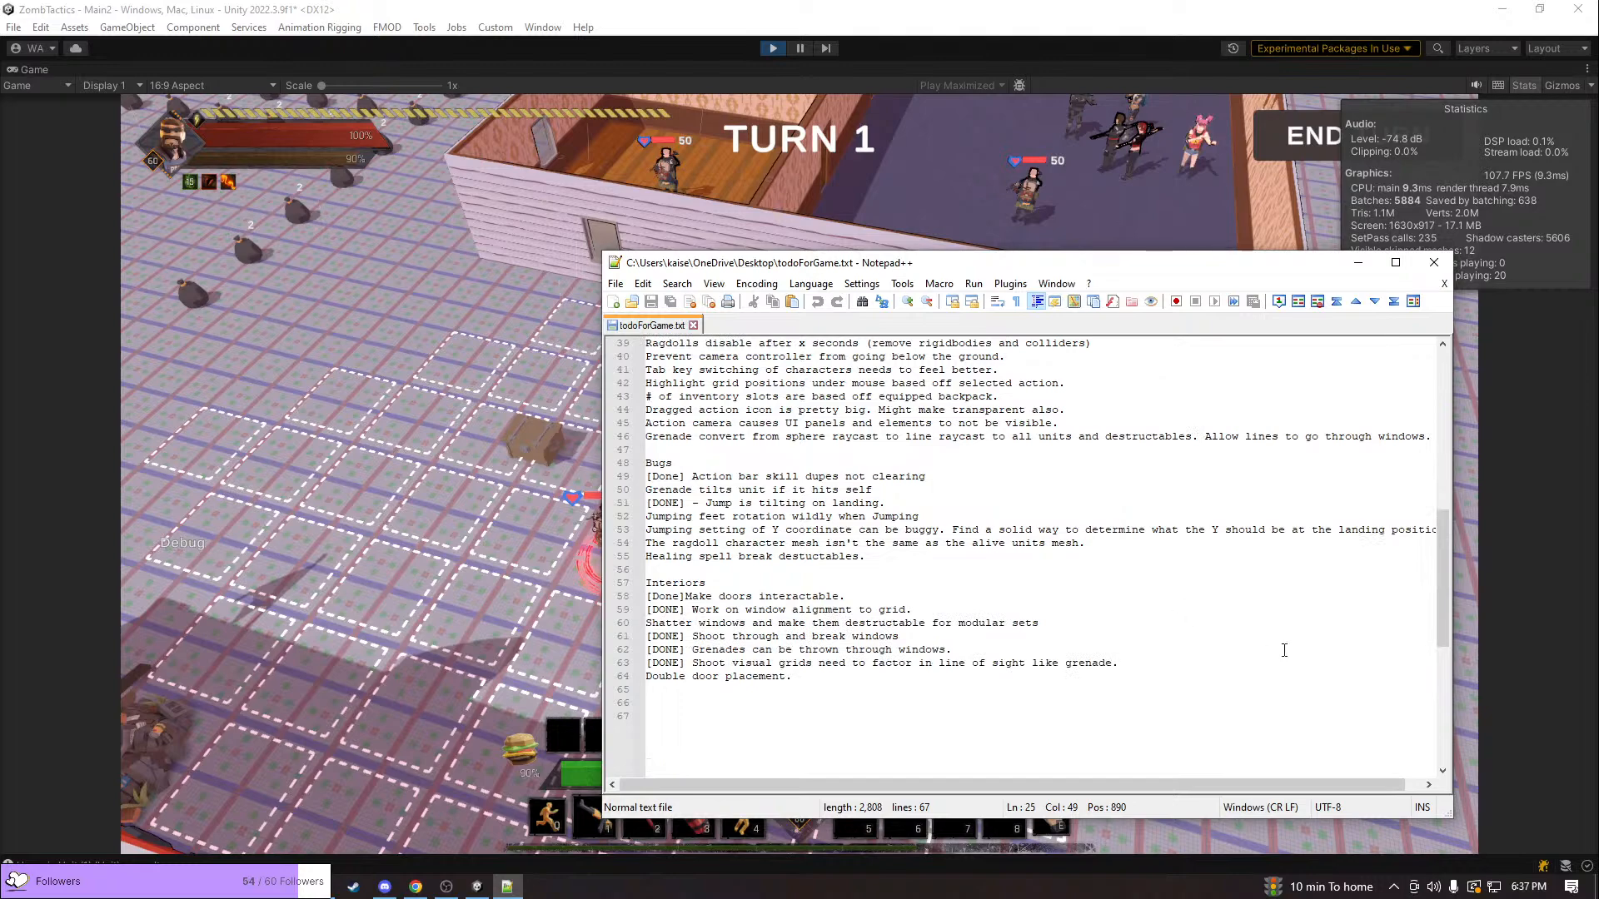
pyautogui.hotkey('alt', 'Tab')
pyautogui.hotkey('alt', 'shift', 'Tab')
pyautogui.click(855, 690)
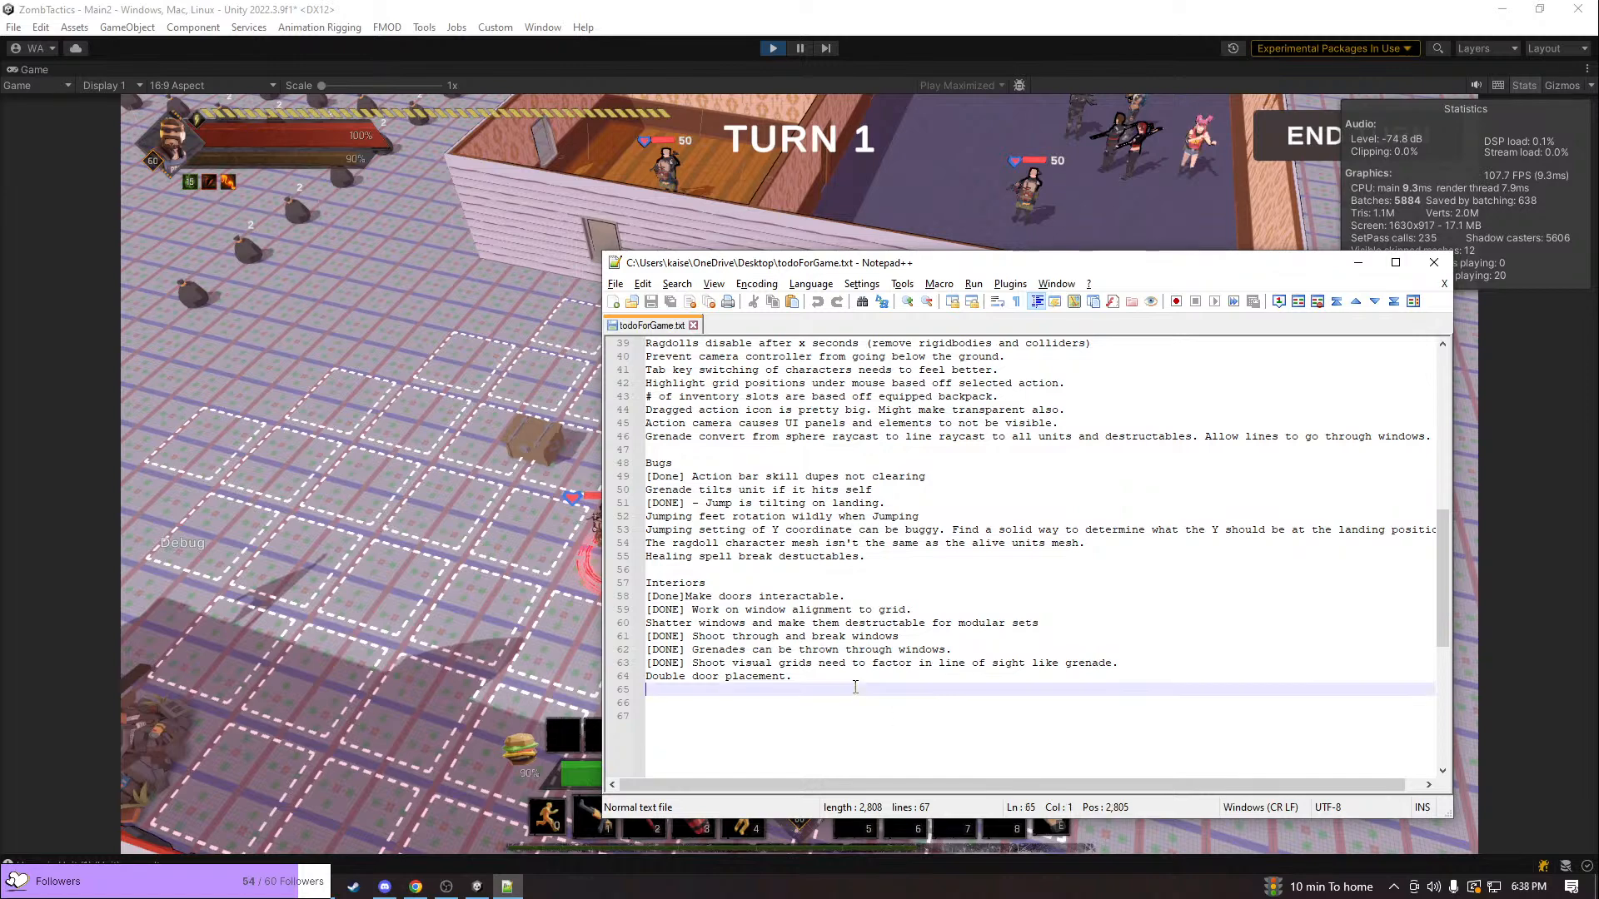
# Reread the to-do list from its beginning, checking the items on character mesh data and status effects
pyautogui.scroll(9, 855, 688)
pyautogui.scroll(4, 855, 688)
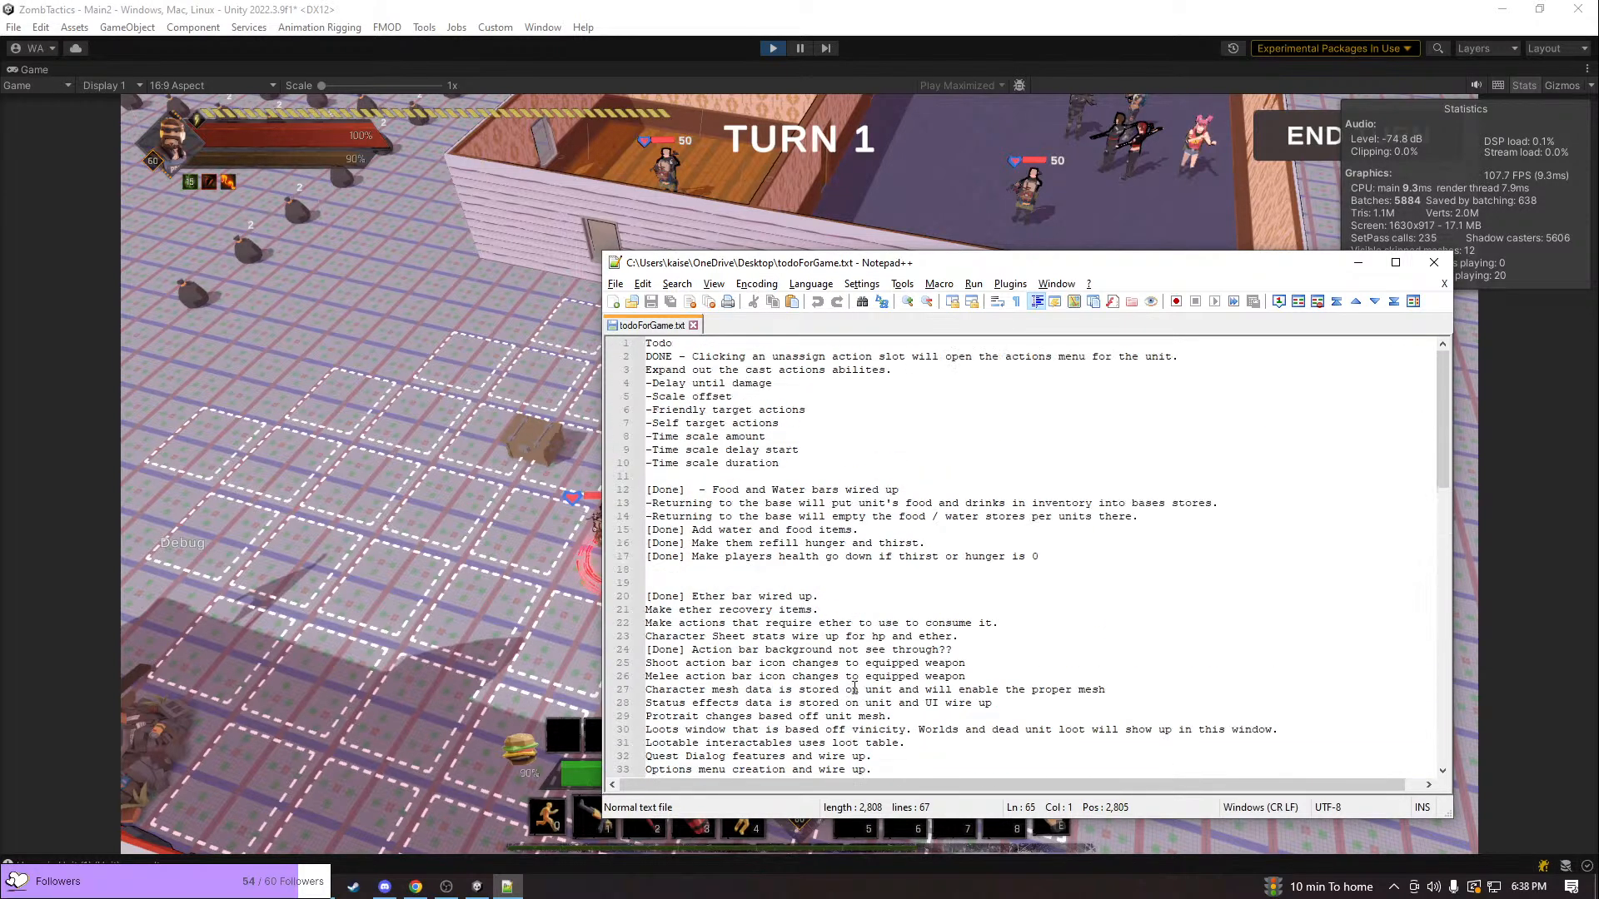
pyautogui.scroll(-2, 853, 685)
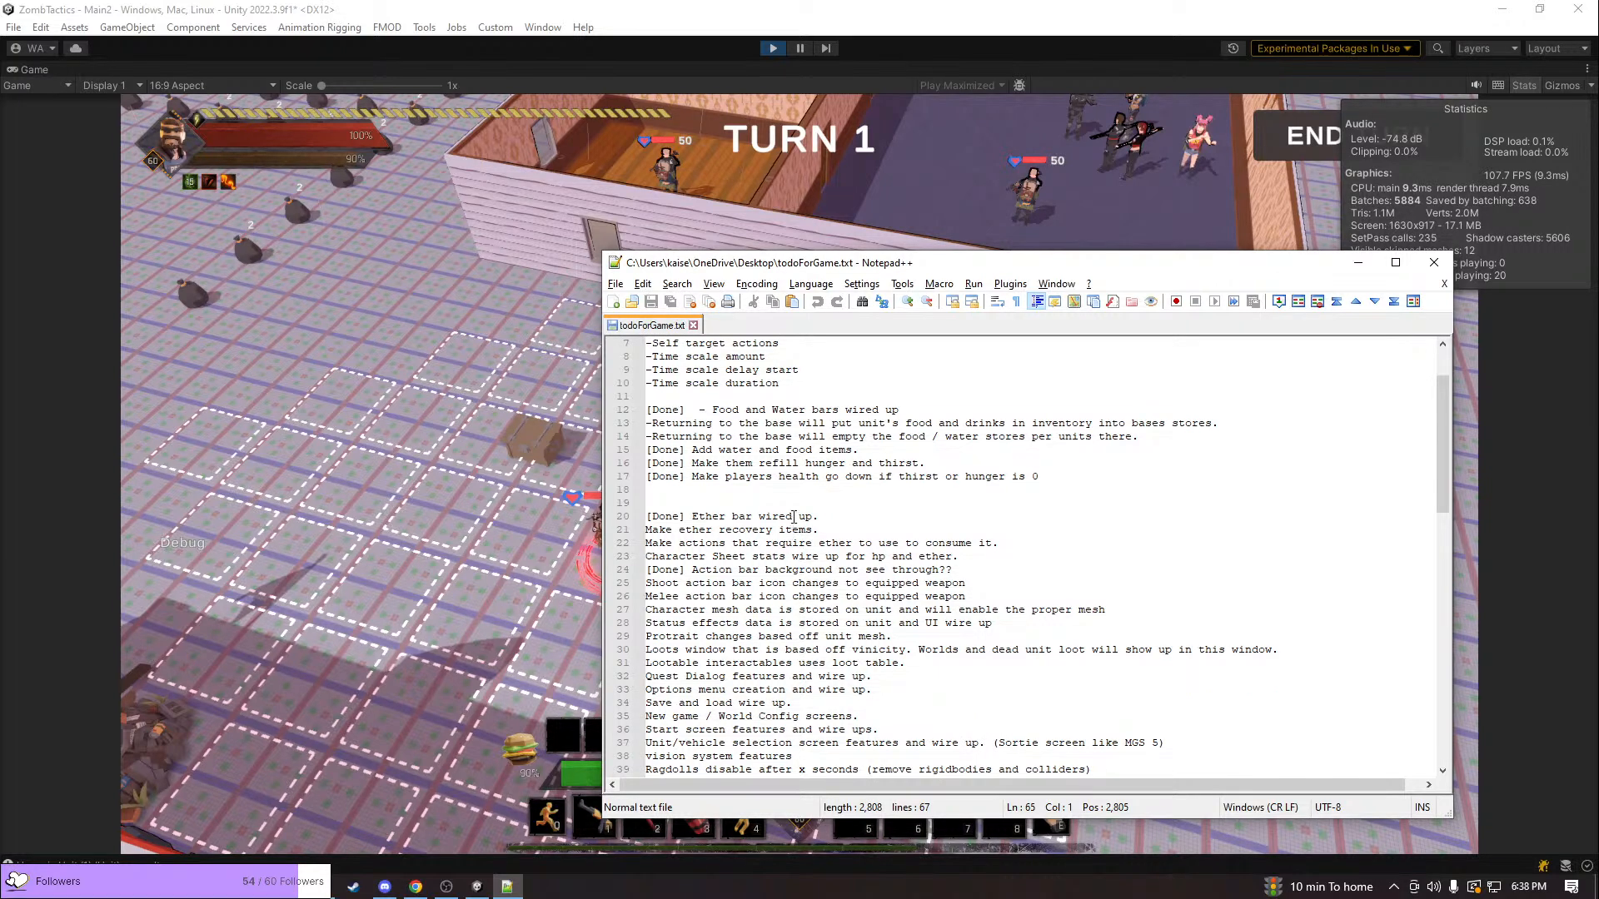
pyautogui.scroll(-1, 794, 516)
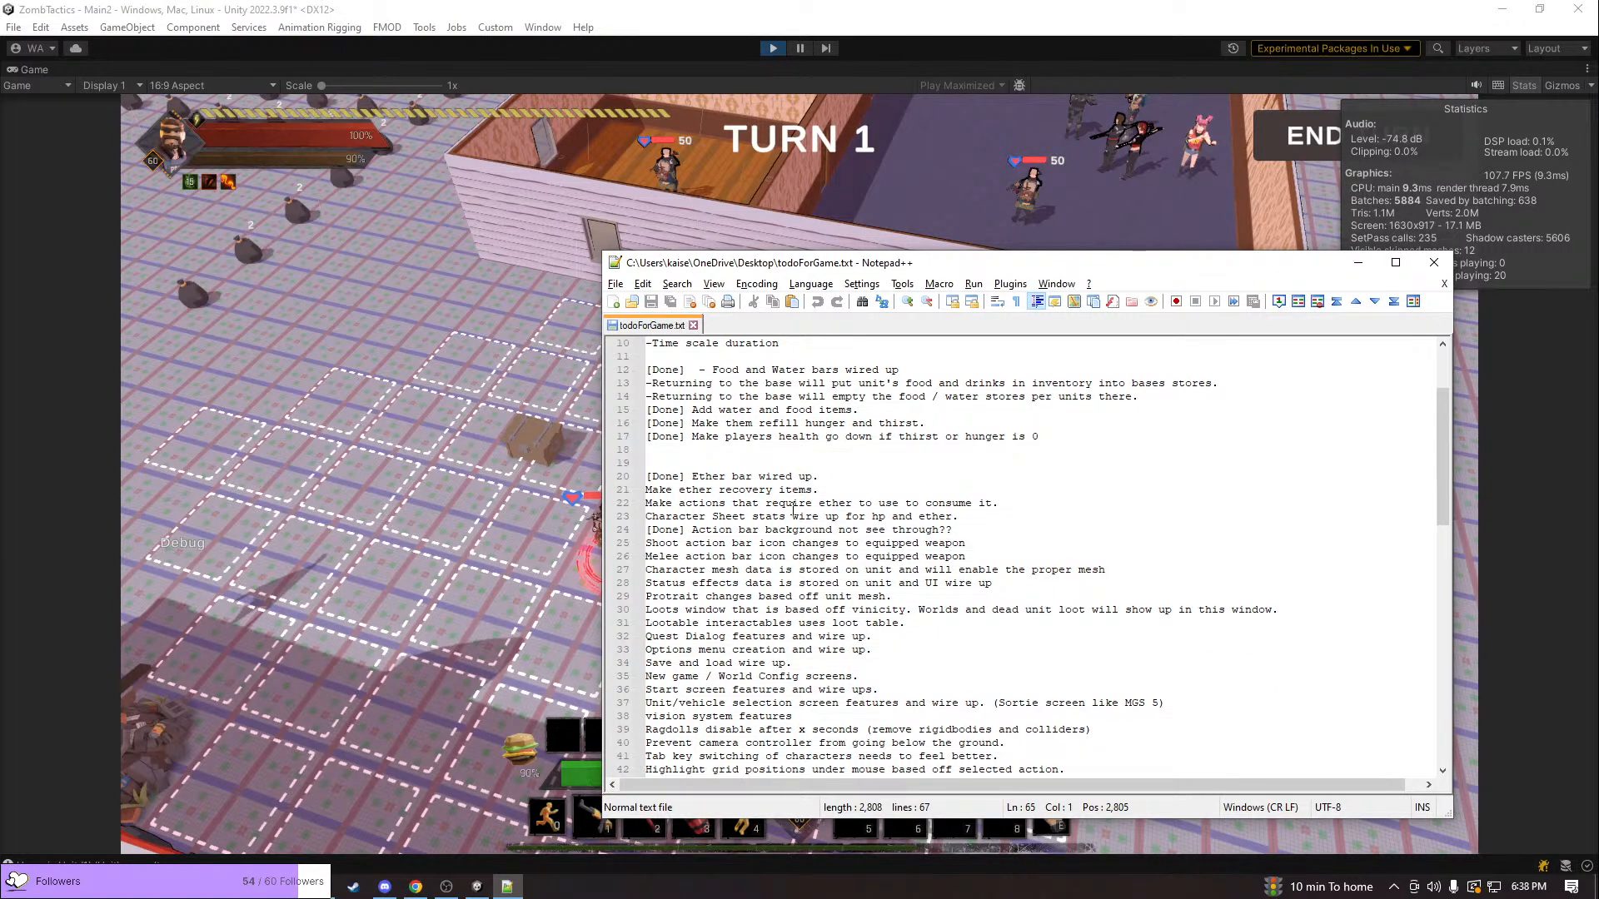
pyautogui.scroll(-3, 794, 509)
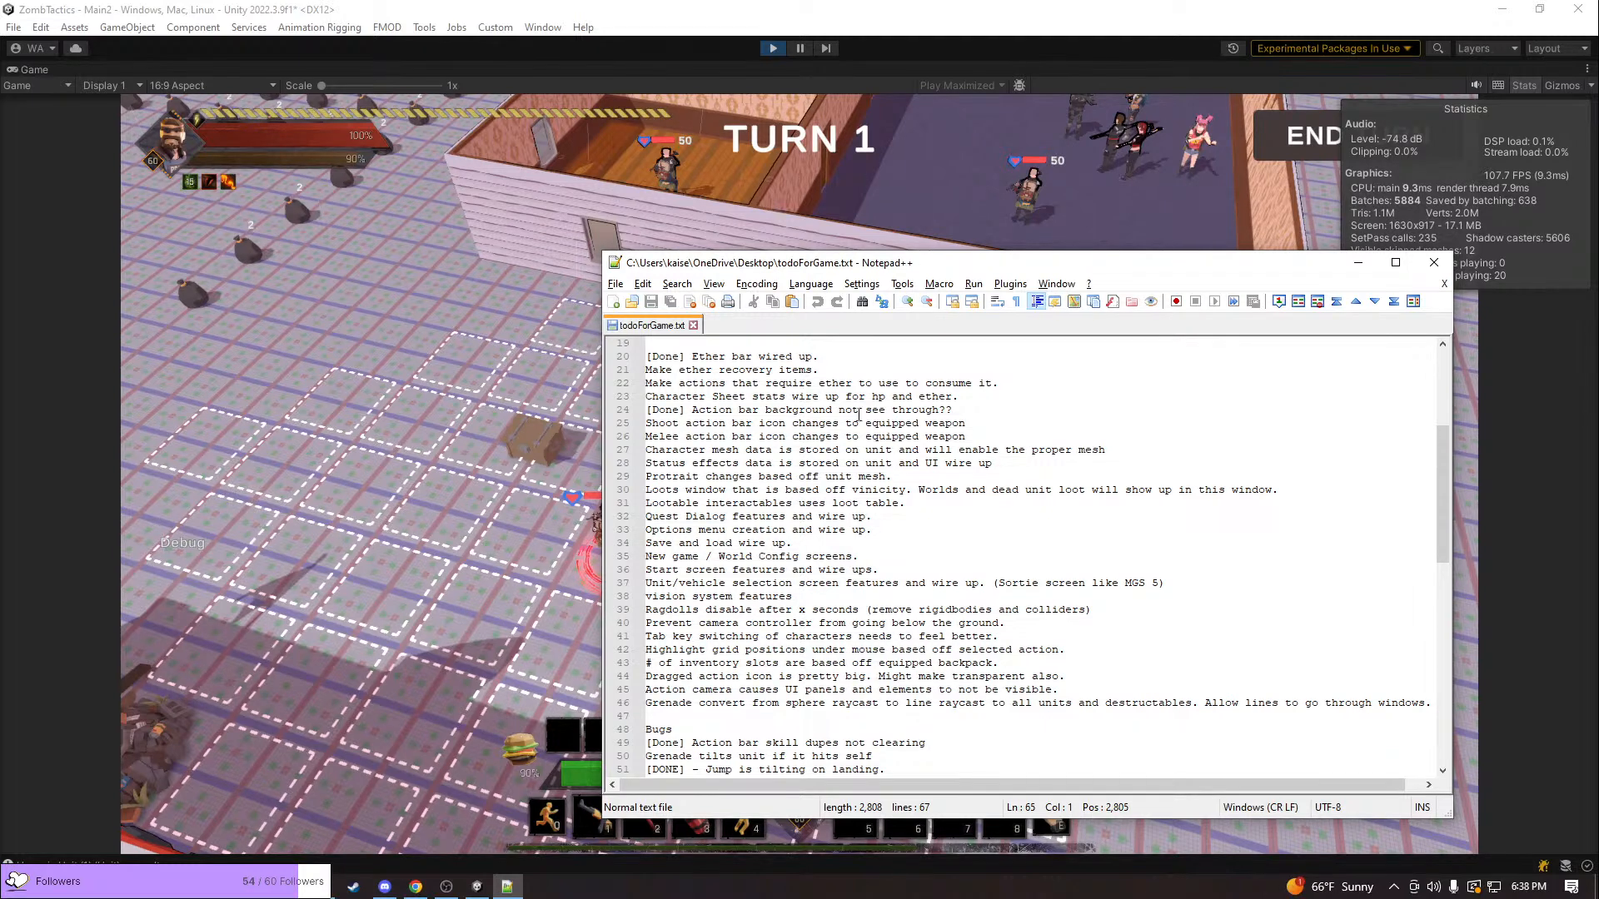
pyautogui.click(958, 452)
pyautogui.click(952, 464)
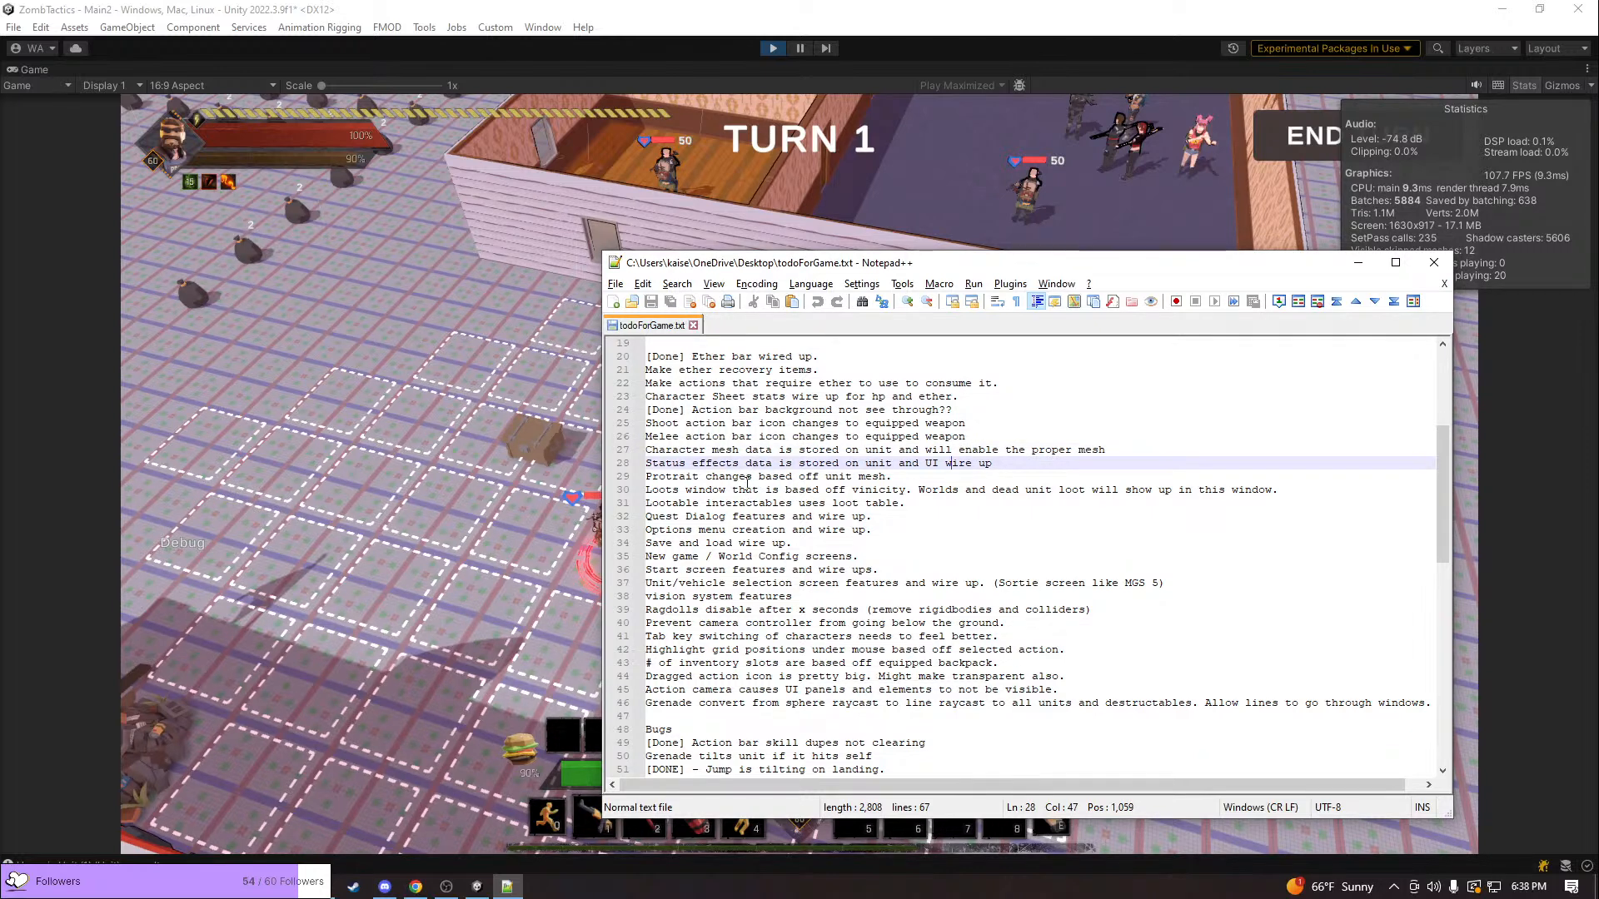
# Switch back to the running game in Unity and inspect the unit beside the opened chest from several angles up close
pyautogui.click(379, 452)
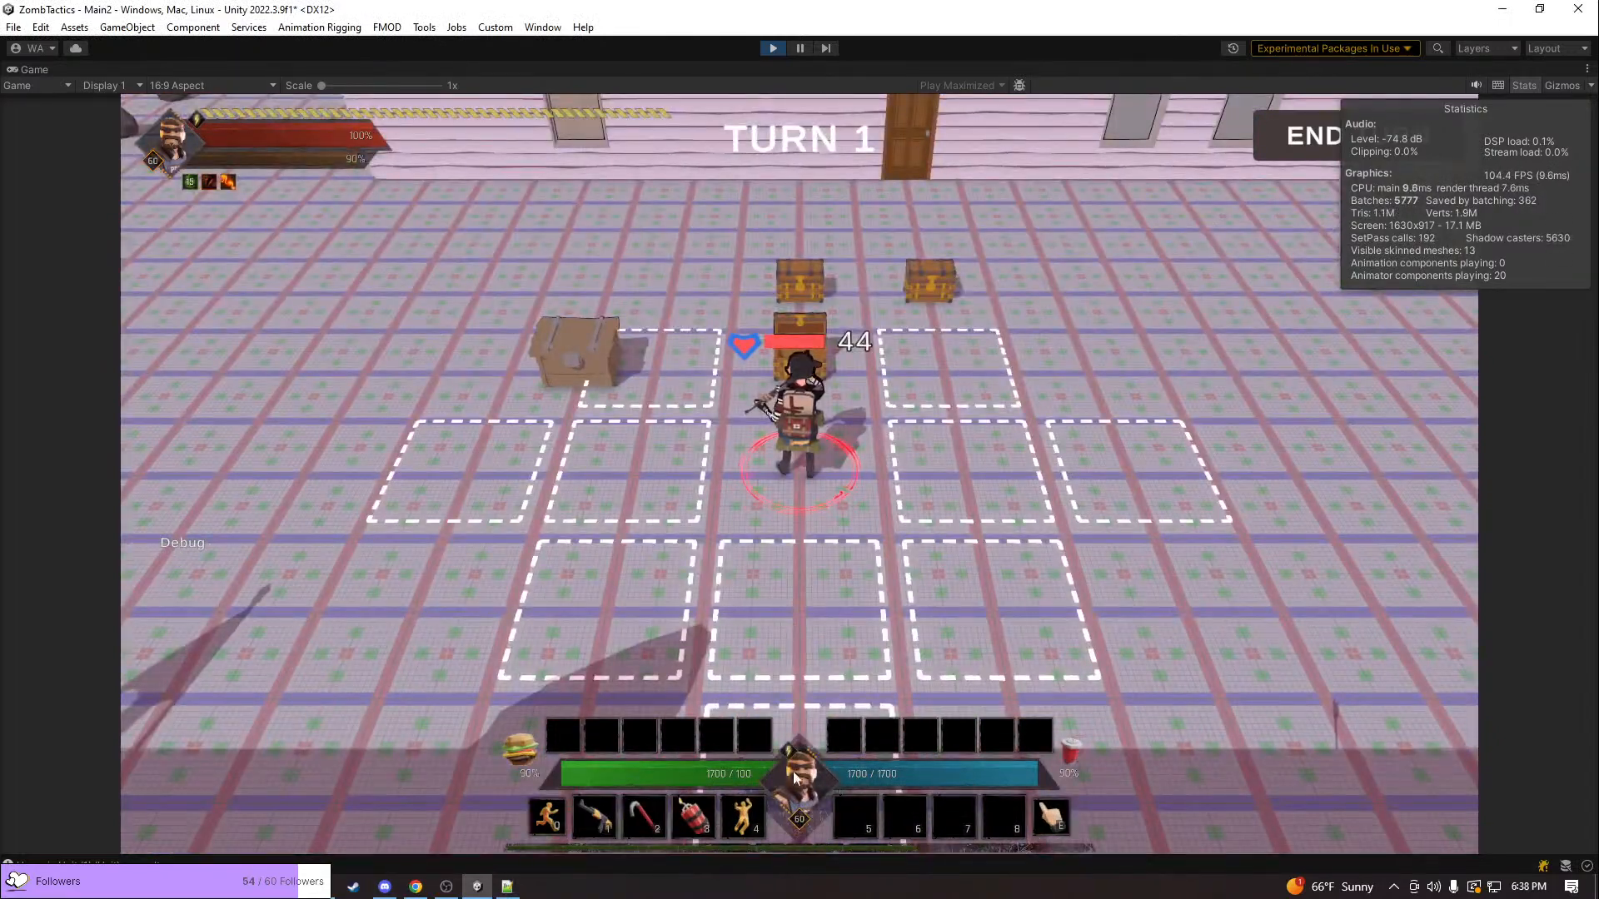
pyautogui.moveTo(926, 507); pyautogui.dragTo(524, 533, button='right')
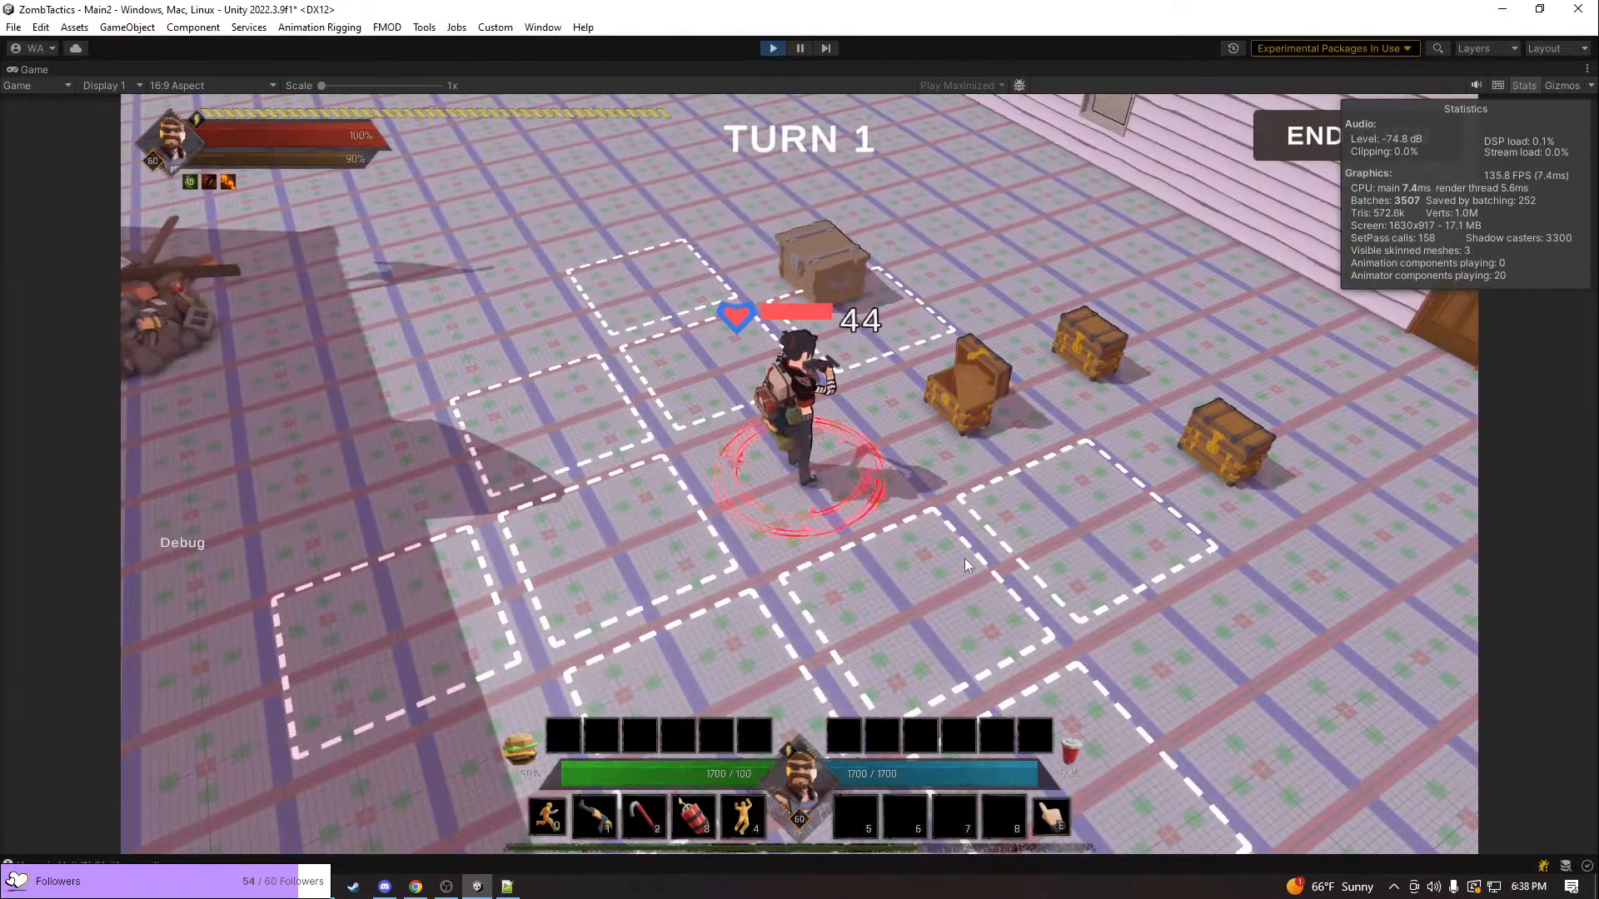
pyautogui.moveTo(989, 499); pyautogui.dragTo(696, 460, button='right')
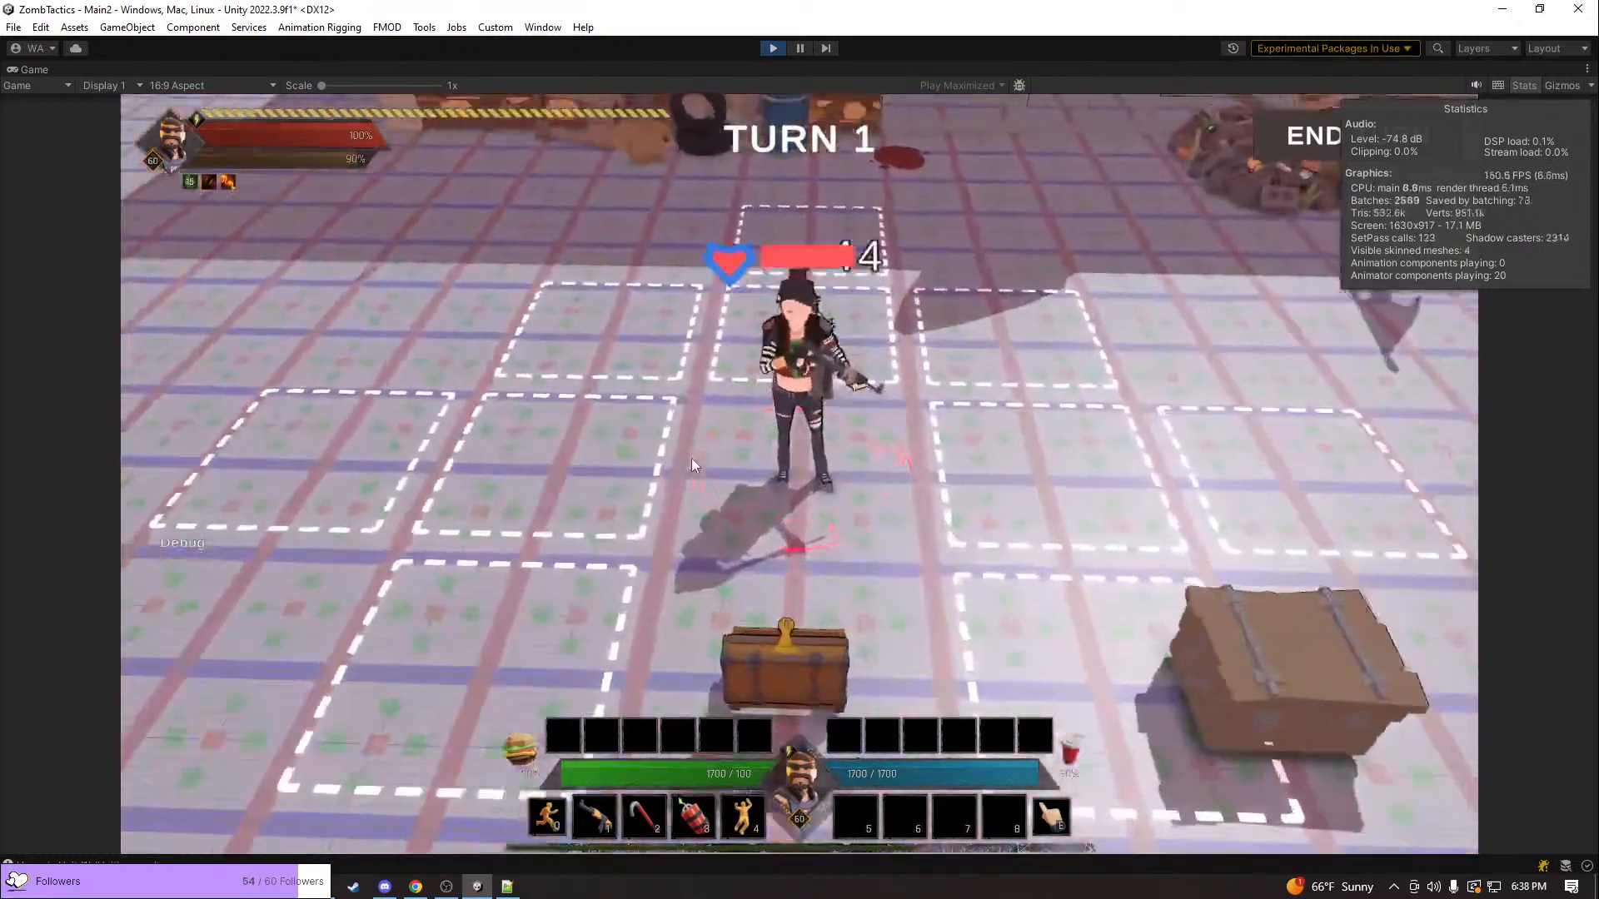
pyautogui.scroll(4, 692, 458)
pyautogui.scroll(-1, 703, 446)
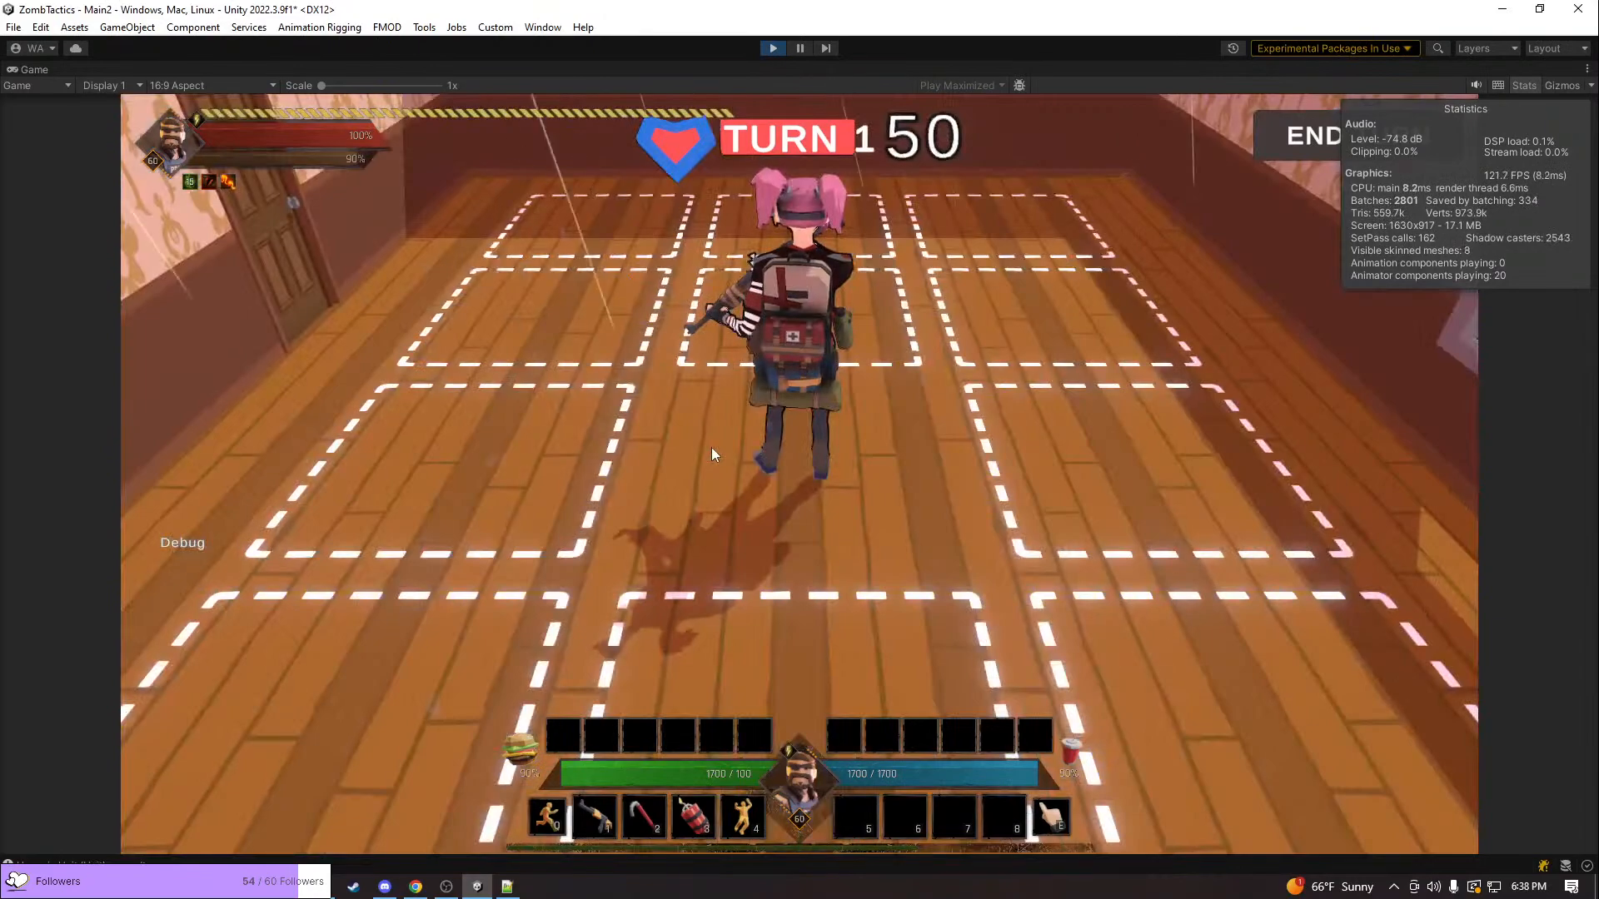
# Switch to the pink-haired unit in the wood-floored room and examine it up close
pyautogui.click(711, 447)
pyautogui.moveTo(693, 423); pyautogui.dragTo(489, 406, button='right')
pyautogui.press('q')
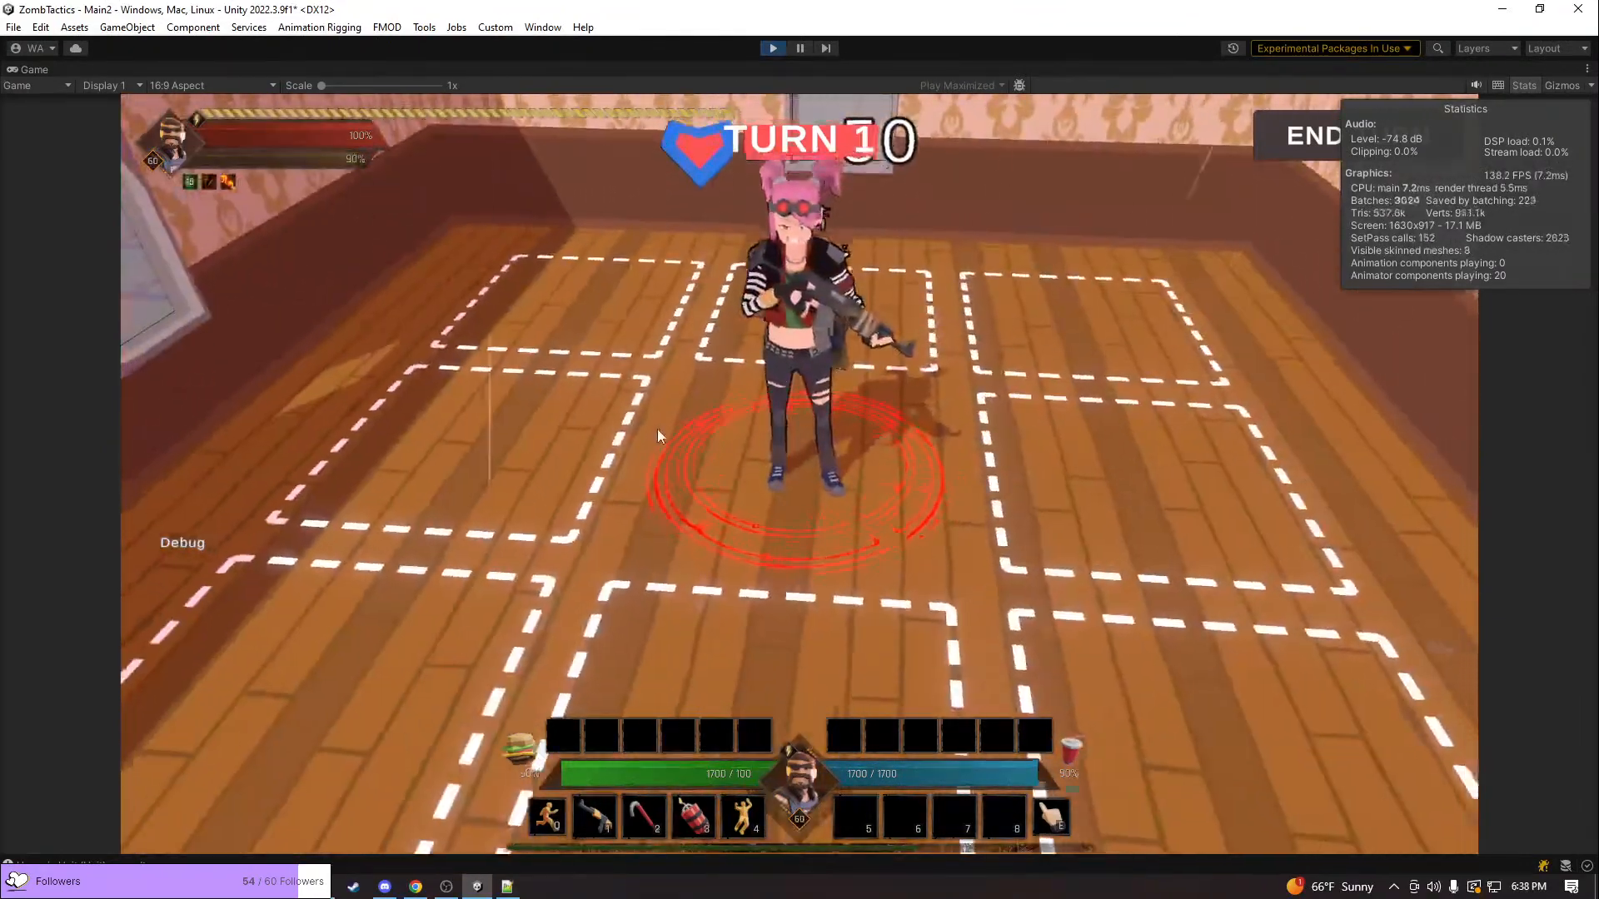
# Move the pink-haired unit out of the wood-floored room to the center of the purple-floored room, beside its teammate
pyautogui.scroll(-5, 667, 435)
pyautogui.click(947, 573)
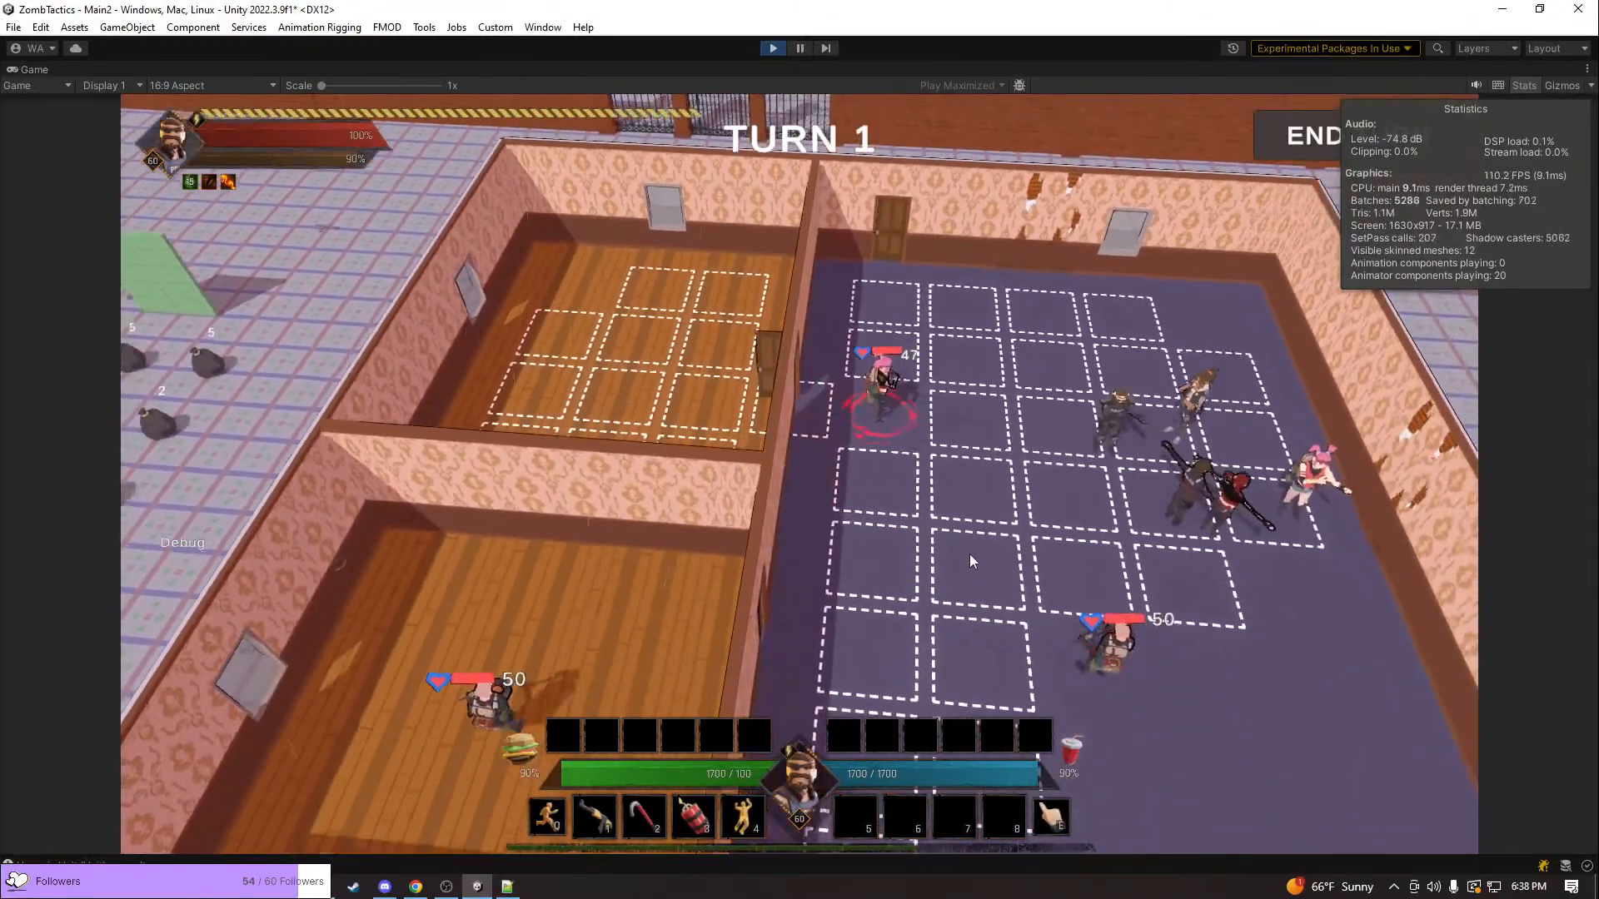
pyautogui.click(1089, 575)
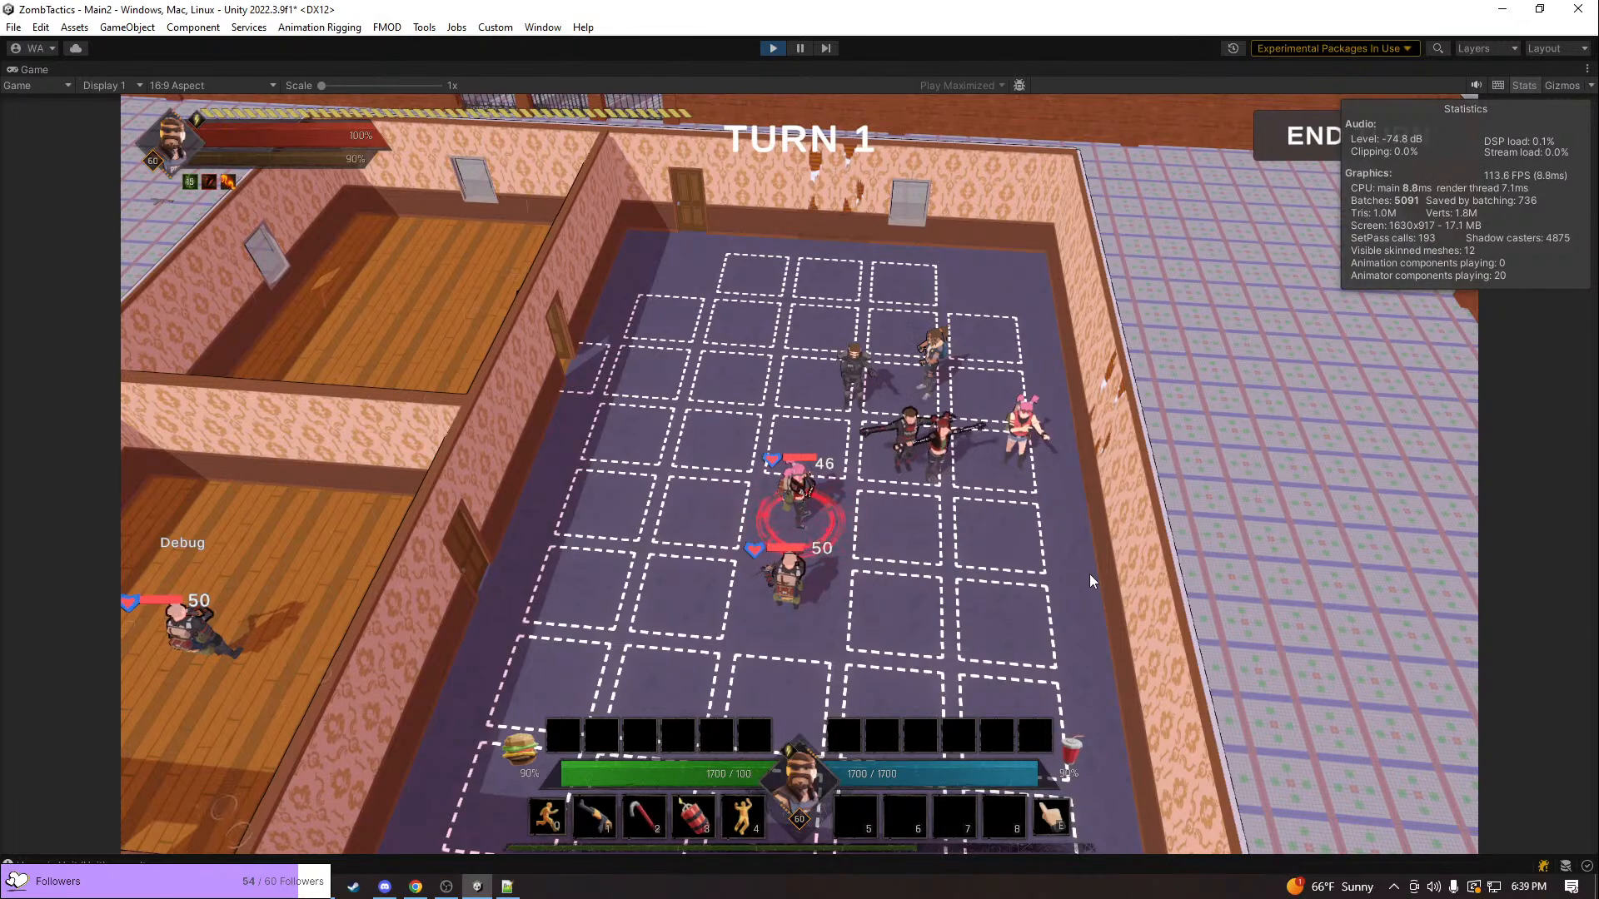
# Examine the pink-haired unit, its teammate and the nearby group in the purple-floored room from several angles and distances
pyautogui.scroll(5, 981, 584)
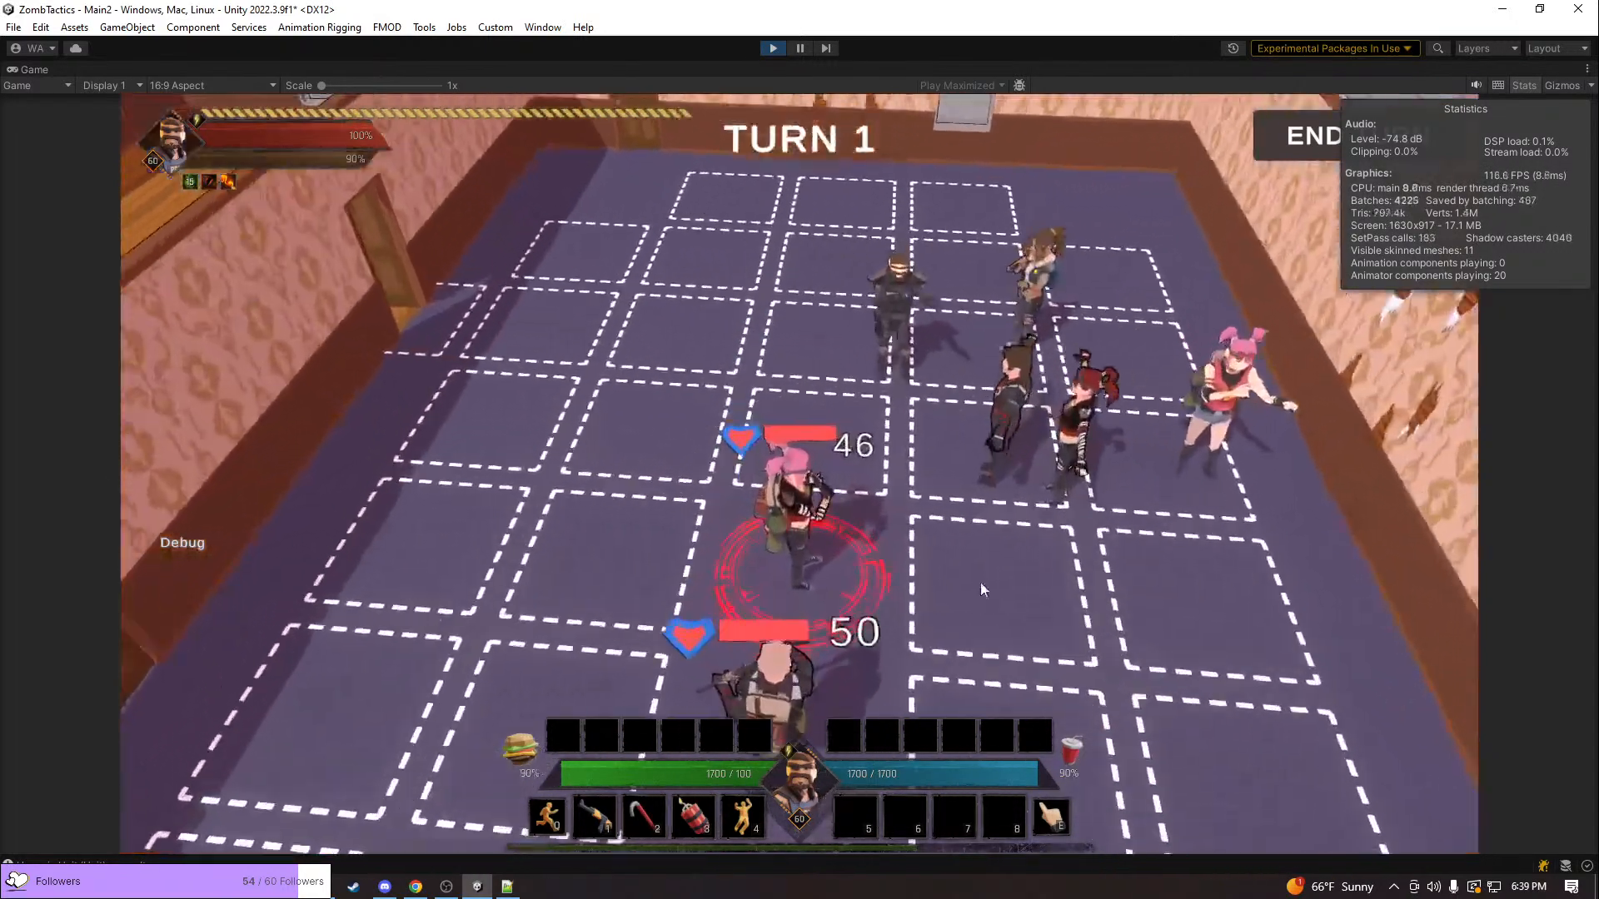
pyautogui.moveTo(981, 584); pyautogui.dragTo(771, 523, button='middle')
pyautogui.press('a')
pyautogui.press('s')
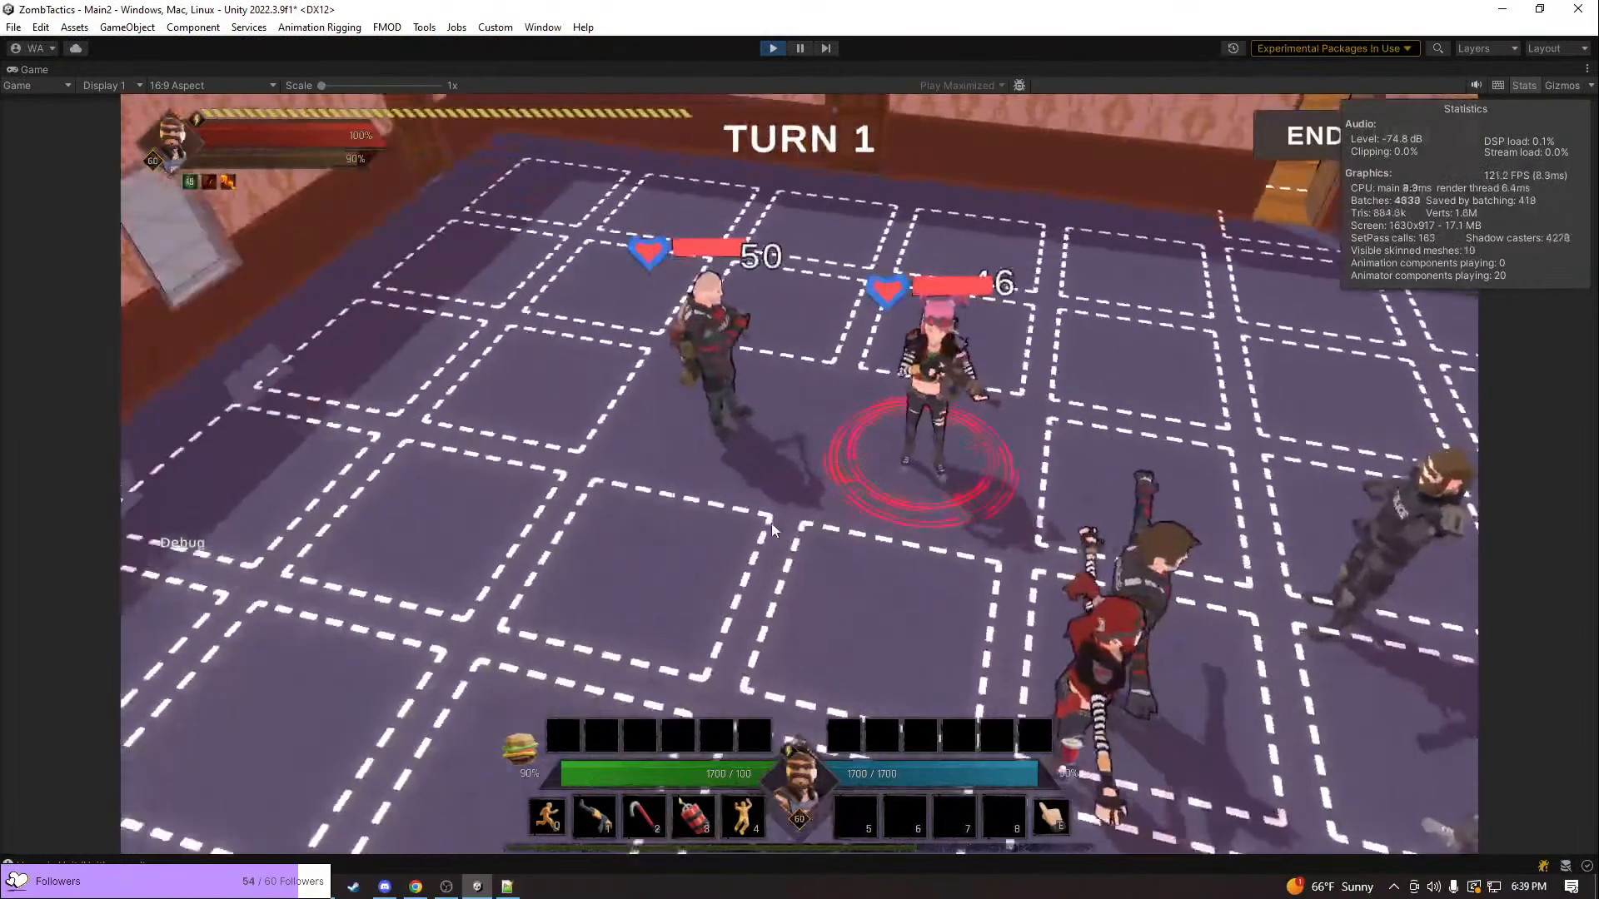
pyautogui.moveTo(885, 482); pyautogui.dragTo(913, 520, button='middle')
pyautogui.press('w')
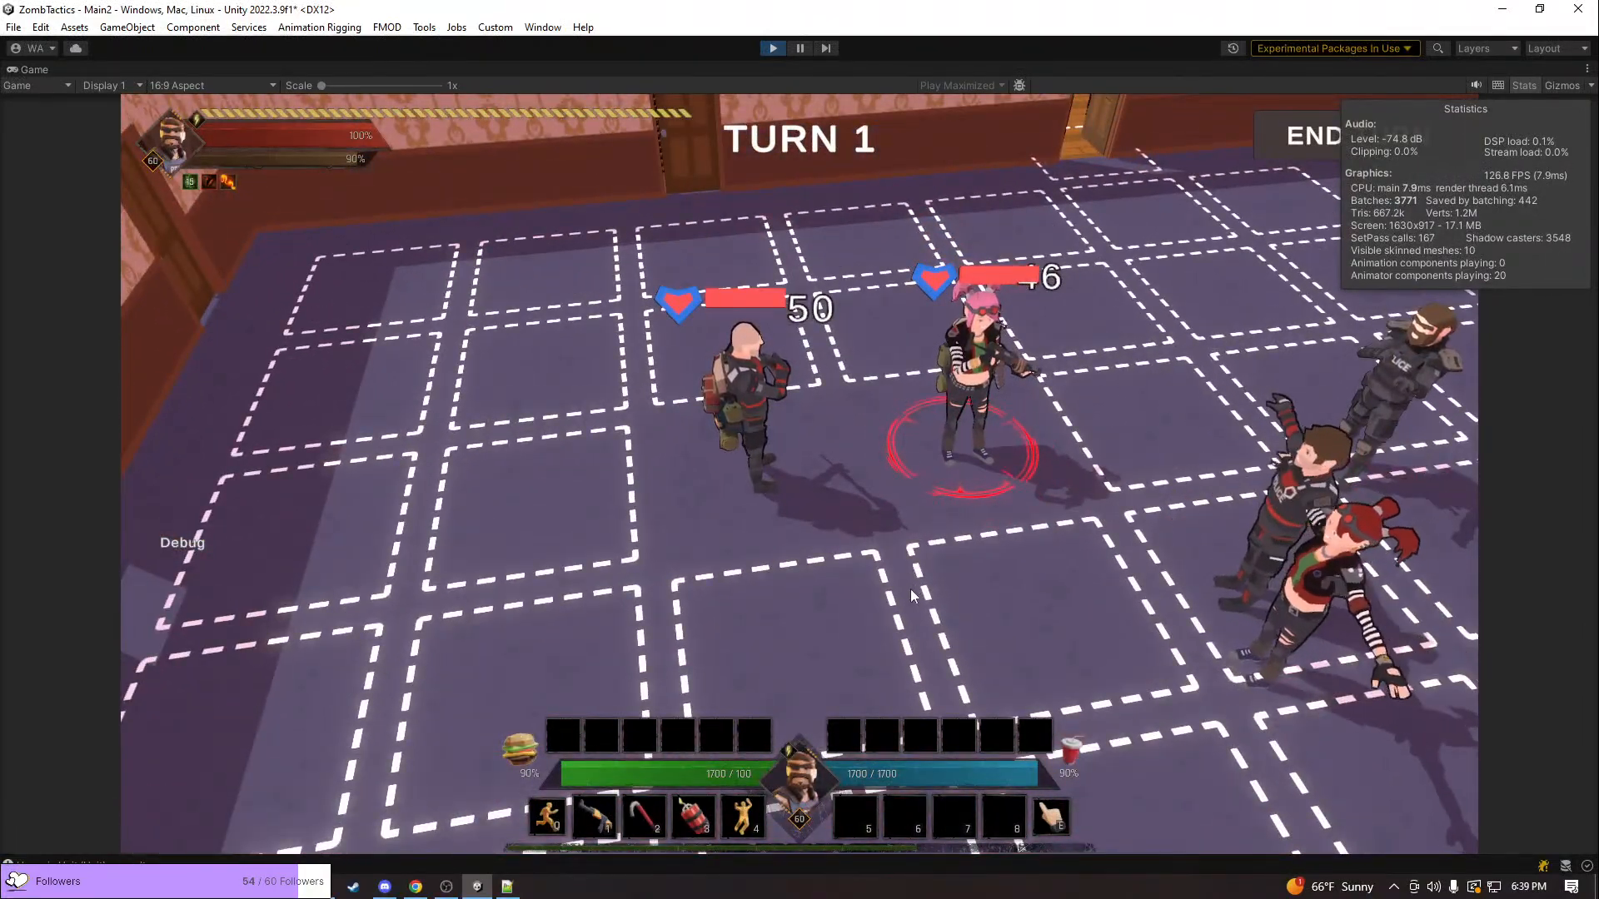
pyautogui.moveTo(926, 551); pyautogui.dragTo(961, 544, button='middle')
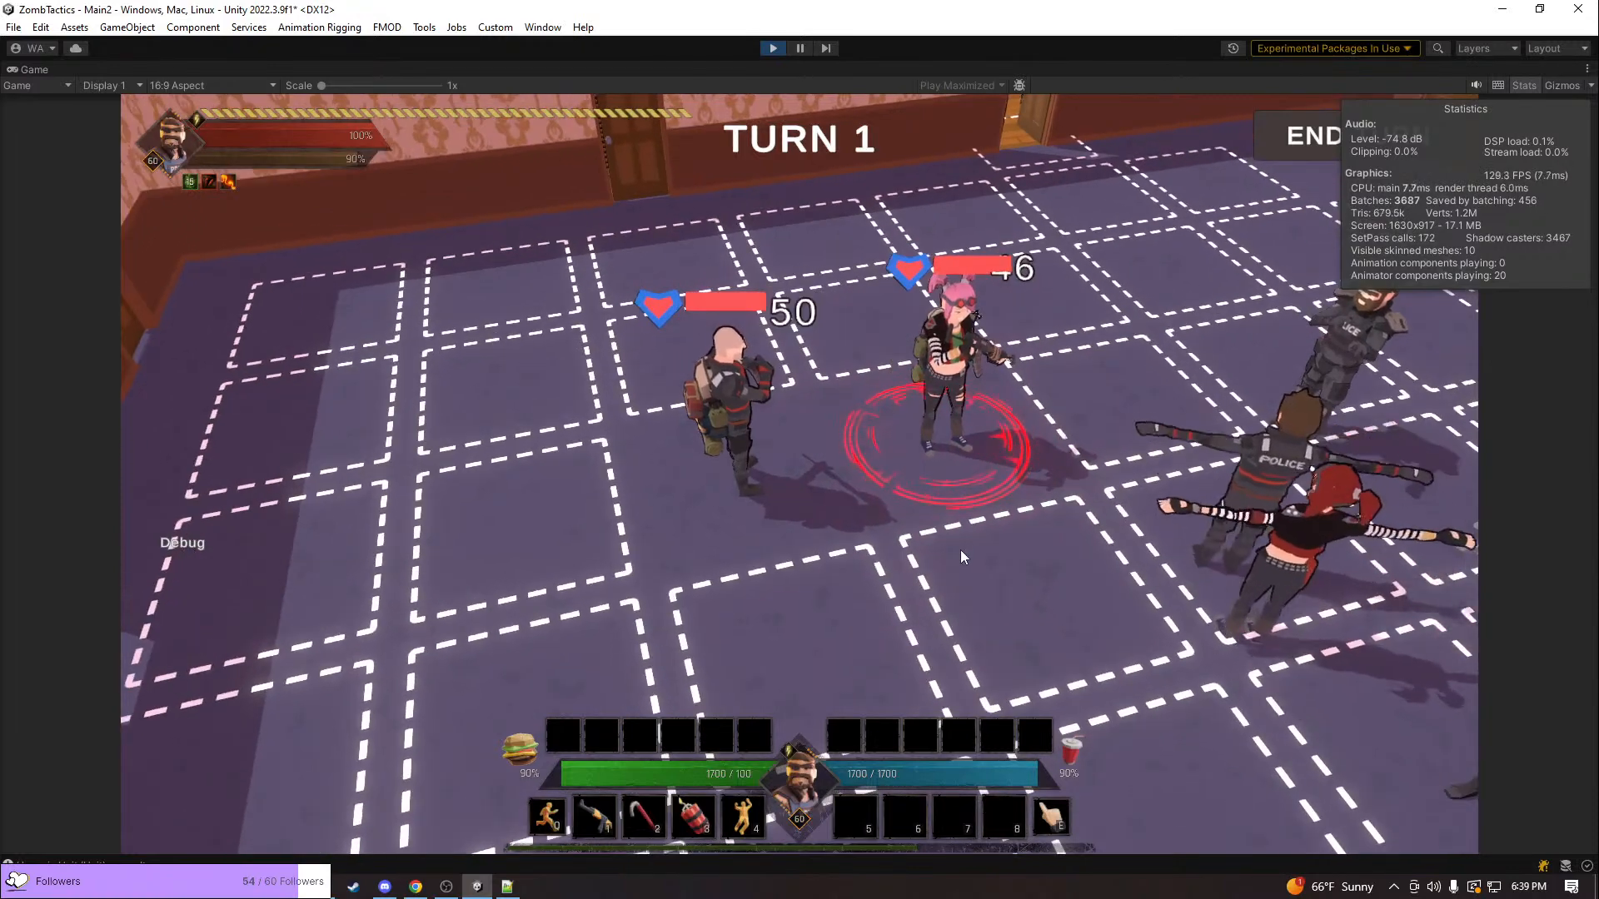
pyautogui.scroll(-5, 961, 551)
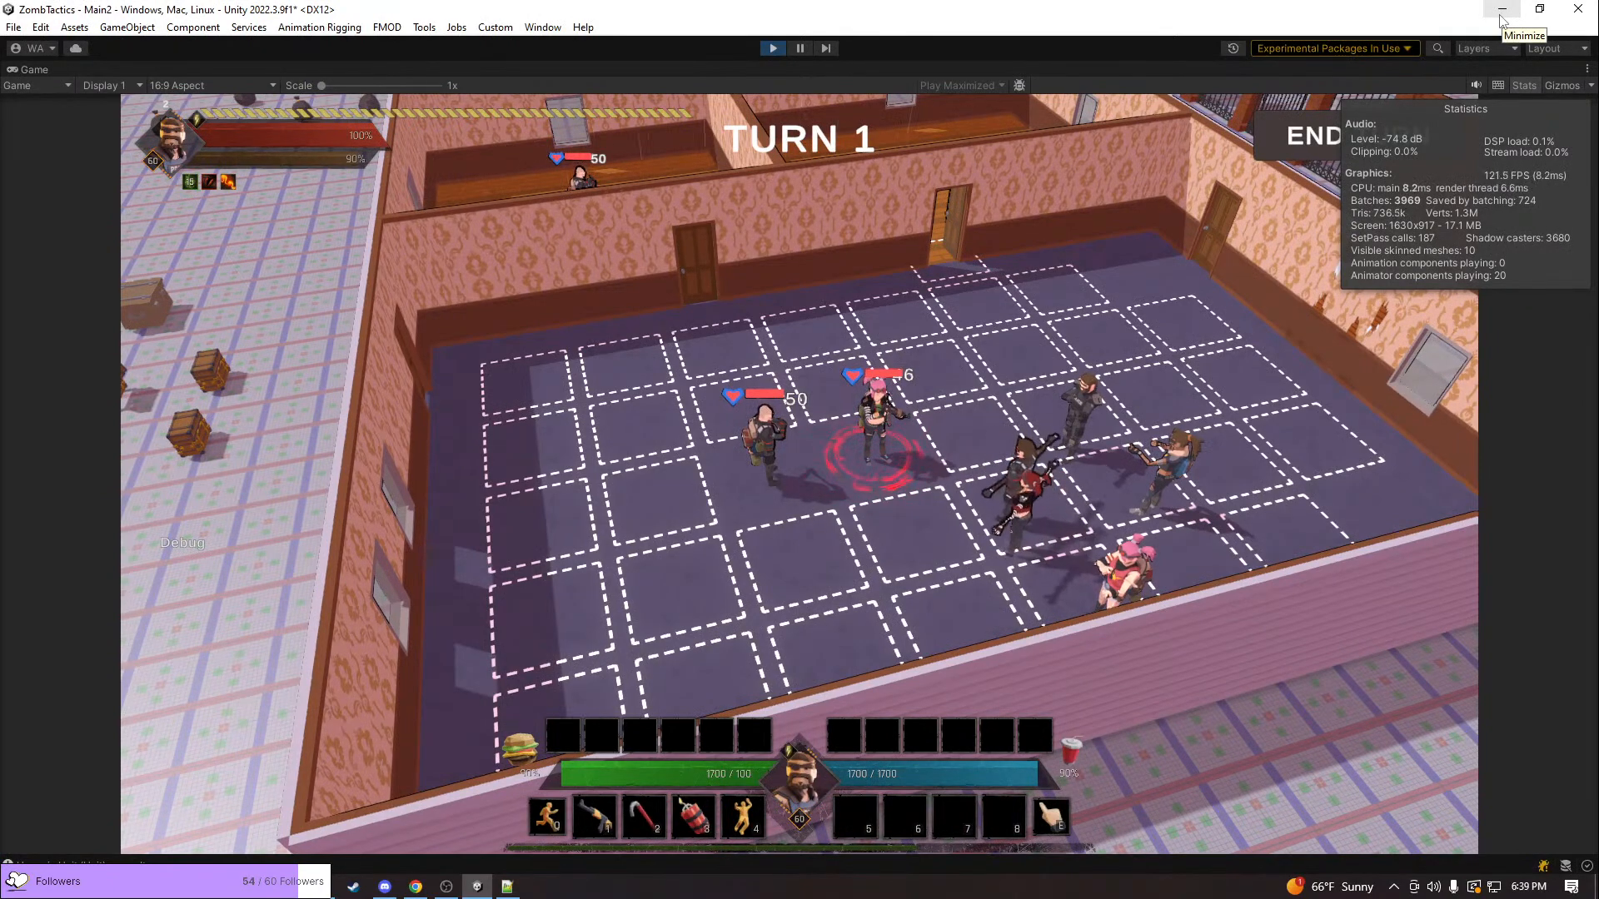
# Move the pink-haired unit to the windowed side of the purple-floored room, and back toward the open door
pyautogui.press('e')
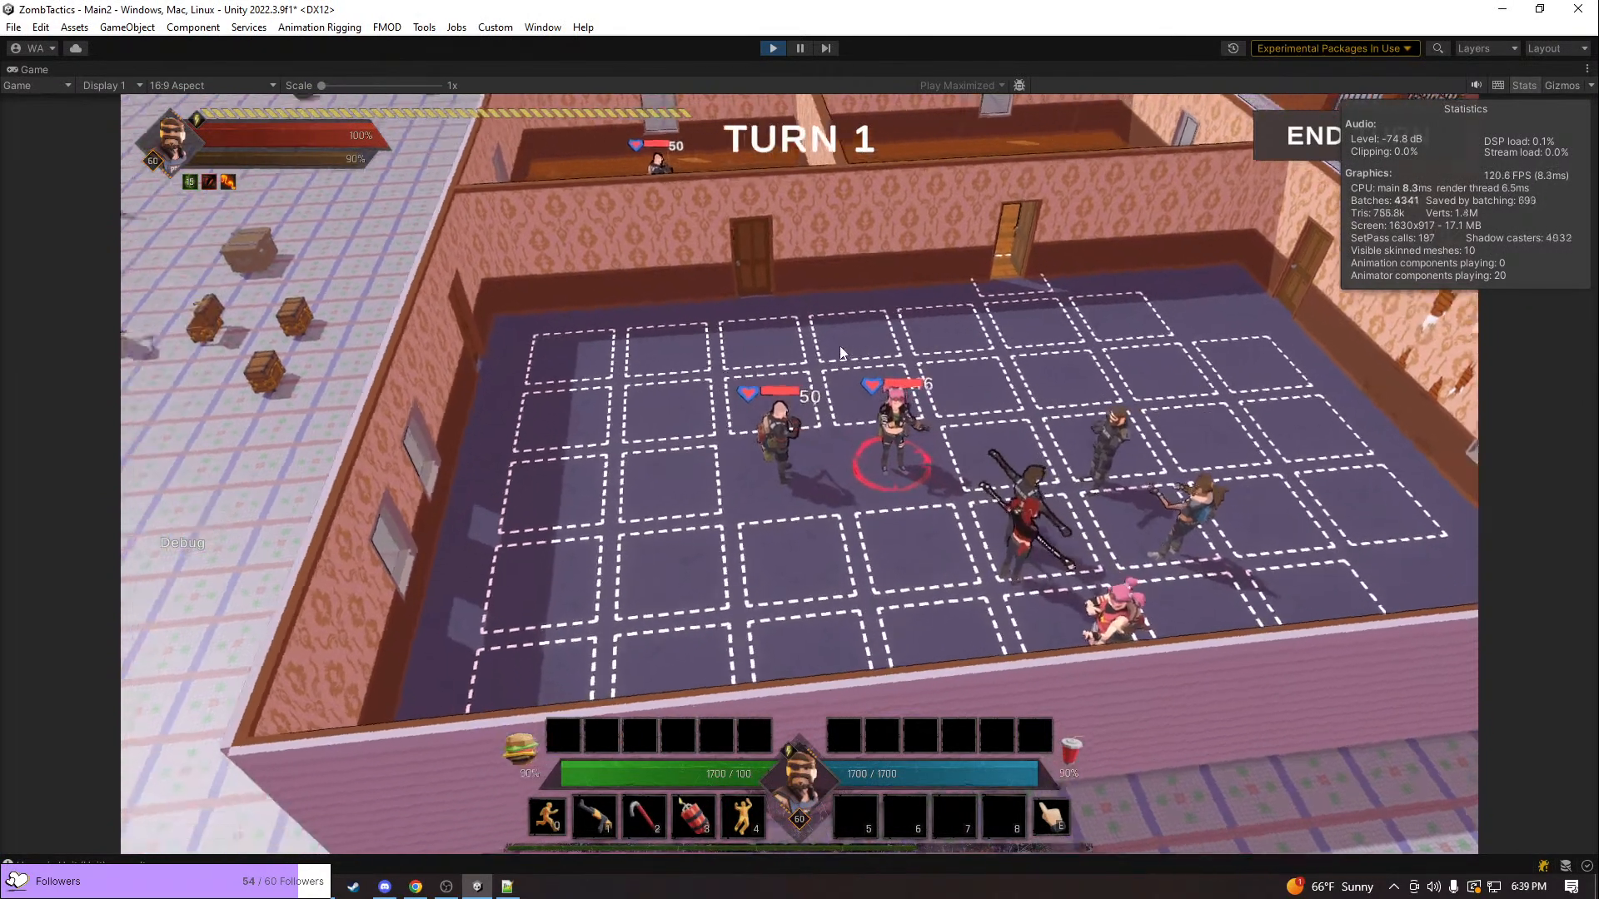
pyautogui.click(617, 437)
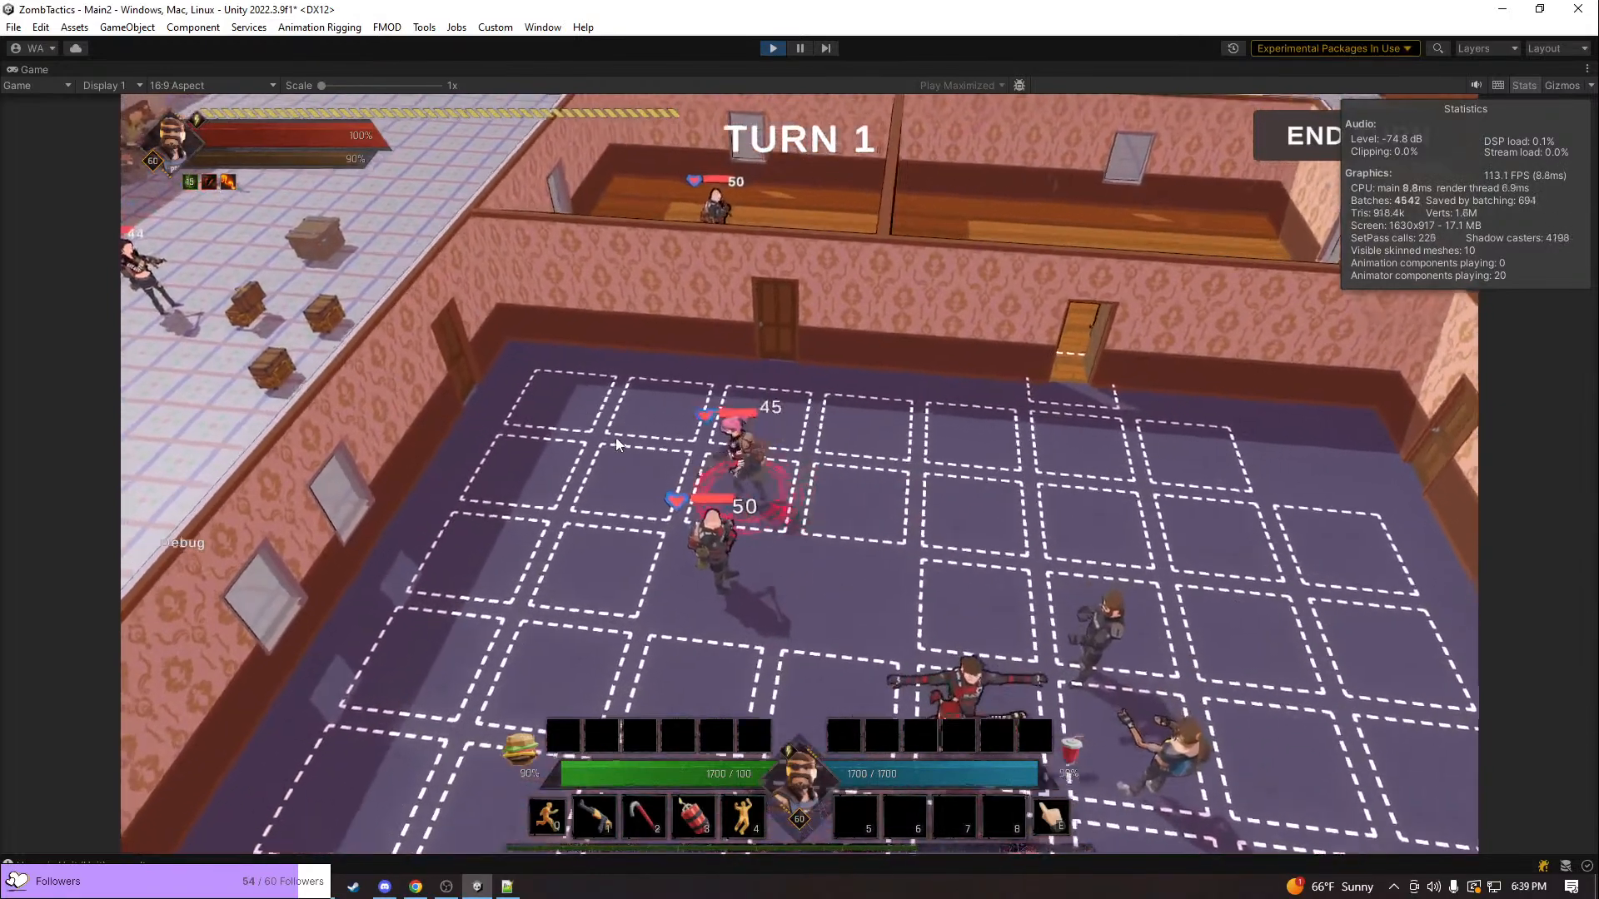
pyautogui.press('q')
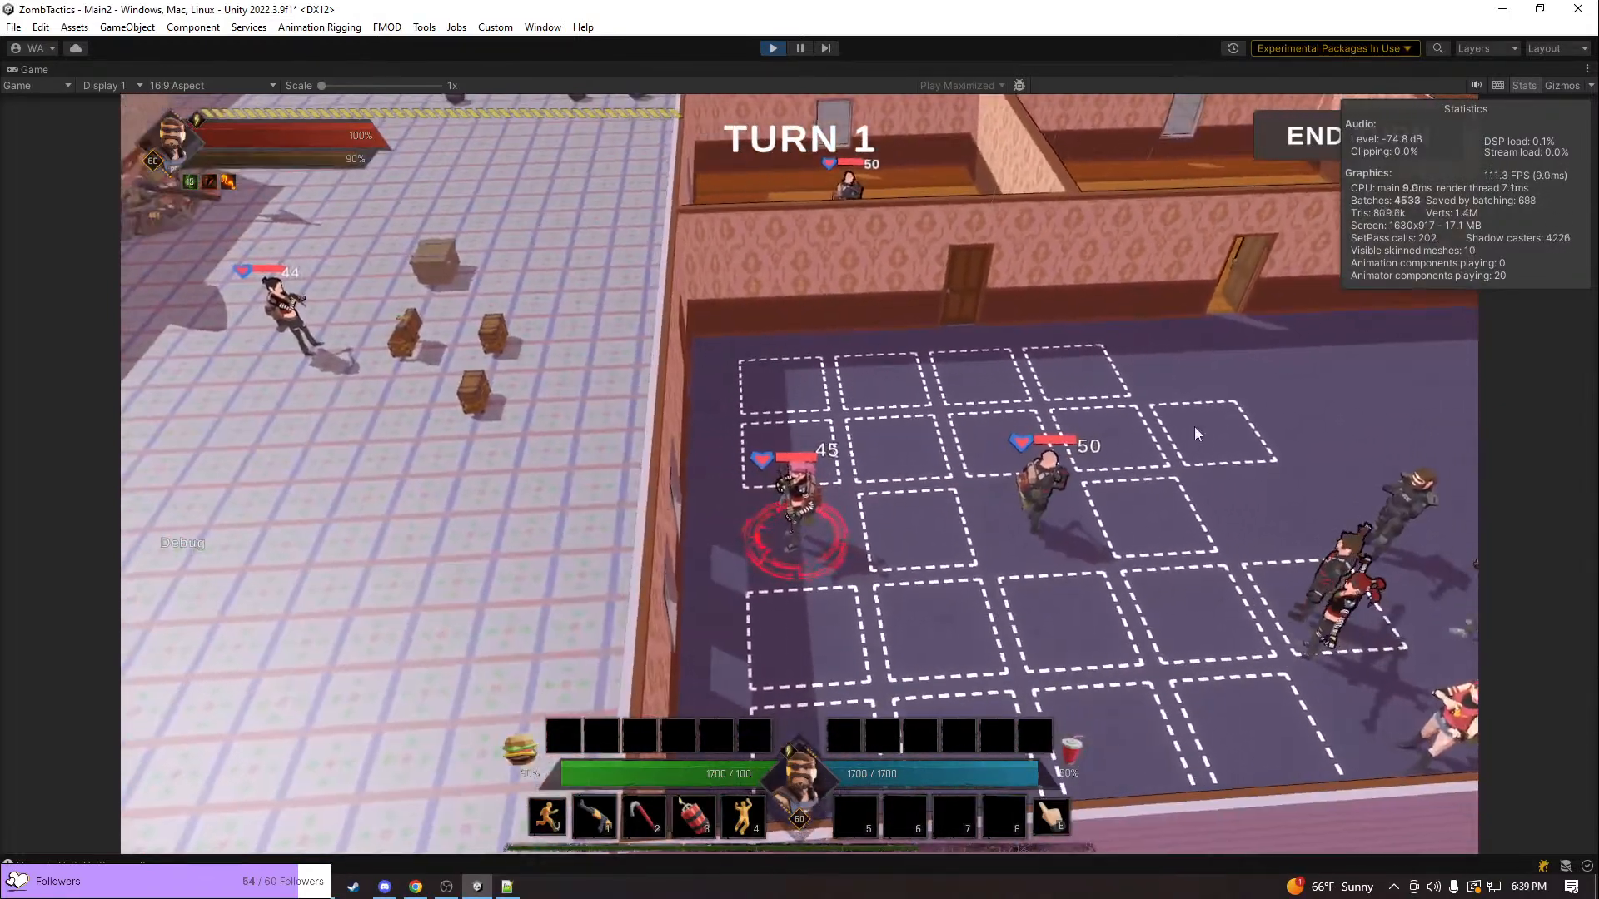
pyautogui.click(1196, 432)
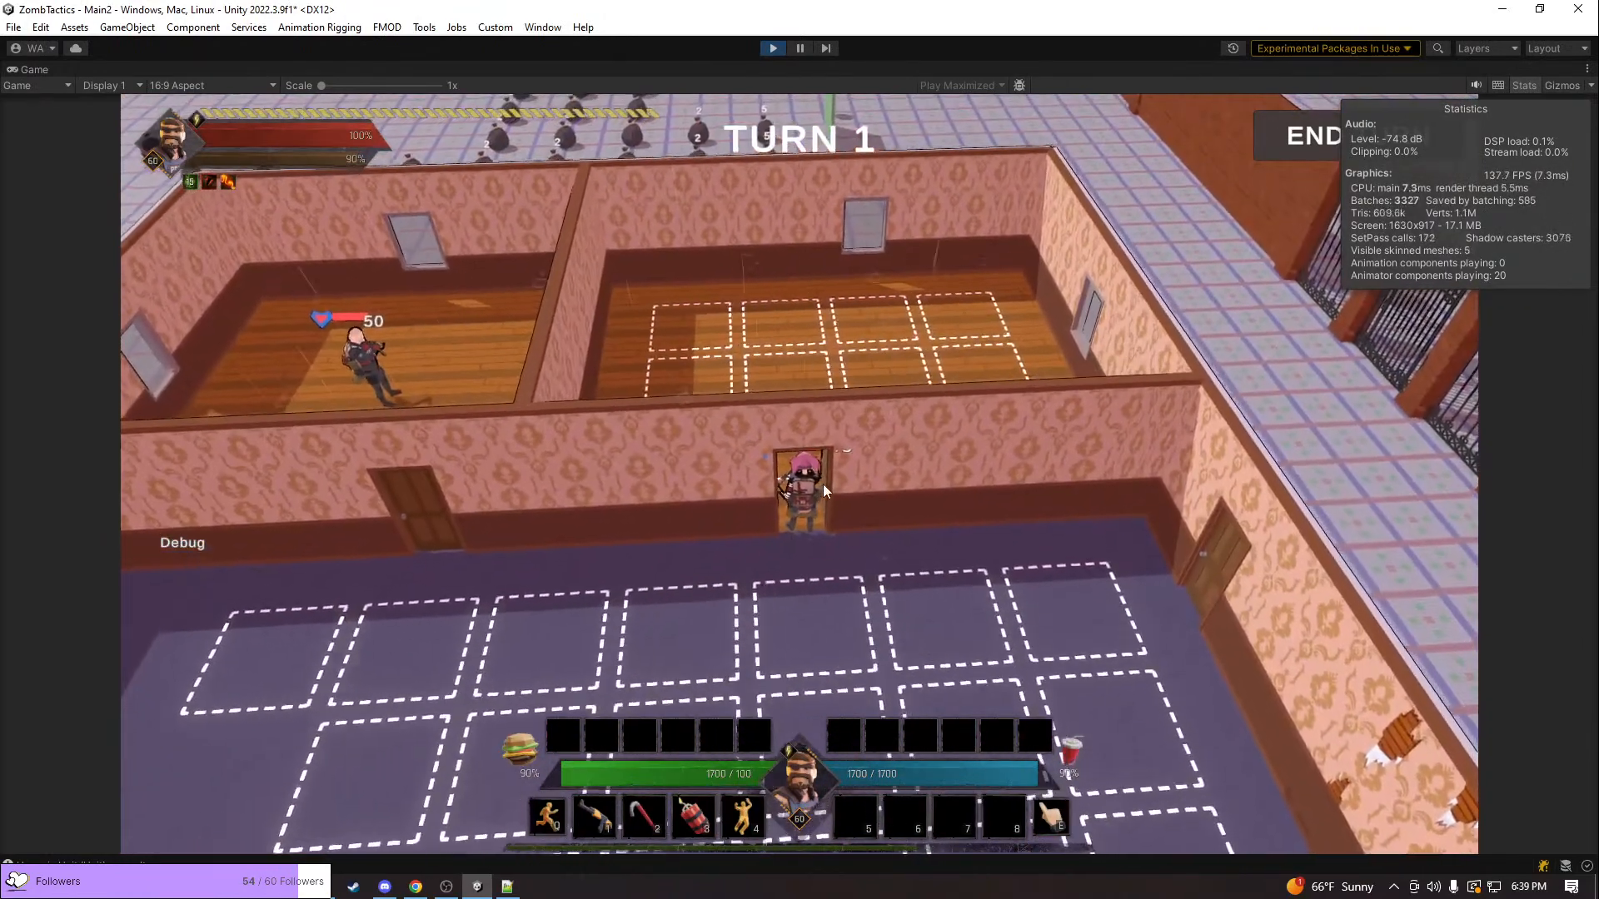
# Position the pink-haired unit in the doorway between the purple-floored and wood-floored rooms with the door closed
pyautogui.press('e')
pyautogui.moveTo(958, 531); pyautogui.dragTo(1016, 548, button='middle')
pyautogui.moveTo(854, 533); pyautogui.dragTo(855, 533, button='middle')
pyautogui.press('q')
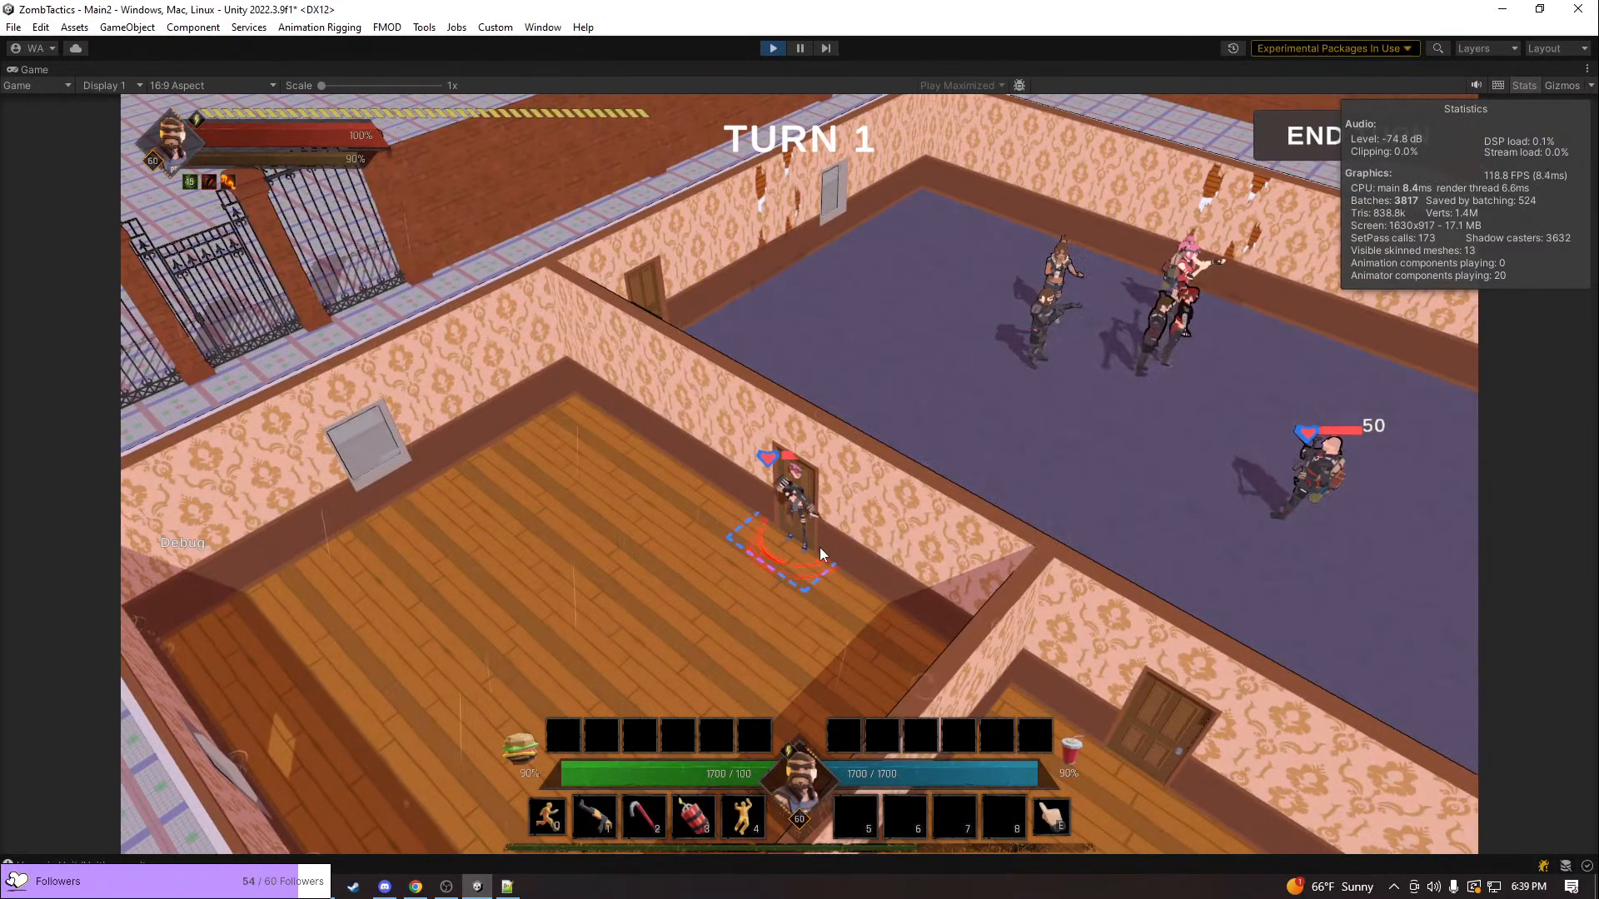
# Inspect how the unit overlaps the closed door by circling the doorway from both sides of the wall
pyautogui.press('q')
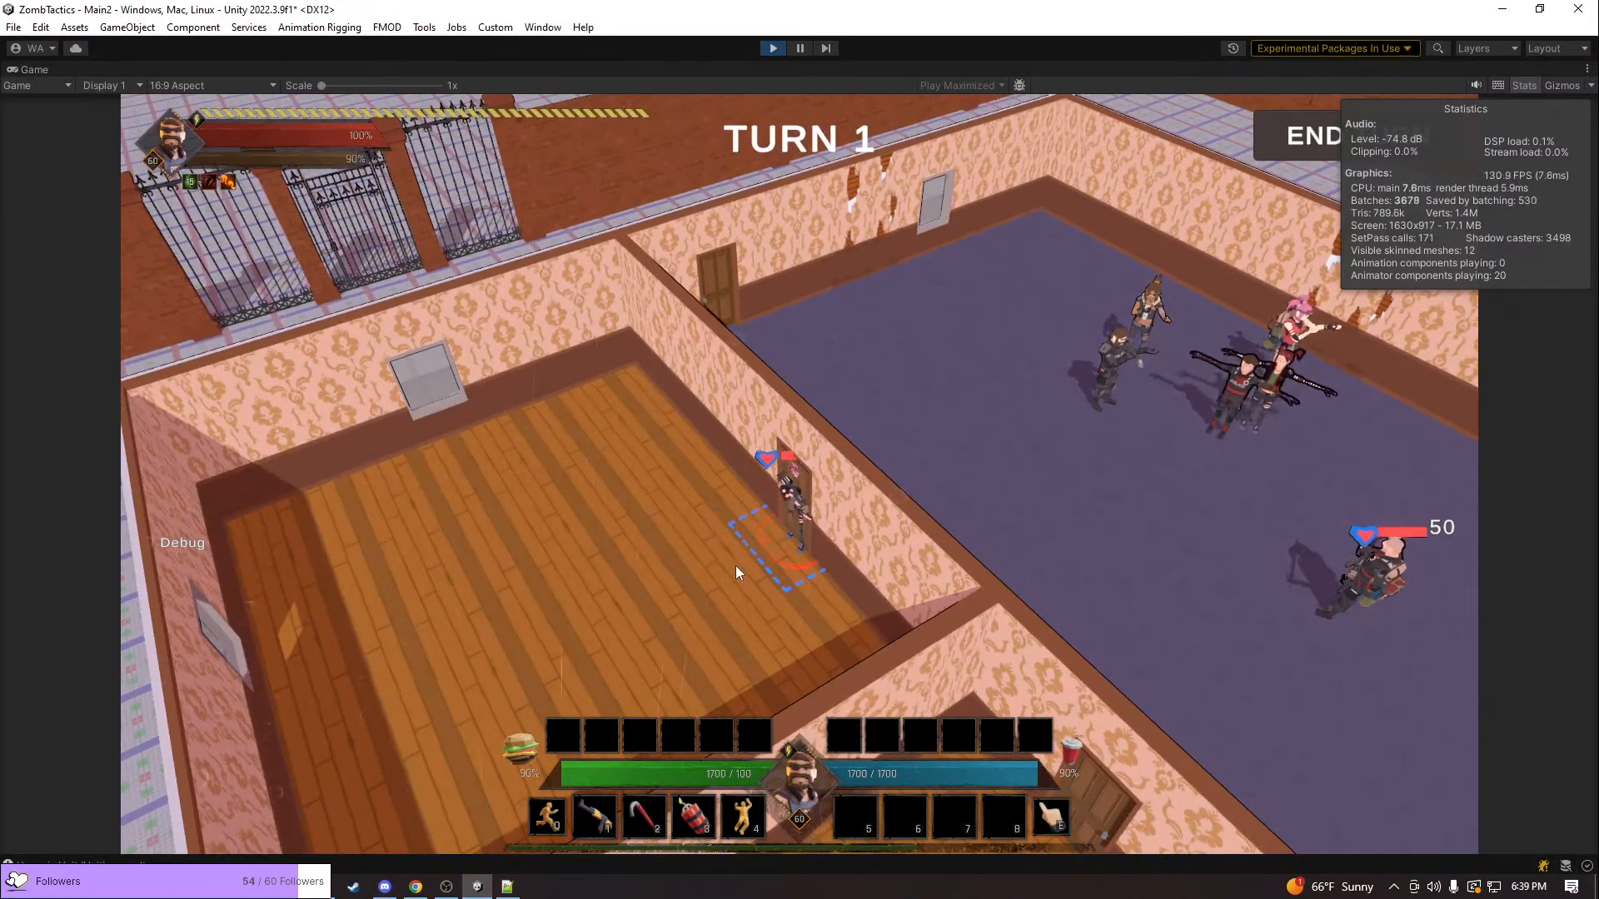
pyautogui.press('q')
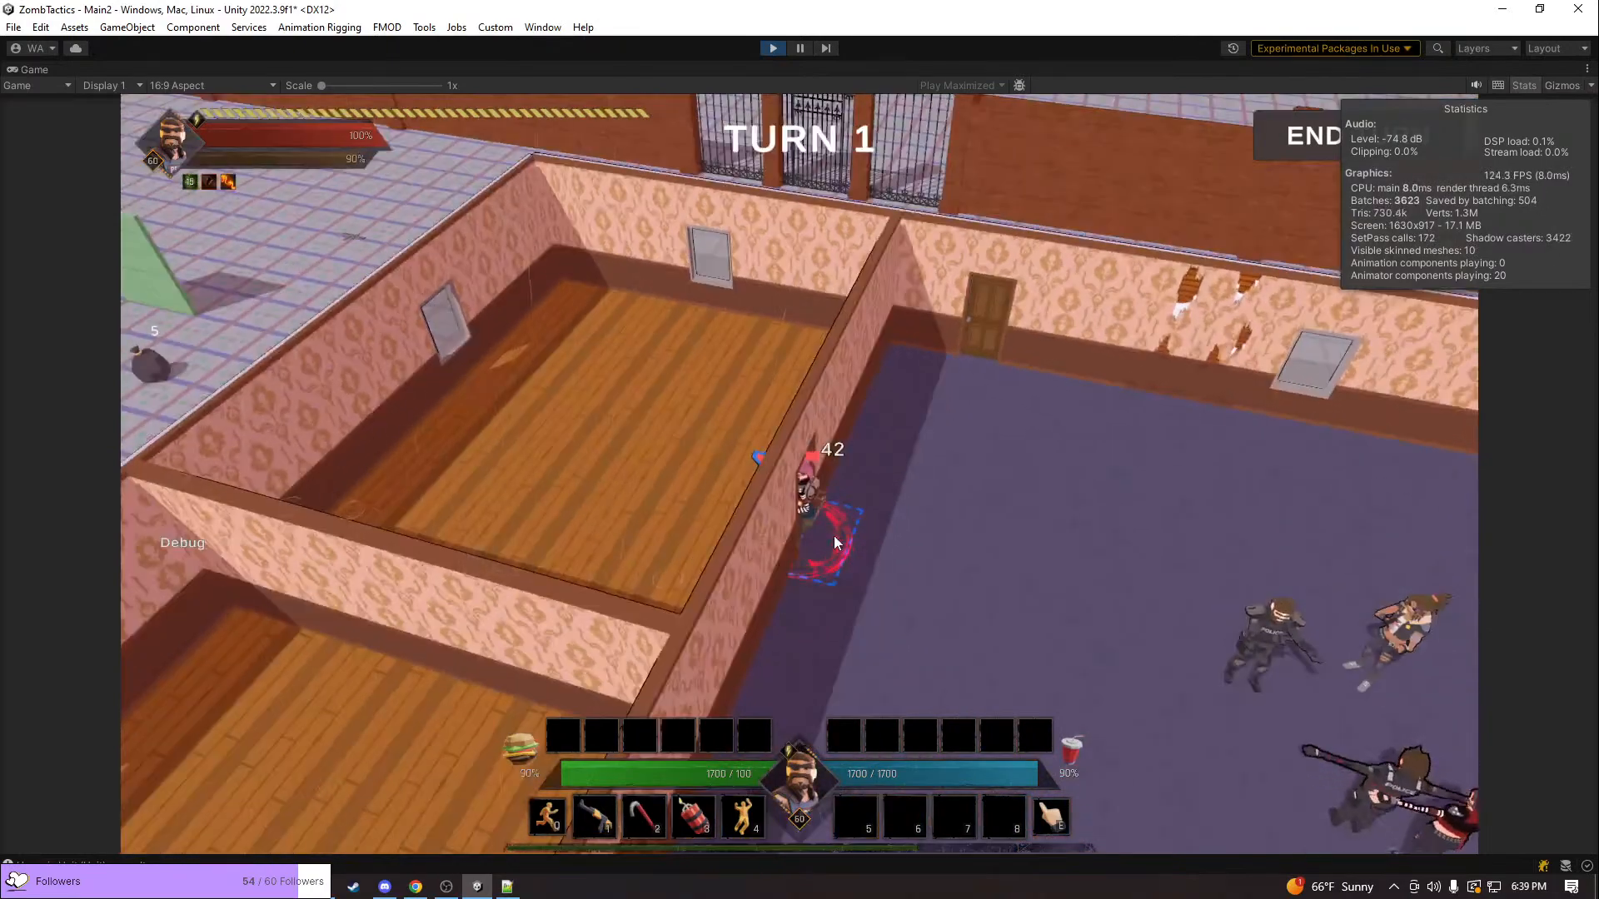
pyautogui.press('q')
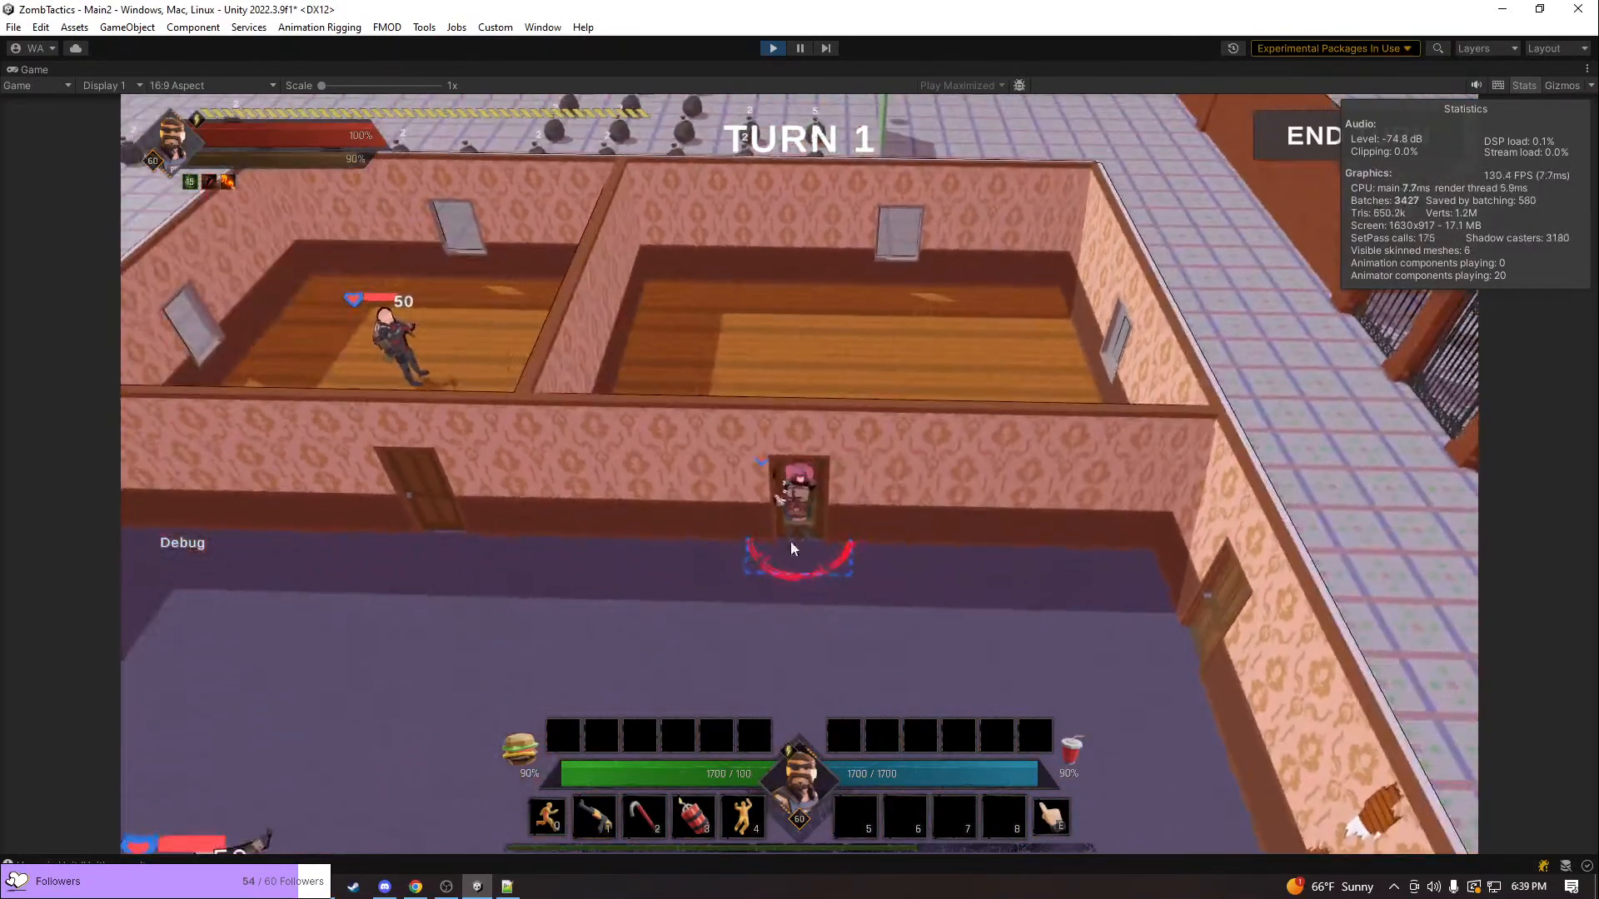
pyautogui.press('q')
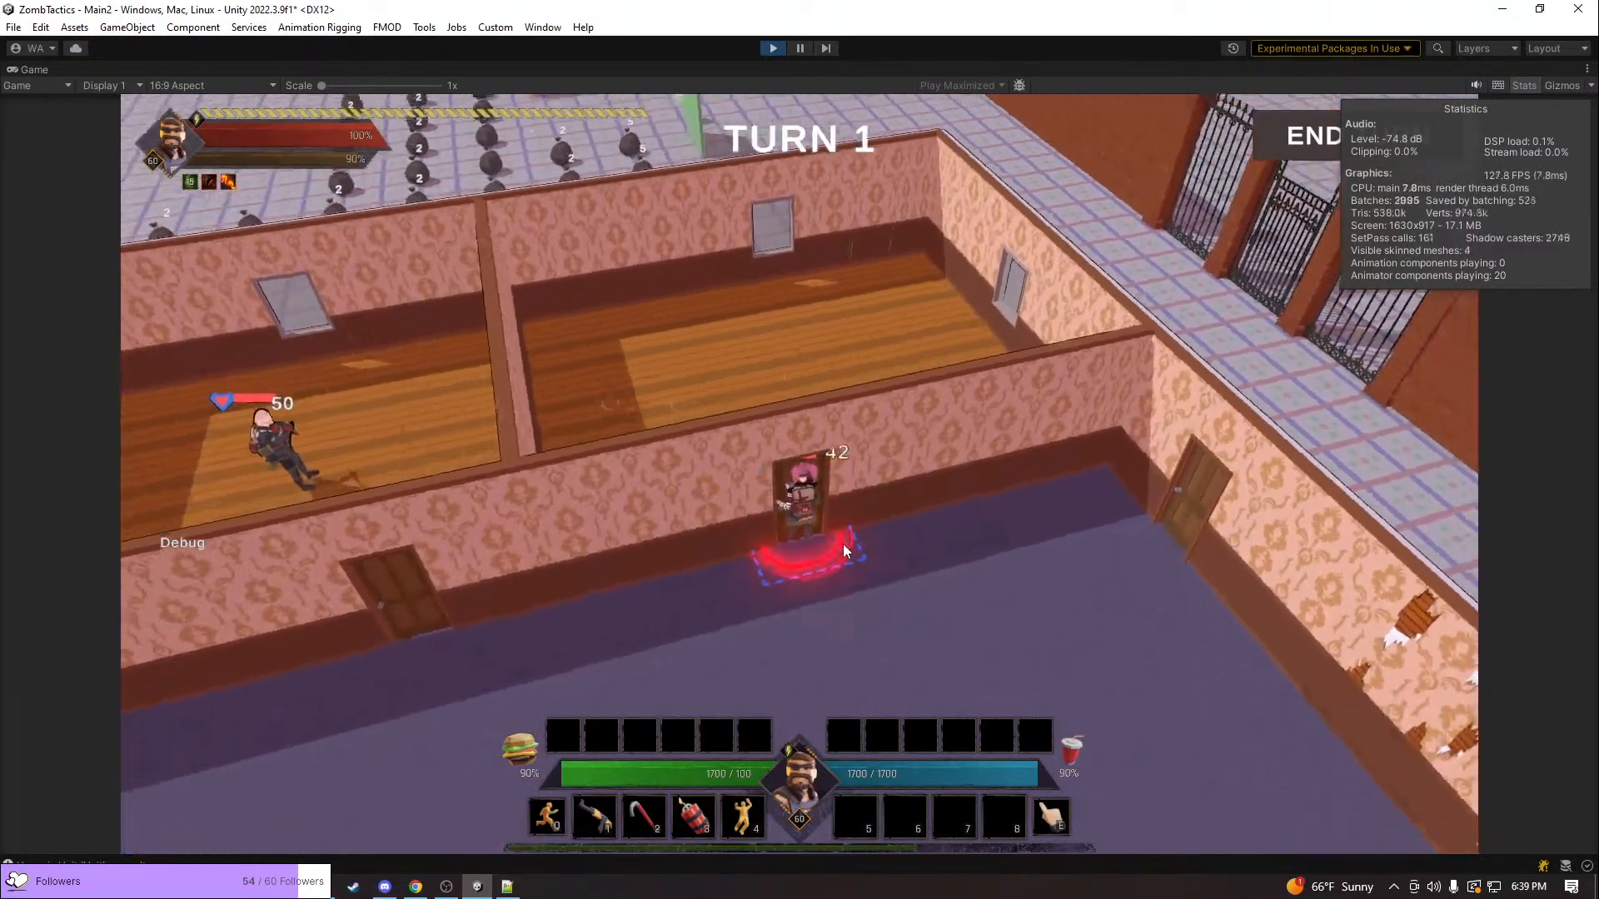
pyautogui.press('q')
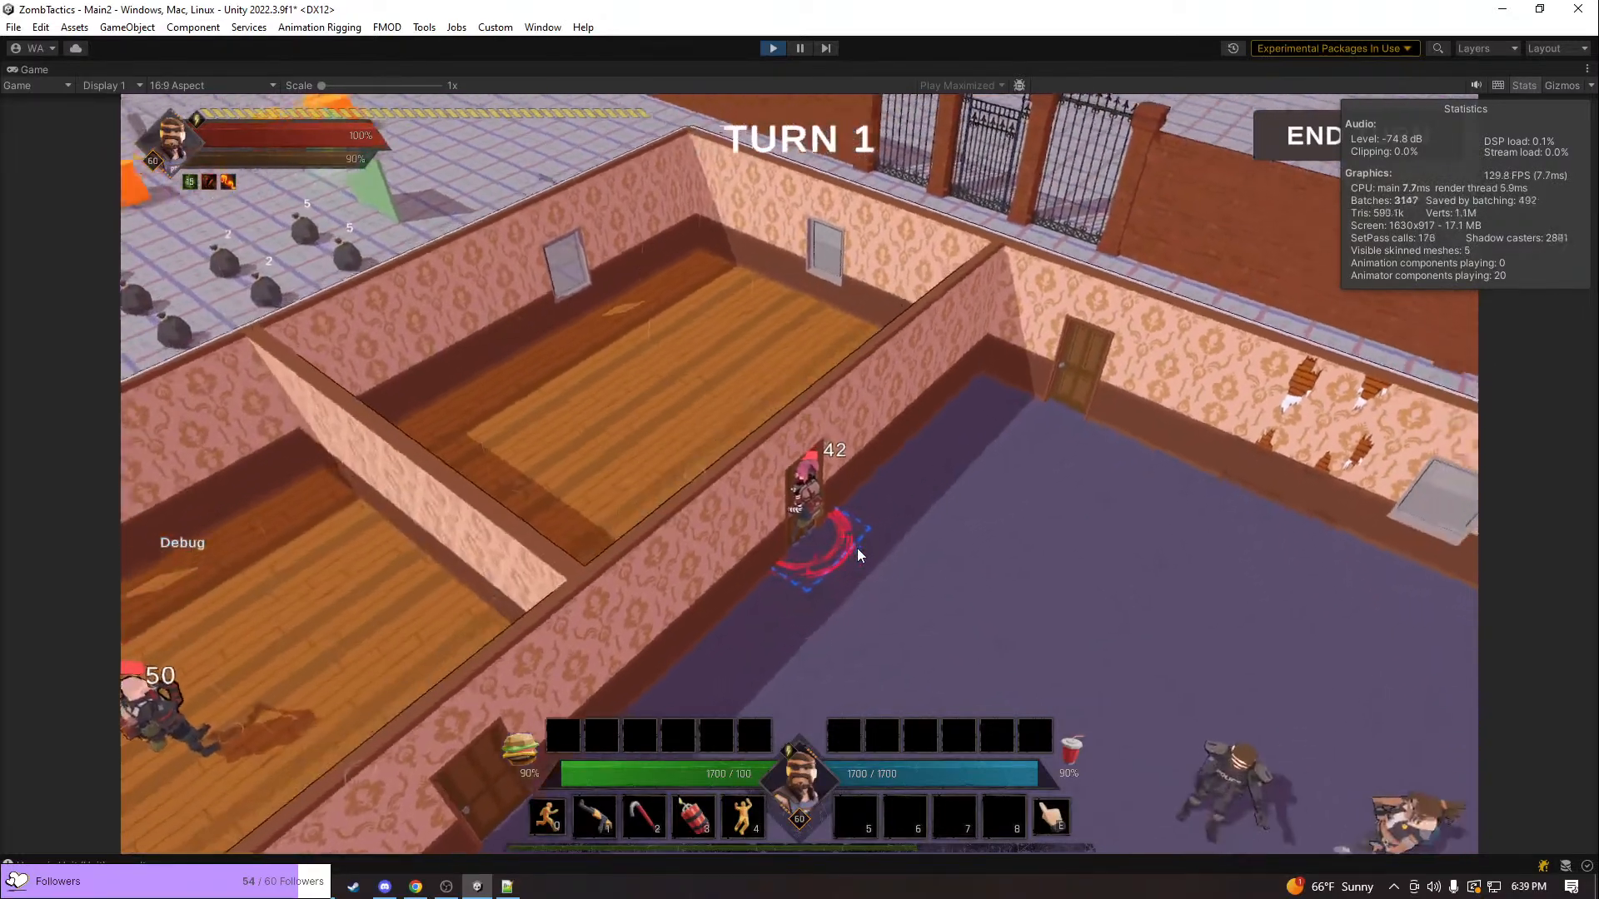
pyautogui.press('q')
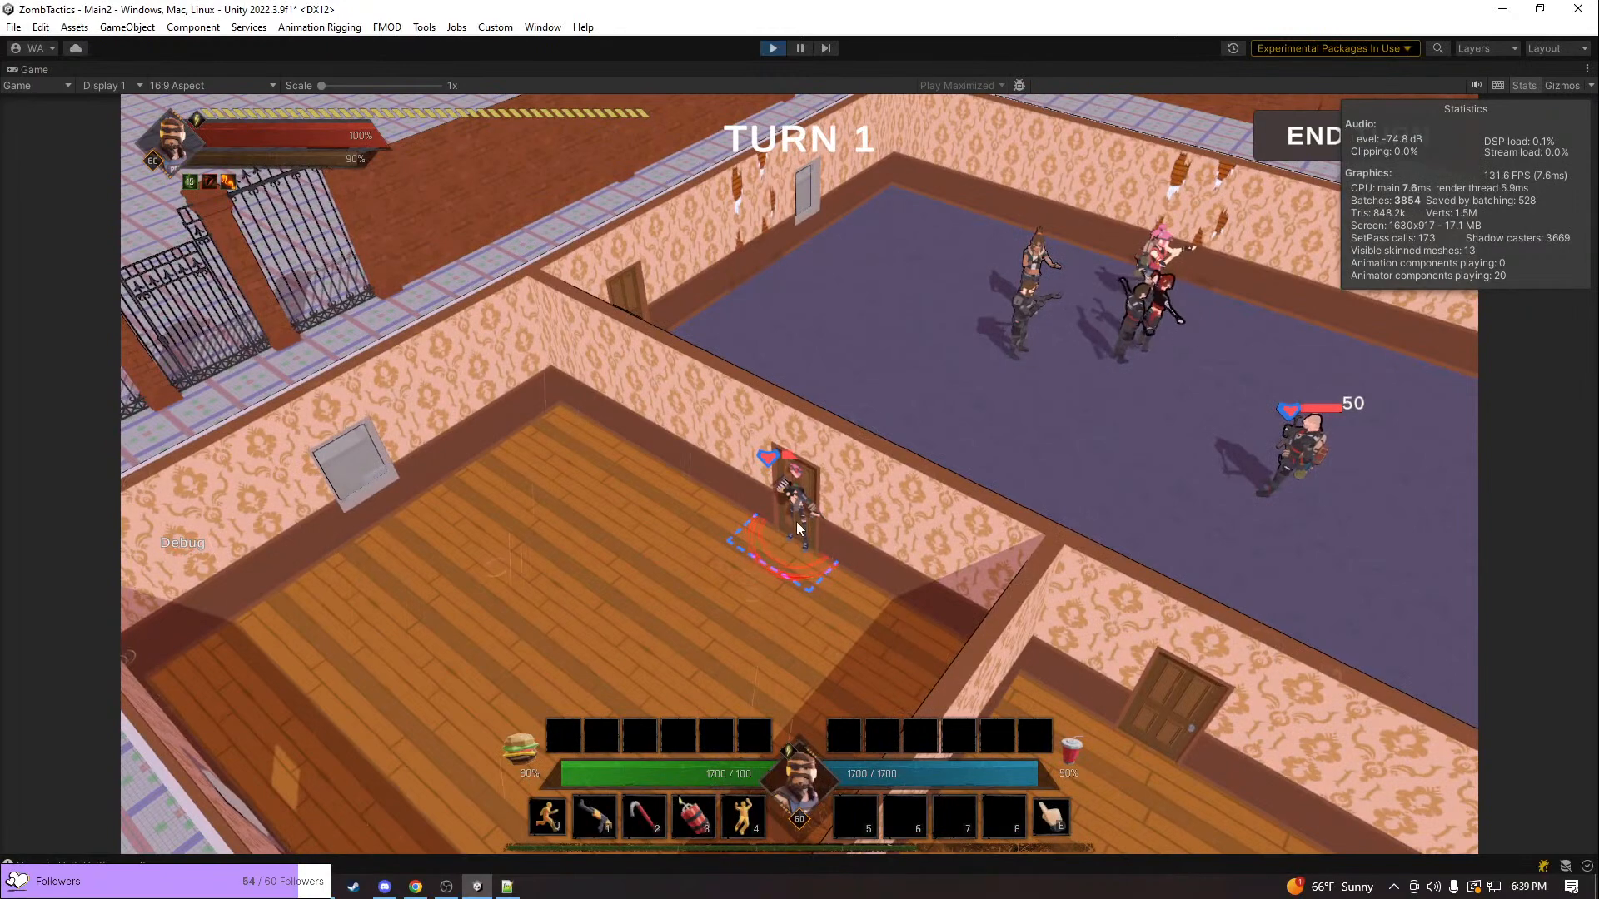
# Reopen the door at the unit and move the unit across the wood-floored room toward the window
pyautogui.click(795, 522)
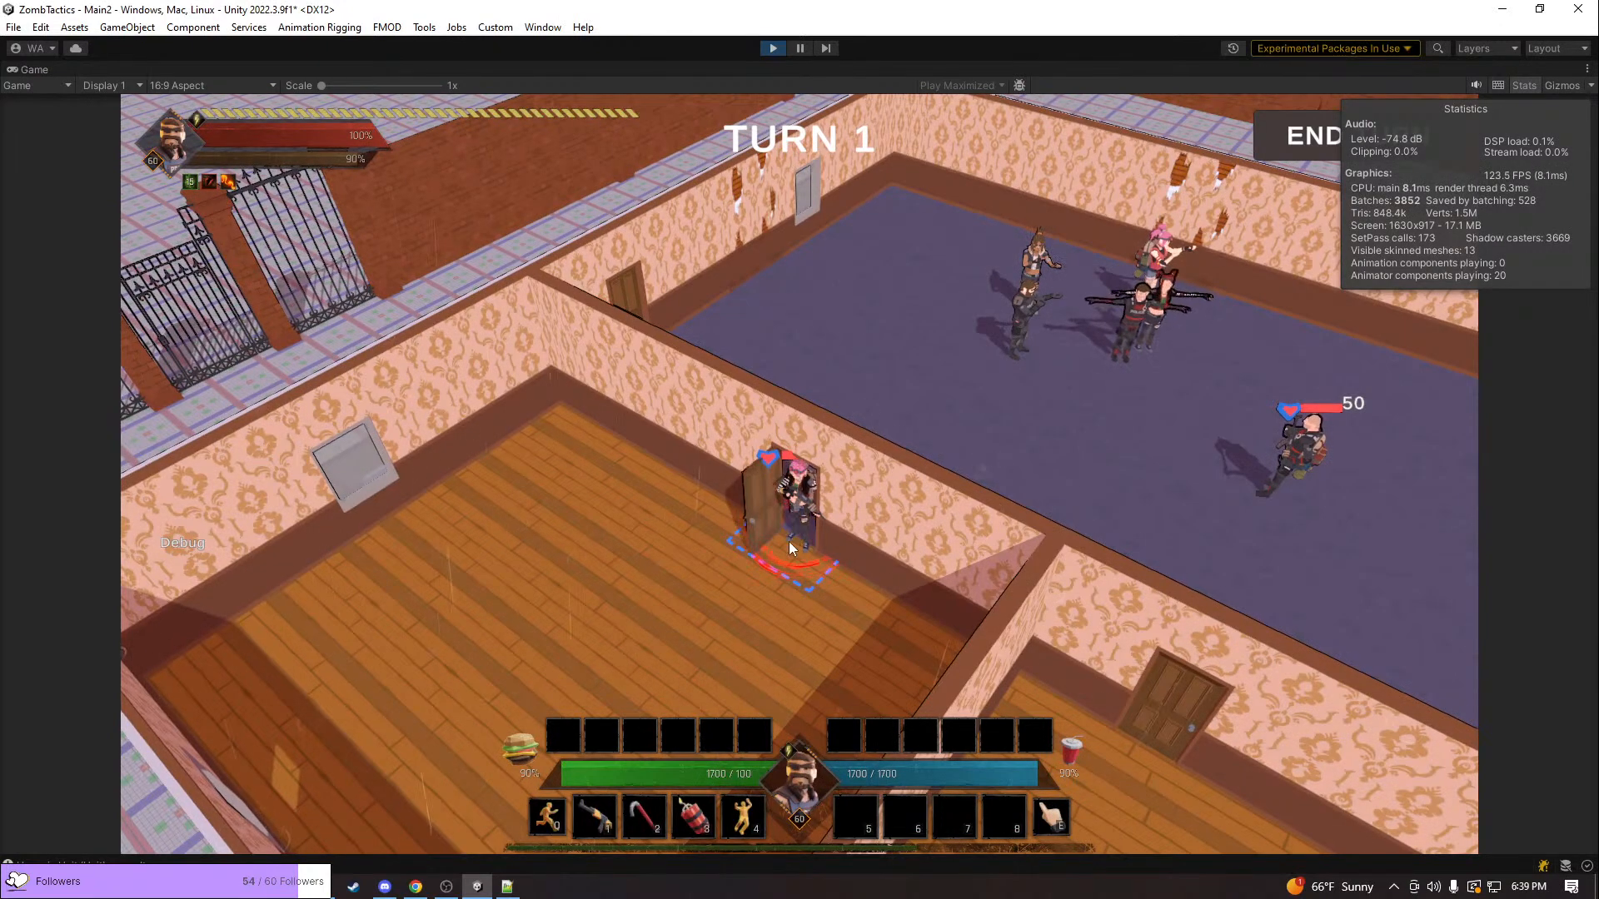
pyautogui.press('s')
pyautogui.press('a')
pyautogui.press('0')
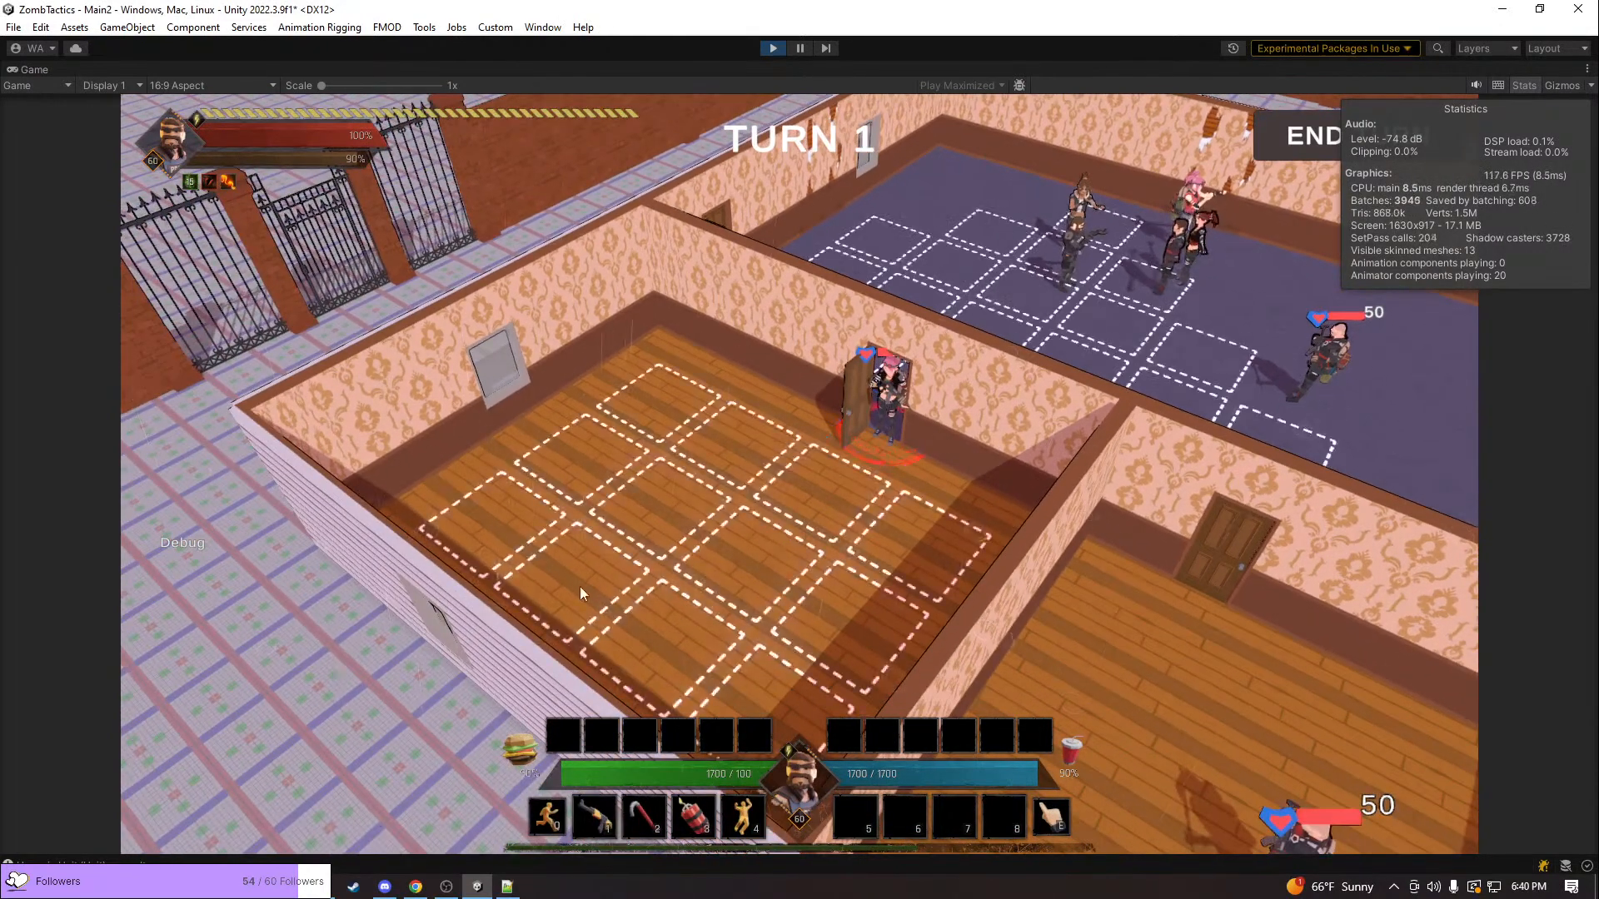
pyautogui.press('w')
pyautogui.moveTo(588, 608); pyautogui.dragTo(261, 544, button='middle')
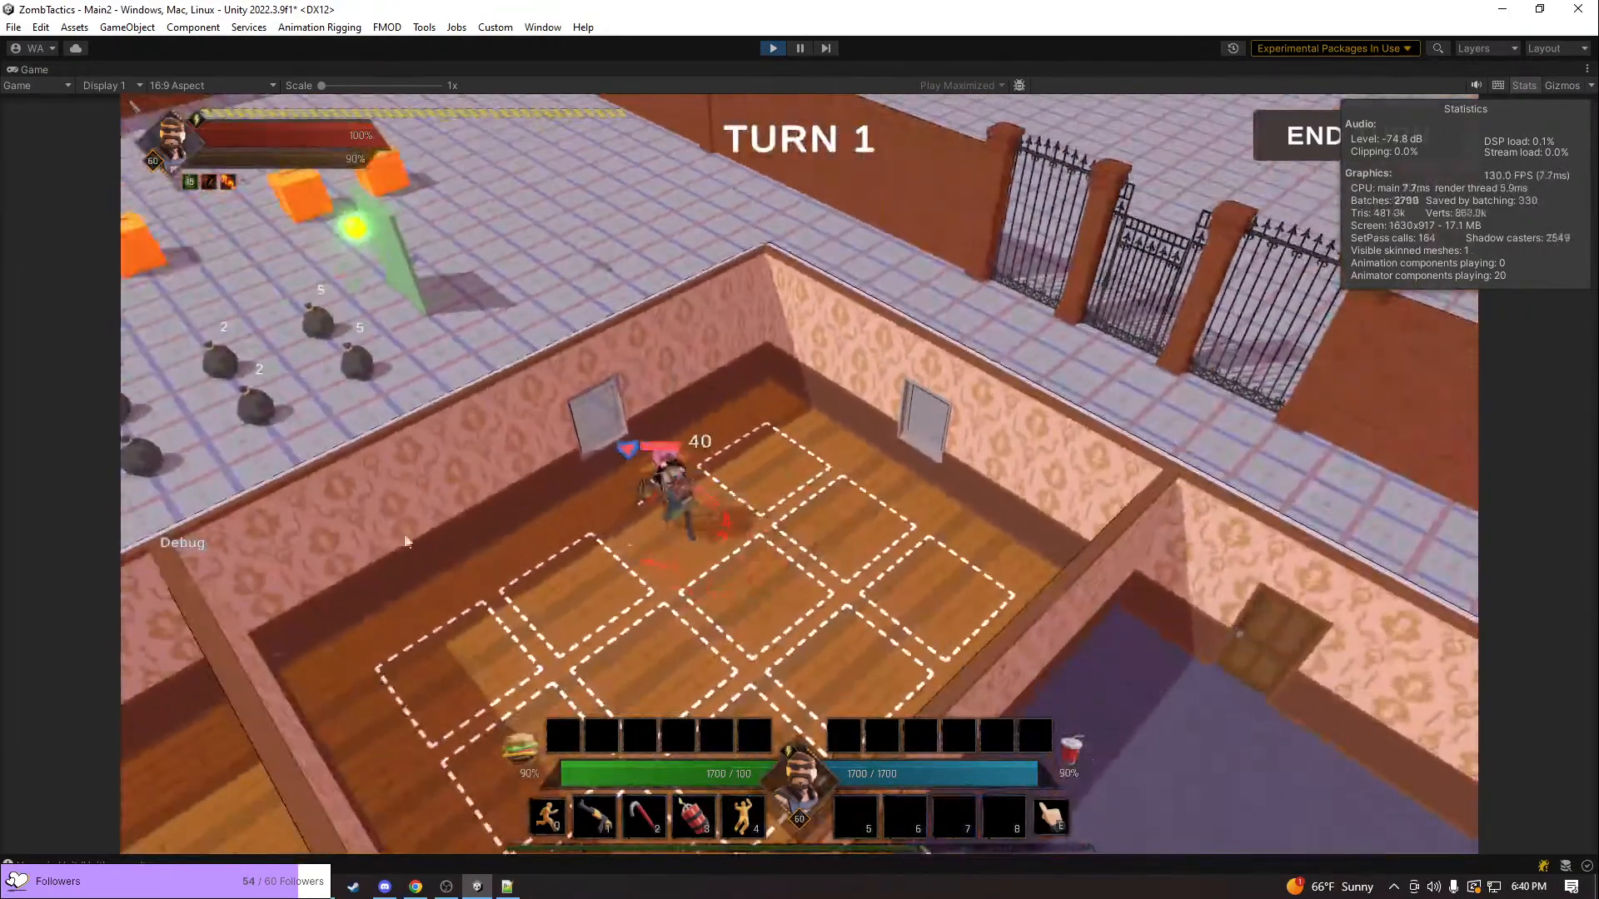
# Send the pink-haired unit out through the wood-floored room's window and check its position outside the wall
pyautogui.moveTo(605, 492); pyautogui.dragTo(726, 566, button='middle')
pyautogui.click(769, 540)
pyautogui.scroll(4, 655, 564)
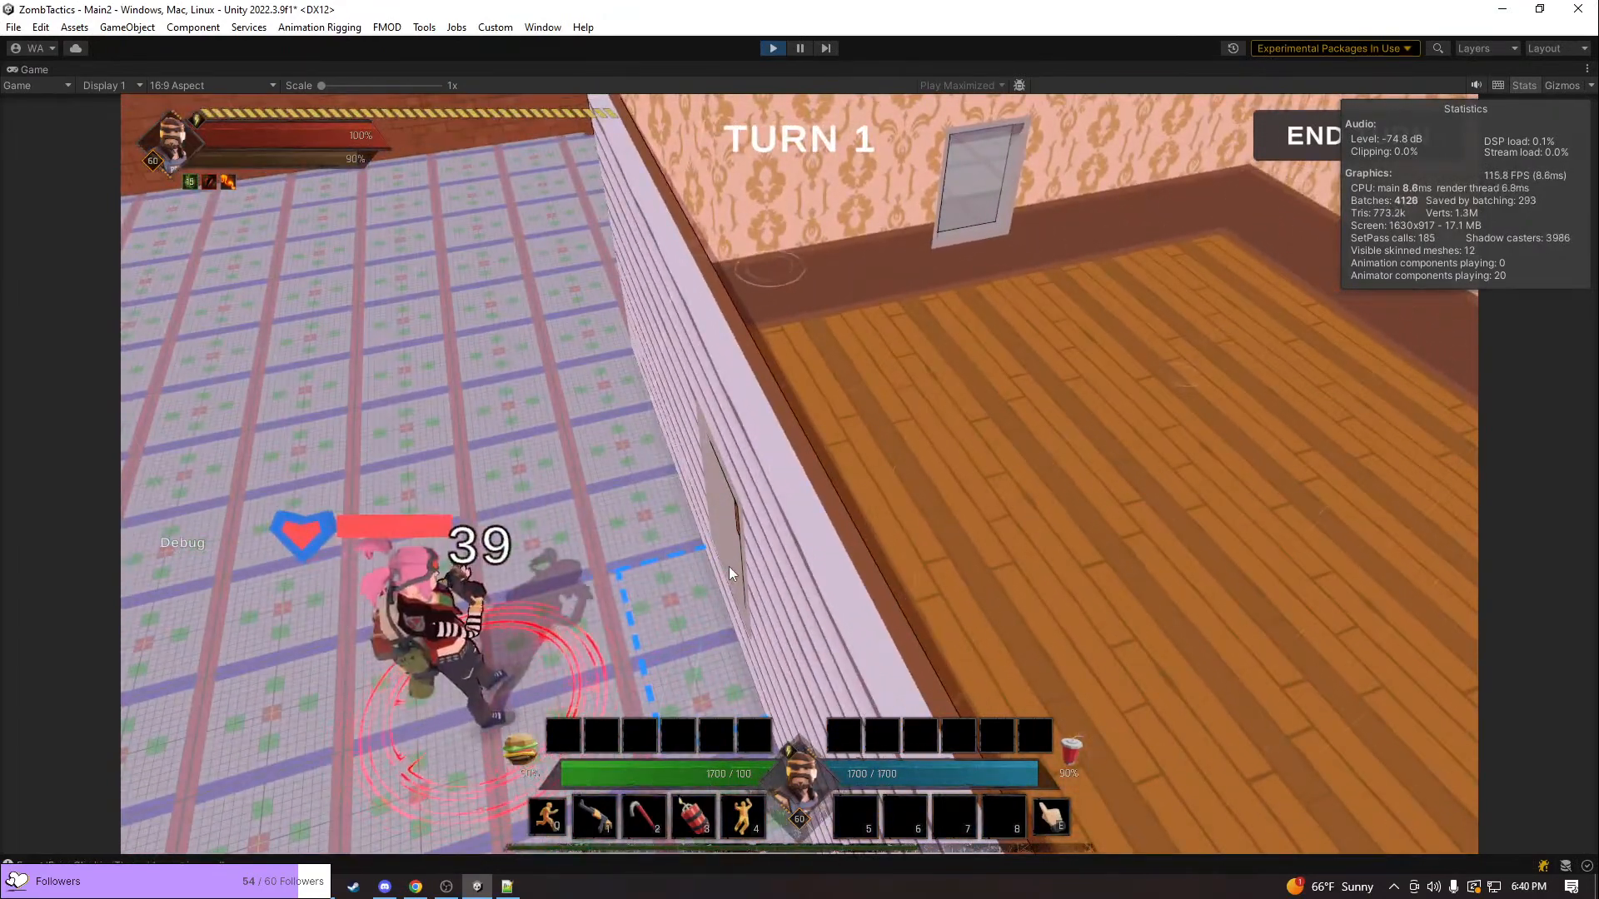
pyautogui.moveTo(641, 637); pyautogui.dragTo(703, 611, button='middle')
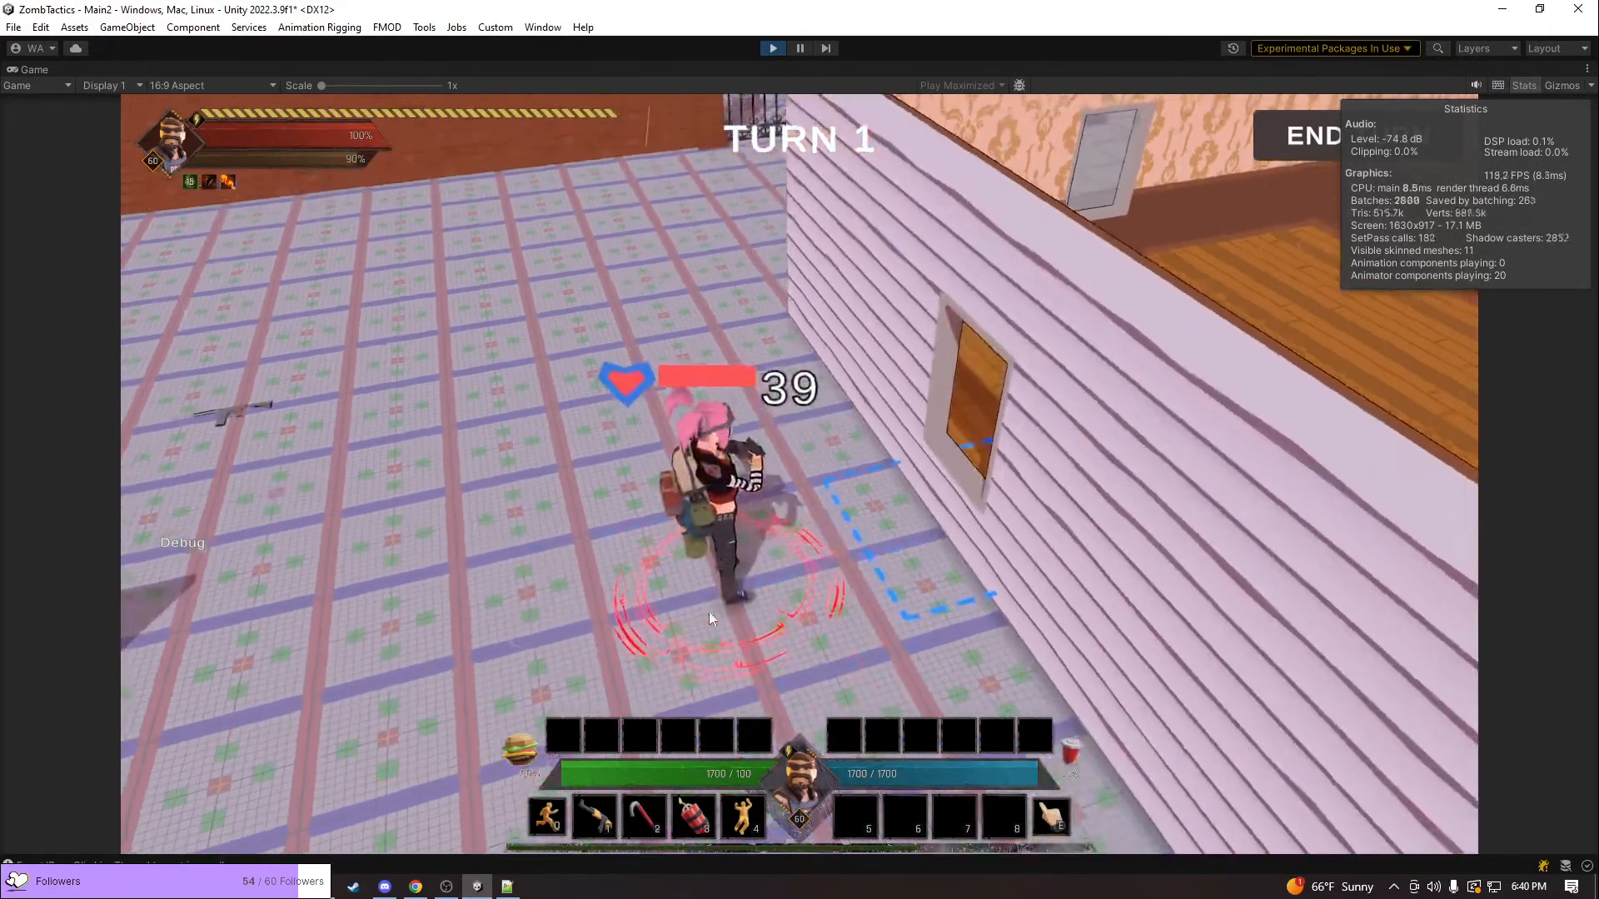
# Bring the unit back inside through the same window and retest the window tile's interaction
pyautogui.scroll(2, 966, 578)
pyautogui.click(992, 567)
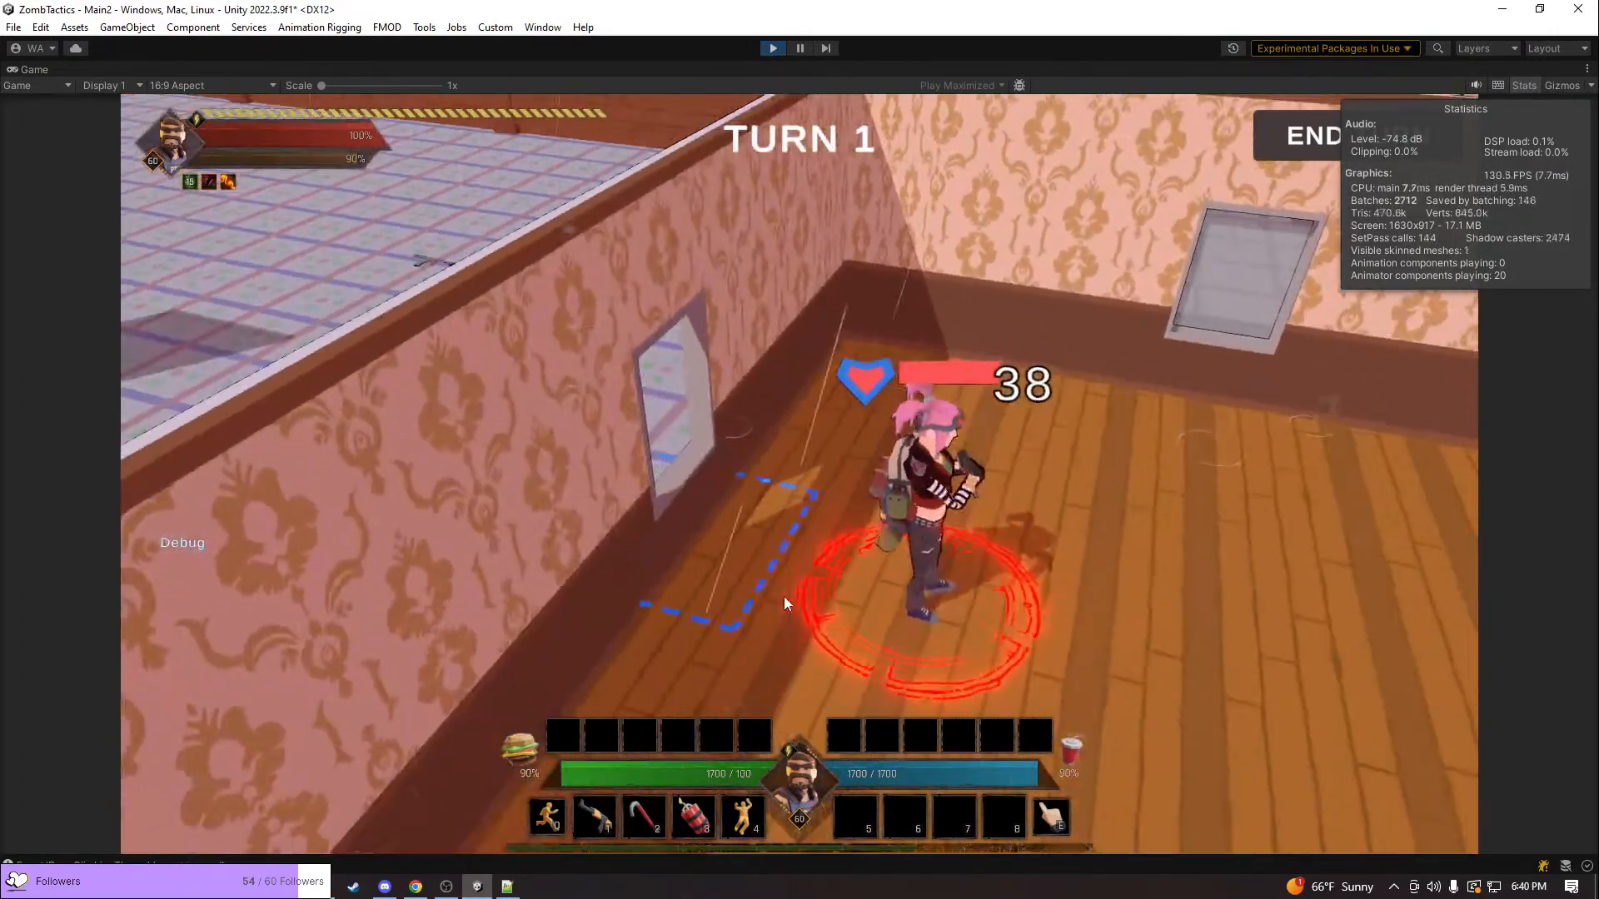
pyautogui.click(711, 548)
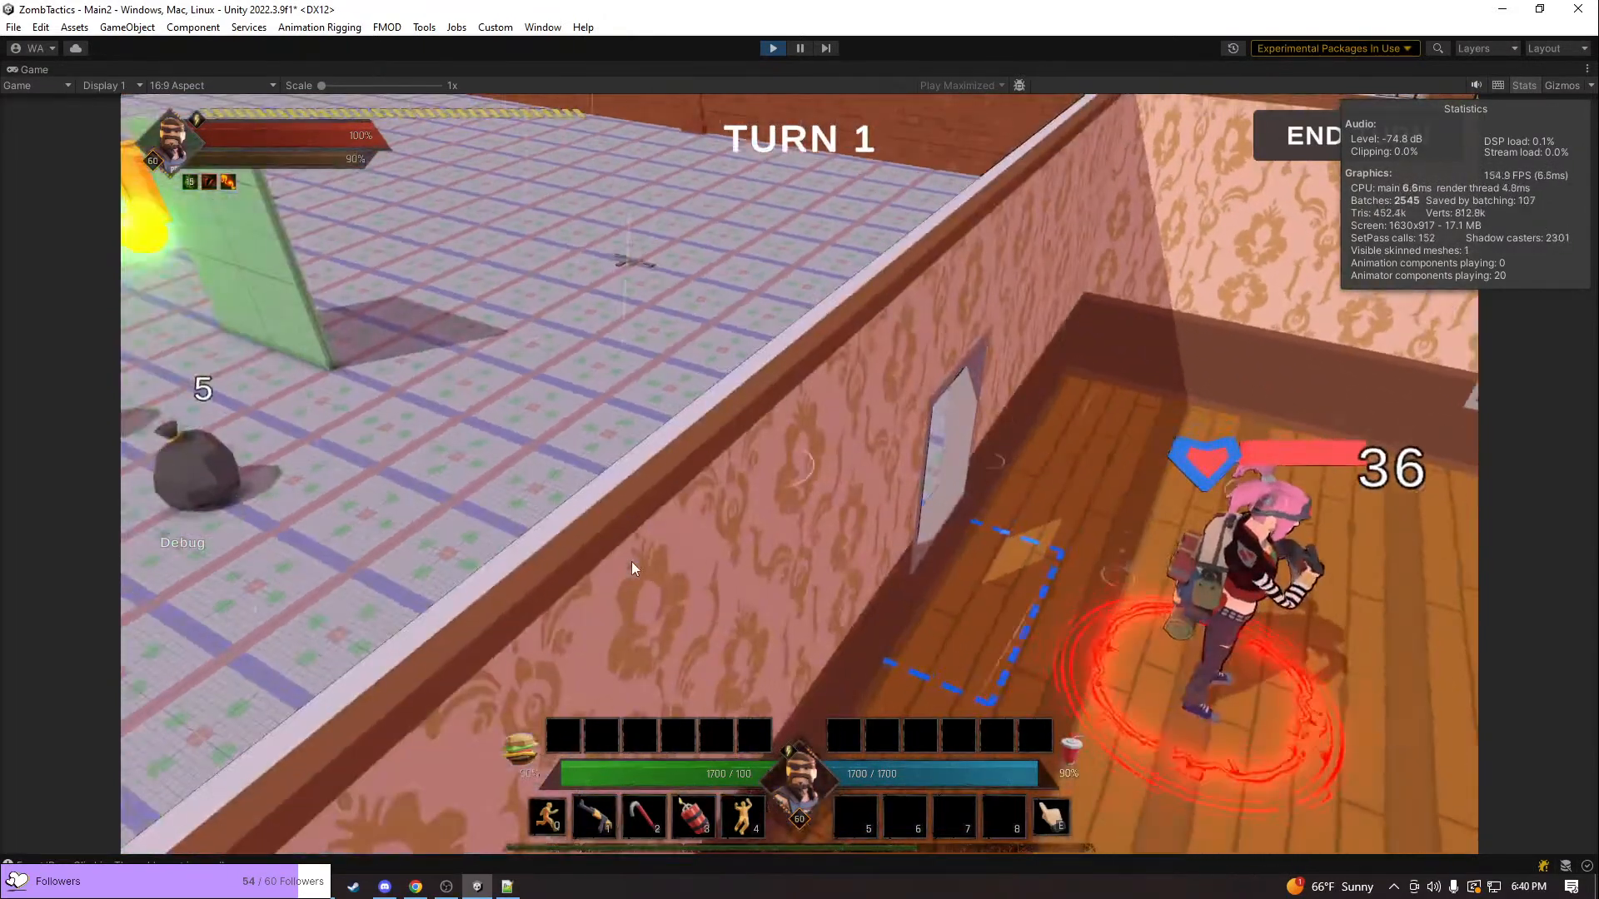
pyautogui.press('q')
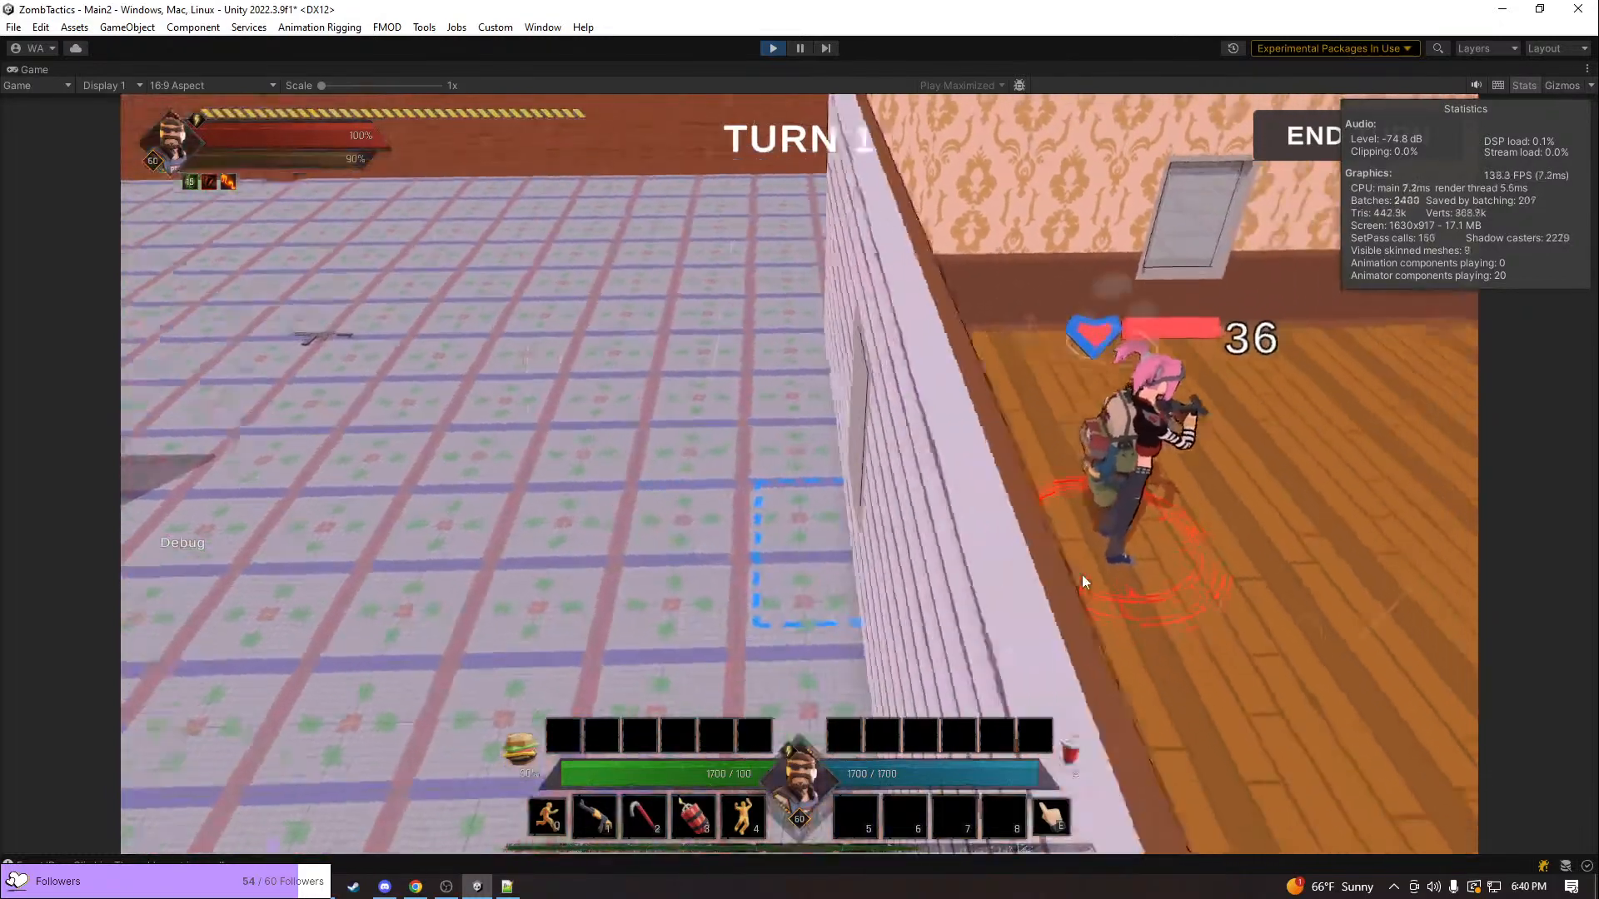
# Move the pink-haired unit from the wood-floored room through the open doorway into the purple-floored room
pyautogui.scroll(-8, 1102, 516)
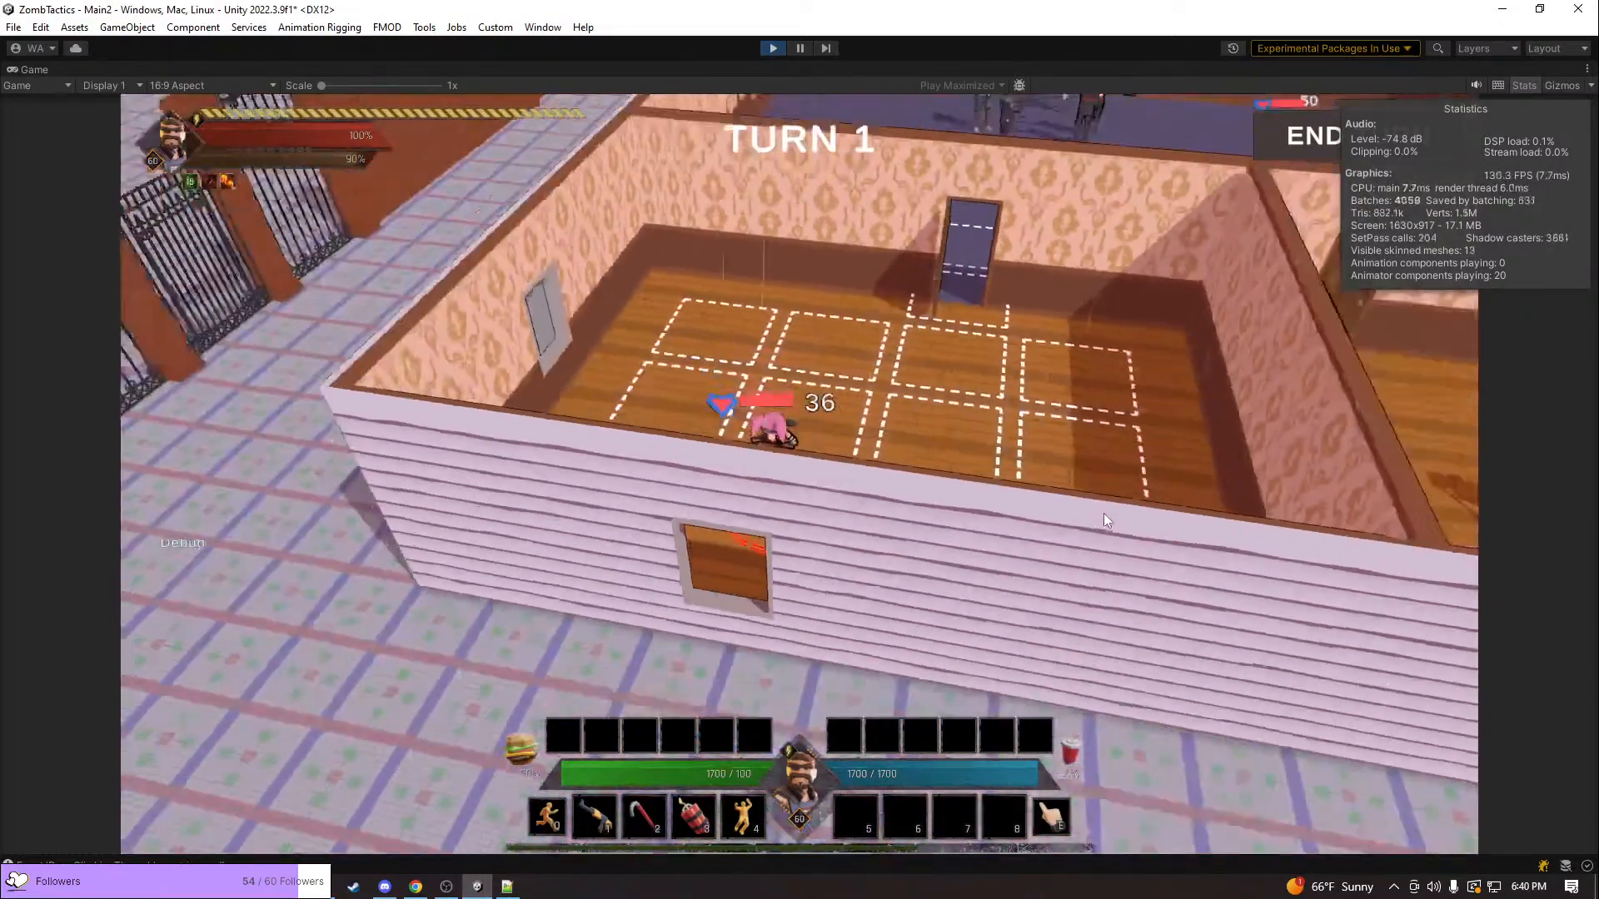
pyautogui.press('w')
pyautogui.click(901, 427)
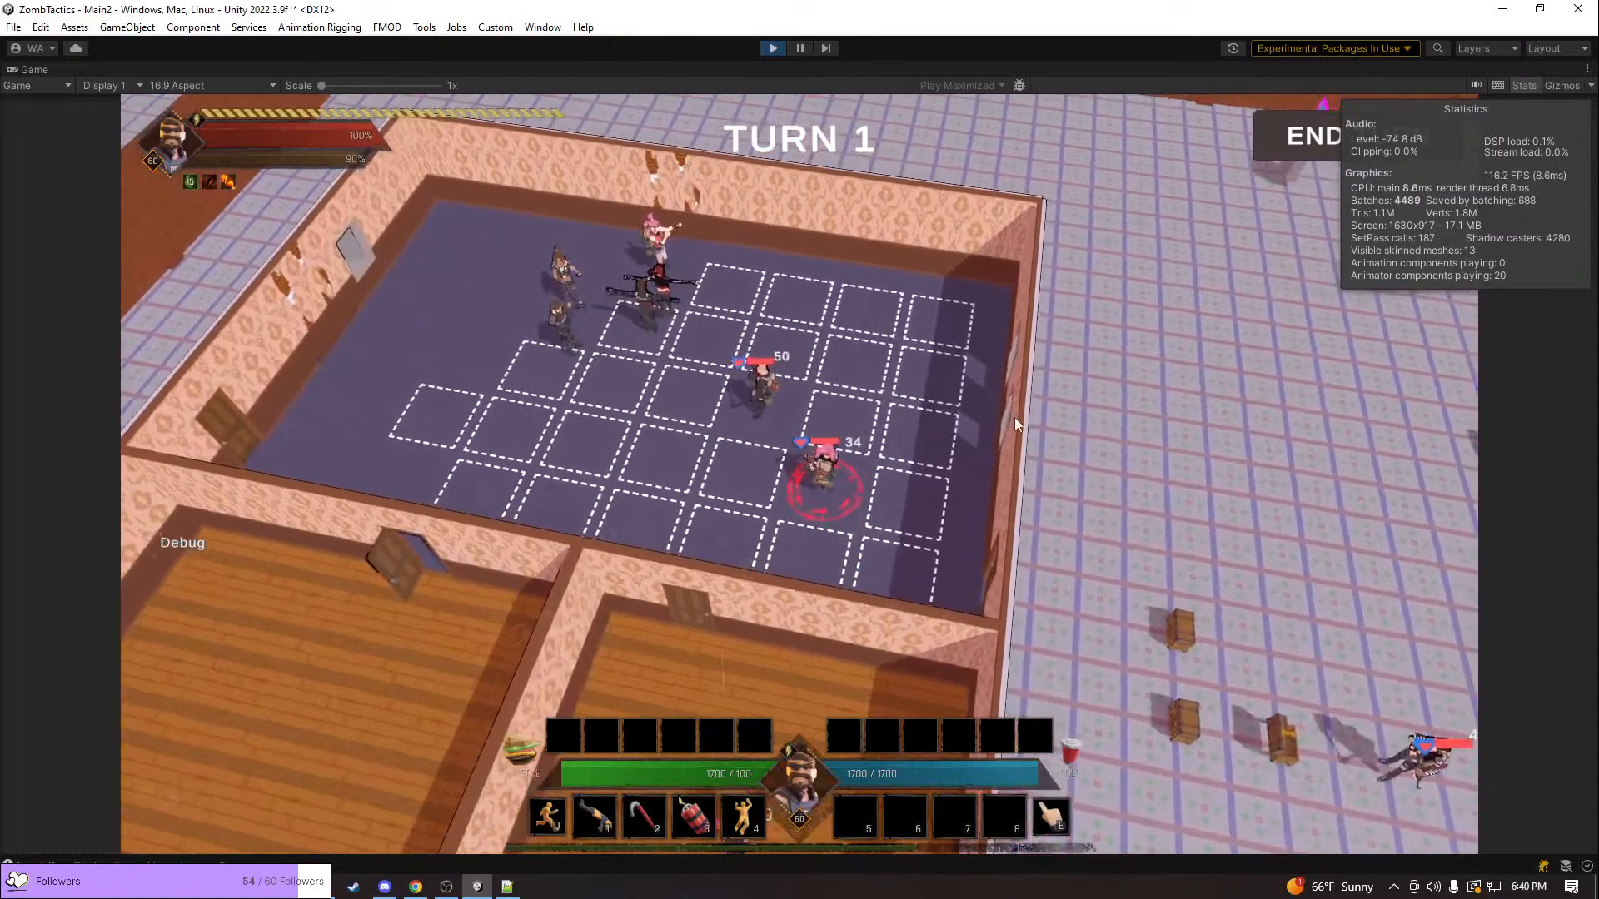
# Send the pink-haired unit across the purple-floored room and out through its window toward the wooden chests
pyautogui.click(925, 426)
pyautogui.moveTo(924, 426); pyautogui.dragTo(1147, 473, button='middle')
pyautogui.click(847, 428)
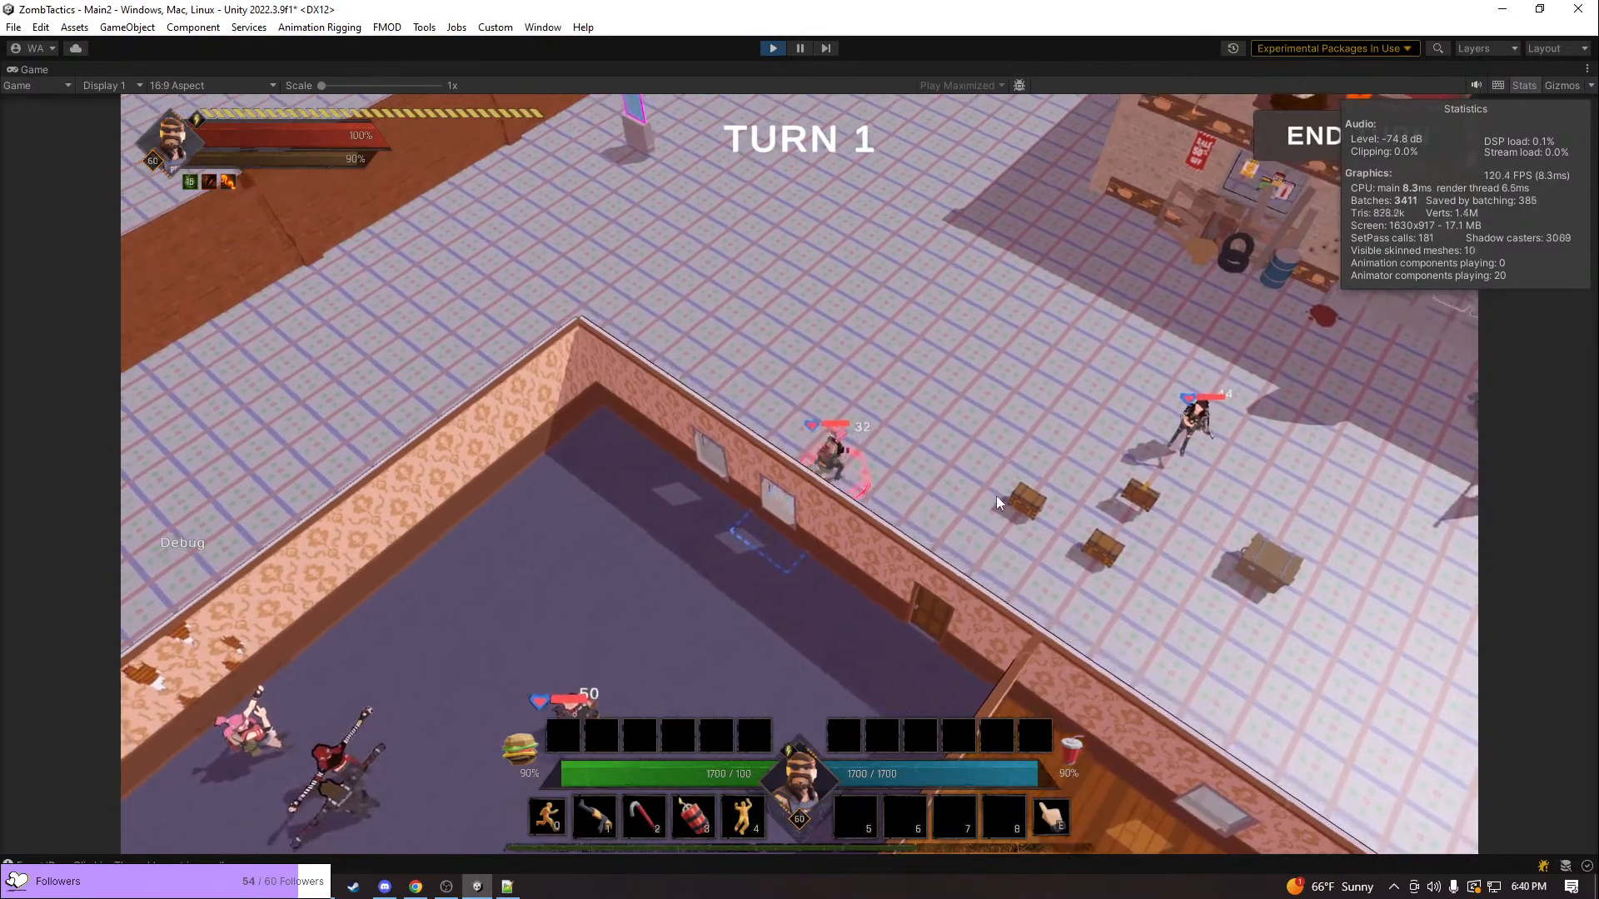
# Inspect the pink-haired unit outside the building, beside the window and chests, from several angles and up close
pyautogui.moveTo(1017, 503); pyautogui.dragTo(465, 497, button='middle')
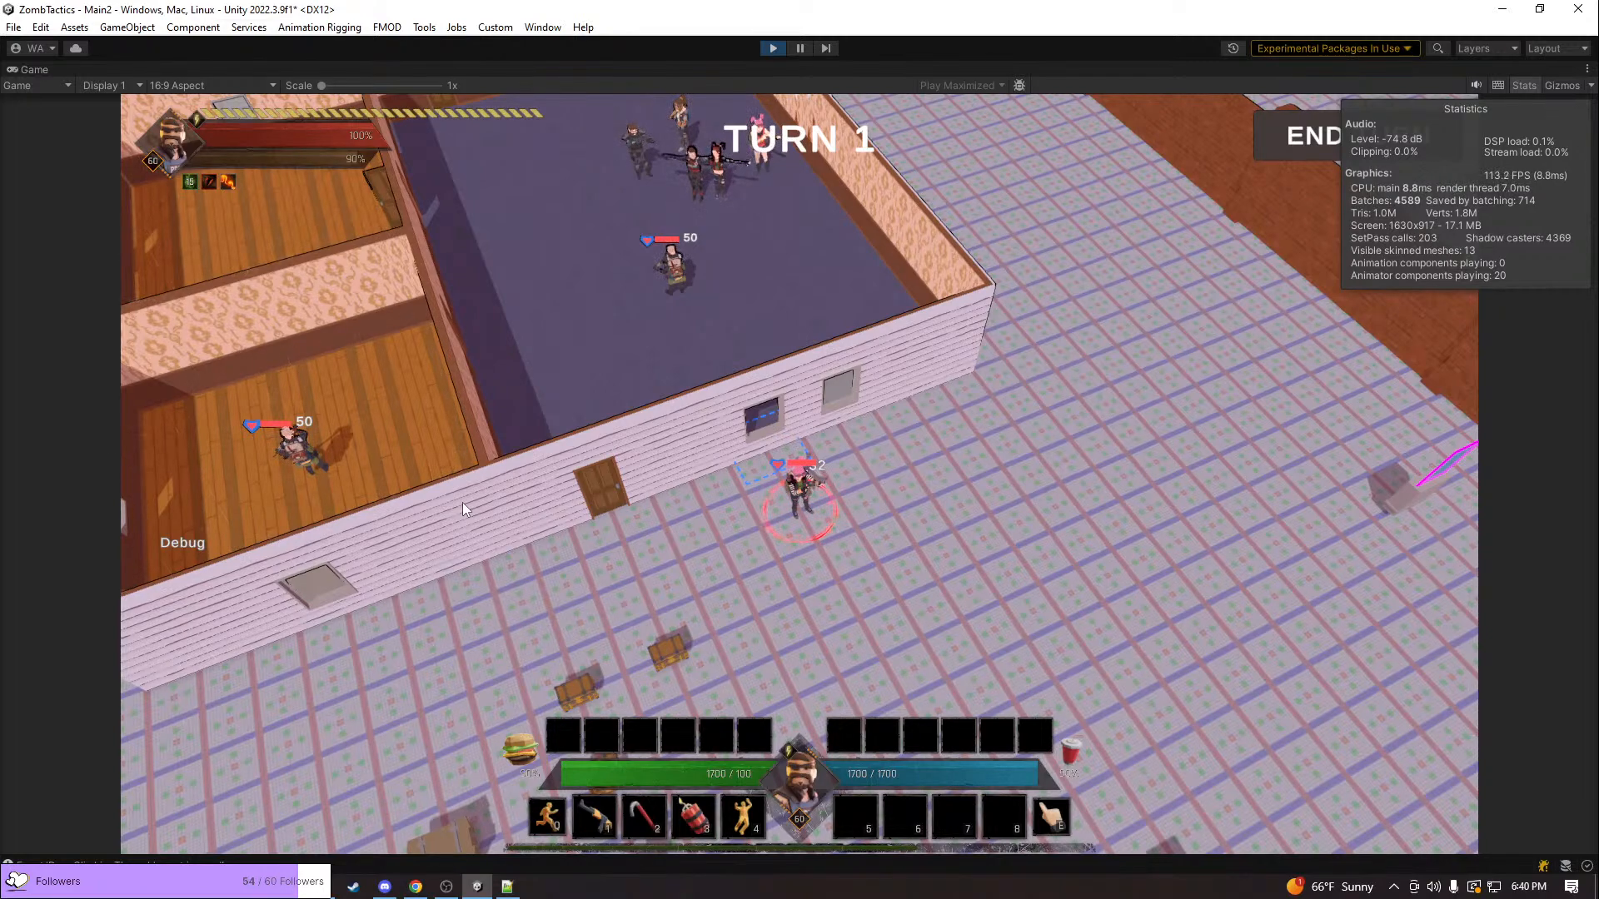
pyautogui.moveTo(898, 494); pyautogui.dragTo(826, 496, button='middle')
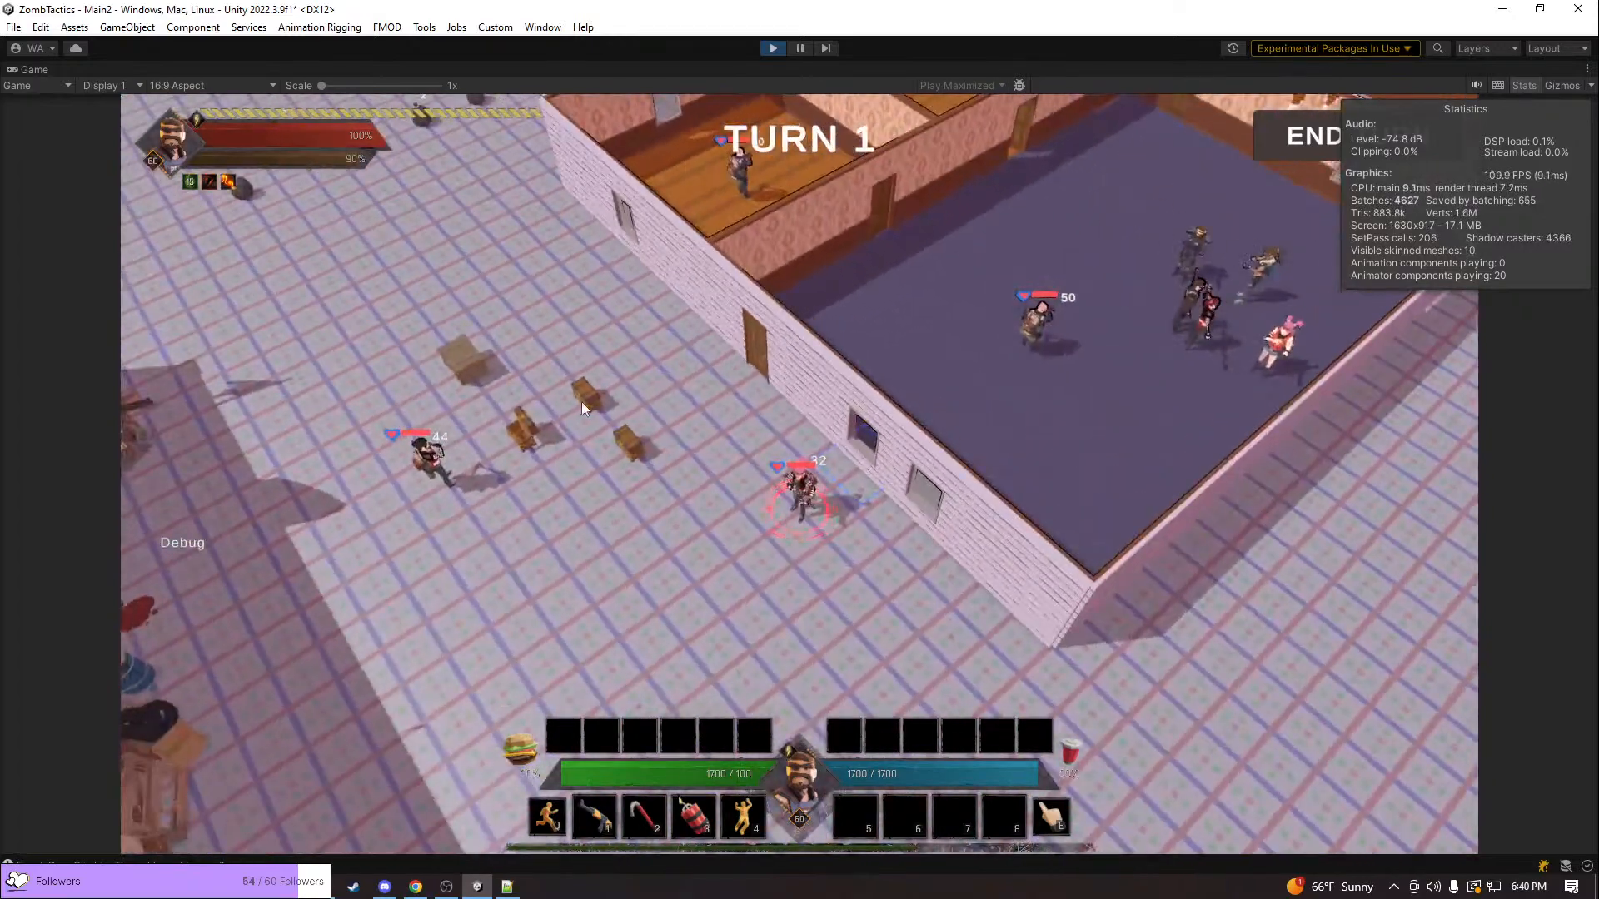
pyautogui.press('a')
pyautogui.moveTo(656, 588); pyautogui.dragTo(826, 549, button='middle')
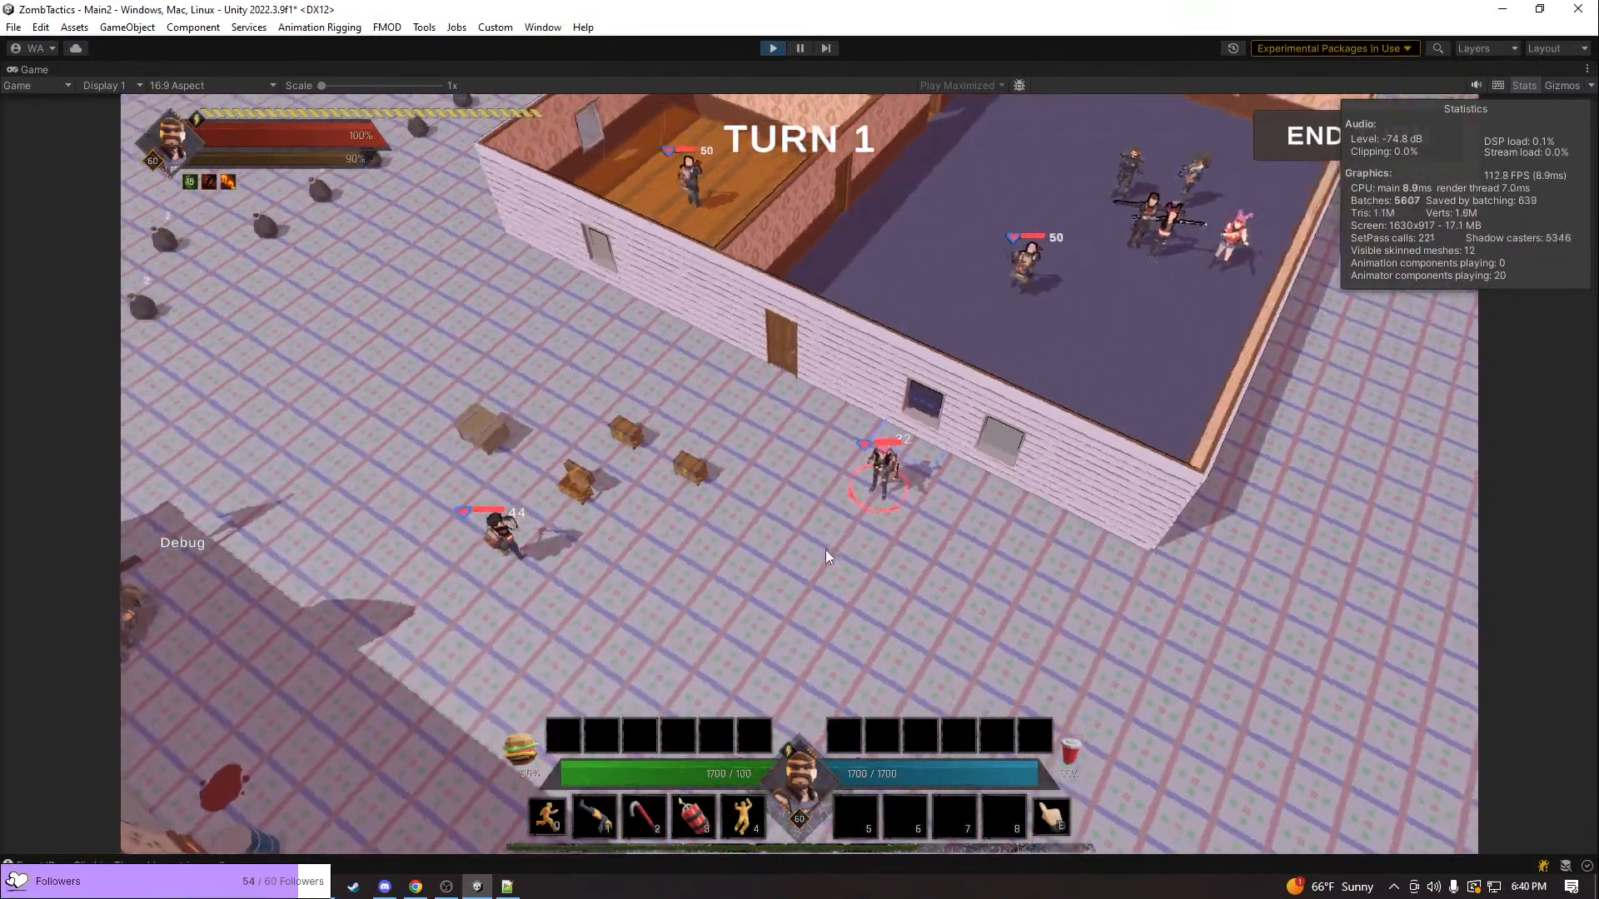
pyautogui.scroll(5, 831, 553)
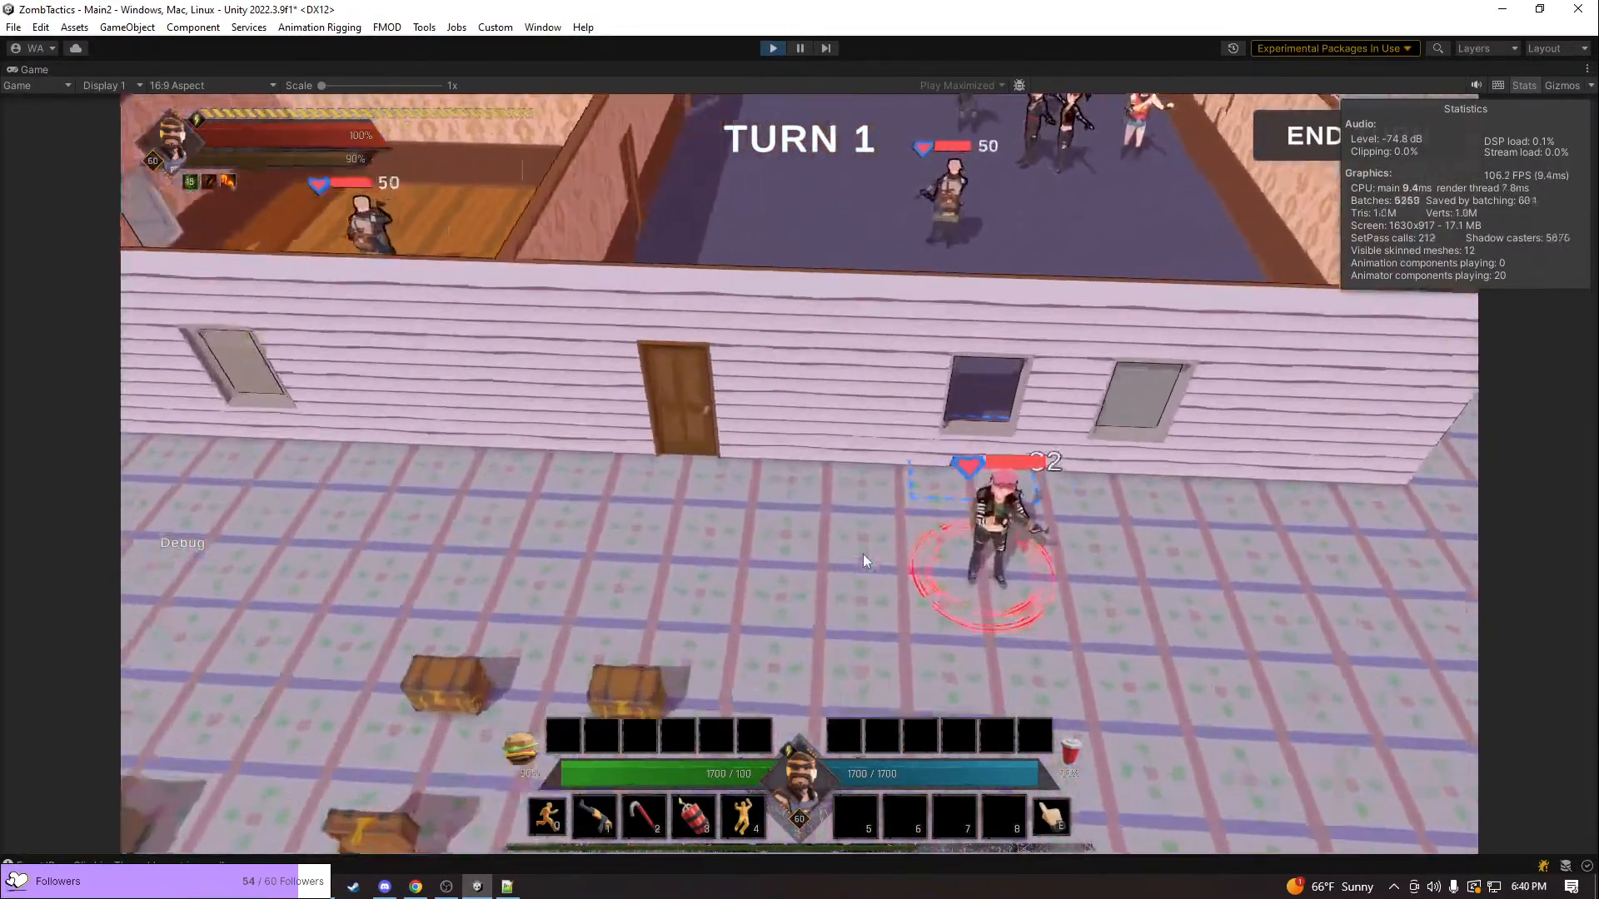
pyautogui.press('d')
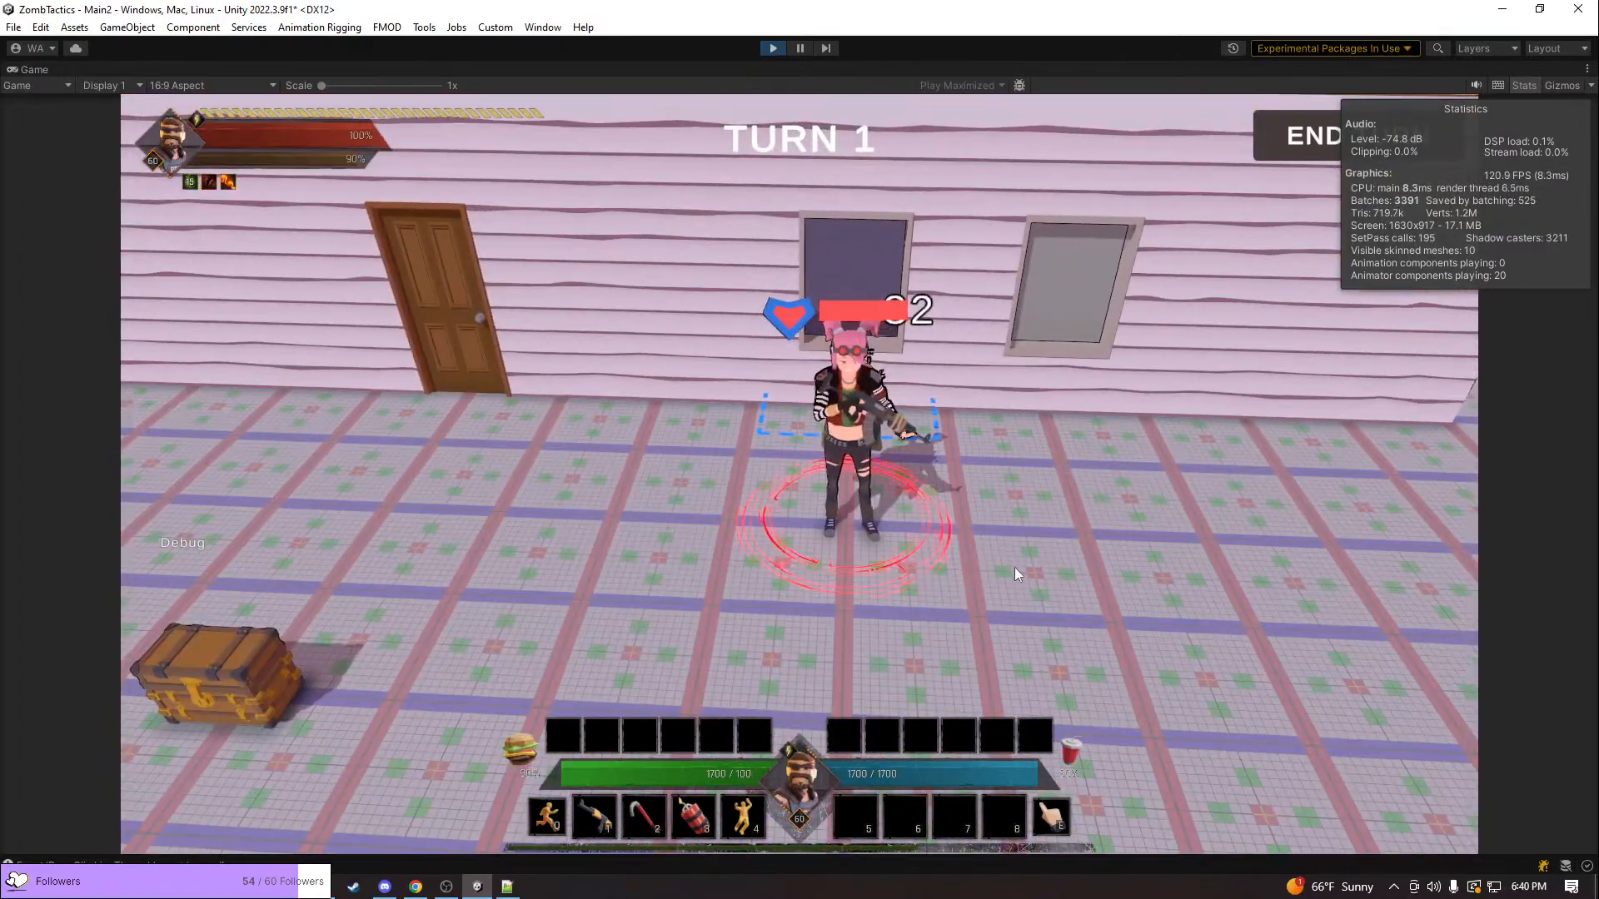
pyautogui.press('e')
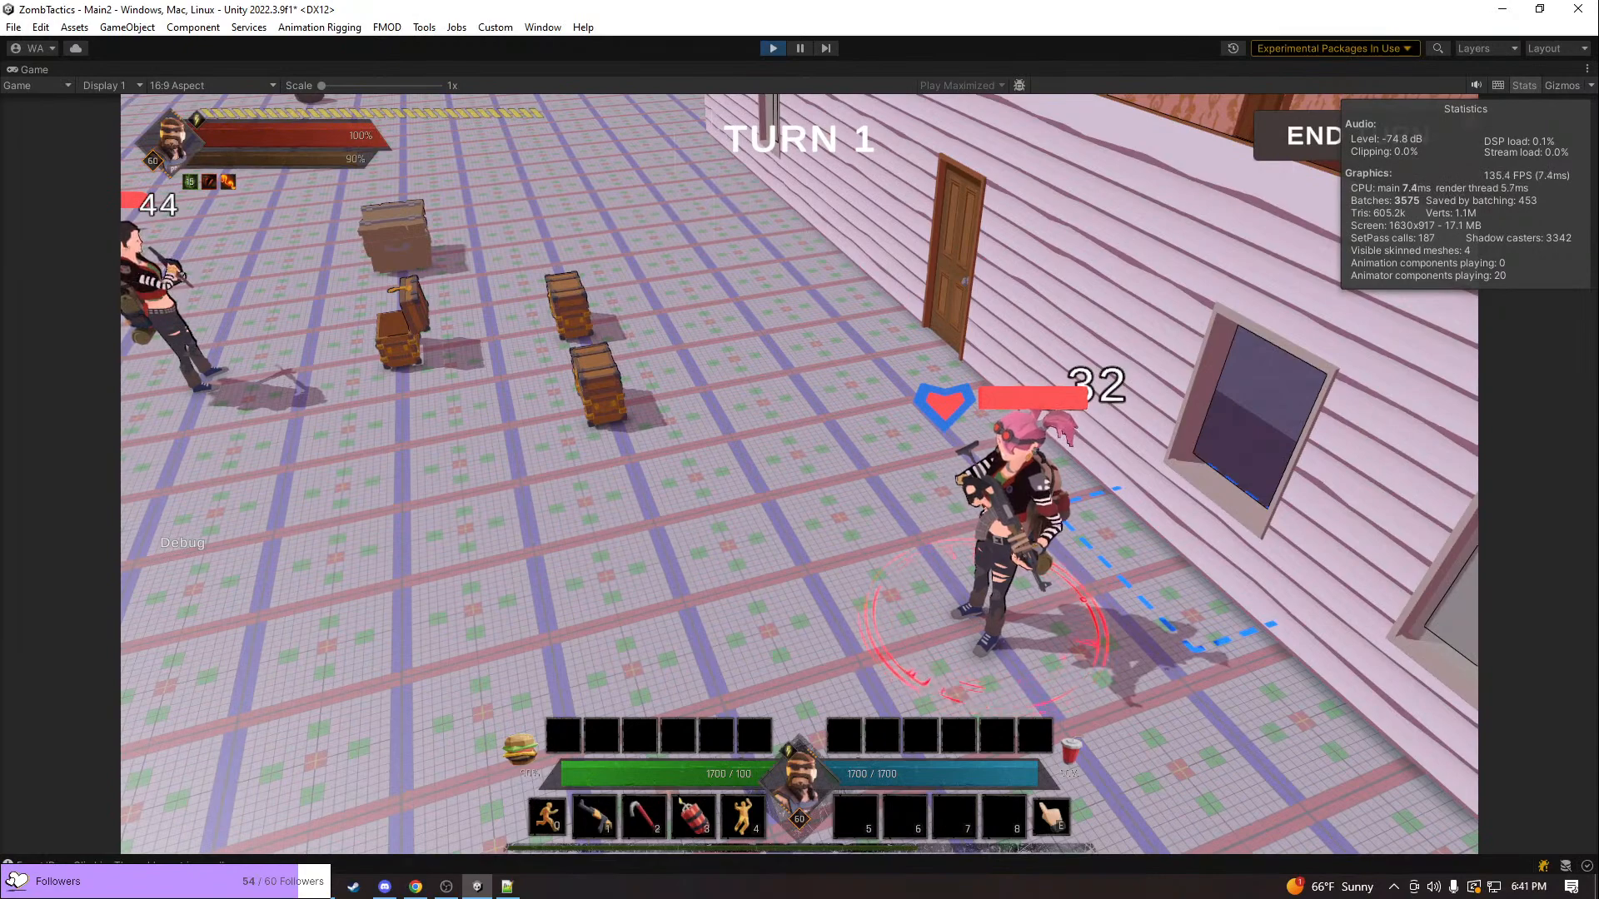
# Move the pink-haired unit from outside through the window back into the purple-floored room
pyautogui.scroll(-5, 871, 460)
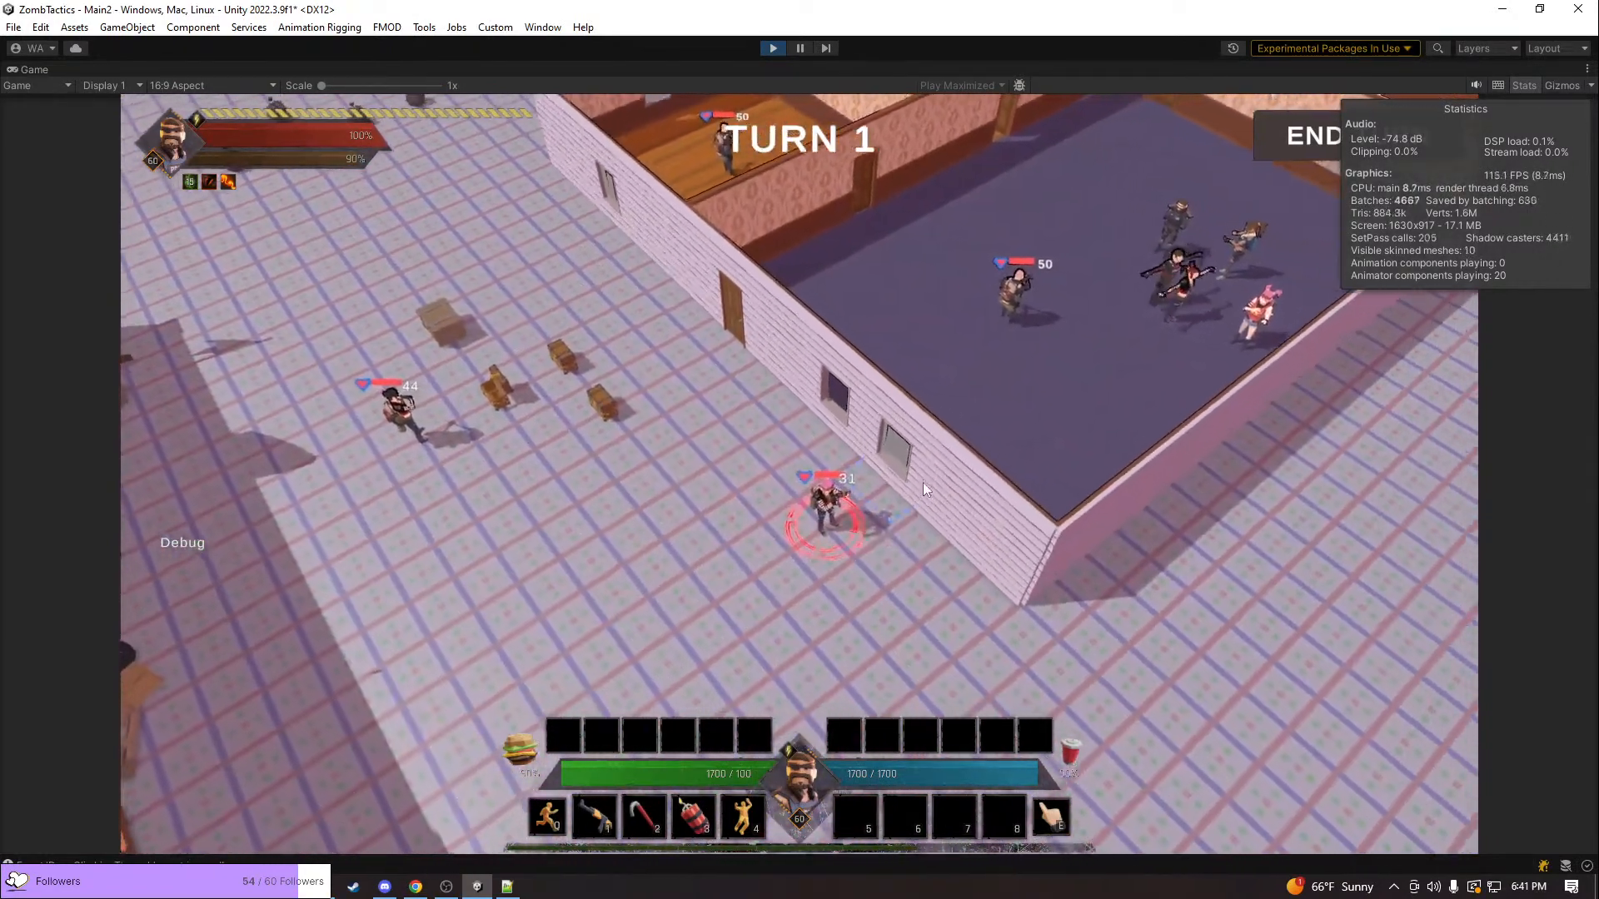
pyautogui.click(872, 458)
pyautogui.moveTo(562, 501); pyautogui.dragTo(676, 535, button='middle')
pyautogui.scroll(5, 826, 583)
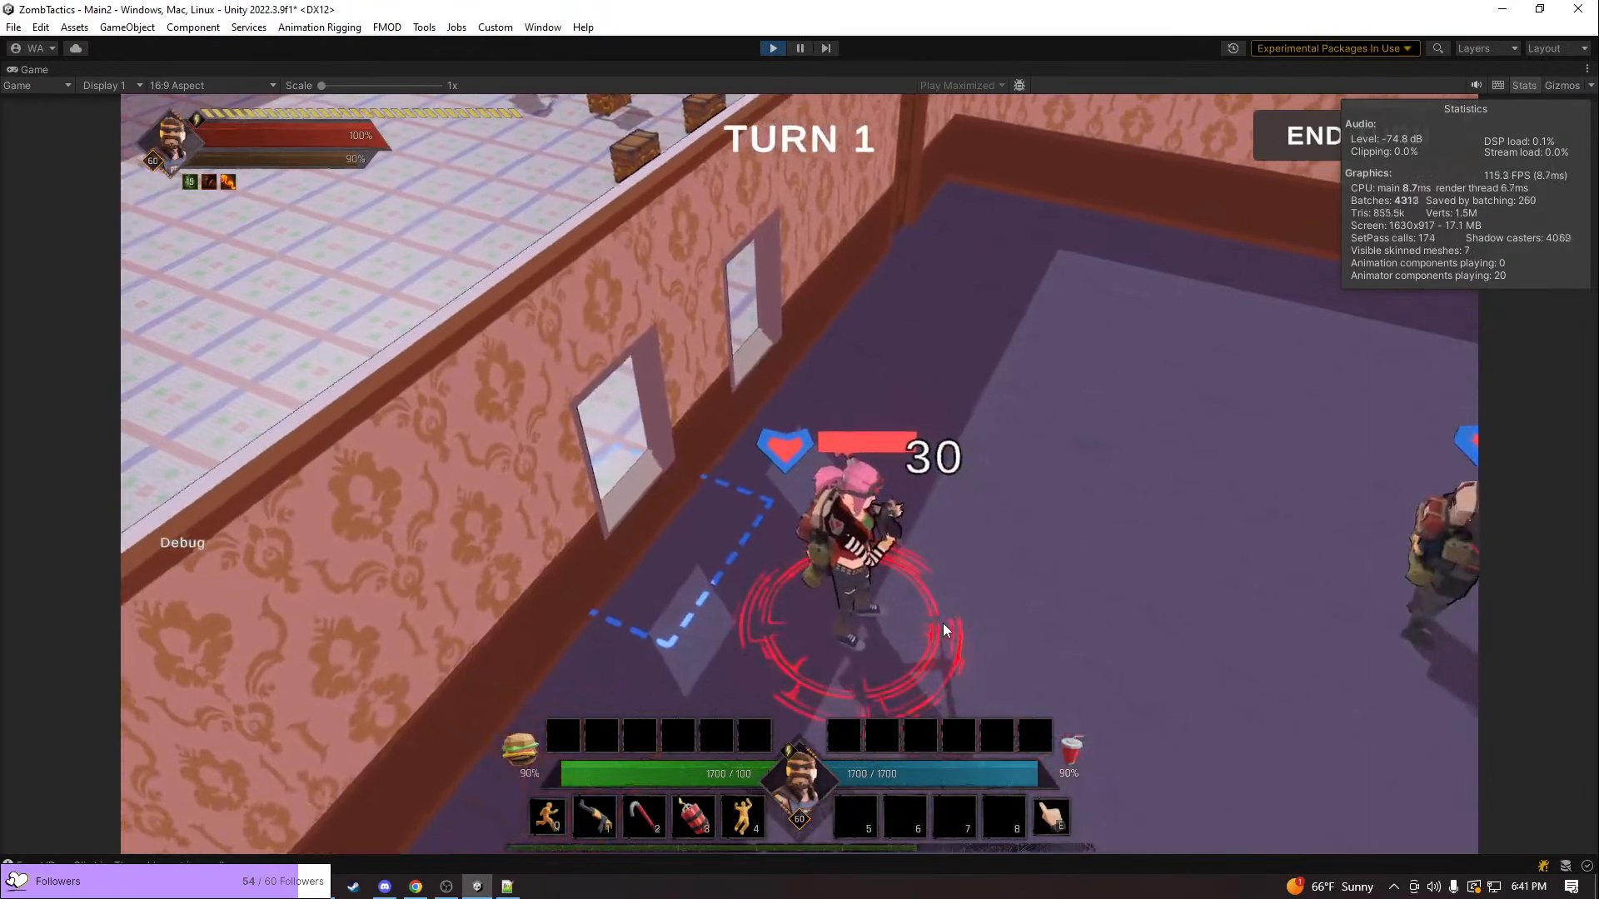
# Target the neighbouring unit on the red-outlined tile in the purple-floored room twice with the pink-haired unit
pyautogui.moveTo(928, 581); pyautogui.dragTo(1450, 403, button='middle')
pyautogui.press('a')
pyautogui.press('s')
pyautogui.scroll(-5, 1145, 561)
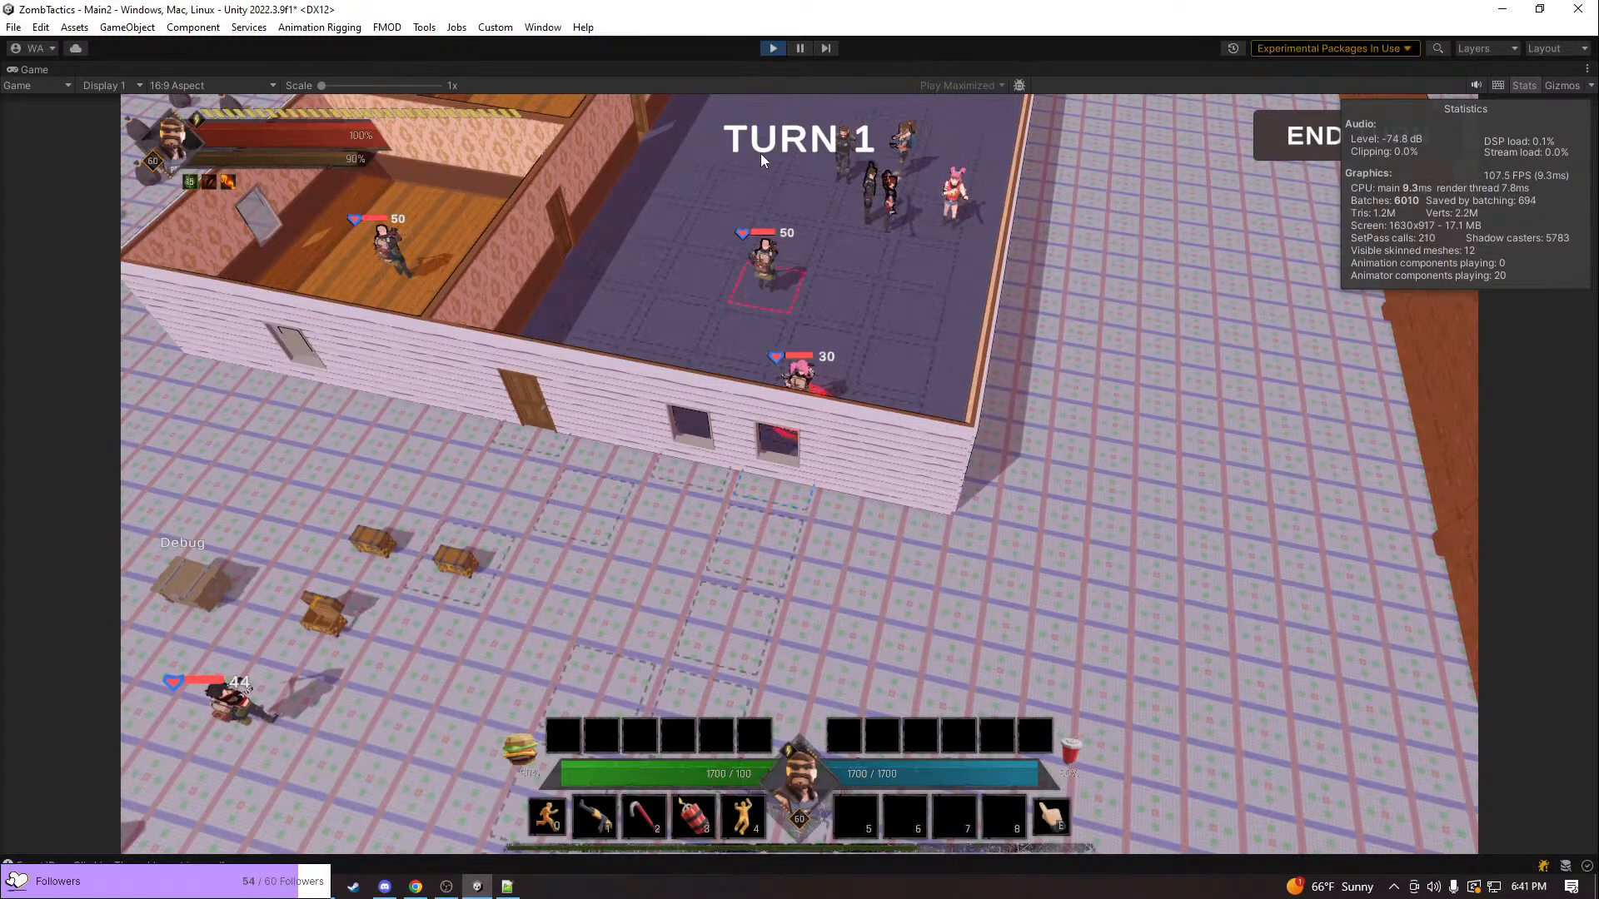
pyautogui.click(771, 281)
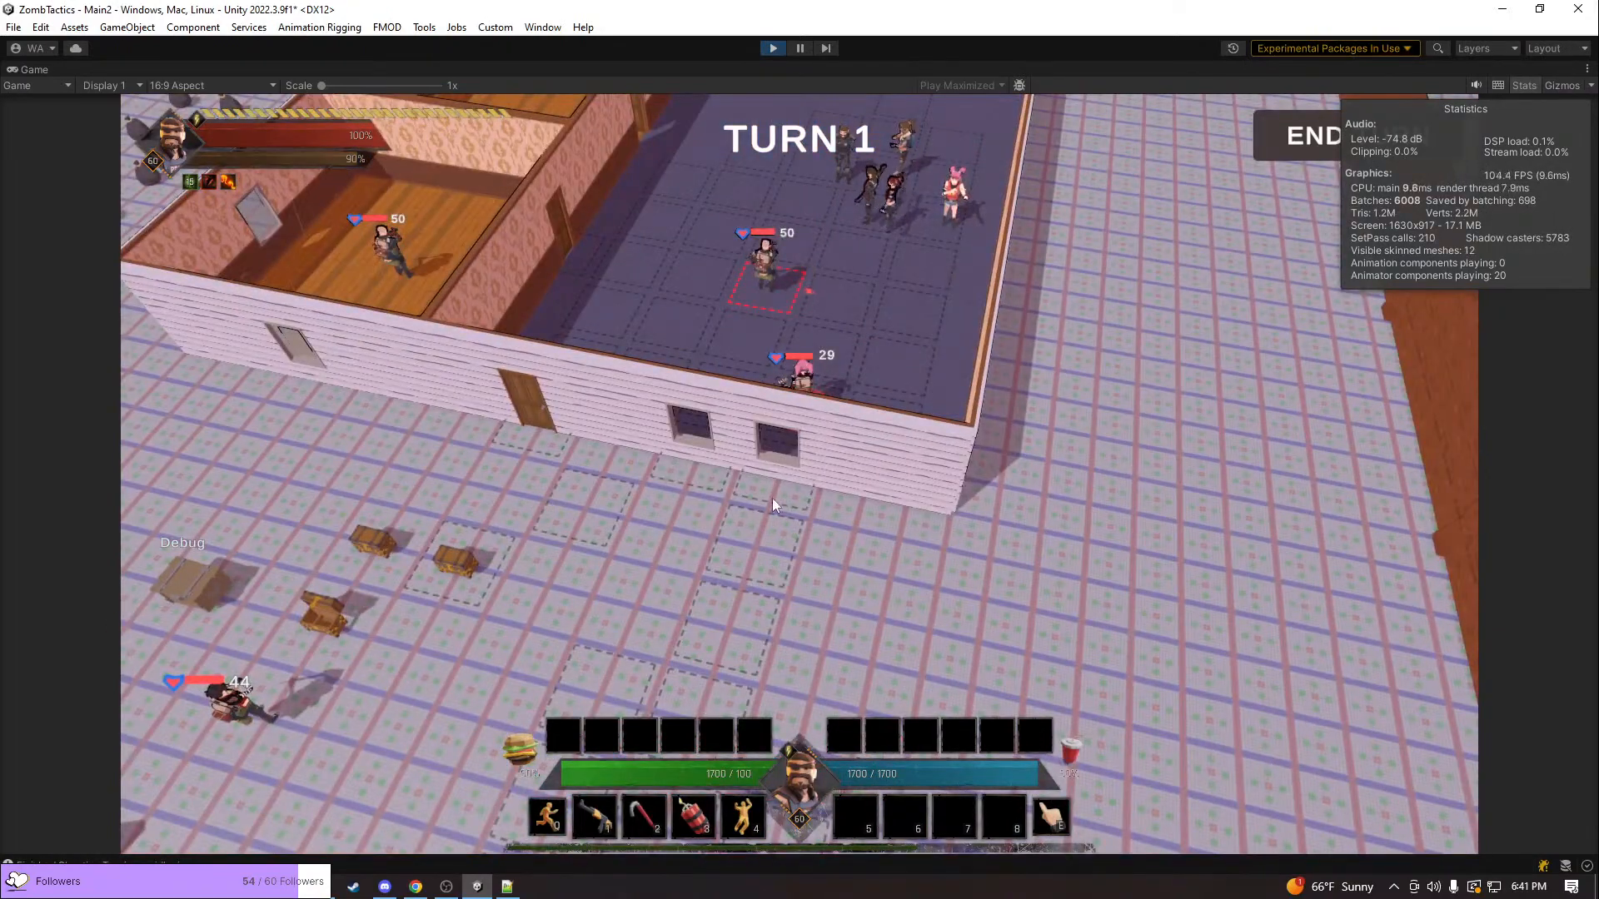
pyautogui.scroll(6, 791, 392)
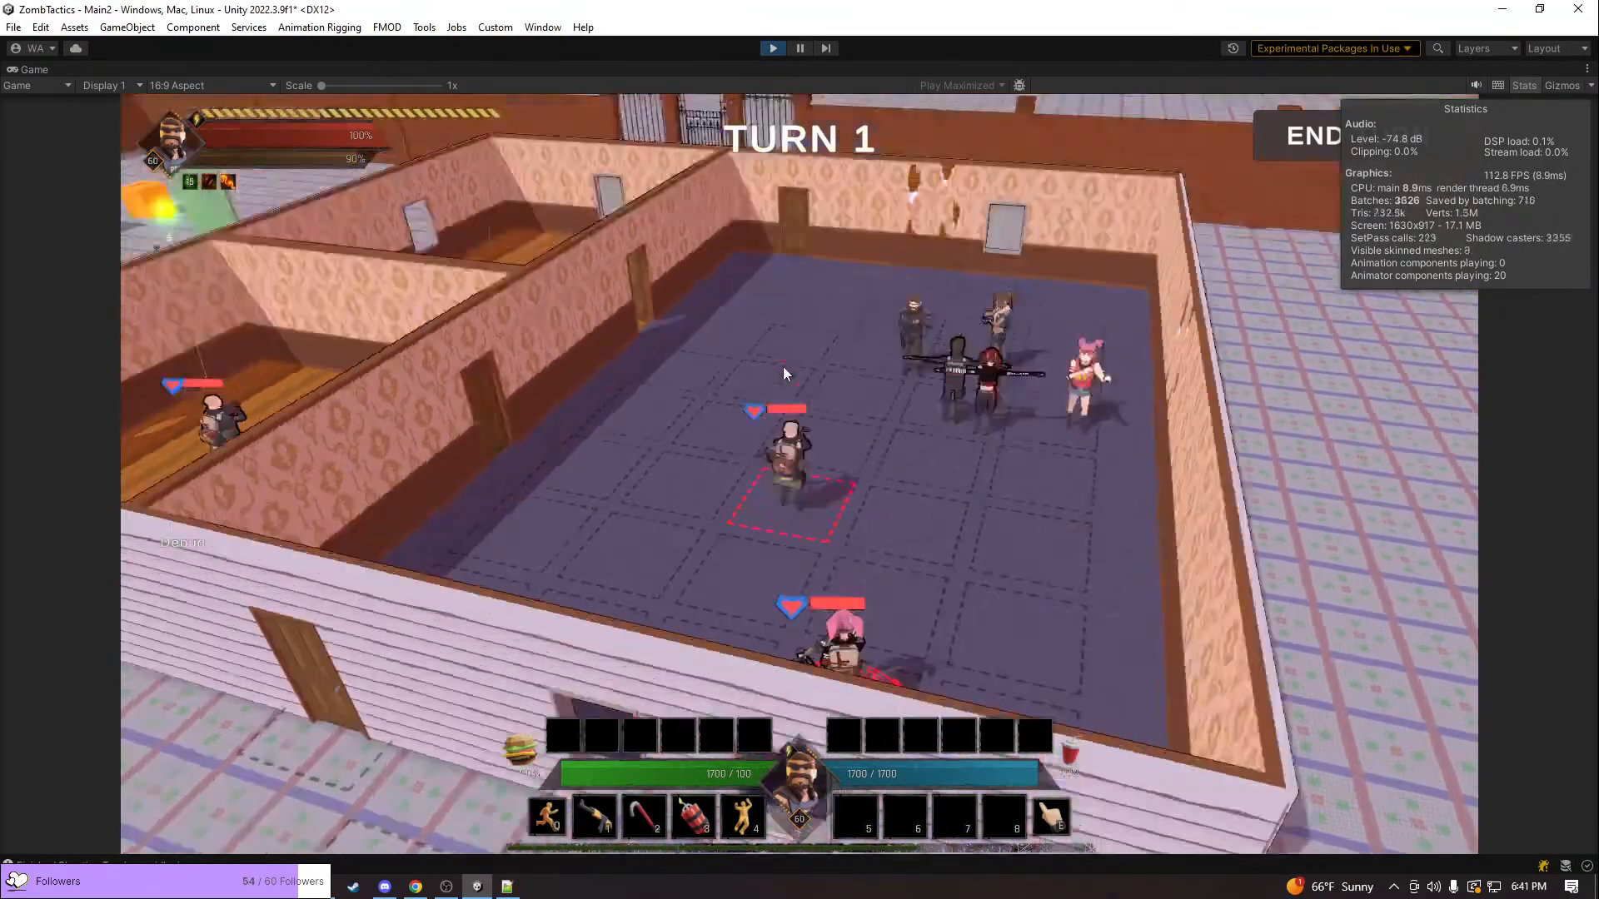
pyautogui.click(782, 373)
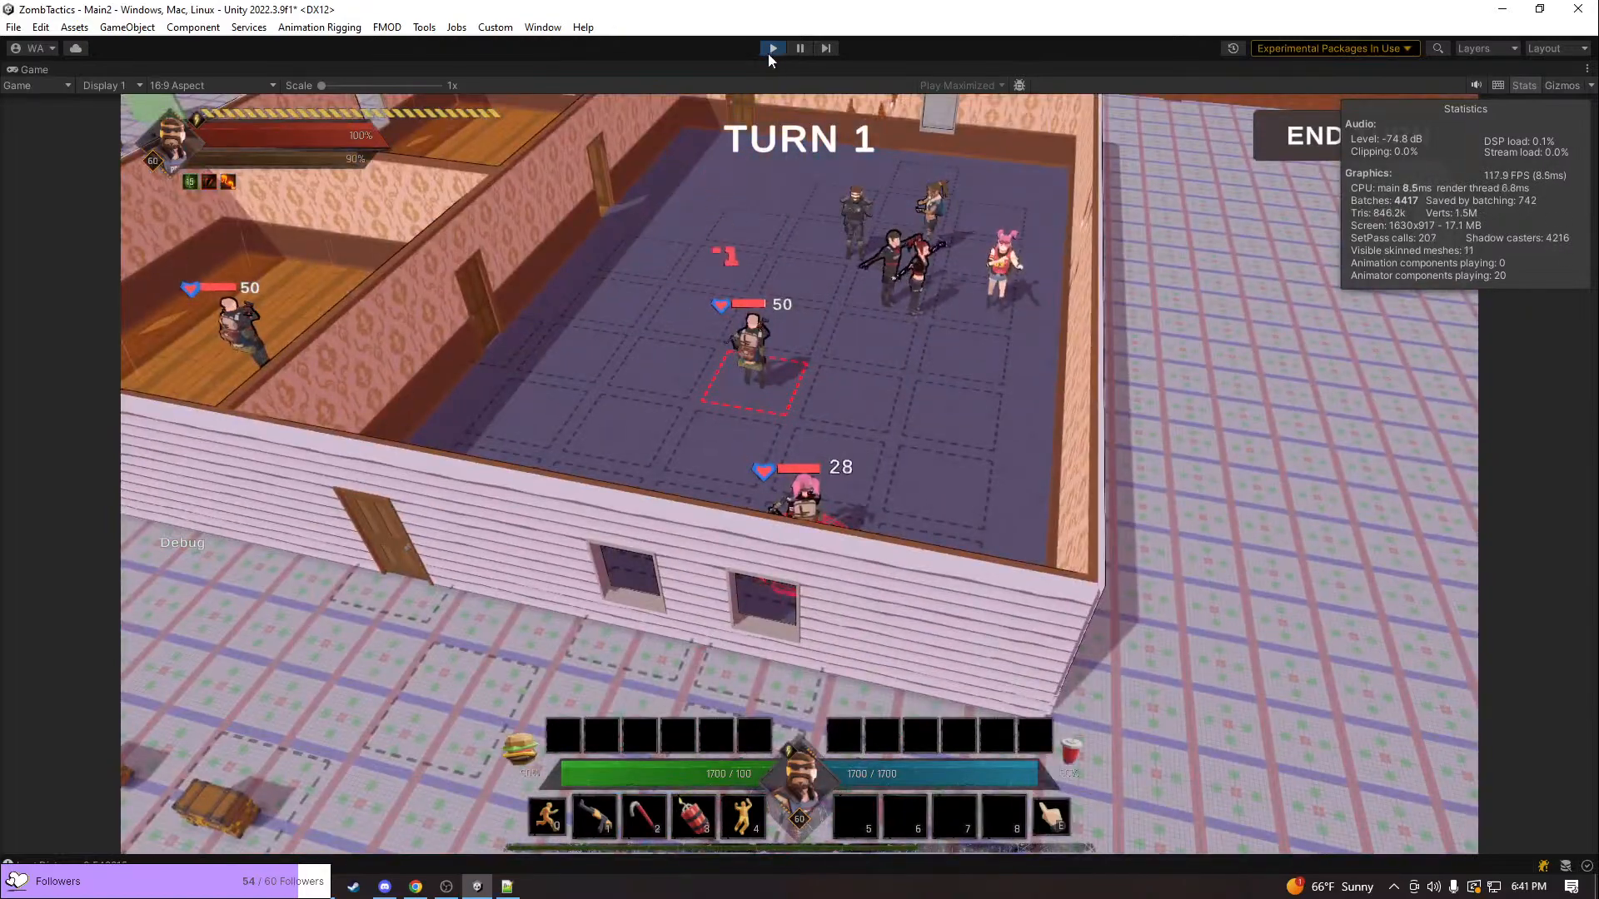
# Restore the maximized Game view to the normal editor layout
pyautogui.press('e')
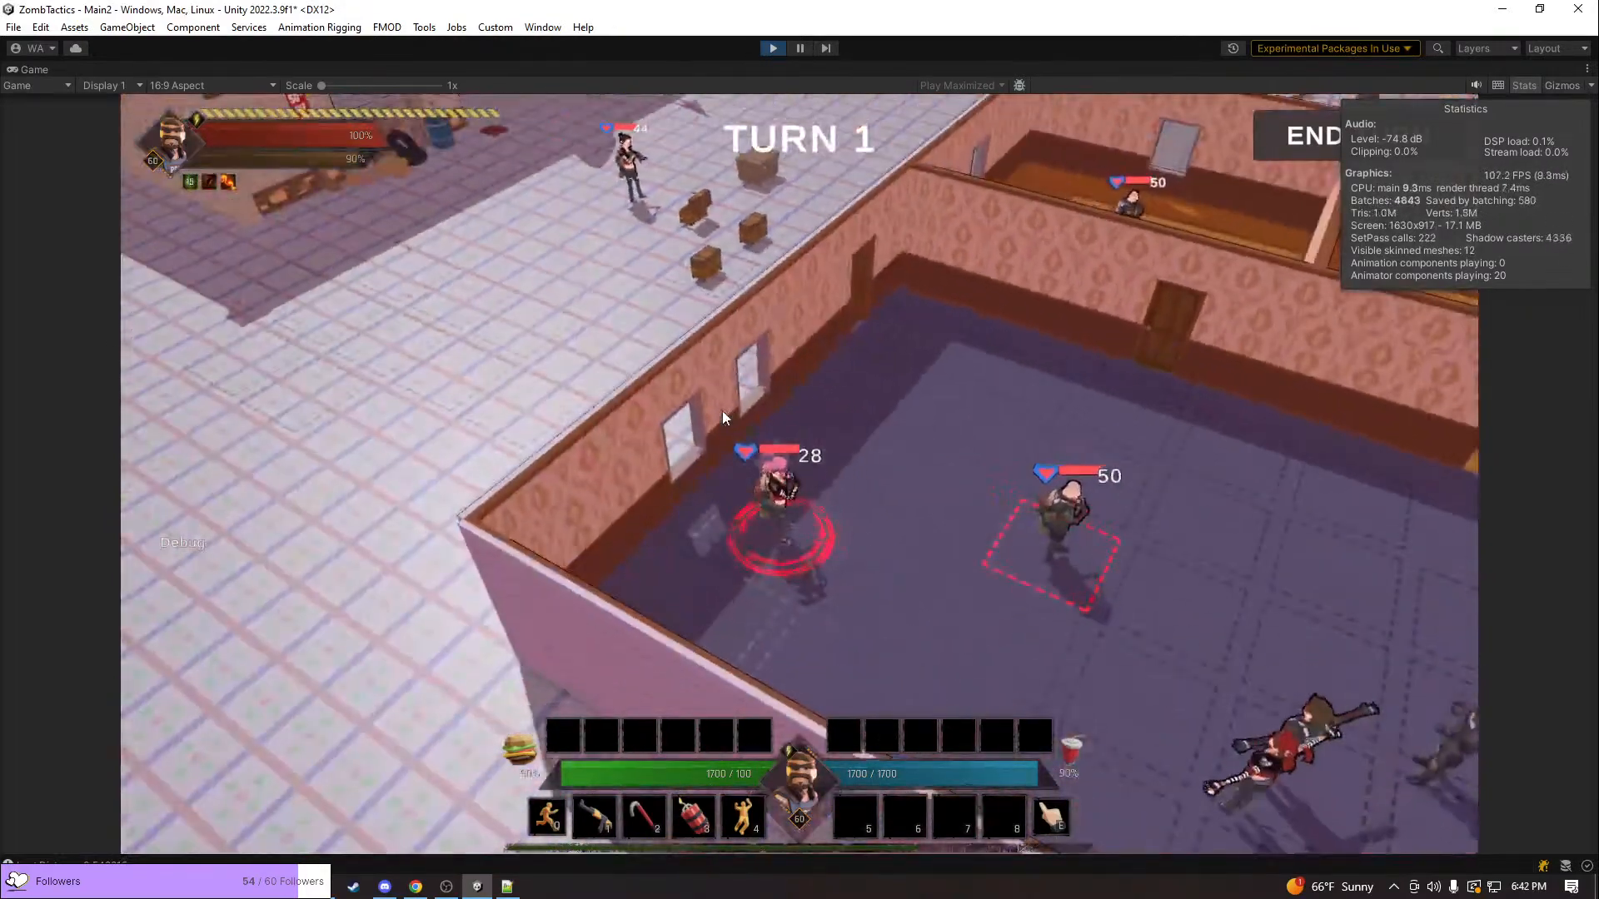
pyautogui.rightClick(32, 71)
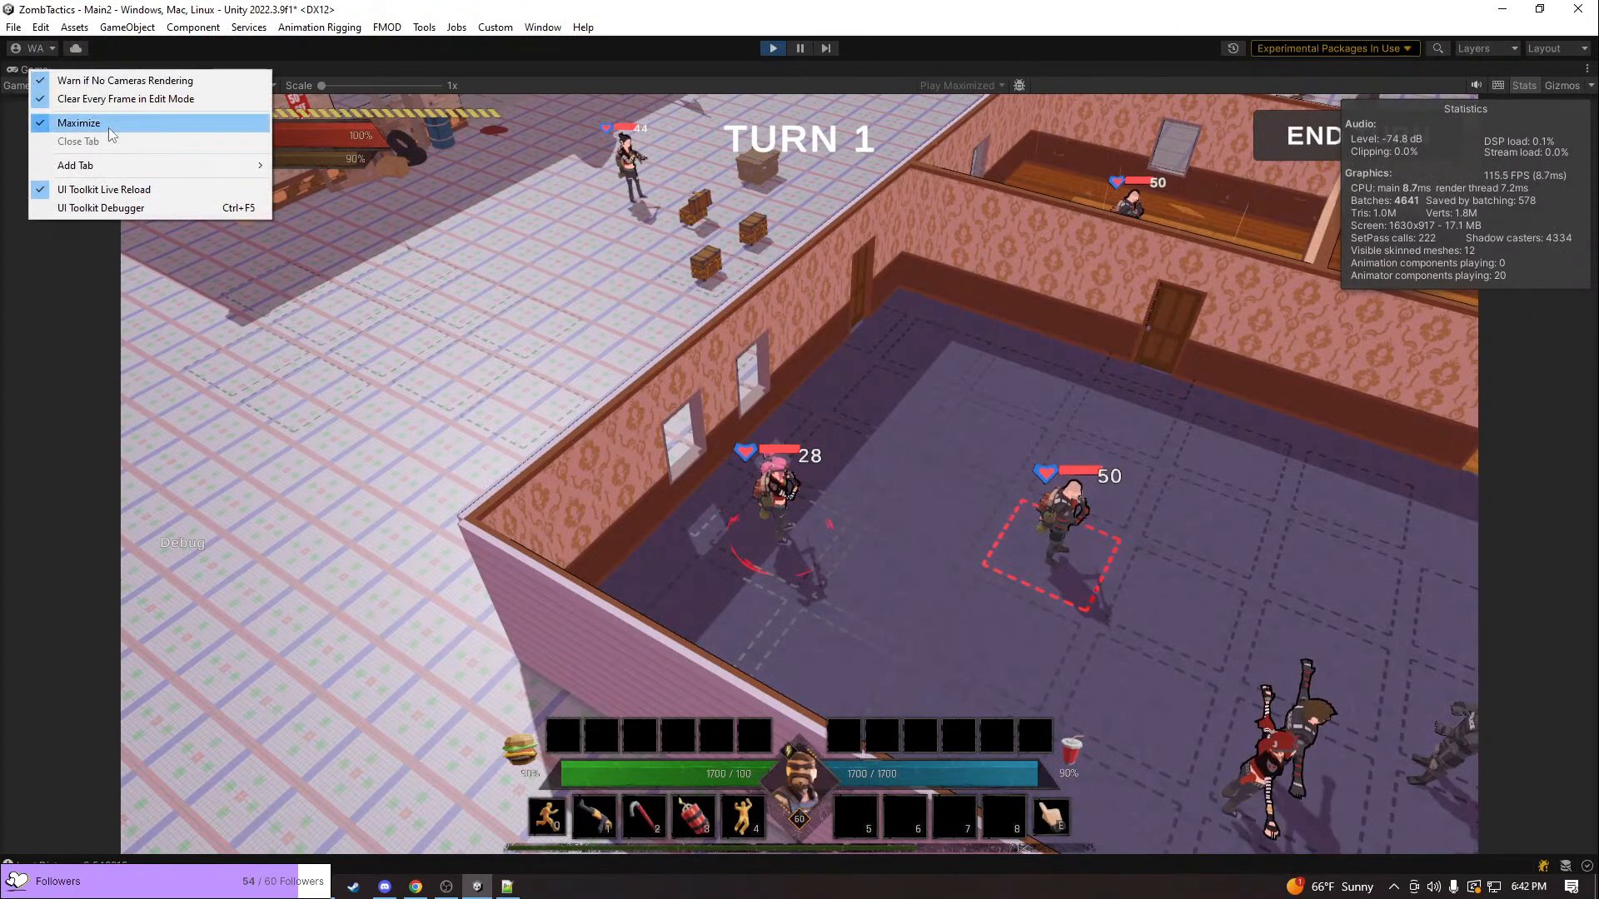
pyautogui.click(83, 123)
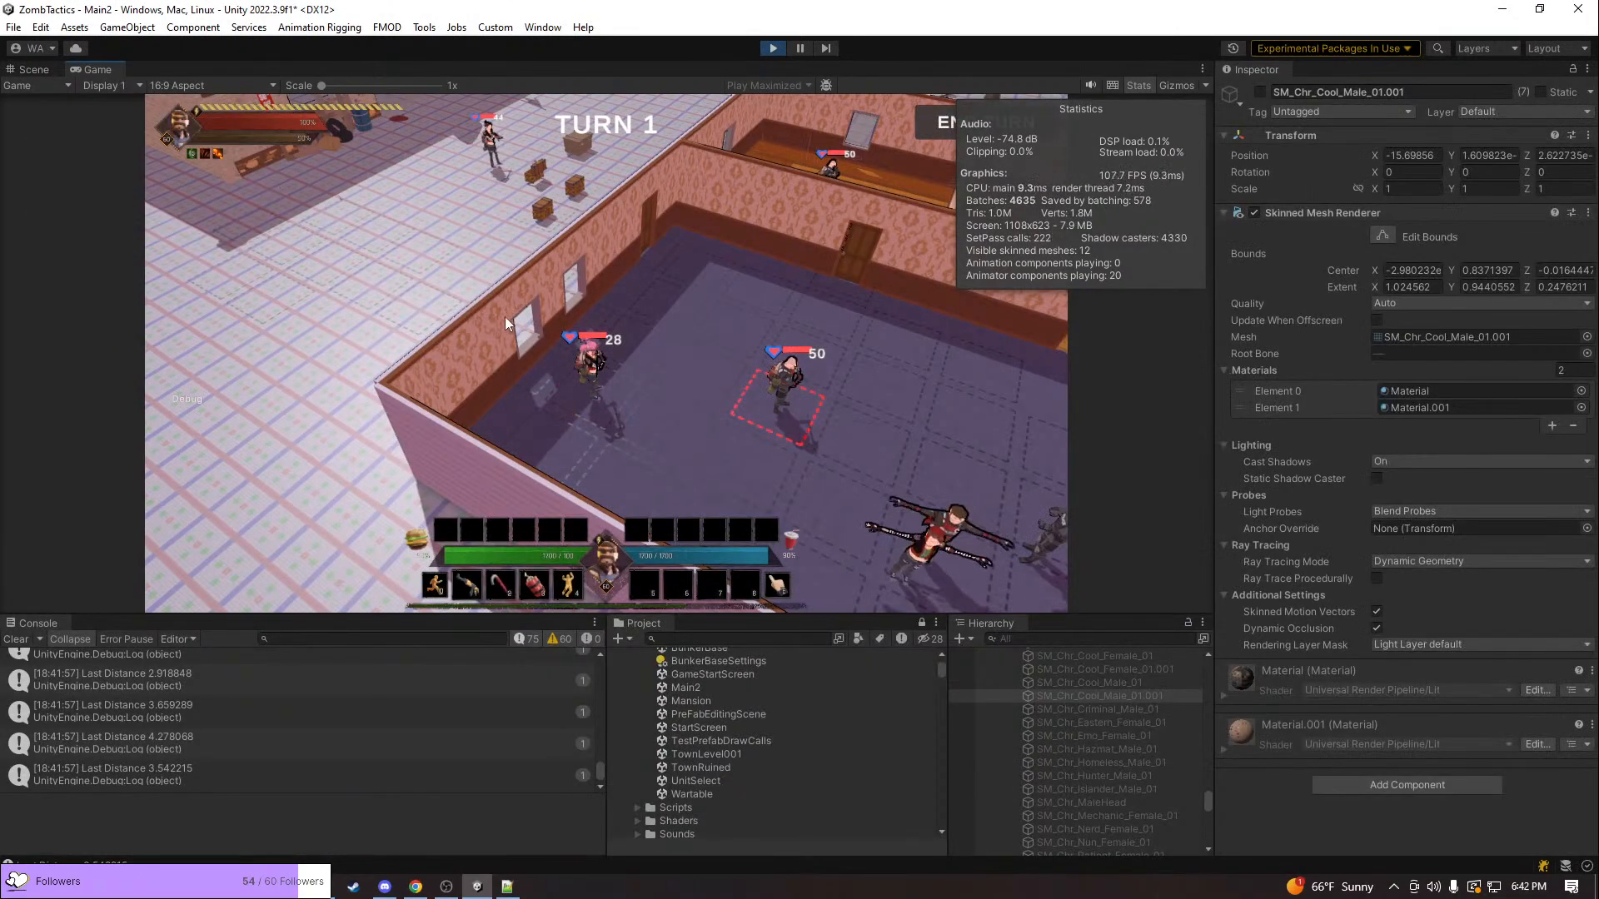
# Inspect the pink-haired unit and the purple-floored room's windows in play mode, from close up and from several angles
pyautogui.click(588, 367)
pyautogui.scroll(5, 690, 456)
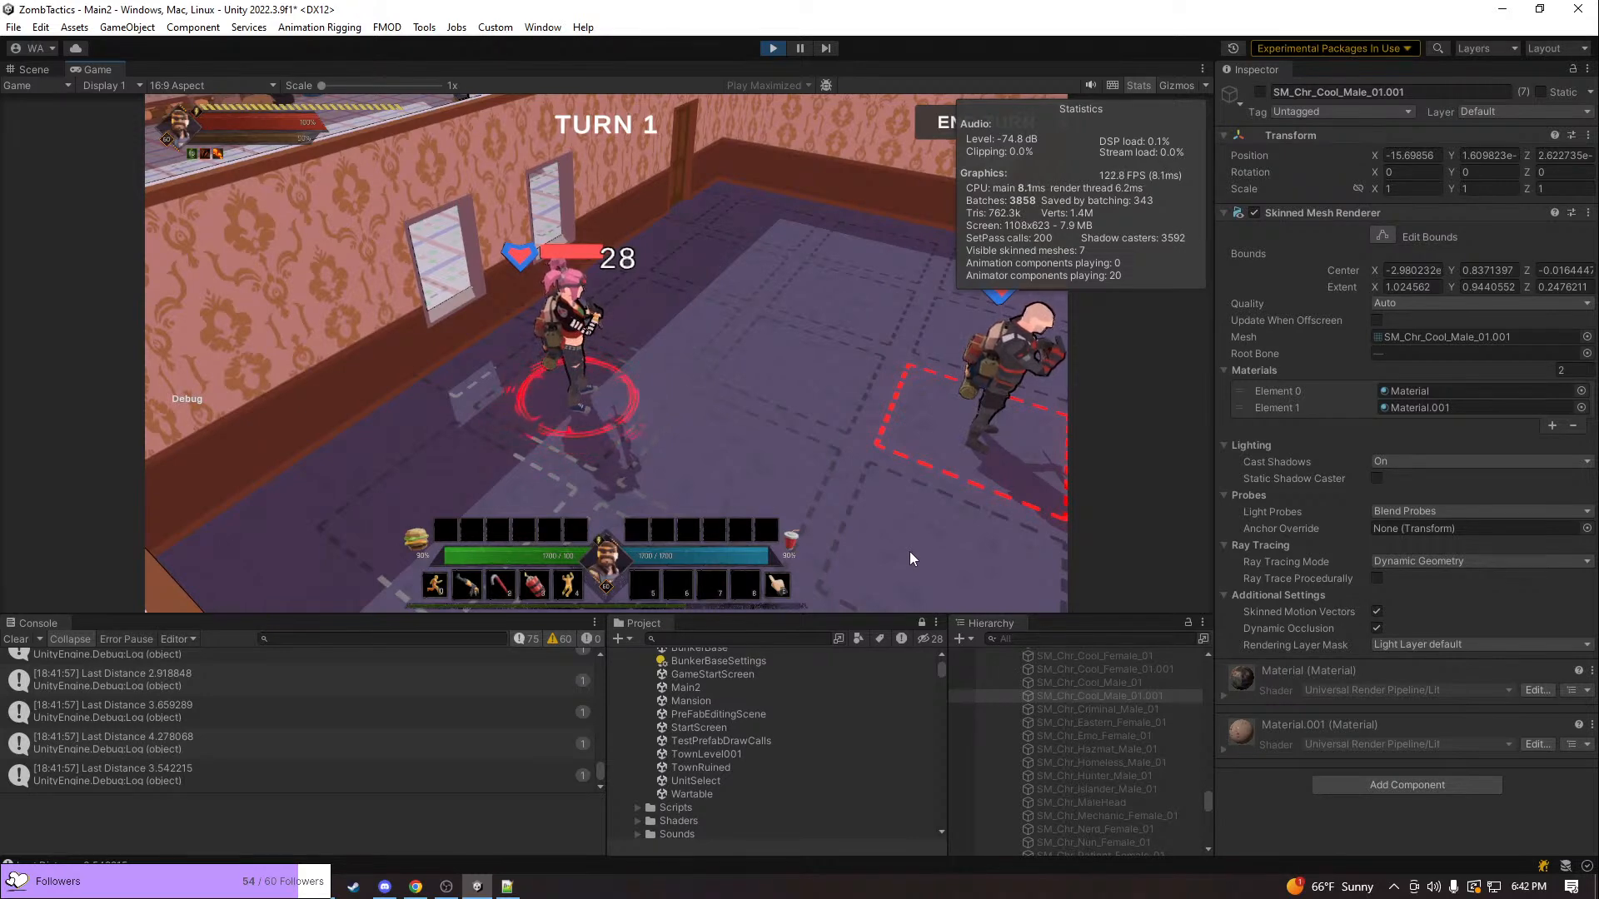
pyautogui.moveTo(742, 405); pyautogui.dragTo(857, 411, button='middle')
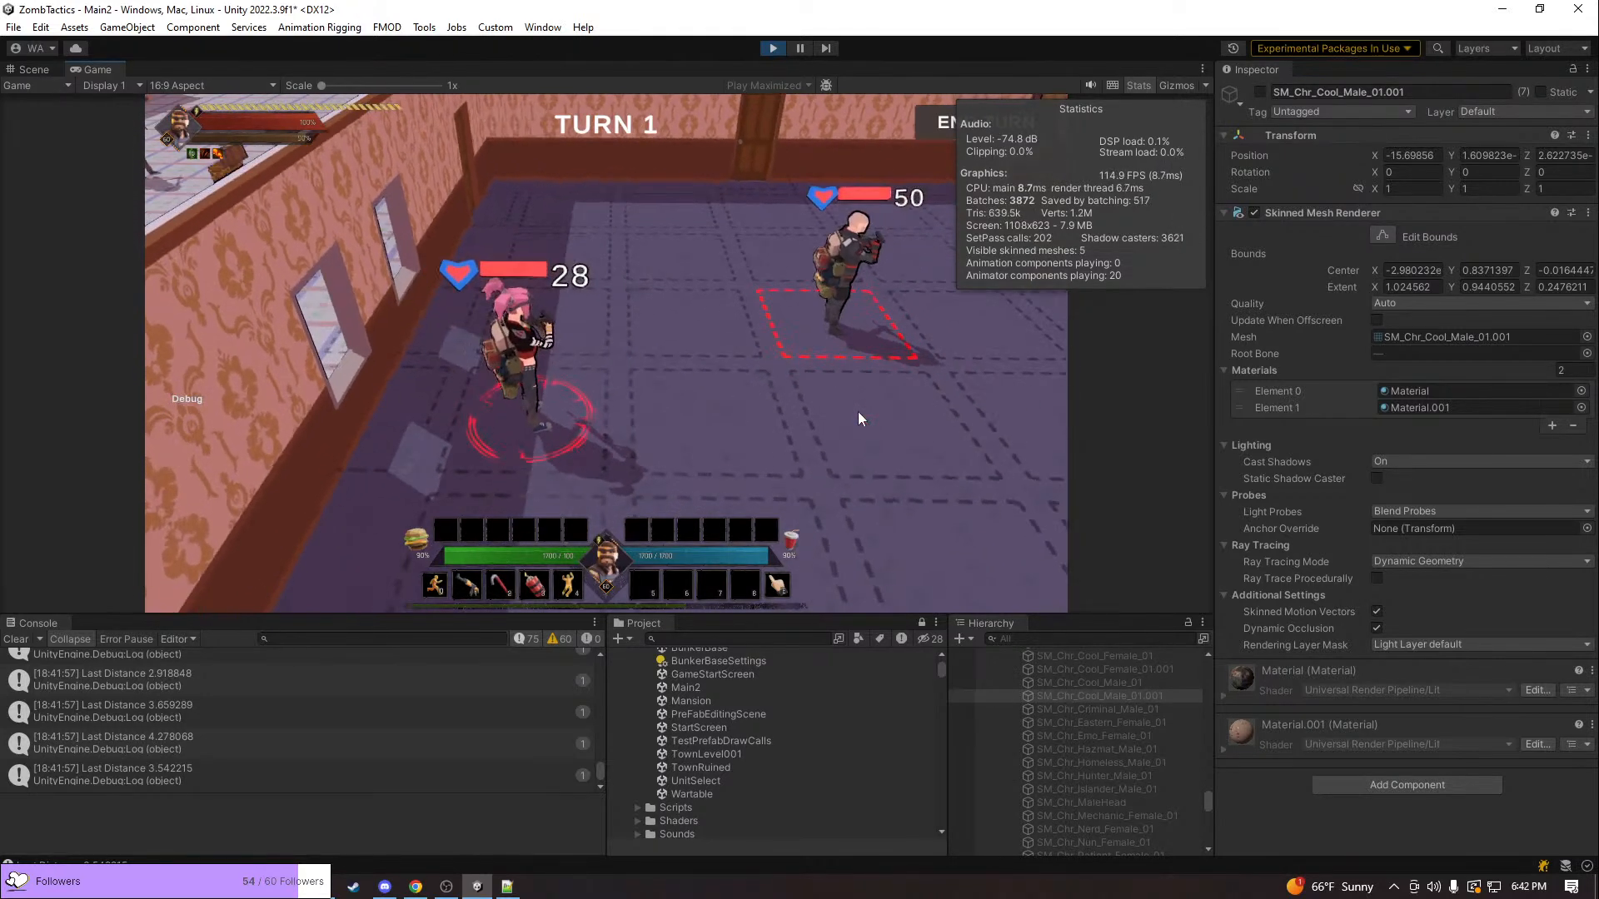
pyautogui.scroll(3, 858, 411)
pyautogui.scroll(-5, 858, 412)
pyautogui.press('q')
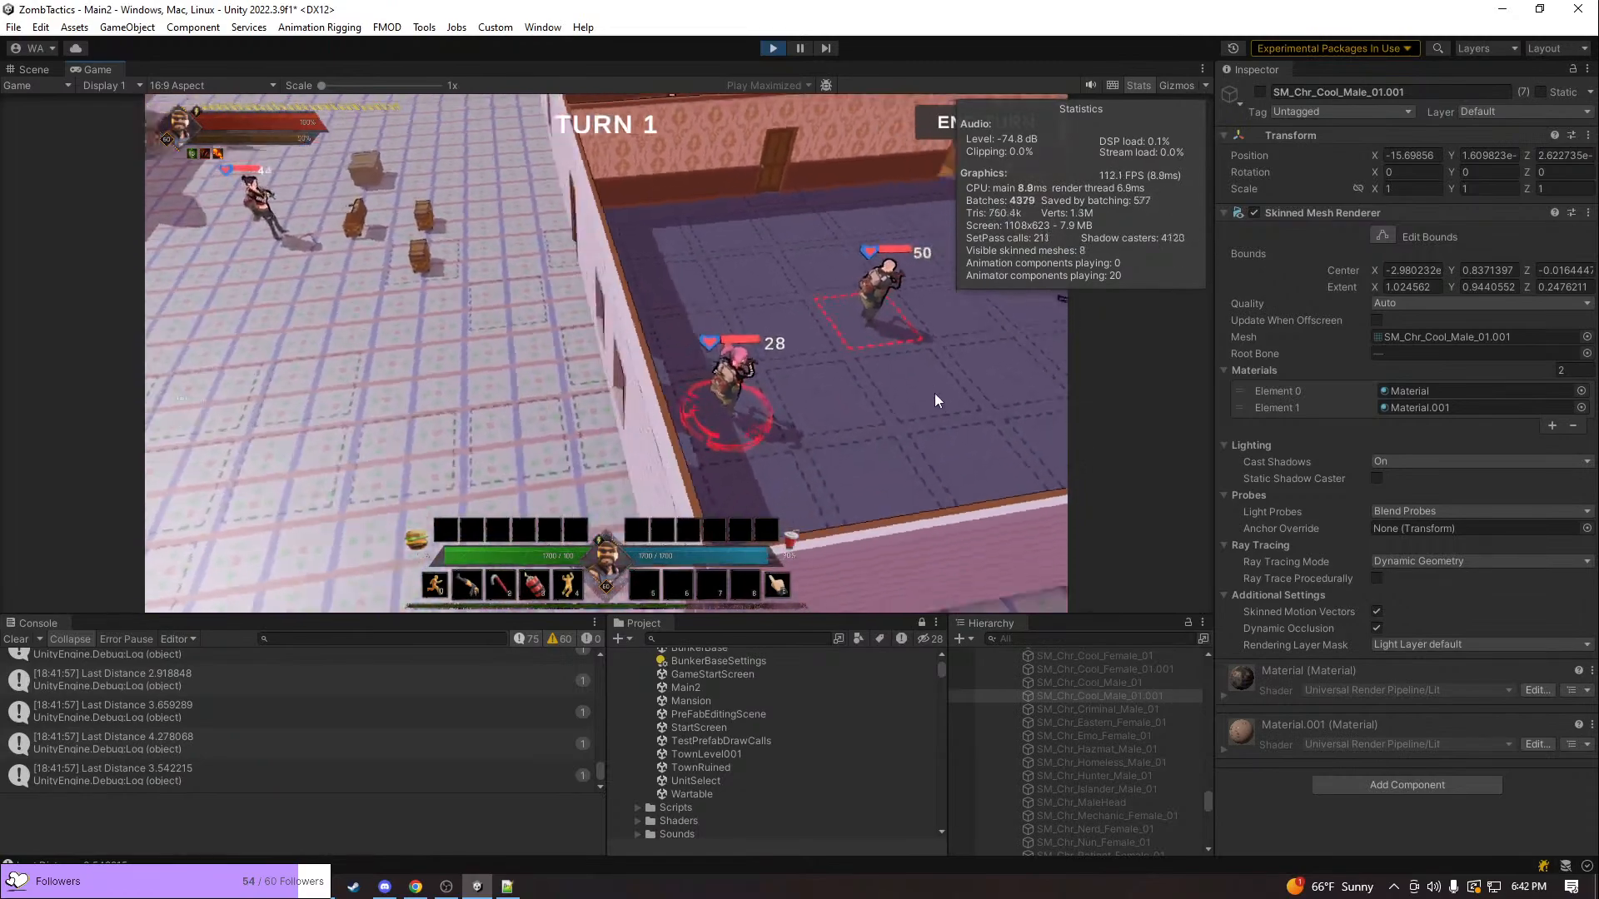
pyautogui.press('d')
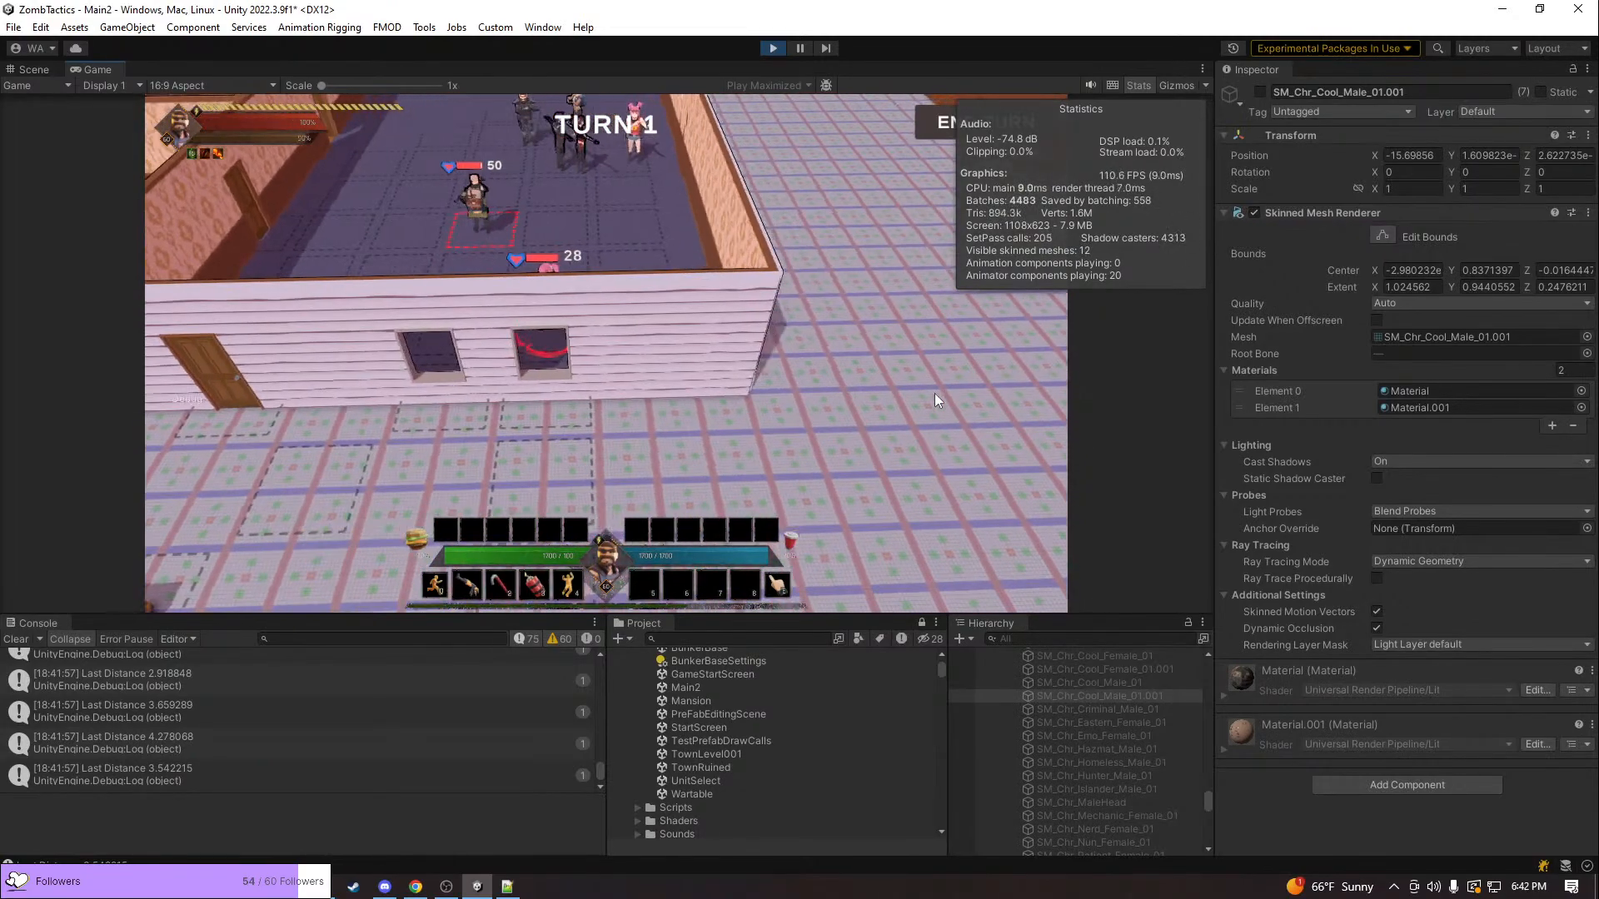
pyautogui.moveTo(931, 393); pyautogui.dragTo(747, 398, button='middle')
pyautogui.press('d')
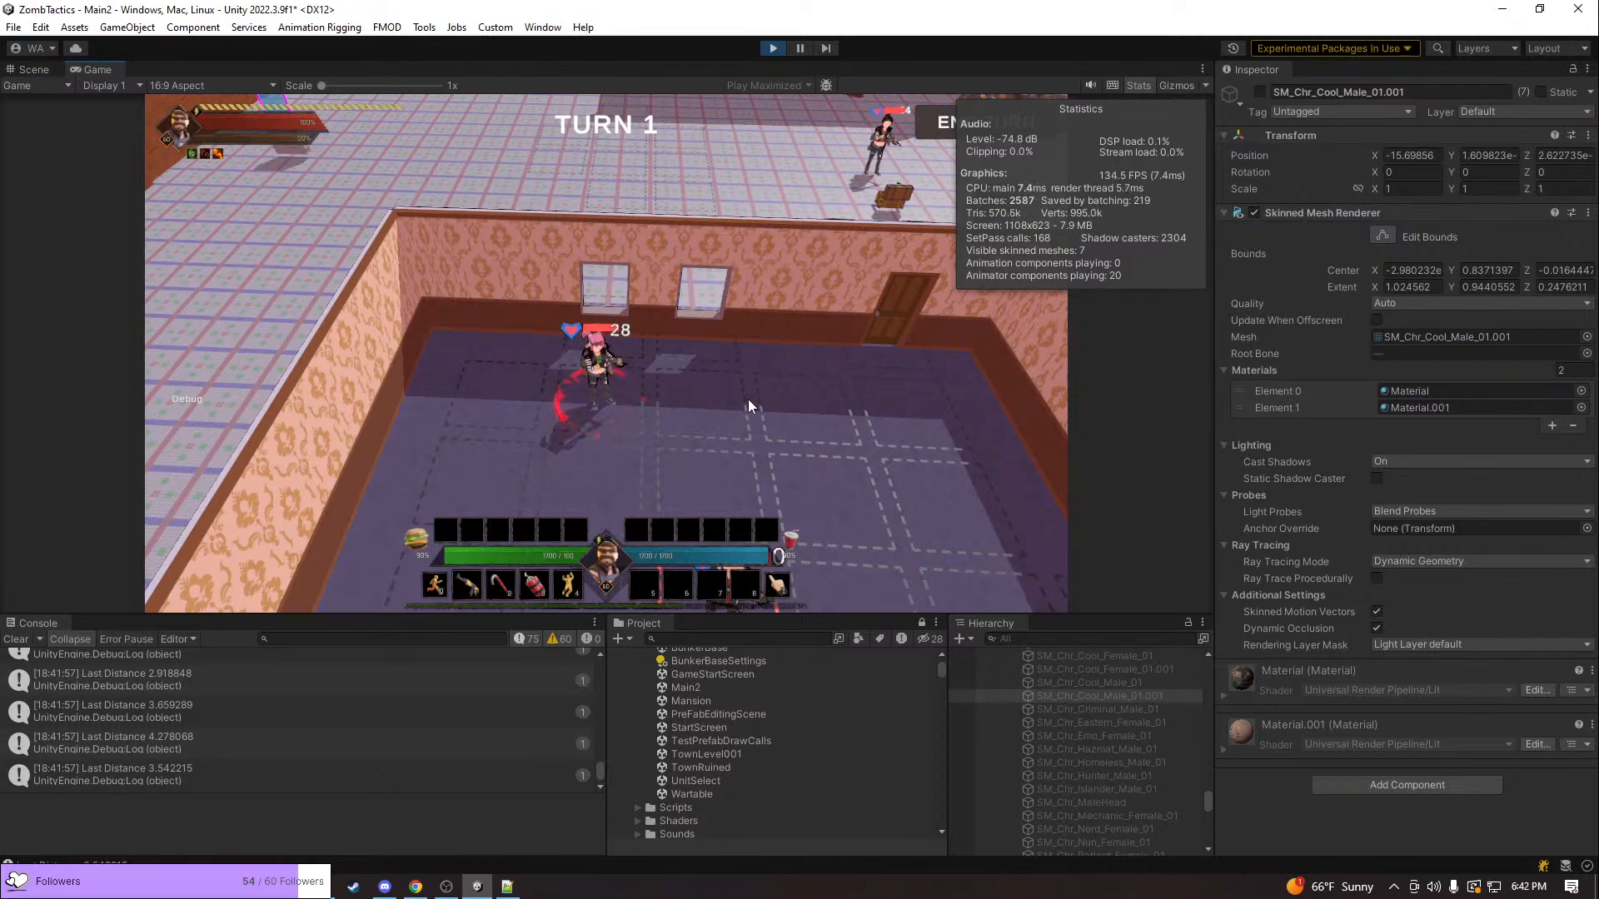
# Survey the building's exterior walls, the chests and the crashed plane area in play mode
pyautogui.moveTo(747, 398); pyautogui.dragTo(686, 388, button='middle')
pyautogui.press('e')
pyautogui.press('w')
pyautogui.press('e')
pyautogui.press('s')
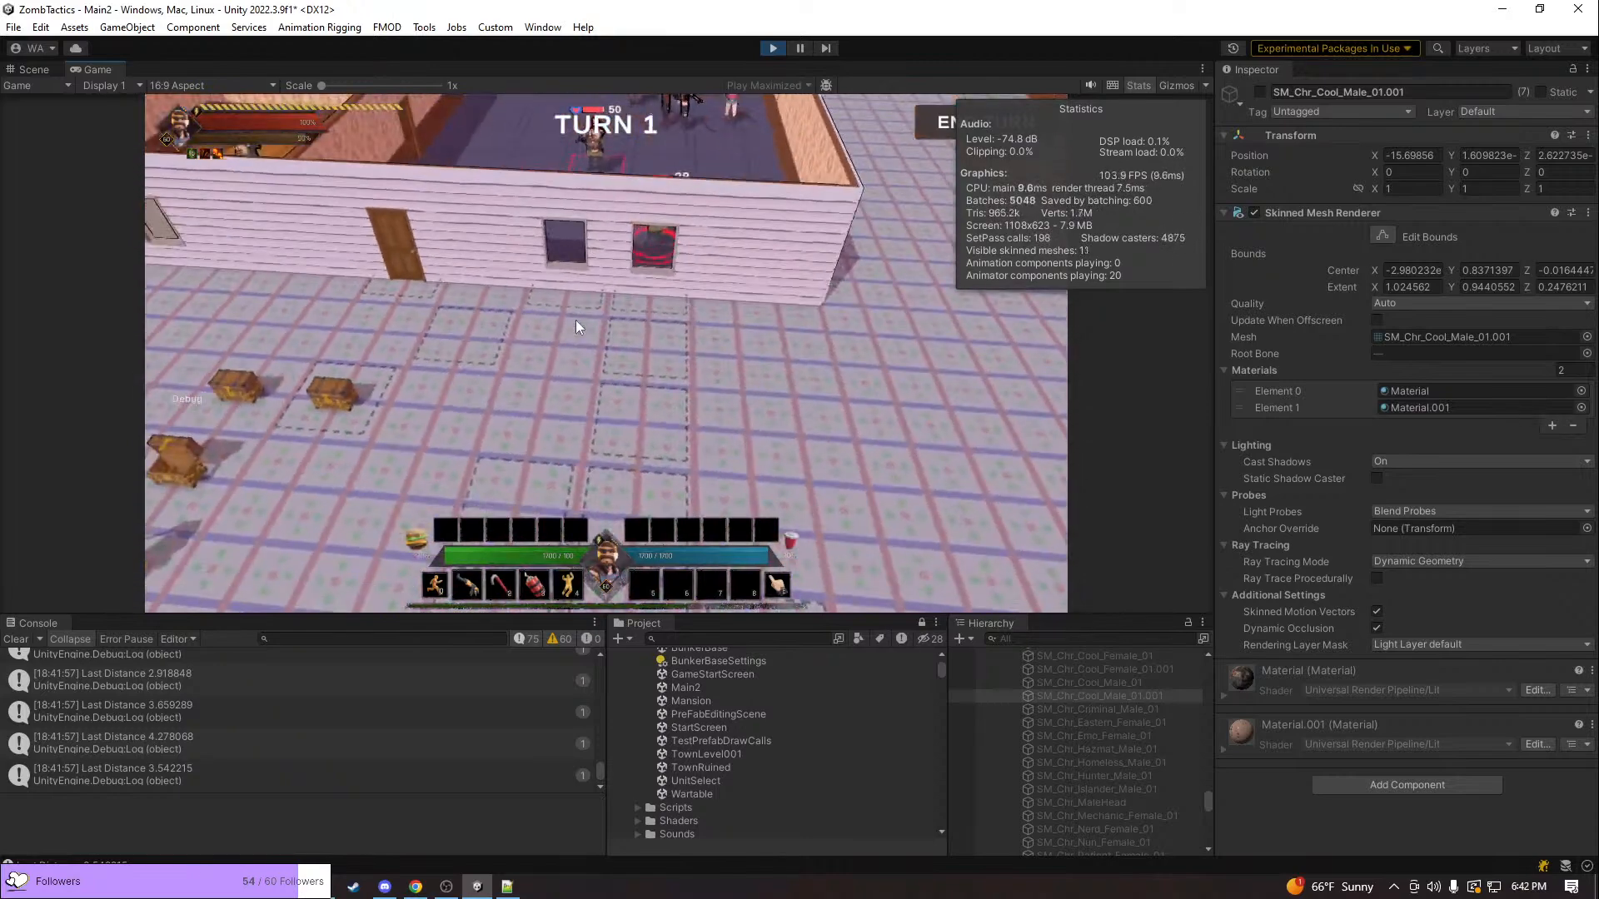
pyautogui.press('a')
pyautogui.scroll(-3, 577, 300)
pyautogui.press('s')
pyautogui.press('e')
pyautogui.press('a')
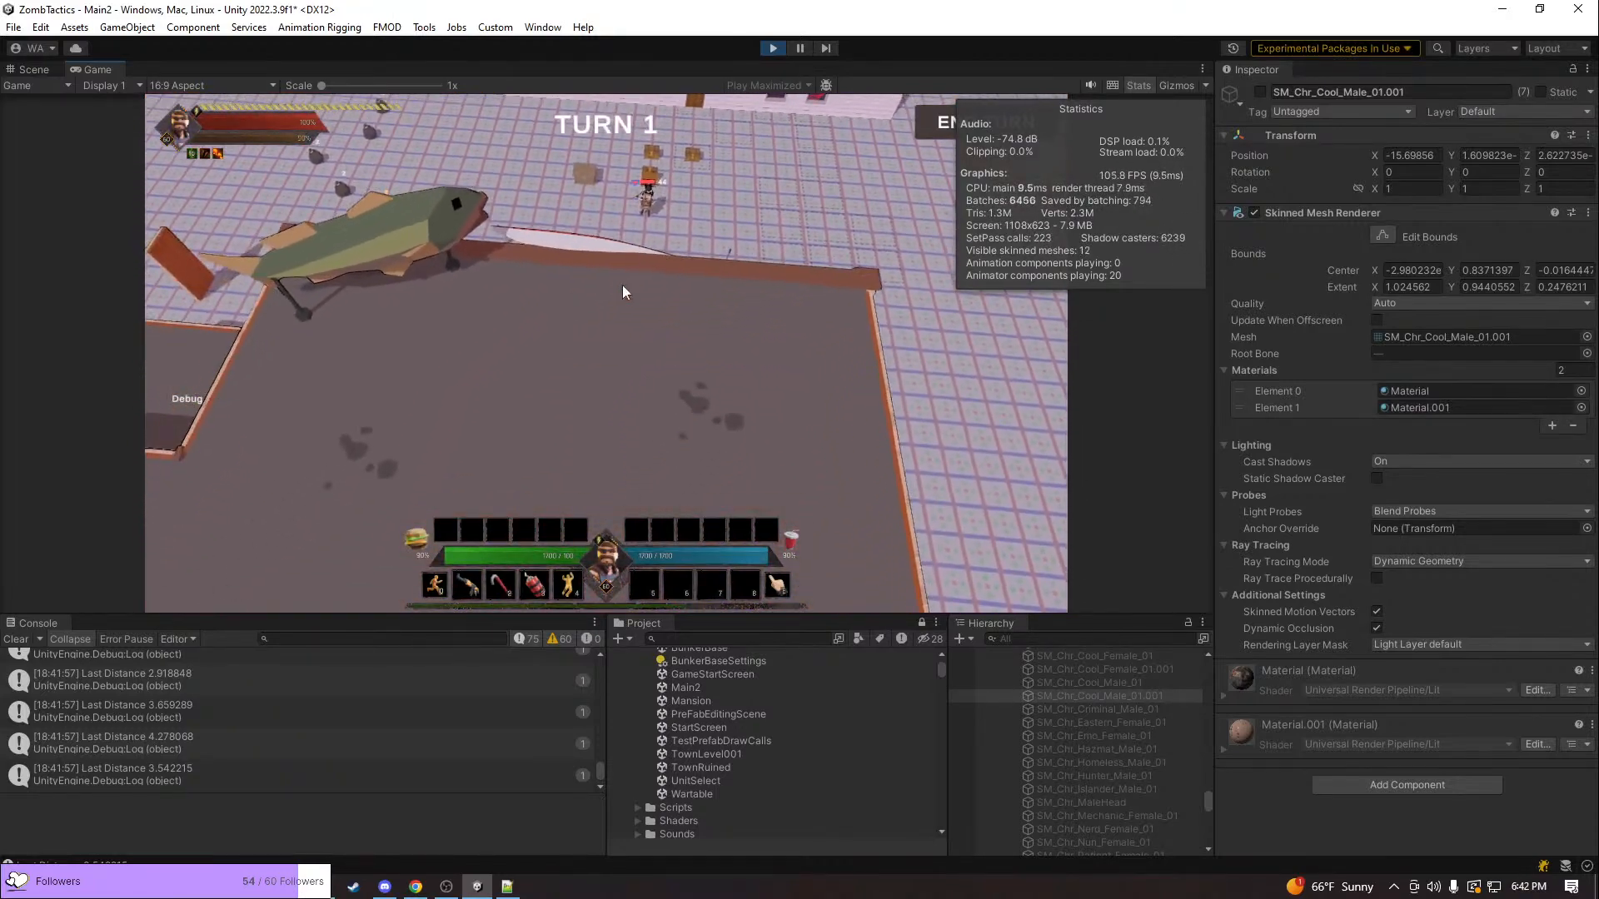
pyautogui.press('w')
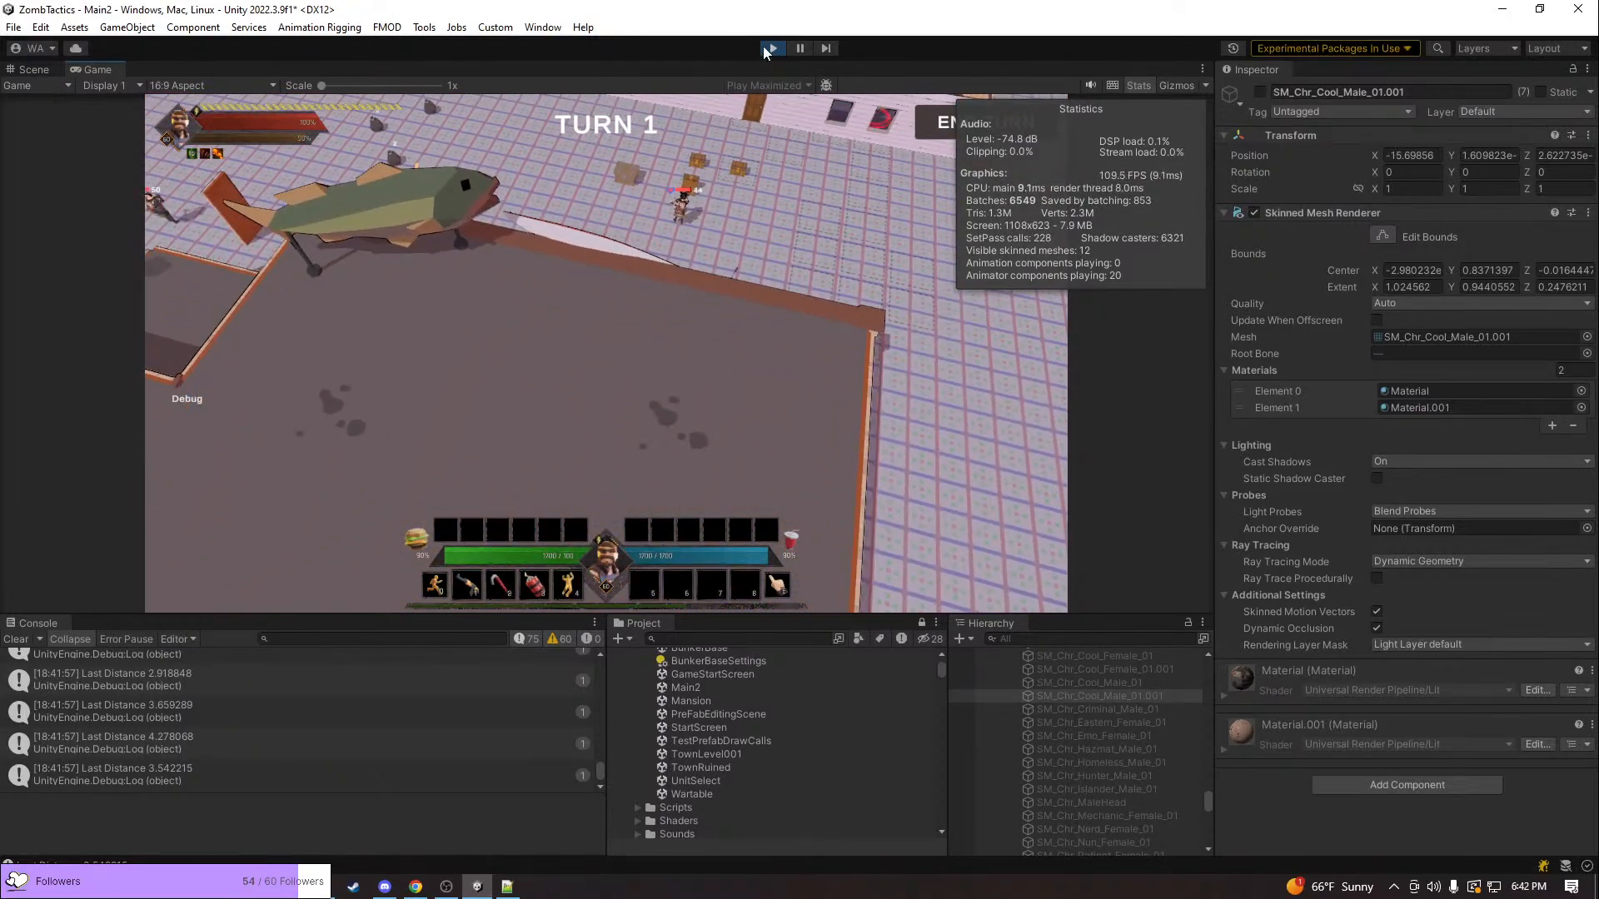
# Exit play mode and bring the line-up of test characters into close view in the Scene view
pyautogui.click(767, 50)
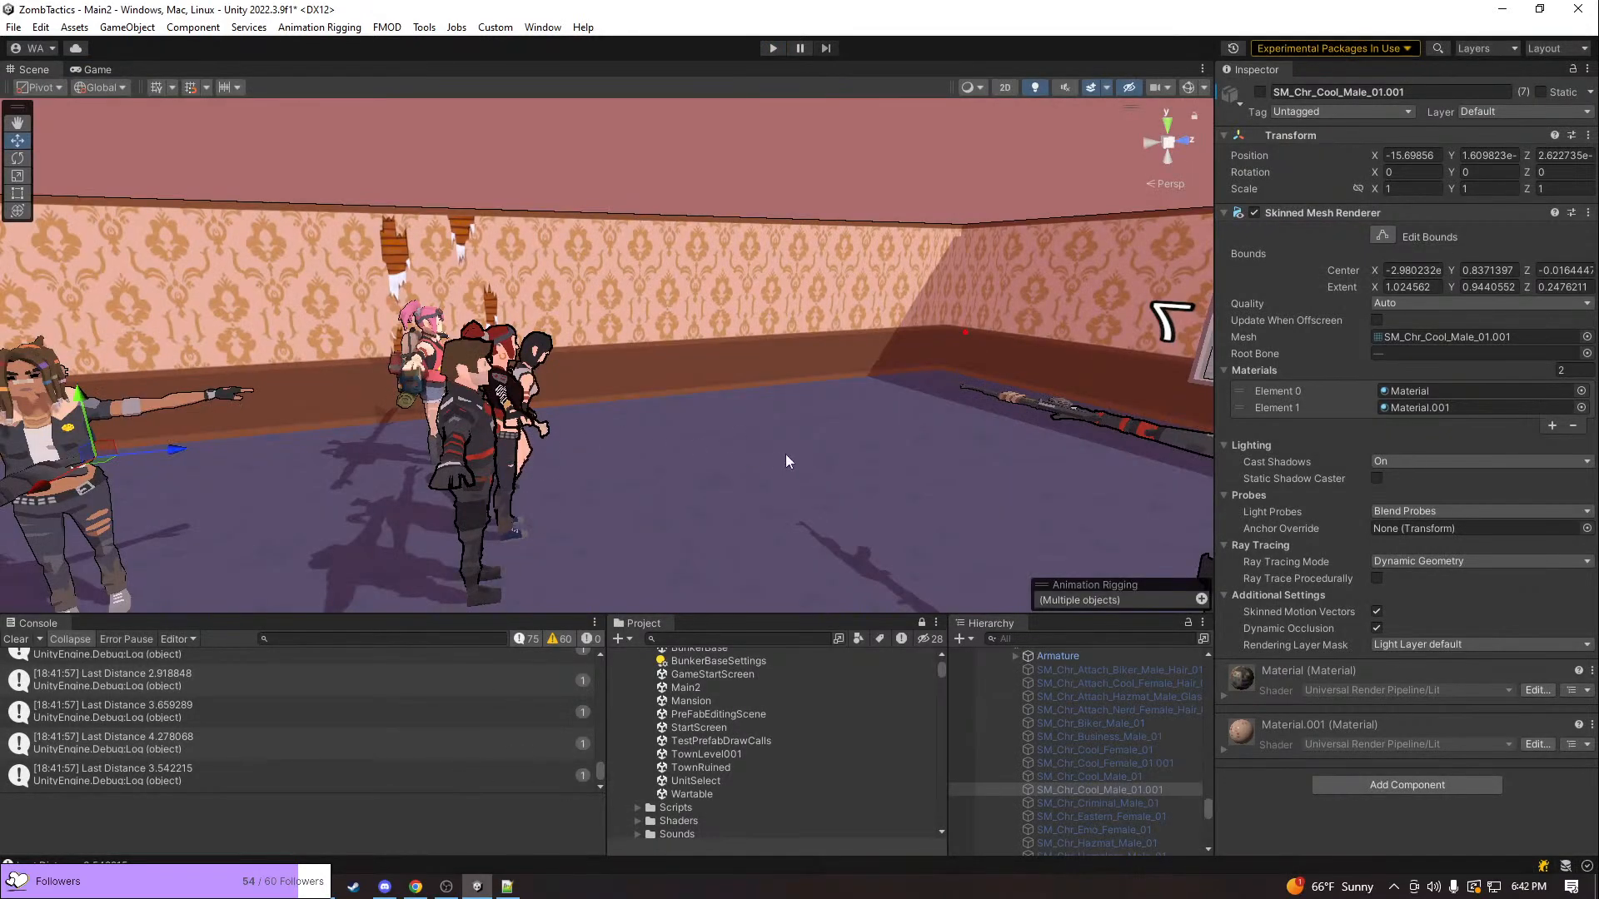
pyautogui.press('s')
pyautogui.moveTo(786, 454); pyautogui.dragTo(576, 406, button='right')
pyautogui.press('d')
pyautogui.press('w')
pyautogui.press('s')
pyautogui.press('w')
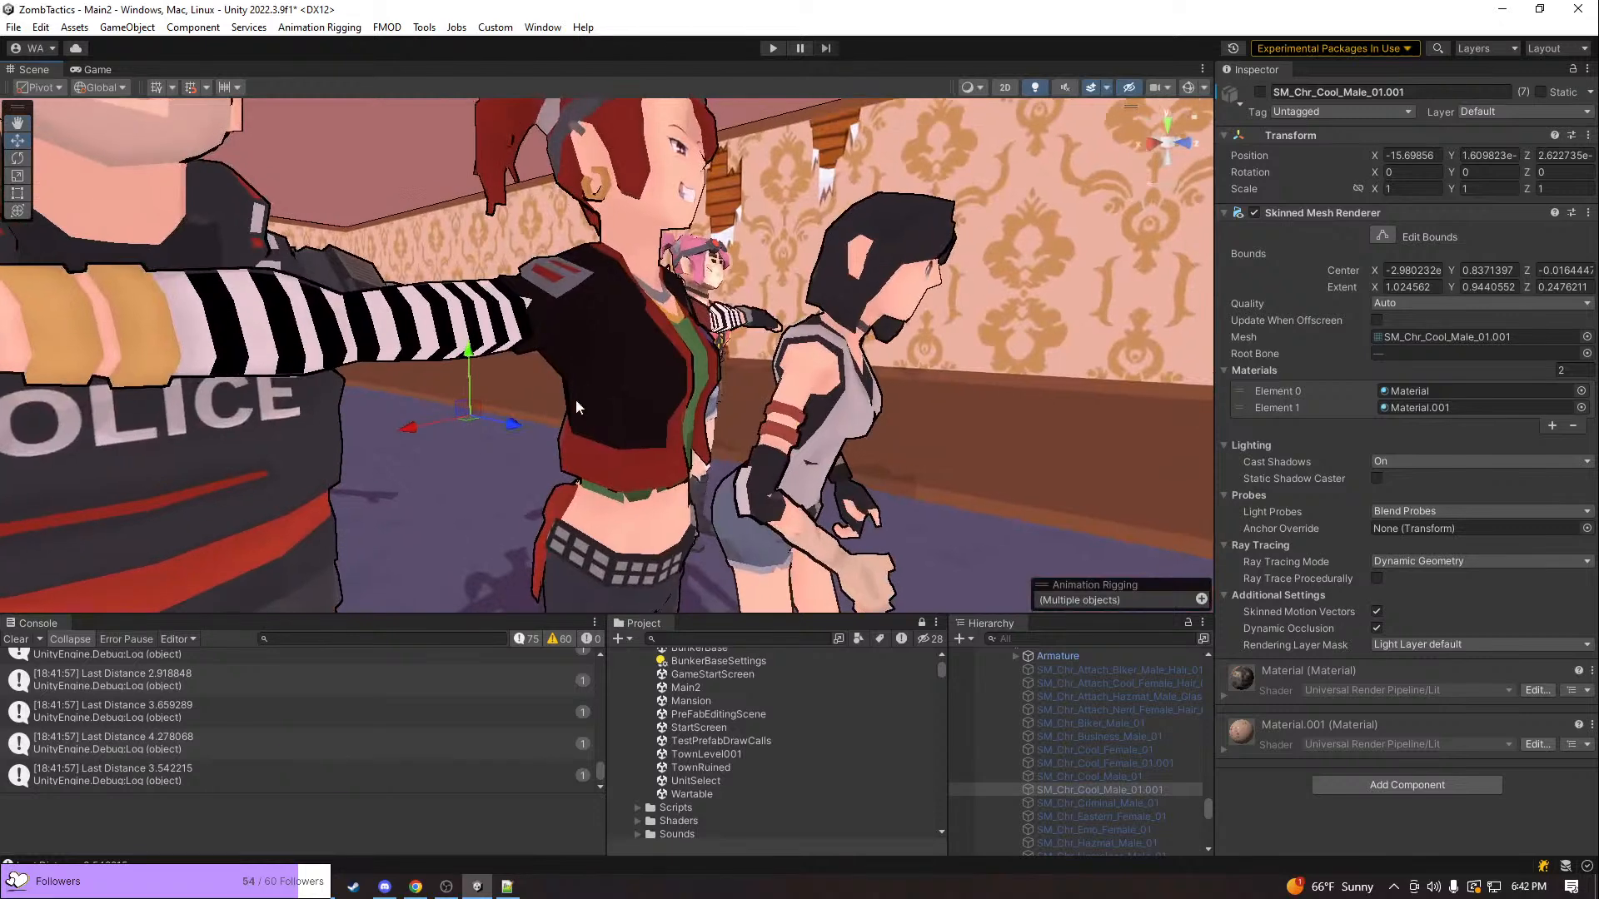
pyautogui.click(632, 385)
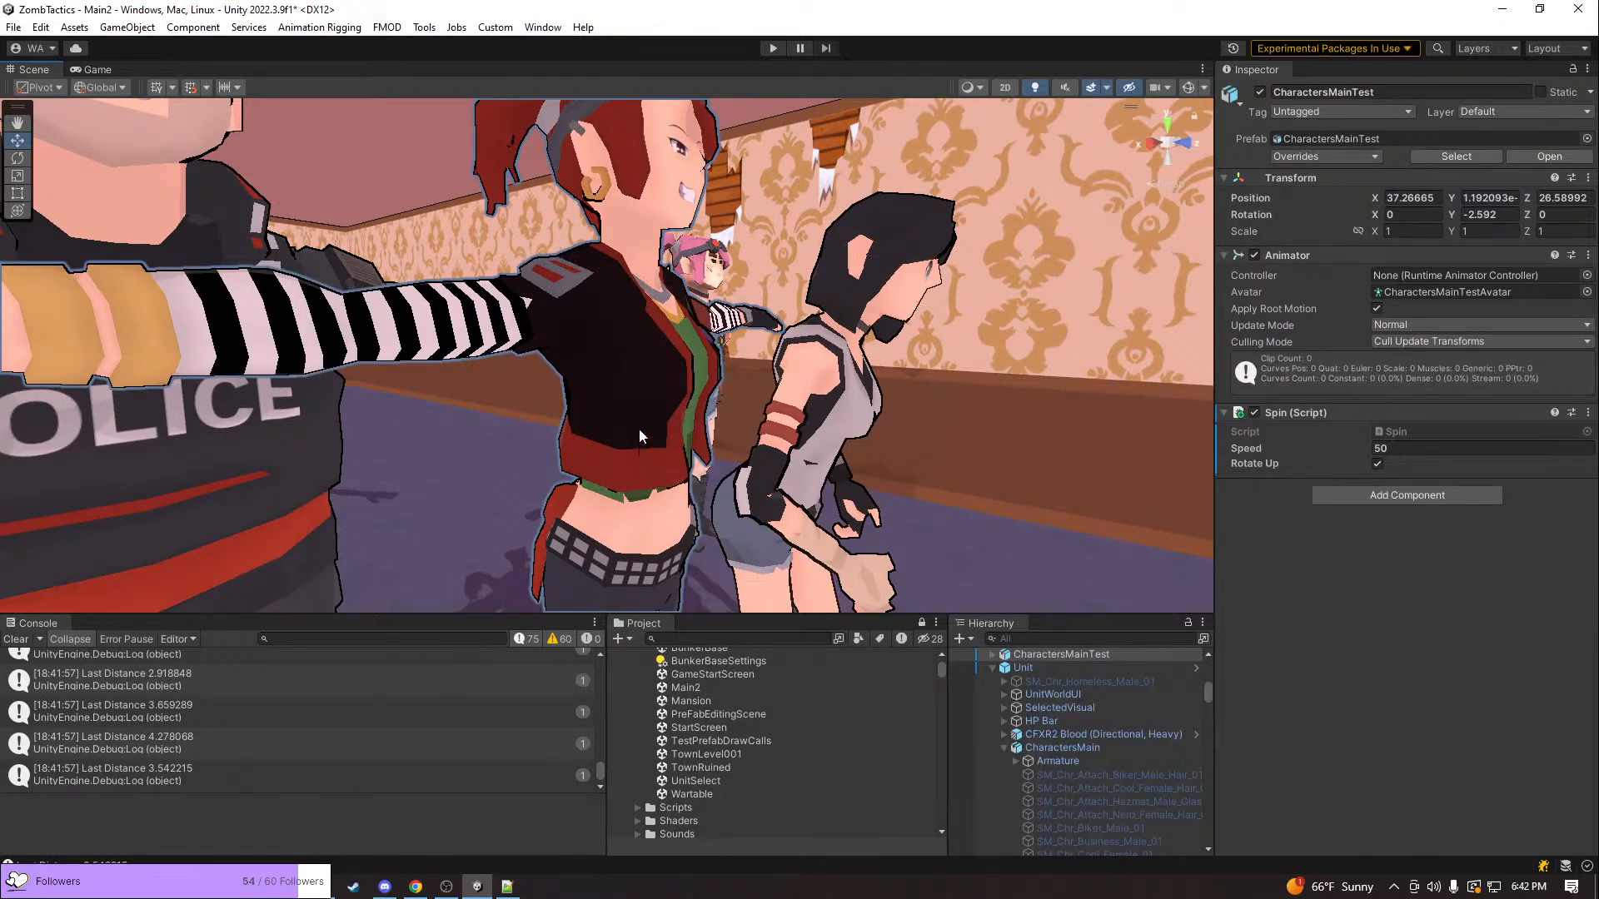
pyautogui.click(542, 27)
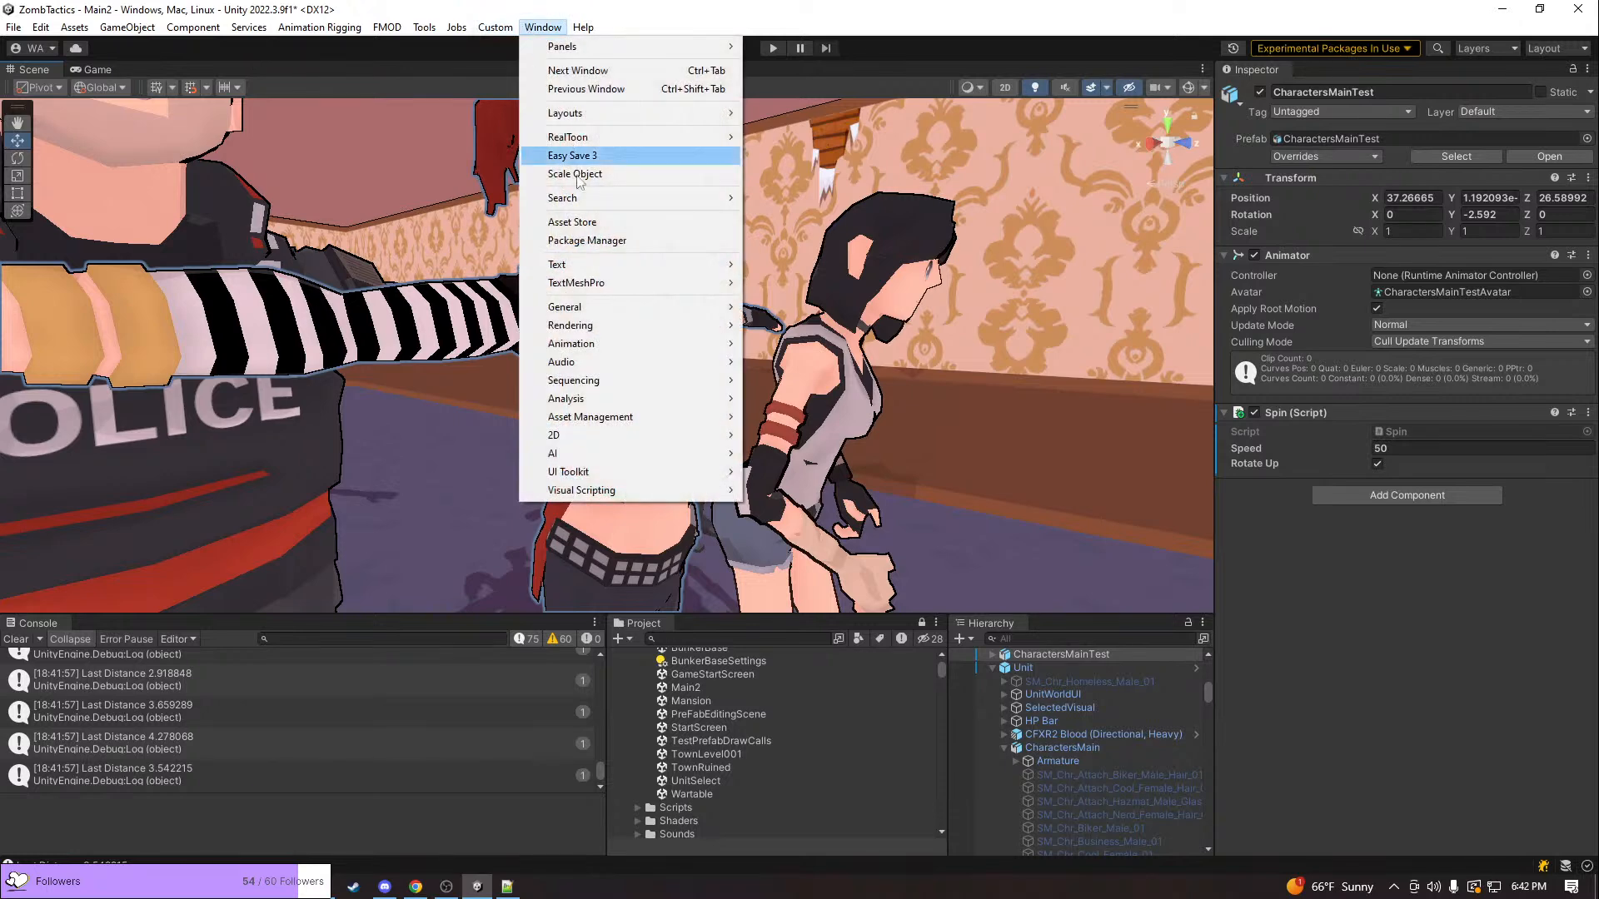
pyautogui.moveTo(589, 306)
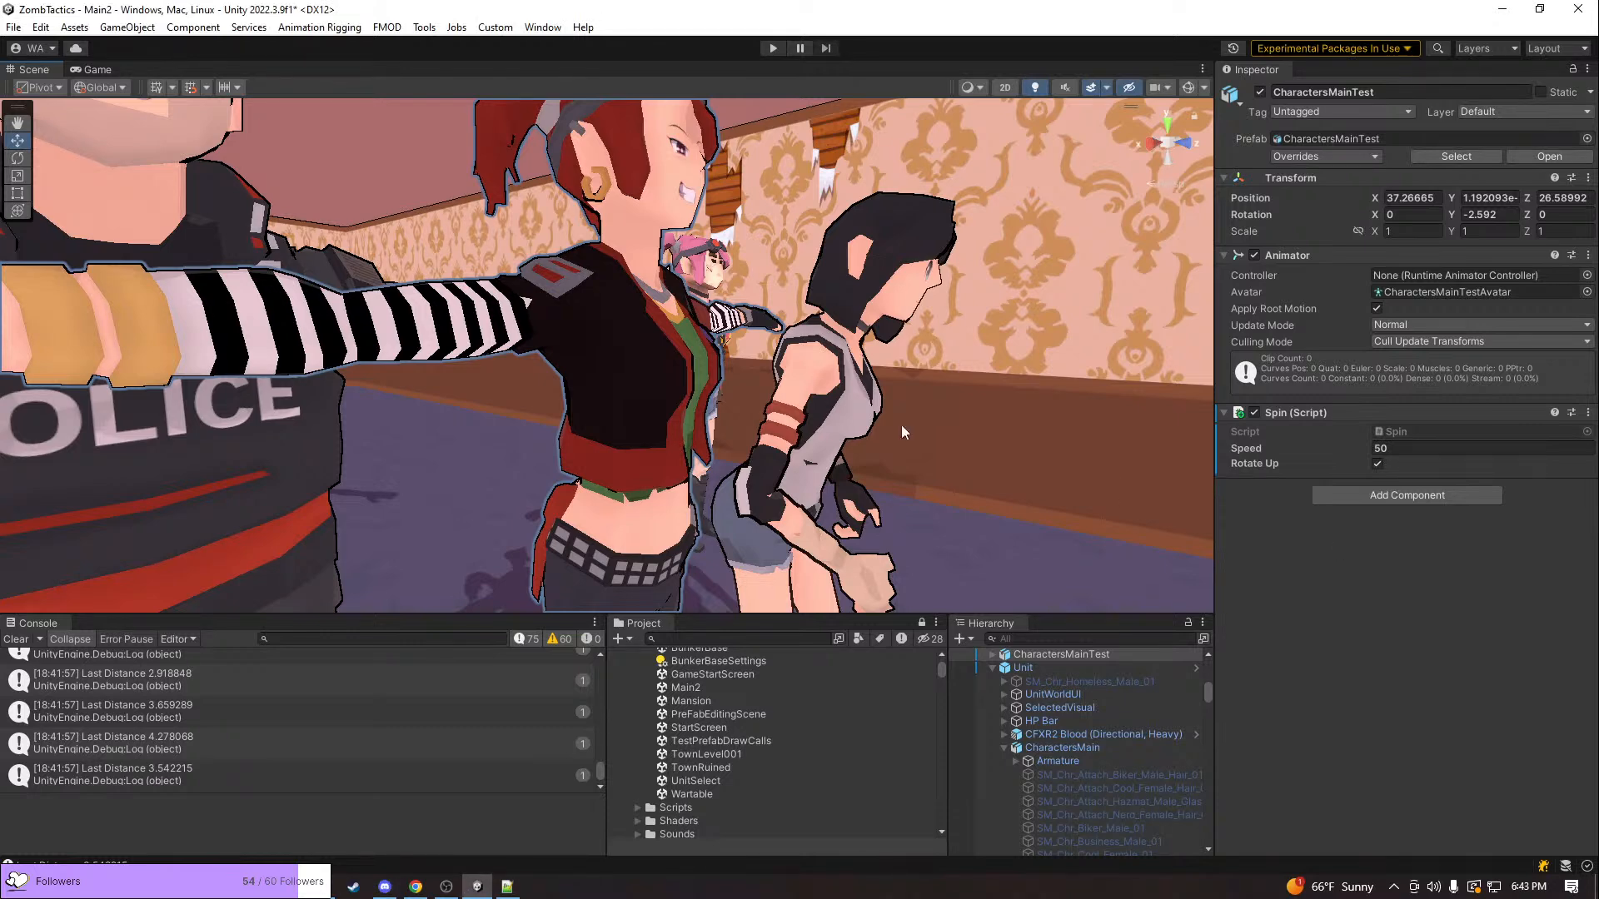
pyautogui.scroll(-10, 1114, 482)
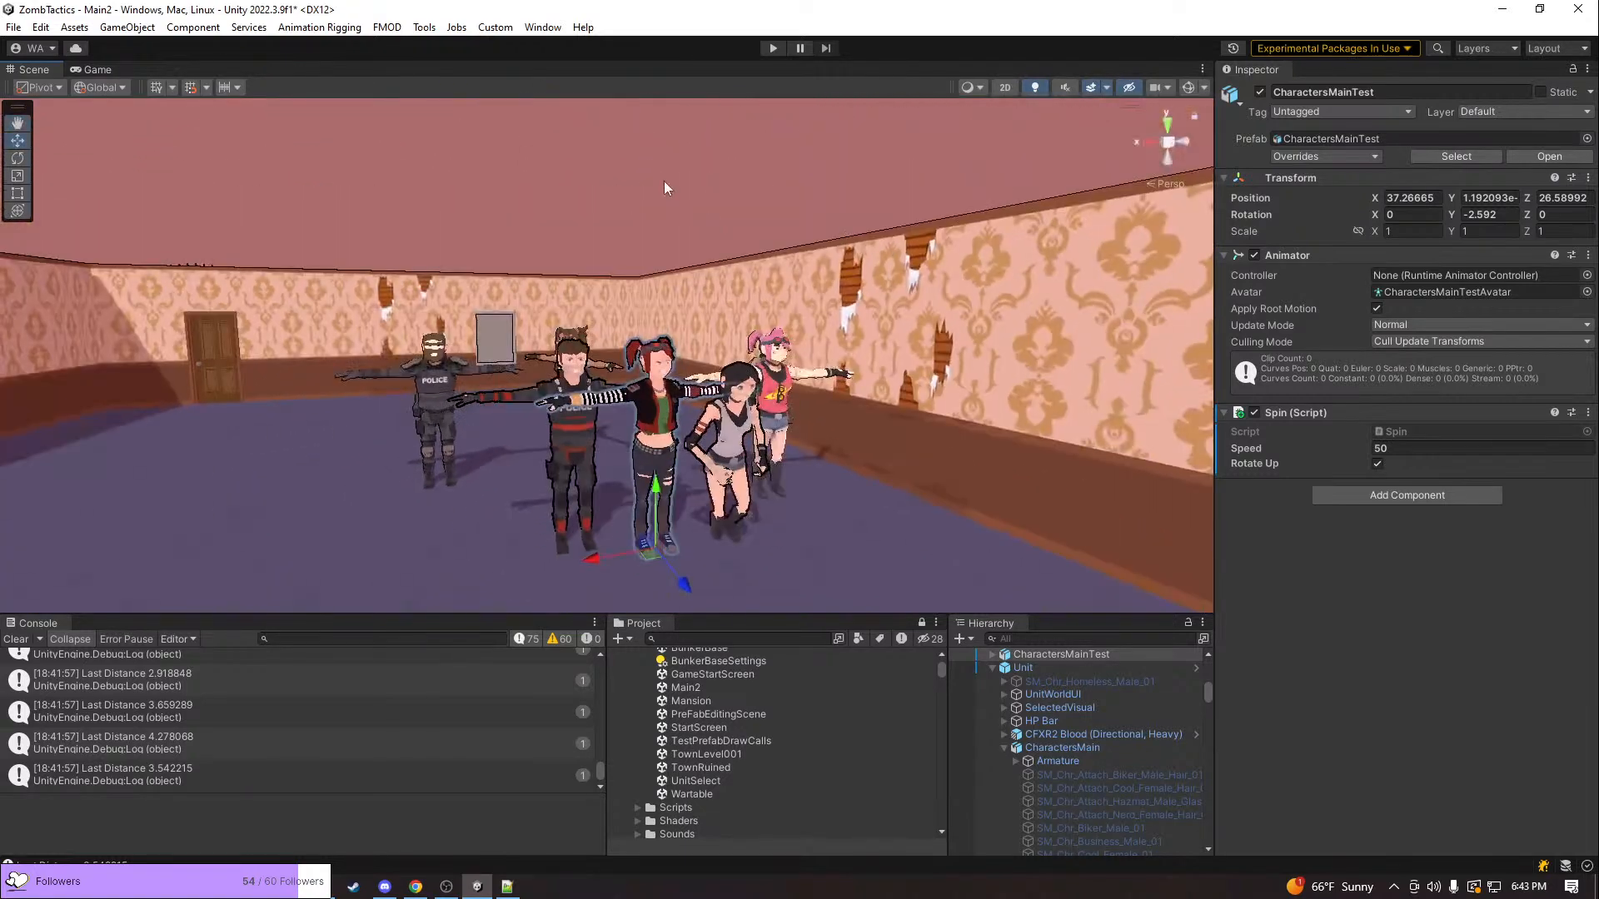
pyautogui.click(663, 181)
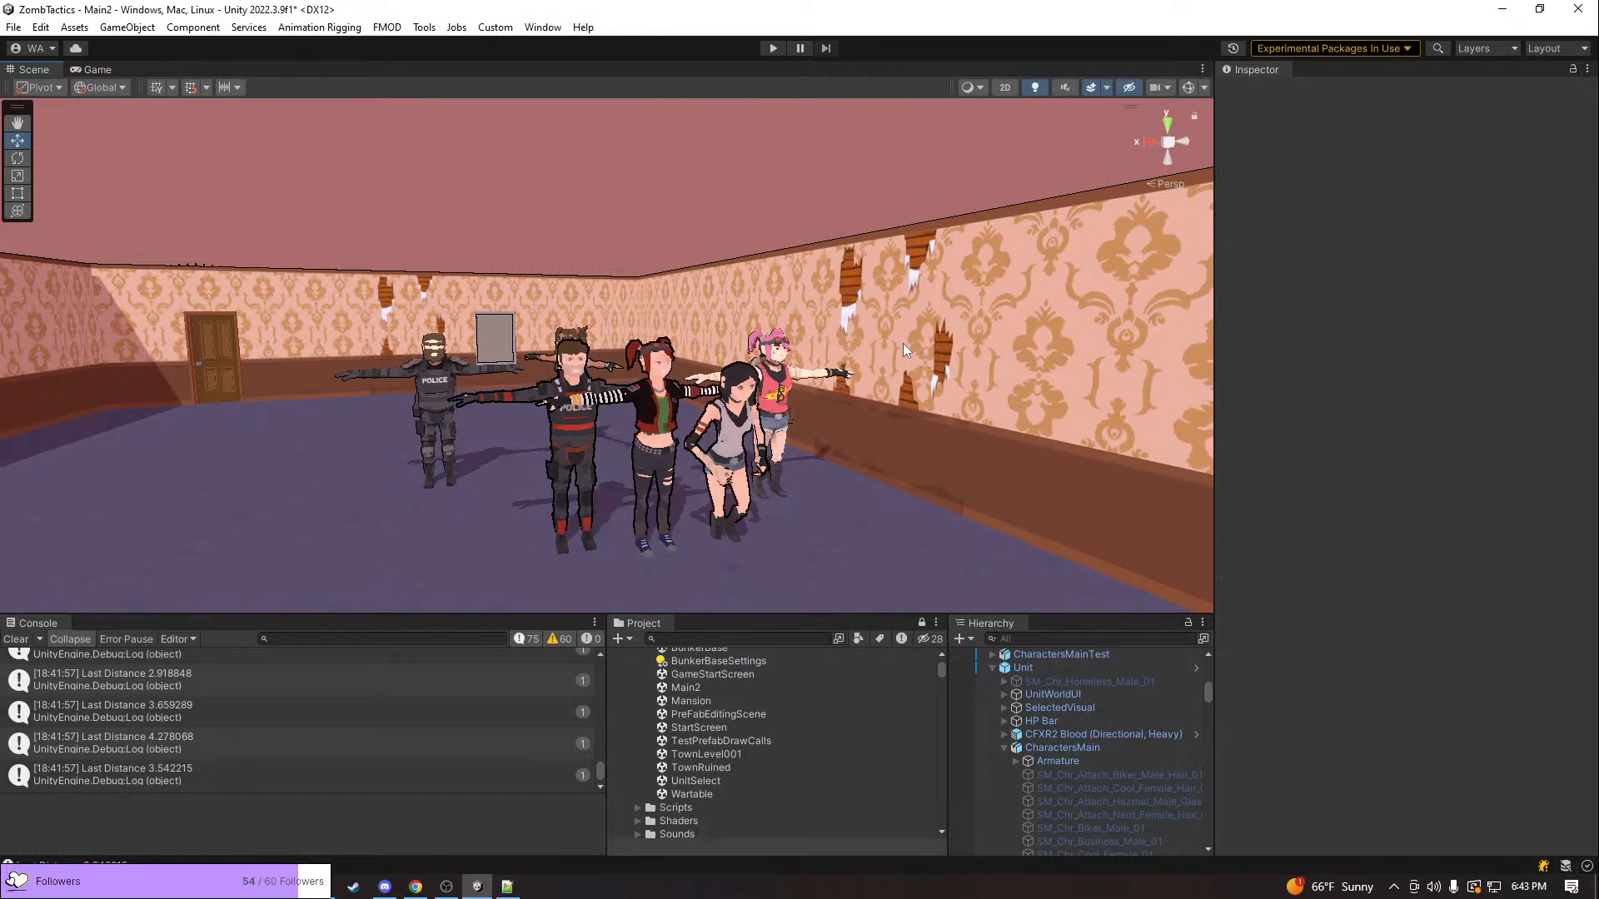
# Examine the outlines and poses of the test characters standing in the purple-floored room from several angles and distances
pyautogui.press('d')
pyautogui.moveTo(901, 356); pyautogui.dragTo(789, 399, button='right')
pyautogui.press('a')
pyautogui.press('s')
pyautogui.press('d')
pyautogui.press('w')
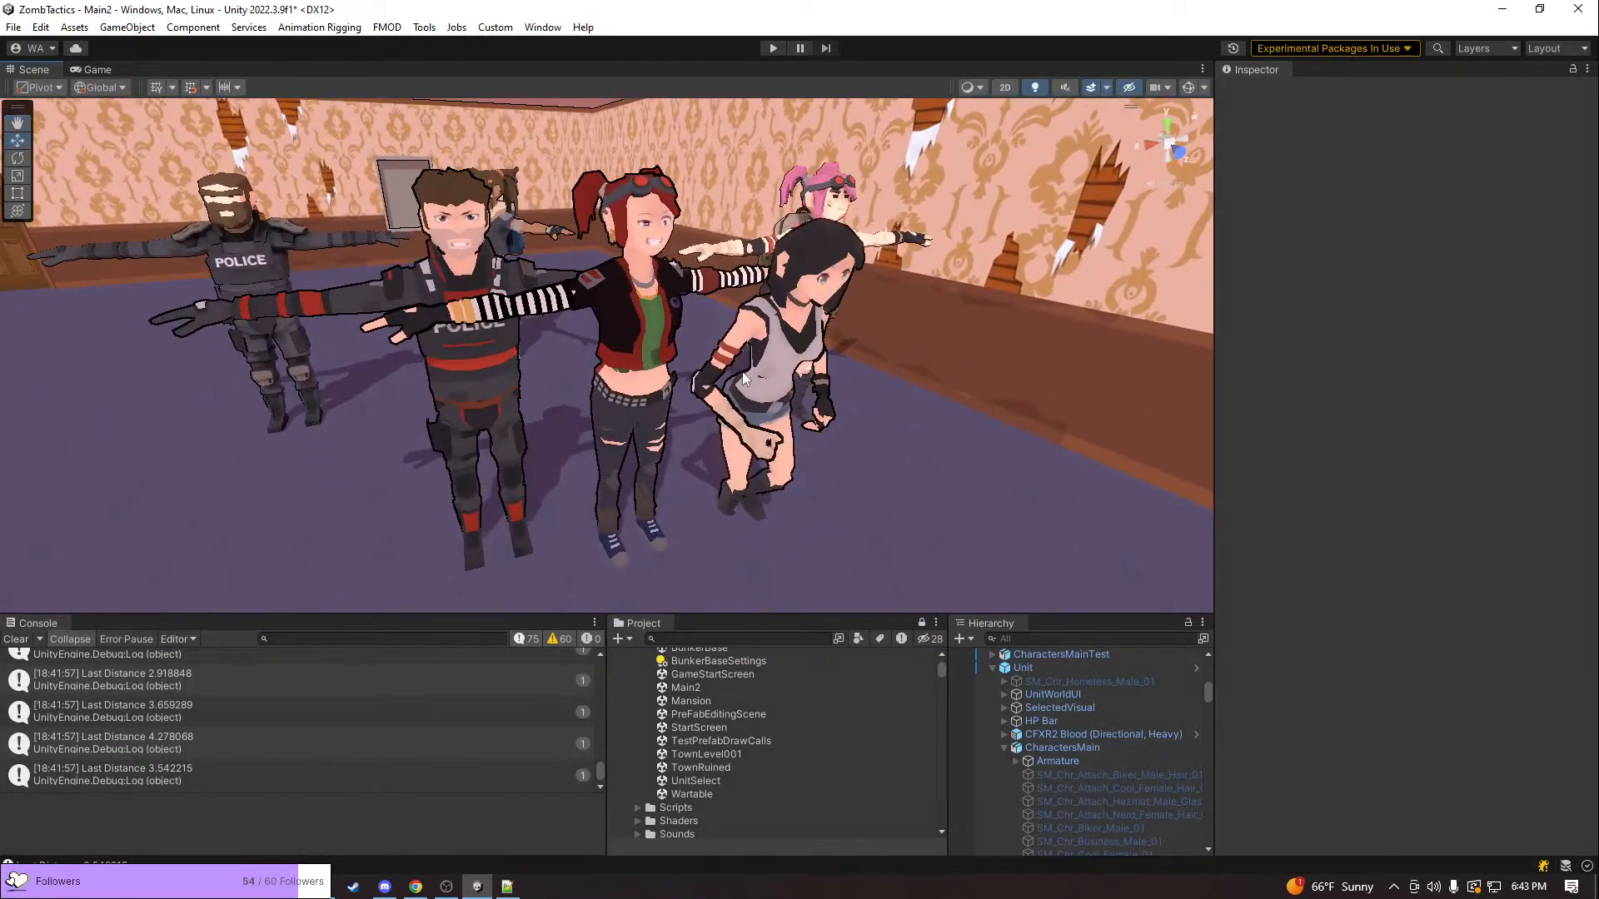
pyautogui.moveTo(764, 376); pyautogui.dragTo(700, 412, button='right')
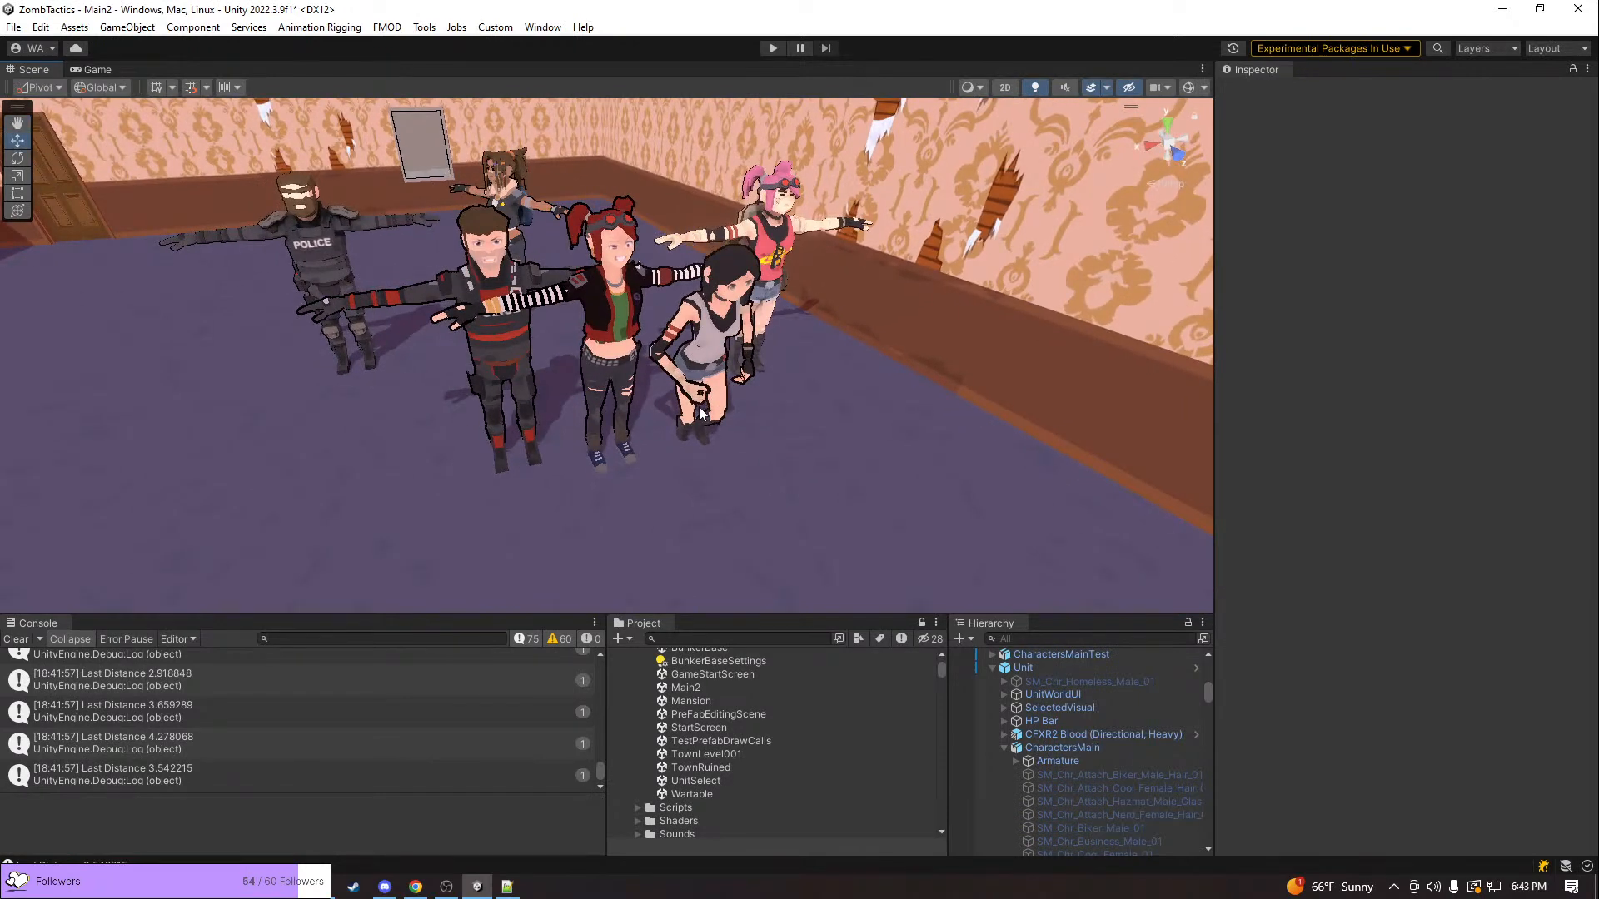
pyautogui.moveTo(632, 457); pyautogui.dragTo(626, 275, button='right')
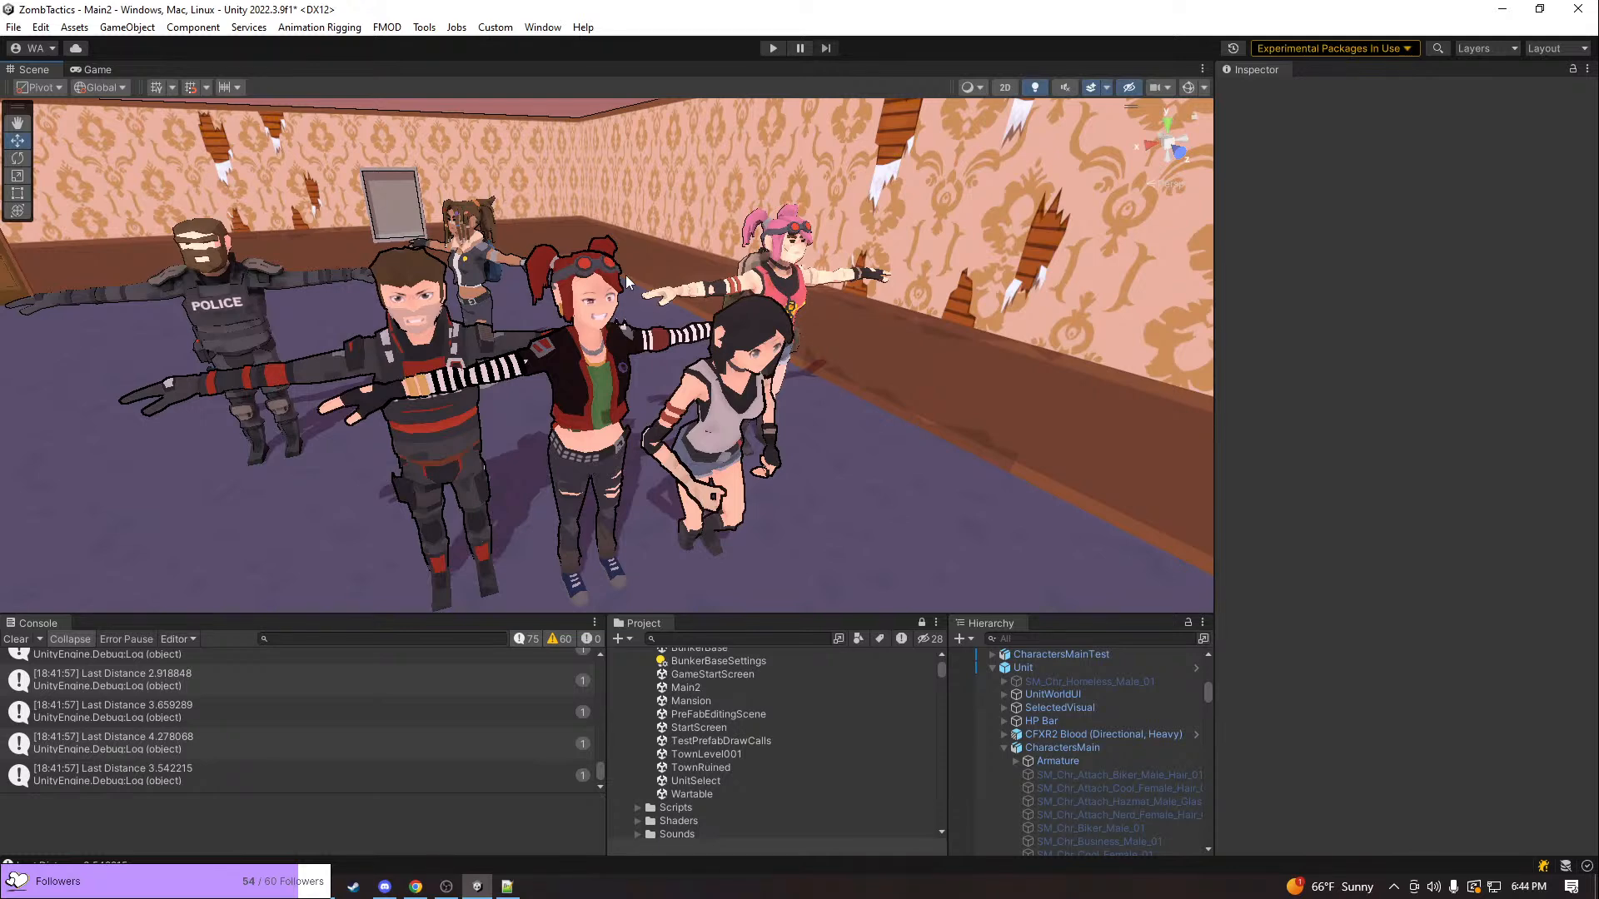
pyautogui.scroll(-2, 753, 405)
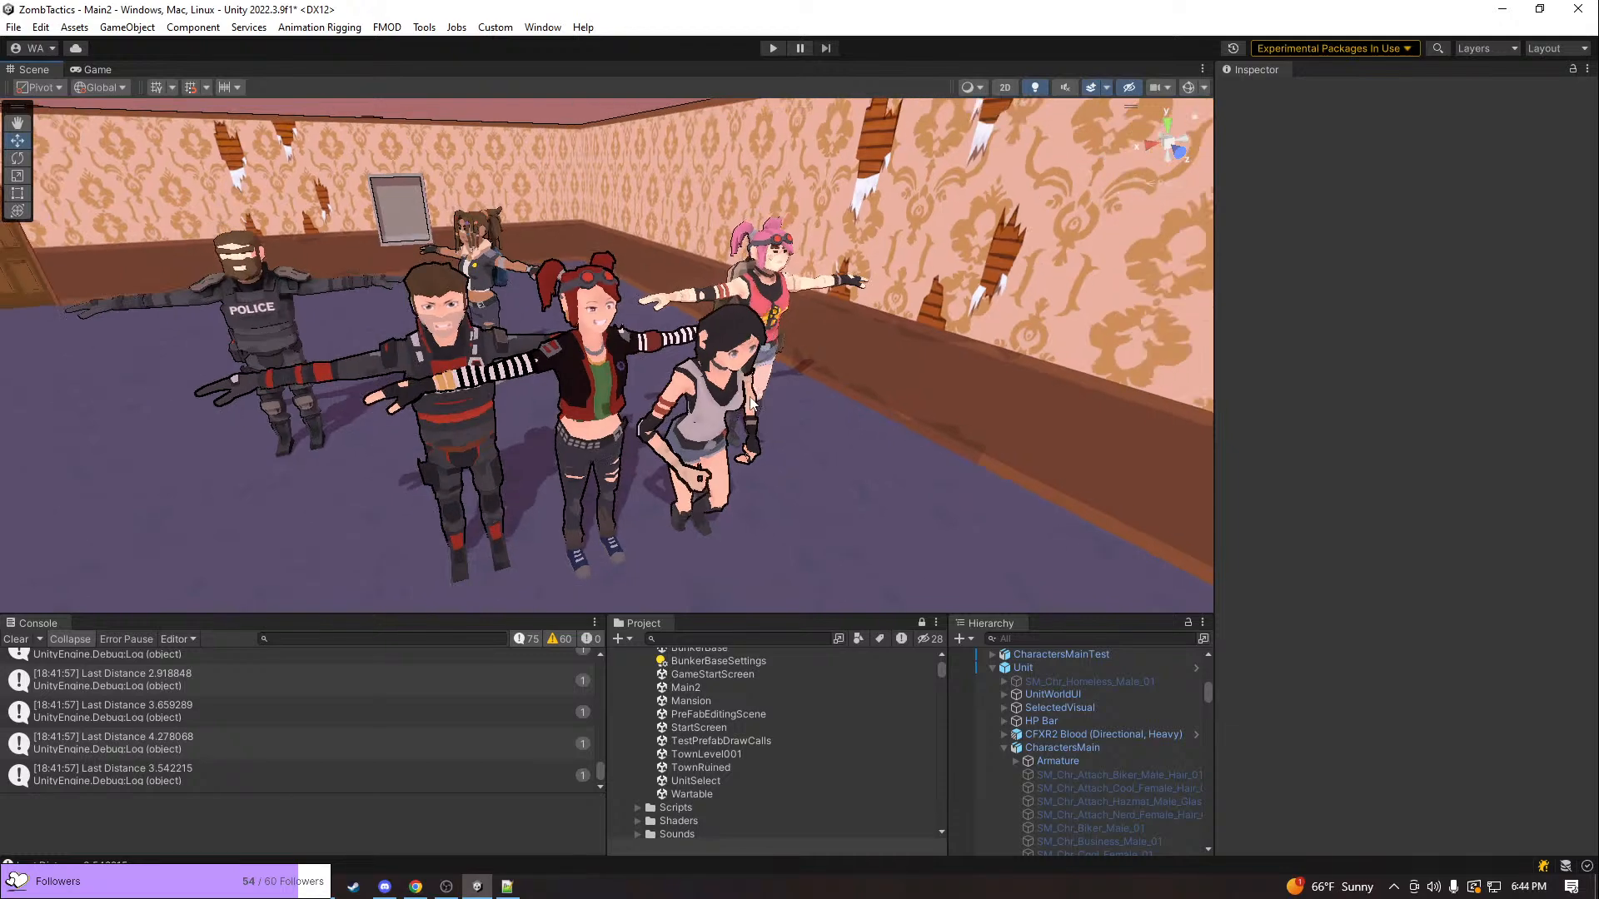
pyautogui.moveTo(788, 432); pyautogui.dragTo(1010, 465, button='right')
pyautogui.press('a')
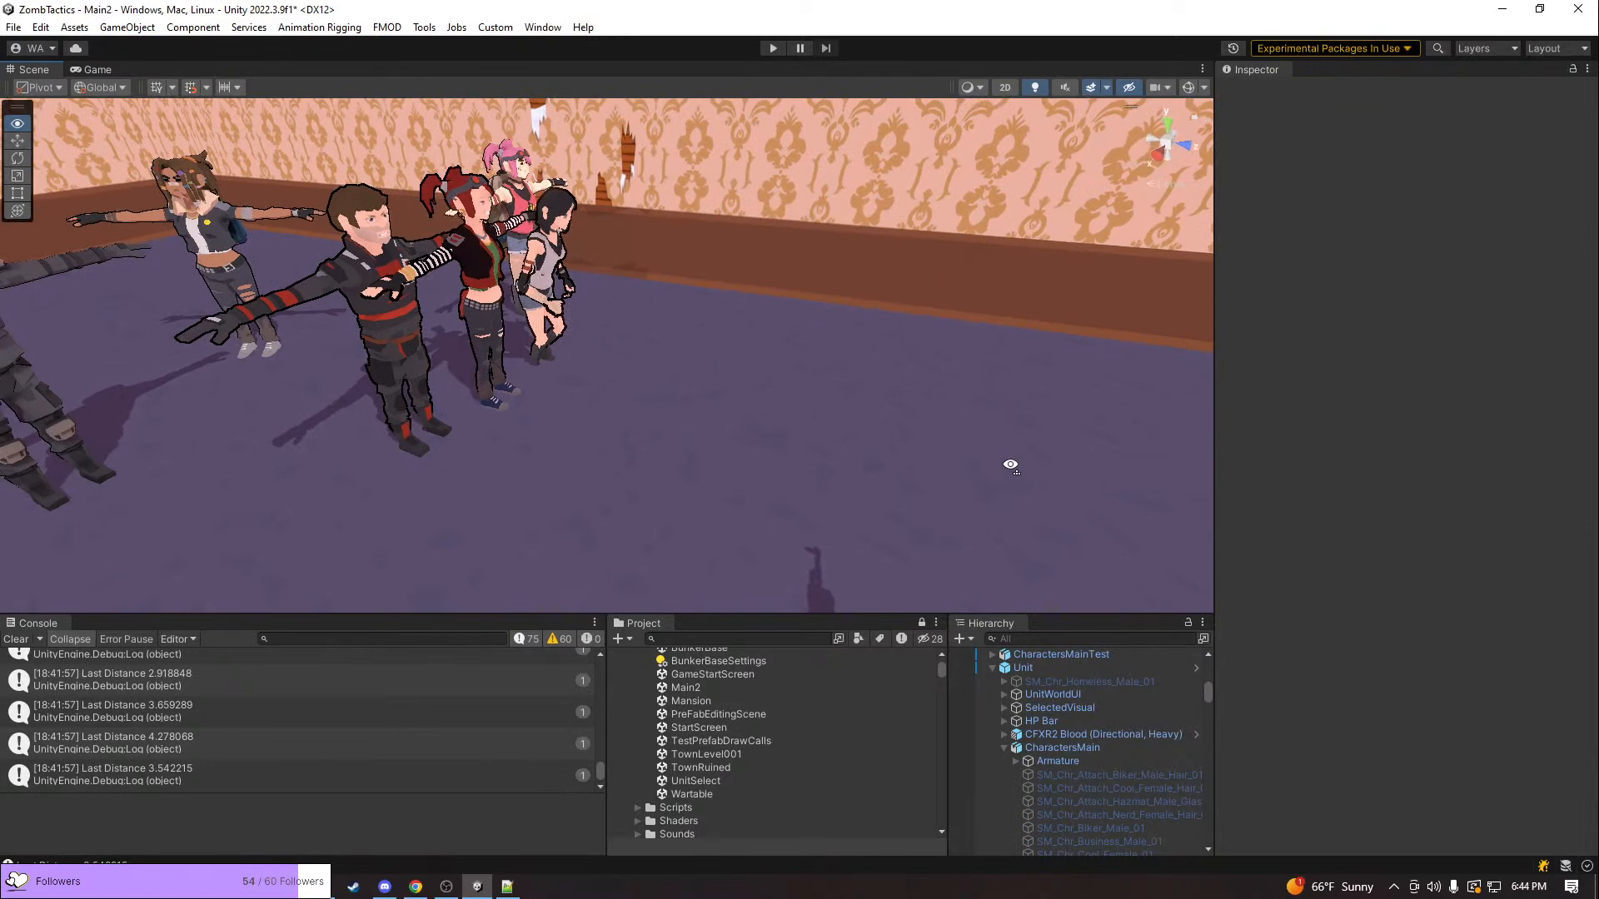
pyautogui.moveTo(375, 891)
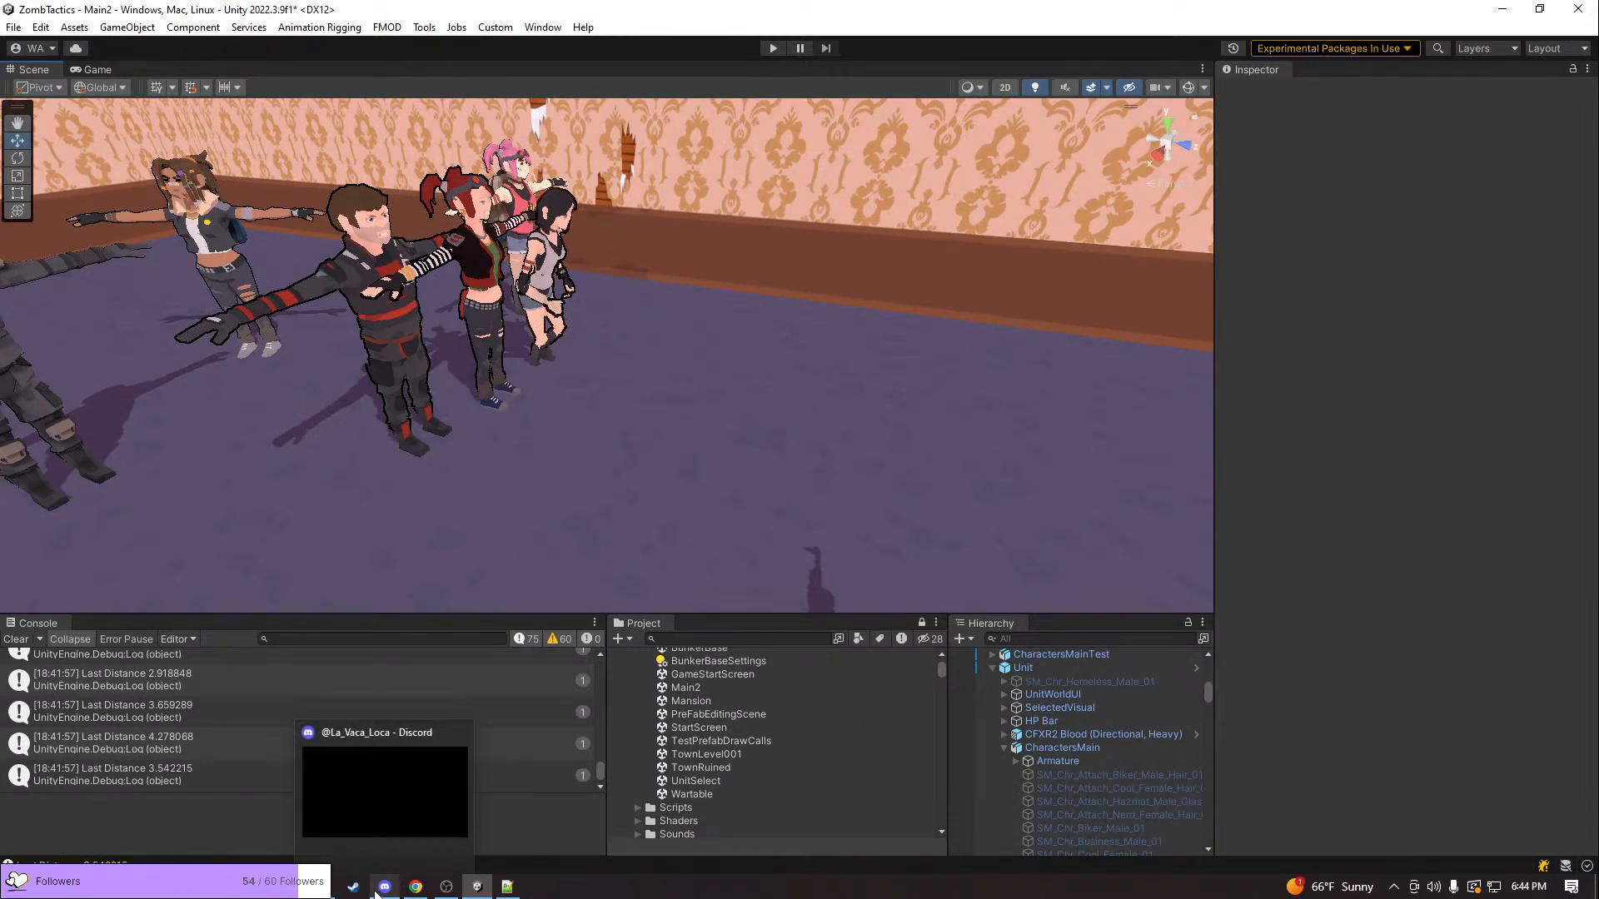
pyautogui.moveTo(543, 460); pyautogui.dragTo(558, 418, button='right')
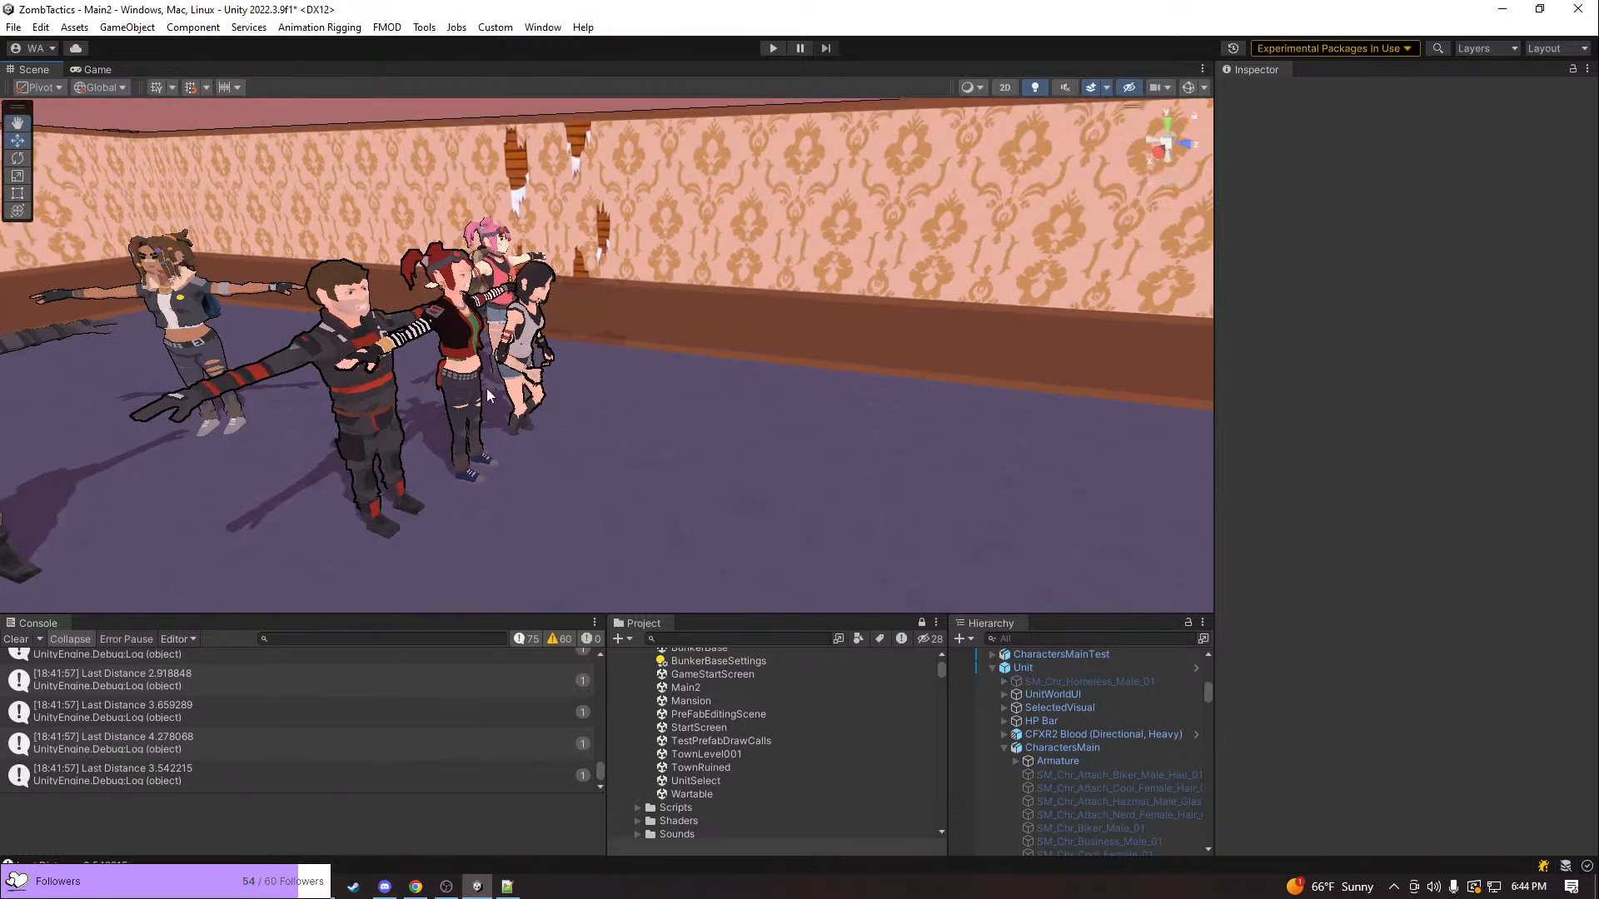
# Select the red-haired CharactersMainTest character and collapse Unit, Unit (1) and Unit (2) in the object tree
pyautogui.click(466, 382)
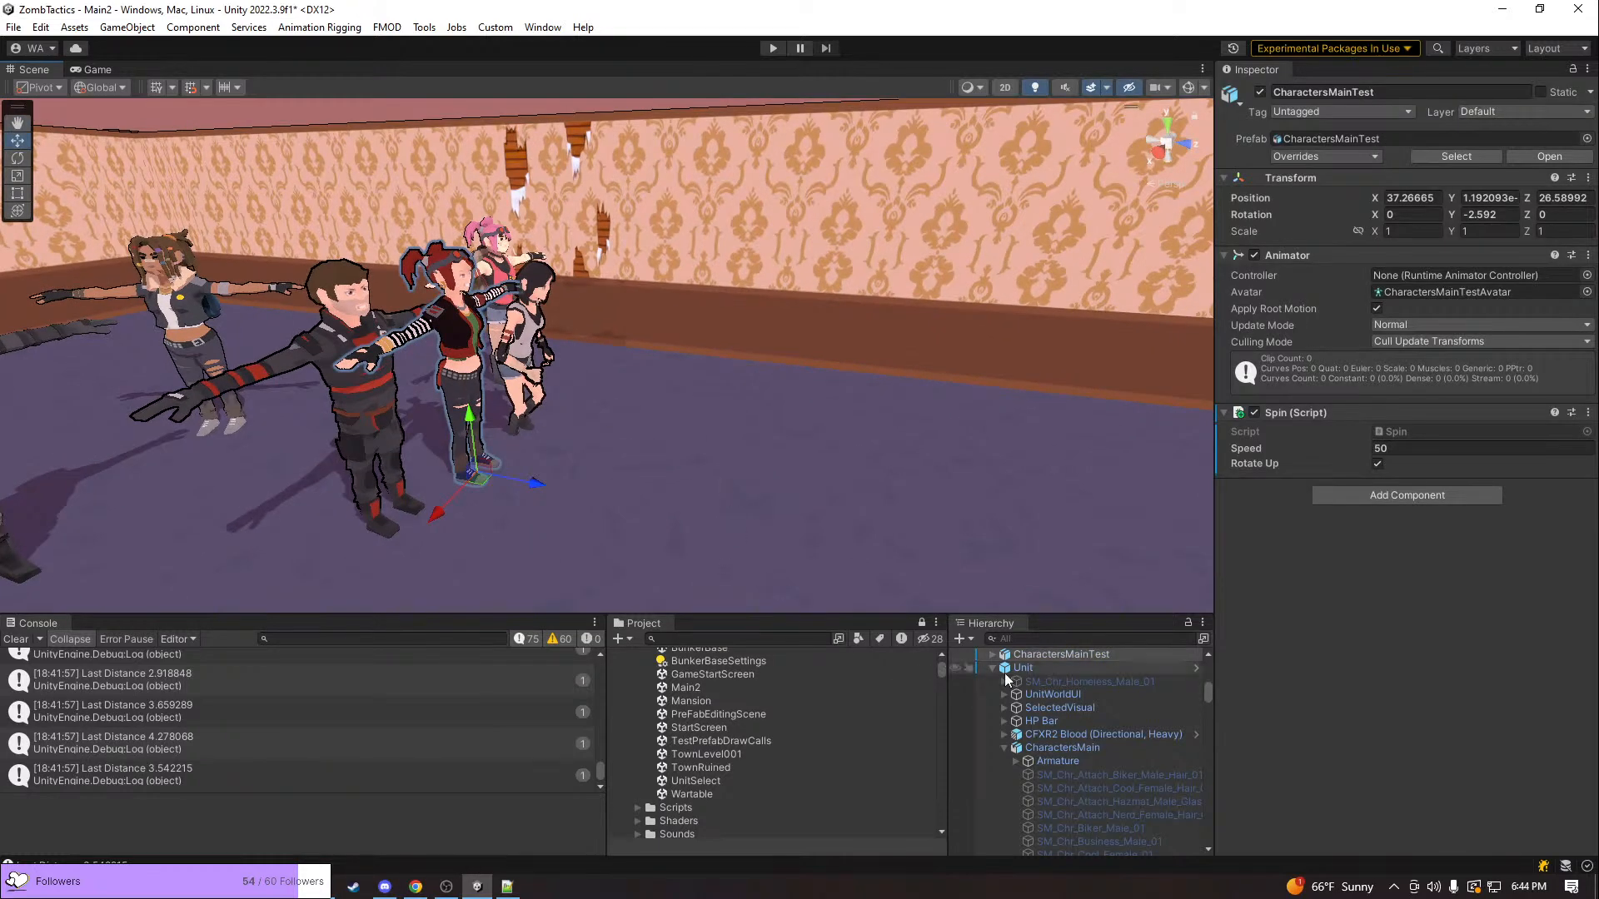
pyautogui.click(993, 668)
pyautogui.click(991, 693)
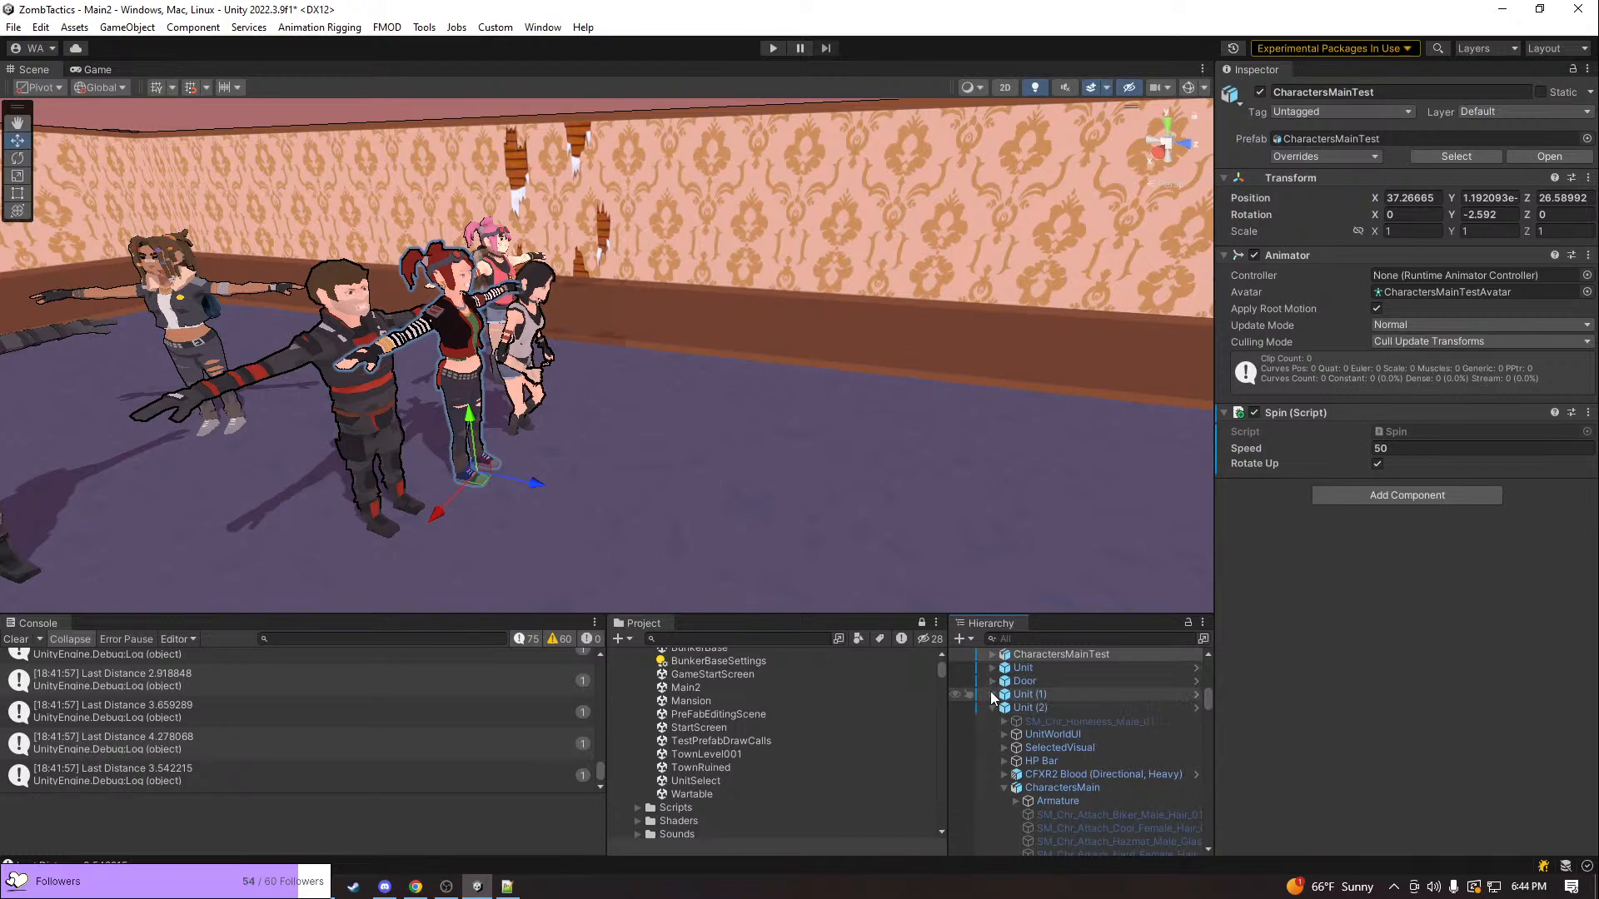
pyautogui.click(991, 707)
# Open the Animation window for the selected CharactersMainTest character
pyautogui.moveTo(794, 491); pyautogui.dragTo(705, 461, button='right')
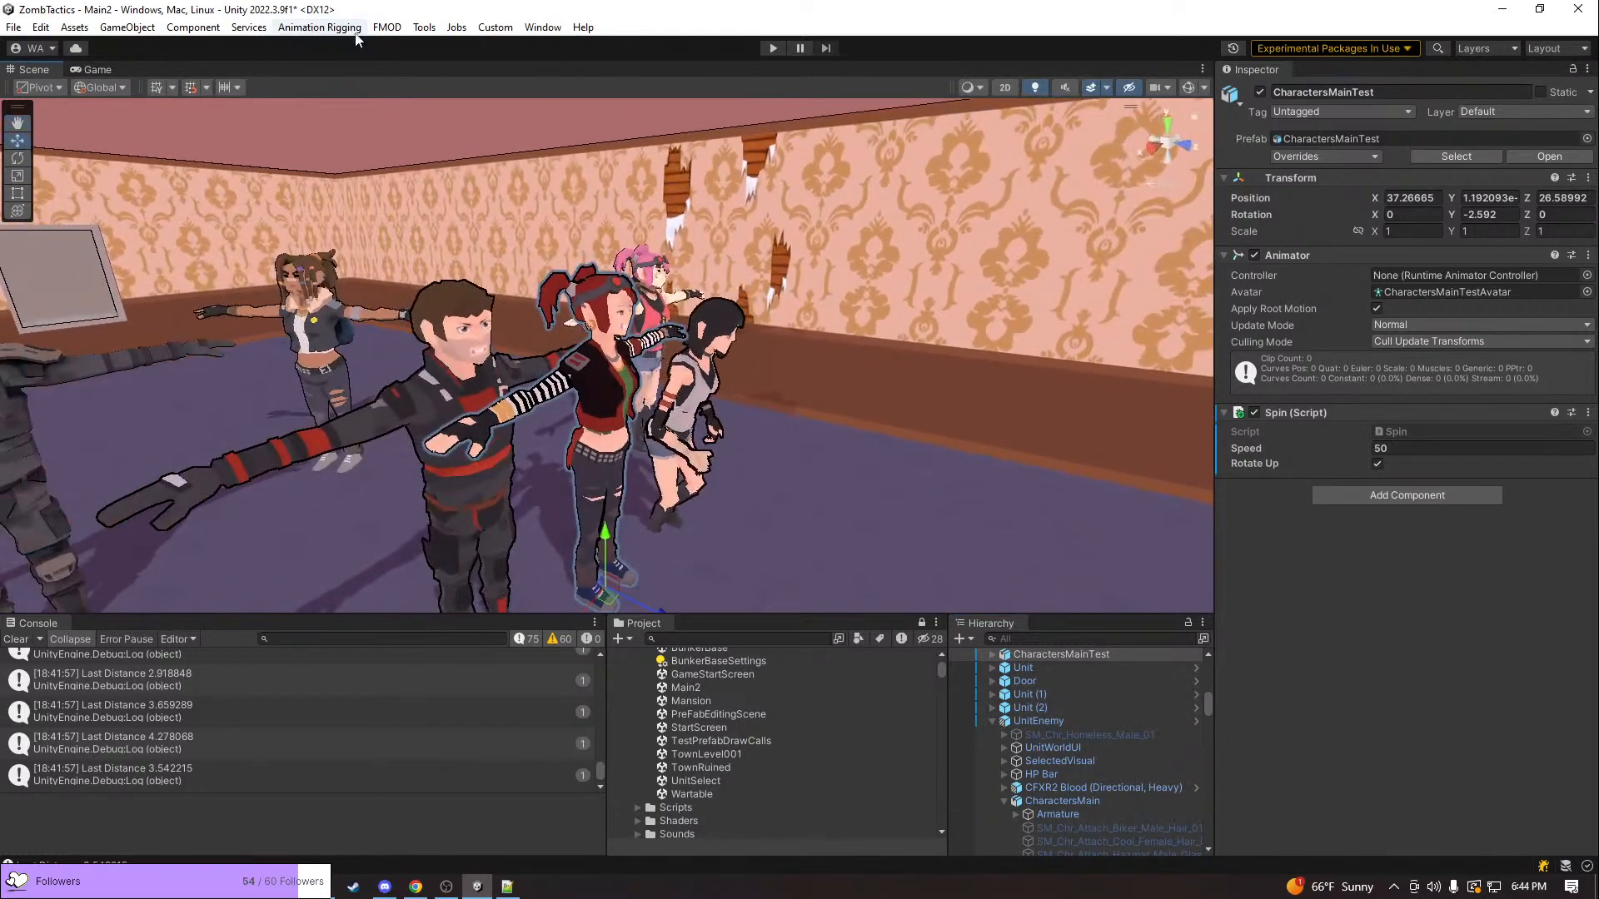
pyautogui.click(539, 27)
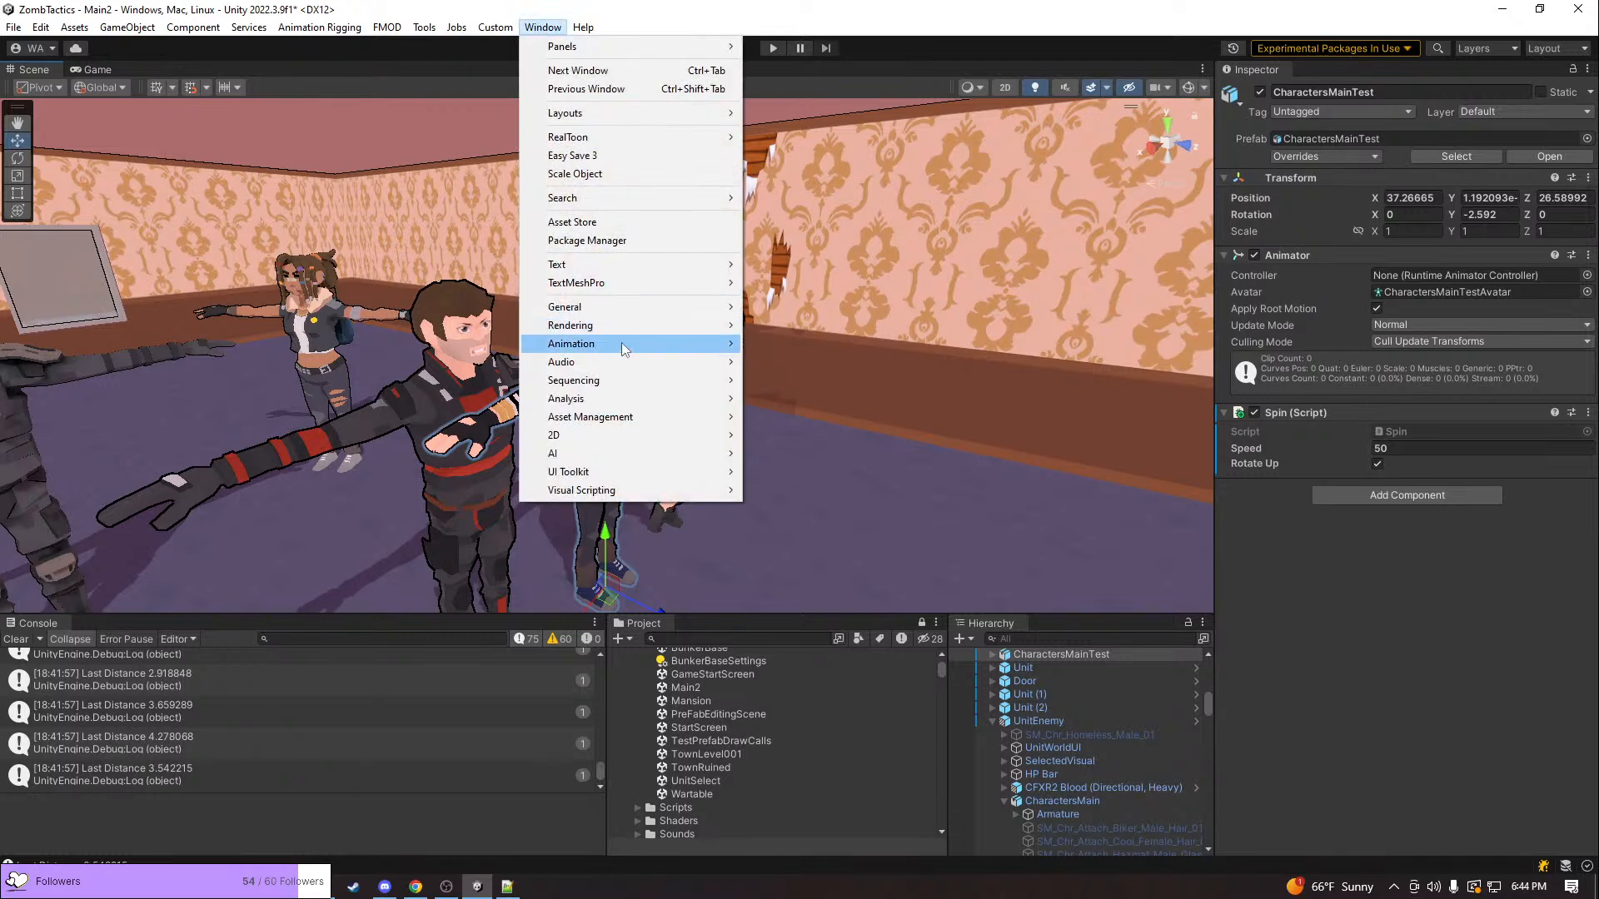
pyautogui.moveTo(733, 343)
pyautogui.click(790, 345)
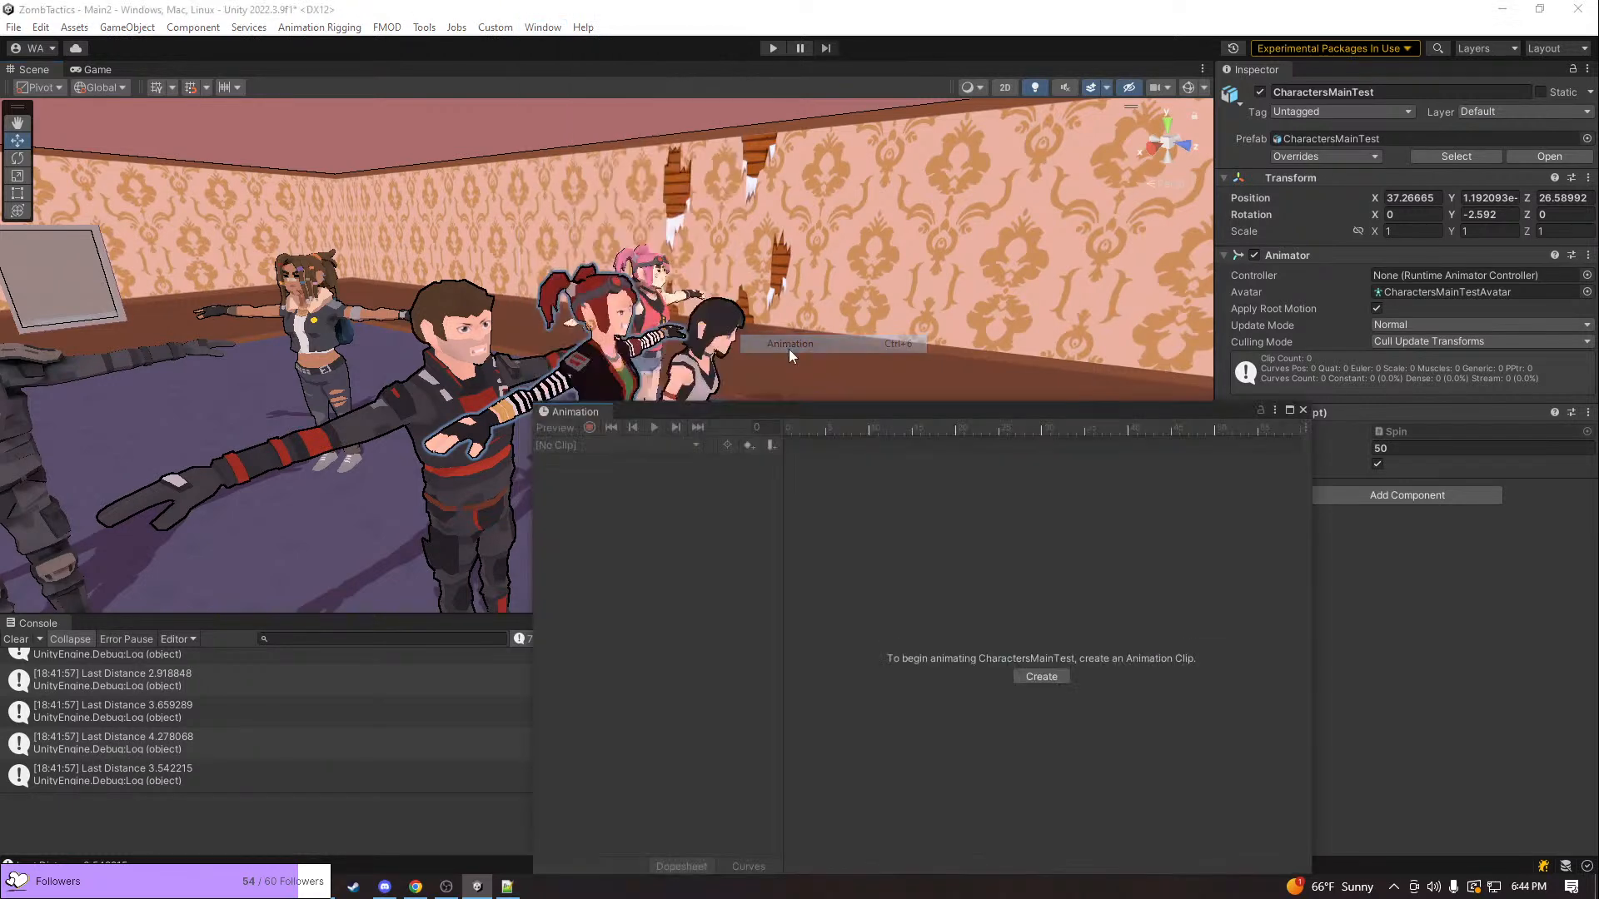
# Select the CharactersMainTest root object, check its available animation clips, and move the Animation window clear of the characters
pyautogui.moveTo(827, 410); pyautogui.dragTo(1271, 443)
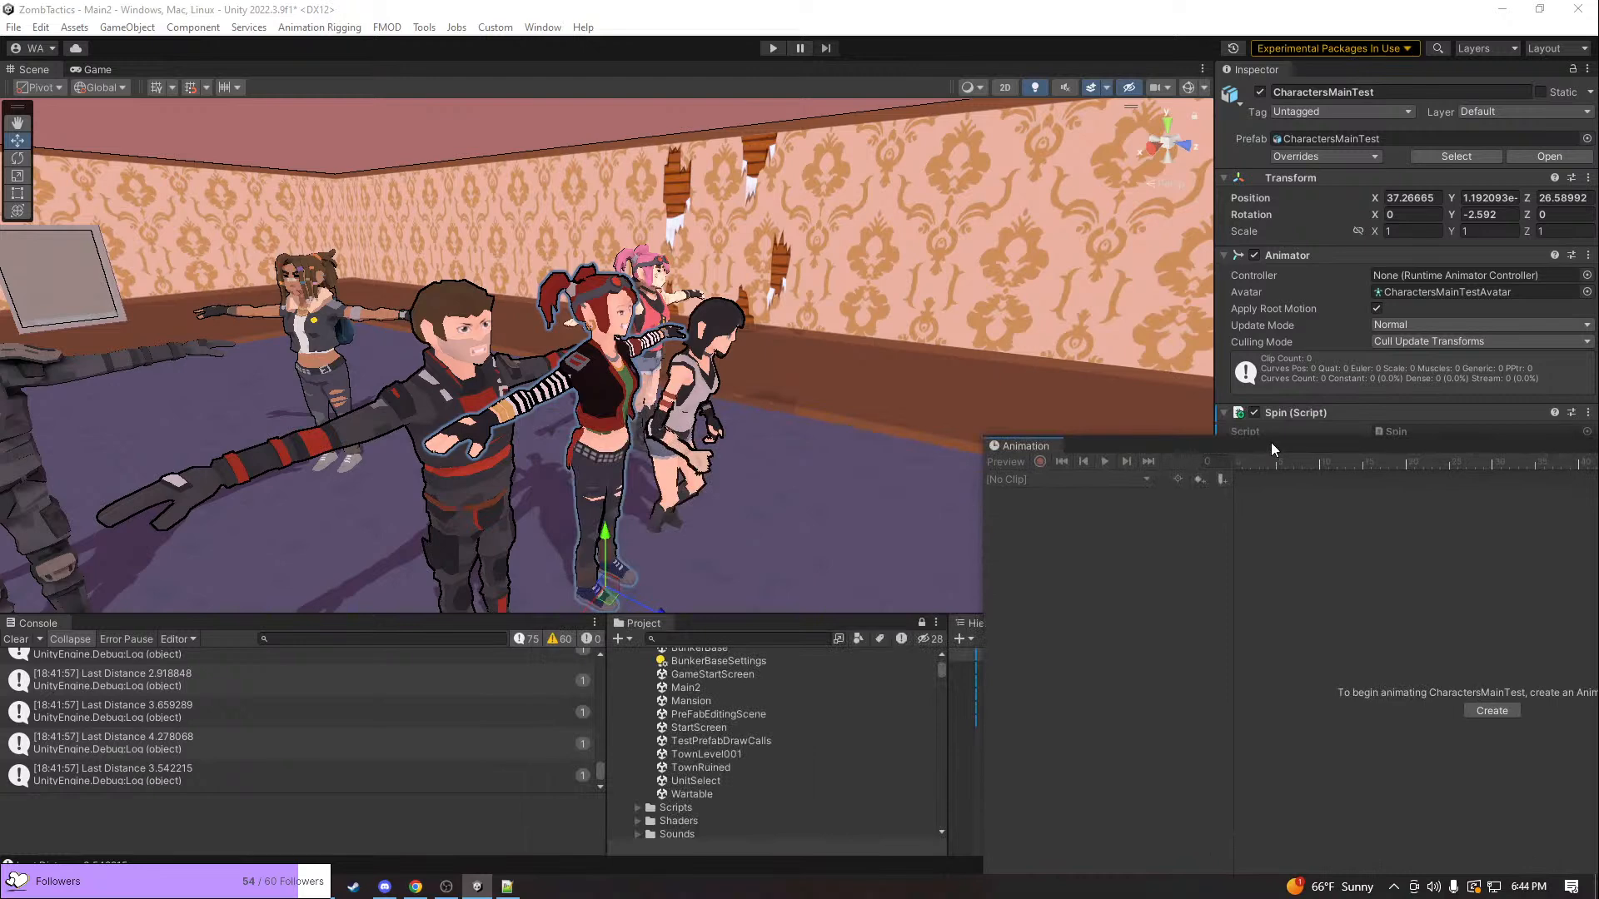
pyautogui.click(624, 391)
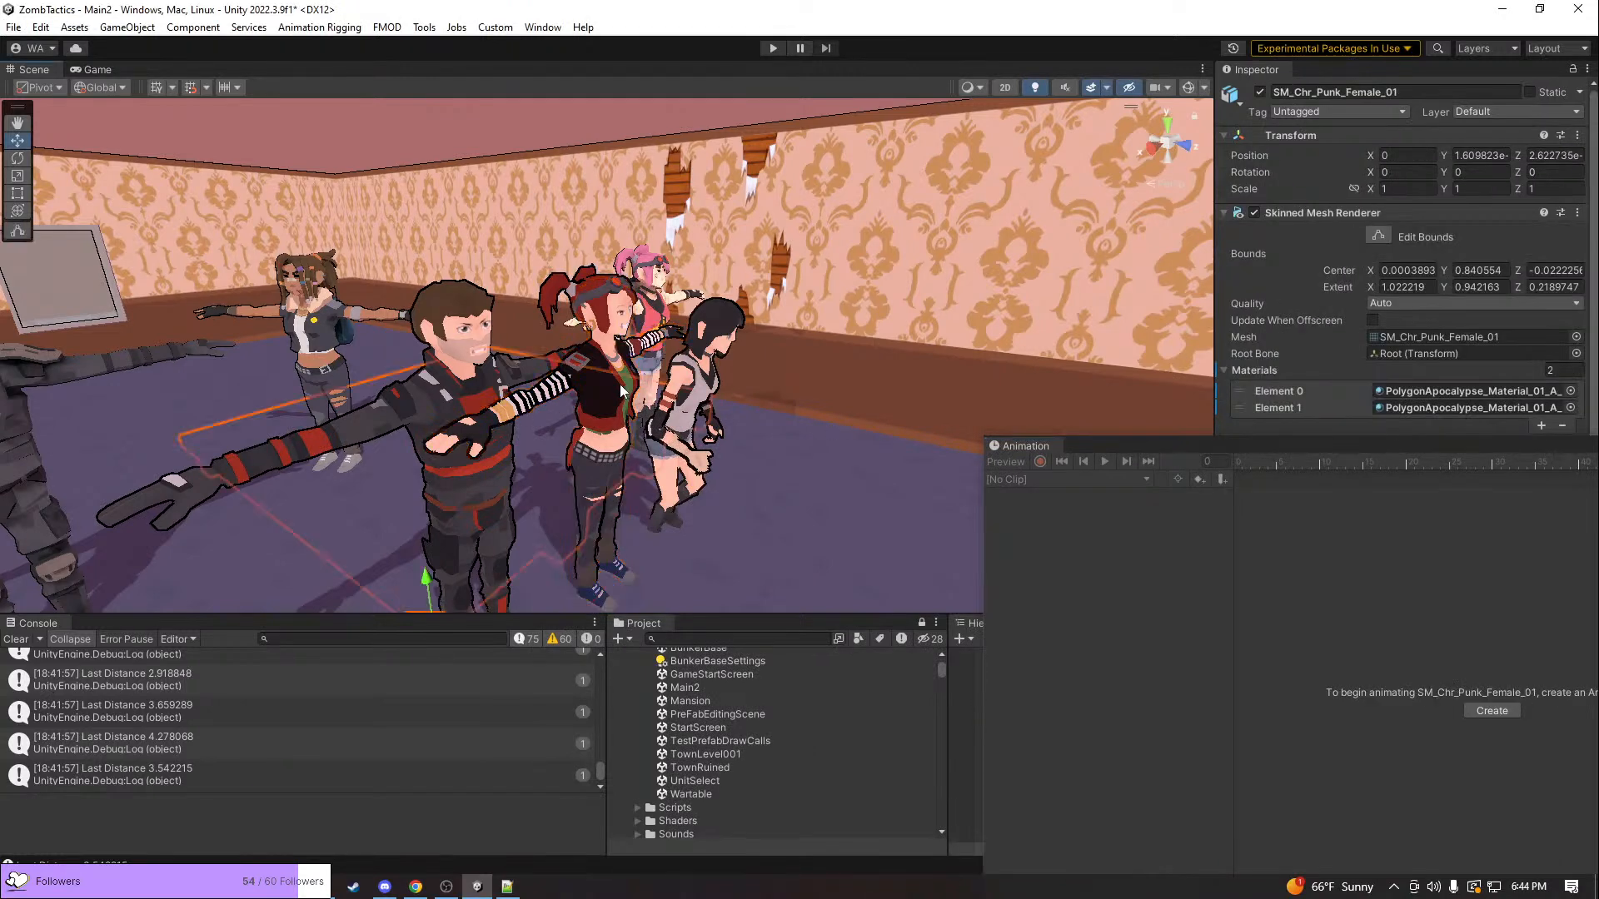
pyautogui.click(620, 392)
pyautogui.click(621, 391)
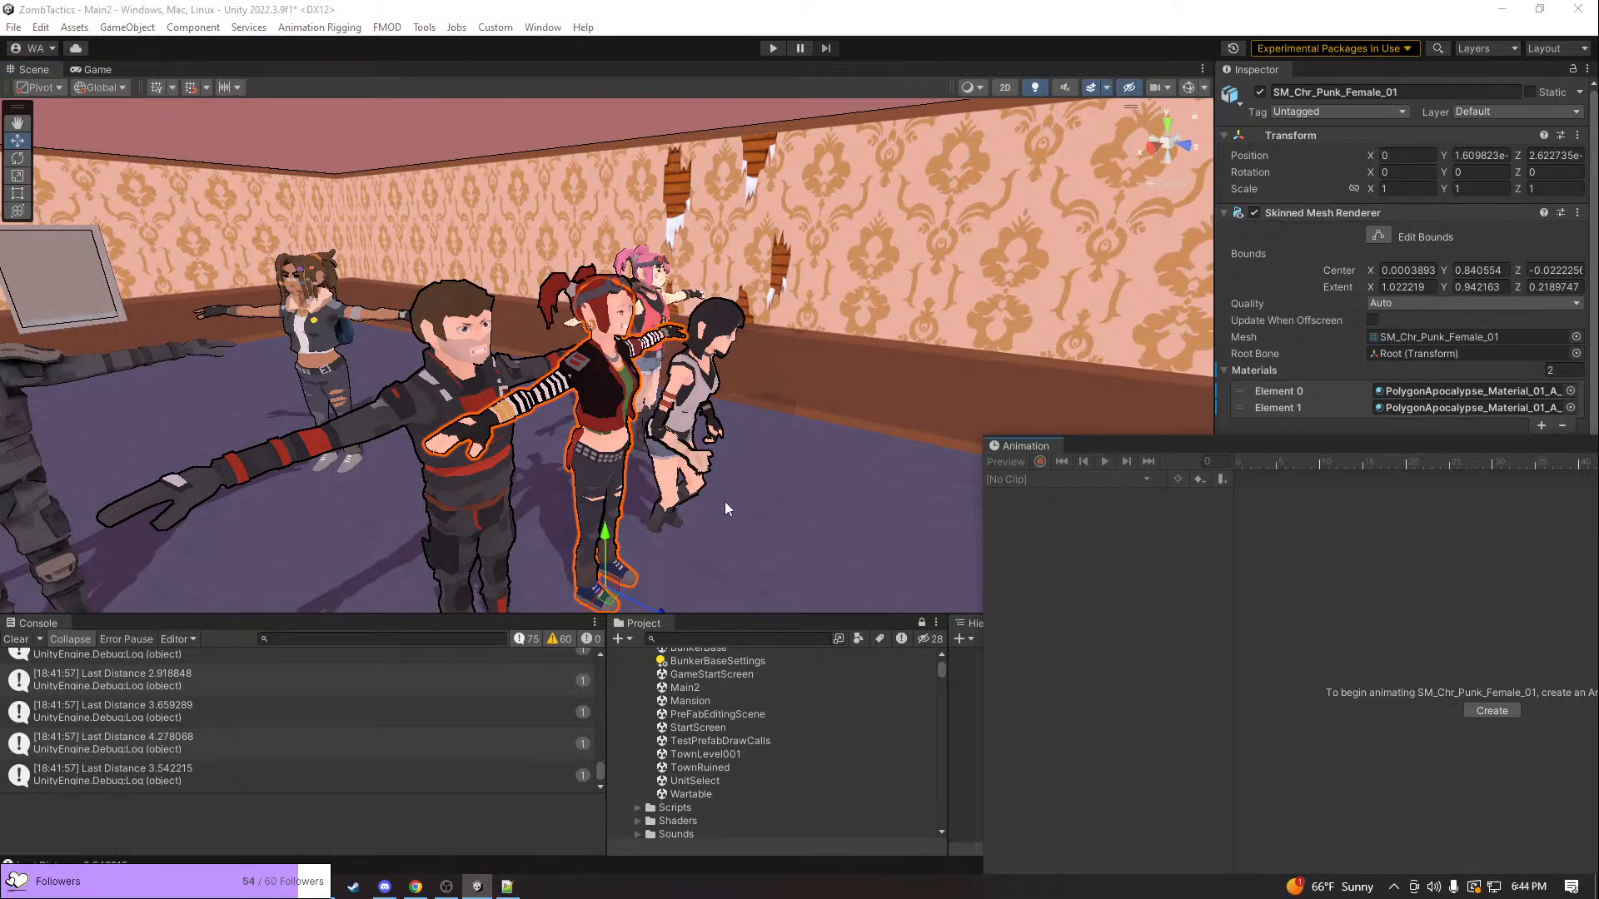
pyautogui.moveTo(1134, 450); pyautogui.dragTo(296, 327)
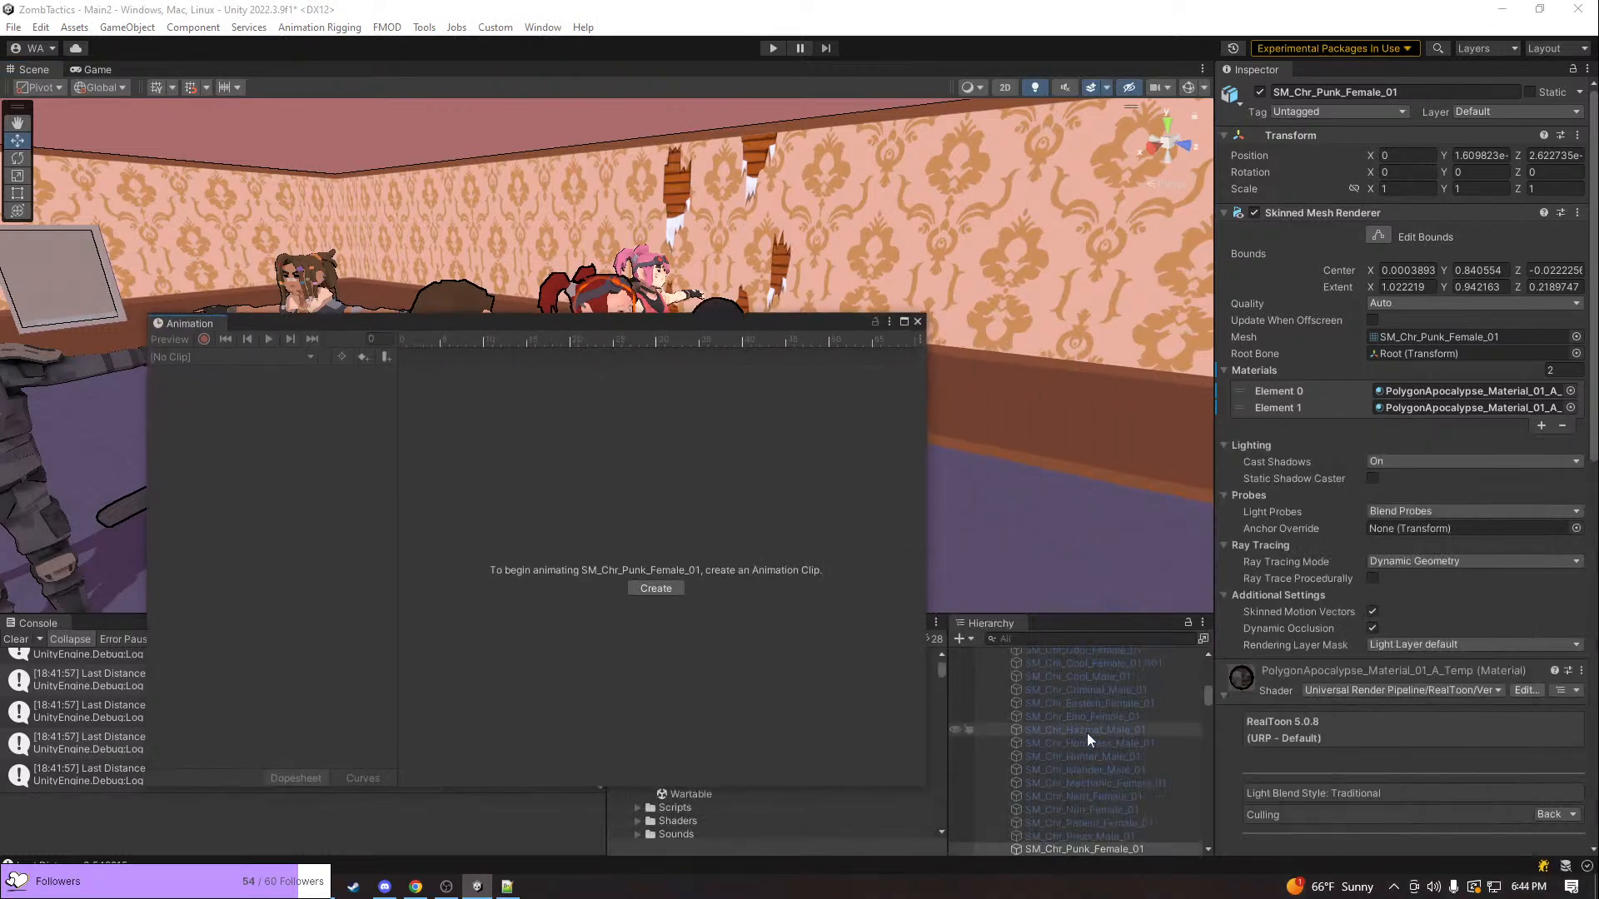
pyautogui.scroll(5, 1061, 726)
pyautogui.click(1076, 766)
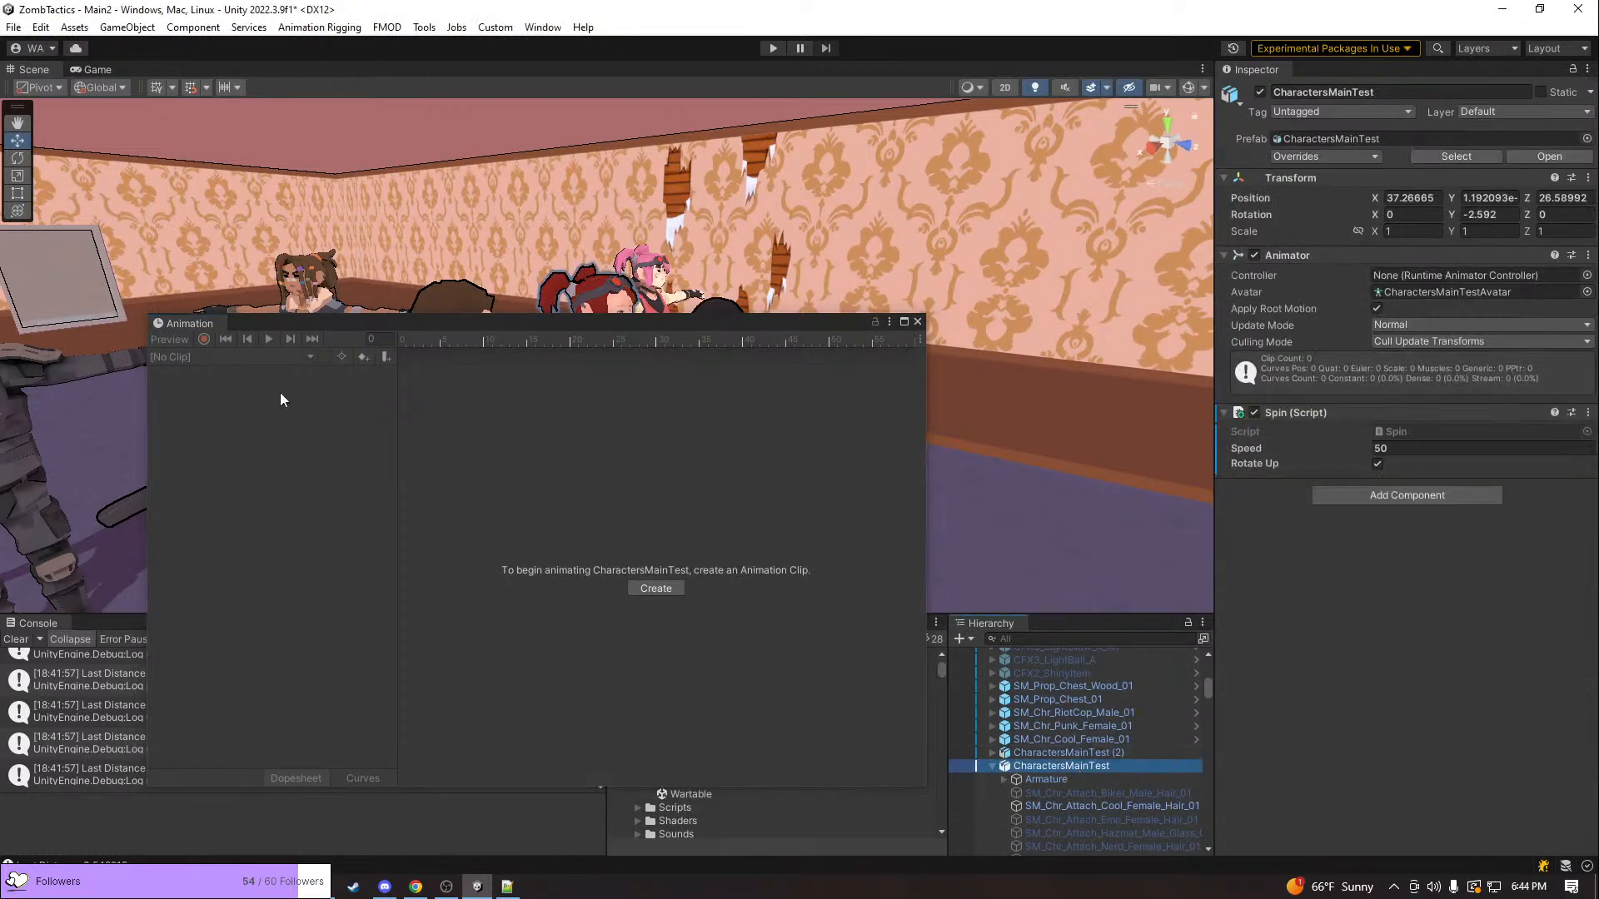
pyautogui.click(204, 362)
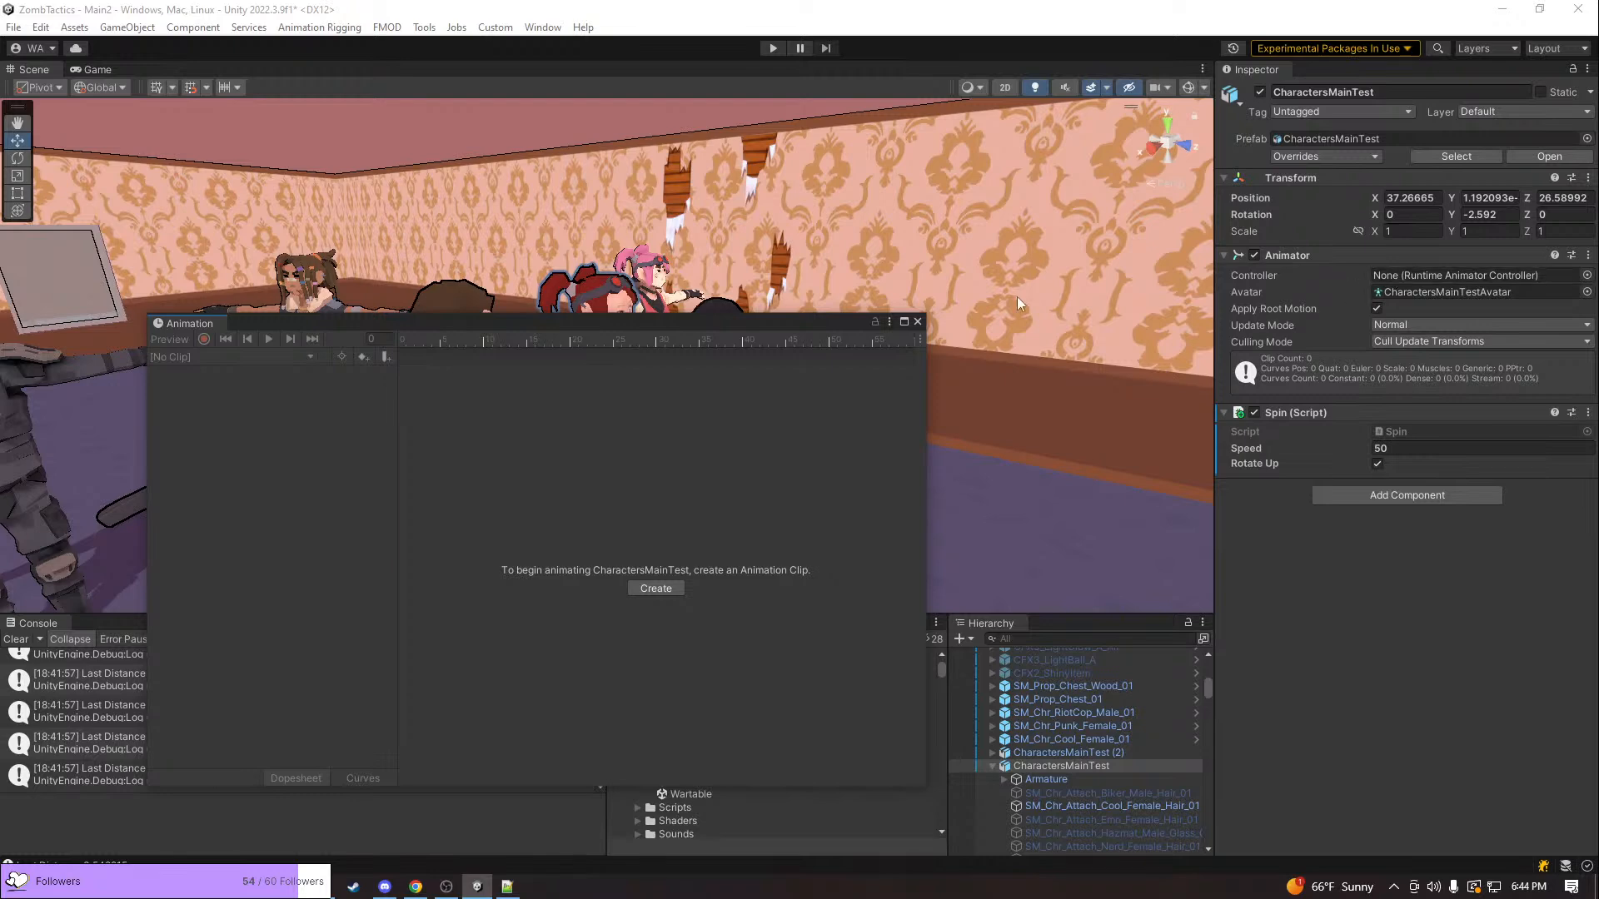
pyautogui.moveTo(825, 321); pyautogui.dragTo(840, 591)
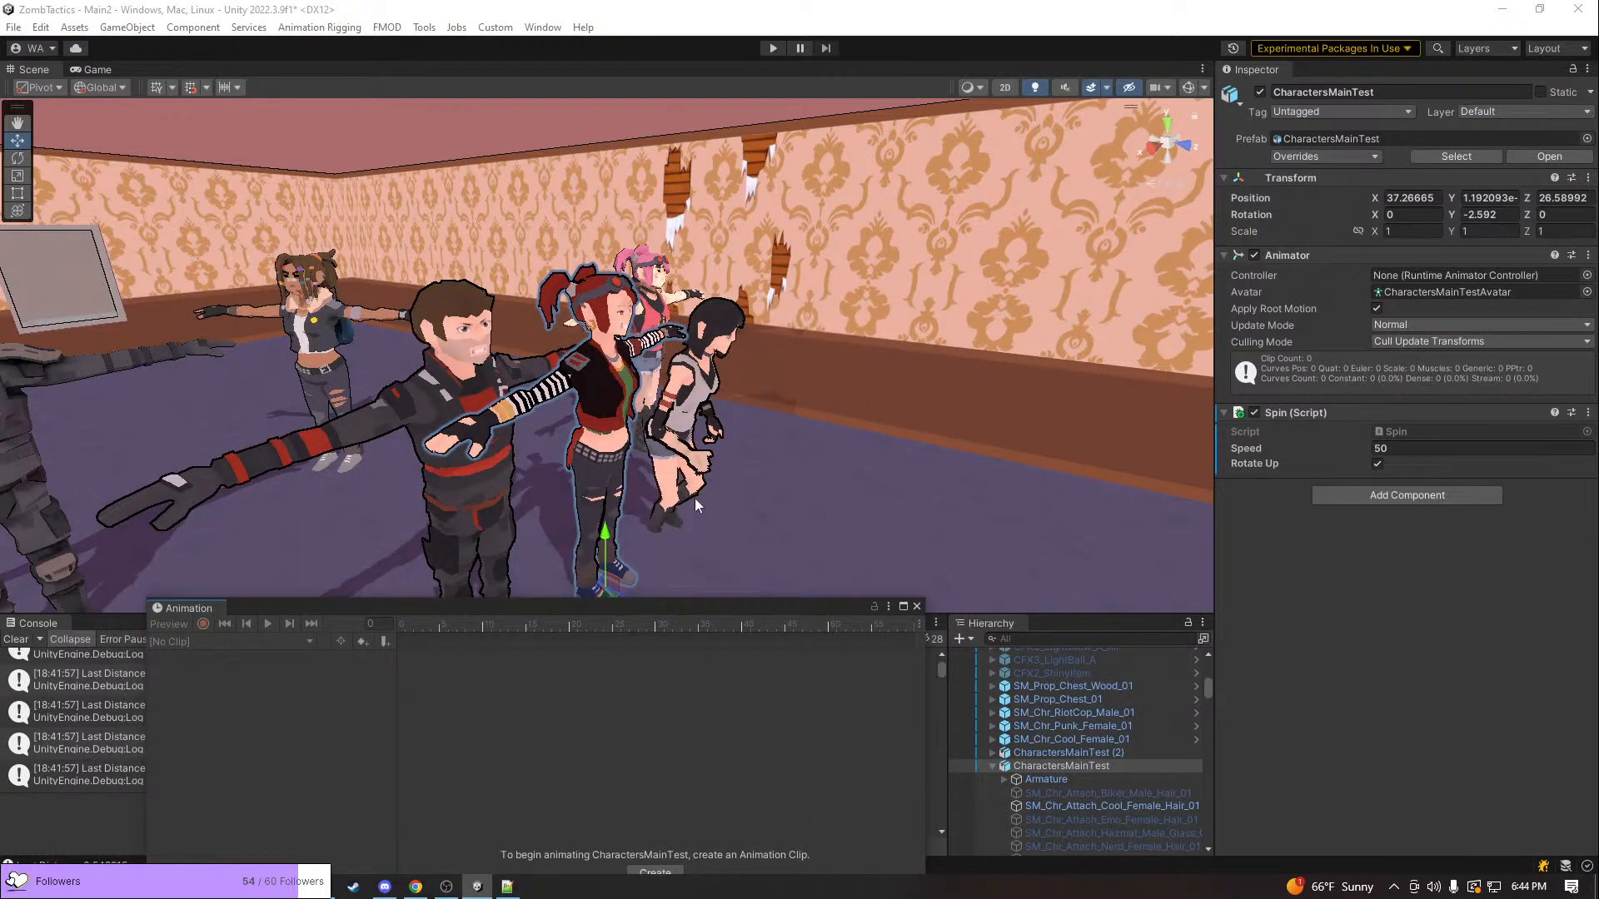
# Select the Unit character in the wooden-floored room and load its BreakGlass clip in the Animation window
pyautogui.scroll(-12, 621, 375)
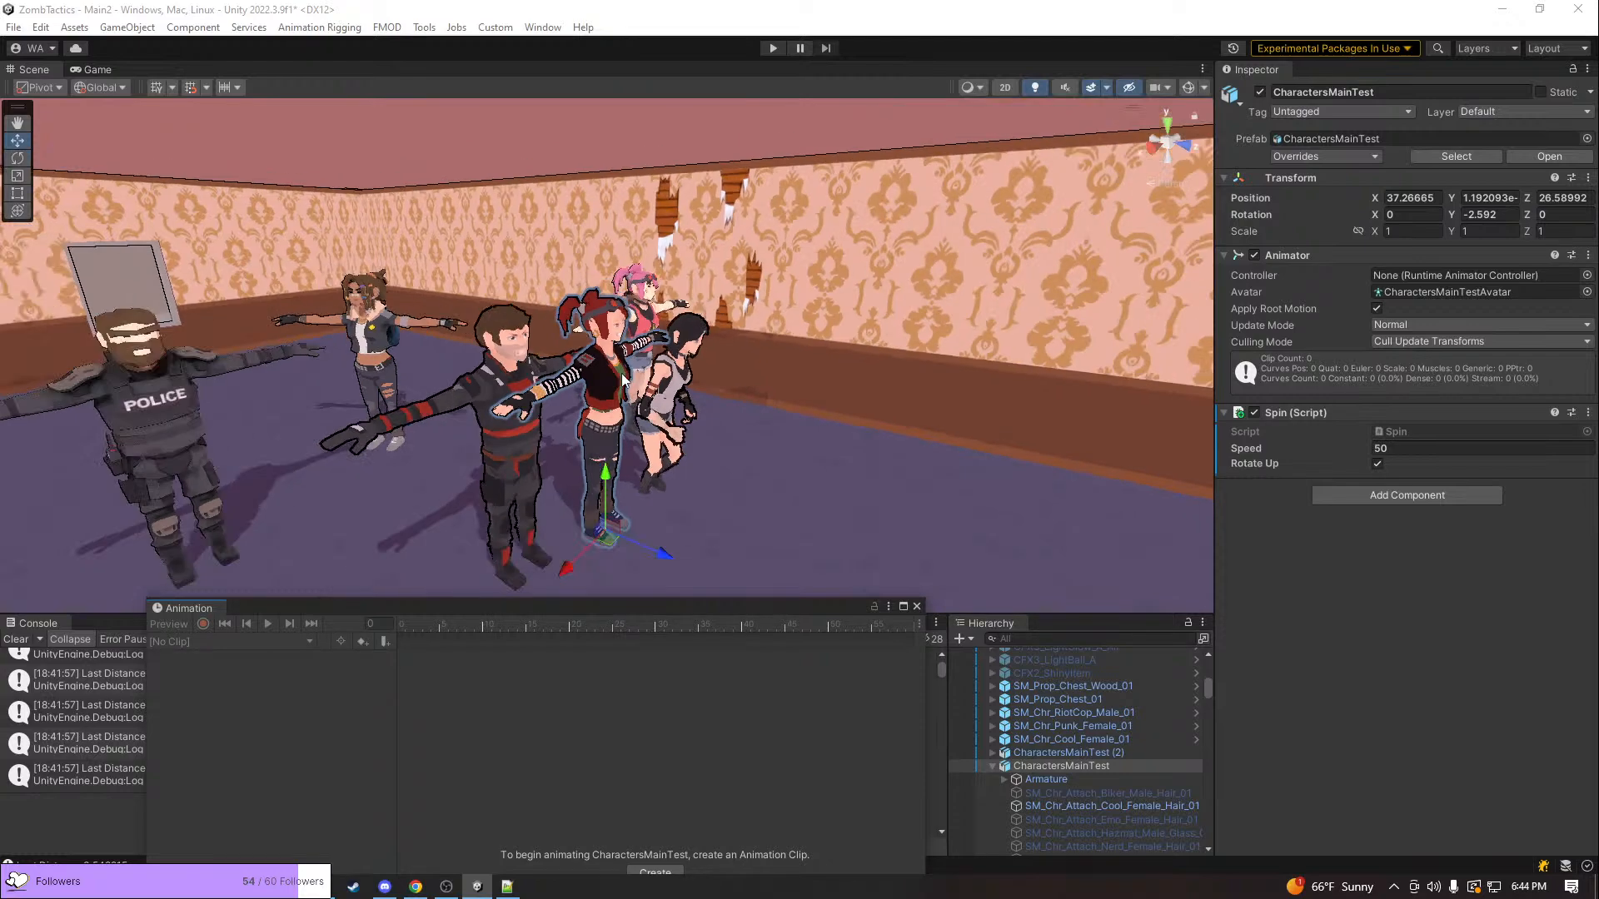
pyautogui.moveTo(621, 374); pyautogui.dragTo(512, 395, button='right')
pyautogui.press('w')
pyautogui.click(588, 372)
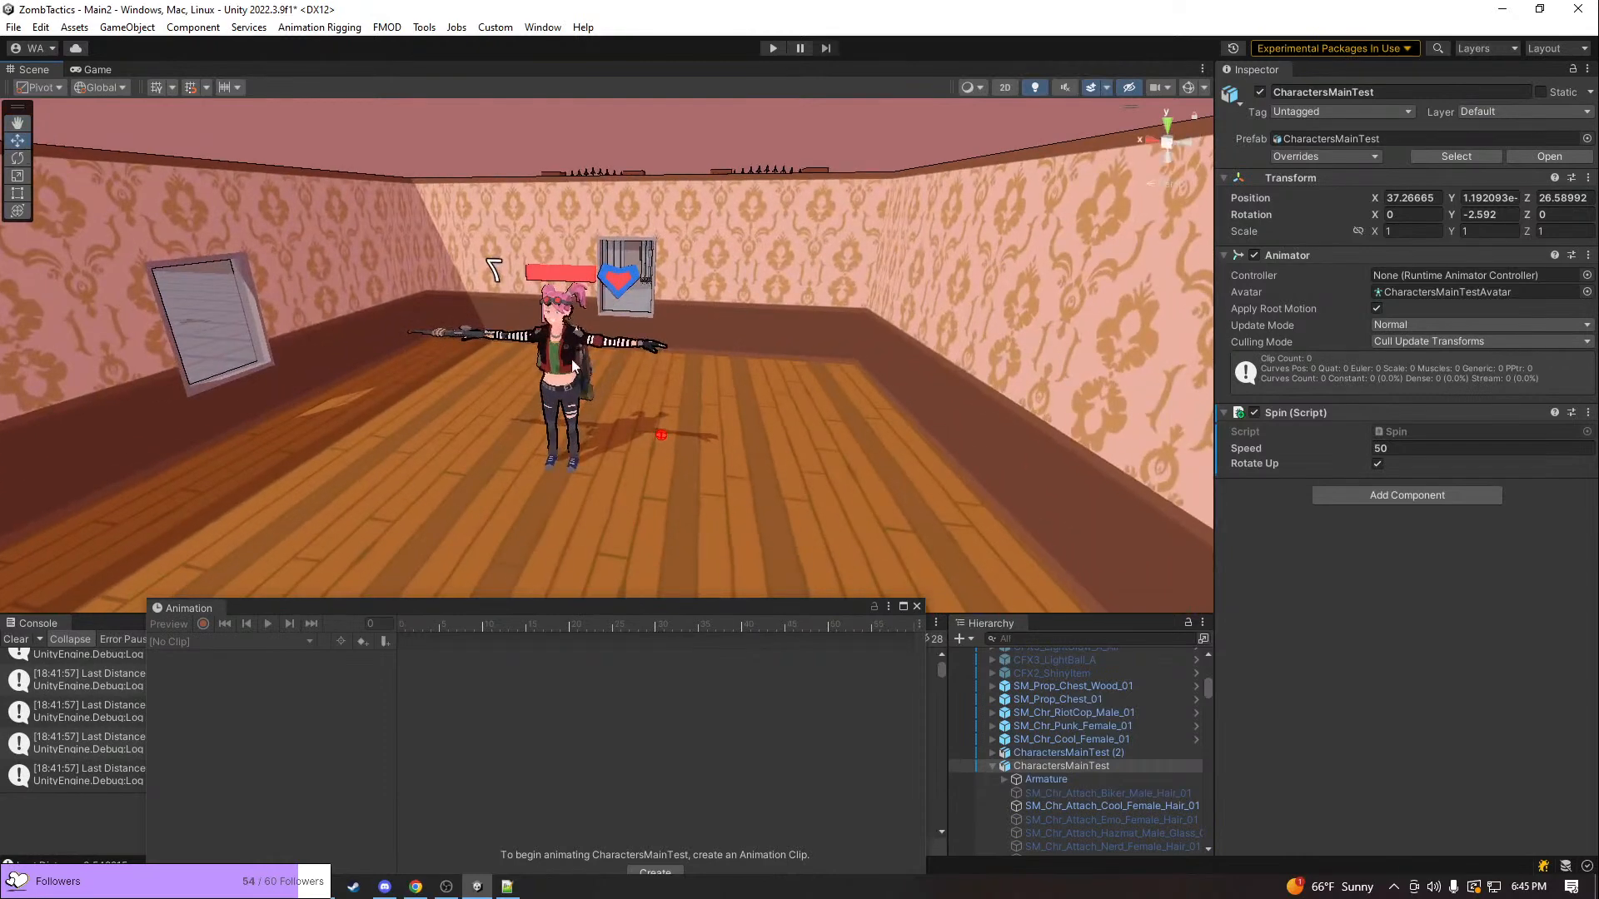
pyautogui.click(253, 646)
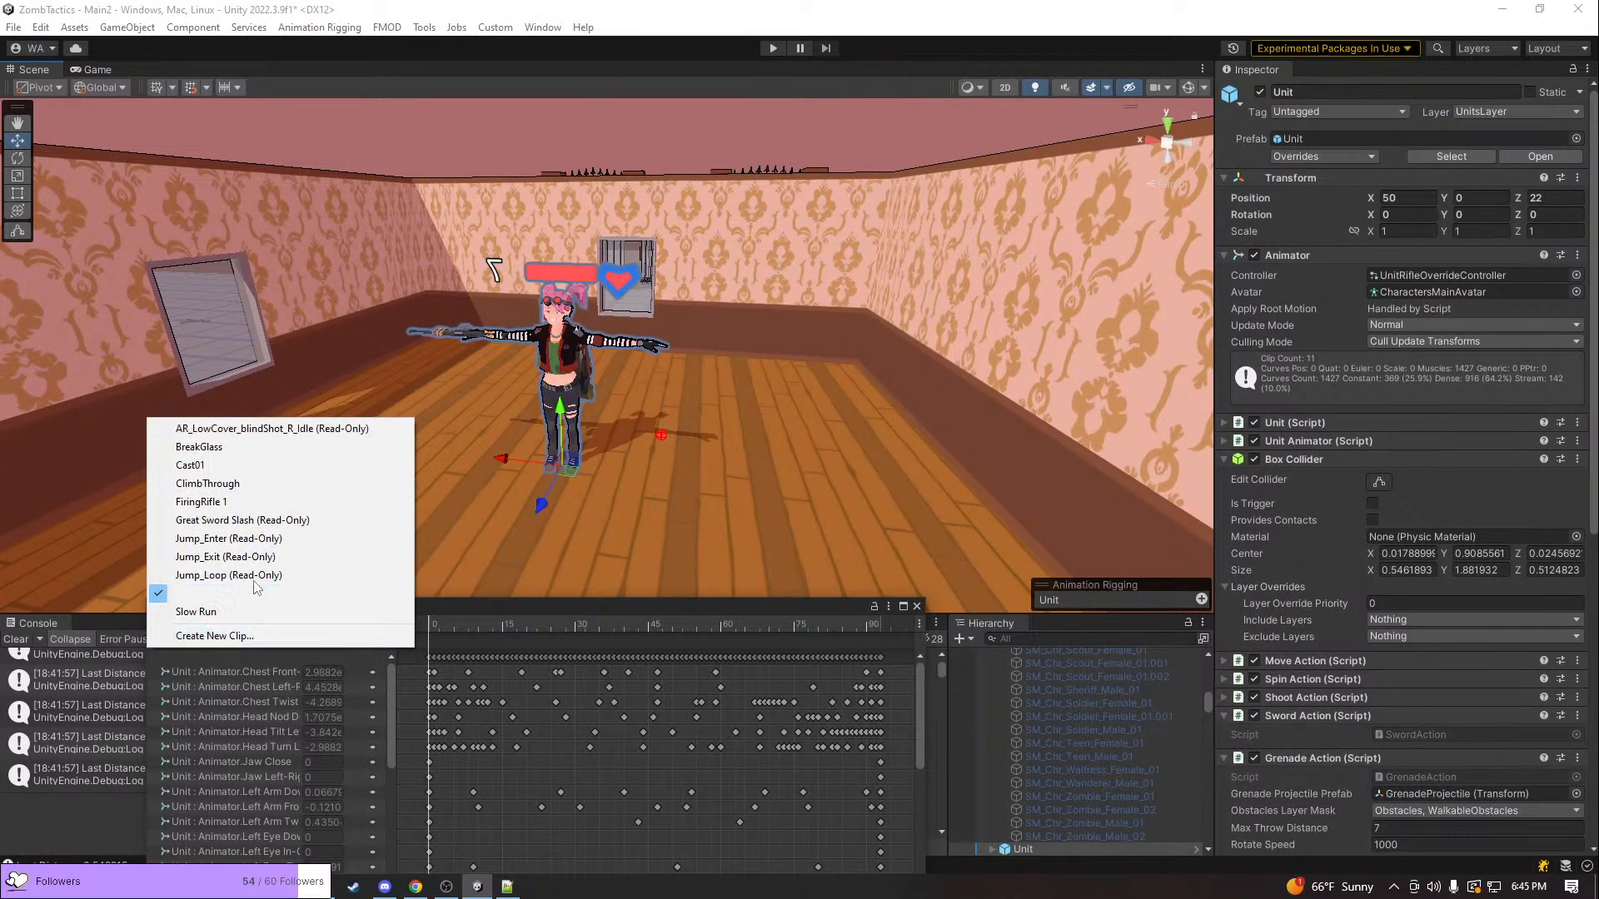
pyautogui.click(241, 447)
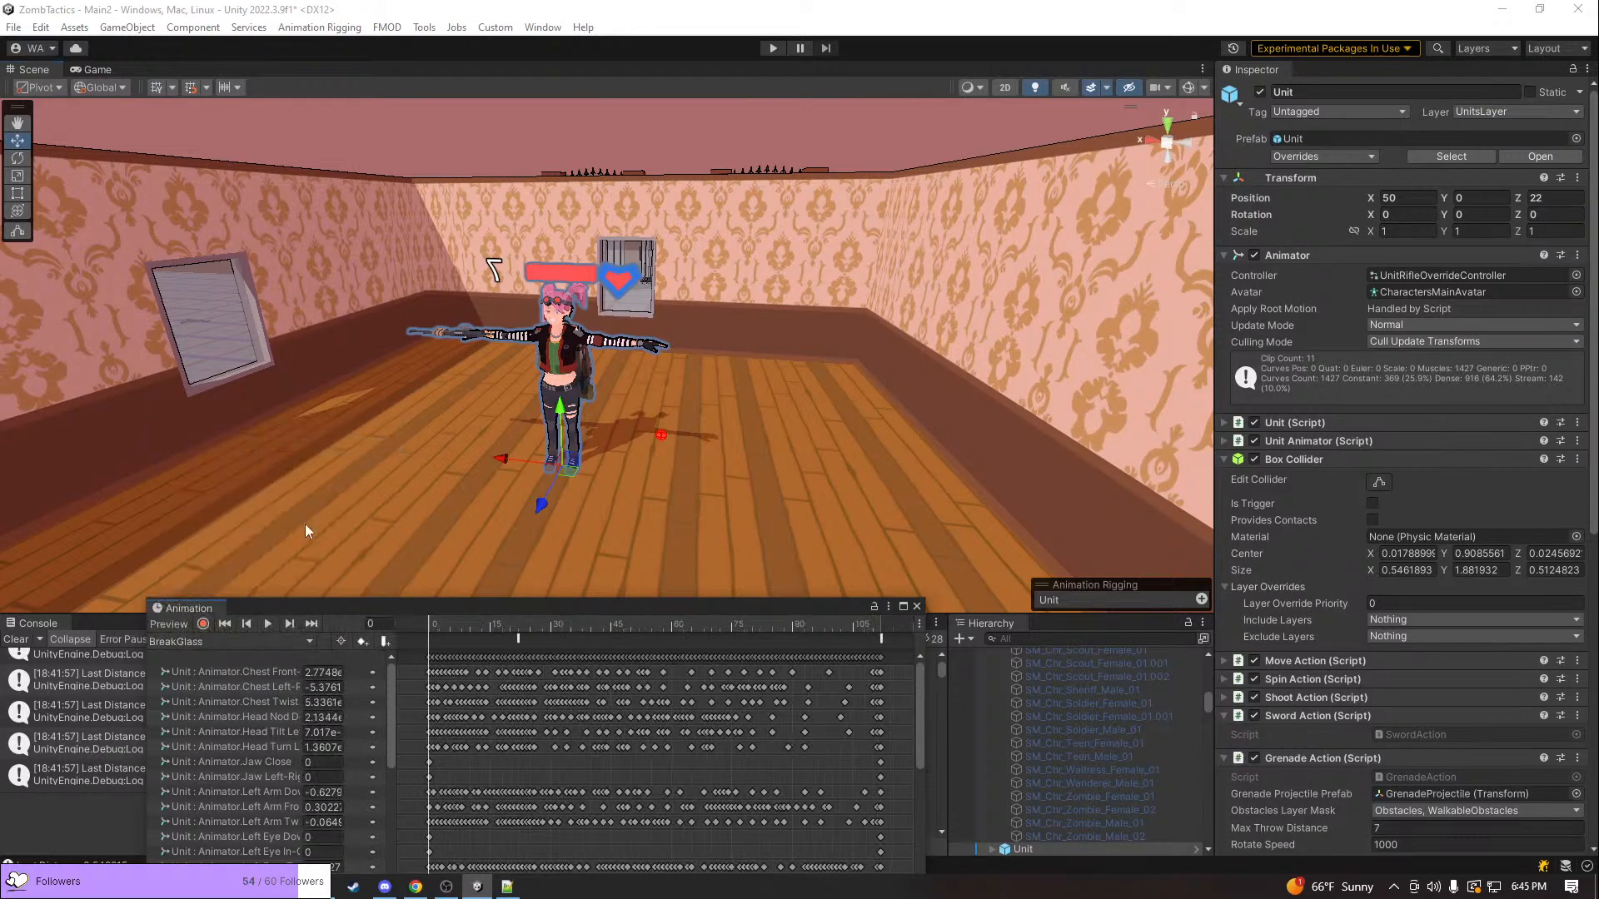
# Scrub through the start of the BreakGlass clip and examine the Unit's pose from several sides
pyautogui.press('w')
pyautogui.moveTo(542, 492); pyautogui.dragTo(697, 492, button='right')
pyautogui.moveTo(443, 618); pyautogui.dragTo(480, 623)
pyautogui.press('a')
pyautogui.moveTo(553, 355); pyautogui.dragTo(1149, 283, button='right')
pyautogui.press('w')
pyautogui.press('a')
pyautogui.press('d')
pyautogui.moveTo(857, 333); pyautogui.dragTo(511, 333, button='right')
pyautogui.press('d')
# Select the SM_Chr_Punk_Female_01 mesh and examine its head and ear piercings up close in the animated pose
pyautogui.click(468, 345)
pyautogui.click(467, 344)
pyautogui.click(468, 345)
pyautogui.click(468, 345)
pyautogui.moveTo(566, 373); pyautogui.dragTo(1498, 378, button='right')
pyautogui.press('d')
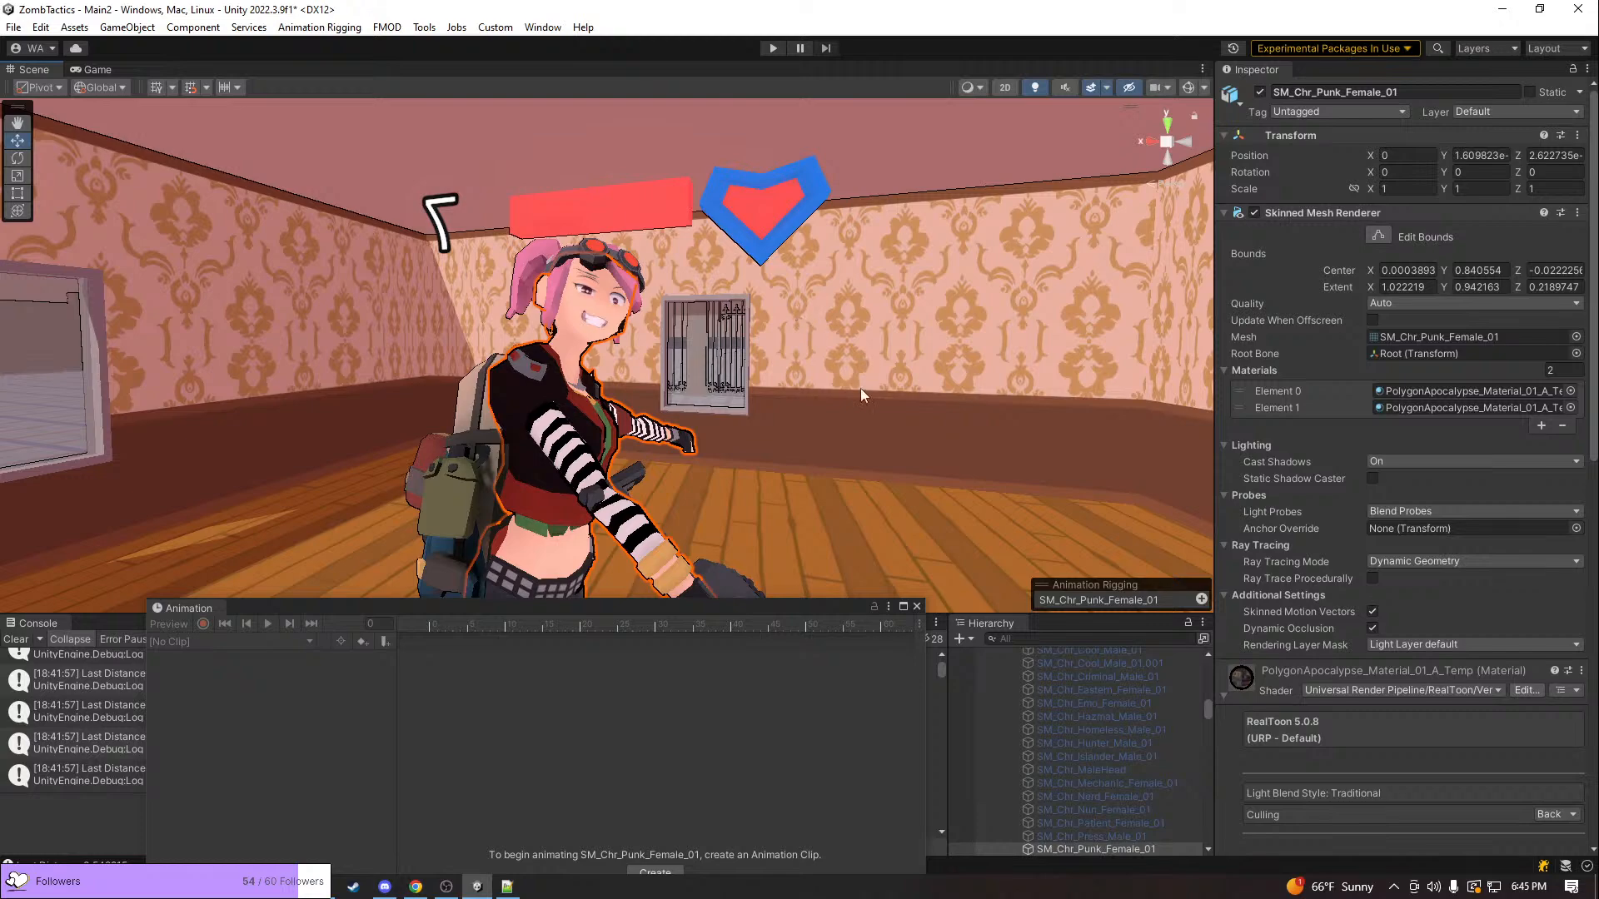
pyautogui.press('w')
pyautogui.moveTo(800, 372); pyautogui.dragTo(584, 350, button='right')
pyautogui.press('d')
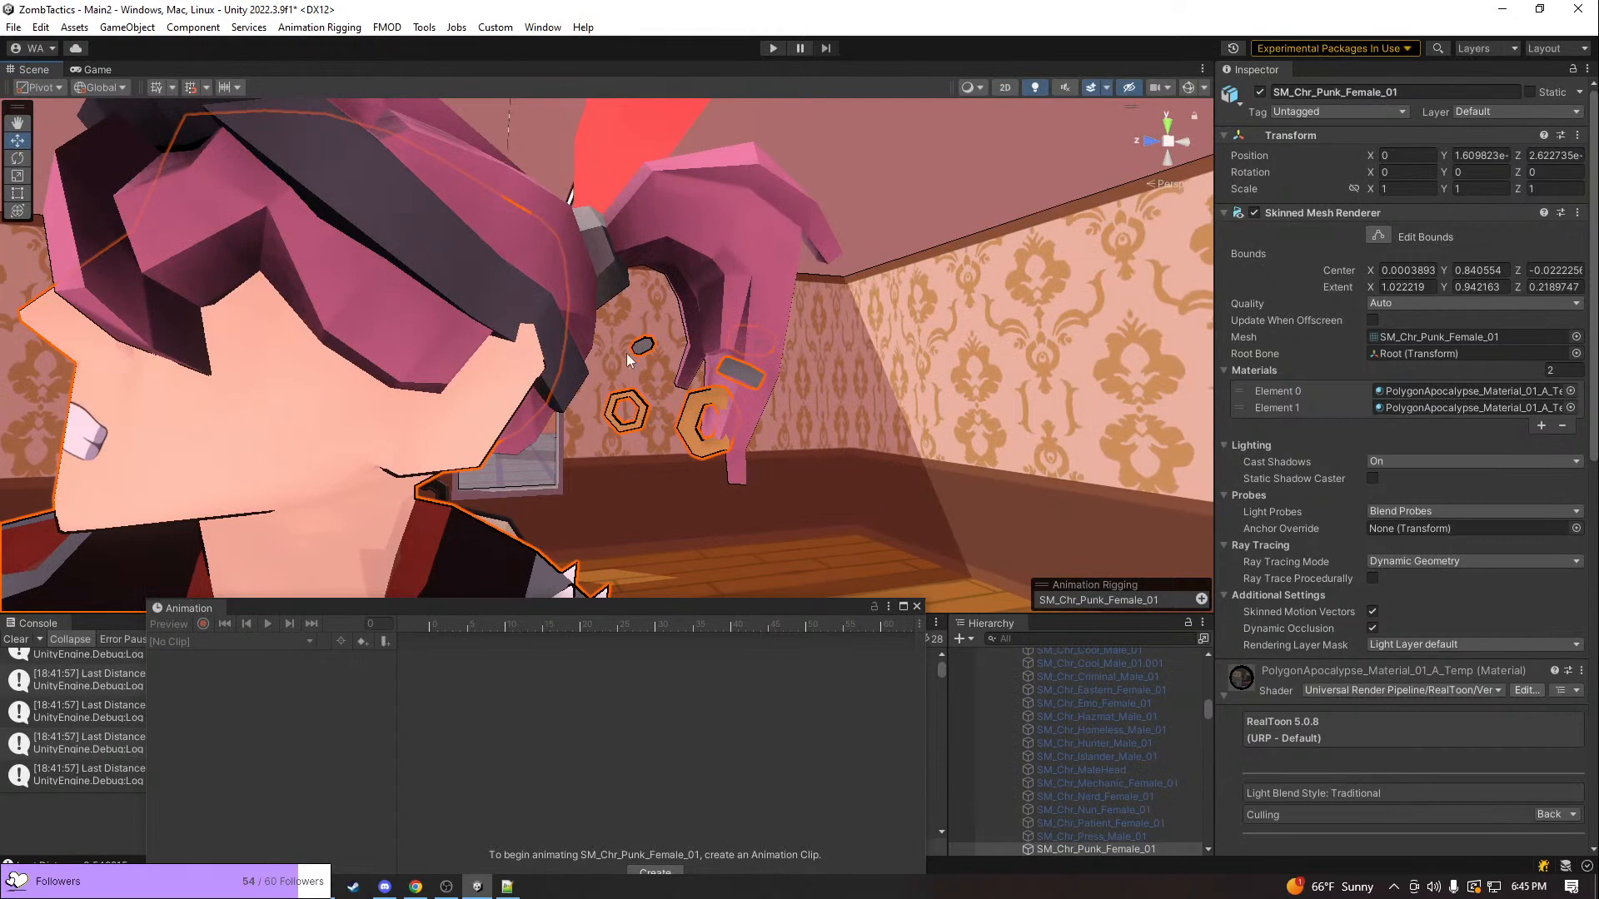
# Reselect the Unit root object and scrub its RifleIdleWide clip to frame 43 to check the earrings
pyautogui.click(358, 433)
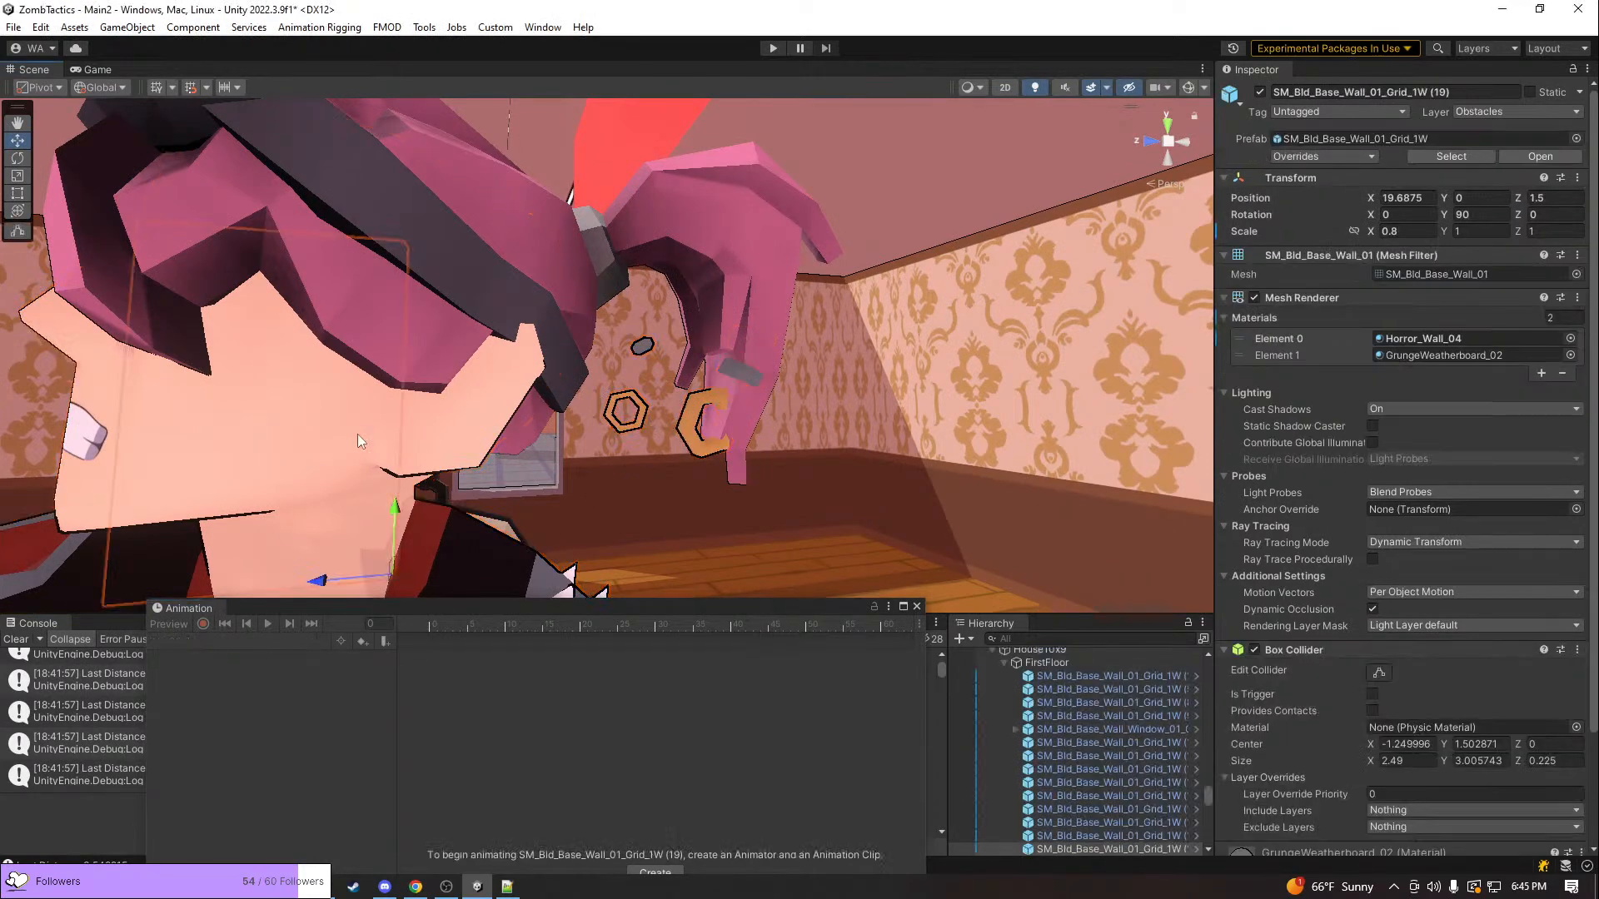
pyautogui.click(404, 412)
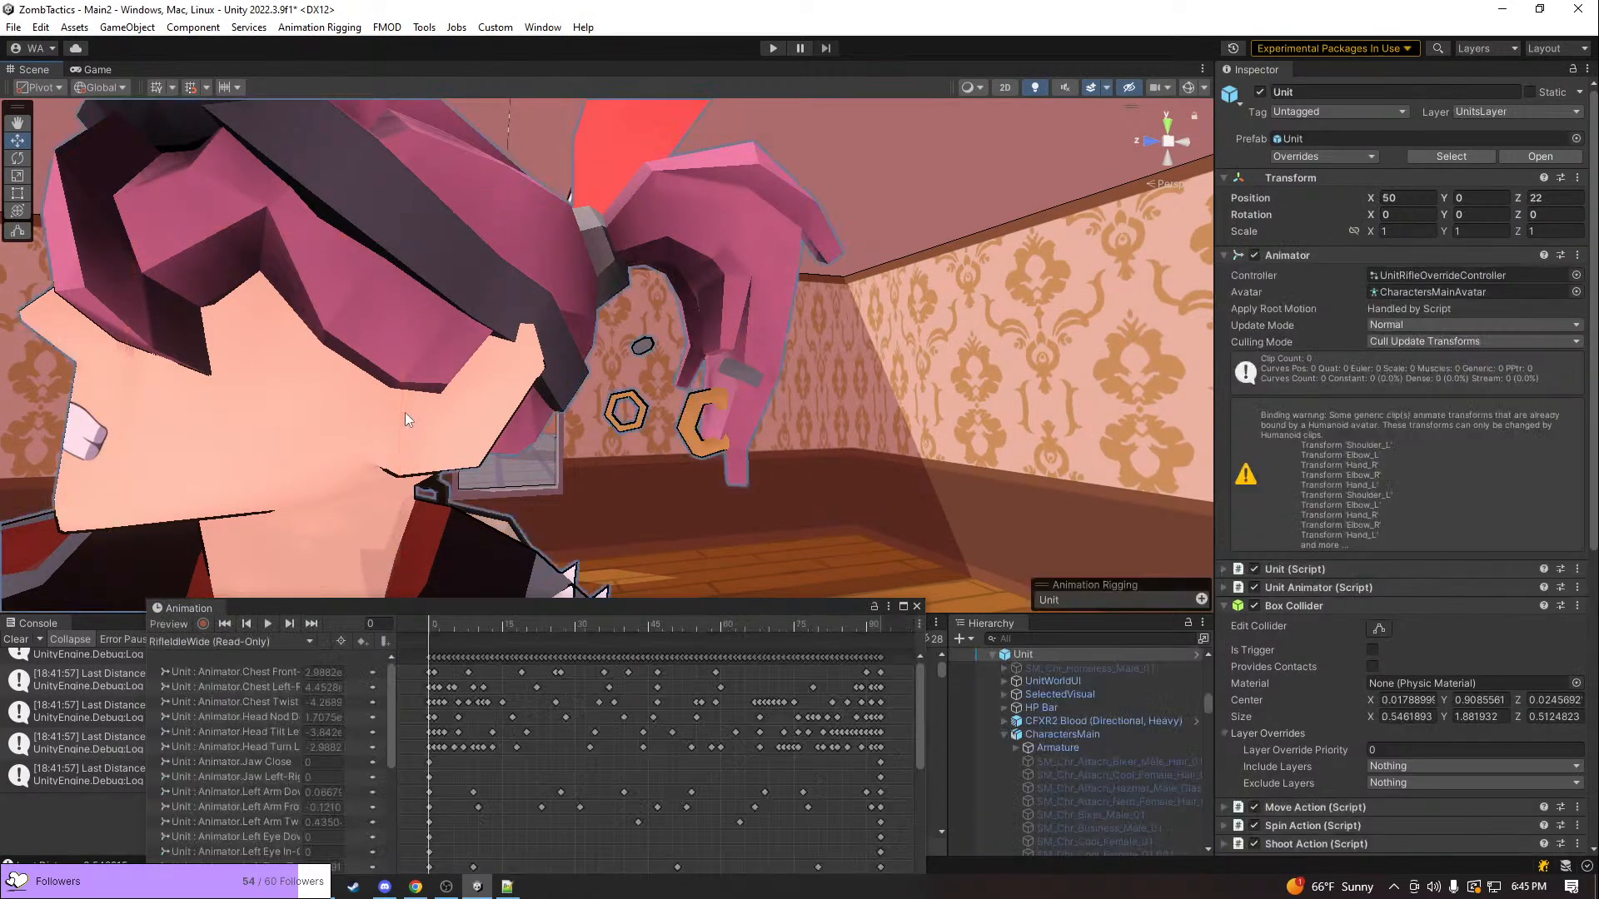
pyautogui.click(262, 641)
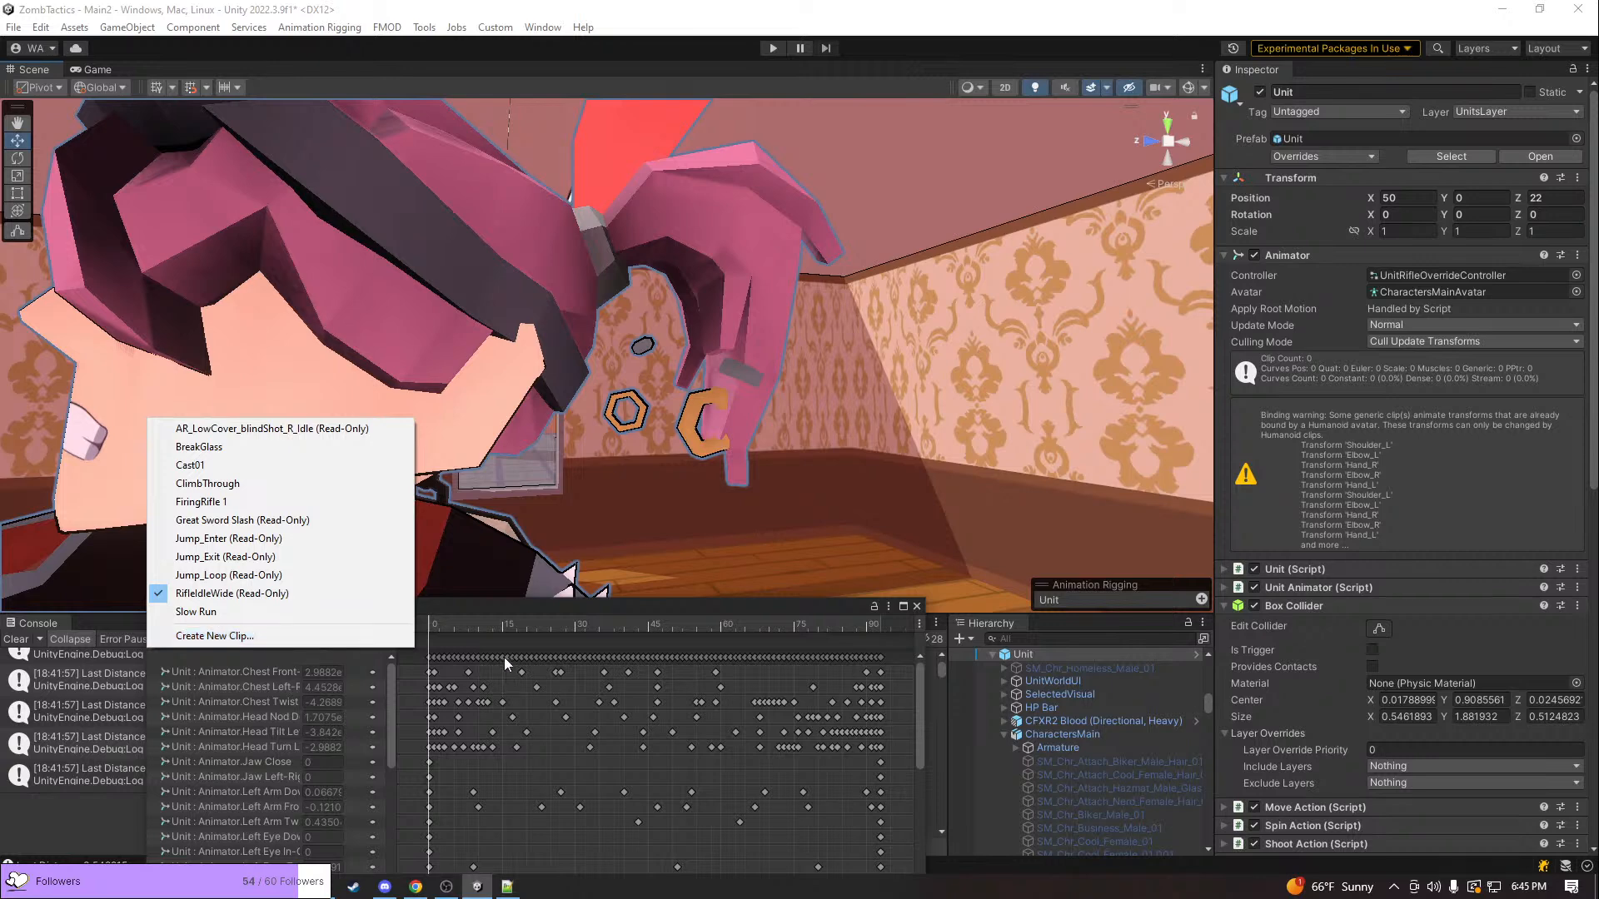
pyautogui.click(488, 623)
pyautogui.moveTo(511, 633); pyautogui.dragTo(633, 608)
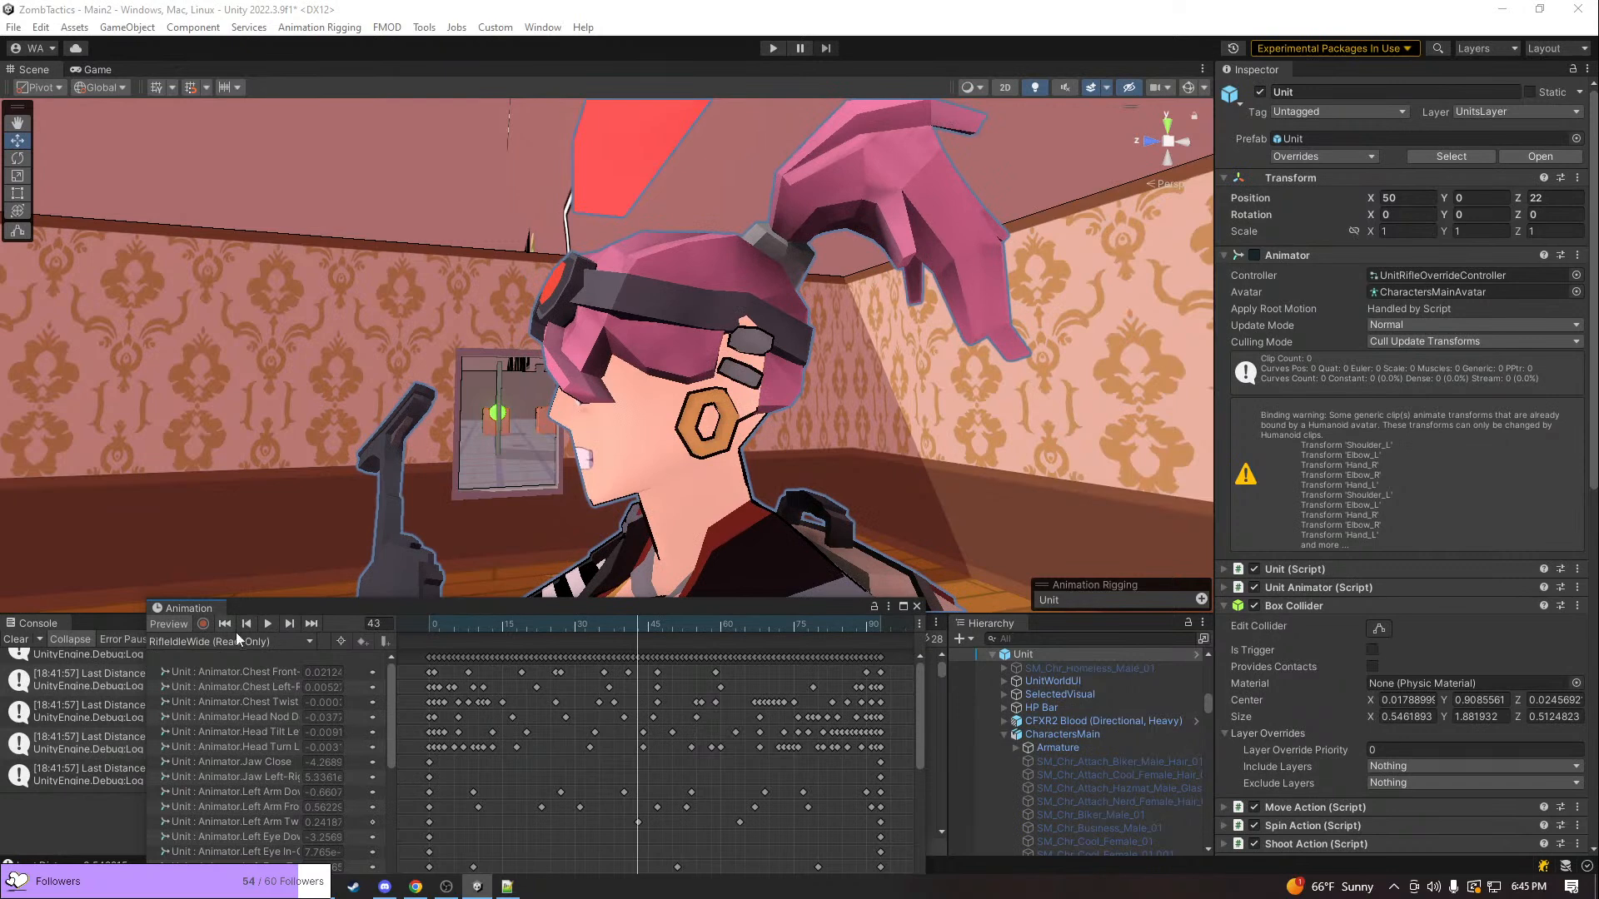
# Load the Unit's ClimbThrough clip and preview it at frame 4
pyautogui.click(260, 643)
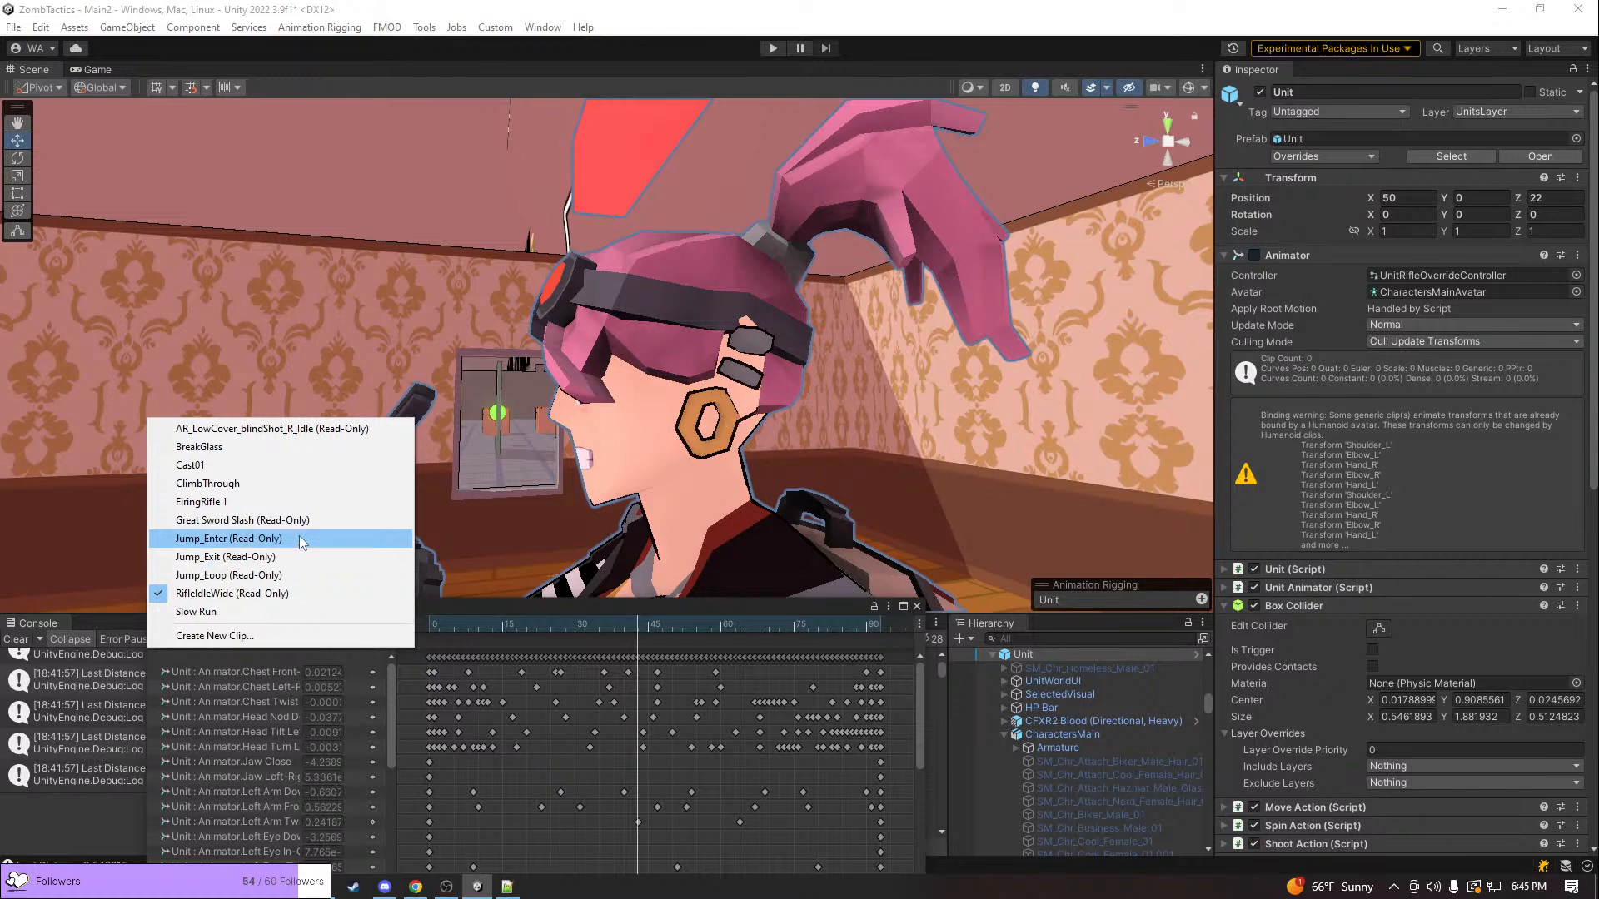
pyautogui.click(296, 484)
pyautogui.moveTo(438, 628); pyautogui.dragTo(486, 622)
pyautogui.scroll(8, 620, 459)
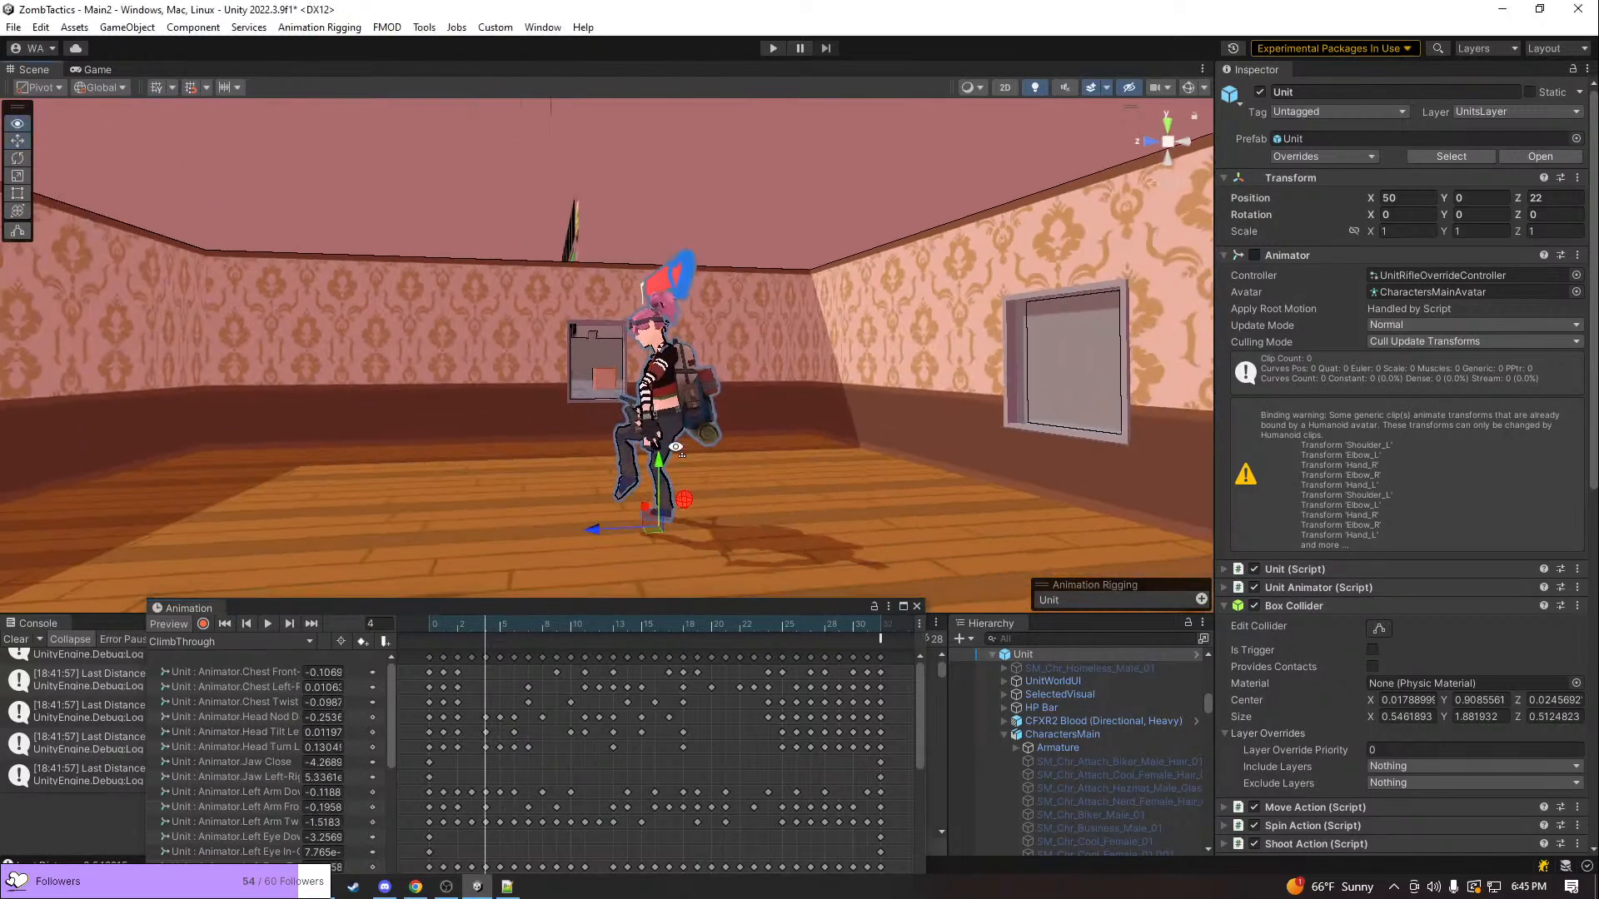
# Launch Blender and open the recent file CharactersMain.blend
pyautogui.press('super')
pyautogui.write('blender')
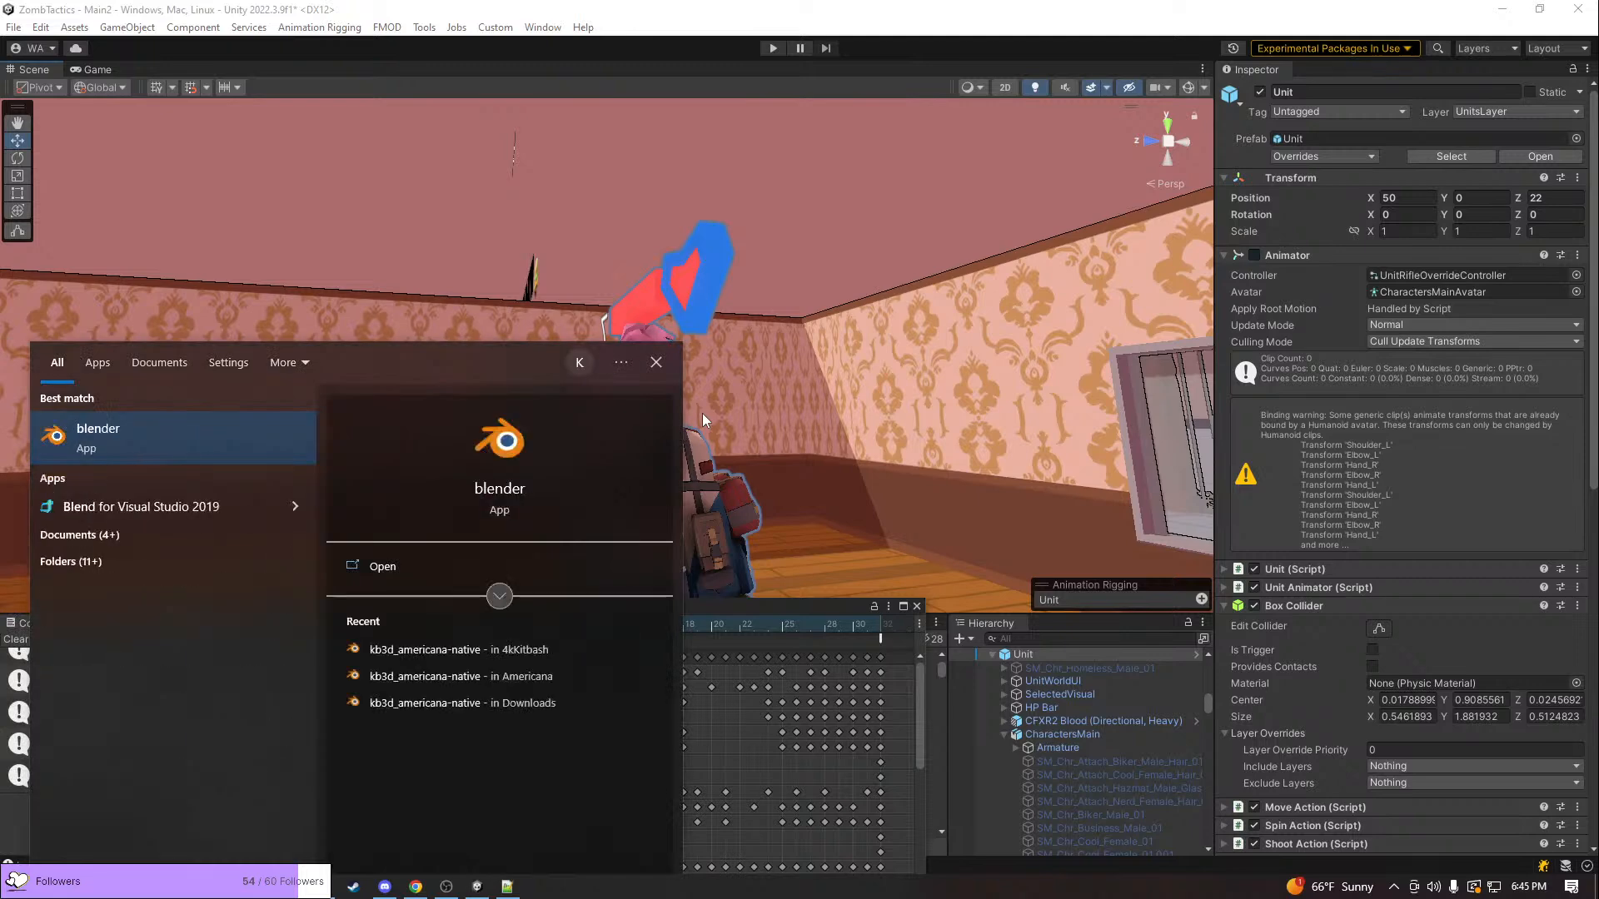
pyautogui.press('Return')
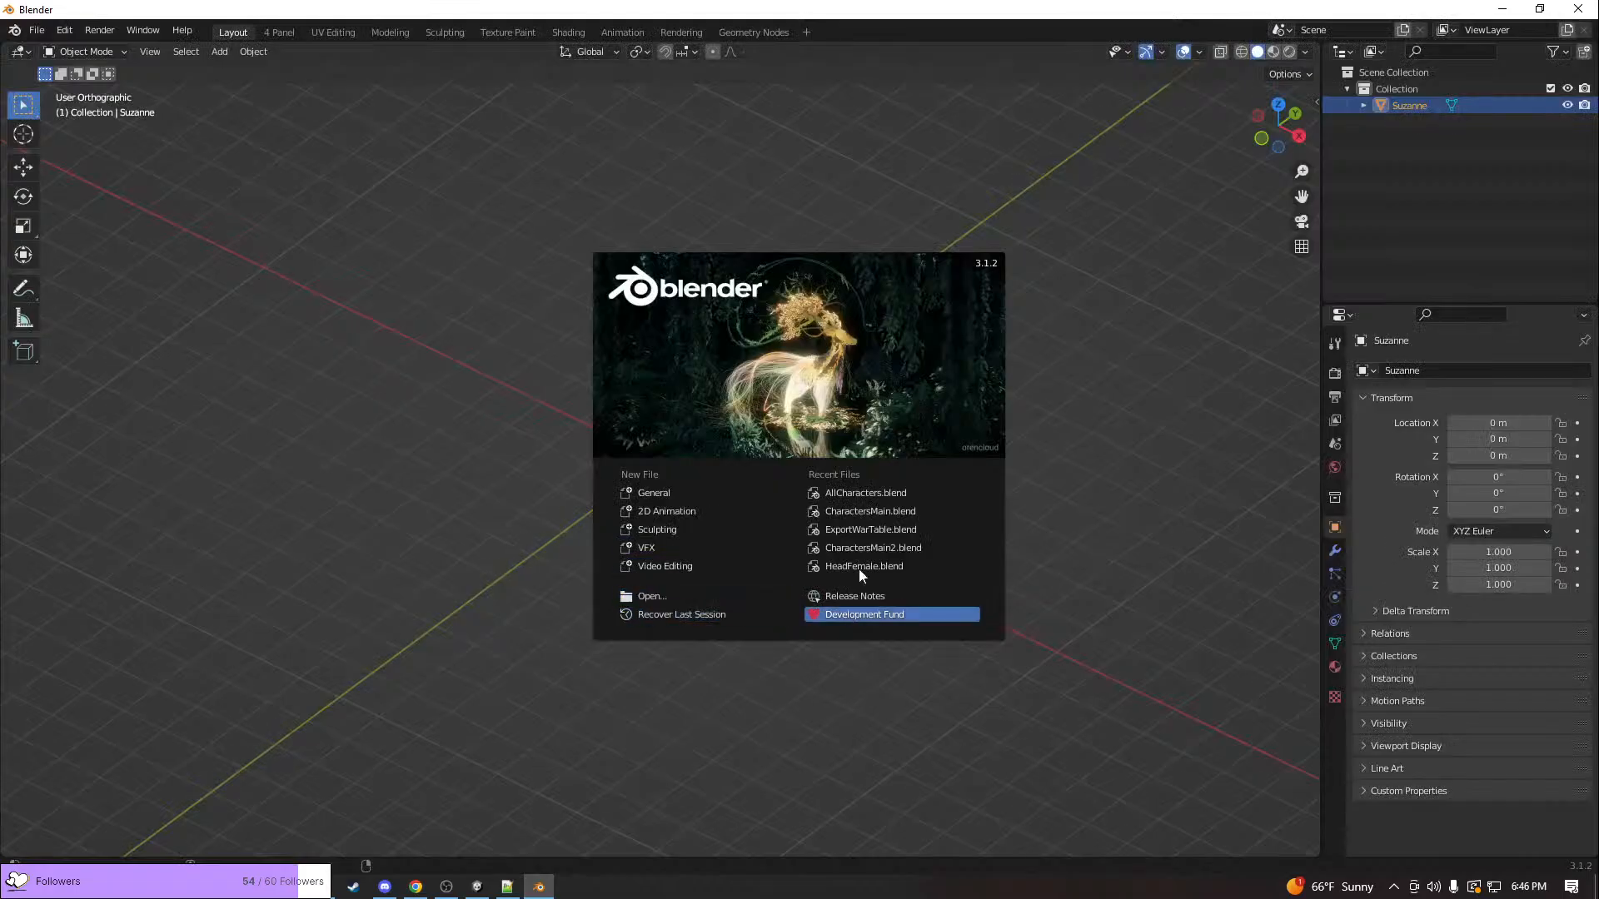
pyautogui.click(871, 516)
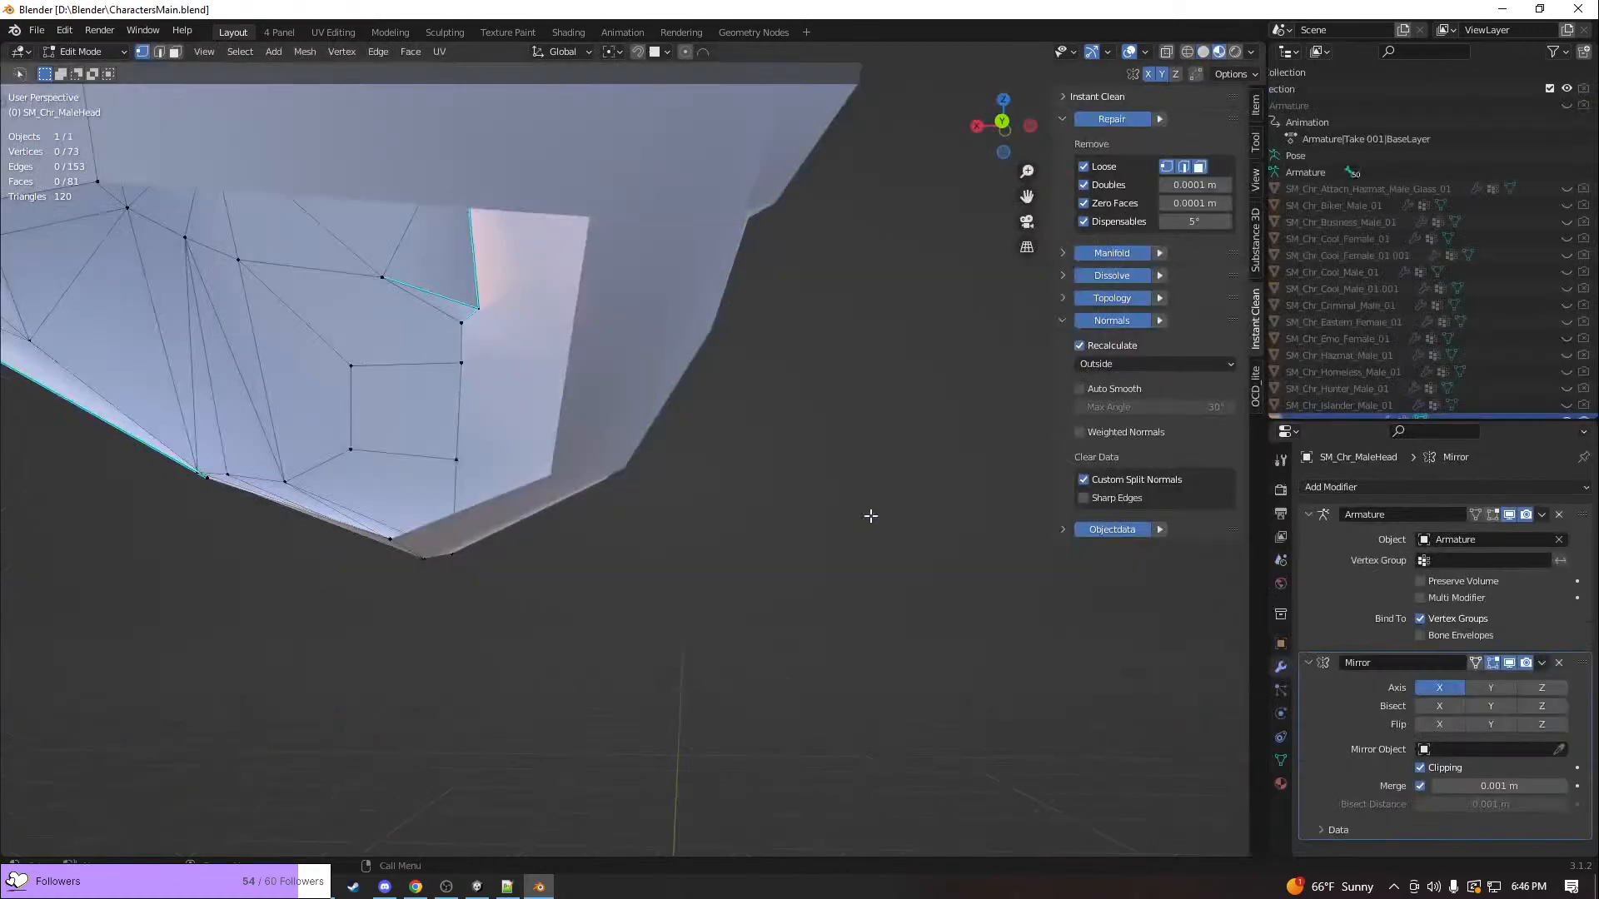
# Hide SM_Chr_MaleHead and show the SM_Chr_Punk_Female_01 mesh in the viewport
pyautogui.rightClick(878, 505)
pyautogui.moveTo(840, 350); pyautogui.dragTo(458, 363, button='middle')
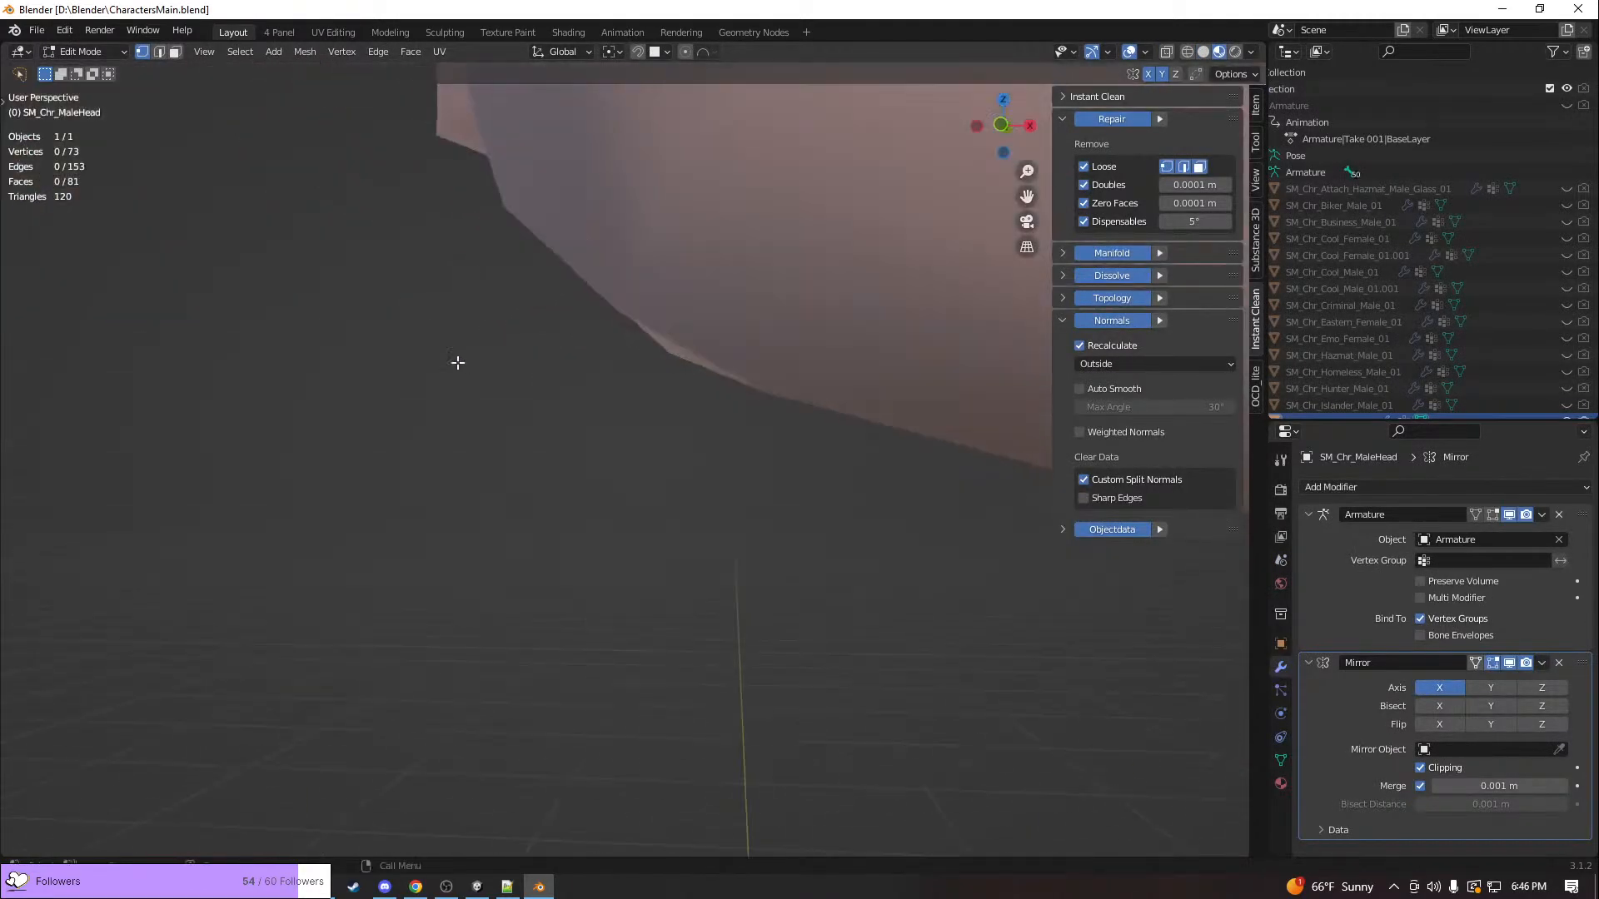
pyautogui.scroll(-8, 482, 332)
pyautogui.moveTo(661, 566); pyautogui.dragTo(612, 626, button='middle')
pyautogui.scroll(-4, 1526, 377)
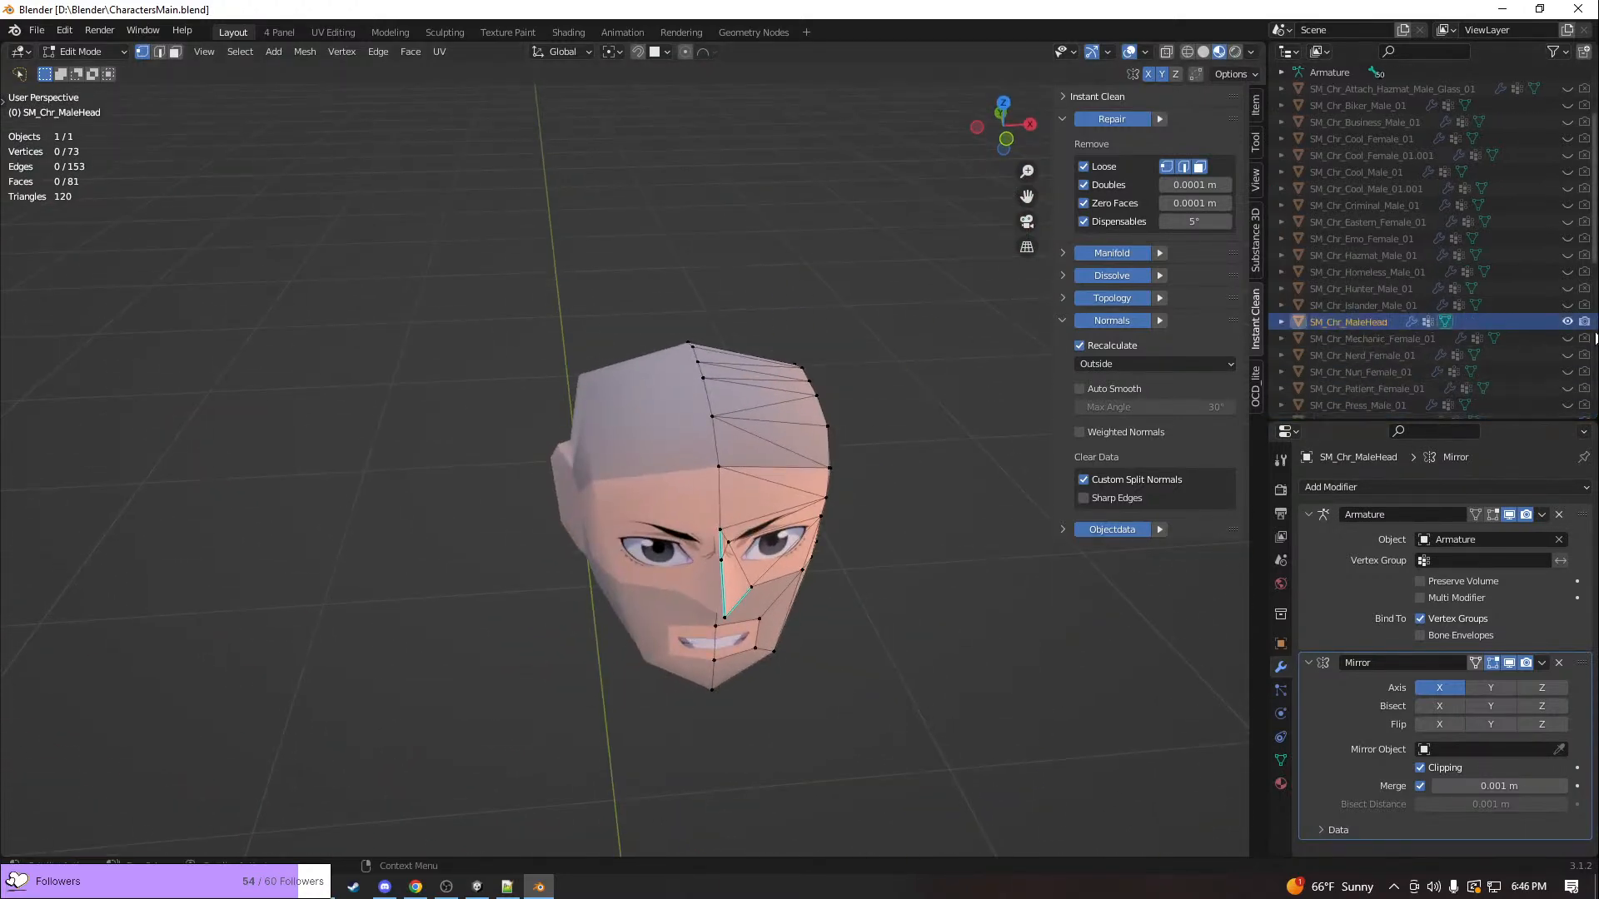
pyautogui.click(1566, 322)
pyautogui.scroll(-5, 1546, 358)
pyautogui.scroll(-4, 1545, 358)
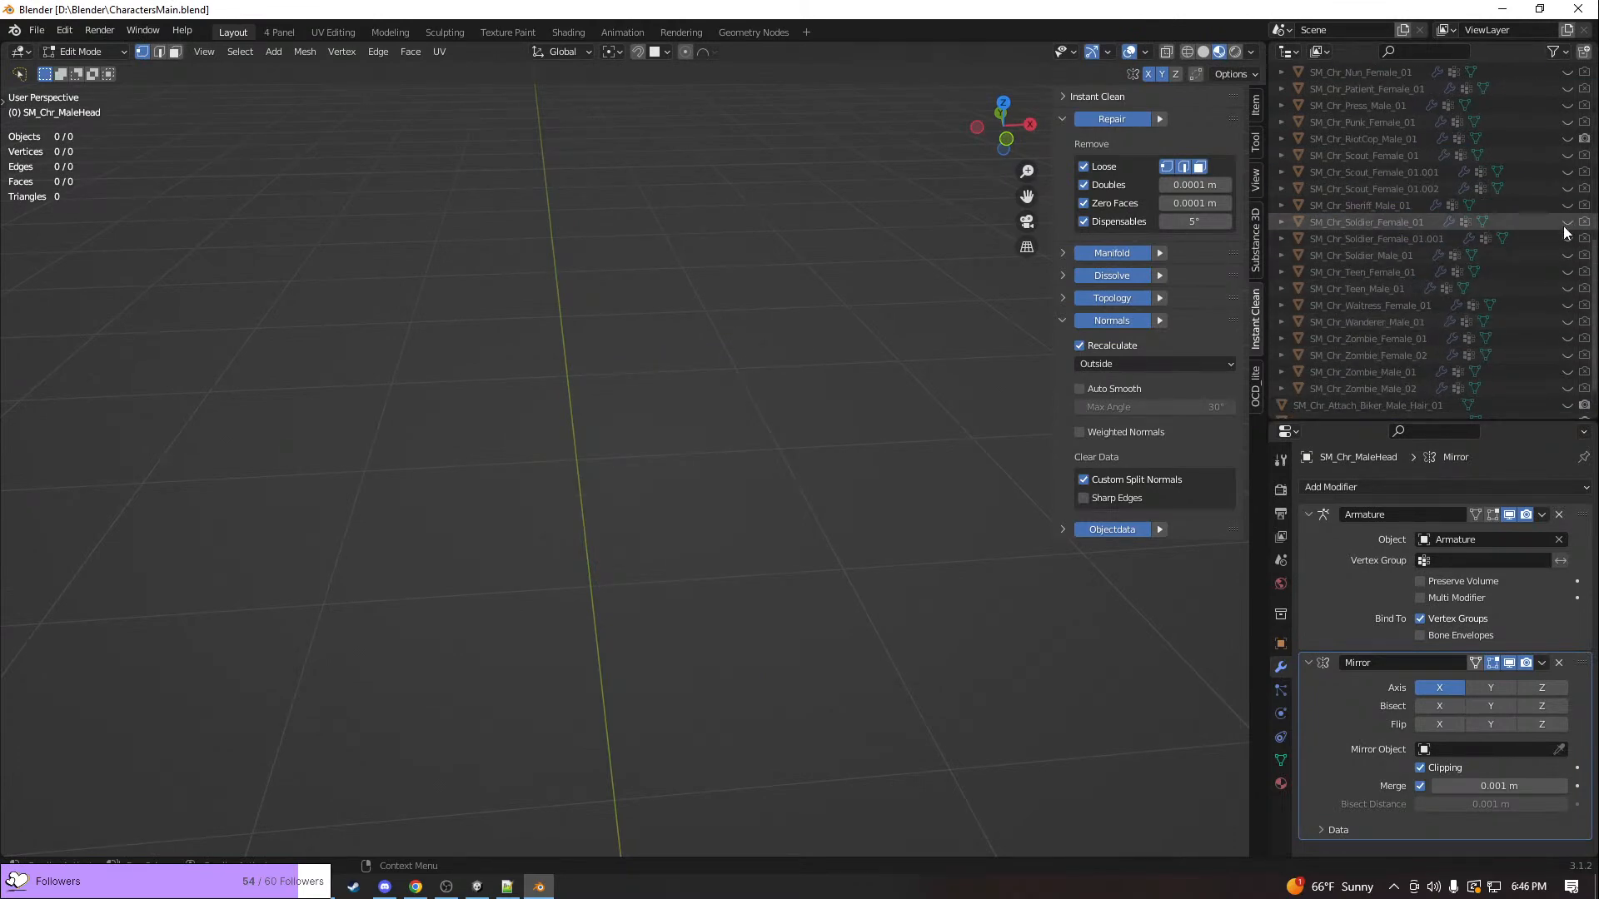
pyautogui.scroll(1, 1547, 280)
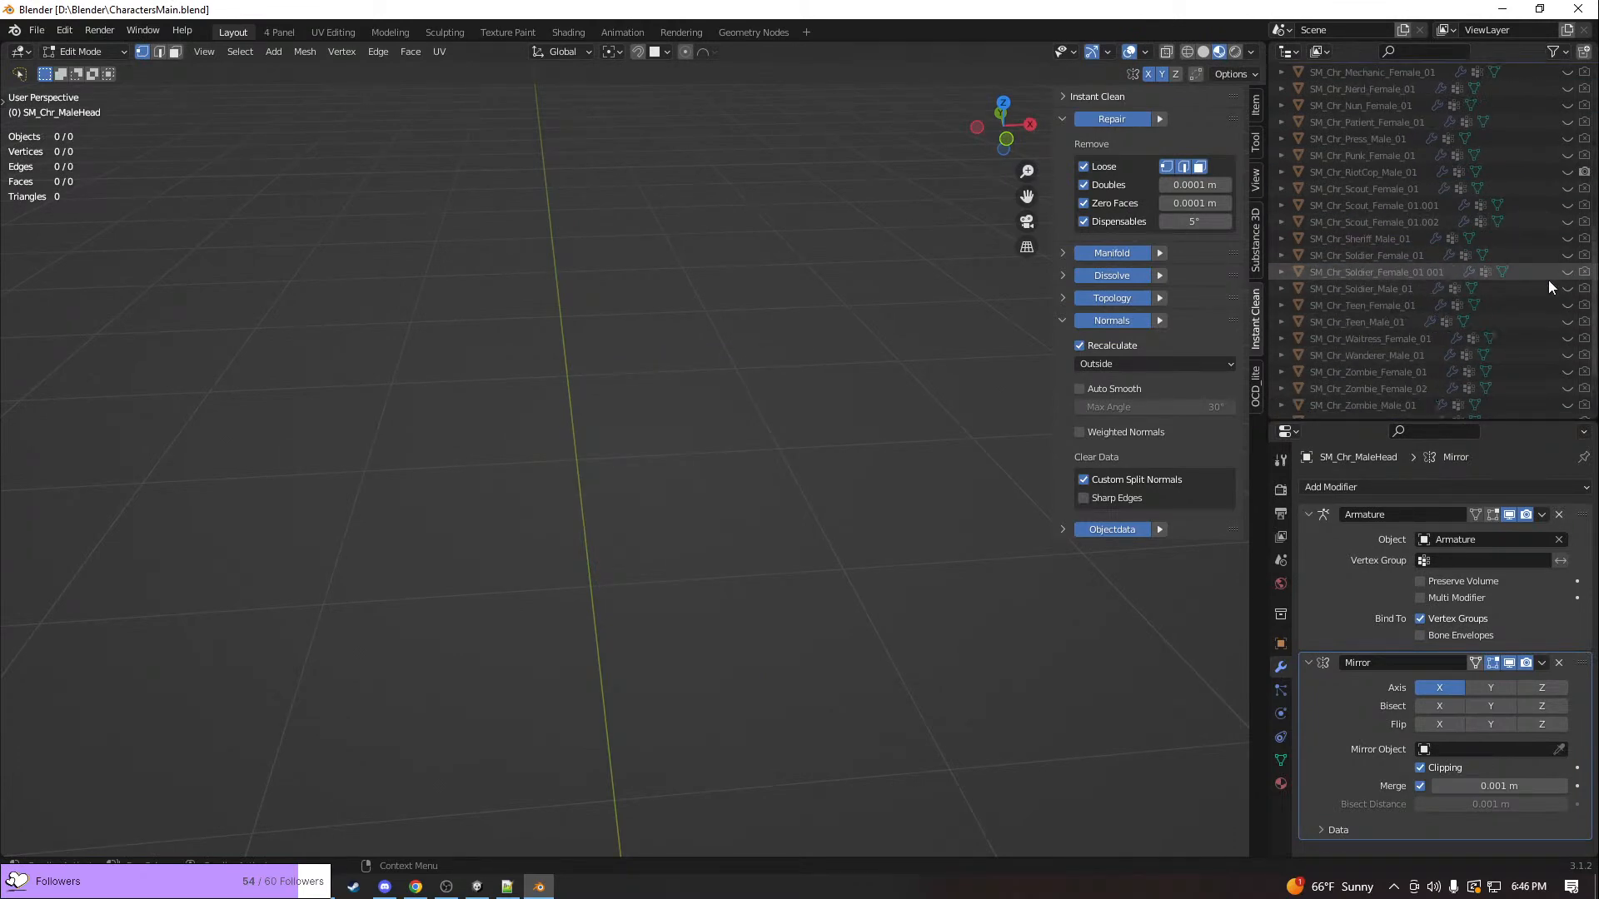
pyautogui.click(1567, 155)
# Edit SM_Chr_Punk_Female_01, select the linked geometry of the upper ear piercing, and try moving it away from the head
pyautogui.moveTo(899, 409); pyautogui.dragTo(822, 449, button='middle')
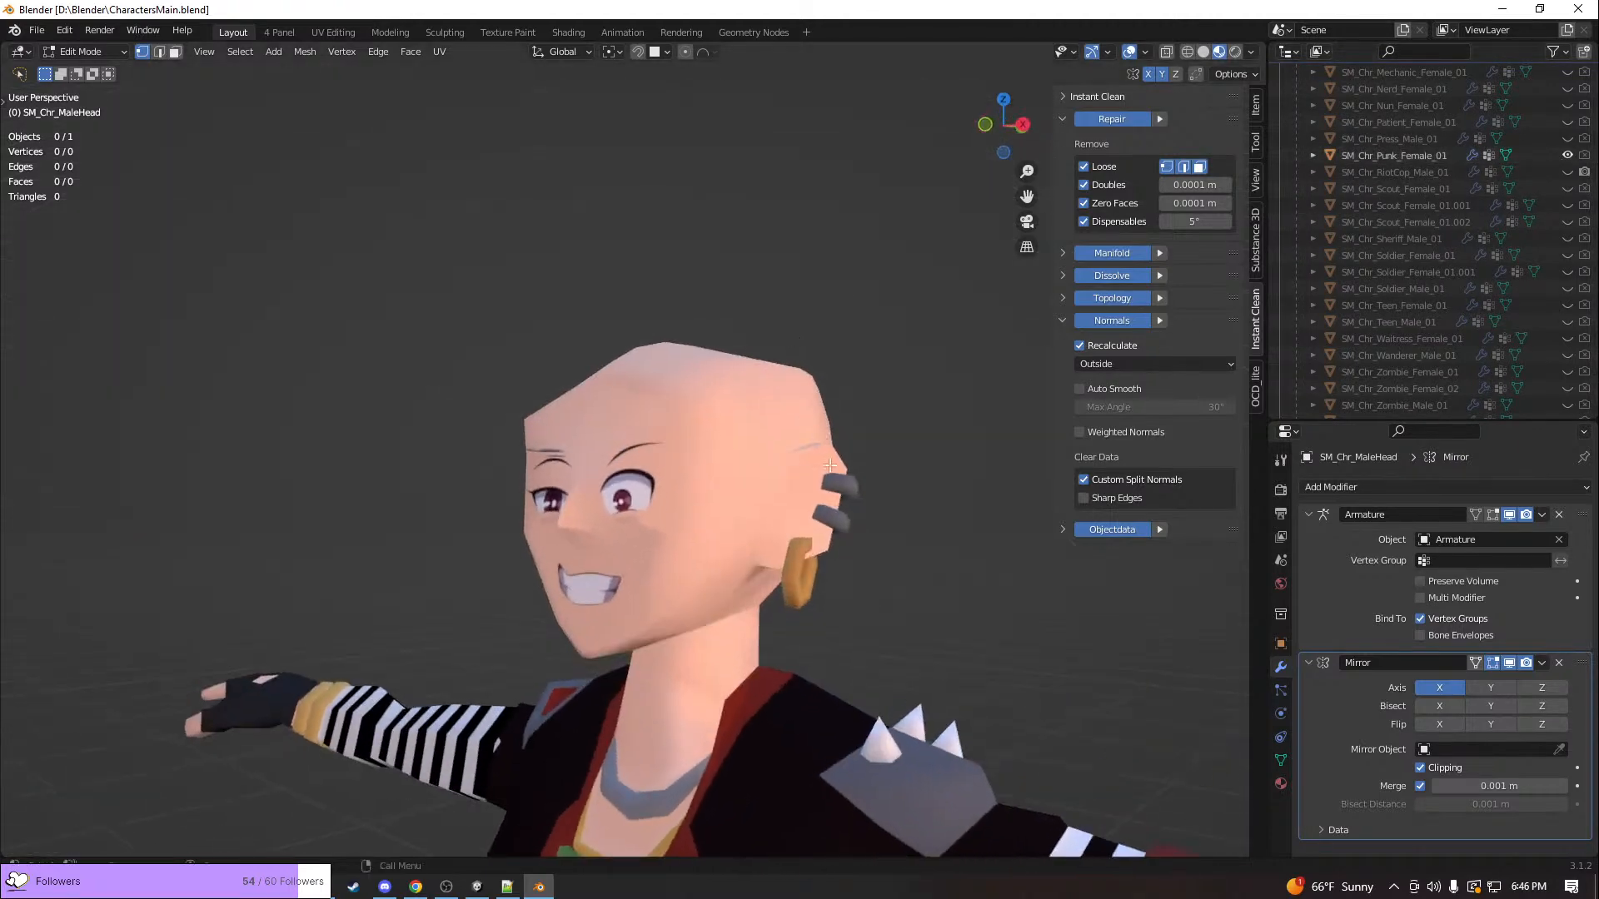
pyautogui.press('Tab')
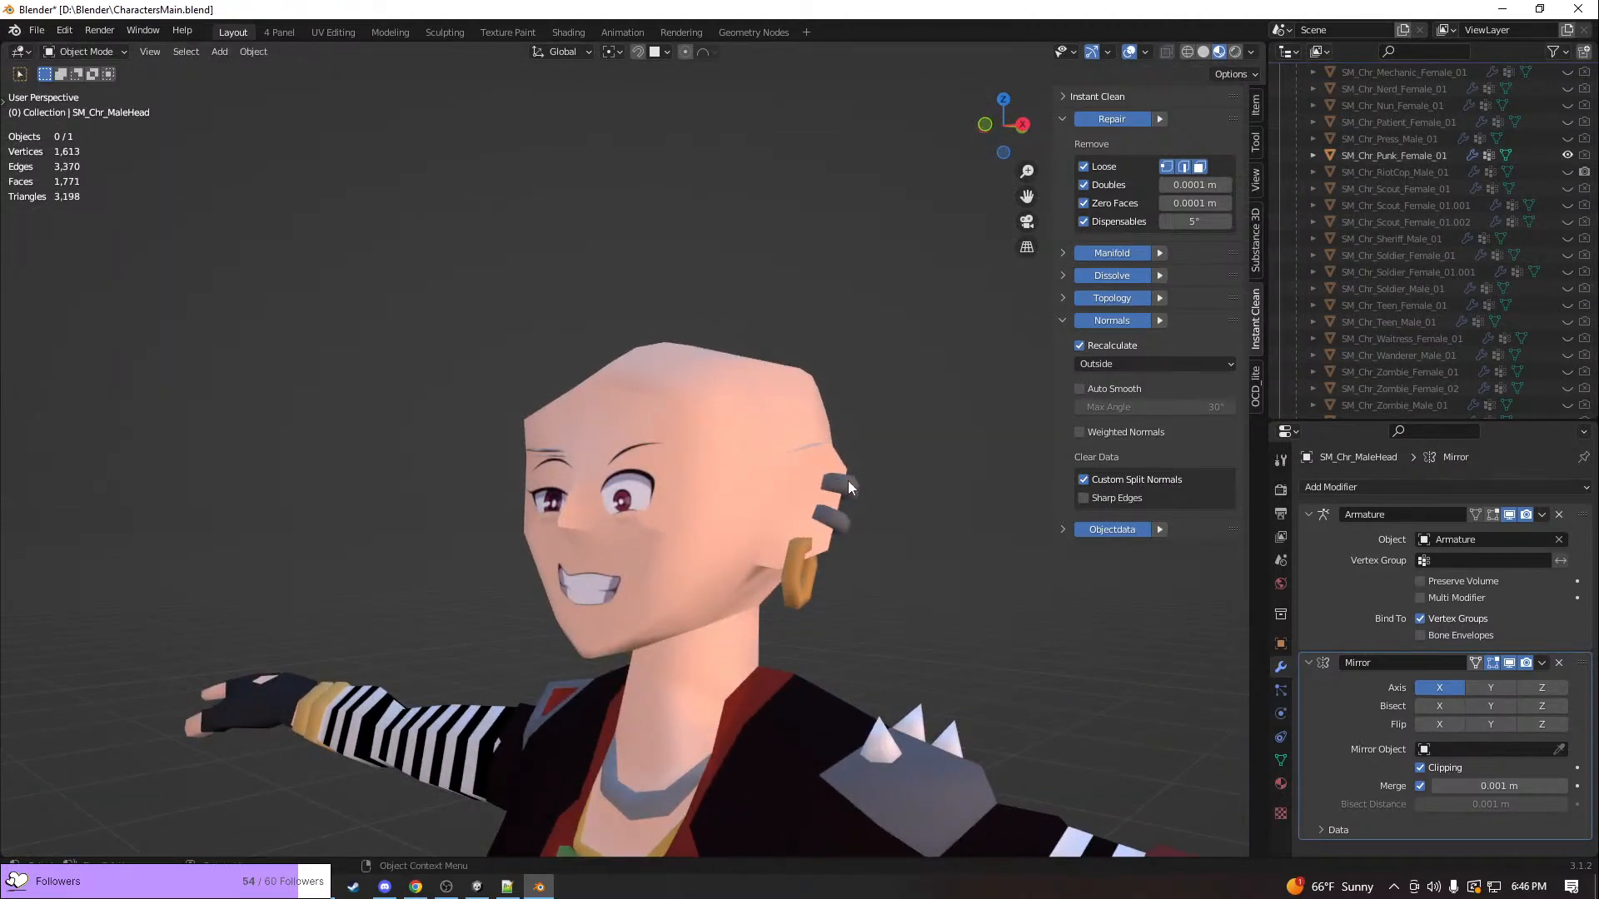
pyautogui.click(791, 494)
pyautogui.press('Tab')
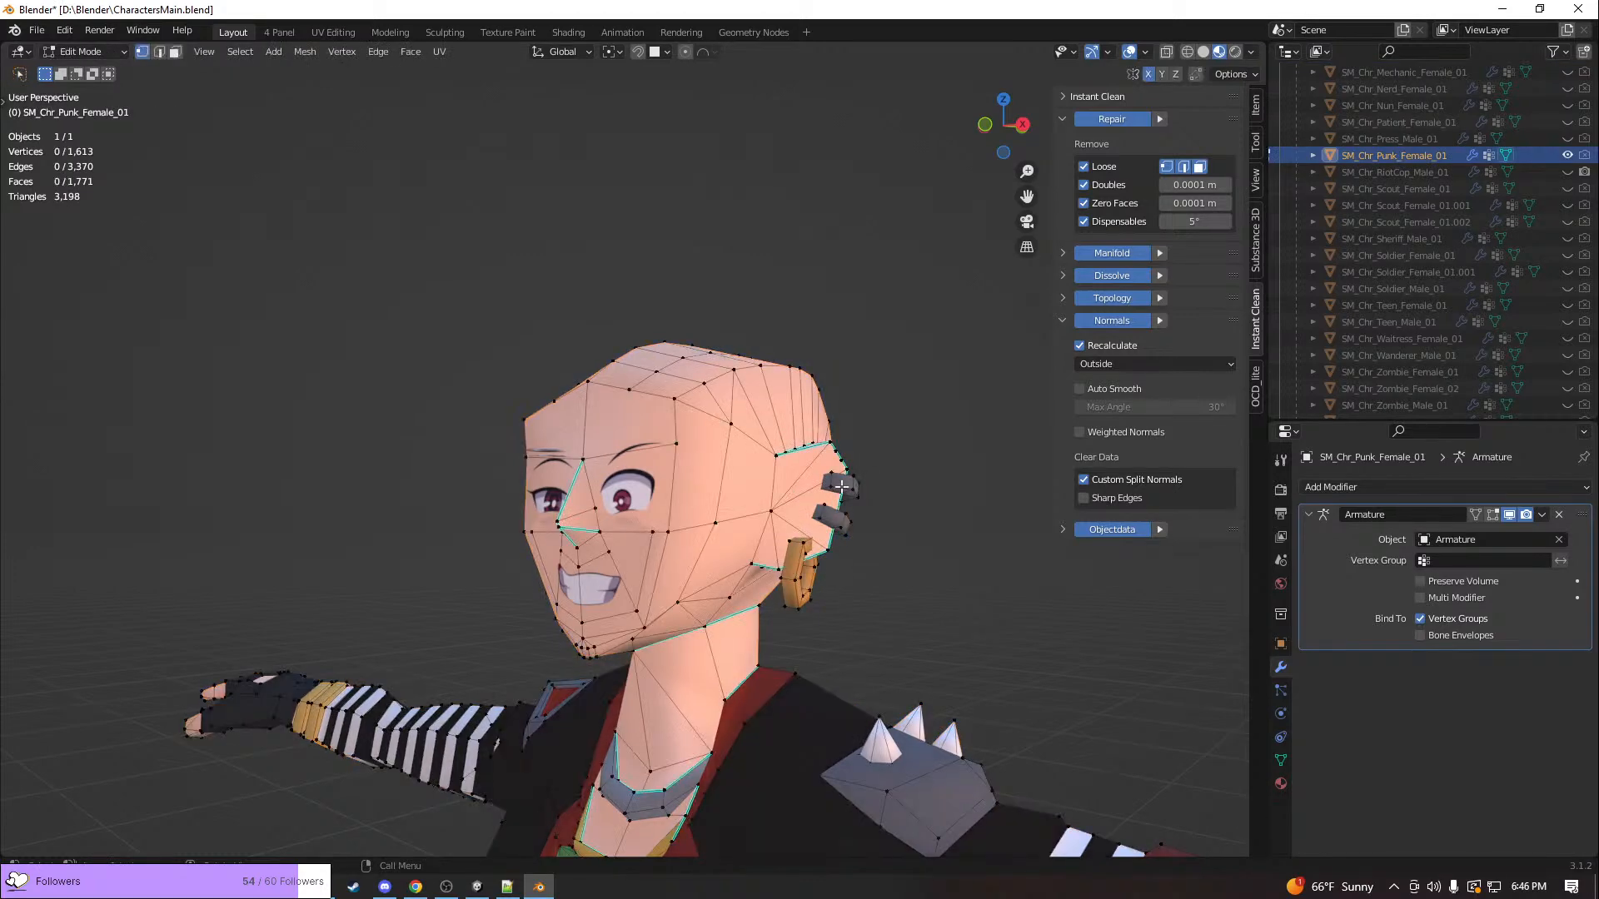
pyautogui.press('l')
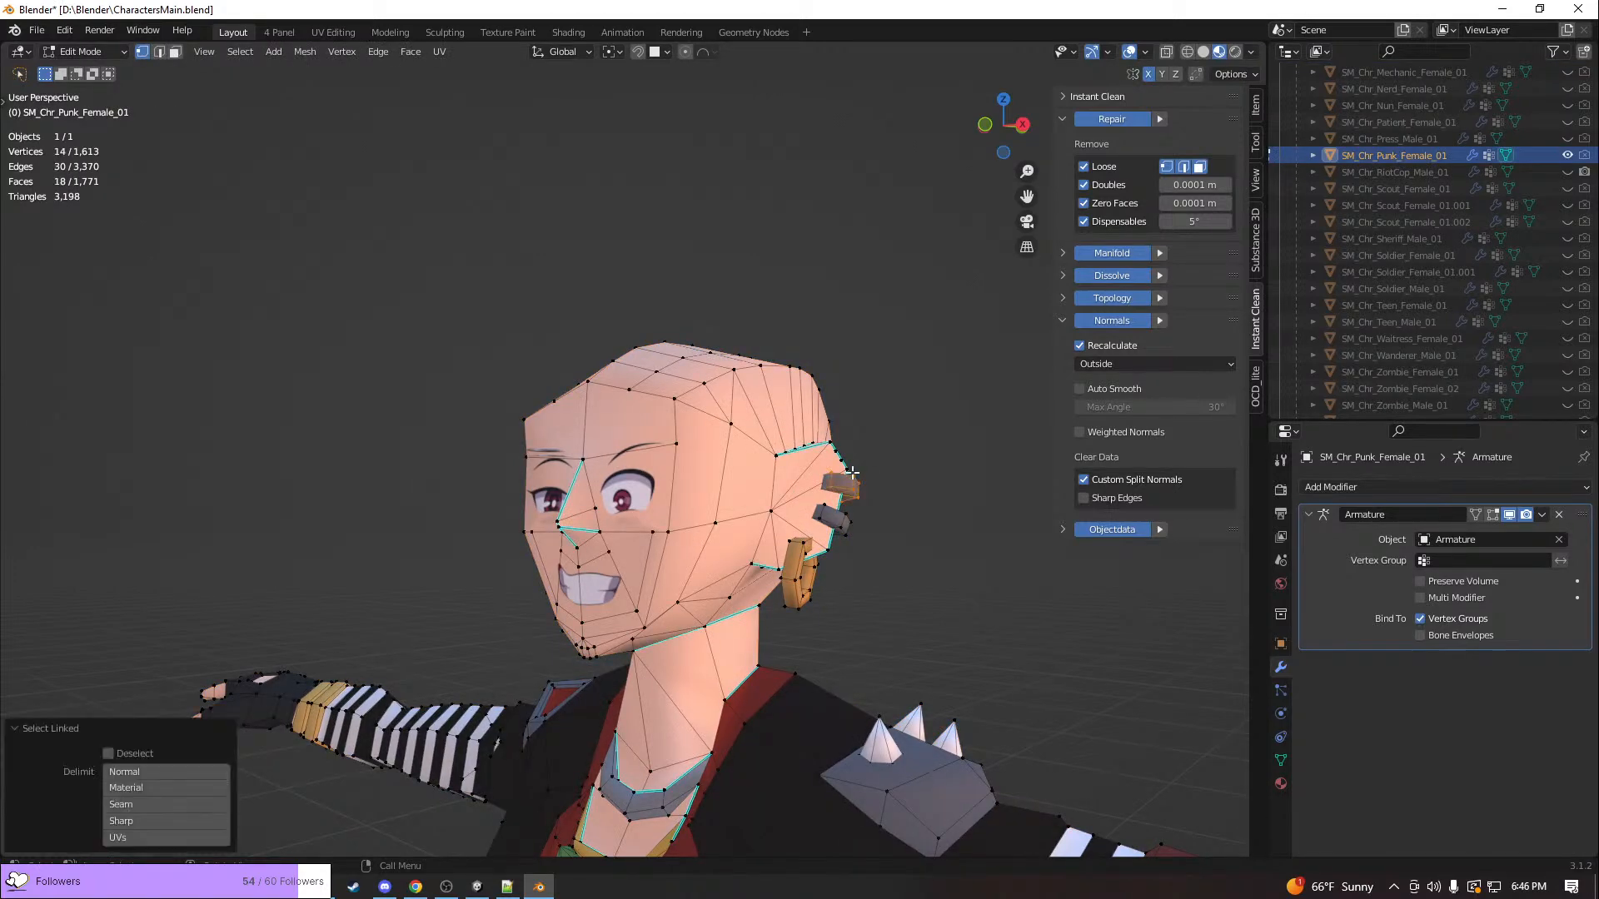
pyautogui.press('g')
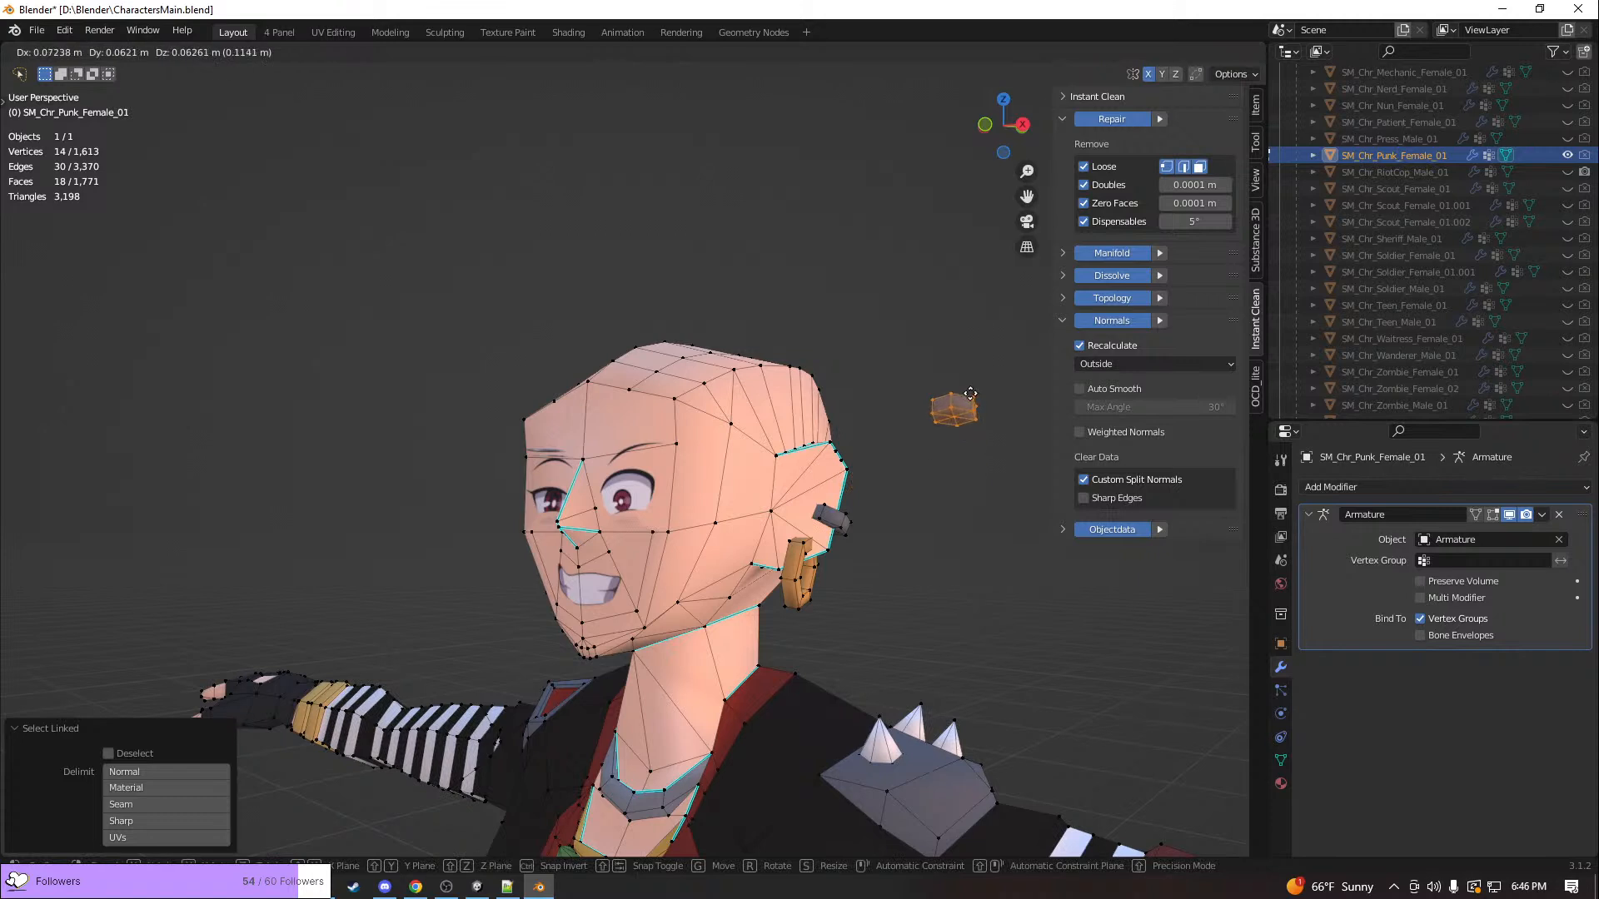
pyautogui.press('Escape')
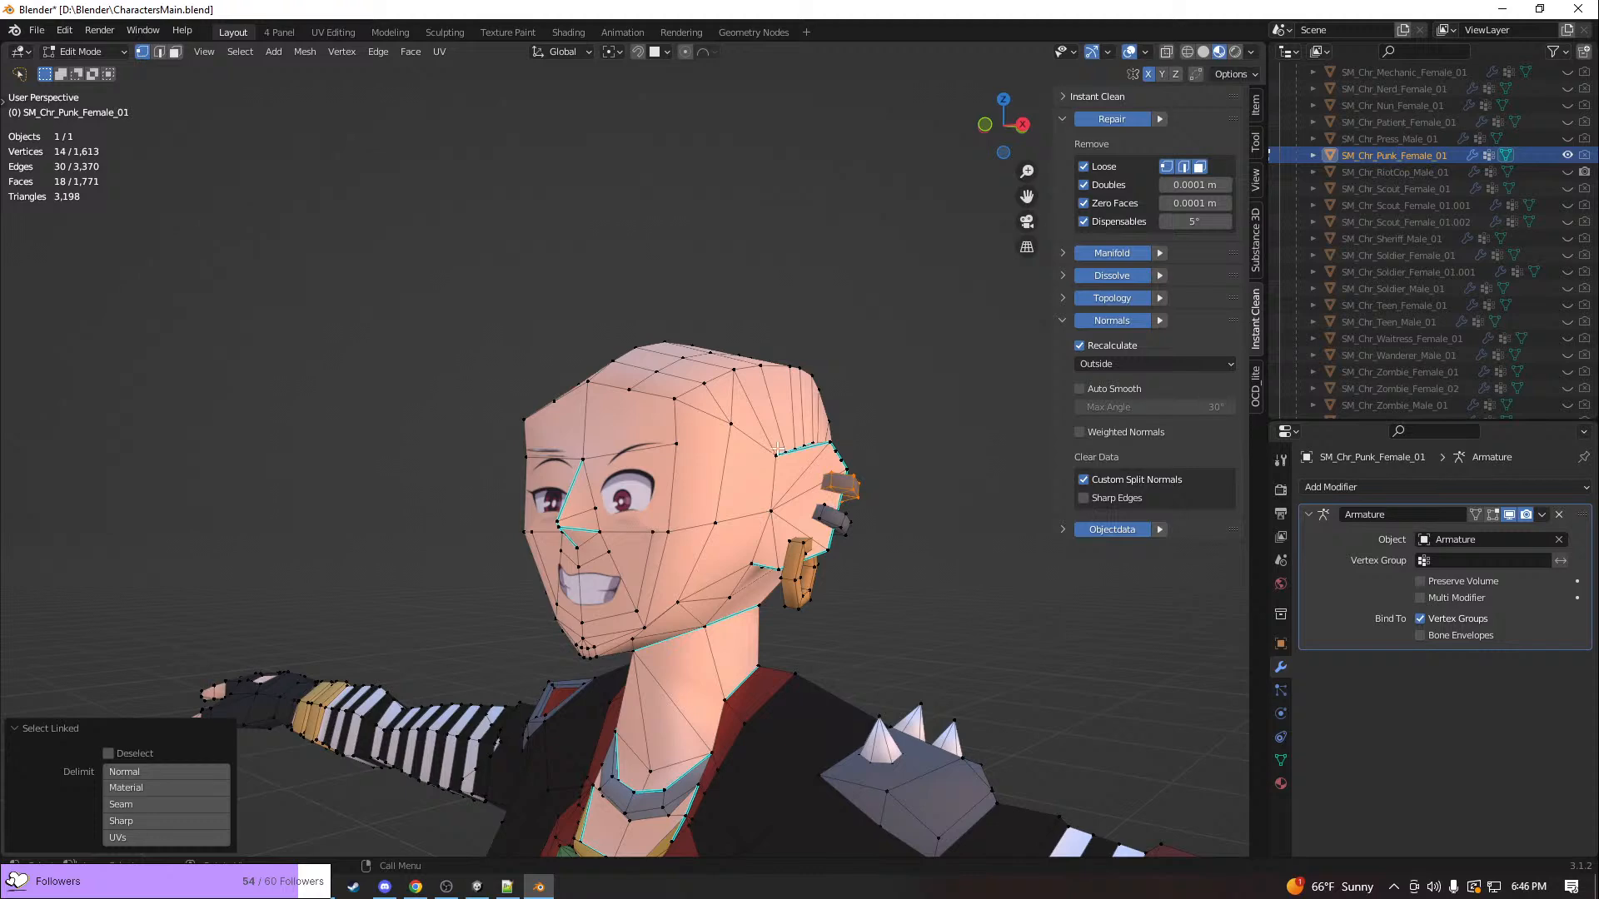
# Examine the punk character's ear piercings from the front and side in Object Mode and return to Edit Mode
pyautogui.moveTo(777, 449); pyautogui.dragTo(865, 497, button='middle')
pyautogui.press('Tab')
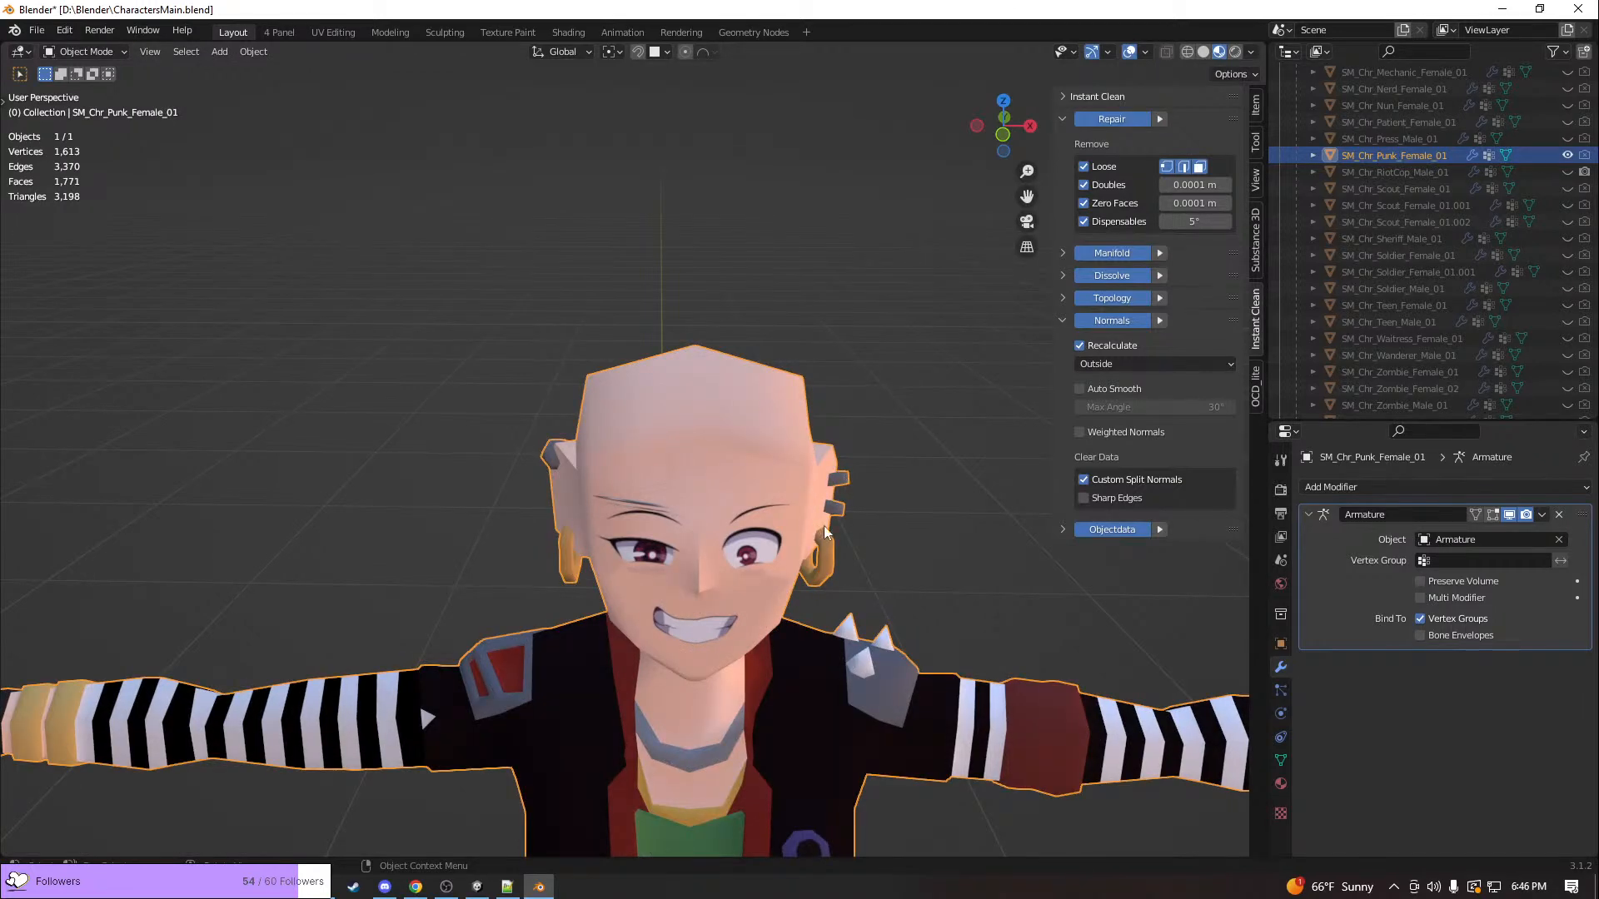
pyautogui.moveTo(881, 505); pyautogui.dragTo(748, 505, button='middle')
pyautogui.scroll(2, 748, 504)
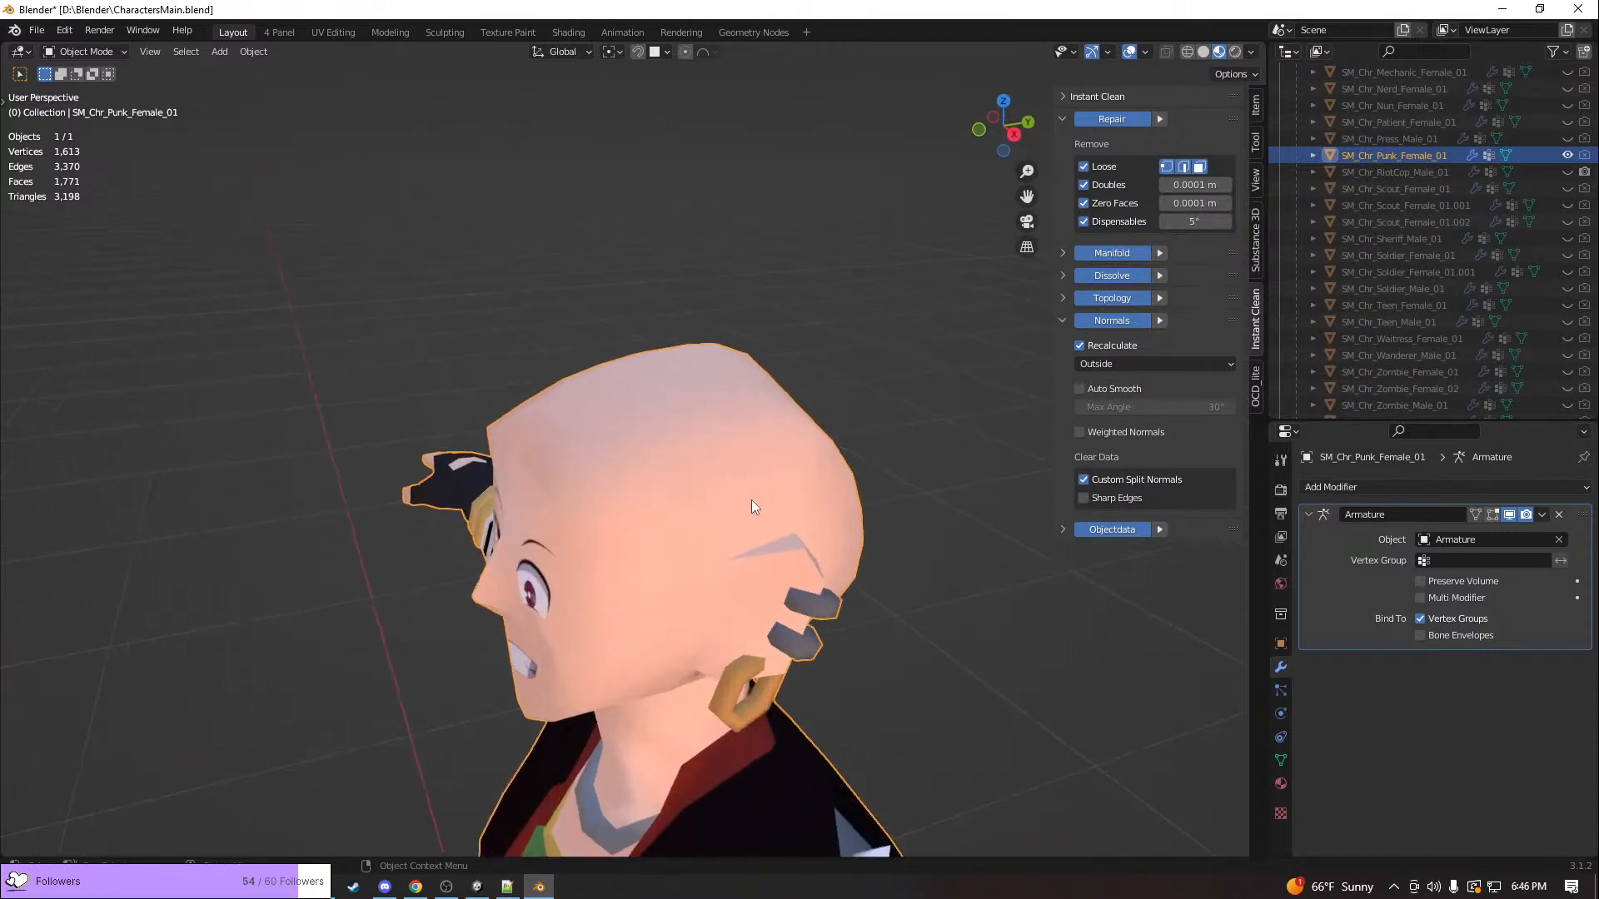
pyautogui.press('Tab')
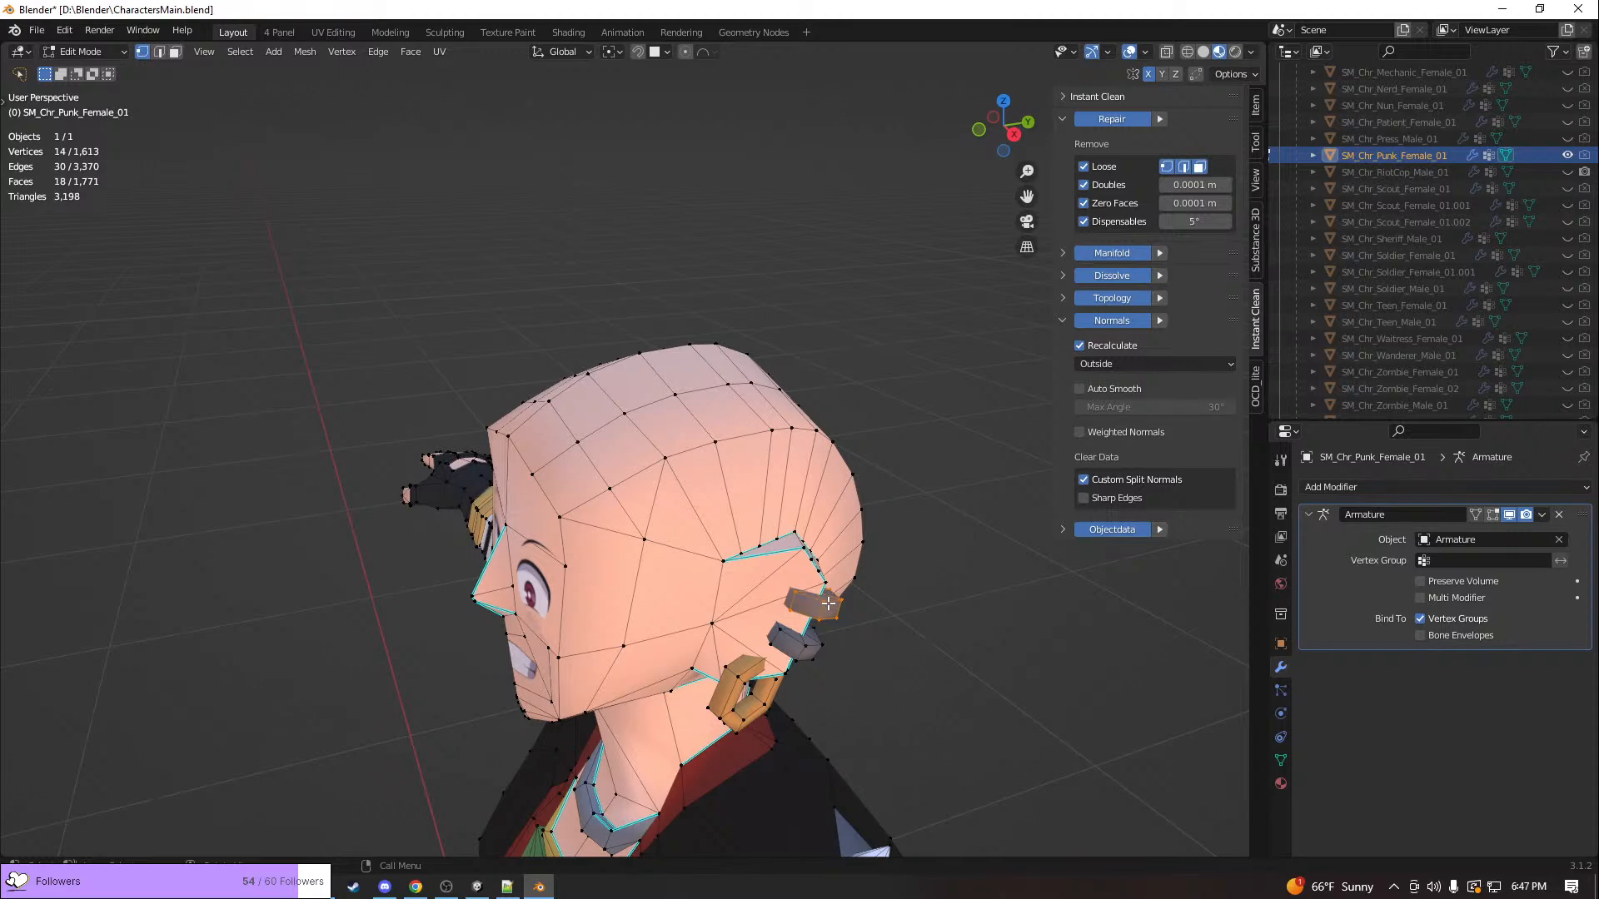
# Switch to Unity, move the ClimbThrough animation to frame 22, and select and frame the punk character's ear piercings
pyautogui.moveTo(797, 601); pyautogui.dragTo(879, 569, button='middle')
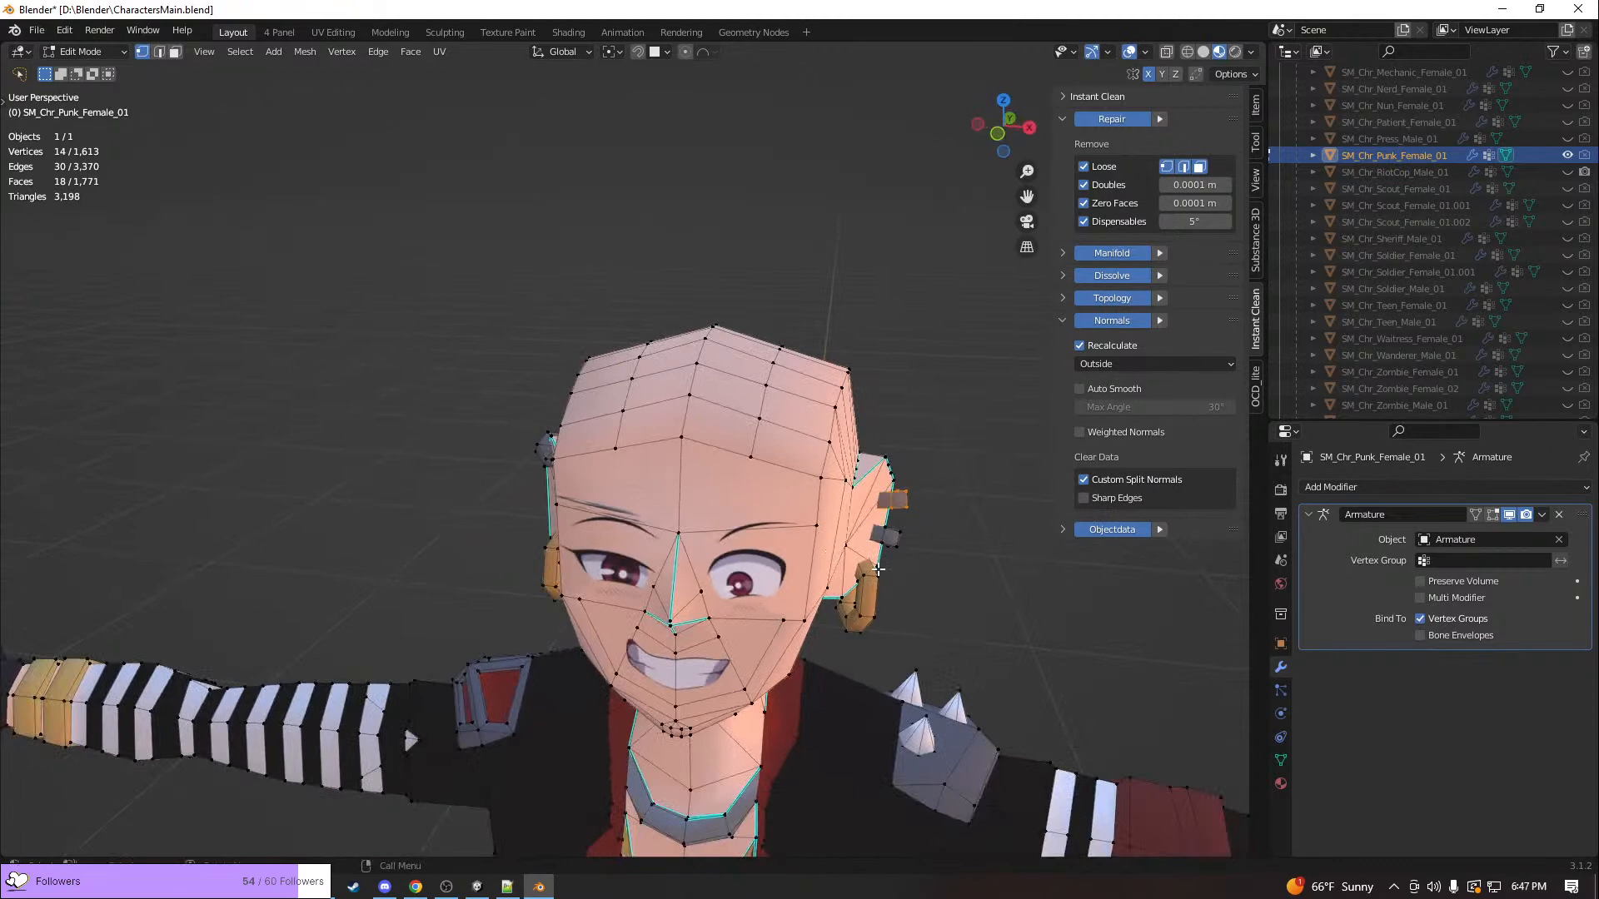
pyautogui.hotkey('alt', 'Tab')
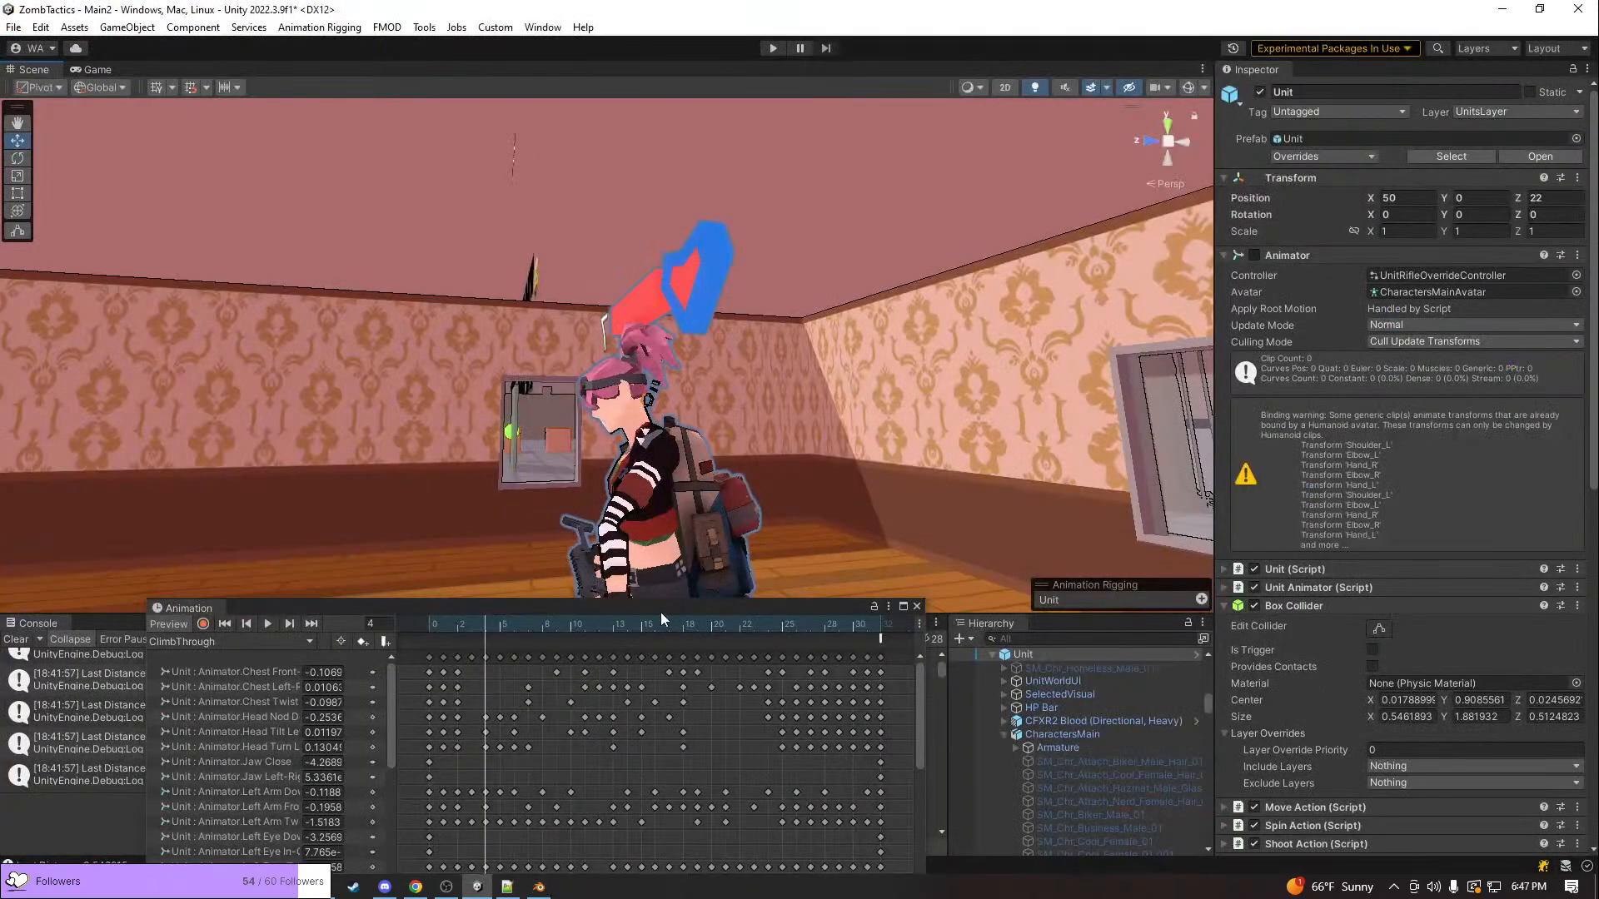
pyautogui.moveTo(635, 629); pyautogui.dragTo(741, 631)
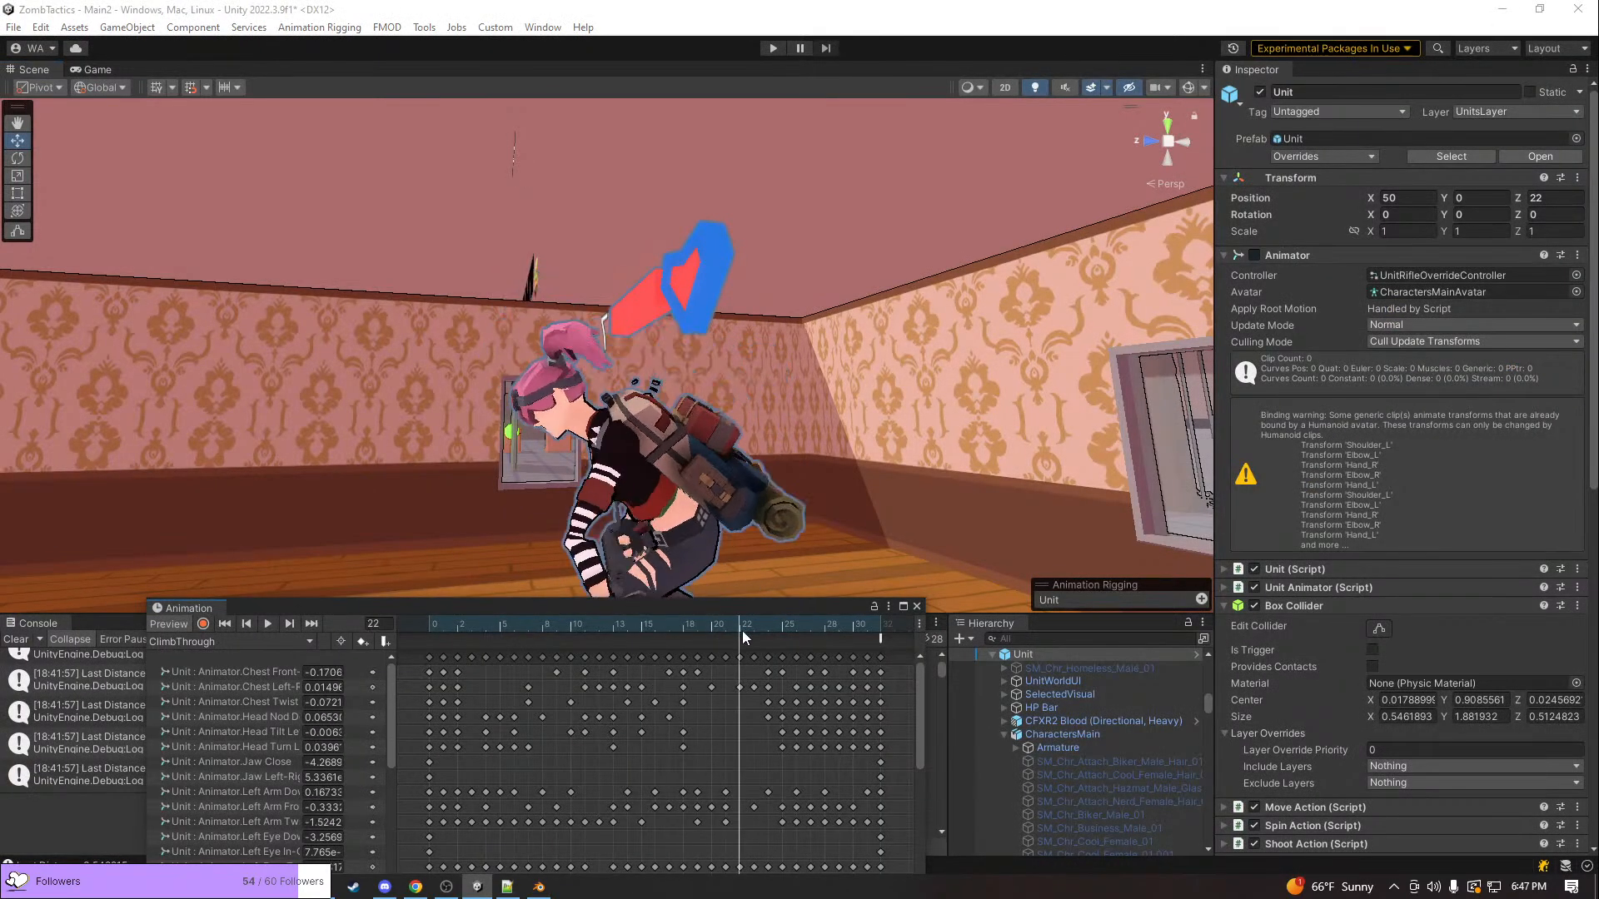
pyautogui.scroll(3, 652, 503)
pyautogui.scroll(-4, 652, 504)
pyautogui.moveTo(652, 504); pyautogui.dragTo(559, 396, button='right')
pyautogui.click(587, 397)
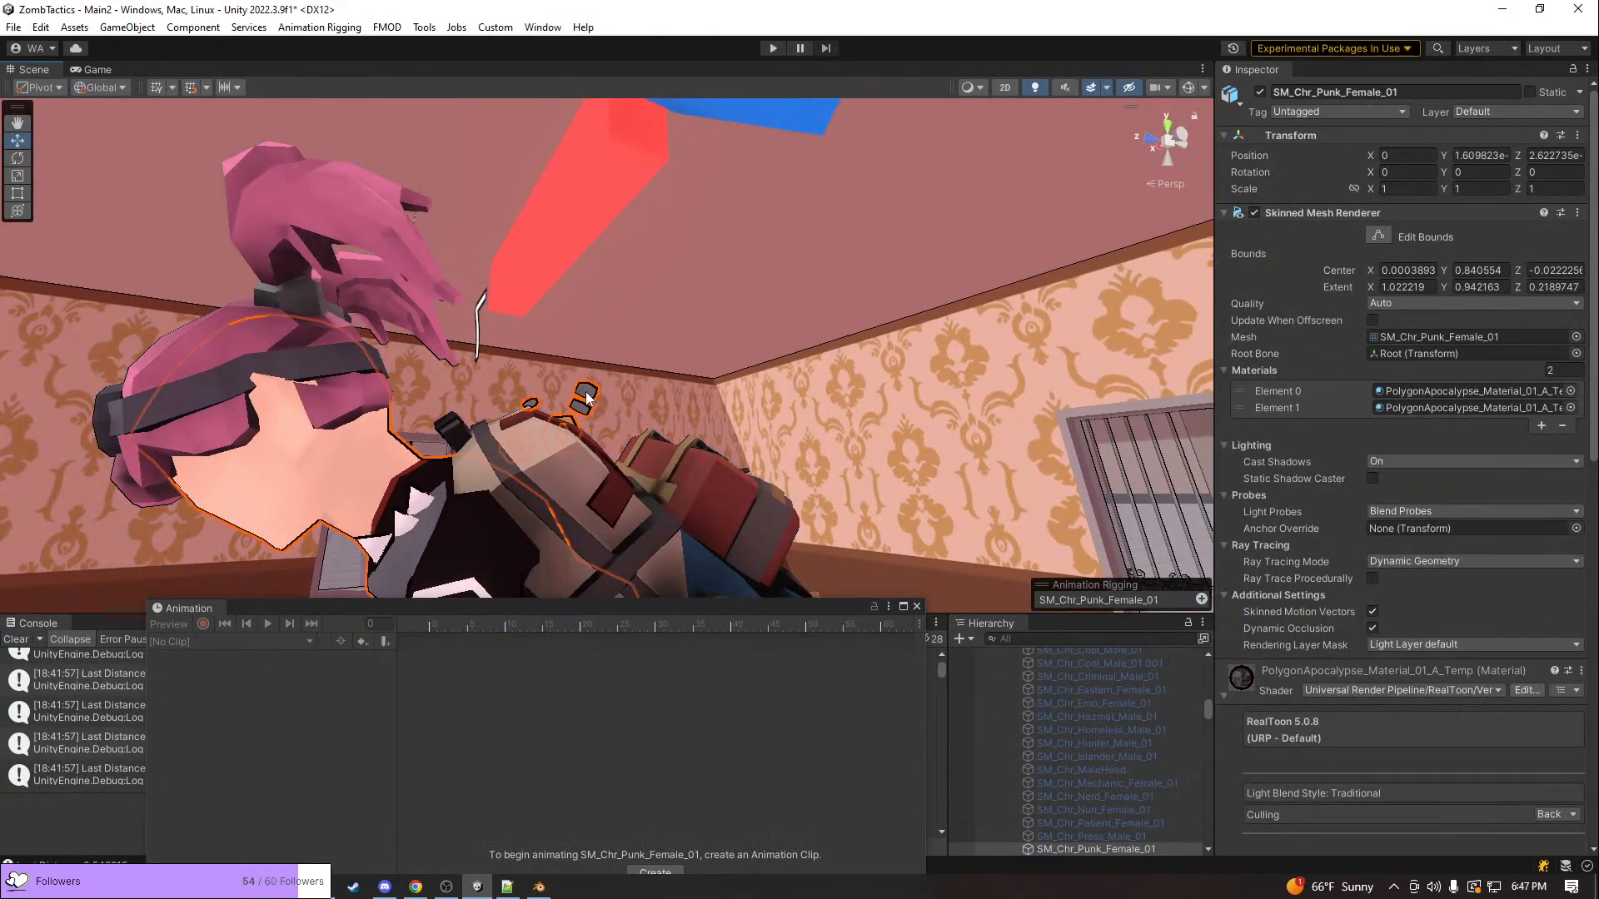
pyautogui.press('f')
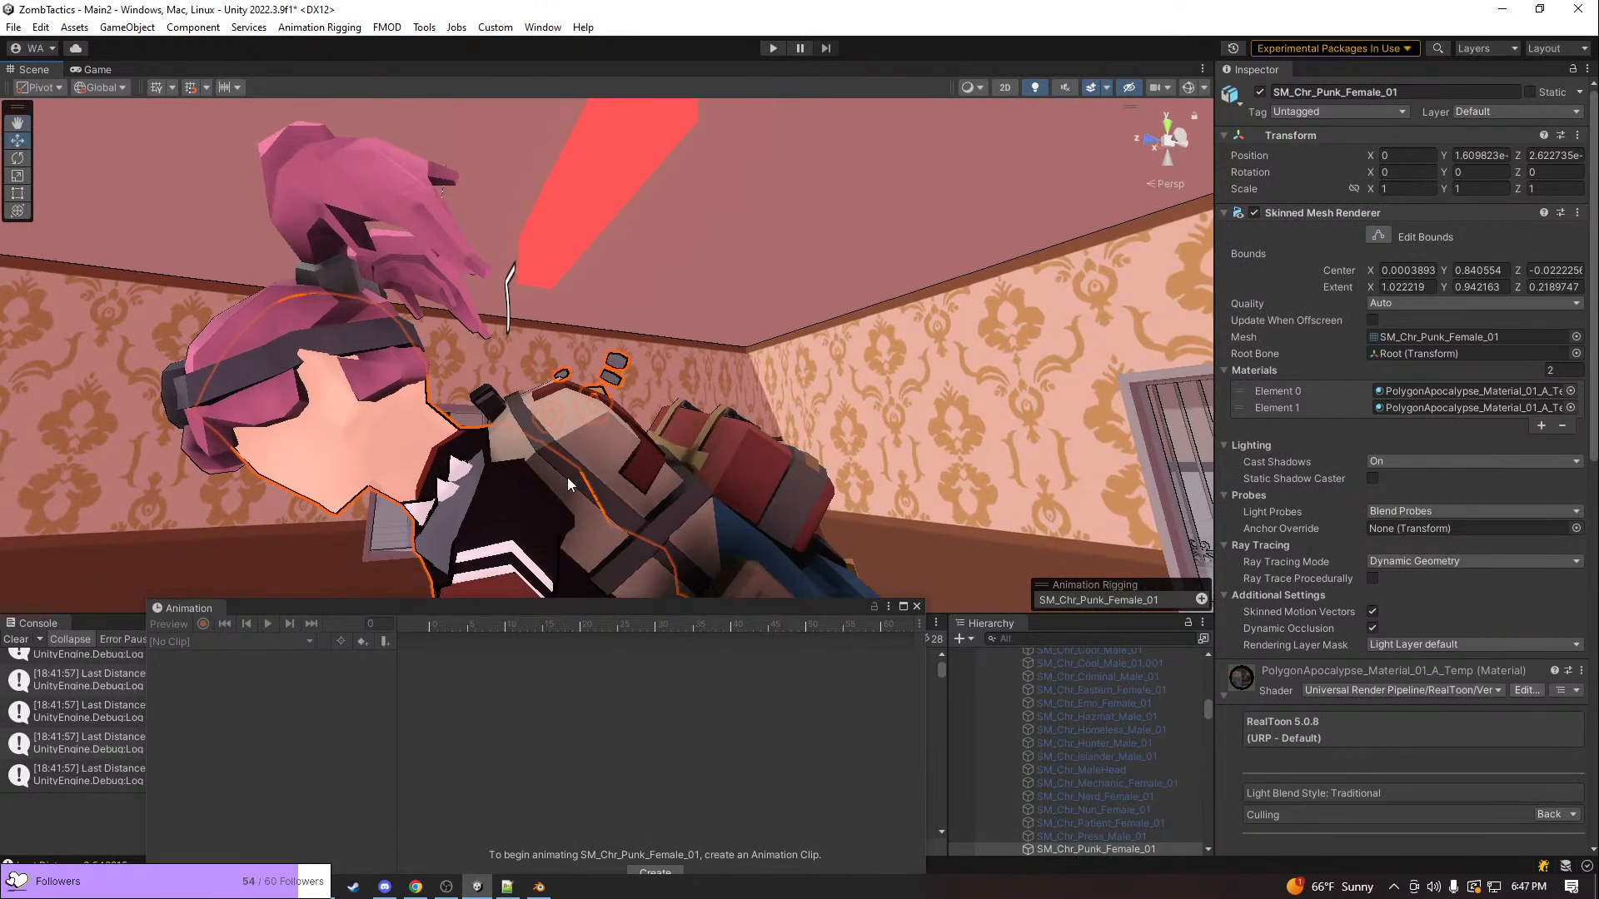
# Switch back to Blender and inspect the mesh data and vertex groups nested under SM_Chr_Punk_Female_01 in the outliner
pyautogui.hotkey('alt', 'Tab')
pyautogui.rightClick(961, 580)
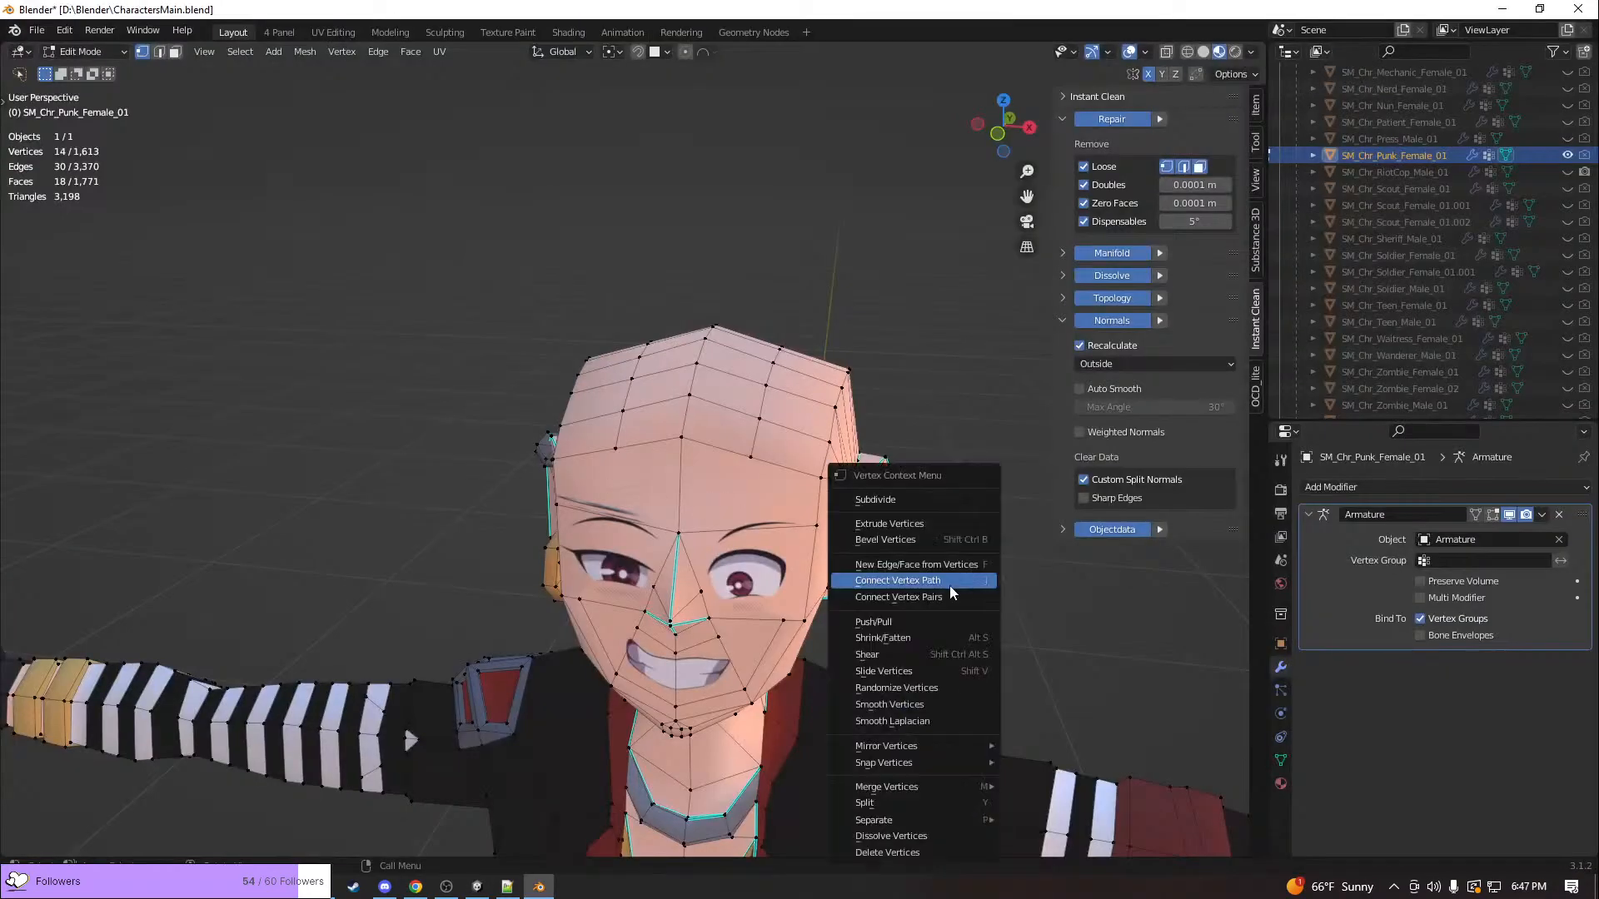
pyautogui.moveTo(929, 448); pyautogui.dragTo(816, 437, button='middle')
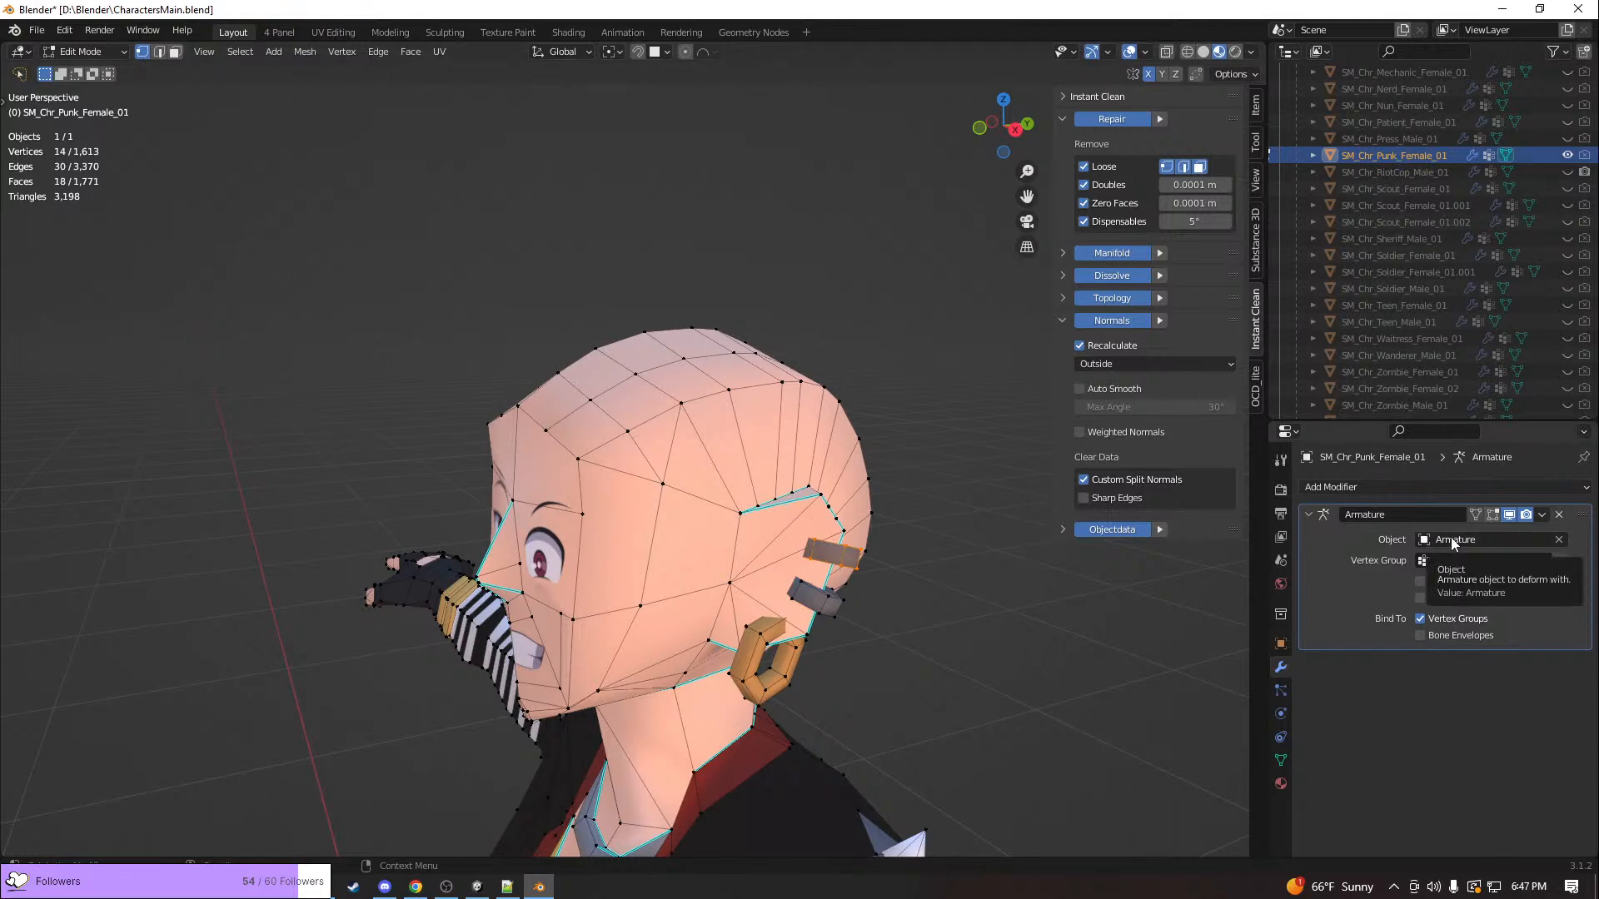
pyautogui.click(1313, 155)
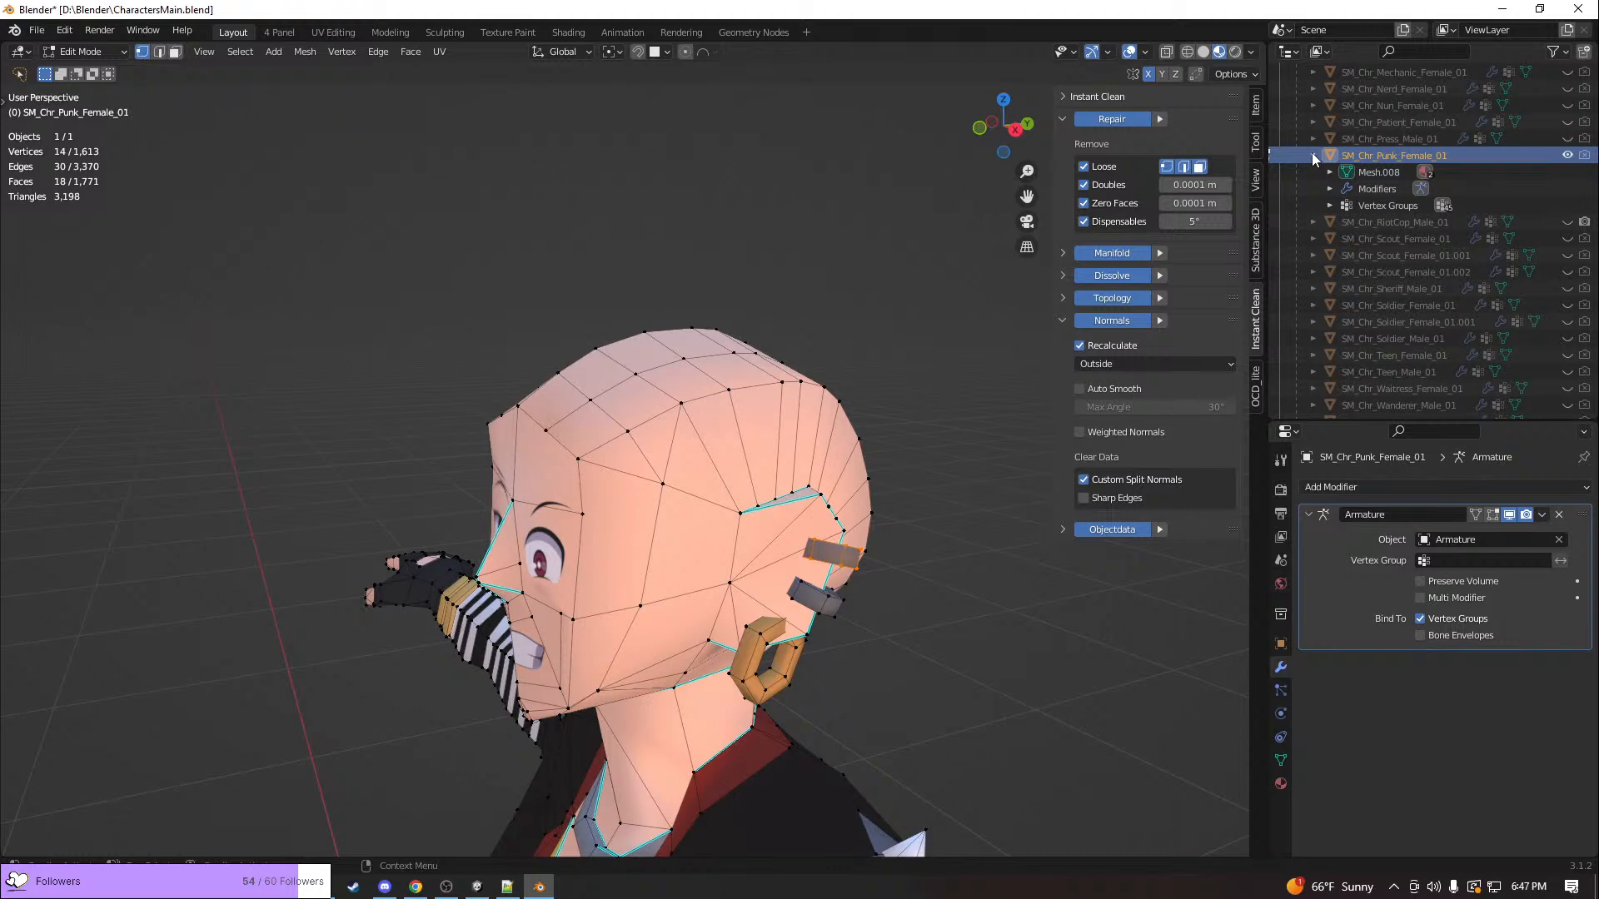
pyautogui.click(1328, 172)
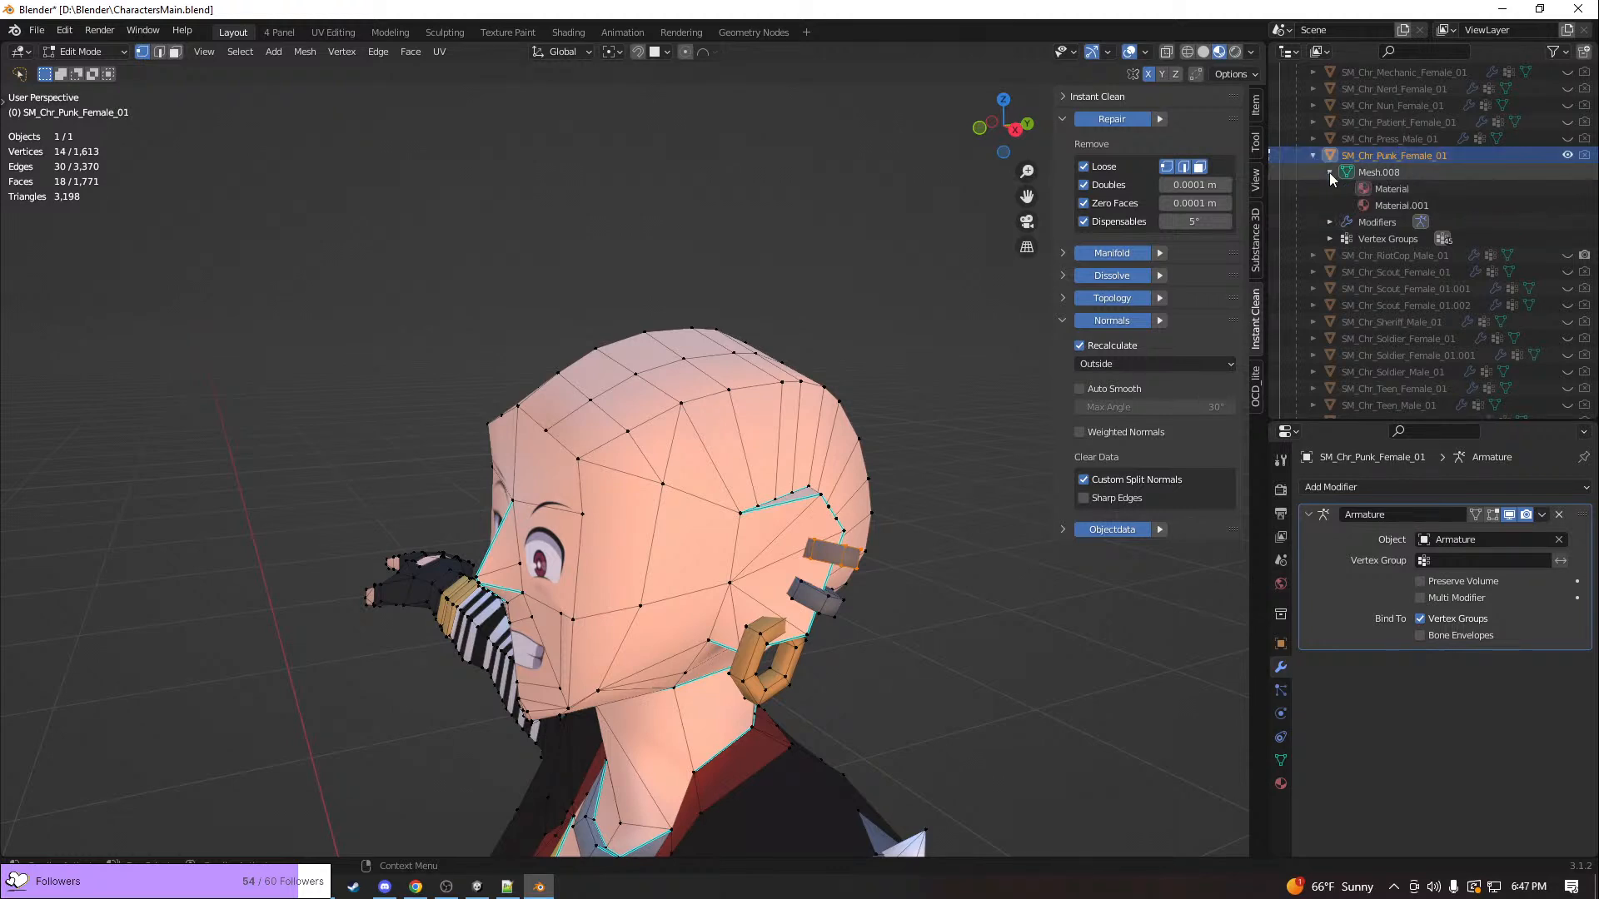
pyautogui.click(1329, 173)
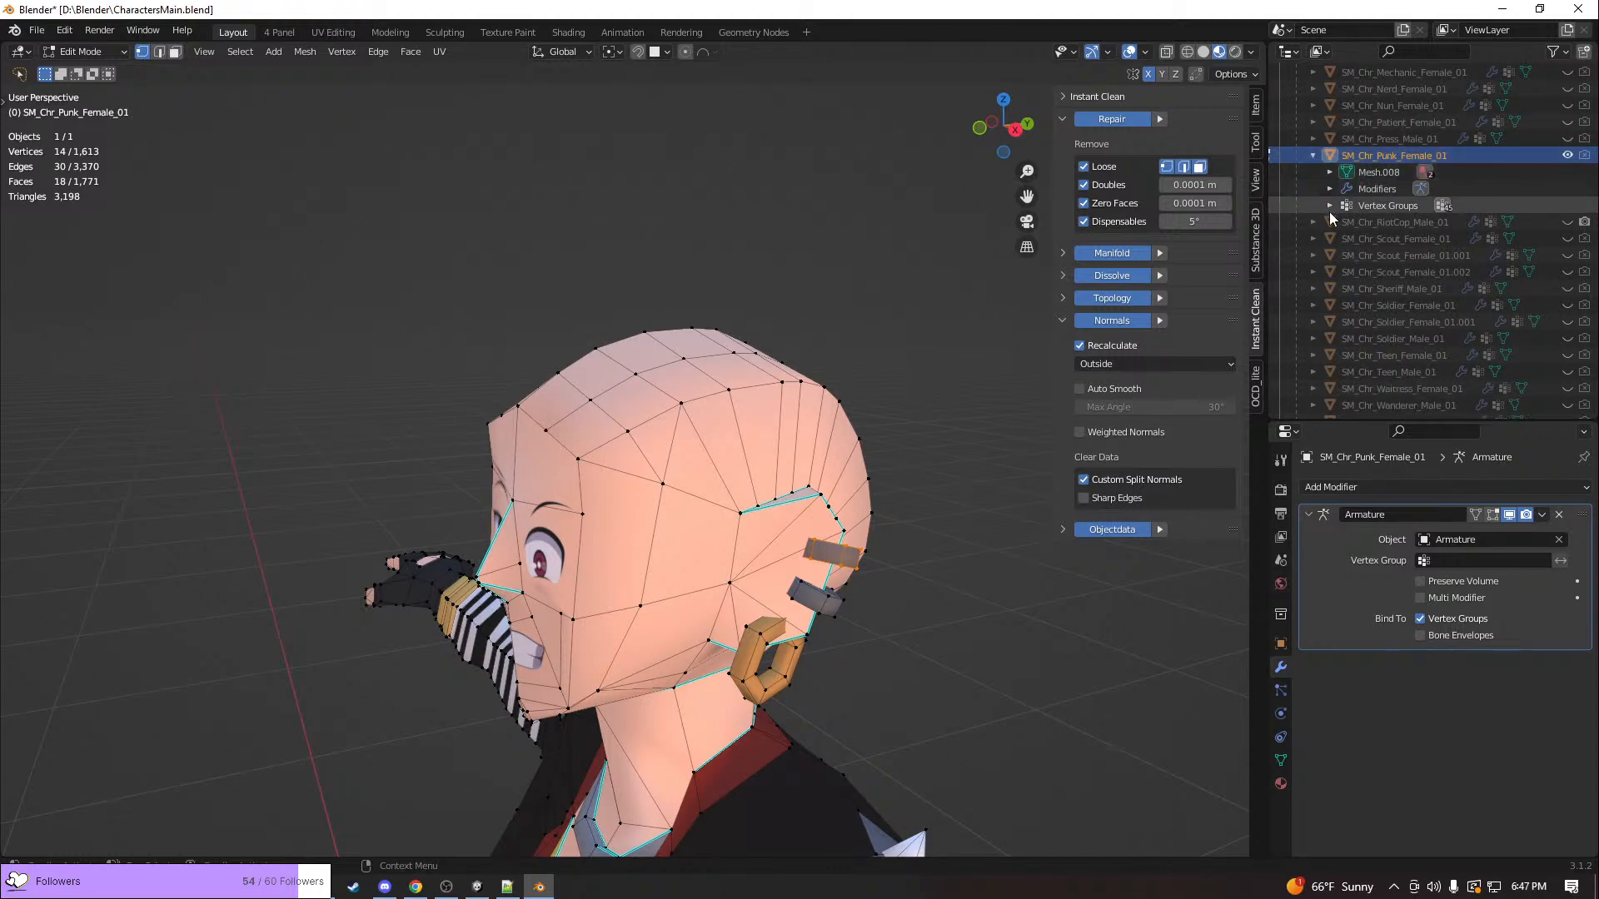
pyautogui.click(1329, 206)
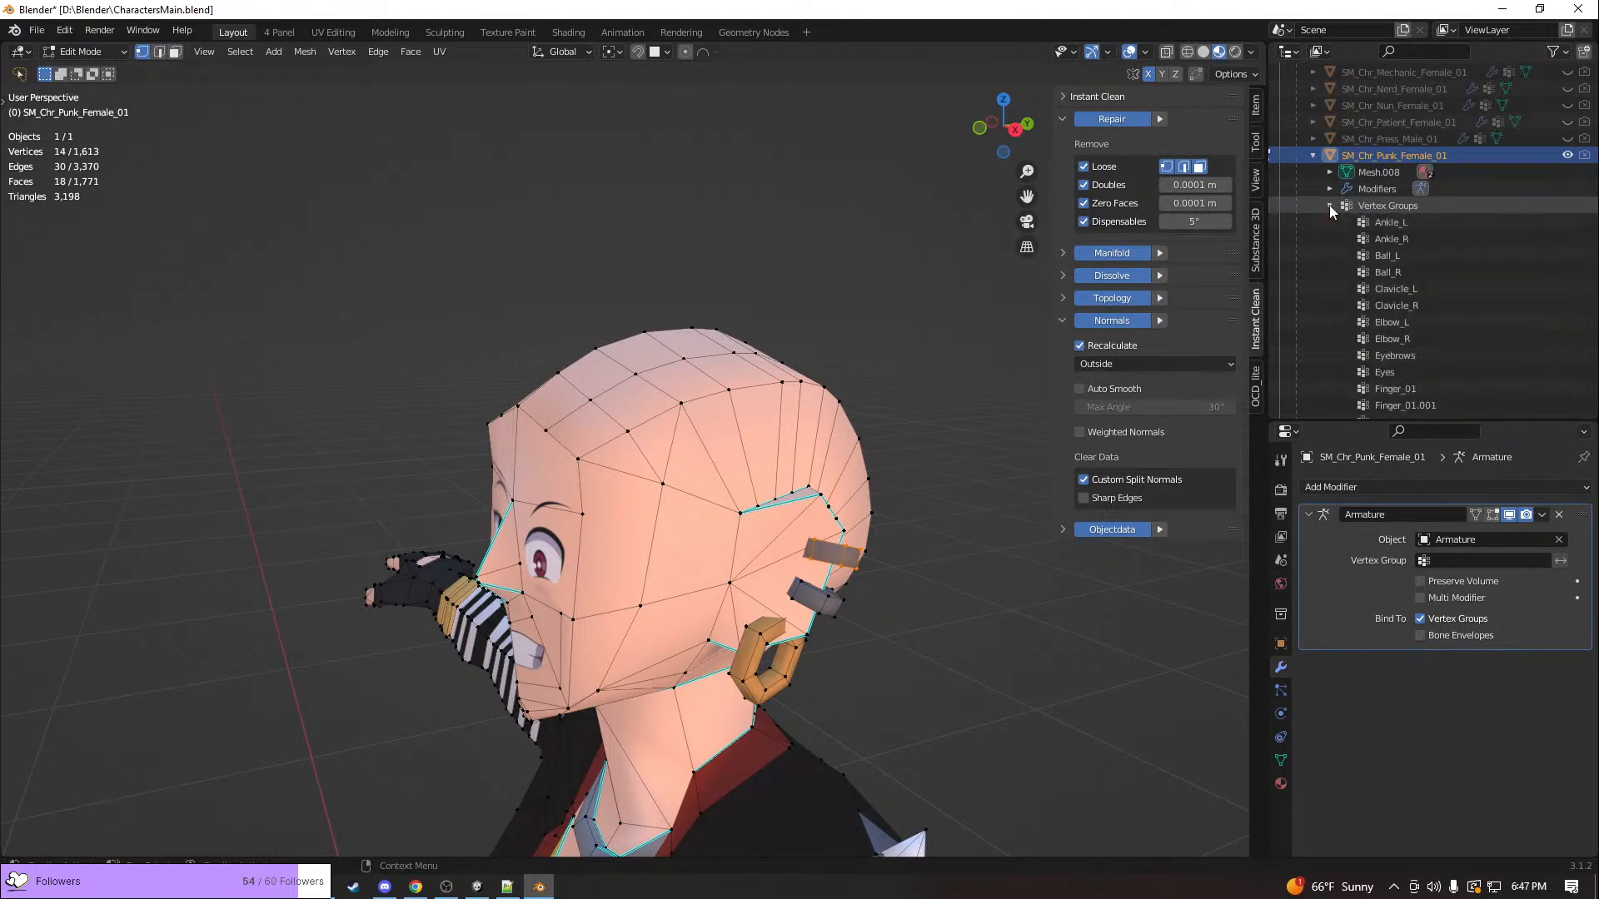
pyautogui.click(1313, 156)
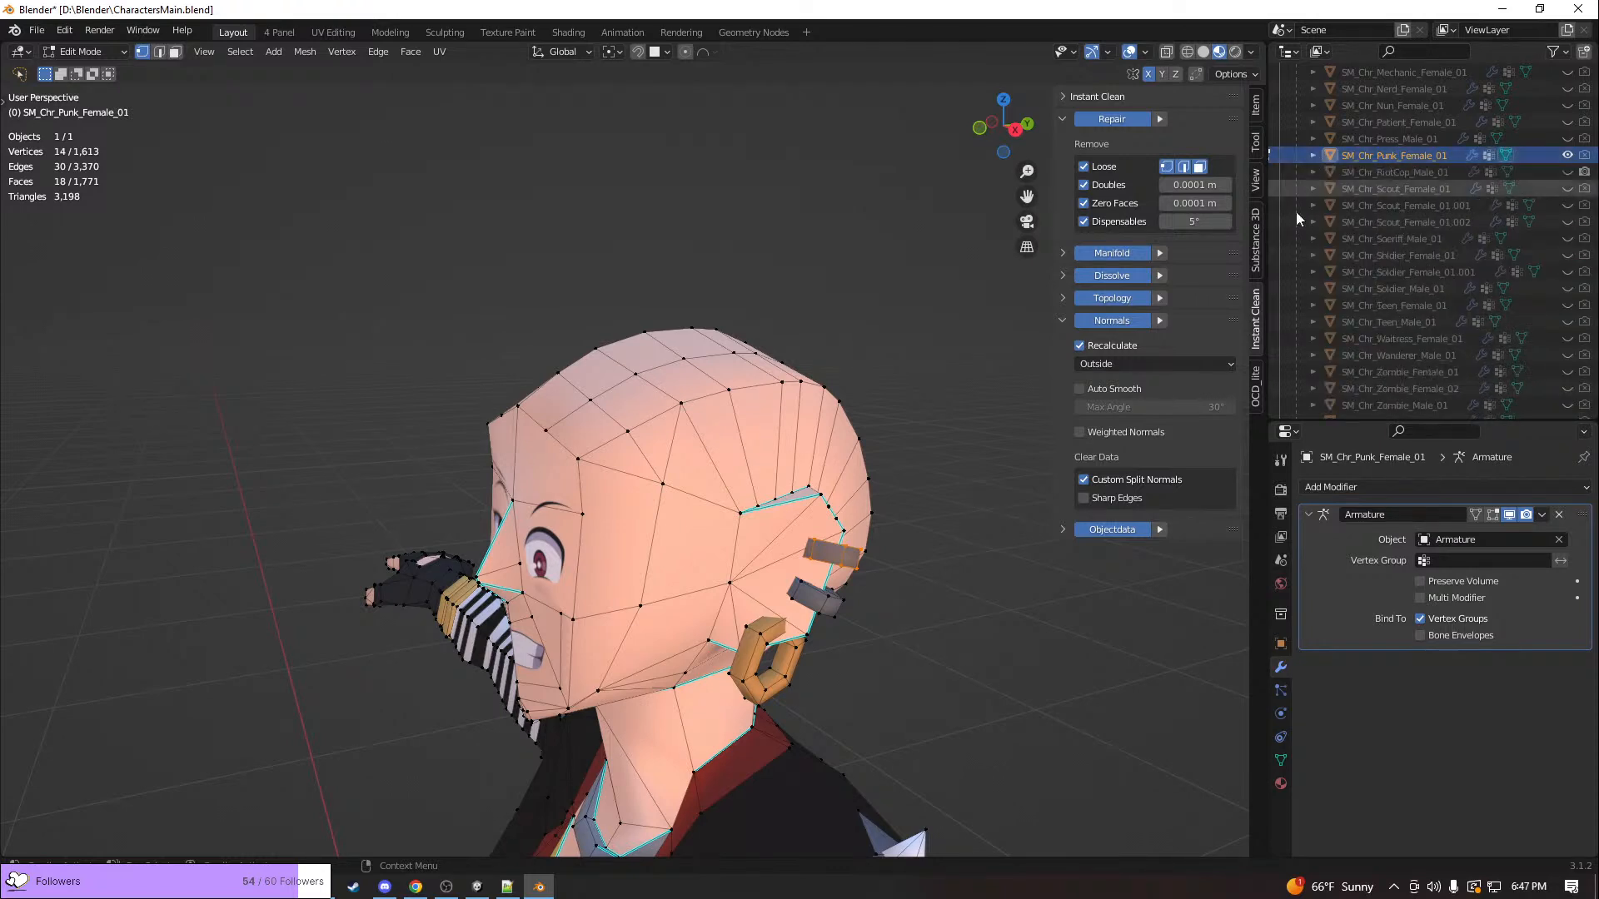
# Find the Vertex Groups list in SM_Chr_Punk_Female_01's properties and look through its bone groups
pyautogui.click(1279, 737)
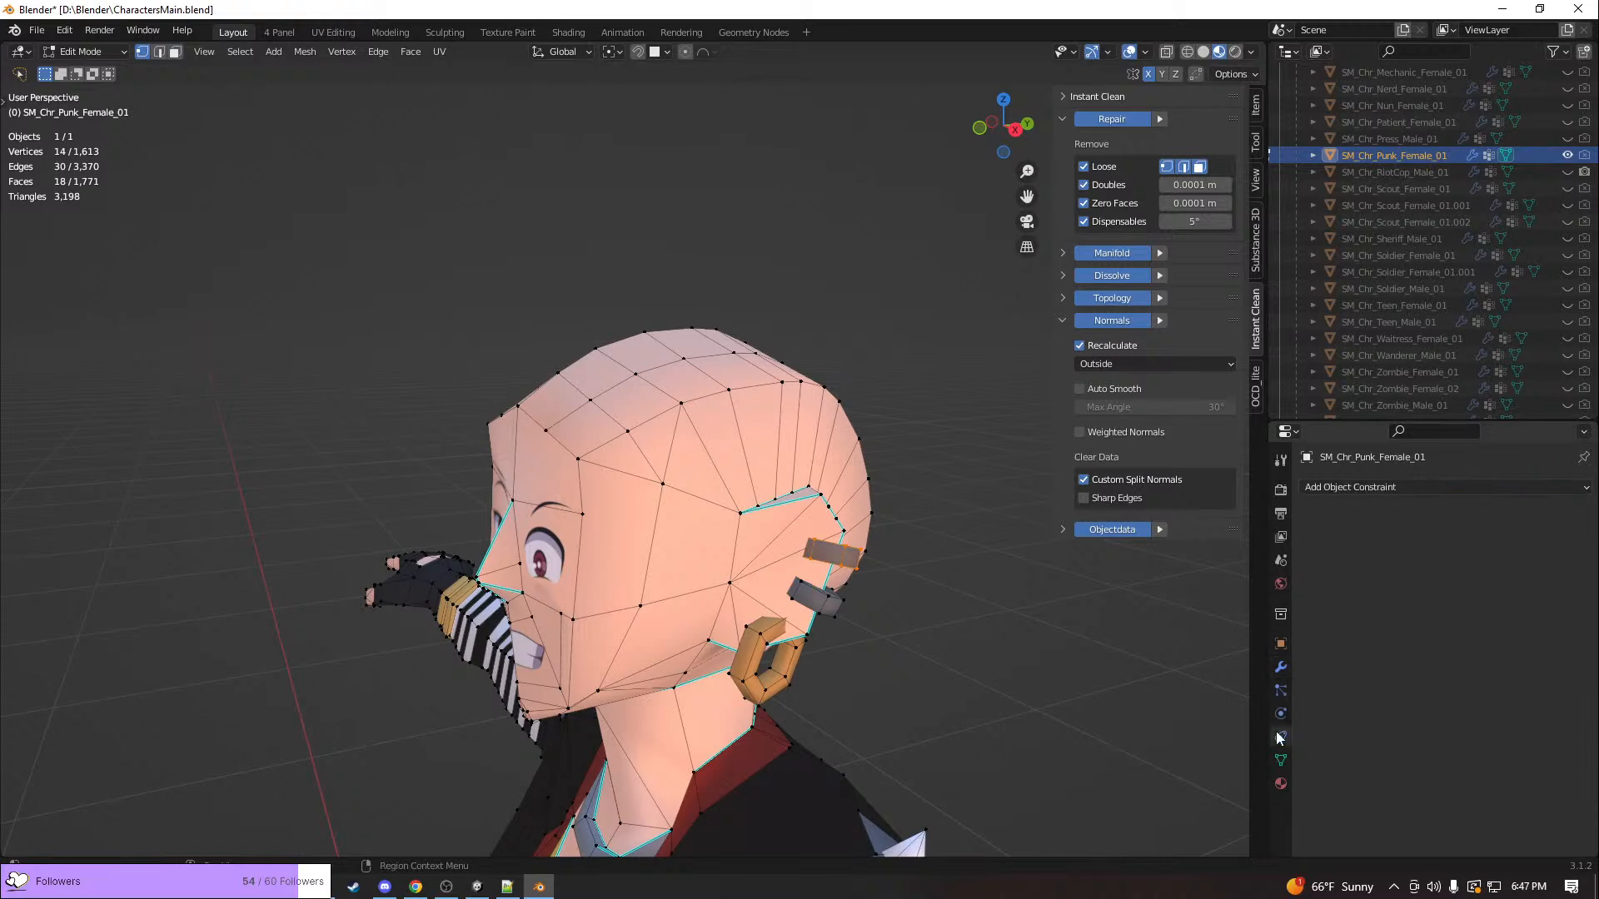
pyautogui.click(1283, 714)
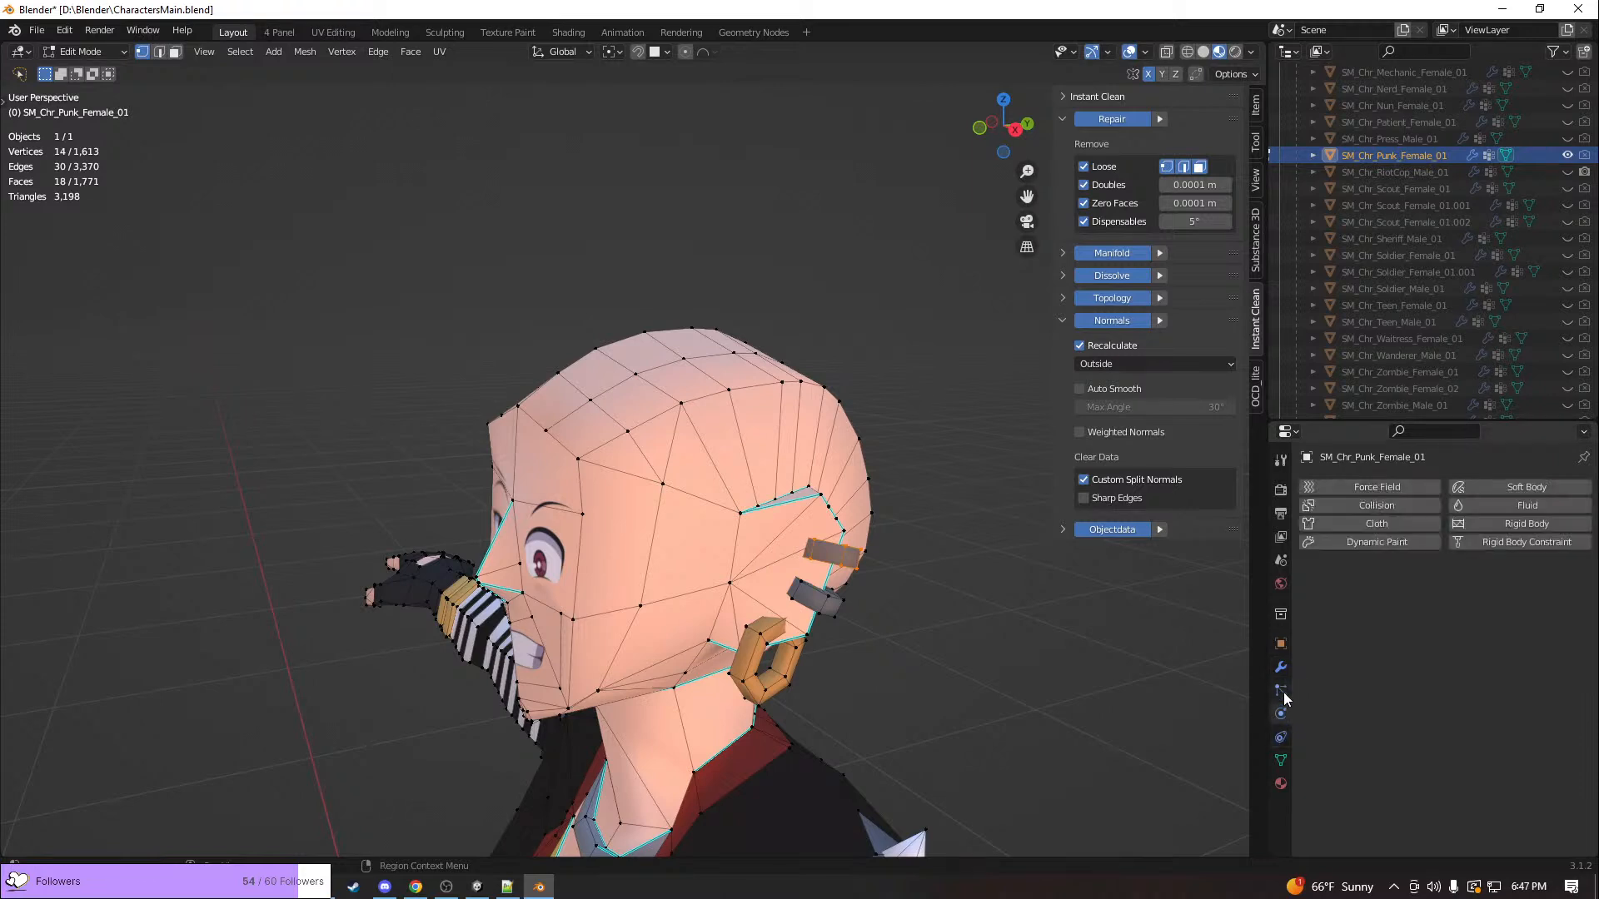
pyautogui.click(1281, 690)
pyautogui.click(1280, 760)
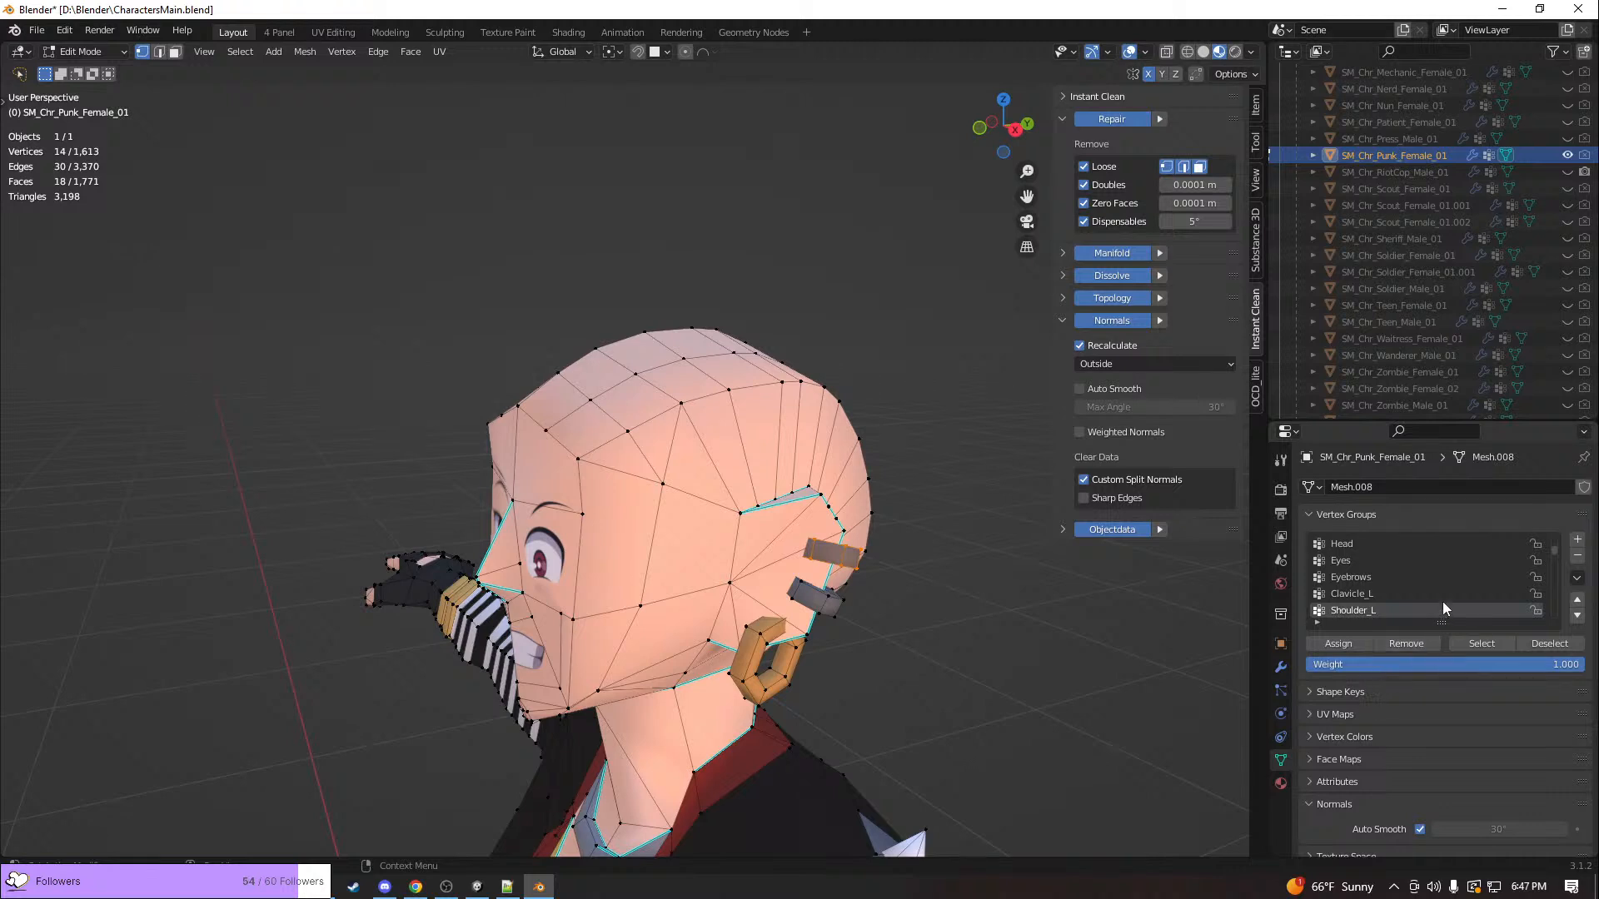
pyautogui.press('a')
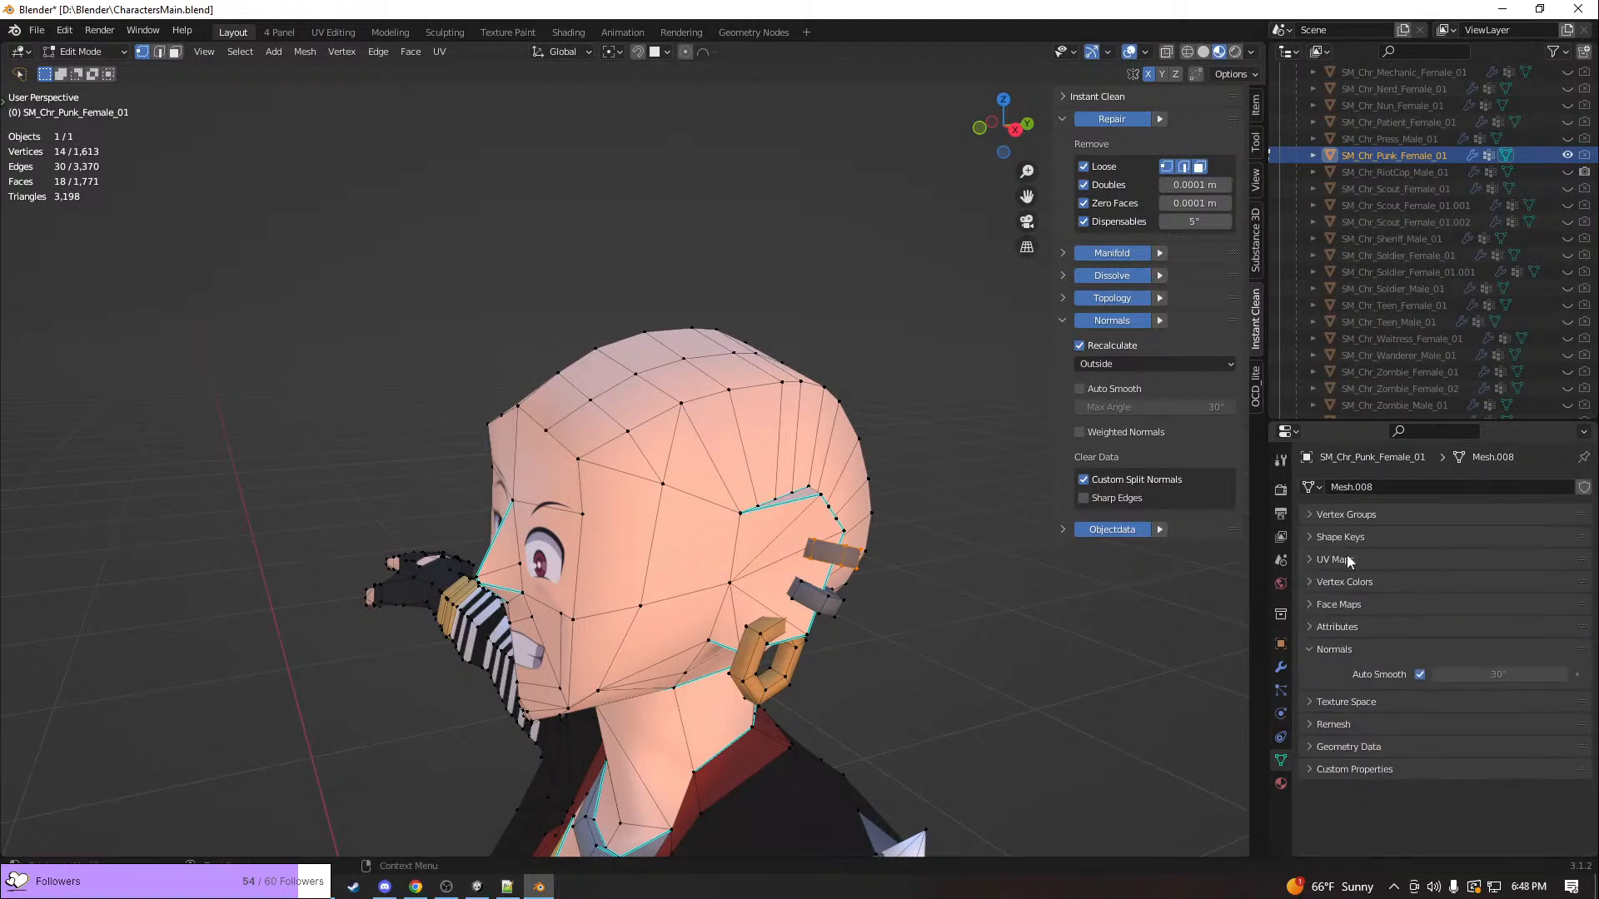
pyautogui.click(1341, 518)
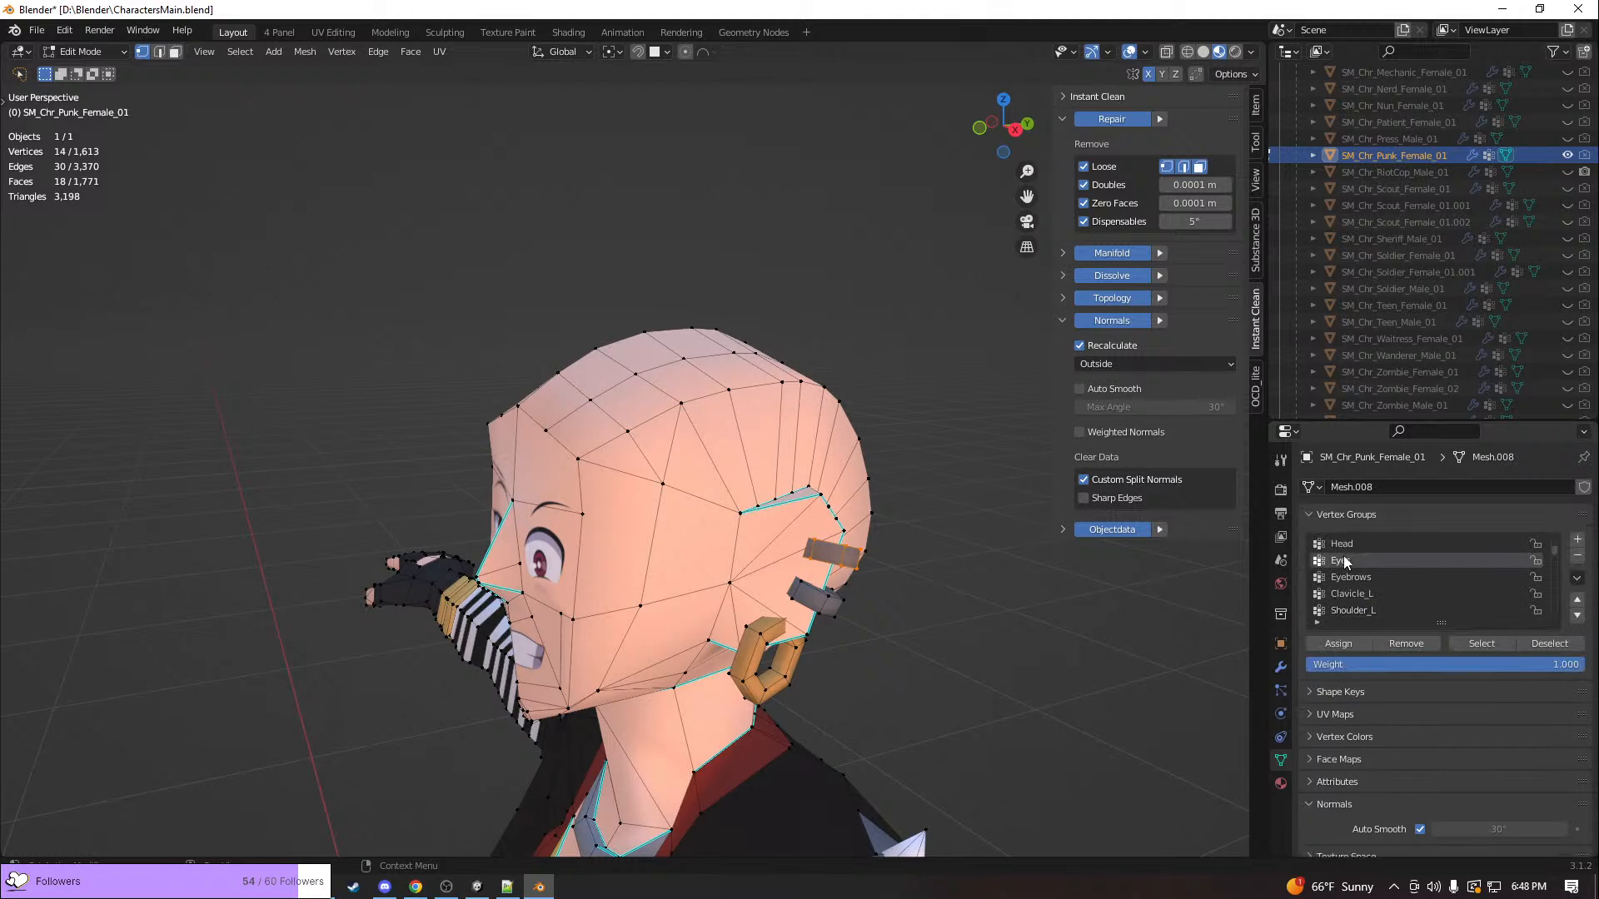
pyautogui.scroll(4, 1344, 561)
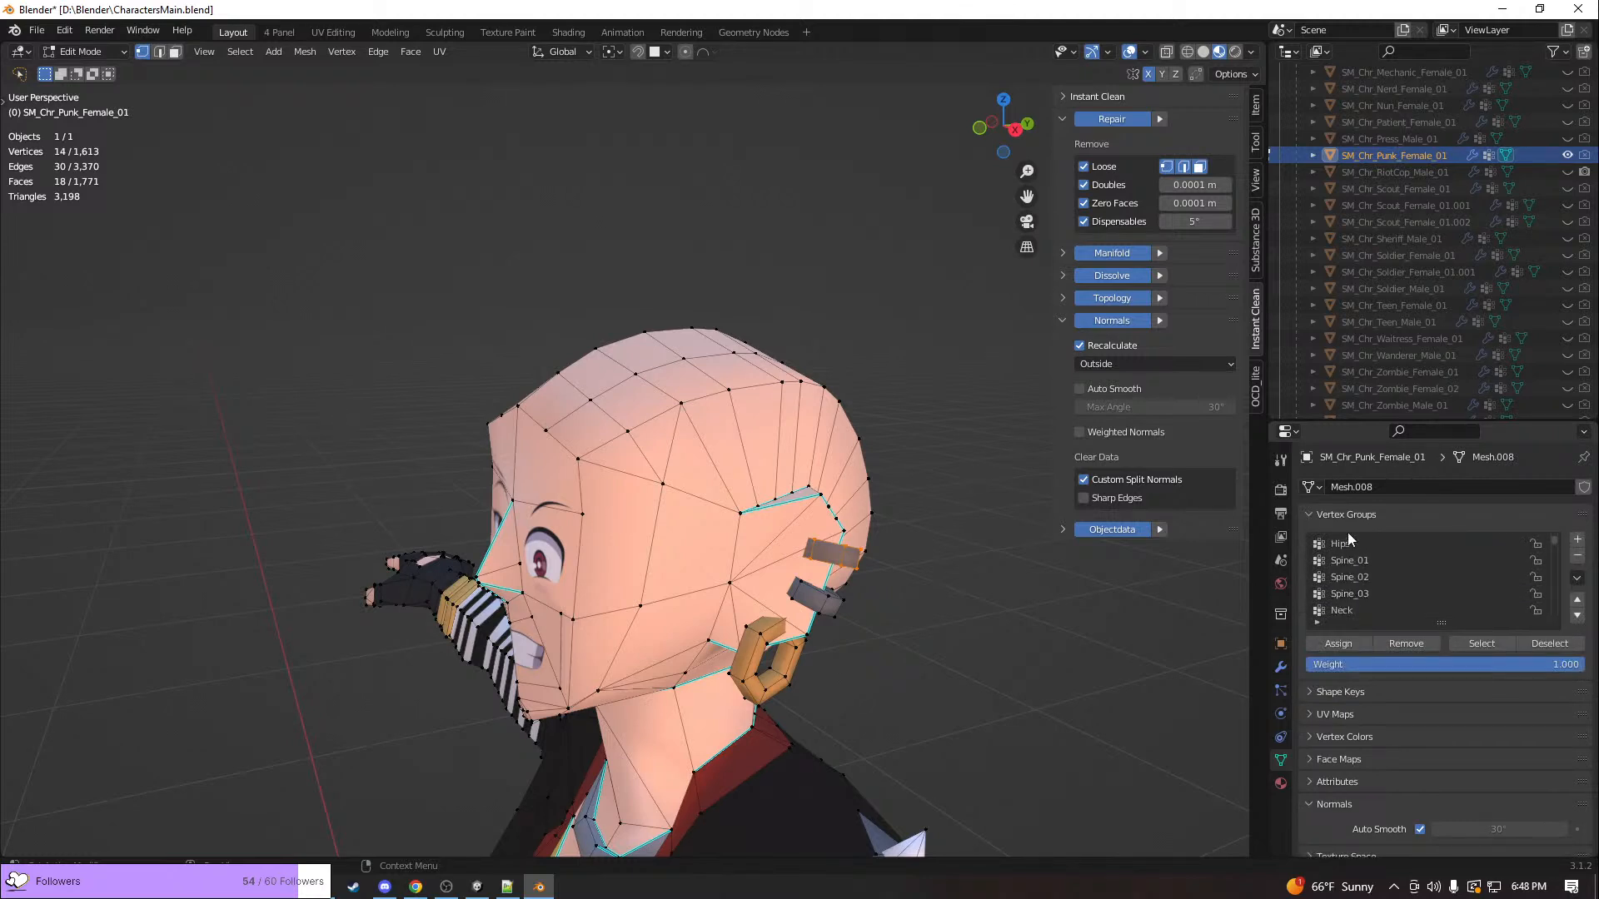
pyautogui.scroll(-10, 1345, 550)
pyautogui.scroll(-10, 1341, 572)
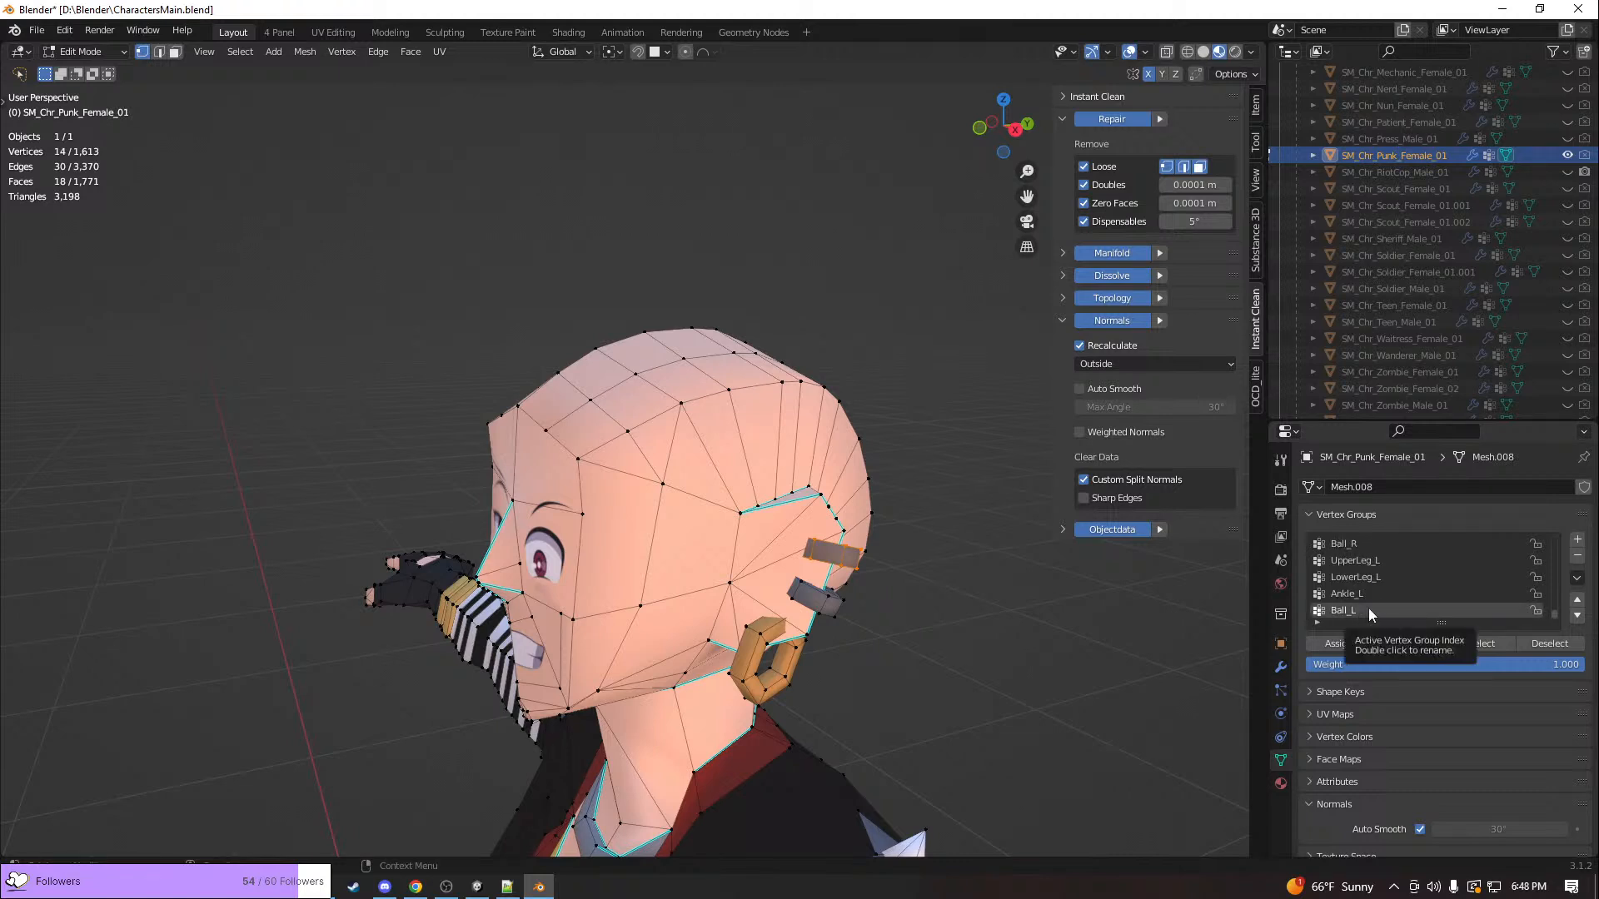
pyautogui.scroll(10, 1397, 591)
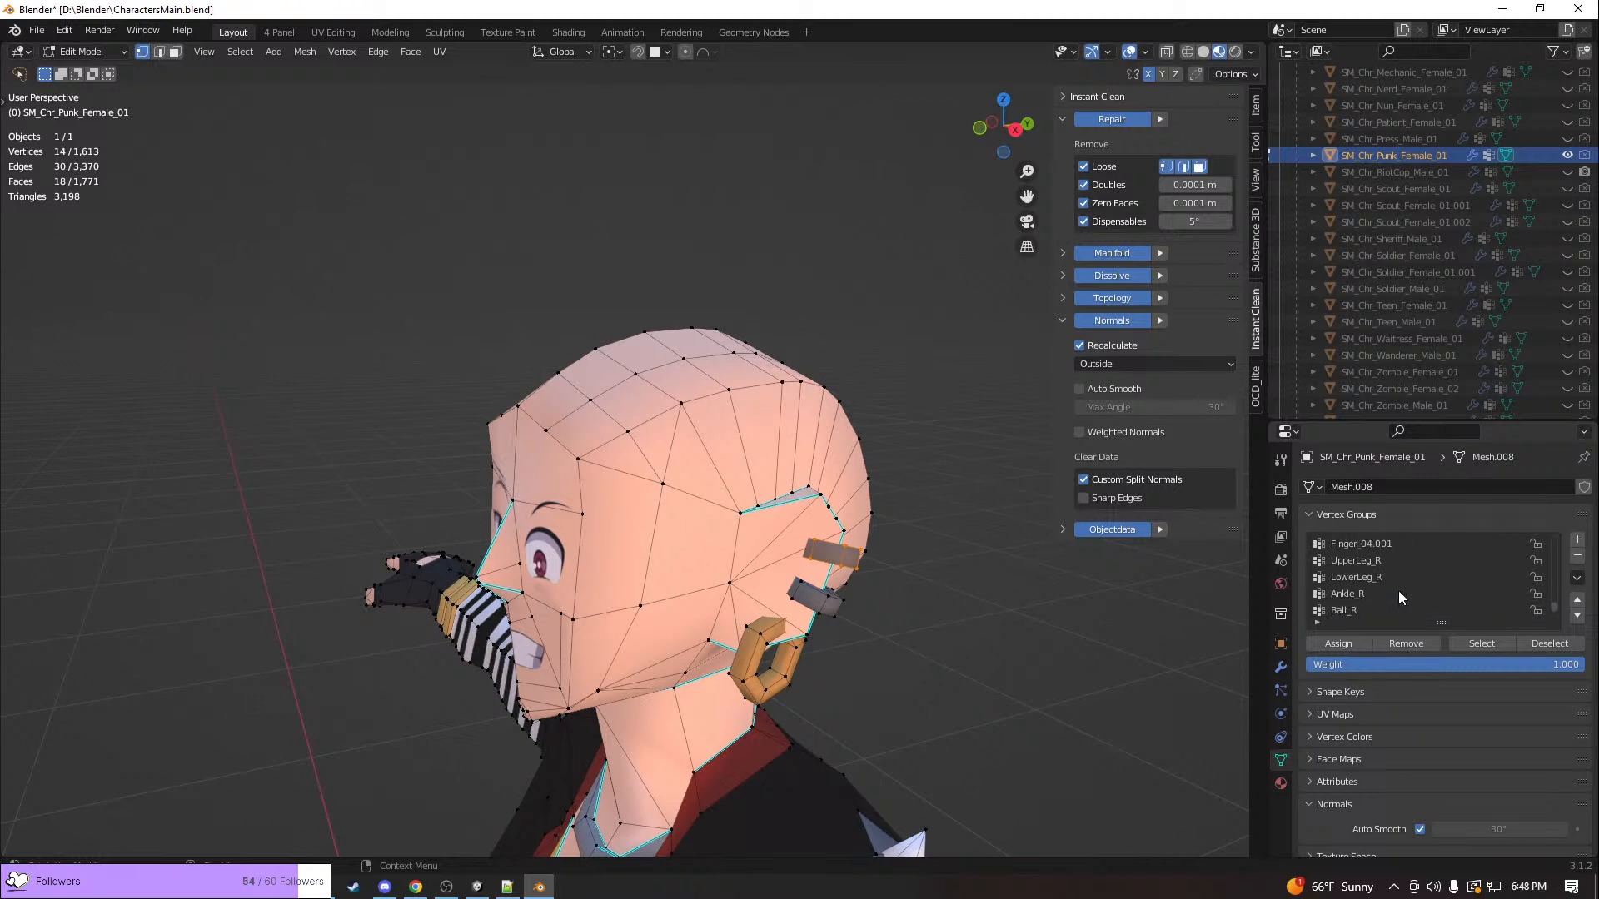
pyautogui.scroll(5, 1384, 596)
pyautogui.scroll(5, 1386, 602)
# Try moving the selected upper ear piercing away from the head in front view
pyautogui.moveTo(869, 644); pyautogui.dragTo(1006, 622, button='middle')
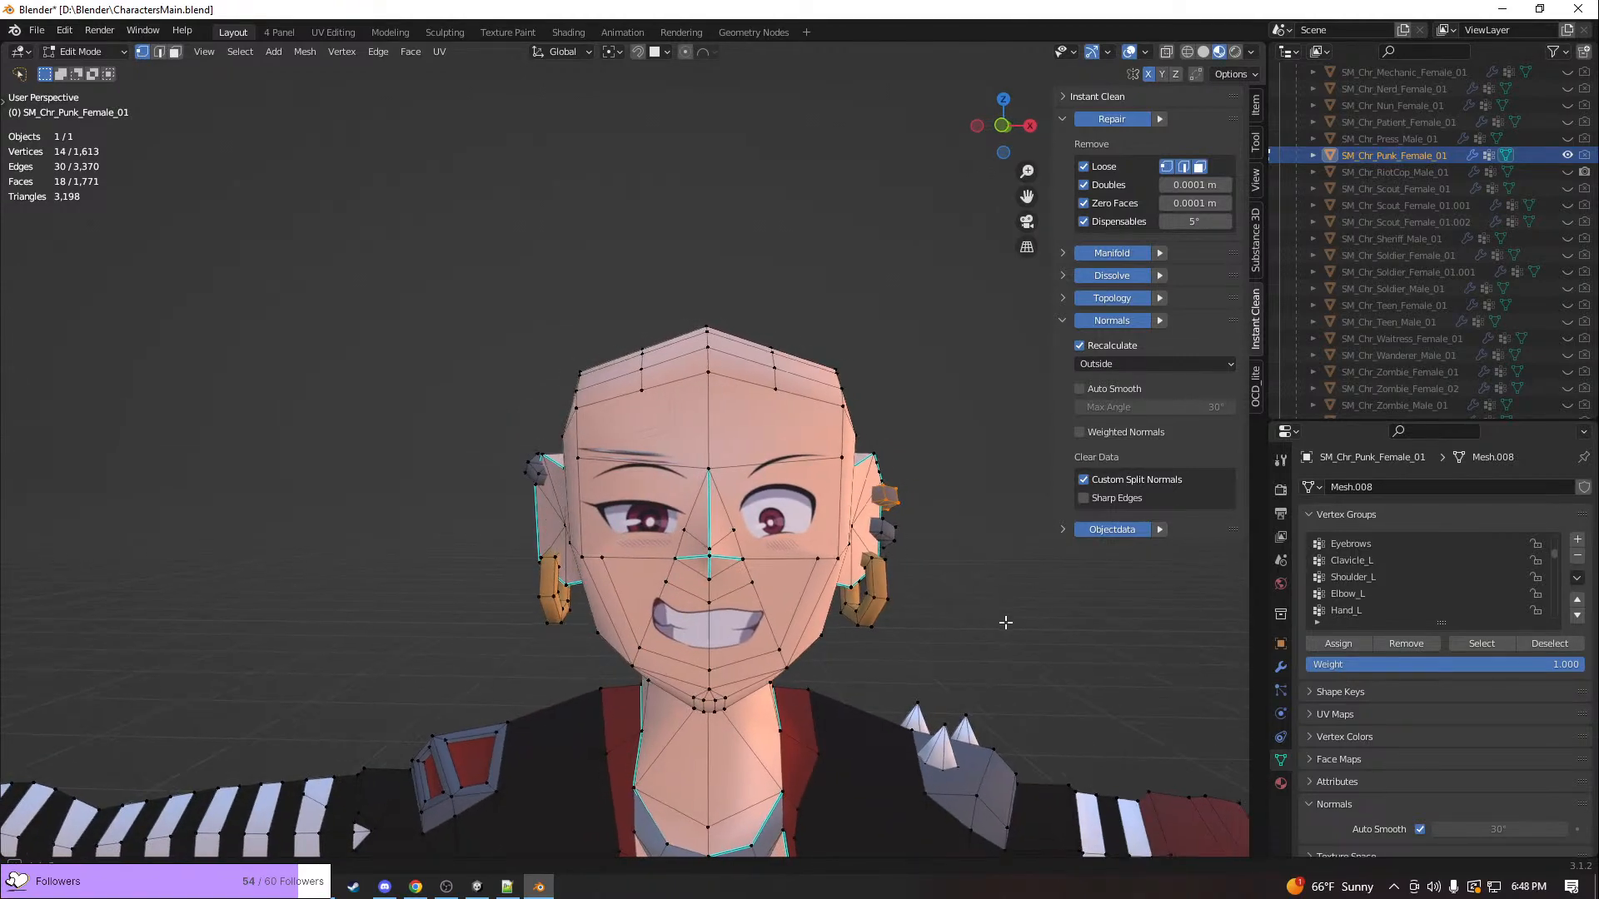
pyautogui.press('g')
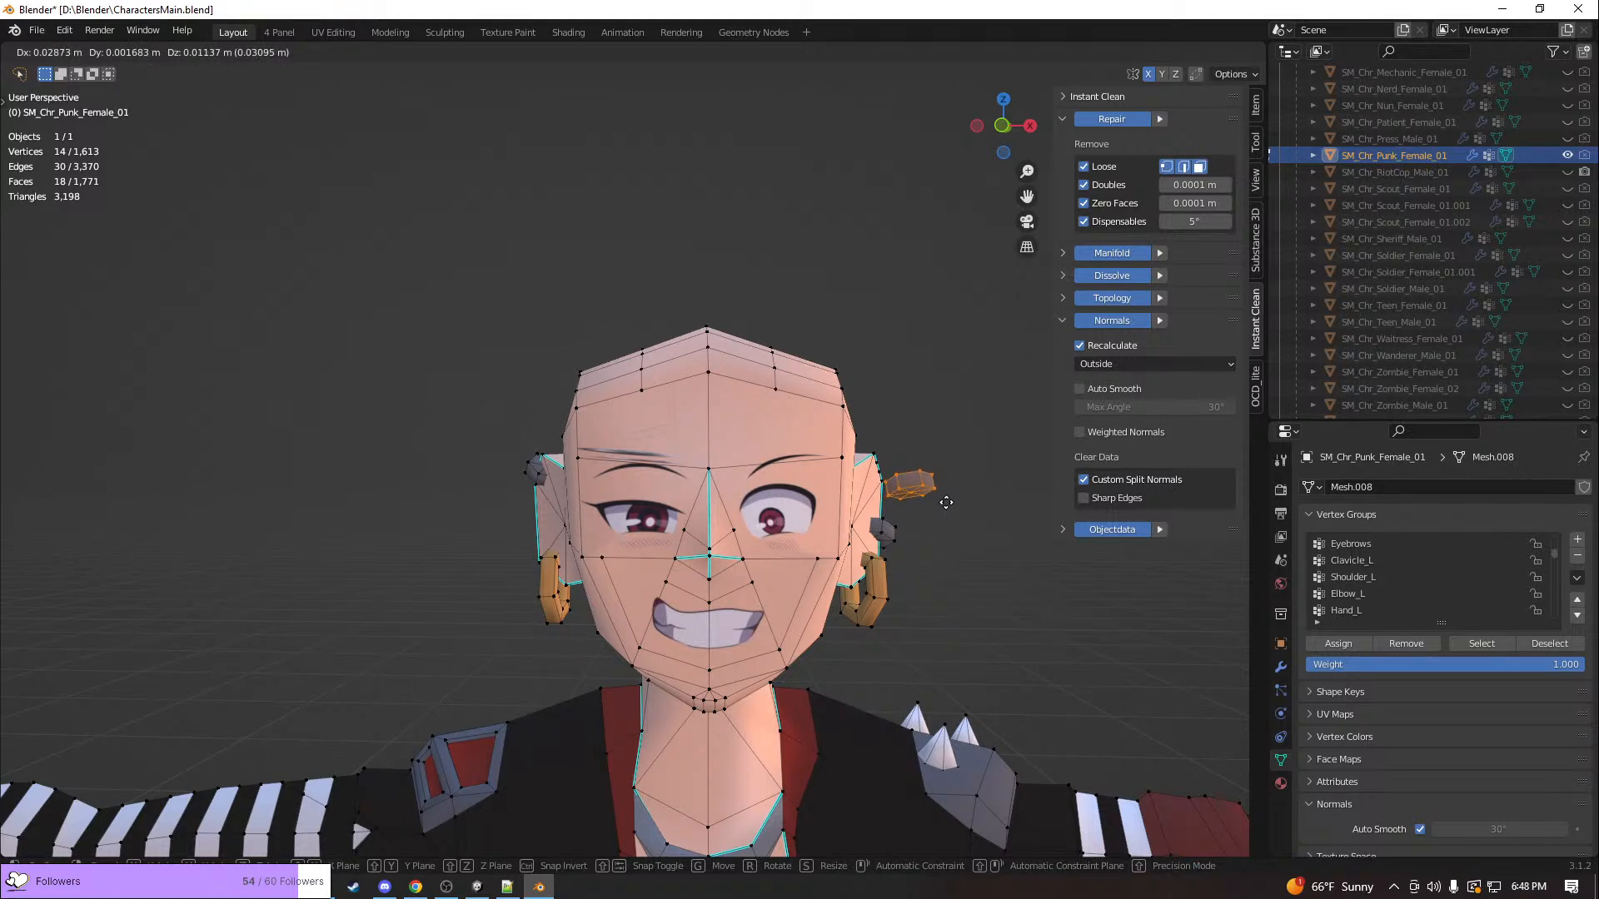
pyautogui.press('Escape')
# Add the linked geometry of the hoop earring and the lower ear piercing on the same ear to the selection
pyautogui.moveTo(947, 502); pyautogui.dragTo(811, 517, button='middle')
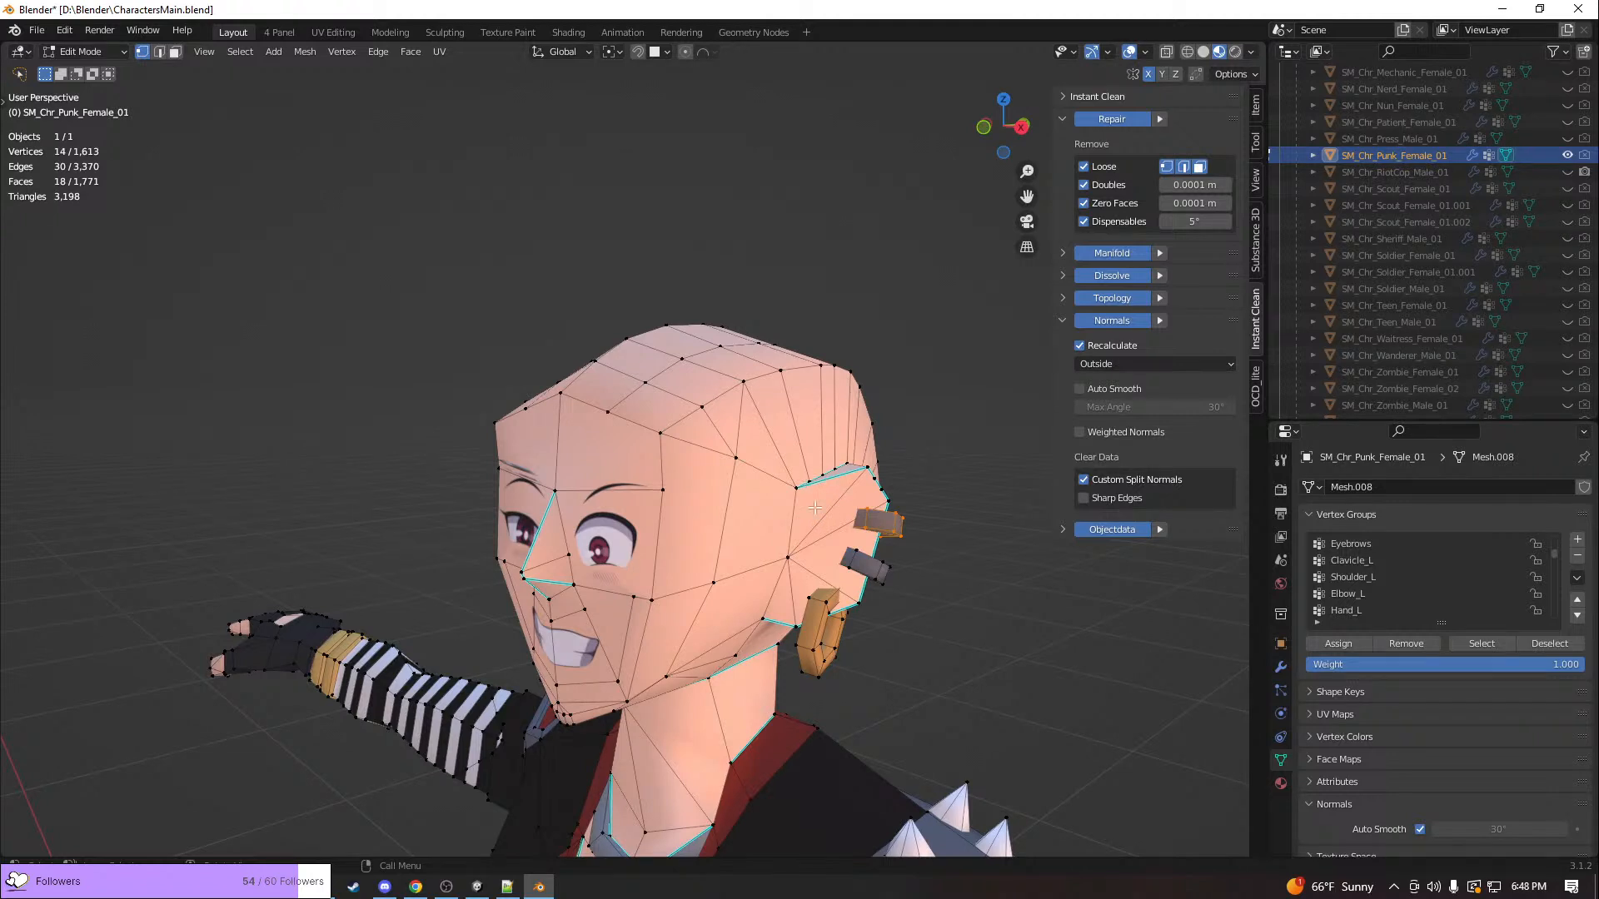
pyautogui.press('l')
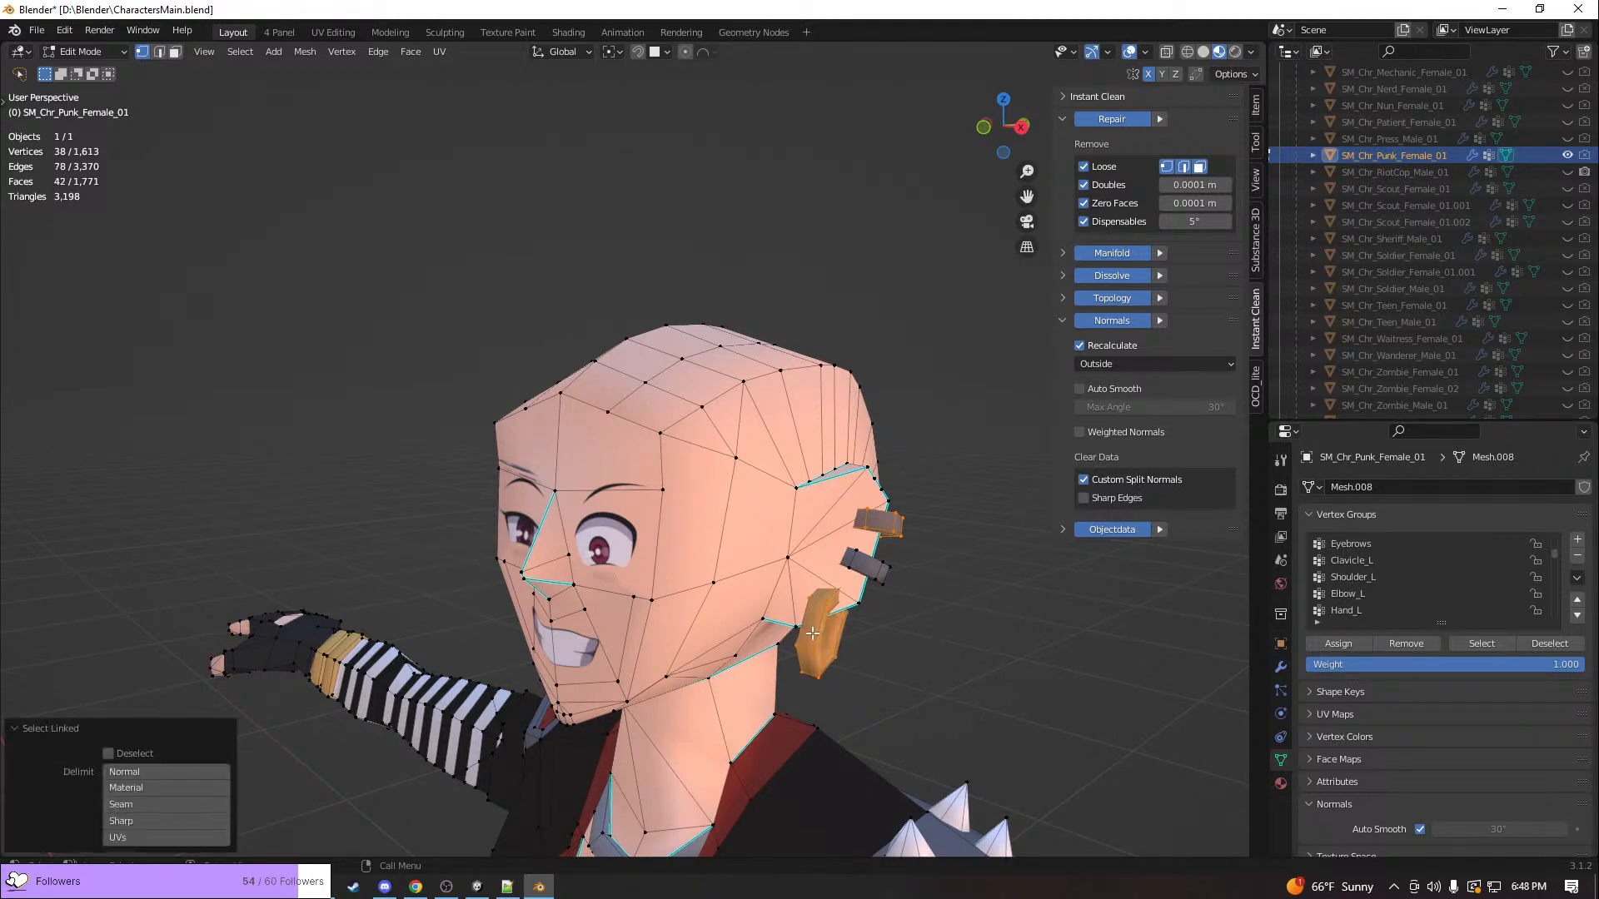
pyautogui.press('l')
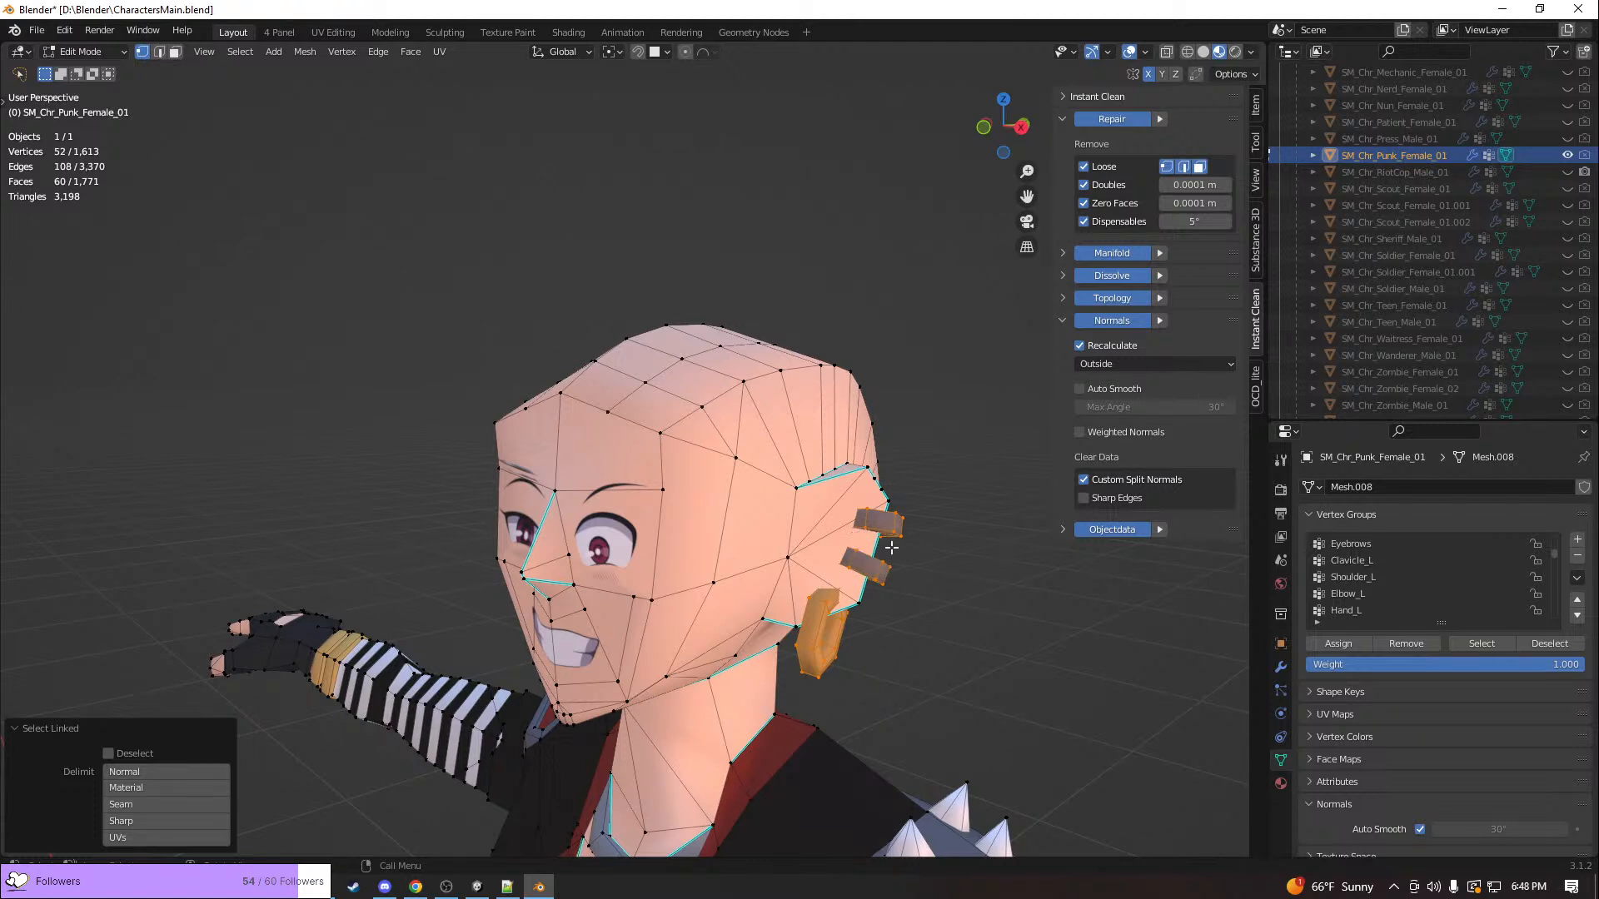
pyautogui.moveTo(881, 582); pyautogui.dragTo(761, 660, button='middle')
pyautogui.scroll(-3, 947, 596)
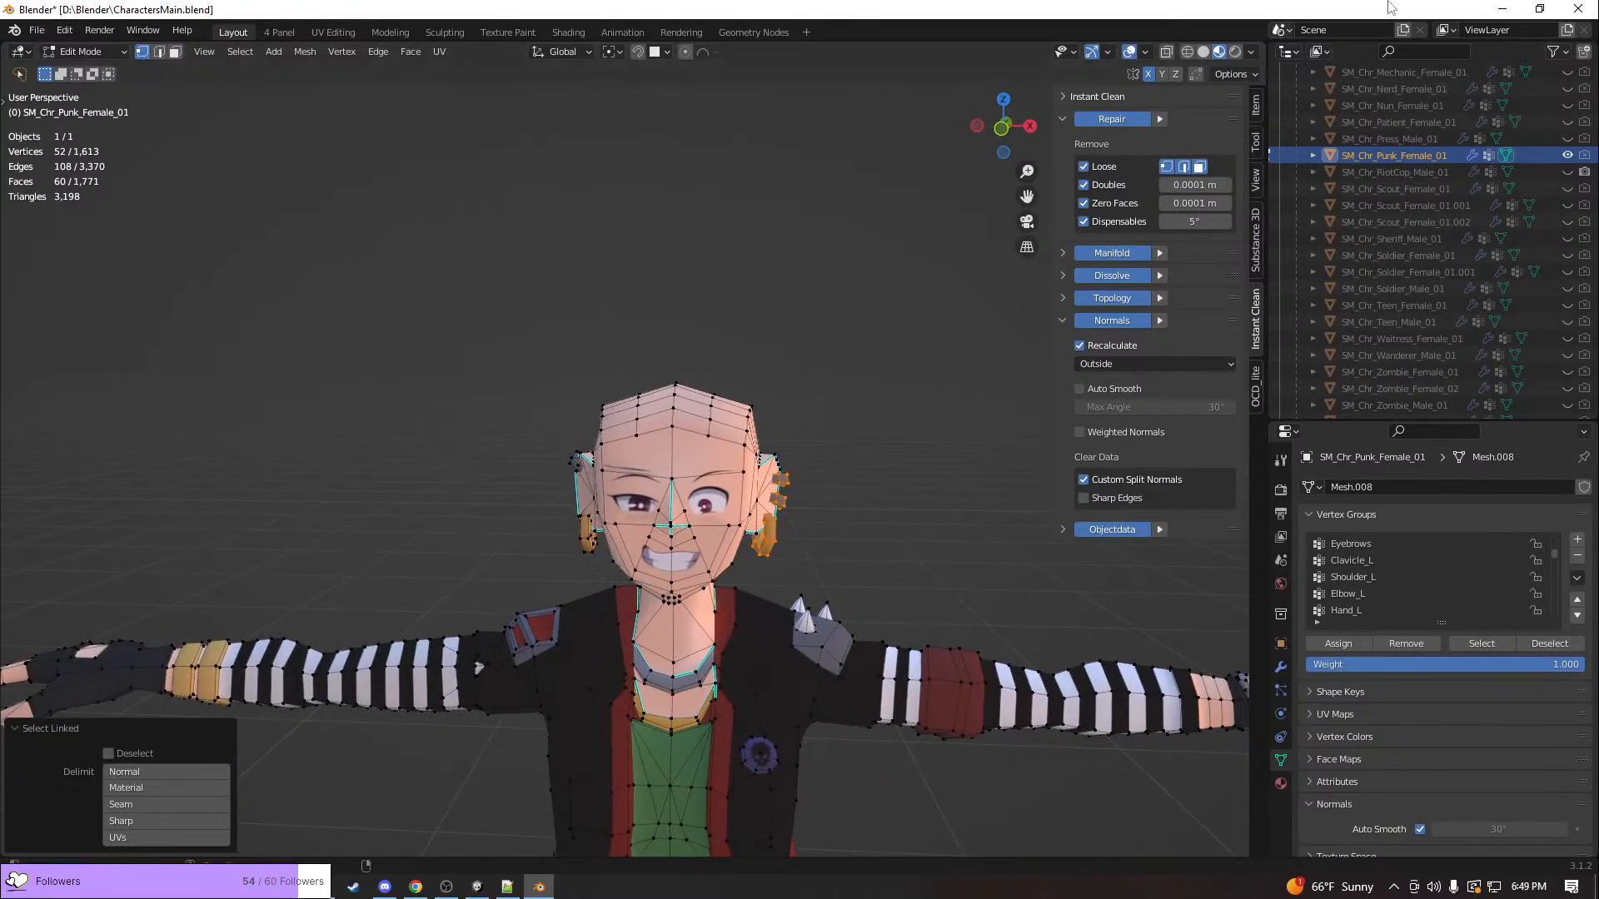
# Switch to Unity to examine the punk character's ear piercings in the crouched pose and return to Blender
pyautogui.hotkey('alt', 'Tab')
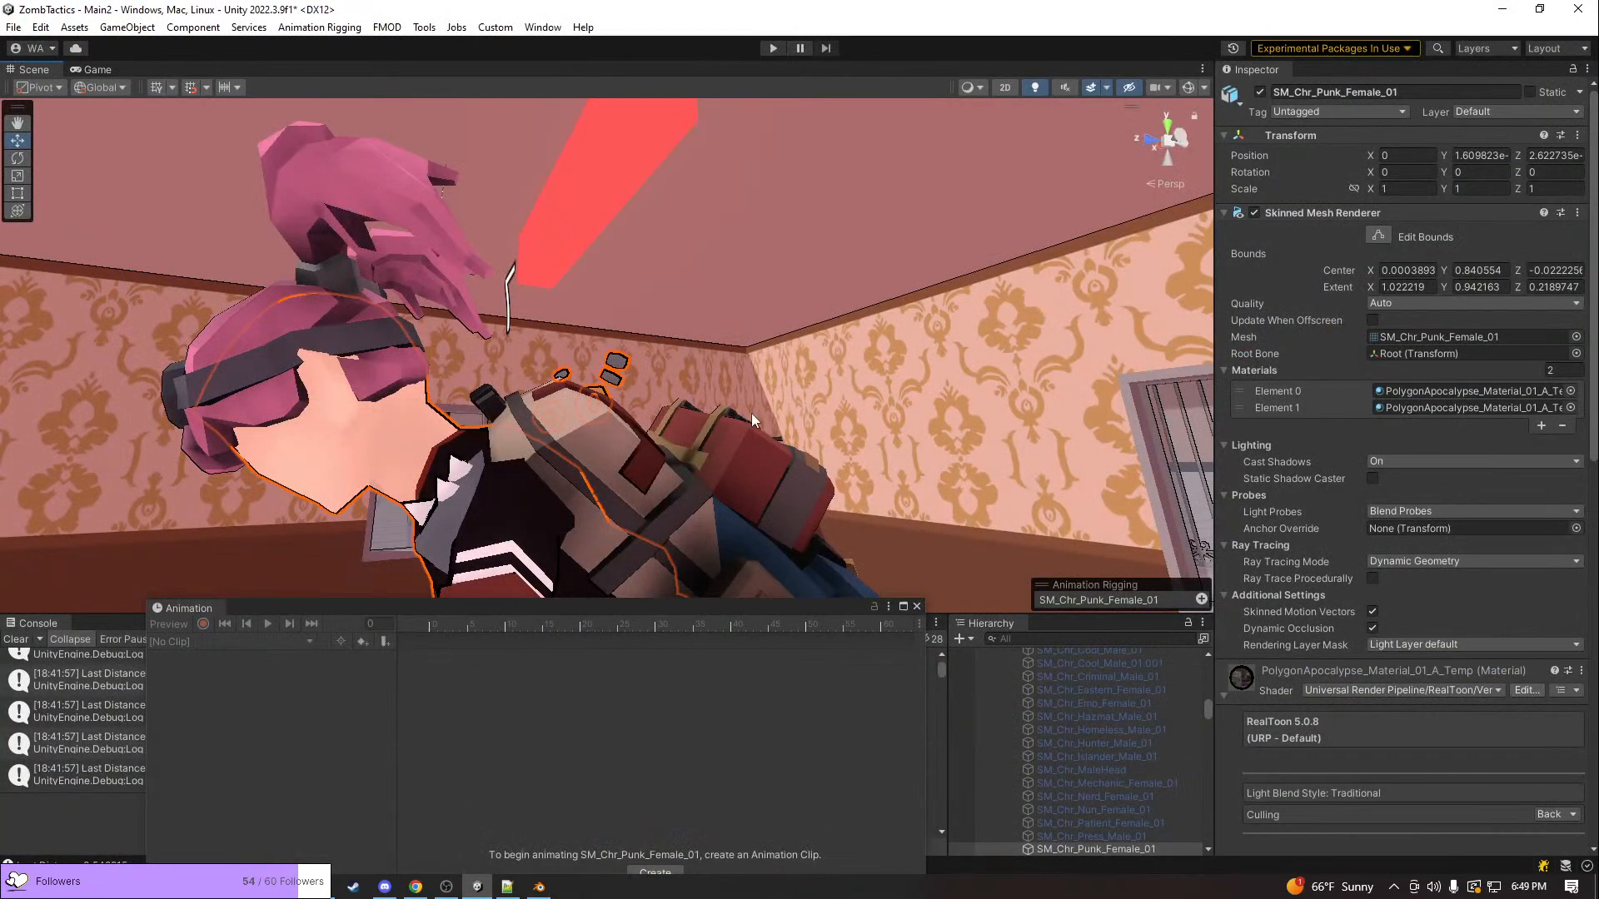
pyautogui.scroll(-5, 751, 413)
pyautogui.scroll(5, 751, 413)
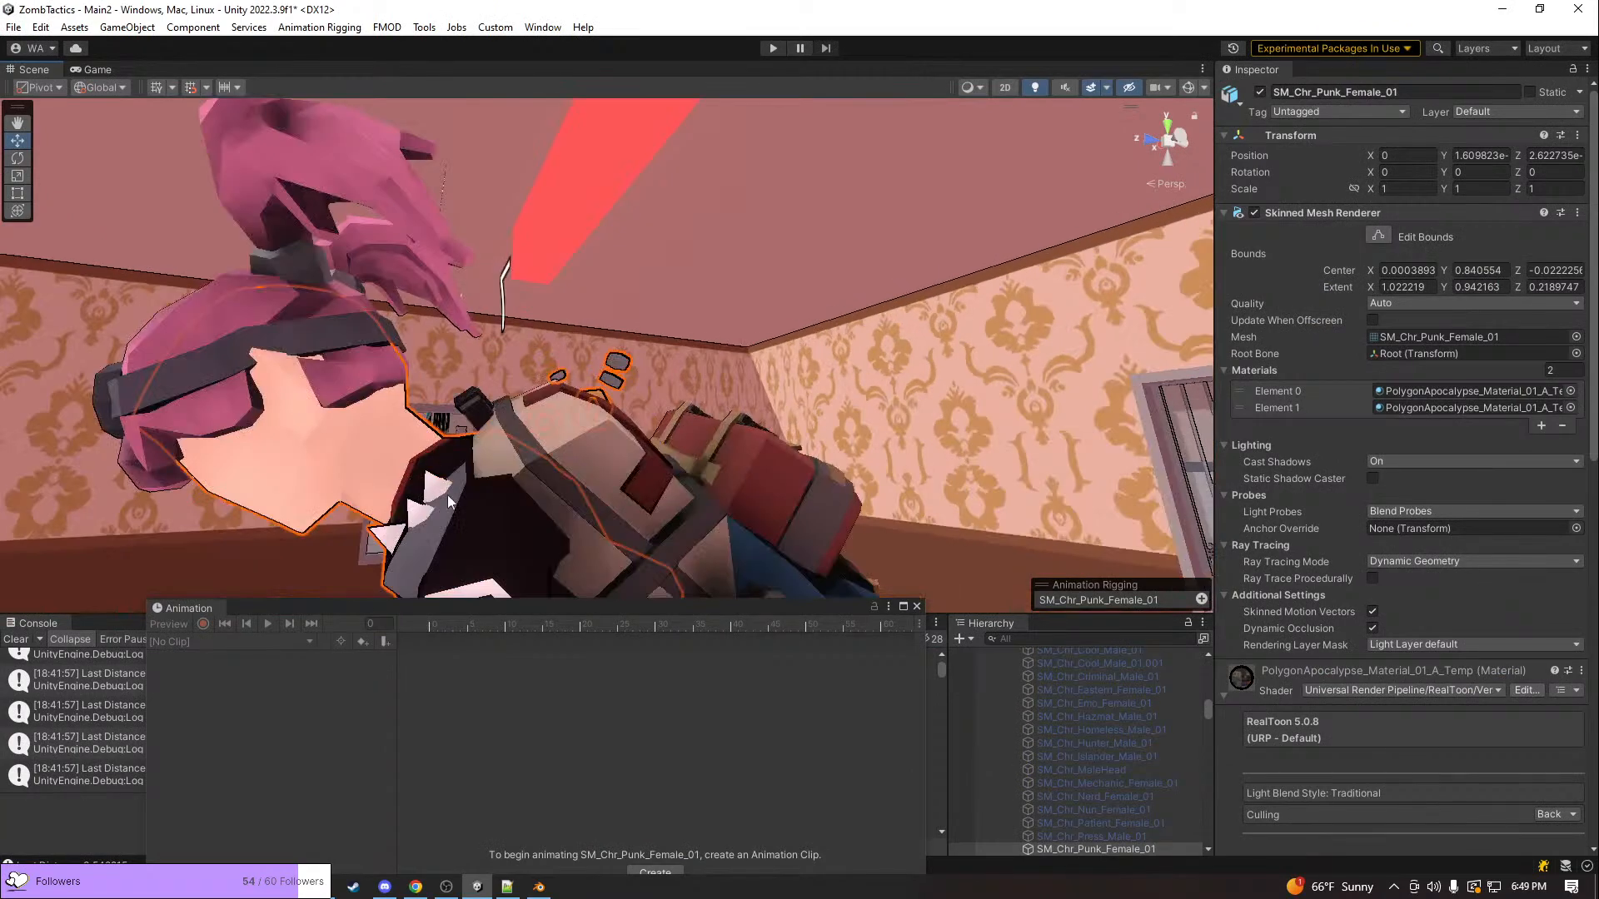
pyautogui.hotkey('alt', 'Tab')
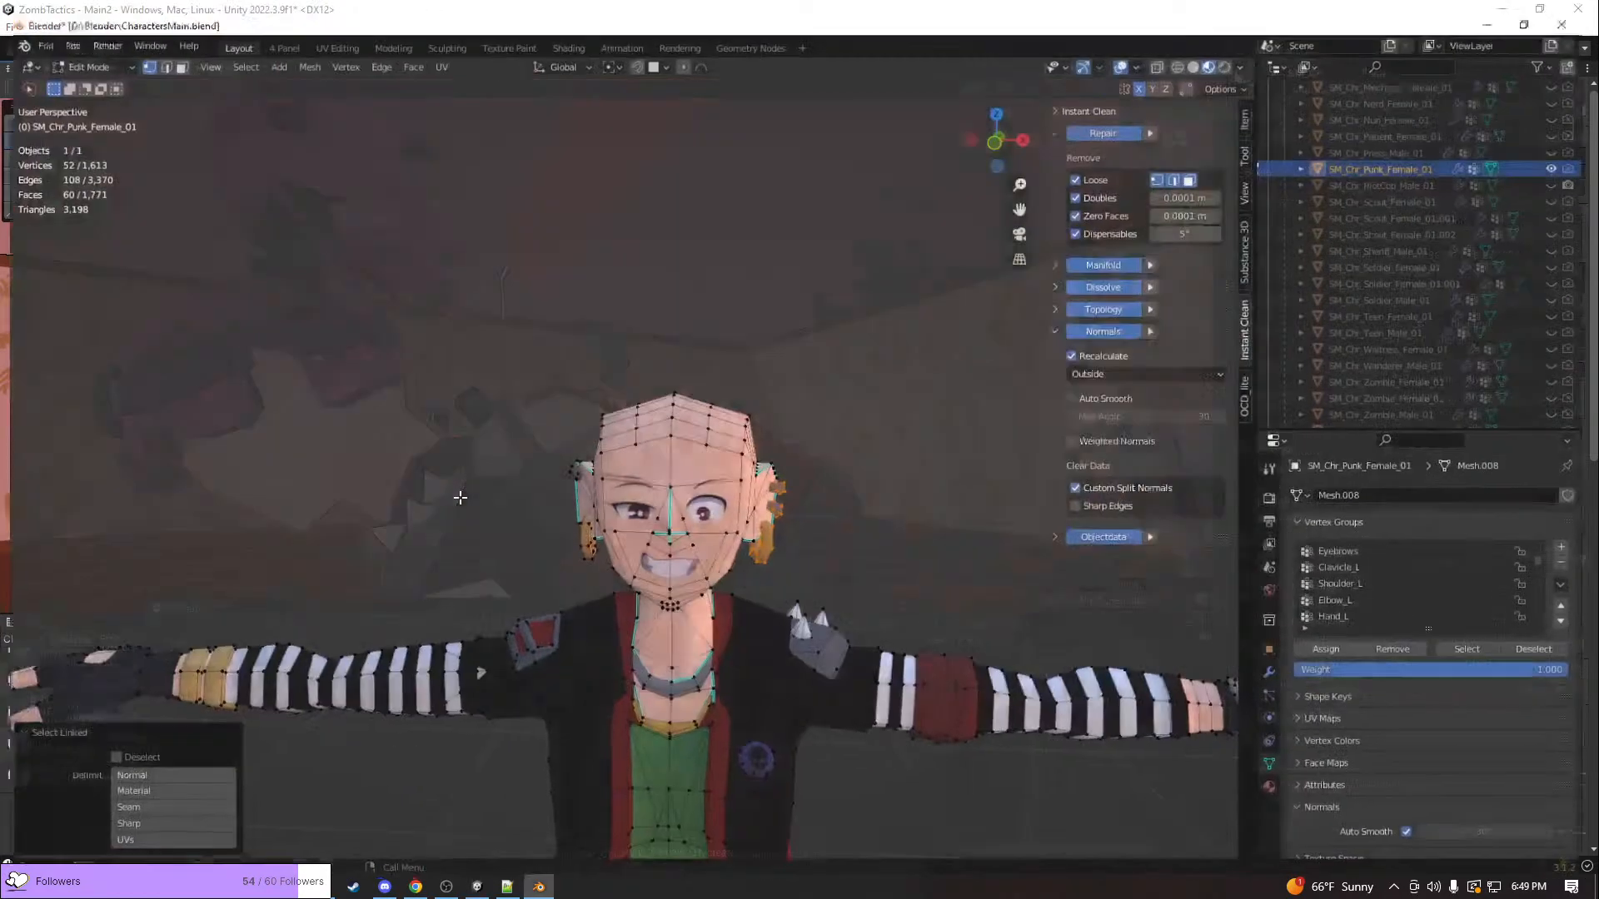
# Select the linked geometry of a shoulder spike on the jacket and try moving it up off the shoulder
pyautogui.click(823, 611)
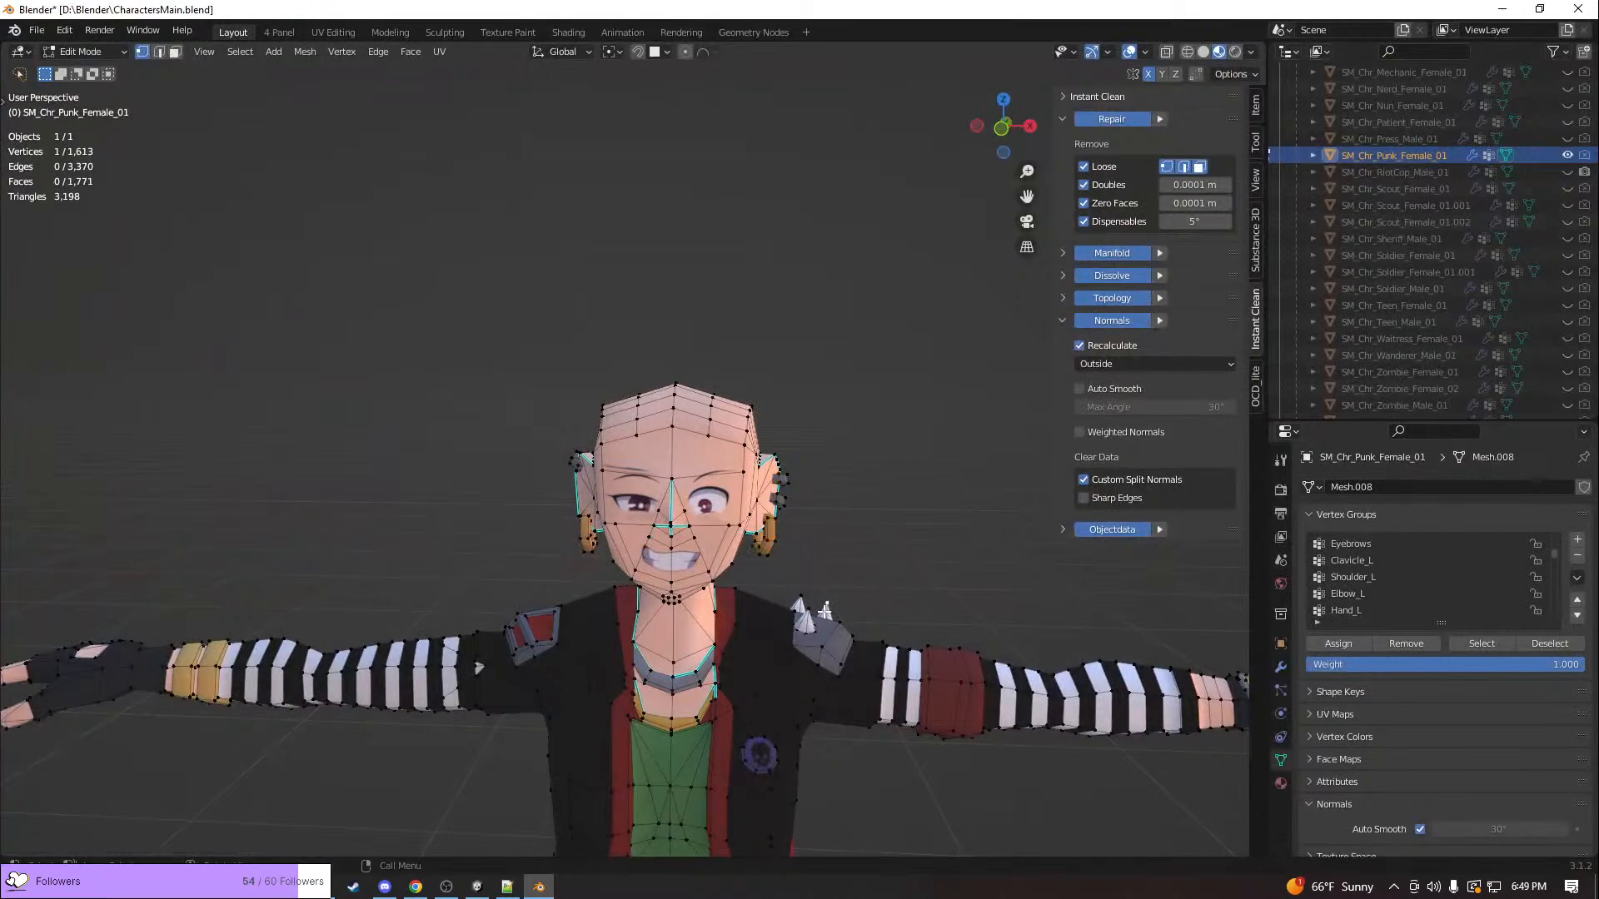
pyautogui.hotkey('ctrl', 'l')
pyautogui.press('g')
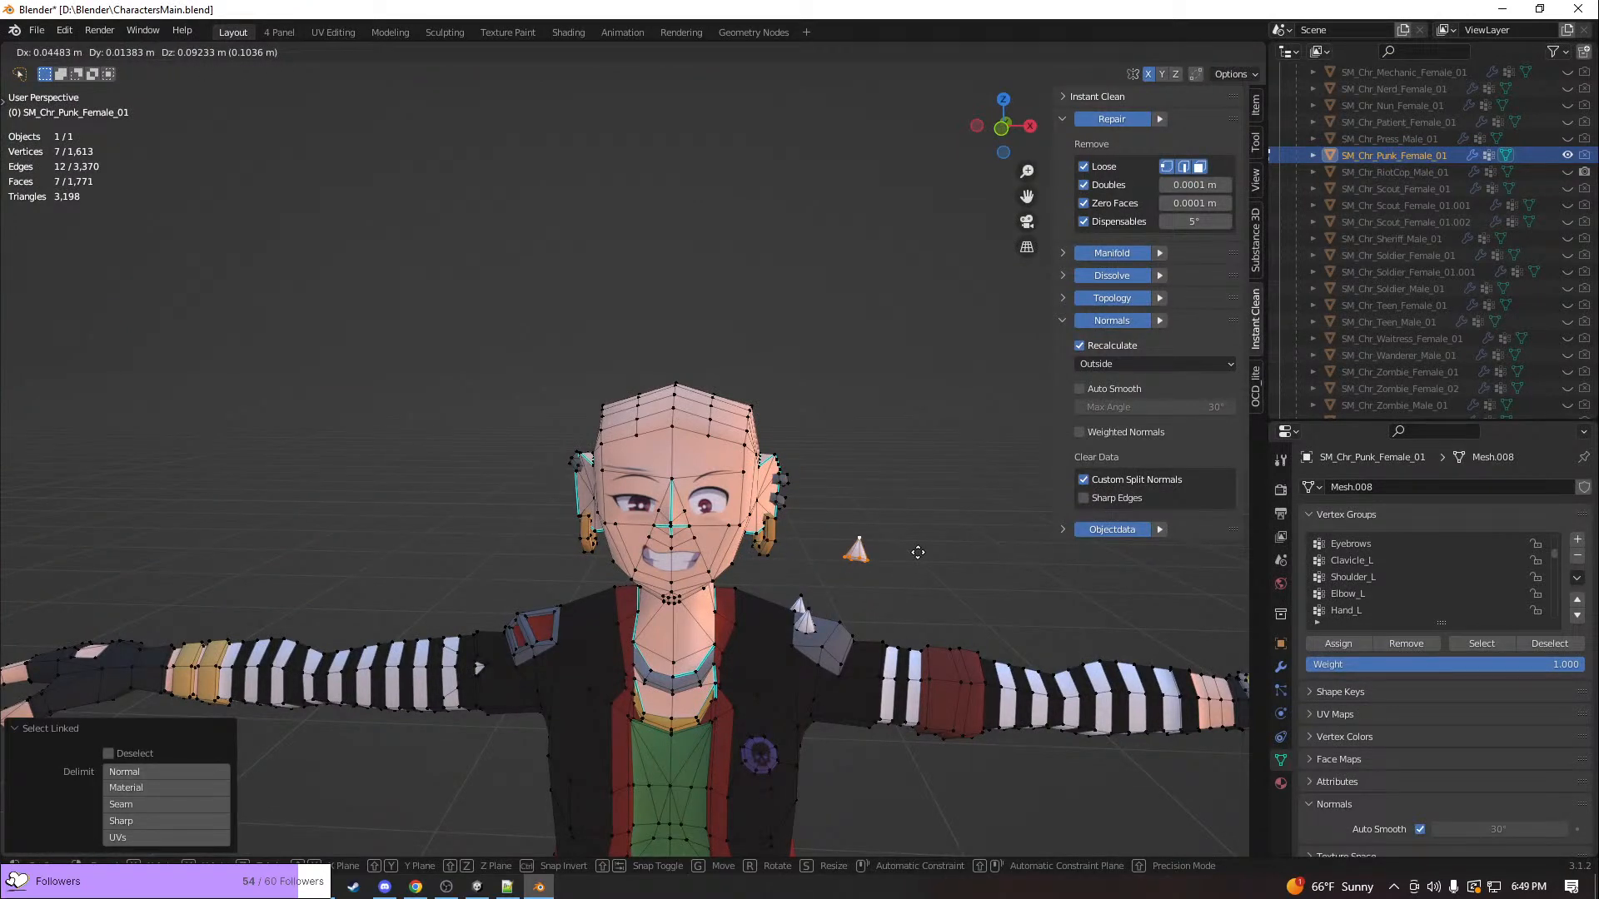
pyautogui.rightClick(917, 552)
# Examine the ear piercings up close and return SM_Chr_Punk_Female_01 to Object Mode in a front view
pyautogui.scroll(5, 891, 637)
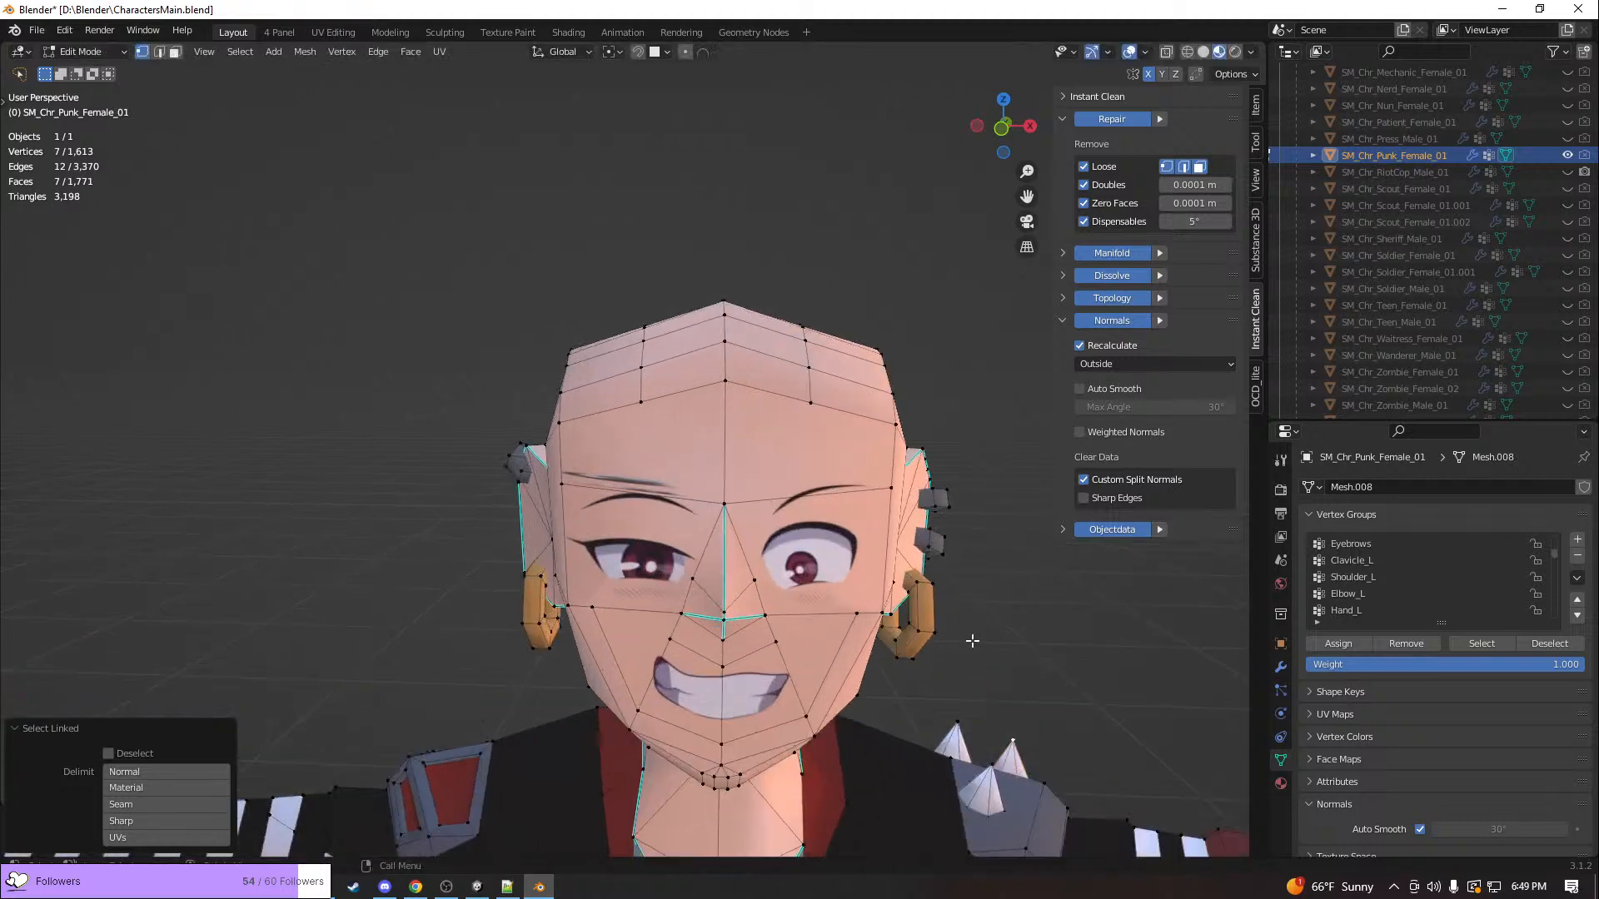
pyautogui.moveTo(985, 642)
pyautogui.mouseDown(button='middle')
pyautogui.moveTo(827, 657)
pyautogui.moveTo(817, 674)
pyautogui.moveTo(673, 707)
pyautogui.moveTo(678, 666)
pyautogui.moveTo(957, 652)
pyautogui.mouseUp(button='middle')
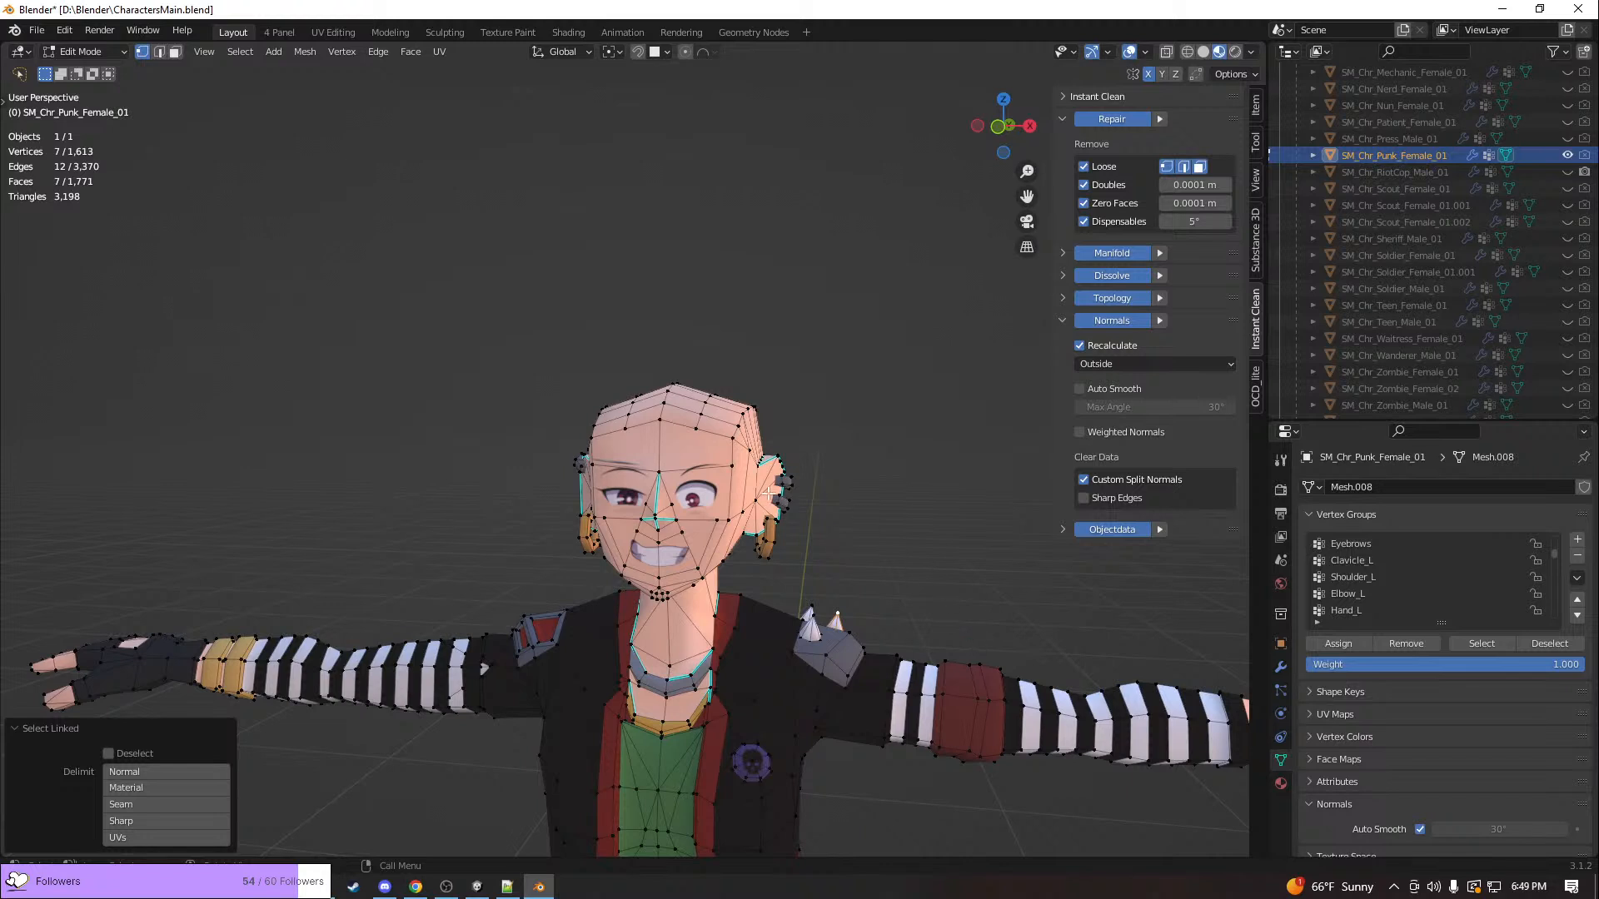
pyautogui.press('Tab')
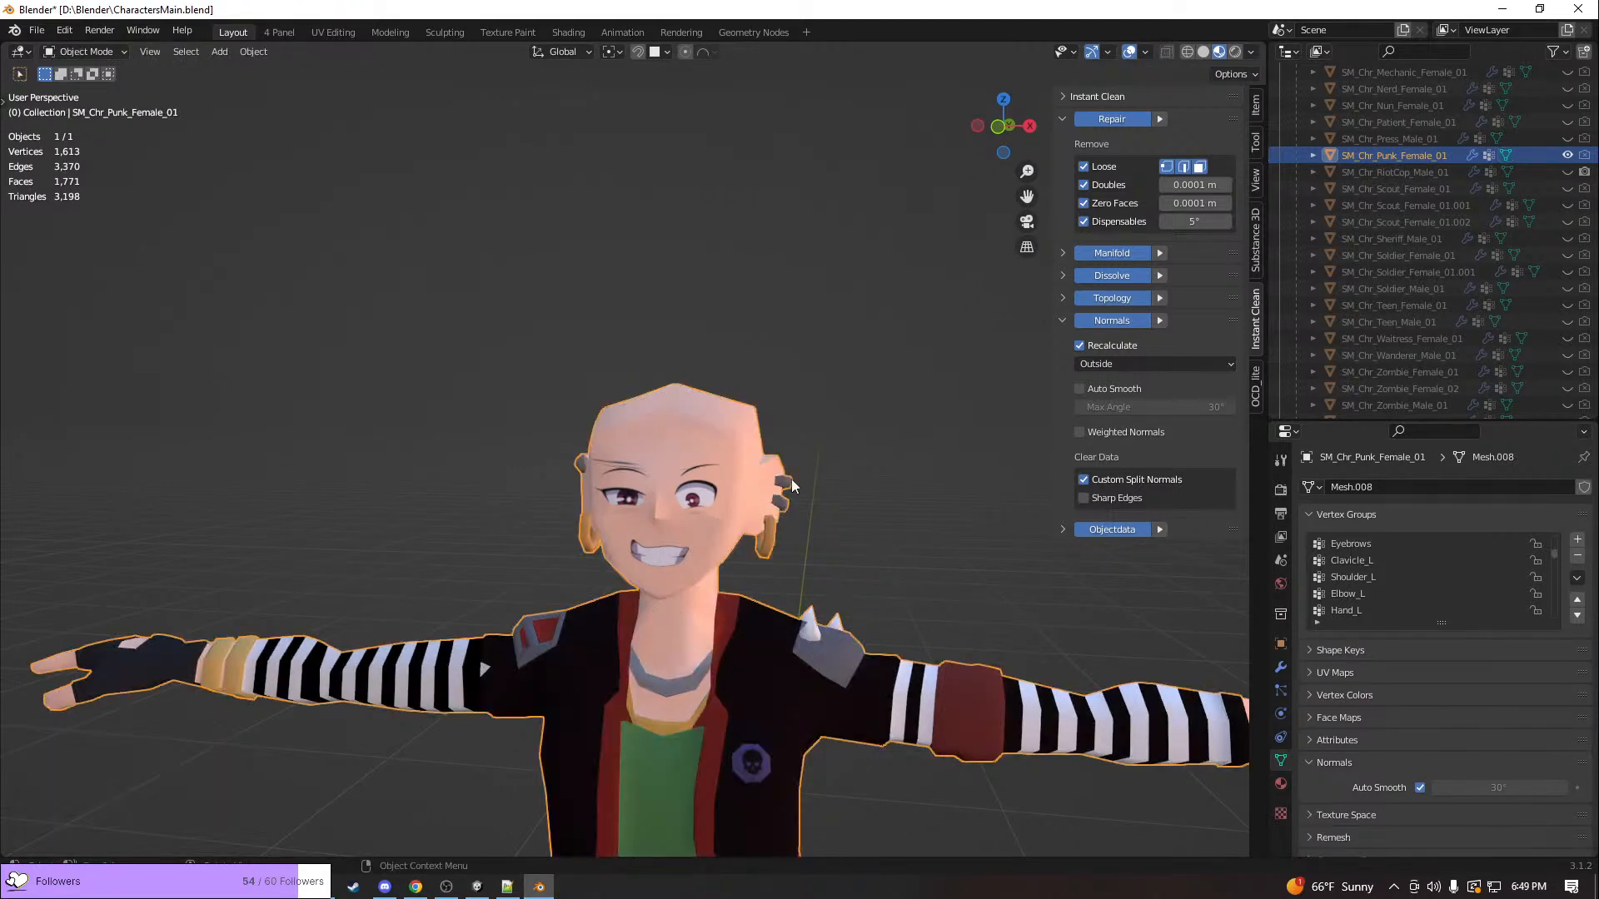
pyautogui.moveTo(879, 596); pyautogui.dragTo(909, 587, button='middle')
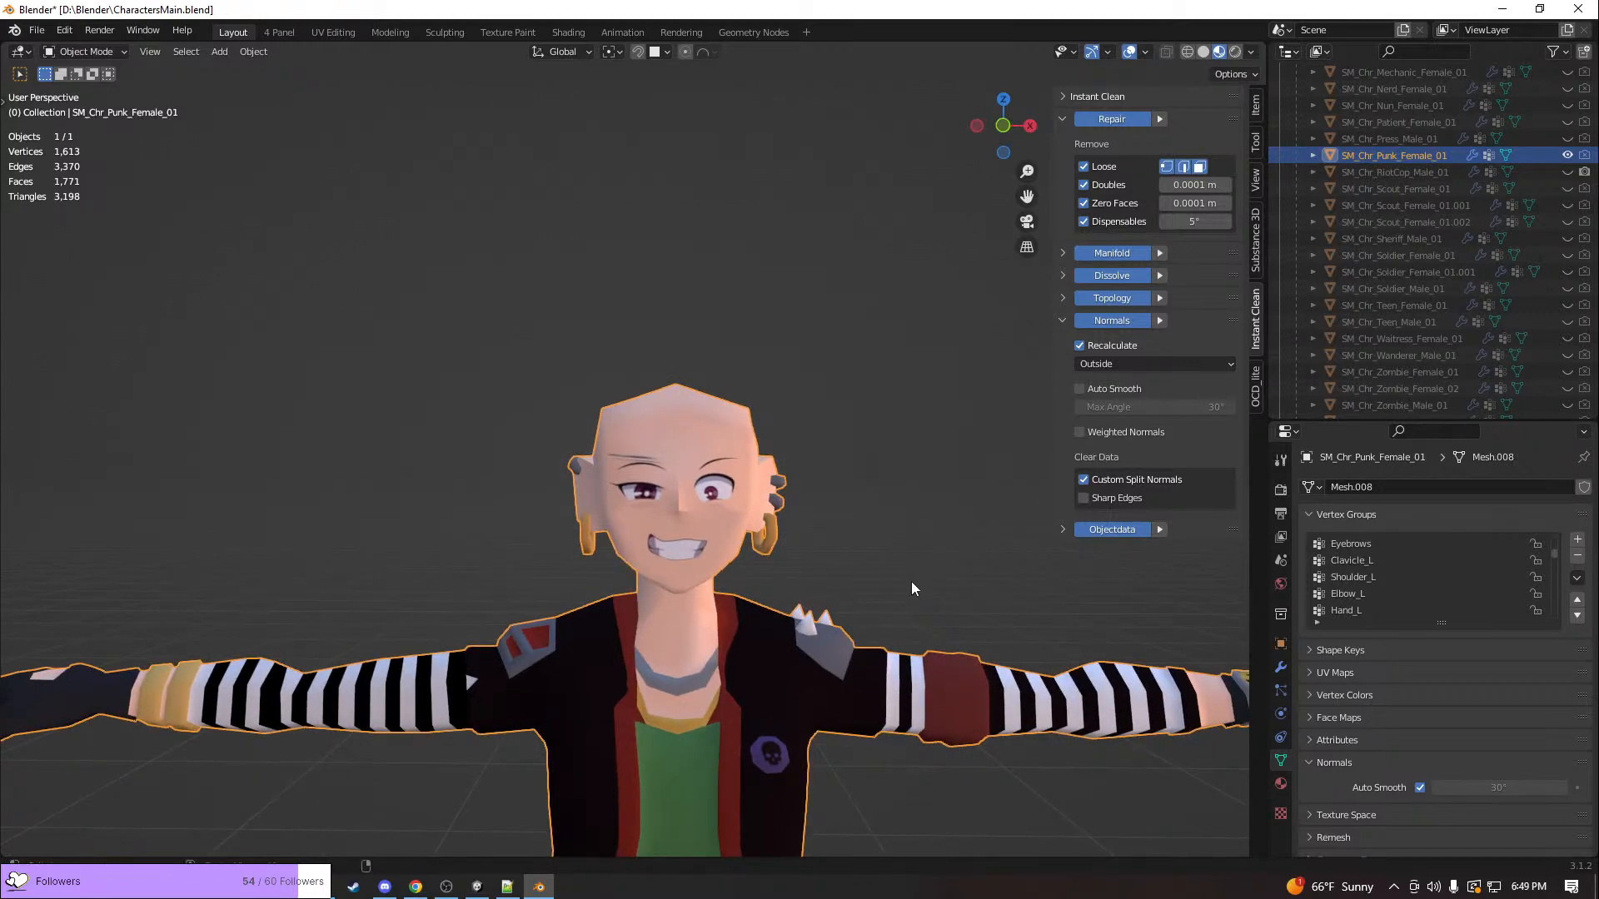
pyautogui.hotkey('alt', 'Tab')
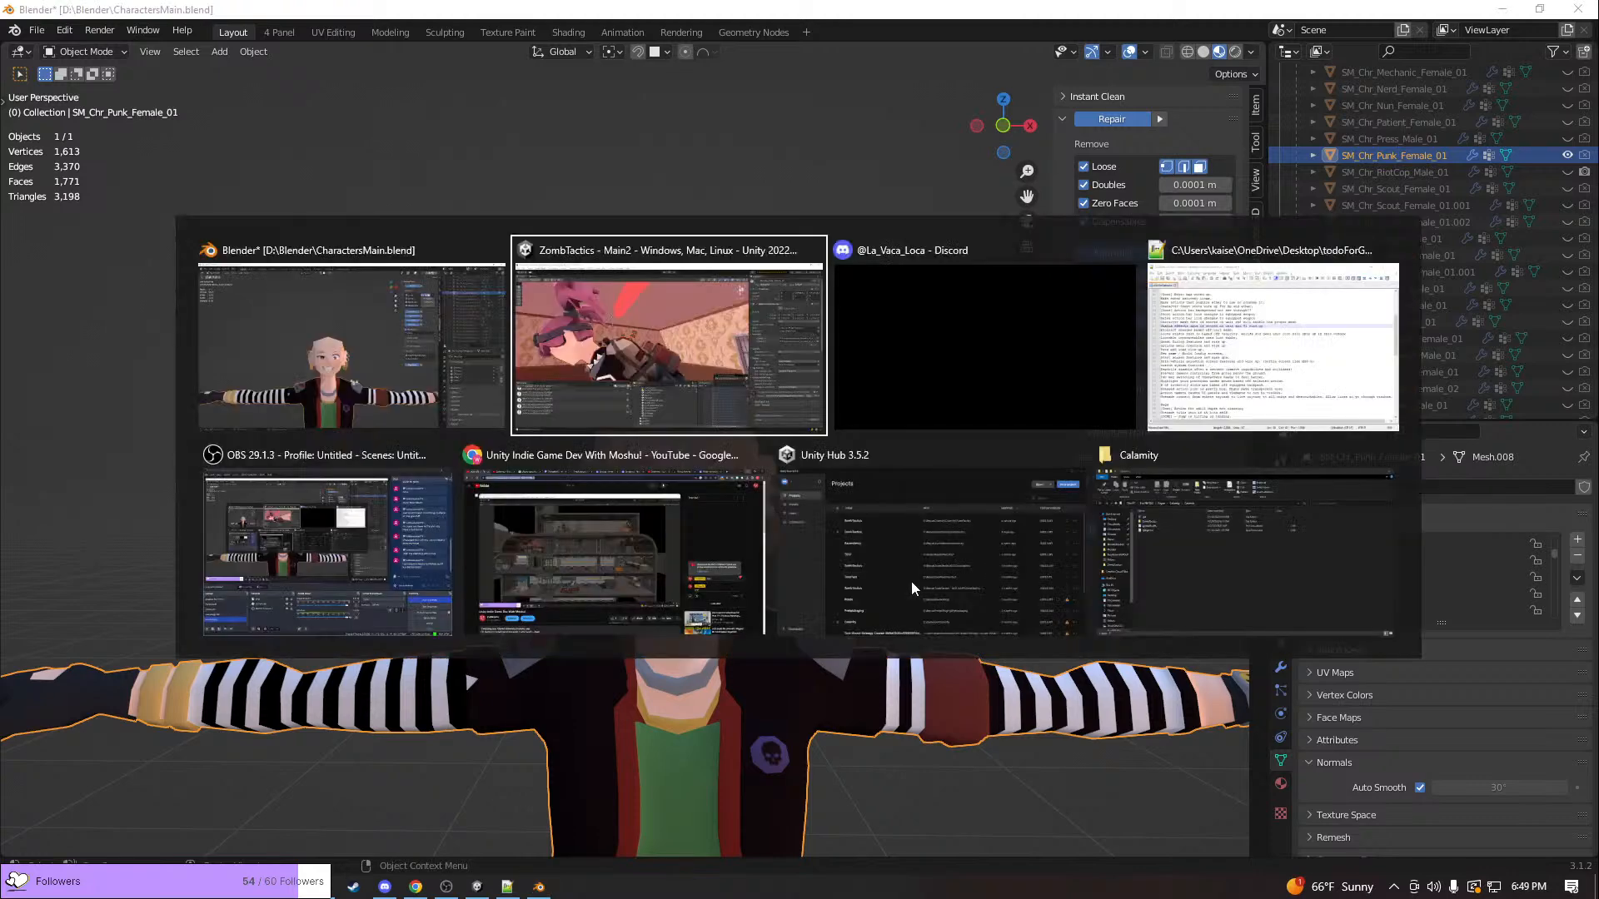
pyautogui.hotkey('alt', 'Tab')
pyautogui.hotkey('alt', 'Tab')
pyautogui.hotkey('alt', 'Tab')
pyautogui.hotkey('alt', 'Tab')
pyautogui.hotkey('alt', 'Tab')
pyautogui.hotkey('alt', 'shift', 'Tab')
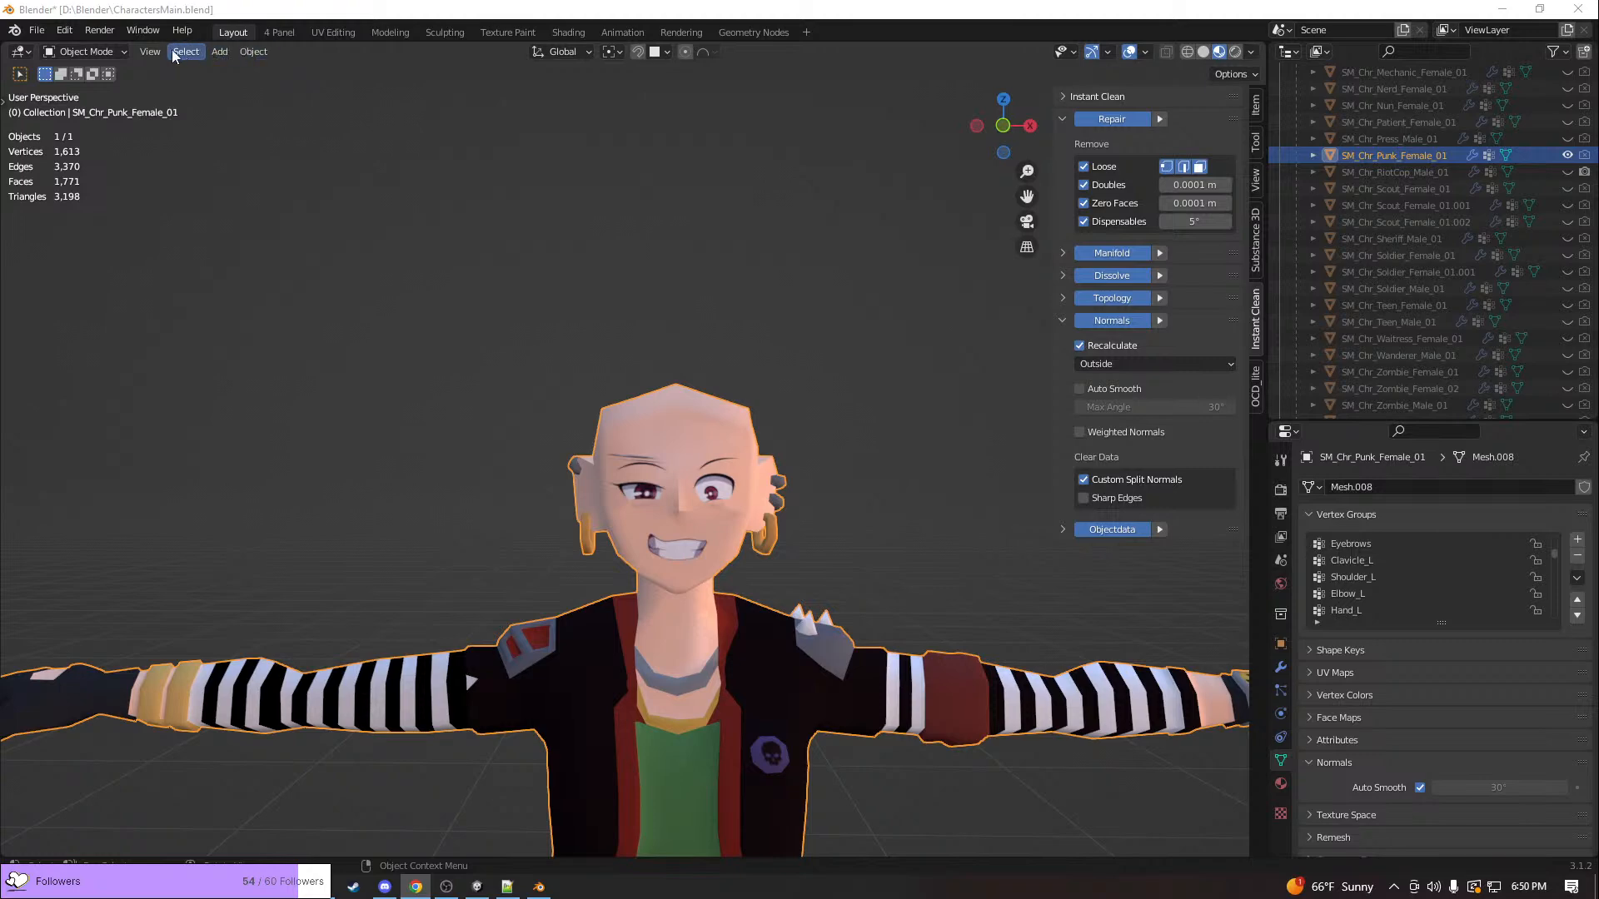
# View the weights of SM_Chr_Punk_Female_01 in Weight Paint mode, then put the mesh in Edit Mode
pyautogui.click(75, 53)
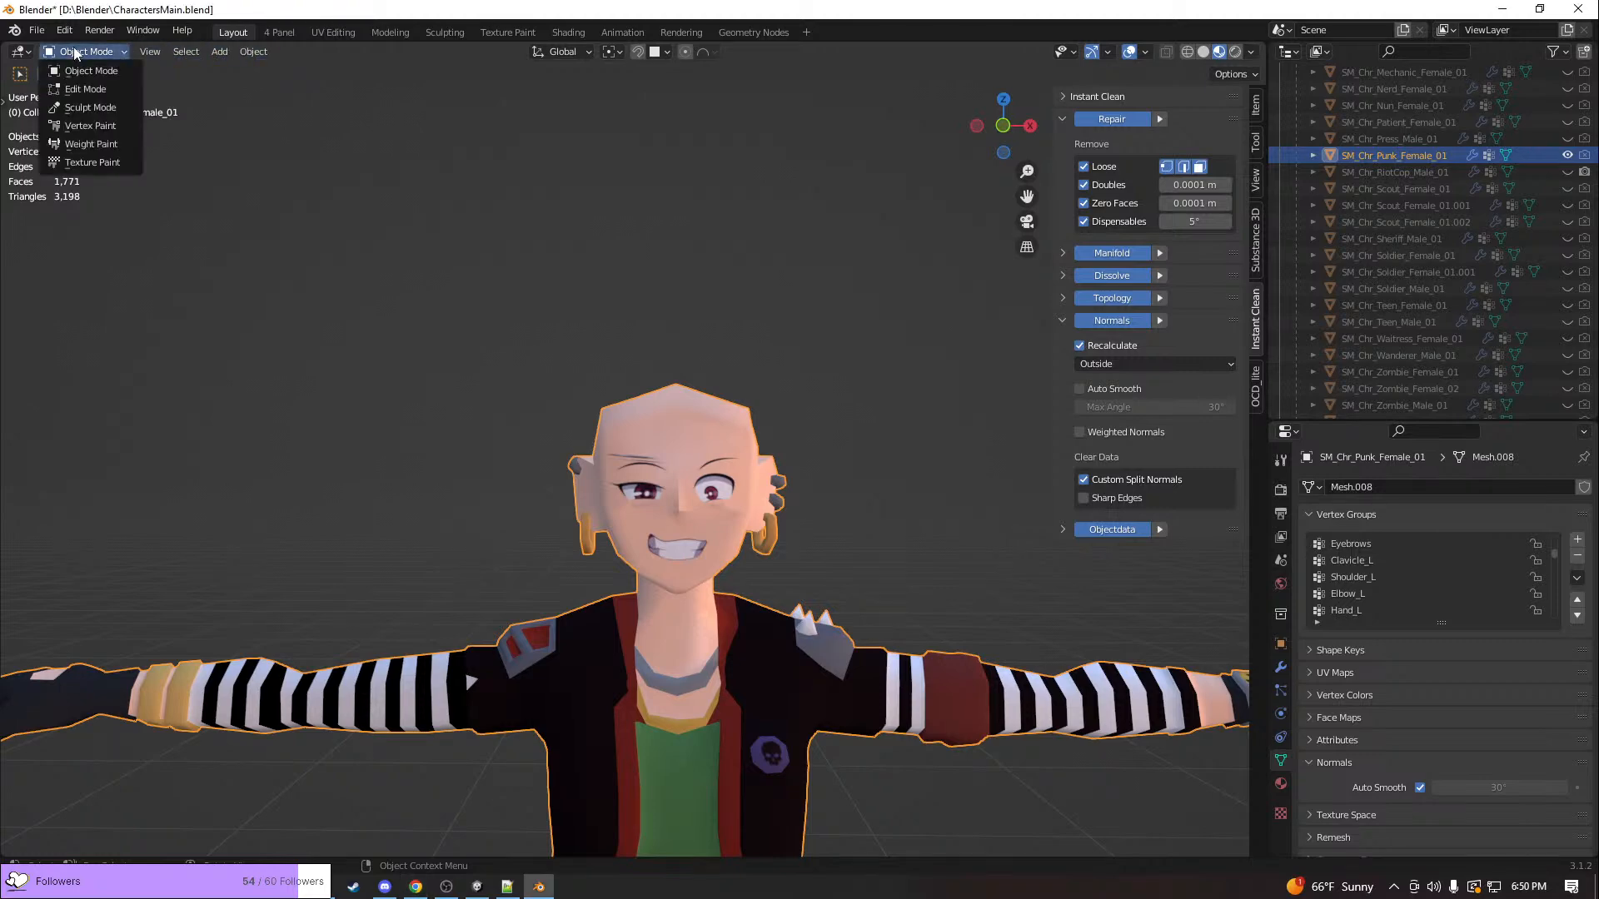
pyautogui.click(92, 145)
pyautogui.moveTo(785, 452)
pyautogui.mouseDown(button='middle')
pyautogui.moveTo(400, 460)
pyautogui.moveTo(333, 391)
pyautogui.moveTo(299, 208)
pyautogui.mouseUp(button='middle')
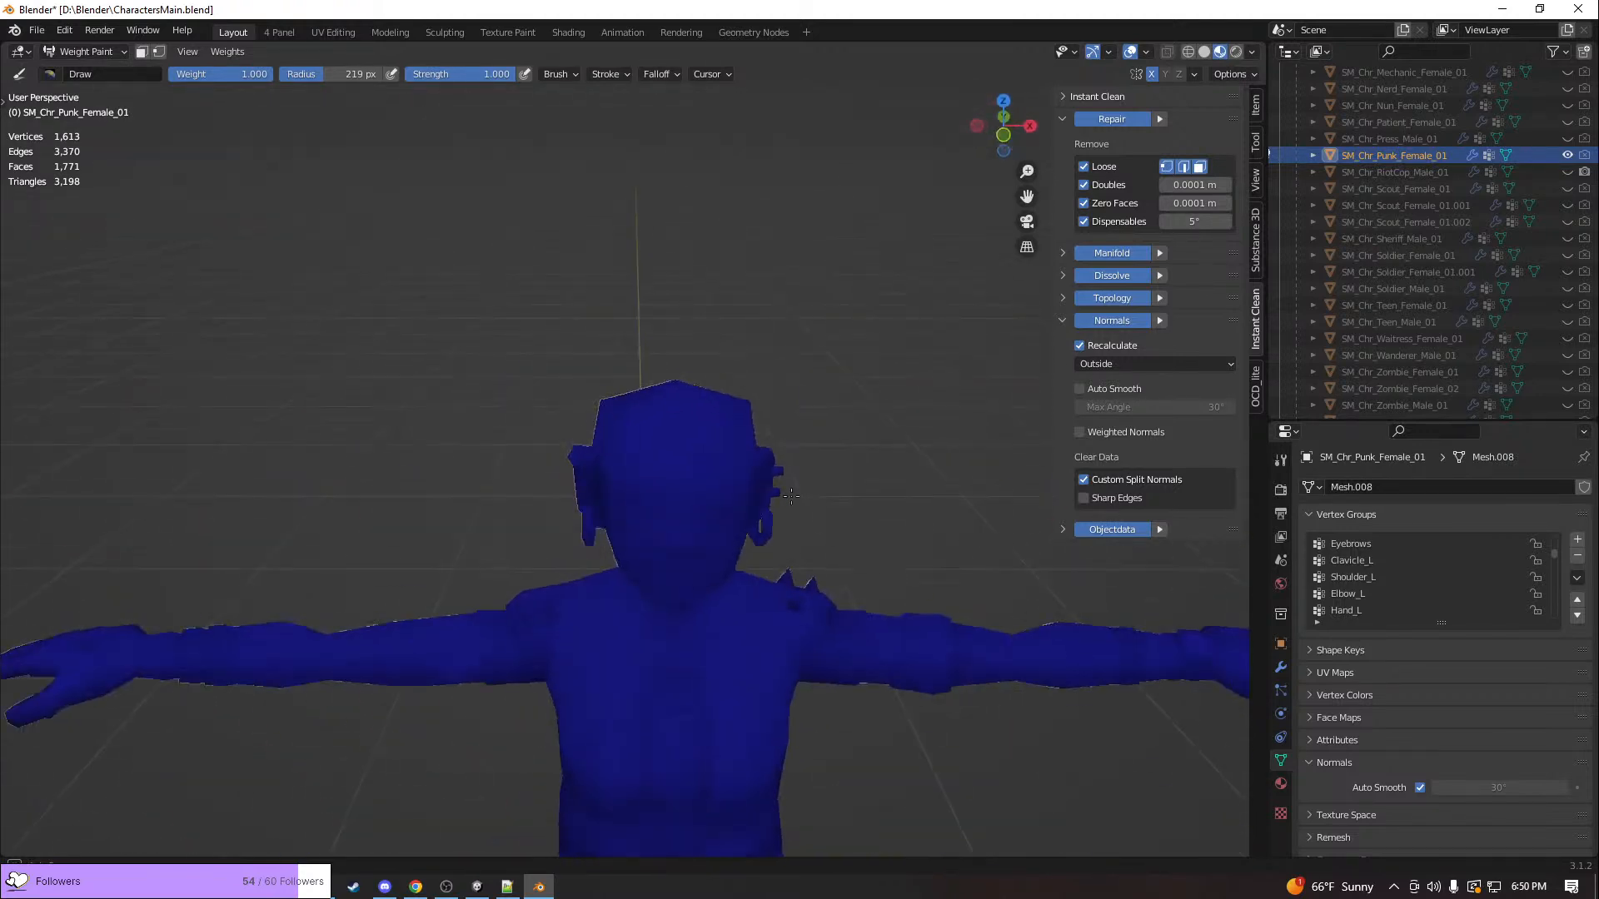
pyautogui.click(109, 52)
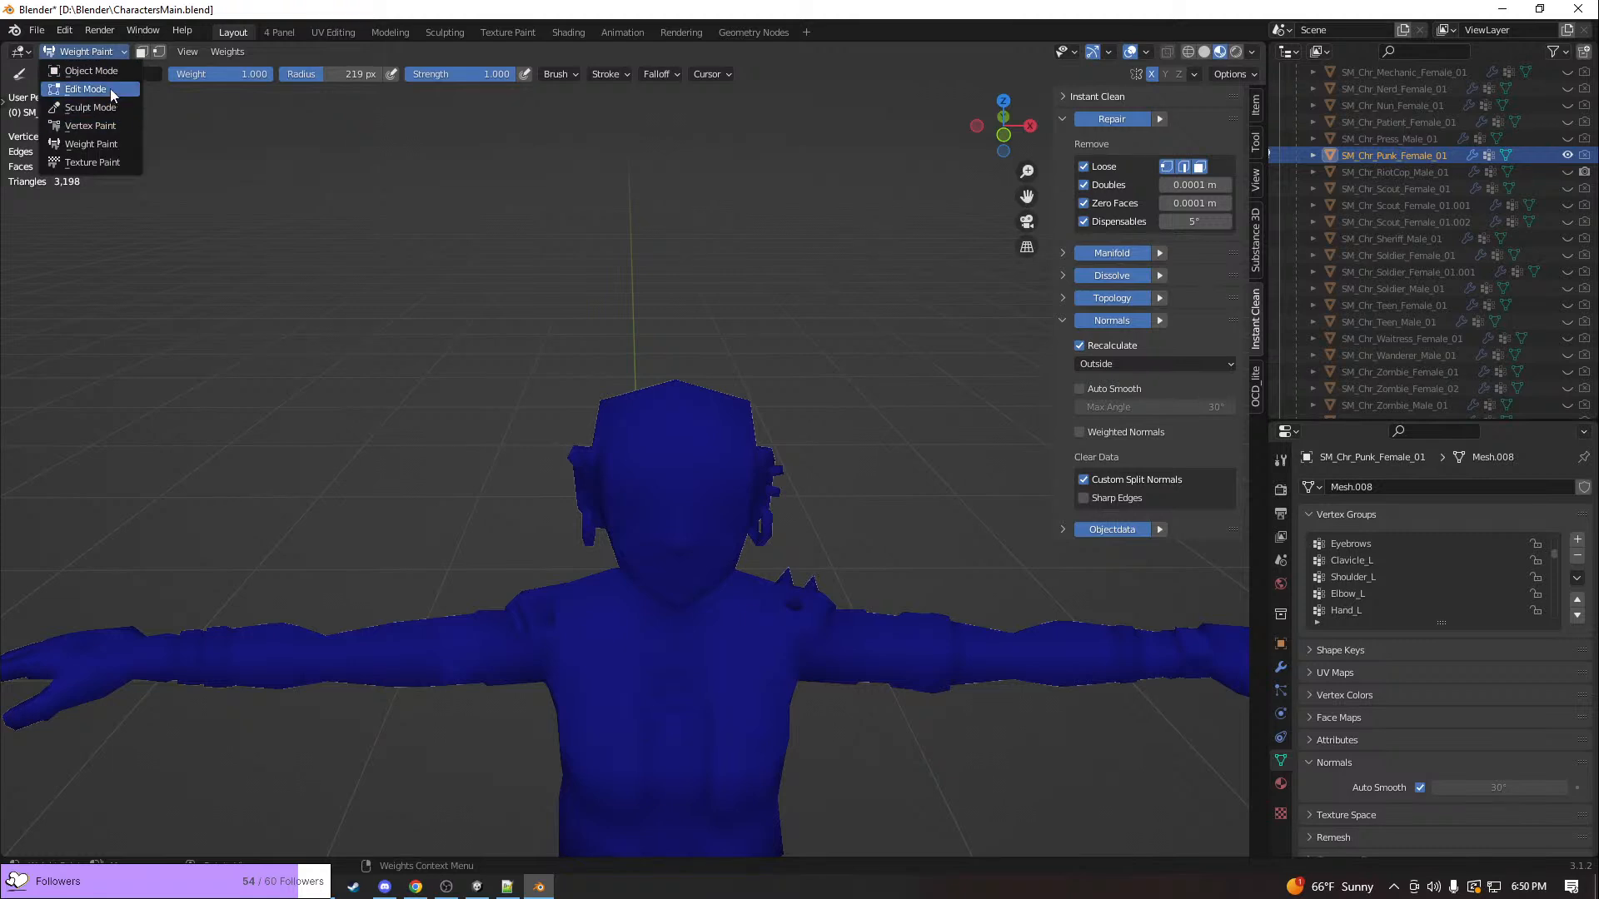
pyautogui.click(104, 89)
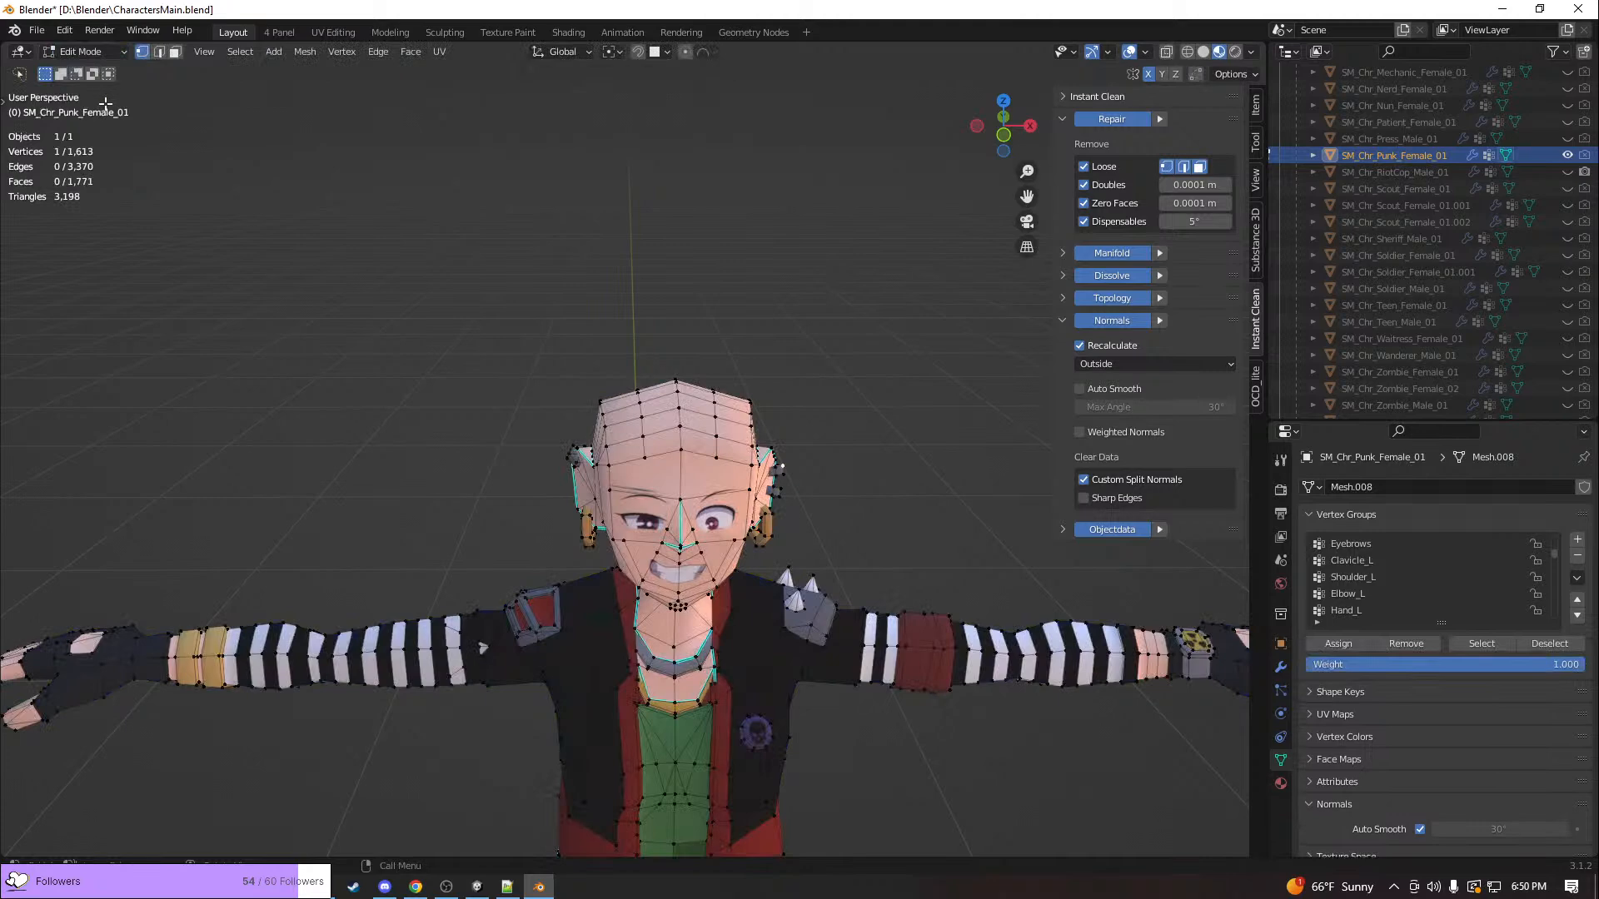
# Select the linked geometry of all piercings and hoop earrings on both of the punk character's ears, using face selection
pyautogui.moveTo(571, 333); pyautogui.dragTo(527, 306, button='middle')
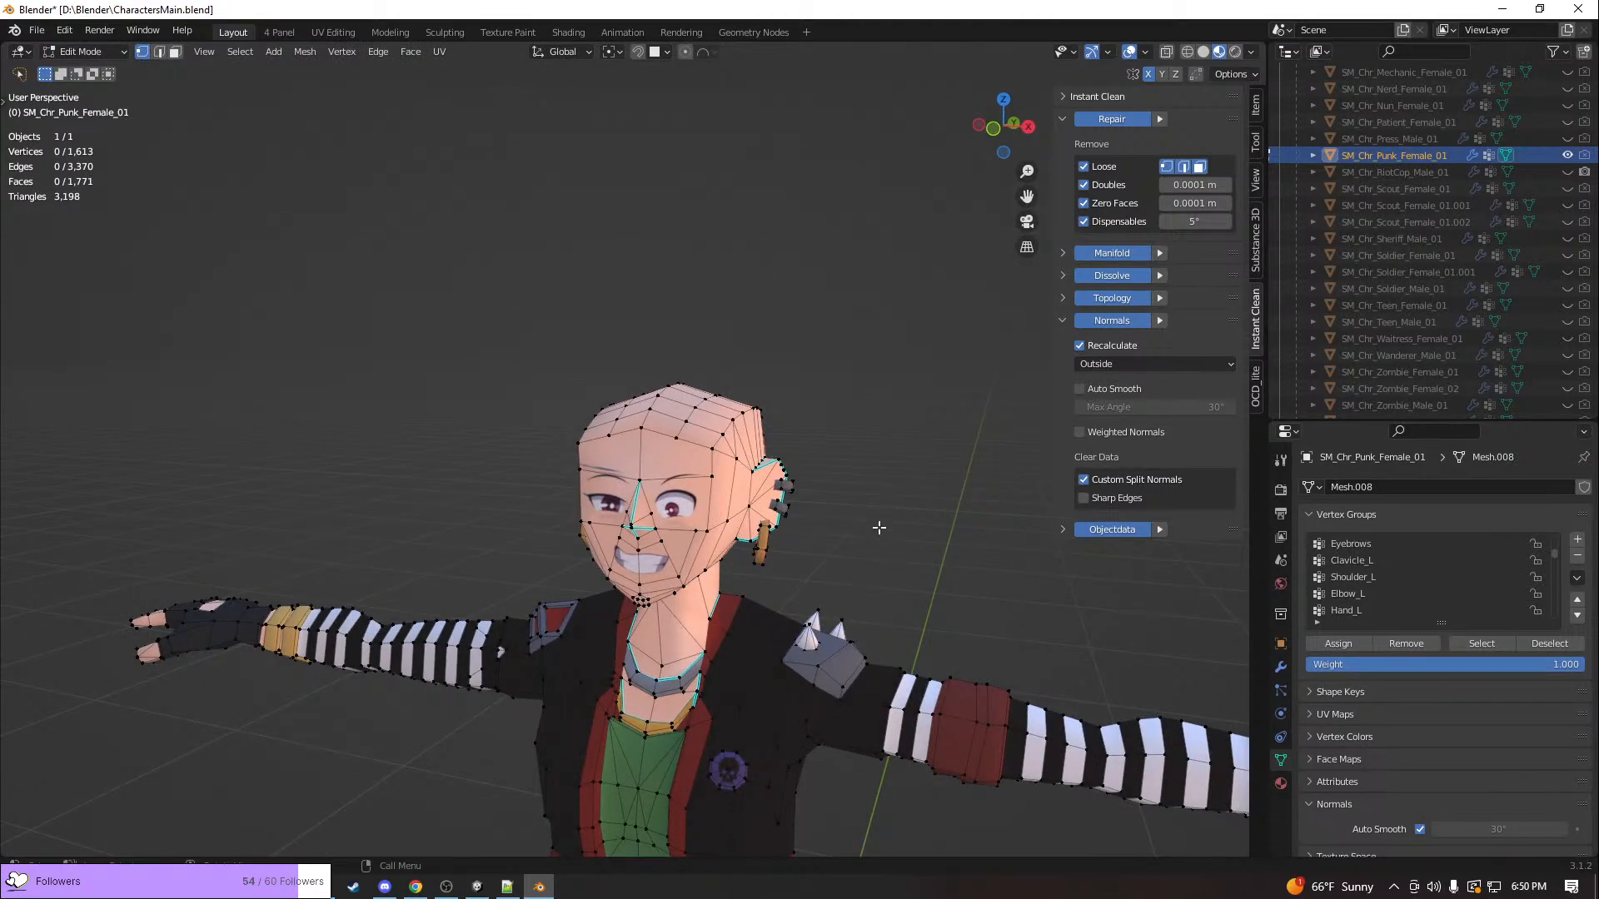
pyautogui.press('l')
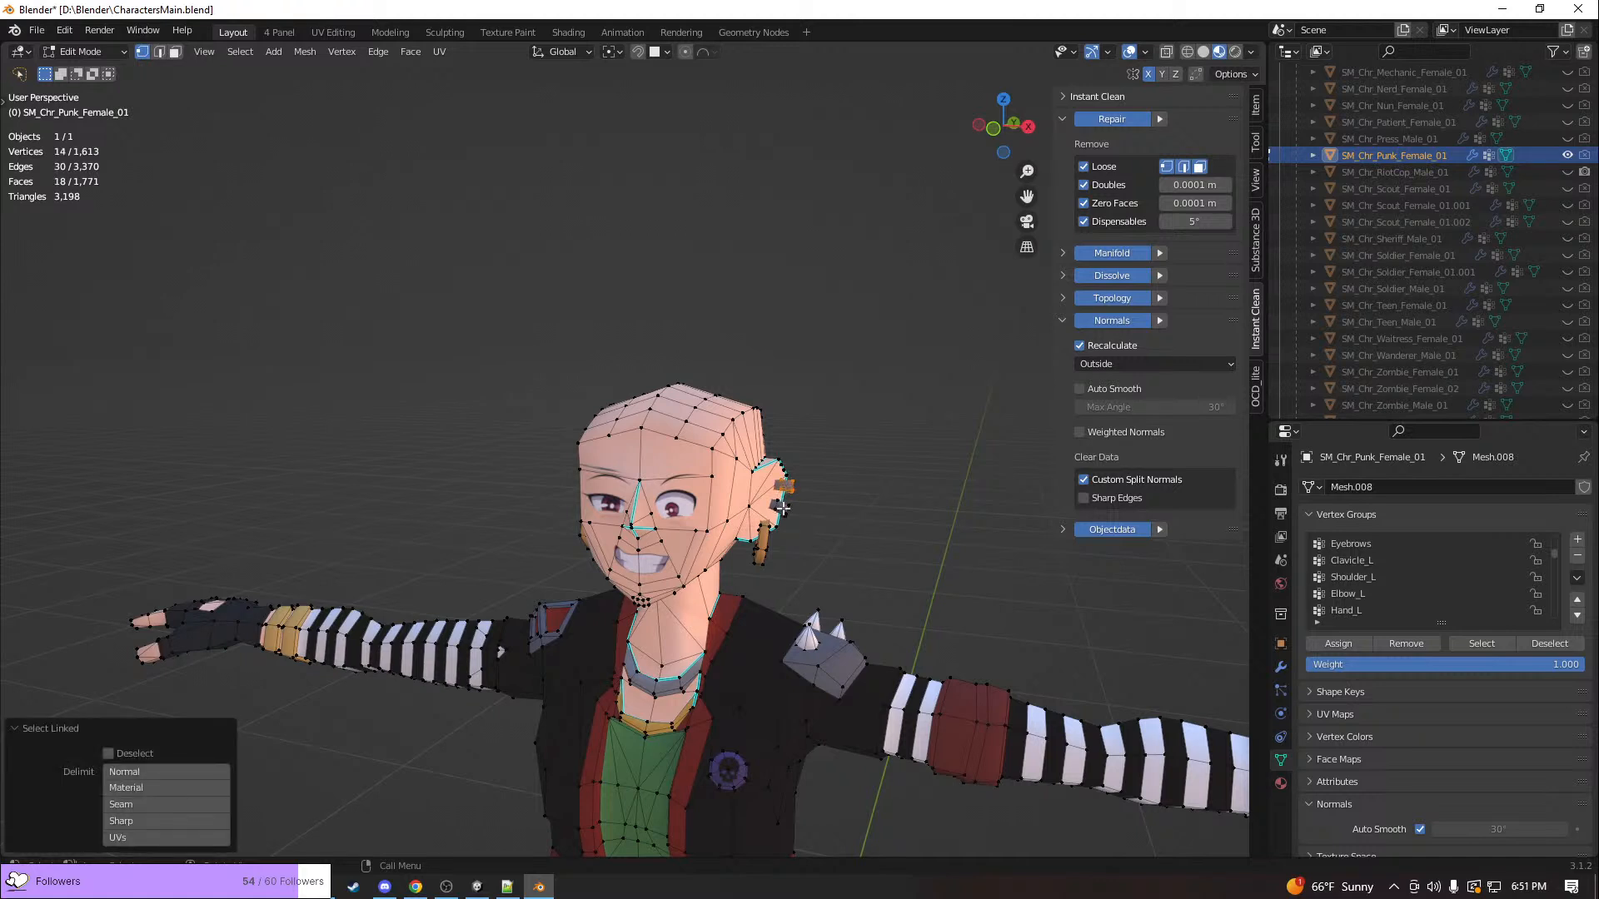
pyautogui.press('3')
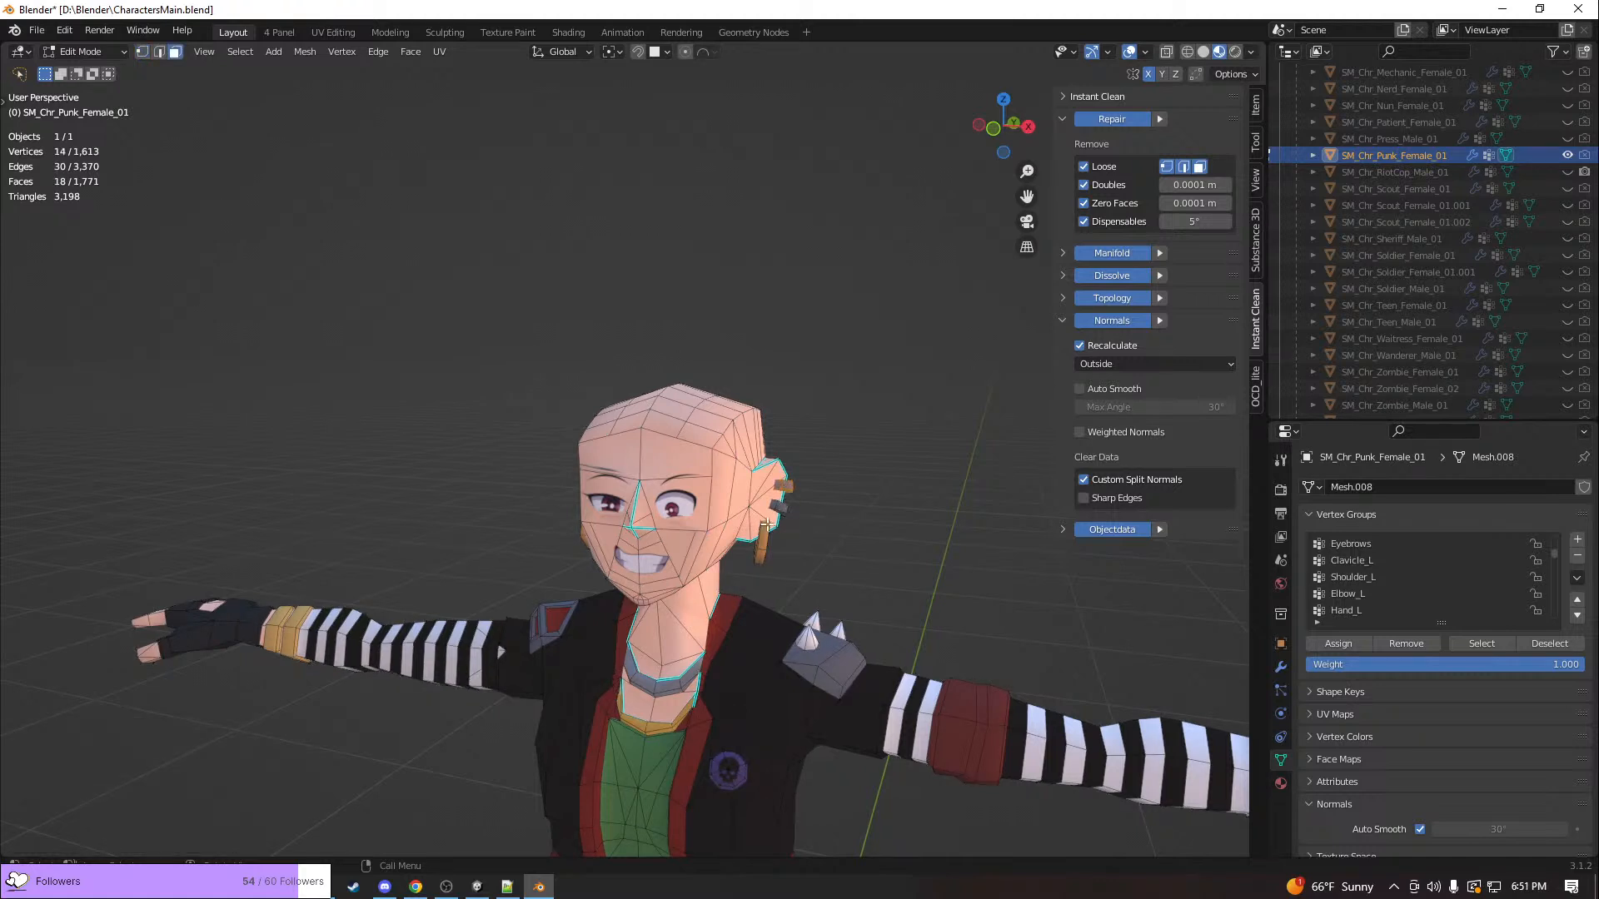
pyautogui.press('l')
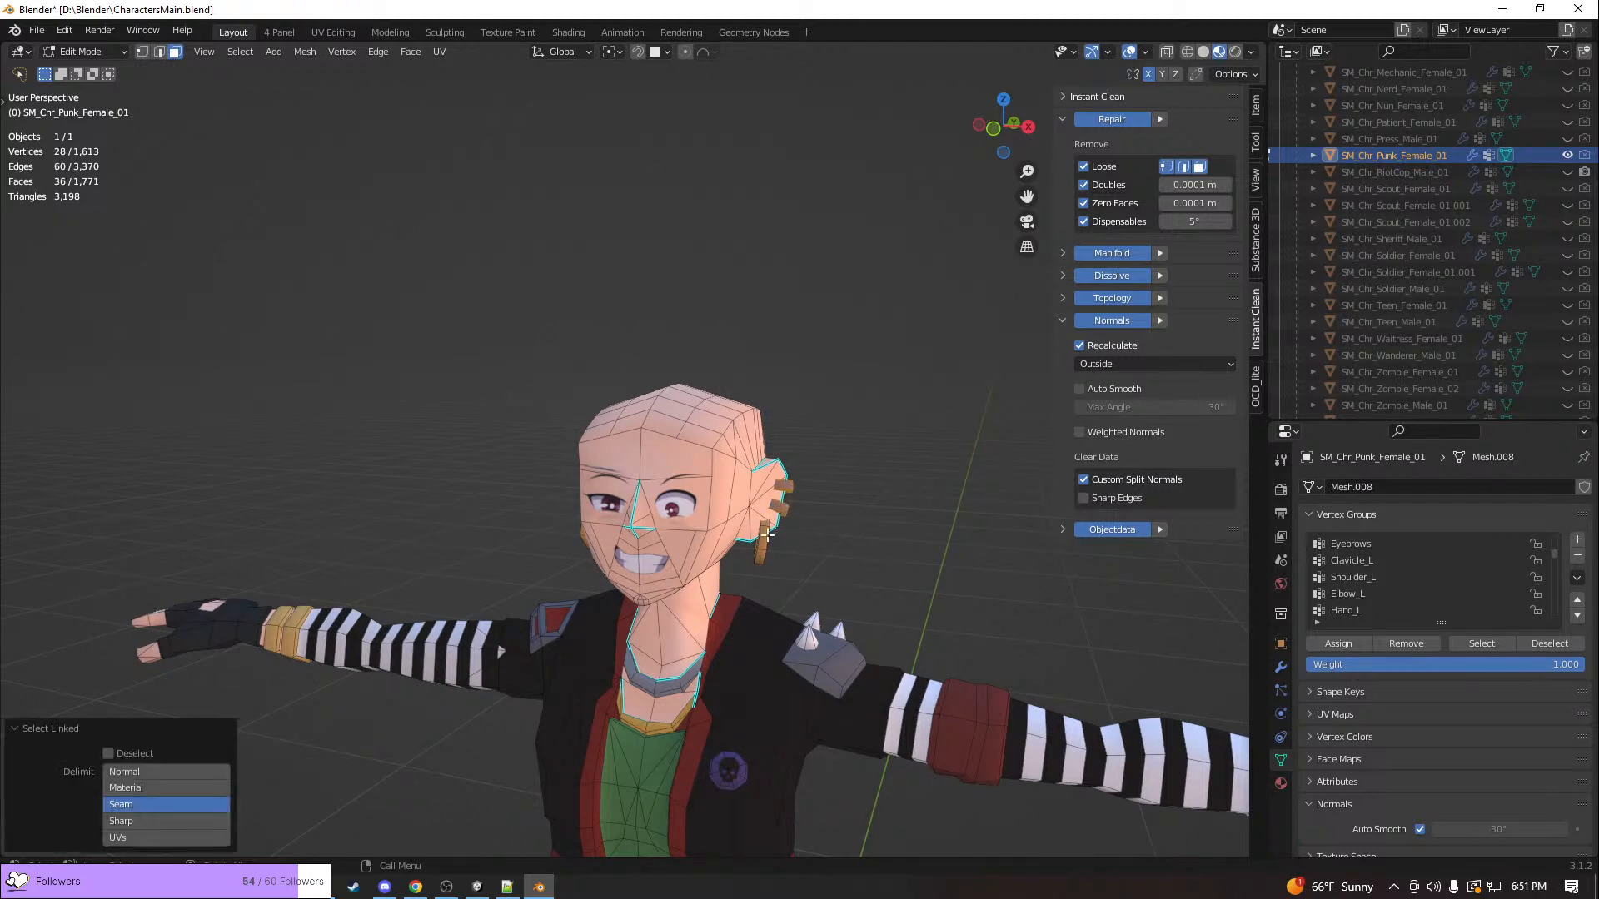
pyautogui.press('l')
pyautogui.moveTo(766, 543); pyautogui.dragTo(814, 533, button='middle')
pyautogui.press('l')
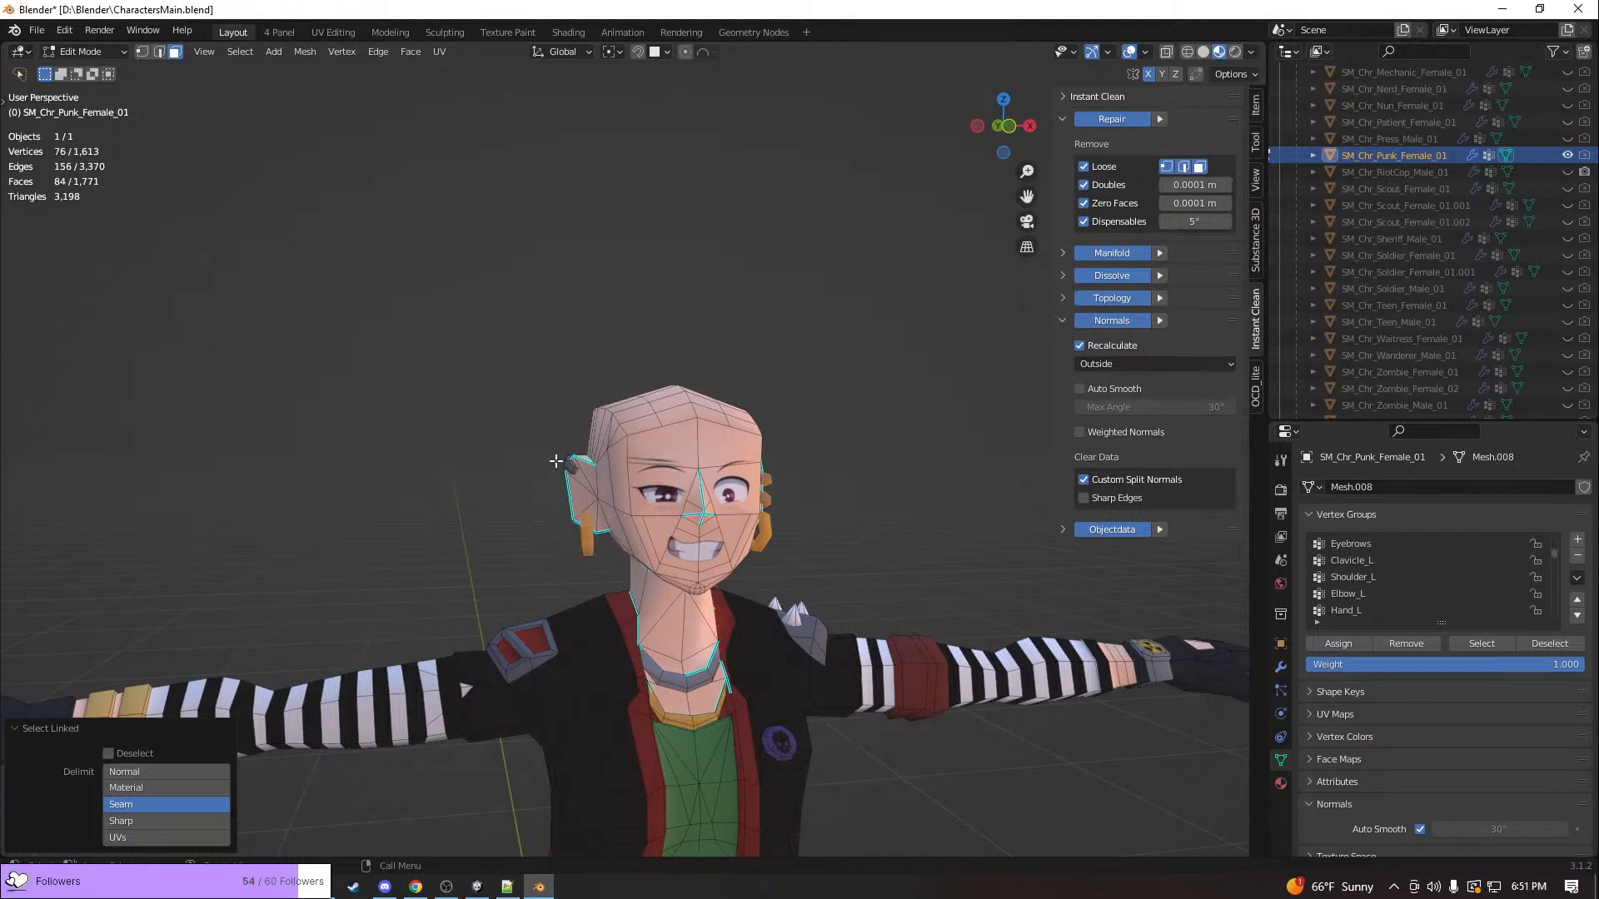
pyautogui.press('l')
# Assign the selected piercings and earrings to the Head vertex group at weight 1.000 and select the group's vertices to check them
pyautogui.scroll(3, 1341, 593)
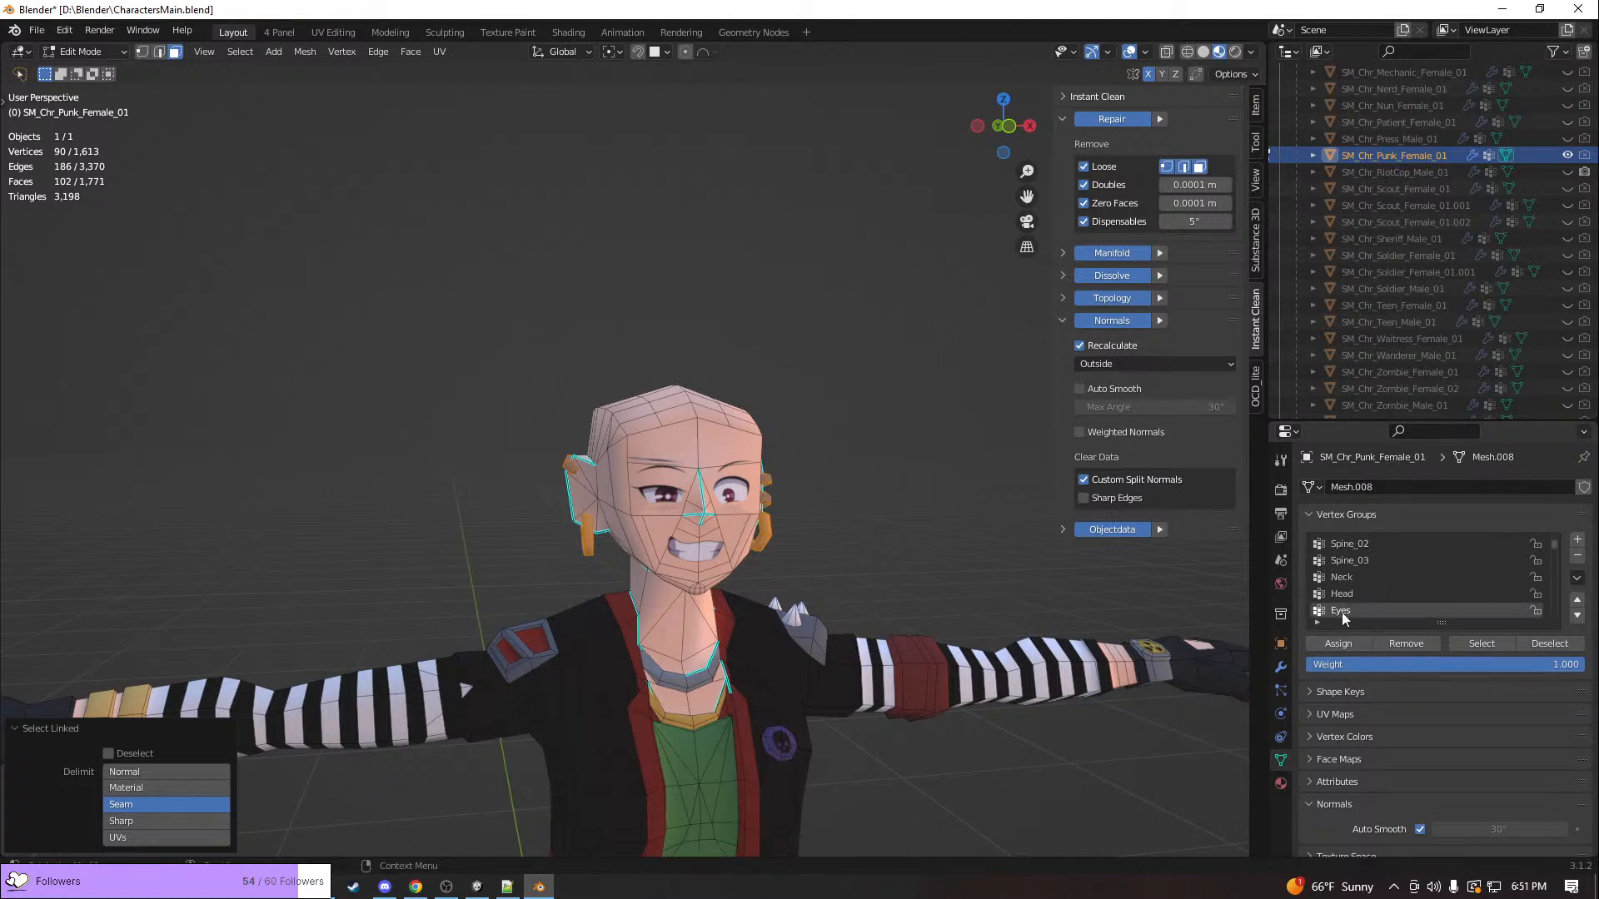
pyautogui.click(1340, 594)
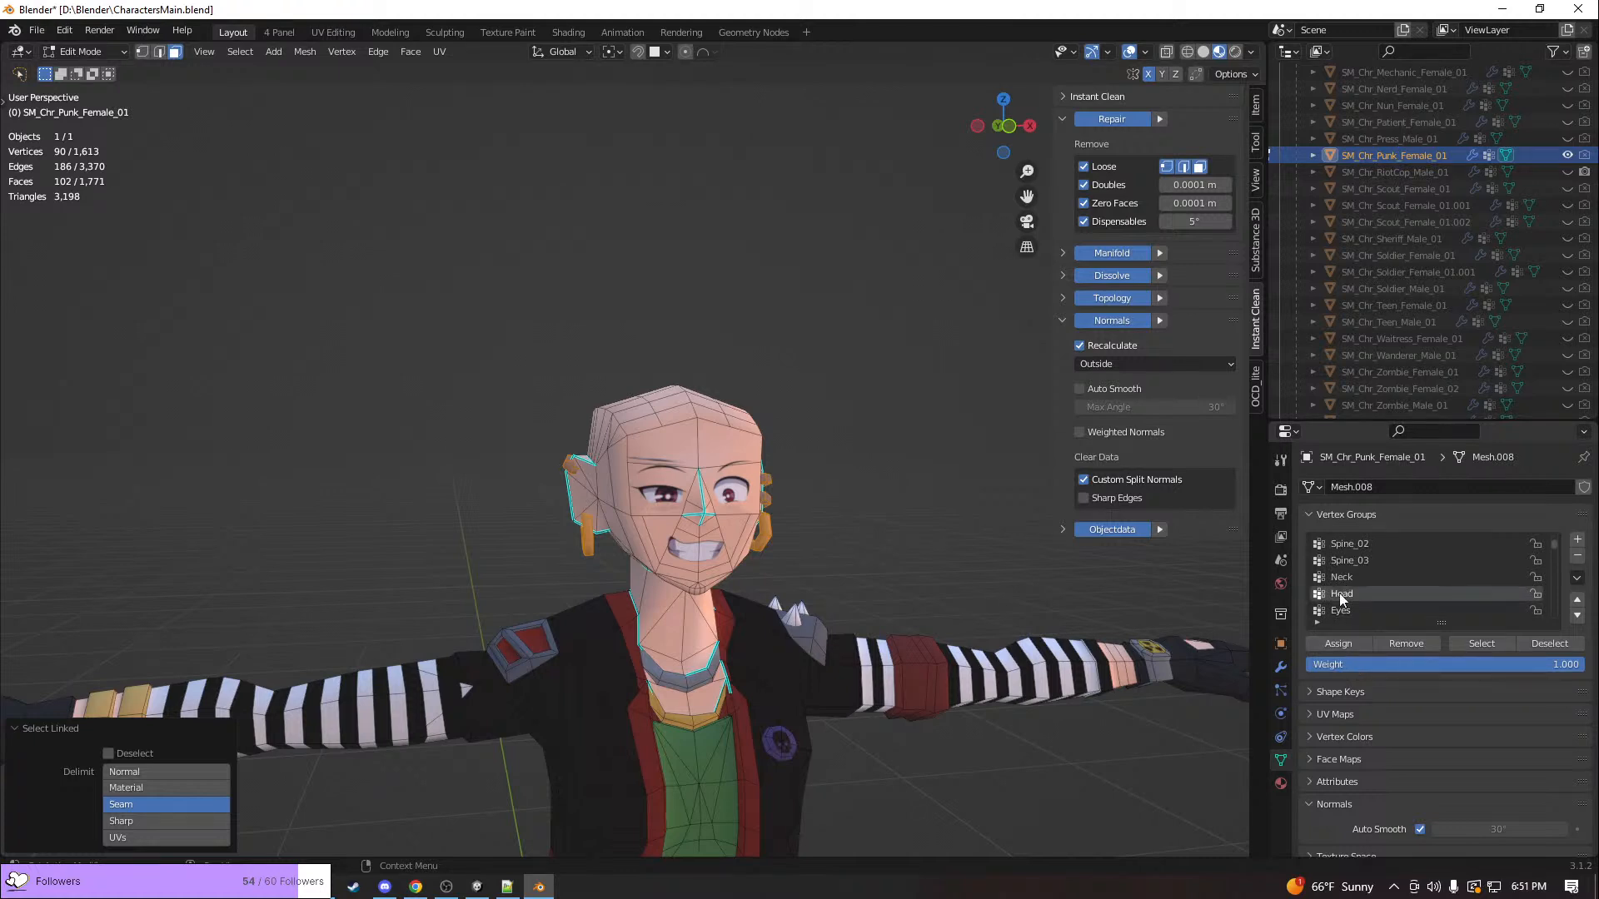
pyautogui.click(1351, 647)
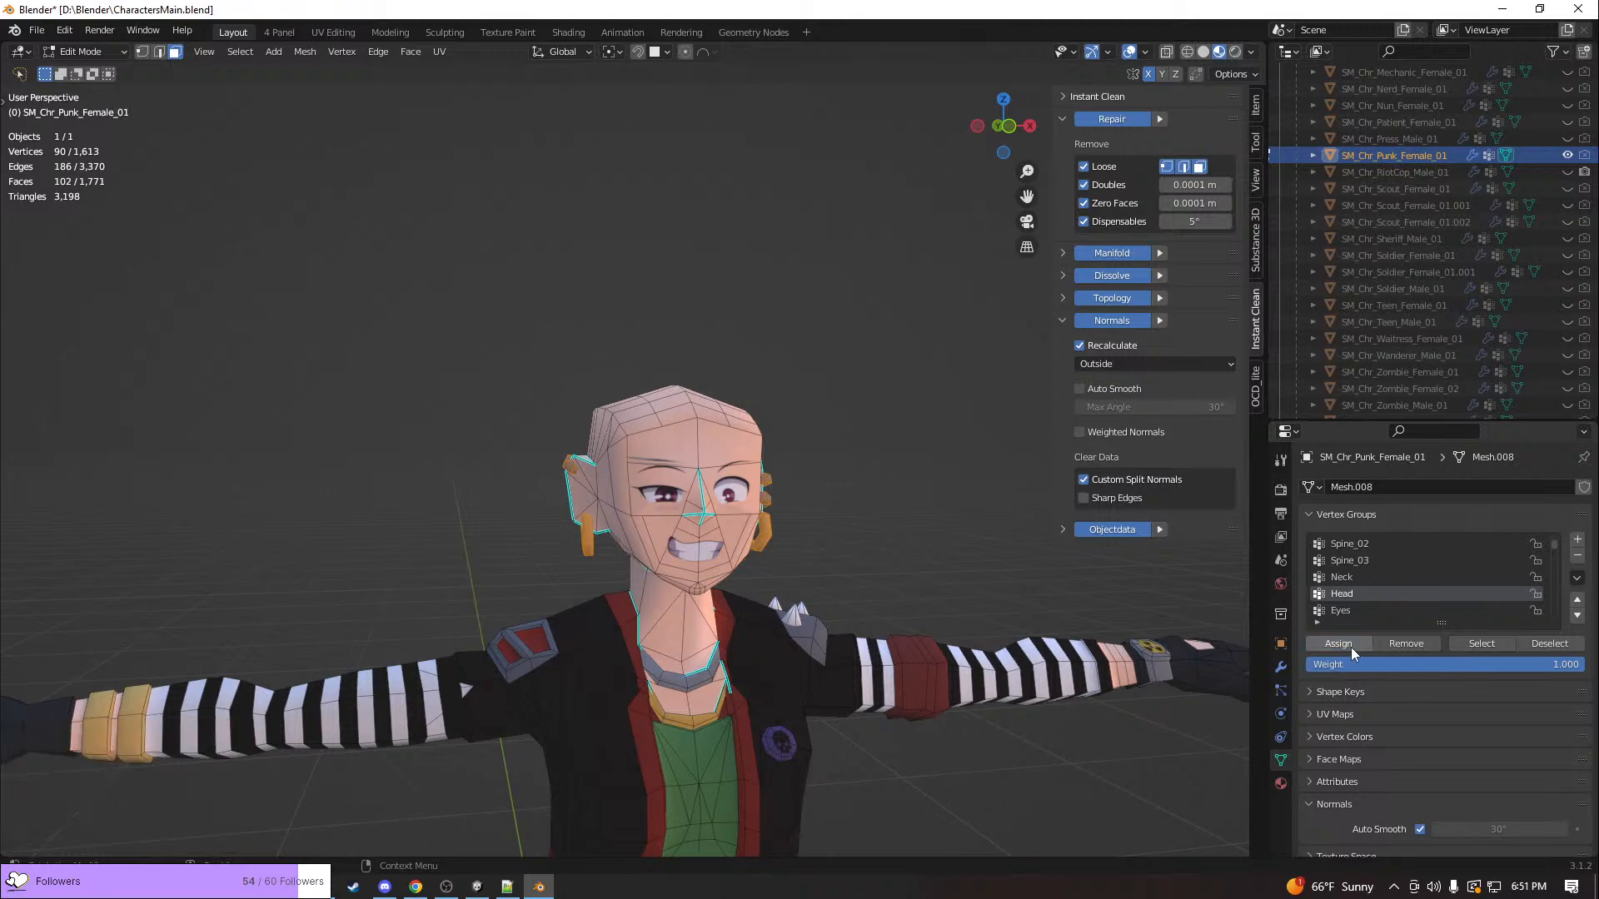
pyautogui.click(1497, 647)
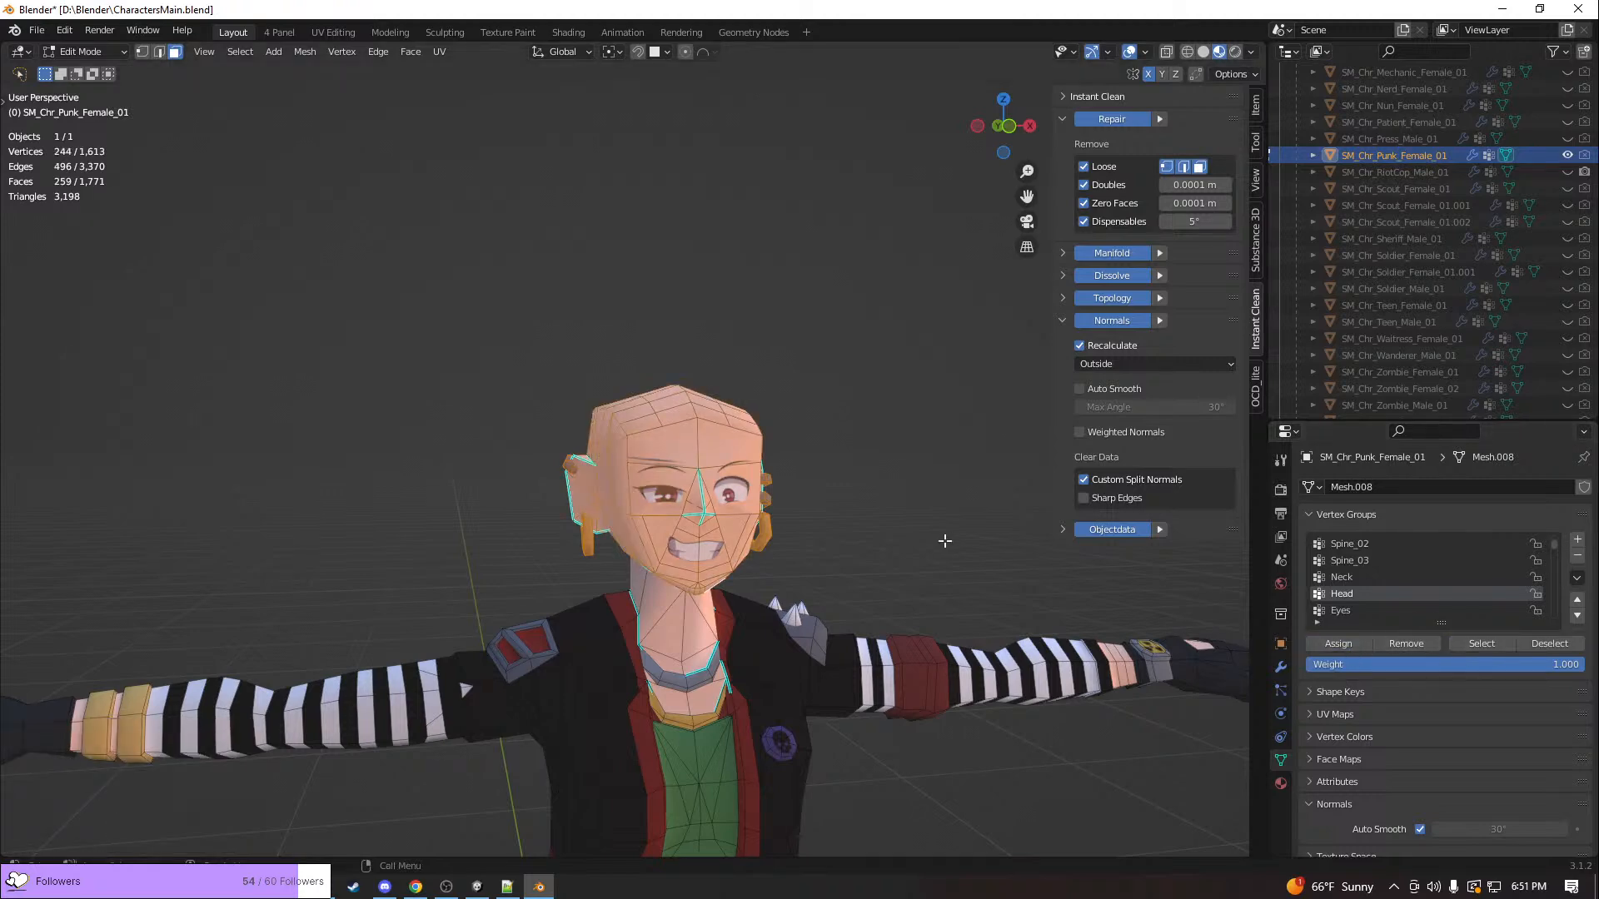
pyautogui.moveTo(846, 535); pyautogui.dragTo(814, 541, button='middle')
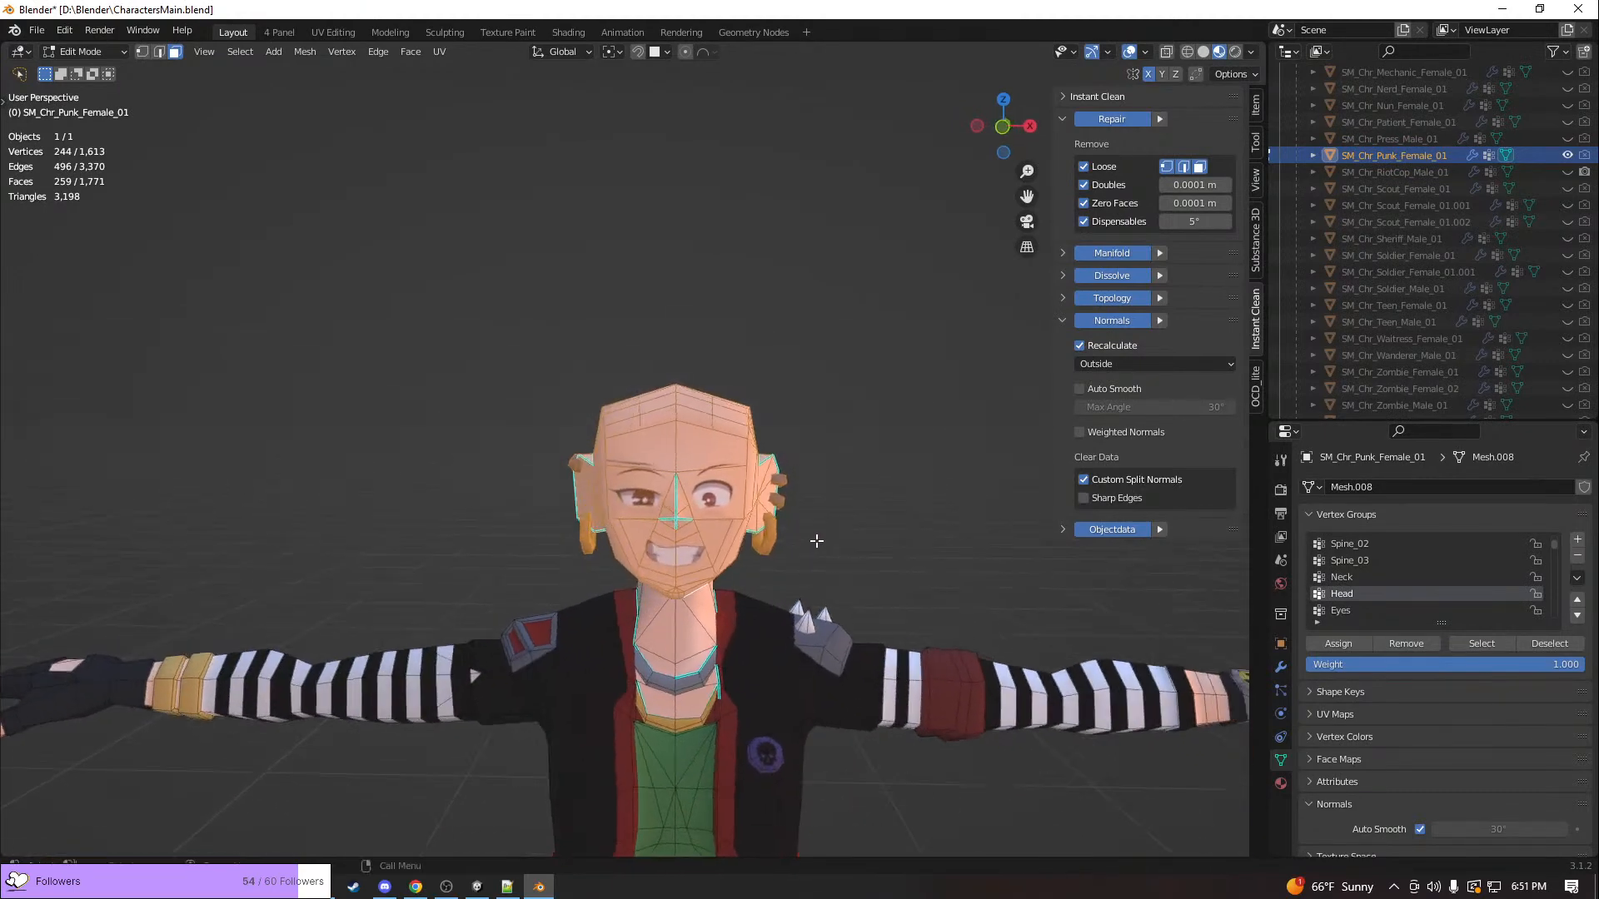
# Start an FBX export of the scene and browse to the D:\Repos folder
pyautogui.click(37, 30)
pyautogui.moveTo(92, 299)
pyautogui.moveTo(97, 270)
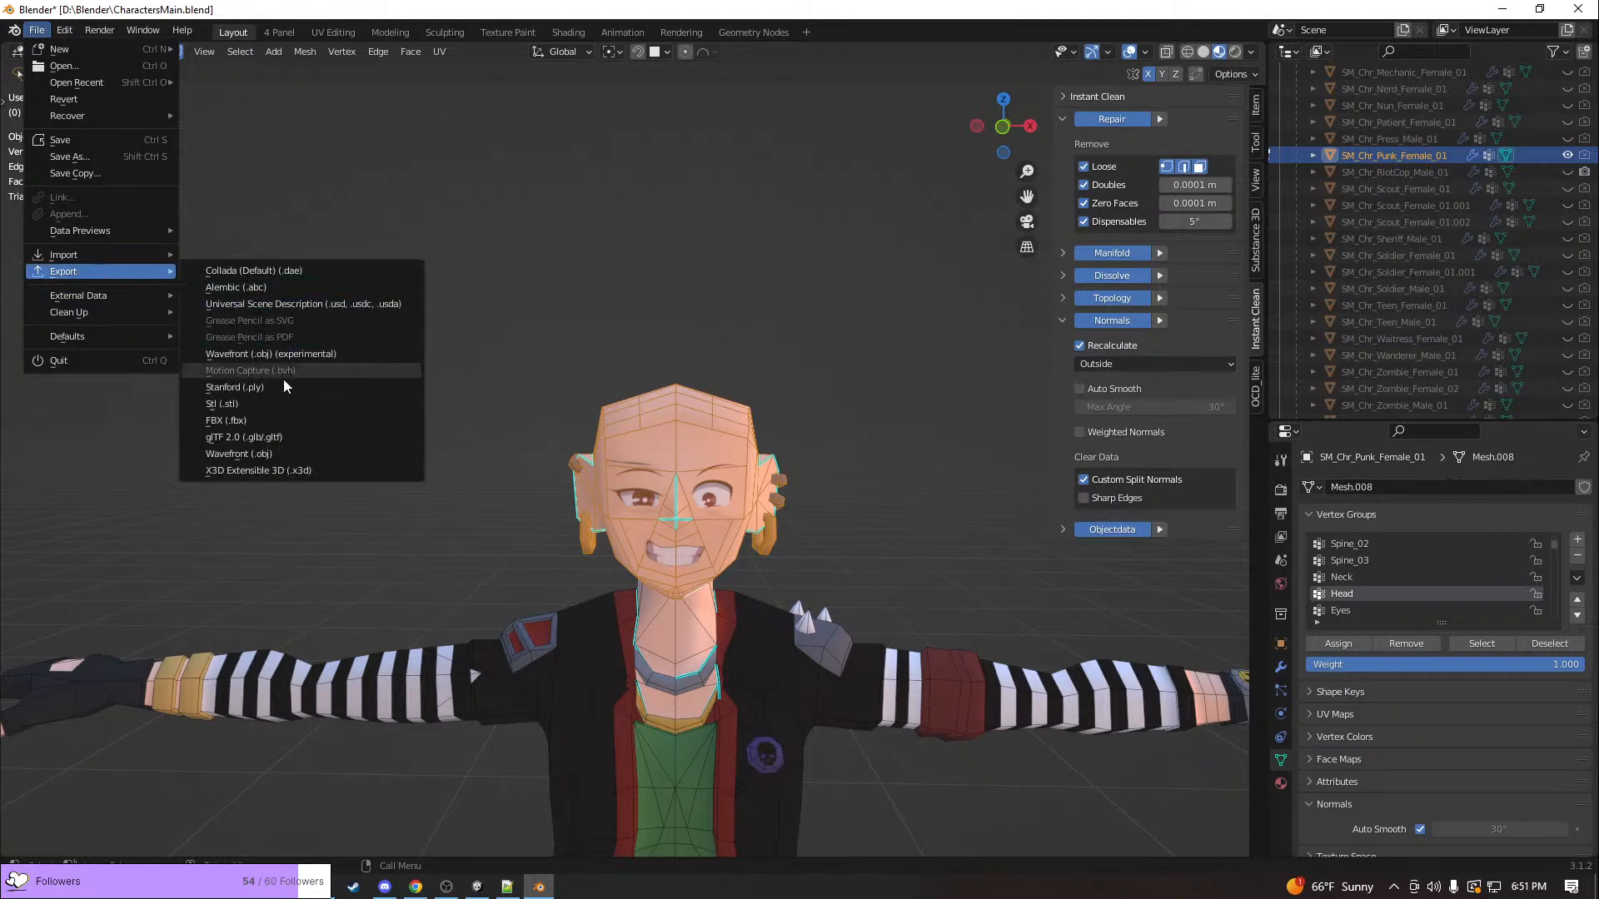
pyautogui.click(275, 425)
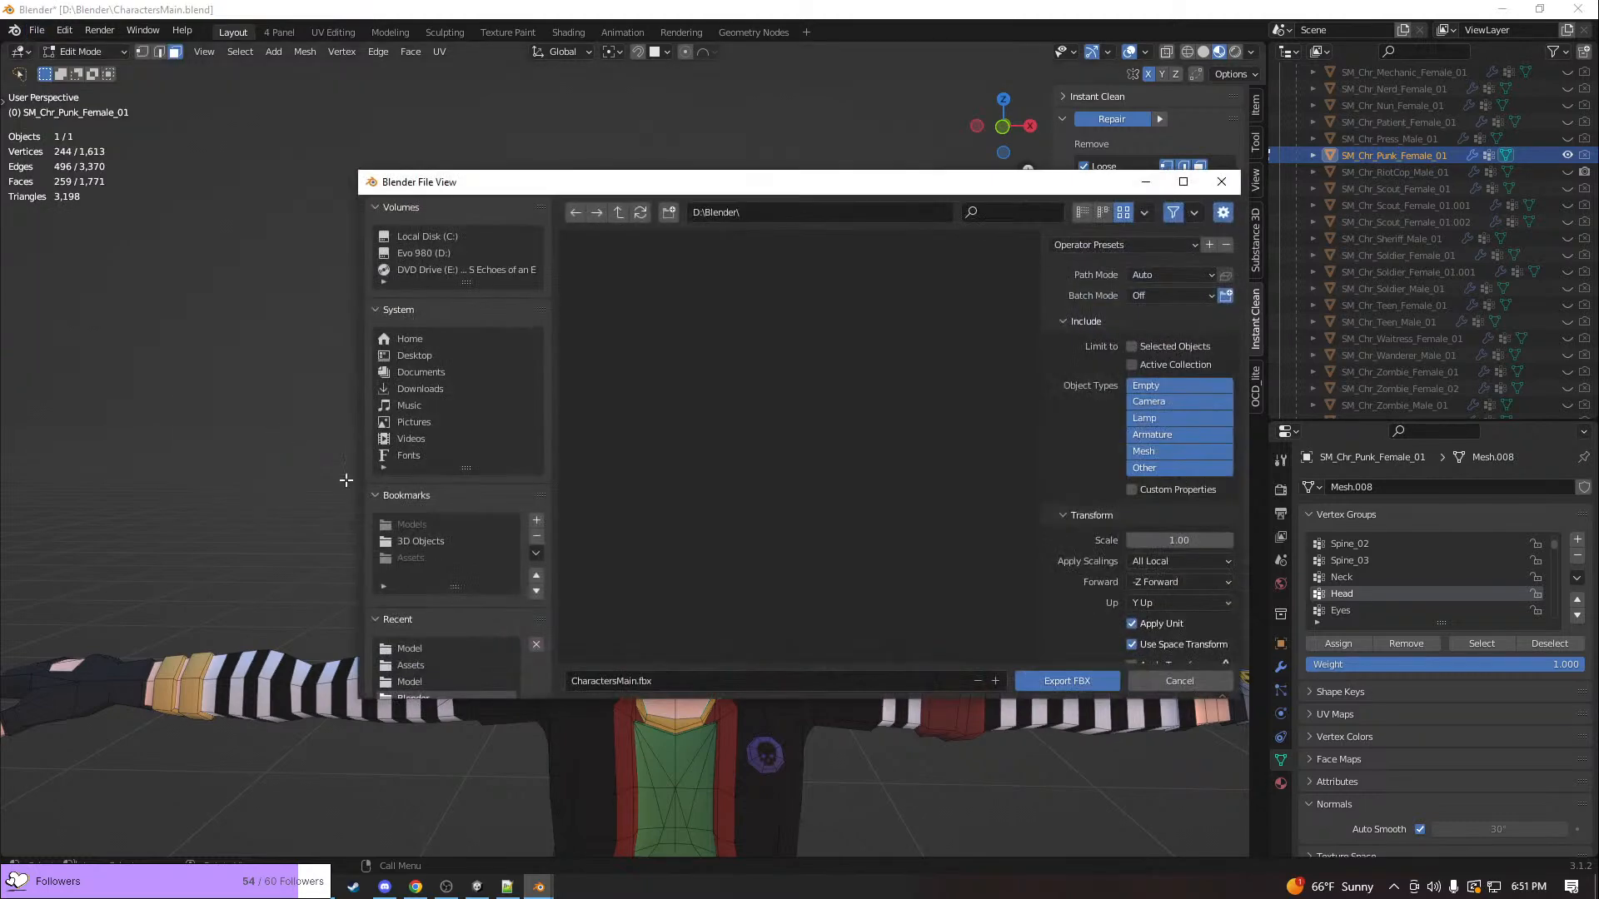
pyautogui.scroll(-3, 432, 553)
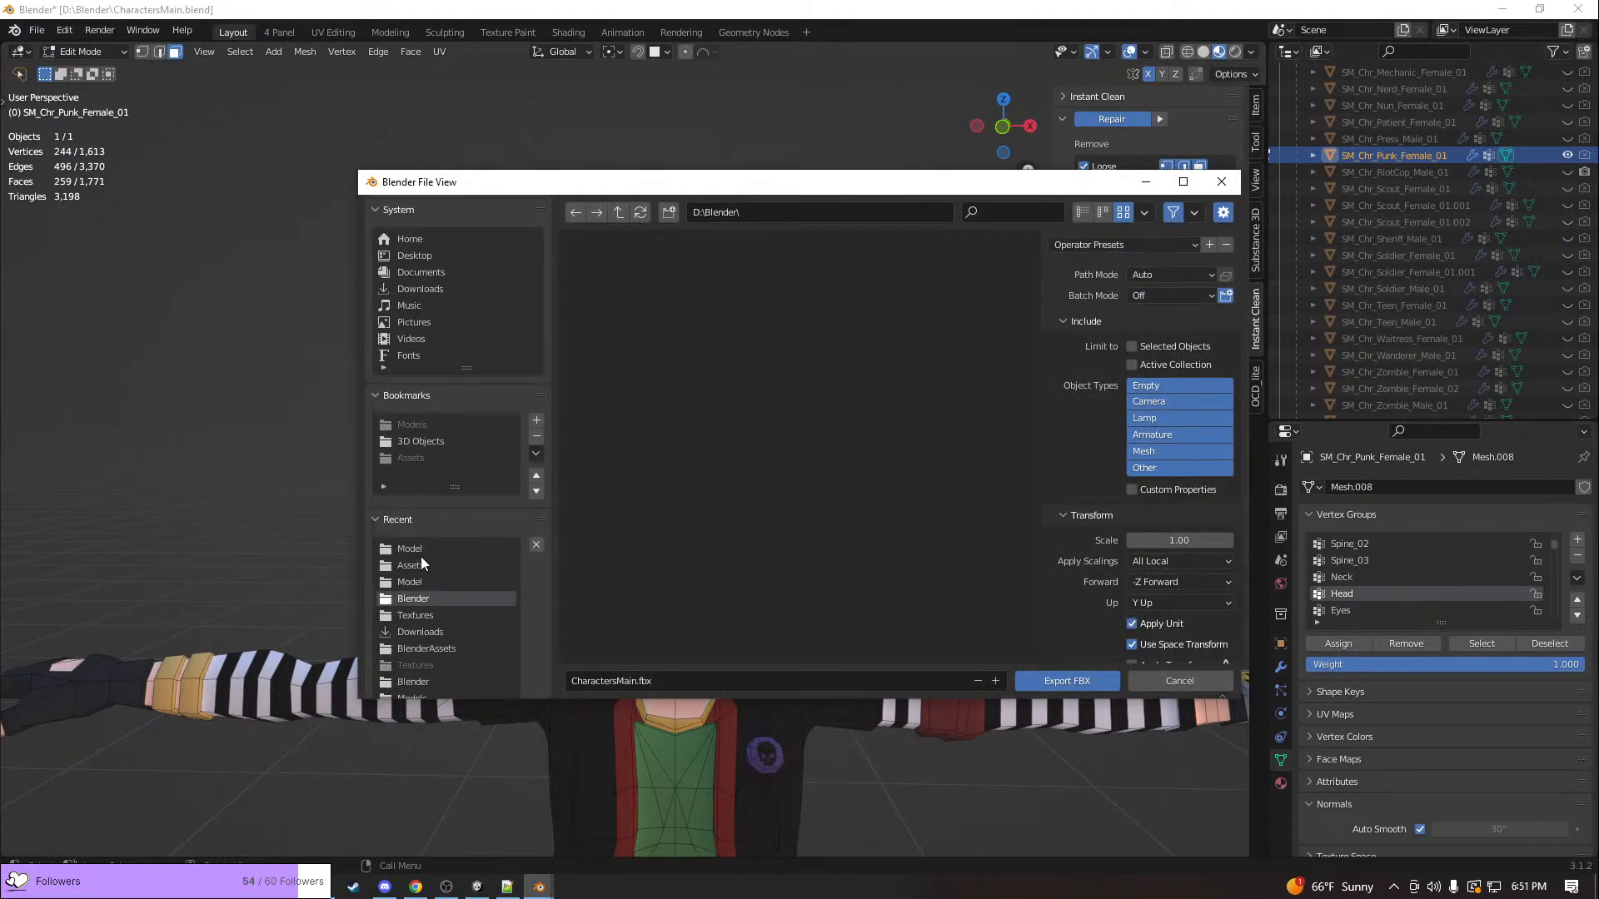
pyautogui.click(421, 563)
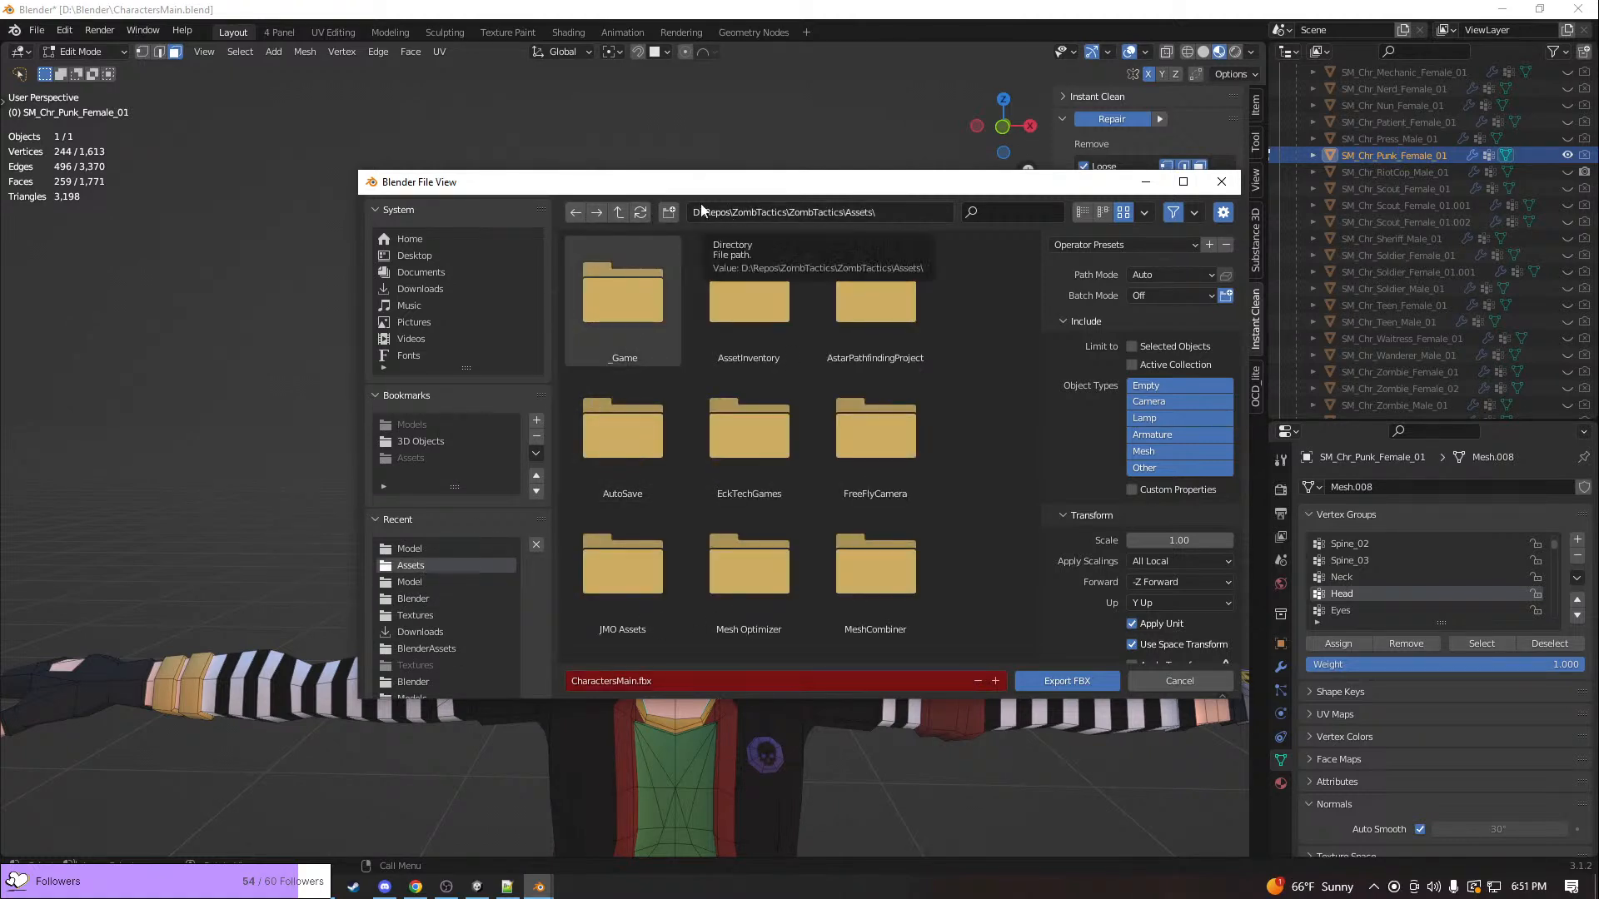
pyautogui.click(621, 218)
pyautogui.click(621, 218)
pyautogui.click(621, 219)
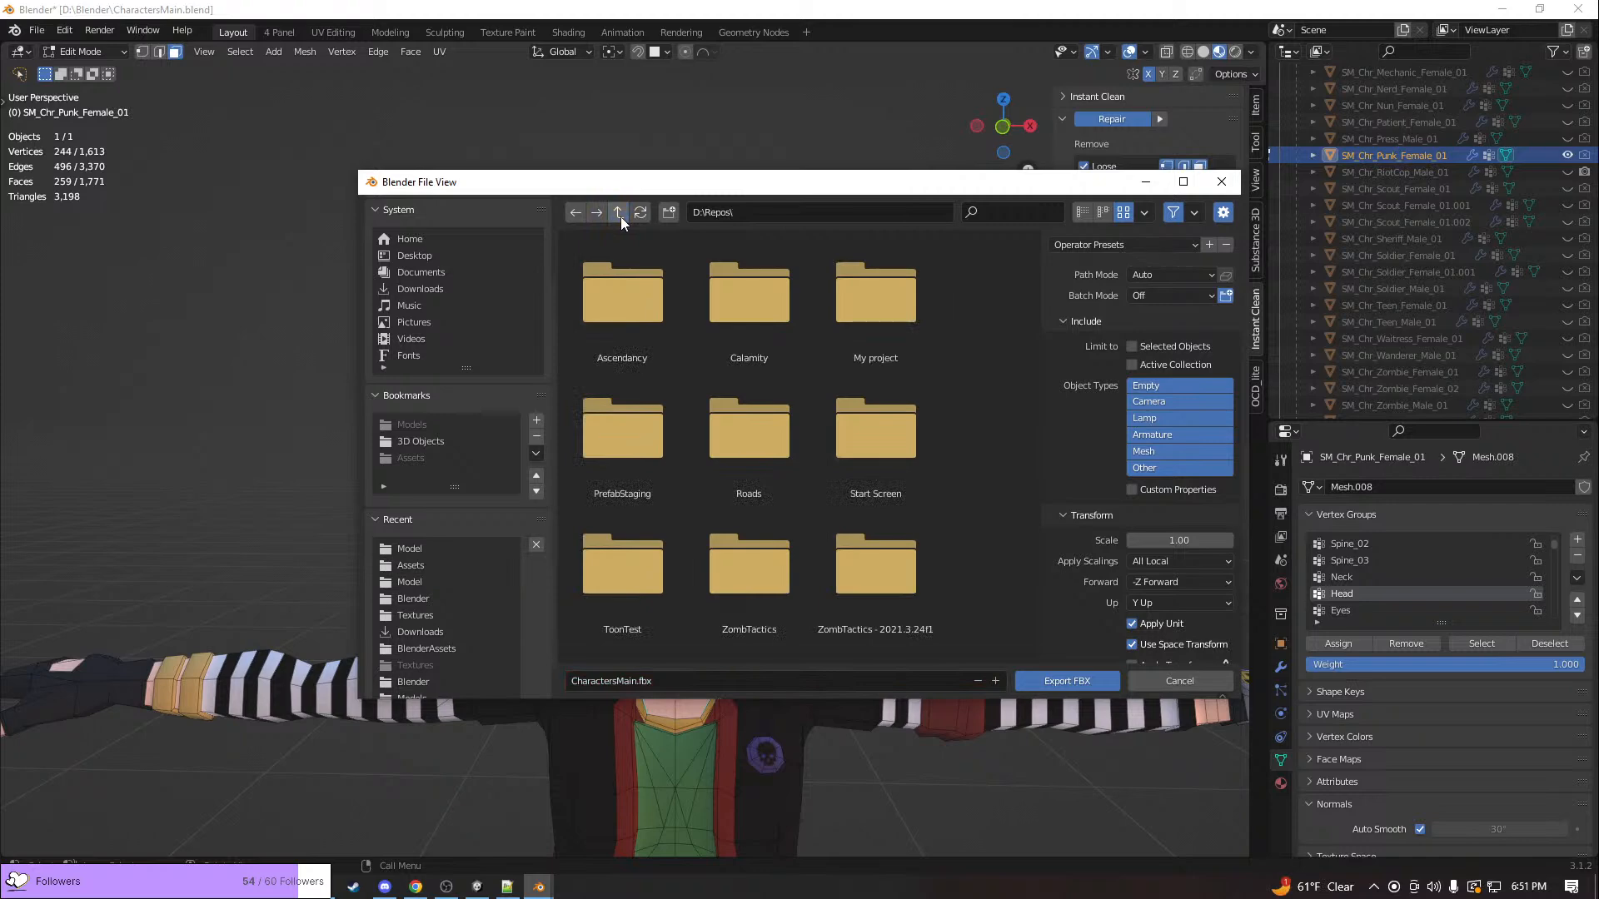
# Export the characters as CharactersMain.fbx into Calamity\Calamity\ZombTactics\Assets\_Game\Model, overwriting the existing file
pyautogui.doubleClick(710, 285)
pyautogui.doubleClick(627, 297)
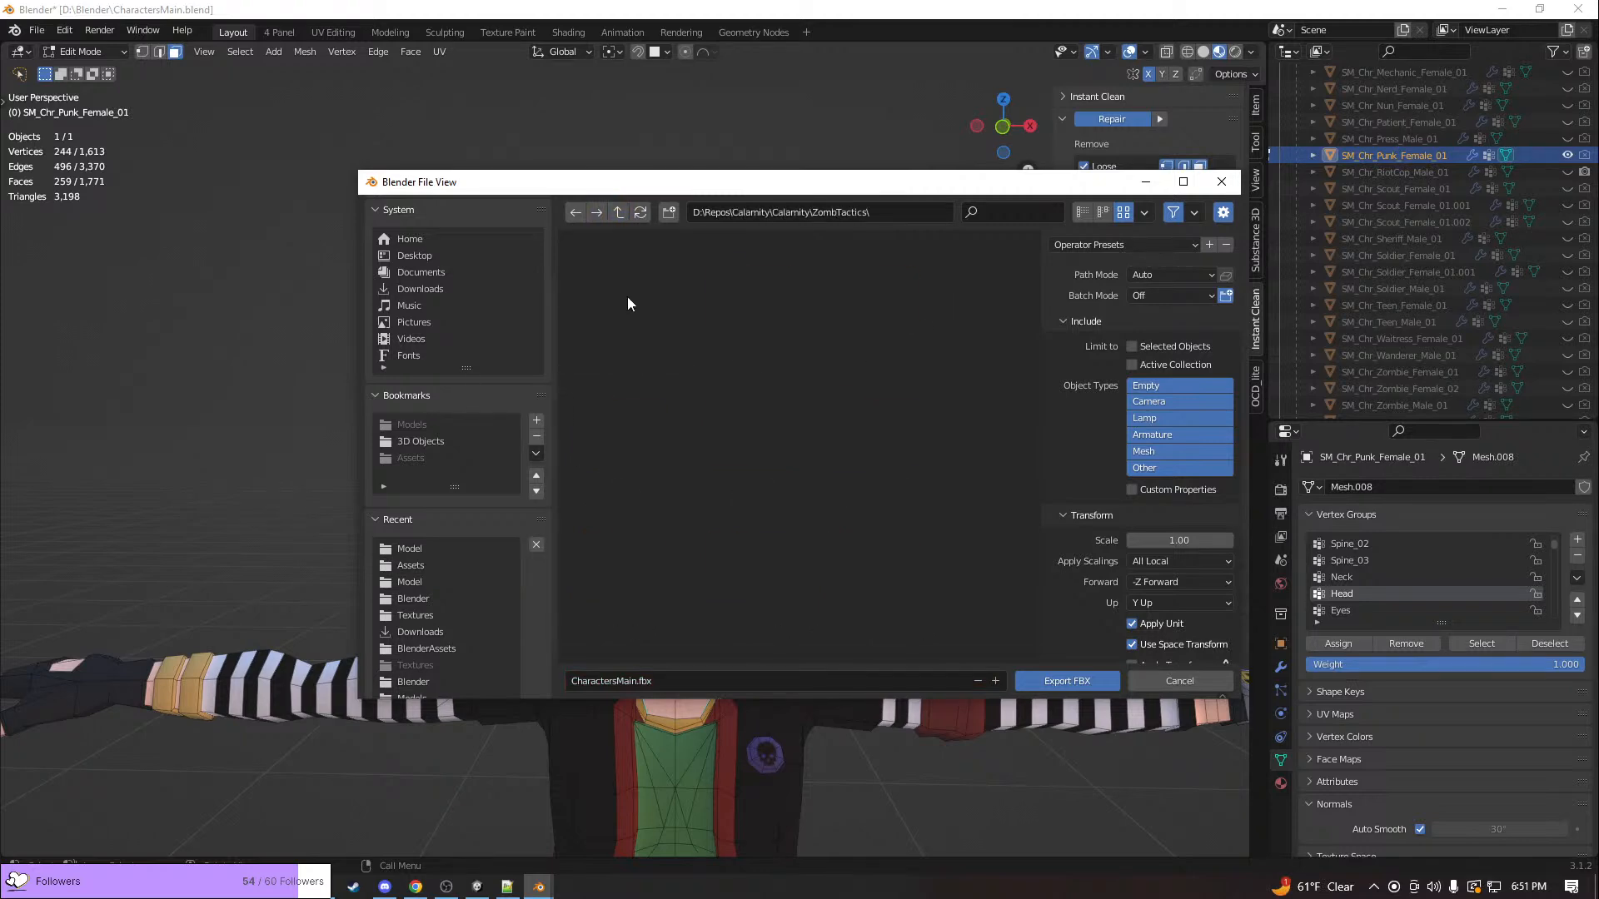
pyautogui.doubleClick(627, 296)
pyautogui.doubleClick(627, 296)
pyautogui.doubleClick(627, 297)
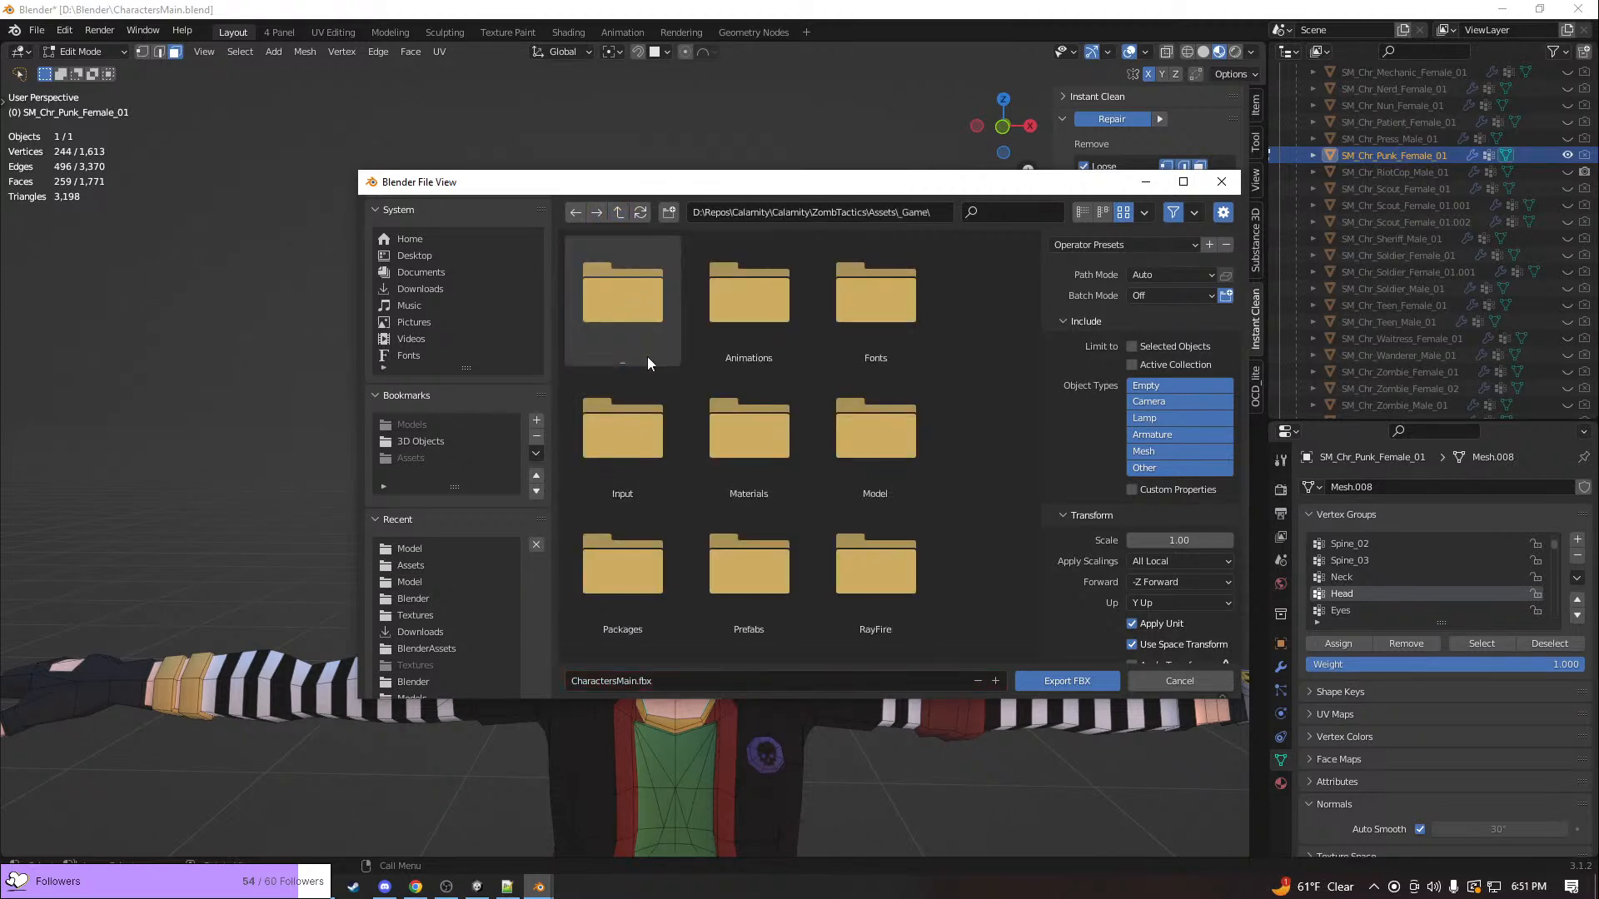
pyautogui.doubleClick(854, 452)
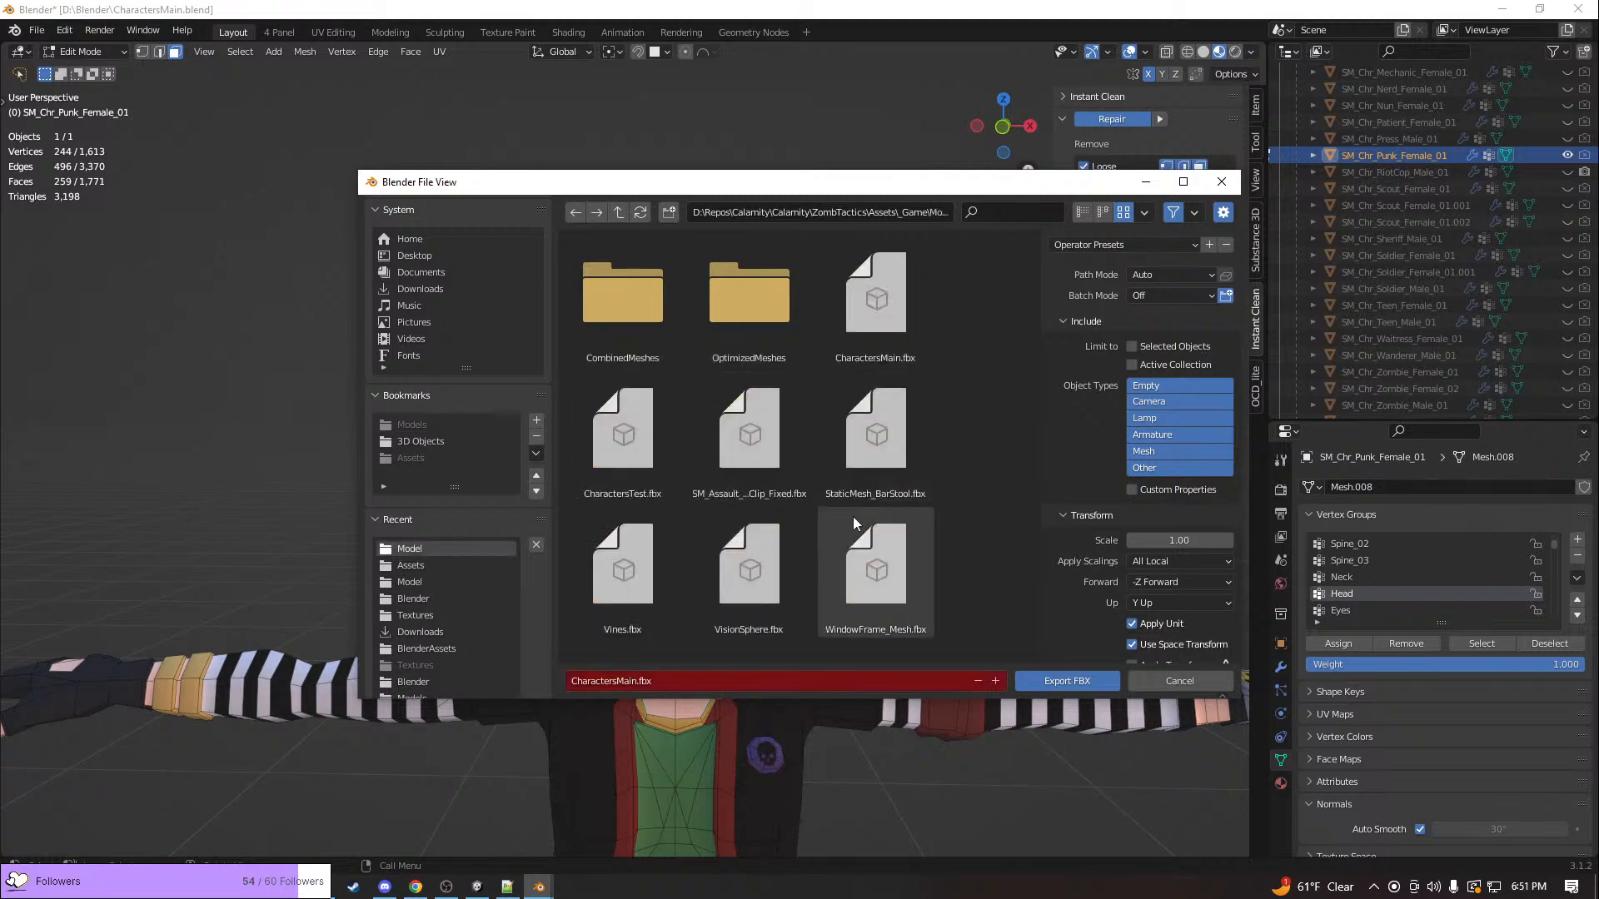
pyautogui.click(1067, 681)
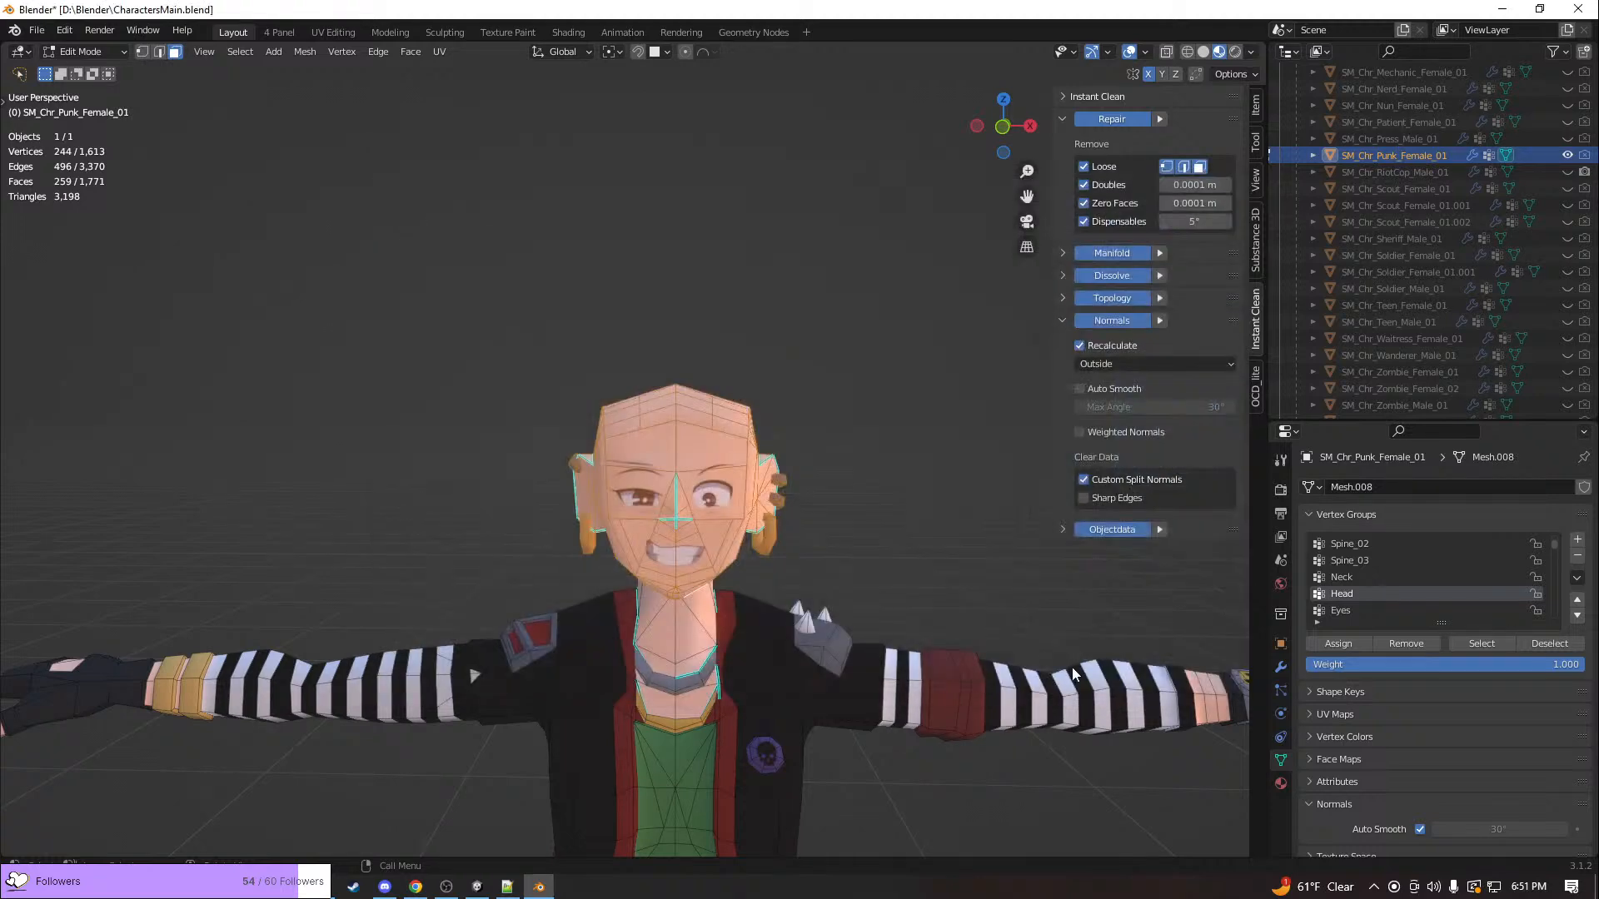
# Switch to Unity and preview the Unit's BreakGlass animation at frame 20 to examine the ear piercings and shoulder spikes up close
pyautogui.hotkey('alt', 'Tab')
pyautogui.press('Tab')
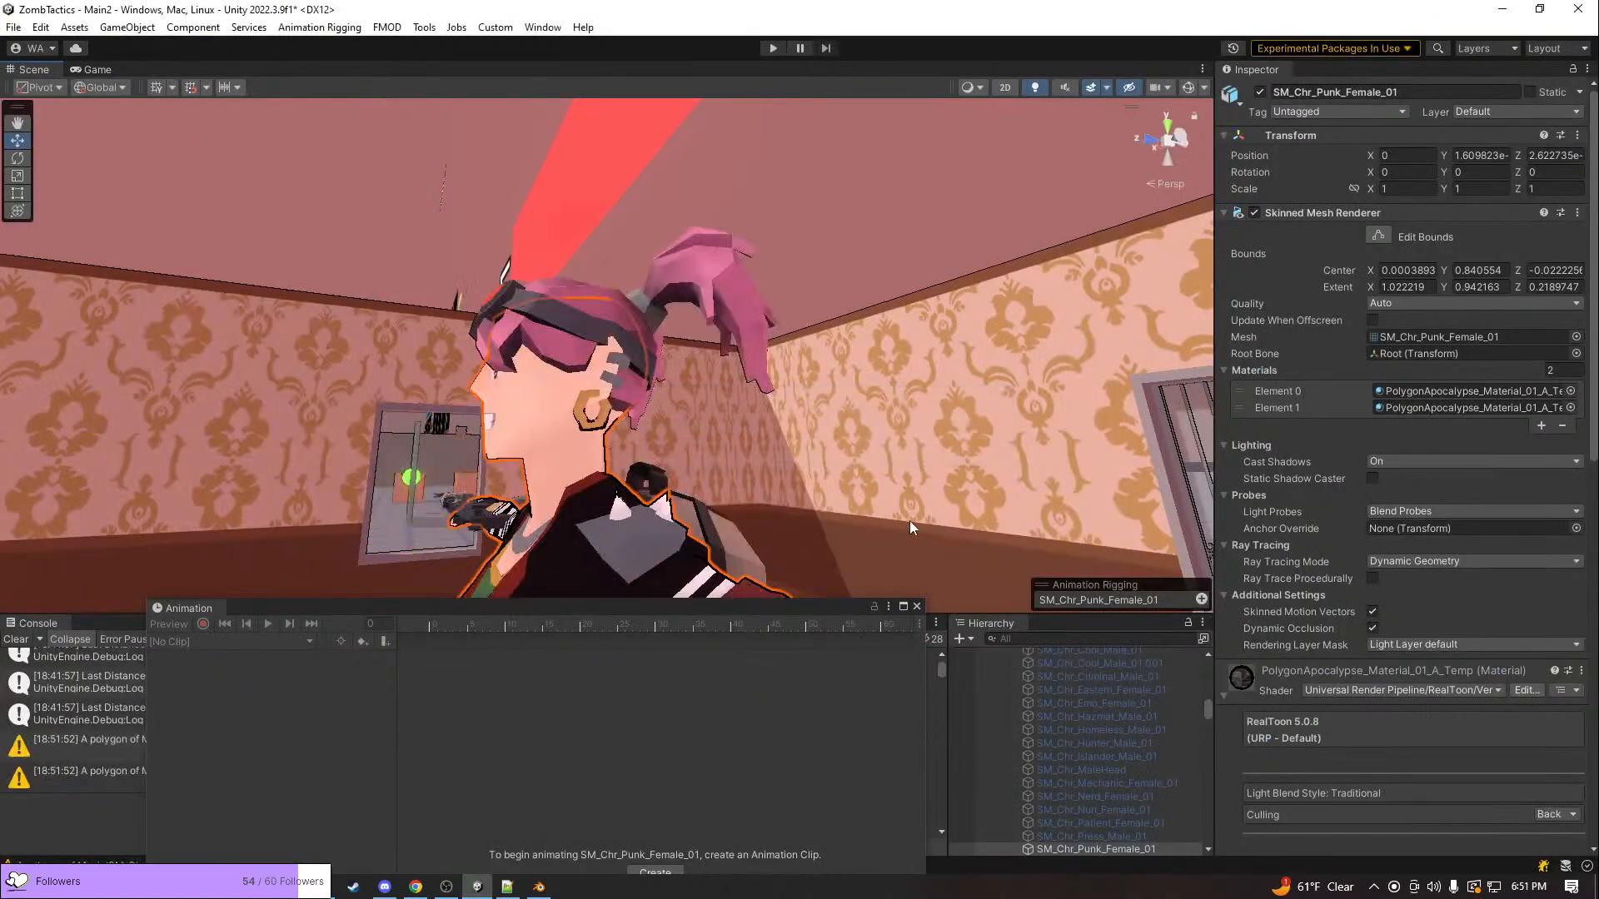
pyautogui.click(626, 488)
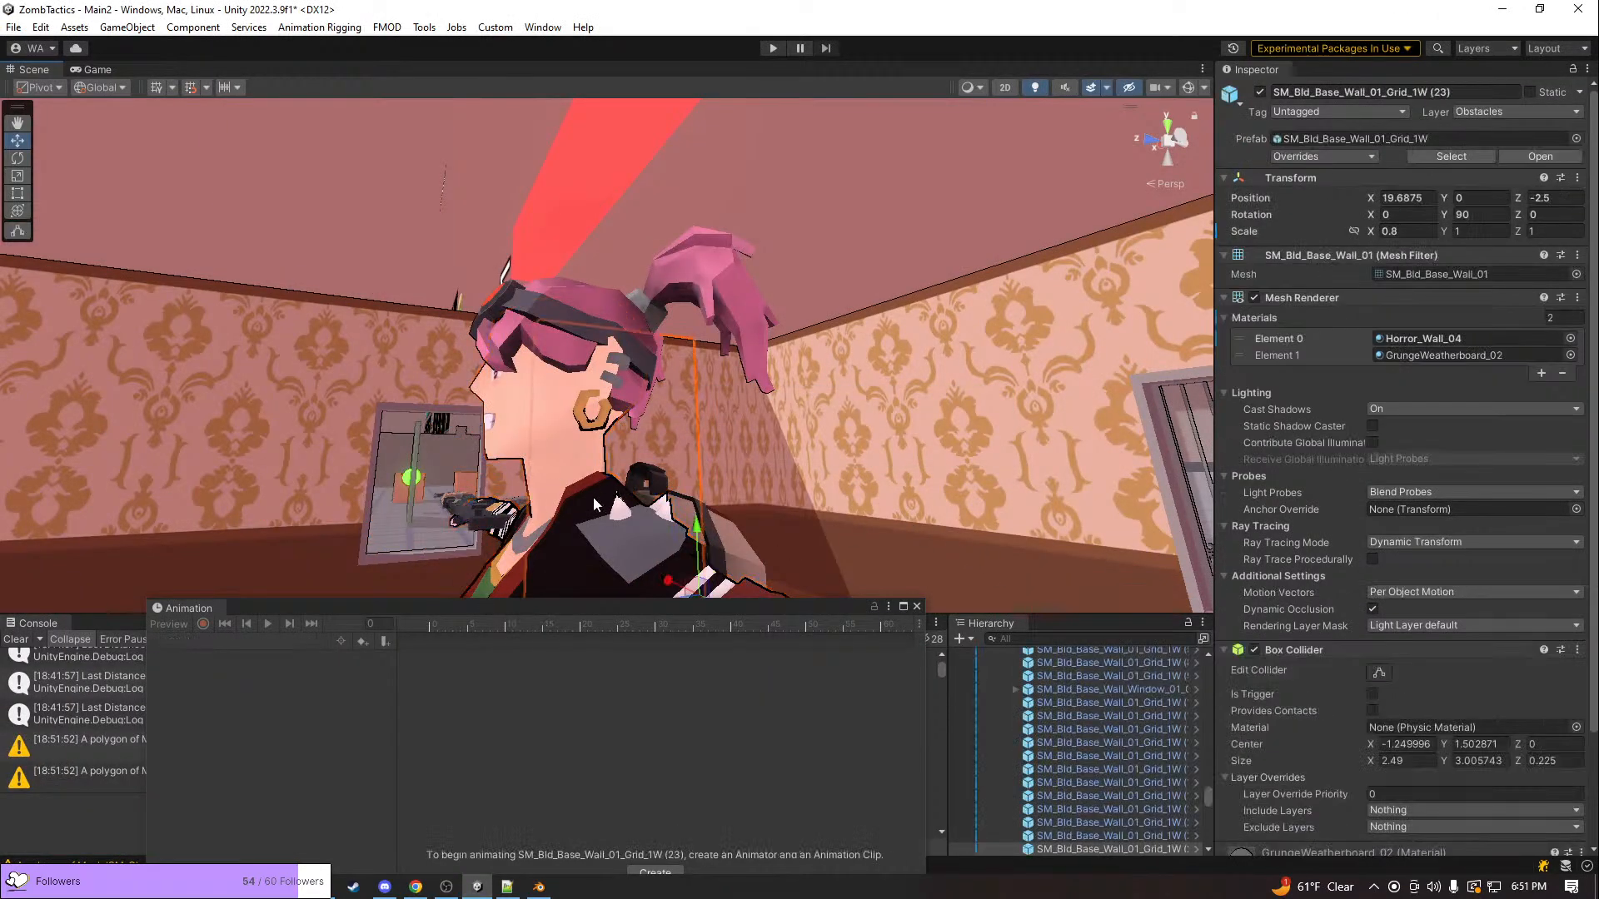
pyautogui.moveTo(438, 617); pyautogui.dragTo(753, 683)
pyautogui.click(319, 647)
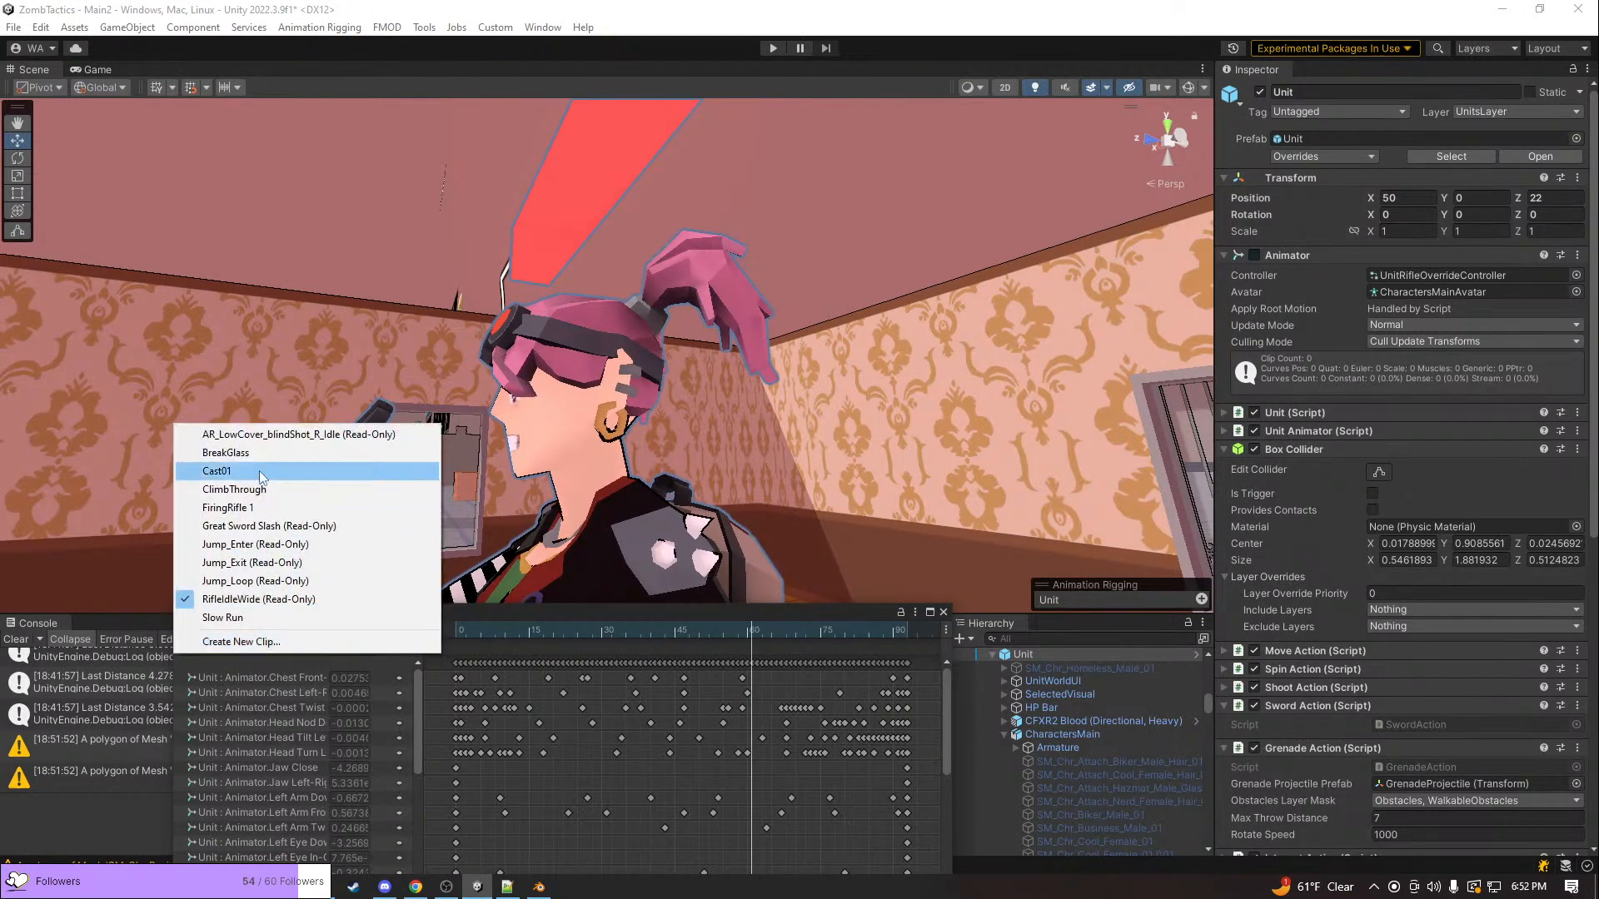
pyautogui.click(241, 450)
pyautogui.moveTo(506, 626); pyautogui.dragTo(536, 673)
pyautogui.moveTo(686, 437); pyautogui.dragTo(482, 526, button='right')
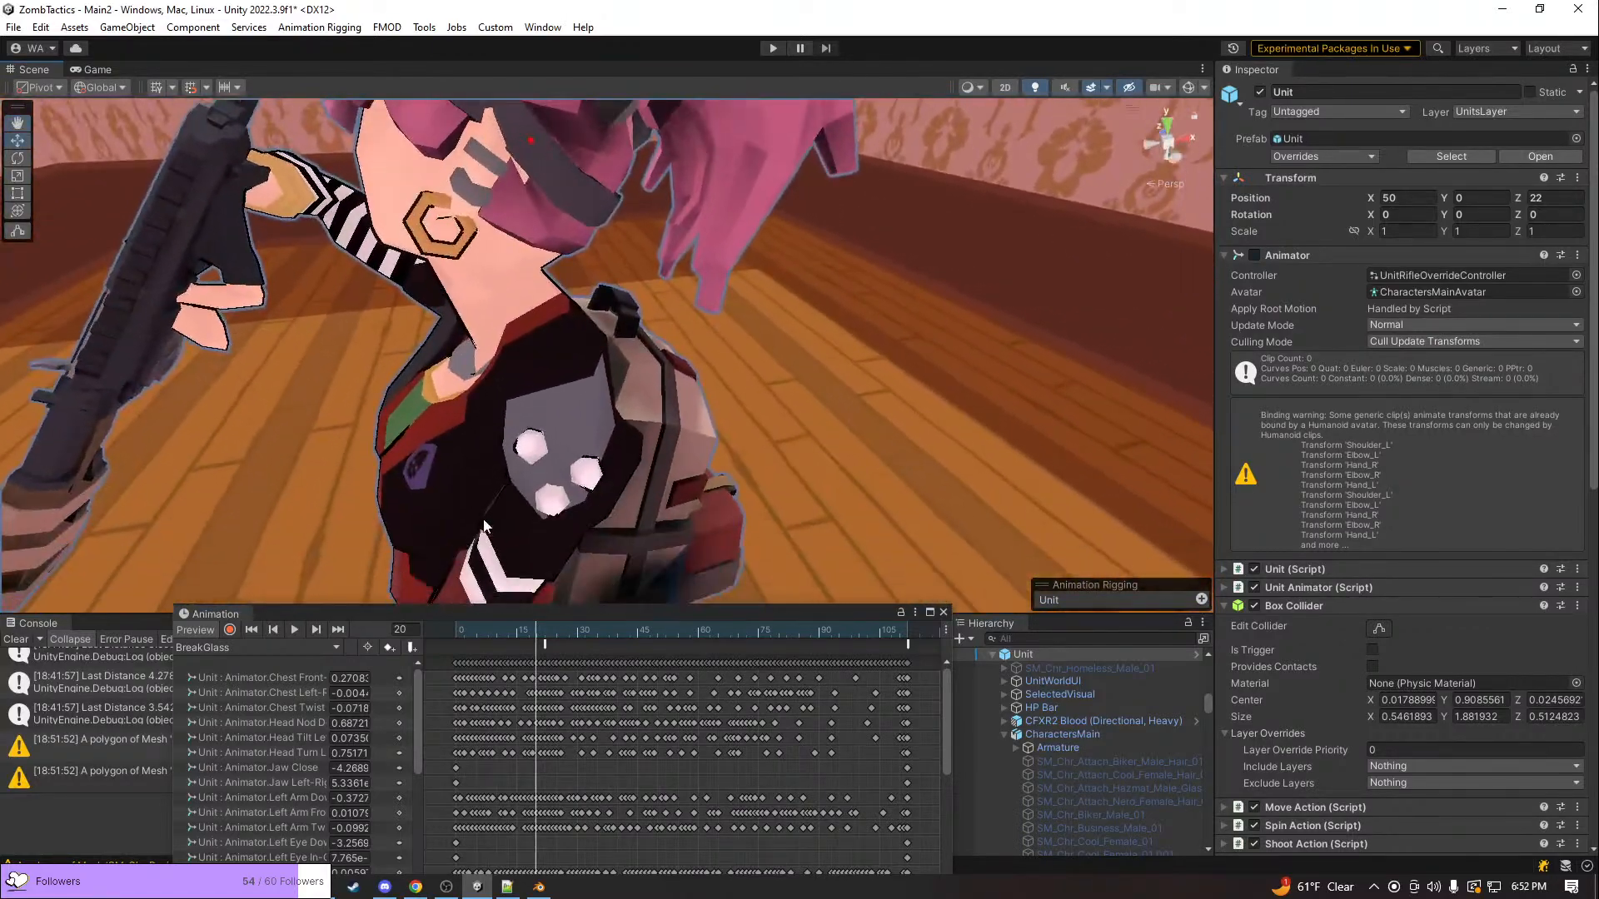
# Return to Blender and add the Shoulder_L vertex group's geometry to the selection
pyautogui.hotkey('alt', 'Tab')
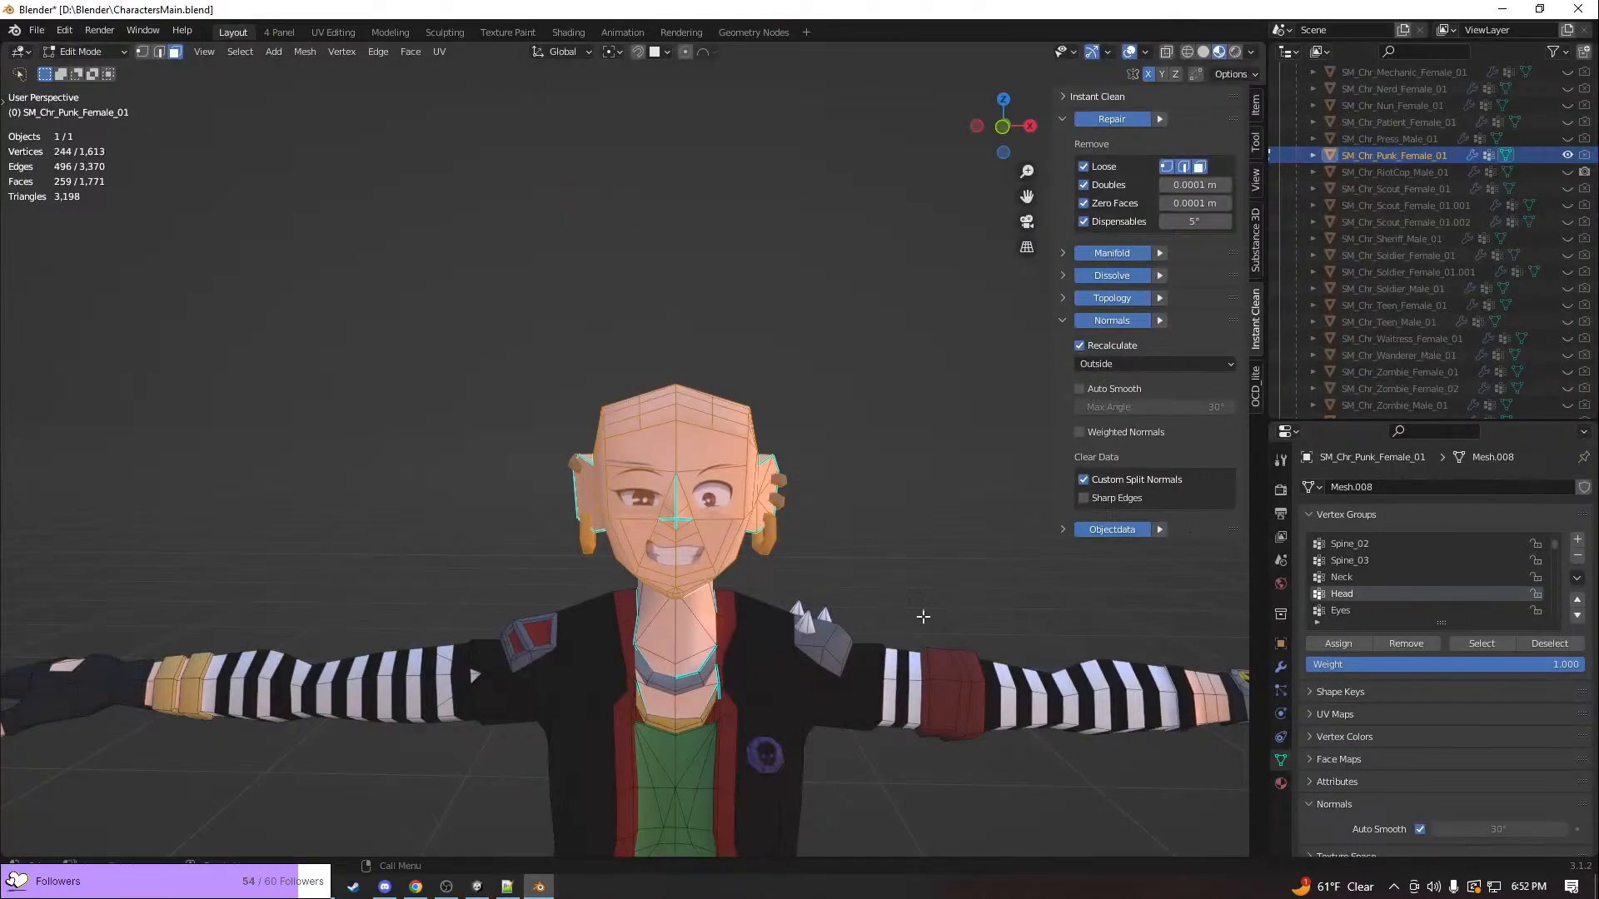
pyautogui.scroll(-4, 1417, 613)
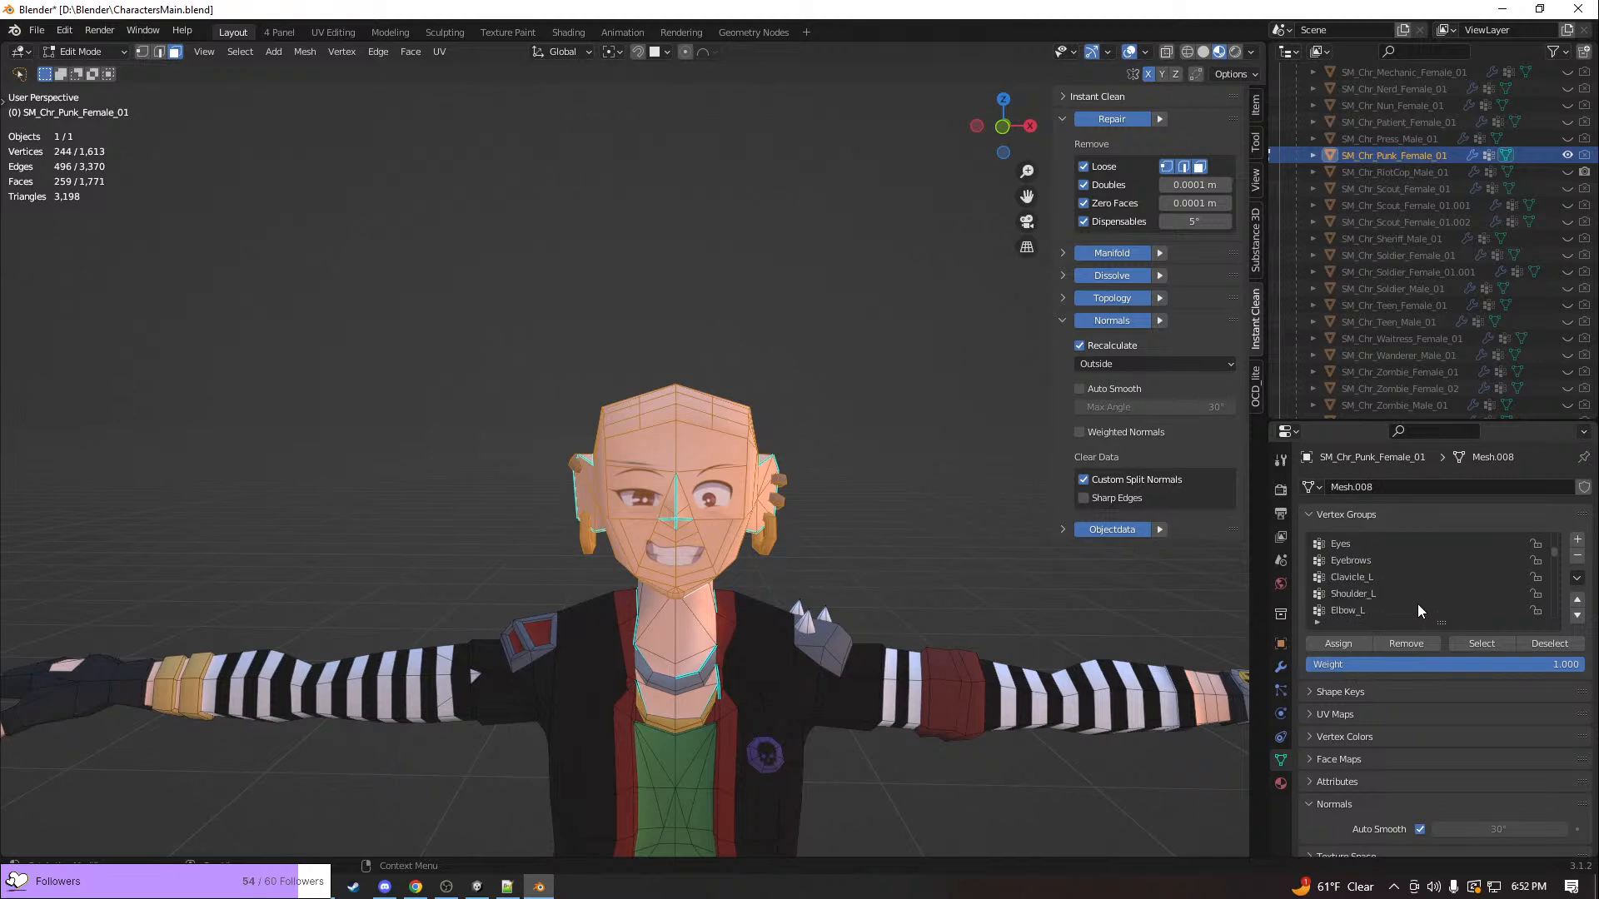
pyautogui.click(1363, 594)
pyautogui.click(1462, 636)
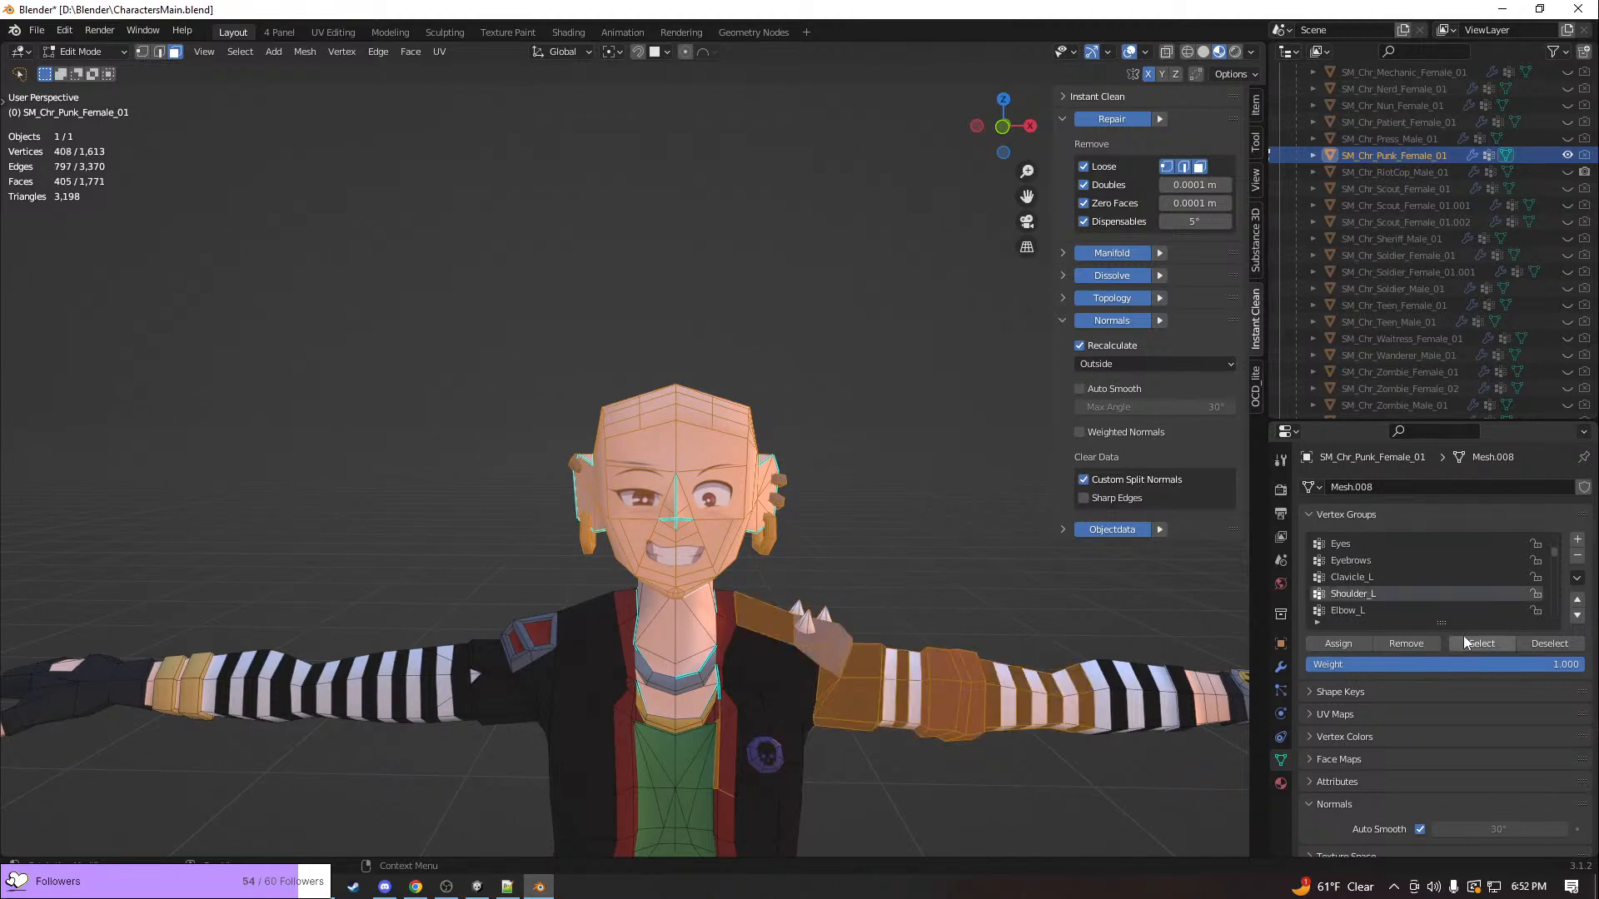
pyautogui.moveTo(1092, 612); pyautogui.dragTo(1116, 662, button='middle')
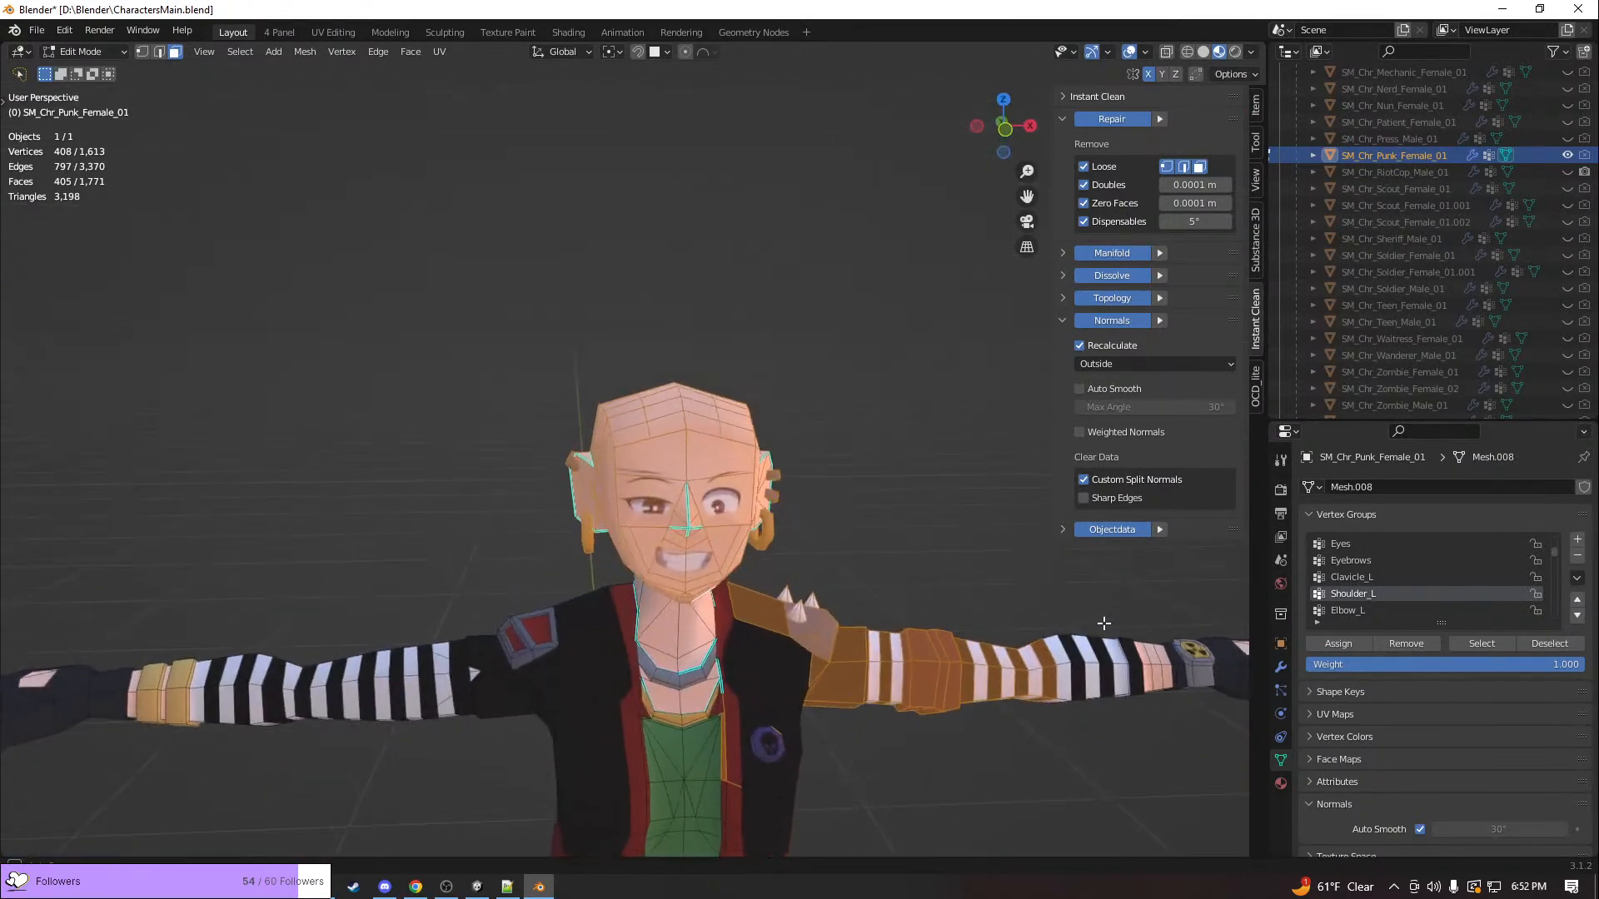
# Find the Shoulder_R vertex group, add its geometry to the selection and examine it around the head and shoulder
pyautogui.scroll(-4, 1353, 596)
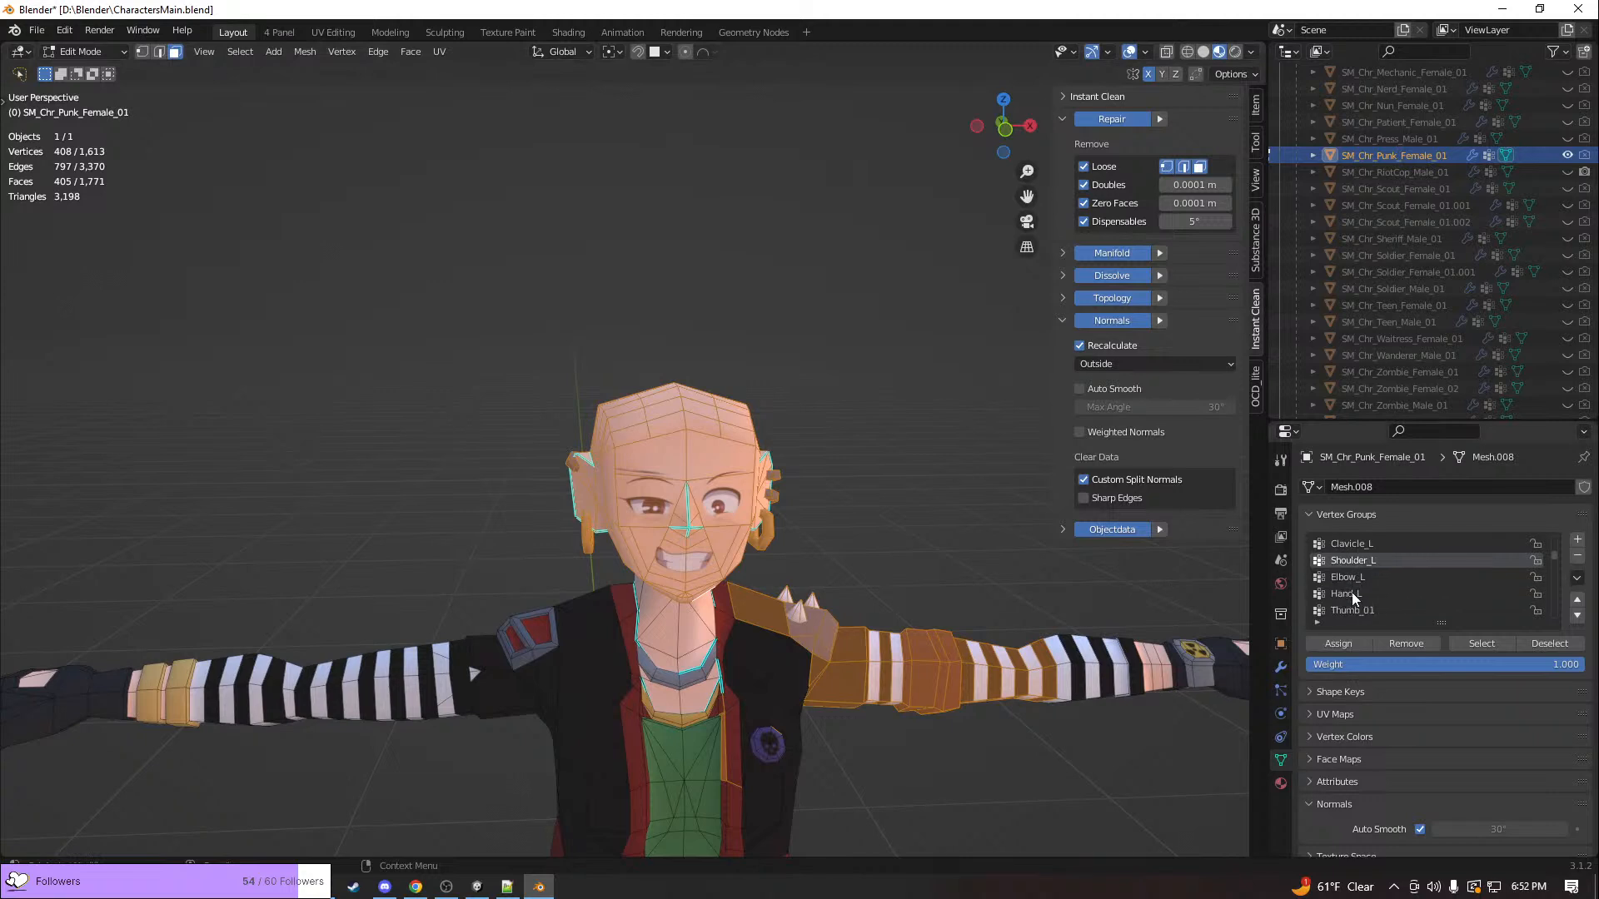
pyautogui.scroll(9, 1361, 594)
pyautogui.scroll(-1, 1401, 588)
pyautogui.scroll(-20, 1412, 593)
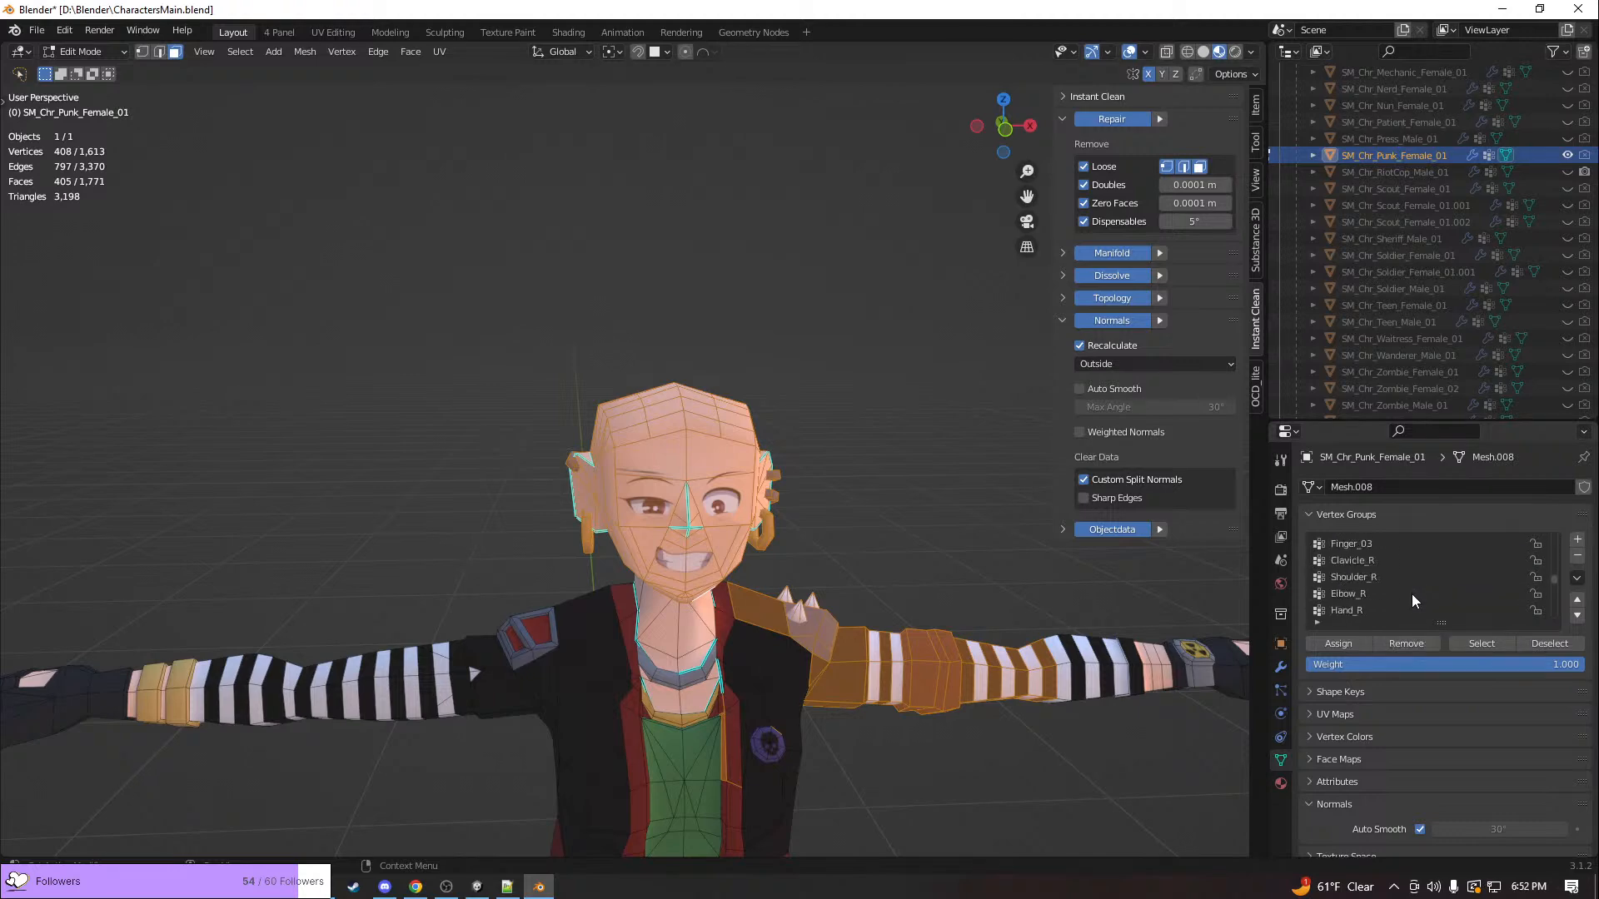
pyautogui.scroll(-10, 1411, 593)
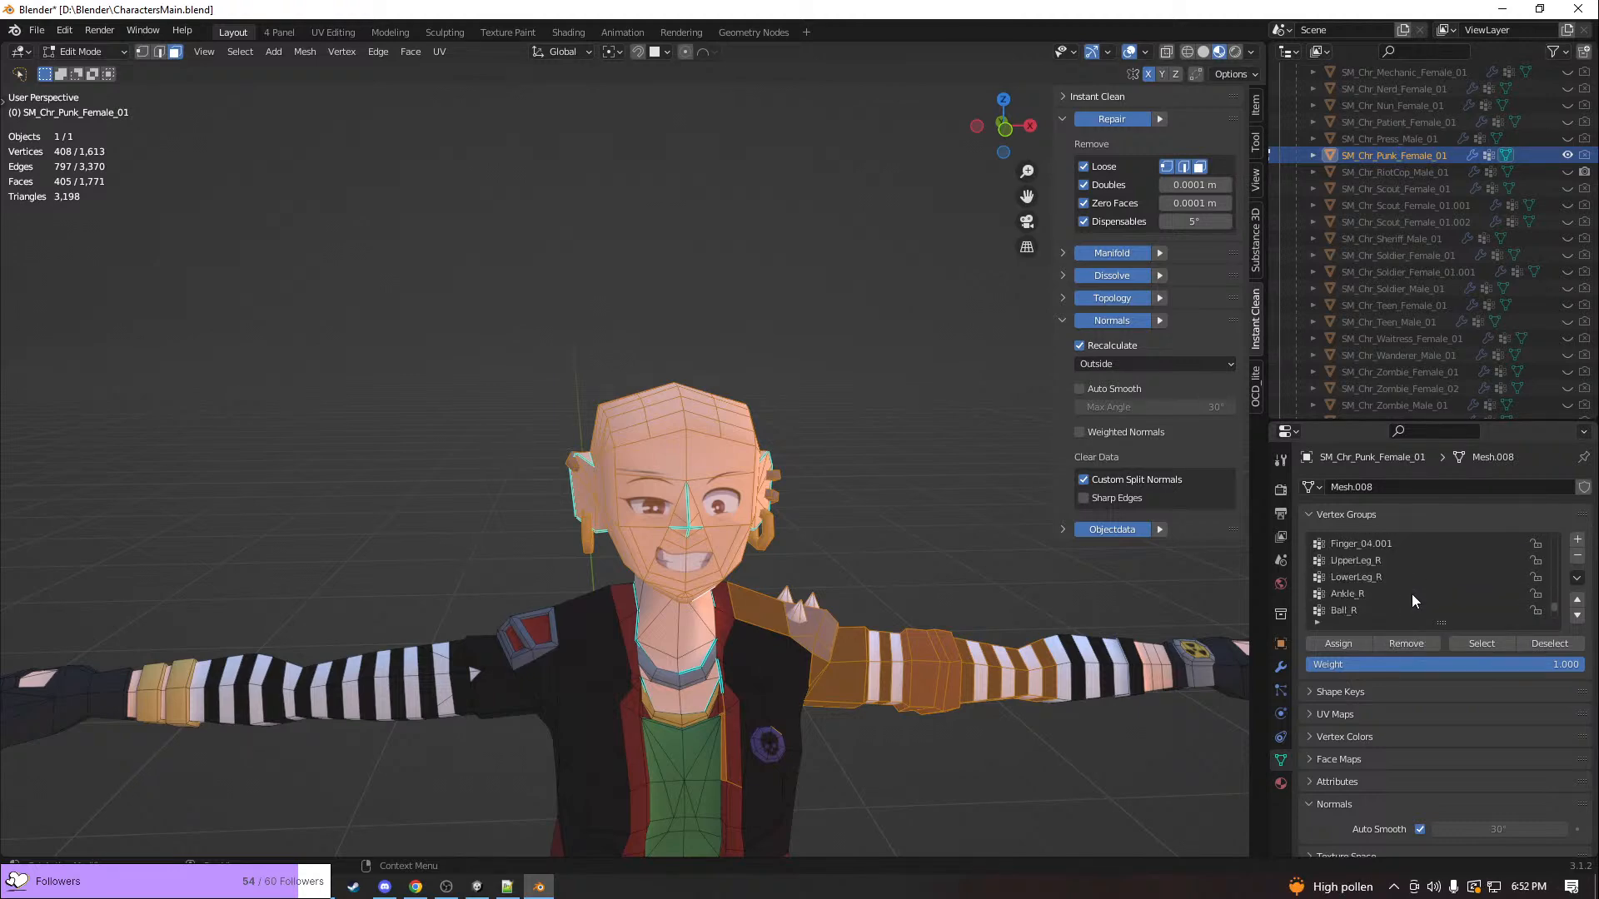
pyautogui.scroll(1, 1365, 596)
pyautogui.scroll(17, 1363, 595)
pyautogui.scroll(2, 1364, 595)
pyautogui.click(1362, 562)
pyautogui.click(1467, 644)
pyautogui.moveTo(874, 561); pyautogui.dragTo(841, 621, button='middle')
pyautogui.scroll(4, 841, 621)
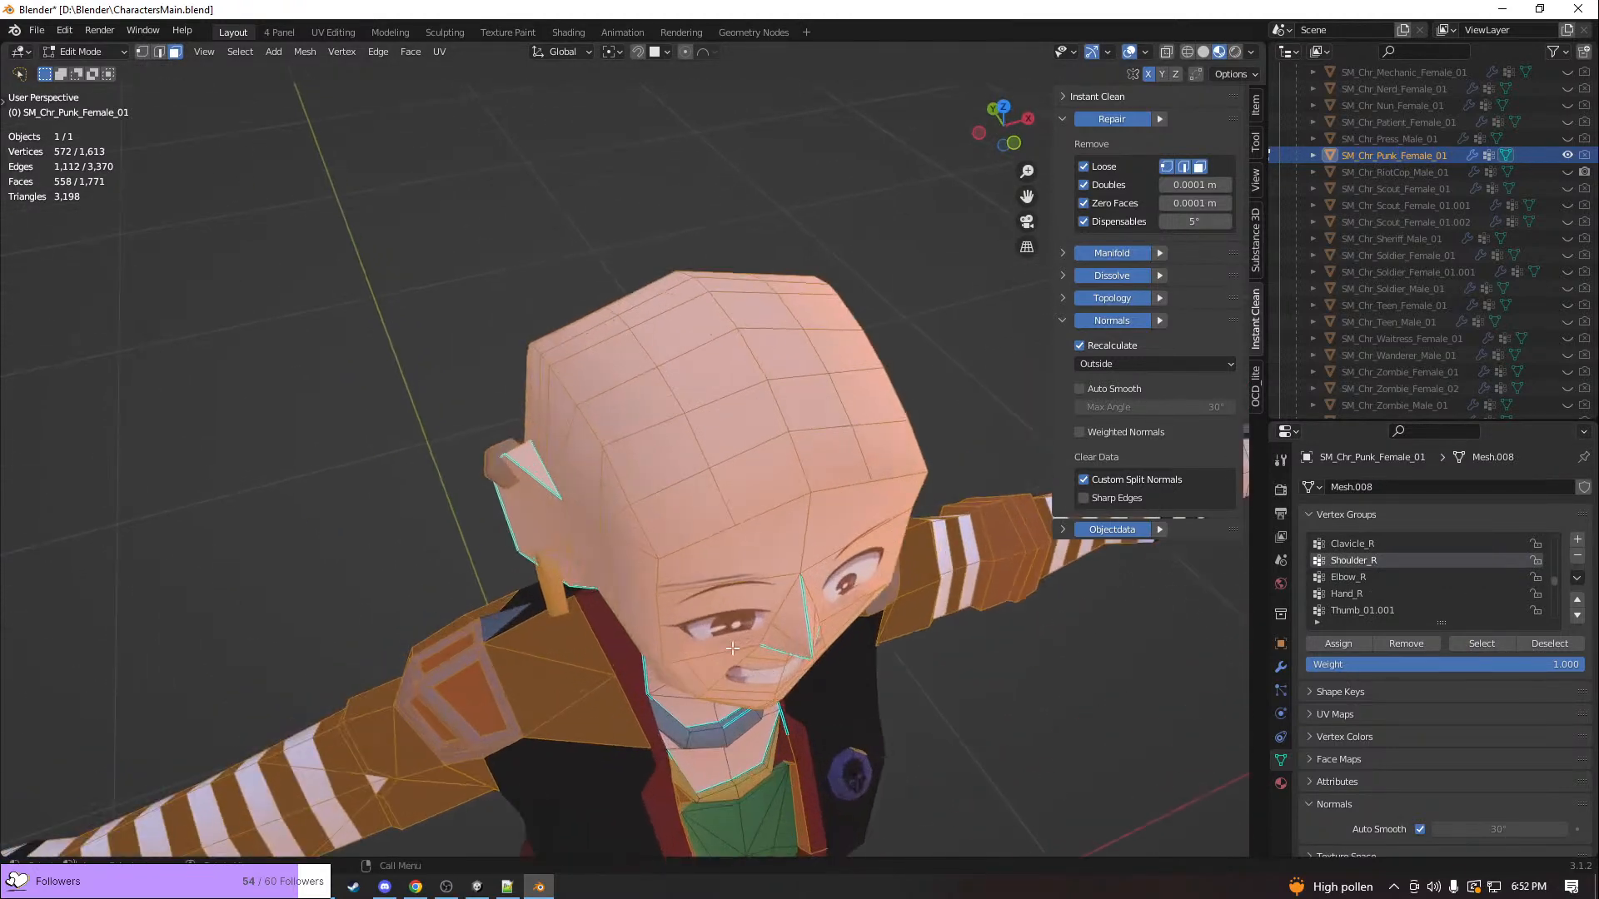
# Remove the Shoulder_R group from the selection, clear the rest, and select only Shoulder_R's geometry to examine which faces it covers
pyautogui.scroll(3, 774, 250)
pyautogui.scroll(3, 776, 254)
pyautogui.moveTo(873, 430); pyautogui.dragTo(803, 406, button='middle')
pyautogui.scroll(-3, 860, 460)
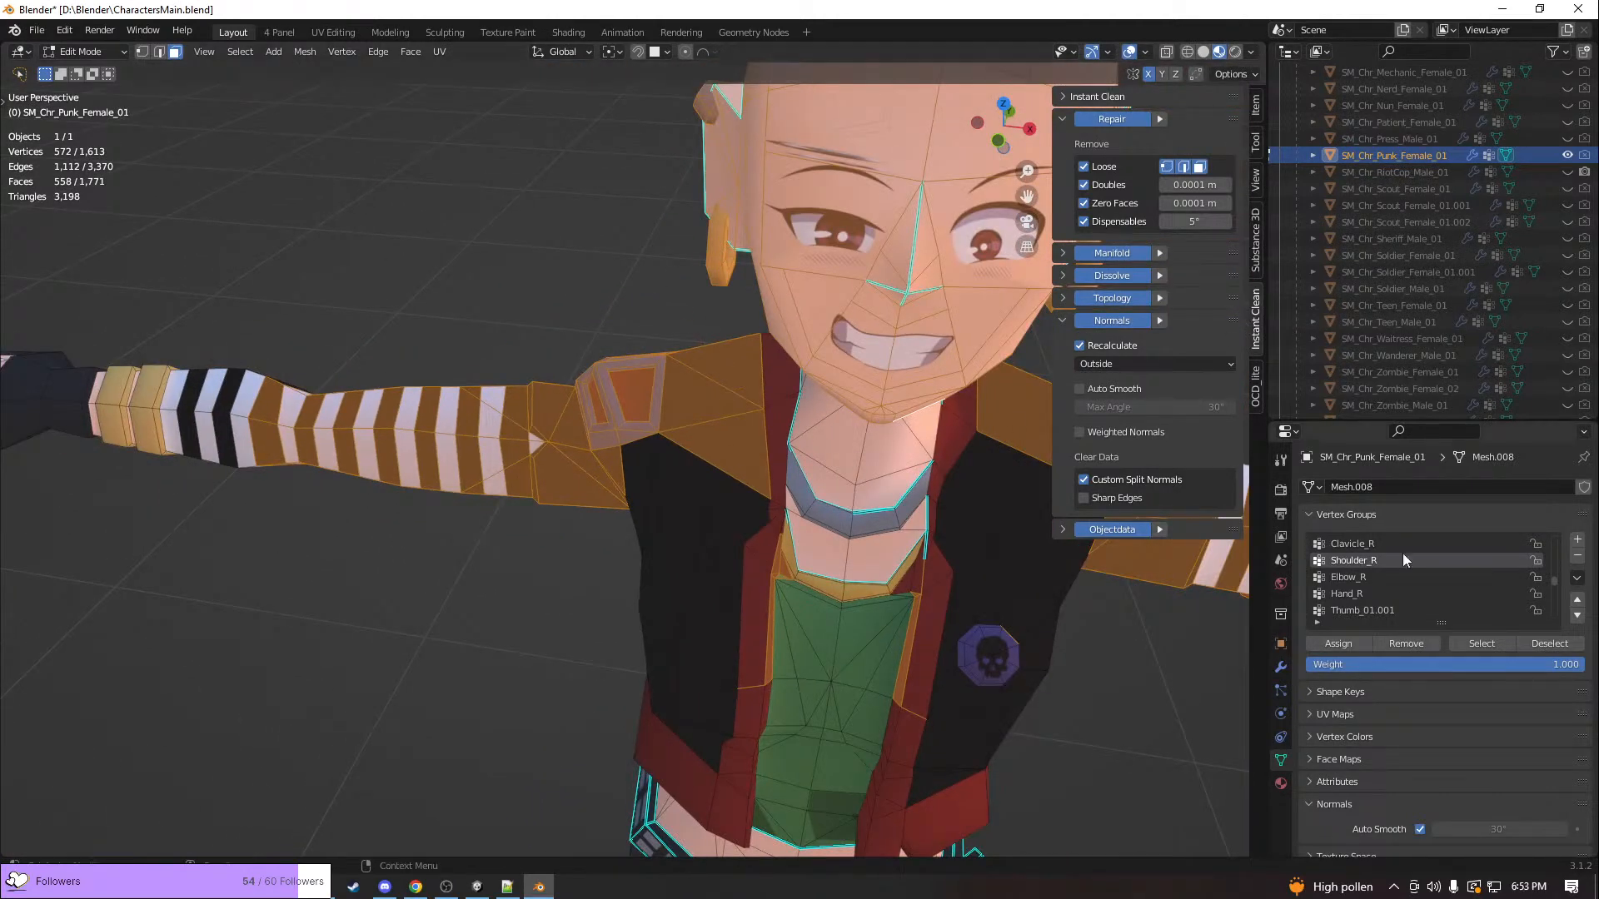
pyautogui.click(1538, 642)
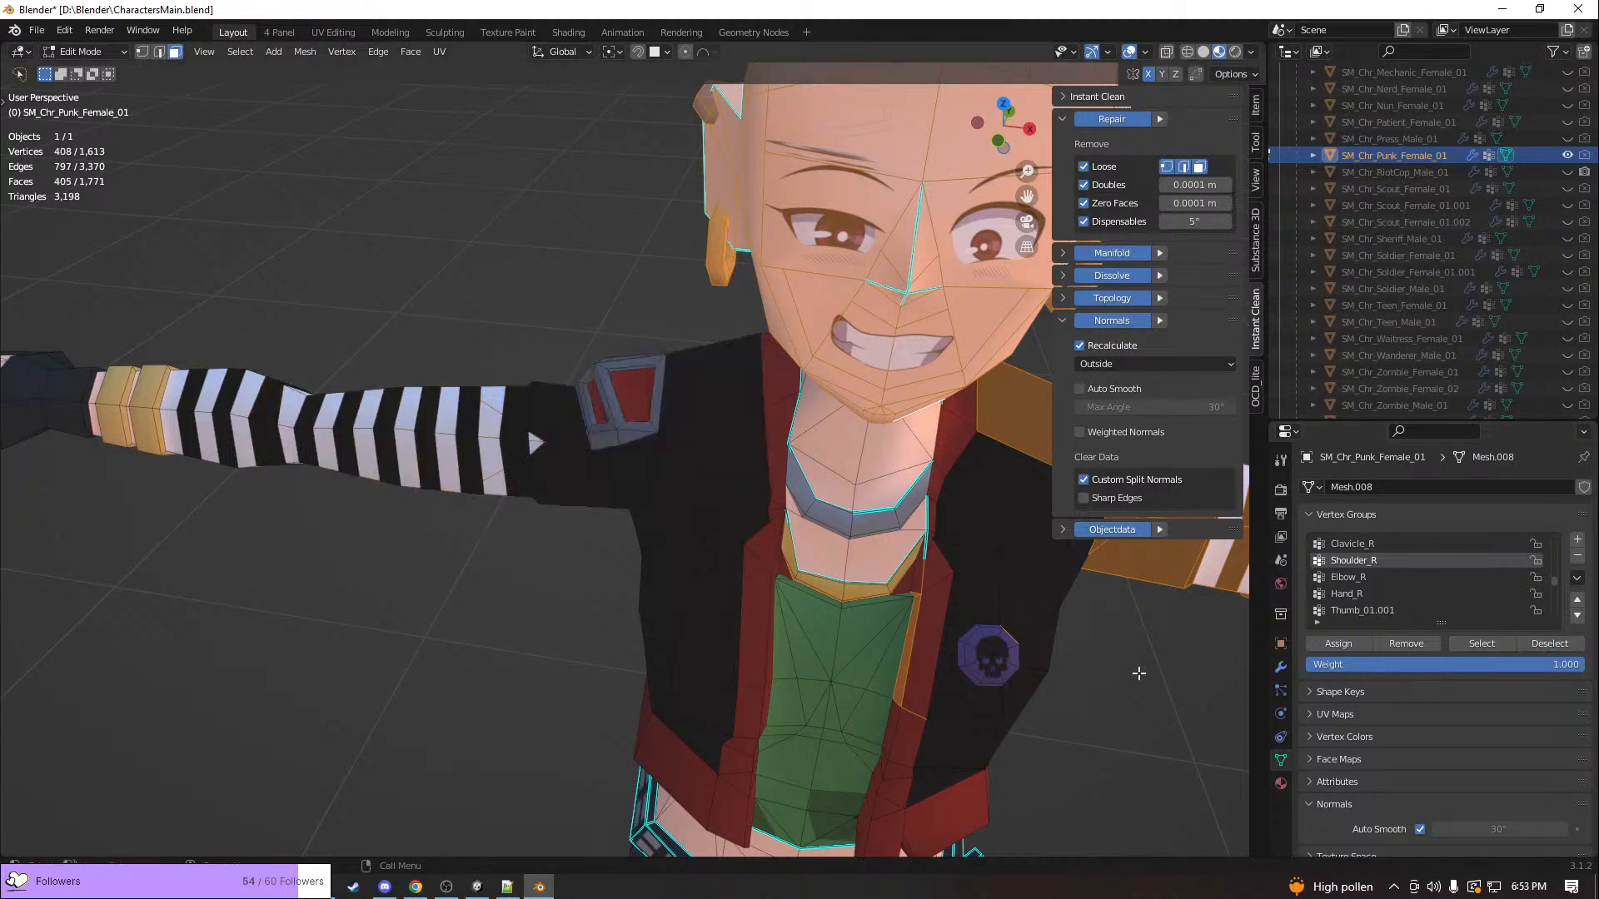
pyautogui.click(1093, 669)
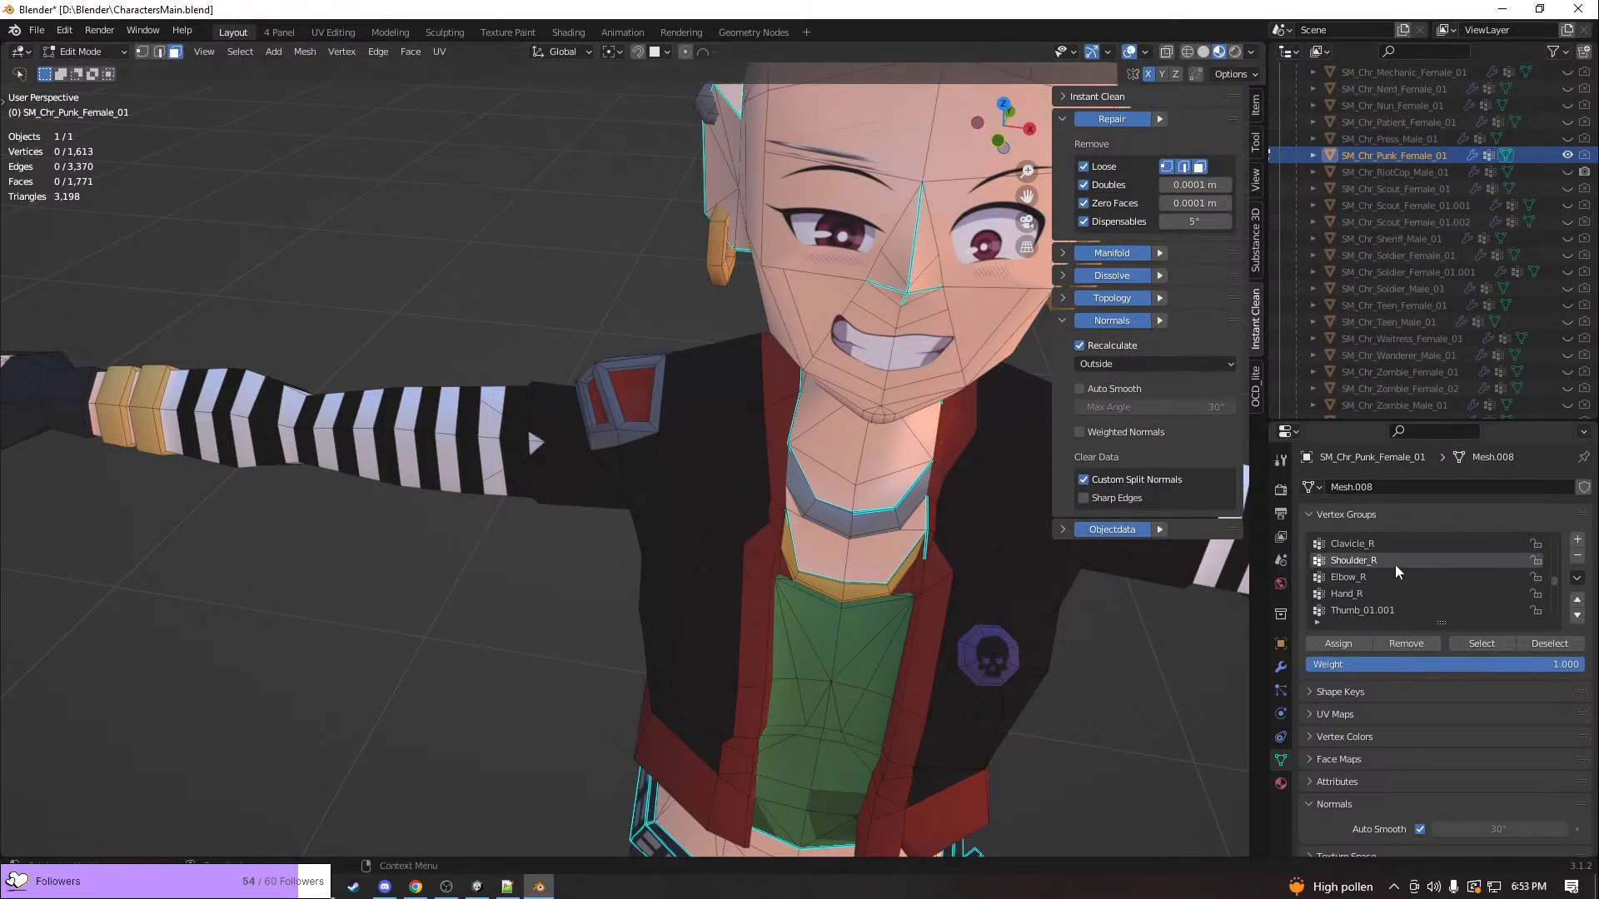
pyautogui.click(1471, 645)
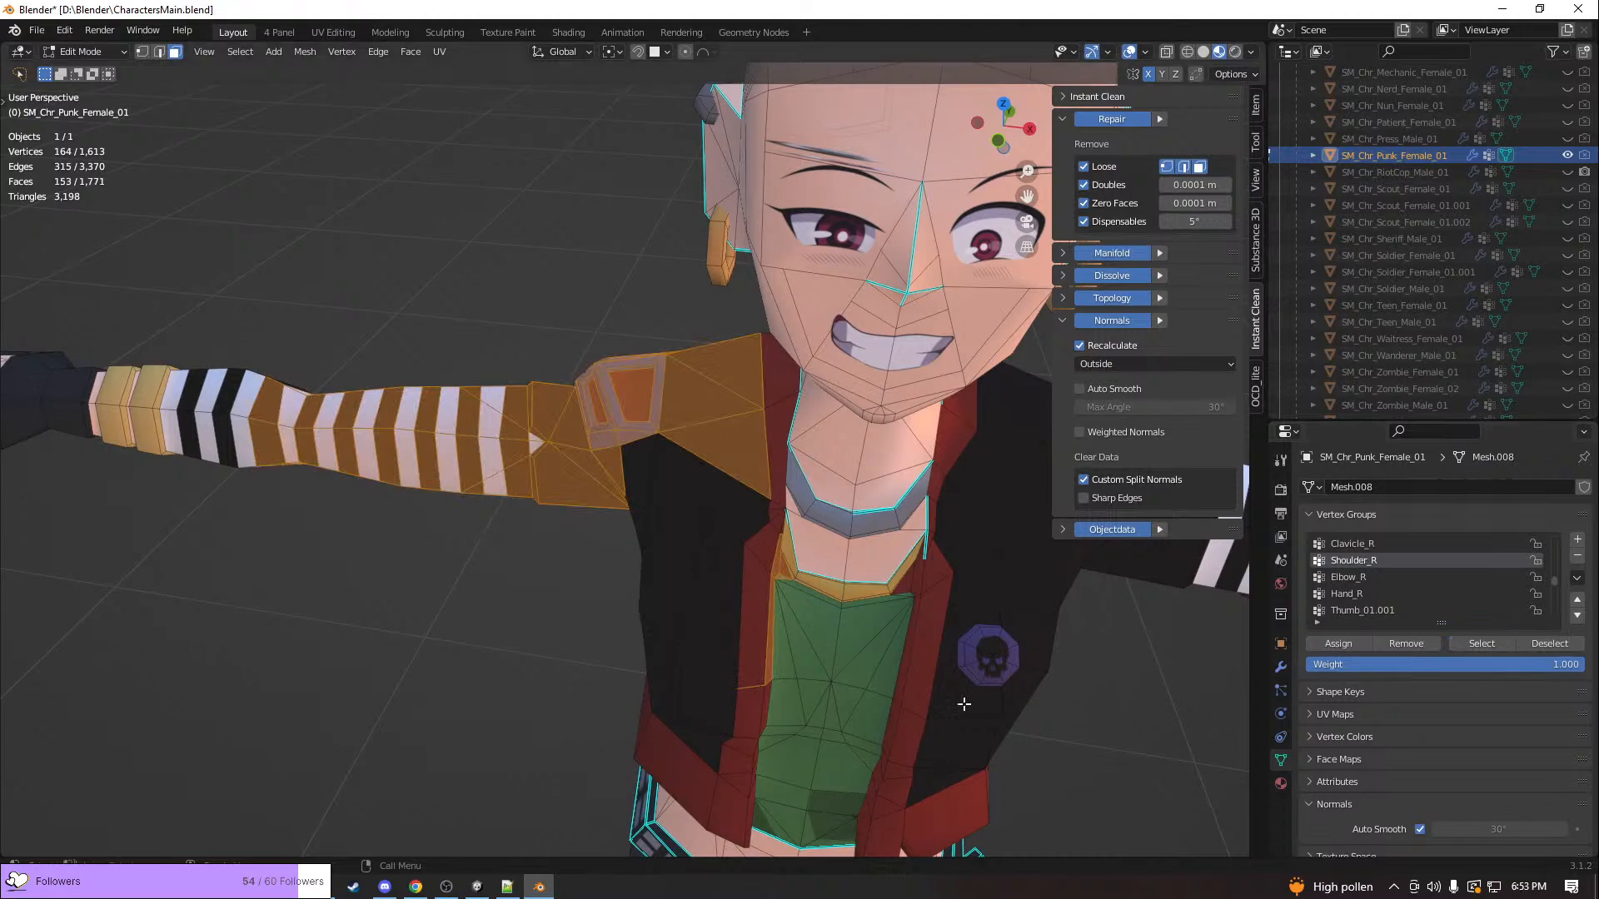
pyautogui.moveTo(946, 702); pyautogui.dragTo(1012, 716, button='middle')
pyautogui.scroll(-3, 1012, 716)
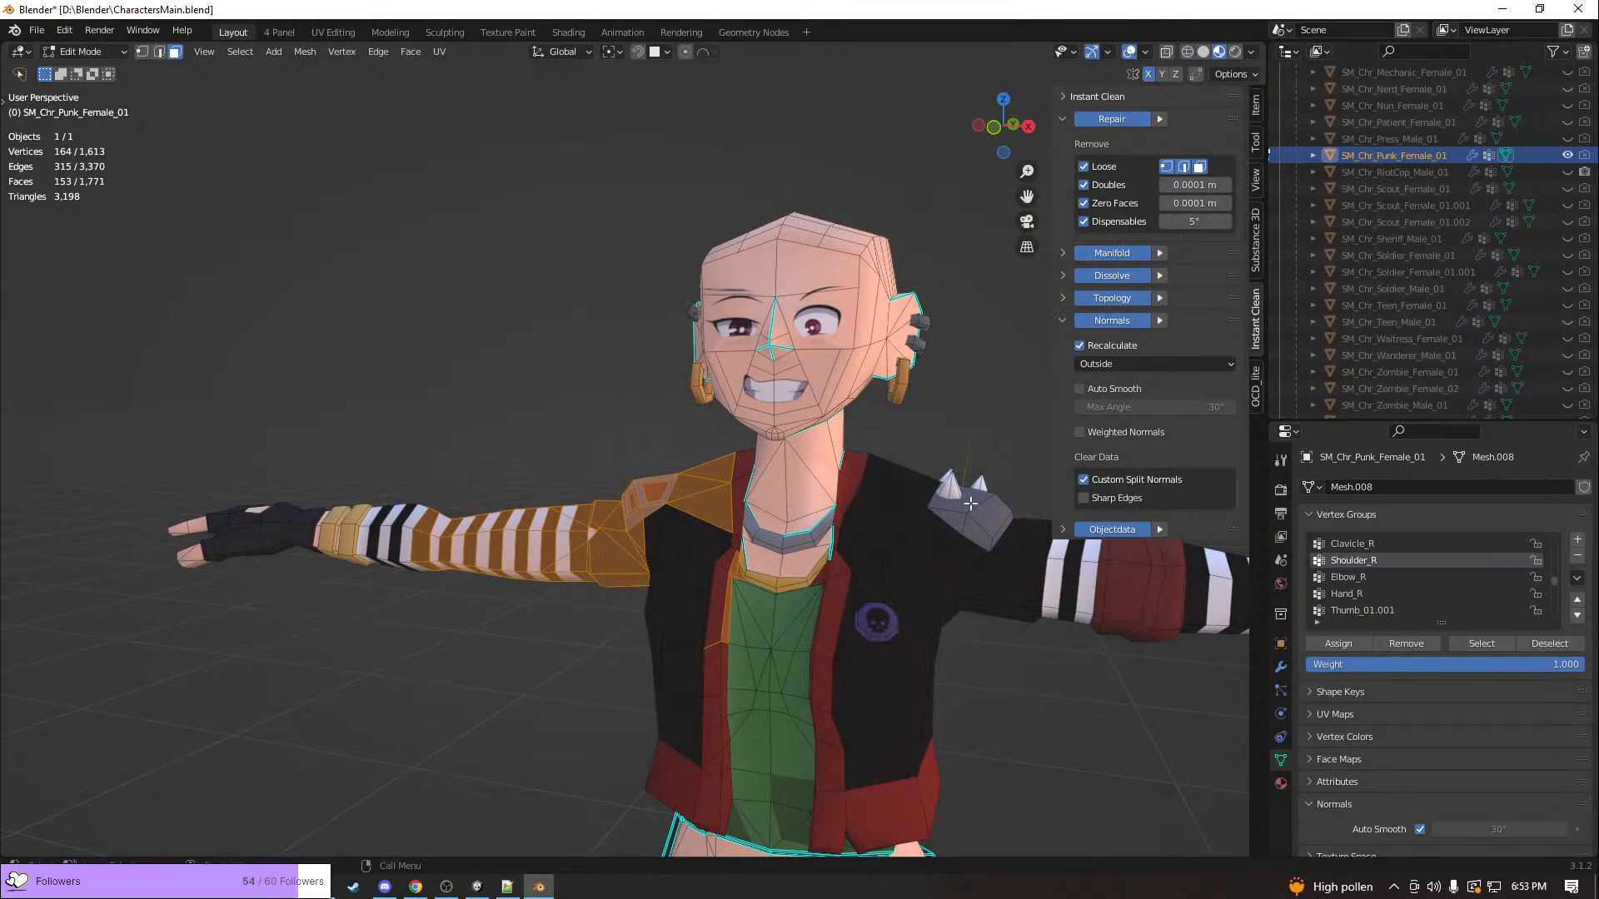
# Select the linked geometry of the three spikes on the character's shoulder pad and delete their vertices
pyautogui.click(942, 485)
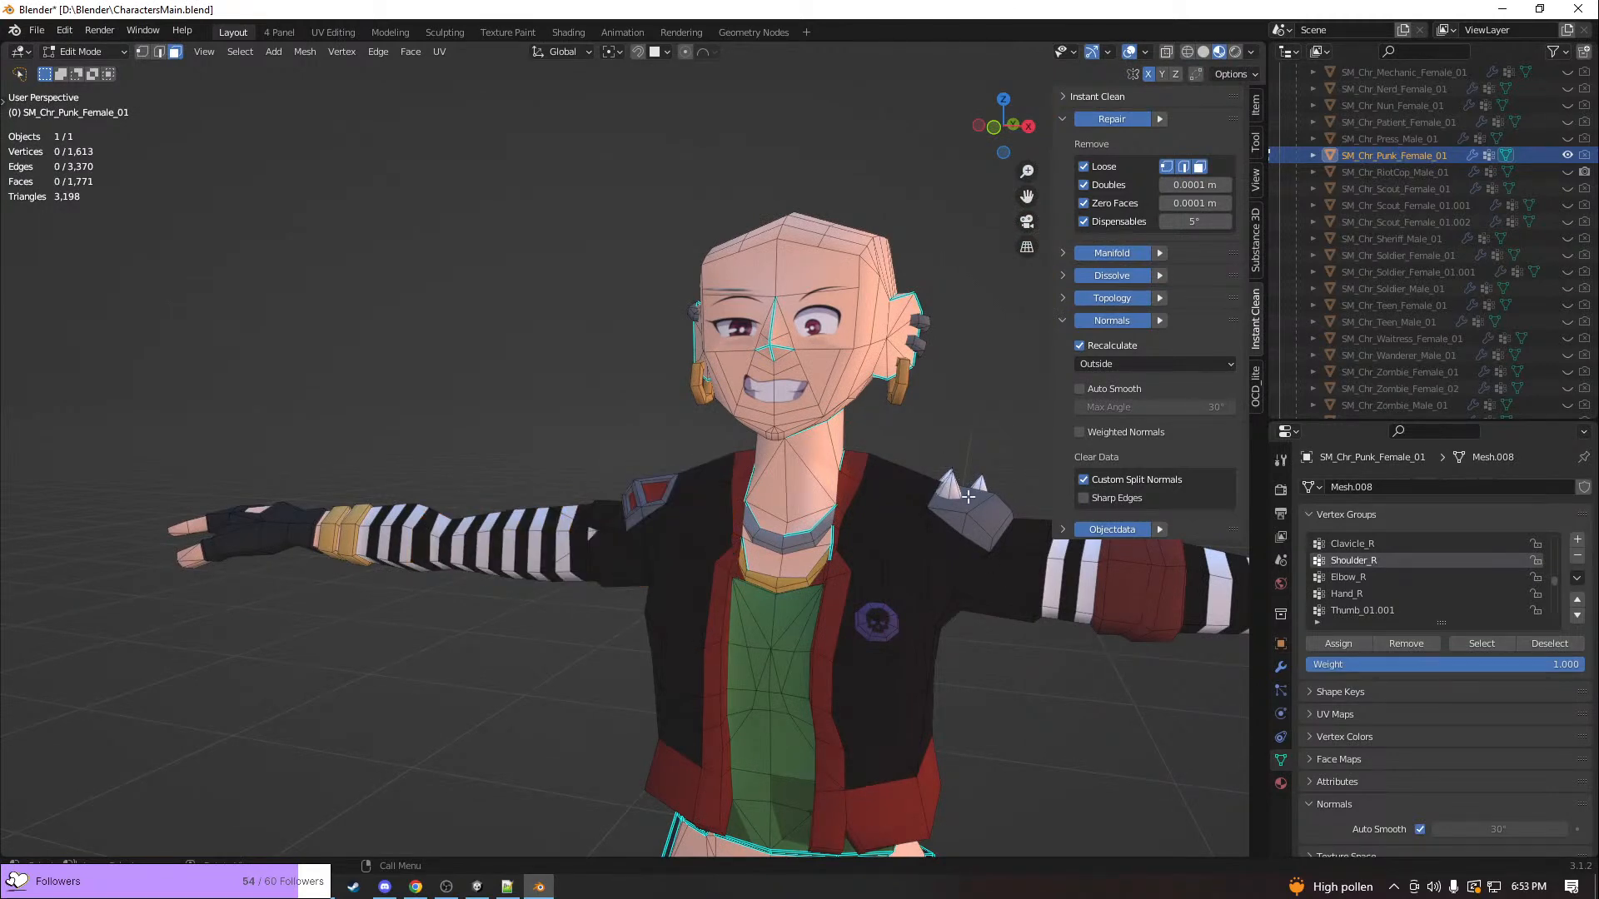
pyautogui.press('l')
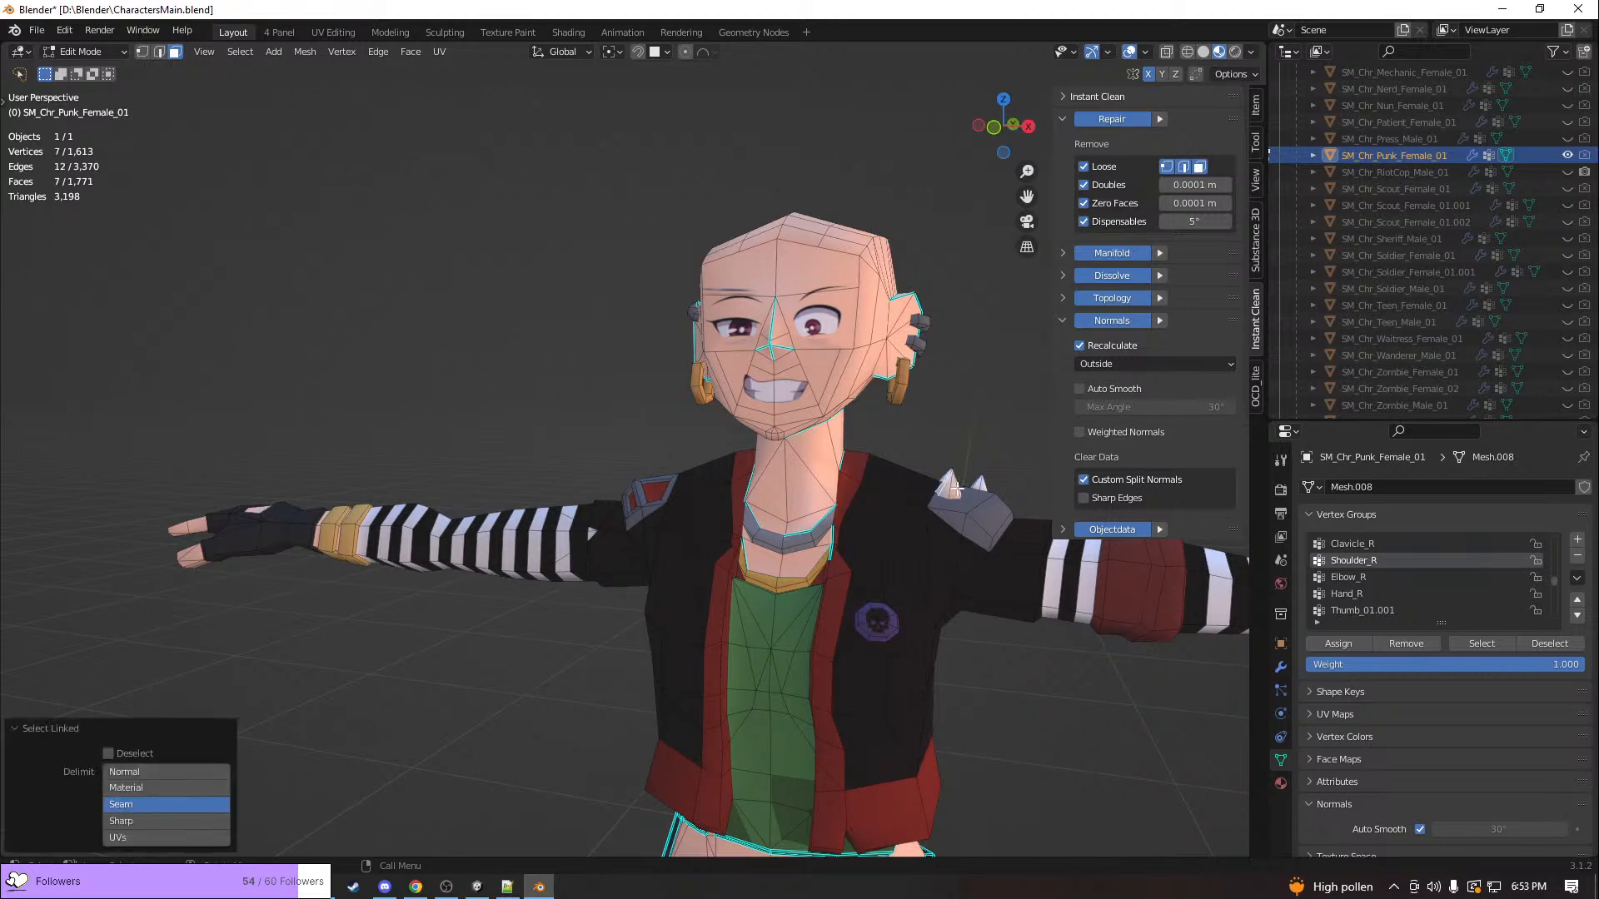
pyautogui.press('l')
pyautogui.moveTo(982, 485); pyautogui.dragTo(905, 624, button='middle')
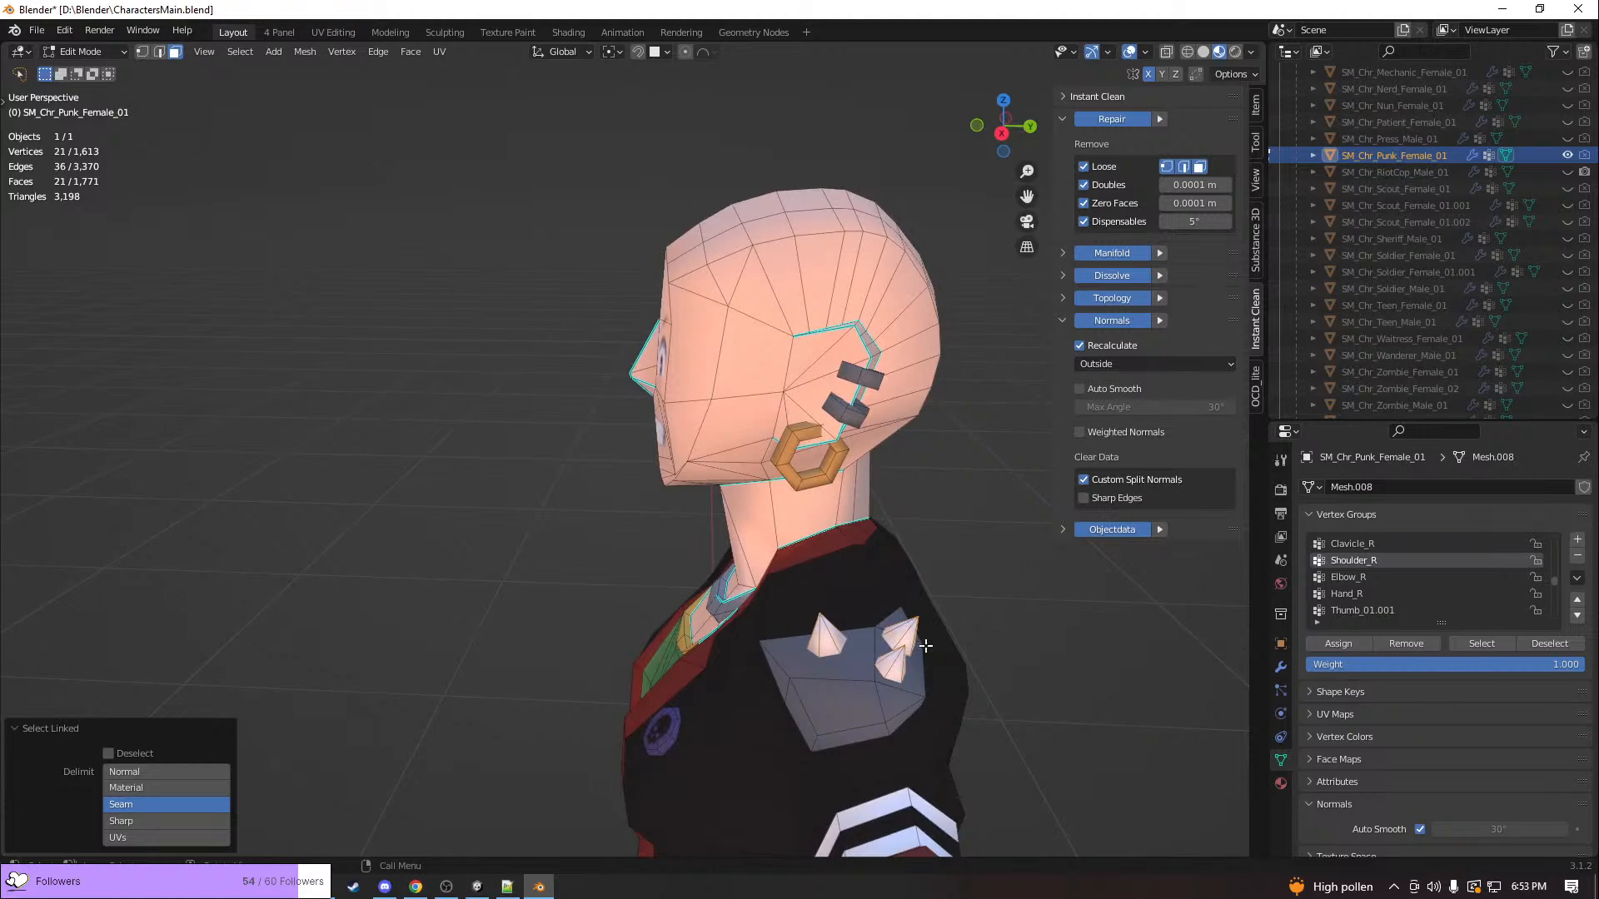
pyautogui.press('x')
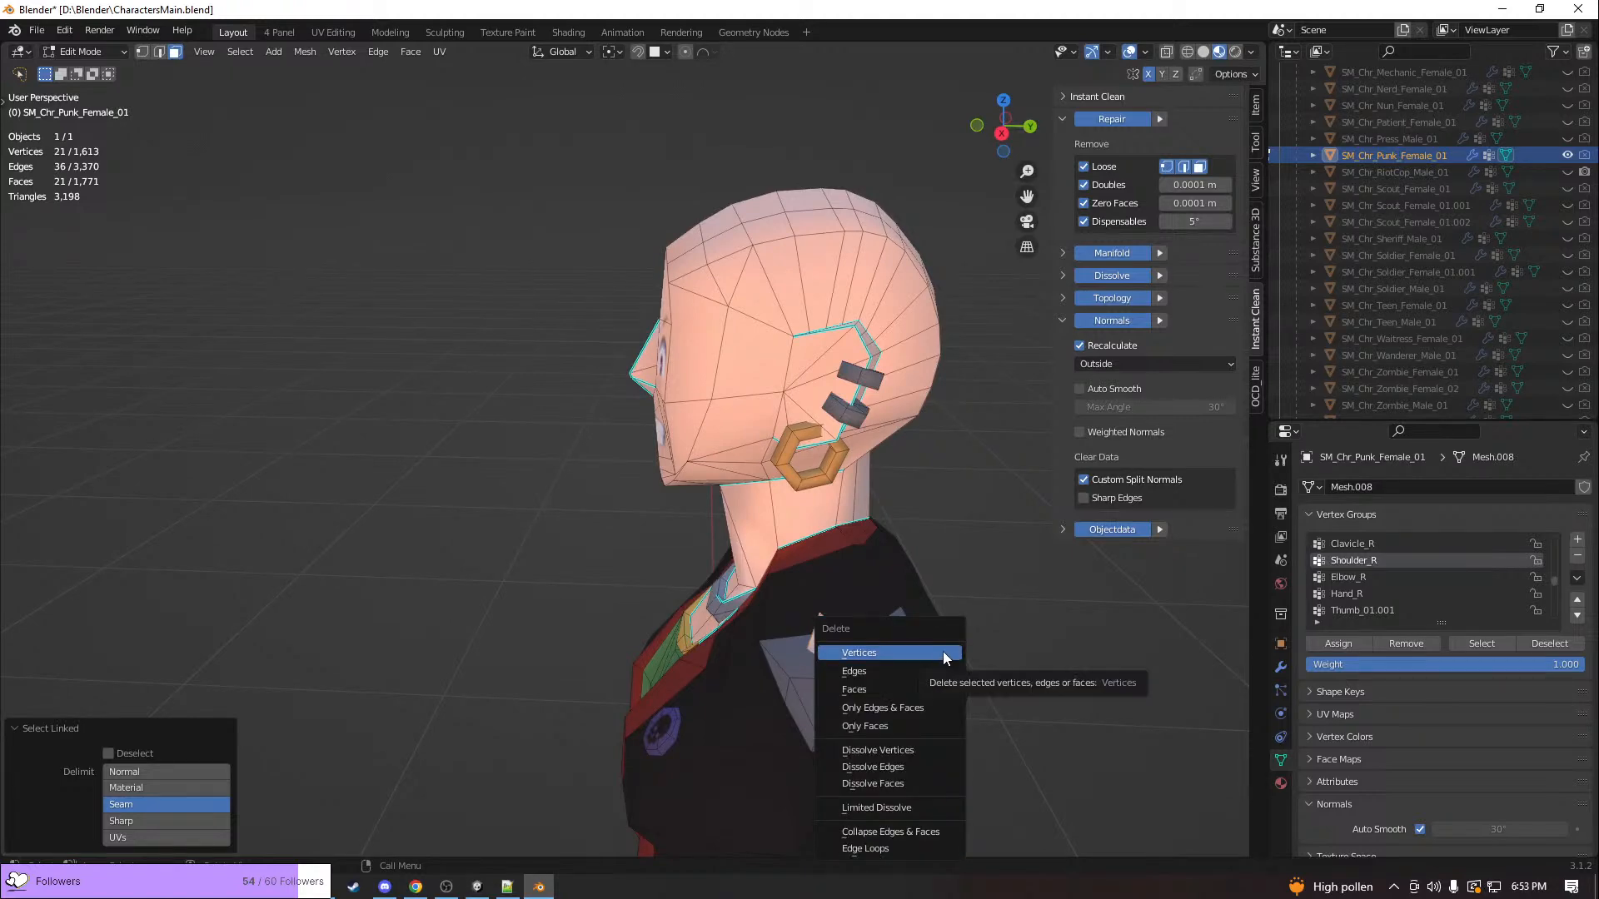
pyautogui.click(942, 651)
pyautogui.moveTo(940, 651)
pyautogui.mouseDown(button='middle')
pyautogui.moveTo(866, 657)
pyautogui.moveTo(926, 643)
pyautogui.mouseUp(button='middle')
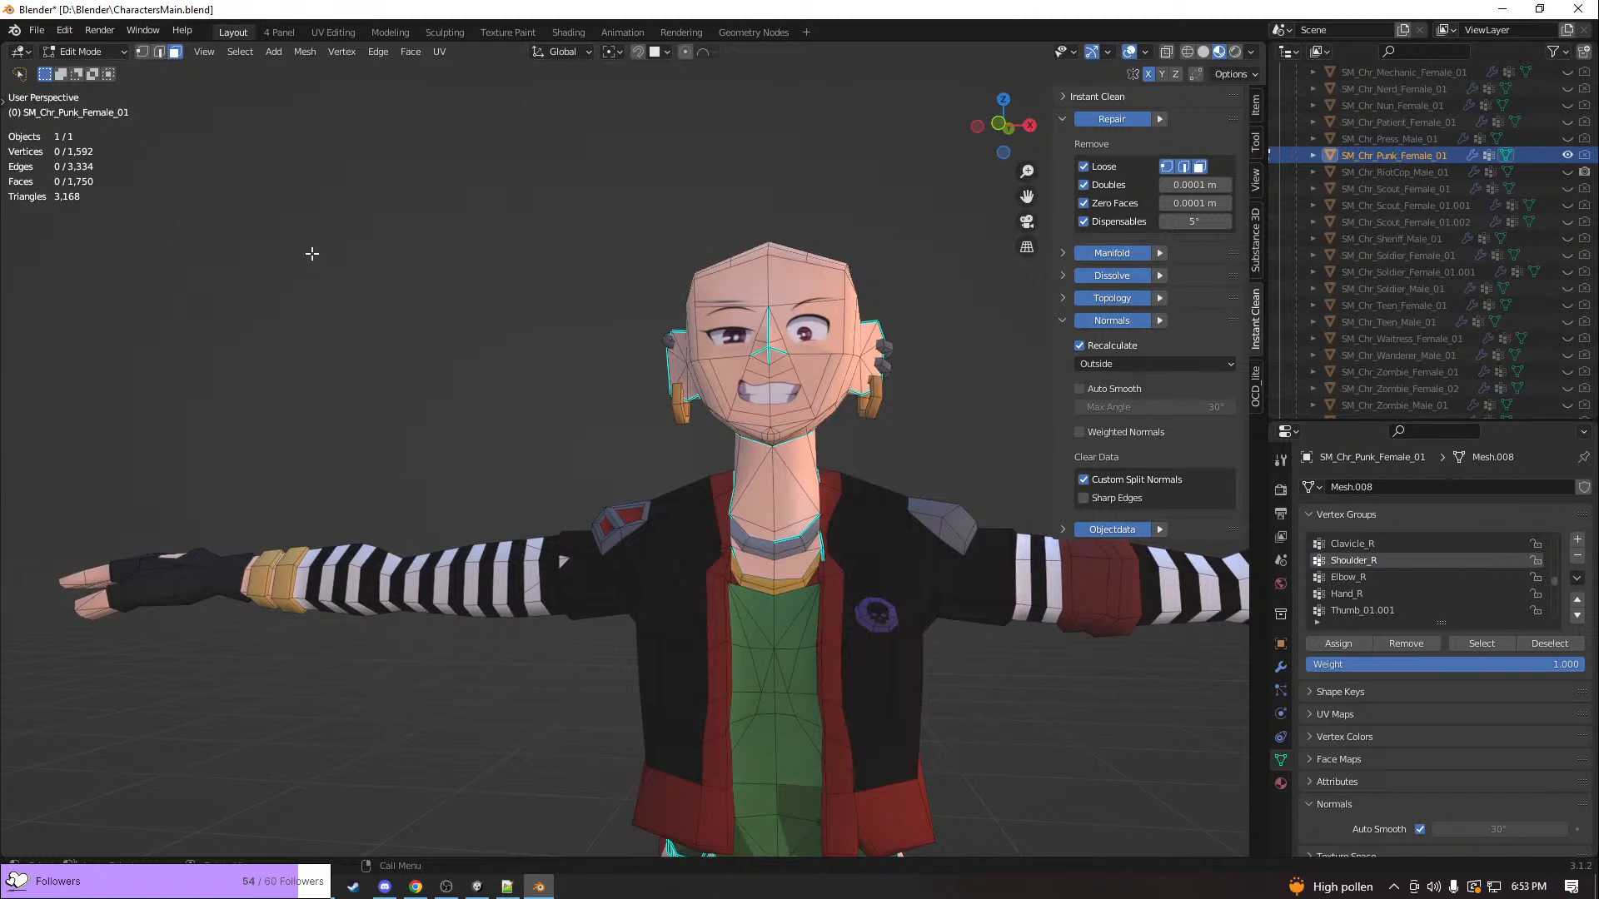
# Export the edited characters as FBX over the existing CharactersMain.fbx in the ZombTactics Model folder
pyautogui.click(36, 29)
pyautogui.moveTo(128, 272)
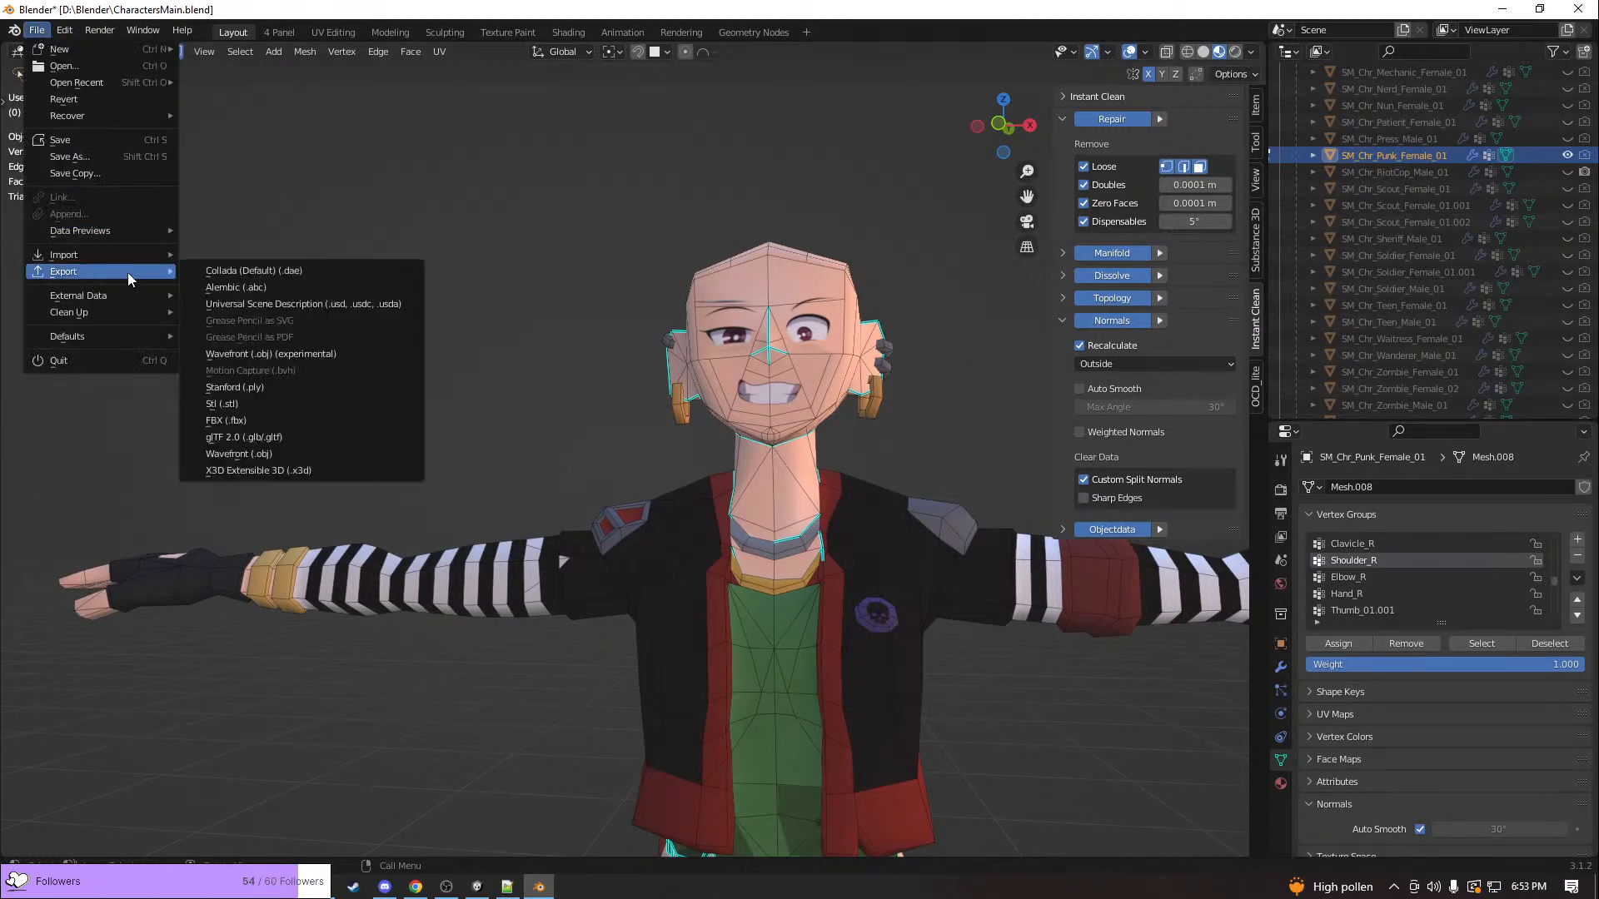
pyautogui.click(250, 420)
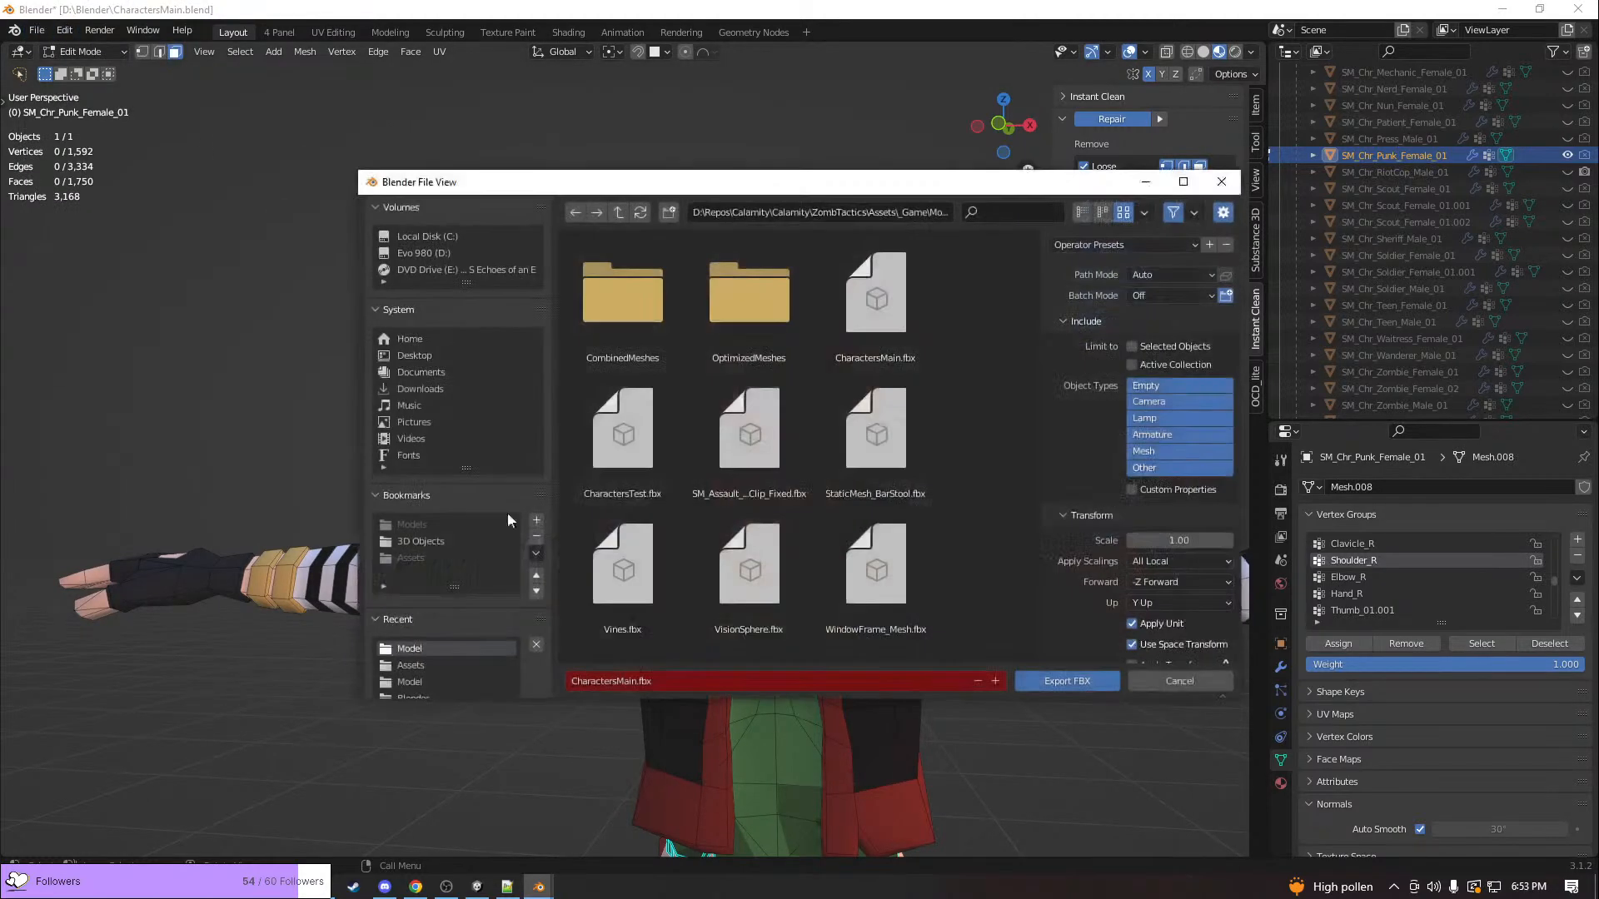
pyautogui.click(1016, 679)
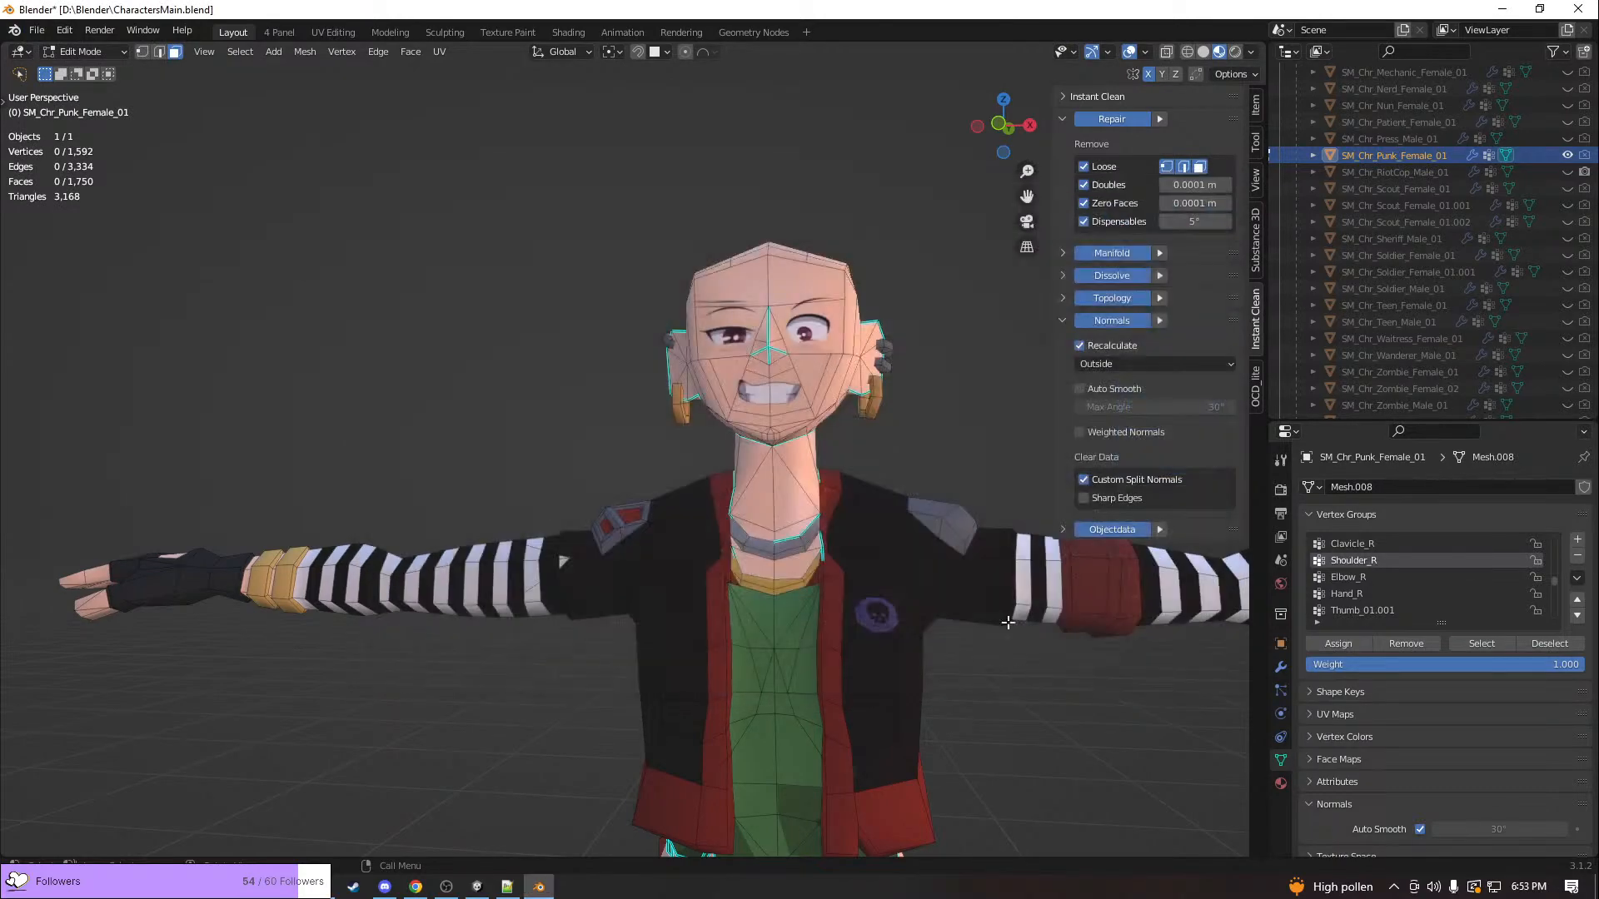
# Switch to Unity, frame the Unit and scrub its BreakGlass animation to frame 0 to examine the updated character model
pyautogui.hotkey('alt', 'Tab')
pyautogui.scroll(-5, 826, 428)
pyautogui.scroll(6, 820, 427)
pyautogui.moveTo(656, 460); pyautogui.dragTo(1065, 425, button='middle')
pyautogui.scroll(-10, 865, 432)
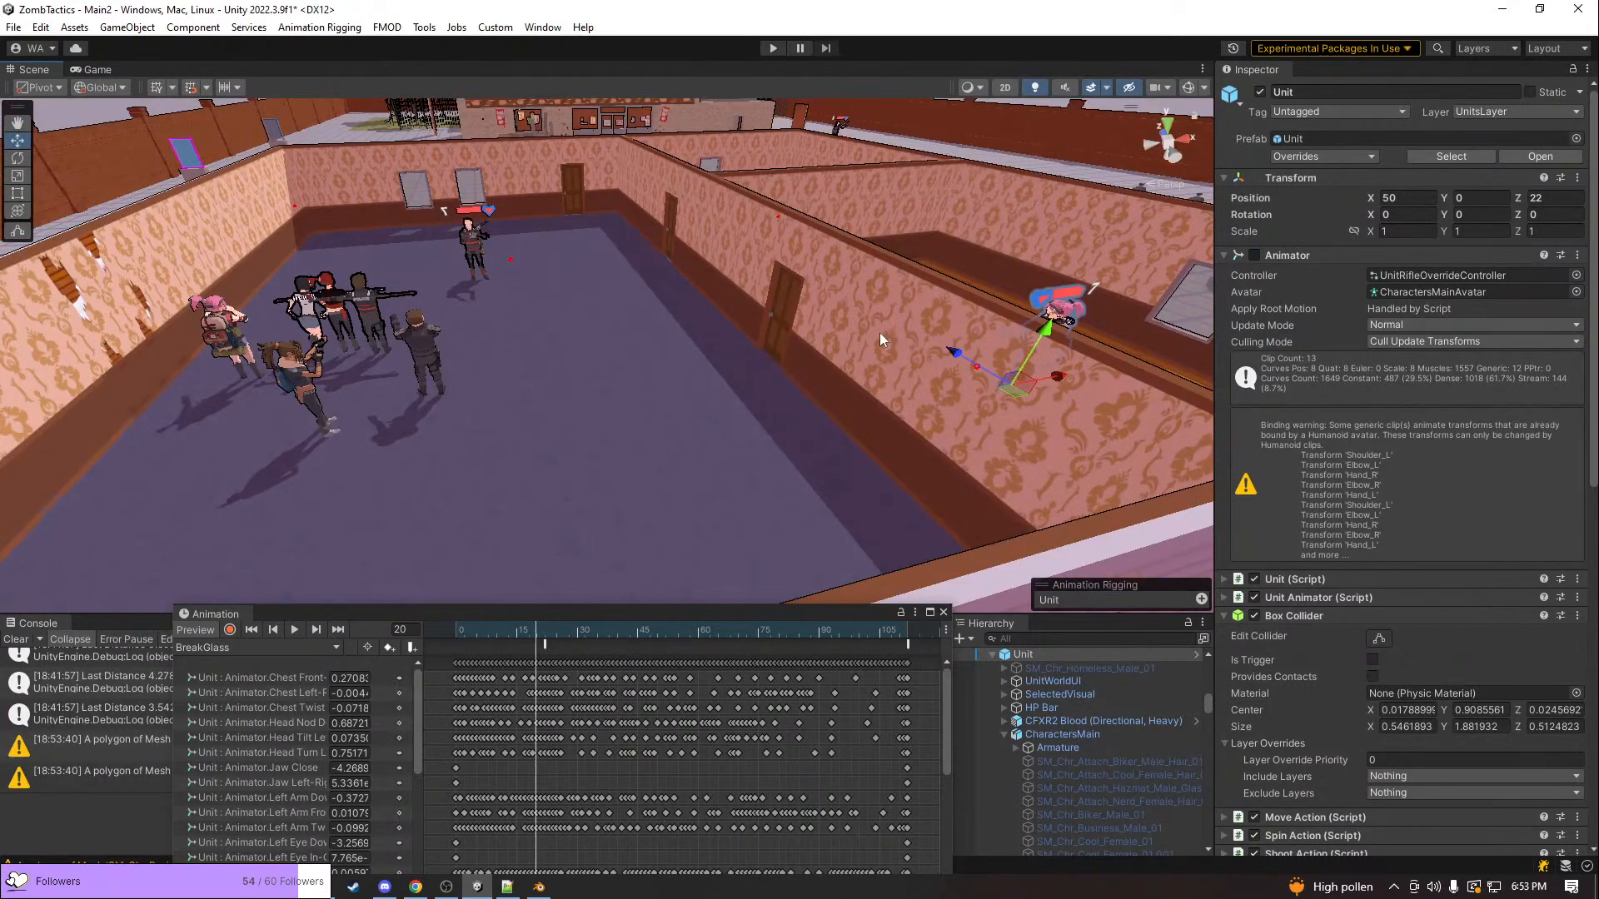
pyautogui.press('f')
pyautogui.moveTo(635, 628); pyautogui.dragTo(420, 630)
pyautogui.press('a')
pyautogui.moveTo(432, 502); pyautogui.dragTo(974, 367, button='right')
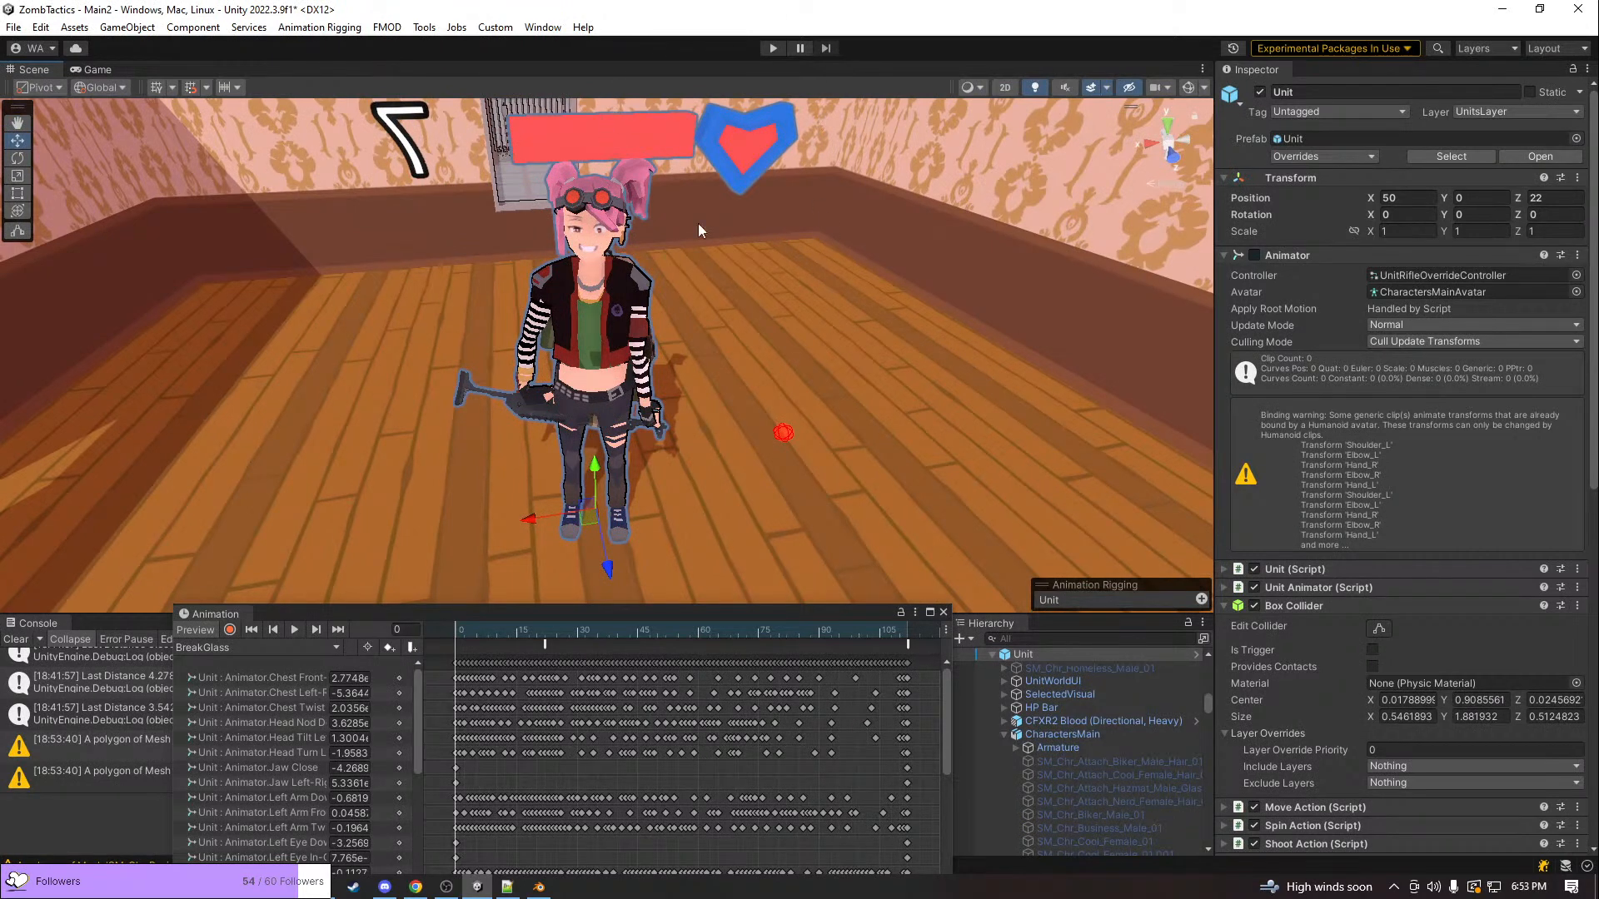
# Start play mode, close the Animation window and move the pink-haired punk unit beside the window in the wooden-floored room
pyautogui.click(773, 48)
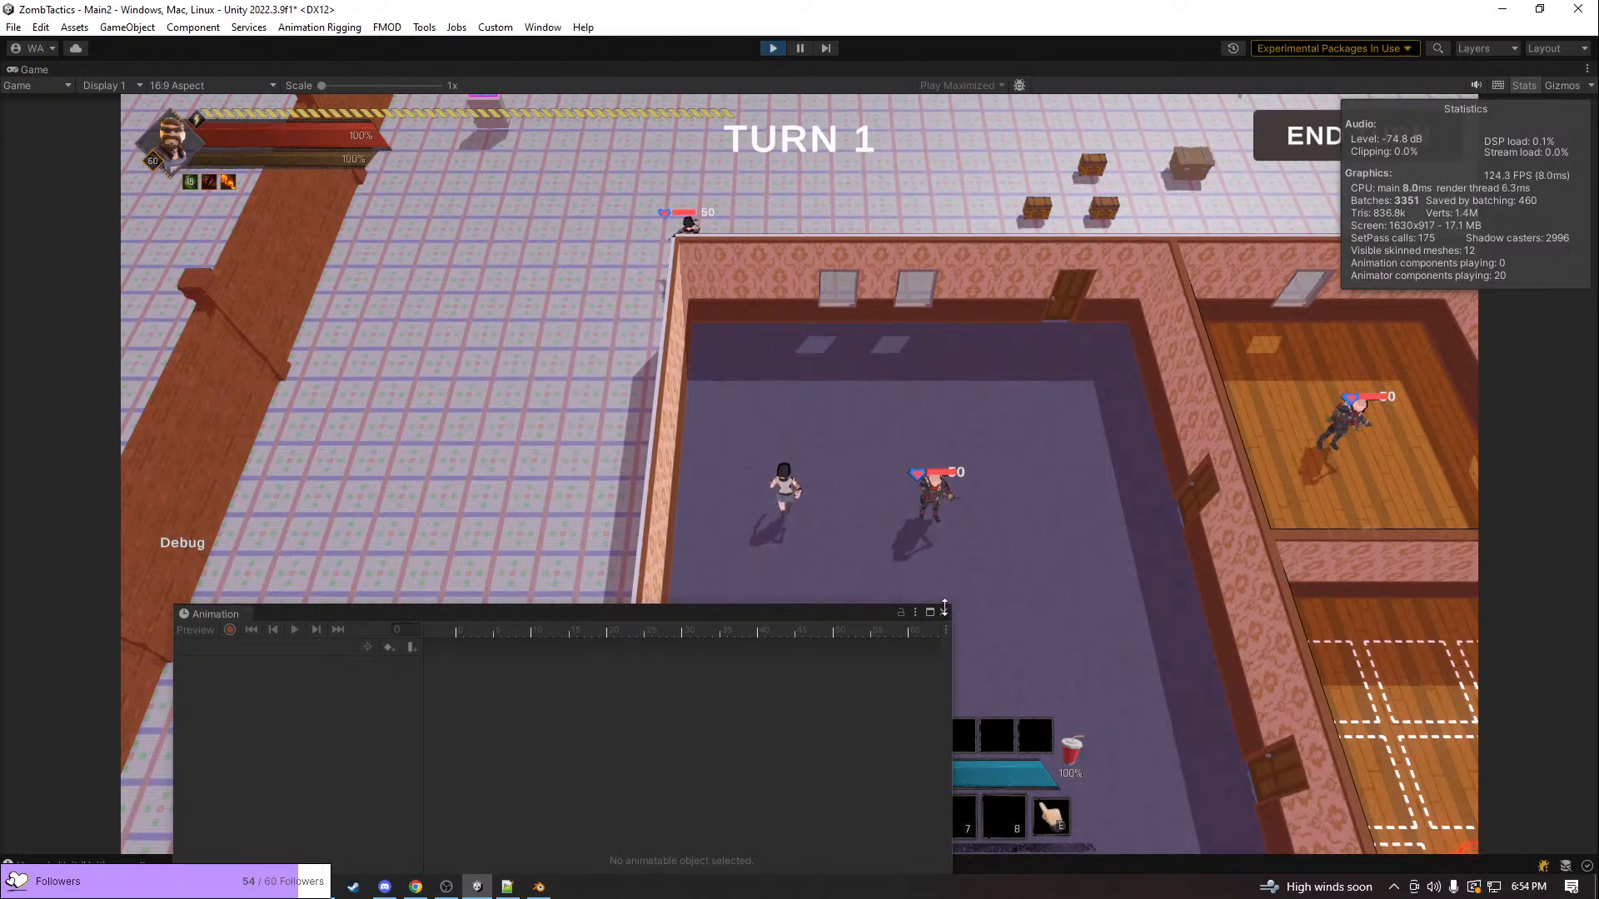
pyautogui.click(943, 613)
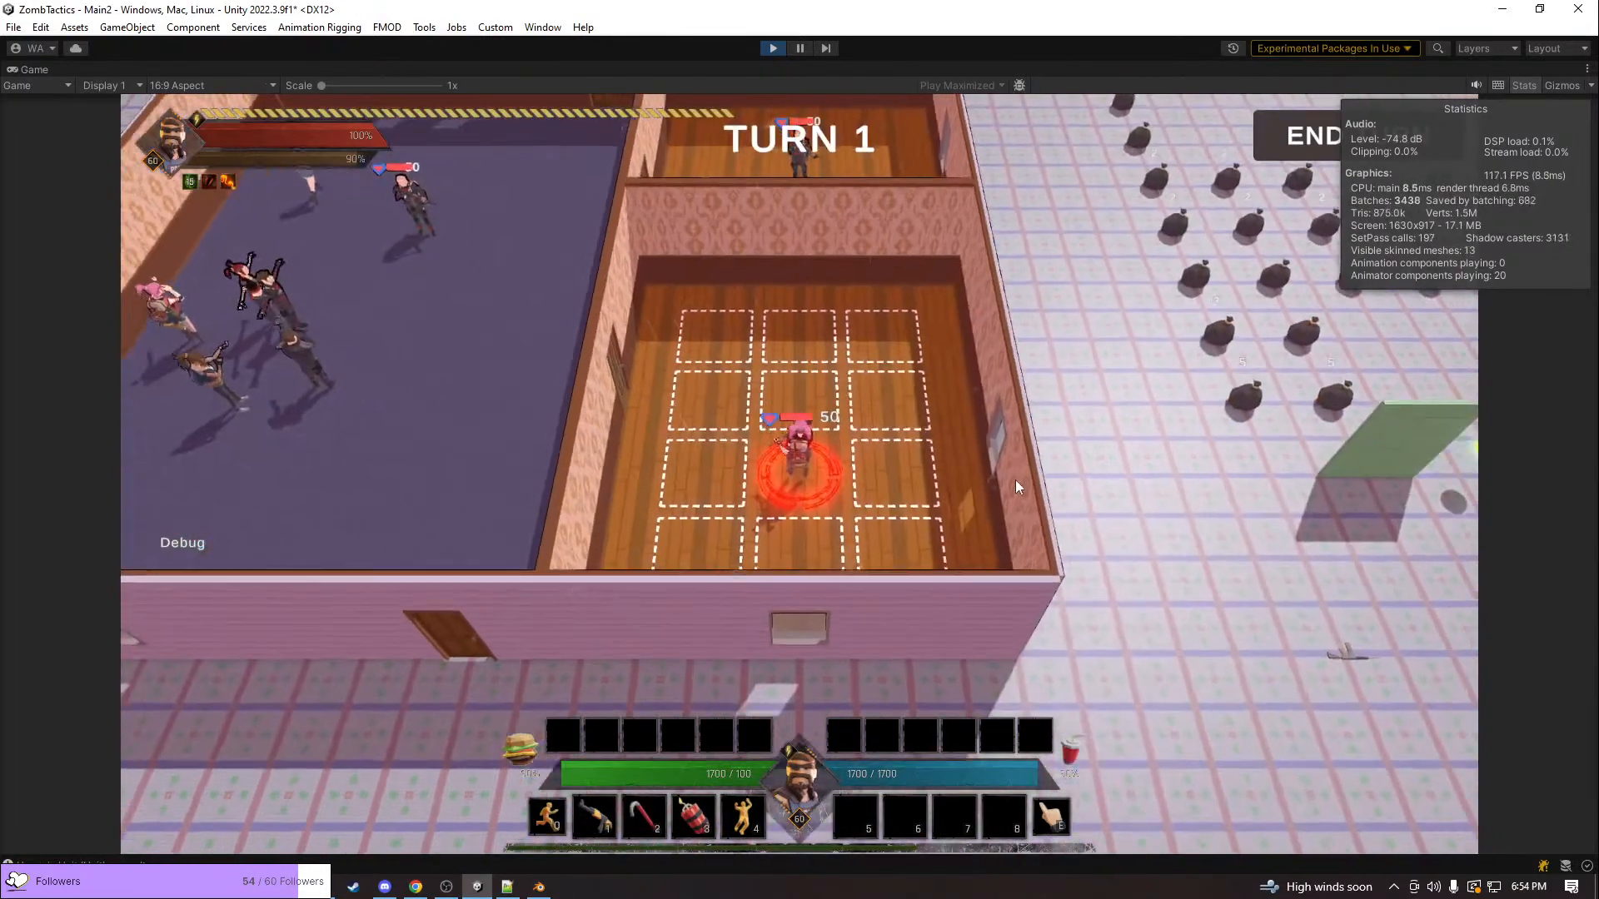
pyautogui.scroll(5, 1016, 488)
pyautogui.click(1001, 486)
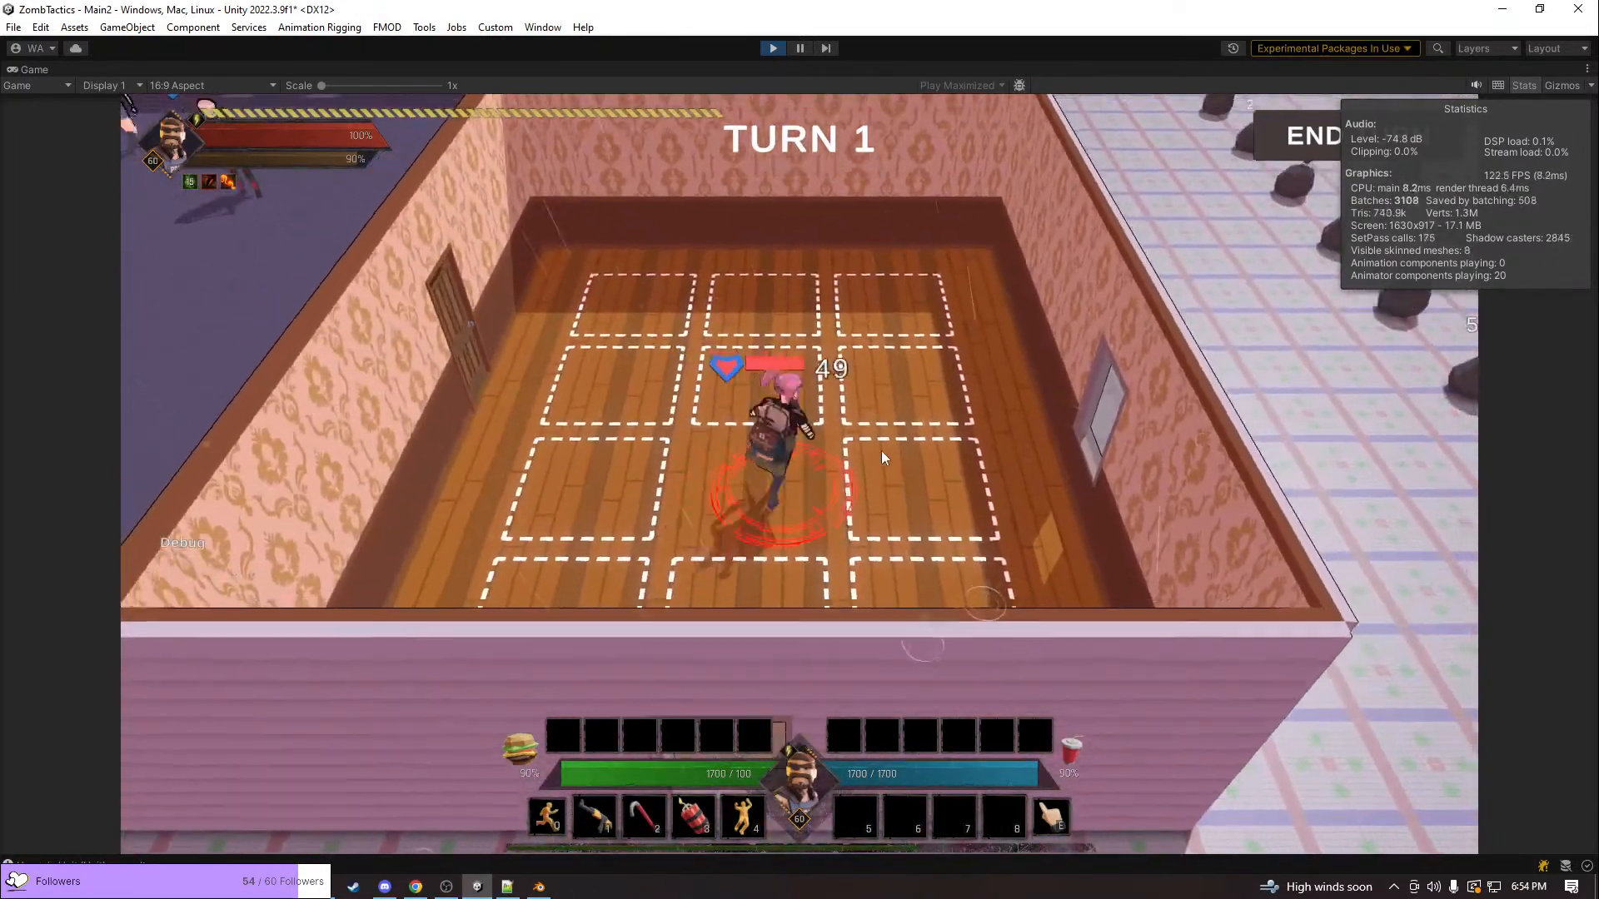
pyautogui.scroll(5, 931, 502)
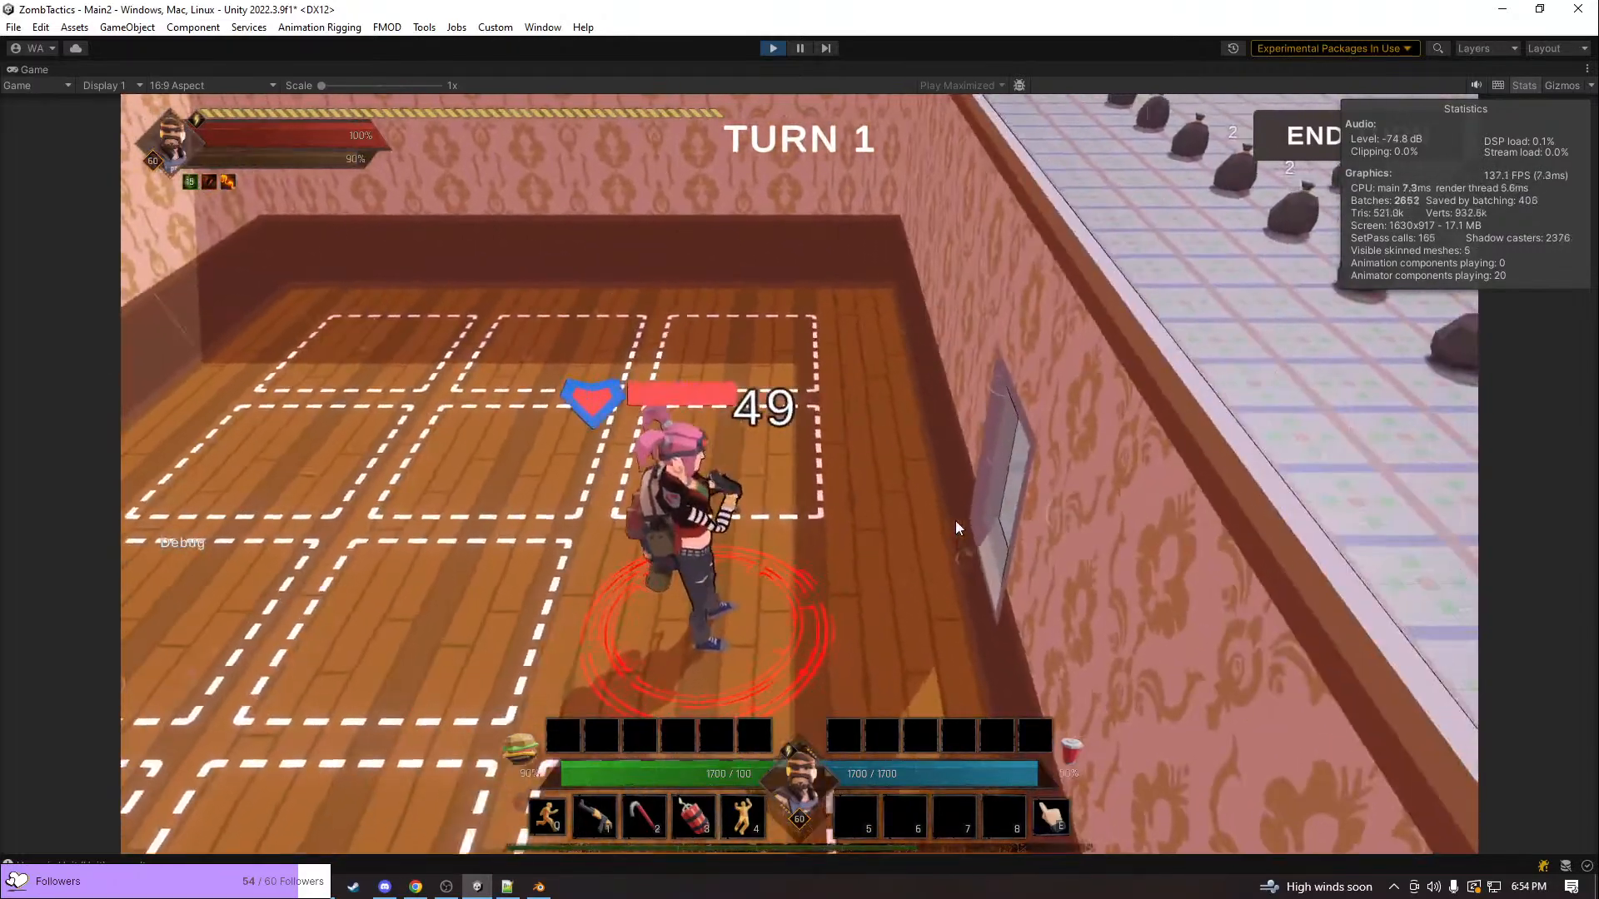
pyautogui.scroll(-5, 961, 621)
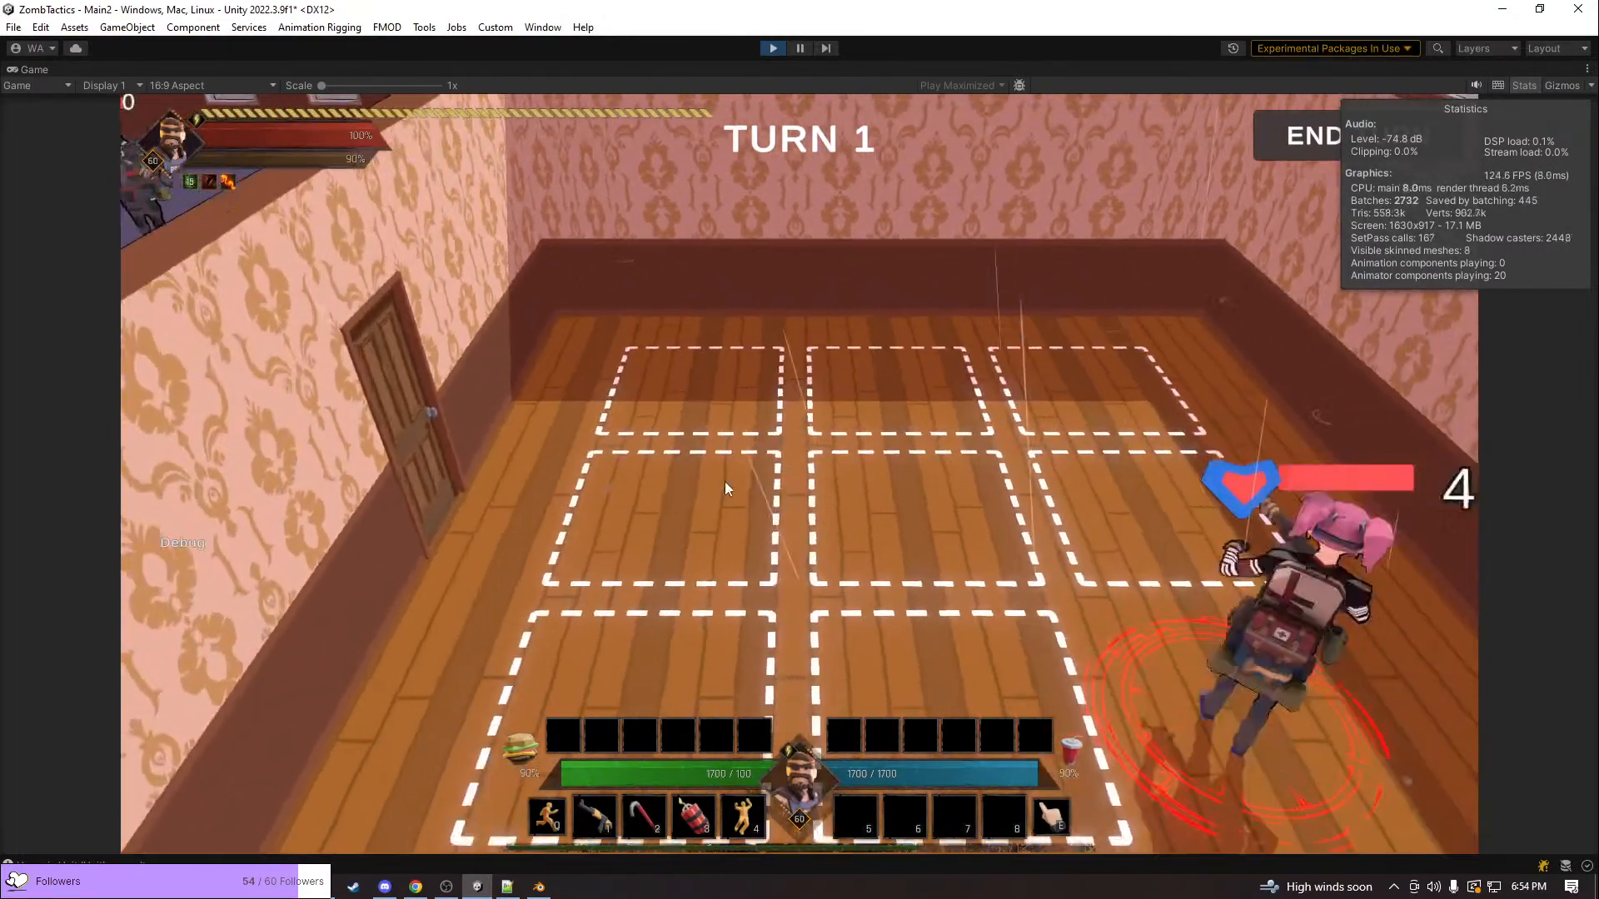
# Move the punk unit across the wooden-floored room, through the doorway into the purple-floored room and over to its windows
pyautogui.click(724, 487)
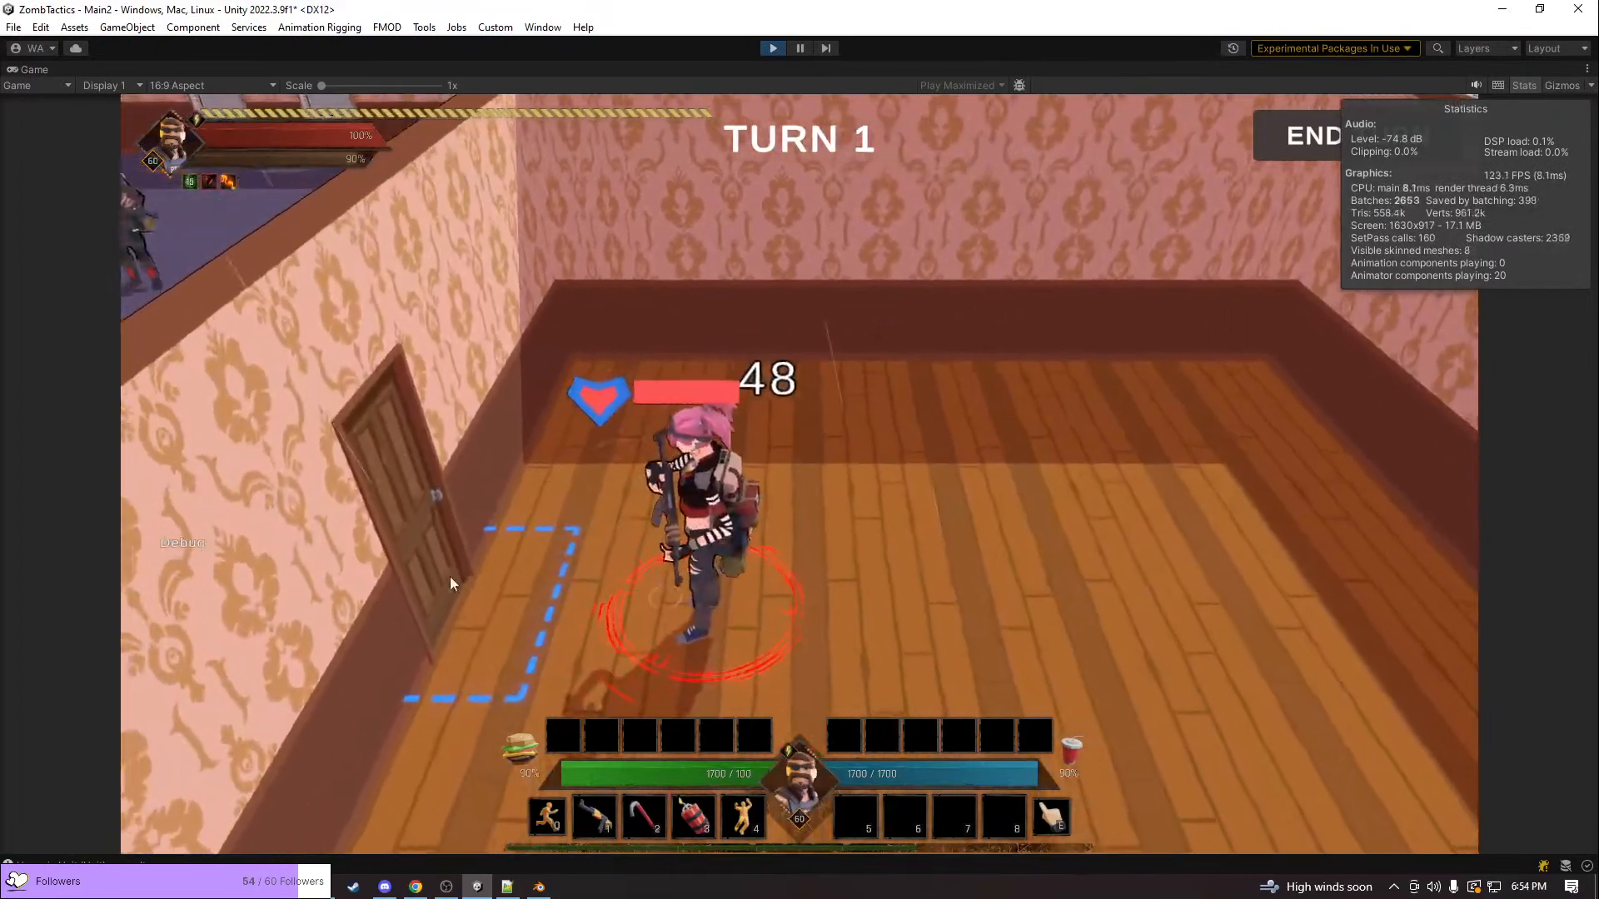
pyautogui.click(450, 576)
pyautogui.press('a')
pyautogui.press('w')
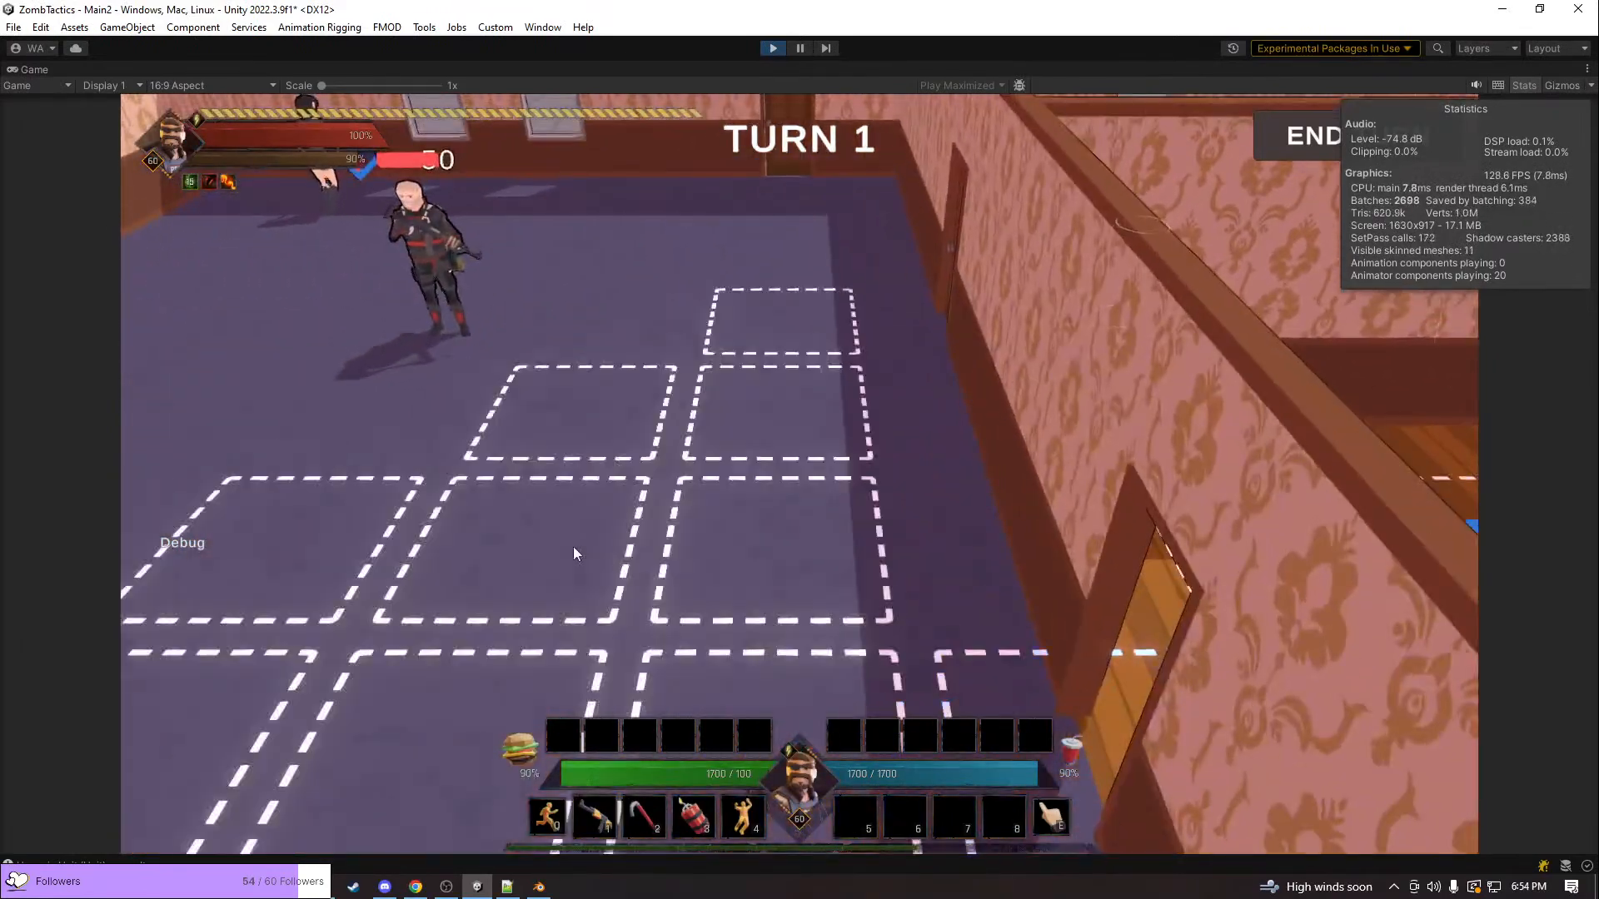
pyautogui.click(716, 330)
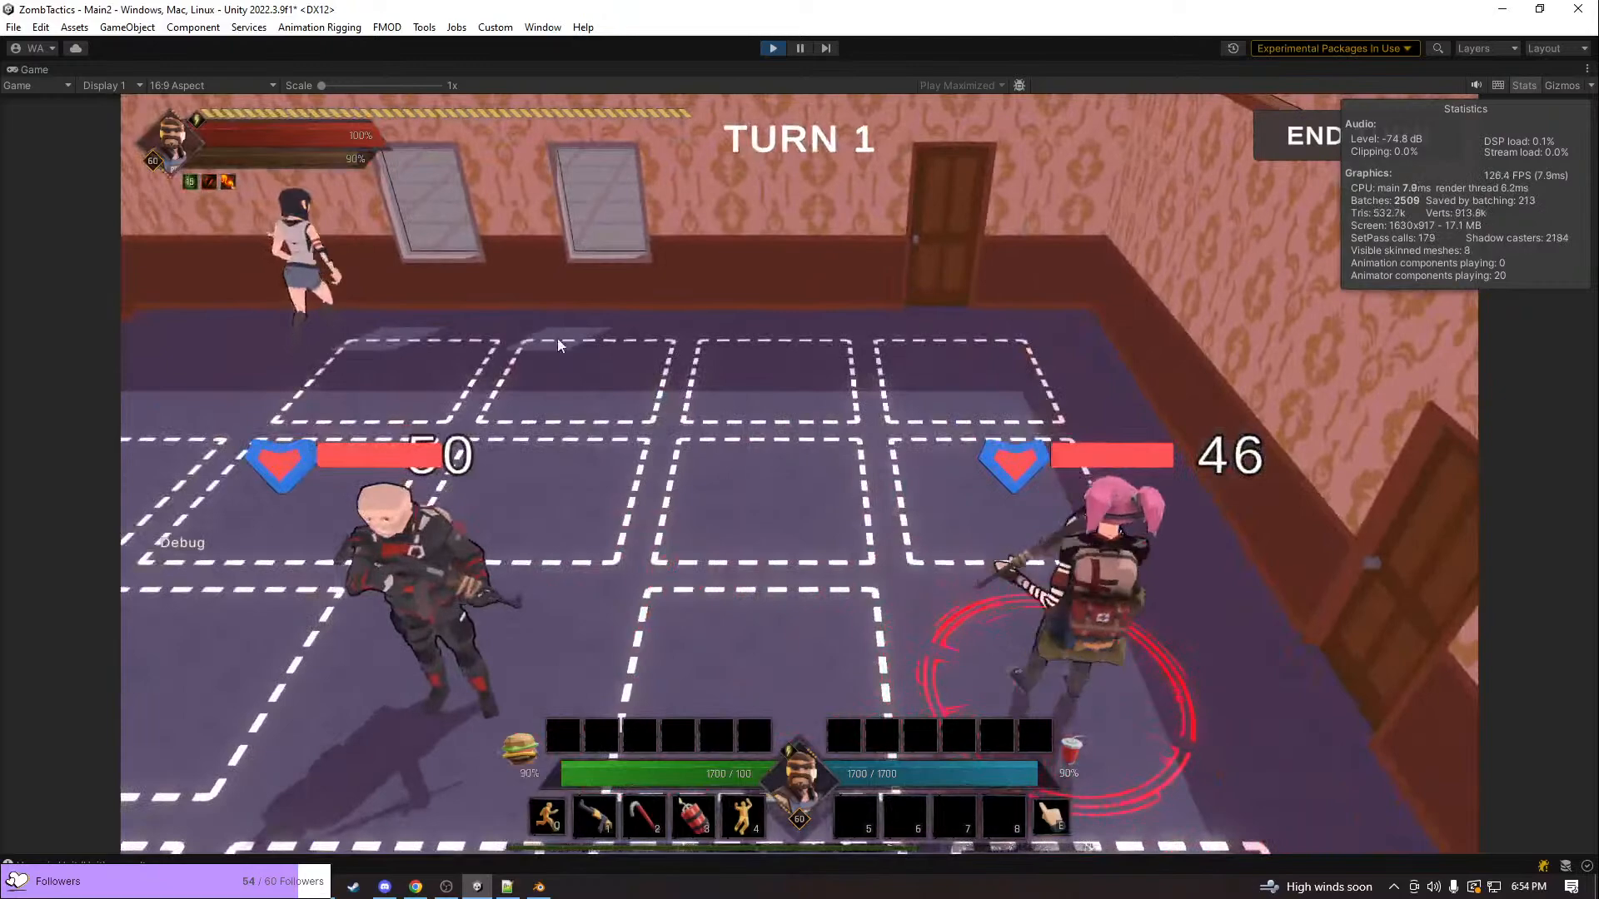
pyautogui.click(560, 339)
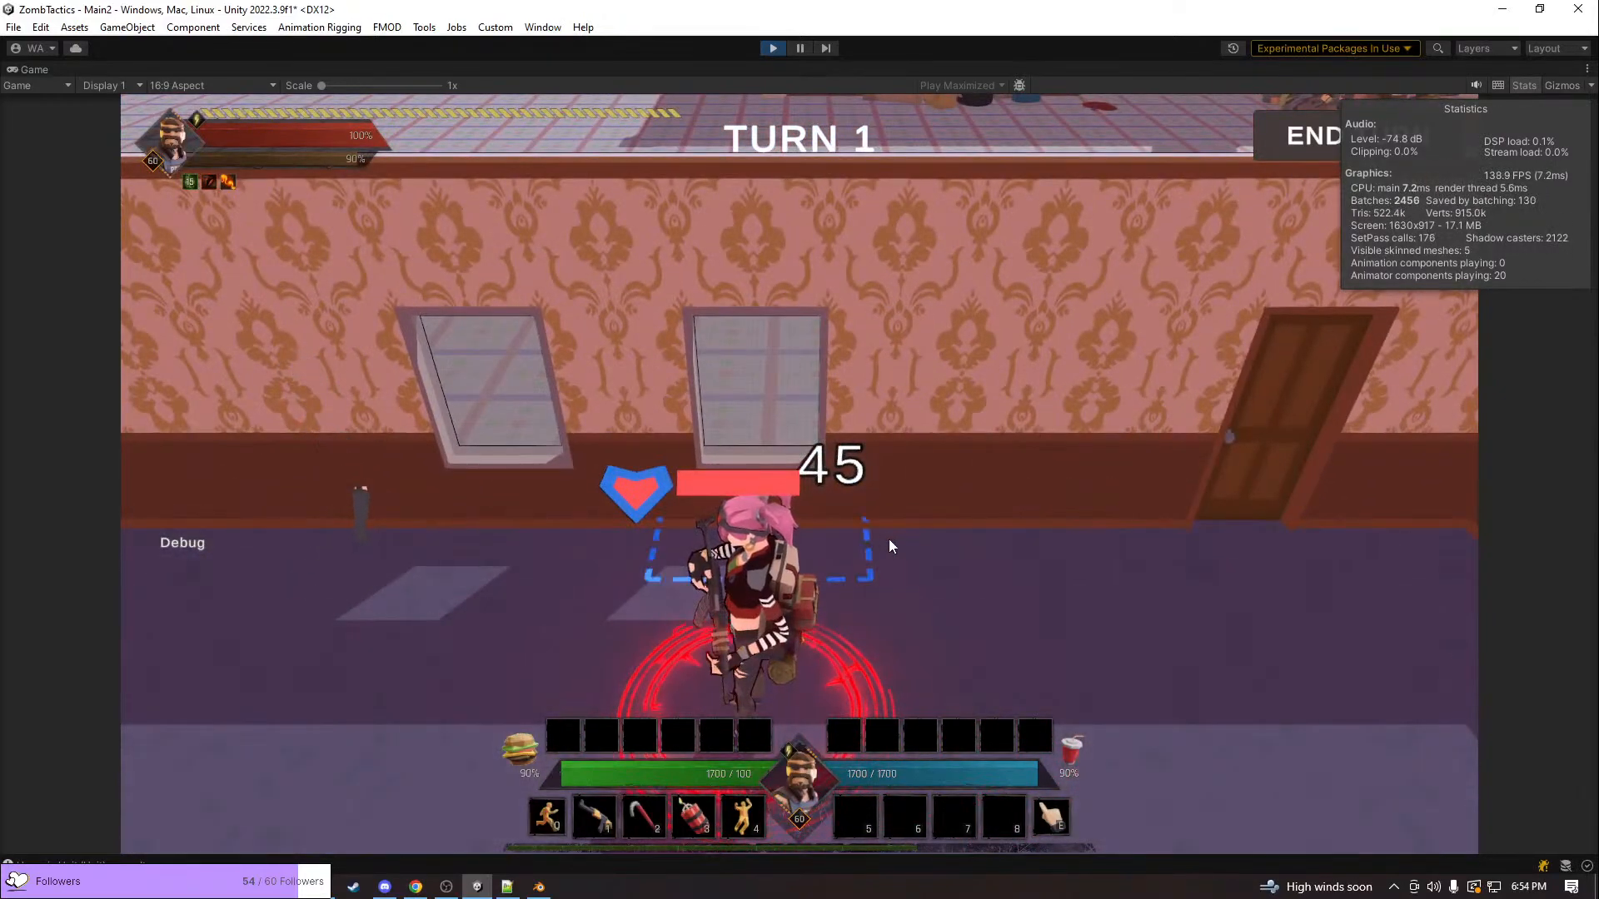
# Send the punk unit through the purple-floored room's window to test its glass-breaking and climbing animations from several angles
pyautogui.press('q')
pyautogui.press('e')
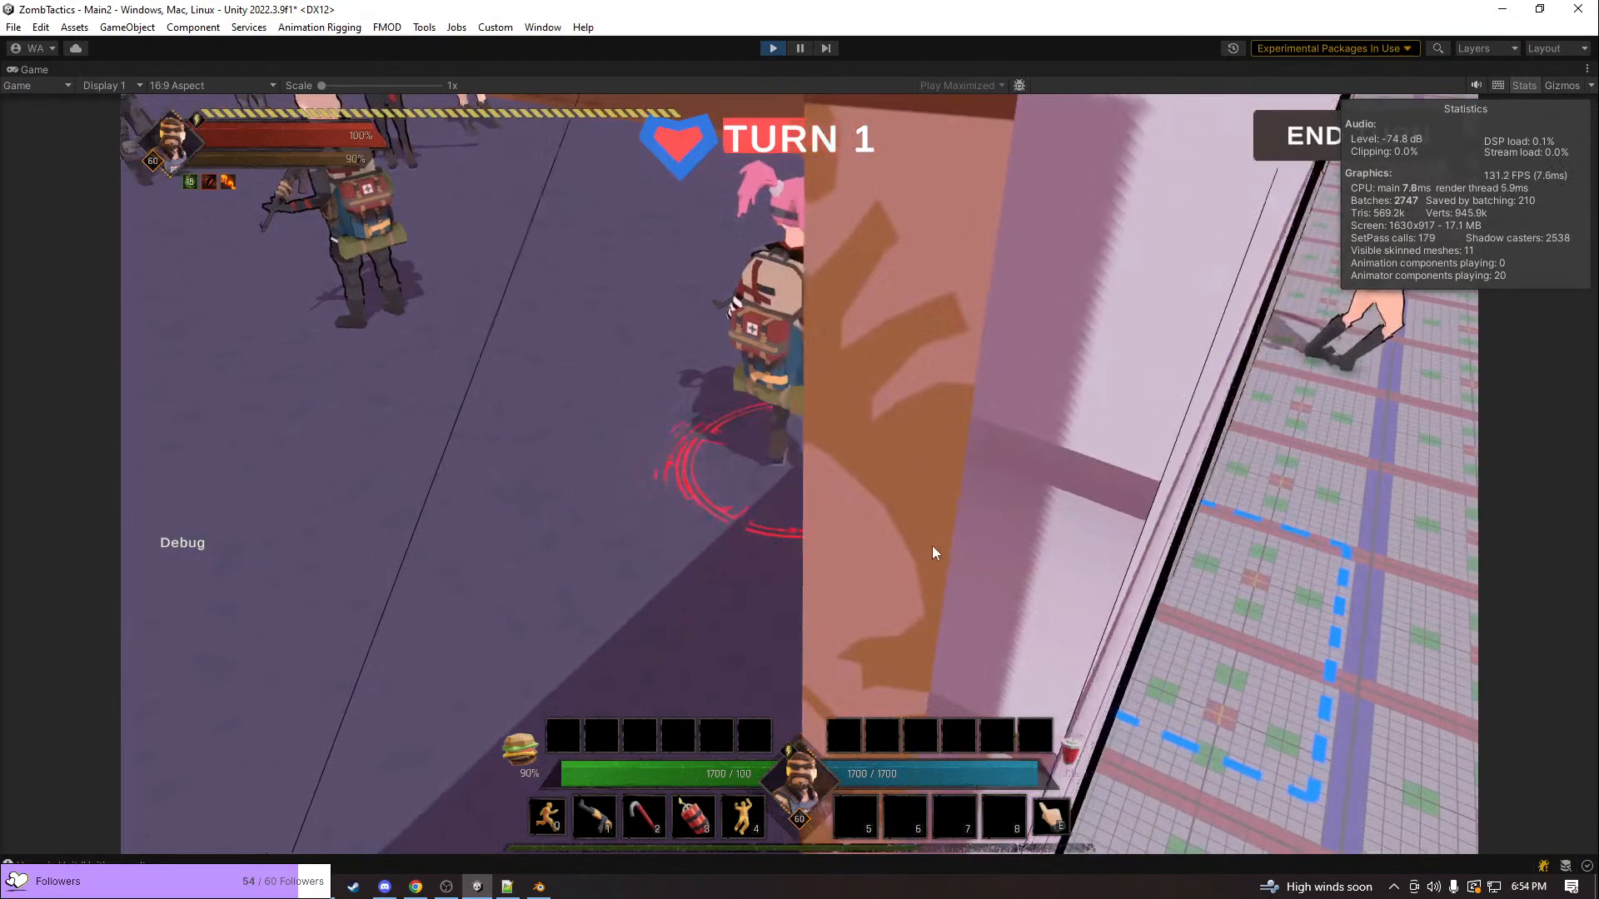
pyautogui.press('q')
pyautogui.click(1043, 490)
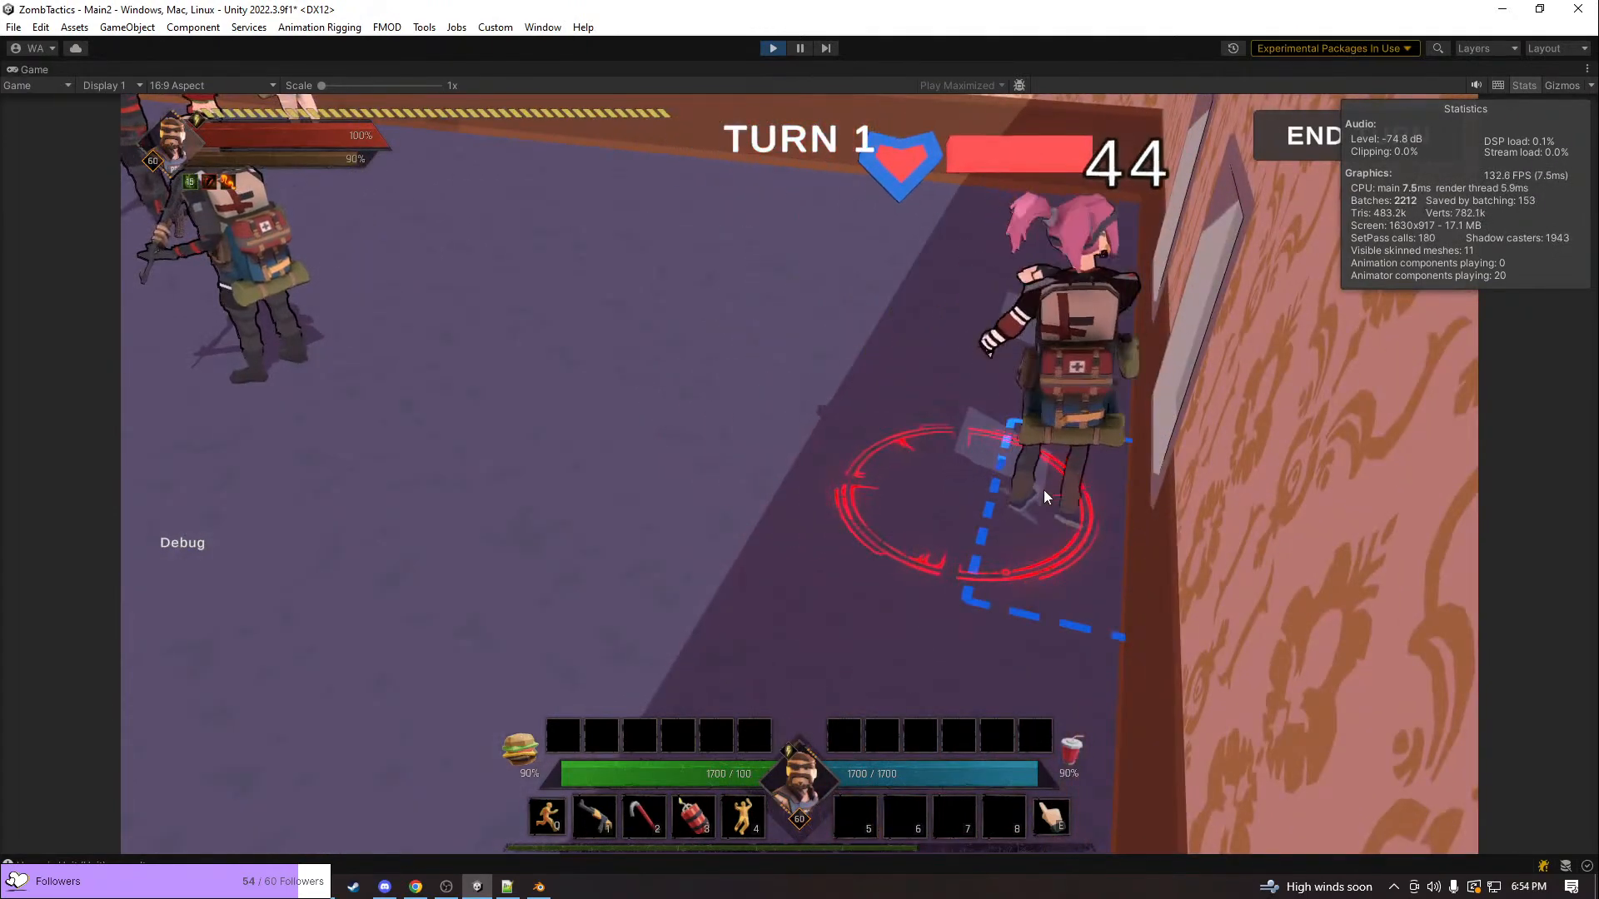
pyautogui.press('q')
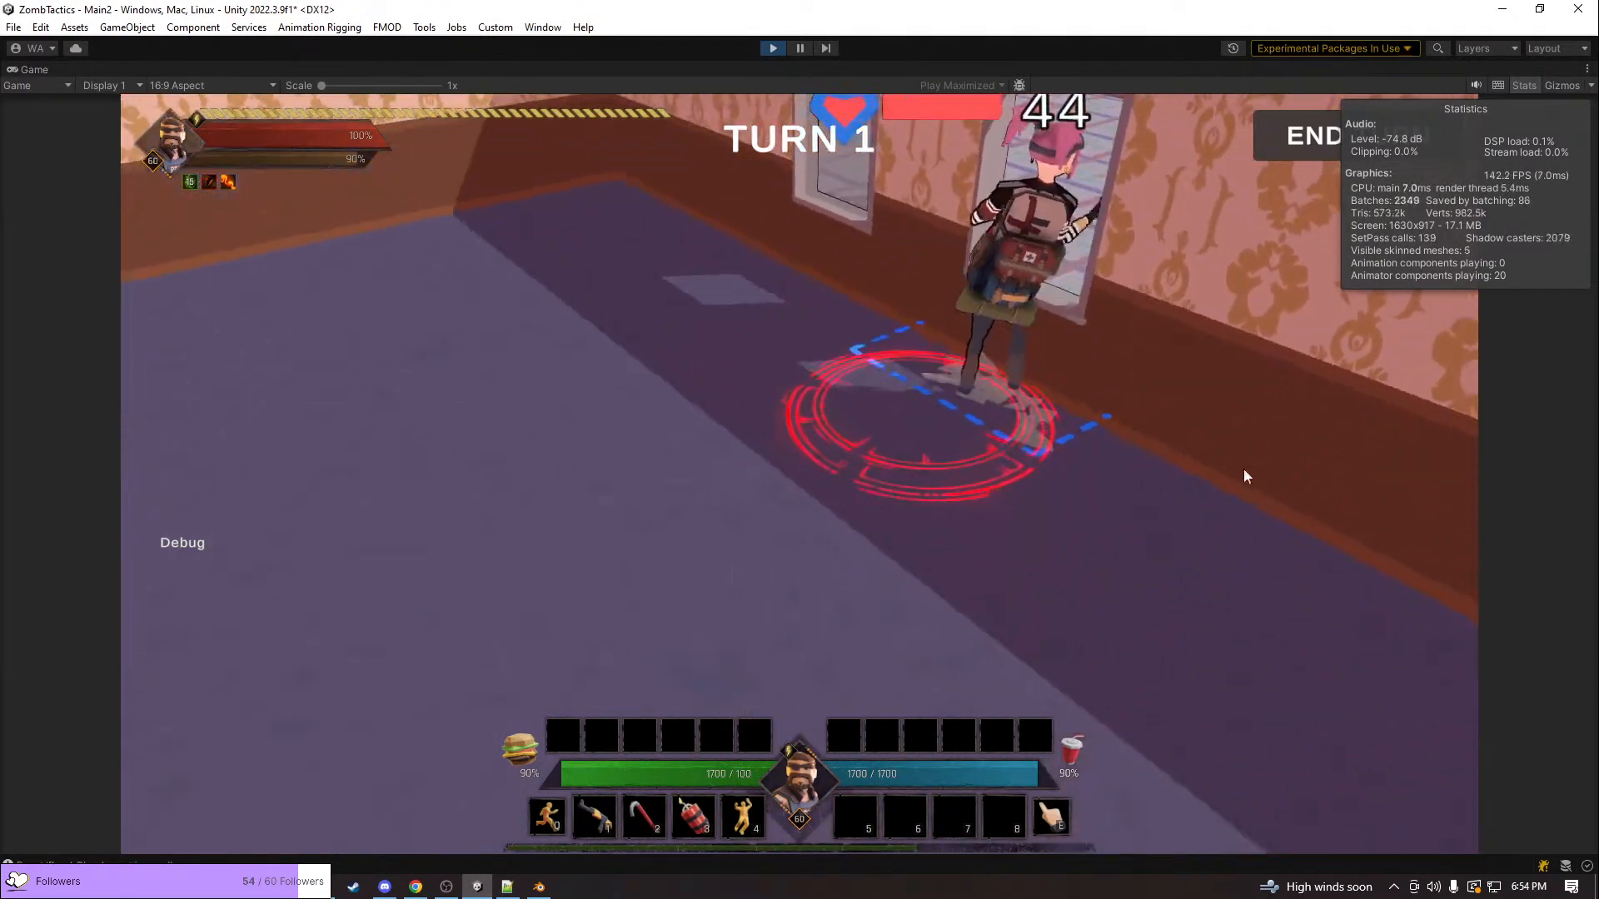
pyautogui.press('q')
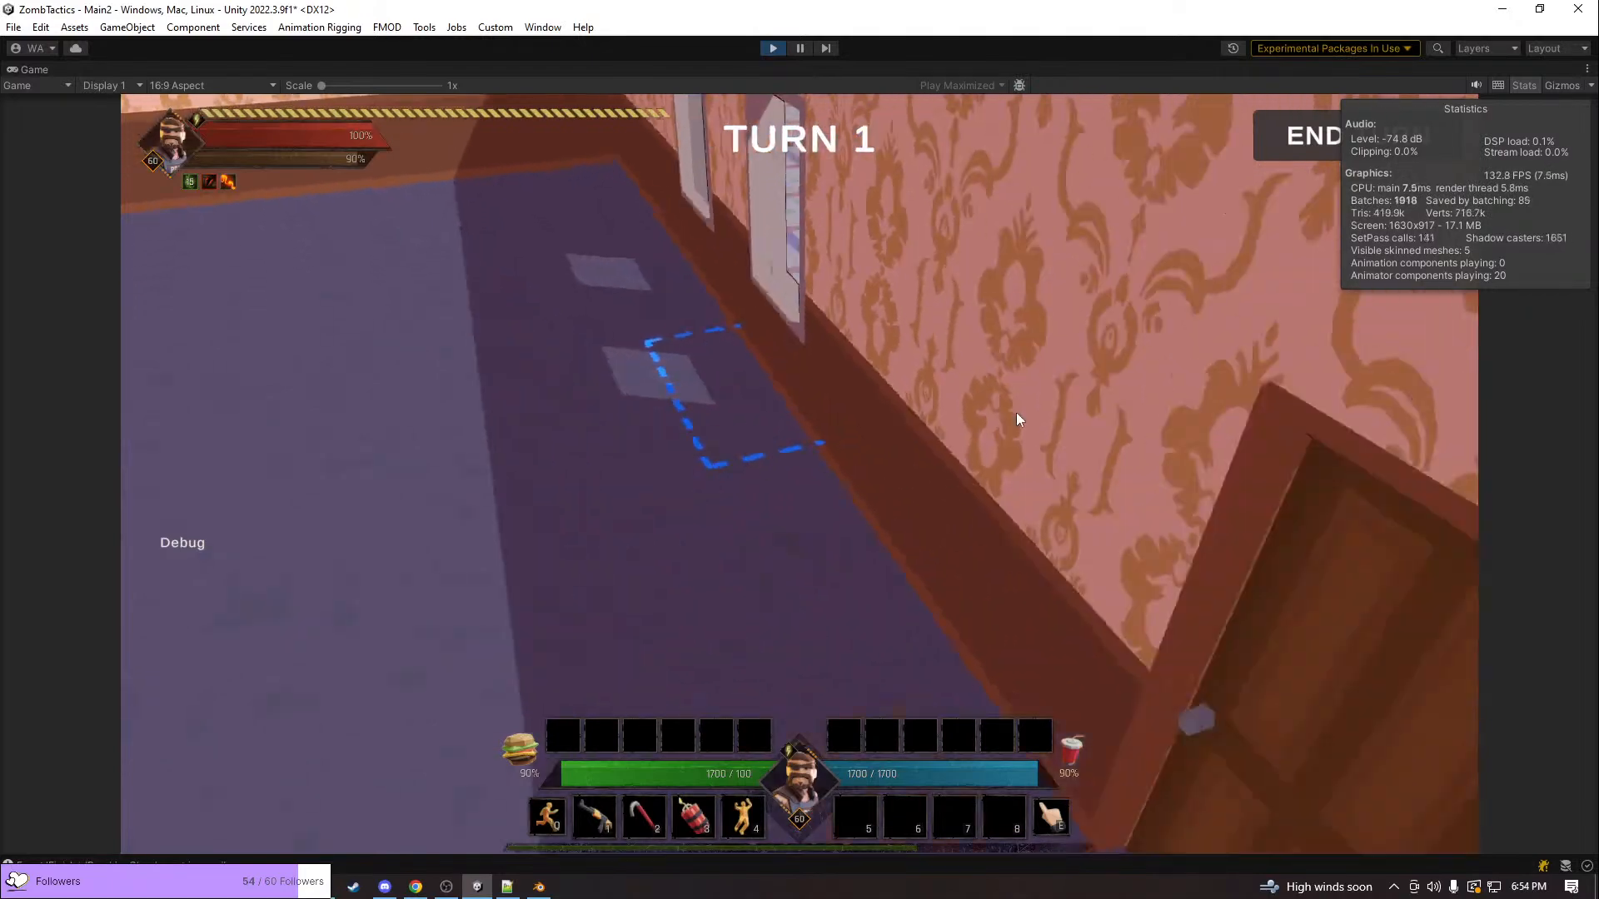
pyautogui.press('e')
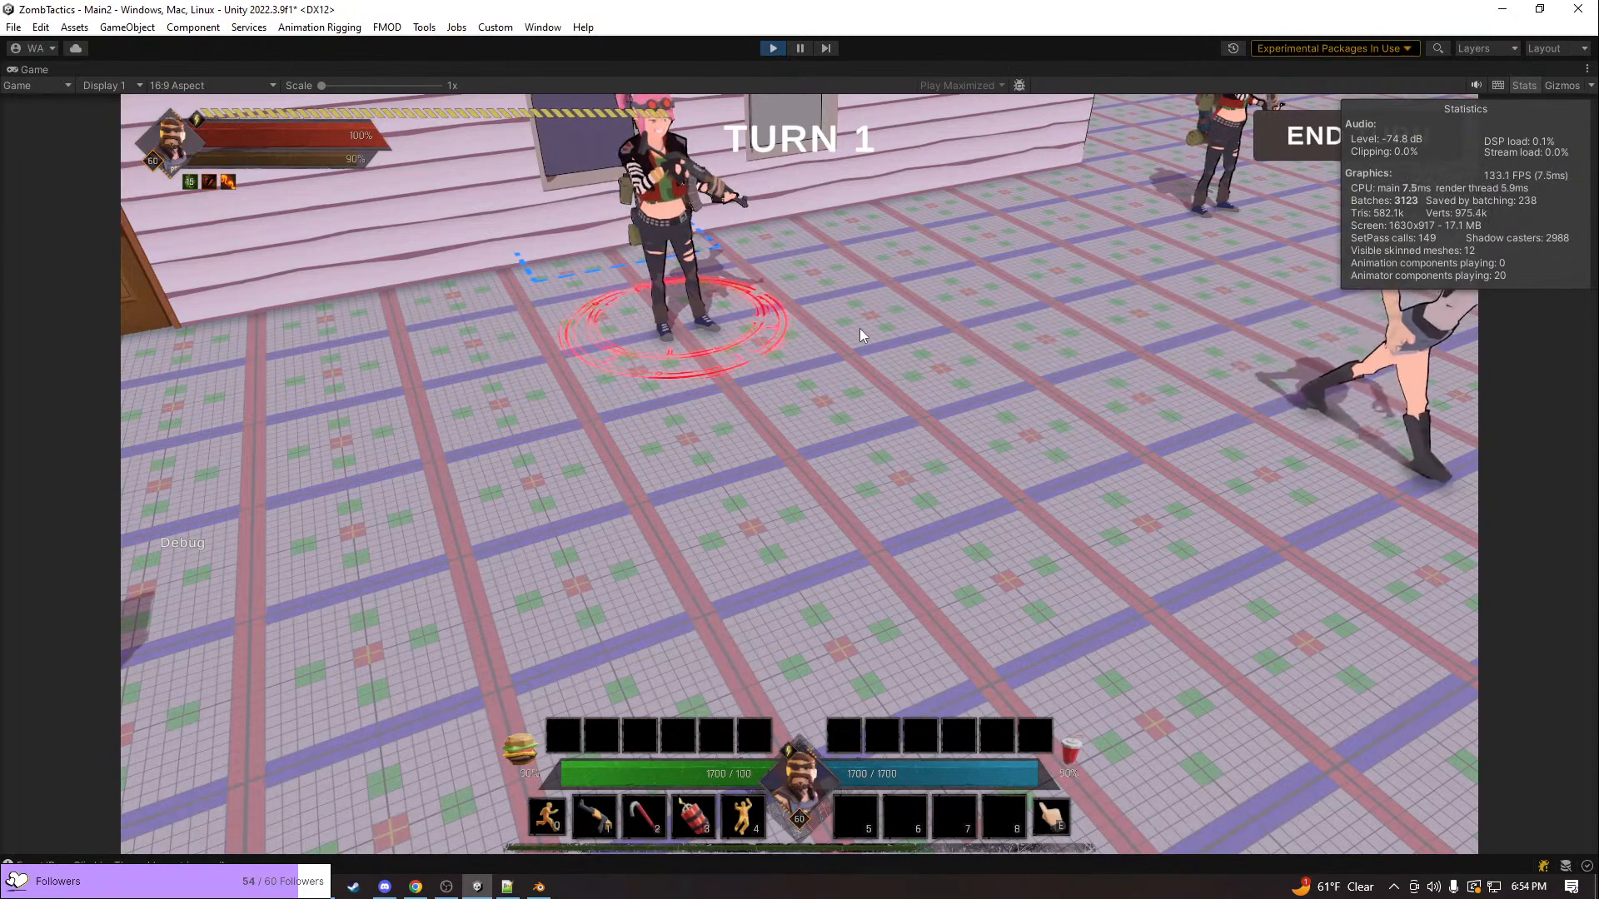
# Examine the punk unit outside the building from near and far, and end play mode
pyautogui.scroll(-5, 896, 277)
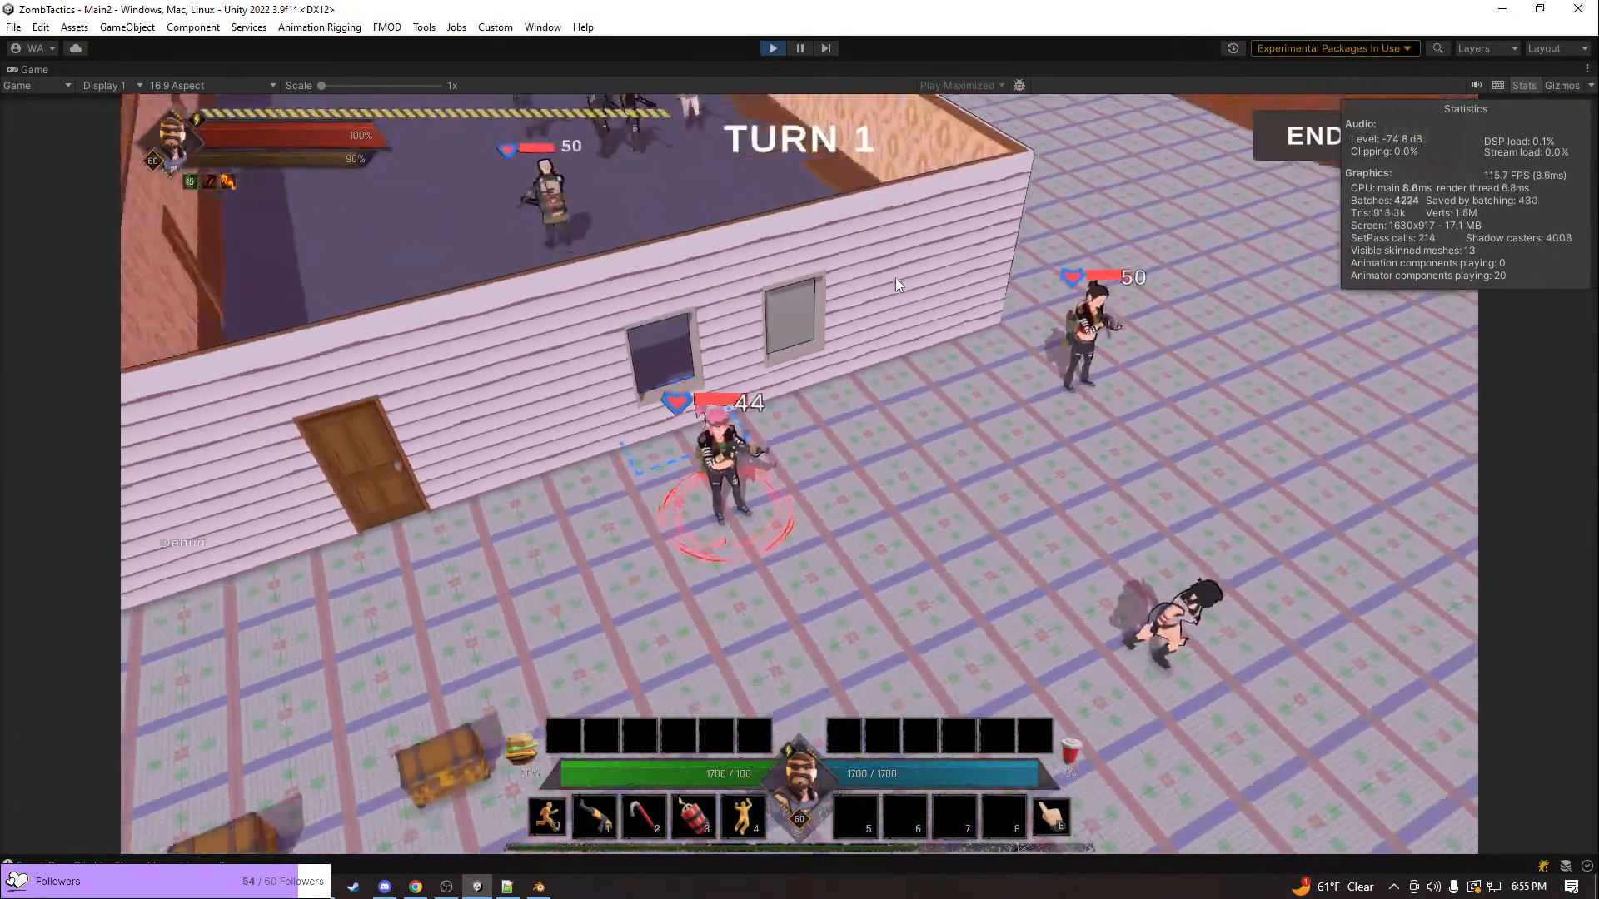
pyautogui.moveTo(896, 277); pyautogui.dragTo(777, 326, button='middle')
pyautogui.moveTo(997, 326); pyautogui.dragTo(763, 330, button='middle')
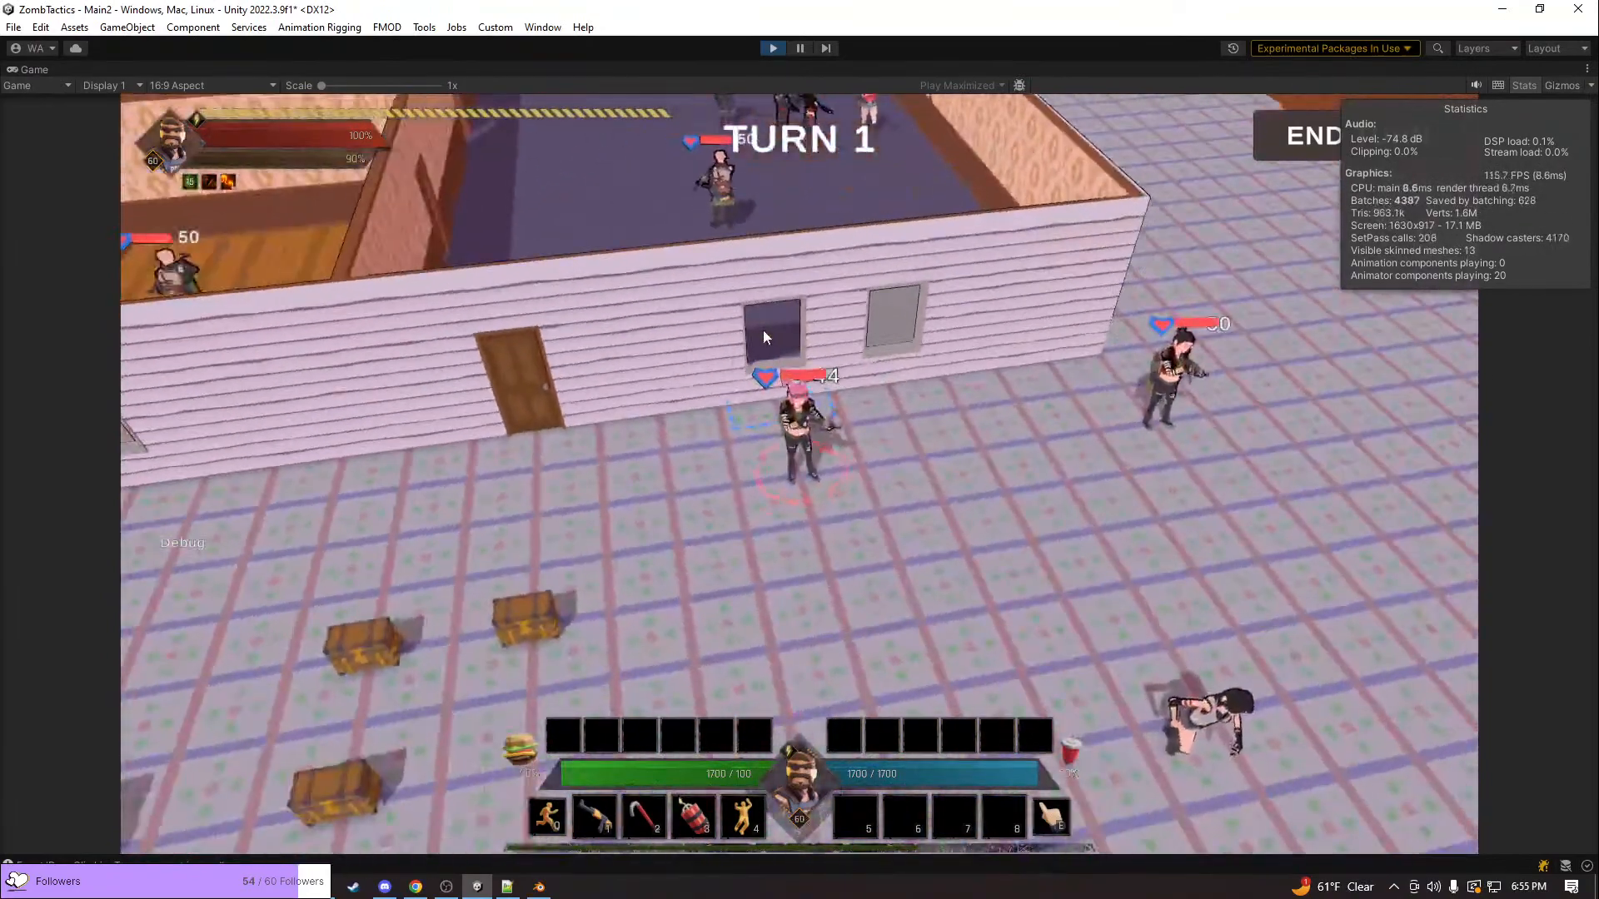
pyautogui.scroll(3, 762, 329)
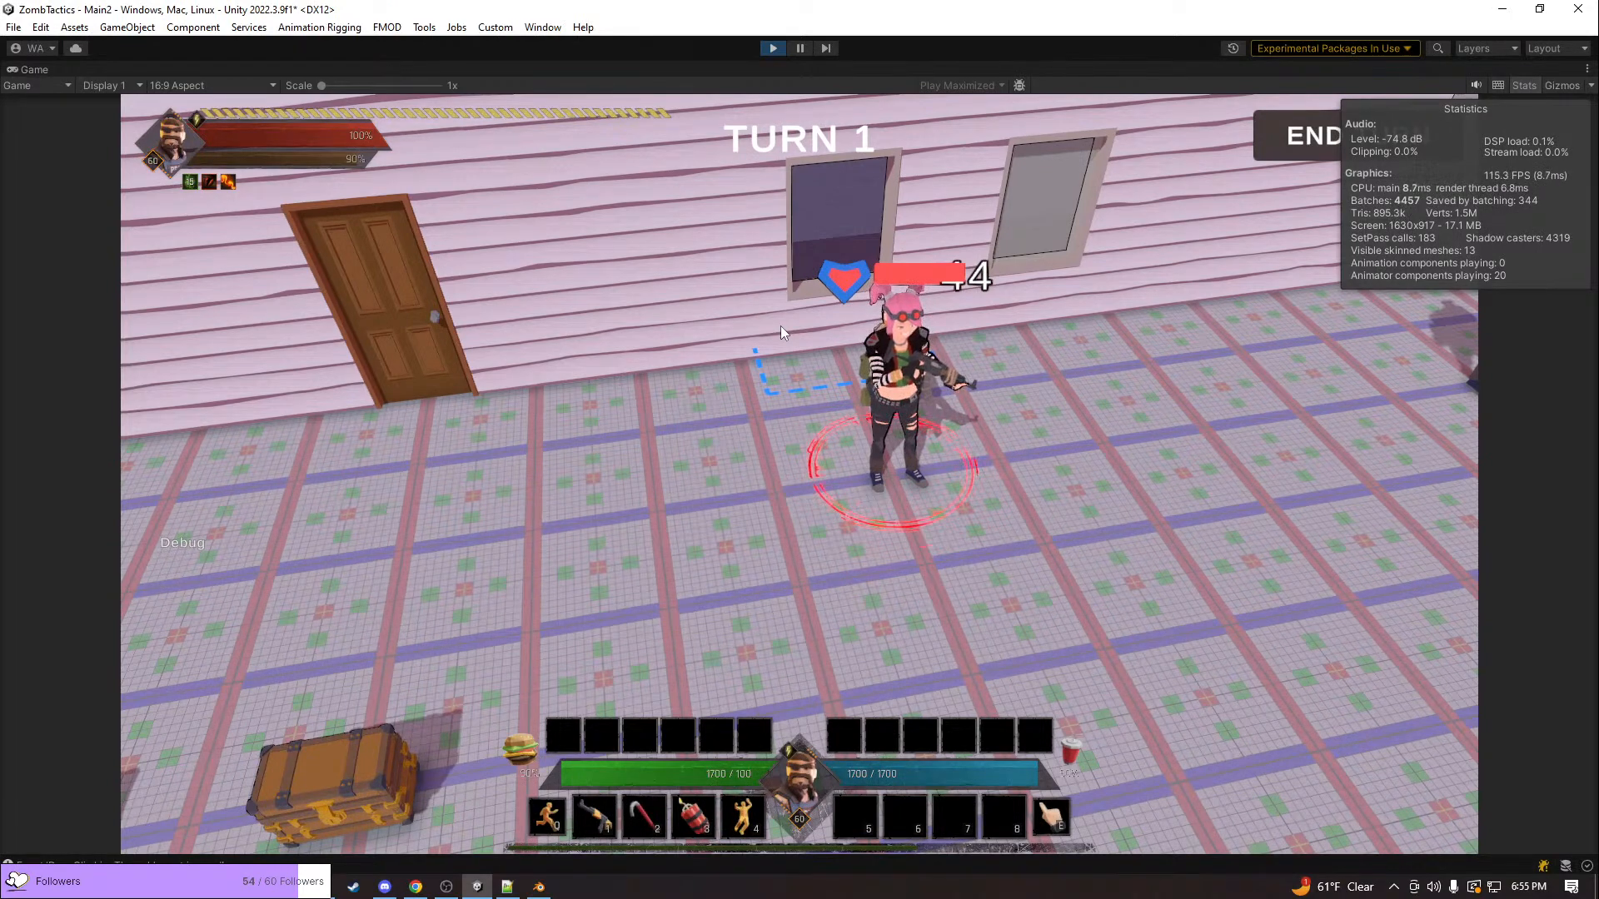
pyautogui.scroll(5, 932, 508)
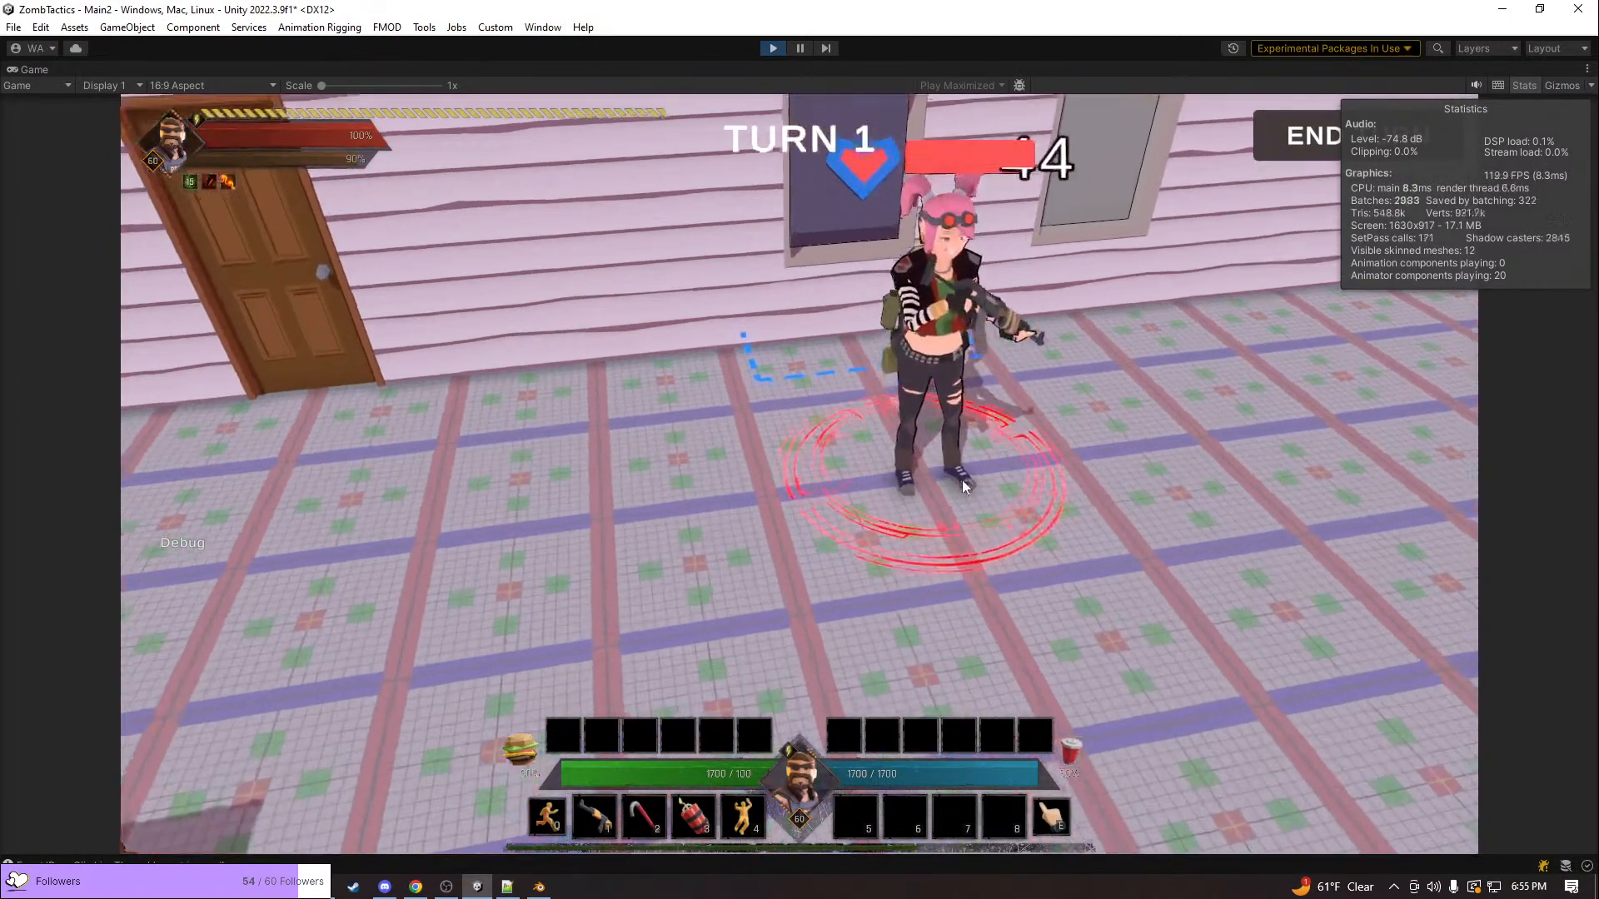
pyautogui.press('d')
pyautogui.press('w')
pyautogui.press('q')
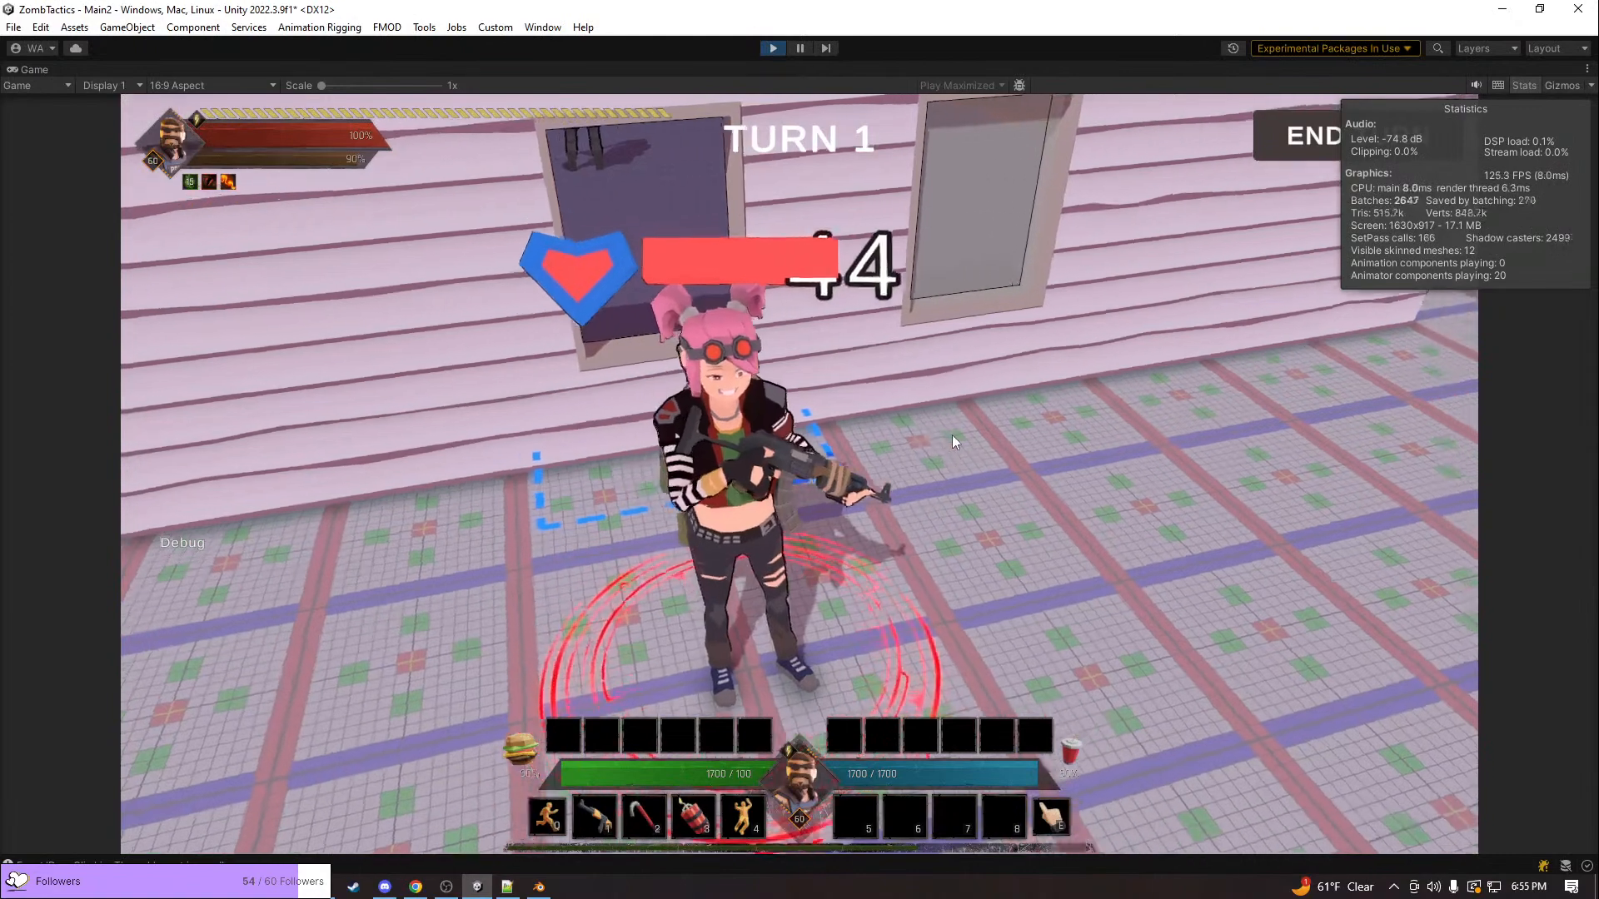
pyautogui.scroll(-6, 953, 435)
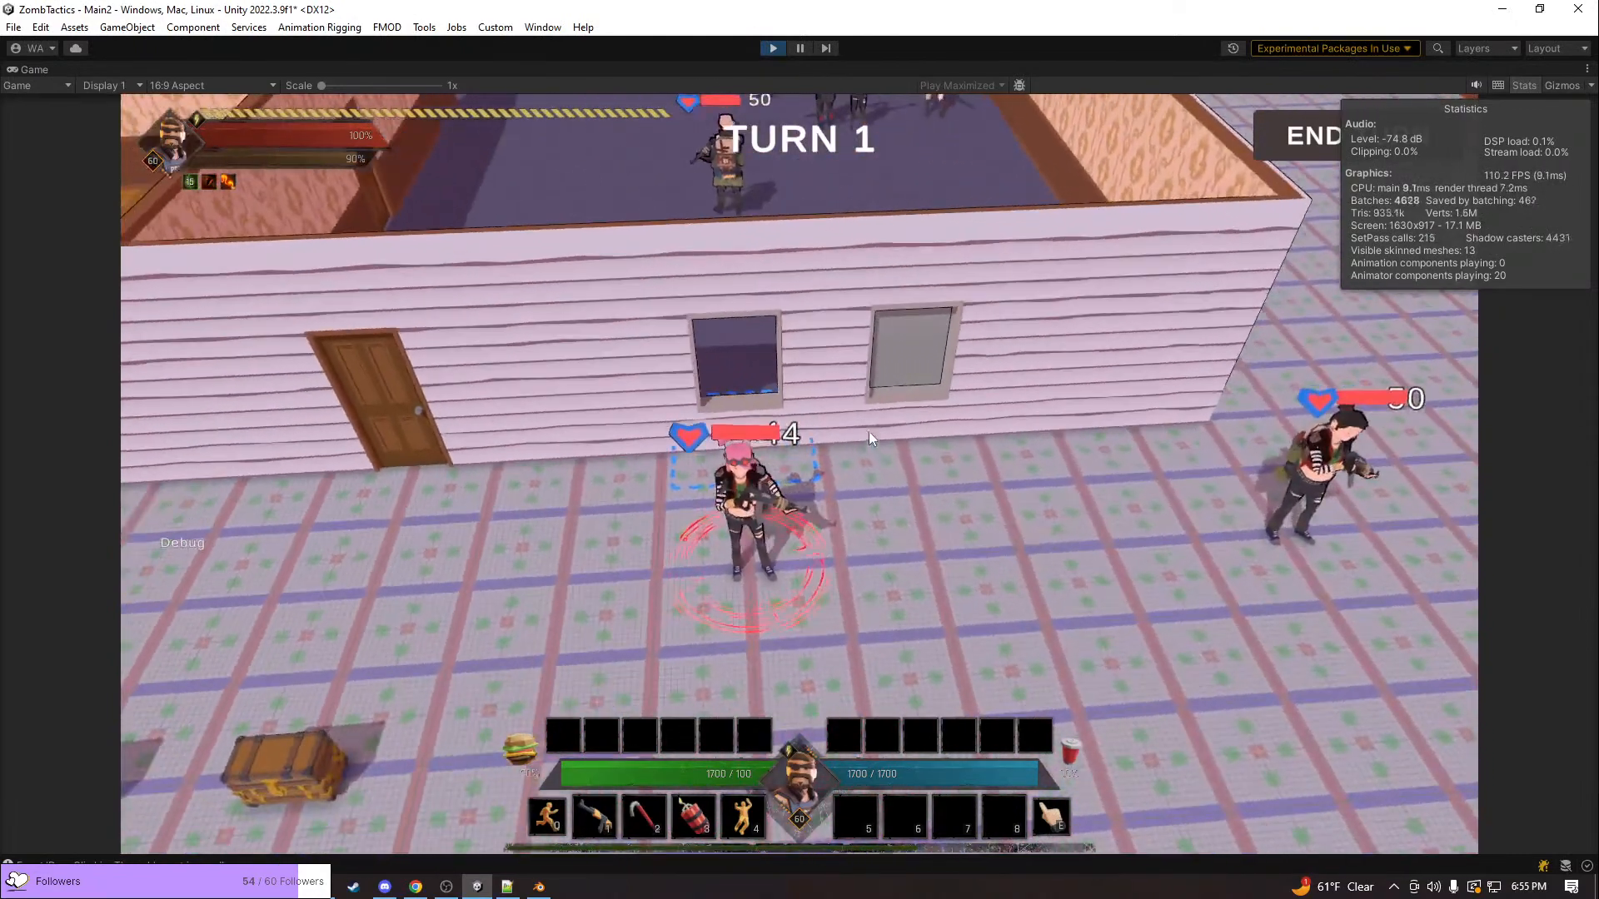
pyautogui.click(772, 49)
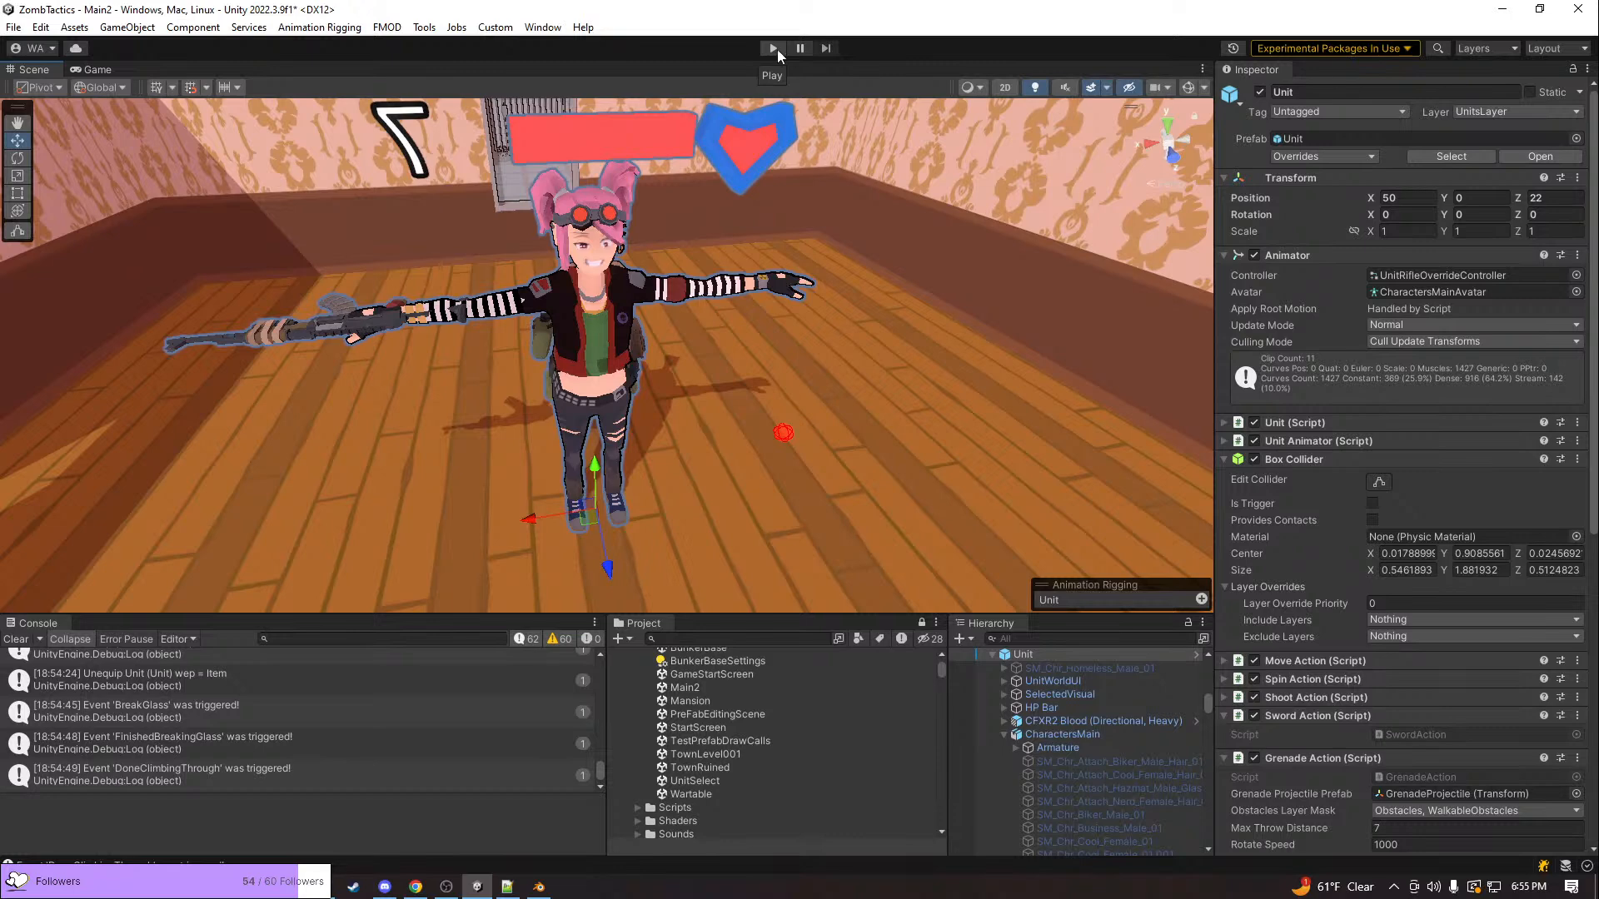
pyautogui.scroll(-1, 788, 394)
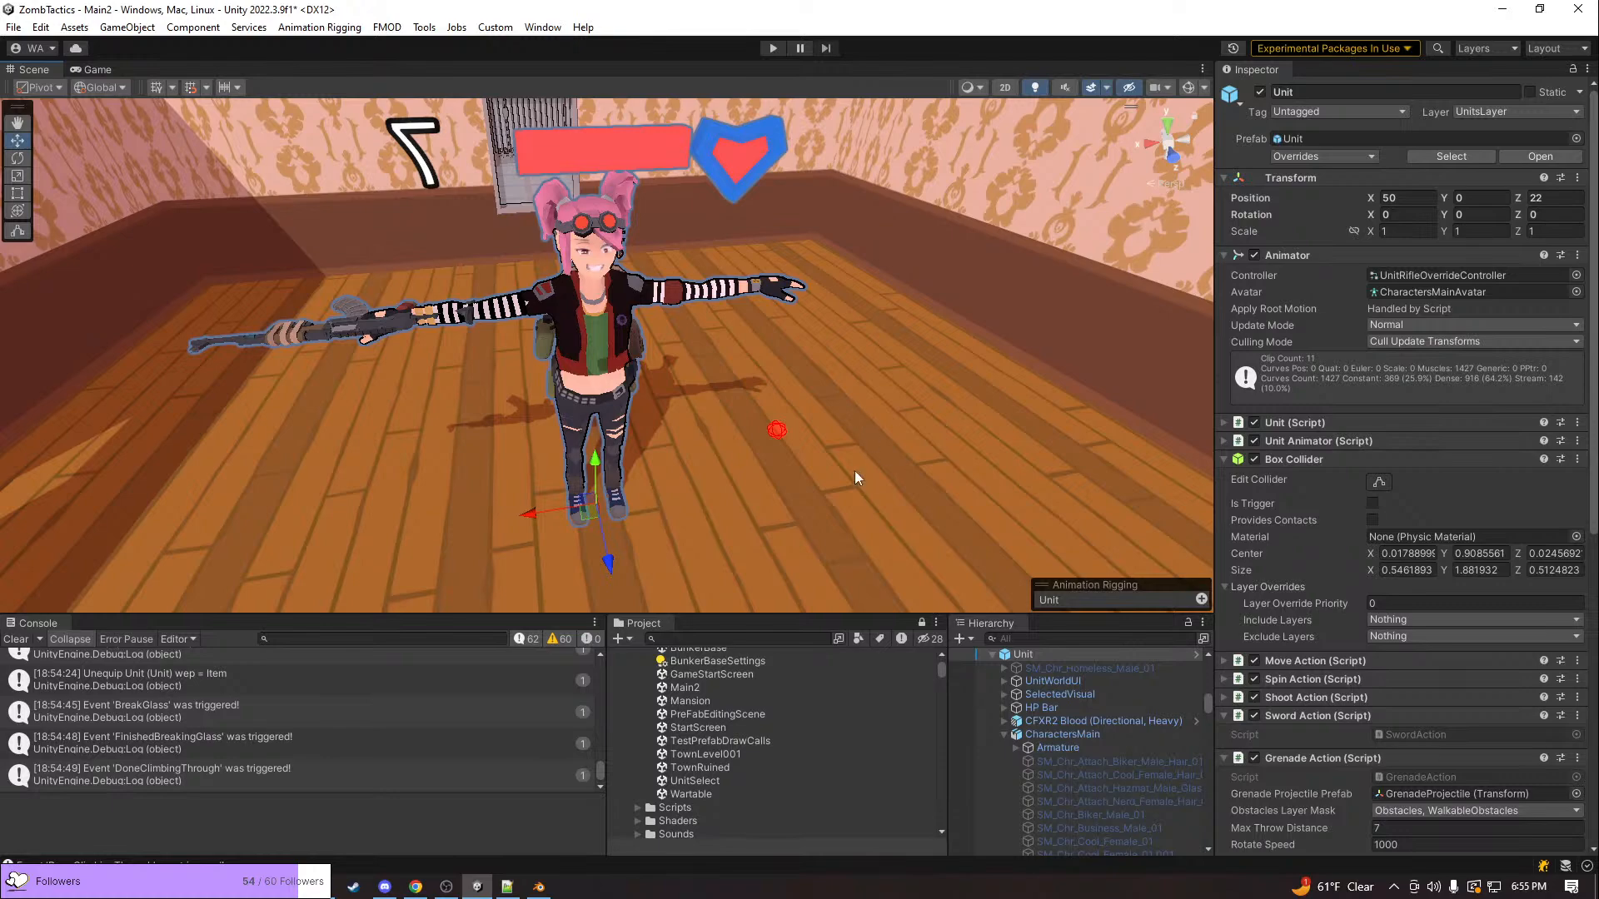
pyautogui.moveTo(869, 454); pyautogui.dragTo(789, 284, button='right')
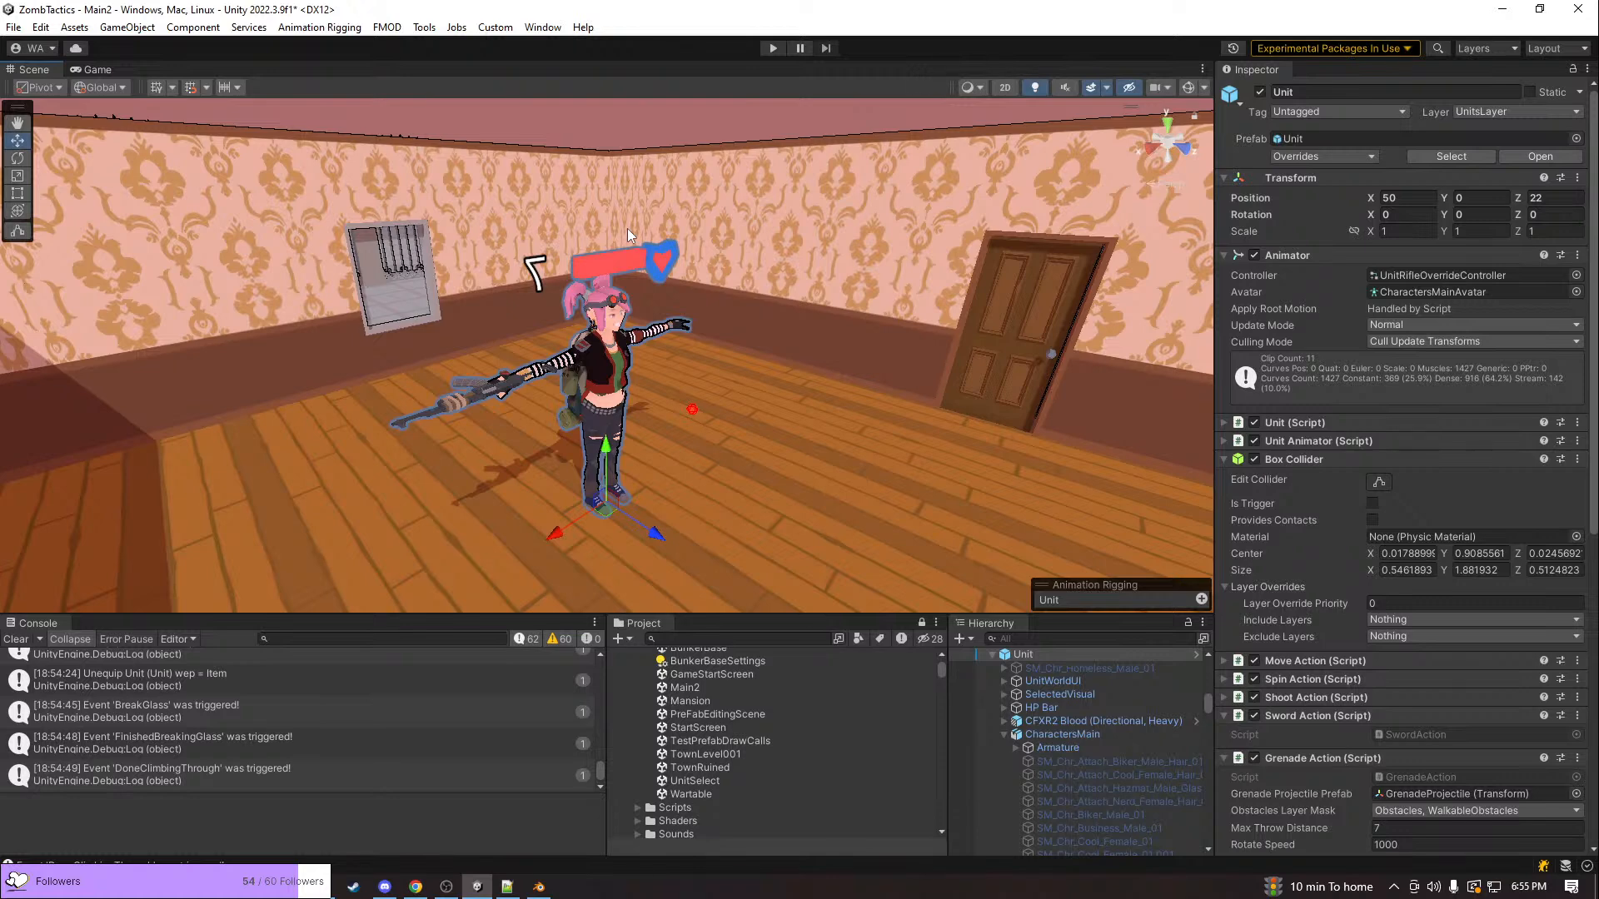
pyautogui.scroll(-6, 751, 330)
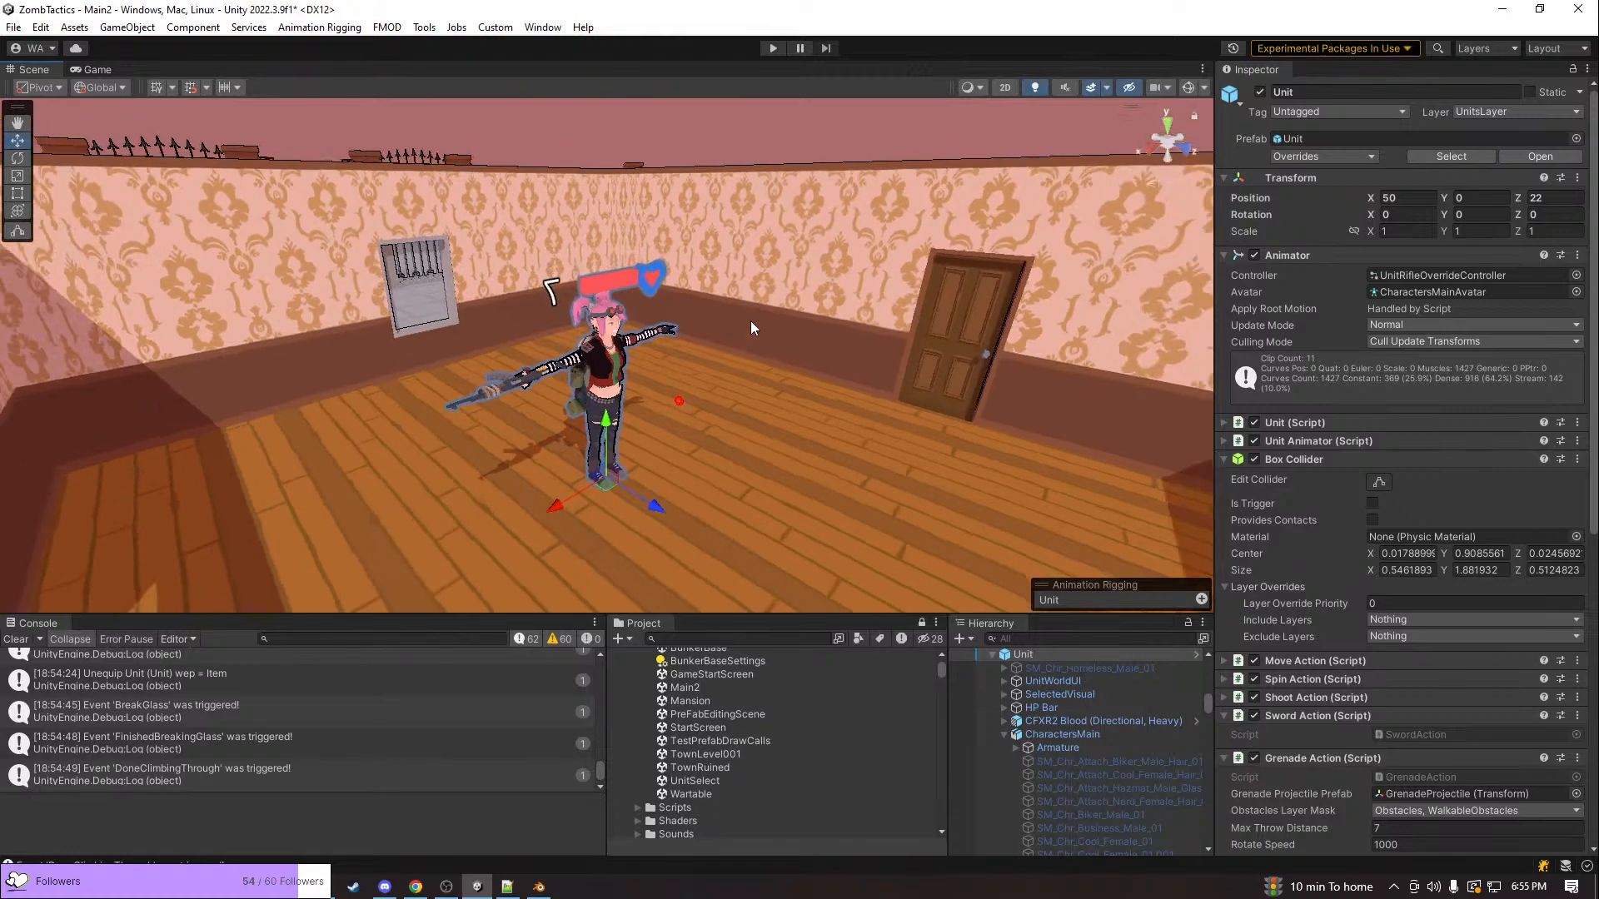
pyautogui.moveTo(744, 321); pyautogui.dragTo(737, 599, button='right')
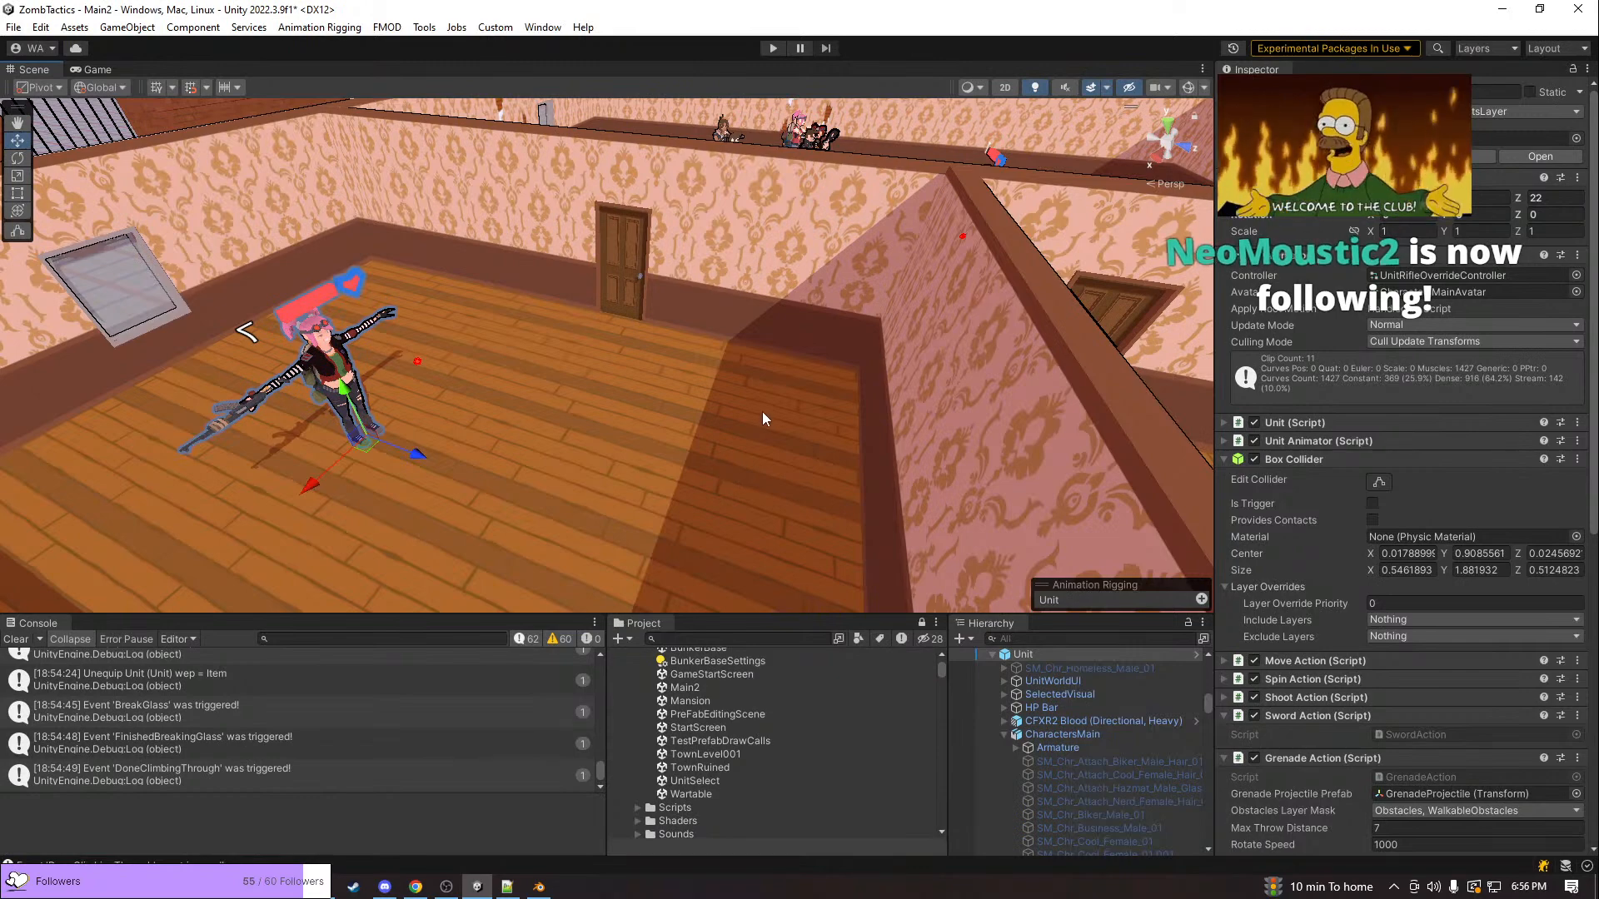
pyautogui.moveTo(751, 381); pyautogui.dragTo(677, 437, button='right')
pyautogui.press('w')
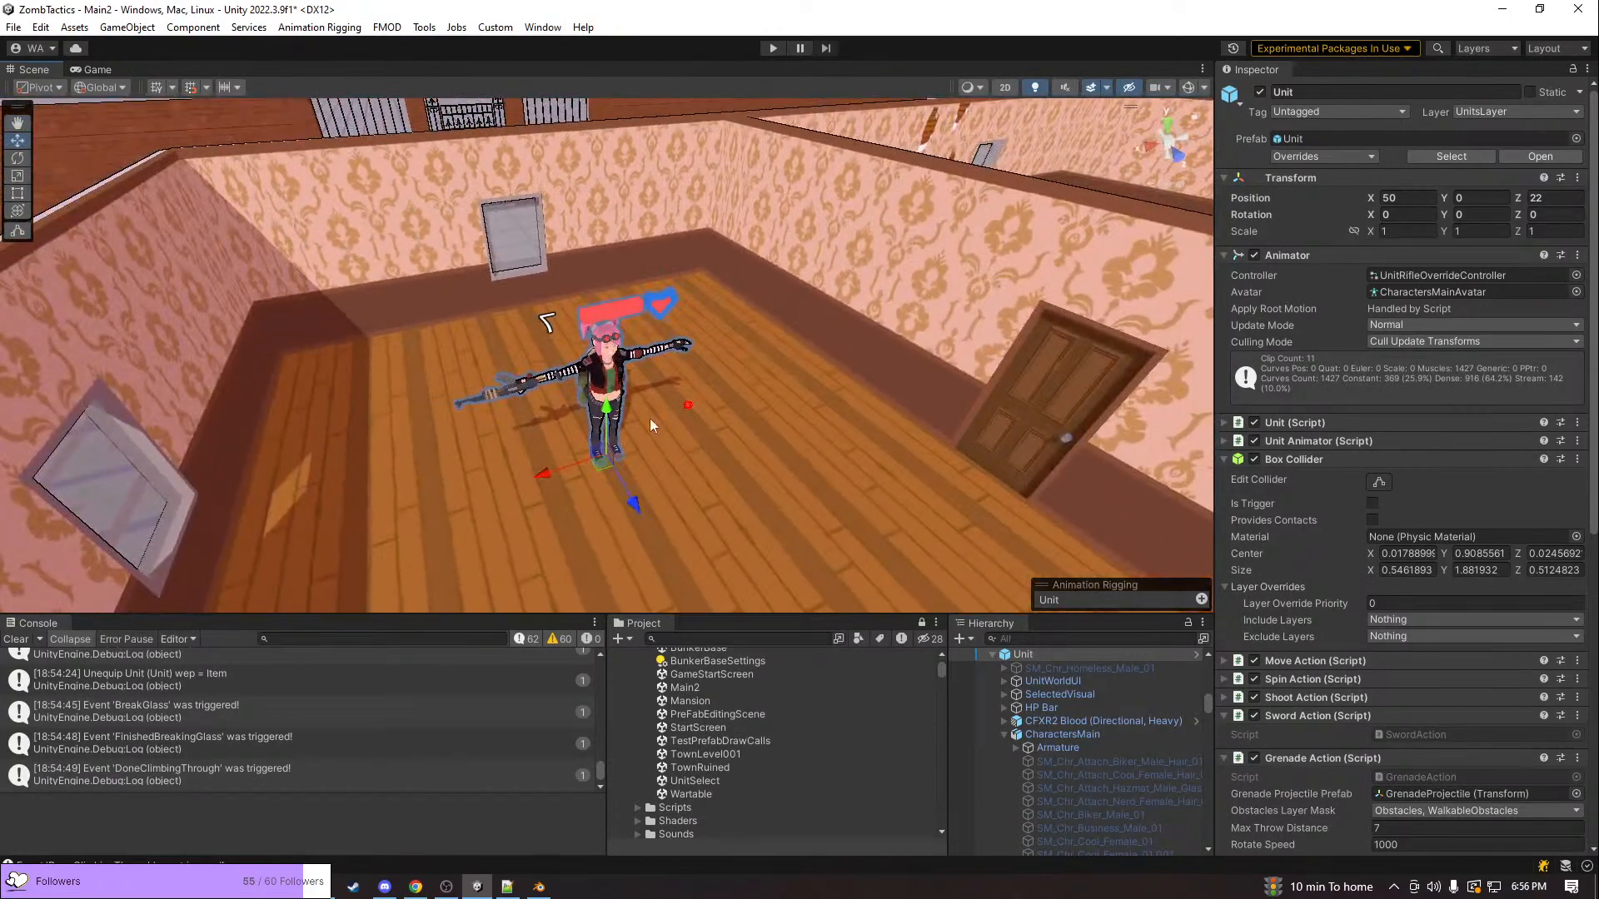
# Collapse the expanded Unit and UnitEnemy objects in the scene's object hierarchy
pyautogui.click(991, 654)
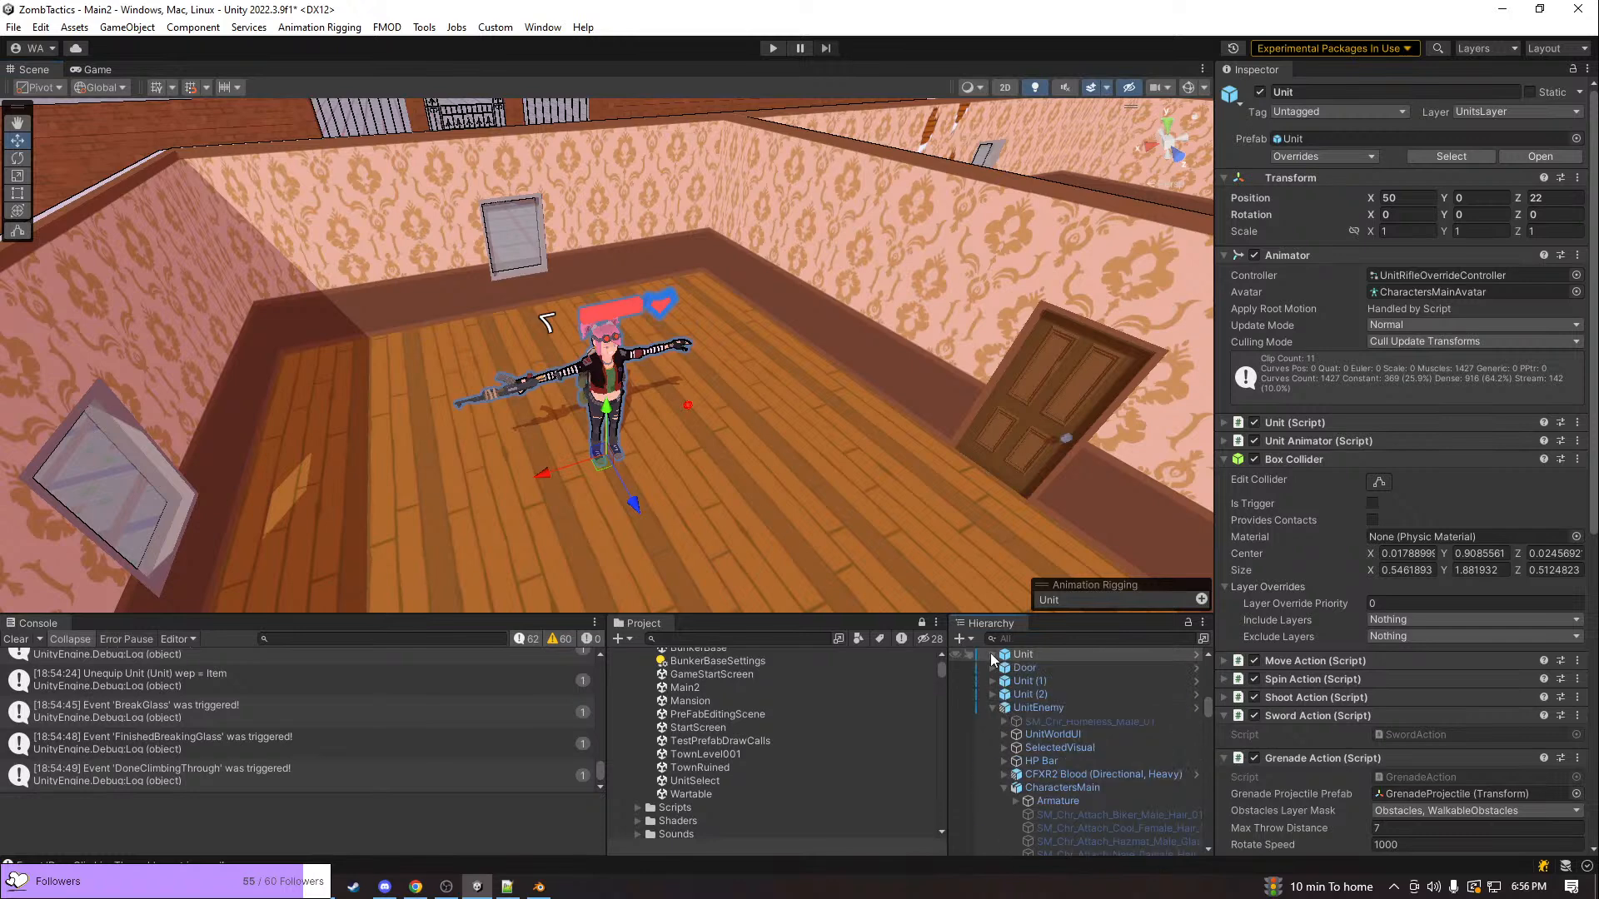
pyautogui.click(989, 707)
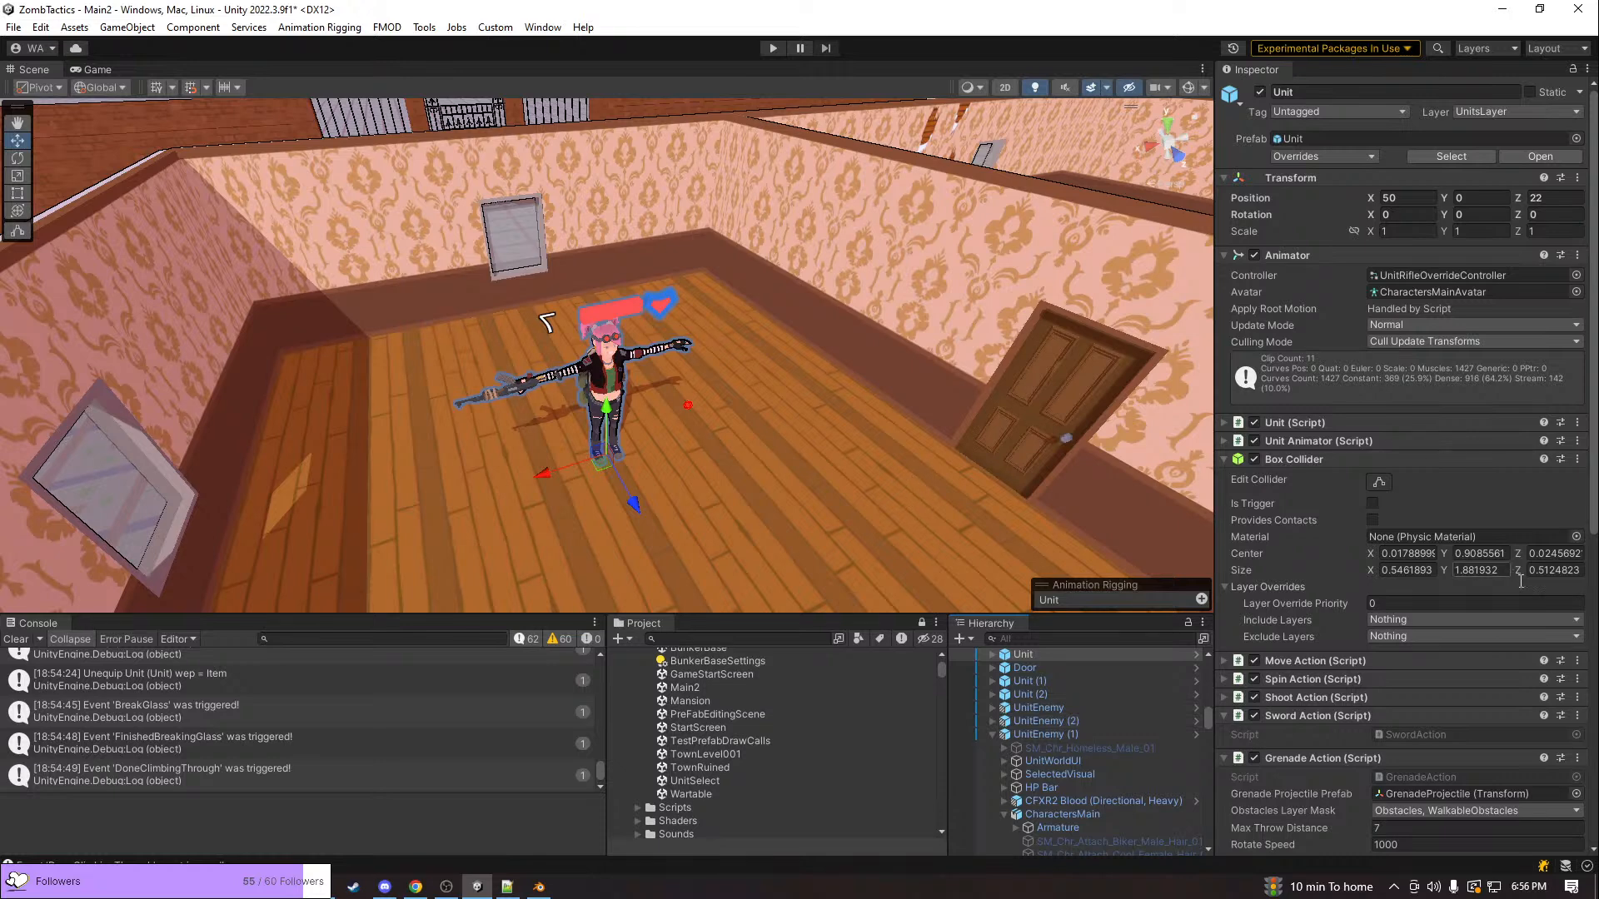
pyautogui.keyDown('alt'); pyautogui.moveTo(713, 391); pyautogui.dragTo(986, 408); pyautogui.keyUp('alt')
pyautogui.press('w')
pyautogui.moveTo(985, 407); pyautogui.dragTo(651, 302, button='right')
pyautogui.press('w')
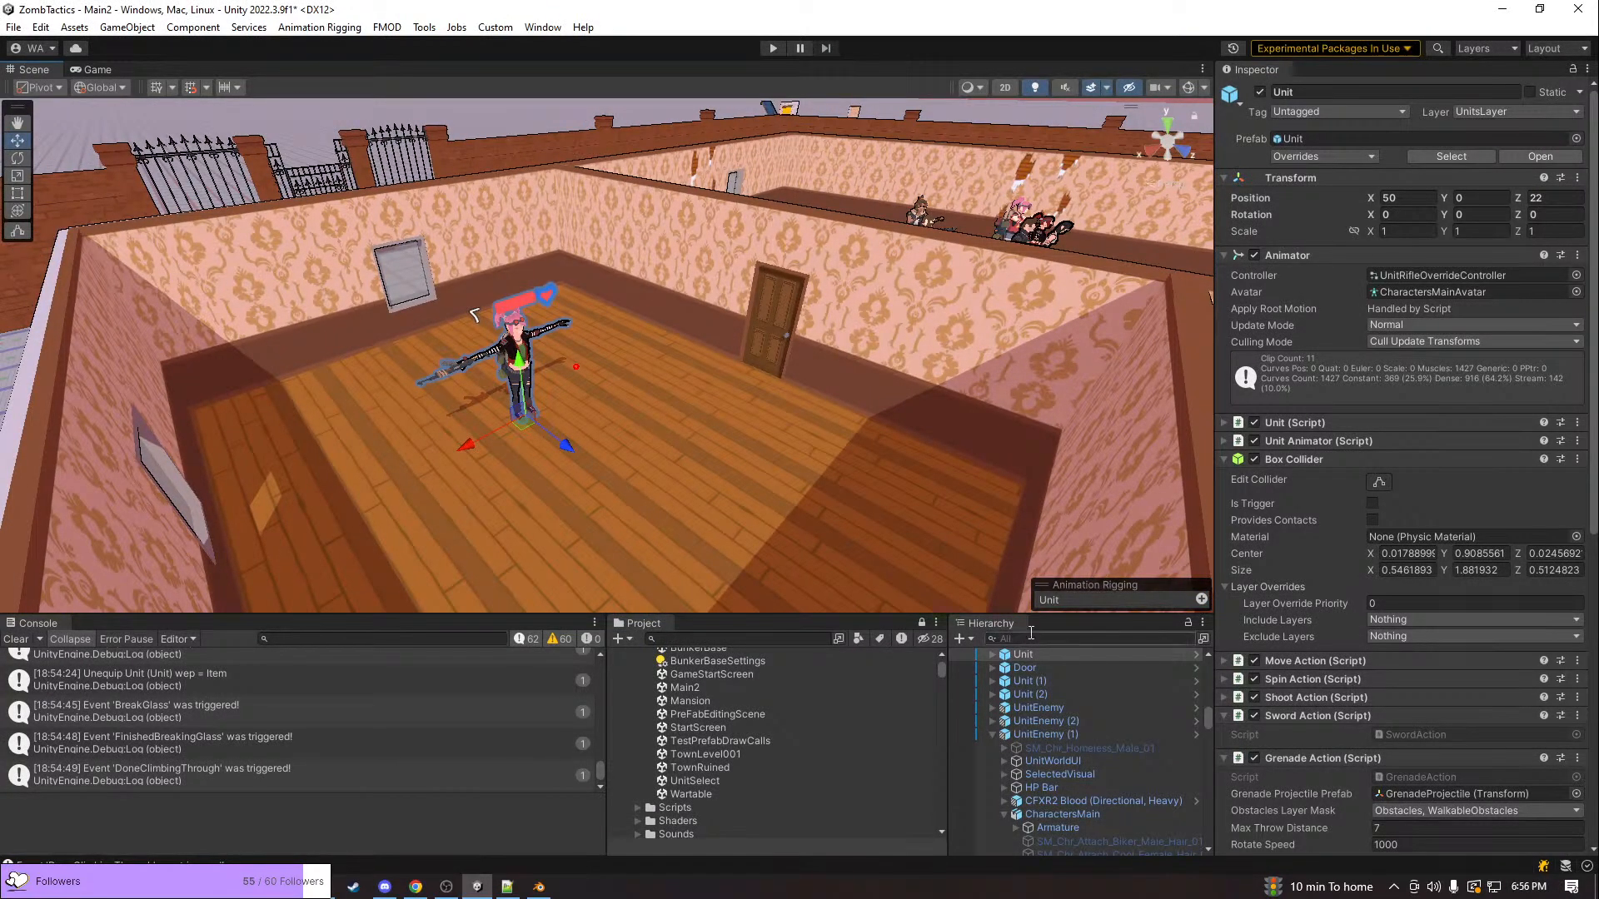
pyautogui.click(991, 733)
pyautogui.click(992, 749)
# Open the BunkerBase scene and start play mode
pyautogui.scroll(3, 851, 747)
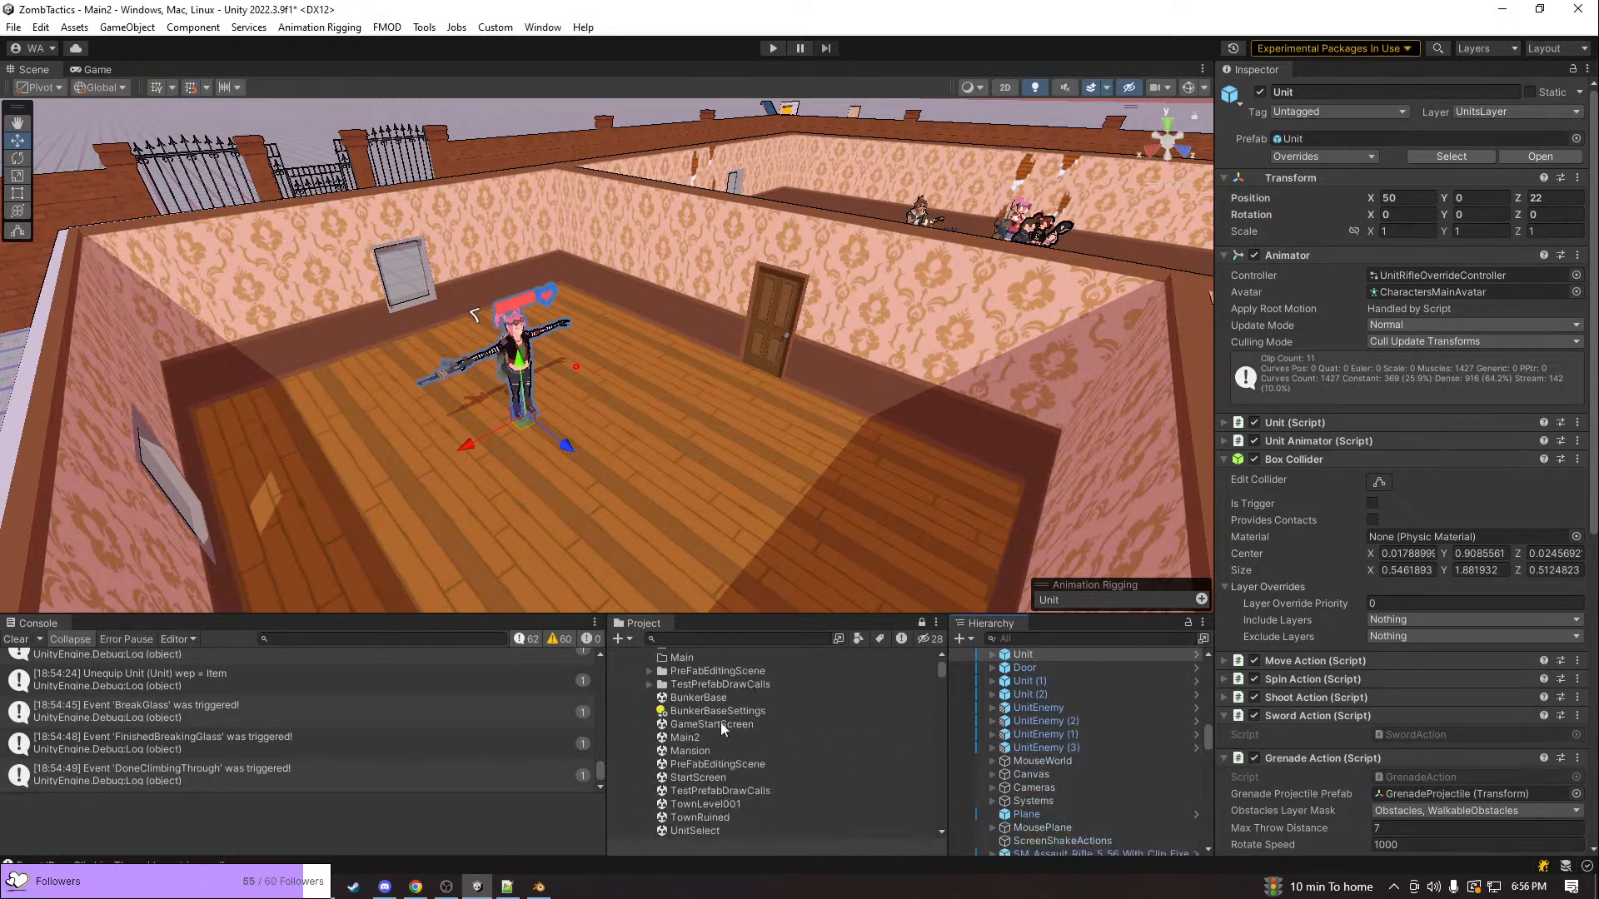
pyautogui.doubleClick(703, 698)
pyautogui.click(791, 485)
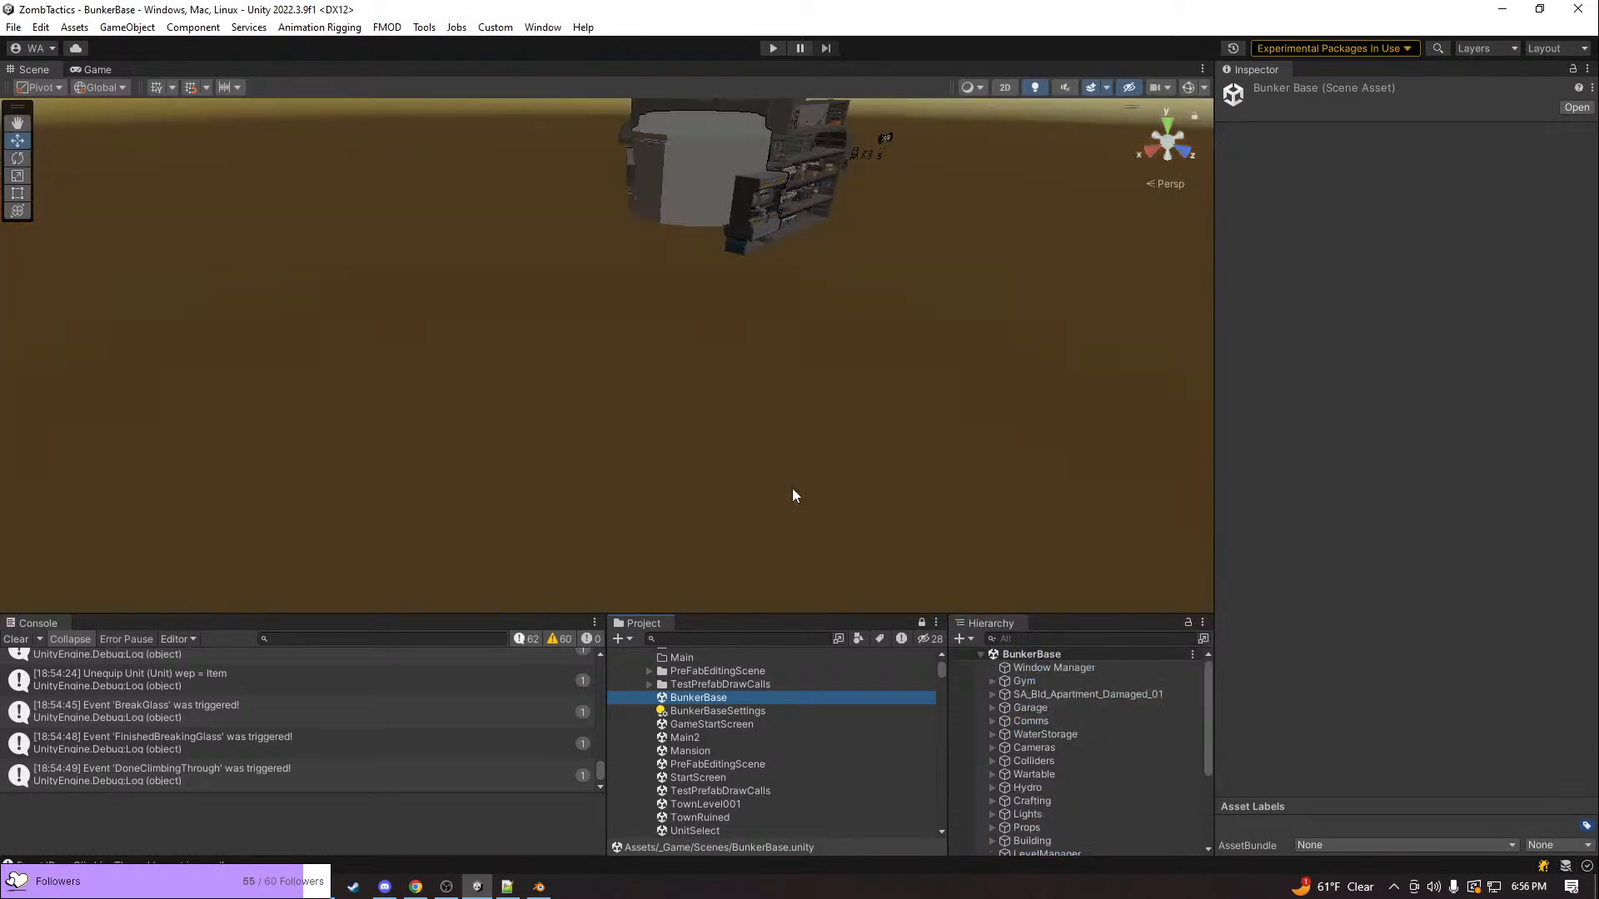
pyautogui.click(770, 50)
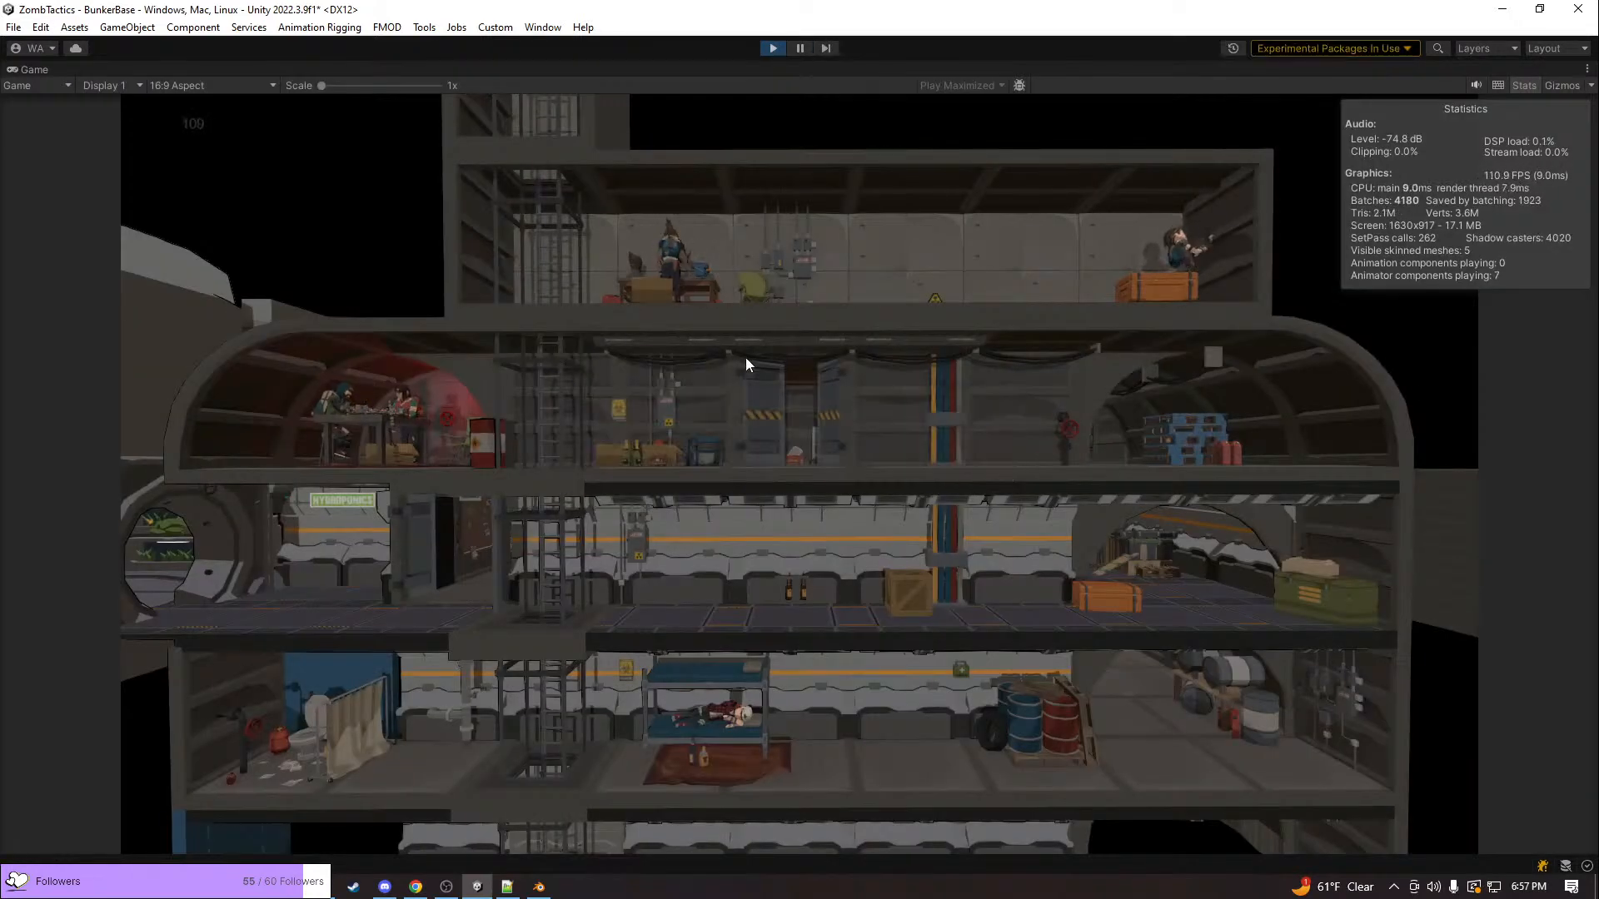
# Inspect the City Streets and Back Alley locations on the city map, hide the statistics overlay and return to the bunker
pyautogui.scroll(8, 391, 427)
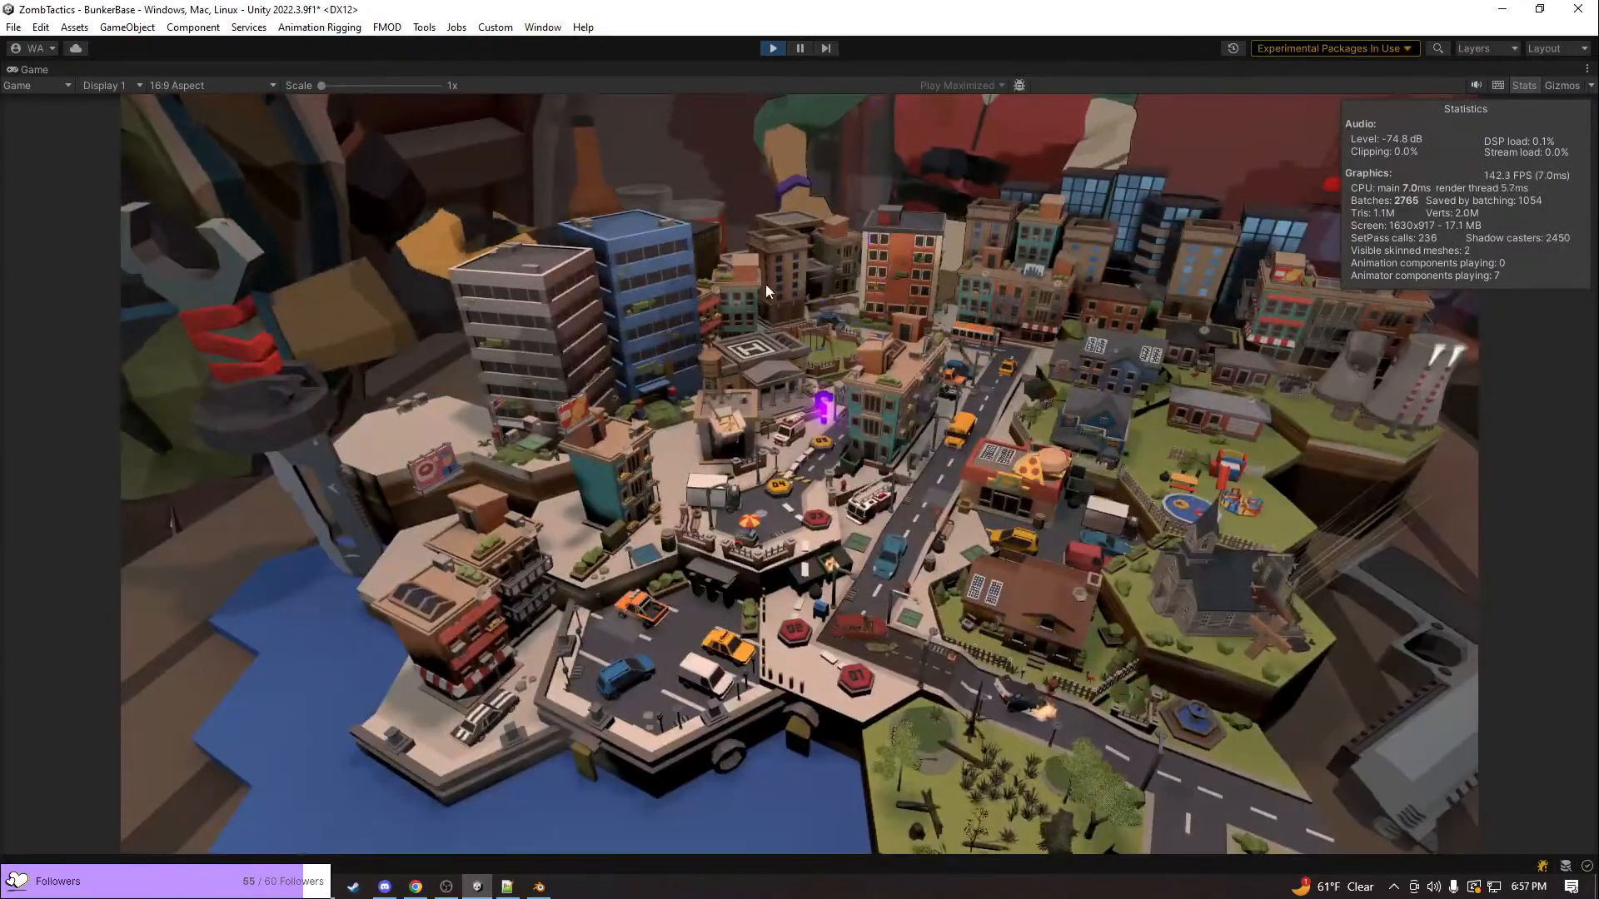
pyautogui.click(863, 687)
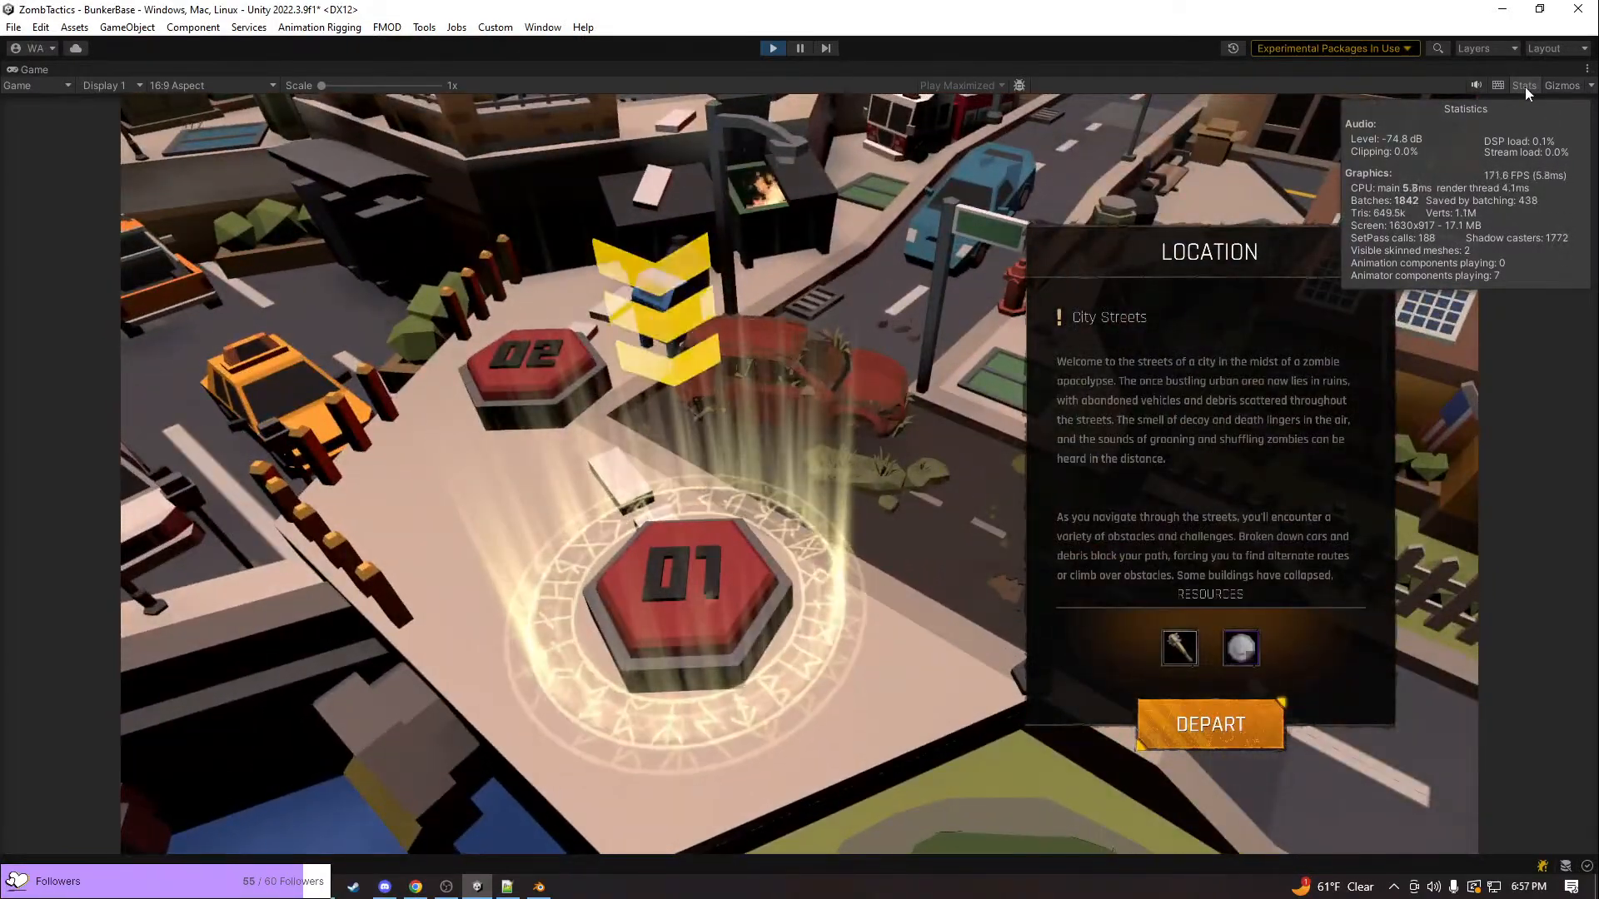
pyautogui.click(1525, 85)
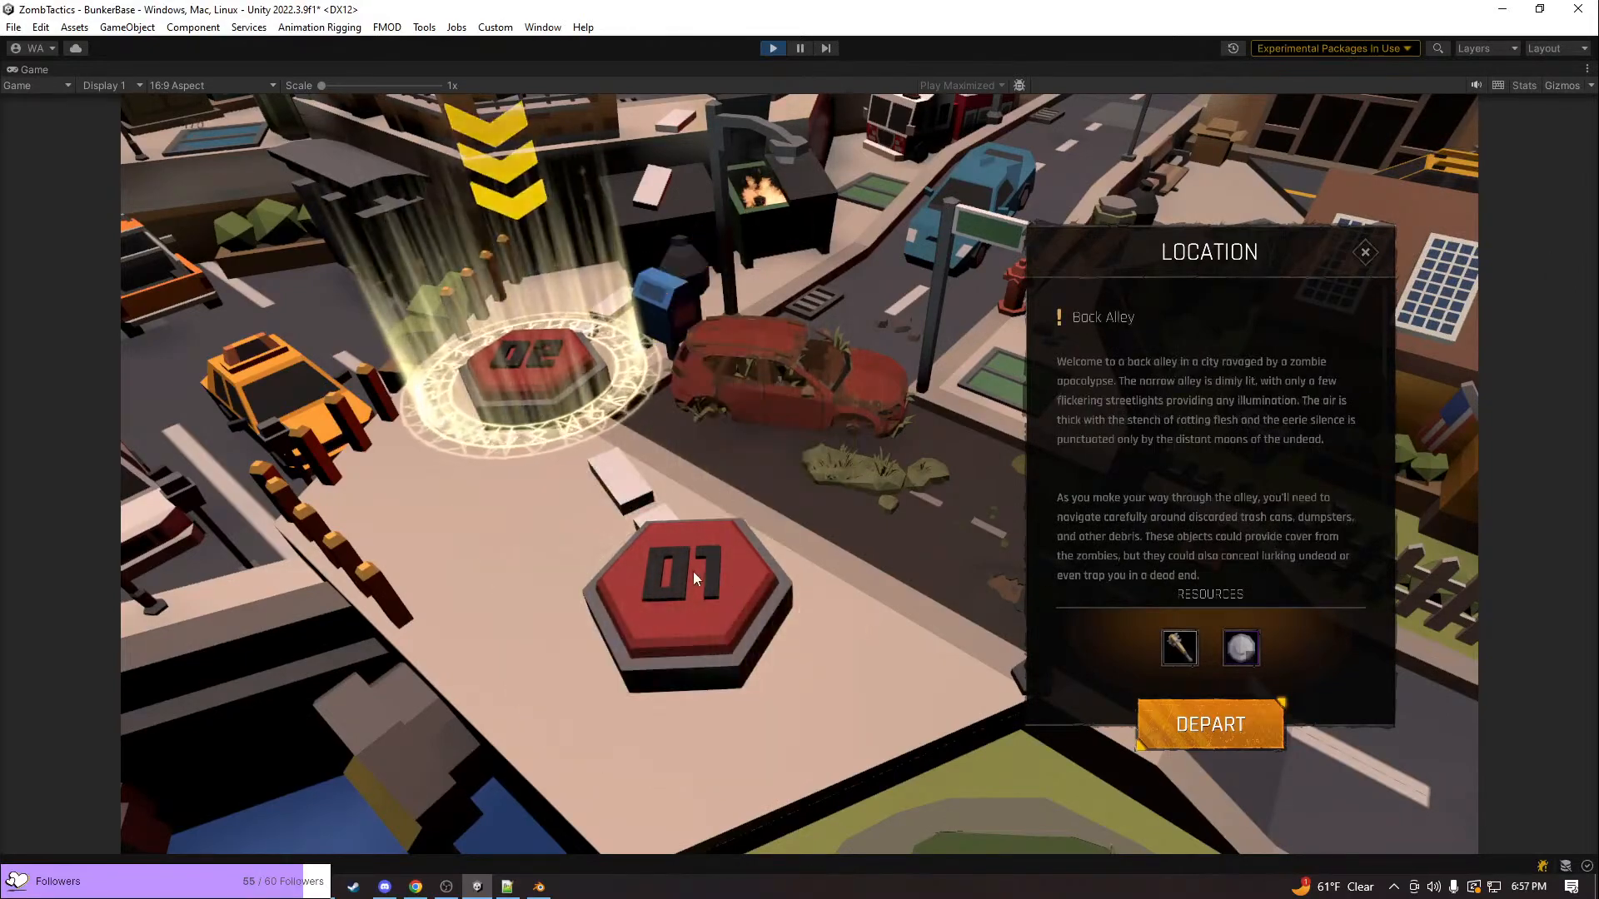
pyautogui.click(704, 575)
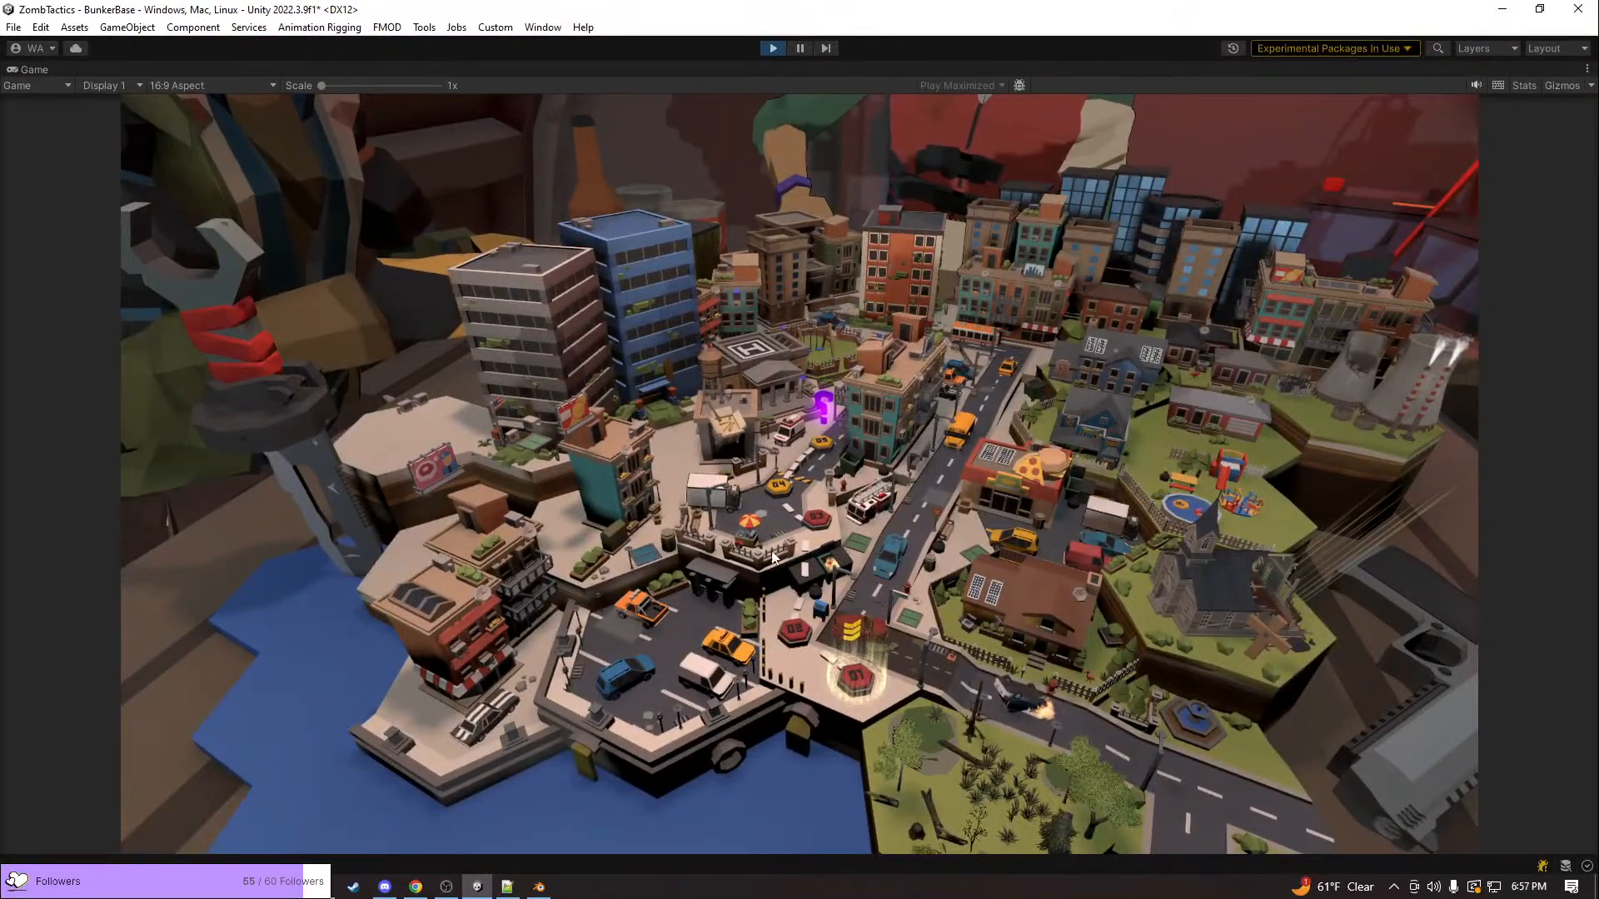
pyautogui.rightClick(1003, 586)
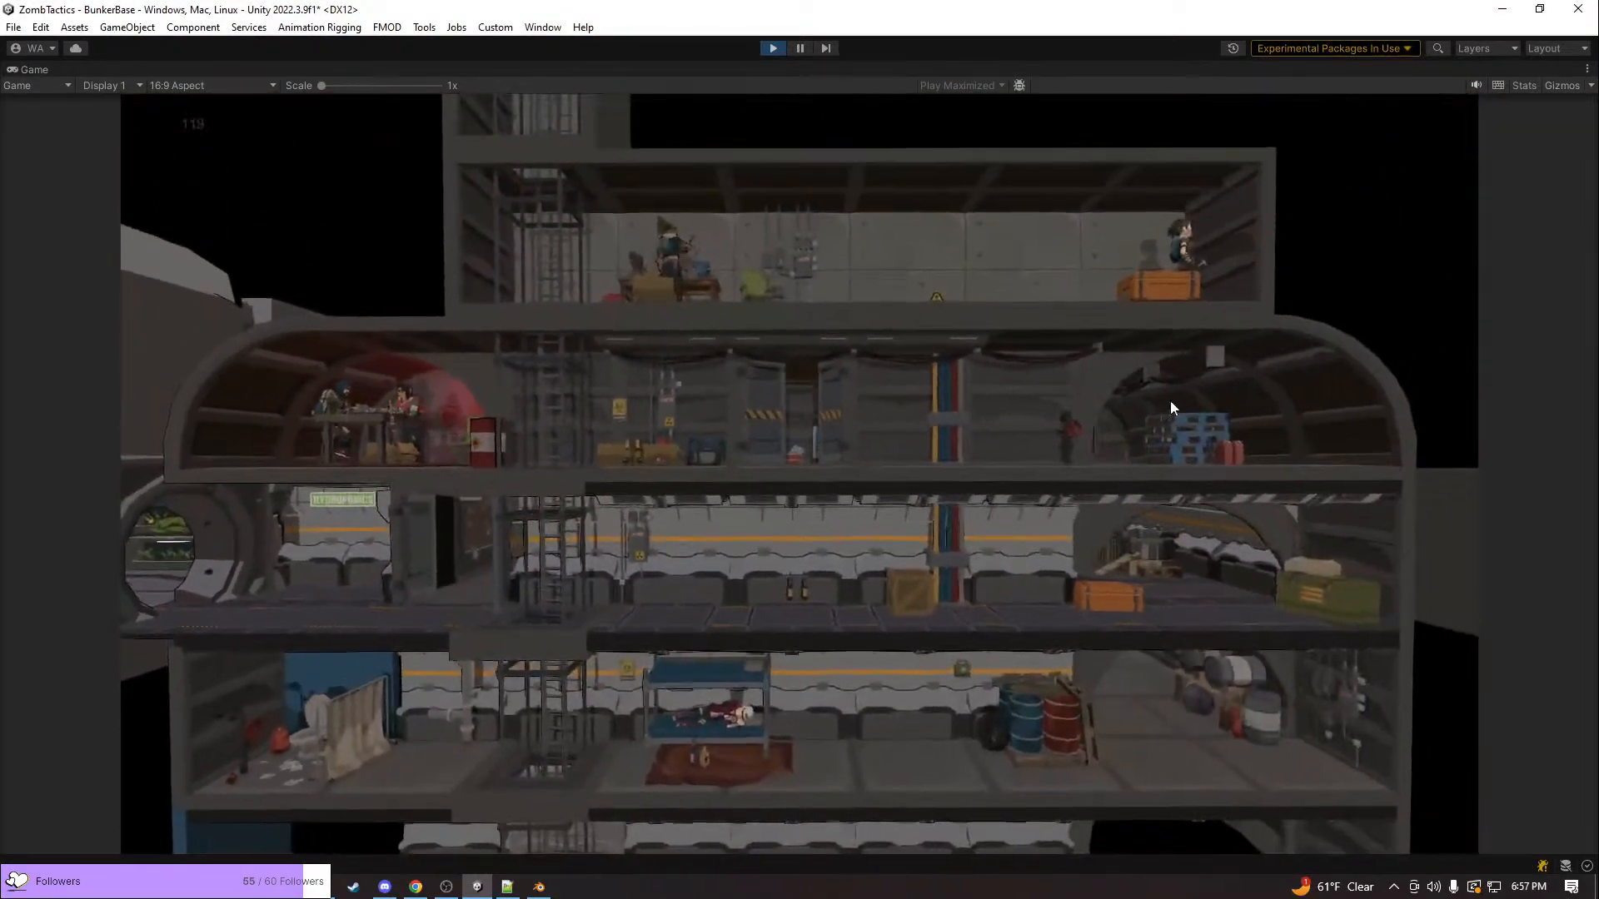
# Visit the bunker's vehicle bay, browse its vehicles to the Muscle car and return to the bunker overview
pyautogui.click(1171, 402)
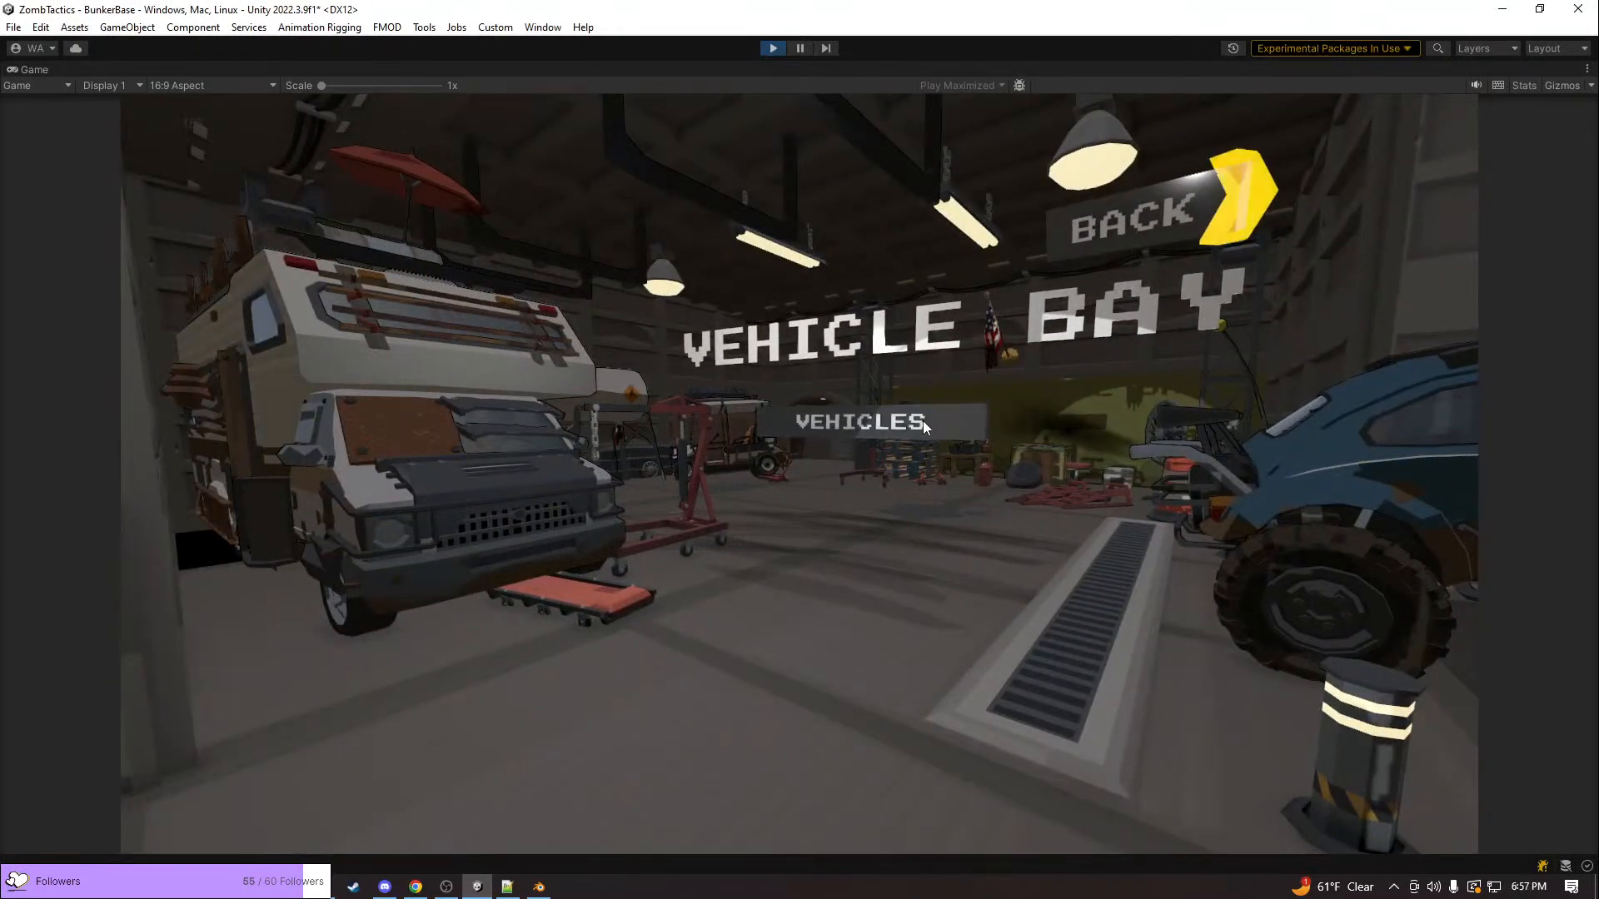
pyautogui.click(922, 422)
pyautogui.click(801, 157)
pyautogui.click(801, 157)
pyautogui.click(801, 158)
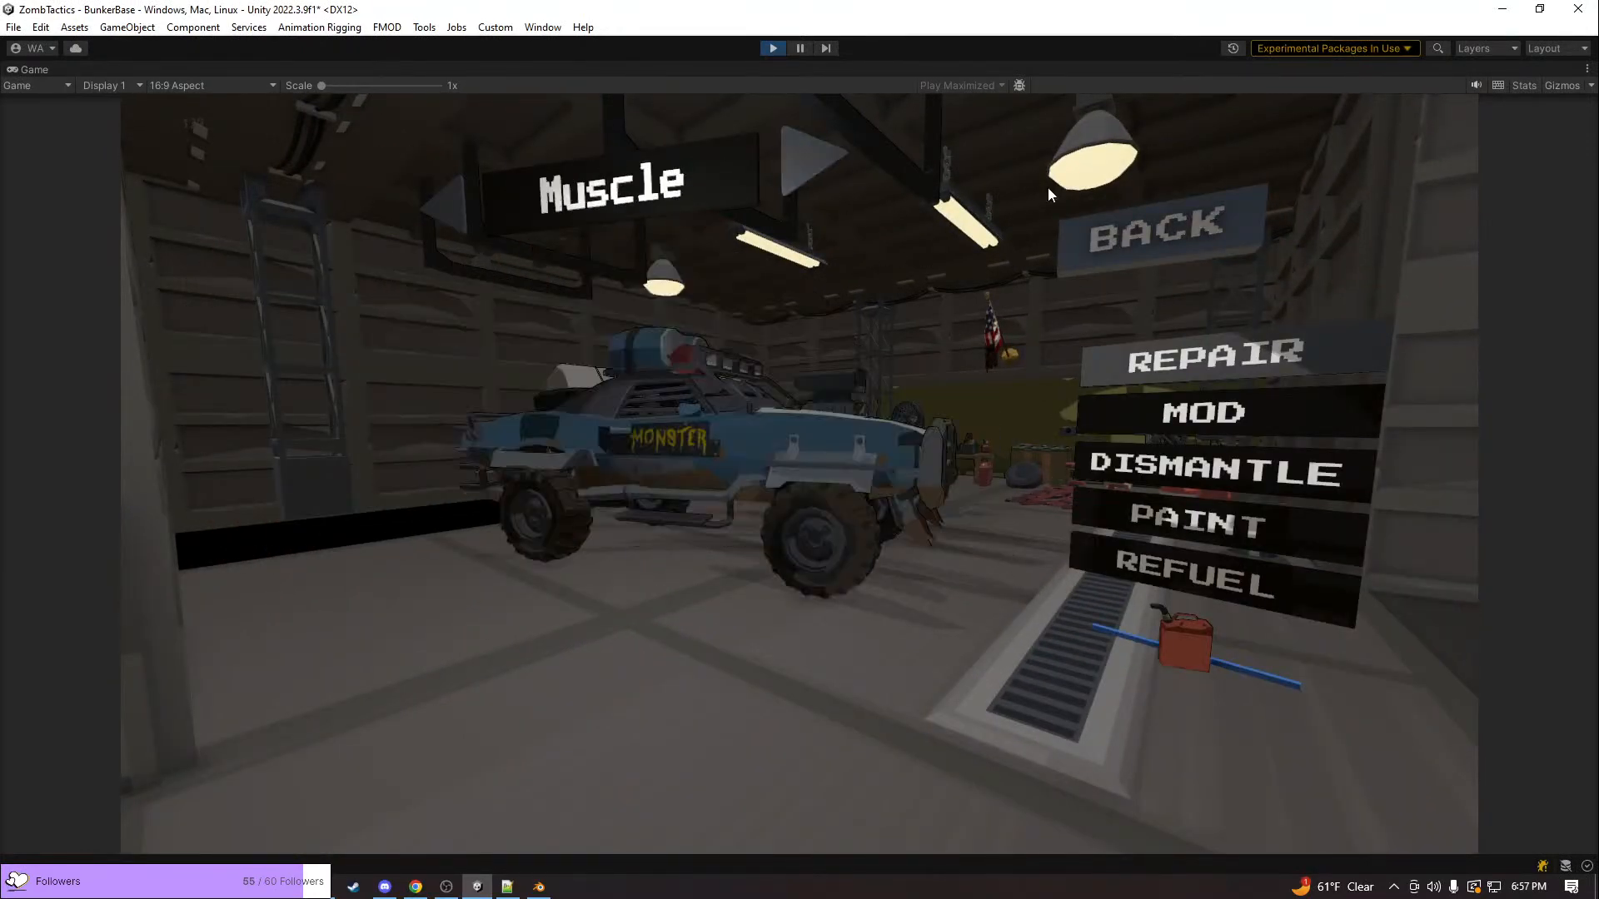
pyautogui.click(1129, 249)
pyautogui.click(1136, 227)
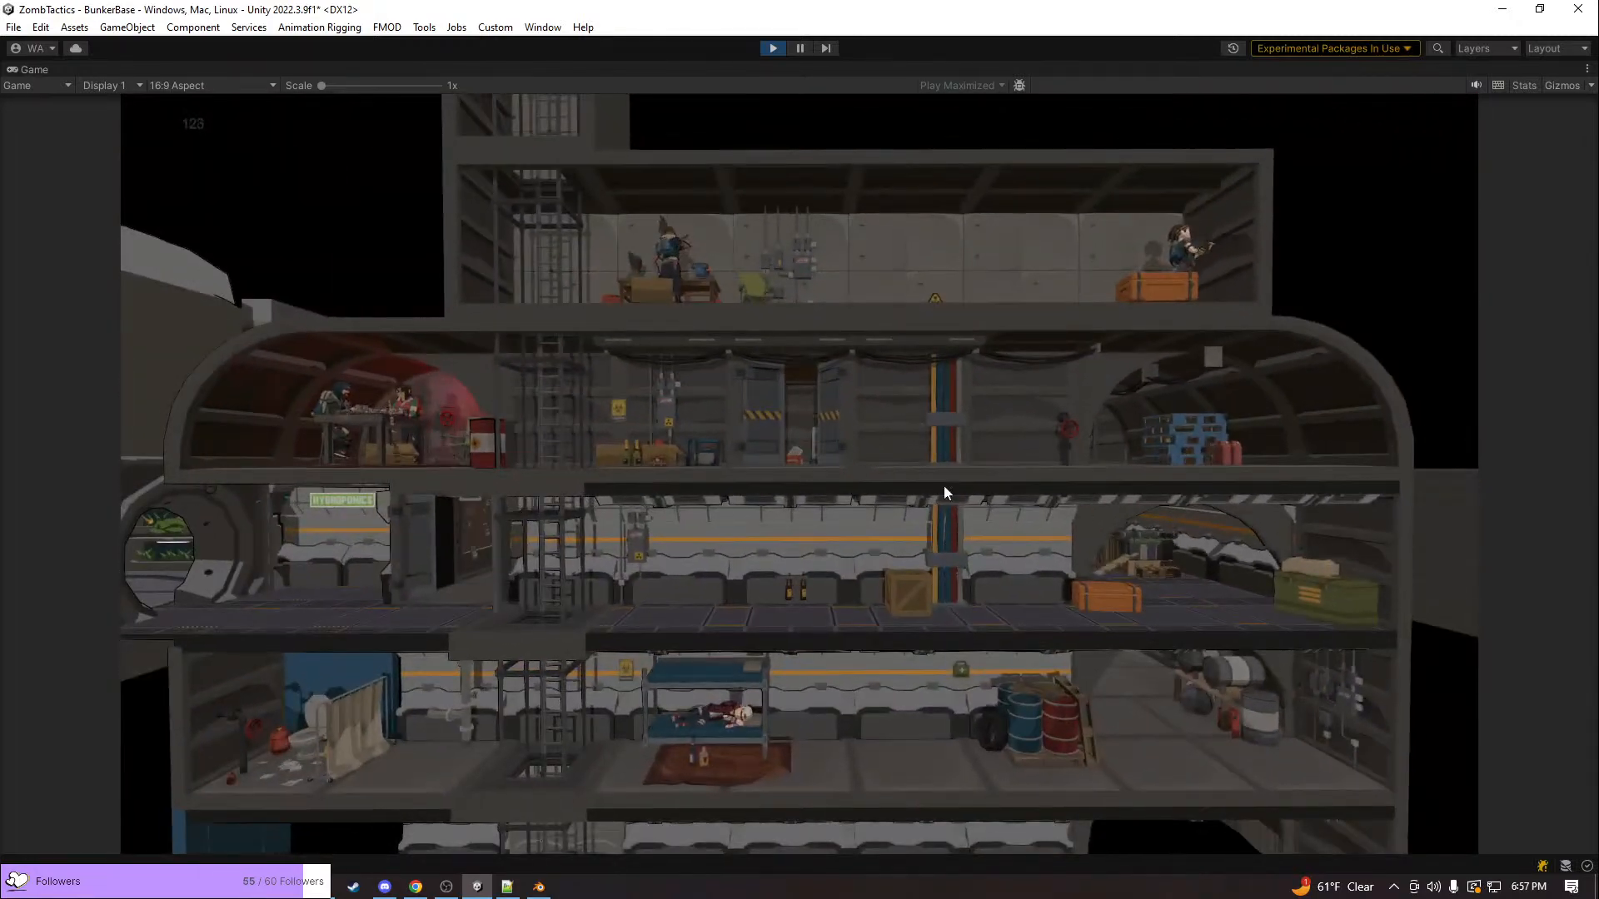
# Tour the bunker's hydroponics room, computer room and storage room, returning to the overview
pyautogui.click(222, 521)
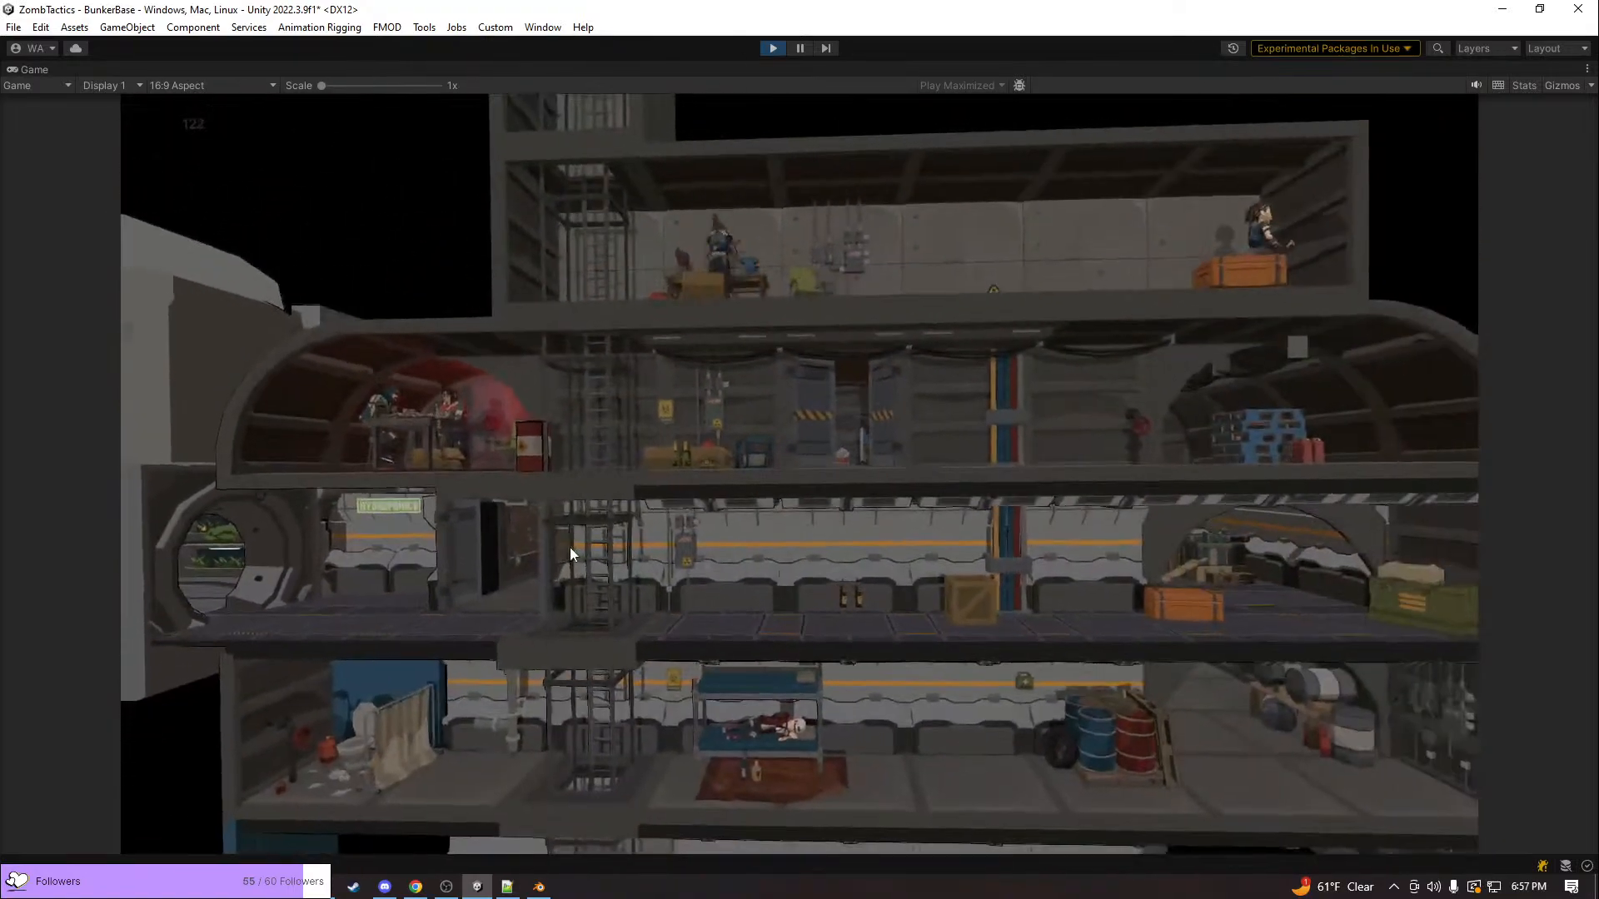
pyautogui.click(569, 550)
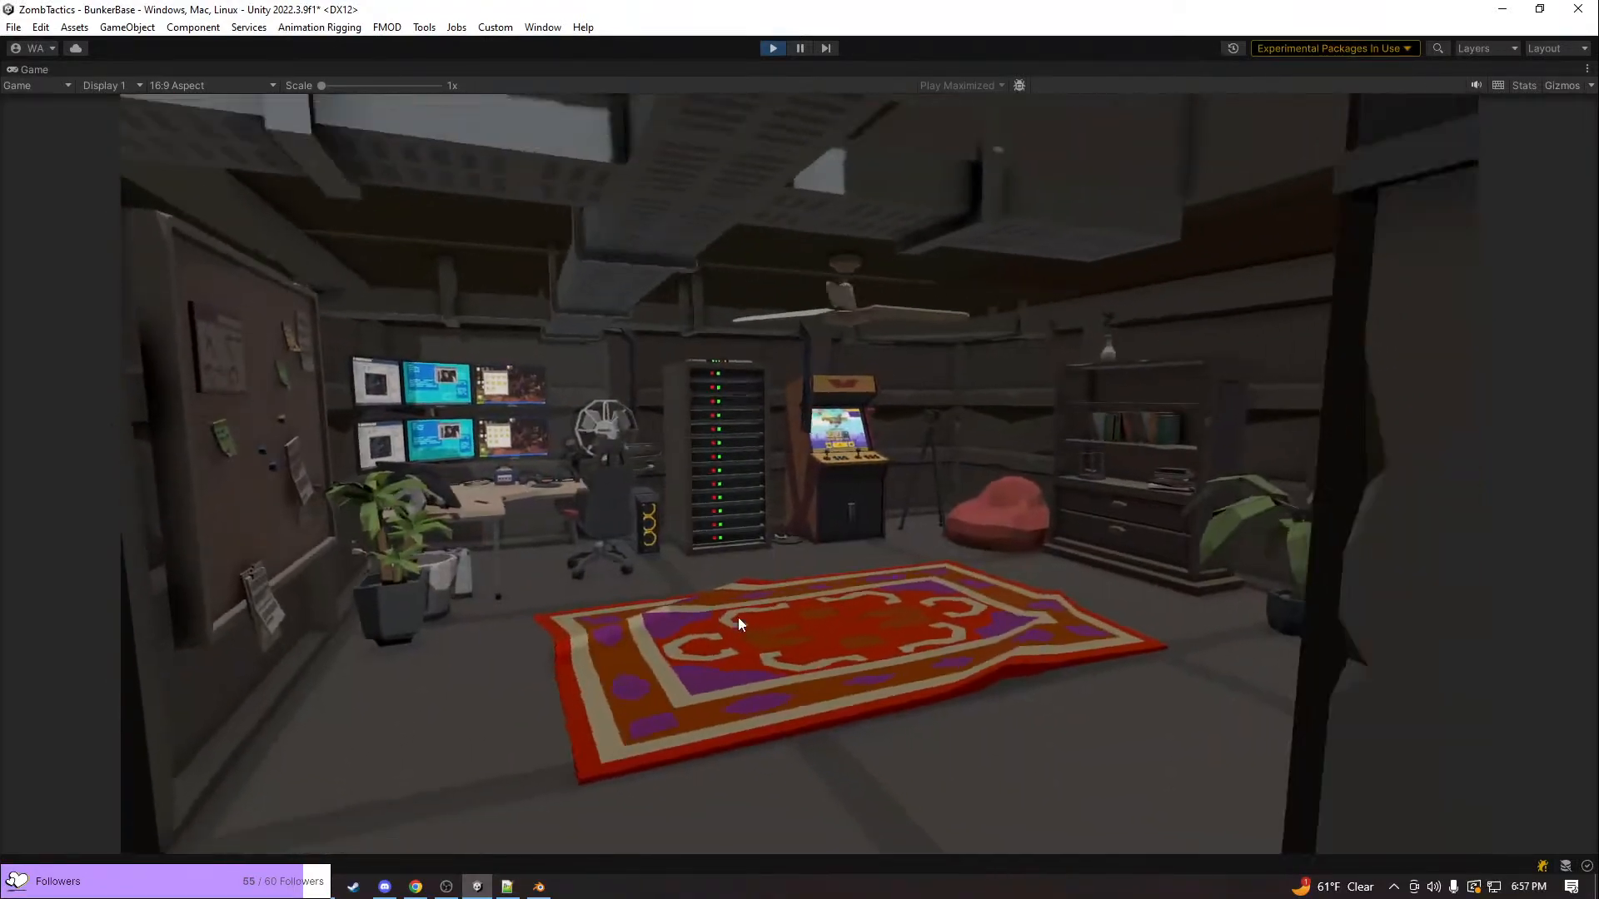
pyautogui.press('Escape')
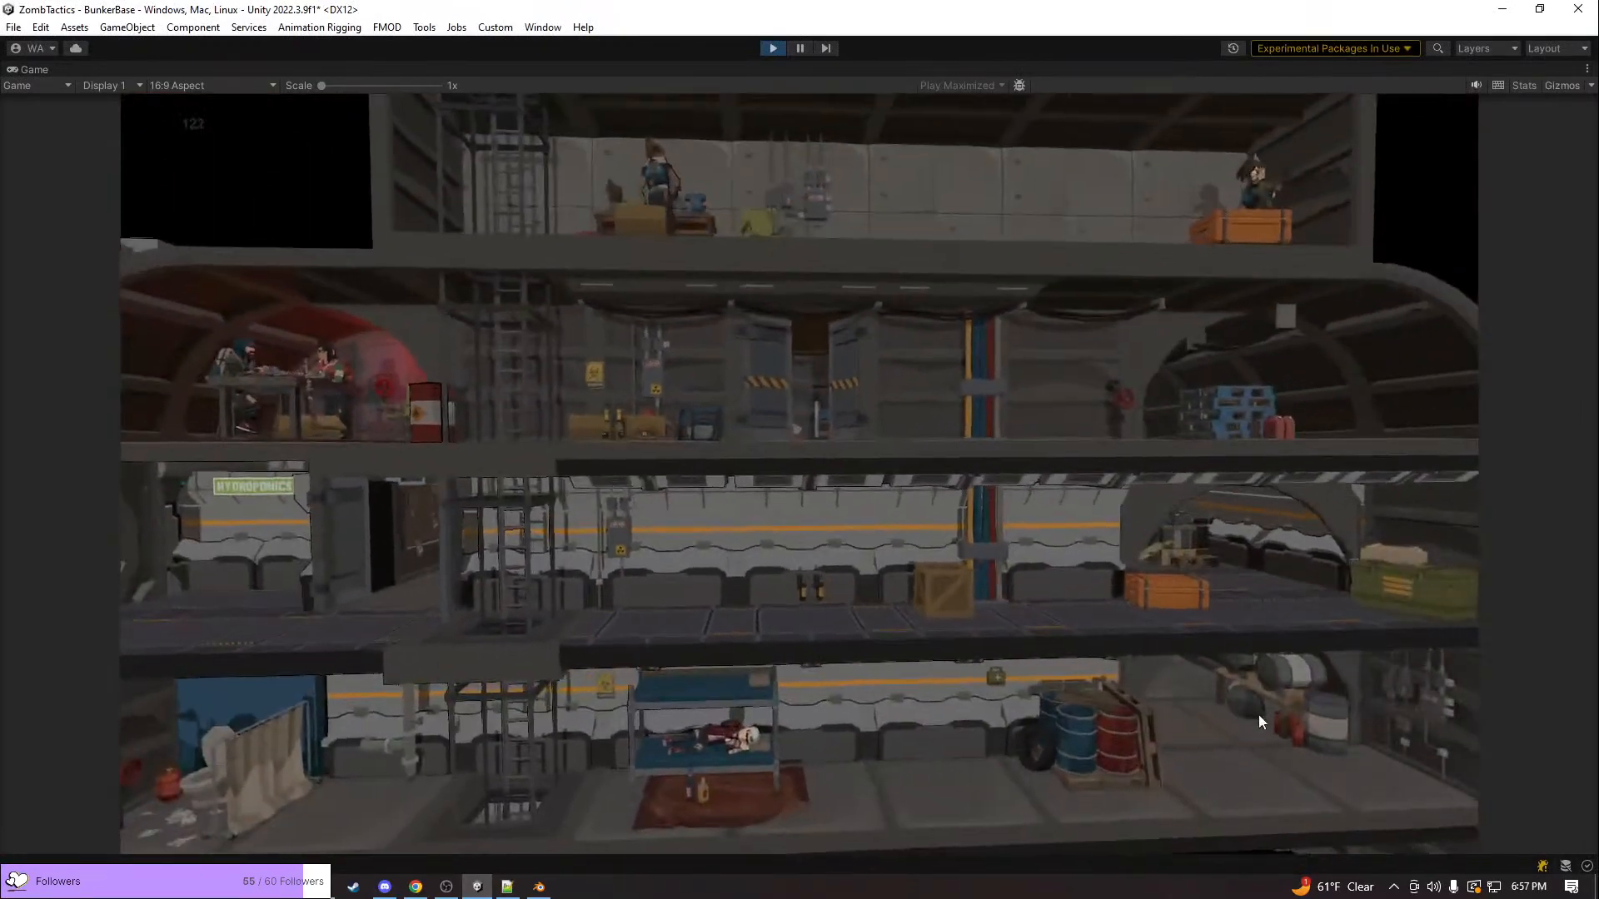
pyautogui.click(1257, 715)
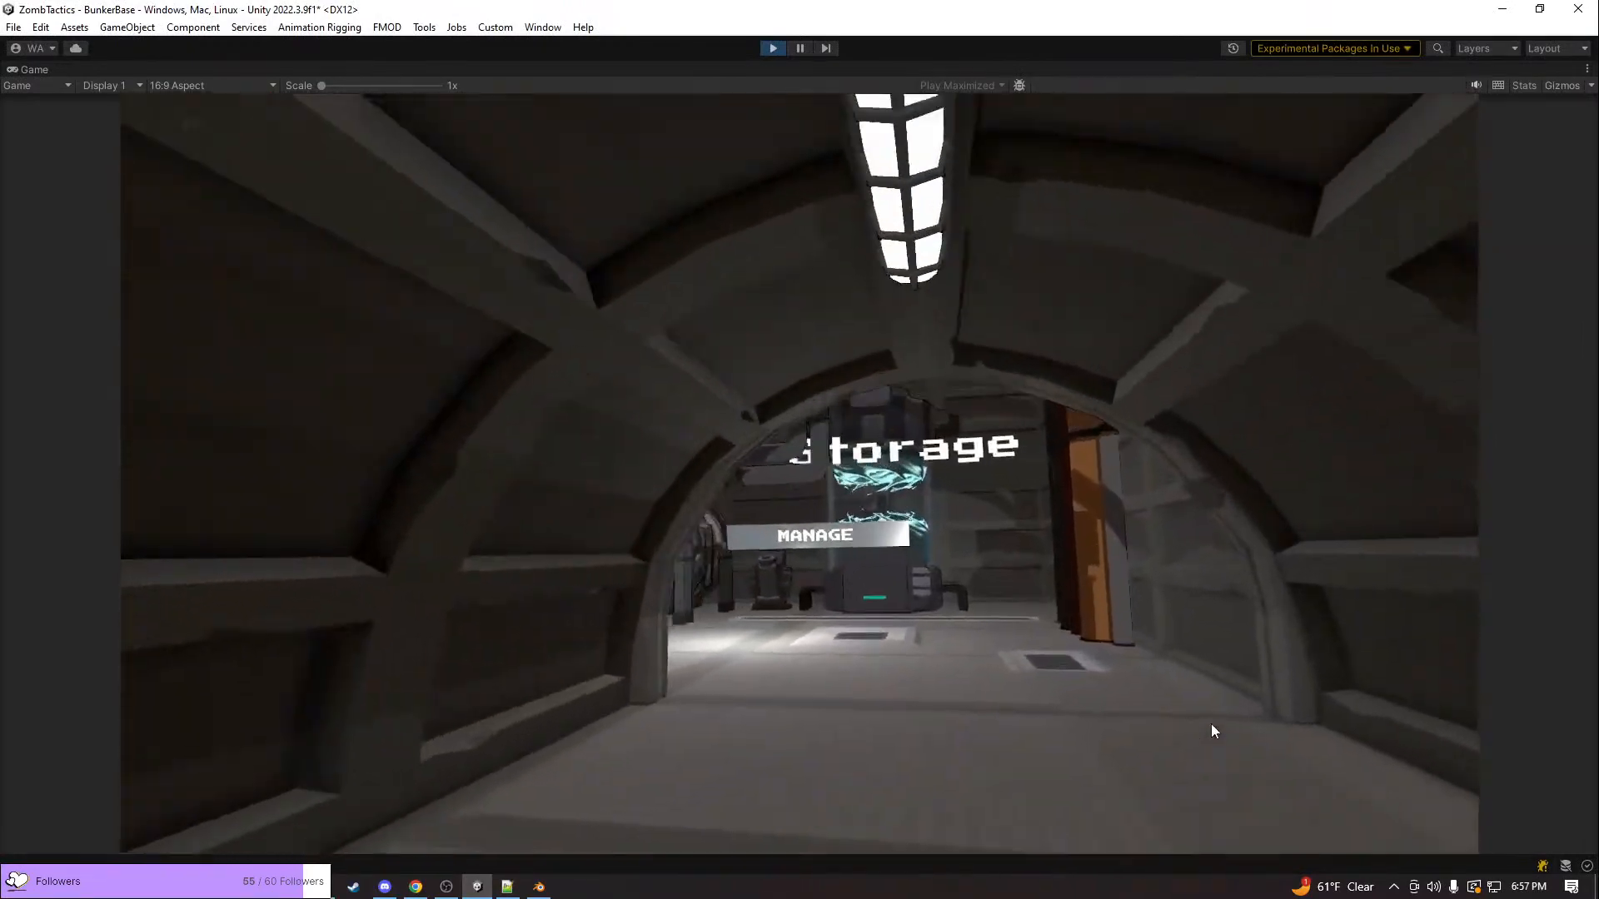
pyautogui.press('Escape')
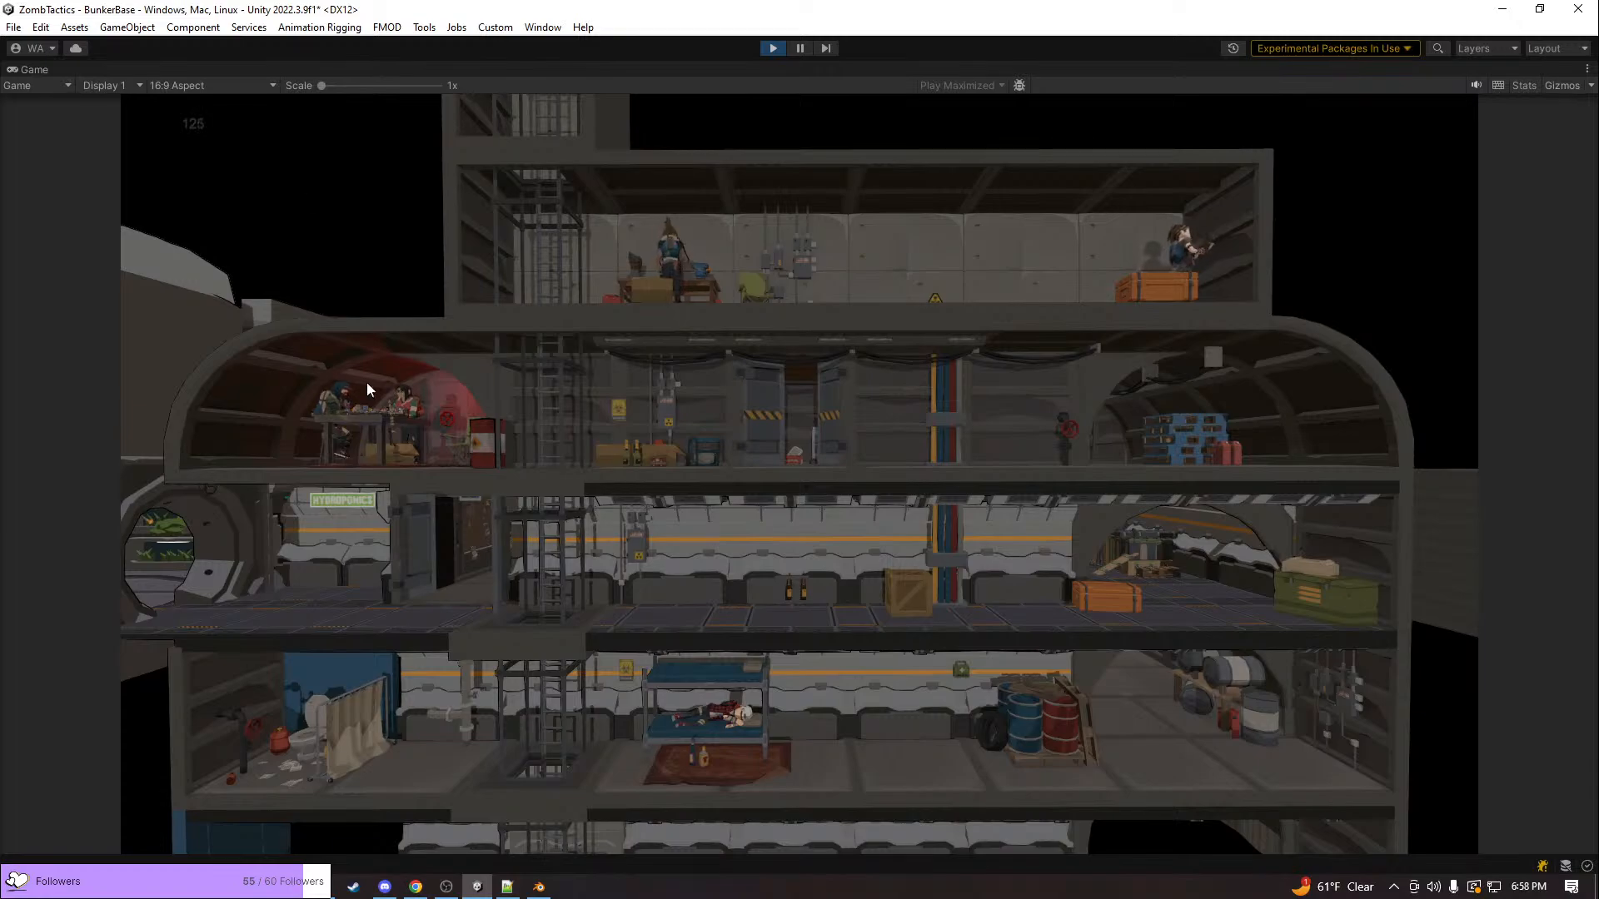
# Depart on the mission from the war table's city map and survey the building's rooms in the loaded level
pyautogui.click(358, 422)
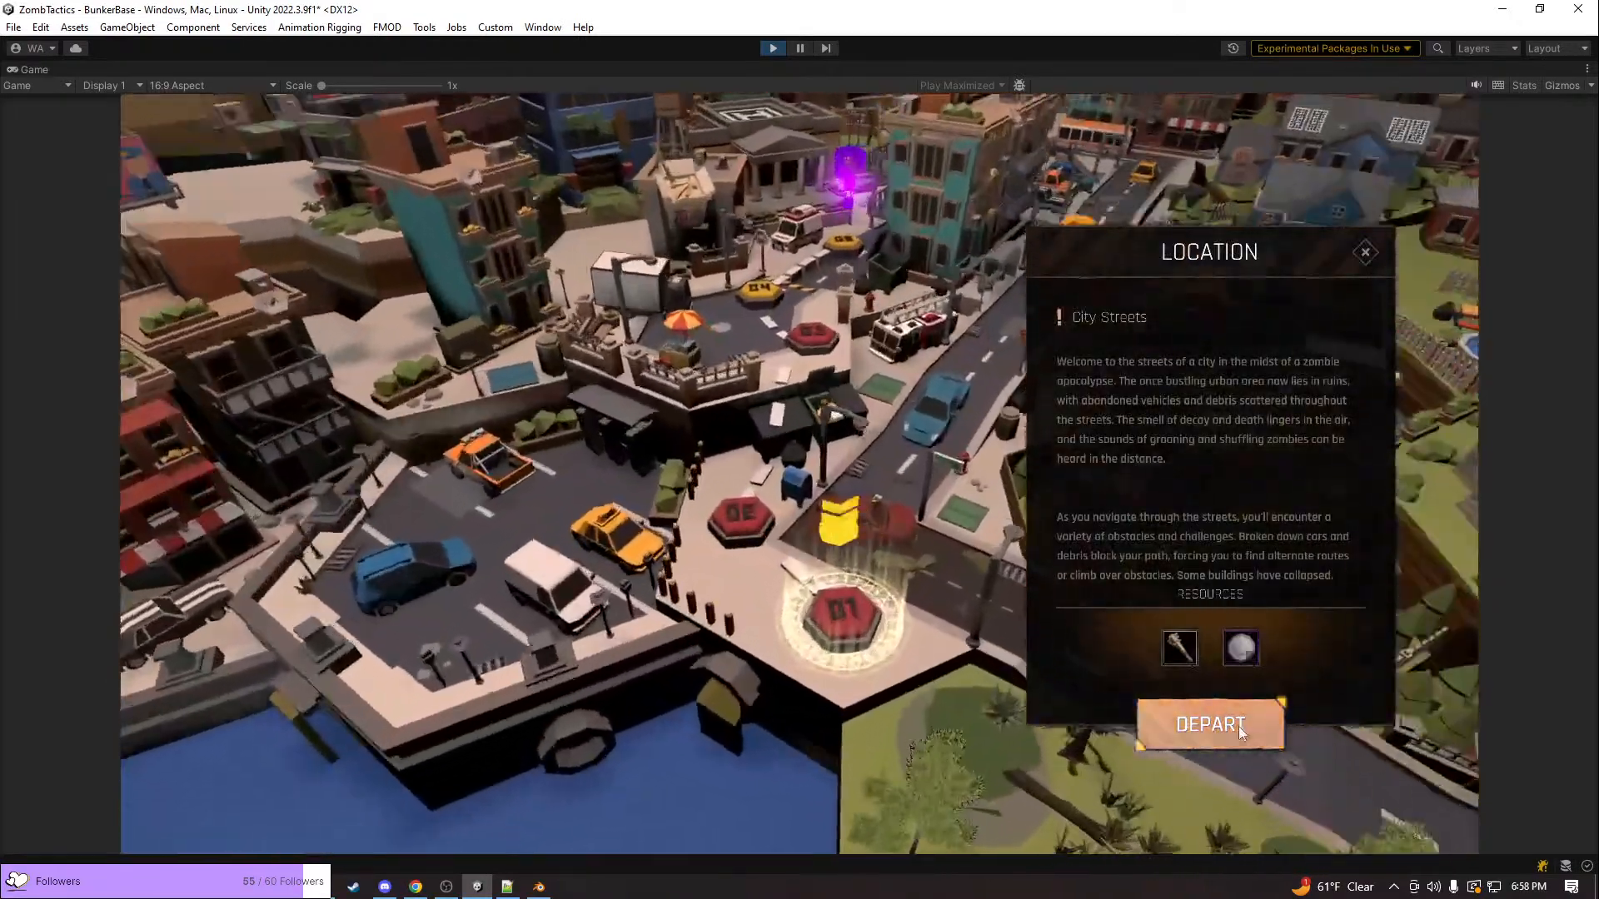
pyautogui.click(1239, 732)
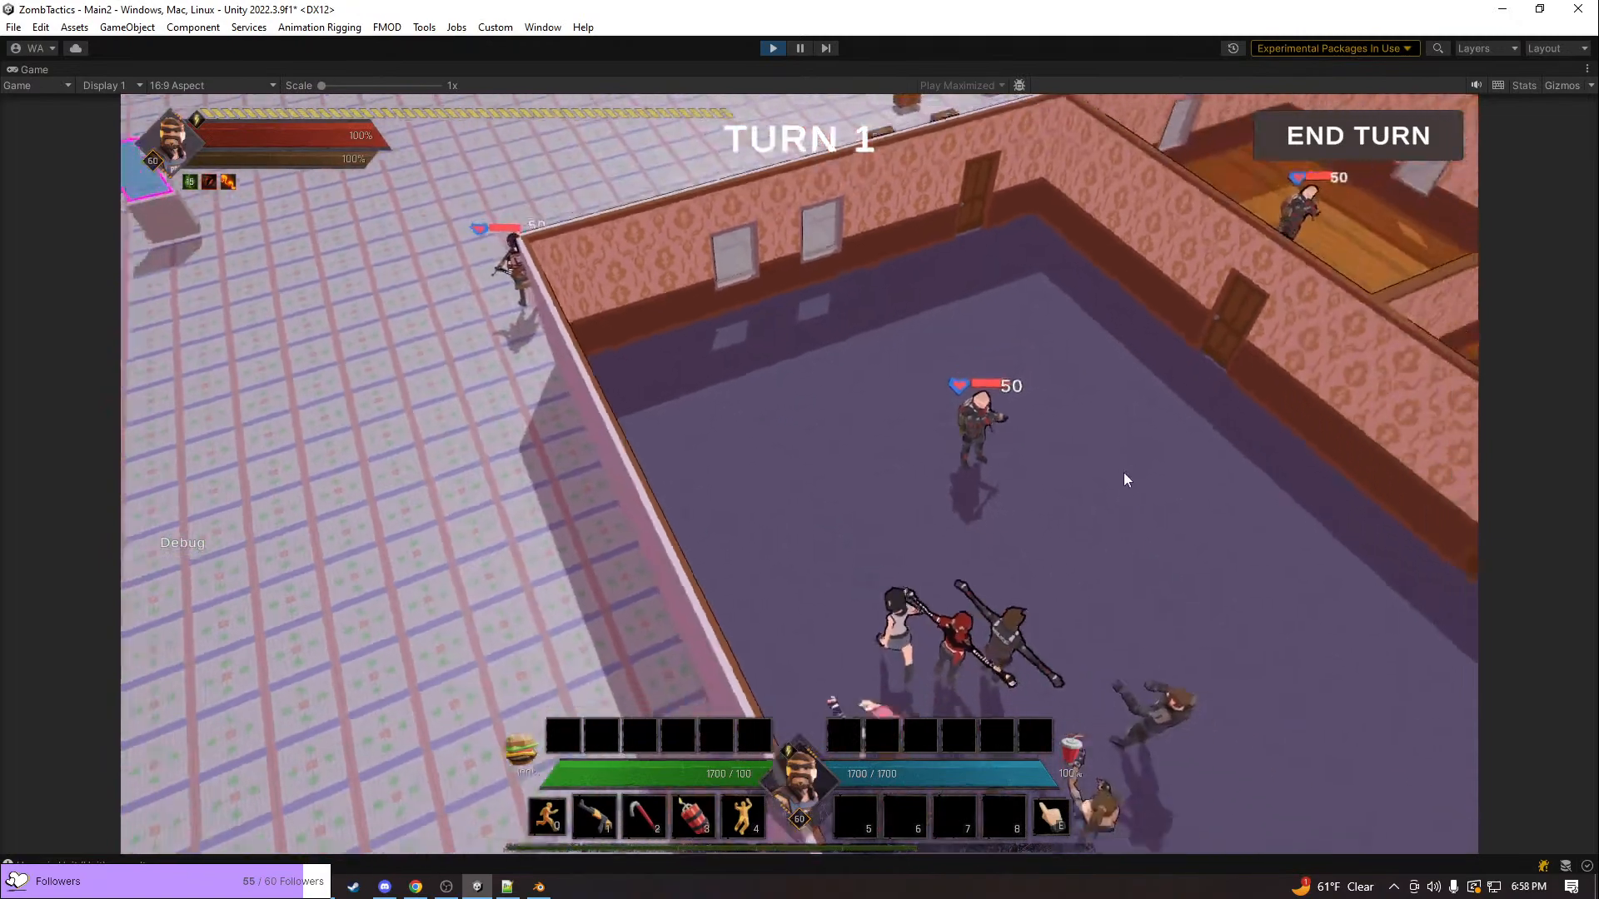
pyautogui.scroll(-5, 1074, 454)
pyautogui.scroll(1, 1007, 456)
pyautogui.moveTo(1007, 456); pyautogui.dragTo(1035, 372, button='middle')
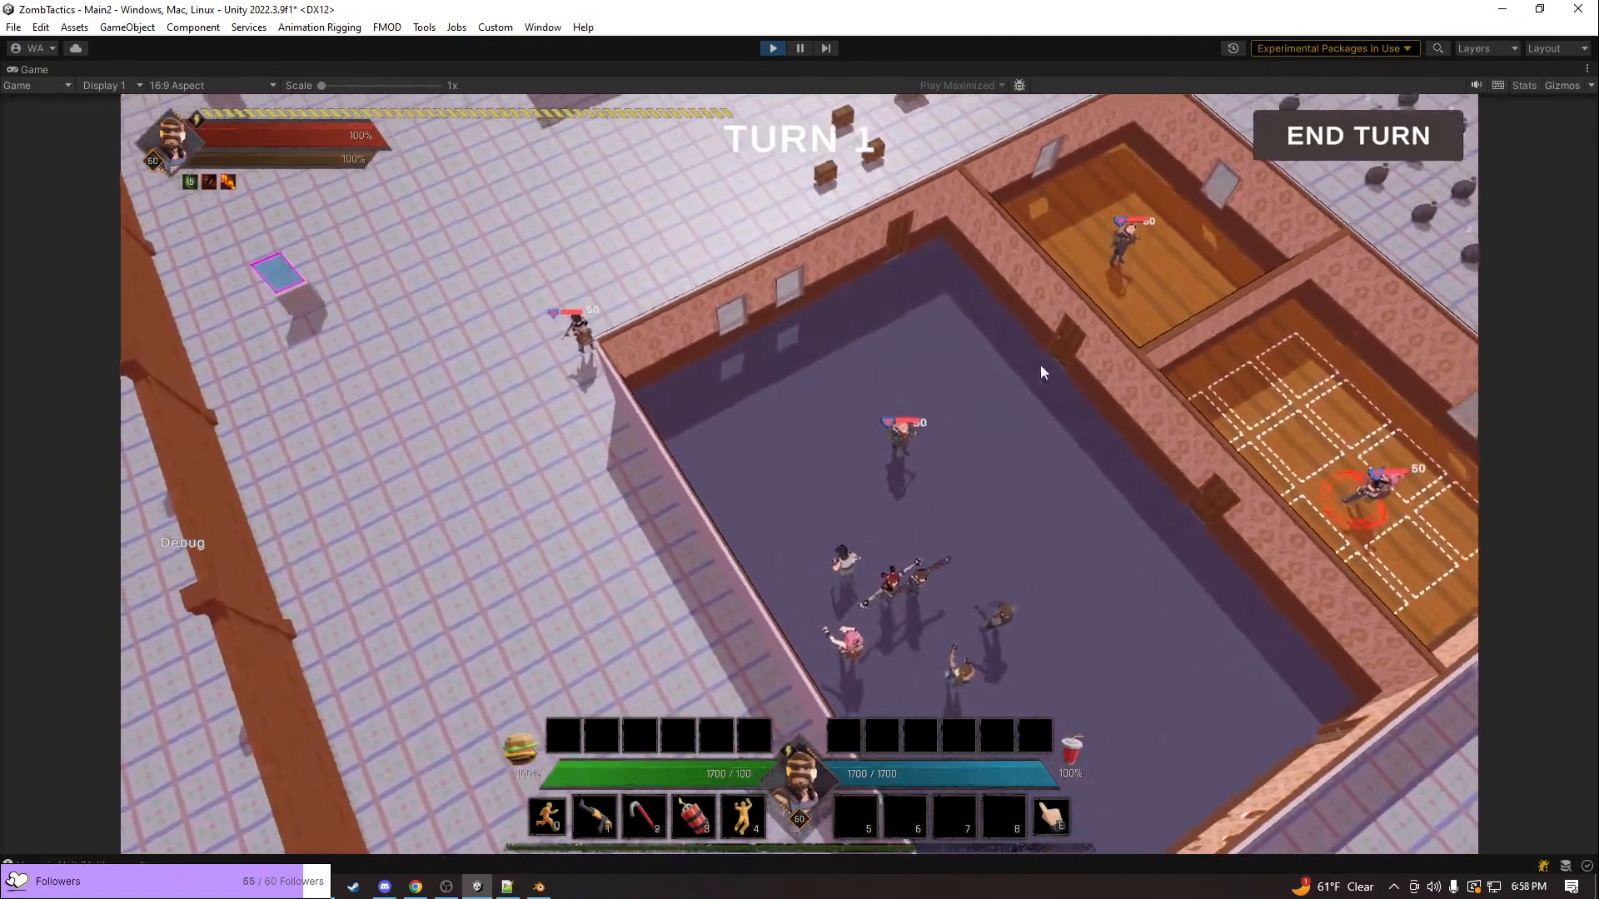
# Bring the unit standing outside the building's corner into close view and select it
pyautogui.press('d')
pyautogui.press('w')
pyautogui.press('e')
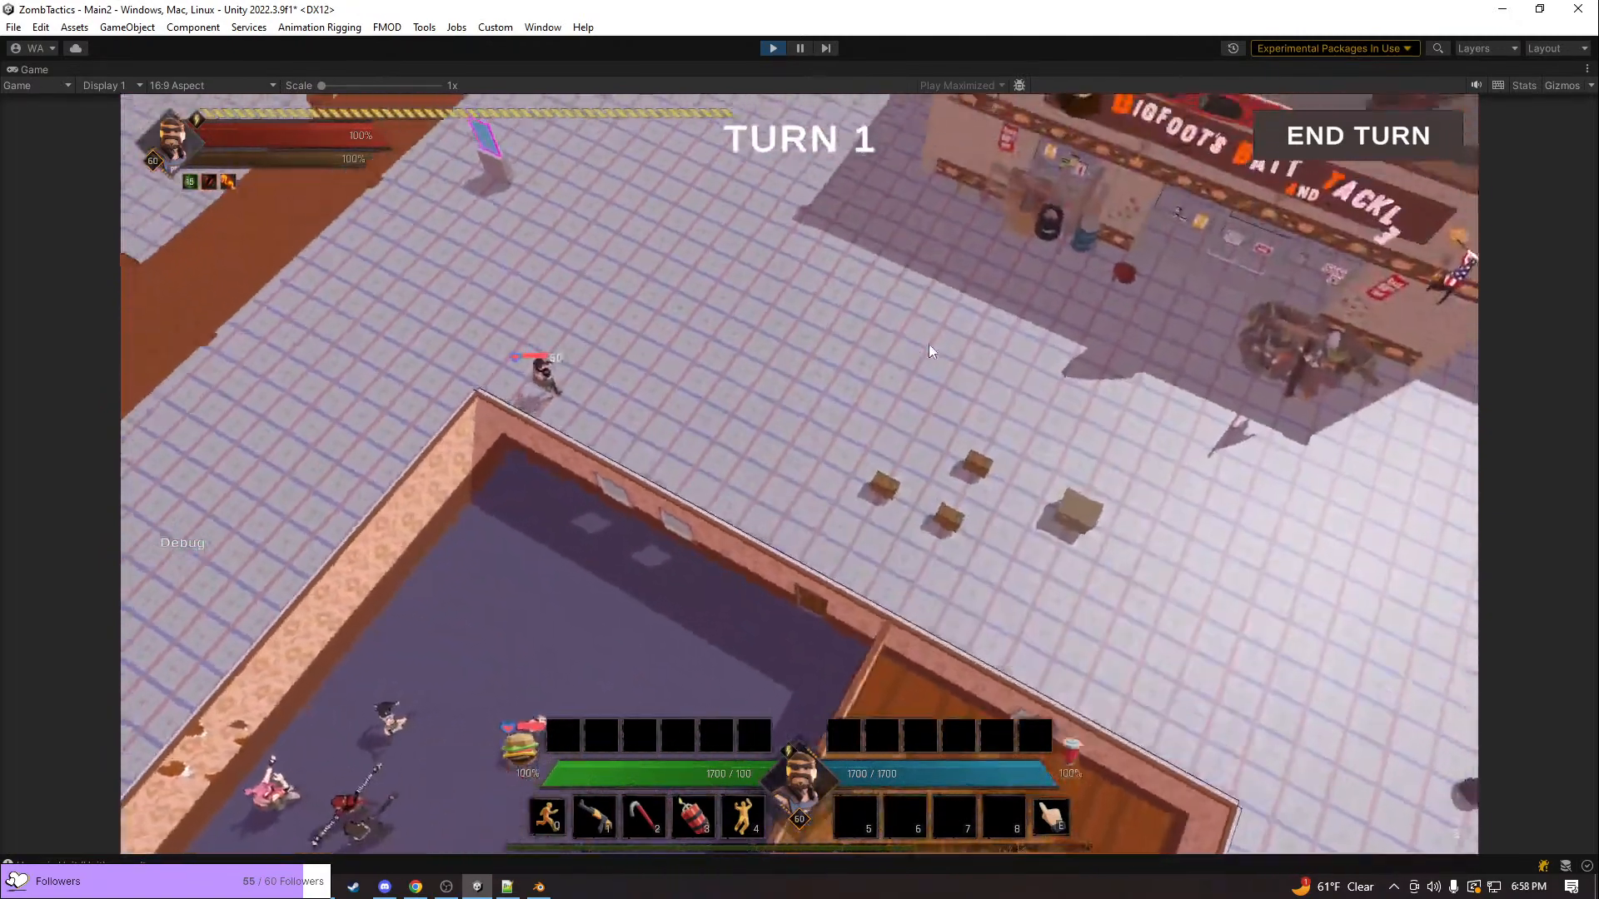
pyautogui.press('w')
pyautogui.press('d')
pyautogui.press('e')
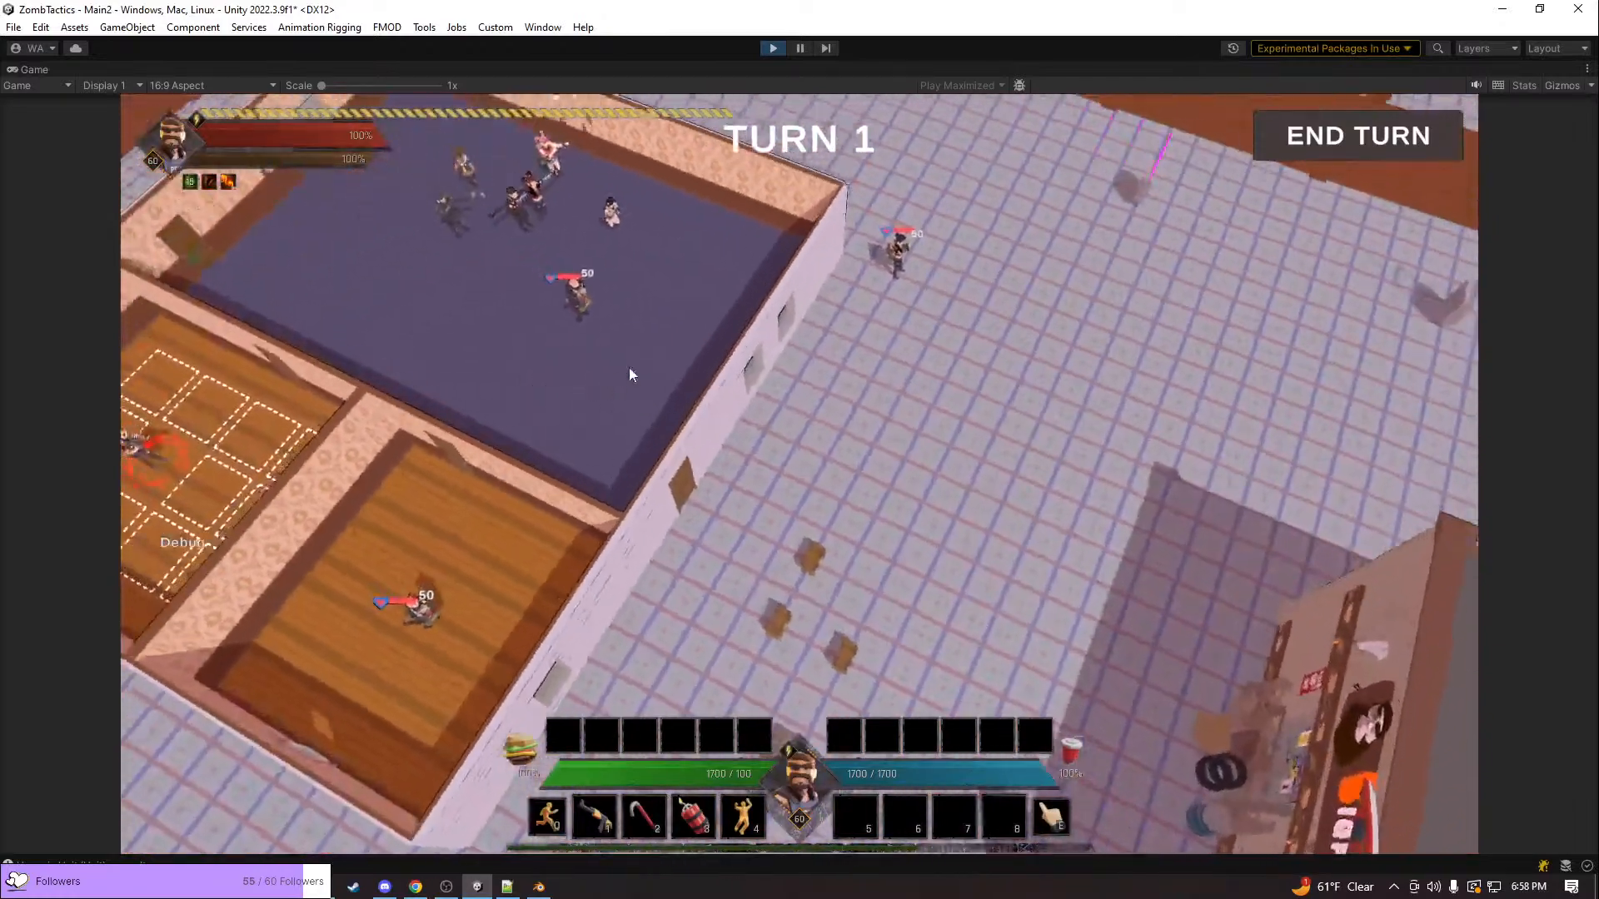
pyautogui.press('a')
pyautogui.press('w')
pyautogui.scroll(4, 774, 373)
pyautogui.press('e')
pyautogui.press('e')
pyautogui.press('d')
pyautogui.press('w')
pyautogui.press('s')
pyautogui.press('a')
pyautogui.press('s')
pyautogui.press('a')
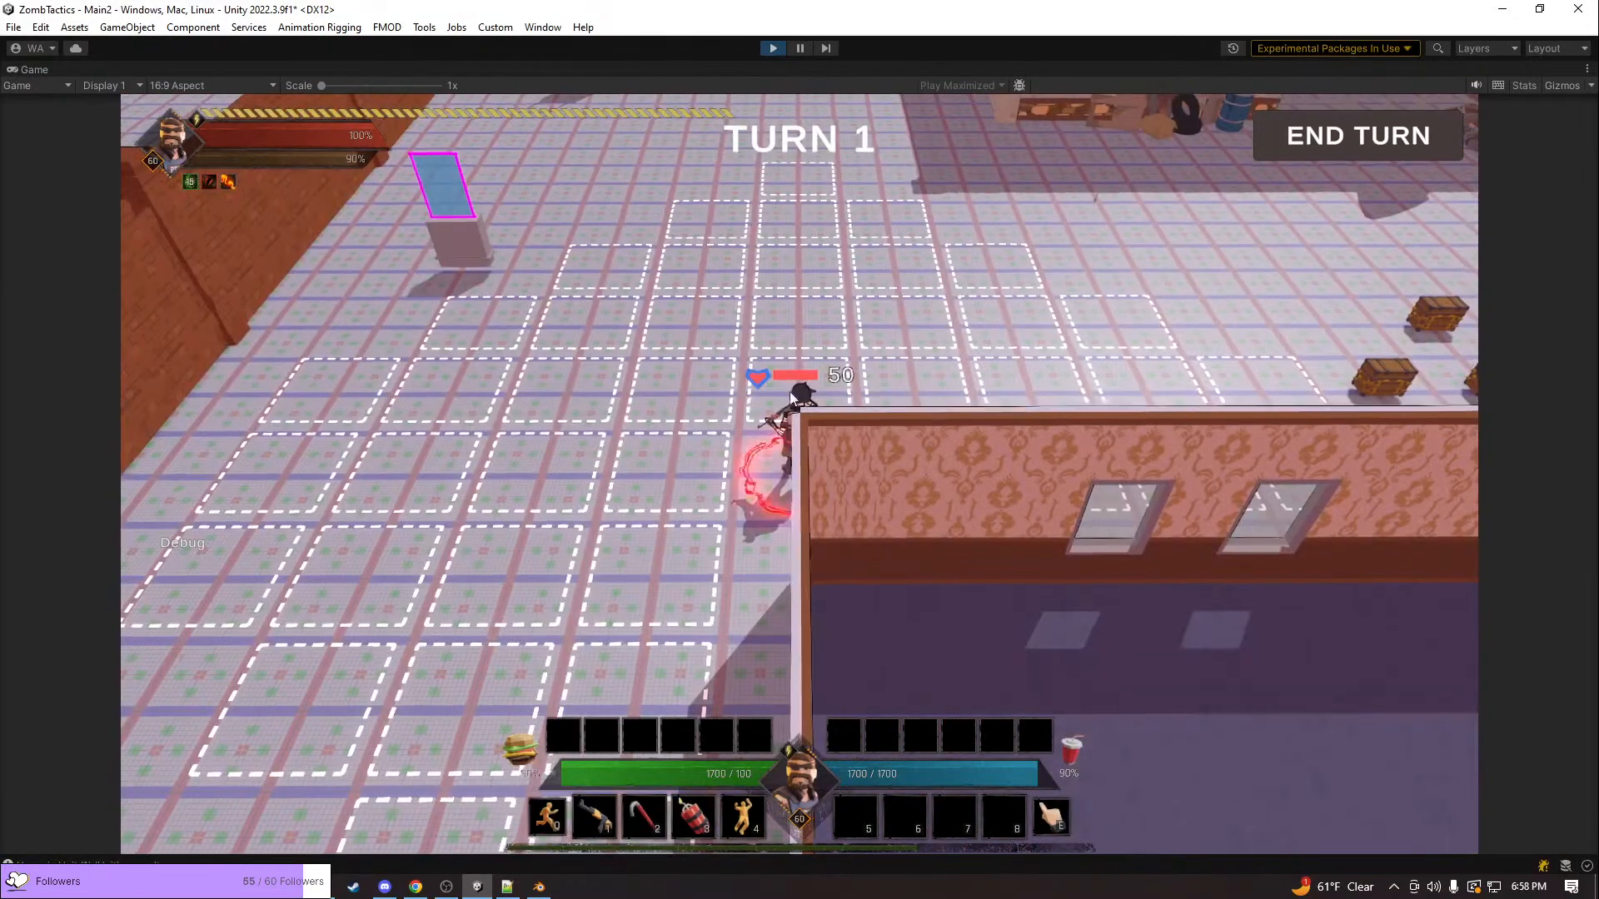
# Move the selected unit across the open ground outside the building toward the wooden chests
pyautogui.press('e')
pyautogui.press('w')
pyautogui.press('a')
pyautogui.click(941, 282)
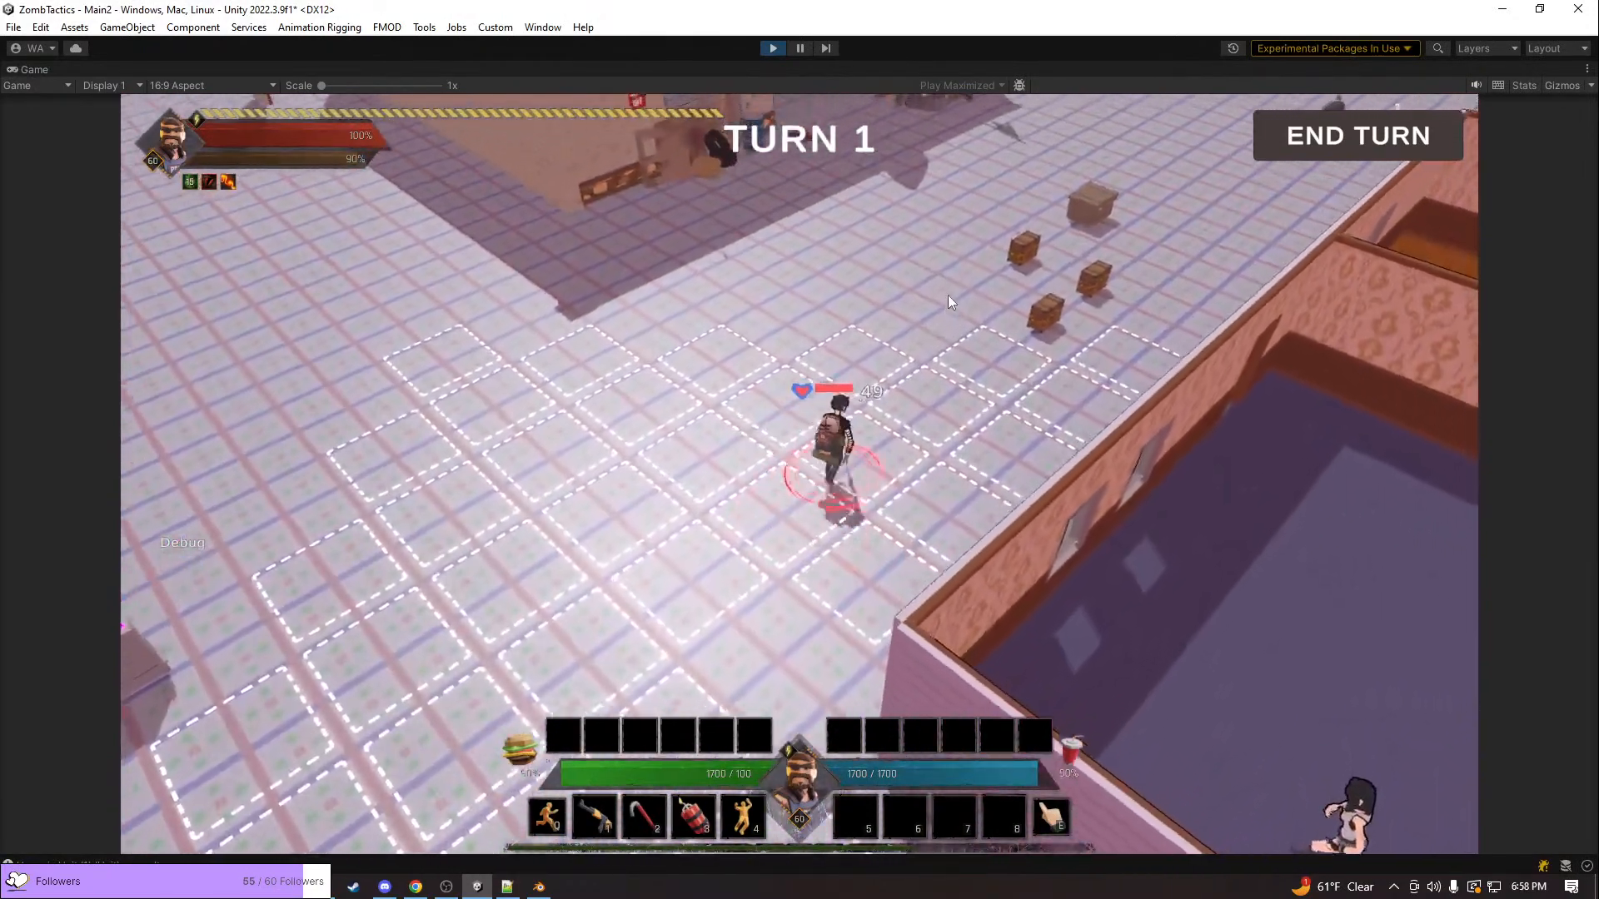
pyautogui.press('w')
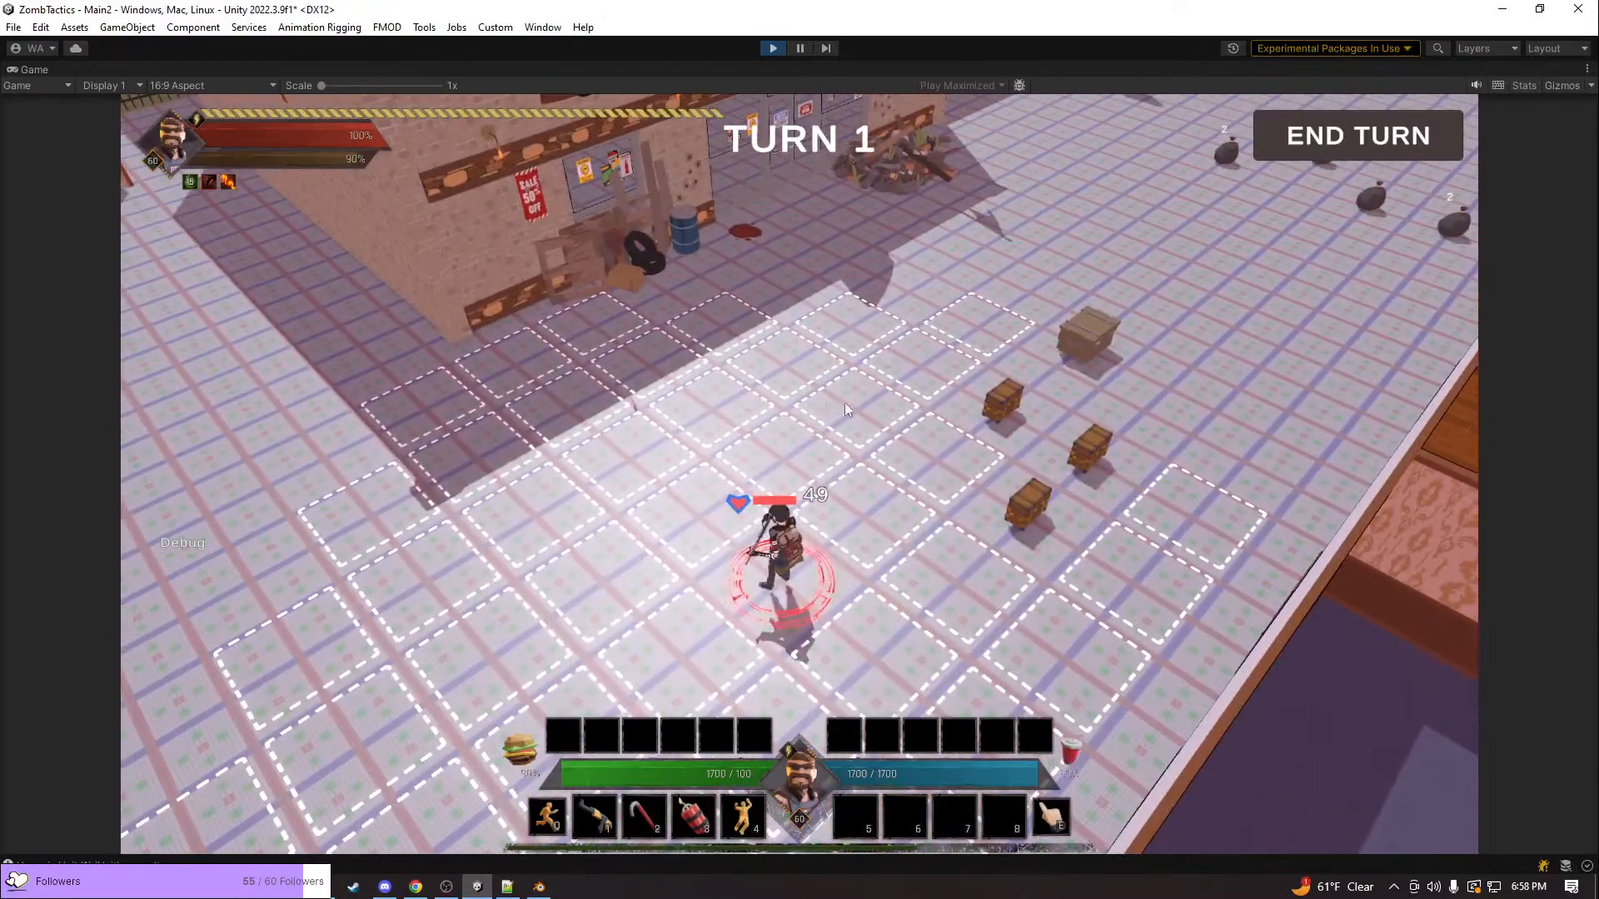
pyautogui.press('e')
pyautogui.press('e')
pyautogui.press('a')
pyautogui.press('w')
pyautogui.press('d')
pyautogui.click(891, 515)
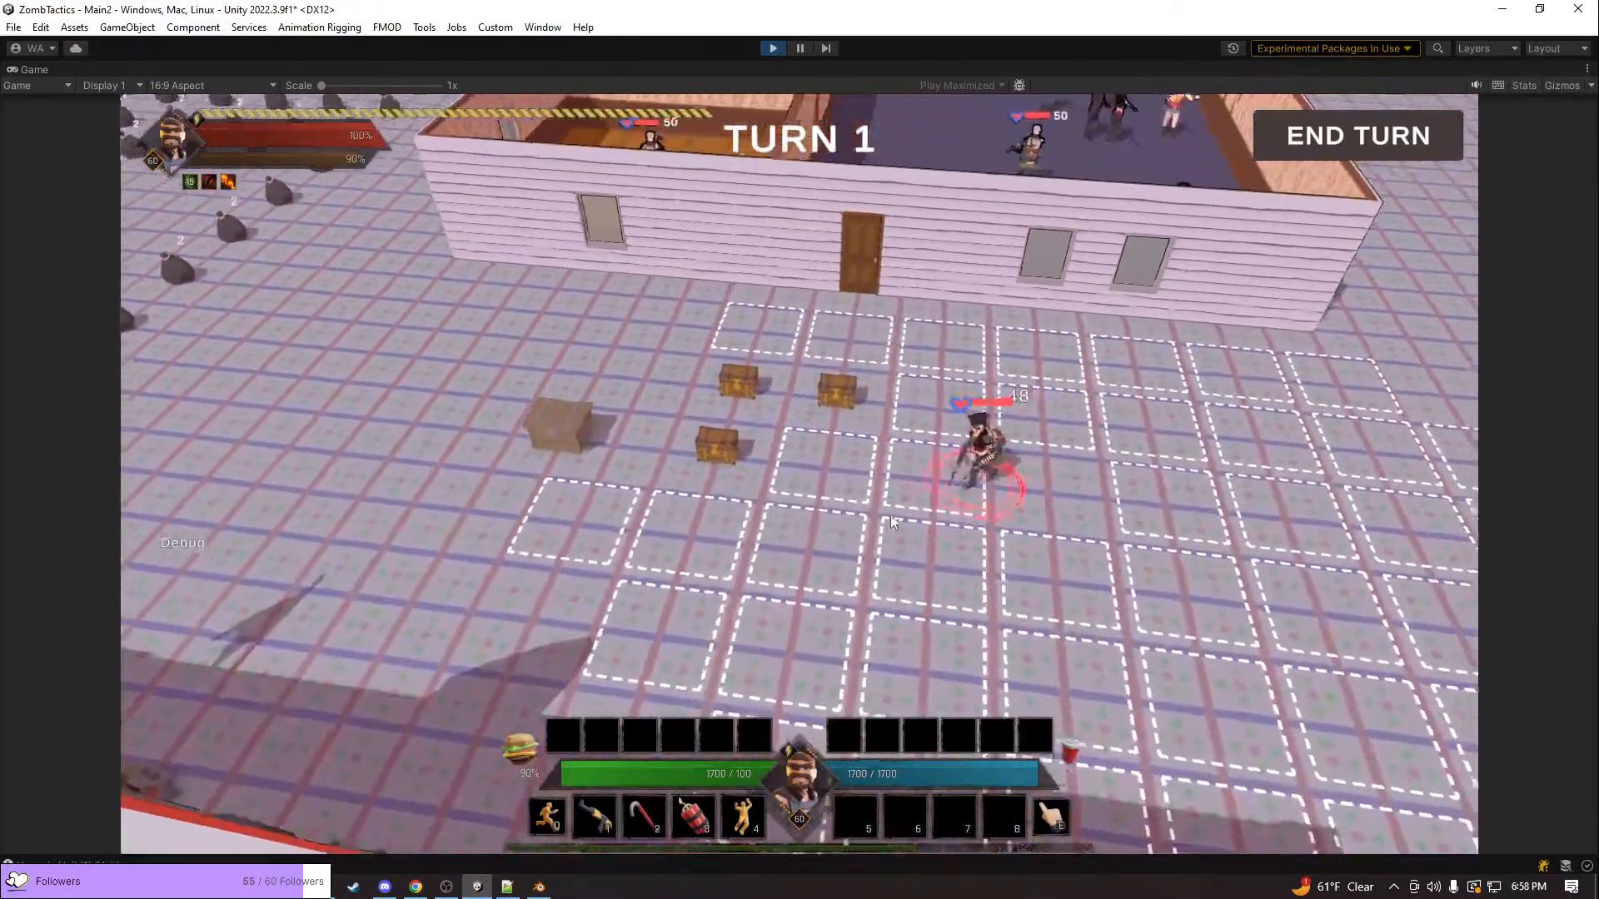
# Send the unit up to the wooden chests and open the nearest one
pyautogui.press('a')
pyautogui.press('s')
pyautogui.press('e')
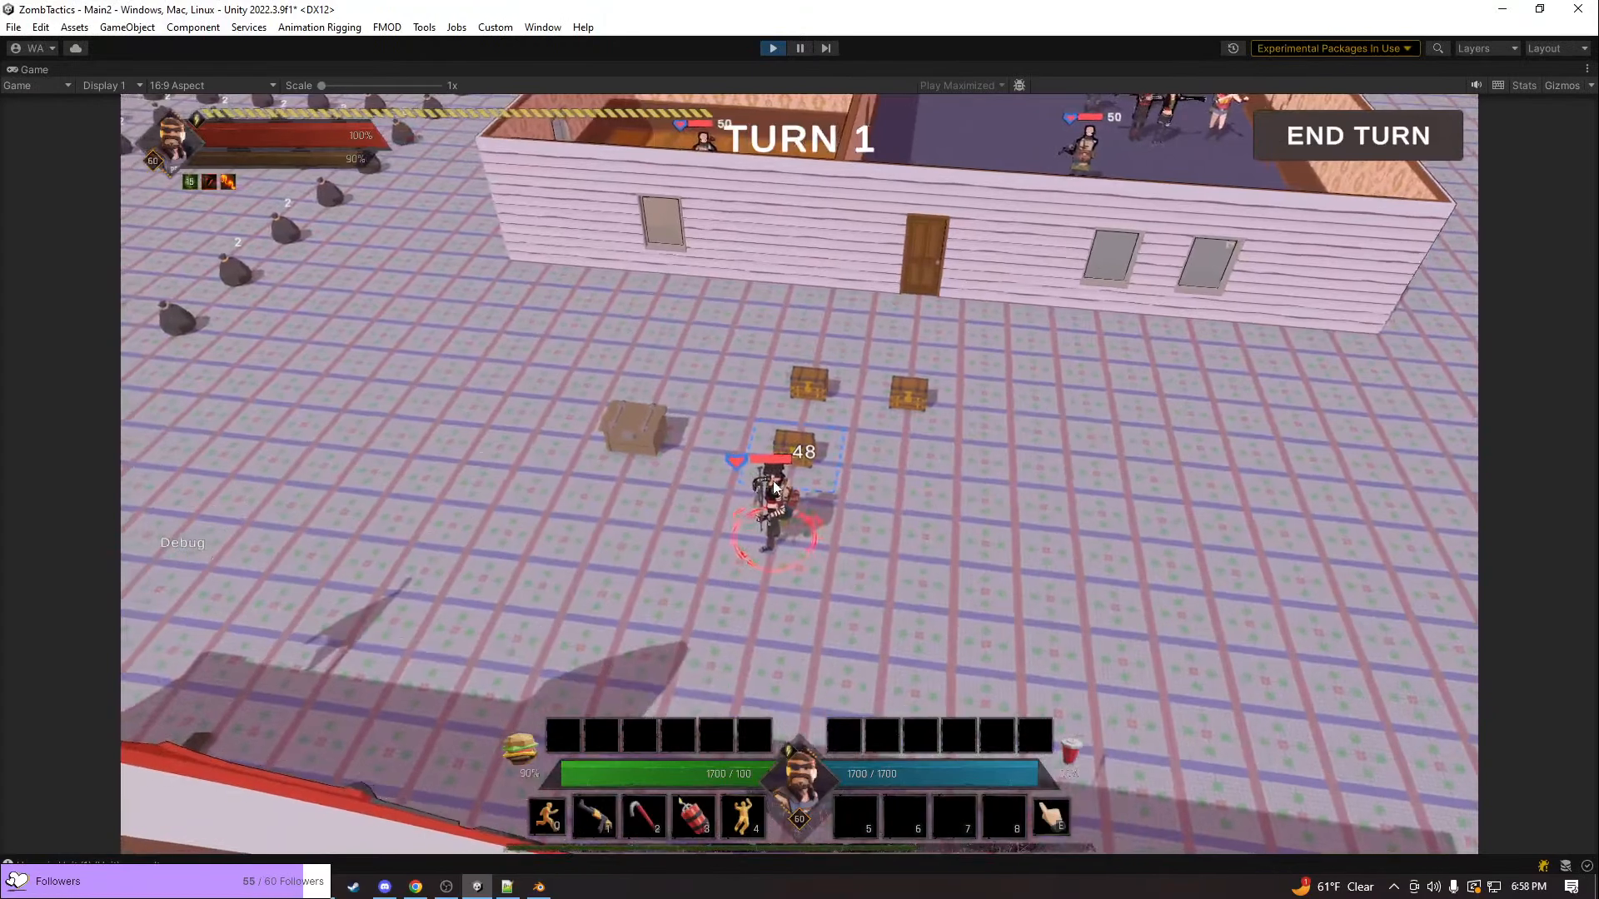
pyautogui.click(818, 468)
pyautogui.press('e')
pyautogui.scroll(3, 841, 539)
pyautogui.scroll(-5, 927, 567)
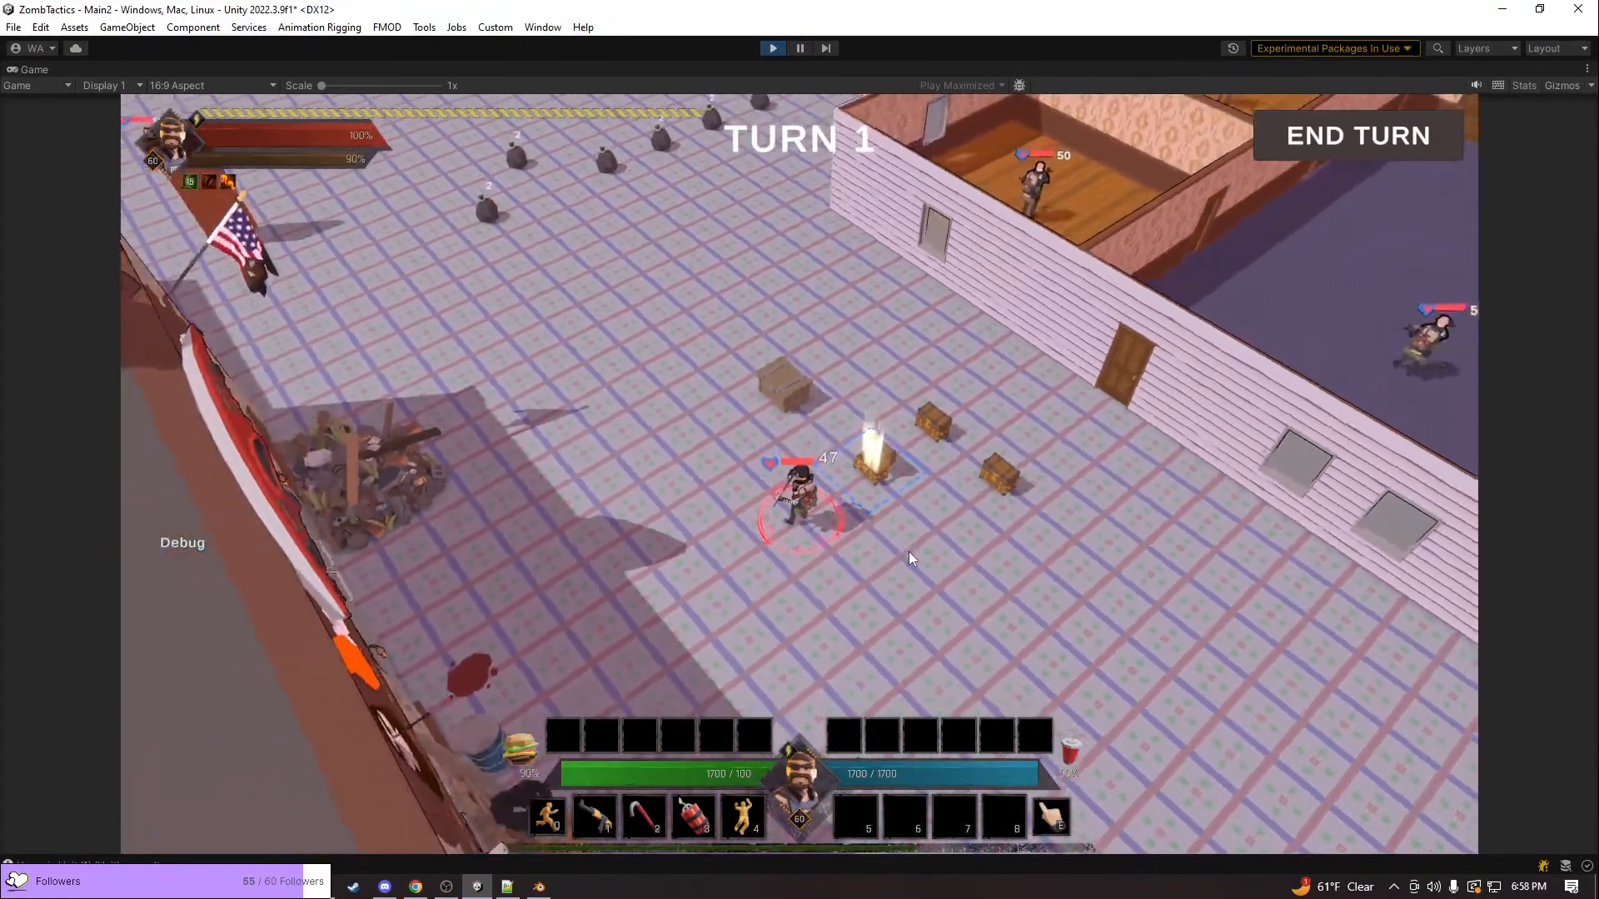
# Move the unit away from the opened chest onto the open ground between the shop and the building
pyautogui.moveTo(916, 556); pyautogui.dragTo(713, 501, button='middle')
pyautogui.press('d')
pyautogui.press('s')
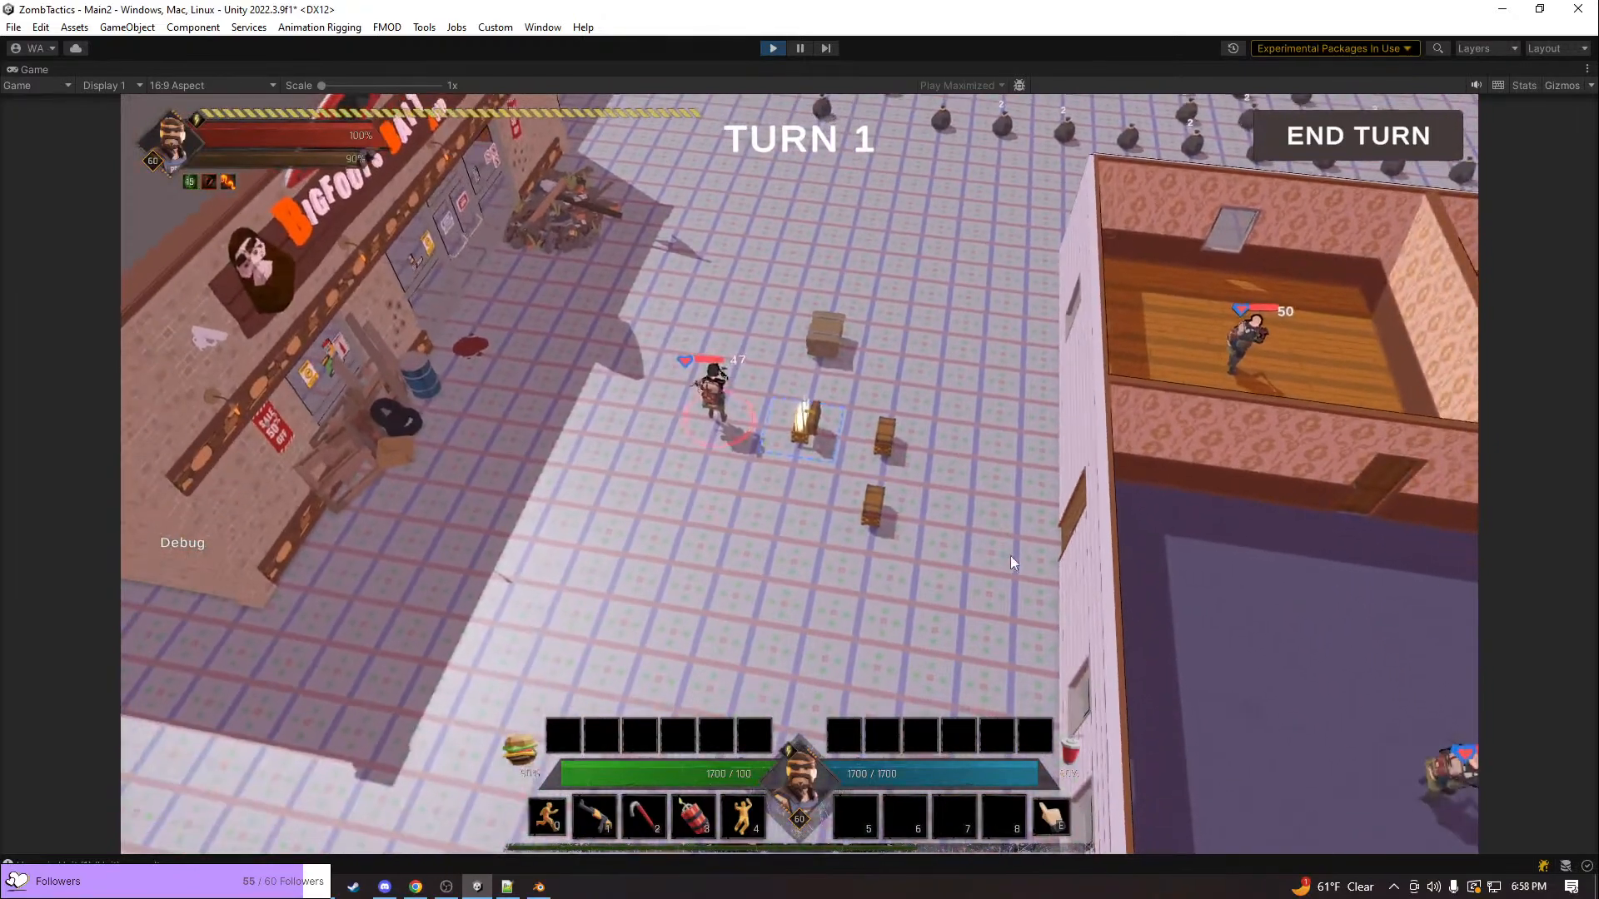
pyautogui.click(836, 577)
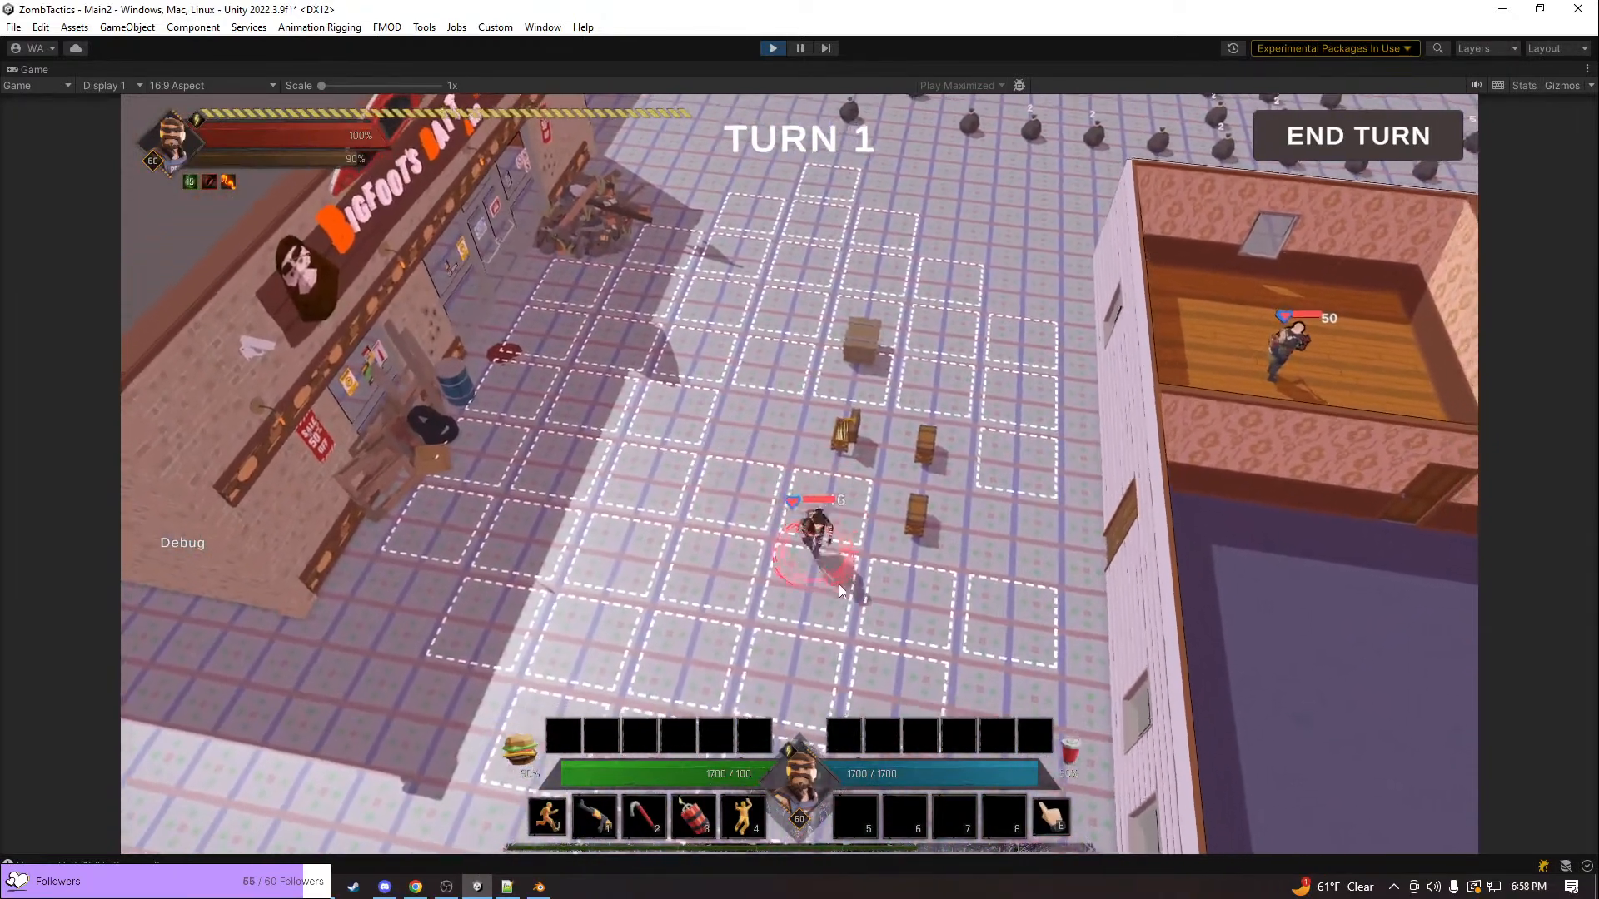
# Switch the unit to its rifle action and fire at the unit in the purple-floored room
pyautogui.press('d')
pyautogui.press('s')
pyautogui.press('1')
pyautogui.click(1326, 621)
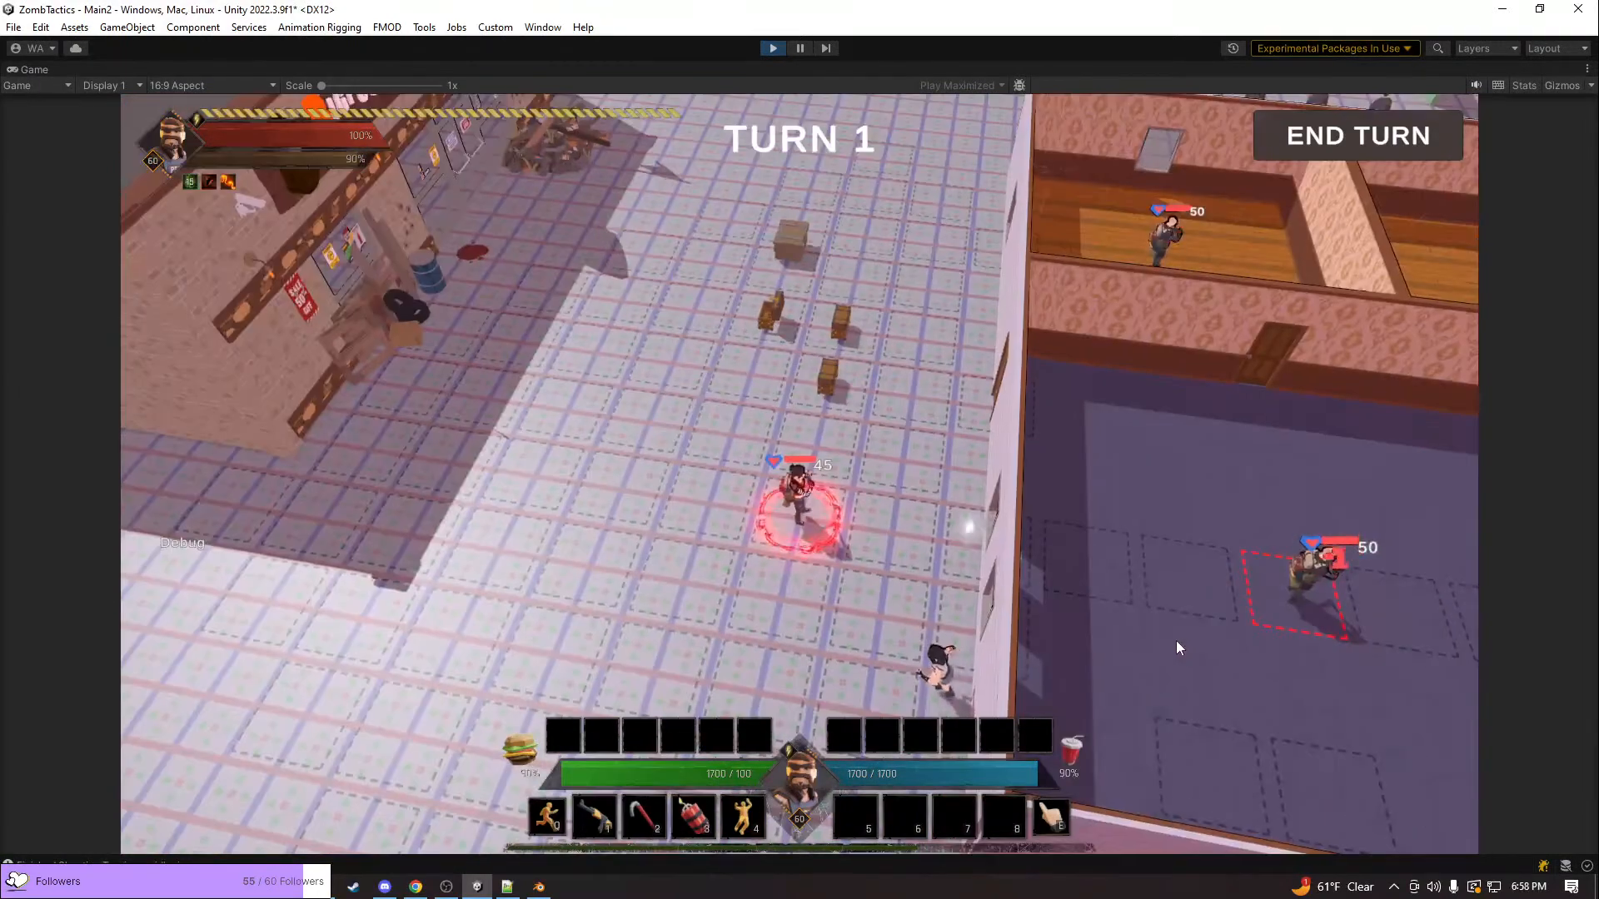
# Assign Magic Missle Barrage to action slot 5 and Mine Field to slot 6, and close the actions window
pyautogui.click(954, 820)
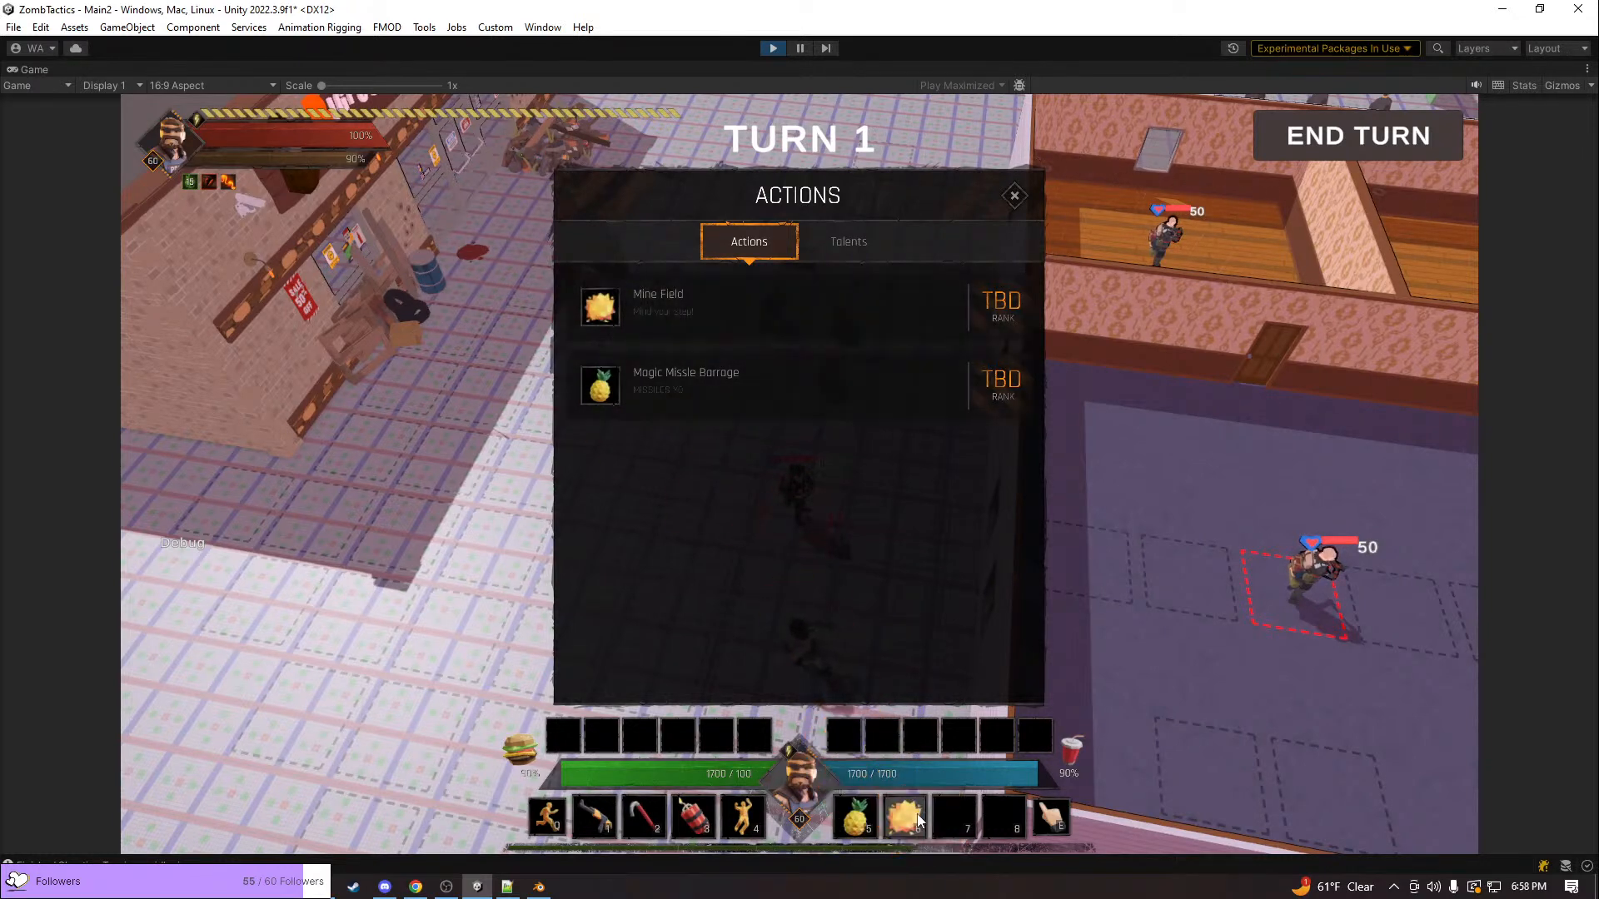
pyautogui.click(1013, 197)
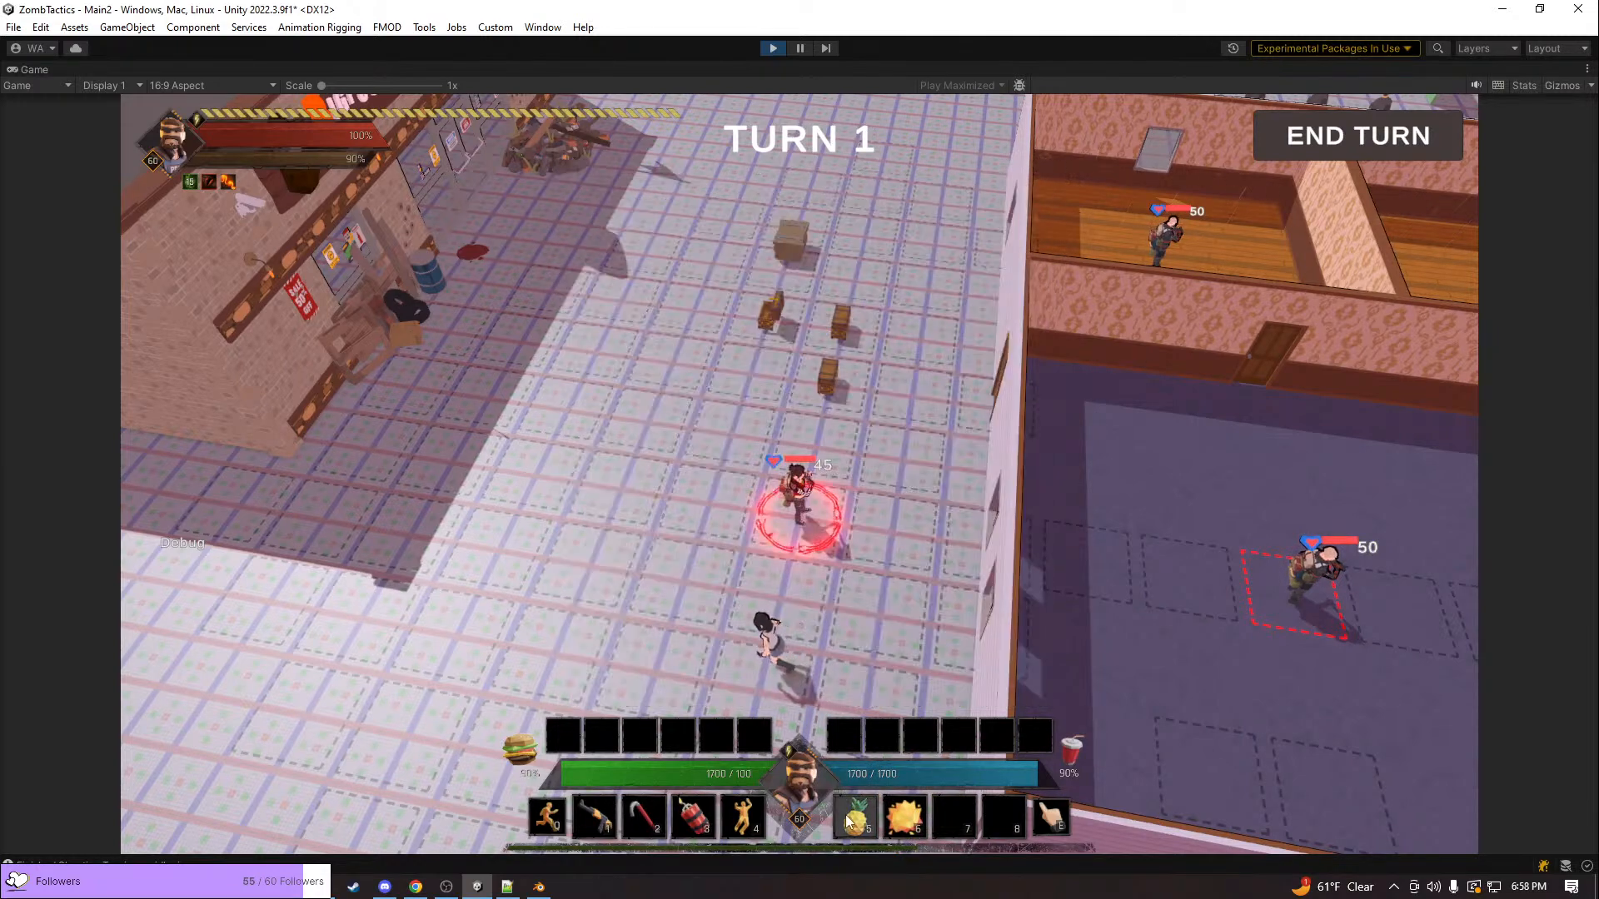
# Use the Magic Missle Barrage and Mine Field actions against the unit in the purple-floored room
pyautogui.click(1280, 591)
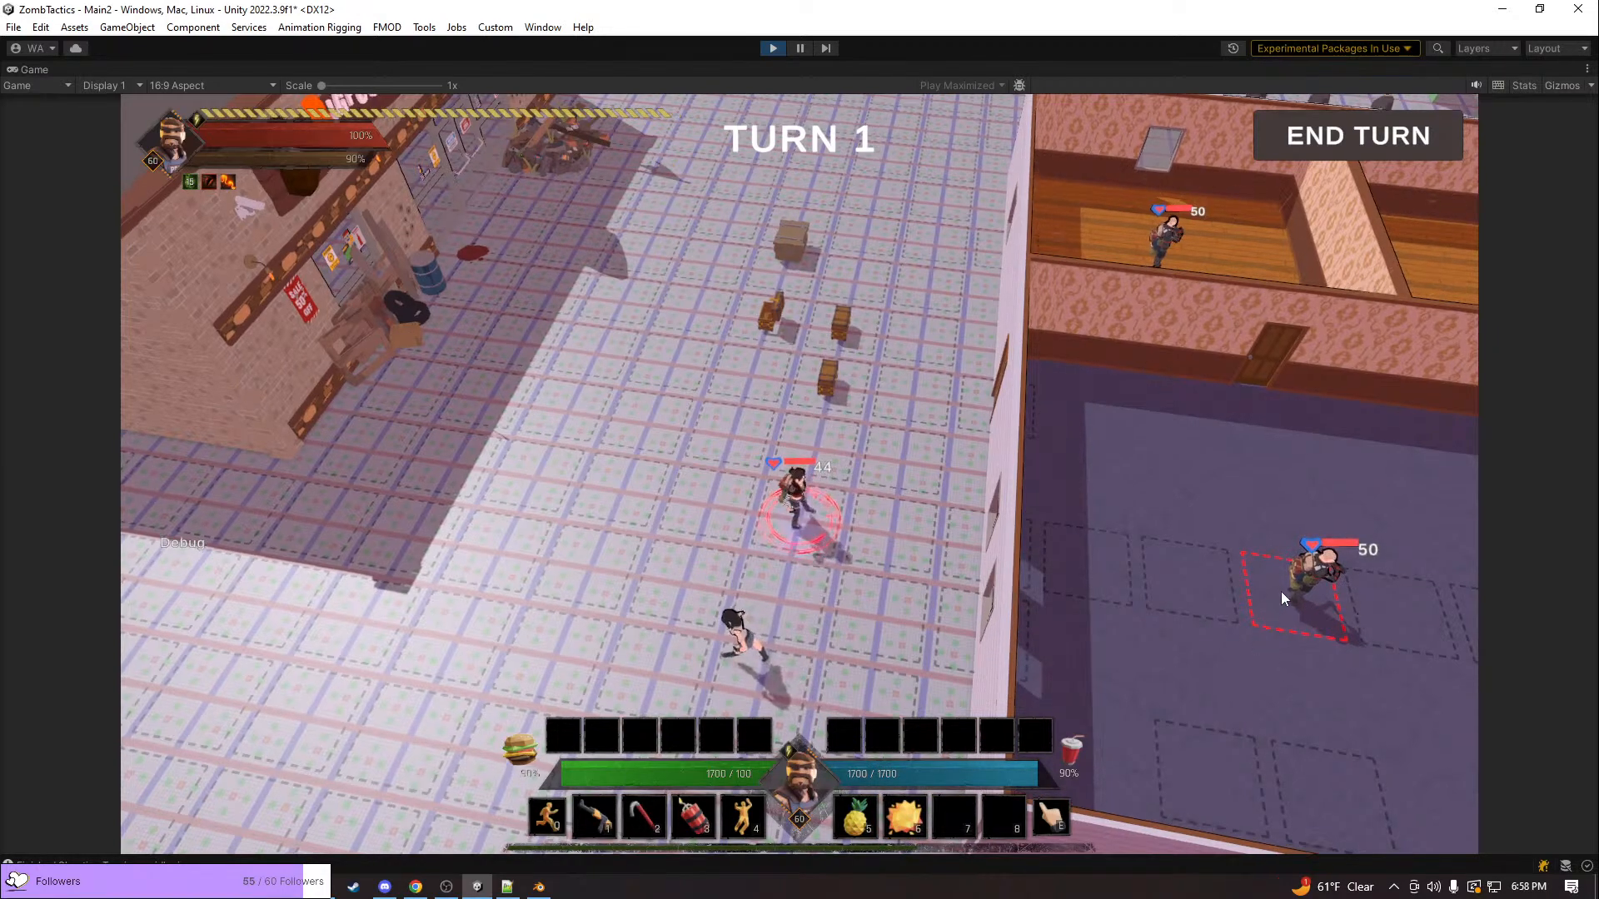
pyautogui.press('d')
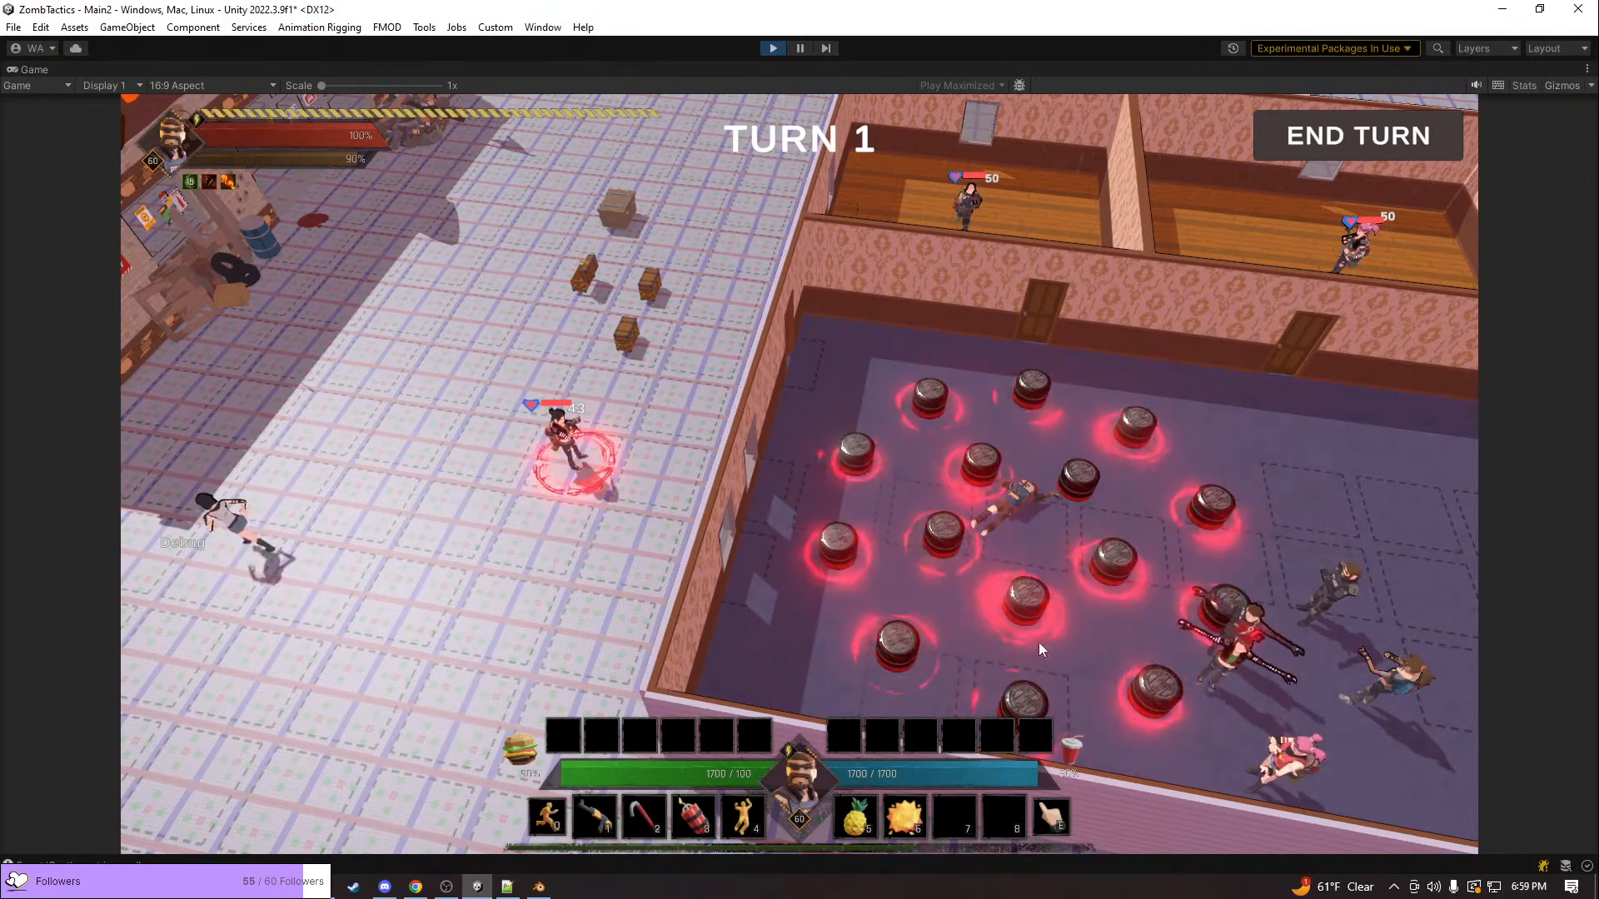
pyautogui.moveTo(953, 612); pyautogui.dragTo(1075, 598, button='middle')
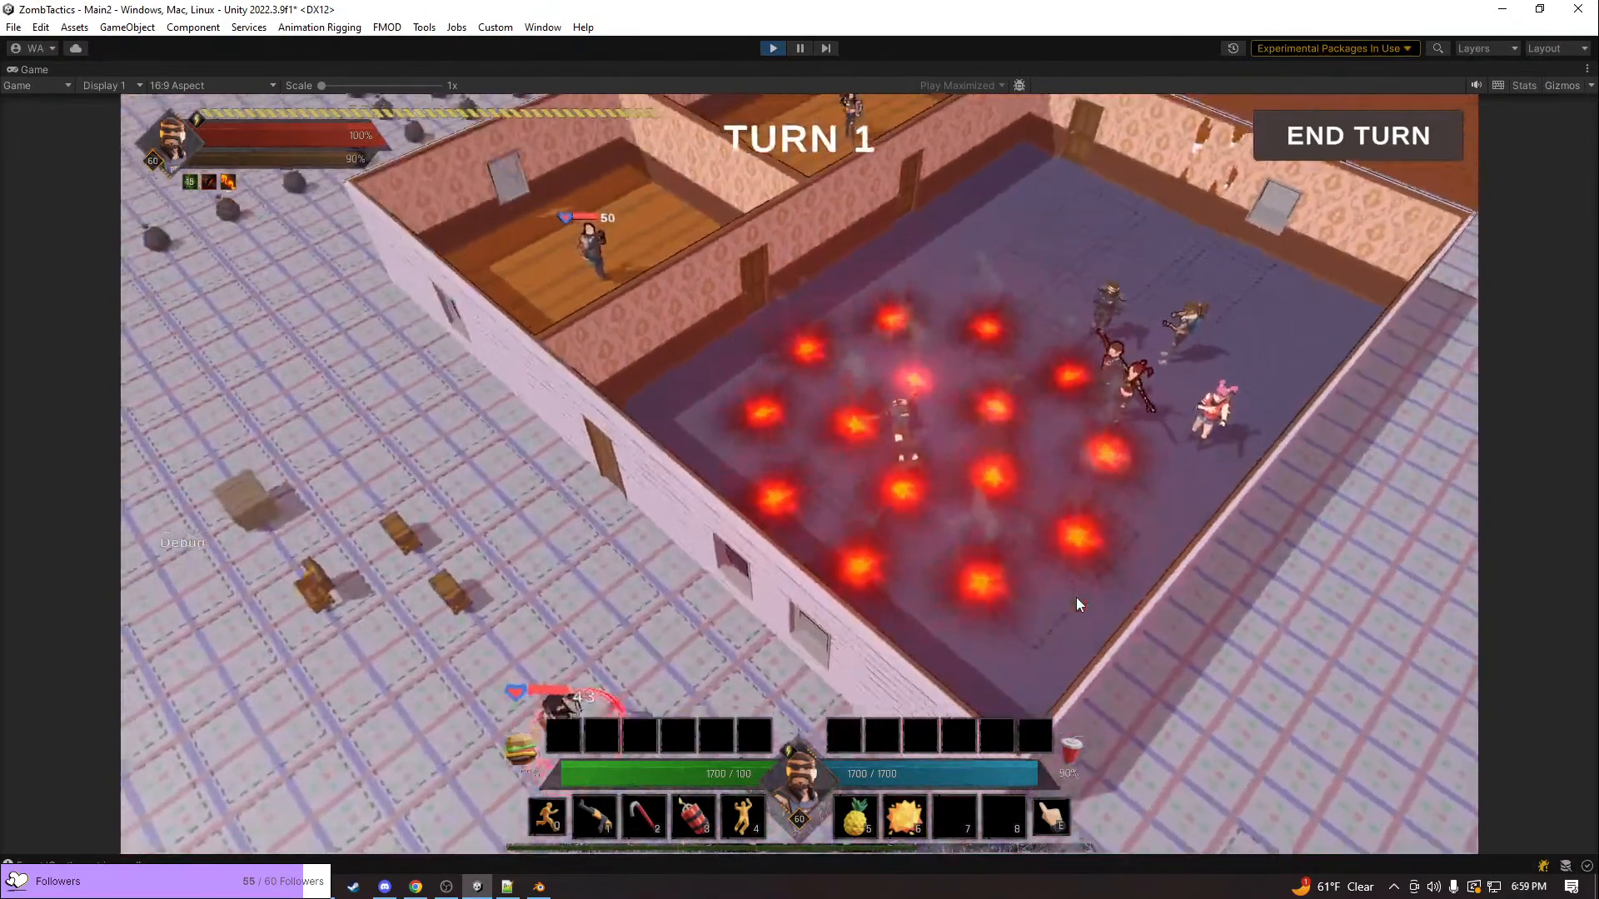
pyautogui.scroll(-1, 1076, 597)
pyautogui.scroll(-2, 1075, 594)
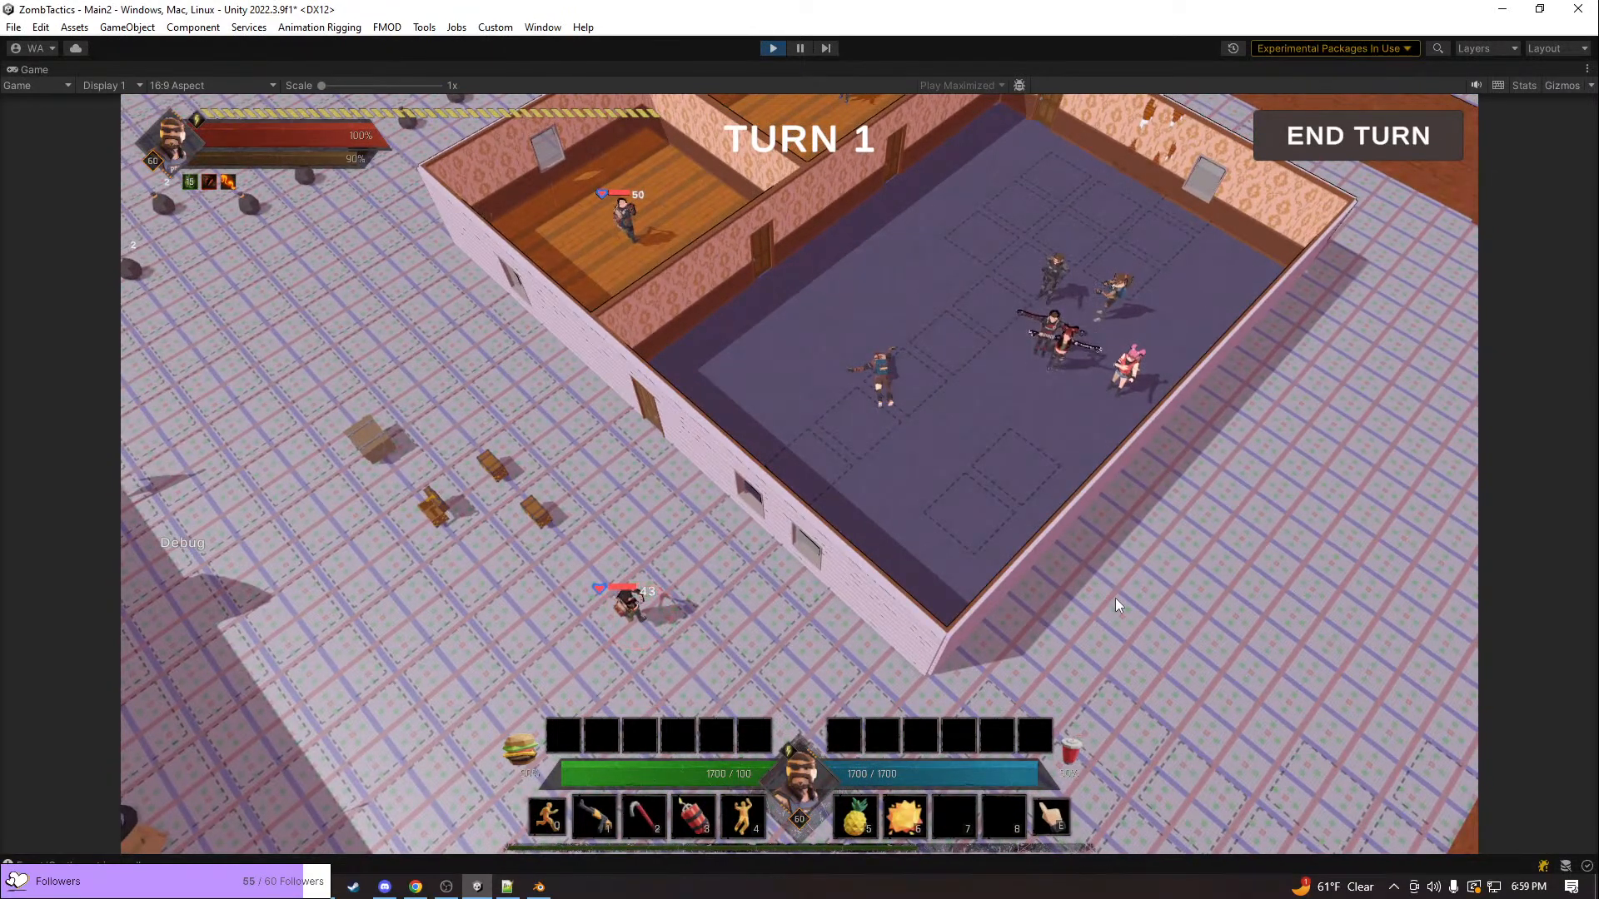
# Examine the black-haired character walking near the shop corner and the characters gathered in the purple-floored room
pyautogui.moveTo(1116, 597); pyautogui.dragTo(806, 543, button='middle')
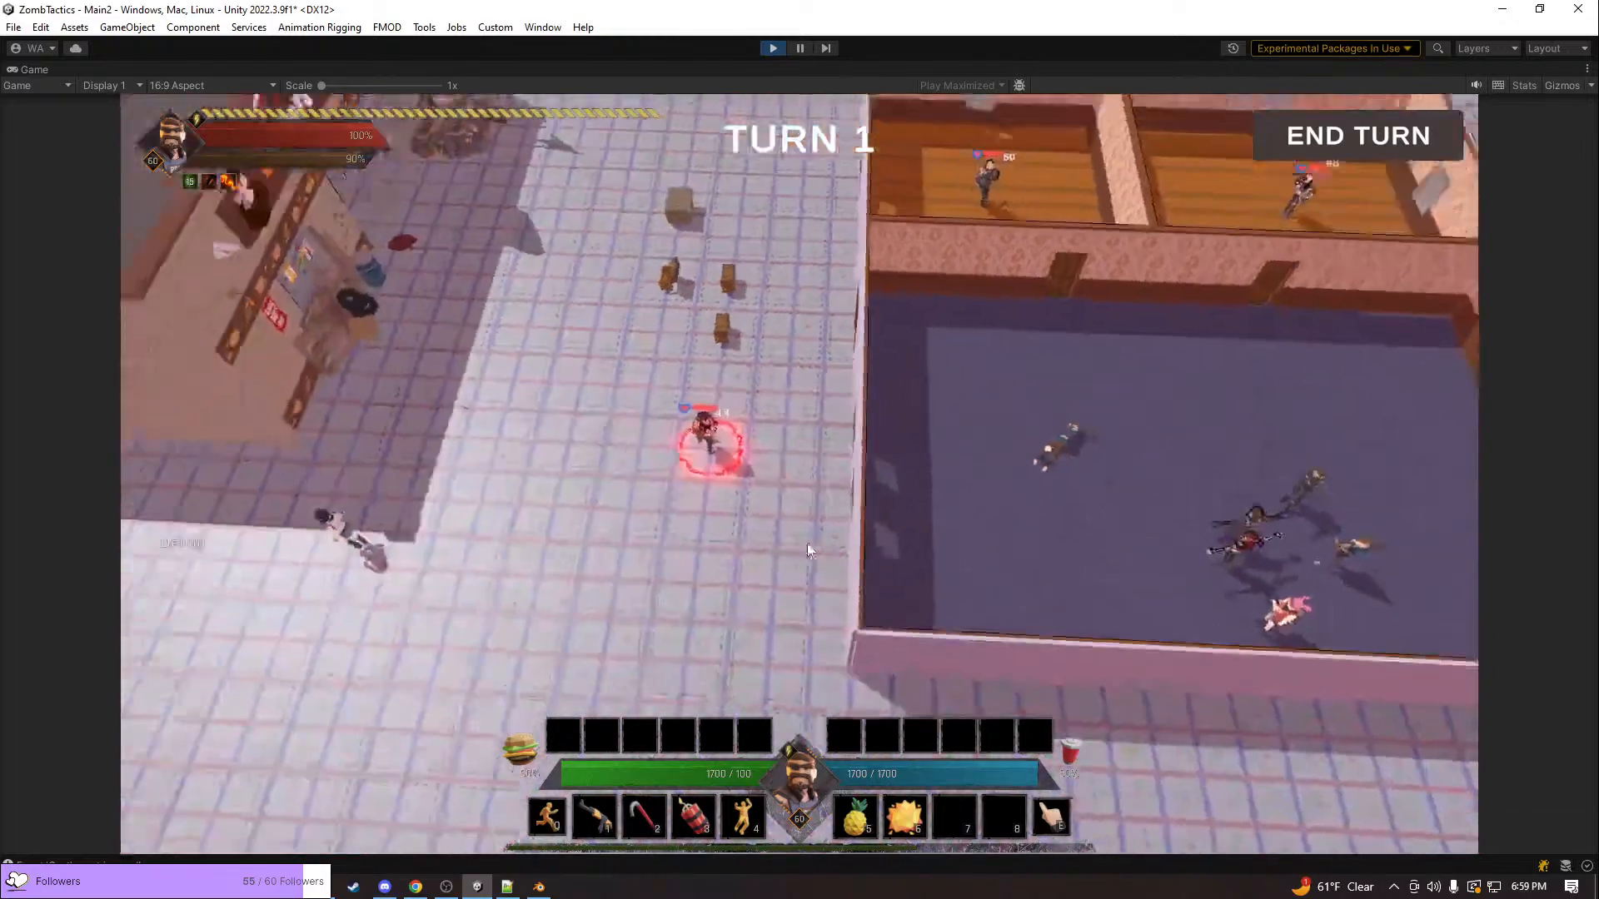
pyautogui.press('a')
pyautogui.scroll(1, 811, 530)
pyautogui.scroll(2, 811, 530)
pyautogui.press('a')
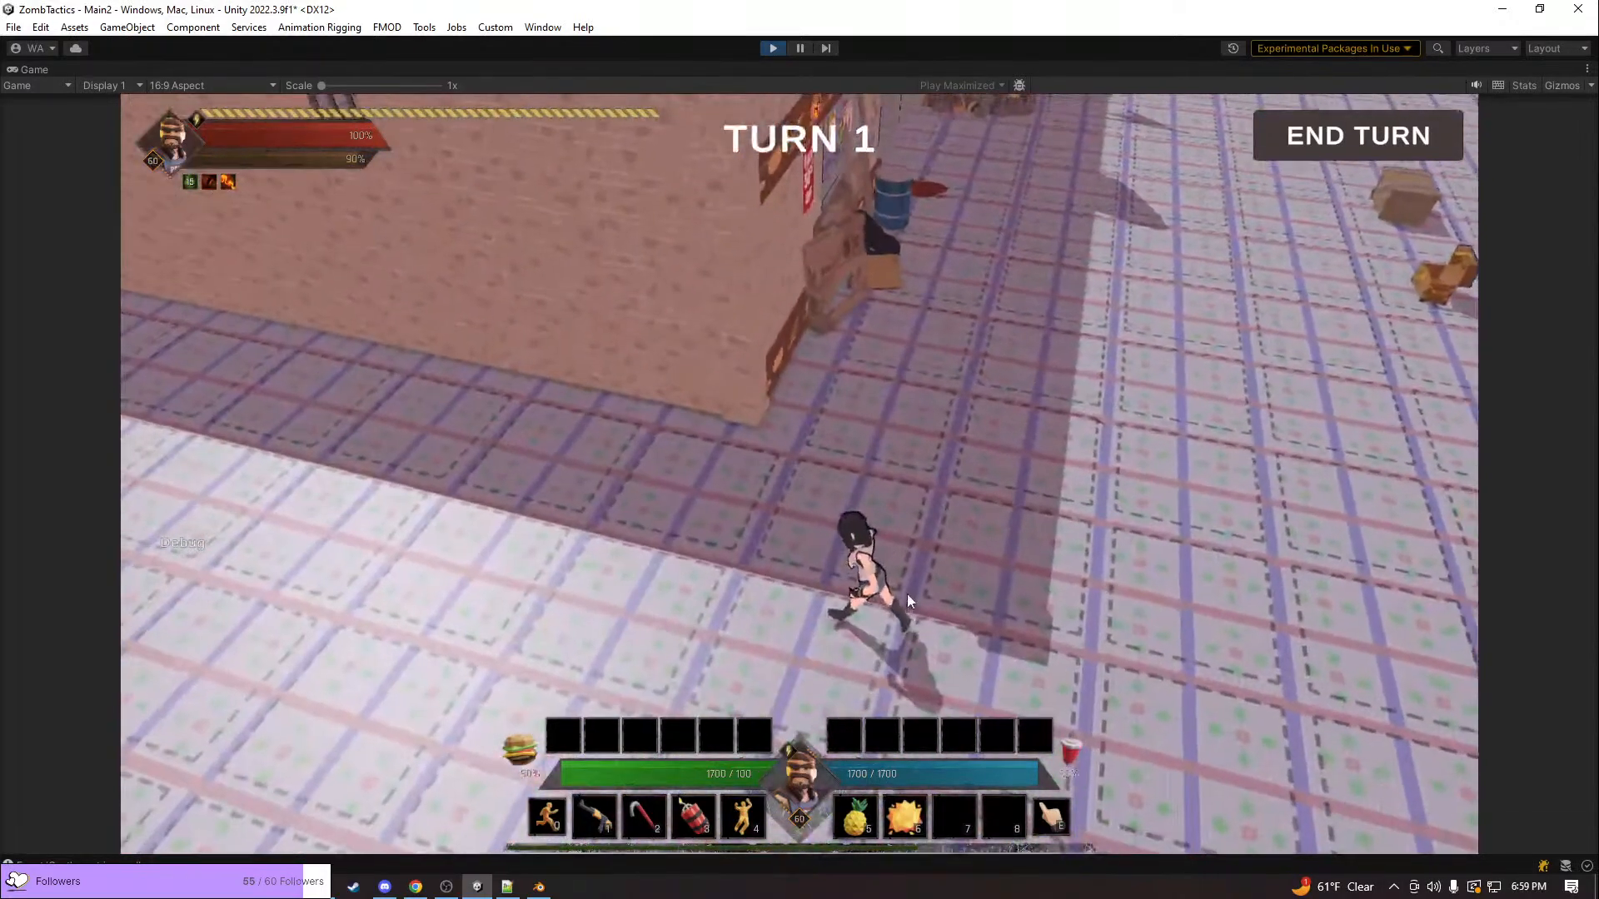
pyautogui.scroll(2, 907, 593)
pyautogui.press('a')
pyautogui.moveTo(1037, 580); pyautogui.dragTo(903, 437, button='middle')
pyautogui.press('d')
pyautogui.scroll(-5, 1117, 566)
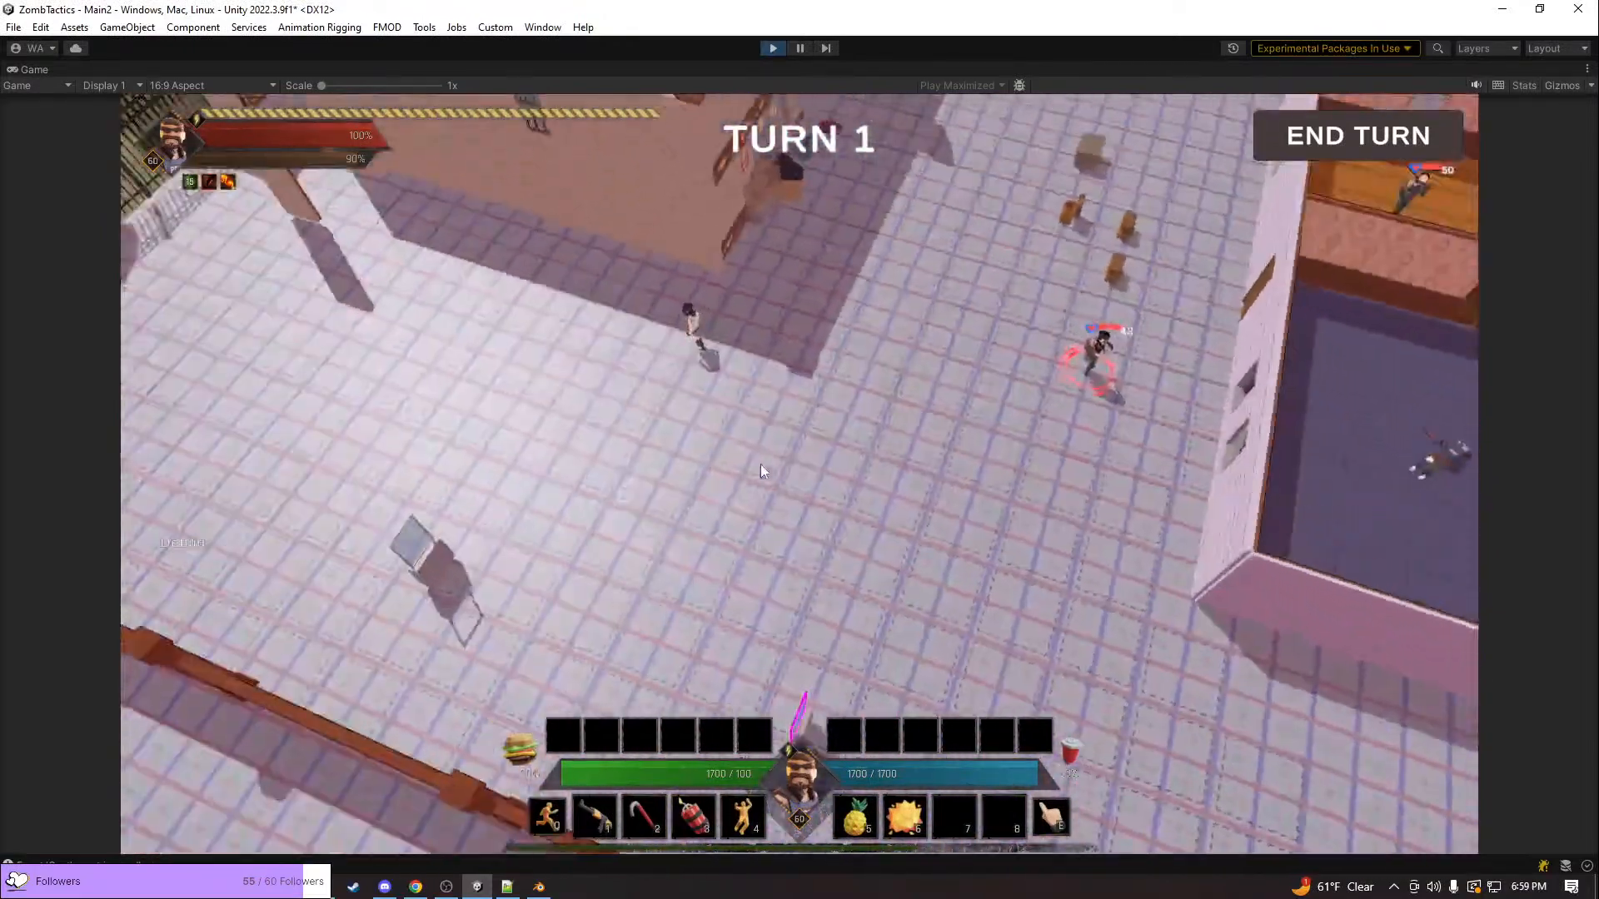
pyautogui.press('d')
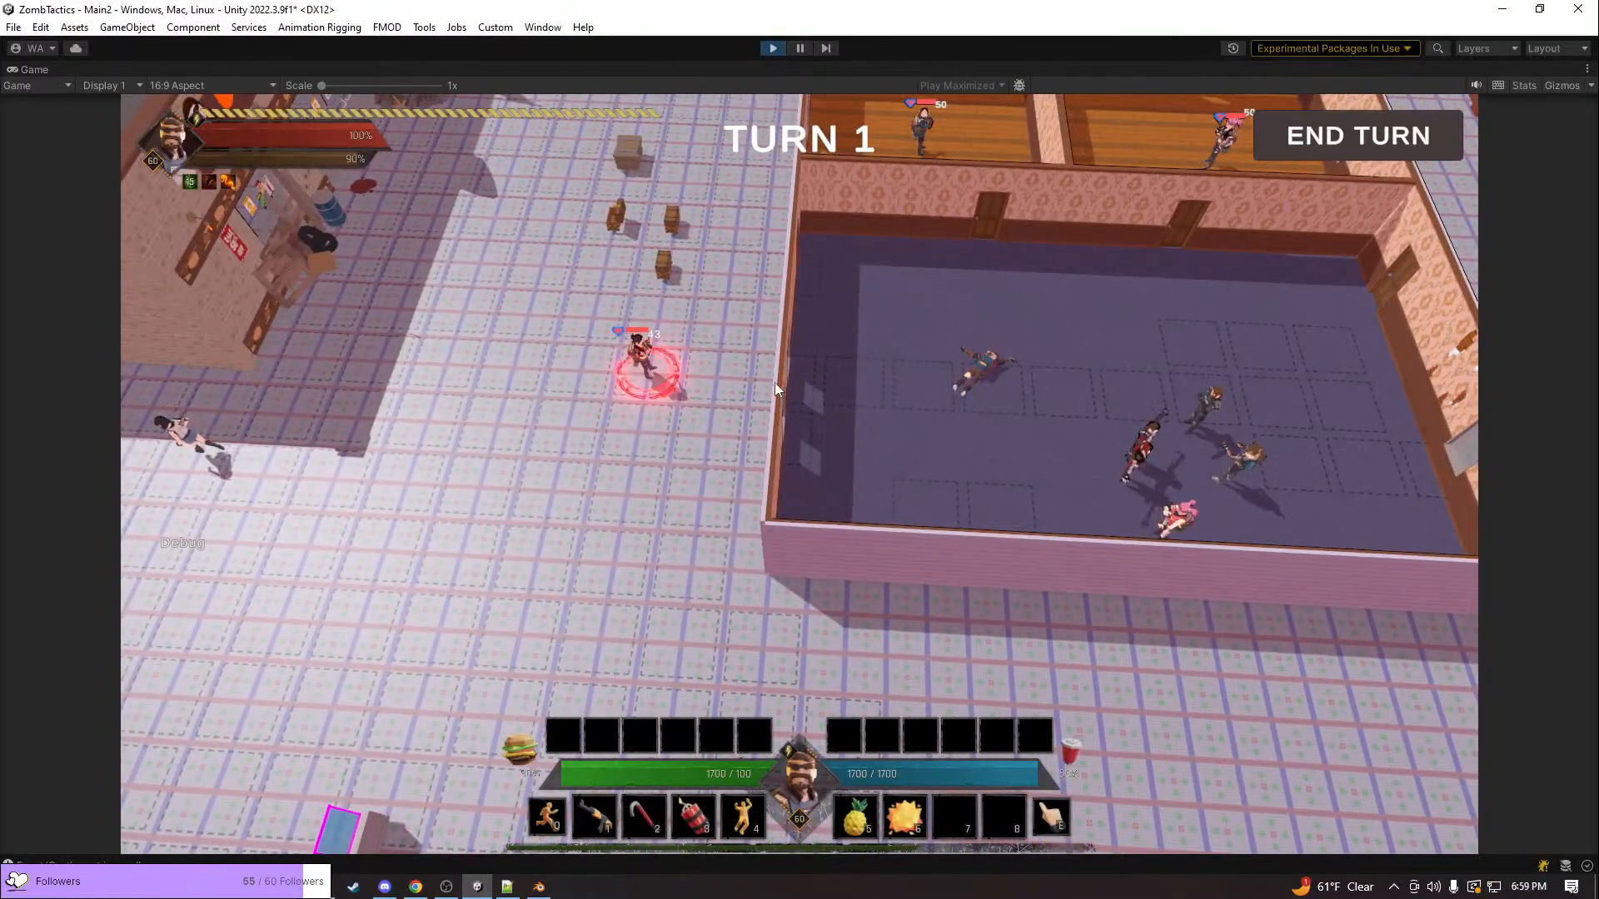
# Survey the mission map from above, from the open ground and walled rooms to the surrounding buildings
pyautogui.press('a')
pyautogui.press('d')
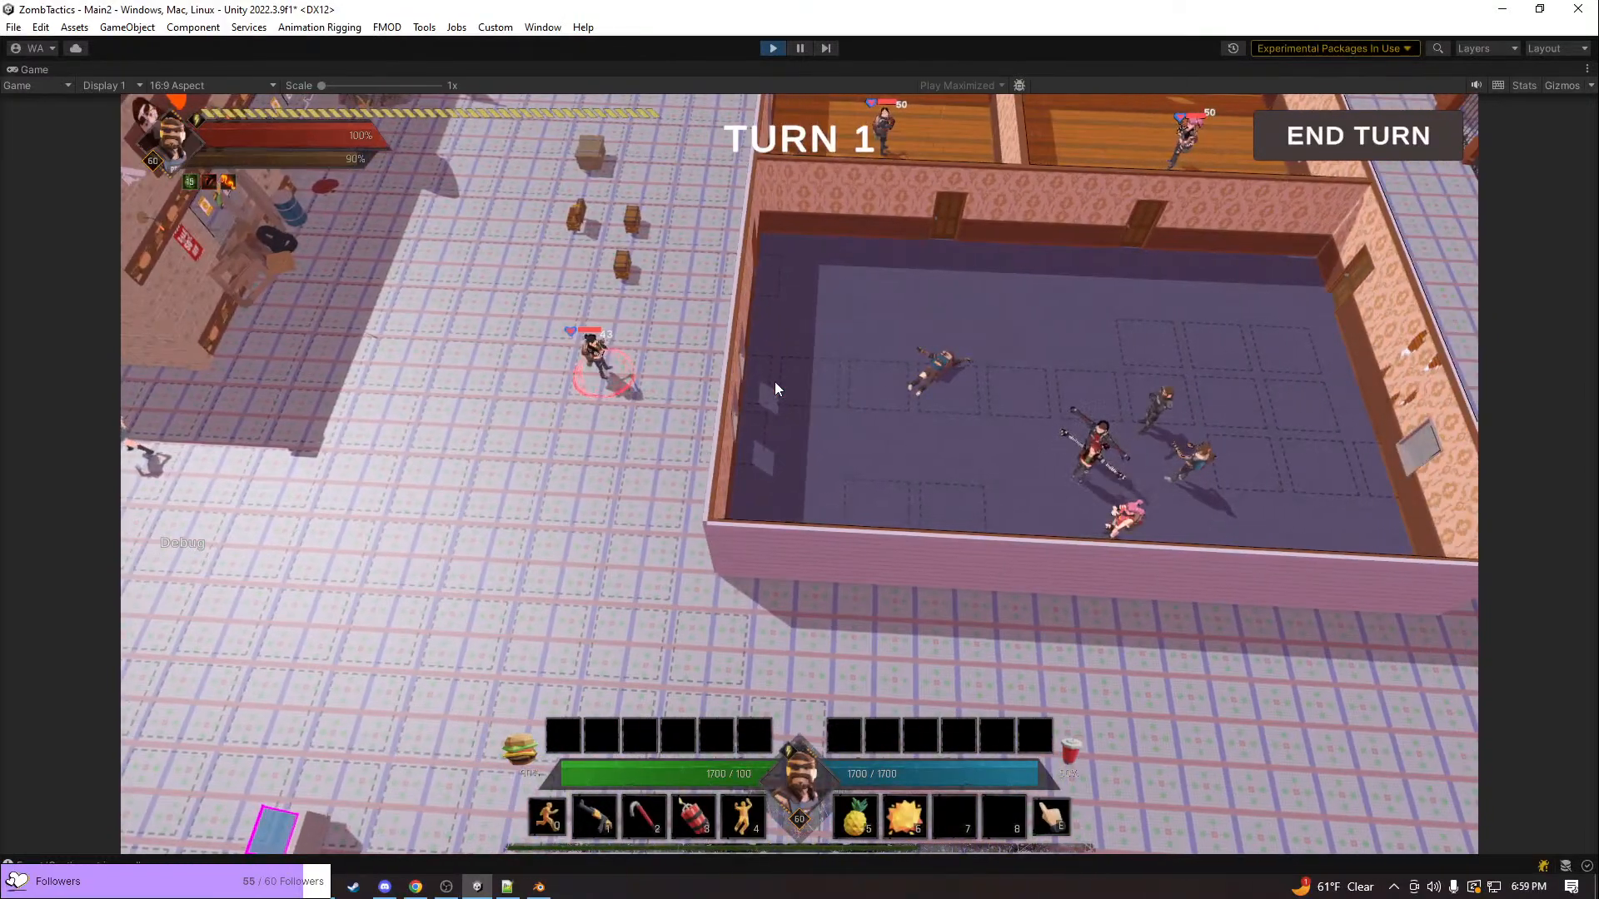
pyautogui.scroll(-3, 666, 368)
pyautogui.press('w')
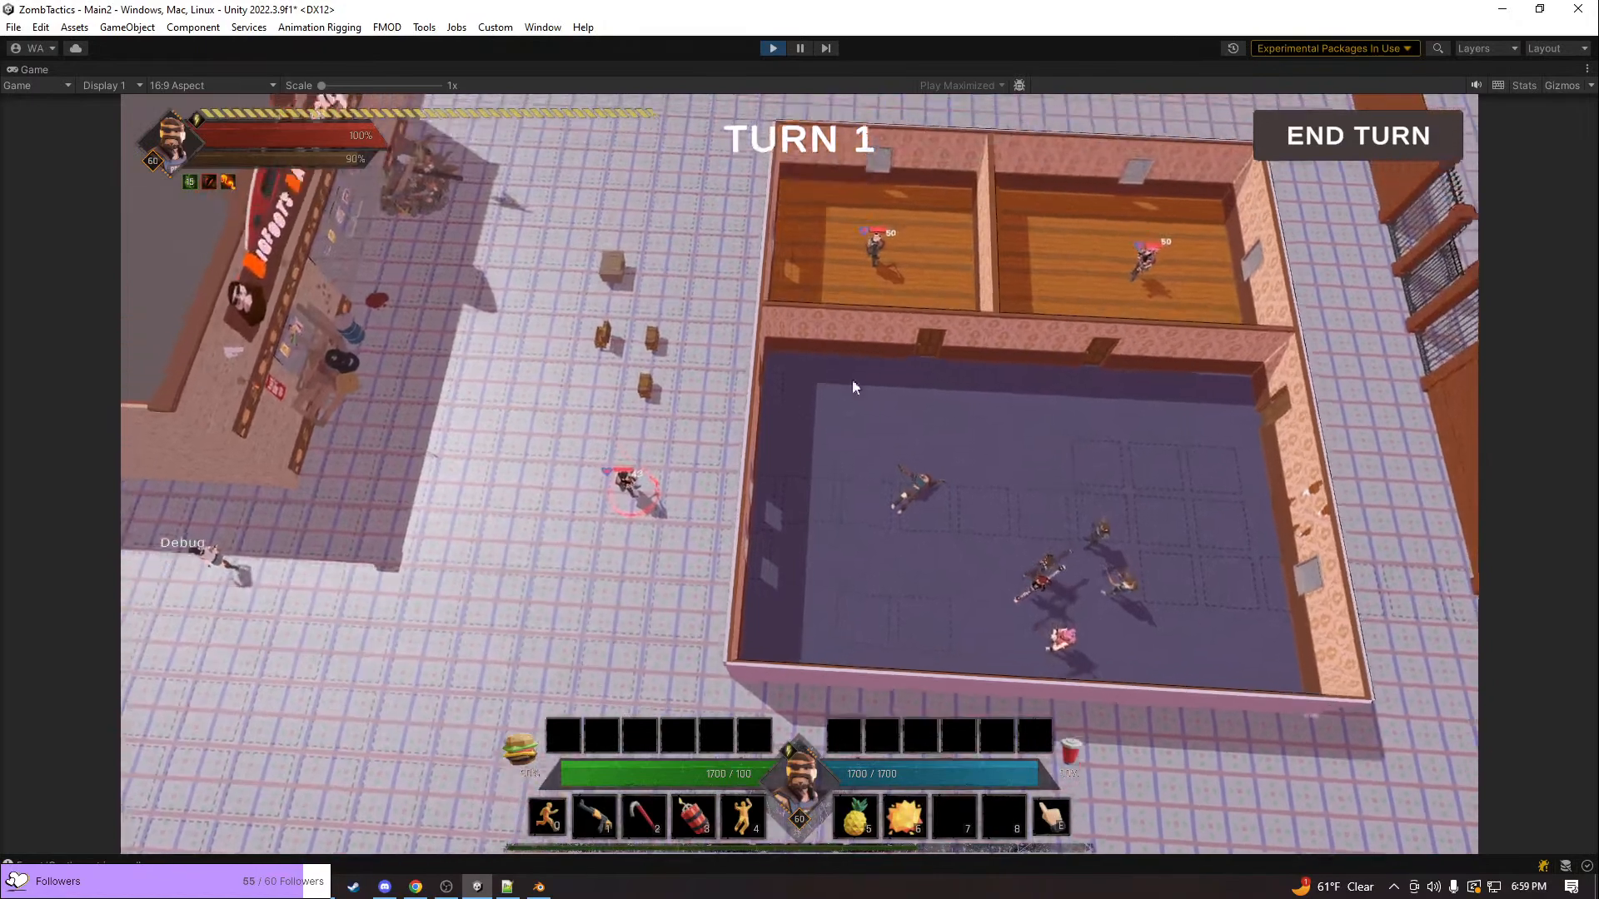
pyautogui.press('s')
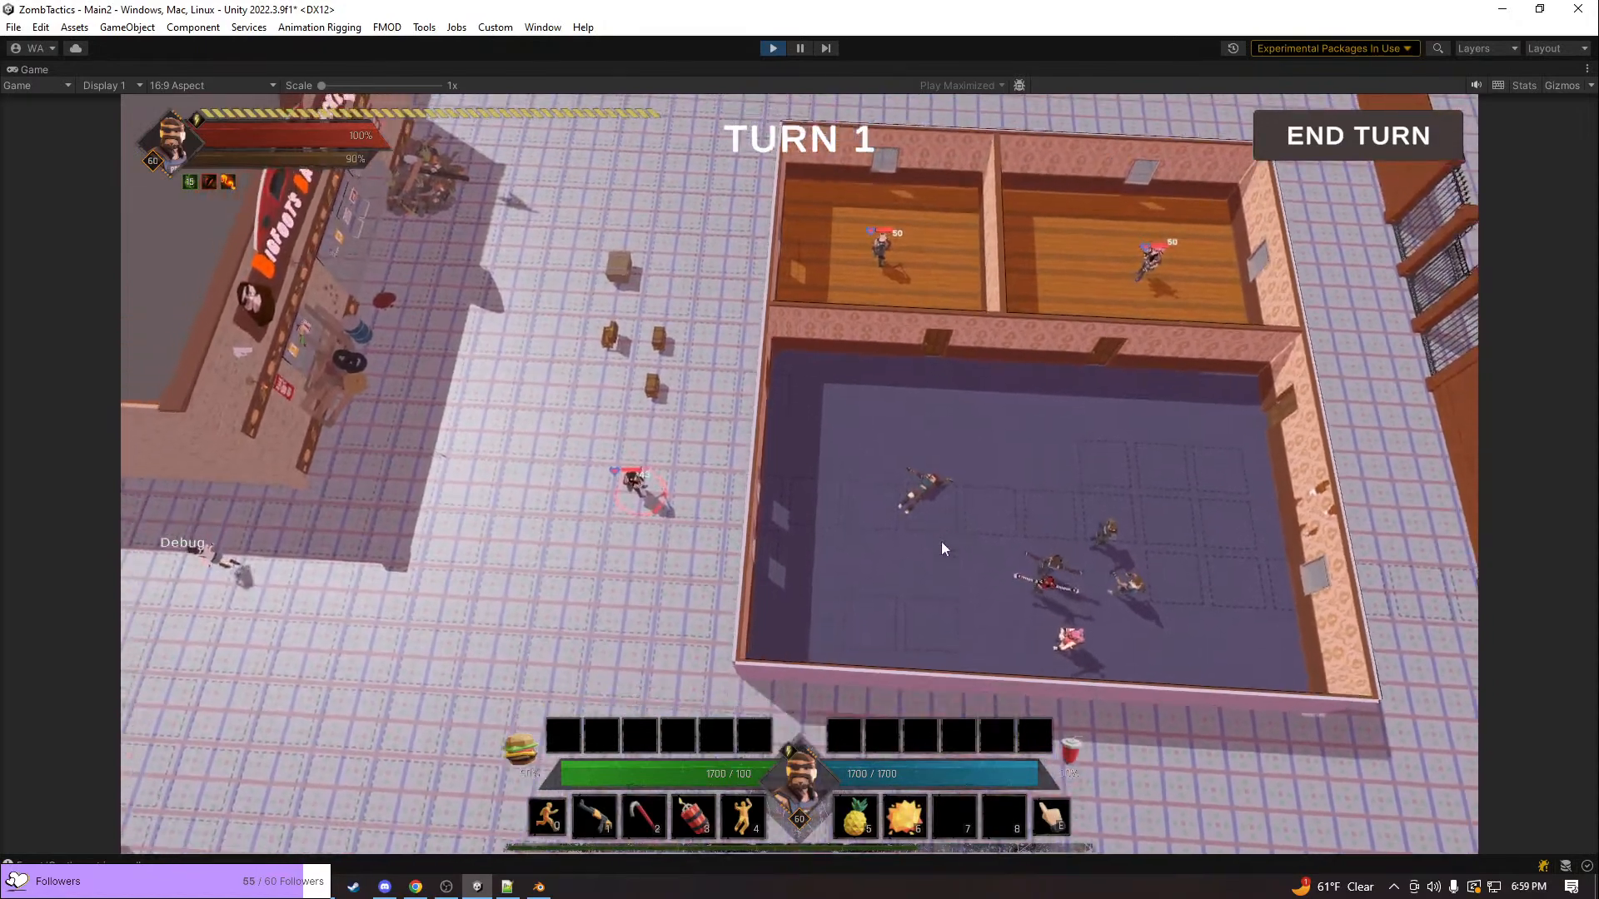
pyautogui.press('a')
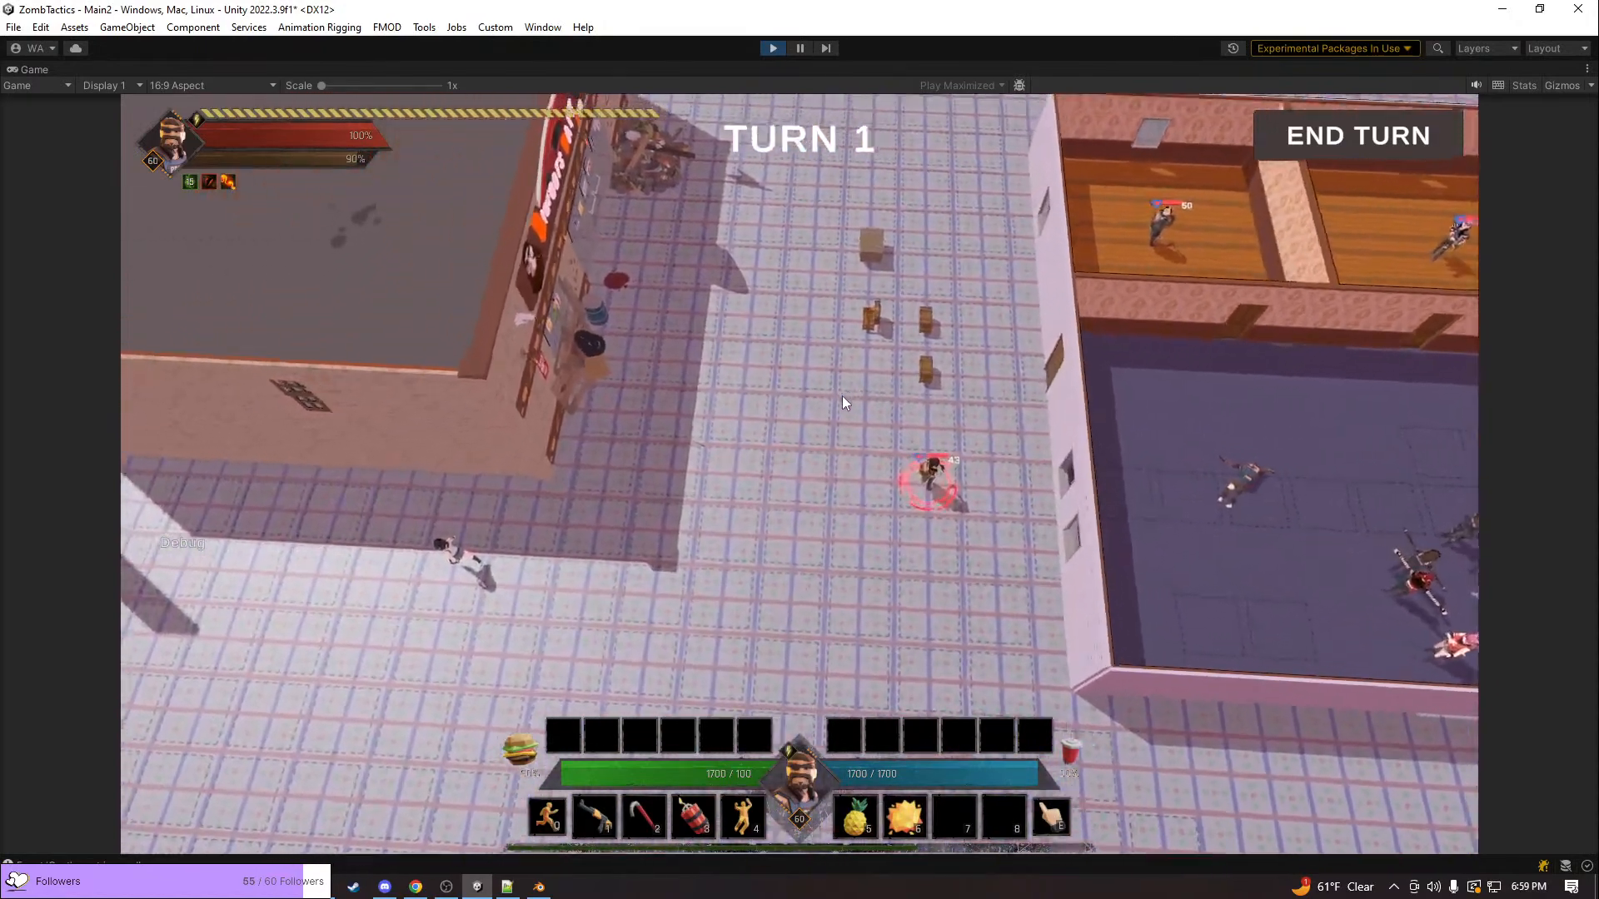
pyautogui.scroll(3, 842, 397)
pyautogui.moveTo(1001, 323); pyautogui.dragTo(682, 243, button='middle')
pyautogui.press('w')
pyautogui.press('d')
pyautogui.scroll(-2, 810, 281)
pyautogui.scroll(-5, 804, 286)
pyautogui.press('d')
pyautogui.moveTo(803, 286); pyautogui.dragTo(902, 342, button='middle')
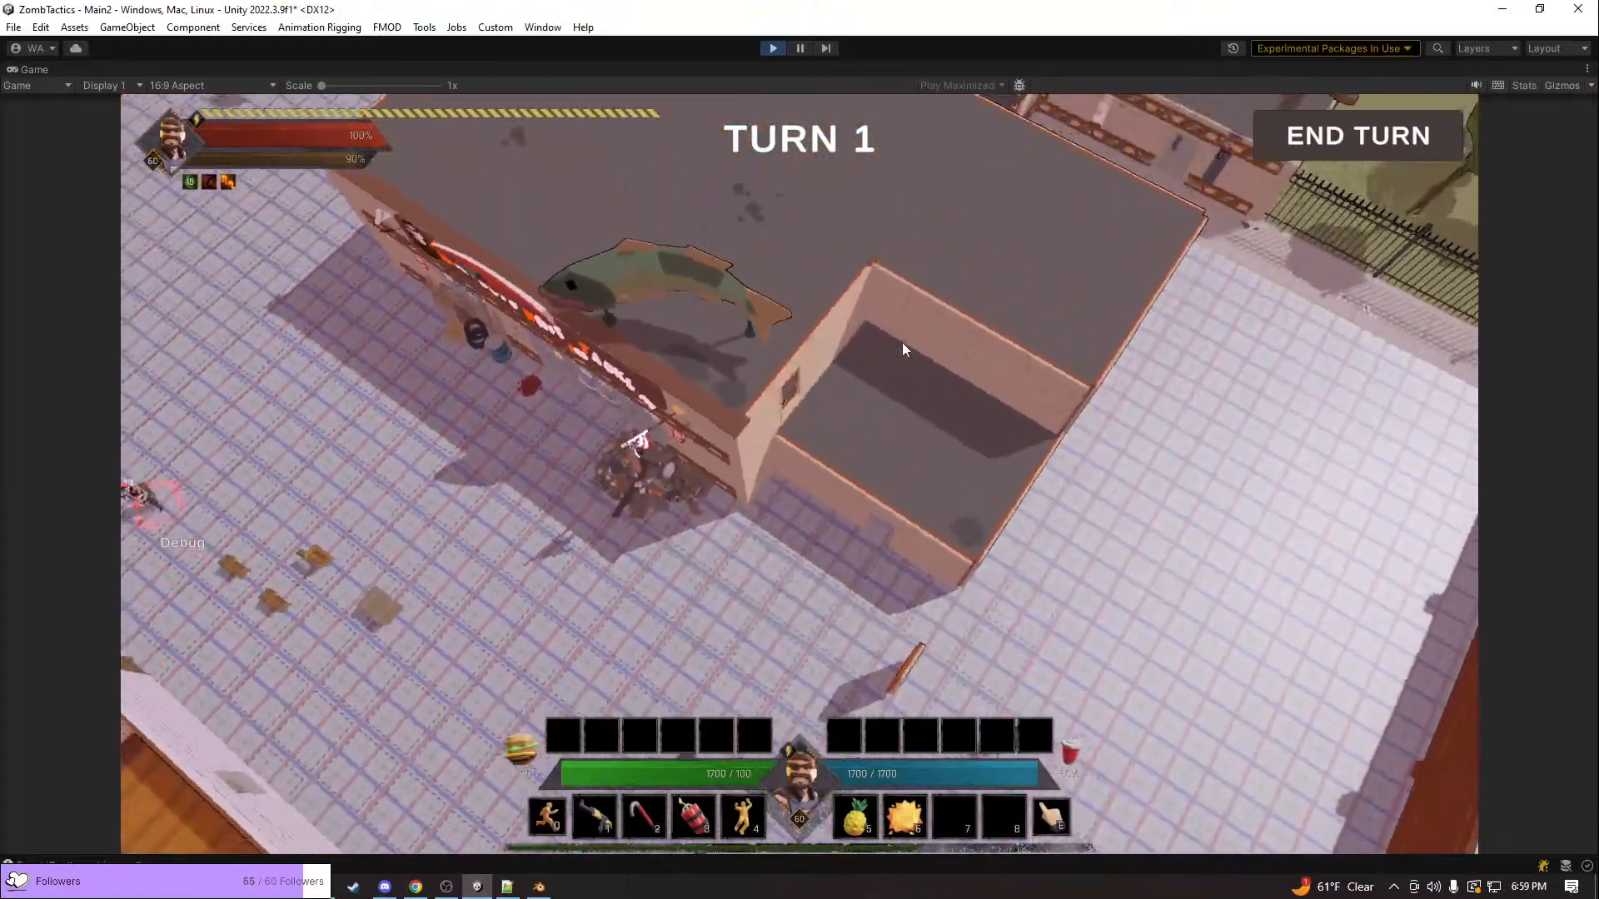
pyautogui.press('d')
pyautogui.press('e')
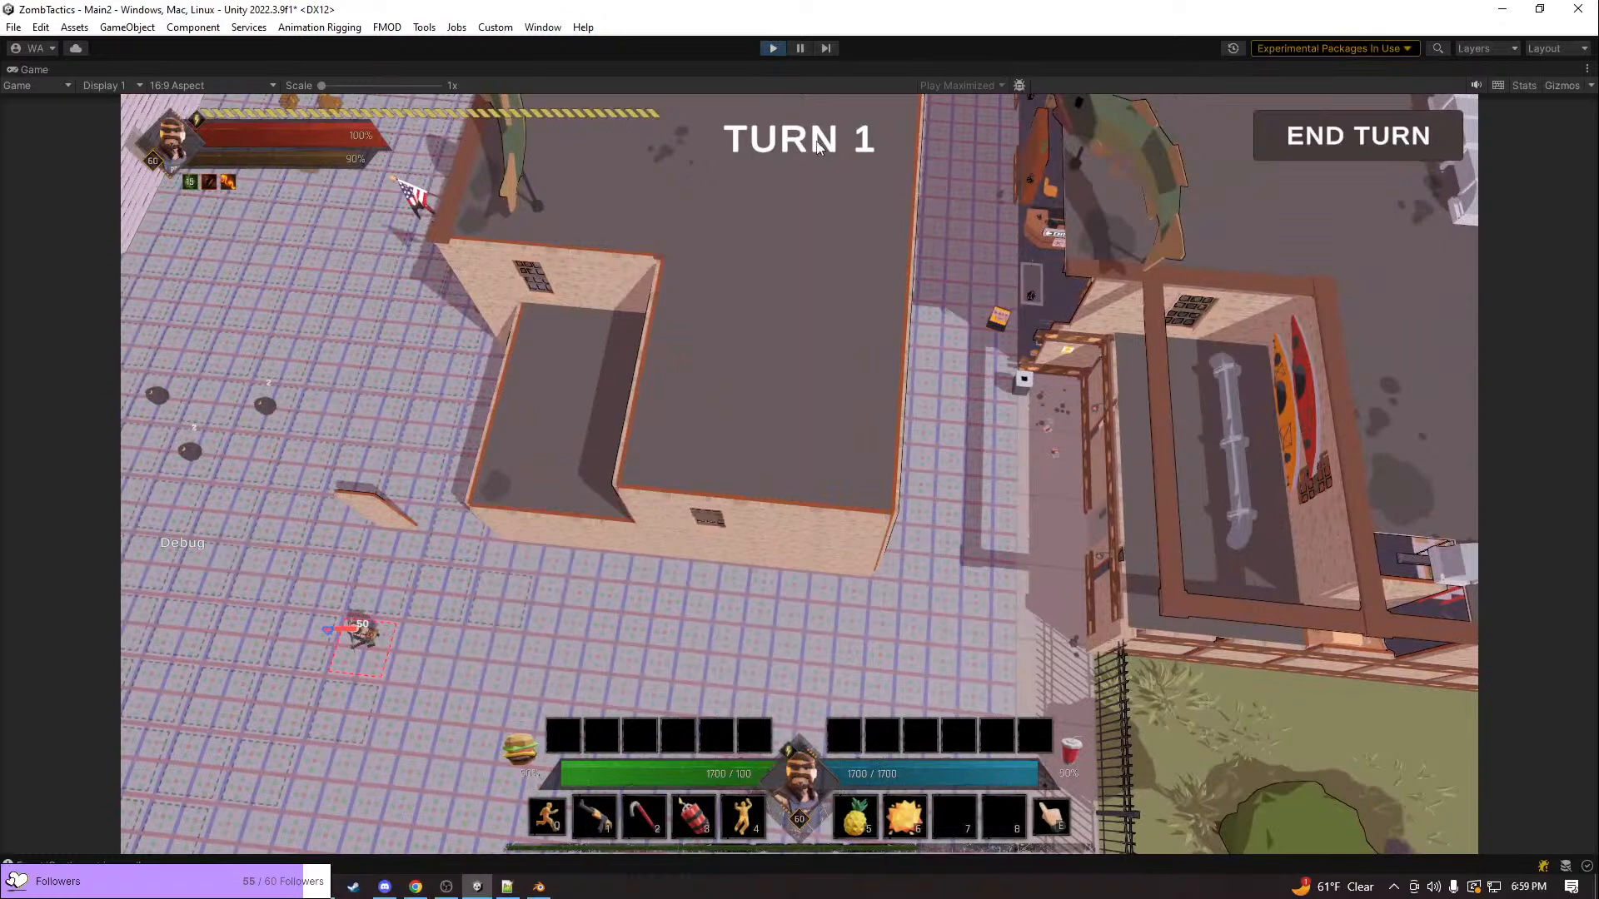
# End the play test and open the TownLevel001 scene, saving the changes to BunkerBase
pyautogui.hotkey('ctrl', 'p')
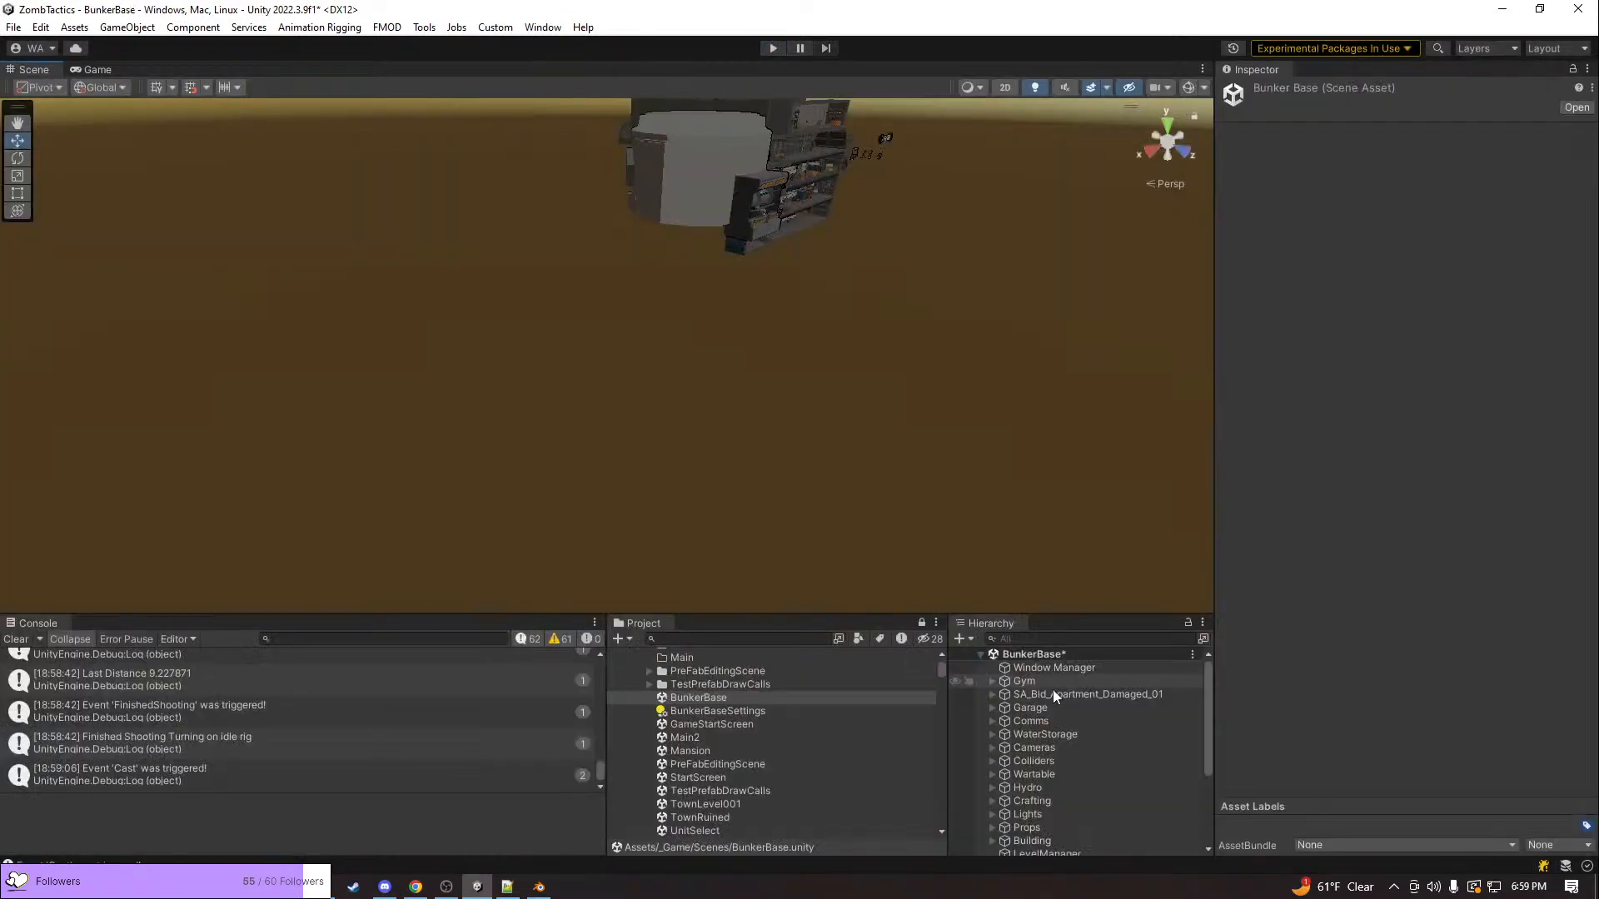
pyautogui.scroll(-3, 678, 704)
pyautogui.doubleClick(696, 704)
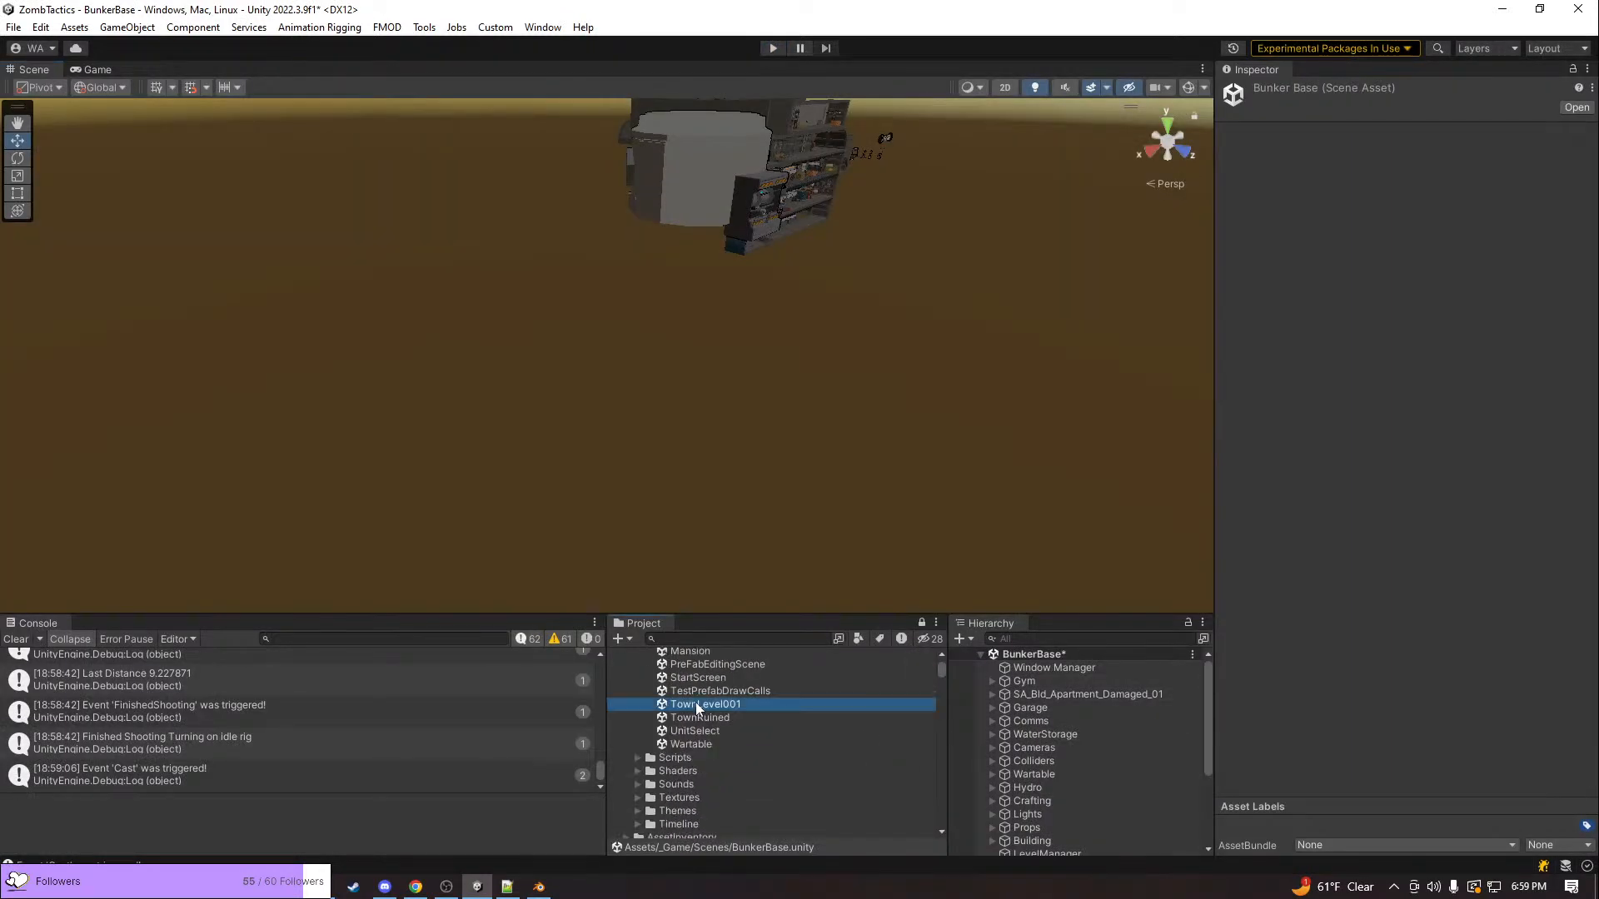
pyautogui.click(780, 480)
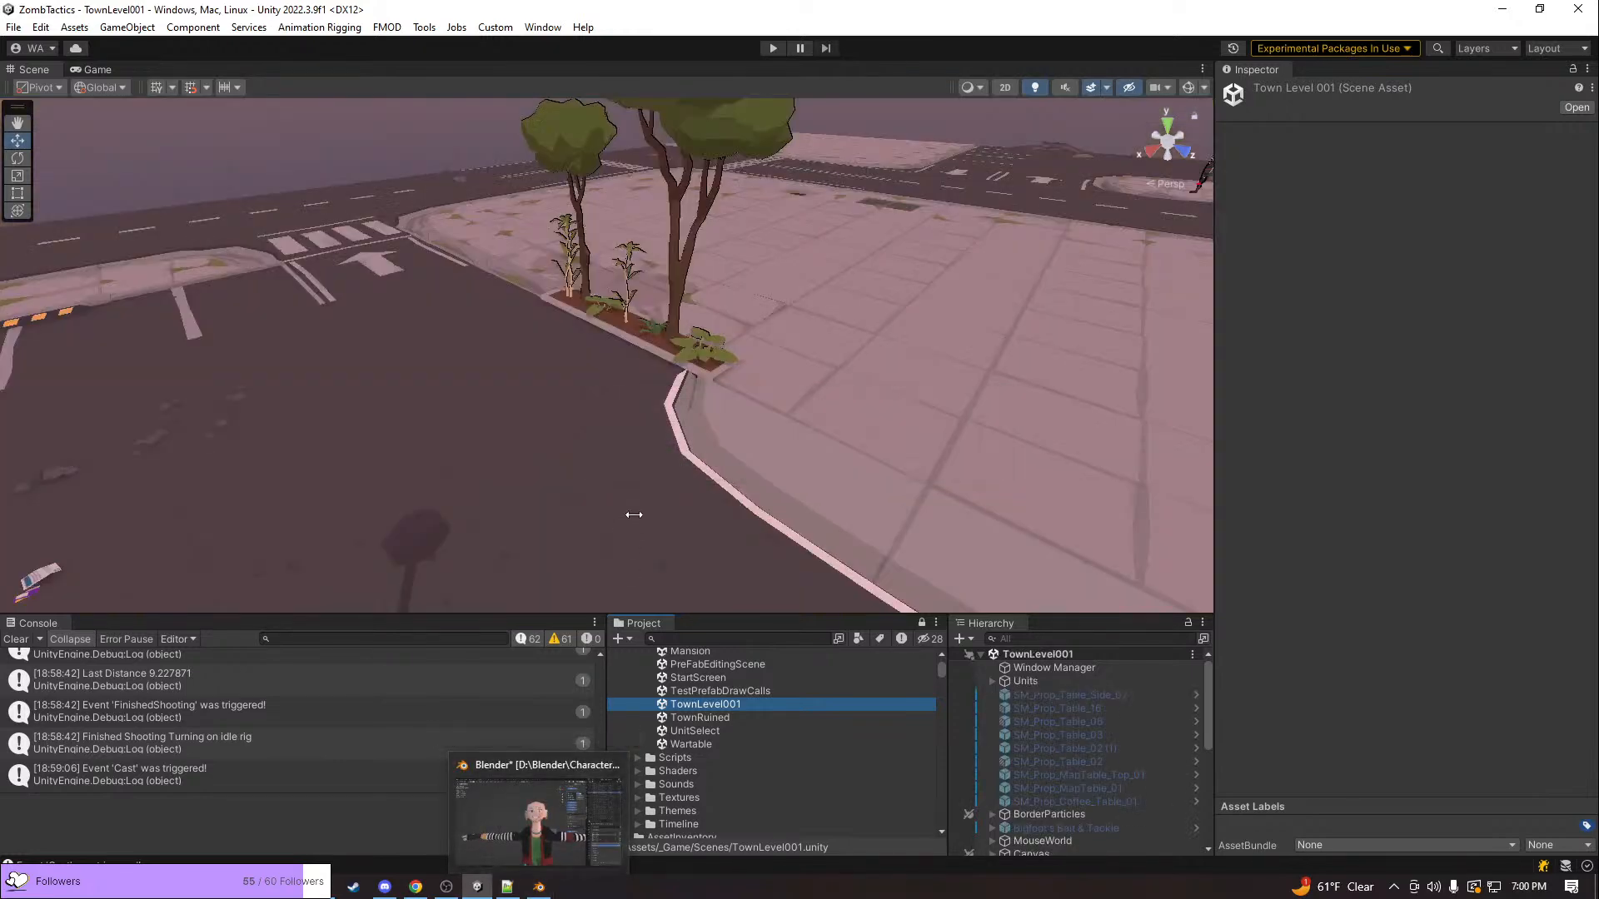
# Play-test the town level and move the unit along the sidewalk behind the shops to the building's end corner
pyautogui.moveTo(634, 515); pyautogui.dragTo(80, 524, button='right')
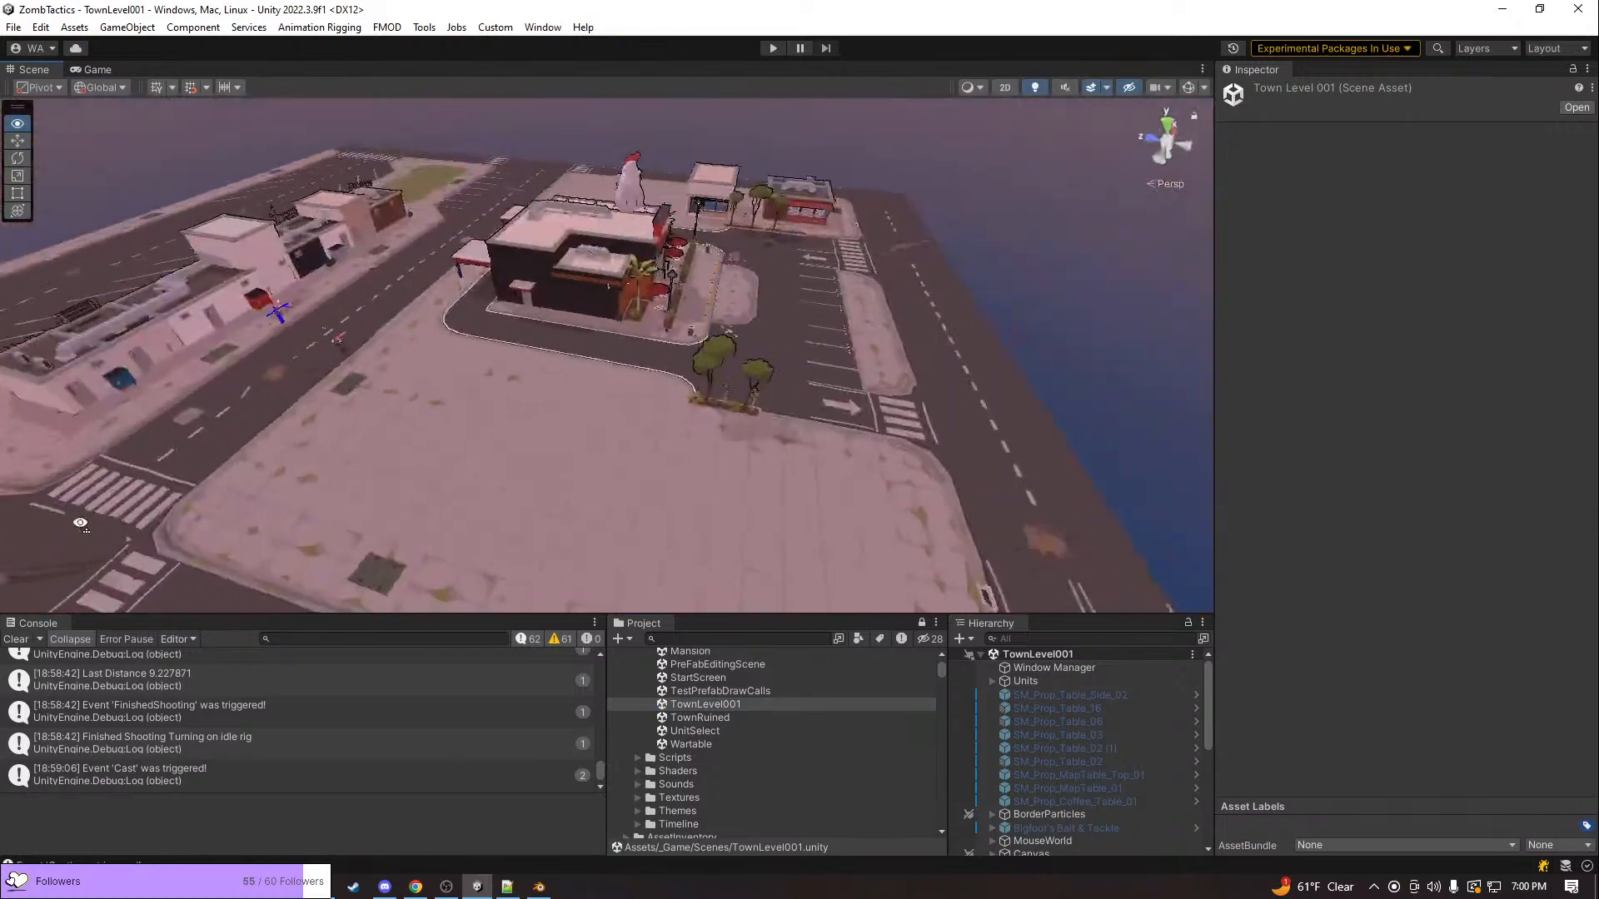
pyautogui.moveTo(90, 447); pyautogui.dragTo(800, 46, button='right')
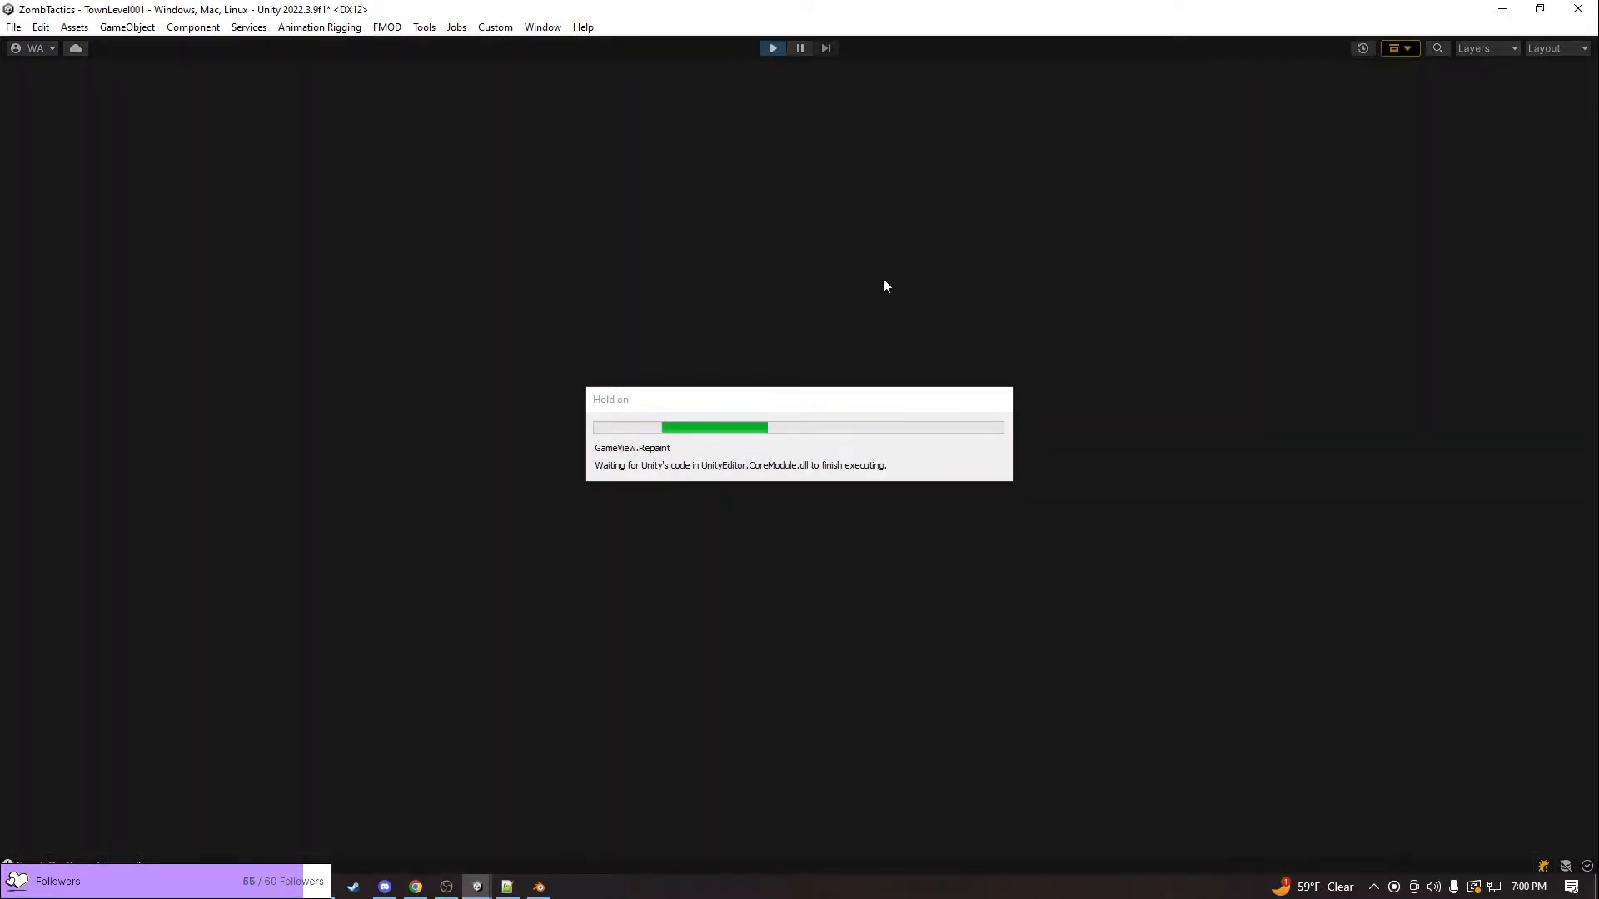
pyautogui.press('a')
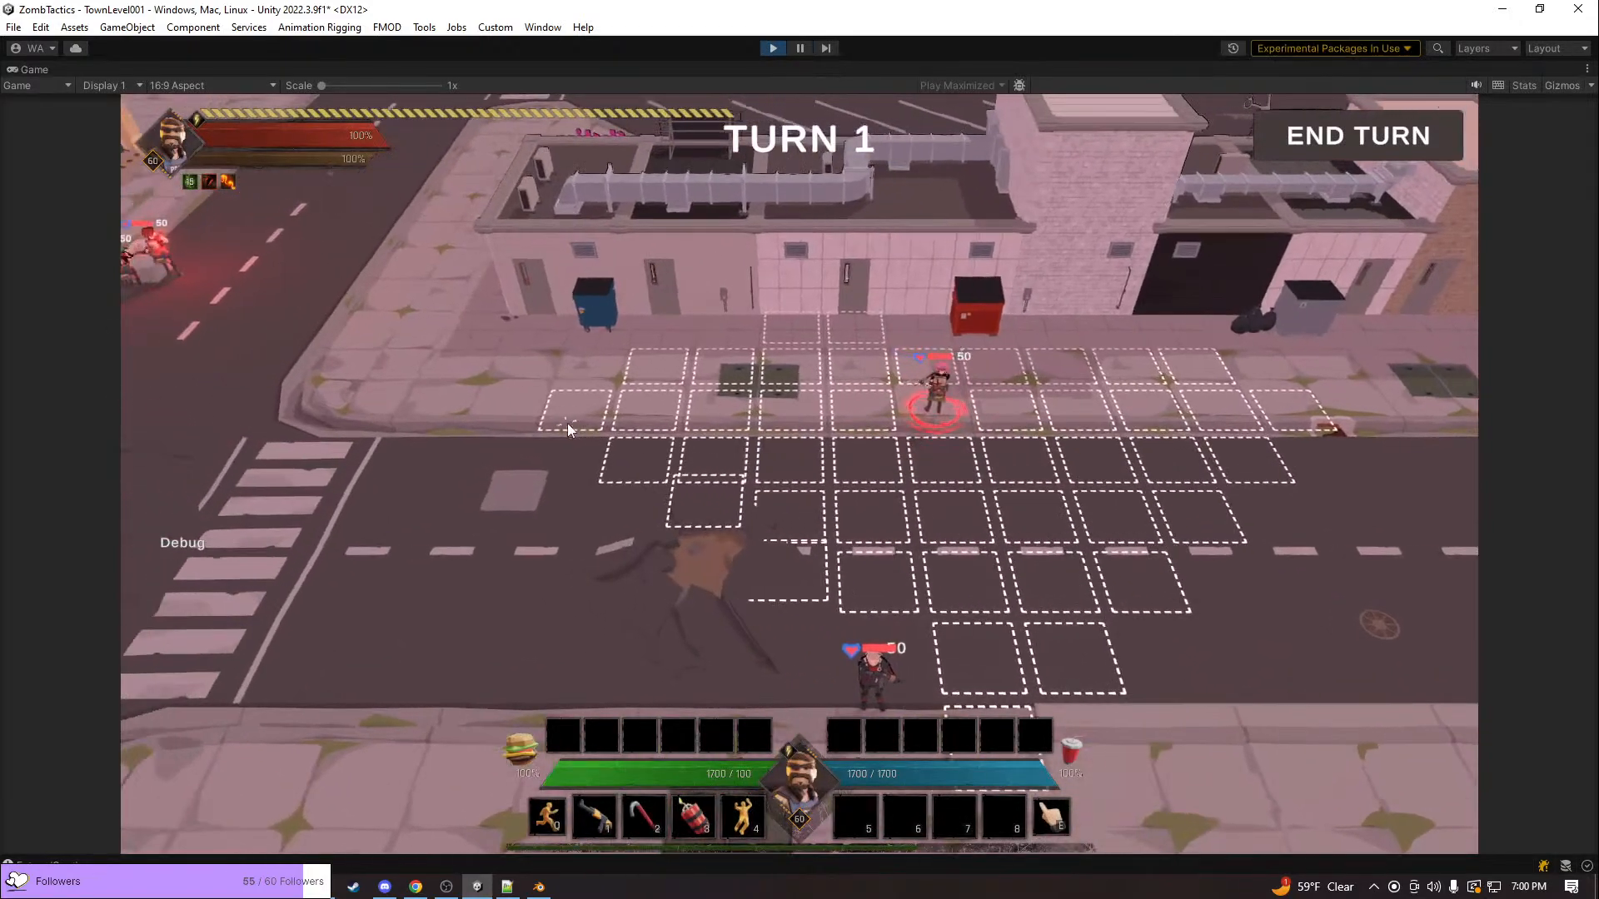
pyautogui.click(567, 423)
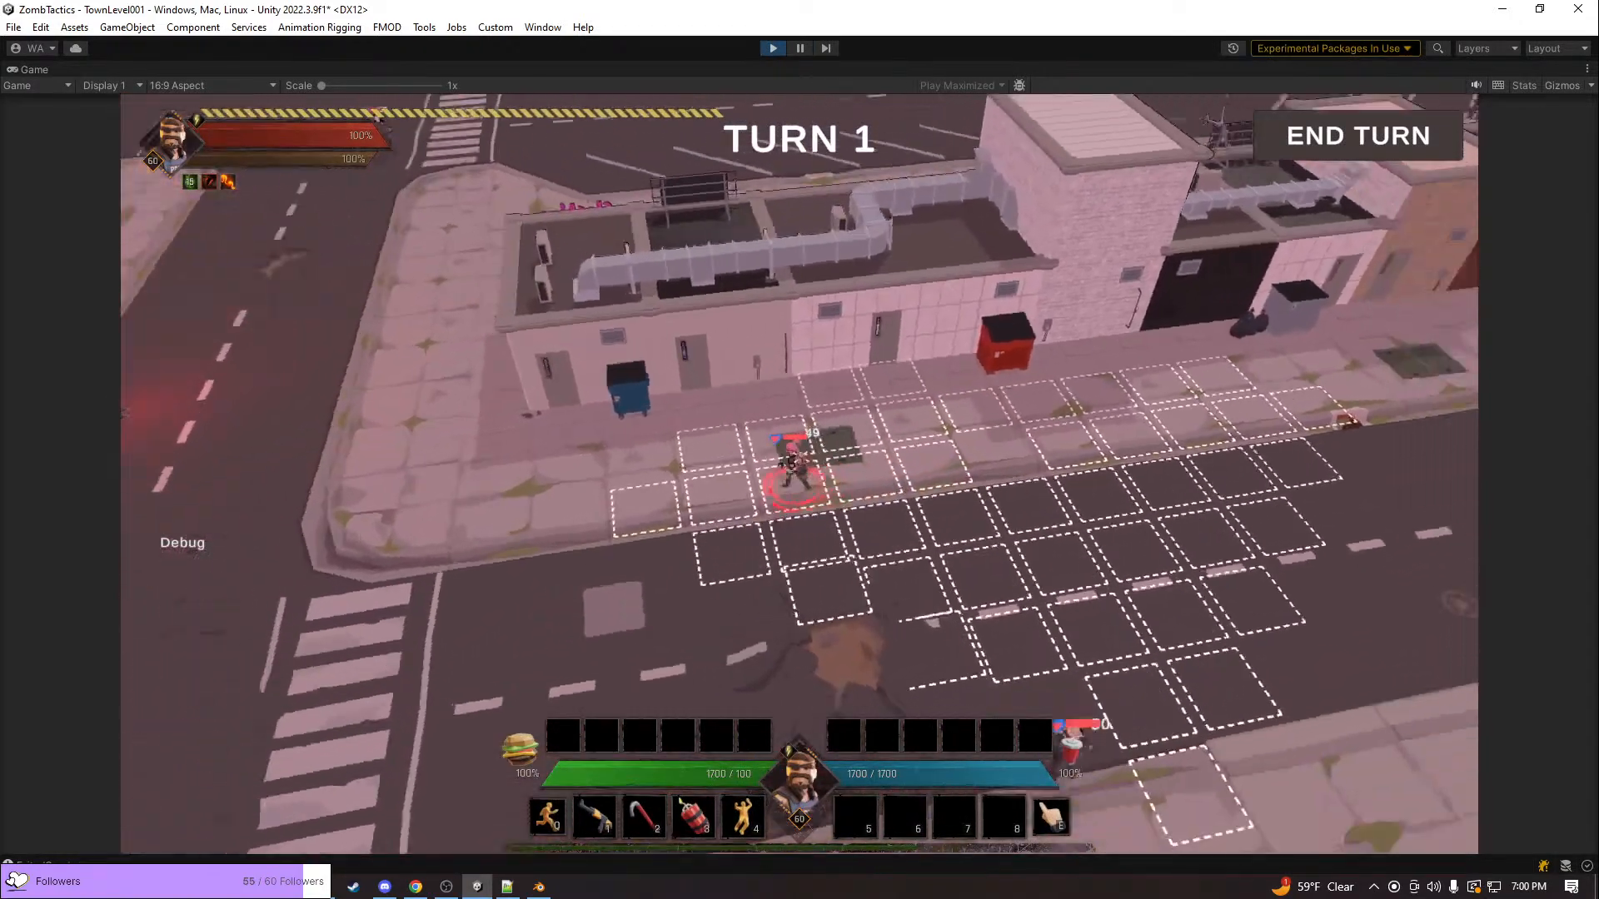
pyautogui.press('q')
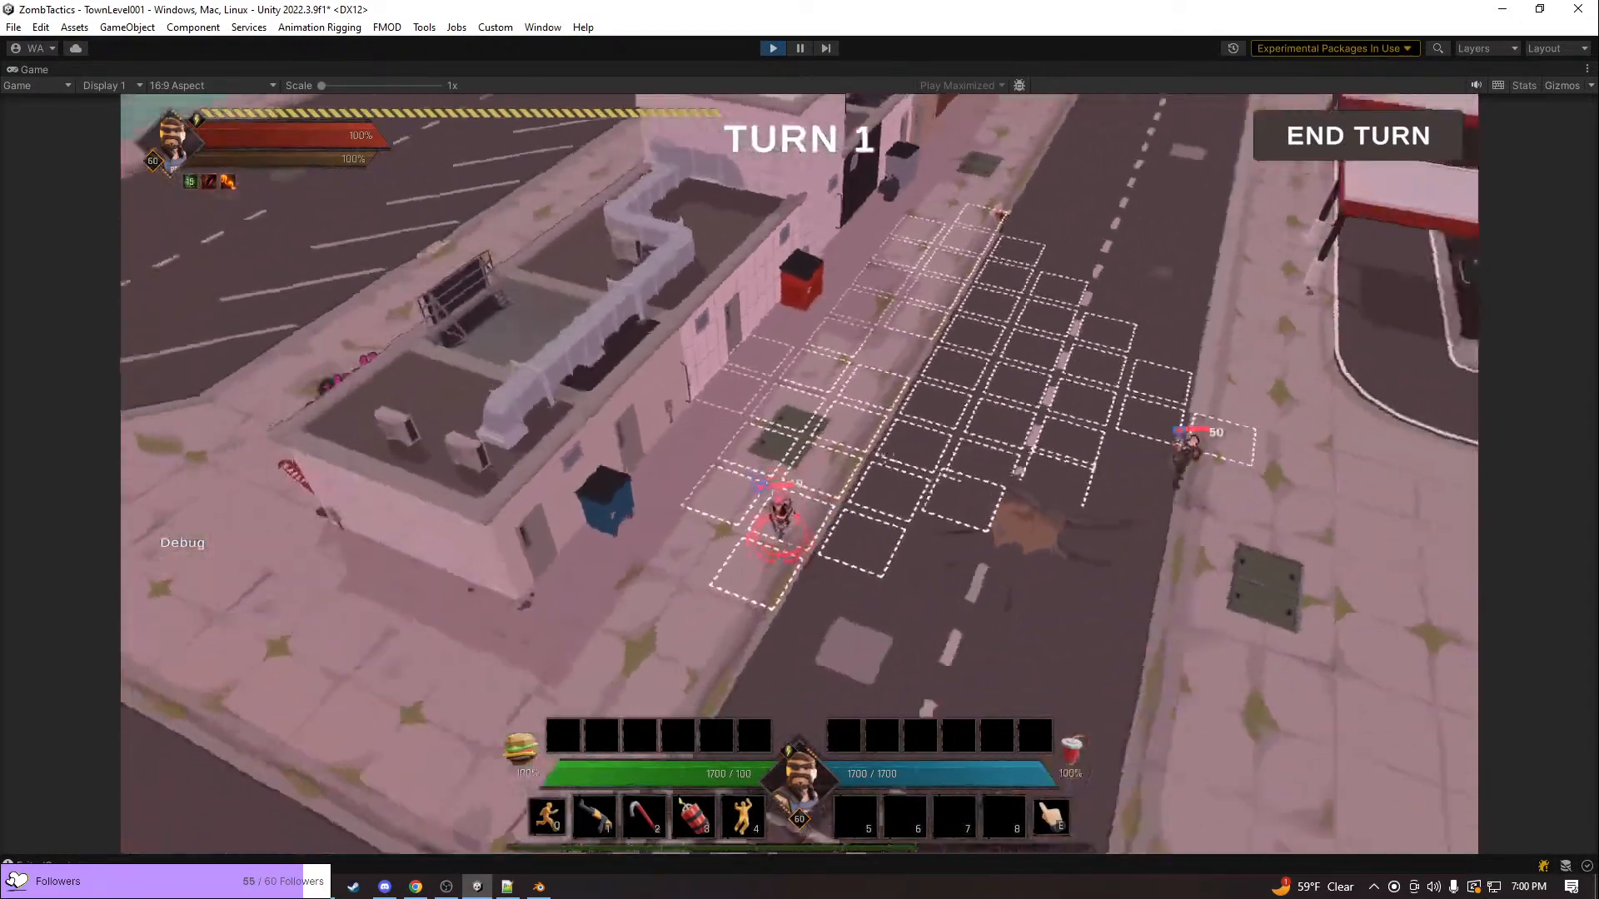
pyautogui.press('s')
pyautogui.click(869, 462)
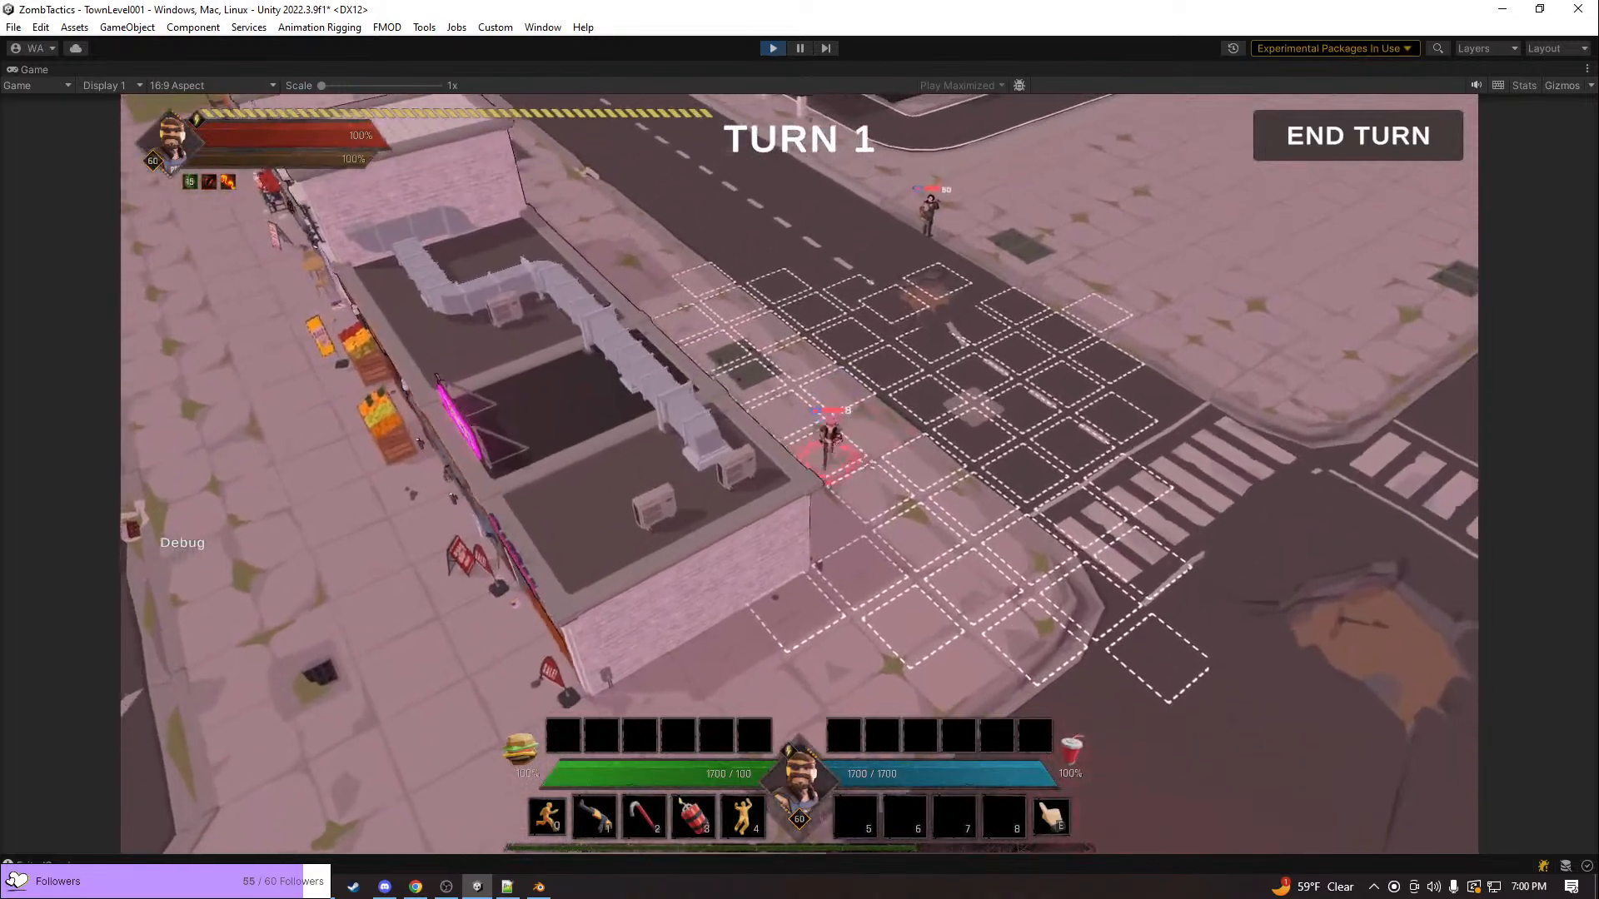
# Move the unit around the corner to the clothing shop and send it inside
pyautogui.press('q')
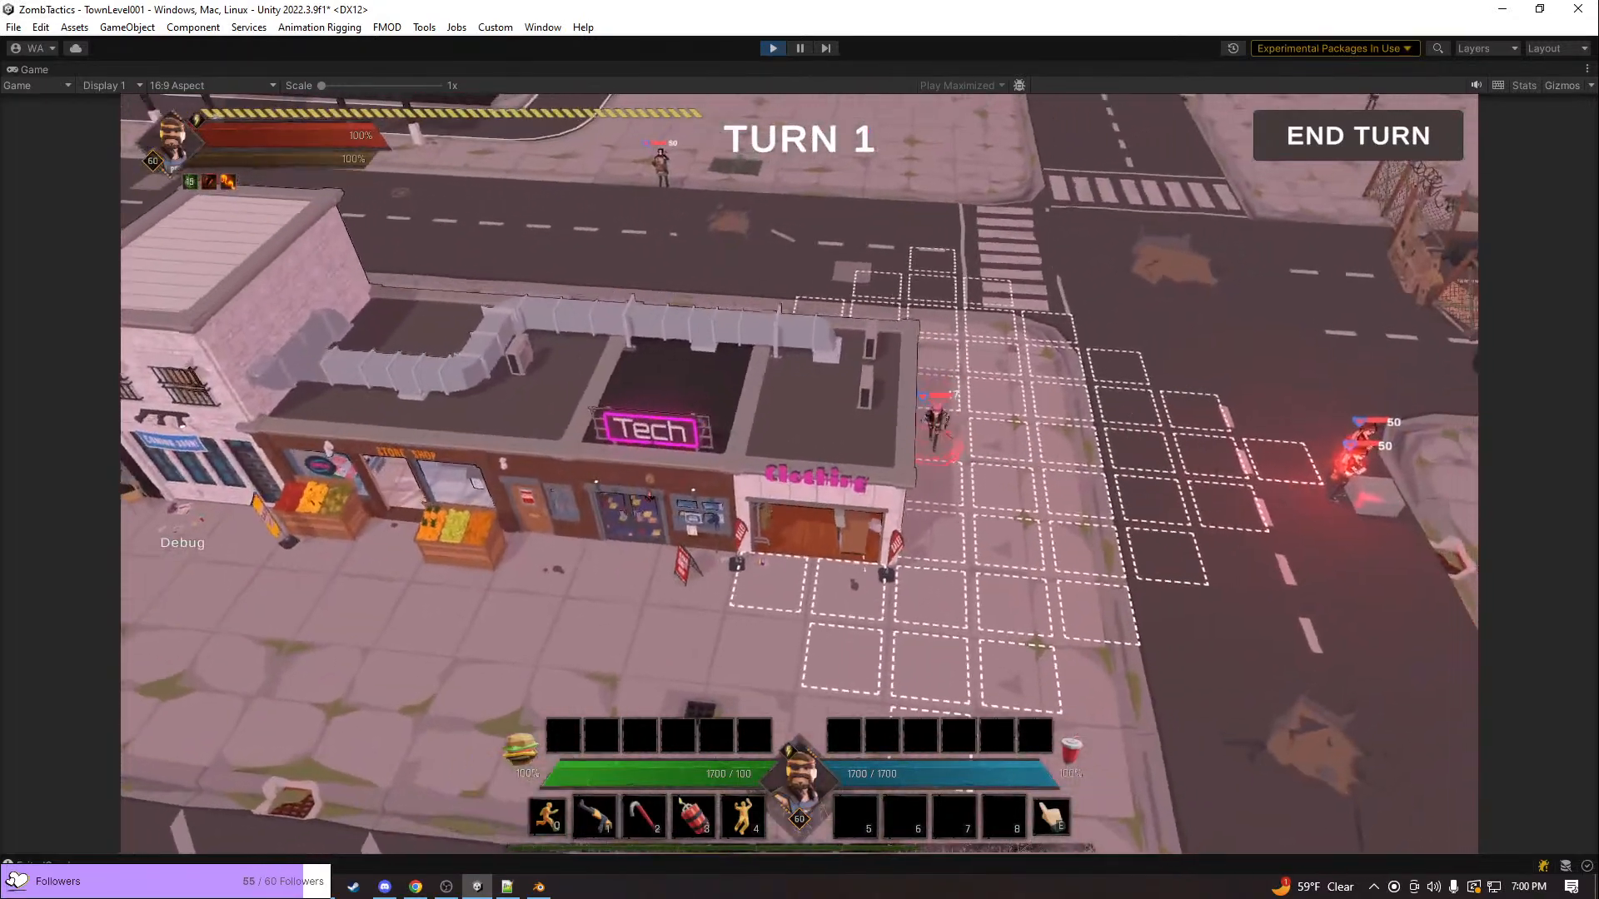
pyautogui.click(882, 548)
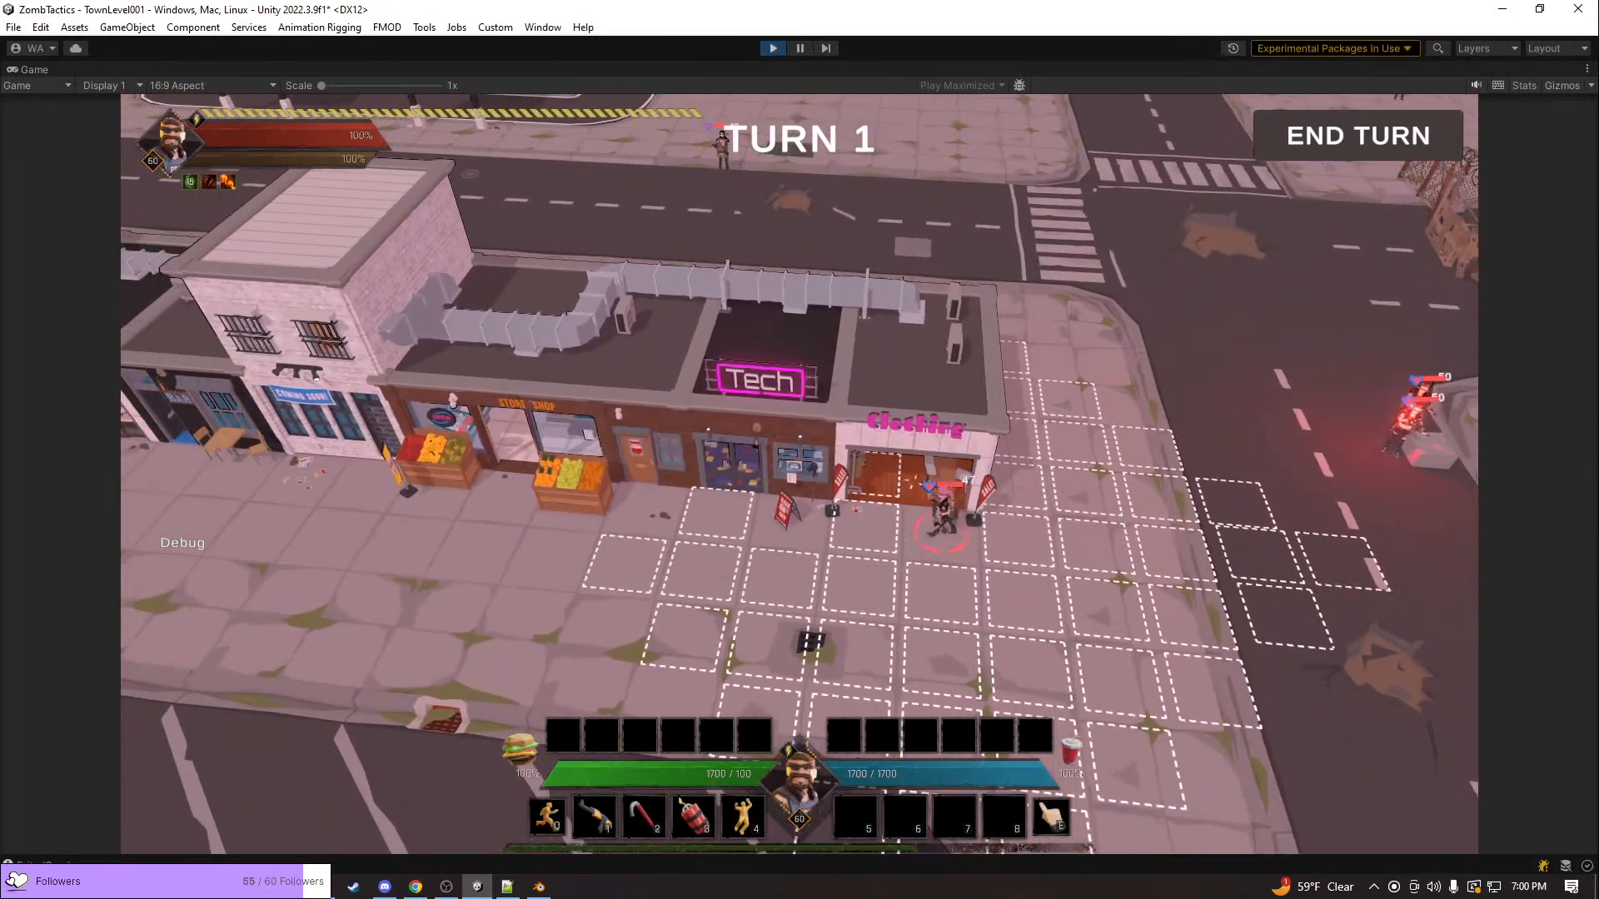
pyautogui.click(858, 485)
pyautogui.scroll(5, 857, 485)
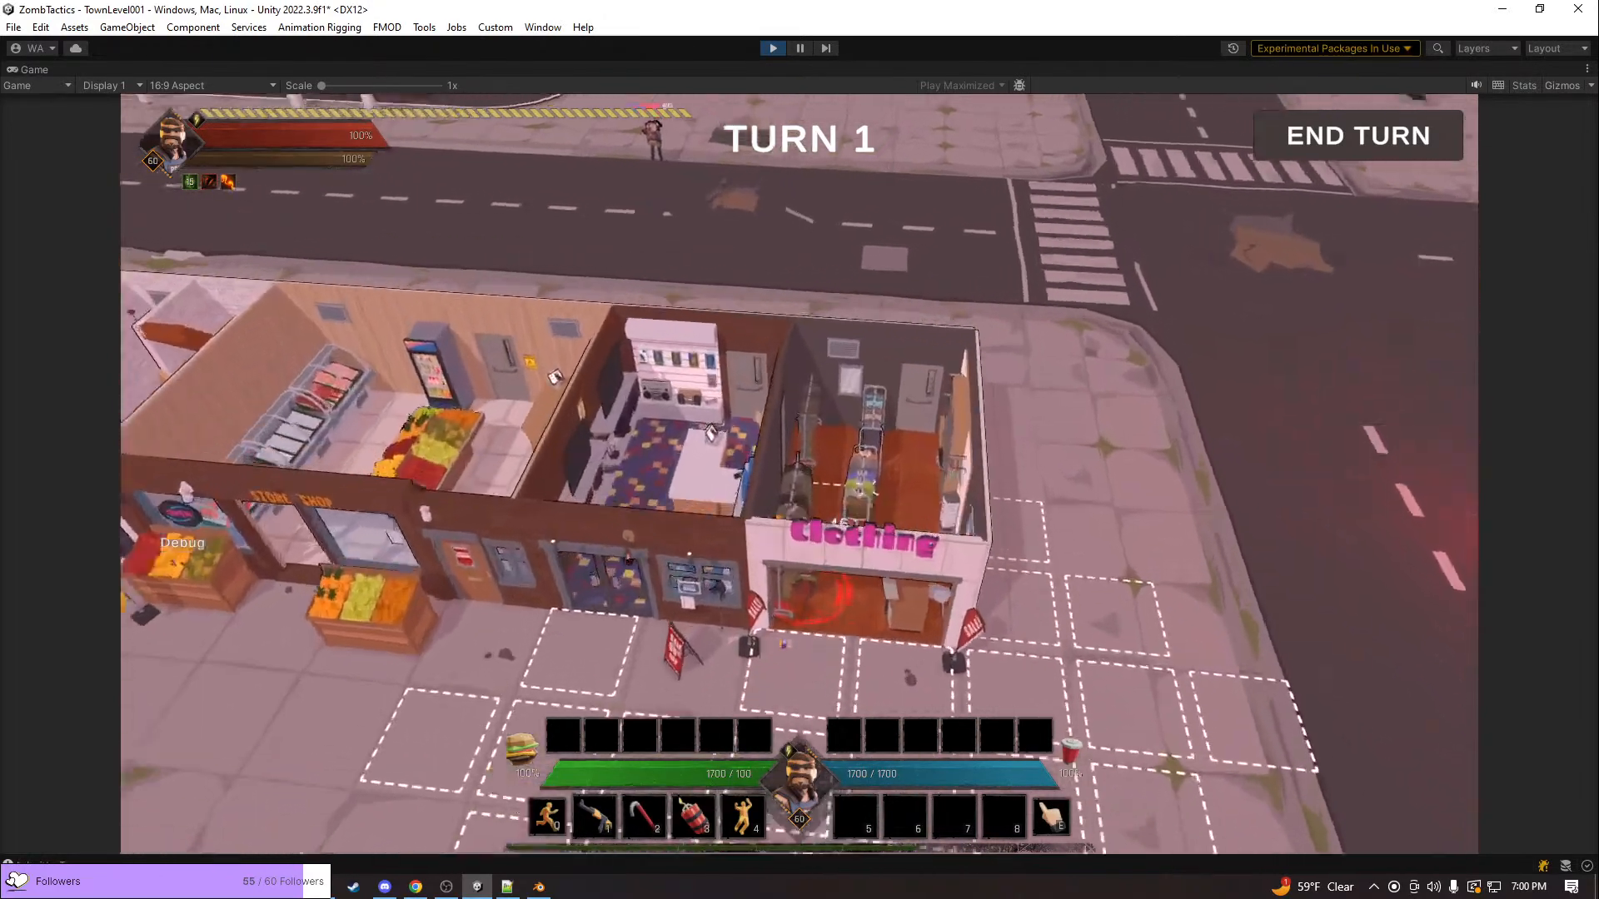
# Move the unit out of the clothing shop and along the storefronts to the Store Shop entrance
pyautogui.scroll(-3, 857, 583)
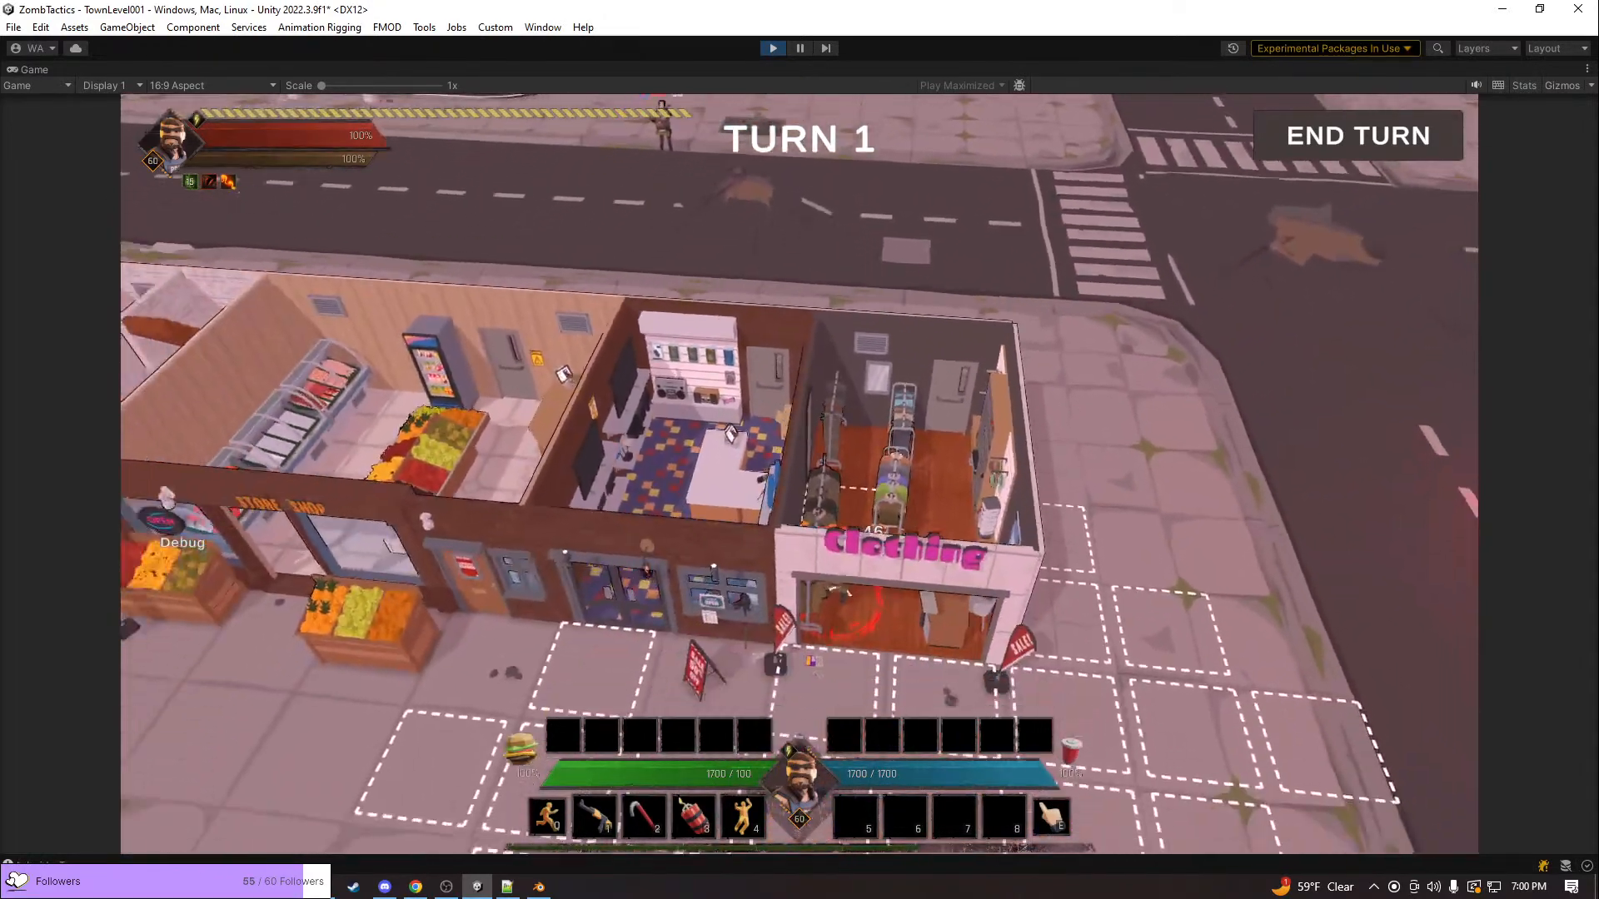
pyautogui.press('s')
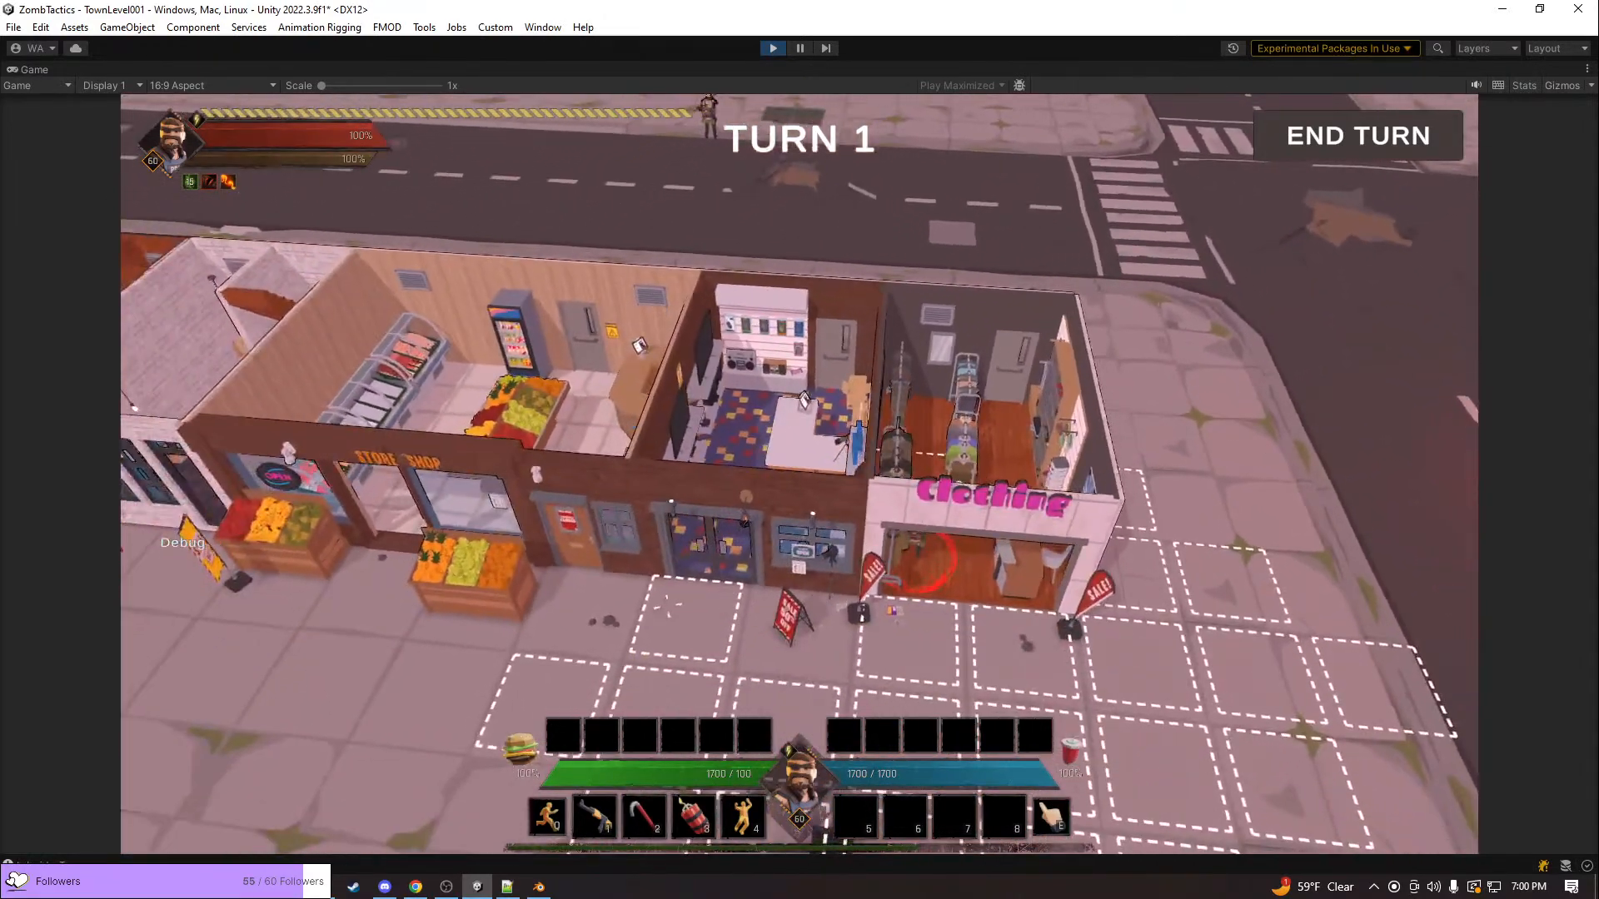
pyautogui.click(749, 645)
pyautogui.press('a')
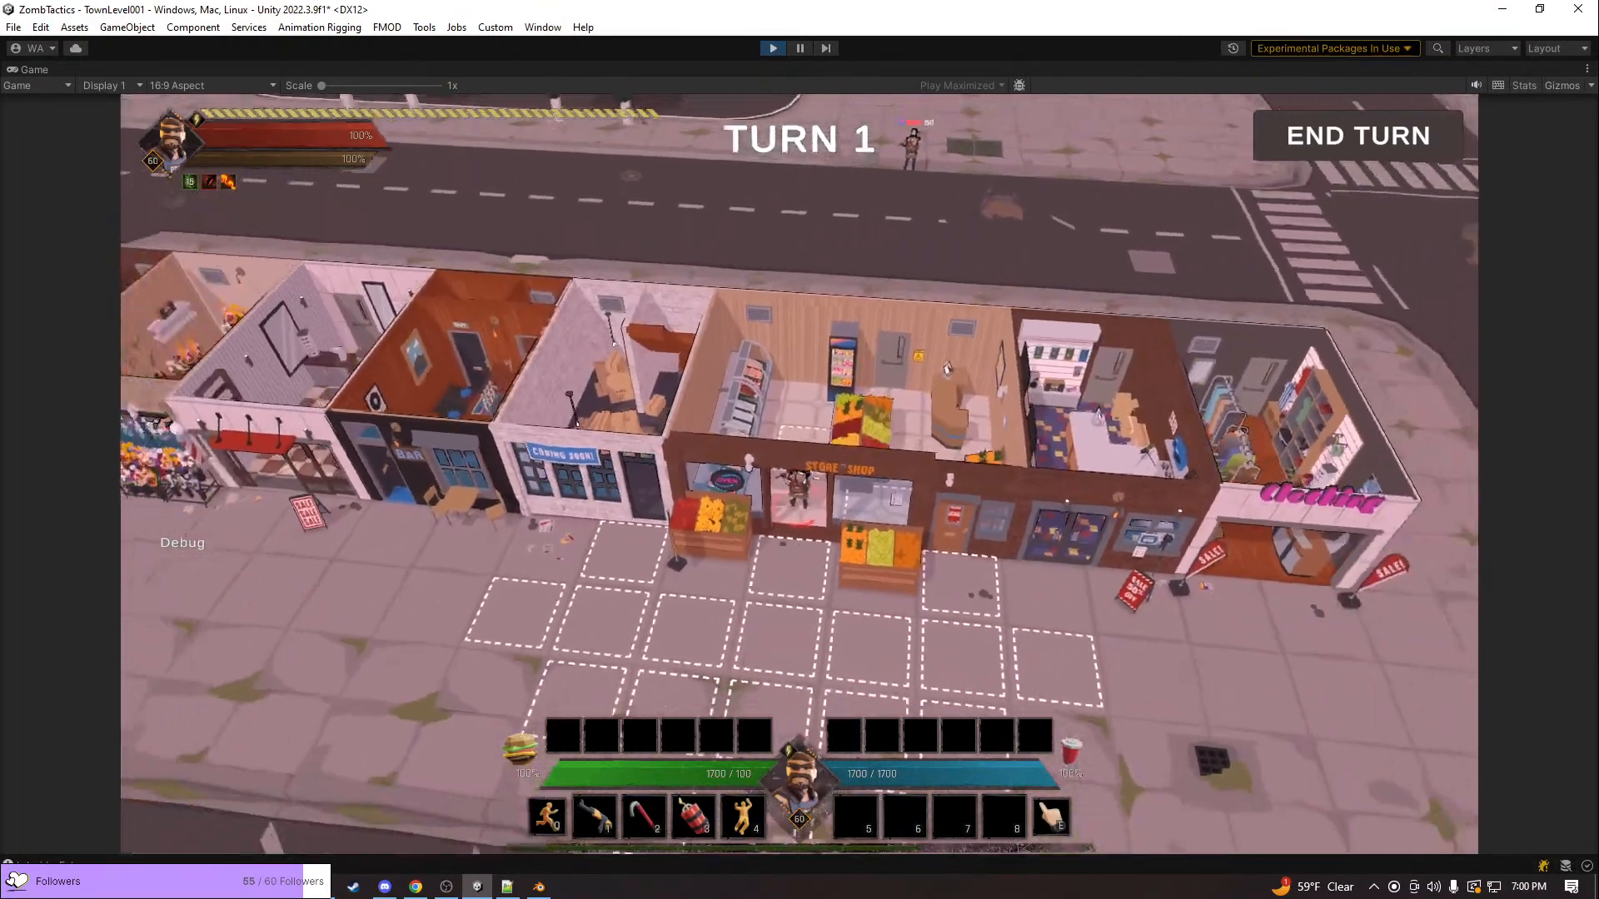
# Examine the open interiors of the shop row and the burger restaurant across the road
pyautogui.scroll(-2, 799, 474)
pyautogui.press('a')
pyautogui.press('w')
pyautogui.scroll(3, 799, 475)
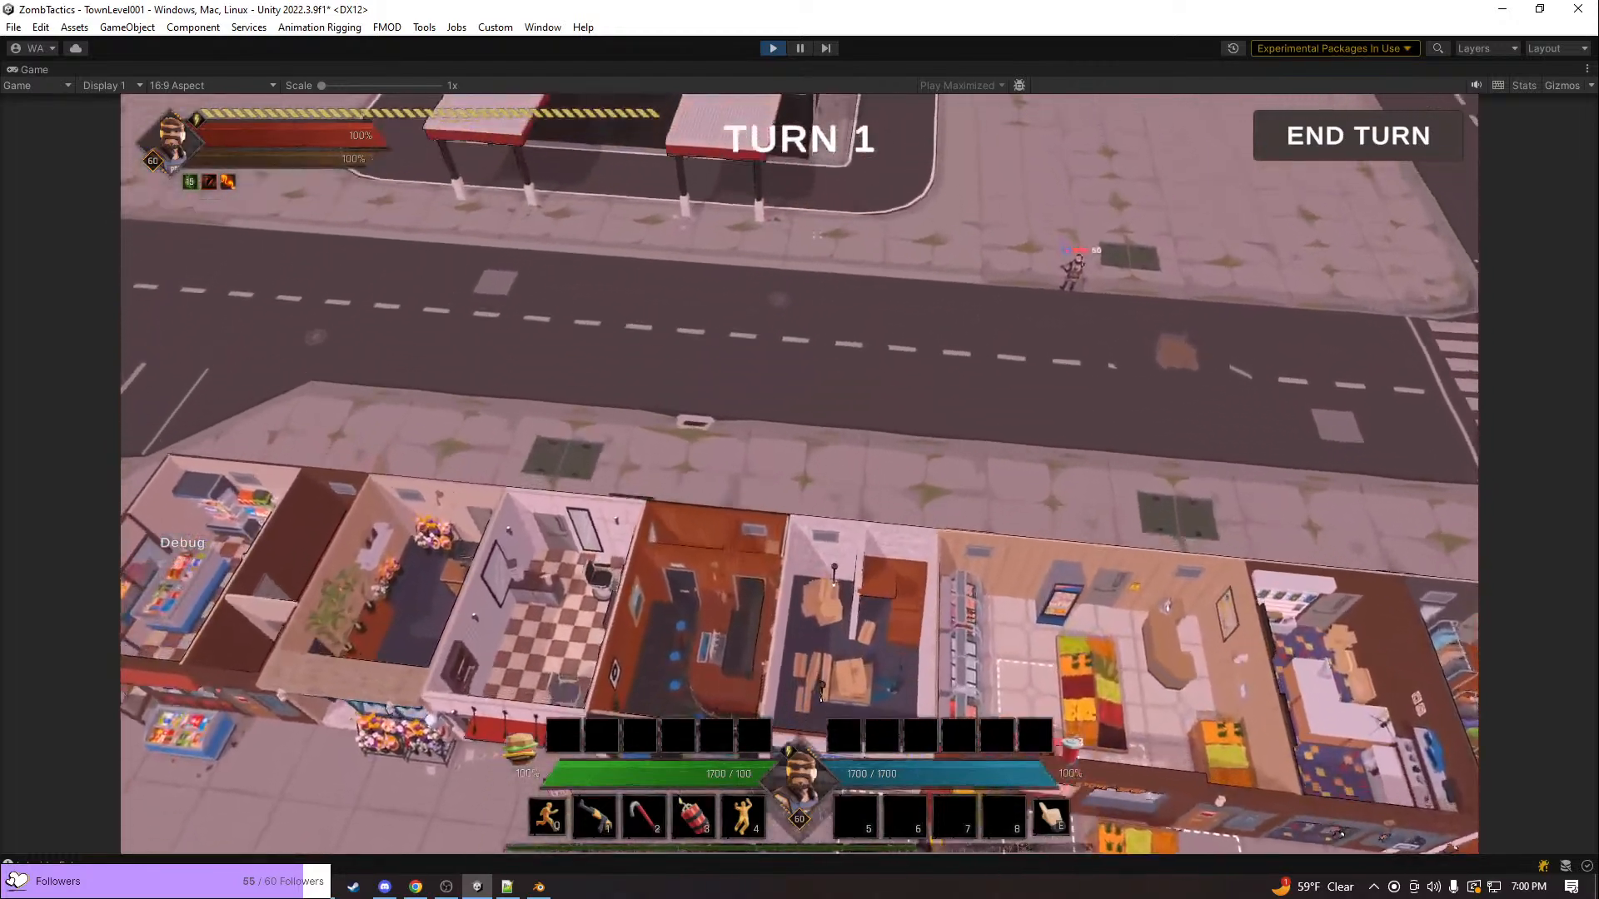
pyautogui.press('w')
pyautogui.press('q')
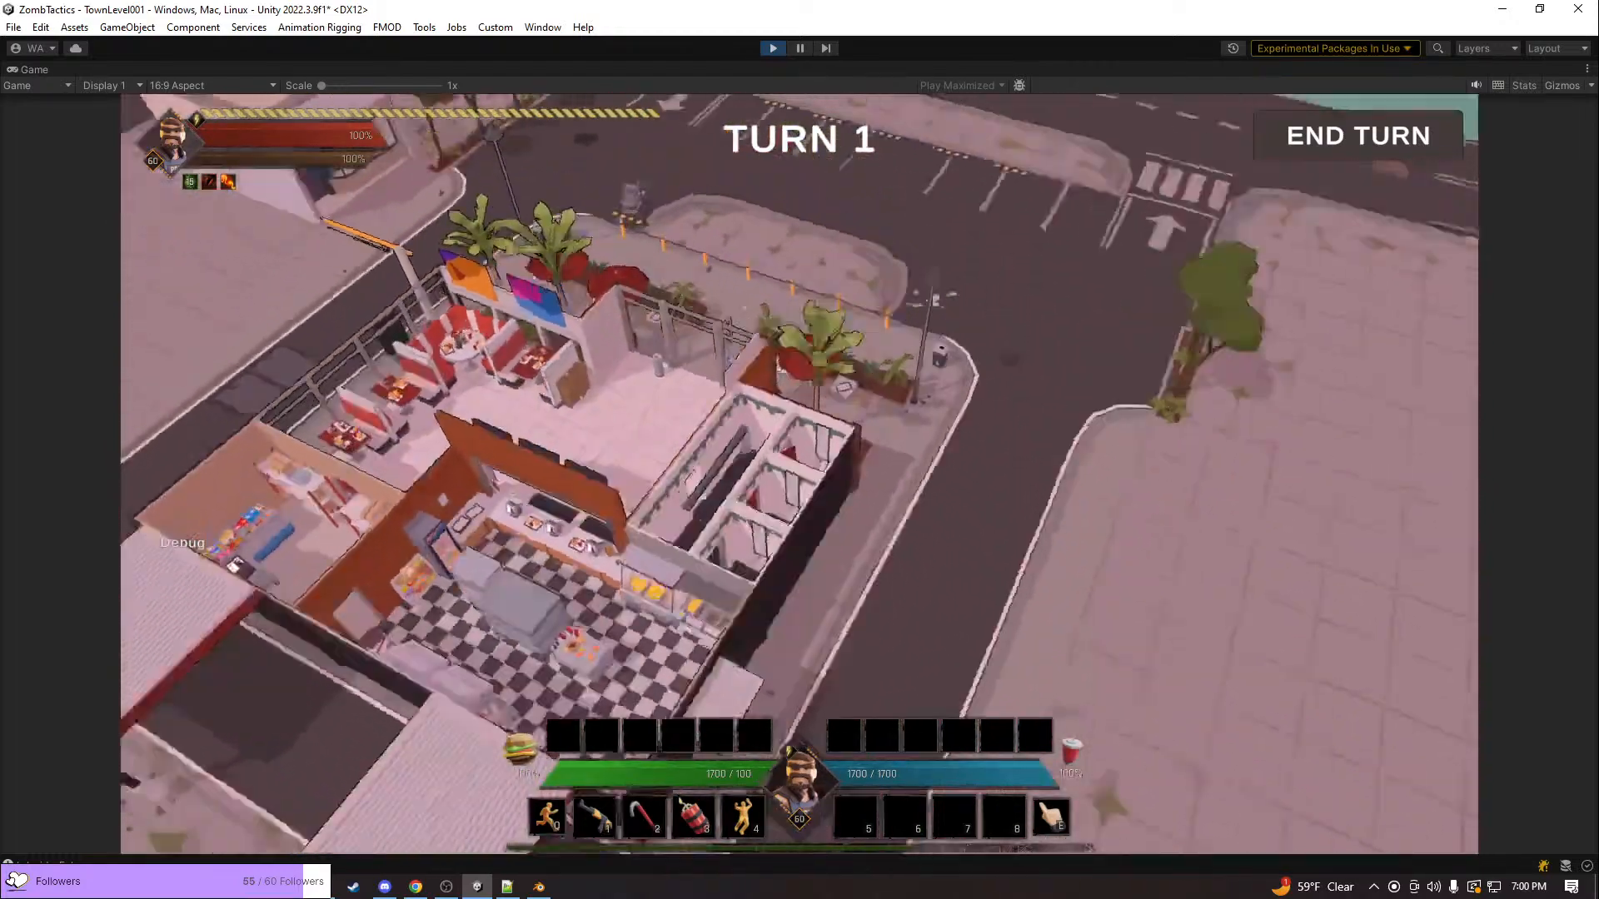
pyautogui.press('d')
pyautogui.press('q')
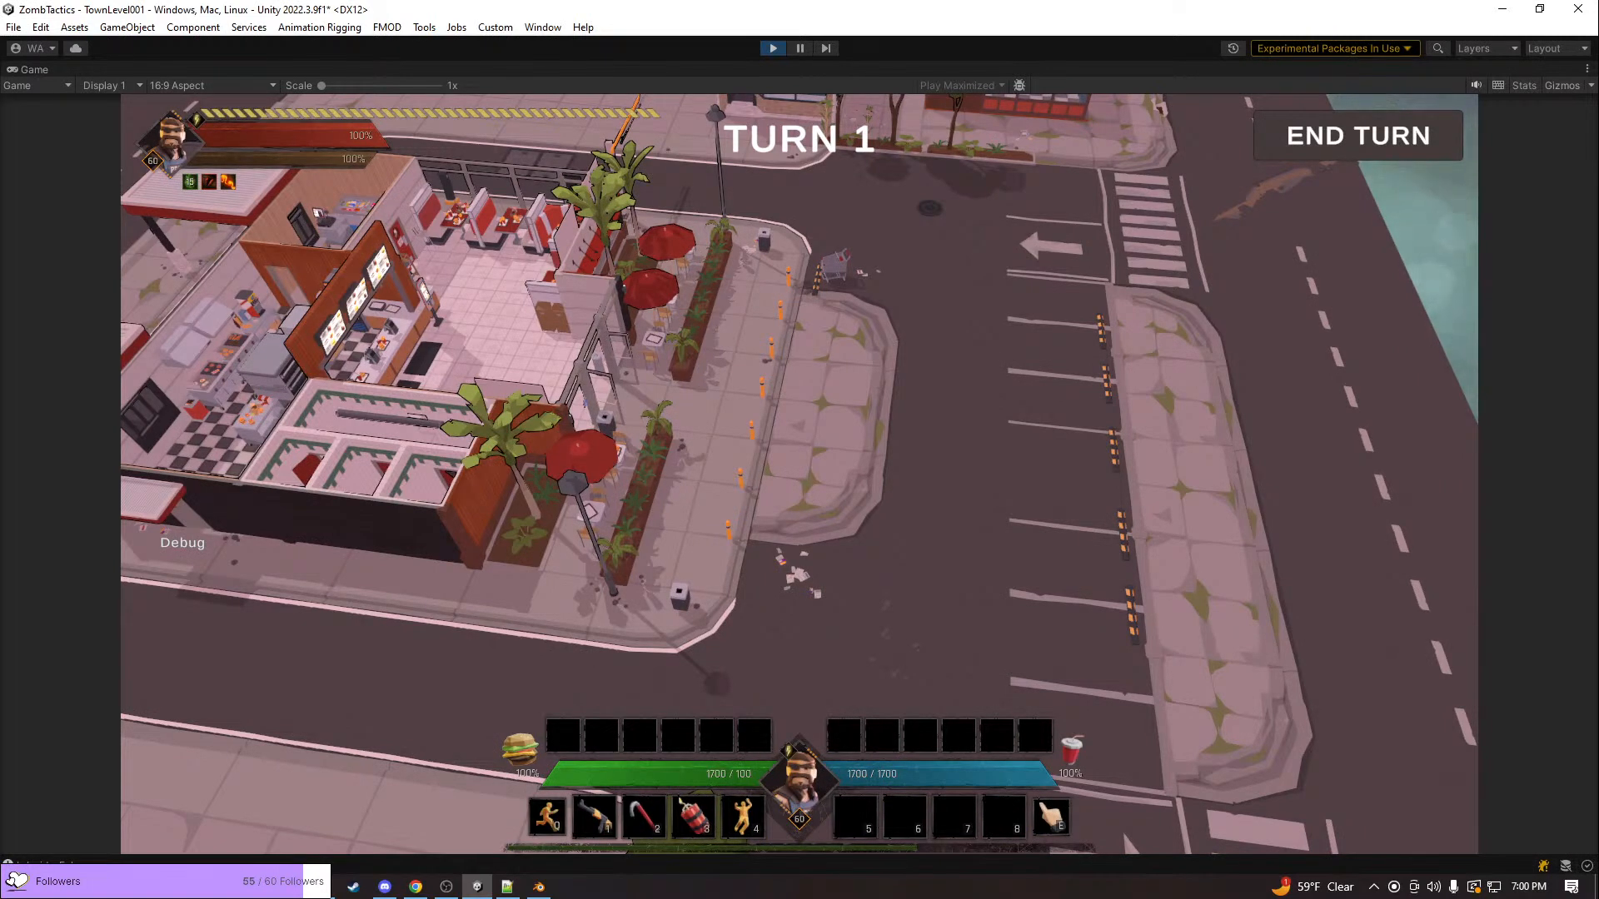
# Stop the town play test and select the Burger sign on the restaurant facade to inspect its material
pyautogui.press('Escape')
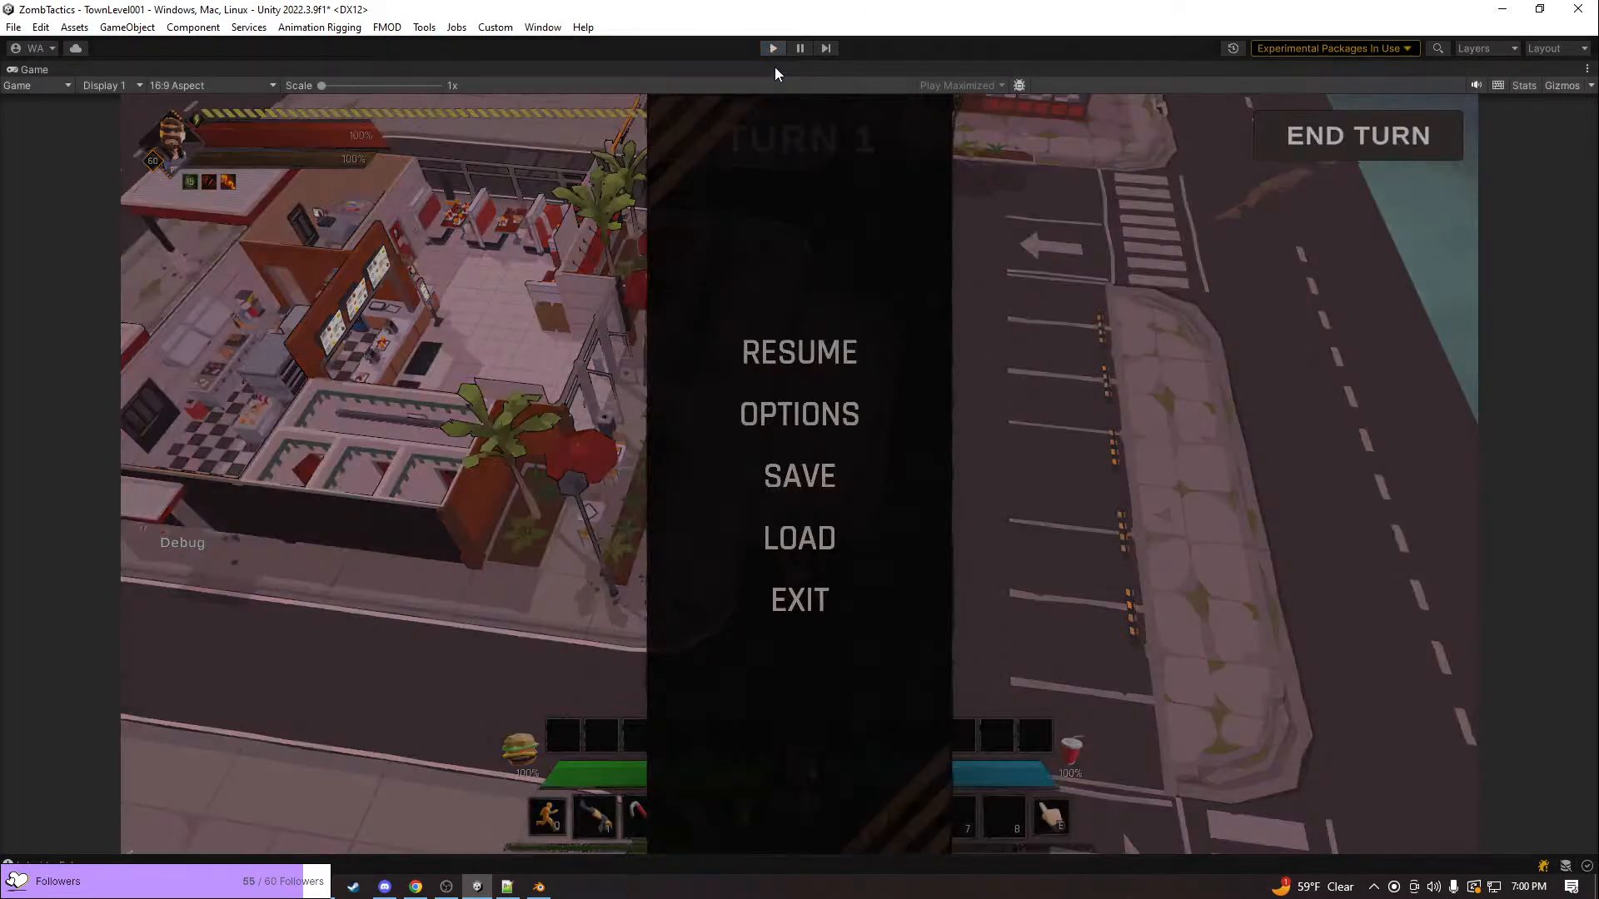
pyautogui.click(772, 49)
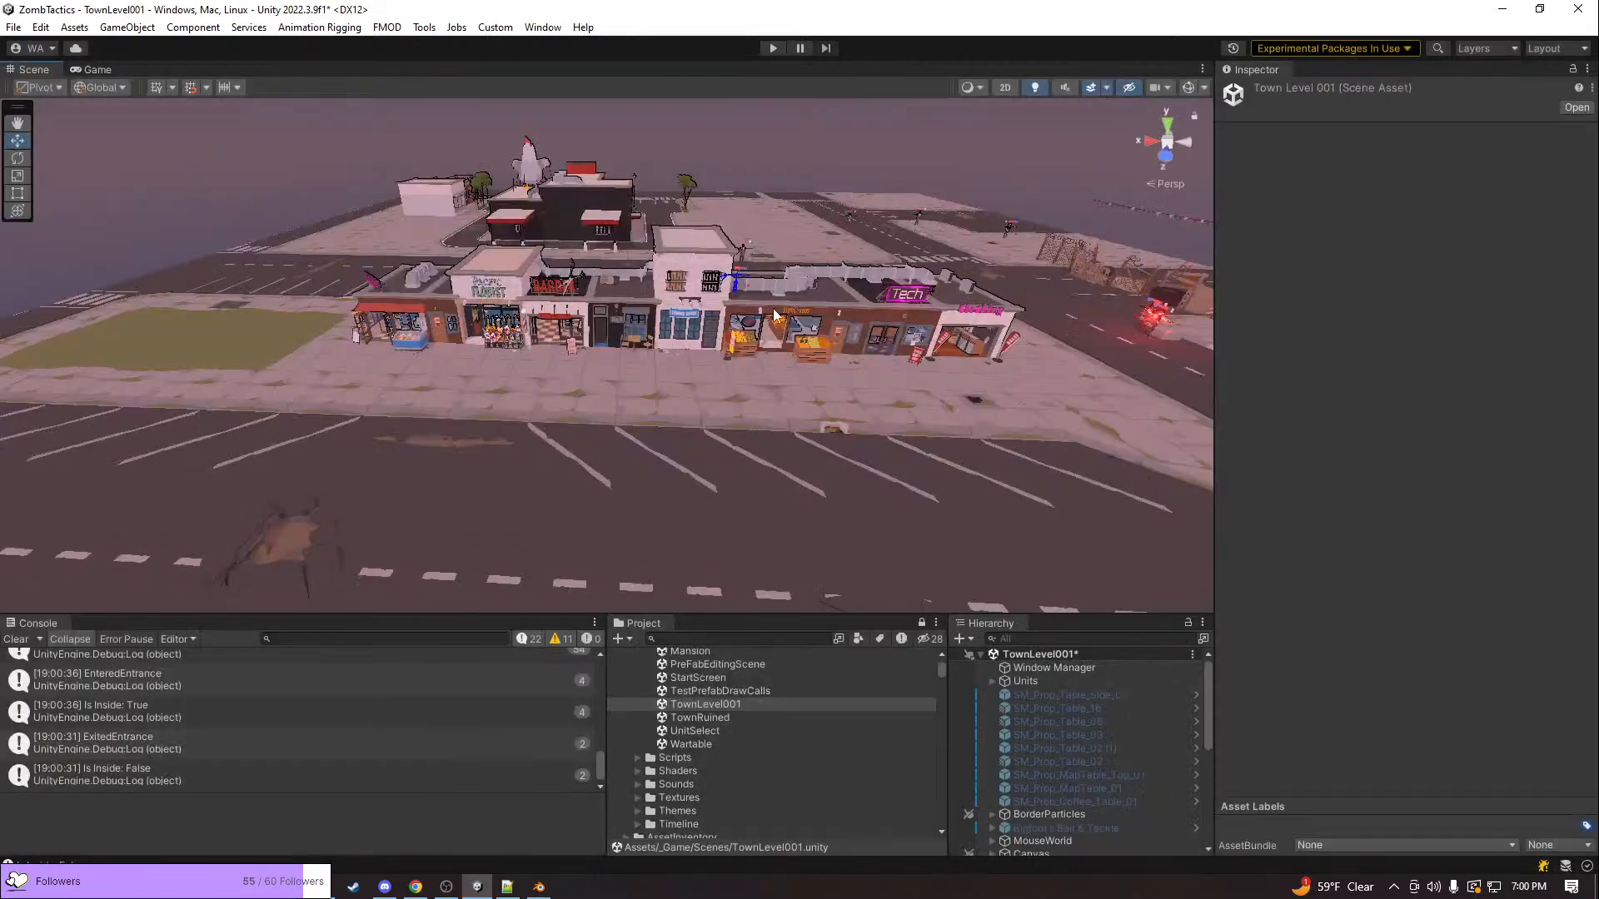
pyautogui.press('w')
pyautogui.moveTo(772, 315); pyautogui.dragTo(268, 237, button='right')
pyautogui.click(654, 334)
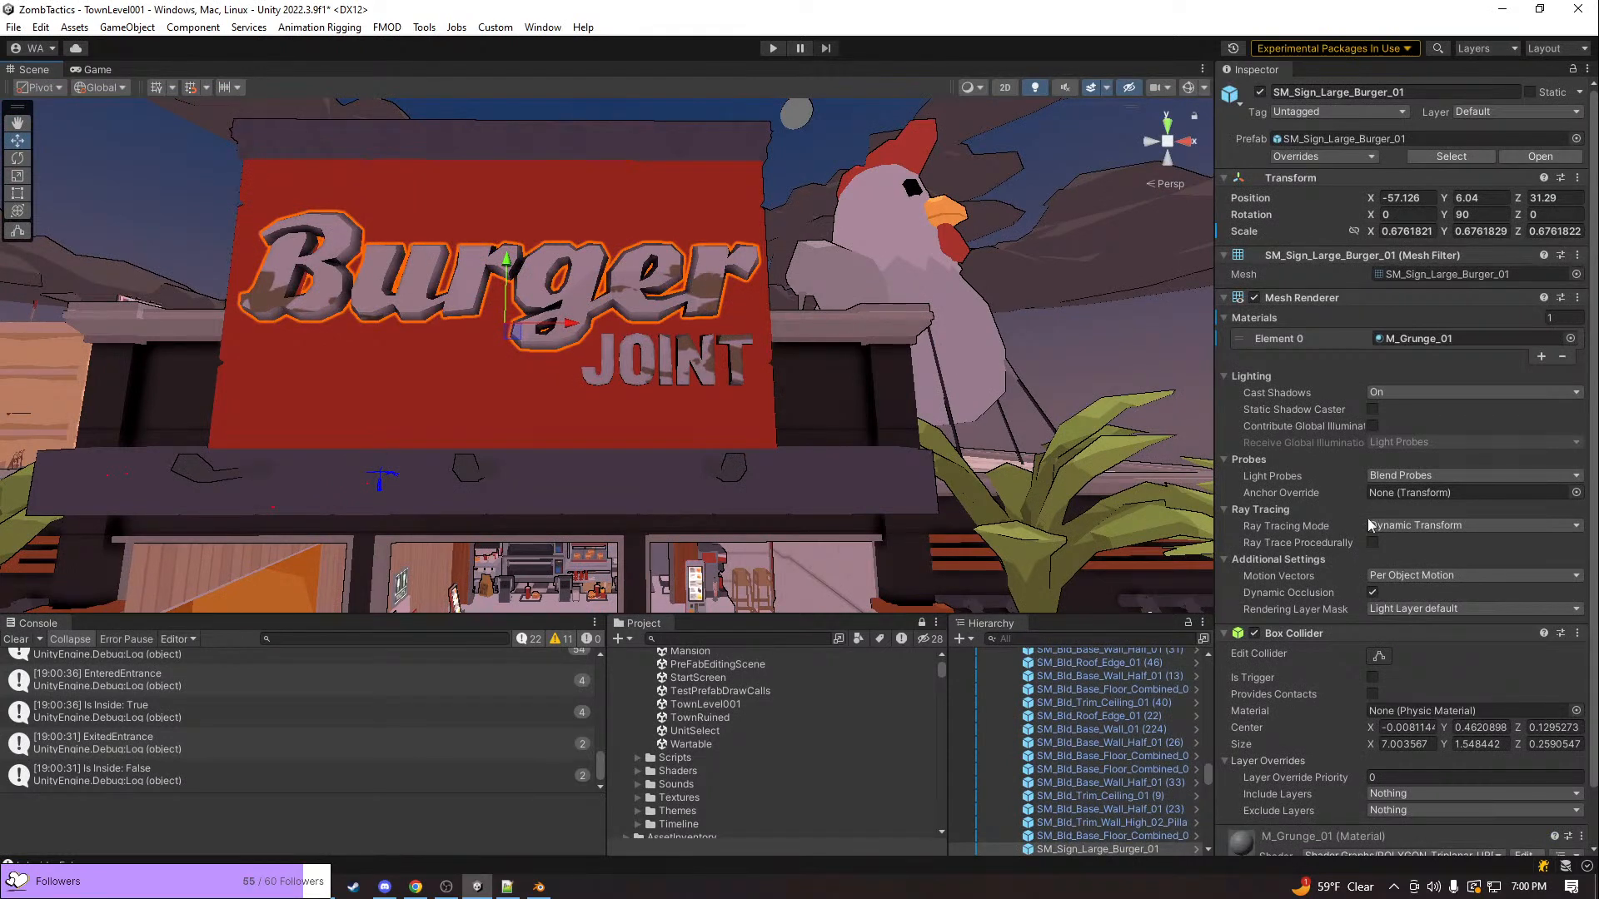
pyautogui.scroll(-2, 1332, 541)
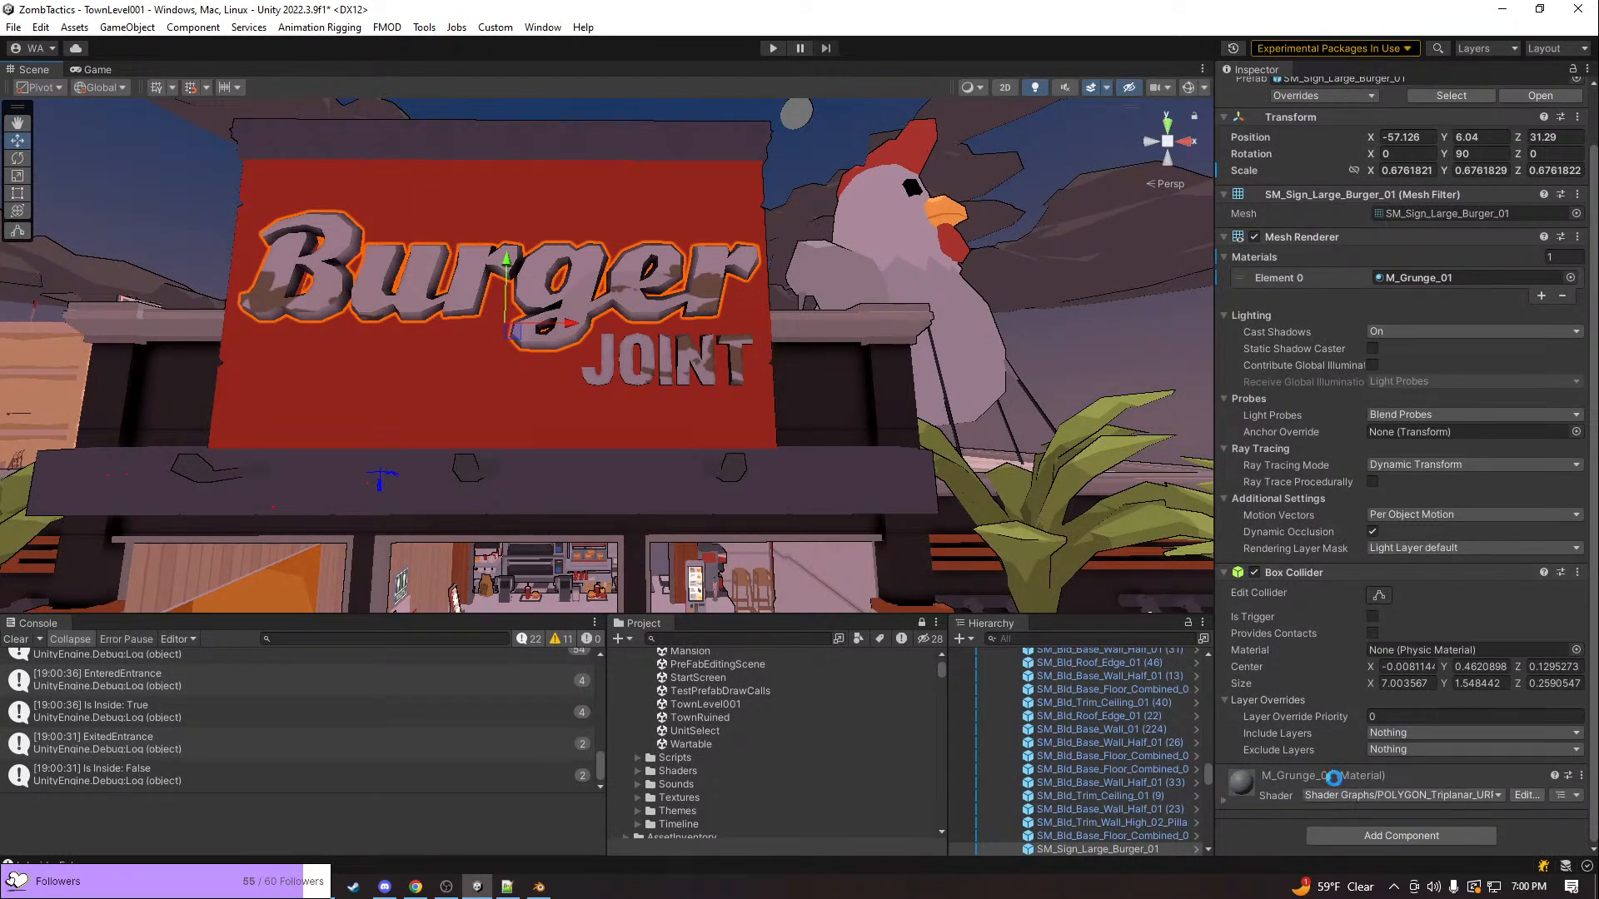
# Select a wall of the burger restaurant and look over the whole town layout and the shop row
pyautogui.moveTo(443, 391); pyautogui.dragTo(306, 453, button='right')
pyautogui.click(845, 550)
pyautogui.click(856, 504)
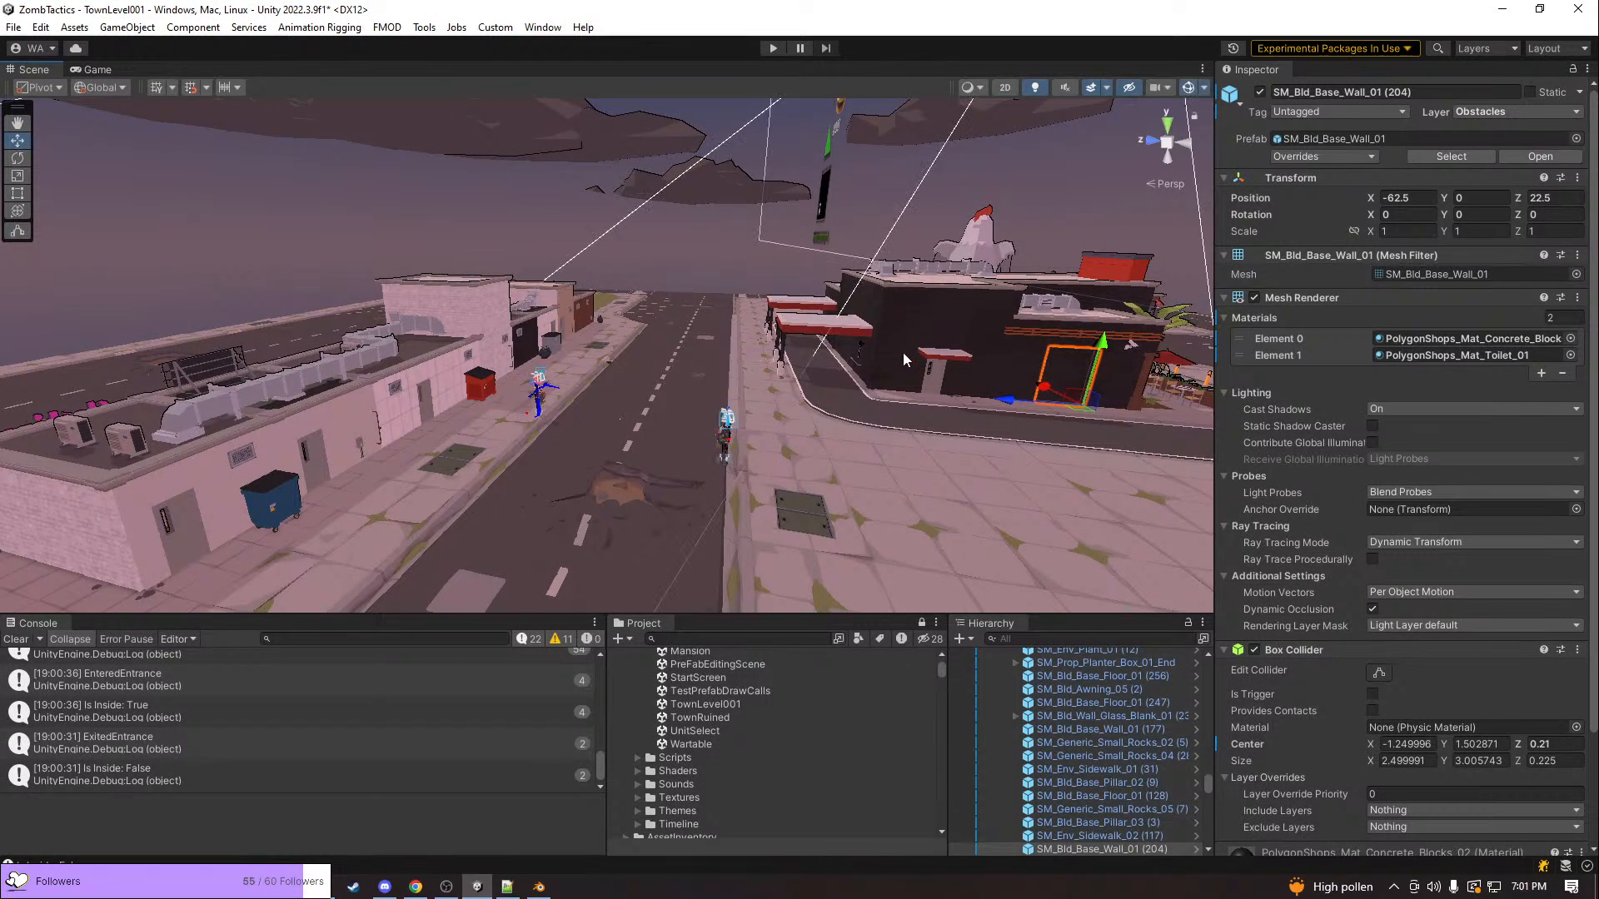
pyautogui.moveTo(903, 356); pyautogui.dragTo(1076, 396, button='right')
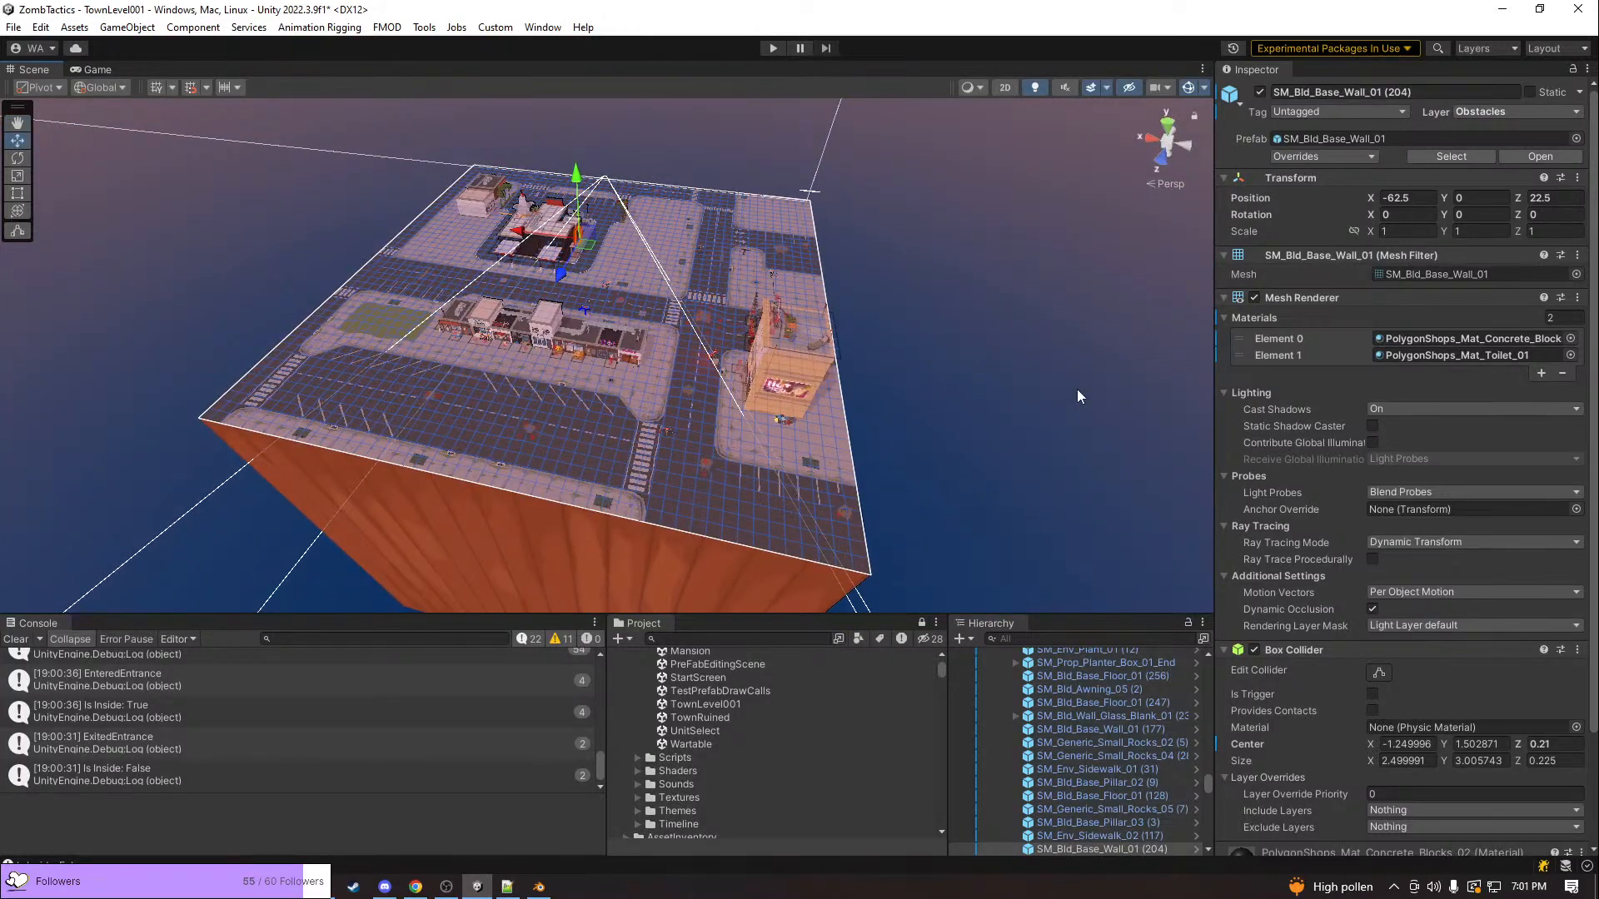
pyautogui.moveTo(802, 408); pyautogui.dragTo(770, 380, button='right')
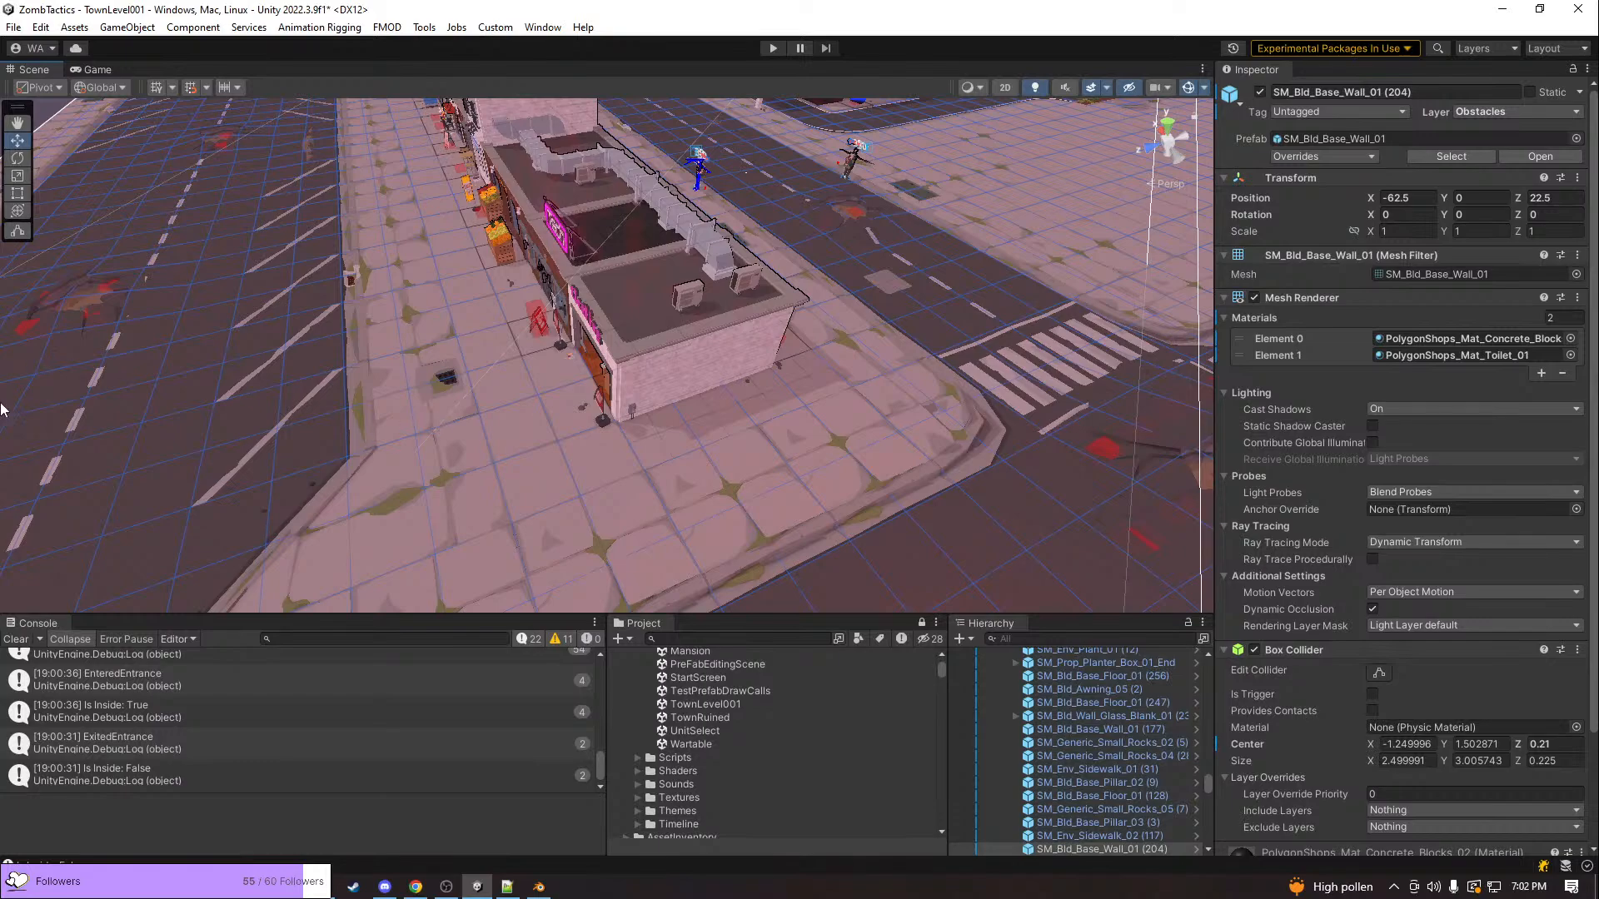
# Look over the town level's shop row, restaurant and surrounding streets from above
pyautogui.moveTo(473, 366); pyautogui.dragTo(489, 325, button='right')
pyautogui.moveTo(656, 312); pyautogui.dragTo(897, 459, button='right')
pyautogui.press('w')
pyautogui.press('s')
pyautogui.moveTo(853, 384); pyautogui.dragTo(932, 327, button='right')
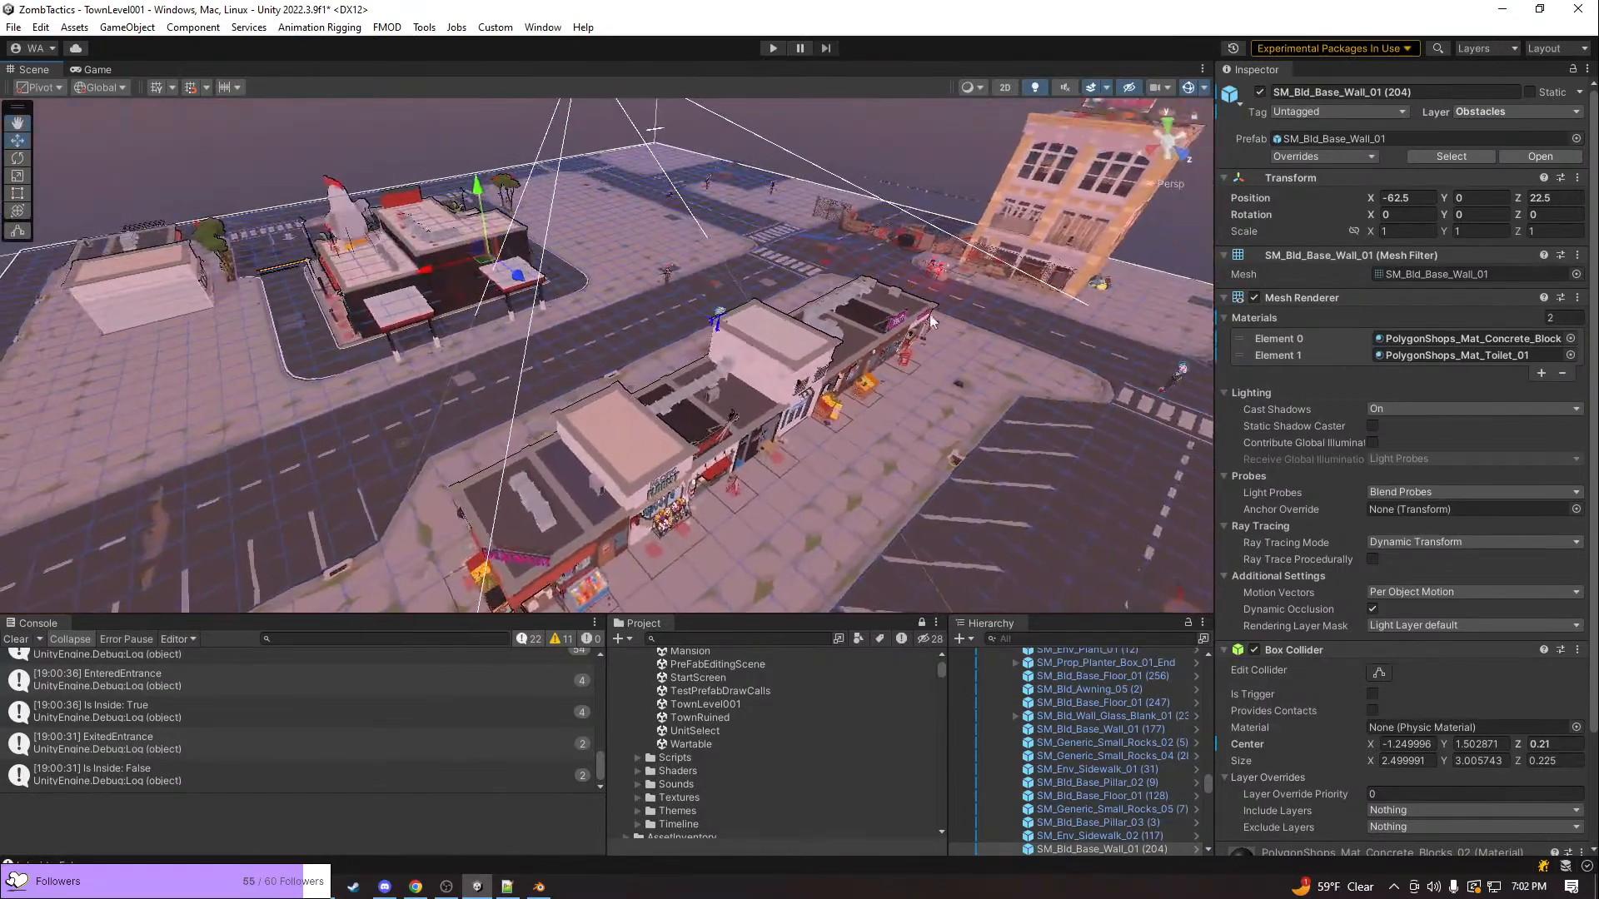
# Open the BunkerBase scene from the Scenes folder and focus the view on the bunker
pyautogui.scroll(6, 1085, 742)
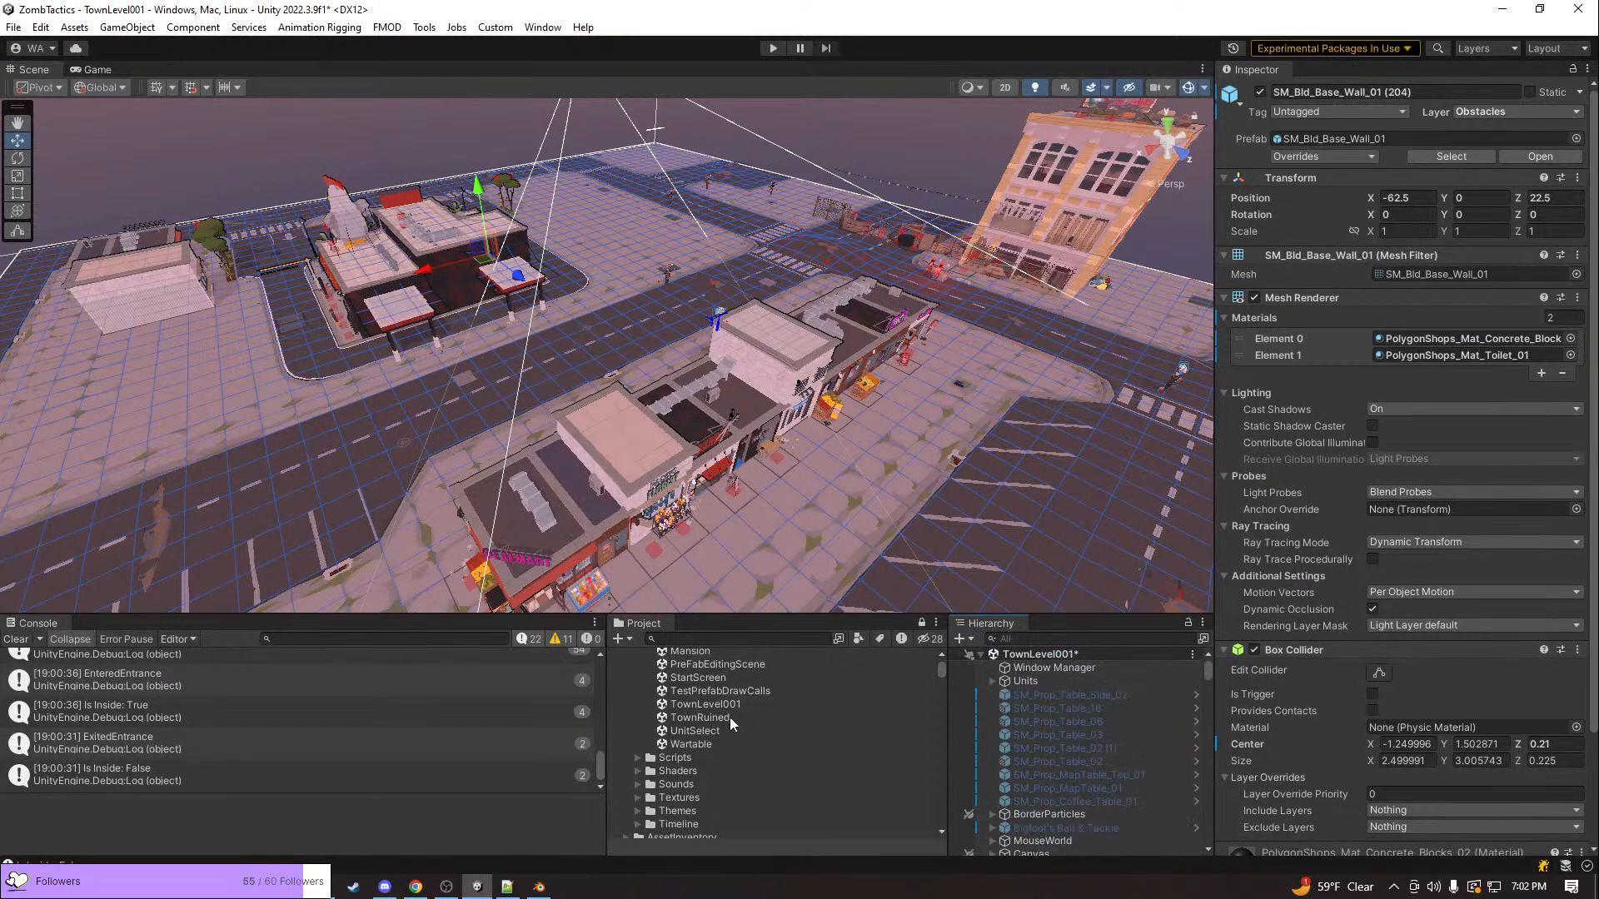
pyautogui.doubleClick(688, 802)
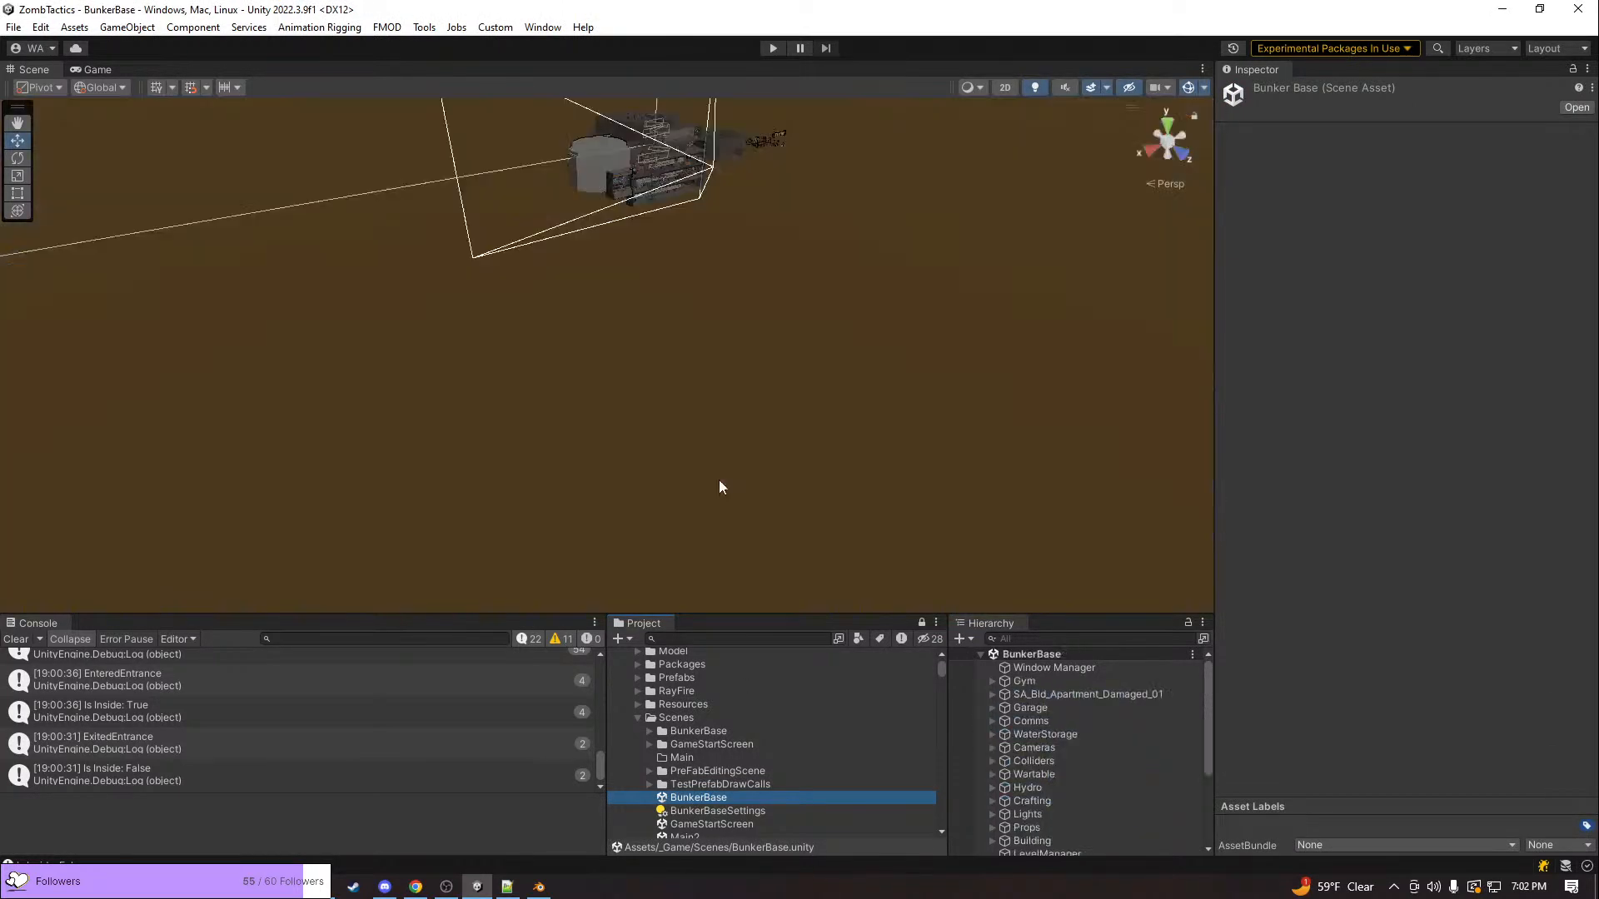
pyautogui.click(669, 345)
pyautogui.press('f')
# Delete the large GYM sign from the wall of the bunker's gym
pyautogui.moveTo(782, 339); pyautogui.dragTo(412, 230, button='right')
pyautogui.press('w')
pyautogui.click(408, 218)
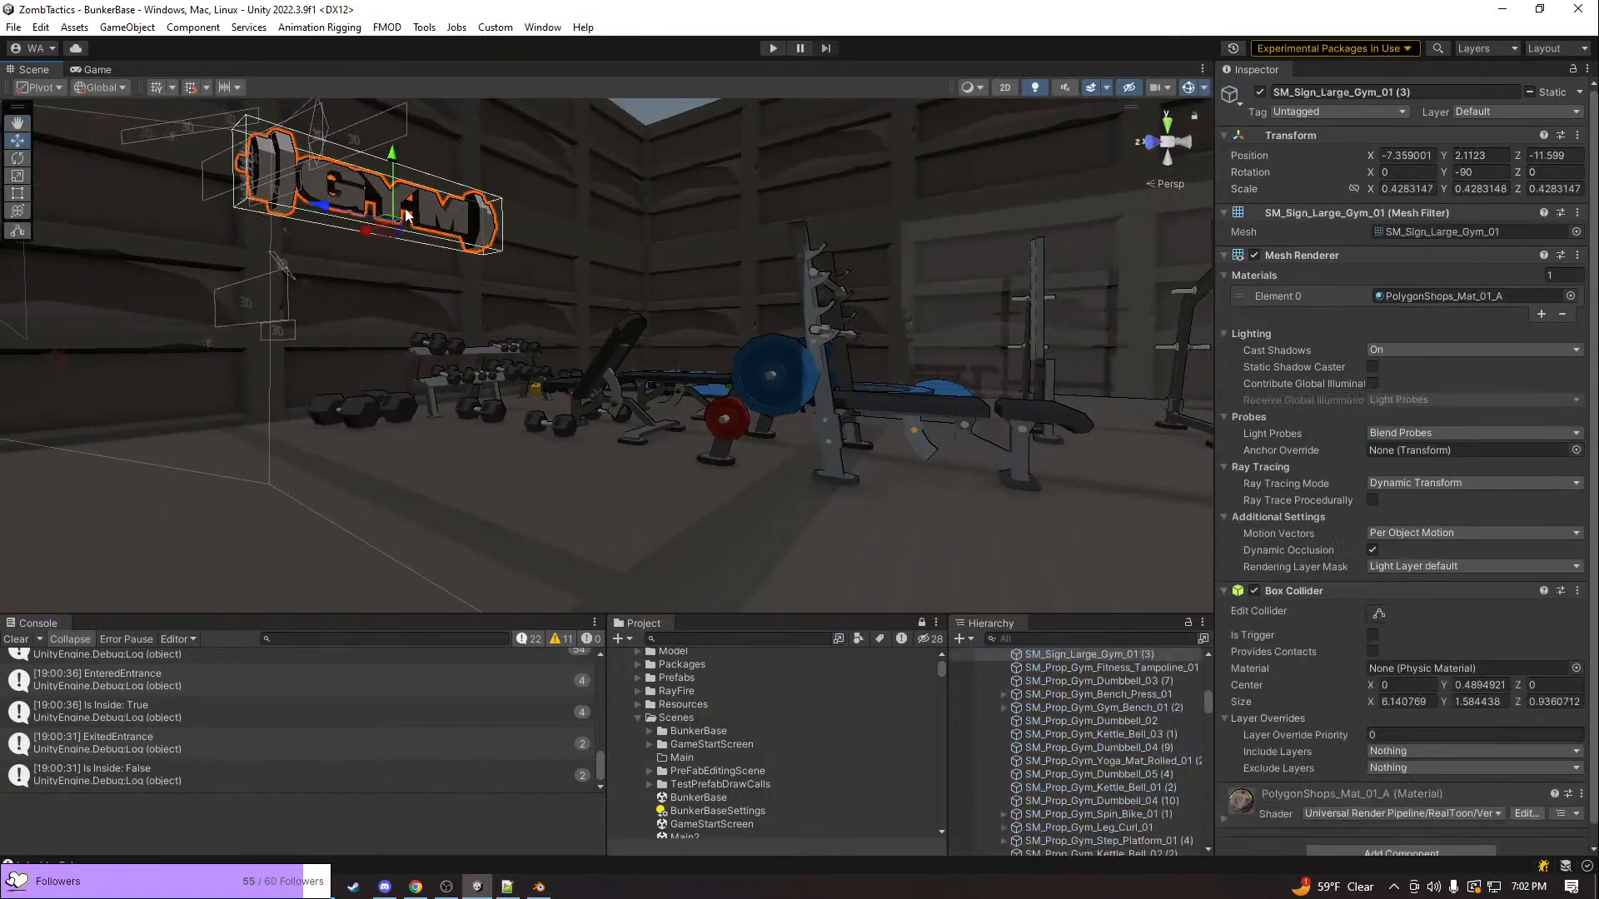
pyautogui.press('Delete')
pyautogui.moveTo(511, 253); pyautogui.dragTo(581, 184, button='right')
pyautogui.press('w')
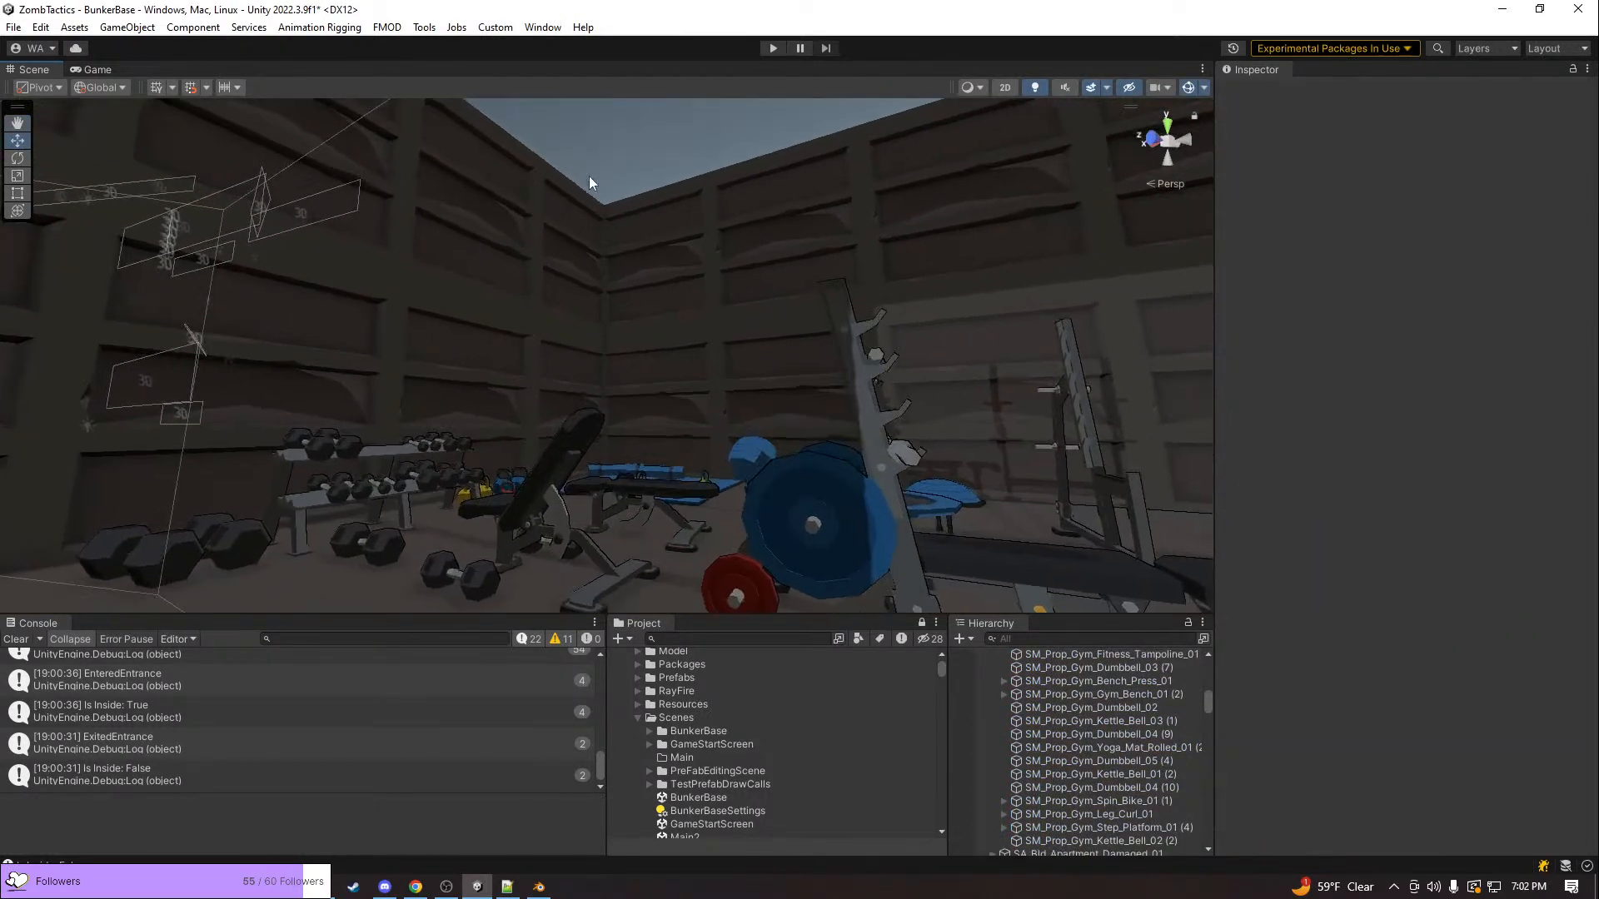
# Examine the gym equipment, the bunker's open cross-section and the parked vehicles in the vehicle bay
pyautogui.moveTo(1092, 155); pyautogui.dragTo(863, 342, button='right')
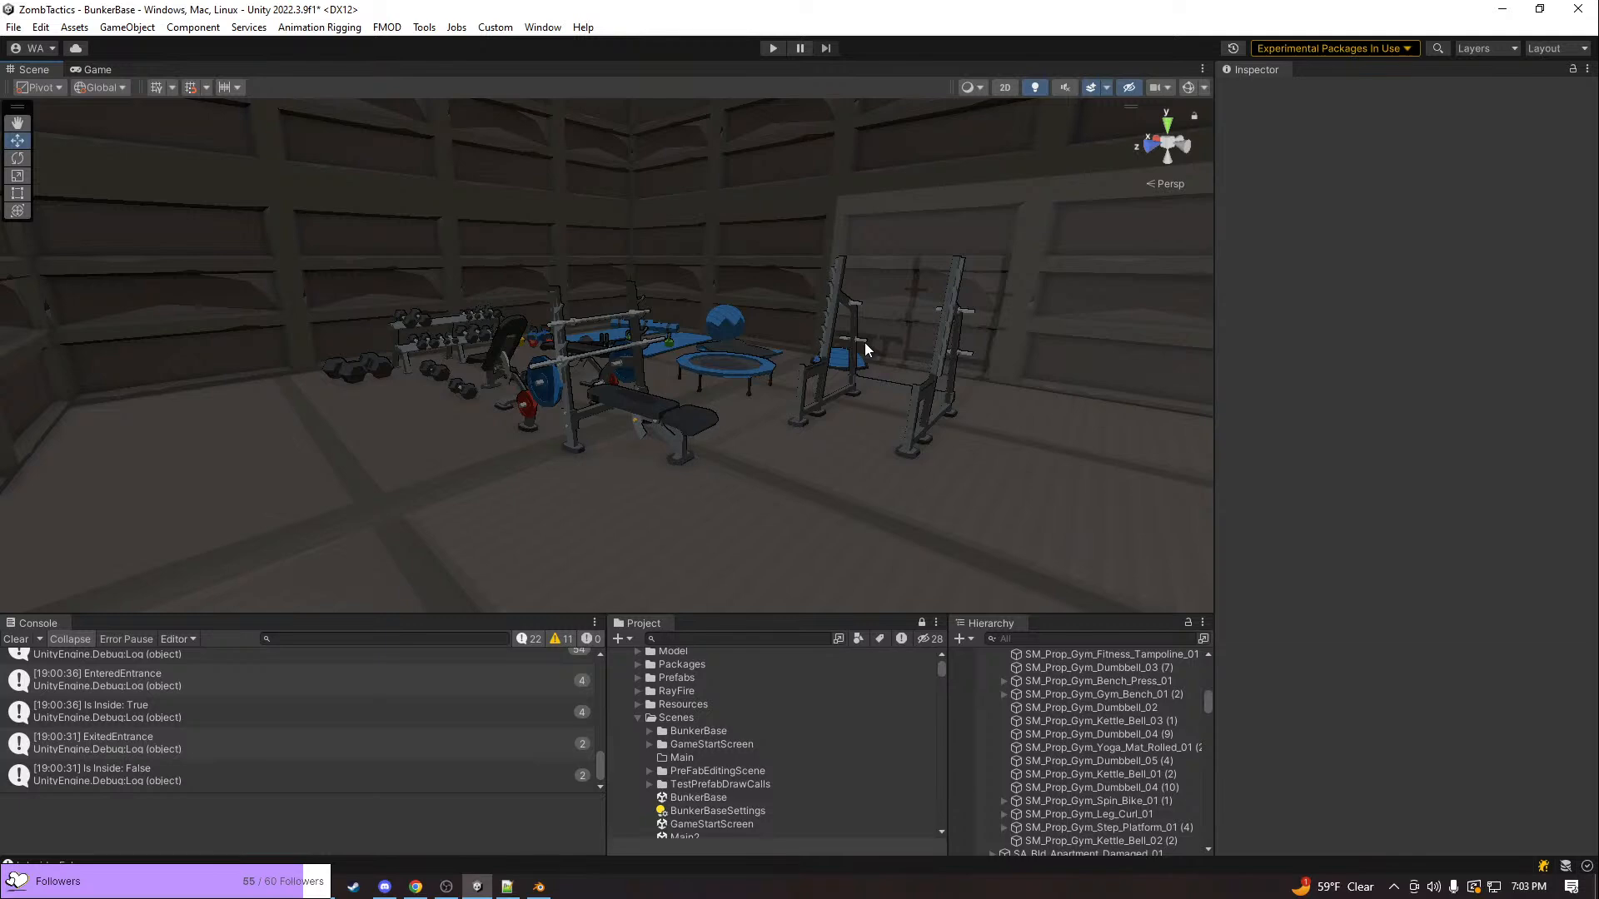
pyautogui.moveTo(568, 346); pyautogui.dragTo(860, 293, button='right')
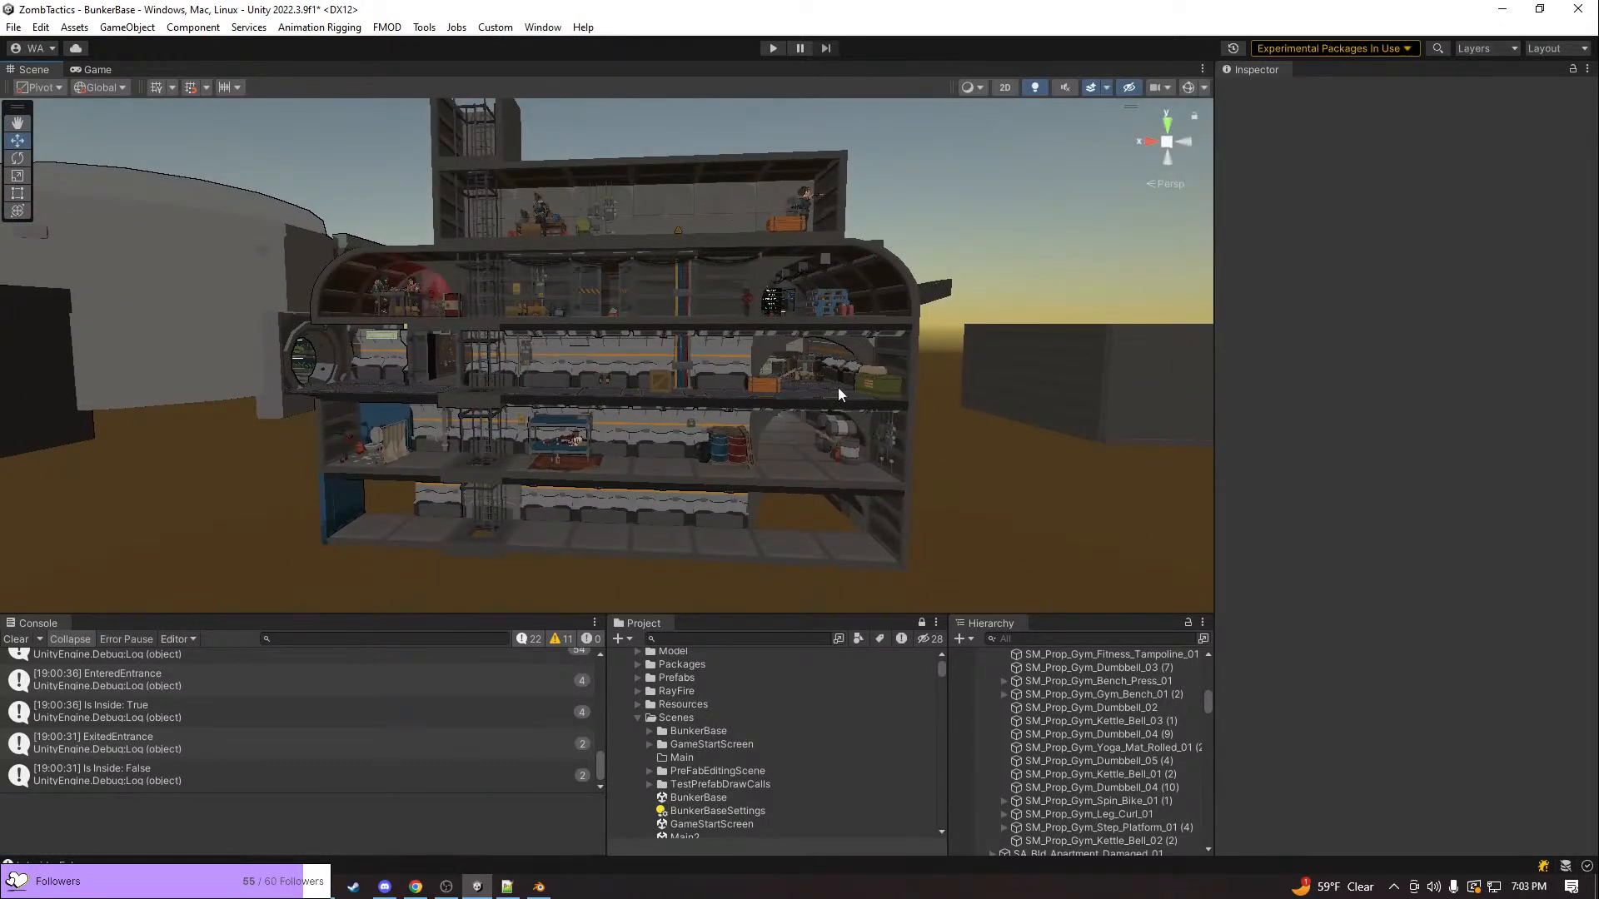
pyautogui.moveTo(781, 371); pyautogui.dragTo(1476, 565, button='right')
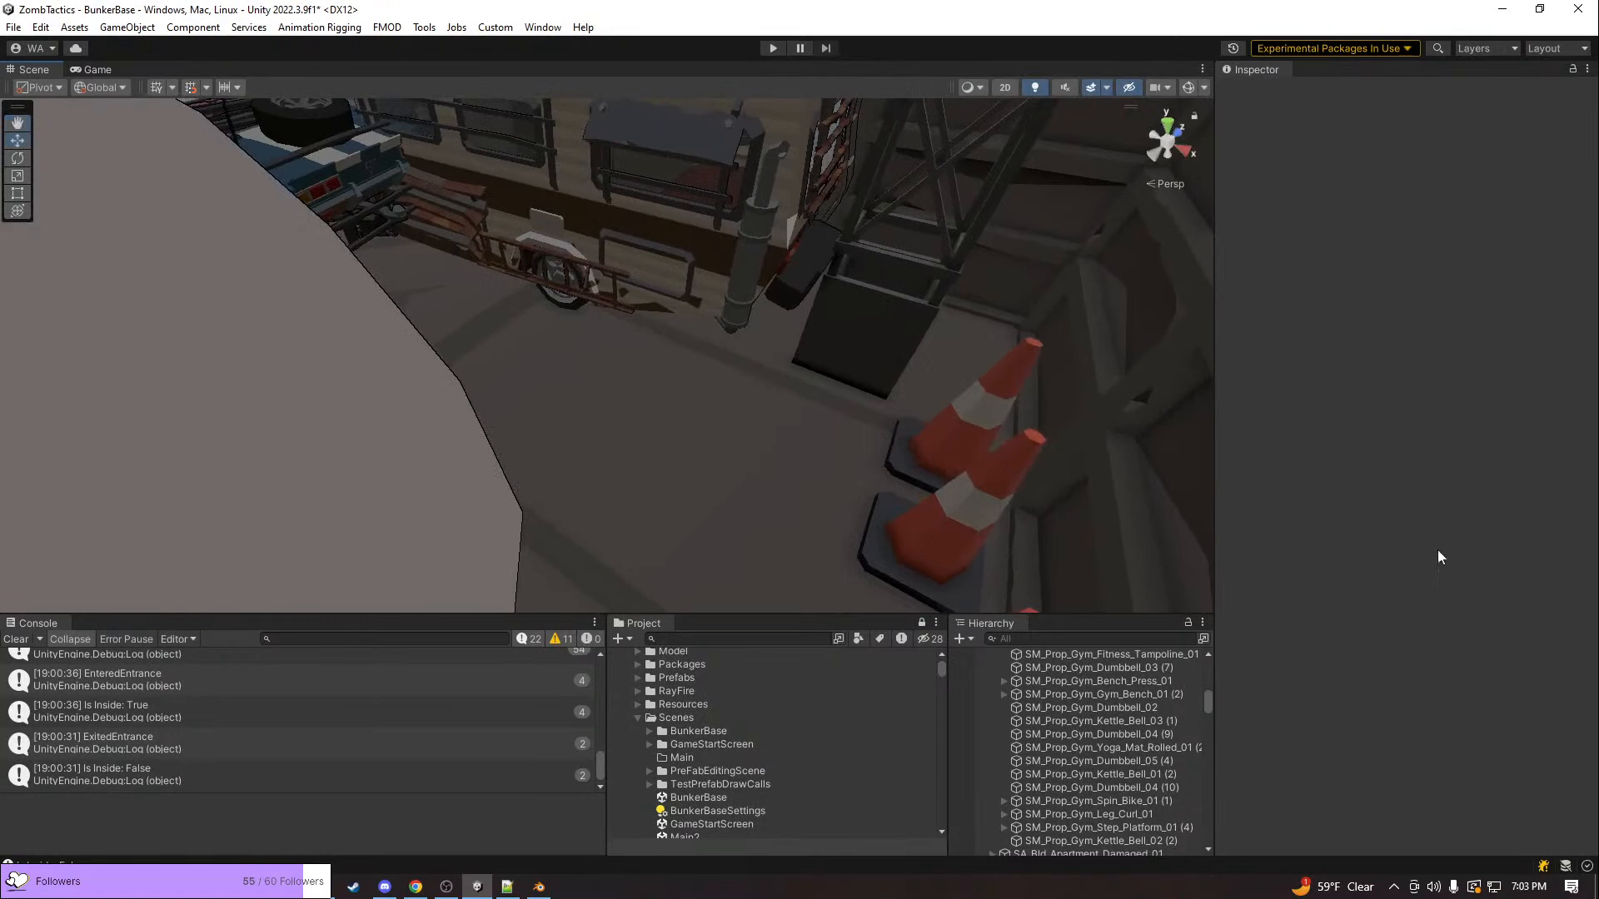
# Place the Game view beside a narrower Scene view, play-test the bunker and open the Vehicles screen in the vehicle bay
pyautogui.moveTo(82, 72); pyautogui.dragTo(1091, 403)
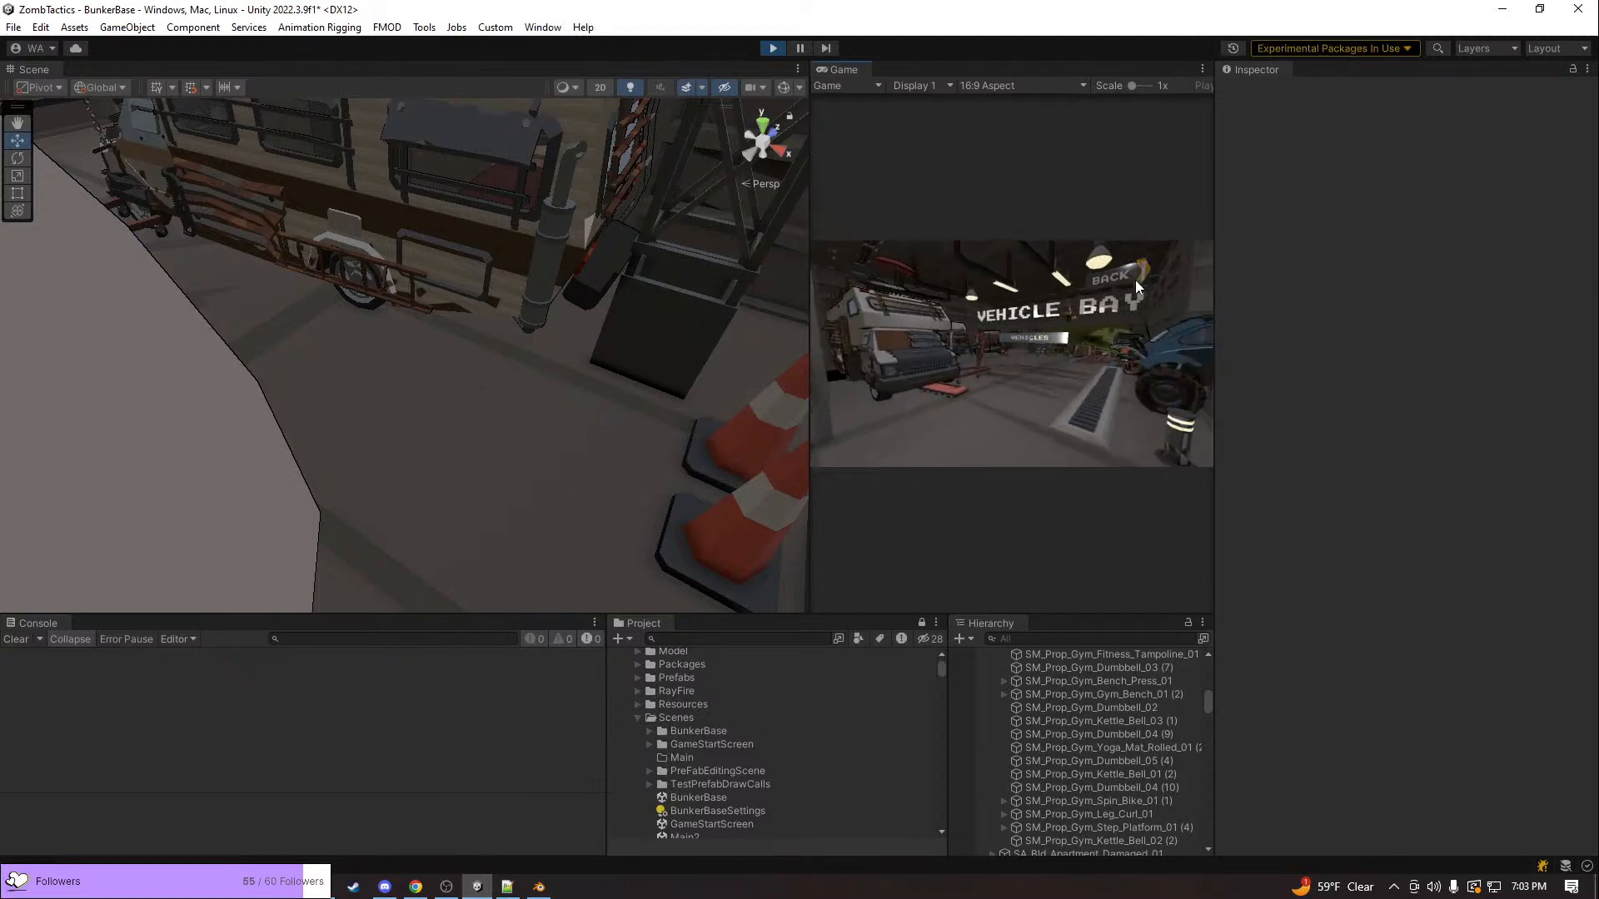
pyautogui.click(1038, 338)
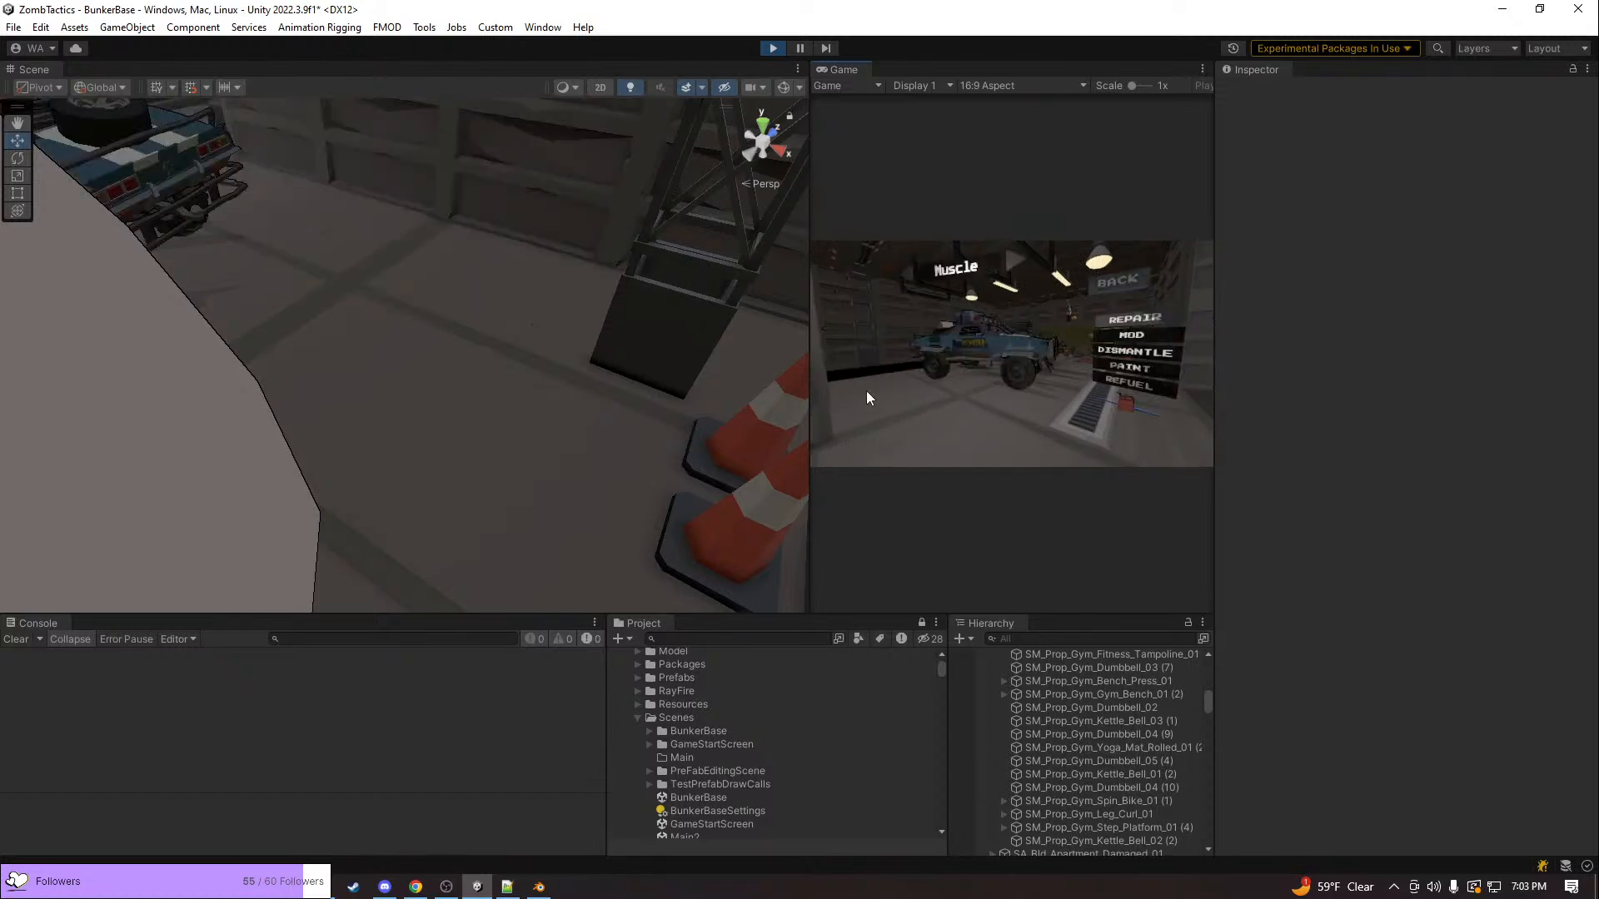
pyautogui.moveTo(641, 367); pyautogui.dragTo(414, 294, button='right')
pyautogui.press('w')
pyautogui.press('a')
pyautogui.moveTo(792, 363); pyautogui.dragTo(663, 420)
# Select the stone floor tiles beside the displayed vehicle, ending on SM_Bld_Bunker_Floor_Stone_01 (28)
pyautogui.moveTo(489, 423); pyautogui.dragTo(725, 466, button='right')
pyautogui.click(441, 295)
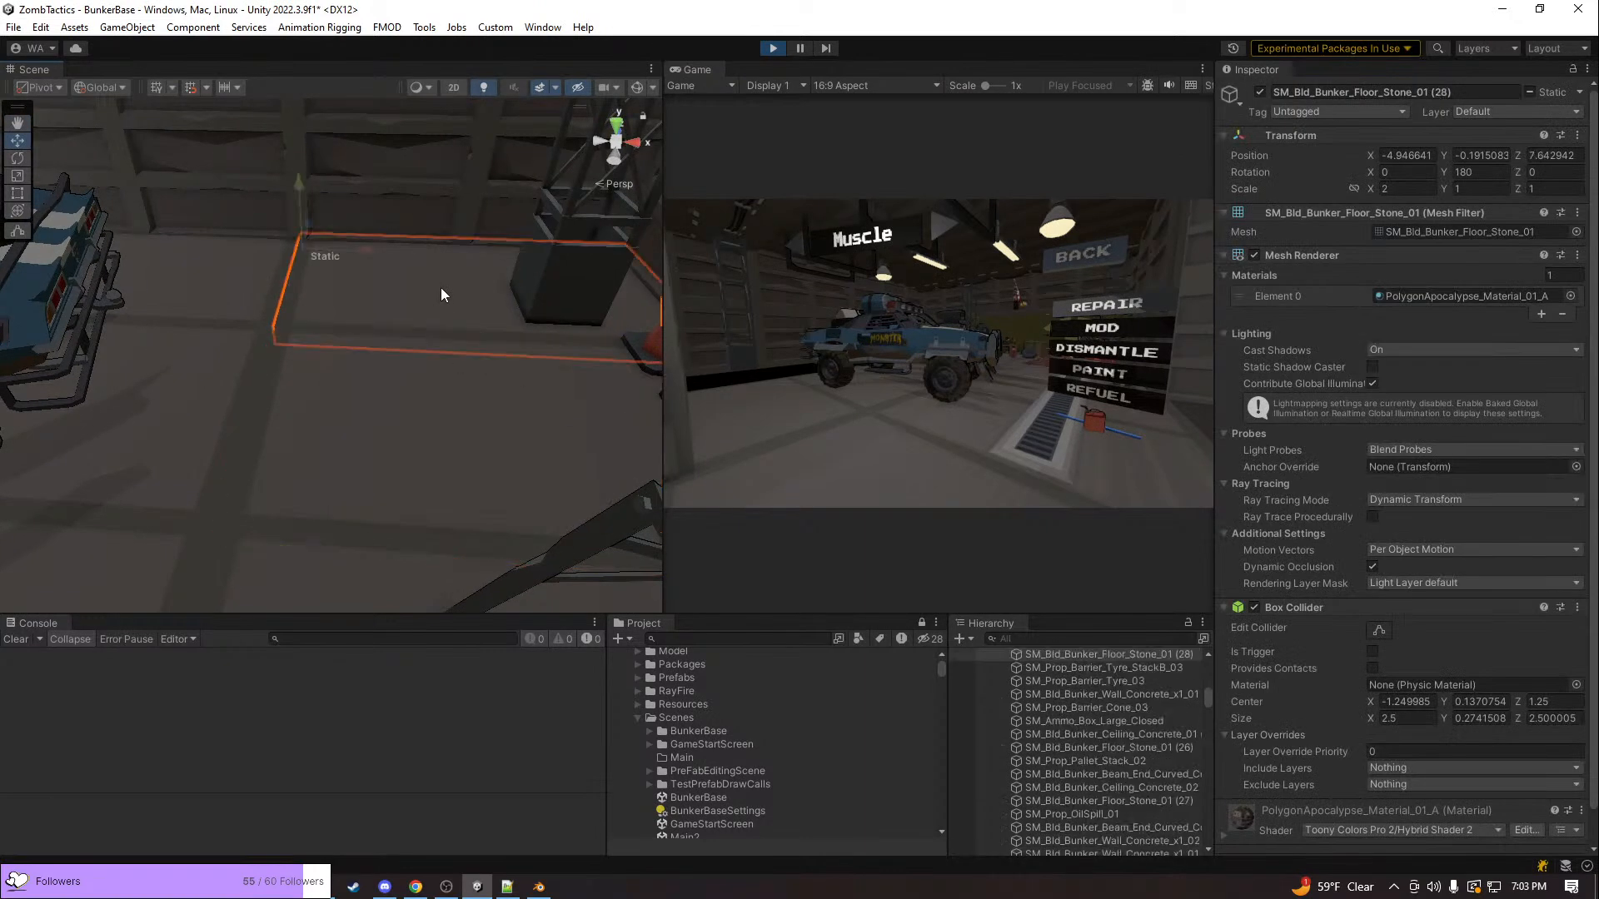
pyautogui.click(445, 388)
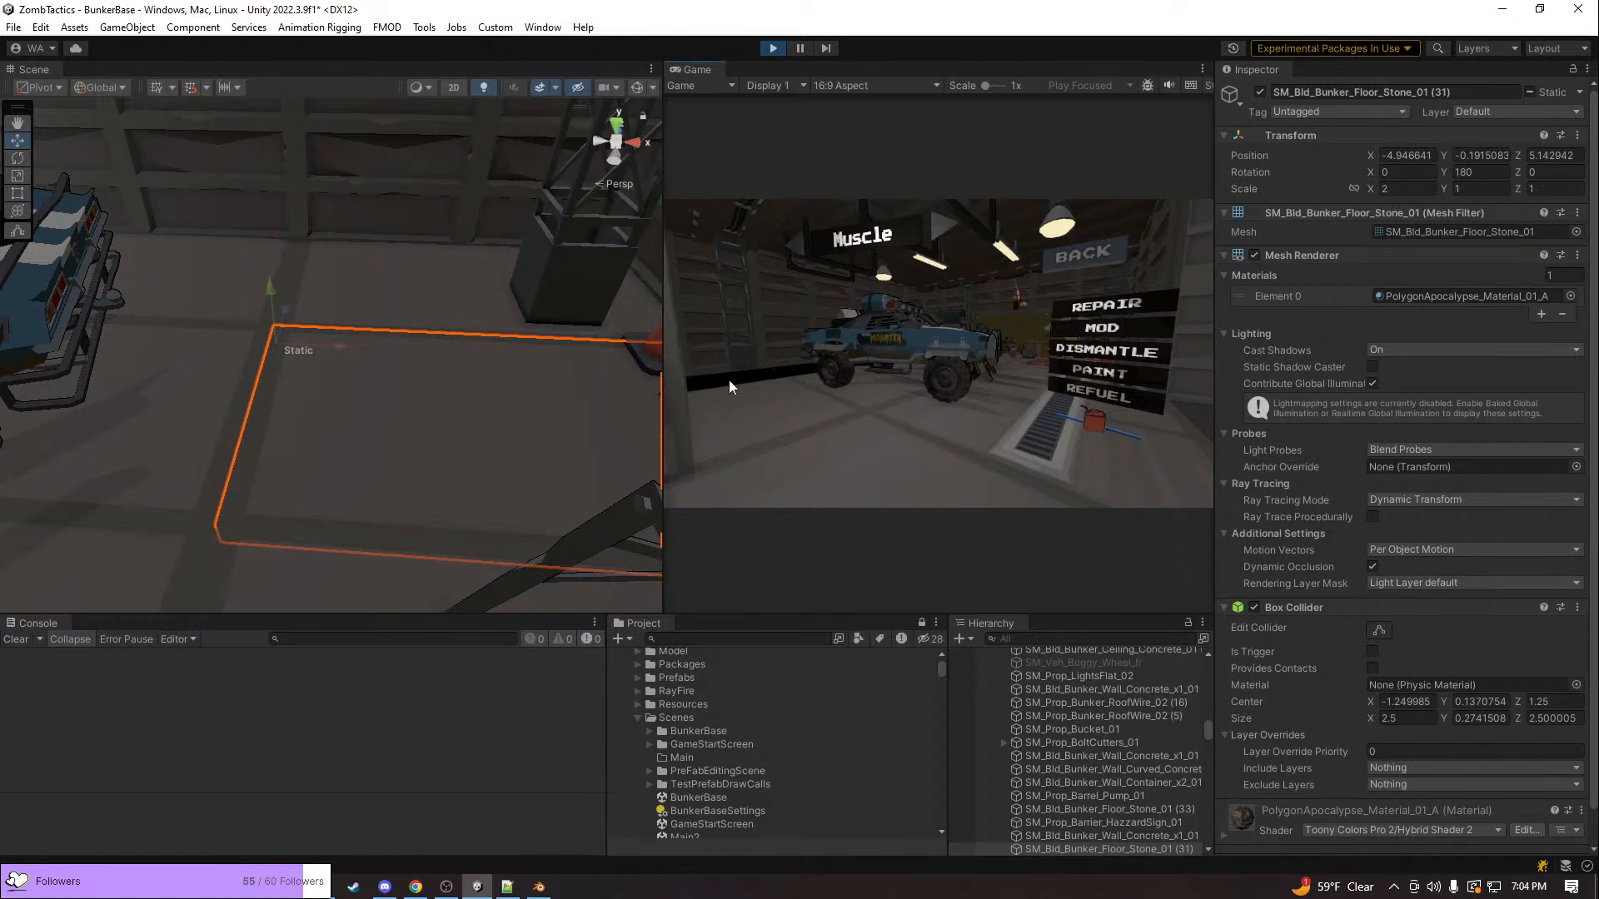
pyautogui.click(213, 368)
pyautogui.keyDown('alt'); pyautogui.moveTo(212, 368); pyautogui.dragTo(286, 371); pyautogui.keyUp('alt')
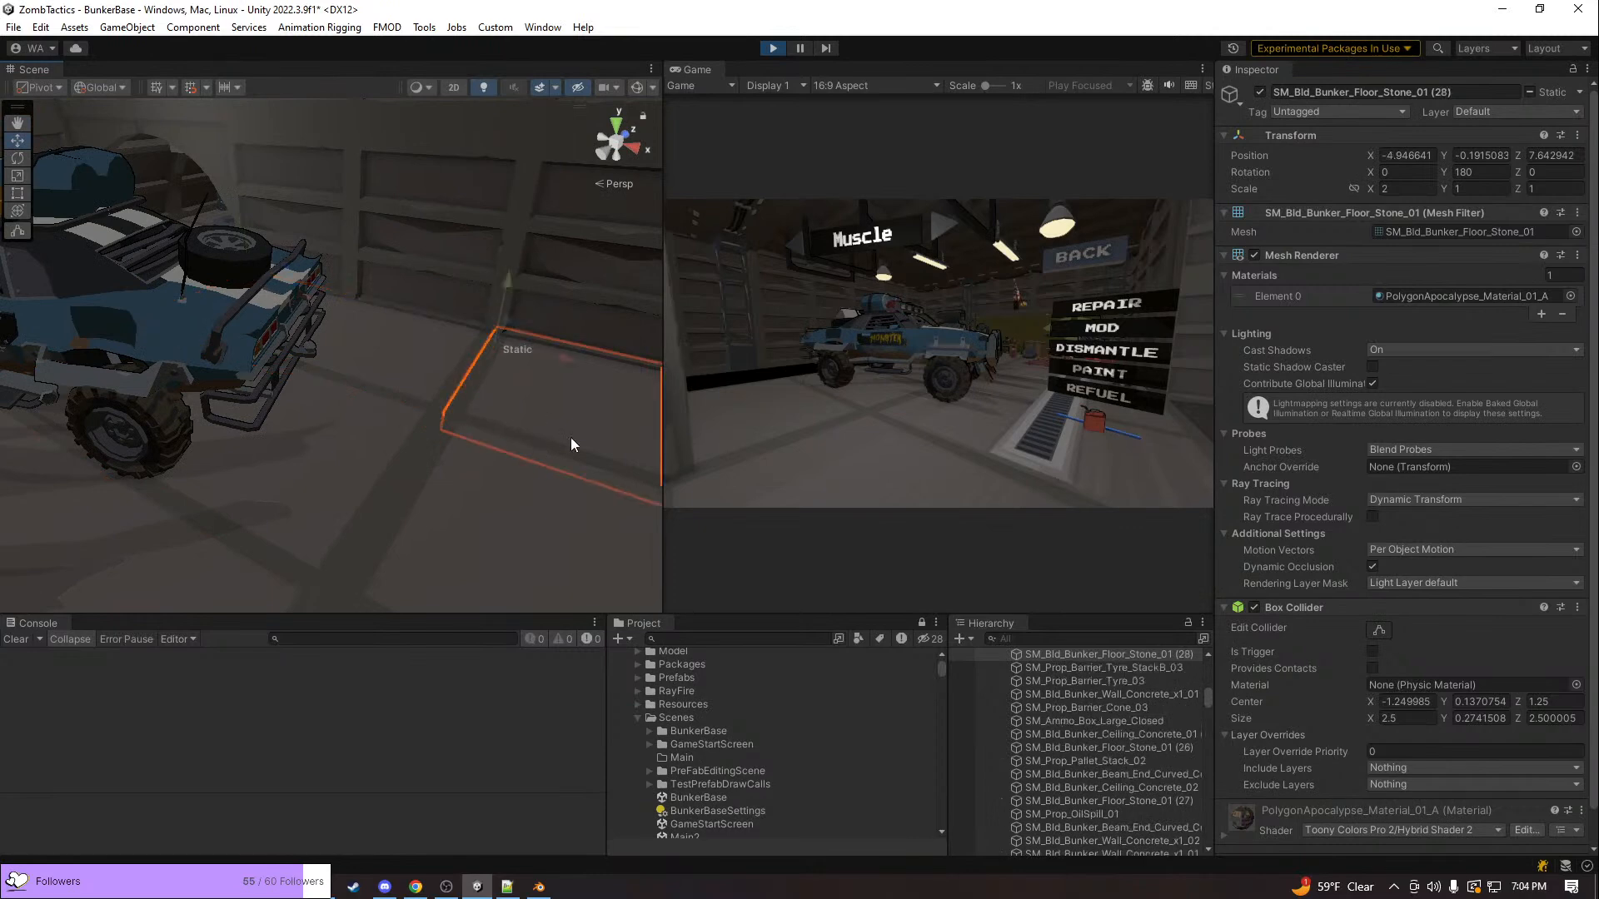
# Switch the displayed vehicle to the Buggy and compare the vehicle bay floor in both views
pyautogui.click(936, 228)
pyautogui.click(936, 228)
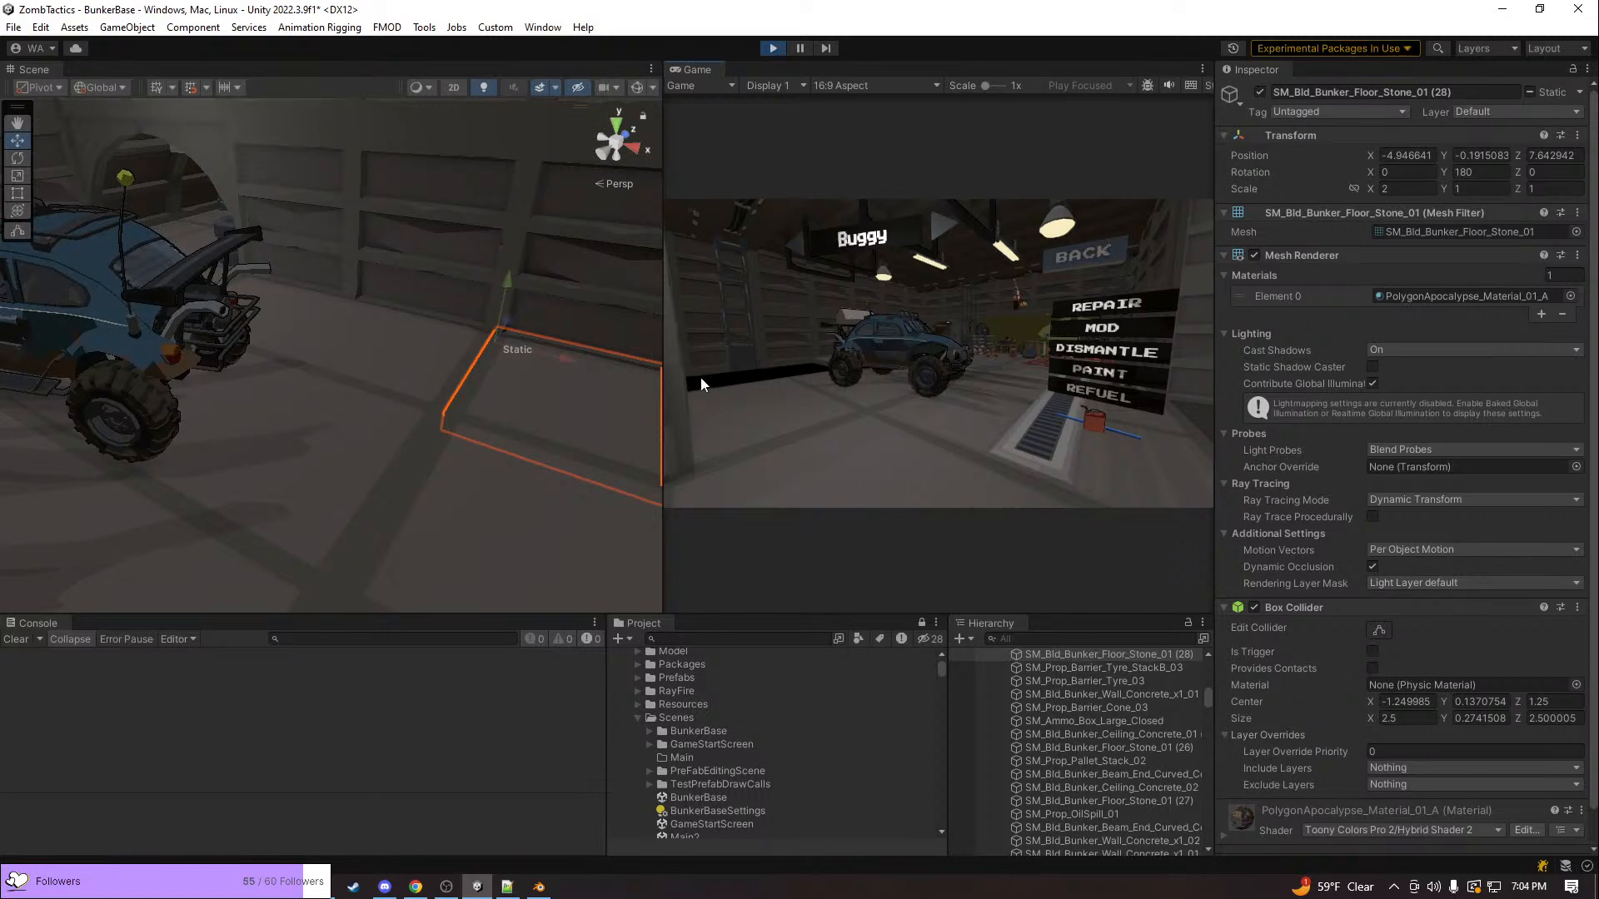
pyautogui.moveTo(401, 408); pyautogui.dragTo(503, 431, button='right')
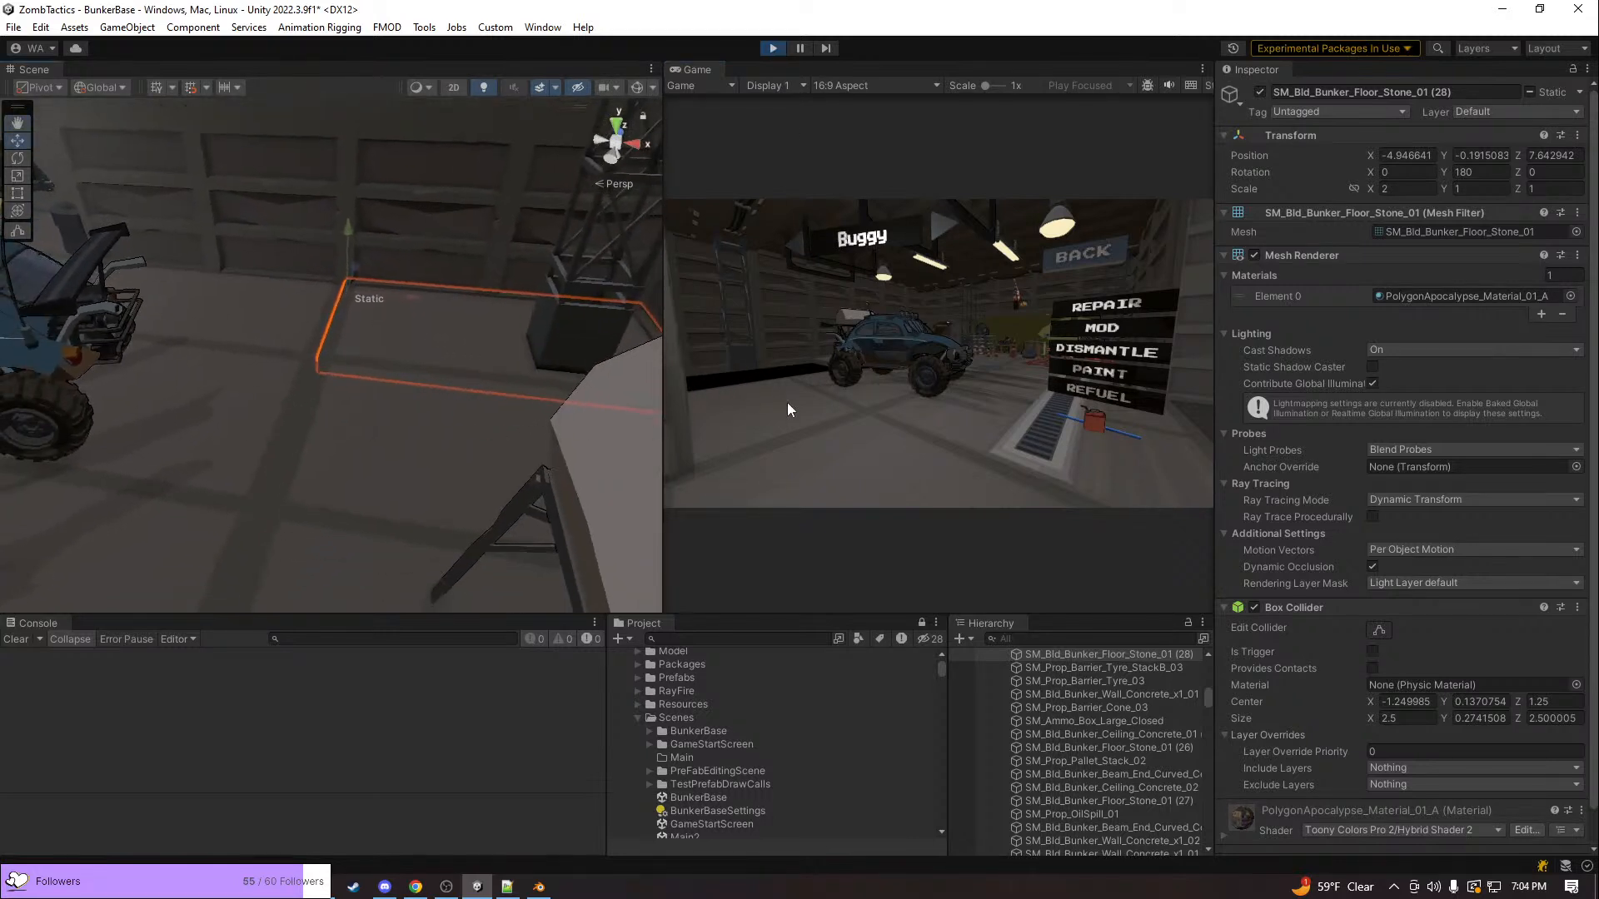
pyautogui.moveTo(662, 410); pyautogui.dragTo(660, 459)
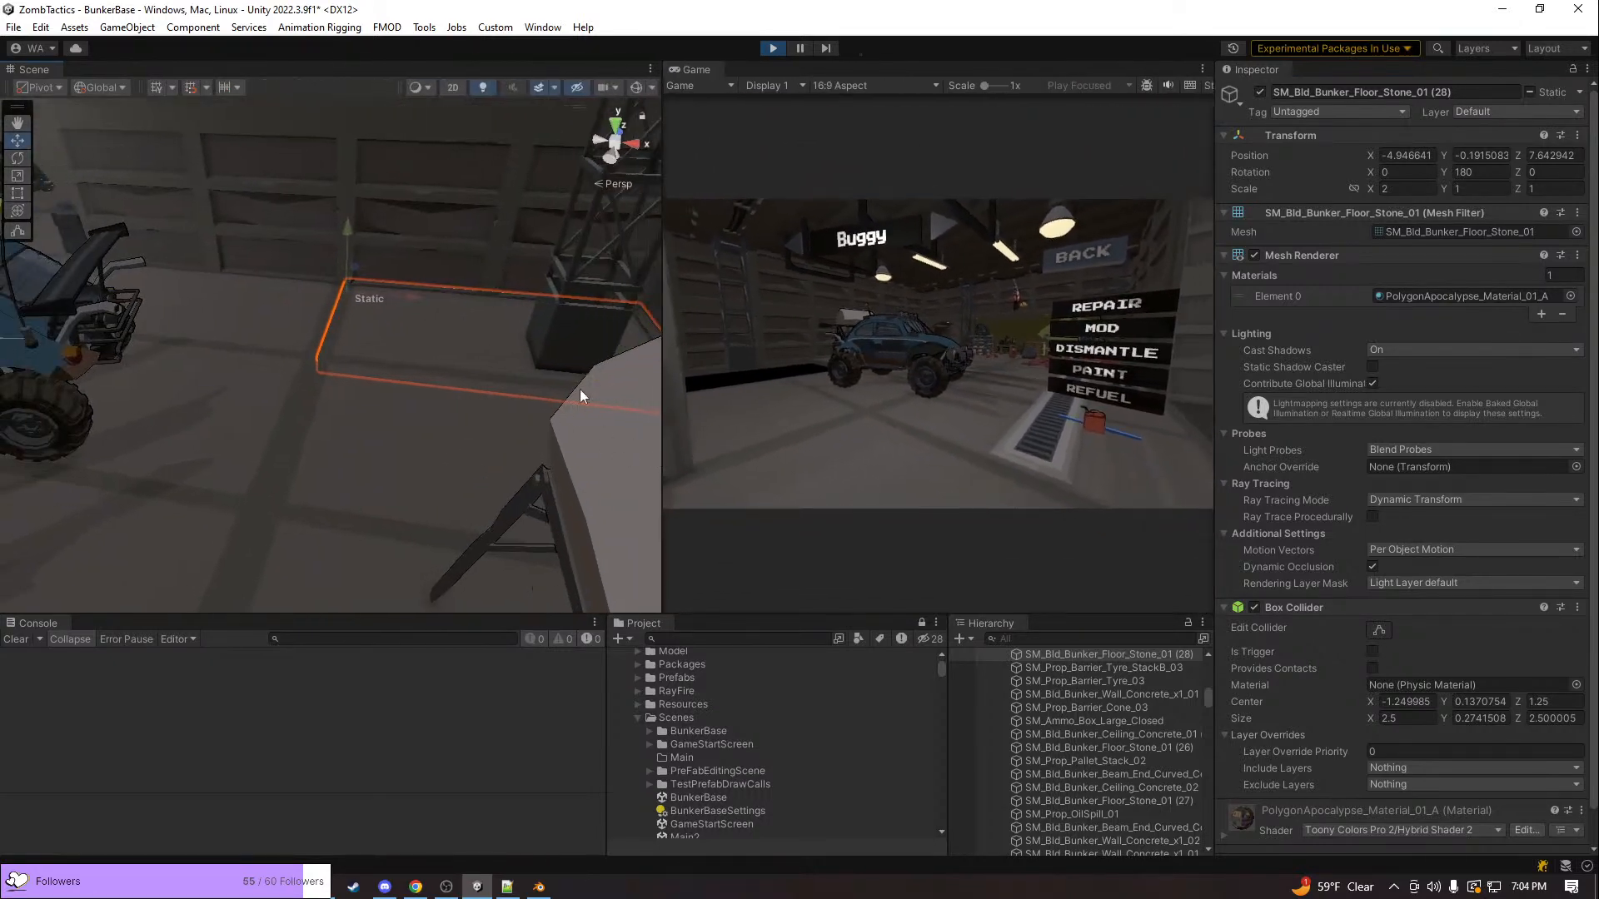
# Toggle the selected floor tile's Static setting off and on, stop the play test and open its static flags
pyautogui.click(1567, 89)
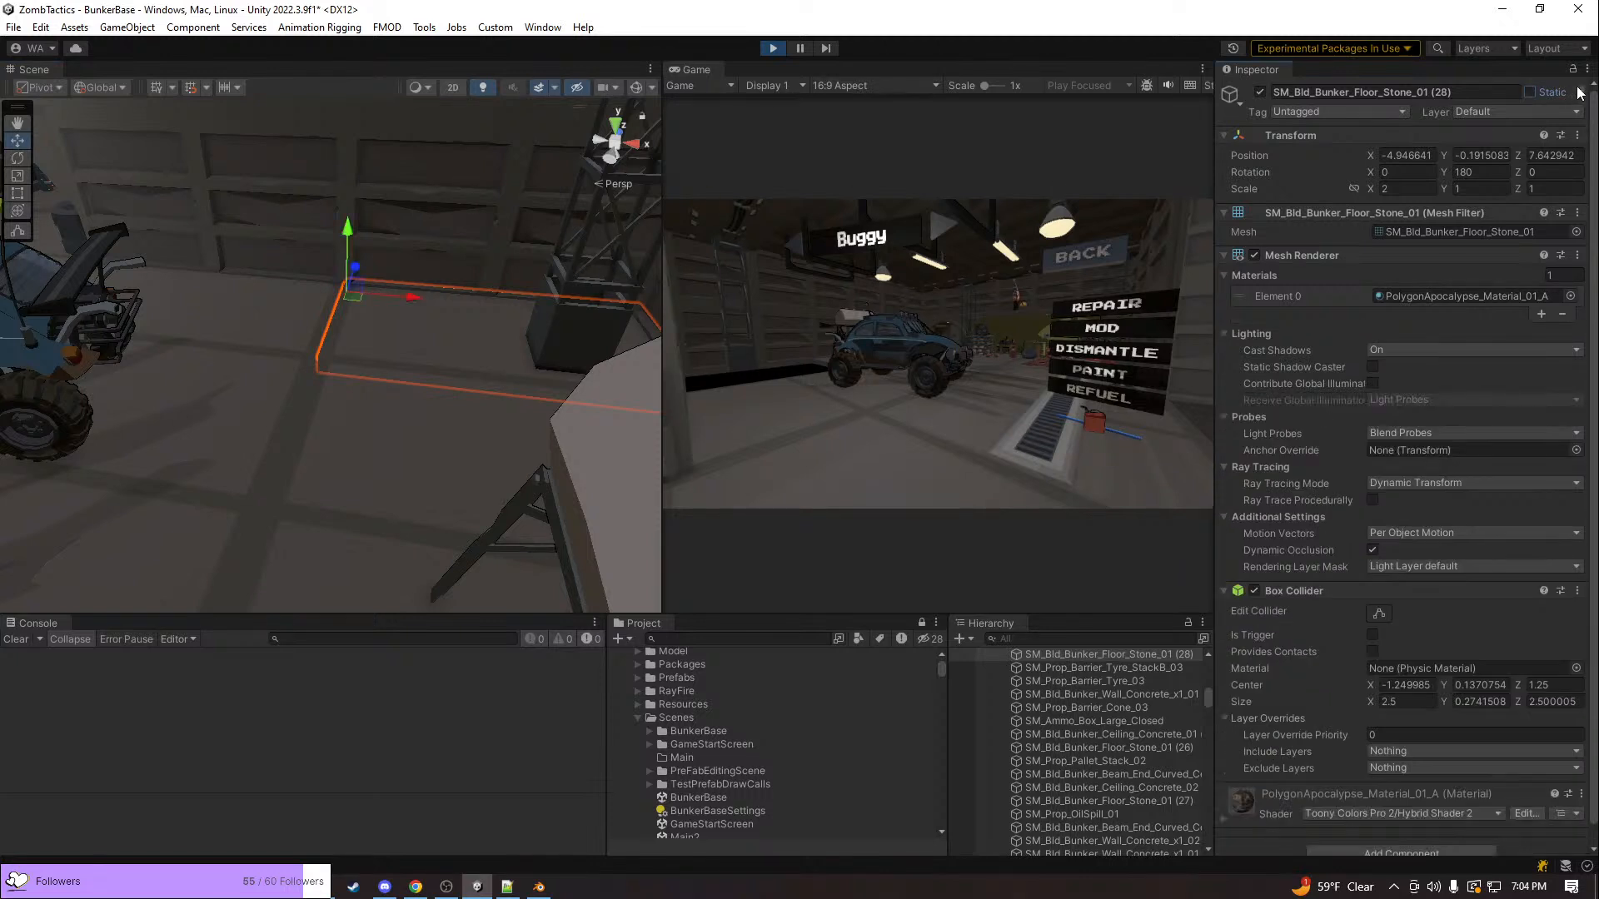
pyautogui.click(1581, 93)
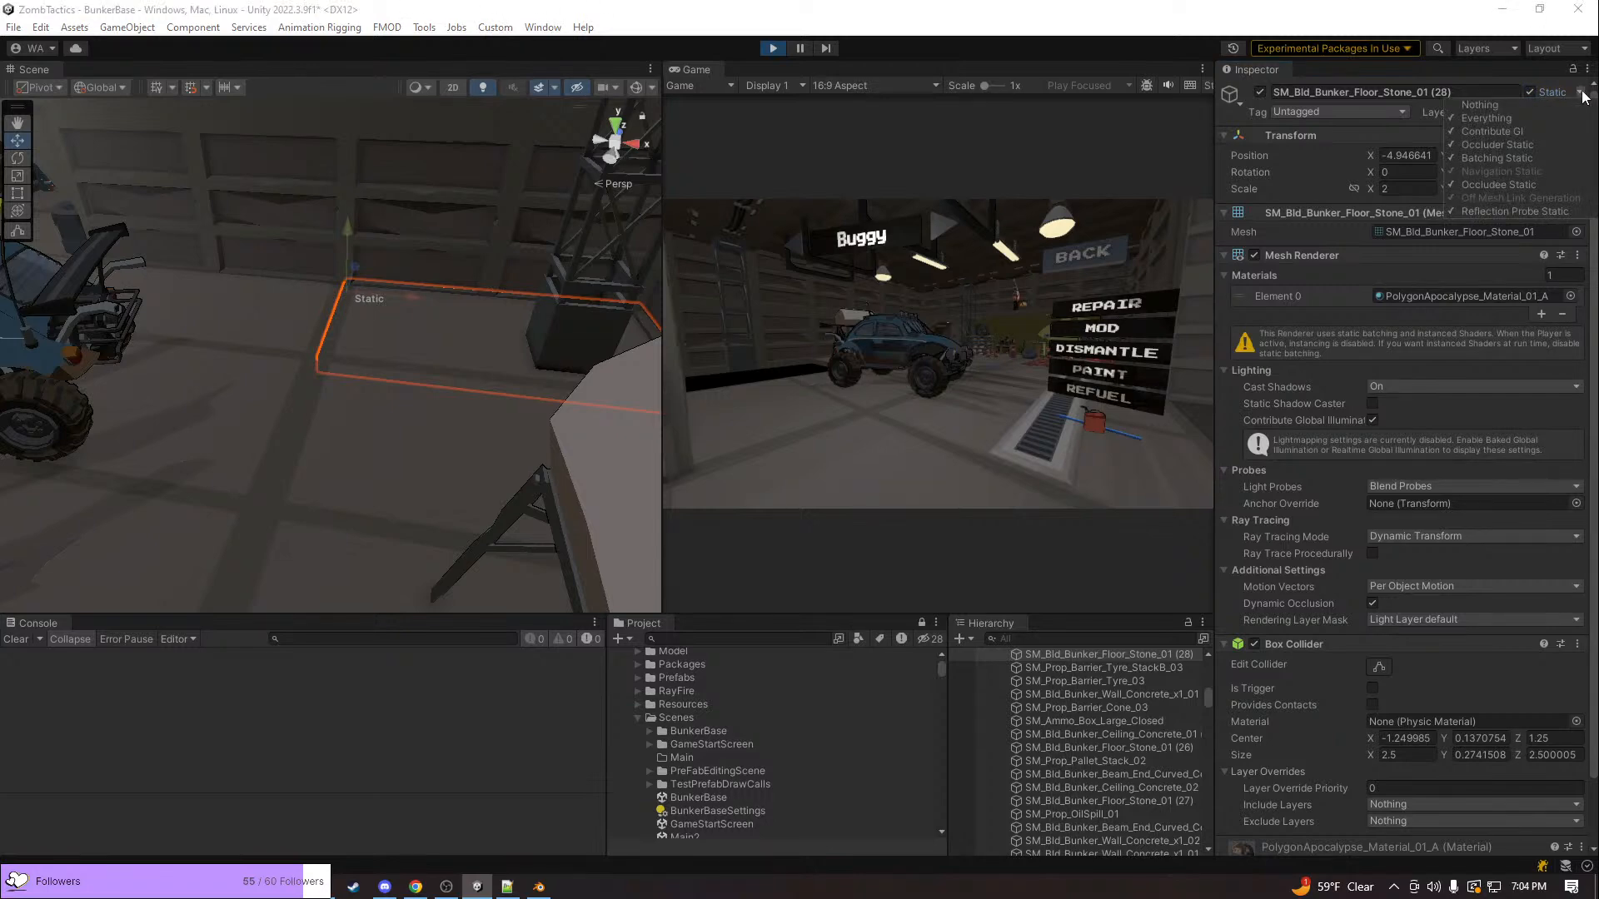
pyautogui.click(771, 50)
pyautogui.click(1579, 93)
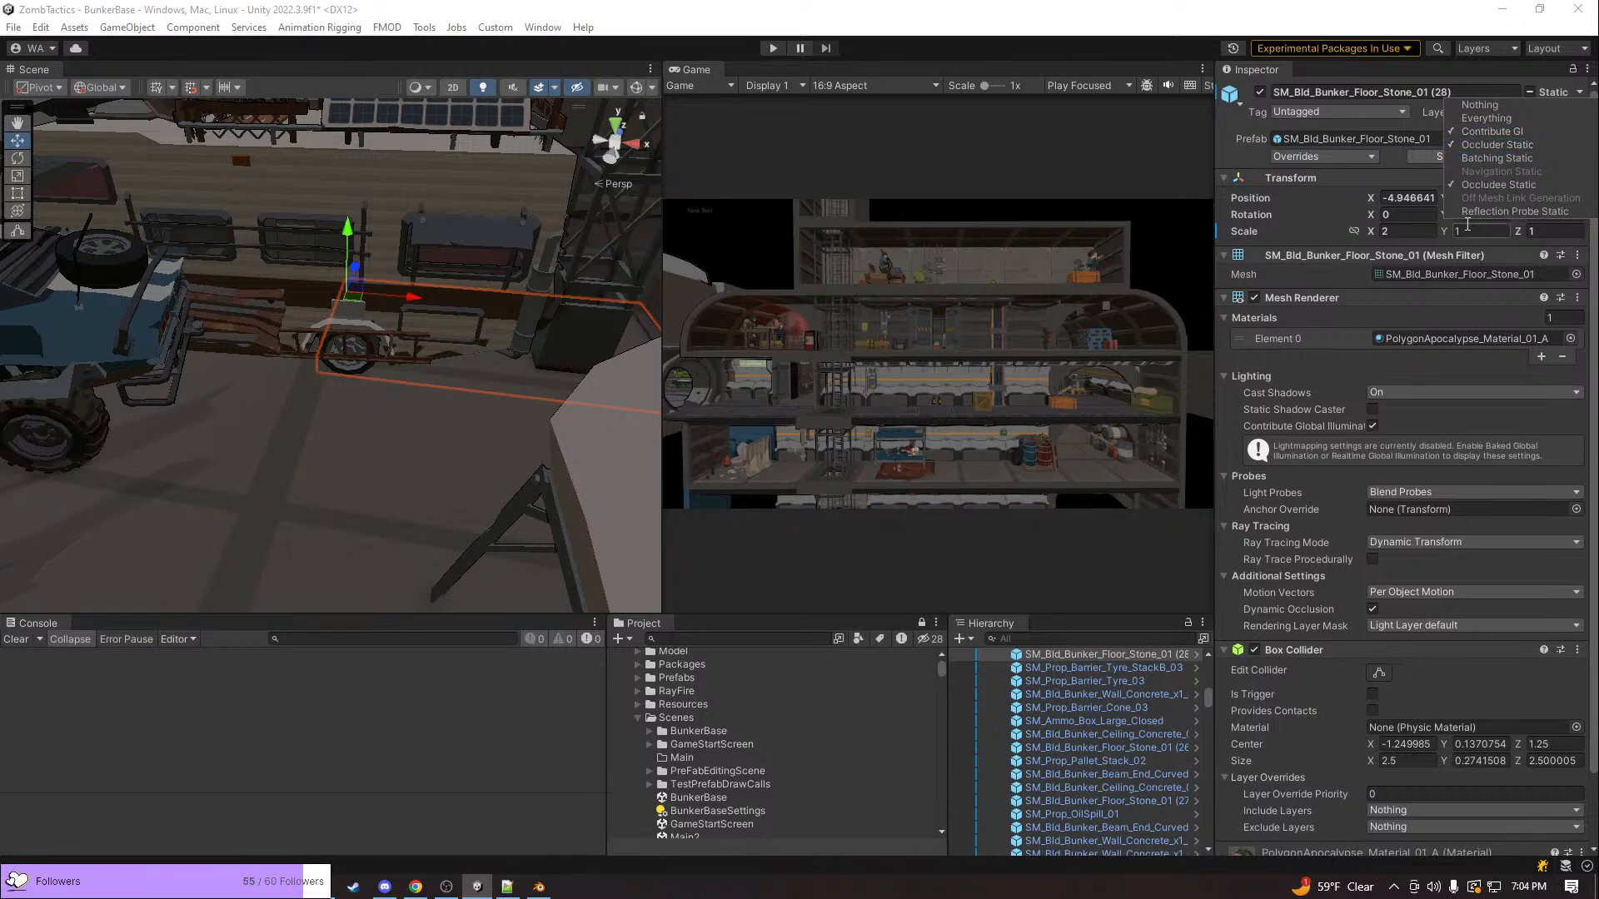
# Examine the vehicle bay floor around the selected tile and the whole bunker from outside
pyautogui.moveTo(258, 340); pyautogui.dragTo(286, 429, button='right')
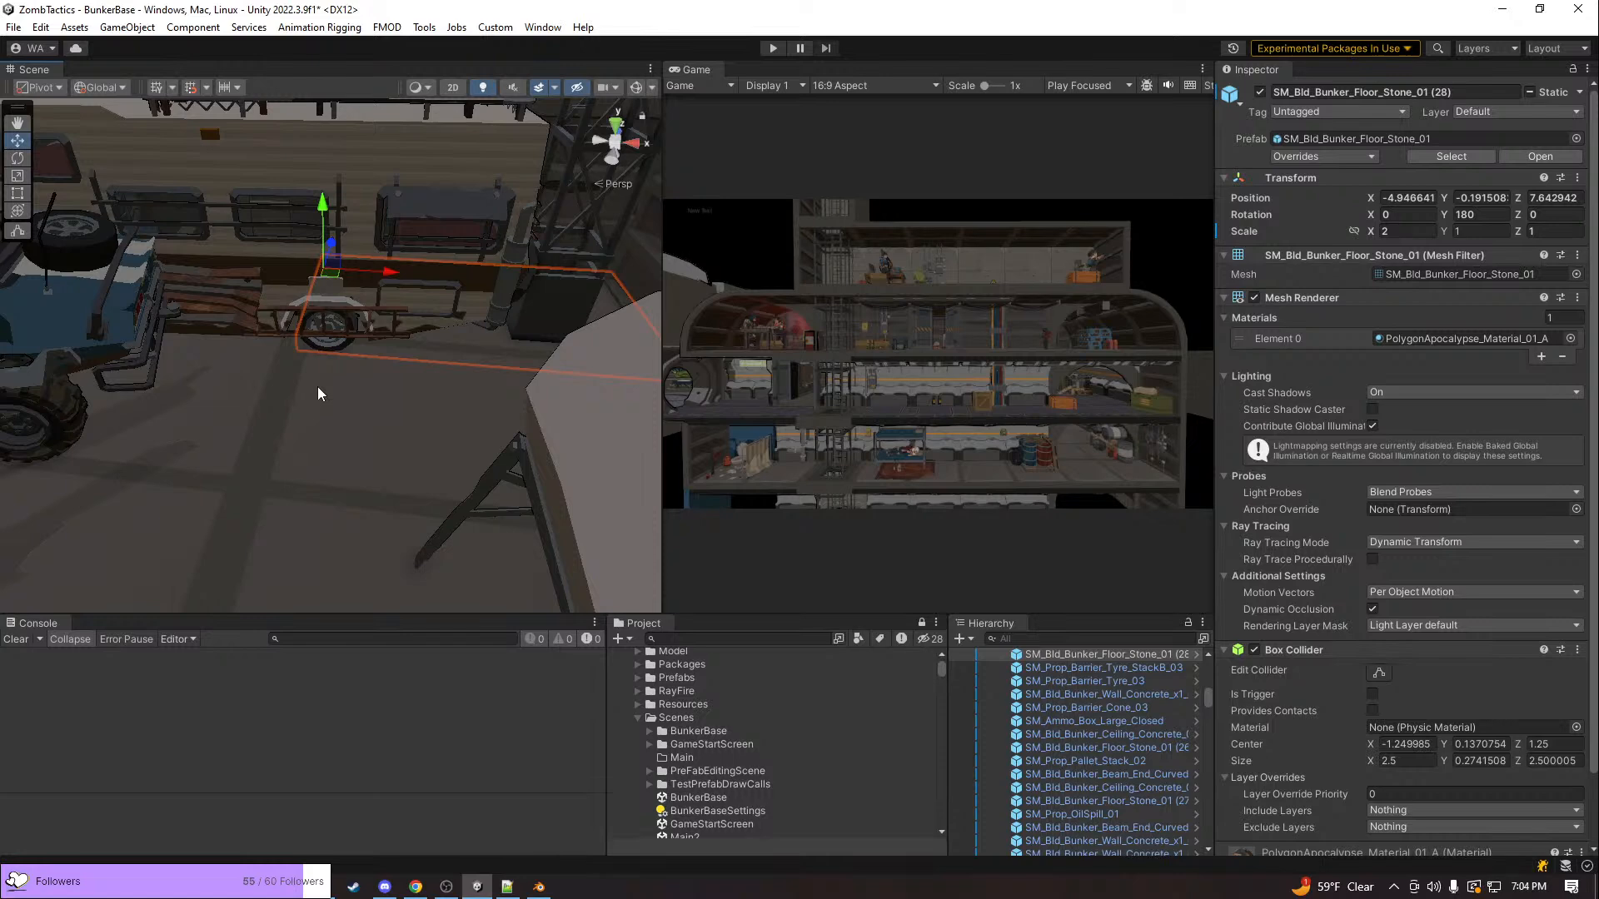
pyautogui.moveTo(348, 423); pyautogui.dragTo(457, 416, button='right')
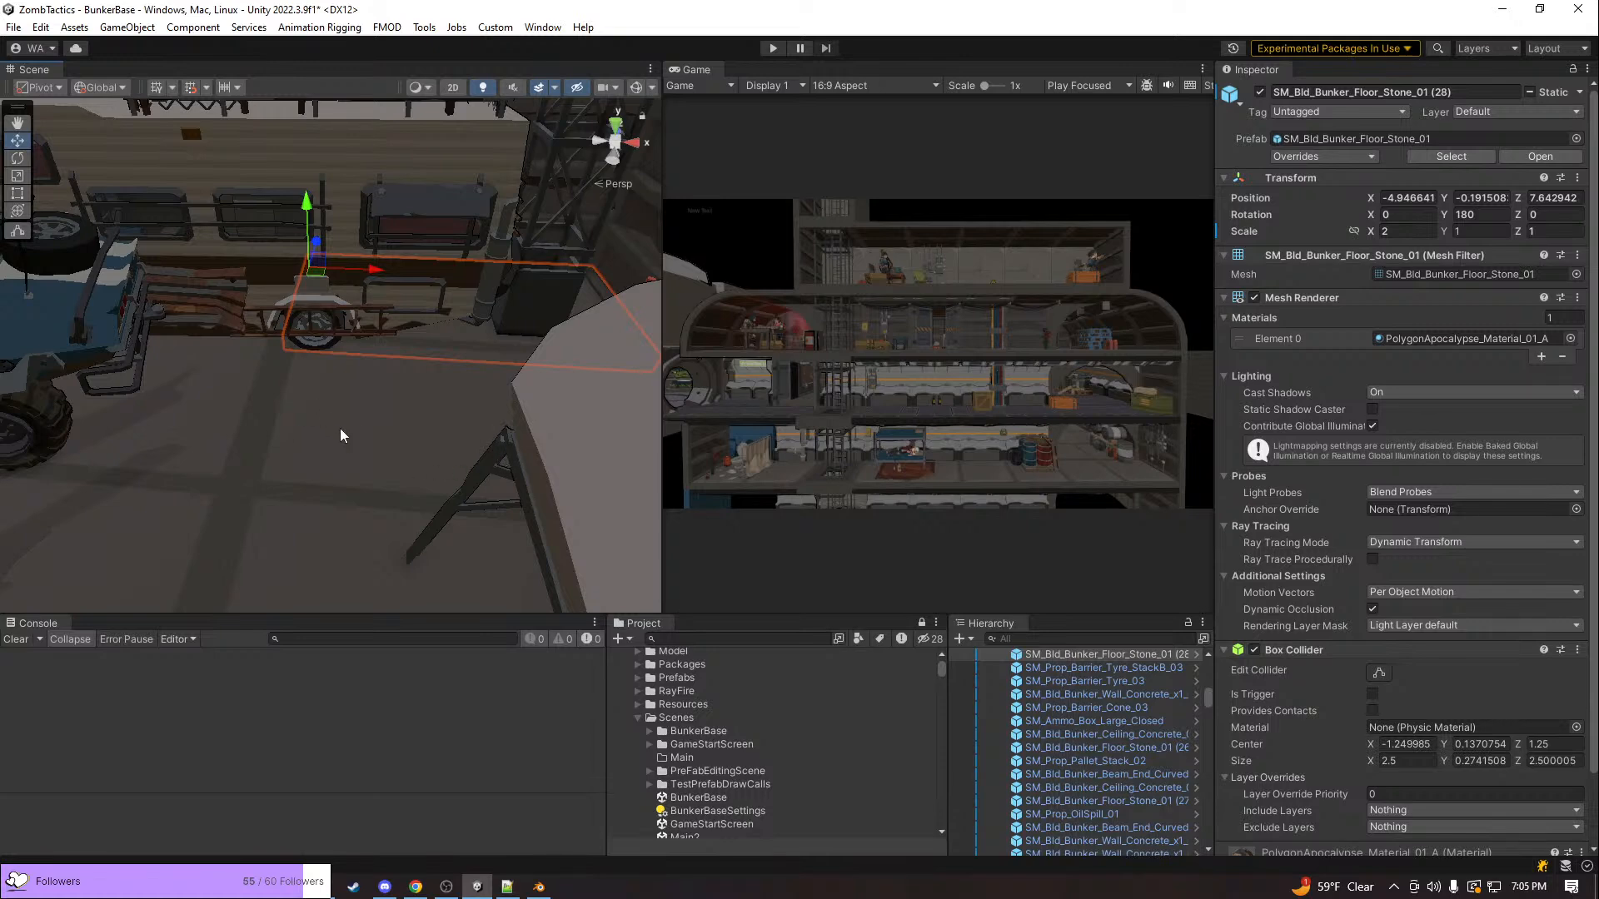
pyautogui.moveTo(425, 454); pyautogui.dragTo(408, 468, button='right')
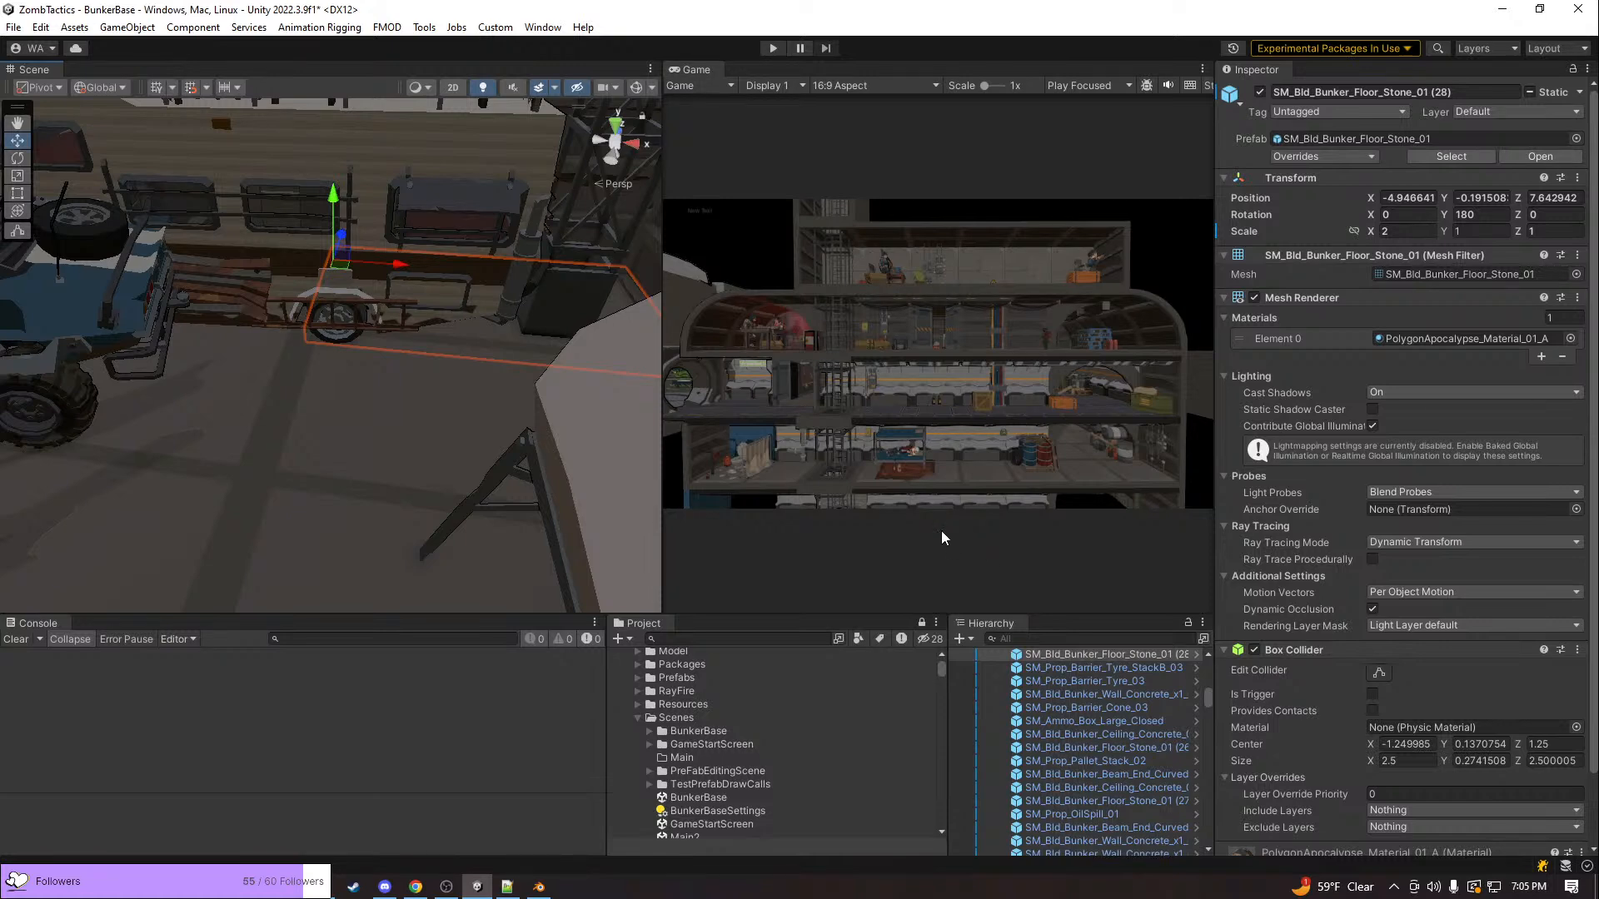
pyautogui.moveTo(557, 410); pyautogui.dragTo(489, 416, button='right')
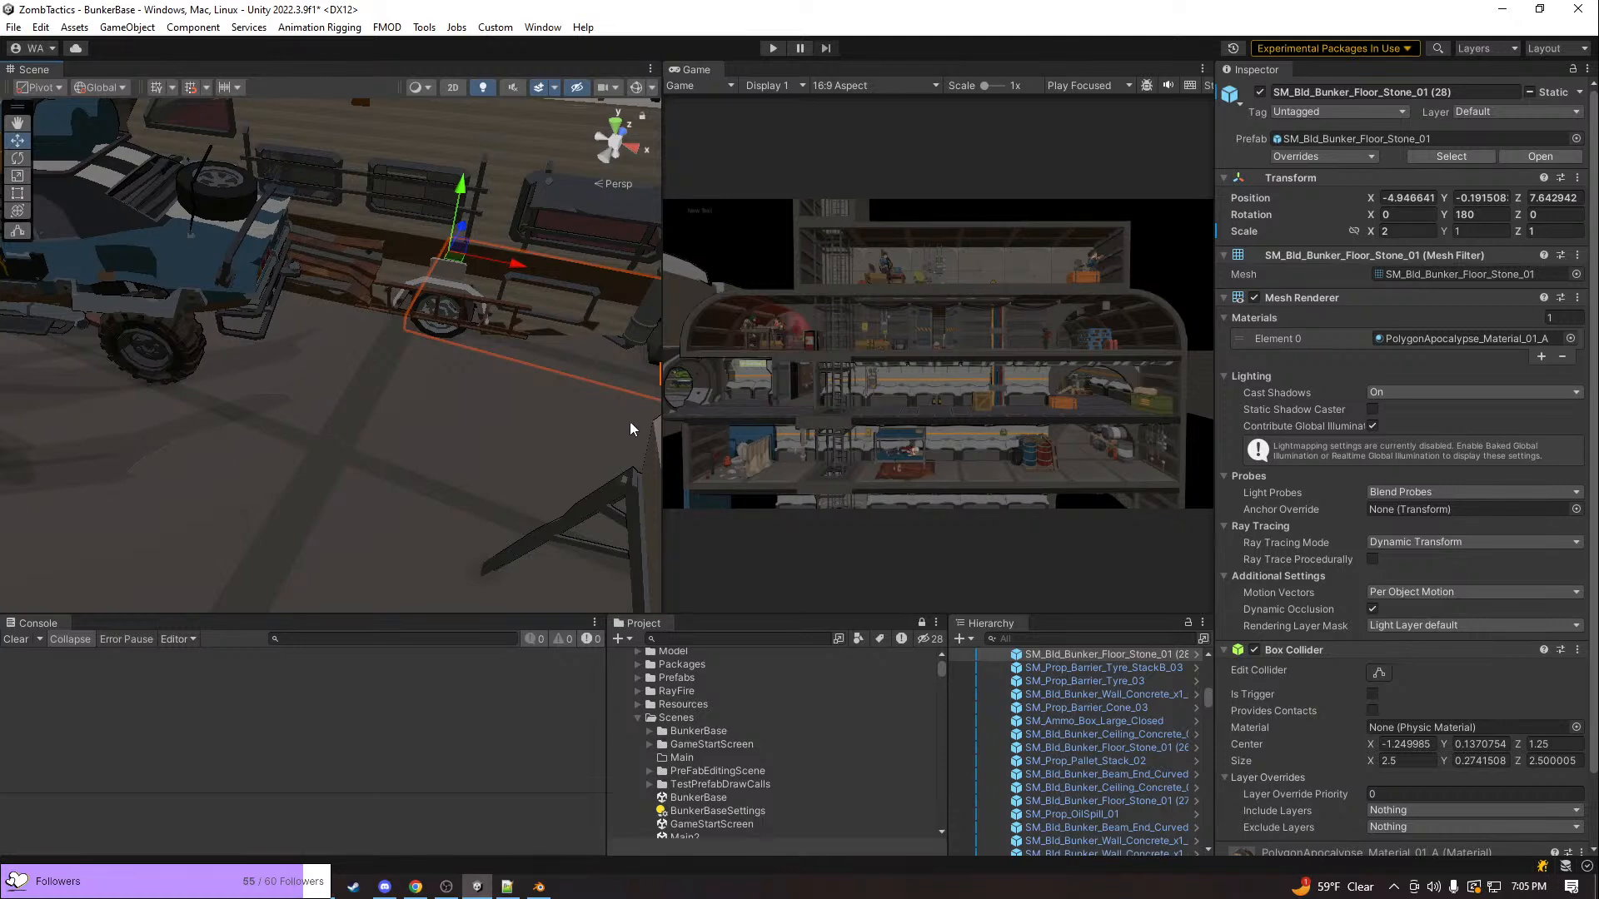
pyautogui.click(950, 392)
pyautogui.moveTo(521, 205); pyautogui.dragTo(1071, 256, button='right')
pyautogui.moveTo(549, 294); pyautogui.dragTo(438, 343, button='right')
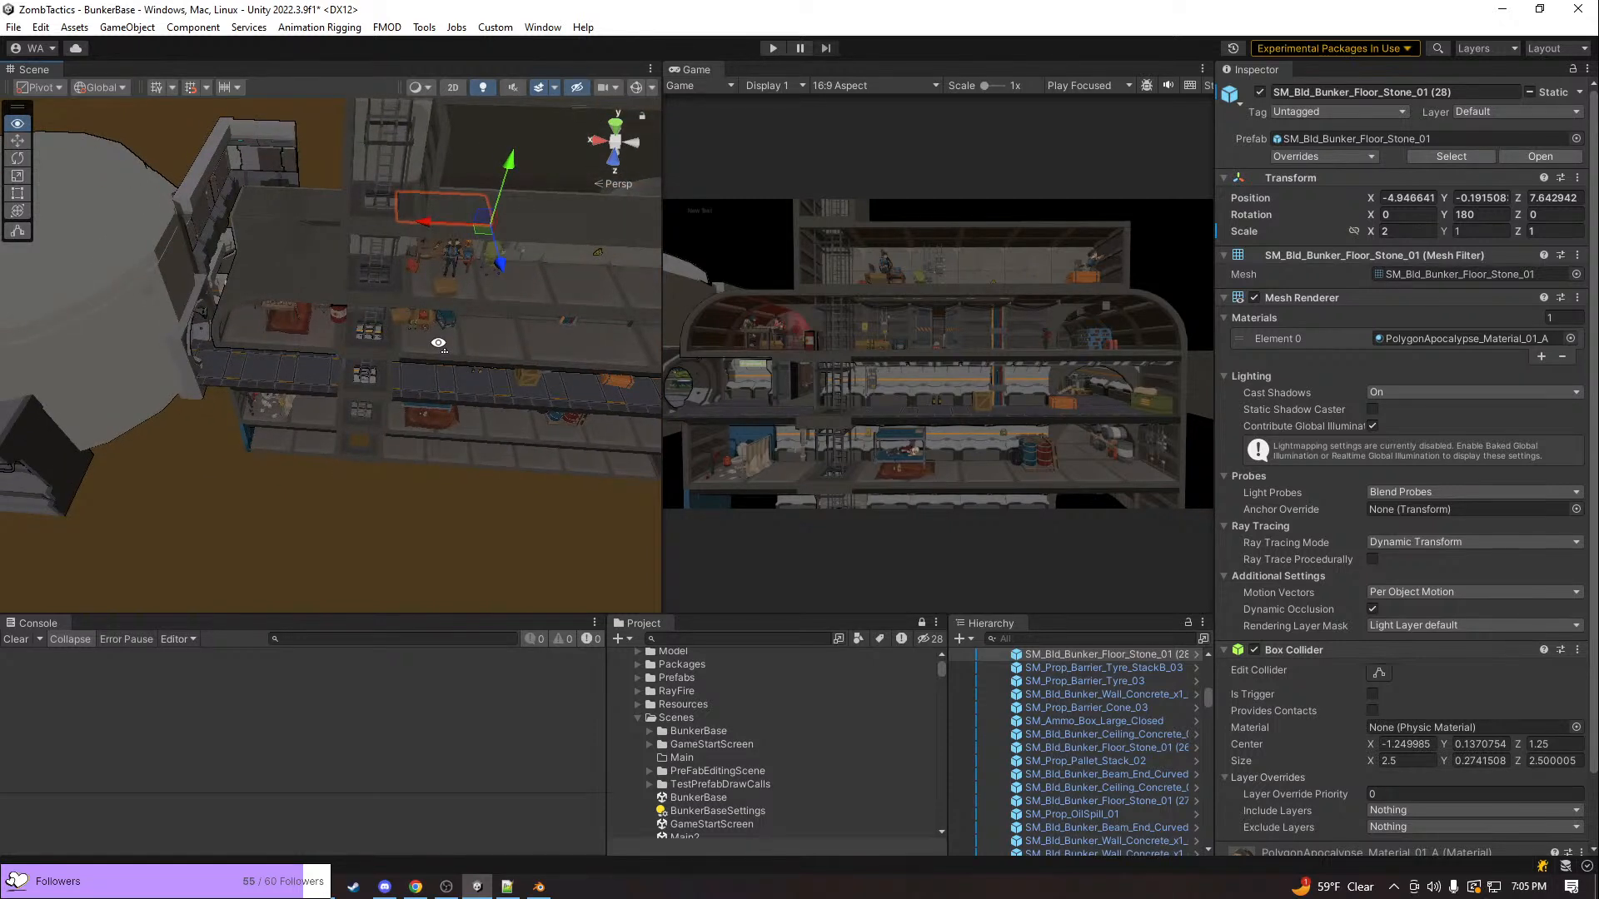
pyautogui.click(323, 887)
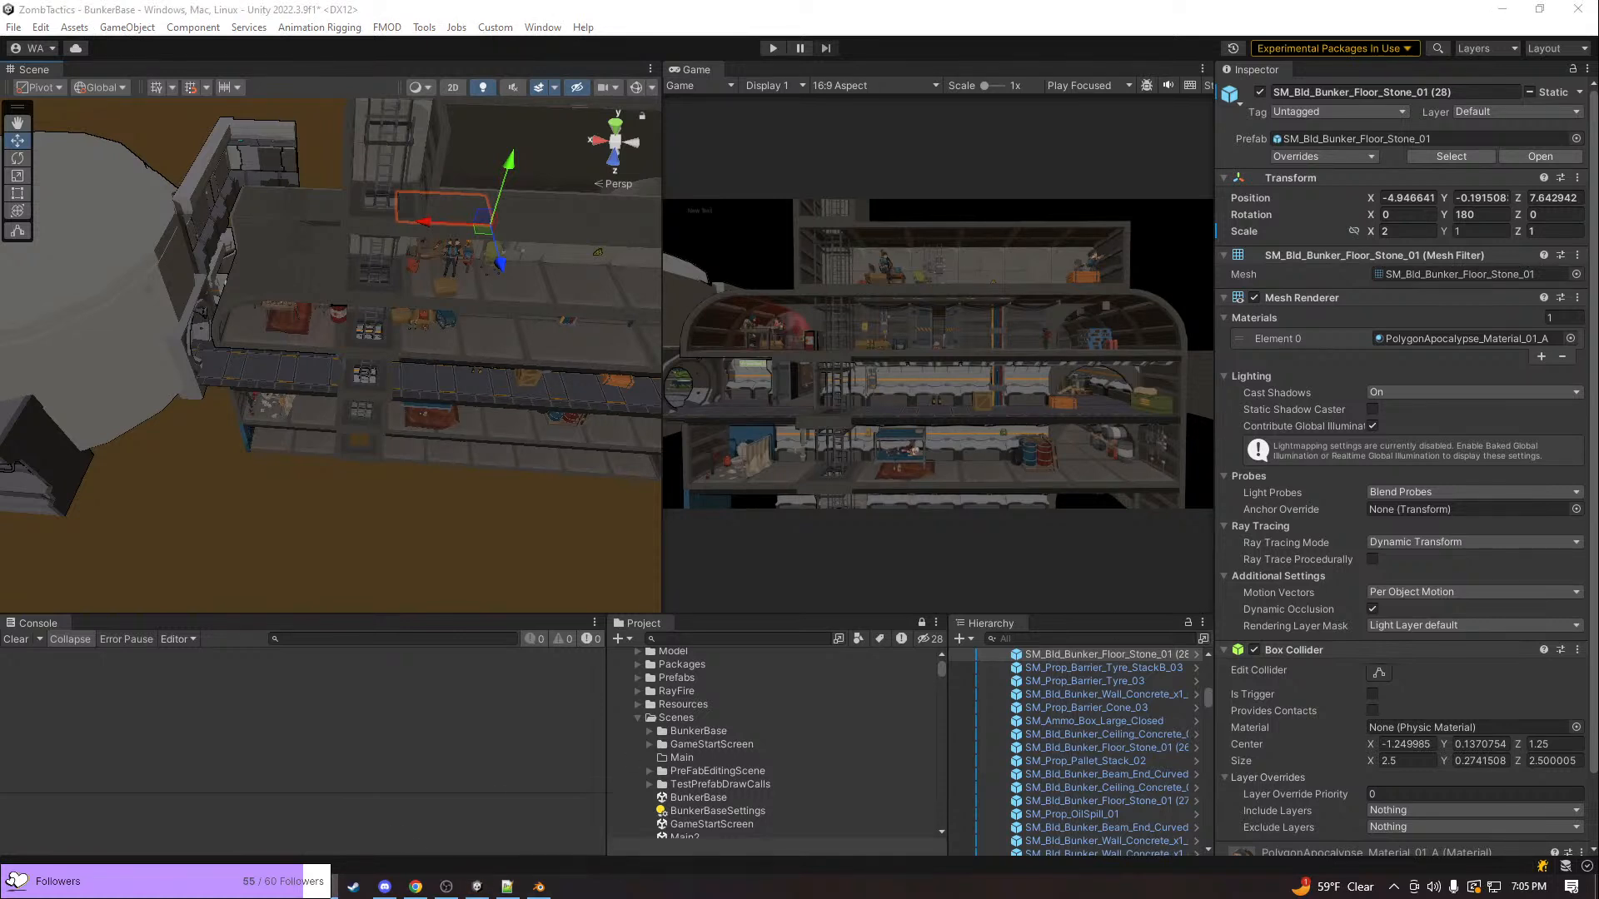
pyautogui.hotkey('alt', 'Tab')
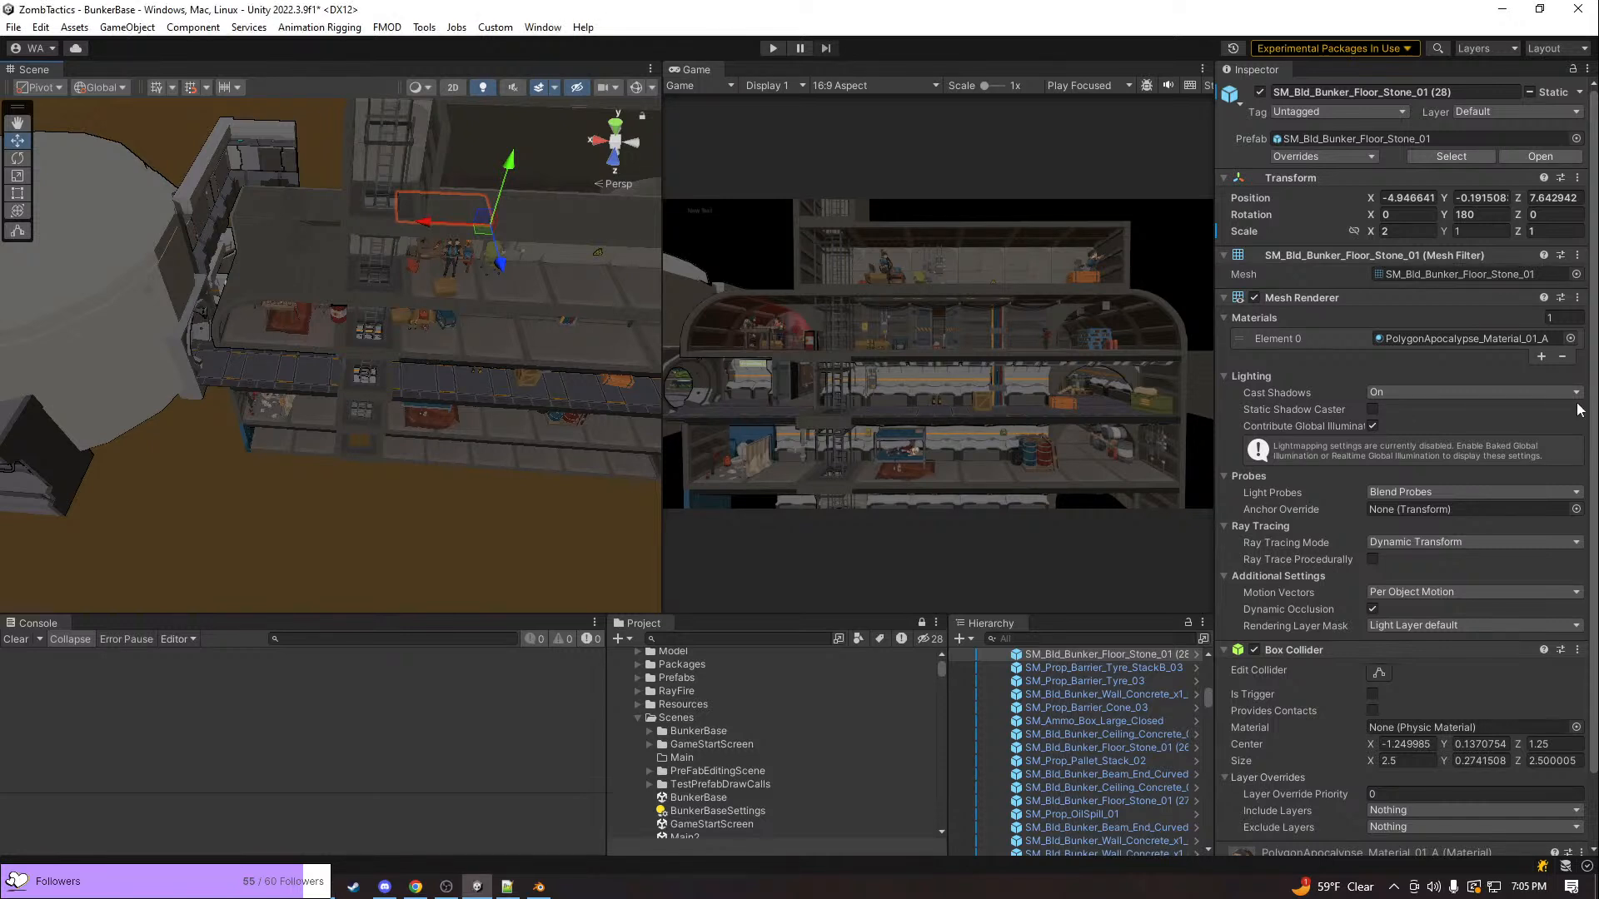
# Examine the bunker's stacked rooms and the entrance to the vehicle bay from the open front
pyautogui.moveTo(491, 434); pyautogui.dragTo(477, 267, button='right')
pyautogui.press('w')
pyautogui.press('s')
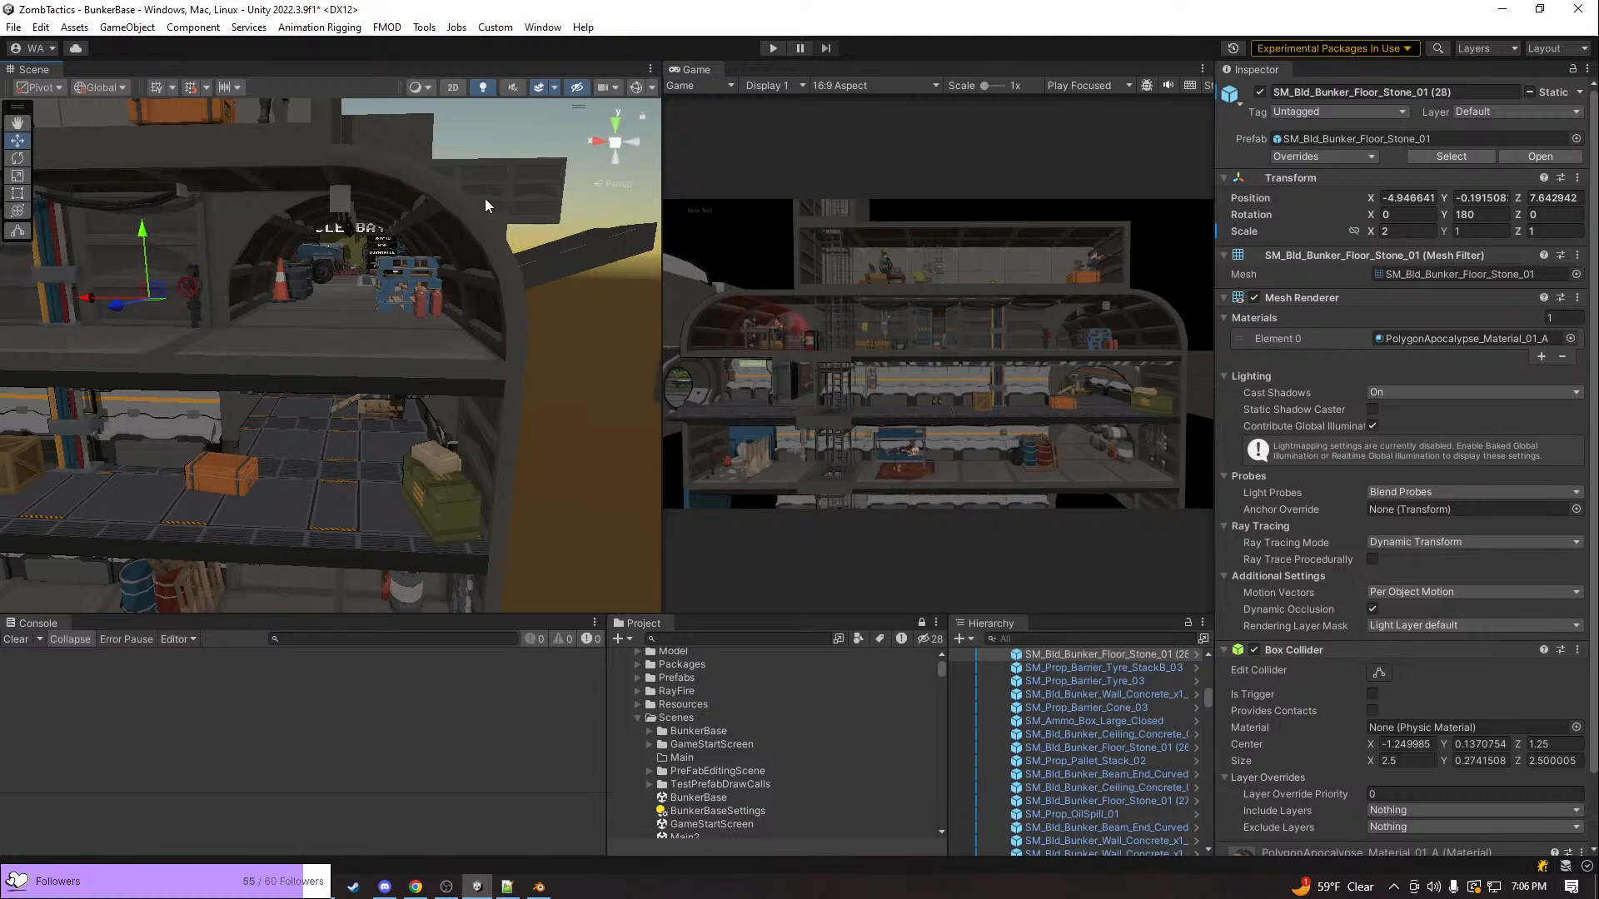
pyautogui.moveTo(423, 279); pyautogui.dragTo(388, 283, button='right')
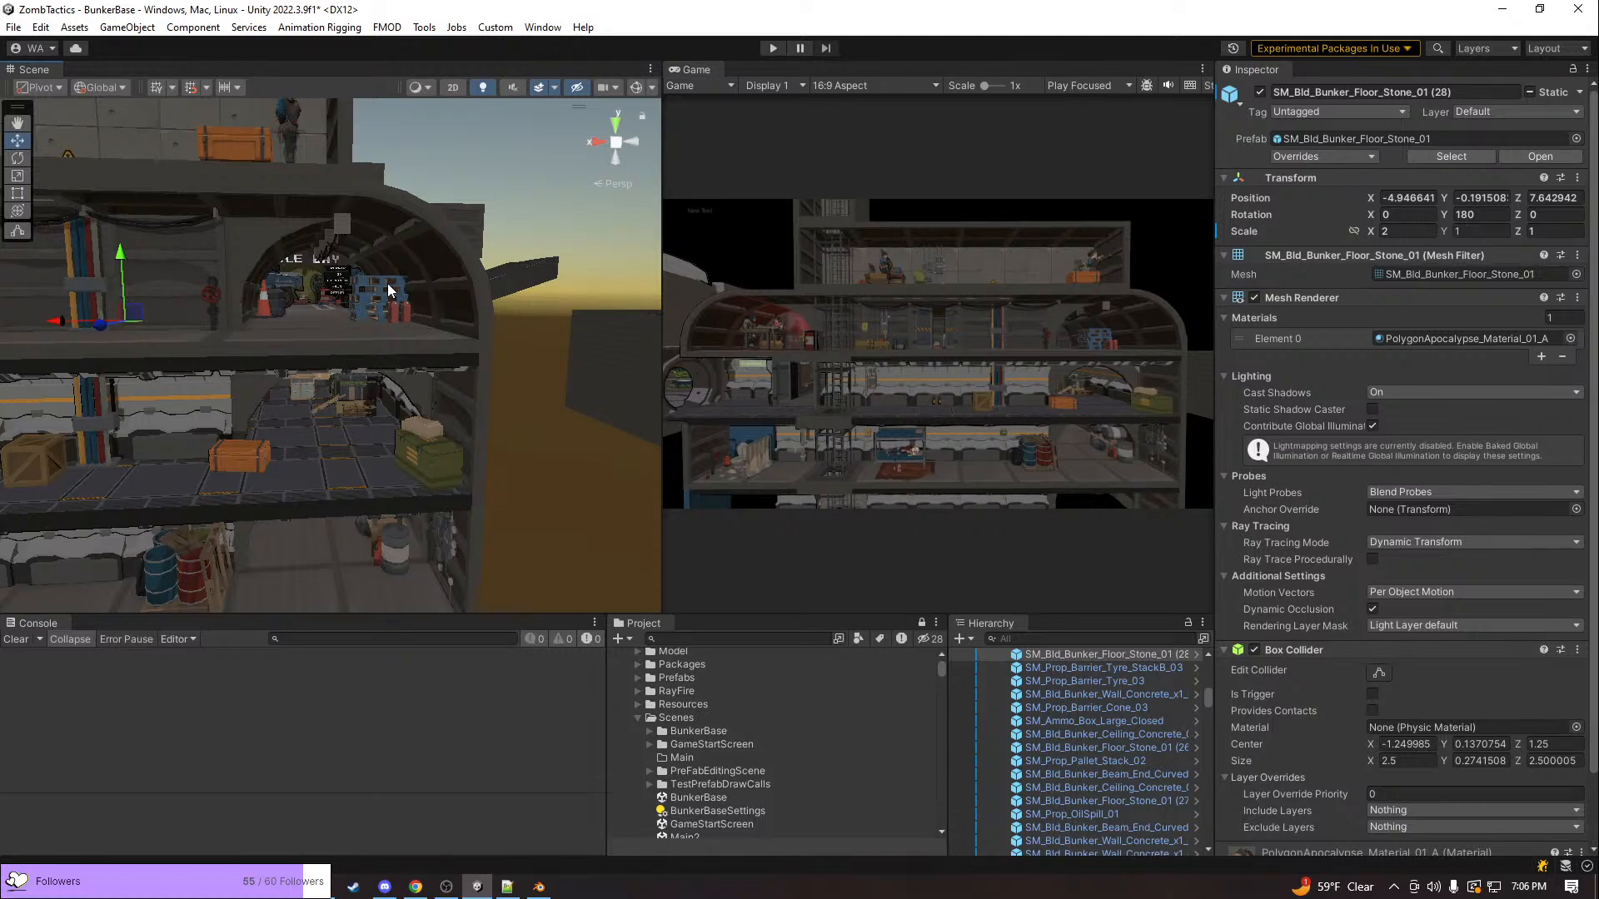
pyautogui.moveTo(475, 371); pyautogui.dragTo(454, 333, button='right')
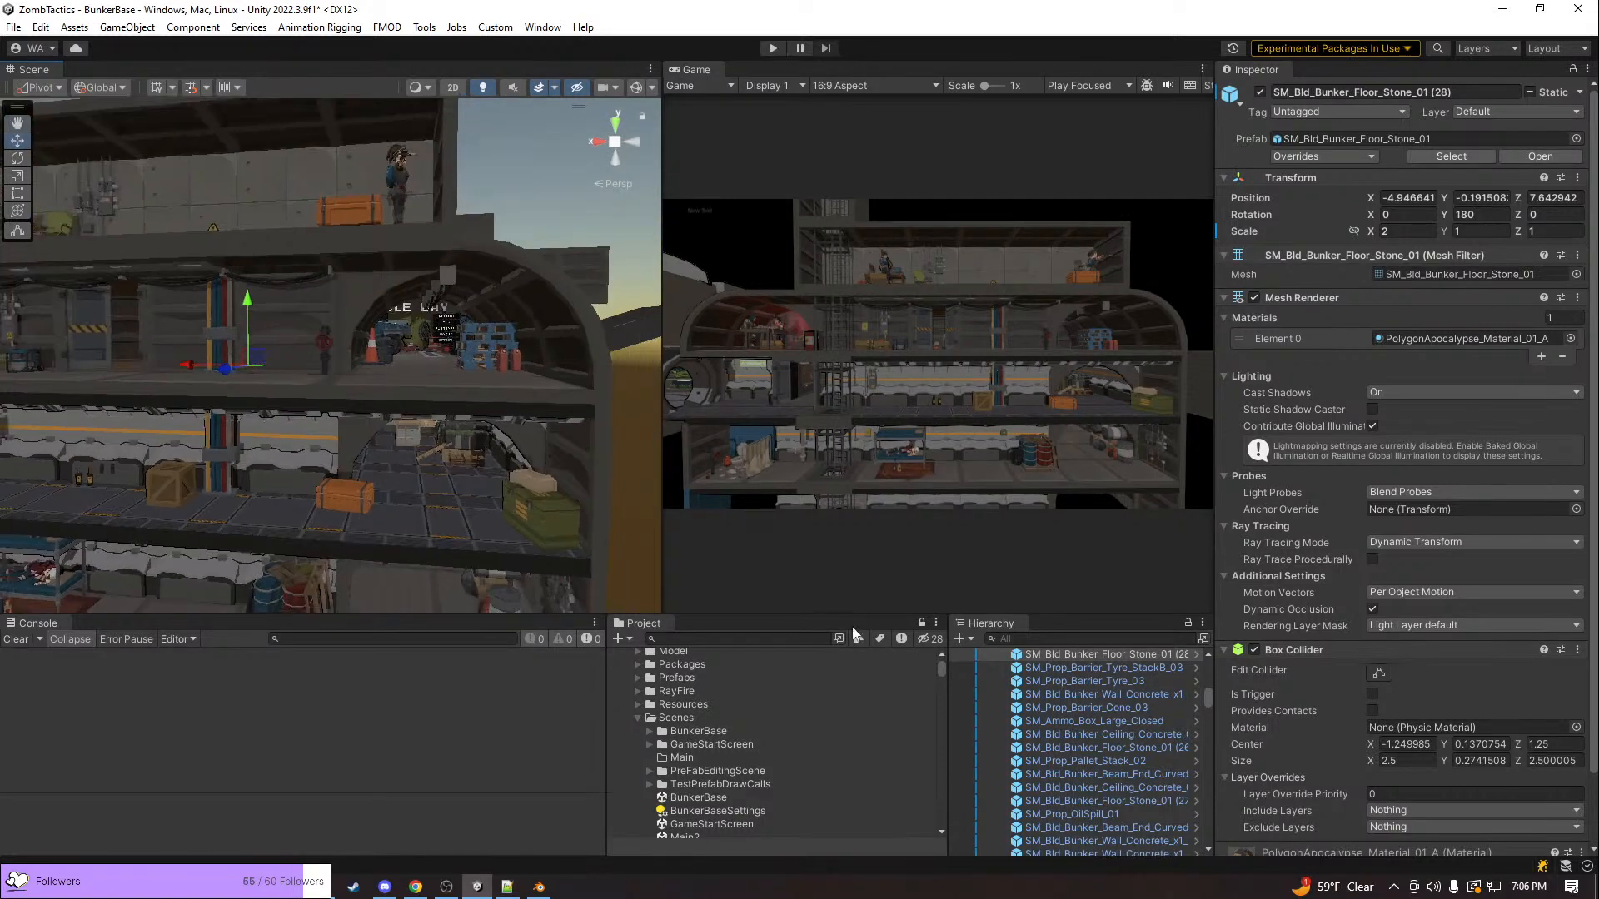
pyautogui.scroll(3, 1057, 751)
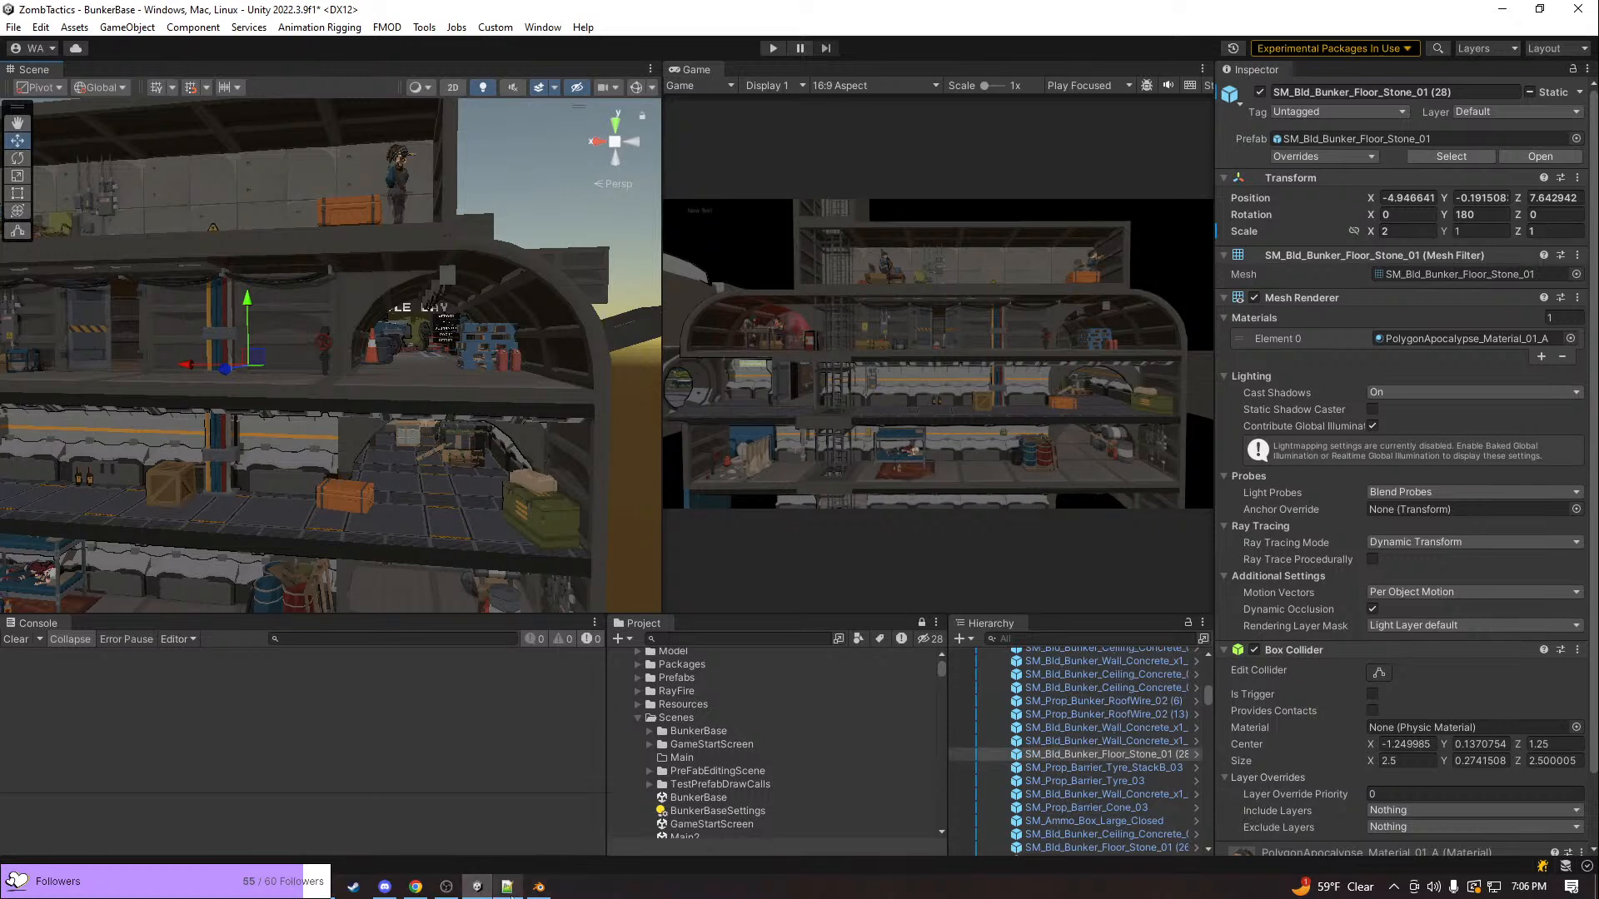
# Switch to Notepad++ and review the tasks, bugs and interiors items in todoForGame.txt
pyautogui.click(507, 886)
pyautogui.scroll(6, 847, 604)
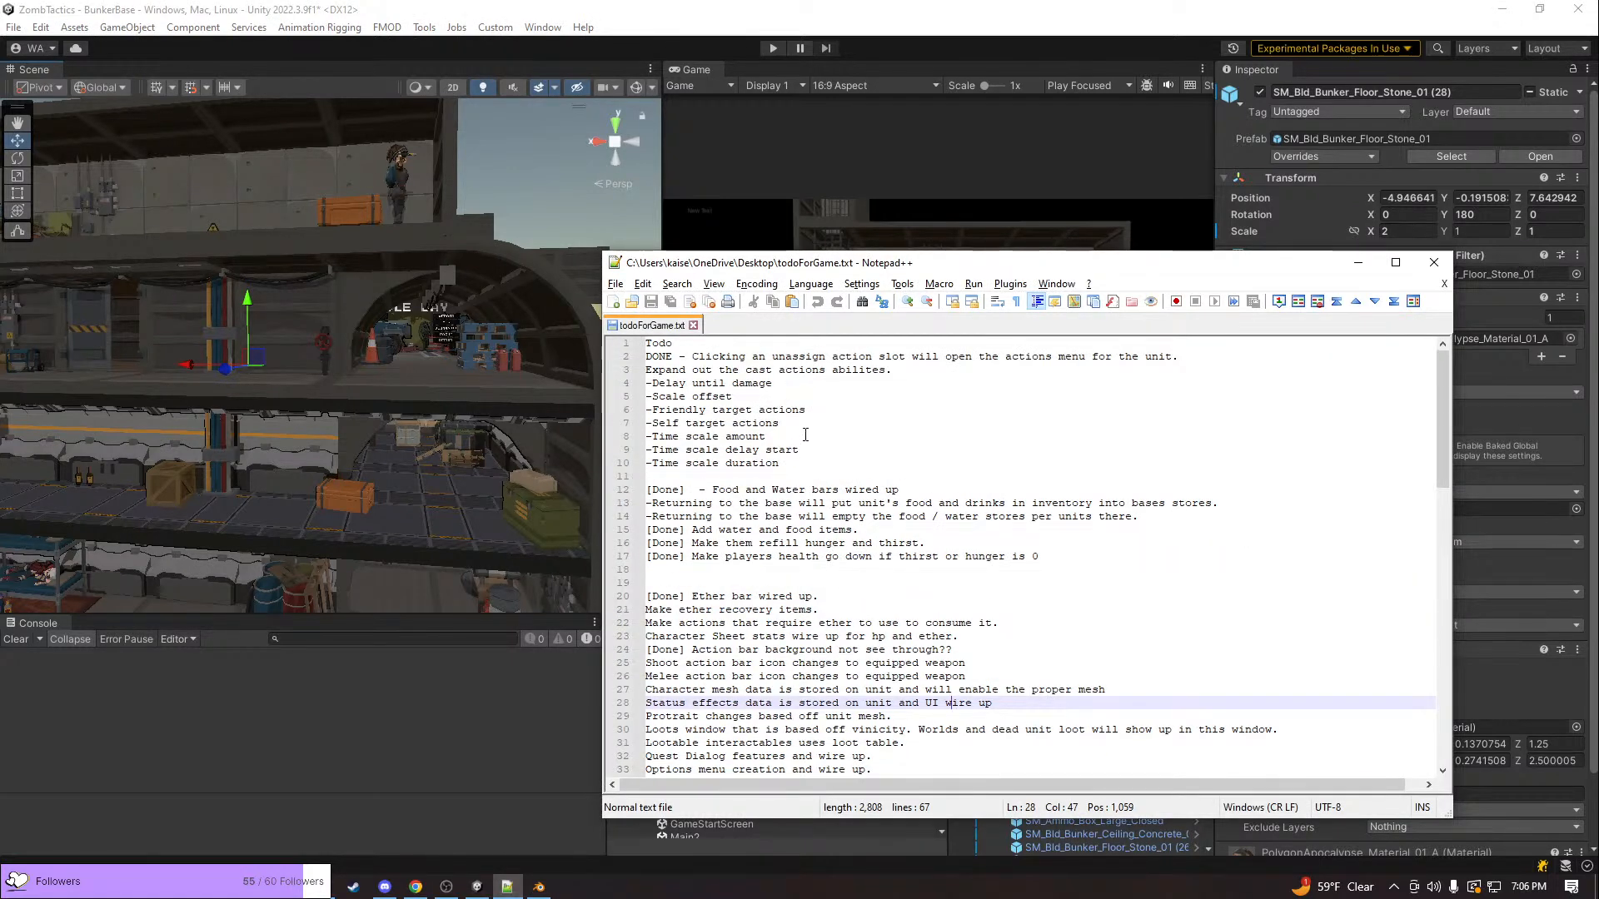
pyautogui.click(787, 411)
pyautogui.click(757, 399)
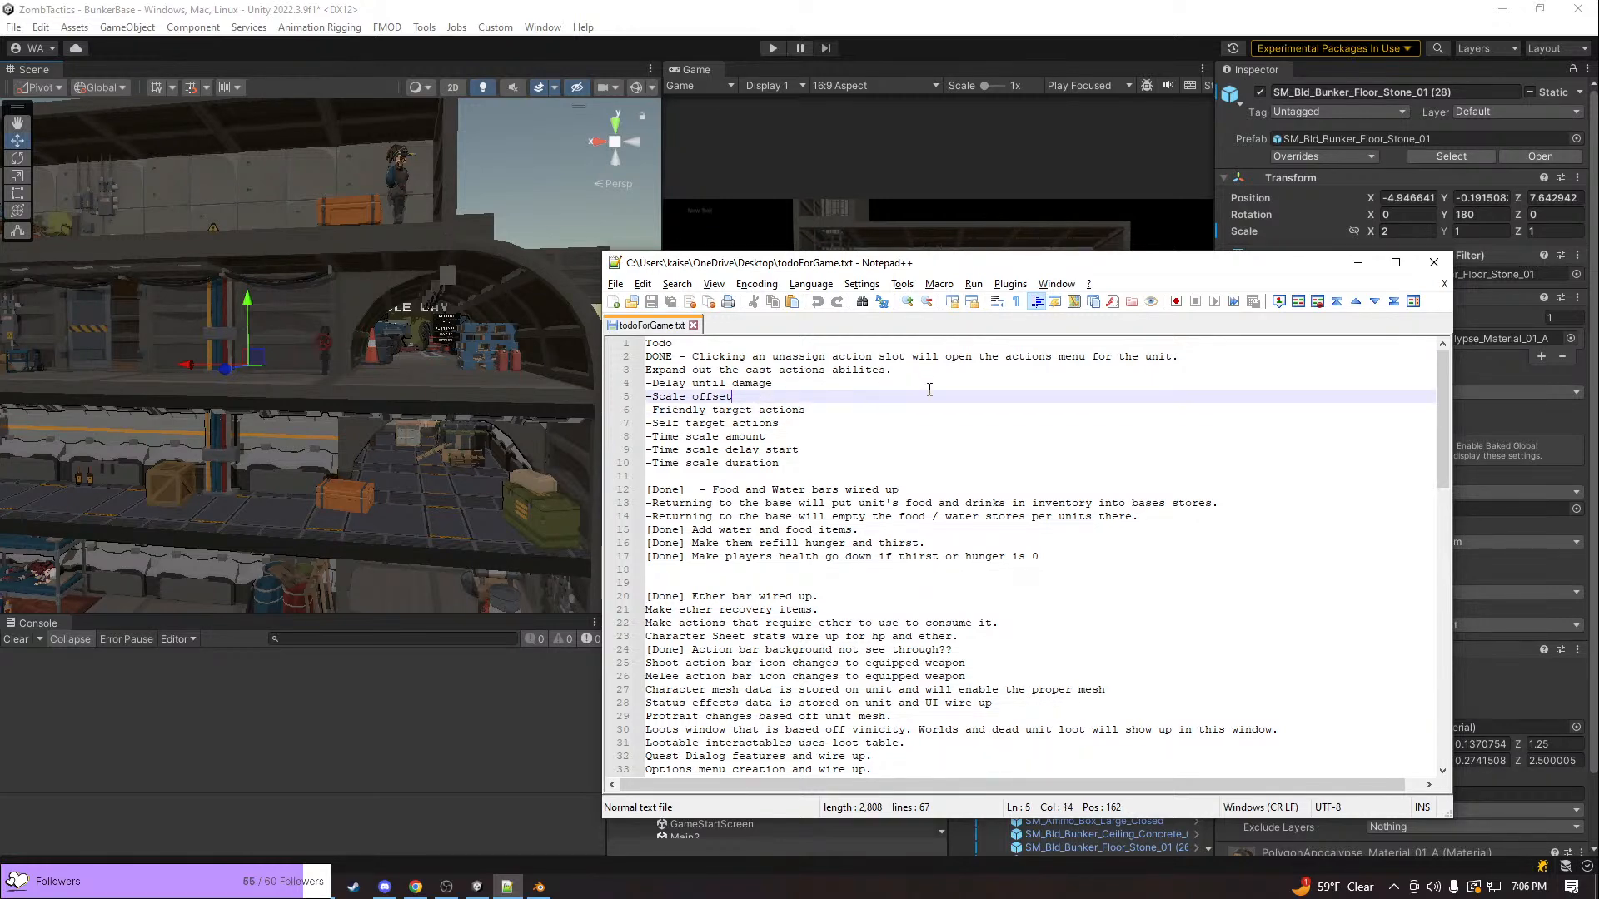
pyautogui.scroll(-5, 943, 439)
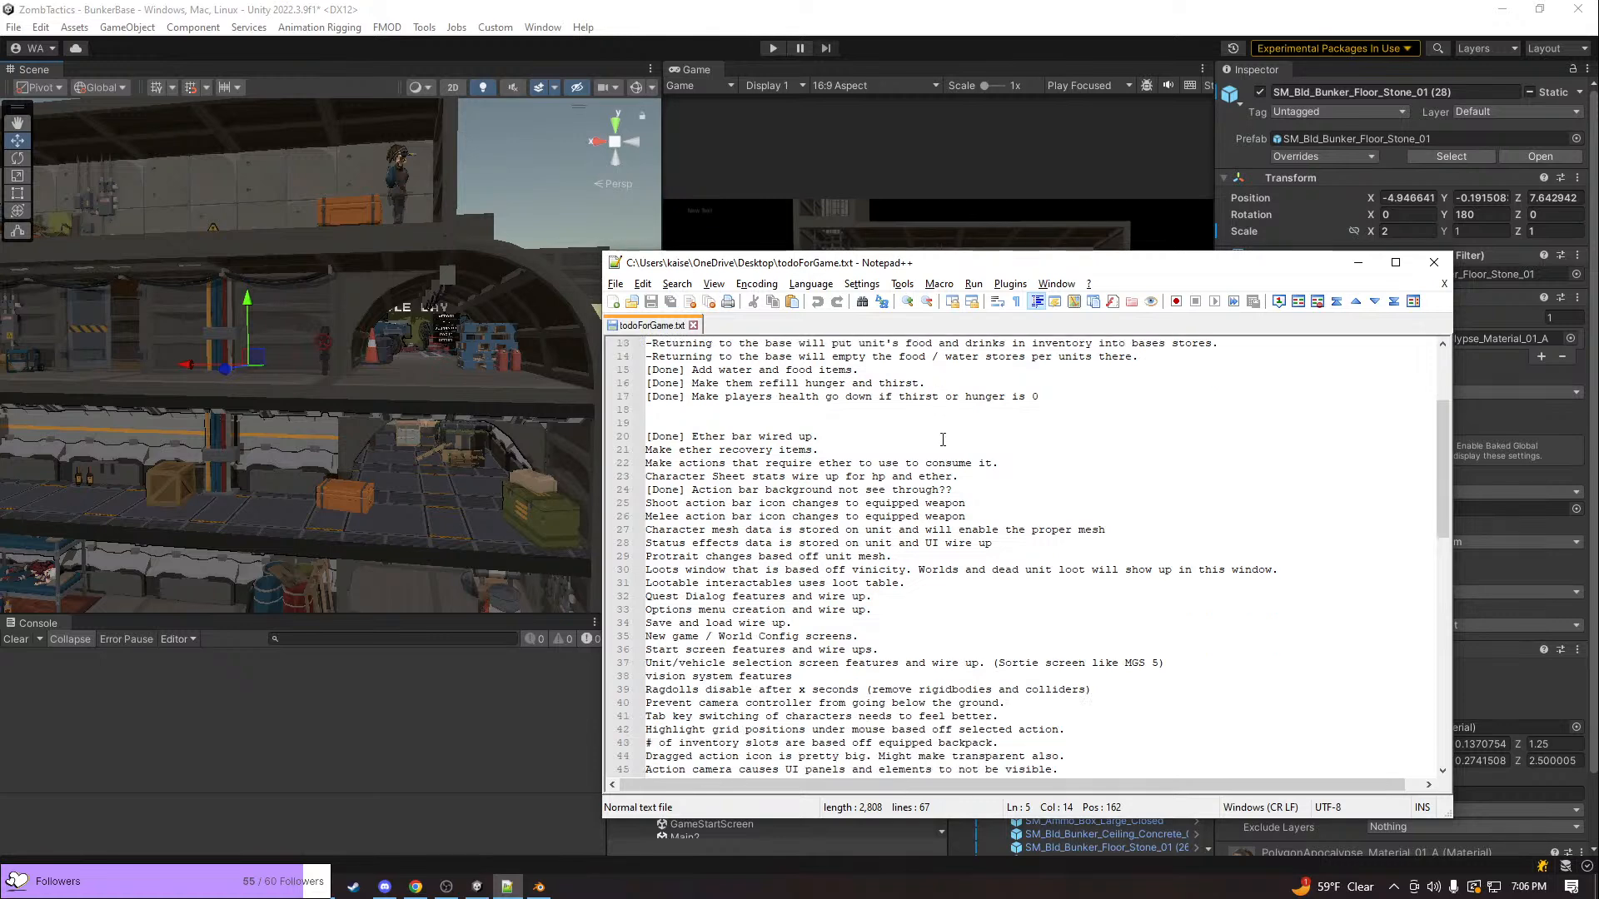
pyautogui.scroll(-3, 943, 439)
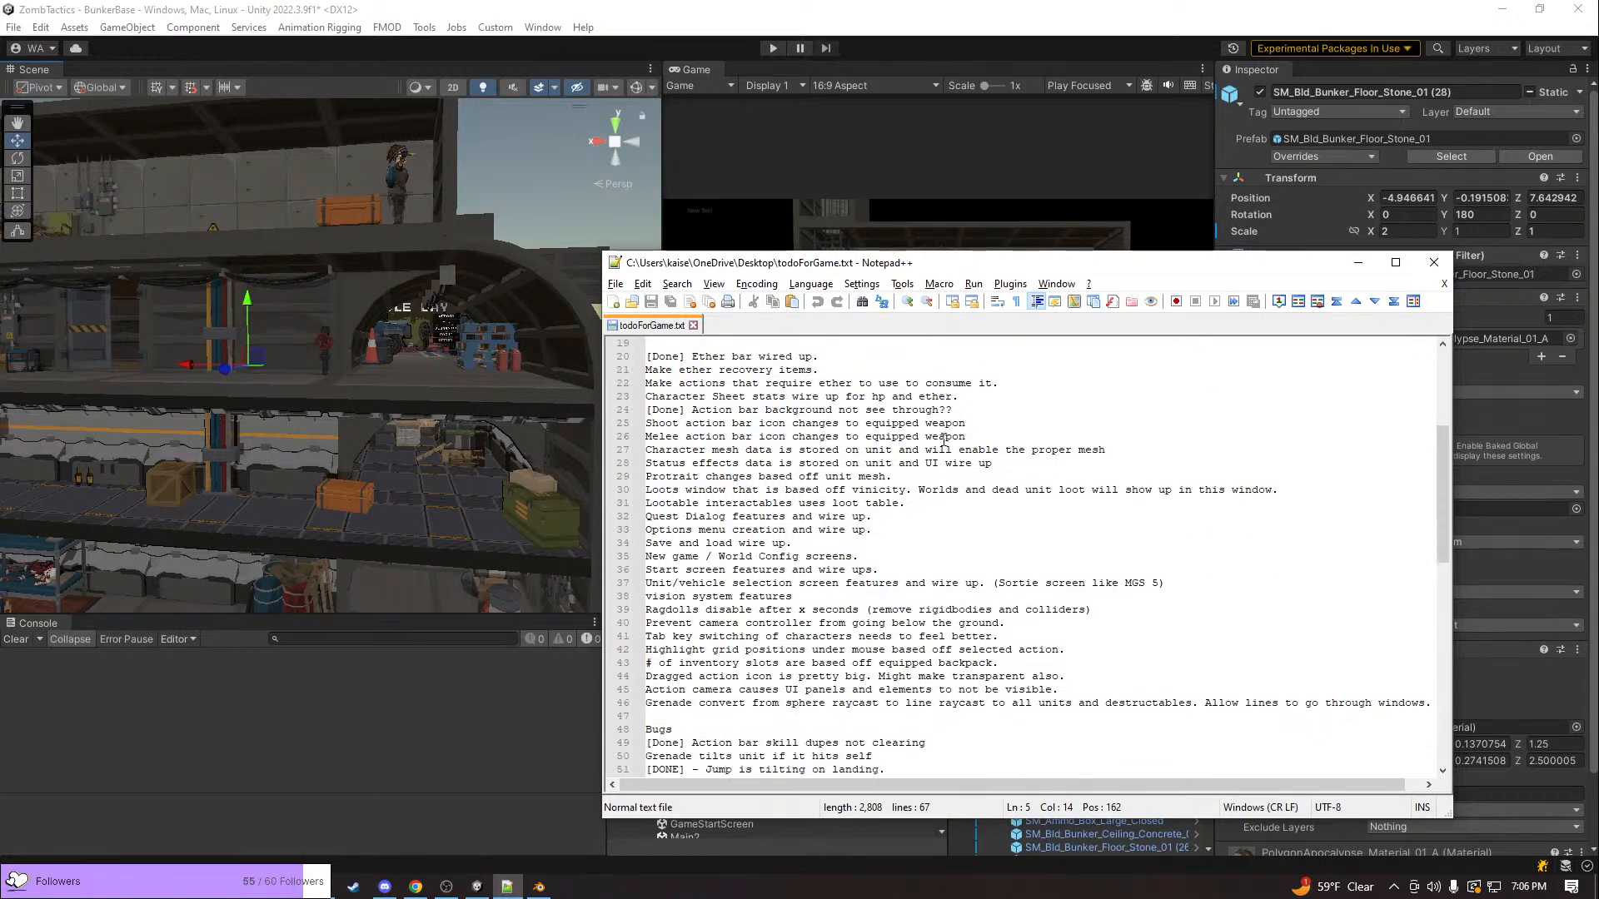
pyautogui.scroll(-2, 942, 438)
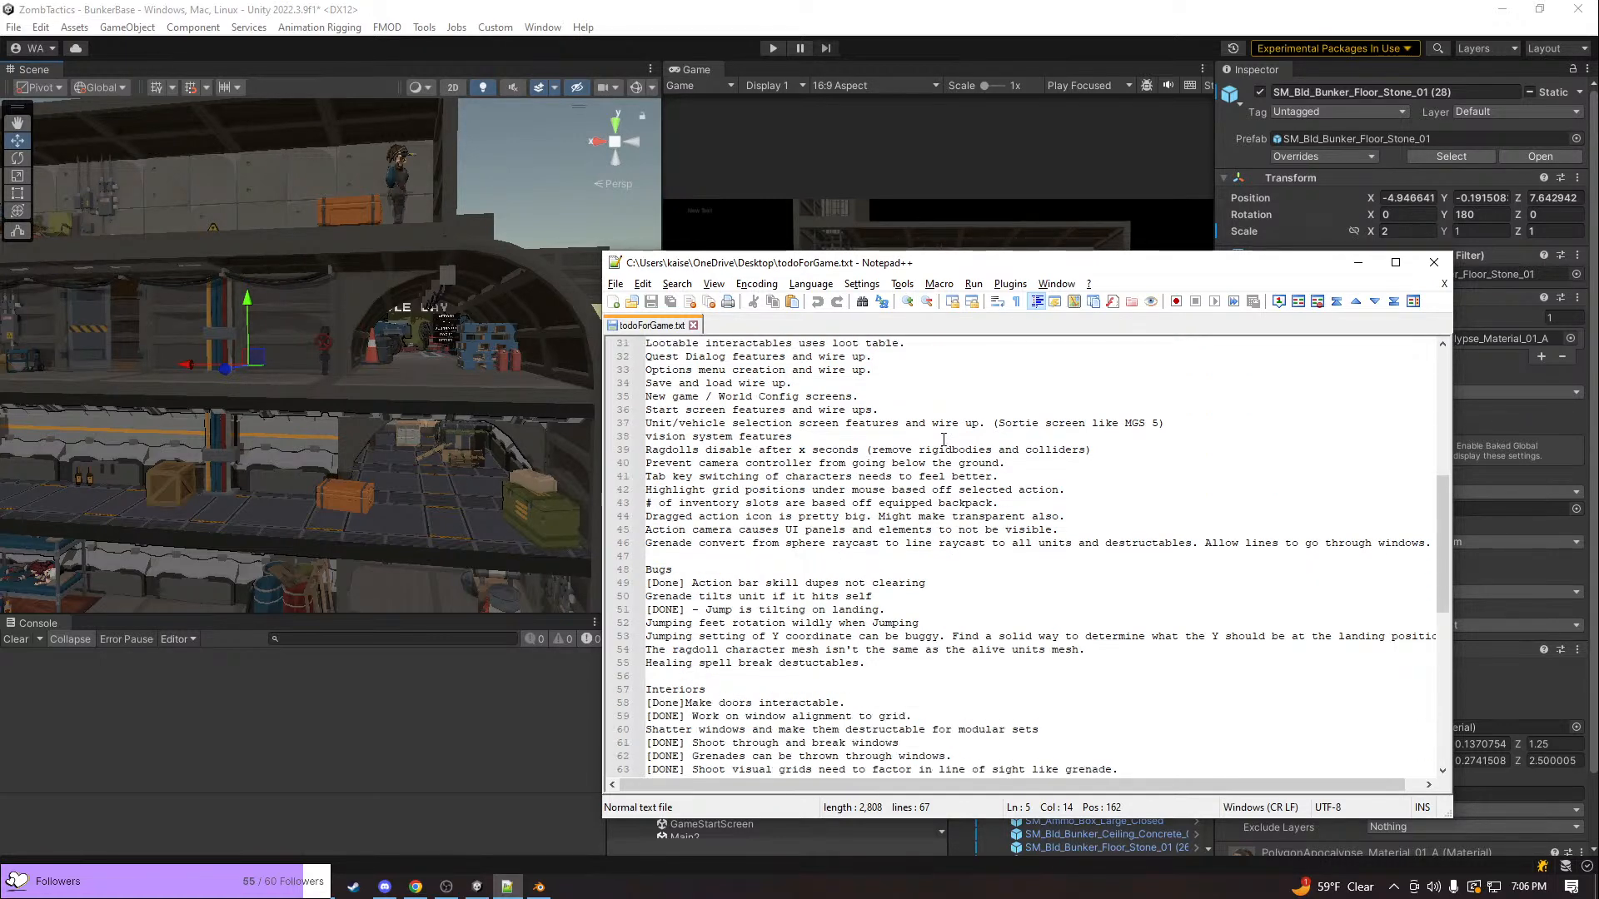
# Read through the remaining interiors, bugs and feature items in todoForGame.txt
pyautogui.scroll(-2, 943, 439)
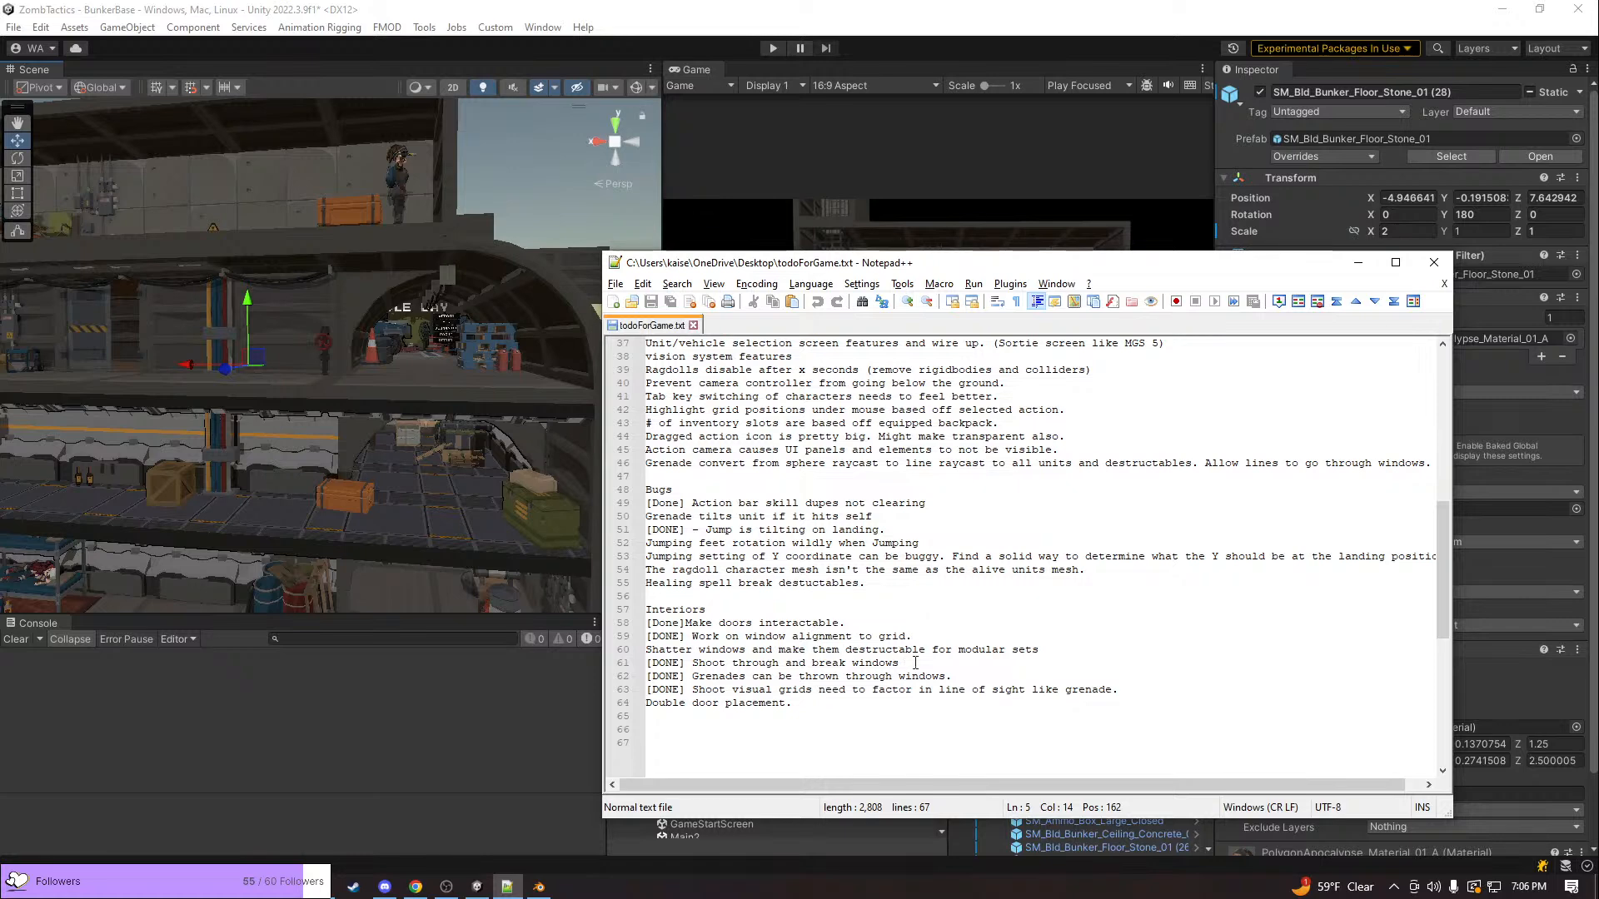
pyautogui.click(954, 652)
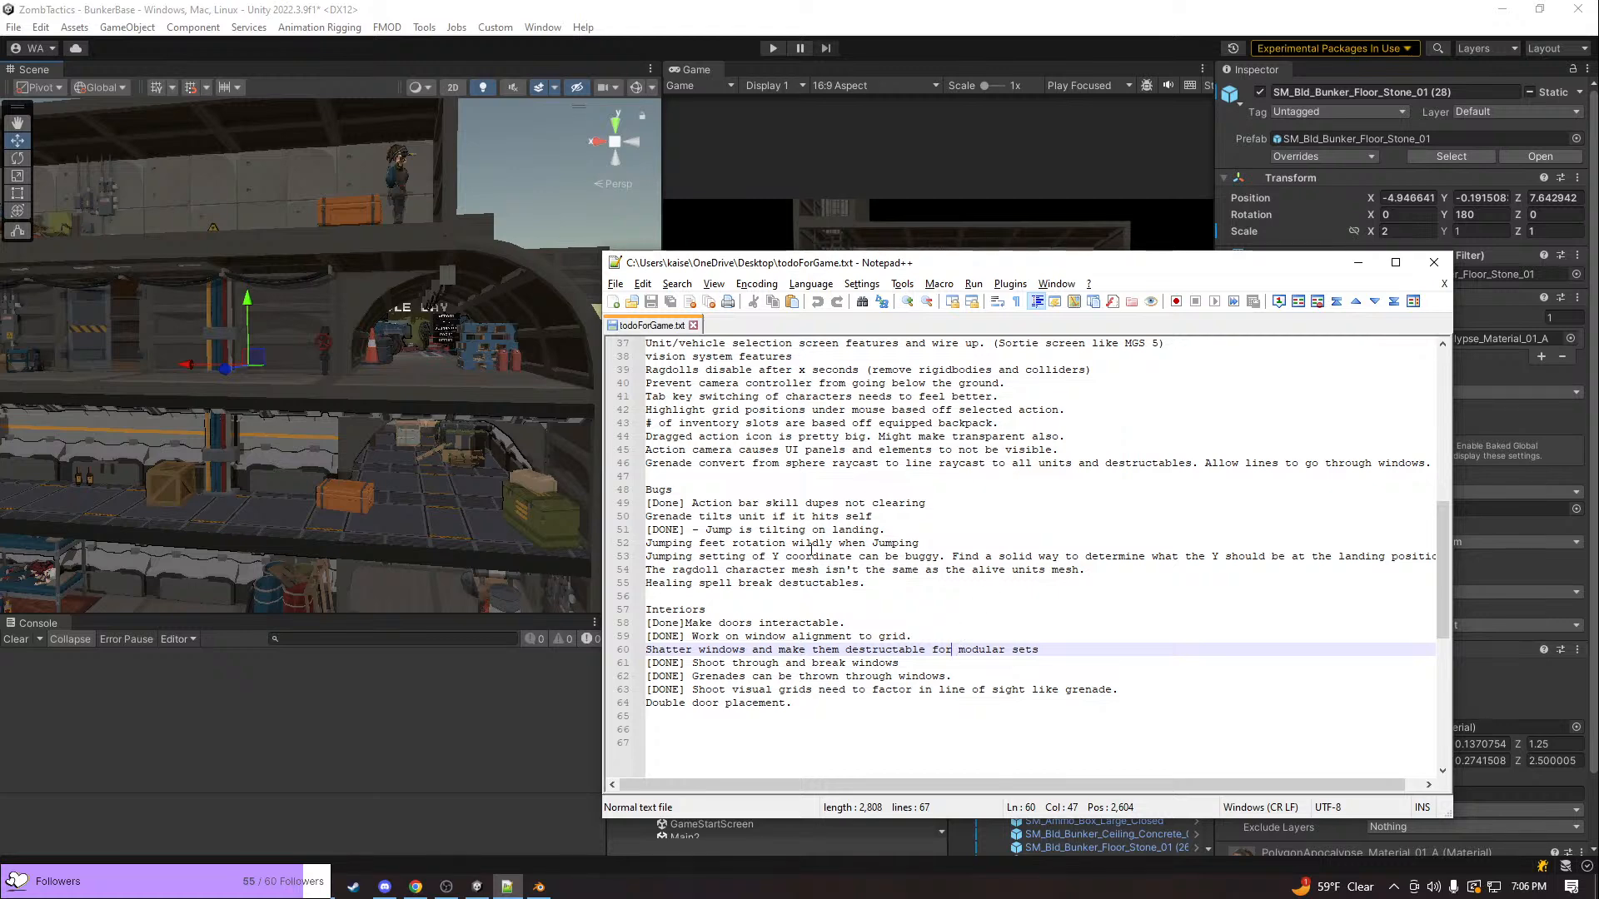
pyautogui.scroll(3, 874, 560)
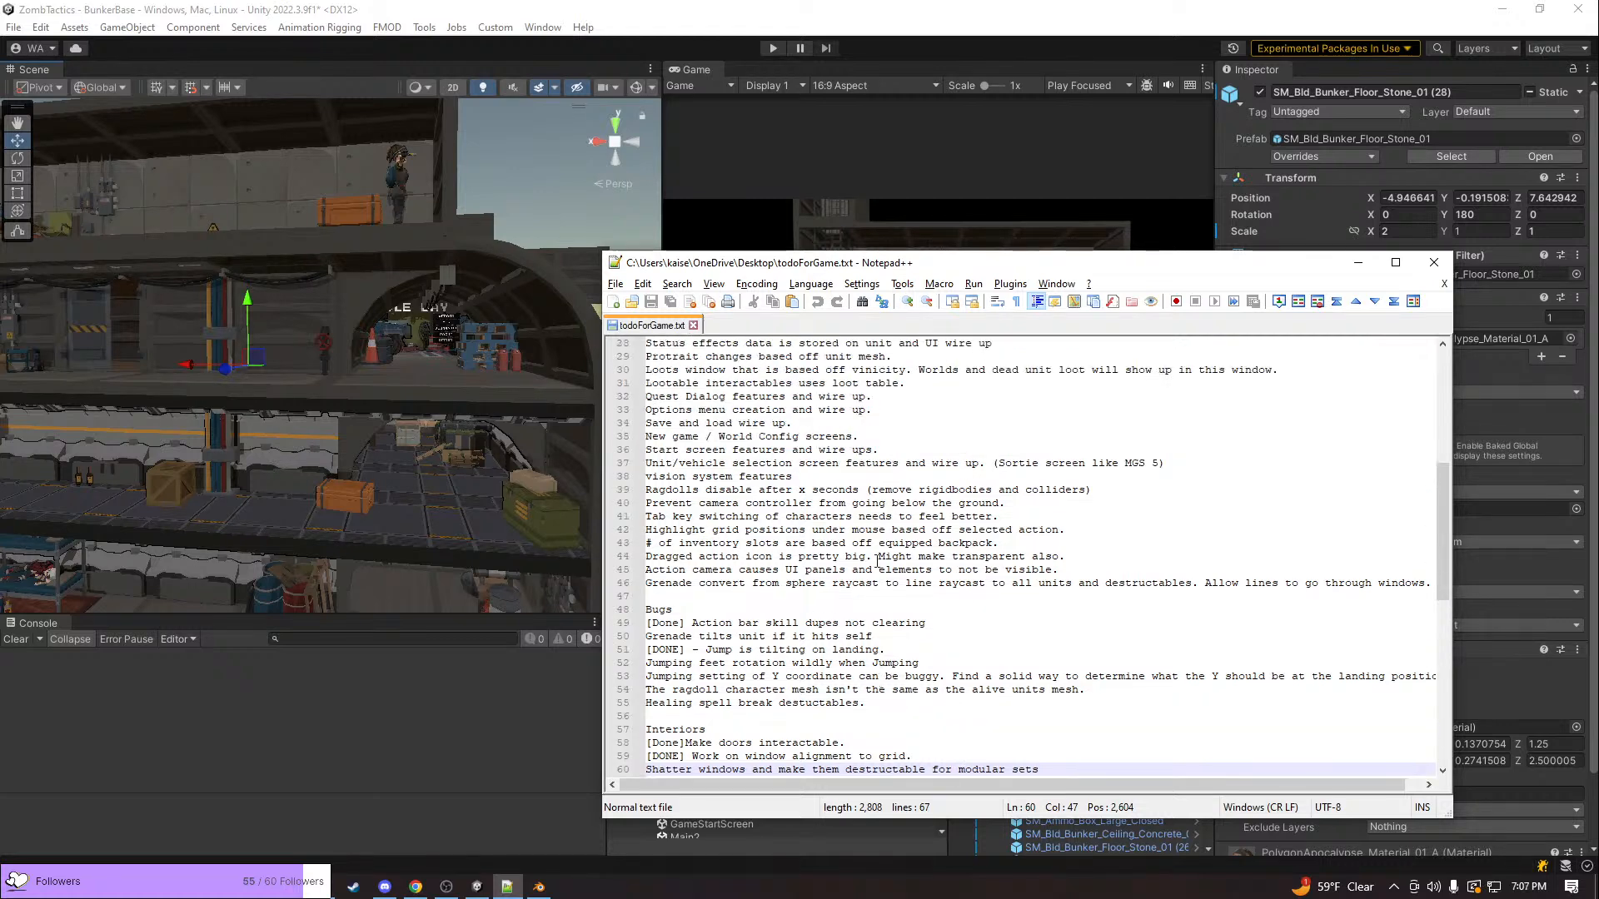
pyautogui.scroll(1, 876, 561)
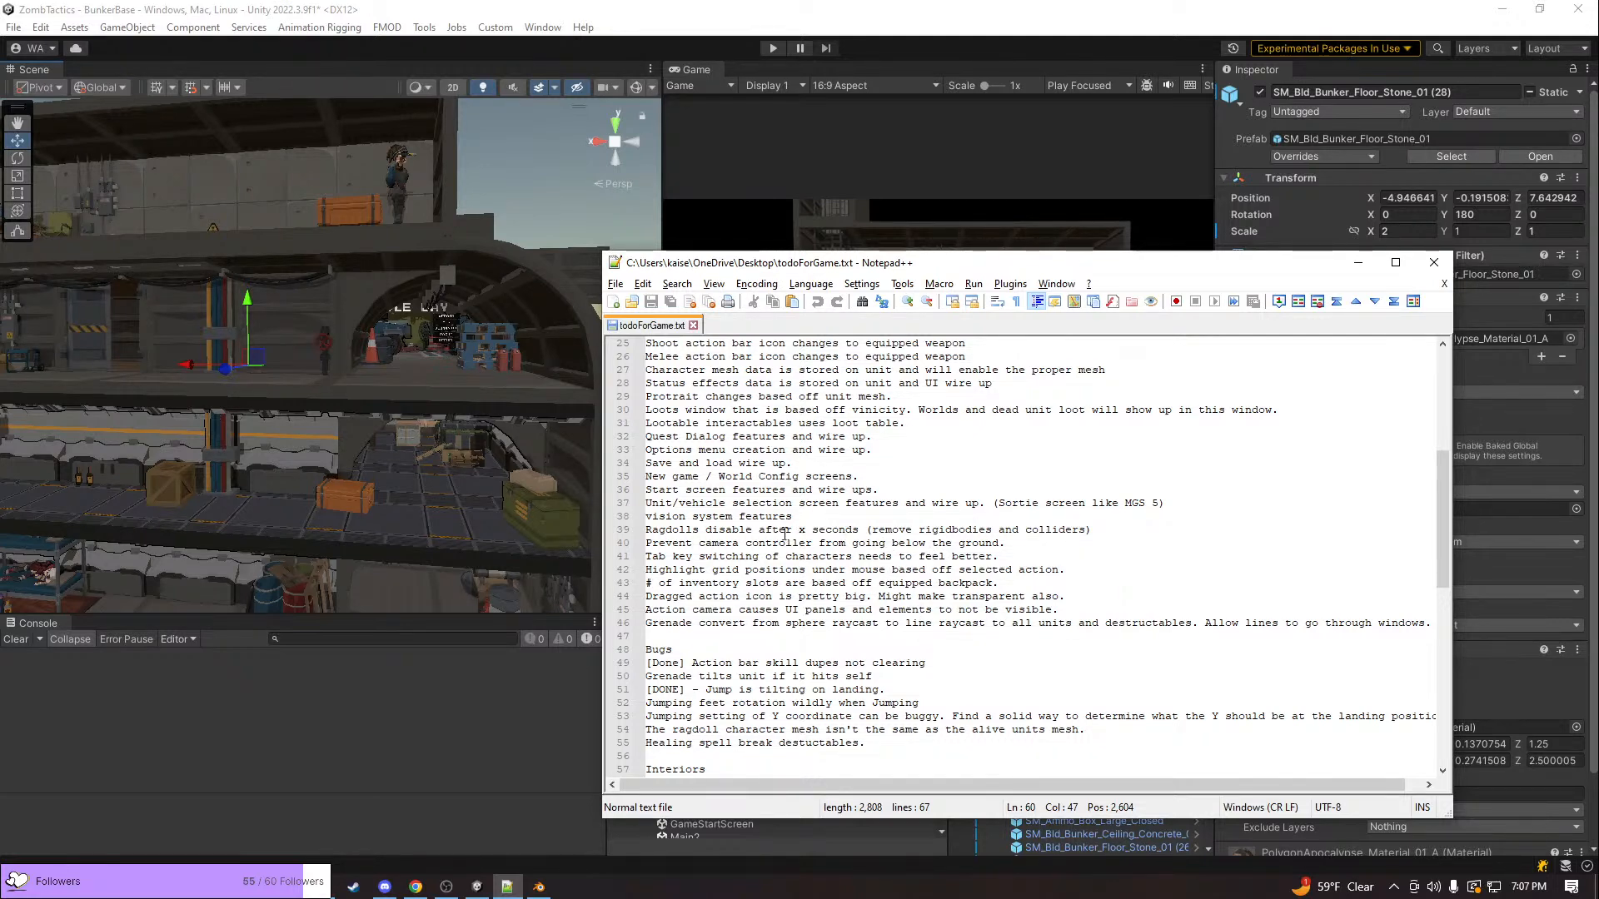
# Switch to Unity and examine the bunker's floors and the hooded, bearded survivor up close
pyautogui.click(446, 419)
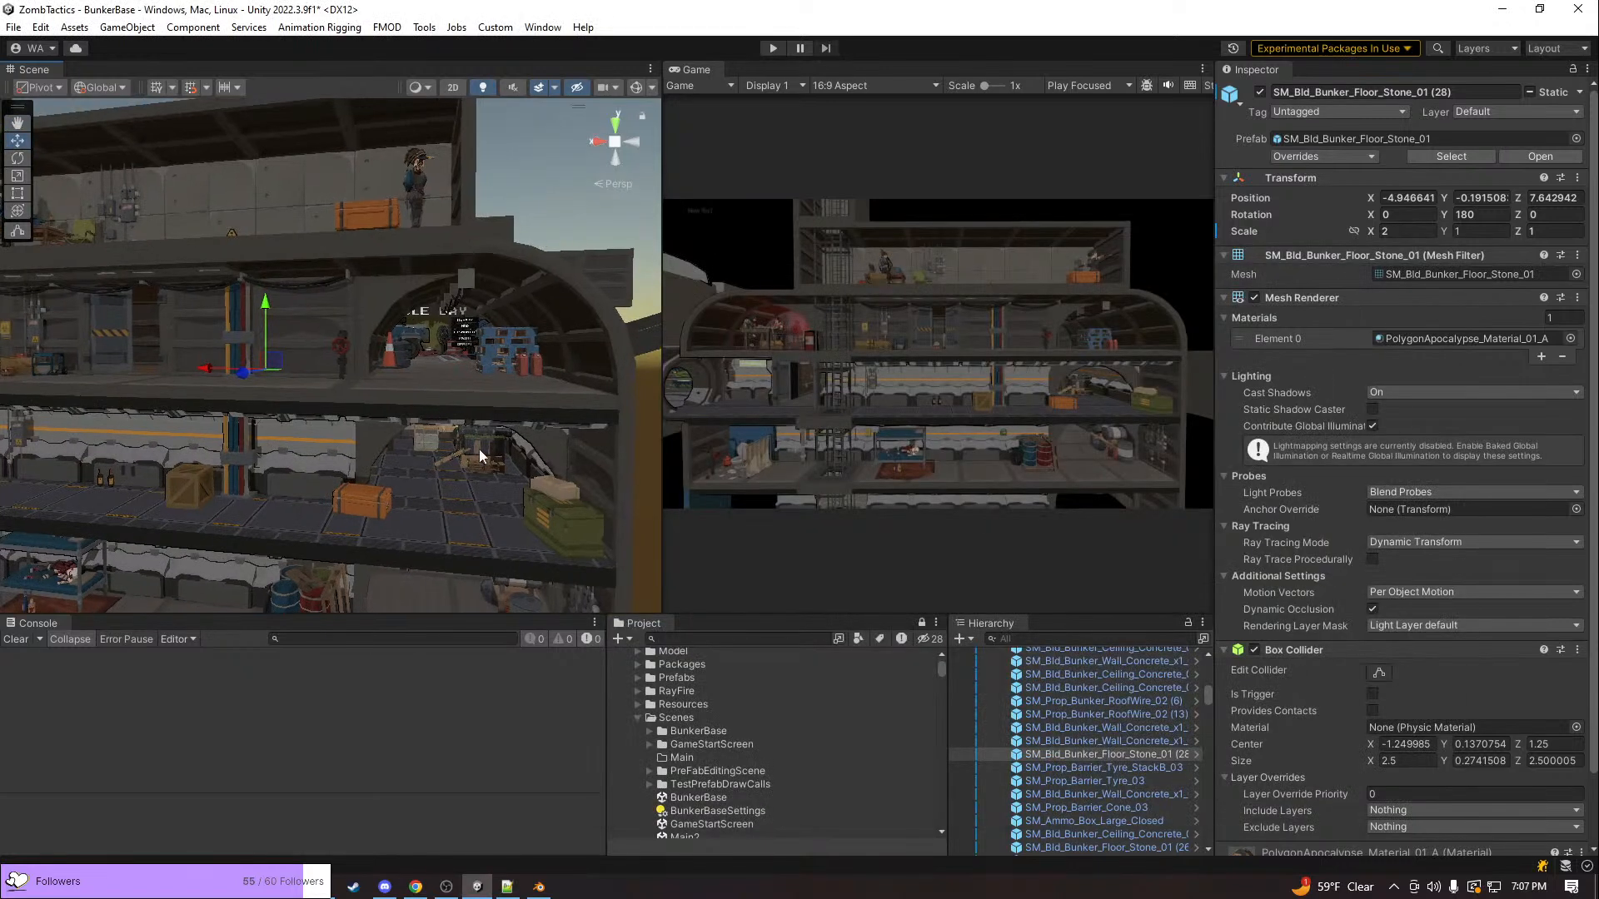
pyautogui.moveTo(518, 468); pyautogui.dragTo(473, 396, button='right')
pyautogui.press('a')
pyautogui.press('s')
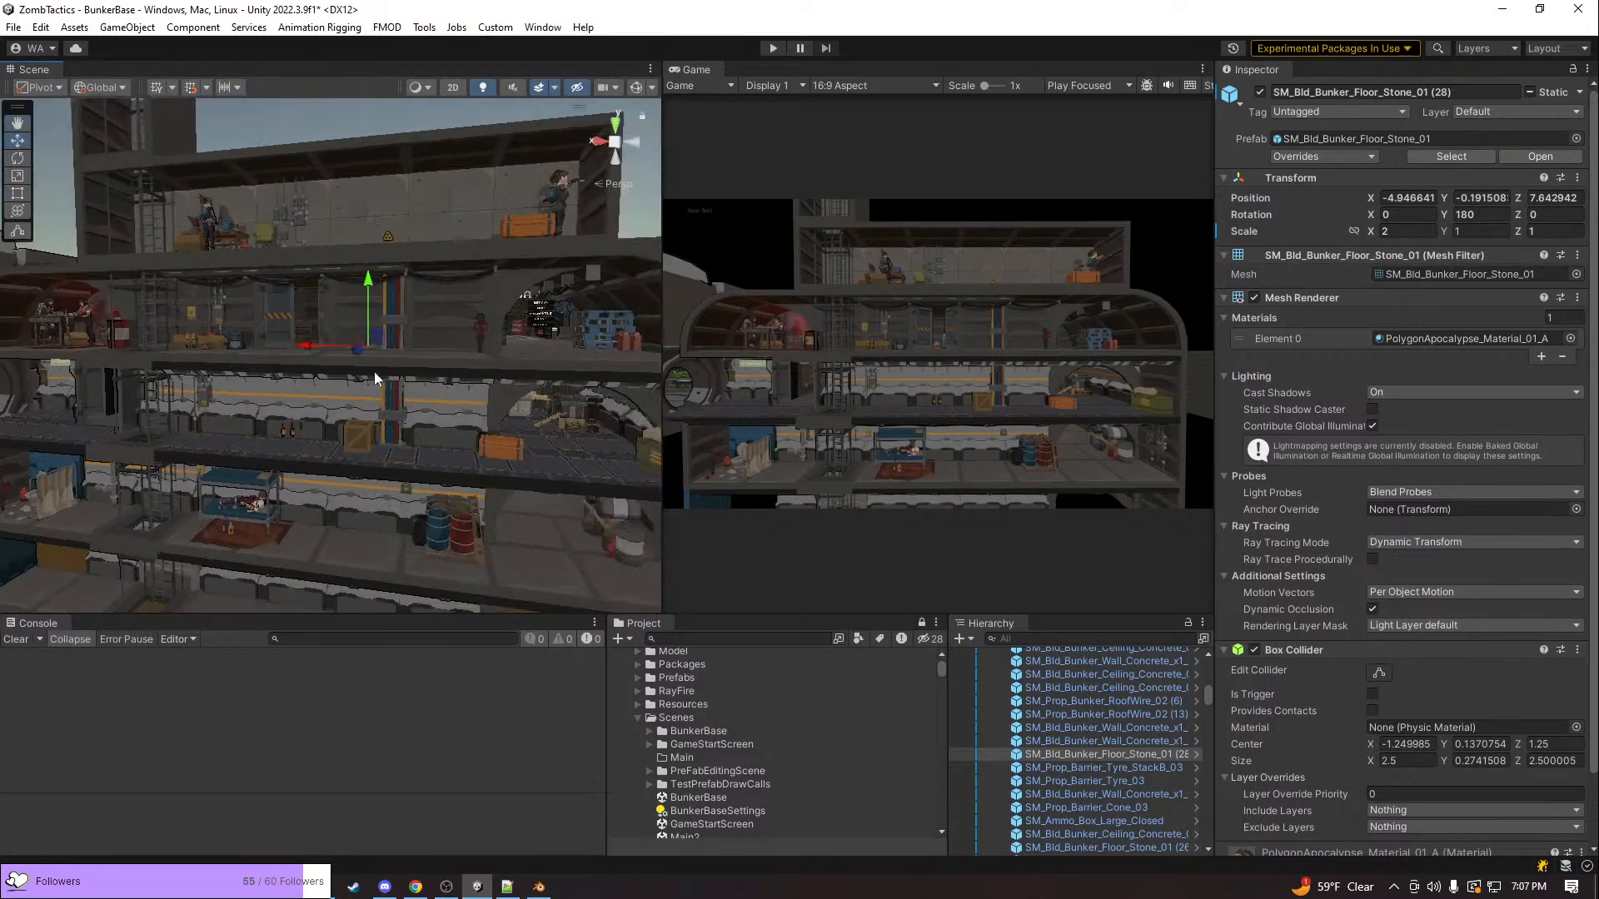
pyautogui.moveTo(282, 371); pyautogui.dragTo(205, 461, button='right')
# Switch to Blender and examine the punk female character's head and face in CharactersMain.blend
pyautogui.hotkey('alt', 'Tab')
pyautogui.hotkey('alt', 'Tab')
pyautogui.hotkey('alt', 'Tab')
pyautogui.hotkey('alt', 'Tab')
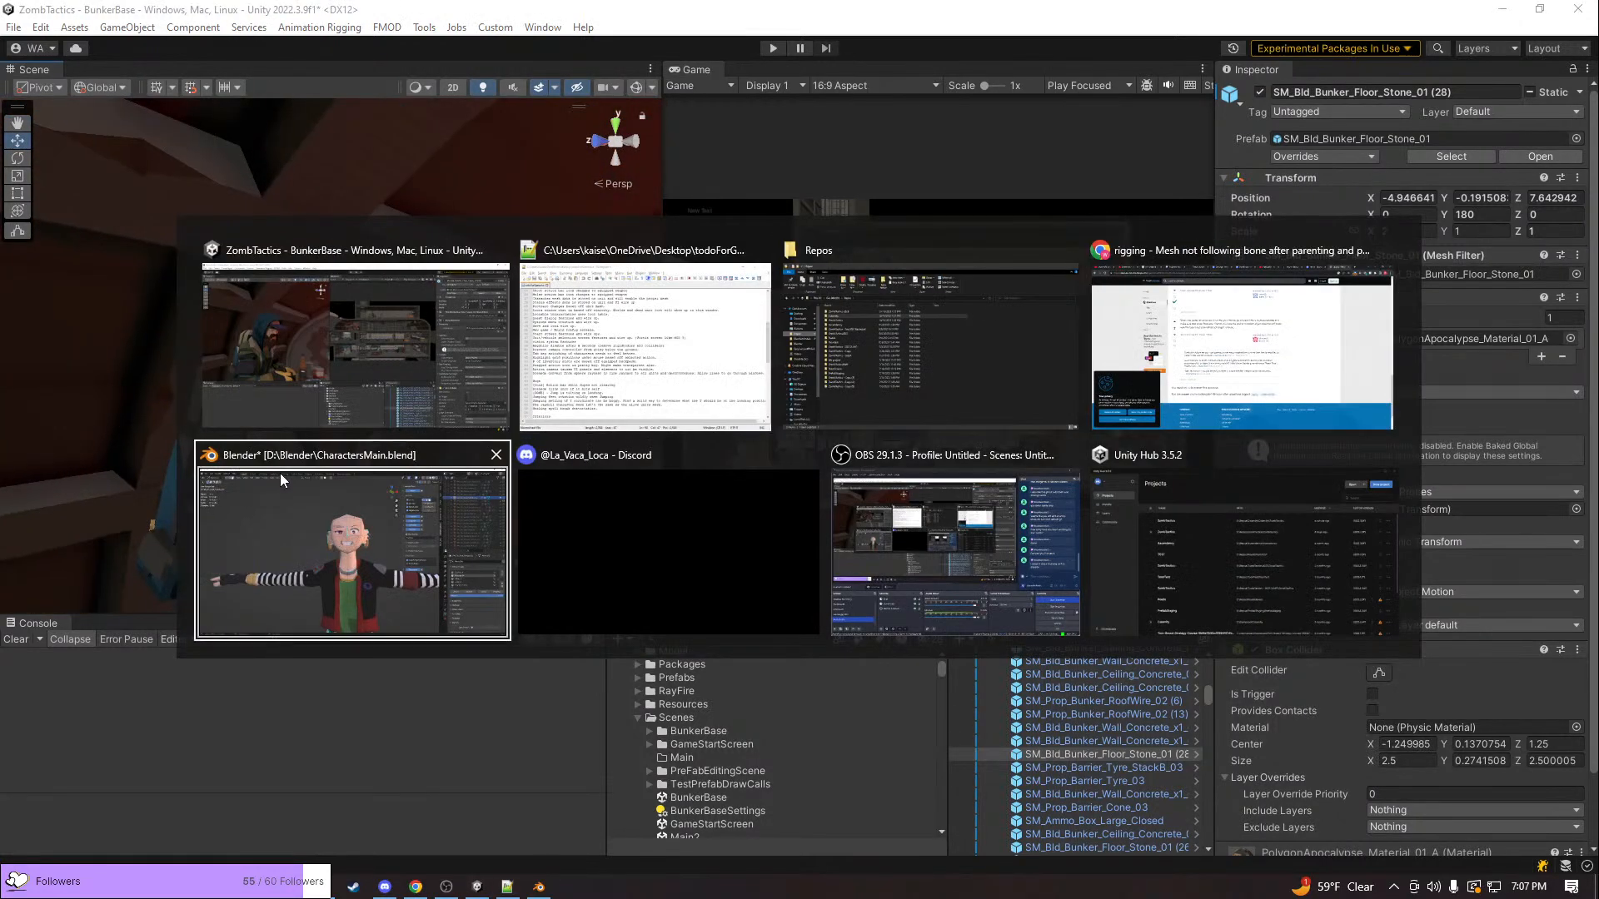
pyautogui.scroll(1, 733, 453)
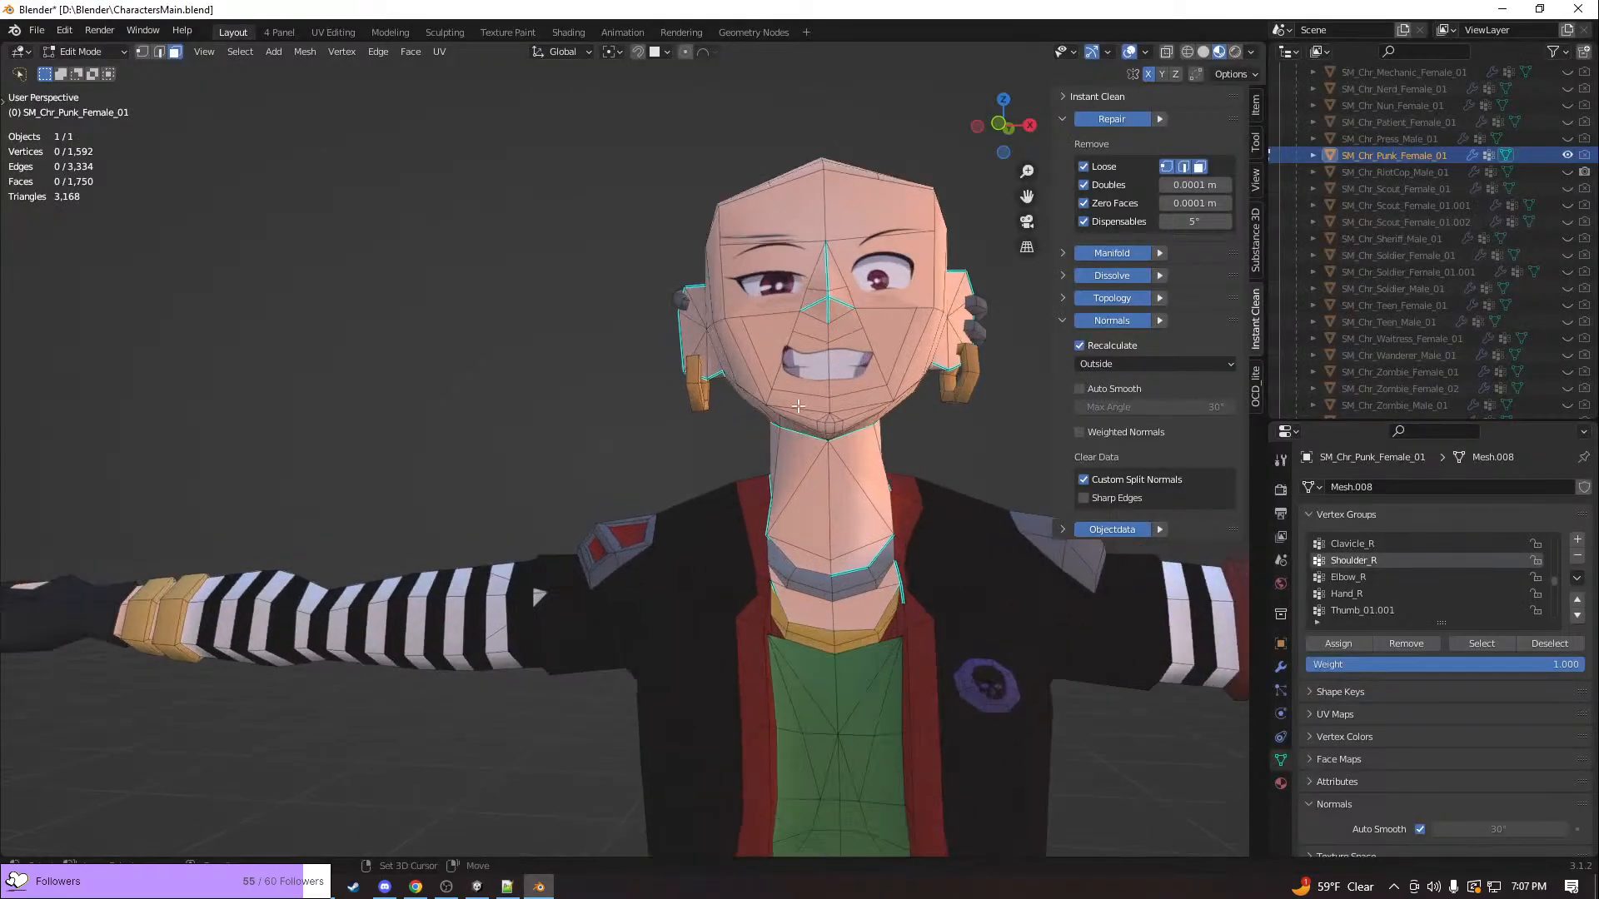
pyautogui.scroll(2, 804, 416)
pyautogui.rightClick(662, 547)
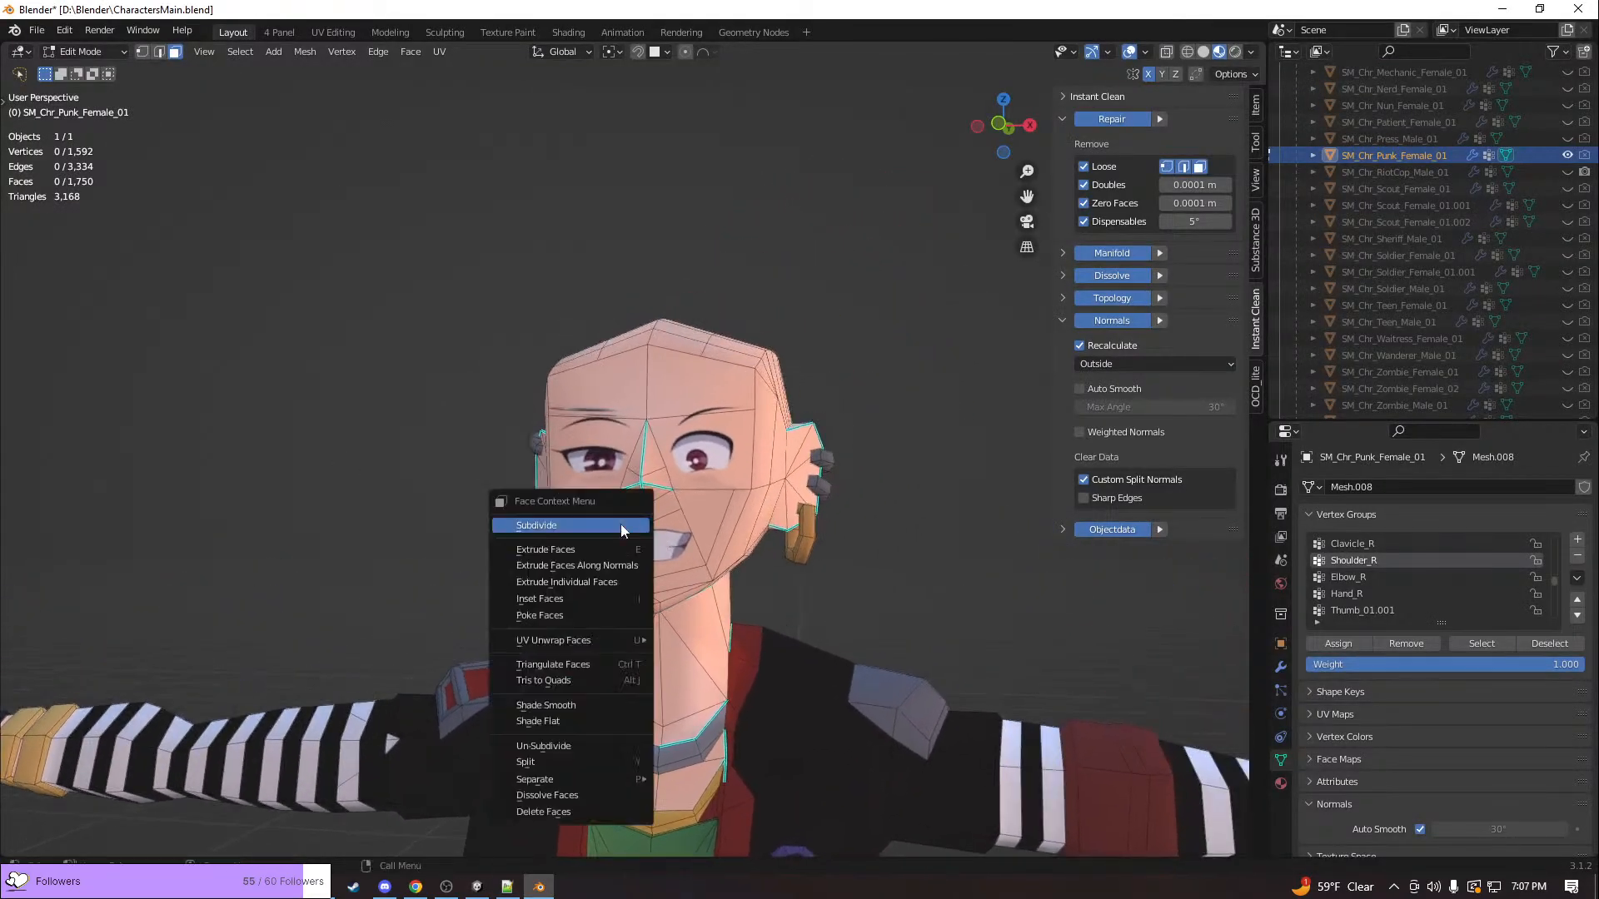
pyautogui.moveTo(791, 620); pyautogui.dragTo(1018, 564, button='middle')
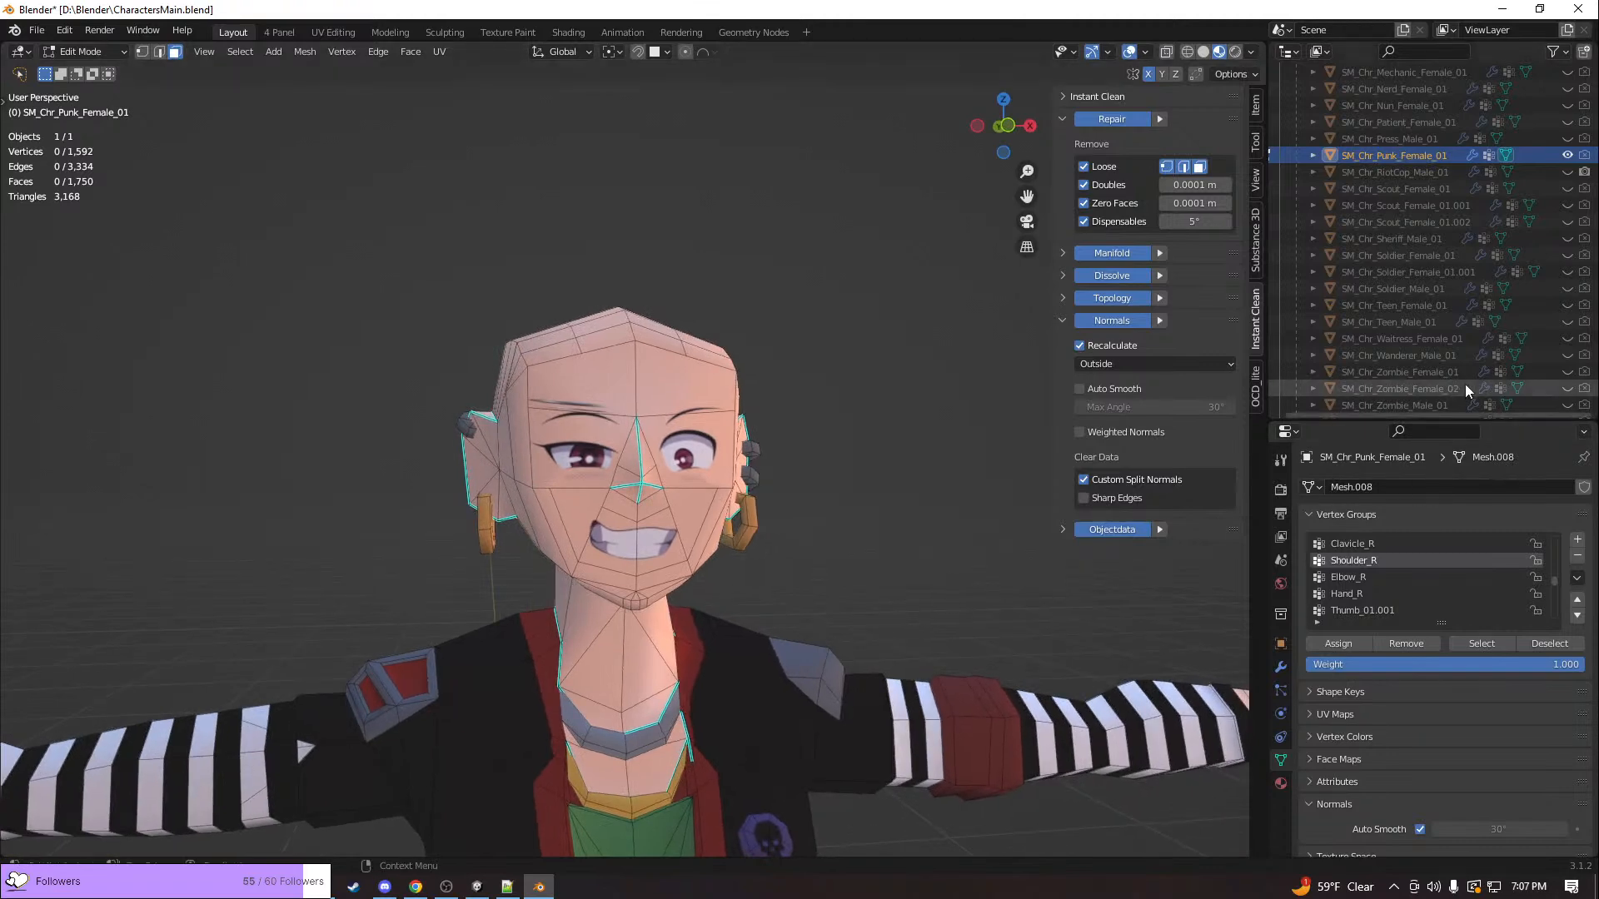
# Compare SM_Chr_Punk_Female_01 with SM_Chr_Patient_Female_01 by swapping their visibility, ending with the punk character shown
pyautogui.click(1568, 156)
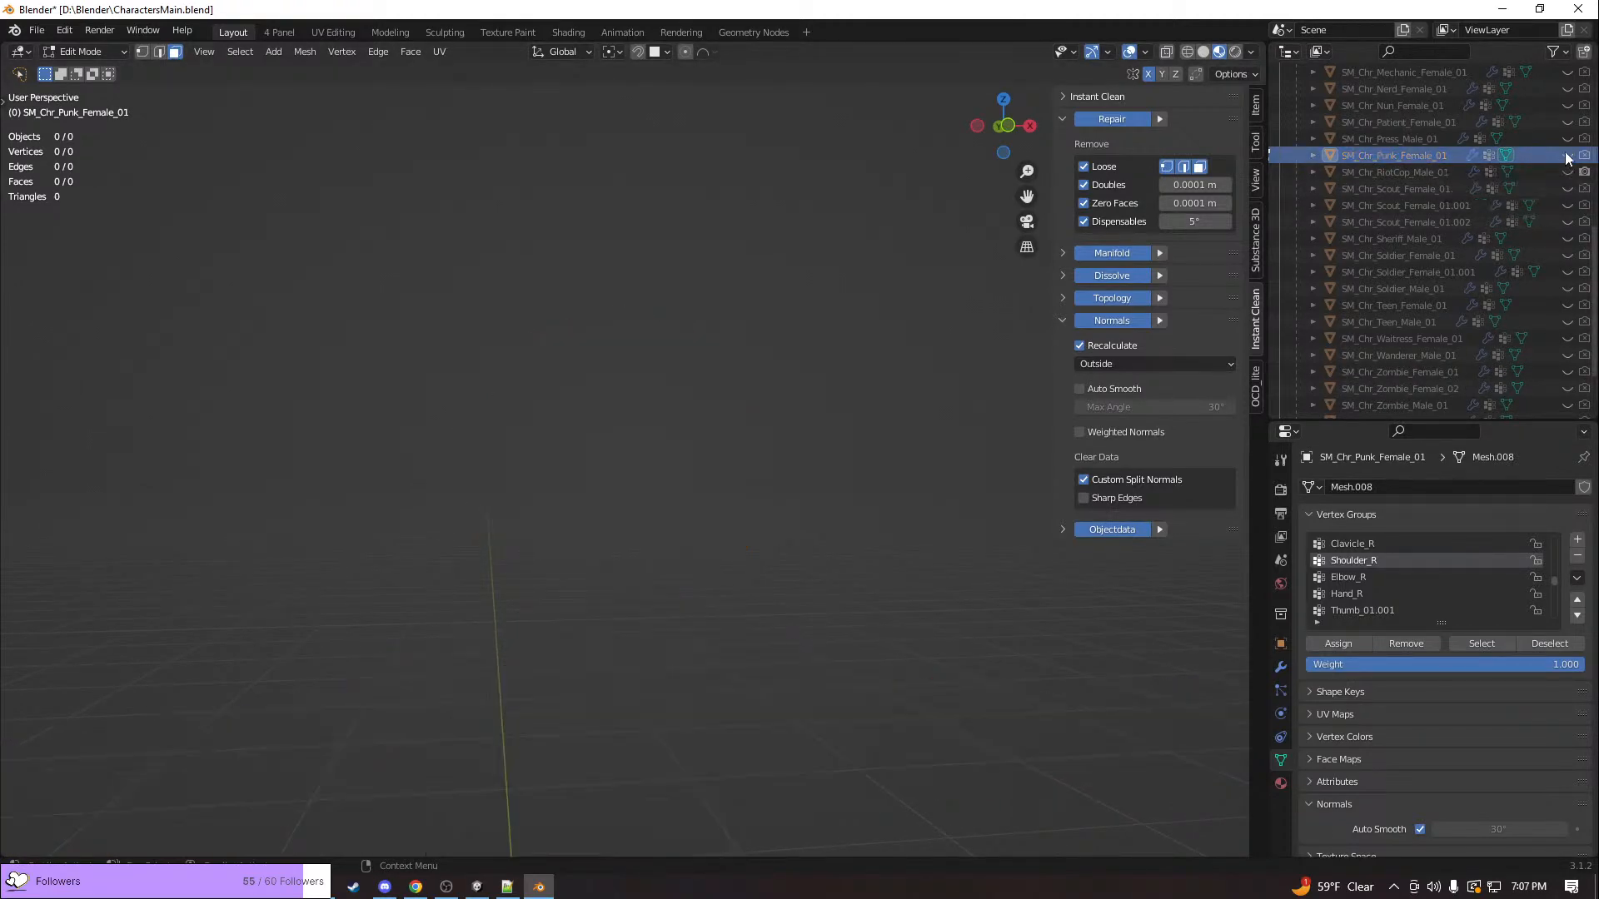
pyautogui.click(1568, 122)
pyautogui.moveTo(882, 367); pyautogui.dragTo(943, 429, button='middle')
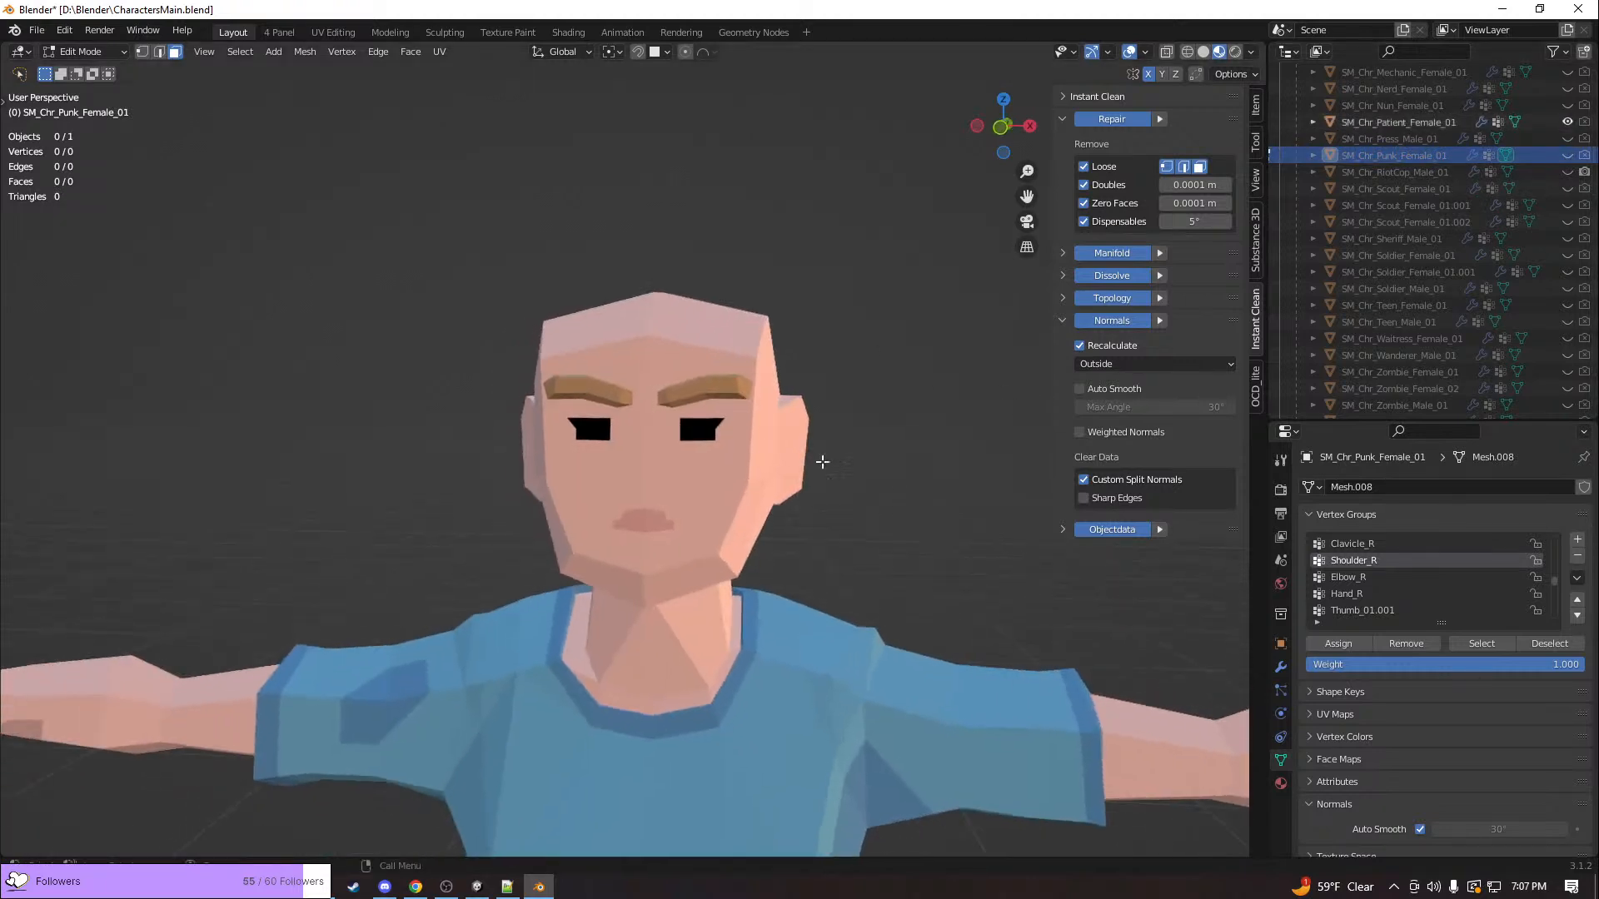
pyautogui.click(1568, 123)
pyautogui.click(1567, 157)
pyautogui.moveTo(865, 382); pyautogui.dragTo(877, 412, button='middle')
pyautogui.scroll(-2, 1487, 319)
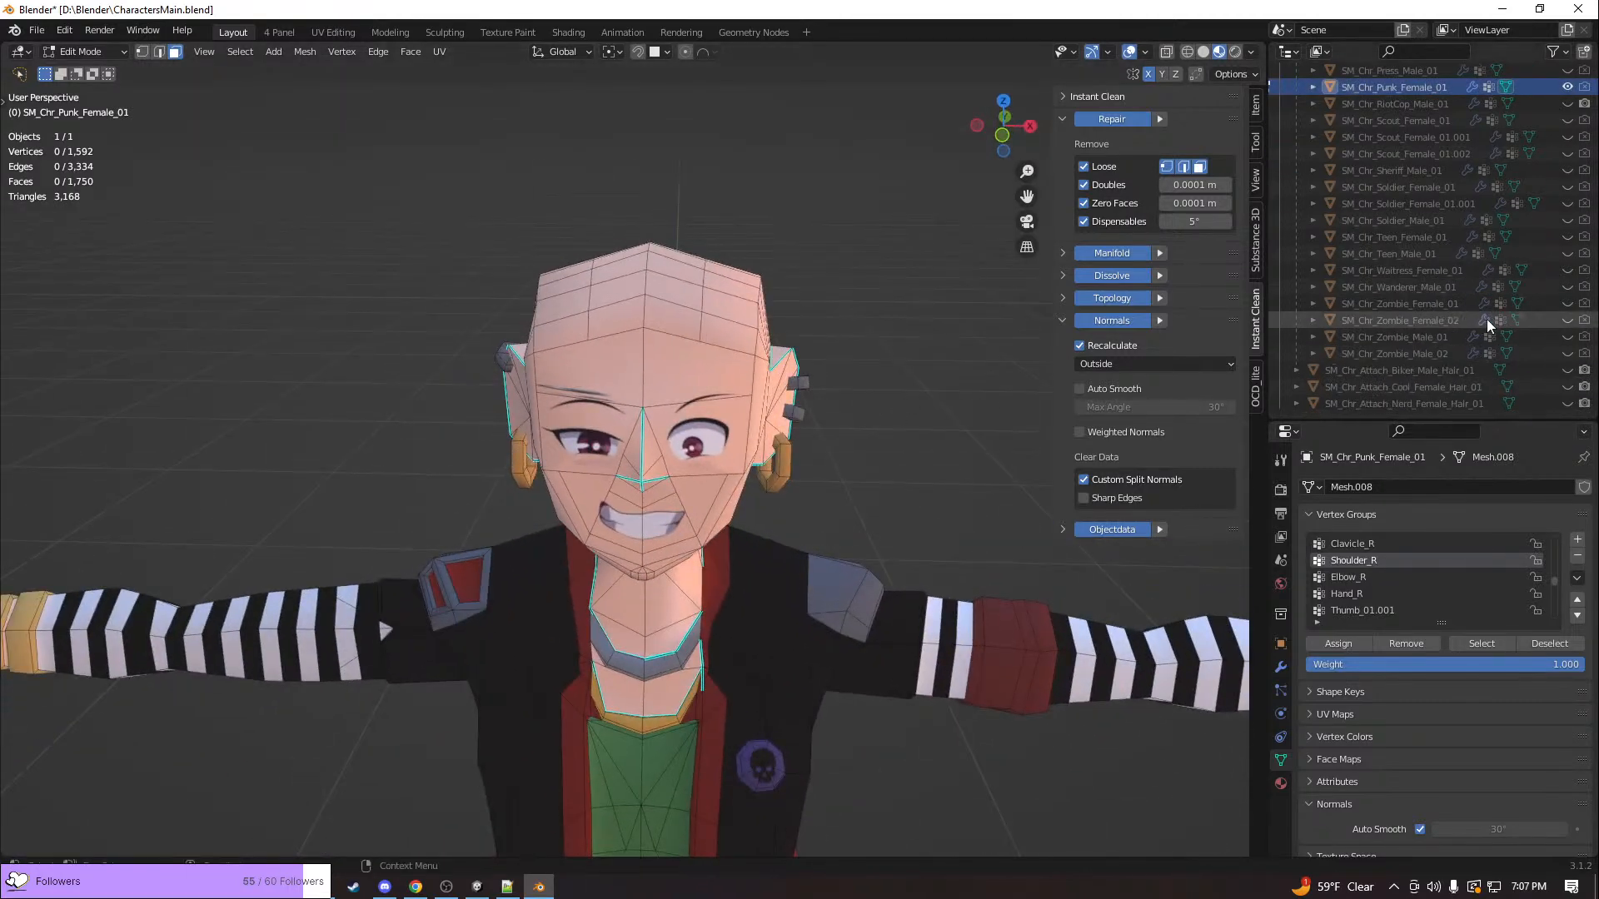
# Hide the punk character, view SM_Chr_Scout_Female_01 briefly, and show SM_Chr_RiotCop_Male_01 to examine its face
pyautogui.click(1567, 120)
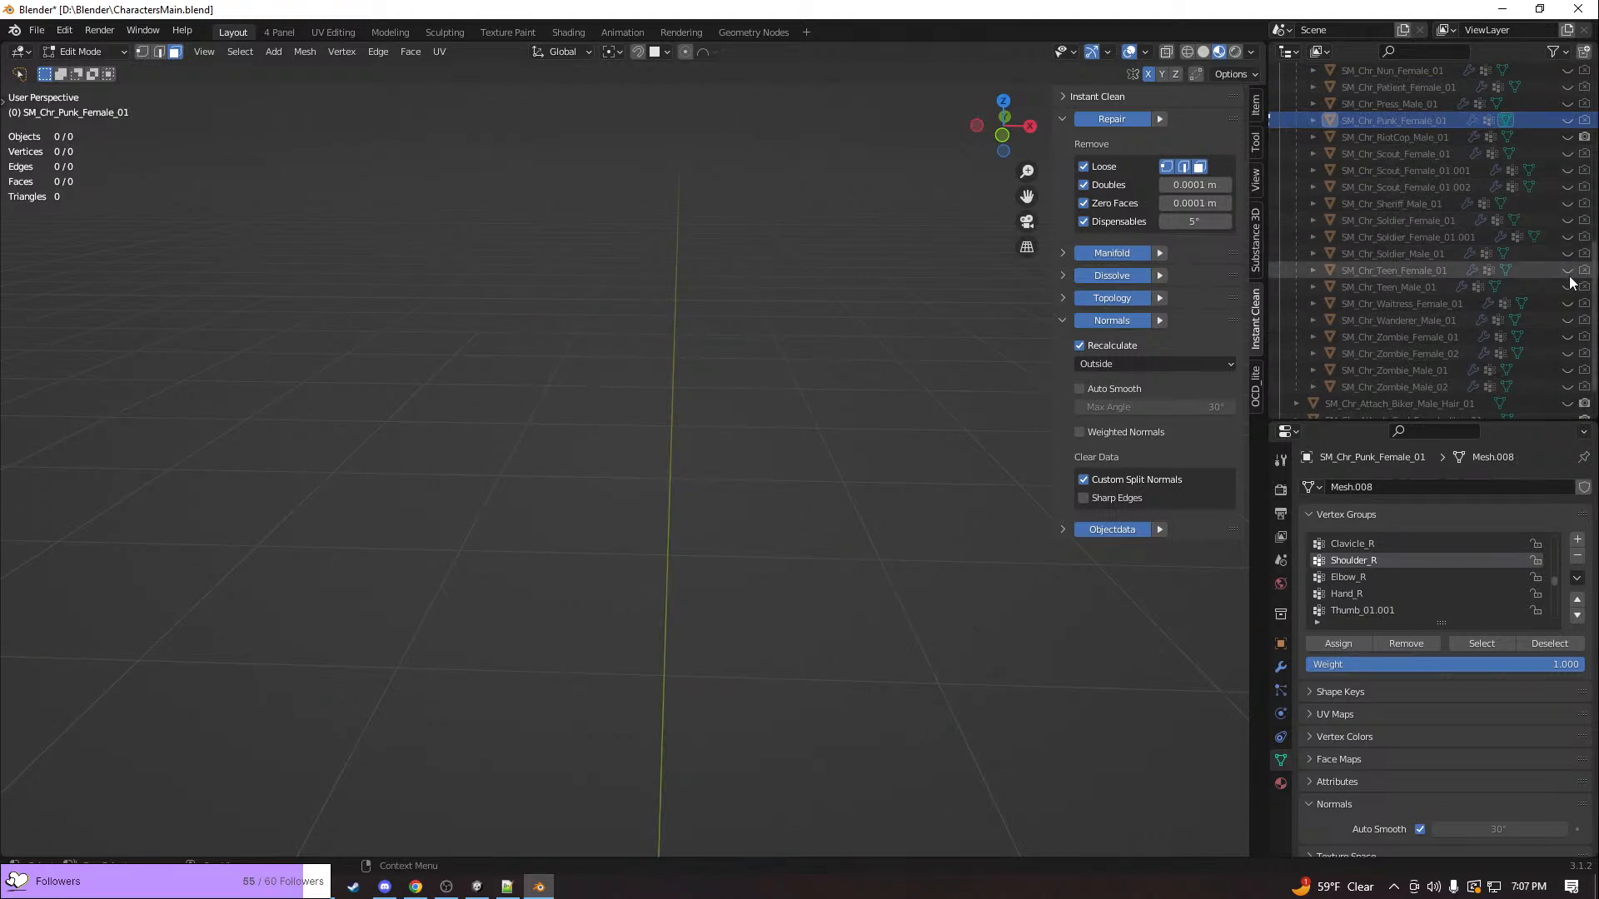
pyautogui.click(1567, 151)
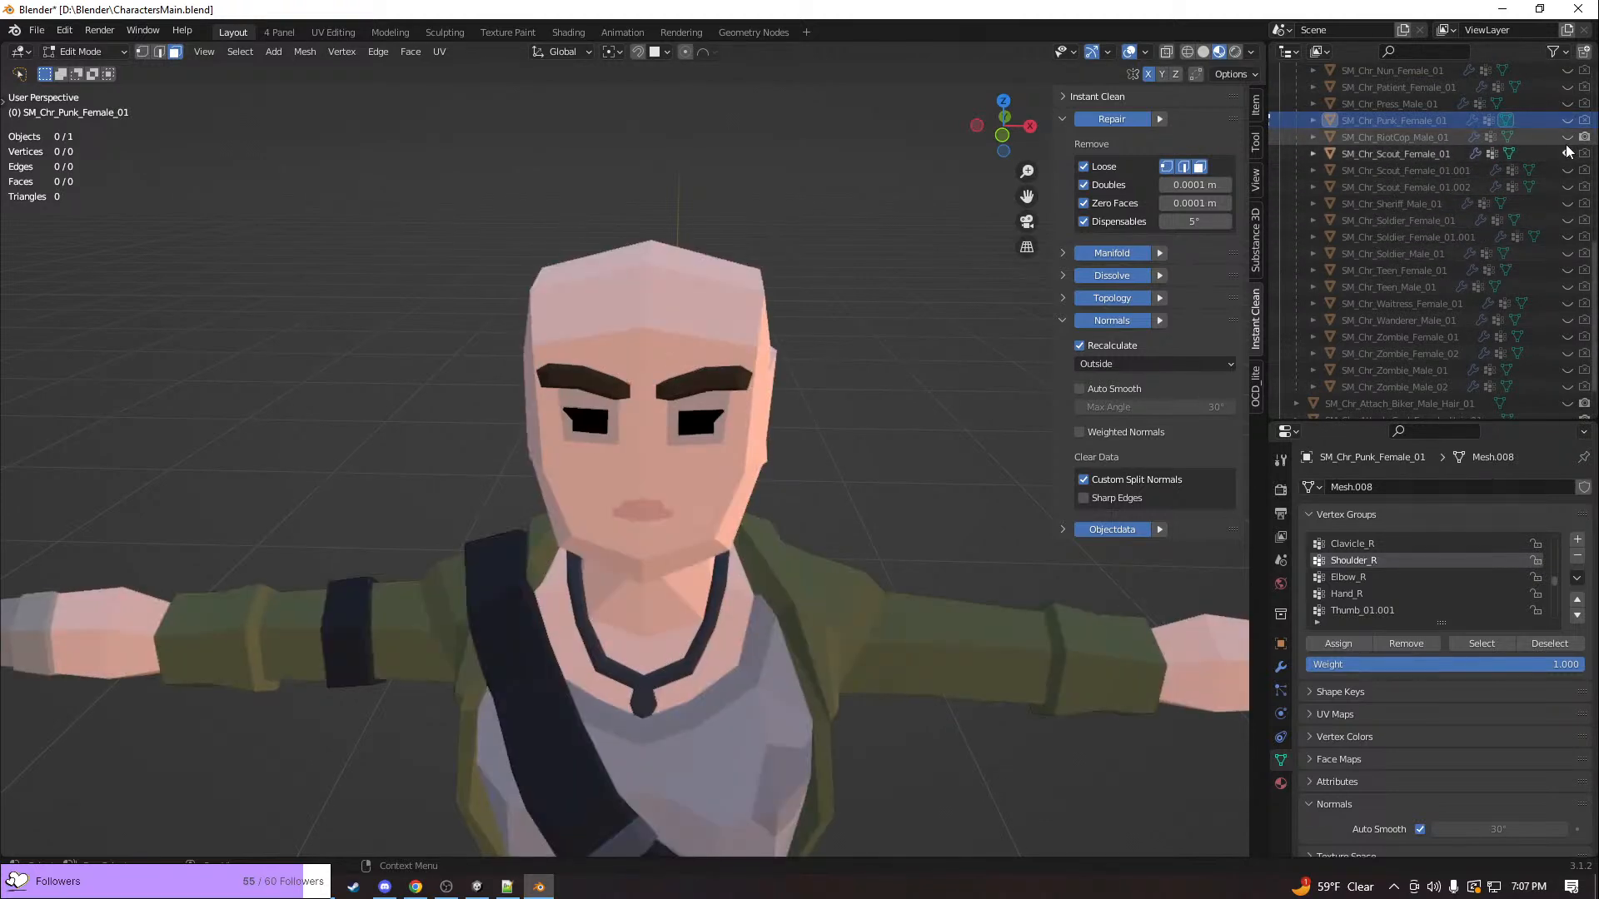
pyautogui.click(1567, 152)
pyautogui.click(1567, 137)
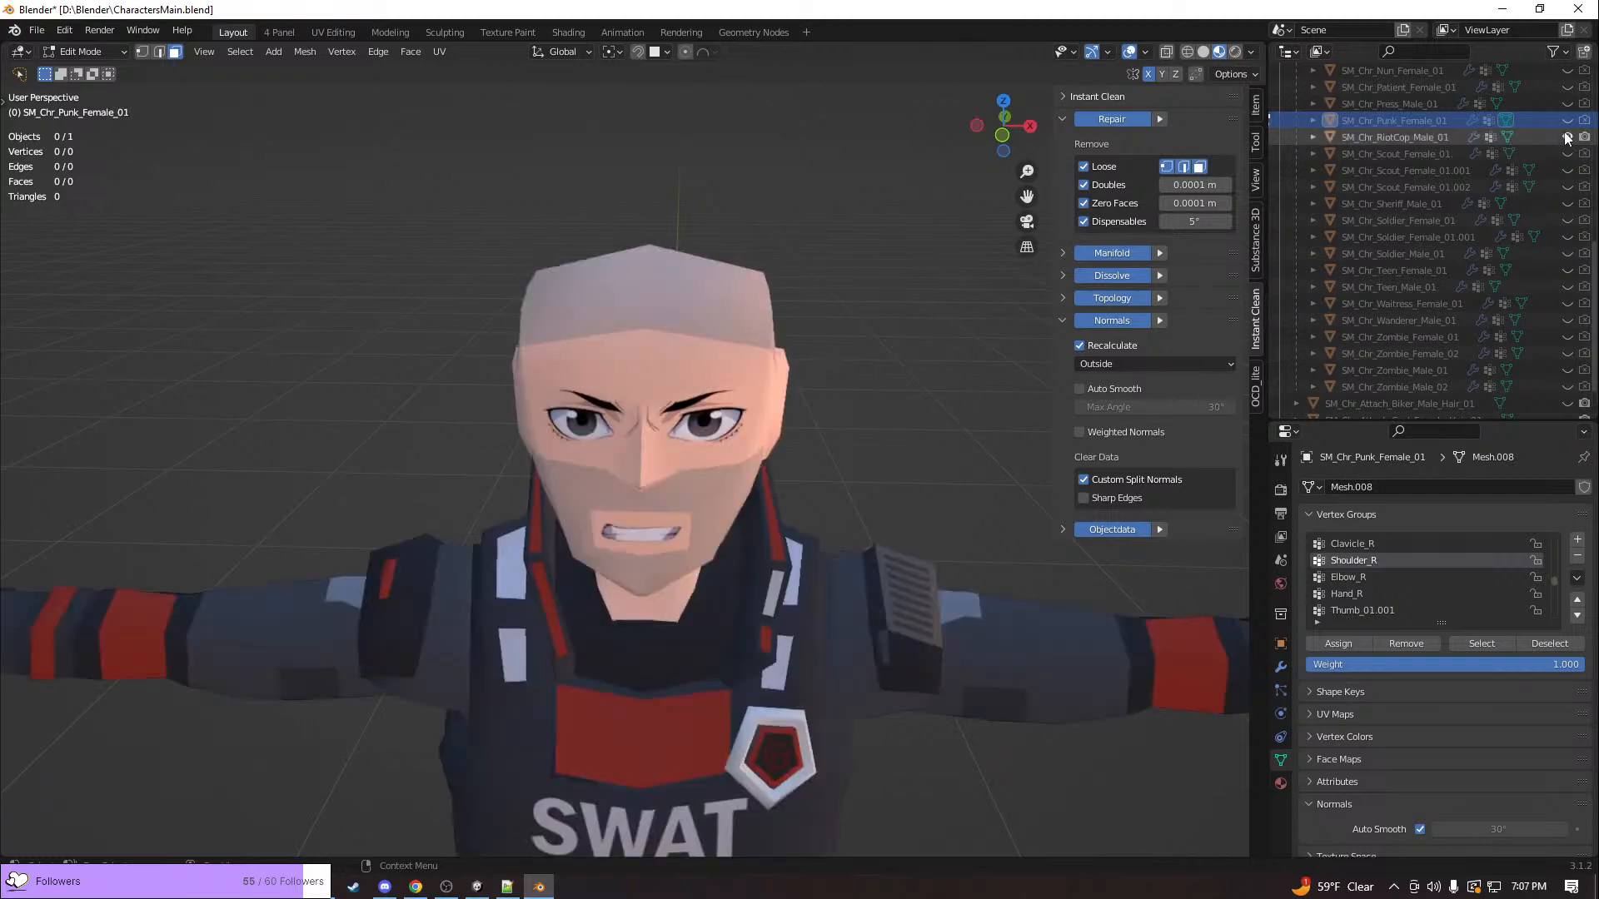
pyautogui.moveTo(1005, 410); pyautogui.dragTo(1025, 381, button='middle')
pyautogui.scroll(3, 788, 380)
pyautogui.scroll(10, 1384, 350)
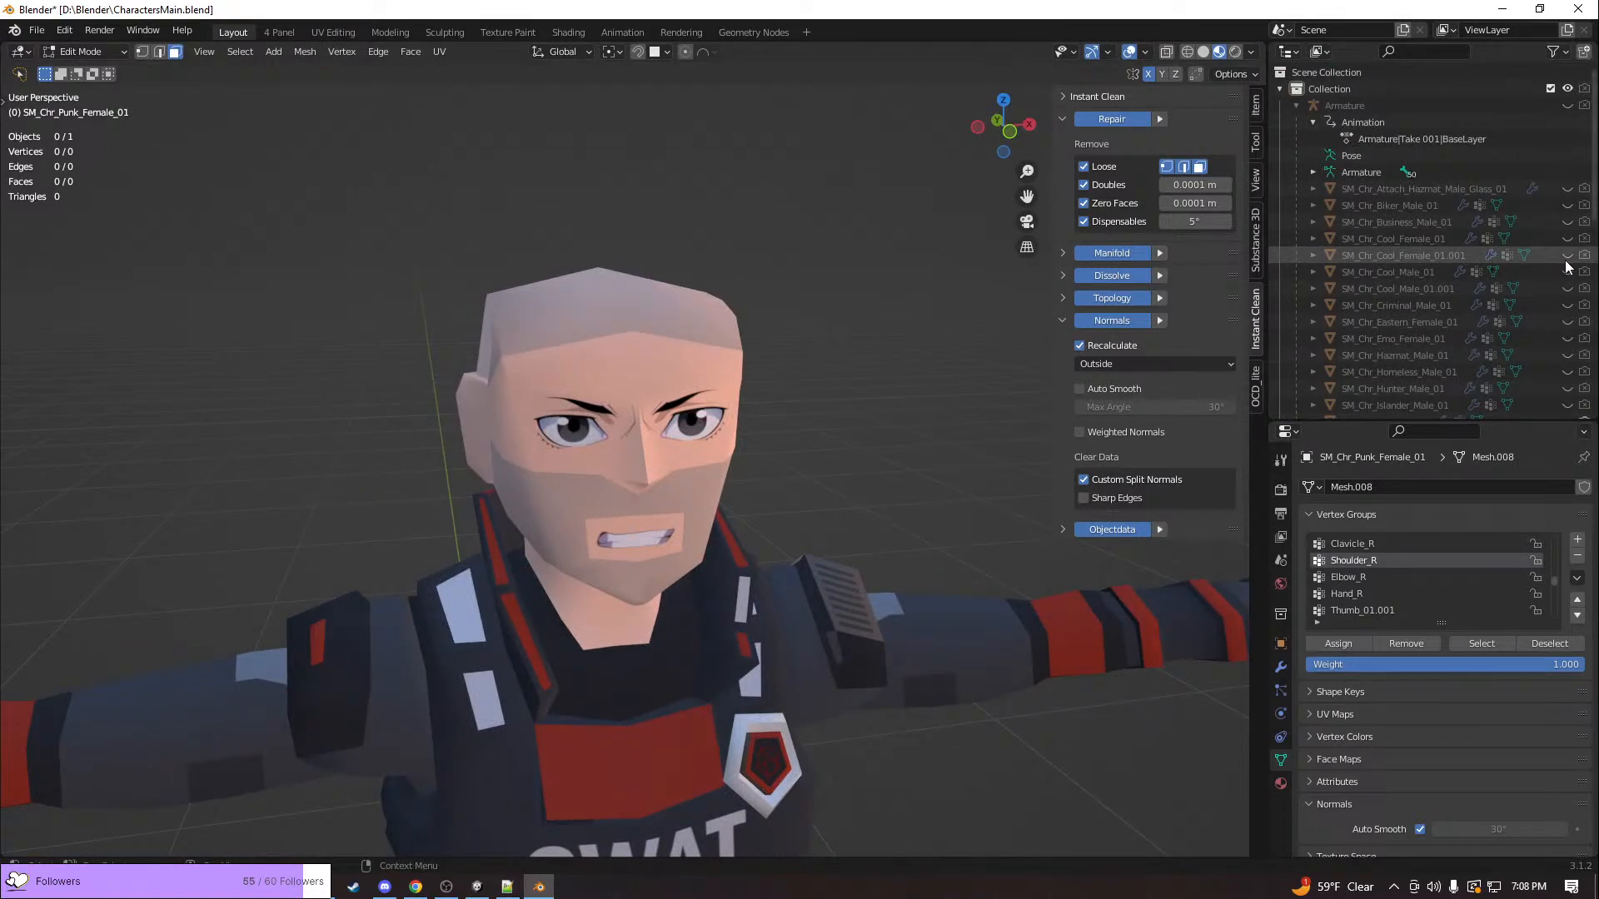
# Show SM_Chr_Cool_Female_01.001 and hide SM_Chr_RiotCop_Male_01
pyautogui.click(1566, 255)
pyautogui.scroll(-6, 1564, 260)
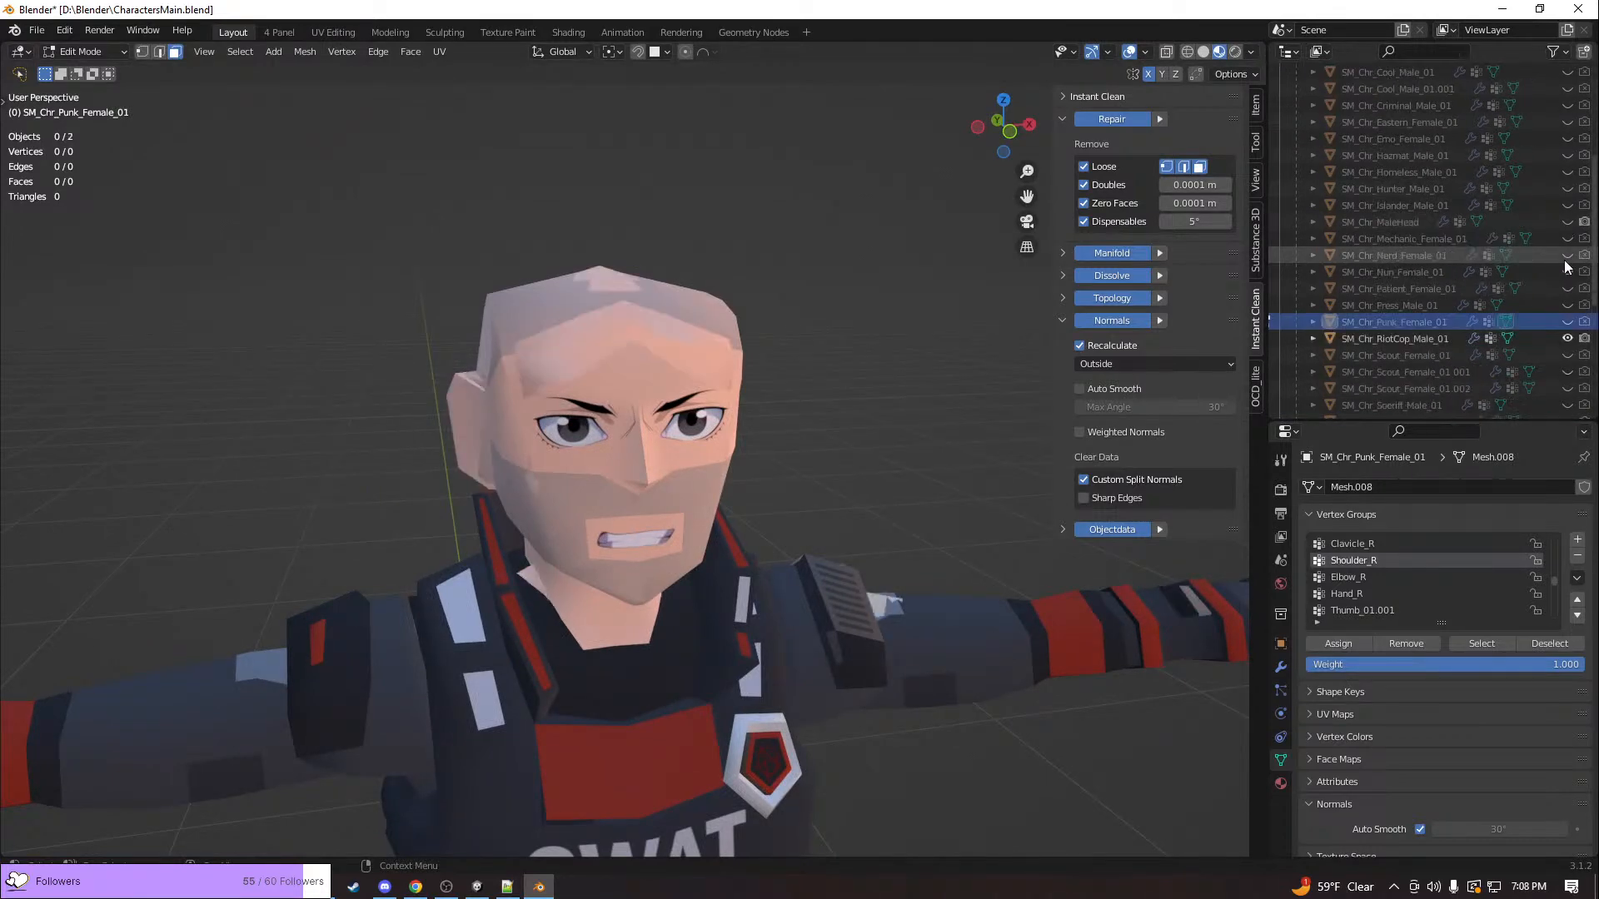
pyautogui.click(1567, 338)
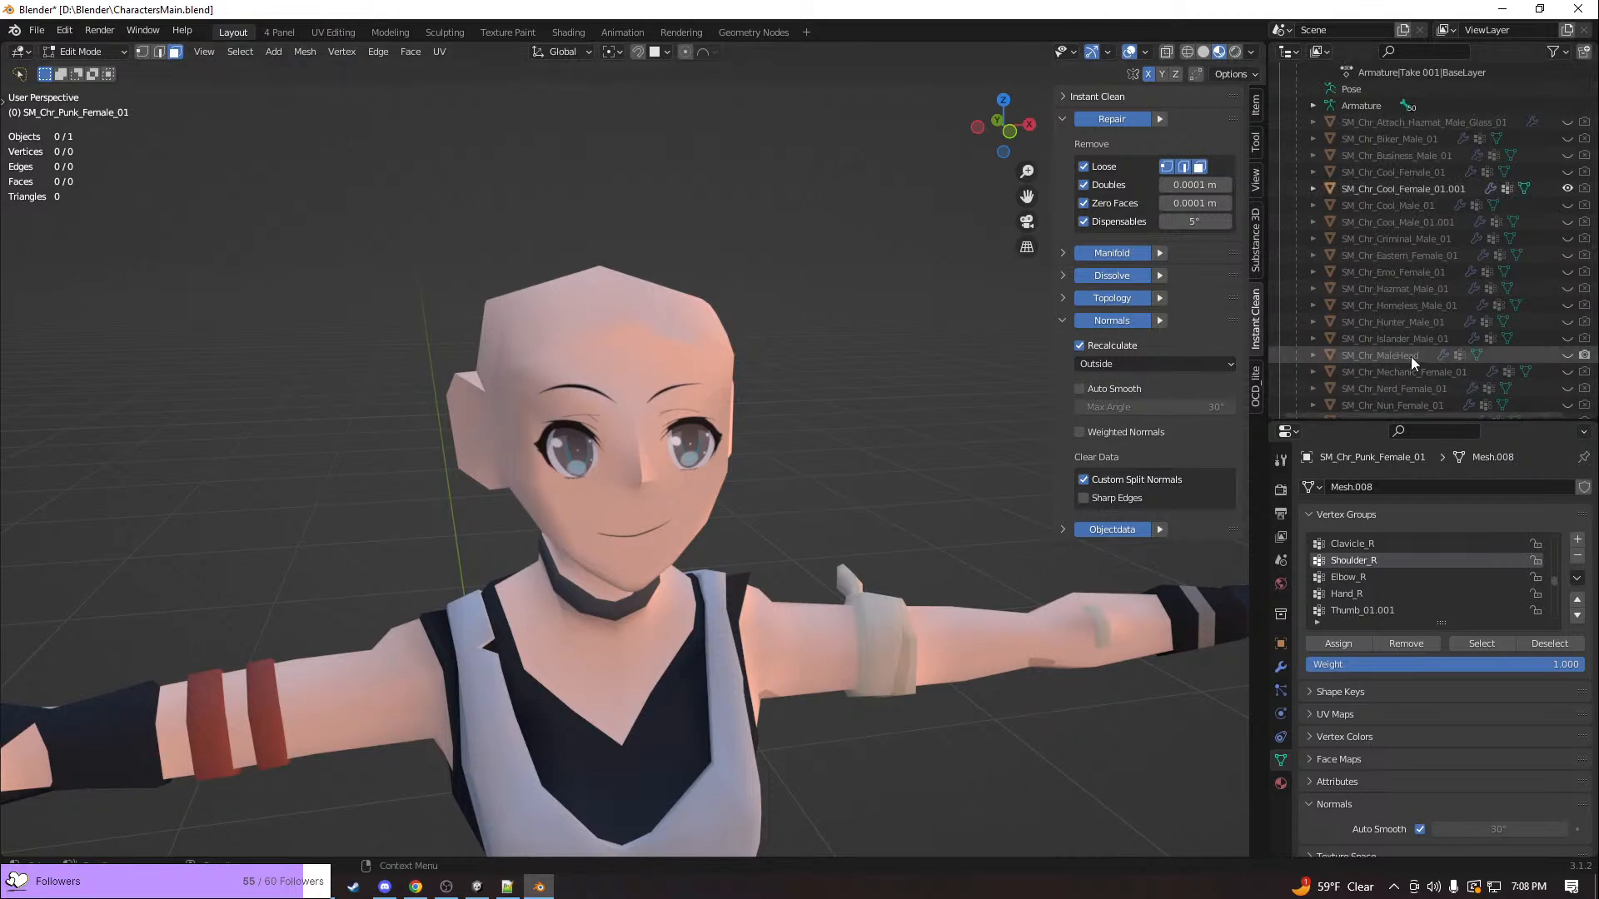
# Examine SM_Chr_Cool_Female_01.001's whole body and face, and hide the character
pyautogui.moveTo(639, 433); pyautogui.dragTo(702, 433, button='middle')
pyautogui.scroll(-4, 702, 433)
pyautogui.scroll(-4, 702, 433)
pyautogui.moveTo(732, 532); pyautogui.dragTo(658, 537, button='middle')
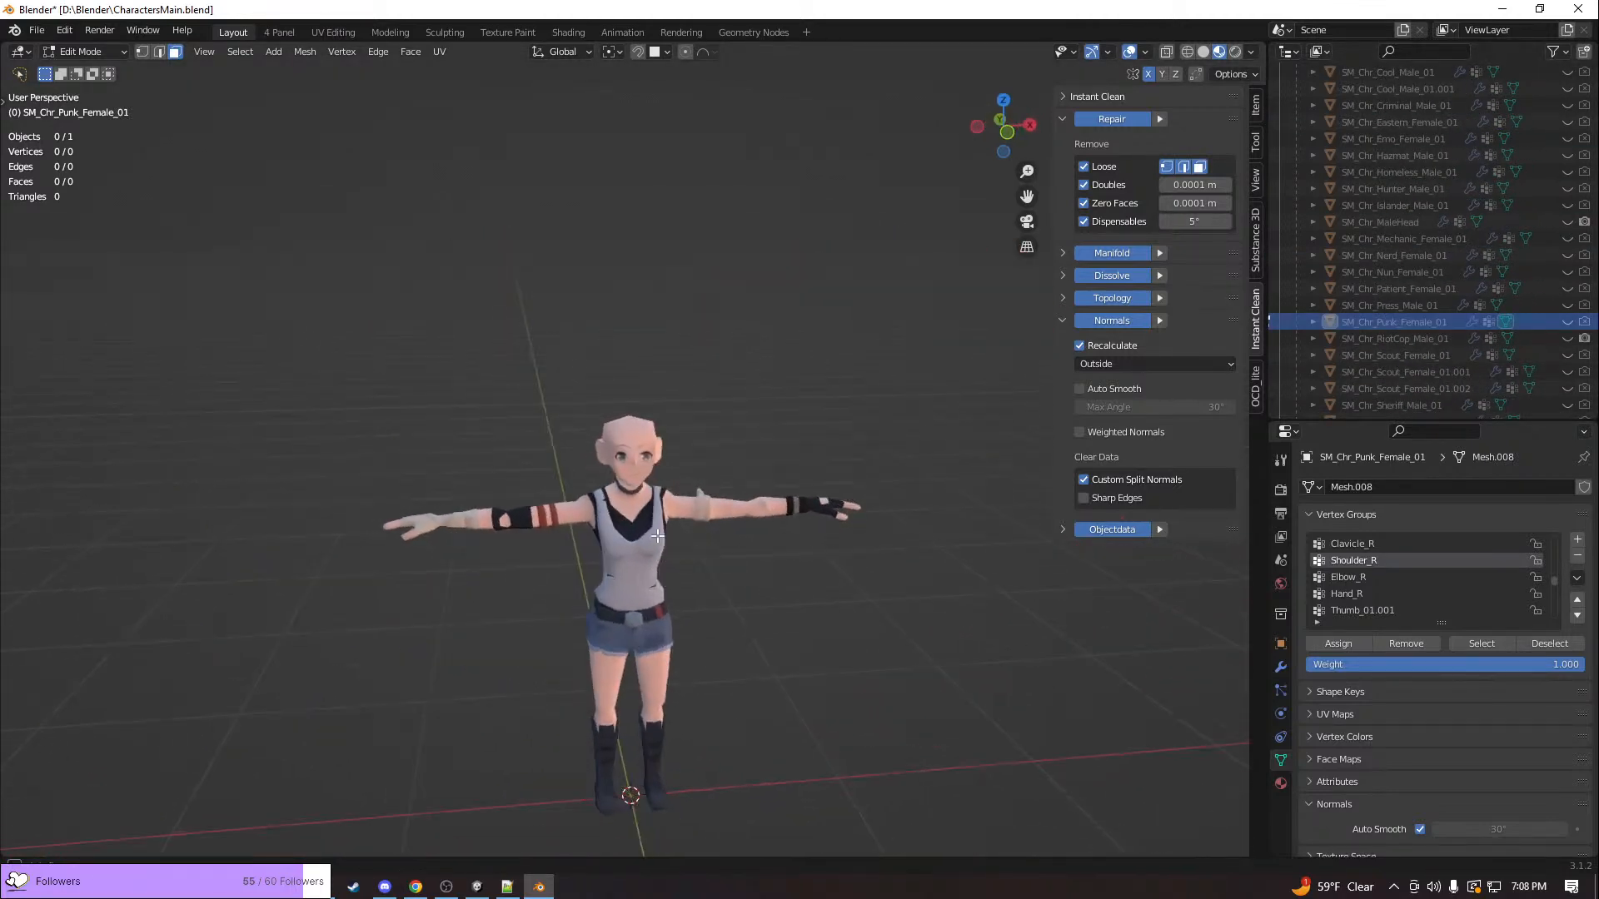
pyautogui.scroll(1, 702, 547)
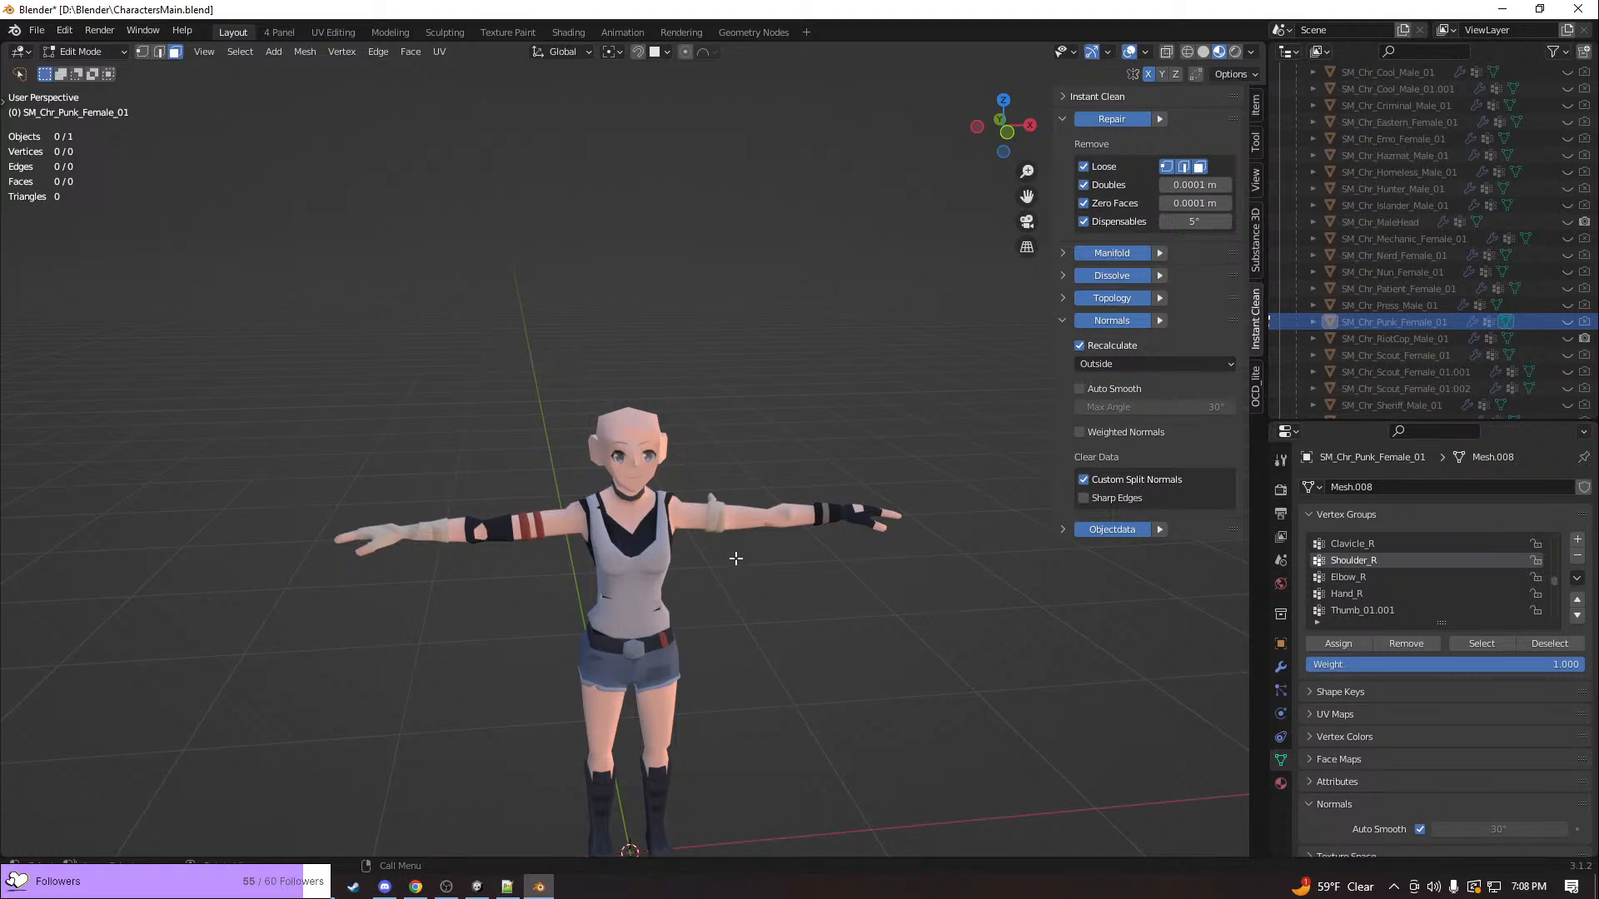
pyautogui.scroll(5, 699, 535)
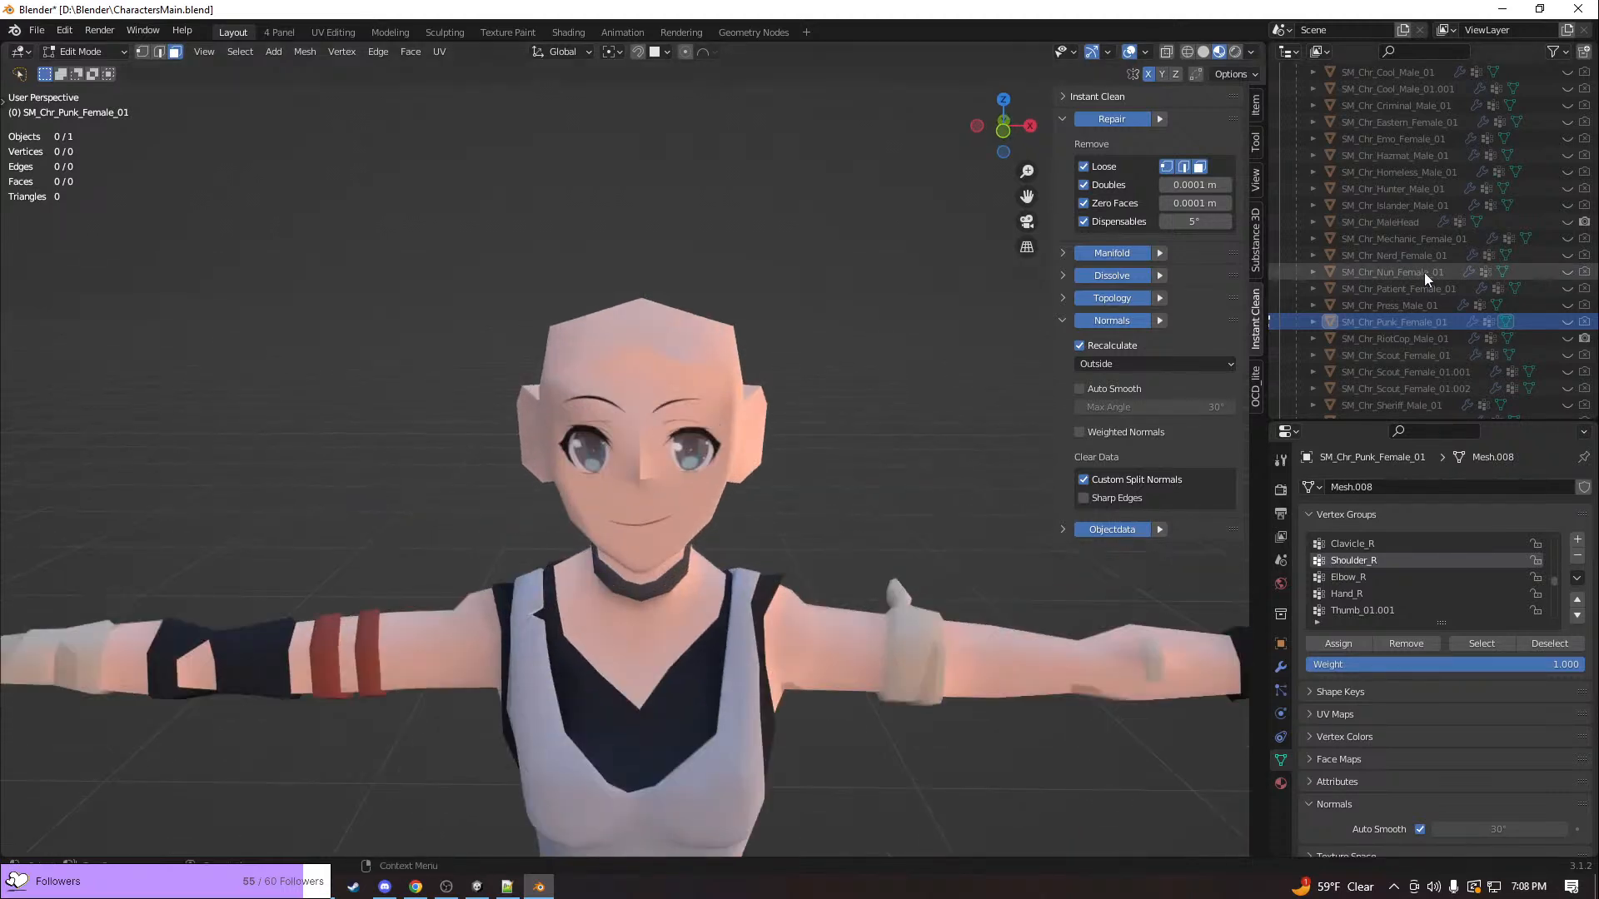
pyautogui.scroll(4, 1475, 253)
pyautogui.scroll(2, 1476, 253)
pyautogui.click(1567, 221)
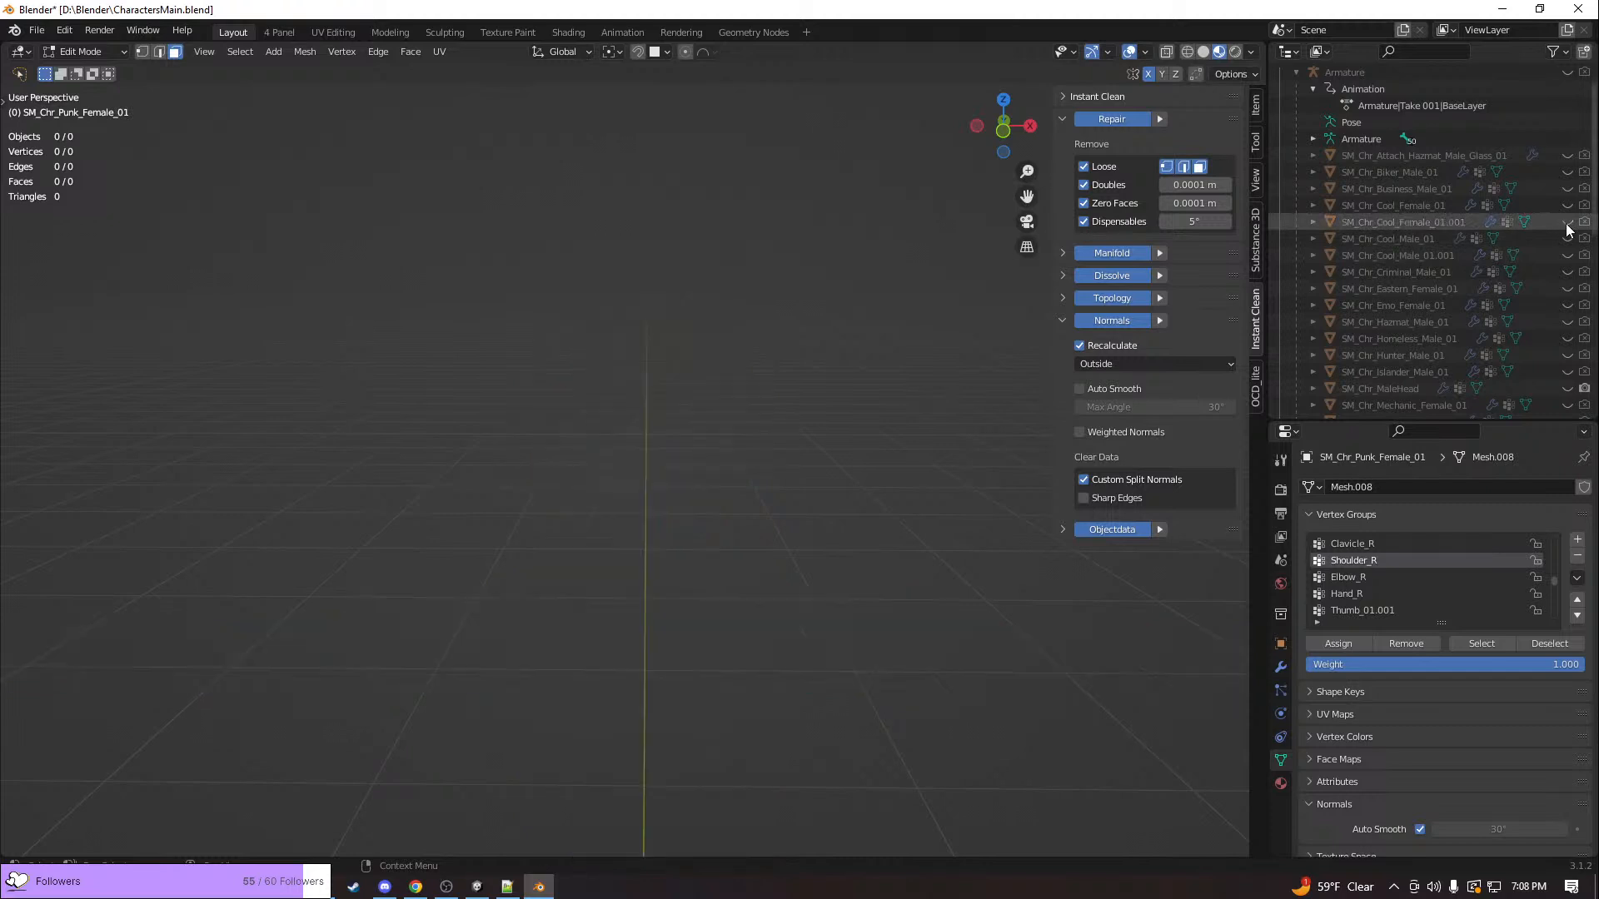
# Show SM_Chr_MaleHead, leave the punk mesh's Edit Mode, and open the male head for mesh editing
pyautogui.scroll(-2, 1564, 280)
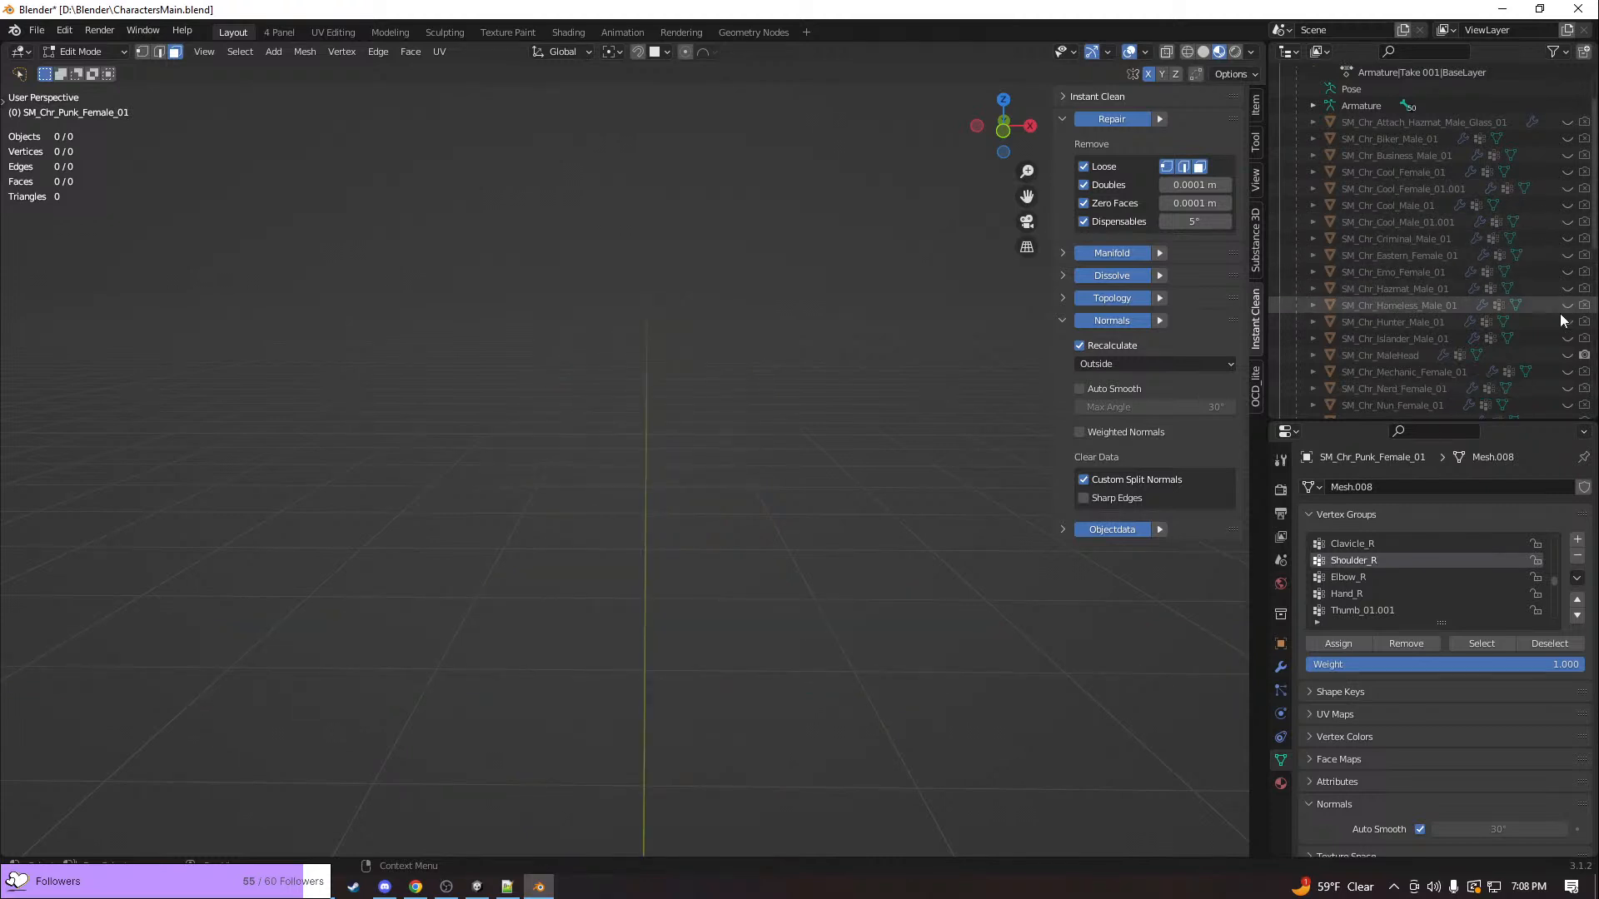
pyautogui.click(1567, 355)
pyautogui.moveTo(871, 479); pyautogui.dragTo(899, 450, button='middle')
pyautogui.press('Tab')
pyautogui.click(688, 422)
pyautogui.moveTo(681, 416); pyautogui.dragTo(728, 442, button='middle')
pyautogui.press('Tab')
# Select three adjoining edges on the side of the male head above the ear area and dissolve them
pyautogui.moveTo(614, 506); pyautogui.dragTo(533, 566, button='middle')
pyautogui.scroll(4, 779, 483)
pyautogui.moveTo(657, 379); pyautogui.dragTo(603, 403, button='middle')
pyautogui.scroll(-1, 604, 403)
pyautogui.moveTo(537, 513); pyautogui.dragTo(667, 406, button='middle')
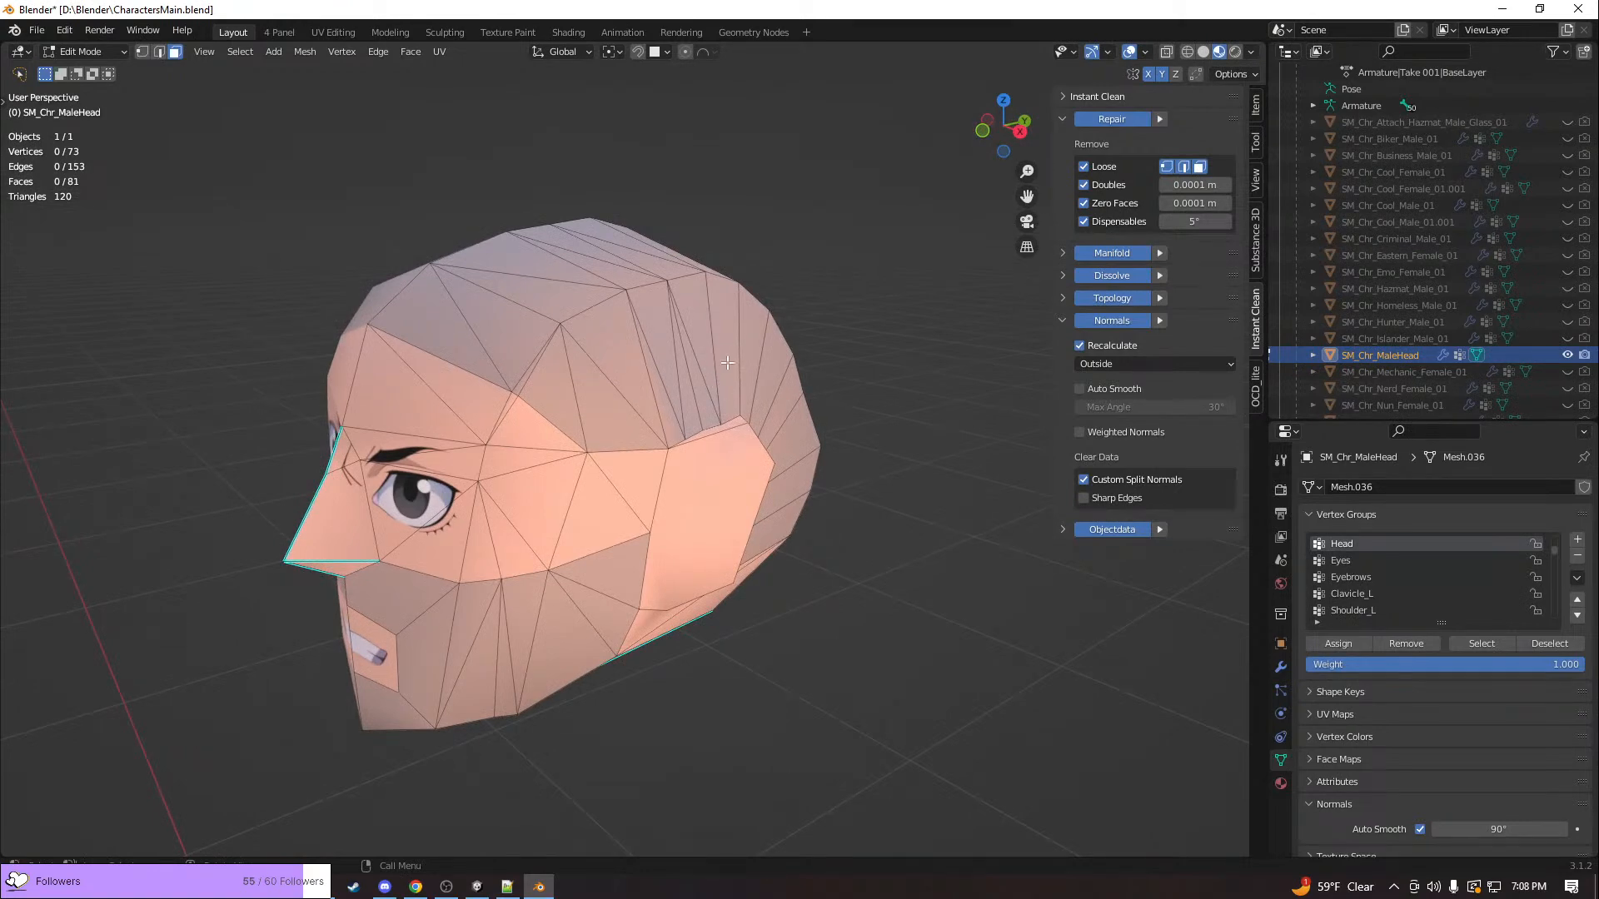
pyautogui.moveTo(726, 363); pyautogui.dragTo(629, 371, button='middle')
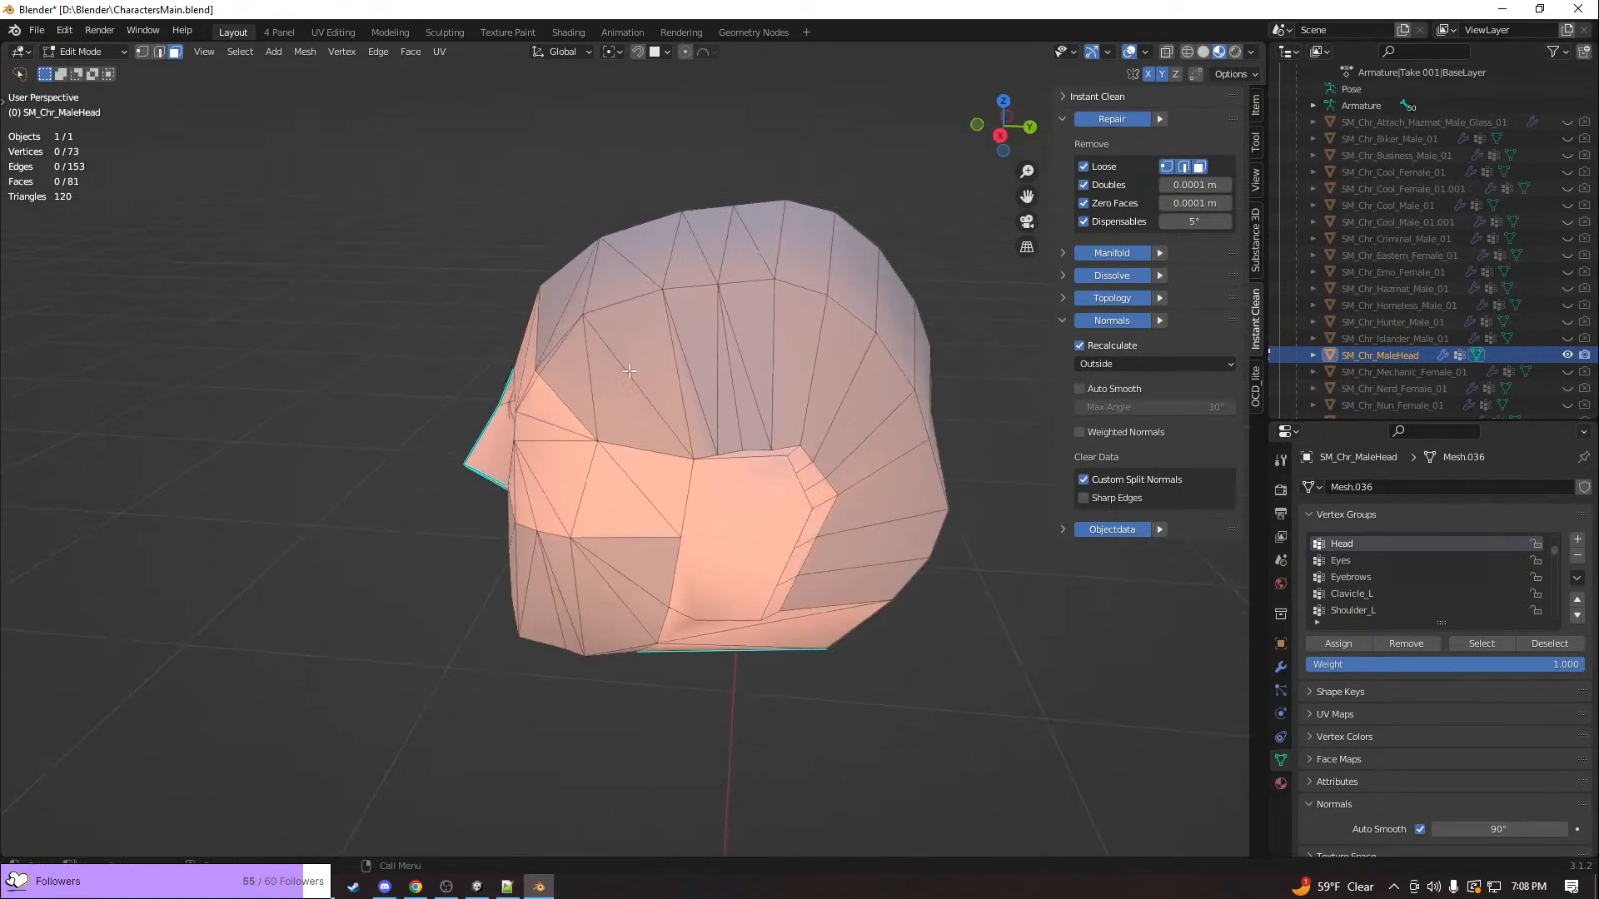
pyautogui.click(692, 384)
pyautogui.press('2')
pyautogui.click(694, 375)
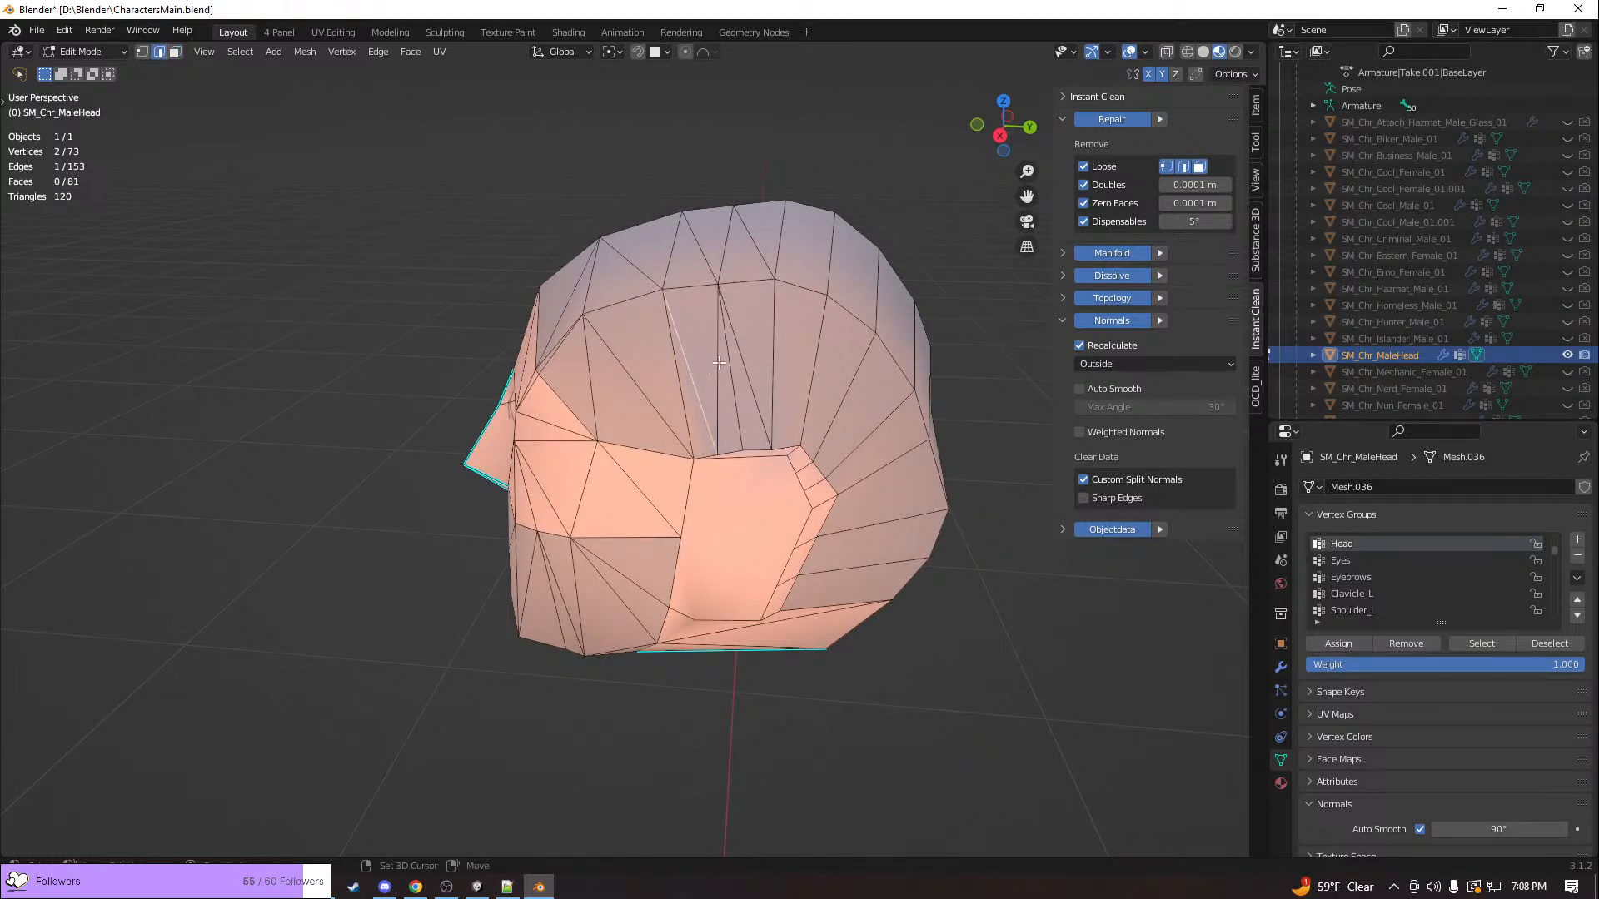
pyautogui.keyDown('ctrl'); pyautogui.click(719, 363); pyautogui.keyUp('ctrl')
pyautogui.keyDown('ctrl'); pyautogui.click(741, 356); pyautogui.keyUp('ctrl')
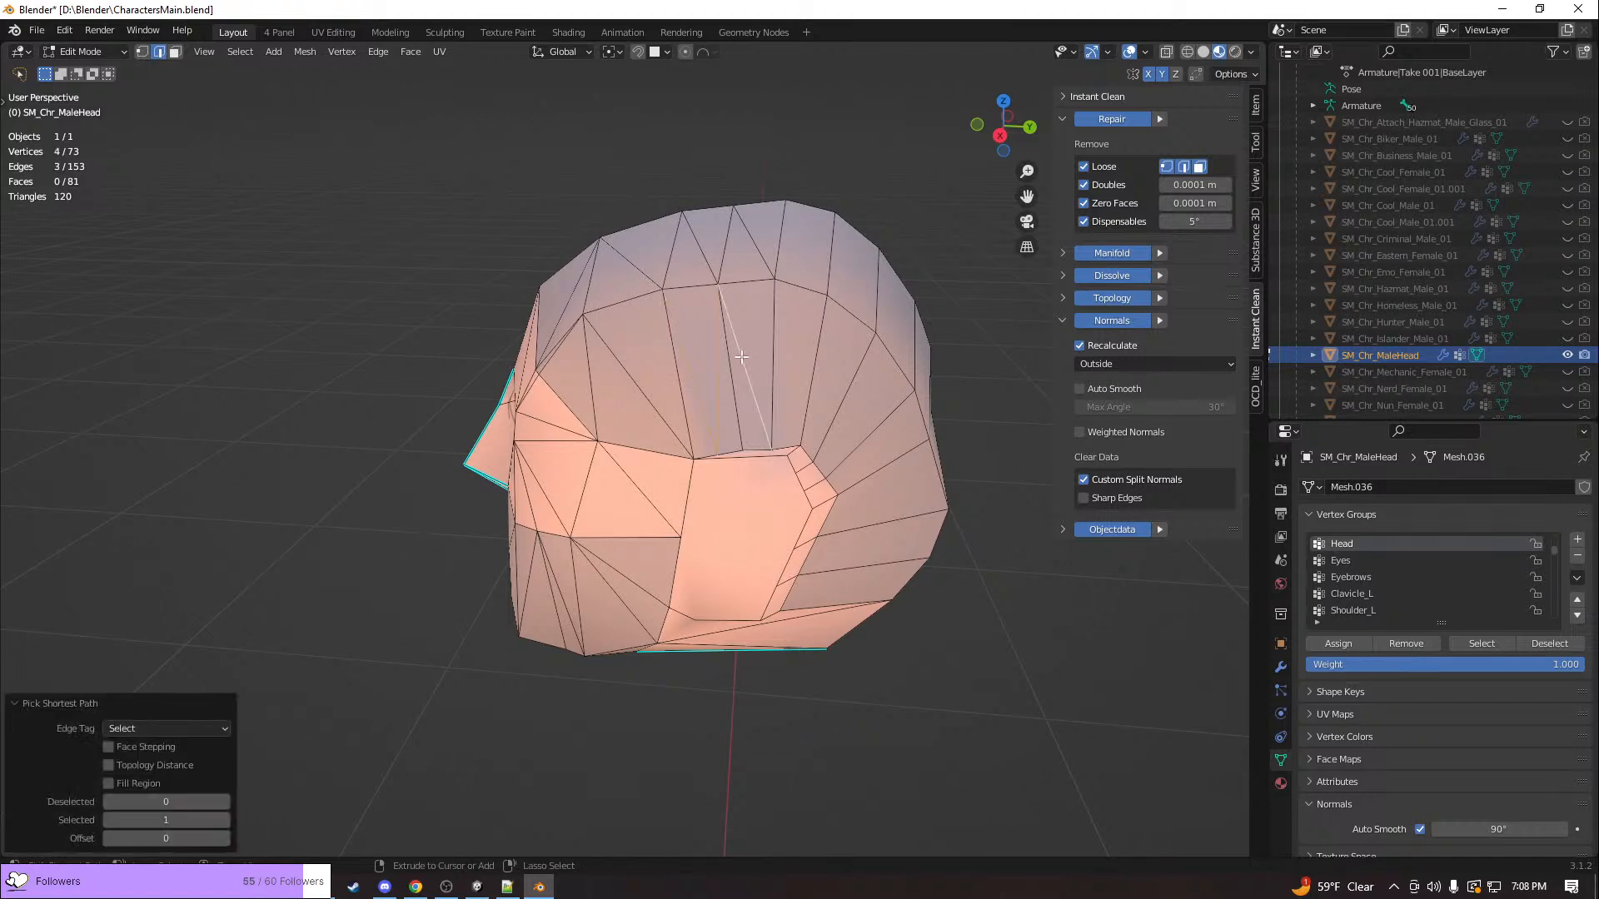
pyautogui.press('x')
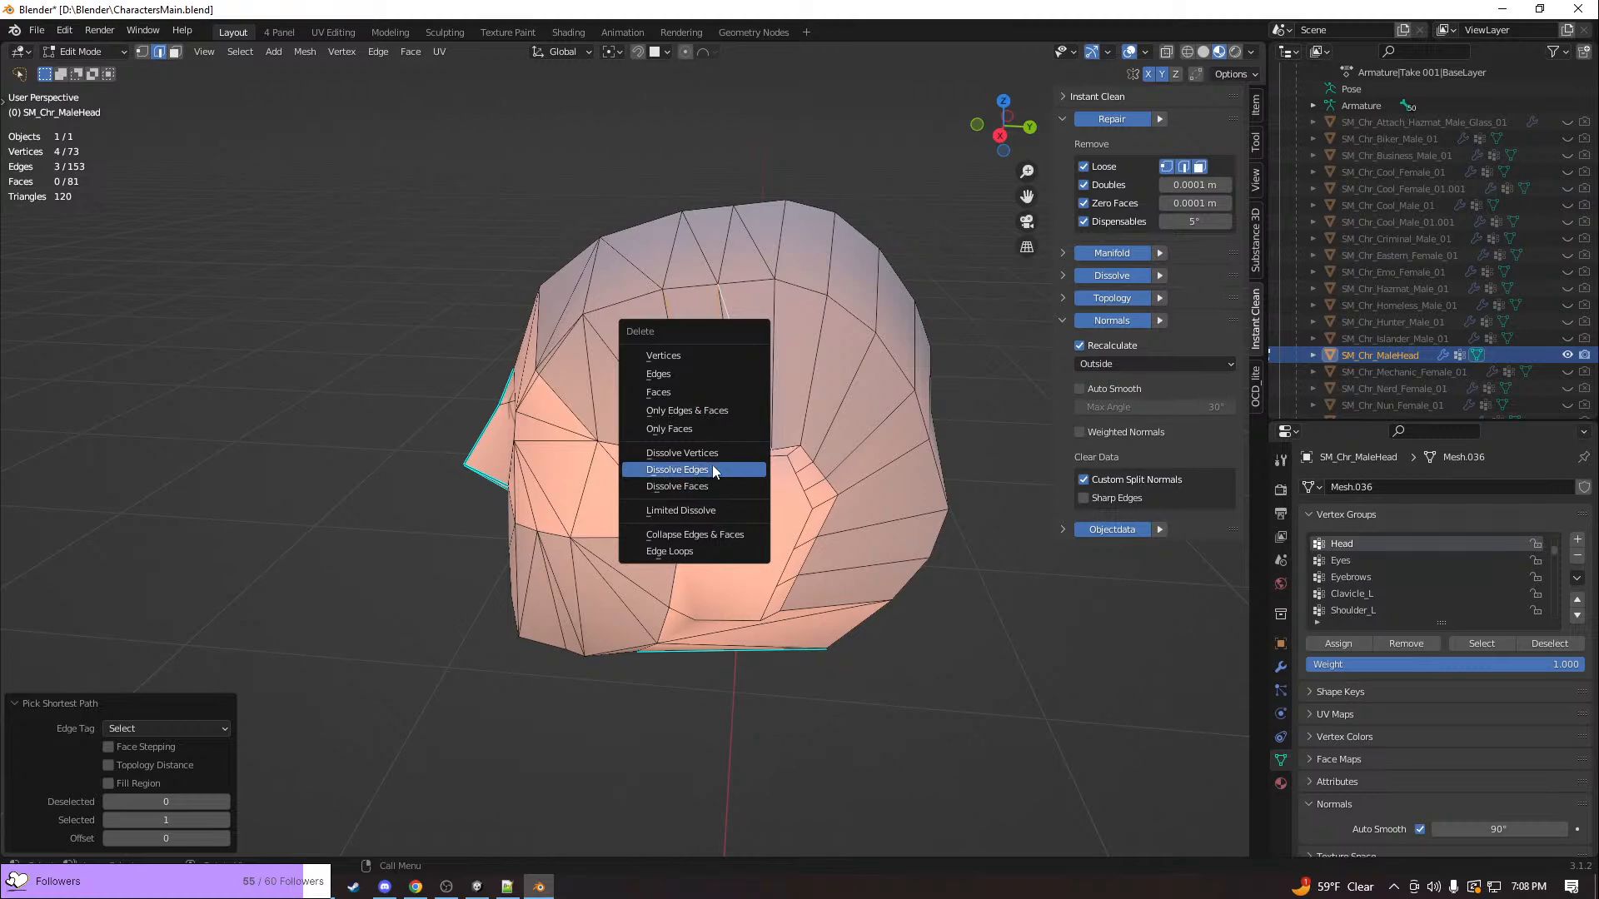
pyautogui.click(713, 470)
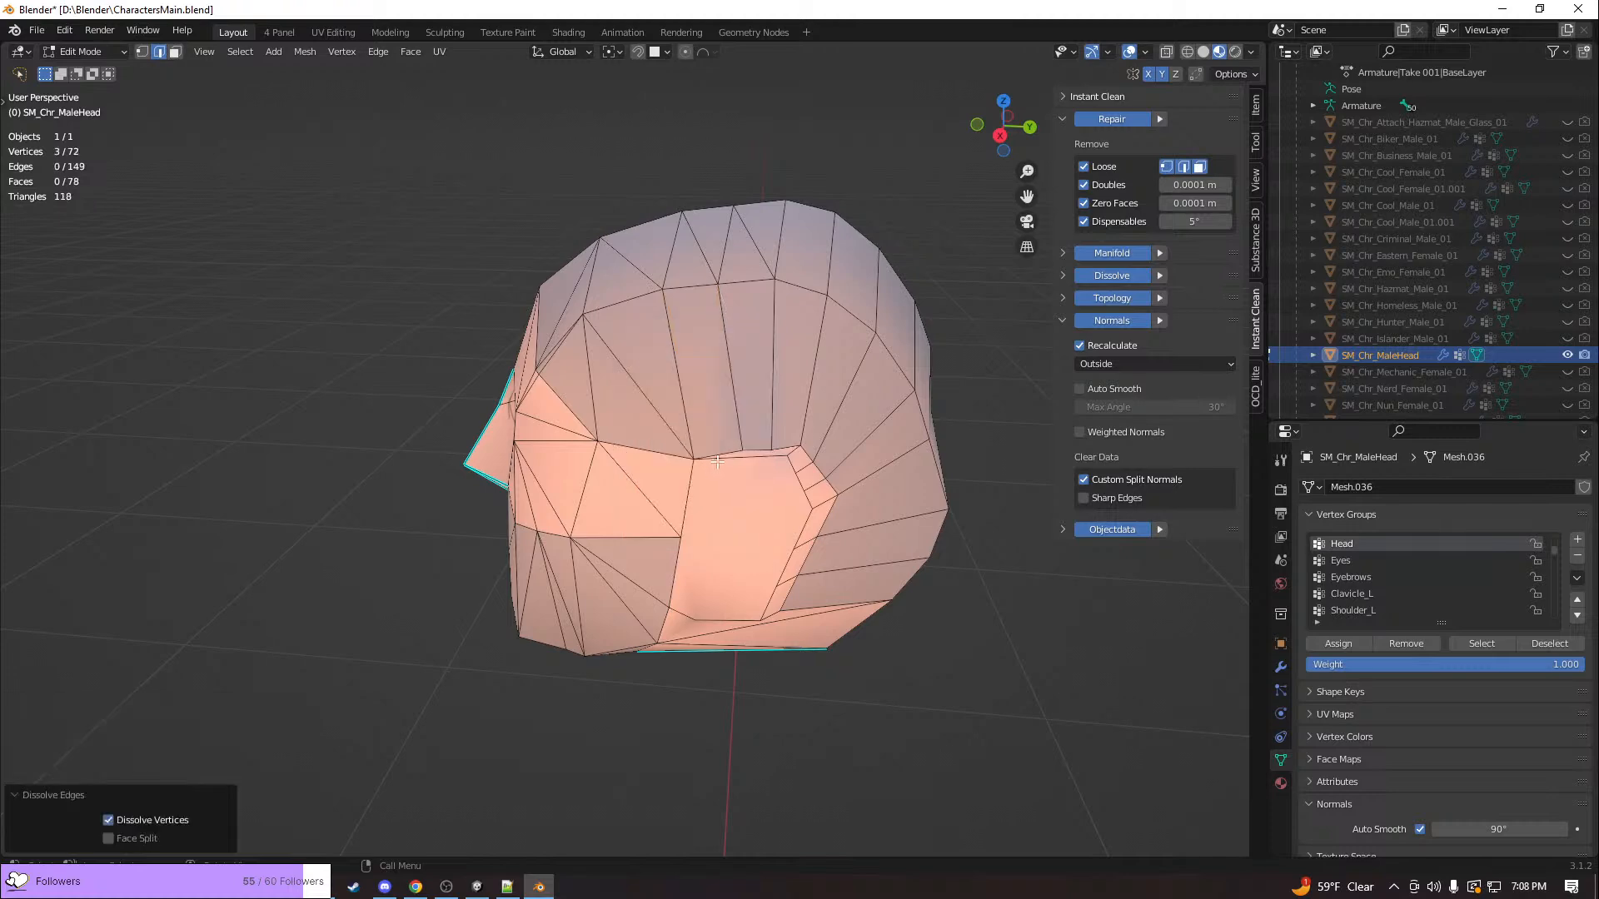
# Examine the male head's edited side and its face, and switch back to Unity
pyautogui.moveTo(678, 439); pyautogui.dragTo(723, 386, button='middle')
pyautogui.scroll(6, 723, 386)
pyautogui.moveTo(741, 319); pyautogui.dragTo(747, 525, button='middle')
pyautogui.scroll(-5, 599, 382)
pyautogui.scroll(-3, 774, 375)
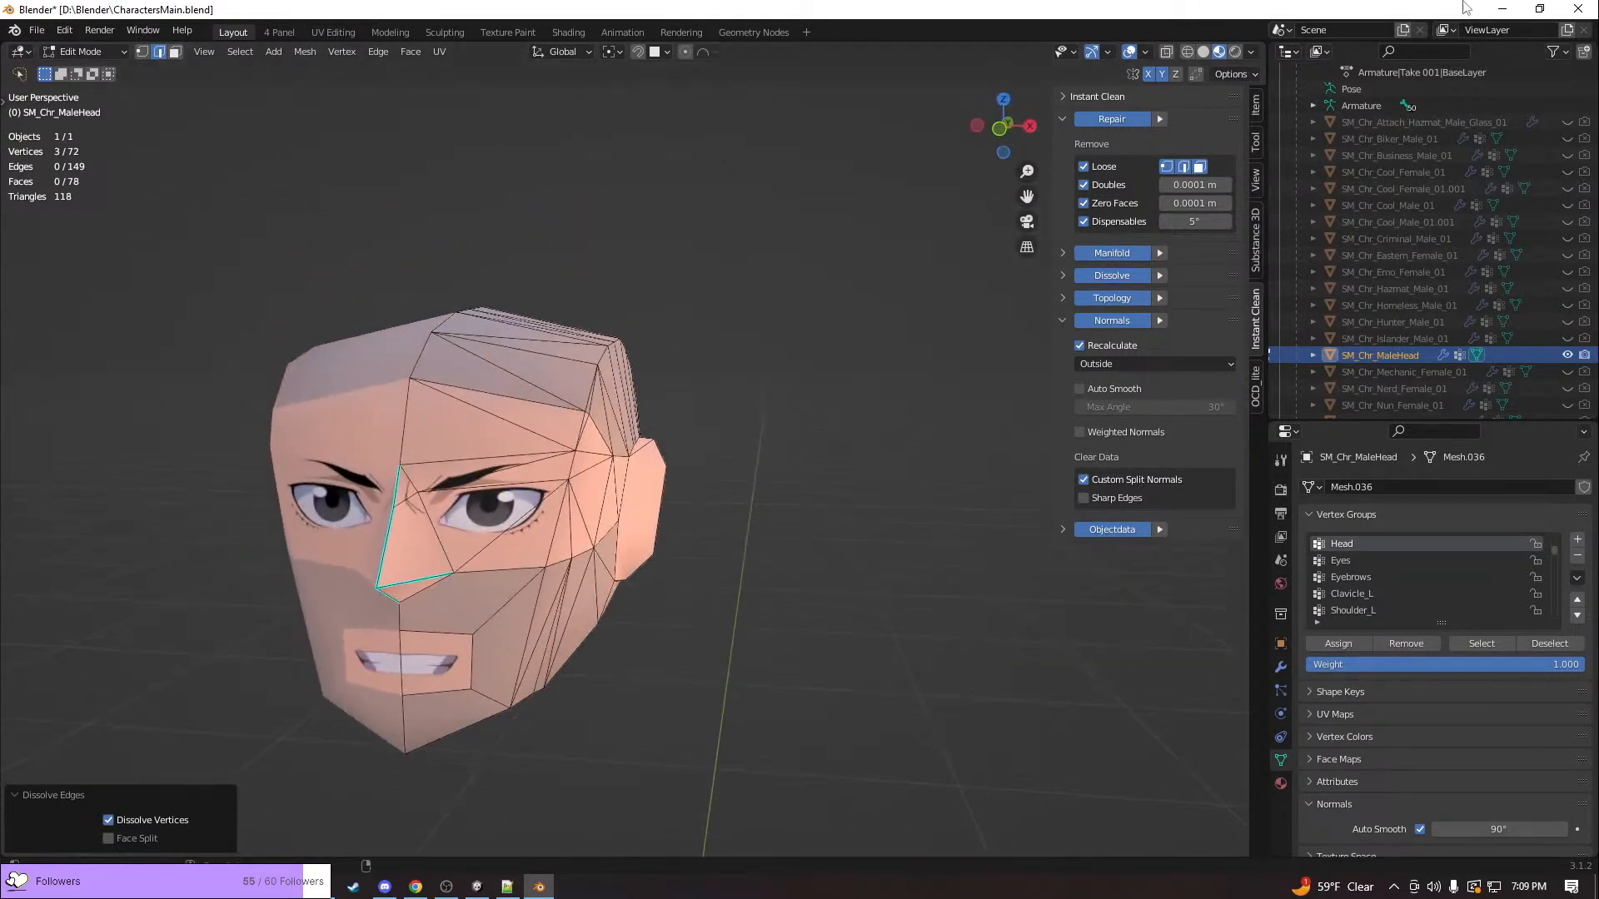
pyautogui.click(1502, 10)
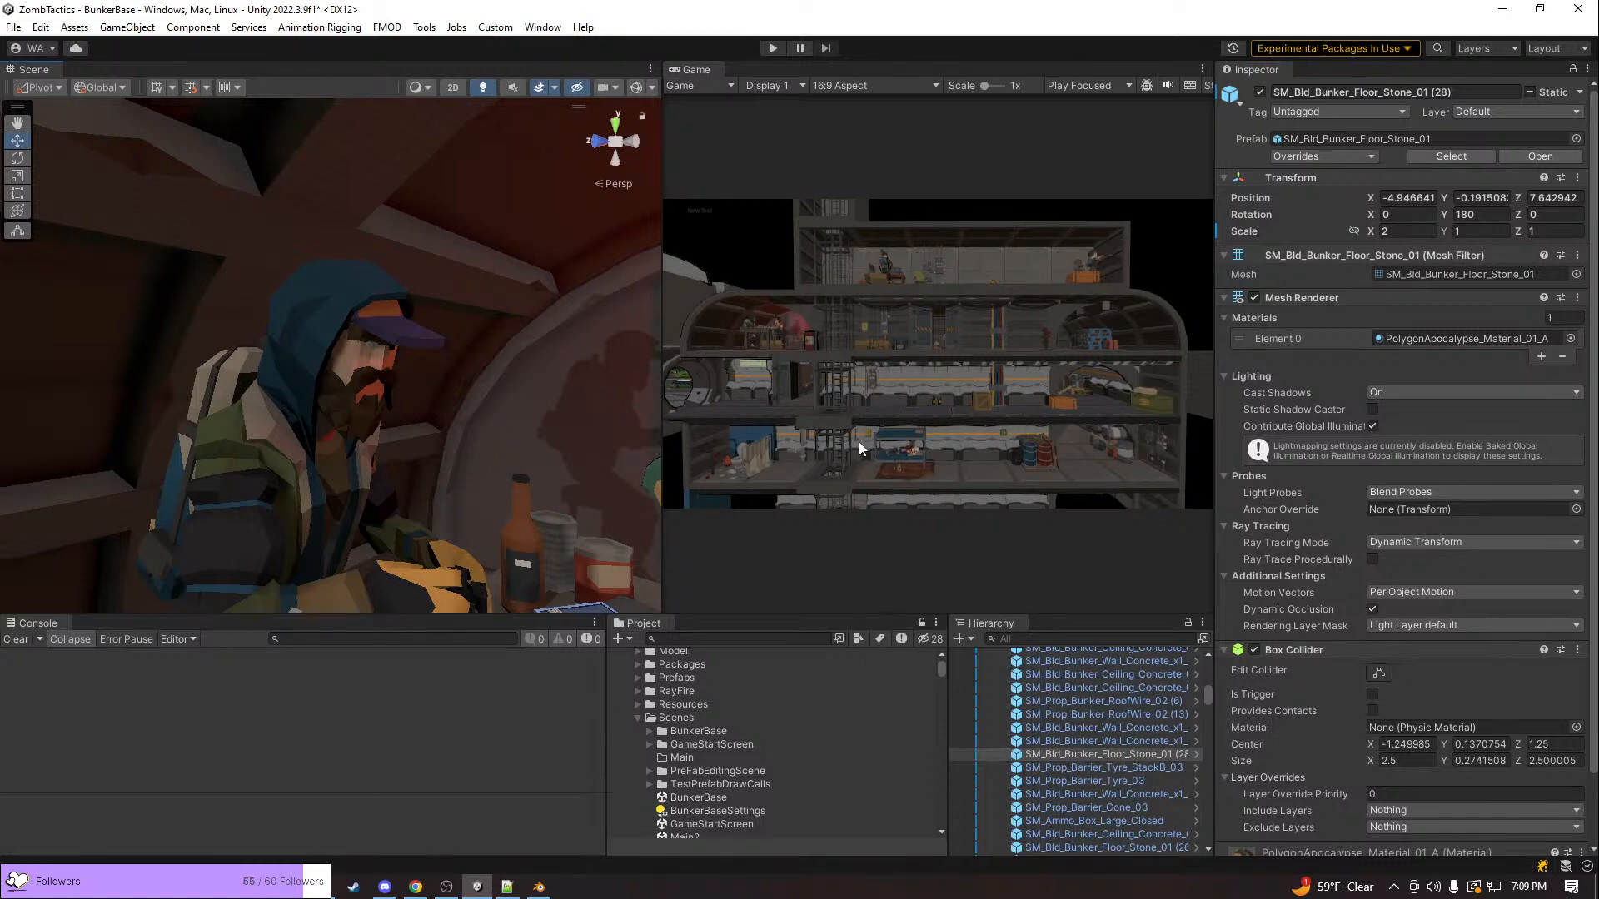
# Return to Blender to check the male head in profile and from the front, and go back to Unity
pyautogui.hotkey('alt', 'Tab')
pyautogui.moveTo(881, 457); pyautogui.dragTo(748, 477, button='middle')
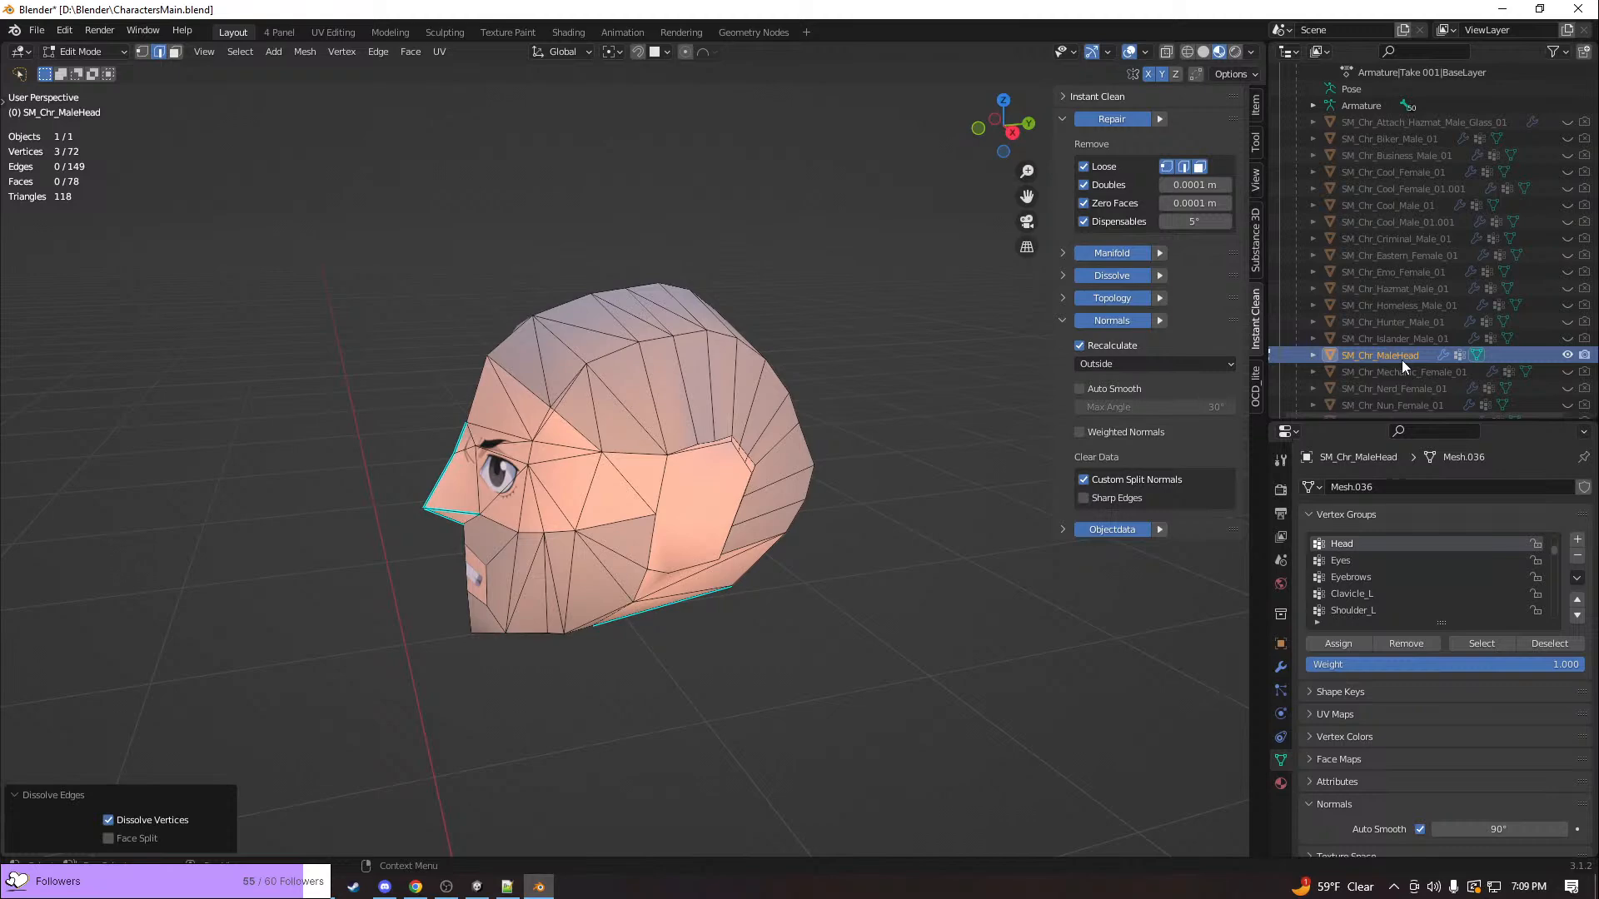
pyautogui.moveTo(593, 664); pyautogui.dragTo(860, 702, button='middle')
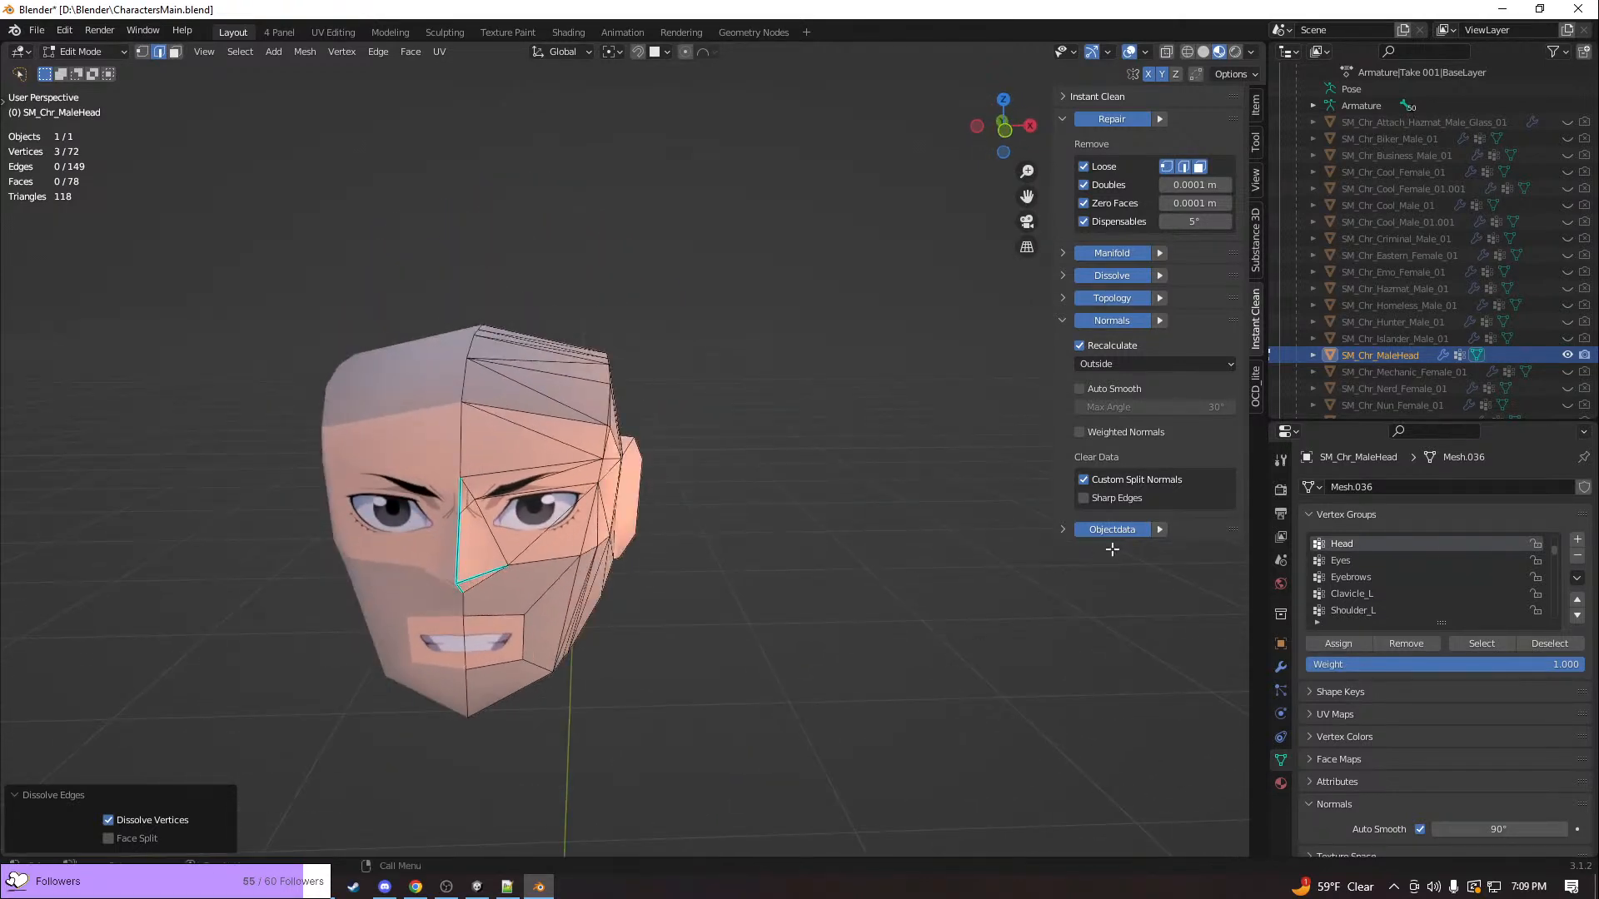
pyautogui.click(1501, 8)
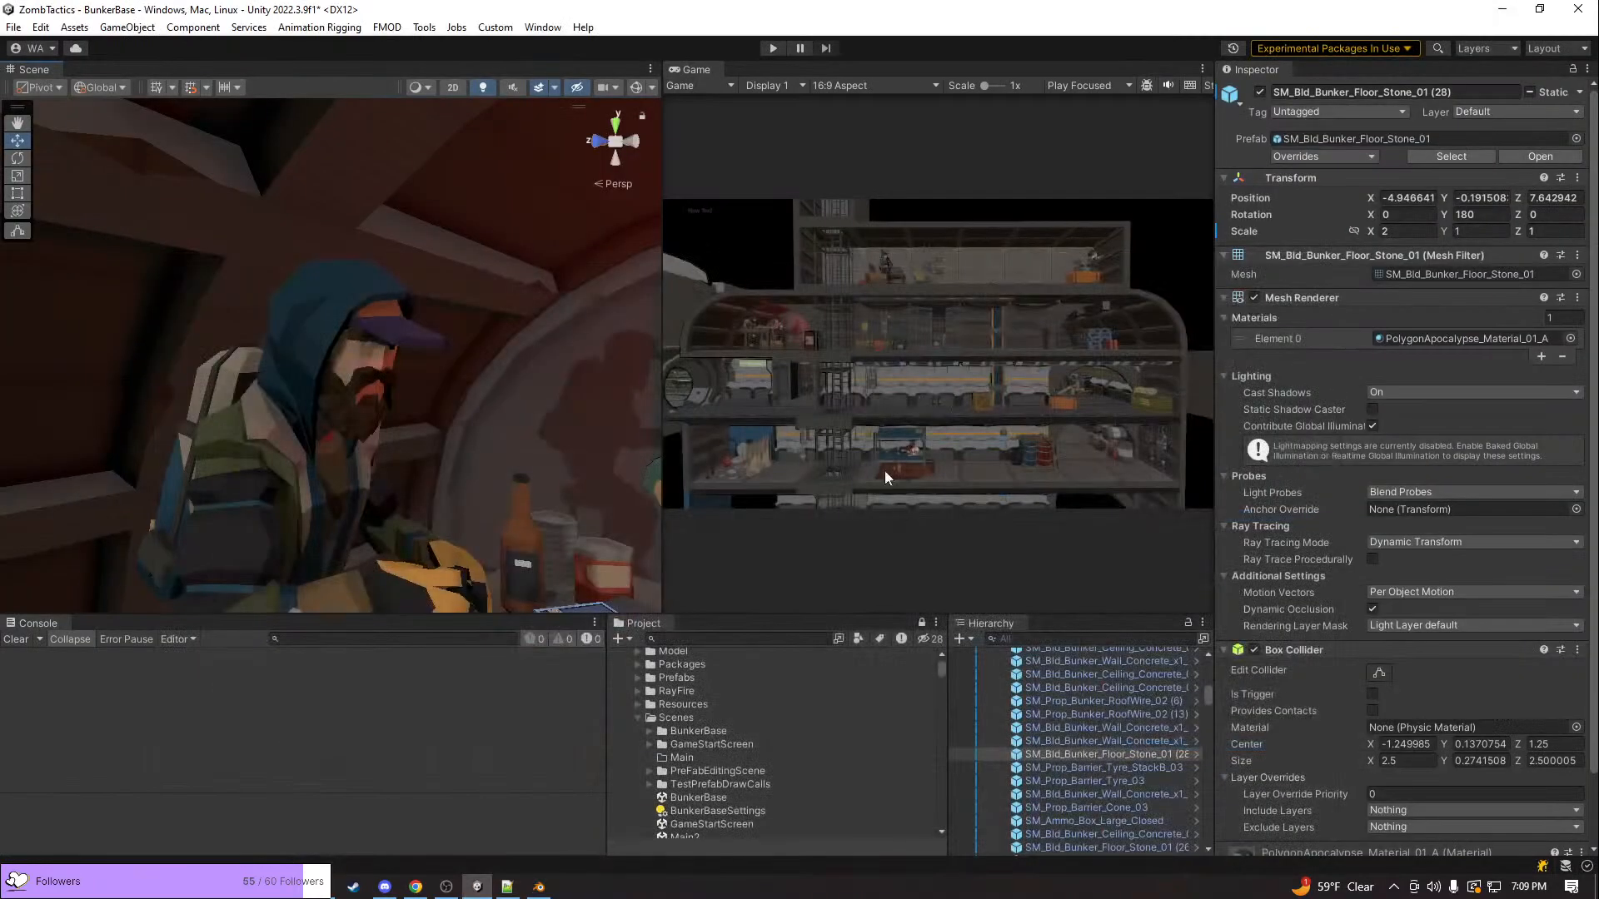
# Look over the bunker's upper room in Unity, and switch back to Blender to check the male head's face from the front
pyautogui.scroll(-12, 575, 438)
pyautogui.moveTo(232, 432); pyautogui.dragTo(461, 453, button='middle')
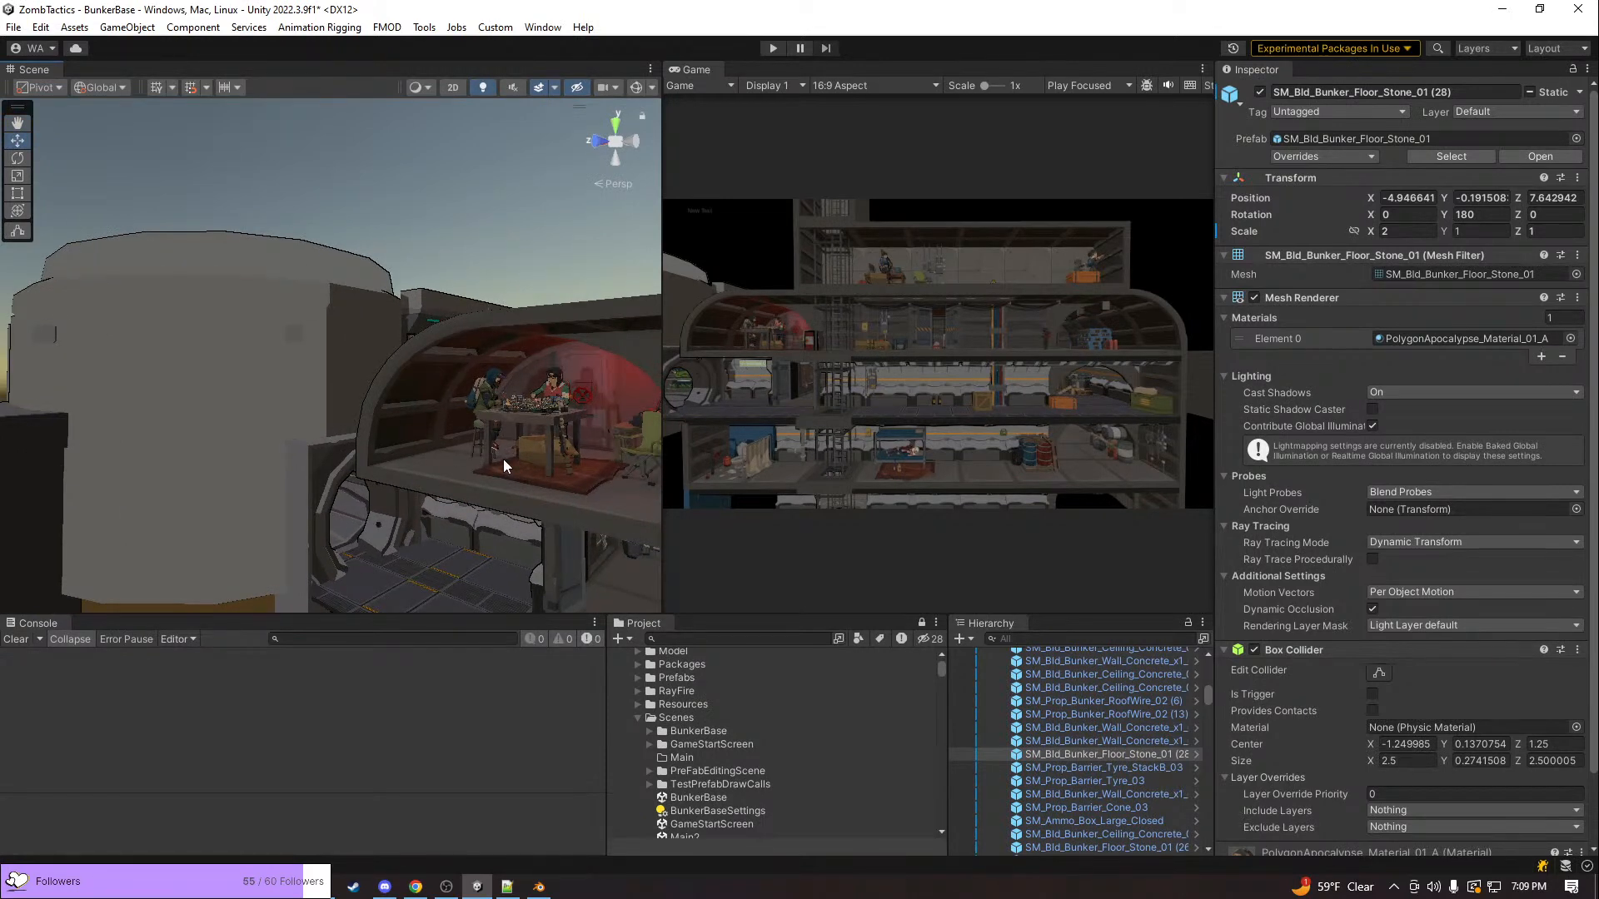
pyautogui.hotkey('alt', 'Tab')
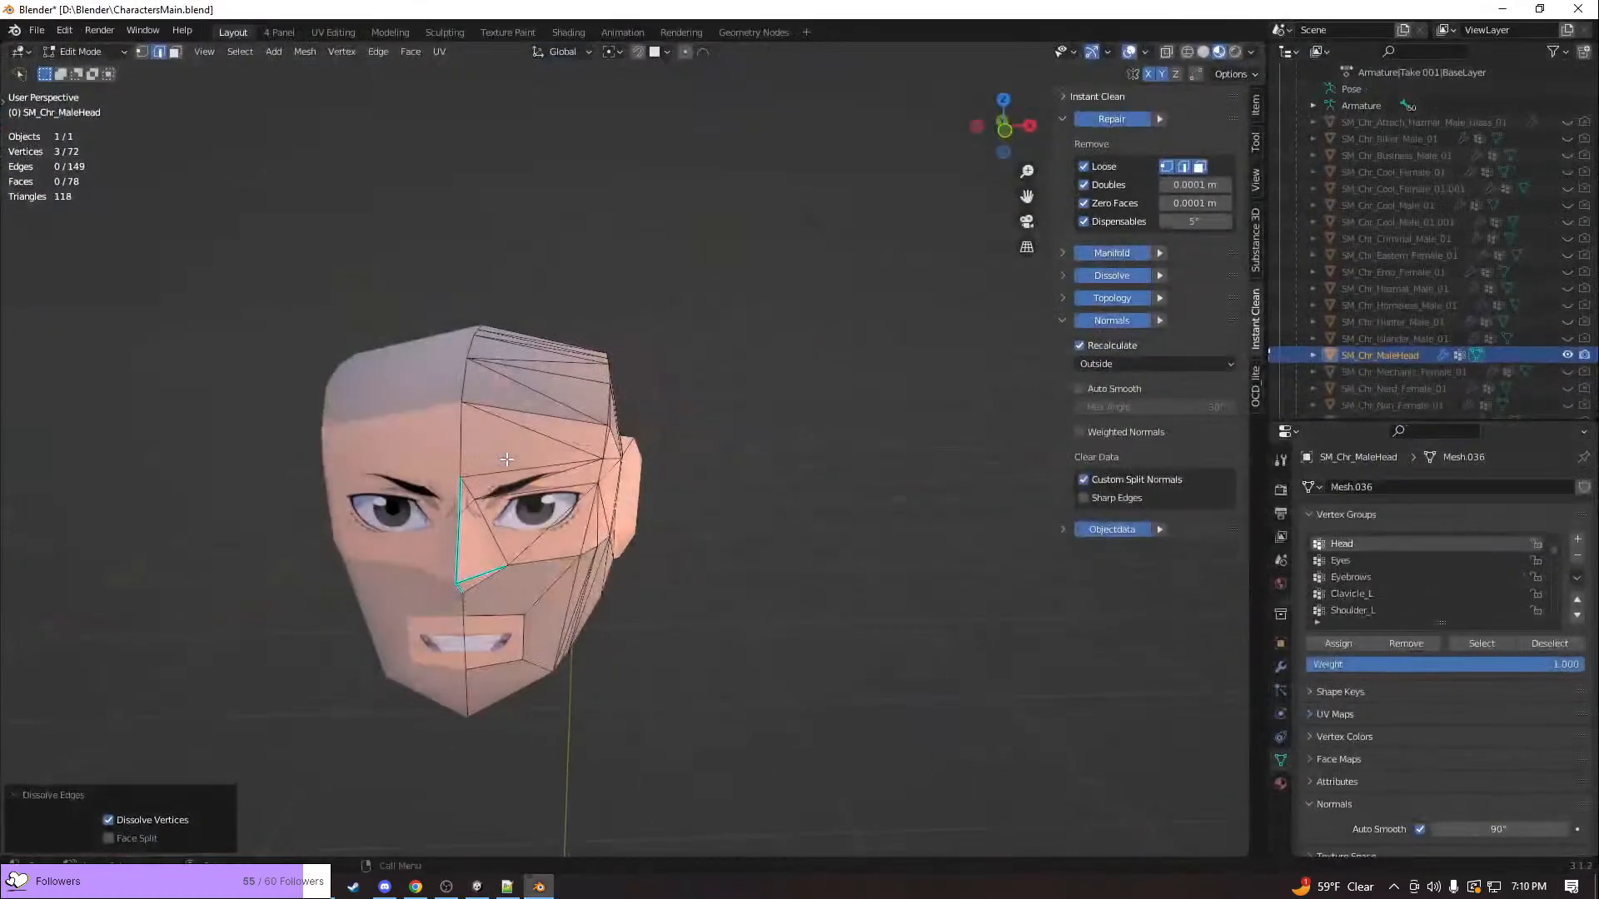
pyautogui.moveTo(617, 454); pyautogui.dragTo(672, 403, button='middle')
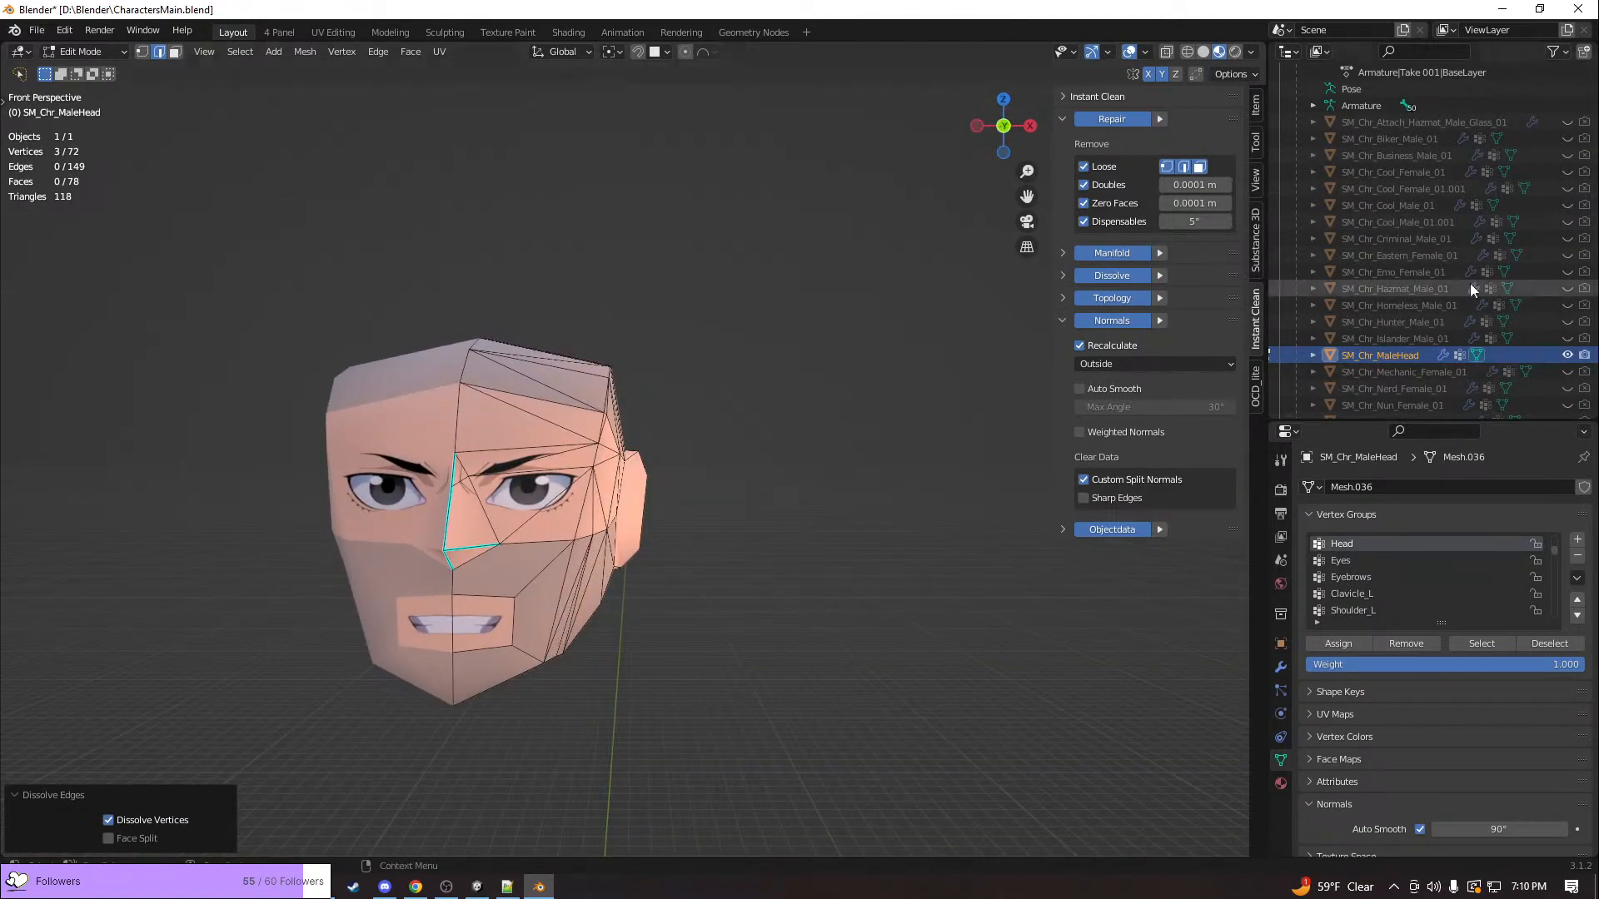
pyautogui.keyDown('shift'); pyautogui.moveTo(654, 434); pyautogui.dragTo(820, 360, button='middle'); pyautogui.keyUp('shift')
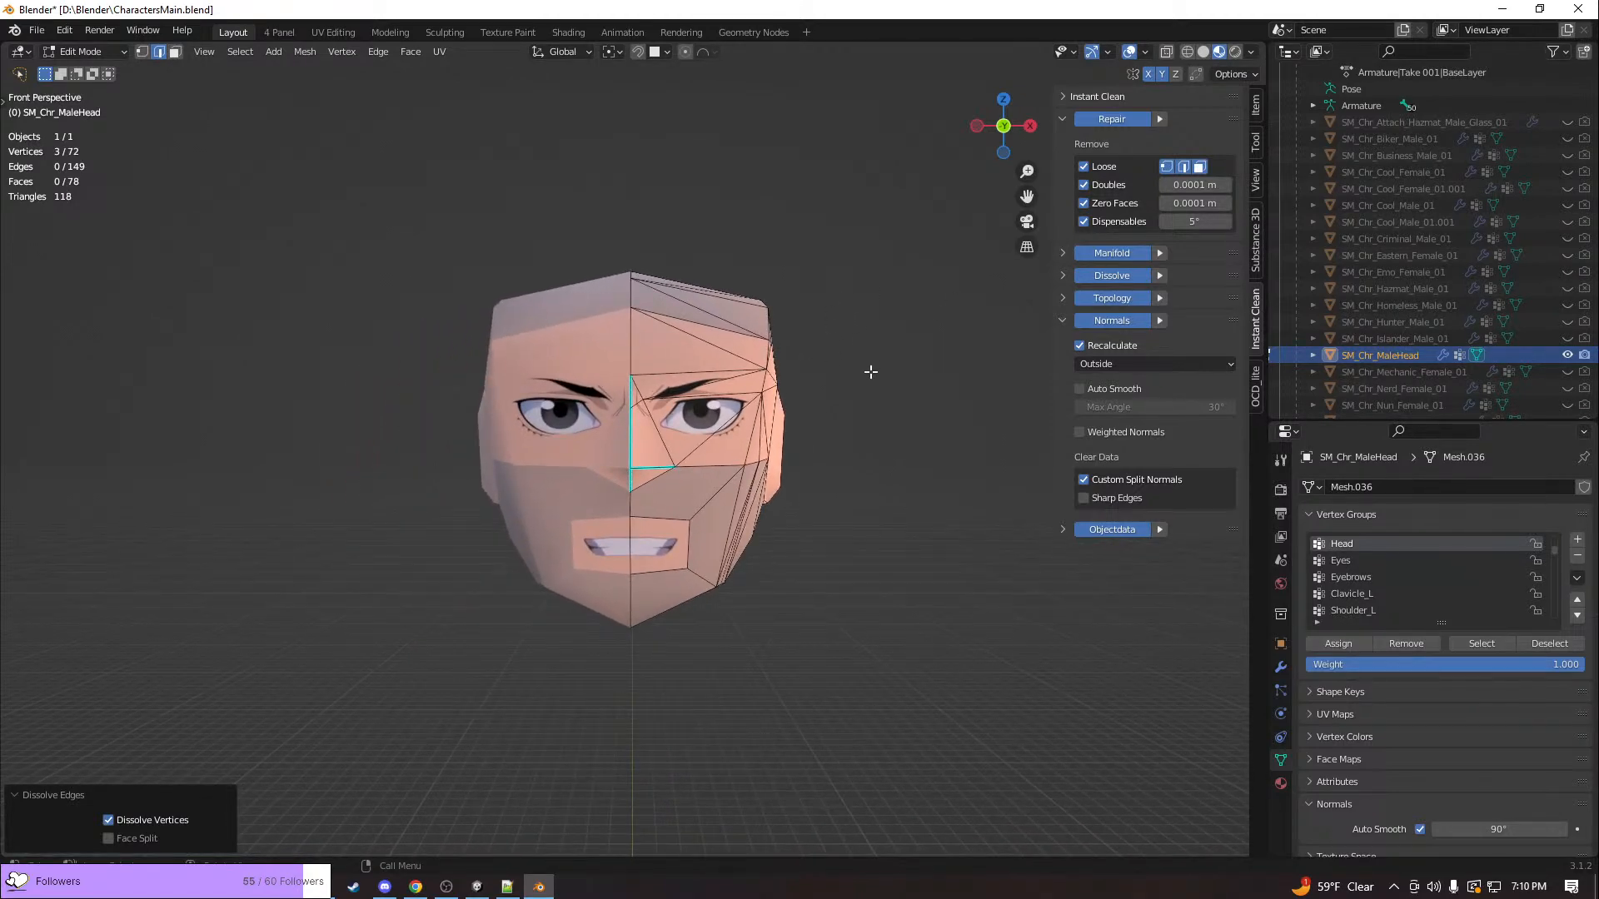
# In the UV Editing workspace, hide SM_Chr_MaleHead, show SM_Chr_Punk_Female_01, and leave the male head's Edit Mode
pyautogui.click(351, 32)
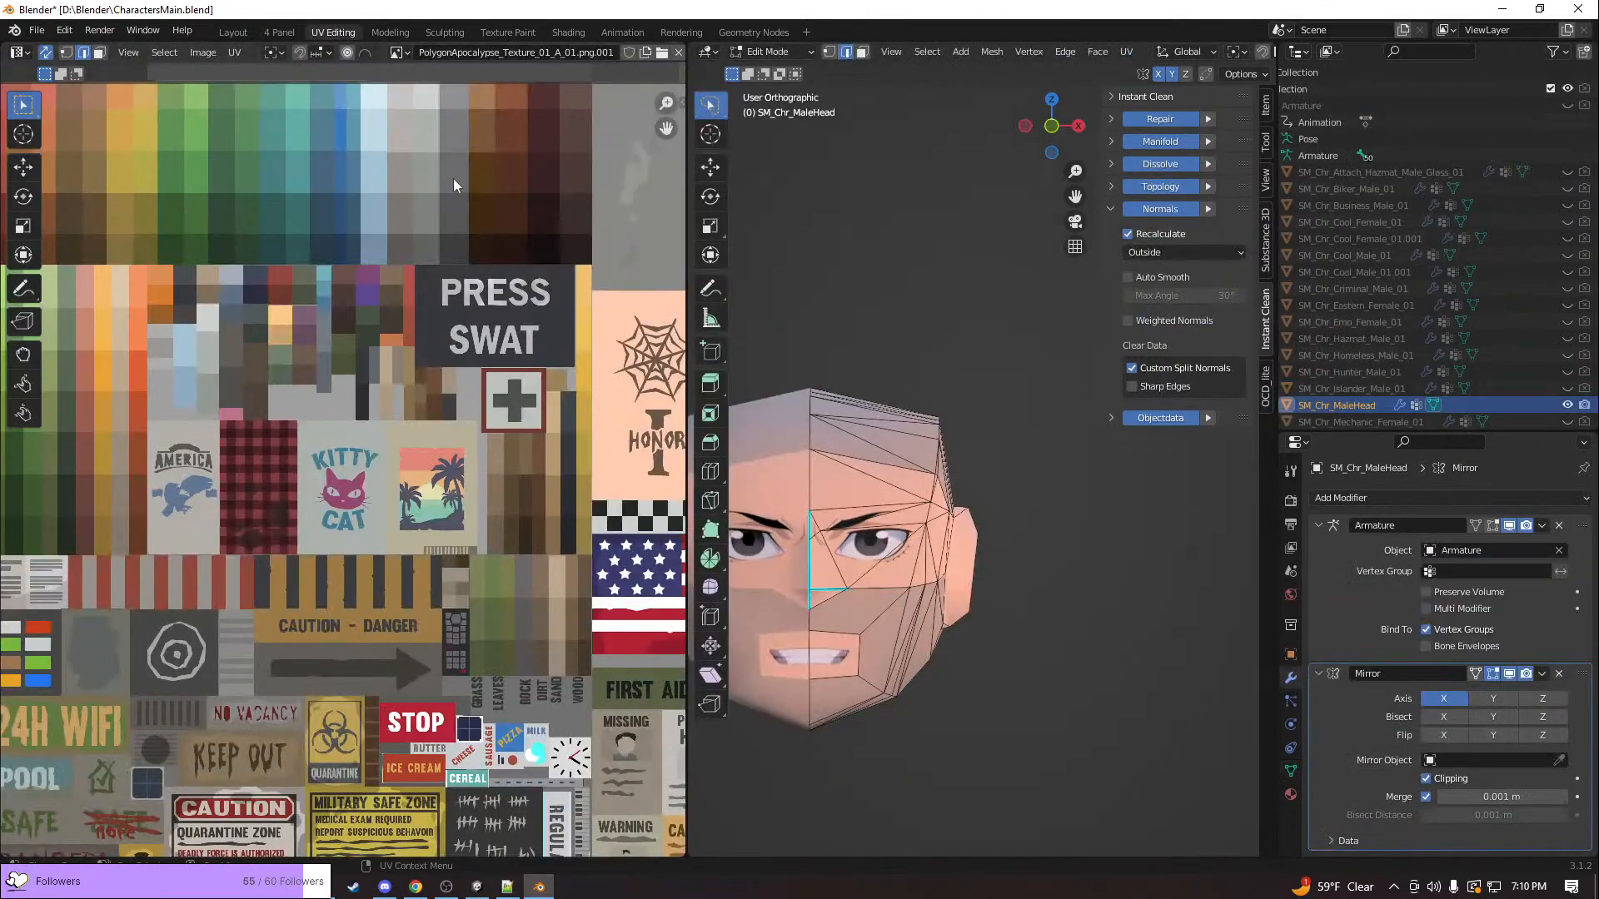
pyautogui.scroll(-2, 553, 310)
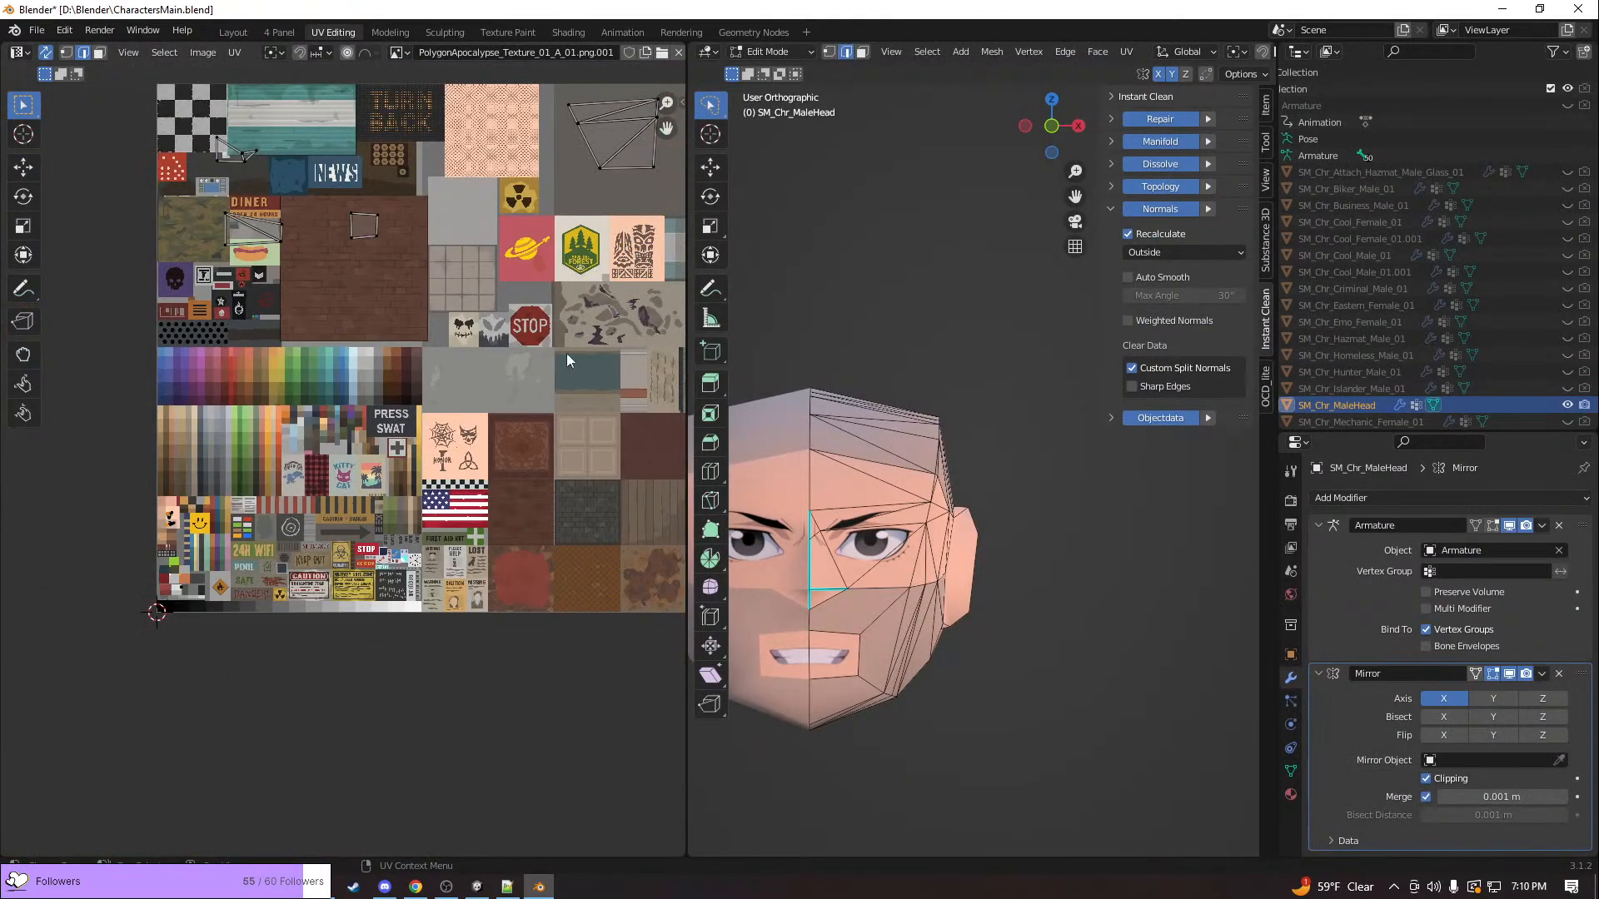
pyautogui.click(1566, 406)
pyautogui.scroll(-7, 1565, 406)
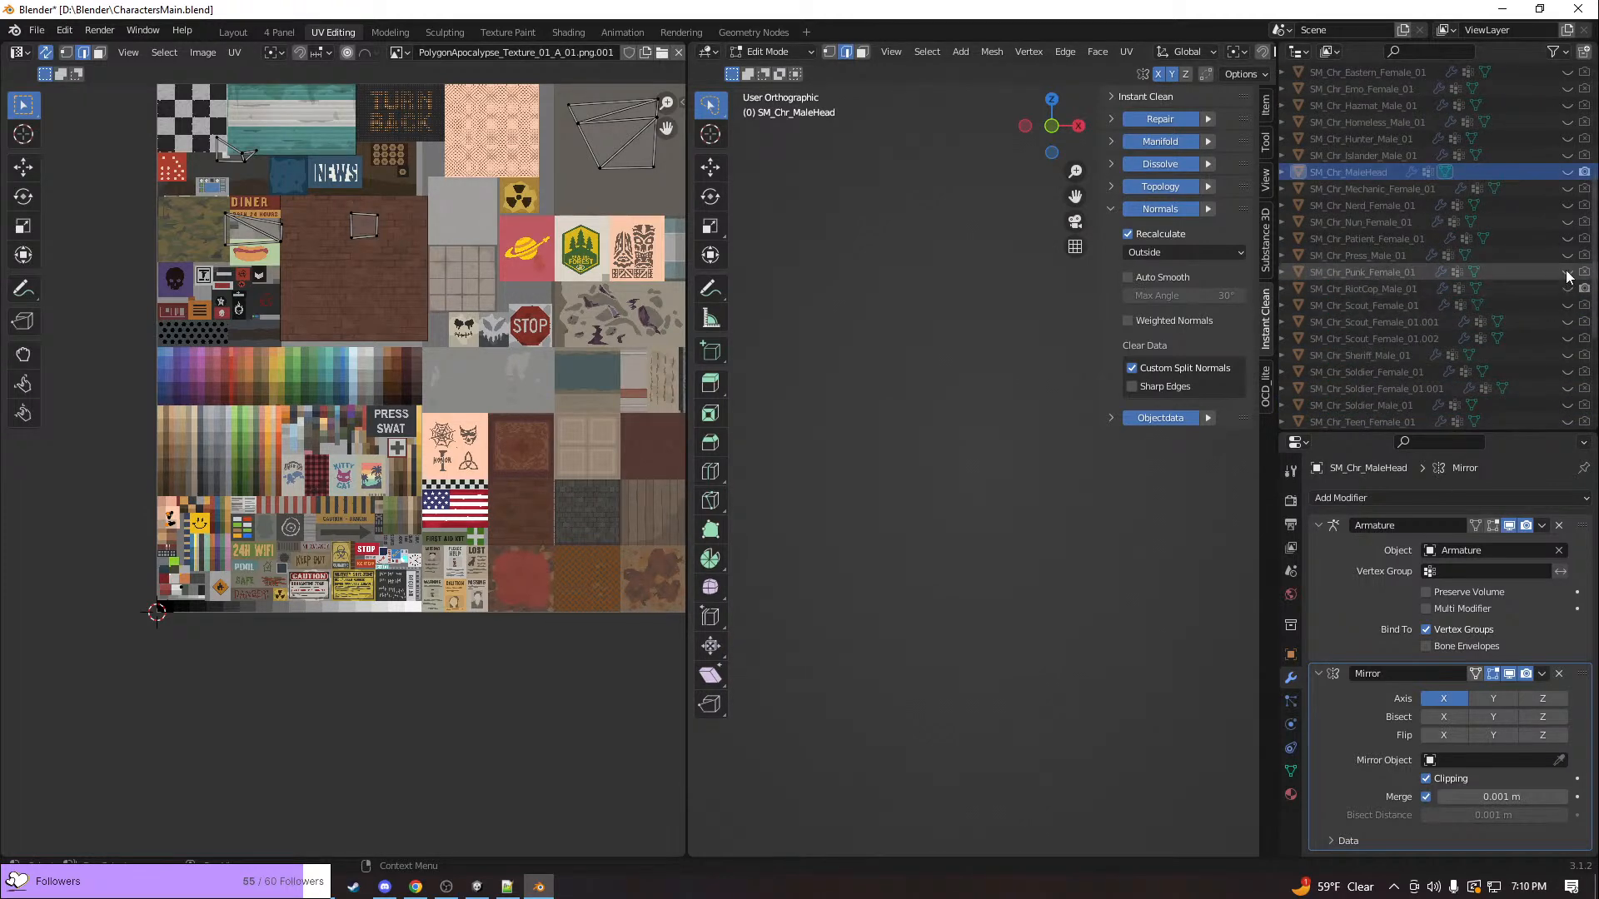
pyautogui.click(1567, 272)
pyautogui.press('Tab')
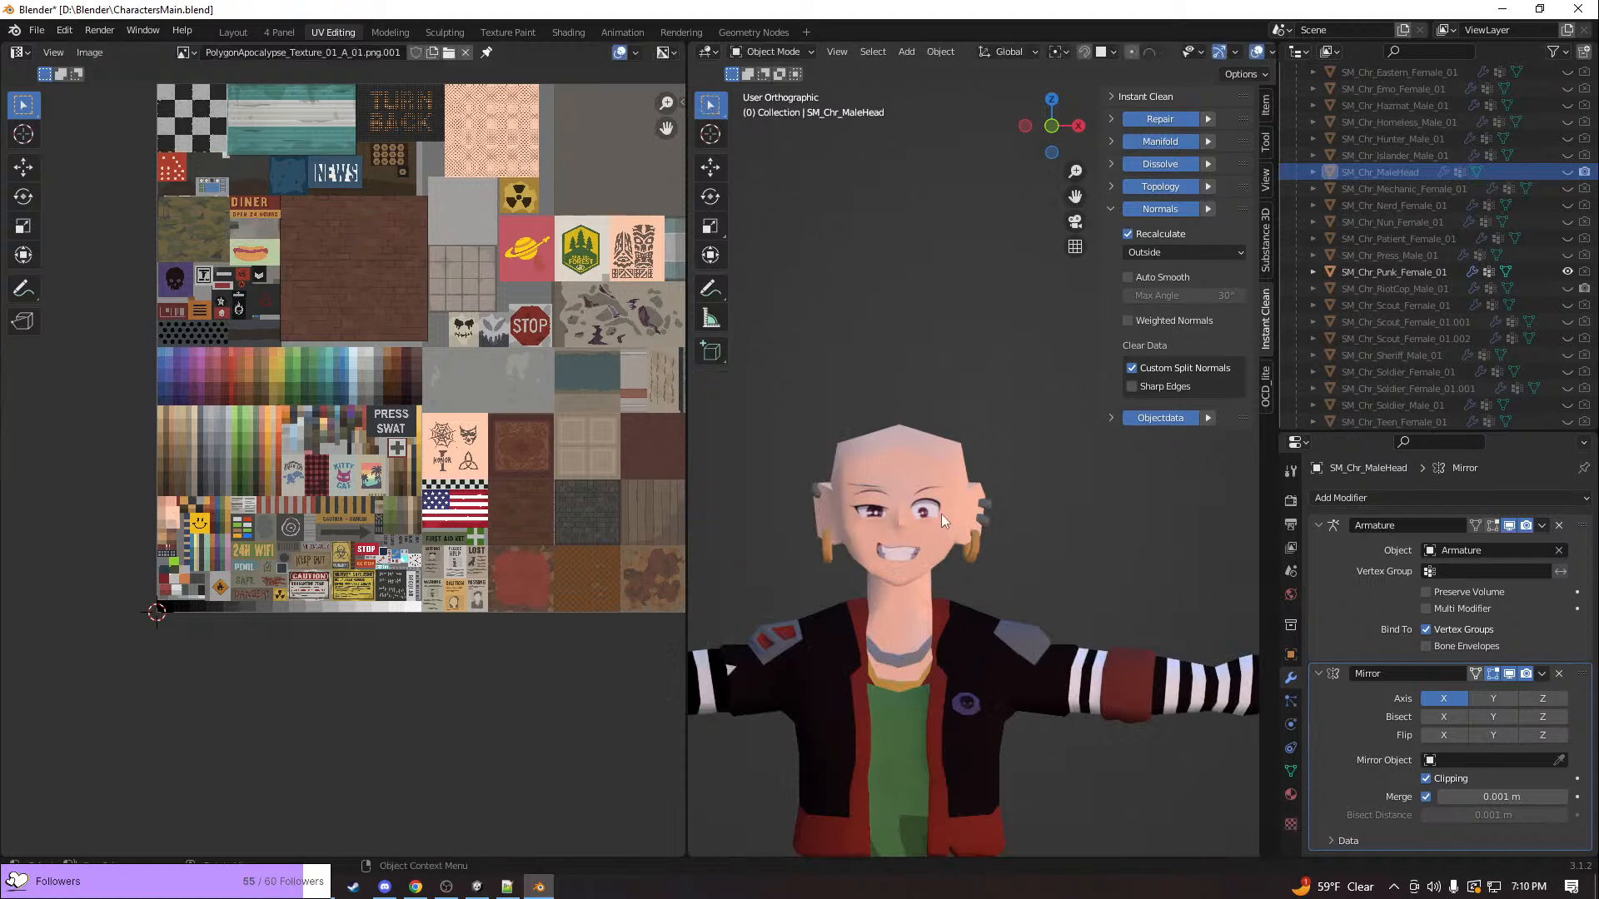
# Open the punk mesh in Edit Mode, select two adjoining faces on the jacket front, and frame their UVs on the texture
pyautogui.click(941, 514)
pyautogui.scroll(-5, 941, 522)
pyautogui.press('Tab')
pyautogui.scroll(4, 999, 619)
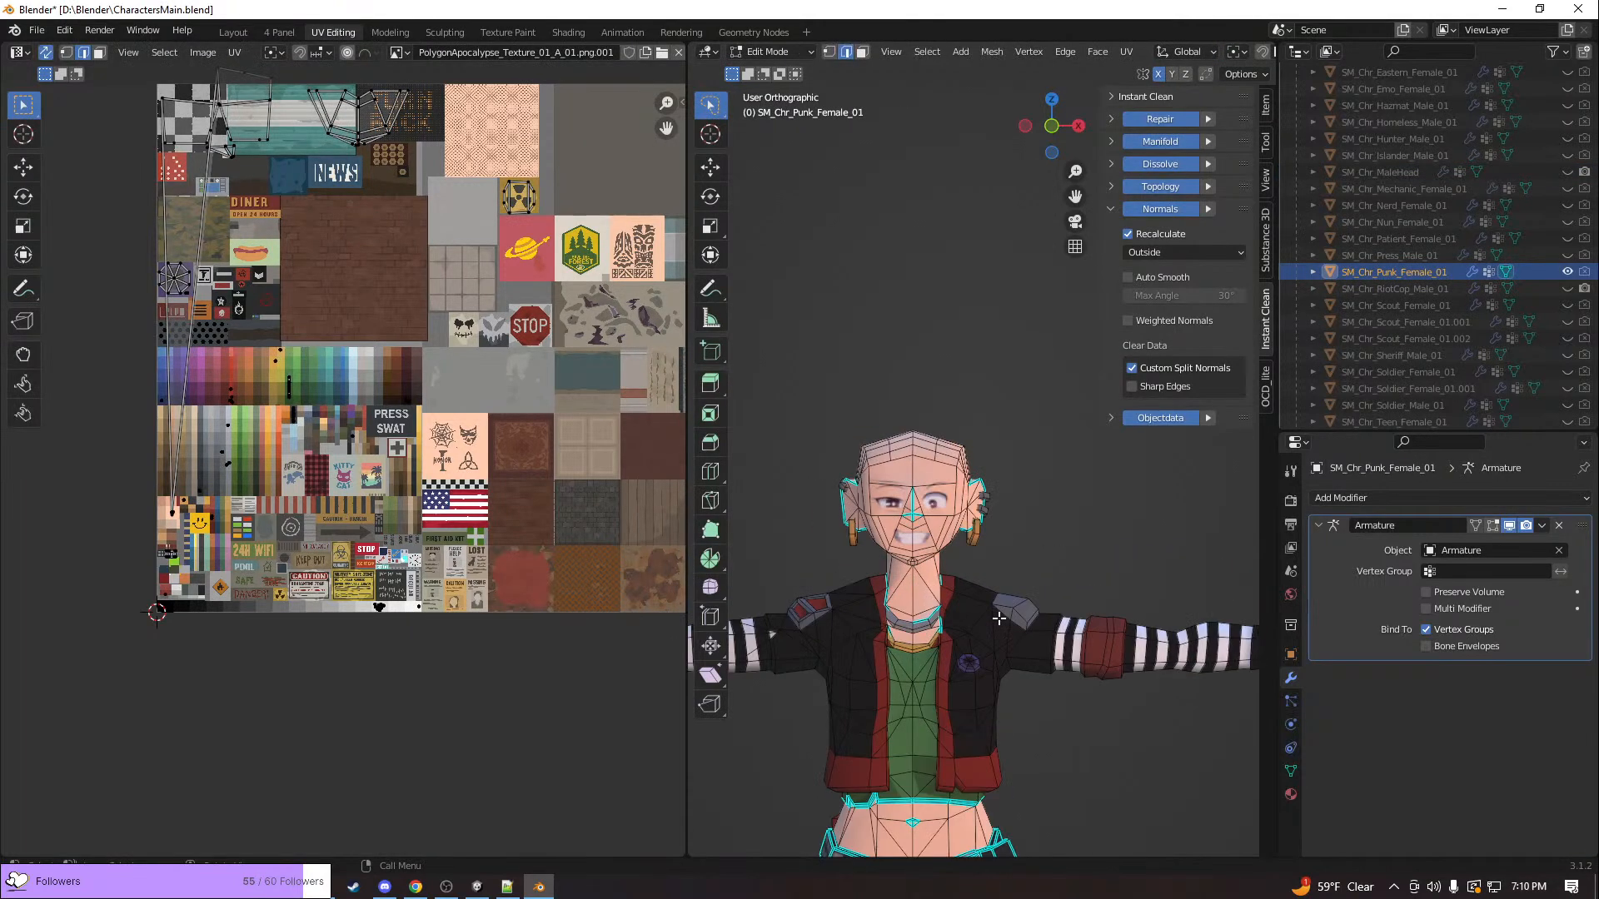
pyautogui.press('3')
pyautogui.click(960, 688)
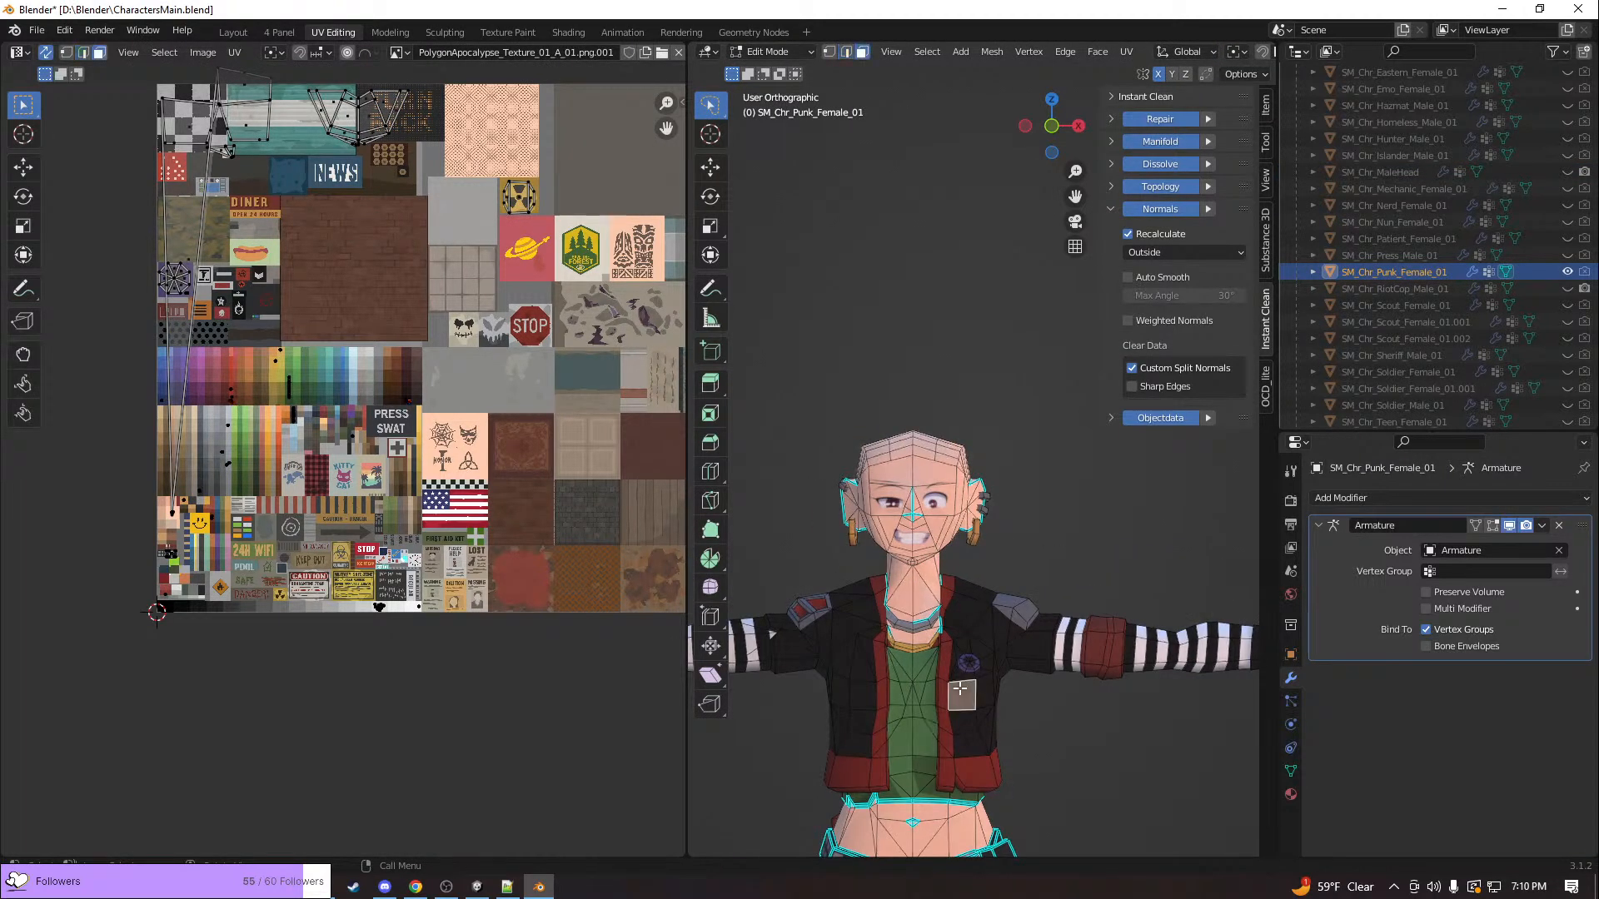
pyautogui.keyDown('shift'); pyautogui.click(990, 678); pyautogui.keyUp('shift')
pyautogui.press('KP_Decimal')
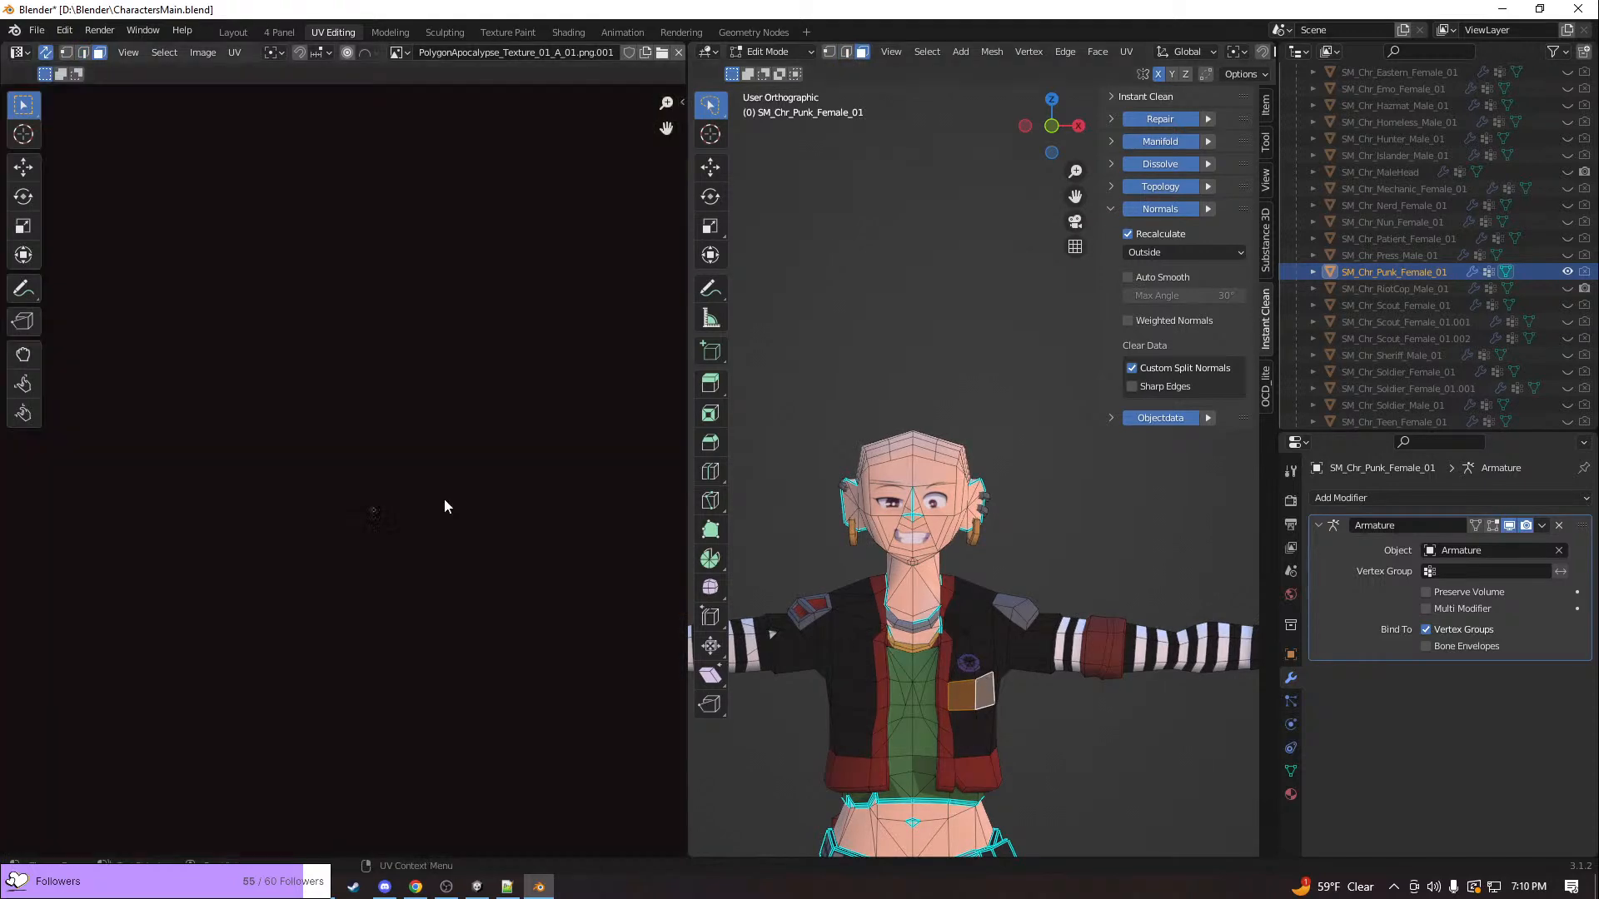
# Try moving the selected jacket faces' UVs from the near-black swatch to the brown swatches of the palette
pyautogui.scroll(-13, 396, 443)
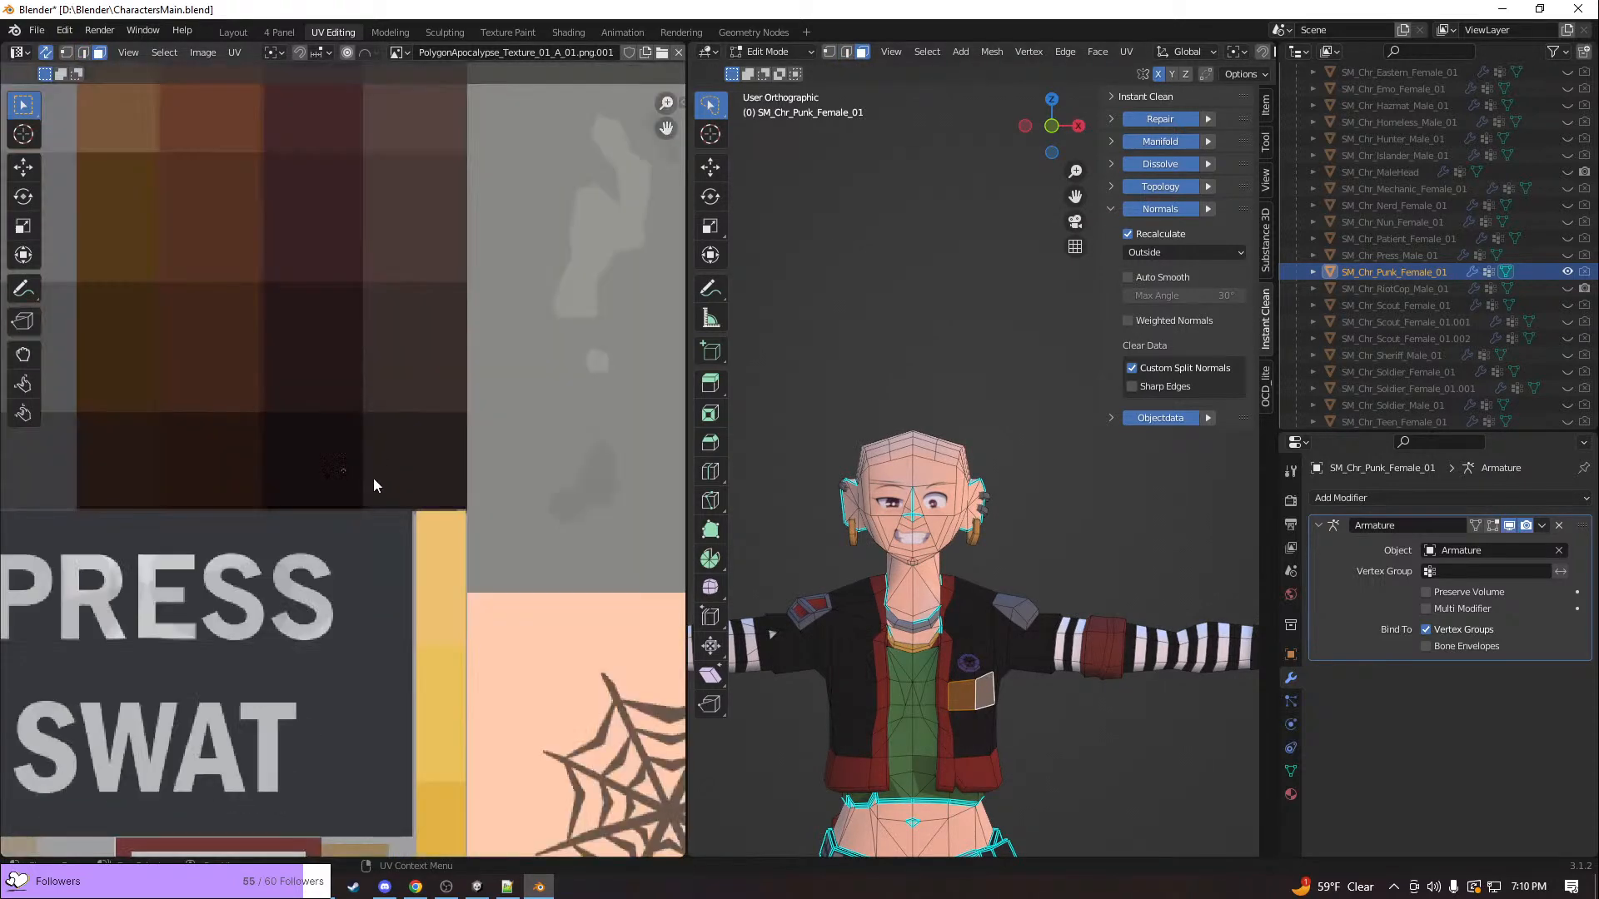
pyautogui.press('g')
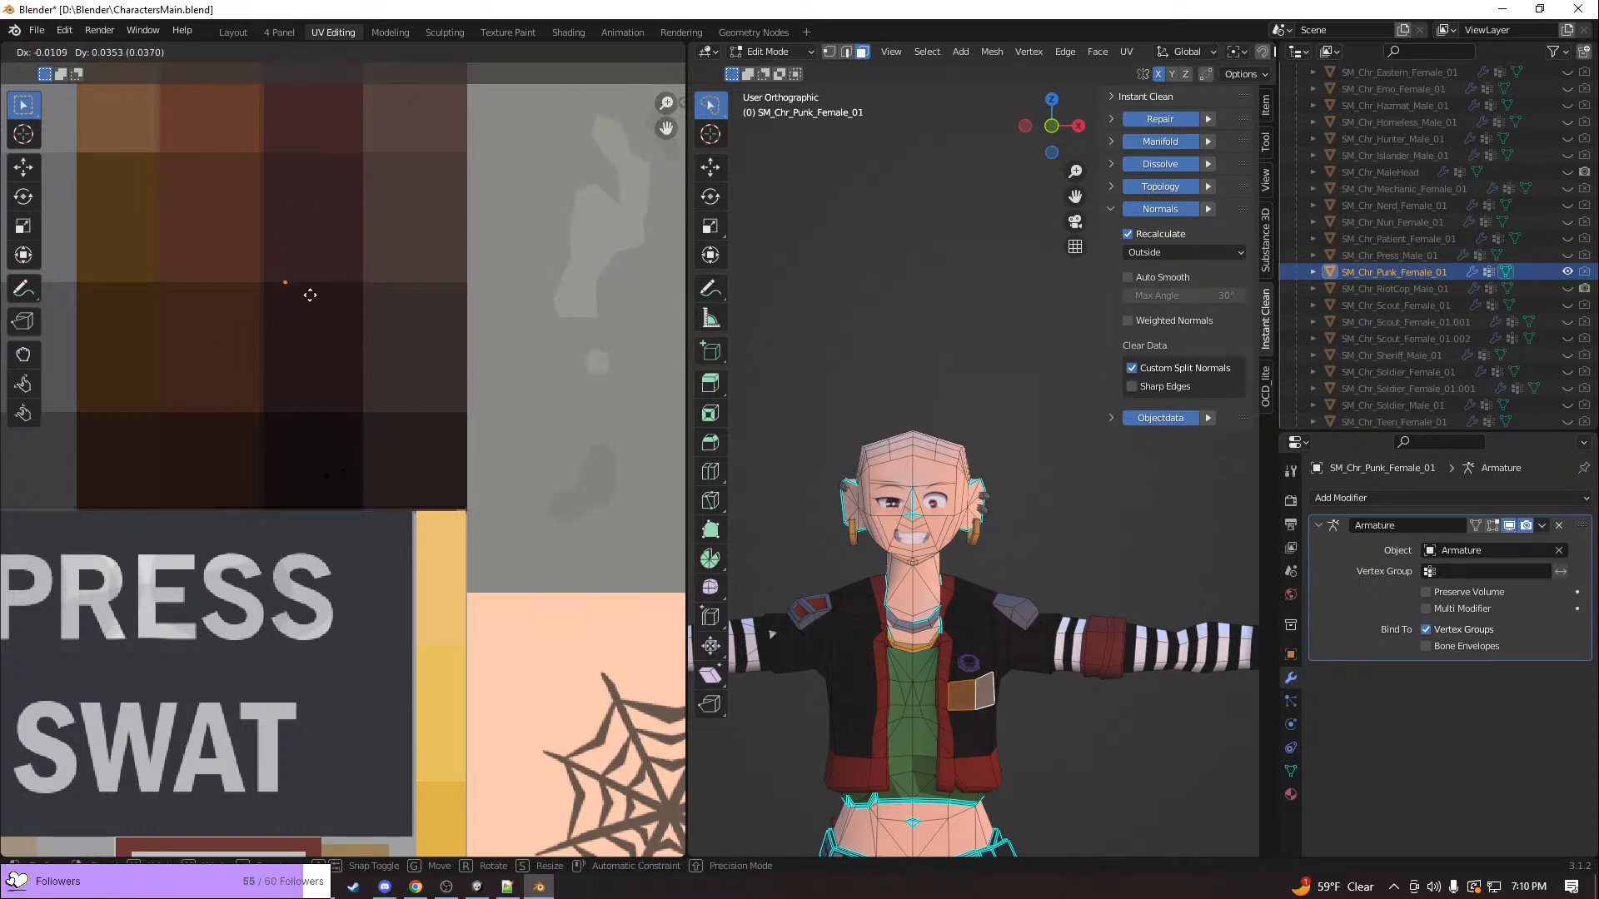
pyautogui.click(263, 332)
# Examine the whole texture atlas and the punk character's outfit, and clear the jacket face selection
pyautogui.scroll(-8, 358, 438)
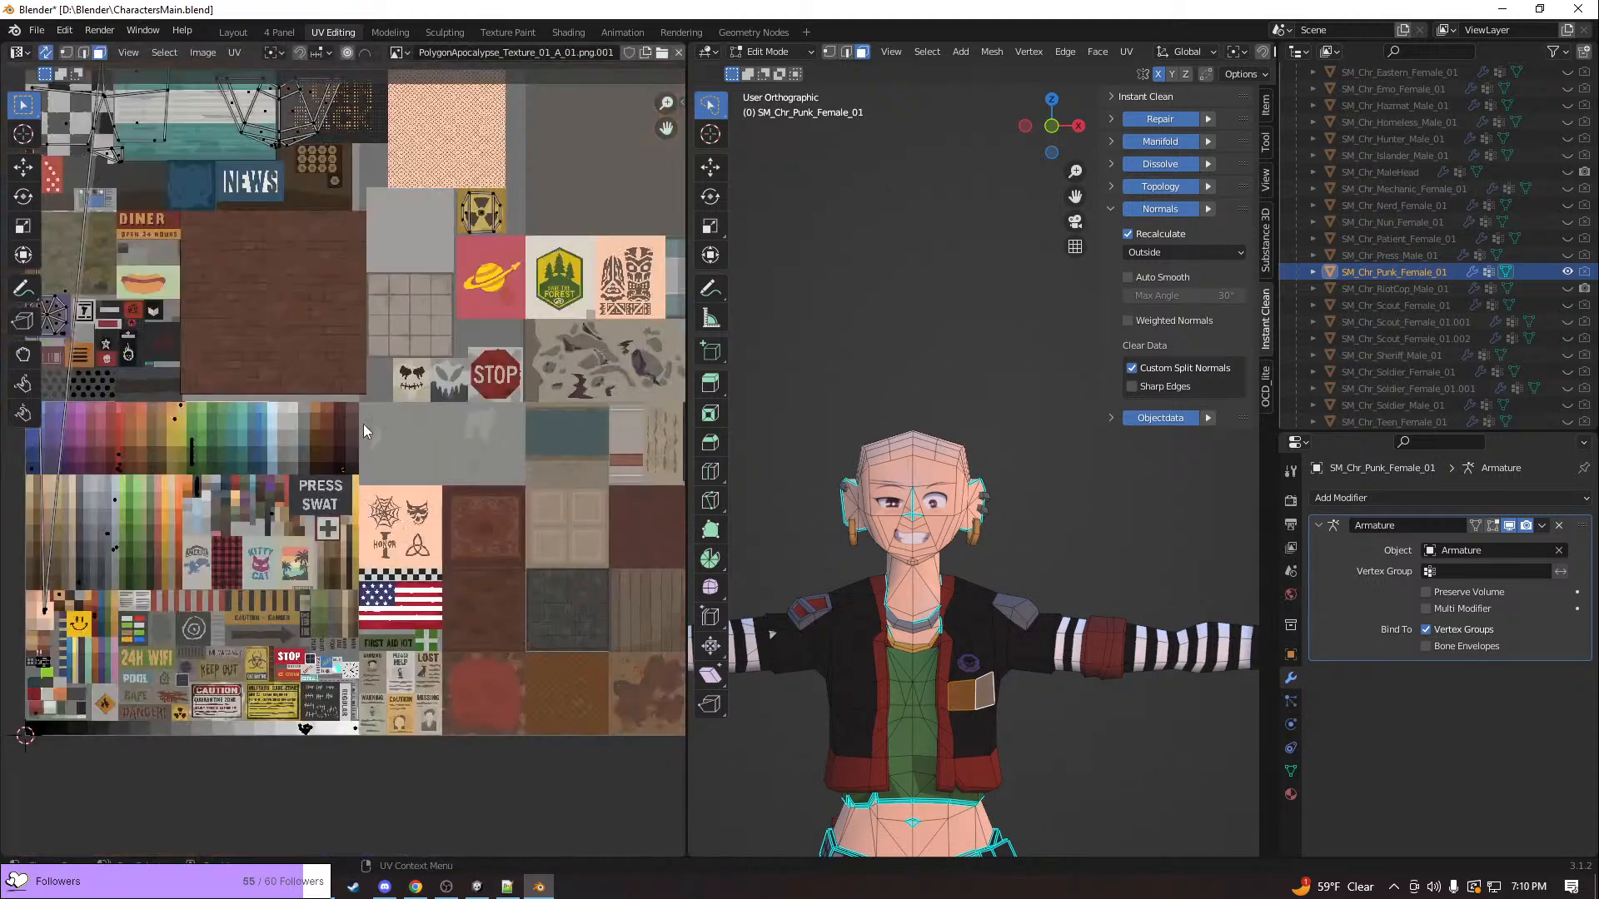
pyautogui.scroll(-3, 227, 439)
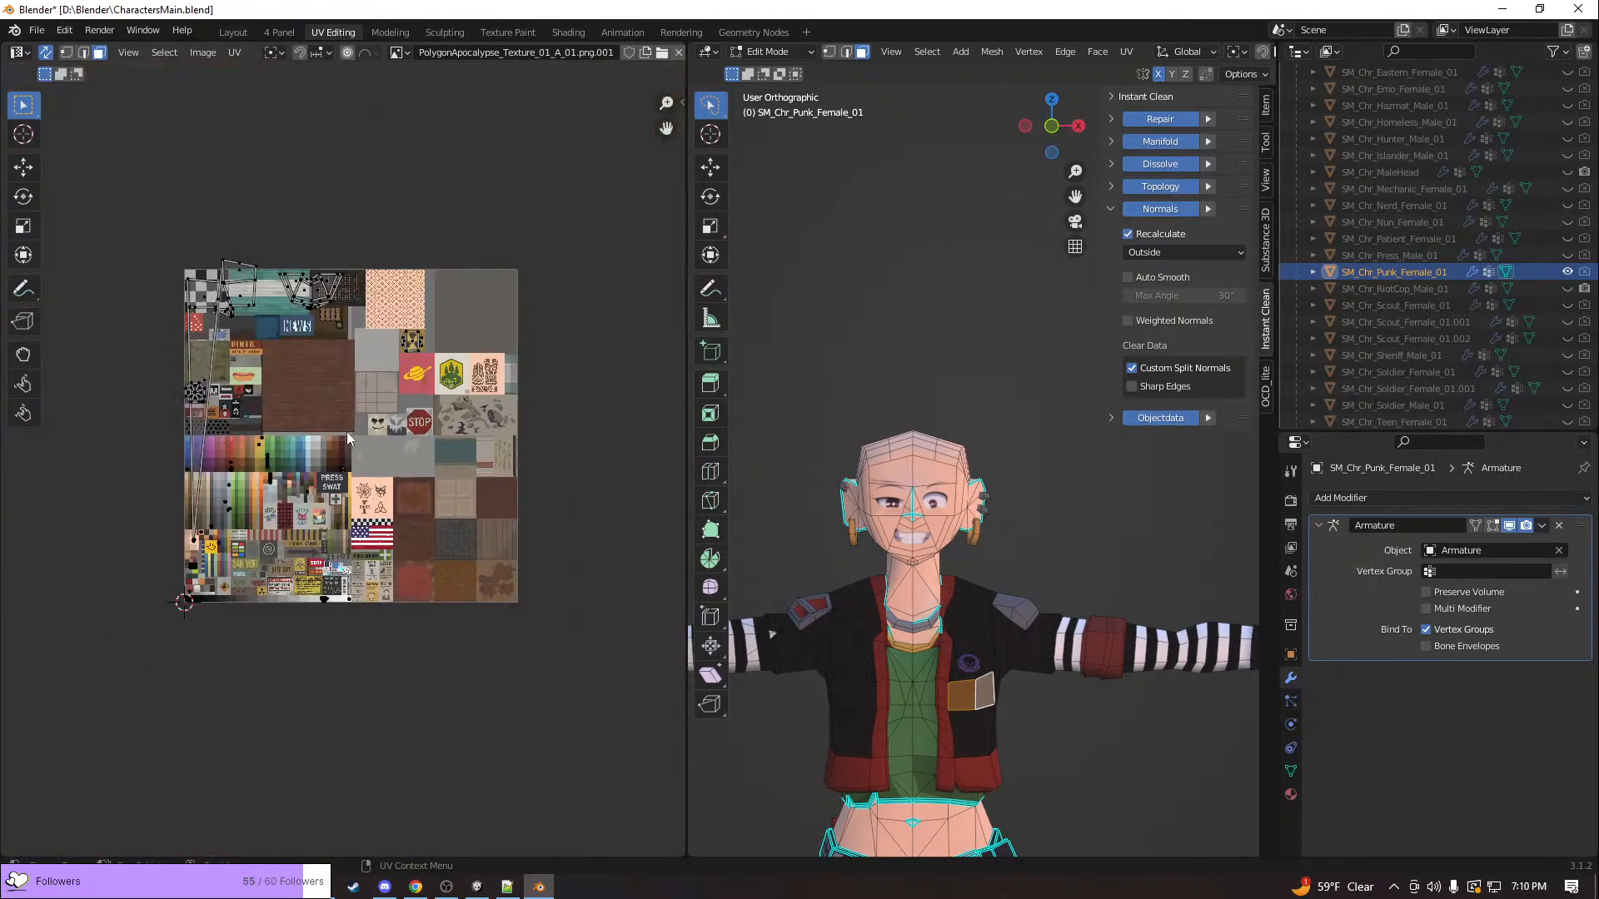
pyautogui.scroll(-2, 914, 653)
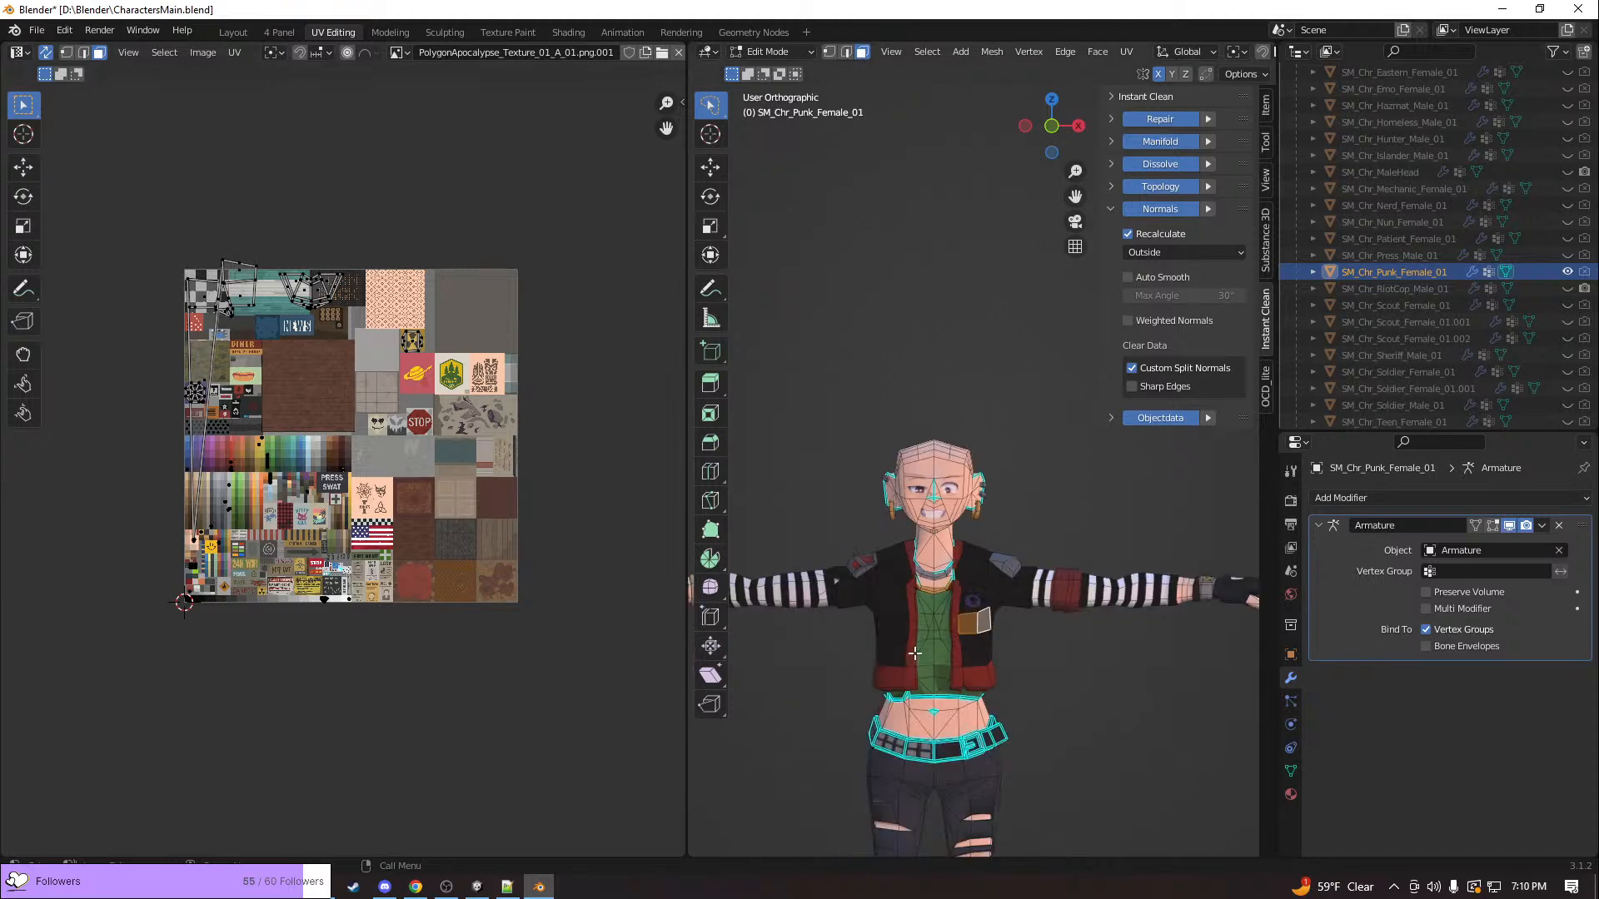
pyautogui.moveTo(860, 733); pyautogui.dragTo(843, 697, button='middle')
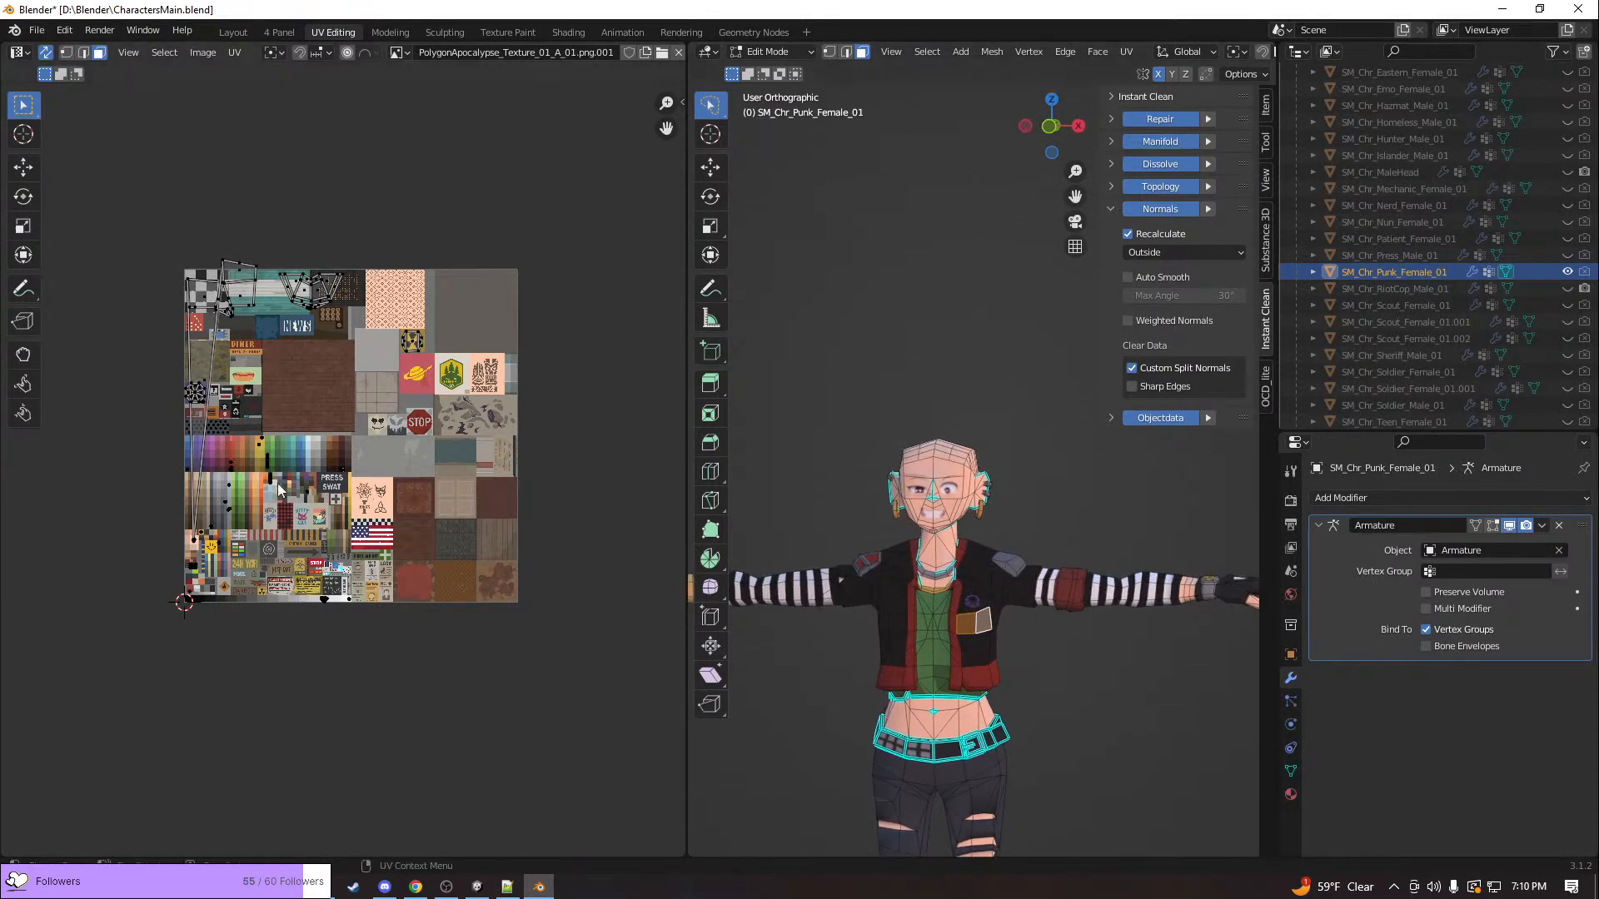
pyautogui.click(194, 540)
# Switch to Unity and view the complete bunker cross-section in the Scene view
pyautogui.hotkey('alt', 'Tab')
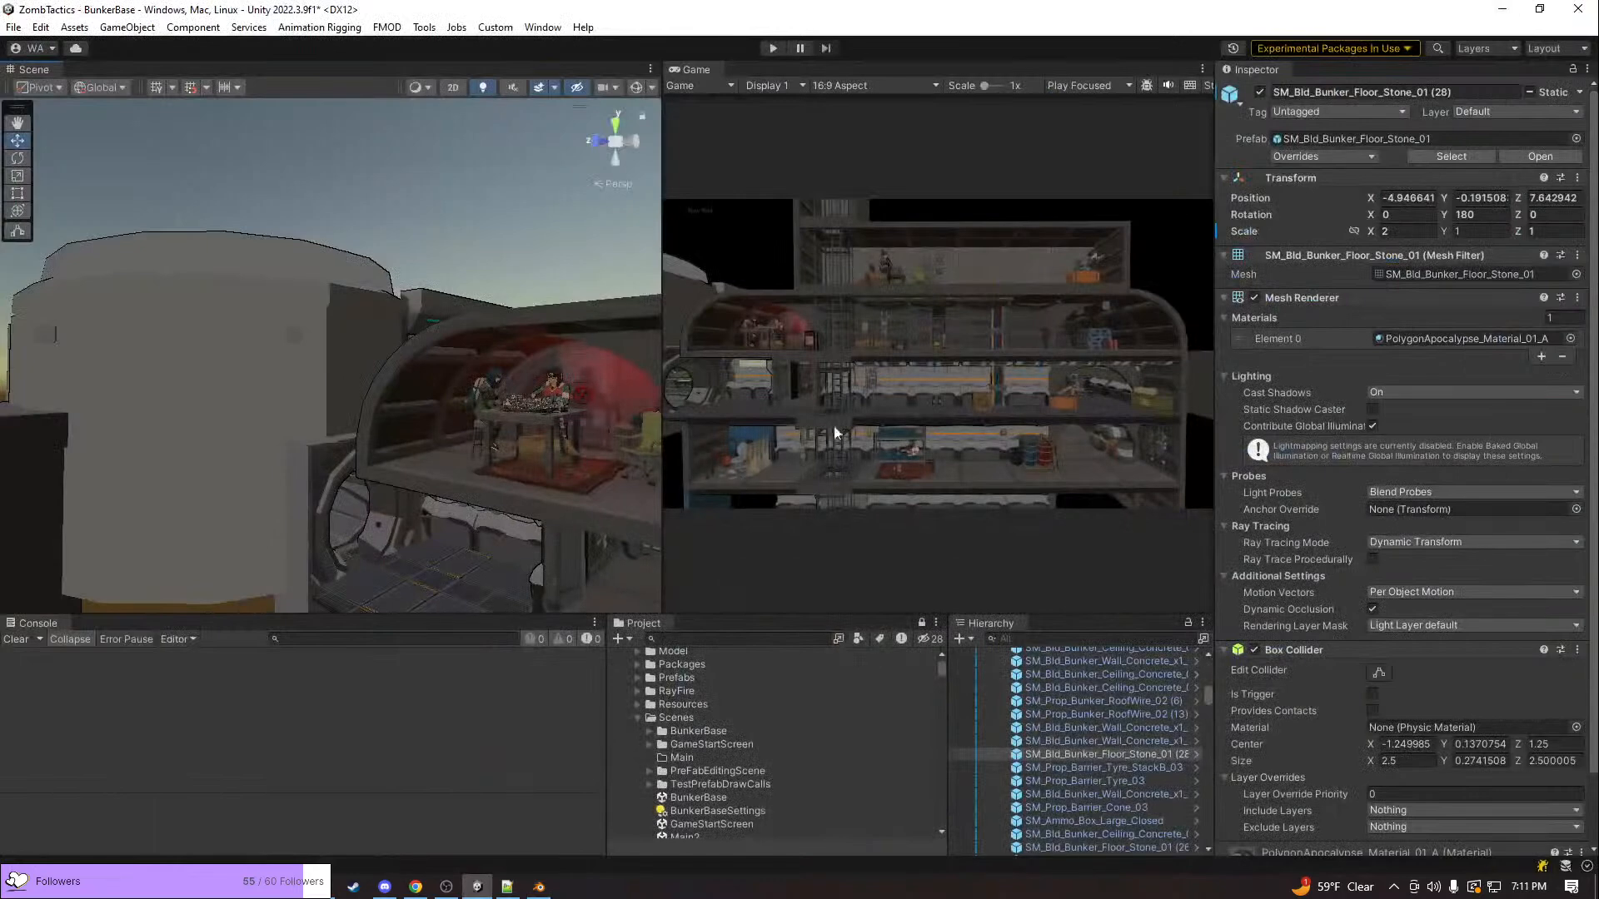
pyautogui.keyDown('alt'); pyautogui.moveTo(442, 422); pyautogui.dragTo(662, 466); pyautogui.keyUp('alt')
pyautogui.scroll(-5, 450, 374)
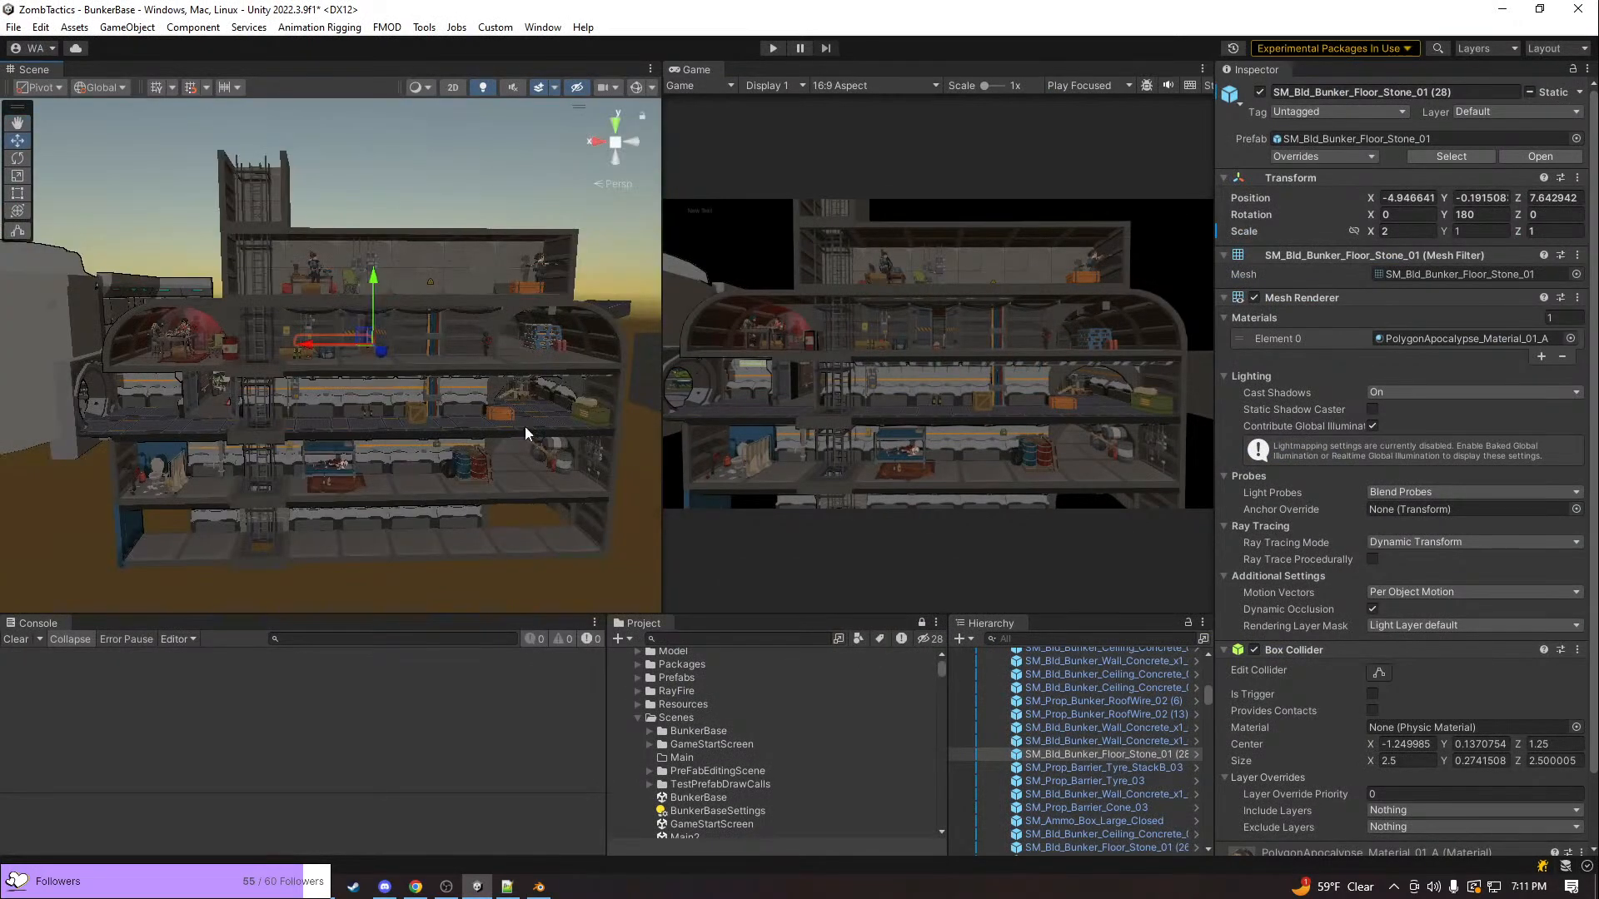
# Return to Blender, select the punk mesh's forehead face through its stretched UV island, and inspect the texture distortion above the eyebrow
pyautogui.hotkey('alt', 'Tab')
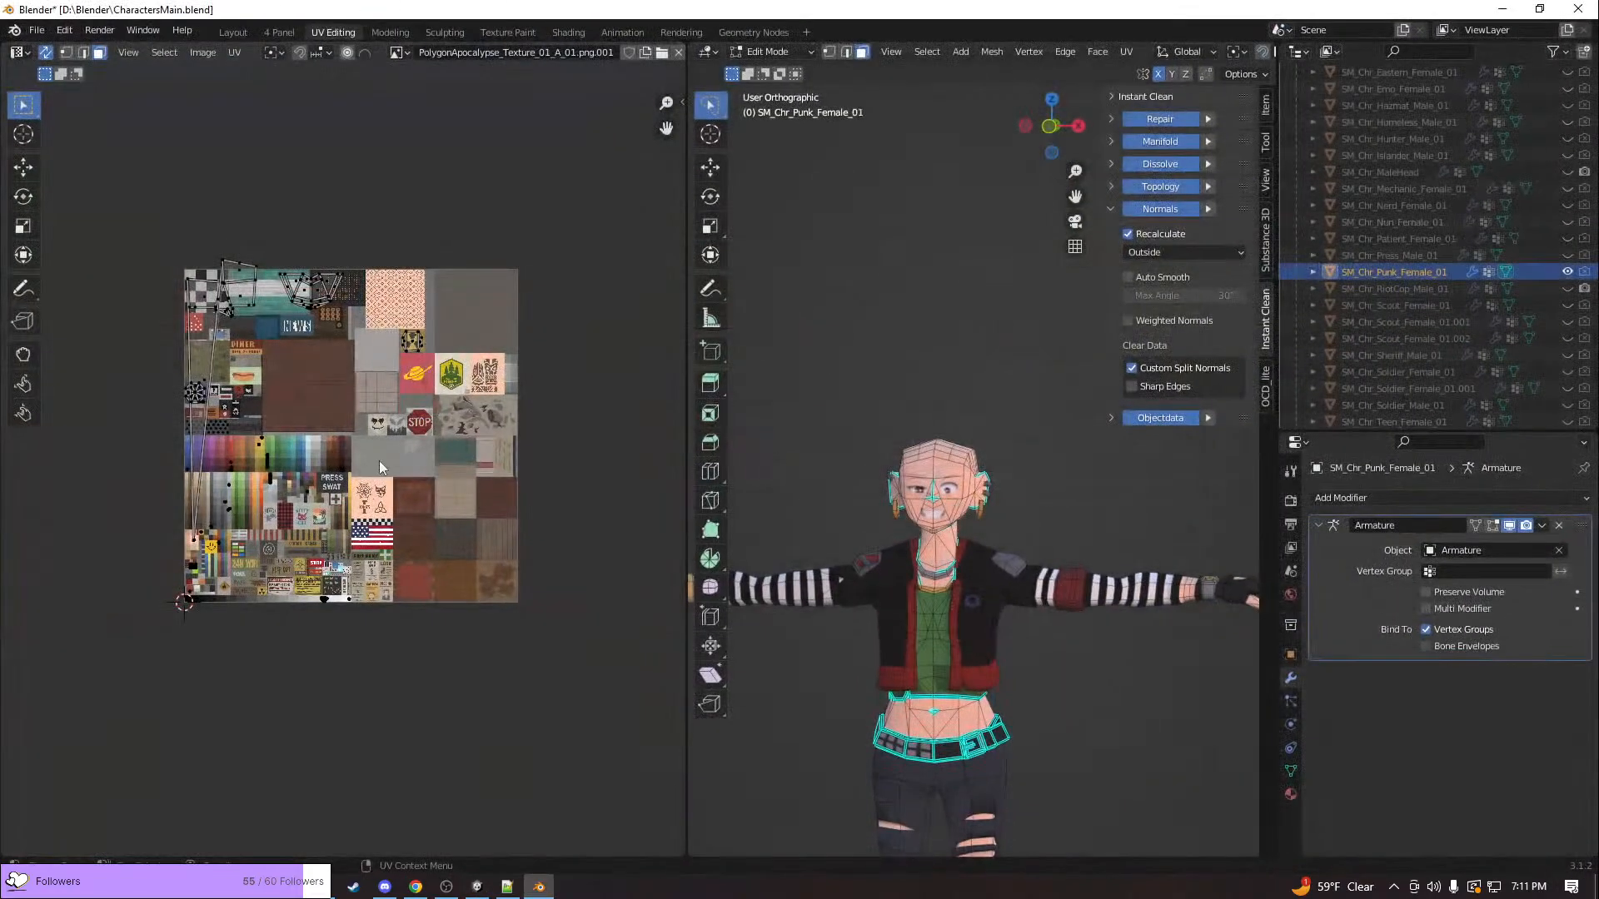
pyautogui.scroll(2, 380, 461)
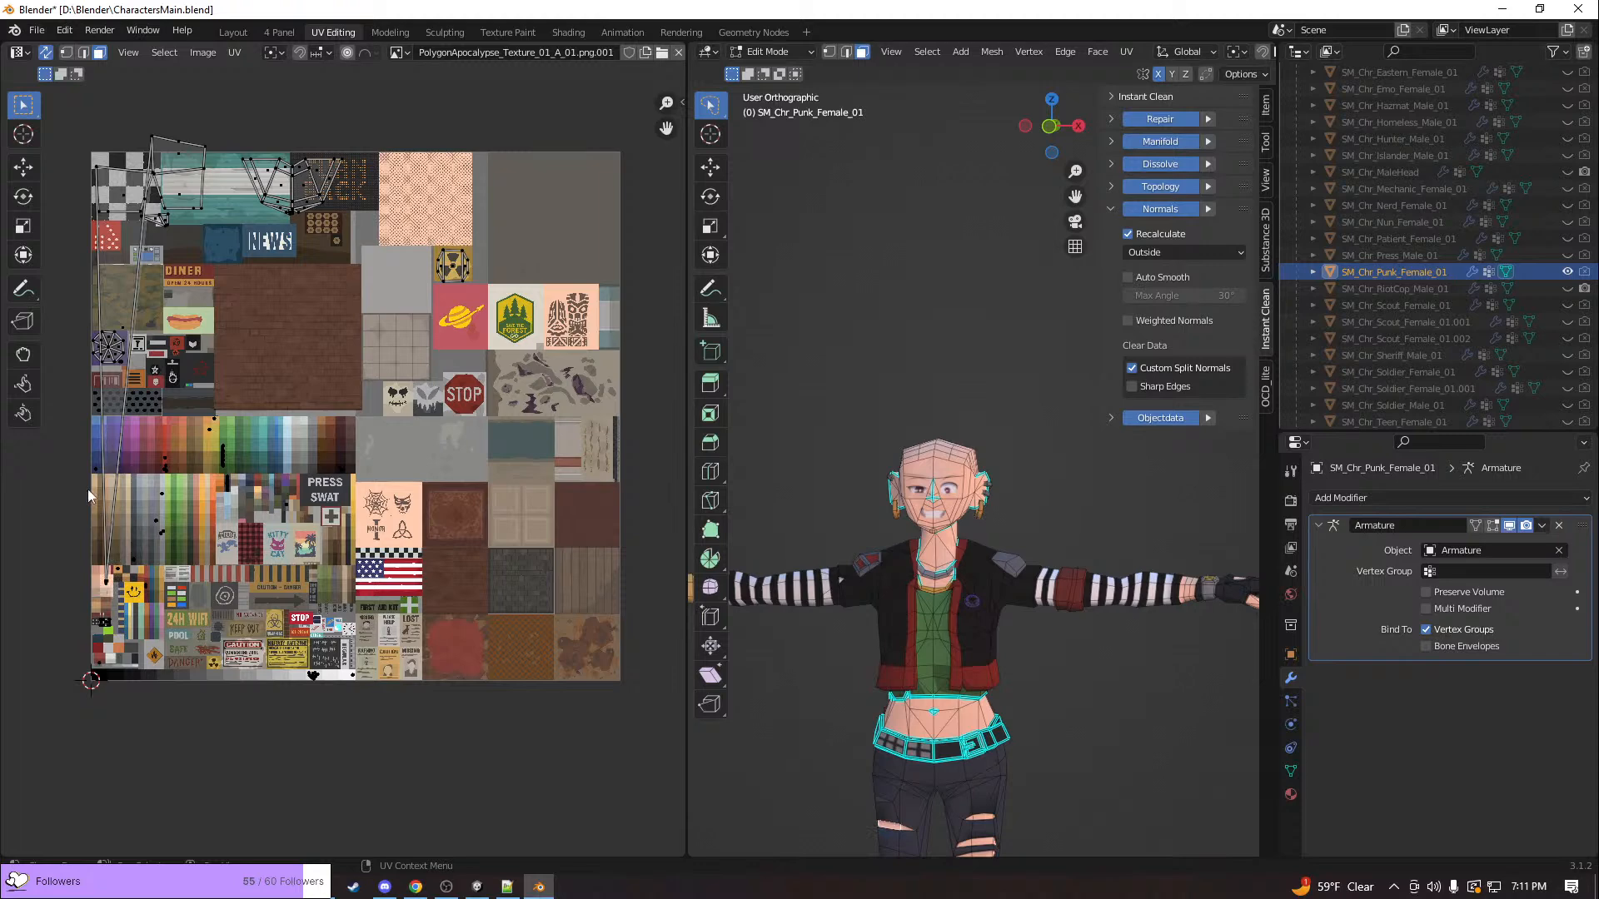
pyautogui.click(127, 296)
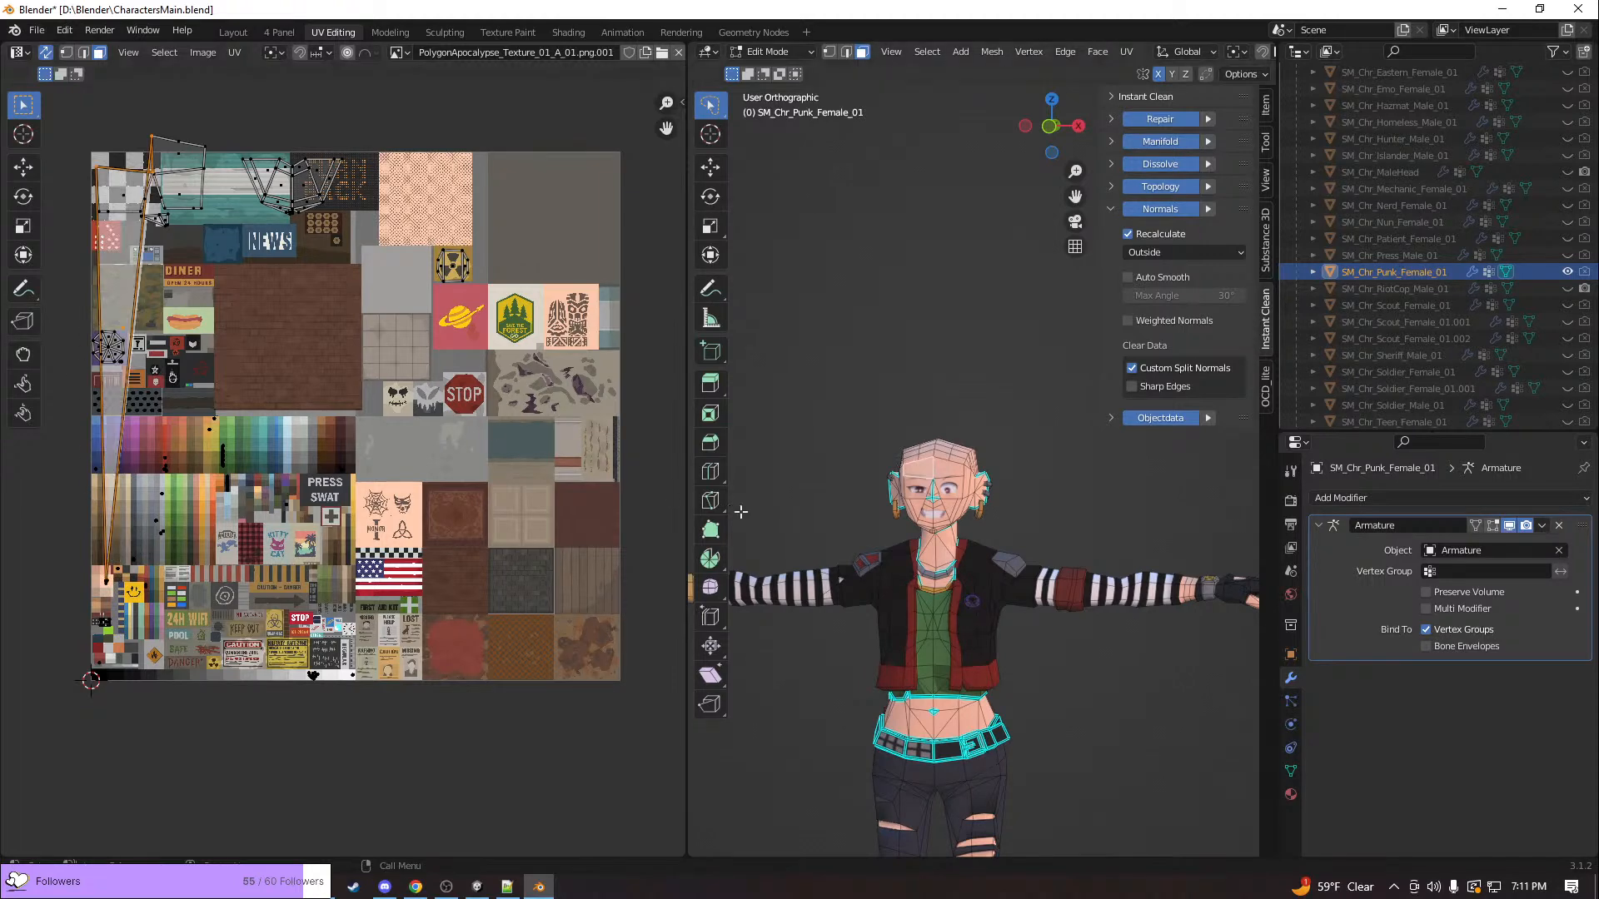
pyautogui.press('KP_Decimal')
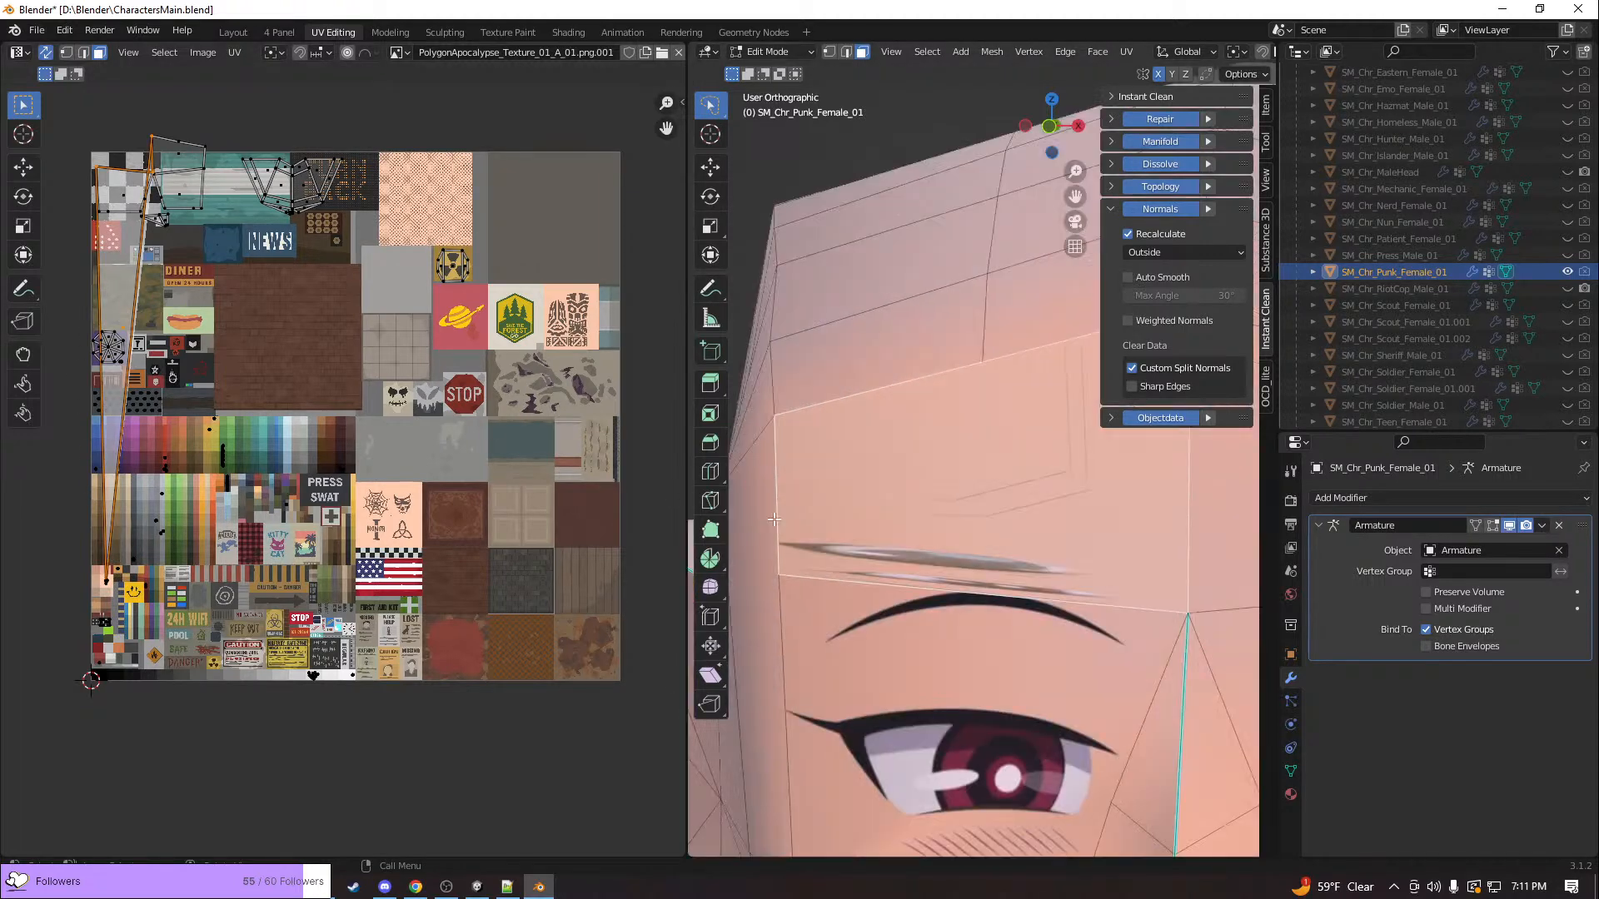
pyautogui.scroll(-4, 775, 520)
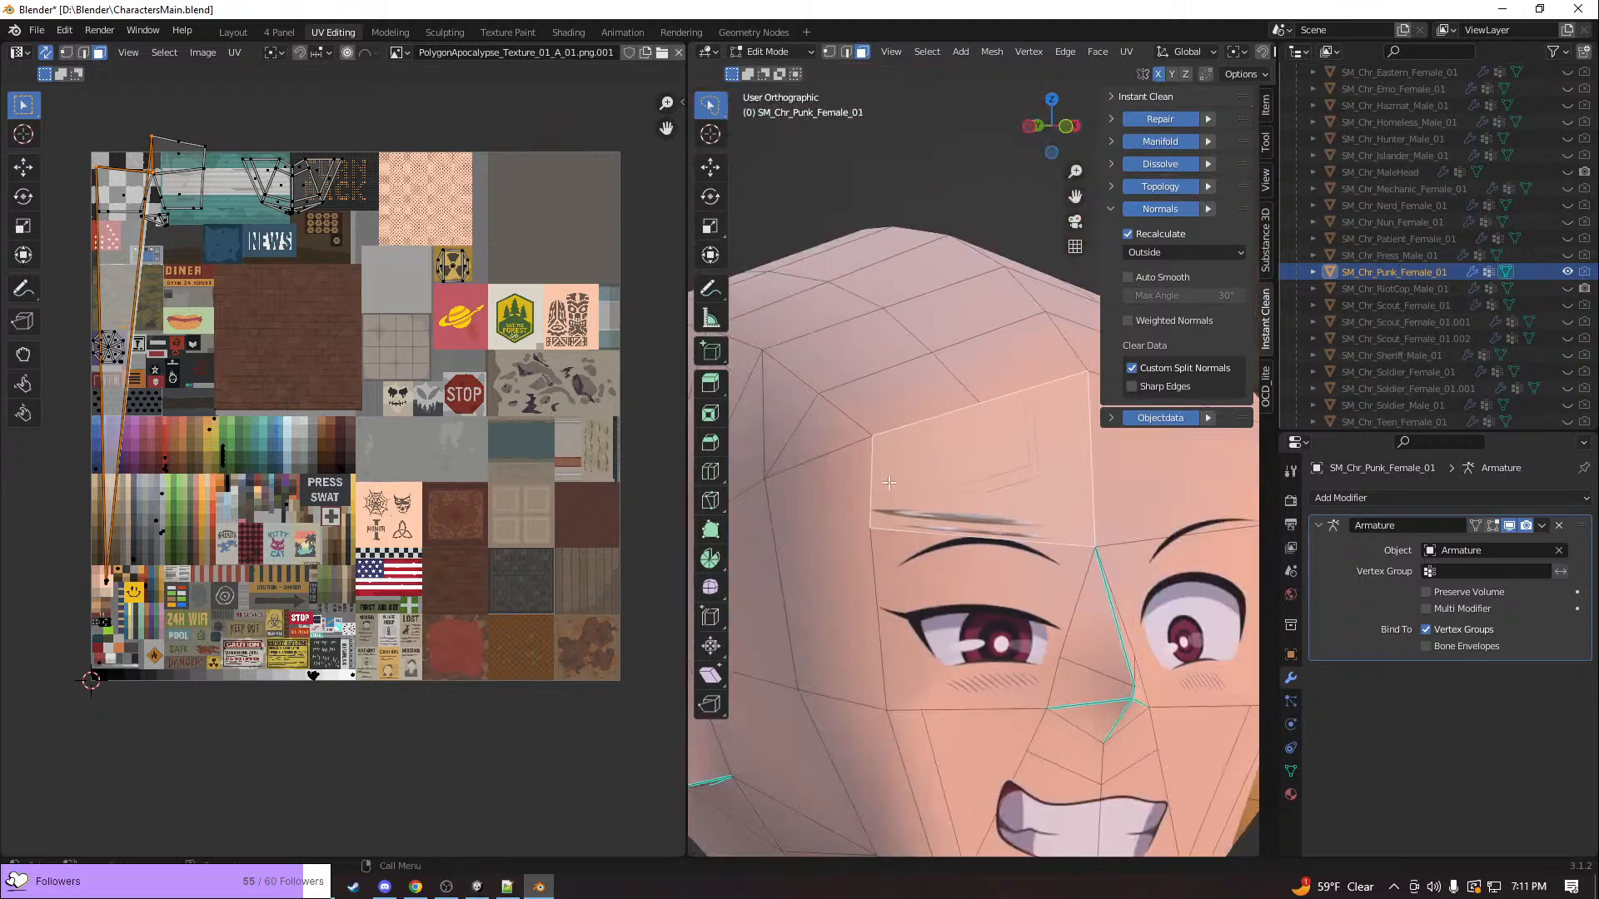
pyautogui.moveTo(1027, 485); pyautogui.dragTo(909, 475, button='middle')
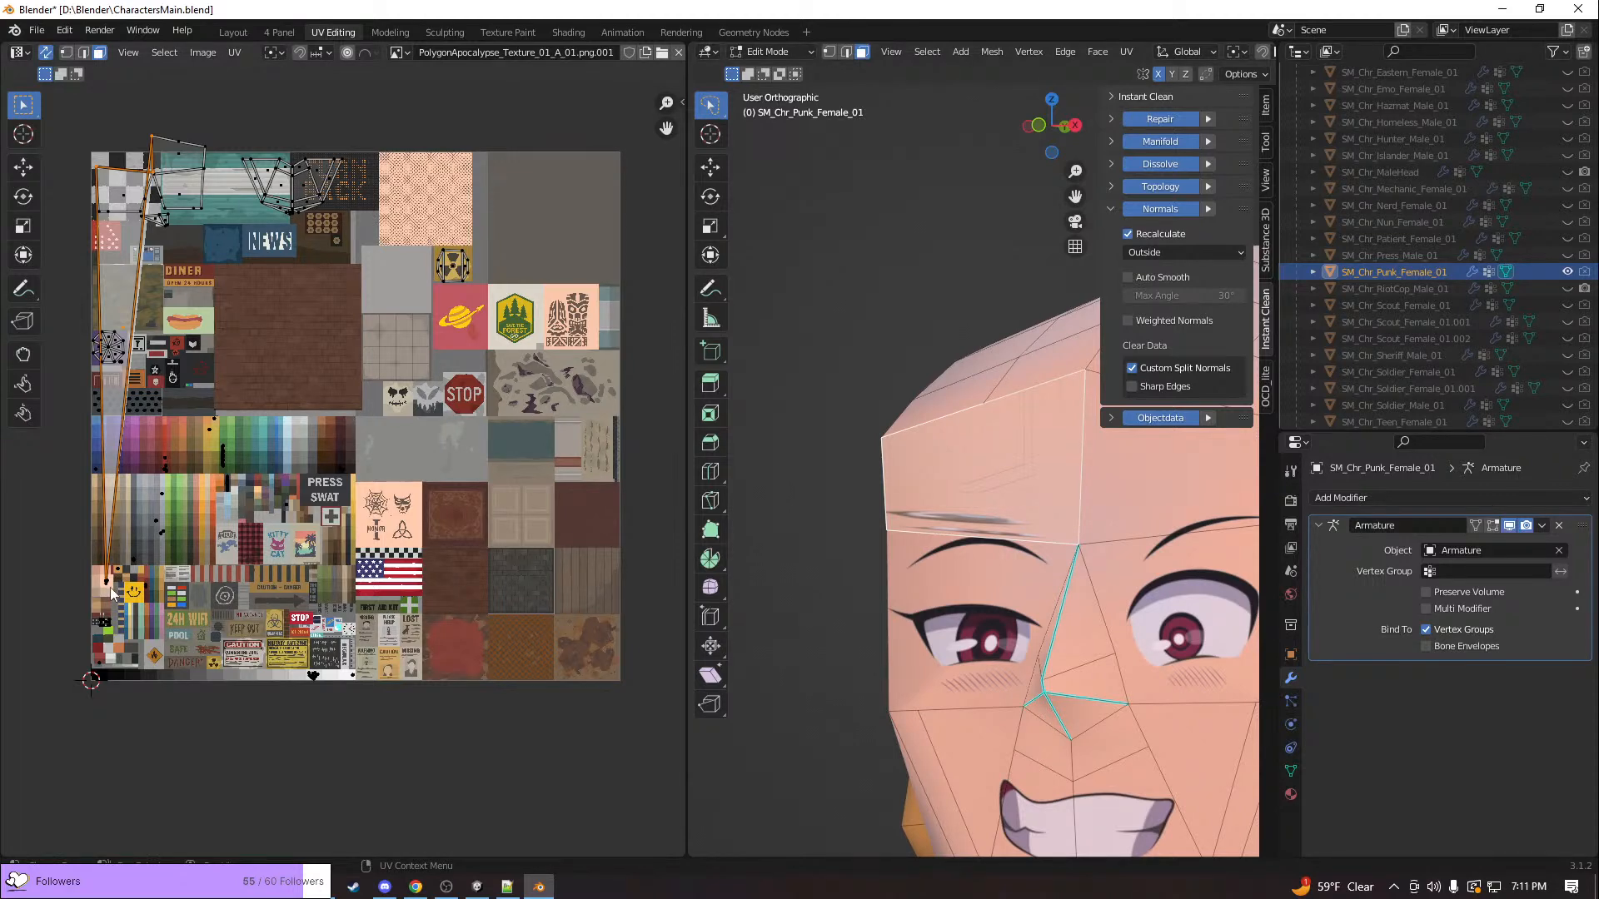
# Try moving the UV of the forehead face's upper outer corner vertex from the stretched island's tip up across the skin swatches
pyautogui.scroll(2, 110, 587)
pyautogui.scroll(4, 258, 812)
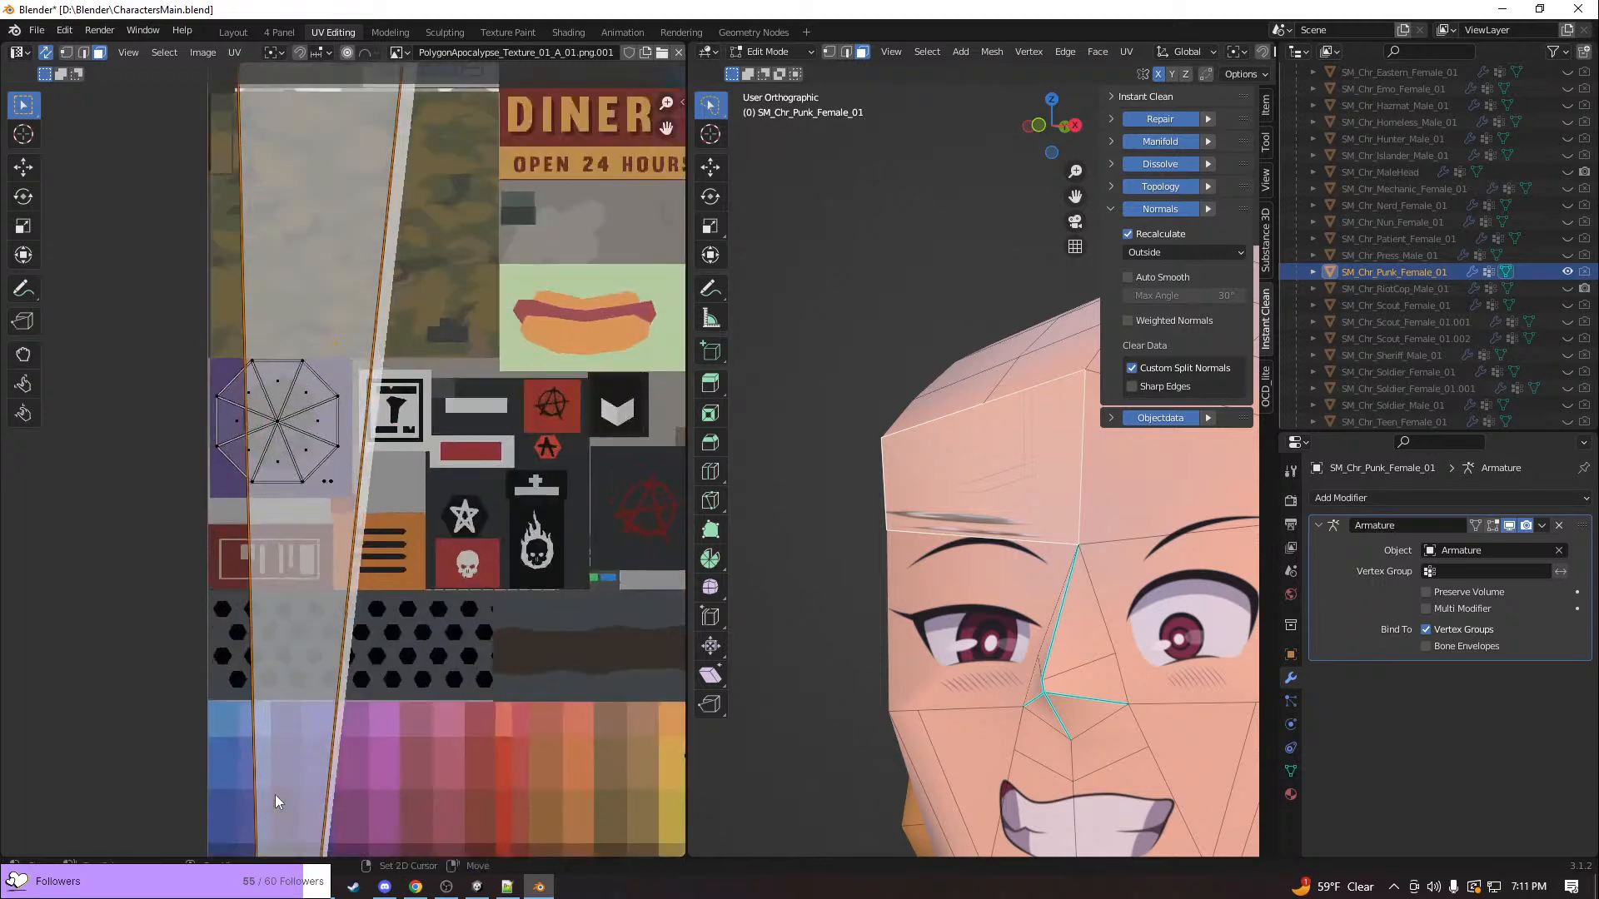
pyautogui.keyDown('shift'); pyautogui.moveTo(347, 508); pyautogui.dragTo(365, 83, button='middle'); pyautogui.keyUp('shift')
pyautogui.keyDown('shift'); pyautogui.moveTo(352, 660); pyautogui.dragTo(385, 284, button='middle'); pyautogui.keyUp('shift')
pyautogui.scroll(2, 385, 284)
pyautogui.scroll(3, 385, 284)
pyautogui.scroll(1, 436, 183)
pyautogui.keyDown('shift'); pyautogui.moveTo(436, 197); pyautogui.dragTo(312, 417, button='middle'); pyautogui.keyUp('shift')
pyautogui.press('1')
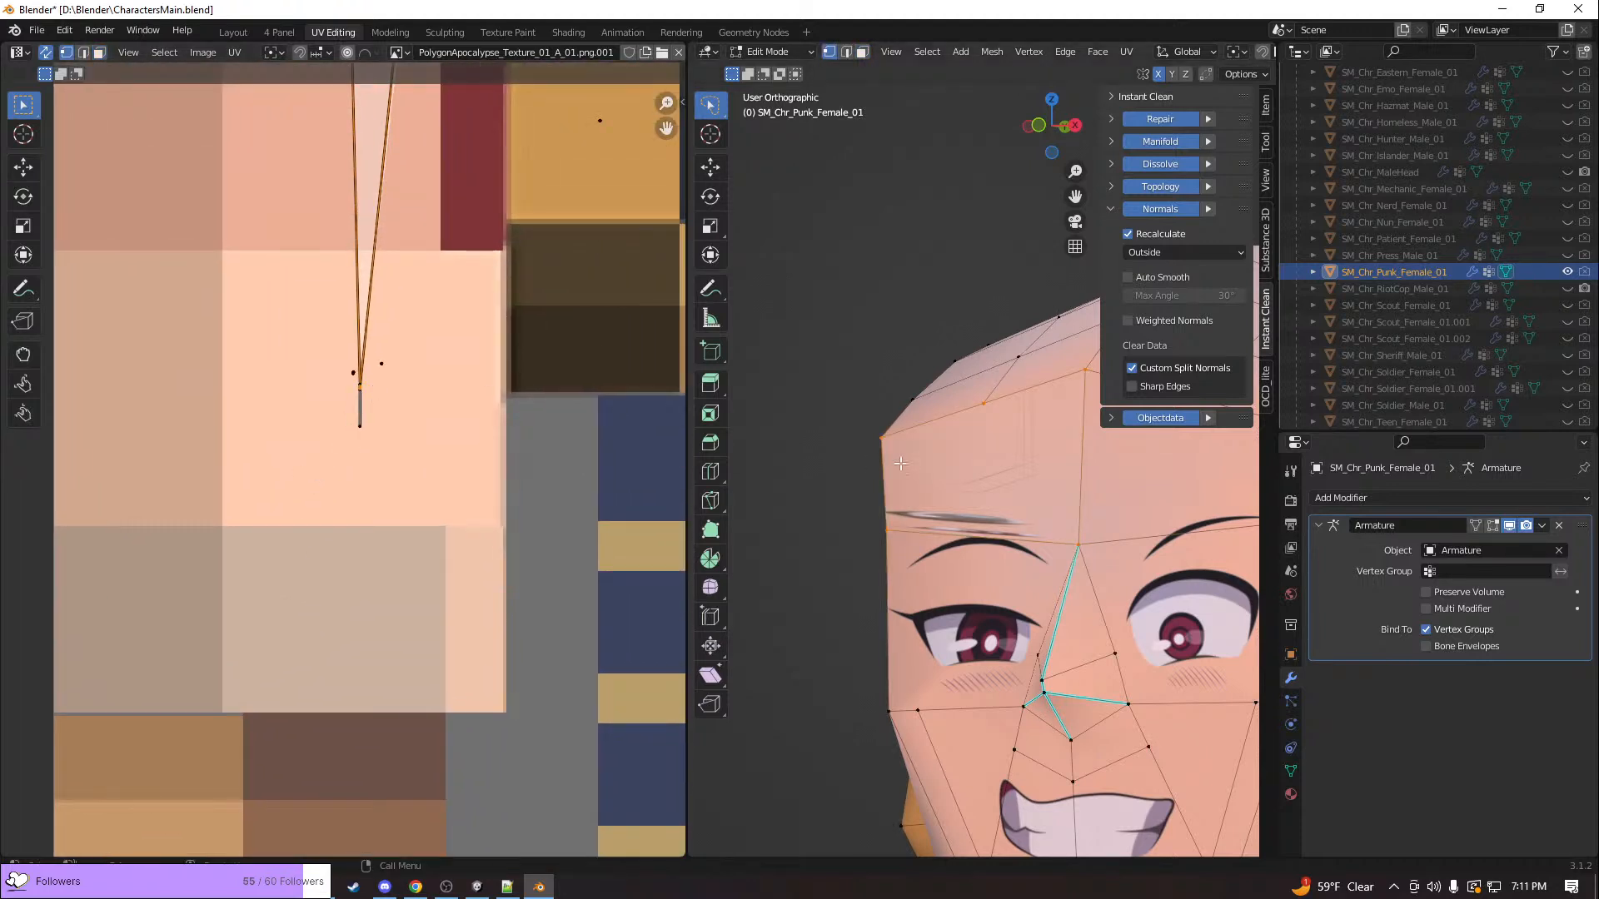
pyautogui.click(881, 437)
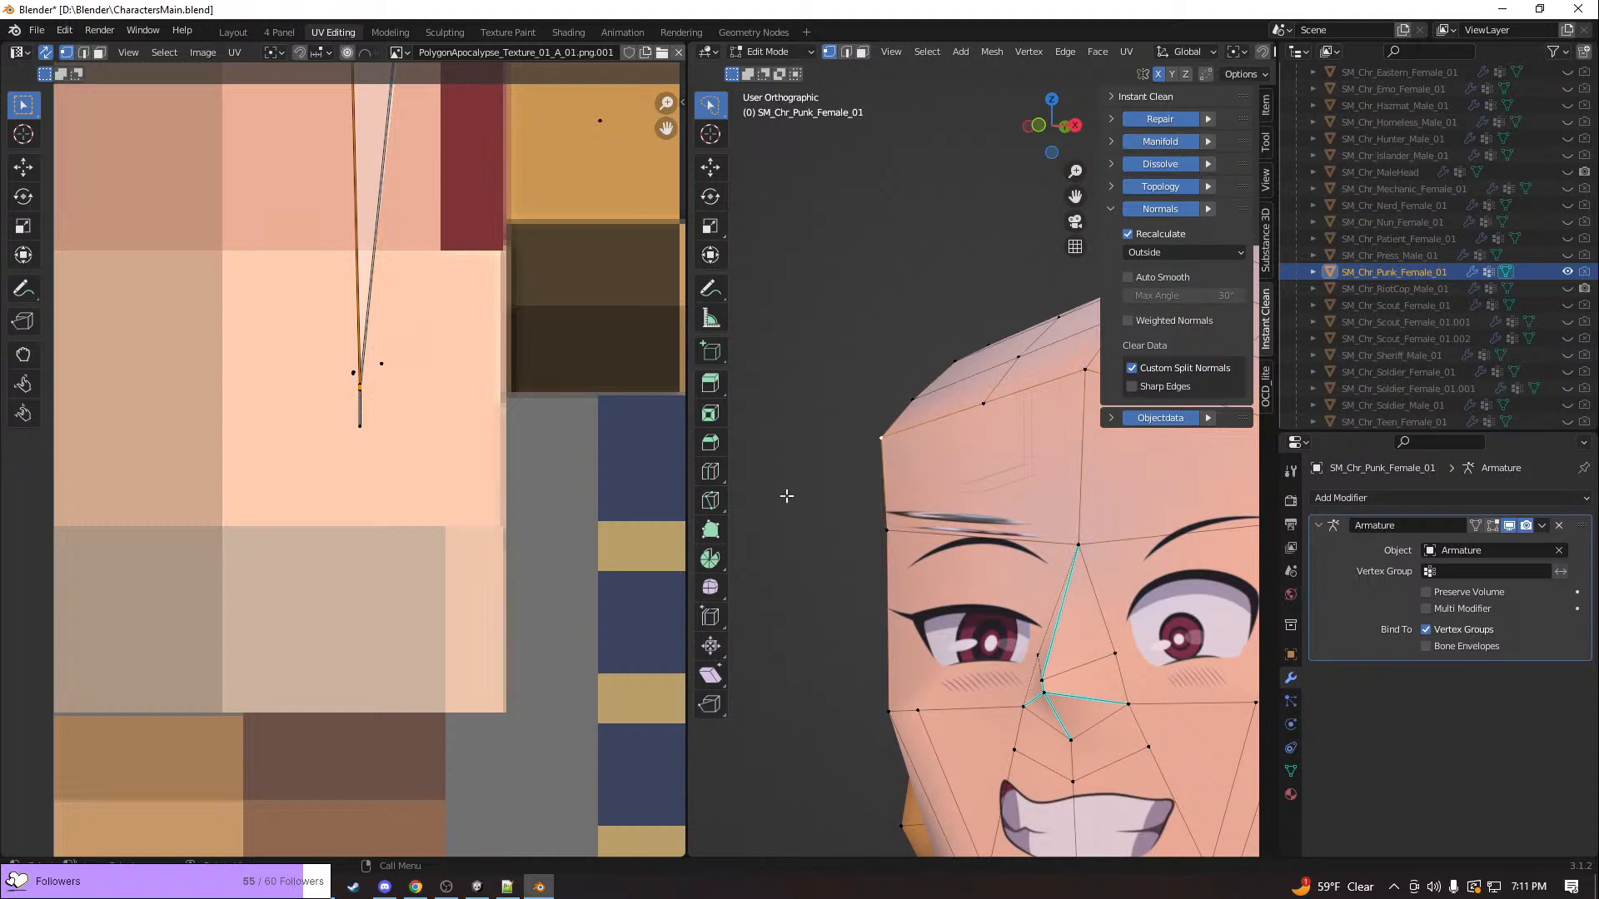
pyautogui.press('g')
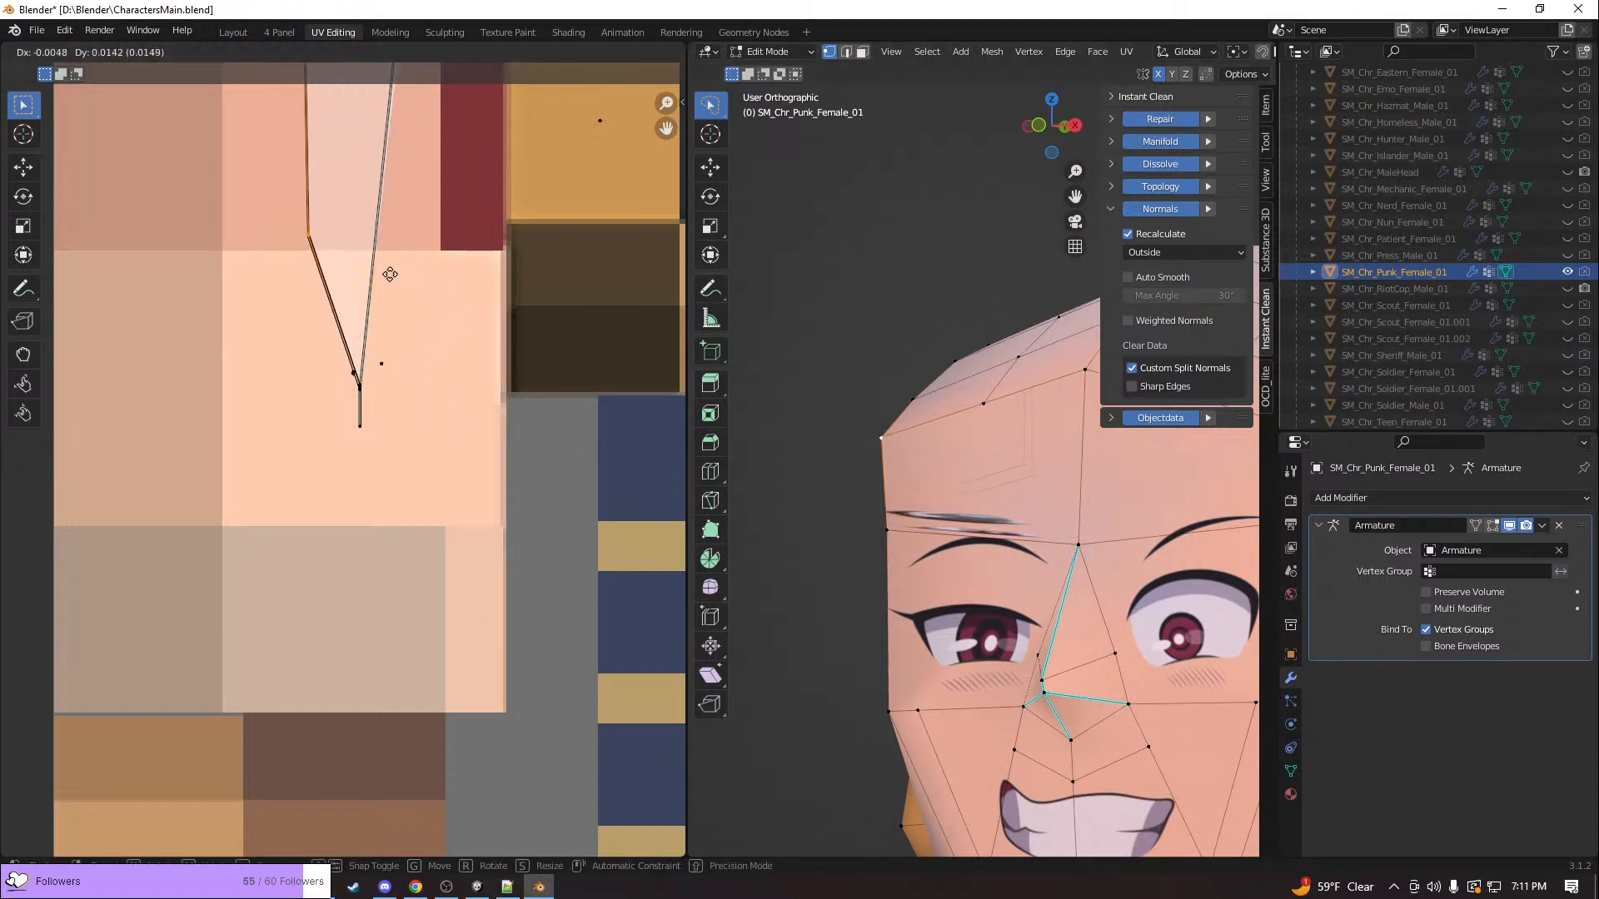
pyautogui.click(389, 274)
pyautogui.scroll(-4, 390, 274)
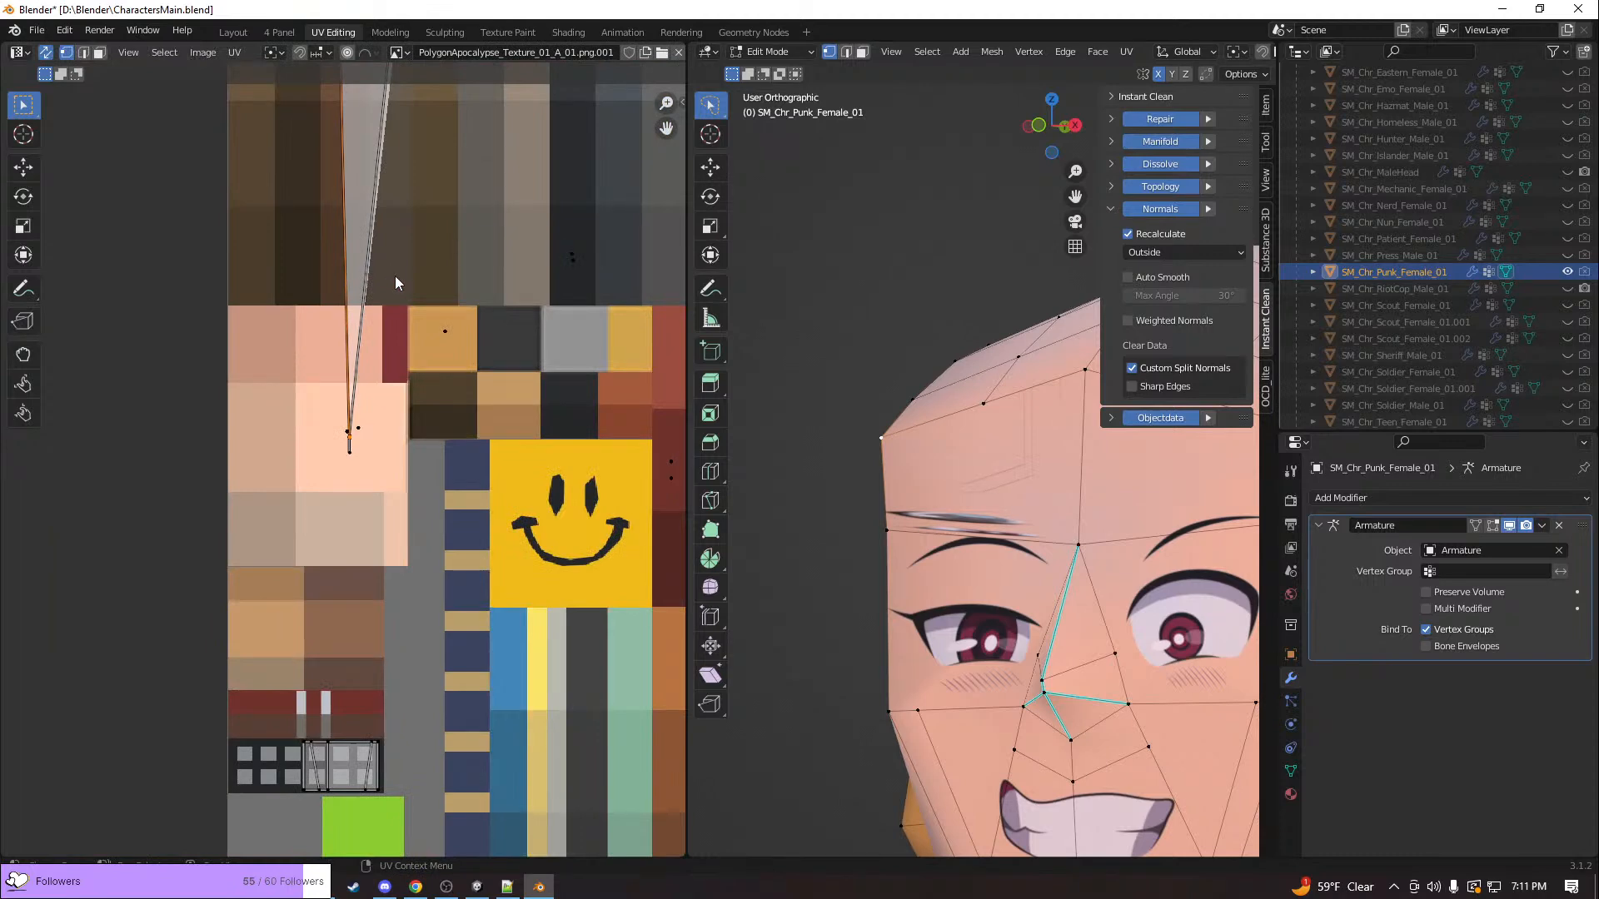
# Try shifting the UVs of the forehead face's lower outer corner, and those of its upper outer corner
pyautogui.scroll(-1, 394, 277)
pyautogui.scroll(1, 394, 276)
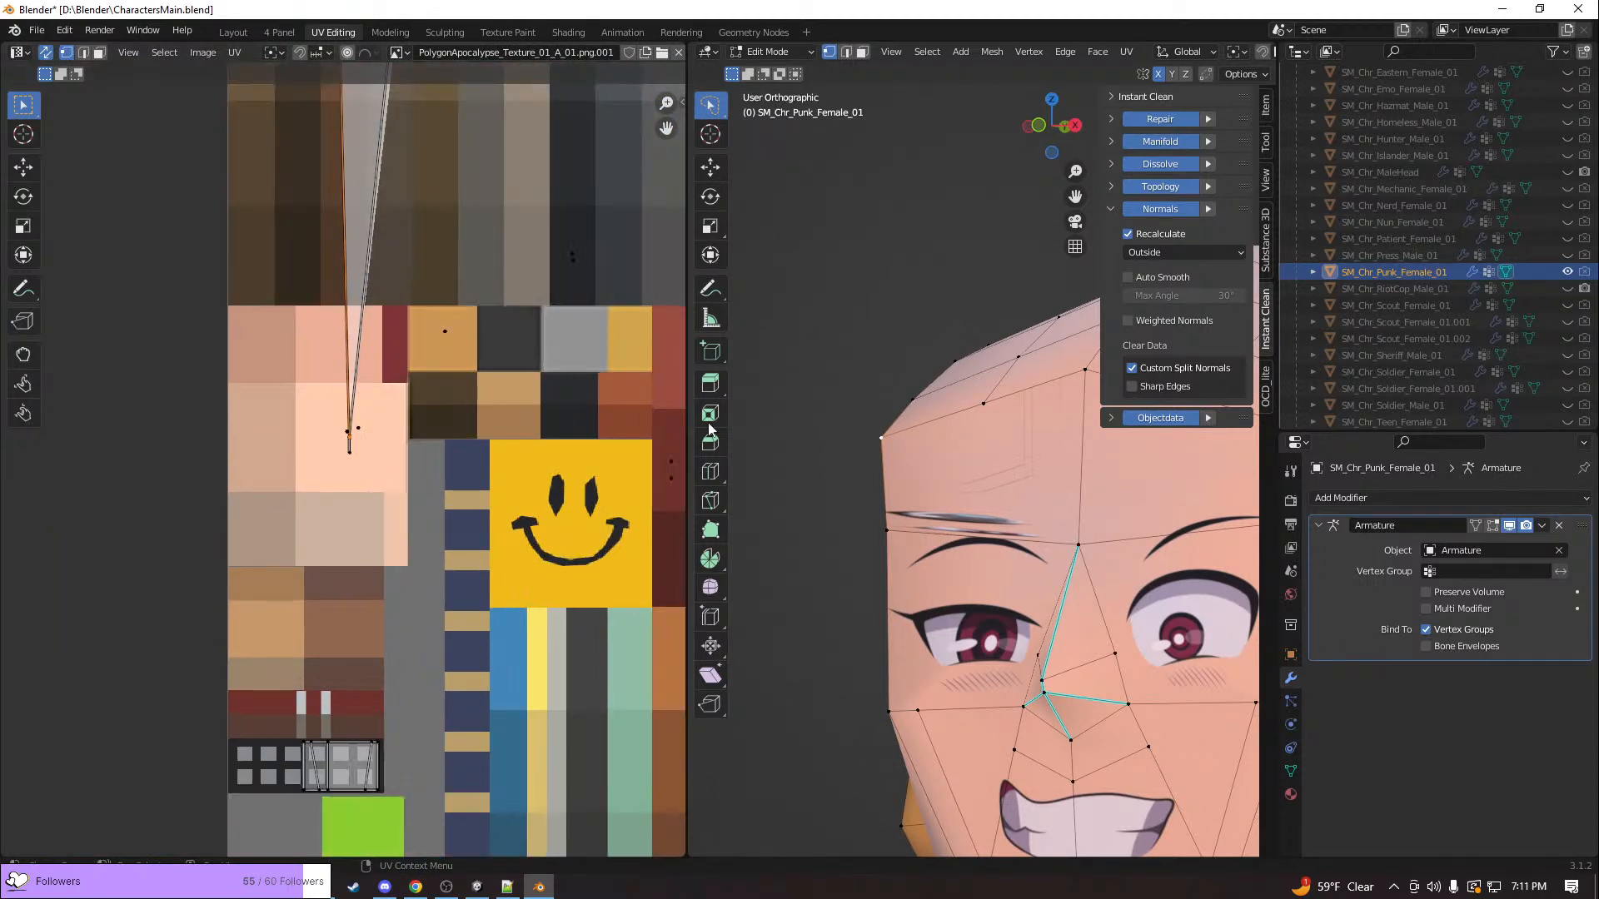
pyautogui.keyDown('shift'); pyautogui.click(888, 526); pyautogui.keyUp('shift')
pyautogui.press('g')
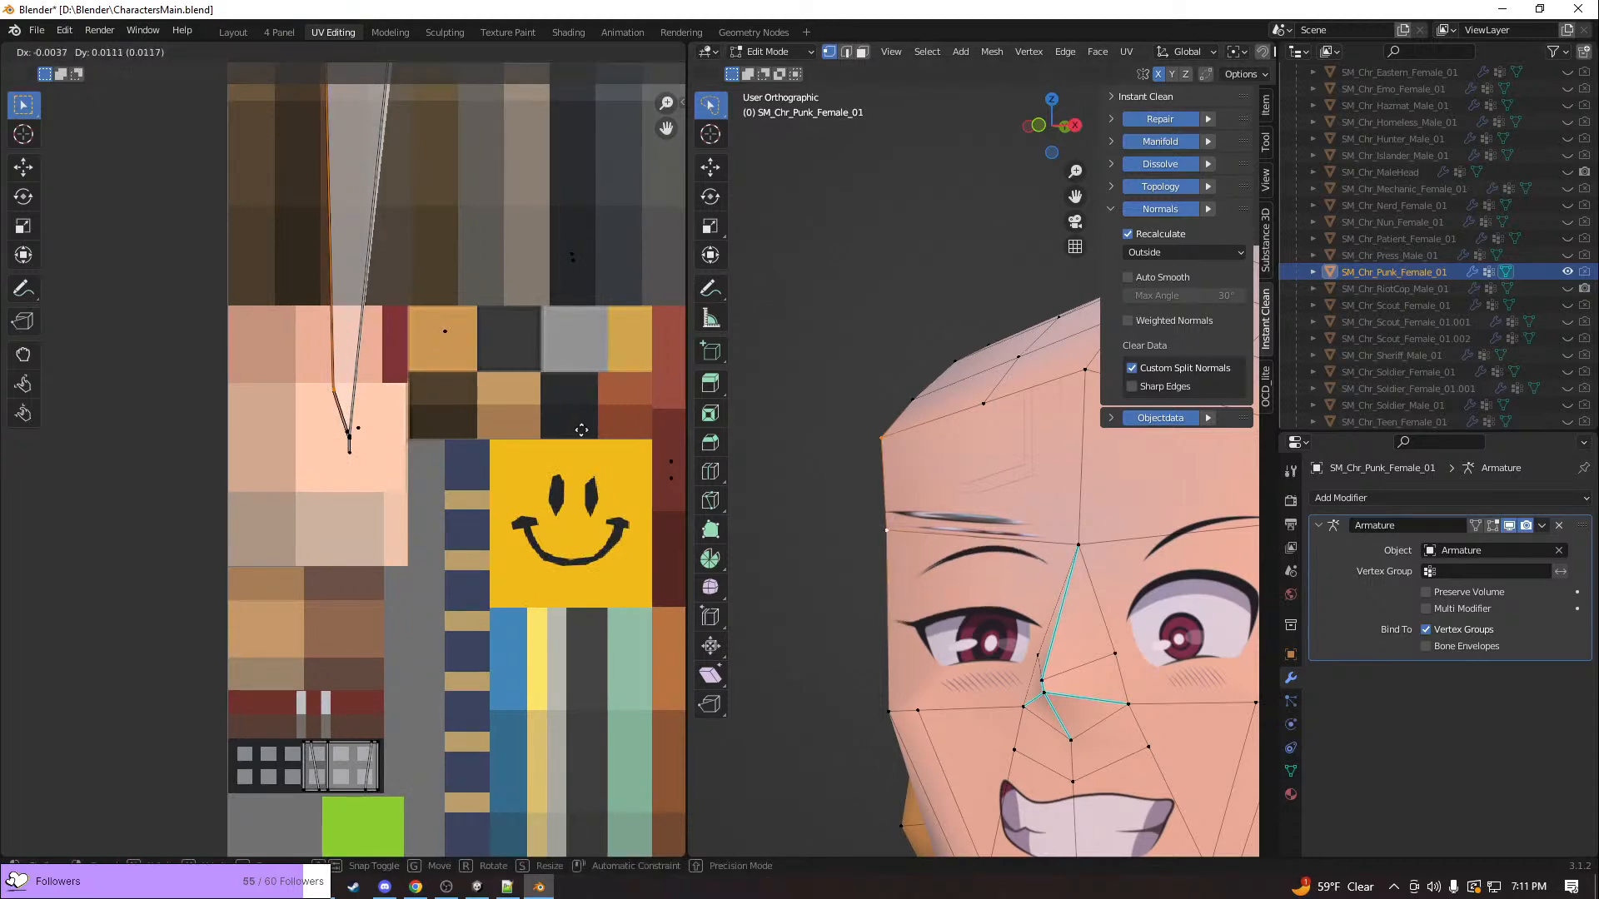
pyautogui.rightClick(561, 355)
pyautogui.click(881, 438)
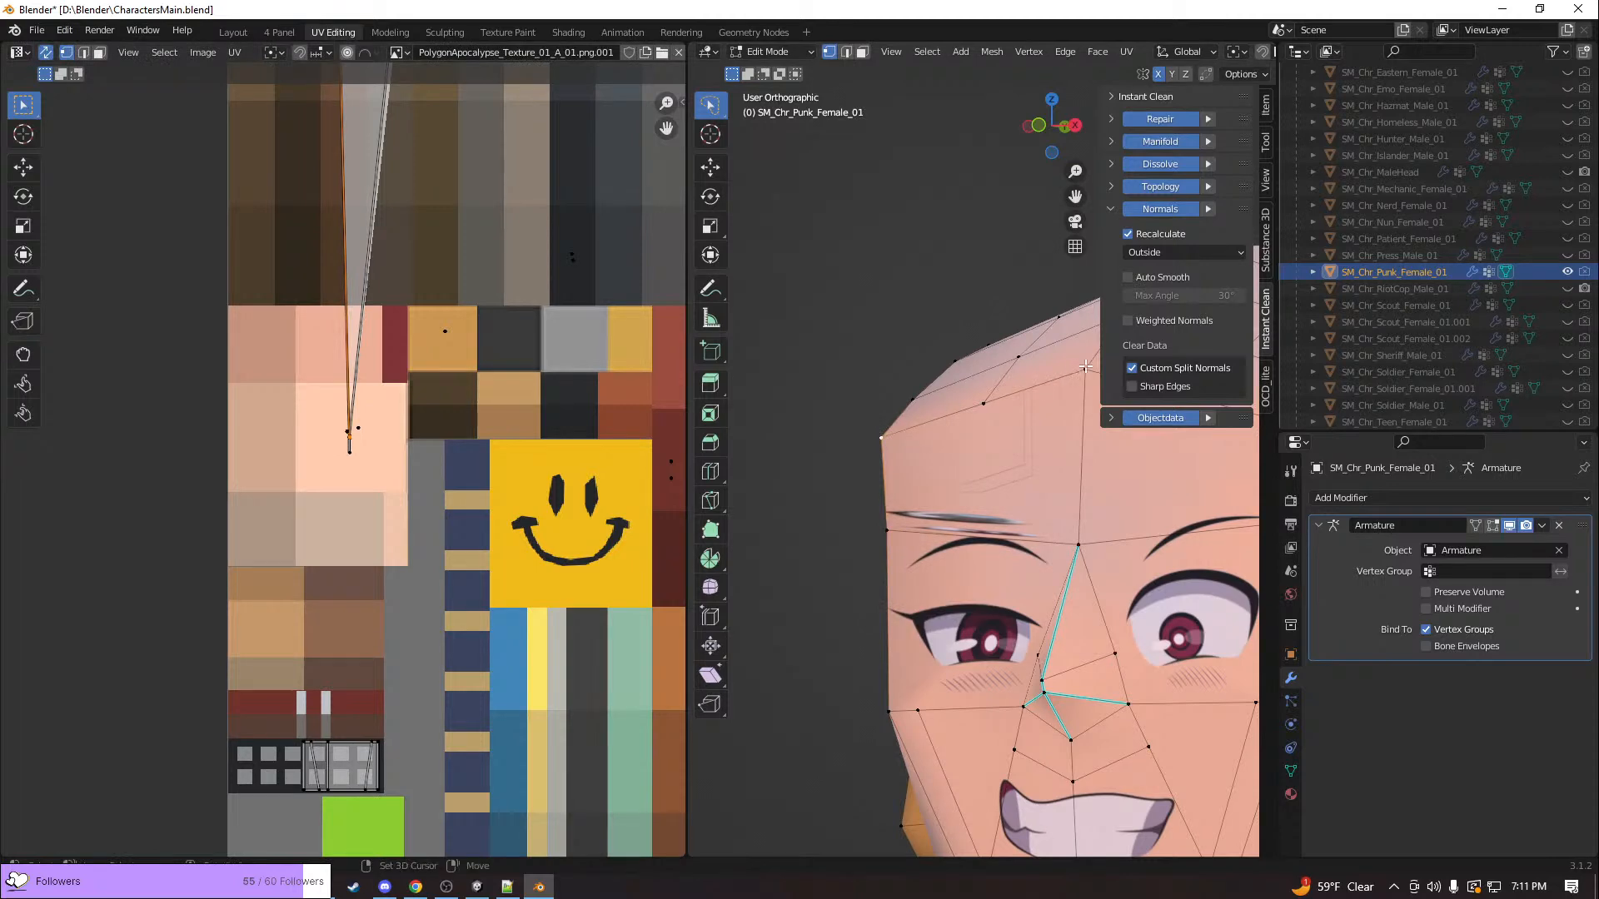
pyautogui.press('g')
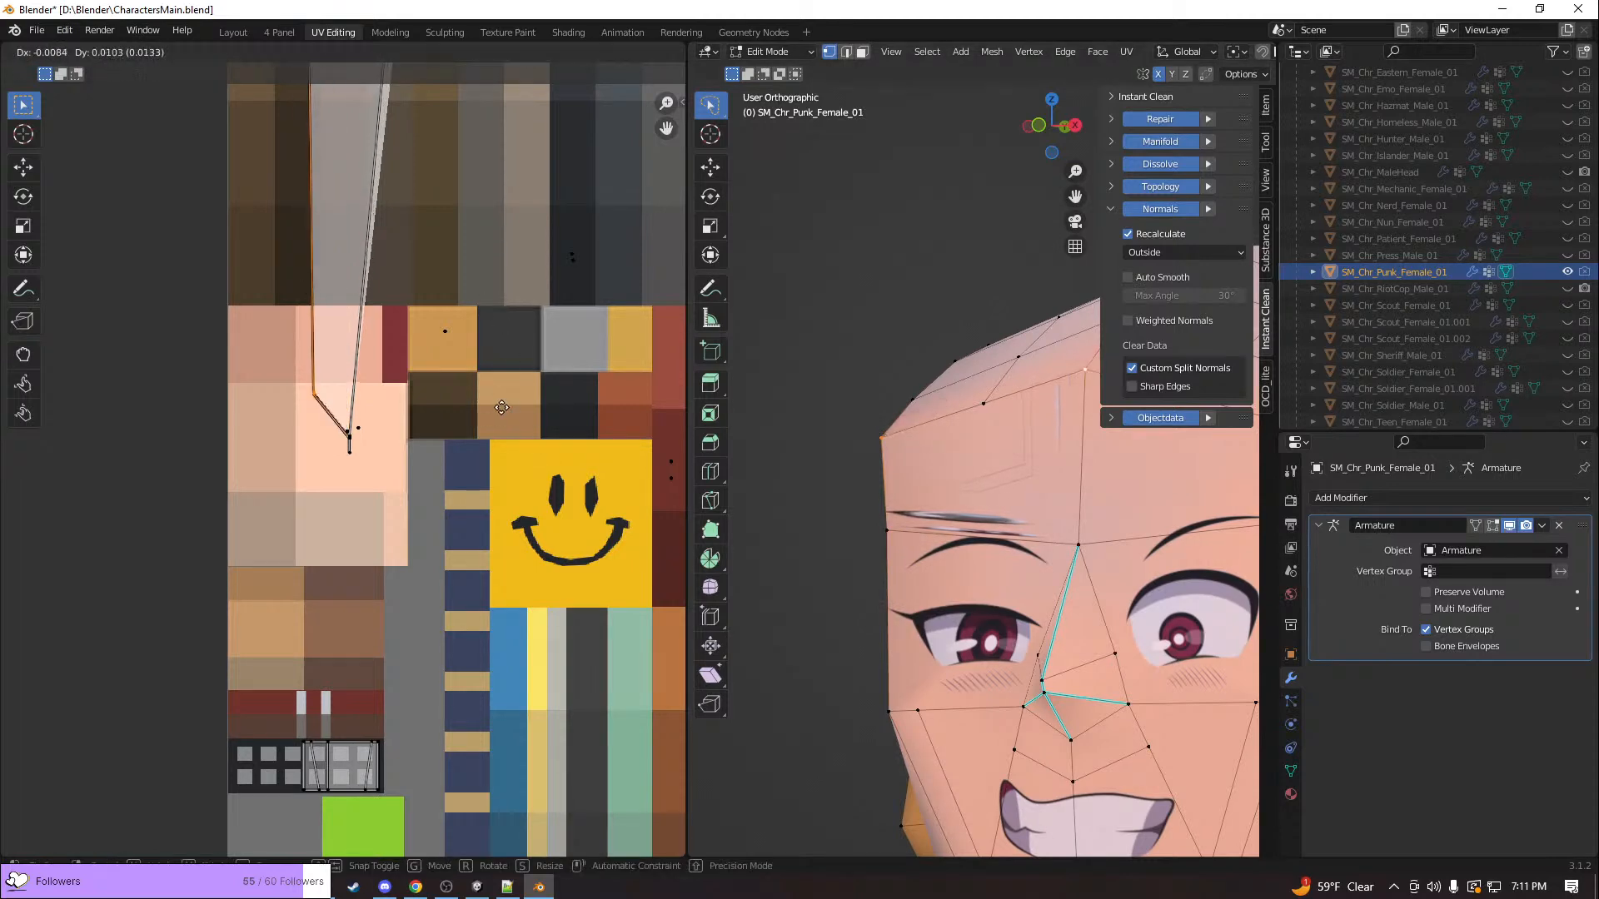
pyautogui.rightClick(531, 386)
# Select the whole forehead face and try moving its stretched UV island off the texture atlas
pyautogui.moveTo(920, 489); pyautogui.dragTo(1003, 498, button='middle')
pyautogui.press('3')
pyautogui.click(1003, 498)
pyautogui.scroll(-5, 481, 467)
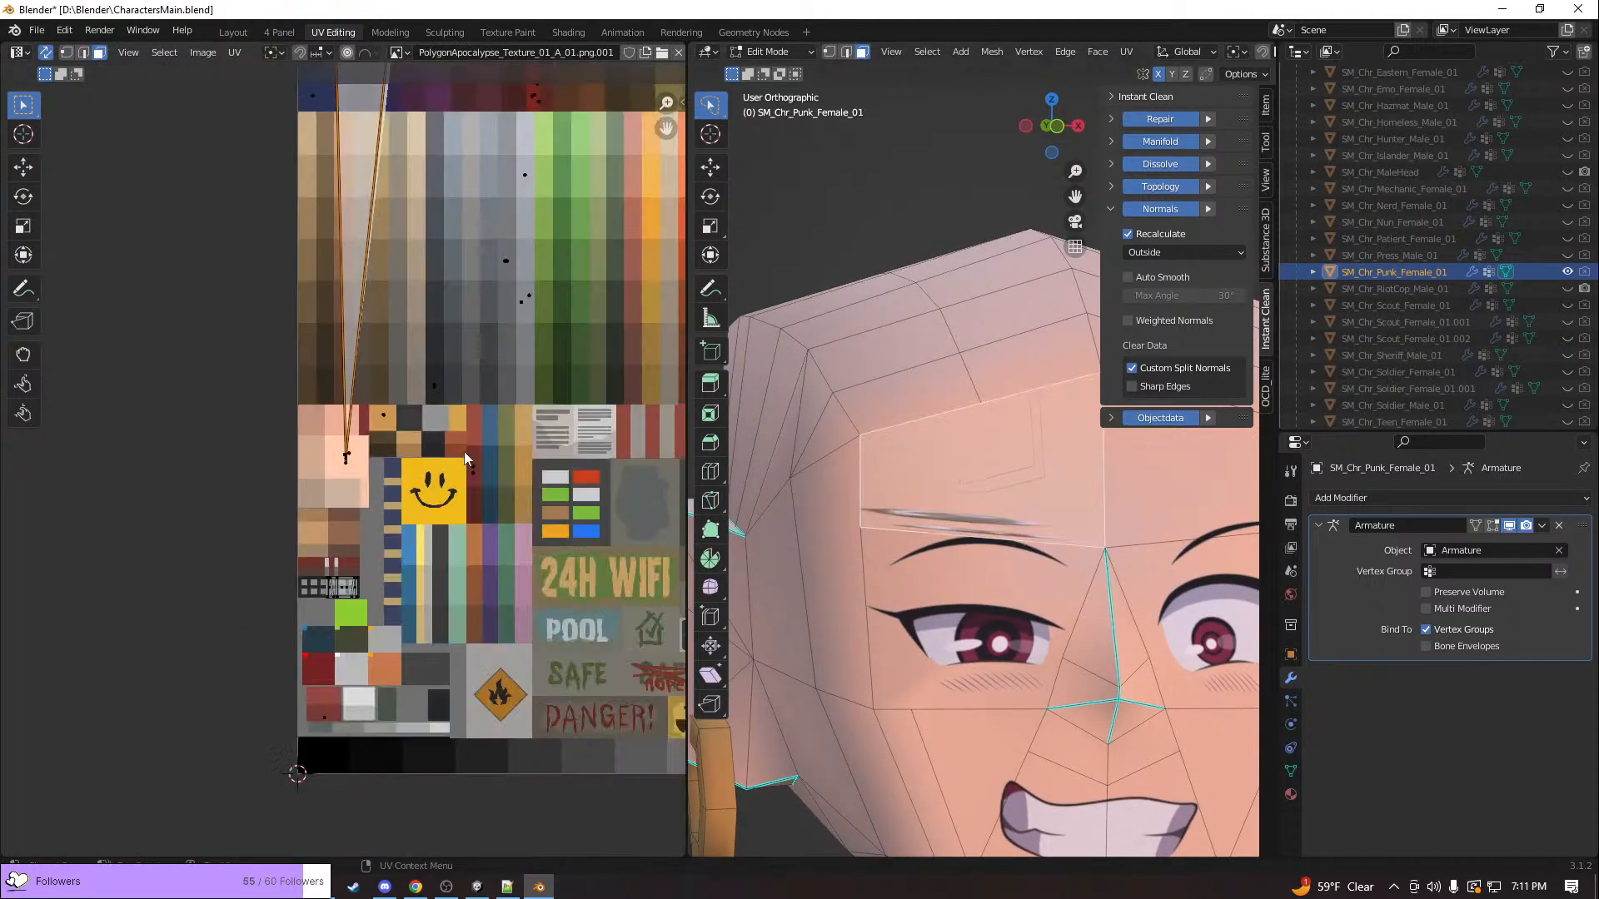
pyautogui.scroll(-3, 446, 441)
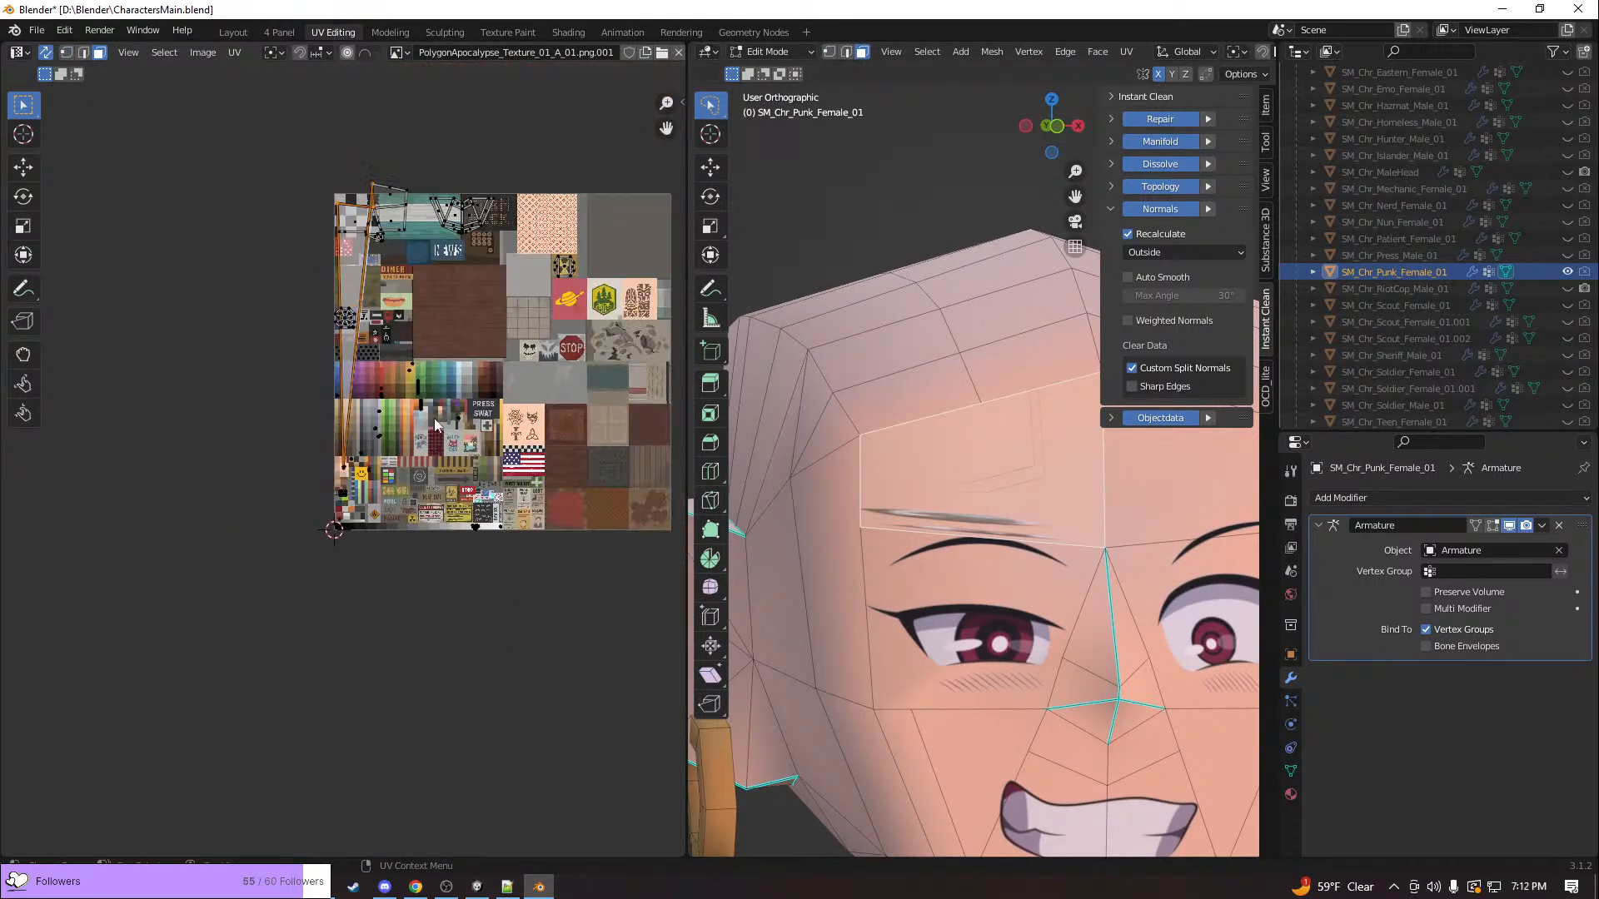
pyautogui.press('g')
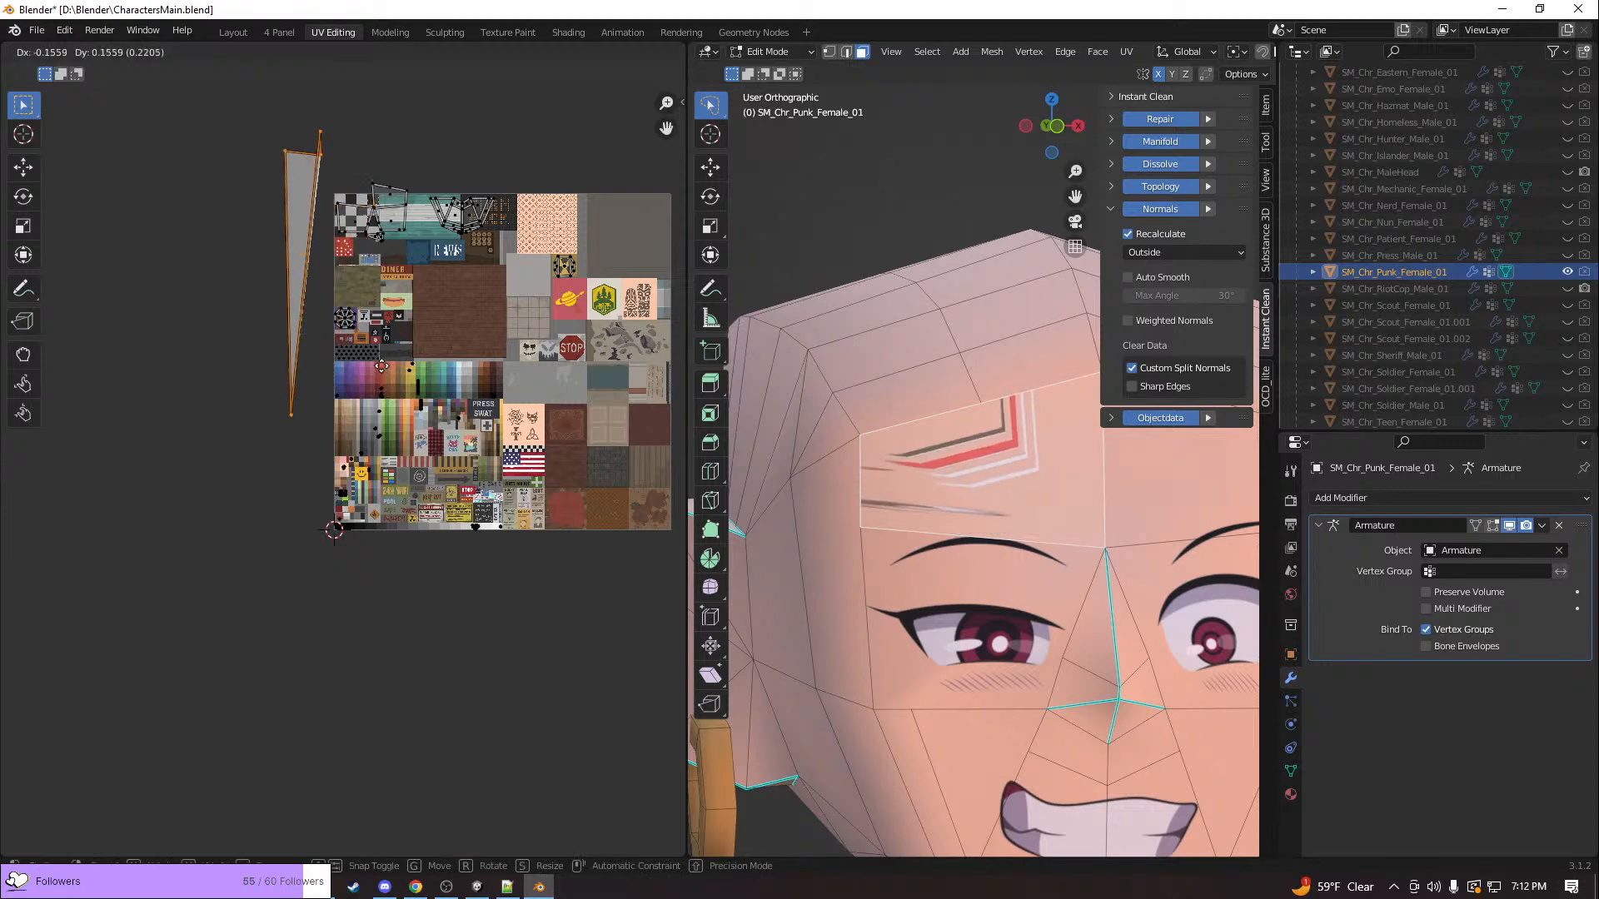
pyautogui.rightClick(400, 403)
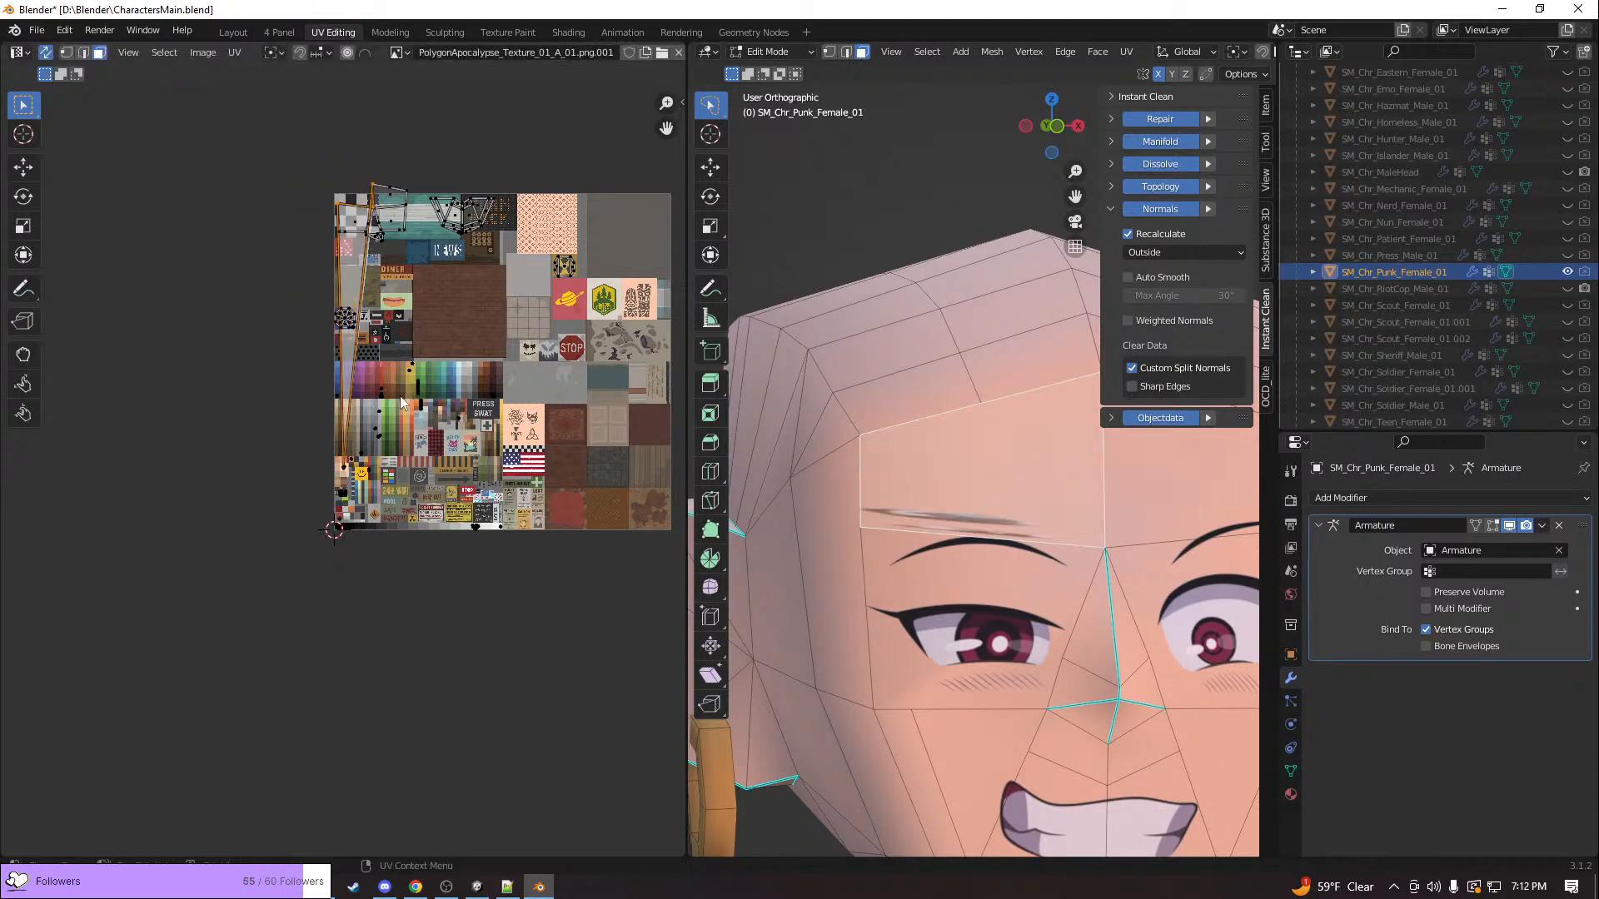
# Select the vertices along the forehead's upper edge and try moving their UVs up from the island's narrow tip
pyautogui.scroll(6, 367, 511)
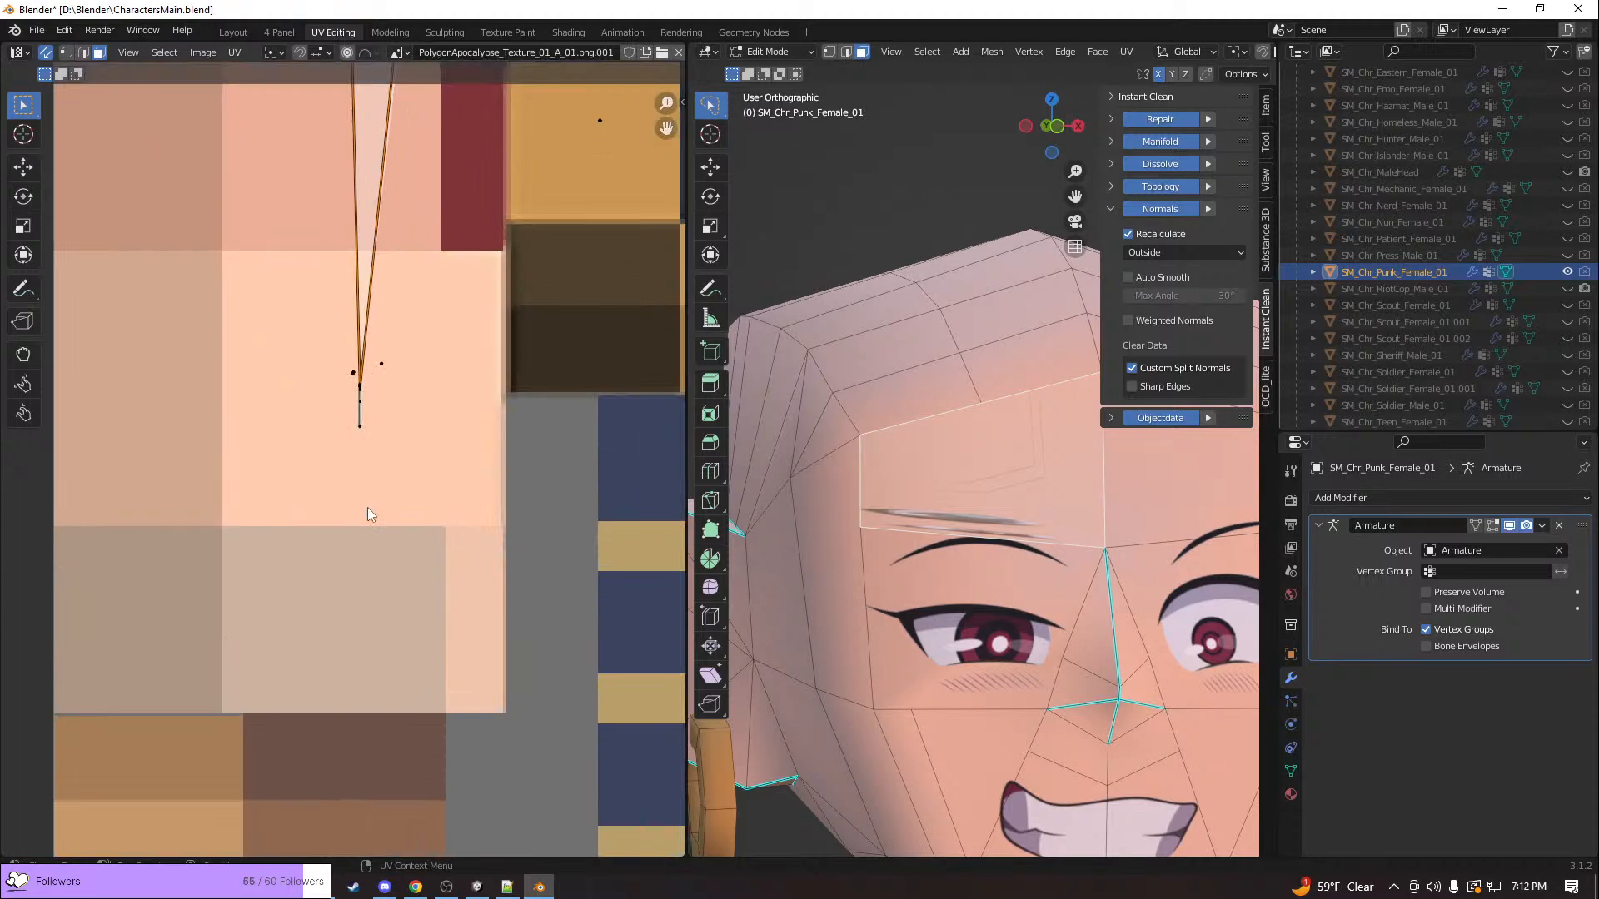
pyautogui.moveTo(422, 445)
pyautogui.mouseDown(button='middle')
pyautogui.moveTo(358, 450)
pyautogui.moveTo(401, 446)
pyautogui.mouseUp(button='middle')
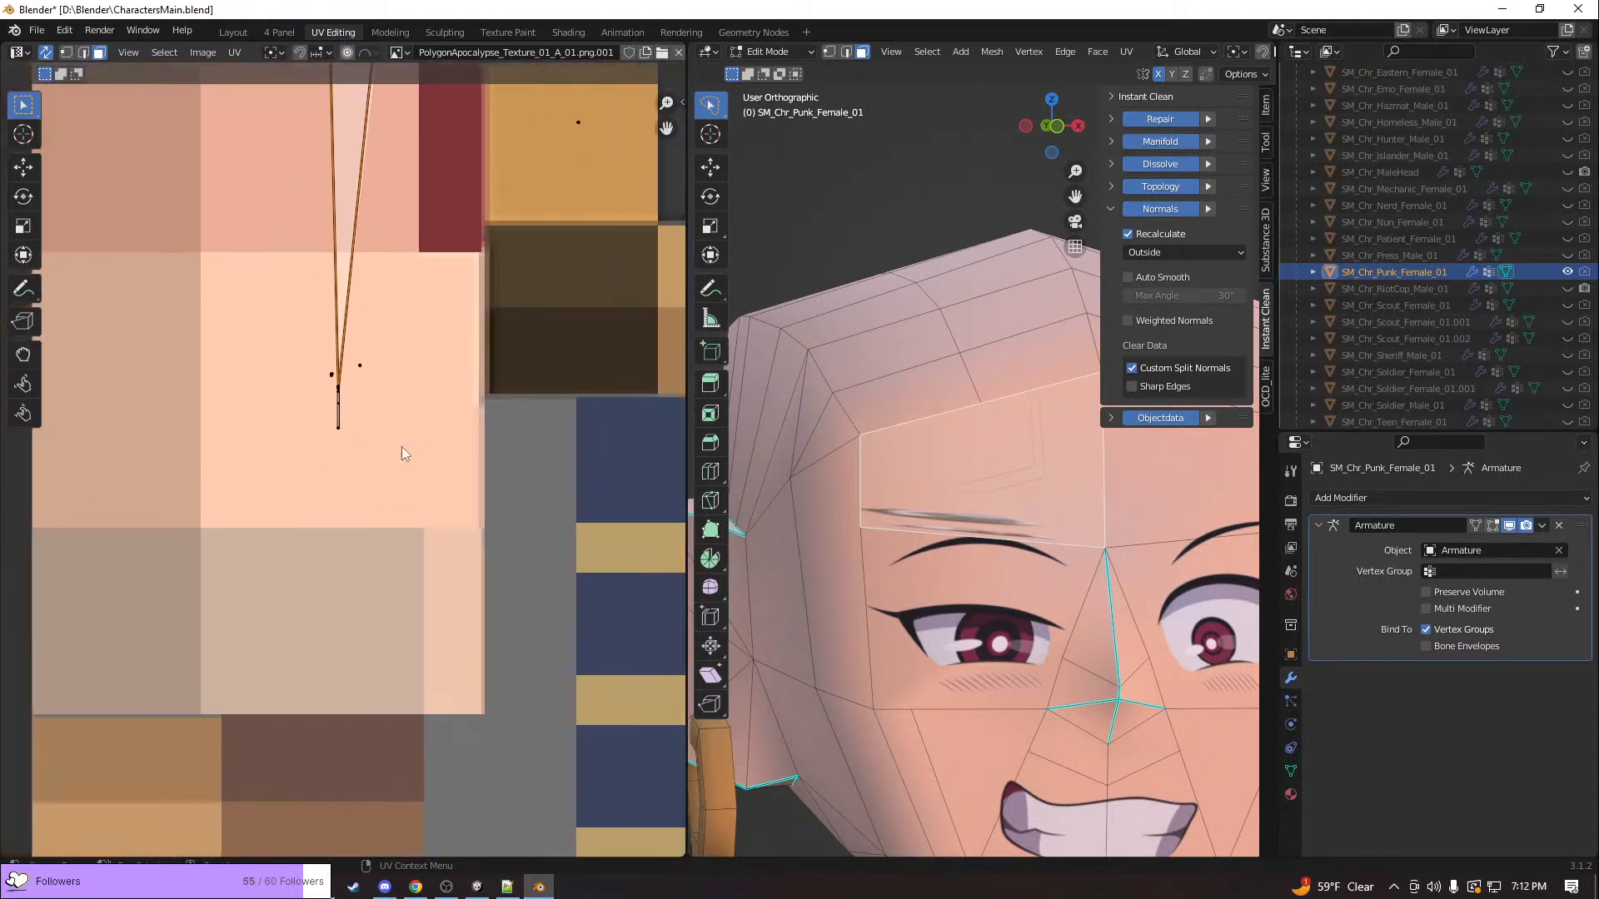
pyautogui.rightClick(403, 383)
pyautogui.moveTo(412, 322); pyautogui.dragTo(348, 368, button='middle')
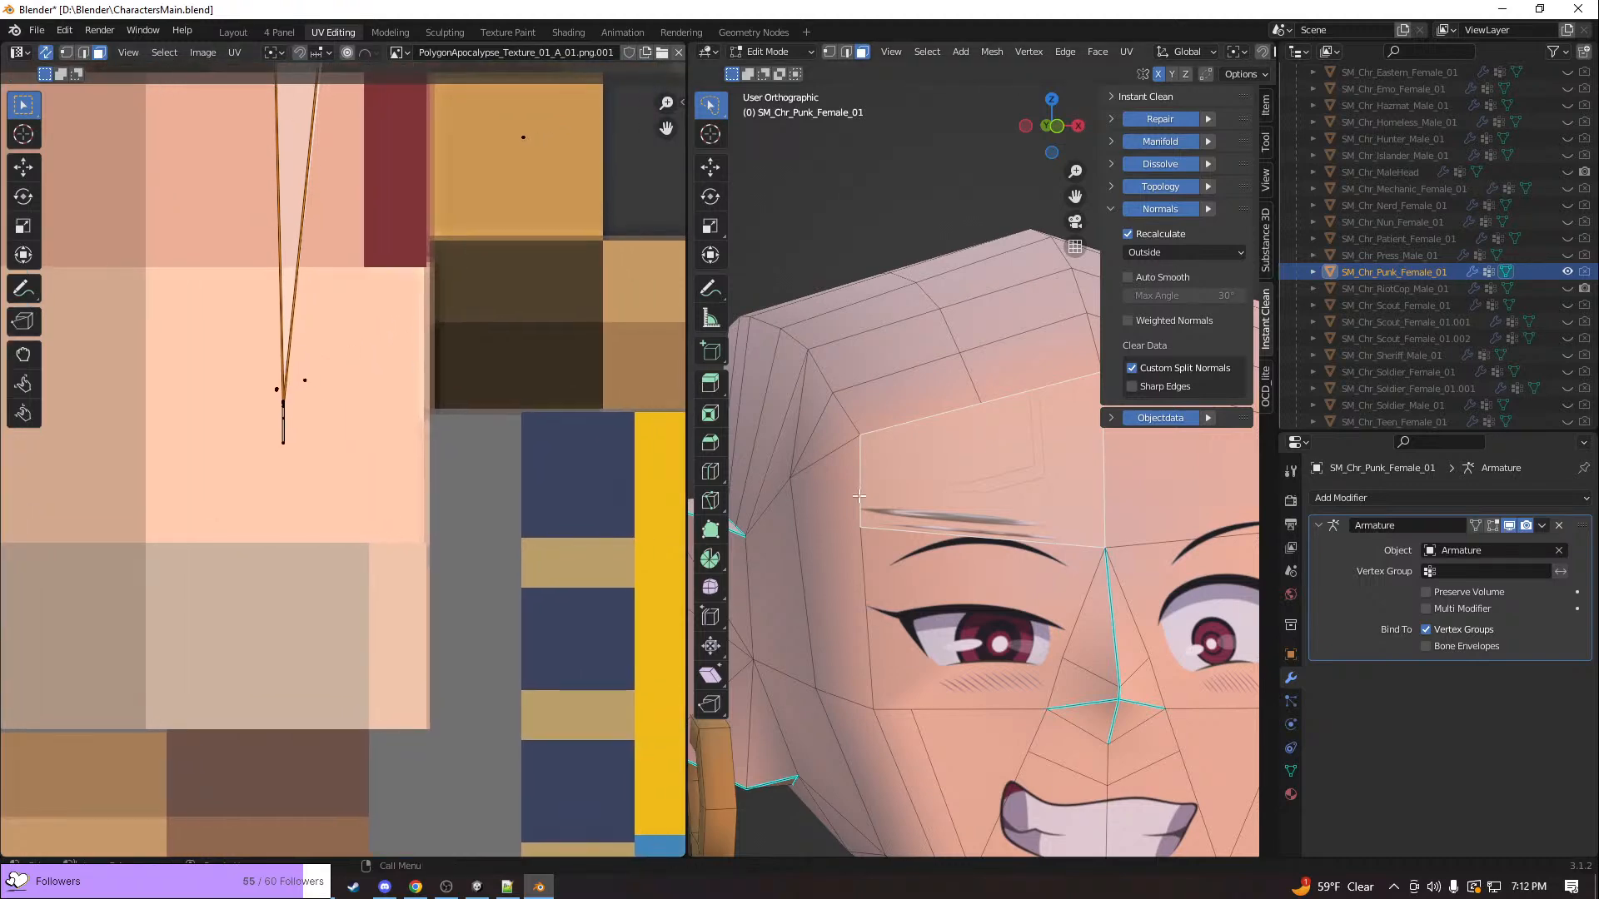
pyautogui.scroll(-3, 966, 517)
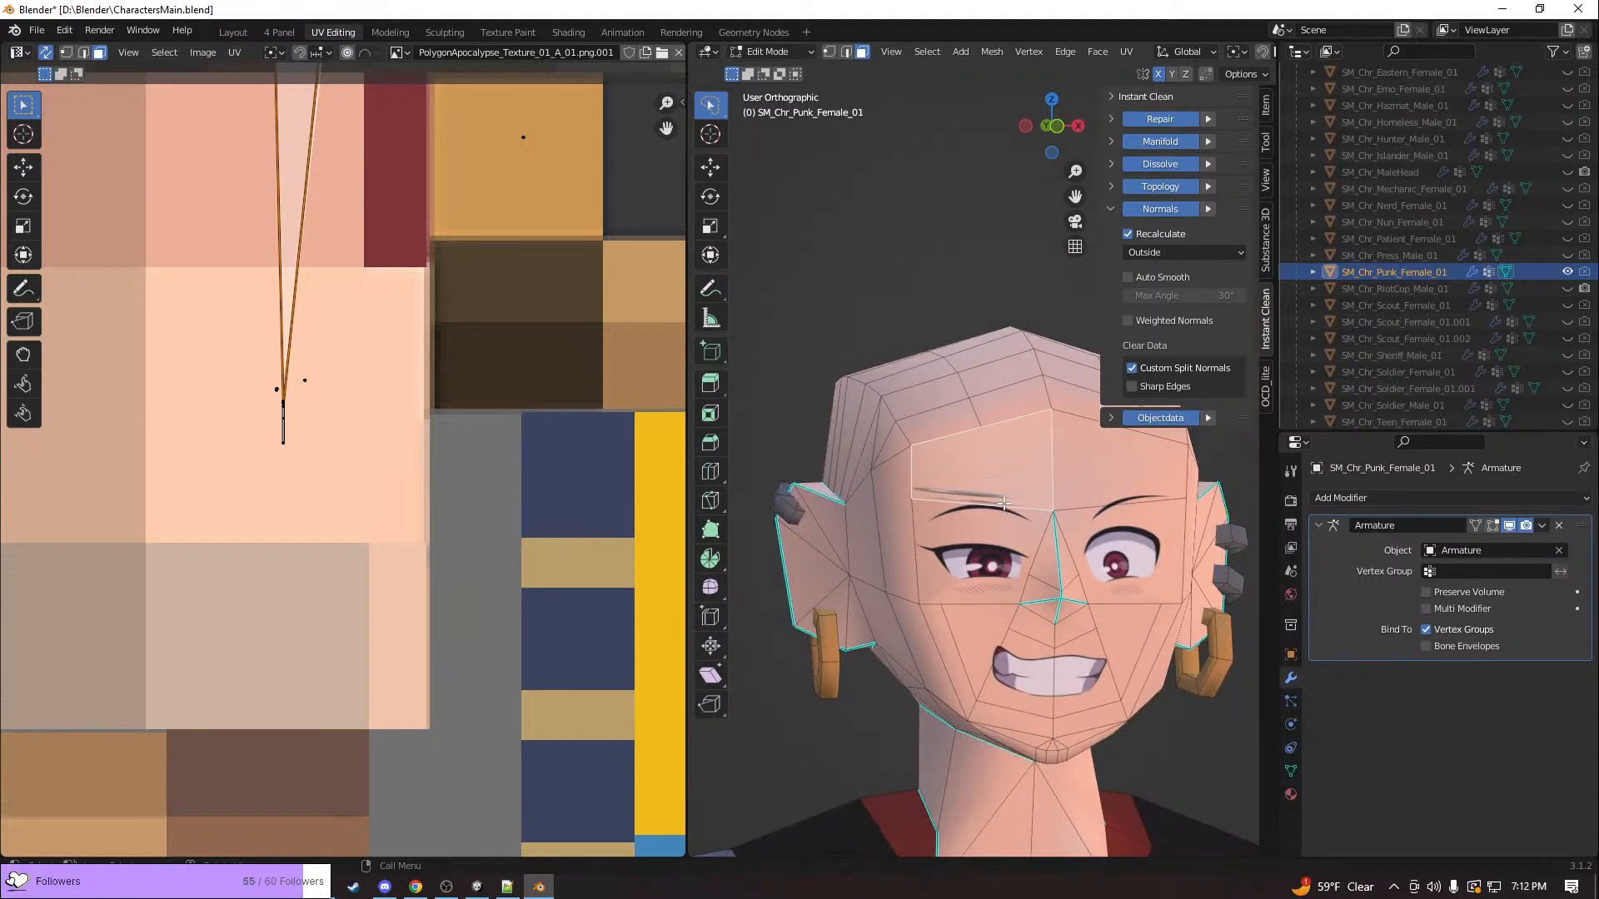
pyautogui.scroll(4, 278, 408)
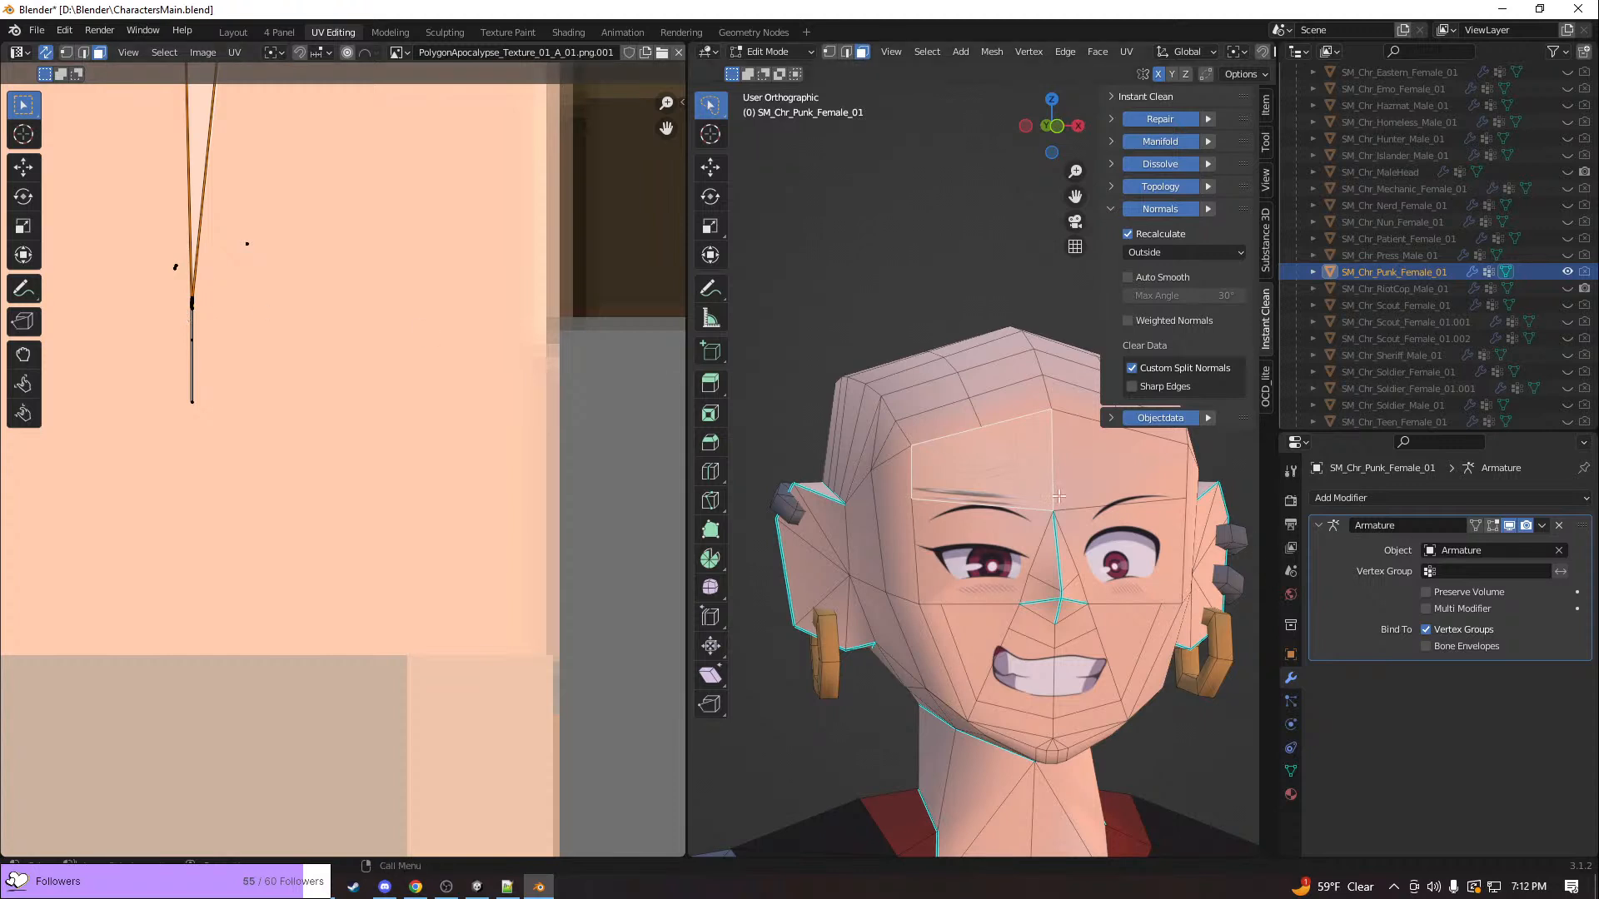
pyautogui.press('1')
pyautogui.click(1054, 408)
pyautogui.keyDown('shift'); pyautogui.click(977, 428); pyautogui.keyUp('shift')
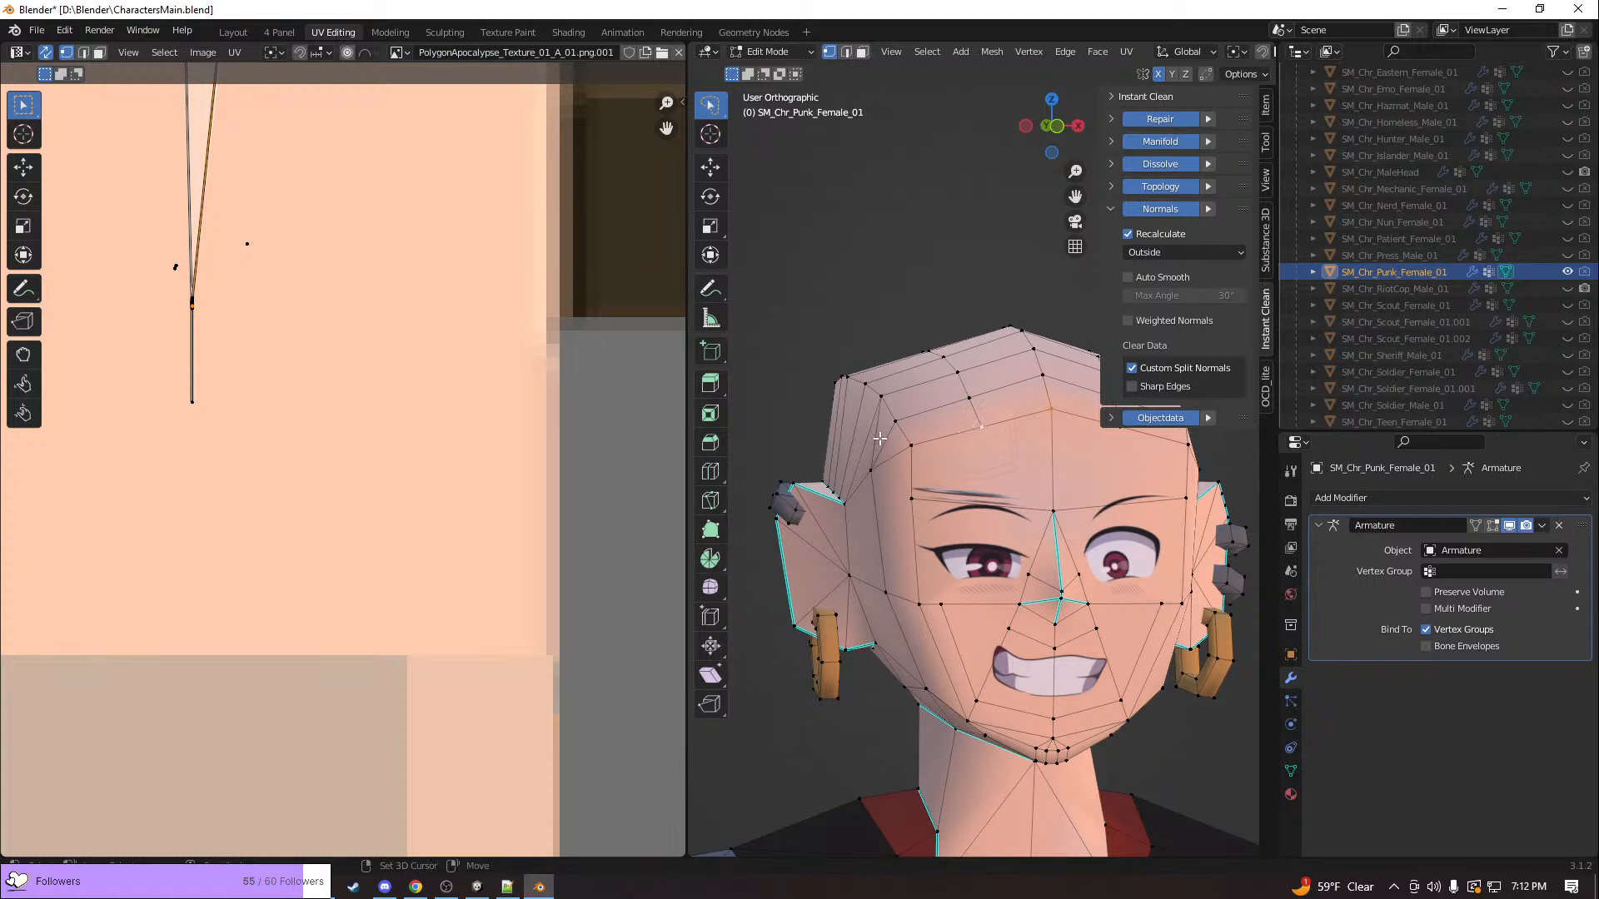
pyautogui.keyDown('shift'); pyautogui.click(910, 445); pyautogui.keyUp('shift')
pyautogui.scroll(-4, 441, 368)
pyautogui.press('g')
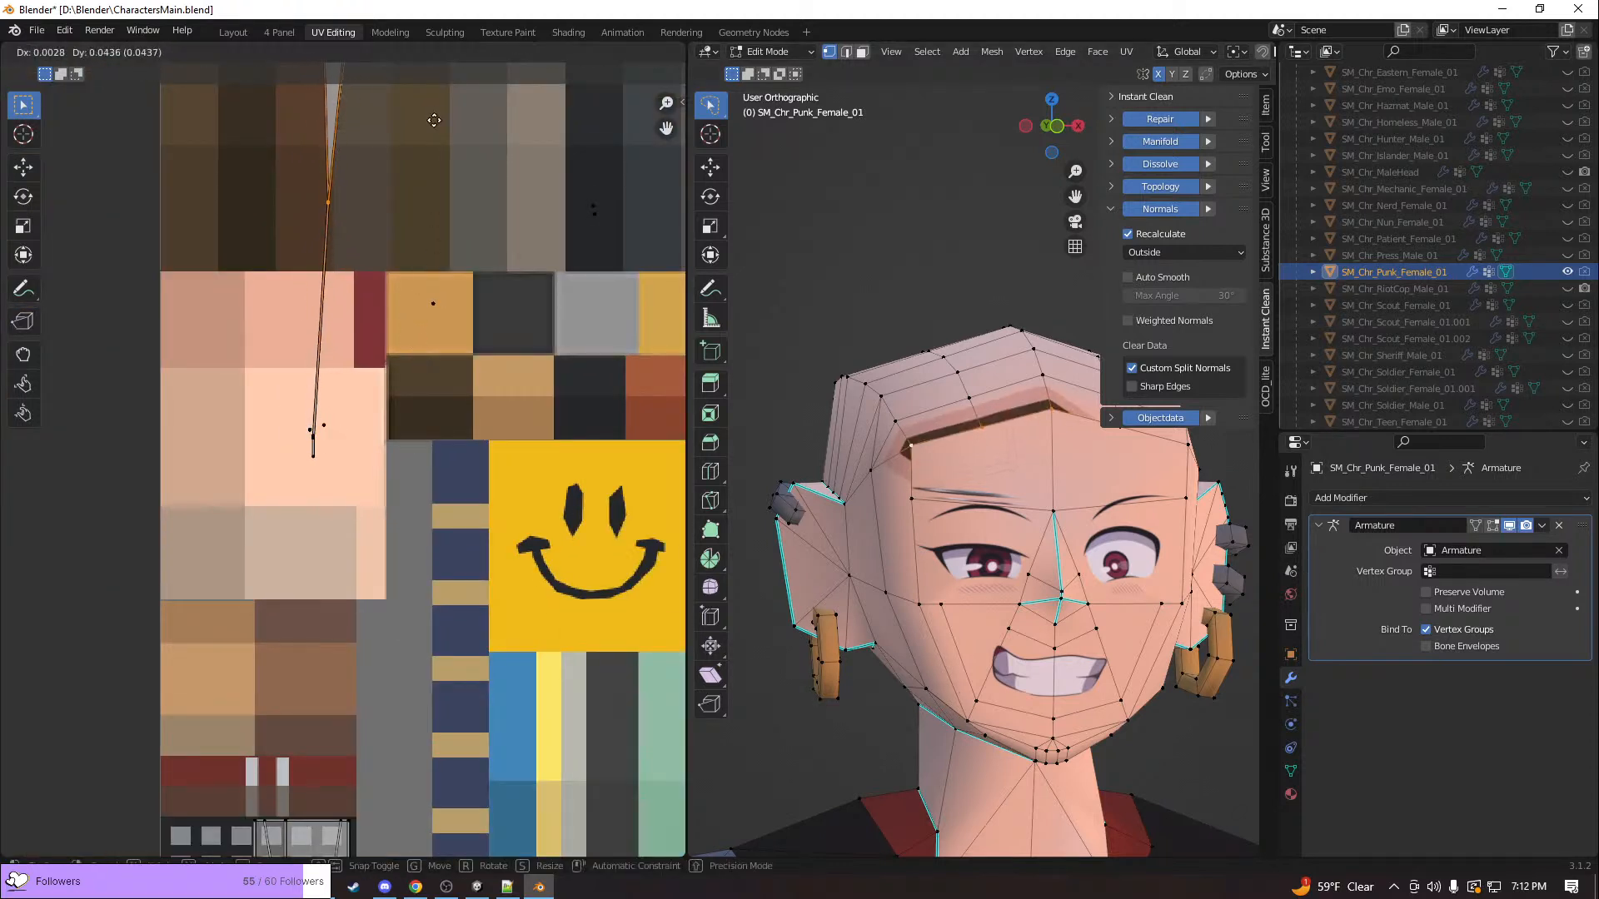
pyautogui.click(421, 312)
# Display the PolygonApocalypse face texture (PolygonApocalypse_Texture_01_A_01_Face.png.001) behind the UVs instead of the main atlas
pyautogui.scroll(-3, 400, 325)
pyautogui.moveTo(380, 225); pyautogui.dragTo(349, 776, button='middle')
pyautogui.keyDown('shift'); pyautogui.moveTo(409, 405); pyautogui.dragTo(411, 636, button='middle'); pyautogui.keyUp('shift')
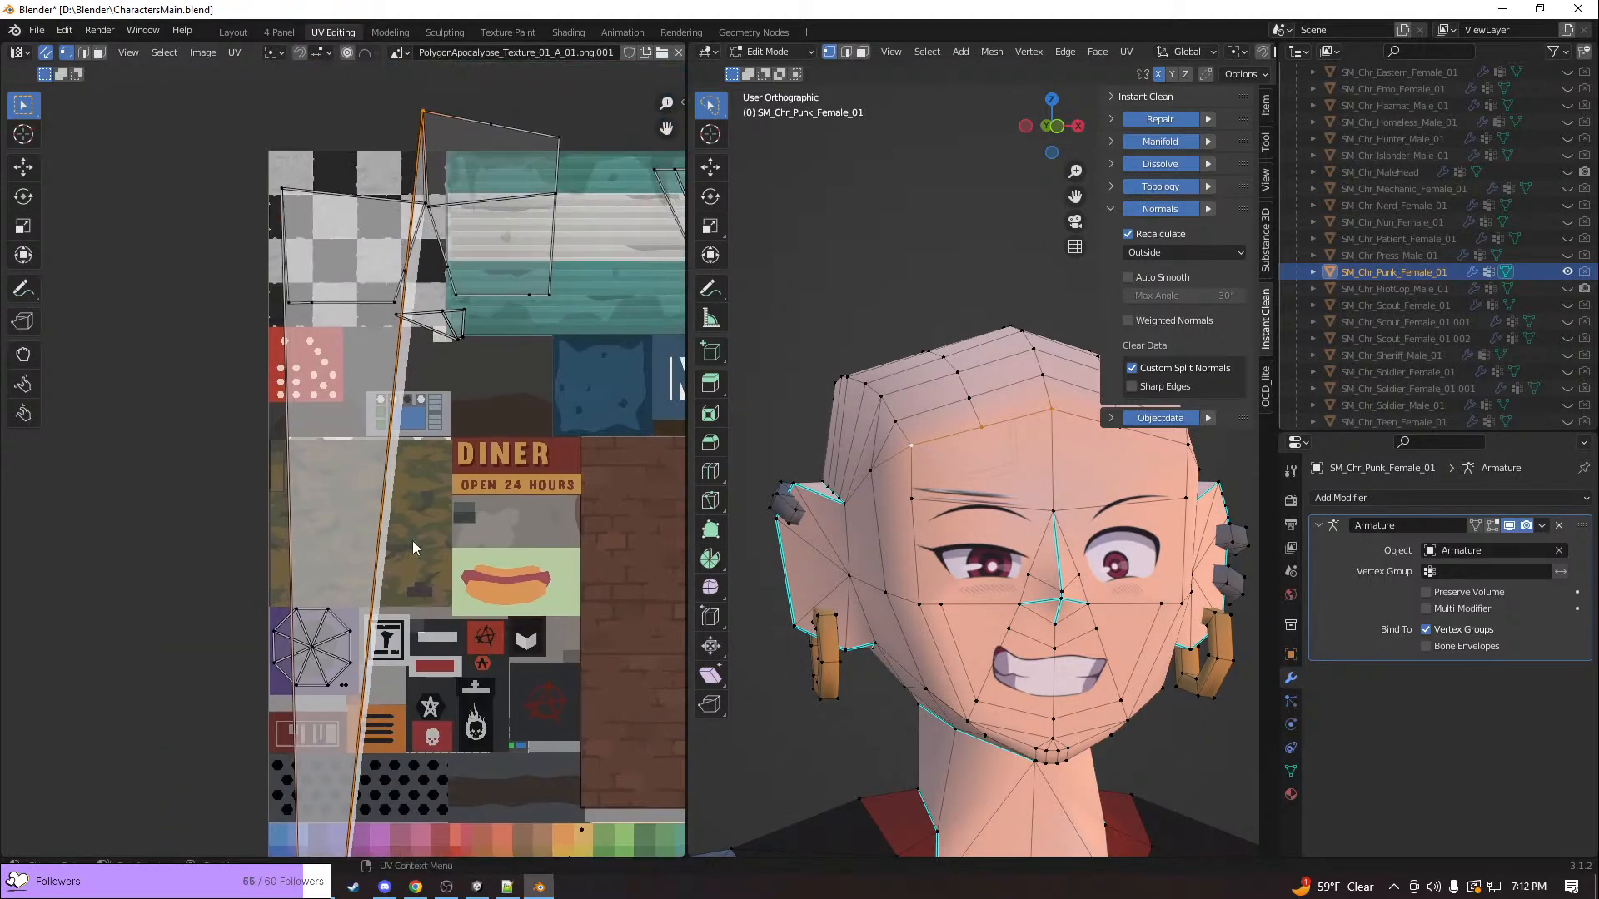
pyautogui.scroll(-1, 441, 564)
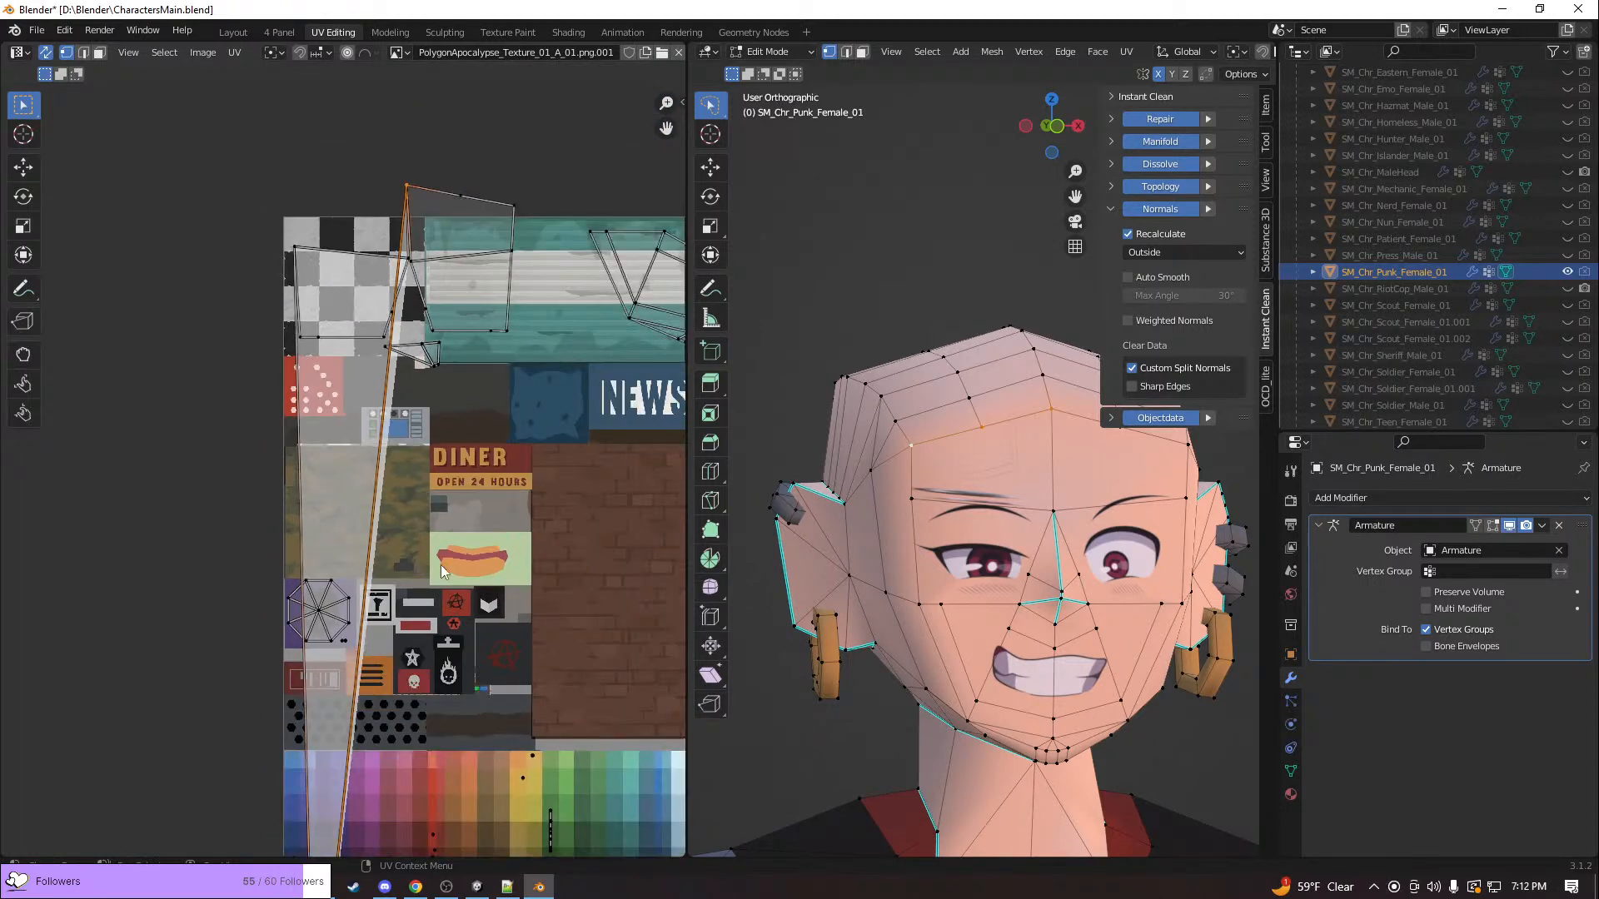
pyautogui.click(427, 54)
pyautogui.press('Escape')
pyautogui.click(403, 58)
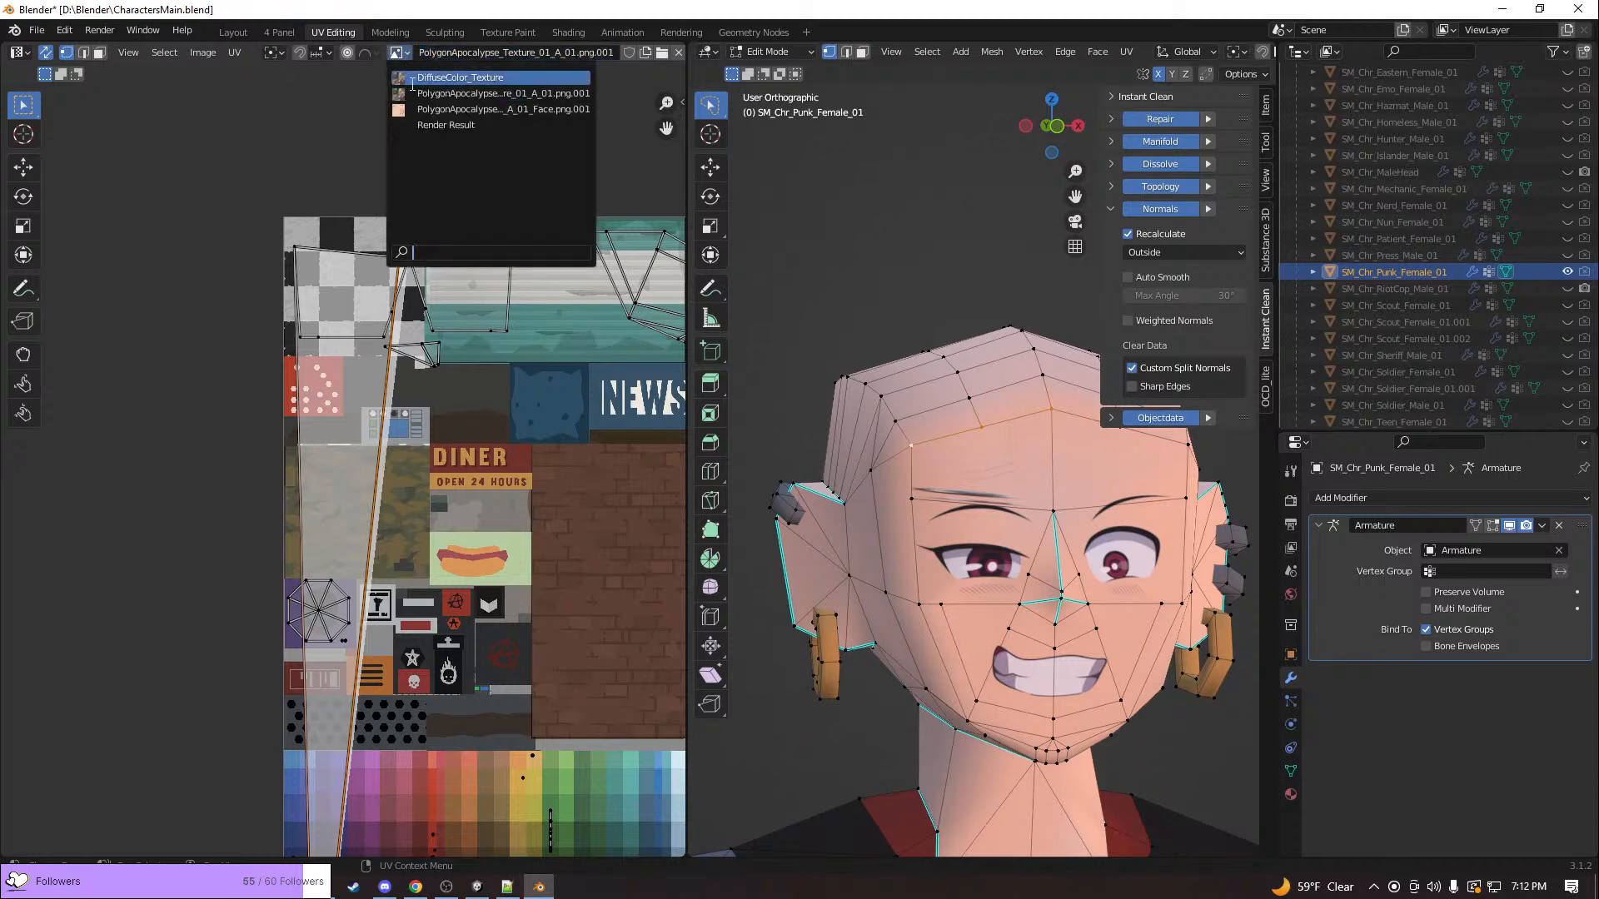
pyautogui.click(438, 115)
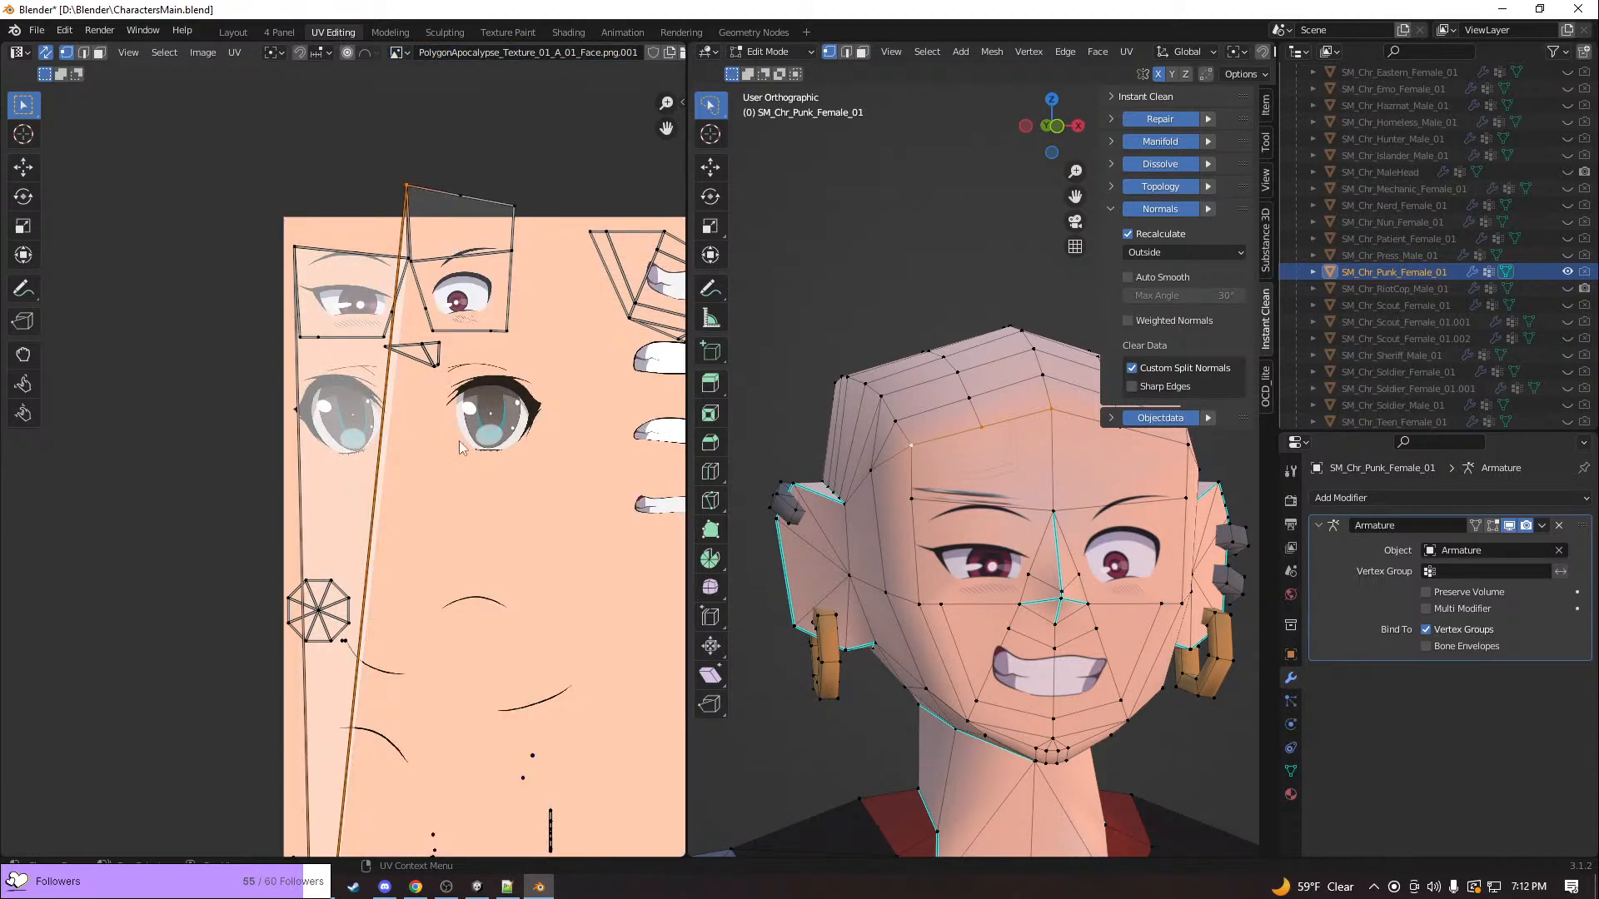
# Select the forehead face above the distorted brow and move its stretched UV island up and outward past the face texture's left edge
pyautogui.scroll(-5, 458, 442)
pyautogui.scroll(2, 331, 641)
pyautogui.scroll(6, 416, 488)
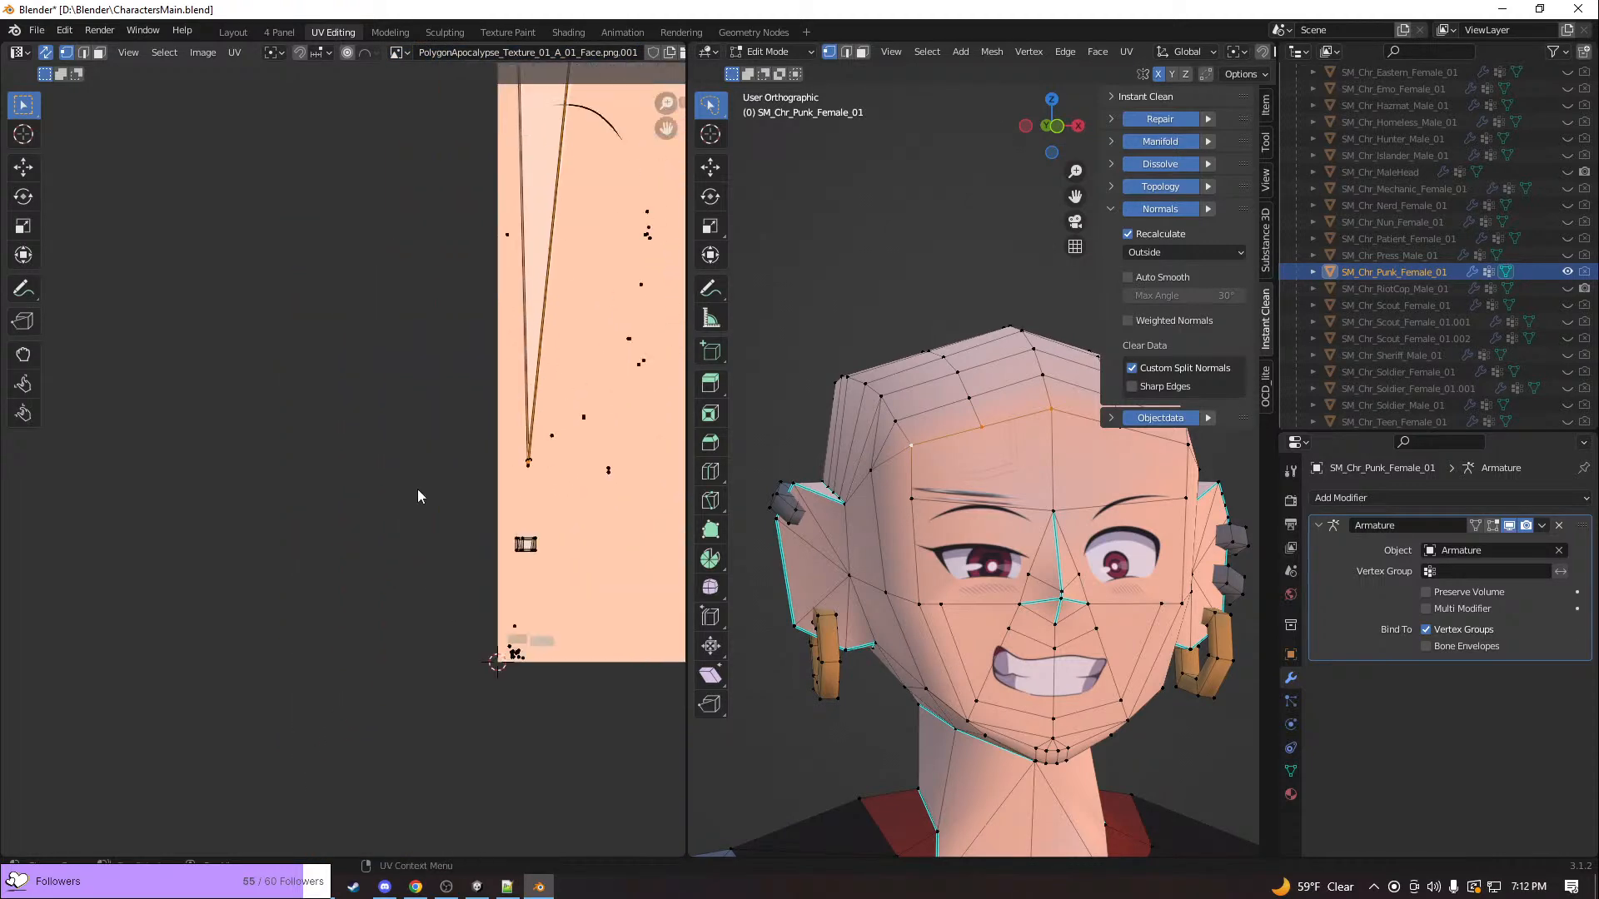
pyautogui.moveTo(532, 518); pyautogui.dragTo(271, 522, button='middle')
pyautogui.scroll(4, 305, 518)
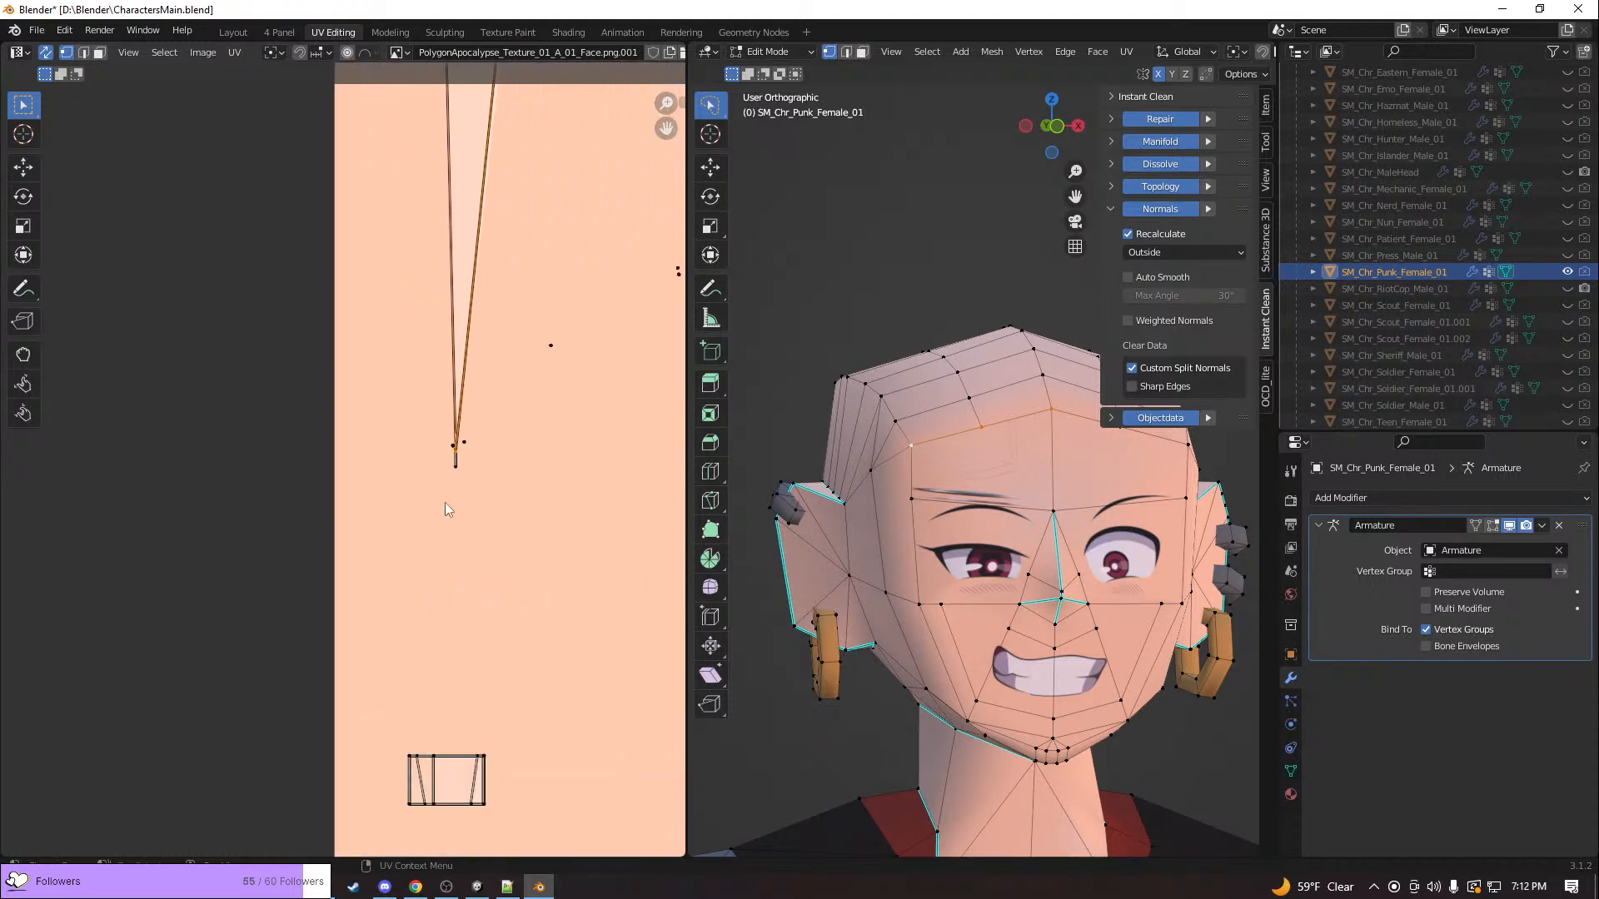
pyautogui.press('3')
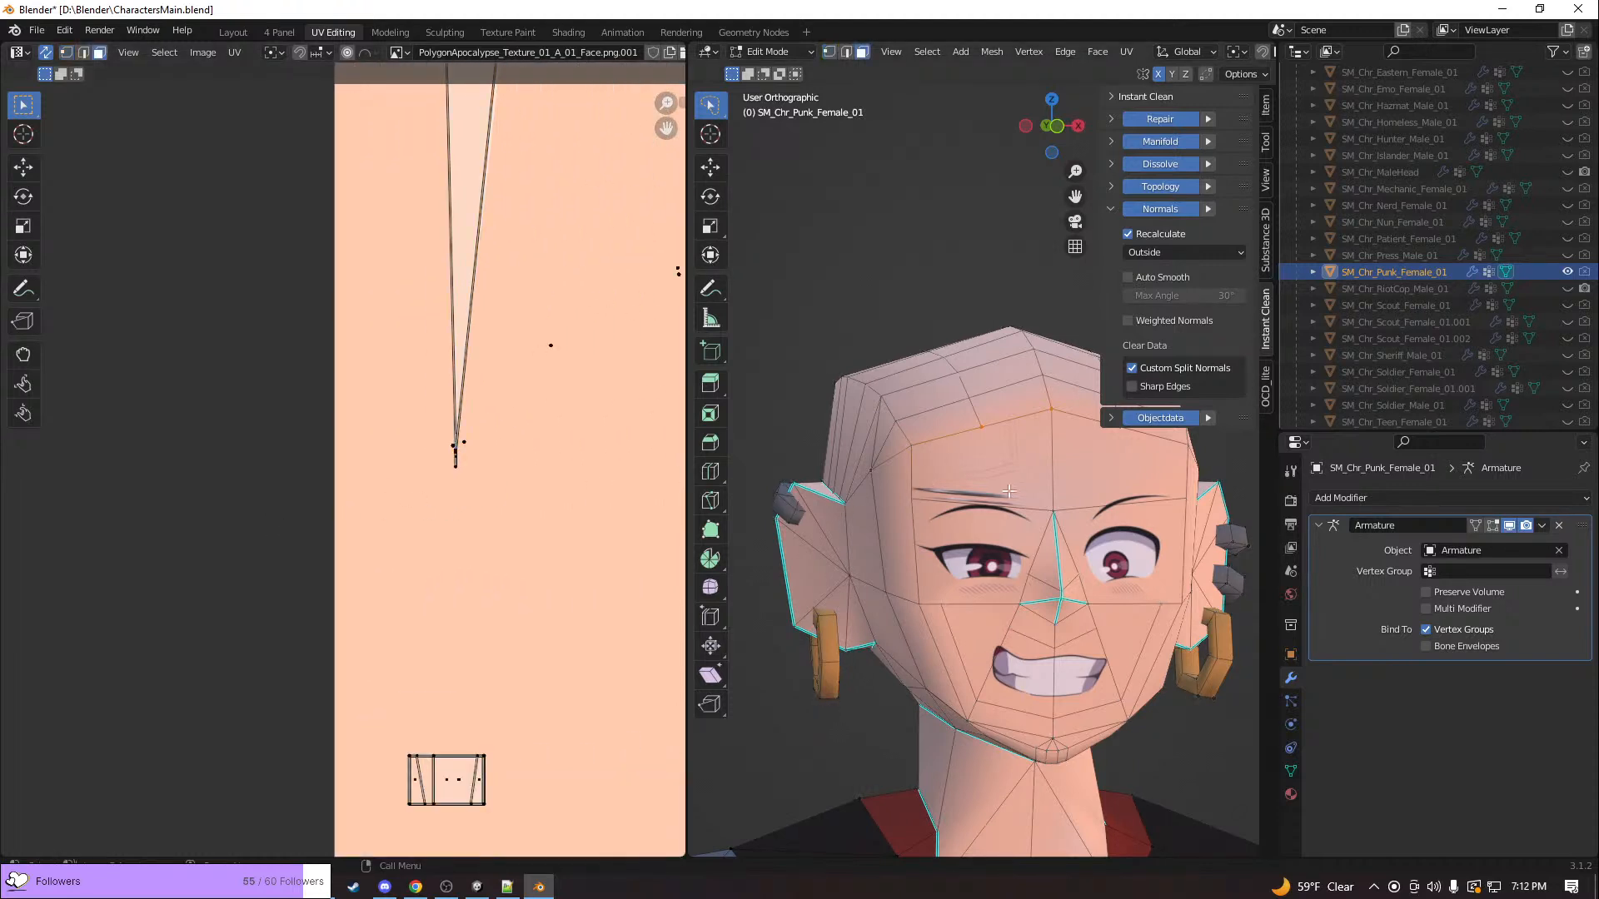
pyautogui.click(1013, 486)
pyautogui.scroll(-7, 576, 439)
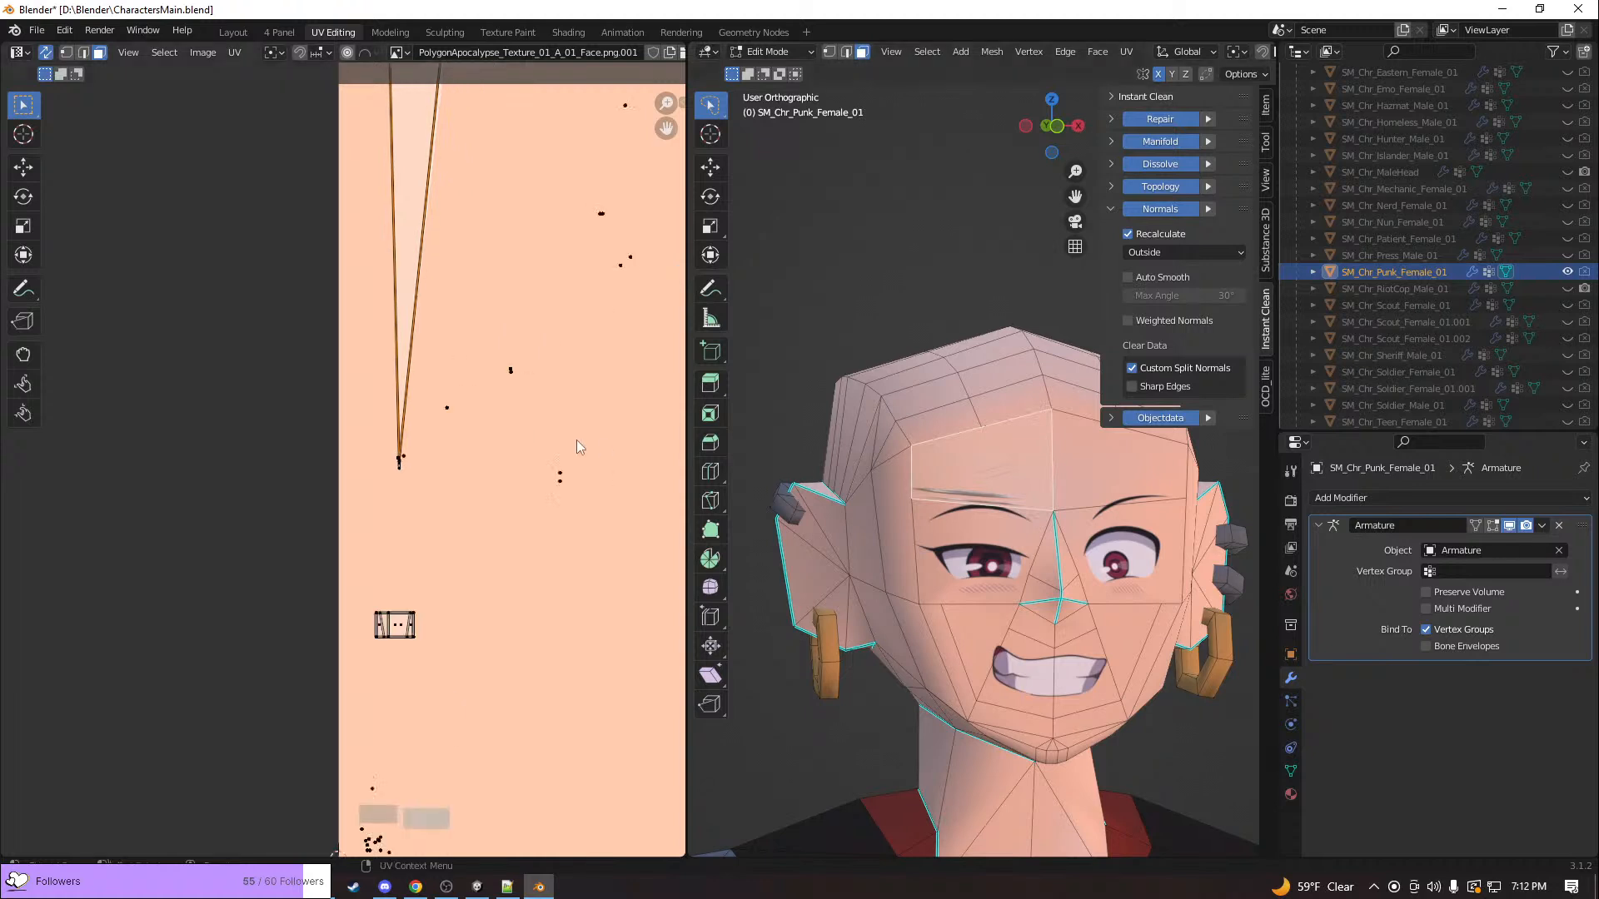
pyautogui.press('g')
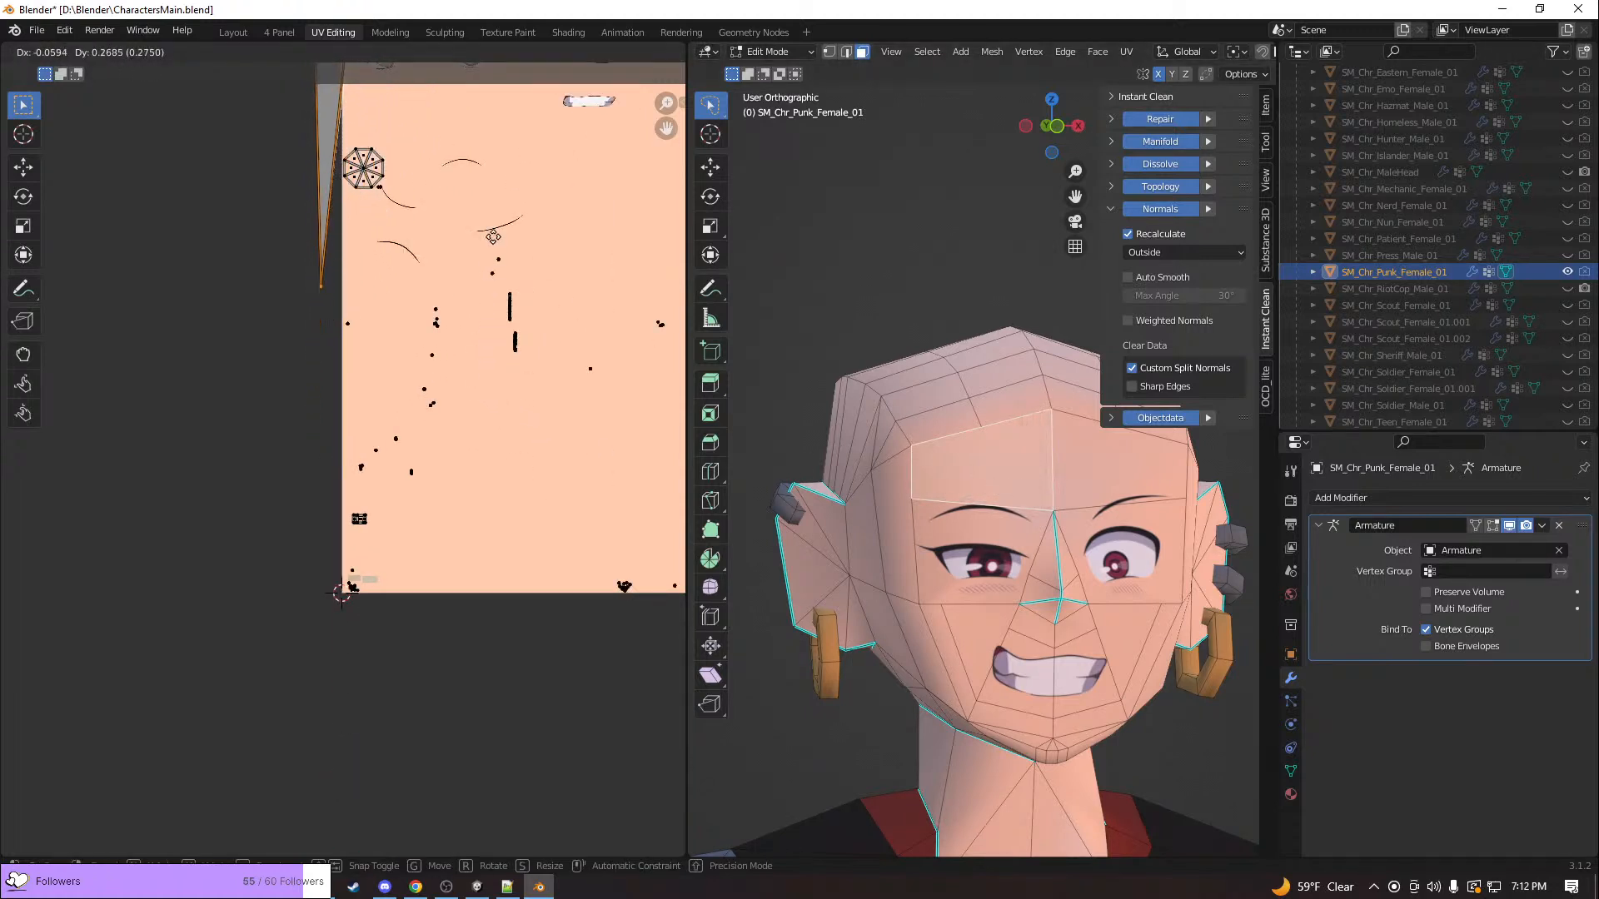
pyautogui.click(493, 224)
pyautogui.scroll(-3, 454, 216)
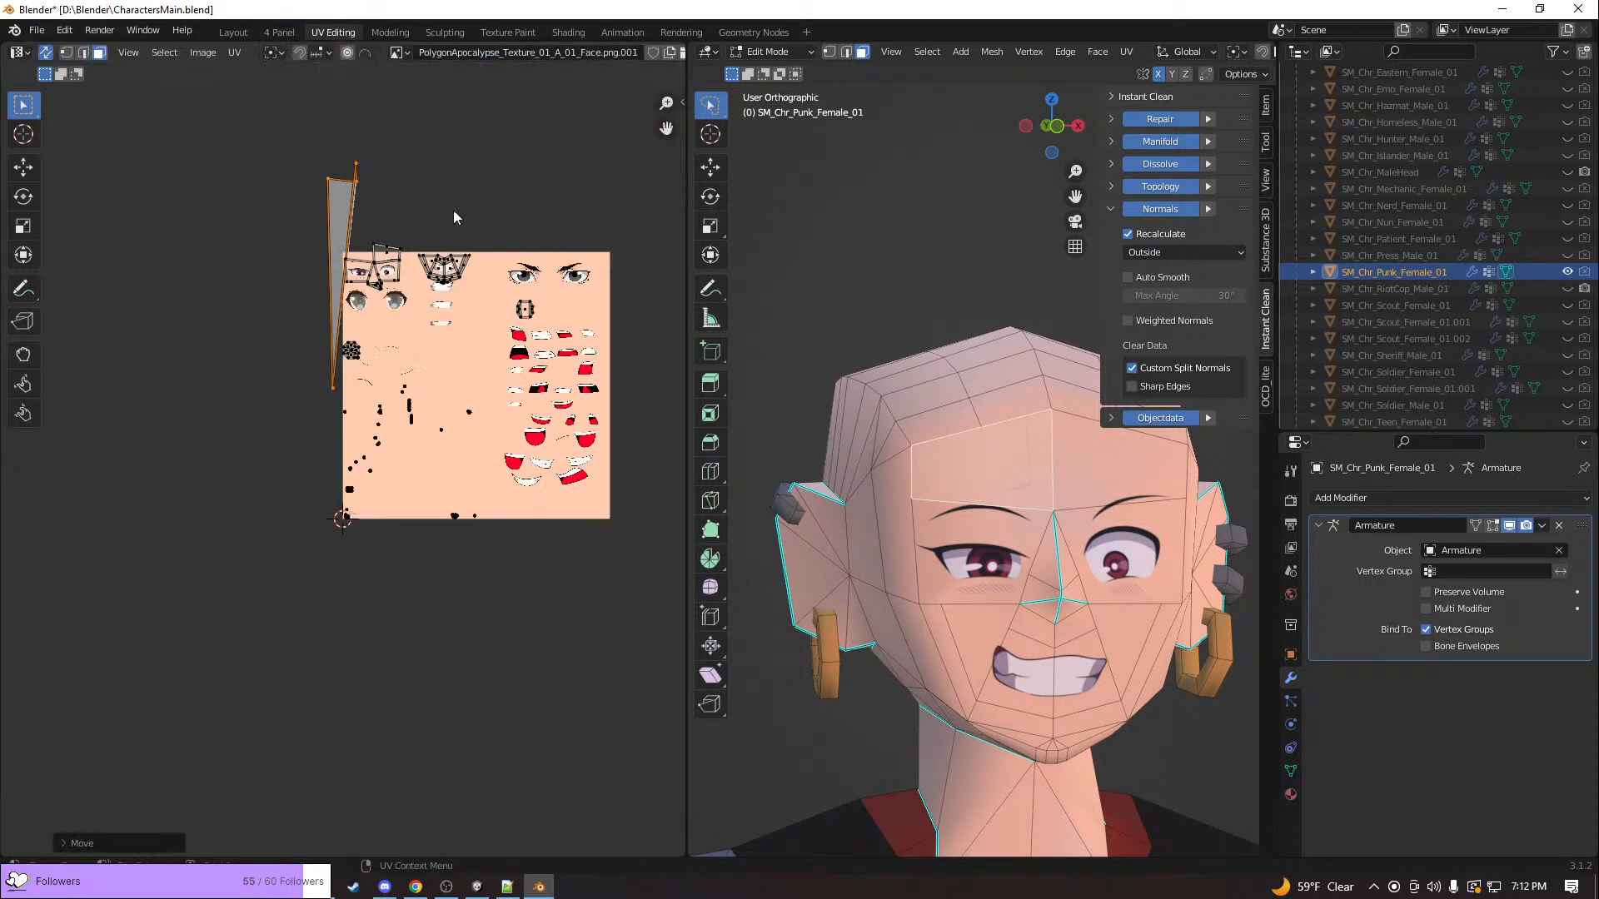
# Select the vertices at the lower tip of the moved forehead island and try pulling their UVs up to its wide end
pyautogui.moveTo(301, 406); pyautogui.dragTo(339, 387)
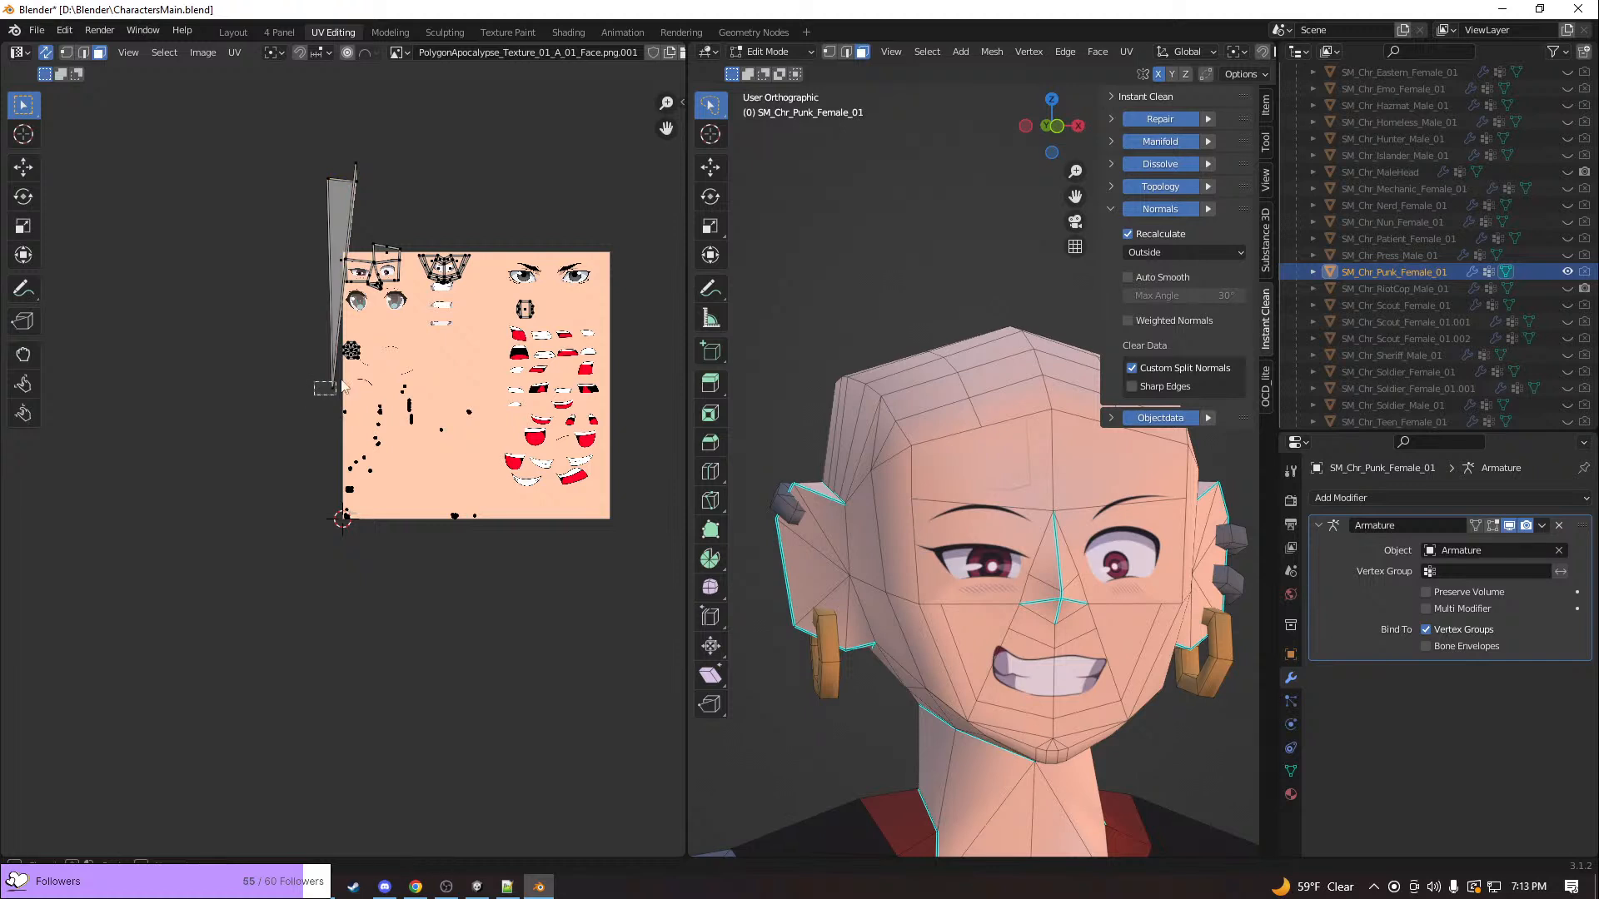
pyautogui.click(332, 388)
pyautogui.press('1')
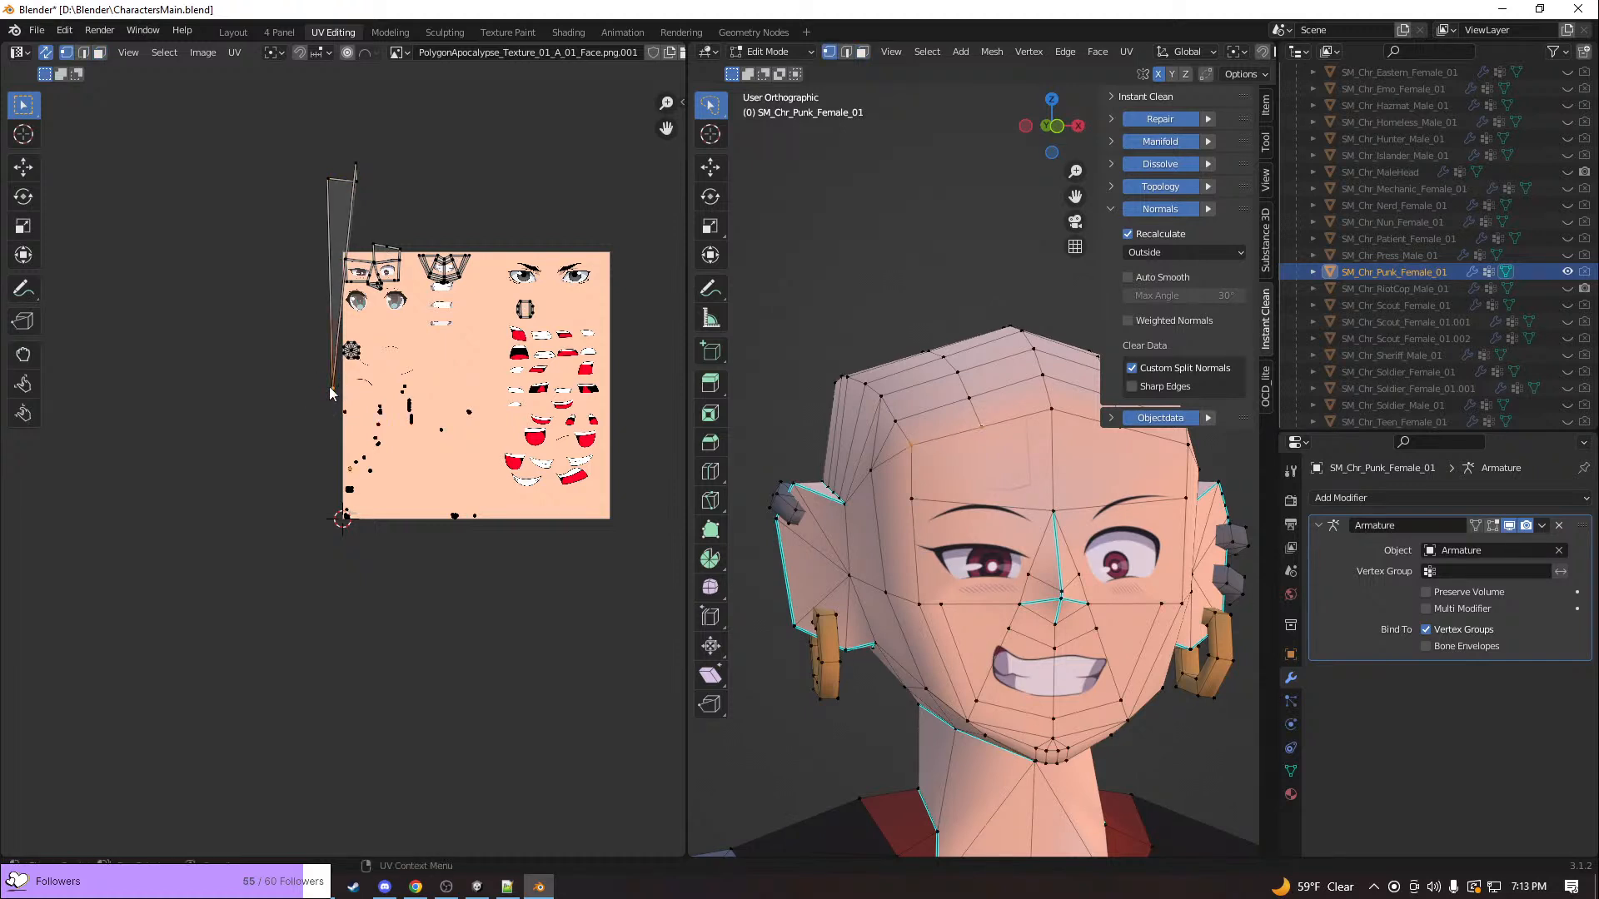
pyautogui.press('g')
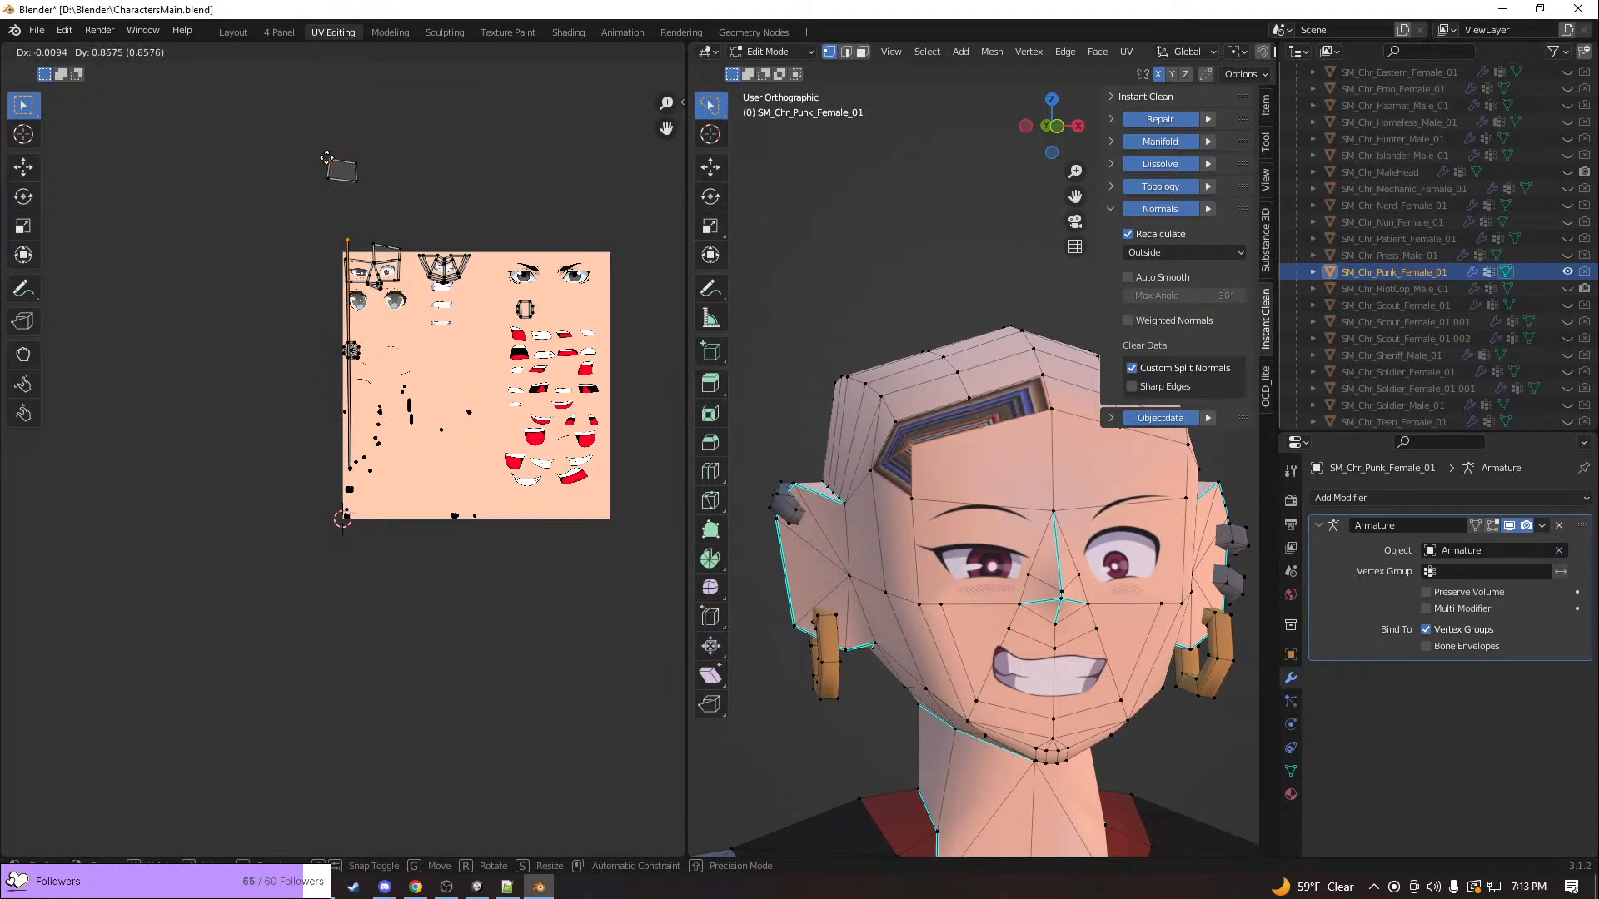
pyautogui.click(327, 159)
pyautogui.scroll(4, 292, 441)
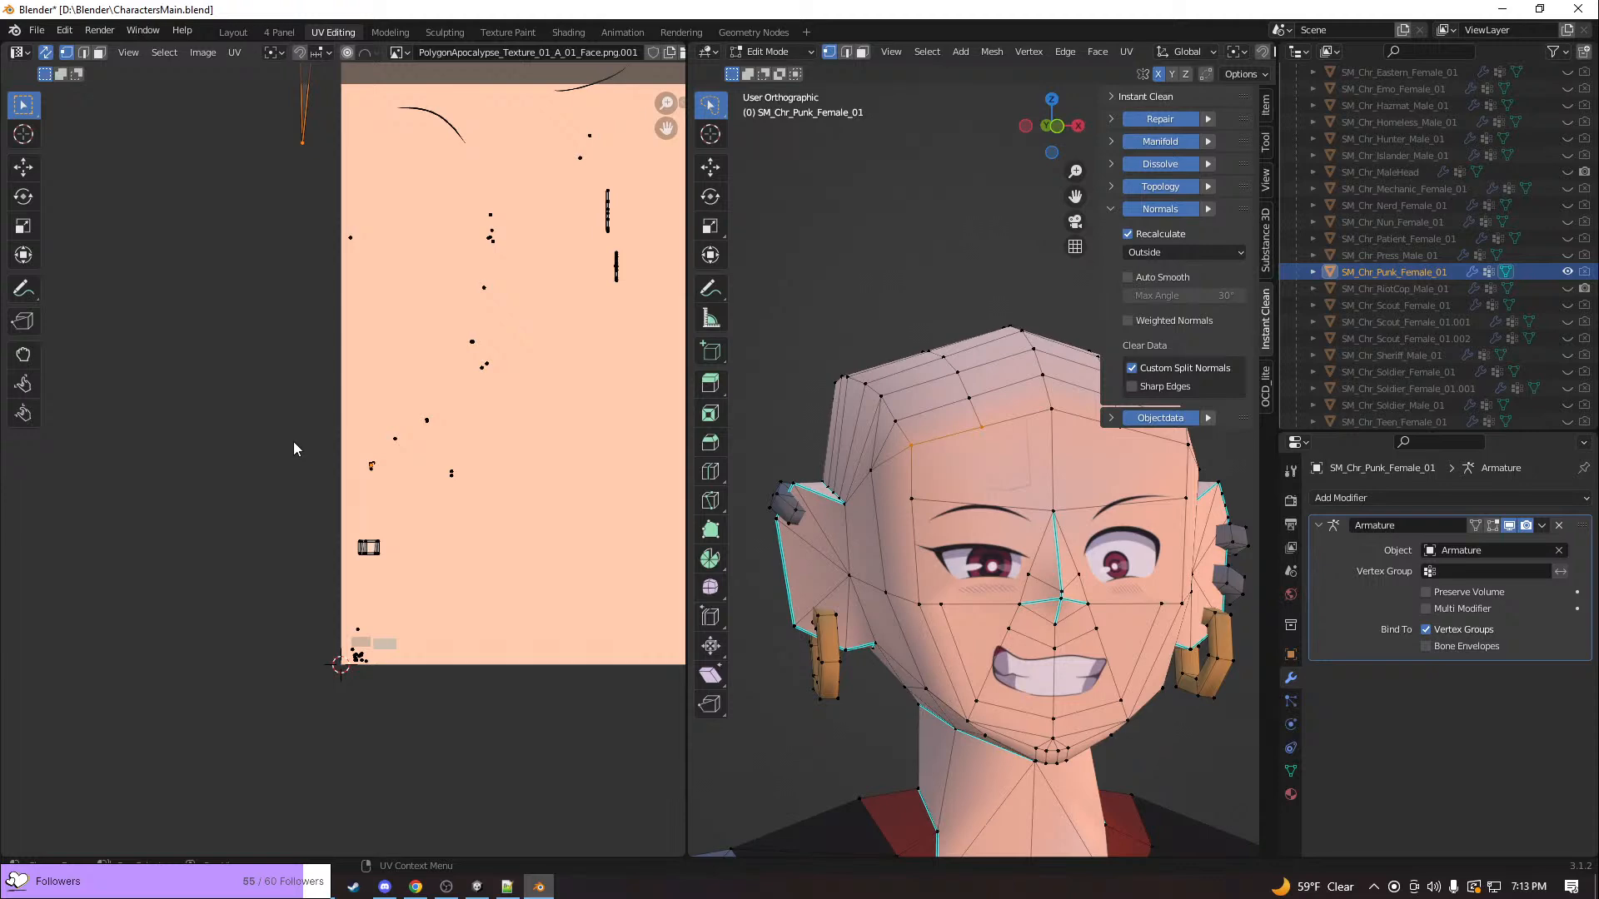
pyautogui.scroll(-3, 297, 441)
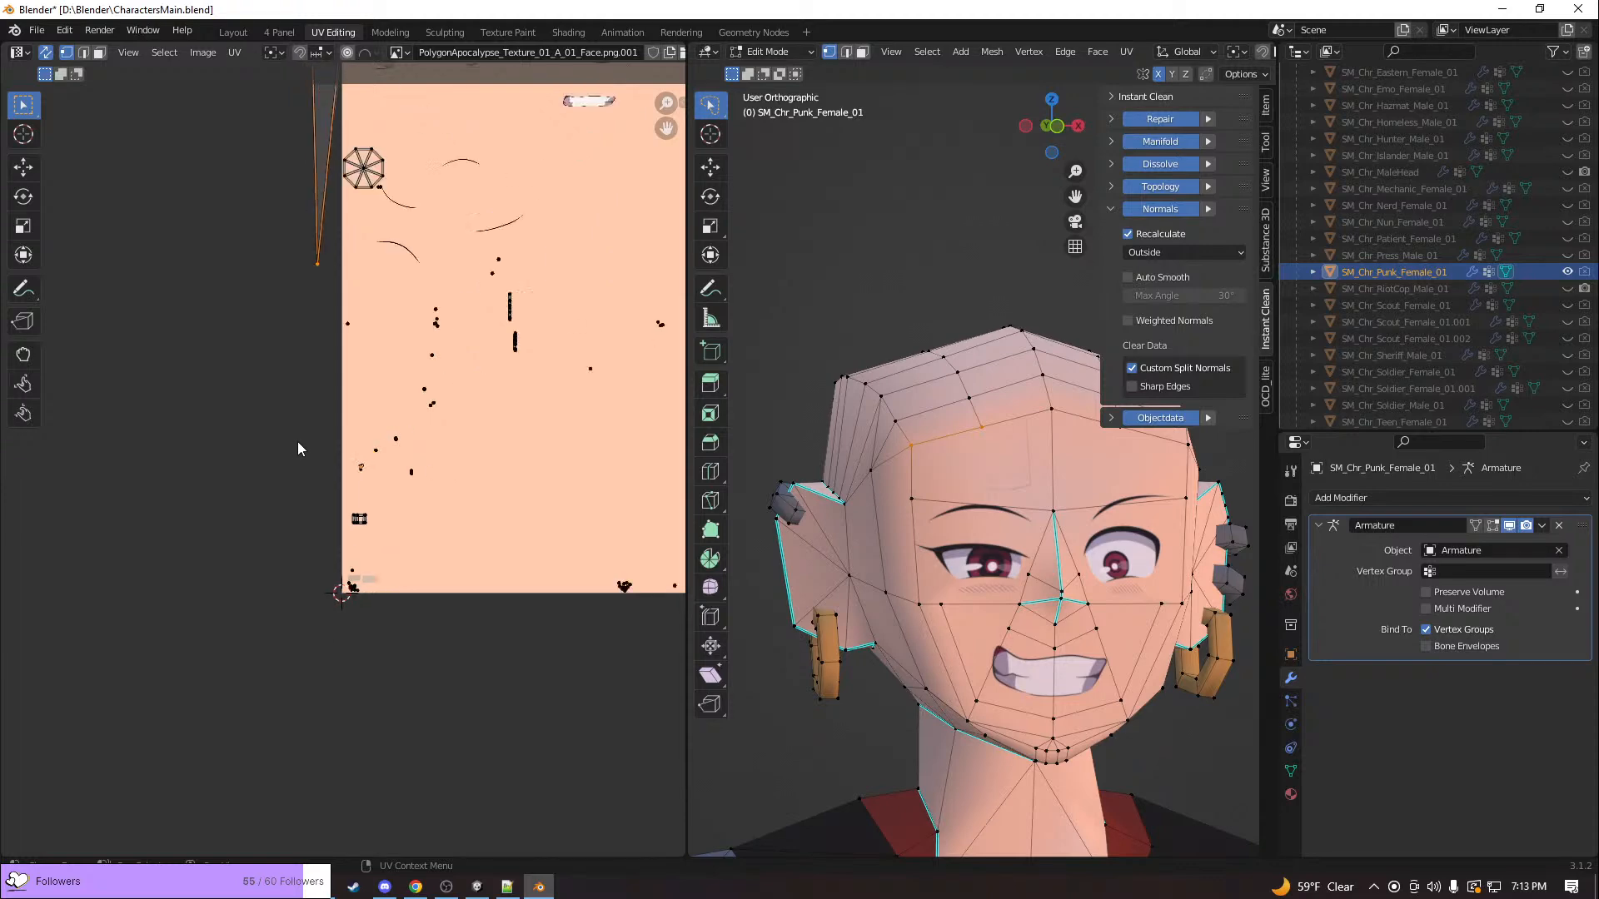
pyautogui.scroll(1, 298, 445)
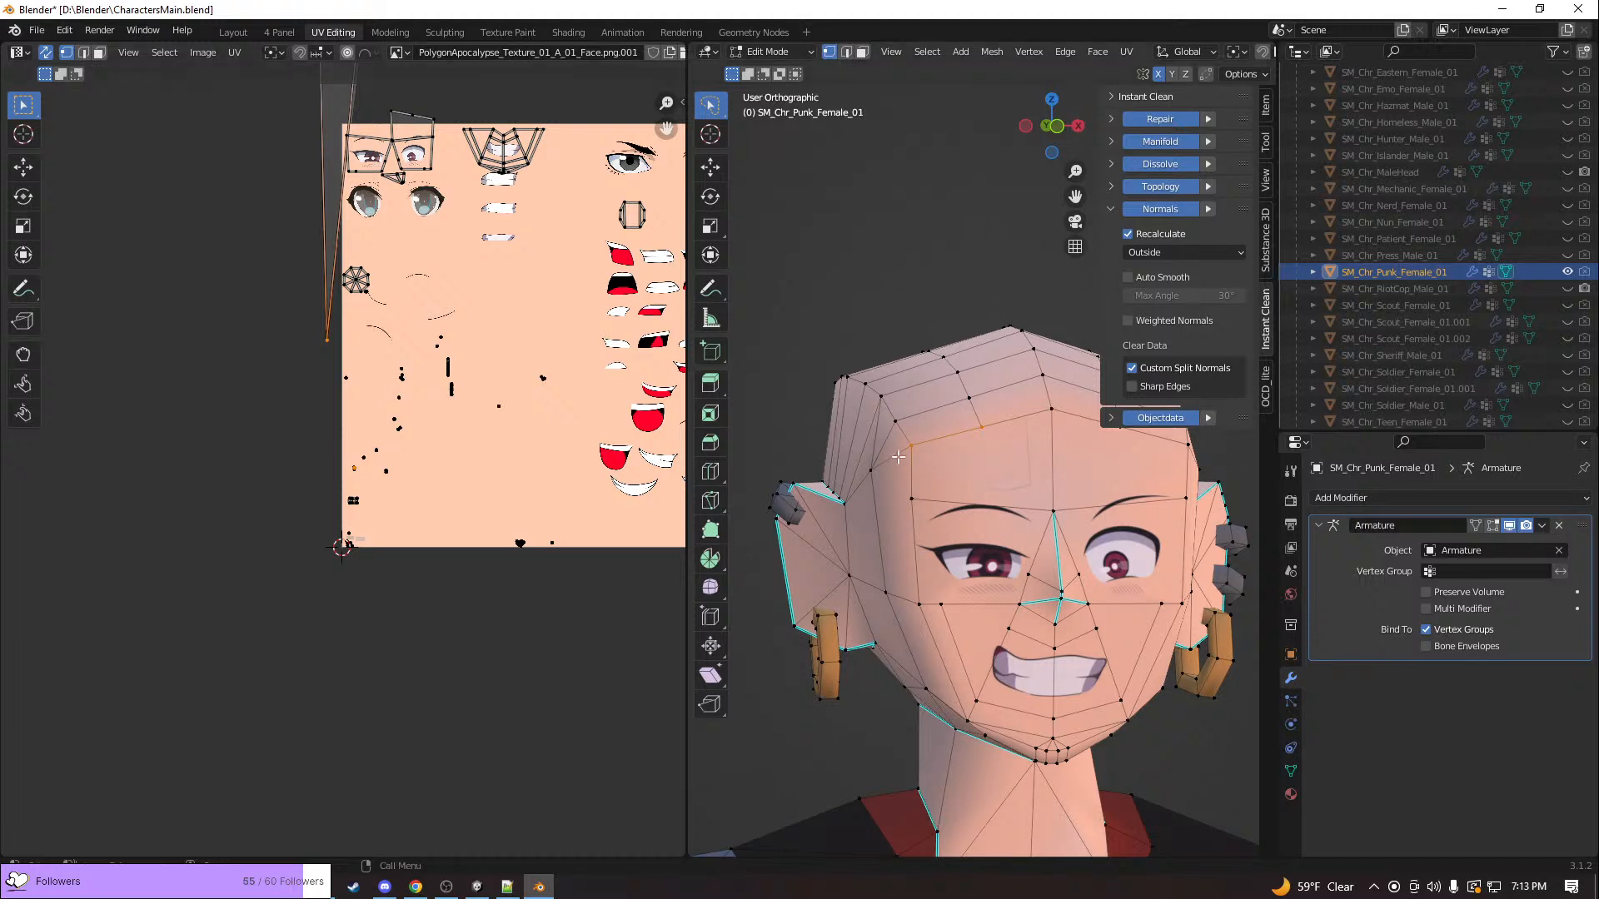
# Select the large forehead face above the distorted brow and unwrap its UVs
pyautogui.press('3')
pyautogui.click(964, 446)
pyautogui.moveTo(964, 445); pyautogui.dragTo(909, 454, button='middle')
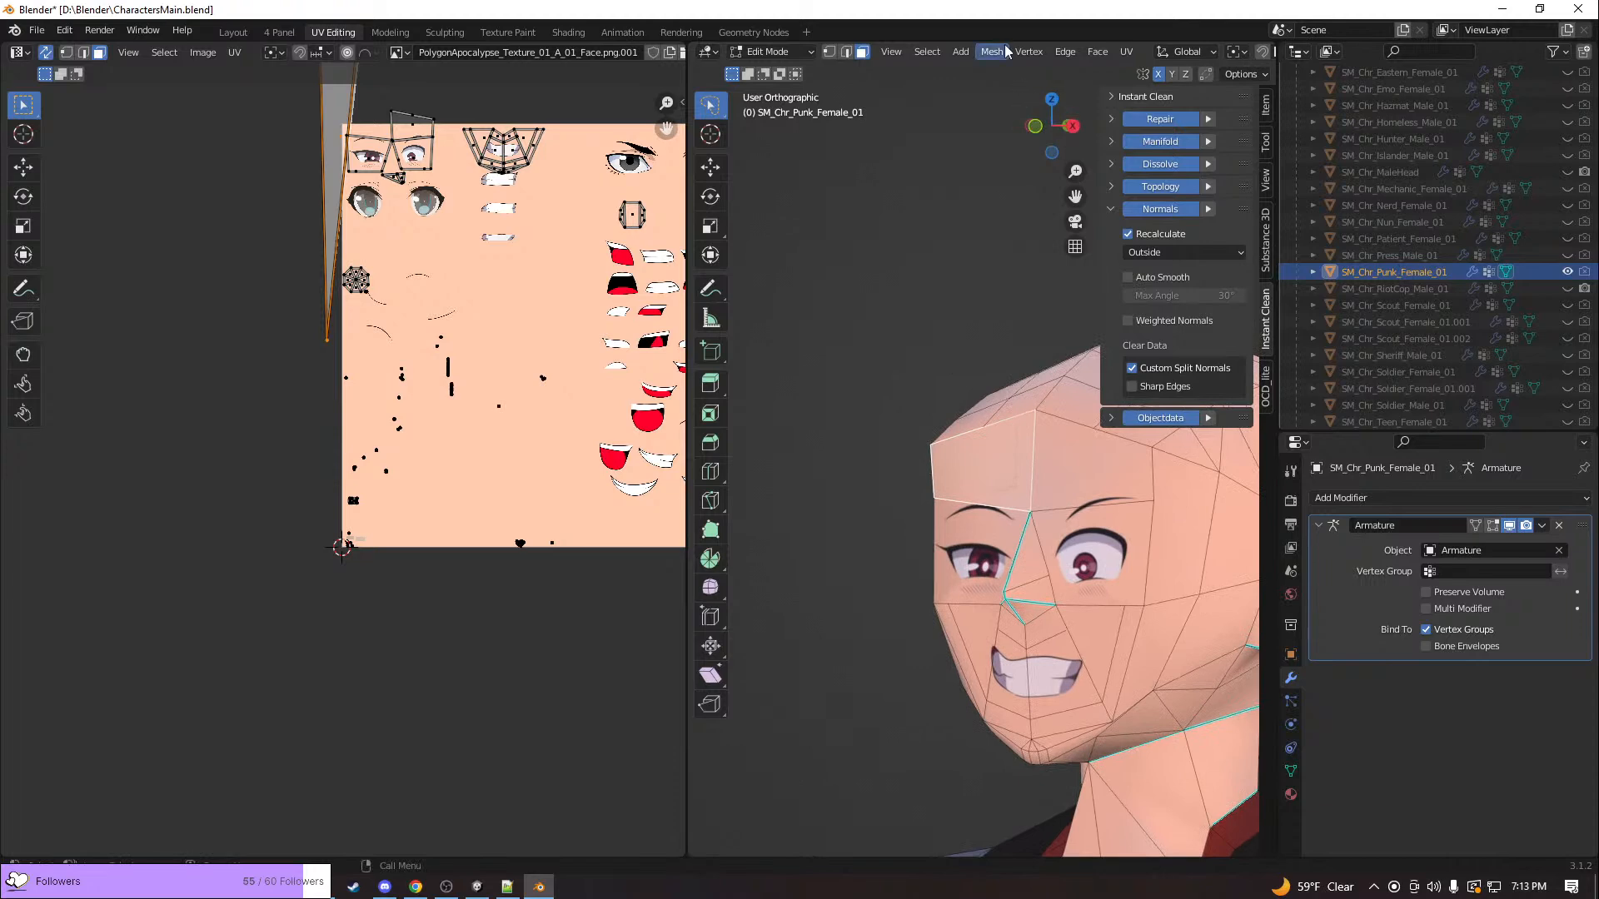
pyautogui.click(1125, 51)
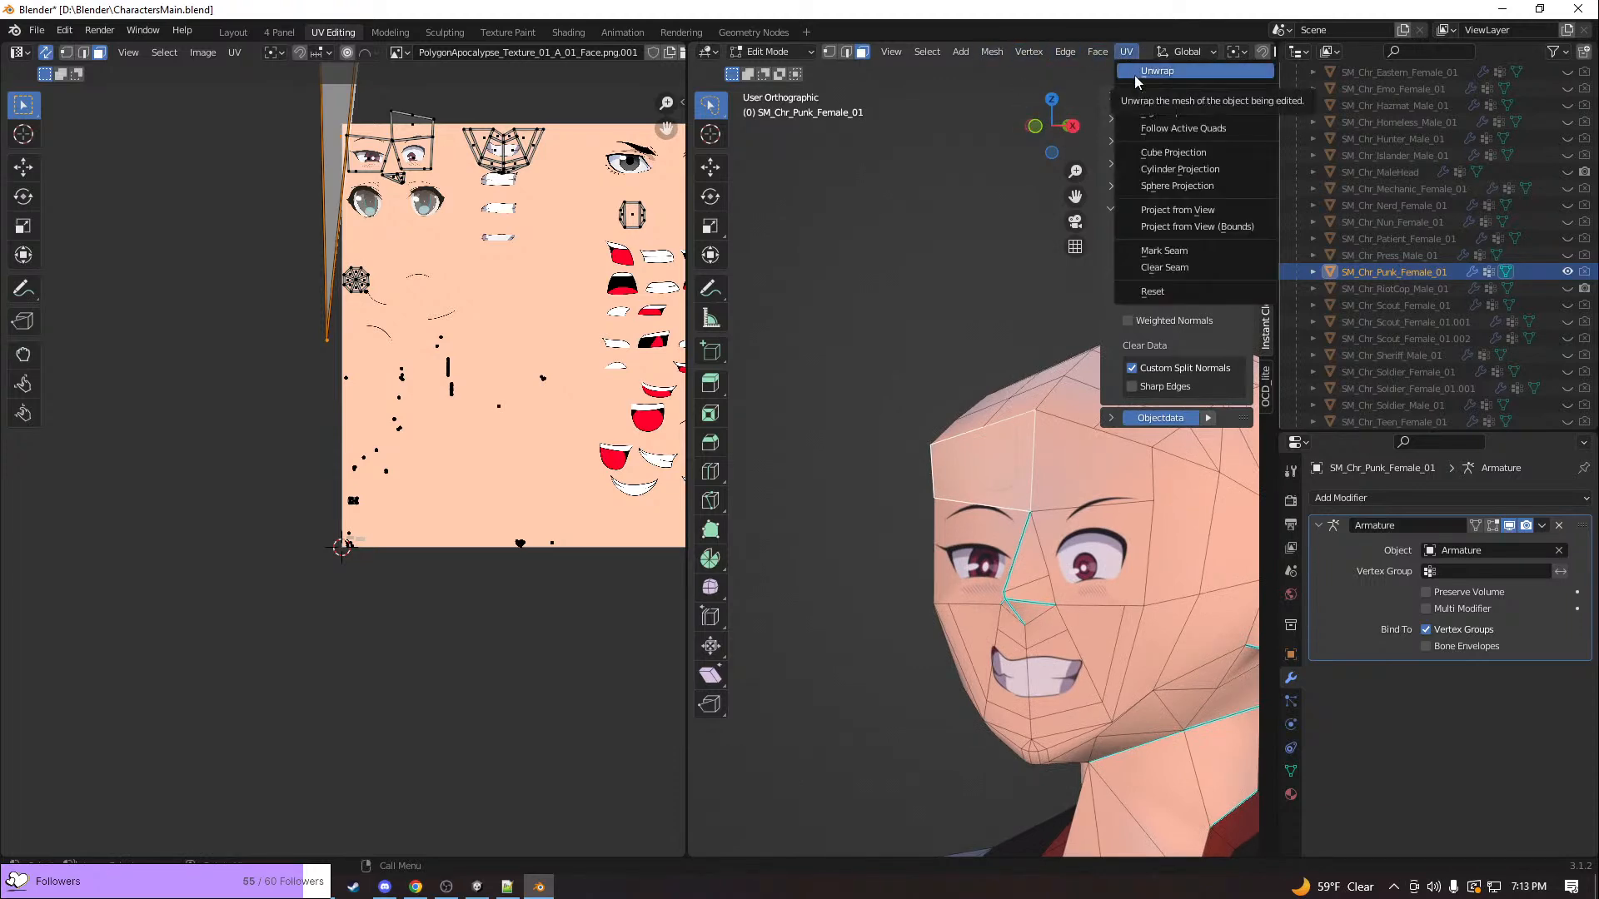
pyautogui.click(1137, 74)
# Move the unwrapped forehead island above the face texture and scale it down to a small patch
pyautogui.scroll(-4, 455, 341)
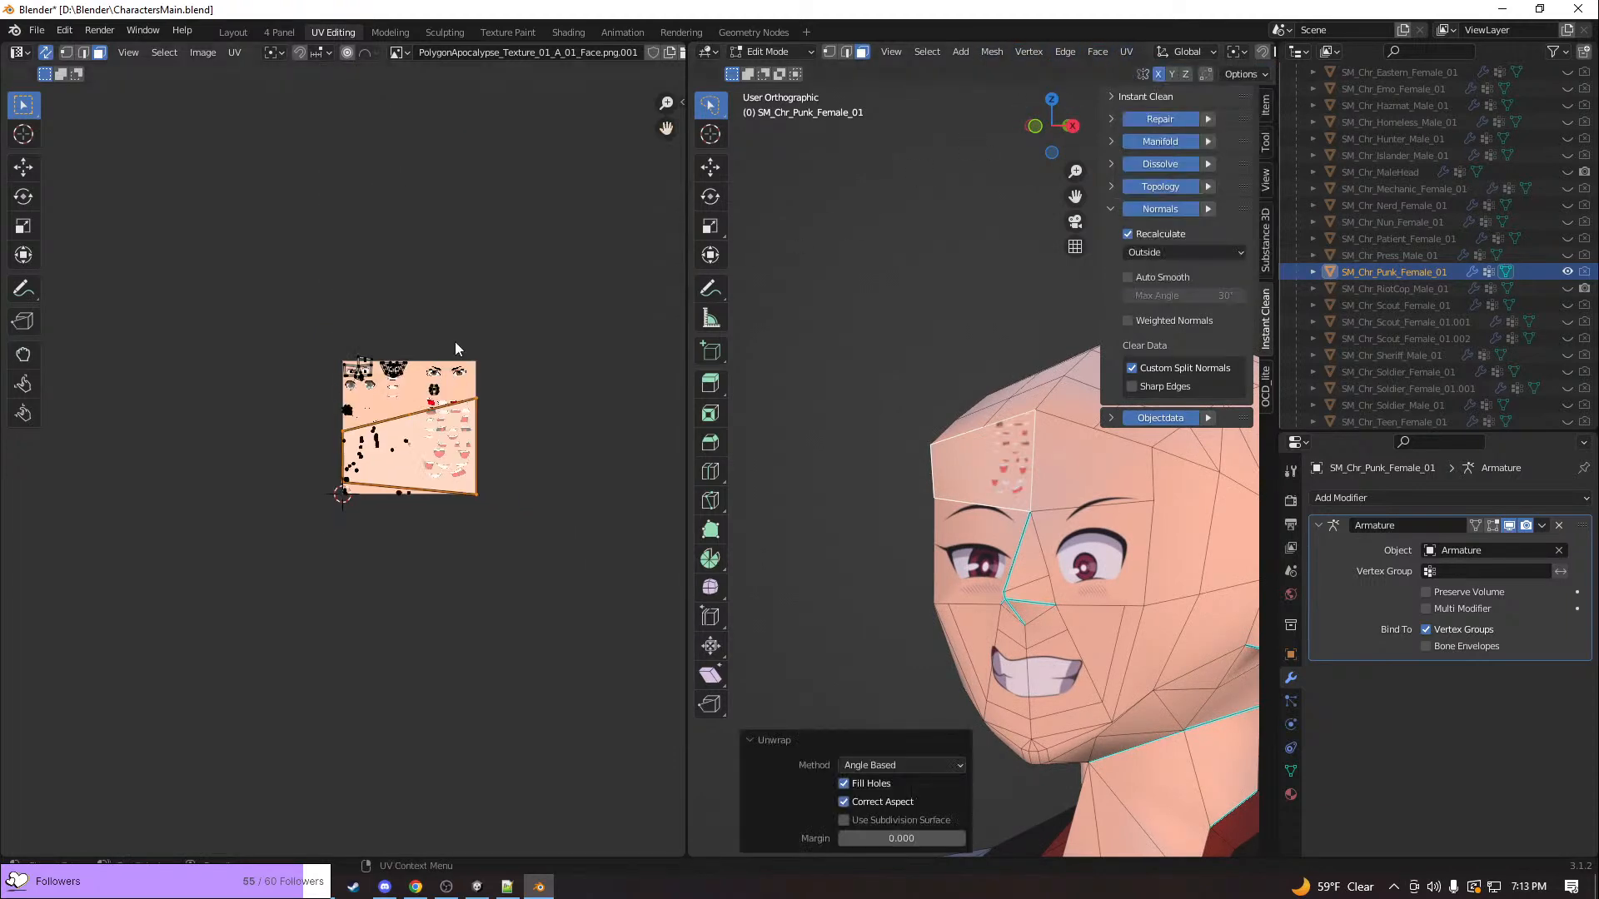
pyautogui.press('g')
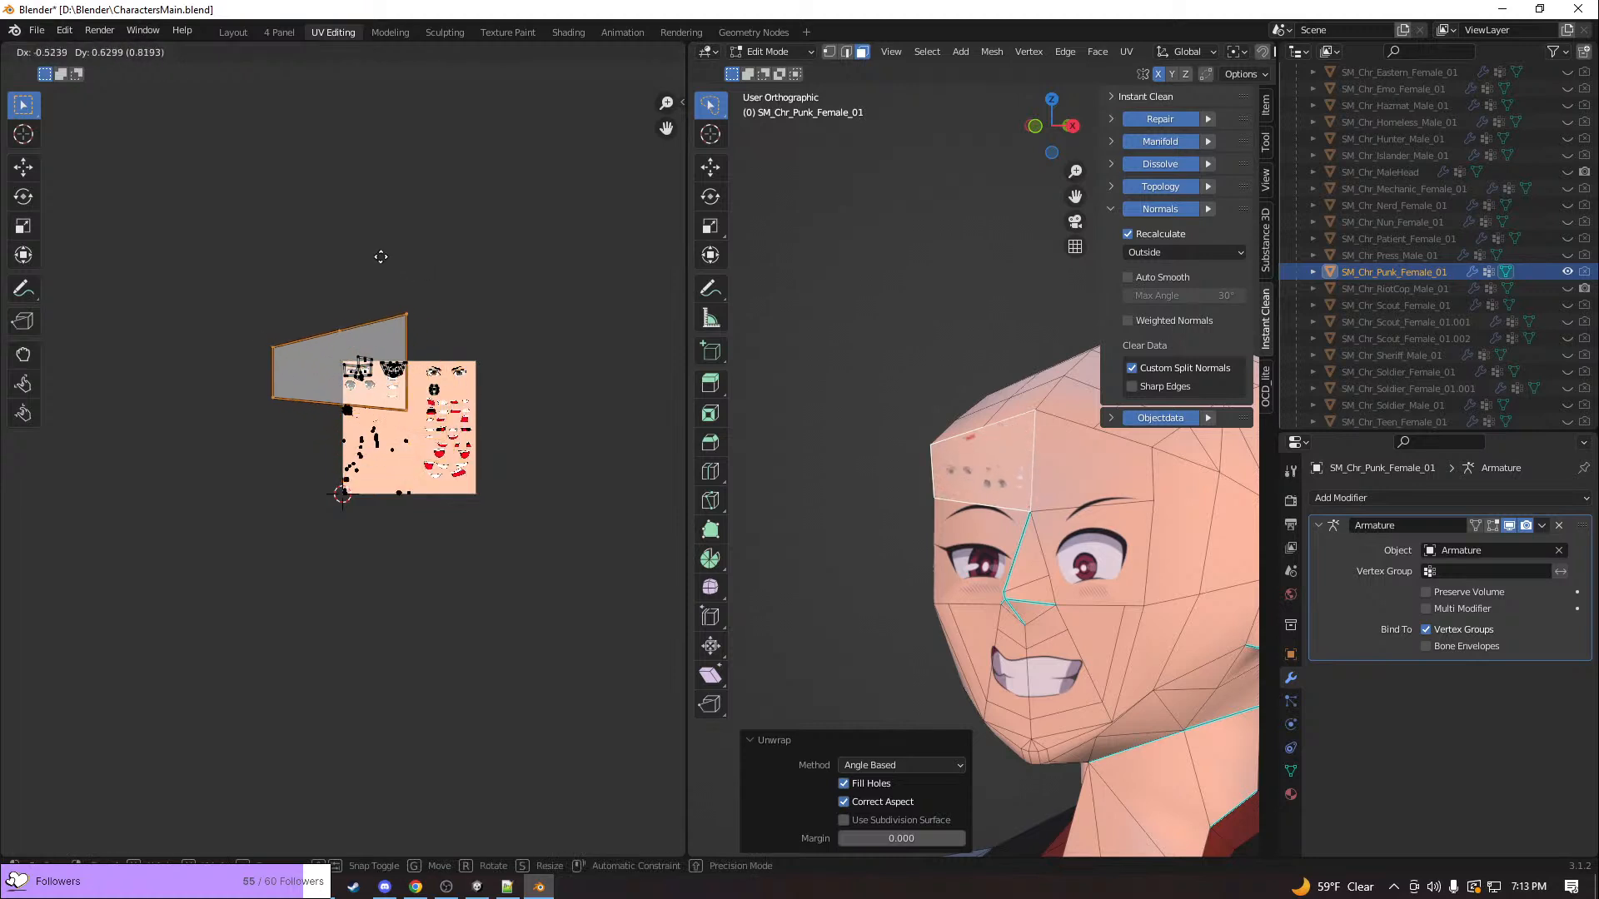
pyautogui.click(336, 211)
pyautogui.press('s')
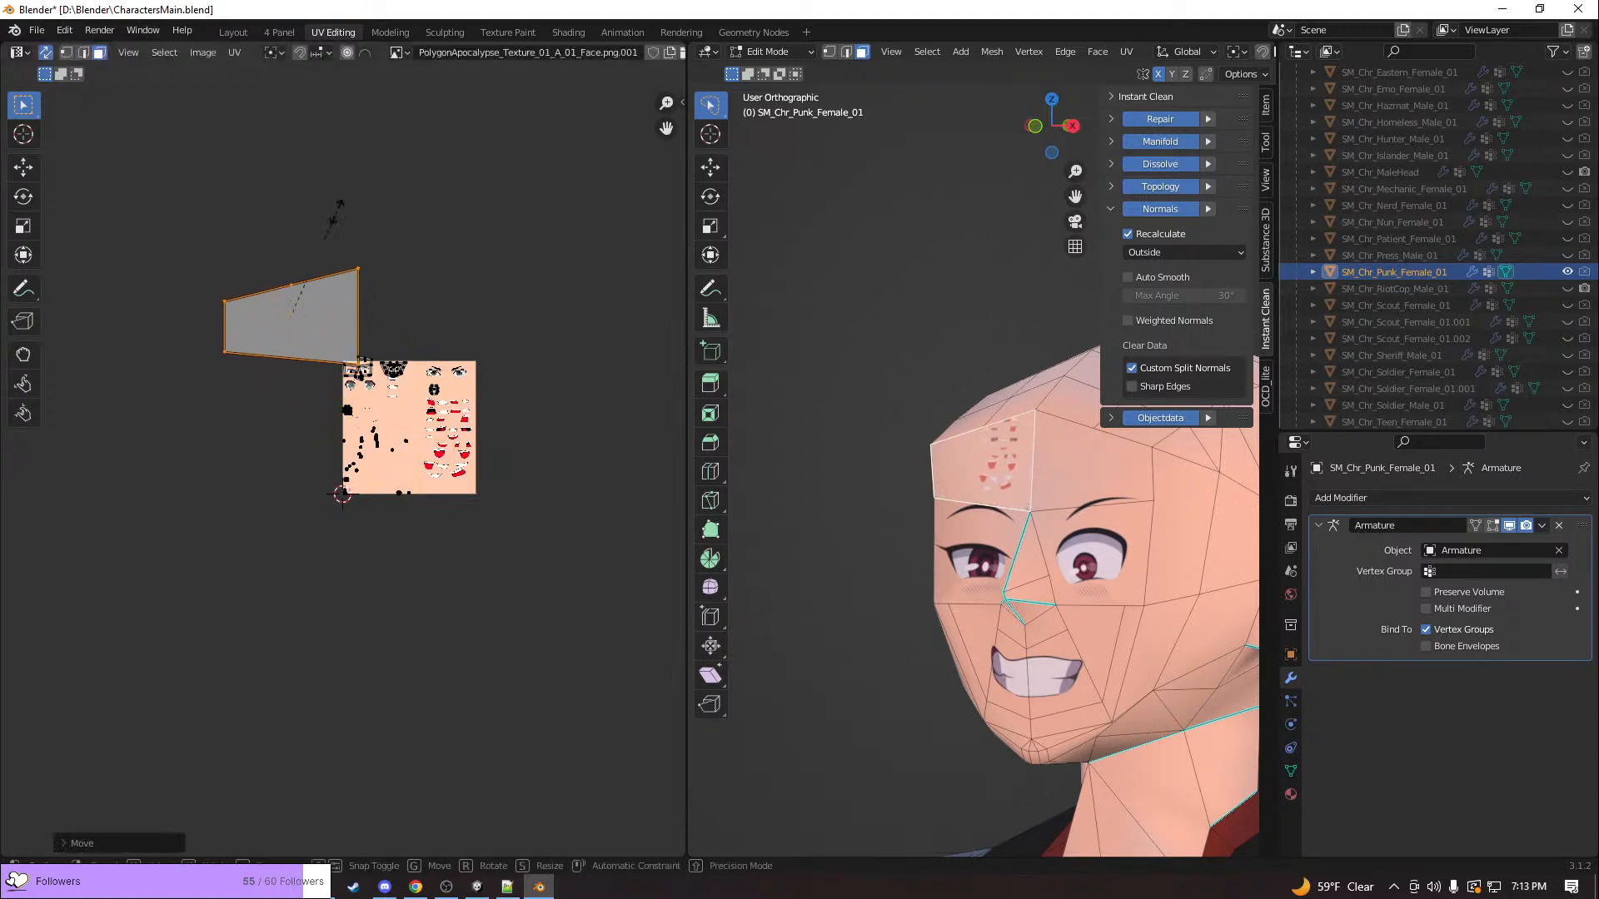
pyautogui.click(307, 318)
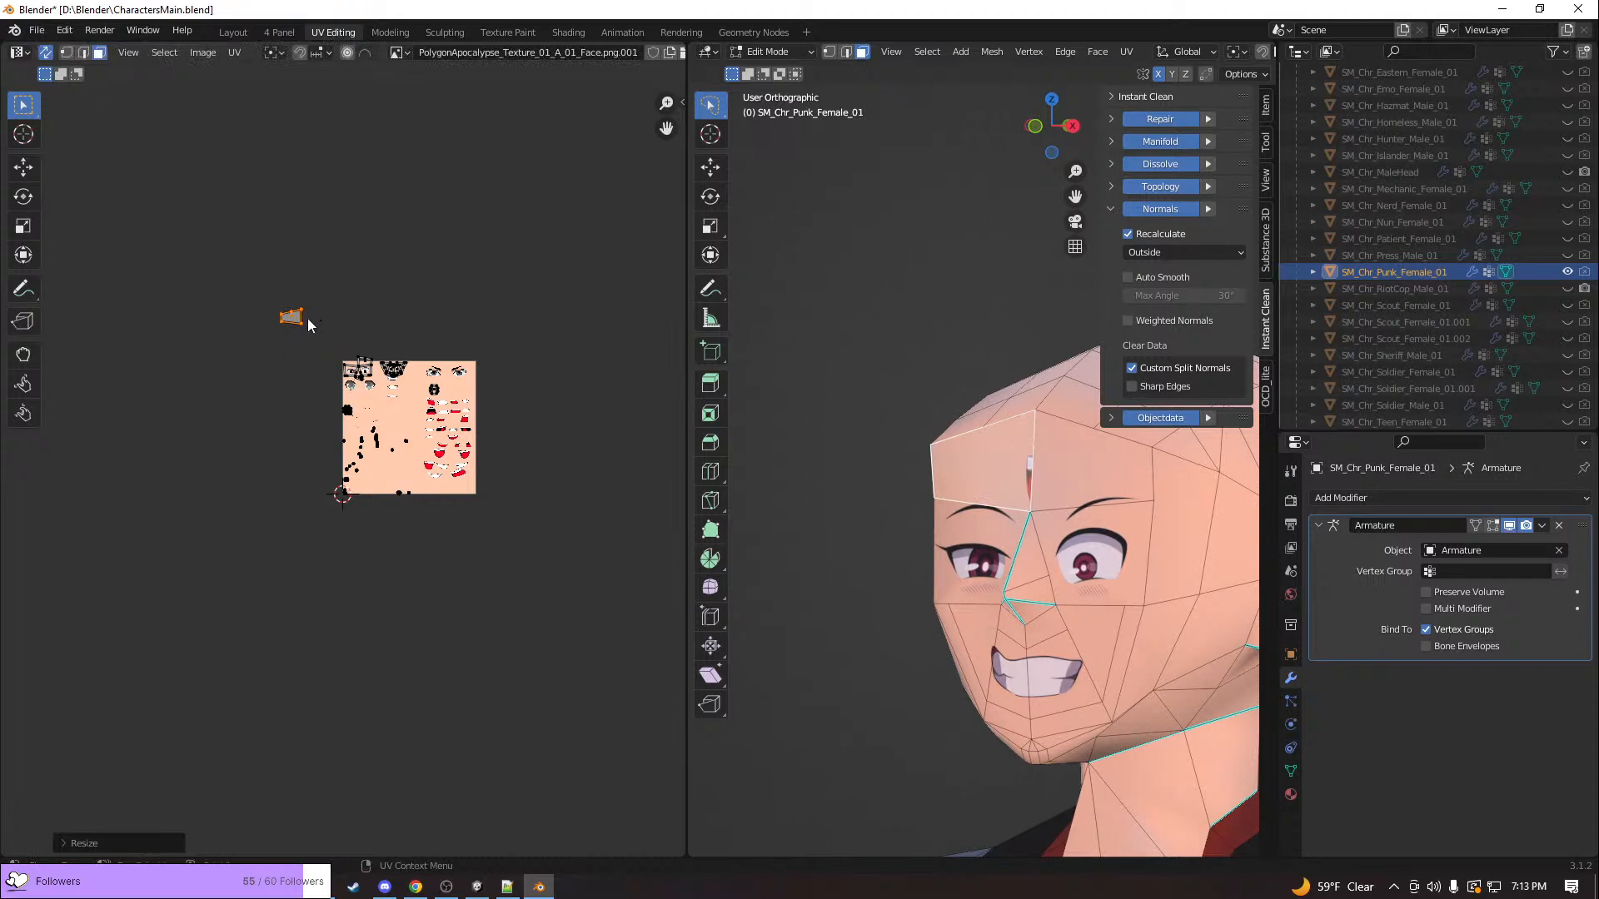
# Move the shrunken forehead island down to the face texture's upper-left corner, just above the eye's UV island
pyautogui.scroll(10, 295, 317)
pyautogui.scroll(-4, 392, 274)
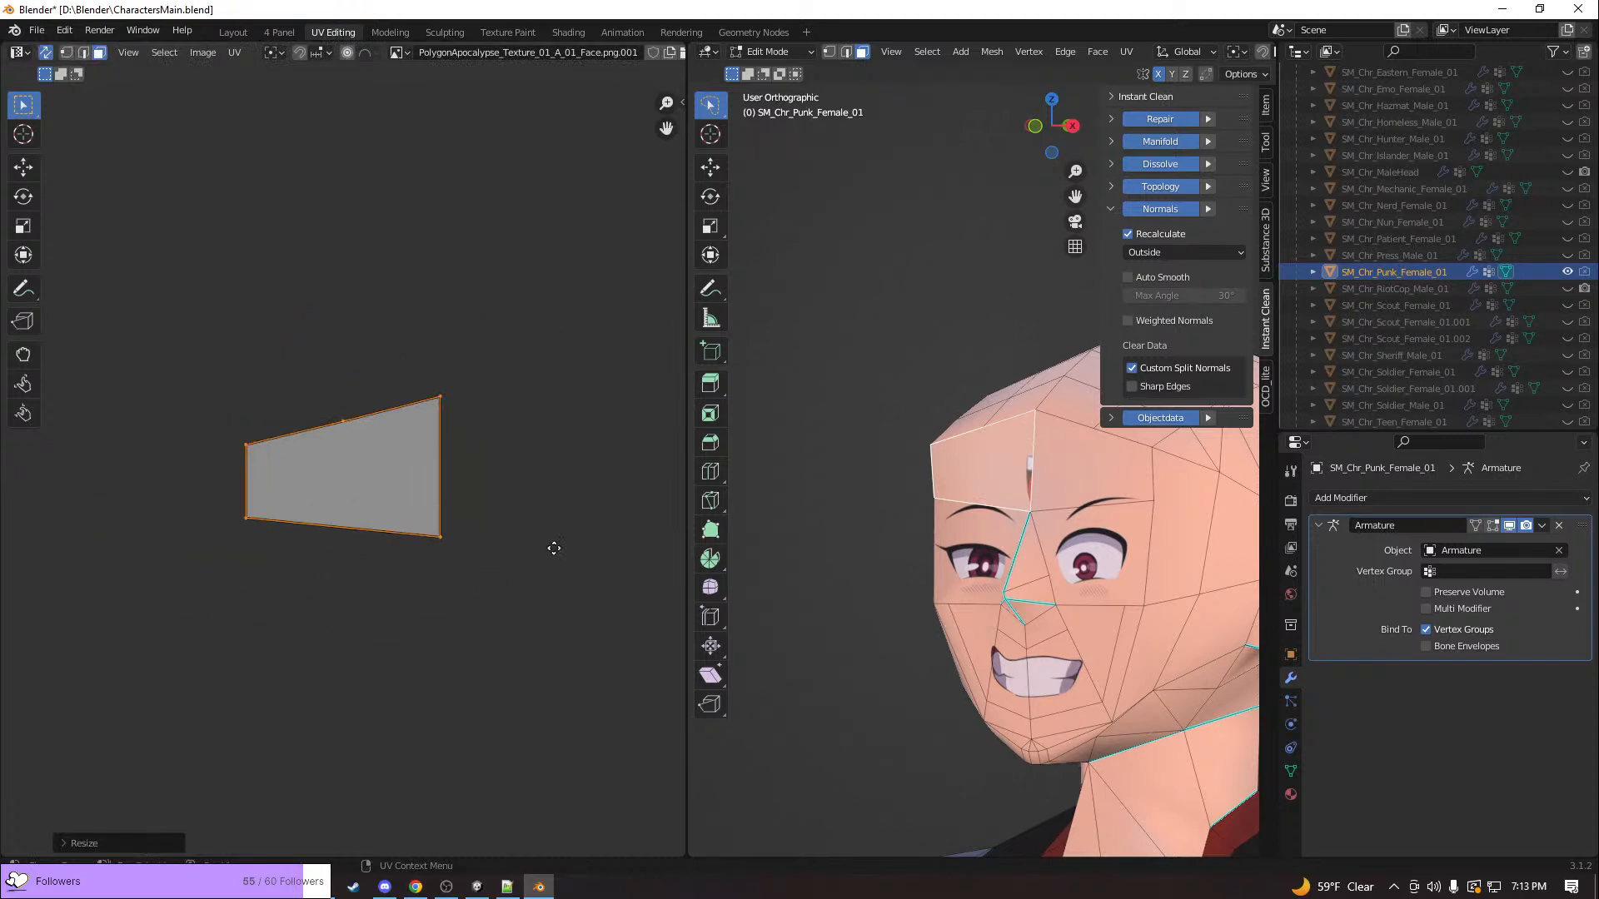
pyautogui.moveTo(554, 554); pyautogui.dragTo(357, 309, button='middle')
pyautogui.scroll(-5, 377, 333)
pyautogui.press('g')
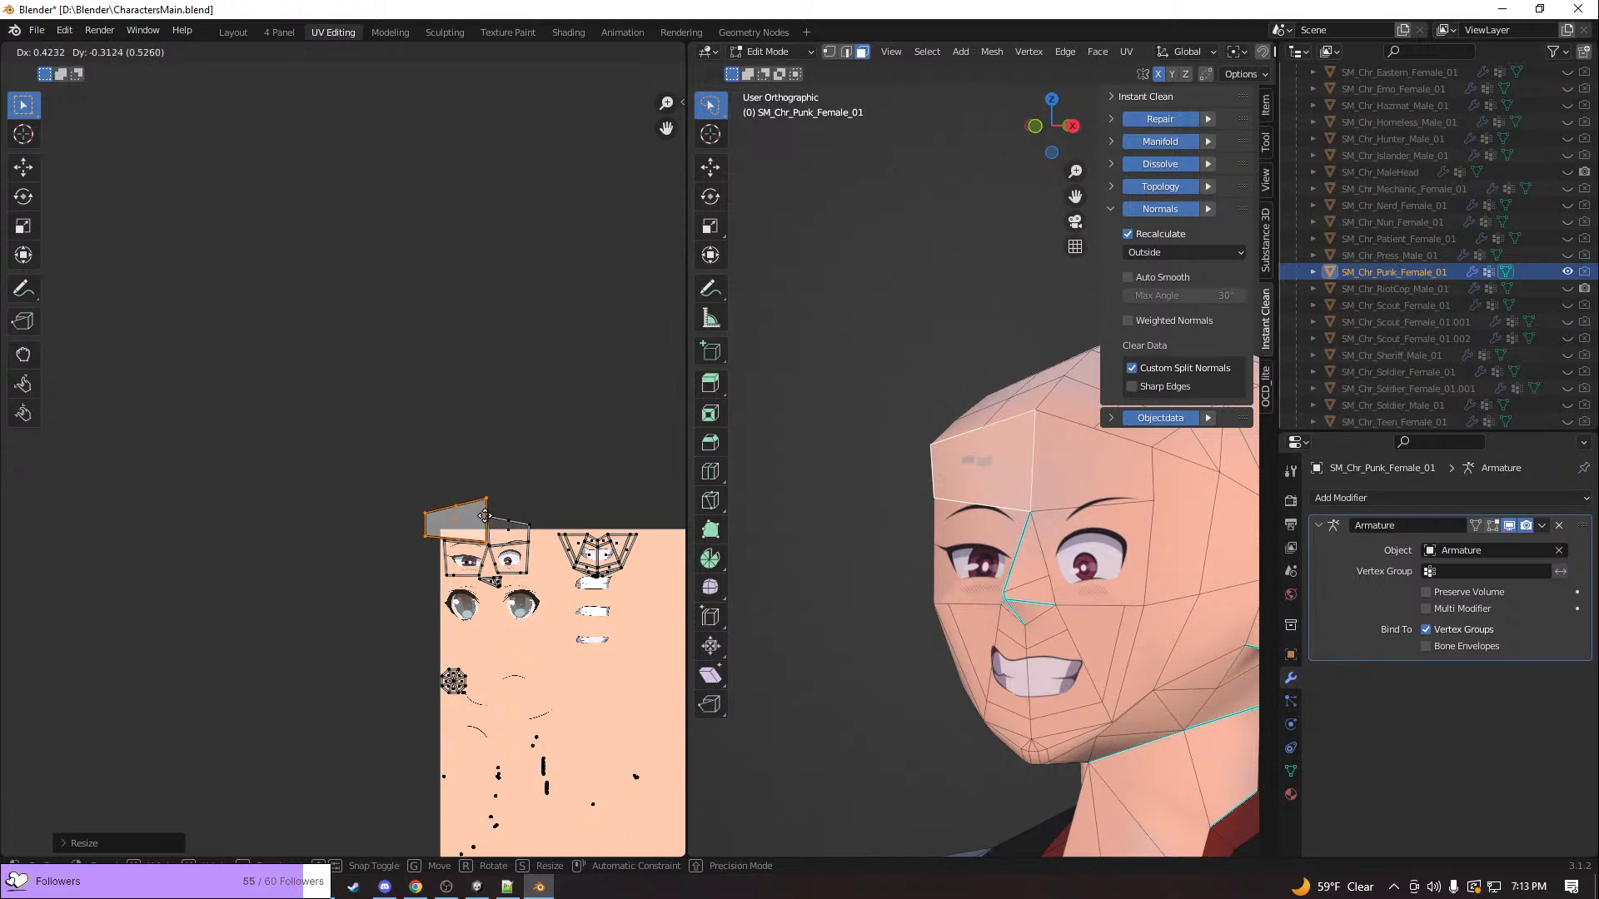
pyautogui.click(485, 525)
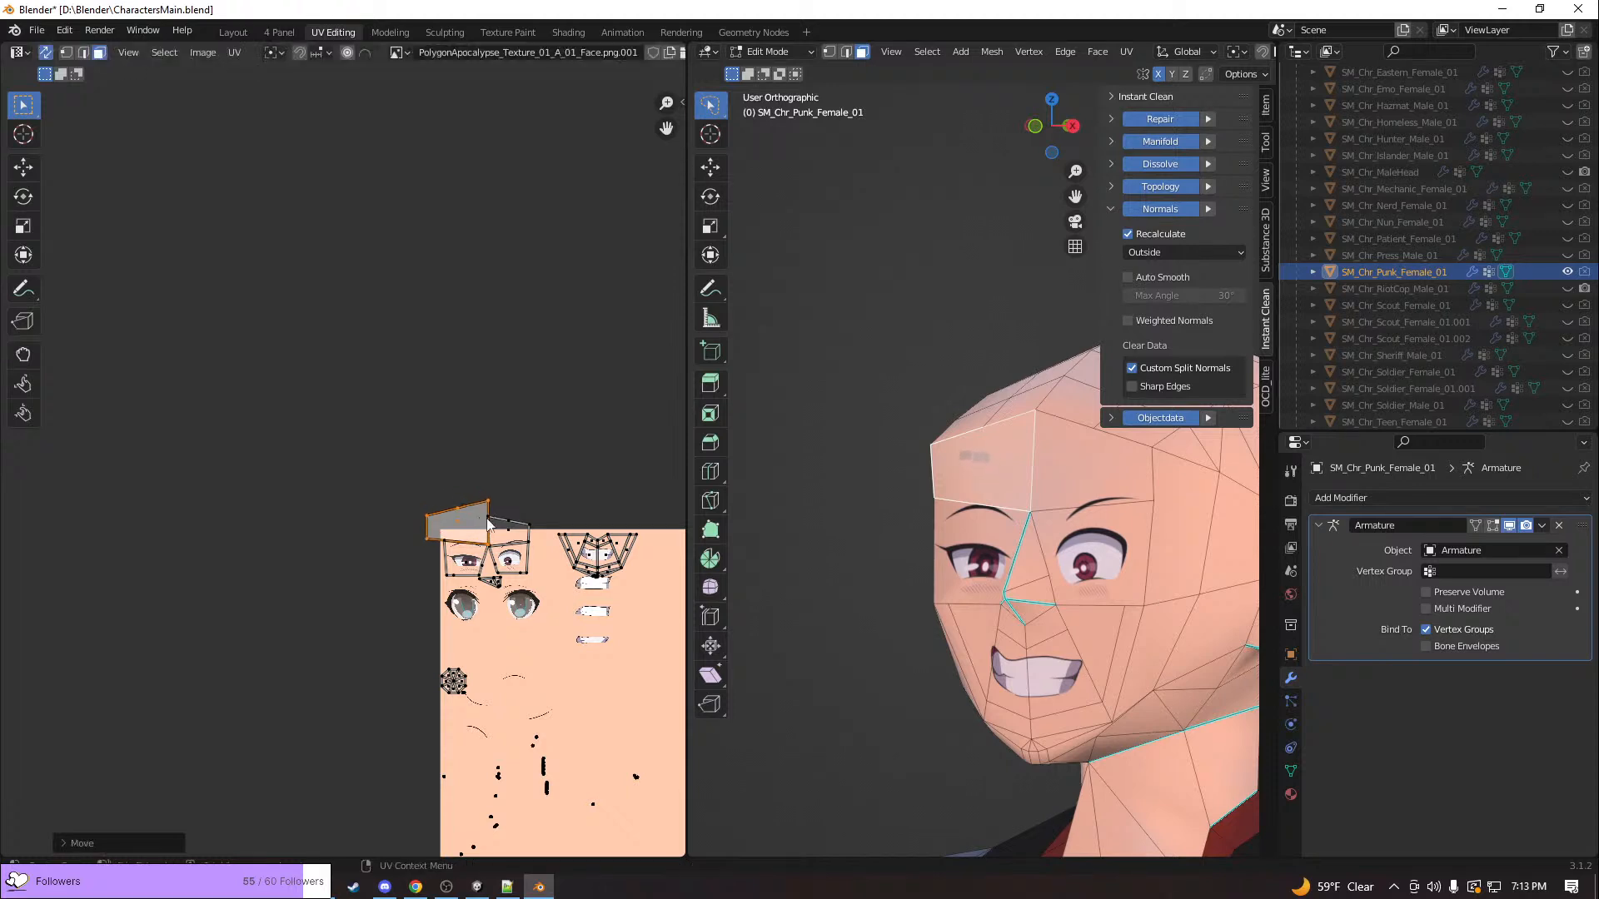
# Scale the forehead island to about half size and align its lower edge with the eye island's upper edge
pyautogui.scroll(2, 482, 524)
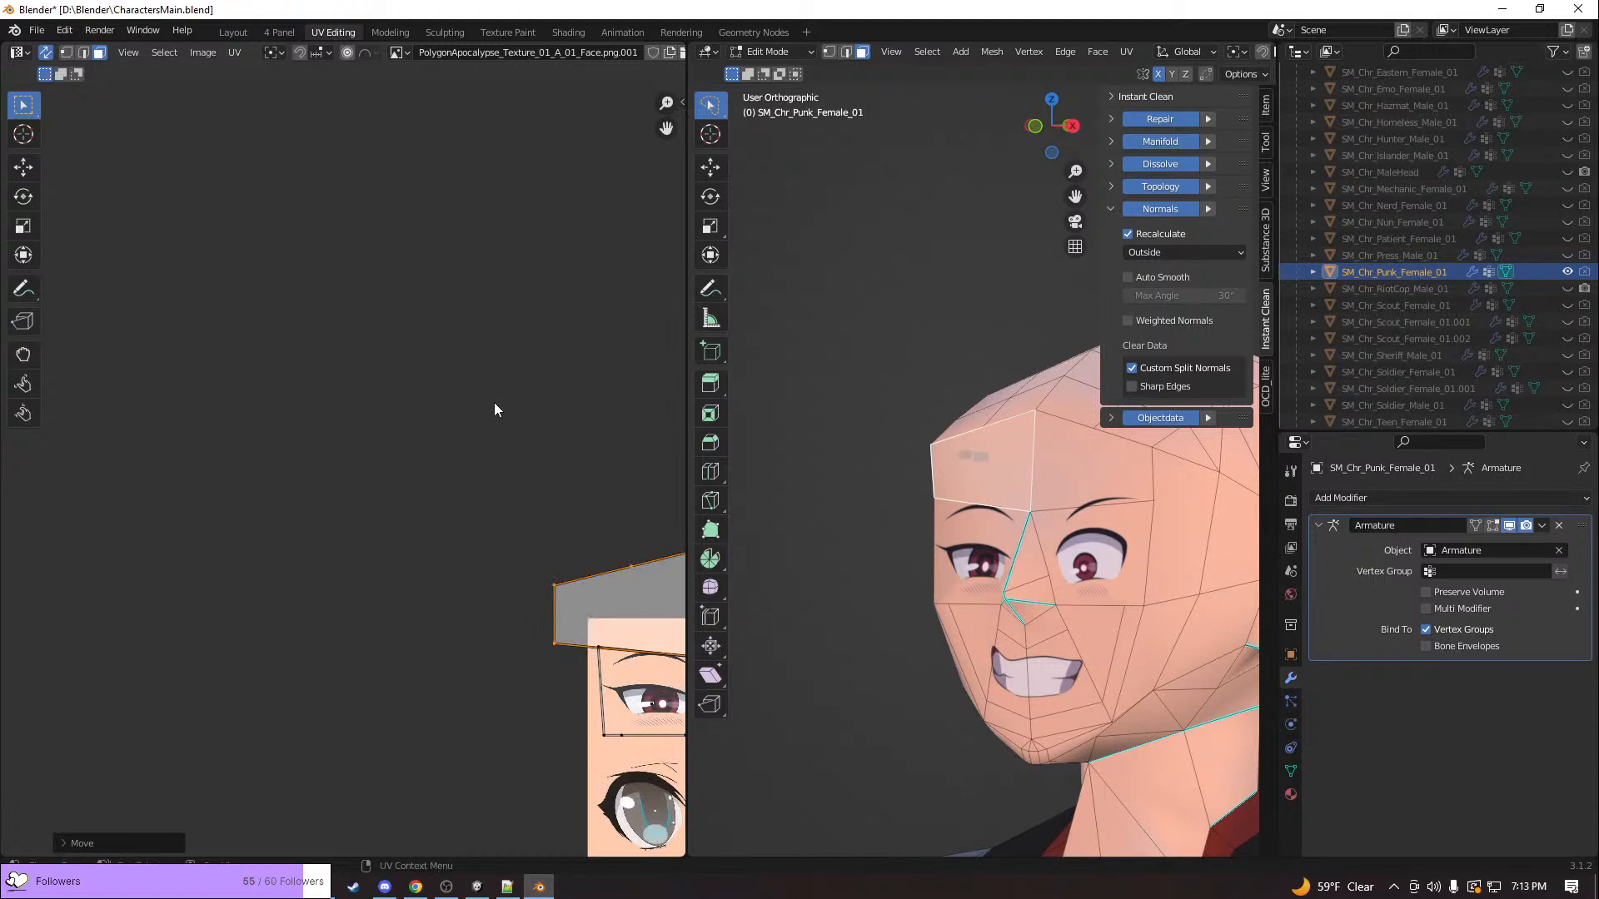
pyautogui.scroll(4, 493, 402)
pyautogui.press('s')
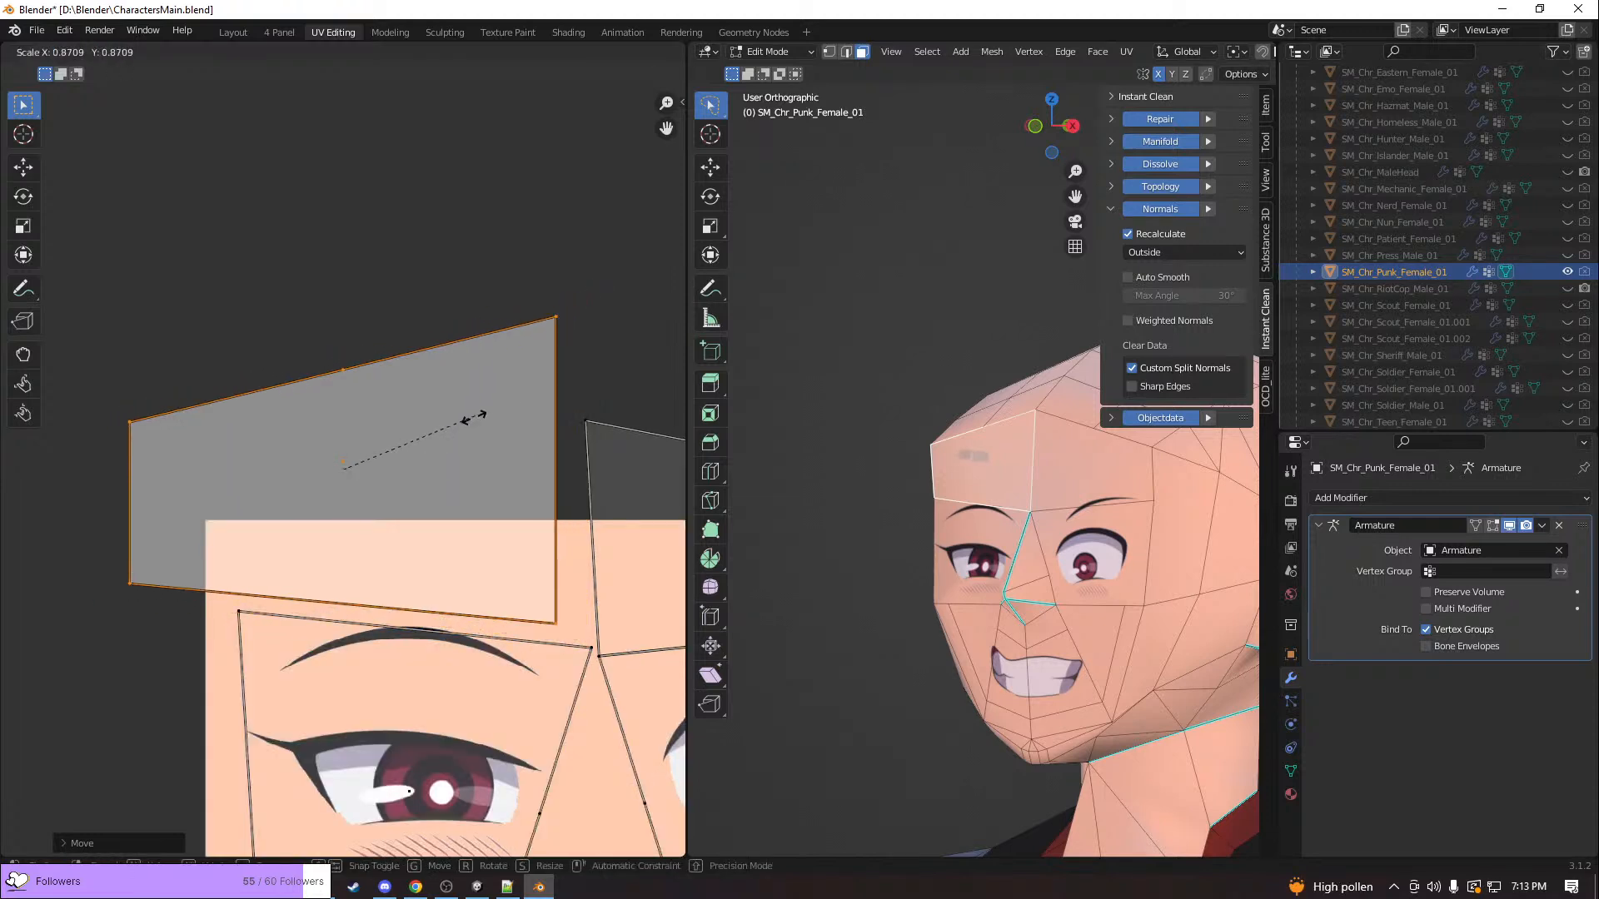
pyautogui.click(421, 471)
pyautogui.press('g')
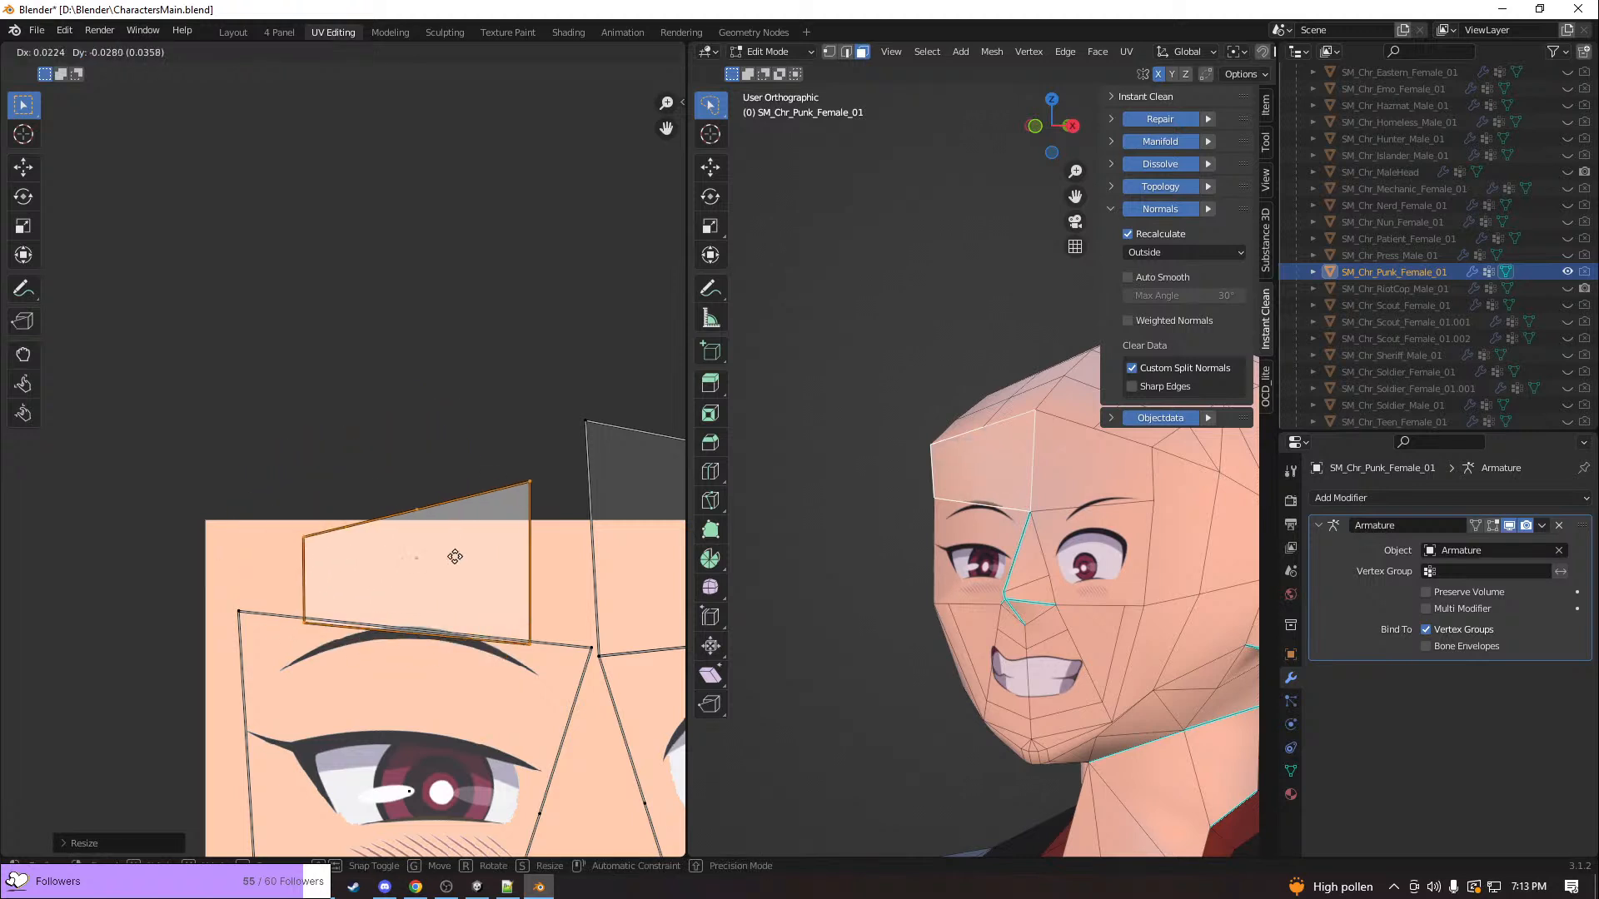
pyautogui.click(459, 558)
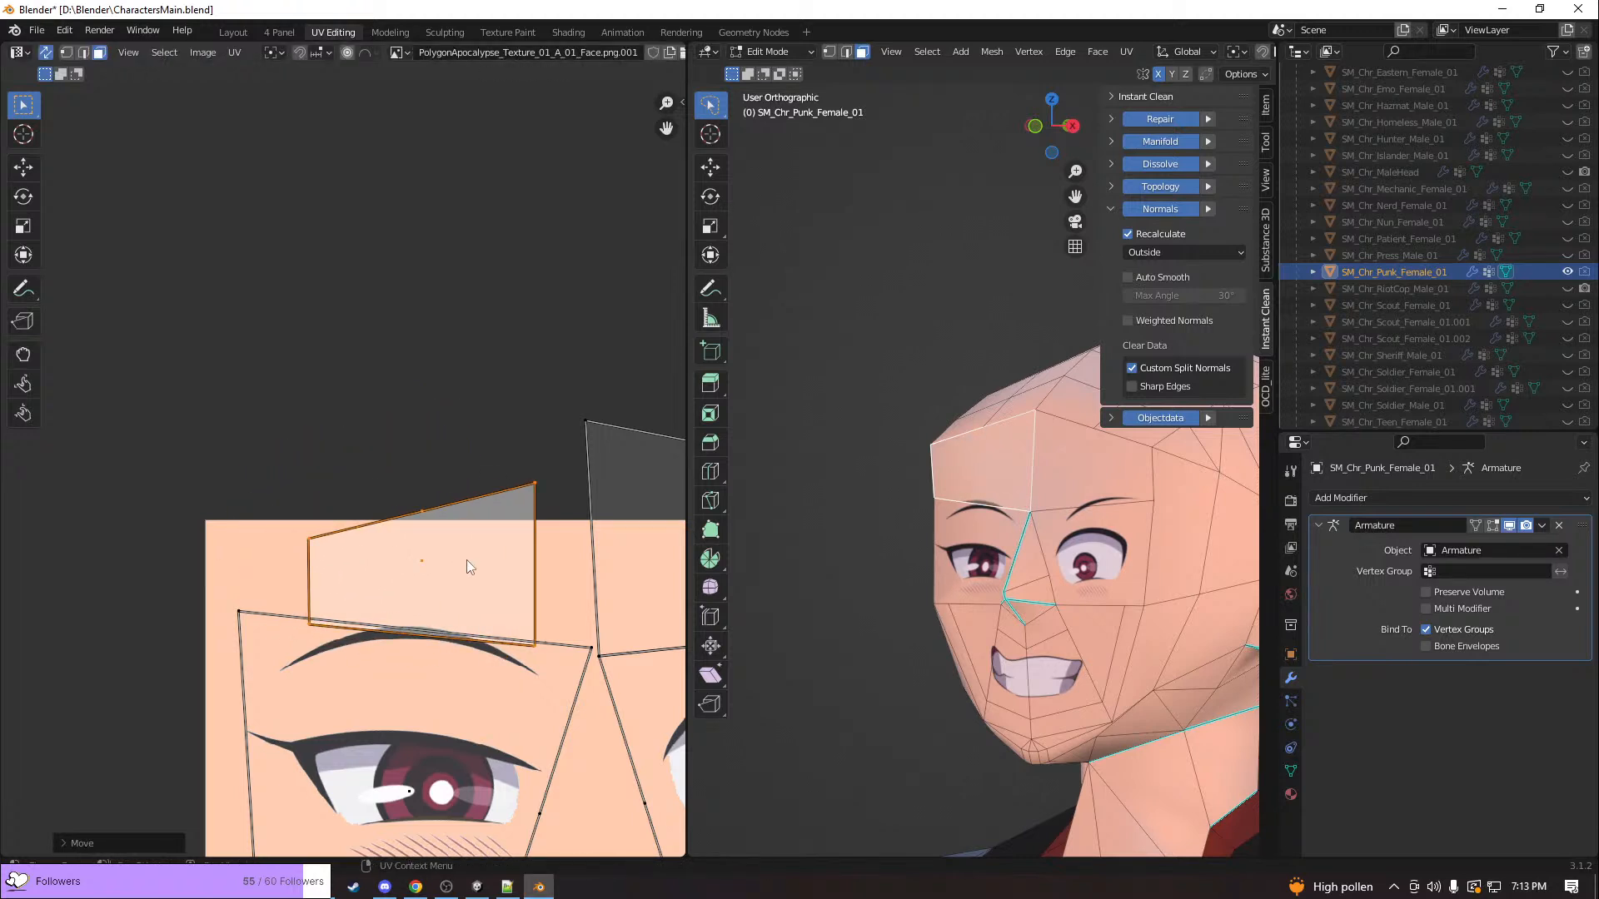
pyautogui.press('g')
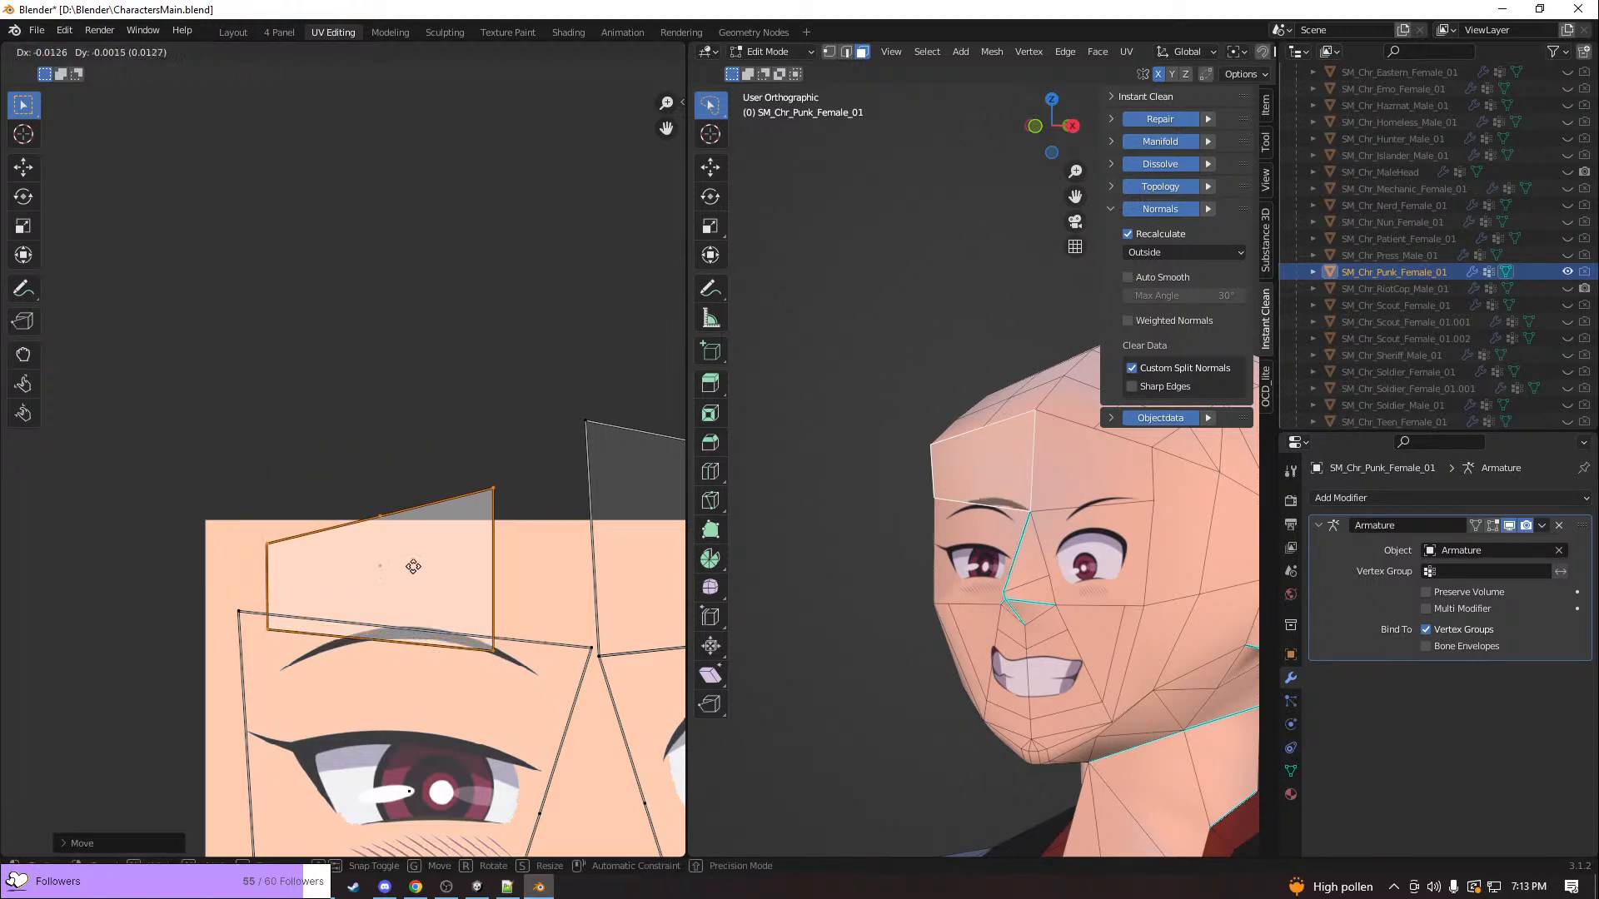
pyautogui.click(391, 553)
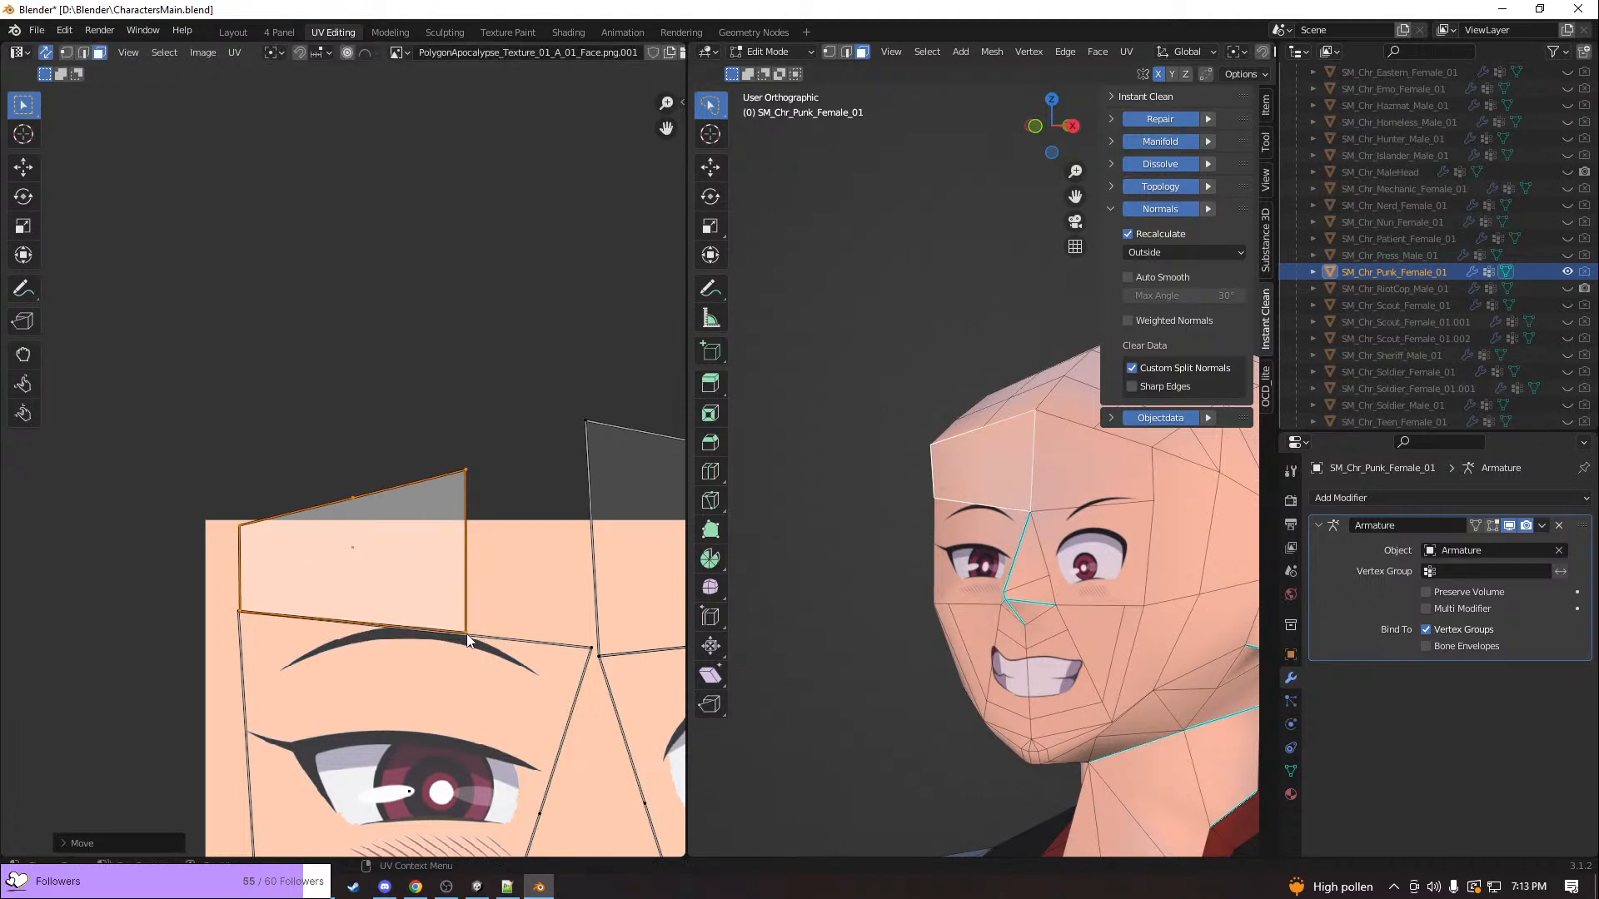
pyautogui.click(475, 403)
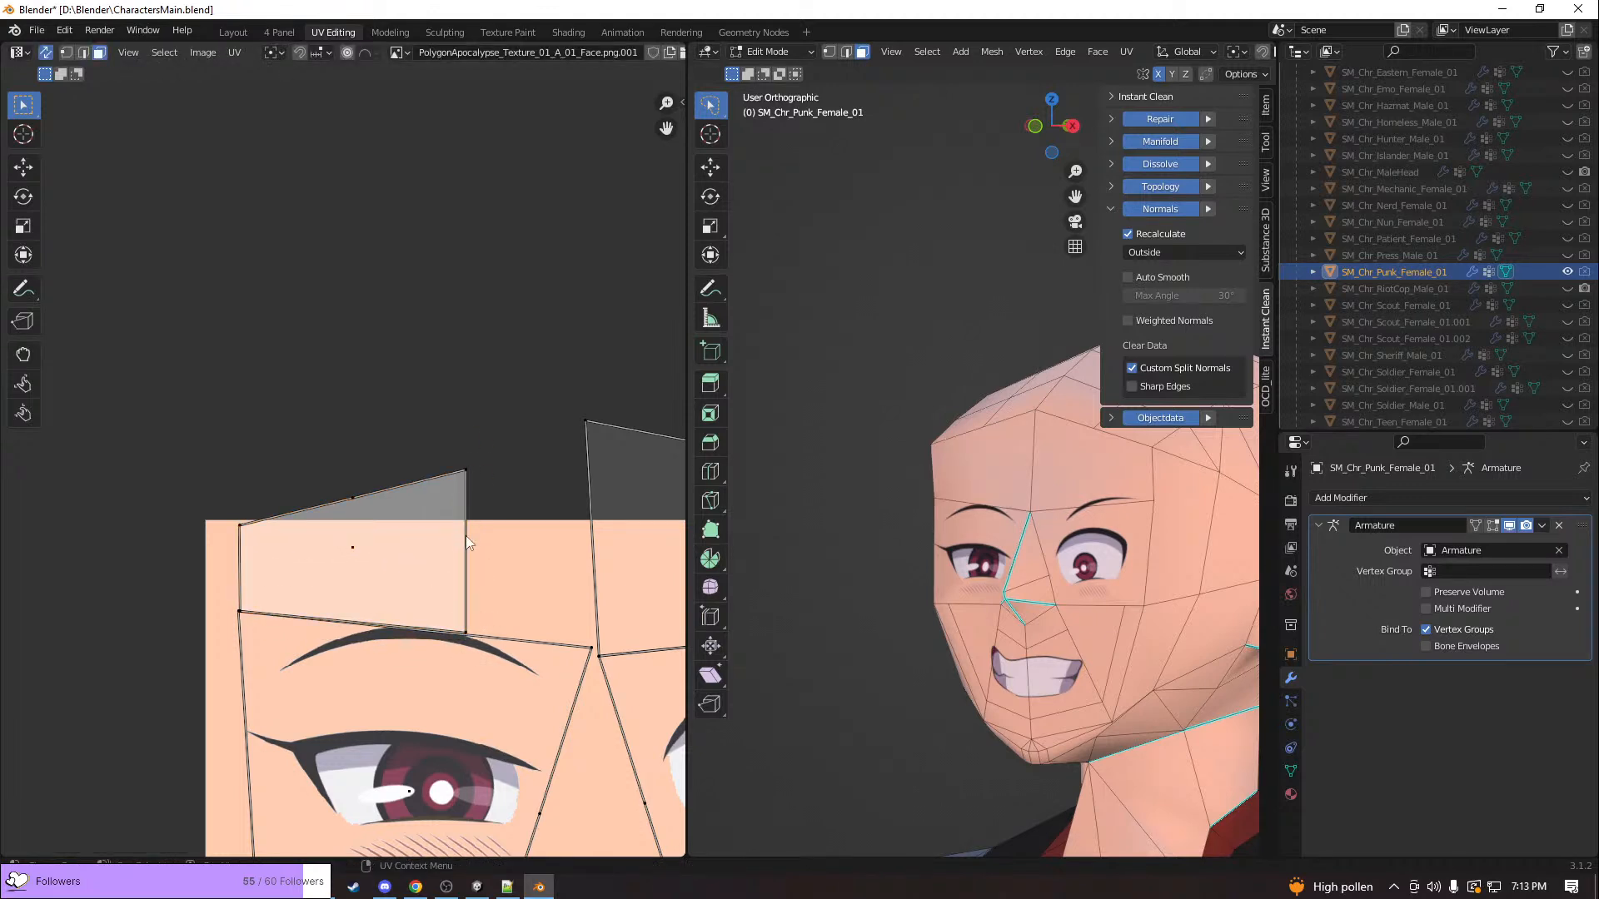
pyautogui.press('1')
pyautogui.click(466, 635)
pyautogui.press('g')
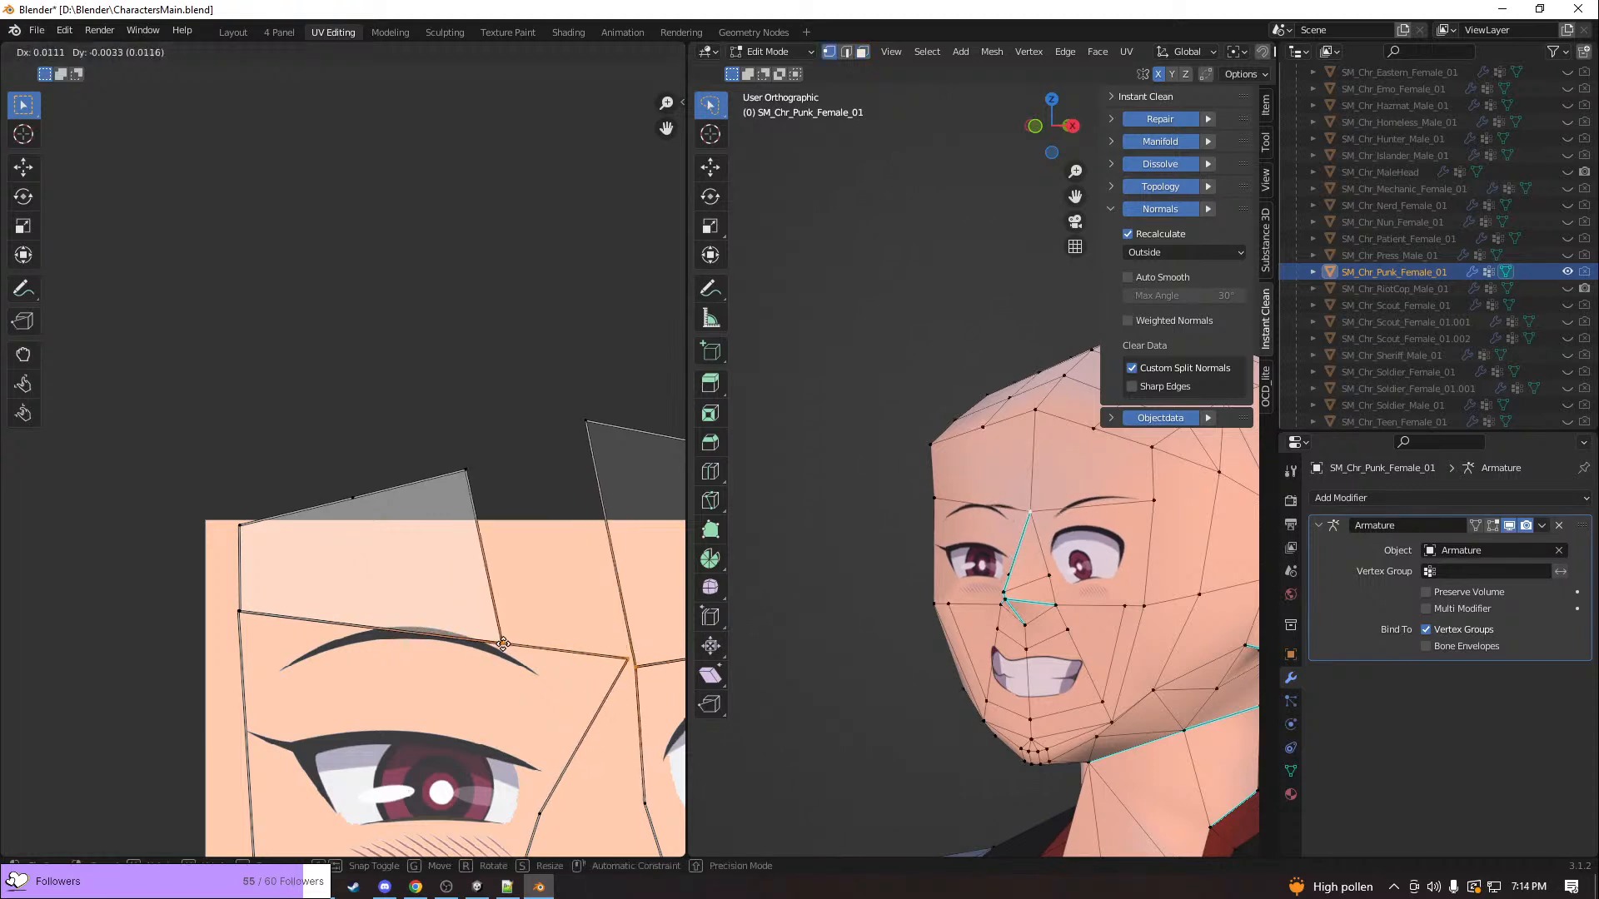
pyautogui.press('Escape')
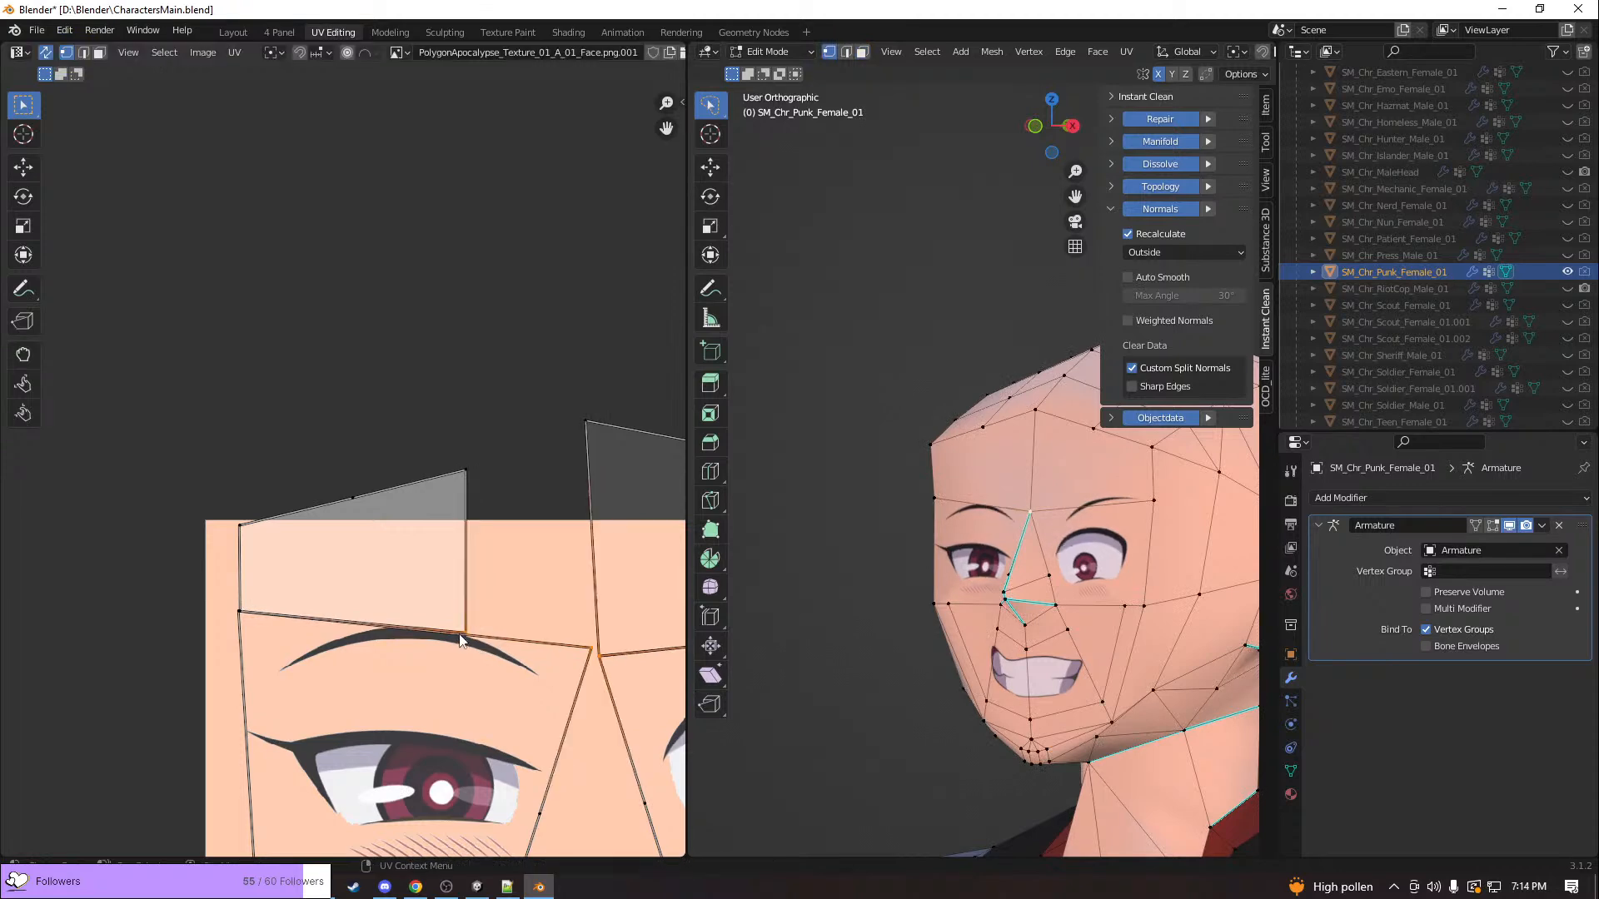
pyautogui.click(480, 619)
# Export the characters as FBX, switch to Unity and open the SM_Chr_Sheriff_Male_01 mesh warning's details
pyautogui.moveTo(821, 526); pyautogui.dragTo(924, 533, button='middle')
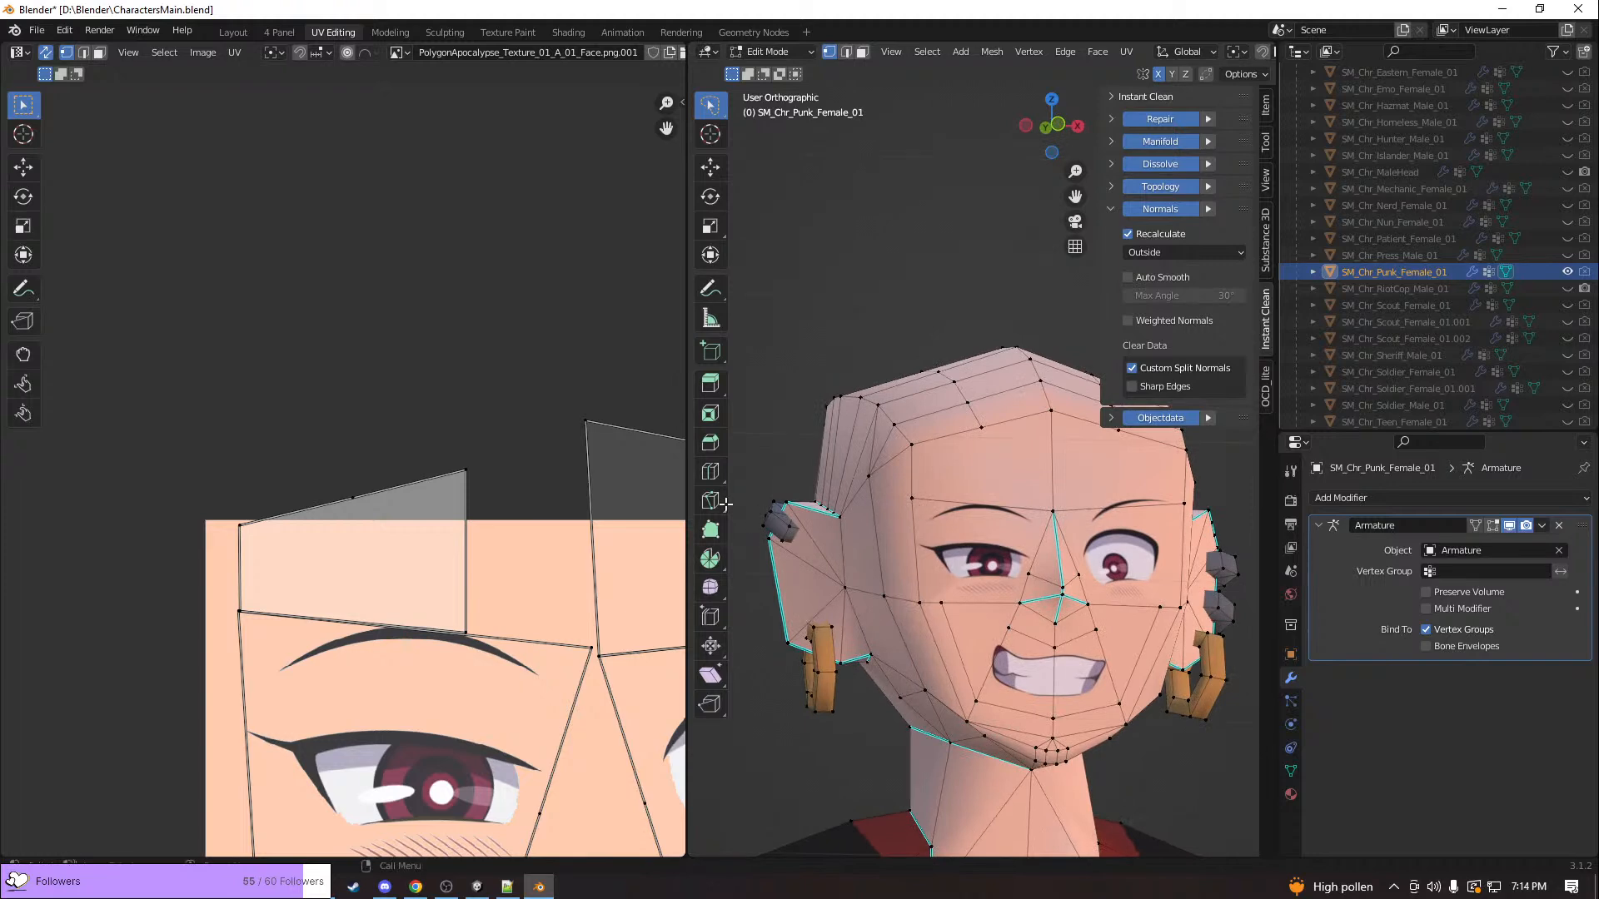
pyautogui.scroll(-2, 541, 431)
pyautogui.moveTo(1000, 523); pyautogui.dragTo(958, 518, button='middle')
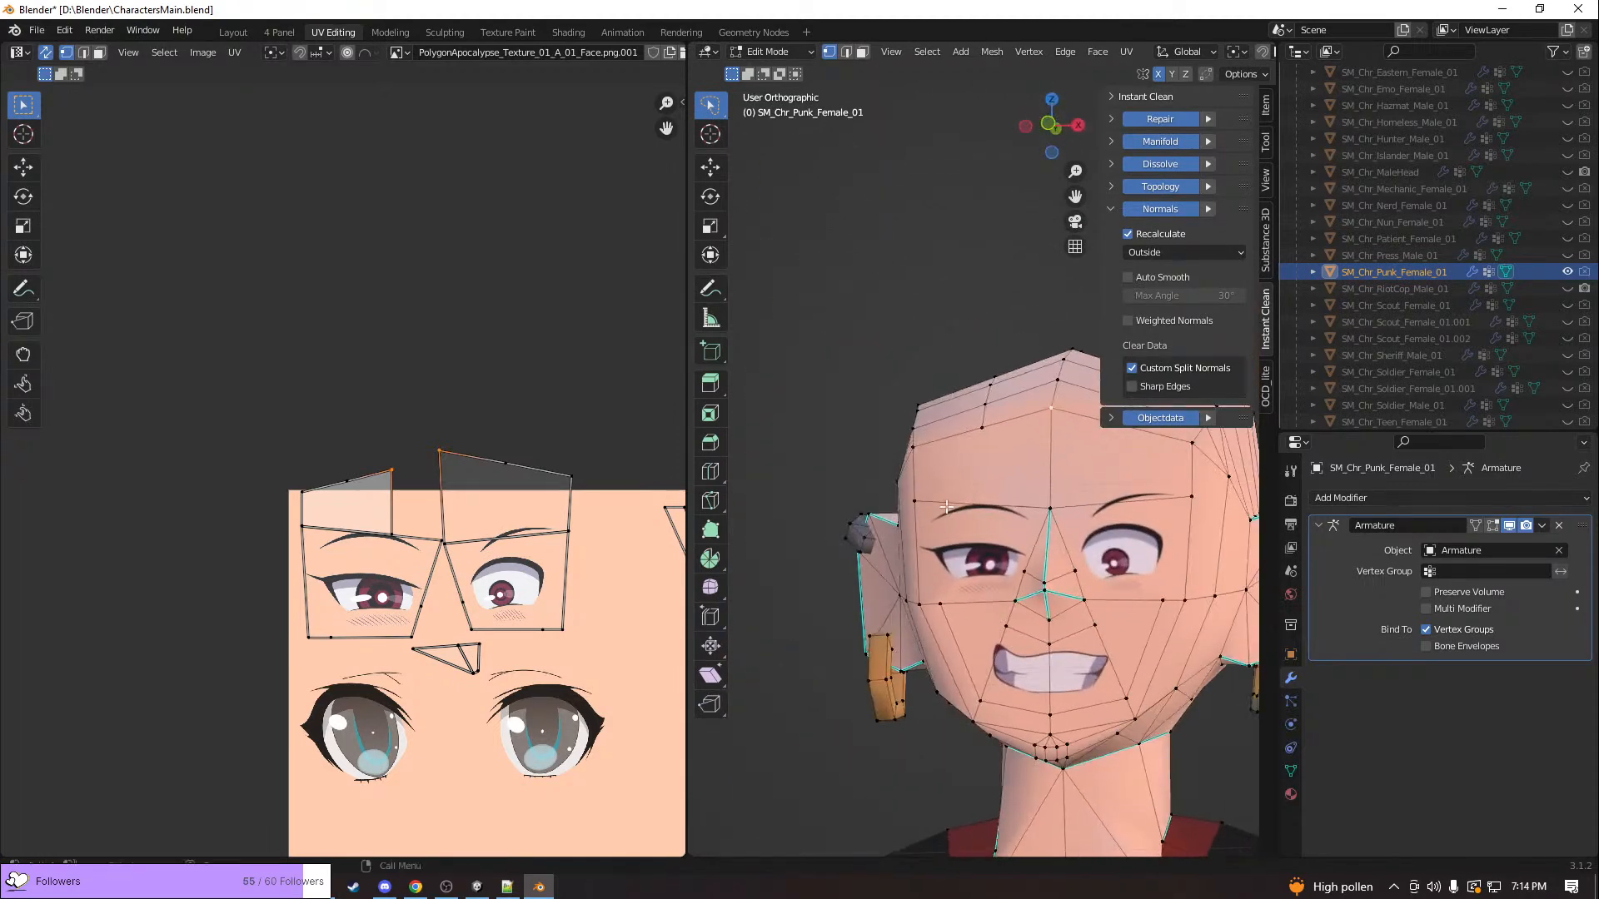
pyautogui.click(37, 30)
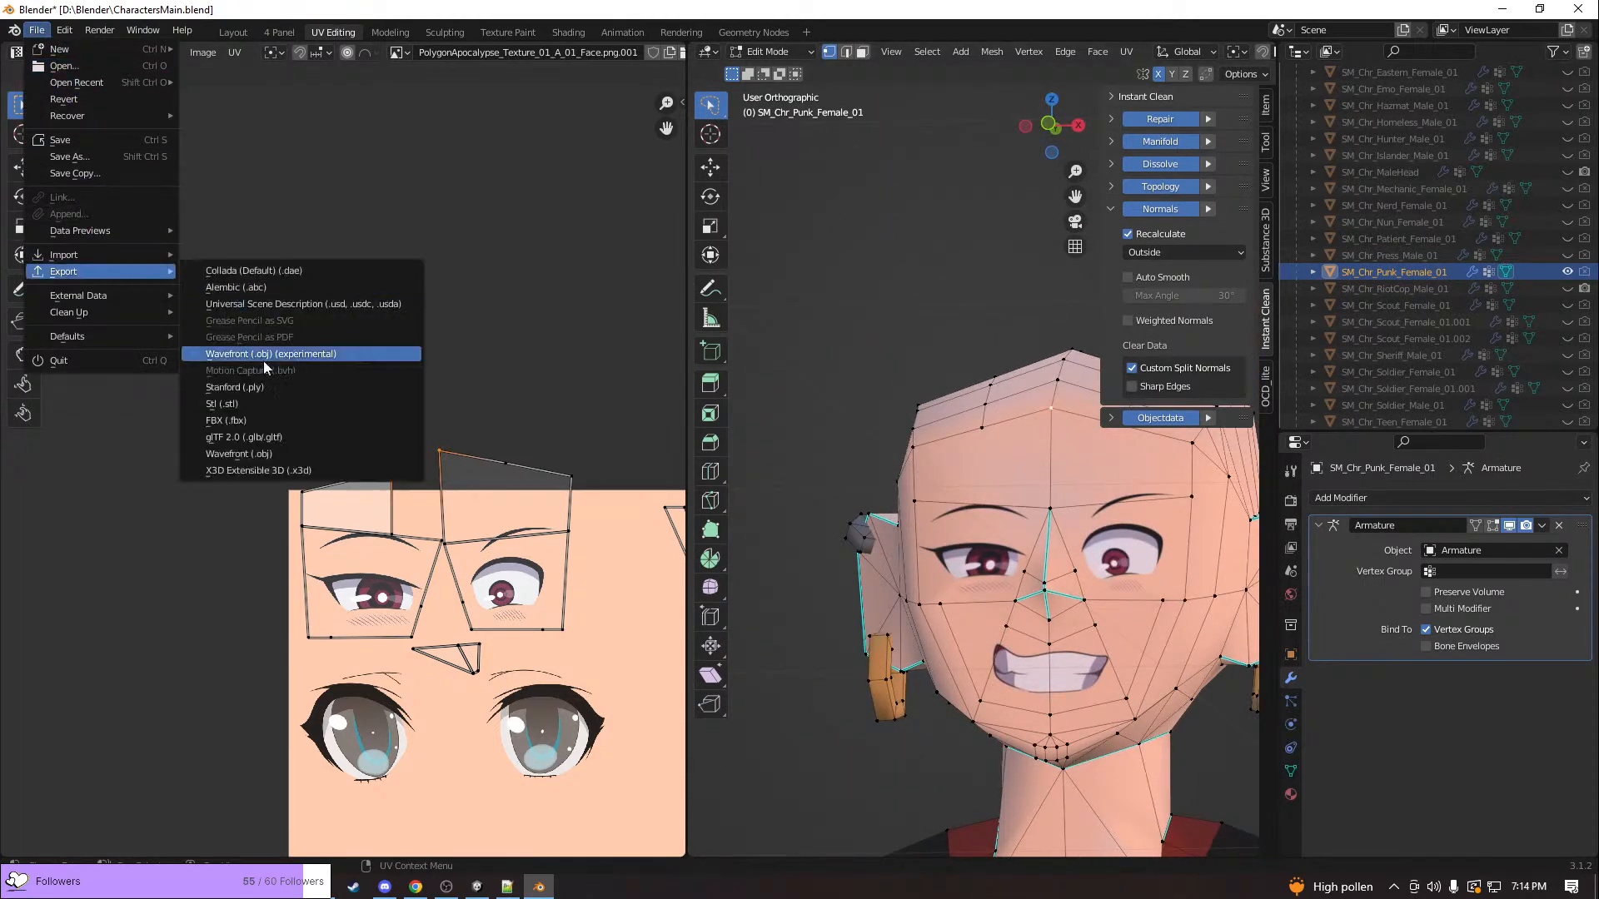
pyautogui.click(249, 419)
pyautogui.click(1035, 681)
pyautogui.hotkey('alt', 'Tab')
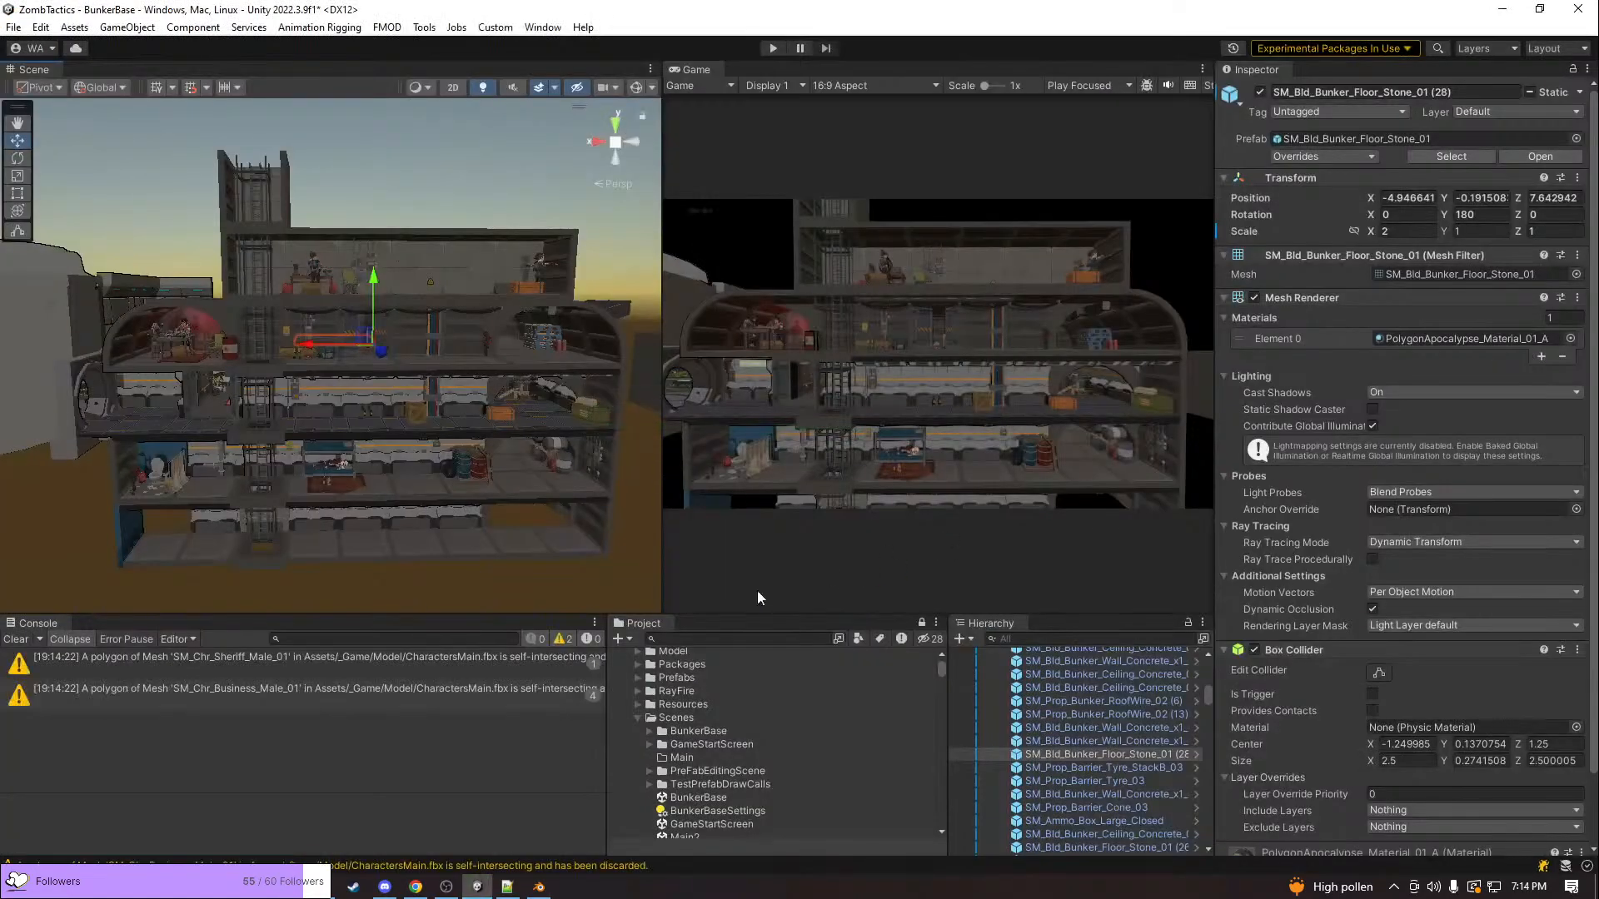
pyautogui.click(503, 662)
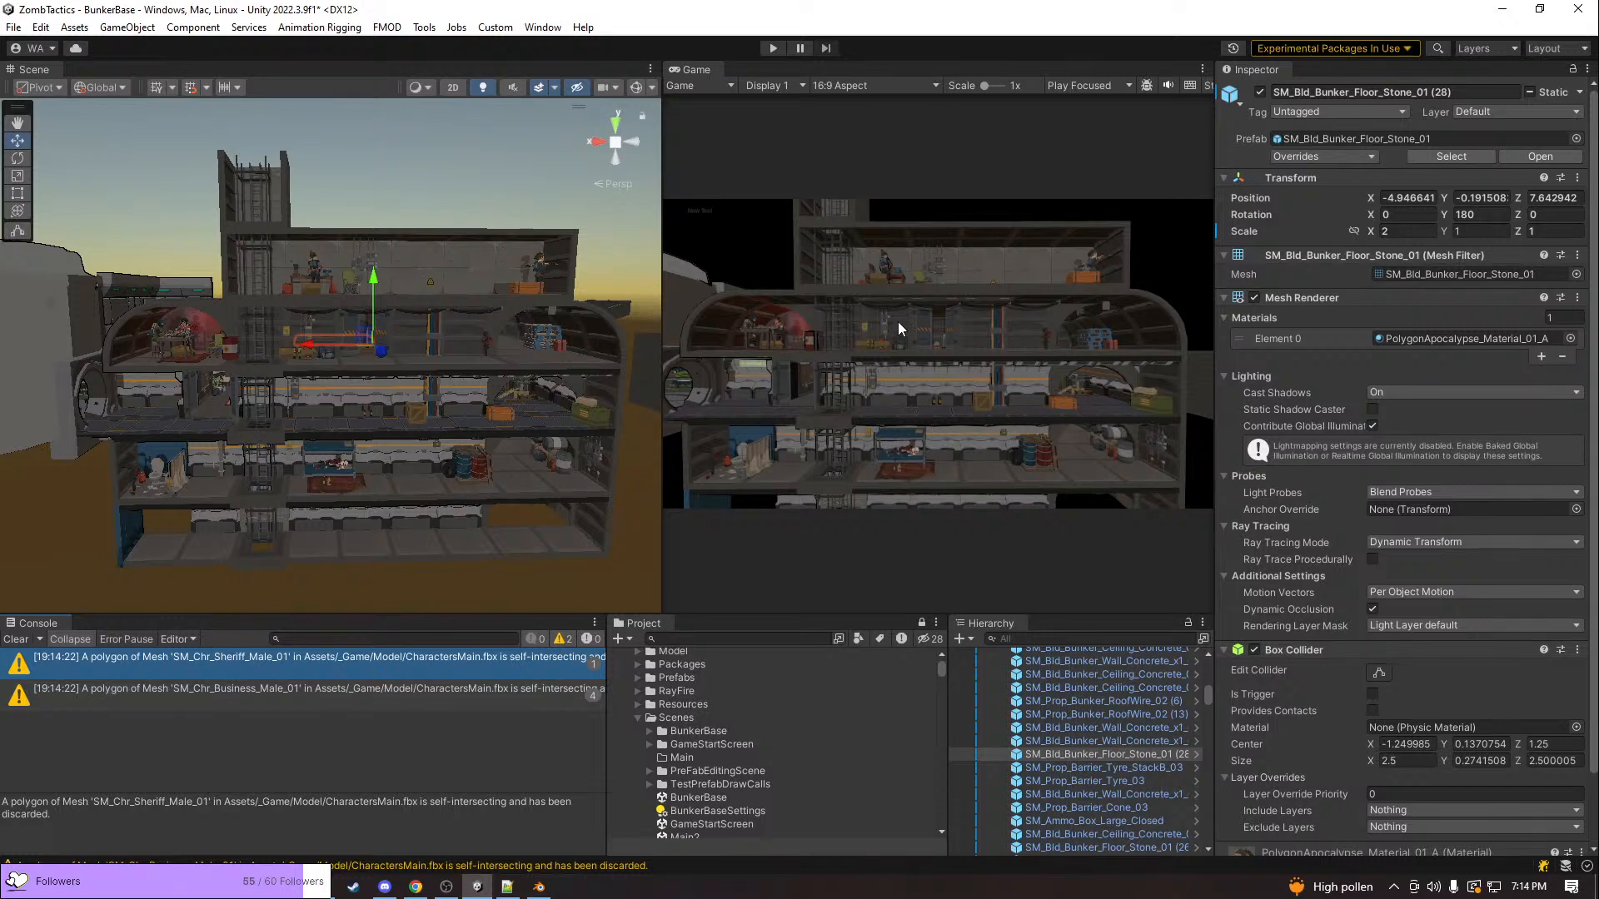
# Switch to todoForGame.txt in Notepad++ and review the task list from the Todo heading to the Interiors section
pyautogui.click(507, 887)
pyautogui.scroll(2, 831, 635)
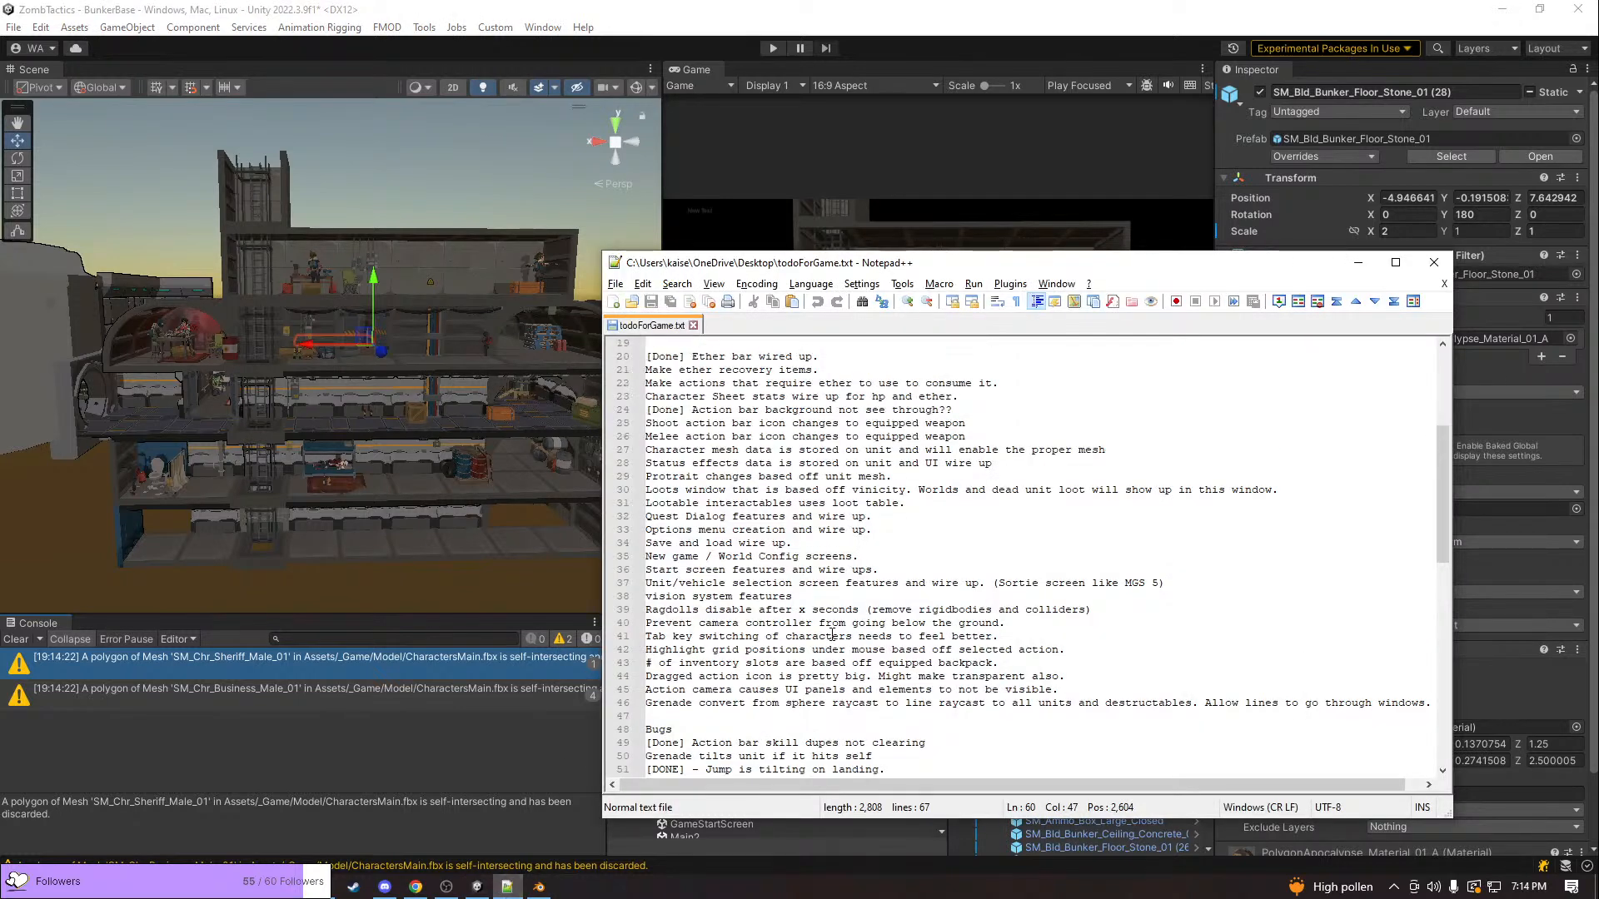
pyautogui.scroll(3, 832, 636)
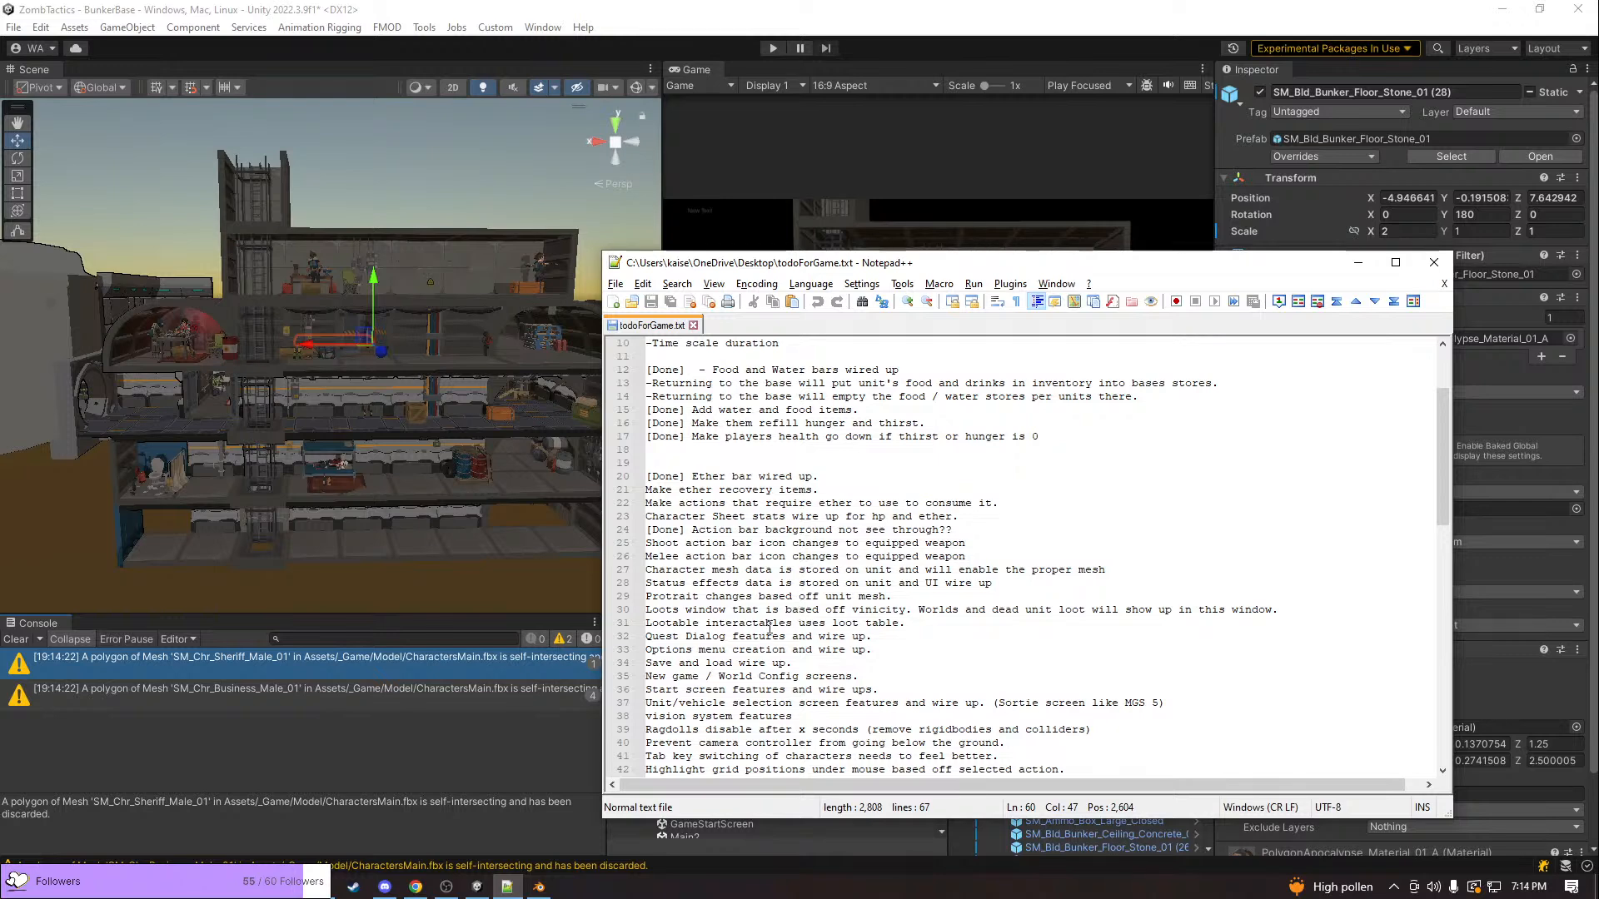
pyautogui.scroll(3, 787, 598)
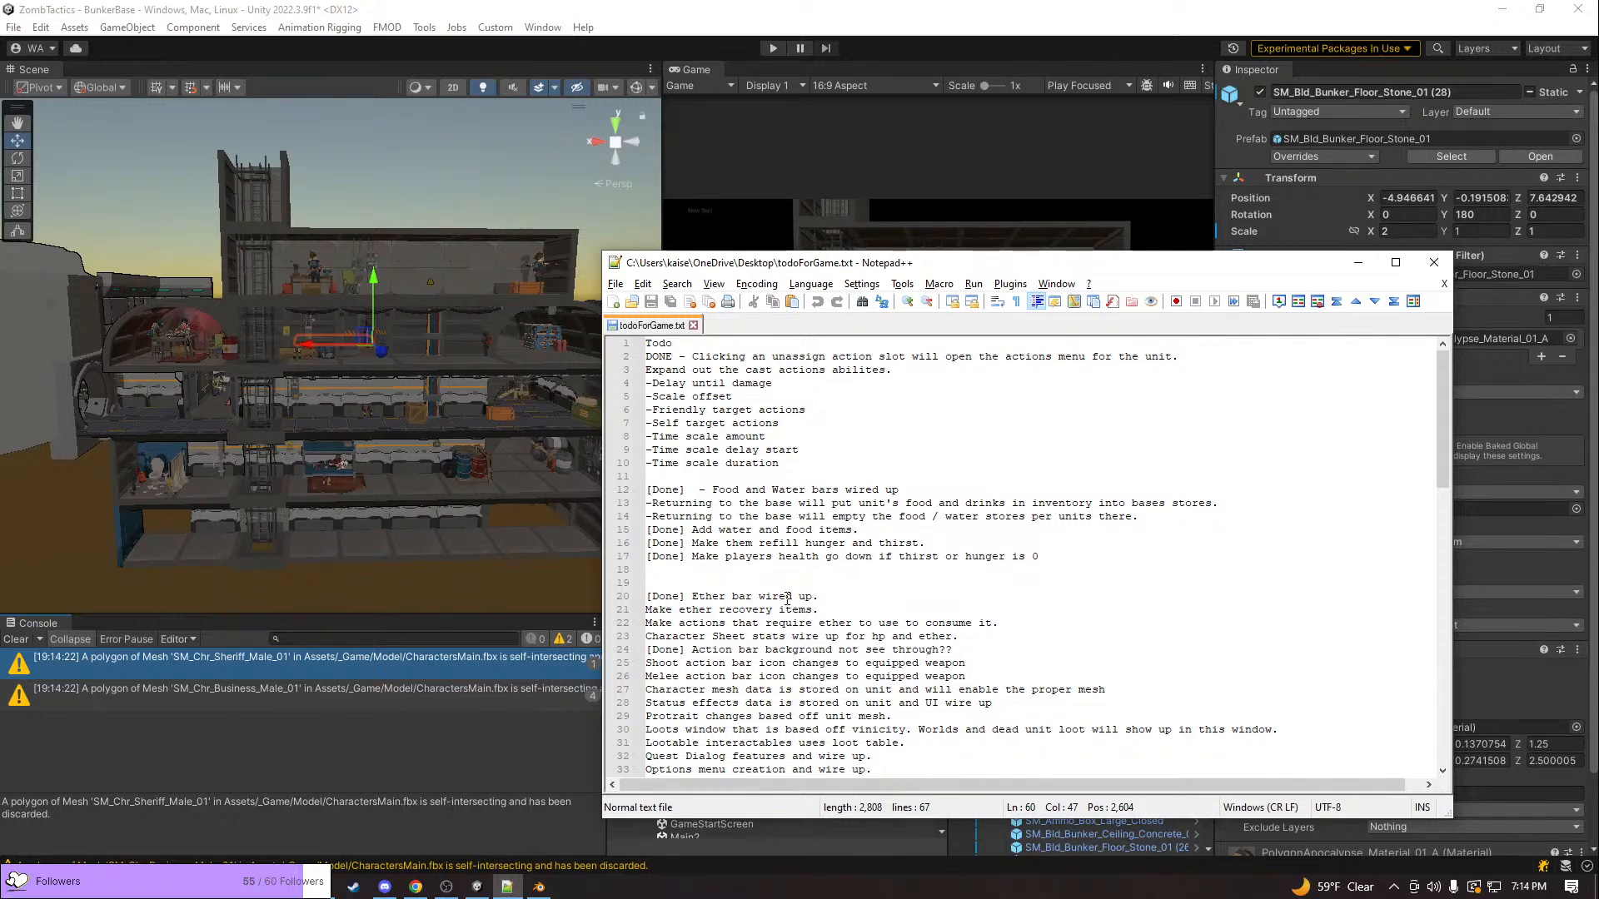
pyautogui.scroll(-9, 787, 597)
pyautogui.scroll(-5, 786, 597)
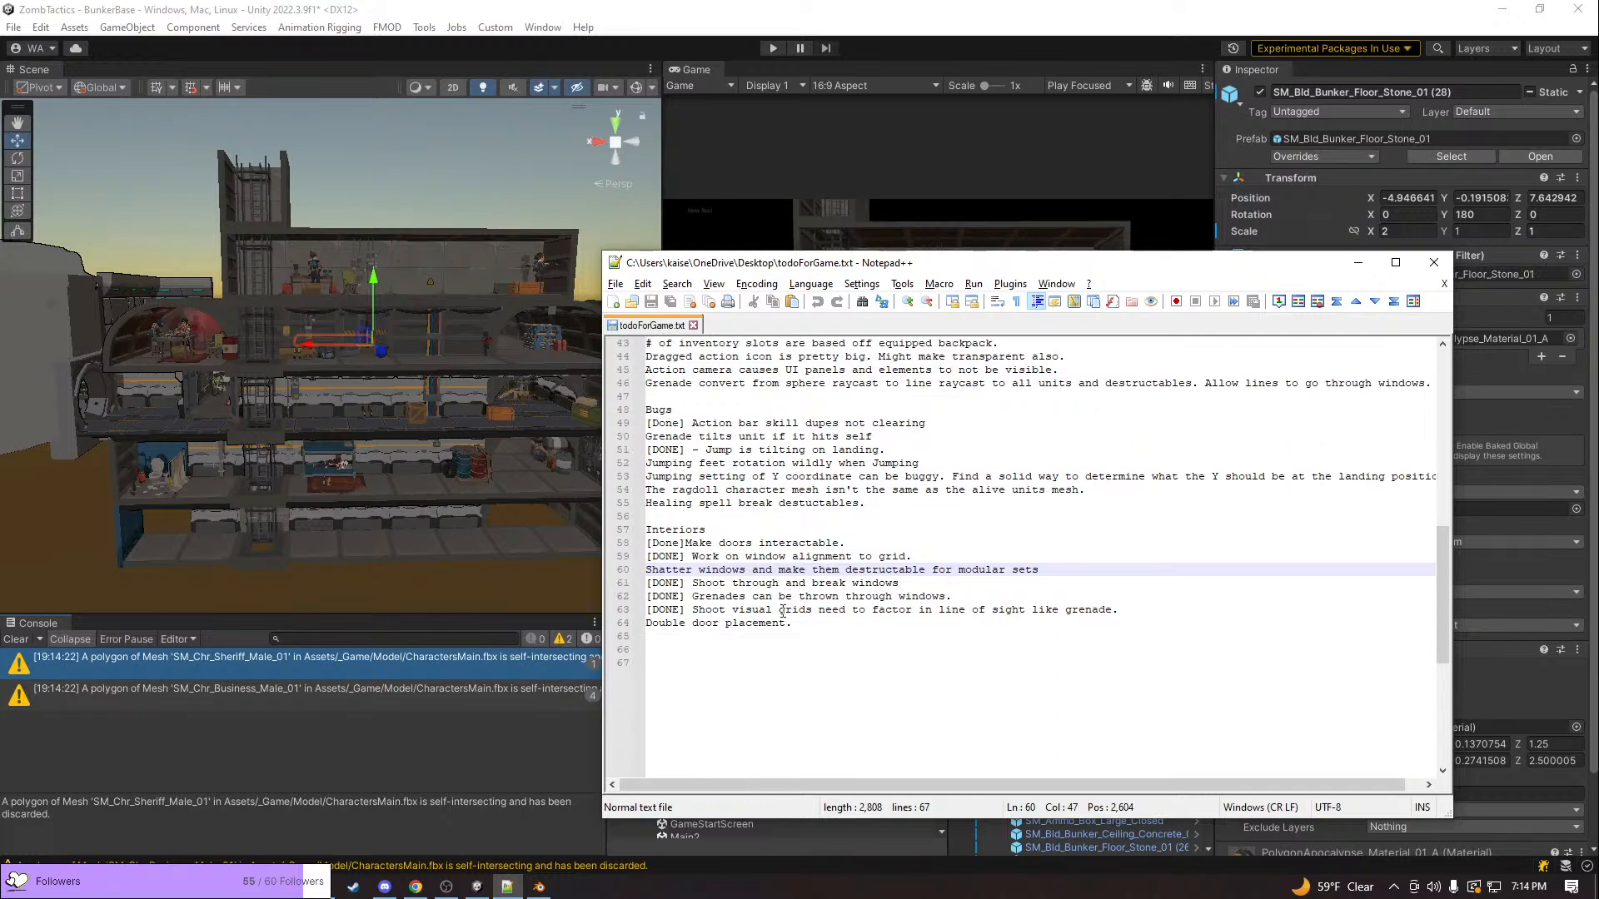
# Put the cursor after "Double door placement." and reread the list upward through the Bugs section and feature tasks
pyautogui.click(795, 623)
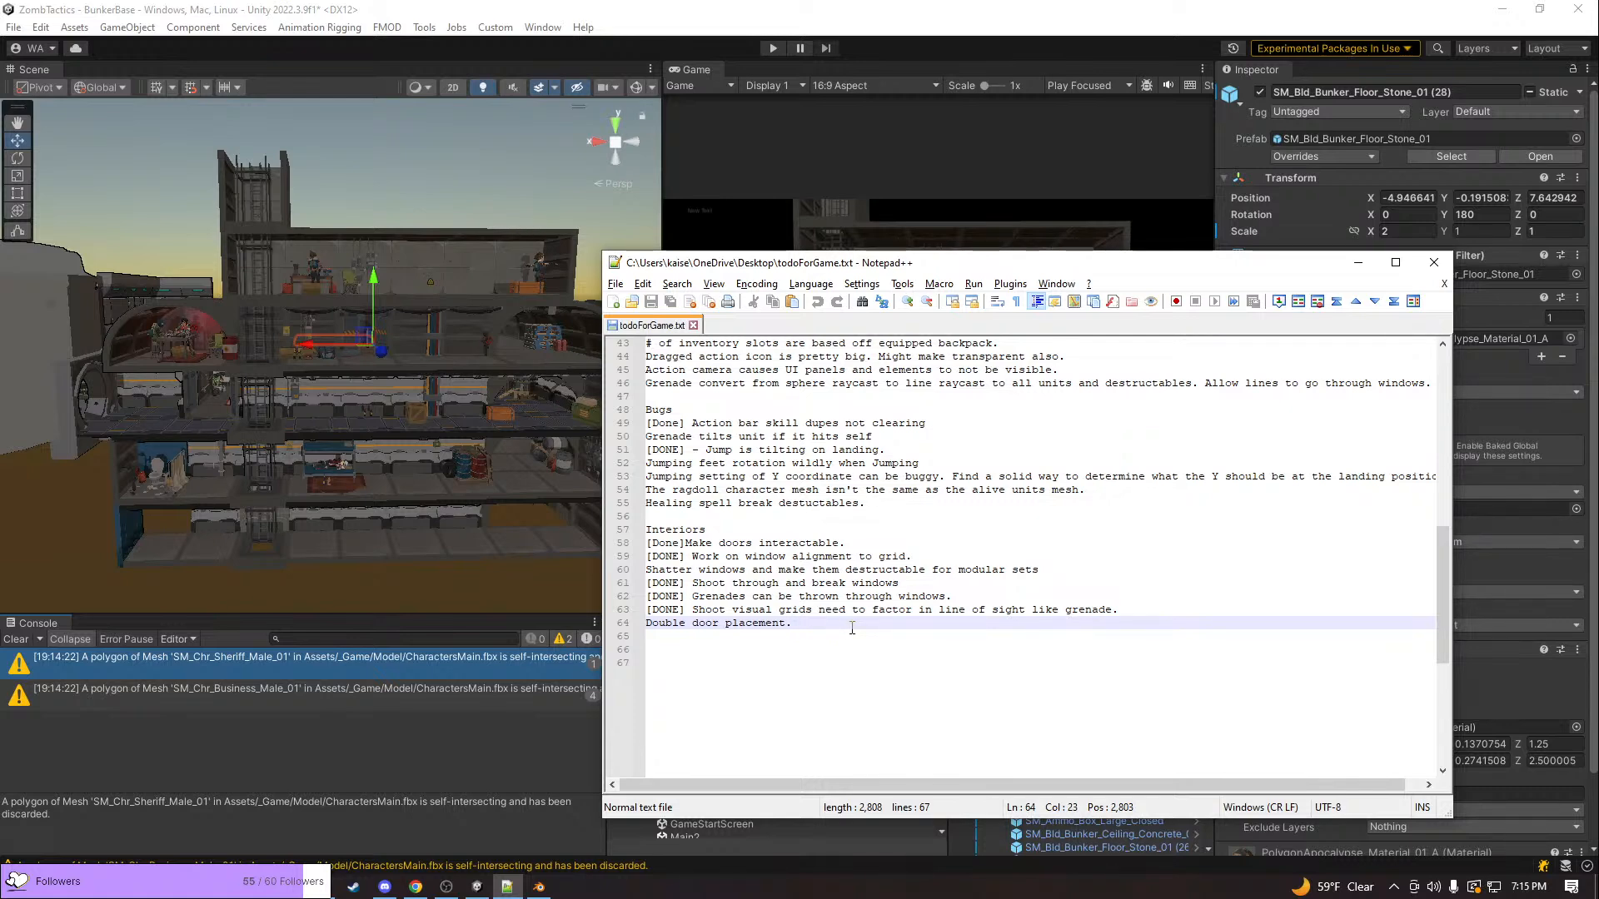
pyautogui.scroll(2, 852, 628)
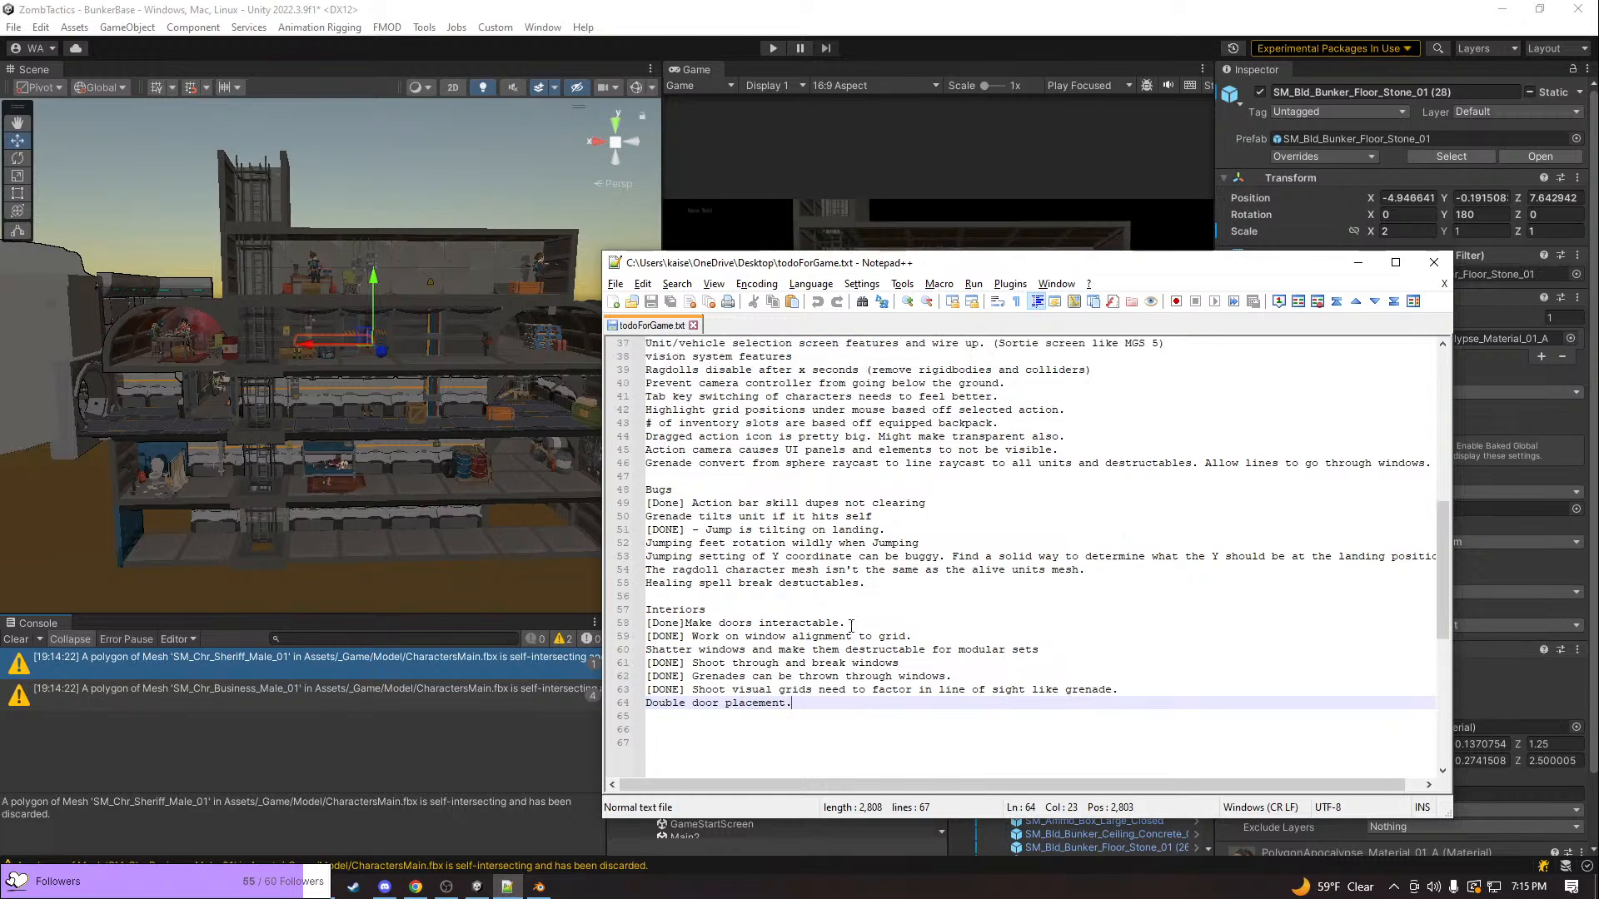
pyautogui.scroll(1, 852, 626)
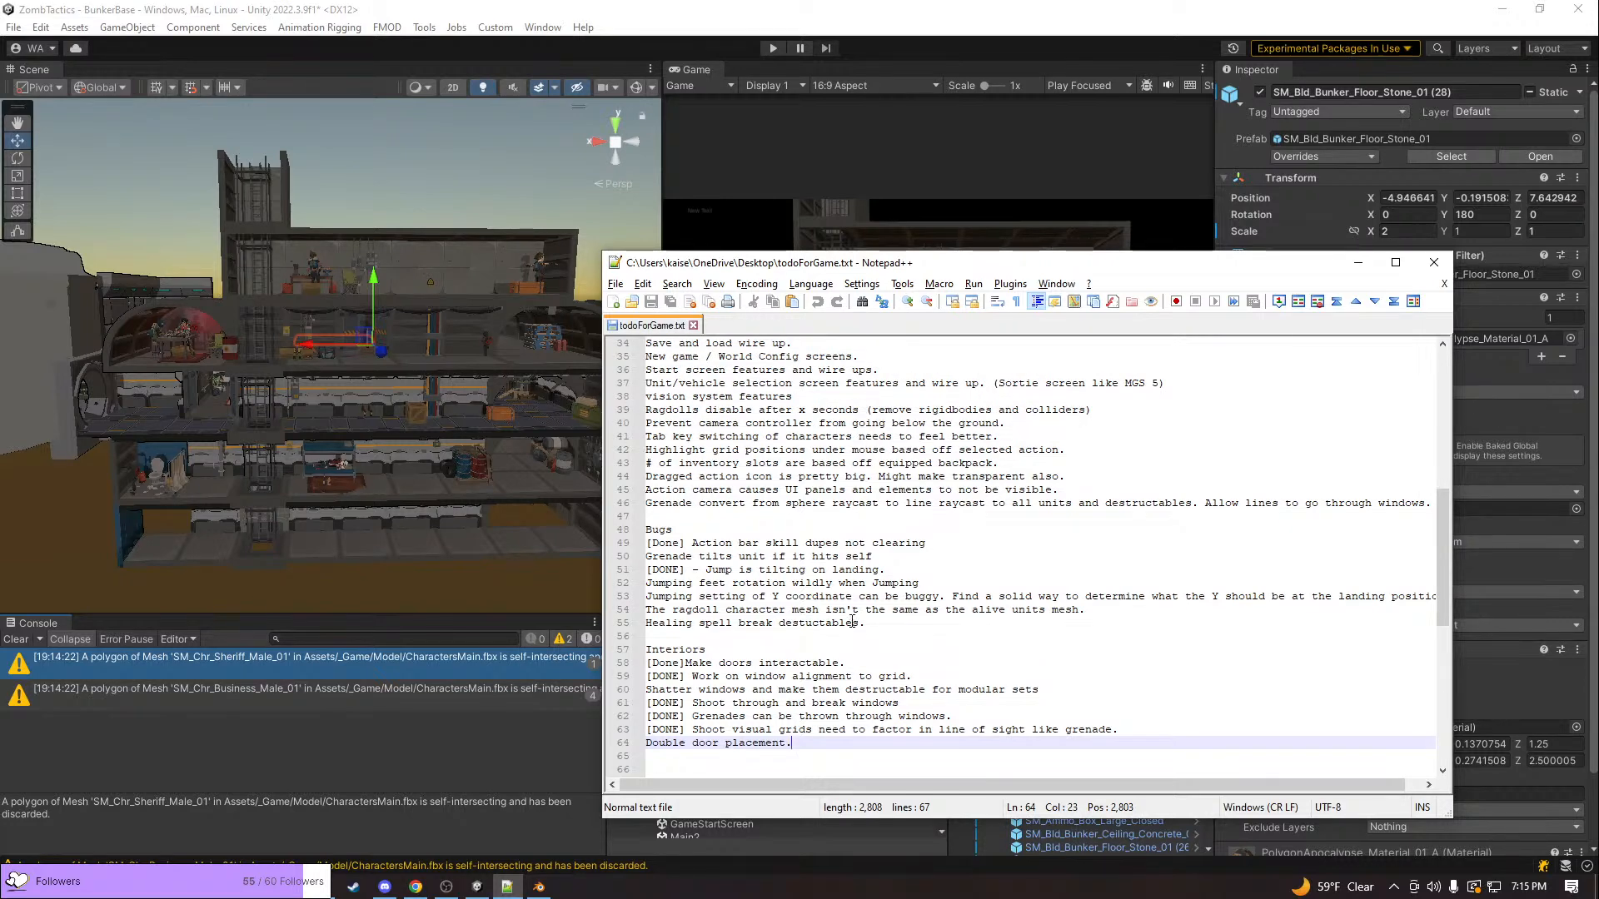
pyautogui.scroll(1, 852, 623)
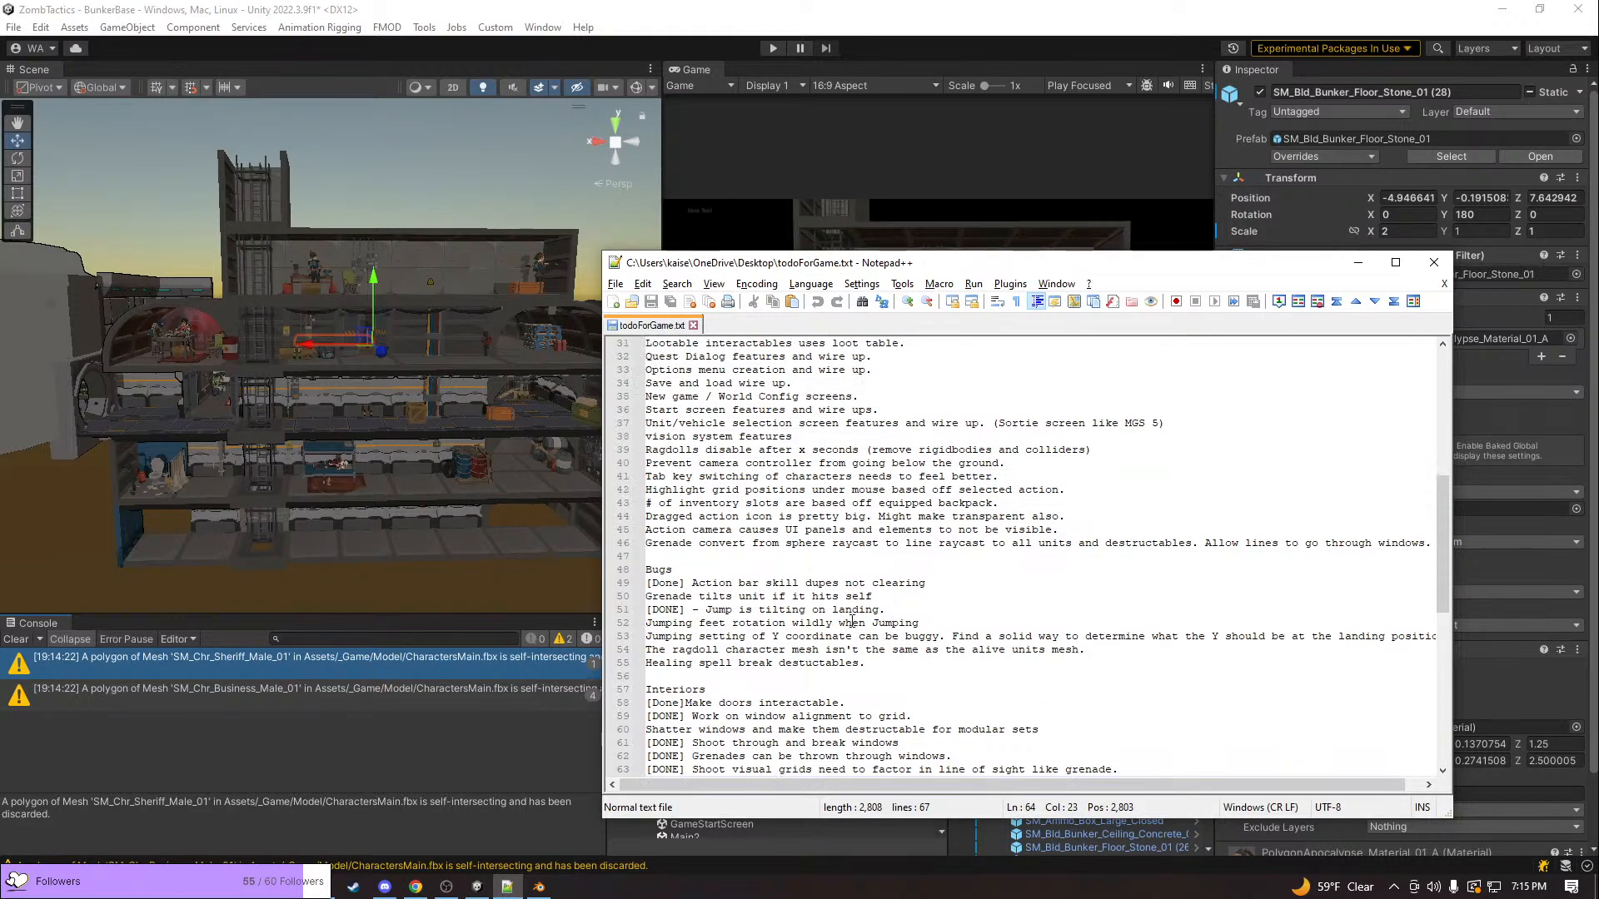
pyautogui.scroll(1, 852, 623)
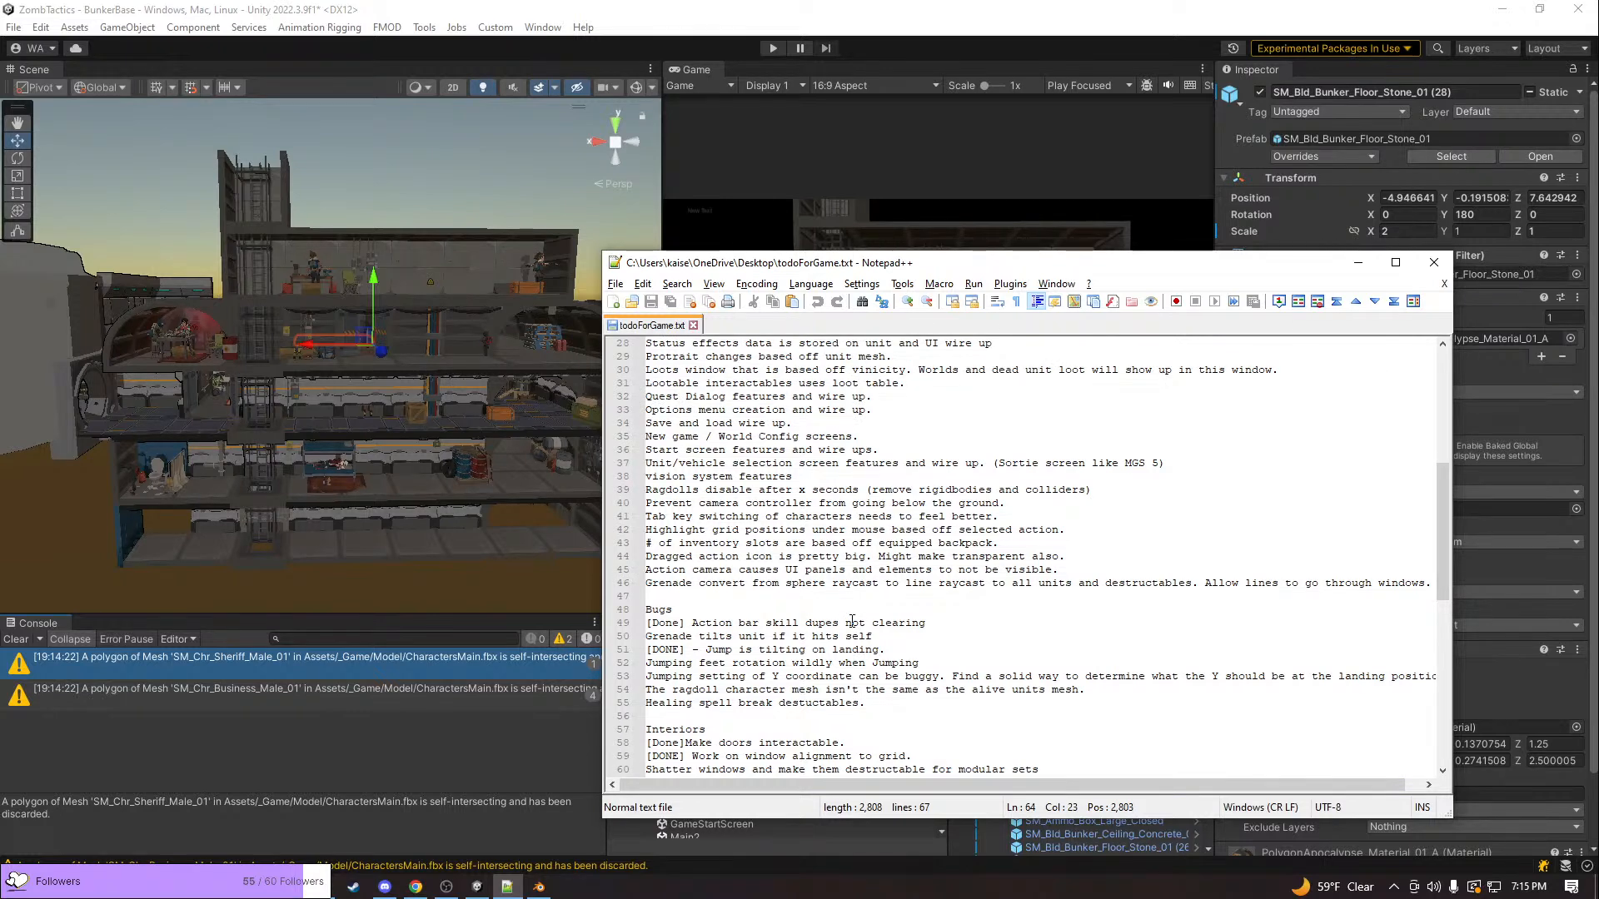
pyautogui.scroll(1, 852, 623)
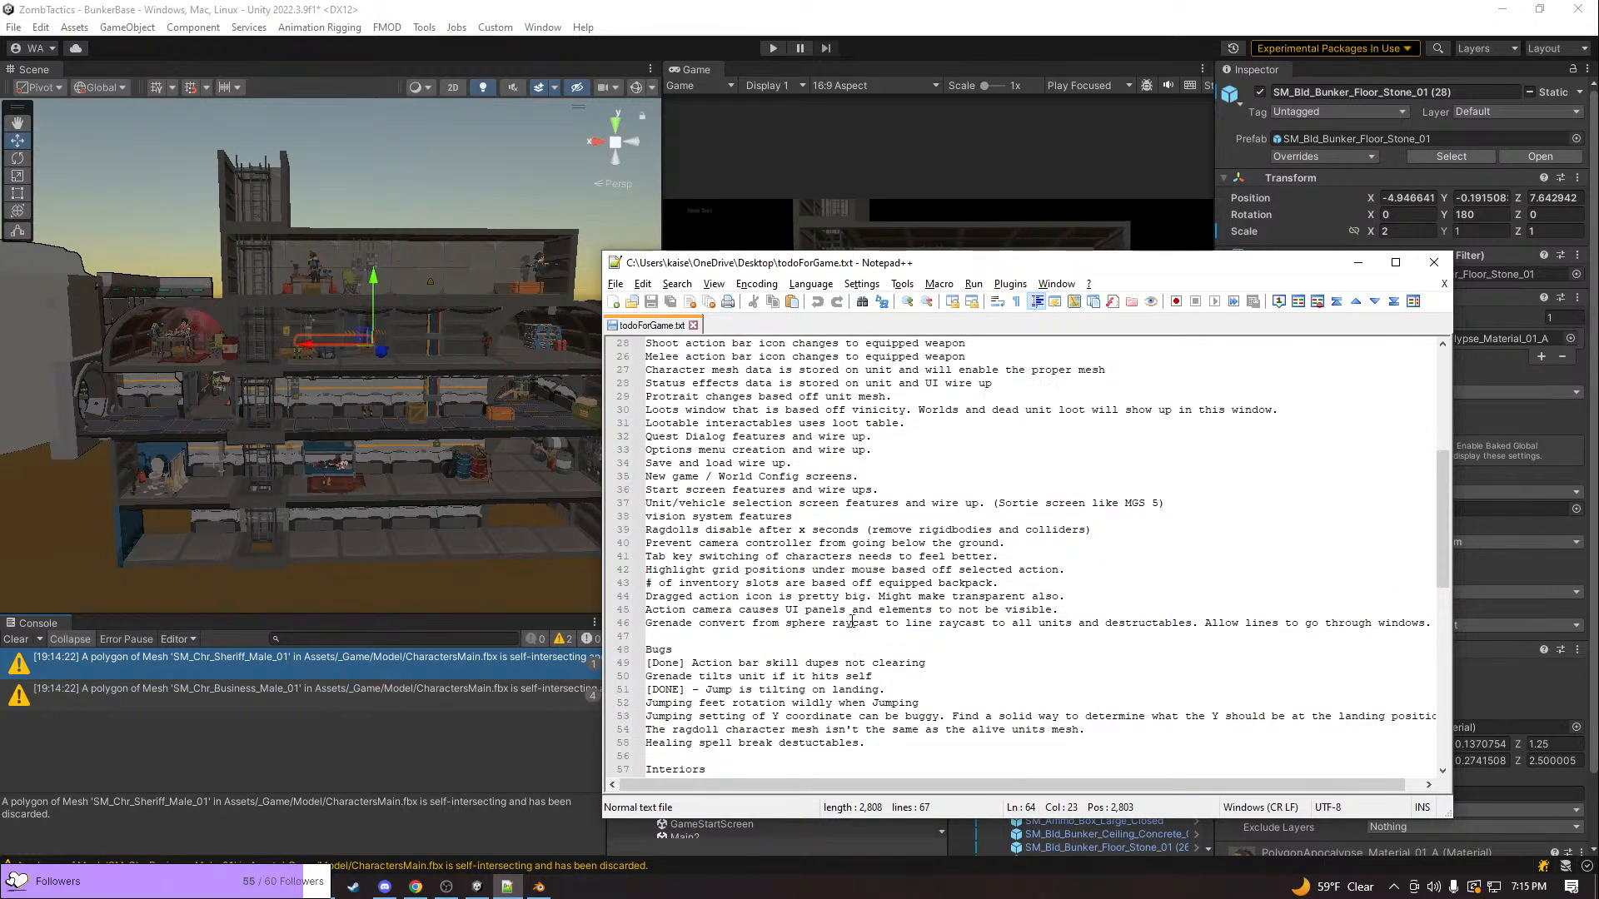
pyautogui.scroll(1, 852, 622)
pyautogui.scroll(2, 851, 623)
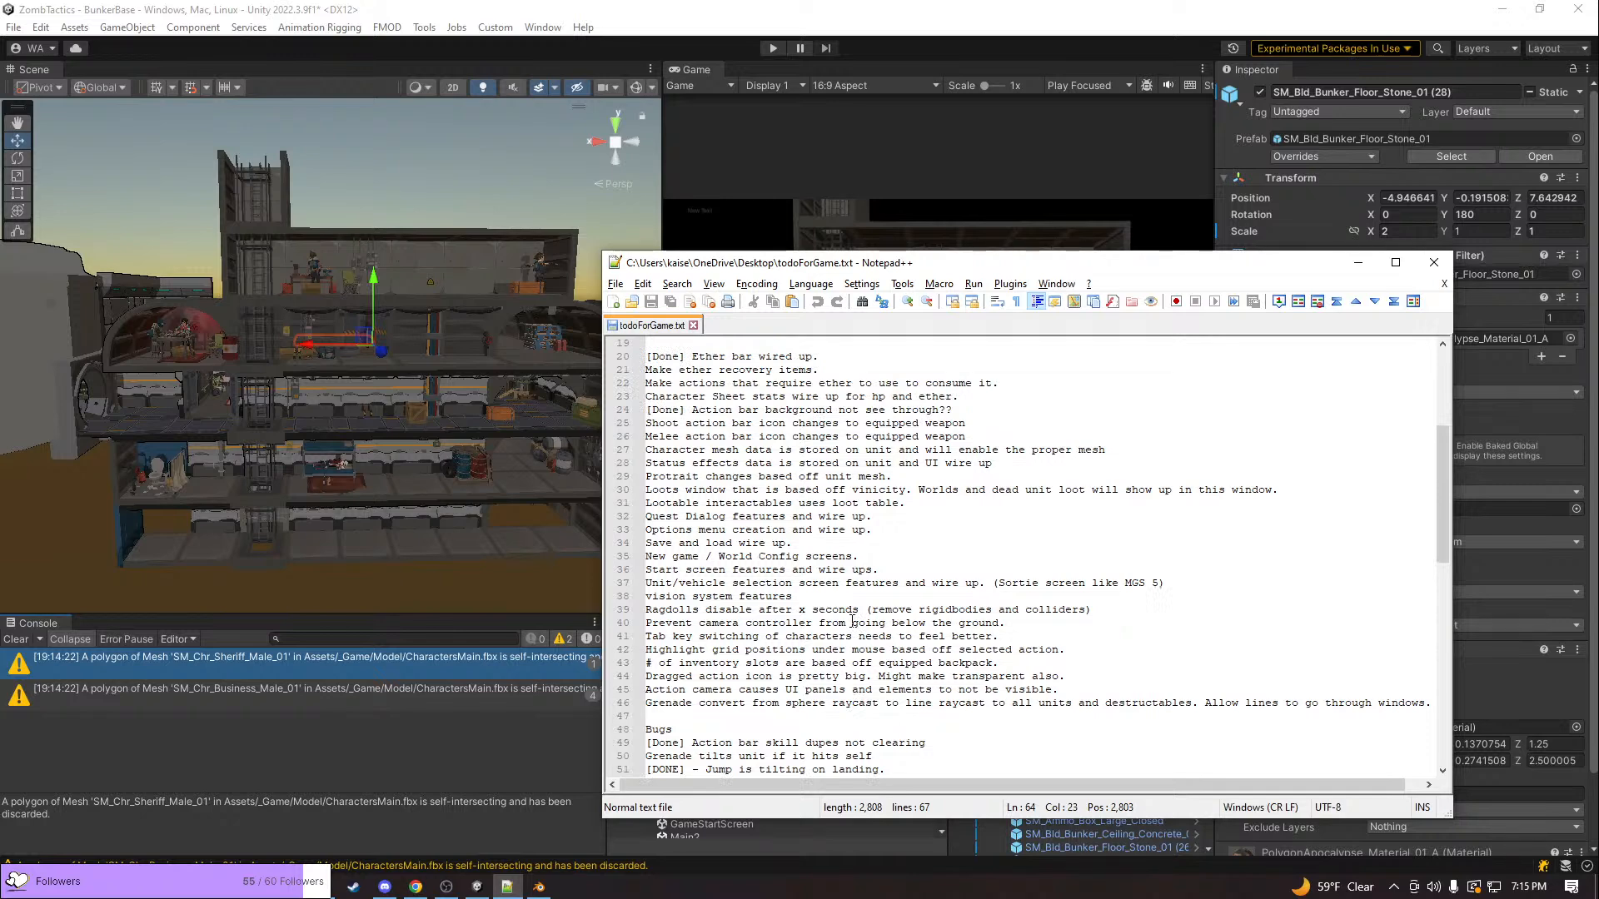
pyautogui.scroll(1, 852, 623)
pyautogui.scroll(1, 852, 623)
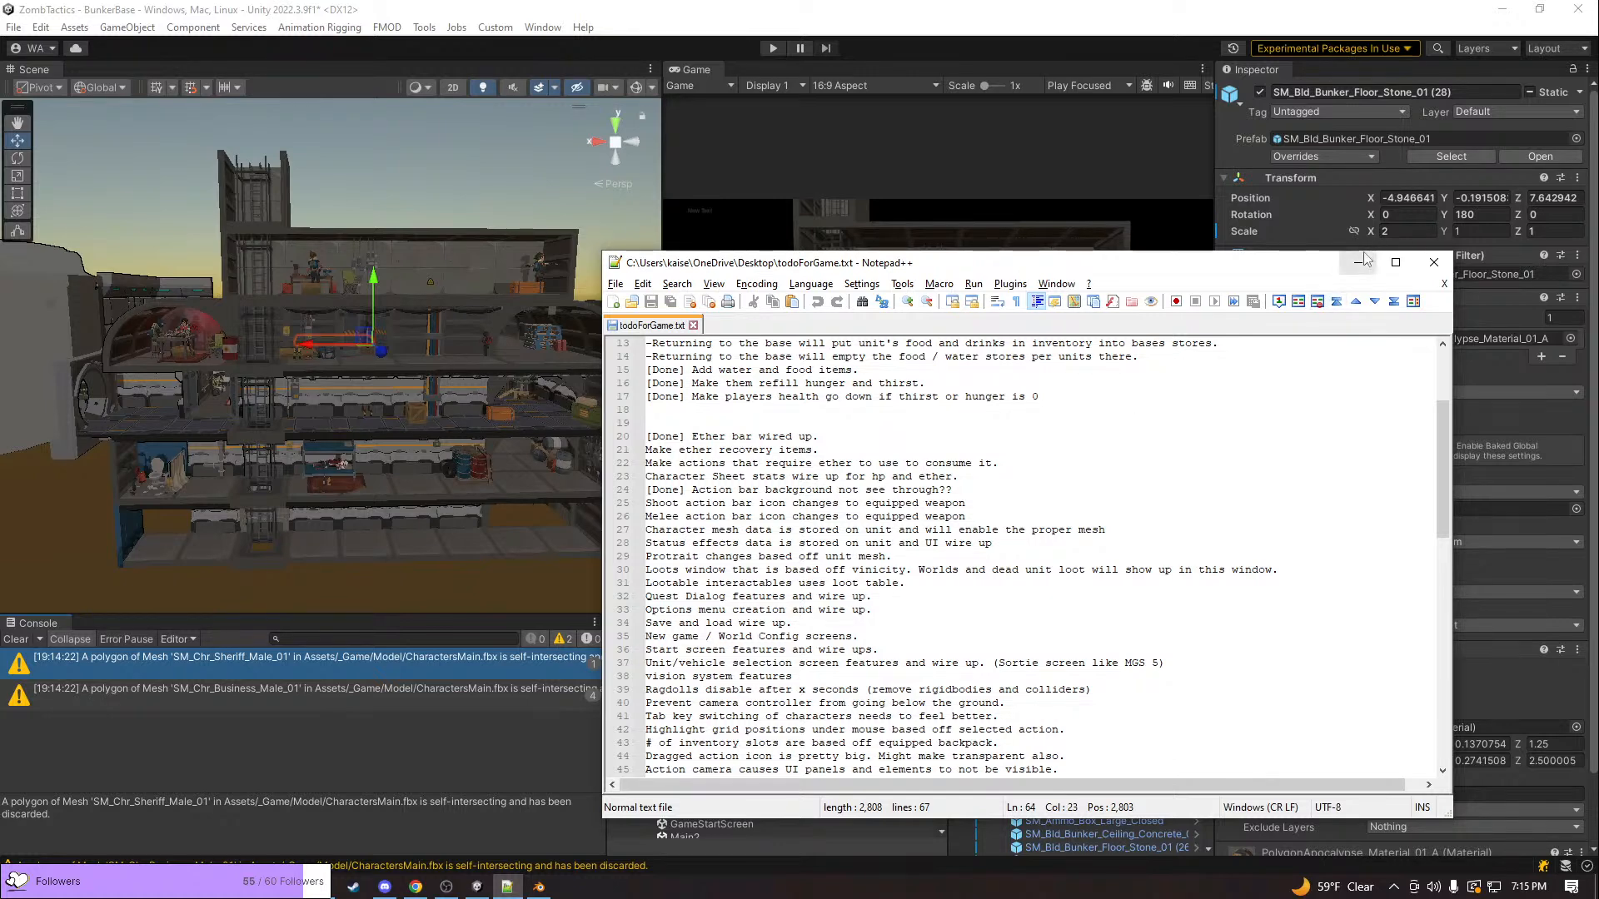
# Reread the to-do list from the Todo heading to the Interiors section and highlight the task "Action camera causes UI panels and elements to not be visible."
pyautogui.scroll(4, 1145, 578)
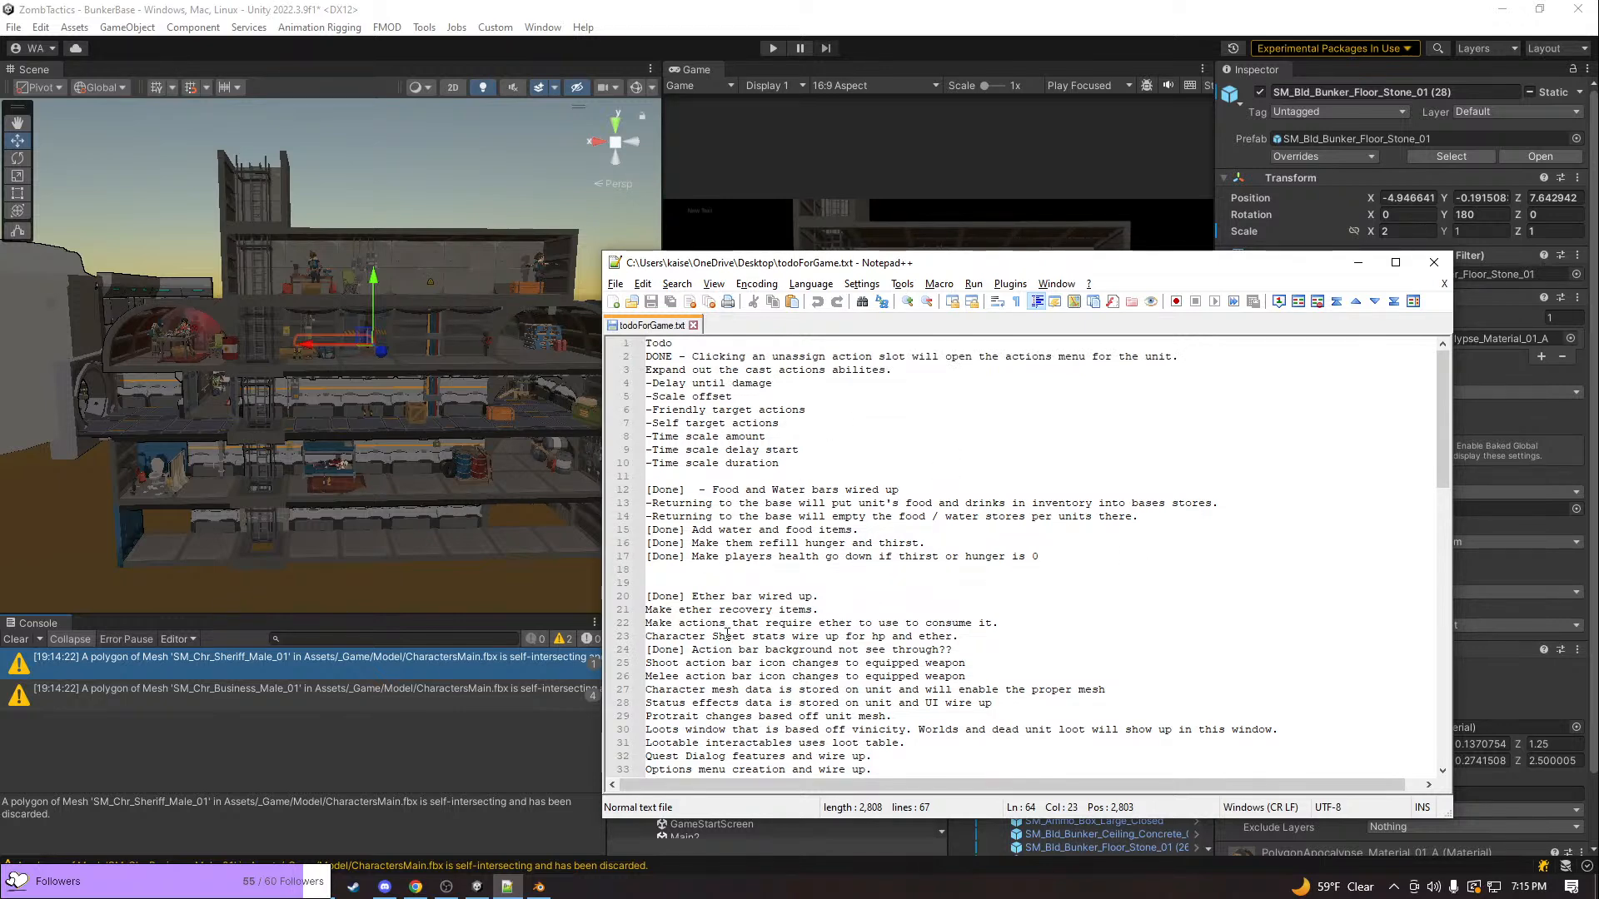
pyautogui.scroll(-1, 745, 590)
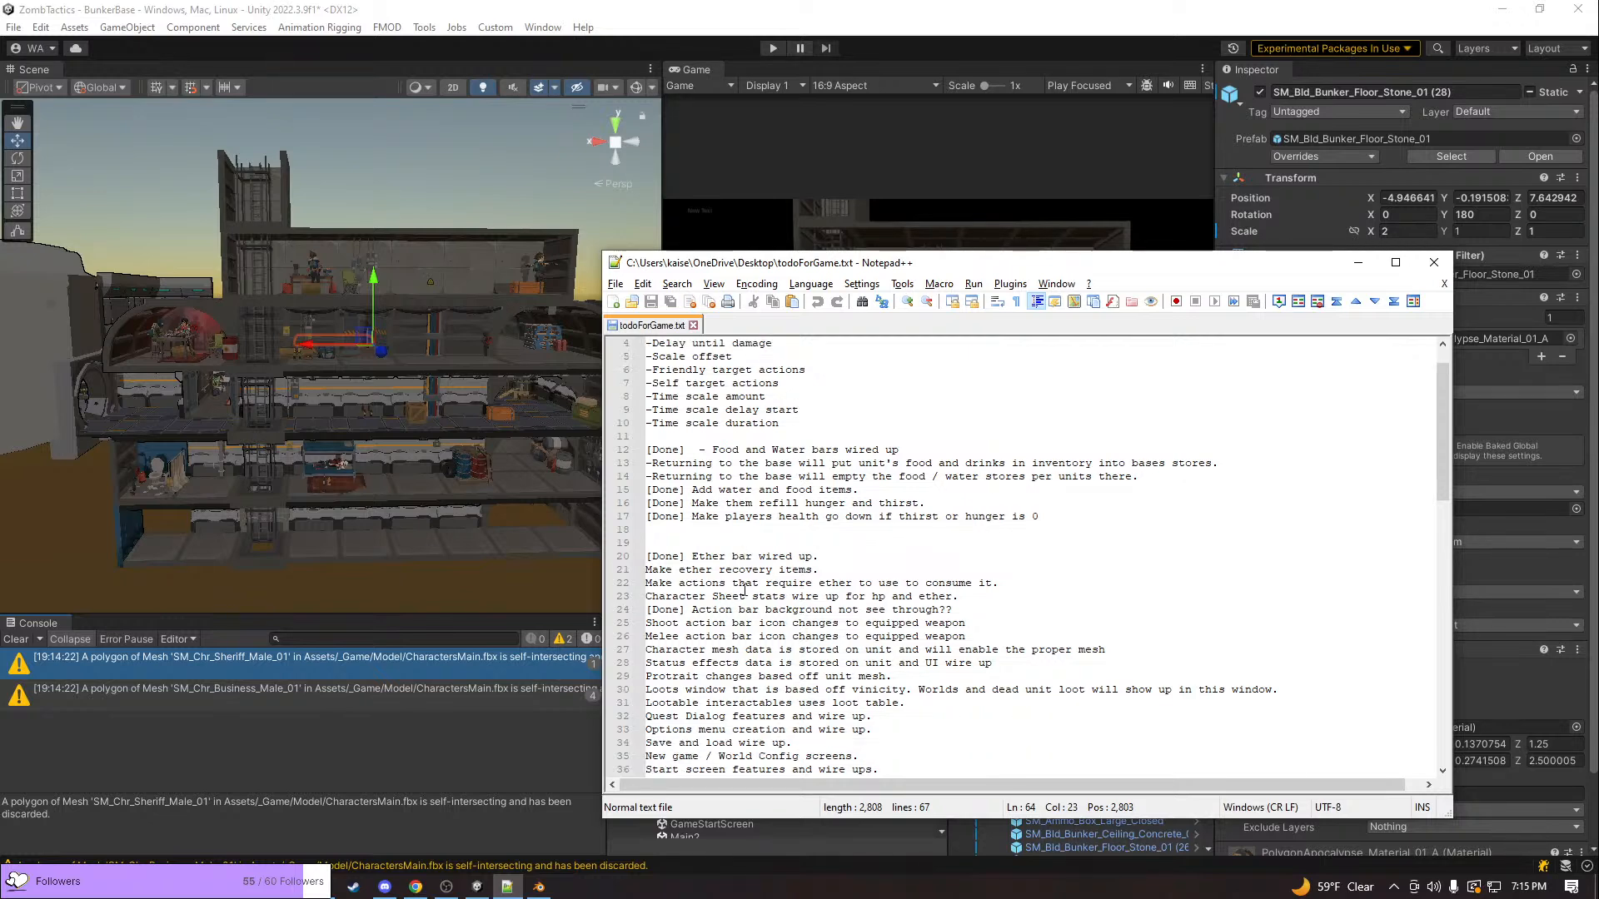
pyautogui.scroll(-6, 744, 589)
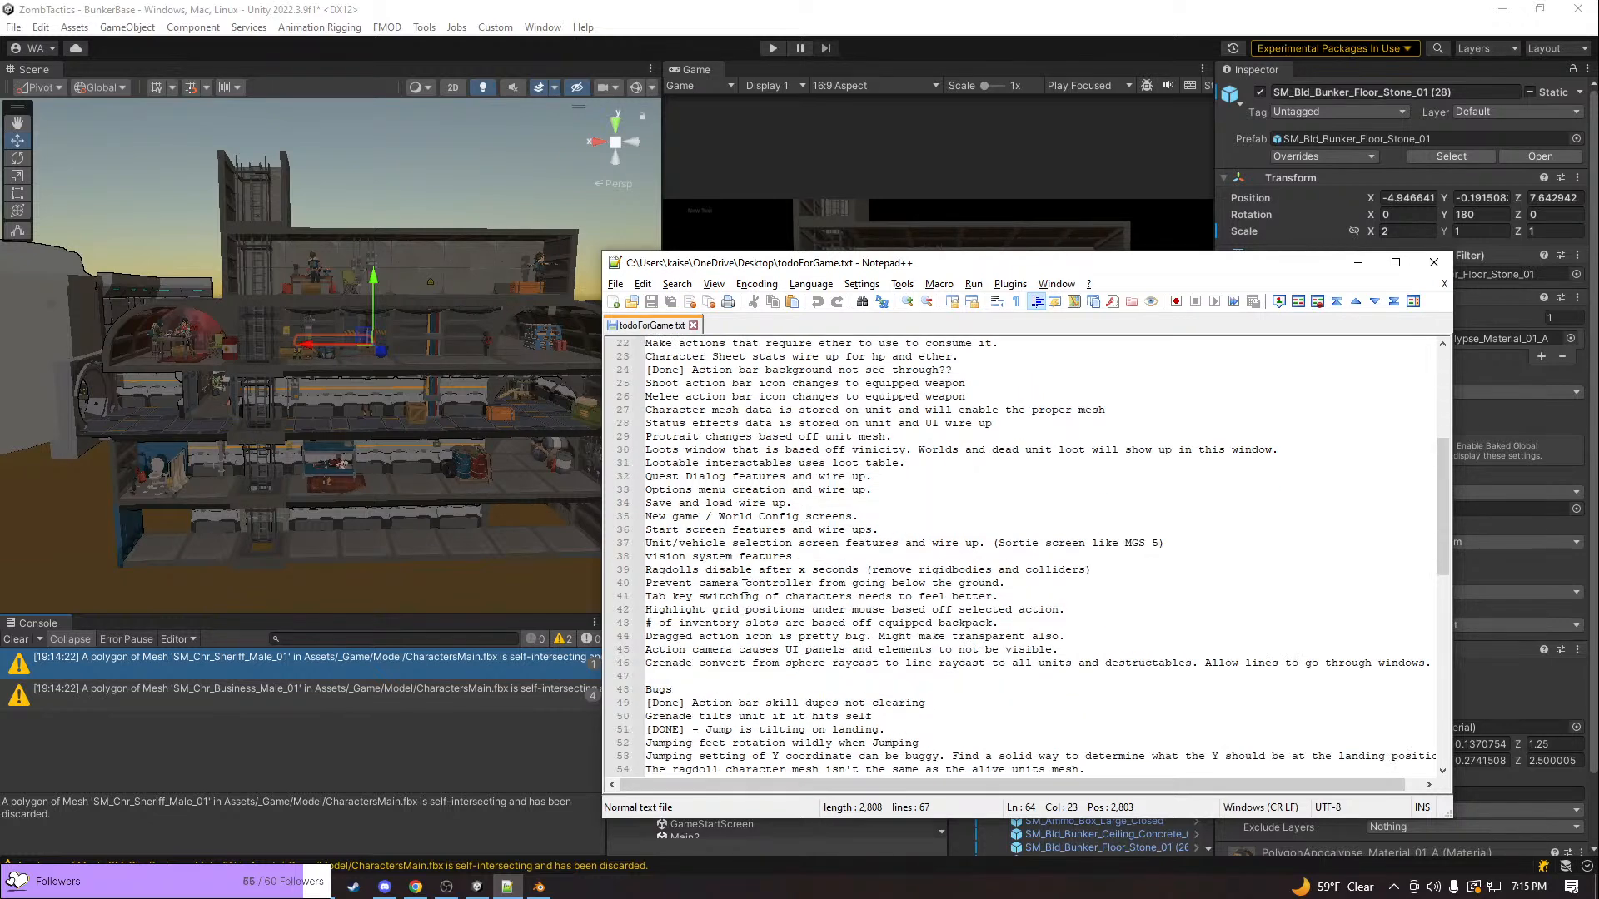
pyautogui.scroll(-1, 744, 586)
pyautogui.scroll(-4, 744, 585)
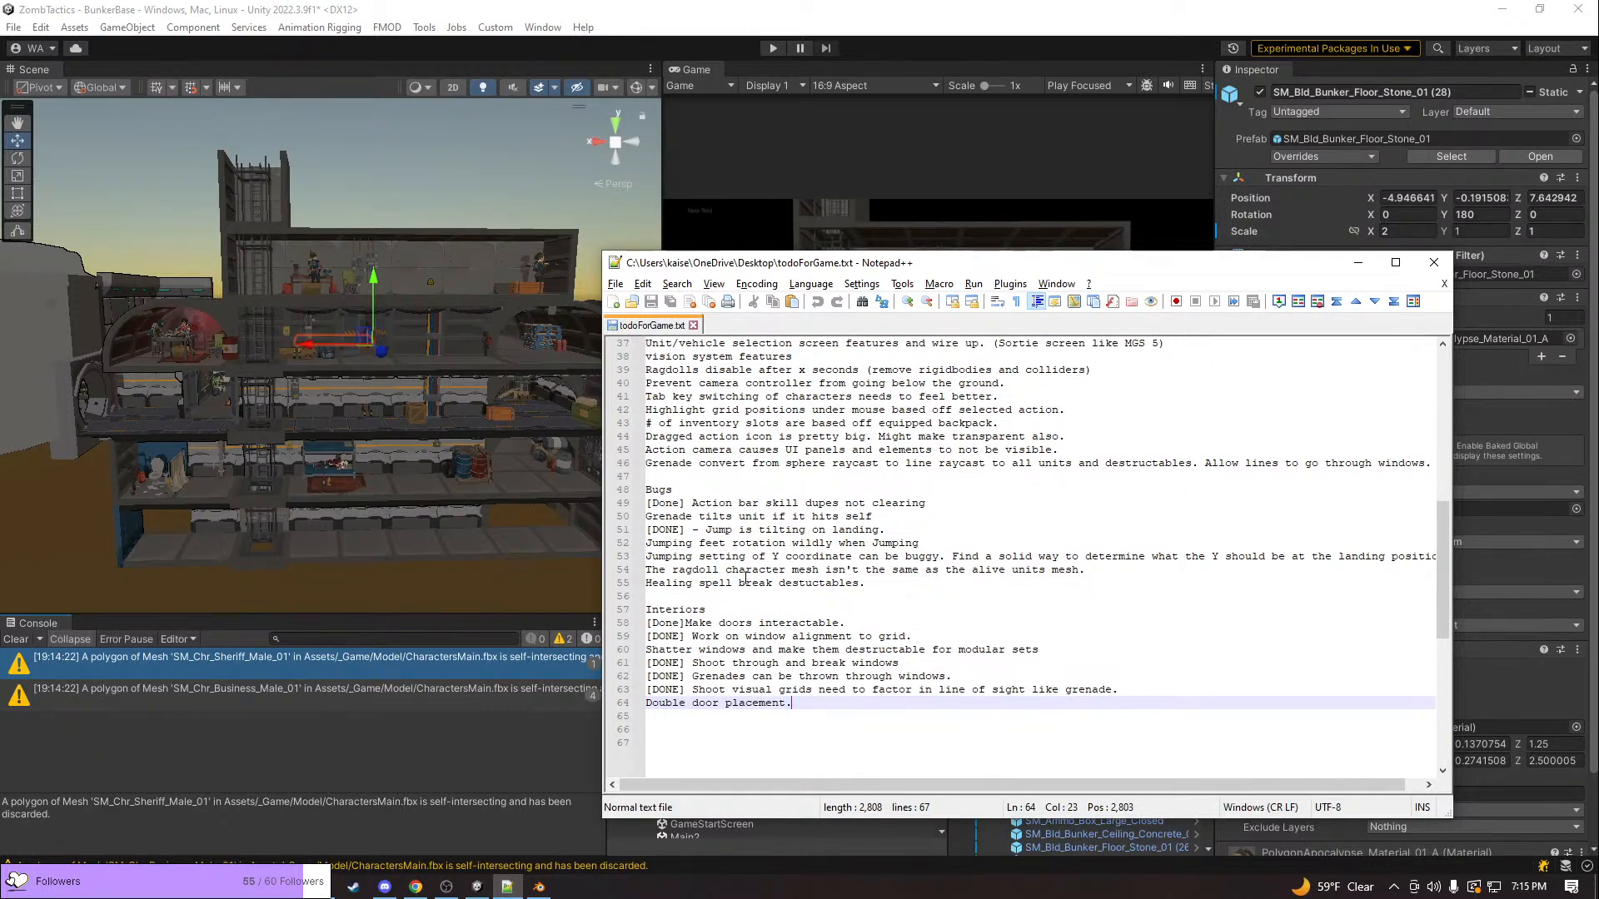
pyautogui.click(986, 451)
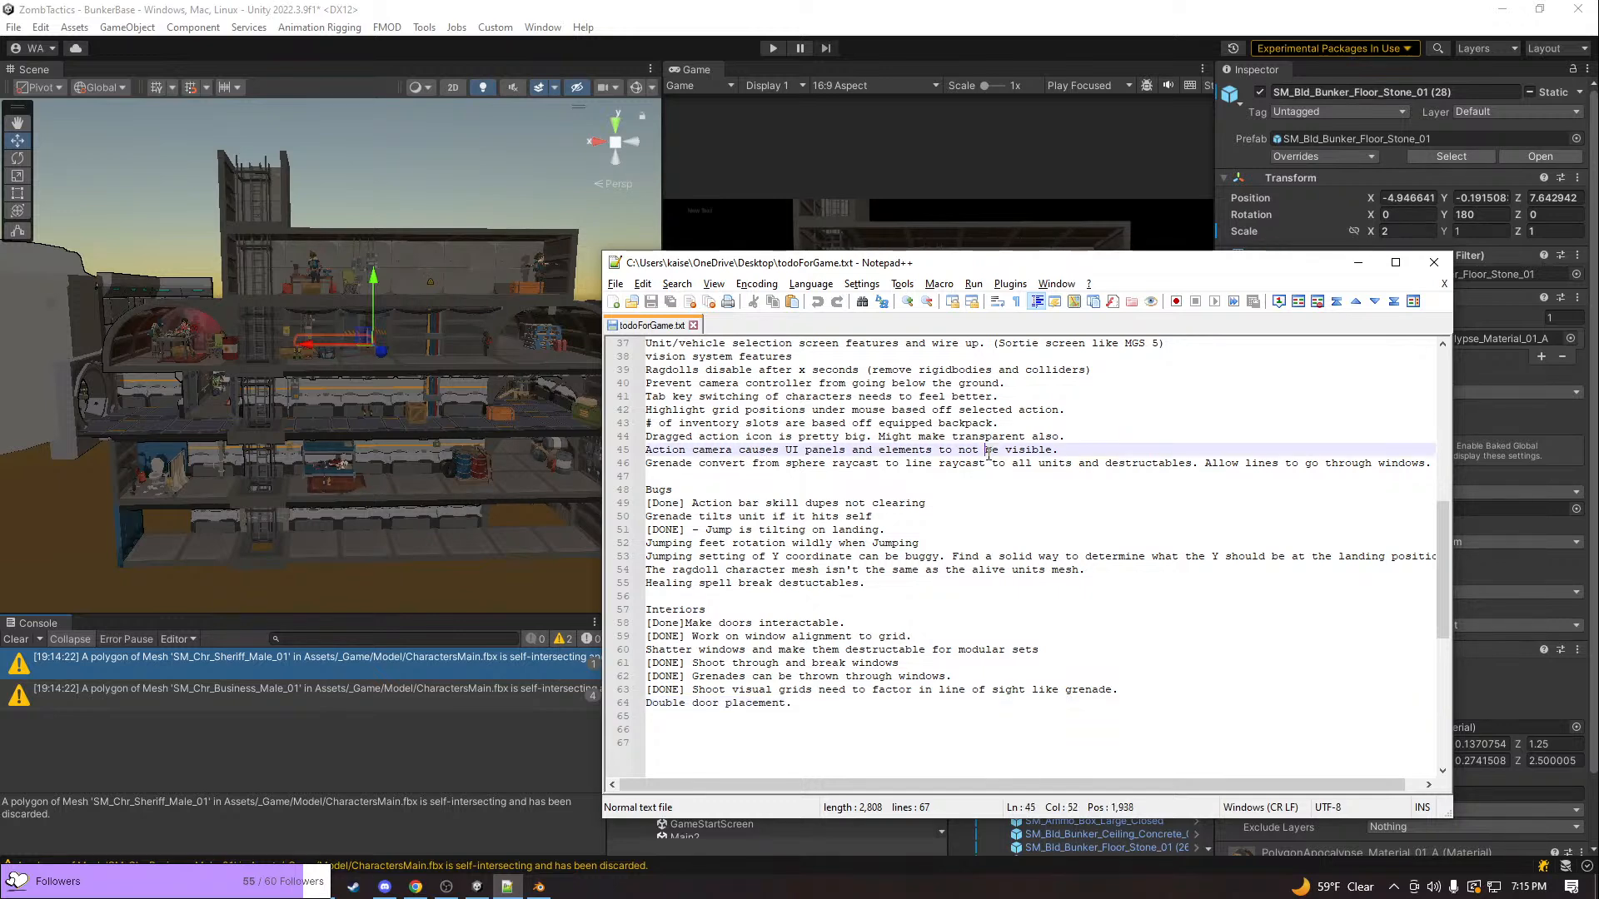
pyautogui.doubleClick(824, 449)
pyautogui.click(732, 450)
pyautogui.moveTo(1059, 451); pyautogui.dragTo(503, 454)
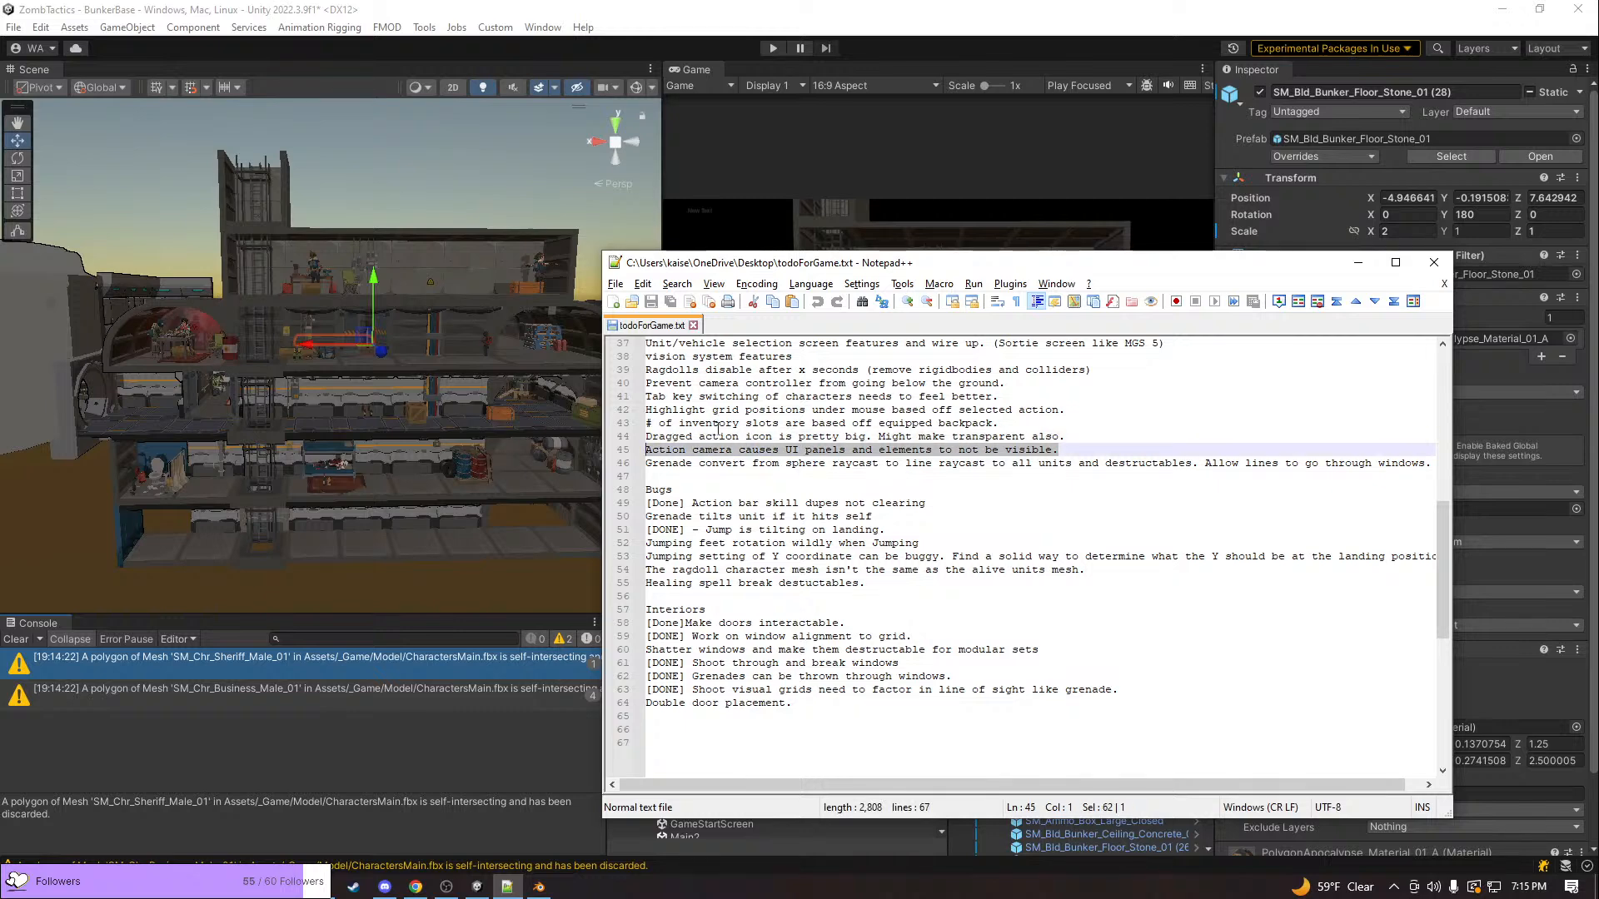
# Switch to Unity, open the Main2 scene from the Scenes folder and start play mode
pyautogui.click(473, 597)
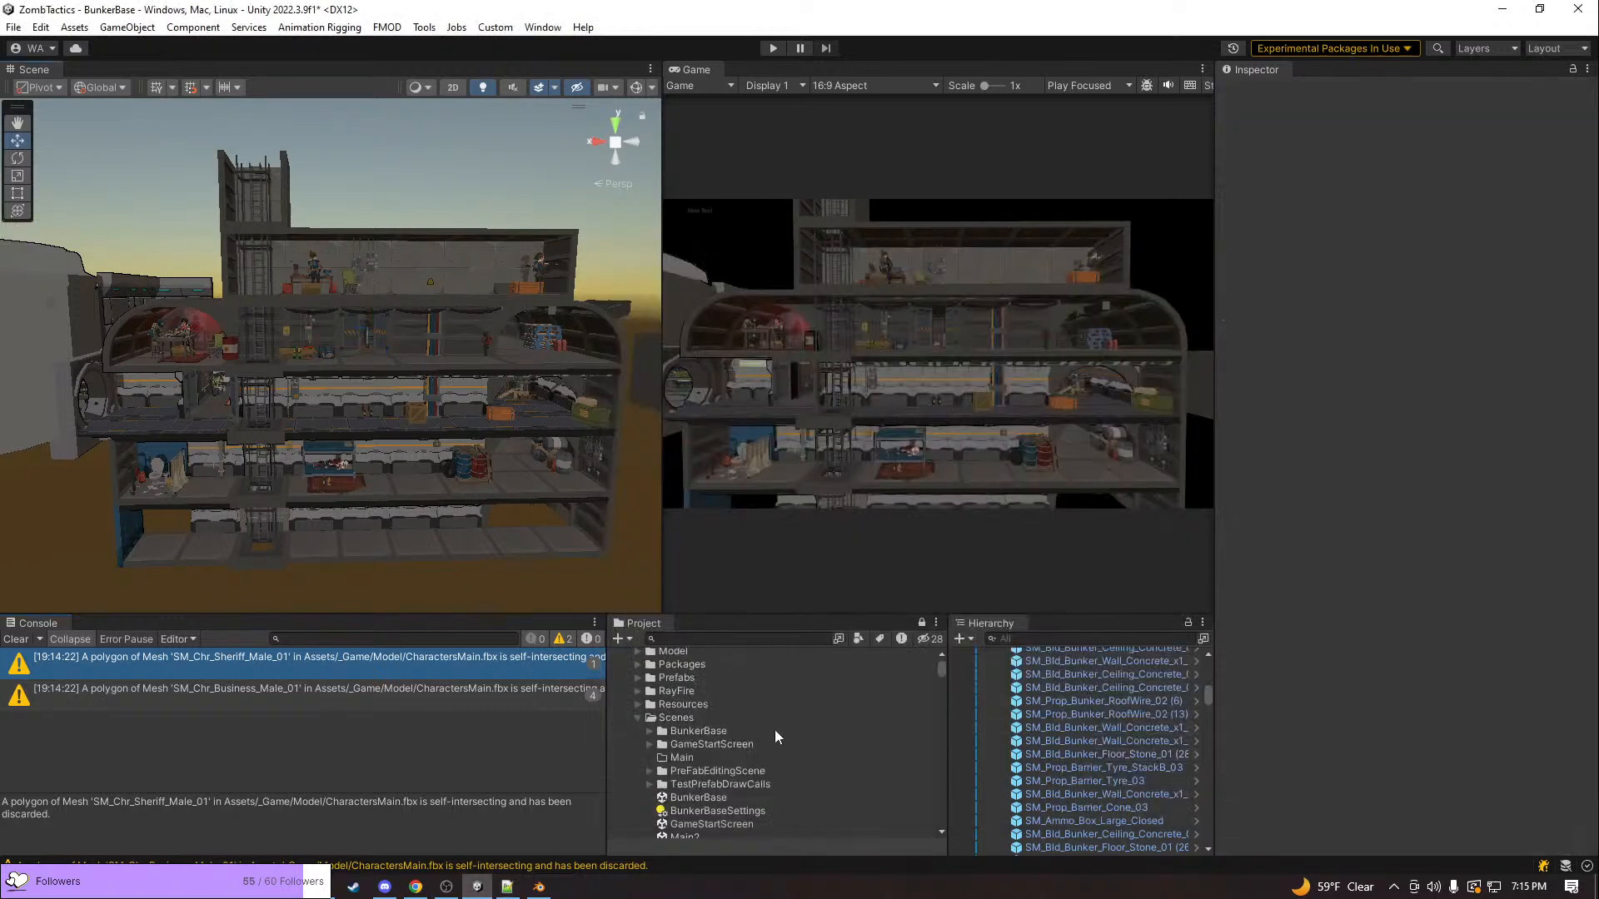
pyautogui.scroll(-5, 756, 756)
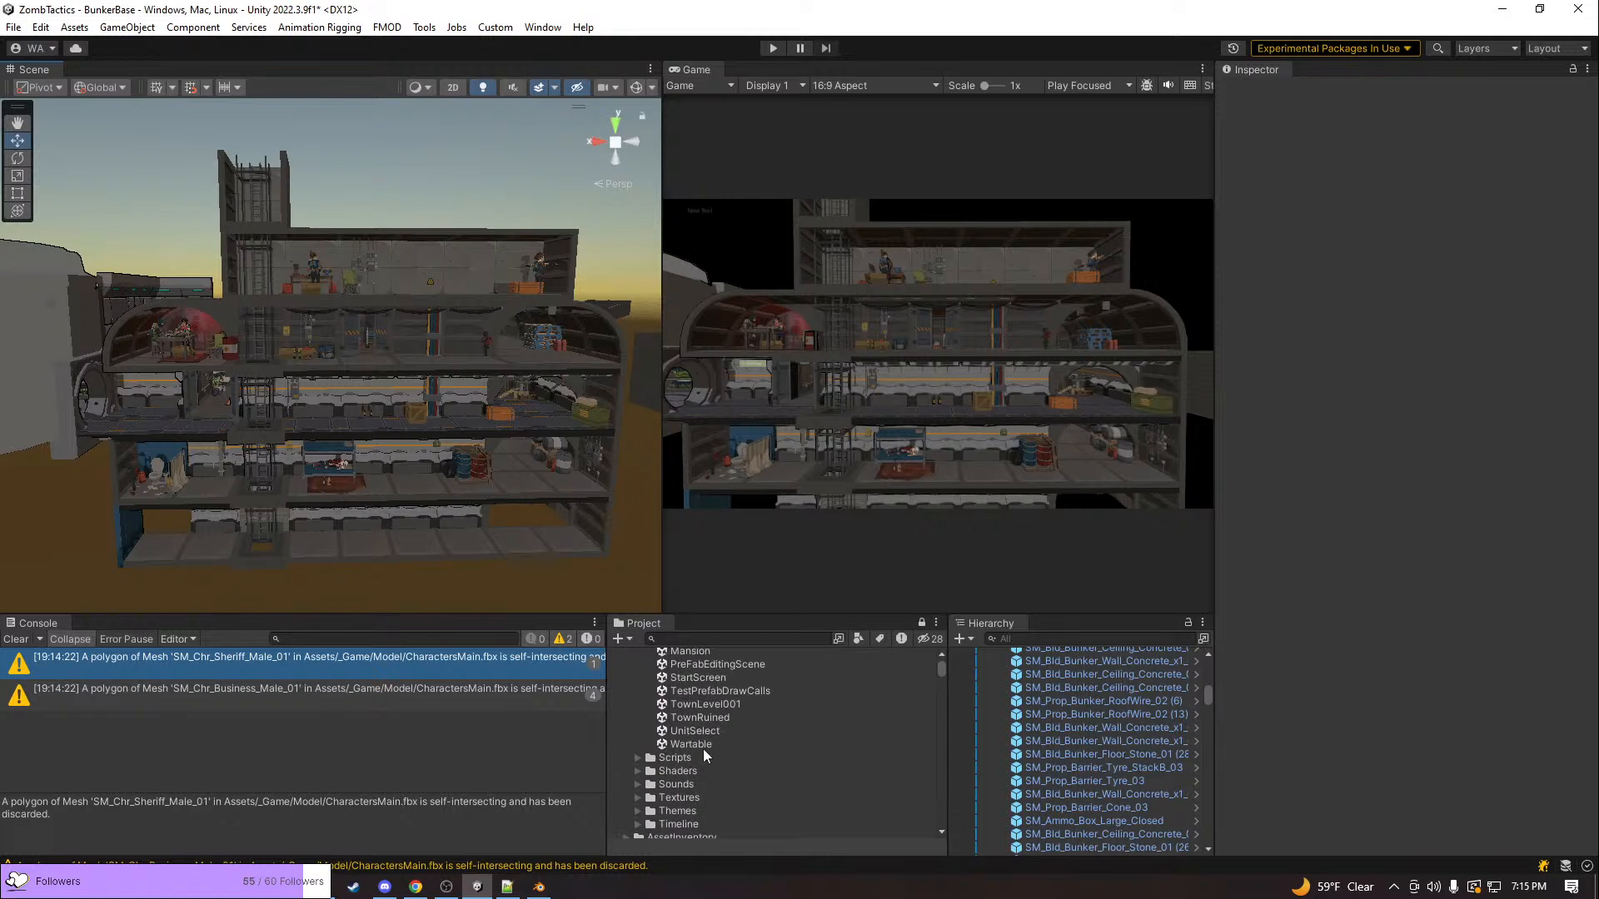
pyautogui.scroll(2, 706, 760)
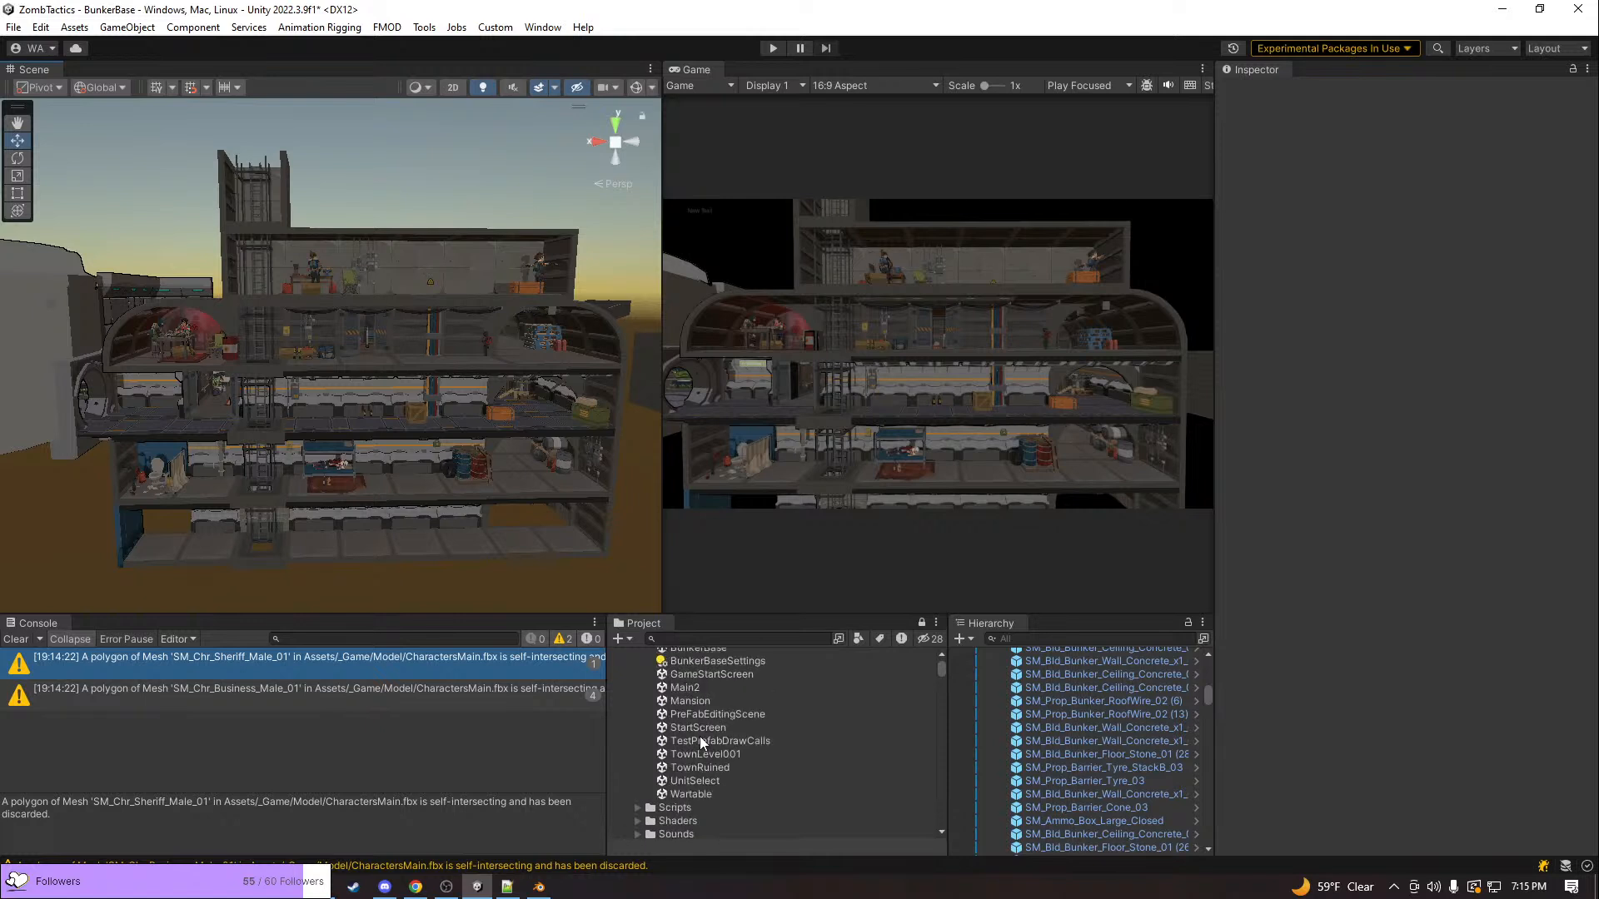
pyautogui.doubleClick(689, 687)
pyautogui.click(744, 476)
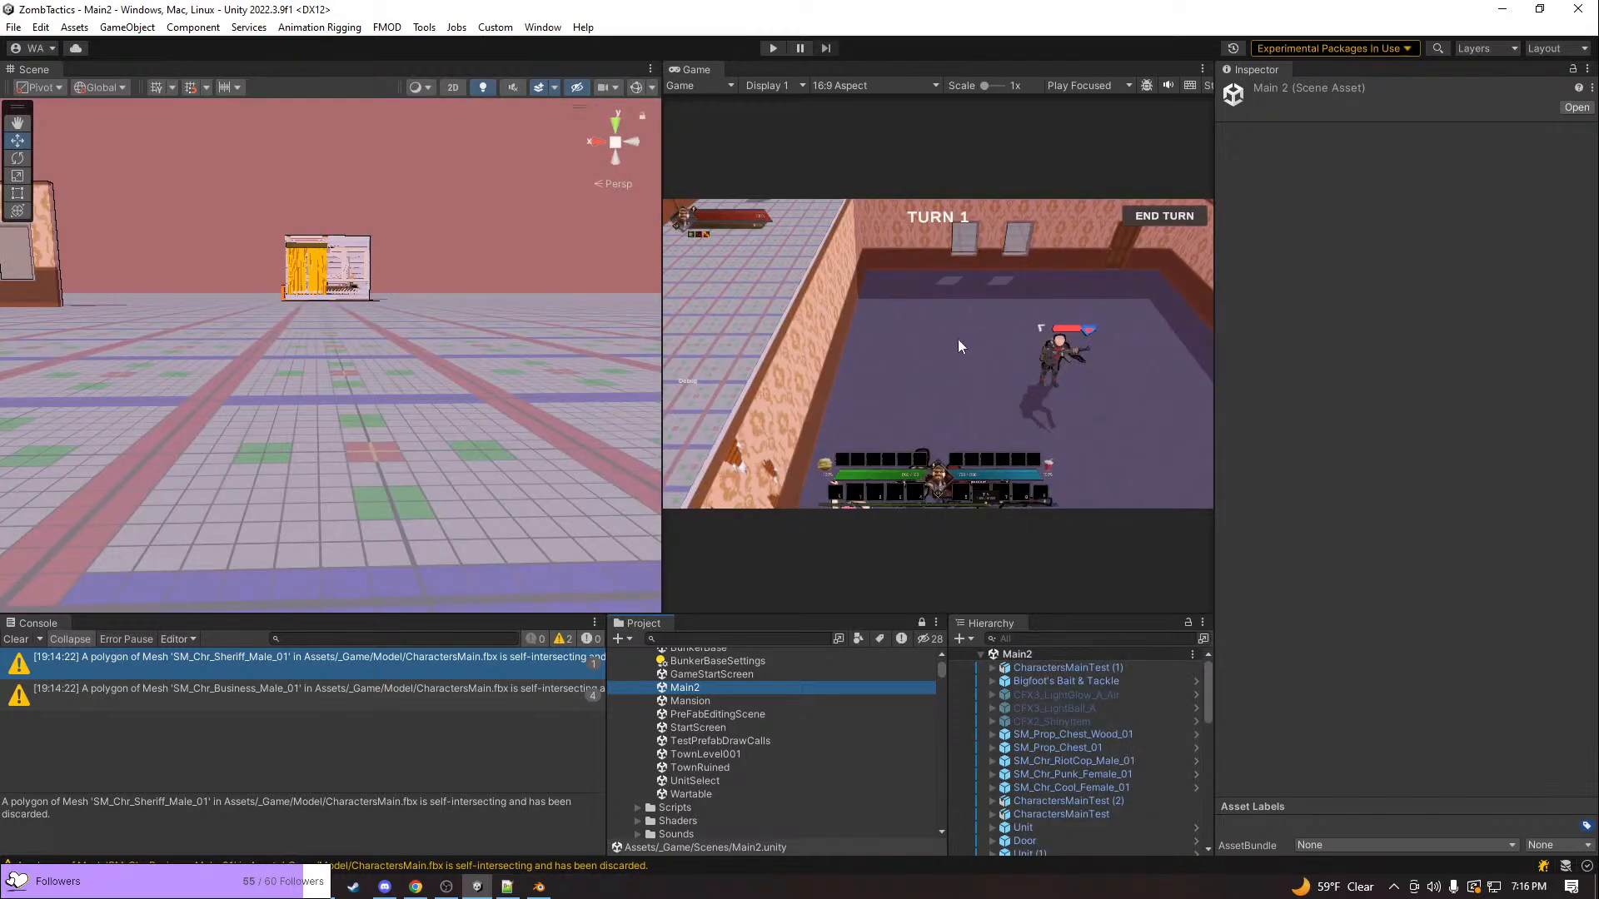
pyautogui.click(772, 48)
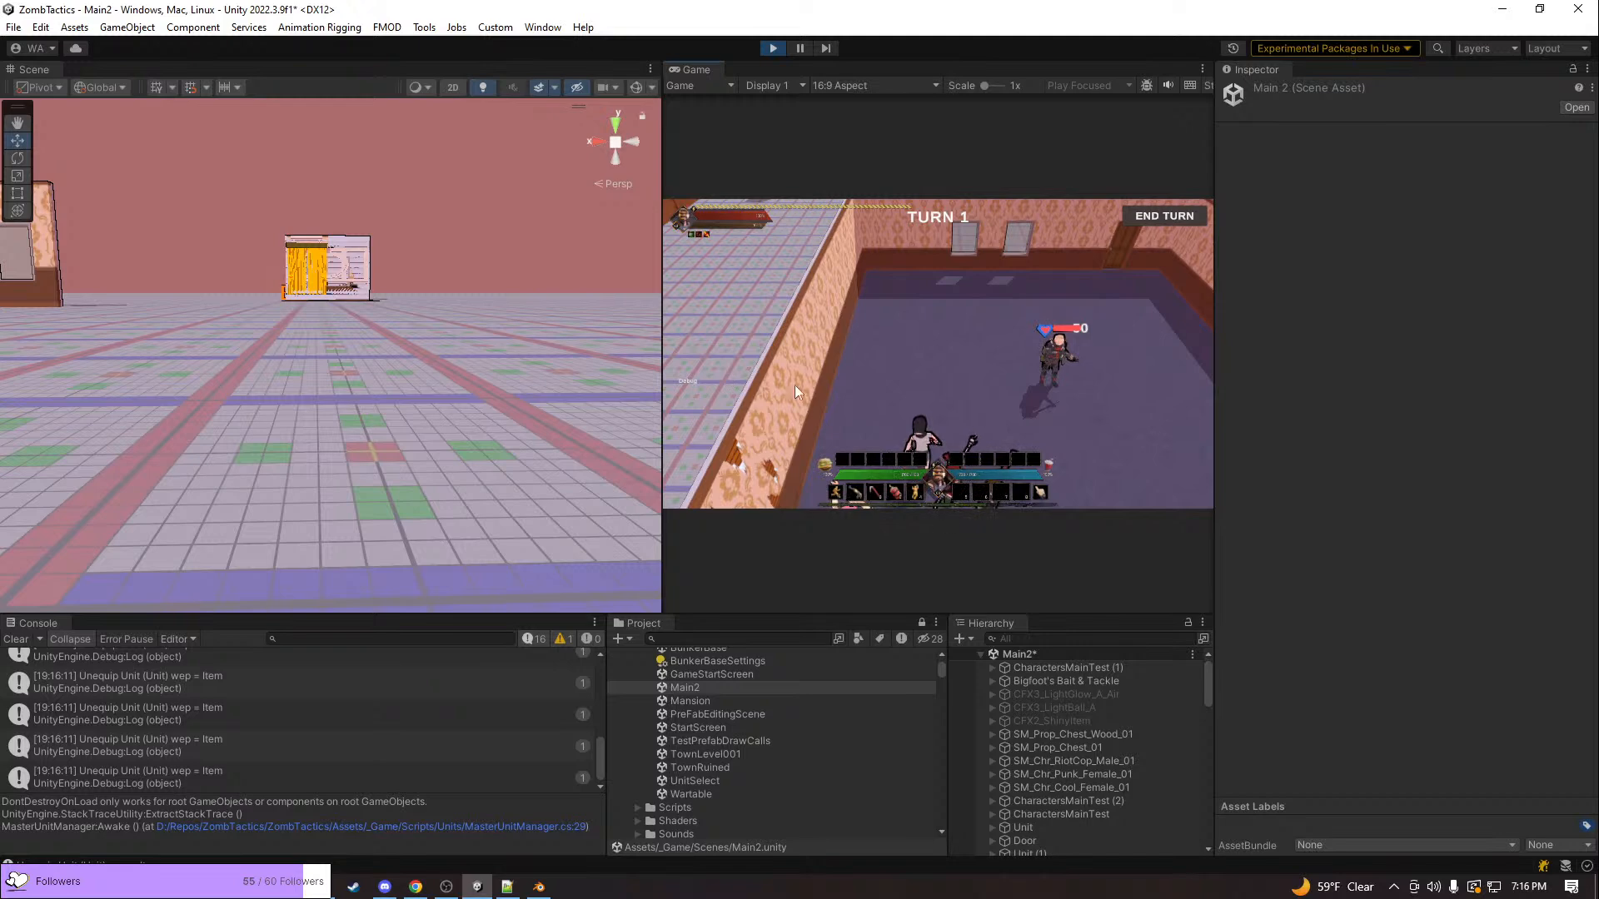
# Pan, rotate and zoom the game camera around the purple-floored room to examine the units' heads and the interface
pyautogui.press('q')
pyautogui.moveTo(822, 328); pyautogui.dragTo(871, 317, button='middle')
pyautogui.press('d')
pyautogui.press('e')
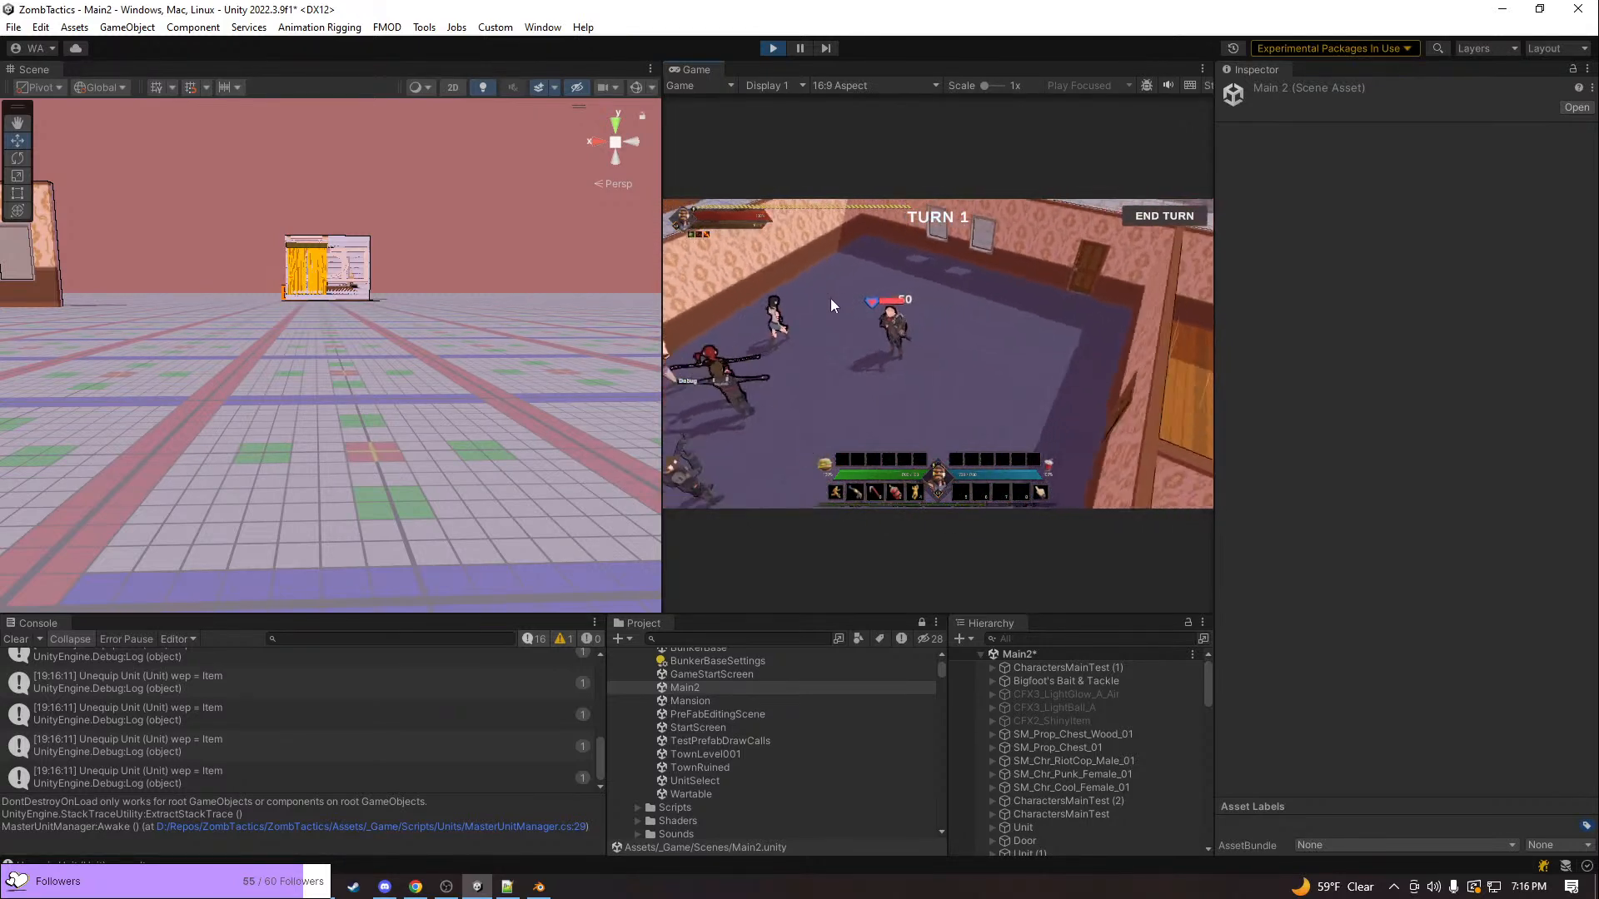
pyautogui.press('a')
pyautogui.press('e')
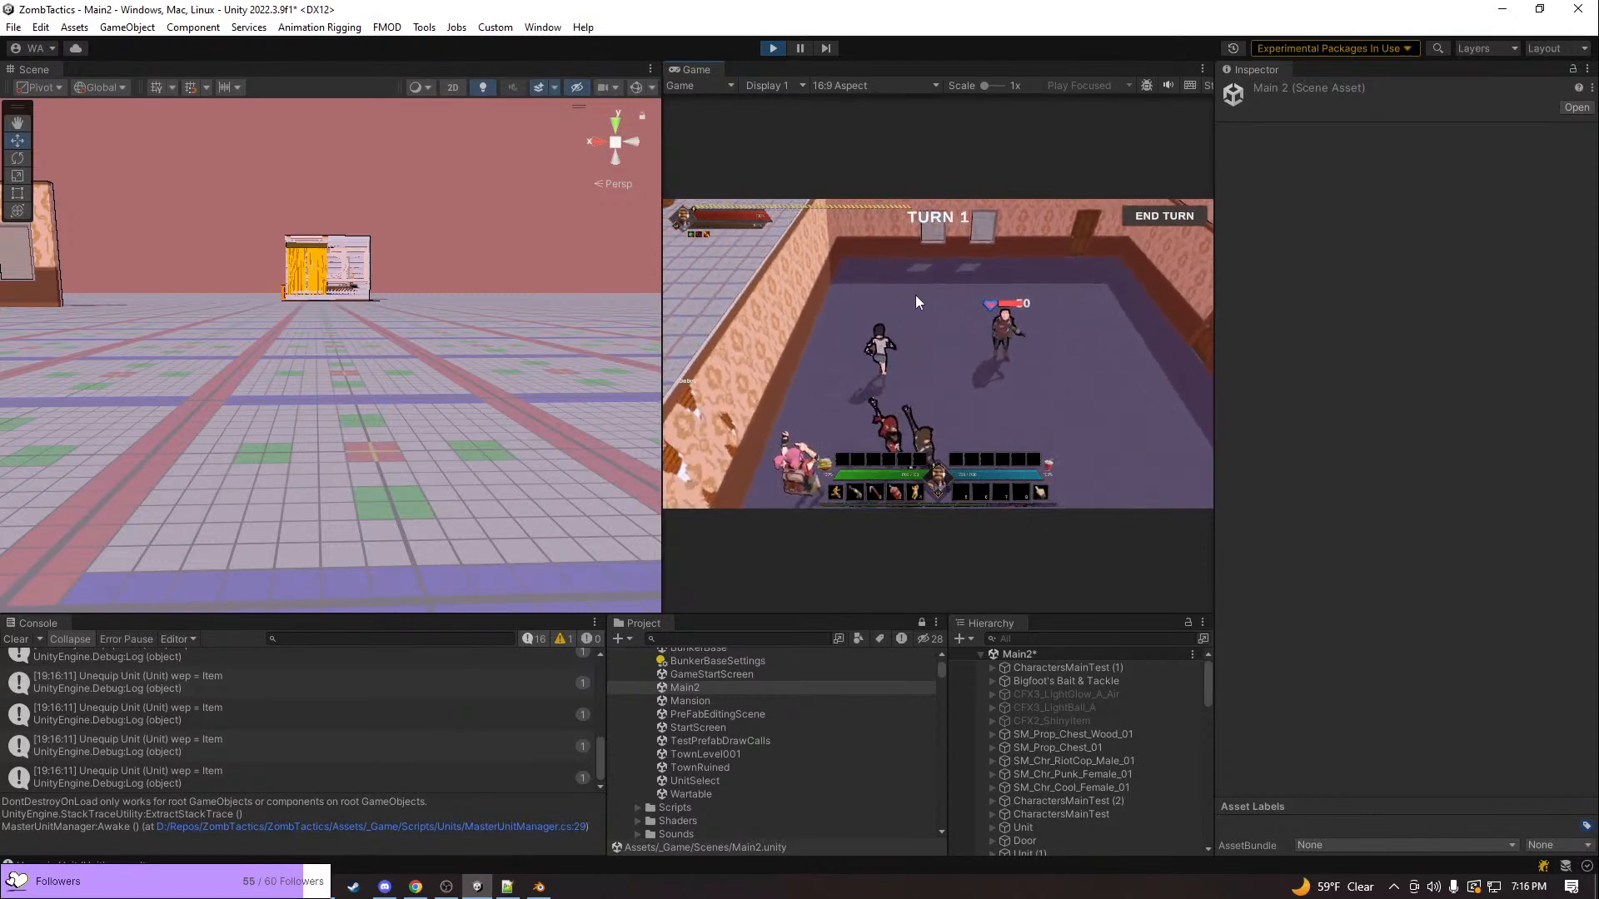
pyautogui.scroll(-3, 897, 301)
pyautogui.scroll(5, 906, 304)
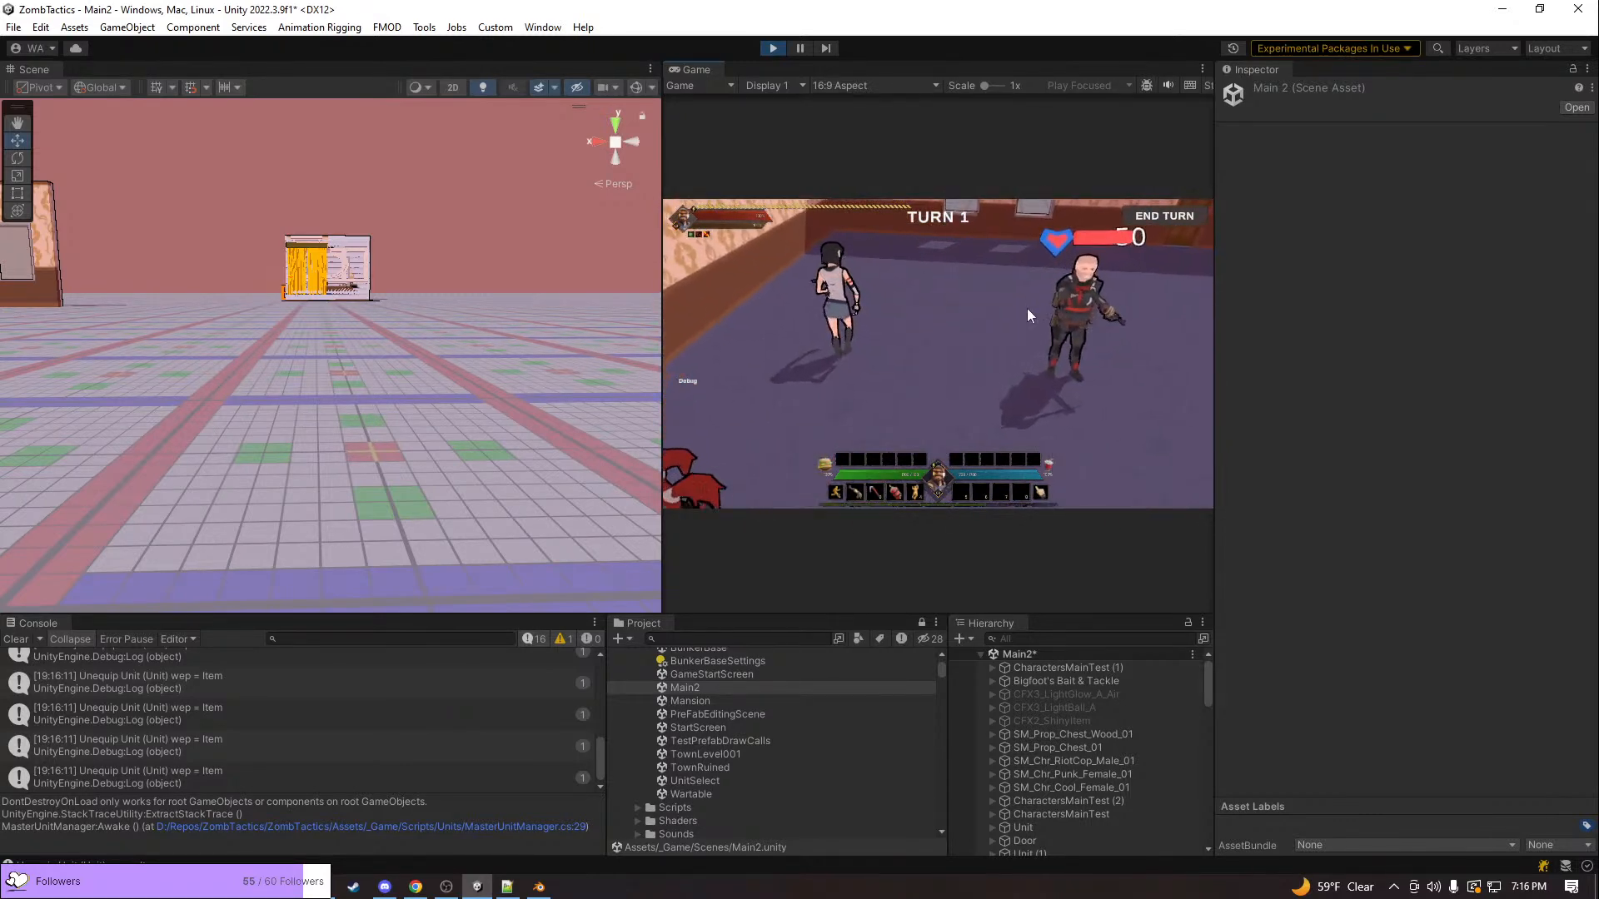
pyautogui.press('e')
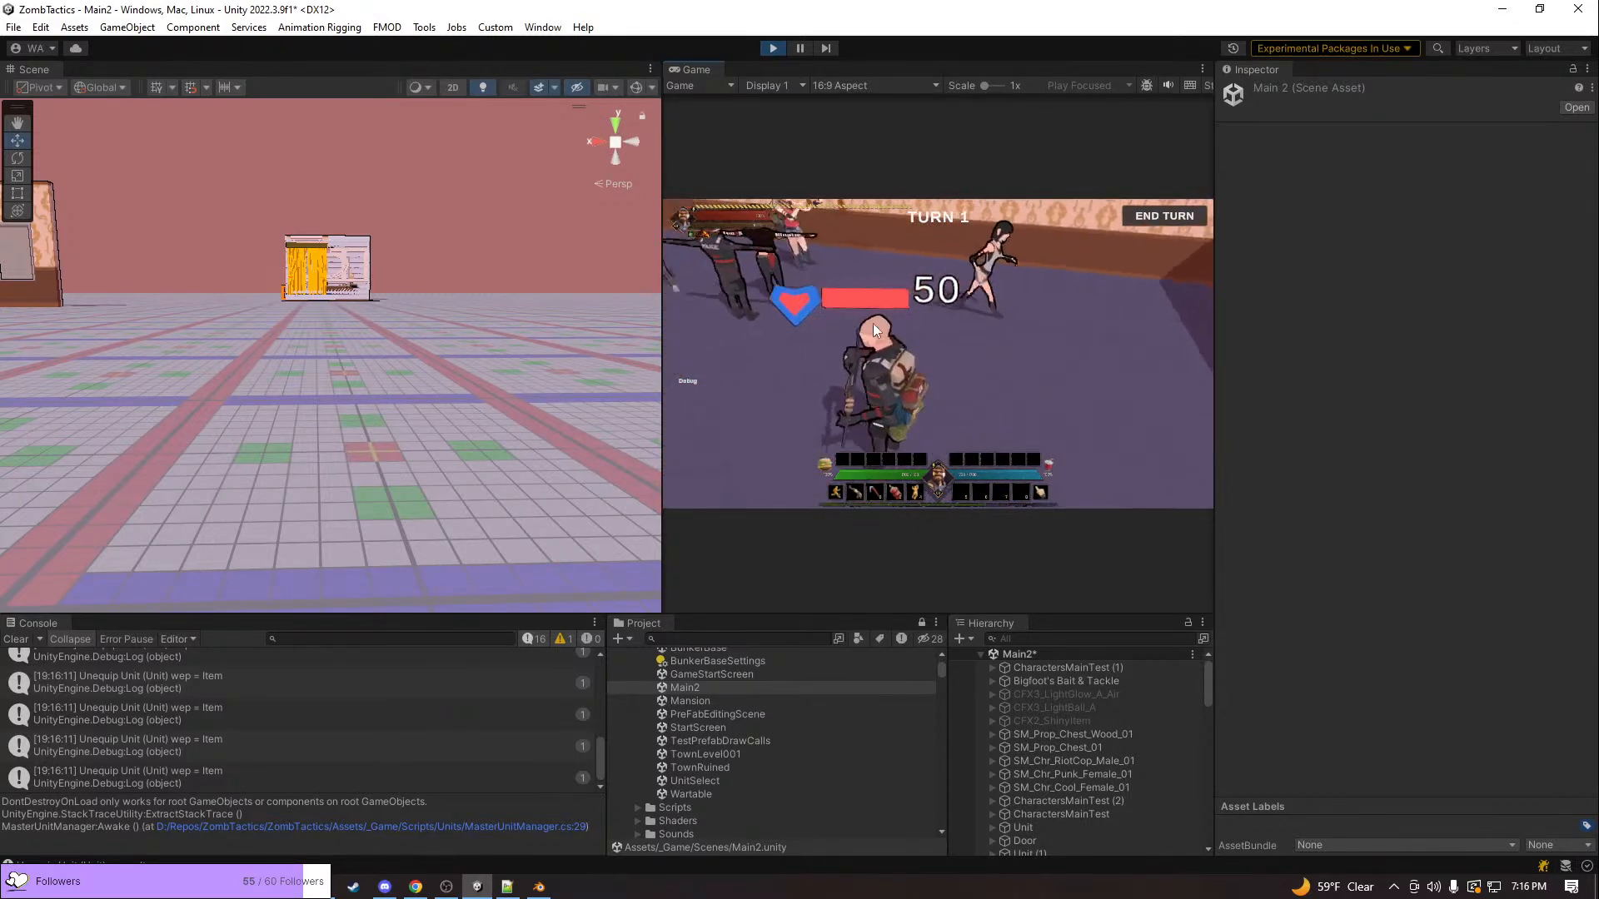
pyautogui.scroll(-3, 873, 322)
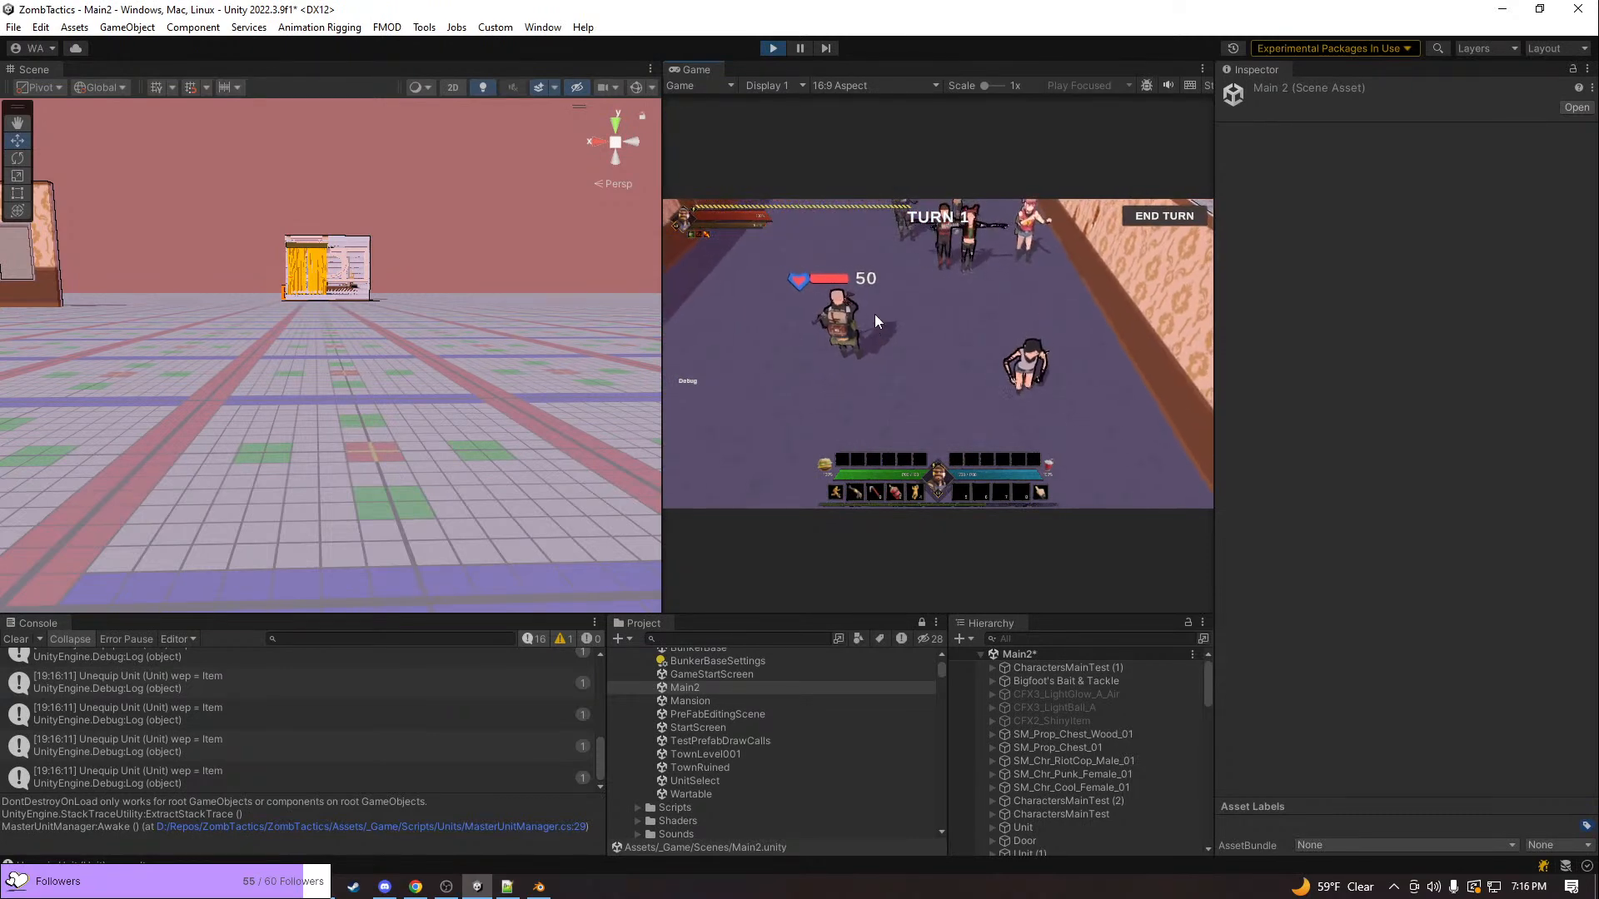
# Widen the Game view and bring the house's windowed outer wall into the Scene view
pyautogui.moveTo(661, 317); pyautogui.dragTo(508, 321)
pyautogui.moveTo(352, 342); pyautogui.dragTo(297, 365, button='right')
pyautogui.press('s')
pyautogui.press('w')
pyautogui.press('a')
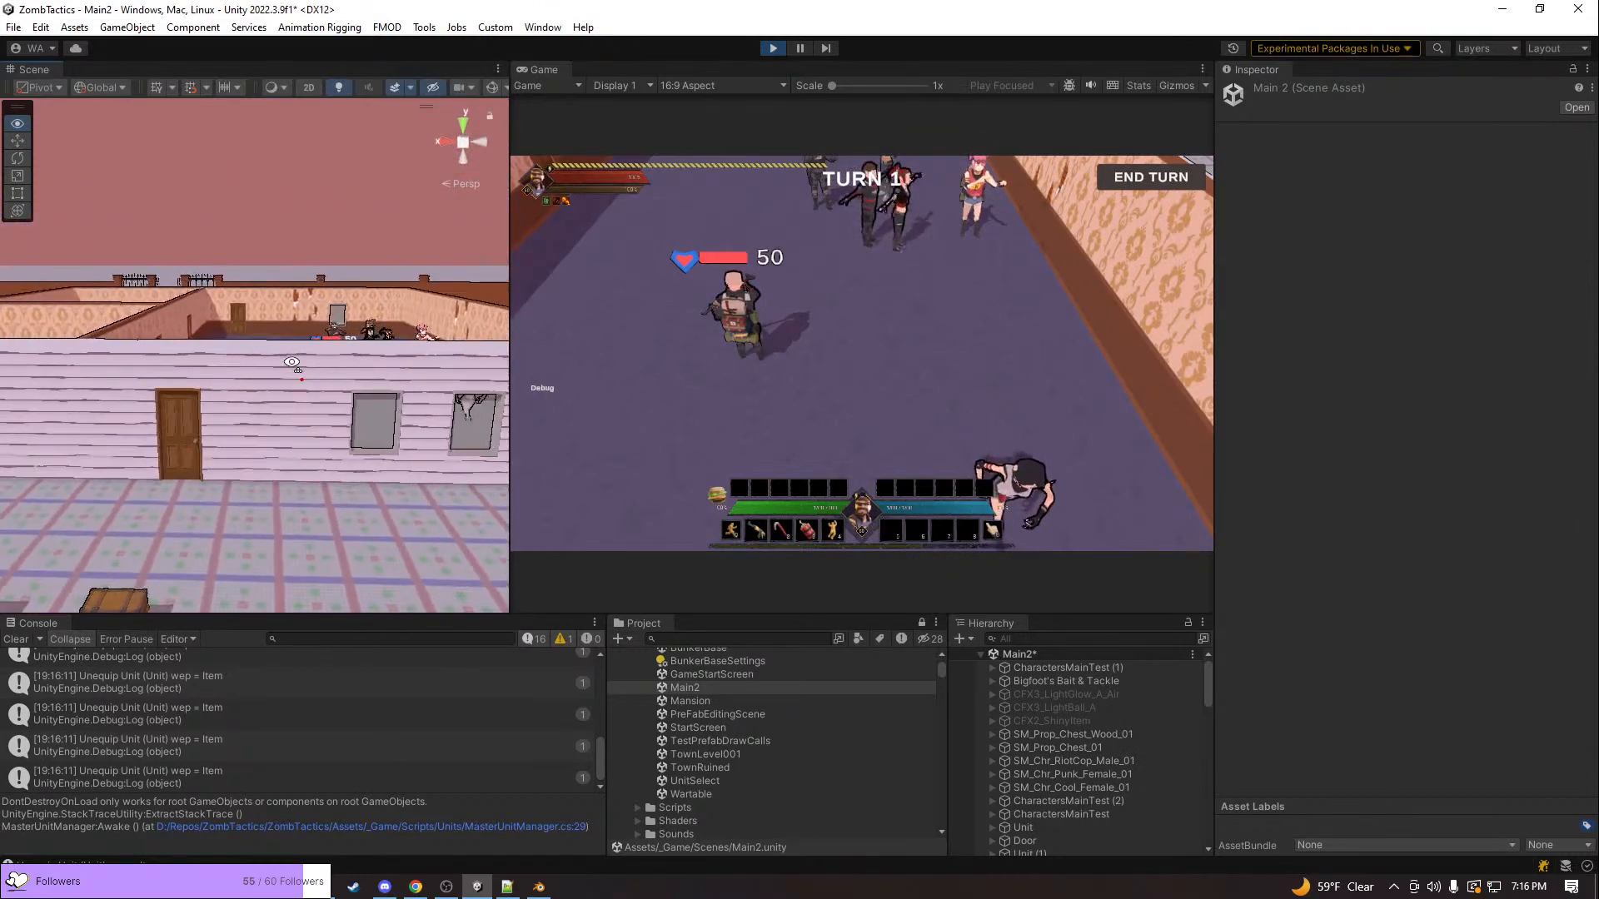
pyautogui.hotkey('alt', 'Tab')
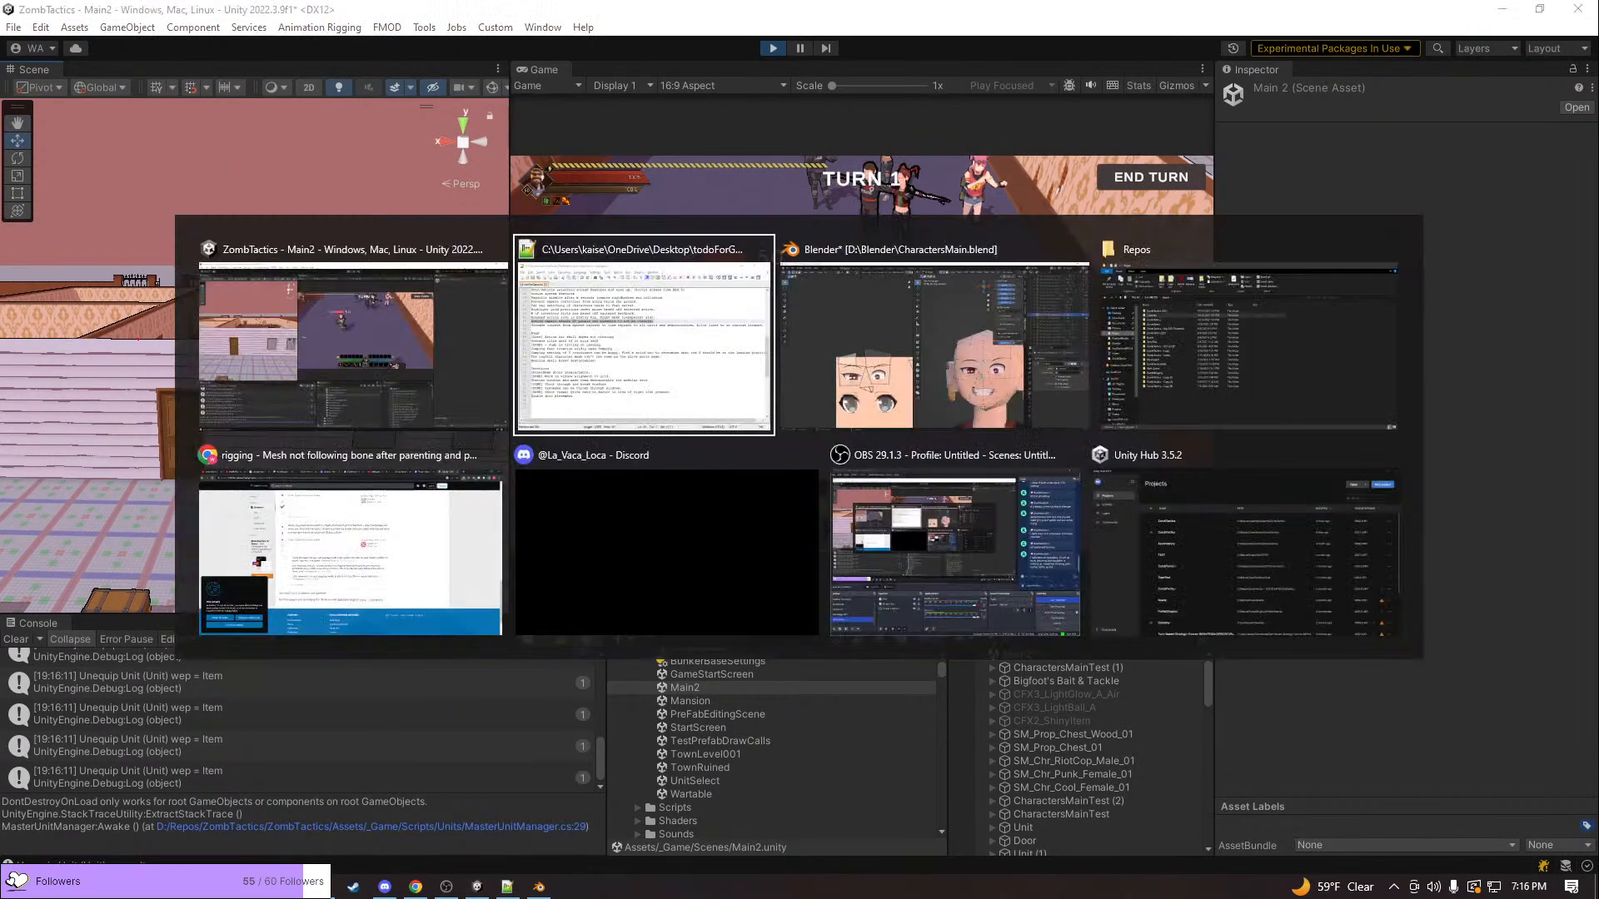
pyautogui.hotkey('alt', 'Tab')
pyautogui.hotkey('alt', 'Tab')
pyautogui.hotkey('alt', 'Tab')
pyautogui.hotkey('alt', 'Tab')
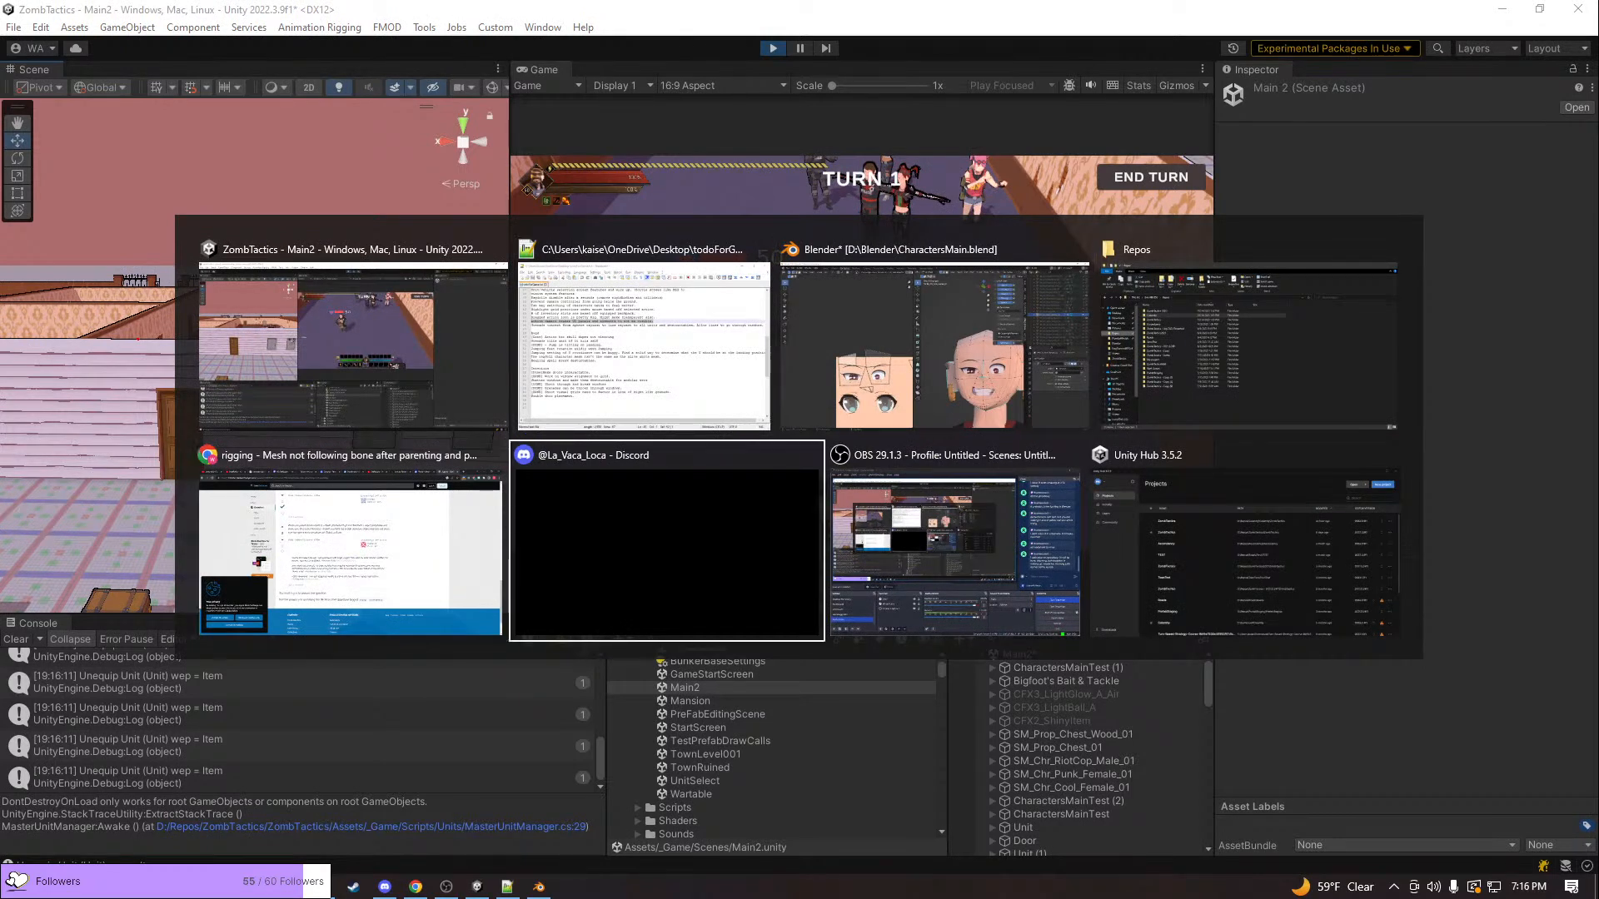
pyautogui.press('Escape')
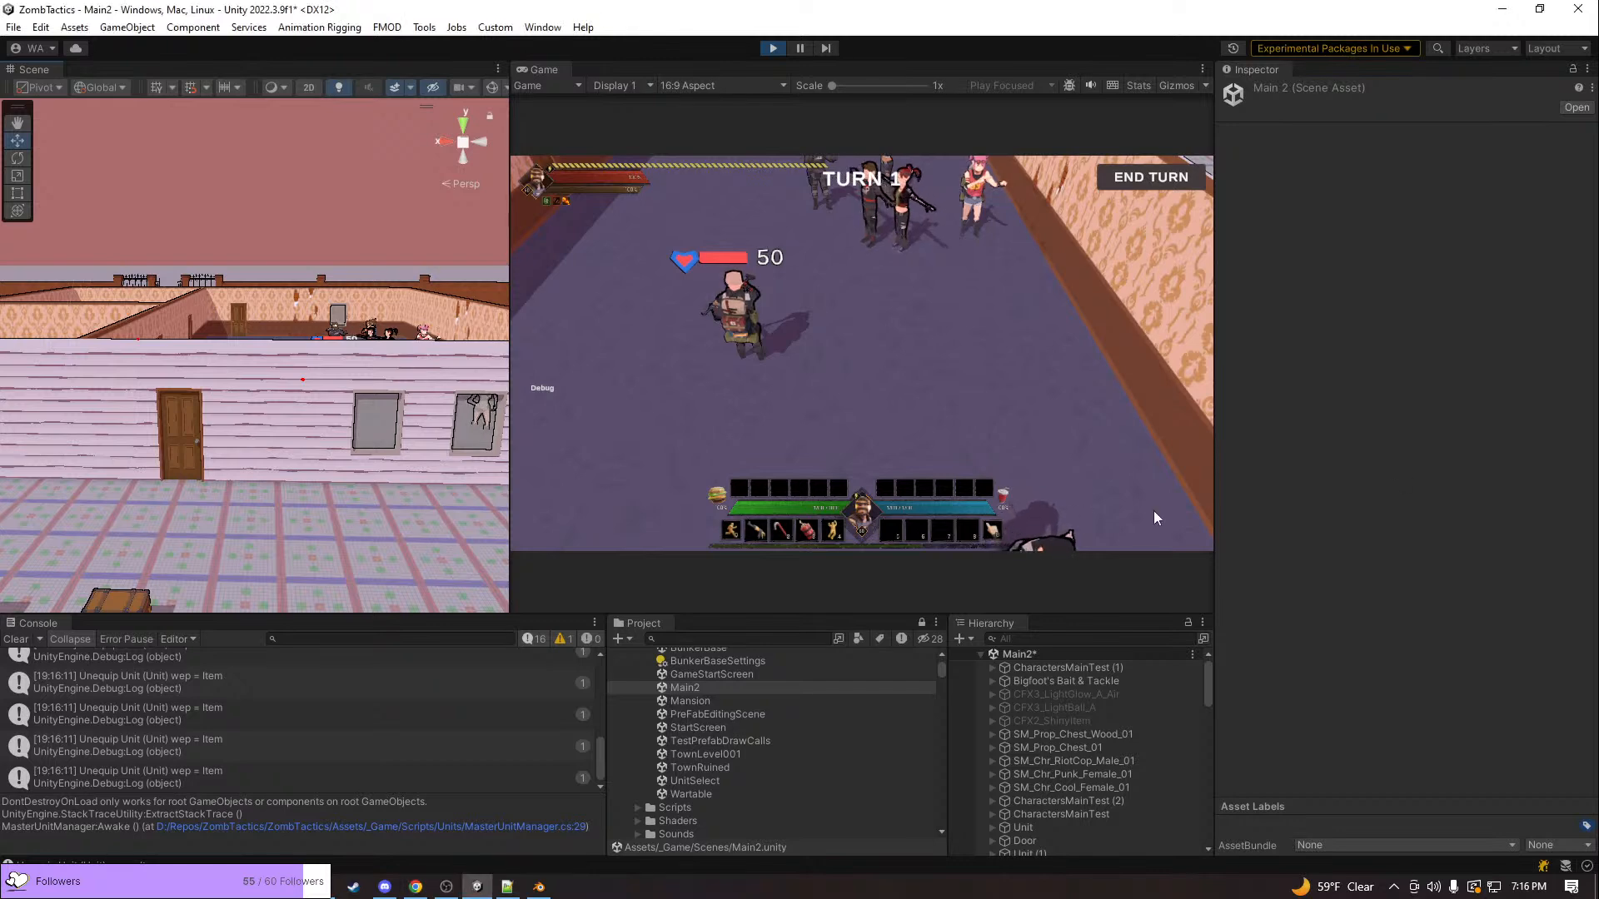
# Move the pink-haired unit out of the wooden-floored room through the door into the purple-floored room
pyautogui.click(862, 405)
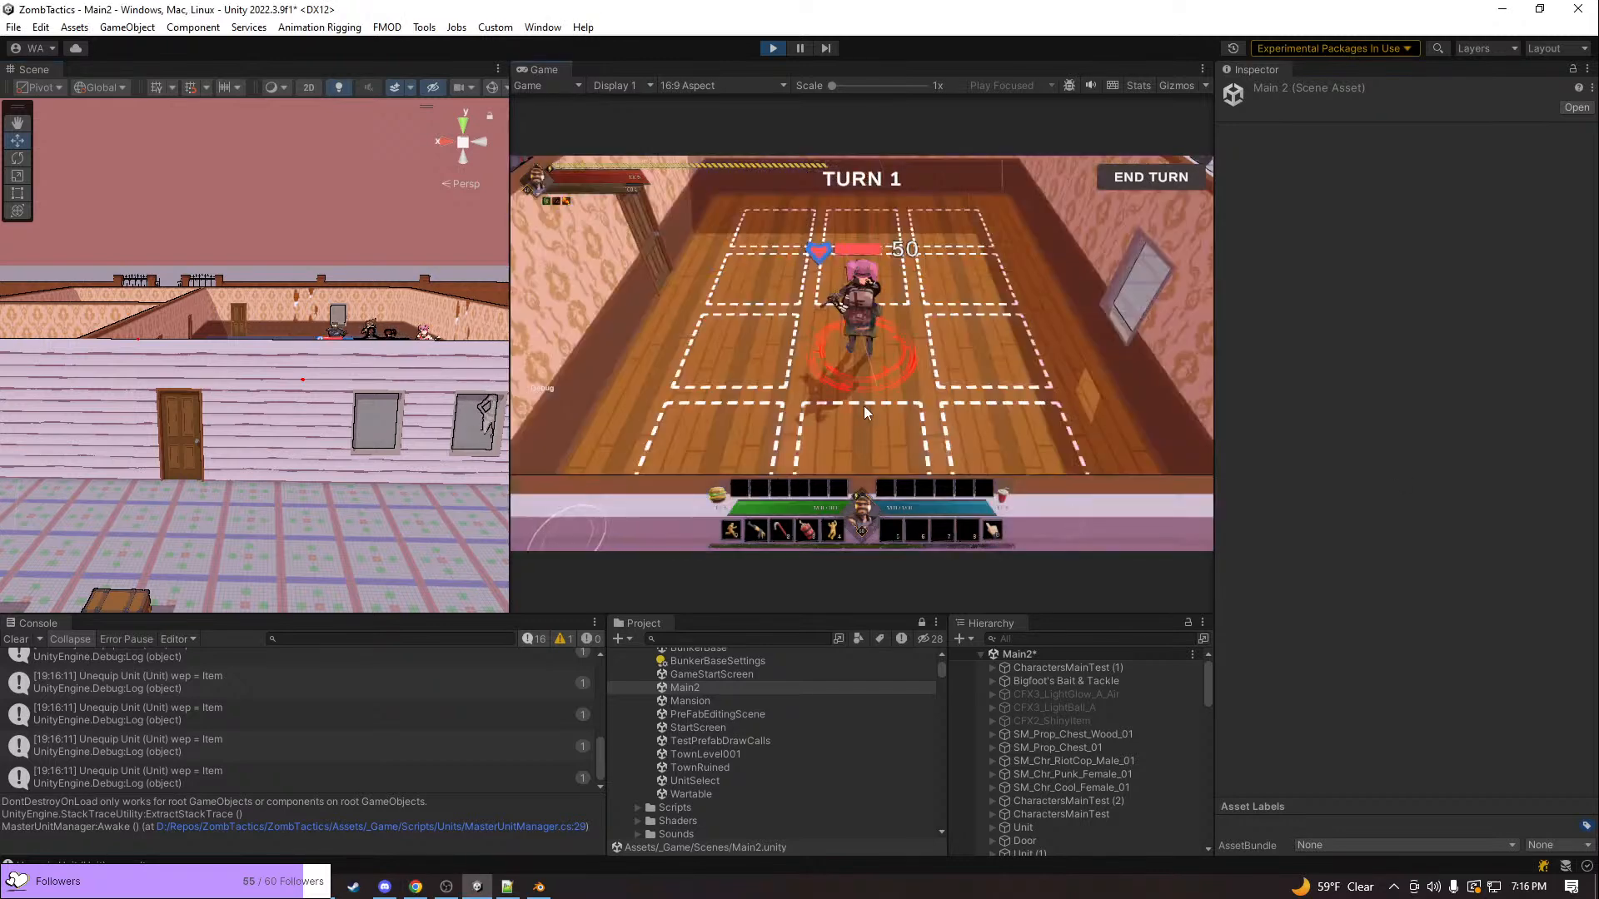
pyautogui.click(768, 278)
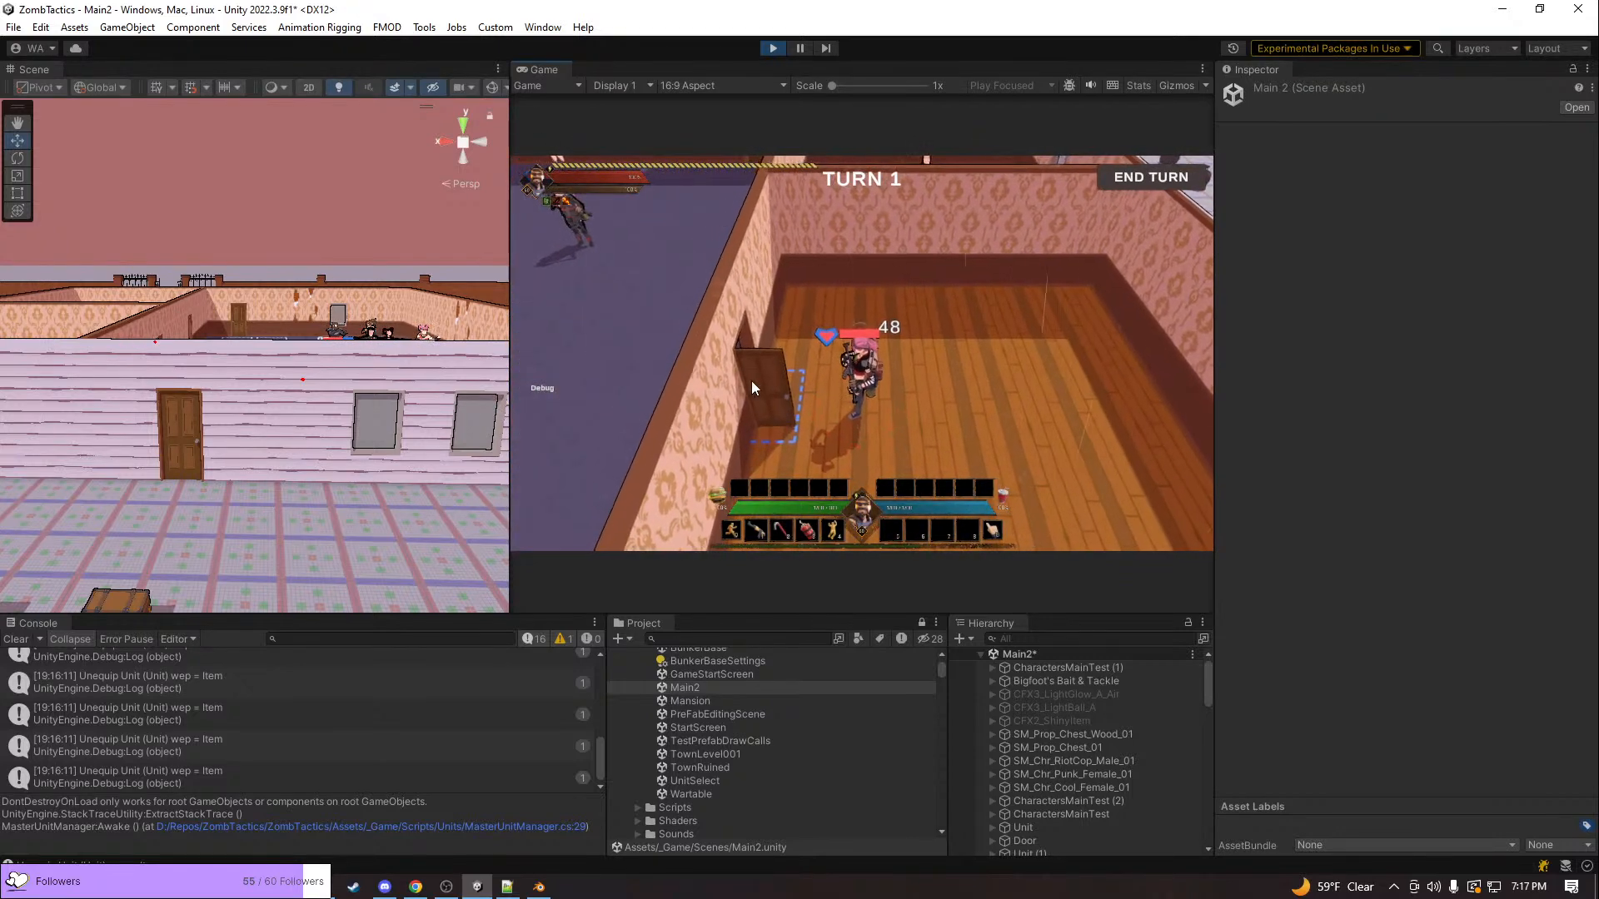
pyautogui.click(670, 419)
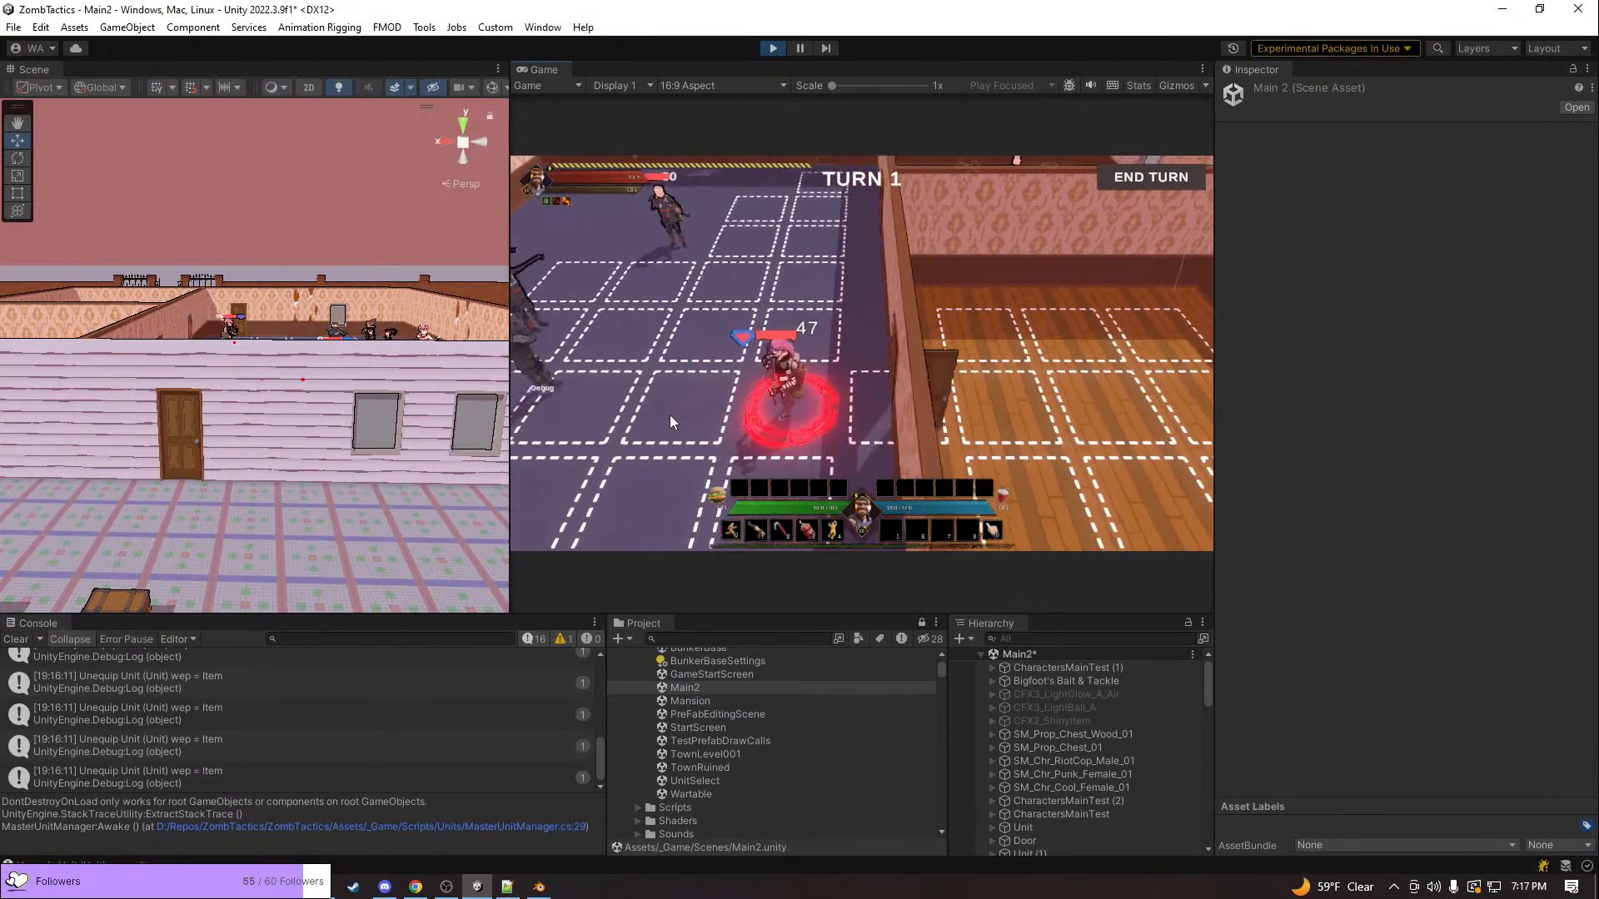
# Shoot at the enemy soldier across the room three times and inspect the pink-haired unit up close
pyautogui.click(719, 243)
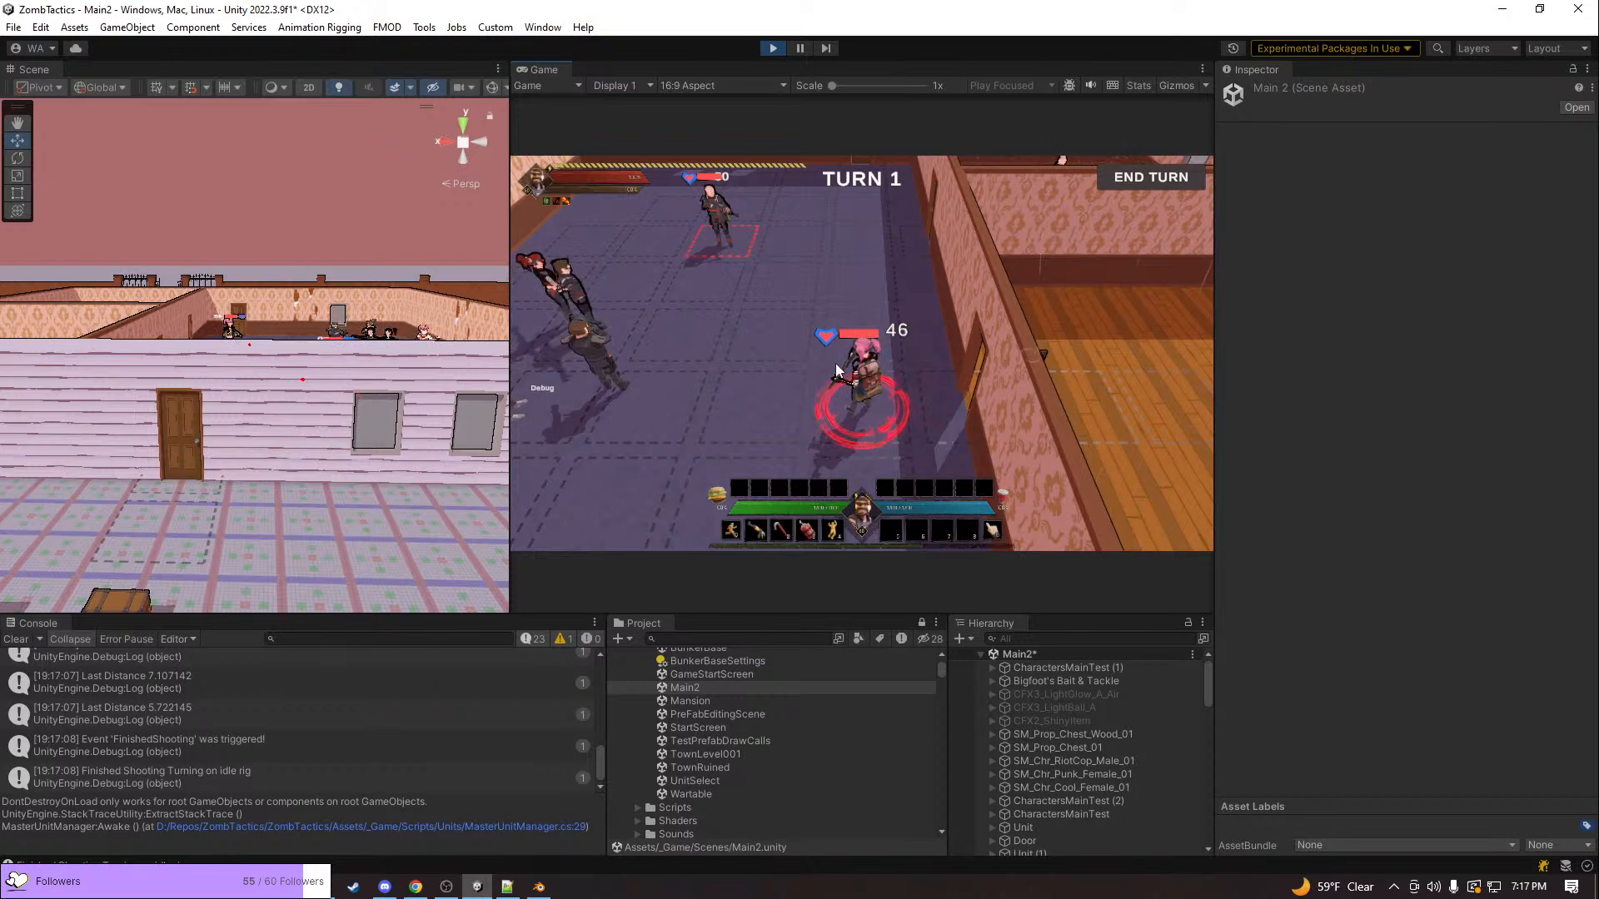
pyautogui.click(722, 237)
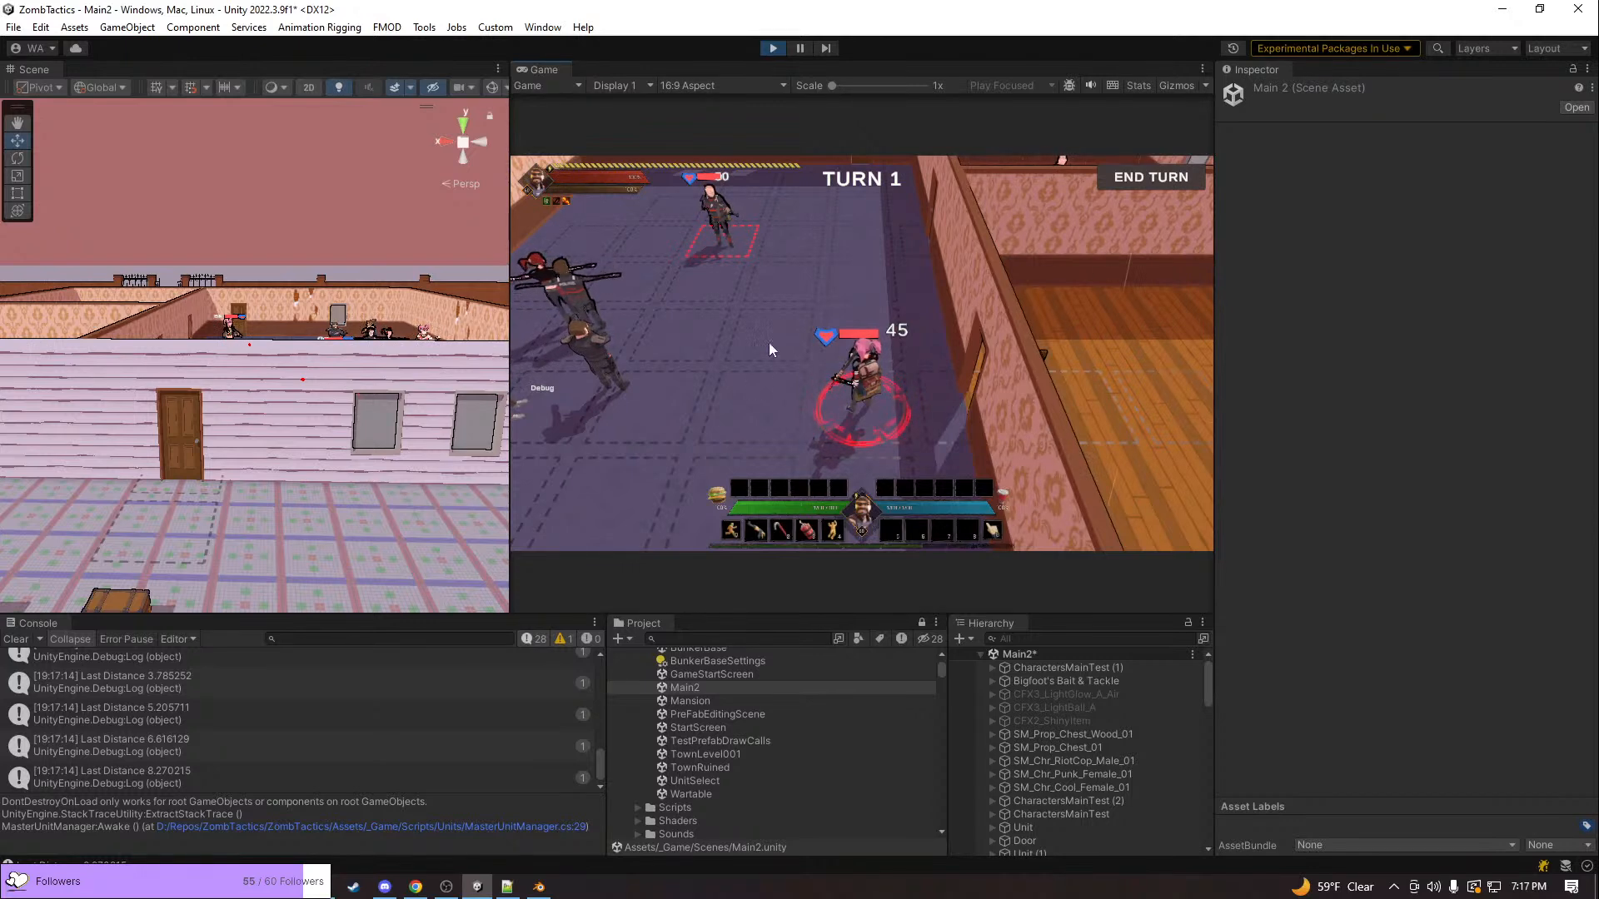
pyautogui.click(716, 243)
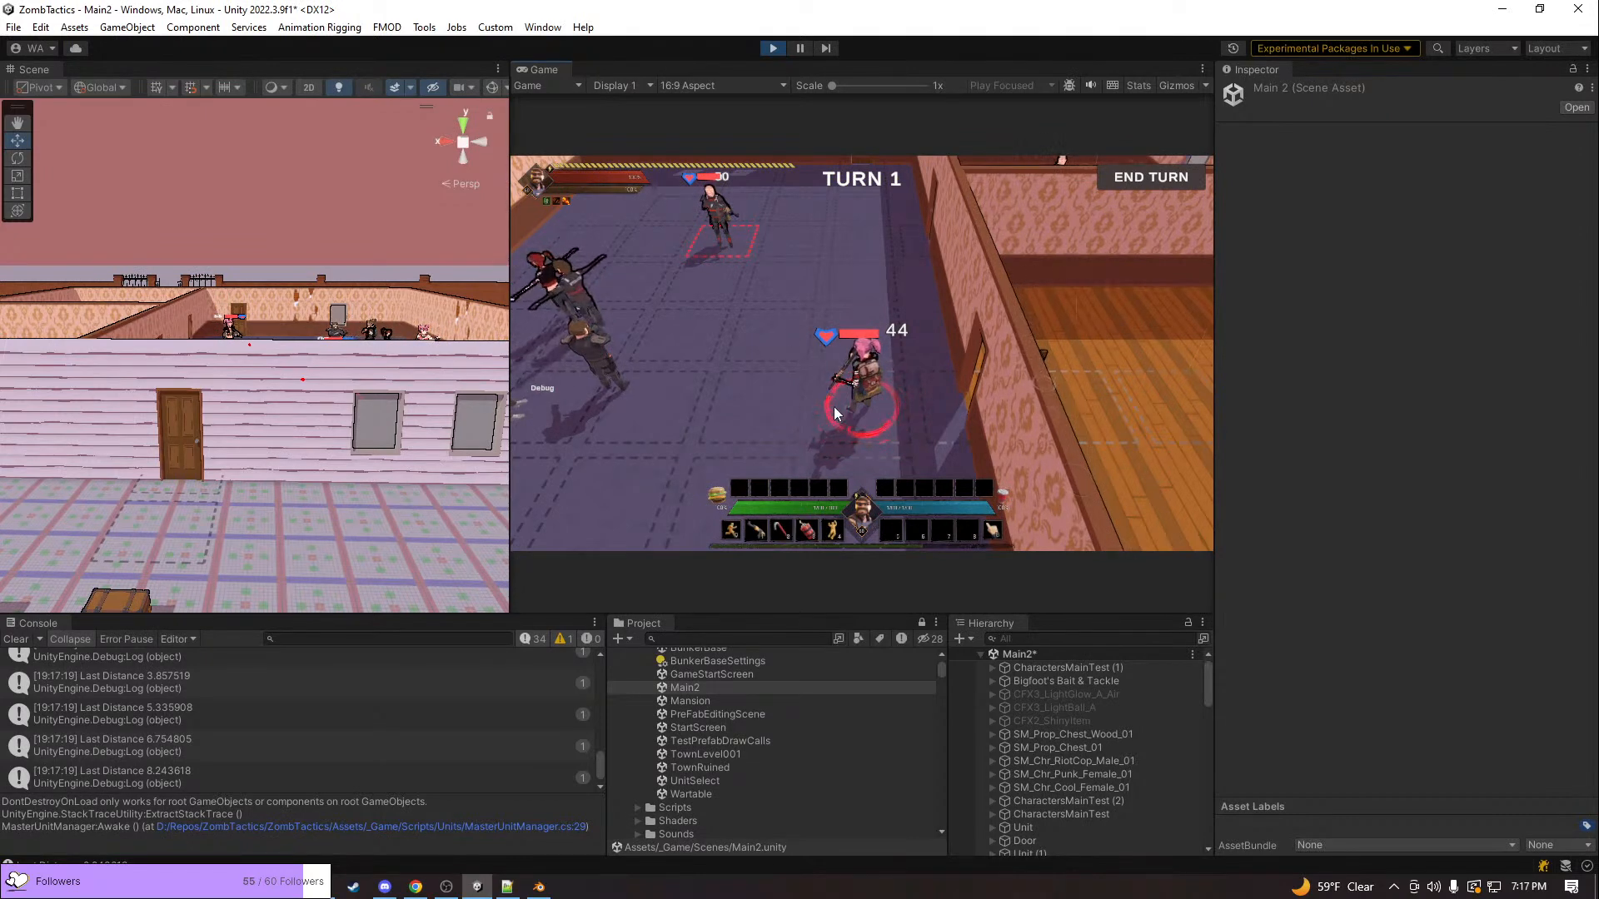
pyautogui.moveTo(832, 407); pyautogui.dragTo(915, 406, button='middle')
pyautogui.press('q')
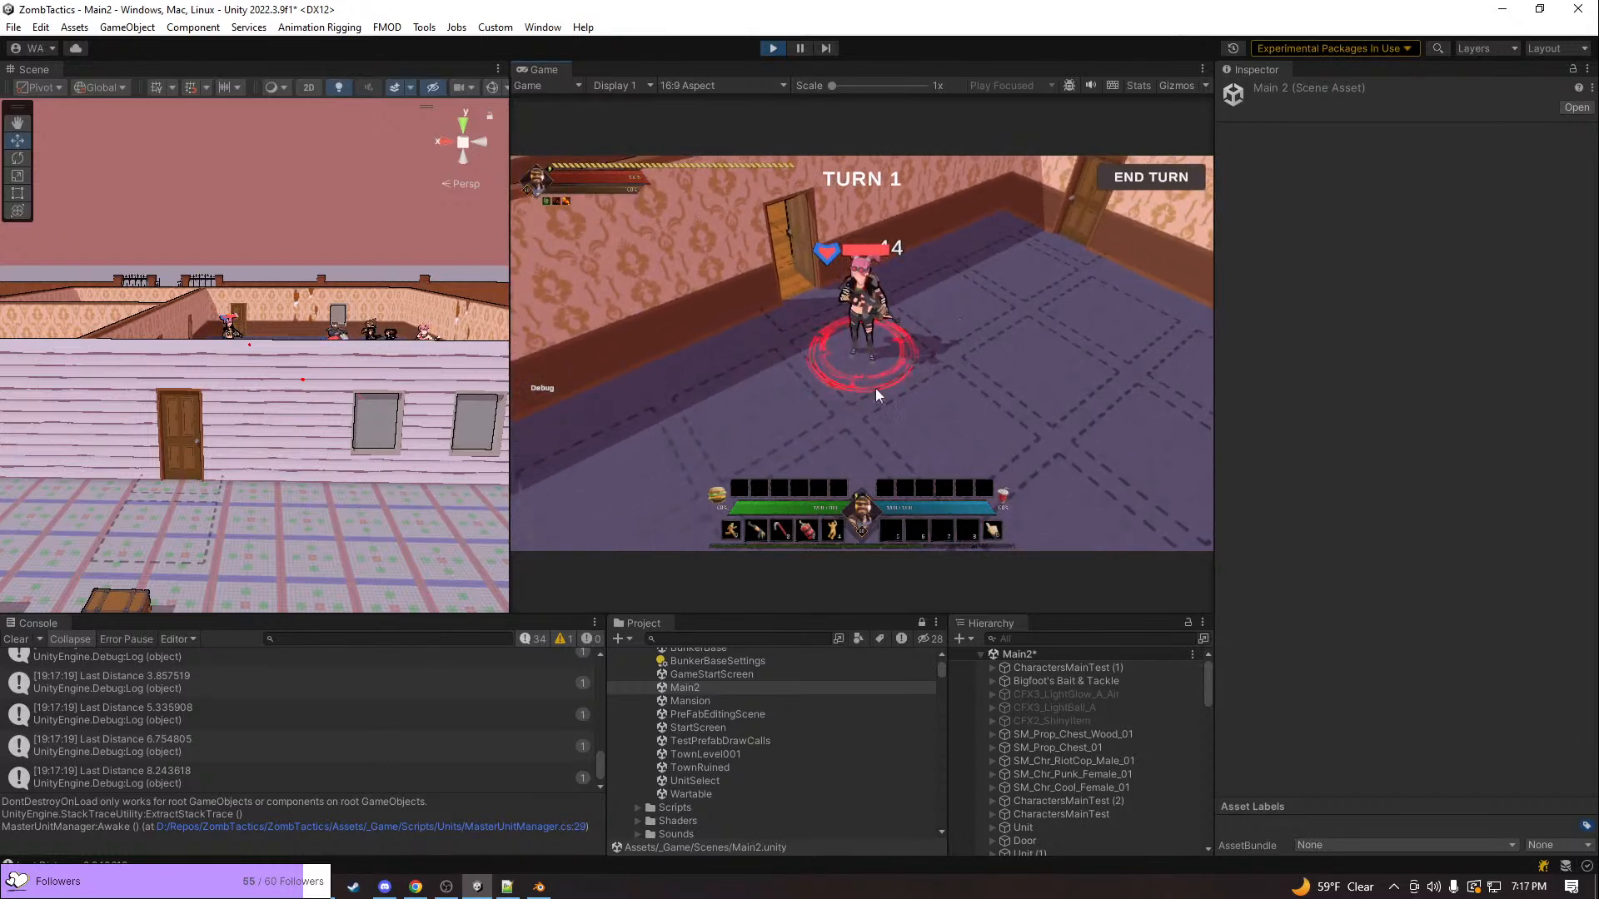
pyautogui.scroll(3, 863, 399)
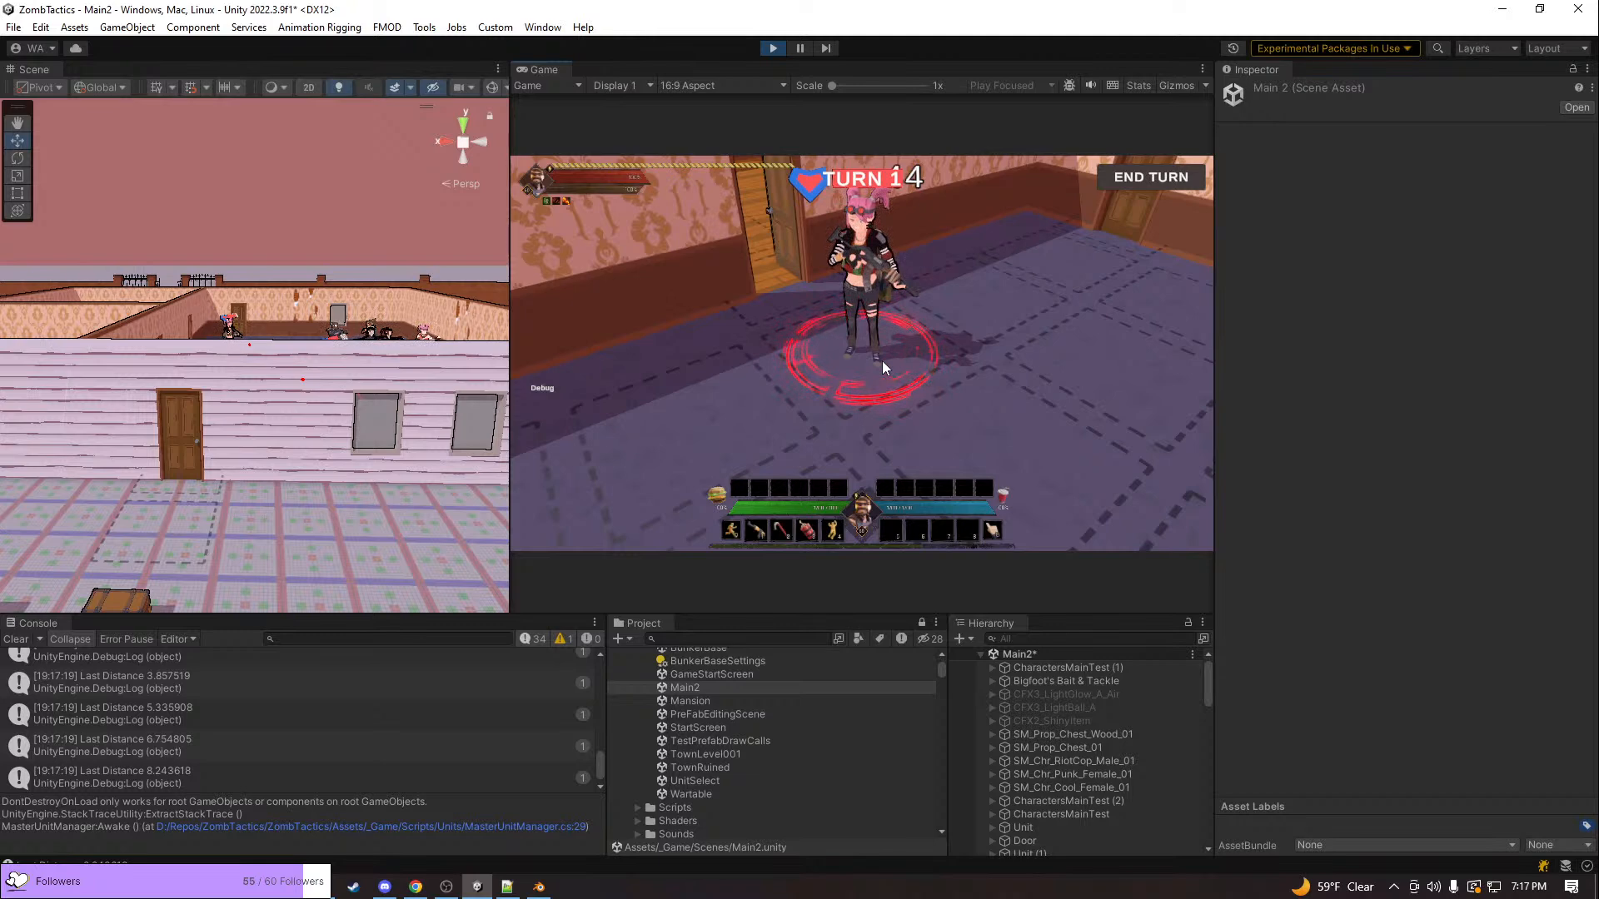
pyautogui.moveTo(887, 355); pyautogui.dragTo(810, 296, button='middle')
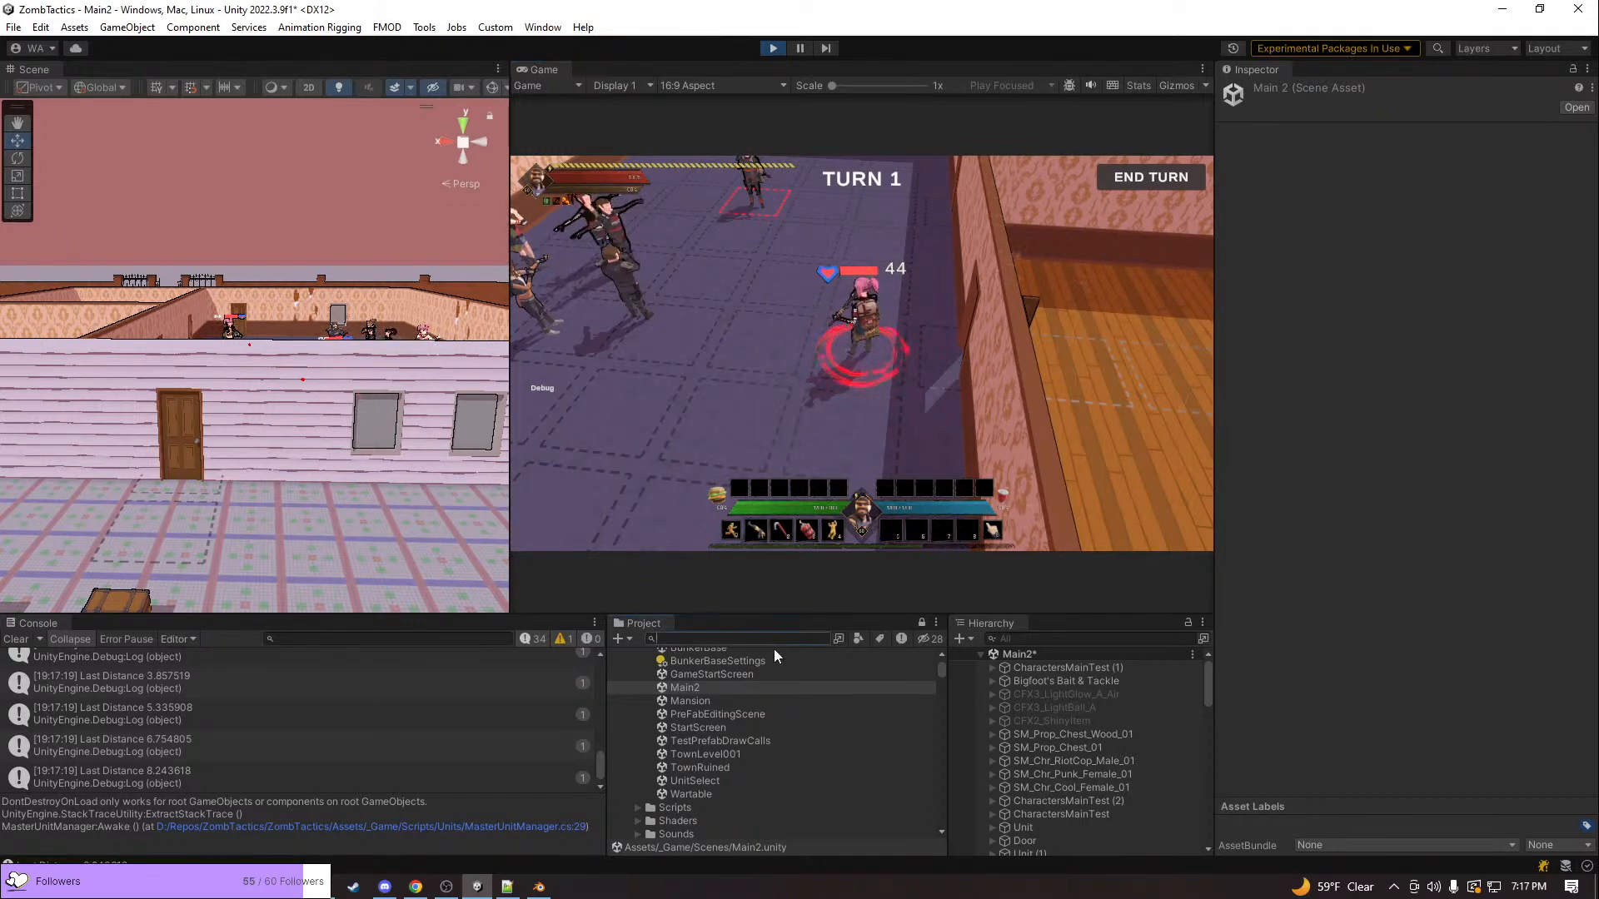
# Search the project assets for "actioncam", shorten the search to "action" and look through the matching assets
pyautogui.write('actionca')
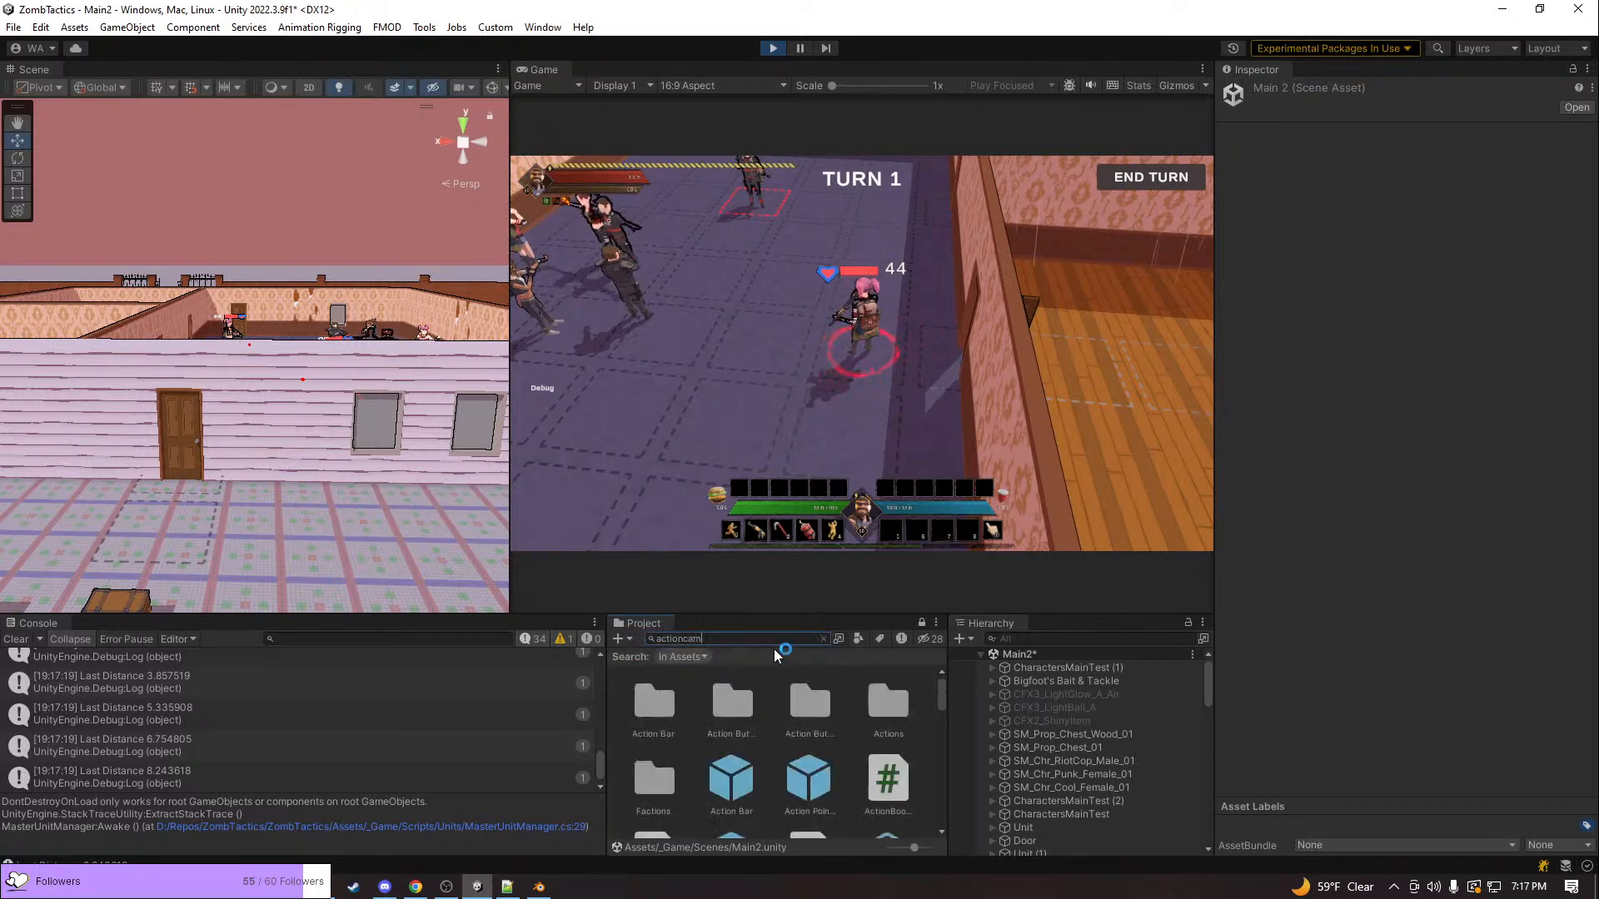
pyautogui.write('m')
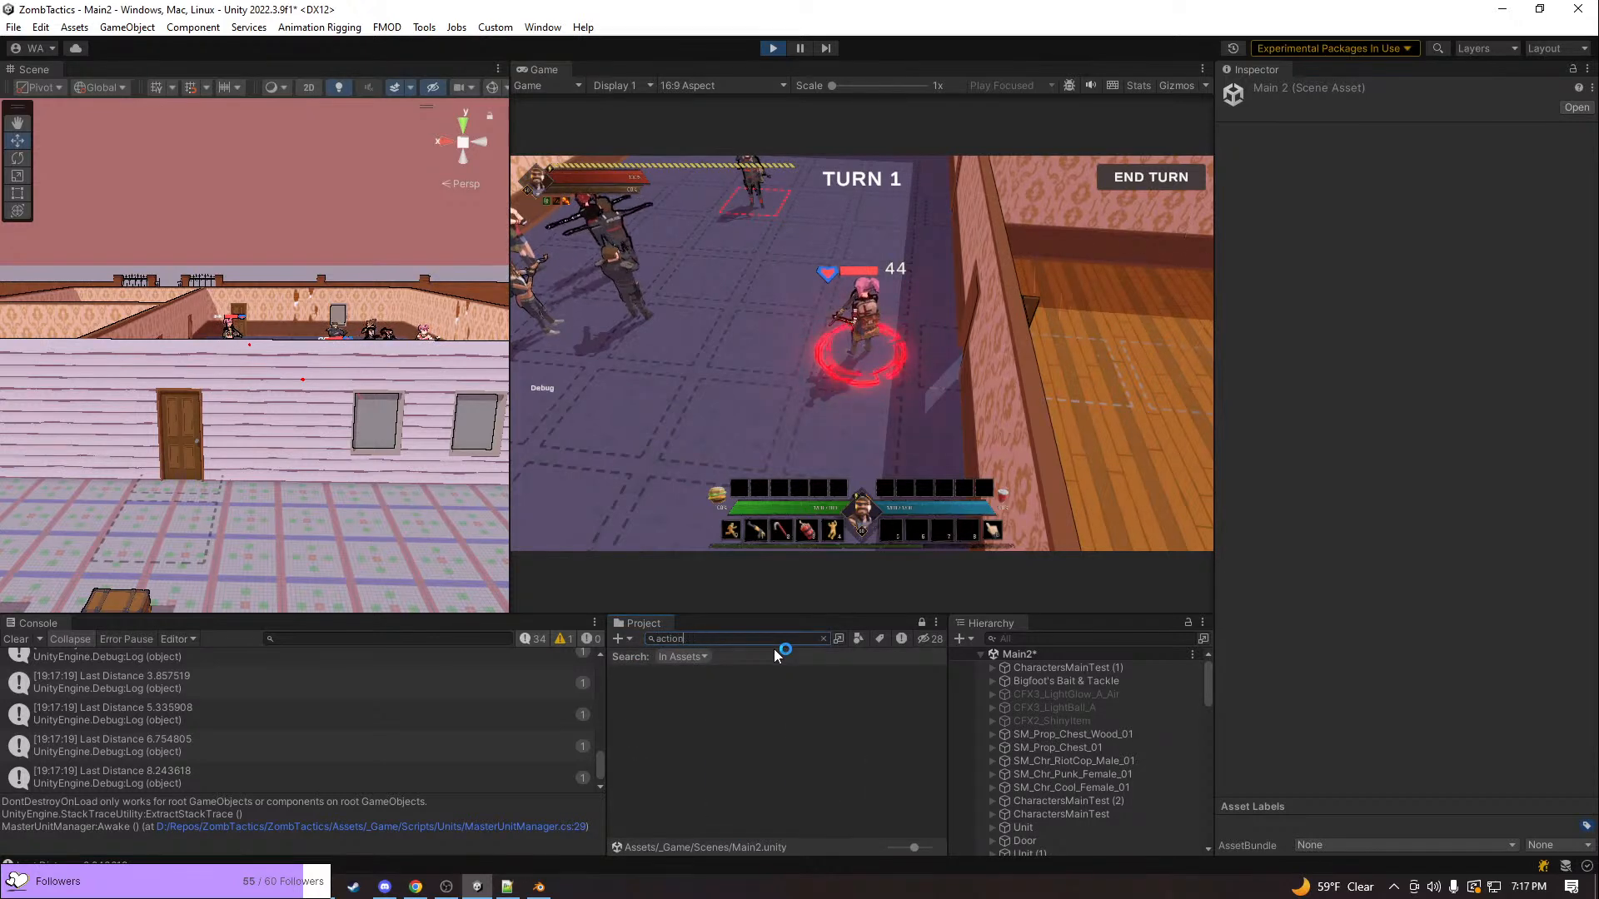
pyautogui.press('BackSpace')
pyautogui.press('BackSpace')
pyautogui.press('BackSpace')
pyautogui.scroll(-2, 887, 731)
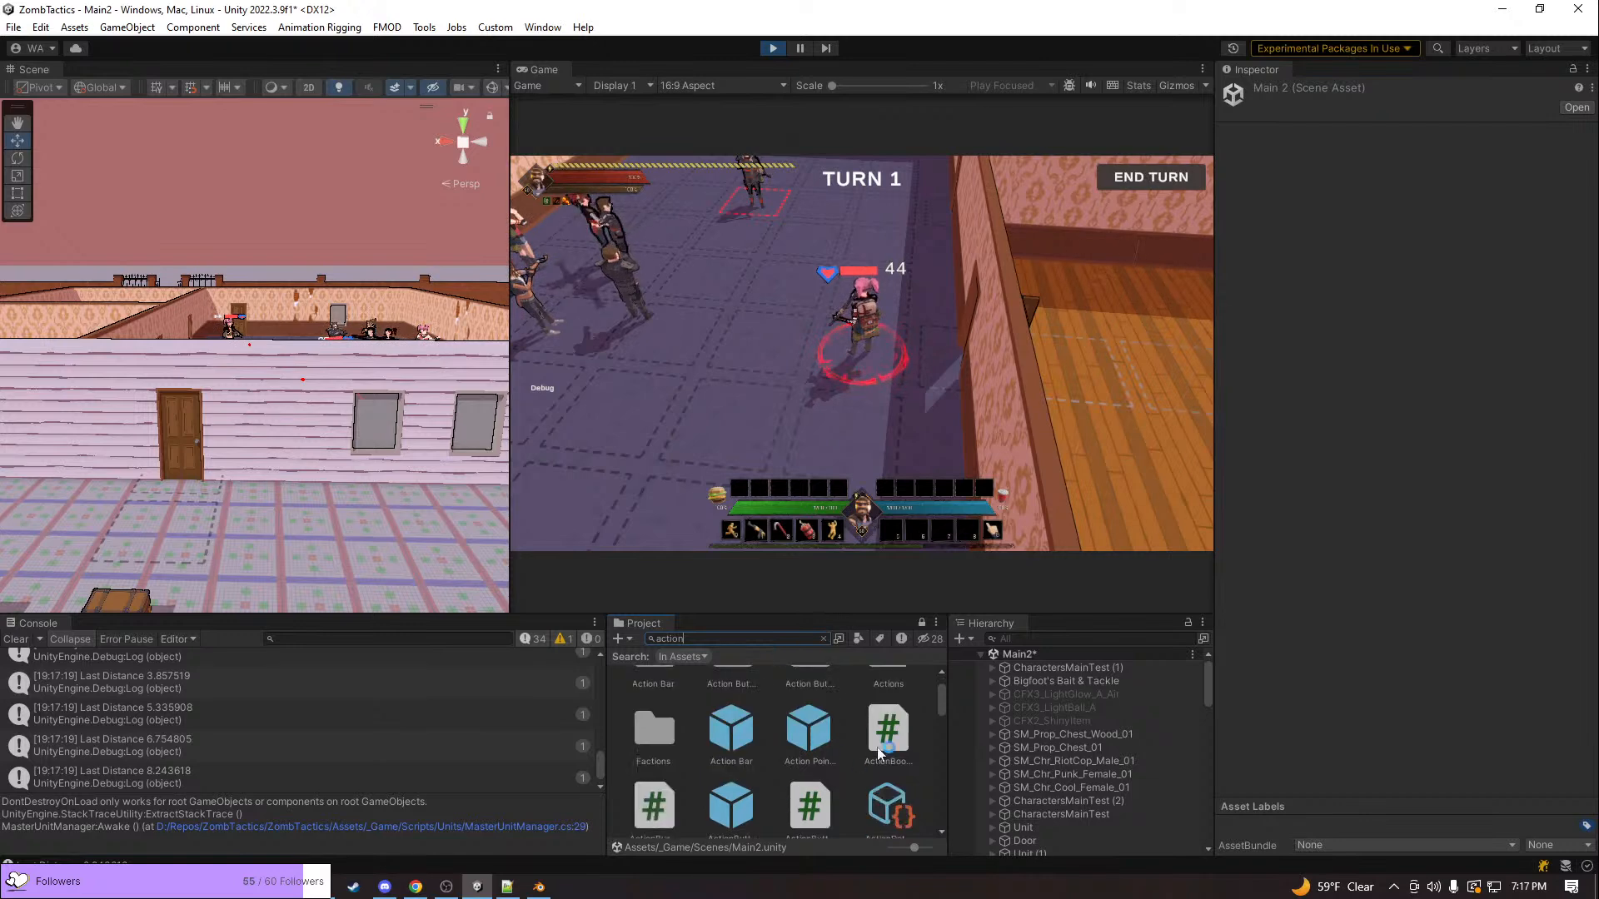
pyautogui.scroll(-4, 887, 724)
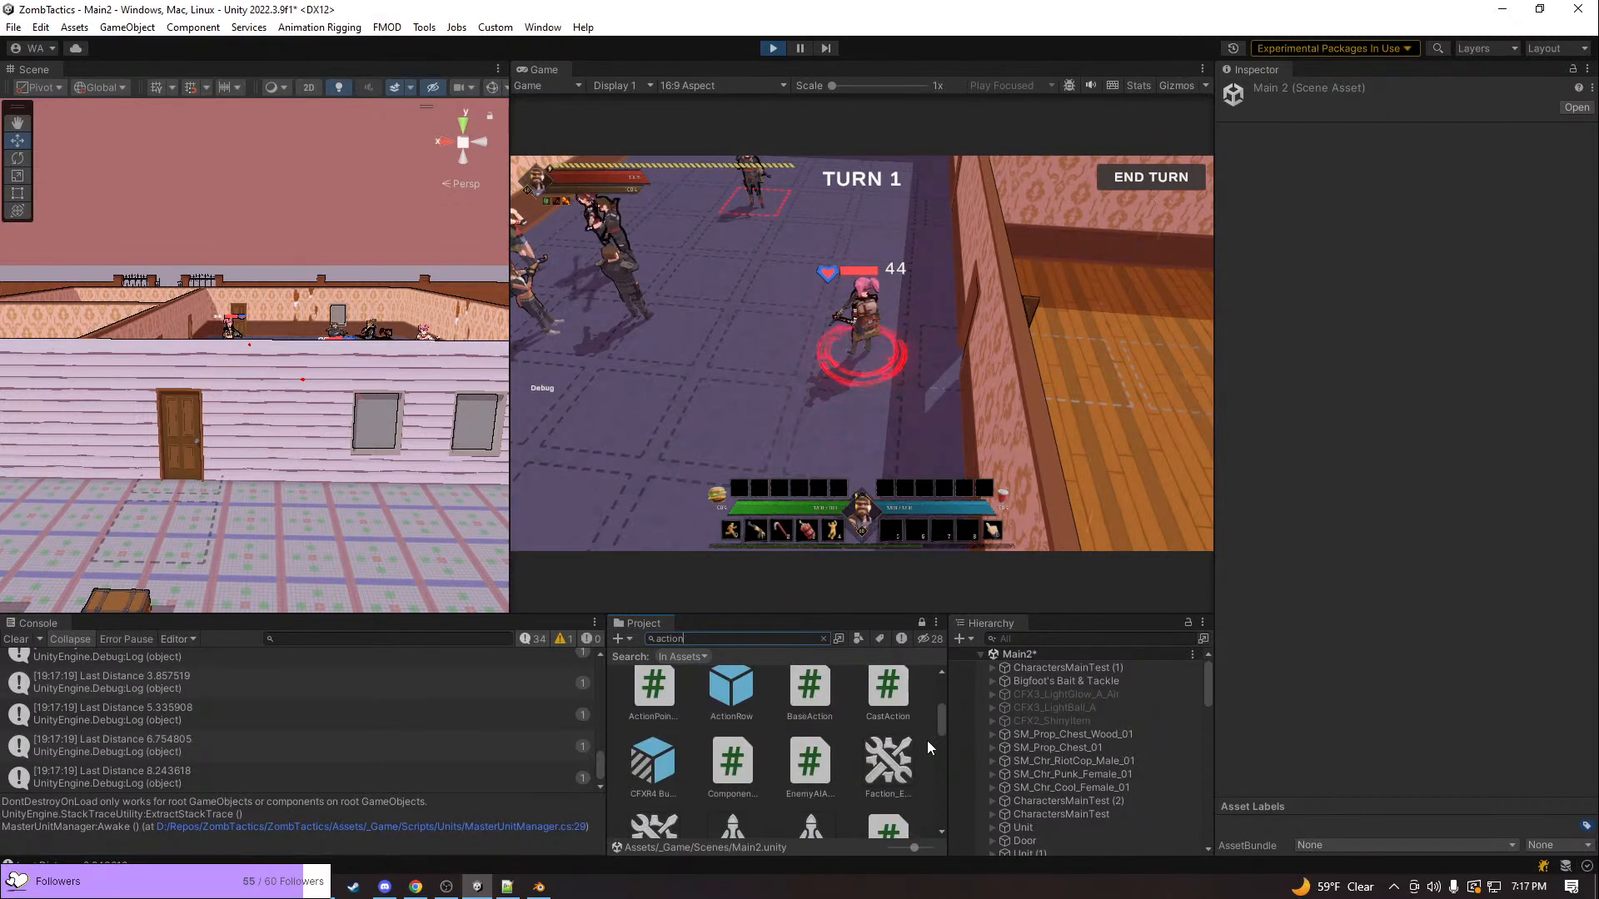
pyautogui.scroll(-5, 795, 783)
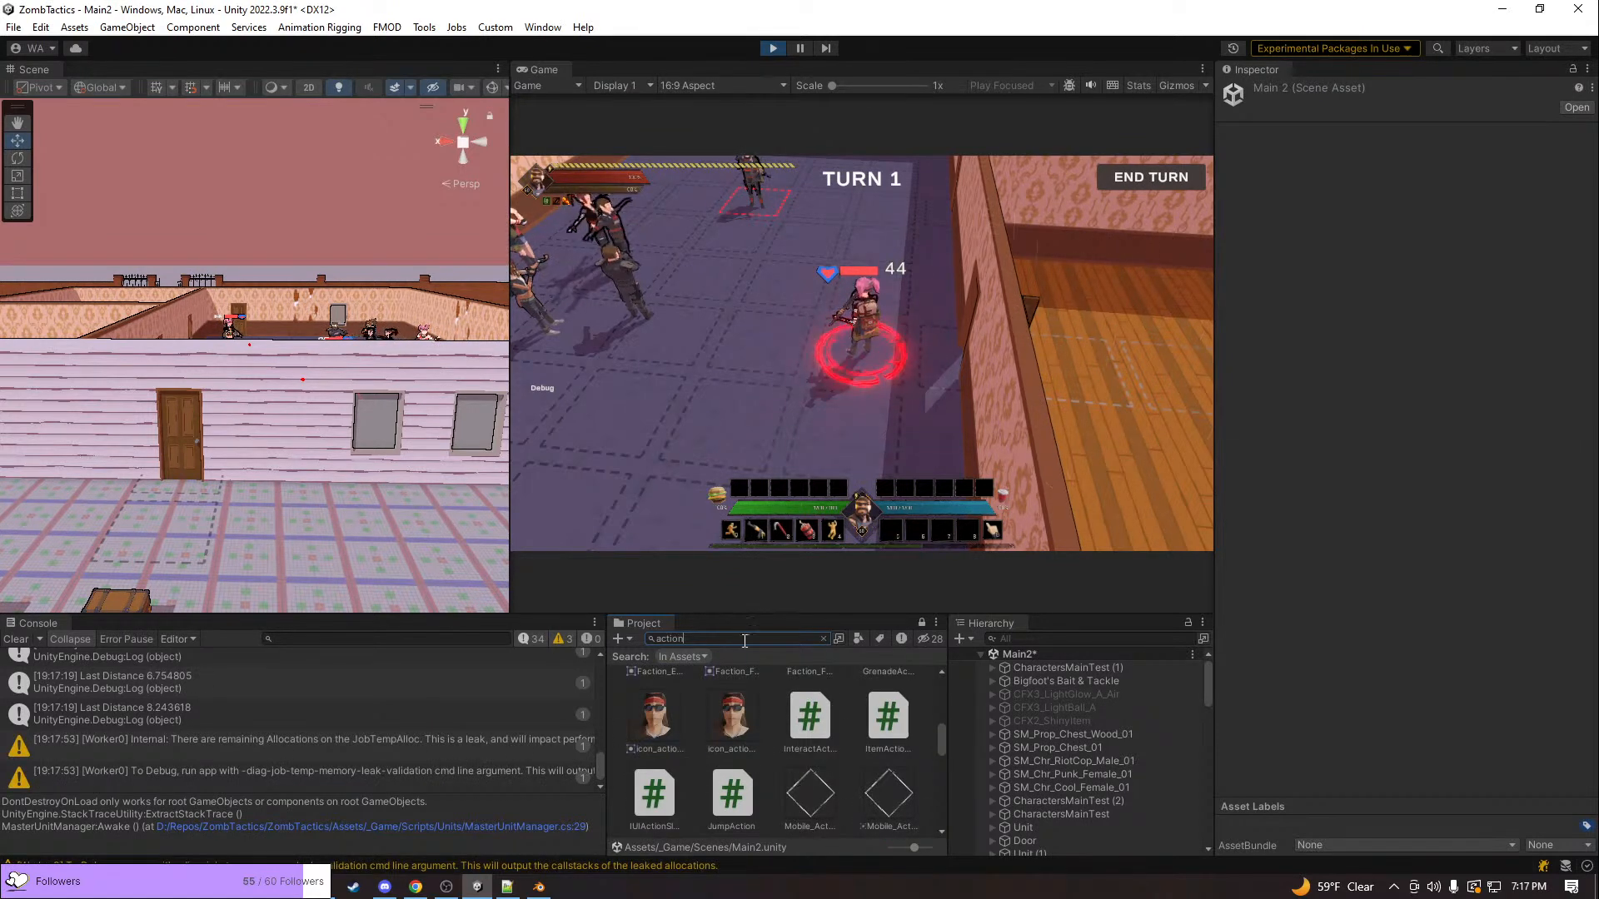
# Search the project assets for "actioncon", clear the search and slightly widen the Project panel
pyautogui.write('c')
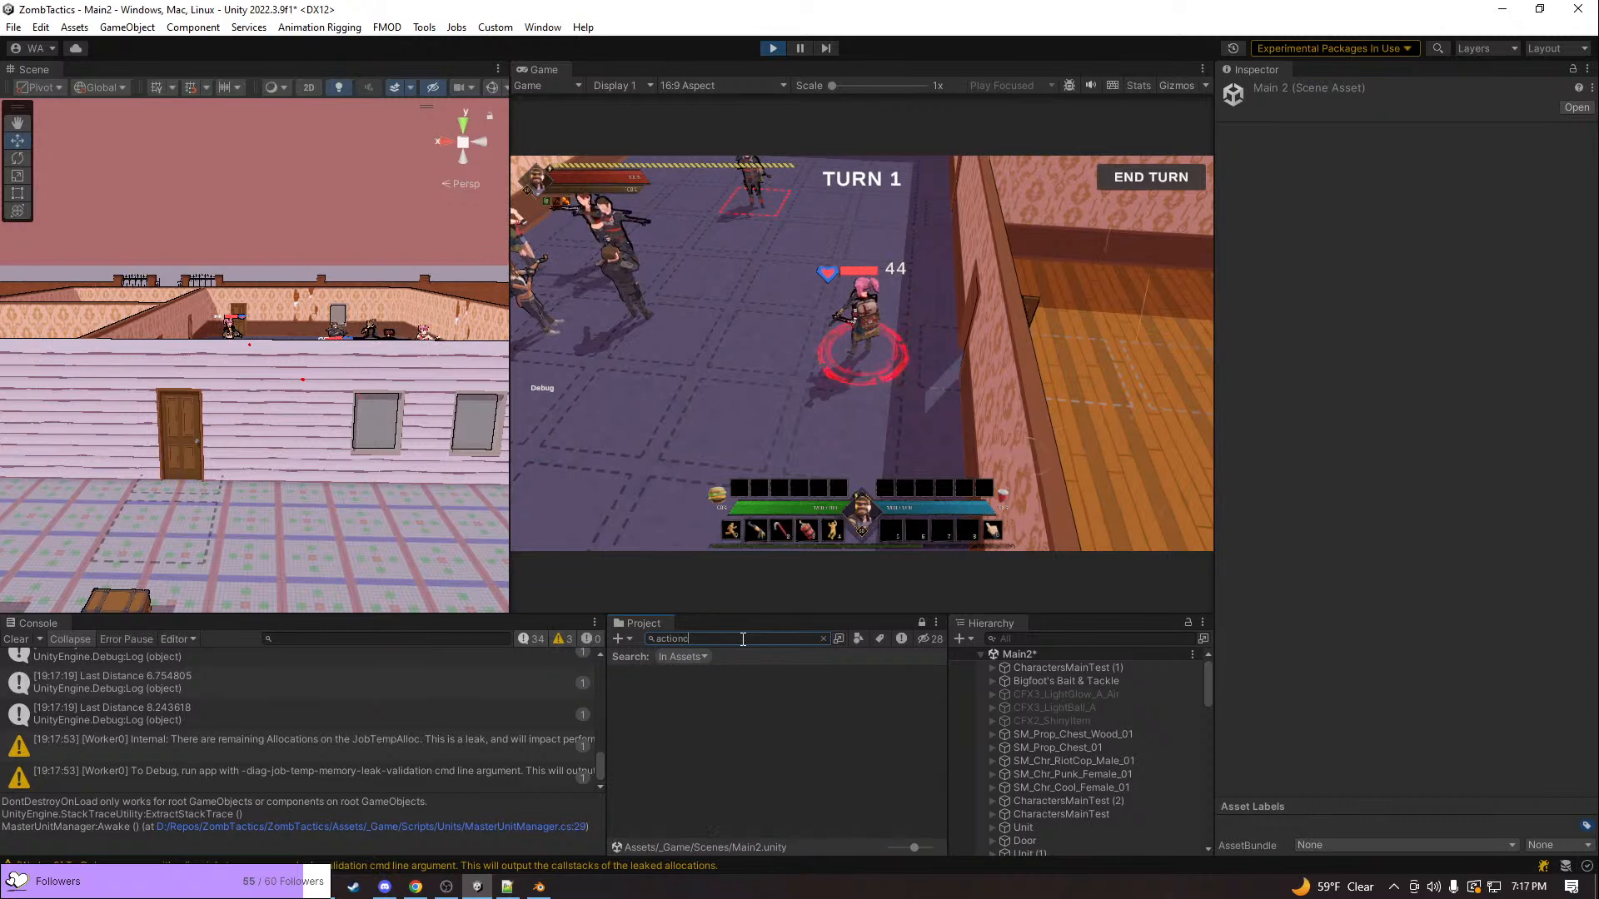
pyautogui.write('c')
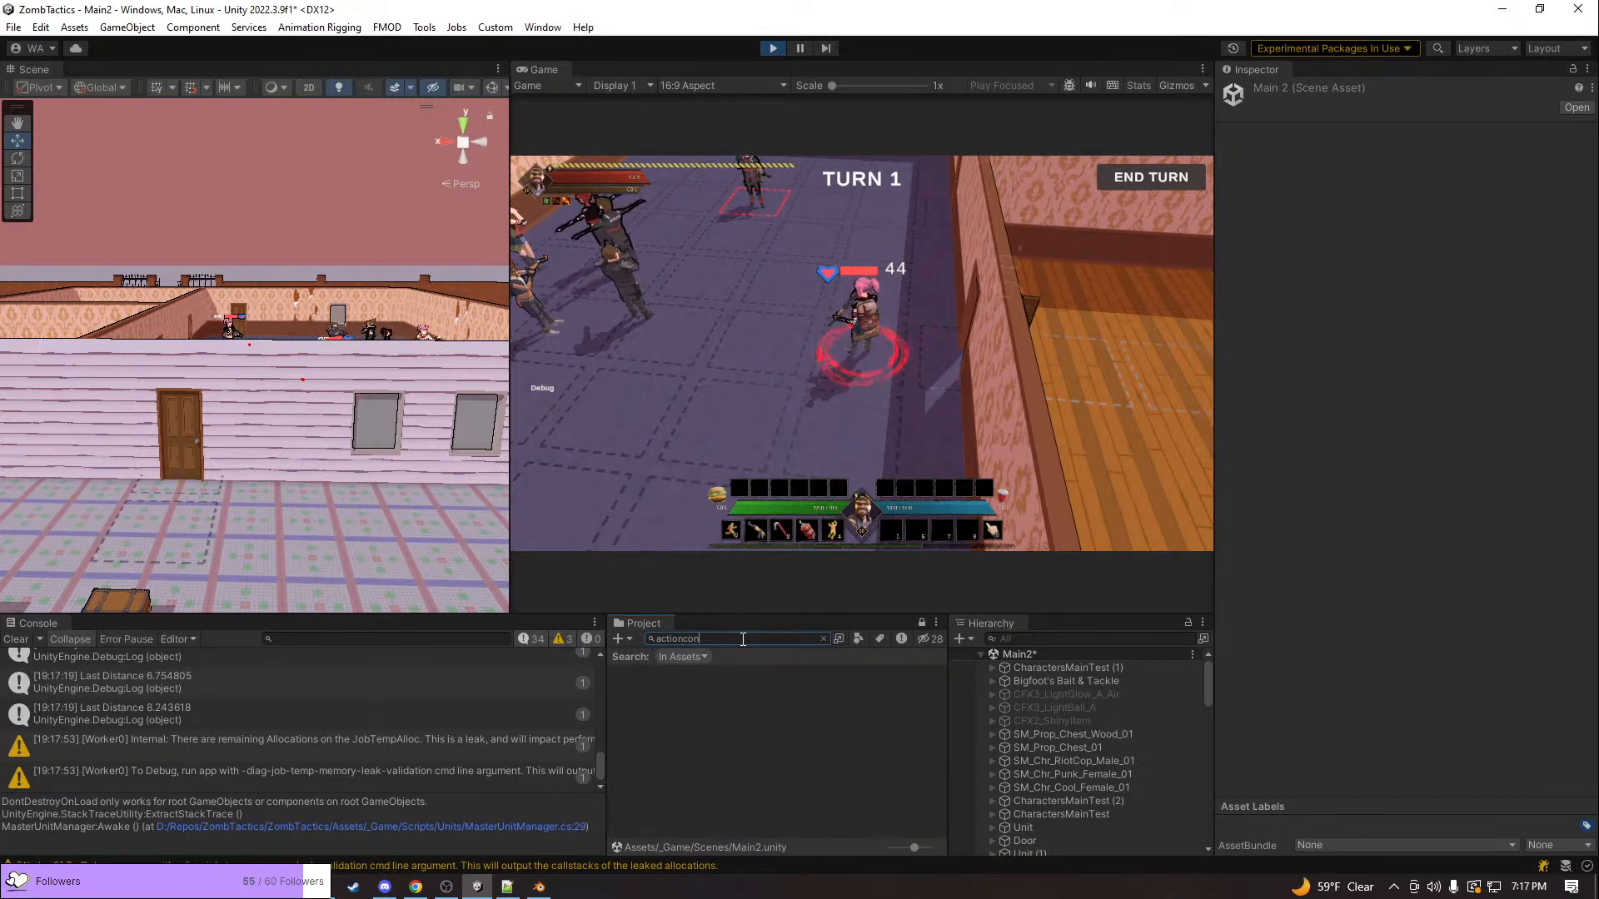
pyautogui.press('BackSpace')
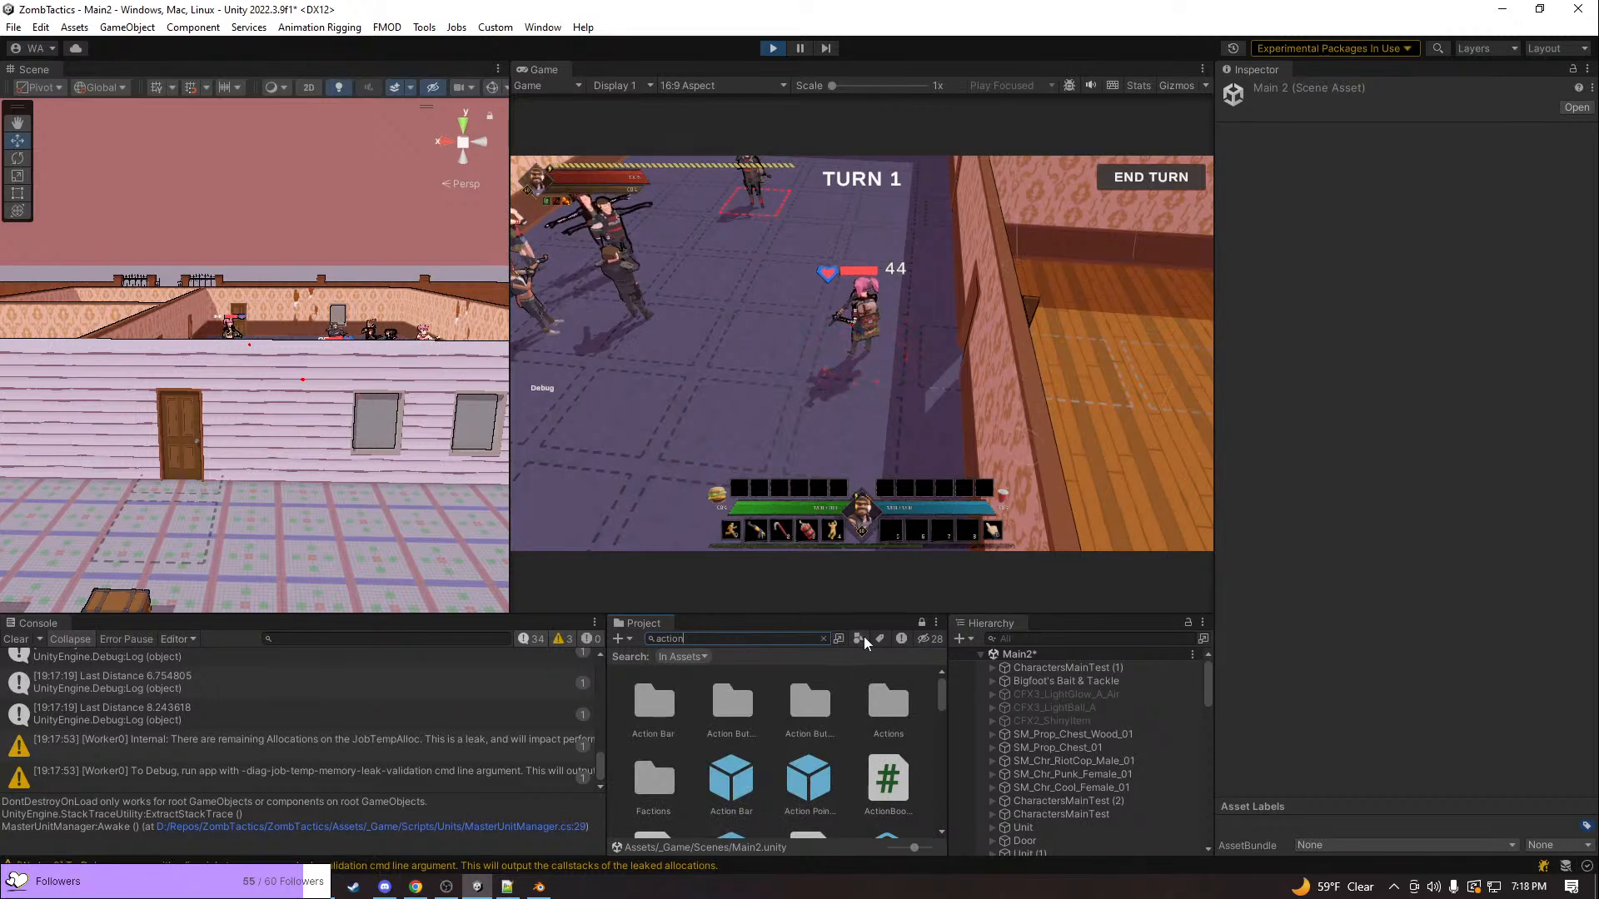
pyautogui.click(824, 640)
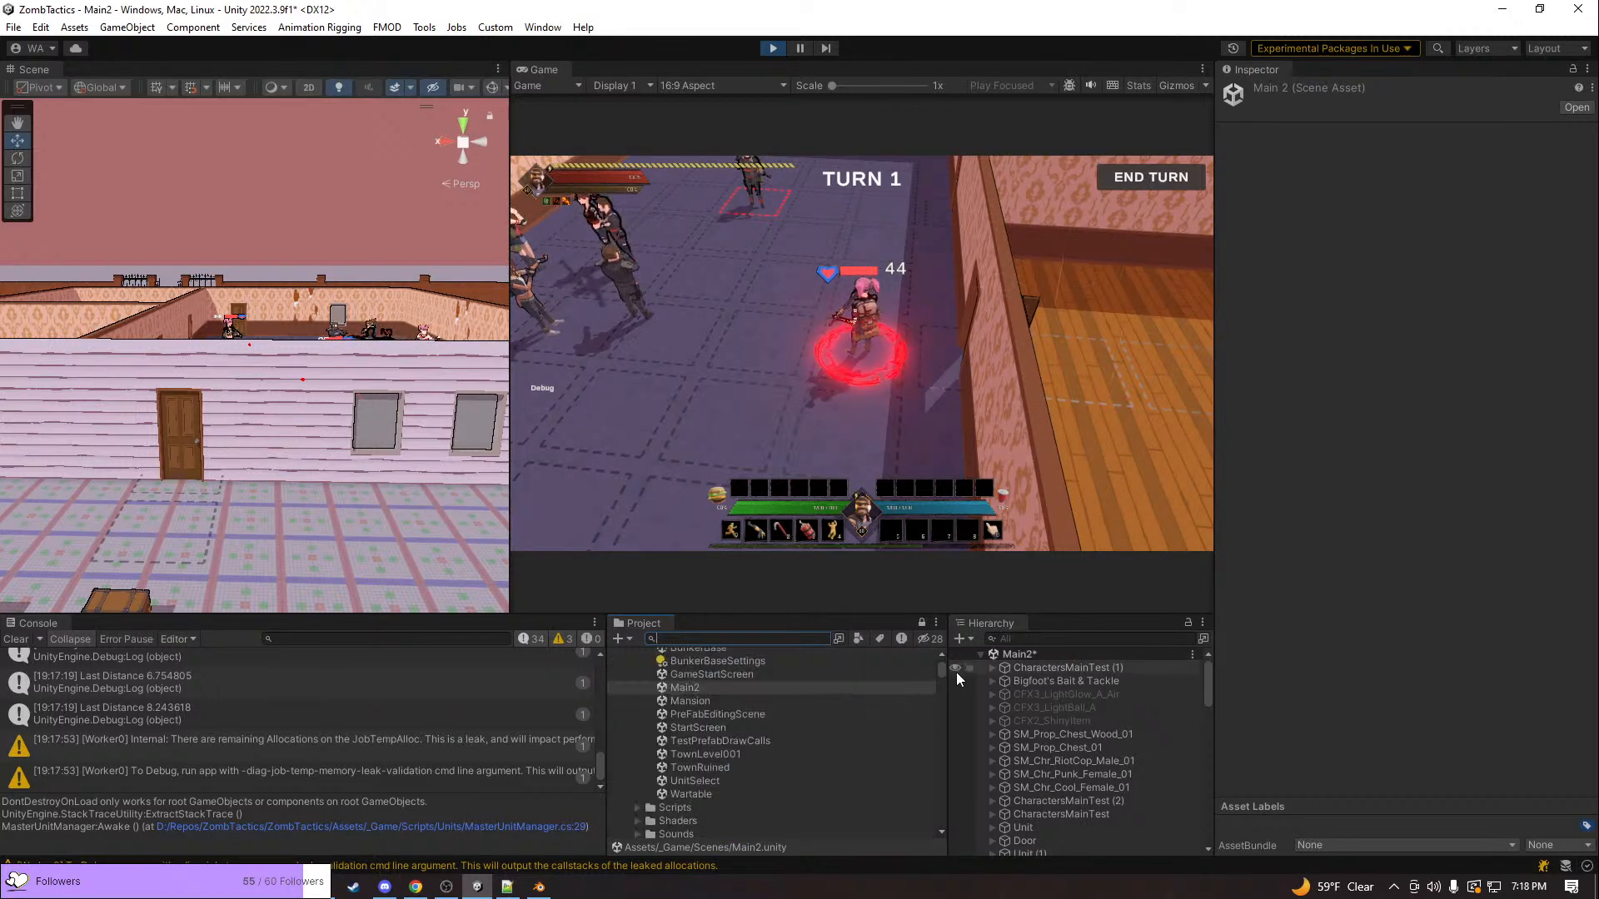
pyautogui.moveTo(947, 665); pyautogui.dragTo(957, 653)
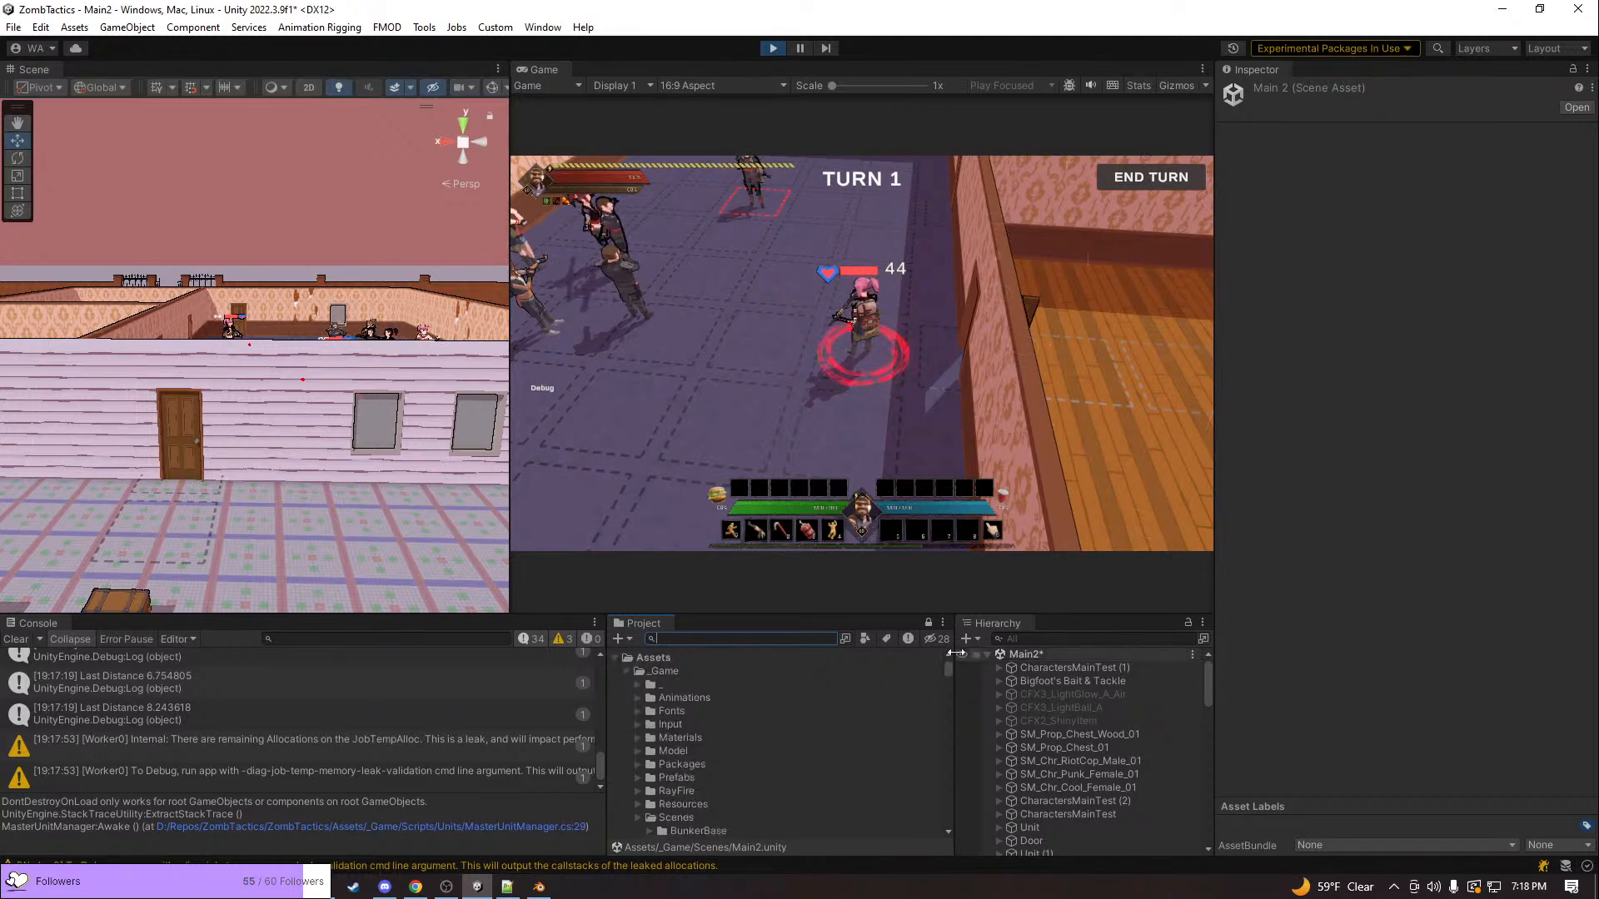
# Expand the Systems group in the scene hierarchy, look through its managers and inspect CharacterSheetManager
pyautogui.scroll(-5, 1011, 716)
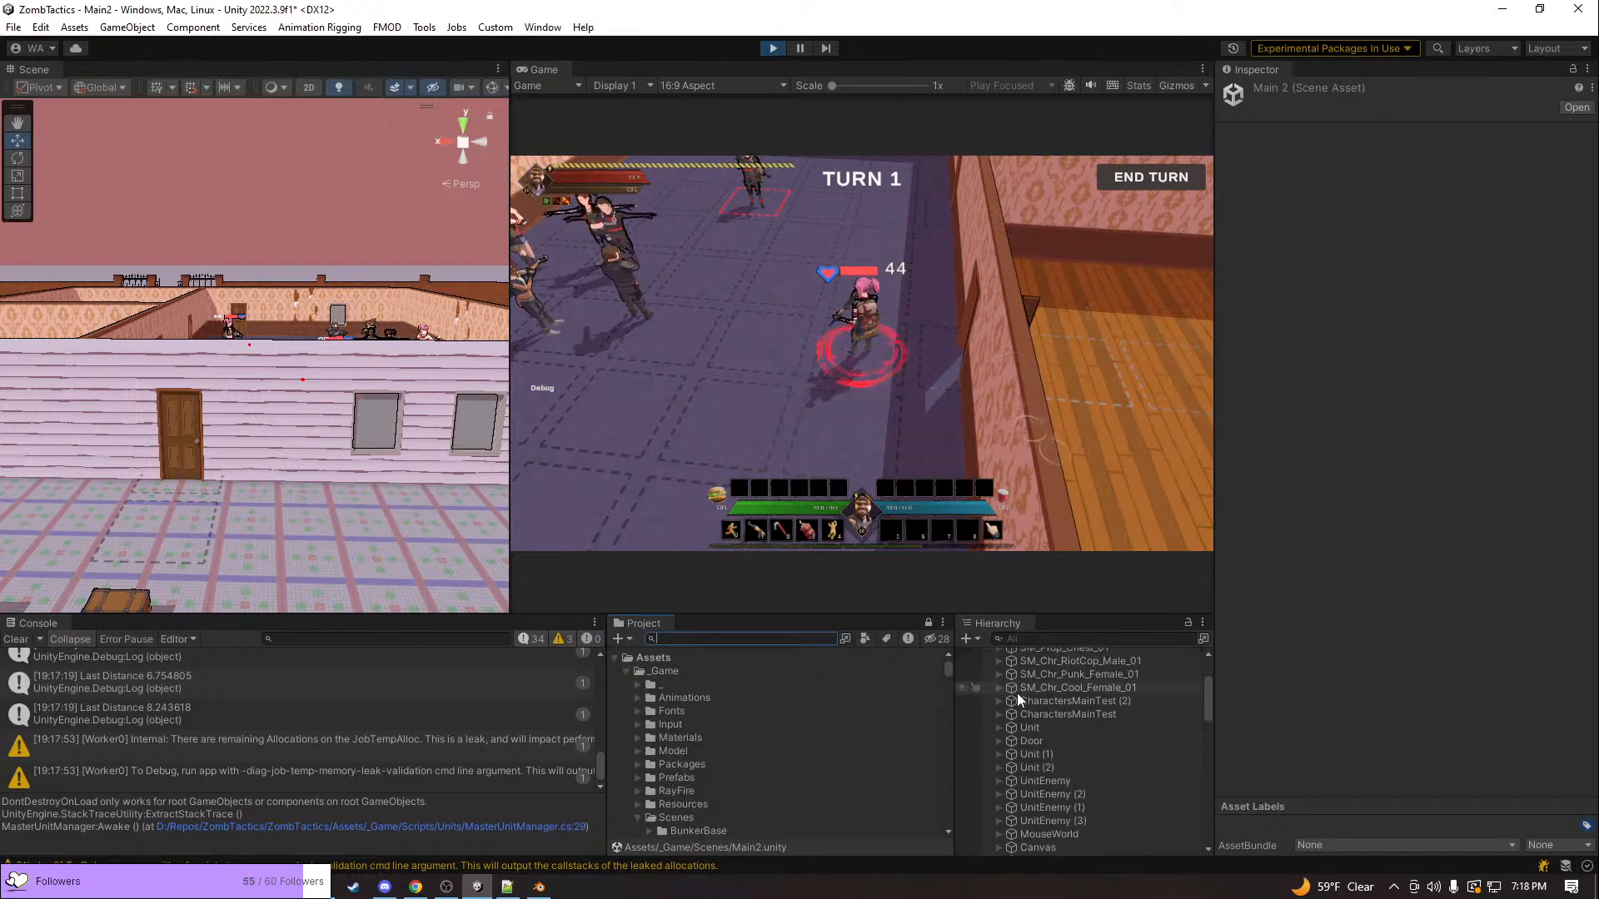
pyautogui.scroll(2, 1012, 705)
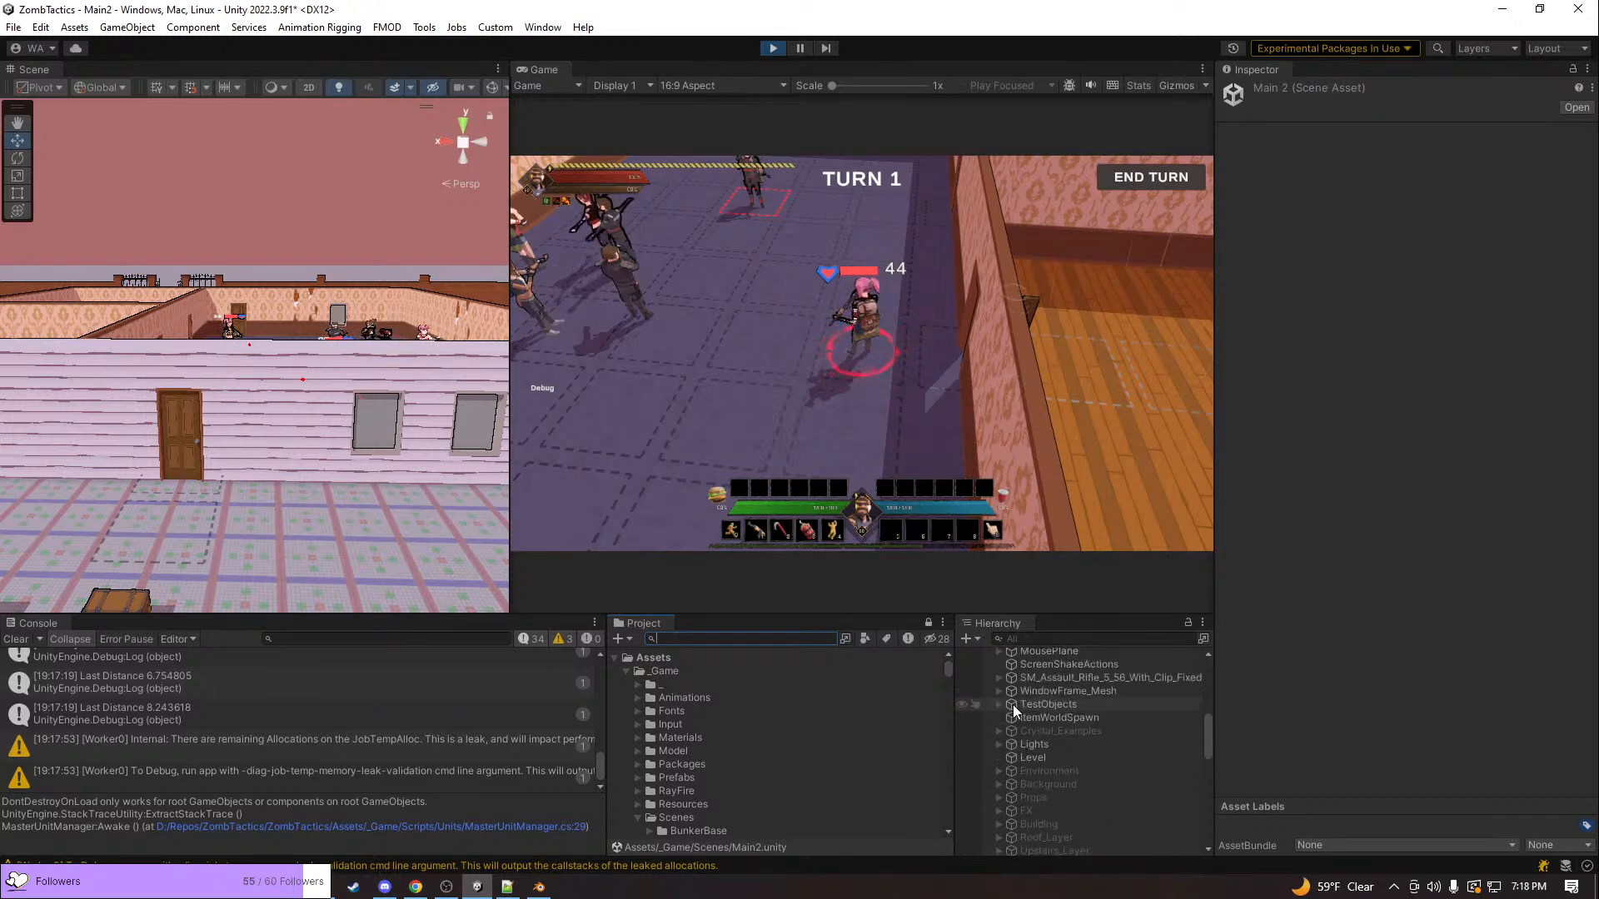
pyautogui.scroll(2, 1006, 695)
pyautogui.scroll(2, 1007, 691)
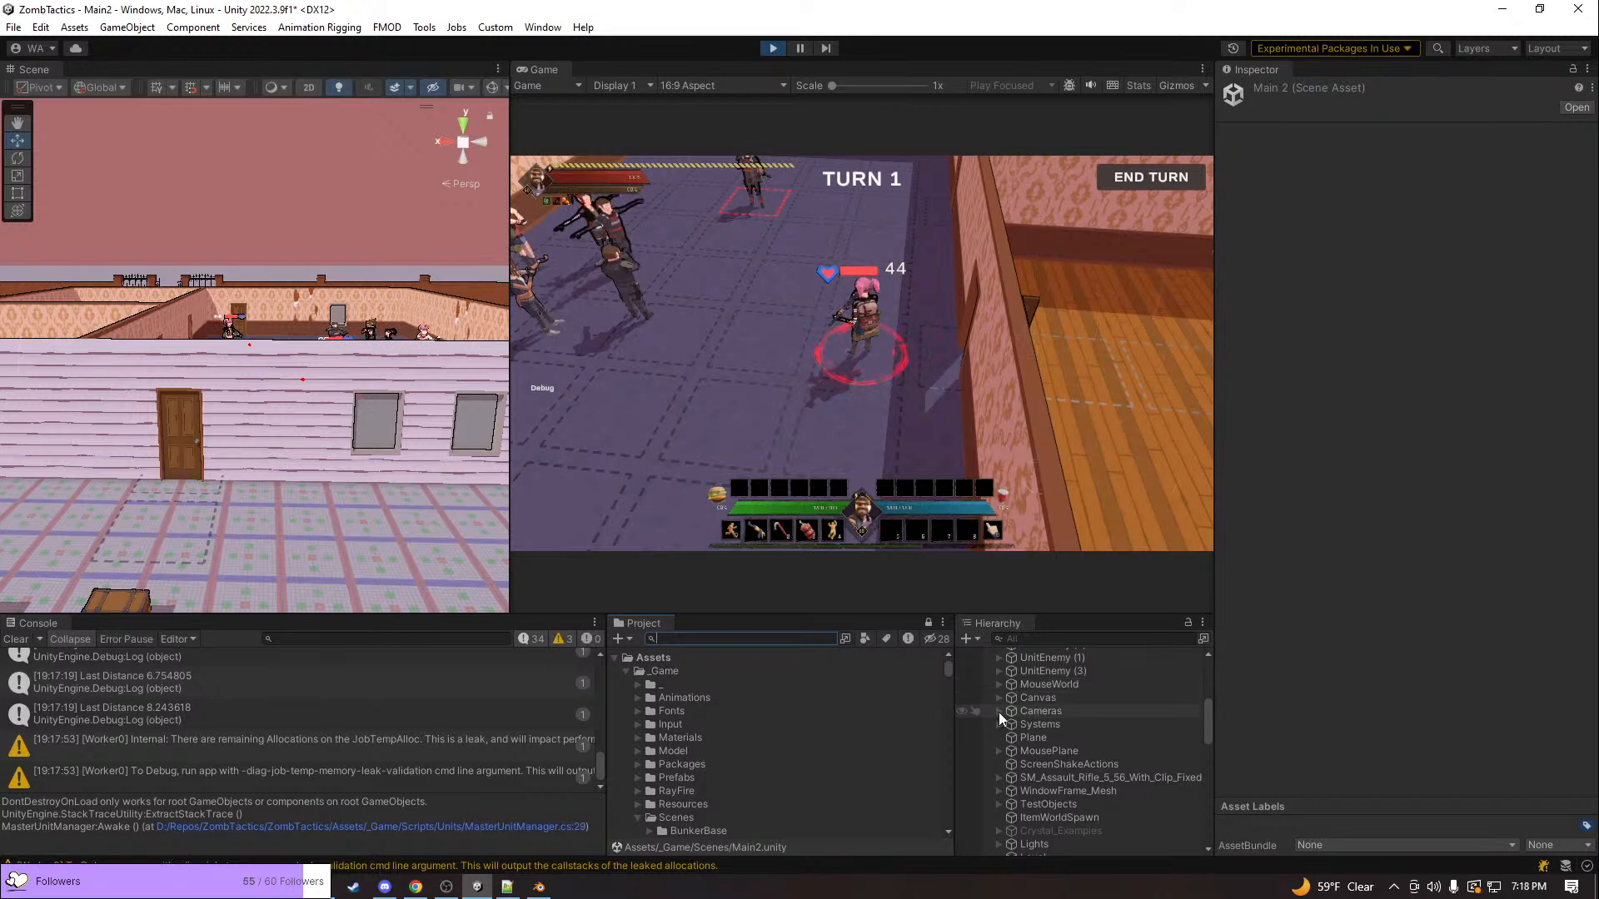
pyautogui.click(1001, 721)
pyautogui.scroll(-3, 1007, 714)
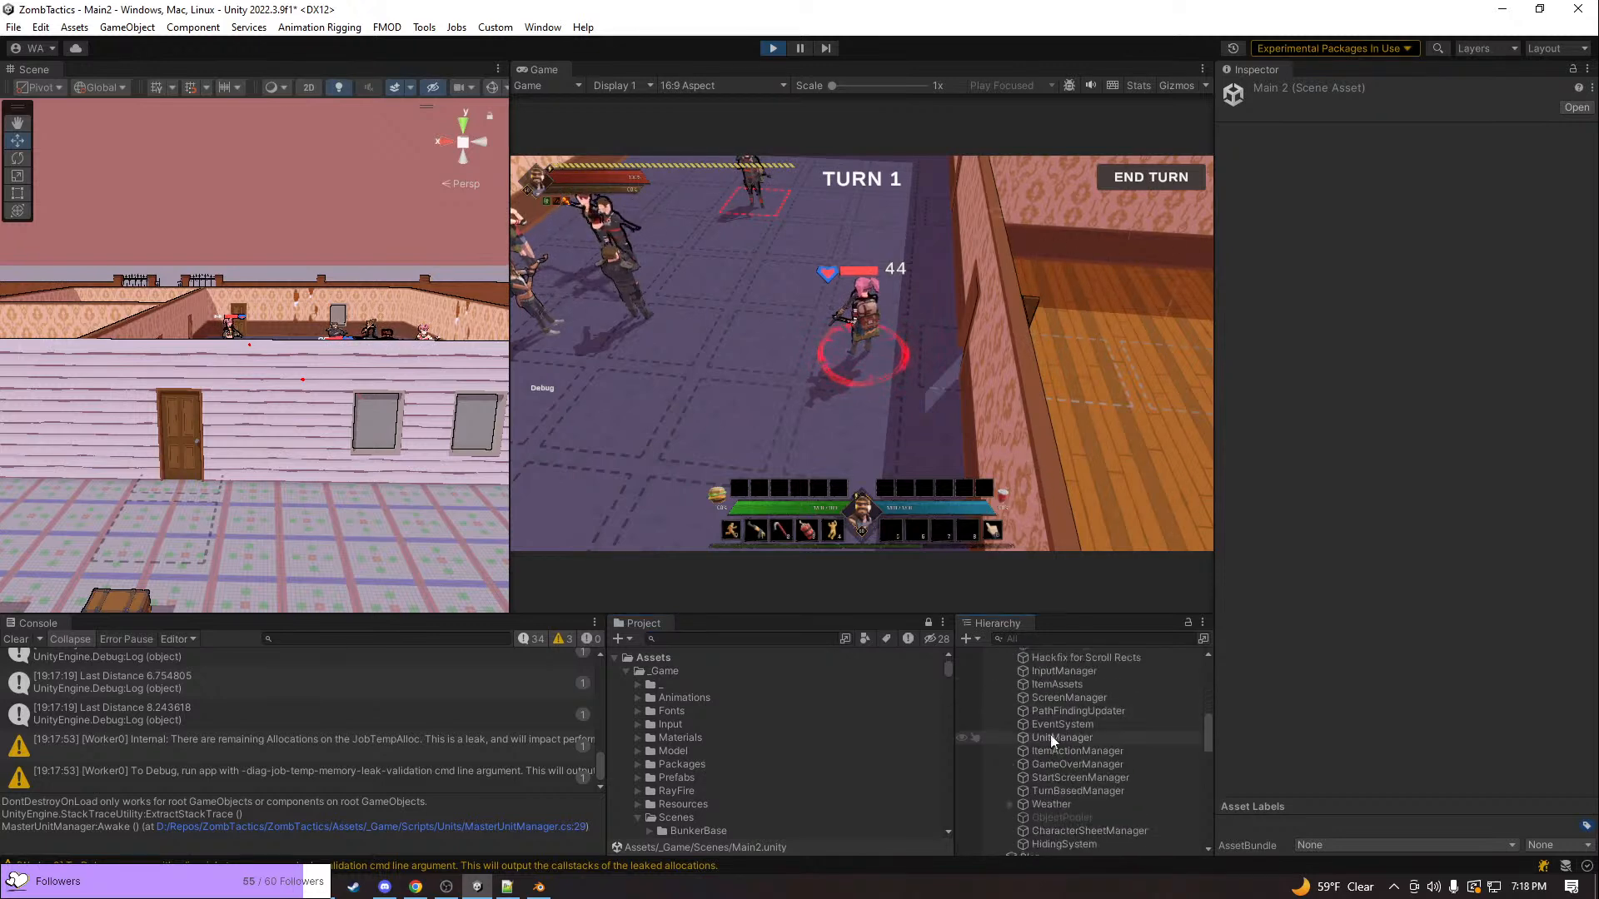
pyautogui.scroll(-2, 1066, 742)
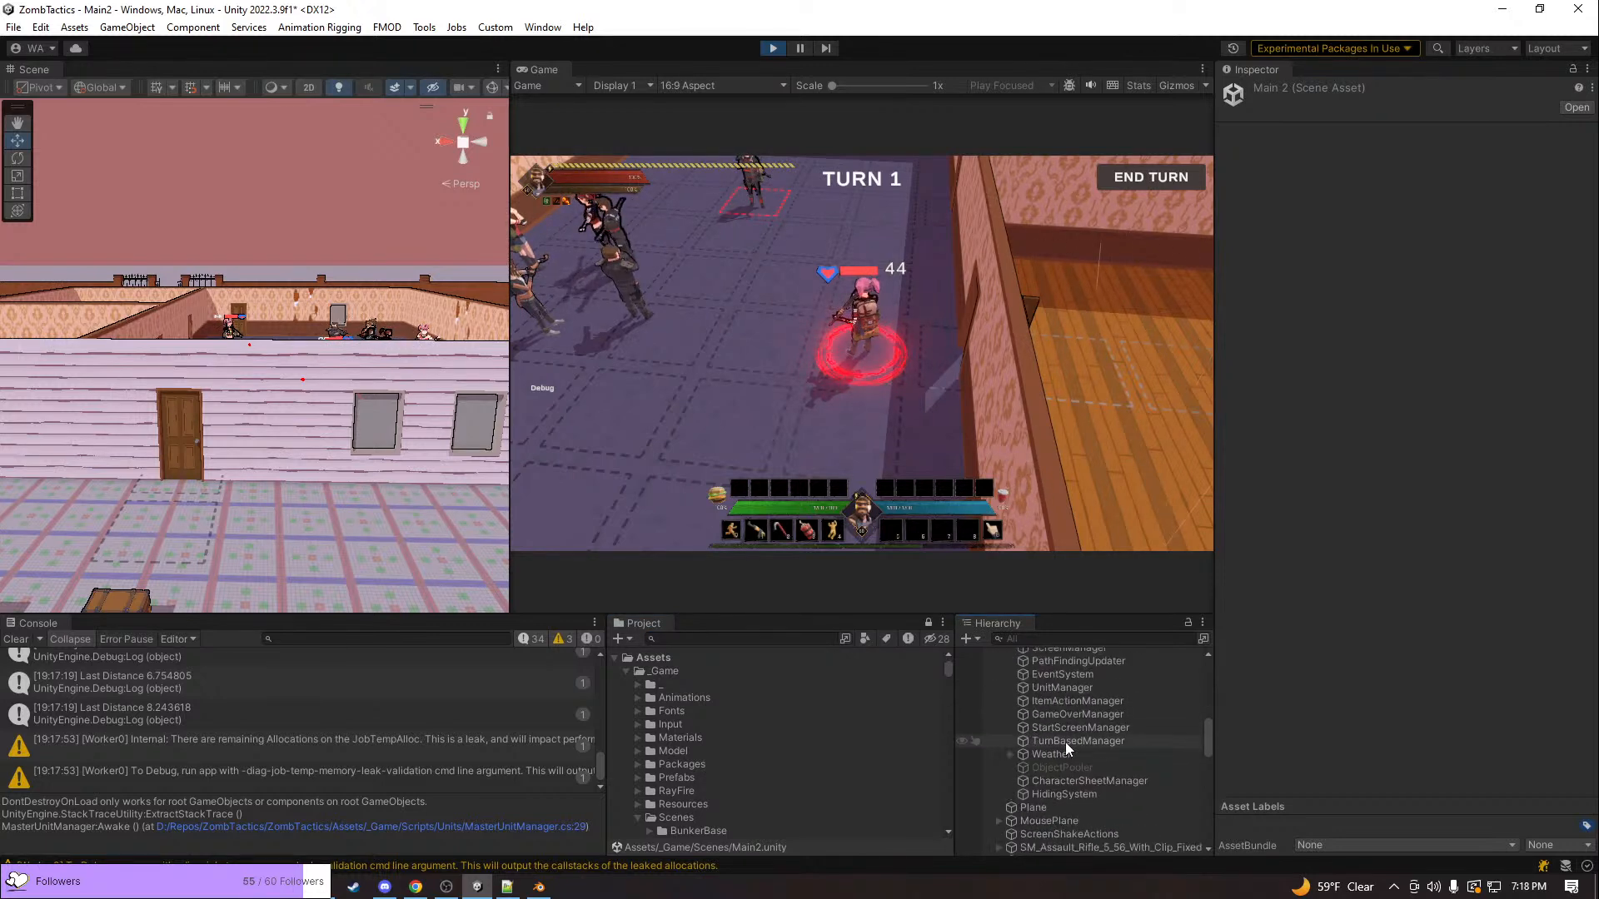
pyautogui.doubleClick(1093, 779)
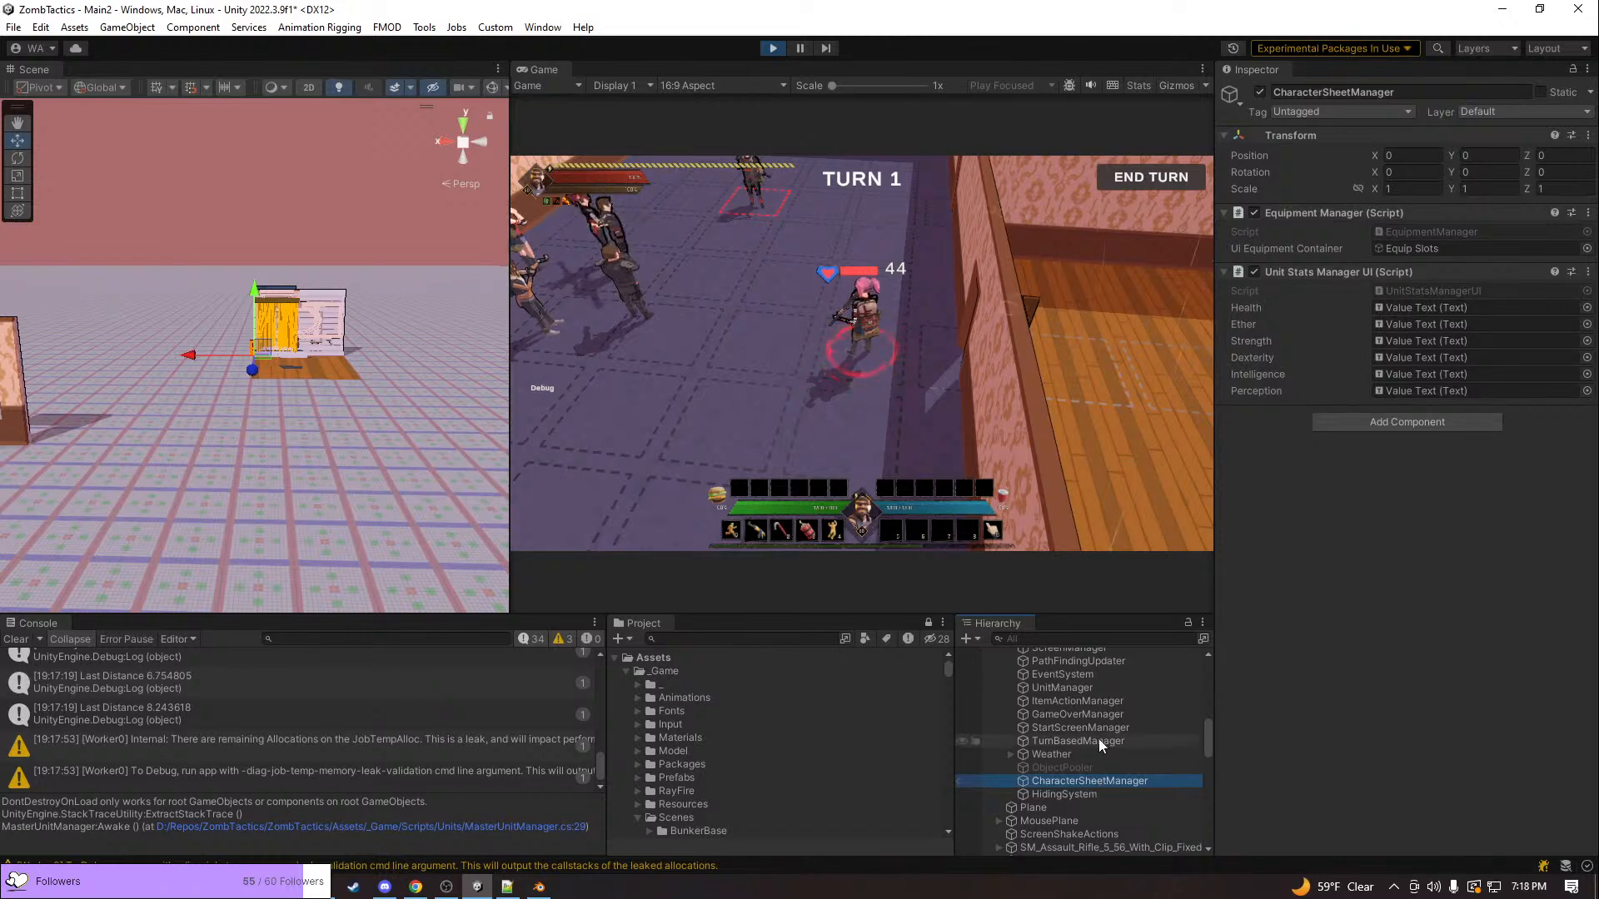
pyautogui.scroll(2, 1099, 722)
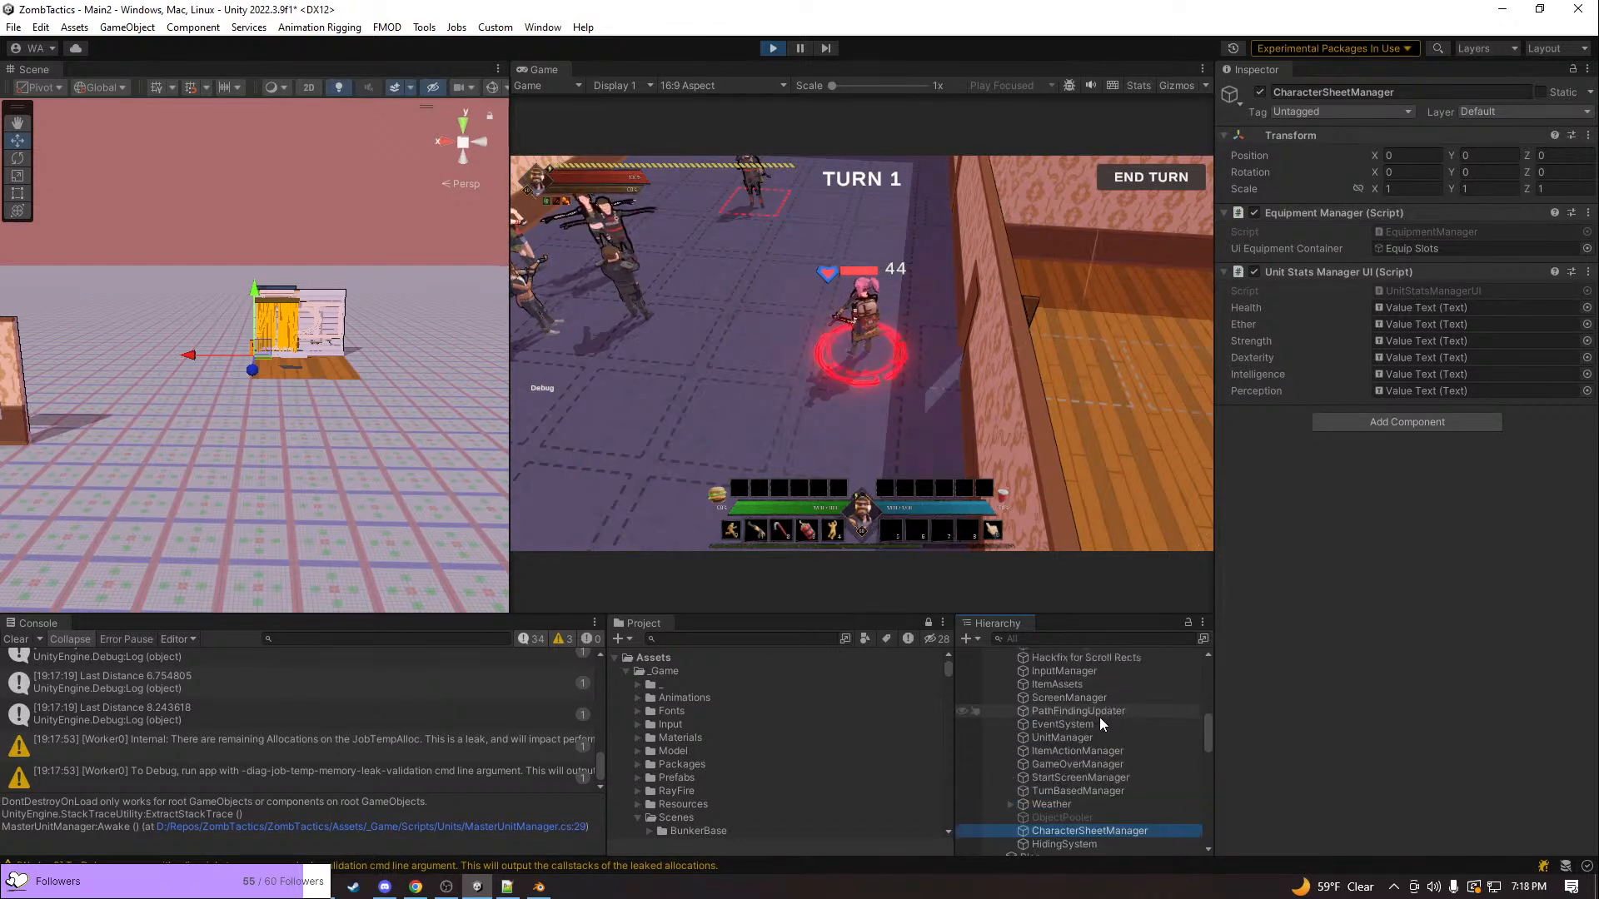
pyautogui.scroll(8, 1099, 716)
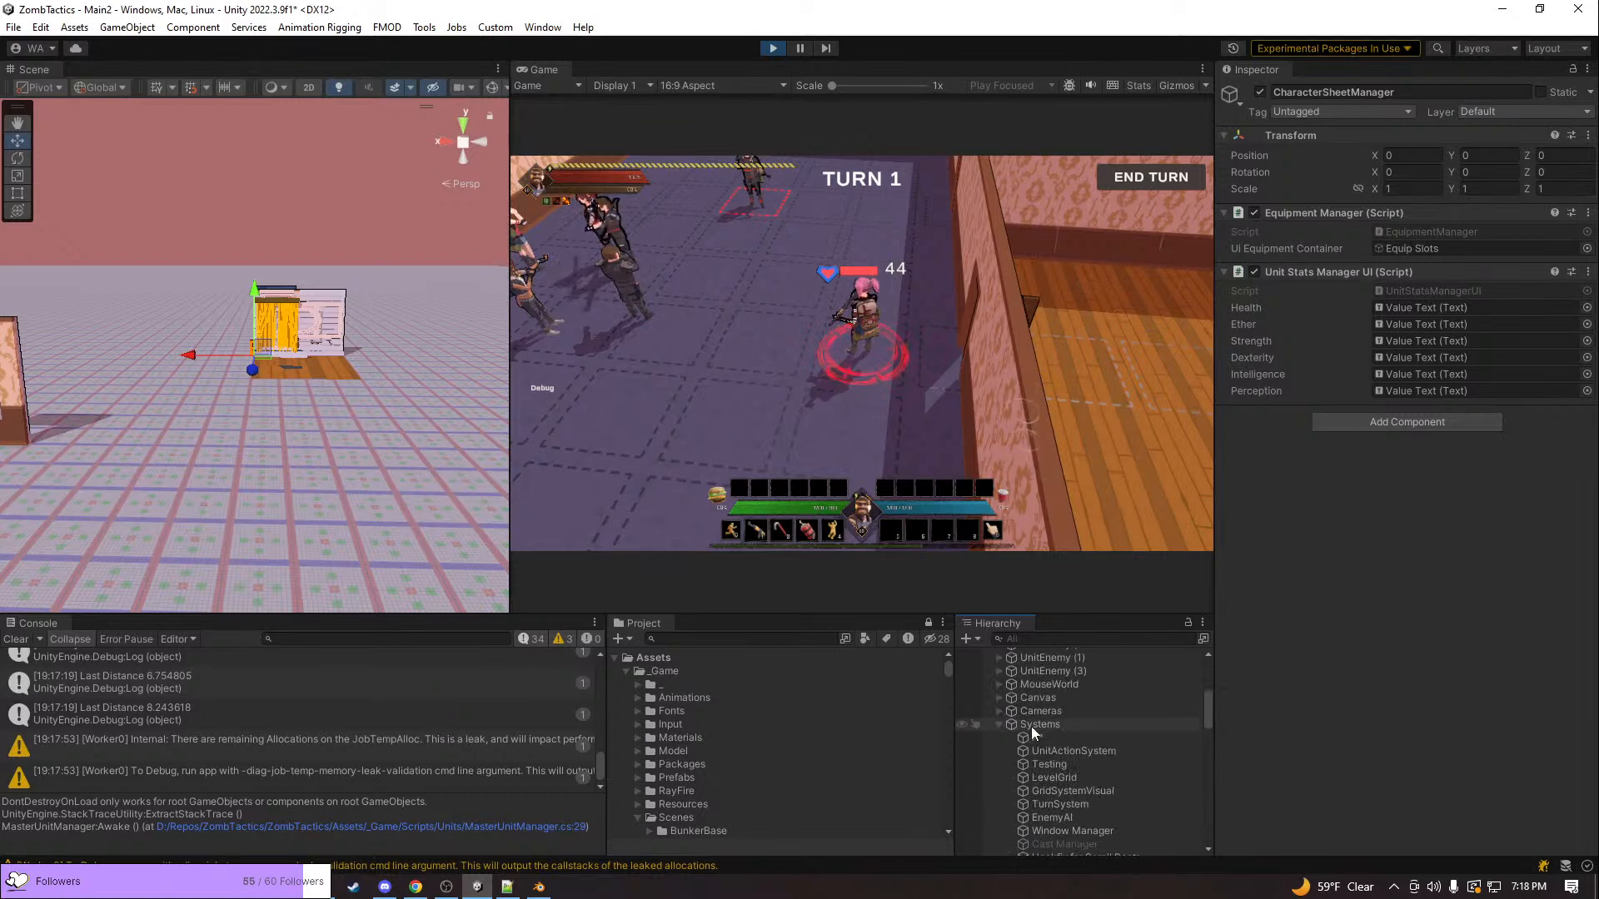
# Expand the Cameras group, inspect CameraController and CameraManager, and open the CameraManager script in the code editor
pyautogui.click(998, 711)
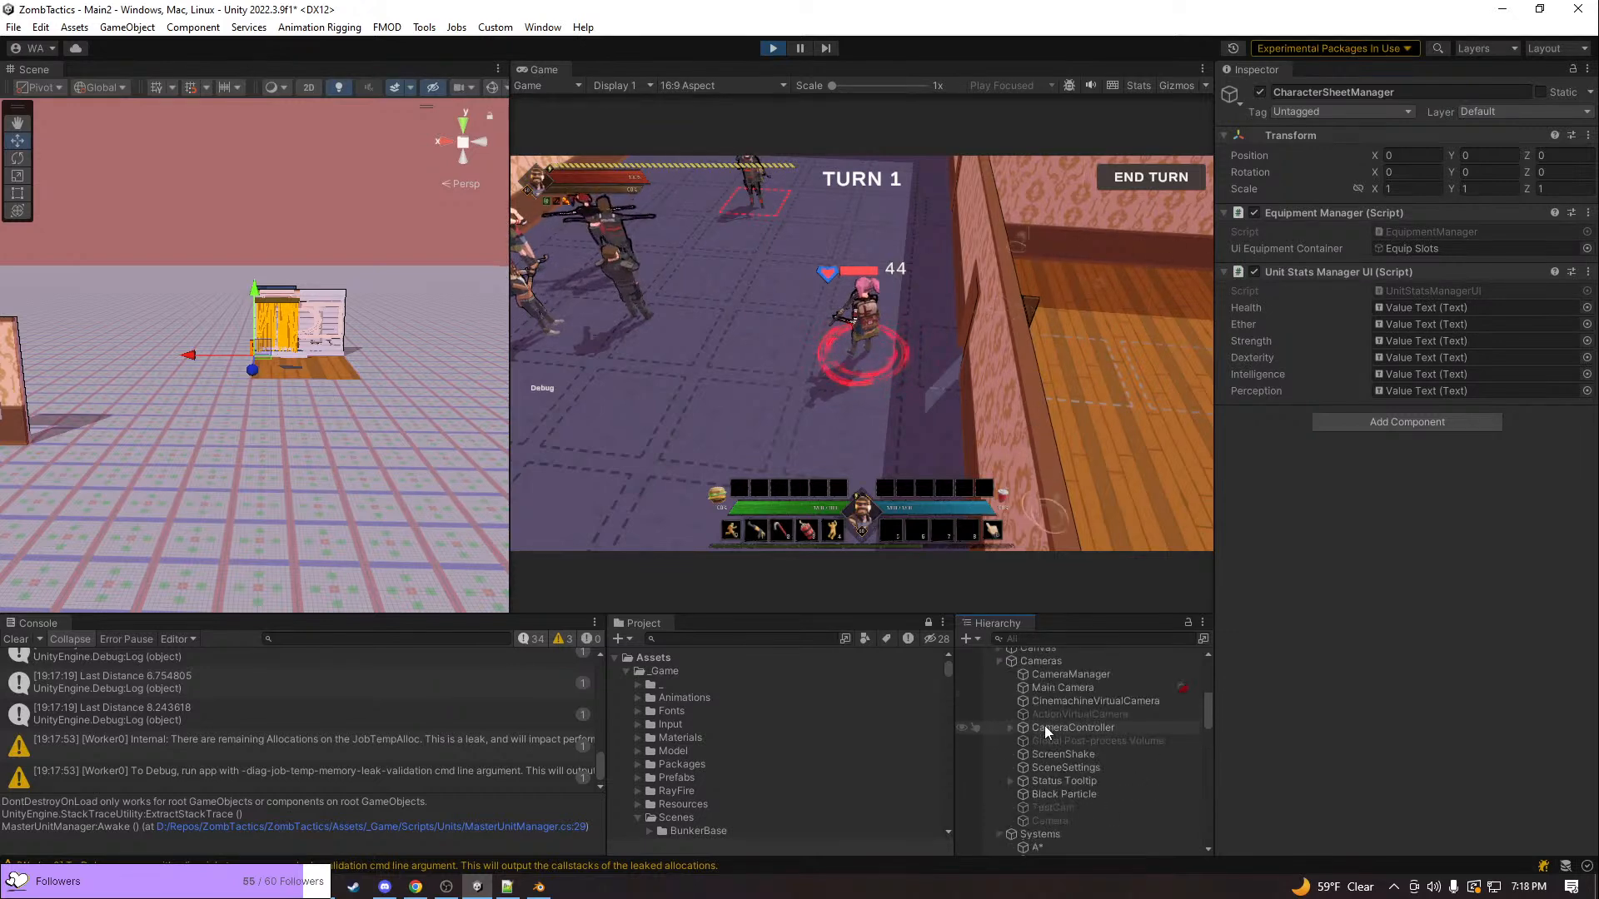
pyautogui.click(1102, 728)
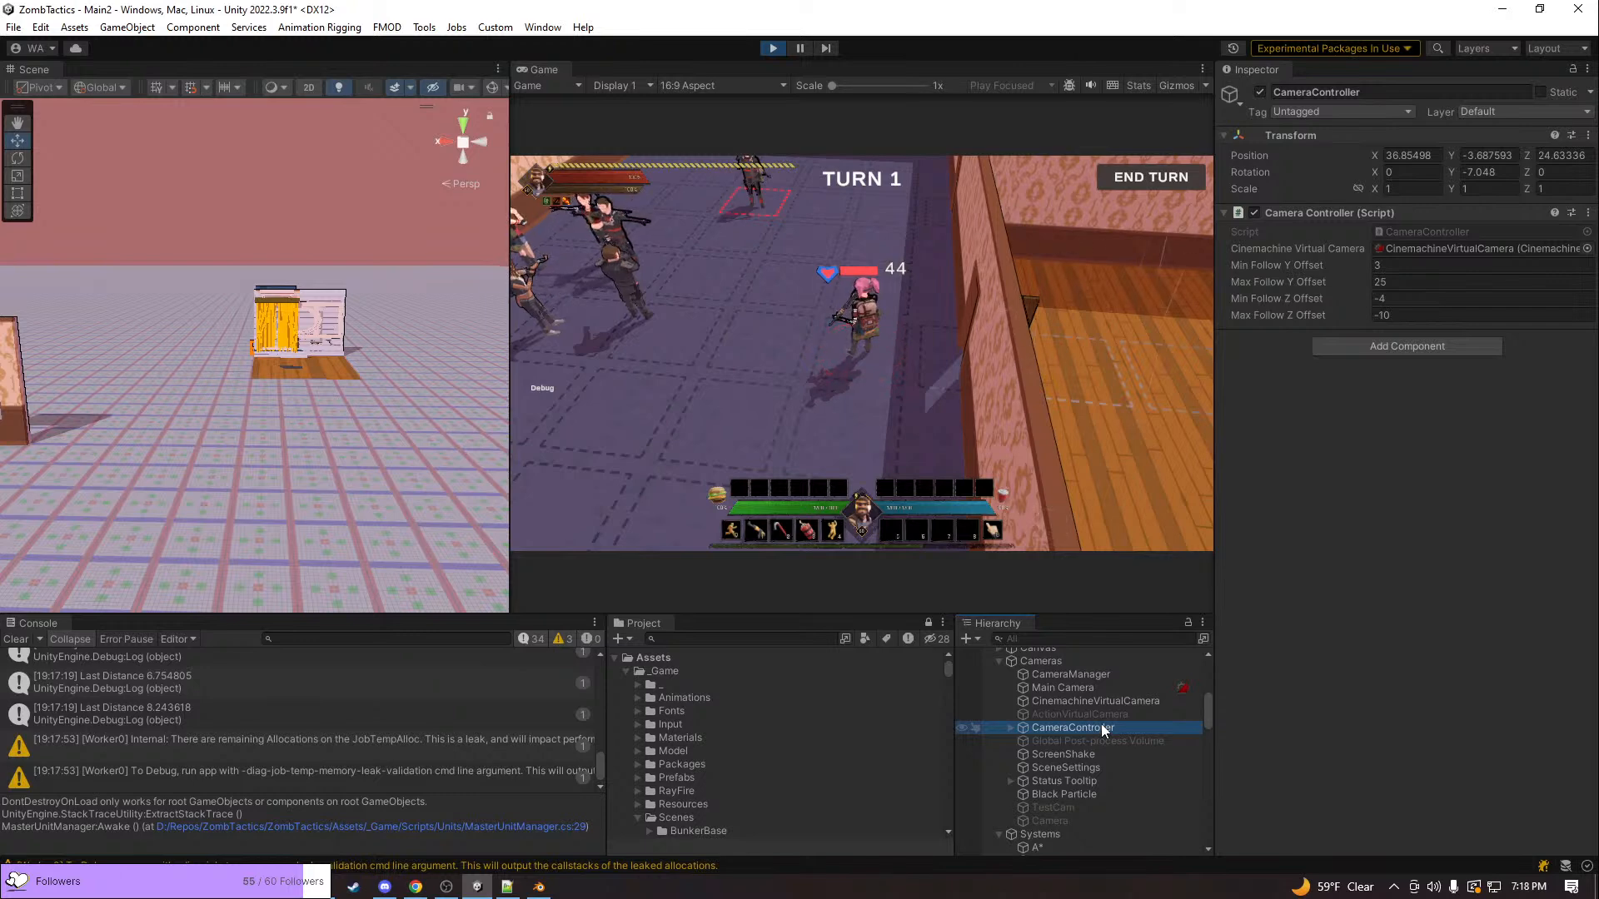
pyautogui.click(1009, 728)
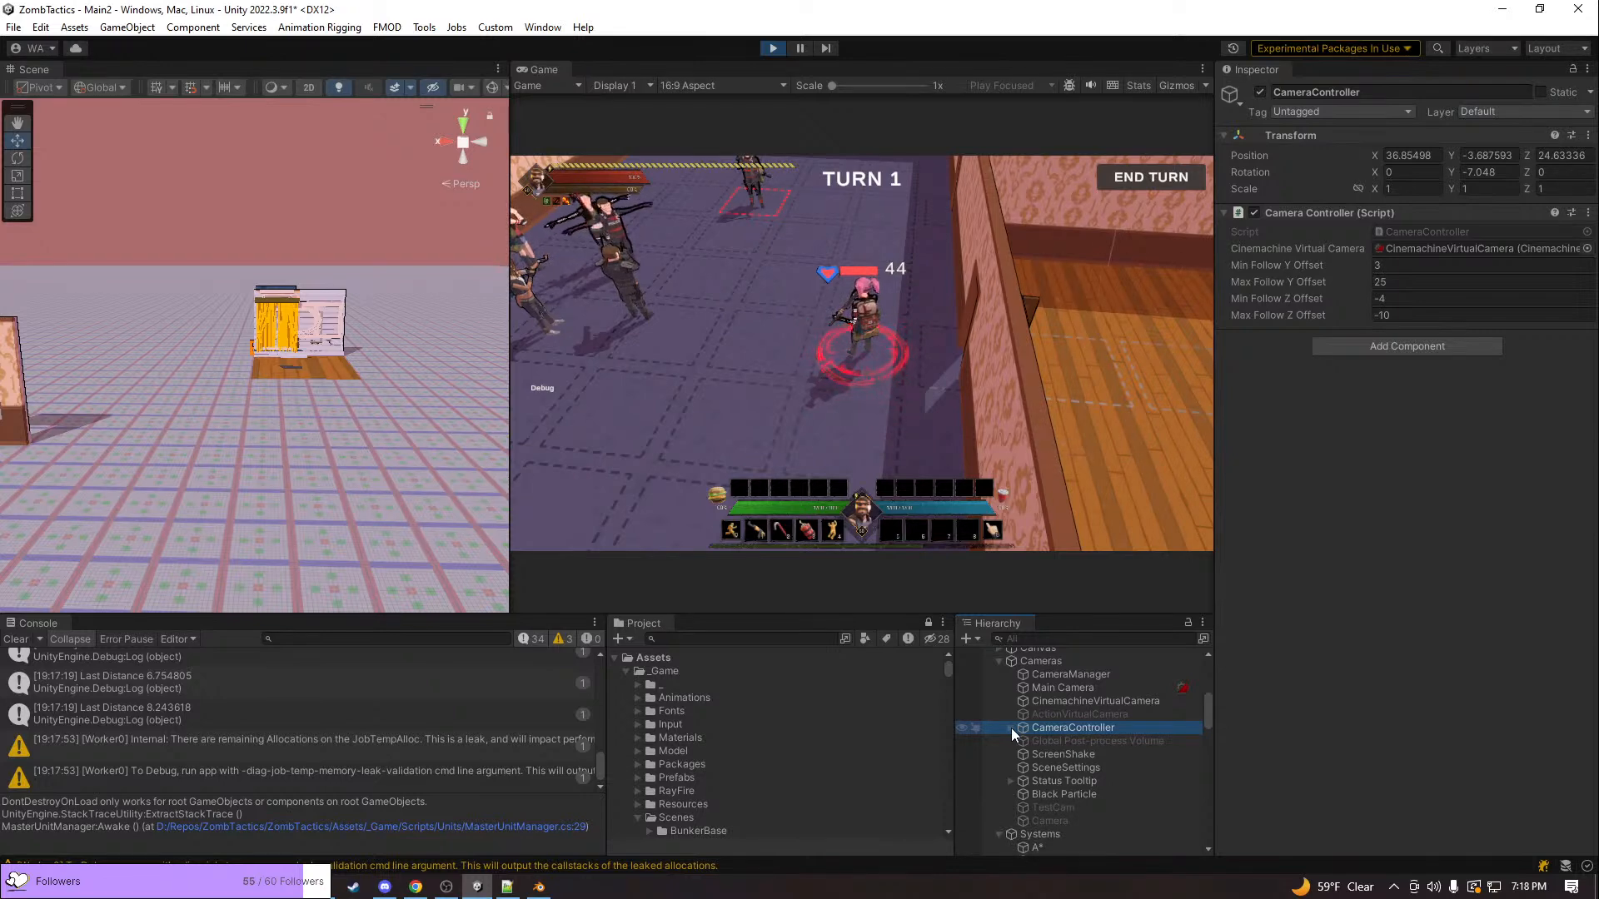
pyautogui.click(1074, 676)
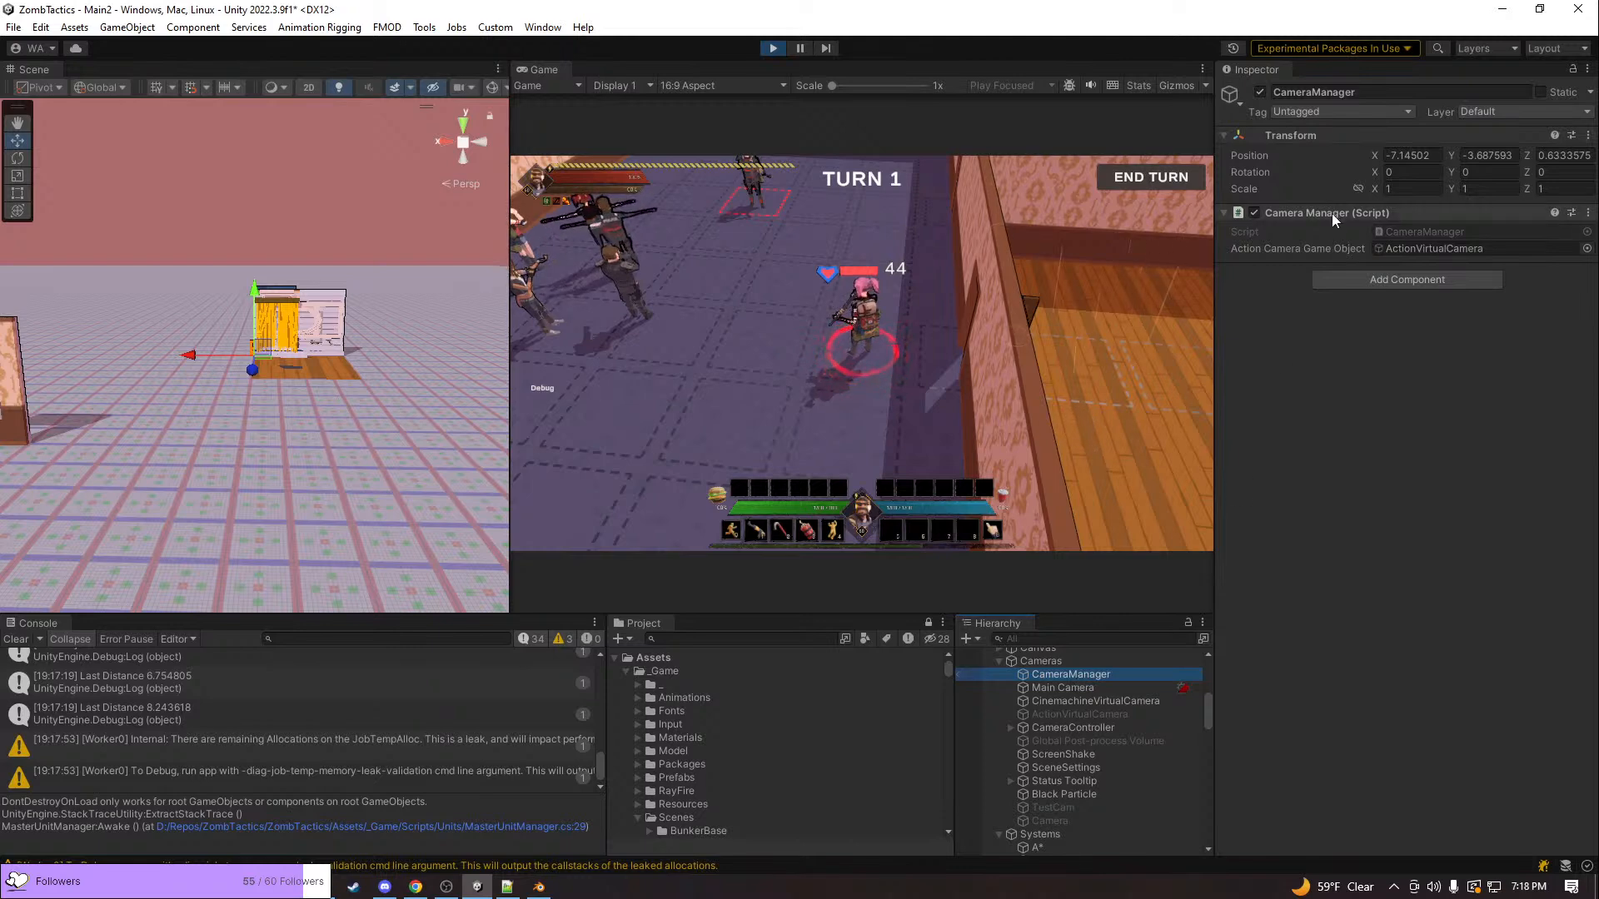
pyautogui.click(1404, 237)
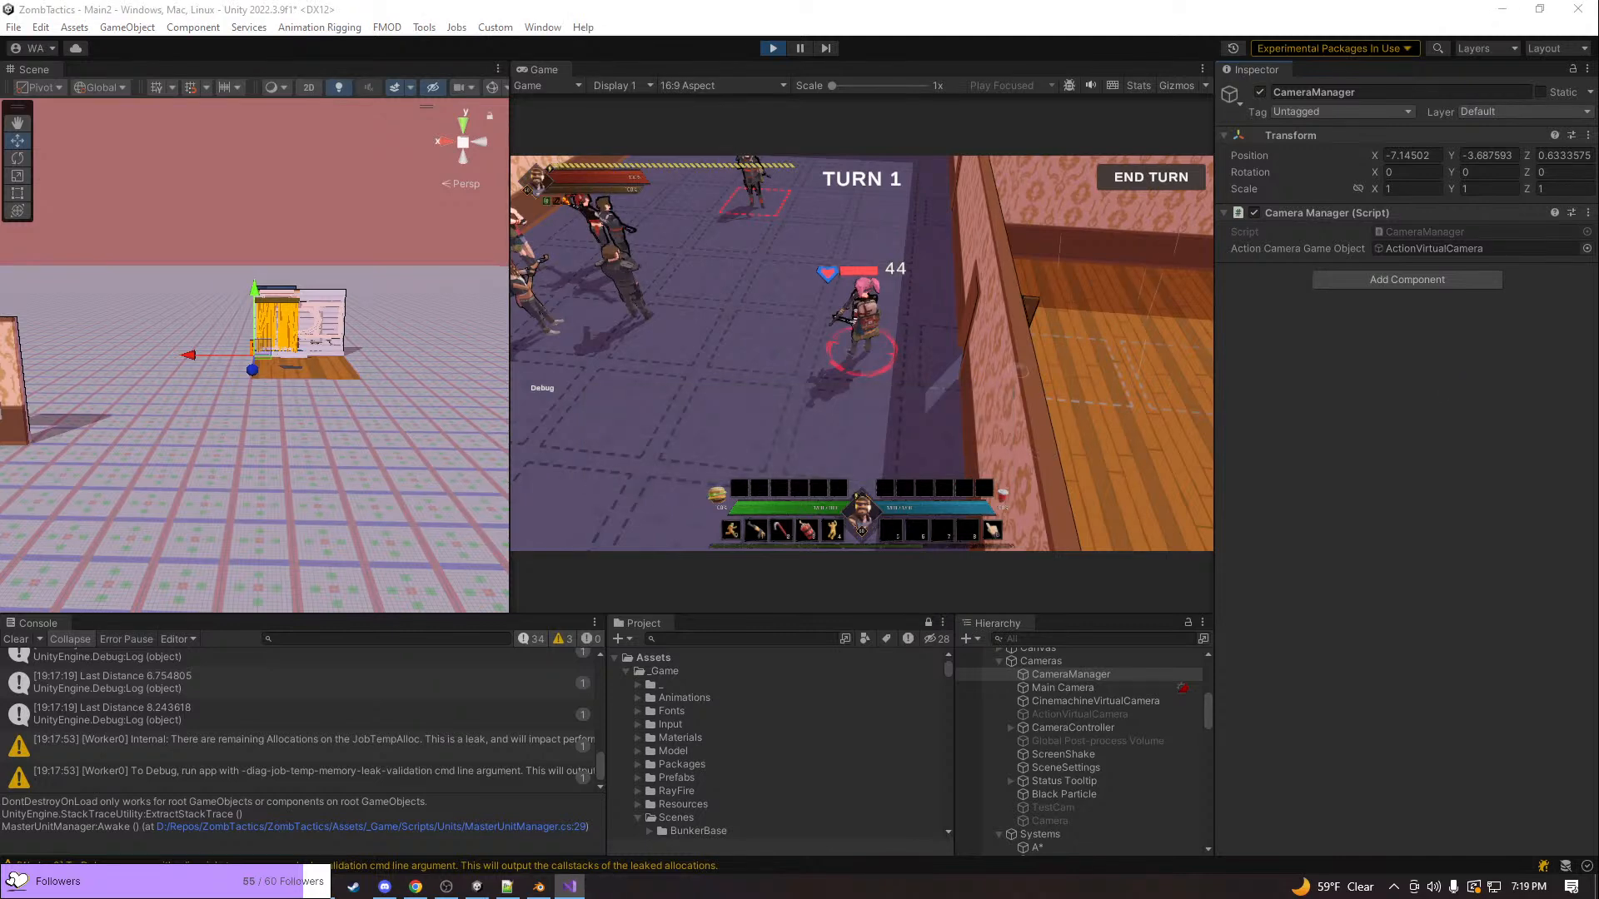
# Bring up the Visual Studio window and read CameraController.cs from the rotation and zoom handlers up to its field declarations
pyautogui.moveTo(1296, 318); pyautogui.dragTo(743, 0)
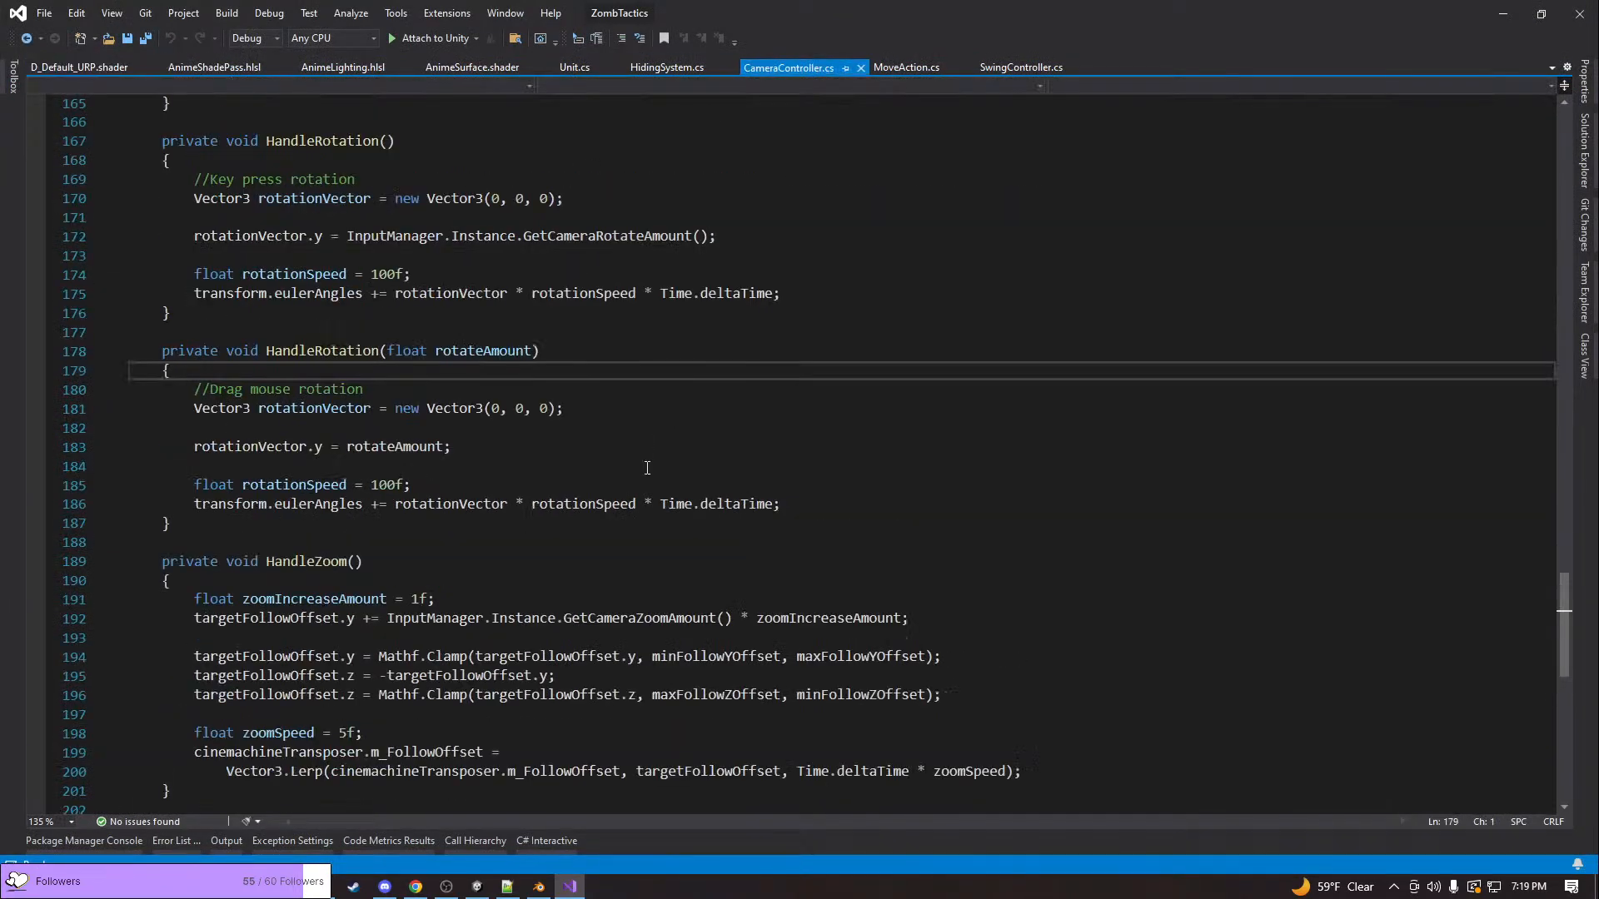
pyautogui.scroll(17, 647, 468)
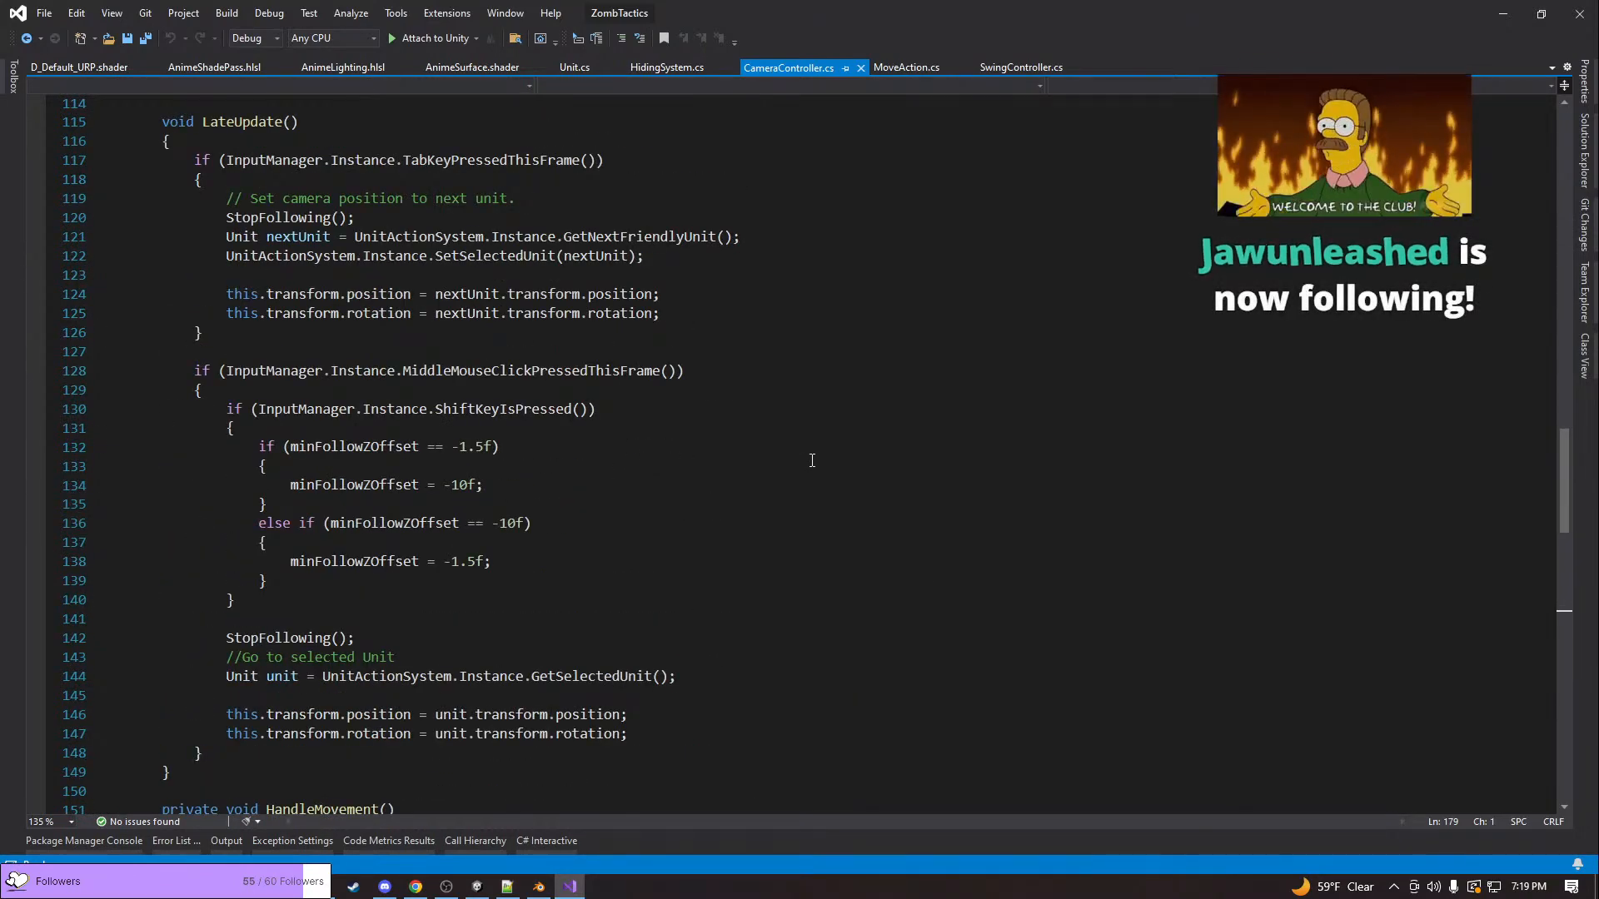
pyautogui.scroll(3, 812, 461)
pyautogui.scroll(10, 812, 461)
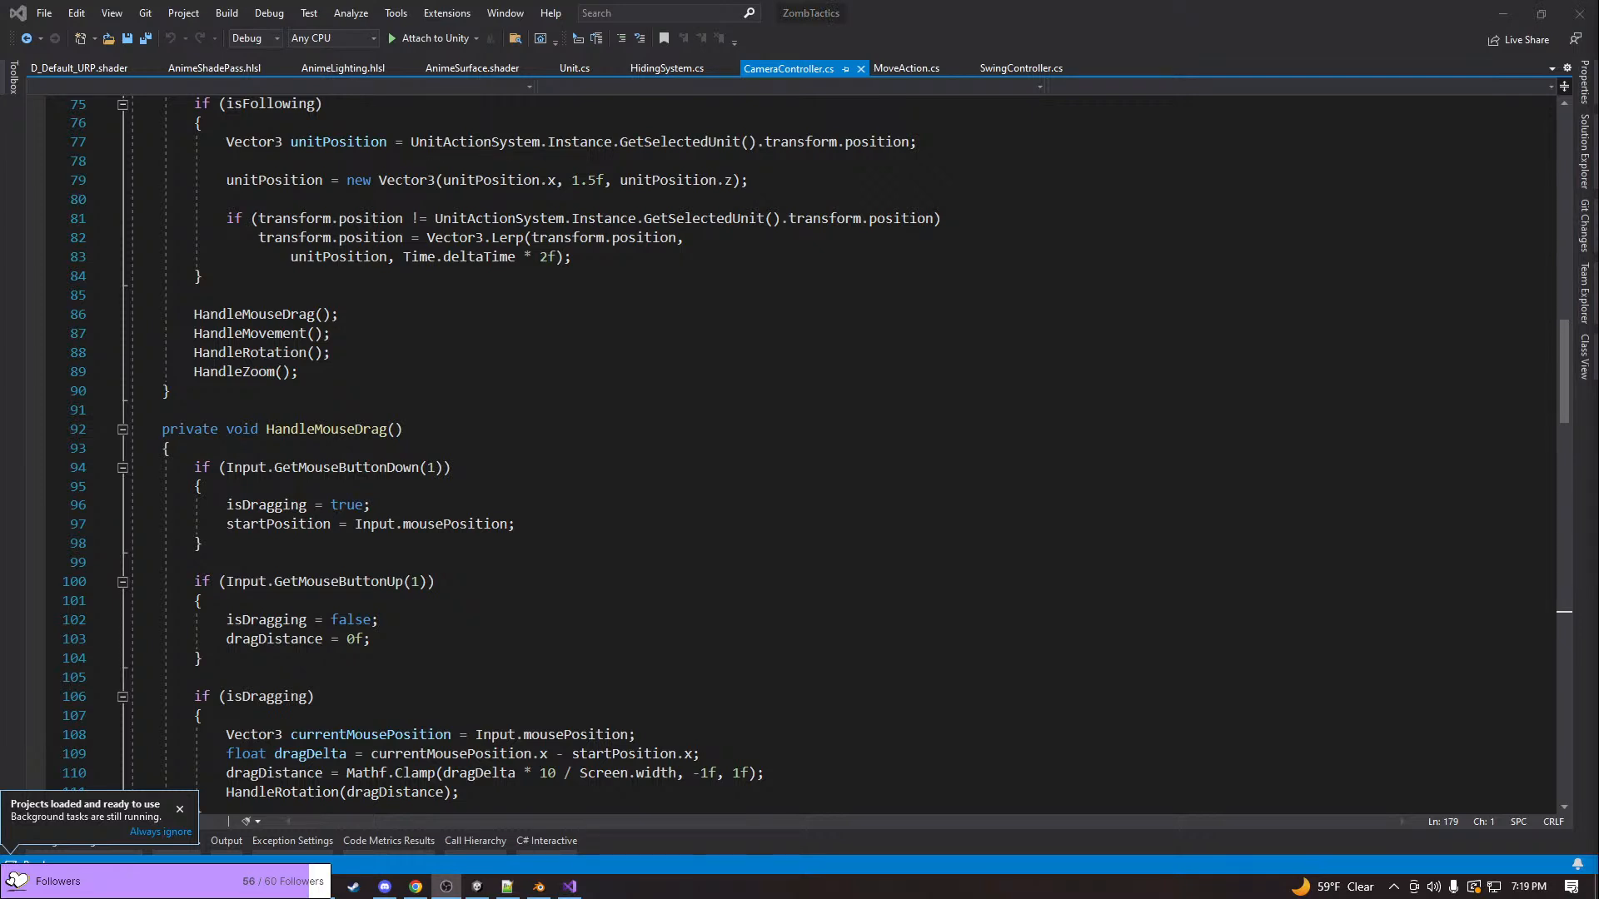
pyautogui.click(1193, 478)
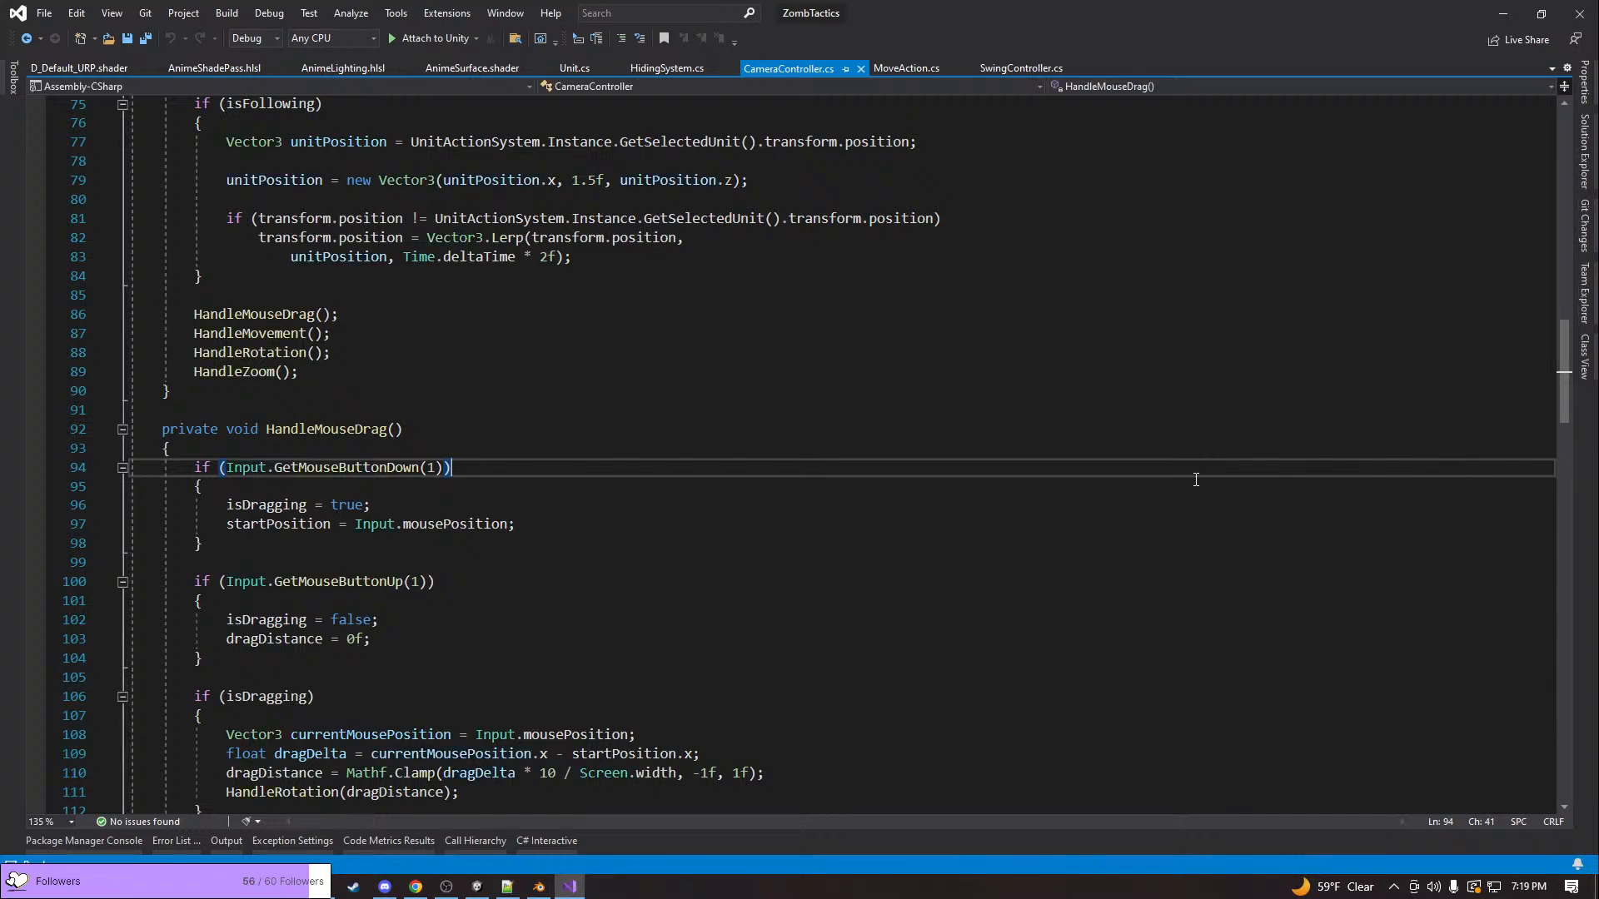
pyautogui.scroll(20, 1195, 479)
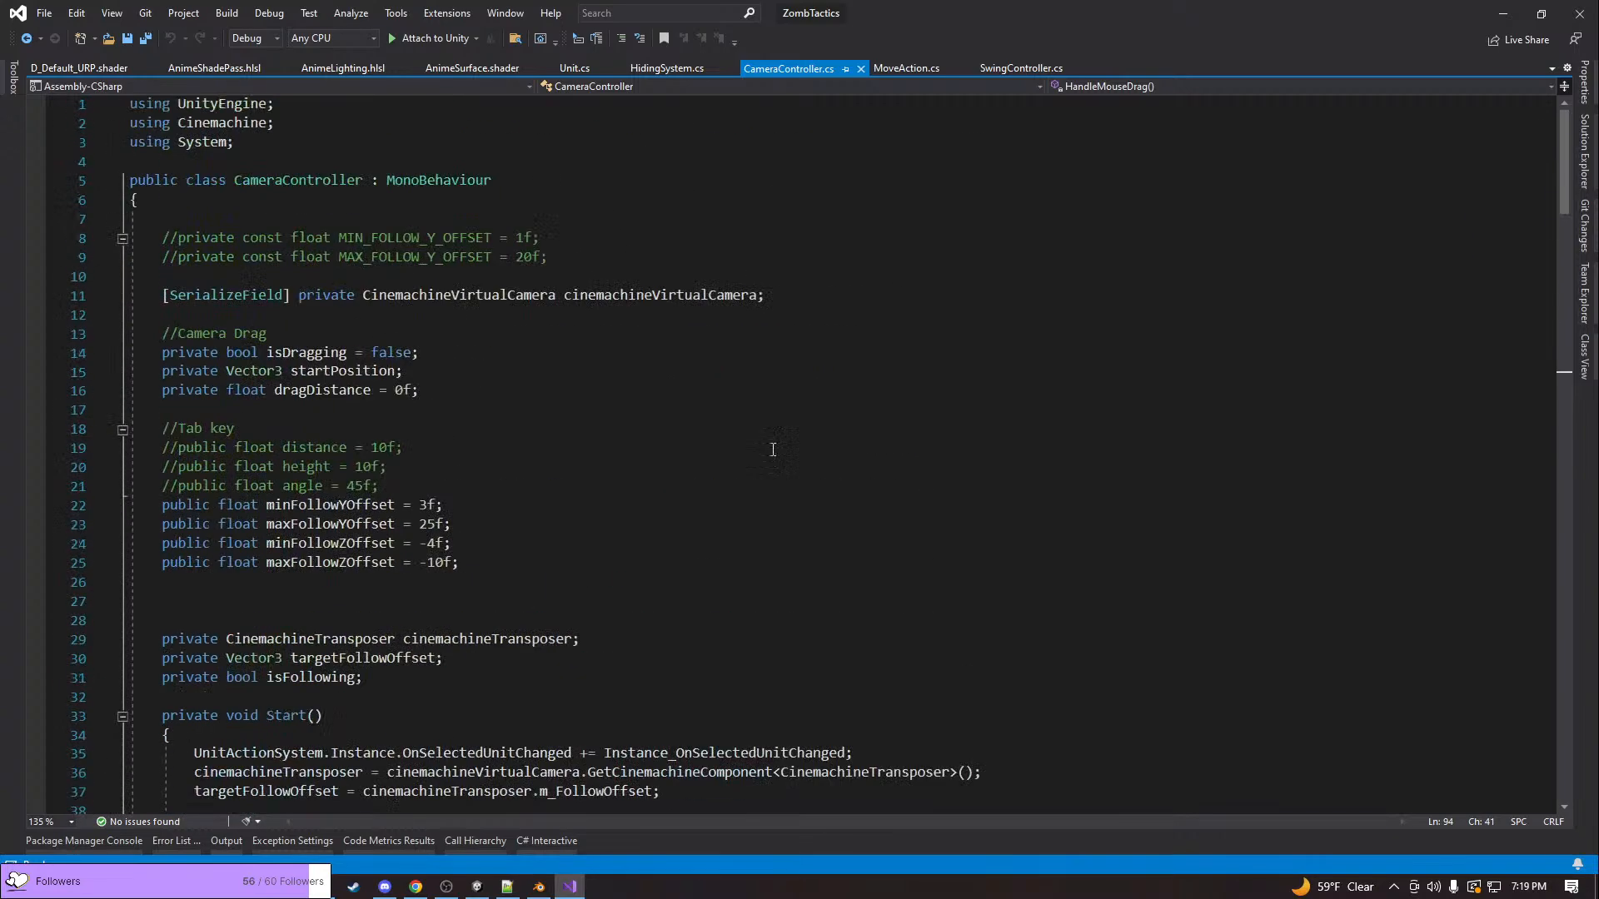
pyautogui.scroll(-3, 767, 437)
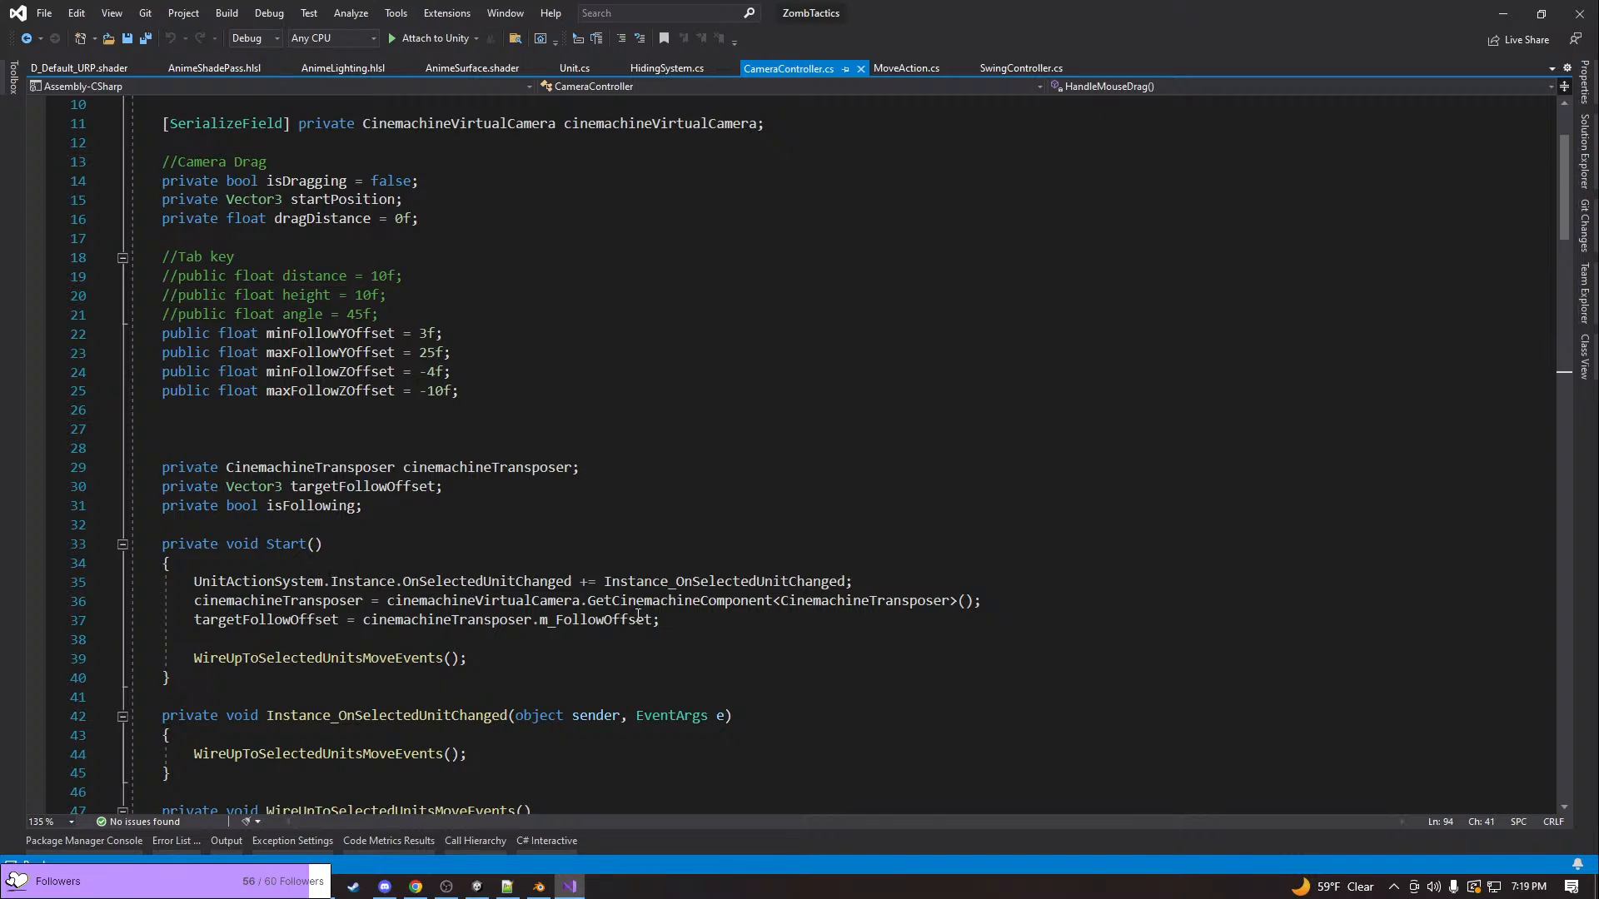
pyautogui.scroll(-1, 642, 610)
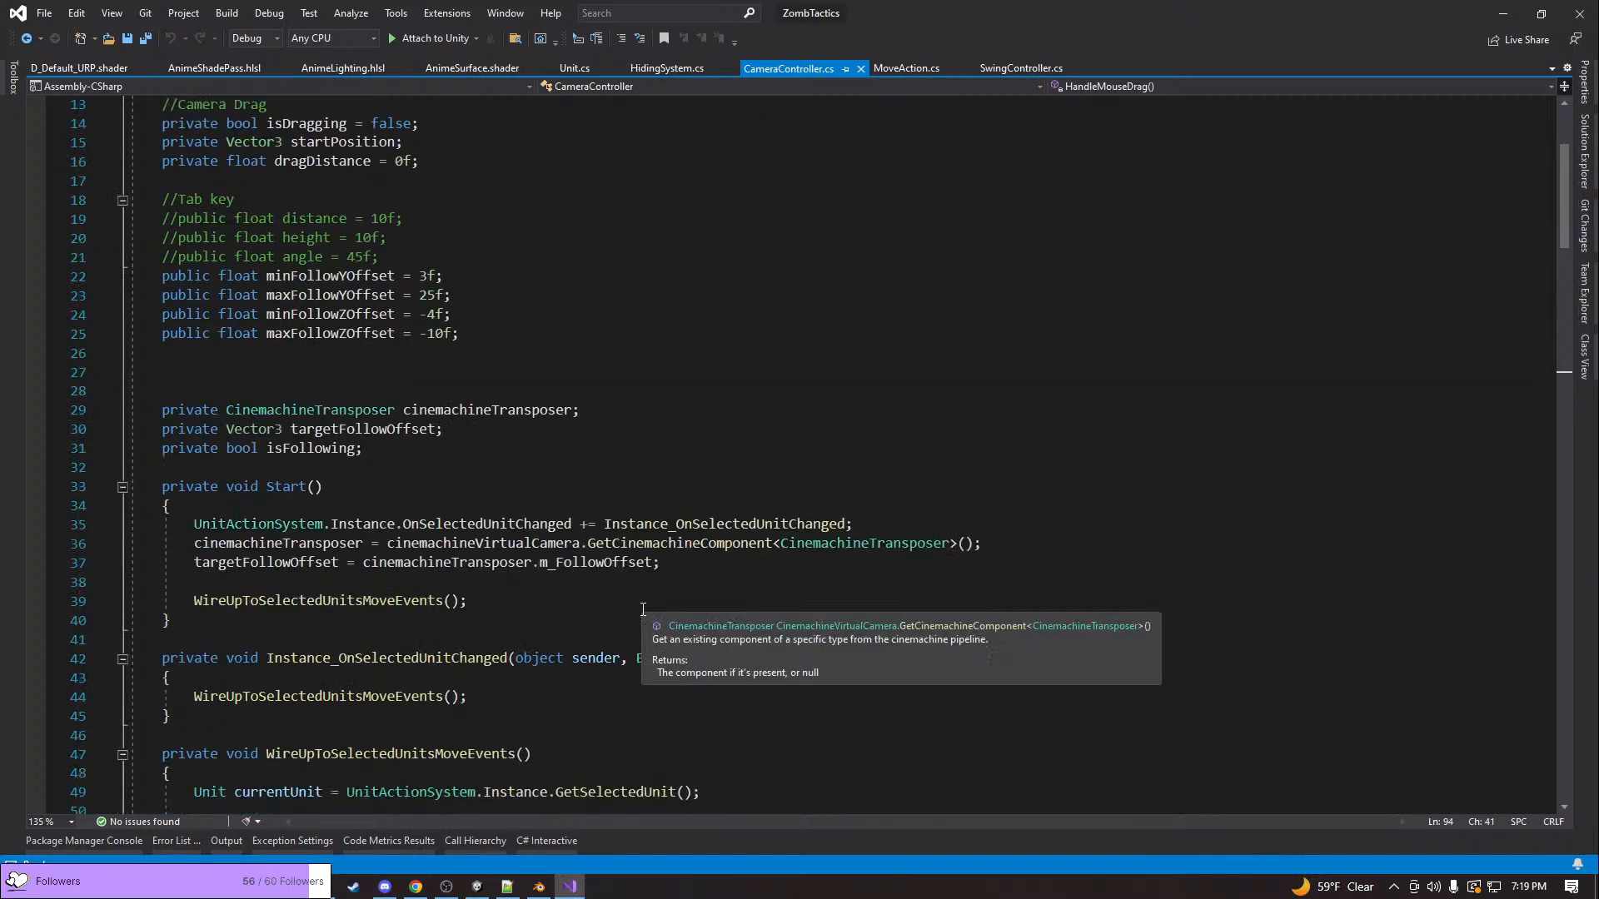
pyautogui.scroll(4, 643, 610)
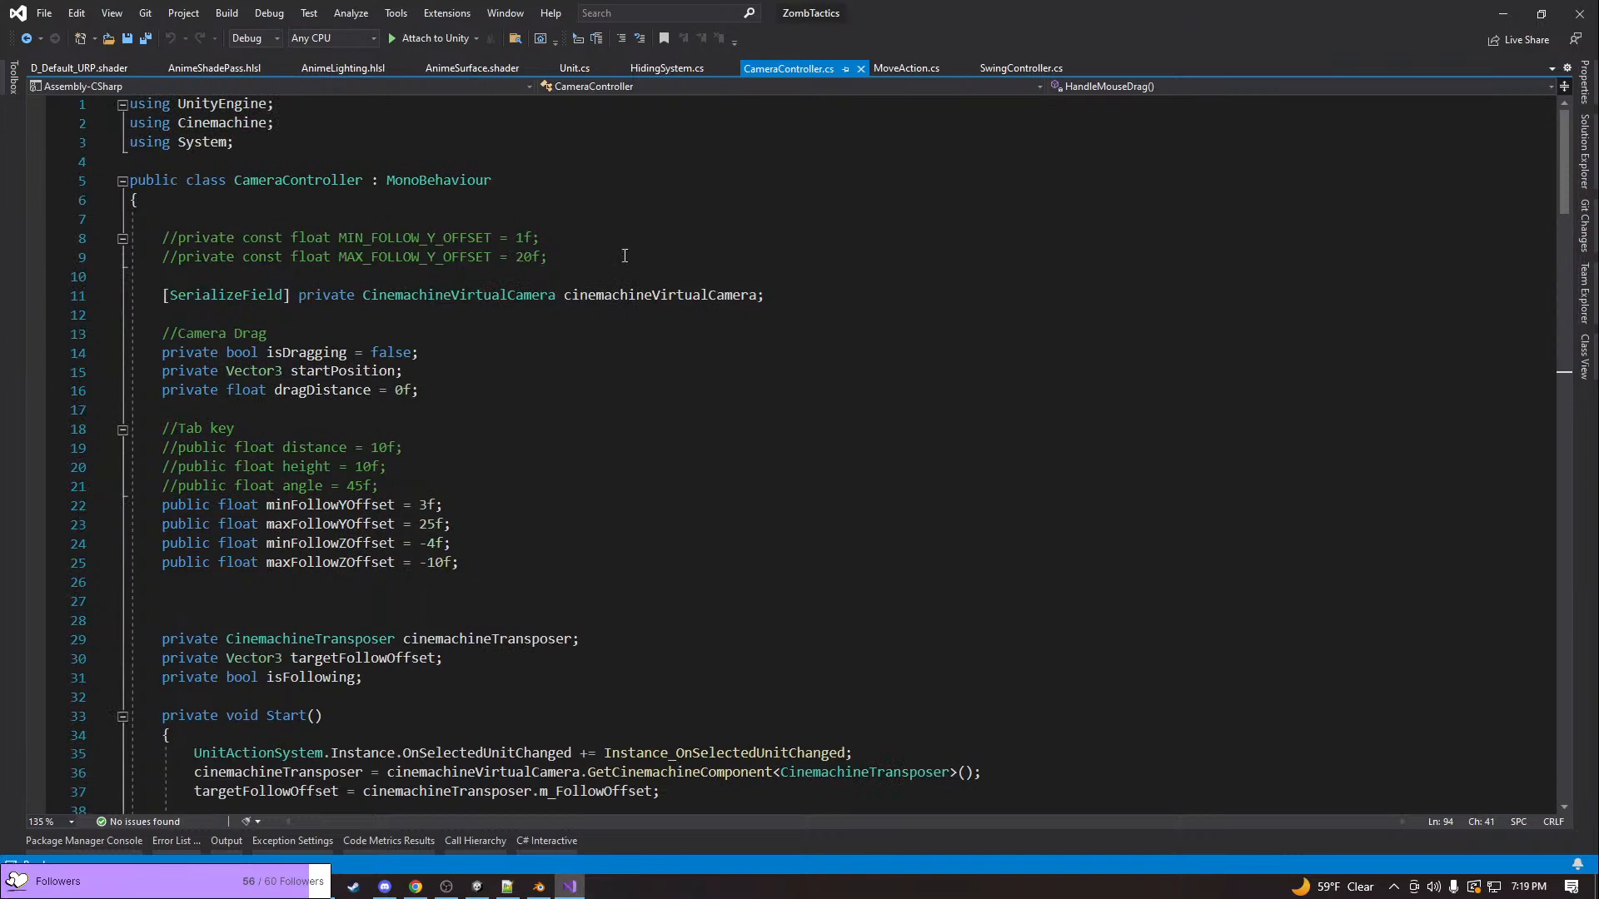
# Switch back to Unity, collapse the _Game and JMO Assets project folders, and select the CameraController object
pyautogui.hotkey('alt', 'Tab')
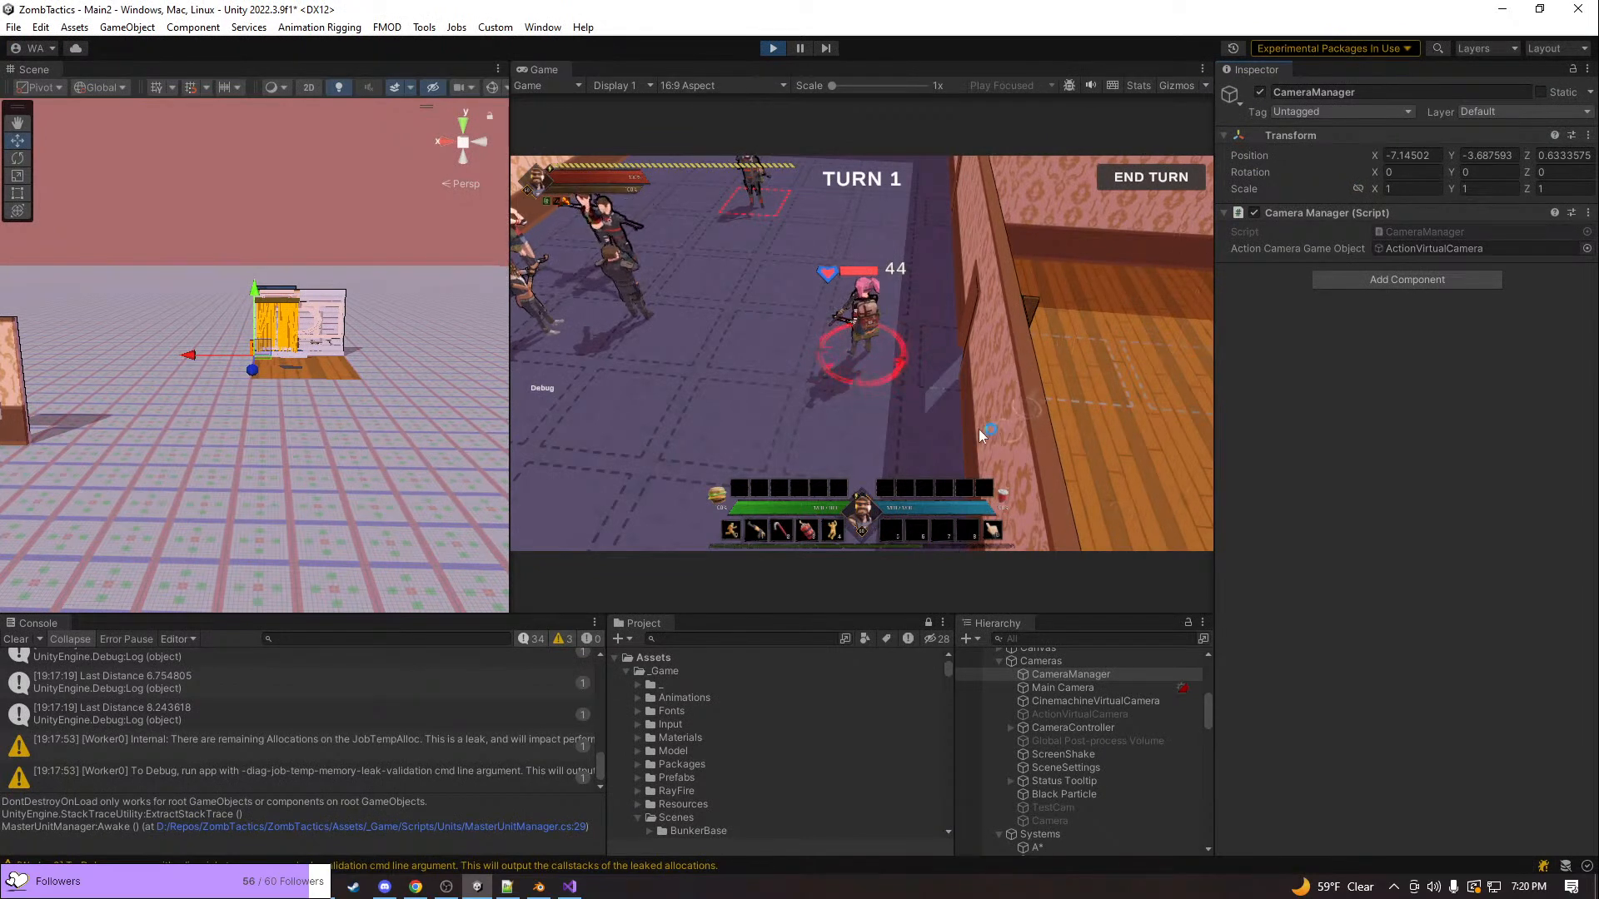
pyautogui.click(627, 670)
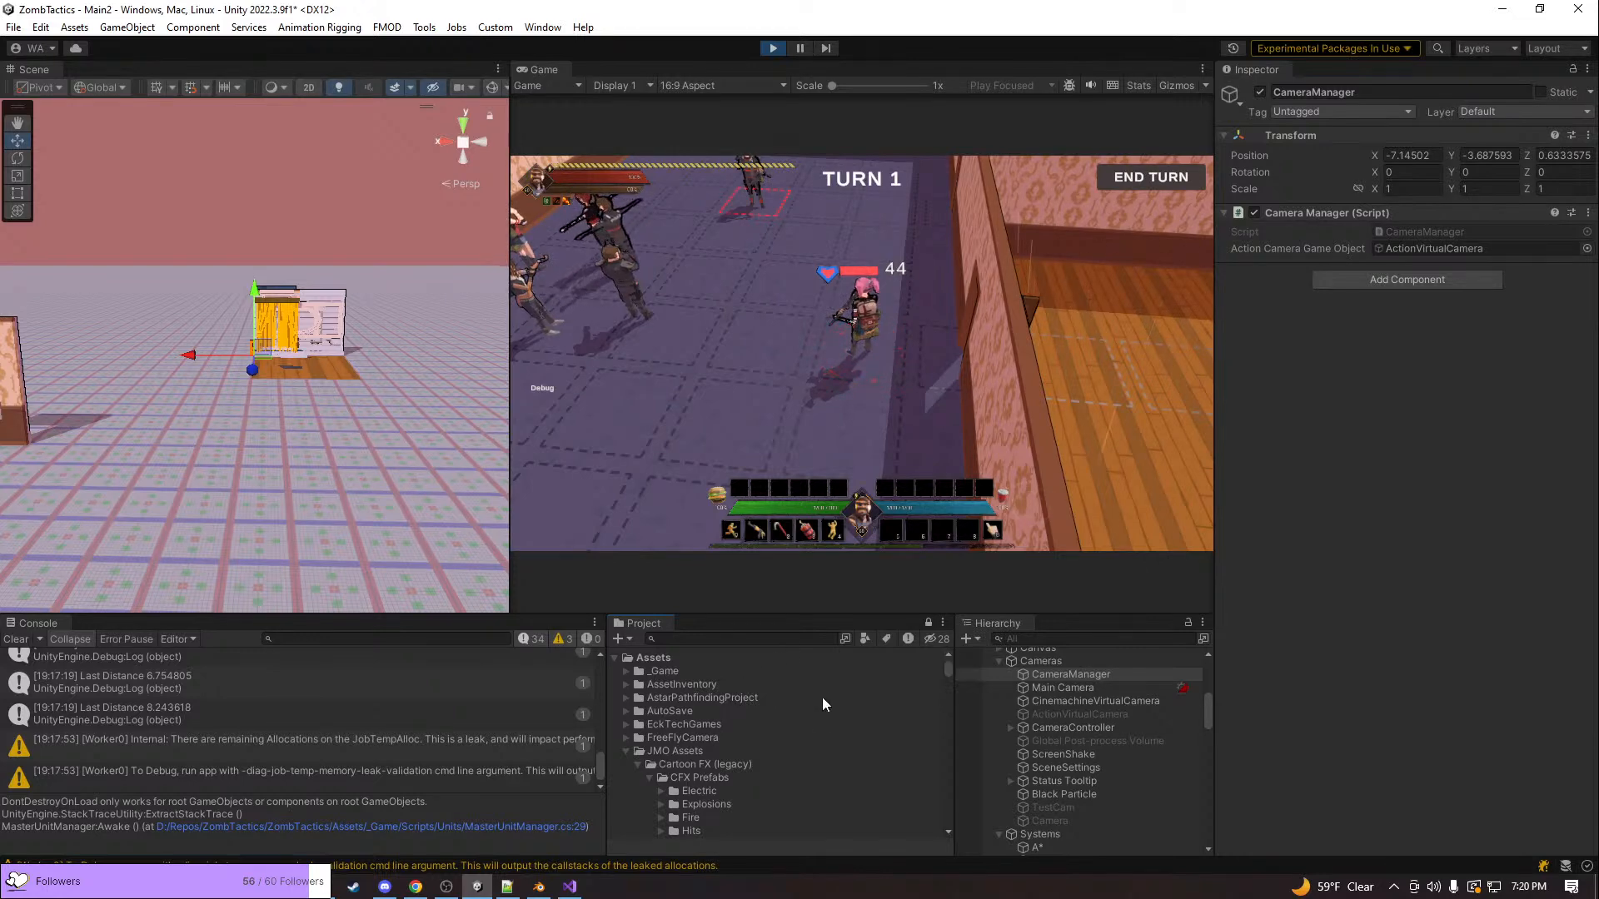
pyautogui.click(623, 751)
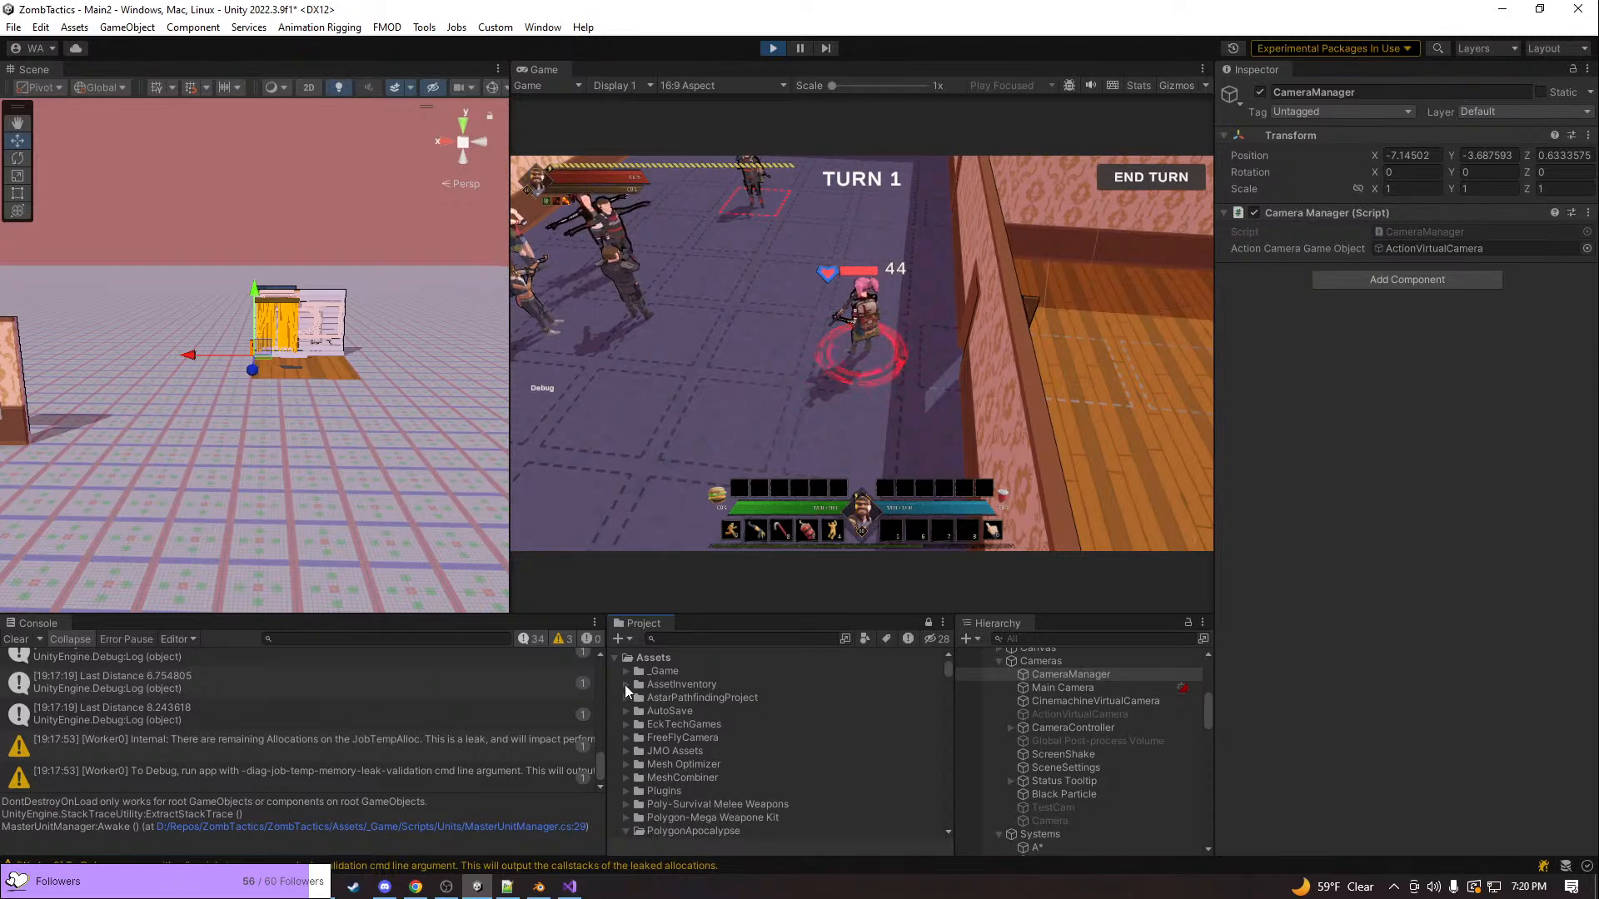
pyautogui.click(1066, 728)
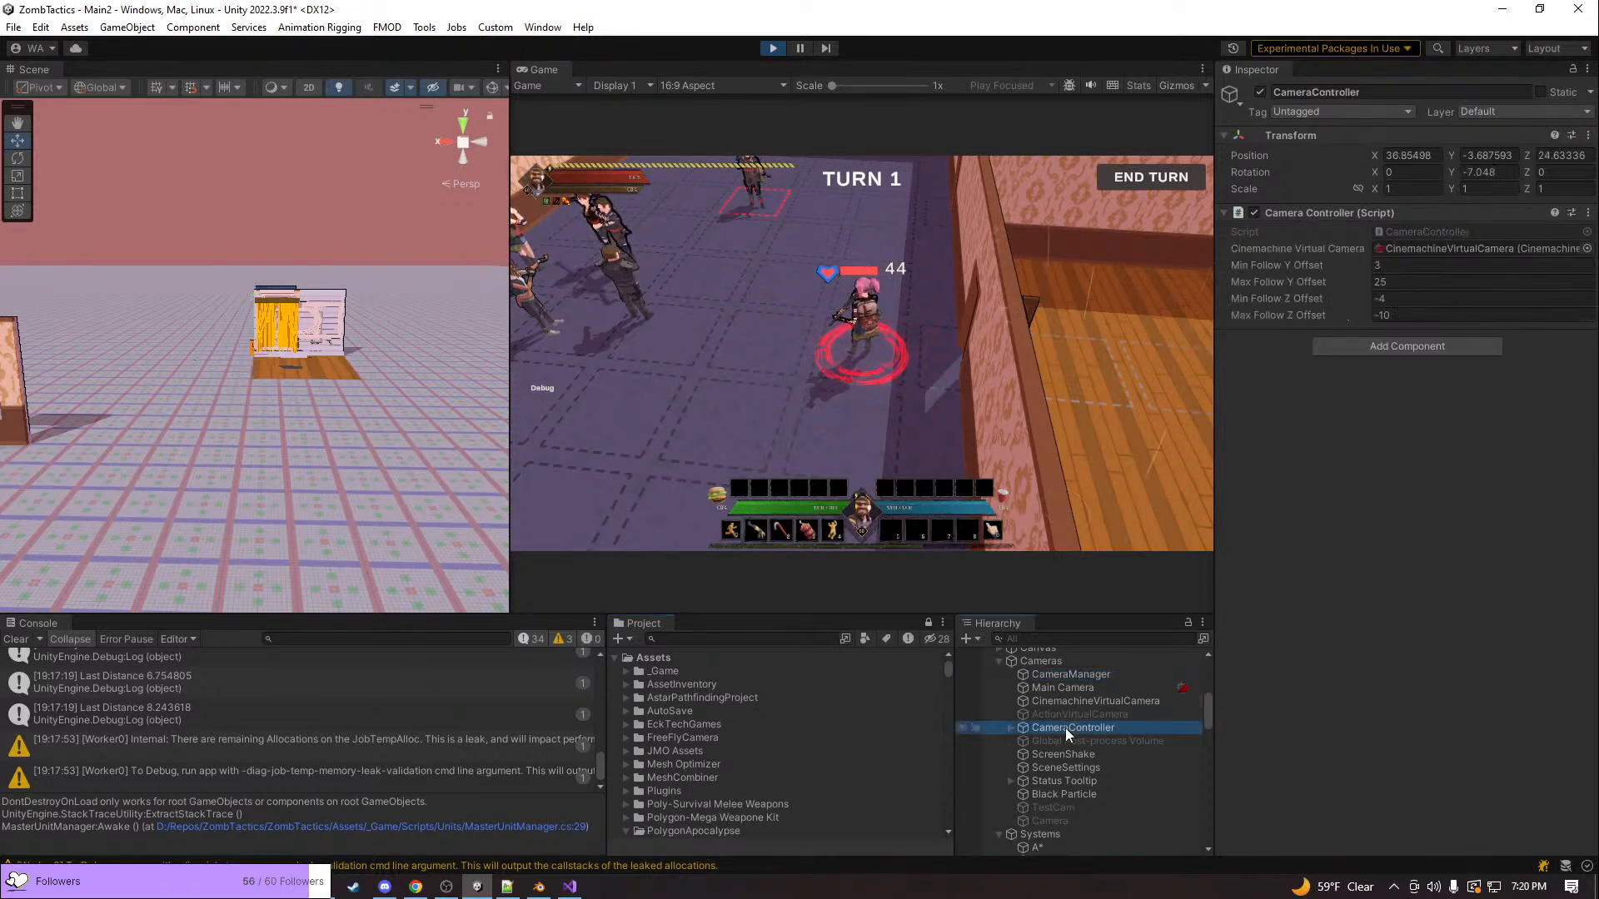
# Open the CameraController script in Visual Studio, search the code for "cameramanager" and open the CameraManager class
pyautogui.click(1397, 232)
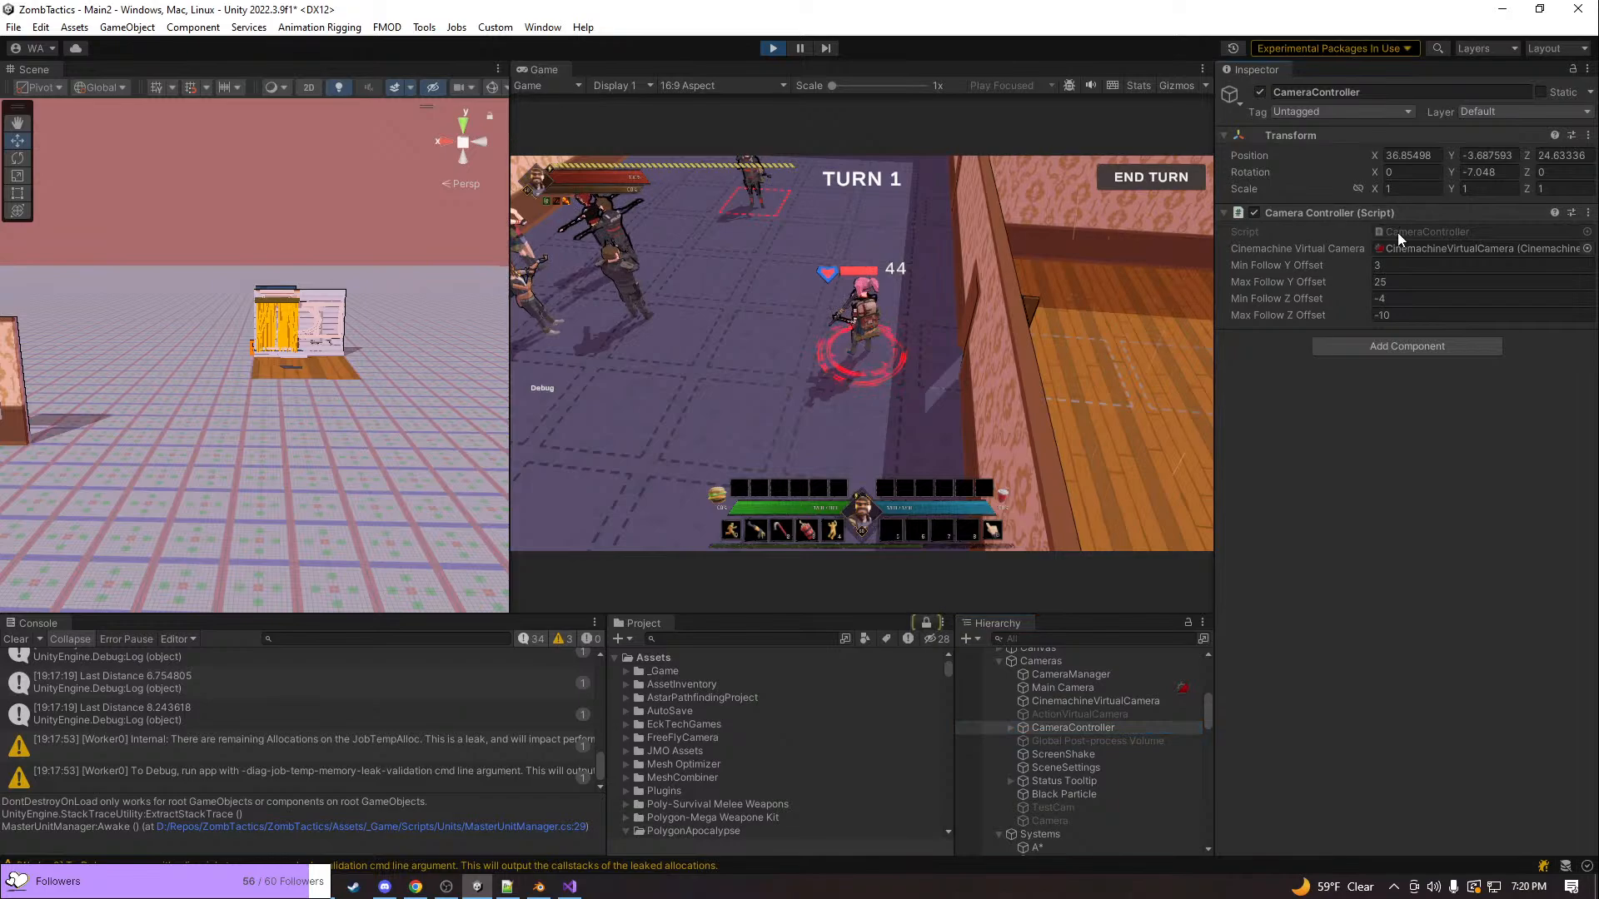
pyautogui.doubleClick(1397, 232)
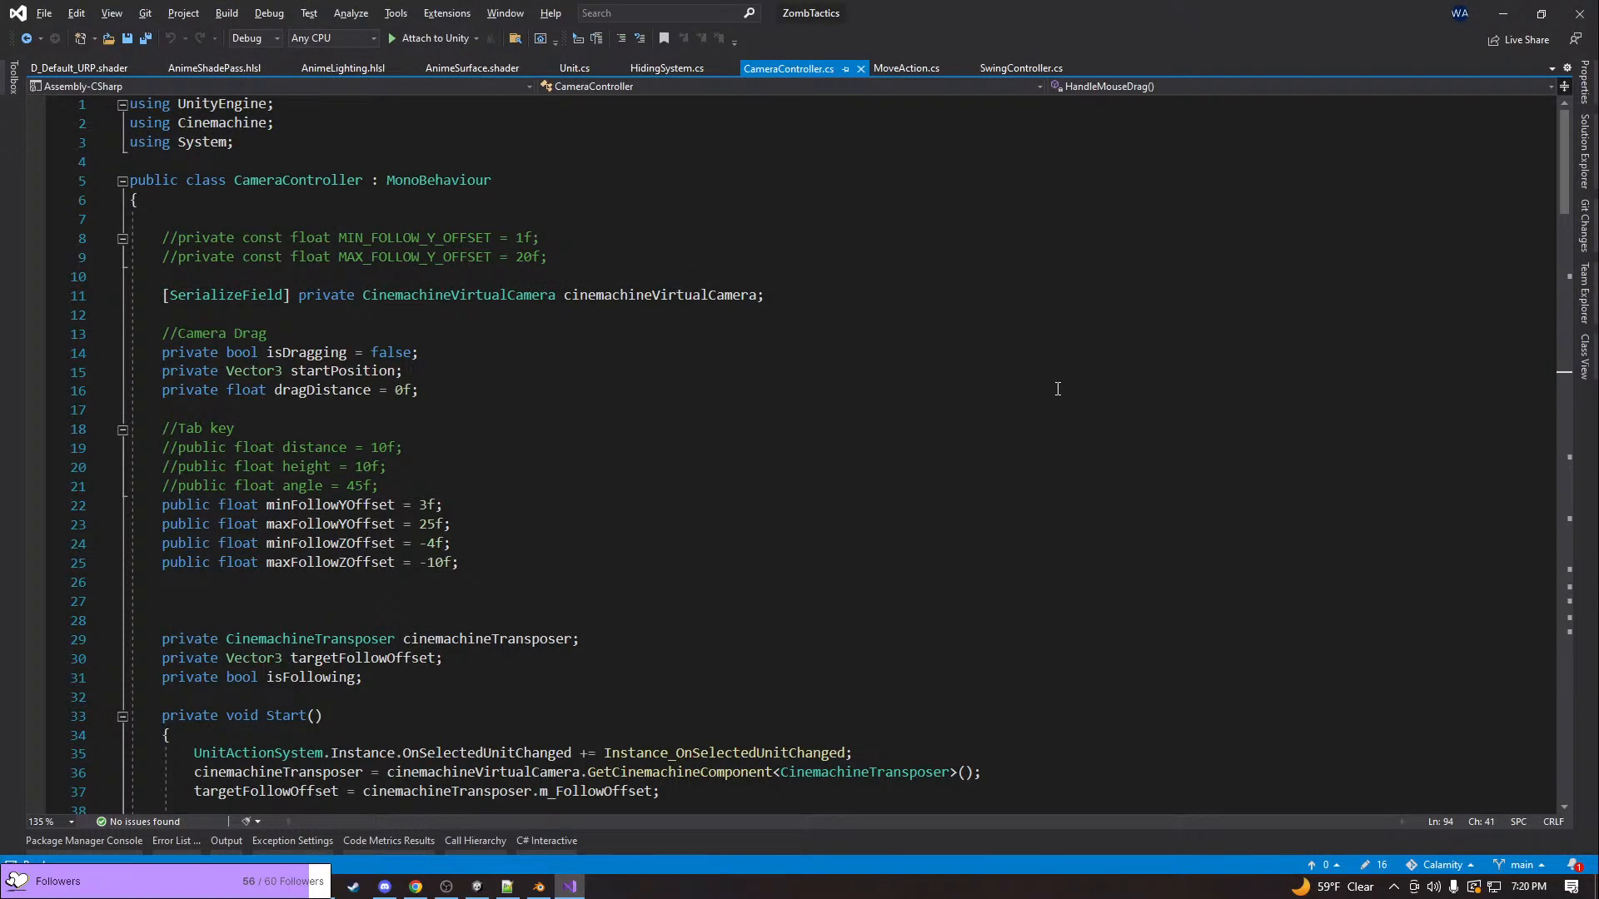
pyautogui.moveTo(666, 3); pyautogui.dragTo(666, 20)
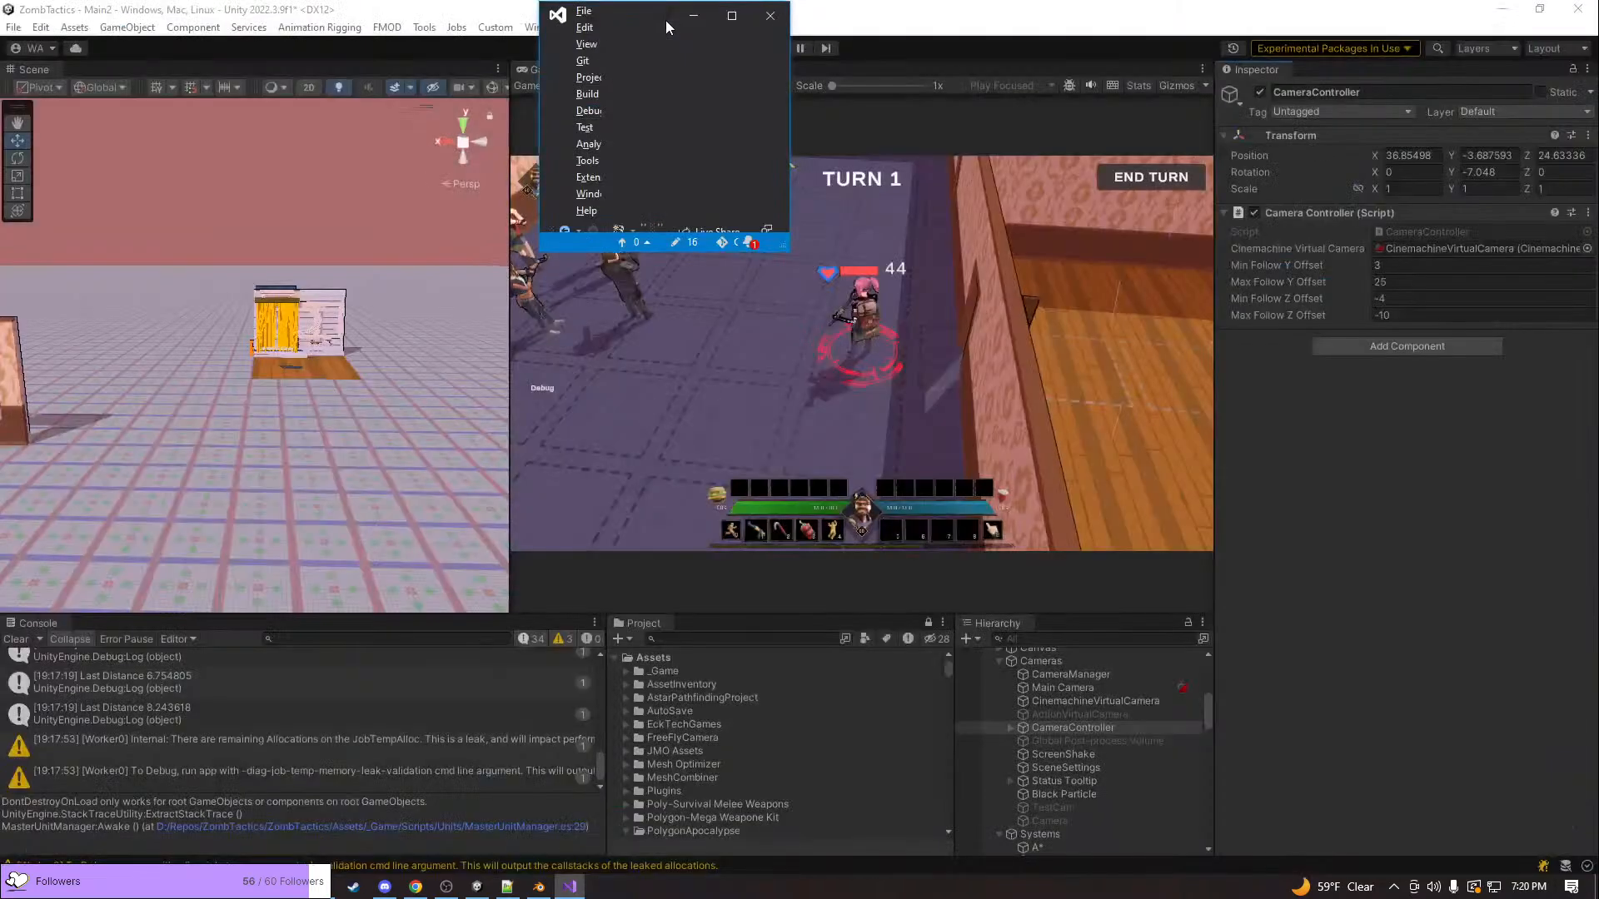
pyautogui.click(731, 14)
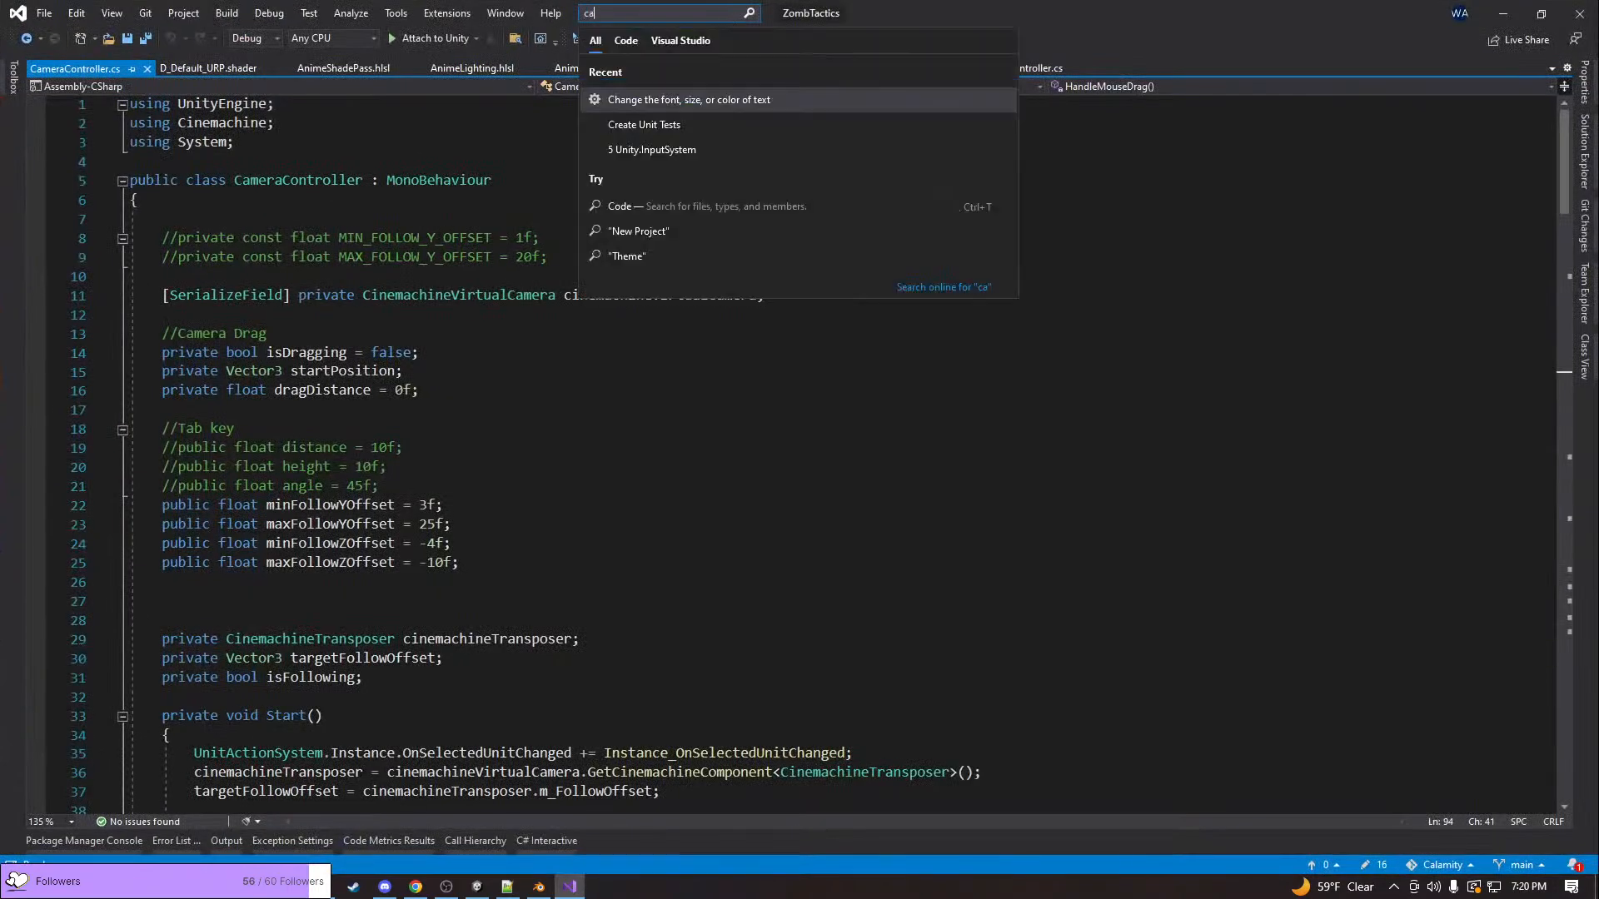
pyautogui.write('cameramanager')
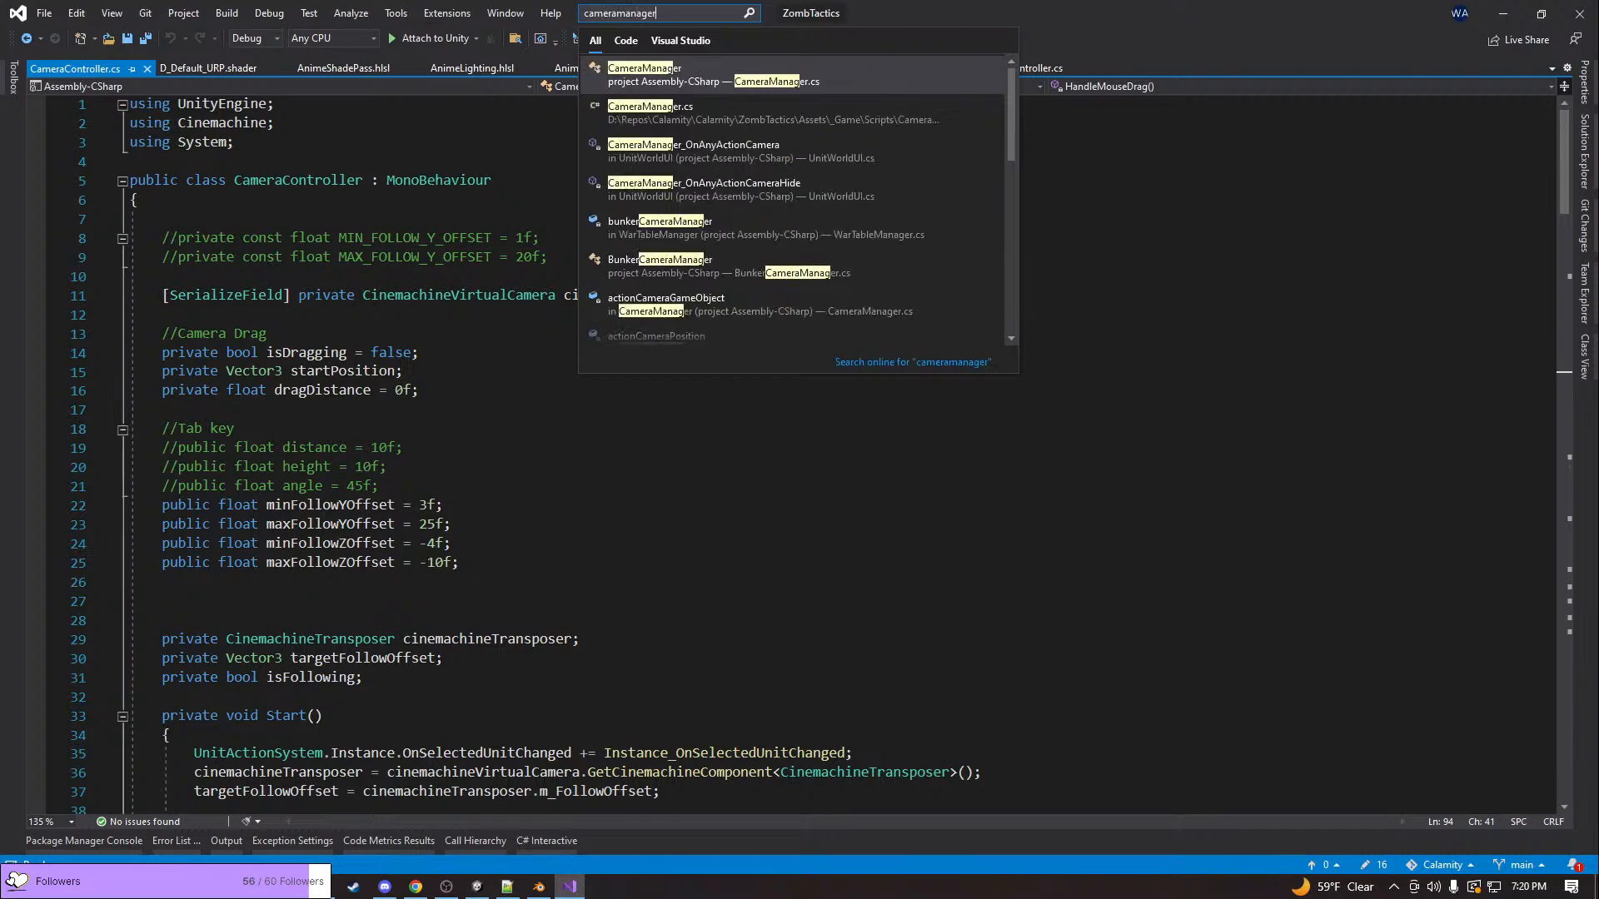
pyautogui.press('Return')
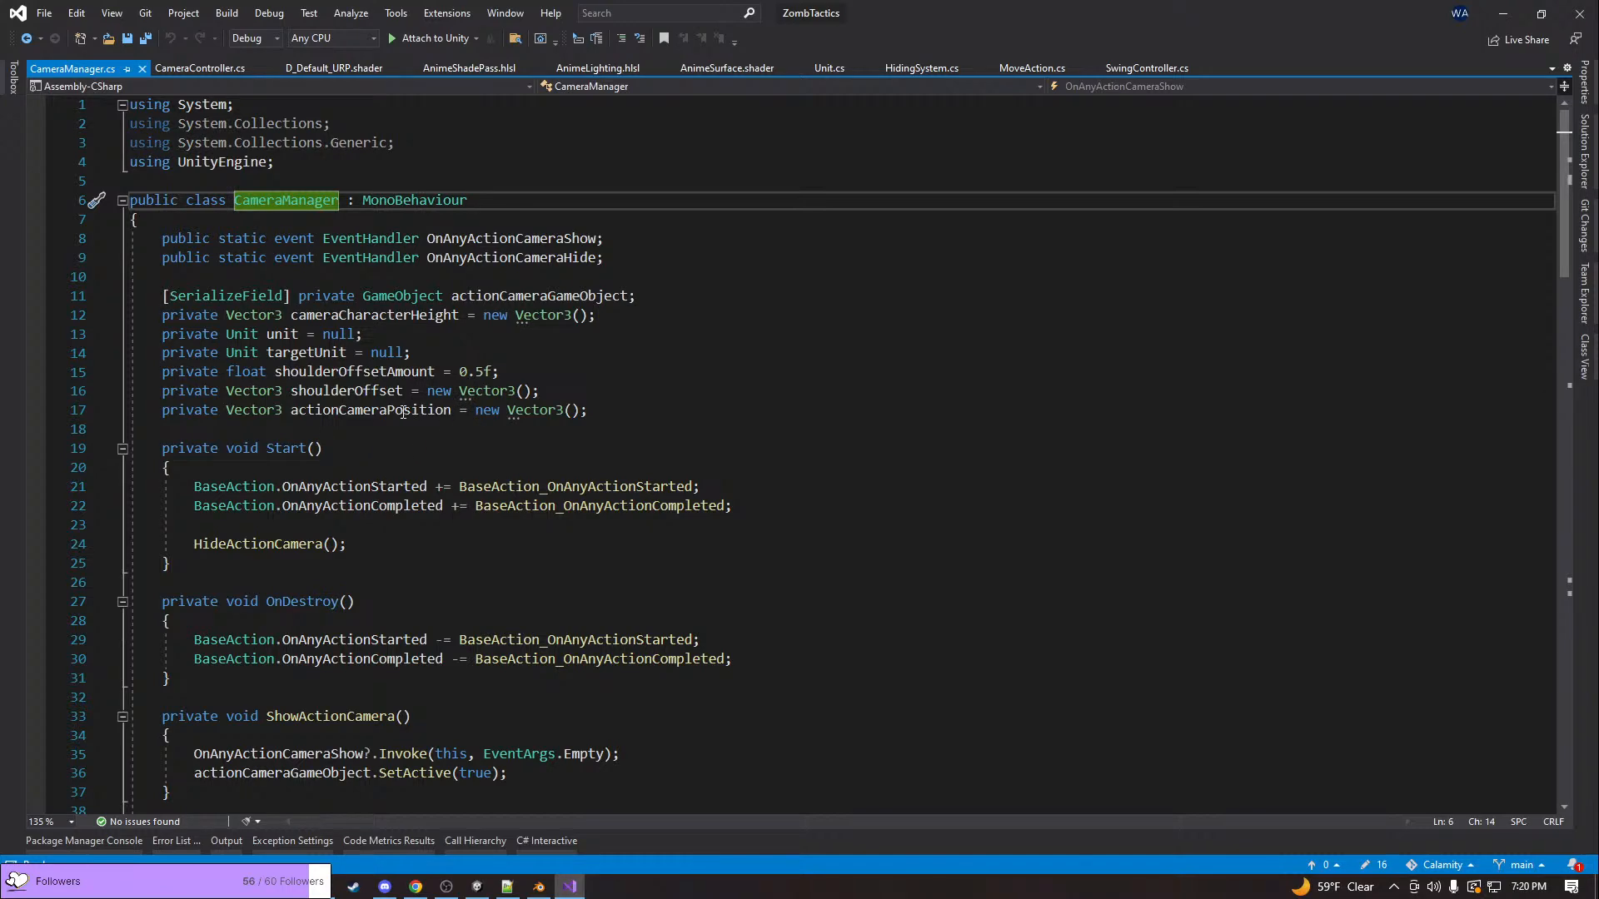
# Read CameraManager.cs, examining its event declarations, subscriptions, and where ShowActionCamera and HideActionCamera invoke the show and hide events
pyautogui.scroll(-4, 410, 413)
pyautogui.scroll(4, 569, 489)
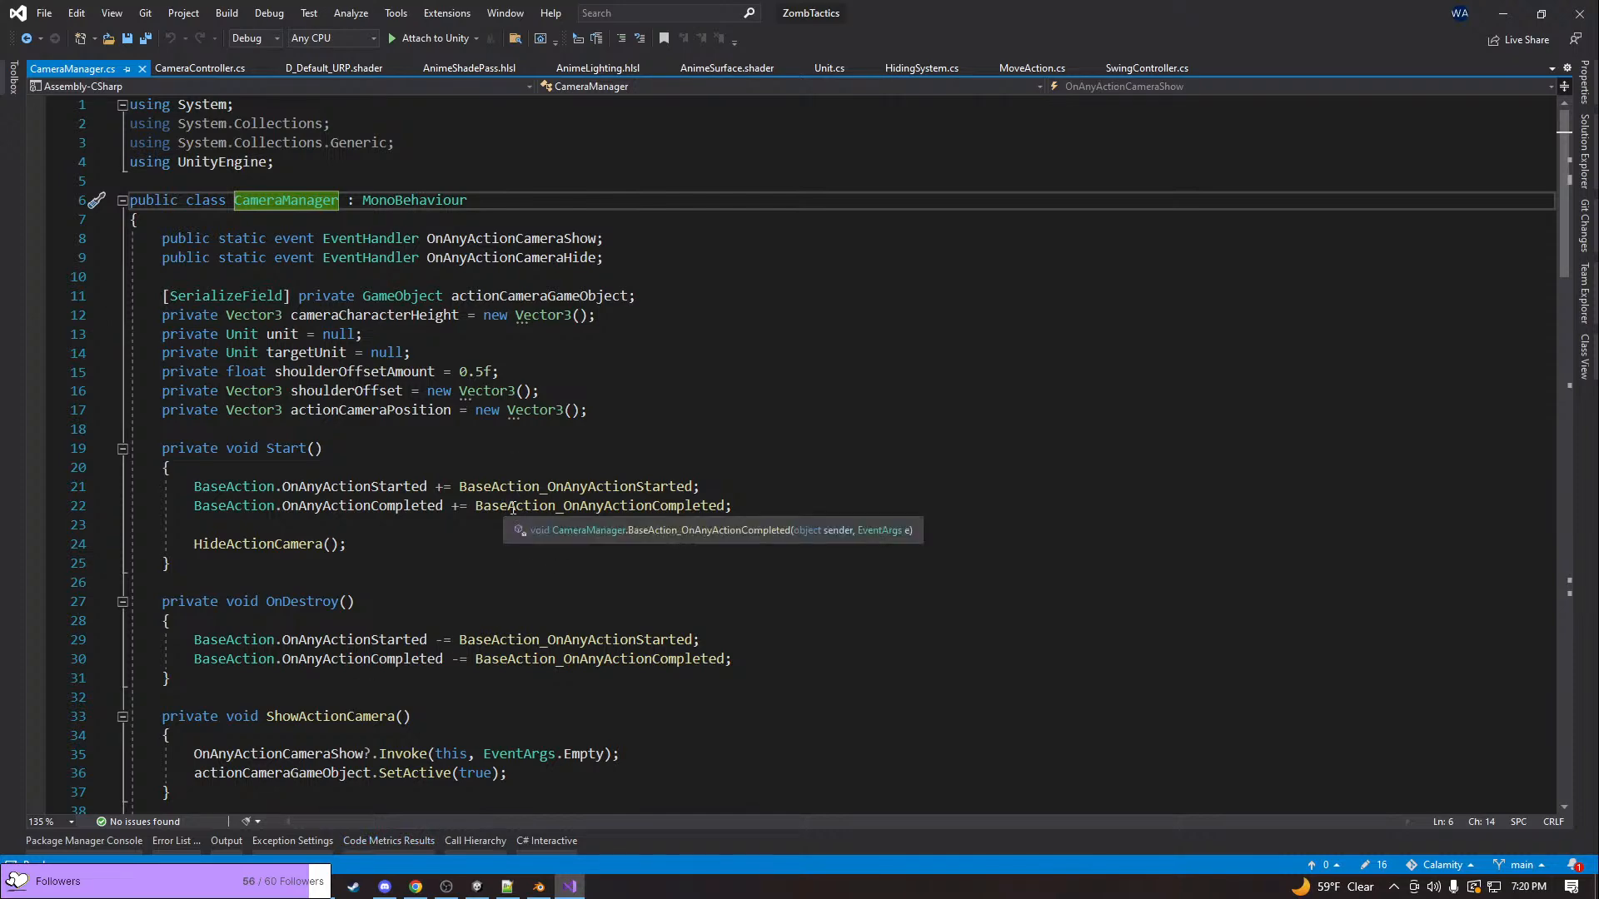
pyautogui.scroll(-3, 514, 507)
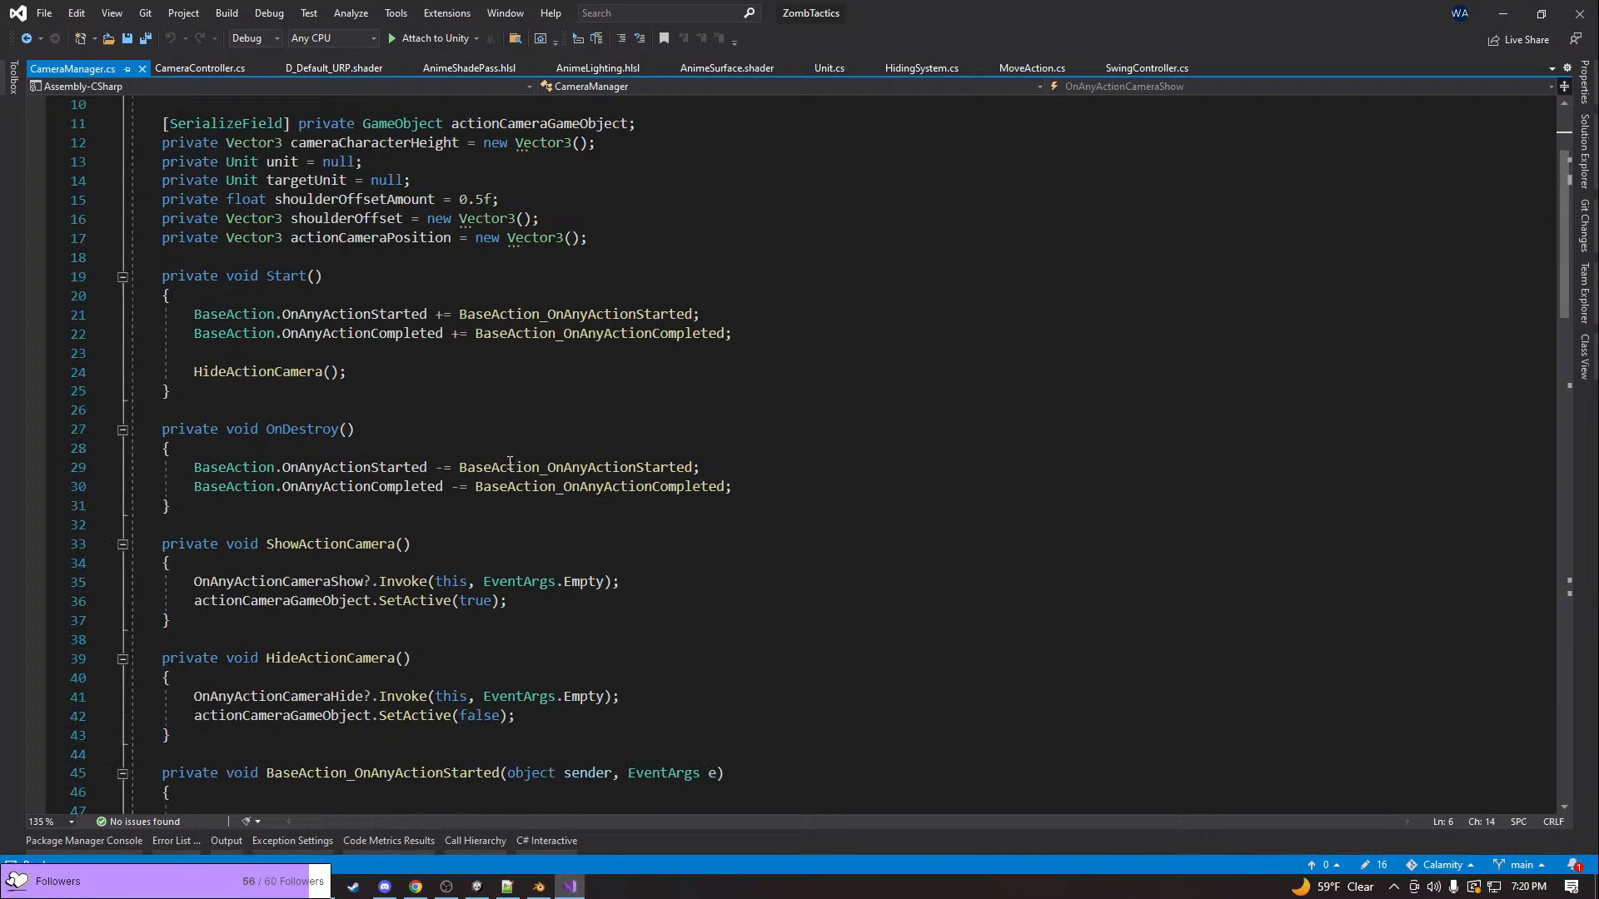
pyautogui.scroll(-3, 509, 463)
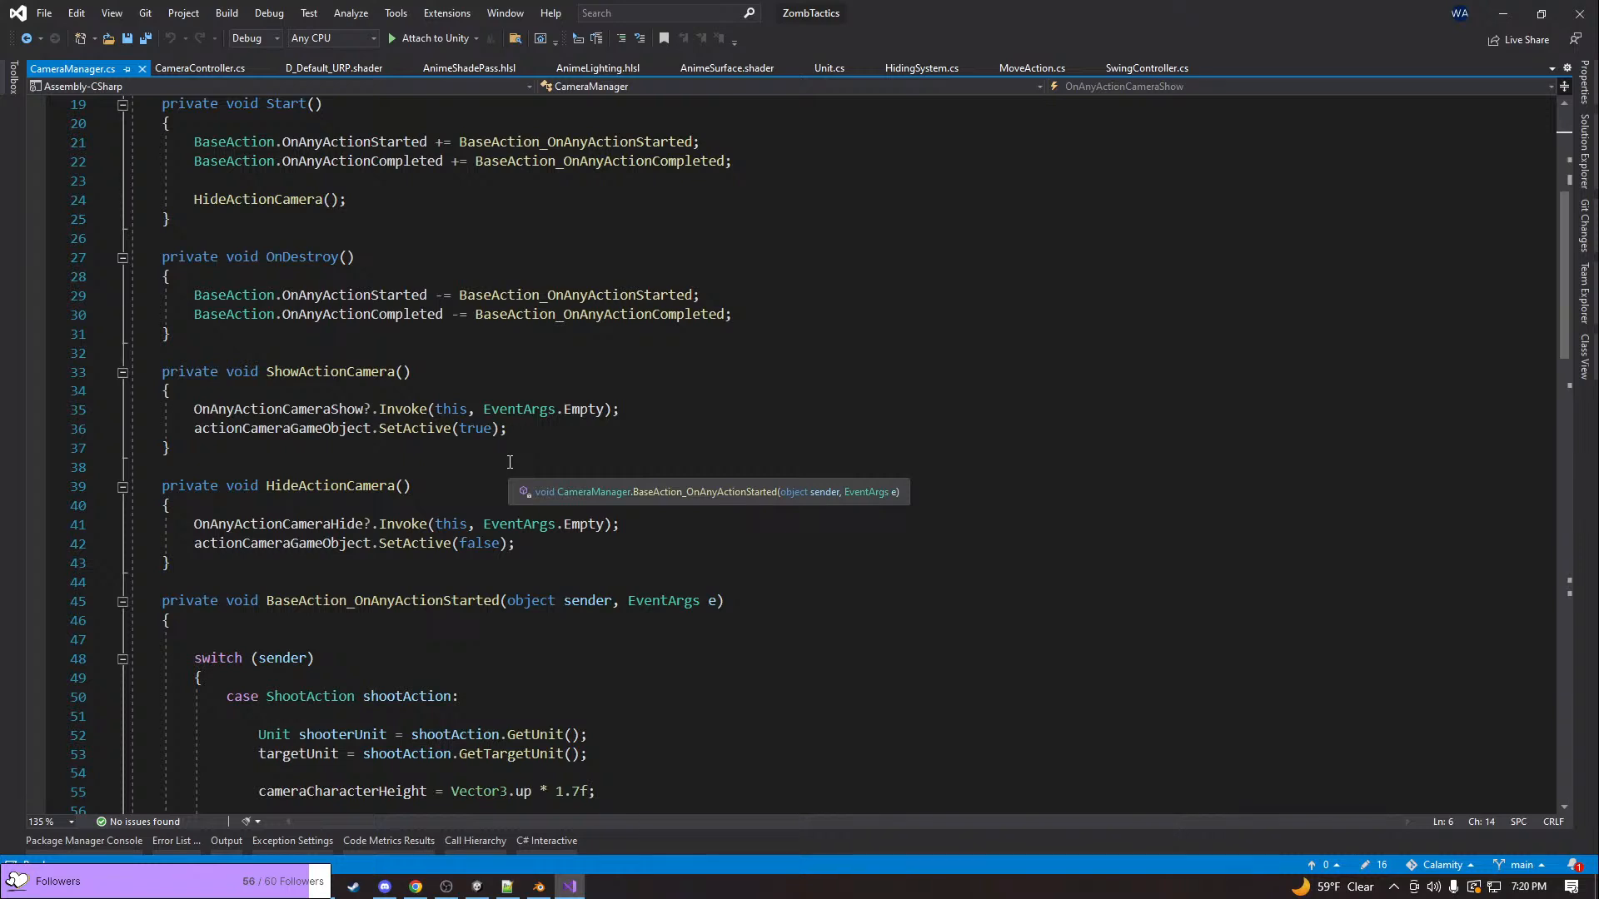
pyautogui.click(342, 525)
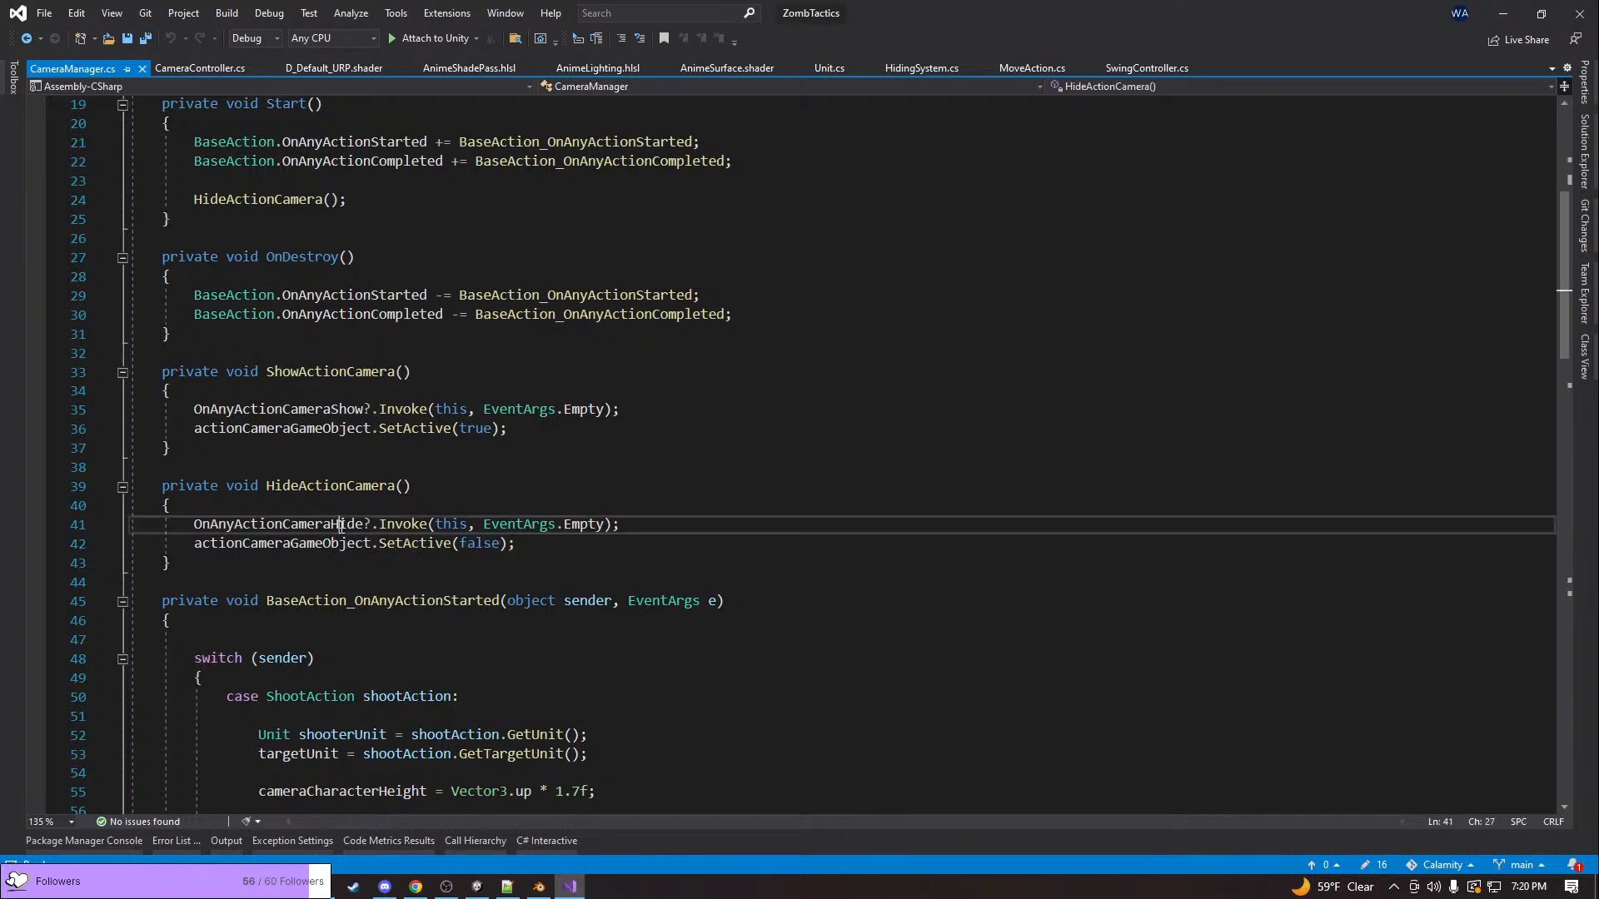
pyautogui.click(318, 407)
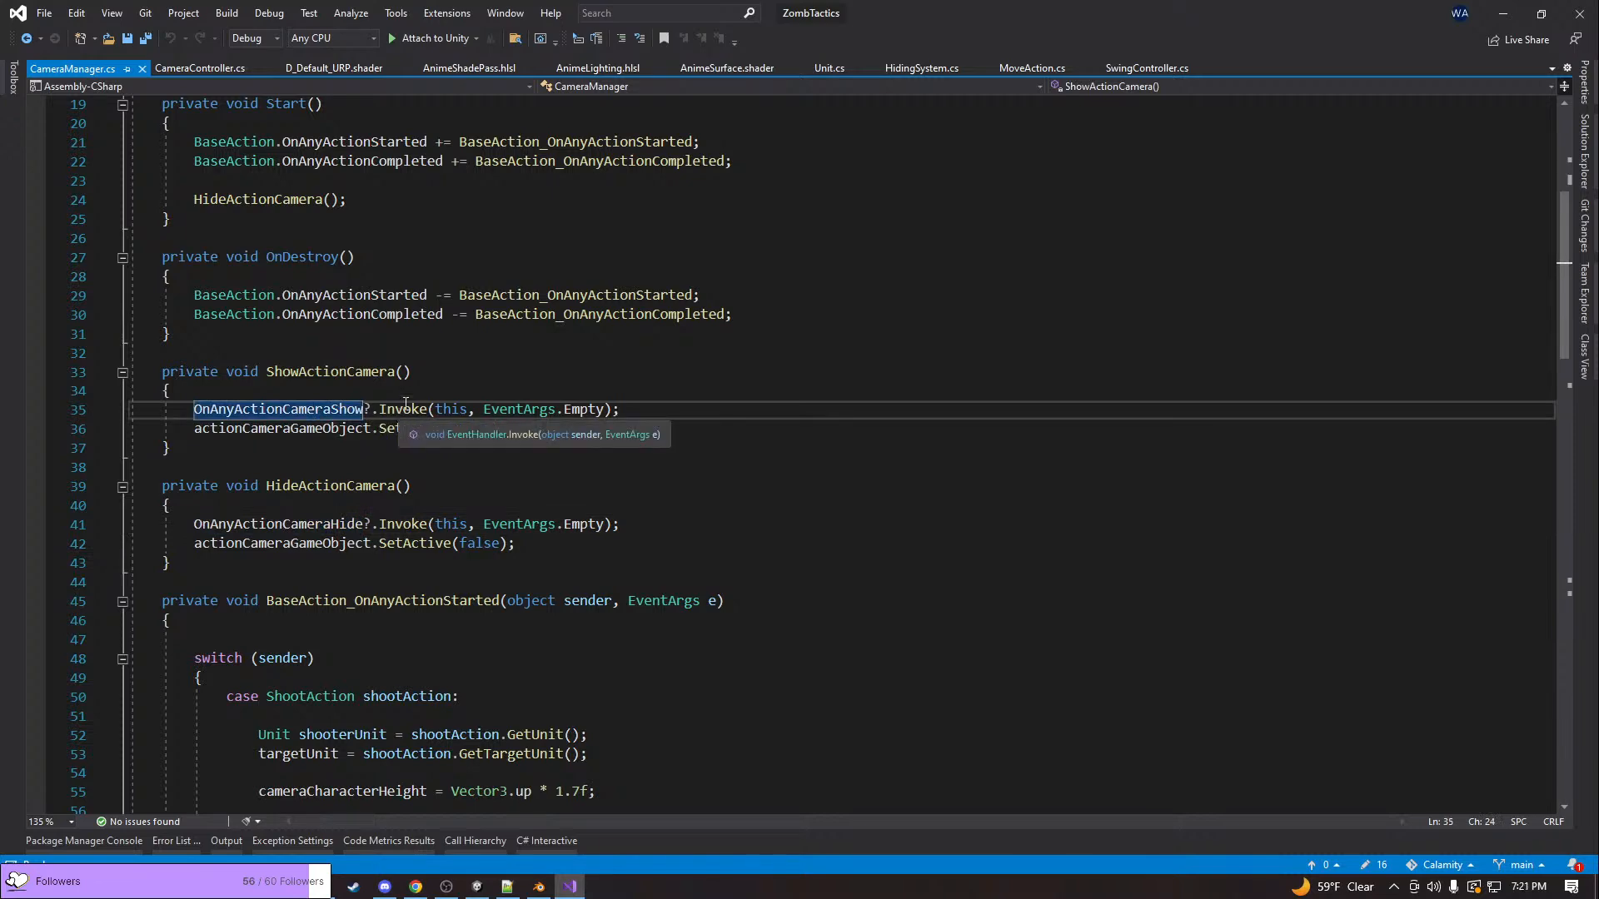
pyautogui.scroll(-3, 405, 404)
pyautogui.scroll(9, 405, 403)
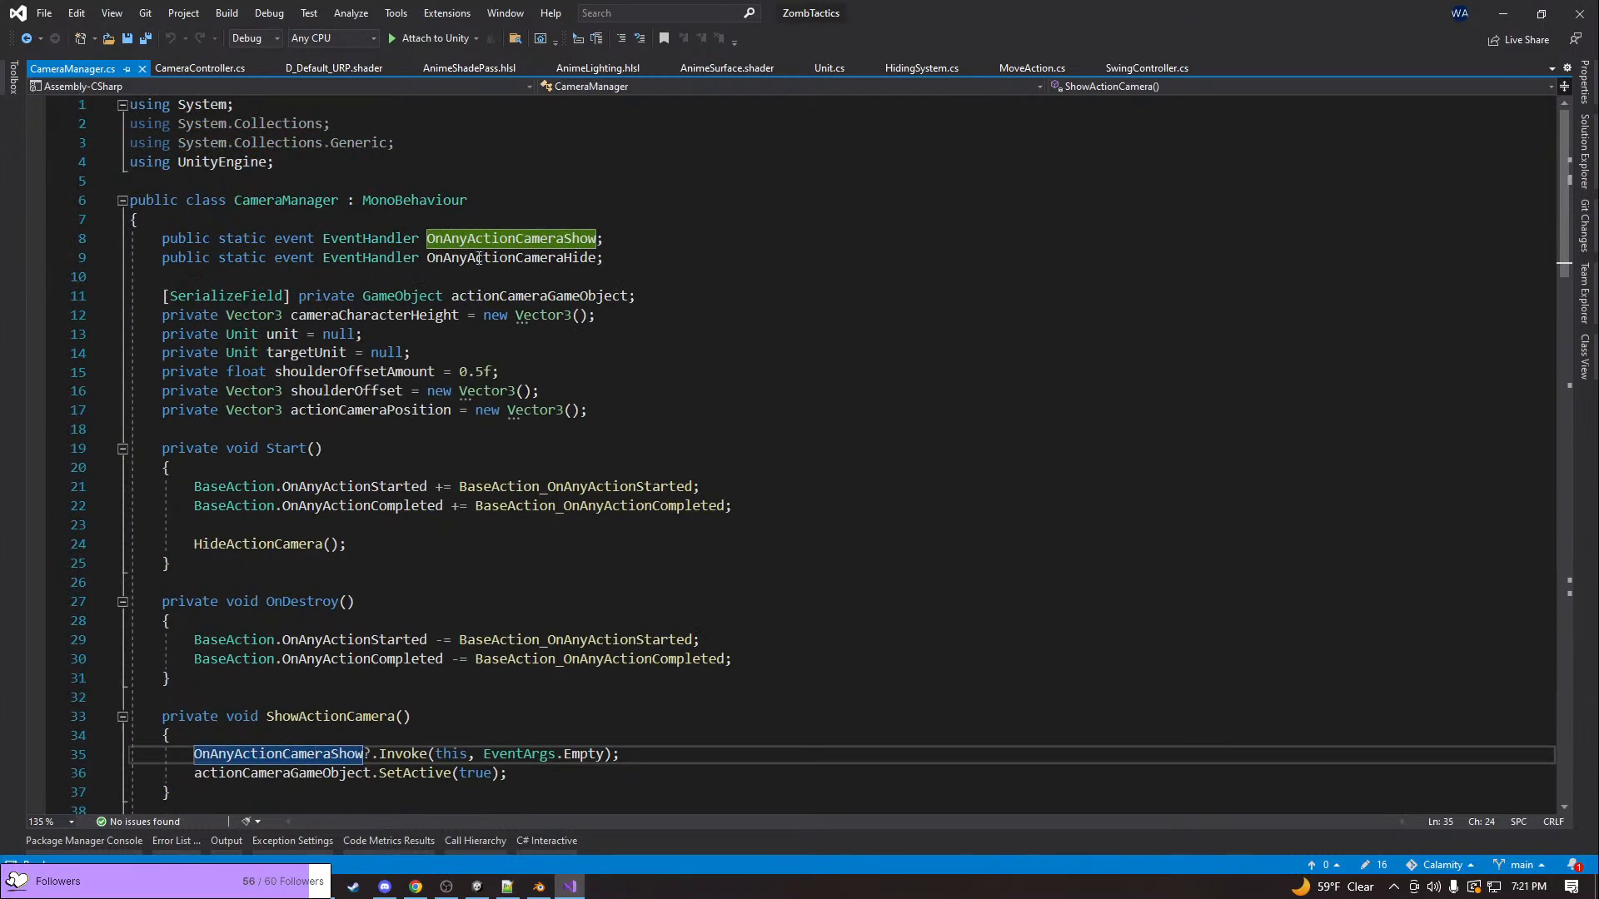
# Find all references to the OnAnyActionCameraShow event and open its subscription in UnitWorldUI.cs
pyautogui.click(505, 239)
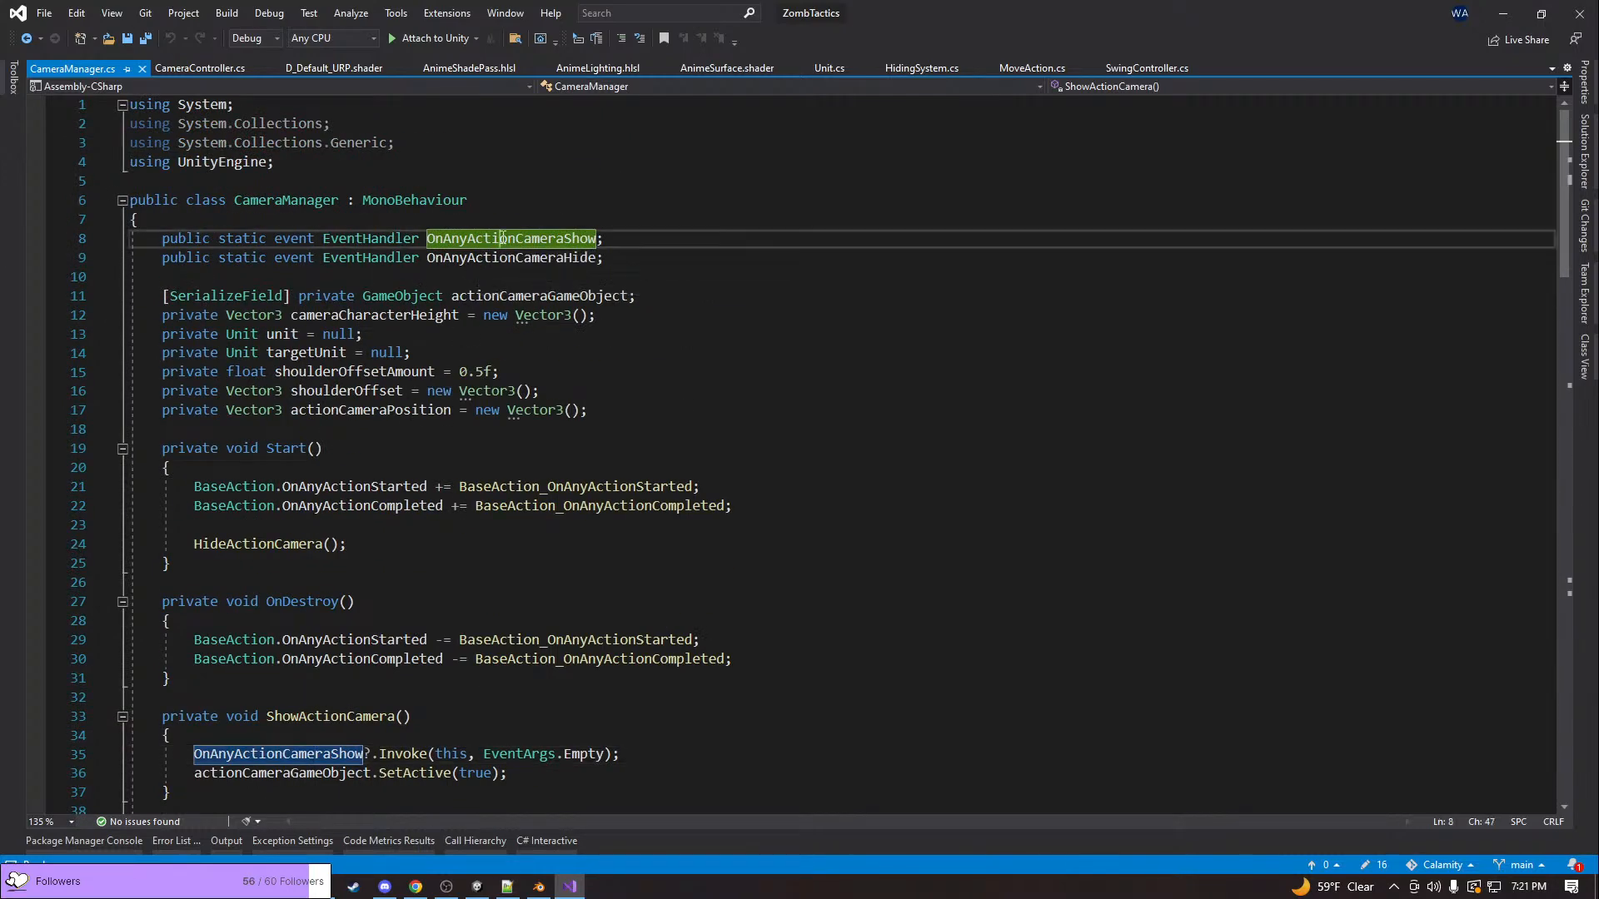
pyautogui.rightClick(505, 239)
pyautogui.click(583, 403)
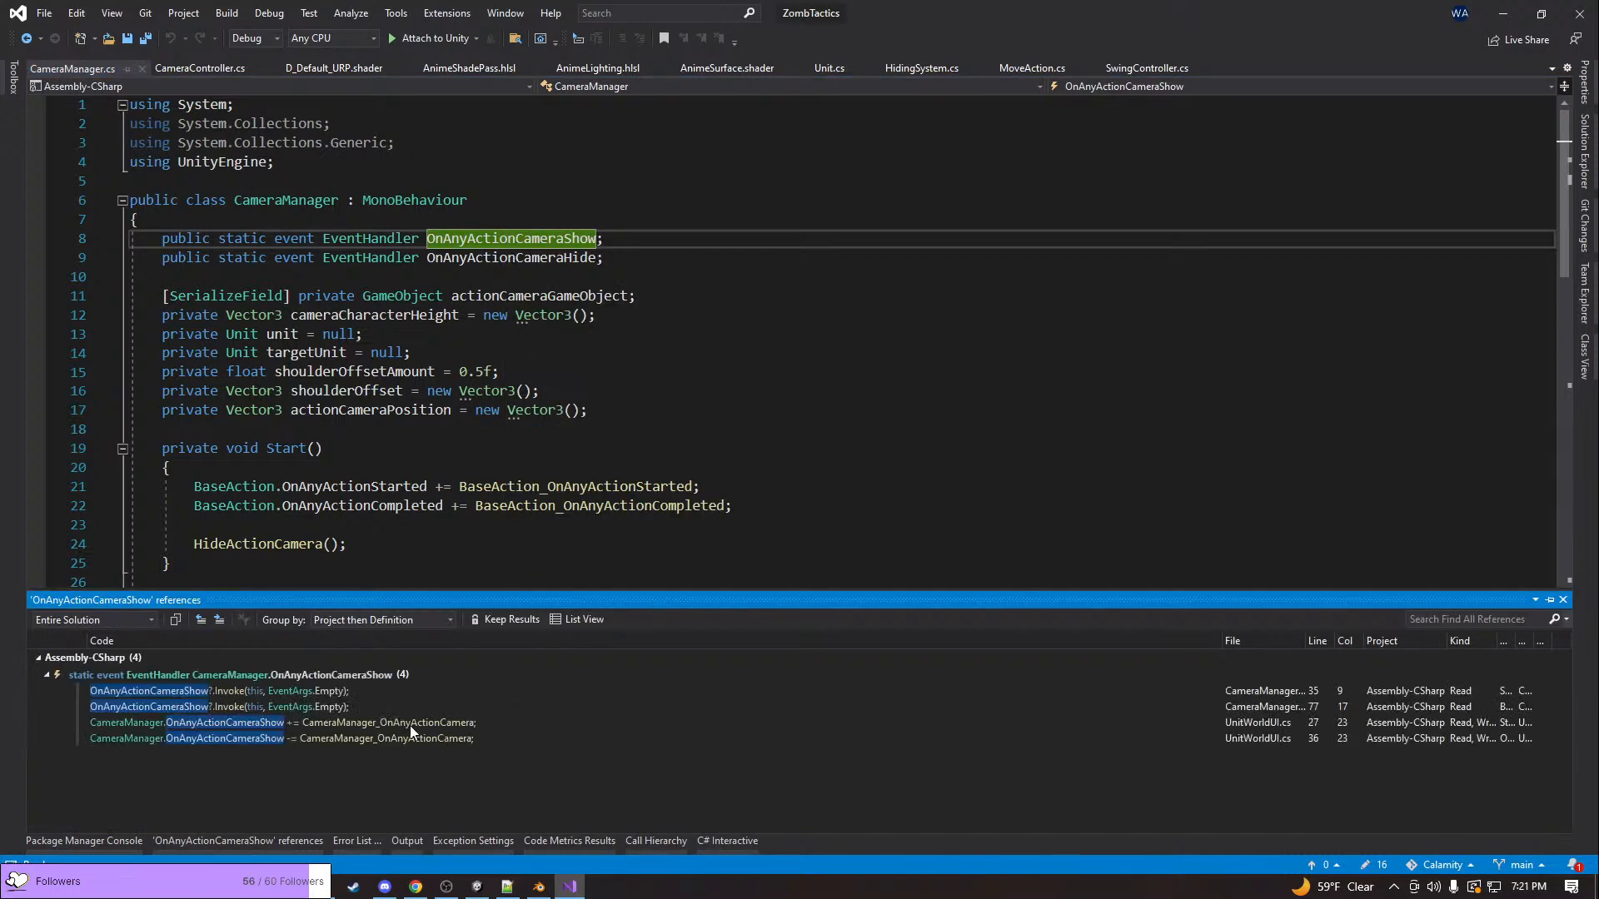
pyautogui.click(410, 722)
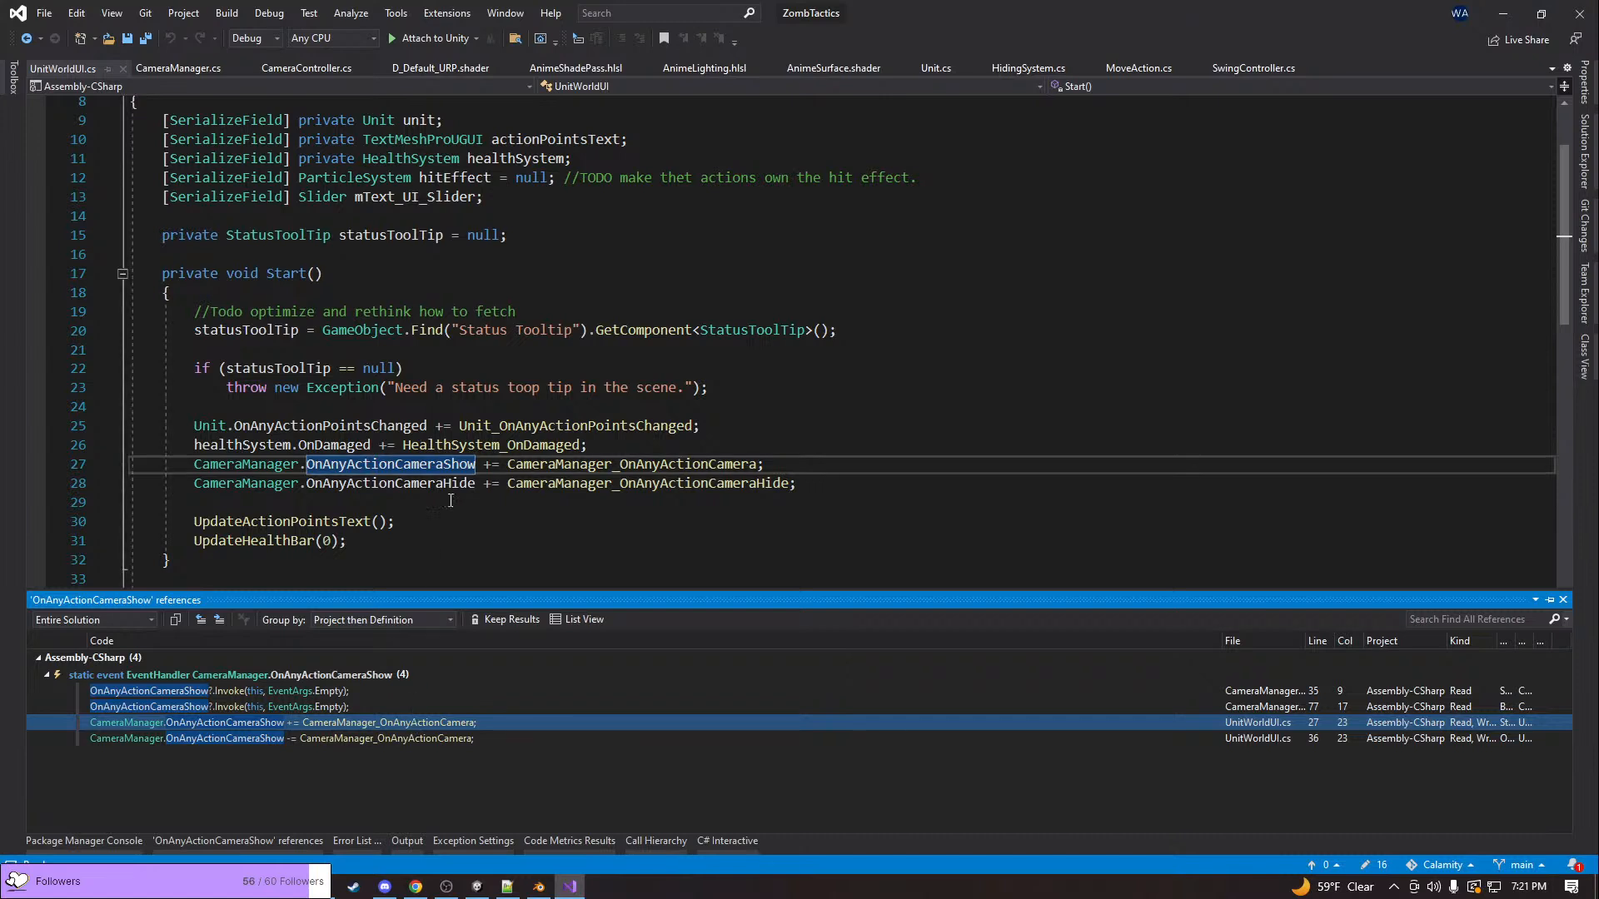
# Go to the definition of the CameraManager_OnAnyActionCamera handler and review the UnitWorldUI fields, subscriptions and camera event handlers
pyautogui.click(537, 475)
pyautogui.press('F12')
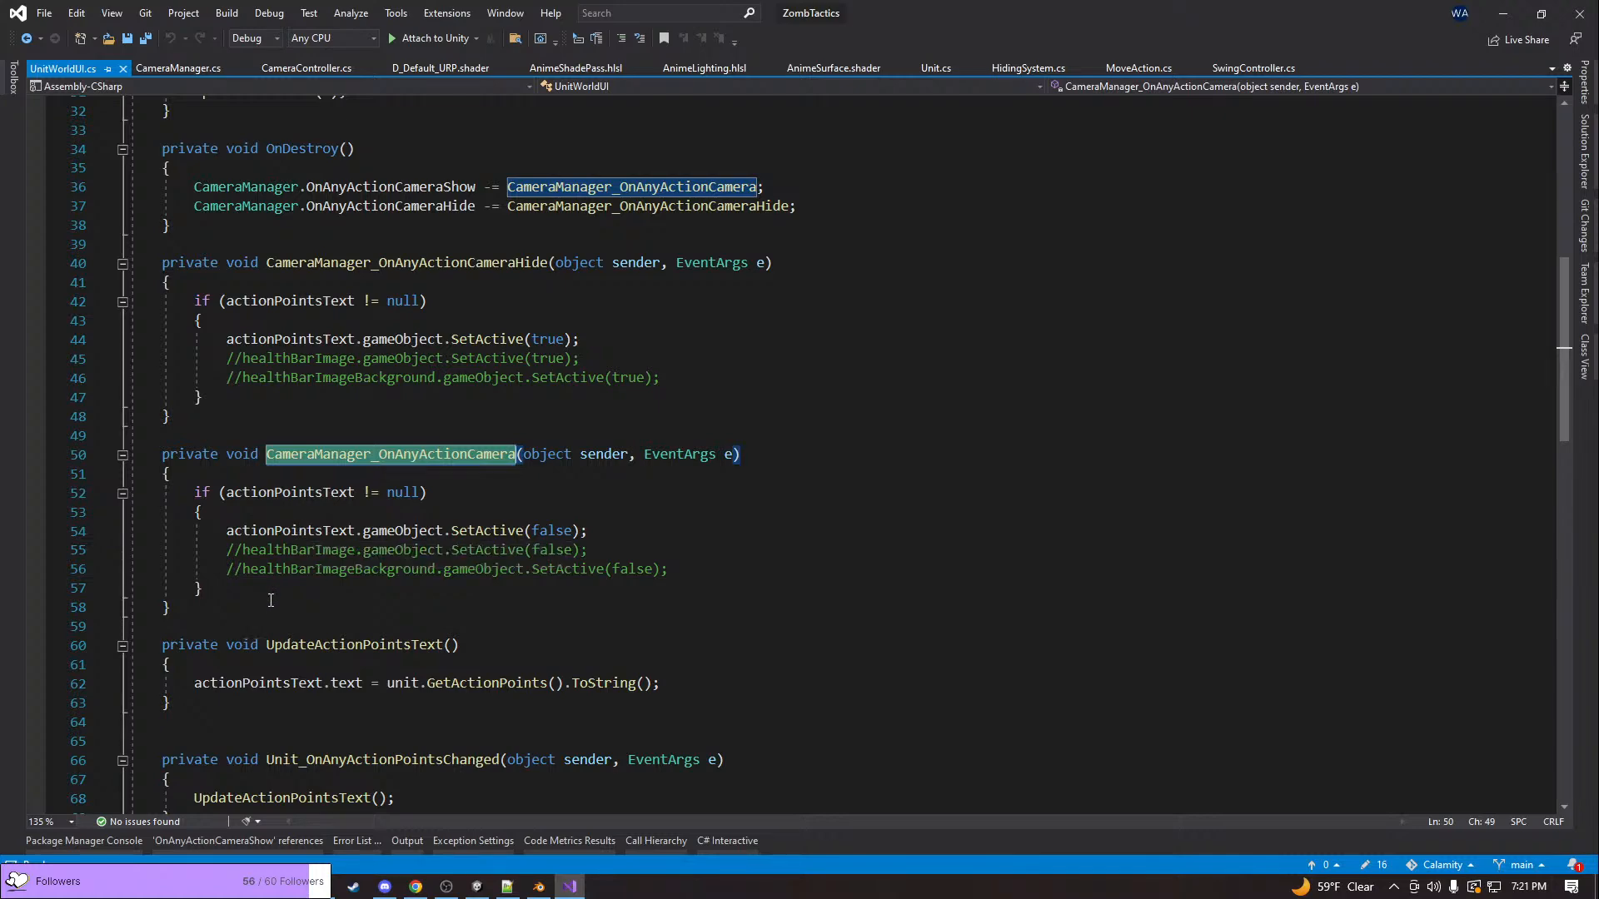
pyautogui.scroll(8, 293, 562)
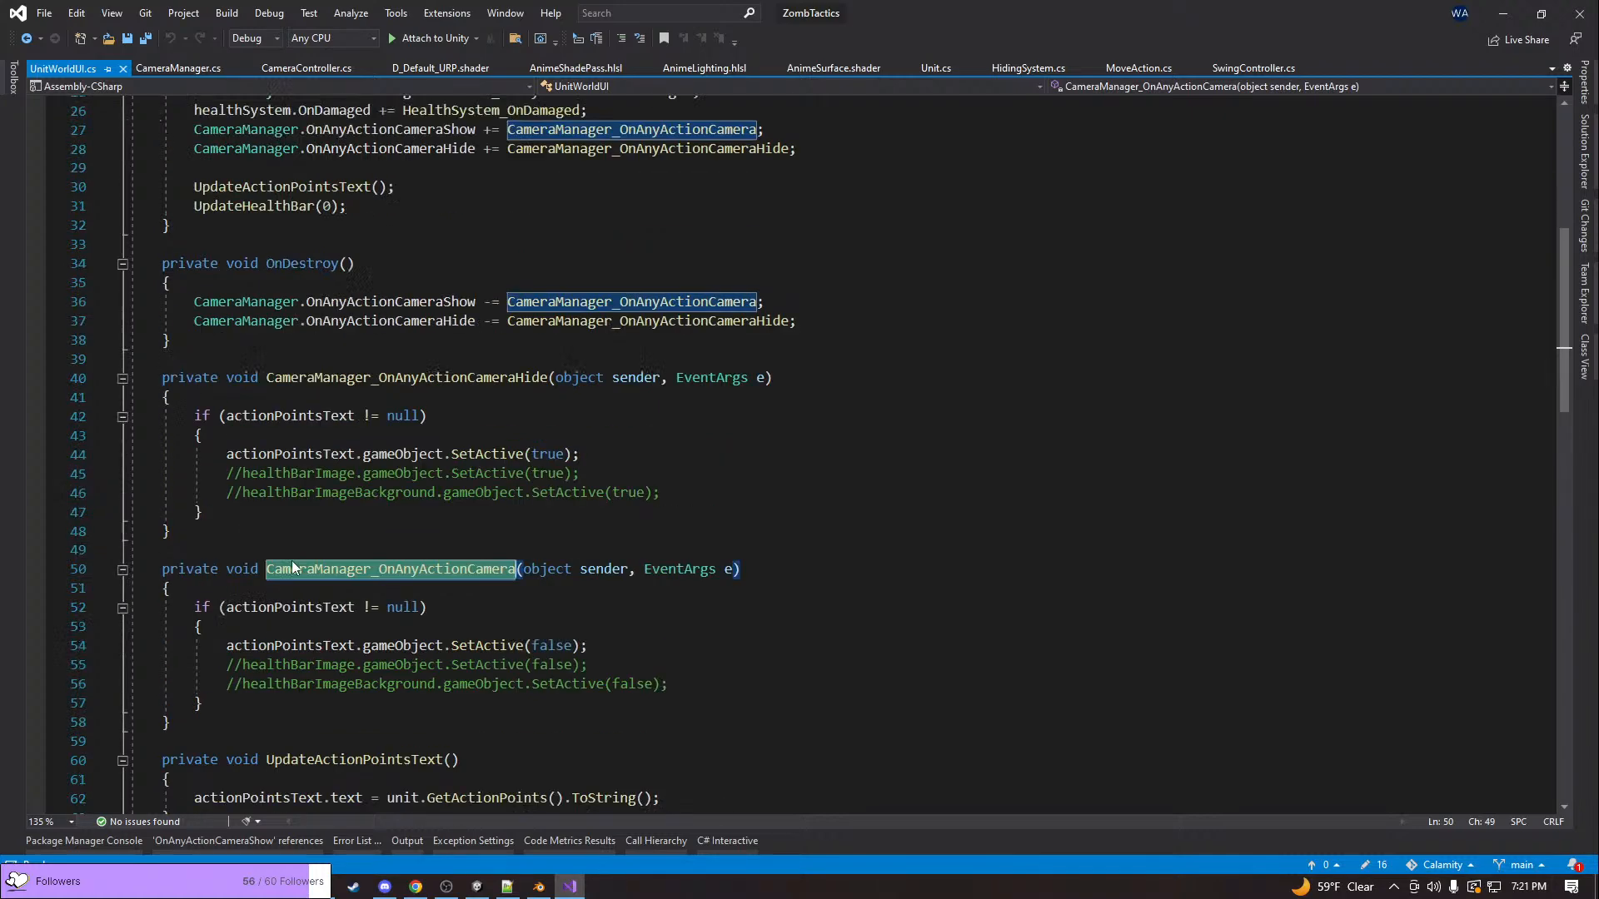
pyautogui.scroll(2, 293, 562)
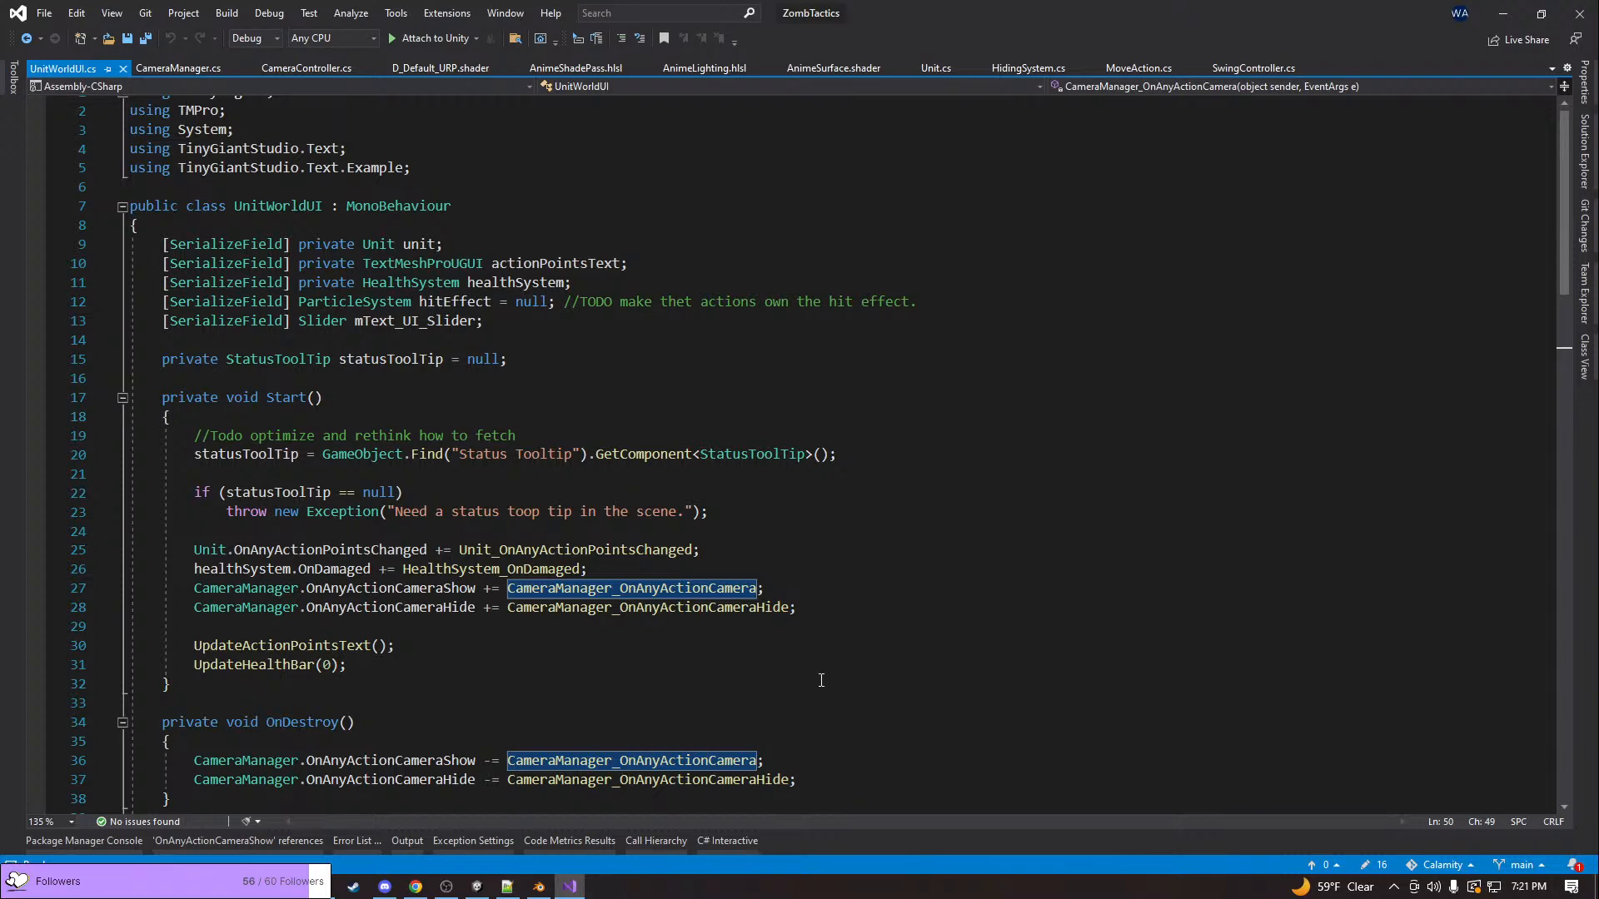
pyautogui.scroll(-6, 663, 652)
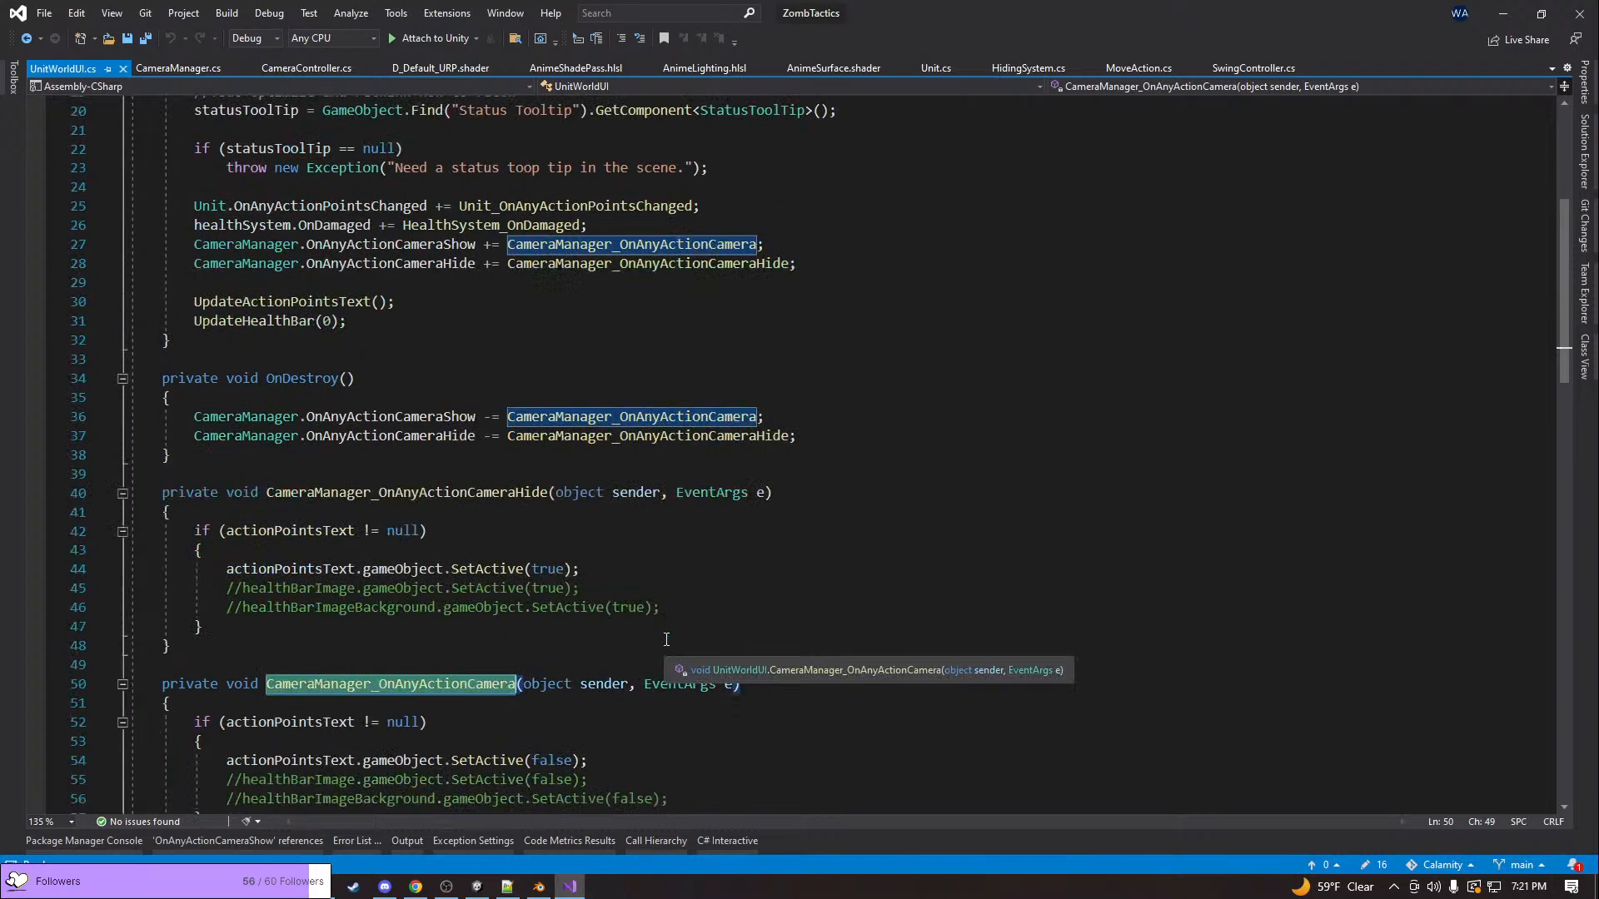
pyautogui.scroll(-3, 666, 639)
# Uncomment the healthBarImage and healthBarImageBackground SetActive(false) lines in the CameraManager_OnAnyActionCamera handler
pyautogui.moveTo(669, 626); pyautogui.dragTo(668, 599)
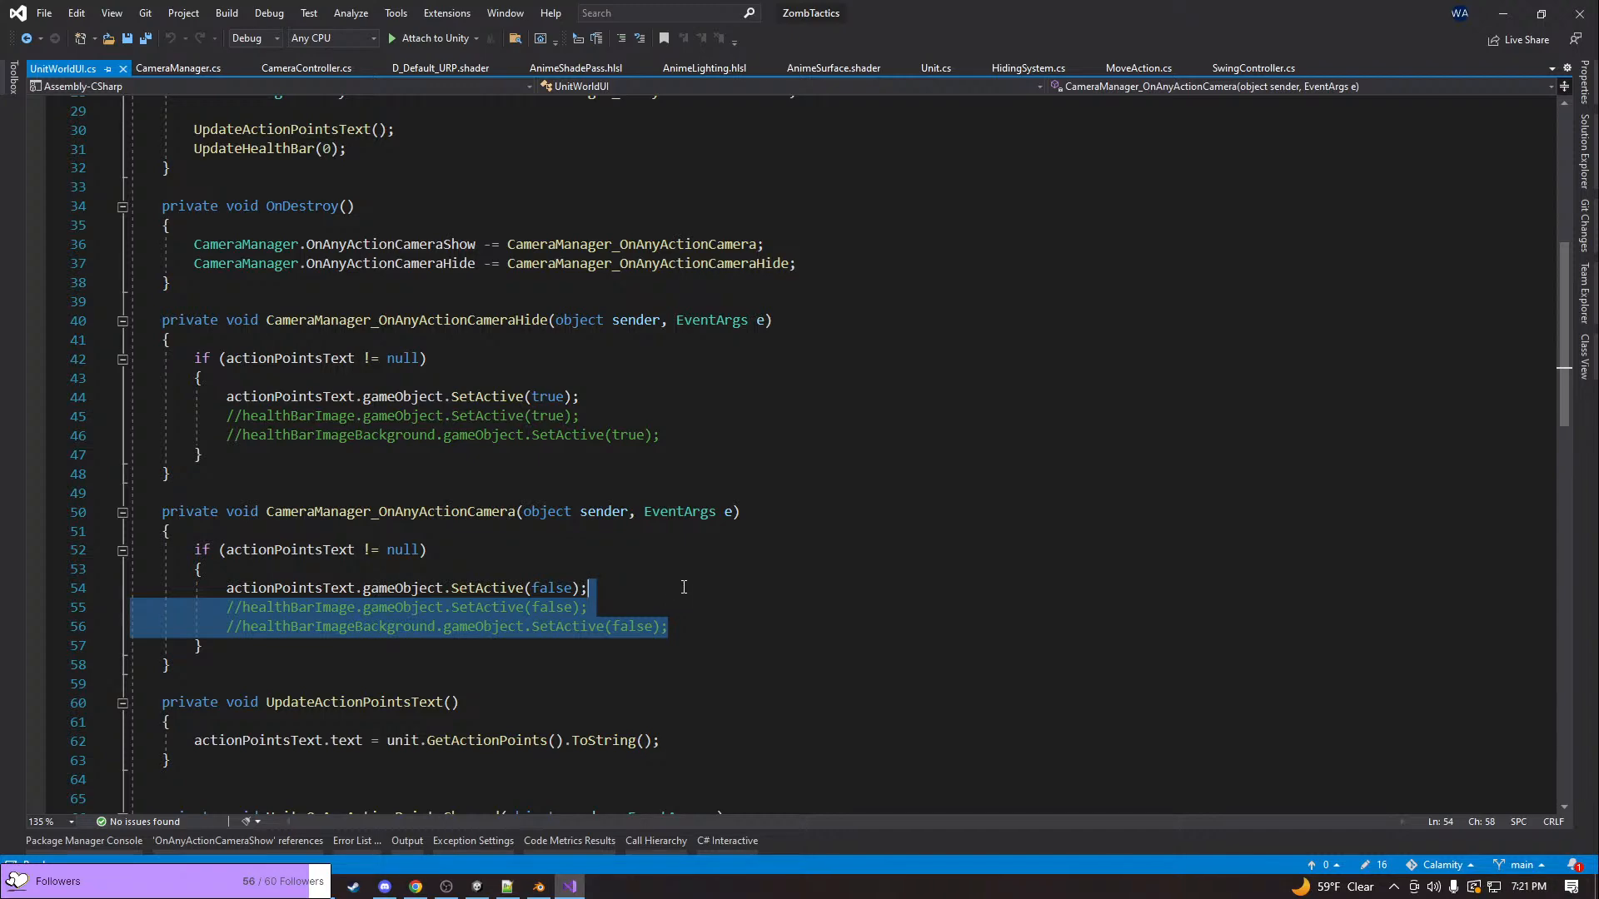
pyautogui.scroll(-3, 684, 588)
pyautogui.click(681, 465)
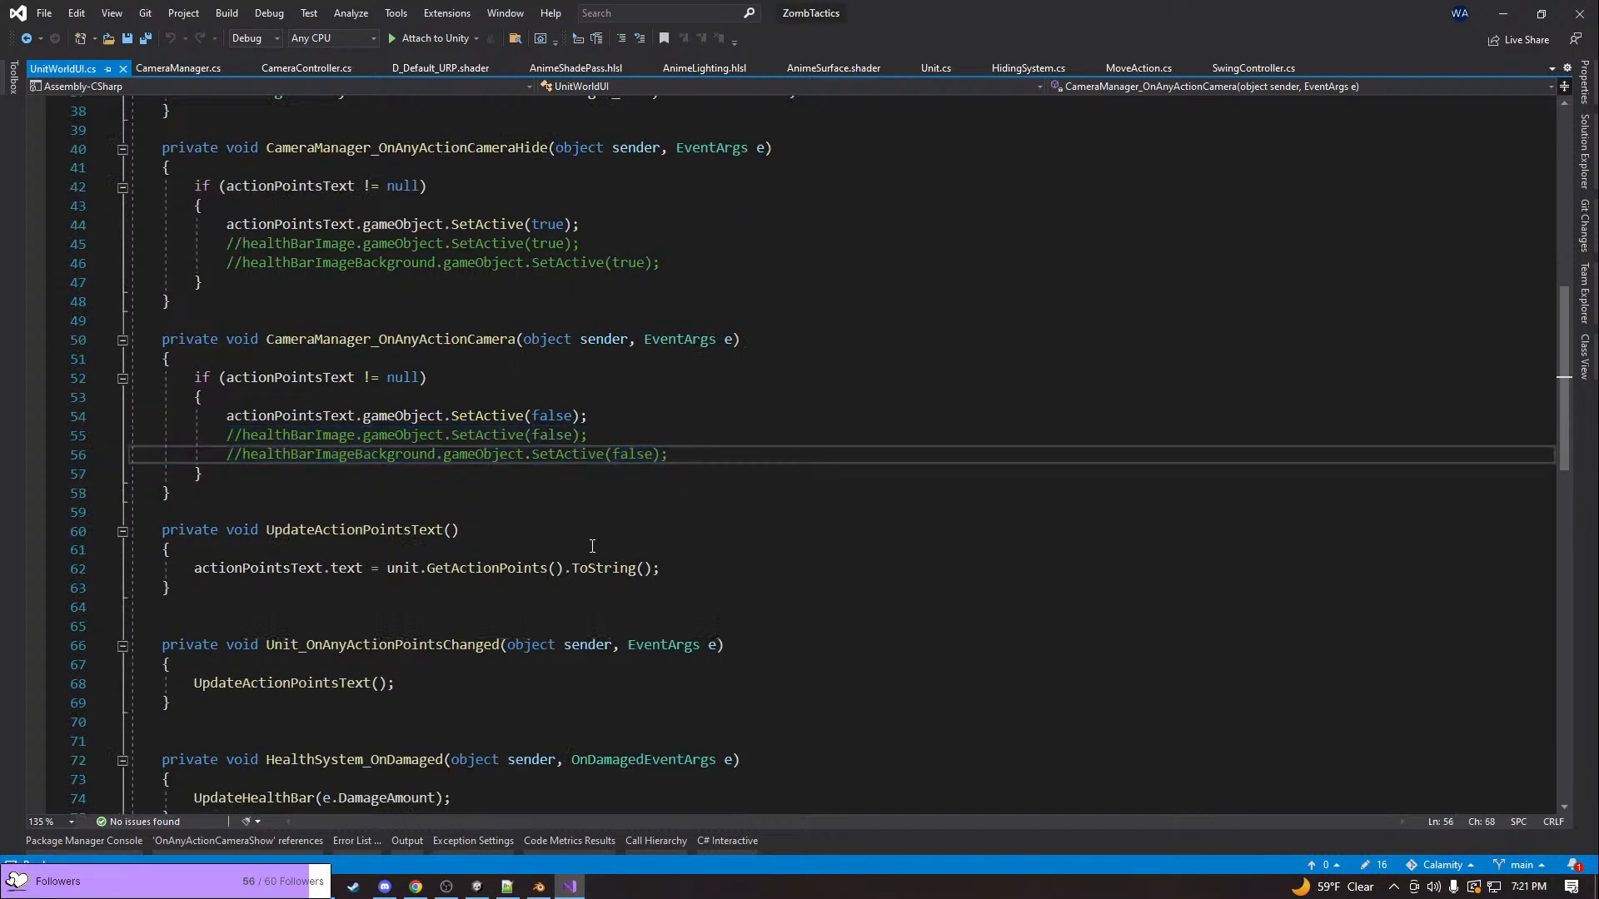
pyautogui.scroll(2, 600, 543)
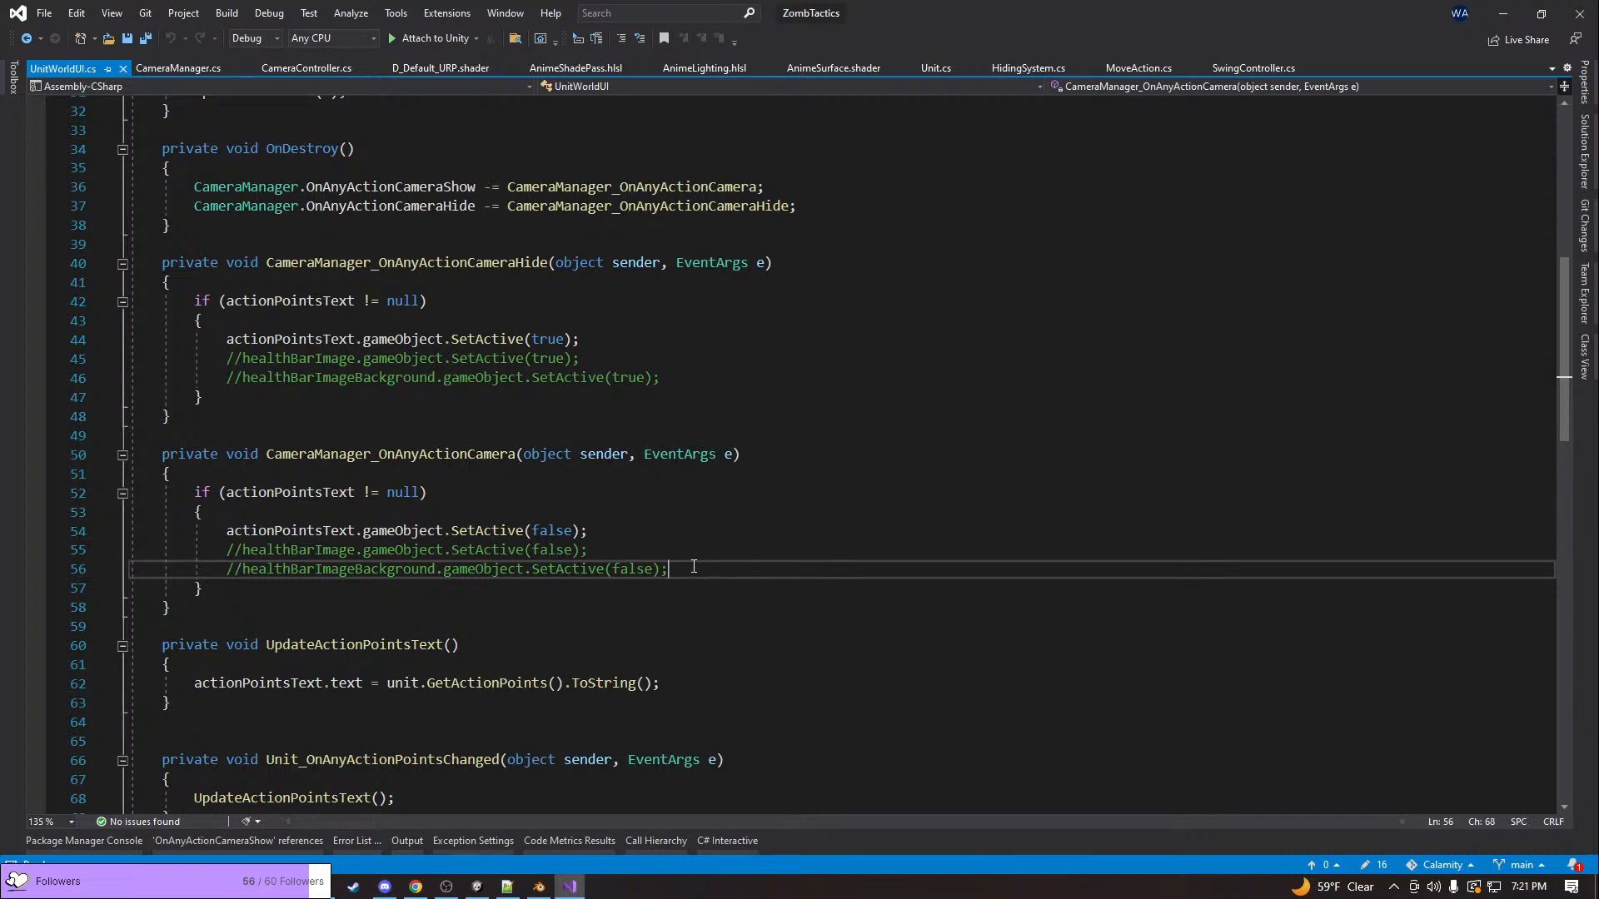
pyautogui.hotkey('shift', 'Up')
pyautogui.hotkey('shift', 'Up')
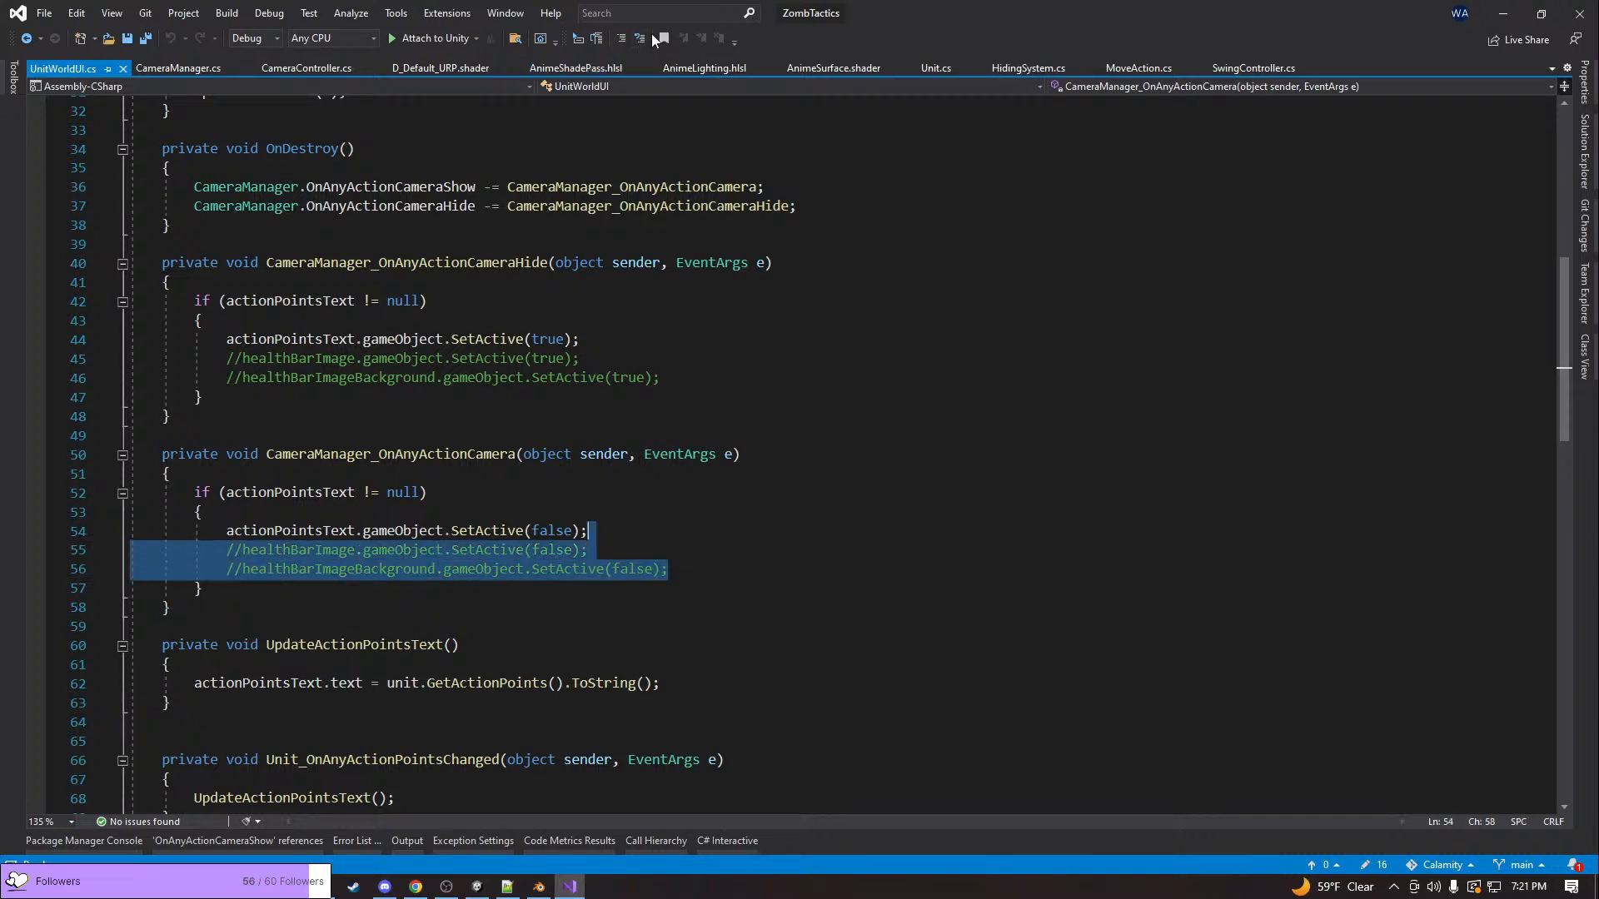
pyautogui.click(636, 40)
pyautogui.click(660, 492)
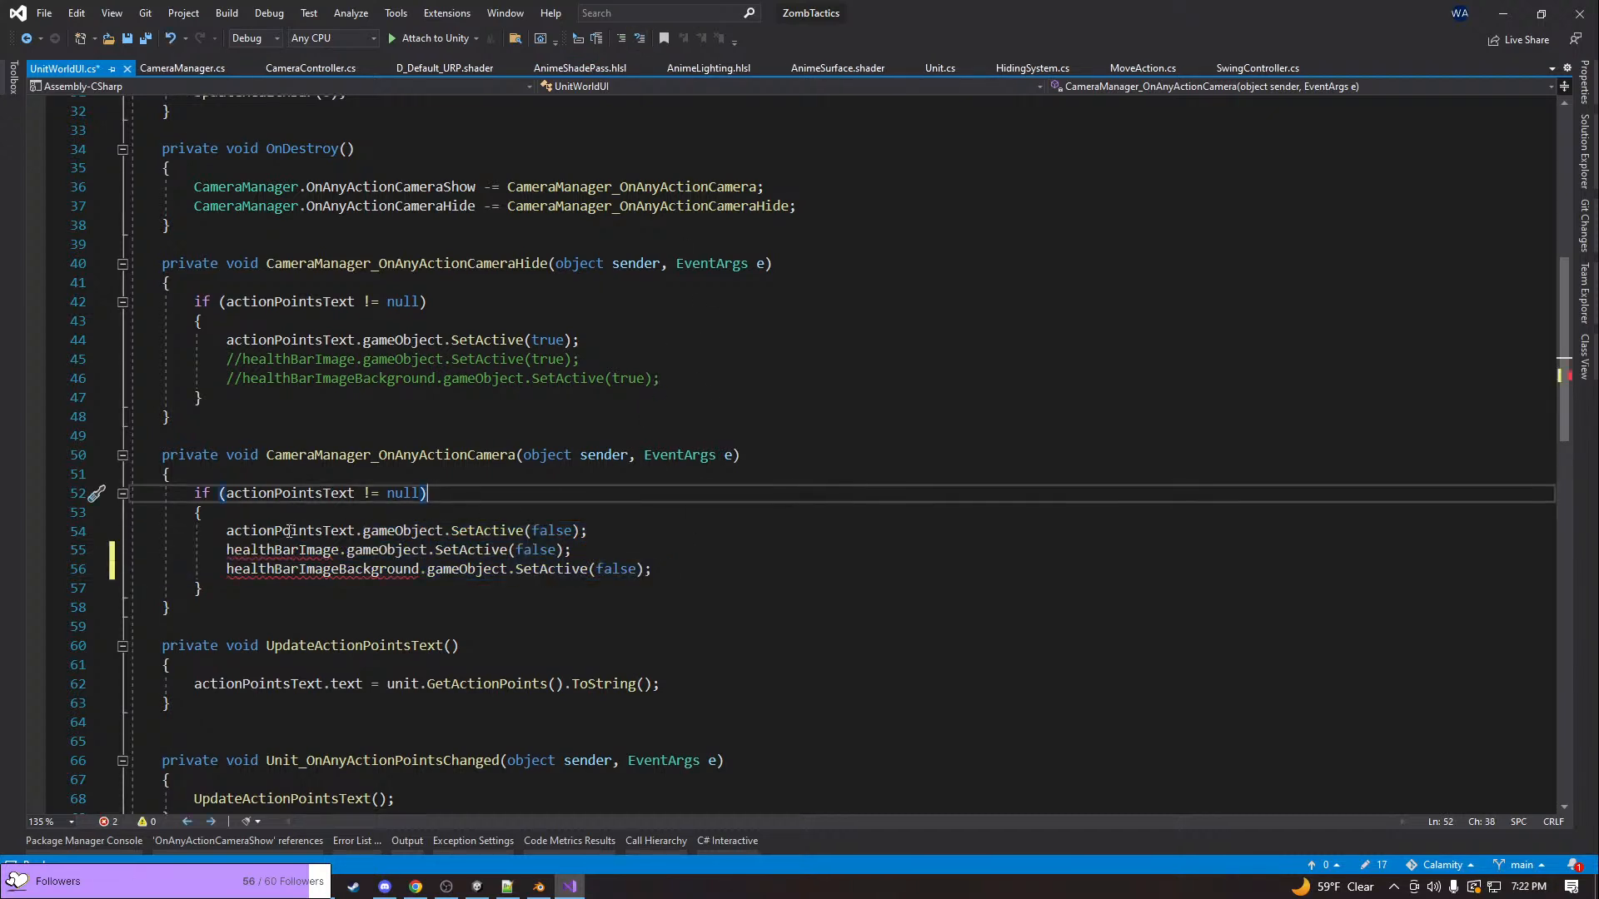
# Check the UnitWorldUI field declarations for the health bar images and comment out the two SetActive(false) health bar lines again
pyautogui.click(288, 547)
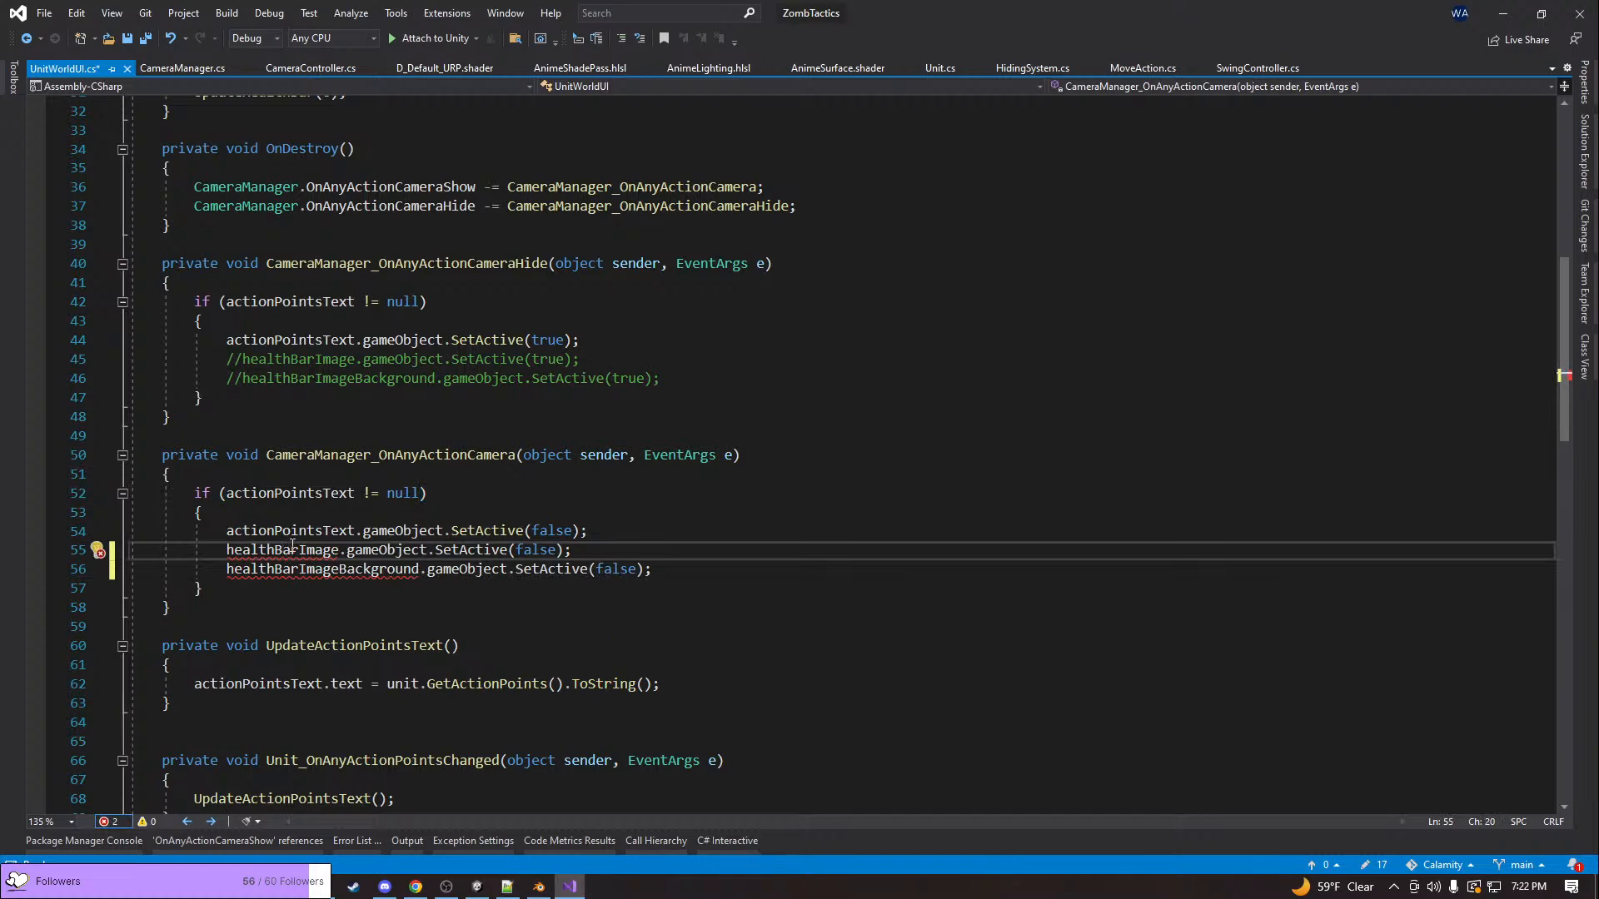
pyautogui.scroll(10, 297, 541)
pyautogui.scroll(-2, 297, 541)
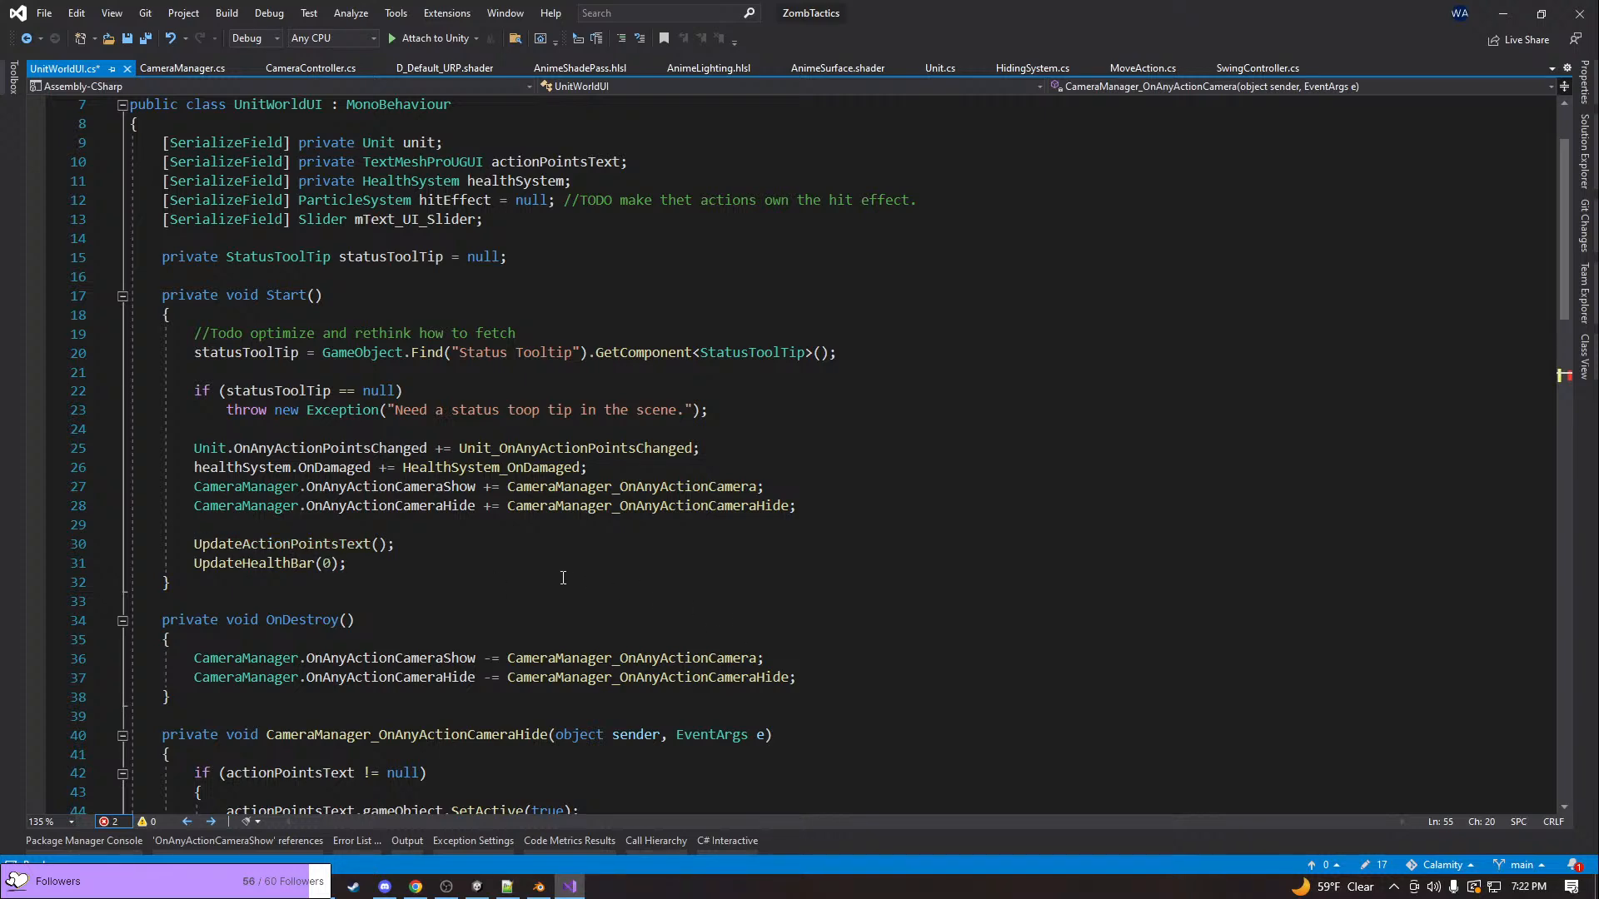
pyautogui.press('Up')
pyautogui.hotkey('shift', 'Down')
pyautogui.hotkey('shift', 'Down')
pyautogui.hotkey('ctrl', 'k')
pyautogui.hotkey('ctrl', 'c')
# Switch back to Unity and repeatedly attack the highlighted enemy in the running game to test the unit's overhead UI, zooming out partway
pyautogui.hotkey('alt', 'Tab')
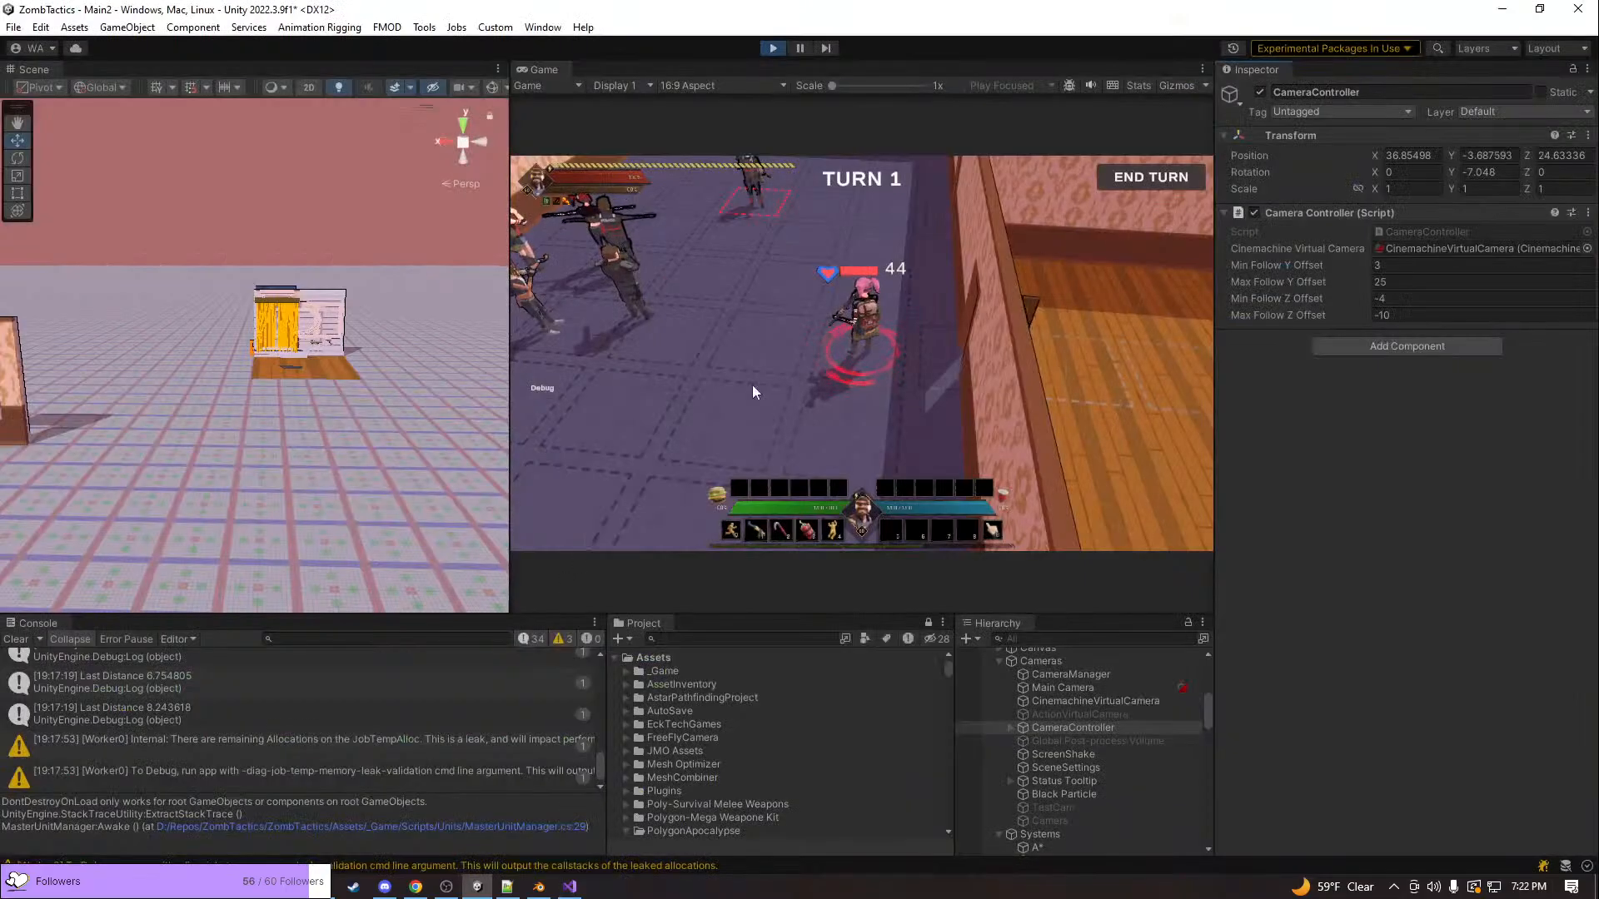
pyautogui.click(761, 202)
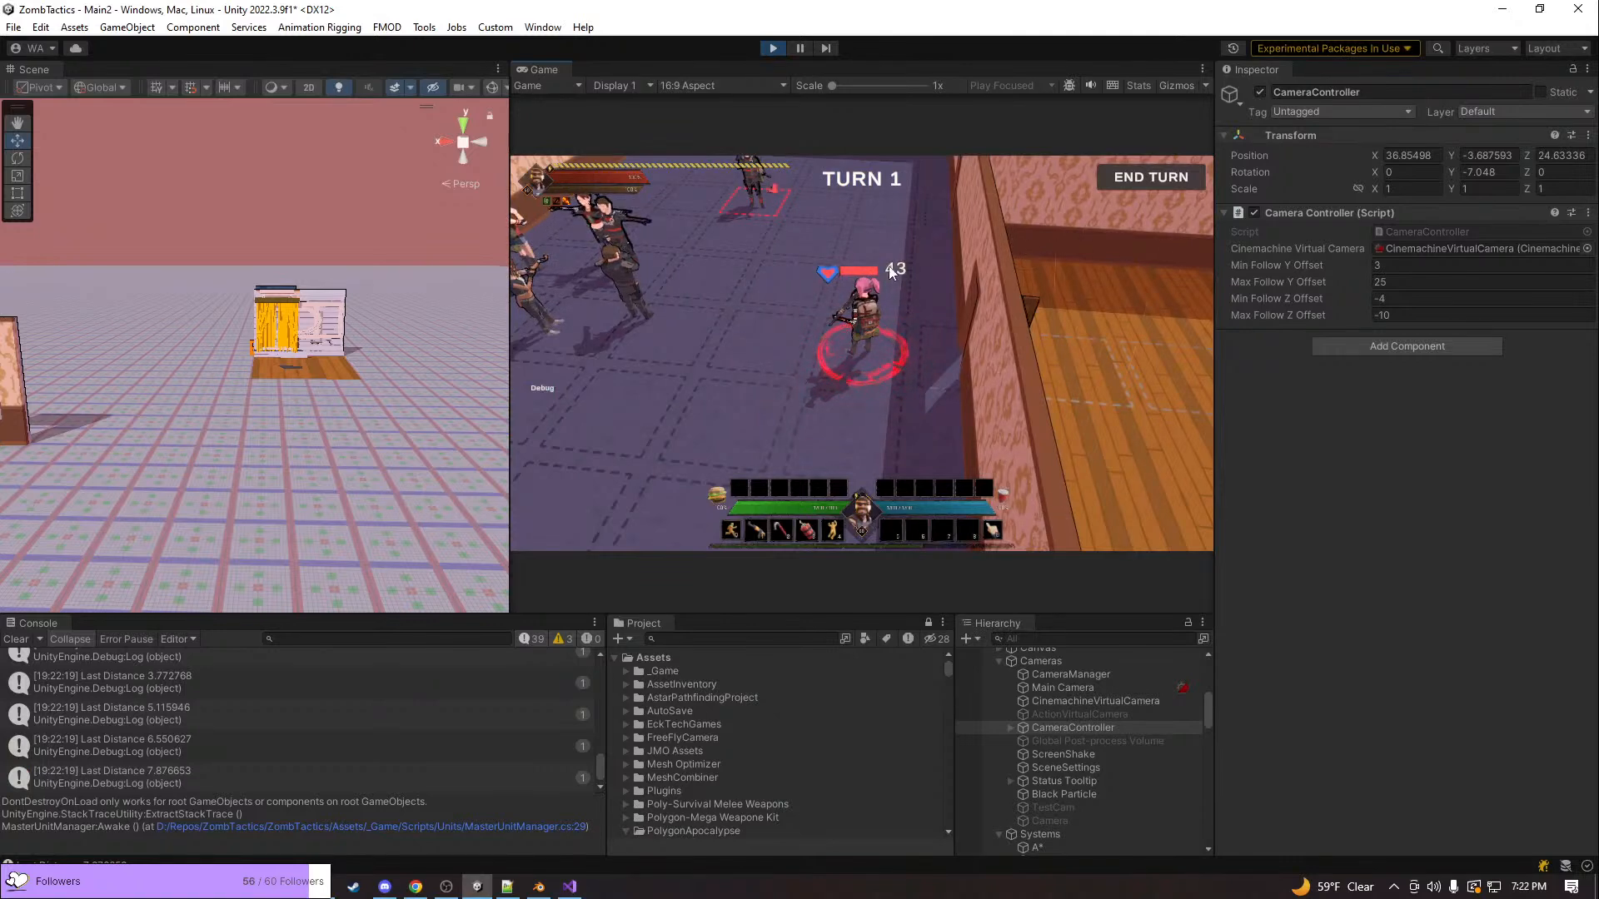
pyautogui.click(766, 203)
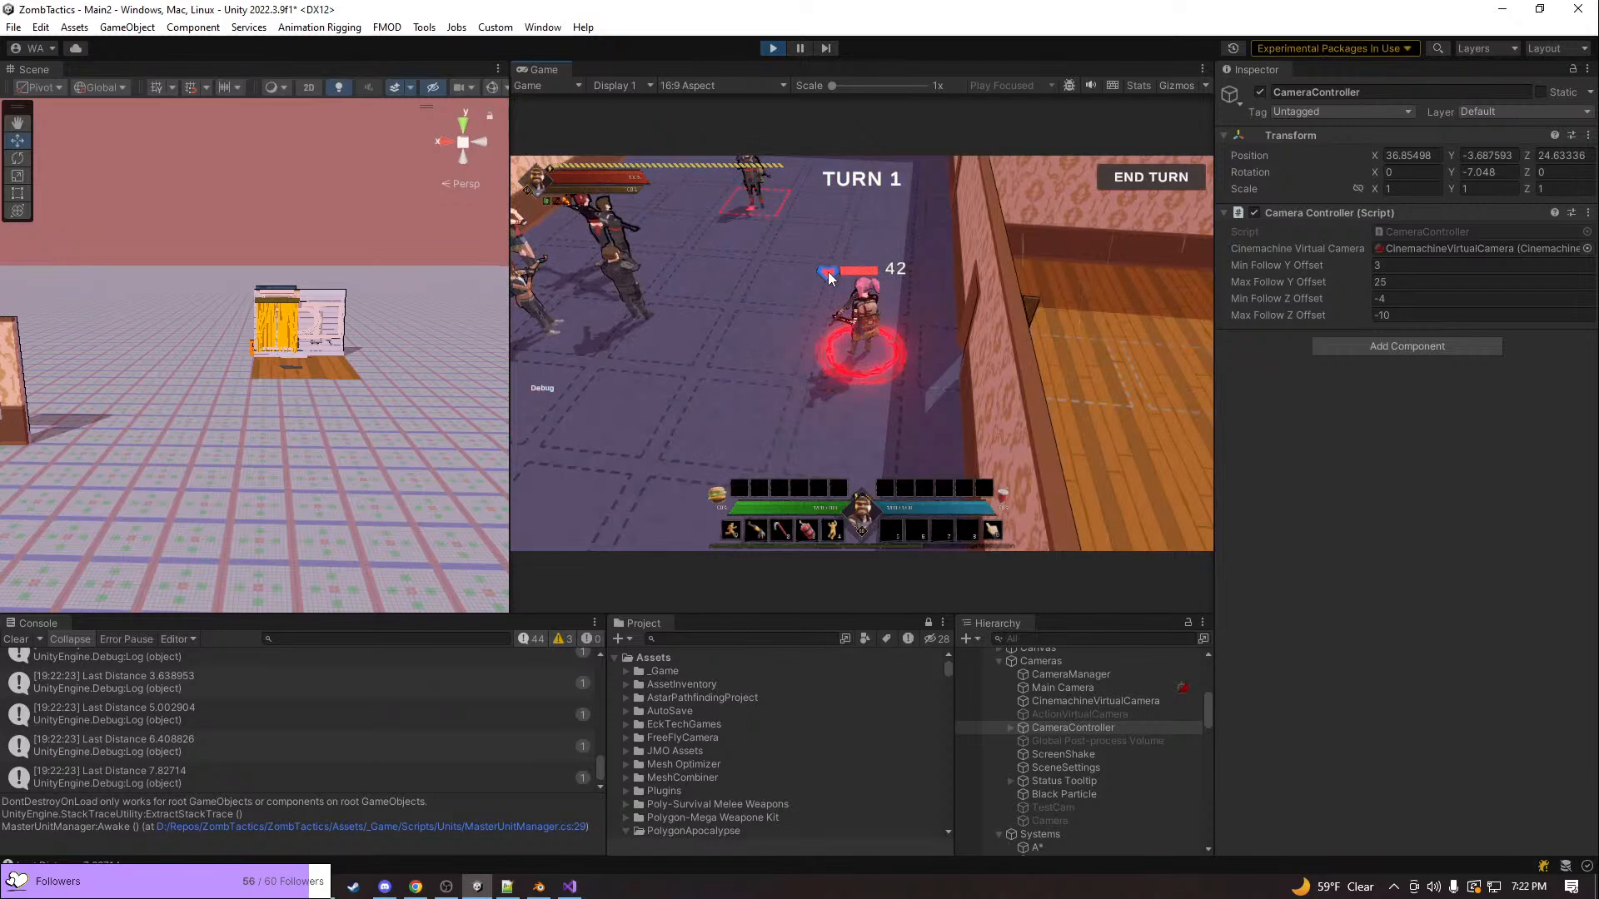
pyautogui.click(761, 202)
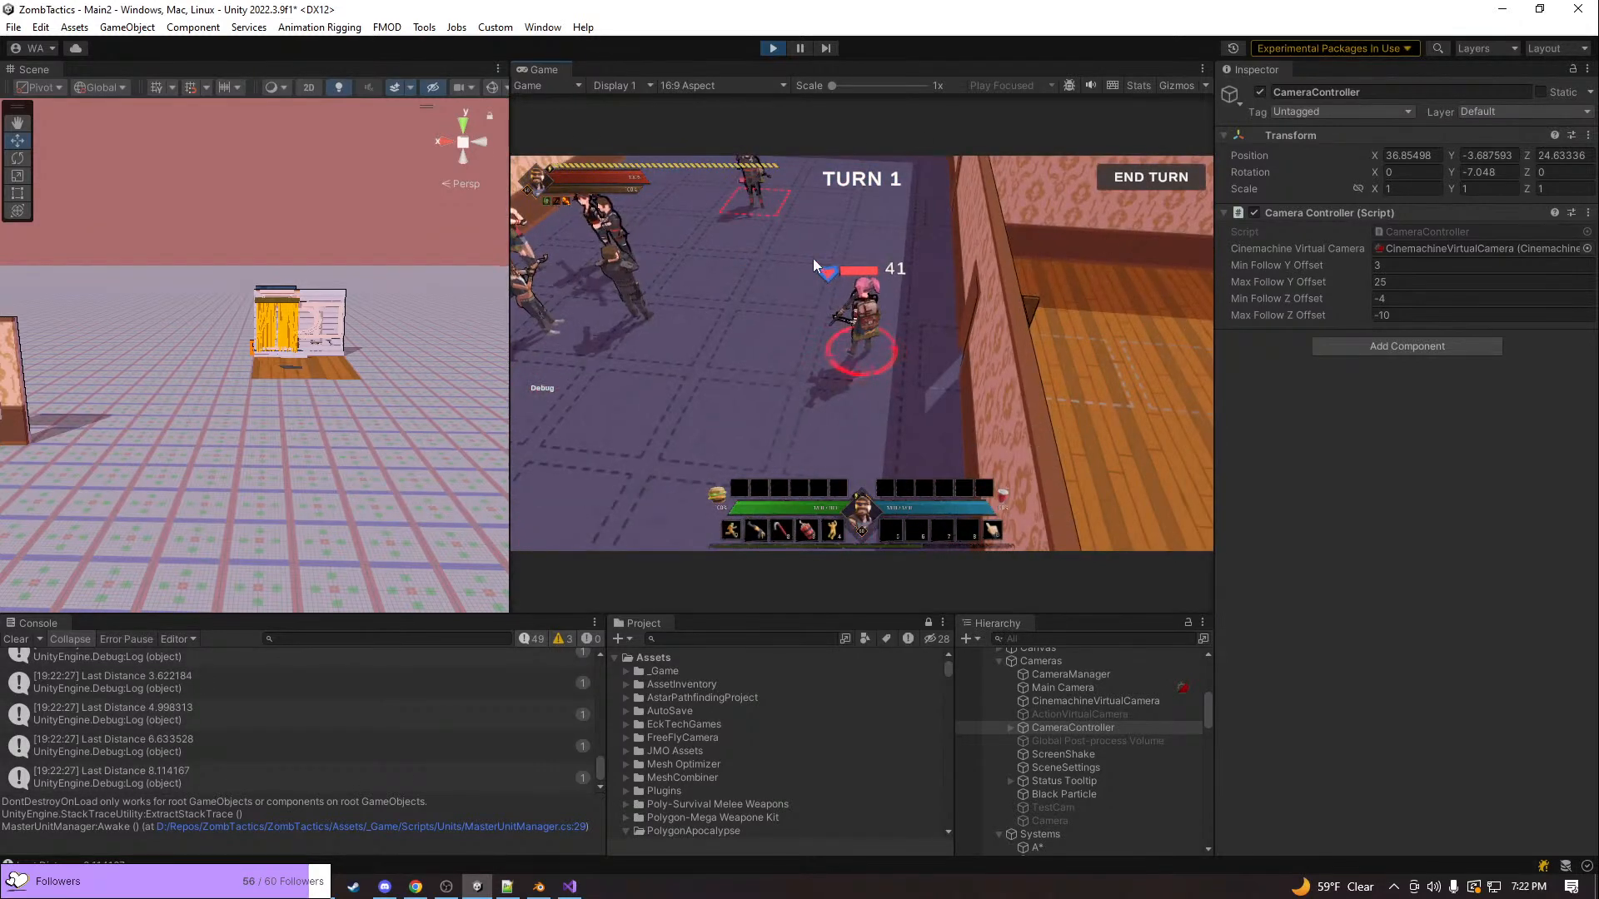
pyautogui.scroll(-2, 764, 256)
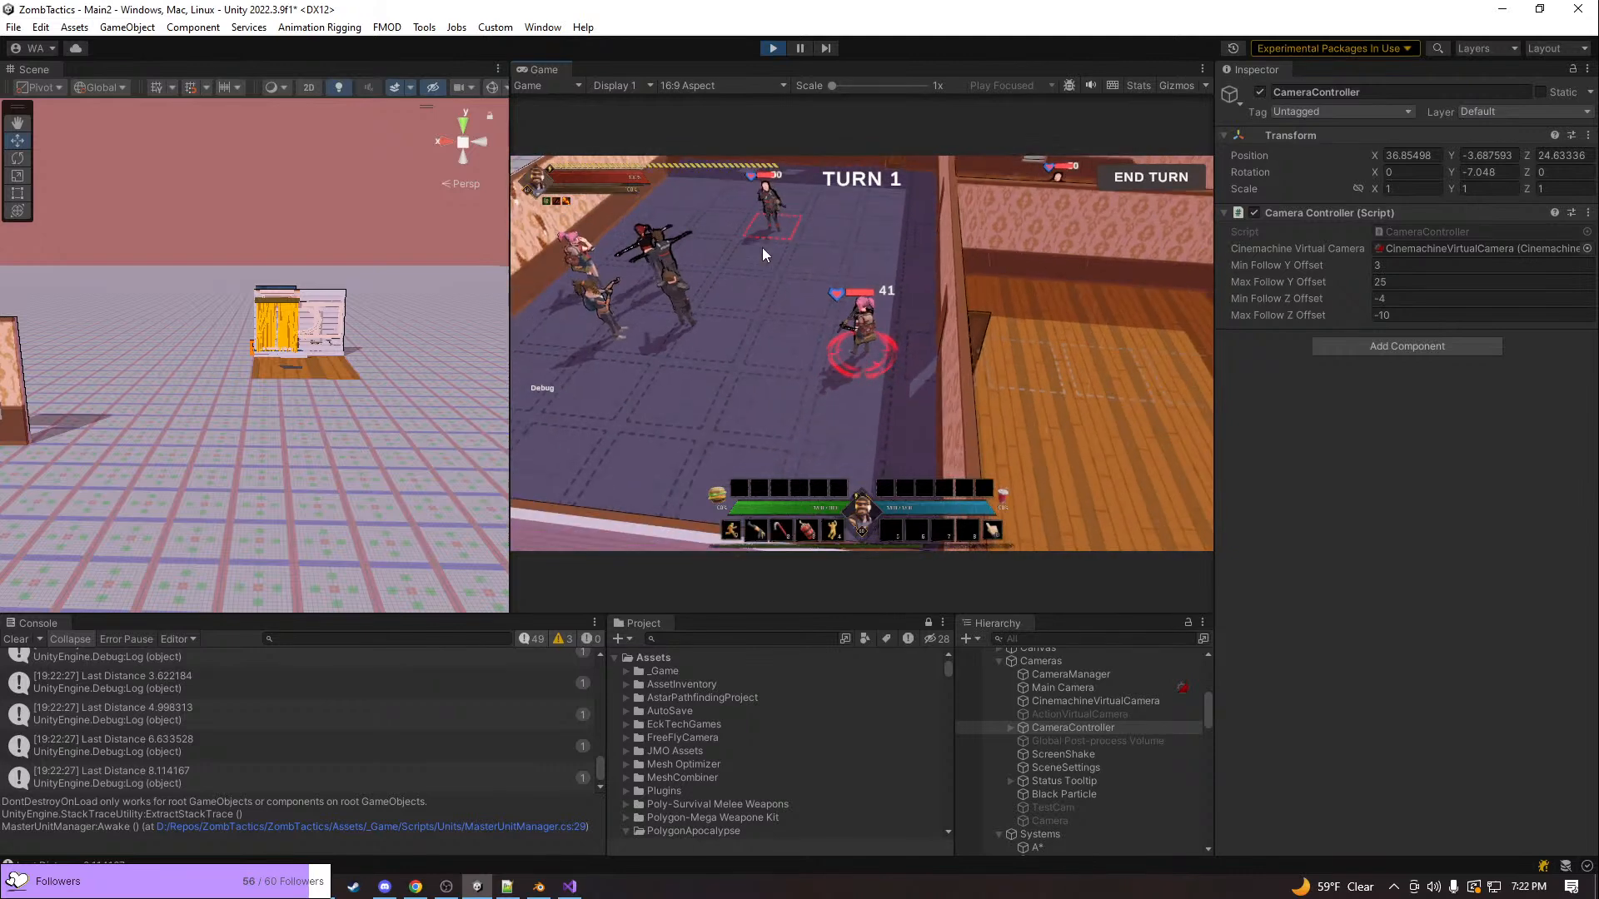
pyautogui.click(759, 223)
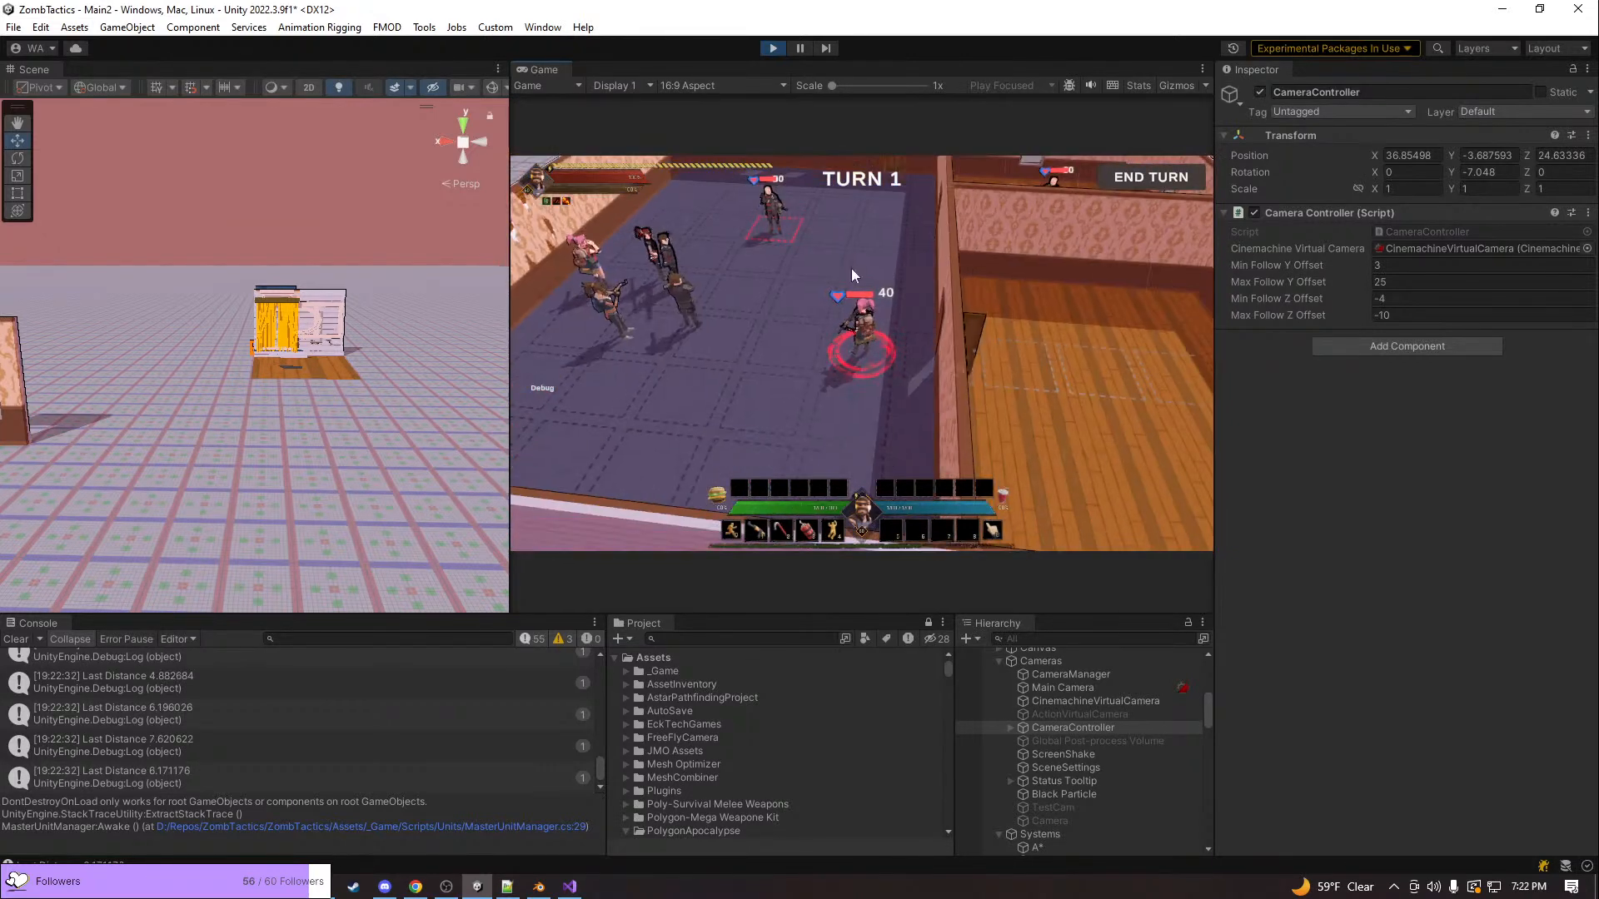
pyautogui.click(764, 227)
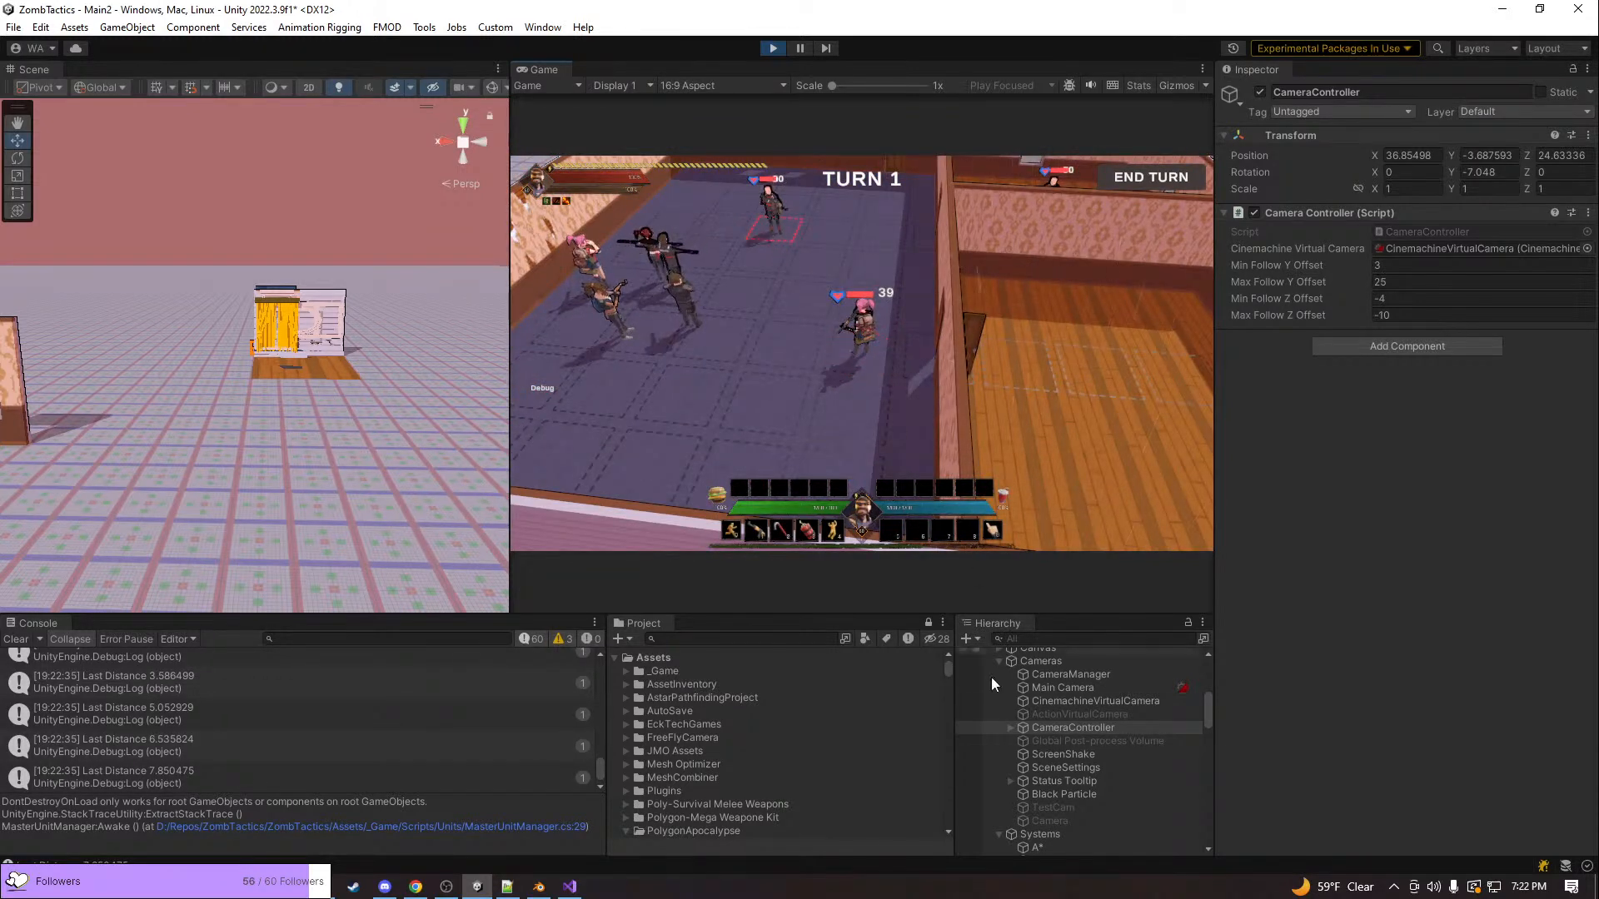
# Pick the pink-haired character in the scene view and select its parent Unit object in the hierarchy to inspect its components
pyautogui.scroll(4, 1033, 762)
pyautogui.moveTo(473, 460); pyautogui.dragTo(258, 408, button='right')
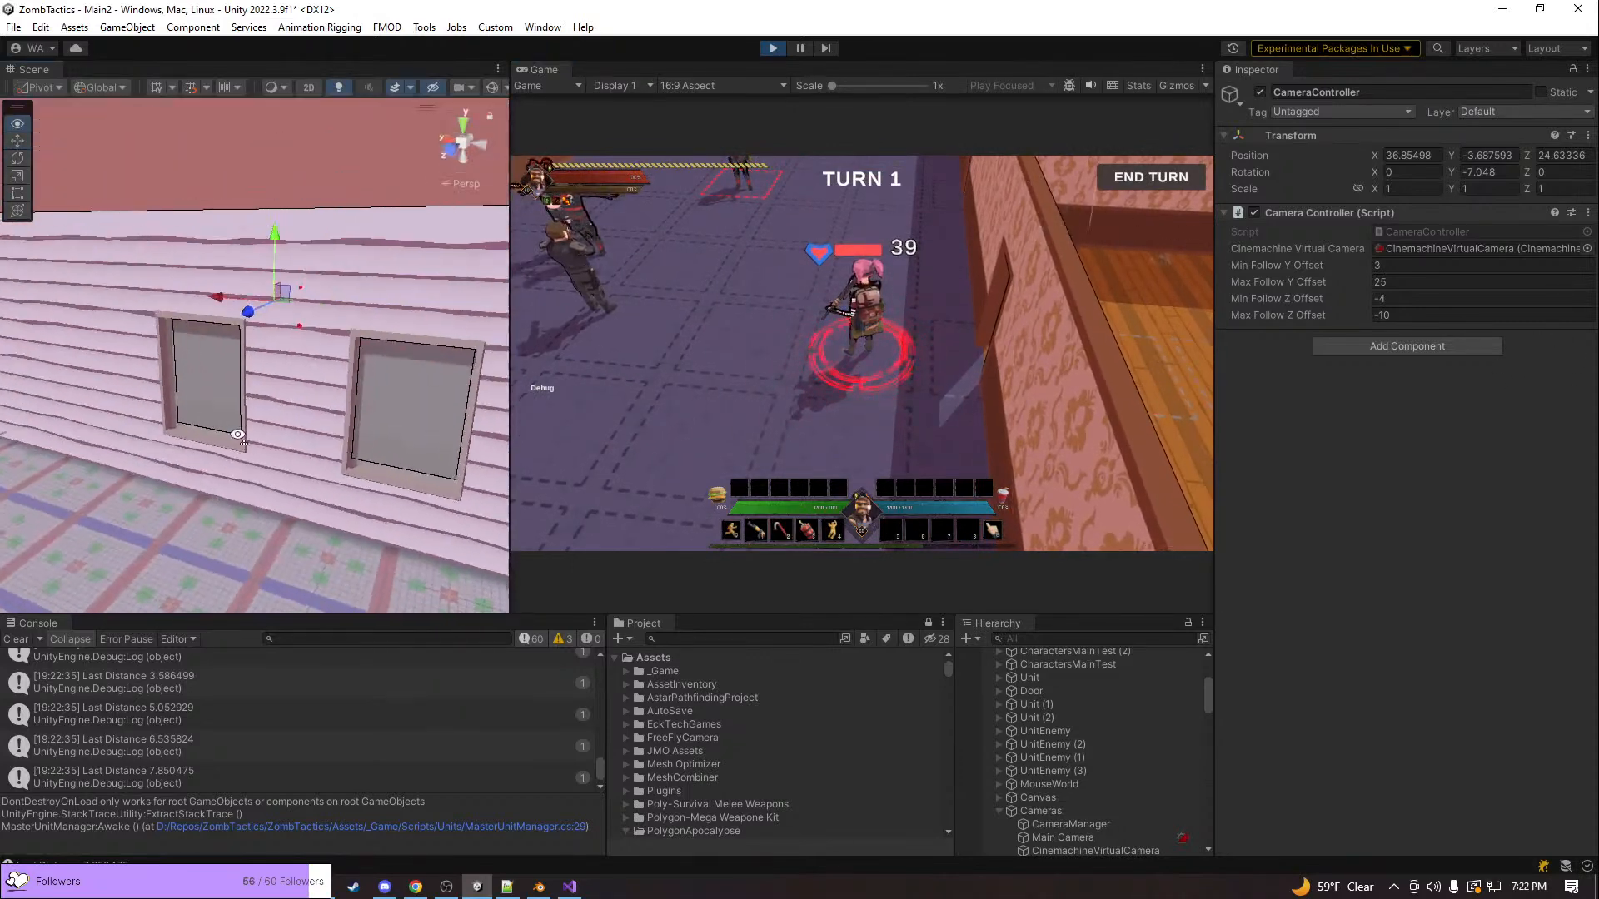
pyautogui.click(260, 406)
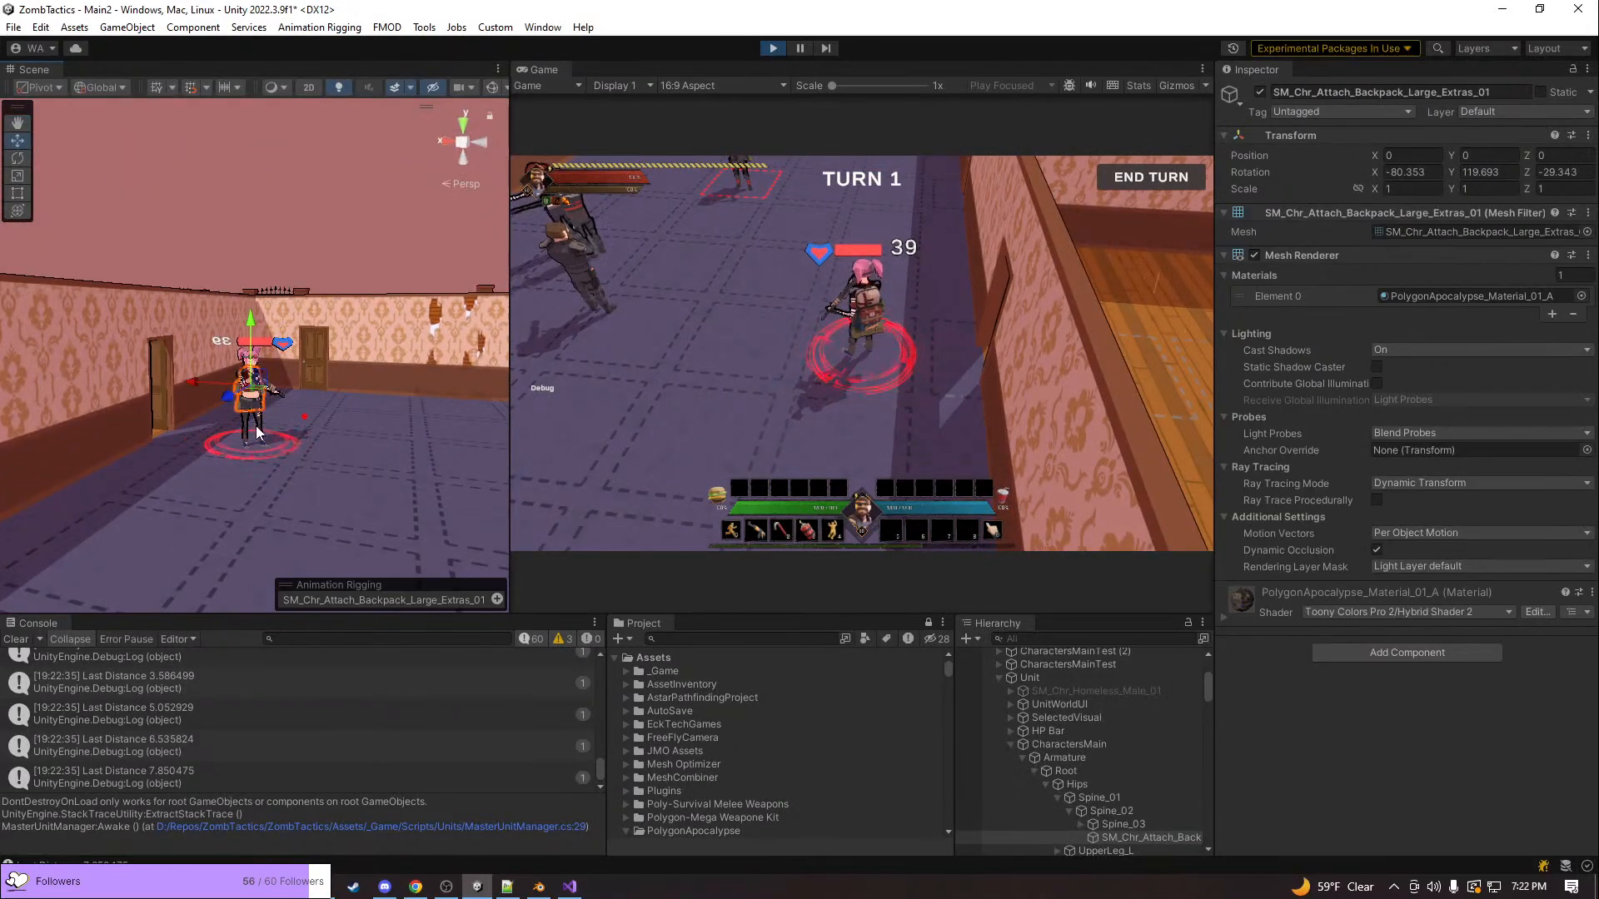
pyautogui.scroll(3, 1028, 749)
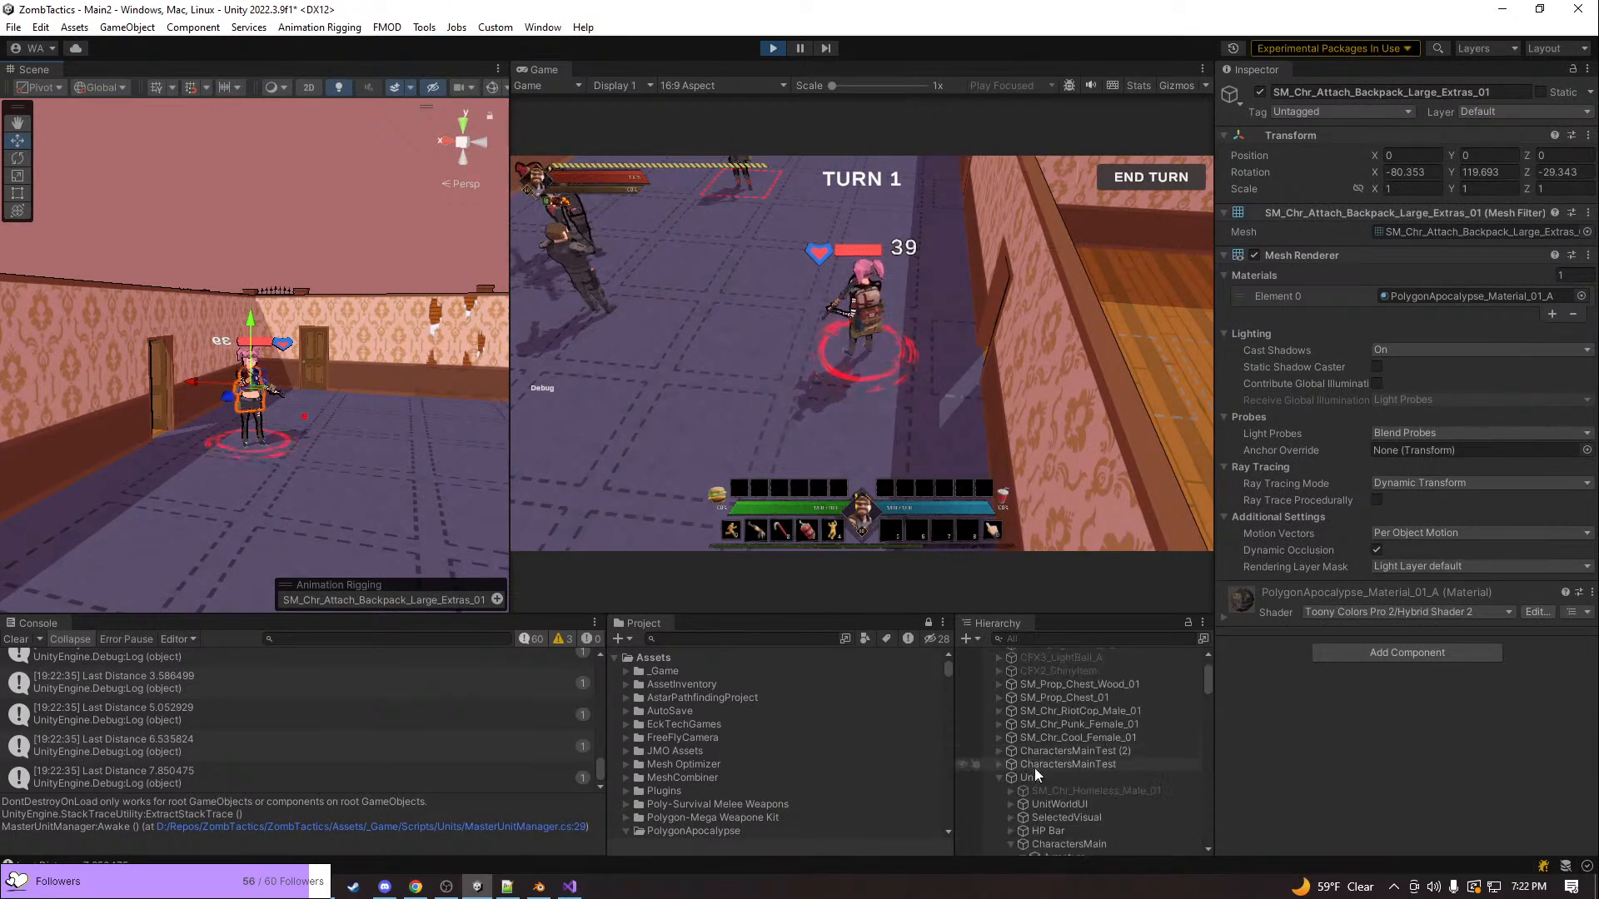
pyautogui.click(1033, 777)
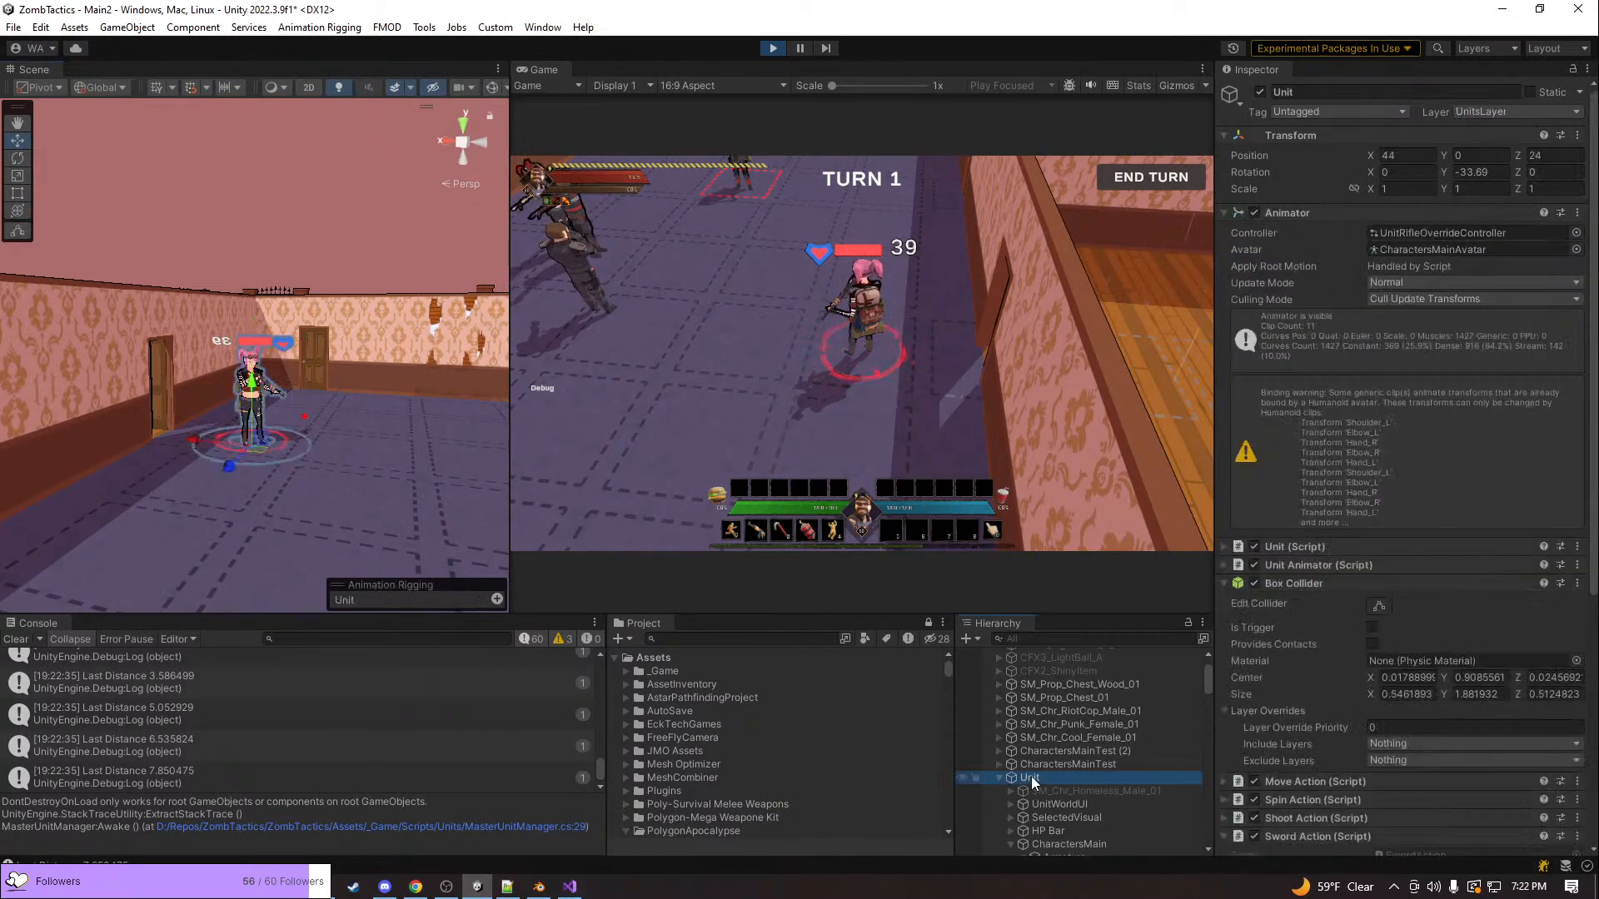
# Collapse all components of the Unit object and look through its component list and child objects
pyautogui.click(1238, 583)
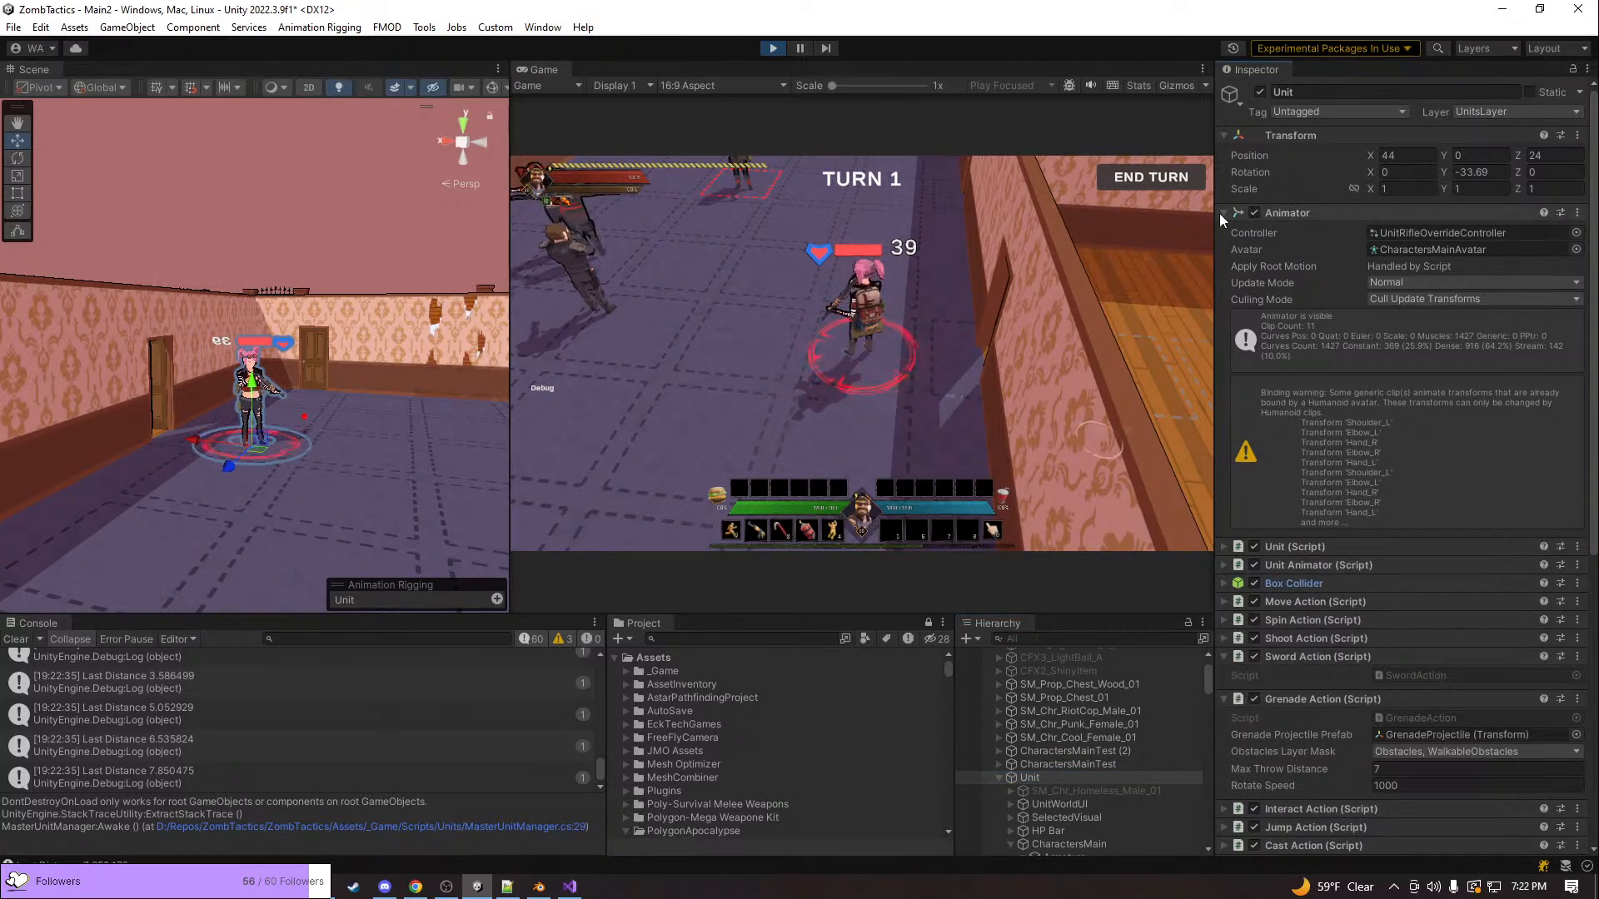
pyautogui.click(1271, 214)
pyautogui.rightClick(1249, 70)
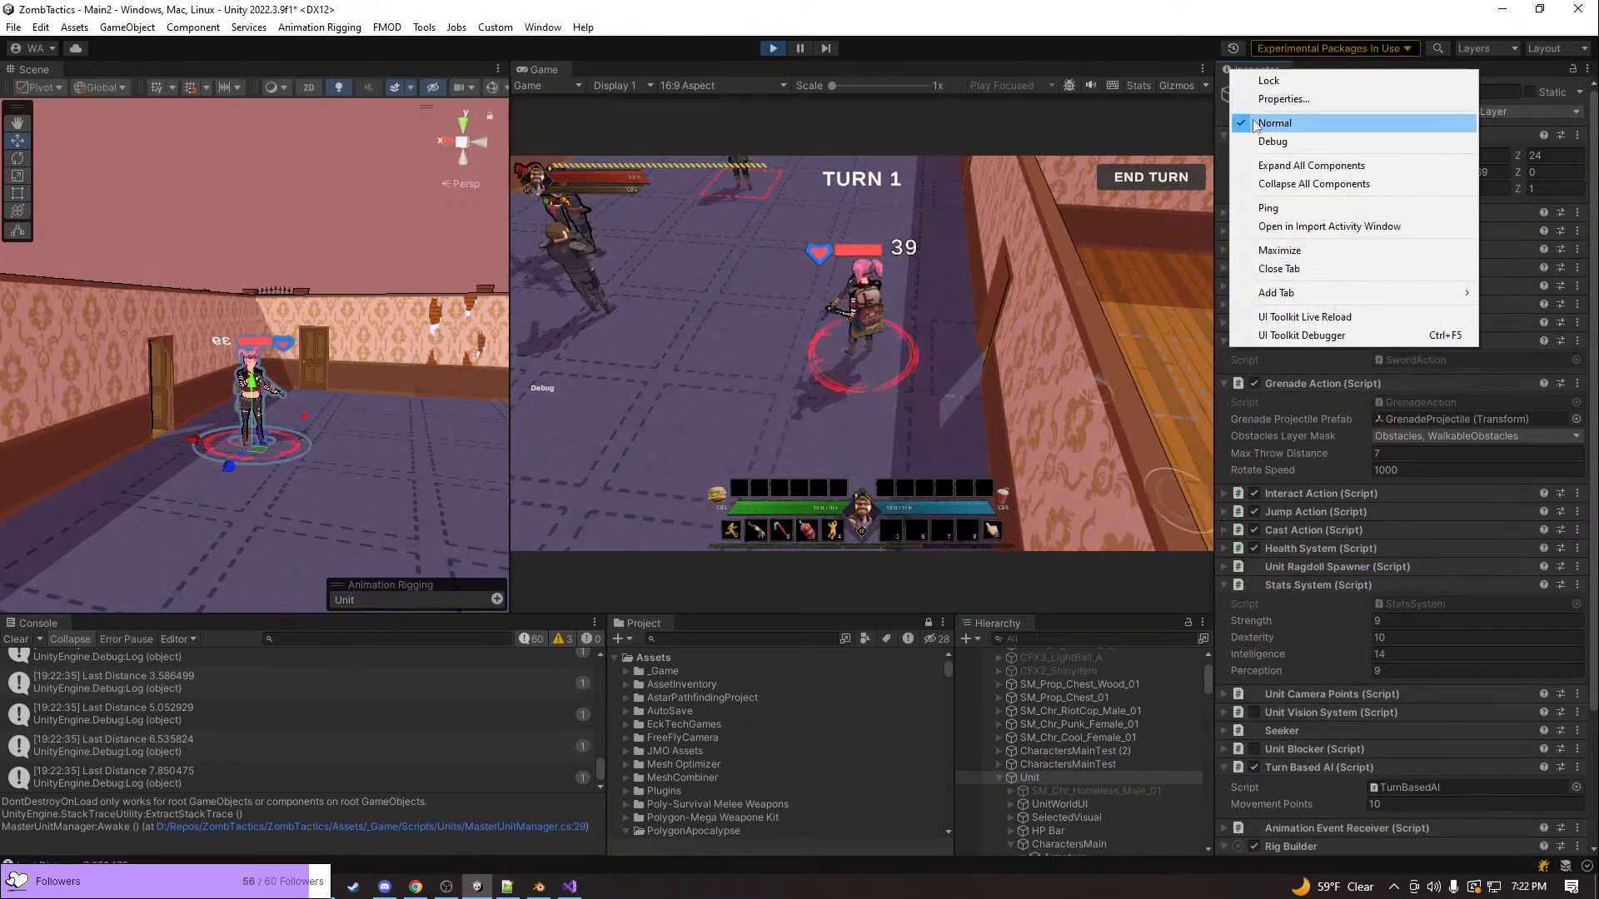
pyautogui.click(1276, 184)
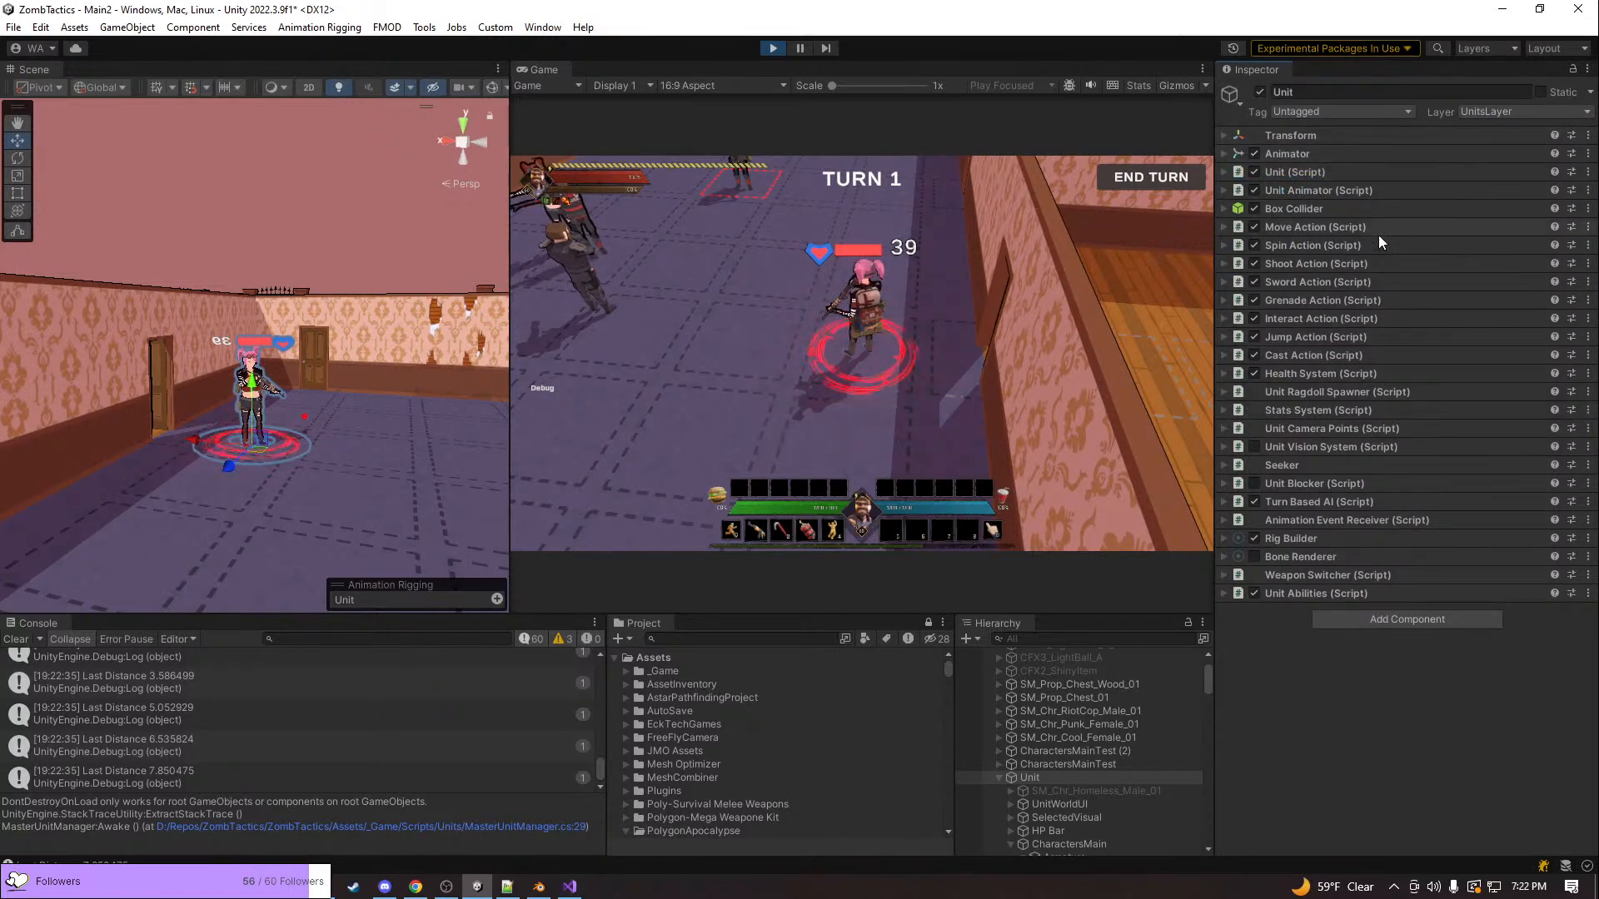
pyautogui.scroll(-2, 1047, 751)
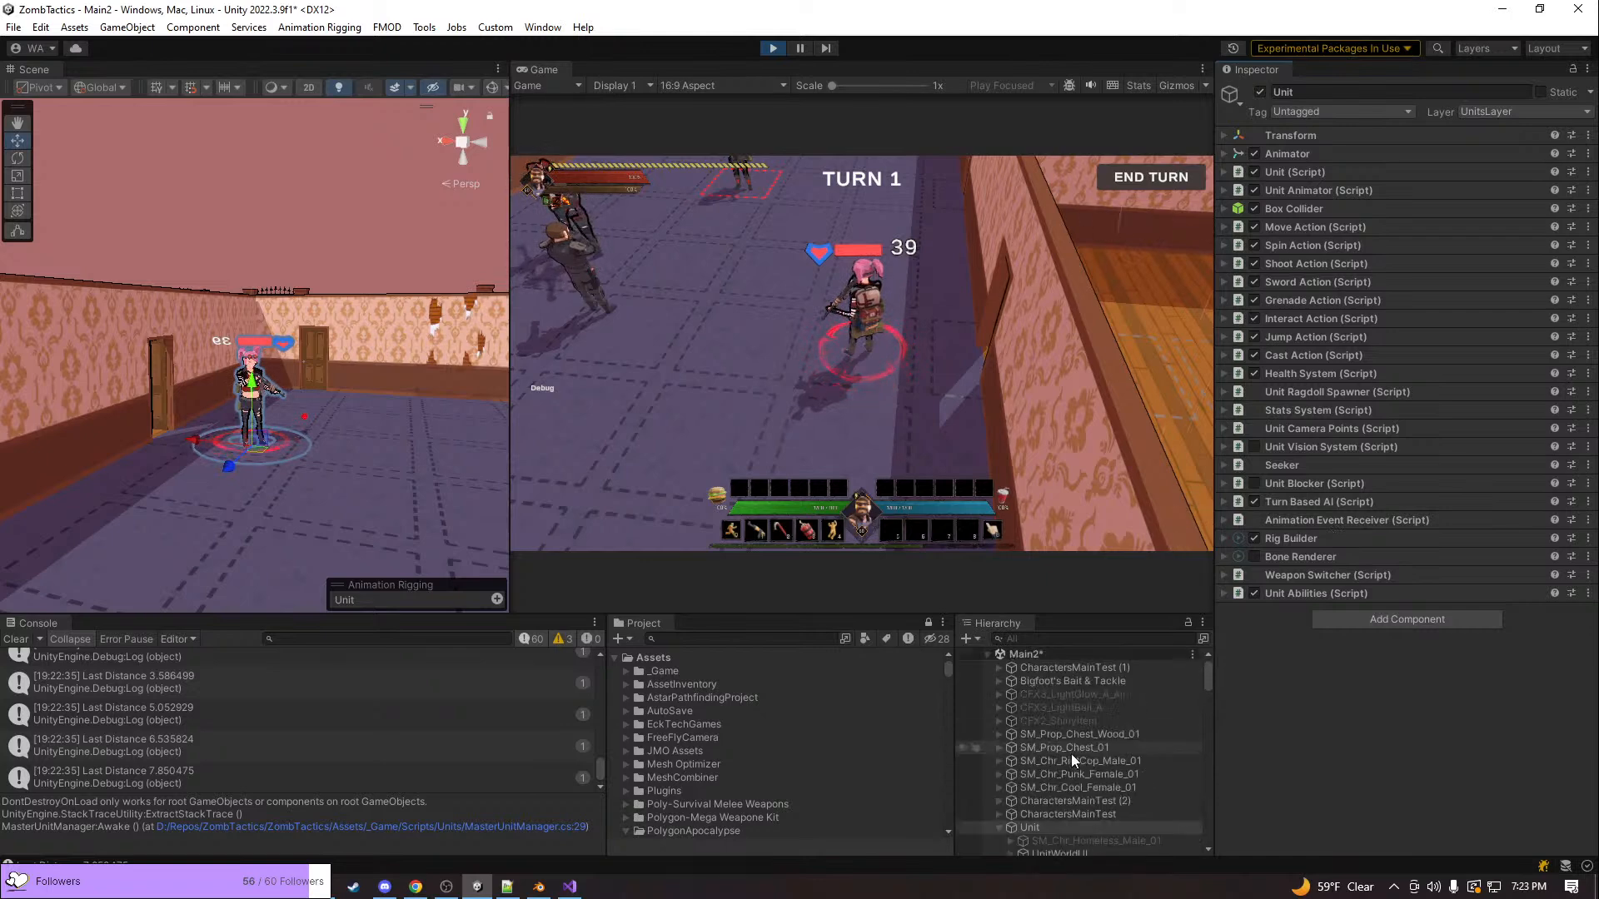
pyautogui.scroll(2, 1071, 750)
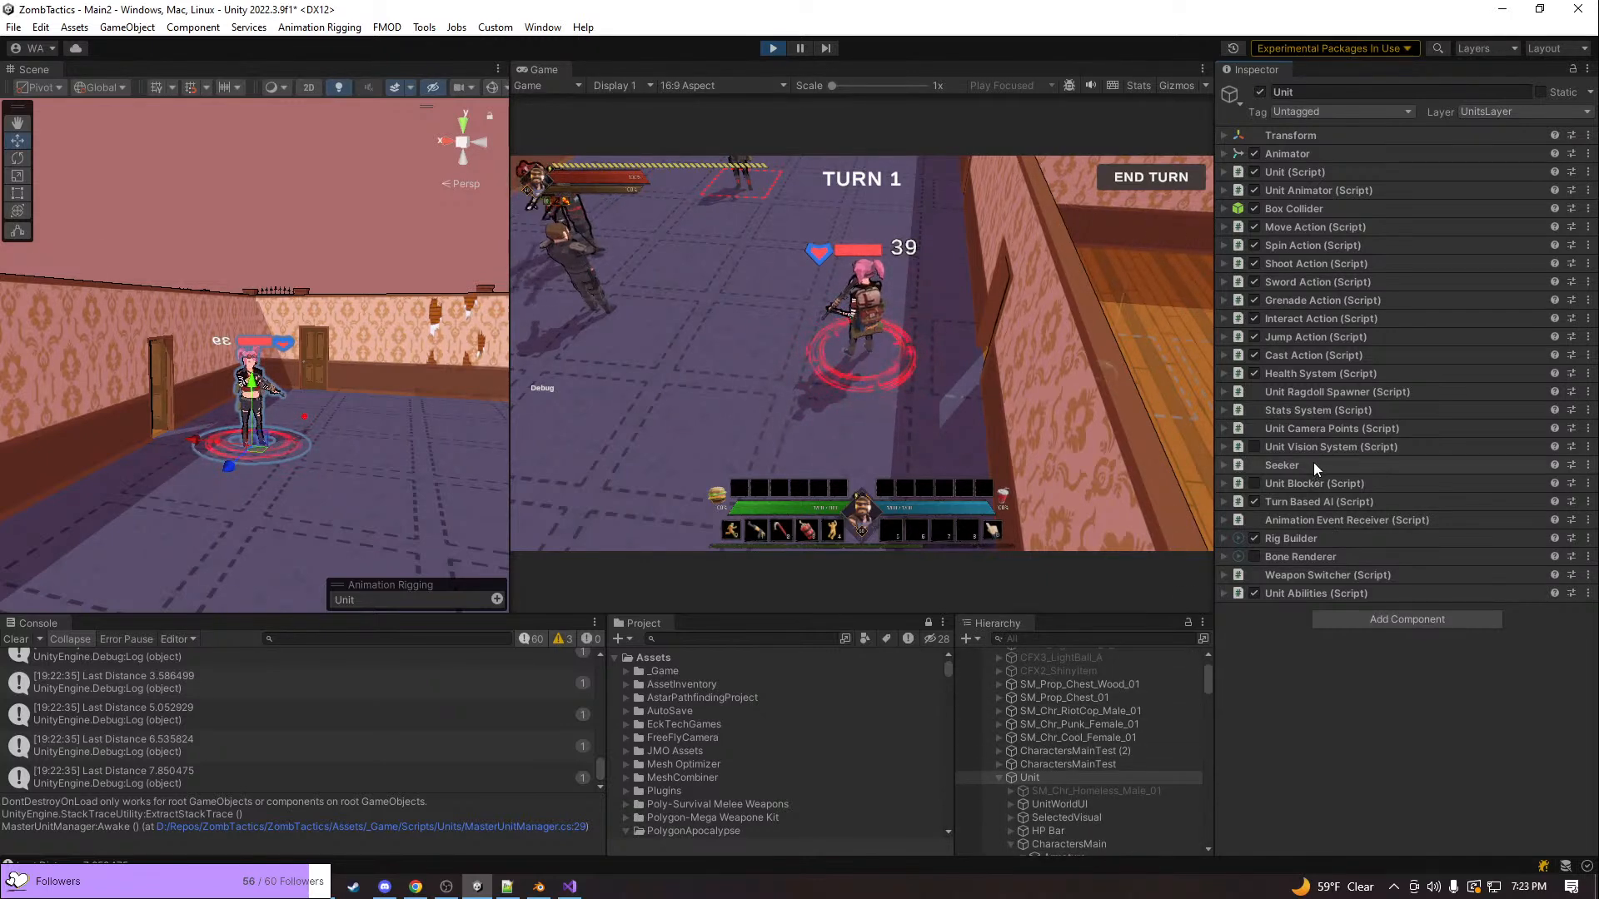
pyautogui.scroll(-4, 1042, 779)
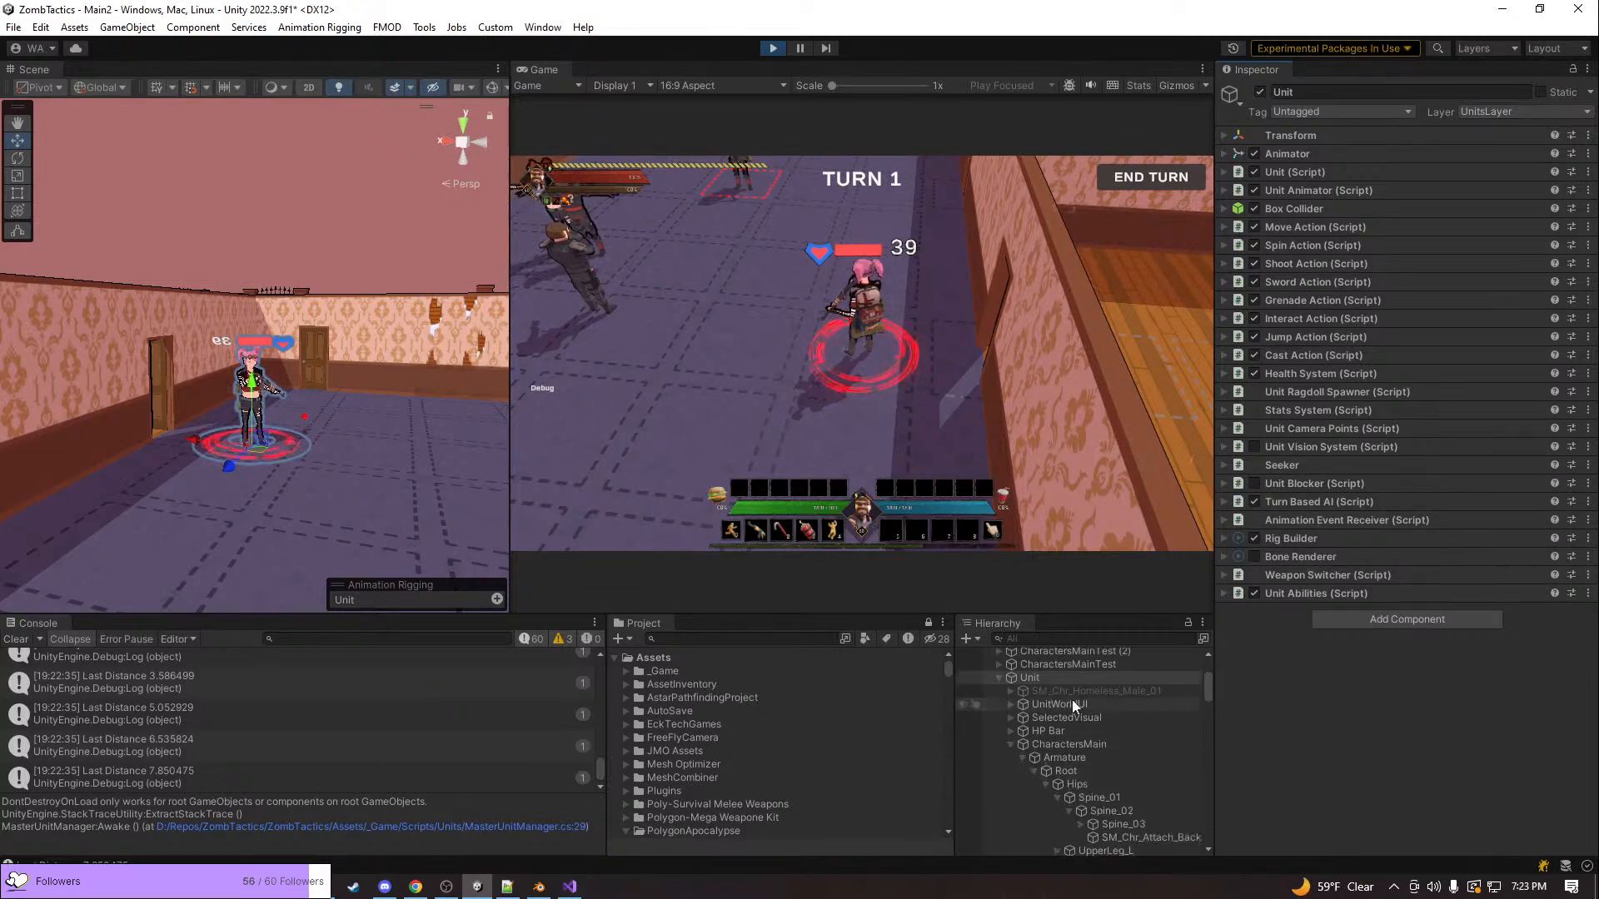
# Select the Unit's UnitWorldUI child and locate the objects referenced by its Health System and M Text_UI_Slider fields
pyautogui.click(1071, 703)
pyautogui.scroll(-2, 1294, 583)
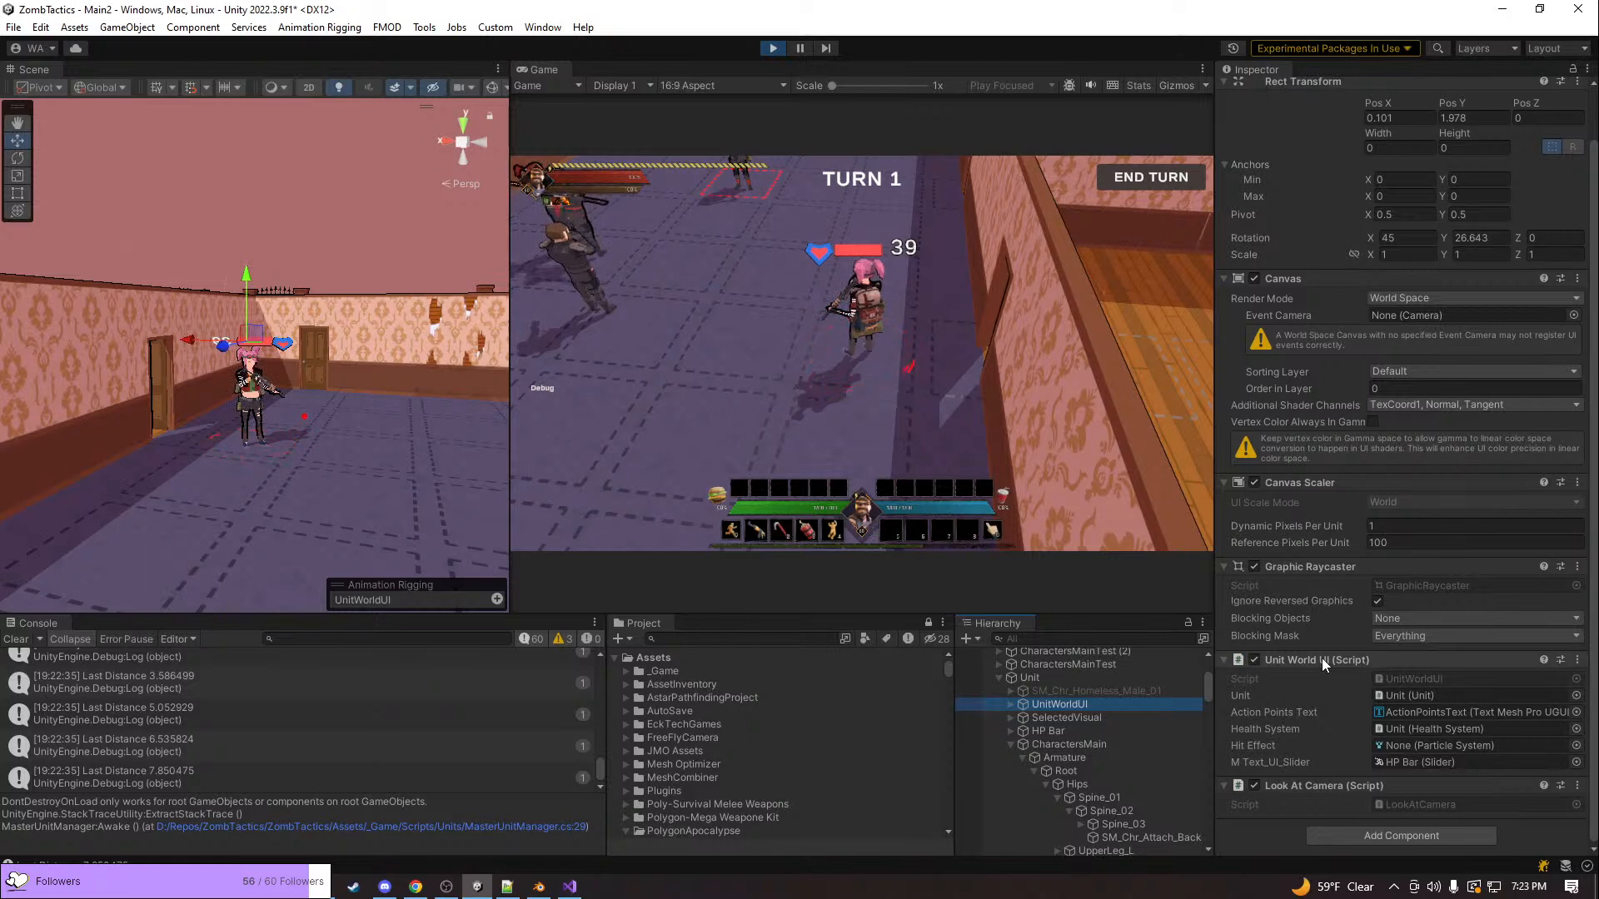
pyautogui.click(1392, 729)
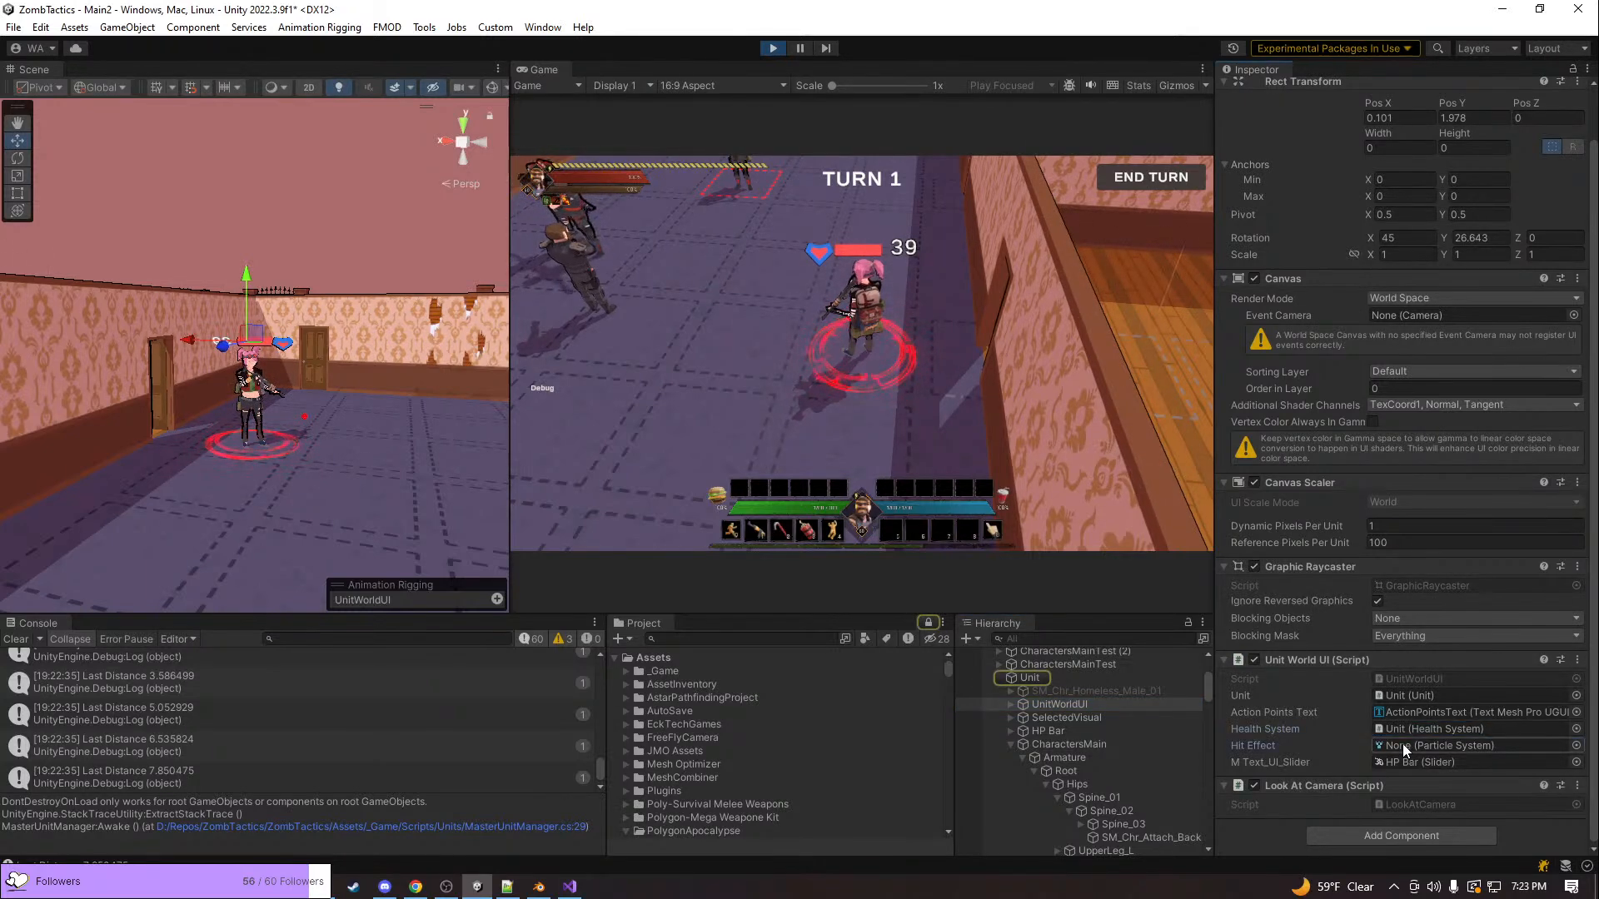
pyautogui.click(1406, 766)
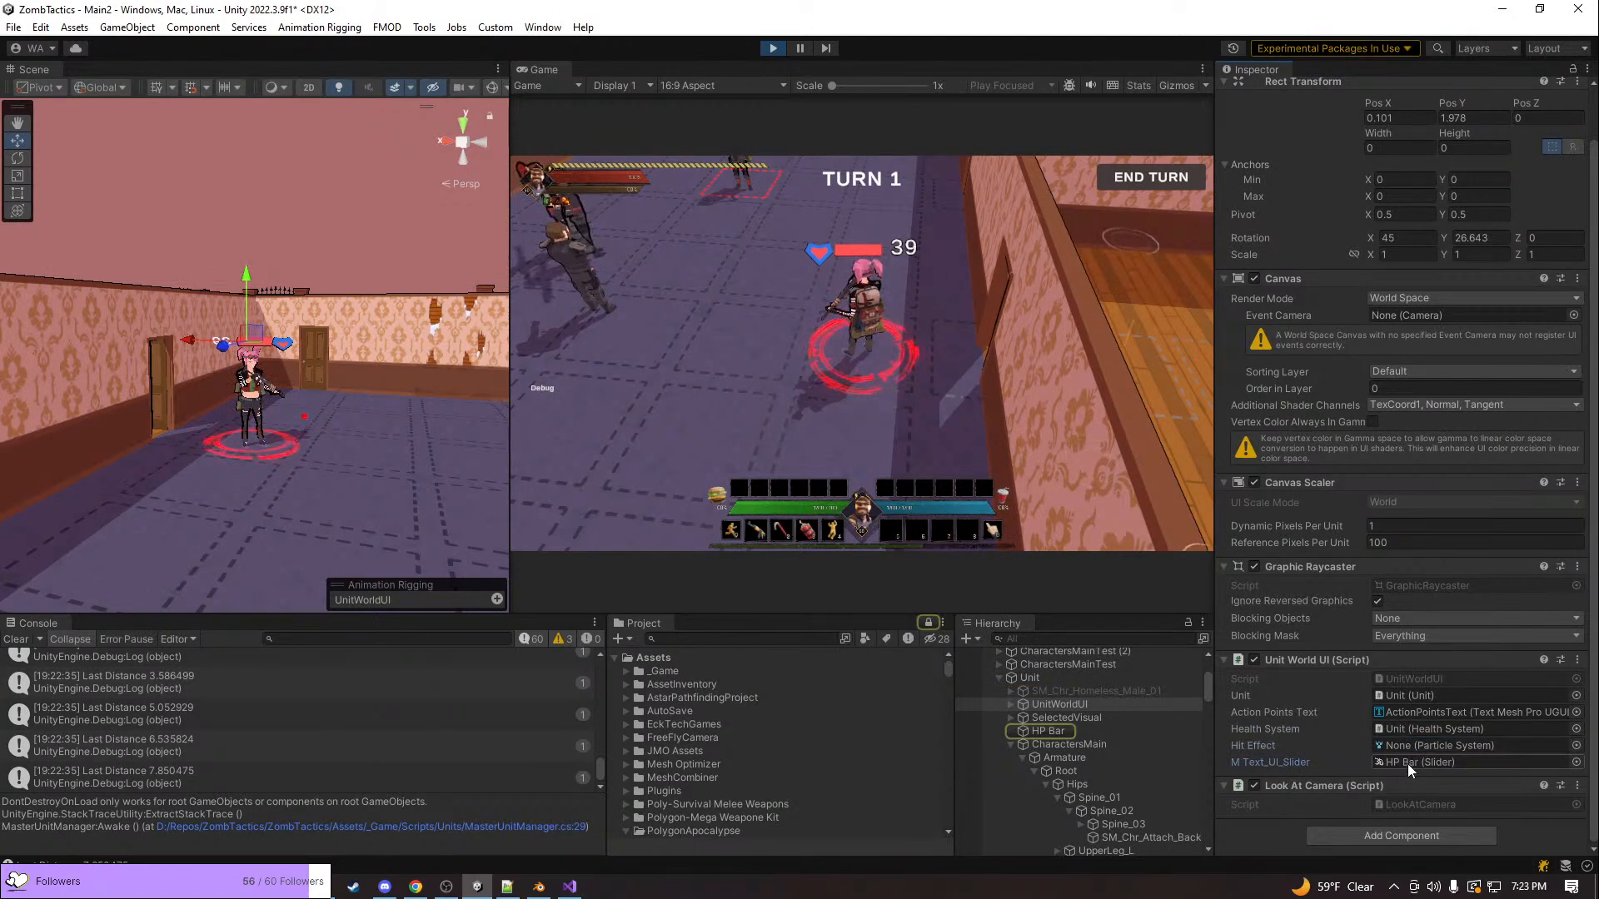
# Disable and re-enable the Unit's HP Bar object to test its visibility, and trace UnitWorldUI's slider reference again
pyautogui.click(1039, 732)
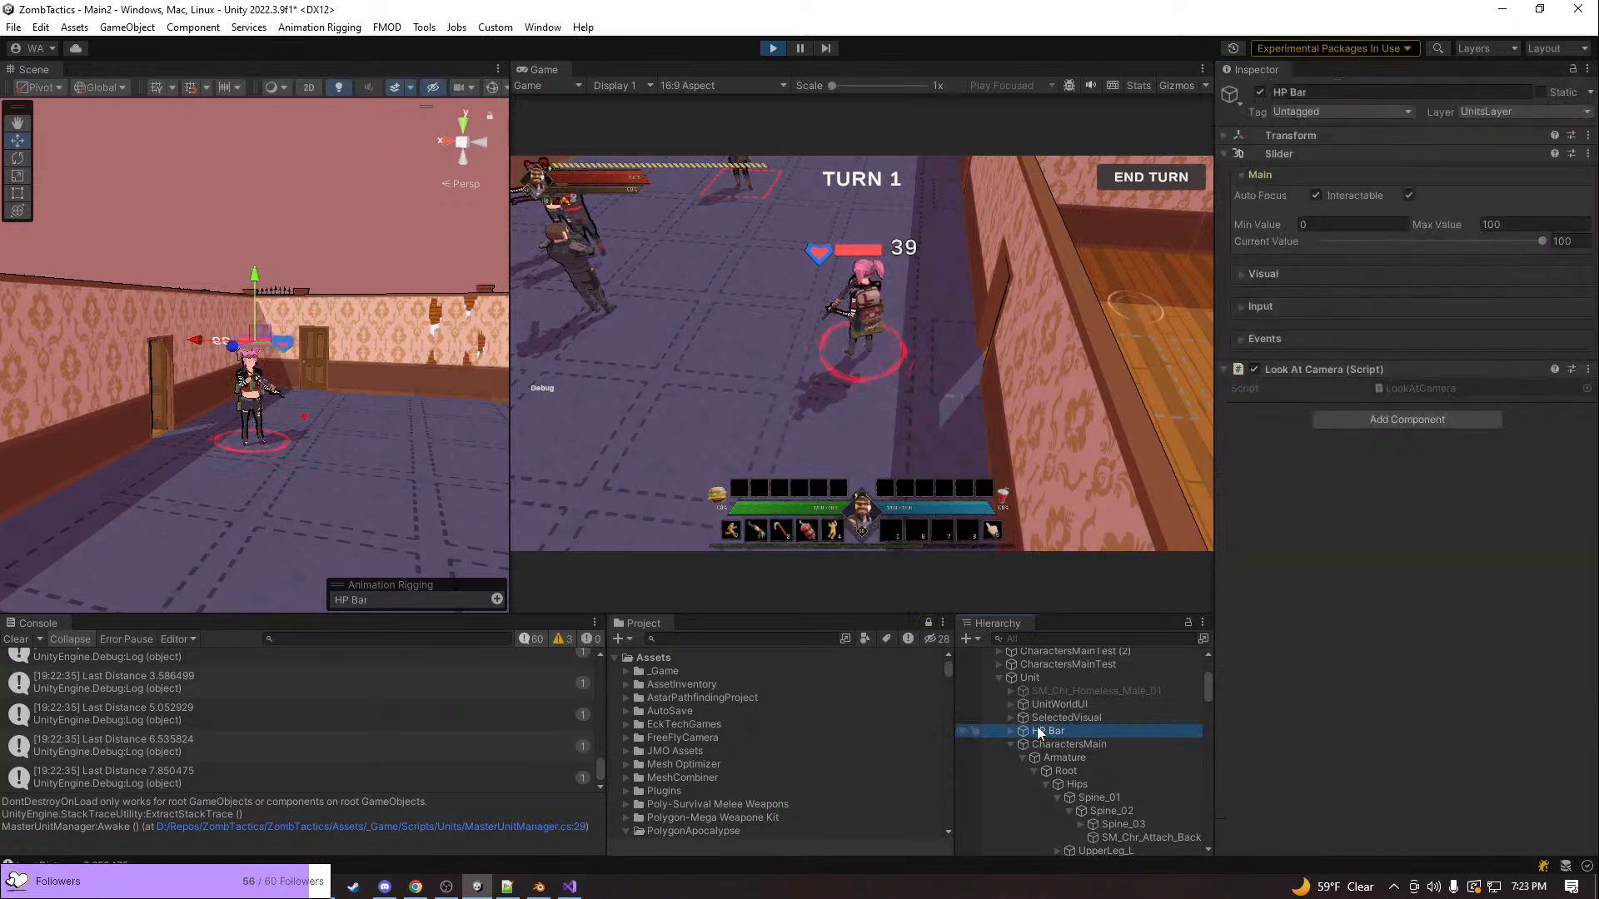
pyautogui.click(1258, 95)
pyautogui.click(1257, 95)
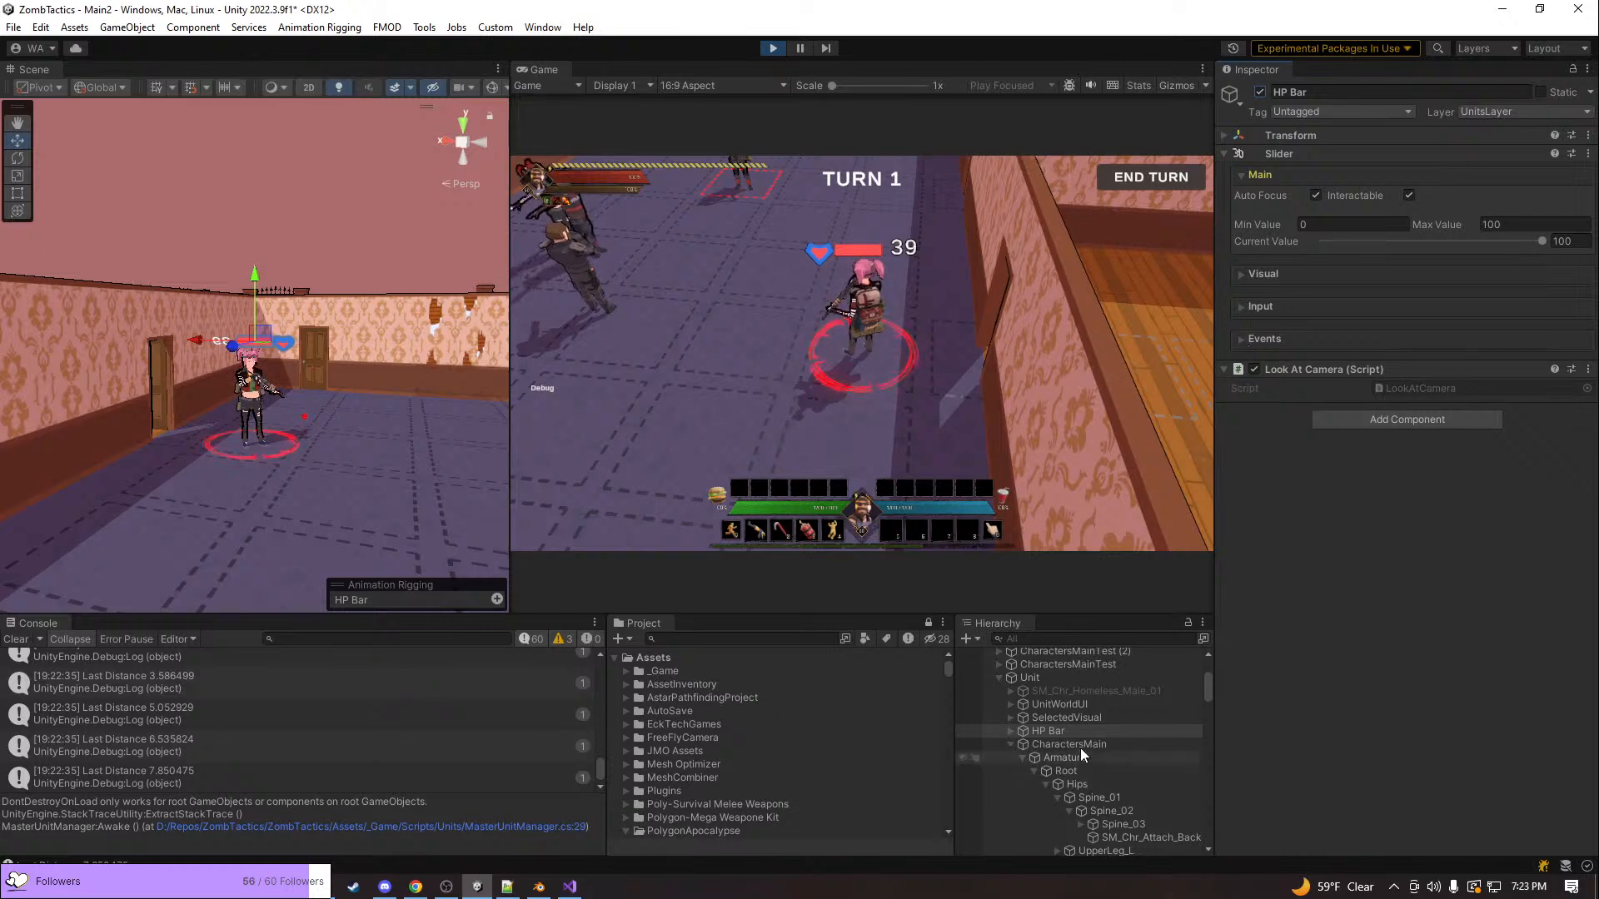
pyautogui.click(1069, 707)
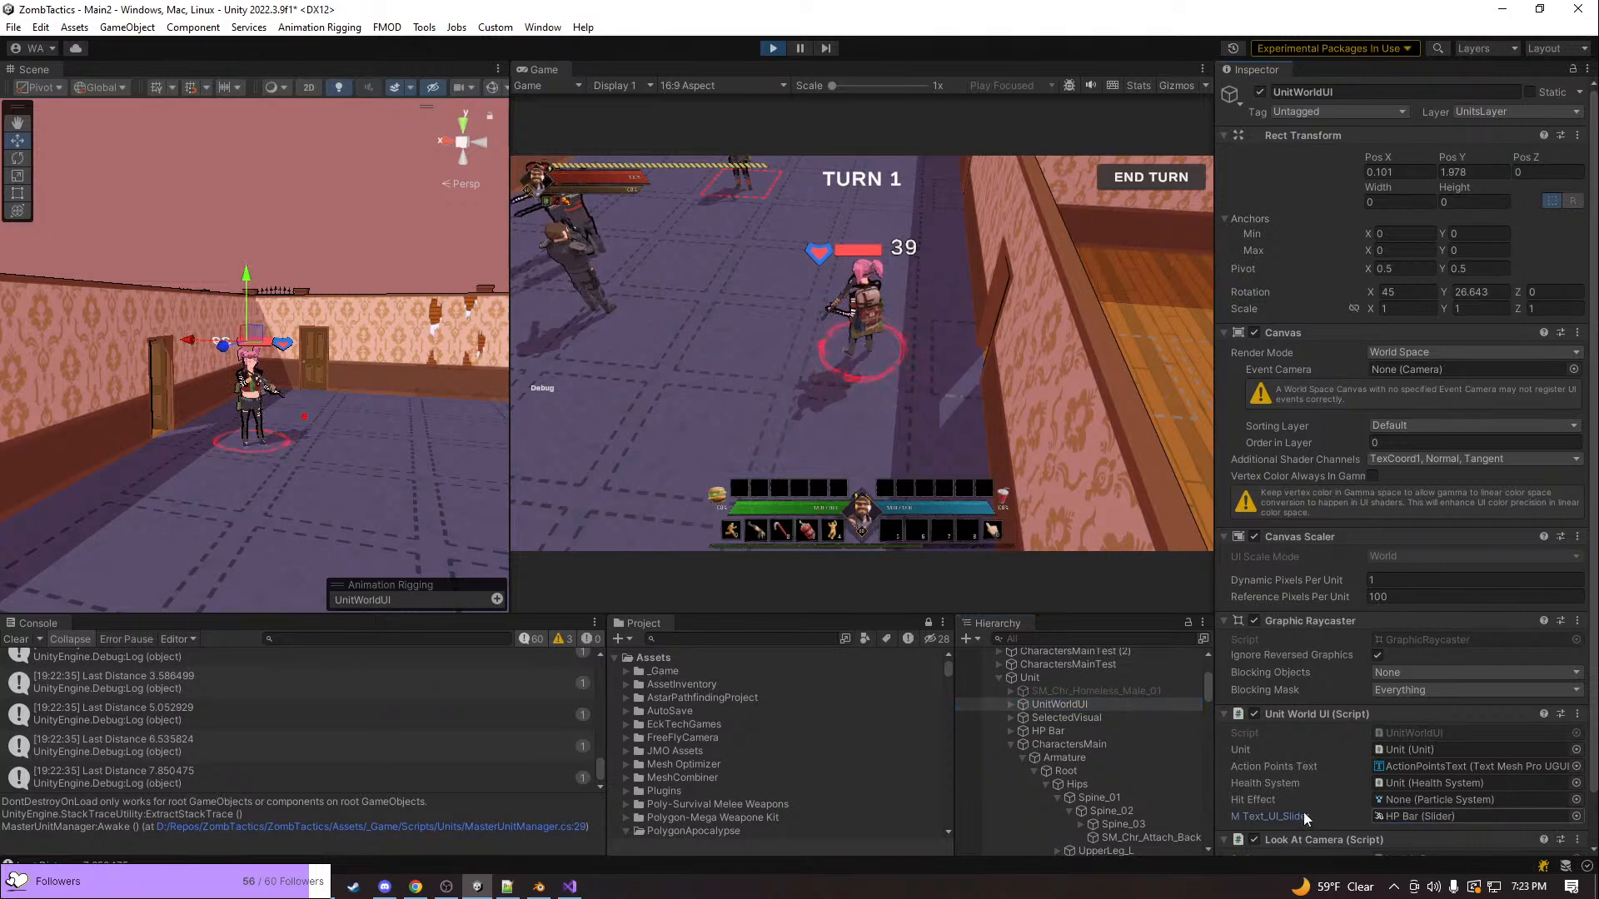
pyautogui.click(1438, 817)
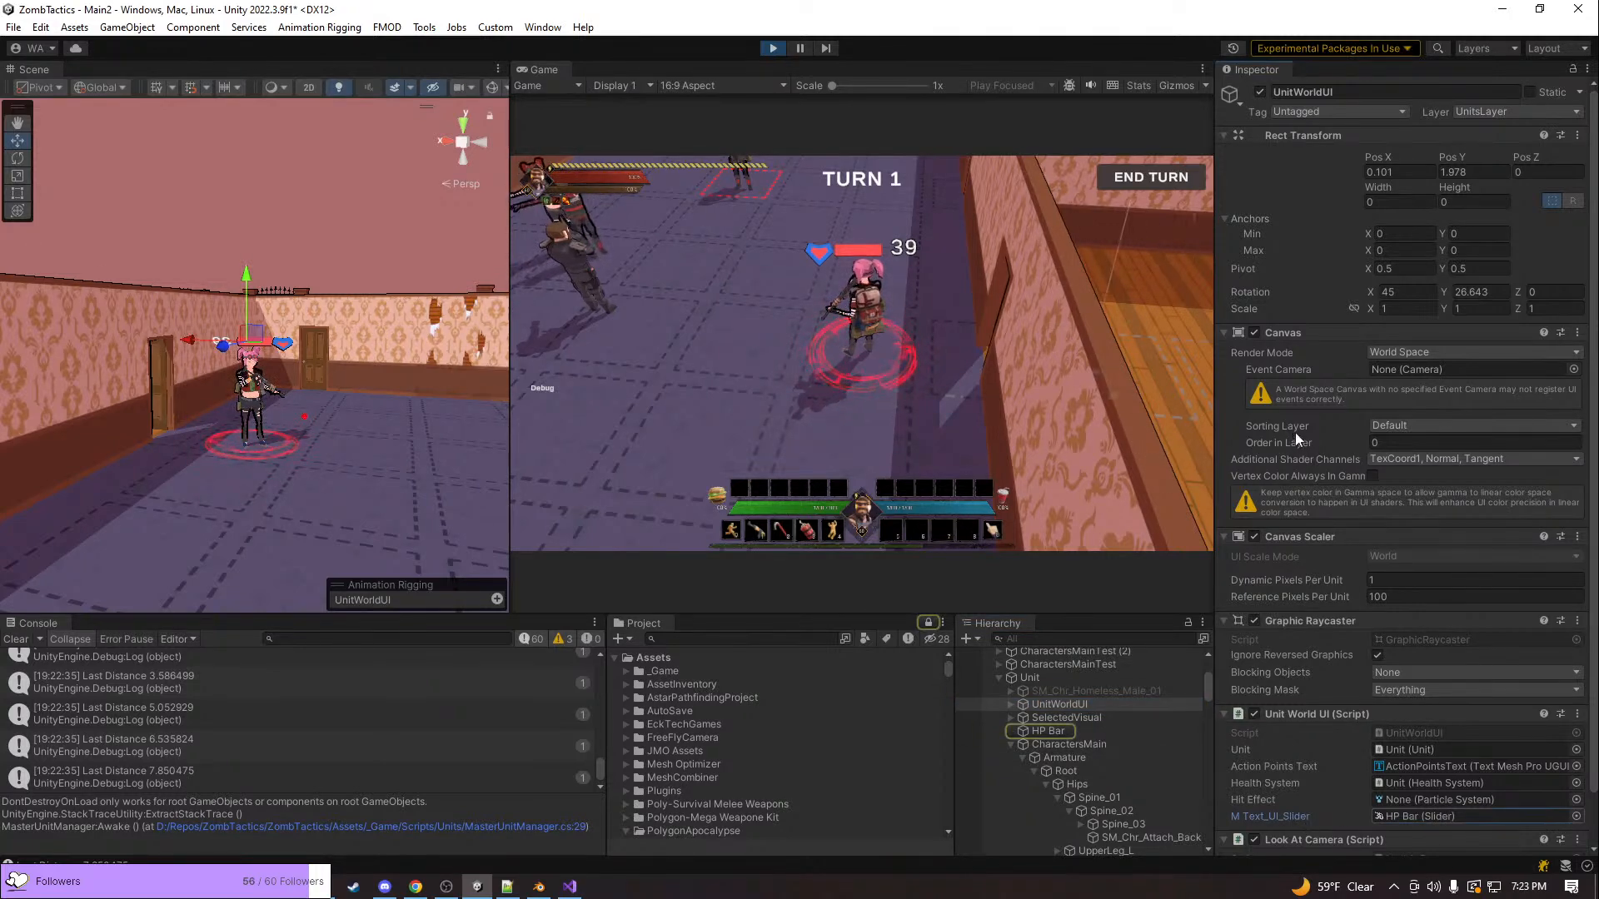
pyautogui.hotkey('alt', 'Tab')
pyautogui.scroll(15, 499, 530)
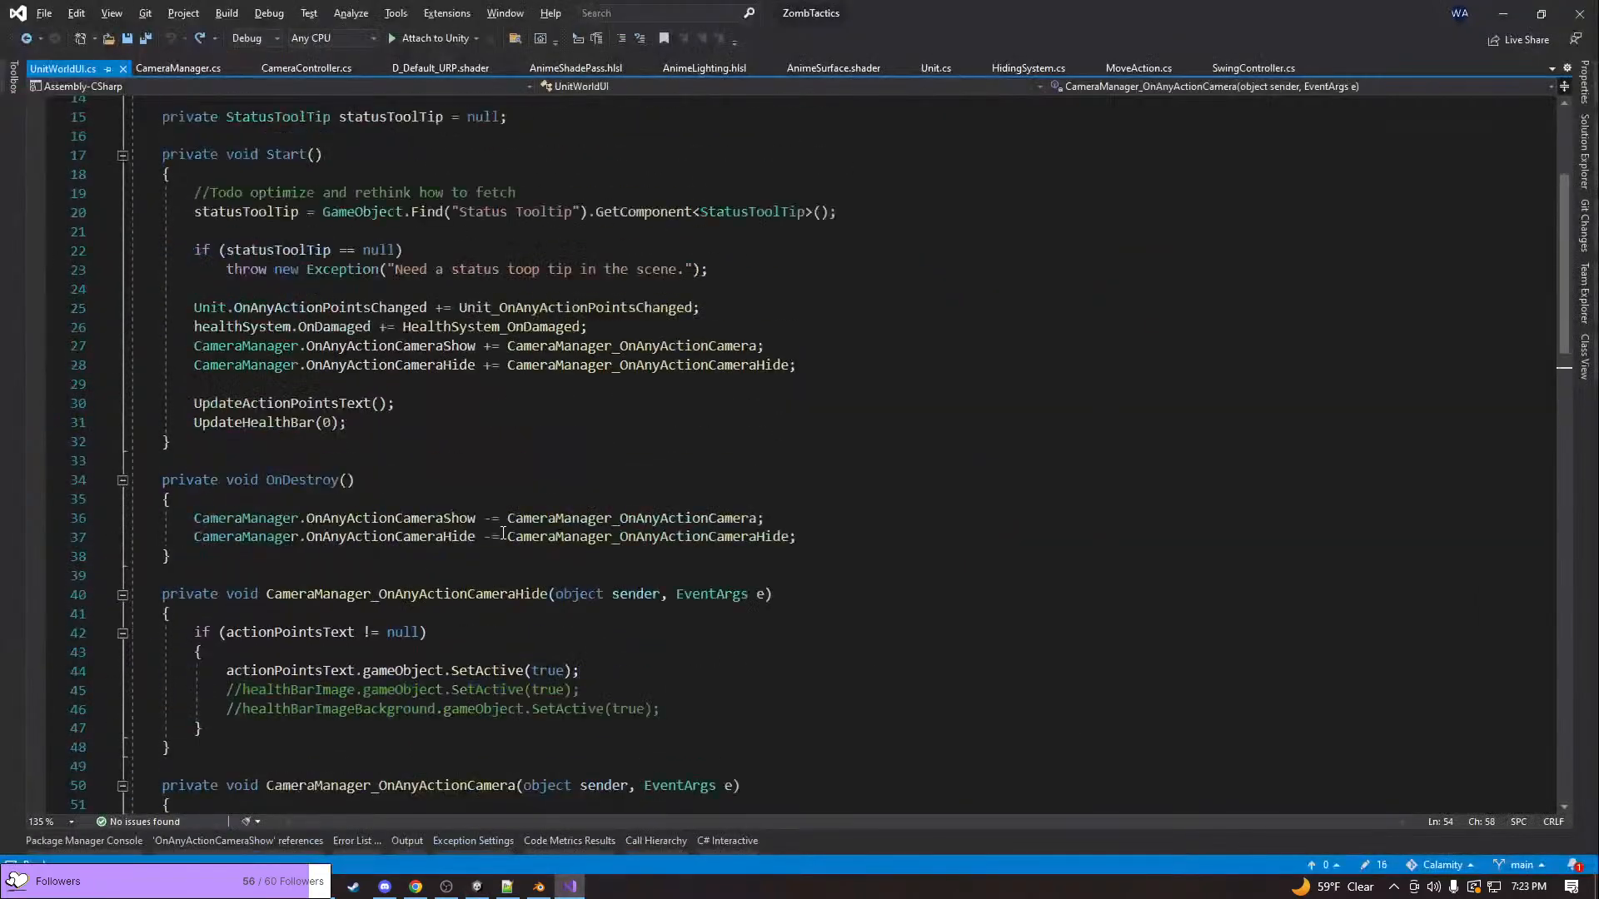
pyautogui.click(427, 333)
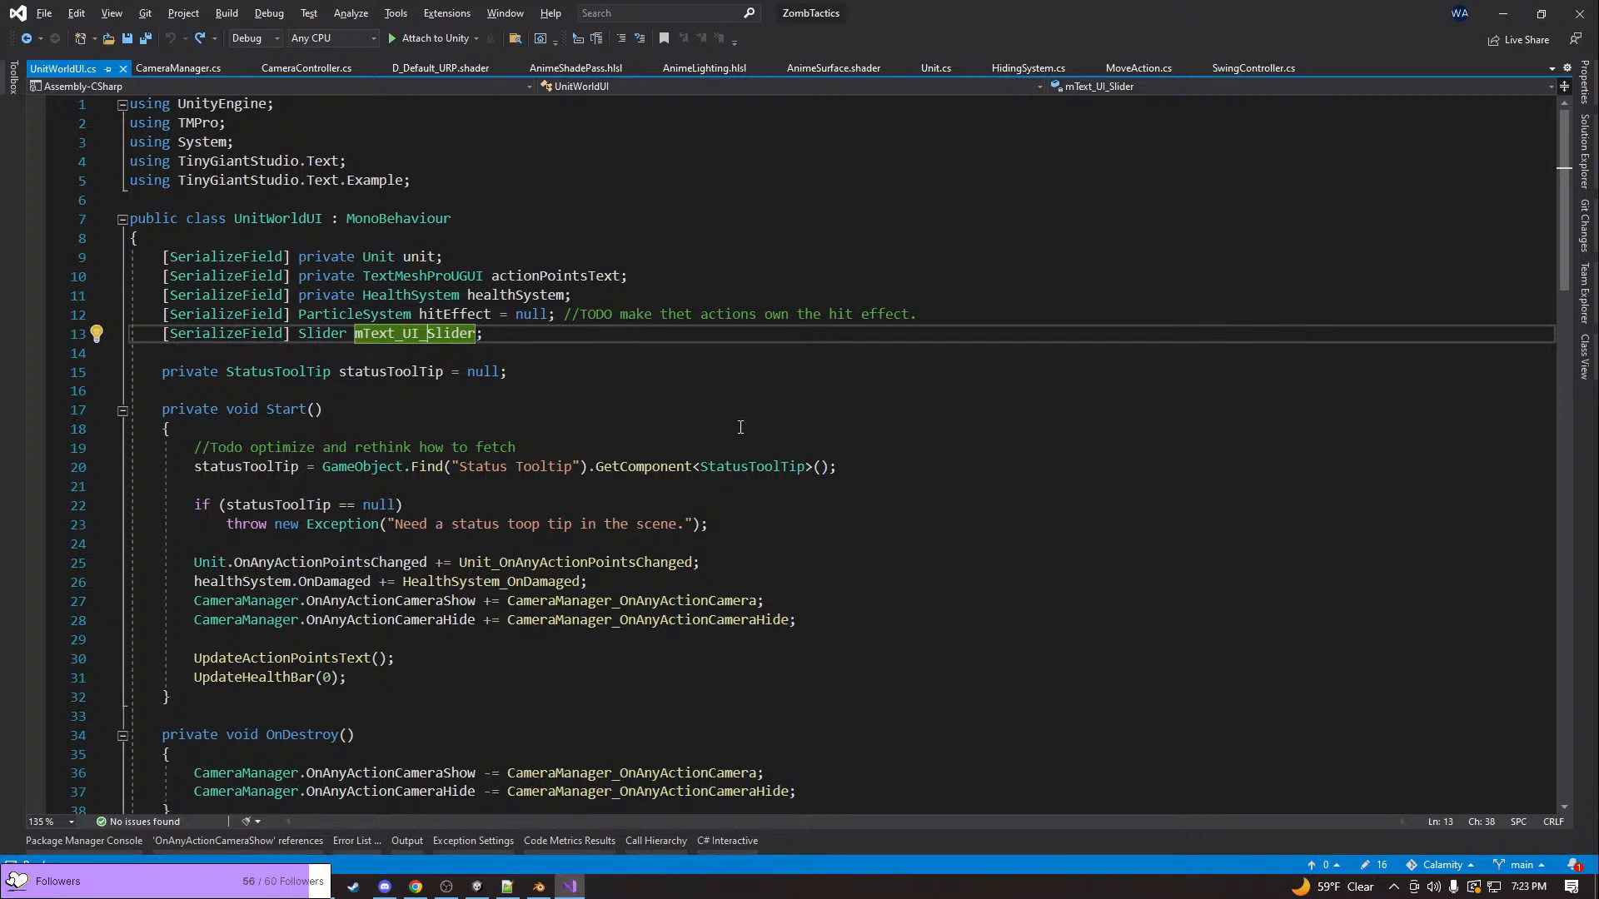
pyautogui.hotkey('ctrl', 'r')
pyautogui.hotkey('ctrl', 'r')
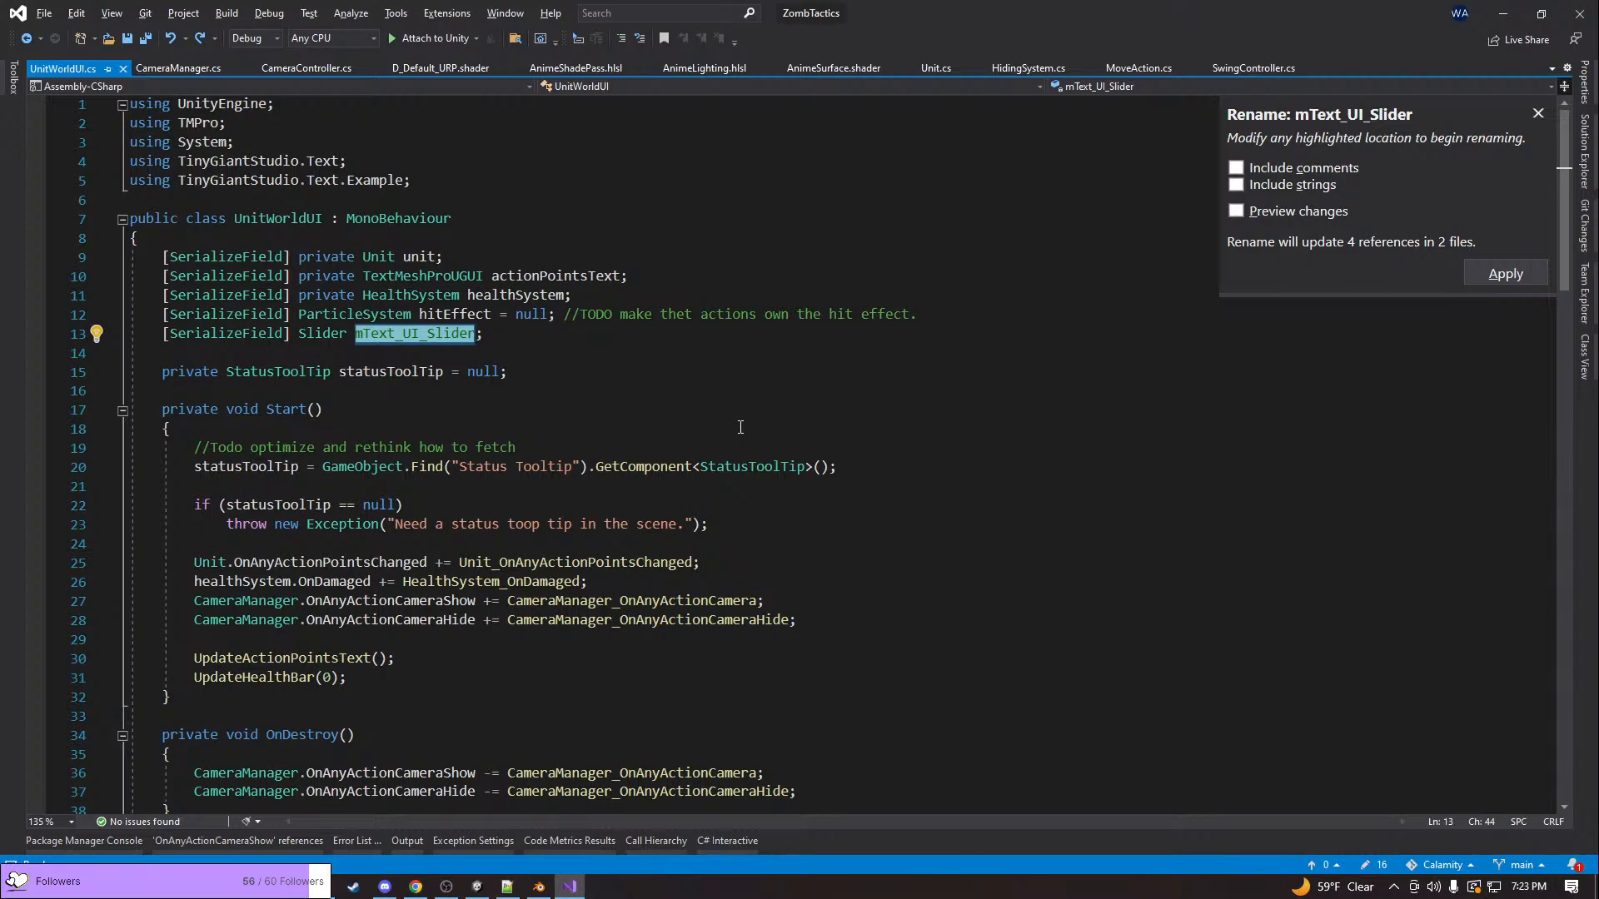
pyautogui.press('Home')
# Stop the running game in Unity and return to the UnitWorldUI script in Visual Studio
pyautogui.hotkey('alt', 'Tab')
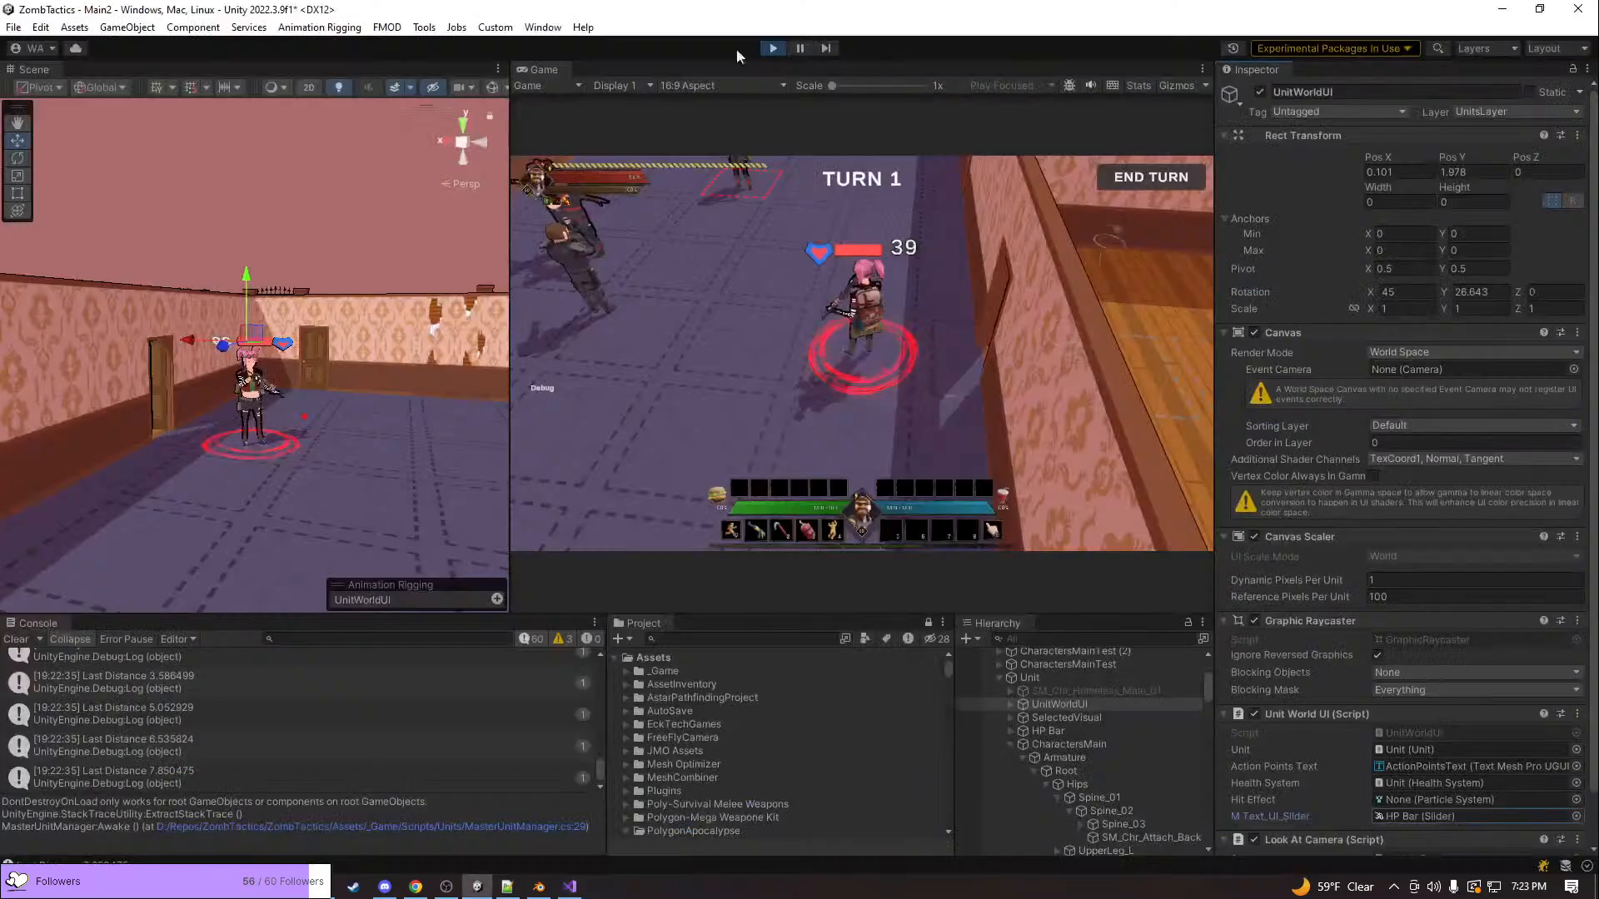
pyautogui.click(781, 47)
pyautogui.hotkey('alt', 'Tab')
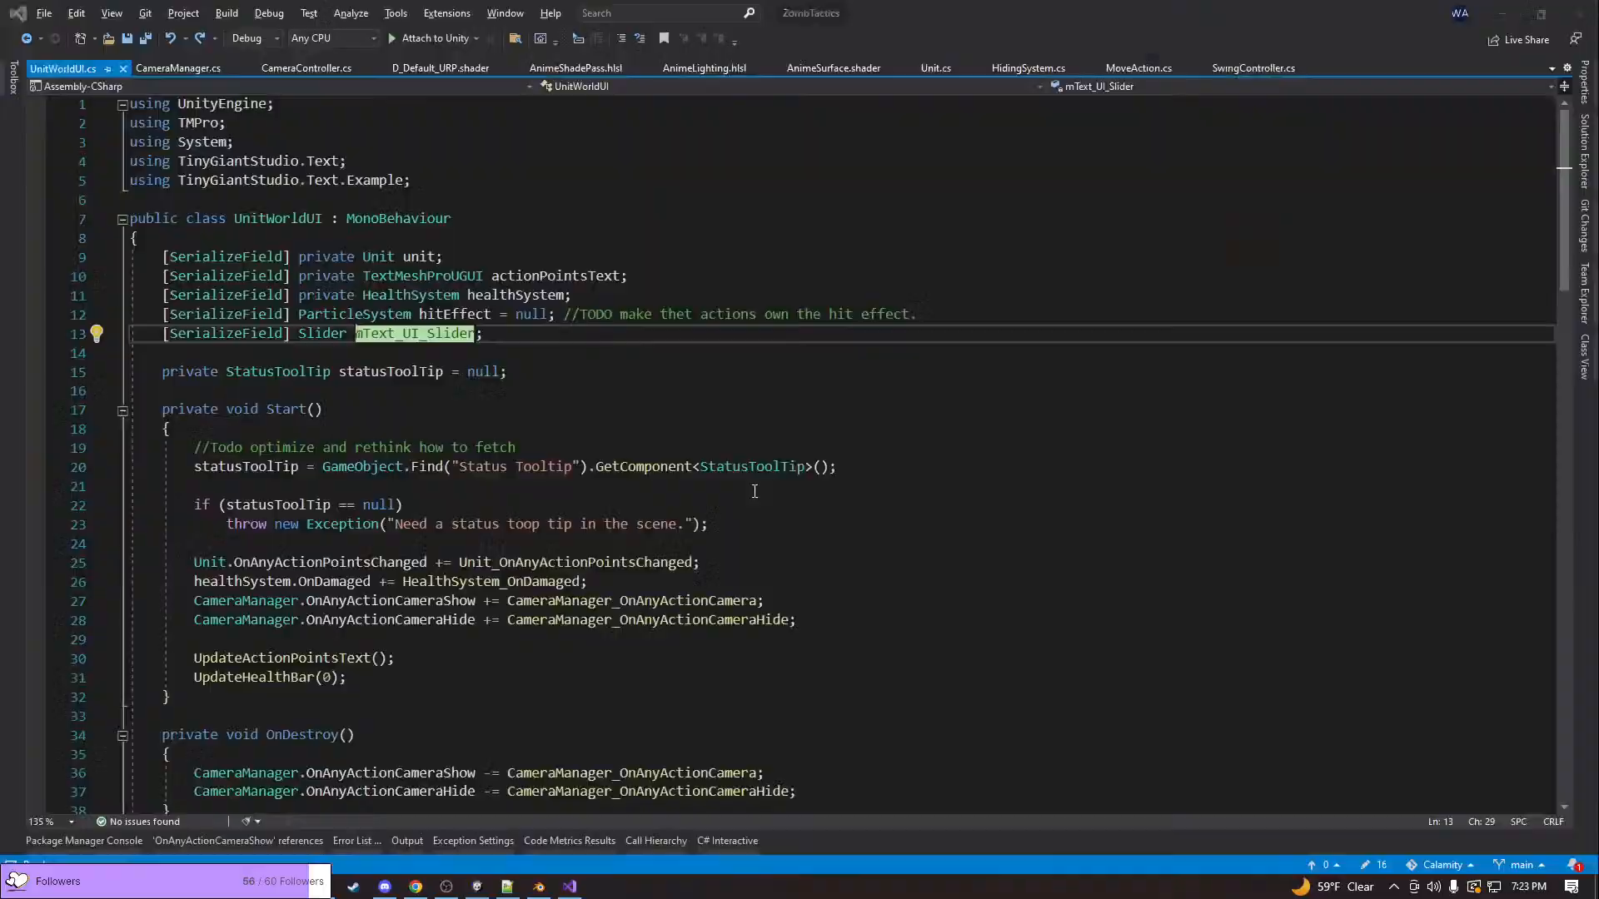
pyautogui.click(427, 340)
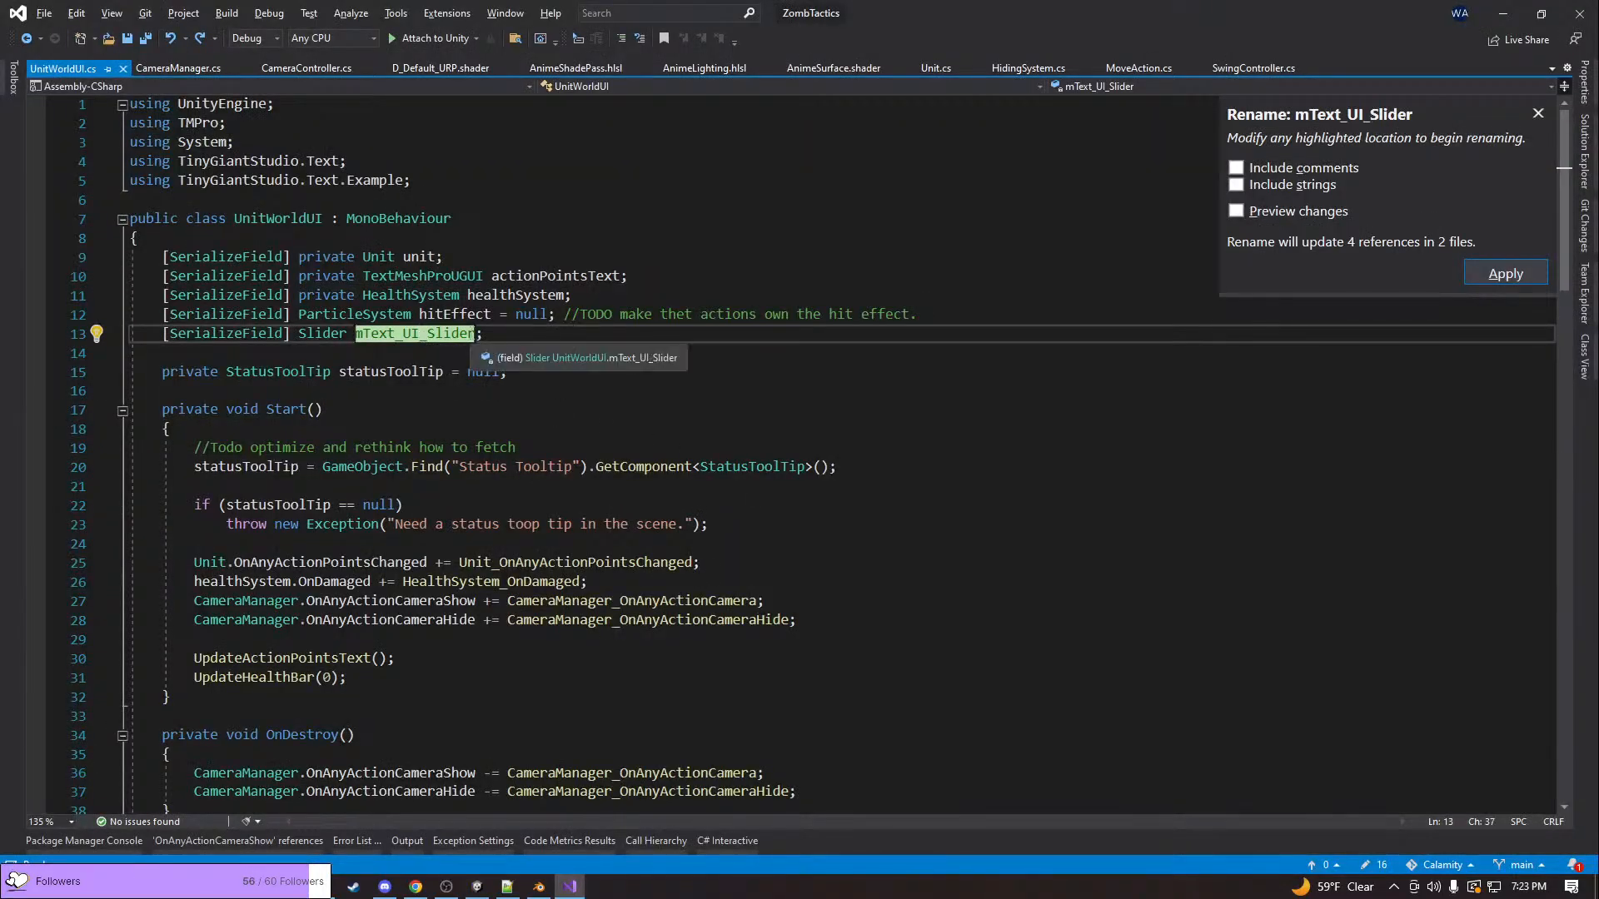
pyautogui.press('Left')
pyautogui.press('Left')
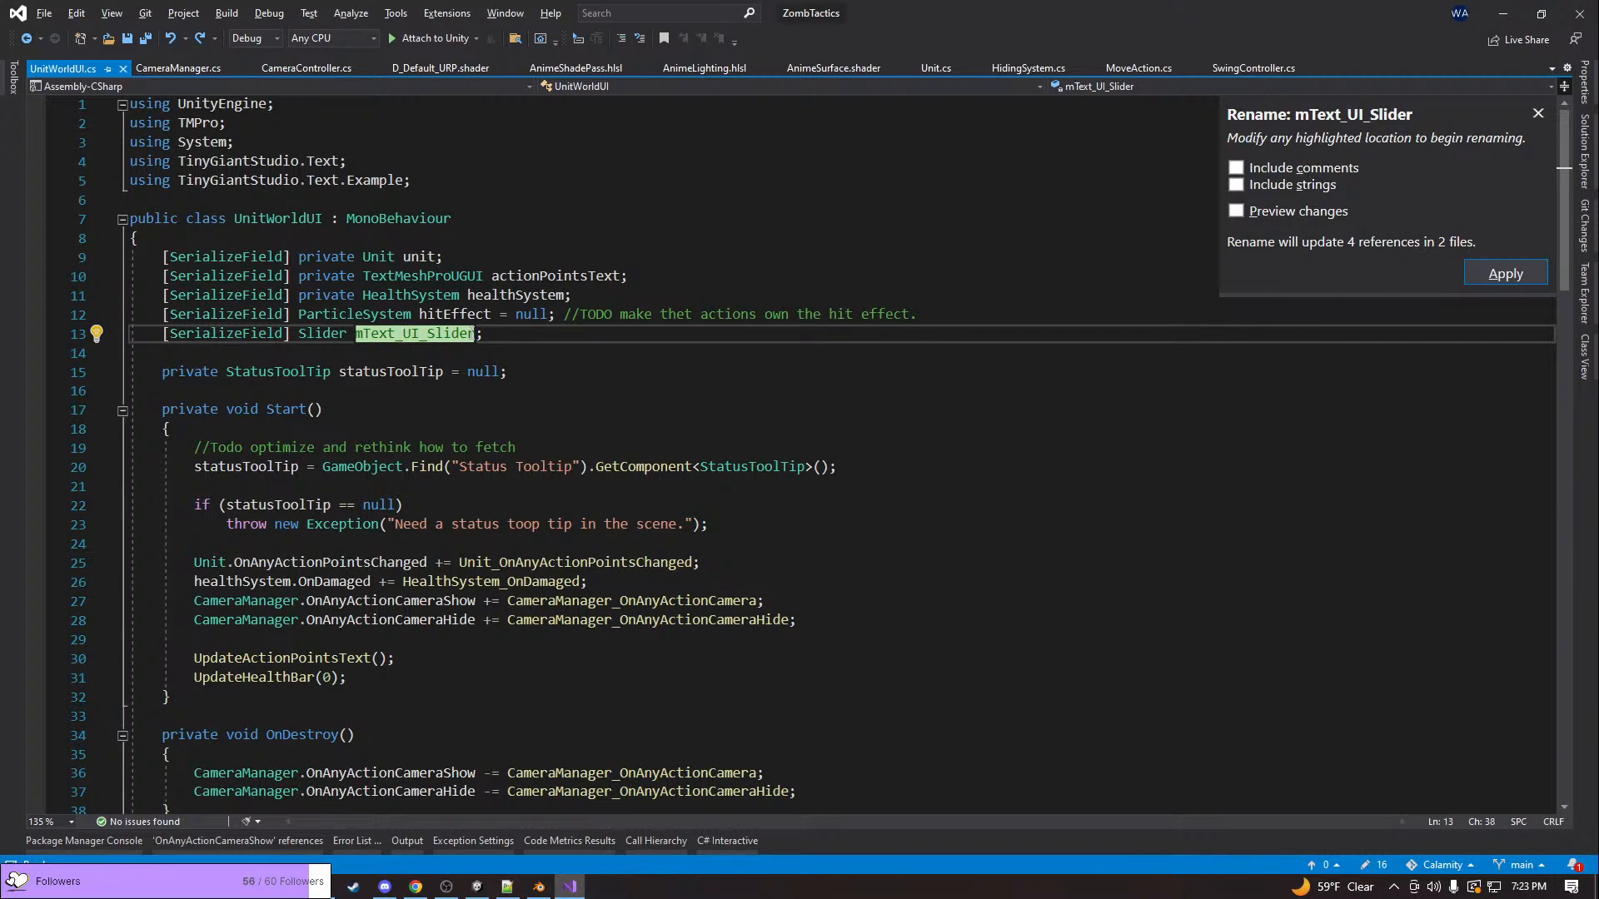
pyautogui.scroll(-2, 509, 358)
pyautogui.click(509, 352)
# Add mText_UI_Slider.gameObject.SetActive(true); below the actionPointsText line in the CameraManager_OnAnyActionCameraHide handler
pyautogui.scroll(-2, 508, 362)
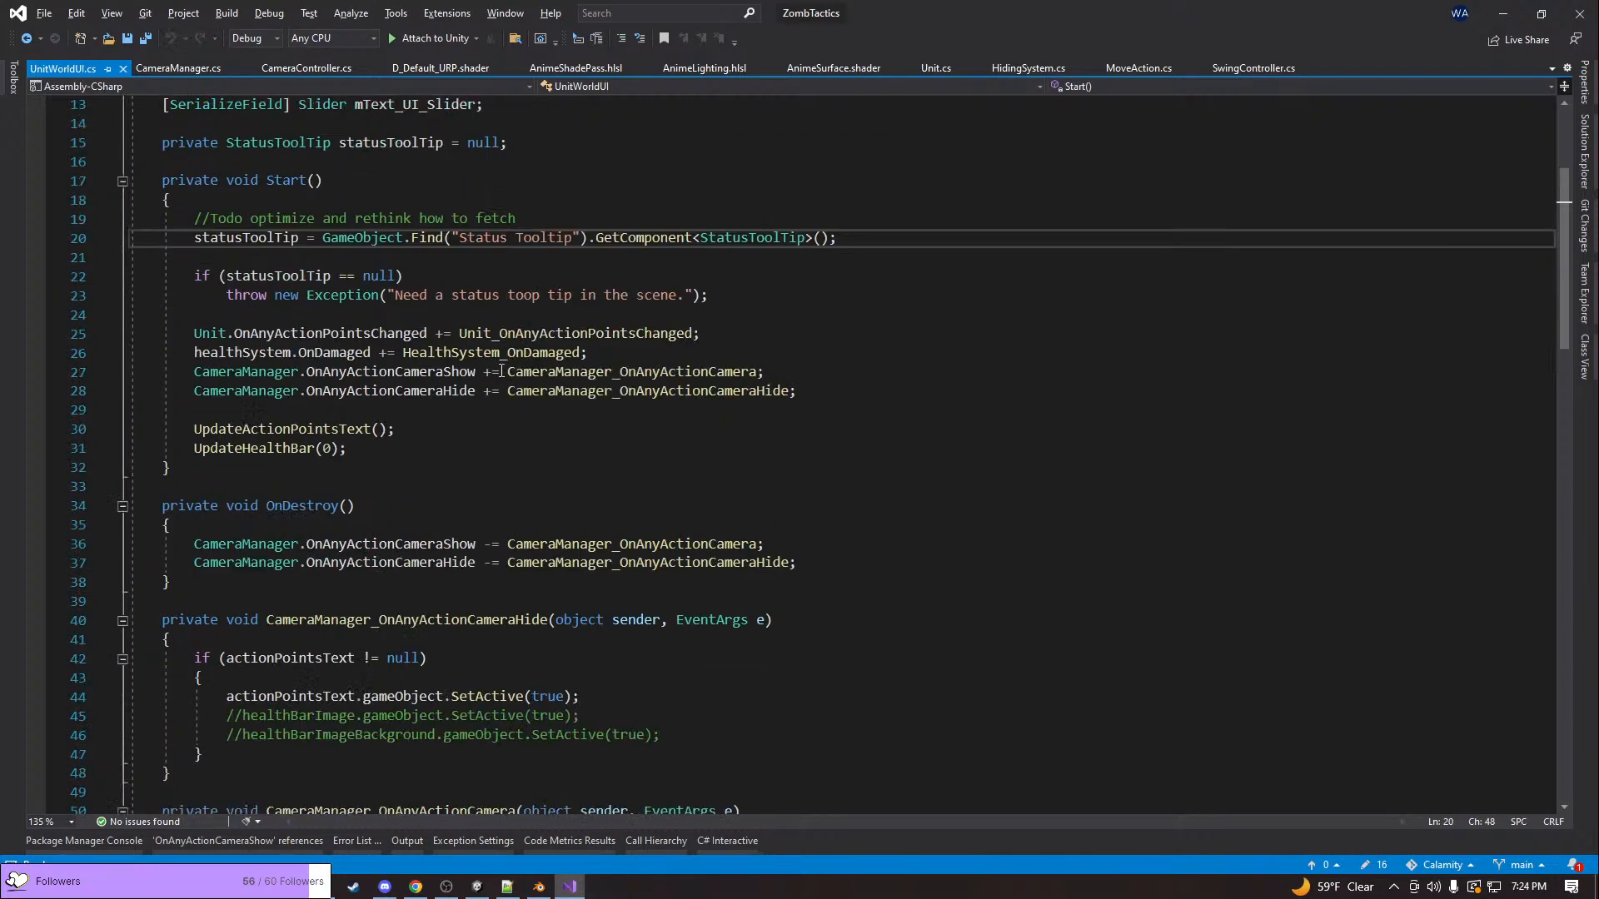
pyautogui.scroll(3, 495, 363)
pyautogui.doubleClick(427, 277)
pyautogui.hotkey('ctrl', 'c')
pyautogui.scroll(-5, 440, 369)
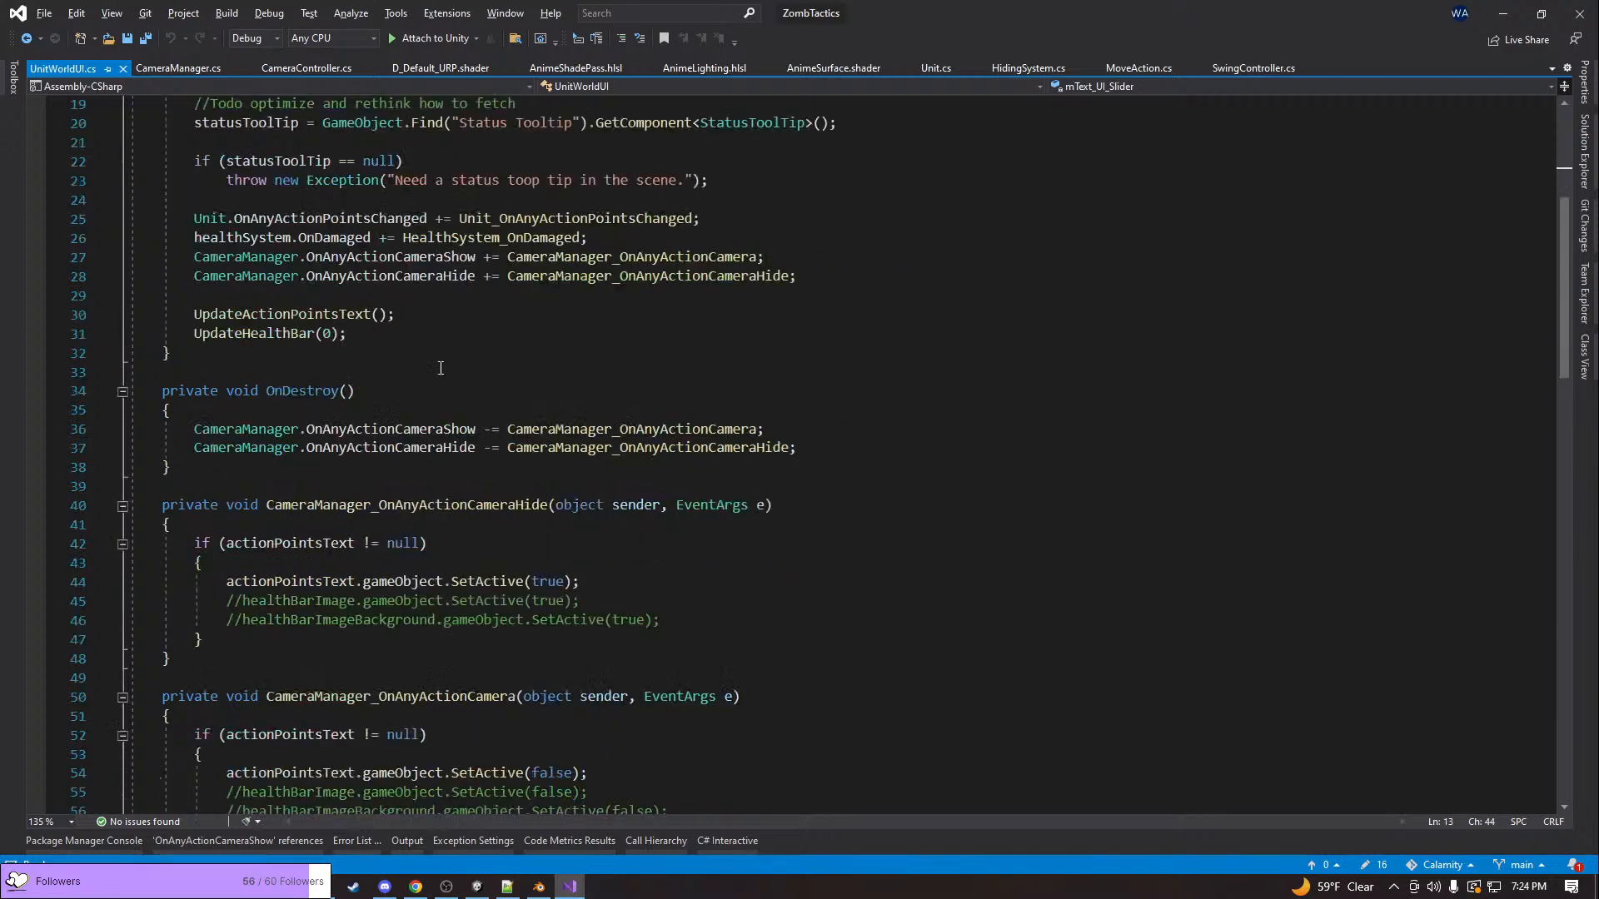
pyautogui.click(670, 581)
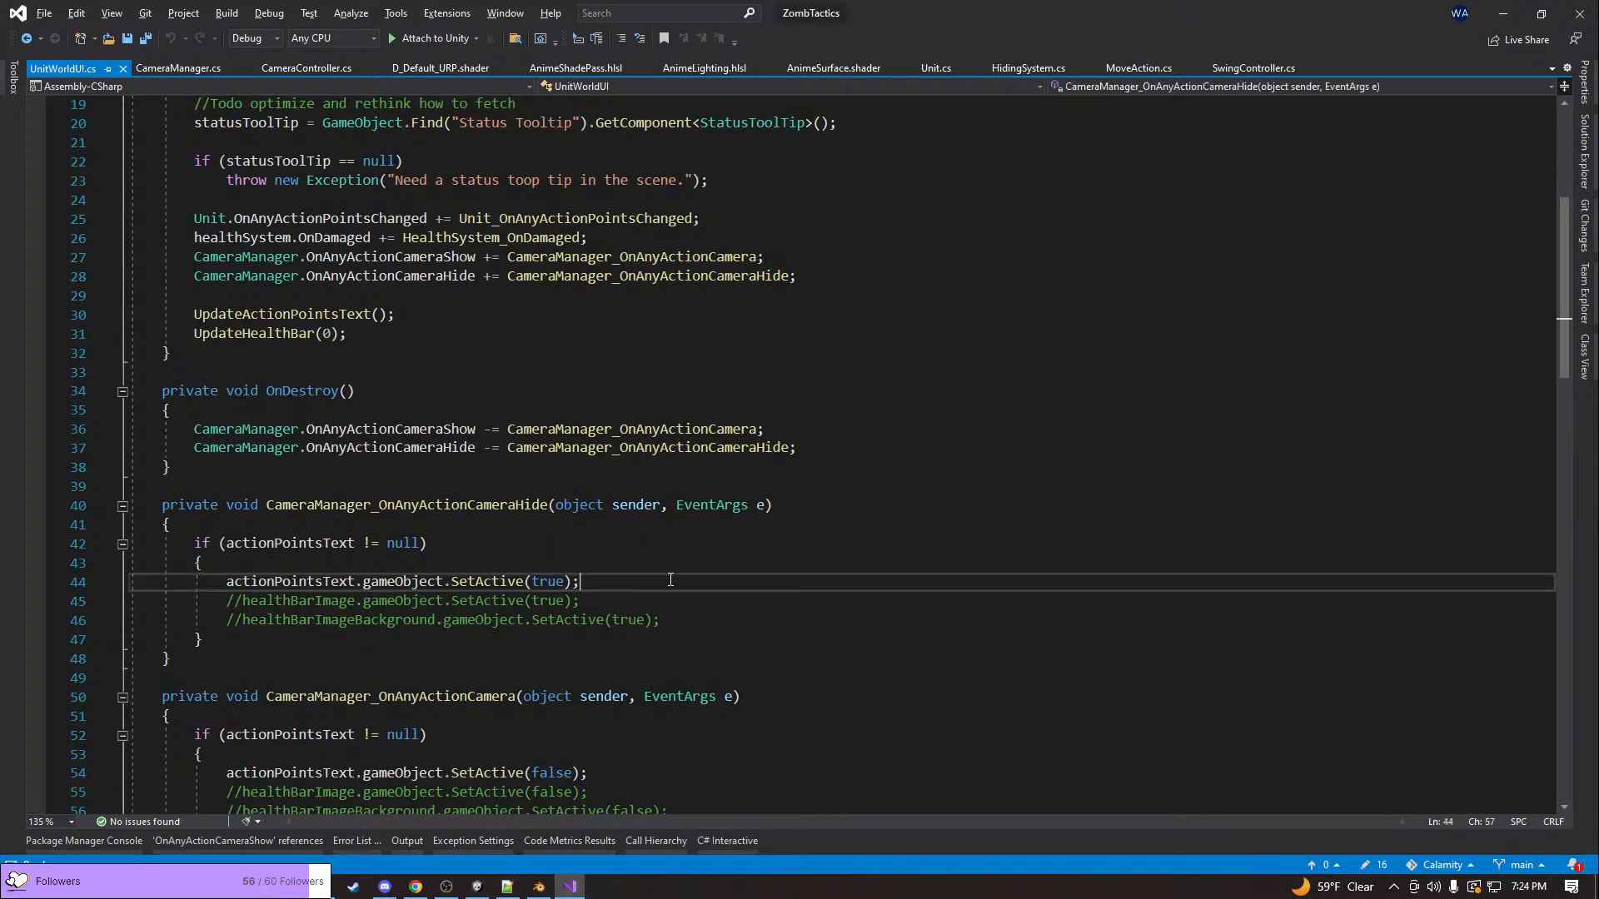
pyautogui.press('Return')
pyautogui.hotkey('ctrl', 'v')
pyautogui.write('.')
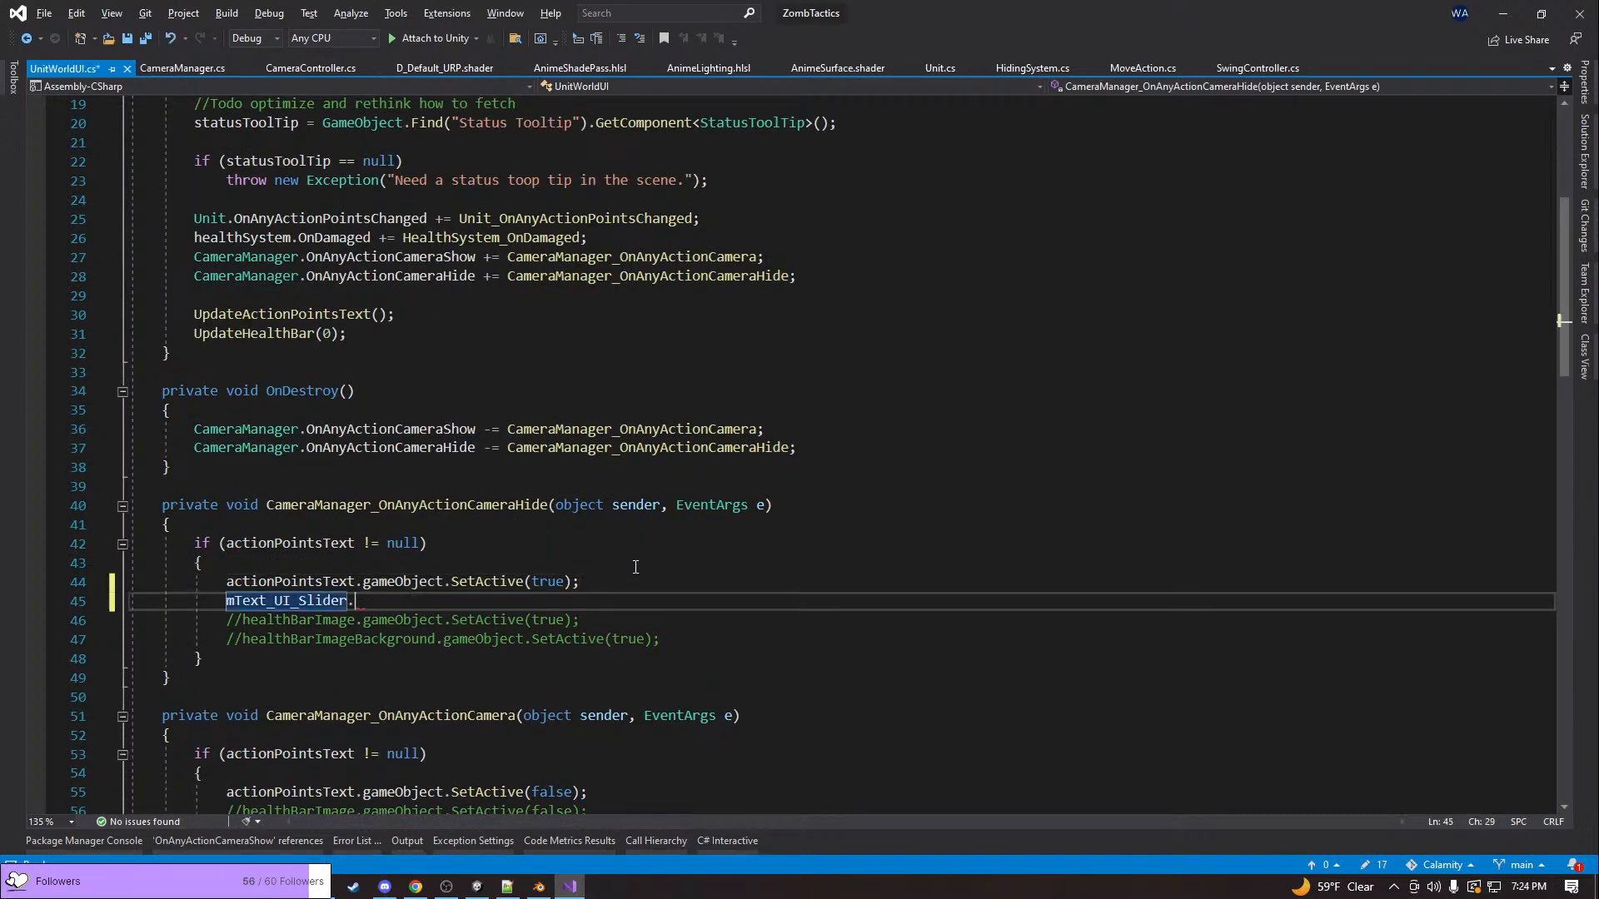
pyautogui.write('gameObject.SetActive(')
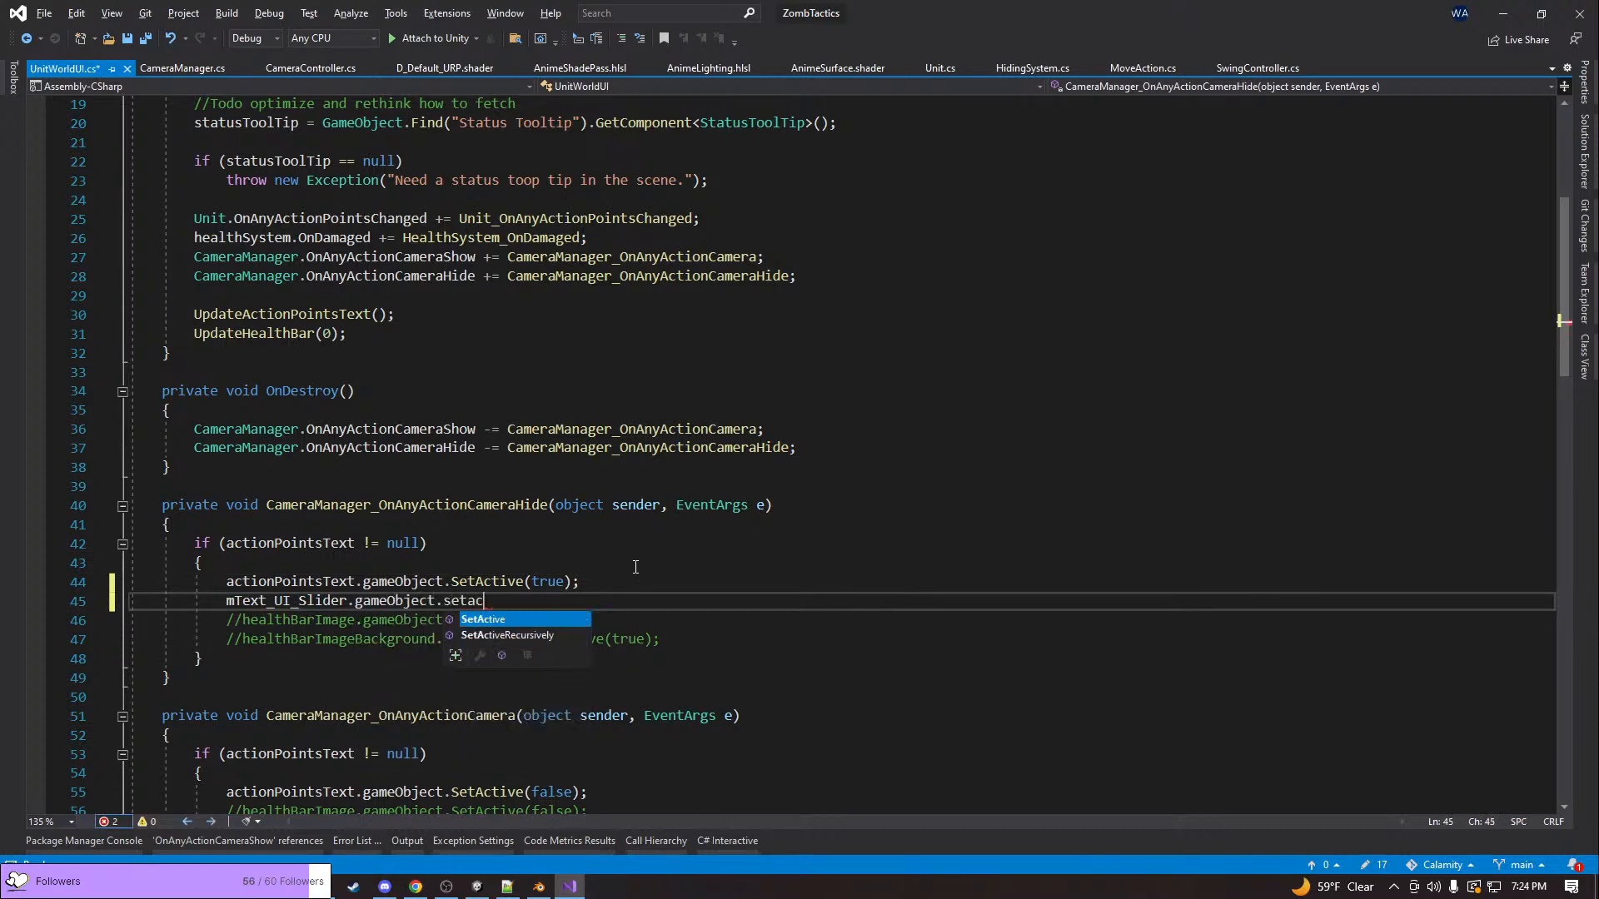
pyautogui.write('true);')
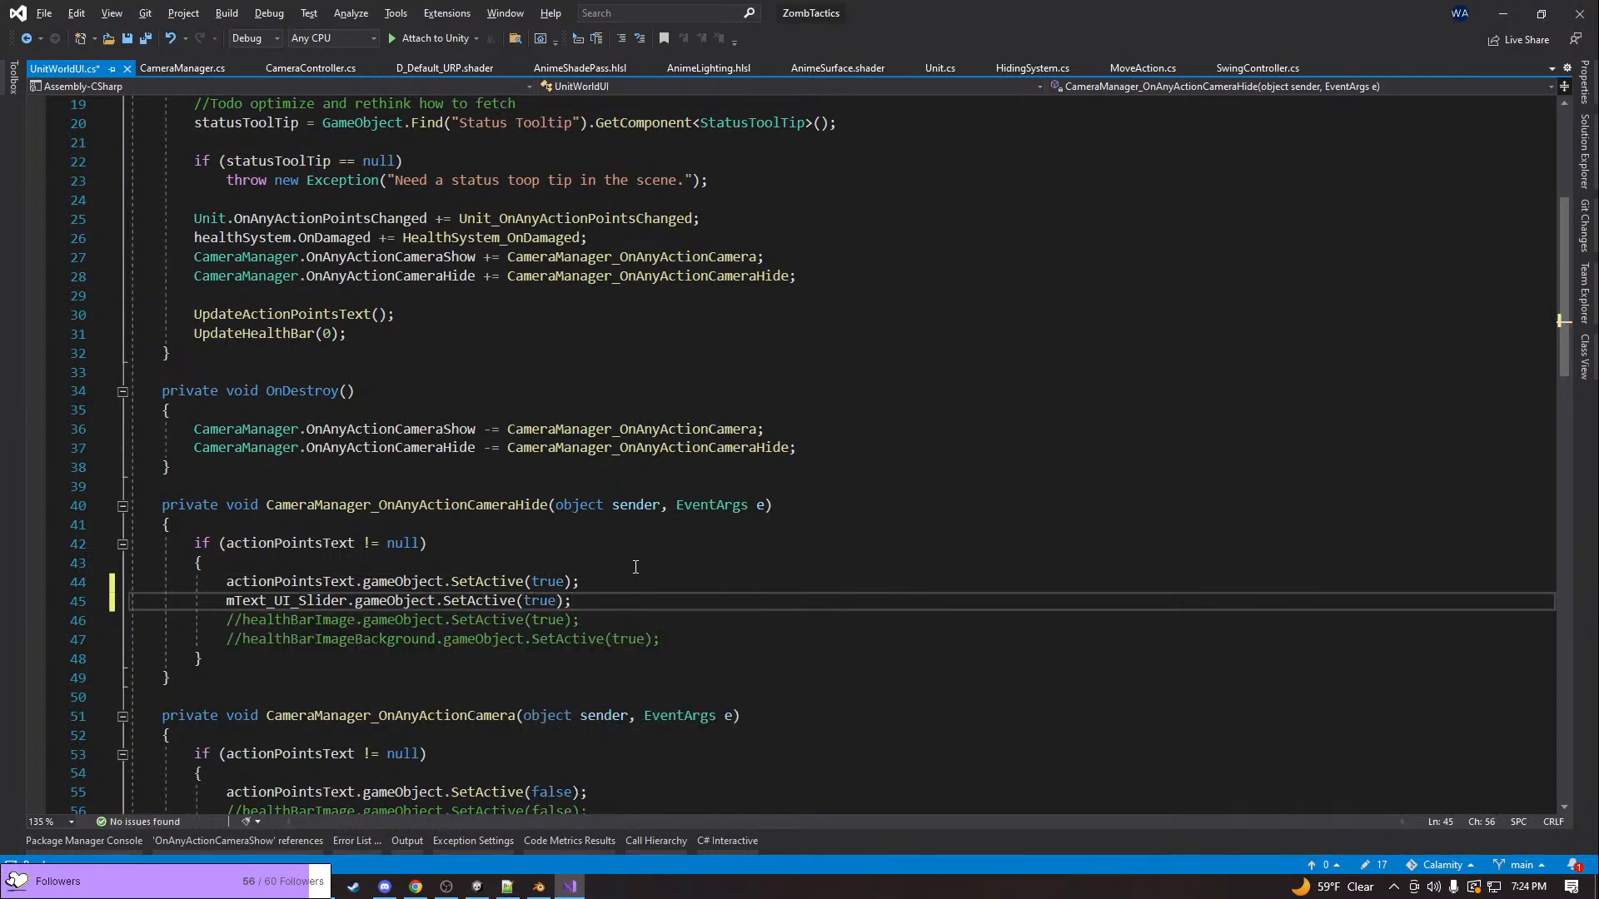
# Add mText_UI_Slider.gameObject.SetActive(false); below the actionPointsText line in the CameraManager_OnAnyActionCamera handler
pyautogui.click(627, 676)
pyautogui.press('Return')
pyautogui.write('mete')
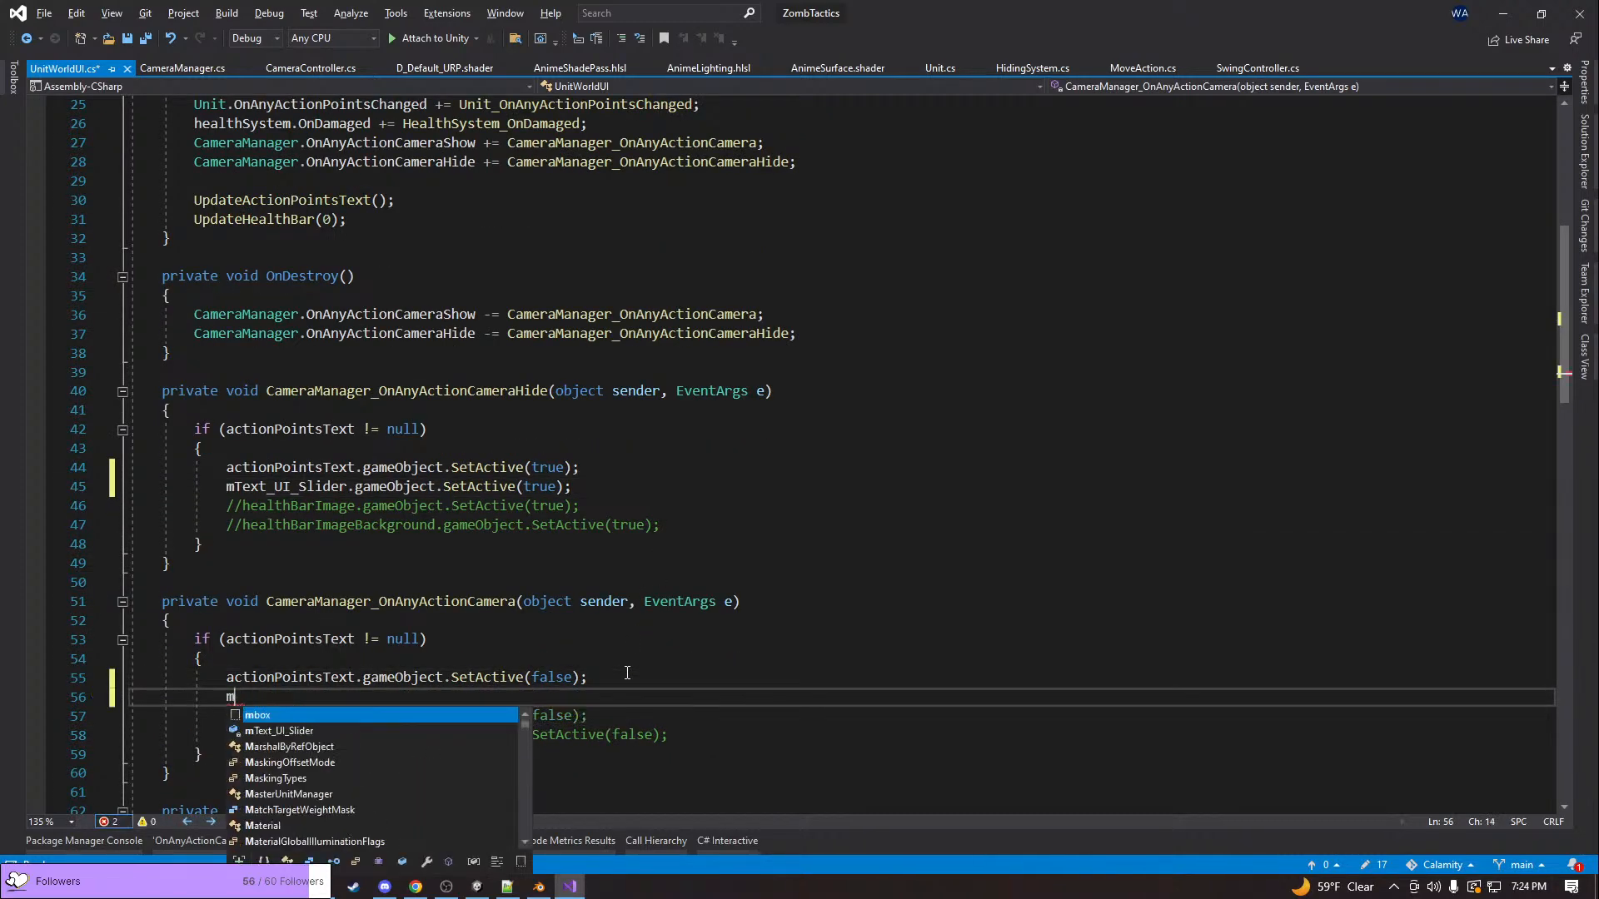
pyautogui.press('BackSpace')
pyautogui.press('BackSpace')
pyautogui.write('text')
pyautogui.press('Tab')
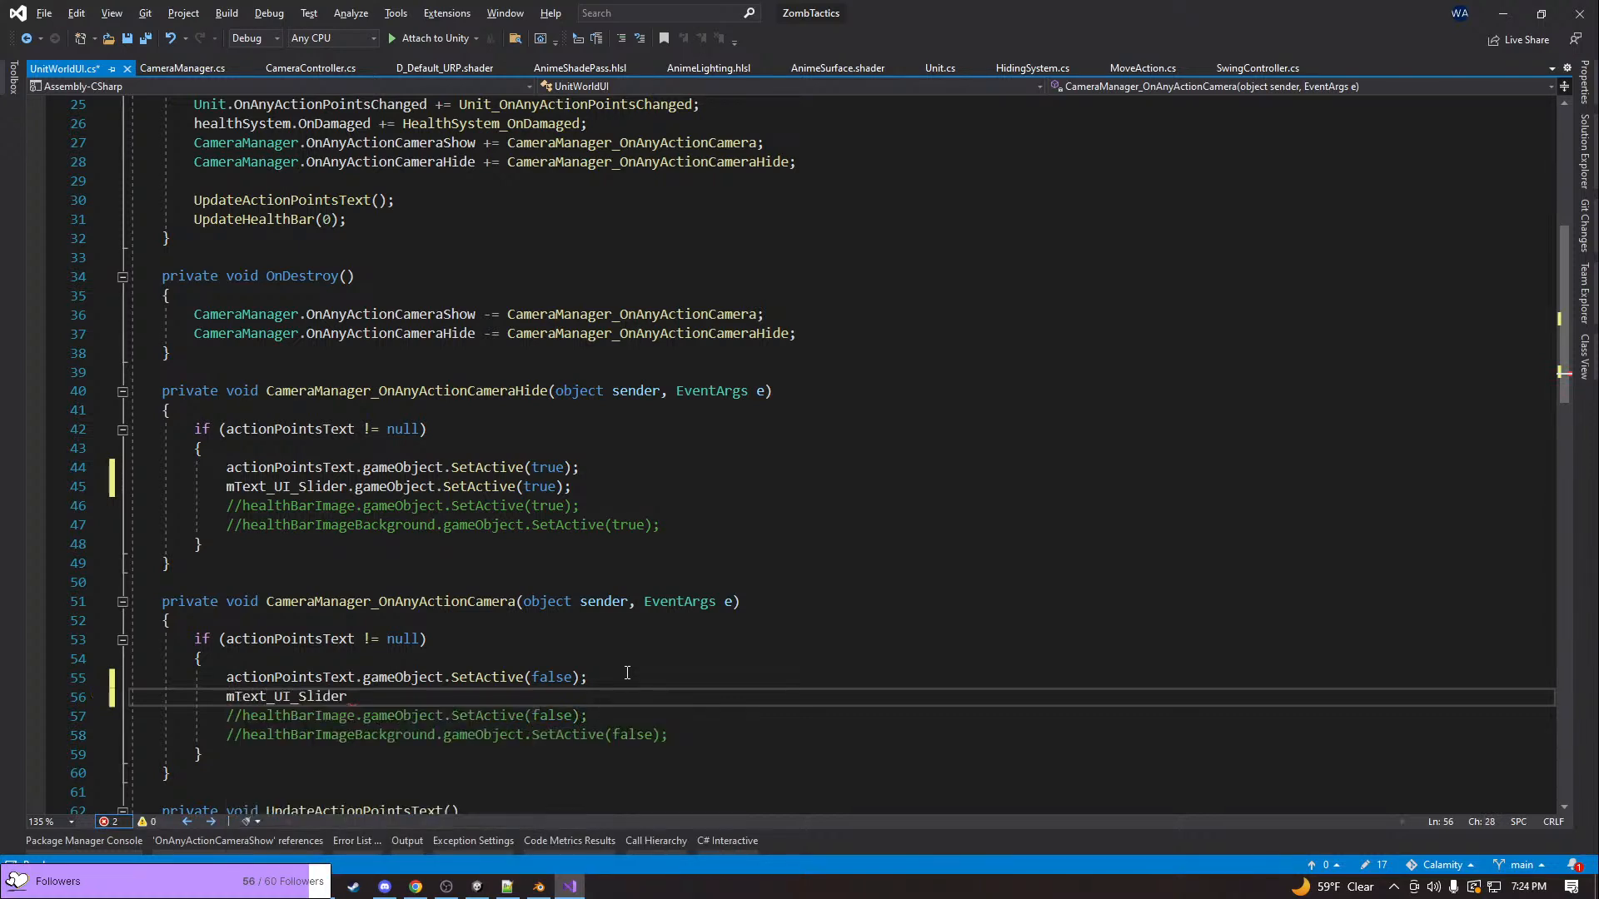
pyautogui.write('.gameObject ')
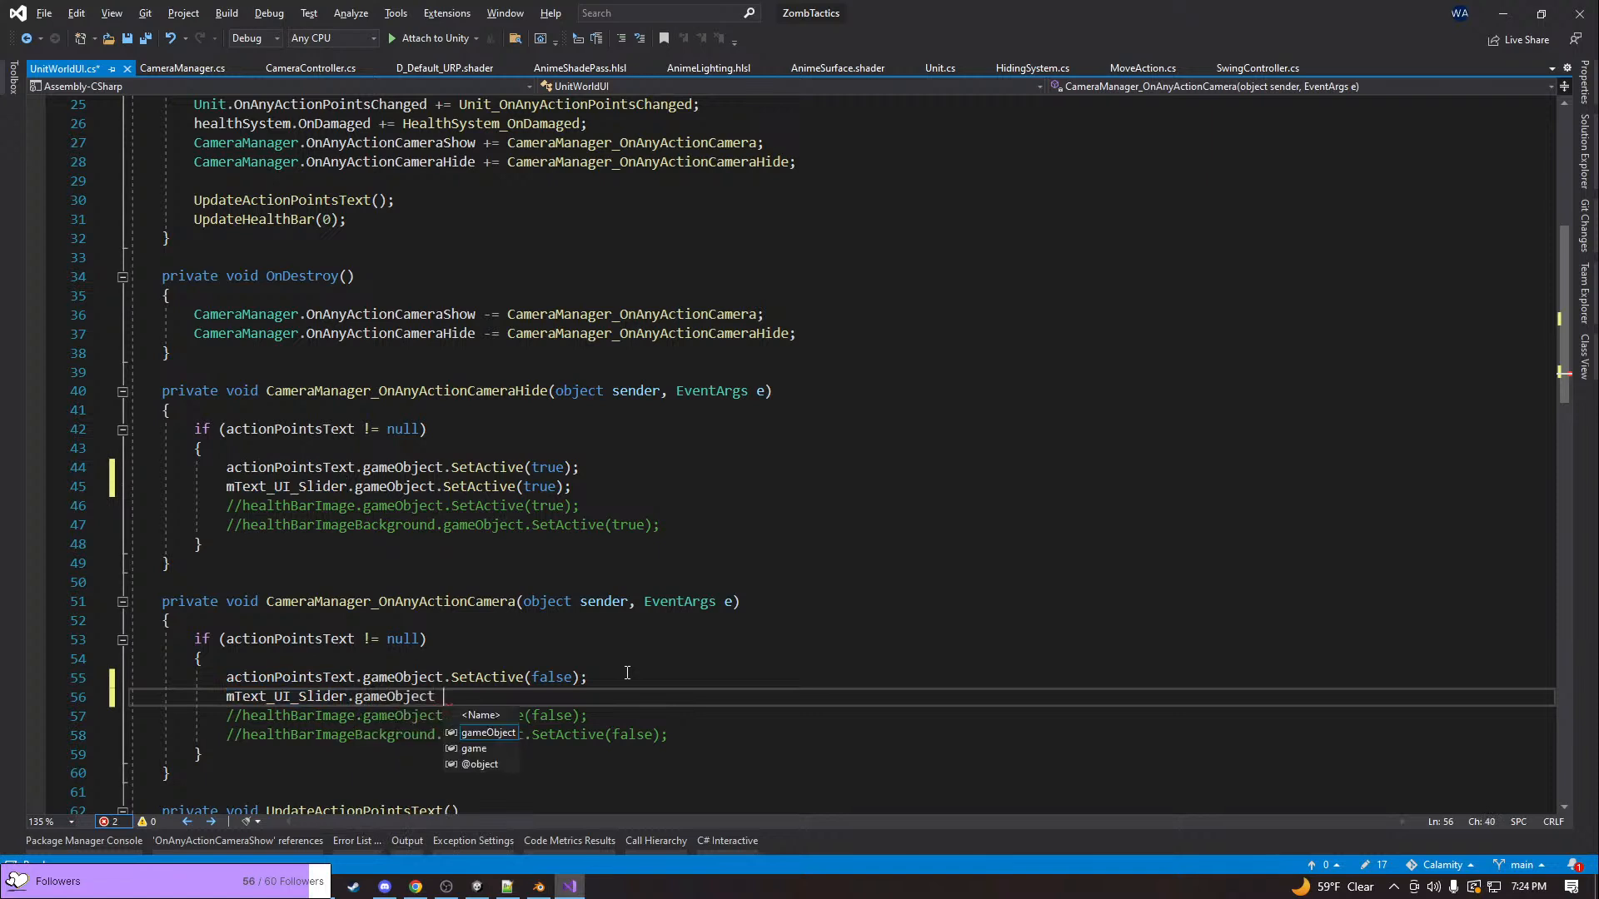
pyautogui.write('.SetActive')
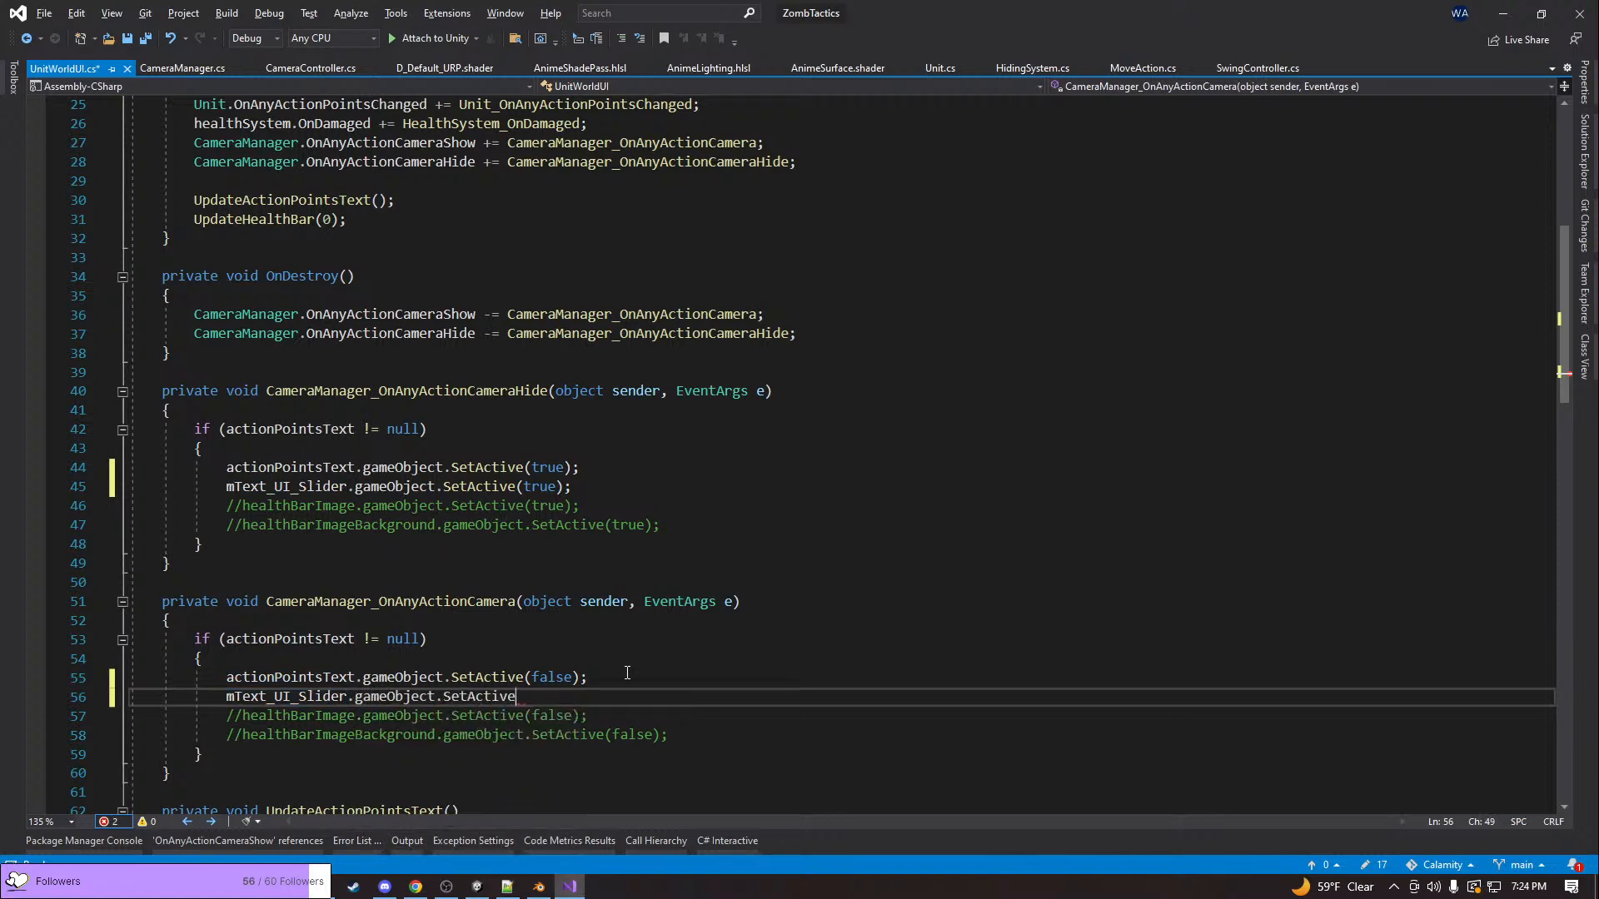
pyautogui.write('(fal')
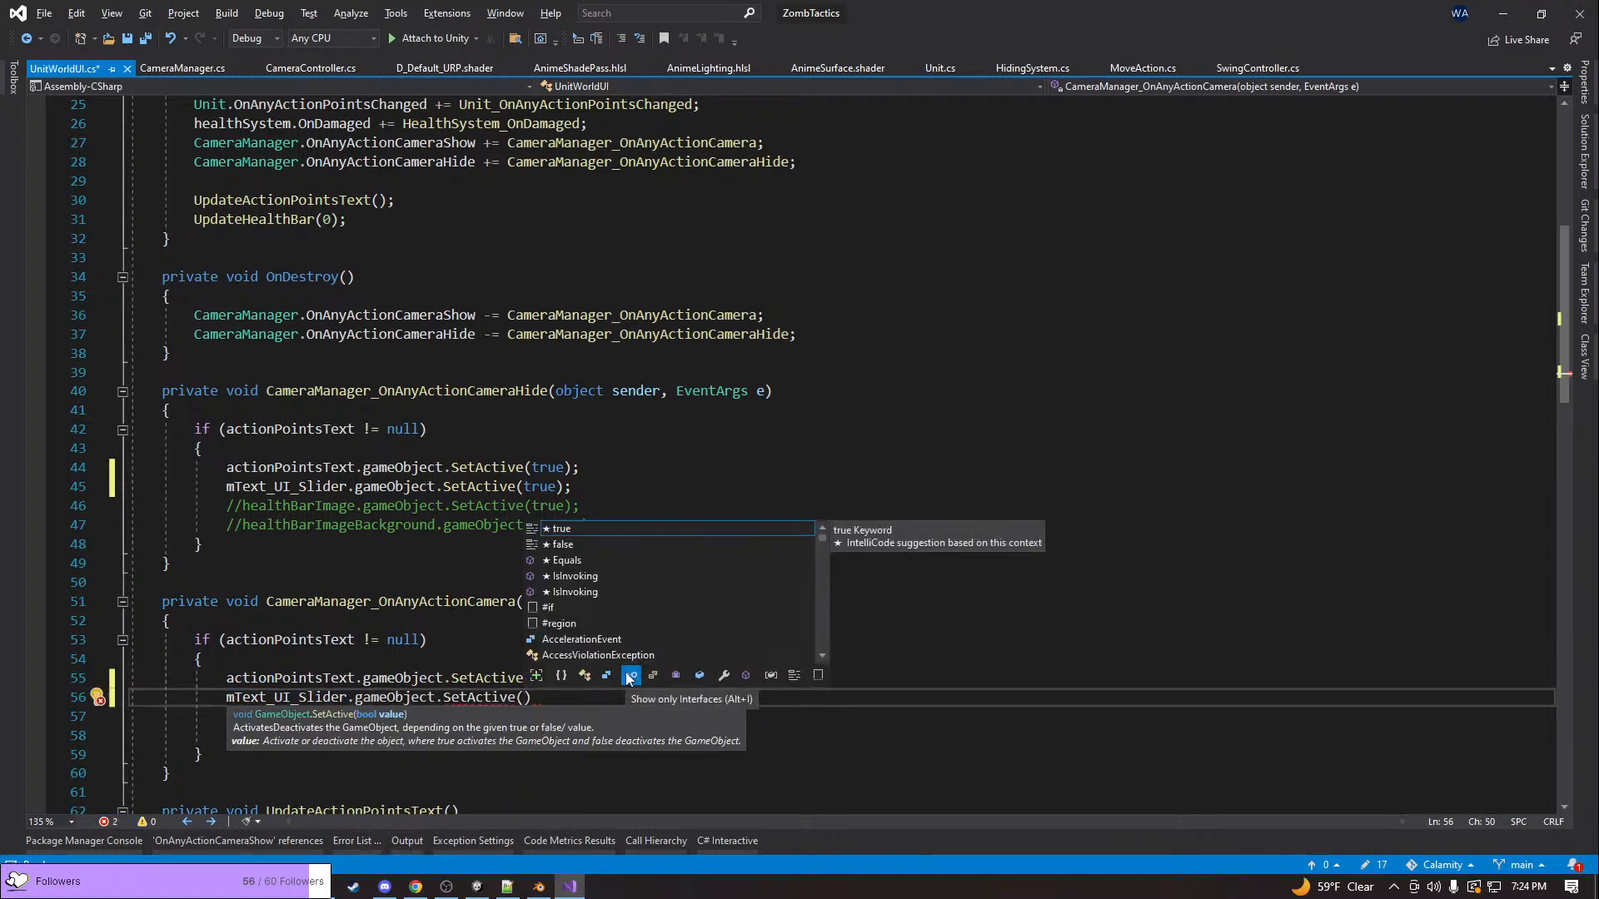
pyautogui.write('se);')
# Delete the commented-out healthBarImage and healthBarImageBackground lines from both camera handlers and switch back to Unity
pyautogui.hotkey('shift', 'Down')
pyautogui.hotkey('shift', 'Down')
pyautogui.hotkey('shift', 'End')
pyautogui.press('Delete')
pyautogui.press('Up')
pyautogui.press('Up')
pyautogui.press('Up')
pyautogui.press('Up')
pyautogui.press('Up')
pyautogui.press('Up')
pyautogui.press('Up')
pyautogui.press('Up')
pyautogui.press('Up')
pyautogui.press('Up')
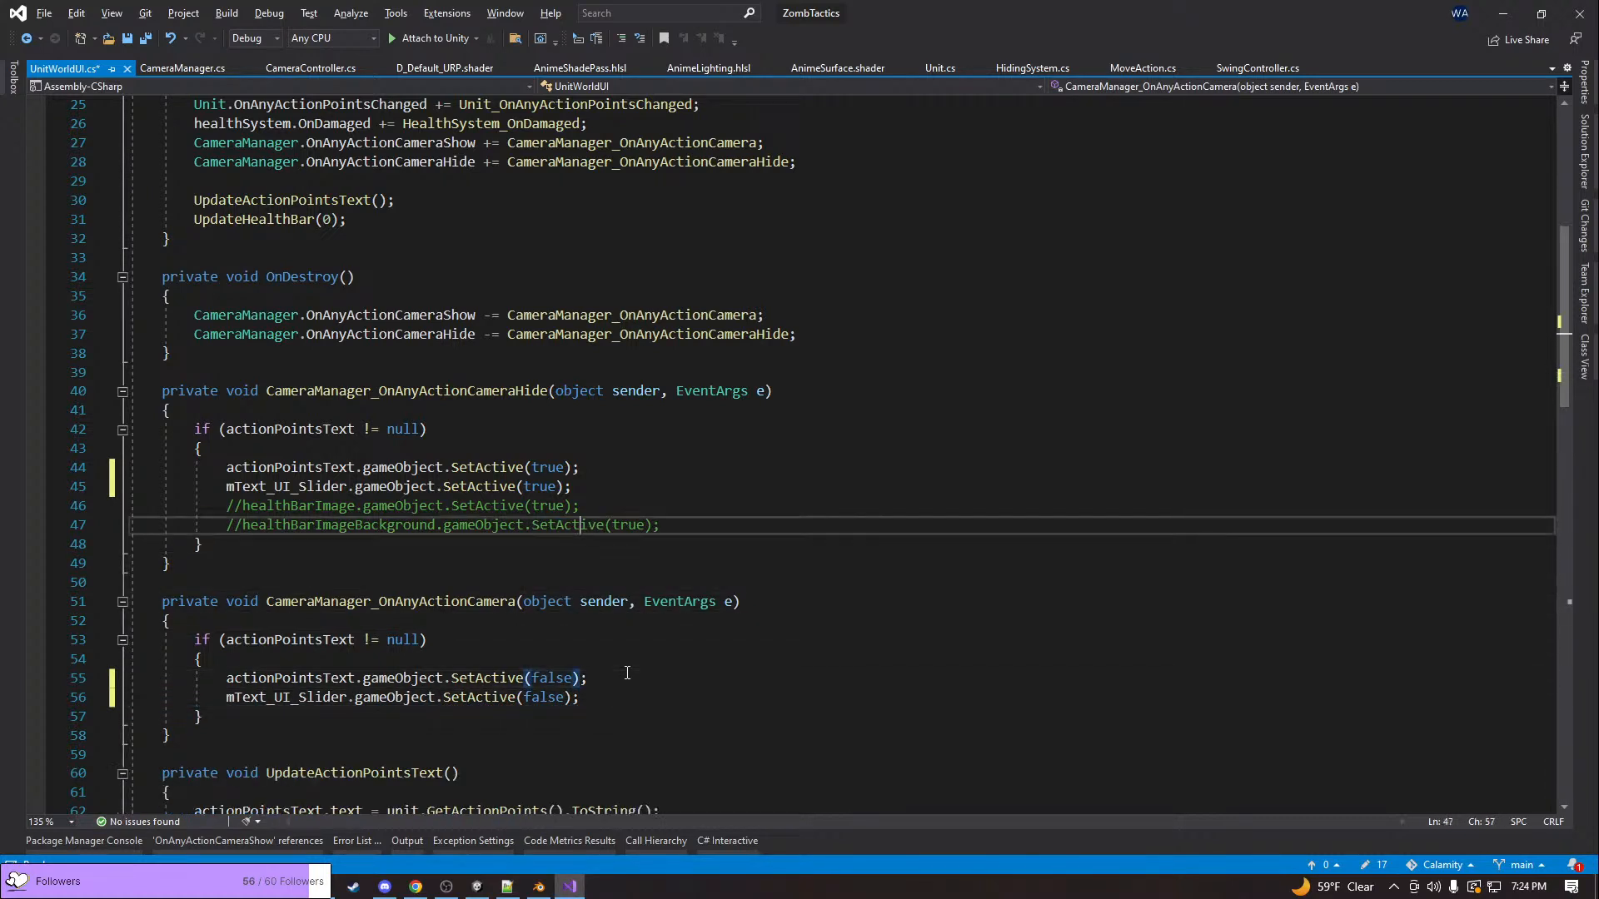
pyautogui.press('Down')
pyautogui.press('End')
pyautogui.hotkey('shift', 'Up')
pyautogui.hotkey('shift', 'Up')
pyautogui.press('Delete')
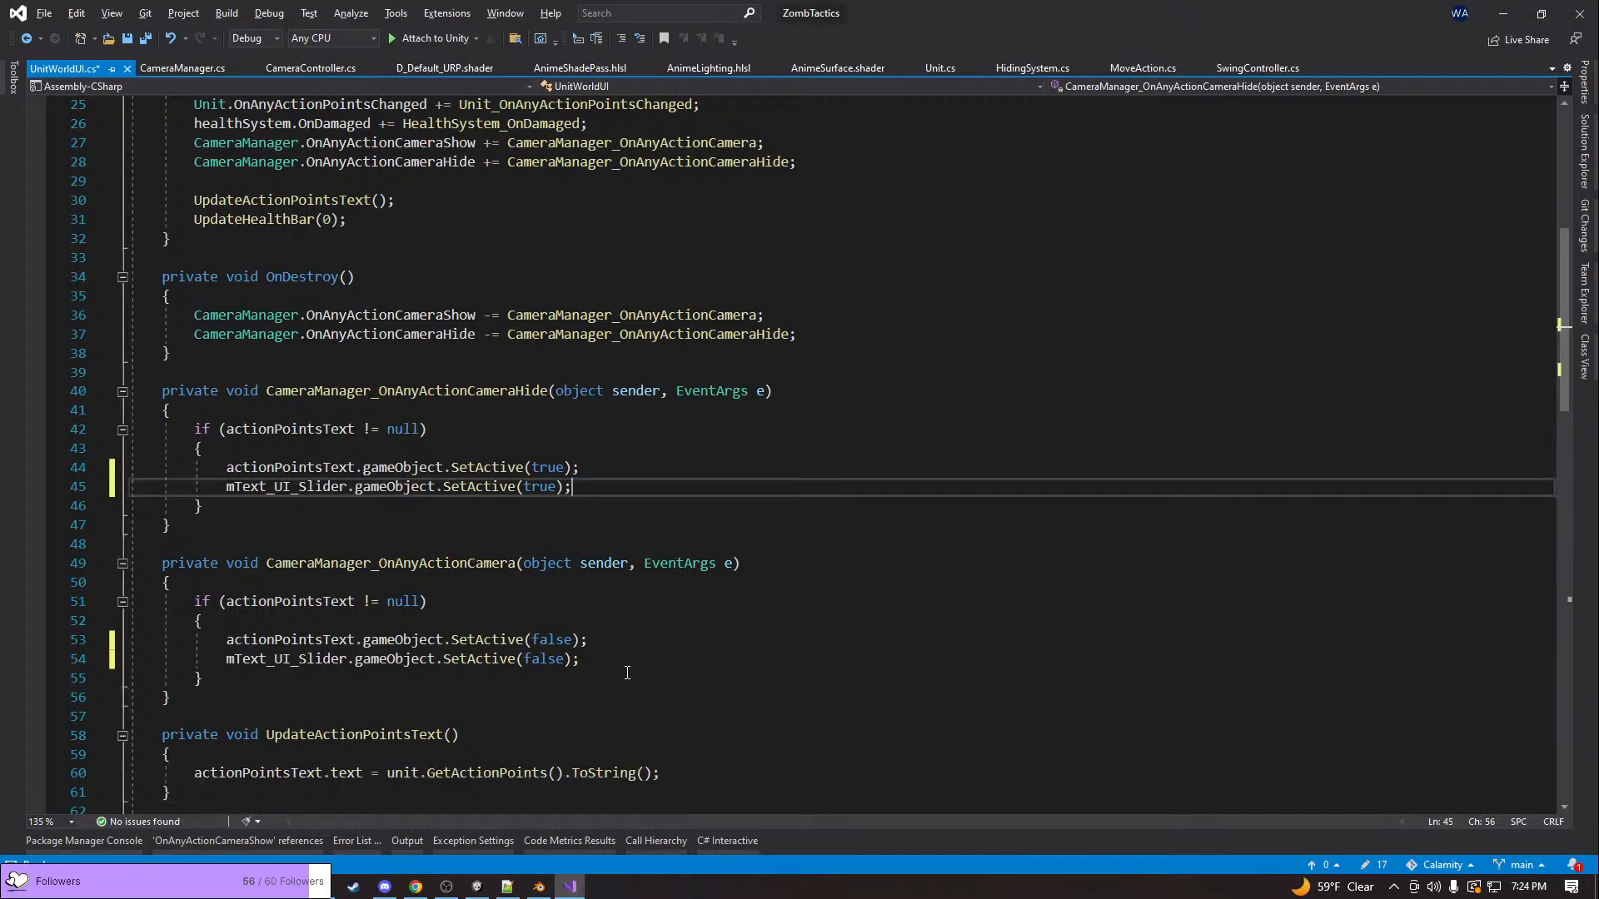
pyautogui.hotkey('alt', 'Tab')
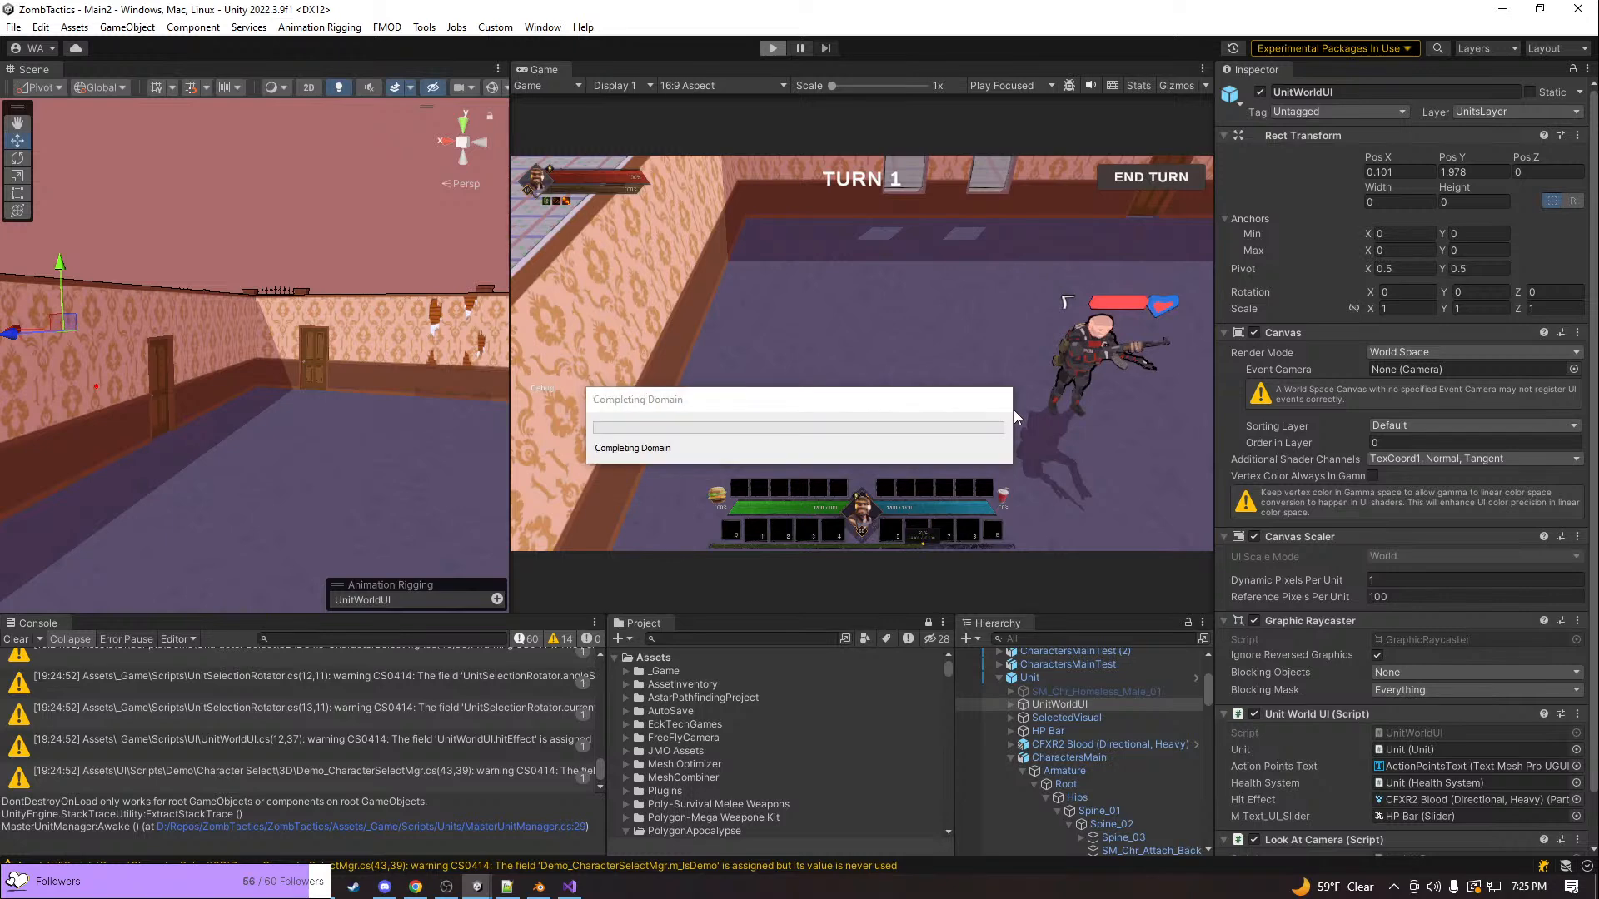
# Launch GitHub Desktop while Unity prepares the game
pyautogui.press('super')
pyautogui.write('git')
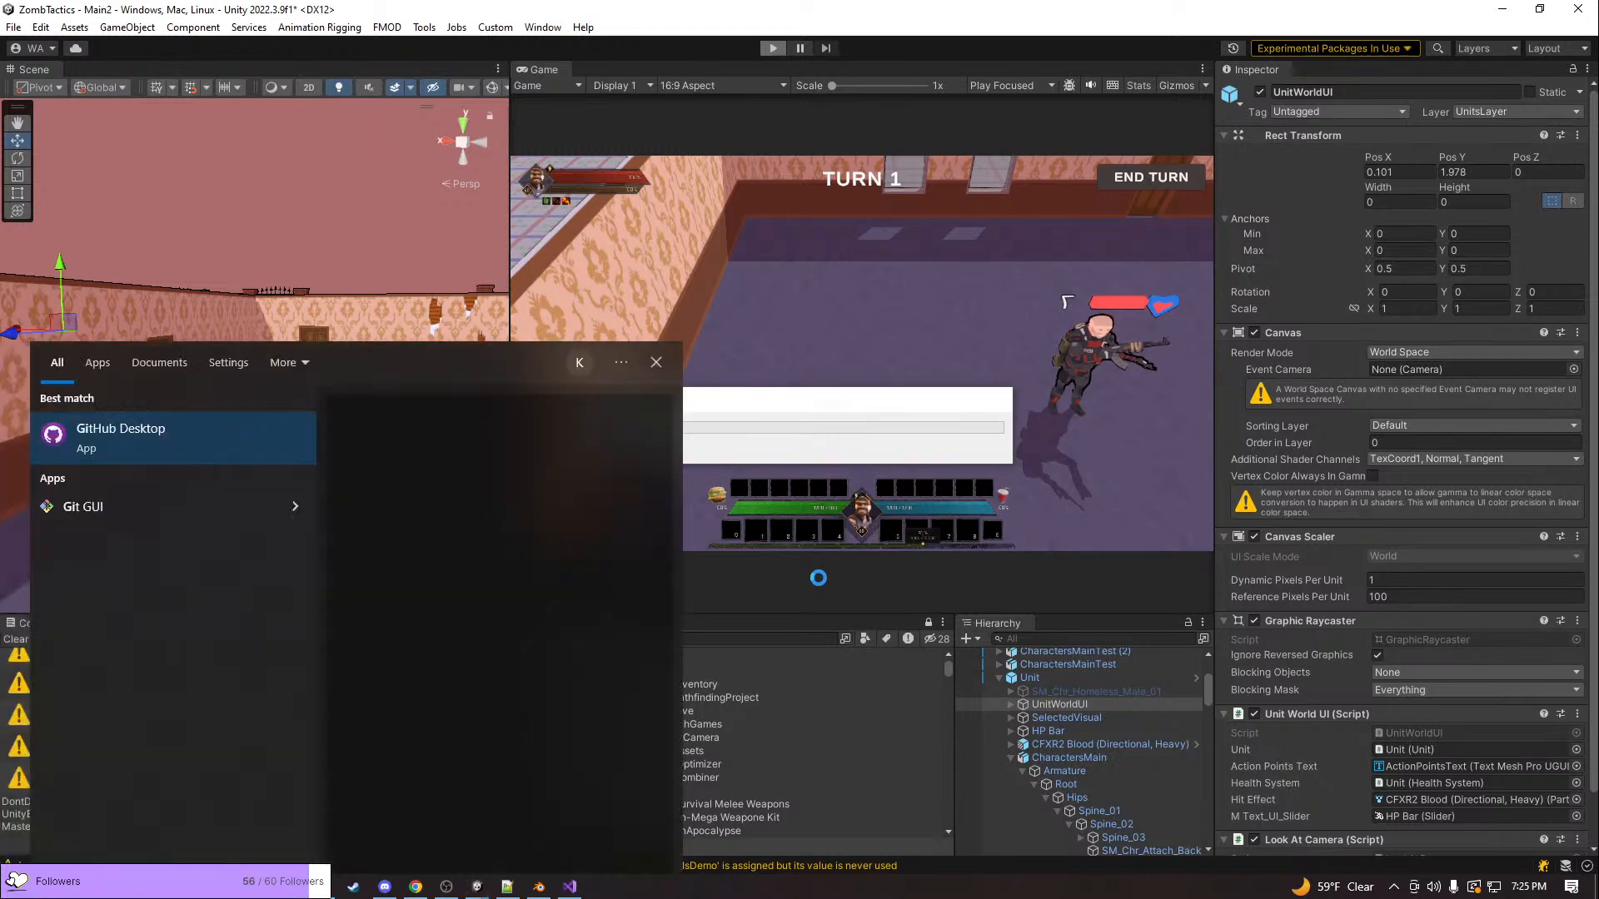
pyautogui.press('Return')
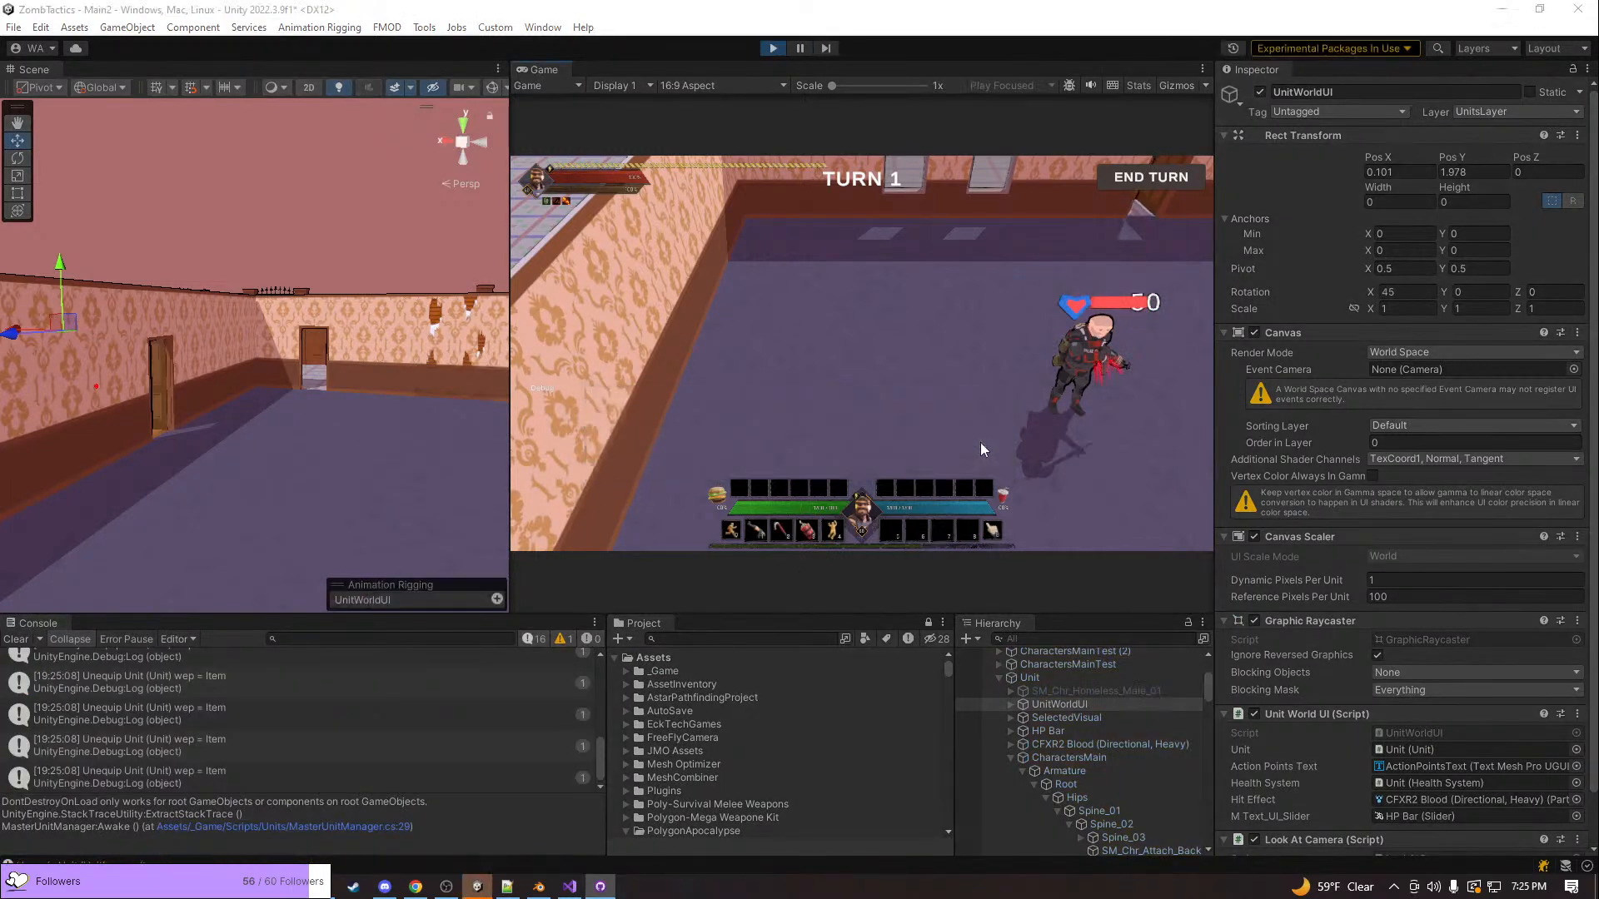
# In the running game, bring the pink-haired unit into view, move it beside the closed door and open that door
pyautogui.click(821, 410)
pyautogui.press('q')
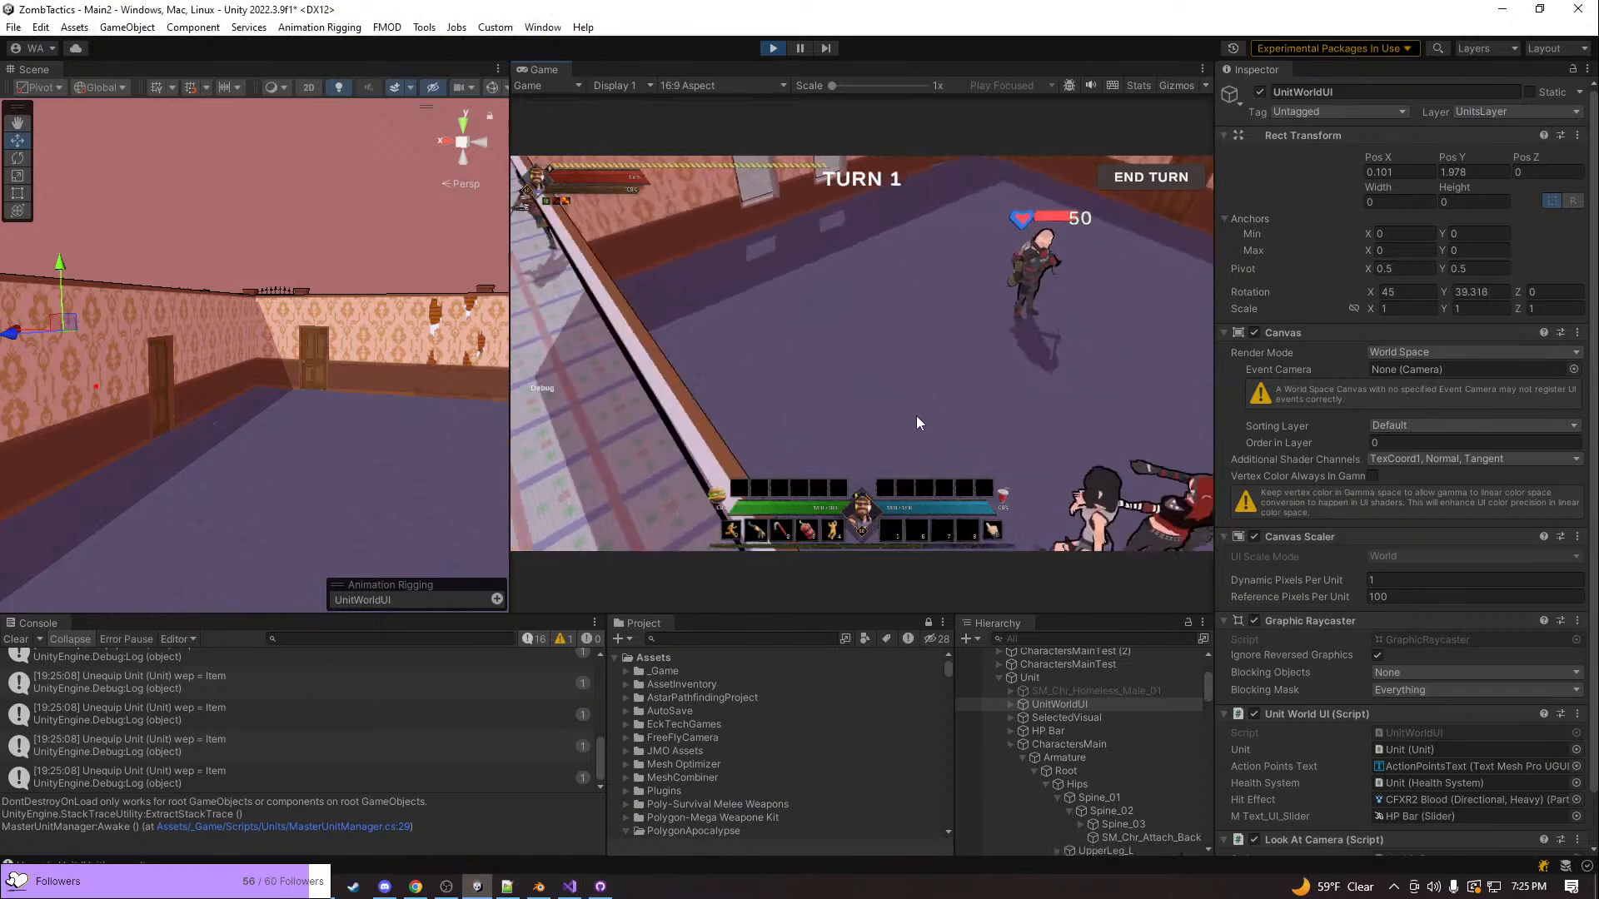
pyautogui.press('d')
pyautogui.press('s')
pyautogui.press('space')
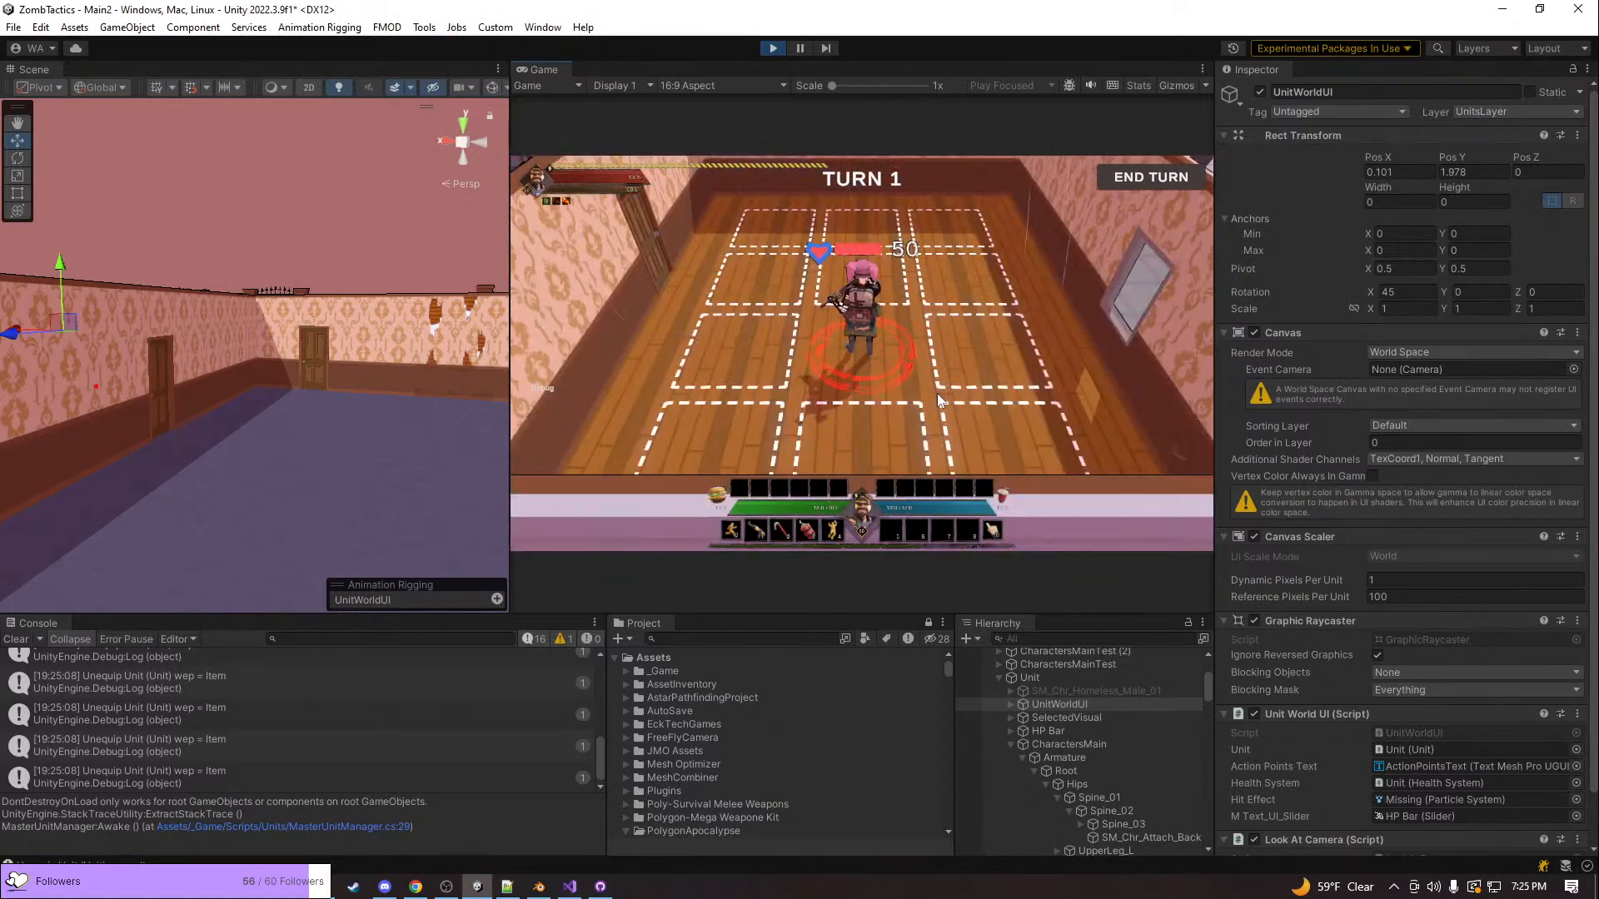
pyautogui.click(741, 273)
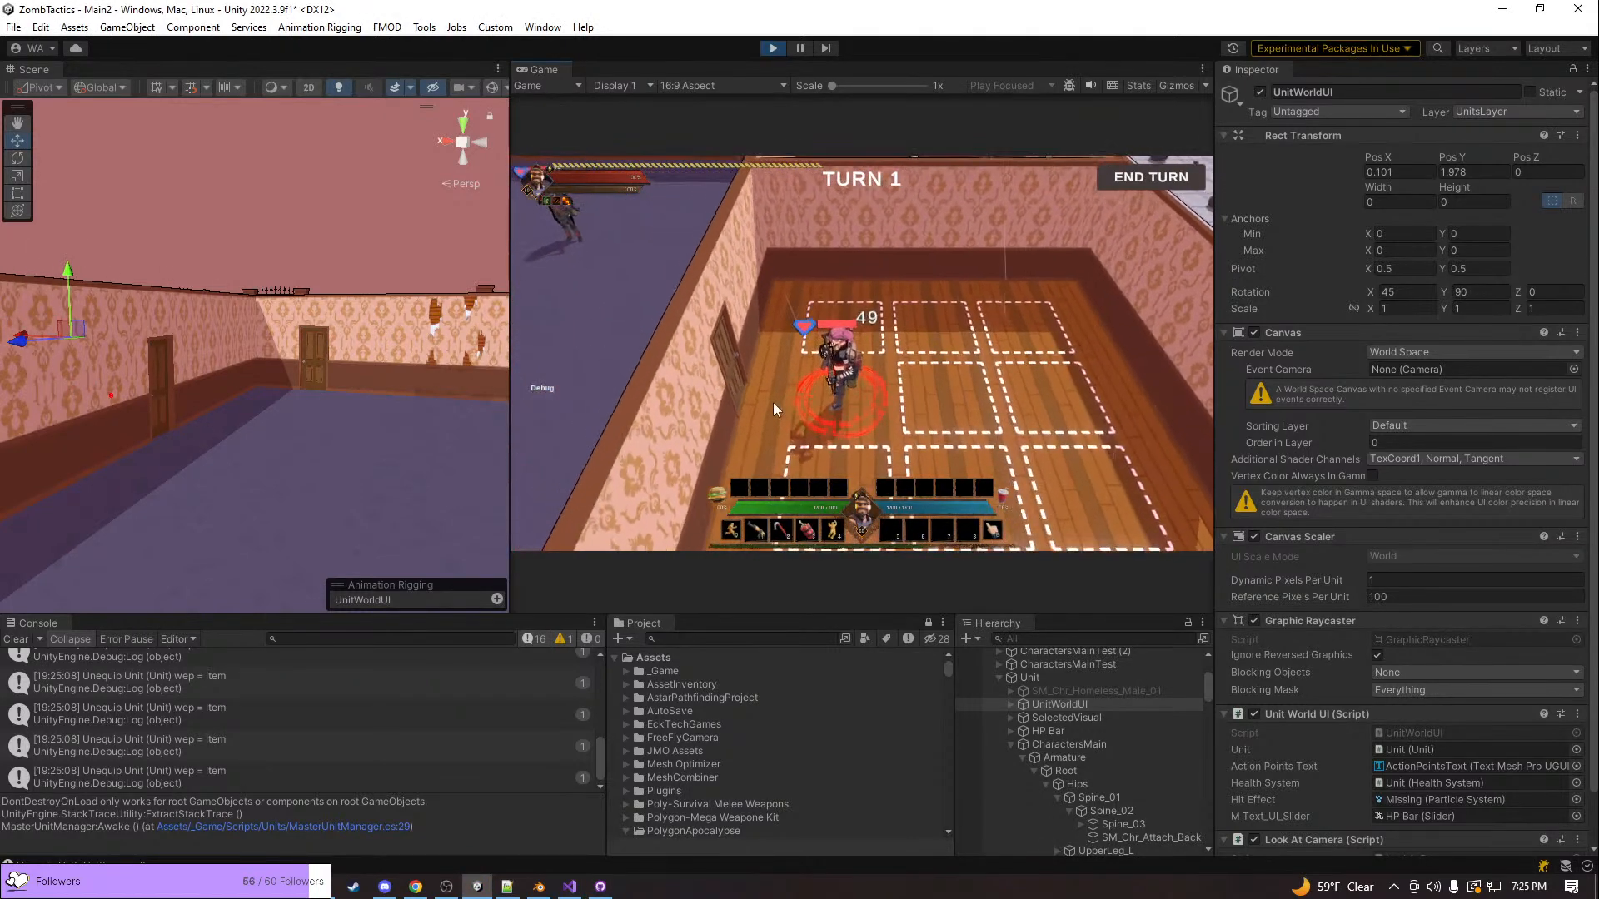
pyautogui.click(773, 402)
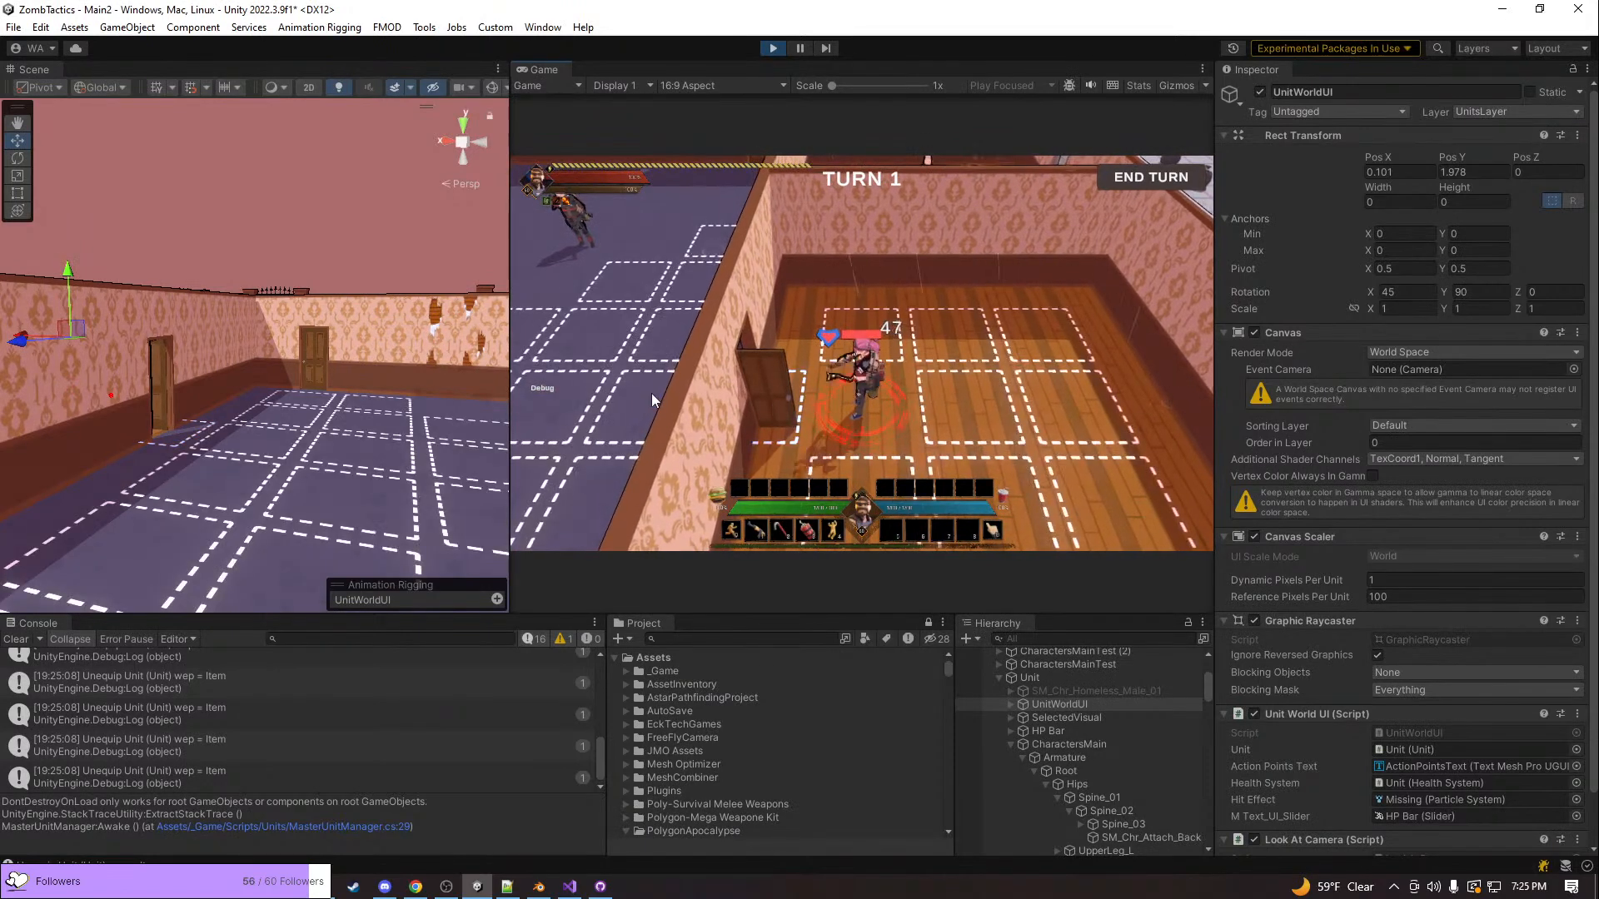
# Shoot repeatedly at the bald unit in the purple-floored room to test whether the action camera hides the health bars
pyautogui.press('1')
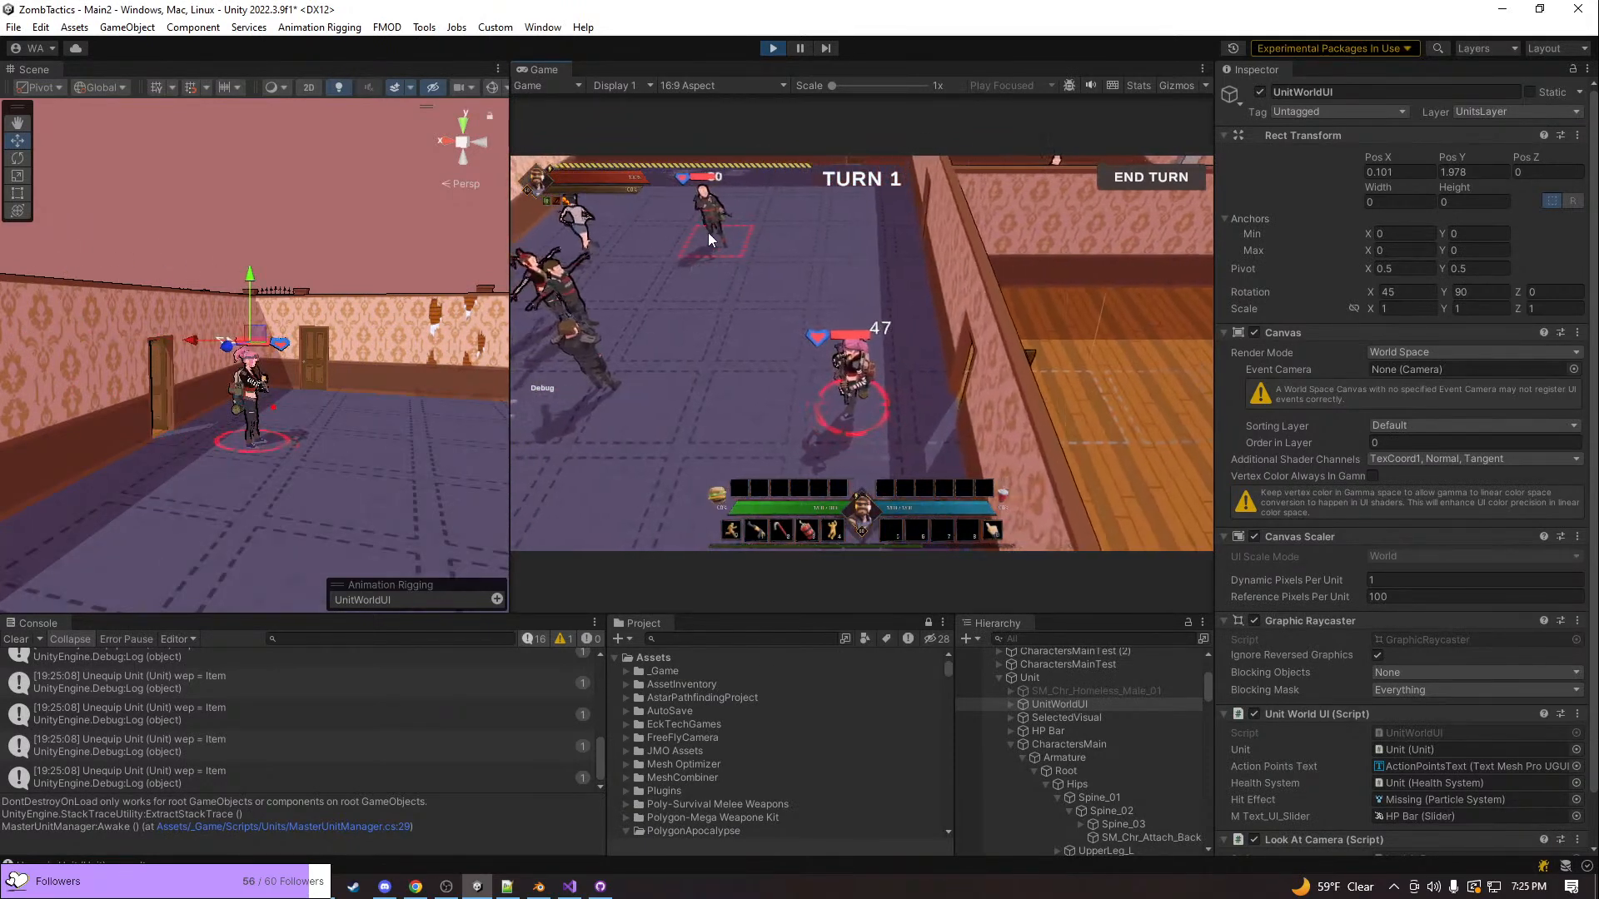
pyautogui.click(709, 233)
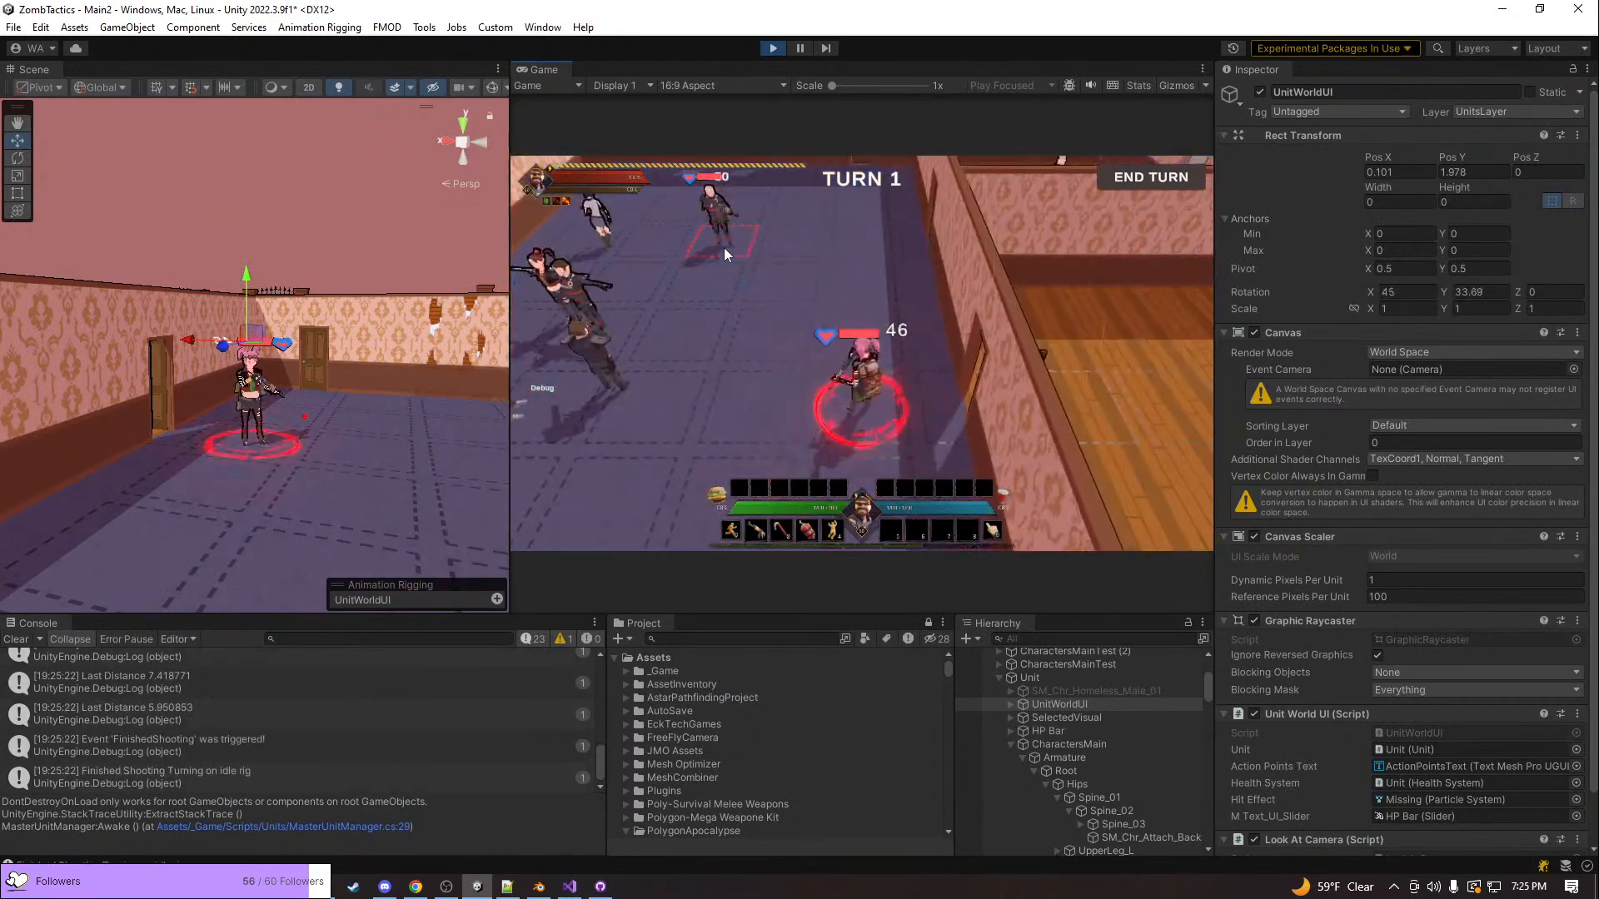
pyautogui.click(723, 247)
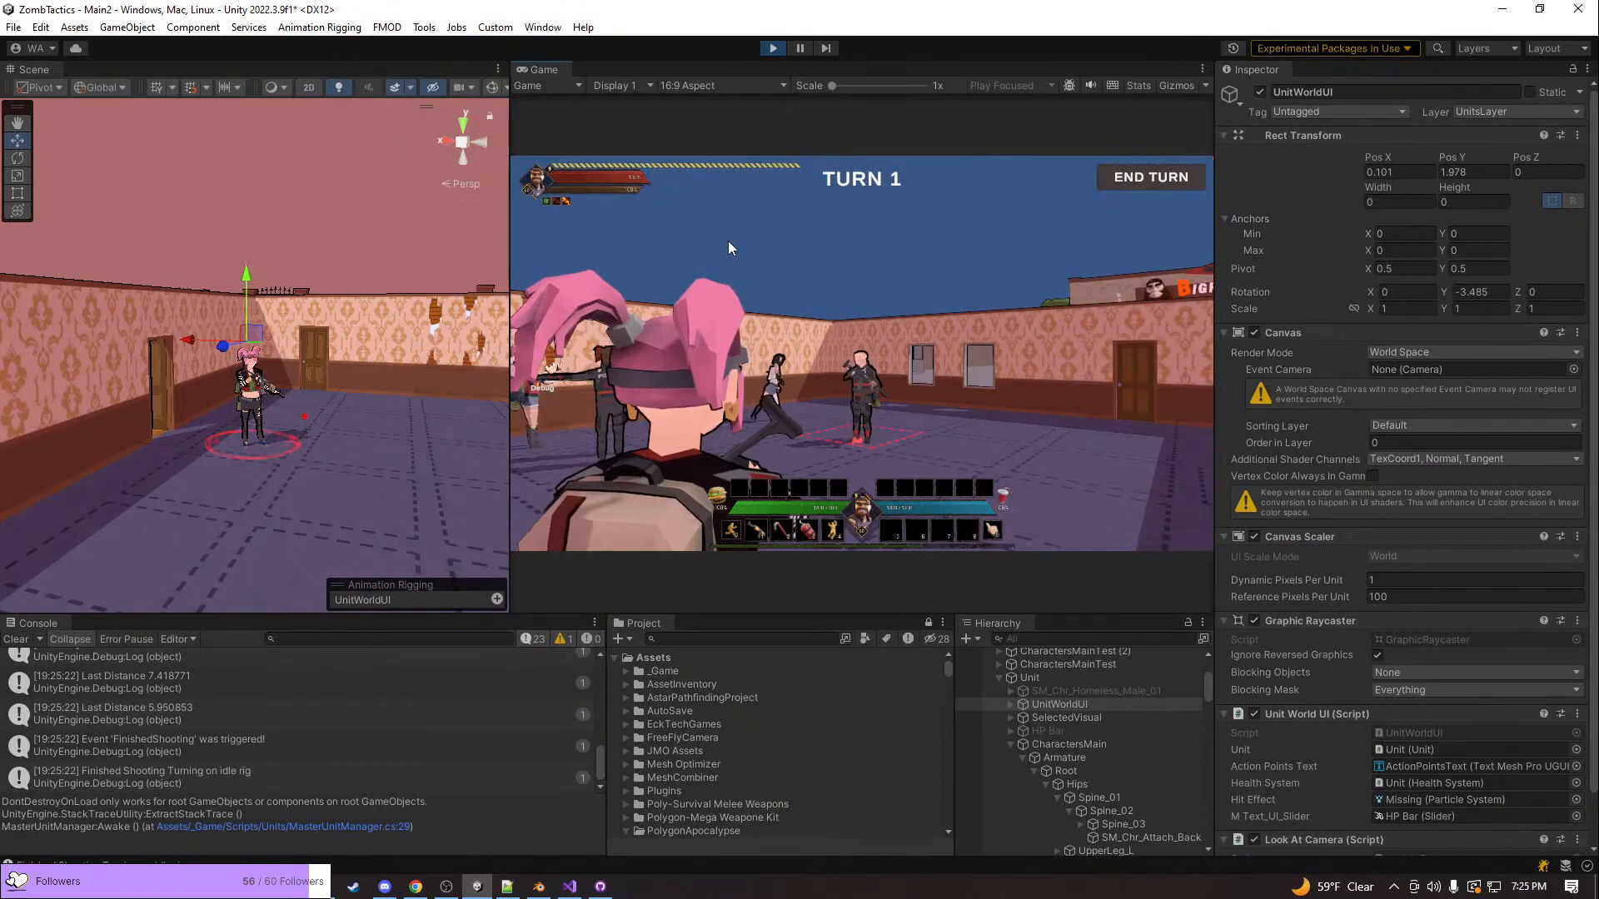
pyautogui.click(729, 241)
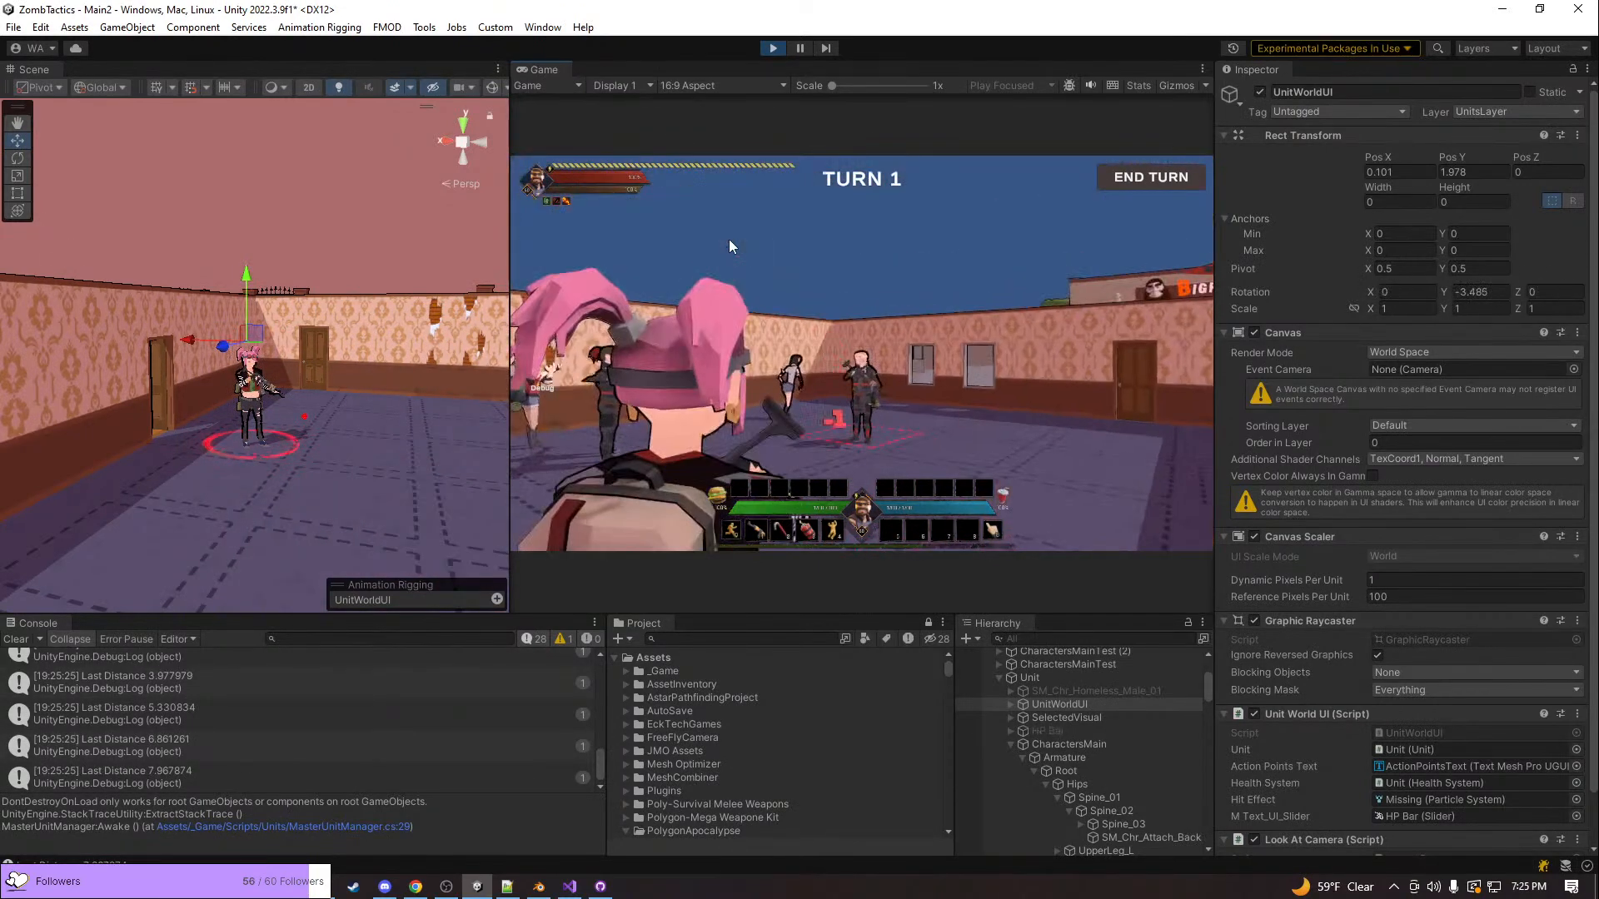
pyautogui.click(729, 241)
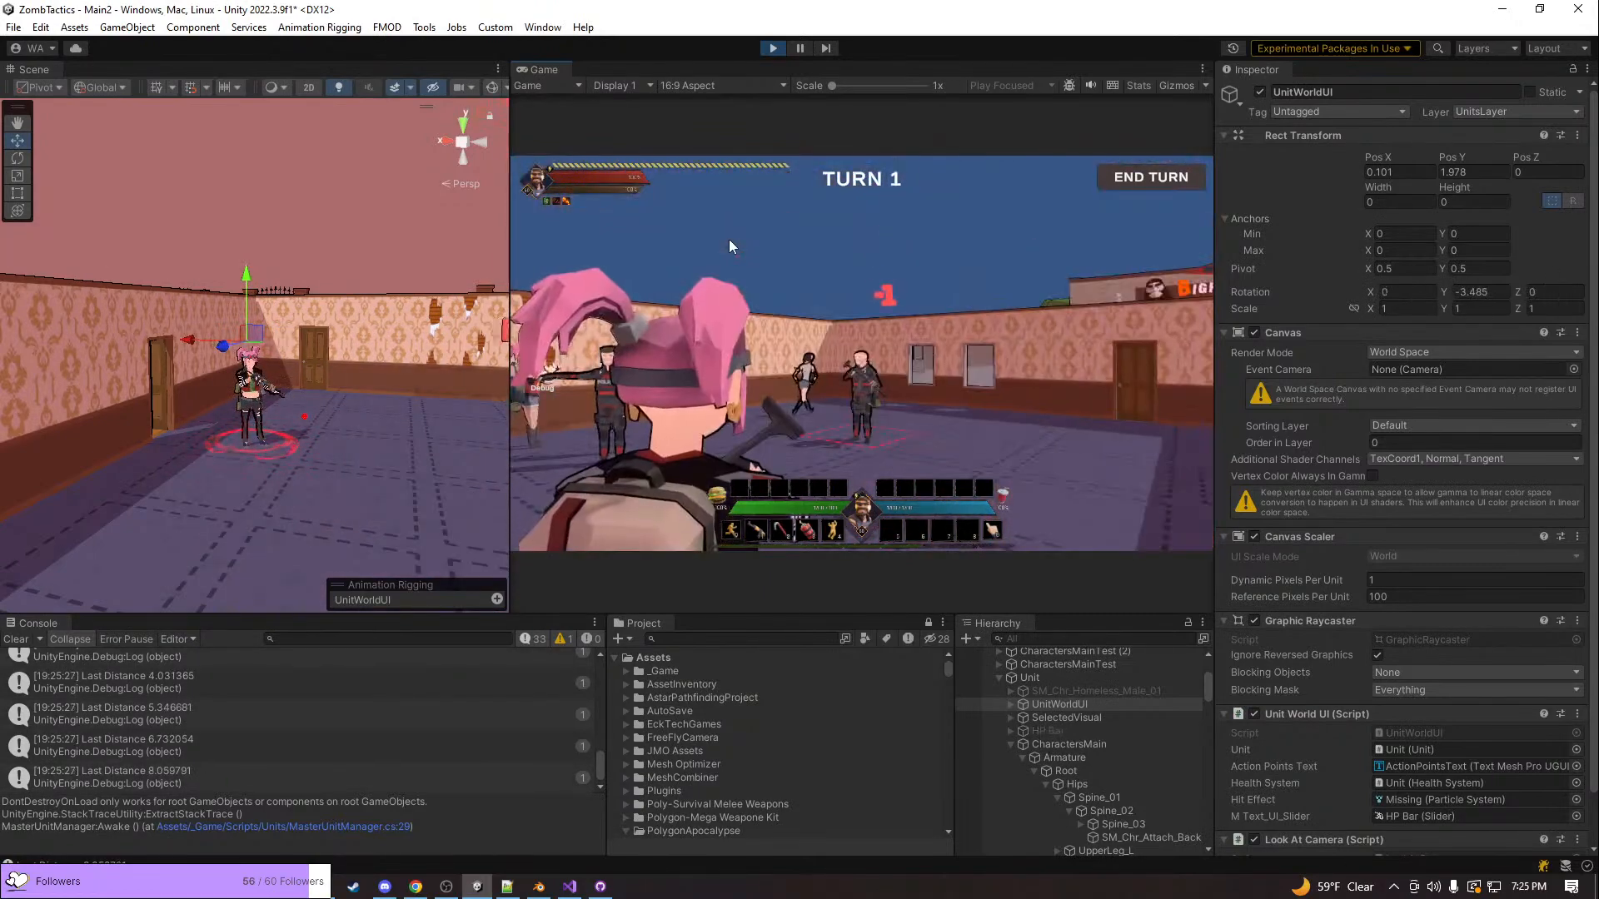
pyautogui.click(729, 246)
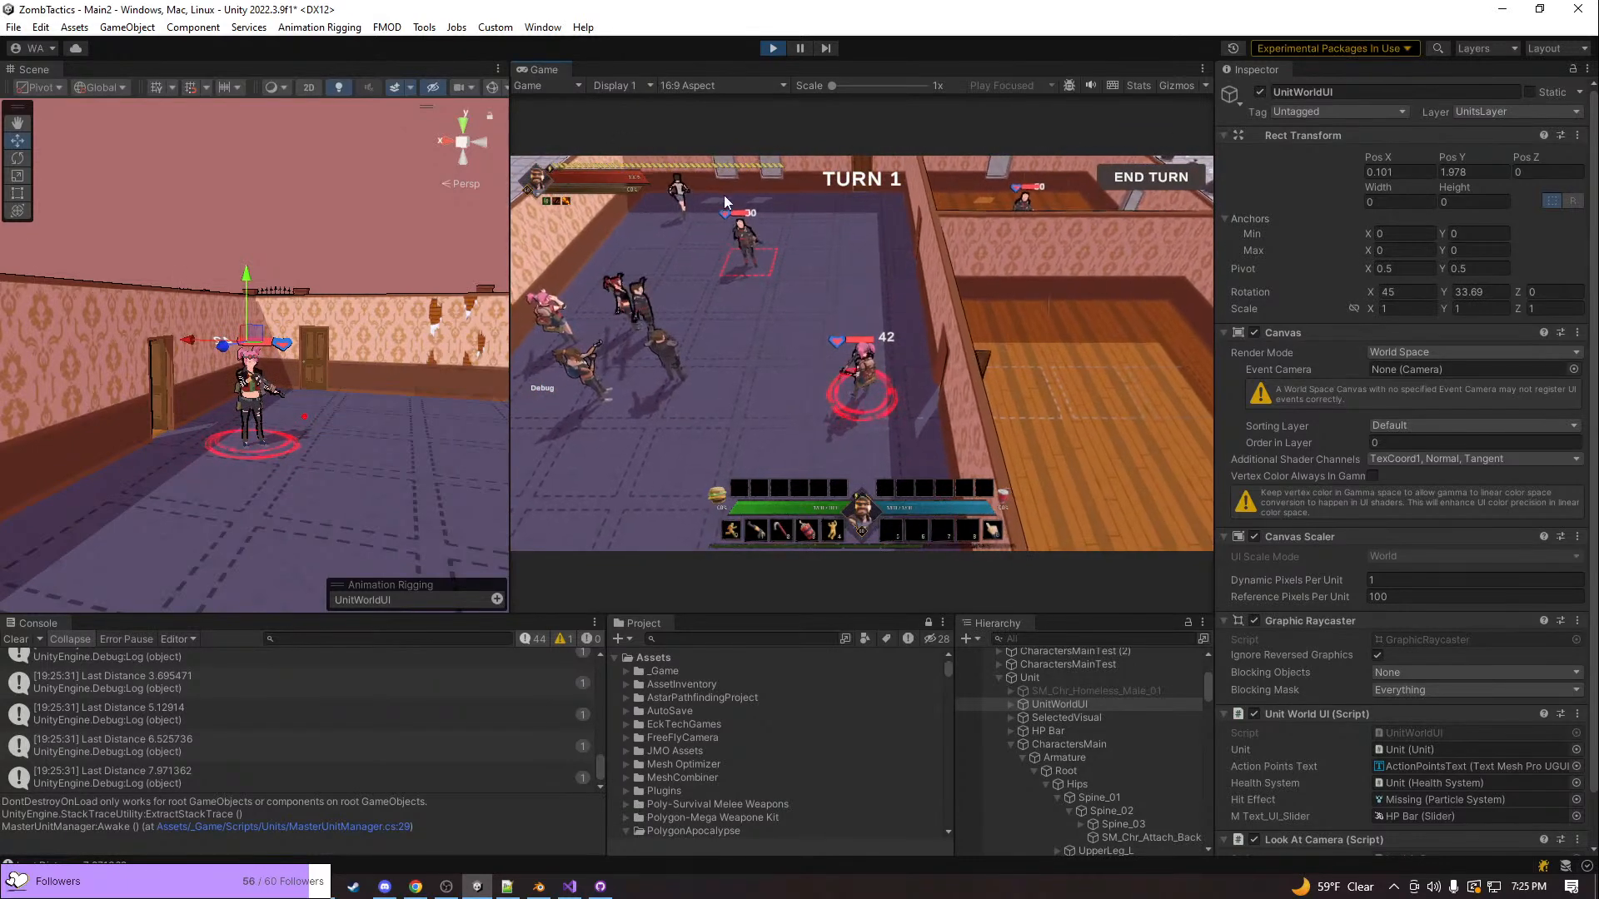
pyautogui.click(756, 262)
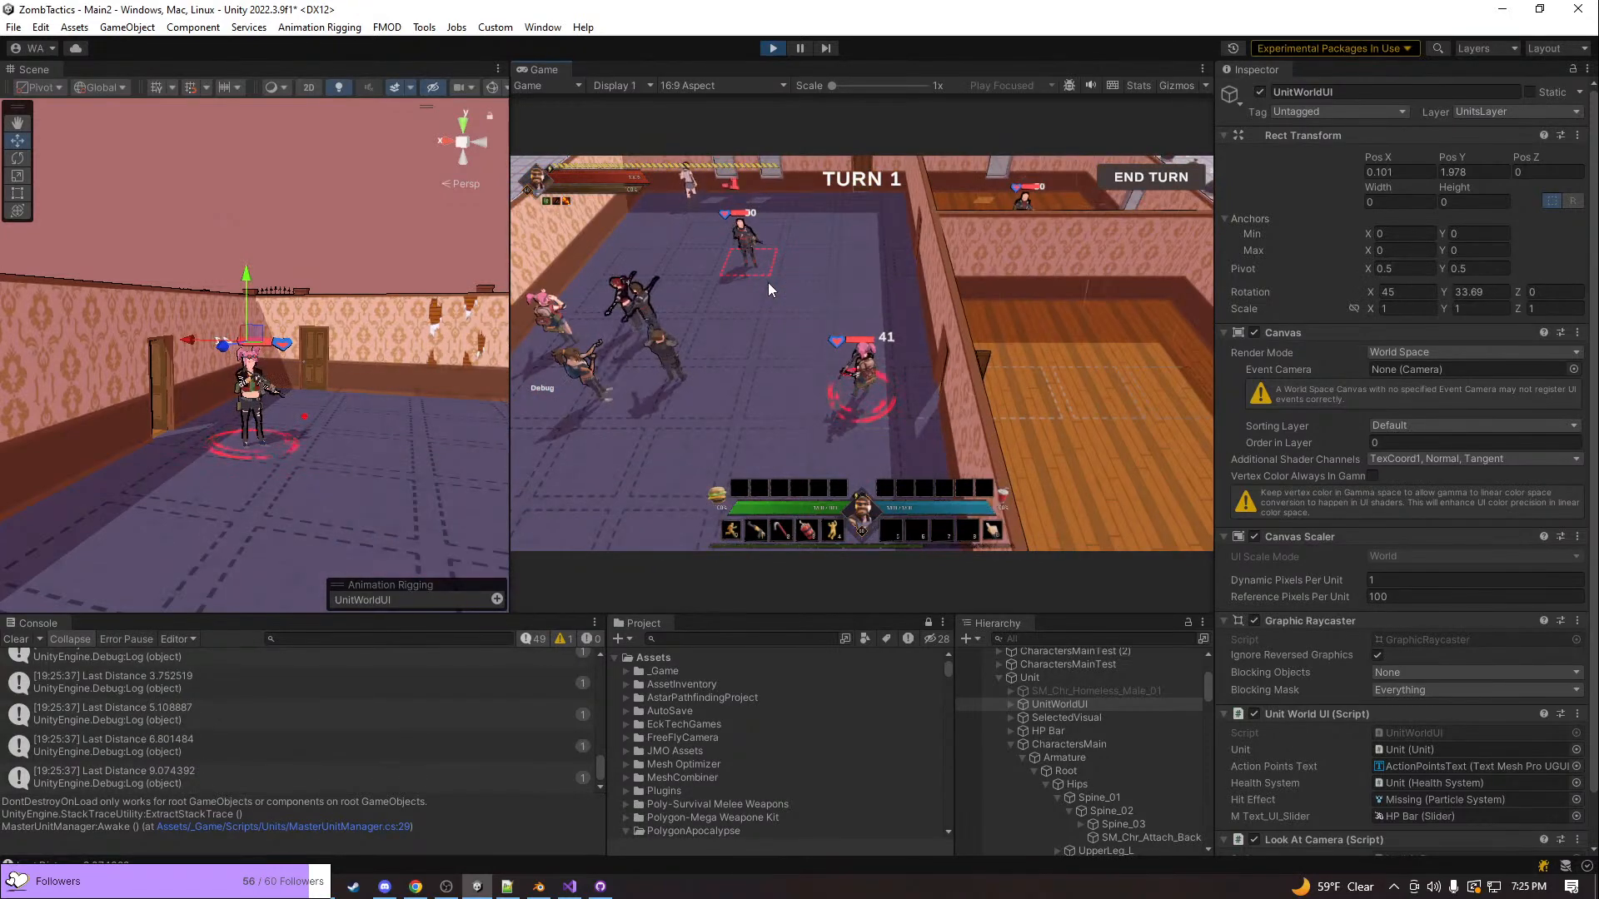
pyautogui.click(770, 258)
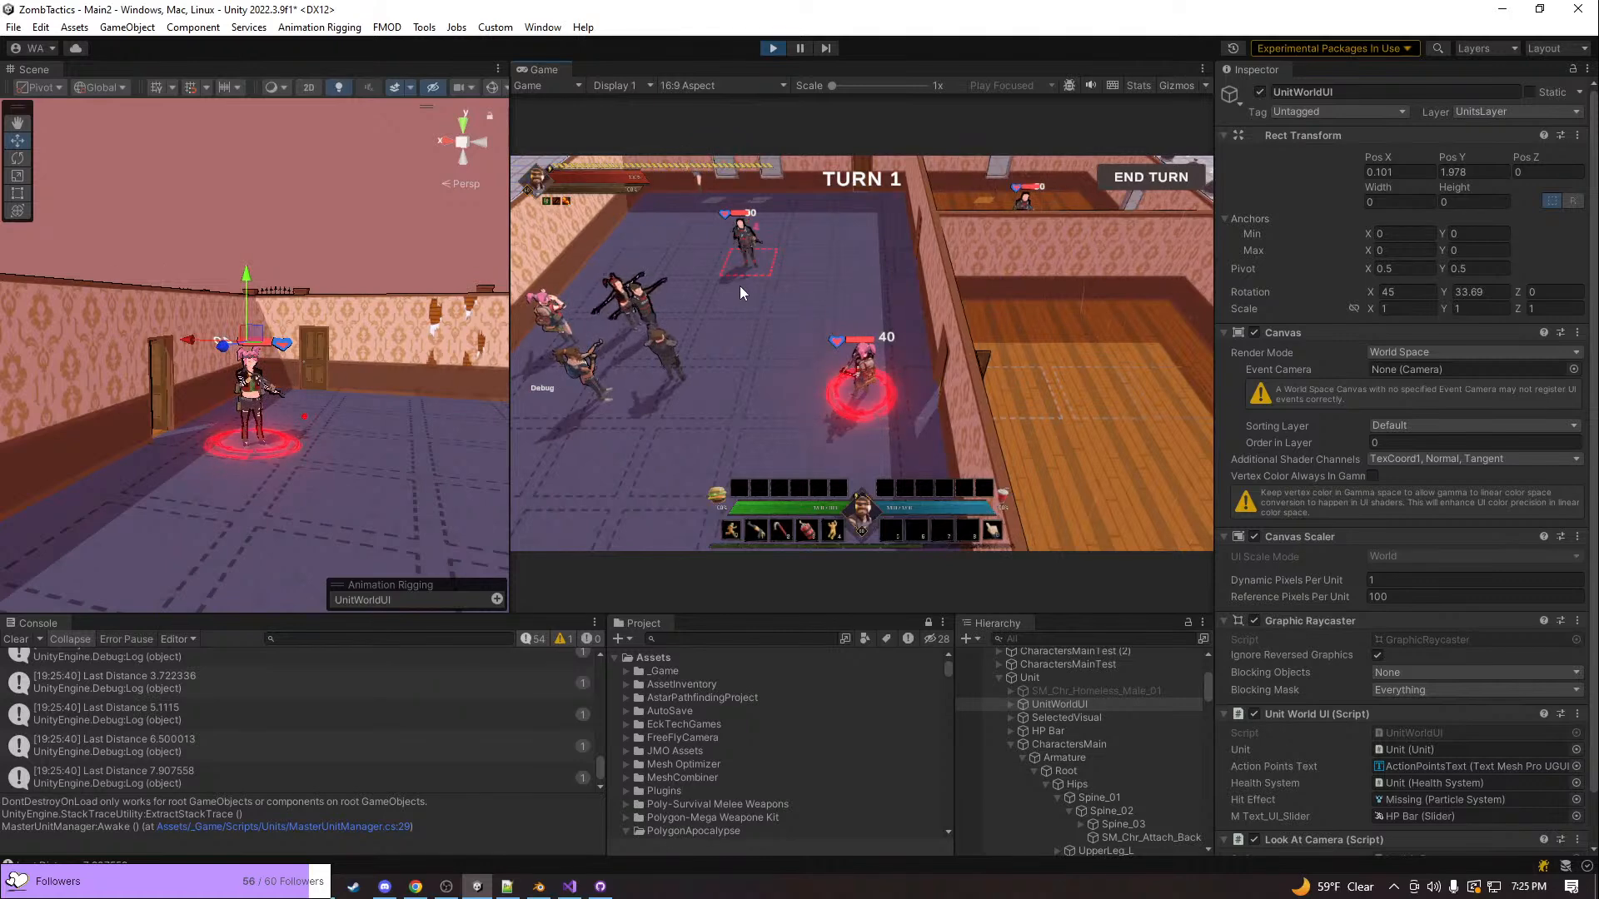
pyautogui.click(756, 233)
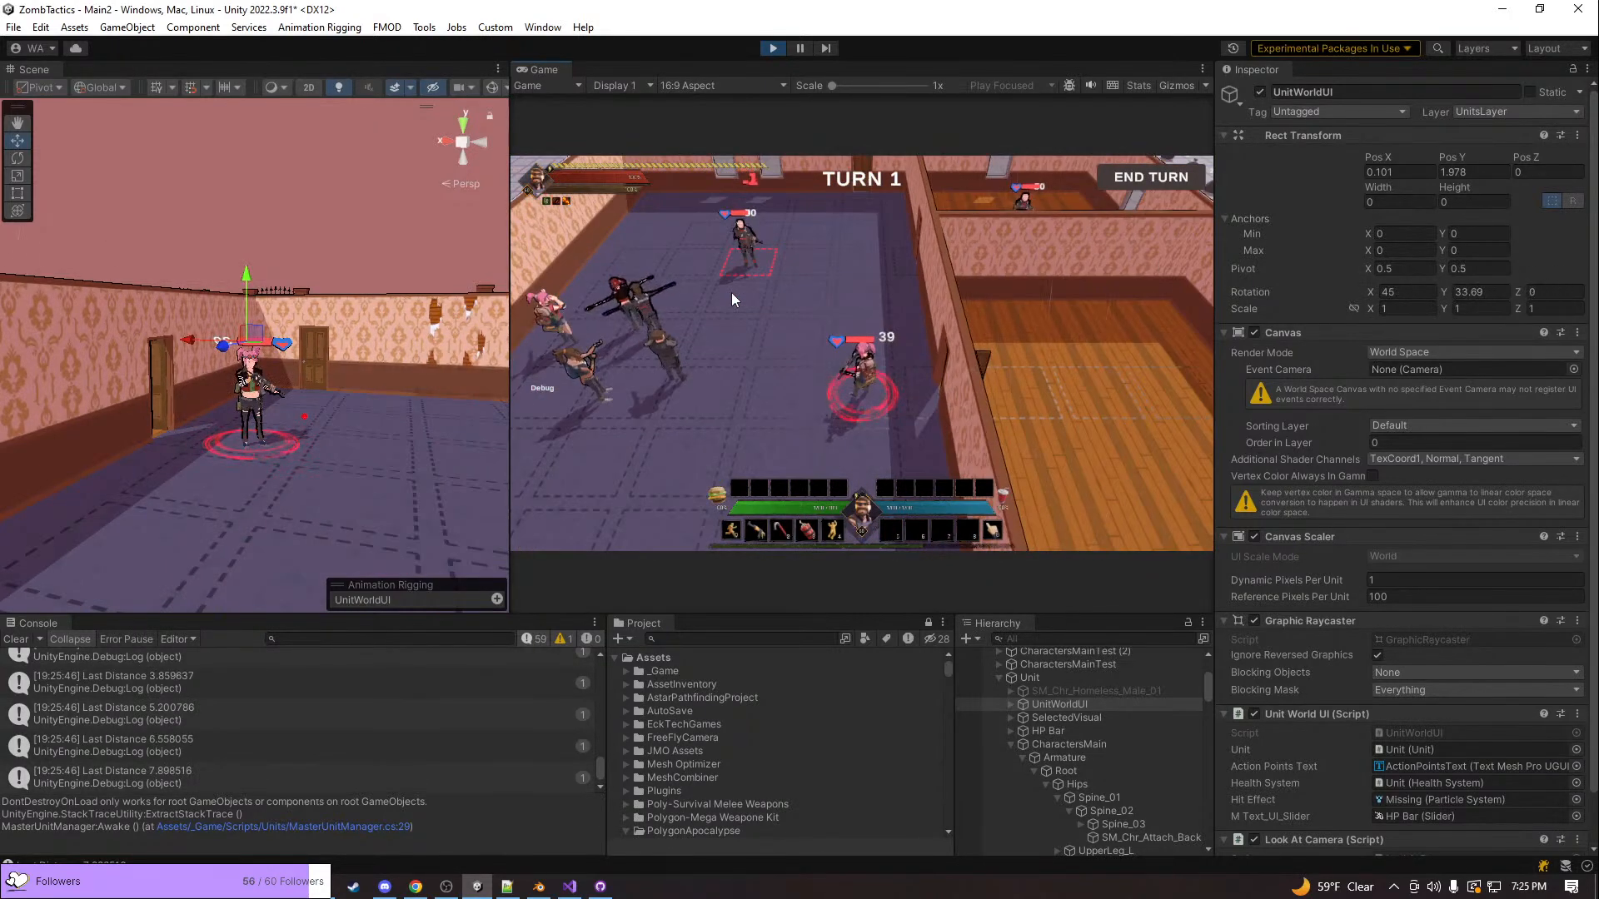
pyautogui.click(740, 268)
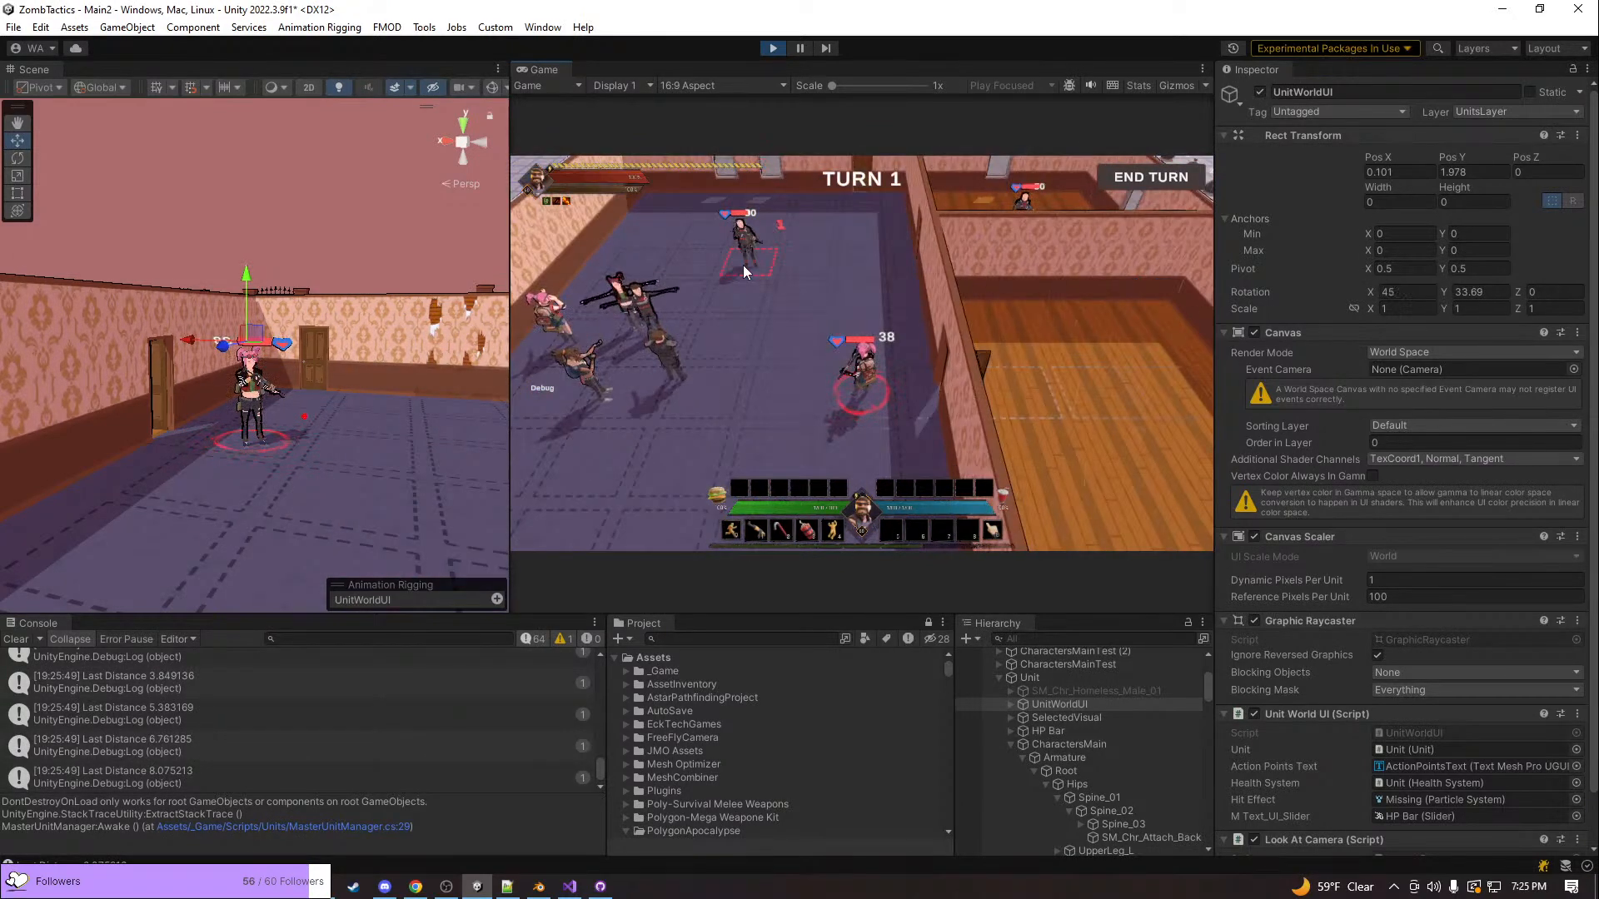
pyautogui.scroll(-5, 738, 252)
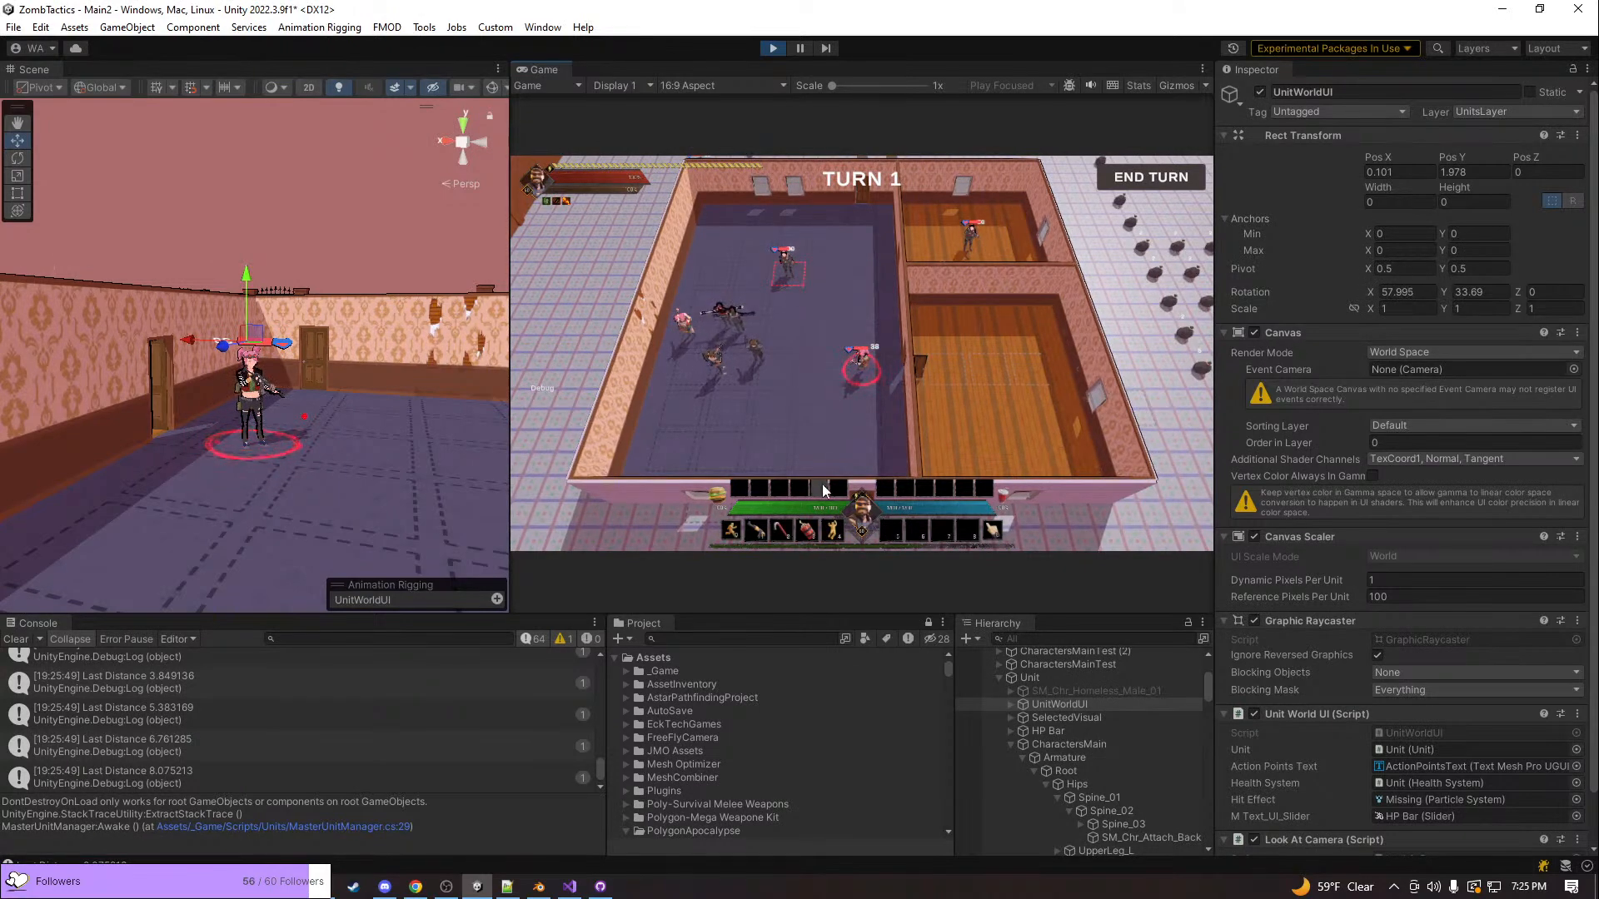
# Switch to todoForGame.txt in Notepad++ and go to the start of the action camera item on line 45
pyautogui.hotkey('alt', 'Tab')
pyautogui.hotkey('alt', 'Tab')
pyautogui.hotkey('alt', 'Tab')
pyautogui.hotkey('alt', 'Tab')
pyautogui.hotkey('alt', 'Tab')
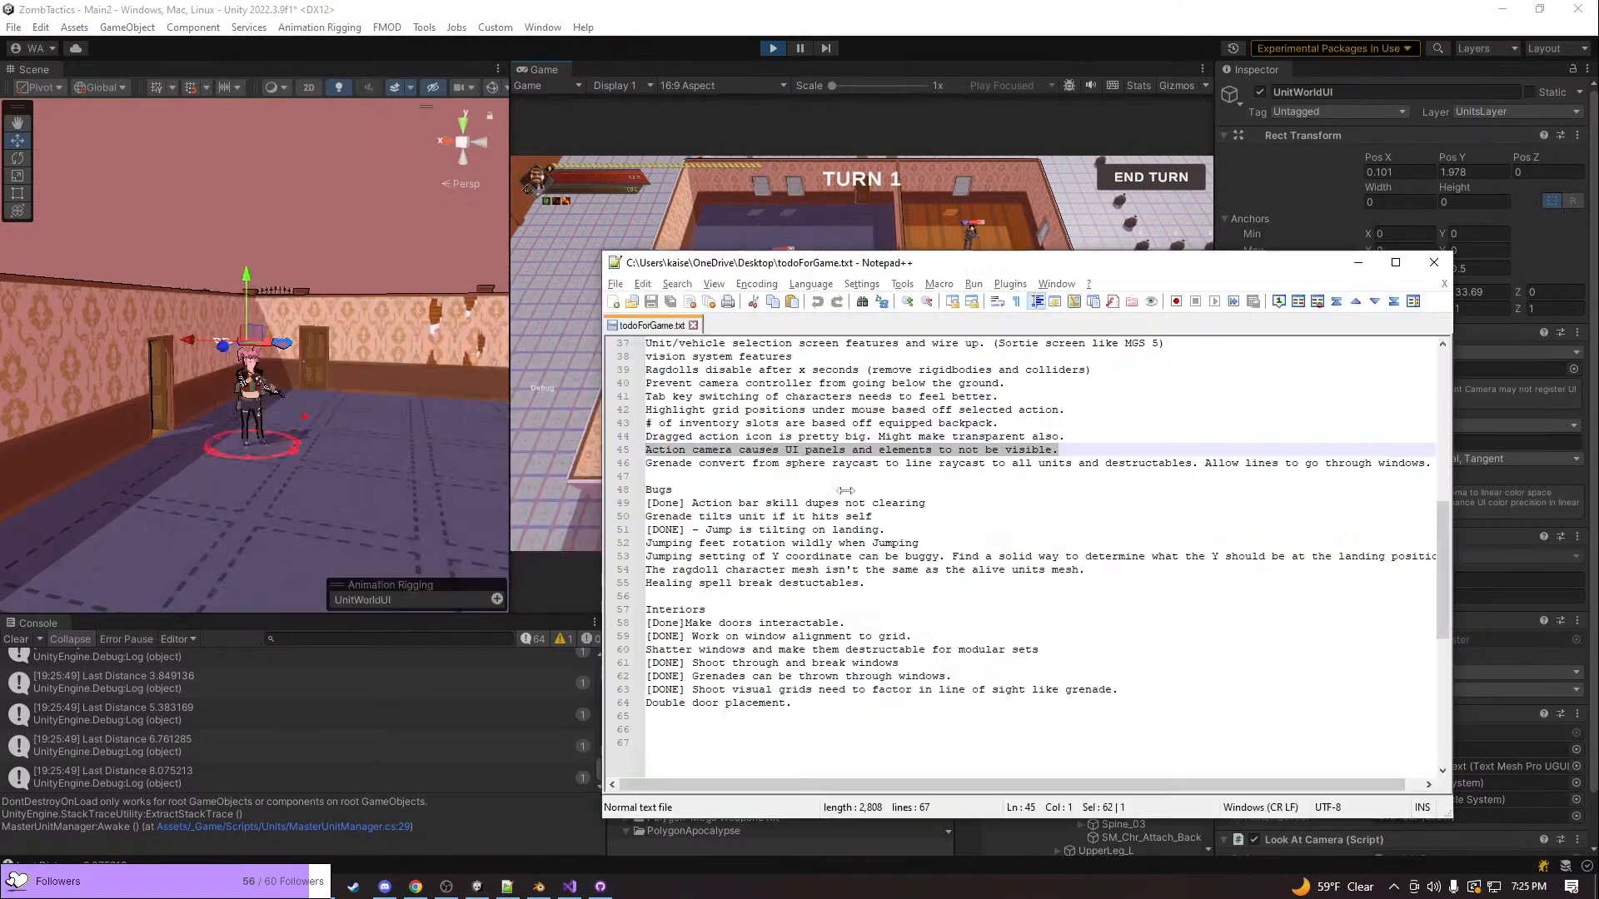
pyautogui.click(688, 449)
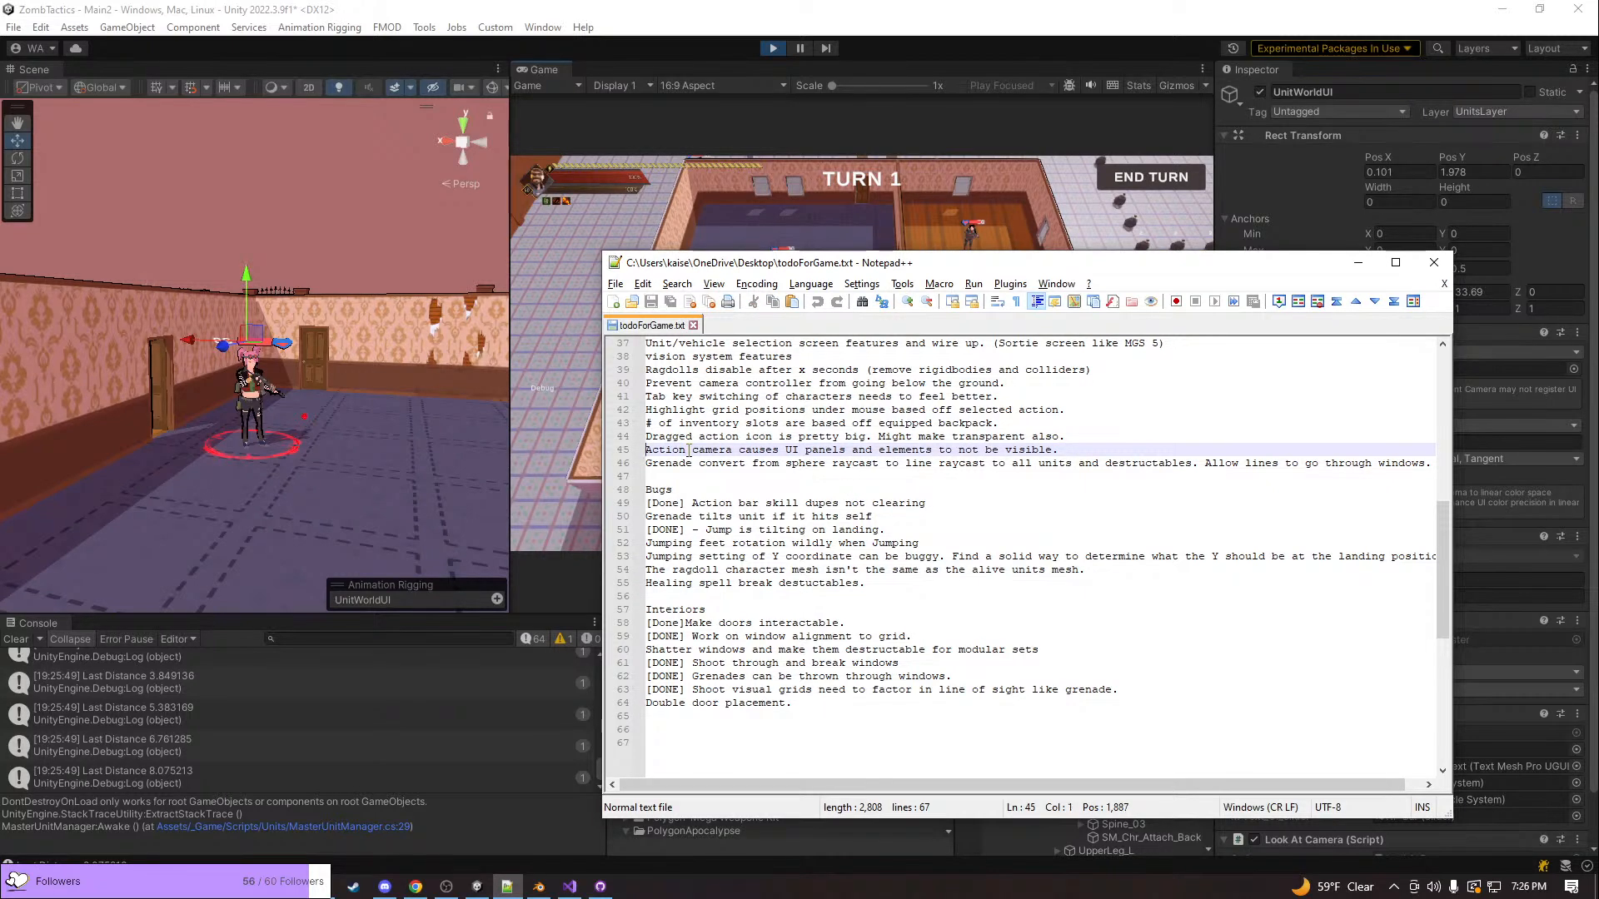
# Return to the running game in Unity and shoot the bald unit again to recheck the action camera
pyautogui.click(751, 217)
pyautogui.click(789, 276)
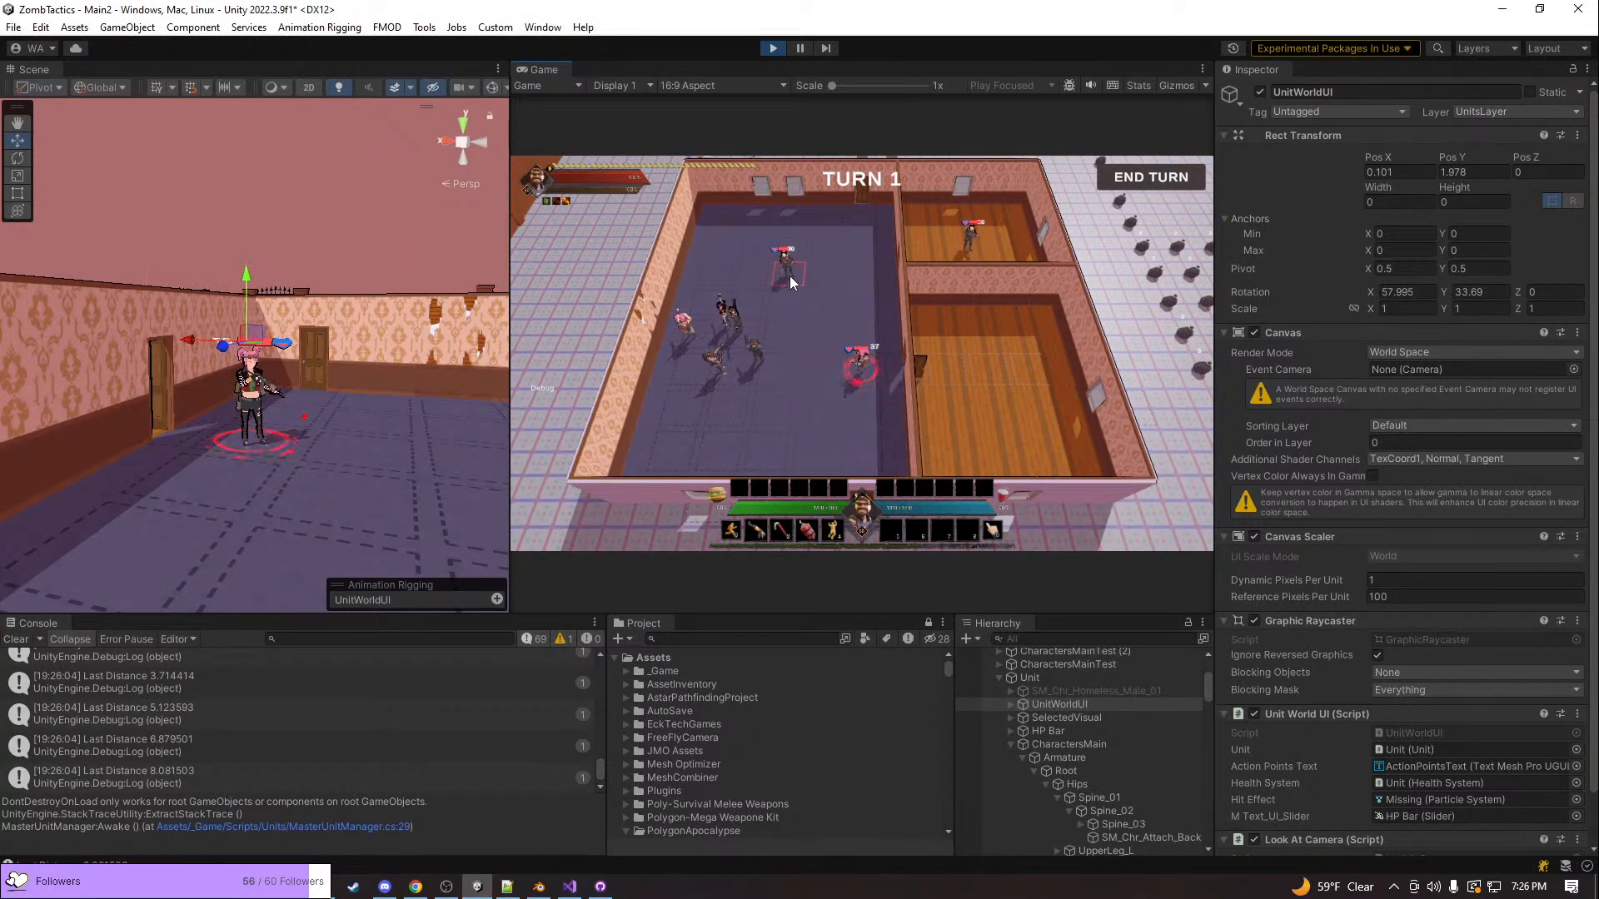
pyautogui.click(790, 277)
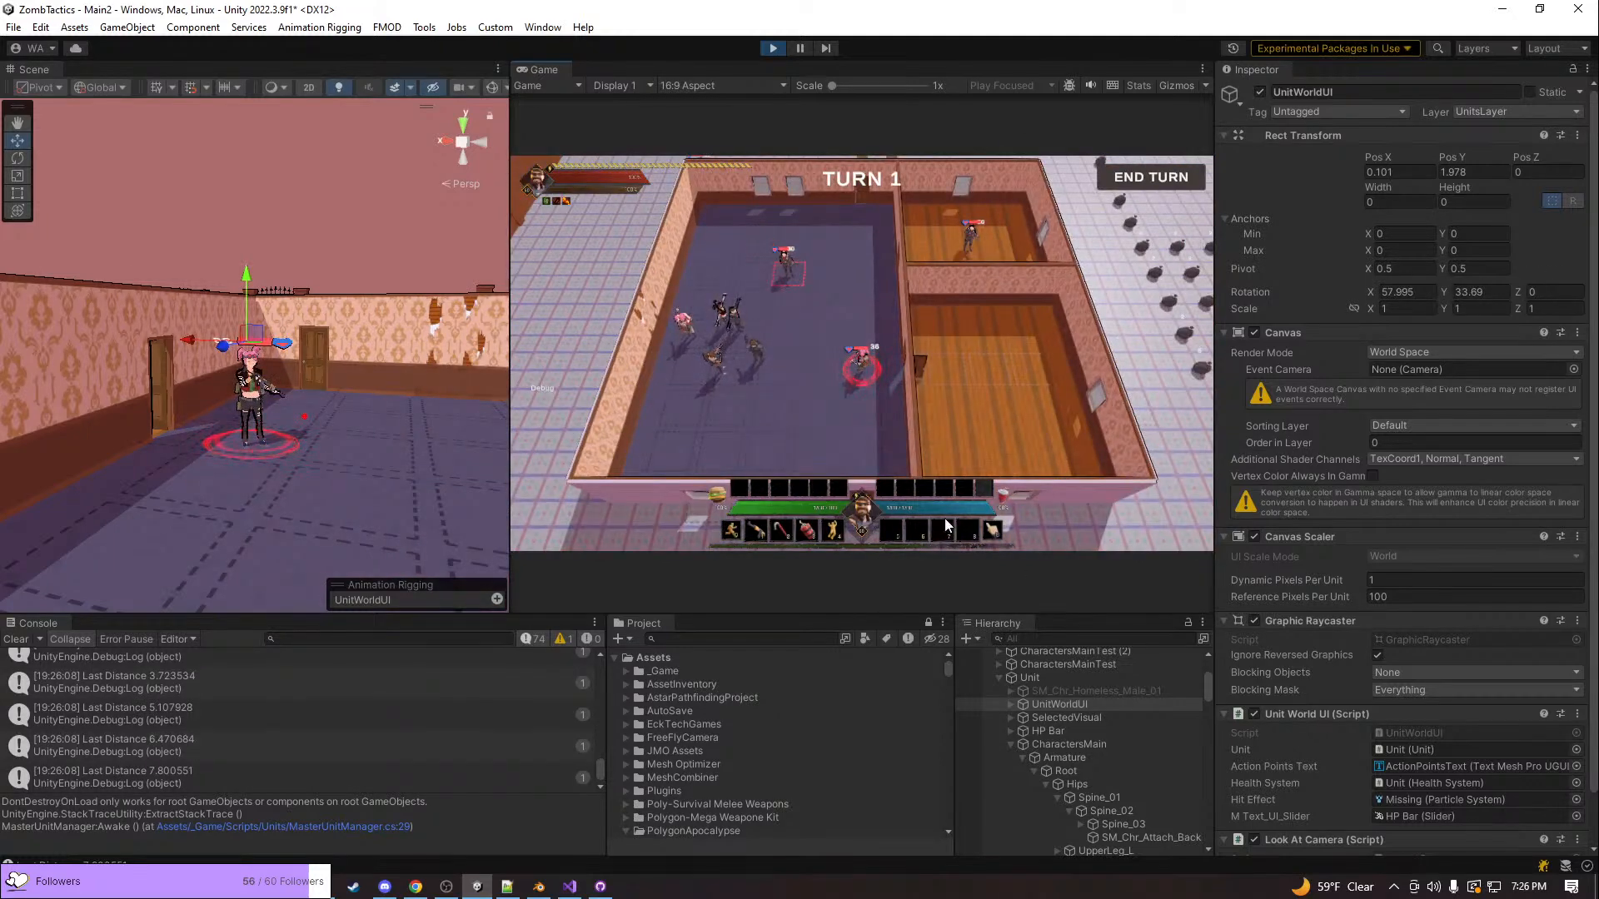
pyautogui.click(783, 277)
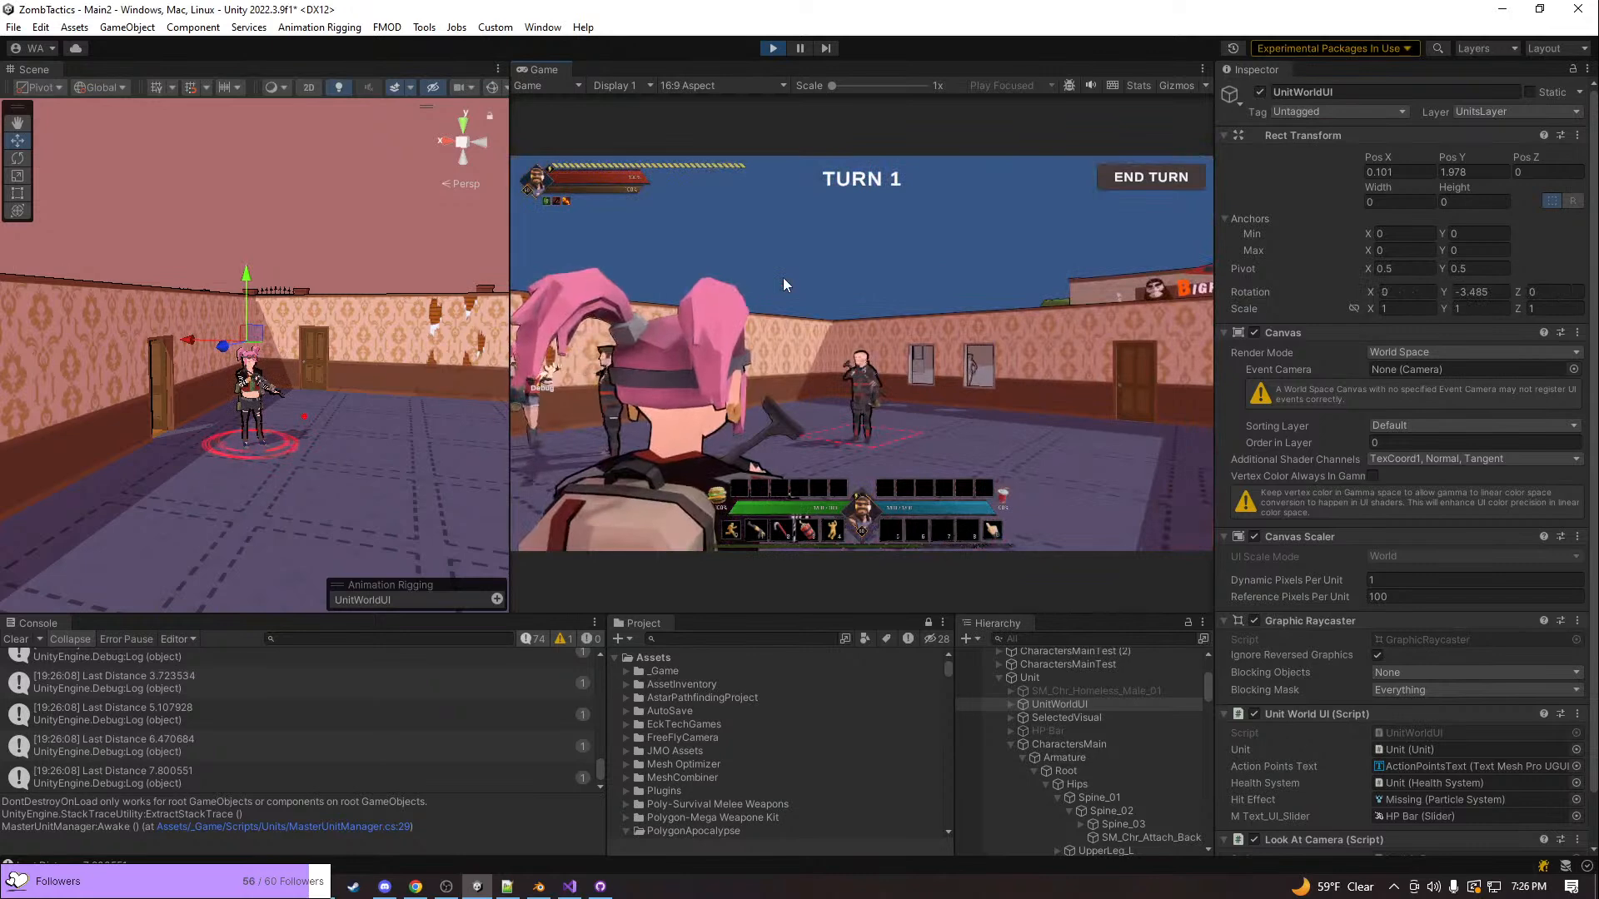
# In todoForGame.txt in Notepad++, add [Done] before the dragged action icon item on line 44 and save the file
pyautogui.hotkey('alt', 'Tab')
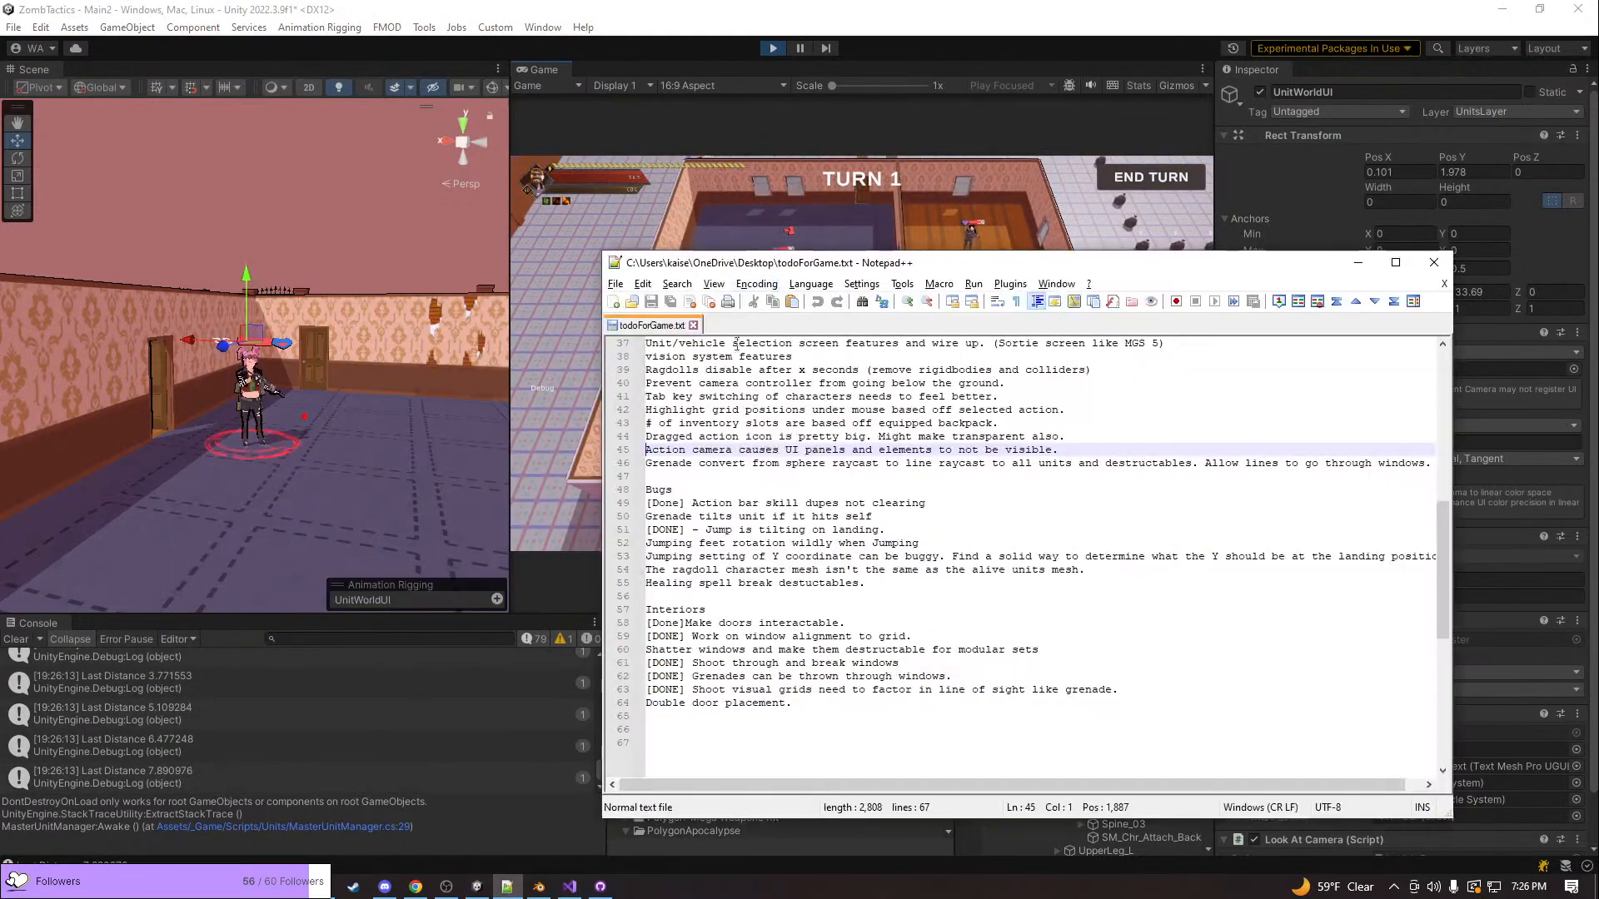
pyautogui.press('Left')
pyautogui.write('[DO')
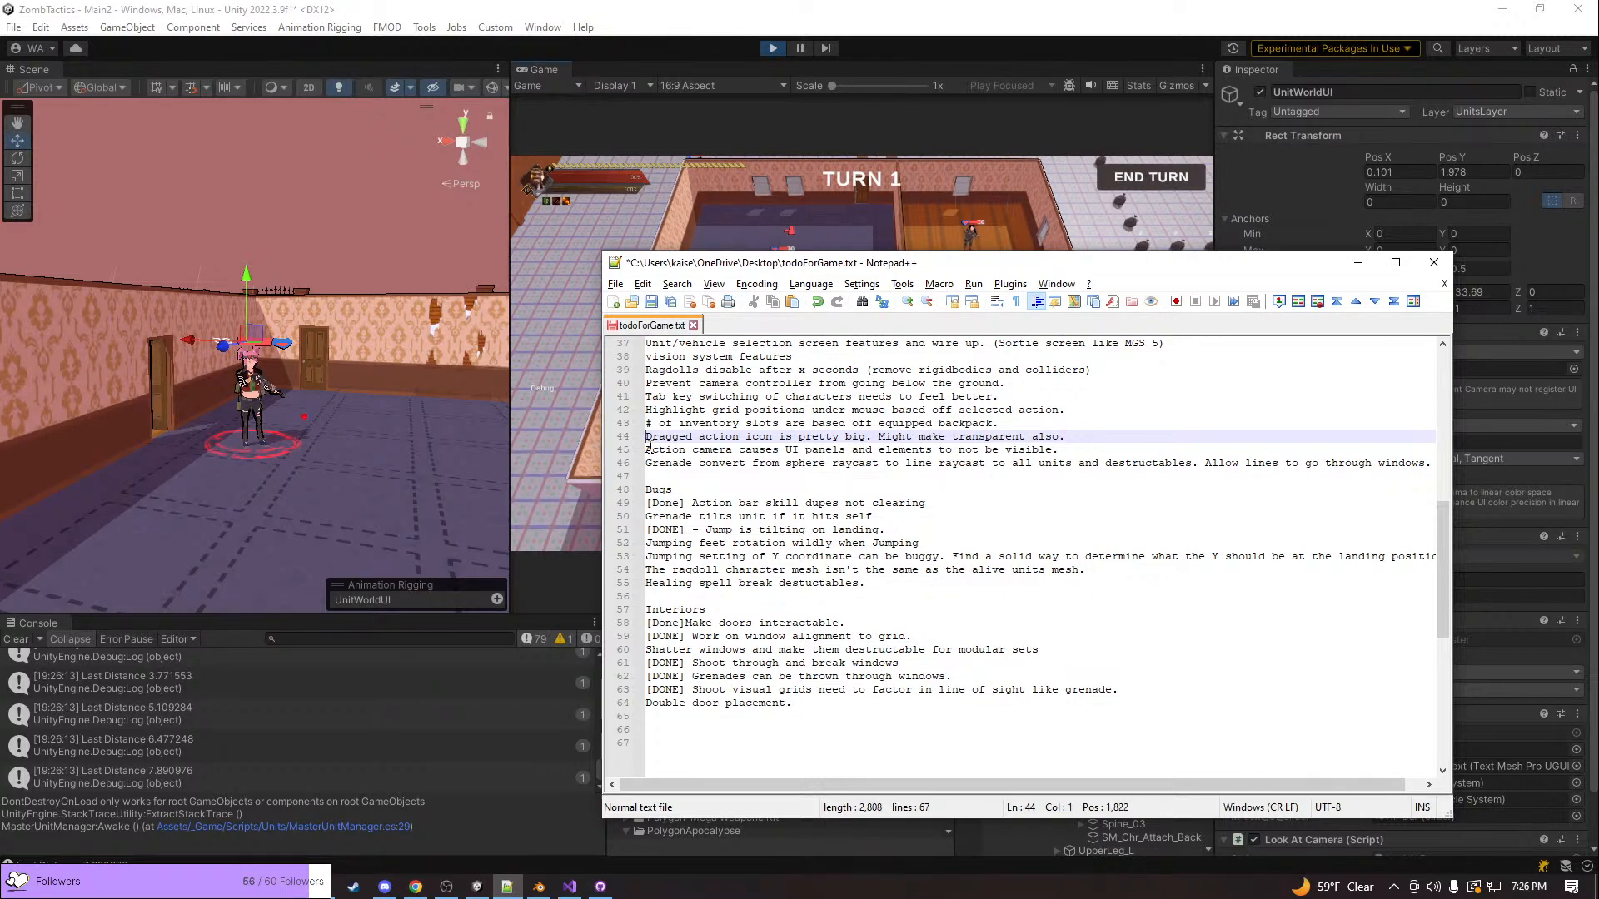
pyautogui.write('[Done')
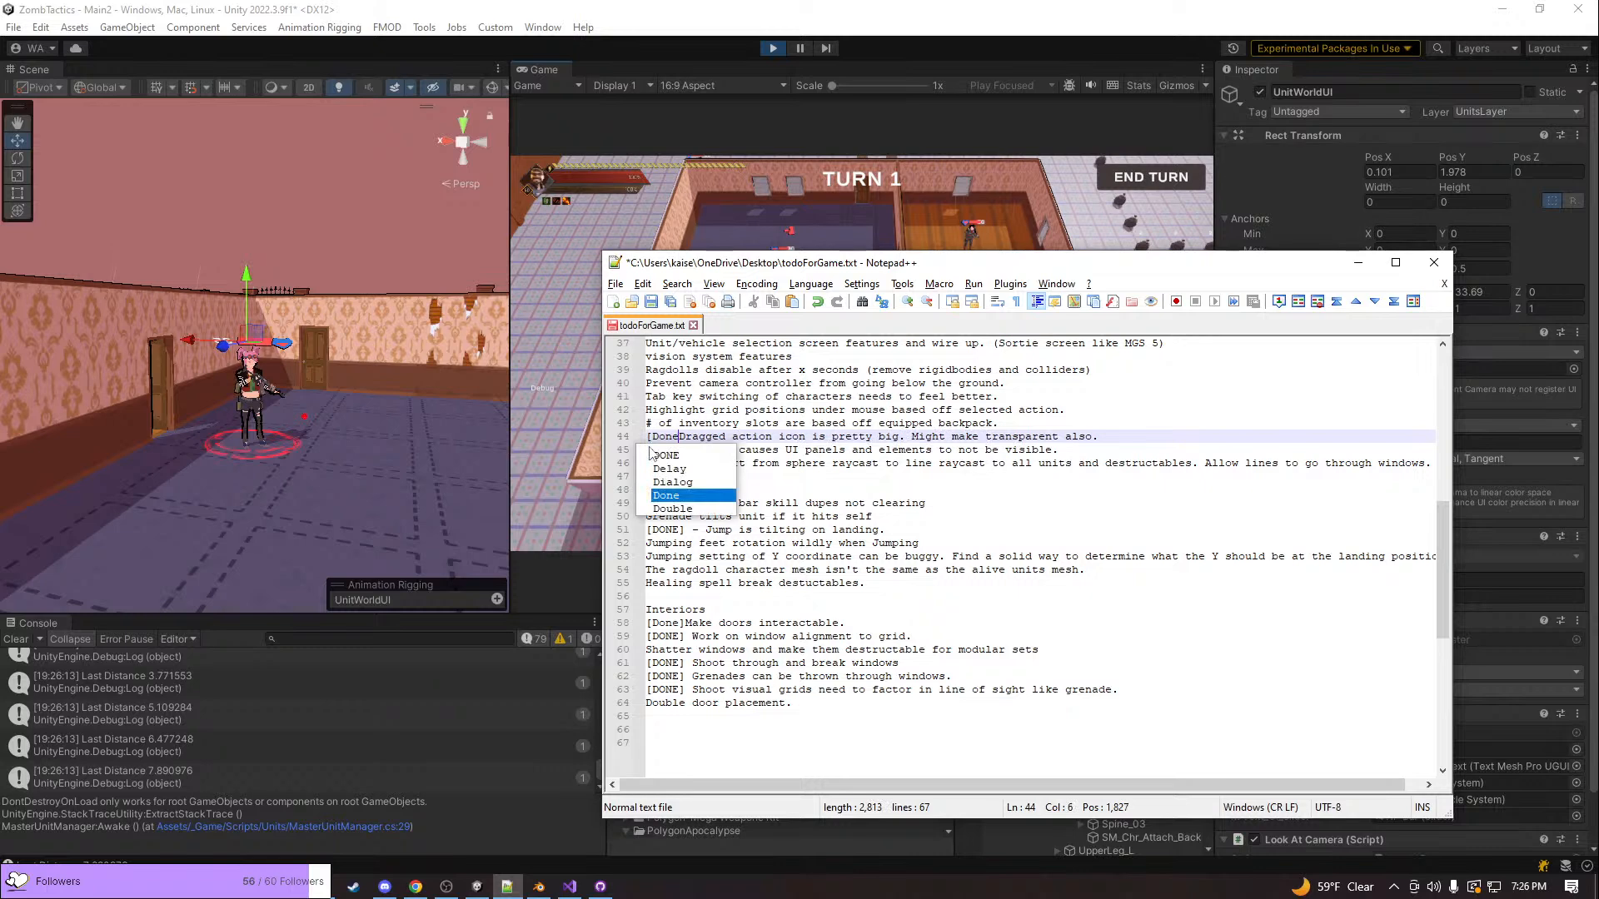
pyautogui.write(']')
pyautogui.hotkey('ctrl', 's')
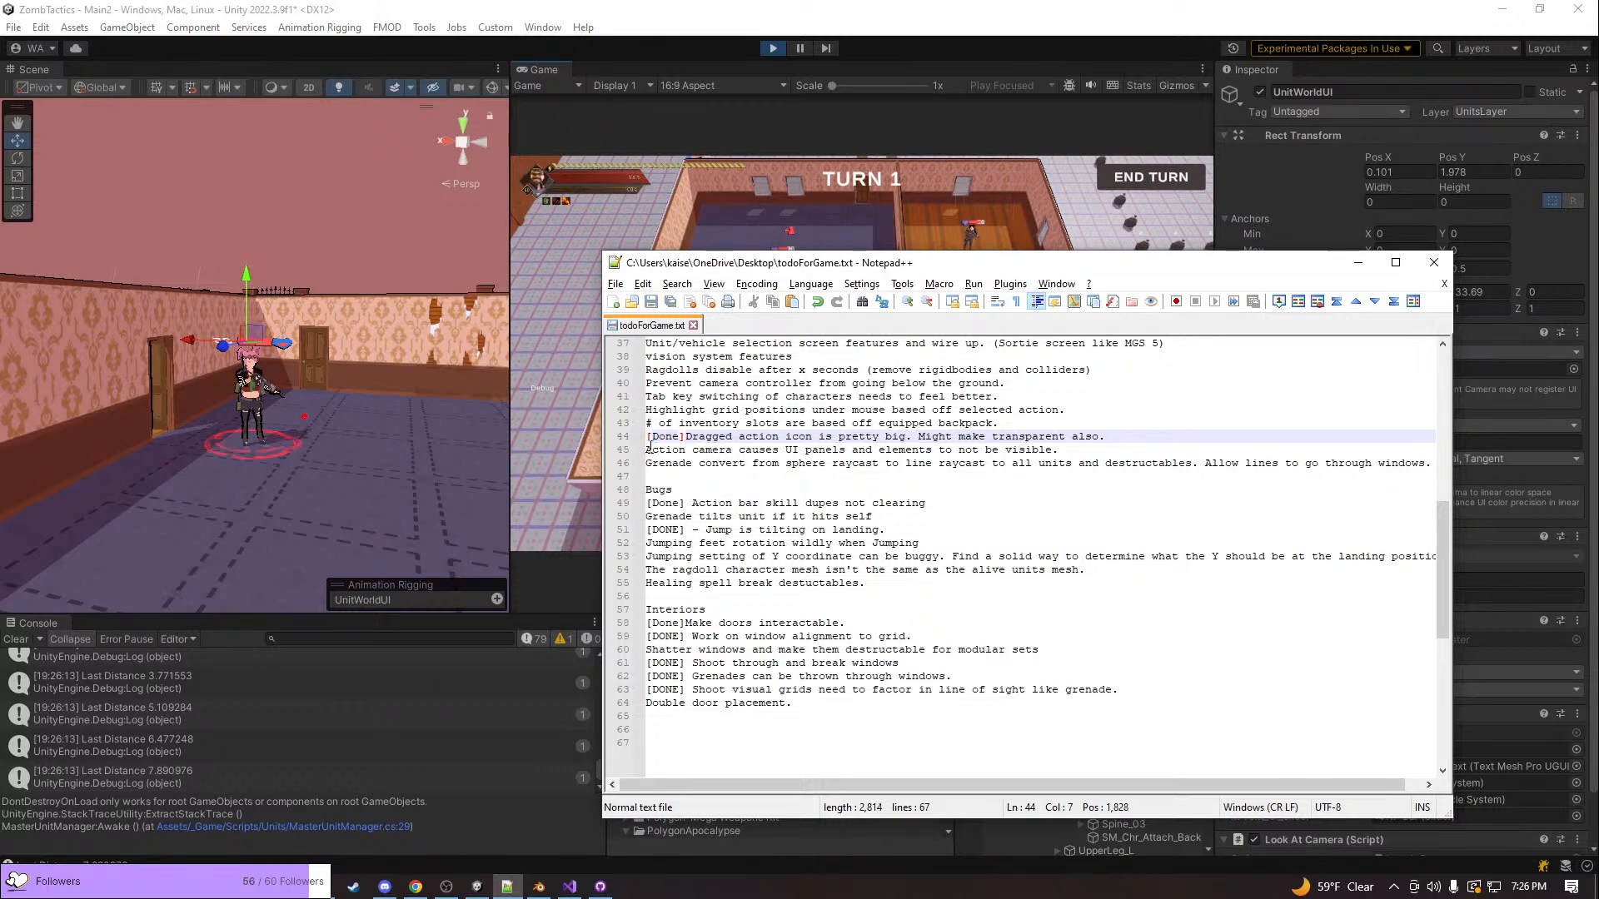
# Shoot the bald unit once more in the Unity game and examine the units' health bars from several distances and angles
pyautogui.click(788, 186)
pyautogui.click(779, 278)
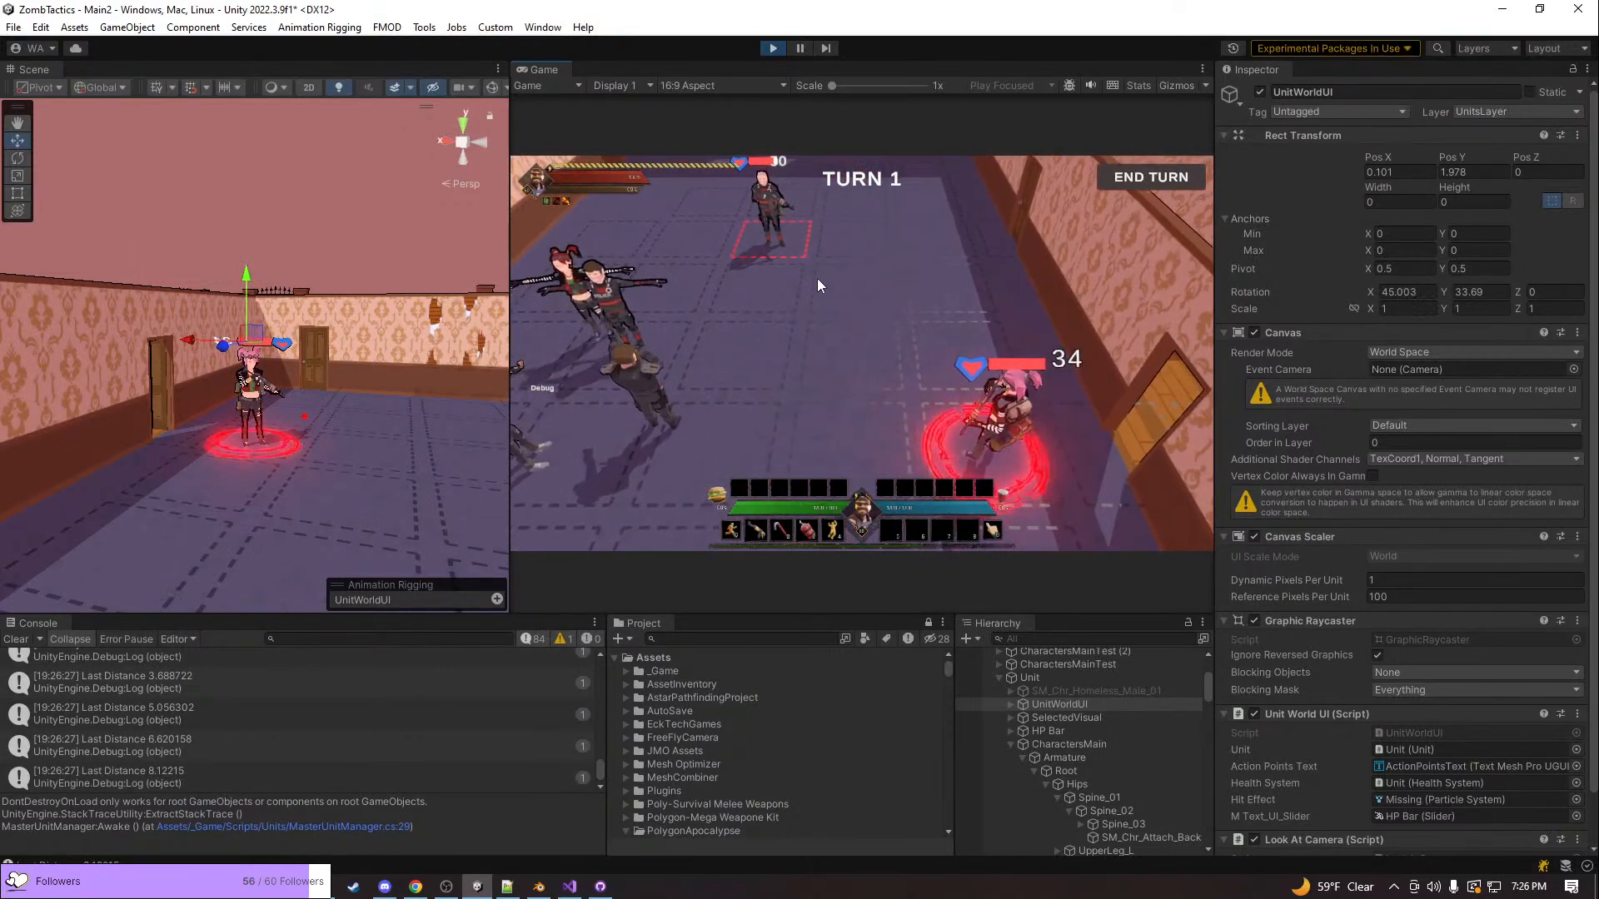
pyautogui.press('w')
pyautogui.scroll(3, 817, 295)
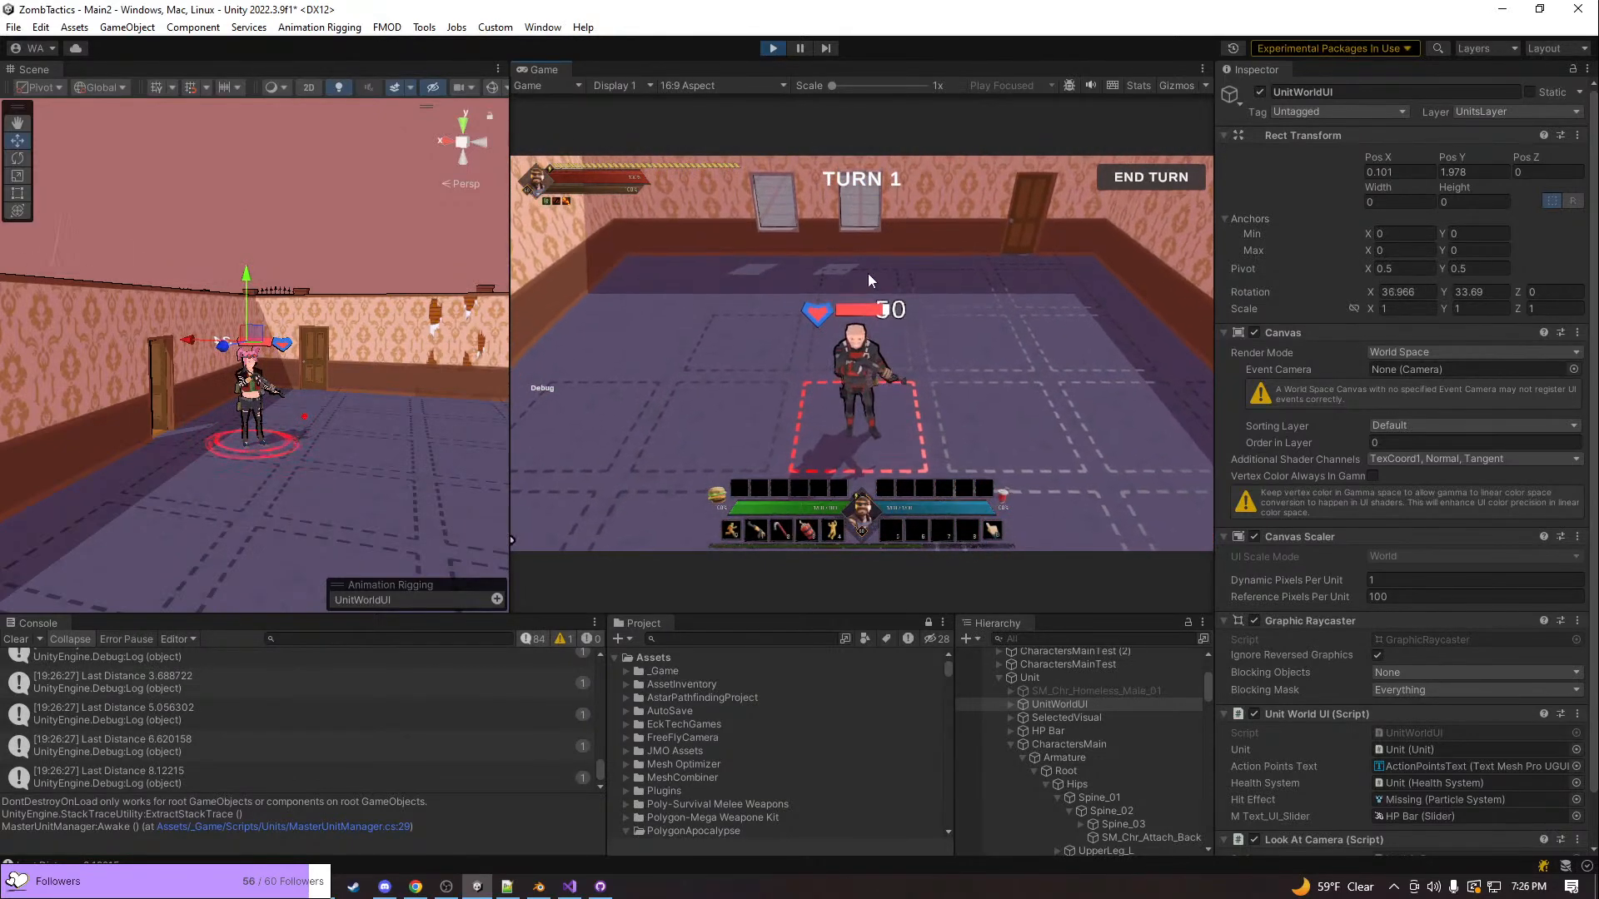
pyautogui.press('e')
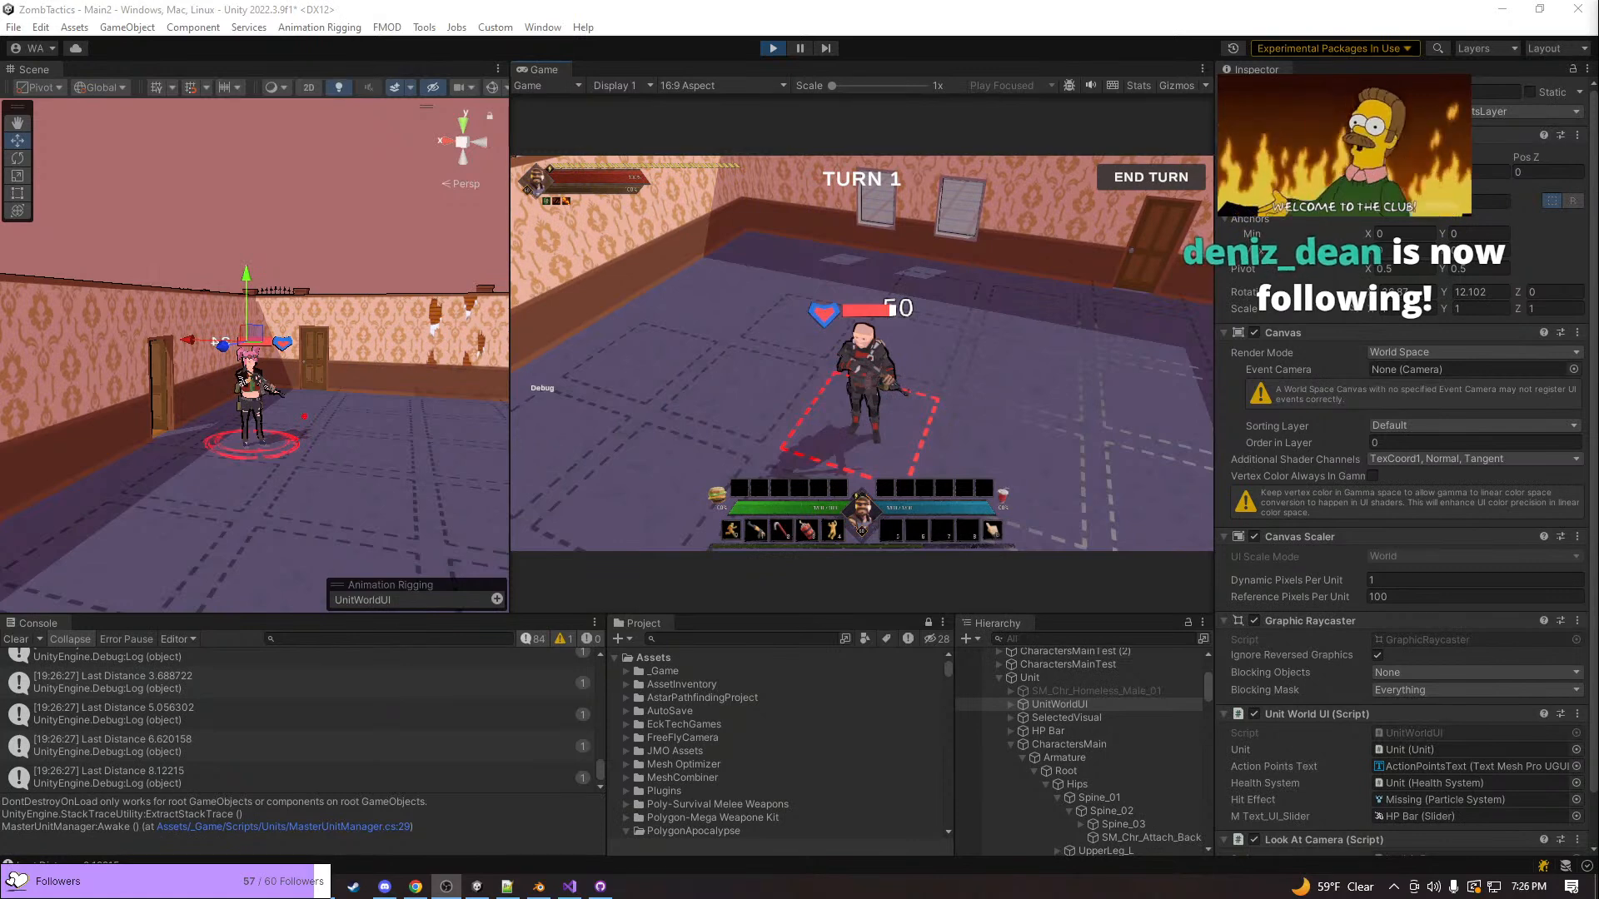
pyautogui.click(949, 383)
pyautogui.press('q')
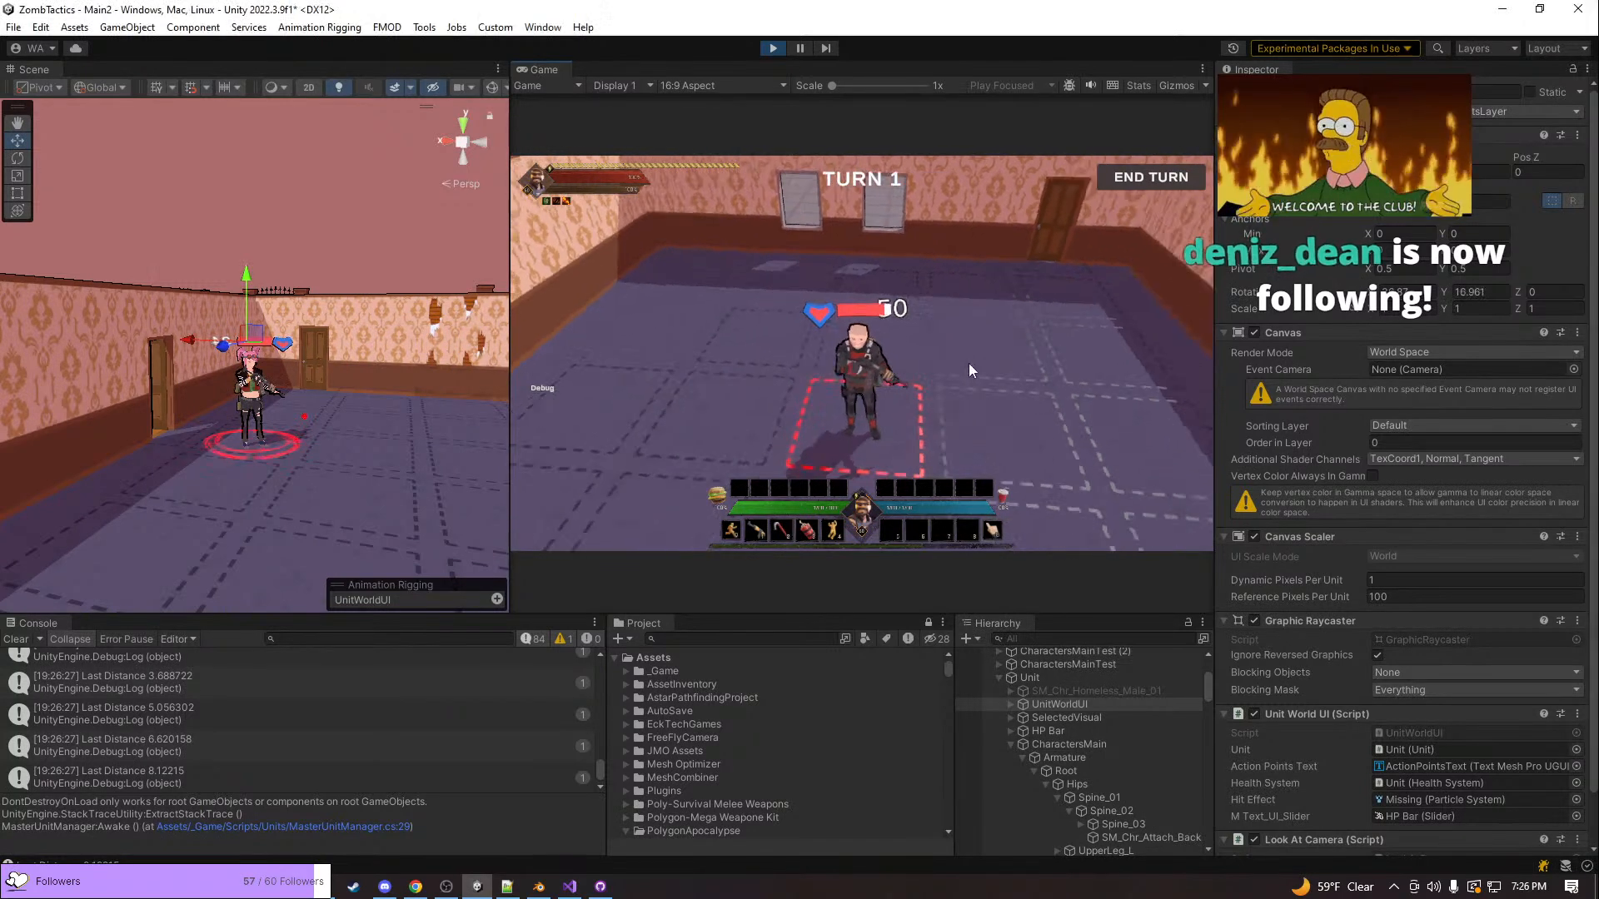
pyautogui.scroll(-5, 969, 363)
pyautogui.press('d')
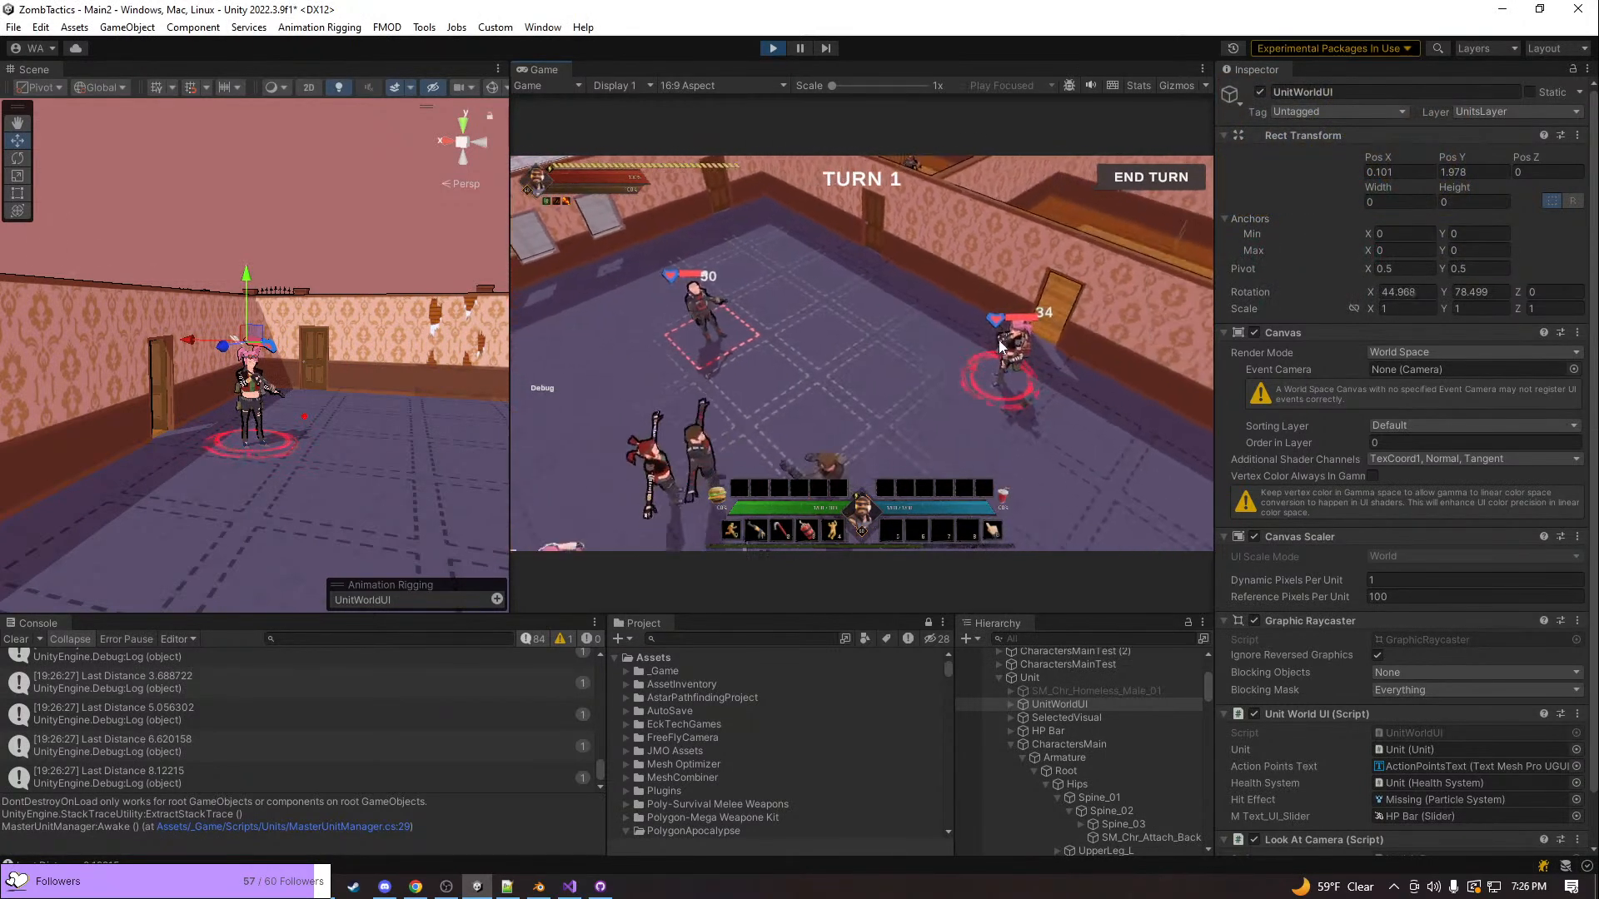
pyautogui.press('e')
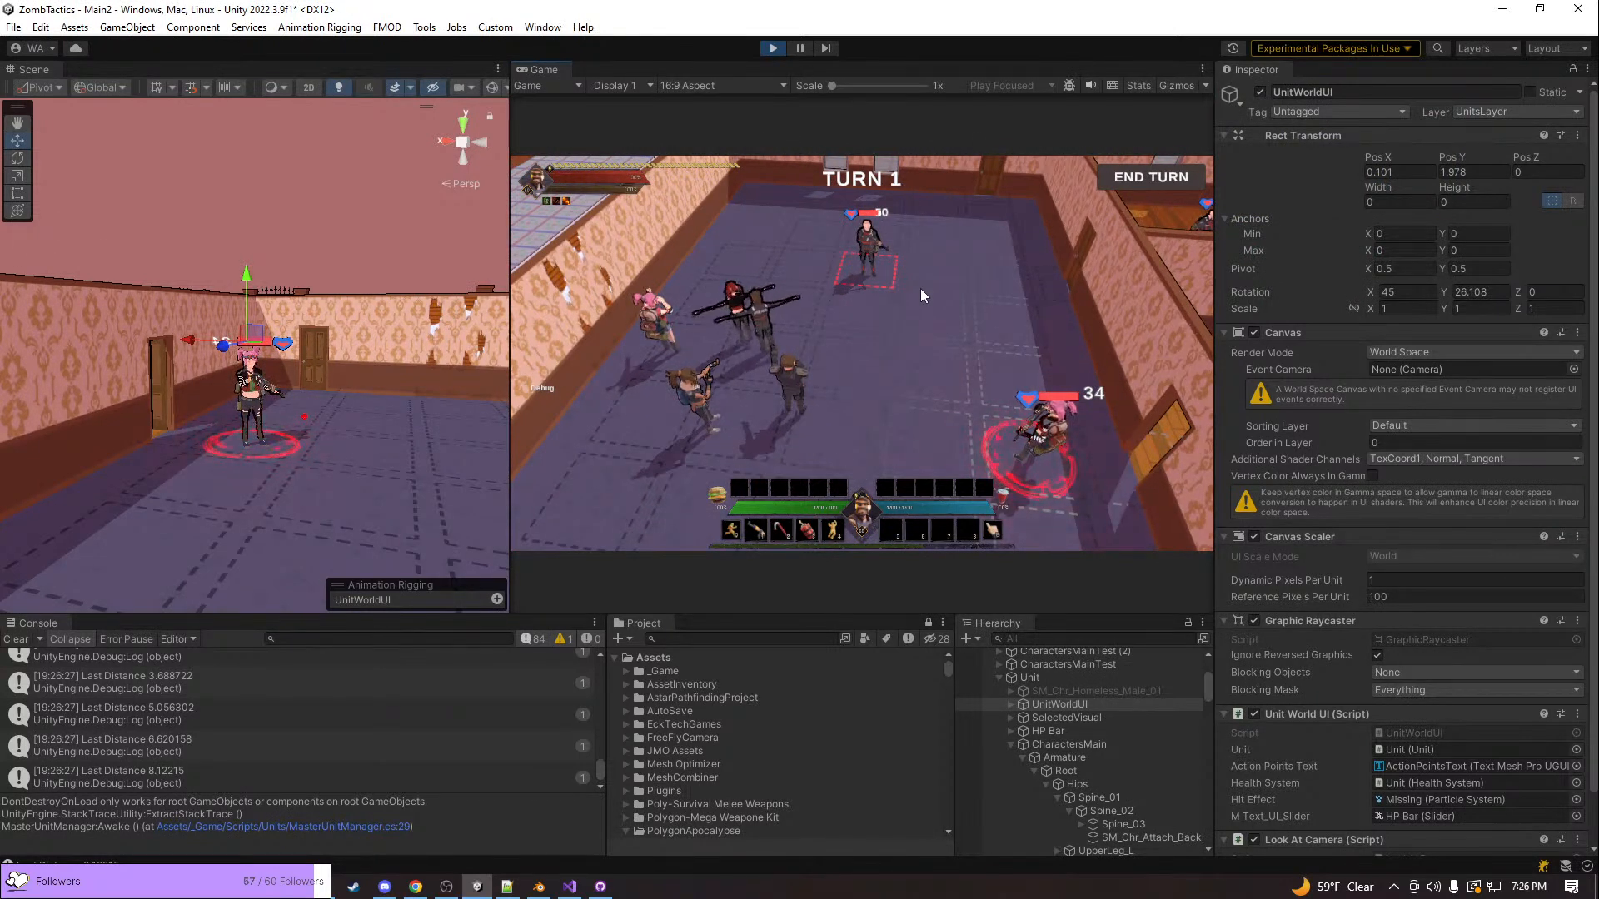
pyautogui.scroll(3, 921, 288)
pyautogui.press('q')
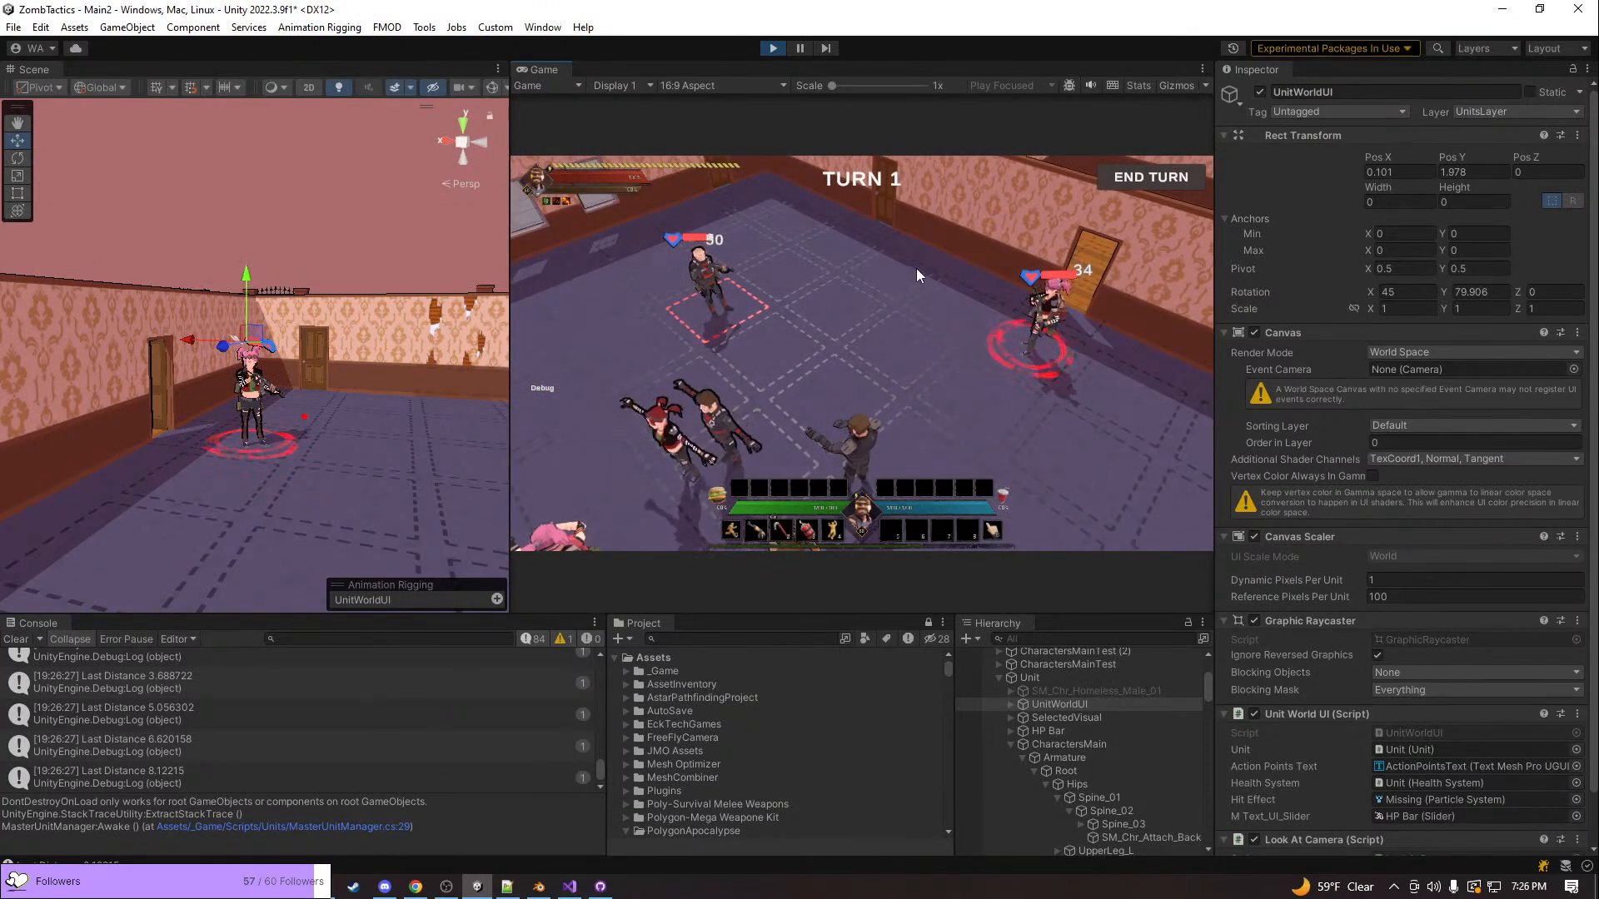
pyautogui.press('w')
pyautogui.press('a')
pyautogui.scroll(3, 917, 276)
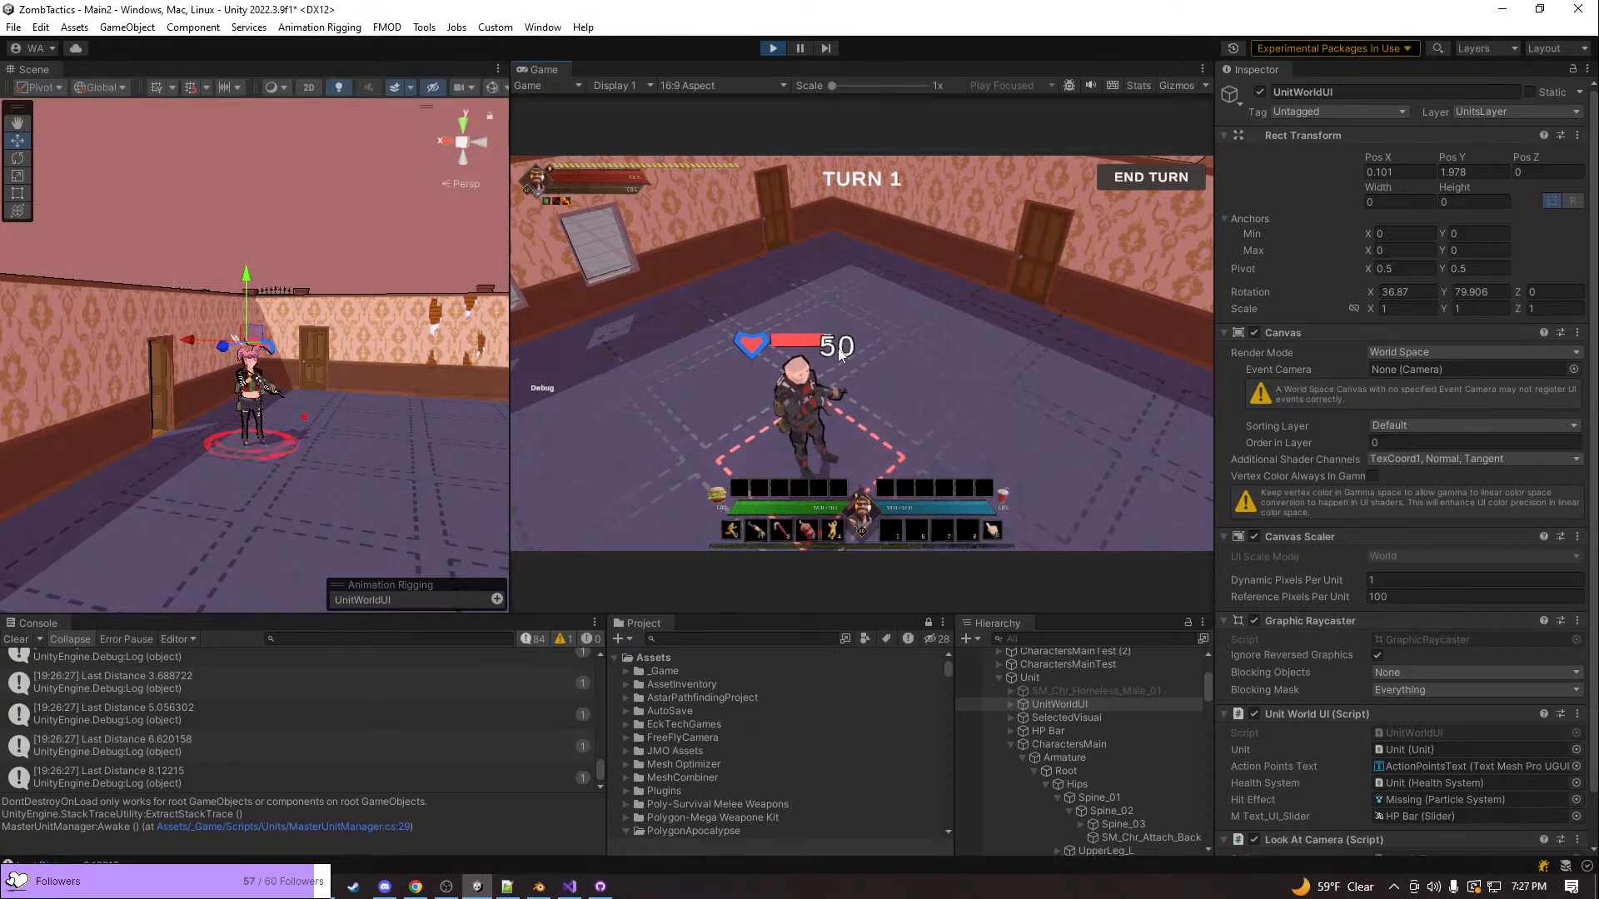
pyautogui.press('d')
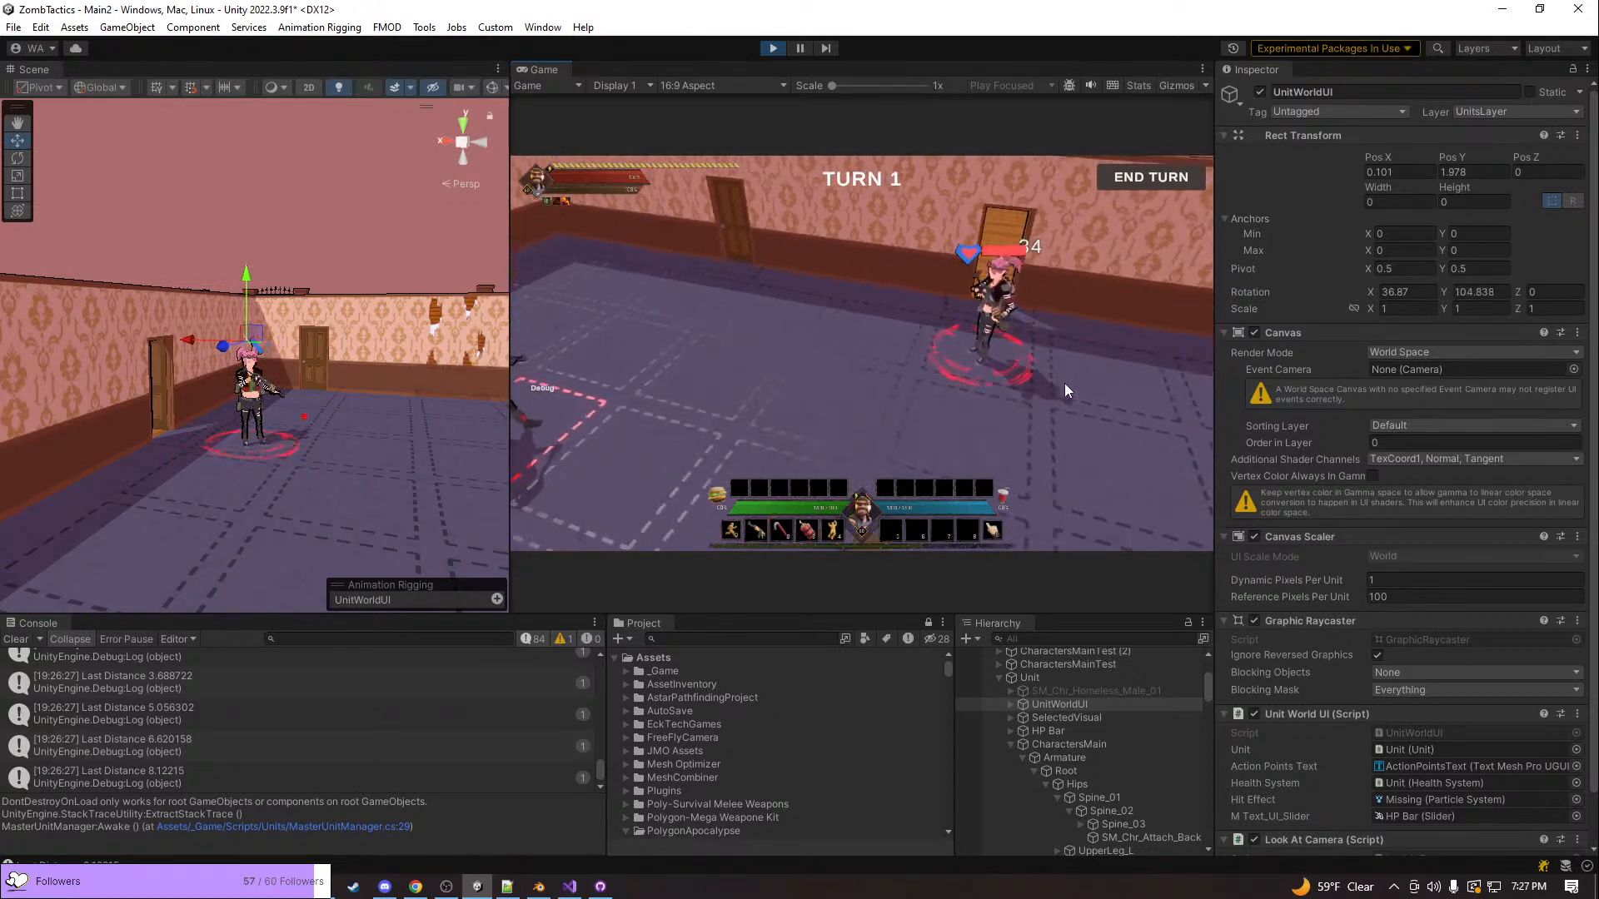
# Rotate the game view around the pink-haired unit and shoot the bald unit again to check the action camera
pyautogui.press('e')
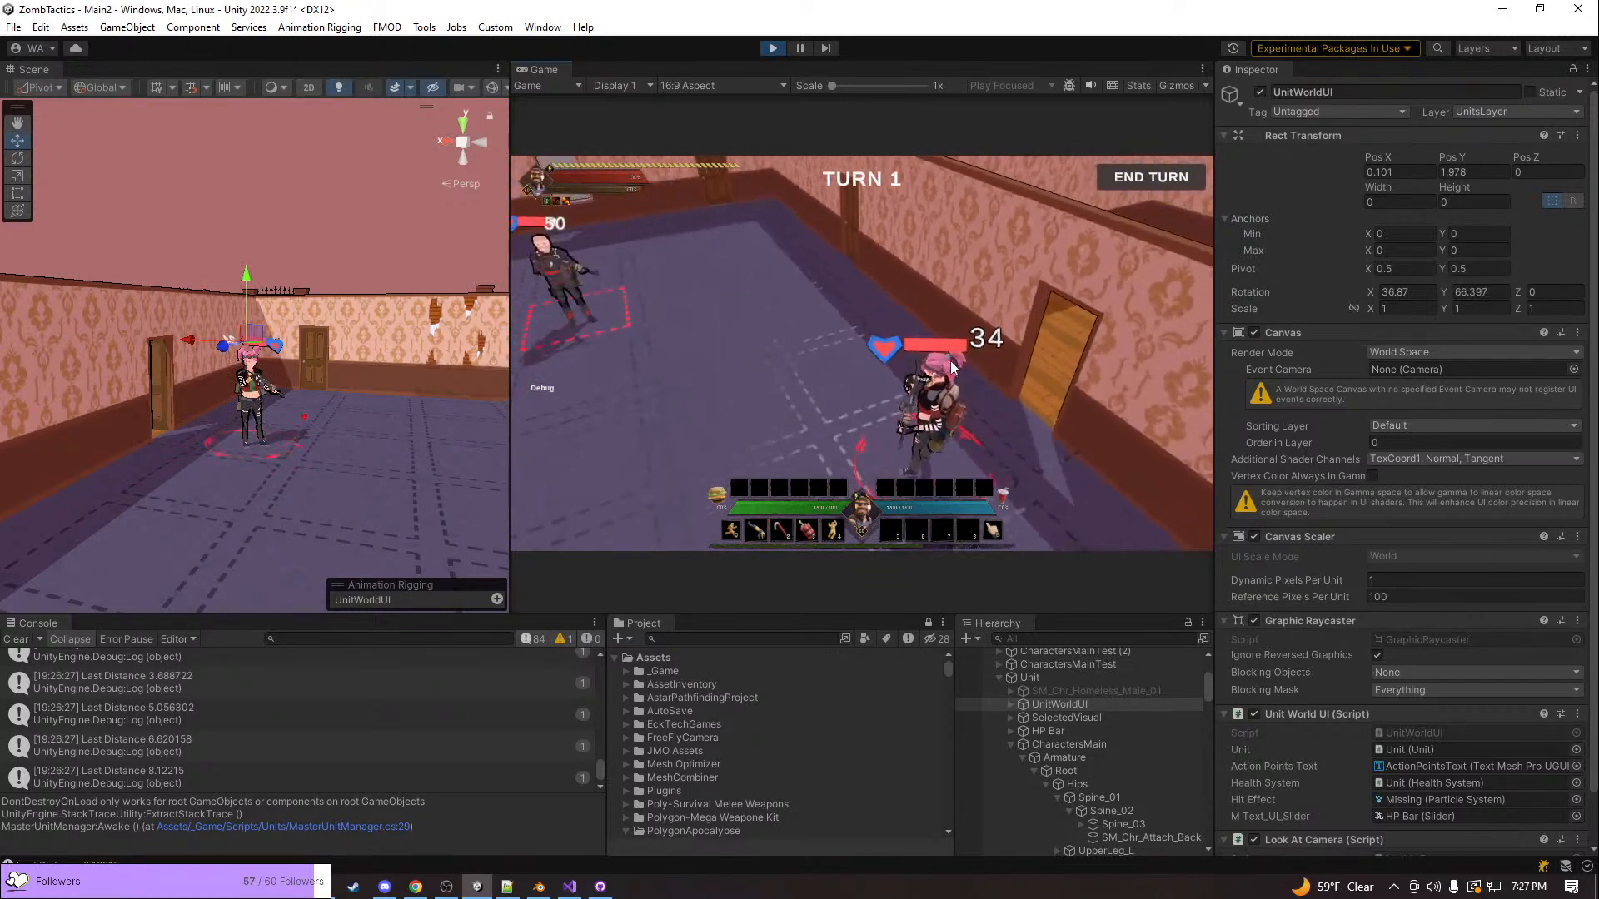
pyautogui.press('e')
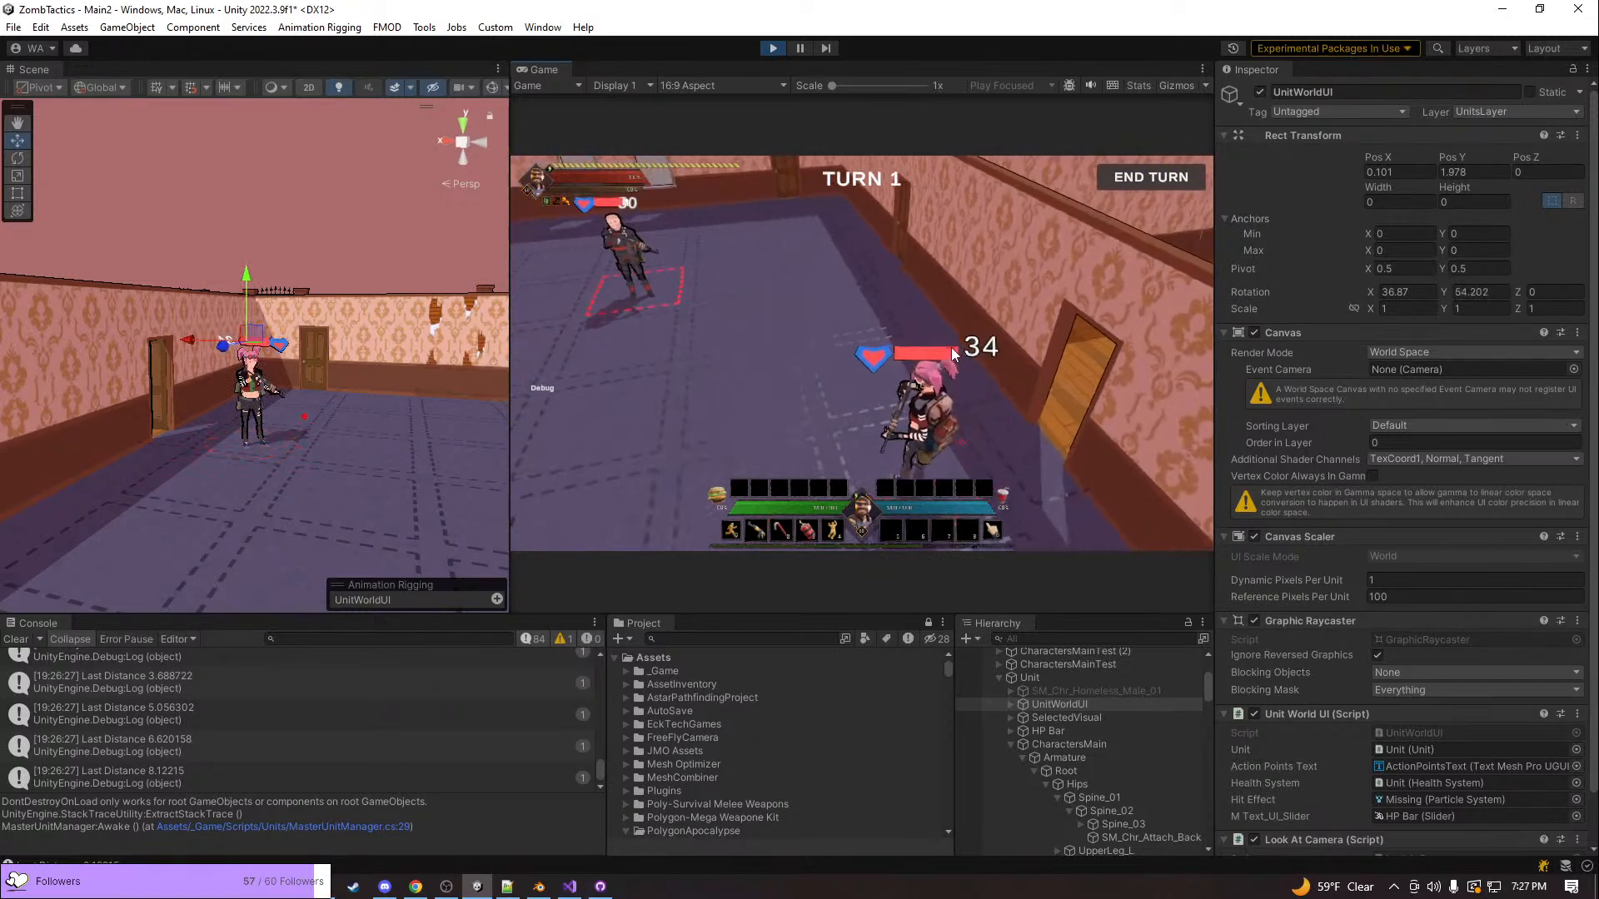
pyautogui.press('e')
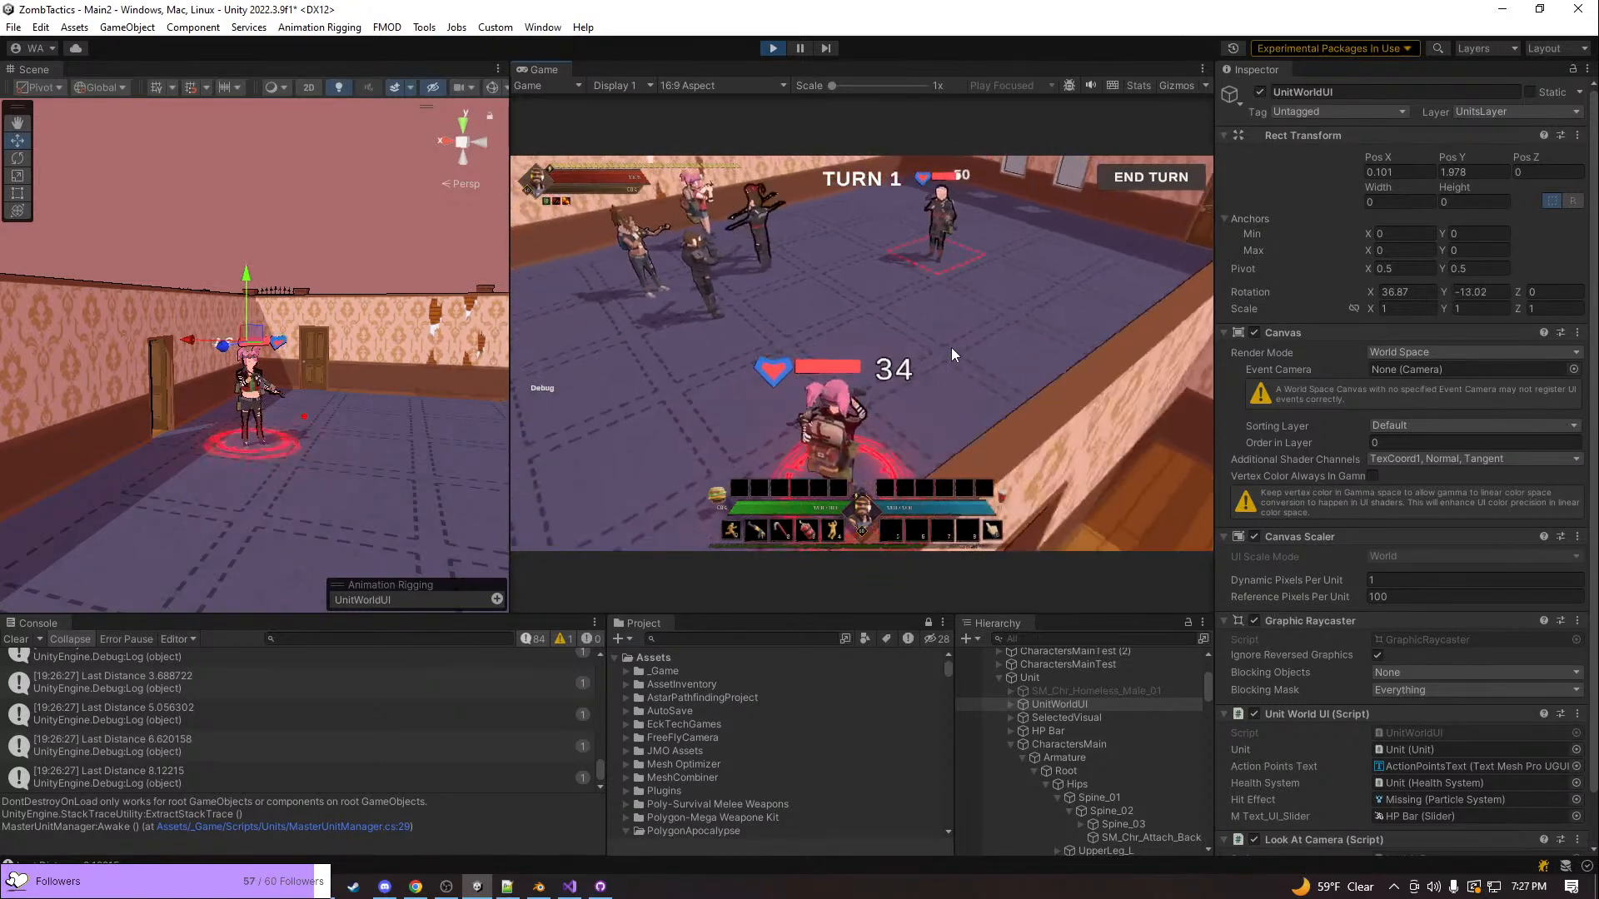
pyautogui.click(1039, 265)
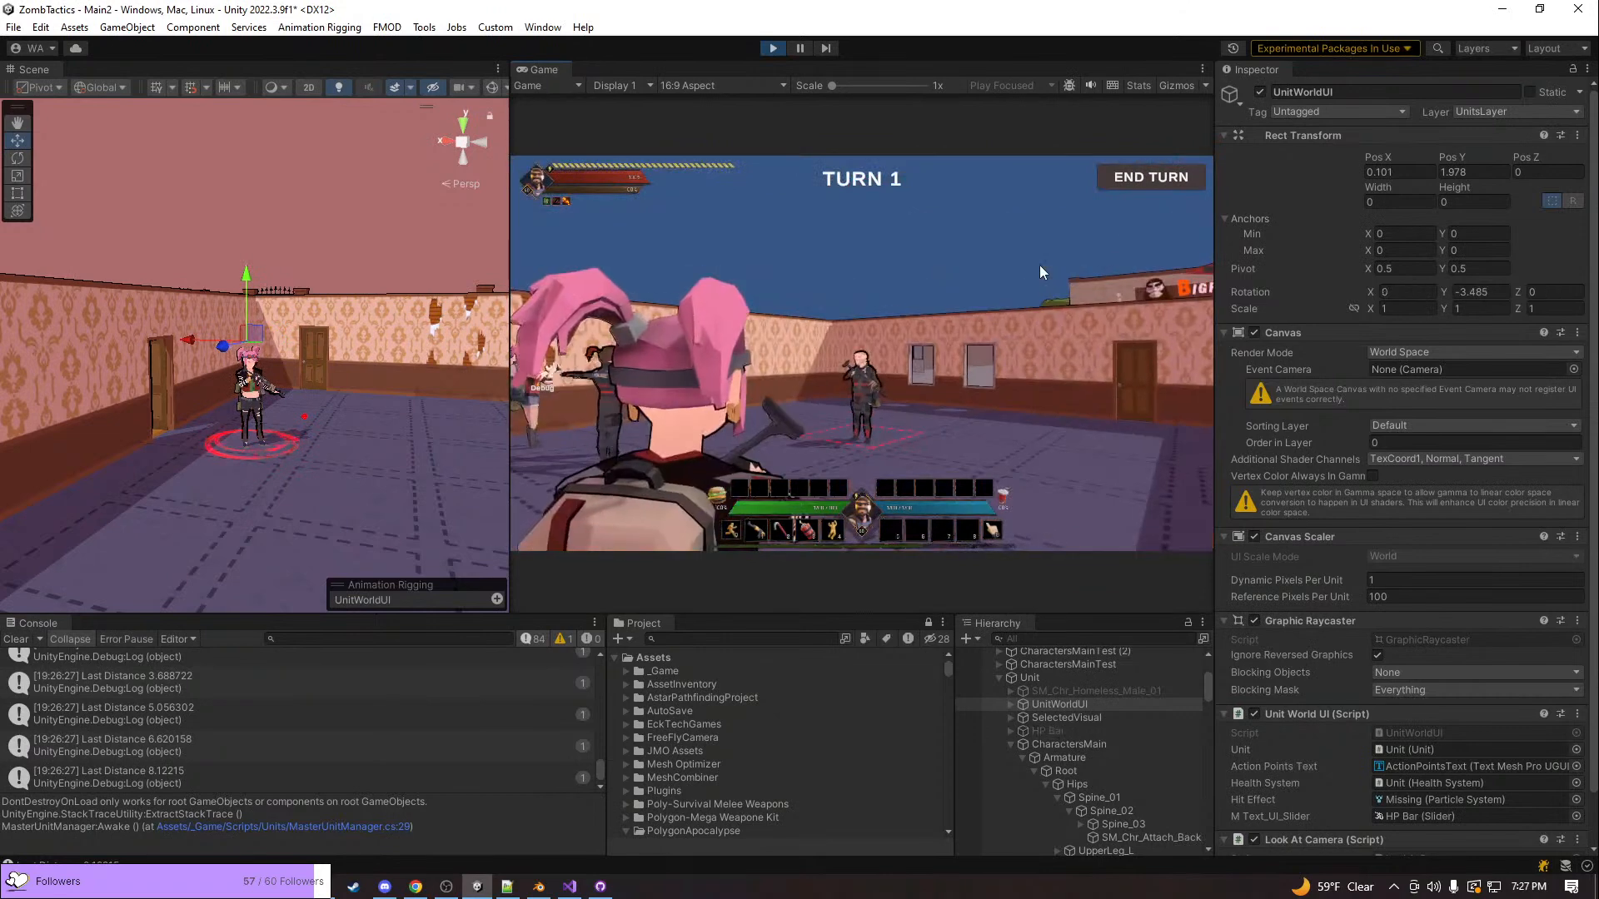
# Open the Actions window in the game, assign the tomato action to action bar slot 5, and close the window
pyautogui.press('k')
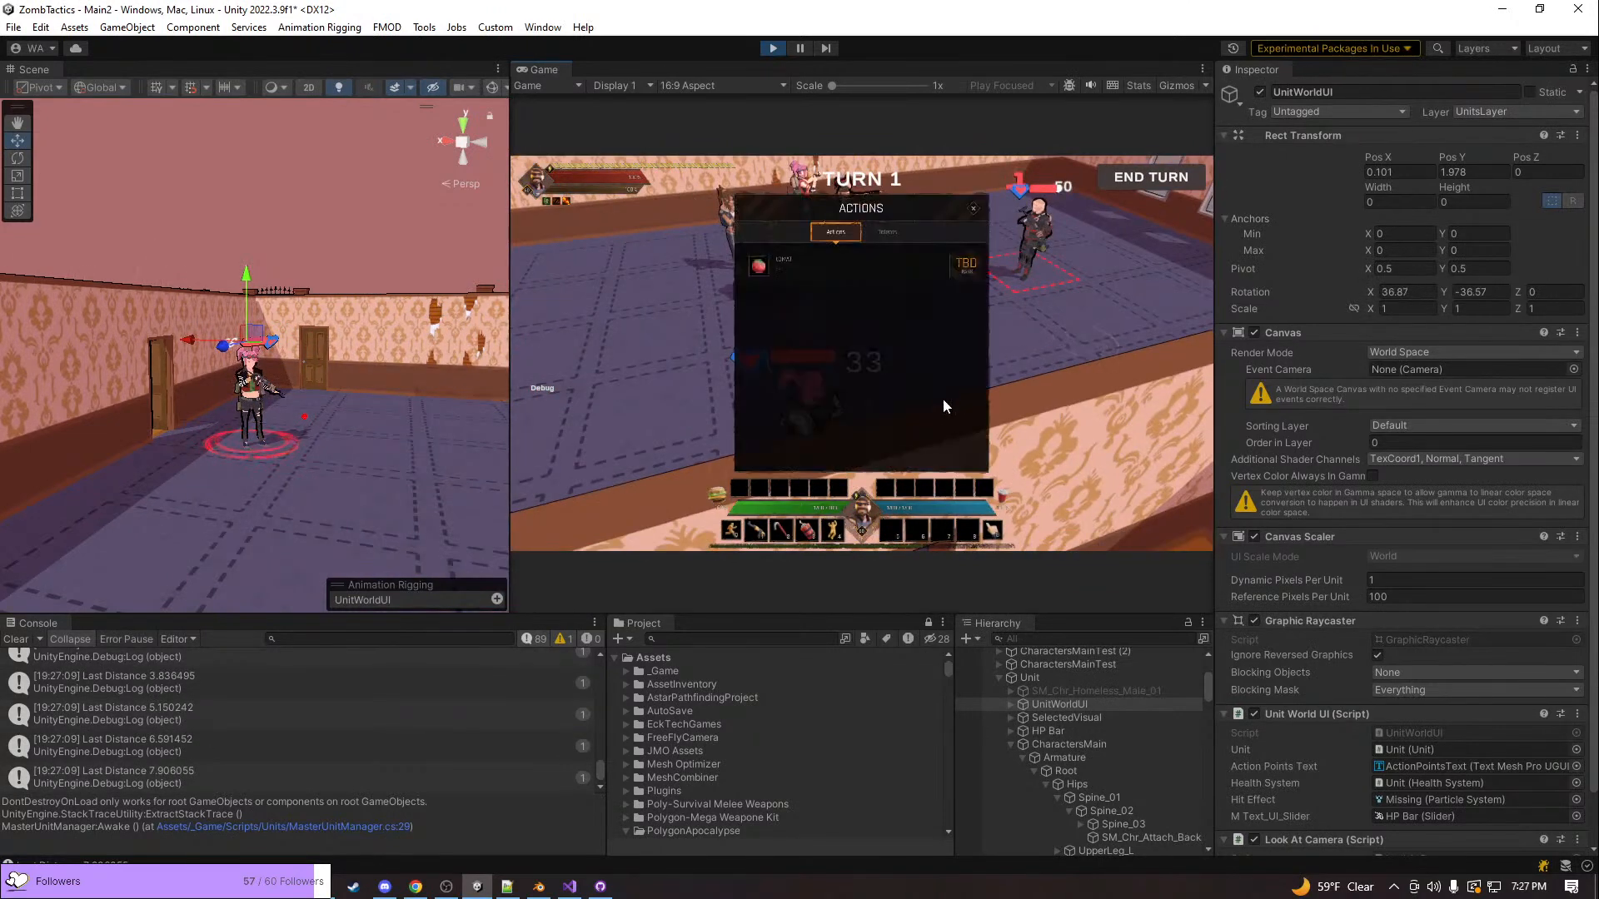
pyautogui.moveTo(759, 268); pyautogui.dragTo(873, 526)
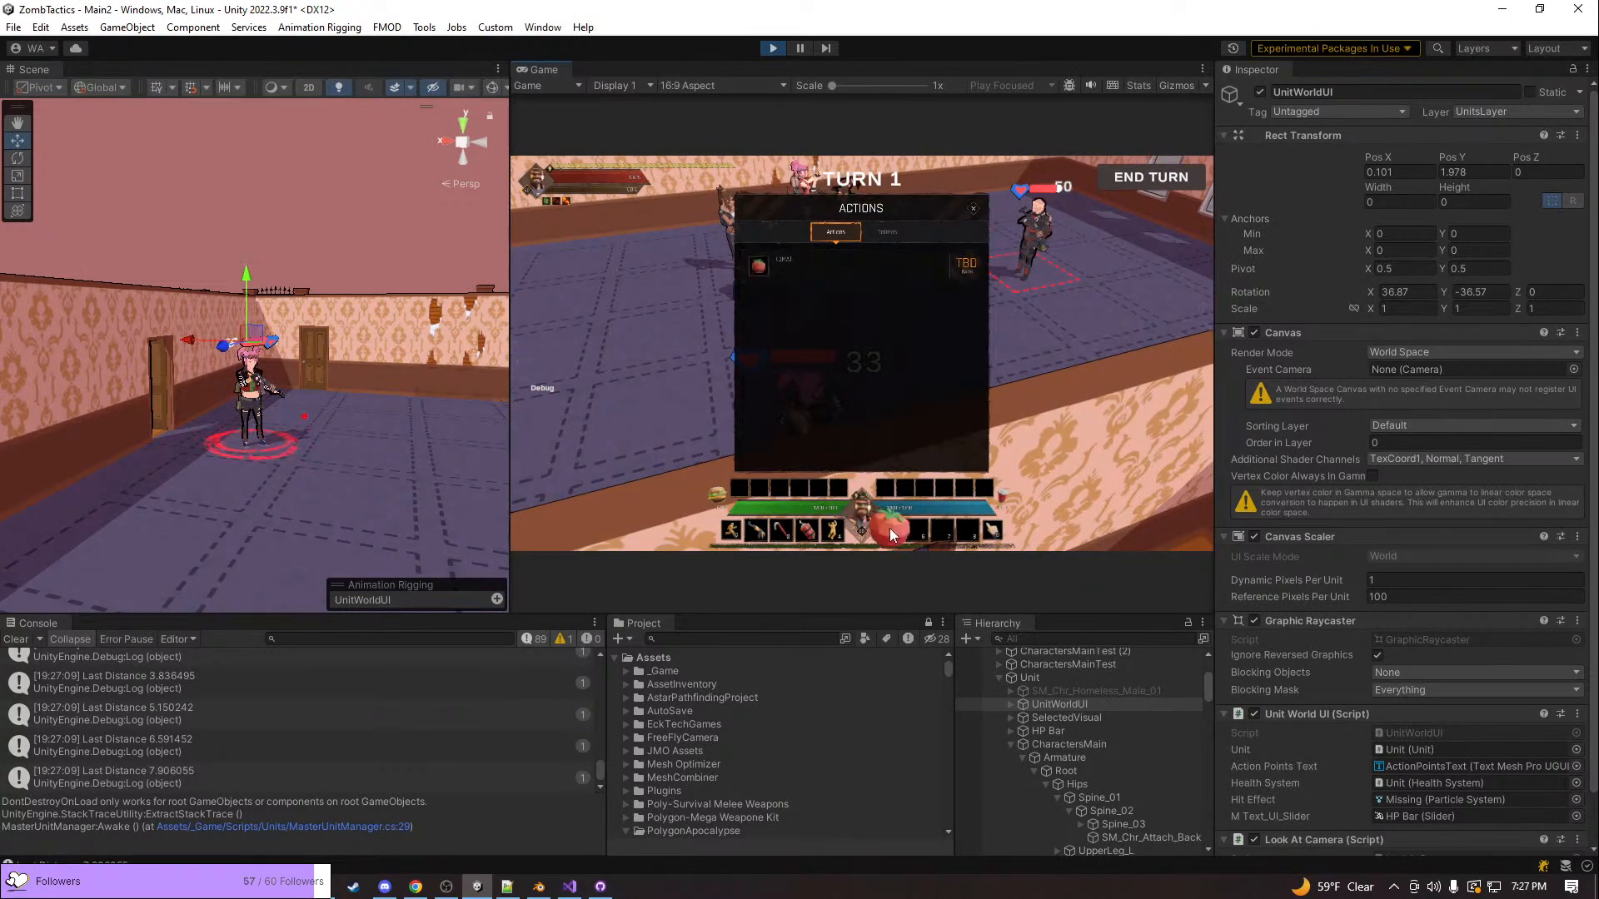
pyautogui.click(1036, 272)
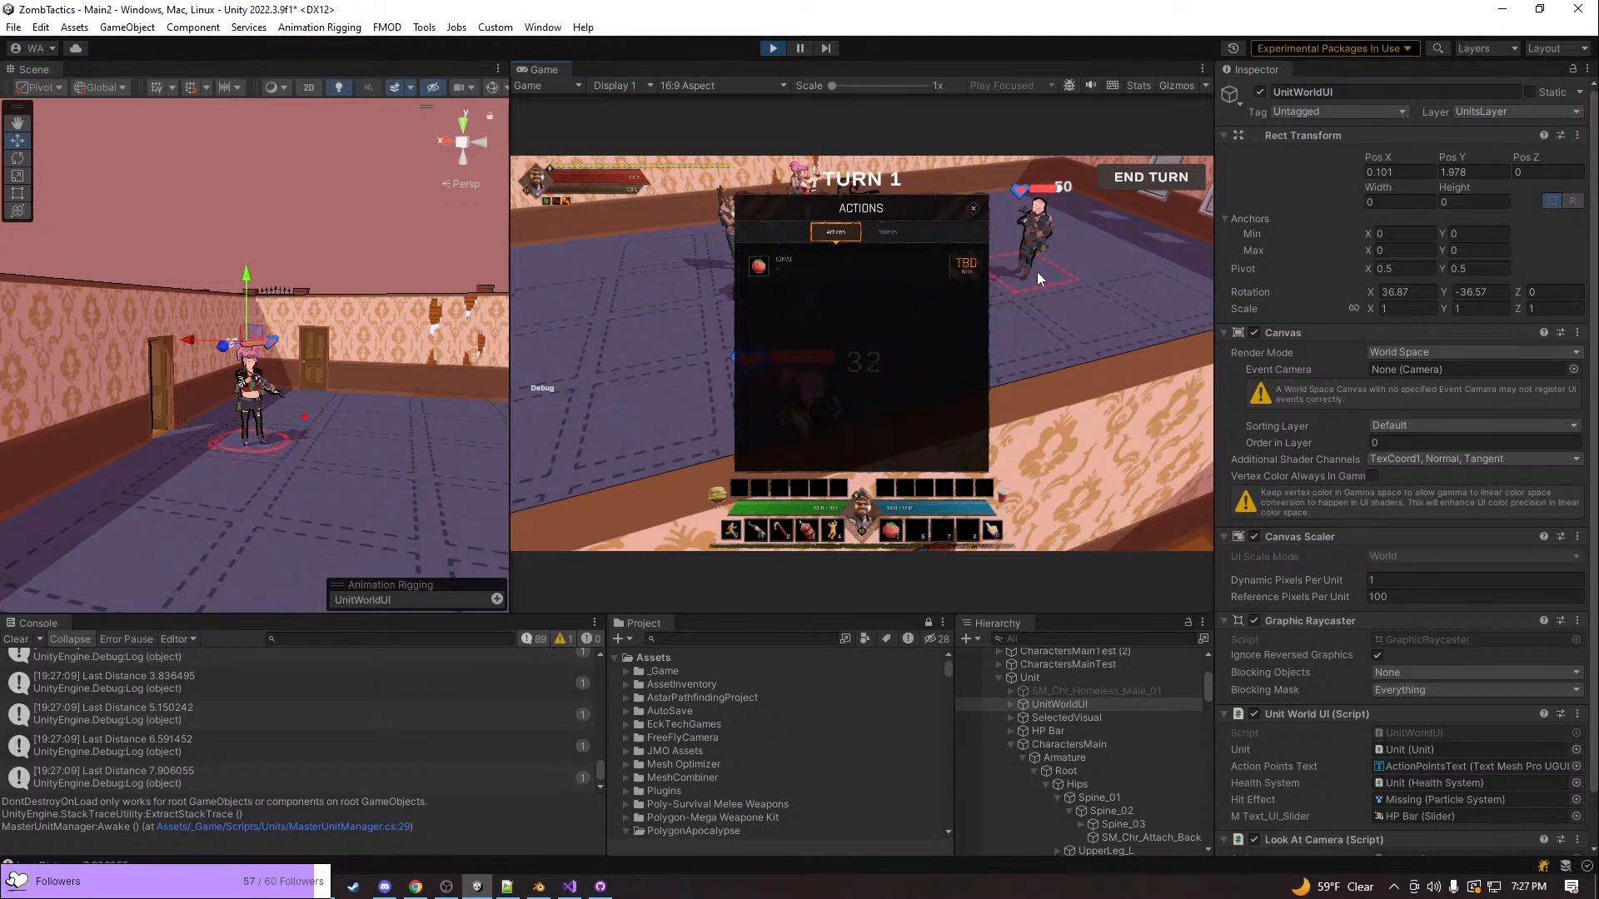
pyautogui.click(972, 209)
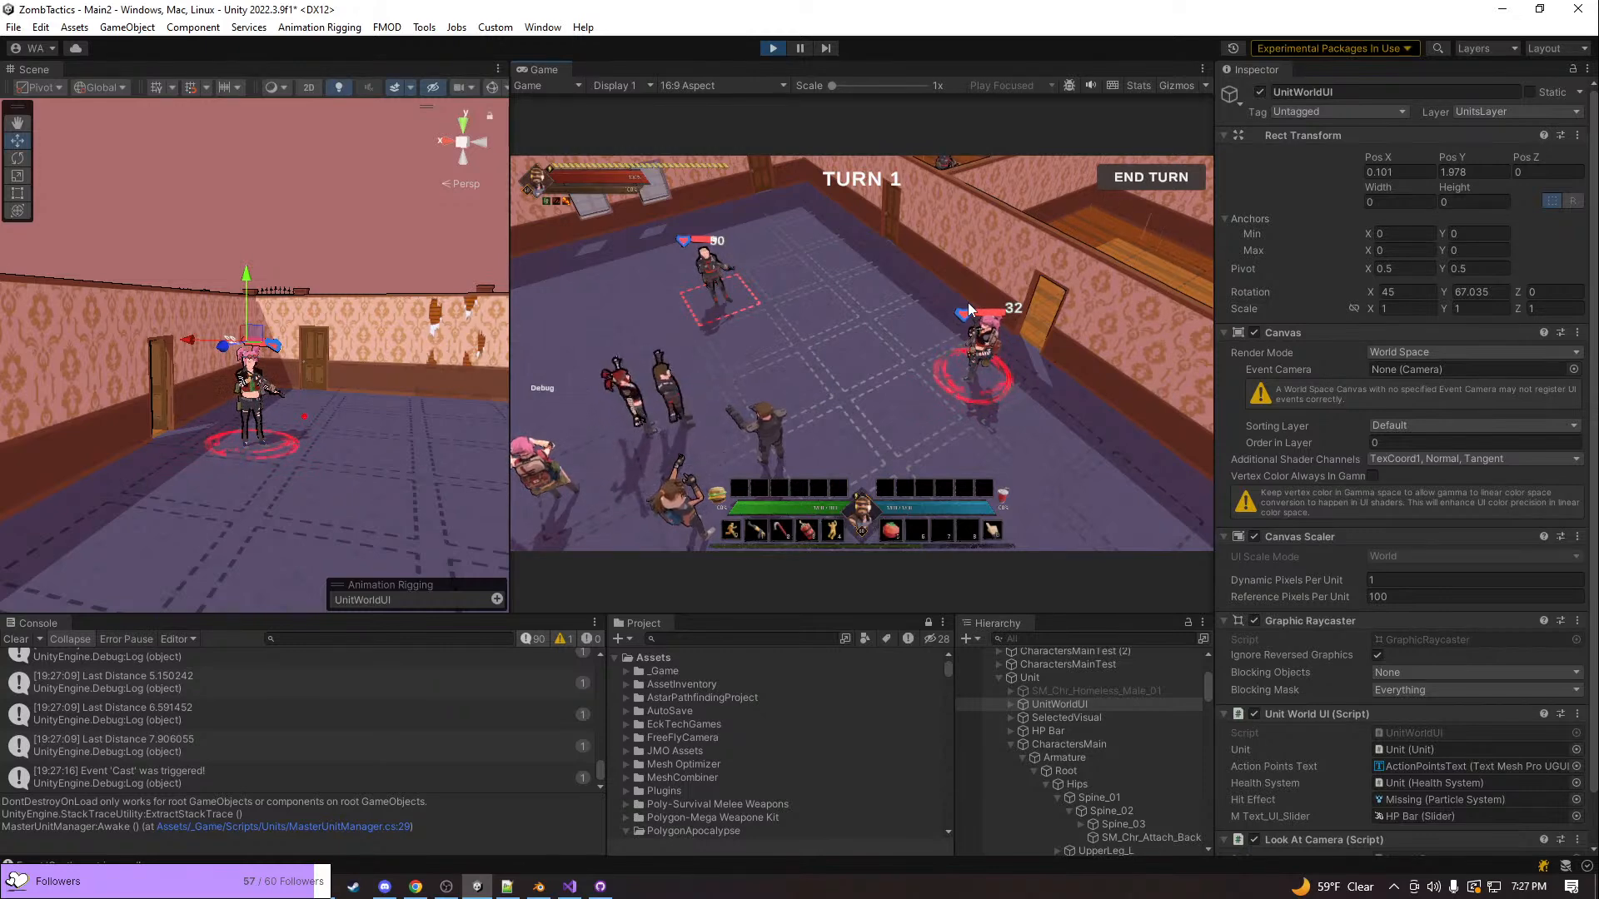
# Examine the bald unit's health bar in the running game from several distances and angles
pyautogui.press('w')
pyautogui.press('a')
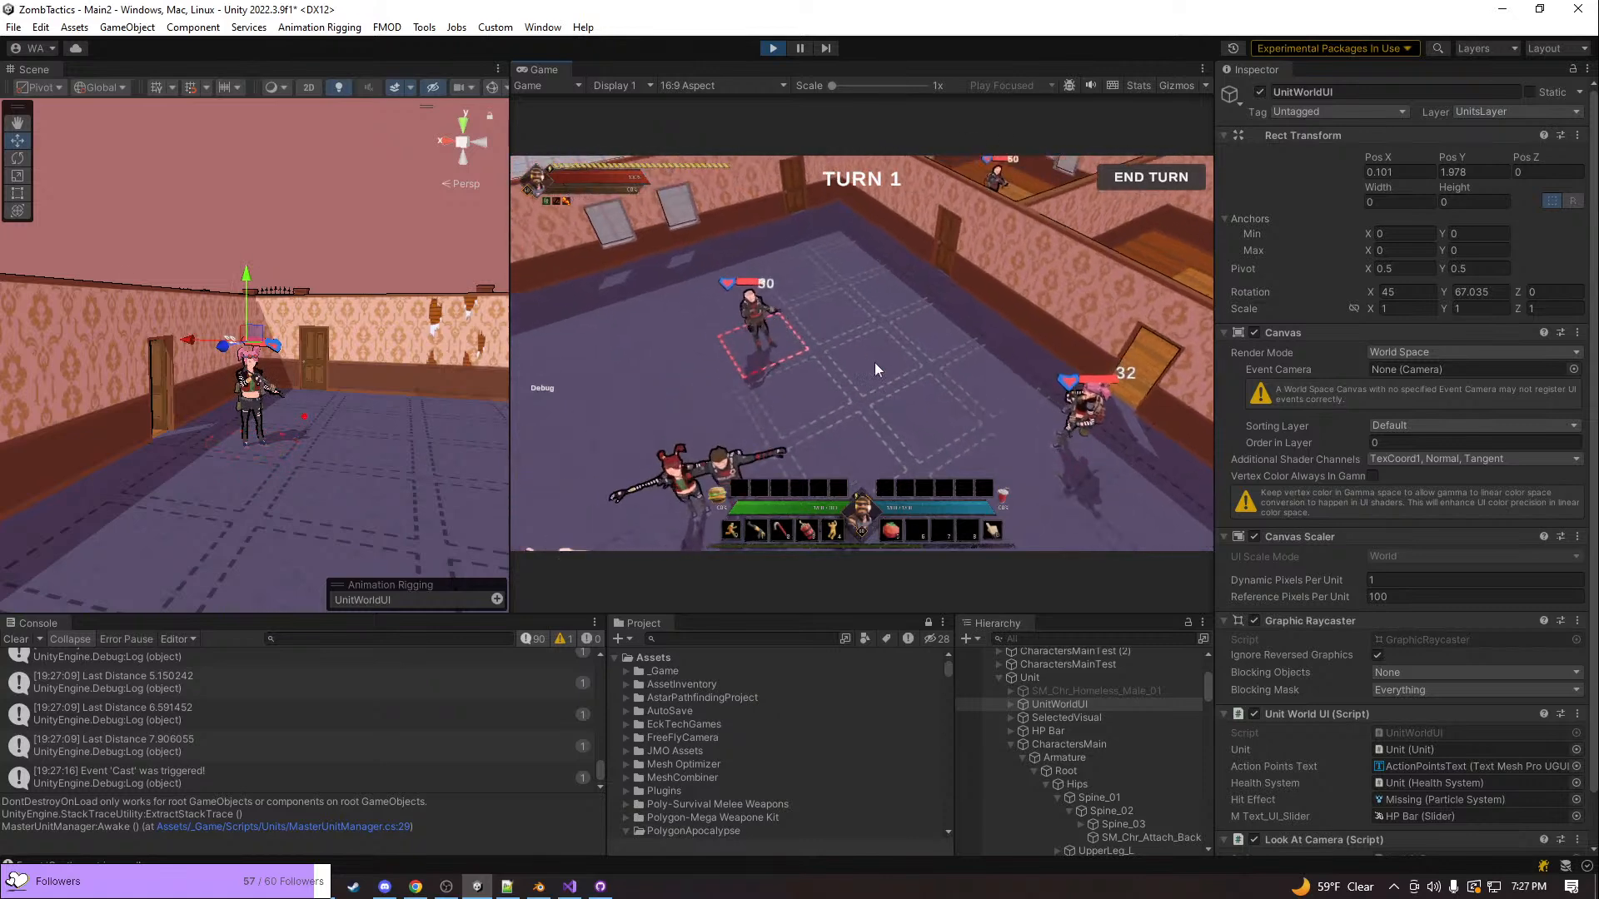
pyautogui.scroll(3, 773, 393)
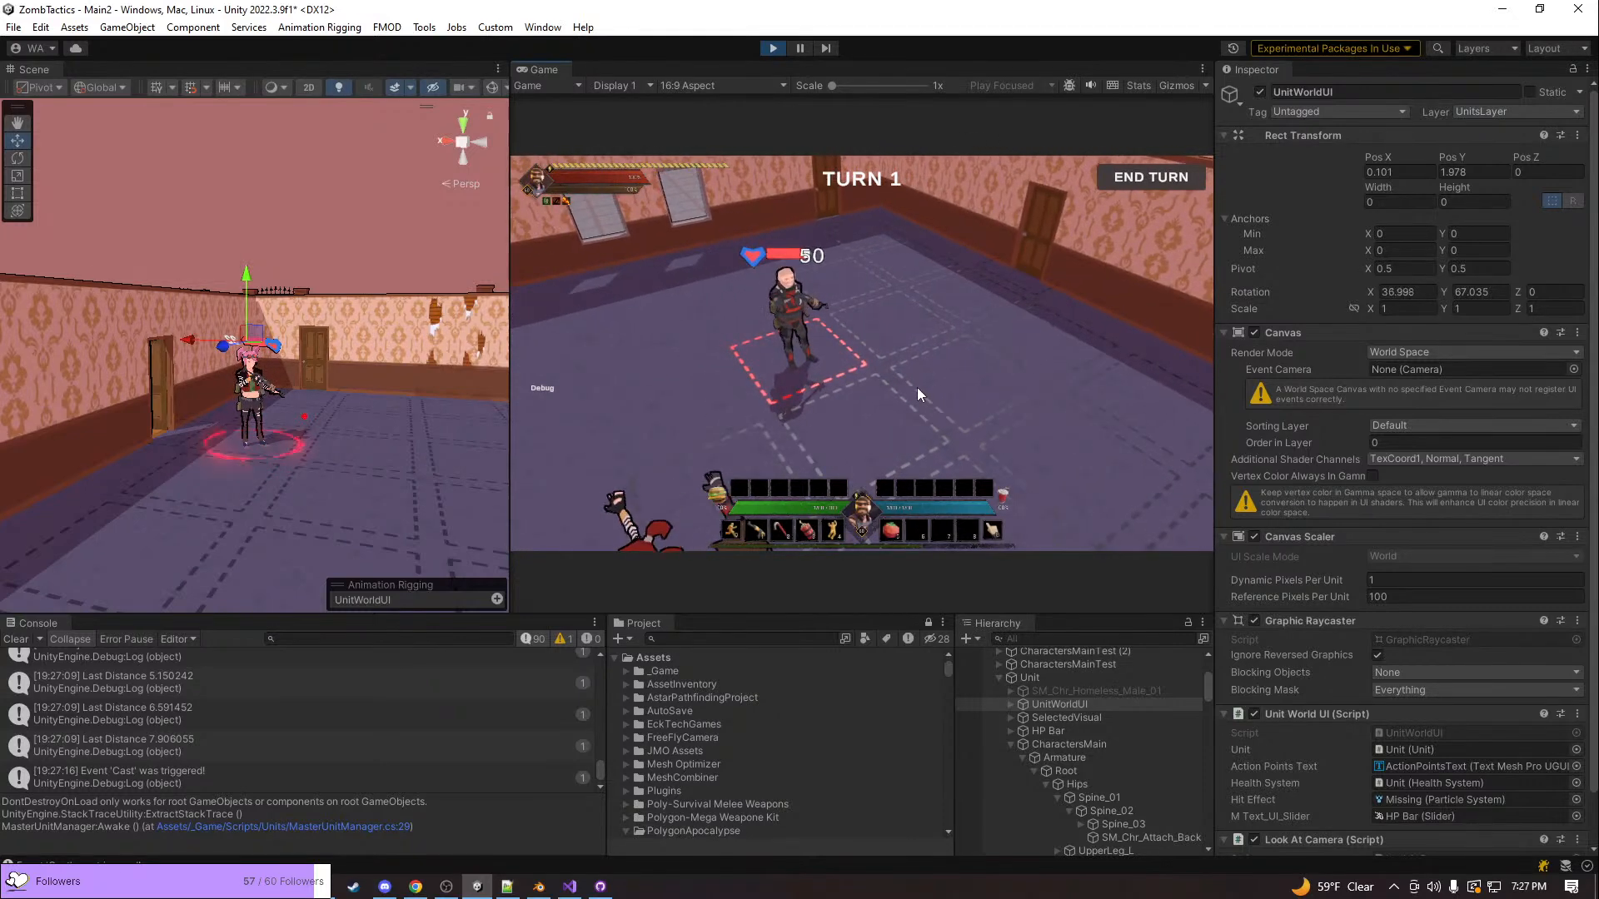
pyautogui.moveTo(917, 387); pyautogui.dragTo(882, 388, button='middle')
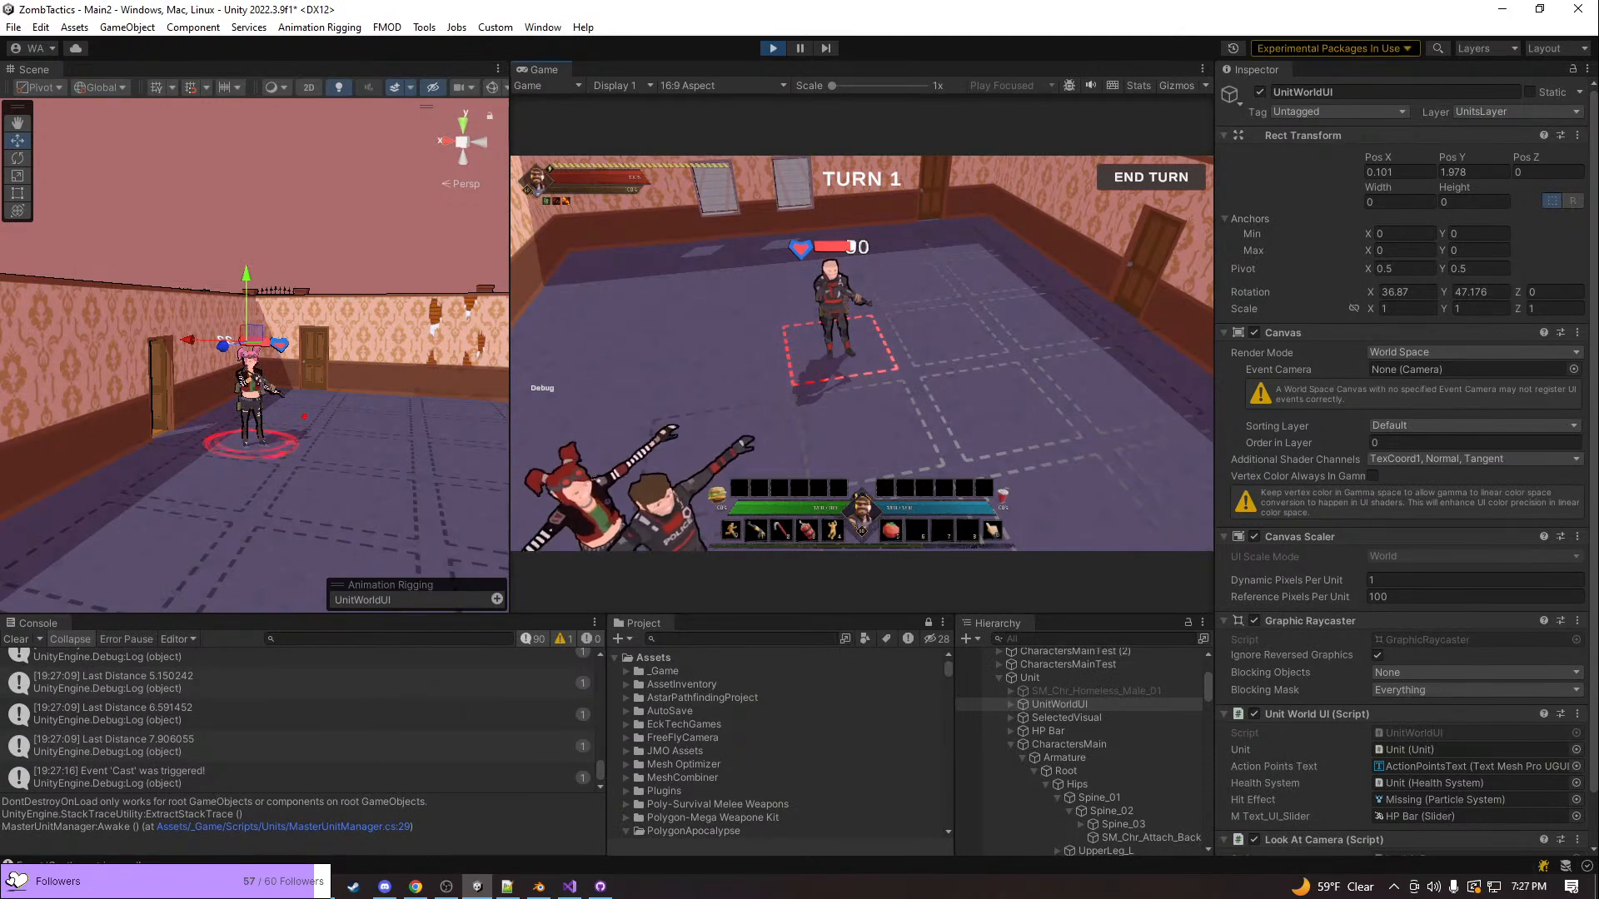
pyautogui.hotkey('alt', 'Tab')
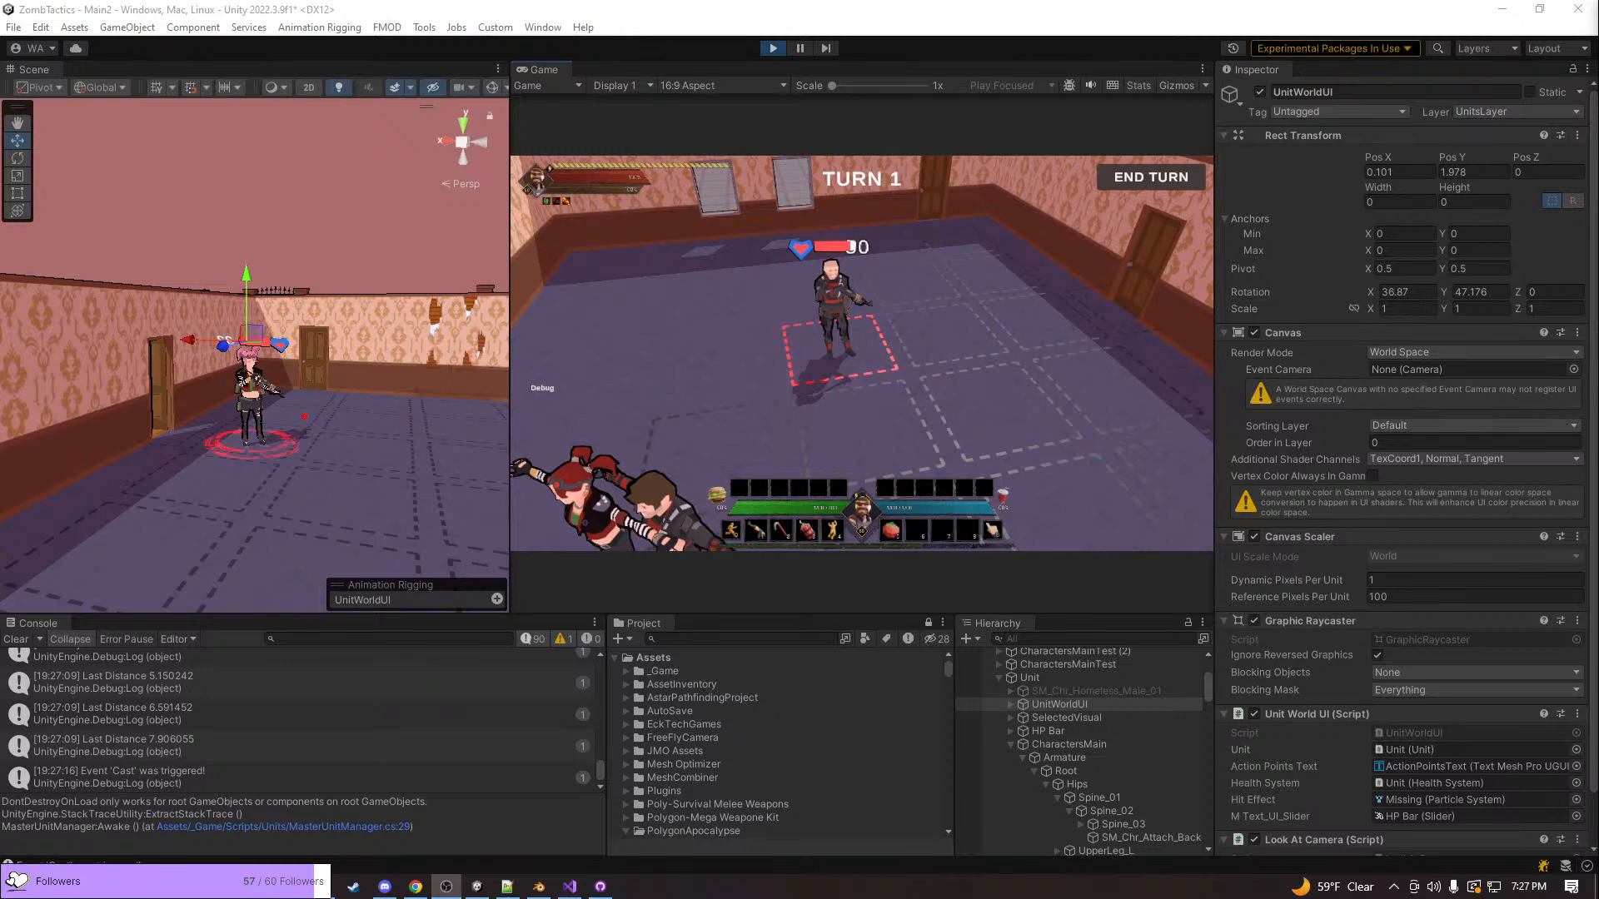
pyautogui.click(903, 410)
pyautogui.press('e')
pyautogui.press('e')
pyautogui.press('e')
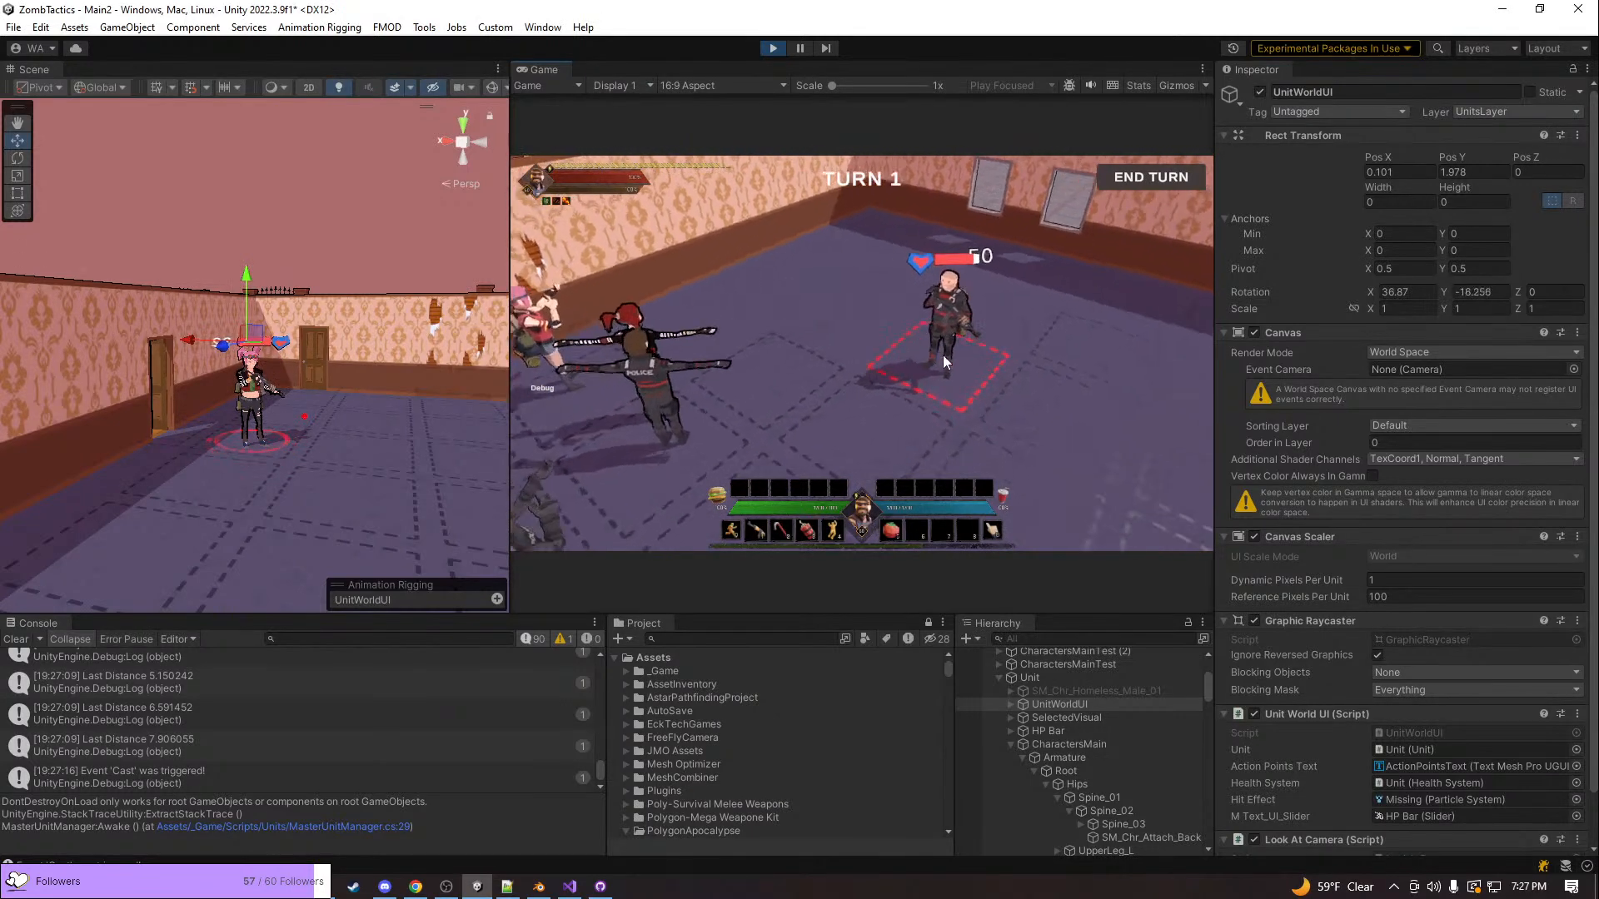
pyautogui.press('q')
pyautogui.press('s')
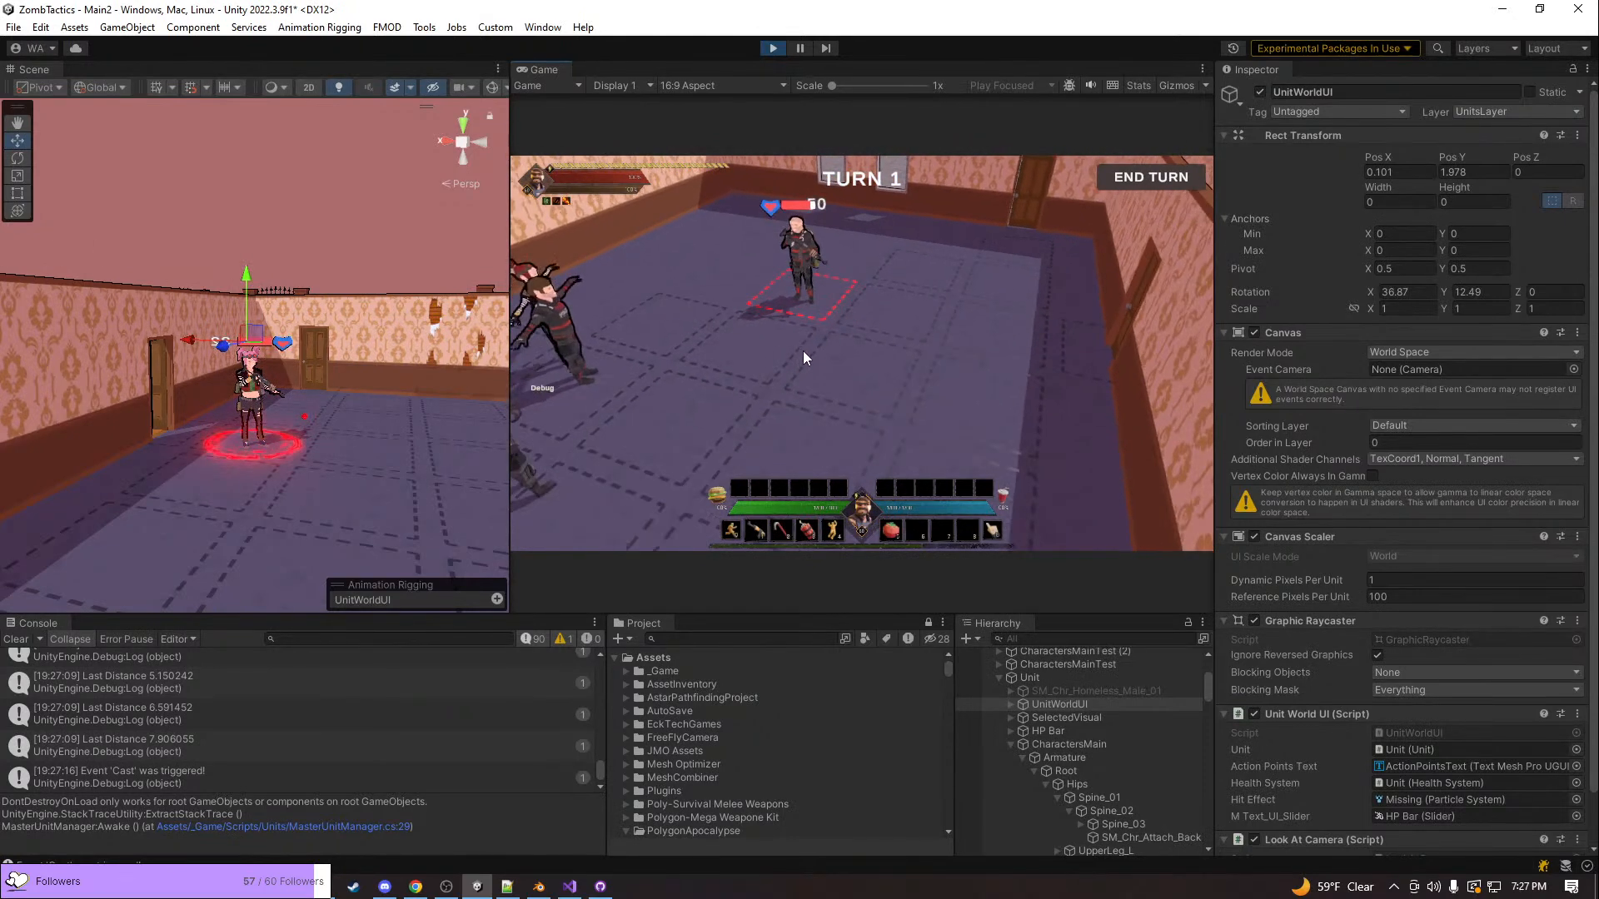
# Maximize the running Game view and minimize the Notepad++ window with todoForGame.txt
pyautogui.rightClick(543, 70)
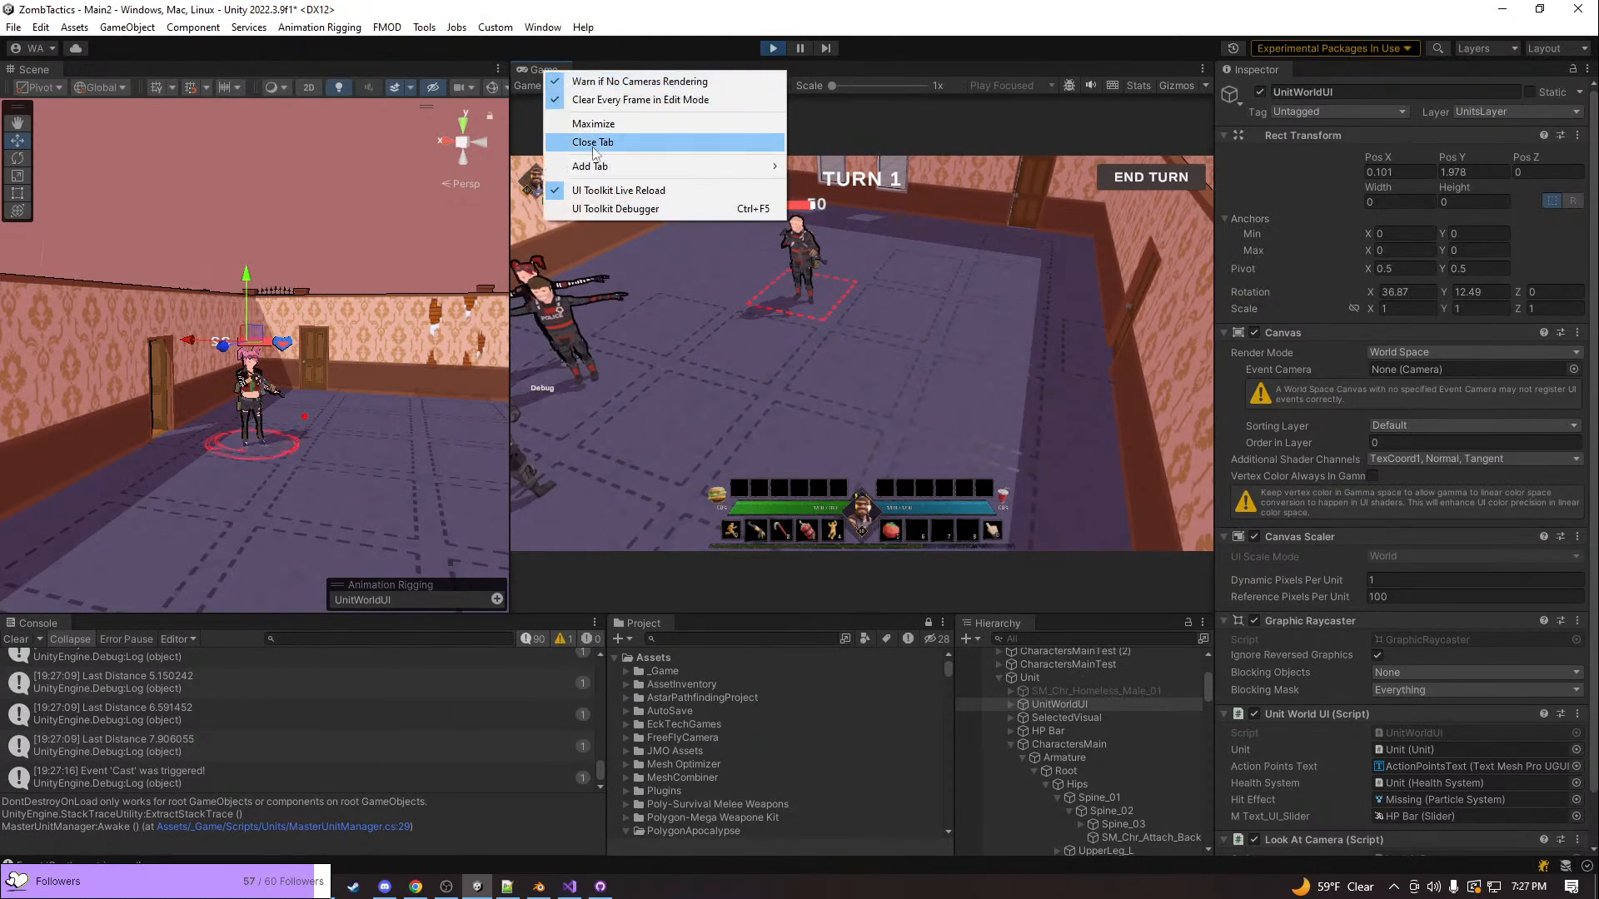
pyautogui.click(601, 125)
pyautogui.hotkey('alt', 'Tab')
pyautogui.press('Tab')
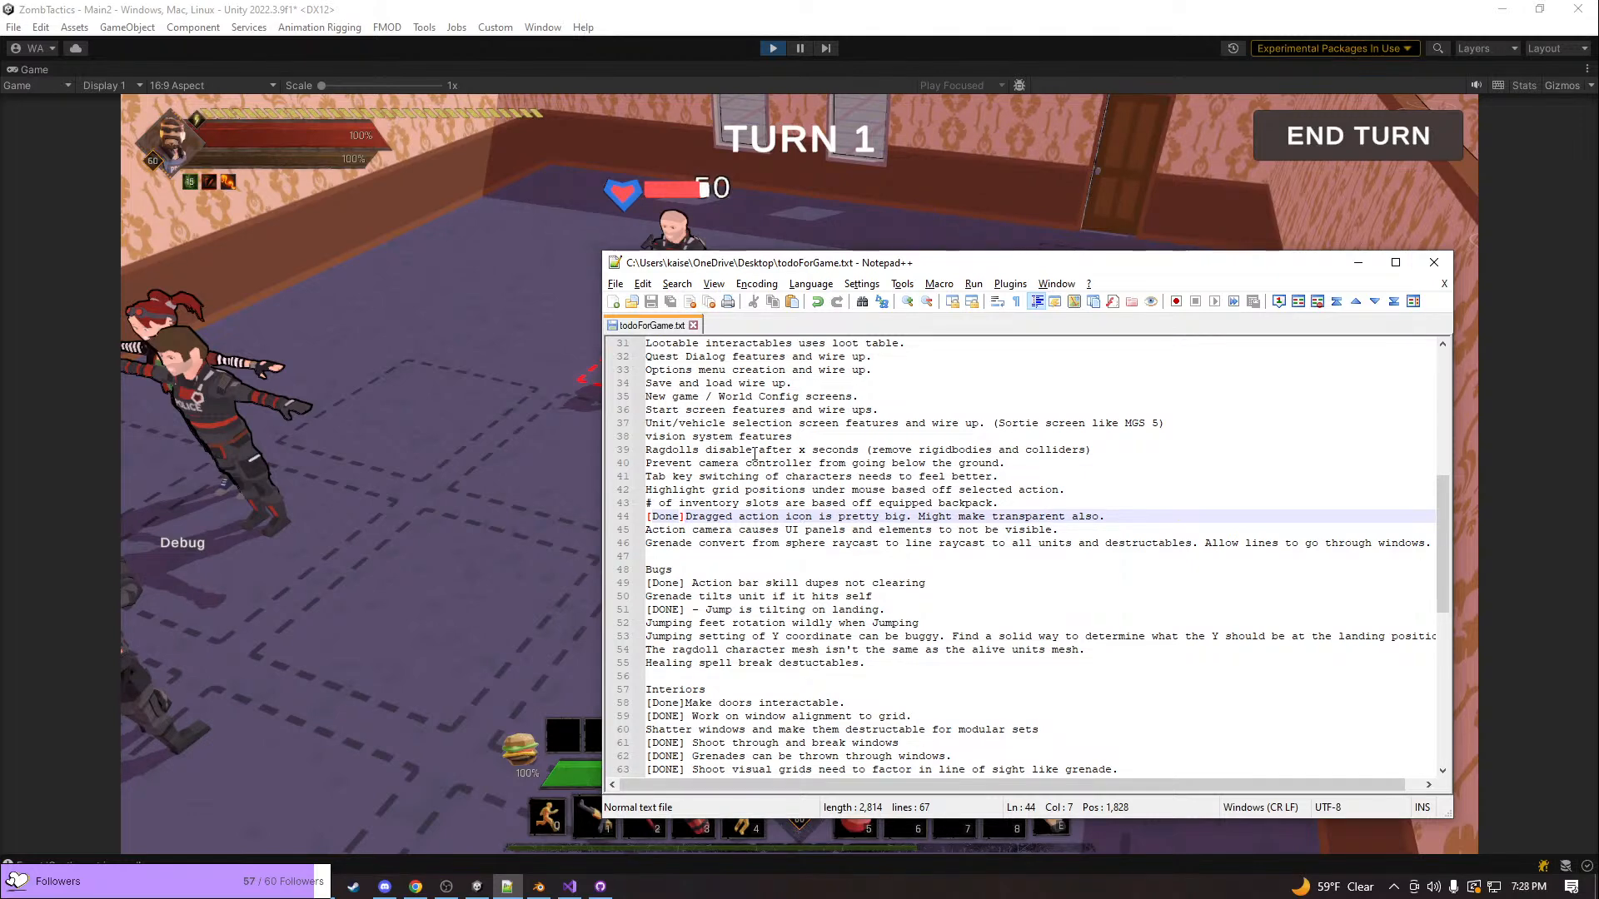
pyautogui.click(1346, 268)
# Examine the units and health bars around the room in the enlarged game, and restore the Game view to its docked size
pyautogui.scroll(-5, 806, 366)
pyautogui.moveTo(806, 367); pyautogui.dragTo(921, 392, button='middle')
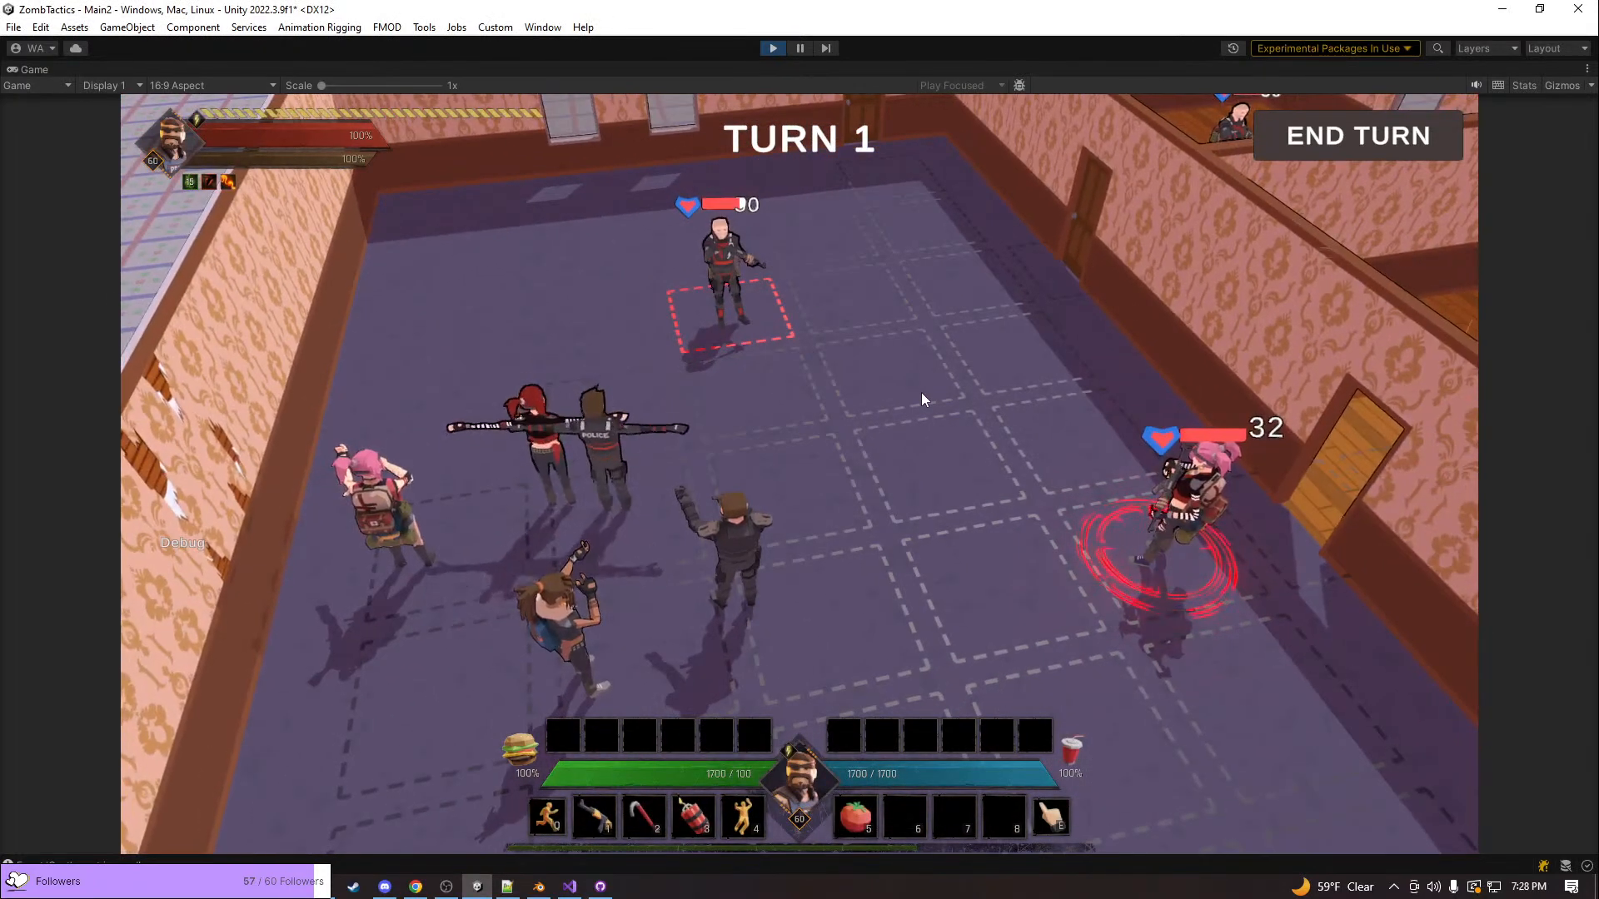
pyautogui.scroll(4, 926, 402)
pyautogui.press('w')
pyautogui.press('a')
pyautogui.press('a')
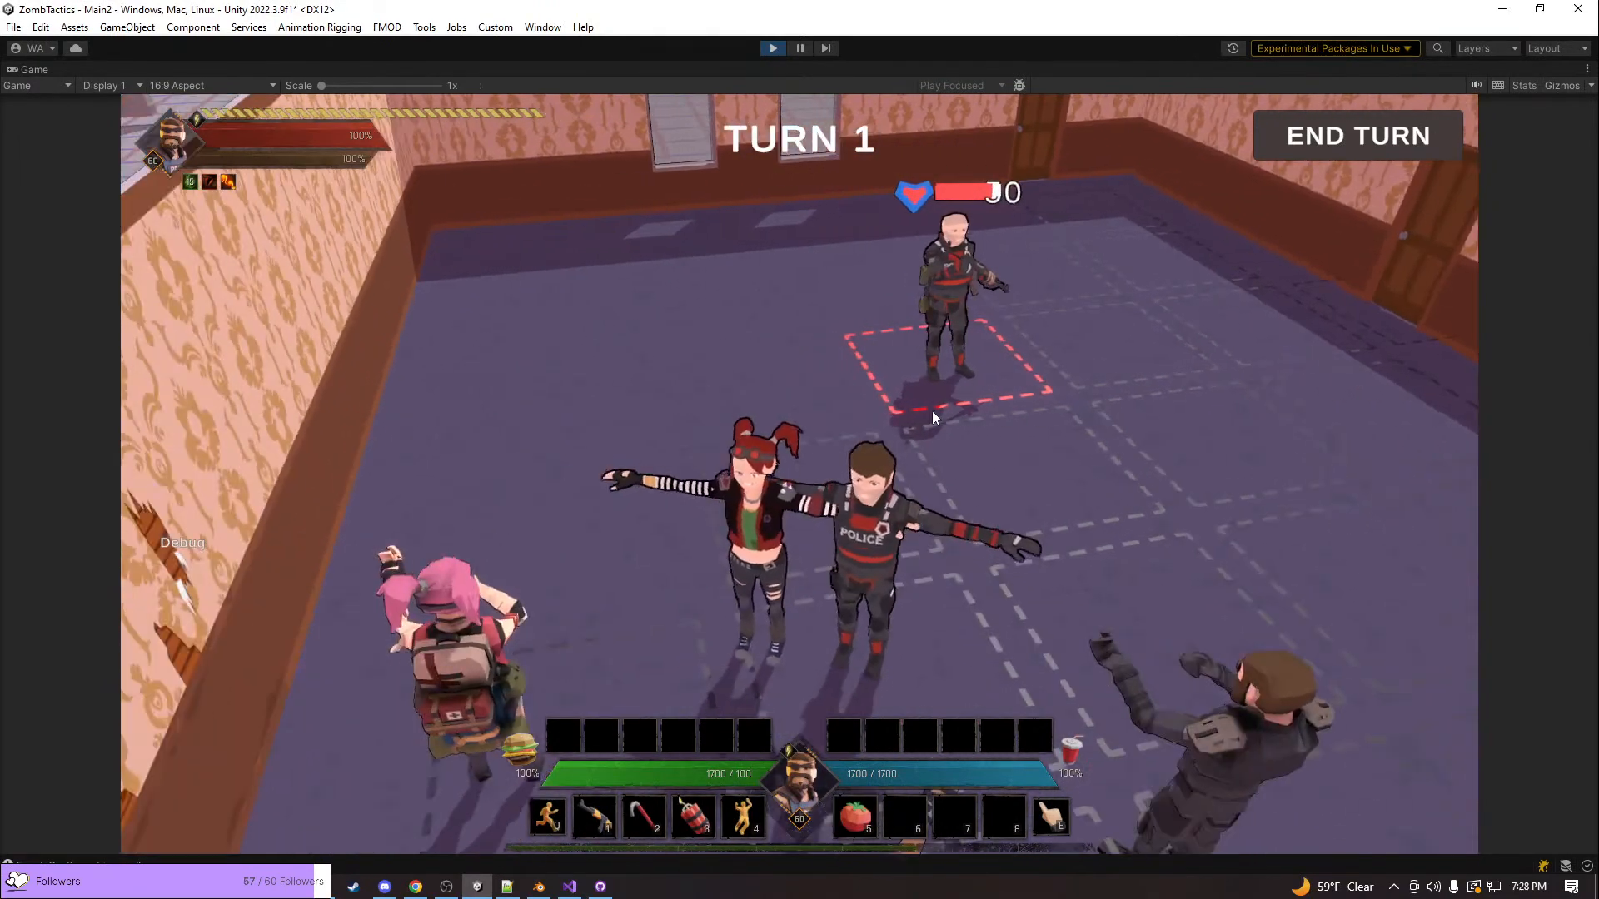
pyautogui.press('d')
pyautogui.press('d')
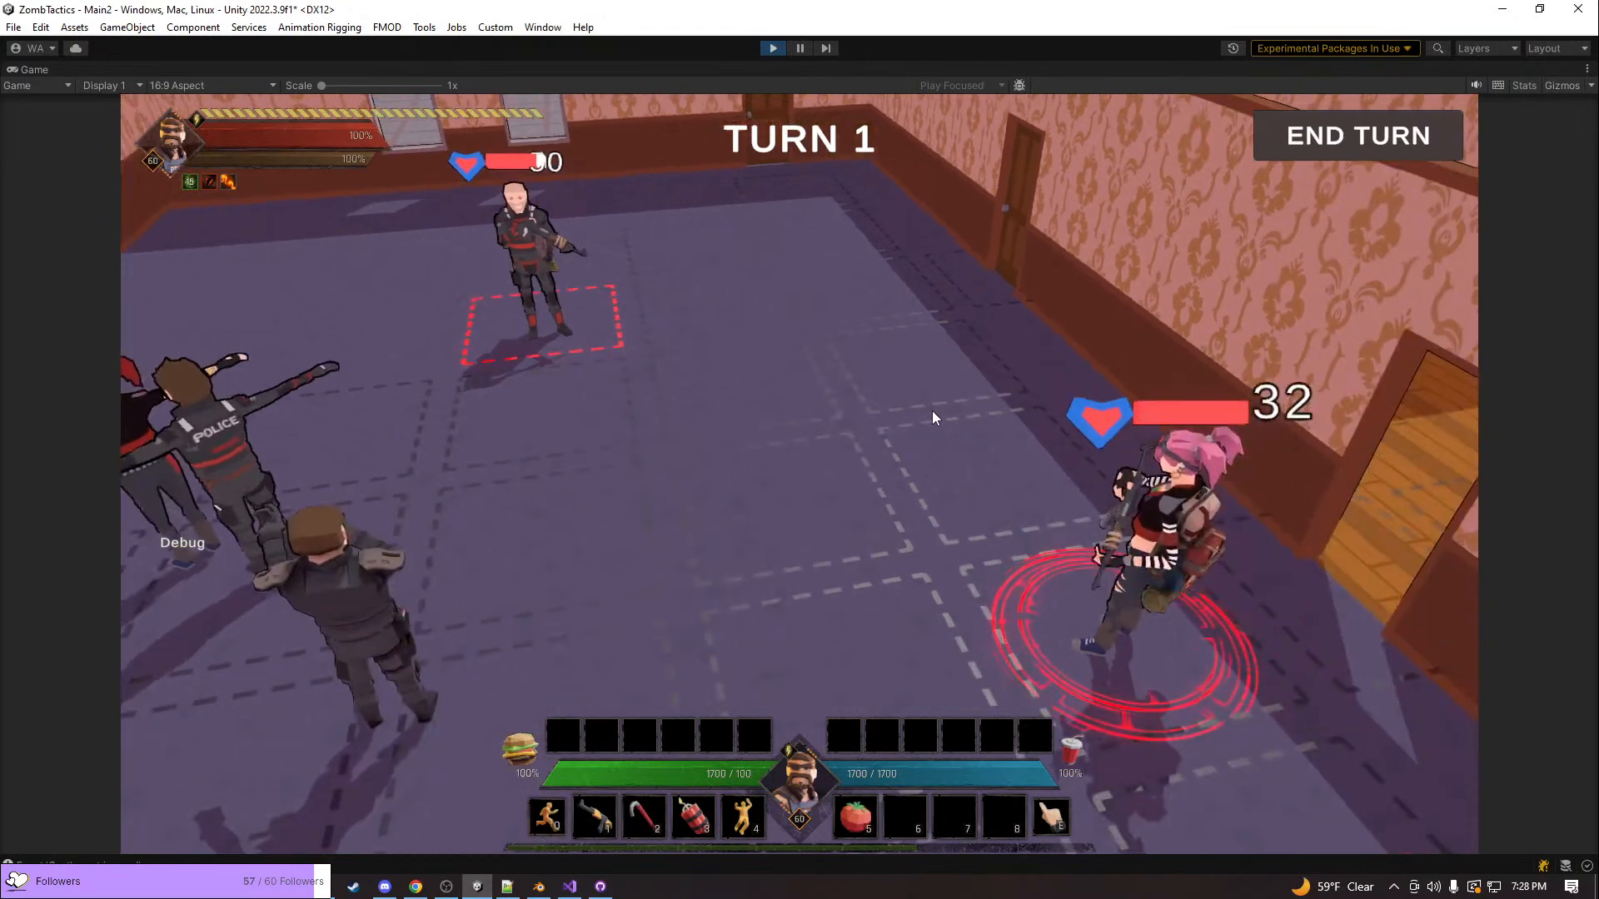
pyautogui.press('e')
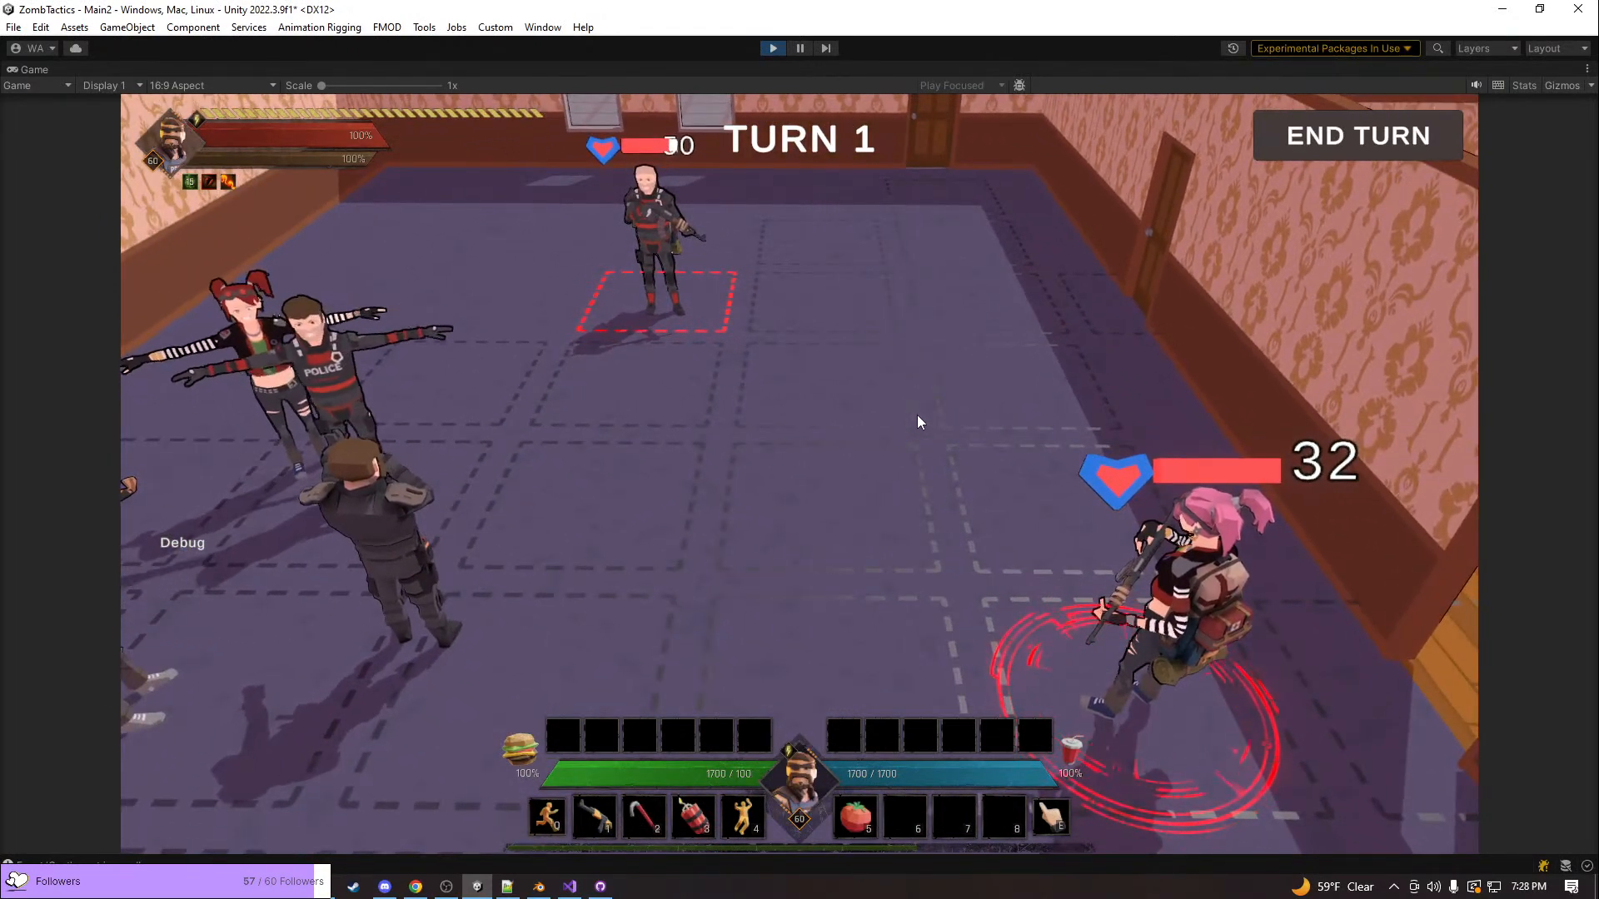
pyautogui.press('d')
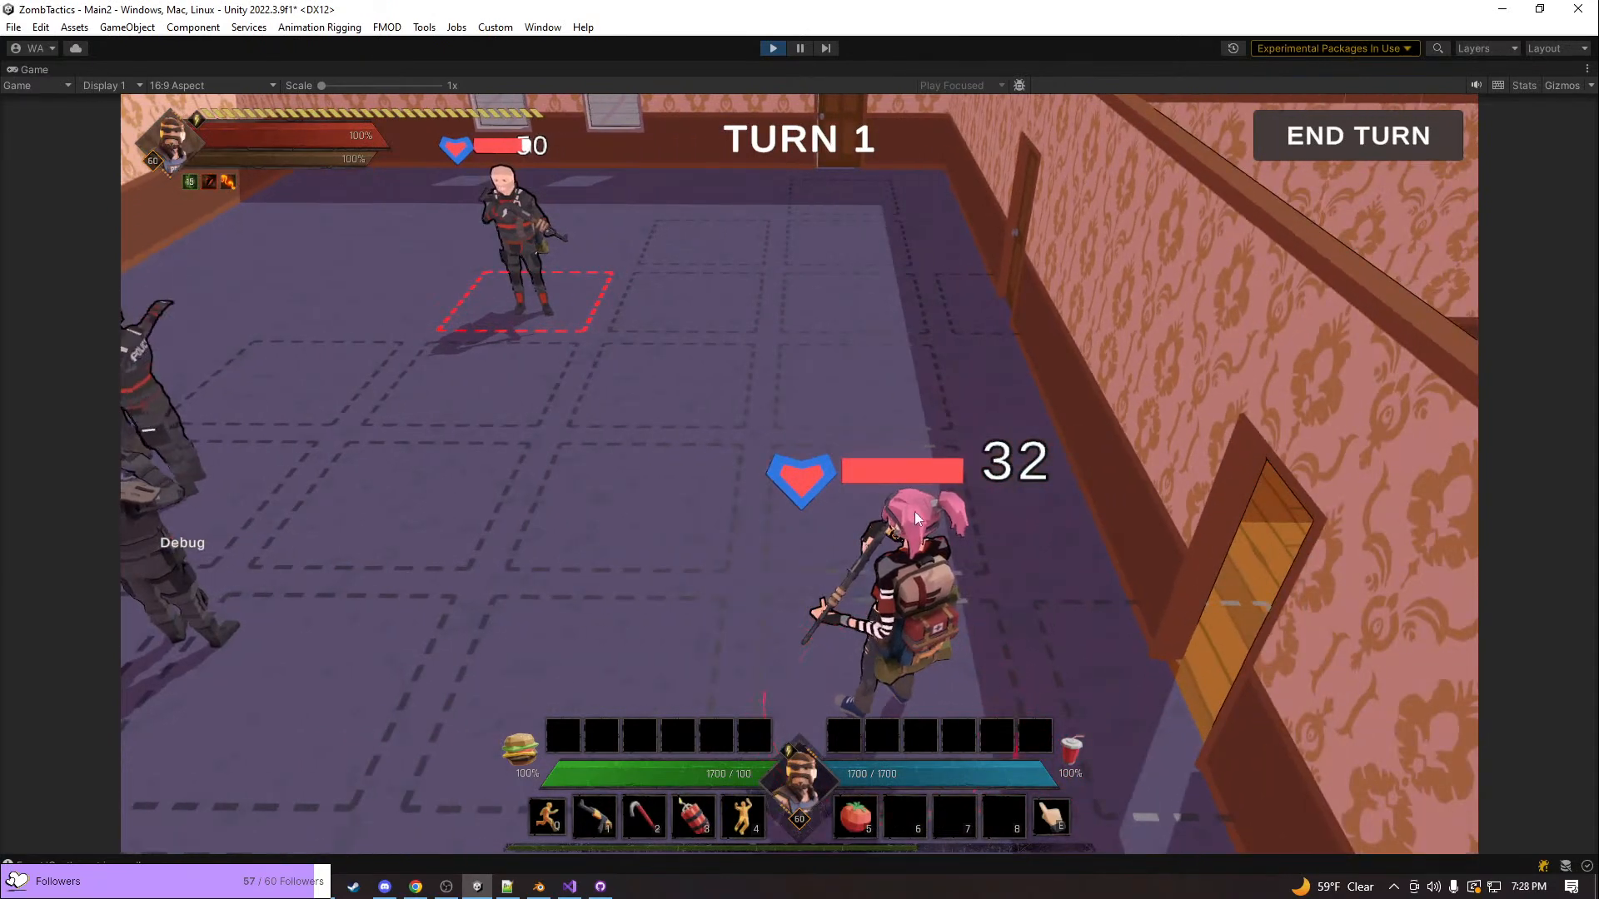
pyautogui.rightClick(25, 70)
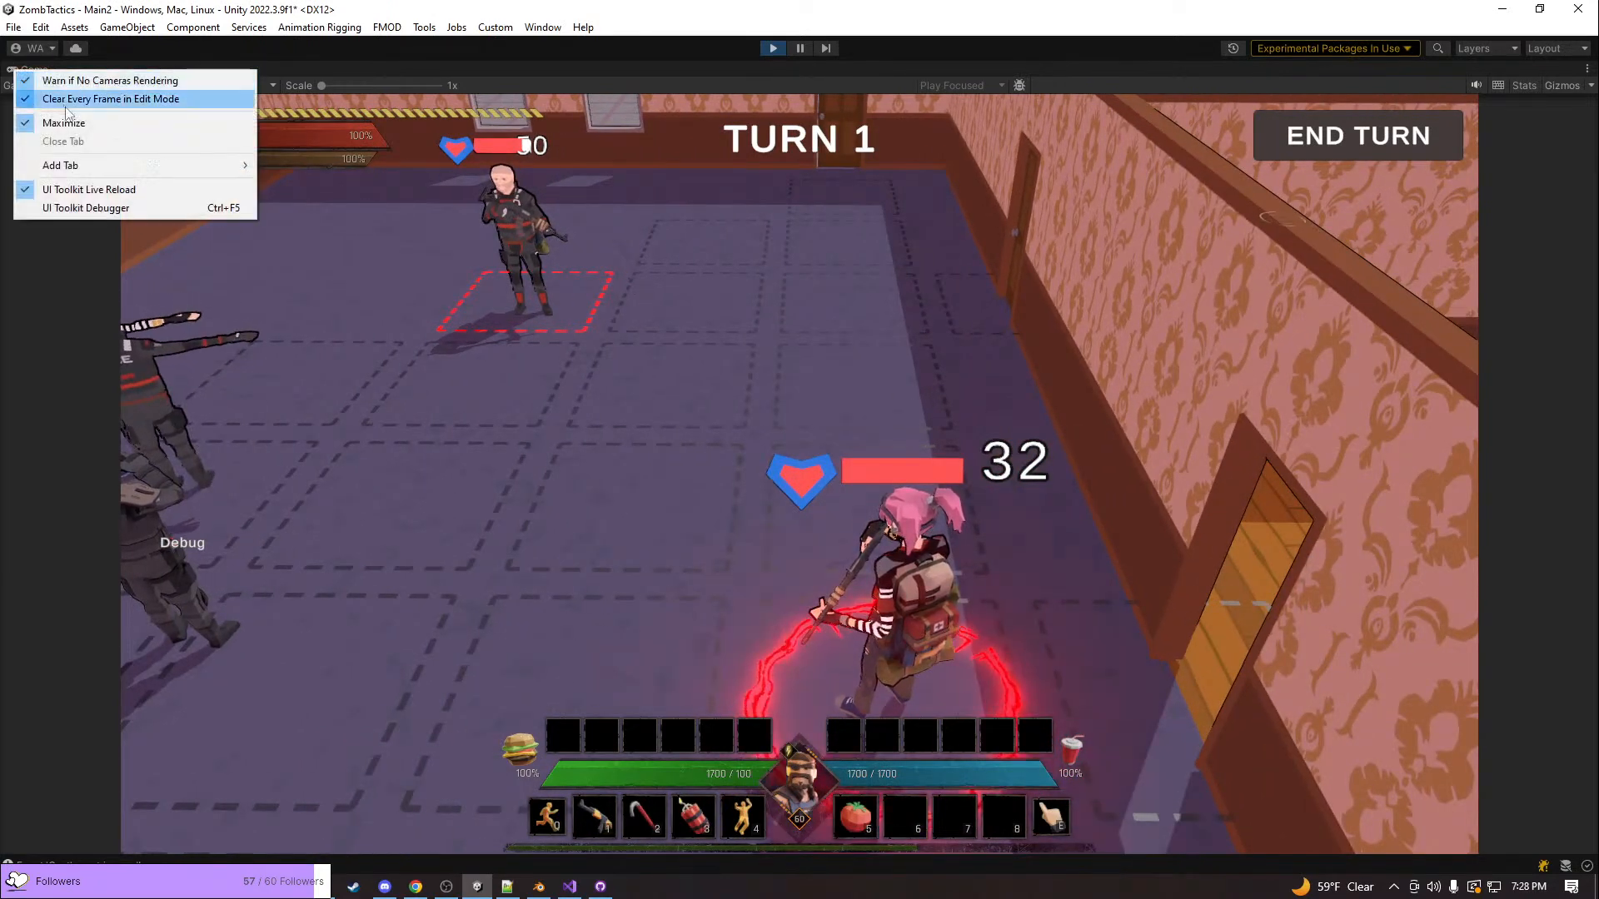
pyautogui.click(64, 122)
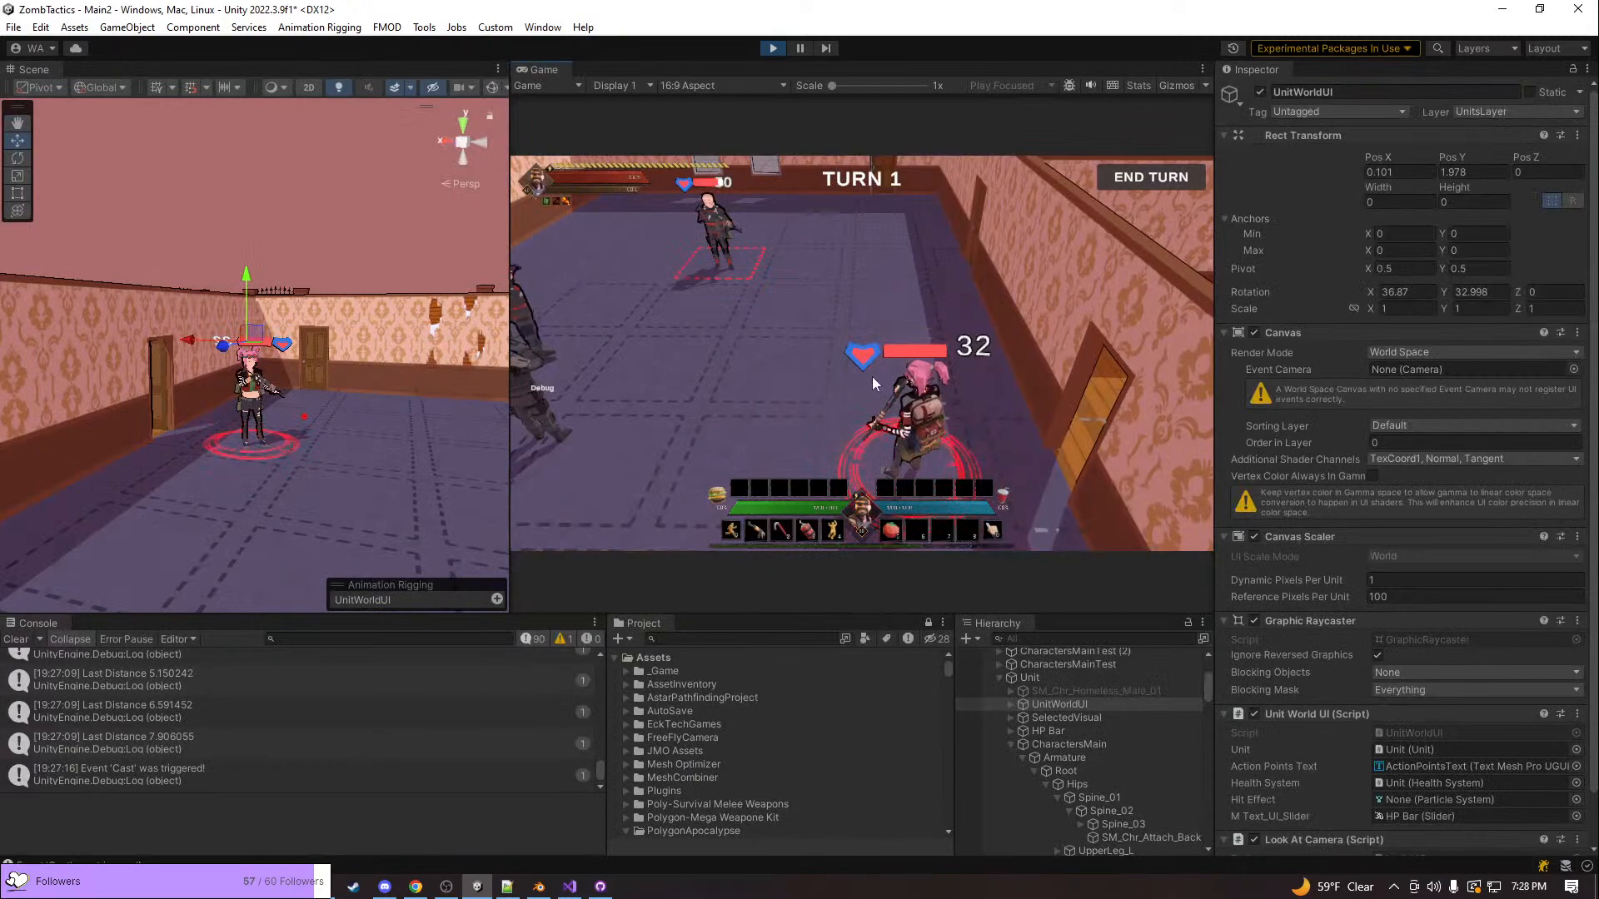
# Inspect the pink-haired unit's hair mesh up close in the Scene view and open its material's shader list without choosing a shader
pyautogui.press('w')
pyautogui.moveTo(209, 340); pyautogui.dragTo(279, 331, button='right')
pyautogui.click(266, 329)
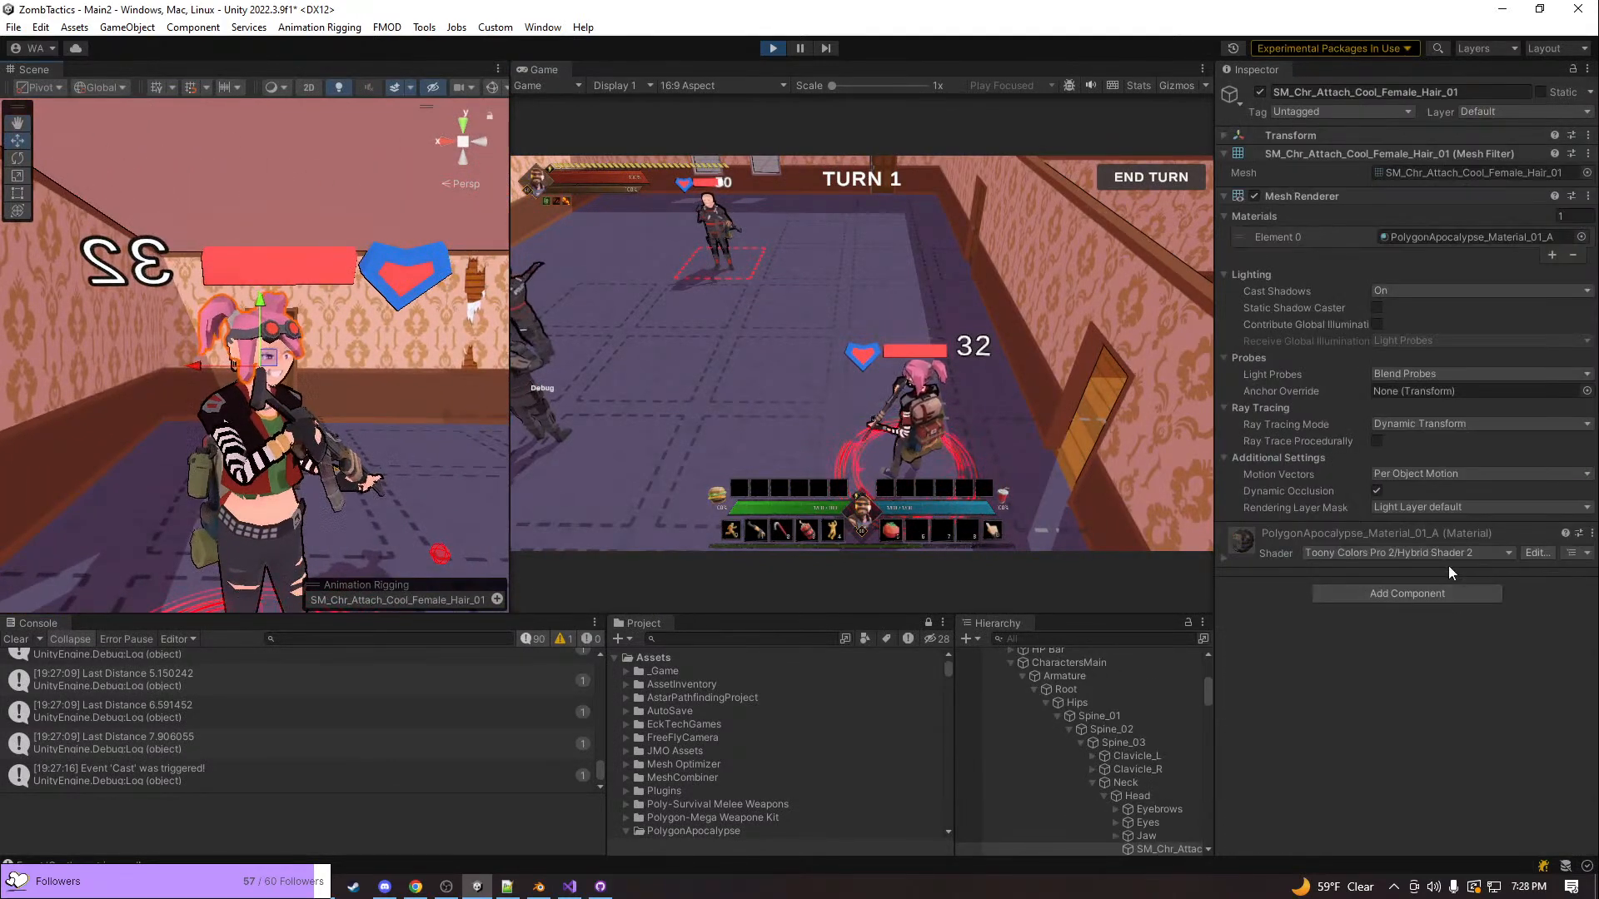
pyautogui.click(1447, 558)
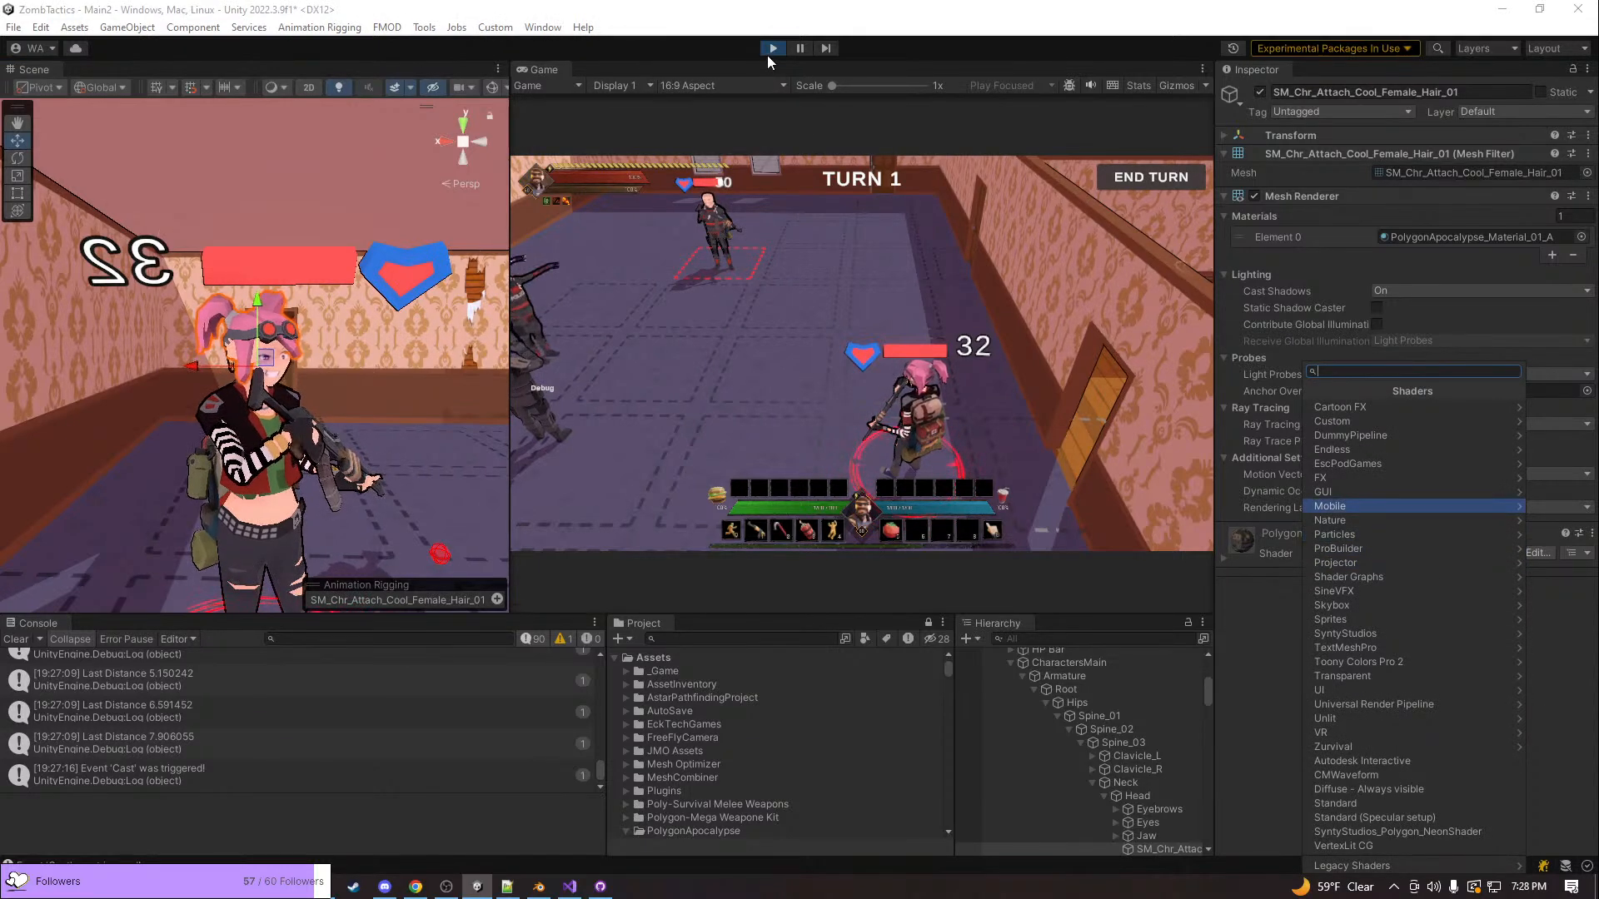
pyautogui.click(180, 208)
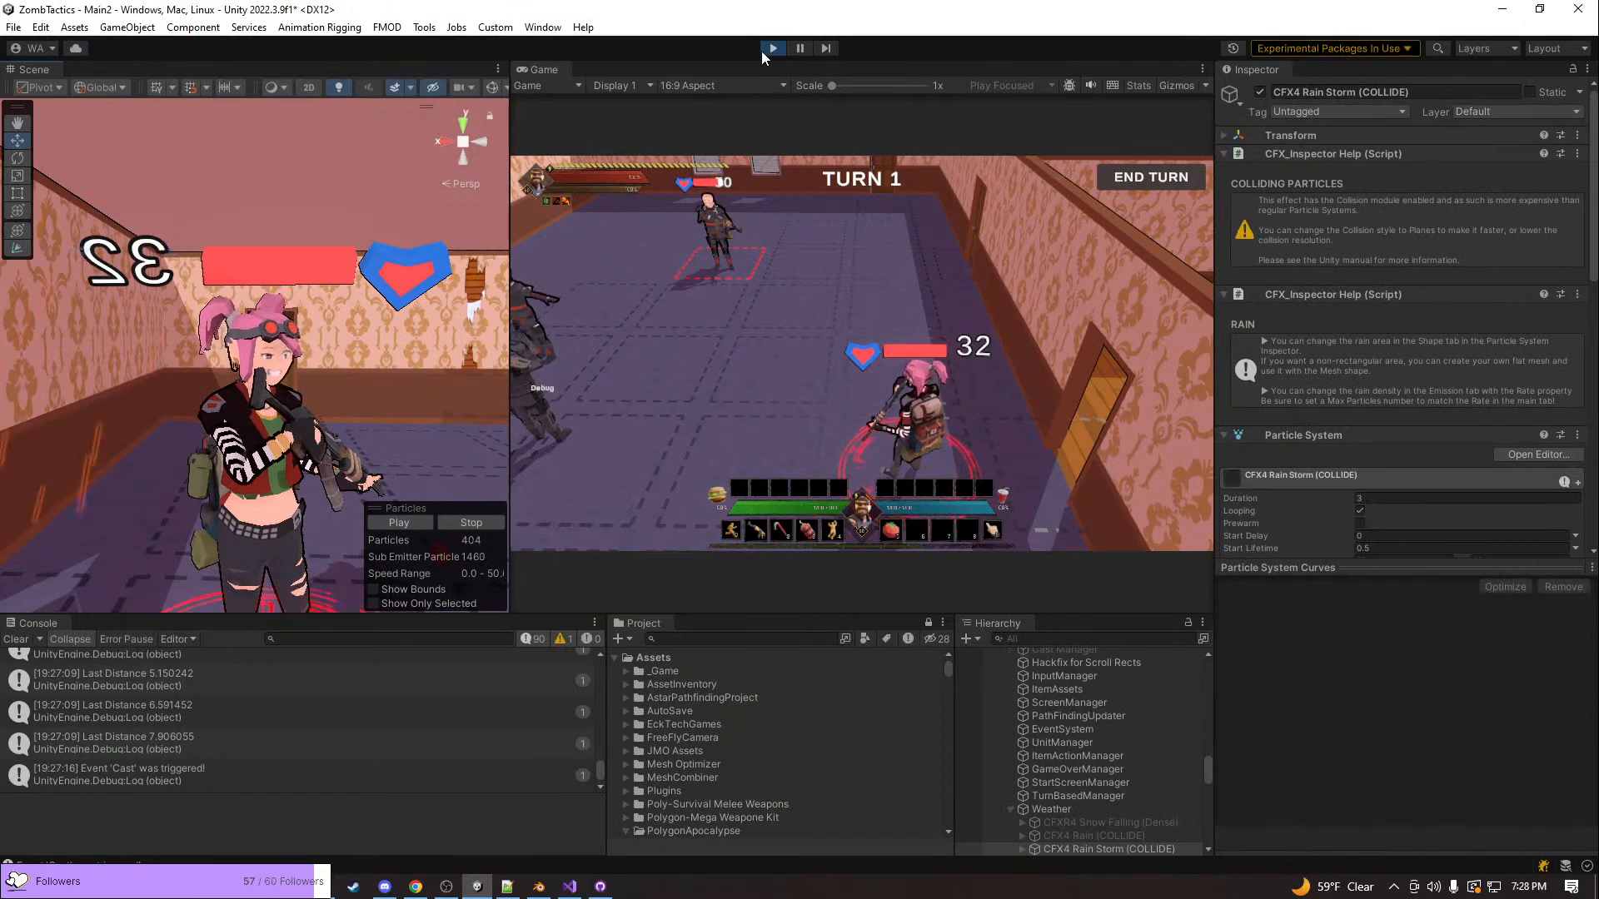
pyautogui.moveTo(843, 303)
pyautogui.mouseDown(button='right')
pyautogui.moveTo(752, 313)
pyautogui.moveTo(868, 287)
pyautogui.mouseUp(button='right')
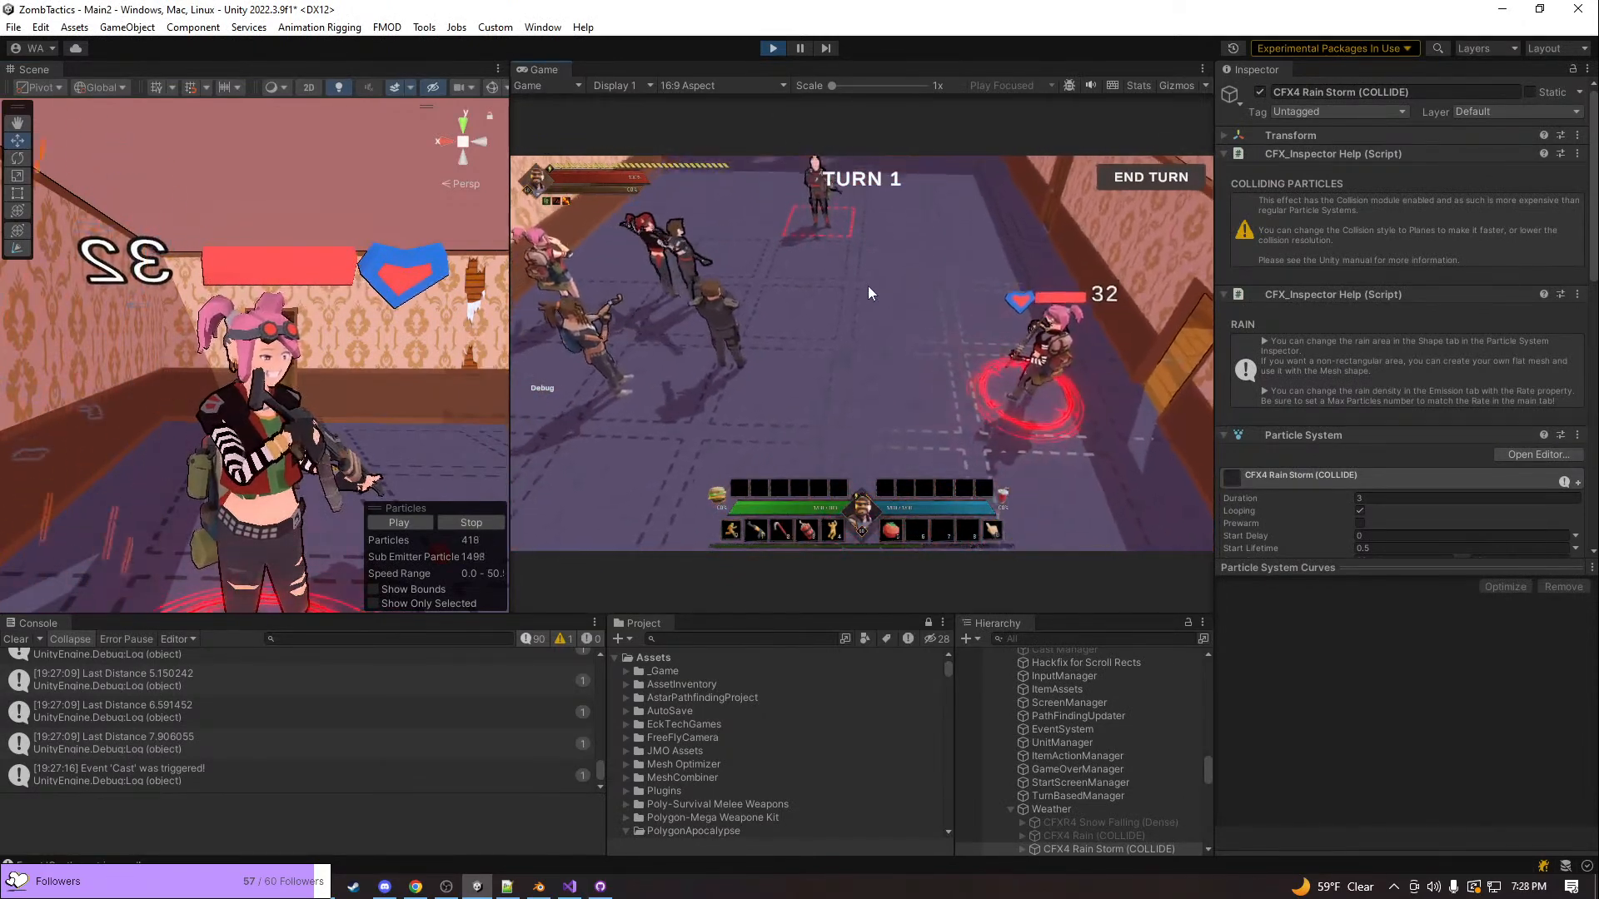
# Review todoForGame.txt in Notepad++ and highlight the text of the "Grenade tilts unit if it hits self" bug on line 50
pyautogui.hotkey('alt', 'Tab')
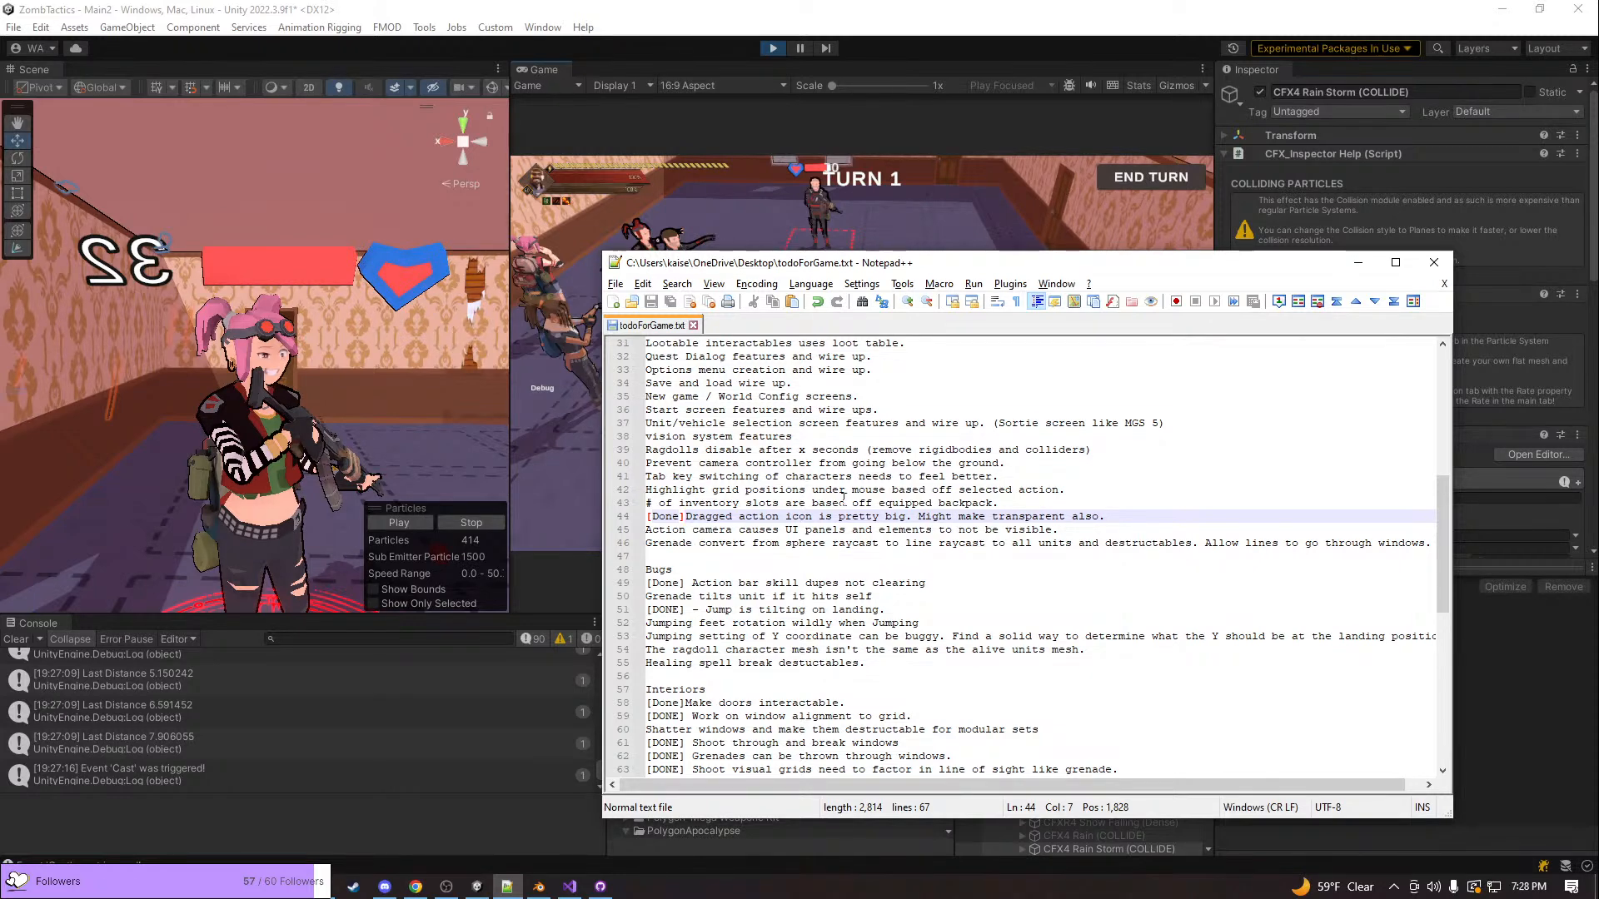
pyautogui.scroll(2, 991, 510)
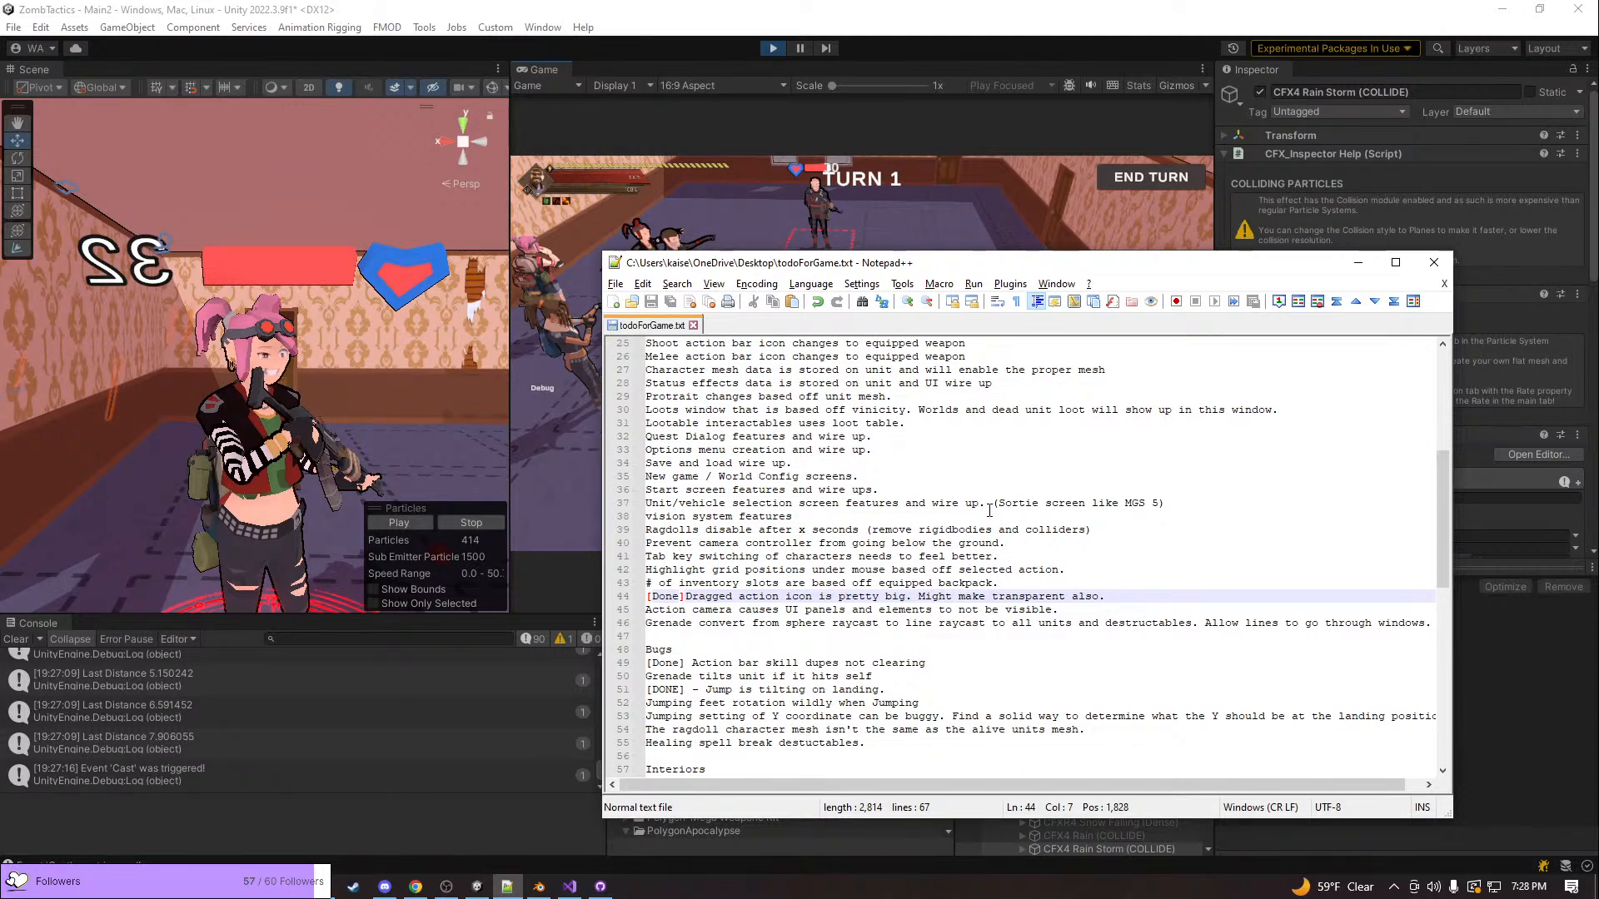
pyautogui.scroll(-2, 989, 509)
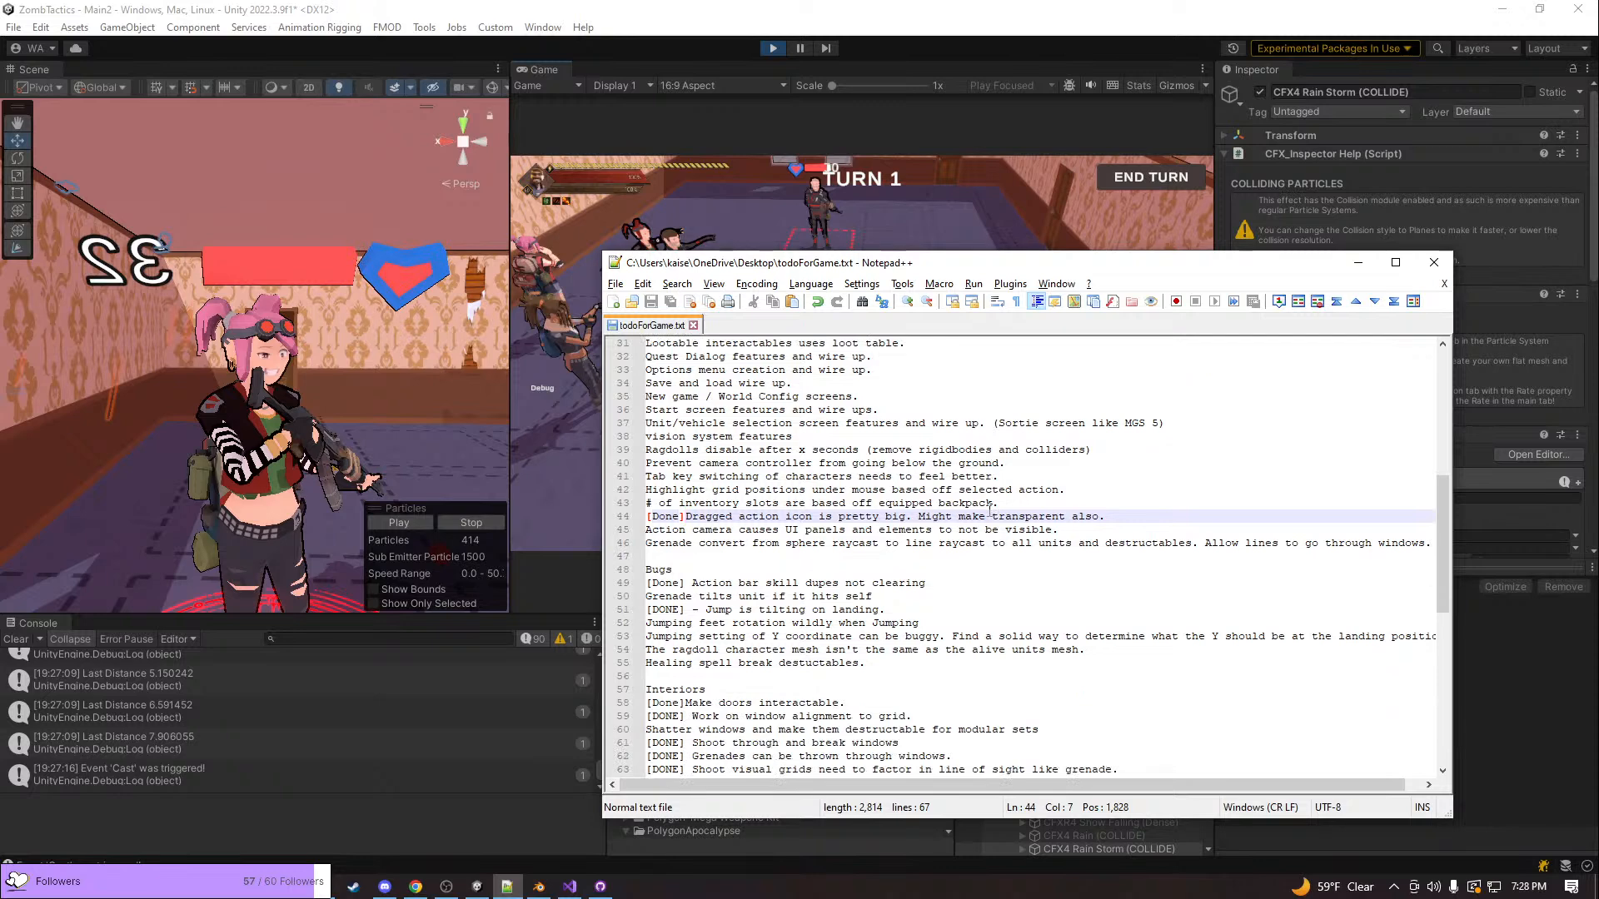
pyautogui.scroll(-1, 989, 509)
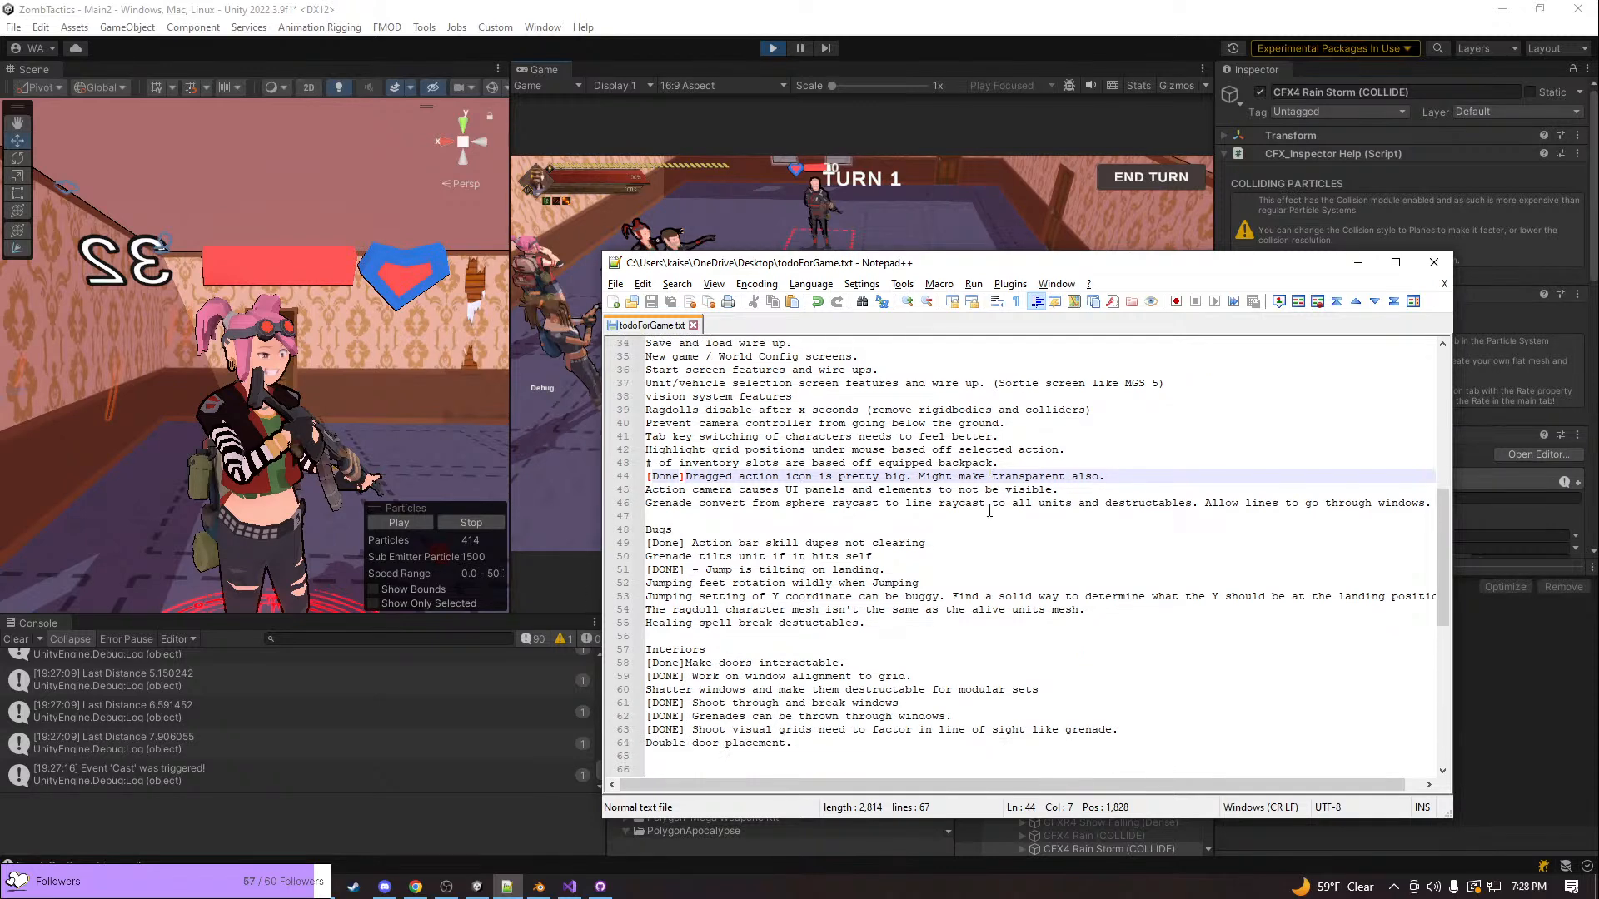
pyautogui.scroll(-1, 989, 509)
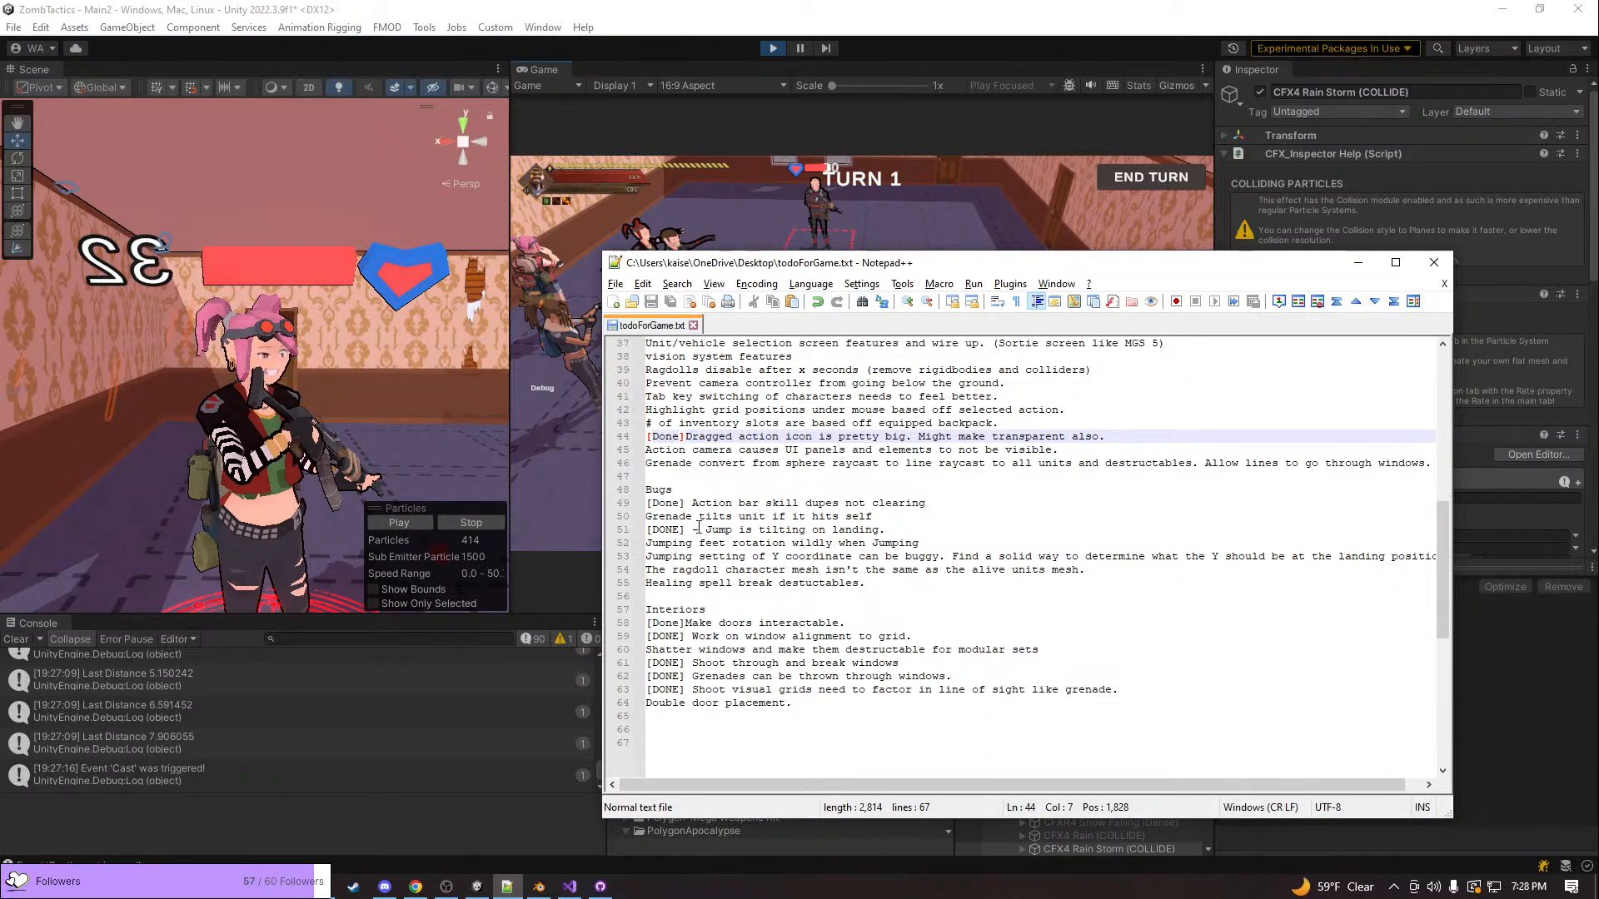
pyautogui.moveTo(719, 516); pyautogui.dragTo(898, 522)
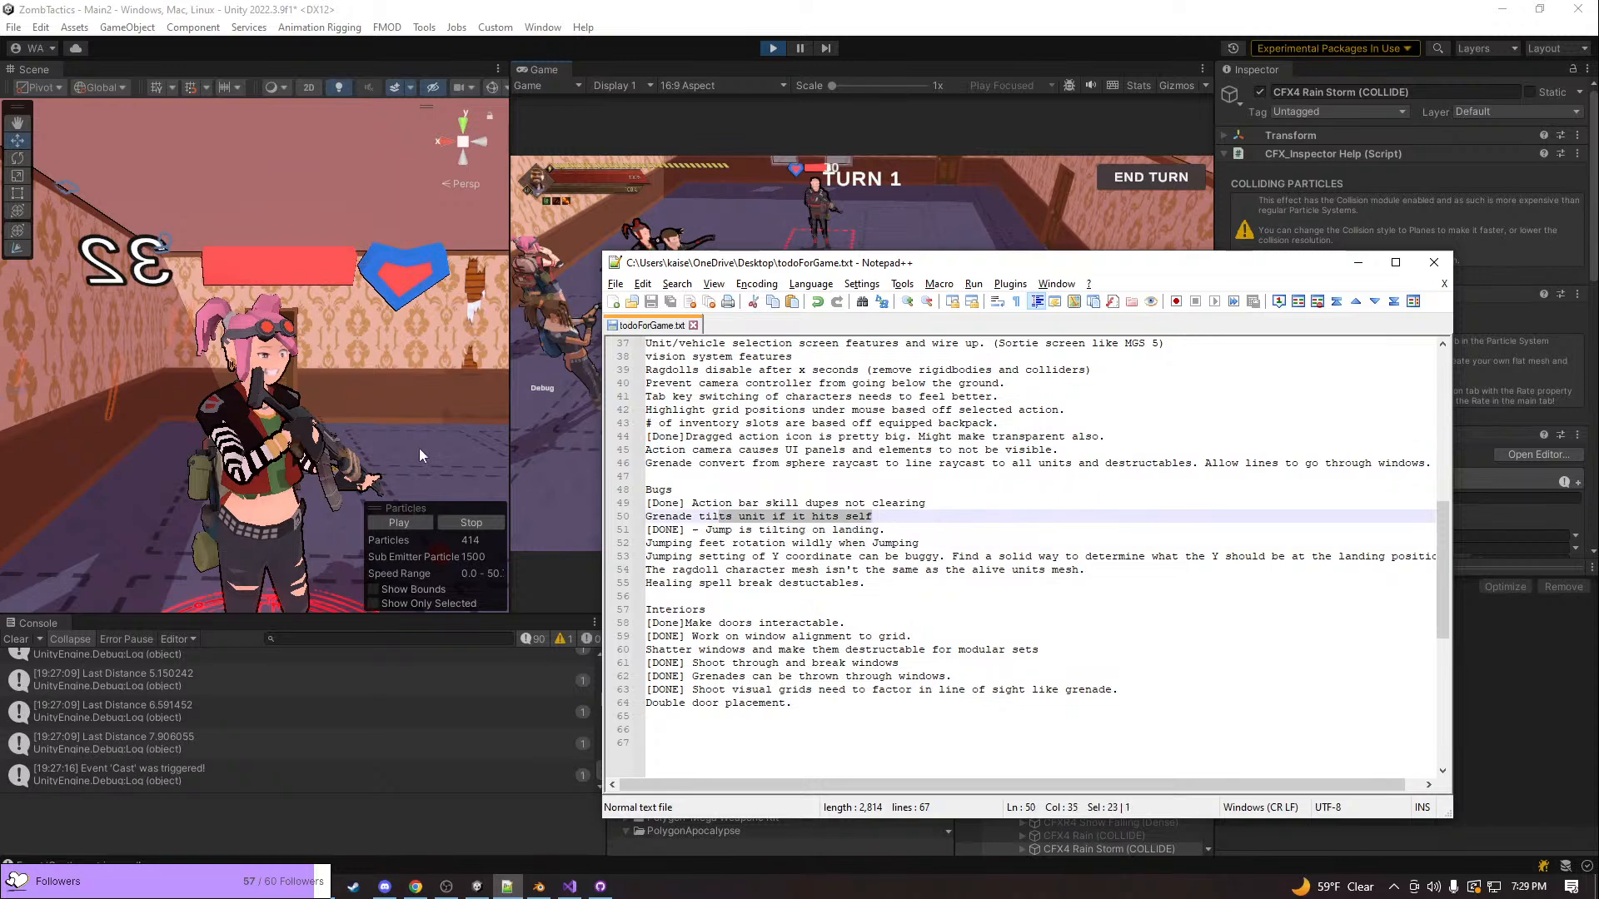
# Return to the running Unity game, pick the grenade action, and throw a grenade close to the pink-haired unit
pyautogui.click(572, 441)
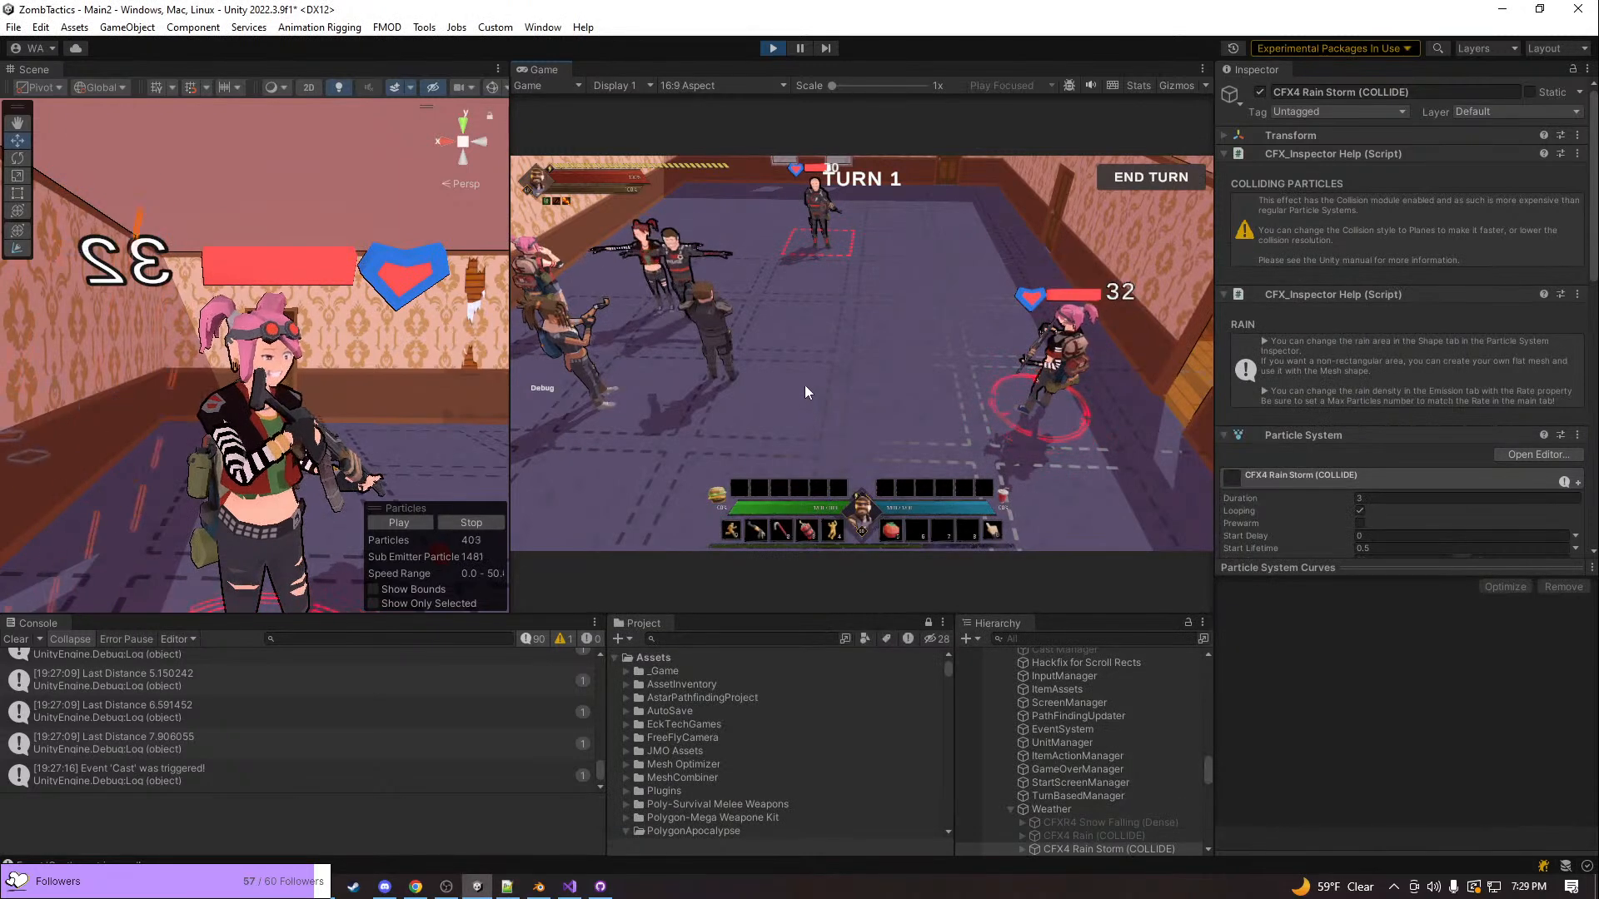
pyautogui.click(834, 531)
pyautogui.click(808, 531)
pyautogui.click(925, 400)
pyautogui.click(926, 398)
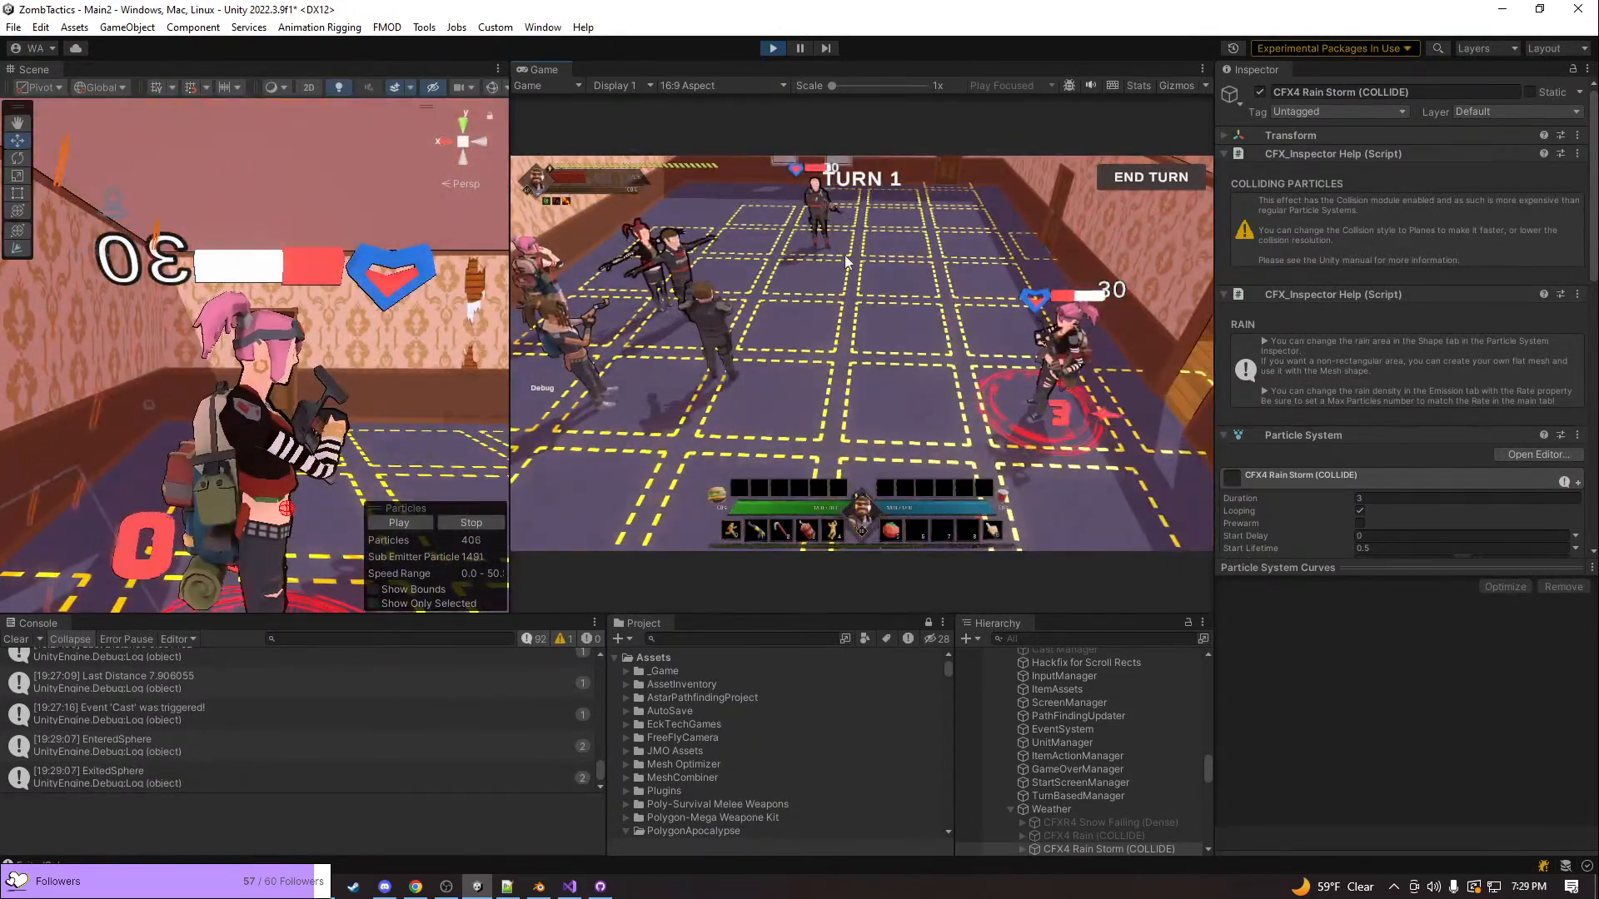
# Examine the effect of the grenade throws from a wider view, following the pink-haired unit and its fallen body
pyautogui.scroll(-5, 838, 252)
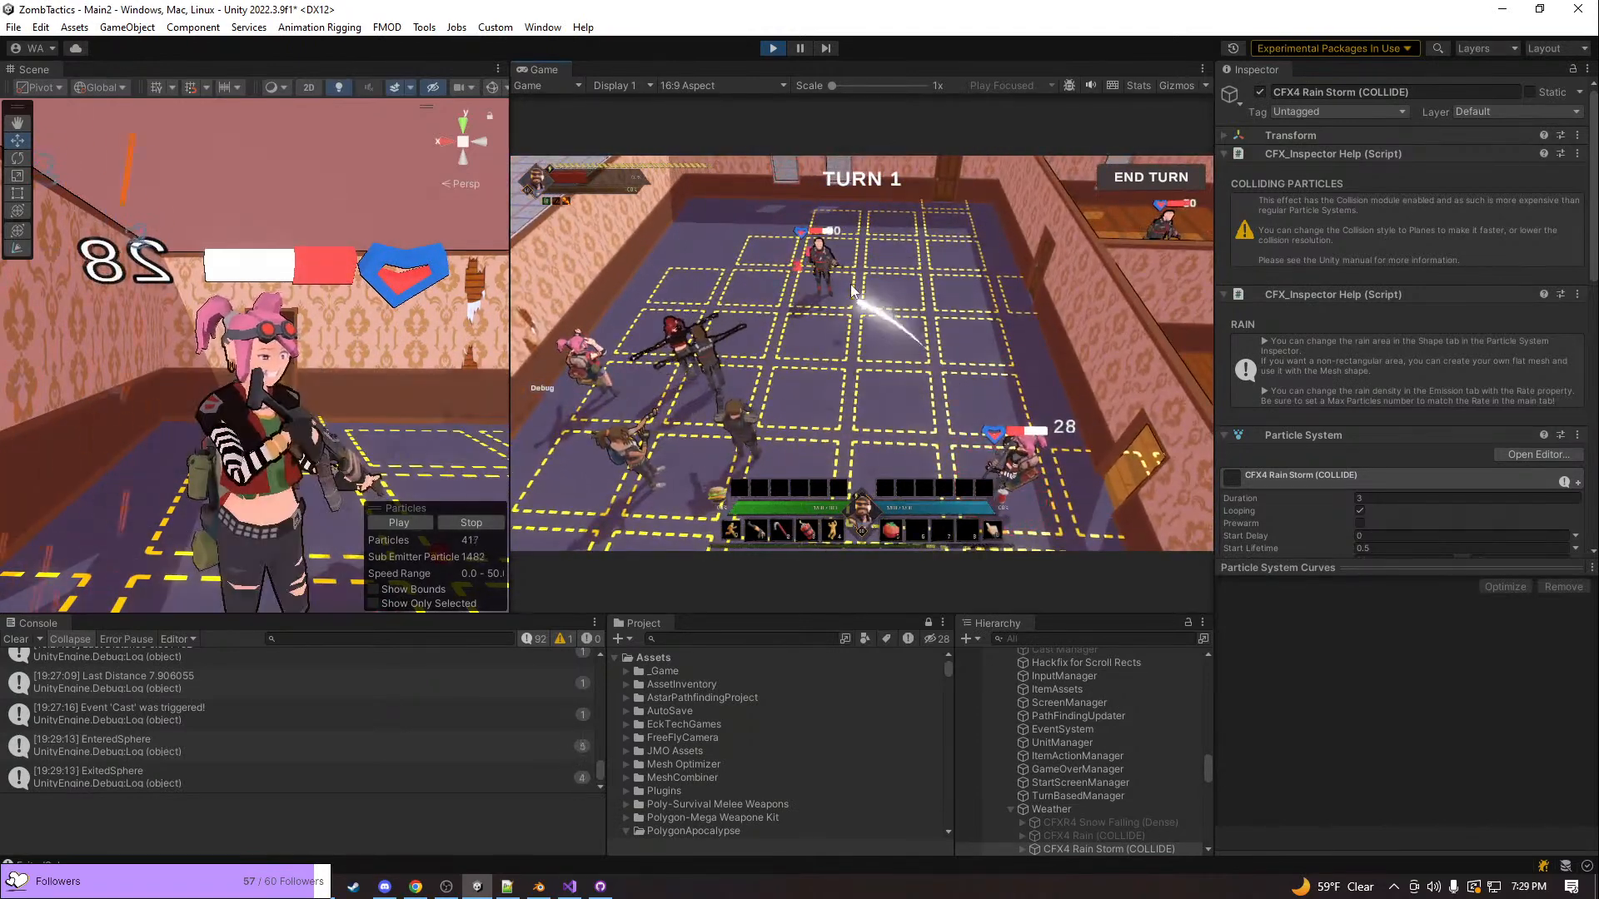
pyautogui.press('d')
pyautogui.press('s')
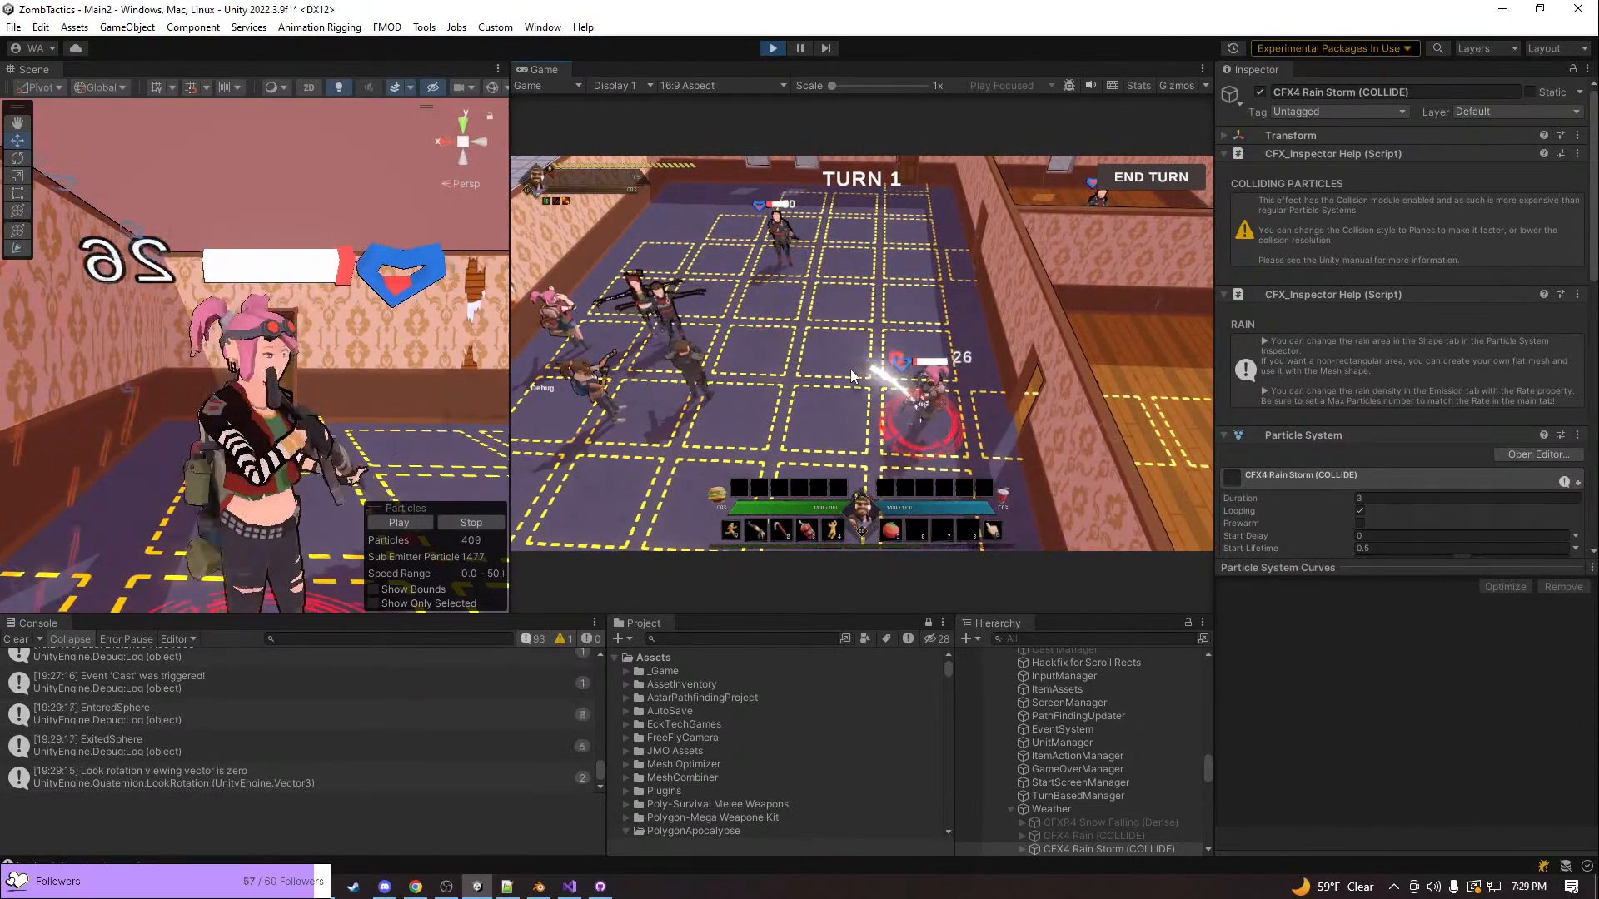
pyautogui.press('s')
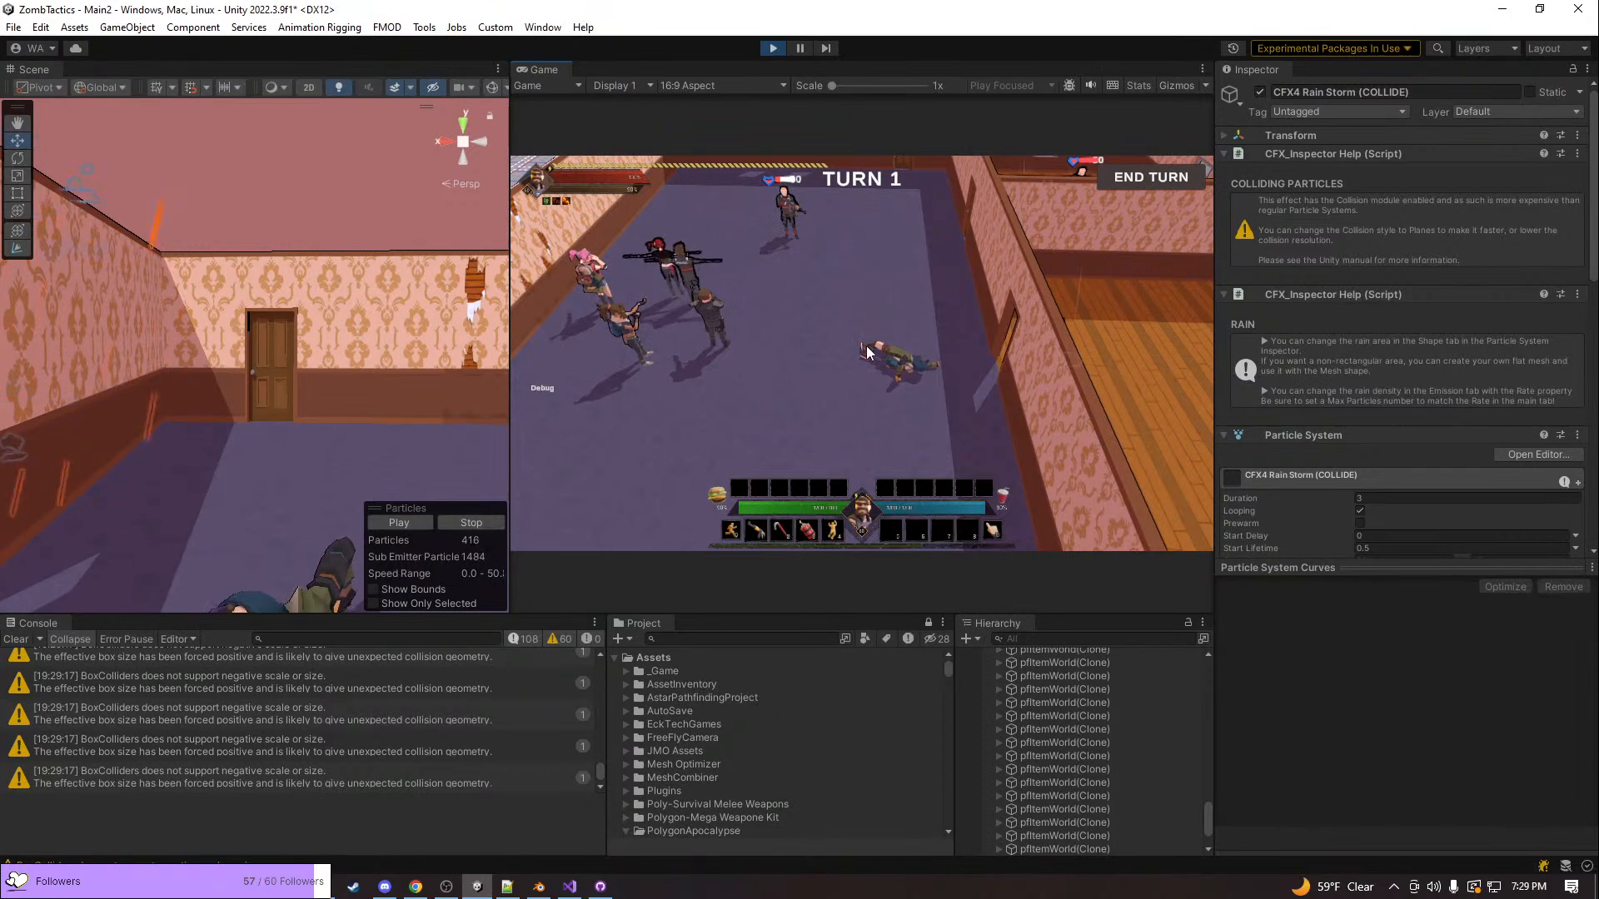
pyautogui.press('d')
pyautogui.moveTo(868, 355); pyautogui.dragTo(822, 418, button='middle')
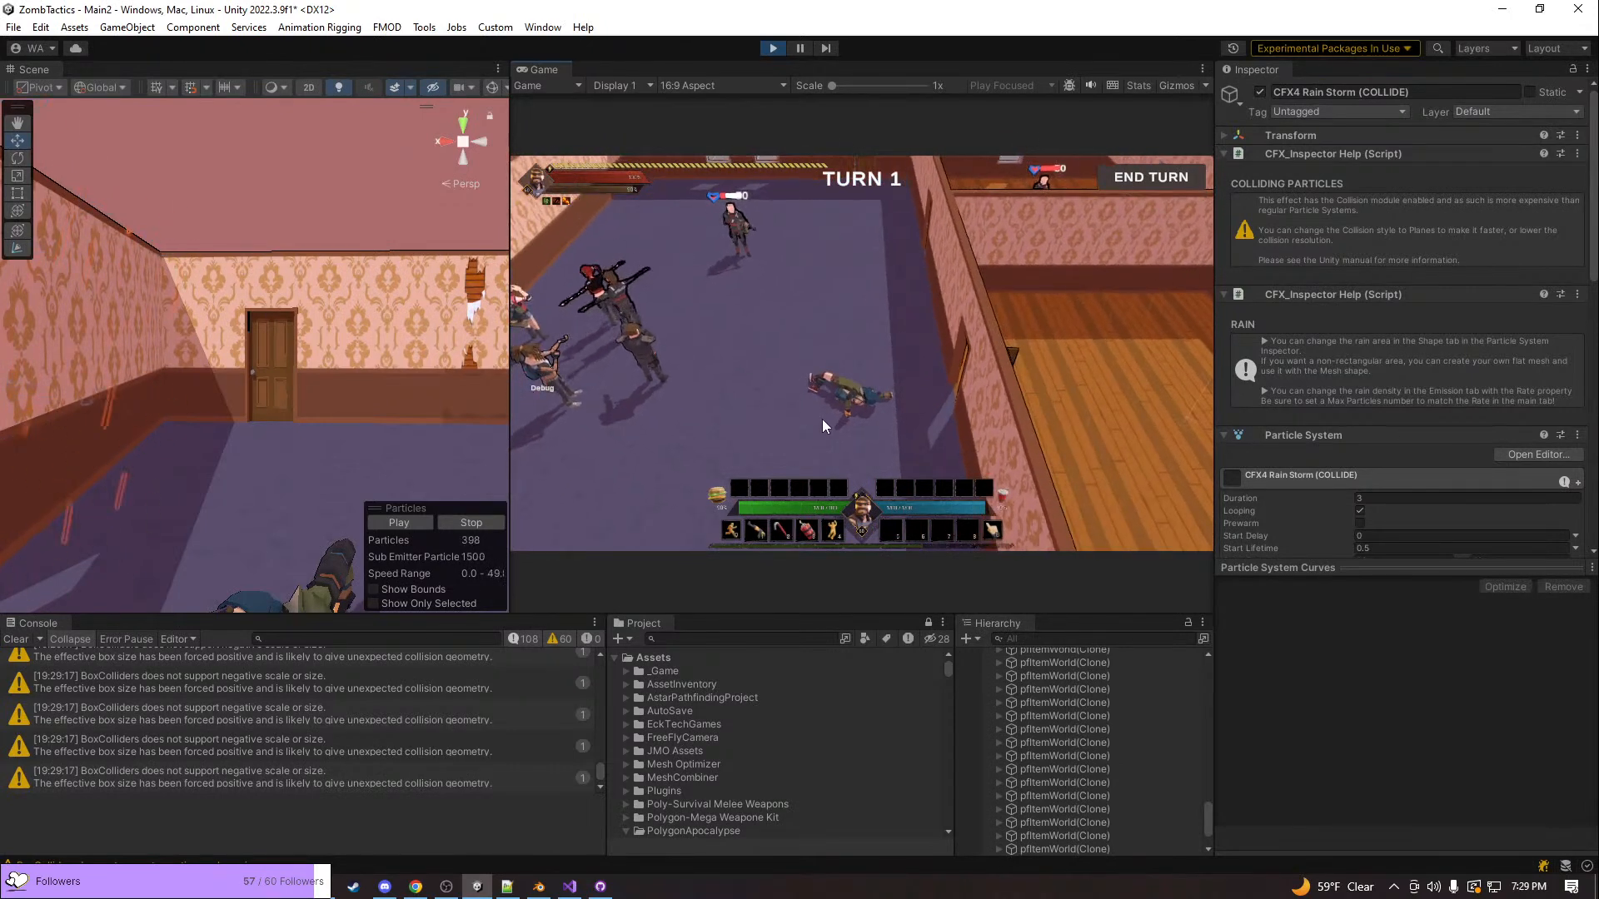
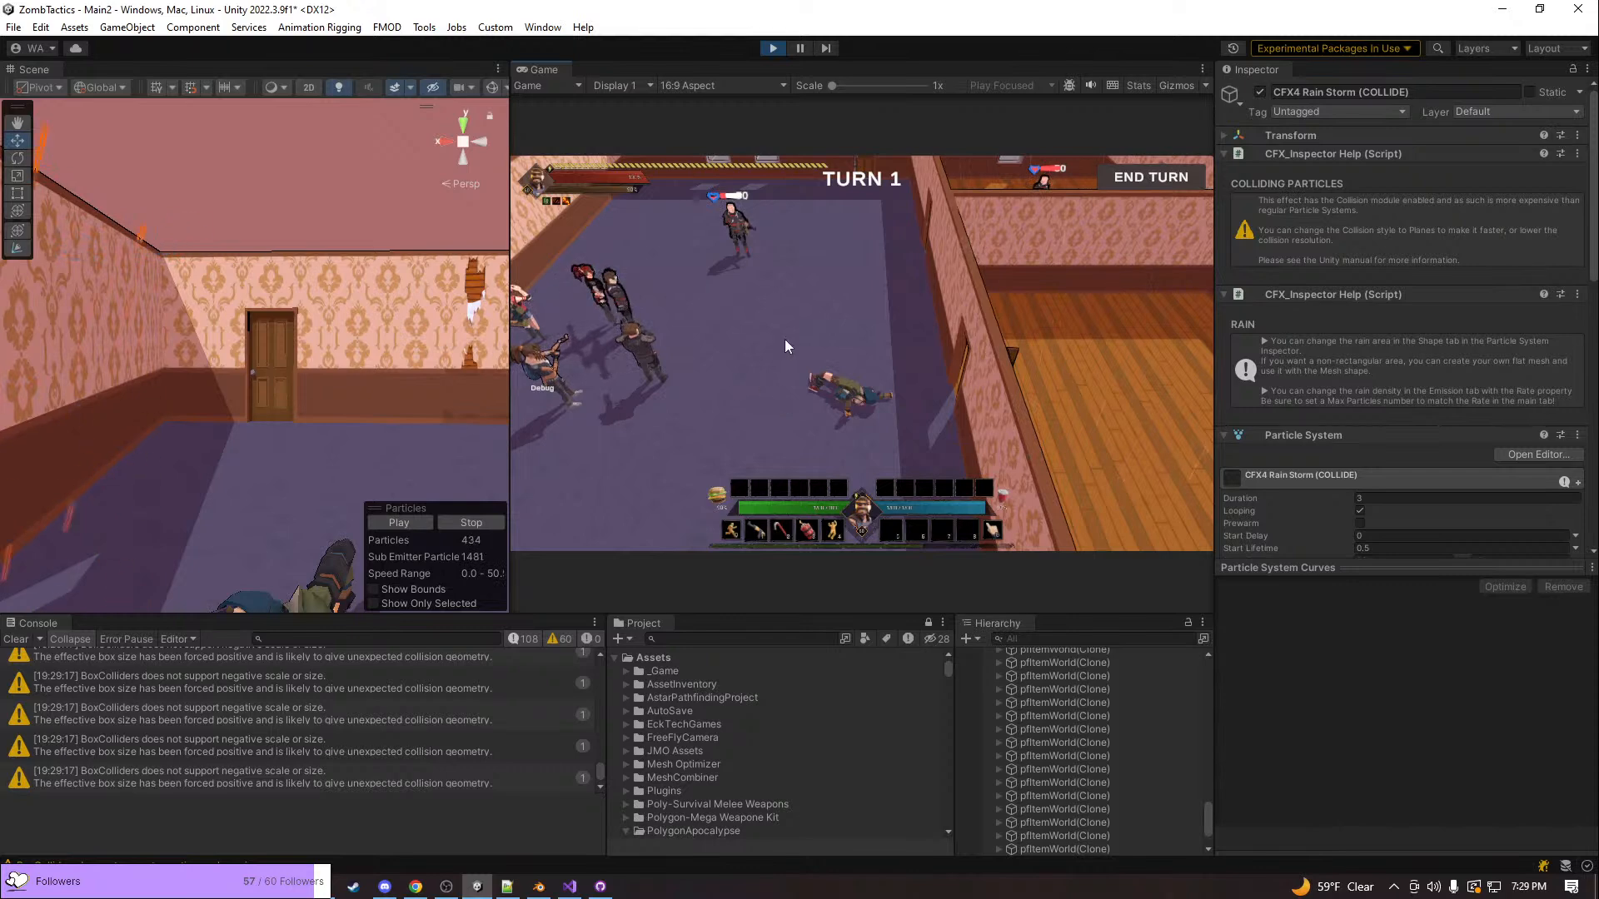
# Follow up on the grenade throws in the running game, moving from the fallen body to the bald enemy unit
pyautogui.scroll(3, 852, 416)
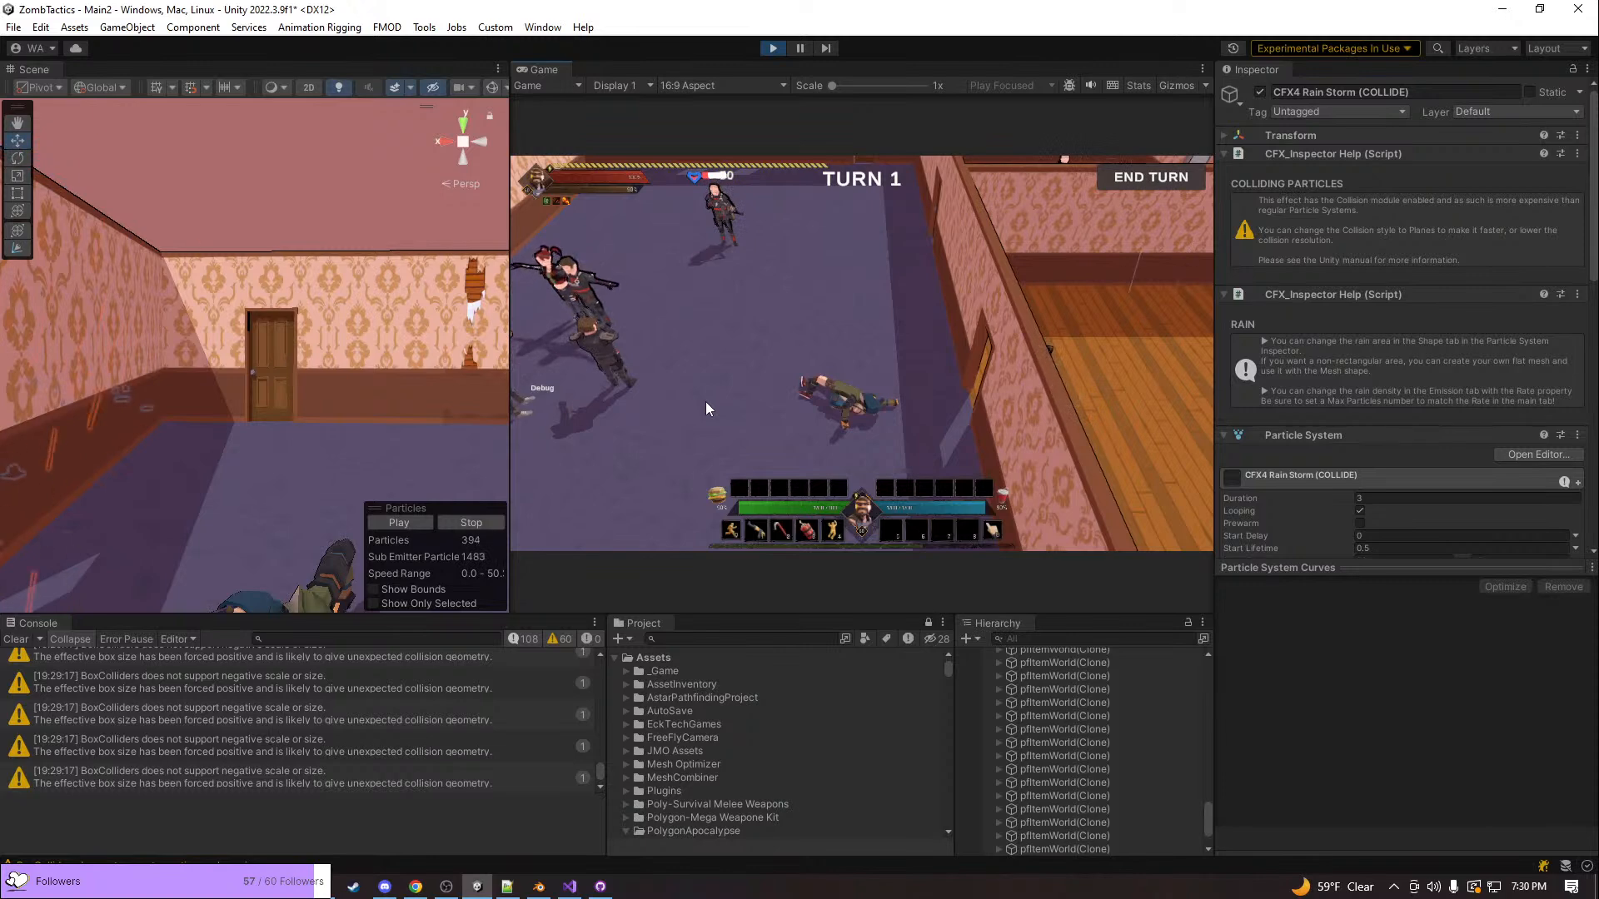
pyautogui.scroll(-5, 705, 392)
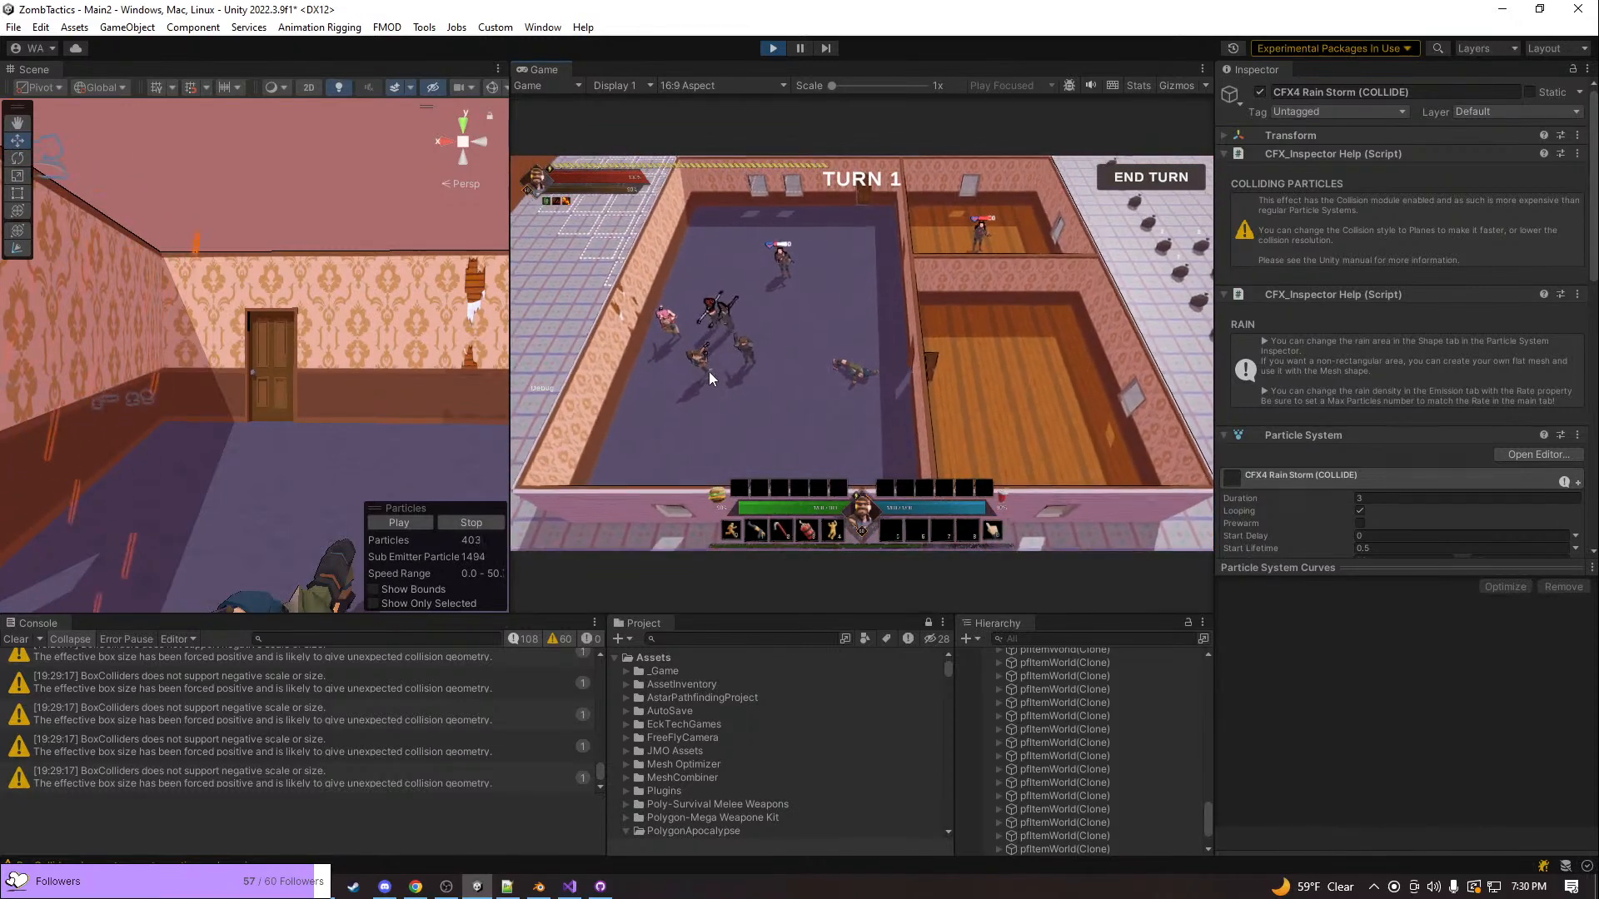
pyautogui.scroll(5, 708, 371)
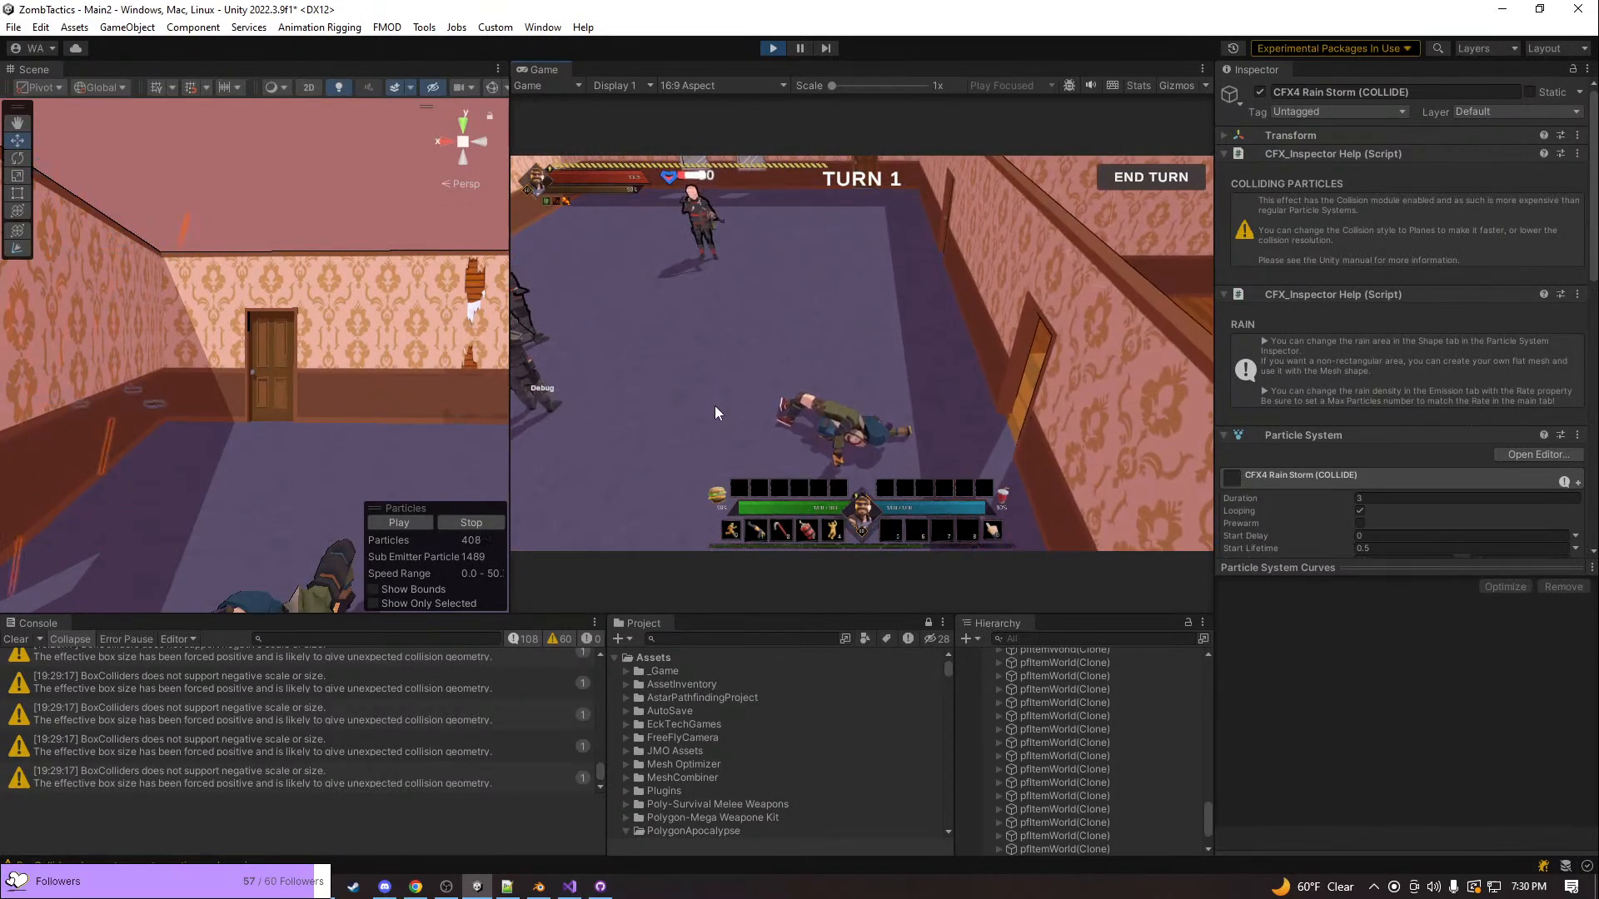
pyautogui.press('a')
pyautogui.press('w')
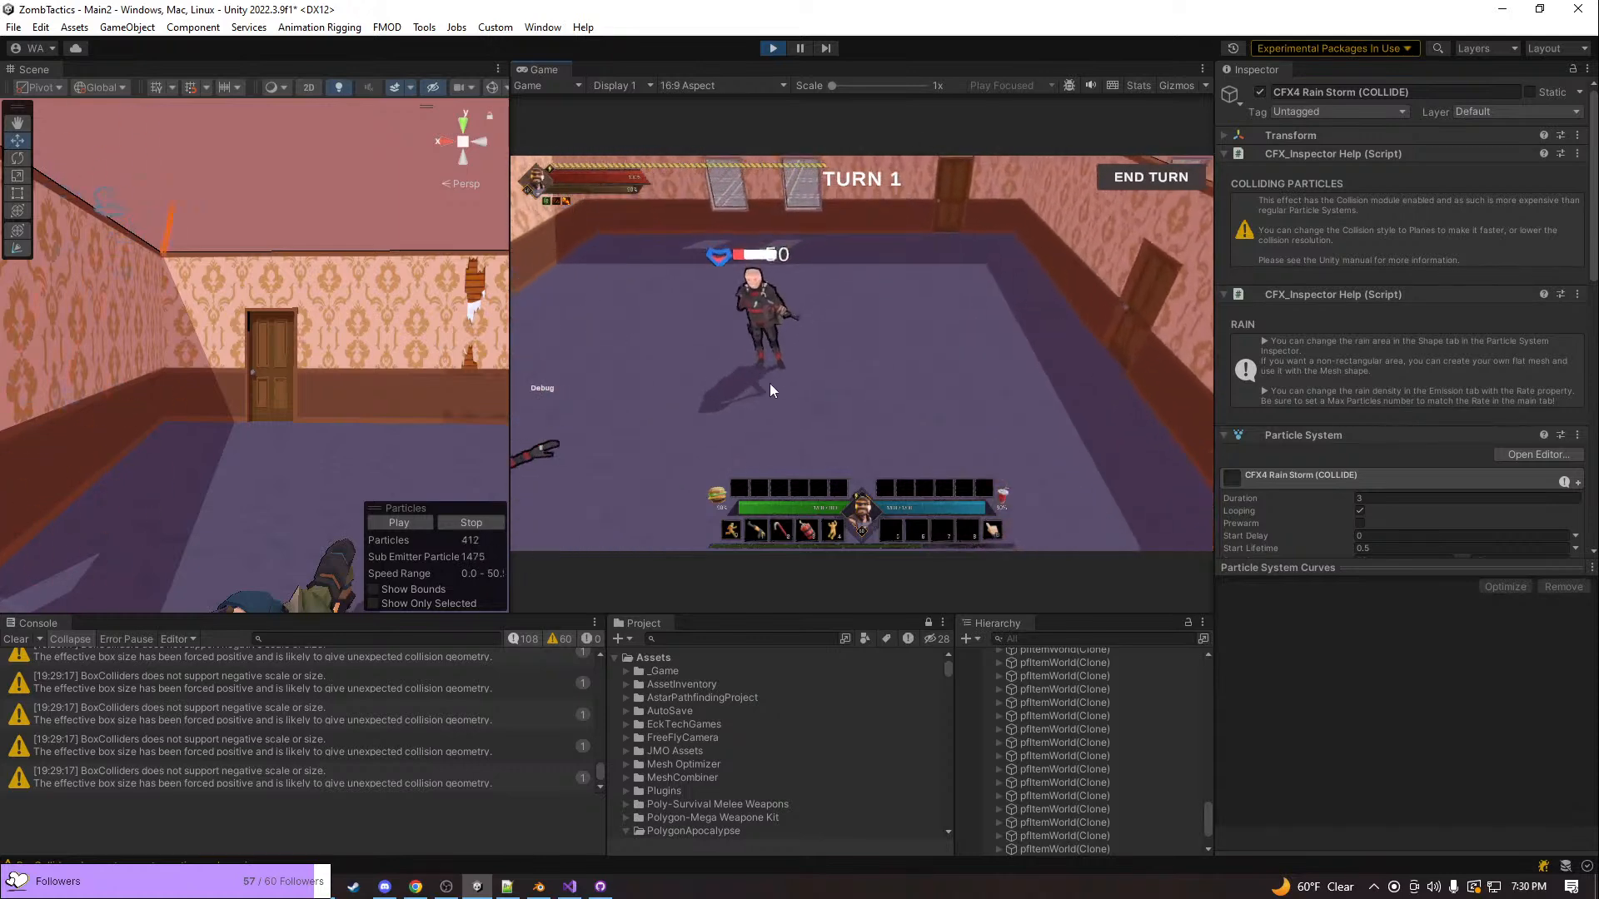
pyautogui.press('w')
pyautogui.press('a')
# Maximize the Game view and examine the bald enemy unit and its health bar from several sides
pyautogui.rightClick(547, 68)
pyautogui.click(573, 128)
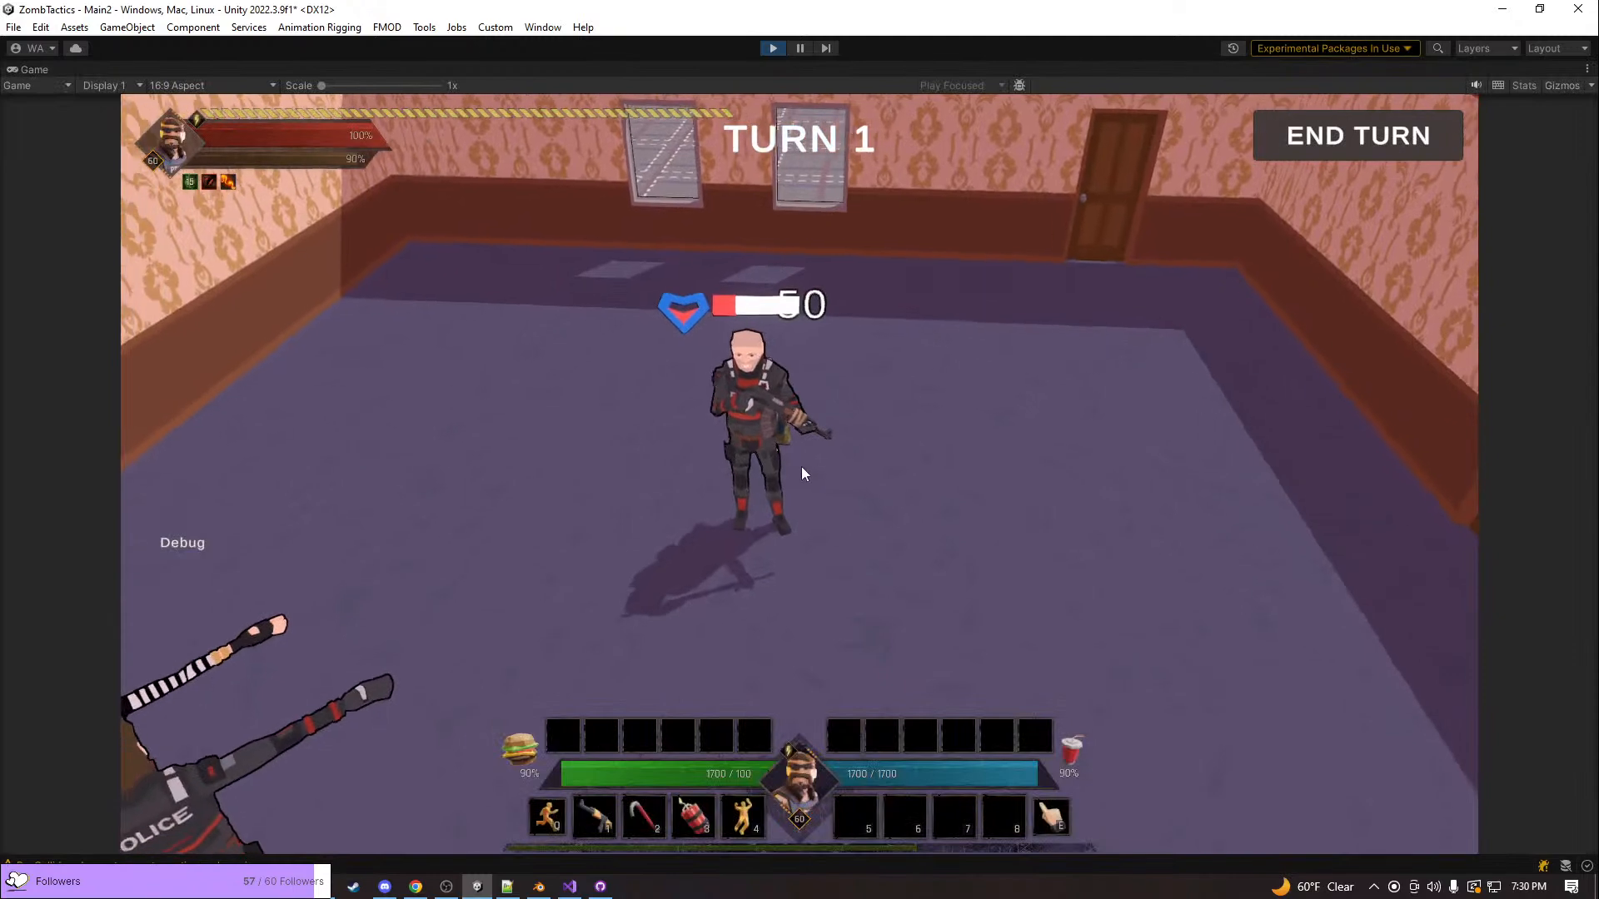
pyautogui.press('w')
pyautogui.press('q')
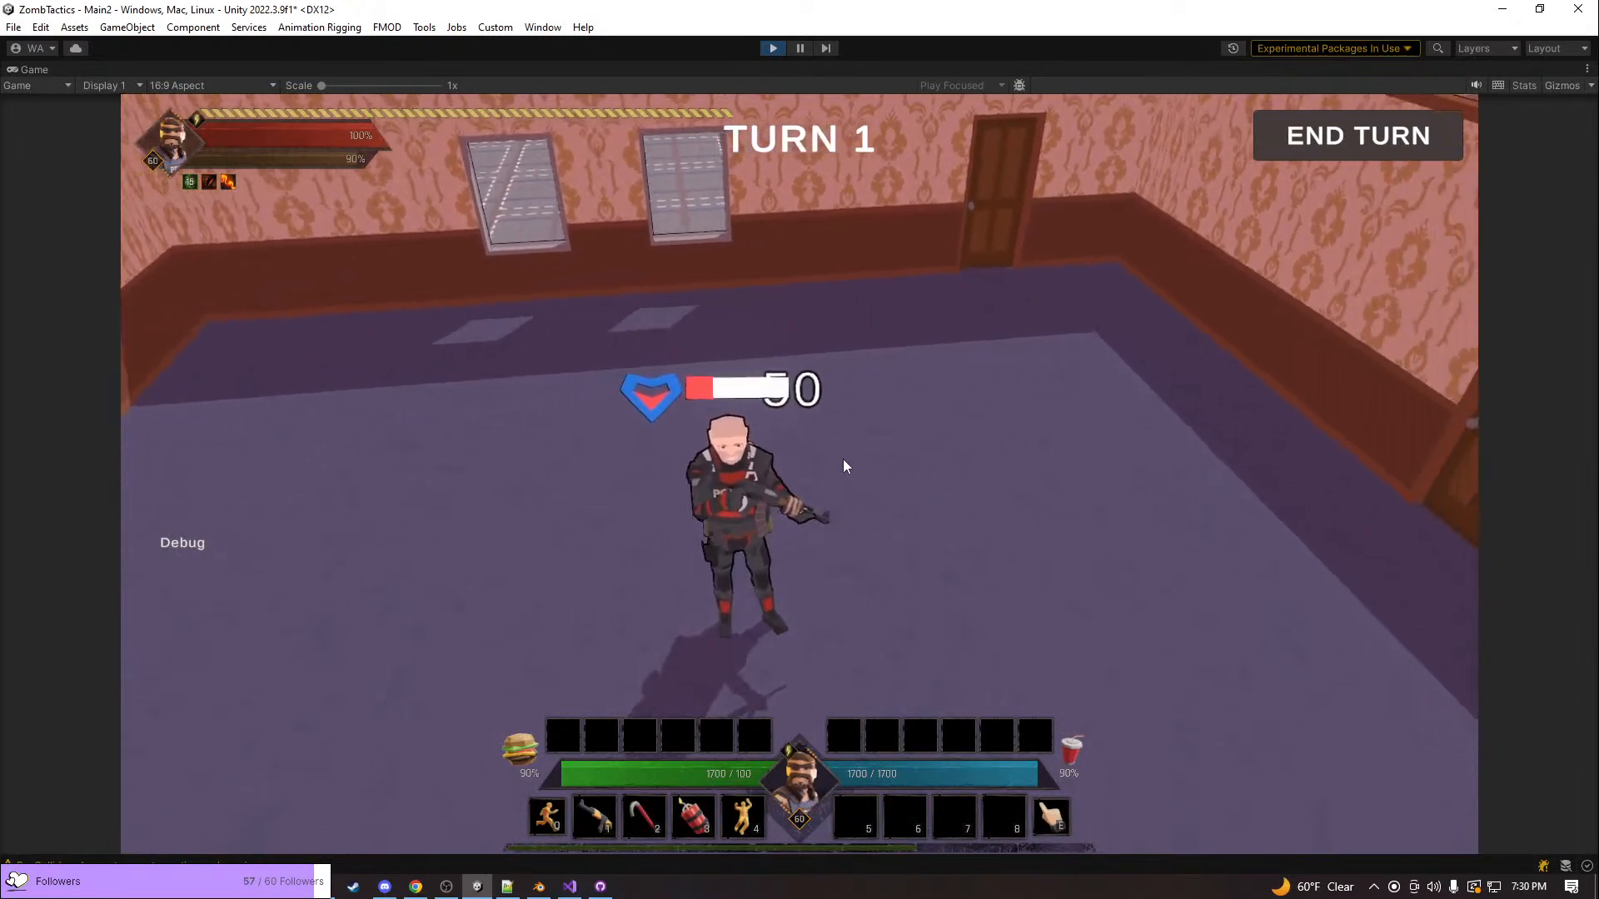
pyautogui.press('q')
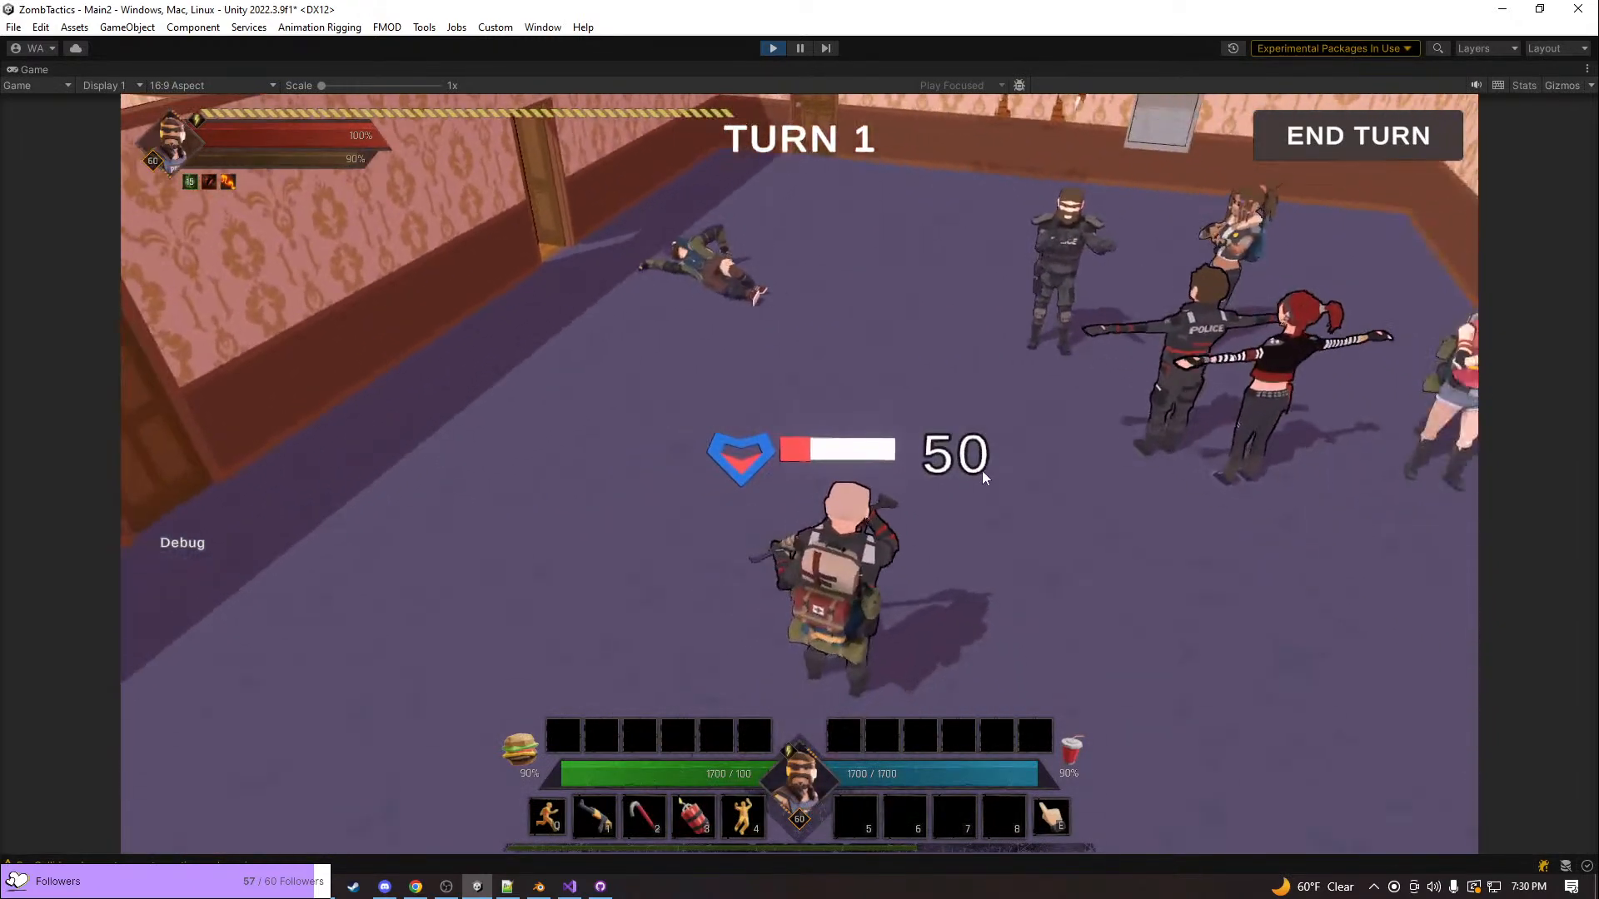
pyautogui.press('q')
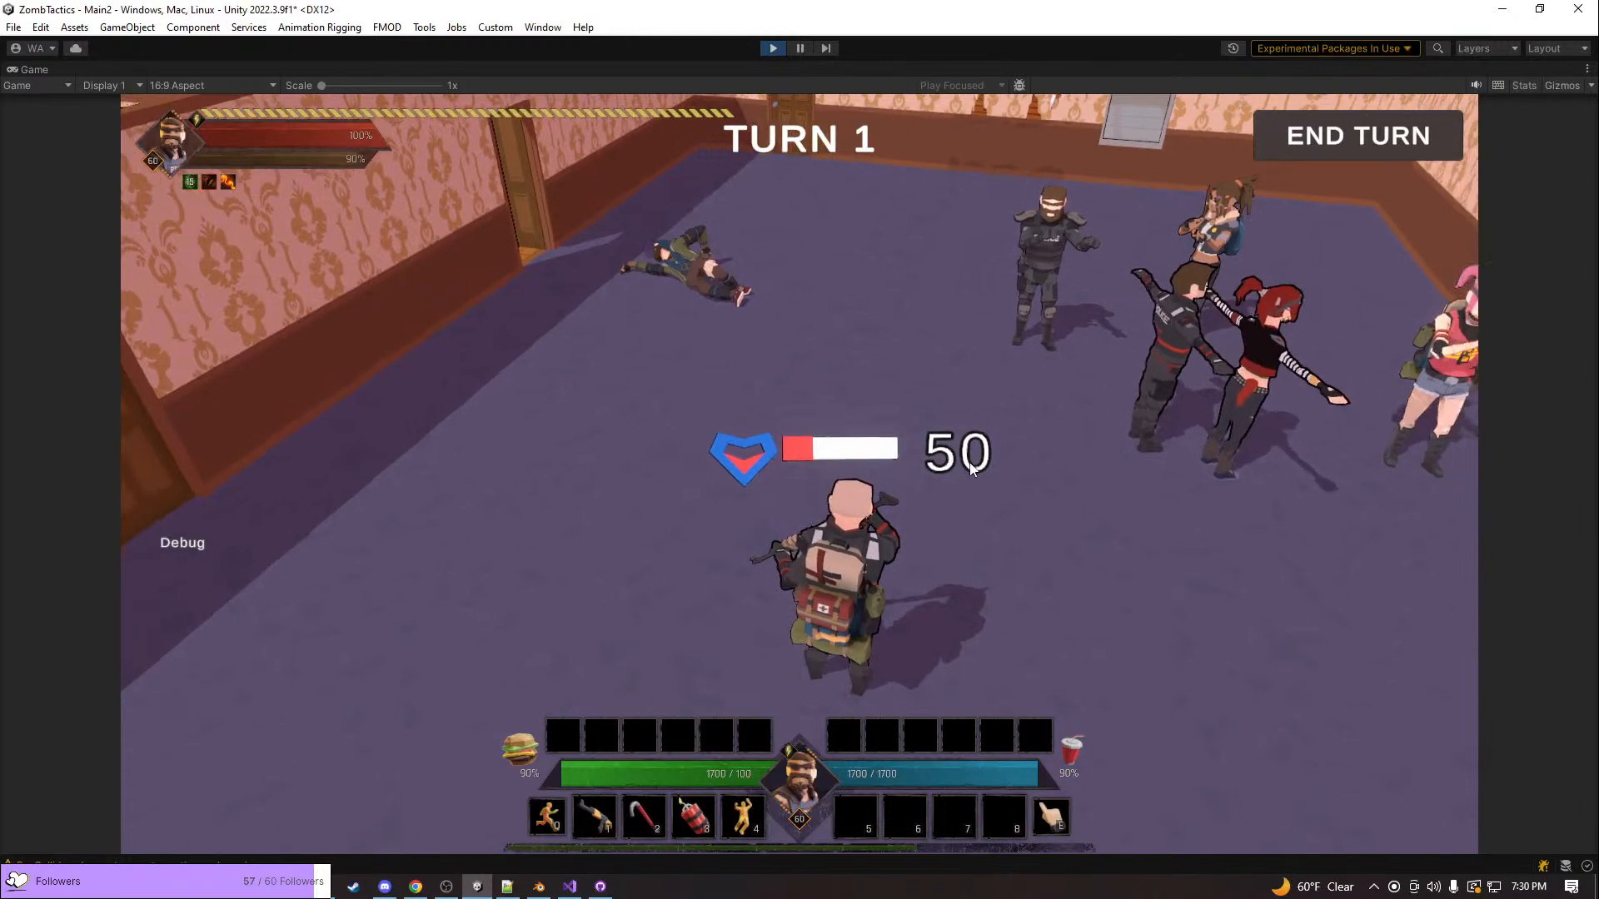
pyautogui.press('q')
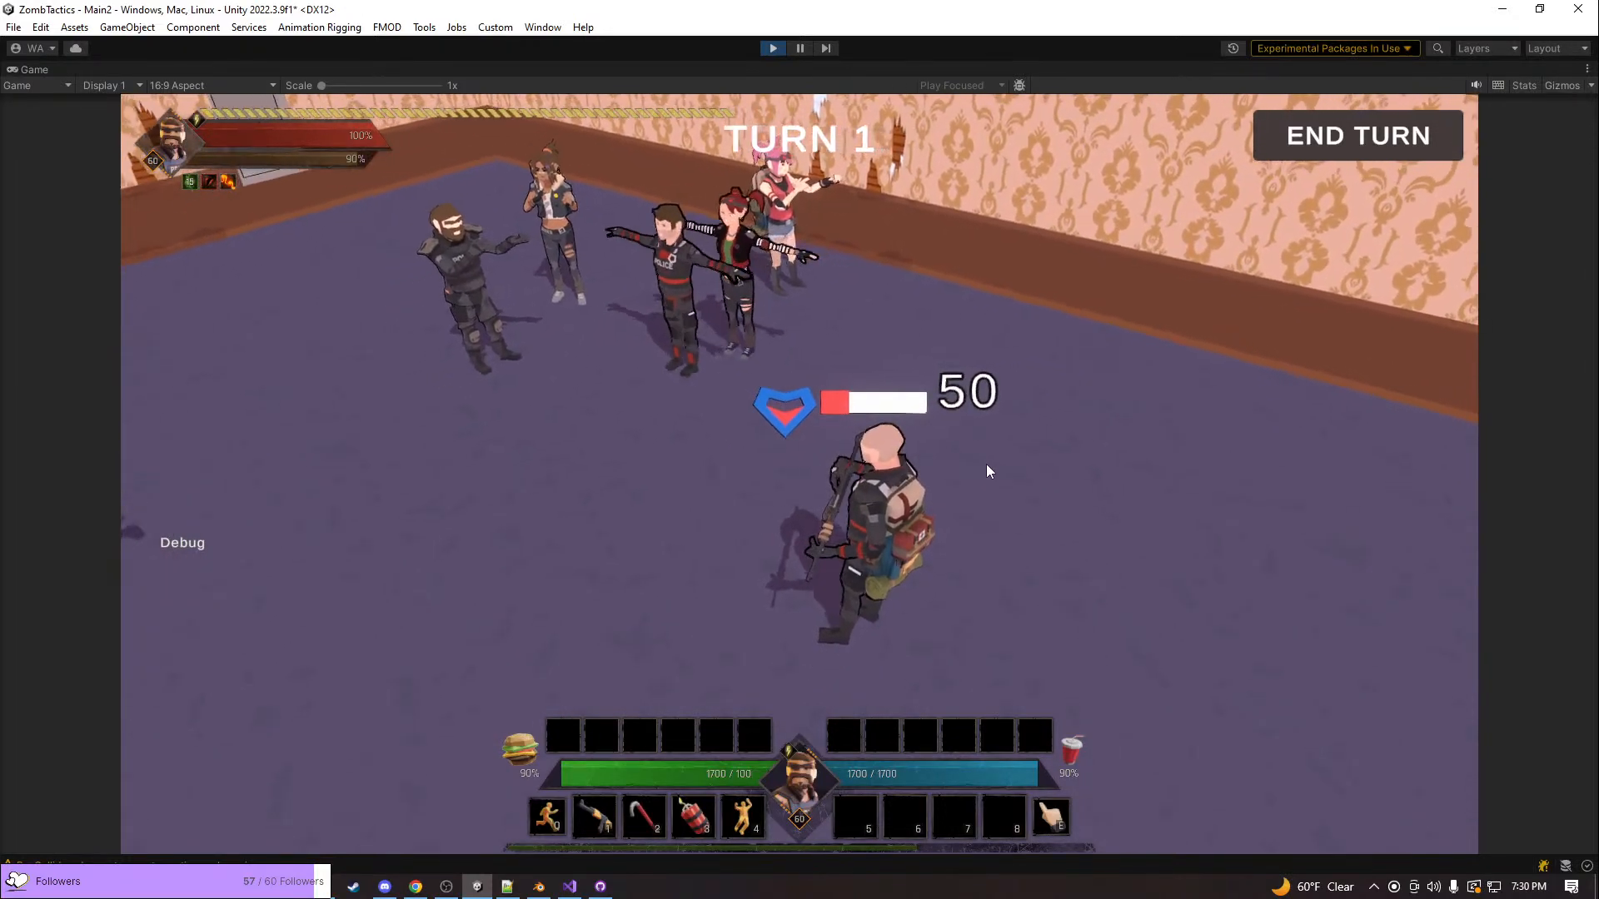
pyautogui.press('e')
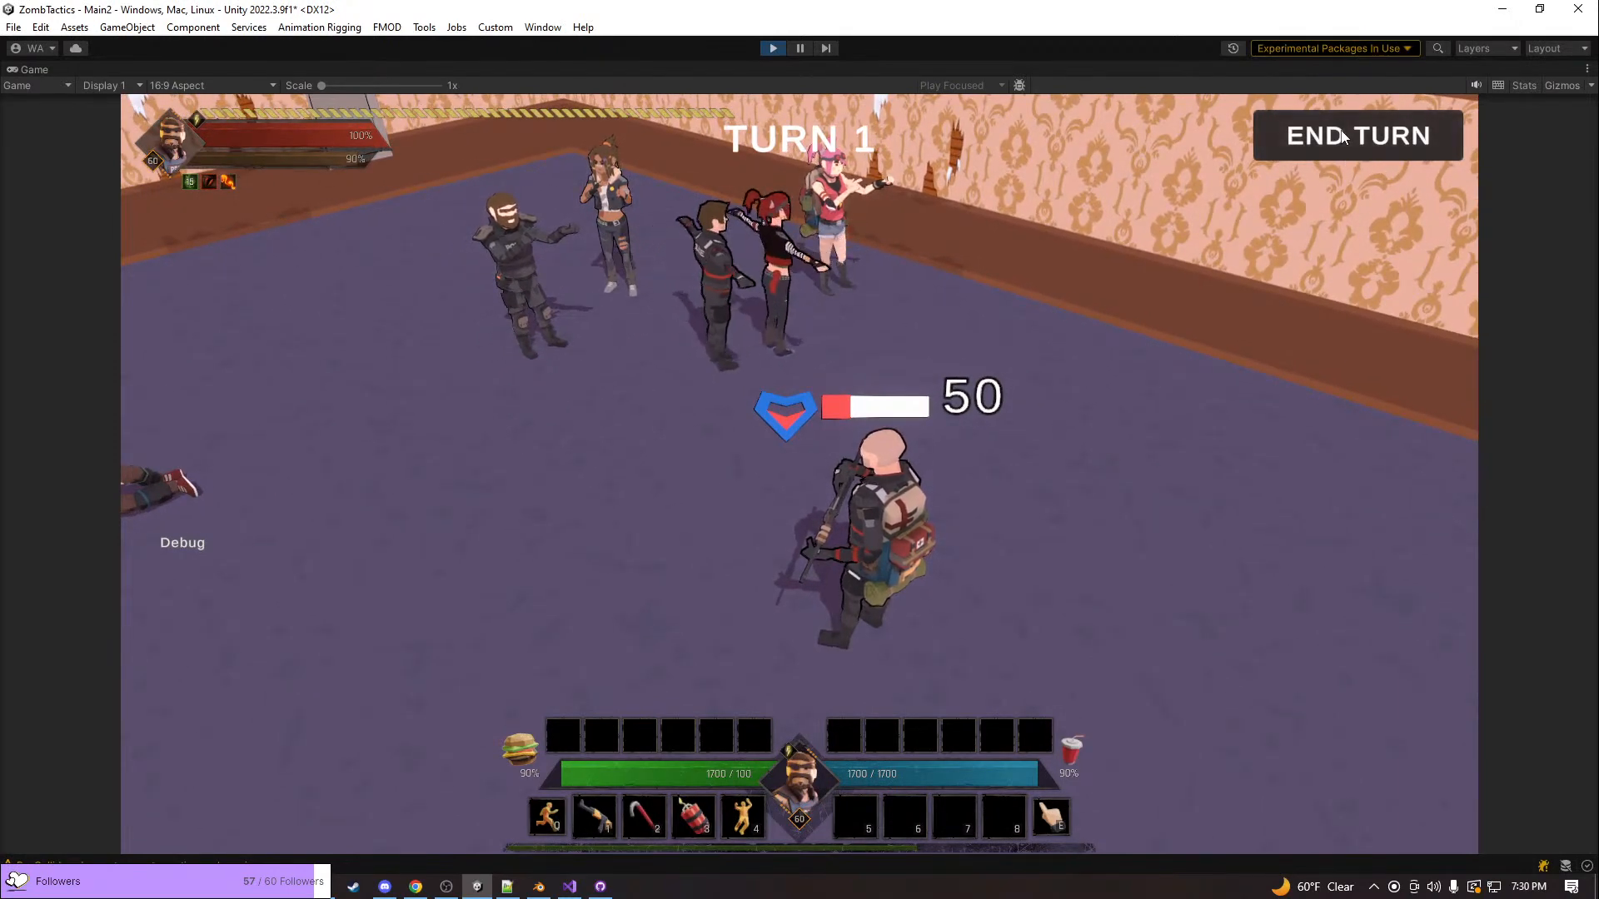
# End turn 1, let the enemy turn play out, and stop the game
pyautogui.click(1342, 137)
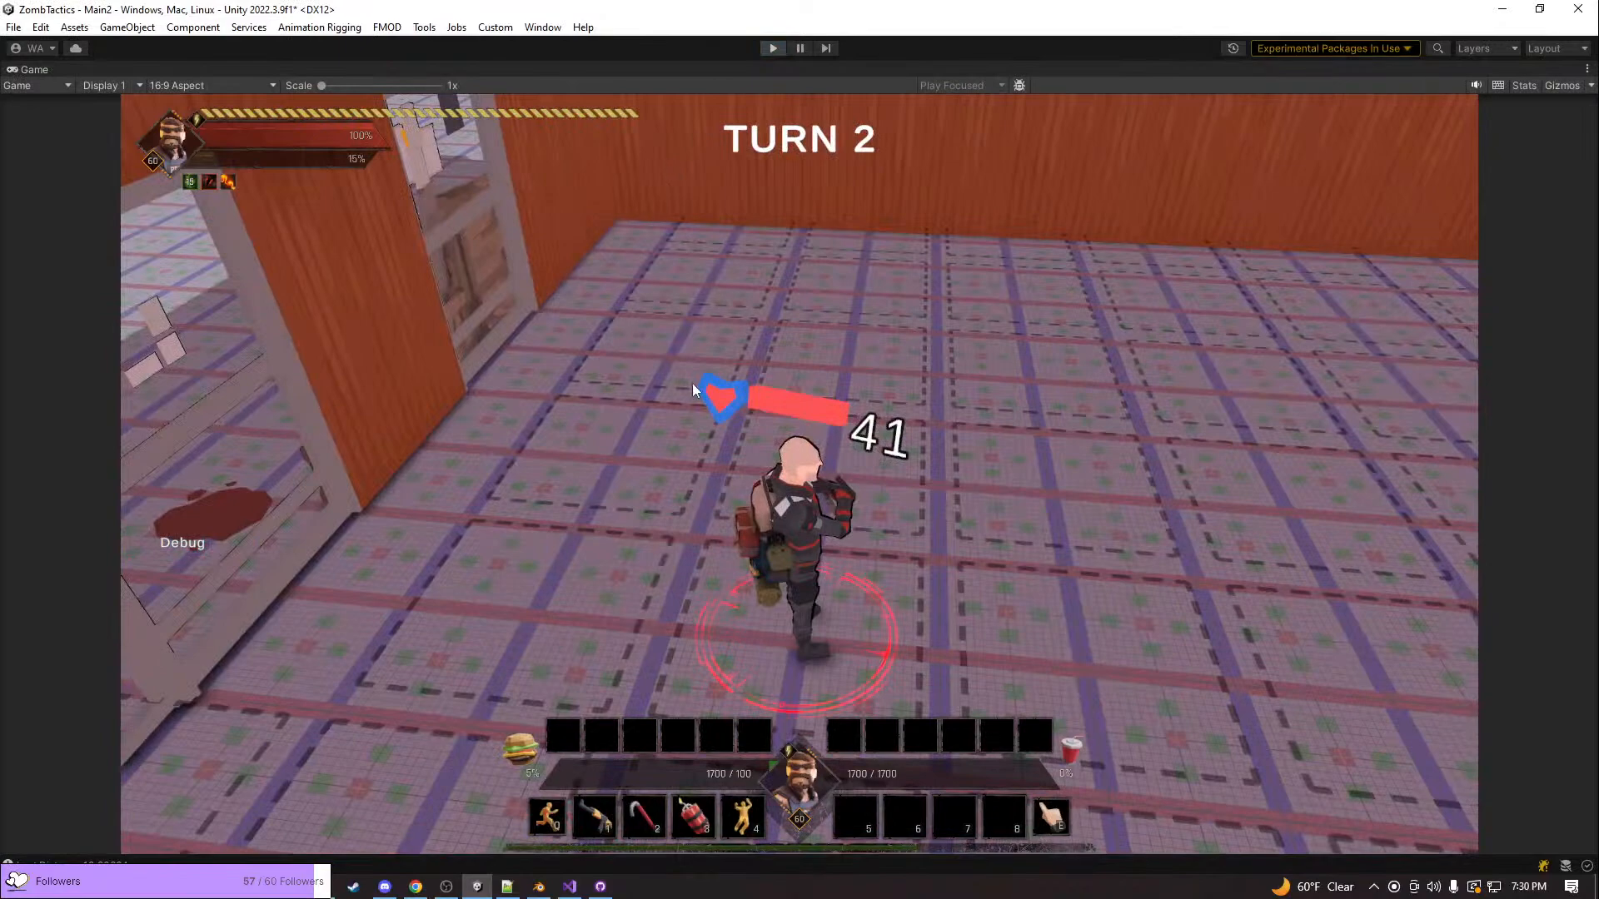
pyautogui.hotkey('ctrl', 'p')
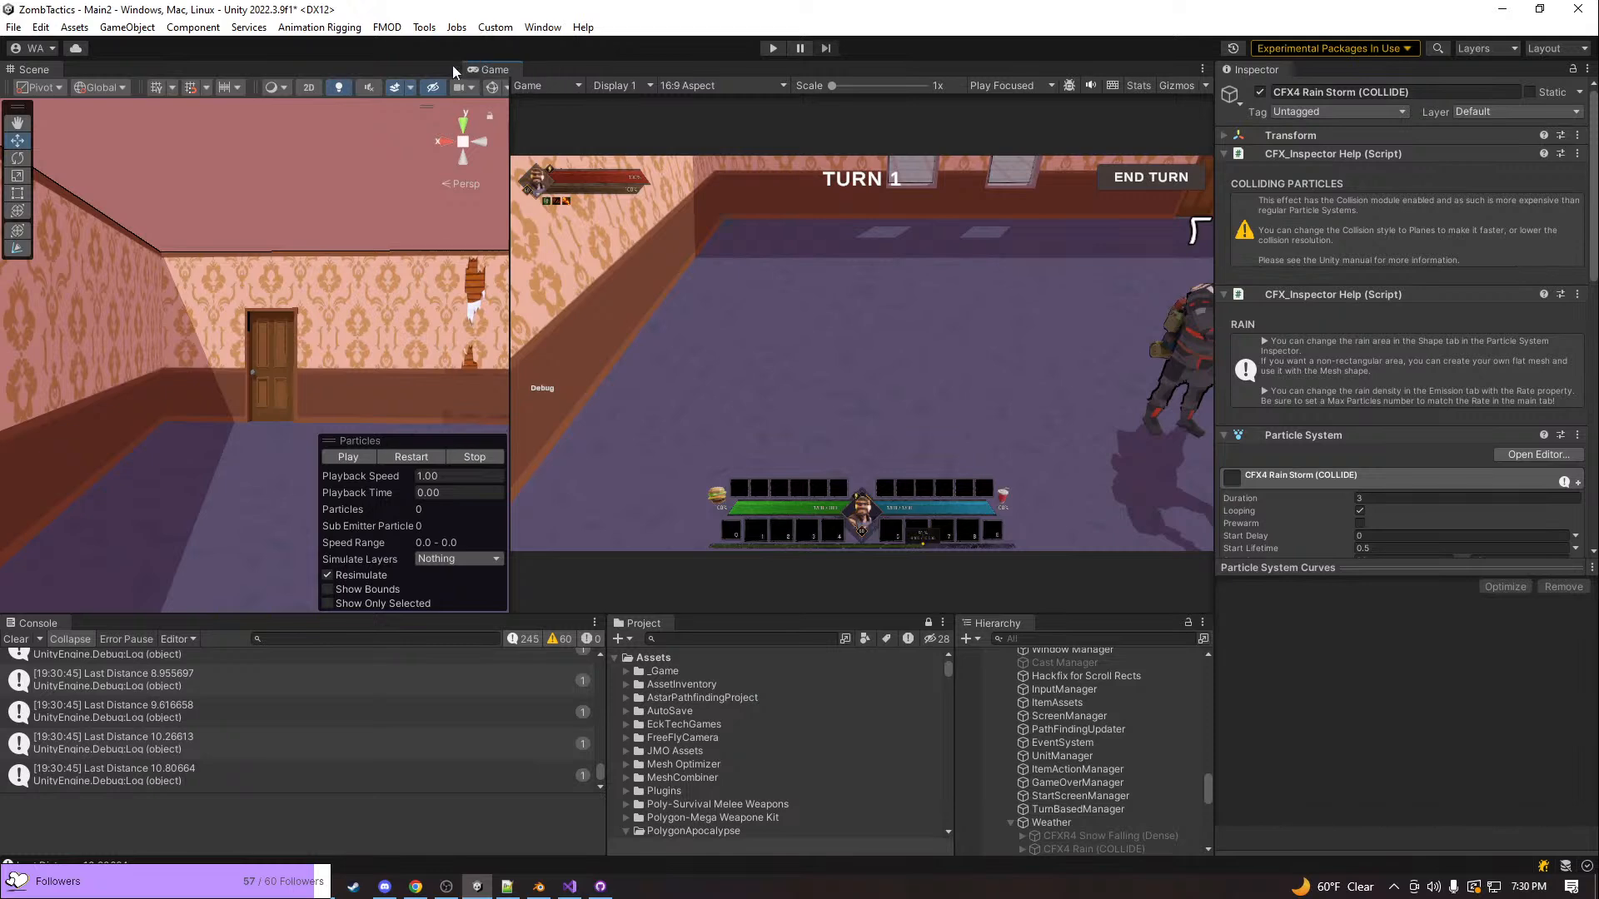
# Dock the Game view as a tab next to the Scene view and bring the Scene view to the front
pyautogui.moveTo(495, 71); pyautogui.dragTo(361, 79)
pyautogui.moveTo(7, 73); pyautogui.dragTo(88, 235)
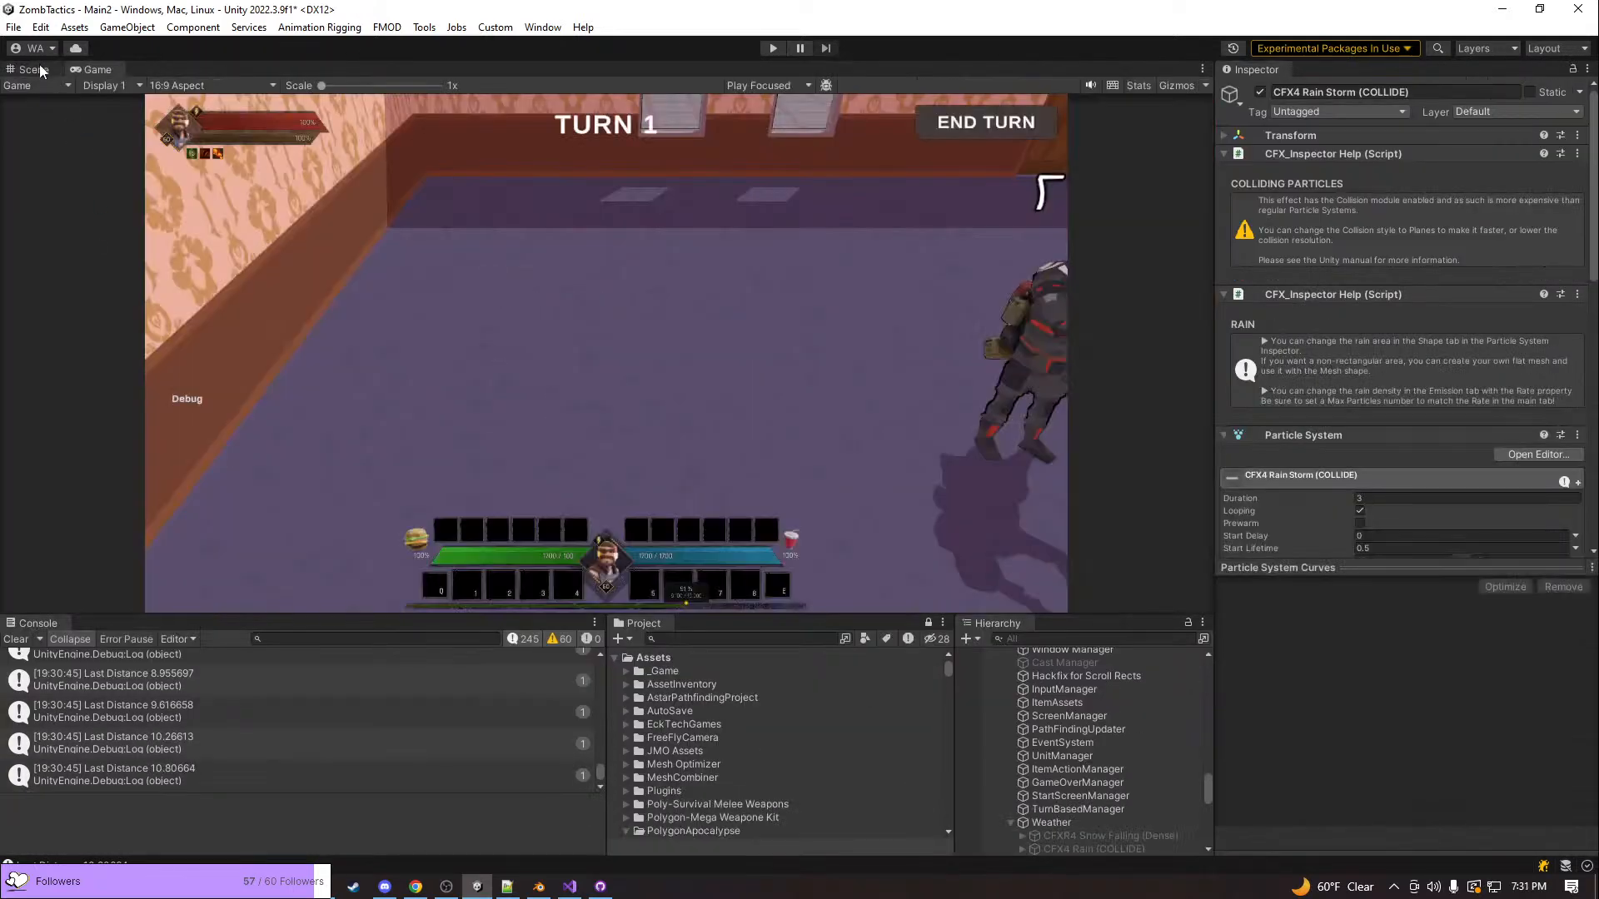
pyautogui.click(37, 70)
# Find the bald armed enemy in the purple-floored room of the Scene view and select it
pyautogui.moveTo(612, 358); pyautogui.dragTo(691, 471, button='right')
pyautogui.press('s')
pyautogui.moveTo(563, 393); pyautogui.dragTo(1484, 481, button='right')
pyautogui.press('w')
pyautogui.press('w')
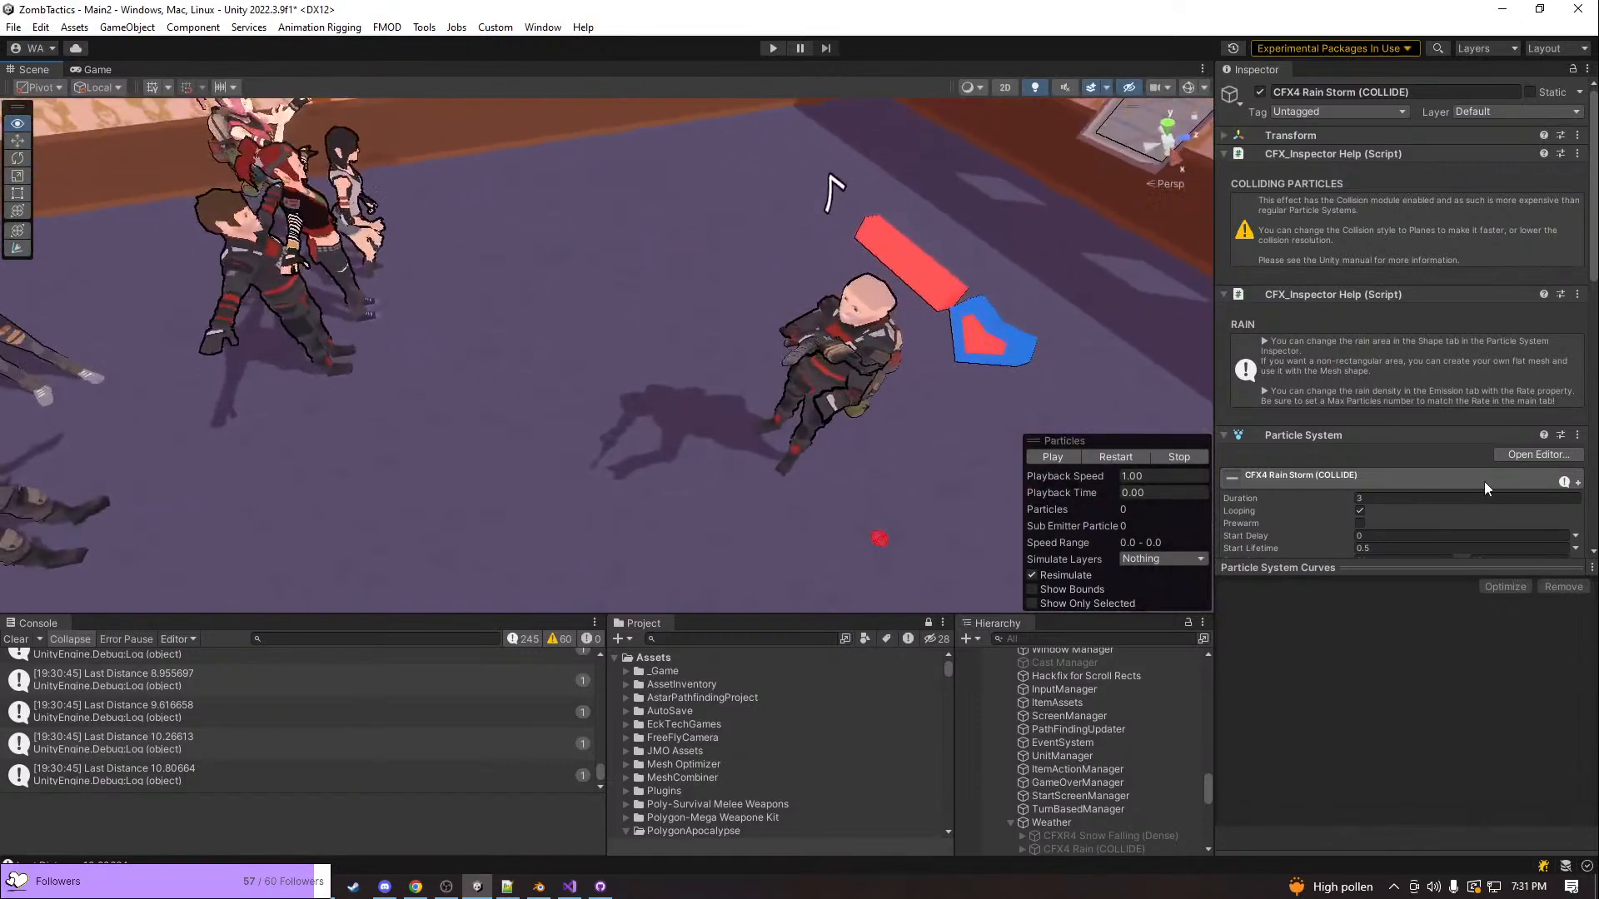
pyautogui.moveTo(842, 447); pyautogui.dragTo(1029, 338, button='right')
pyautogui.click(646, 384)
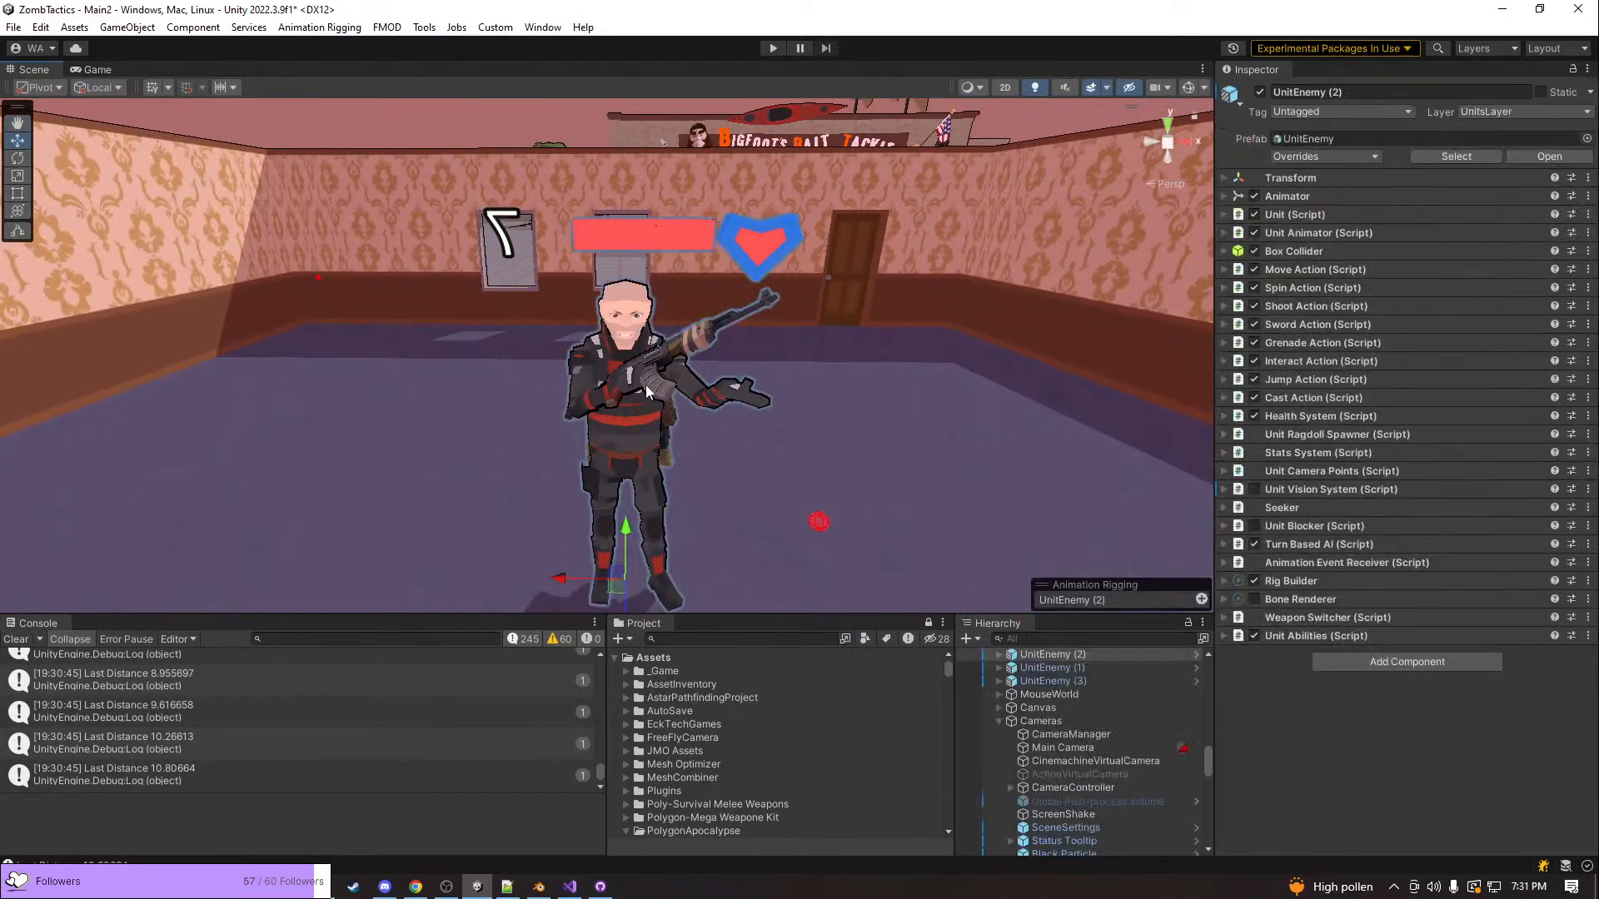
# Look over the building around the selected enemy, run the game again, and read the ArgumentNullException's stack trace in the Console
pyautogui.moveTo(646, 385)
pyautogui.mouseDown(button='right')
pyautogui.moveTo(1163, 421)
pyautogui.moveTo(1082, 349)
pyautogui.moveTo(619, 416)
pyautogui.moveTo(642, 410)
pyautogui.mouseUp(button='right')
pyautogui.press('s')
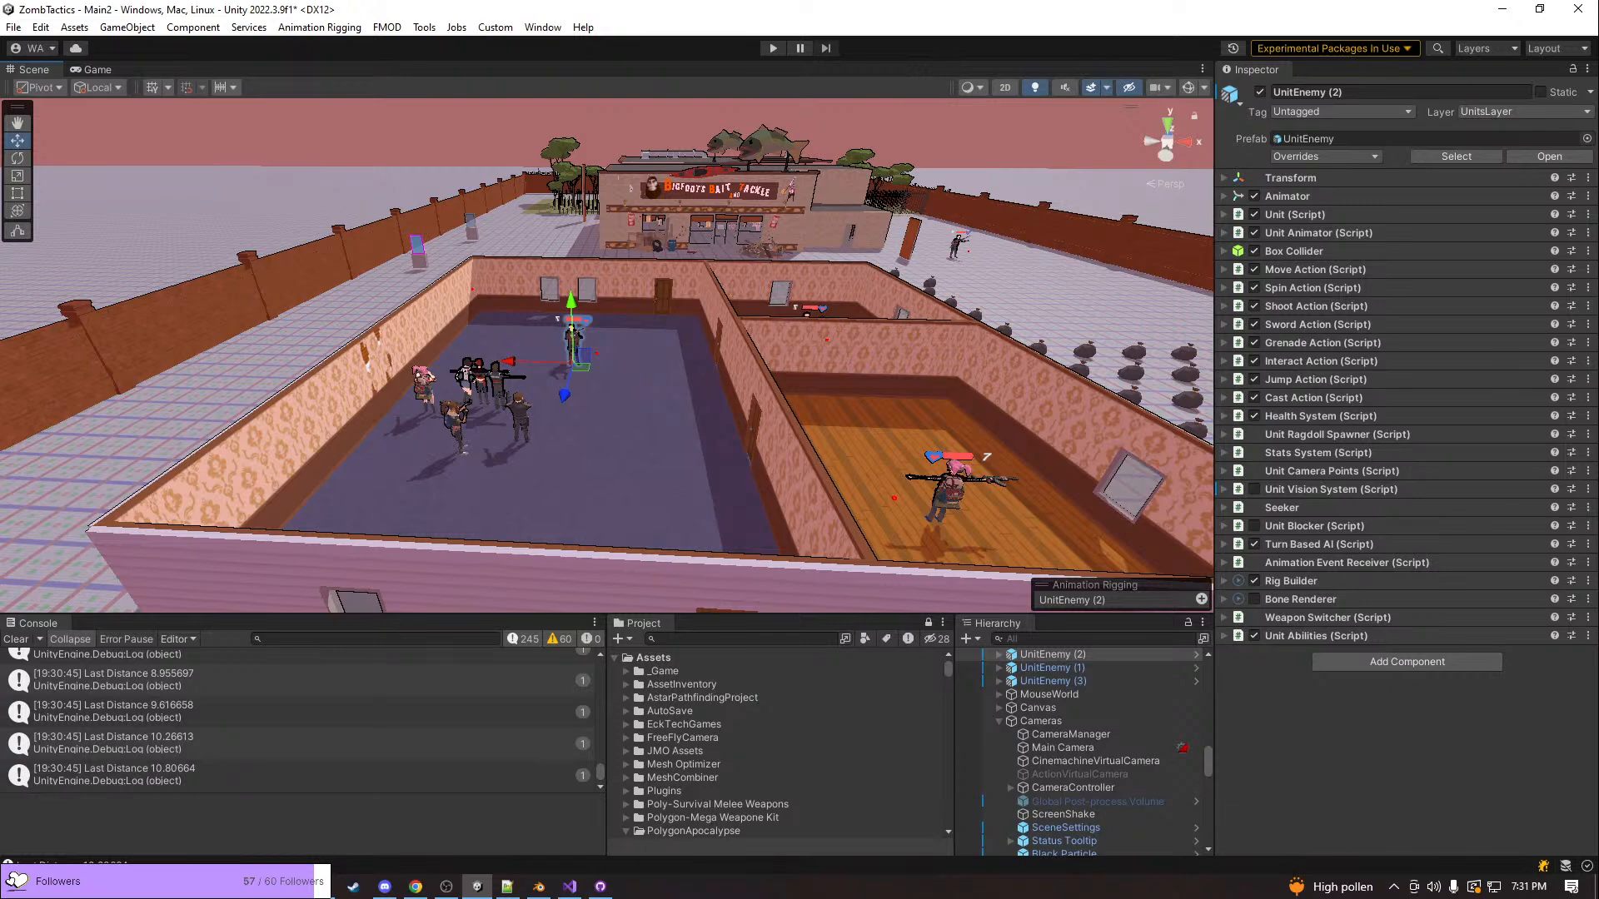
pyautogui.press('w')
pyautogui.moveTo(835, 301); pyautogui.dragTo(803, 219, button='right')
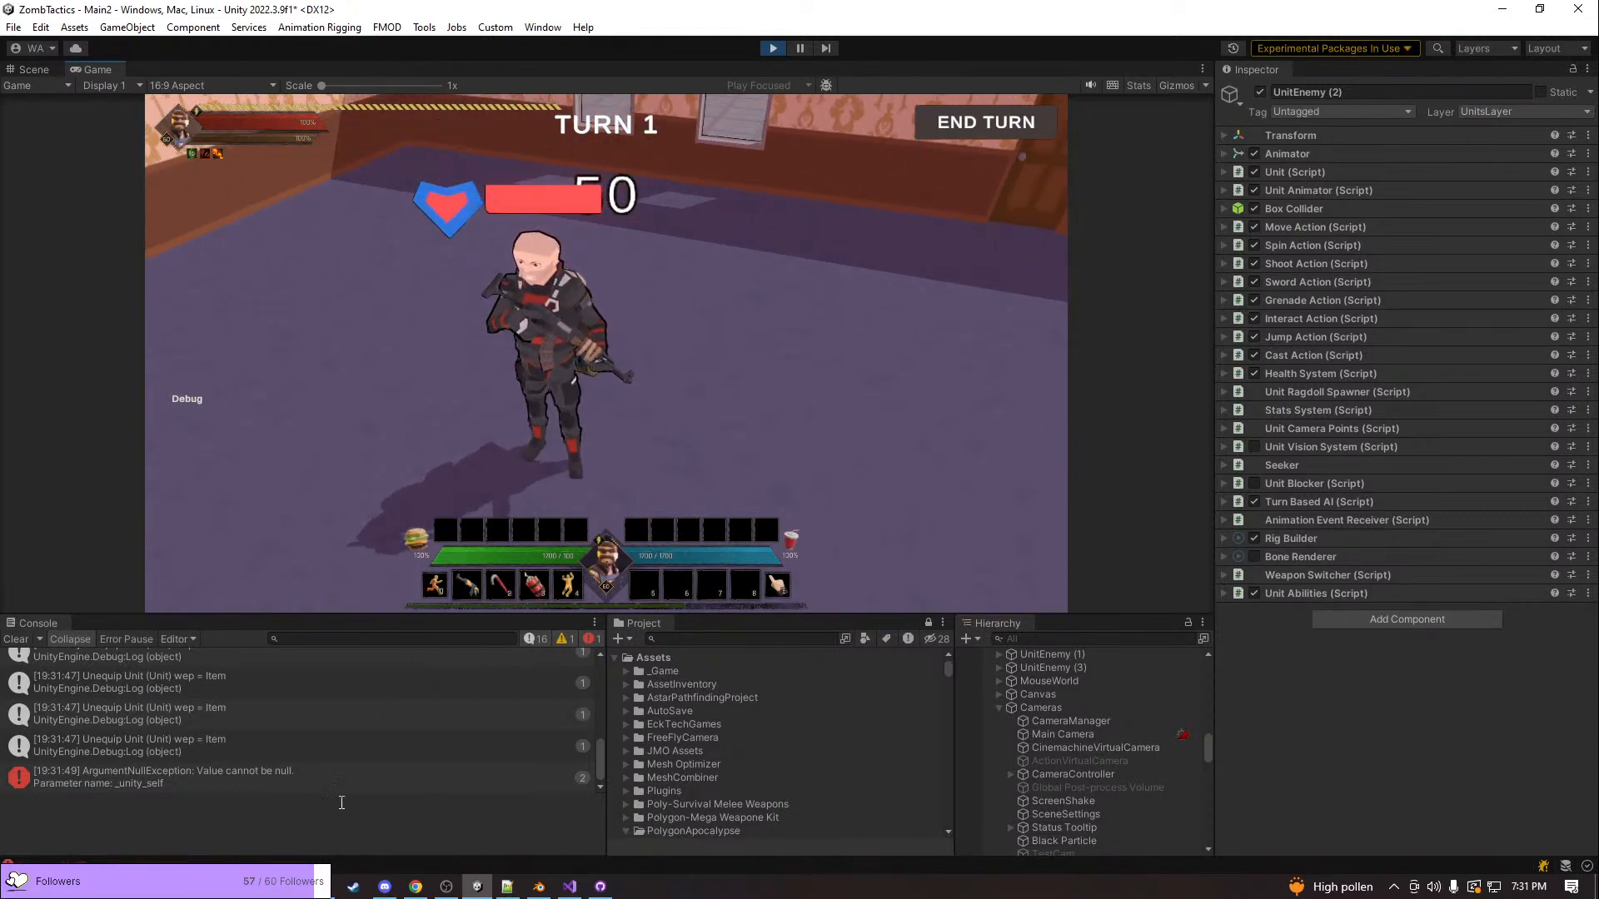
pyautogui.click(348, 778)
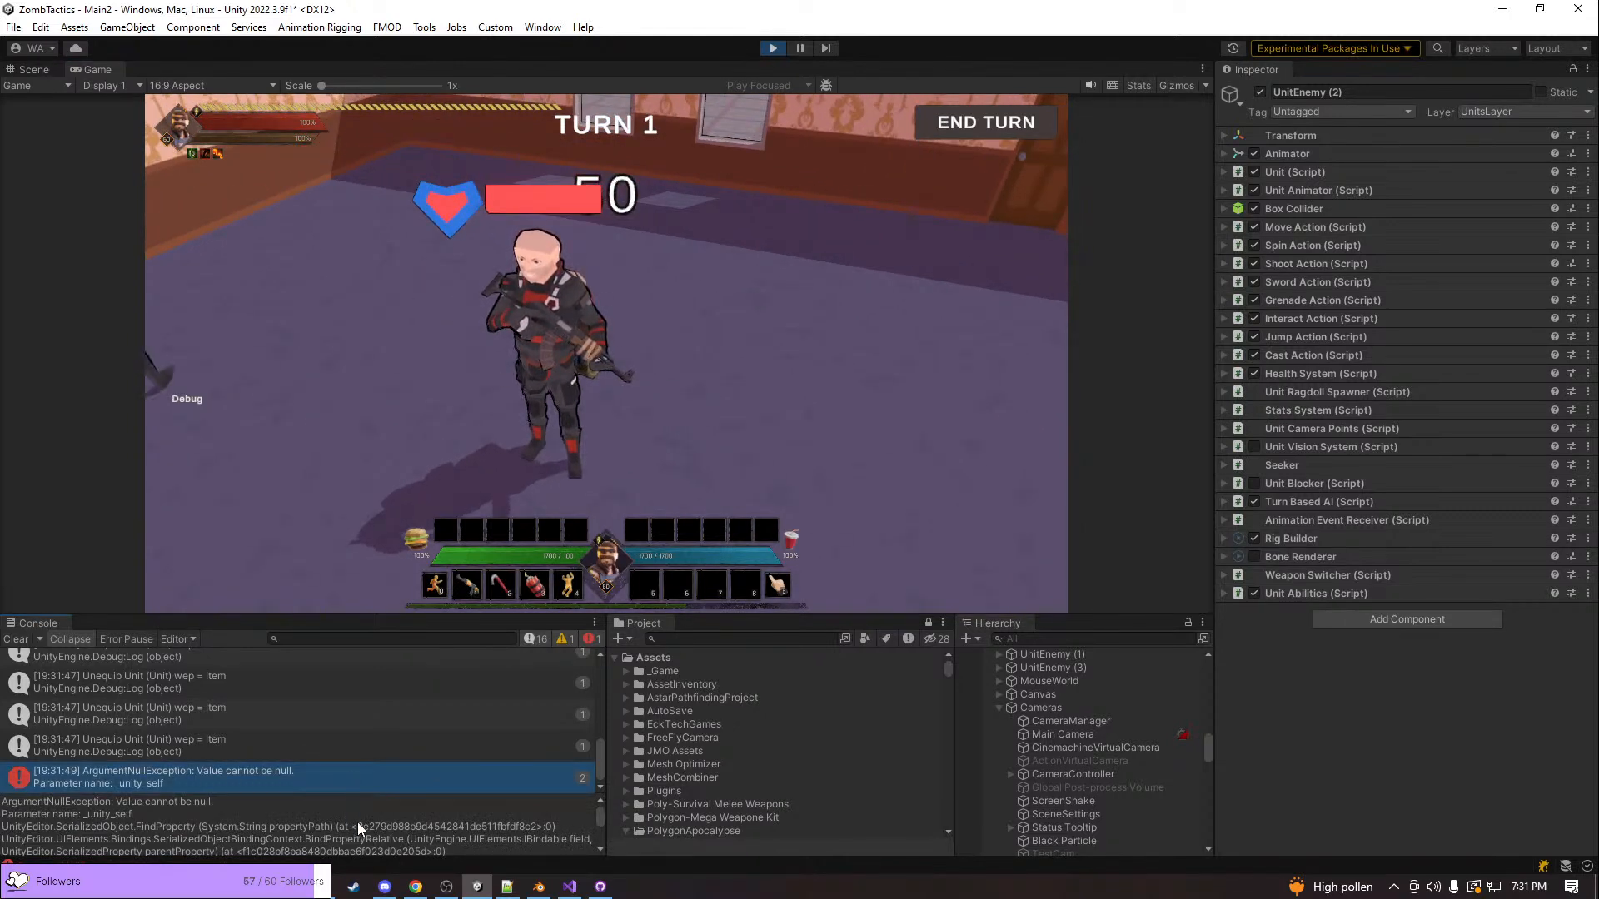
pyautogui.scroll(-5, 357, 822)
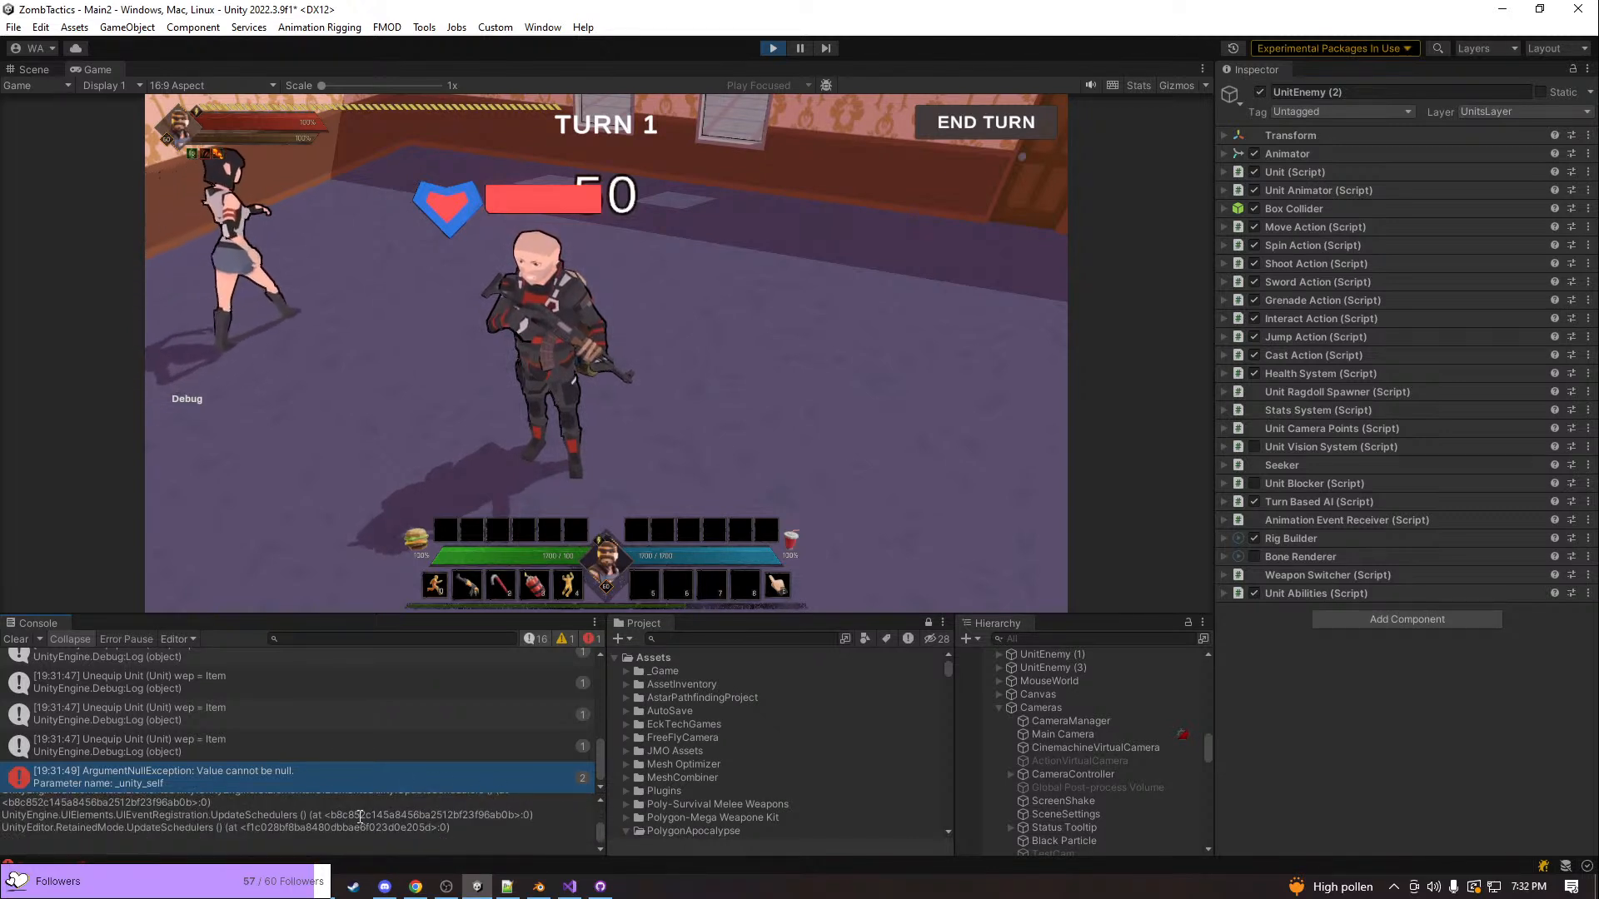
pyautogui.scroll(5, 360, 816)
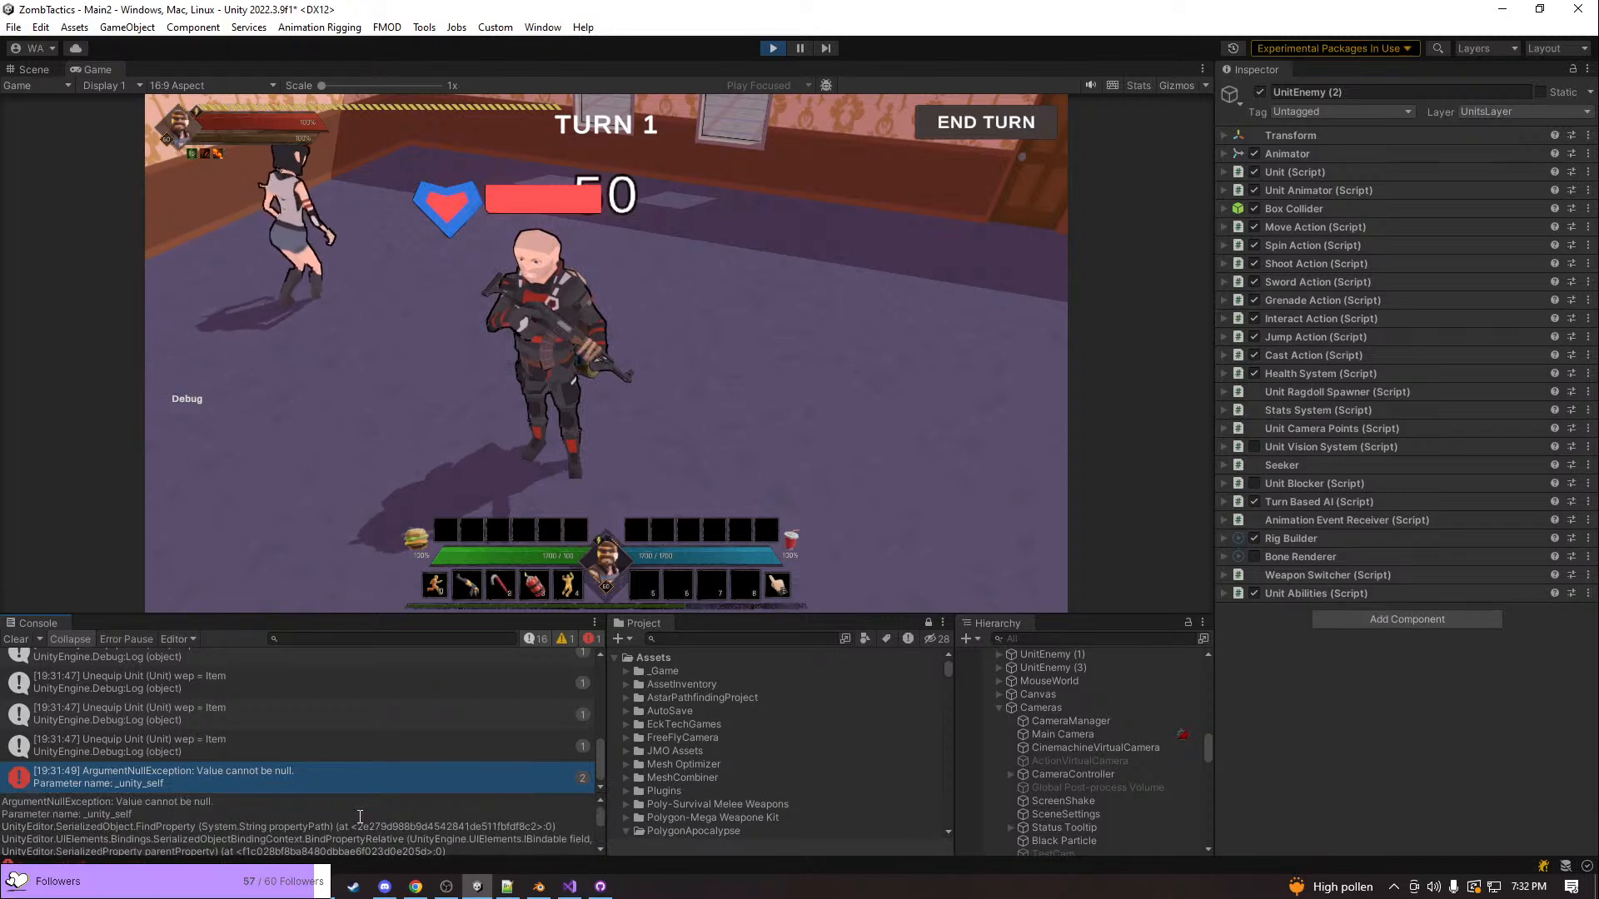
# Circle the bald enemy in the running game to examine its health bar and nearby units
pyautogui.click(521, 339)
pyautogui.press('w')
pyautogui.press('e')
pyautogui.press('s')
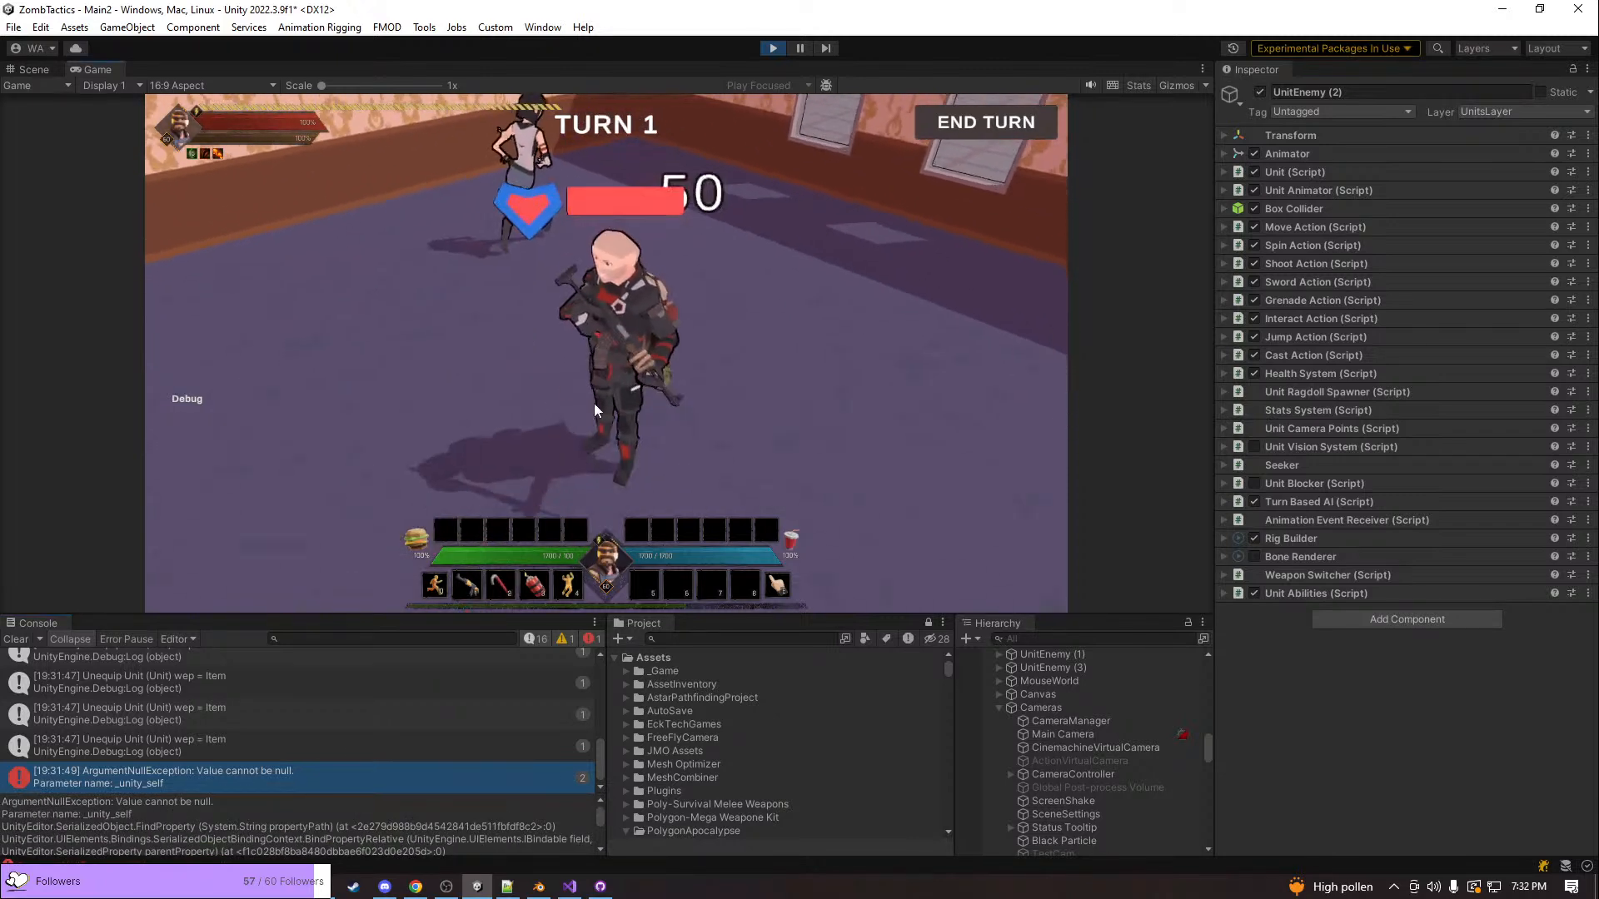
pyautogui.press('w')
pyautogui.press('e')
pyautogui.press('s')
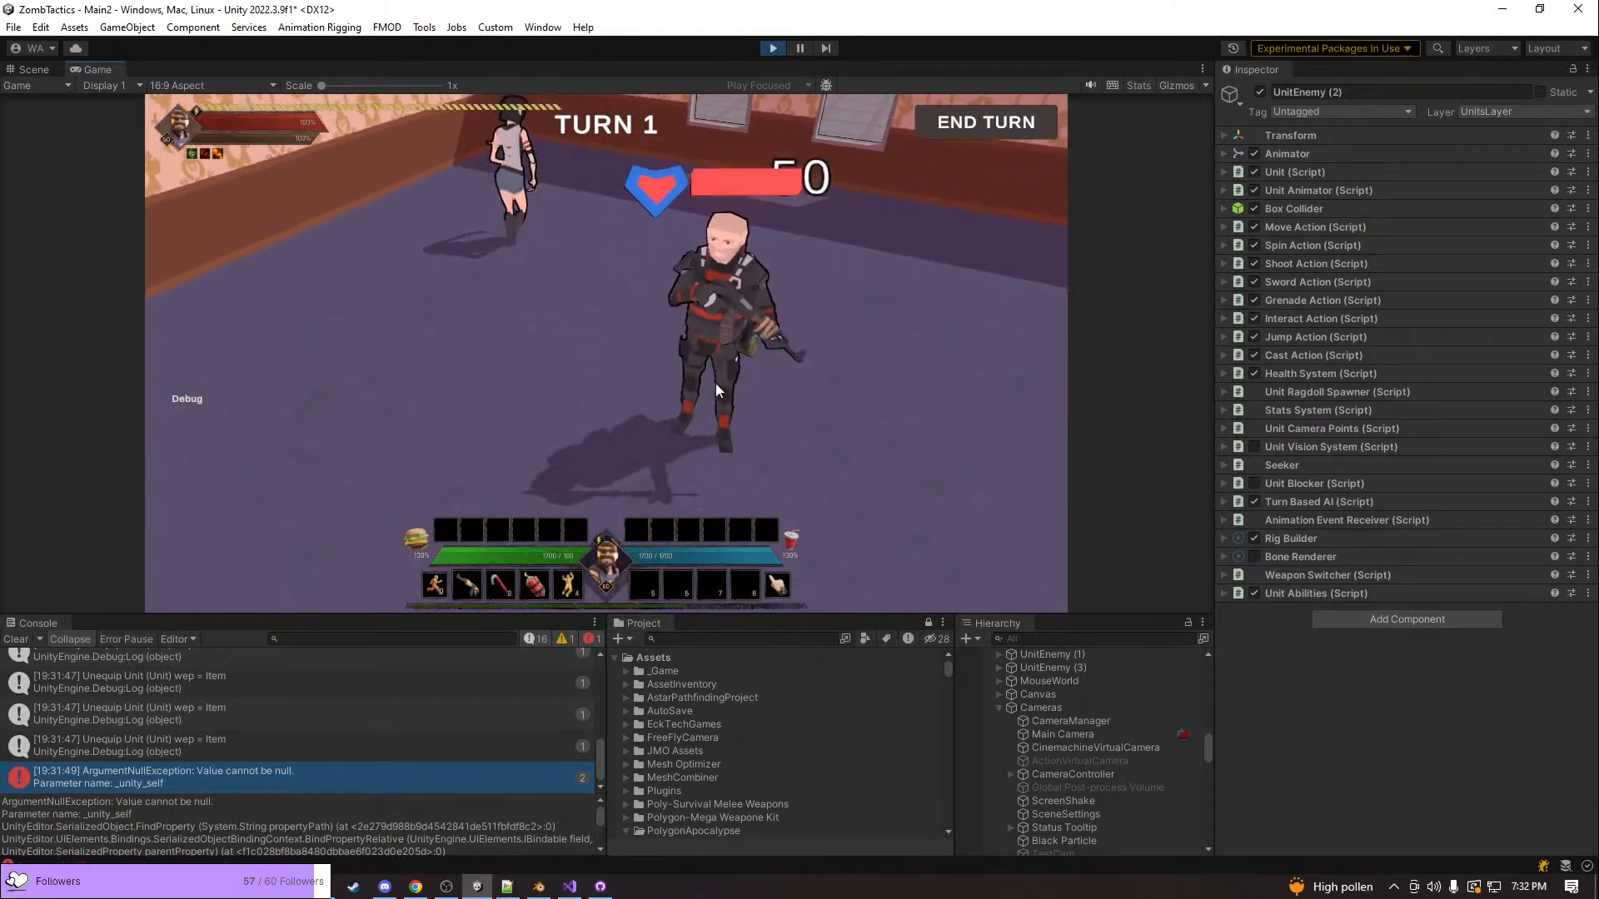
pyautogui.press('d')
pyautogui.press('e')
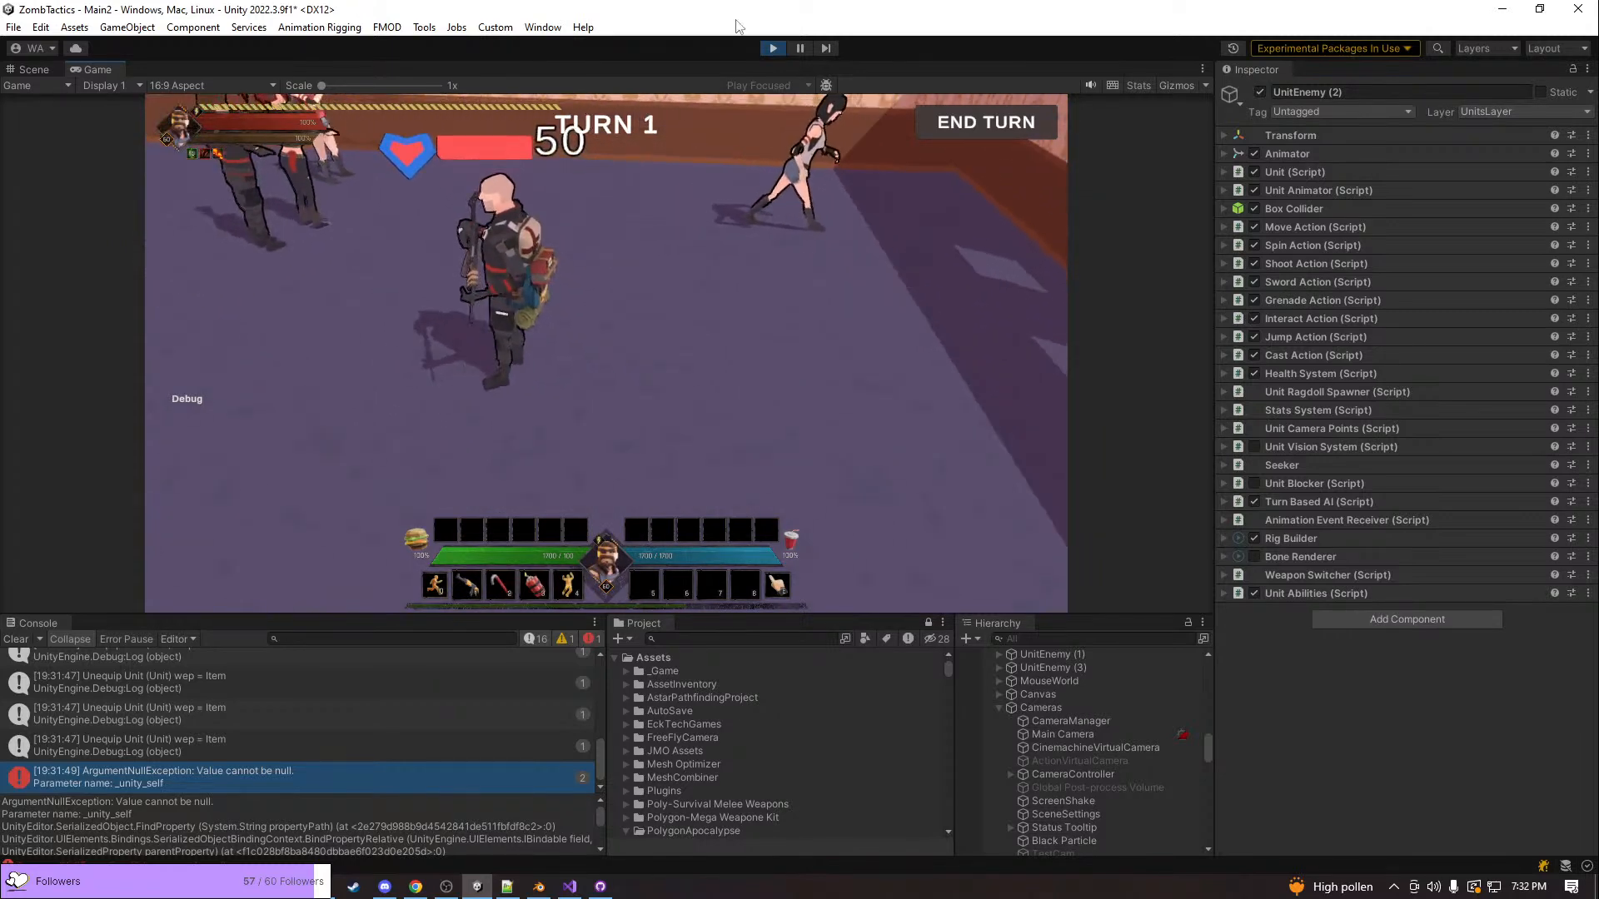
# Stop the game and return to an overview of the building in the Scene view
pyautogui.click(783, 53)
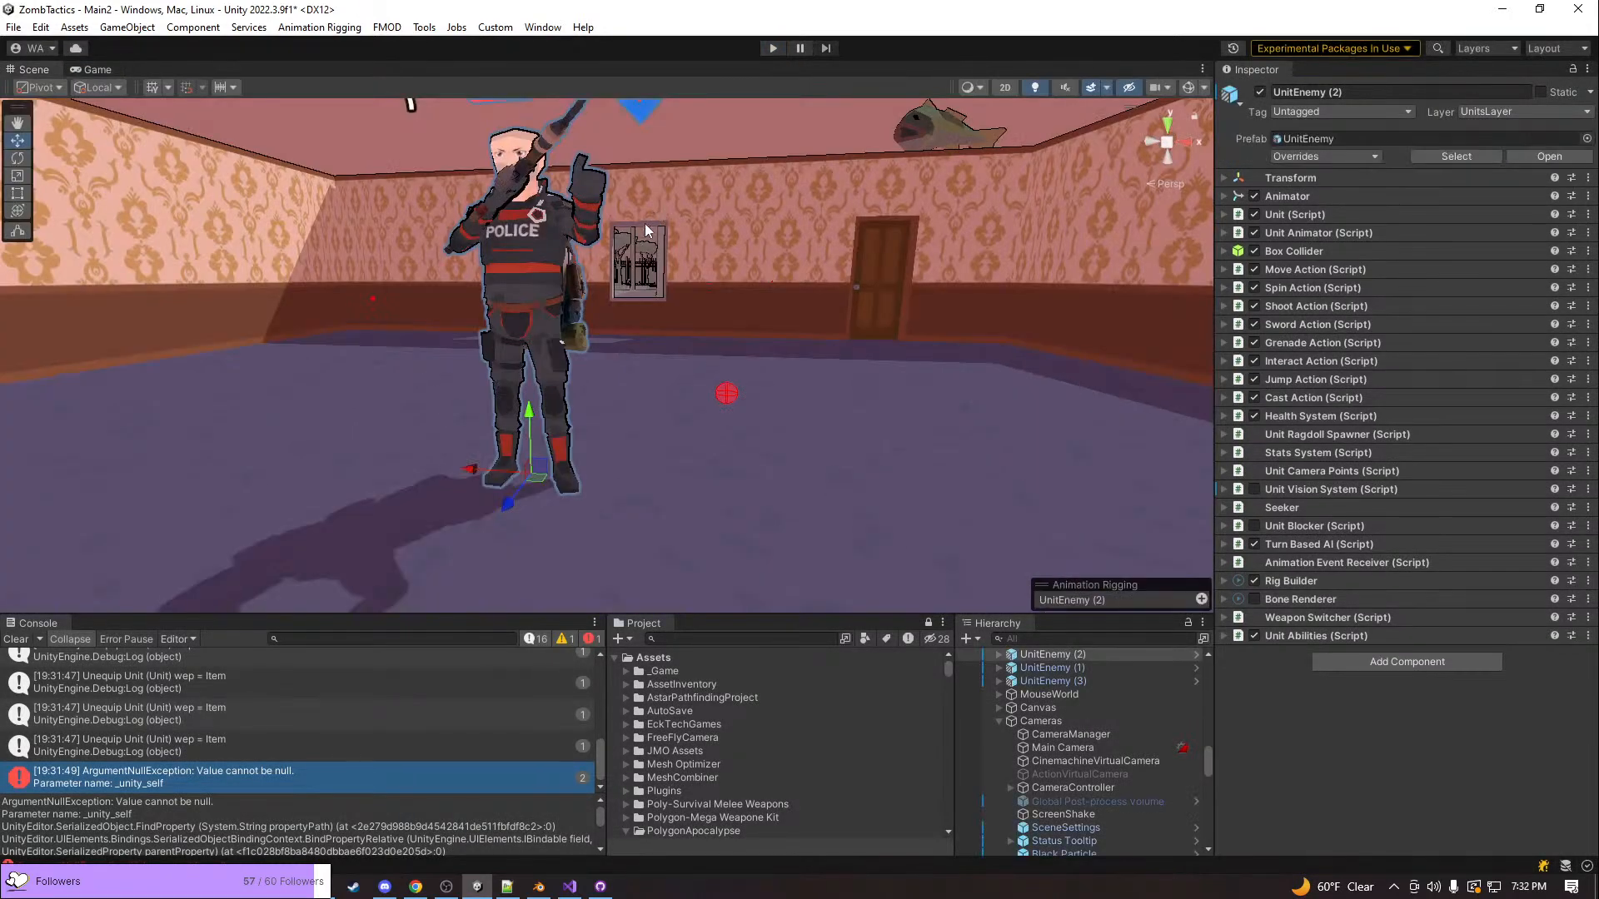
pyautogui.moveTo(655, 207); pyautogui.dragTo(842, 338, button='right')
pyautogui.press('w')
pyautogui.moveTo(592, 461); pyautogui.dragTo(454, 583, button='right')
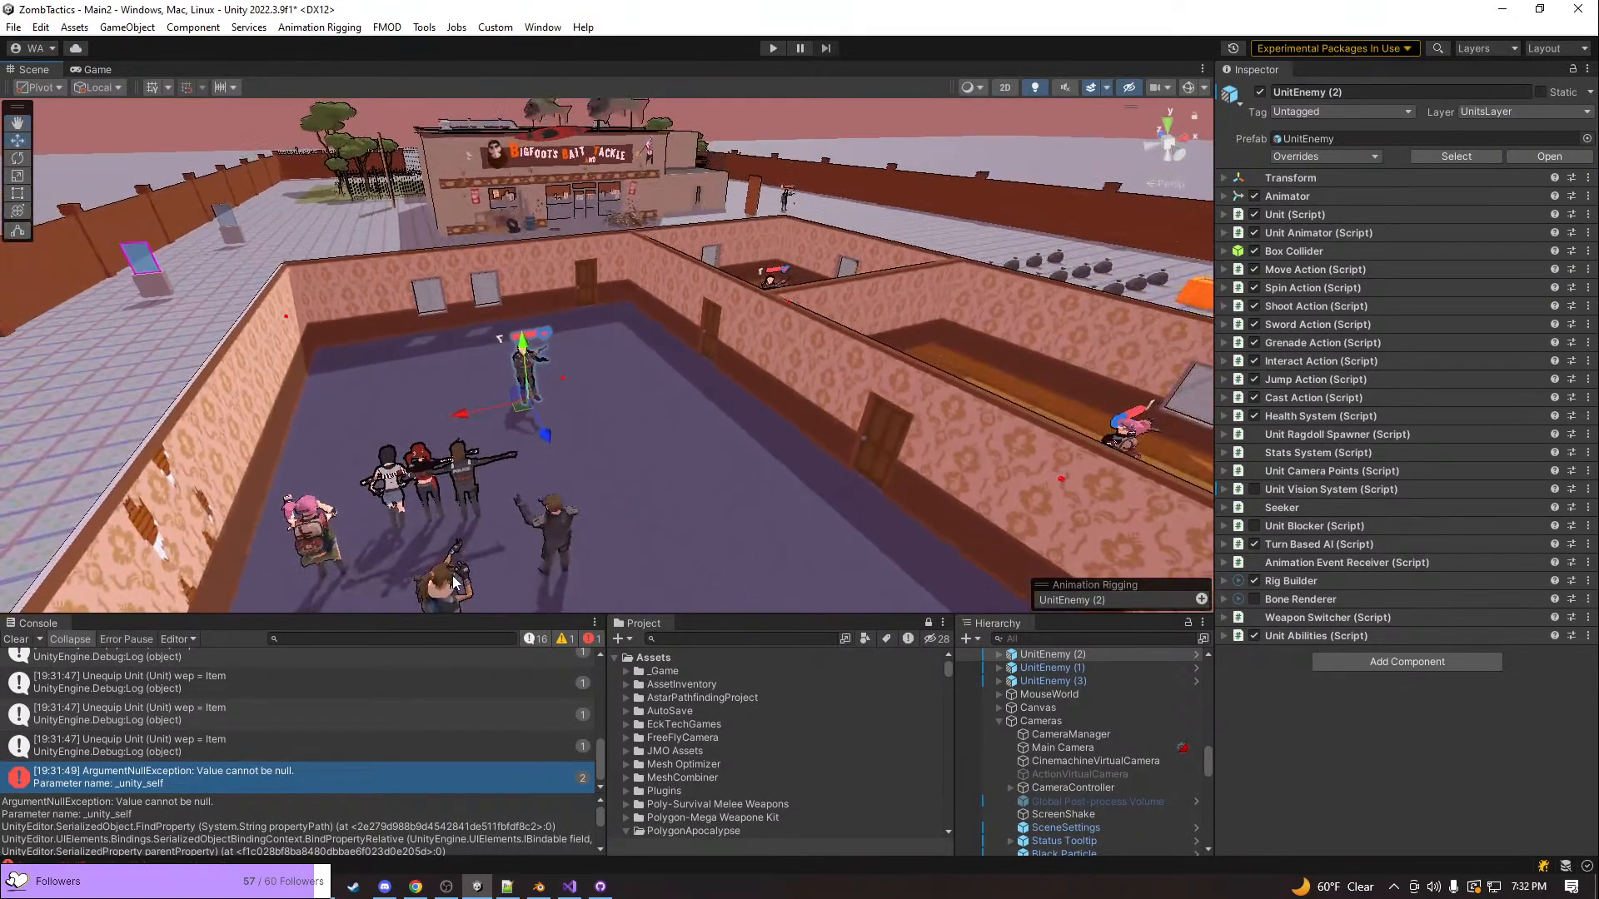
# Switch to todoForGame.txt in Notepad++, append "? Still true?" to the grenade tilt bug on line 50, and save
pyautogui.hotkey('alt', 'Tab')
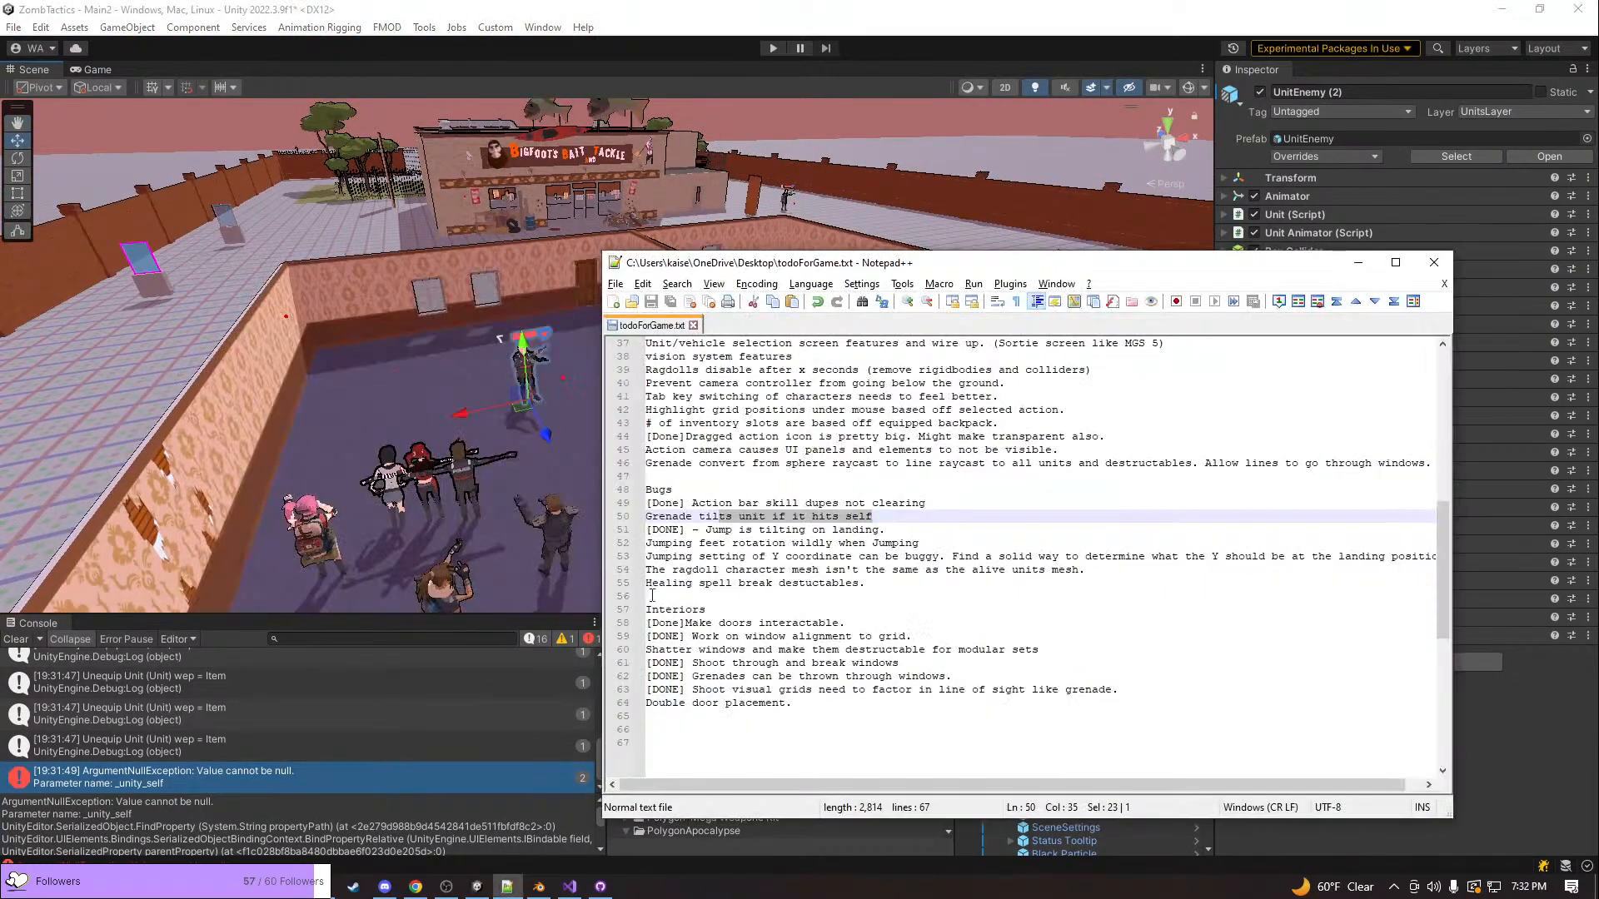
pyautogui.scroll(1, 701, 560)
pyautogui.click(915, 560)
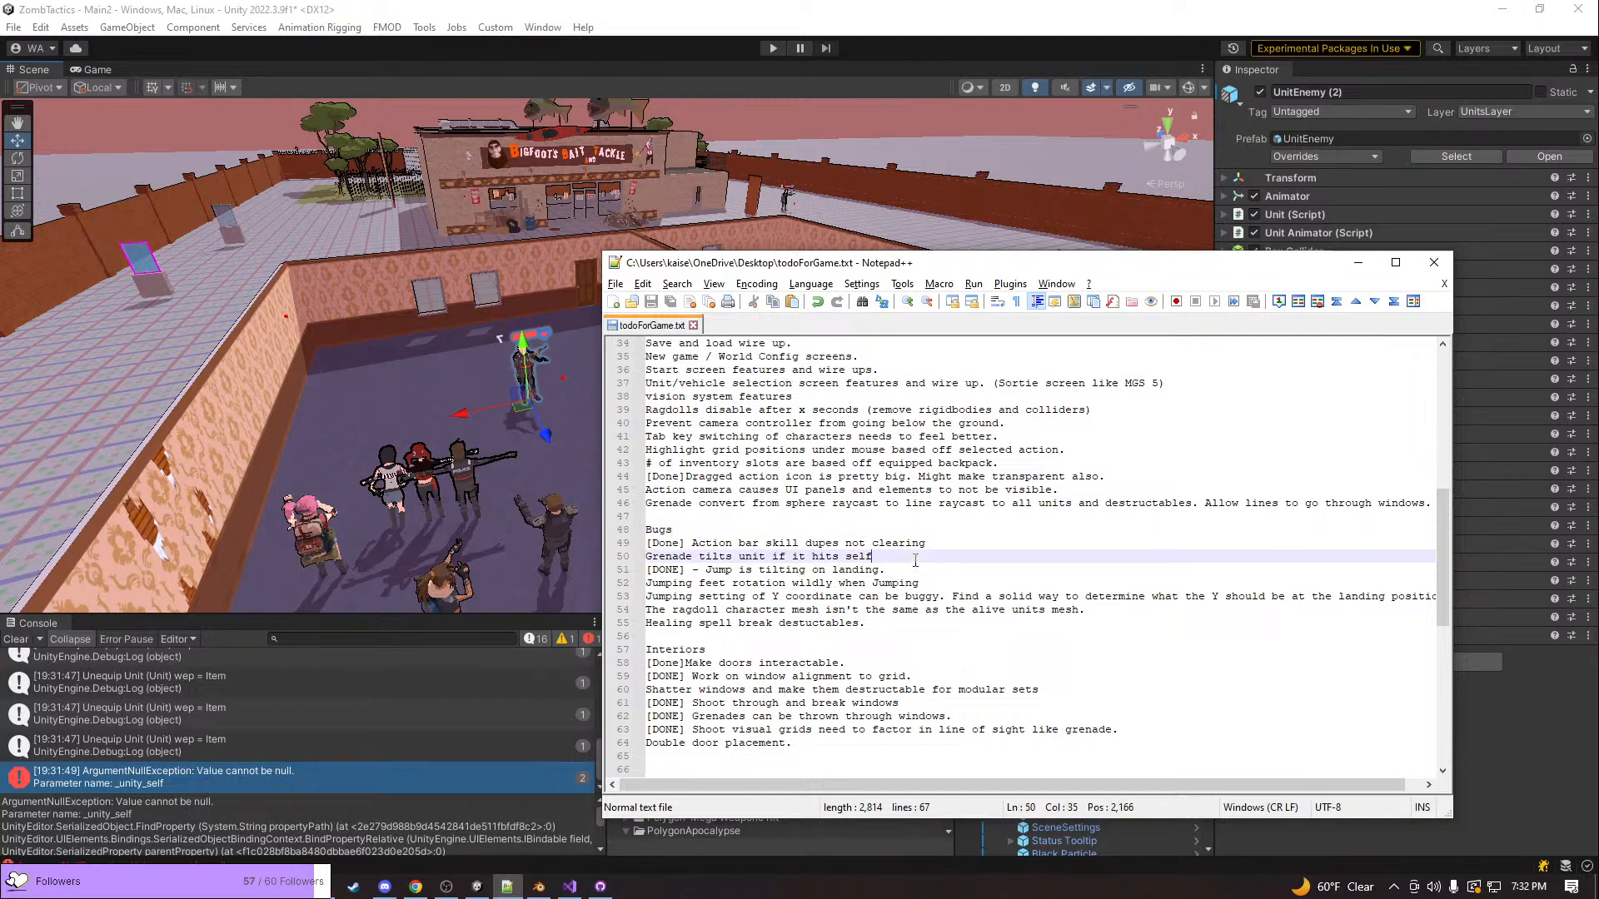
pyautogui.write('? Still true')
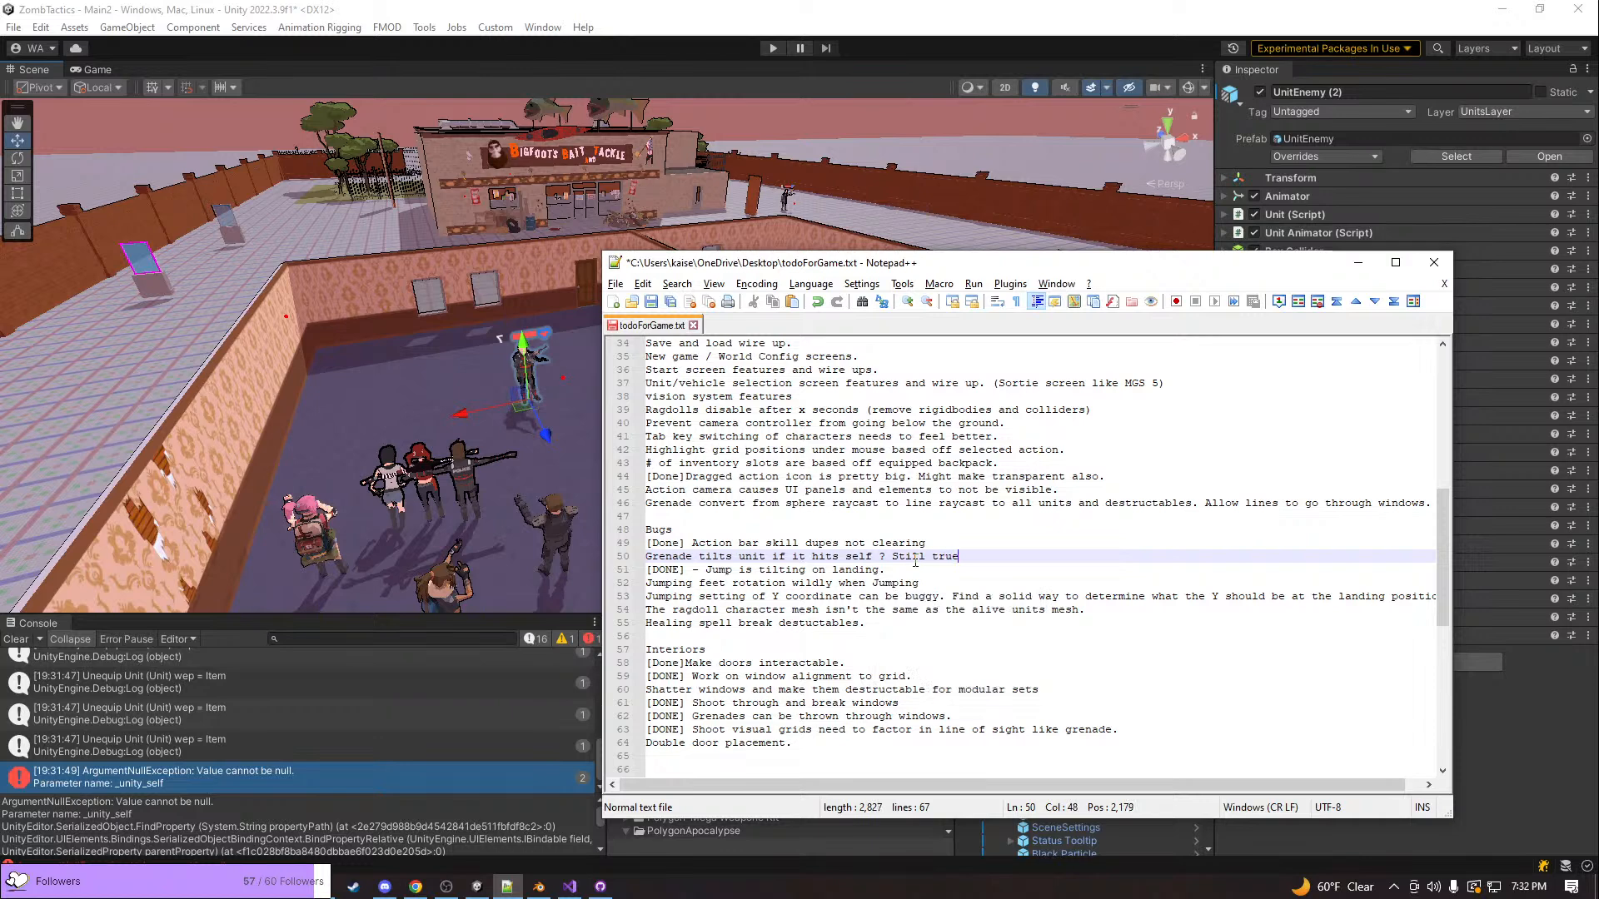
pyautogui.hotkey('ctrl', 's')
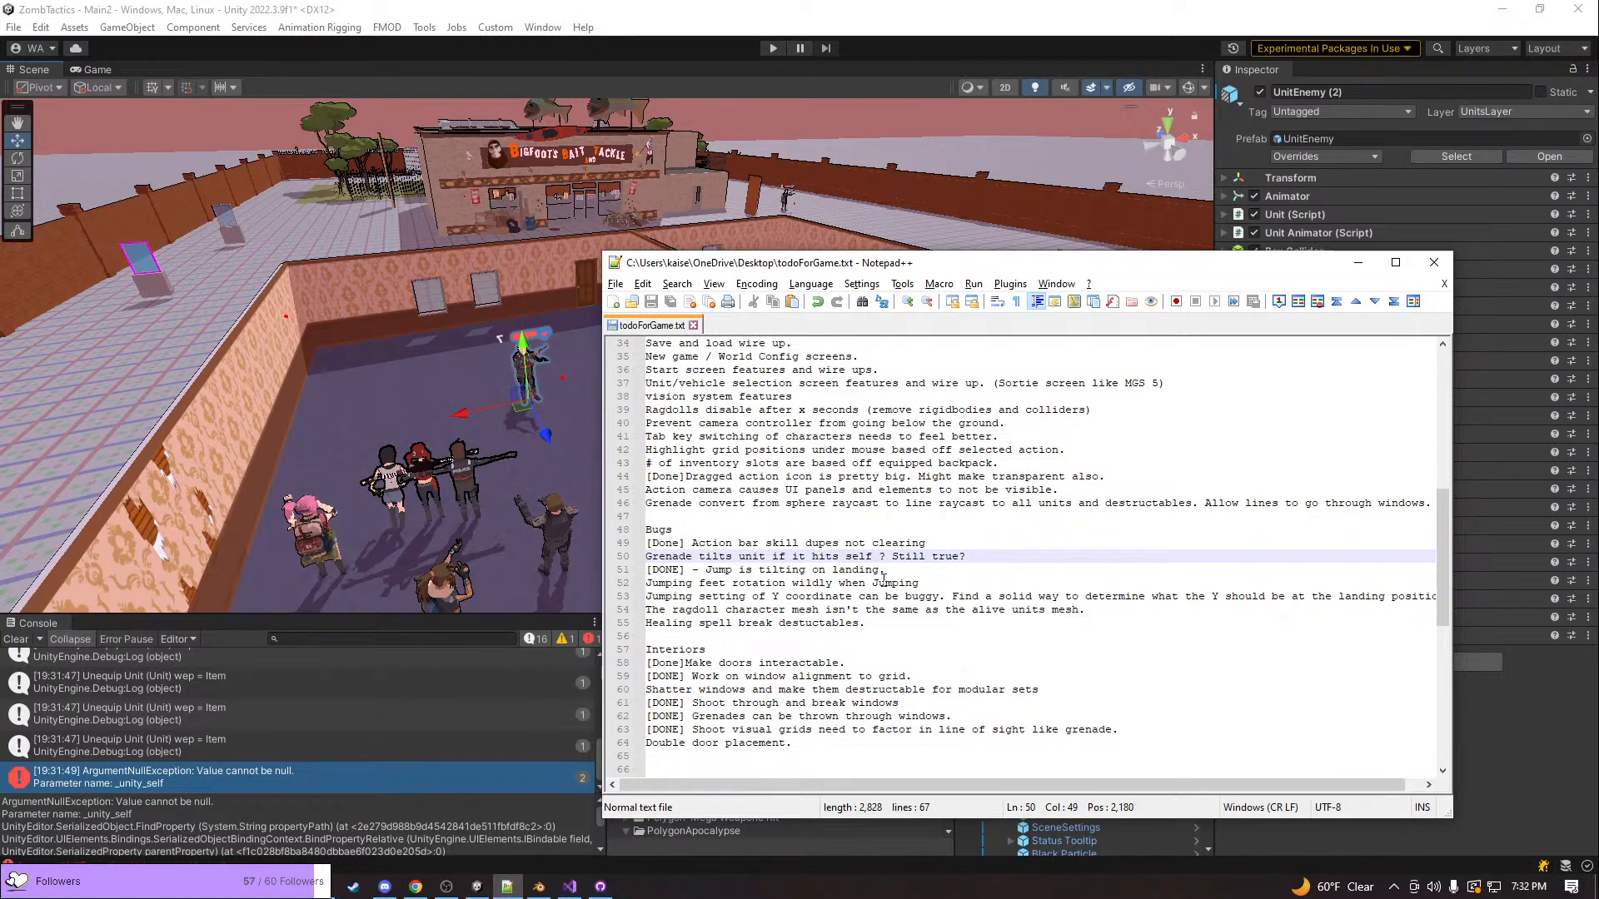
# Move the [Done] tag from the dragged action icon item on line 44 to the action camera item on line 45 and save
pyautogui.scroll(1, 883, 578)
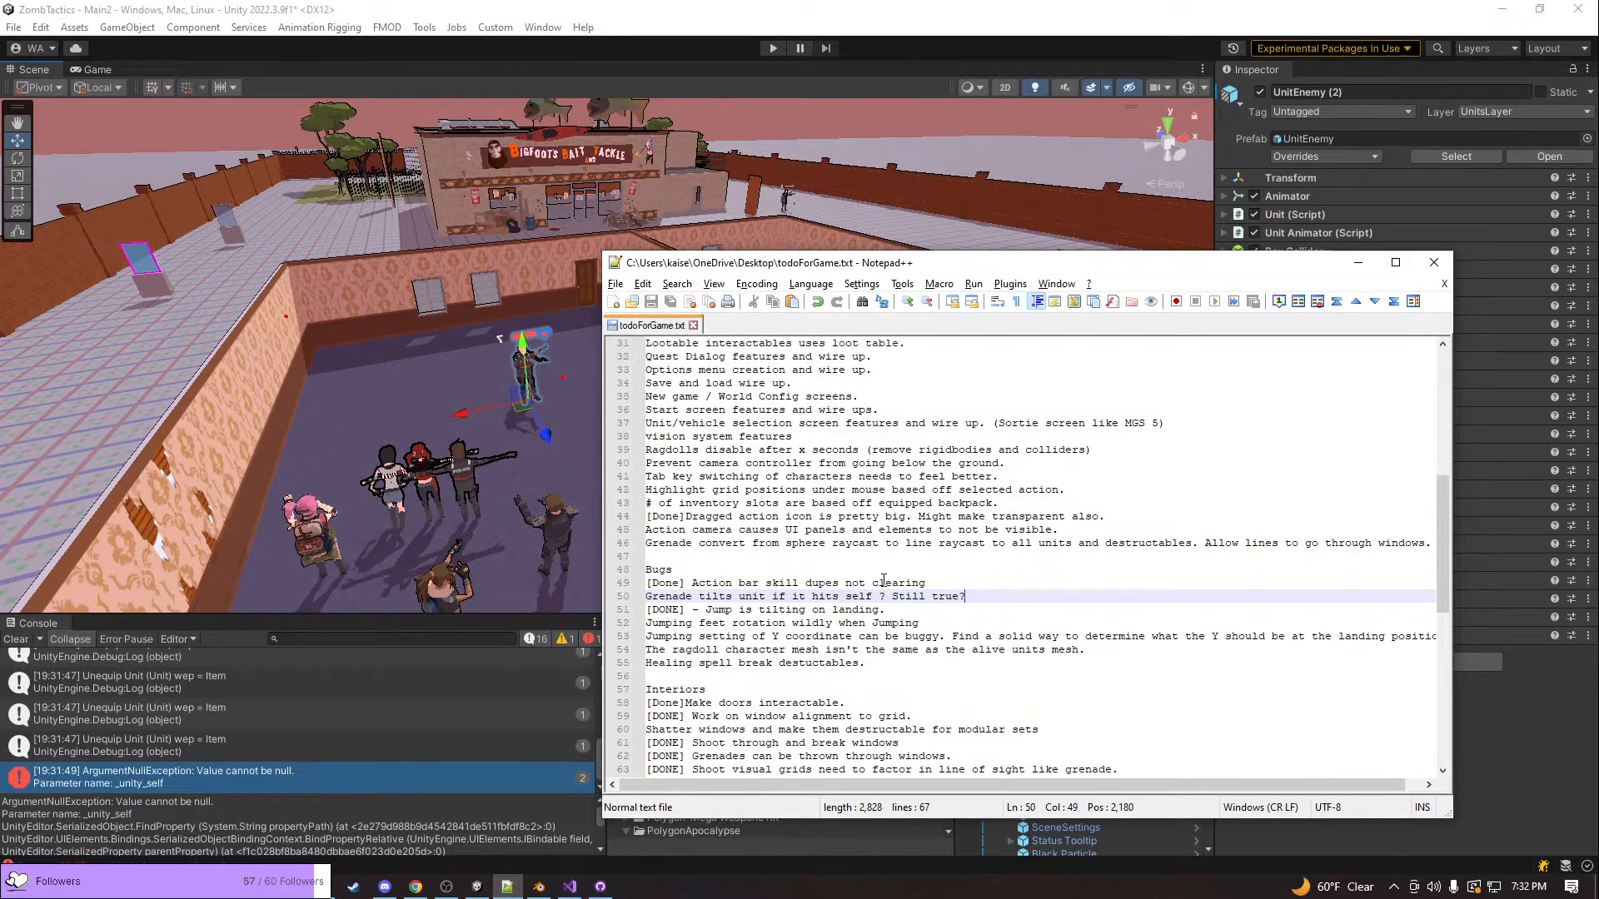
pyautogui.click(788, 529)
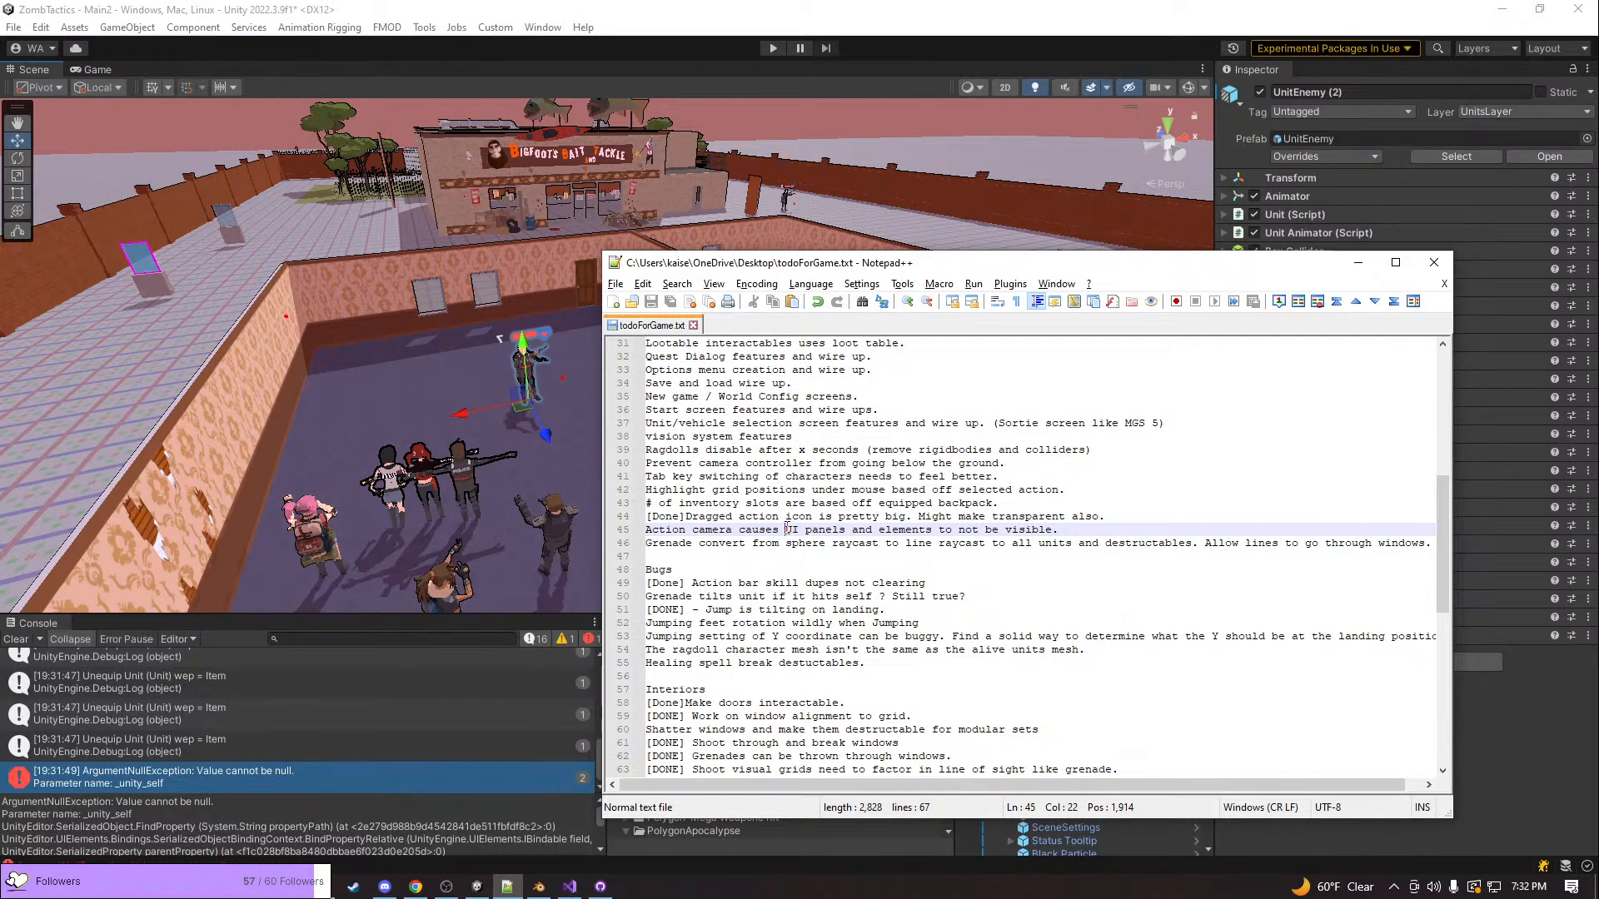
pyautogui.scroll(2, 788, 528)
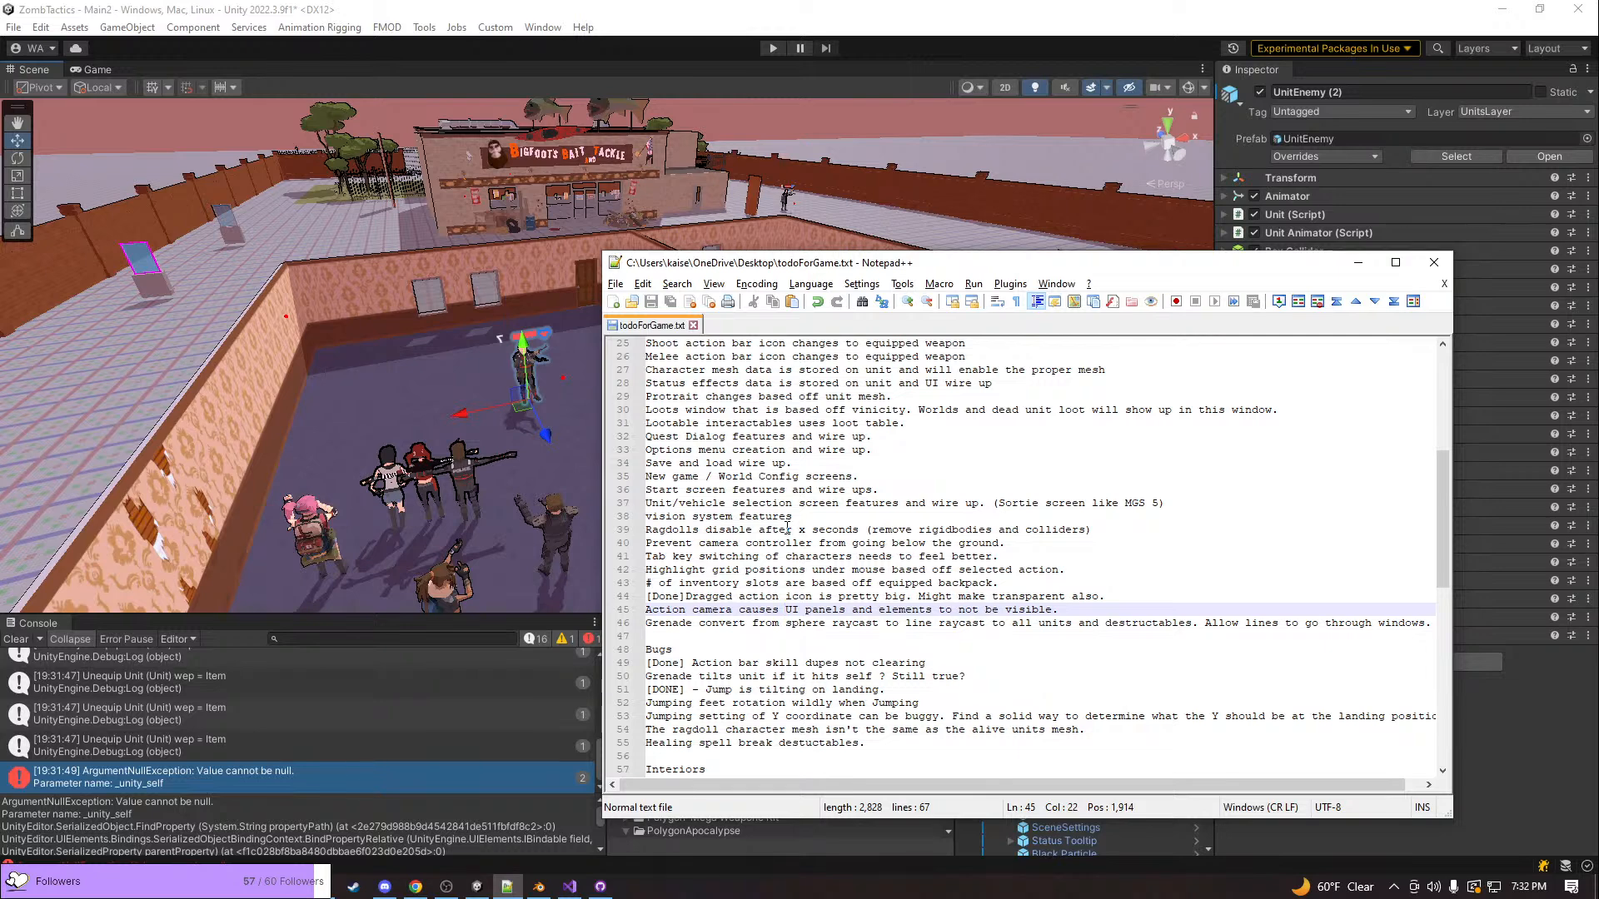
pyautogui.scroll(3, 788, 527)
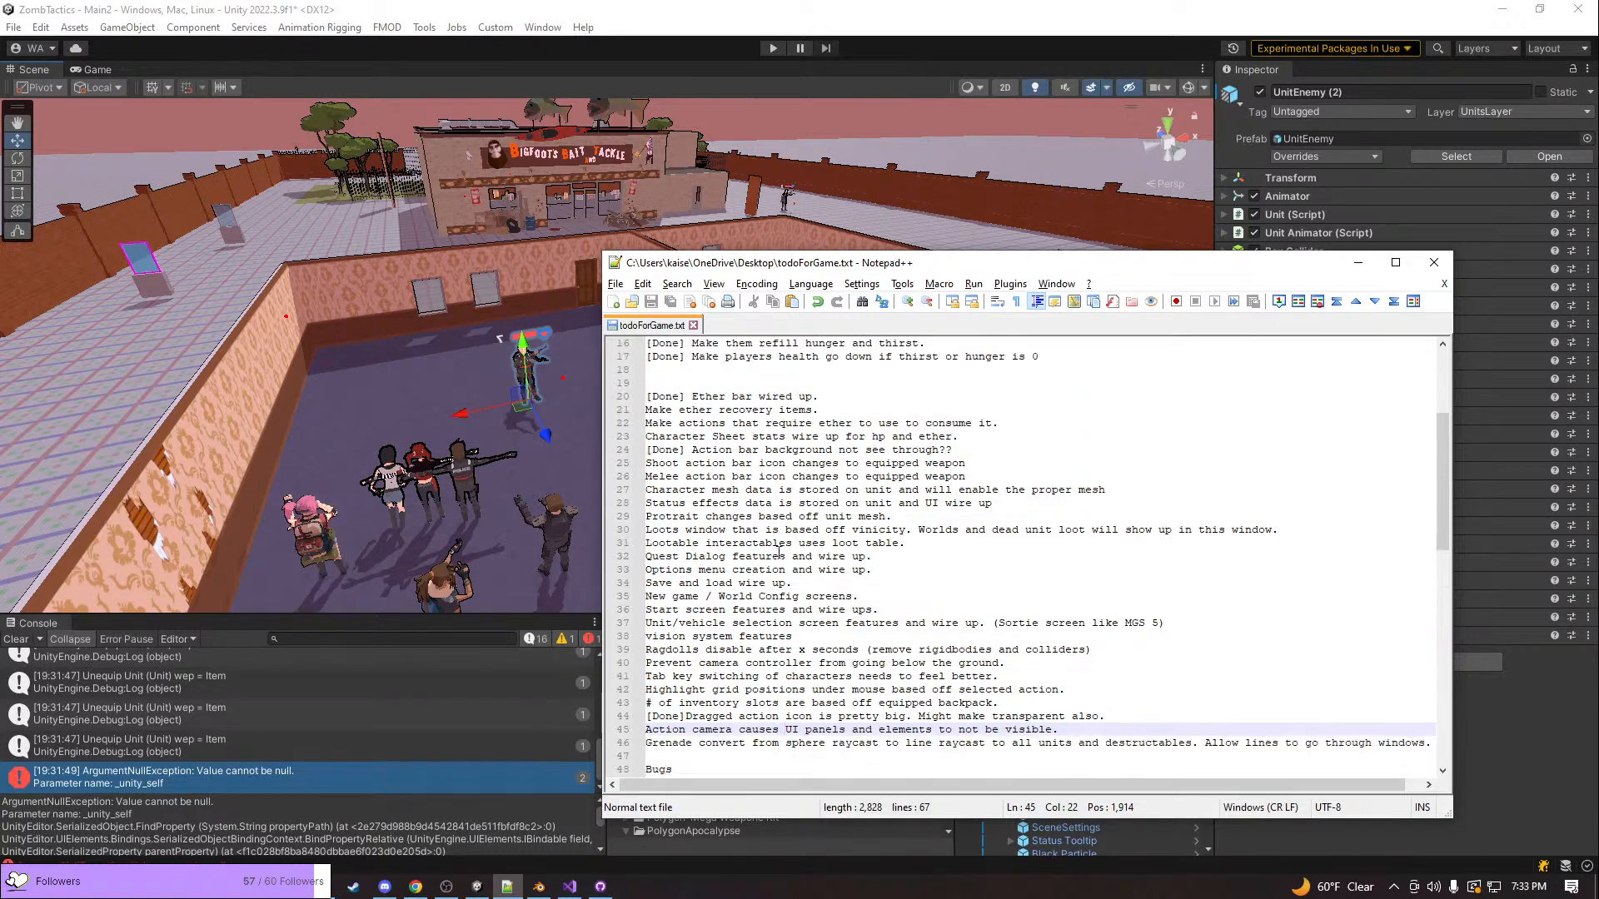
pyautogui.click(692, 718)
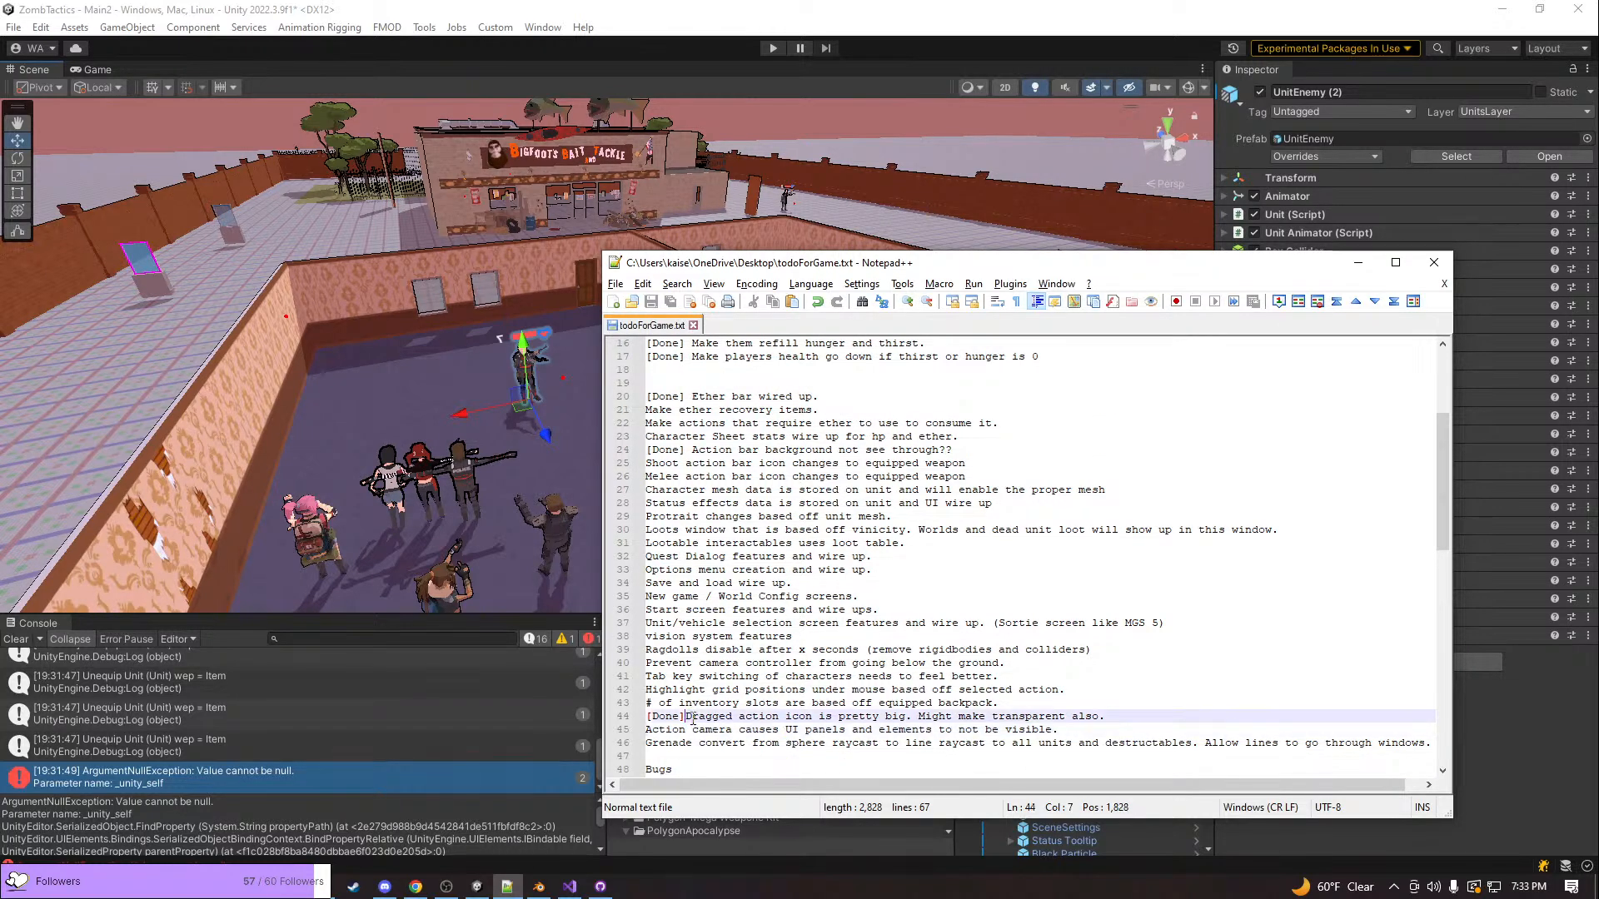
pyautogui.hotkey('ctrl', 'x')
pyautogui.press('Down')
pyautogui.hotkey('ctrl', 'v')
pyautogui.hotkey('ctrl', 's')
# Review the open to-do items from the ragdoll entry on line 39 through the Bugs and Interiors sections
pyautogui.scroll(-4, 714, 683)
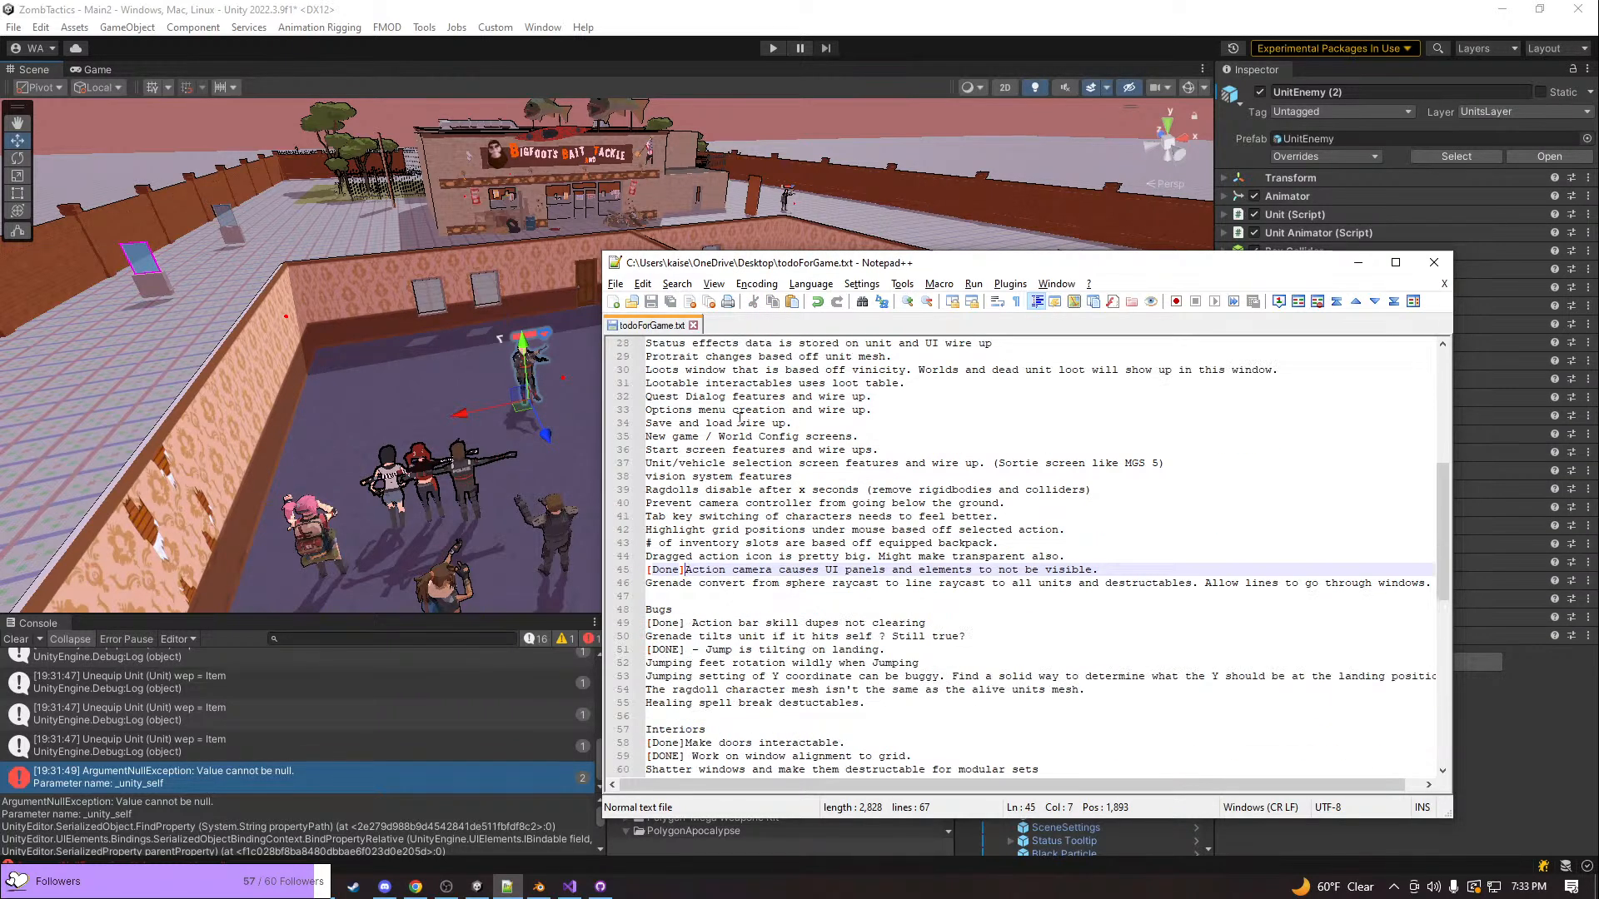
pyautogui.click(990, 493)
pyautogui.scroll(-4, 1048, 529)
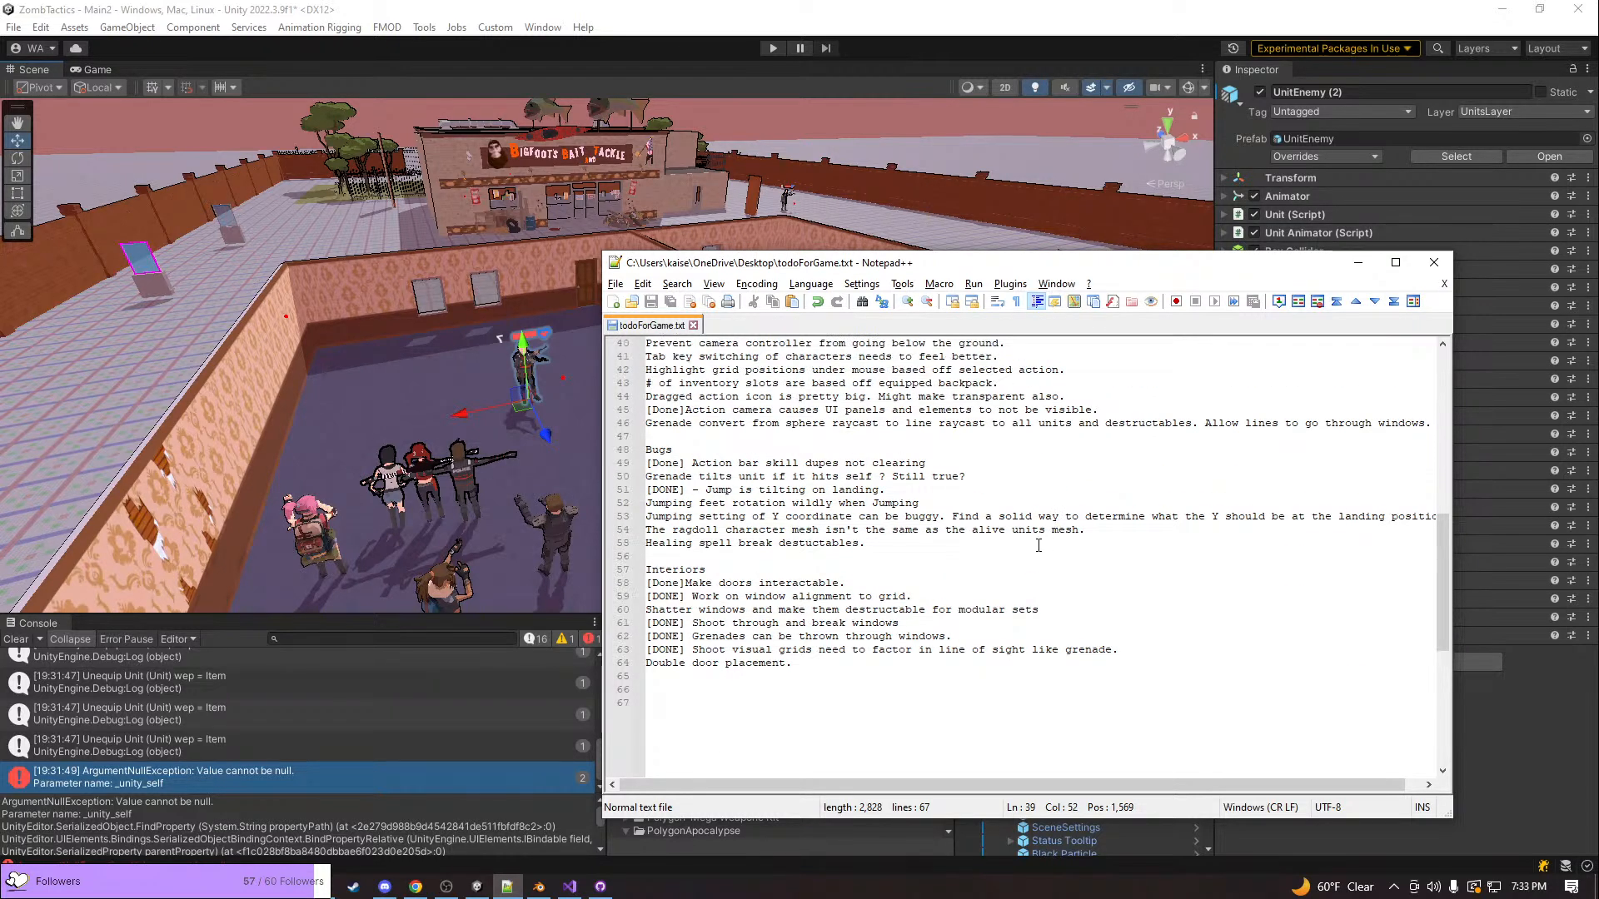
# Switch from the to-do list back to Unity and start playing the Main2 scene
pyautogui.scroll(8, 1038, 546)
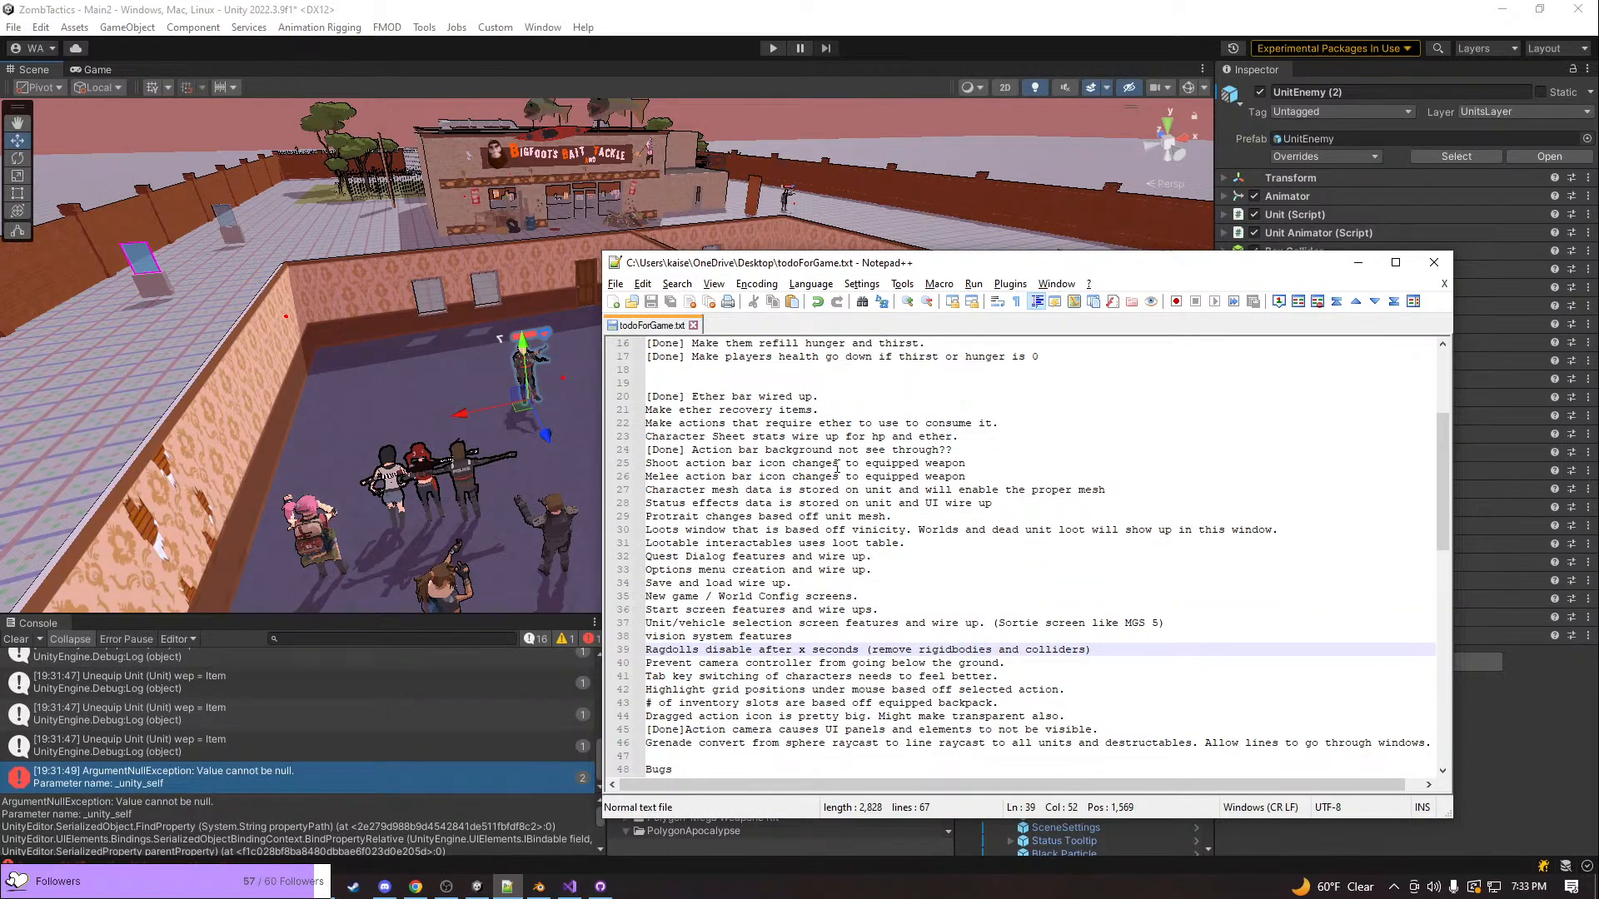
pyautogui.press('w')
pyautogui.moveTo(293, 400); pyautogui.dragTo(636, 363, button='right')
pyautogui.press('s')
pyautogui.press('w')
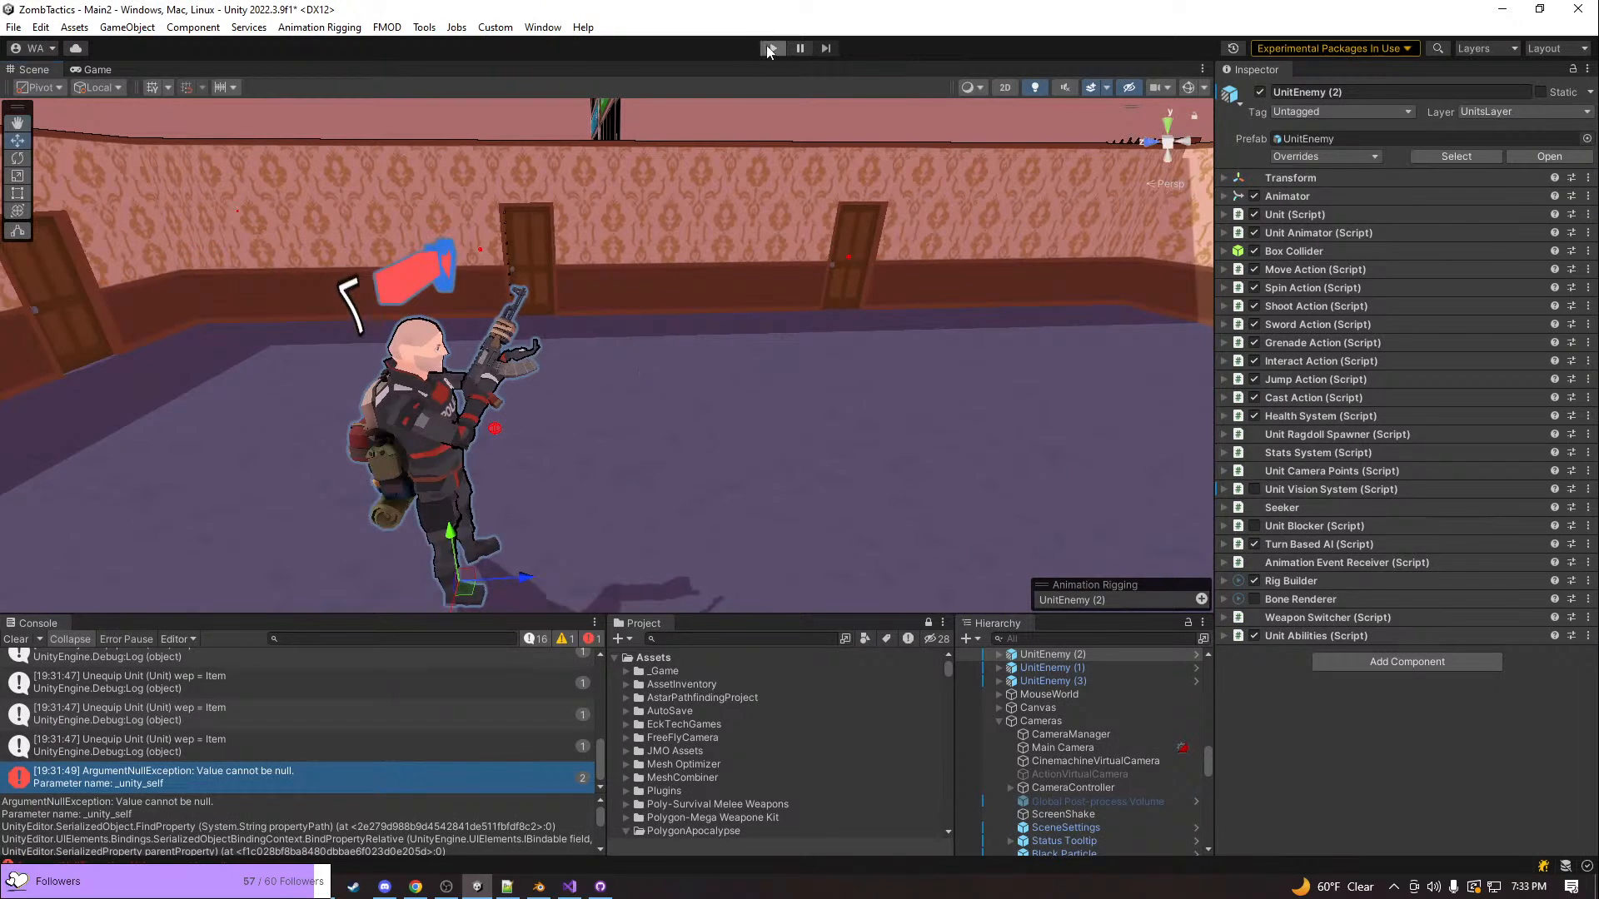
pyautogui.click(771, 48)
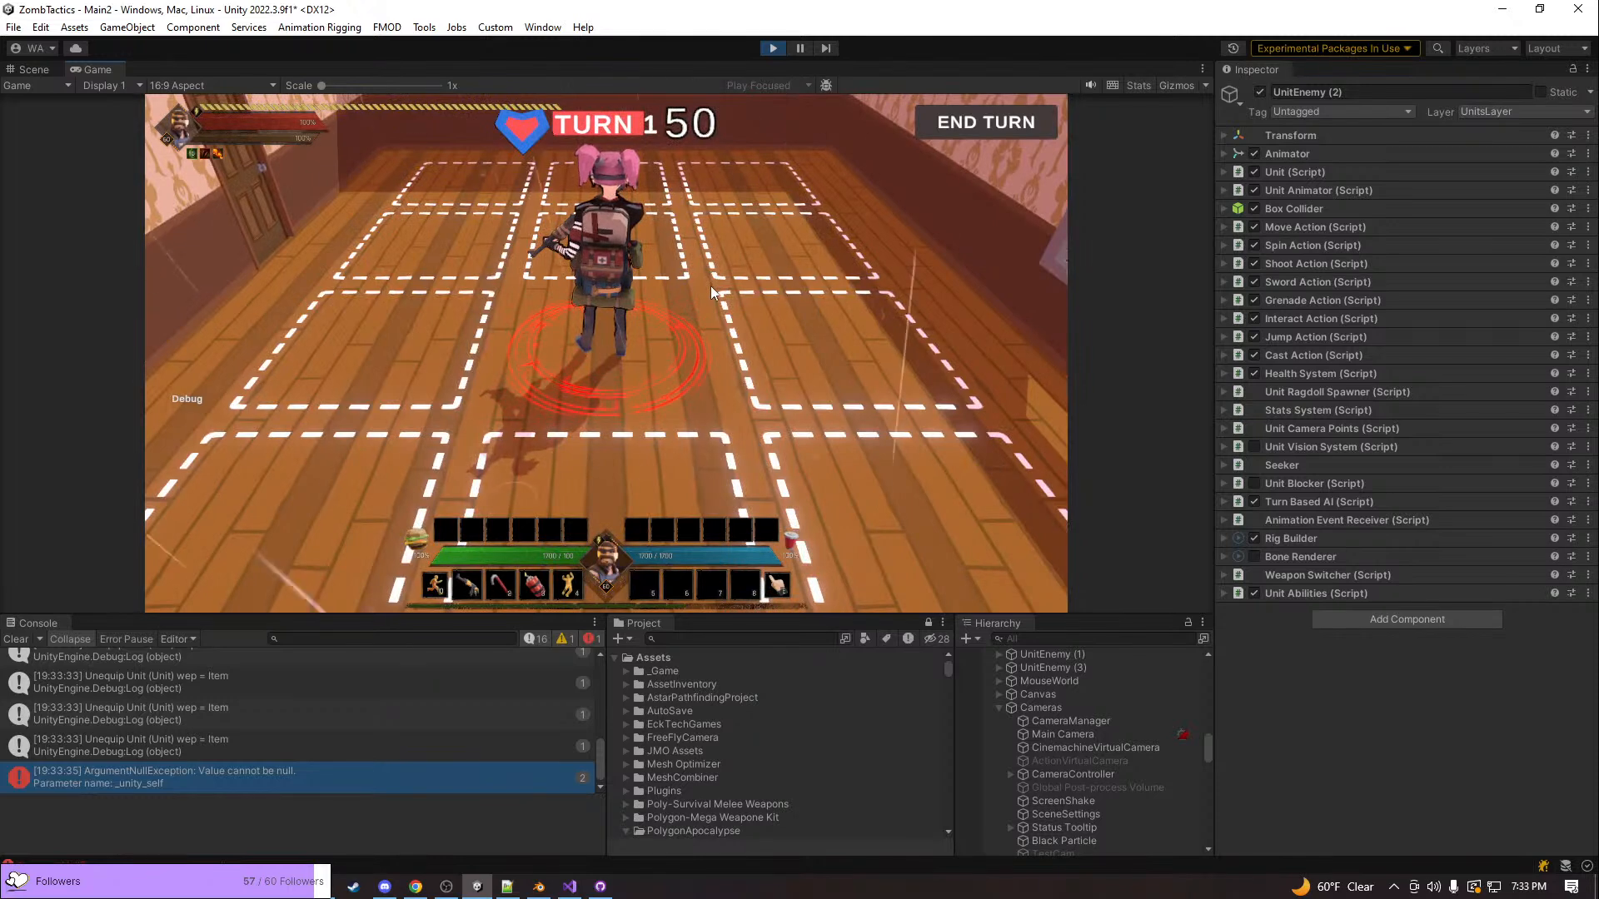
# Open the in-game inventory, maximize the Game view and move the inventory window clear of the character
pyautogui.press('i')
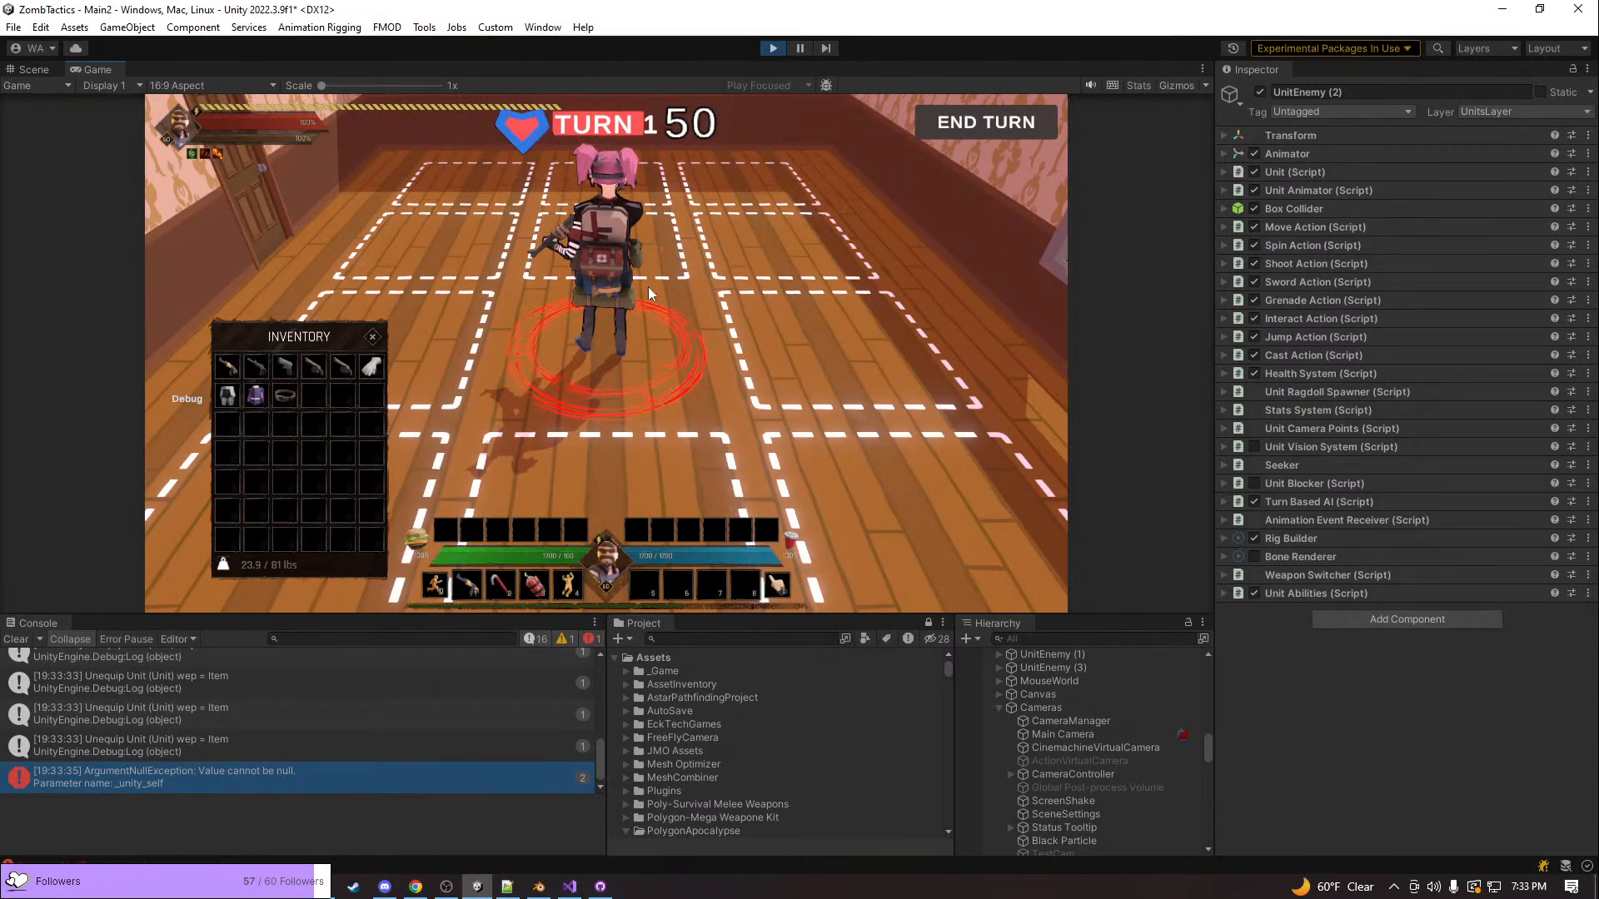
pyautogui.moveTo(248, 327); pyautogui.dragTo(315, 220)
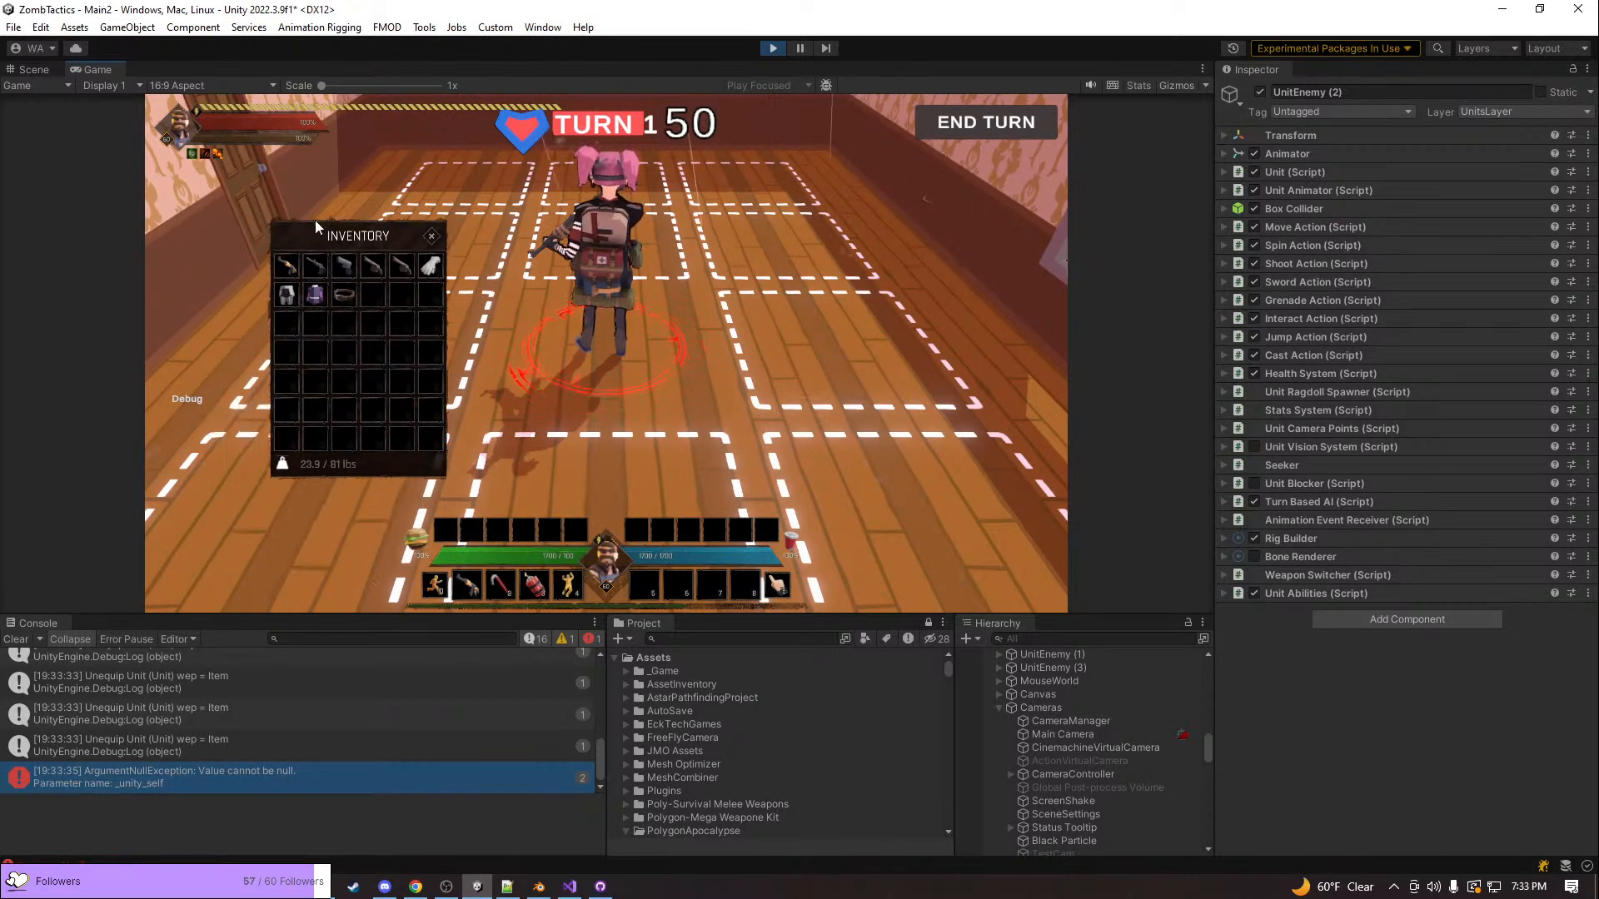
pyautogui.rightClick(98, 69)
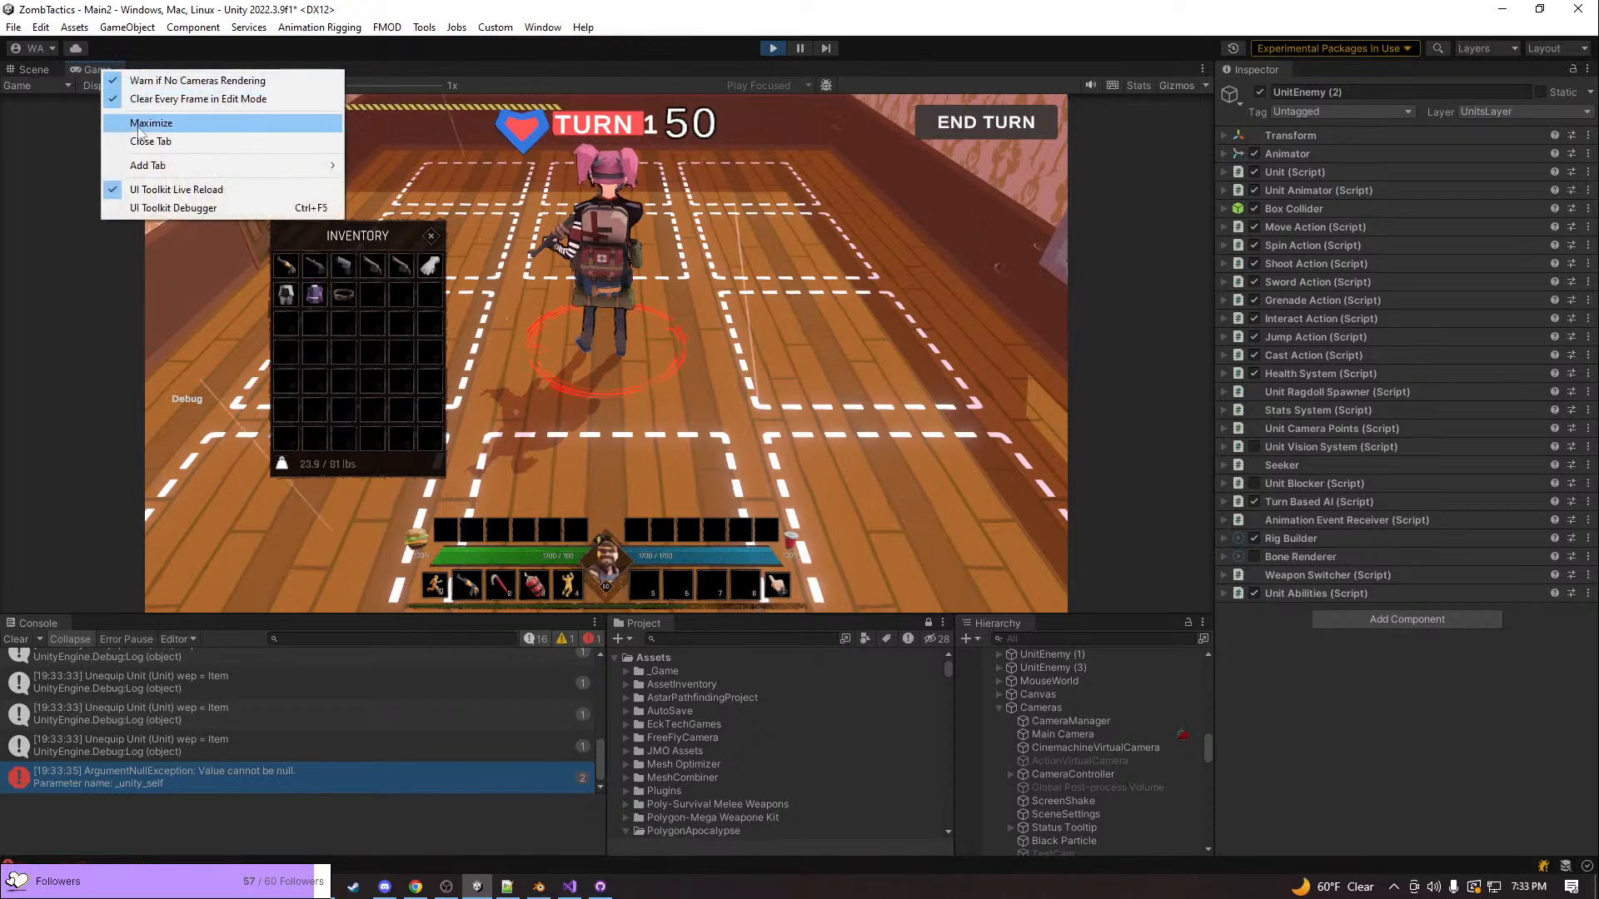
pyautogui.click(141, 129)
pyautogui.moveTo(465, 310); pyautogui.dragTo(1247, 310)
pyautogui.scroll(-5, 941, 339)
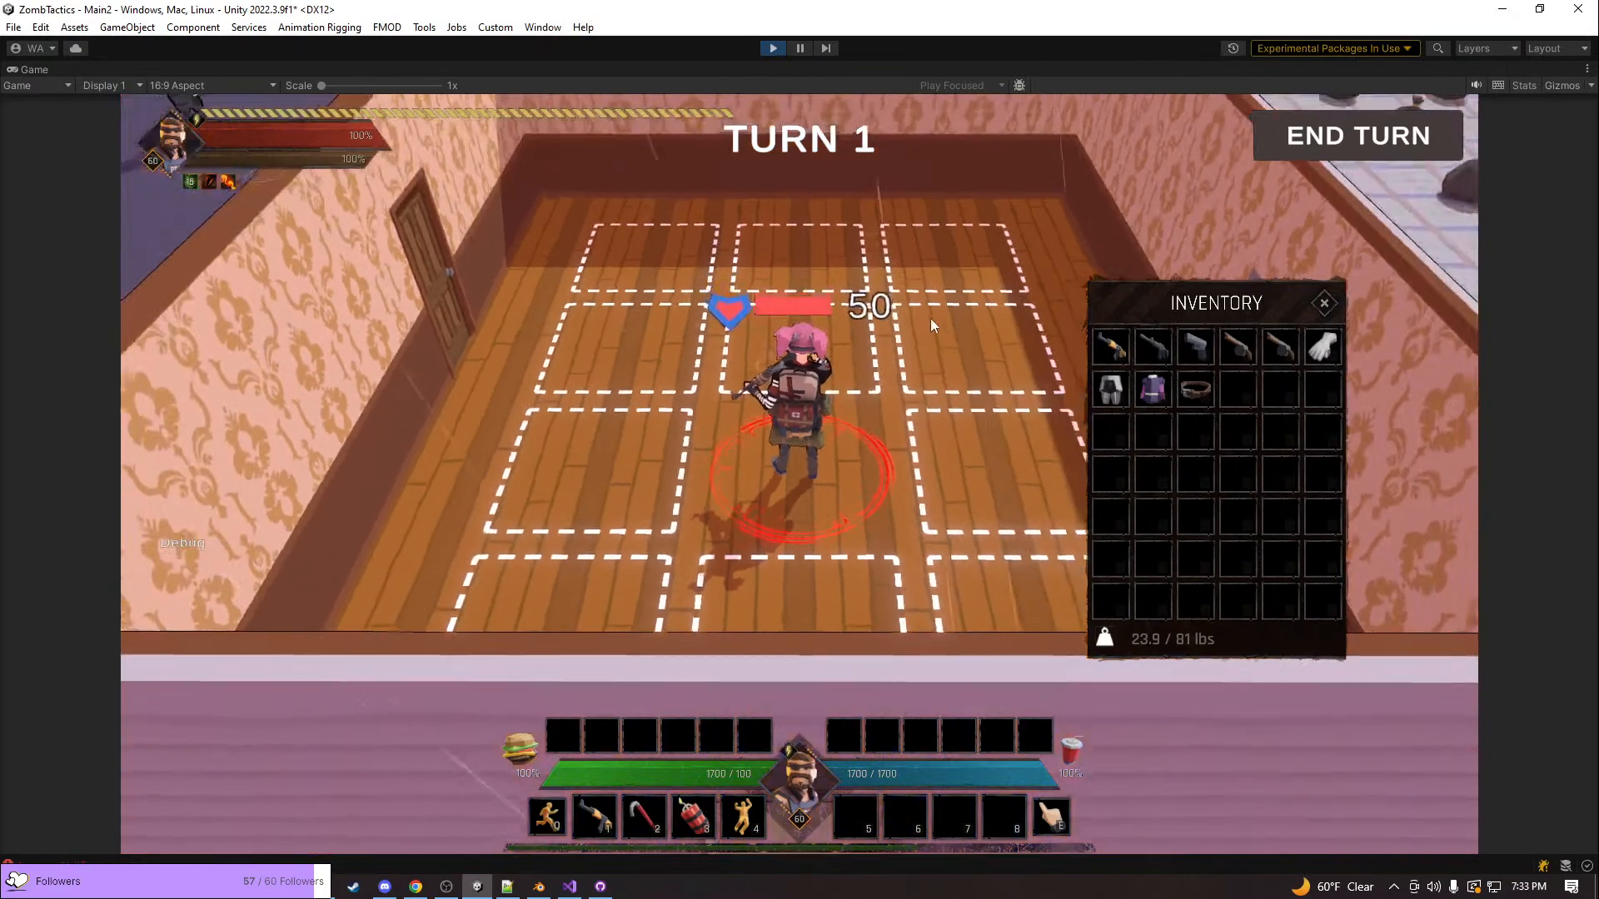
# Examine the pink-haired unit's world health bar from different camera distances and angles
pyautogui.moveTo(940, 318); pyautogui.dragTo(726, 295, button='right')
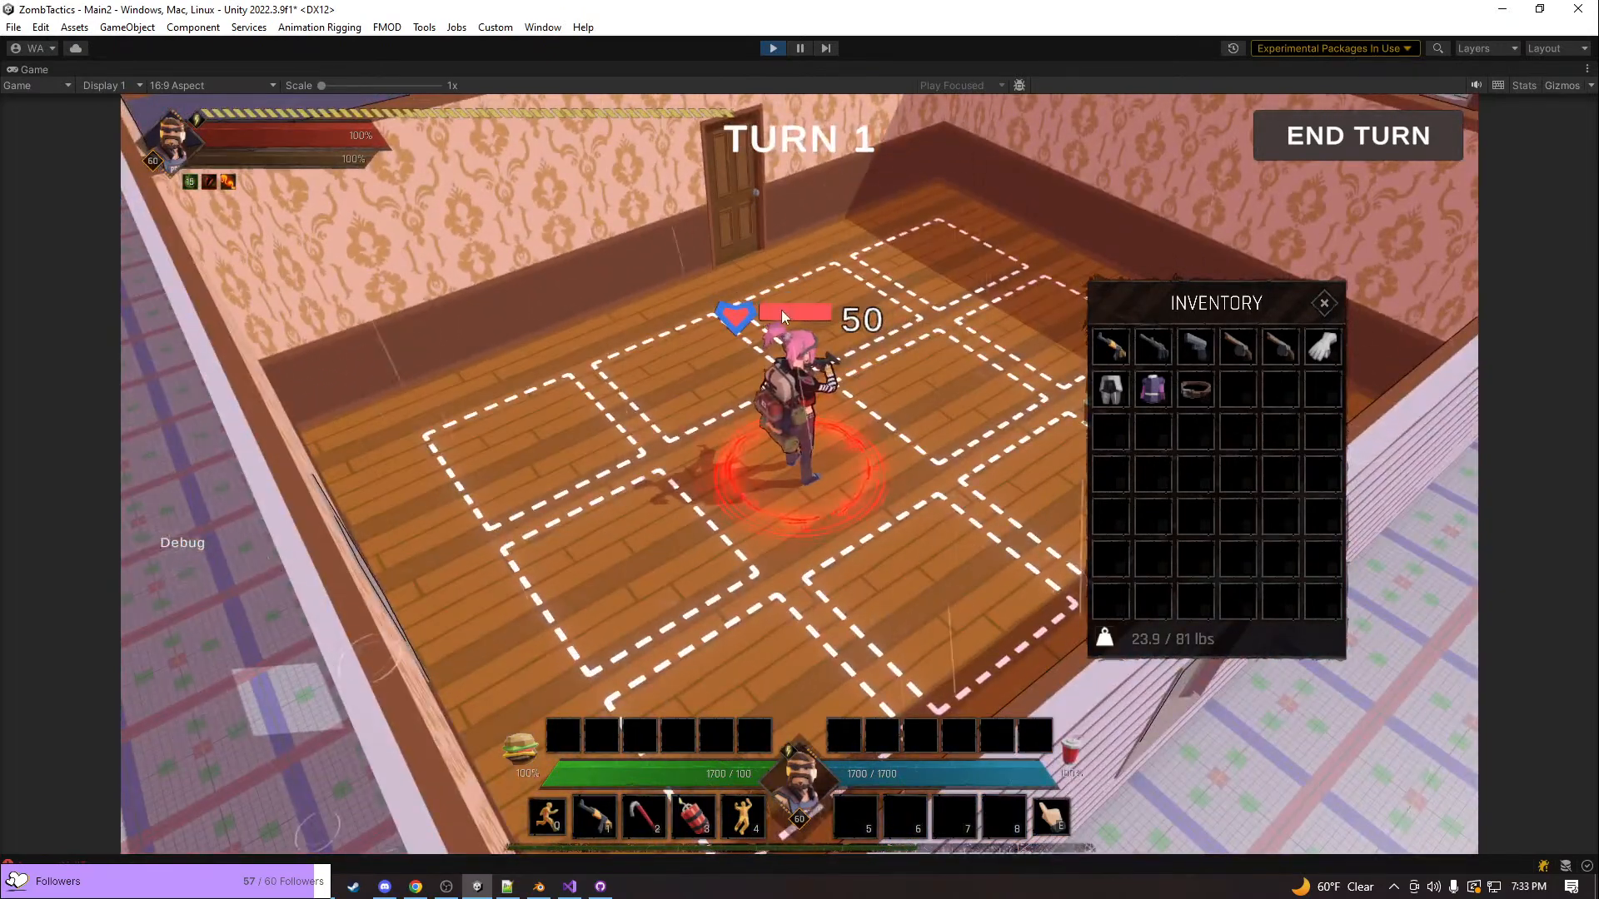
pyautogui.scroll(-4, 781, 311)
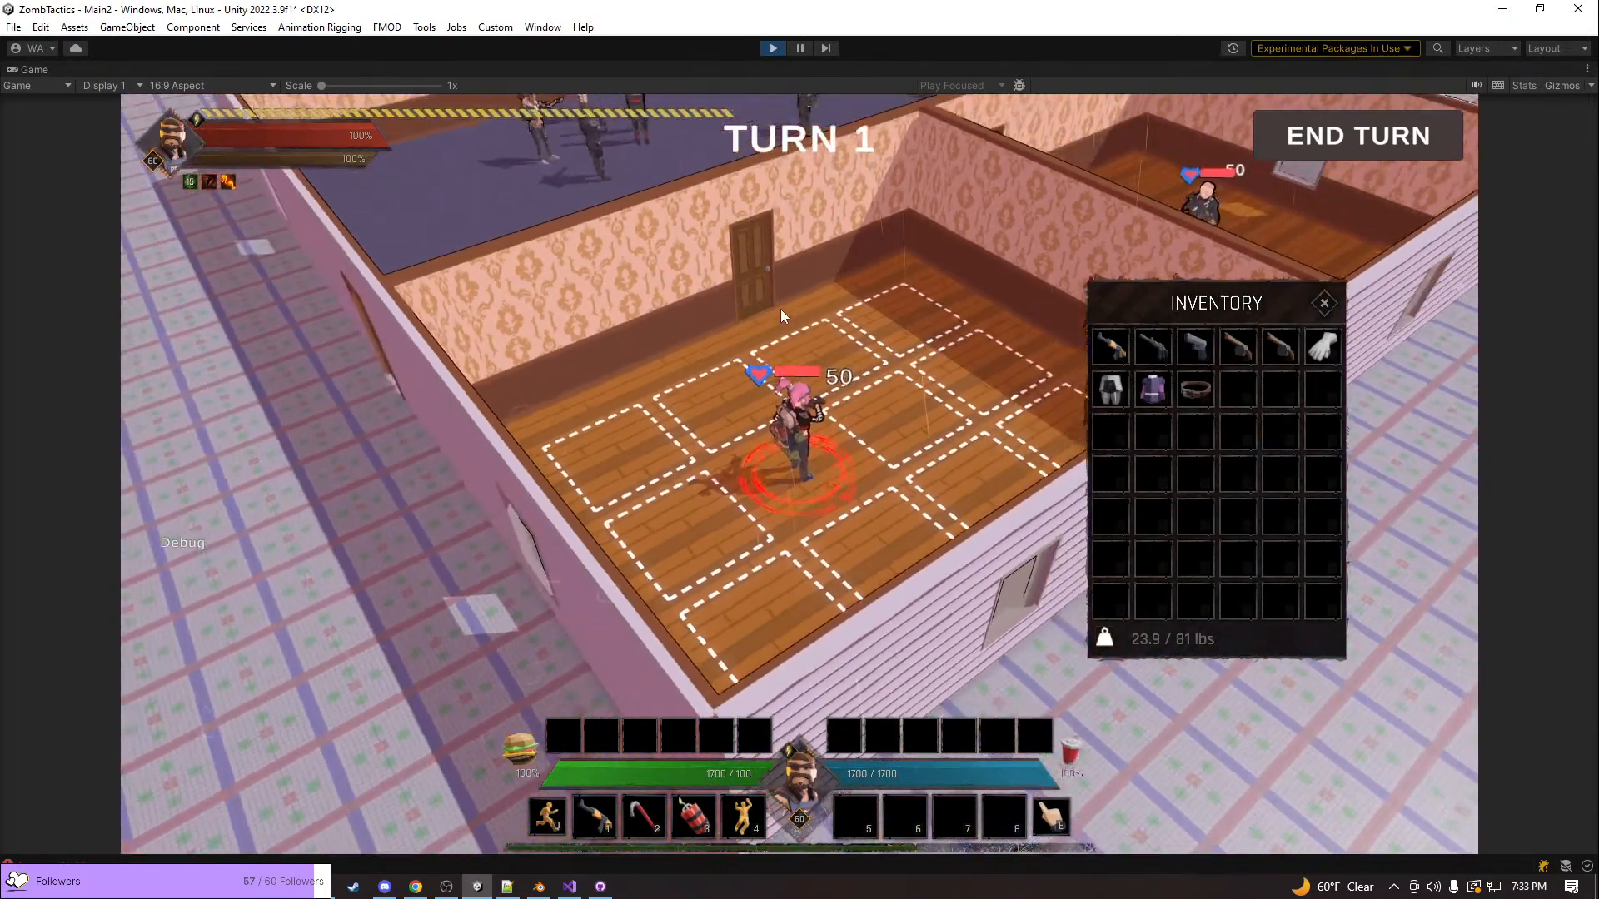
pyautogui.scroll(4, 781, 308)
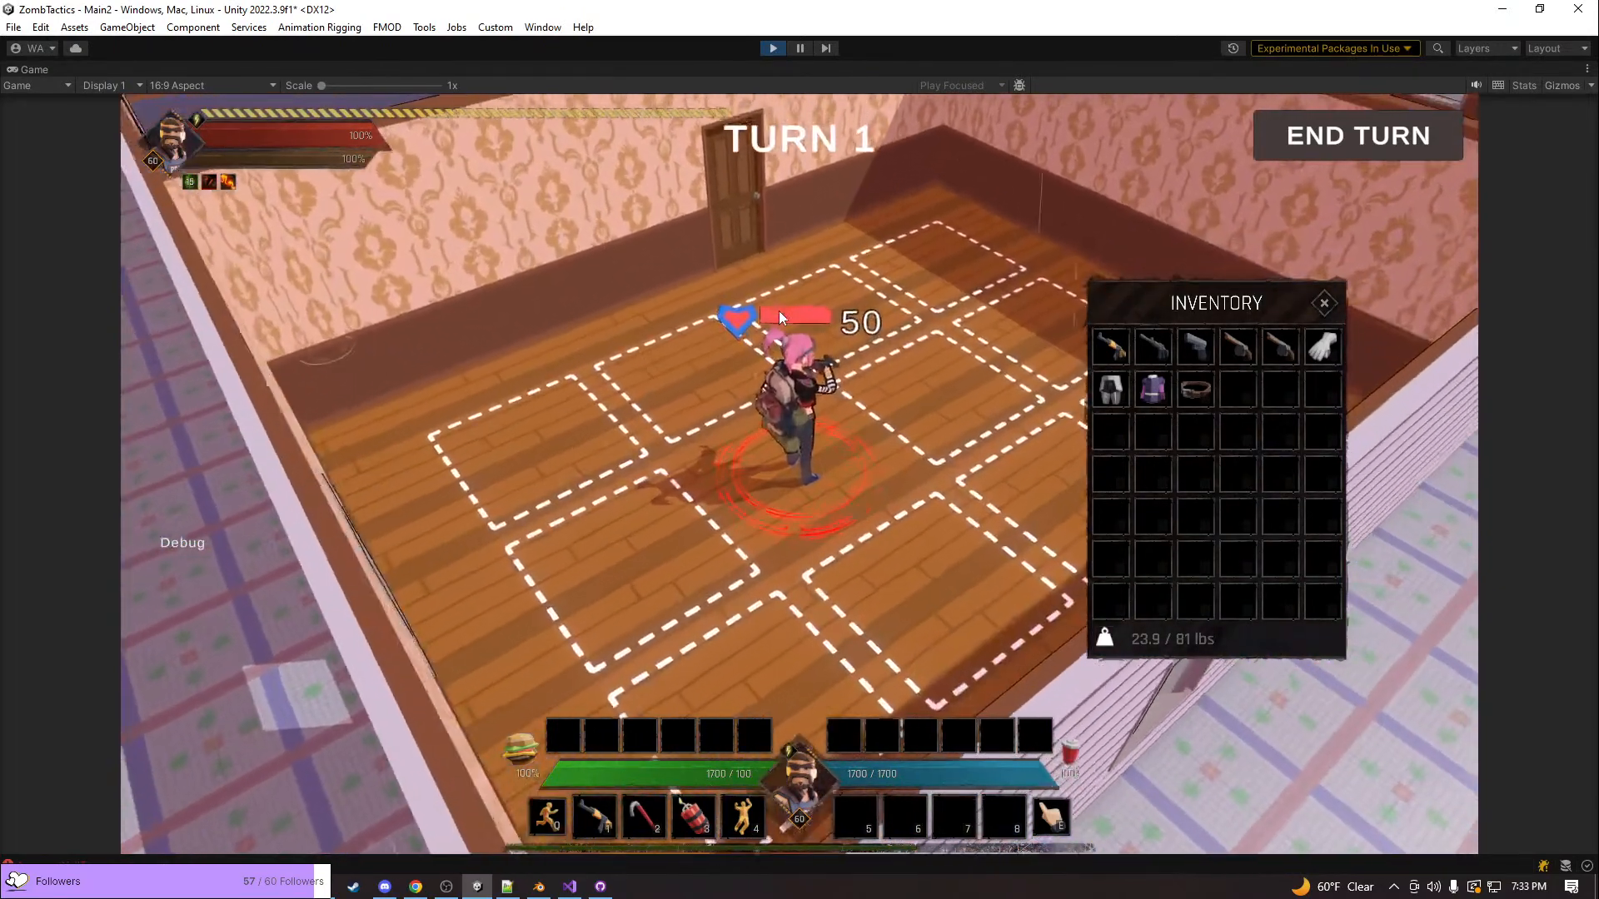
pyautogui.scroll(3, 778, 311)
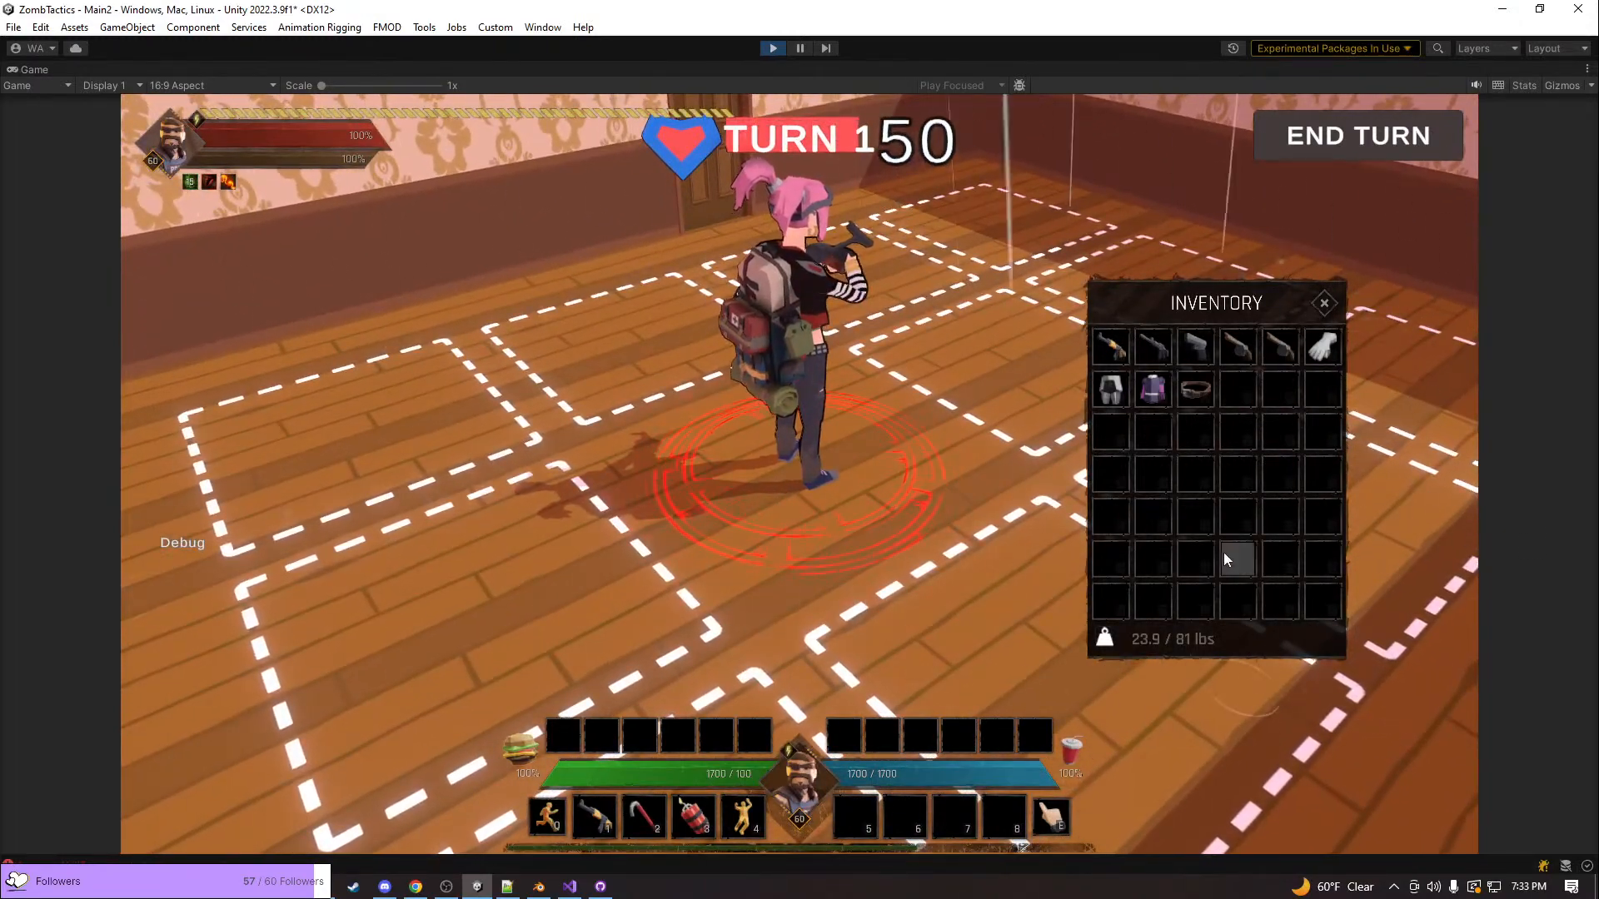
pyautogui.press('e')
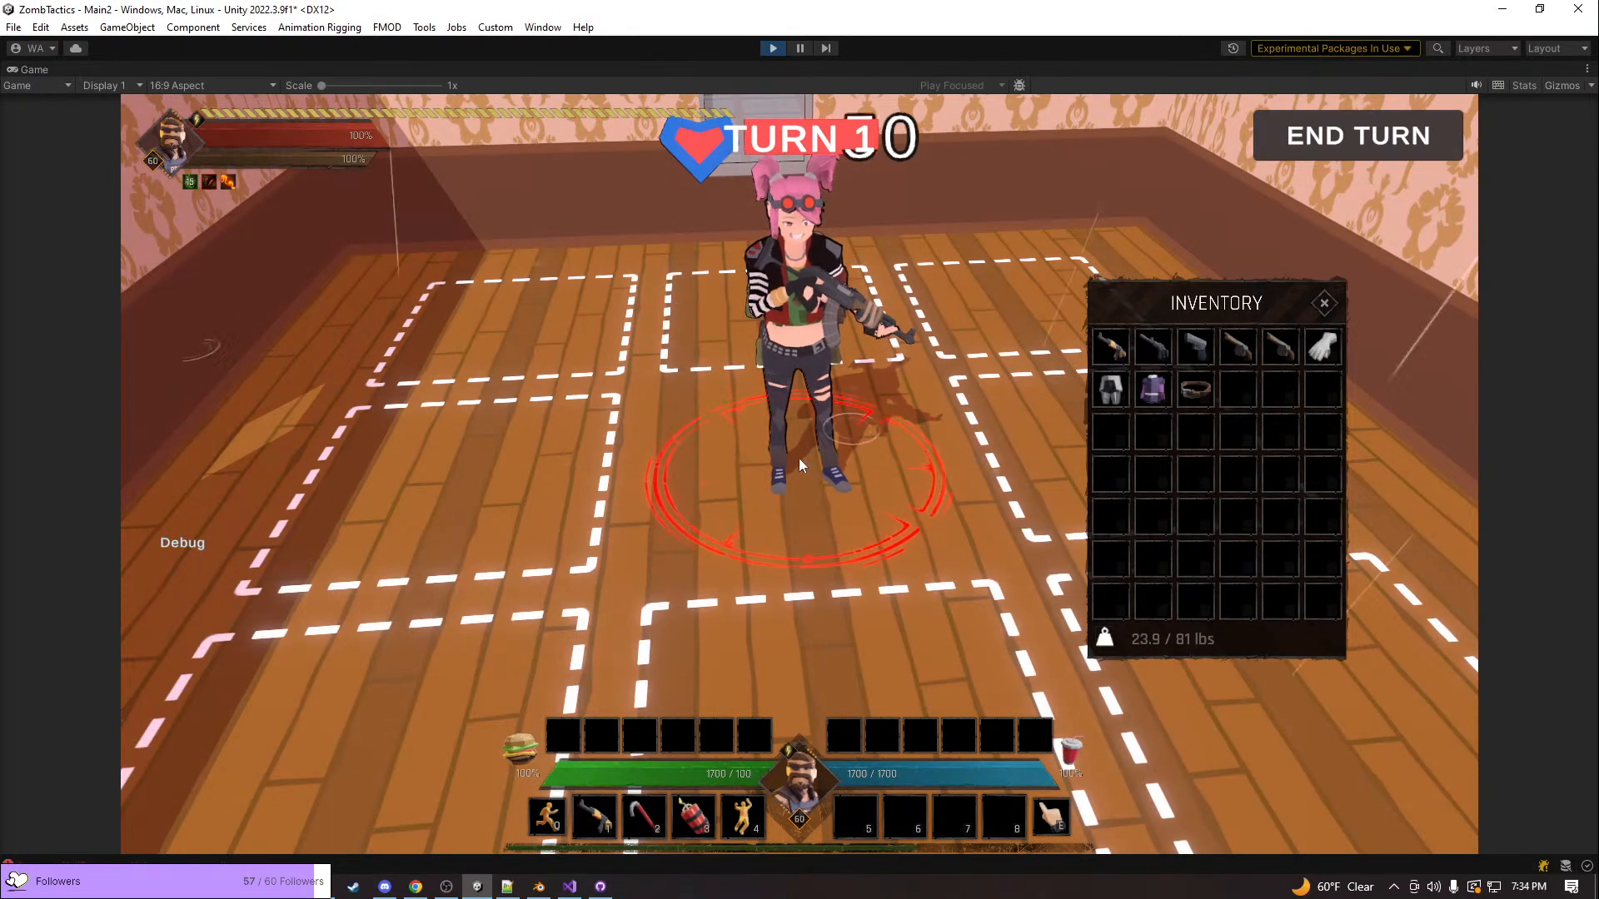
pyautogui.moveTo(741, 450); pyautogui.dragTo(896, 333, button='middle')
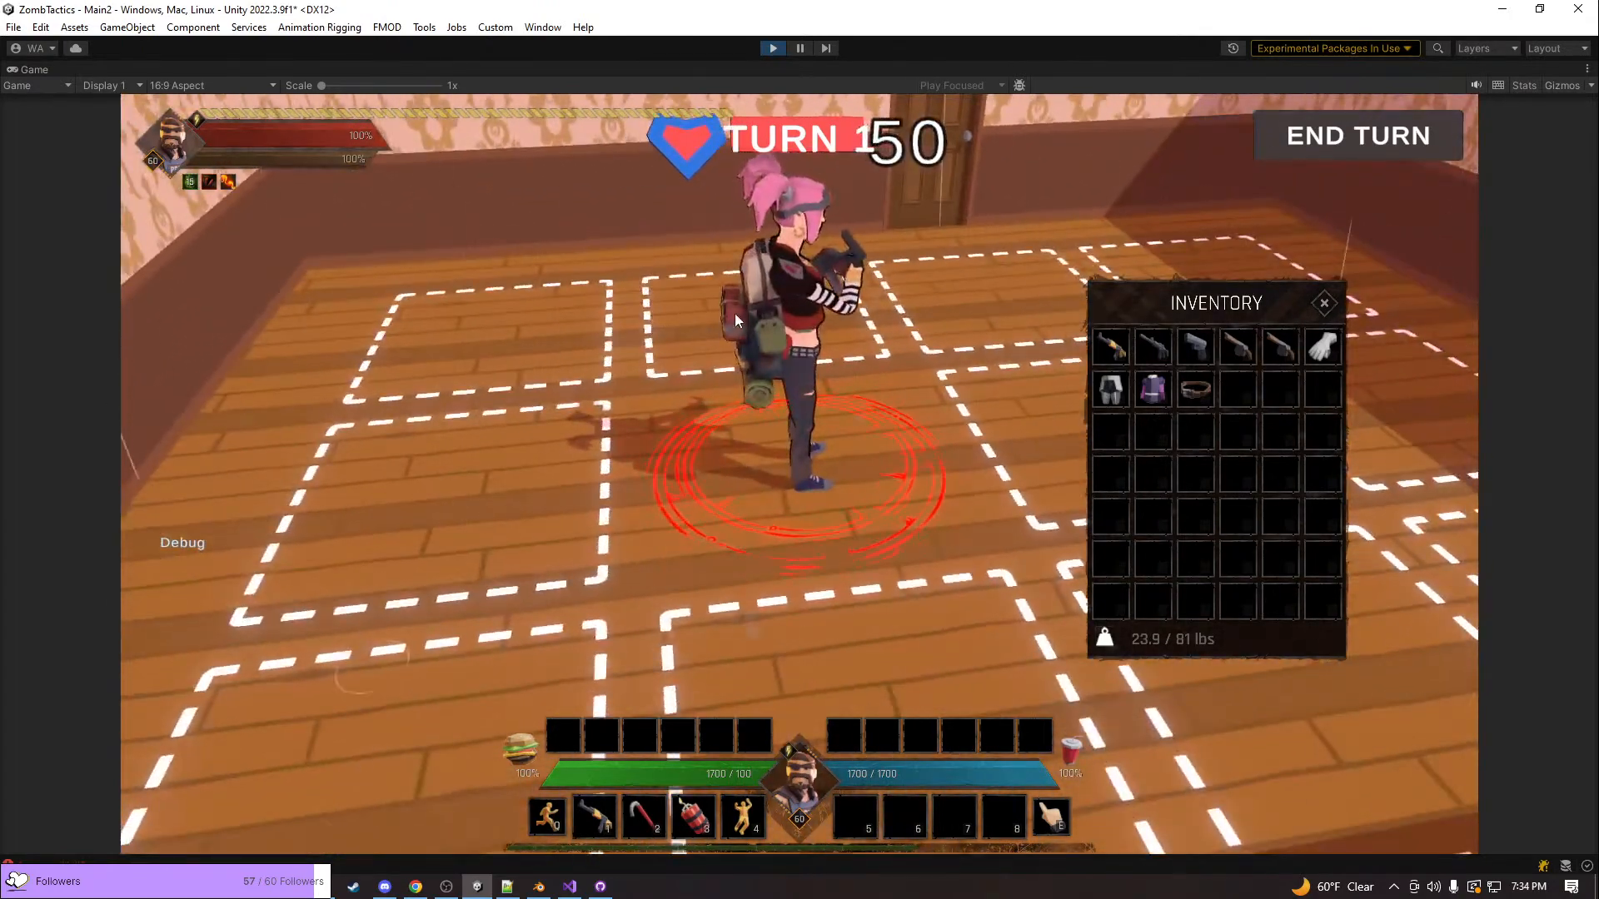
# Move the pink-haired unit across the wooden-floored room toward the purple-floored room
pyautogui.click(753, 306)
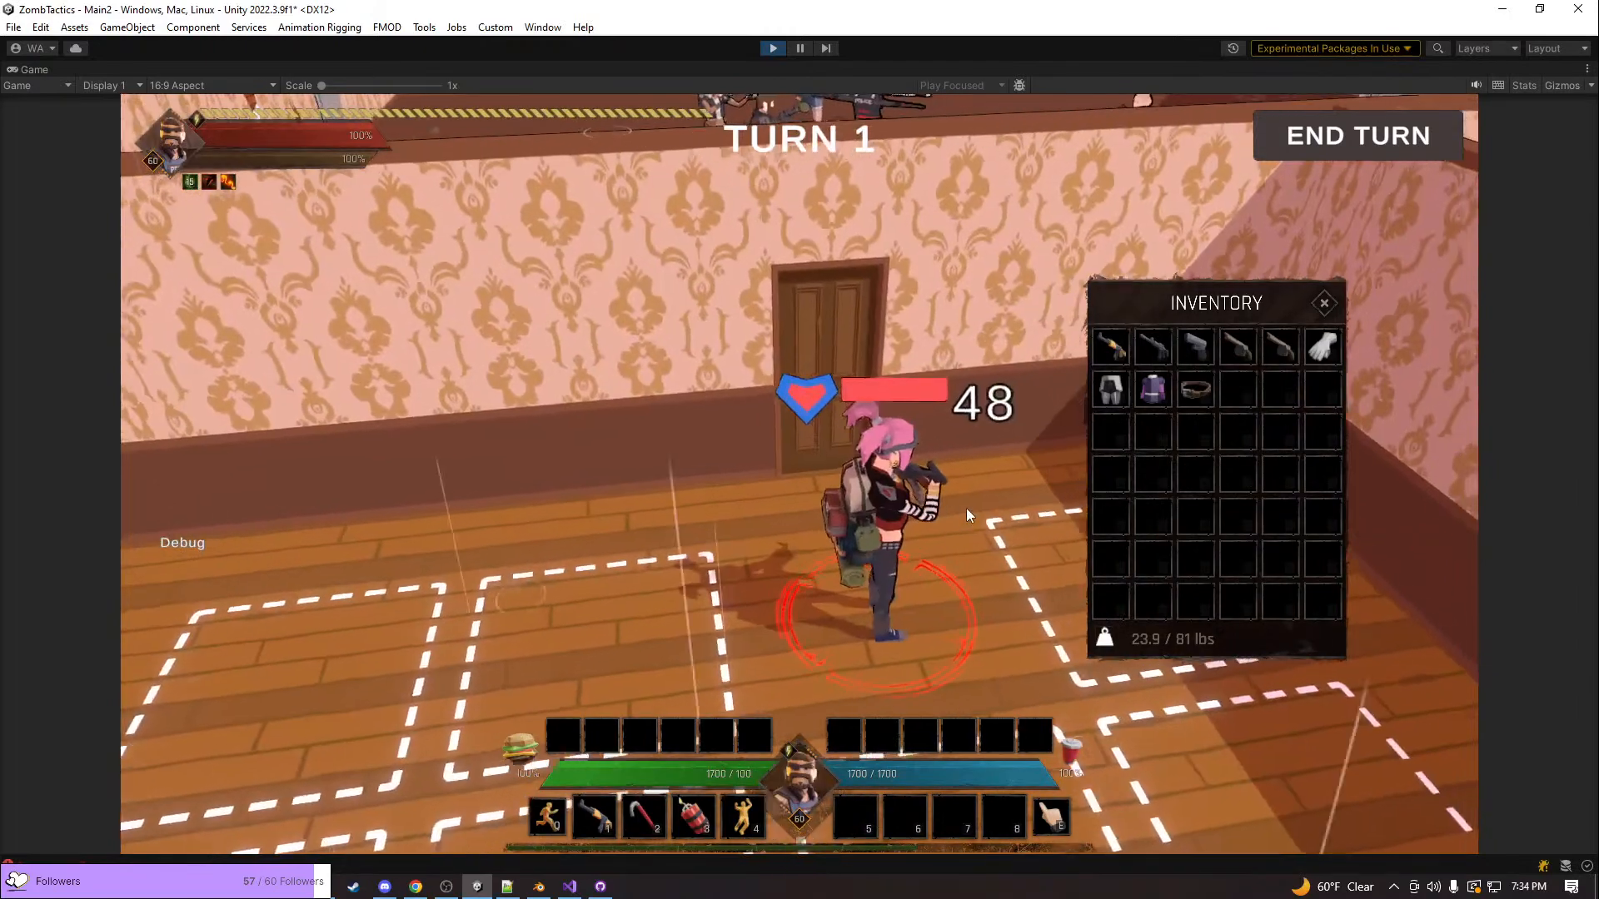
pyautogui.click(966, 509)
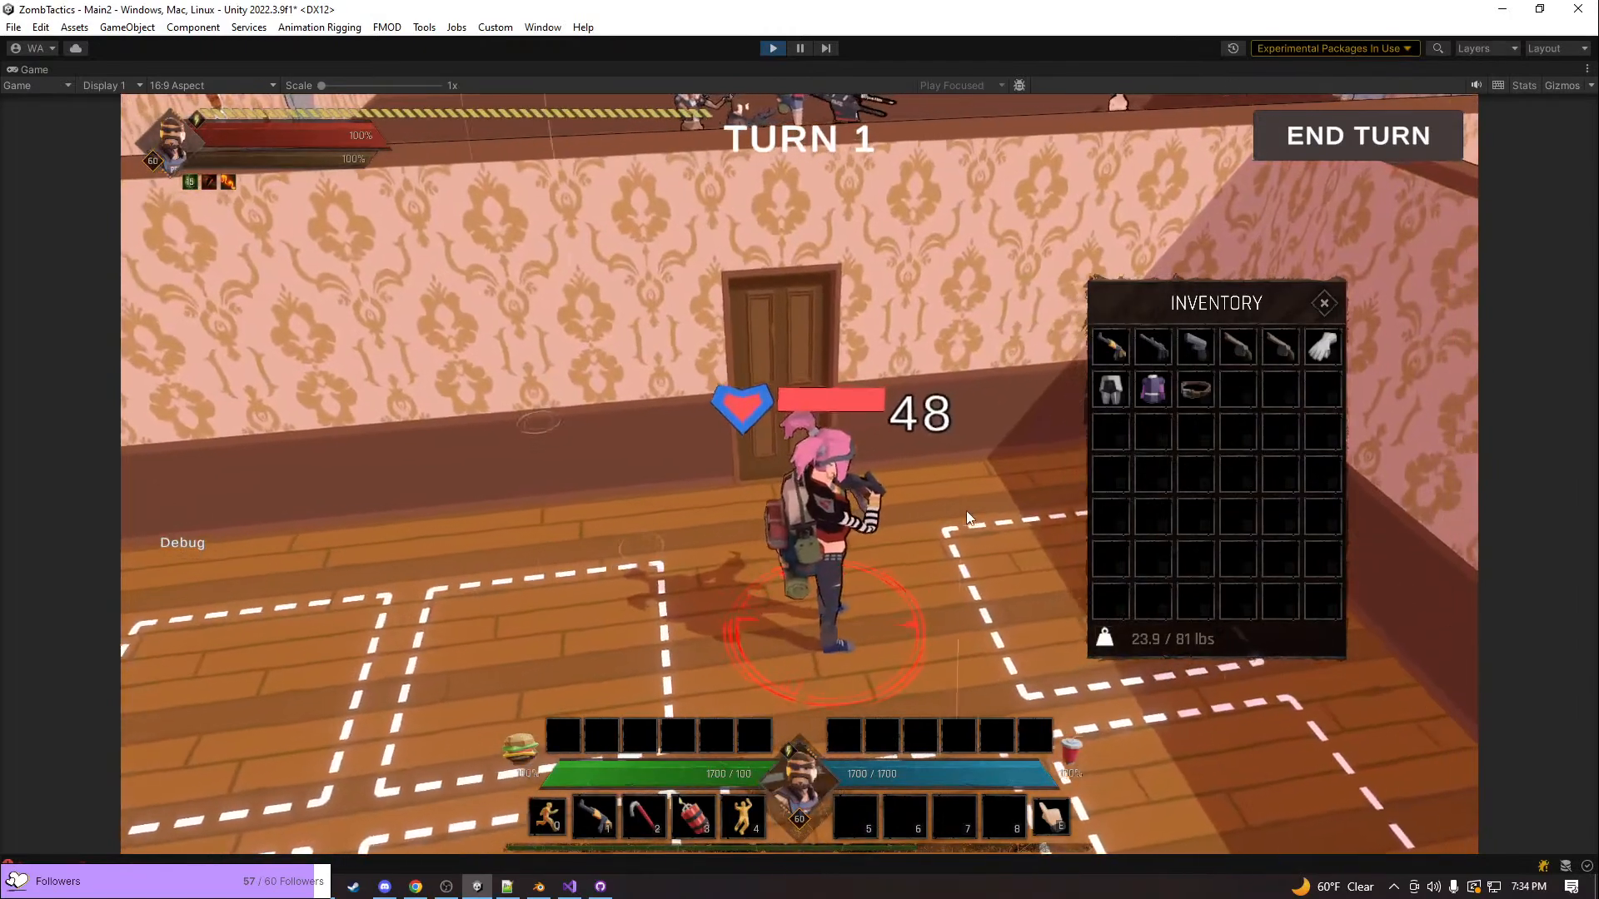
pyautogui.click(762, 382)
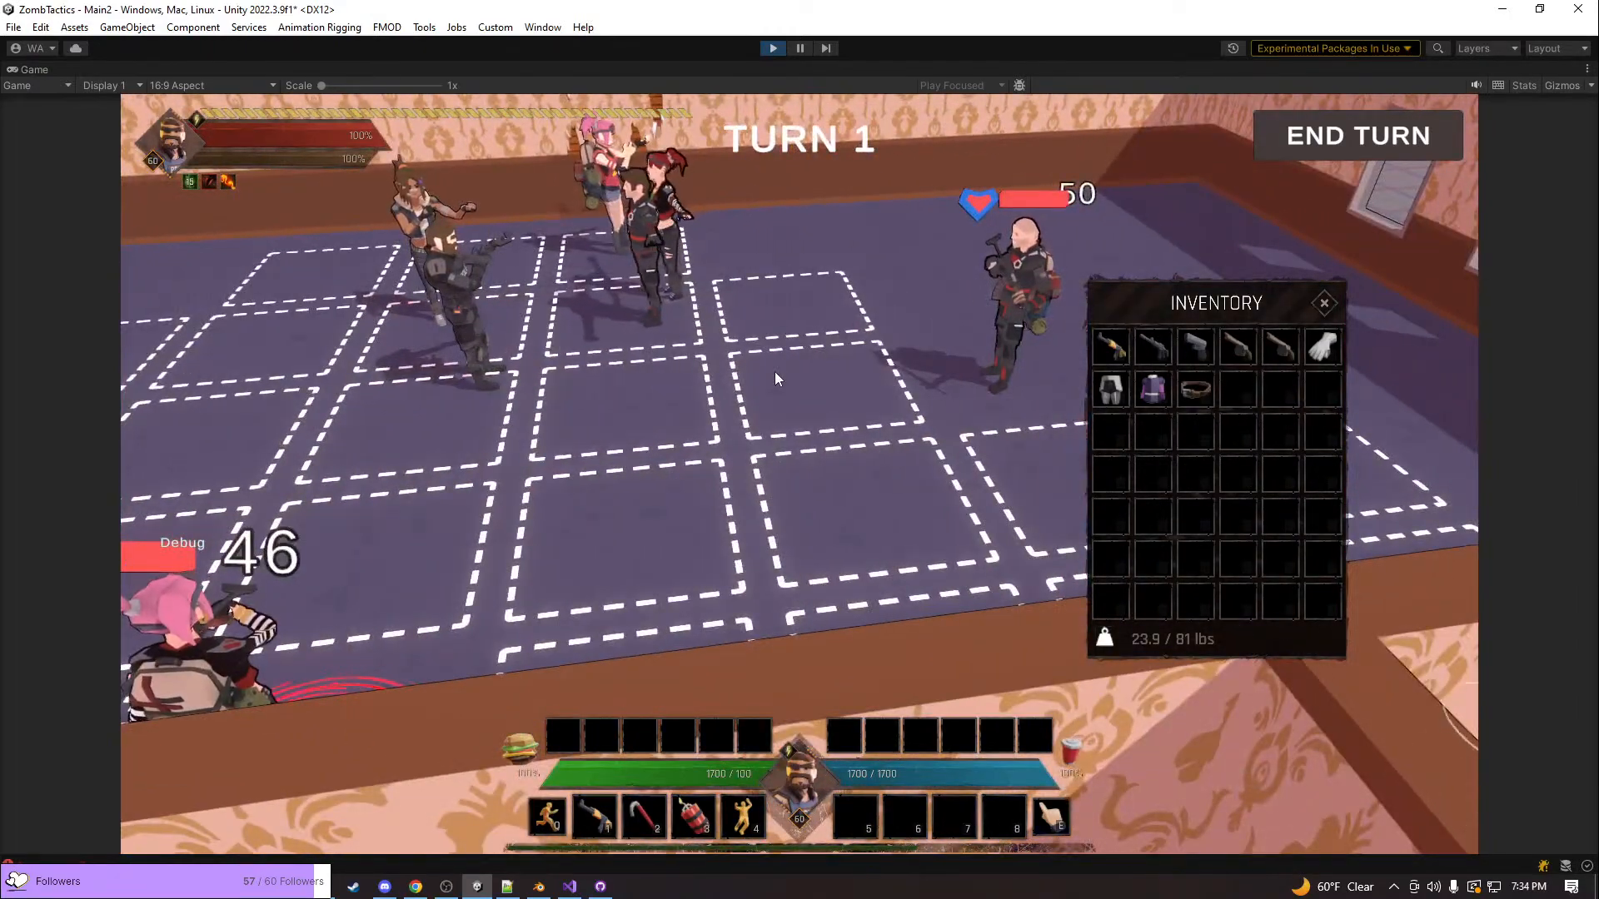
# Move the pink-haired unit closer to the bald enemy in the purple-floored room and use the shoot action on him
pyautogui.press('1')
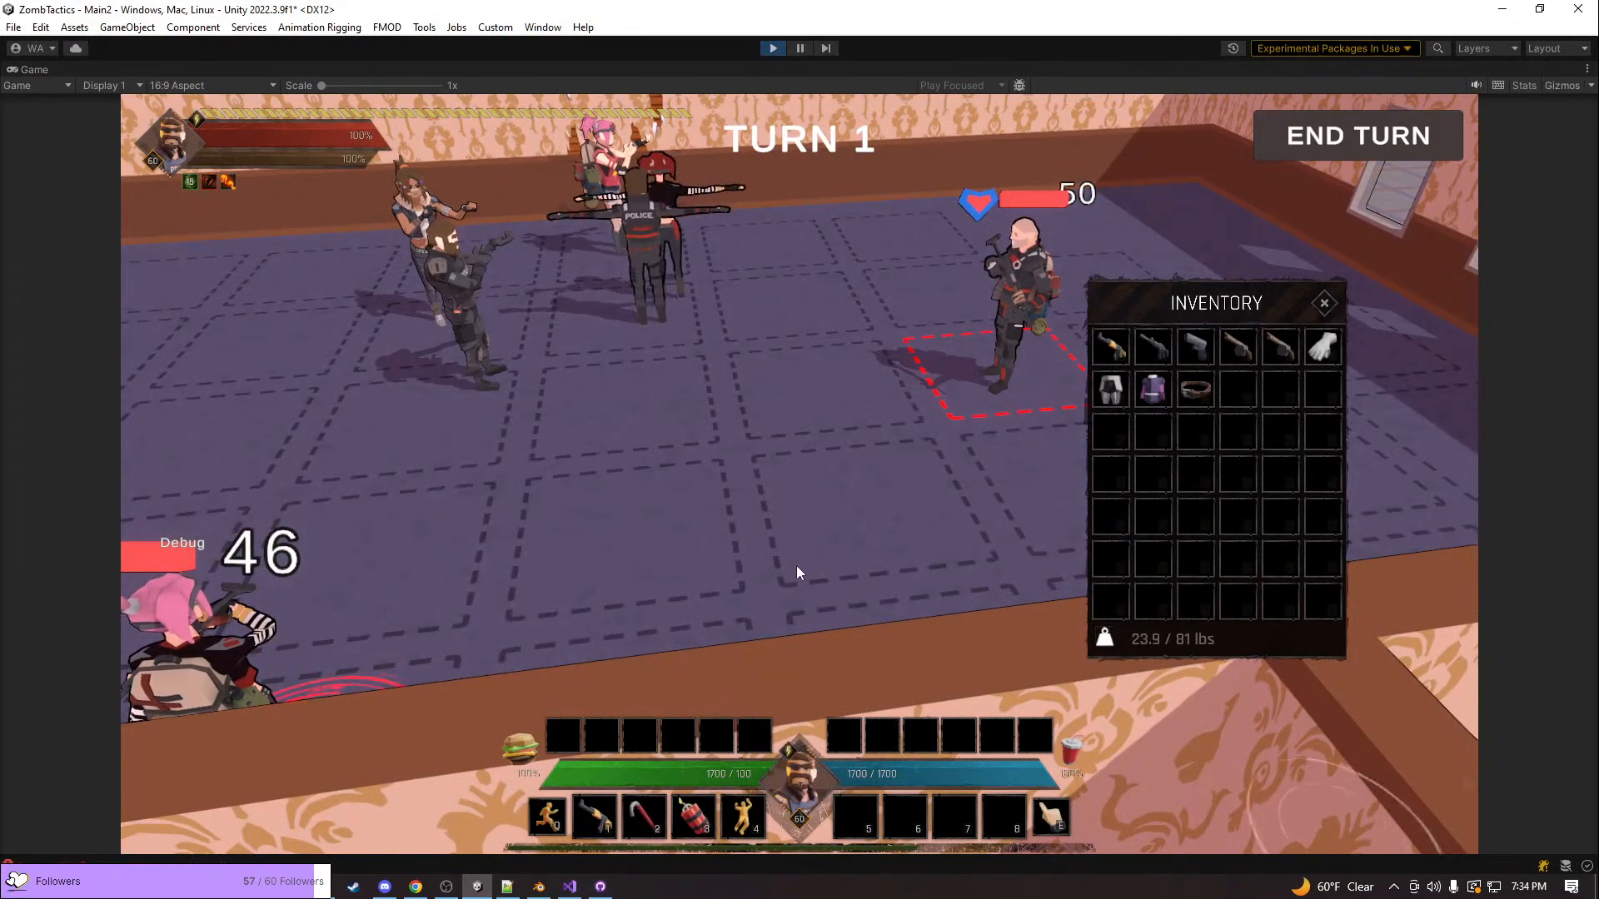
pyautogui.press('q')
pyautogui.click(838, 509)
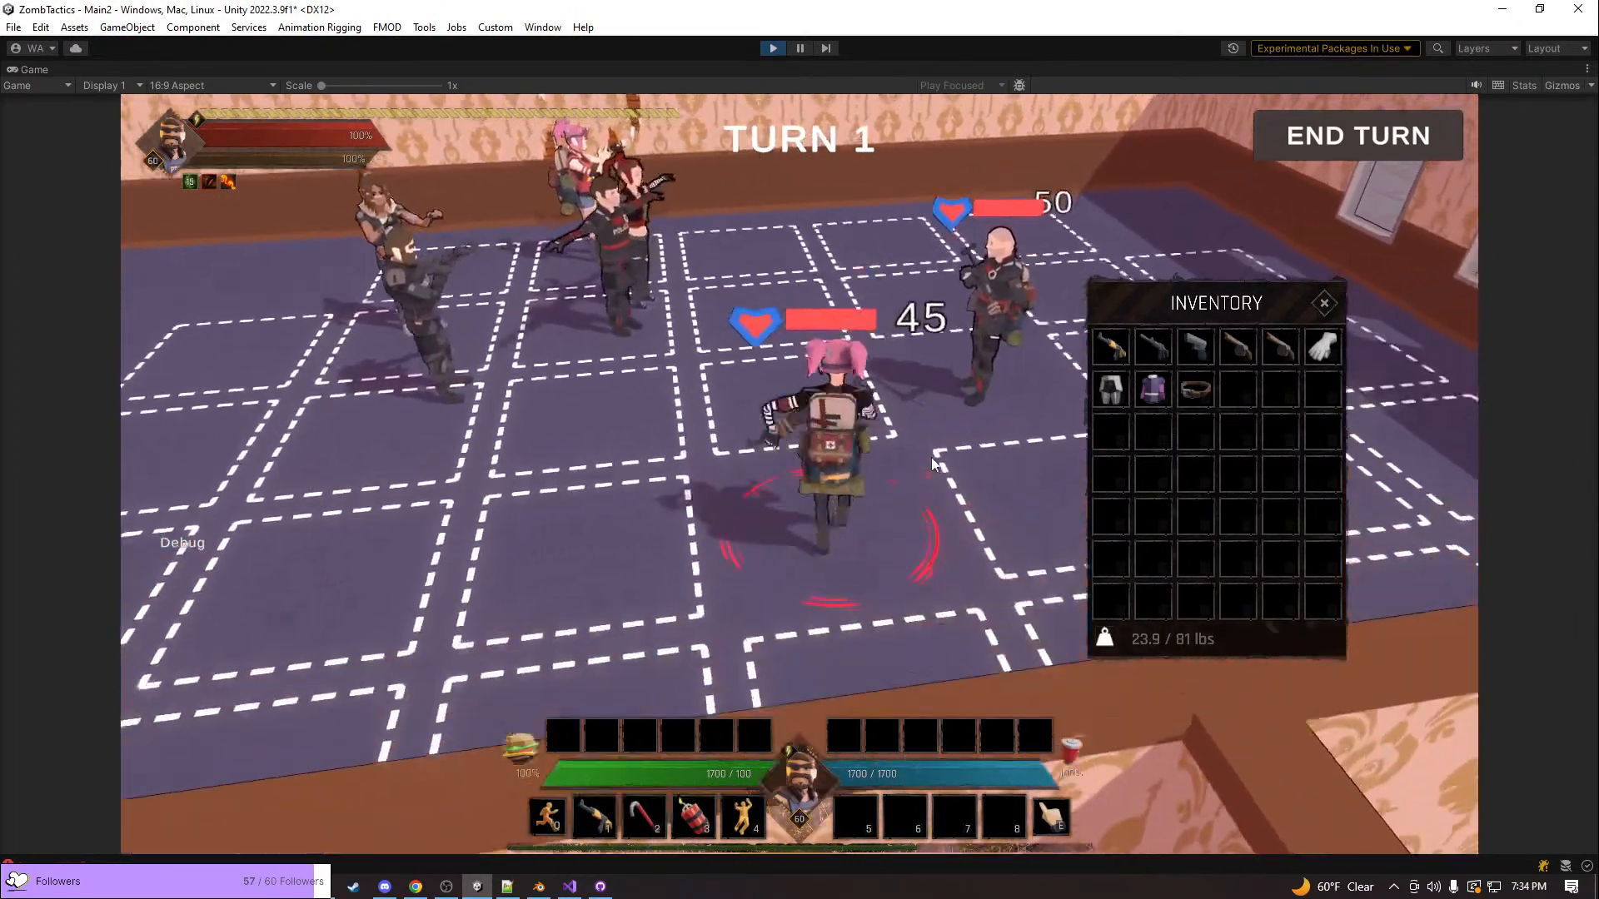
pyautogui.press('1')
pyautogui.click(932, 457)
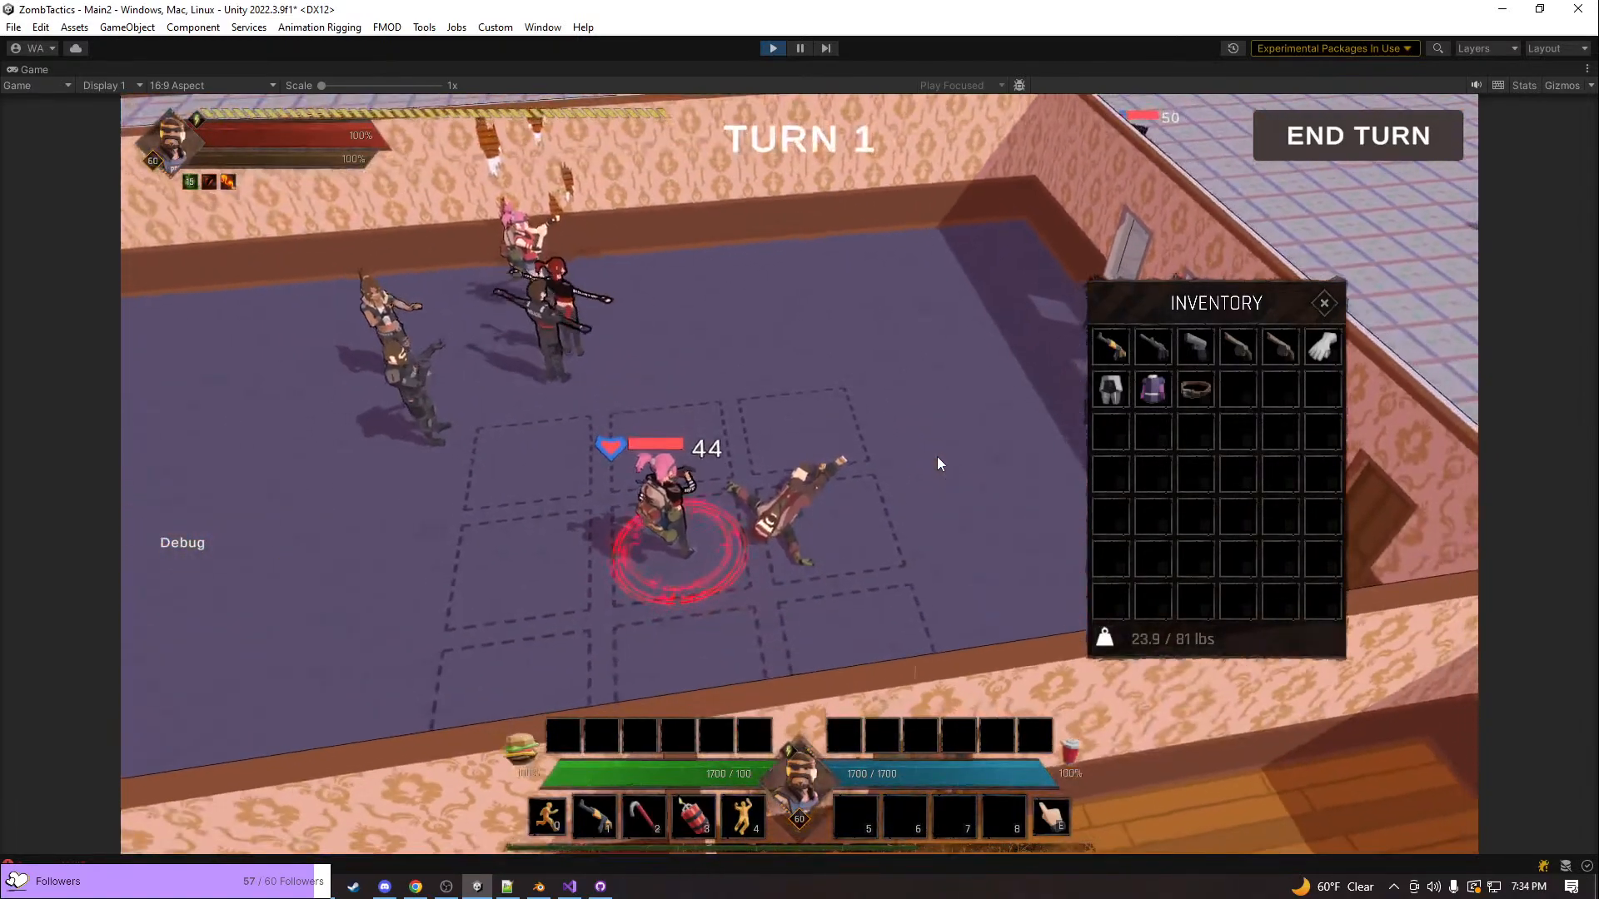
# Inspect the fallen enemy's ragdoll and the surrounding room from several camera angles
pyautogui.moveTo(966, 382); pyautogui.dragTo(762, 443, button='middle')
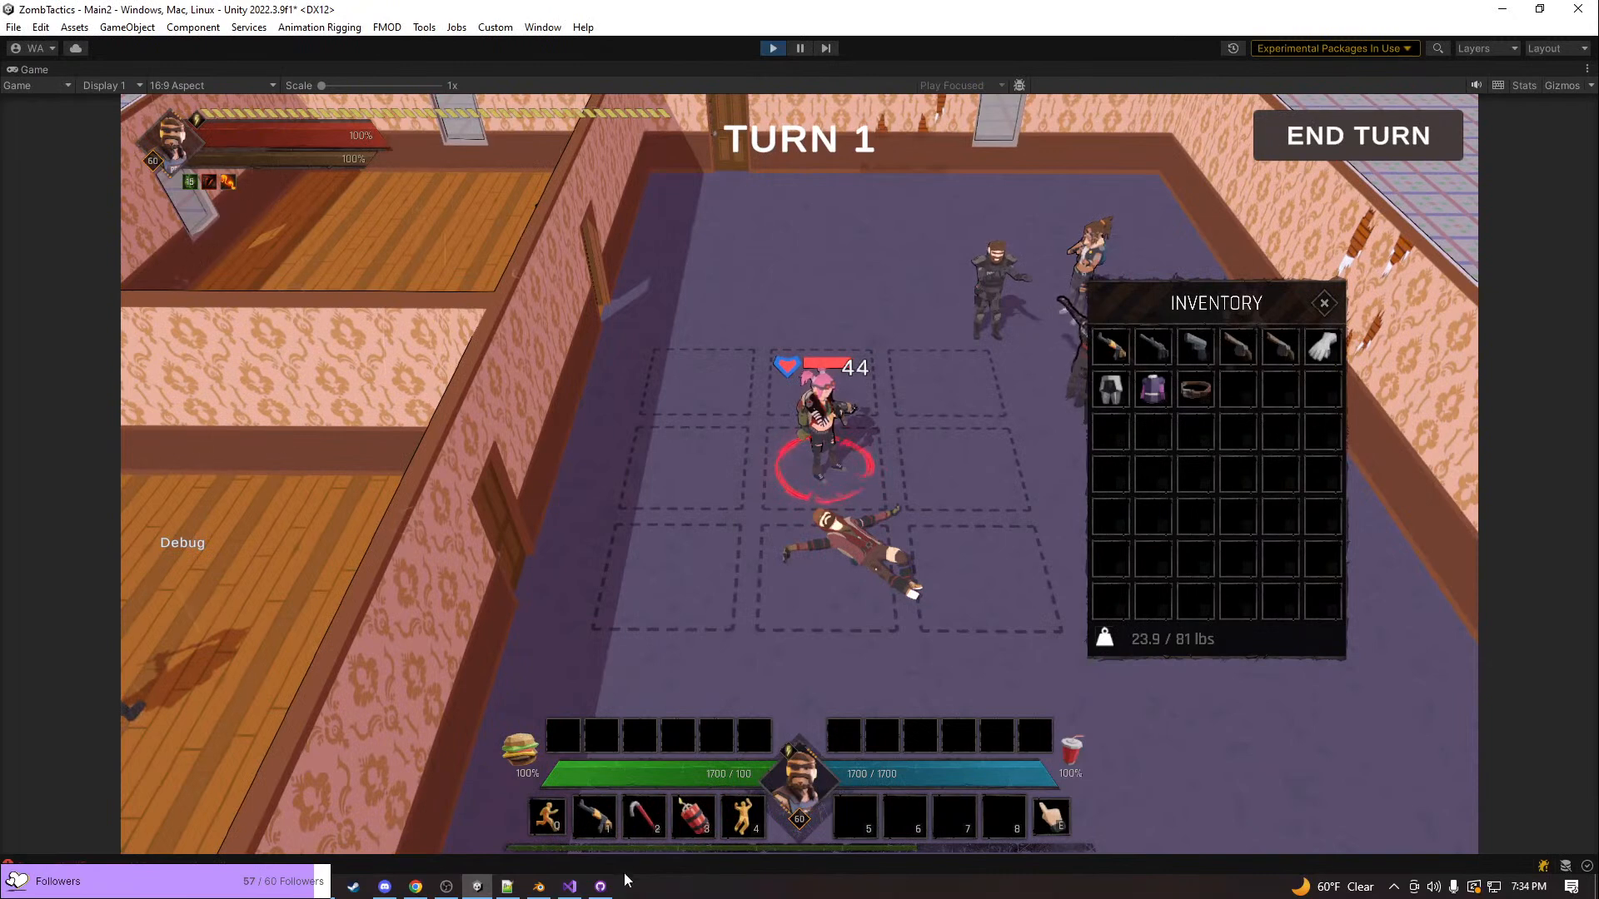
pyautogui.moveTo(600, 886)
pyautogui.click(620, 850)
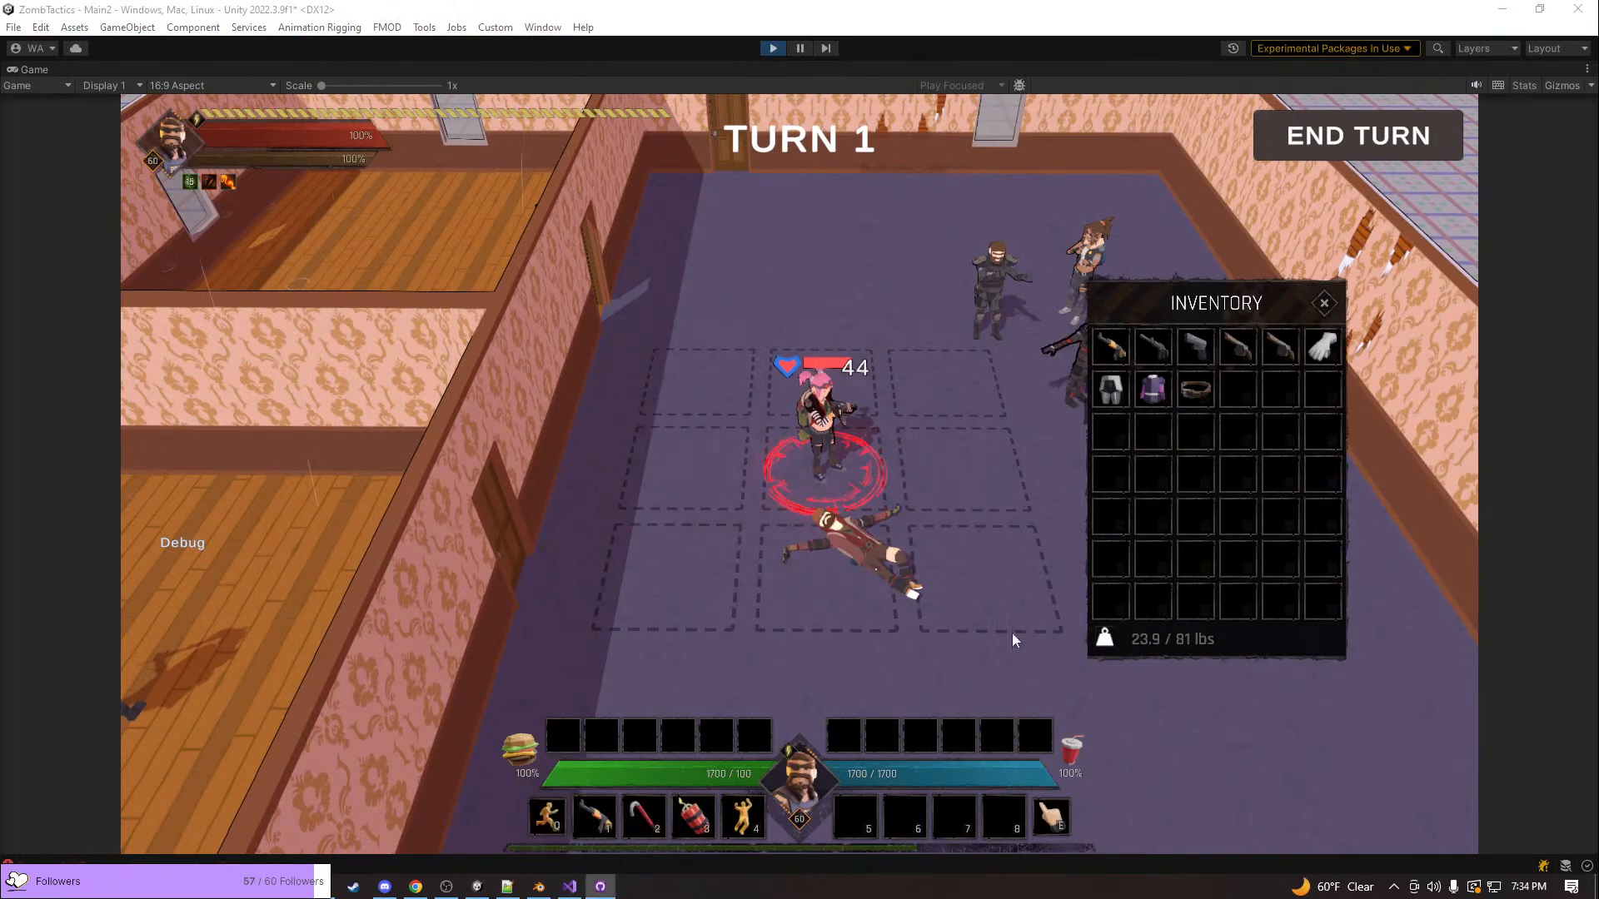
pyautogui.click(907, 511)
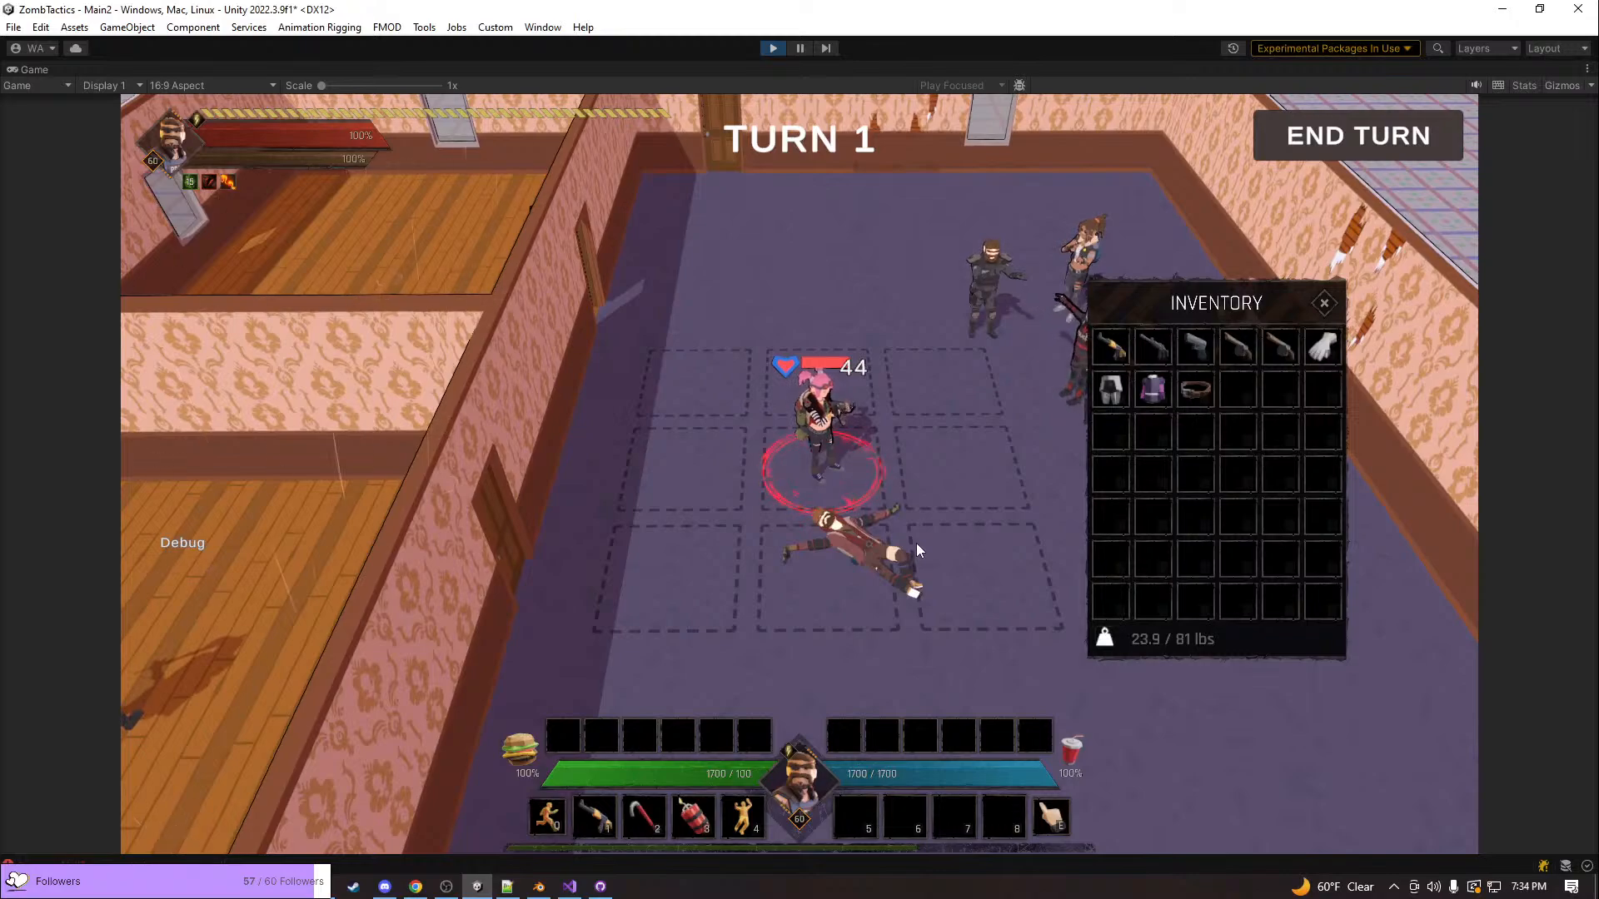
pyautogui.moveTo(846, 495); pyautogui.dragTo(928, 488, button='middle')
pyautogui.press('q')
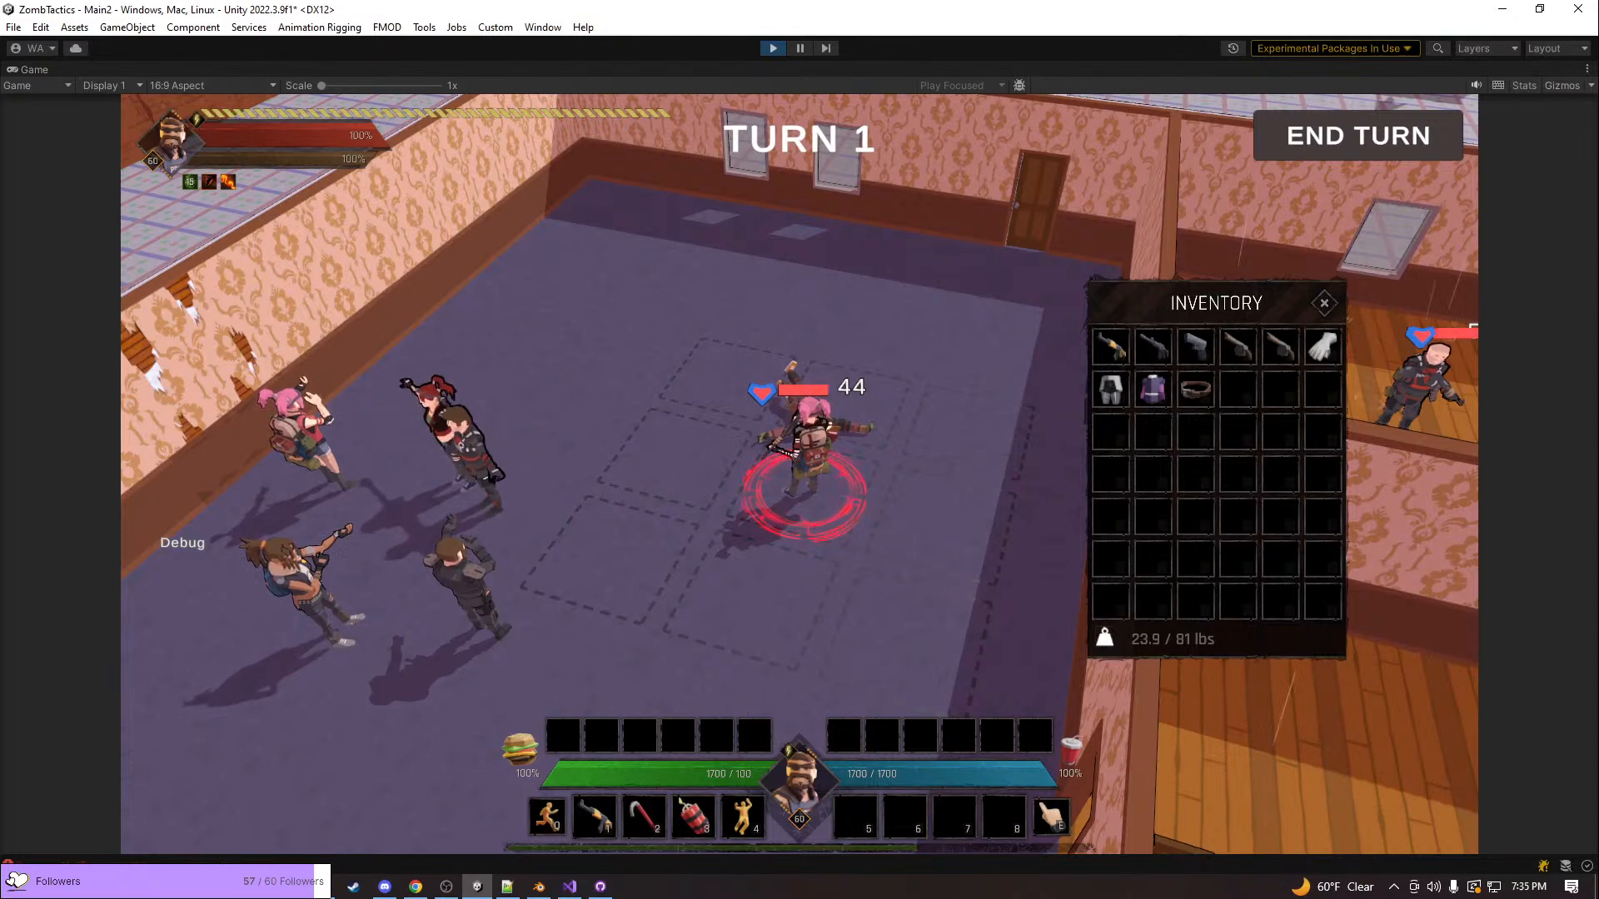
pyautogui.click(1075, 397)
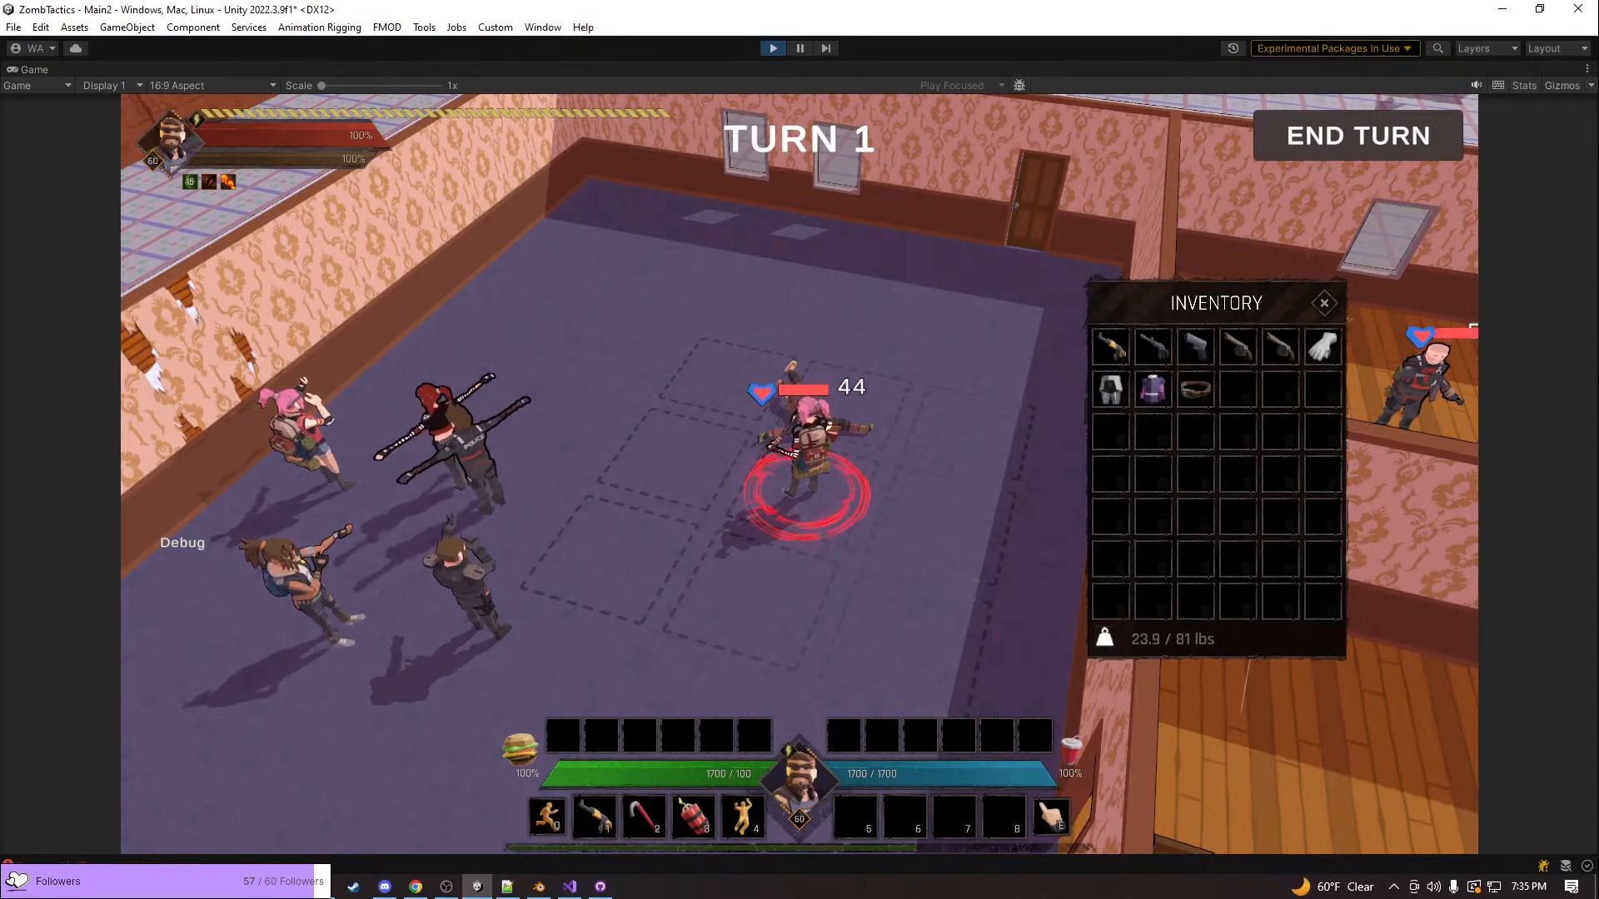
pyautogui.moveTo(1075, 397); pyautogui.dragTo(1202, 548, button='middle')
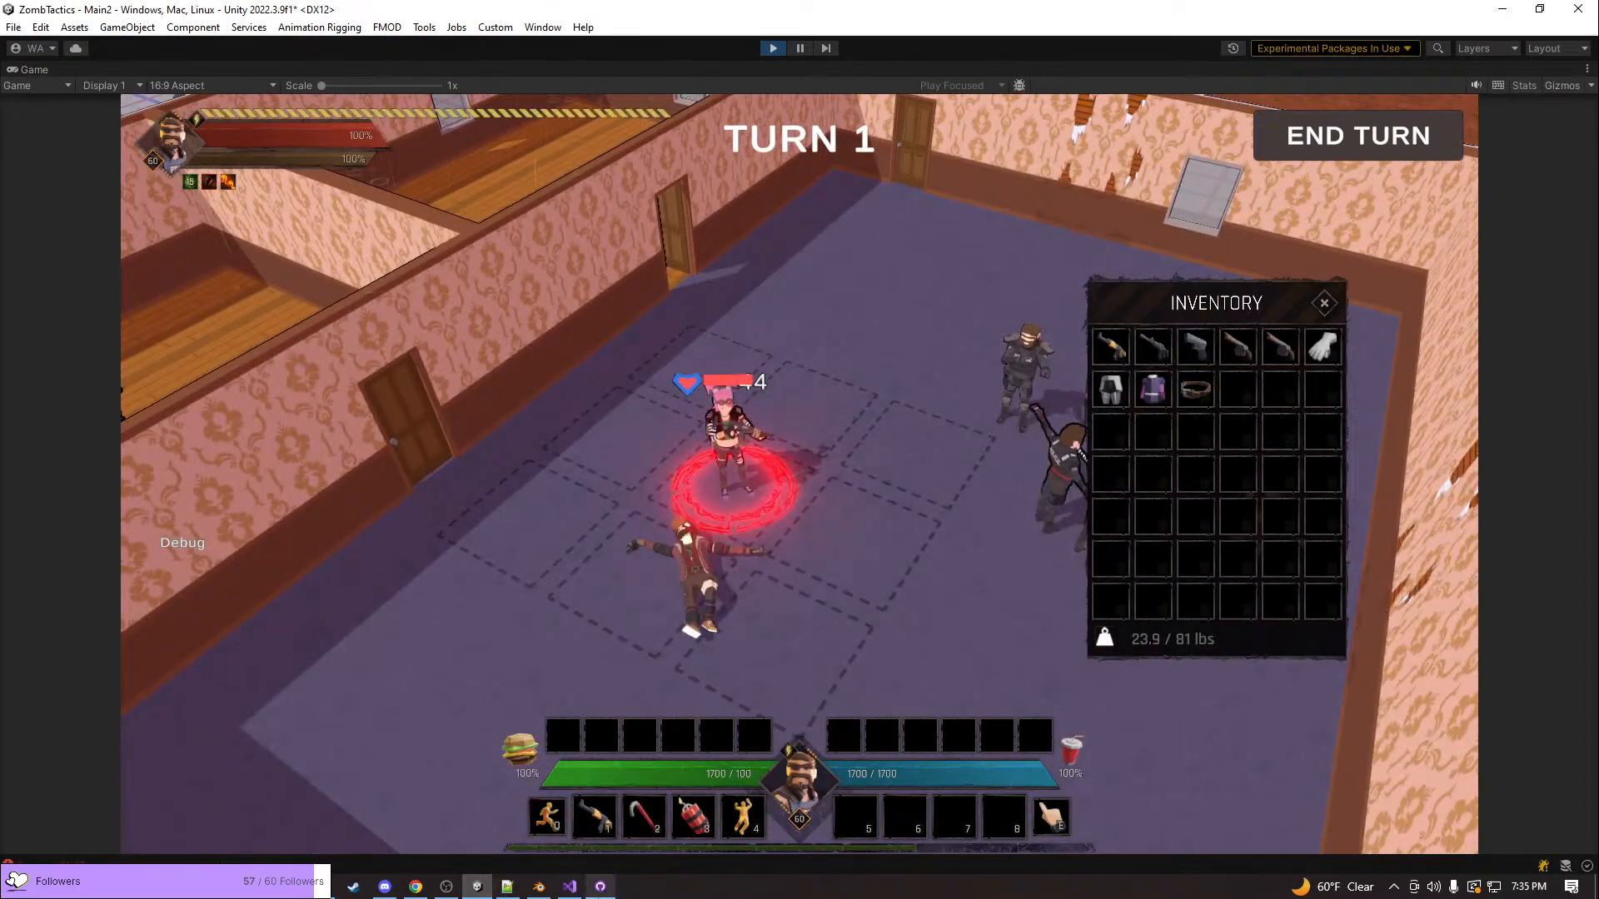
# Bring up the Calamity repository's changed files in GitHub Desktop, and stop the running game and minimize Unity
pyautogui.moveTo(601, 886)
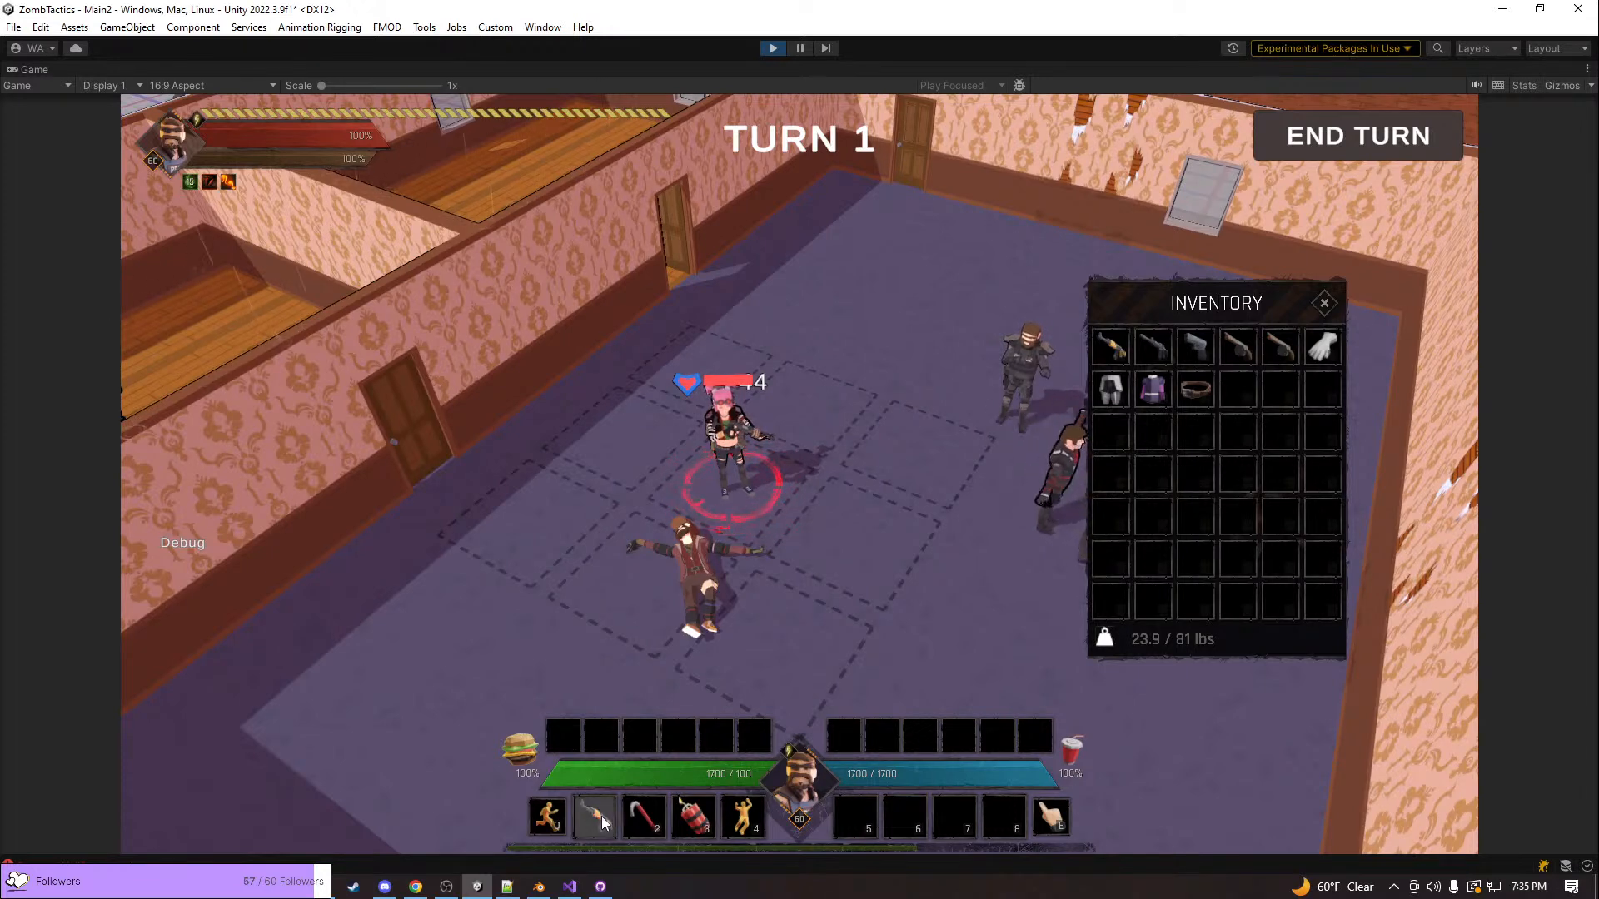
pyautogui.moveTo(603, 822)
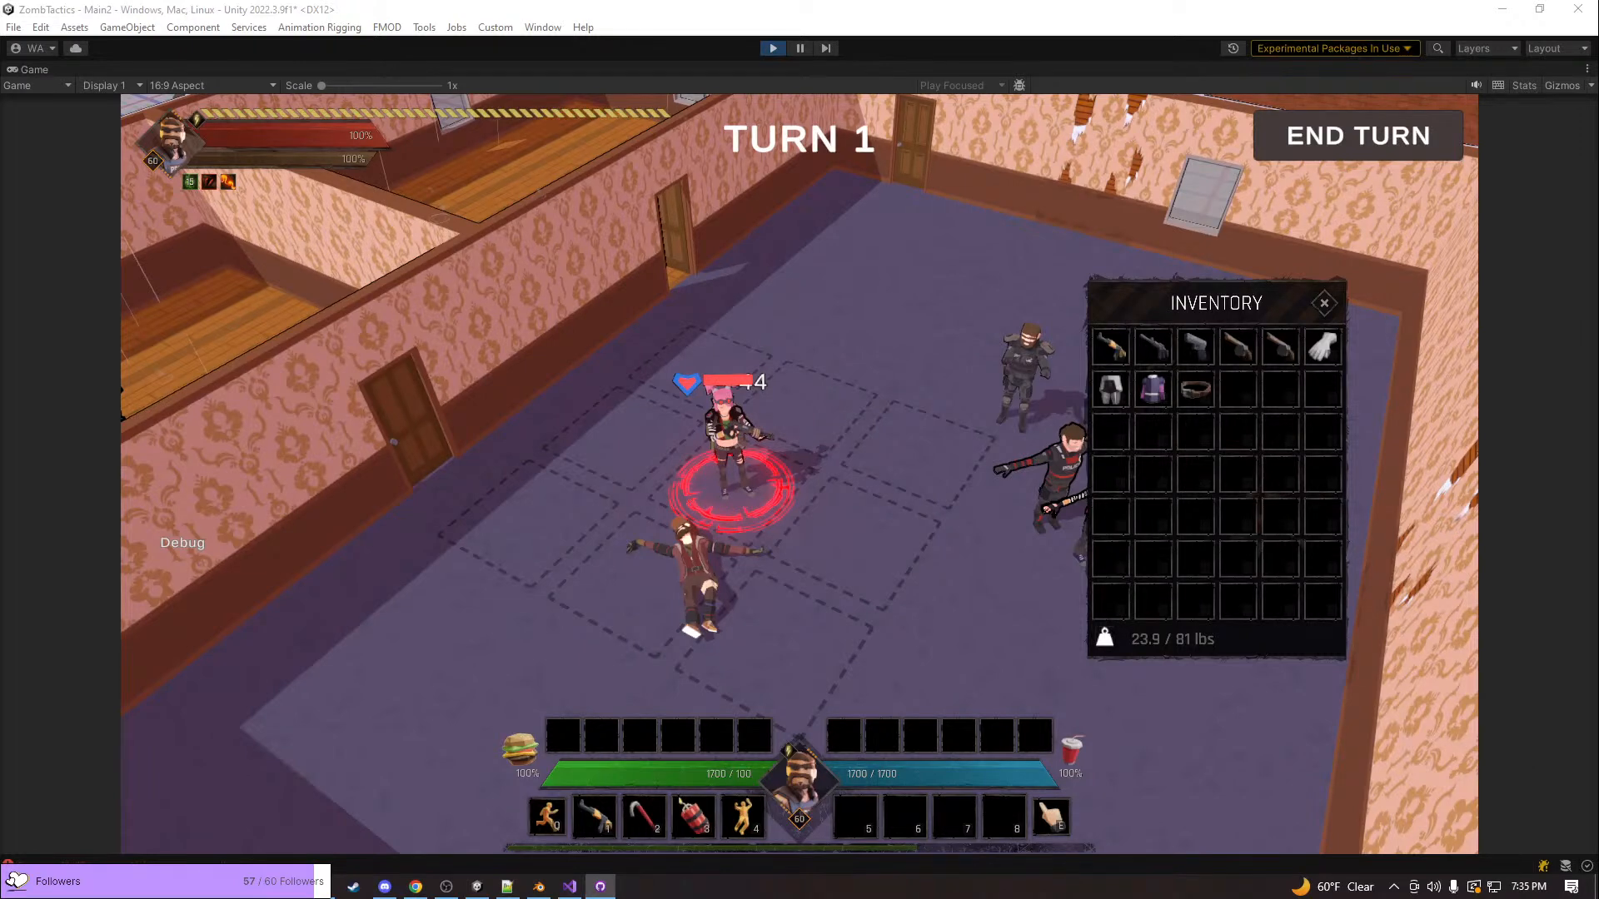
pyautogui.moveTo(1598, 125); pyautogui.dragTo(768, 141)
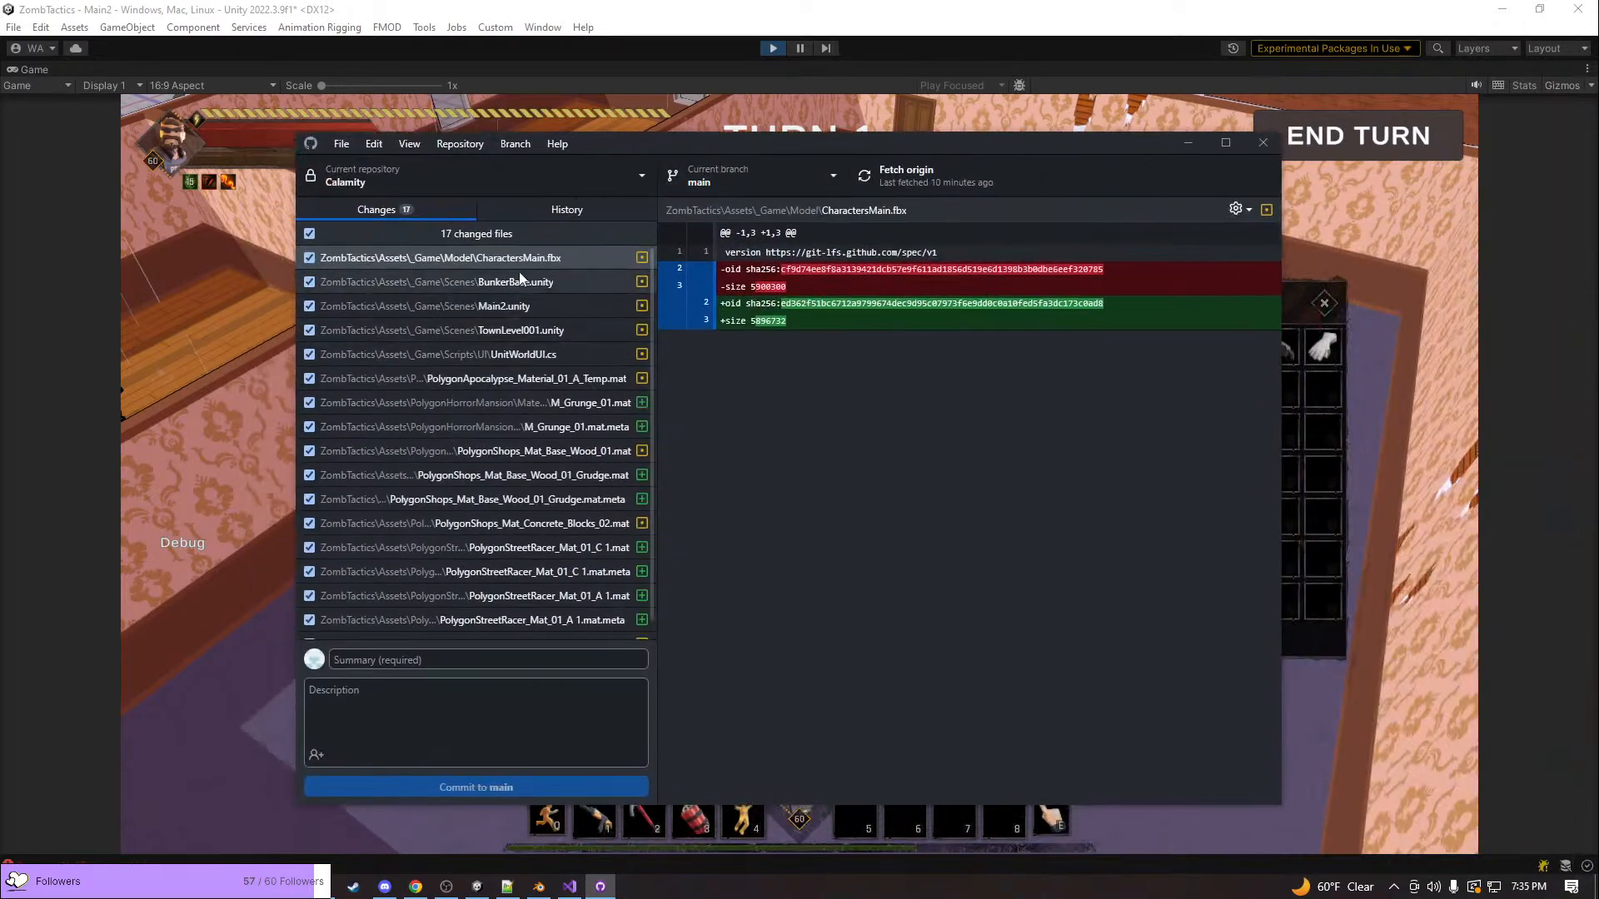
pyautogui.scroll(-1, 596, 567)
pyautogui.click(523, 659)
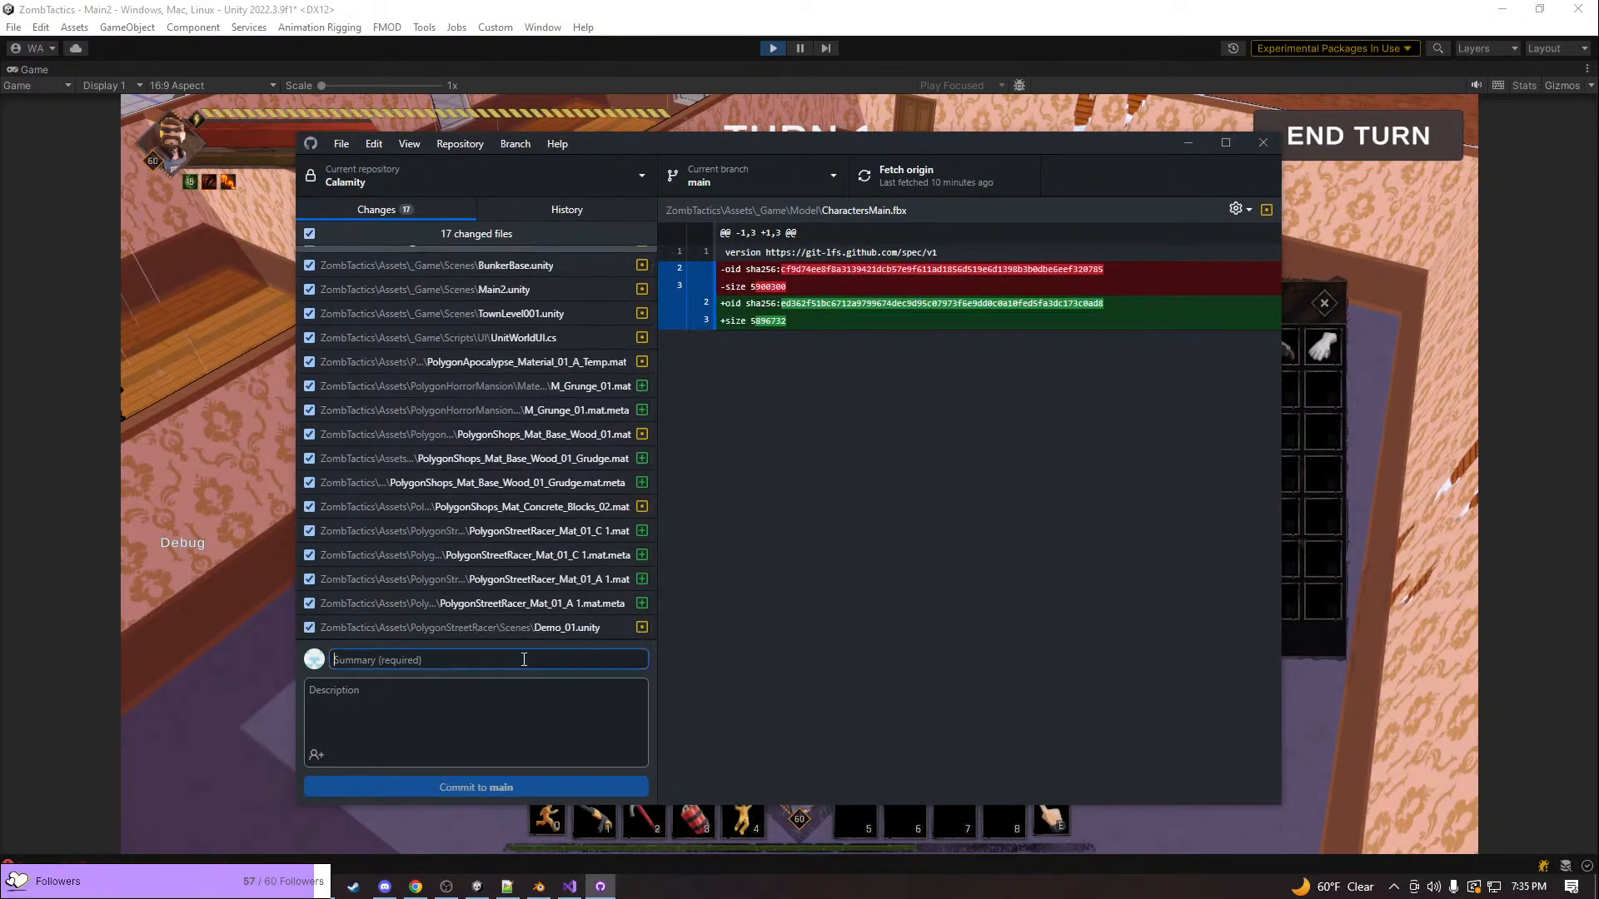
pyautogui.click(769, 60)
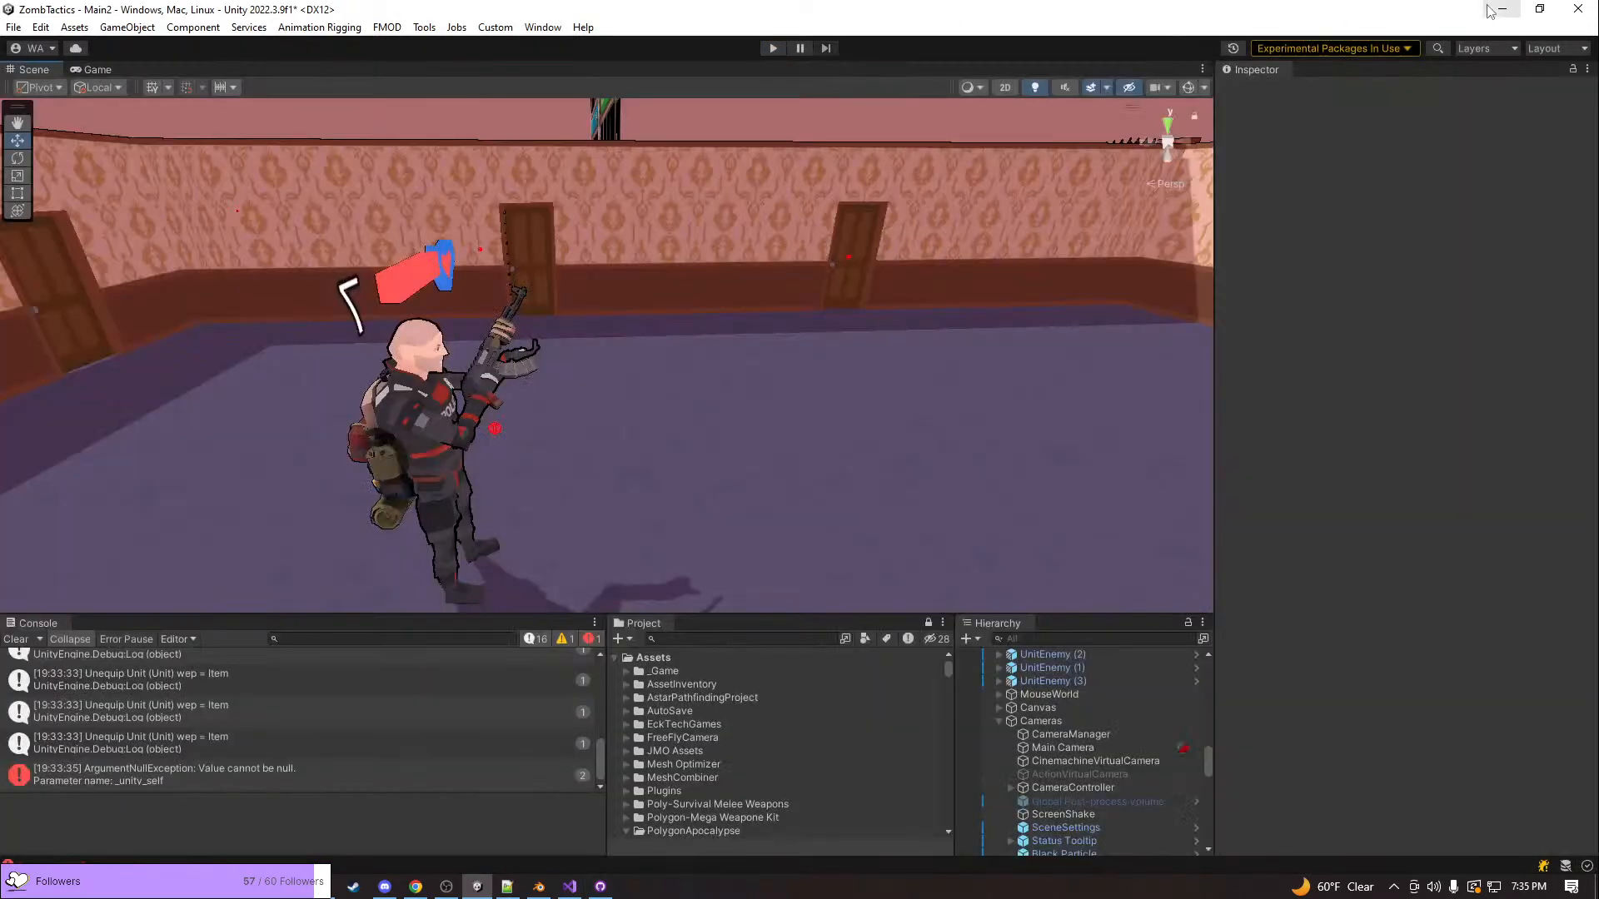
pyautogui.click(1497, 7)
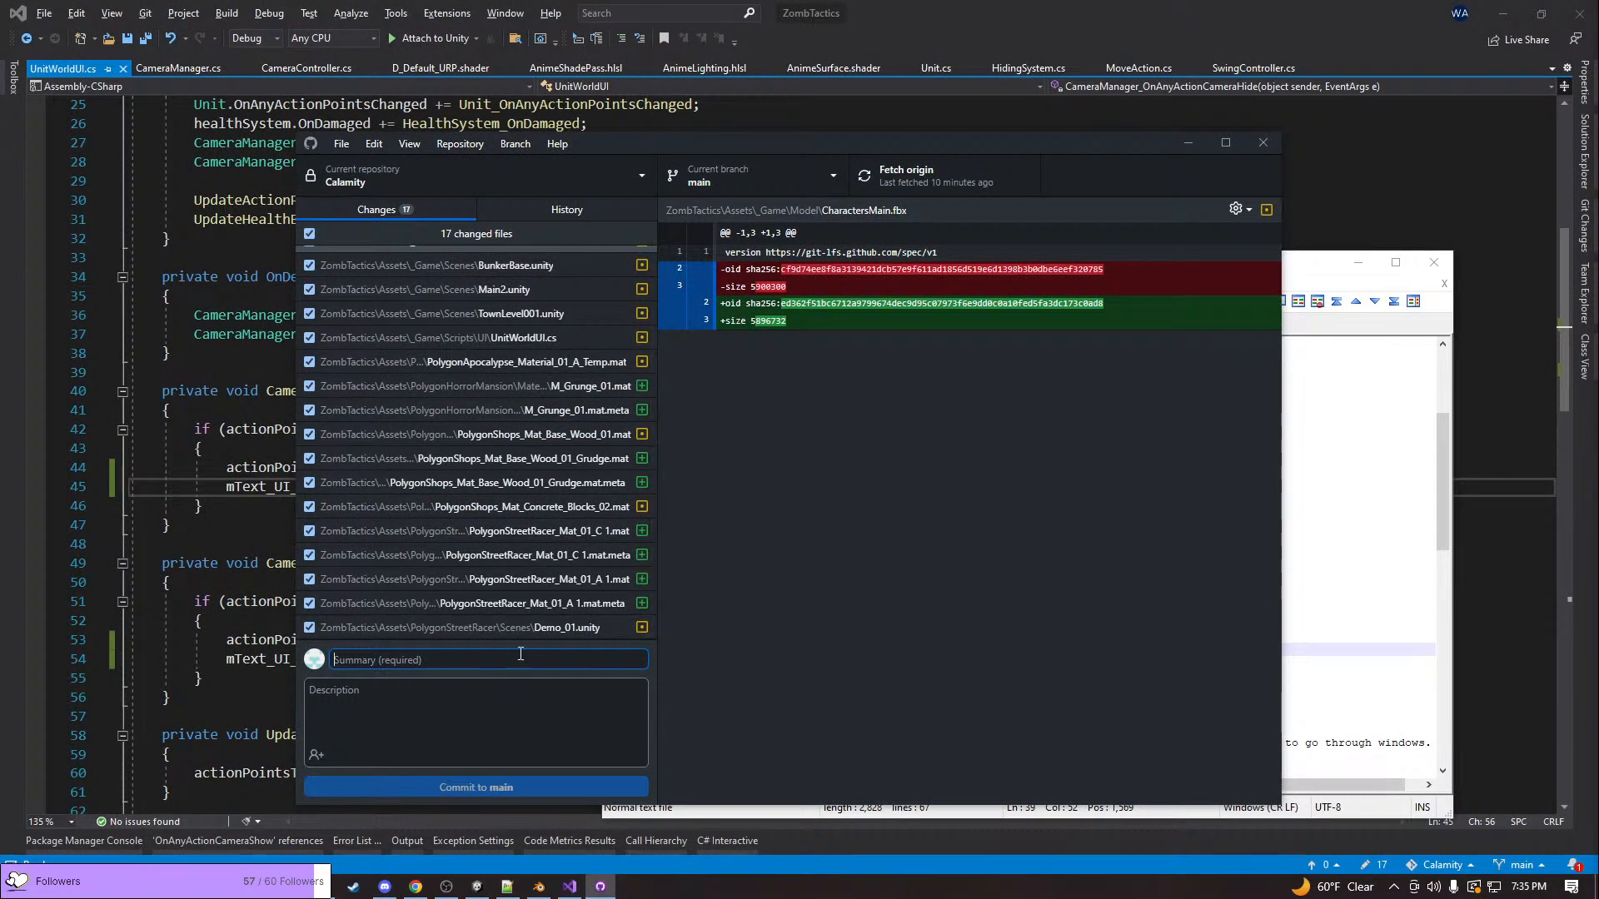
# Commit all changed files to main with the summary "World UI health bar no longer shows when action camera is on" and push to origin
pyautogui.write('UI No longer shows in')
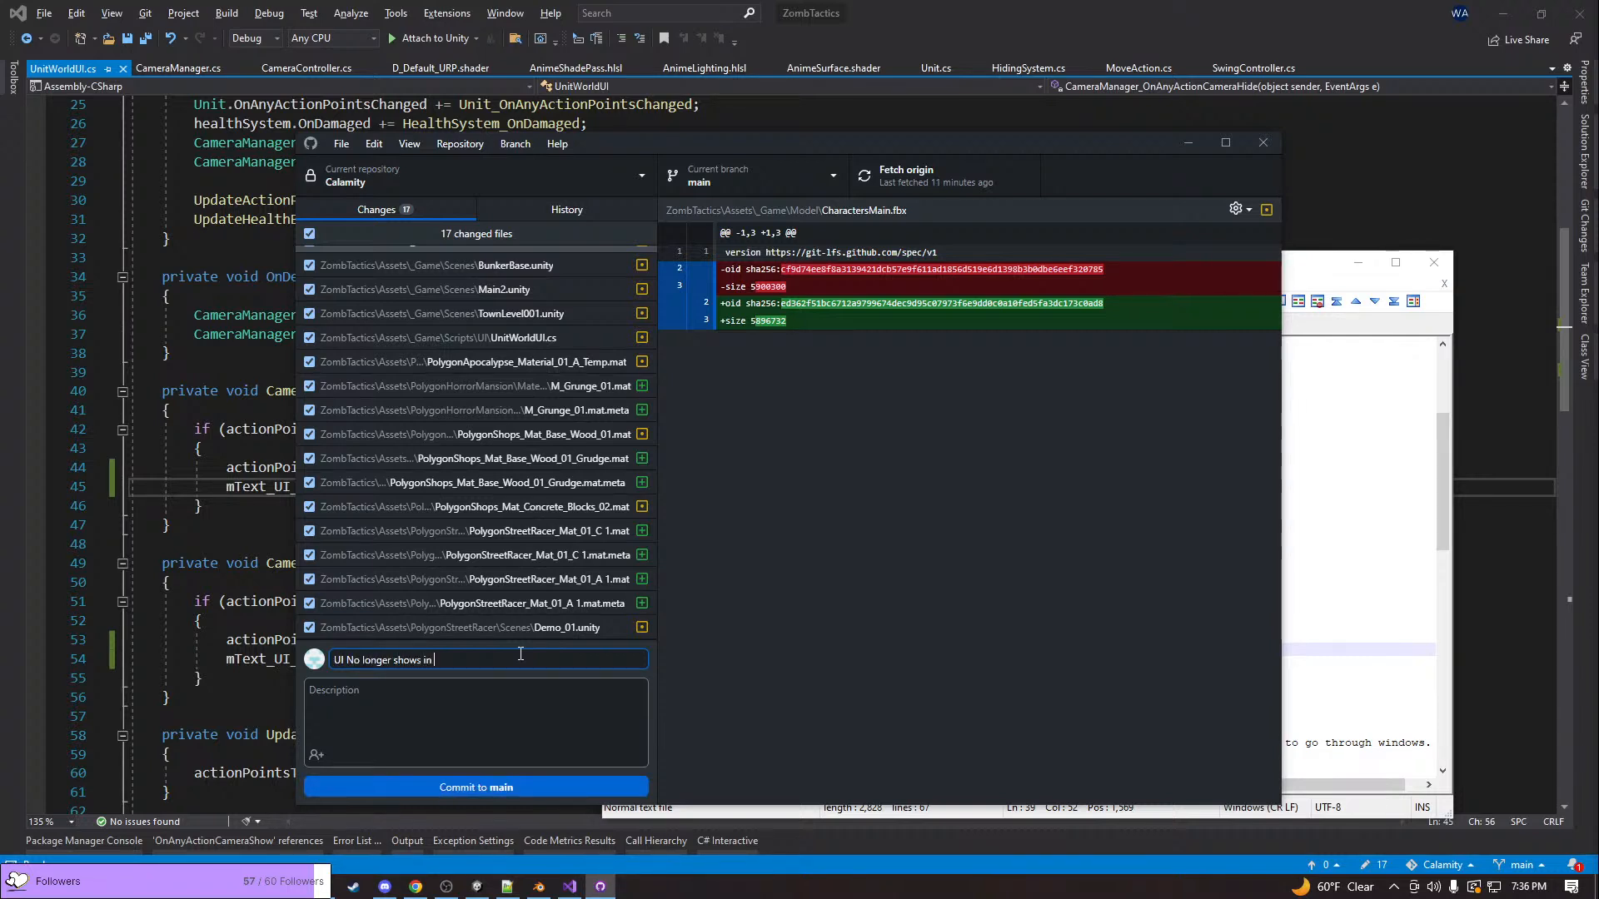
pyautogui.hotkey('ctrl', 'BackSpace')
pyautogui.hotkey('ctrl', 'BackSpace')
pyautogui.hotkey('ctrl', 'BackSpace')
pyautogui.hotkey('ctrl', 'BackSpace')
pyautogui.write('World U')
pyautogui.write('action camera is on')
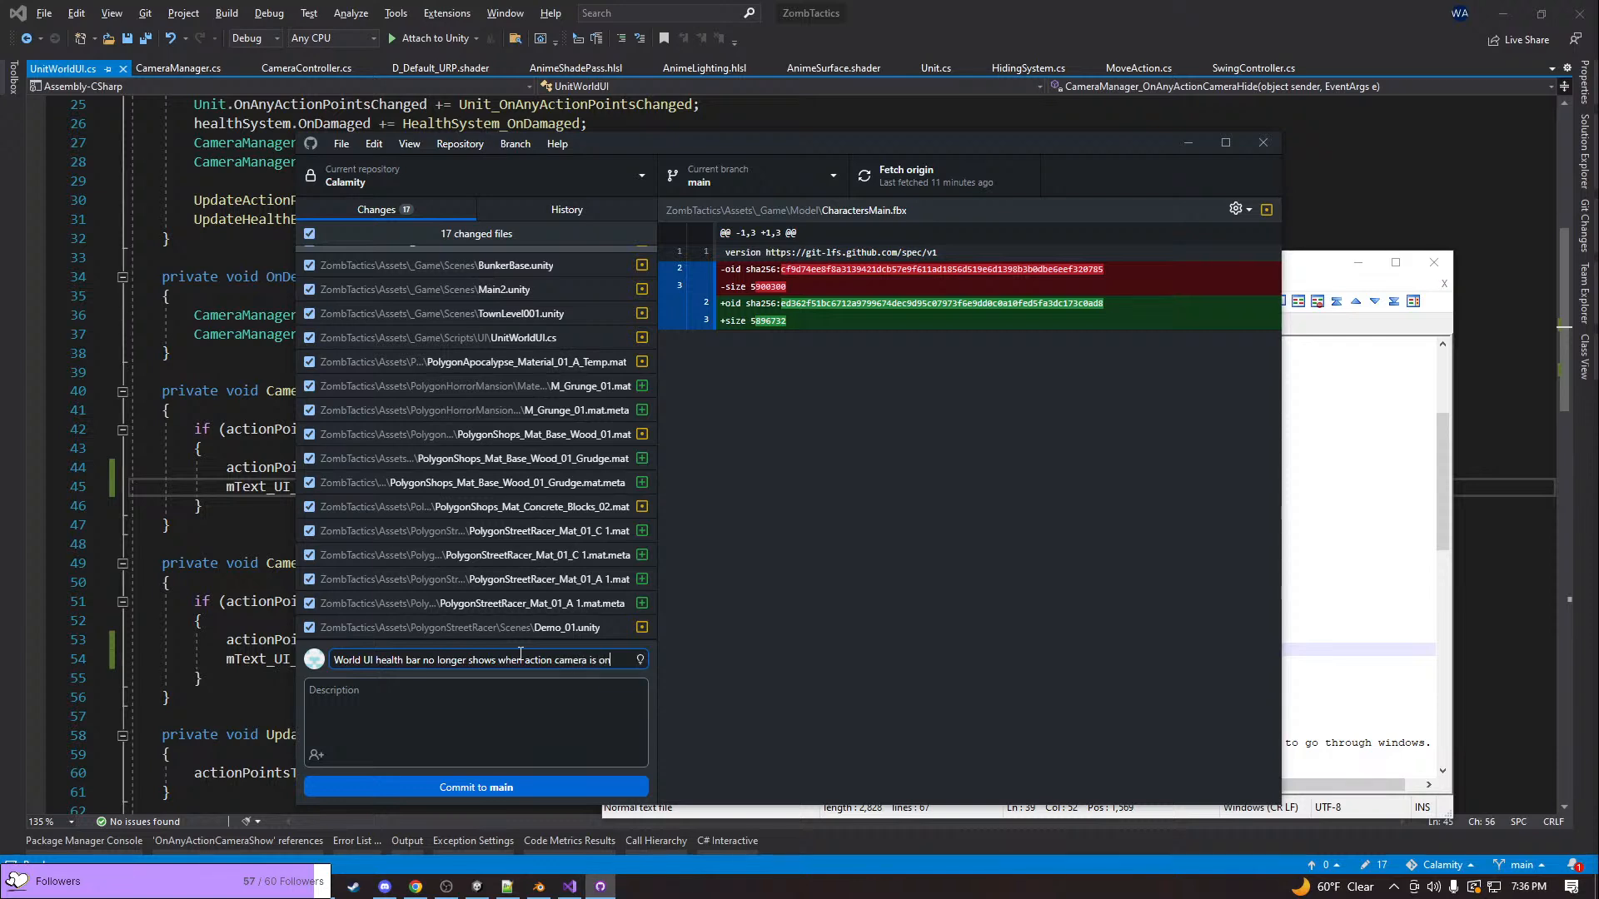
pyautogui.click(521, 787)
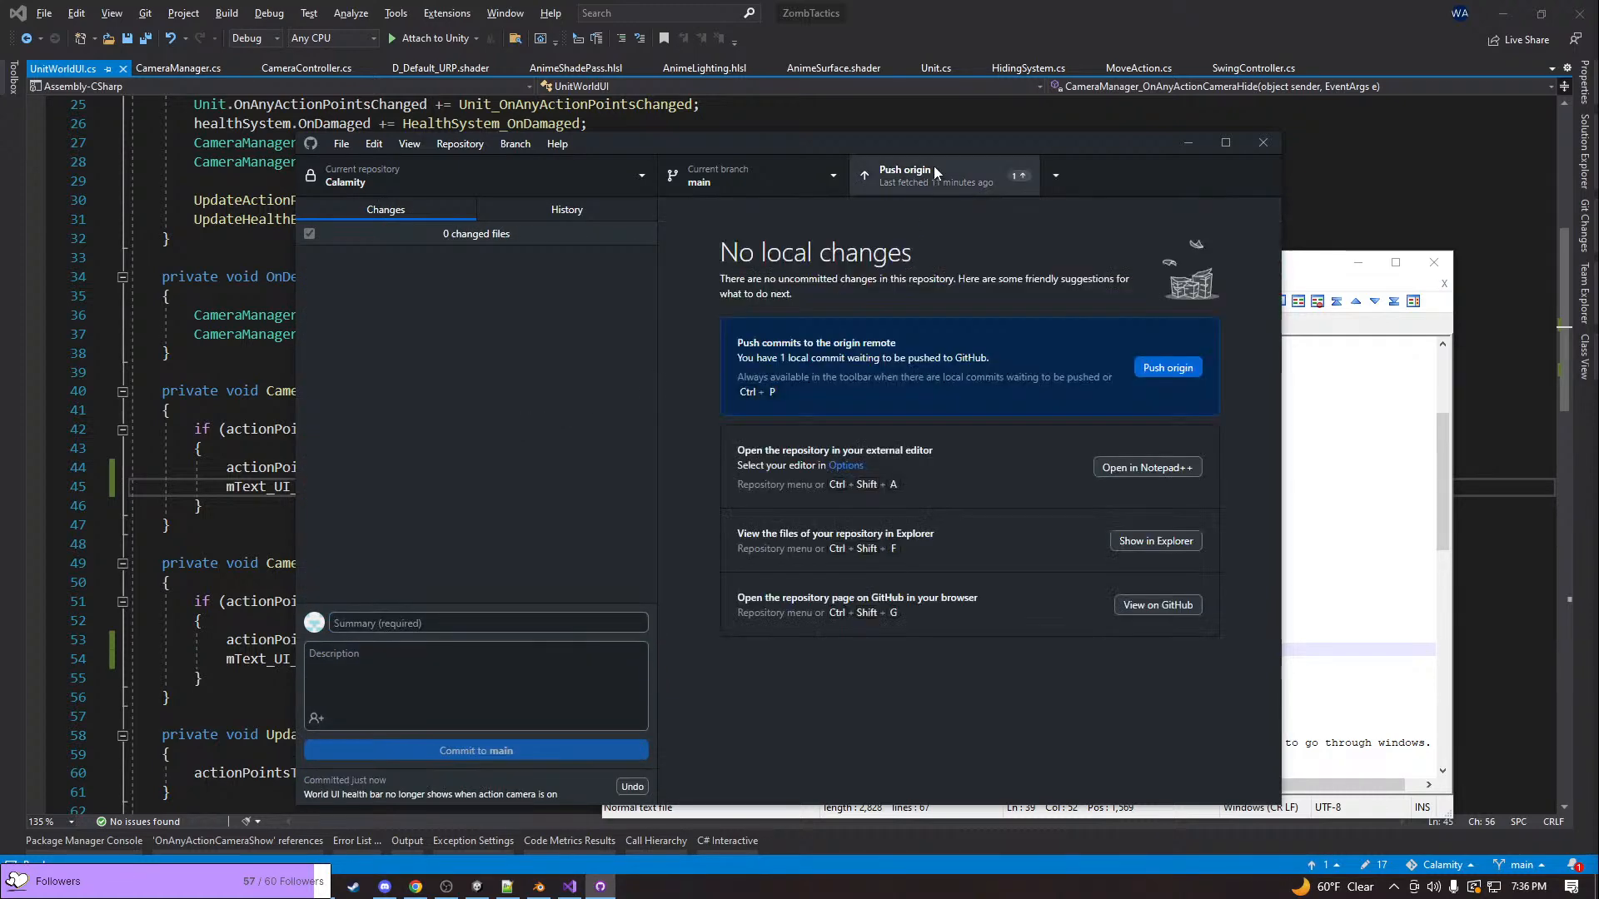
pyautogui.click(932, 168)
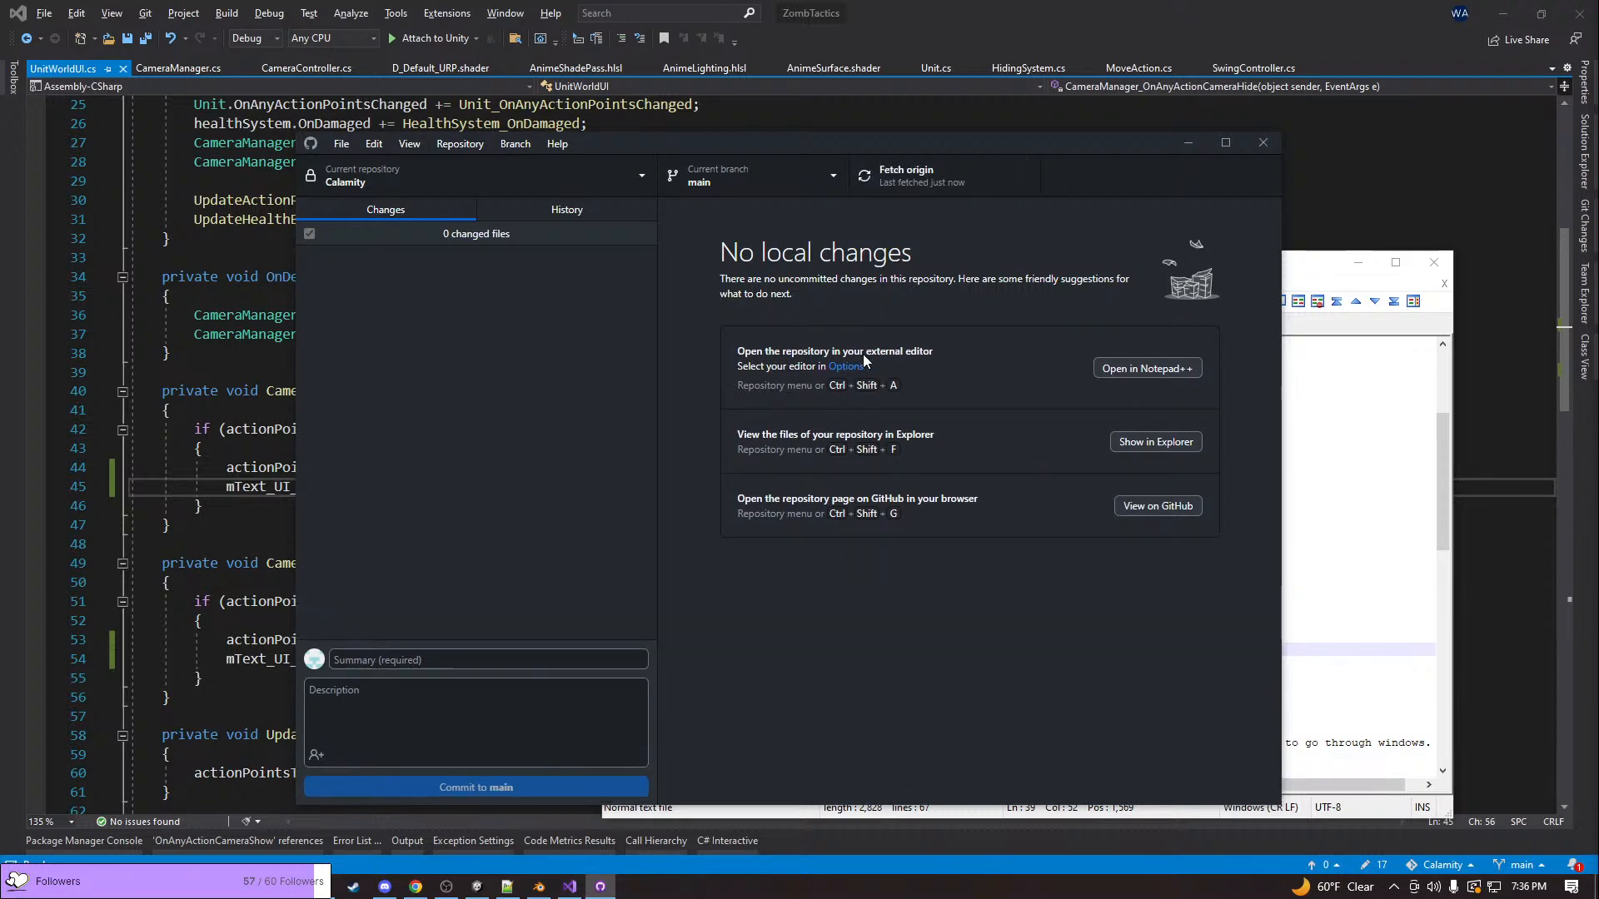
# Minimize GitHub Desktop and return to todoForGame.txt in Notepad++, placing the cursor on the unit mesh portrait item on line 29
pyautogui.click(1190, 146)
pyautogui.click(904, 516)
pyautogui.scroll(2, 904, 521)
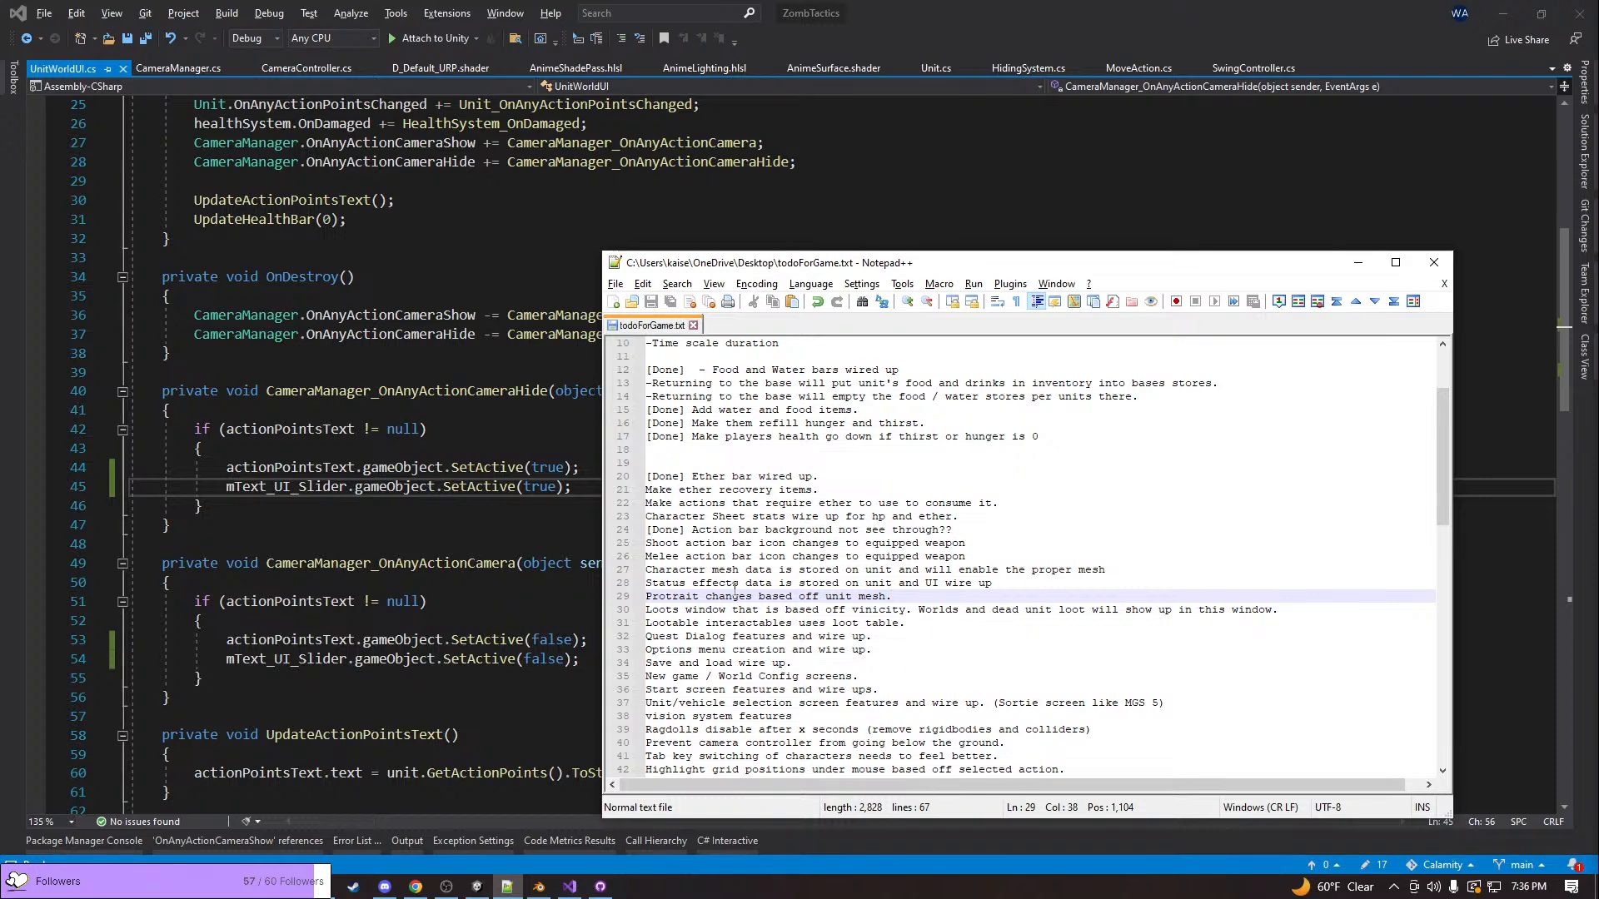
# Review the cast action, food and water, ether and character sheet items in todoForGame.txt, placing the cursor at the end of line 23
pyautogui.click(648, 516)
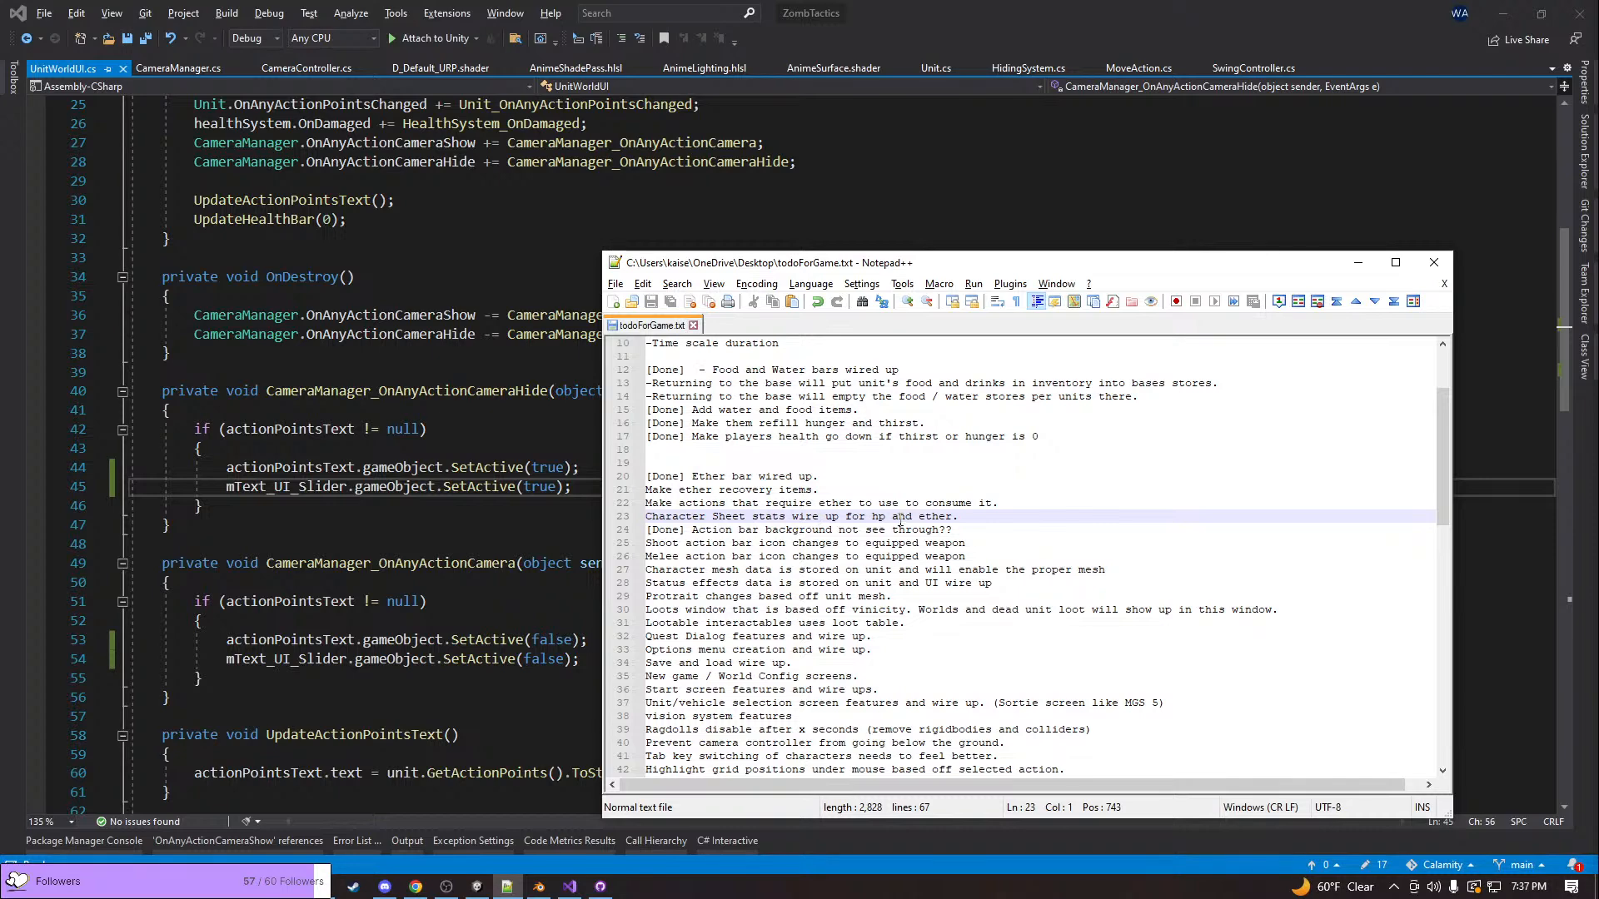
pyautogui.click(980, 516)
pyautogui.scroll(2, 978, 514)
pyautogui.scroll(1, 979, 514)
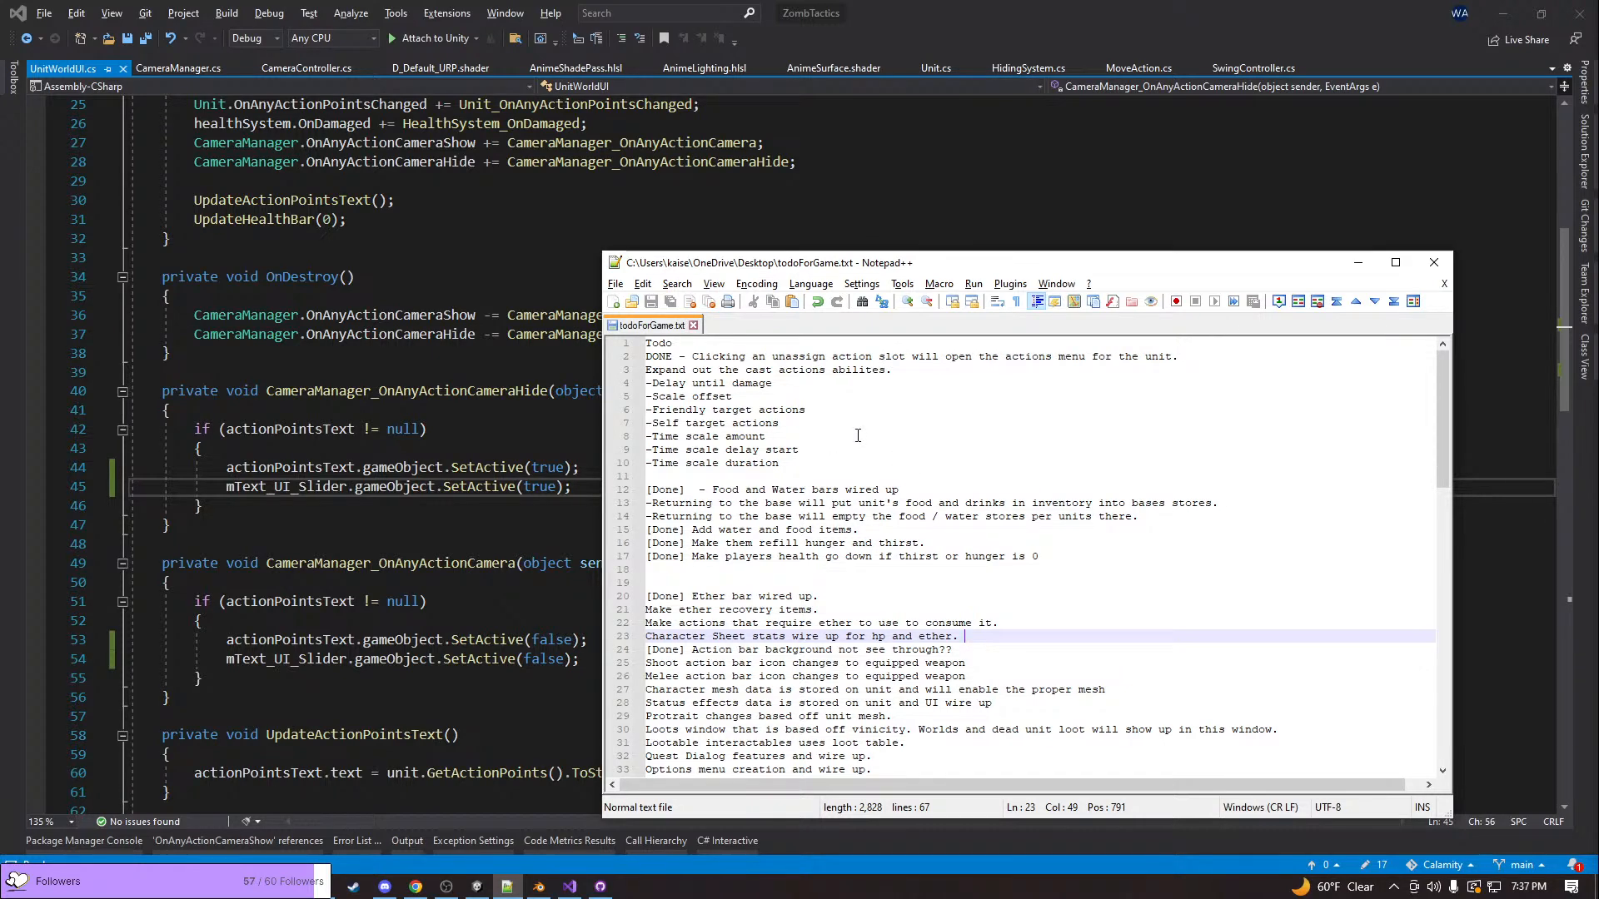
pyautogui.scroll(-1, 857, 435)
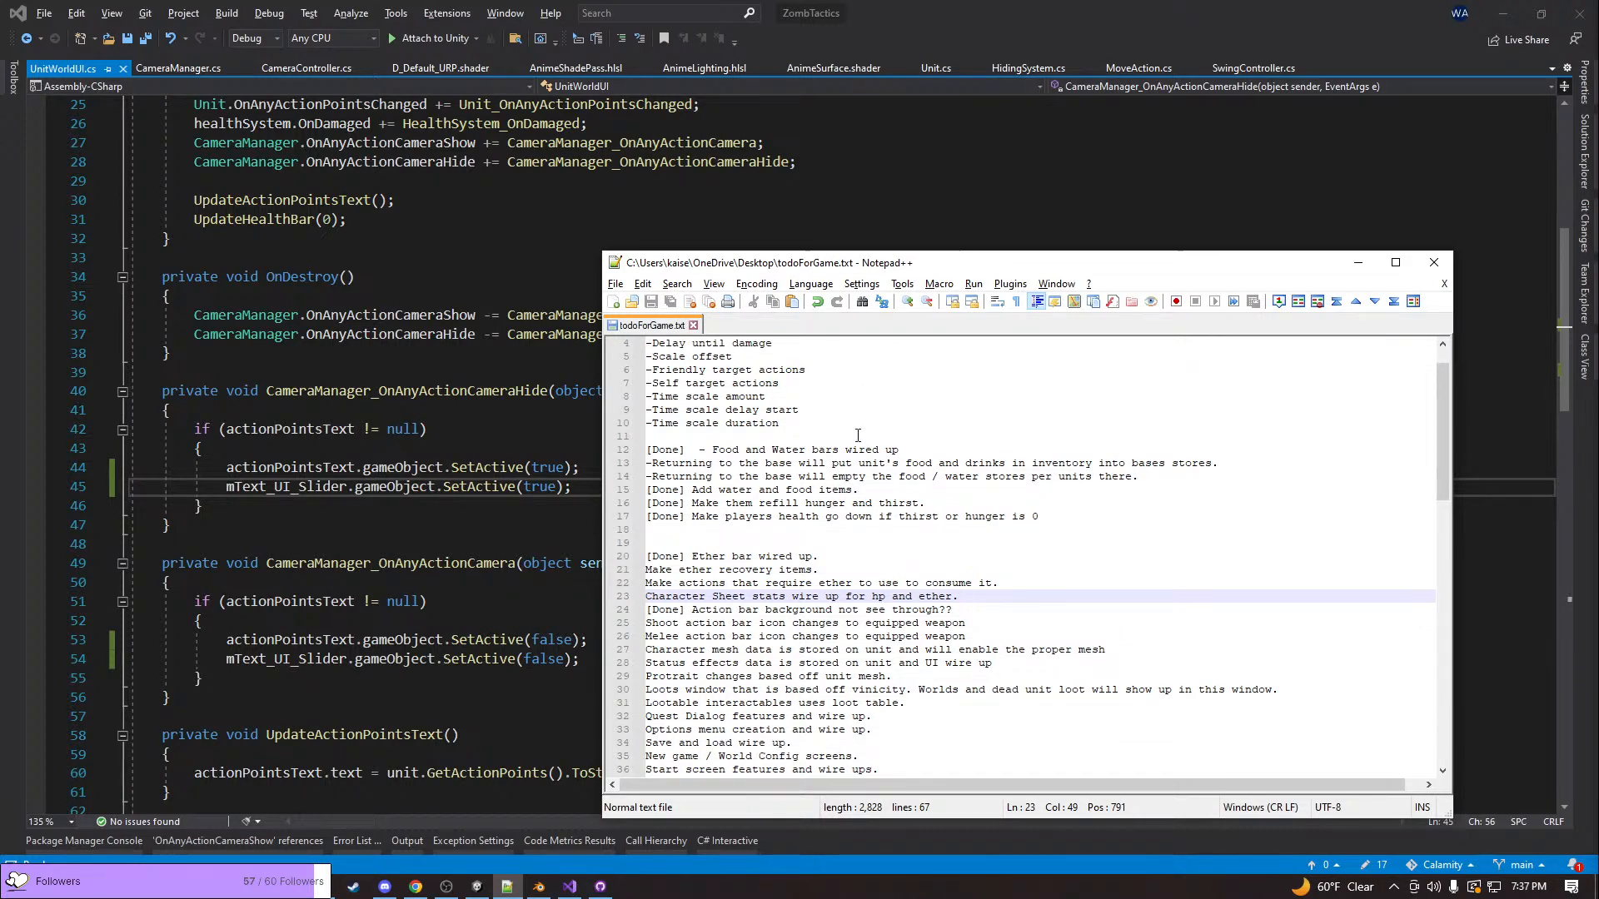
pyautogui.scroll(-2, 858, 435)
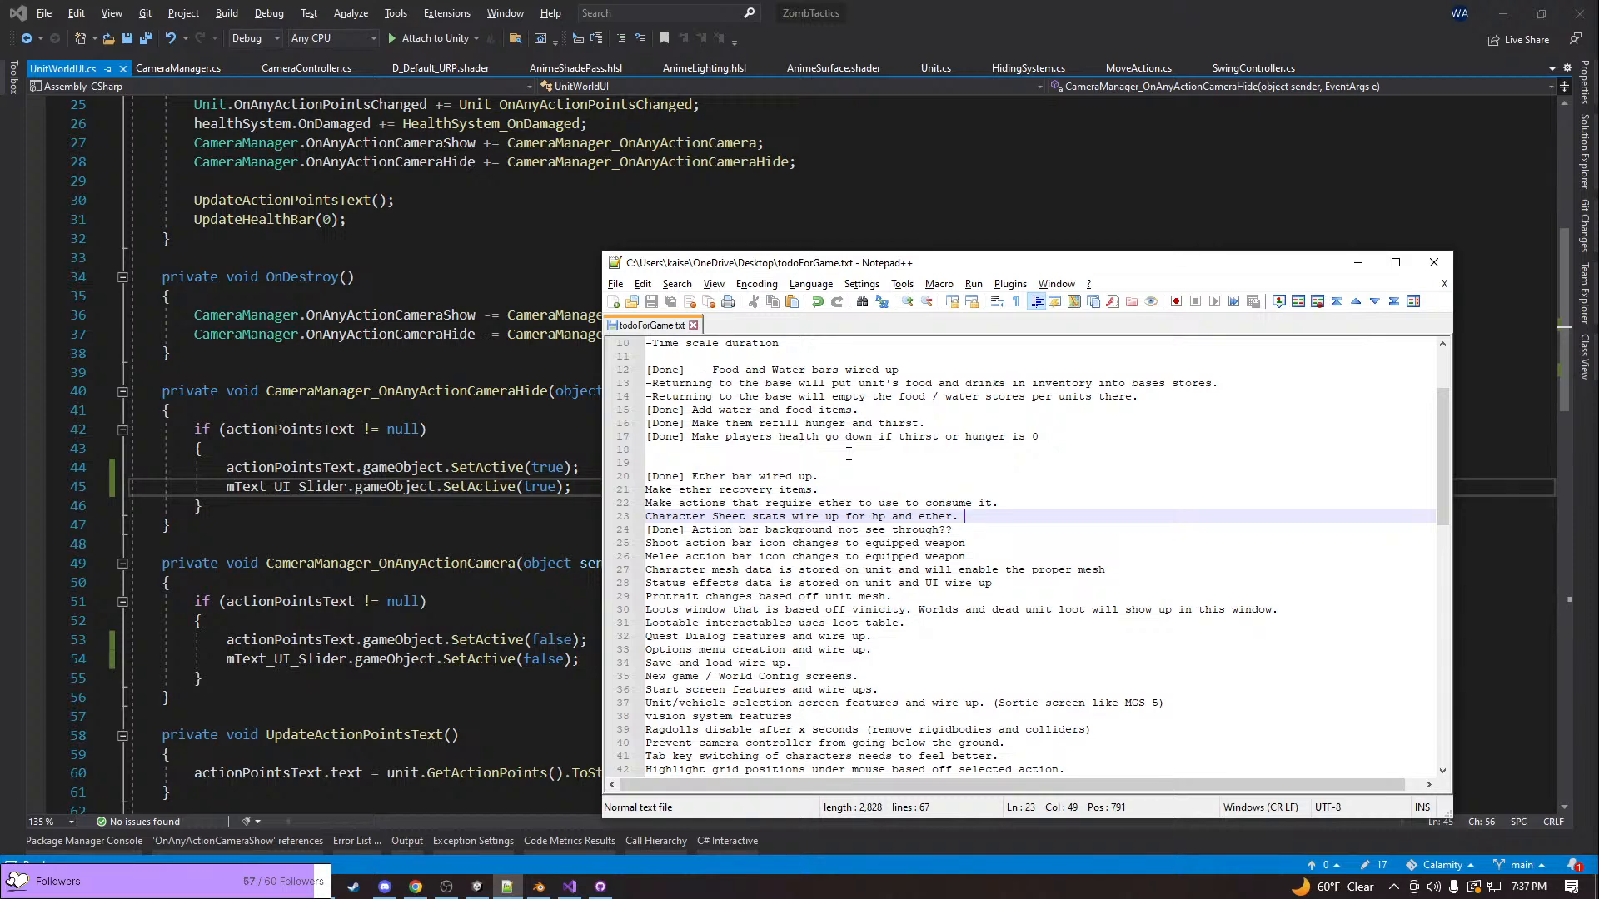
pyautogui.scroll(3, 848, 454)
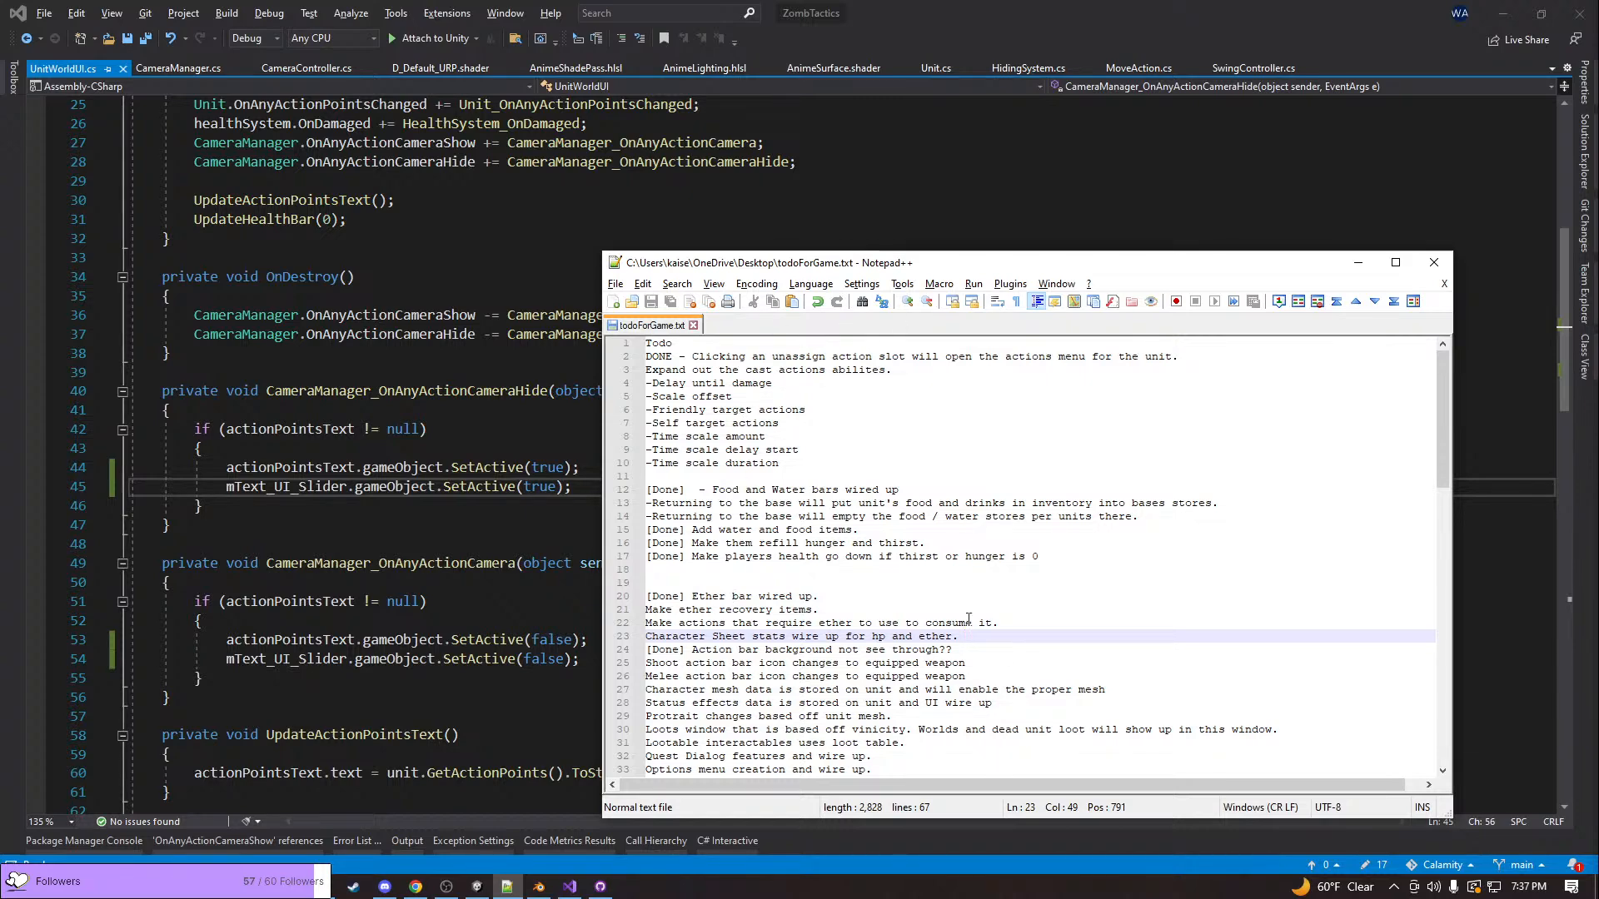
pyautogui.scroll(-1, 957, 576)
pyautogui.scroll(-2, 956, 576)
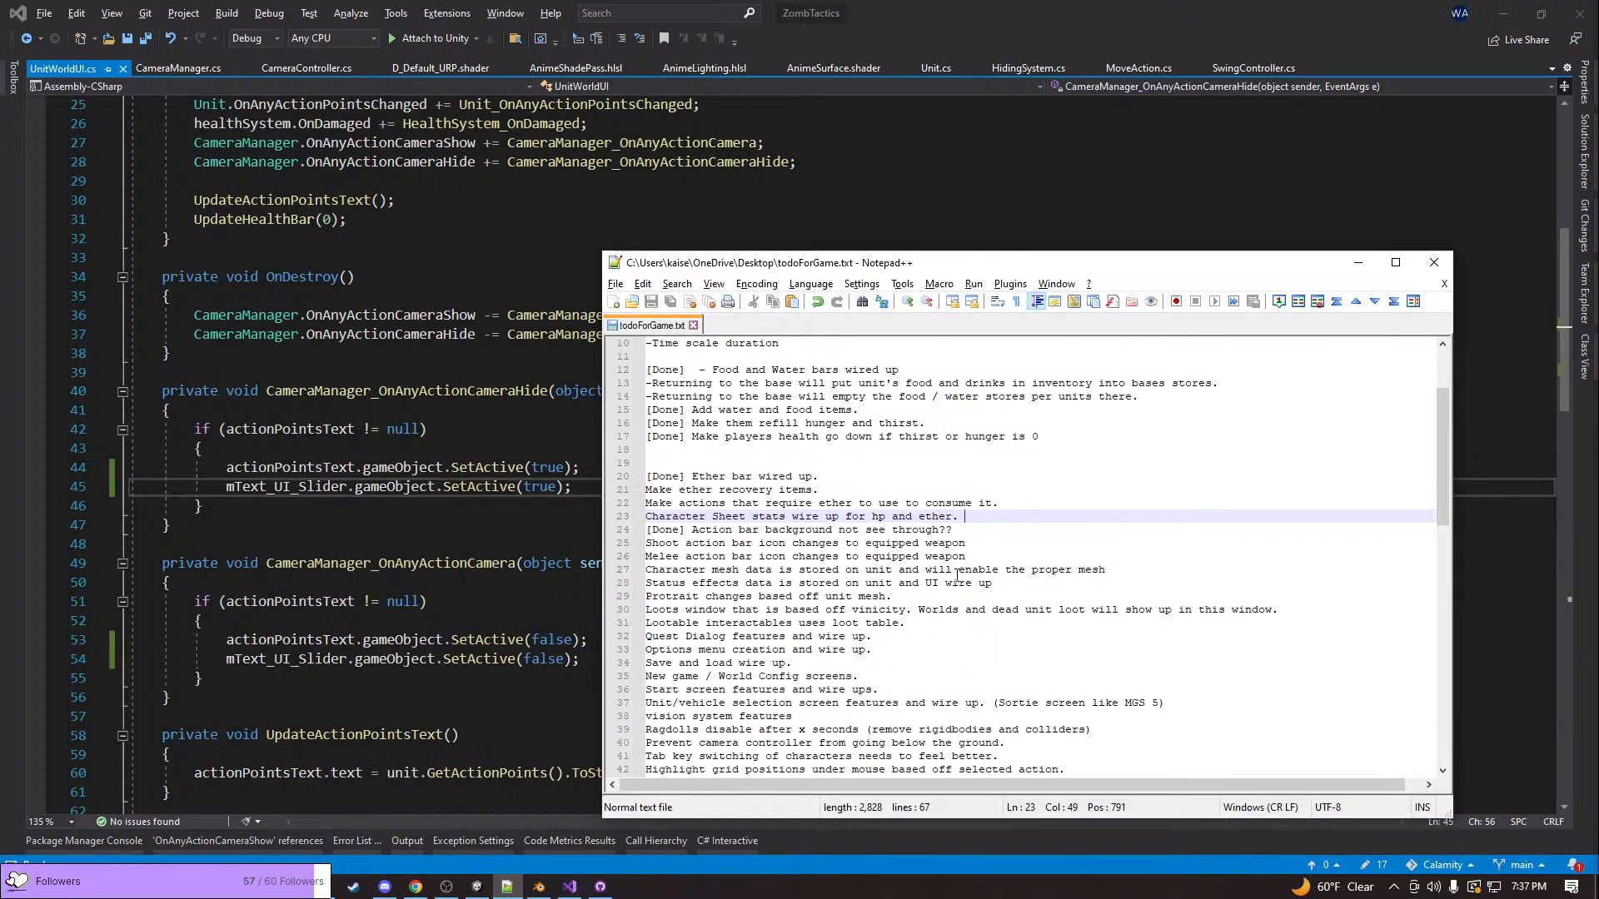
# Read through the remaining feature, Bugs and Interiors items, placing the cursor at the start of the unit/vehicle selection screen item
pyautogui.scroll(-2, 957, 576)
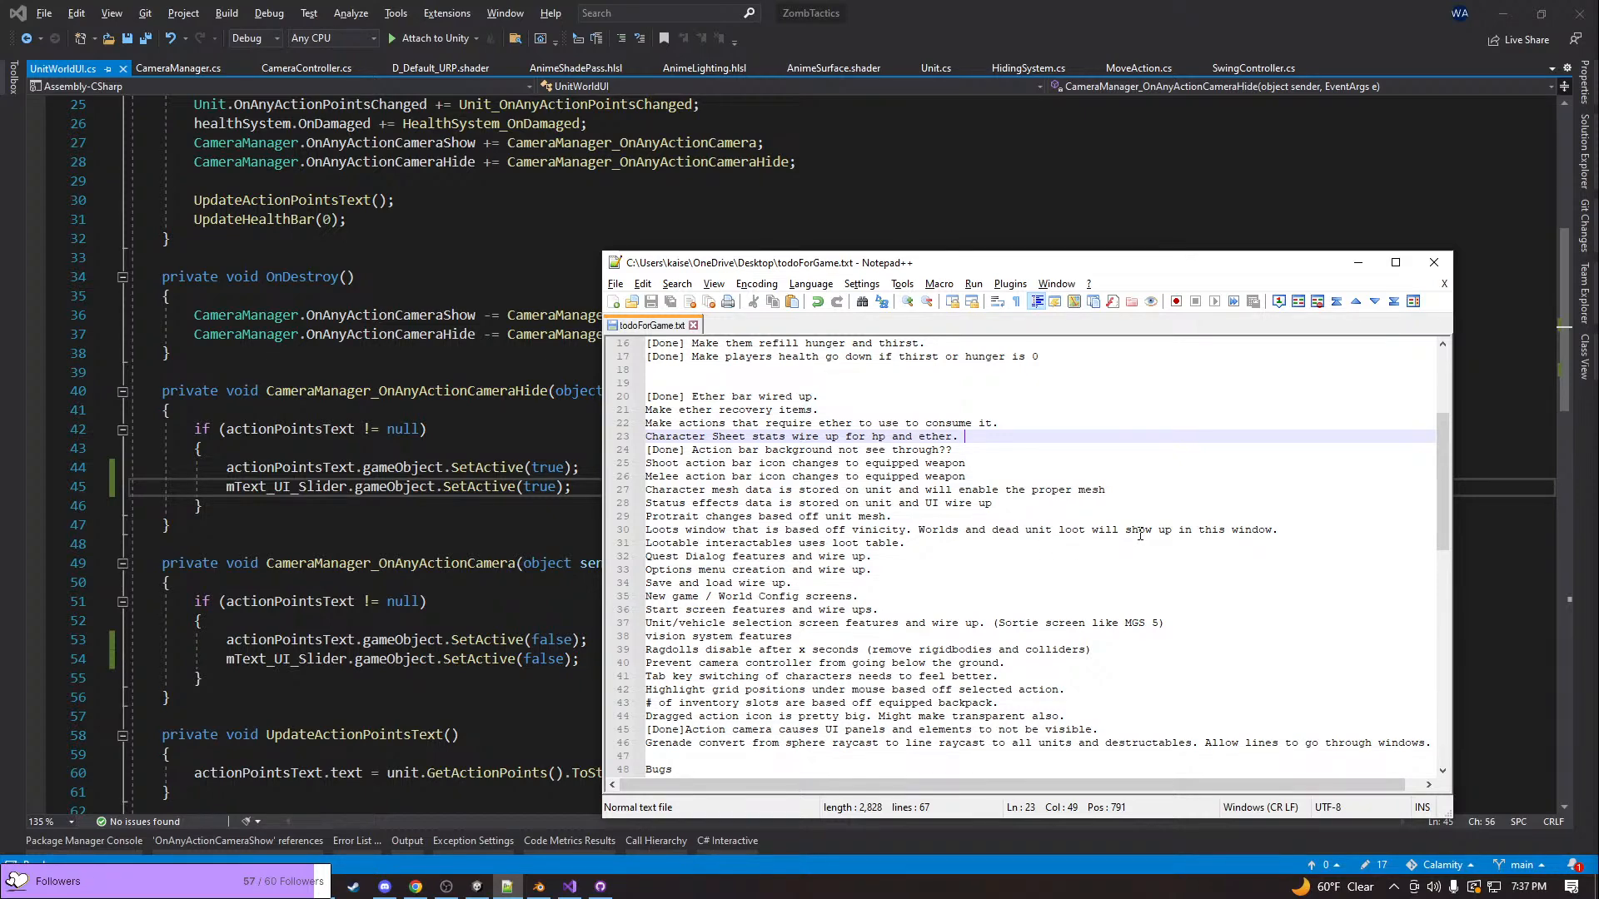
pyautogui.scroll(-2, 1139, 533)
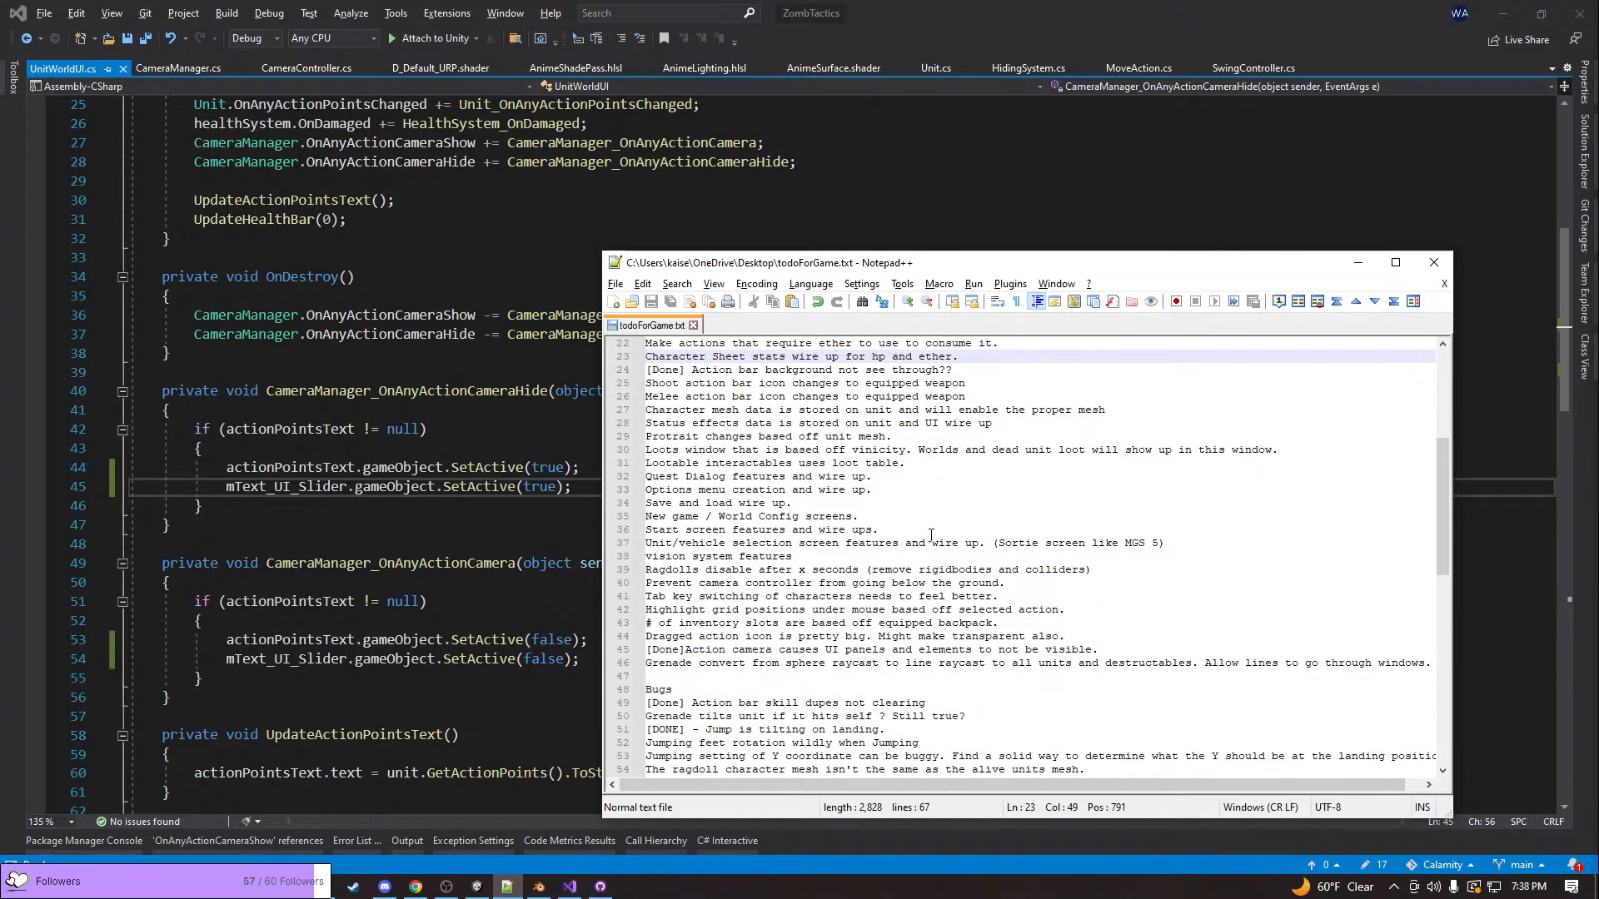
pyautogui.click(647, 543)
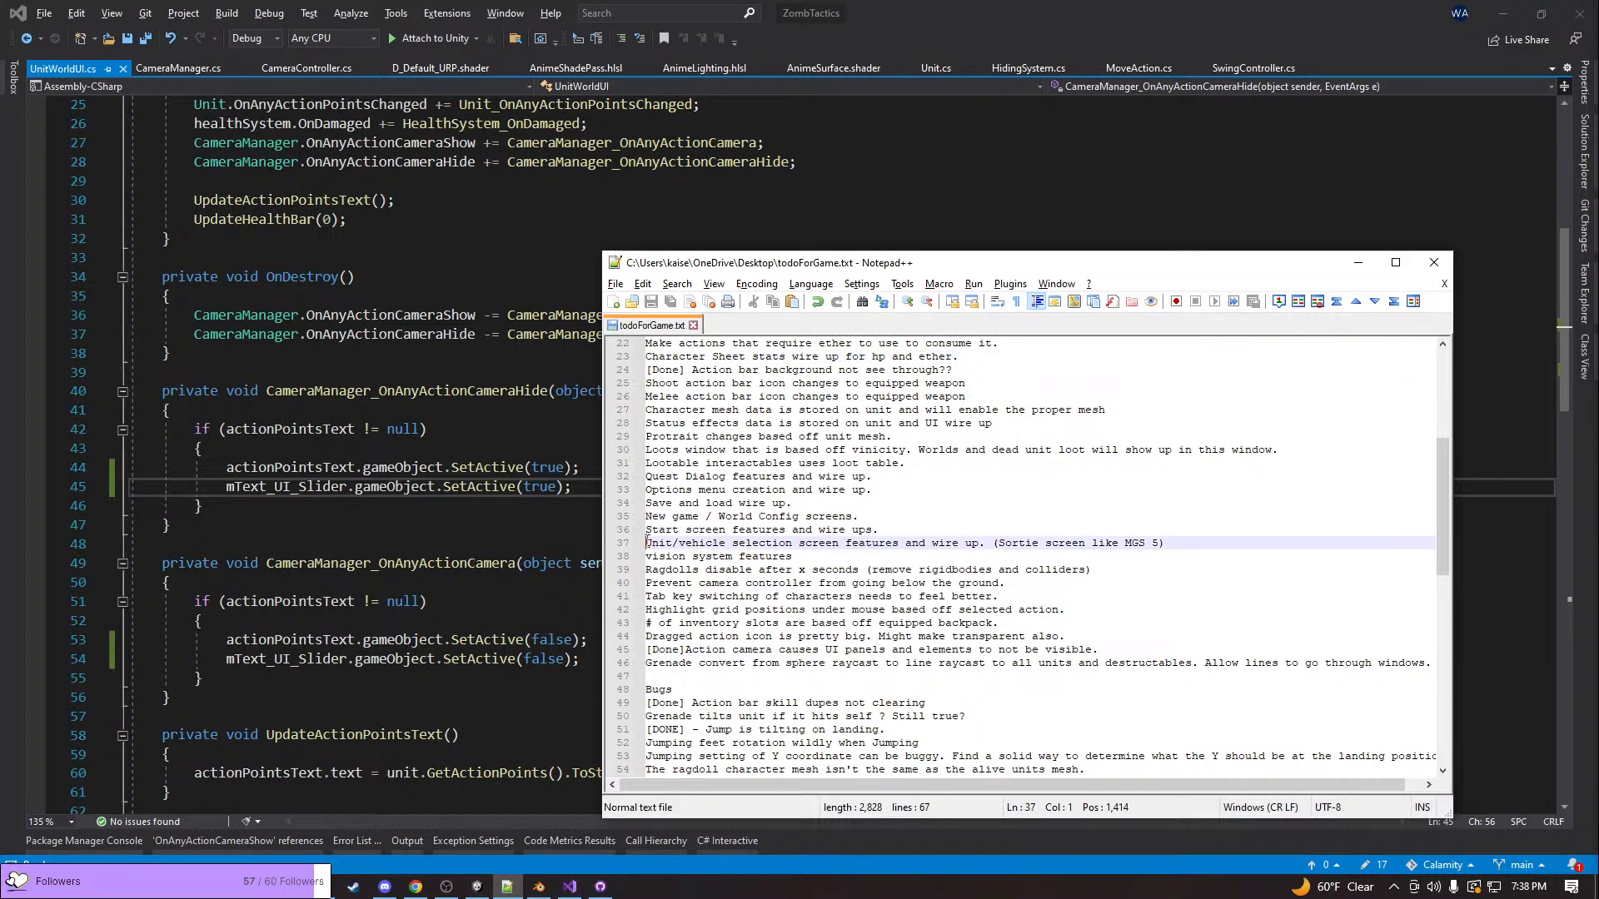
pyautogui.scroll(-2, 647, 542)
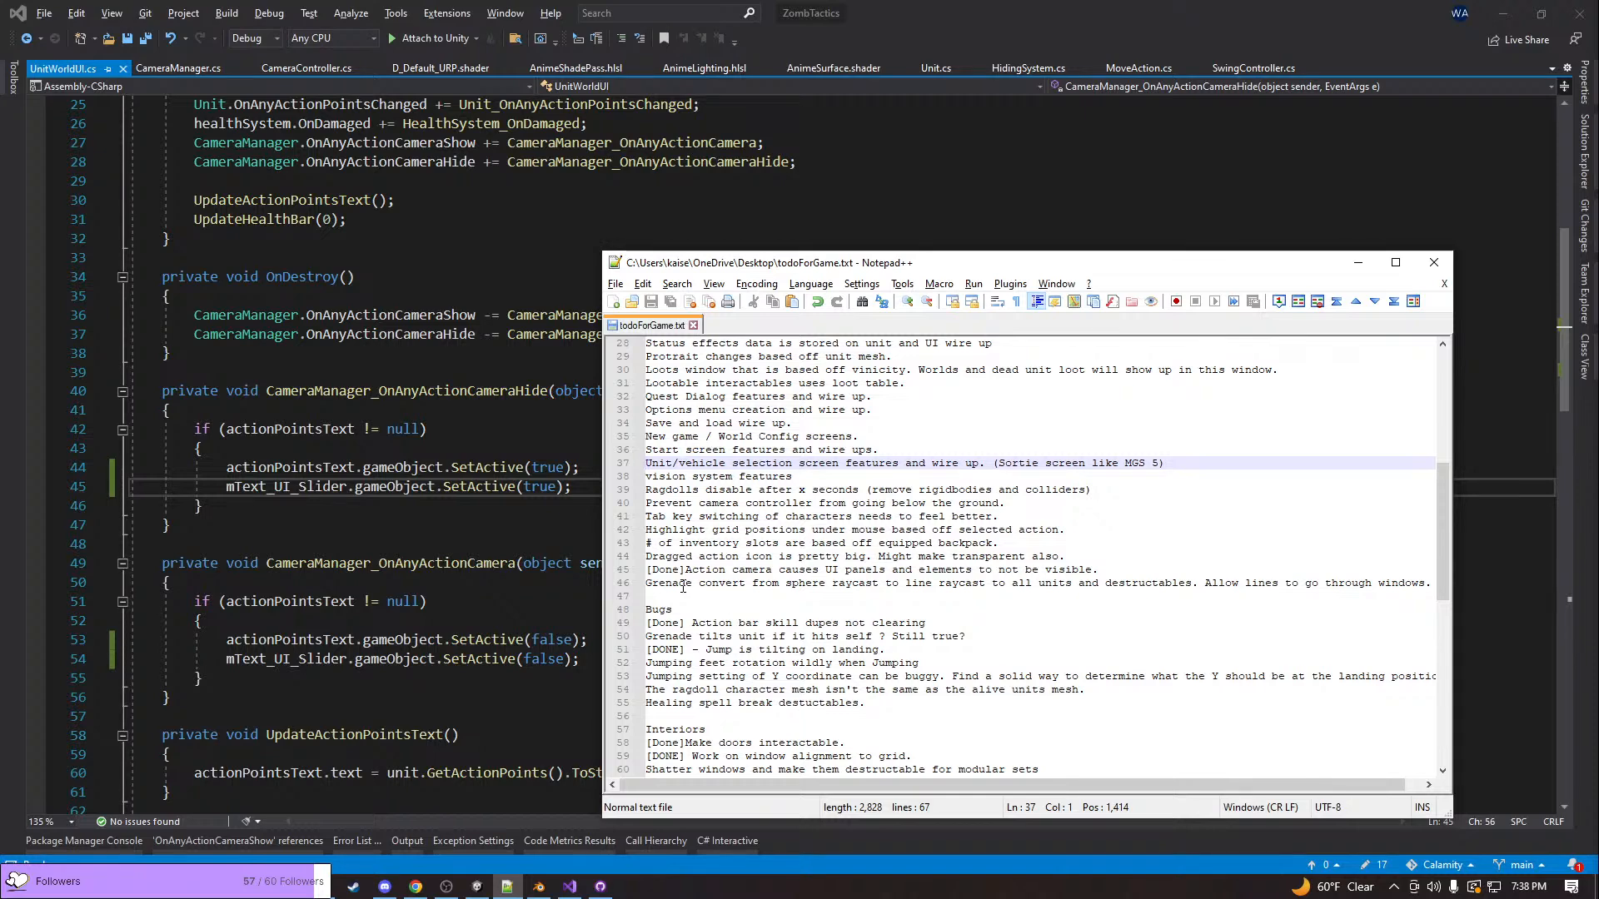
pyautogui.scroll(-1, 683, 586)
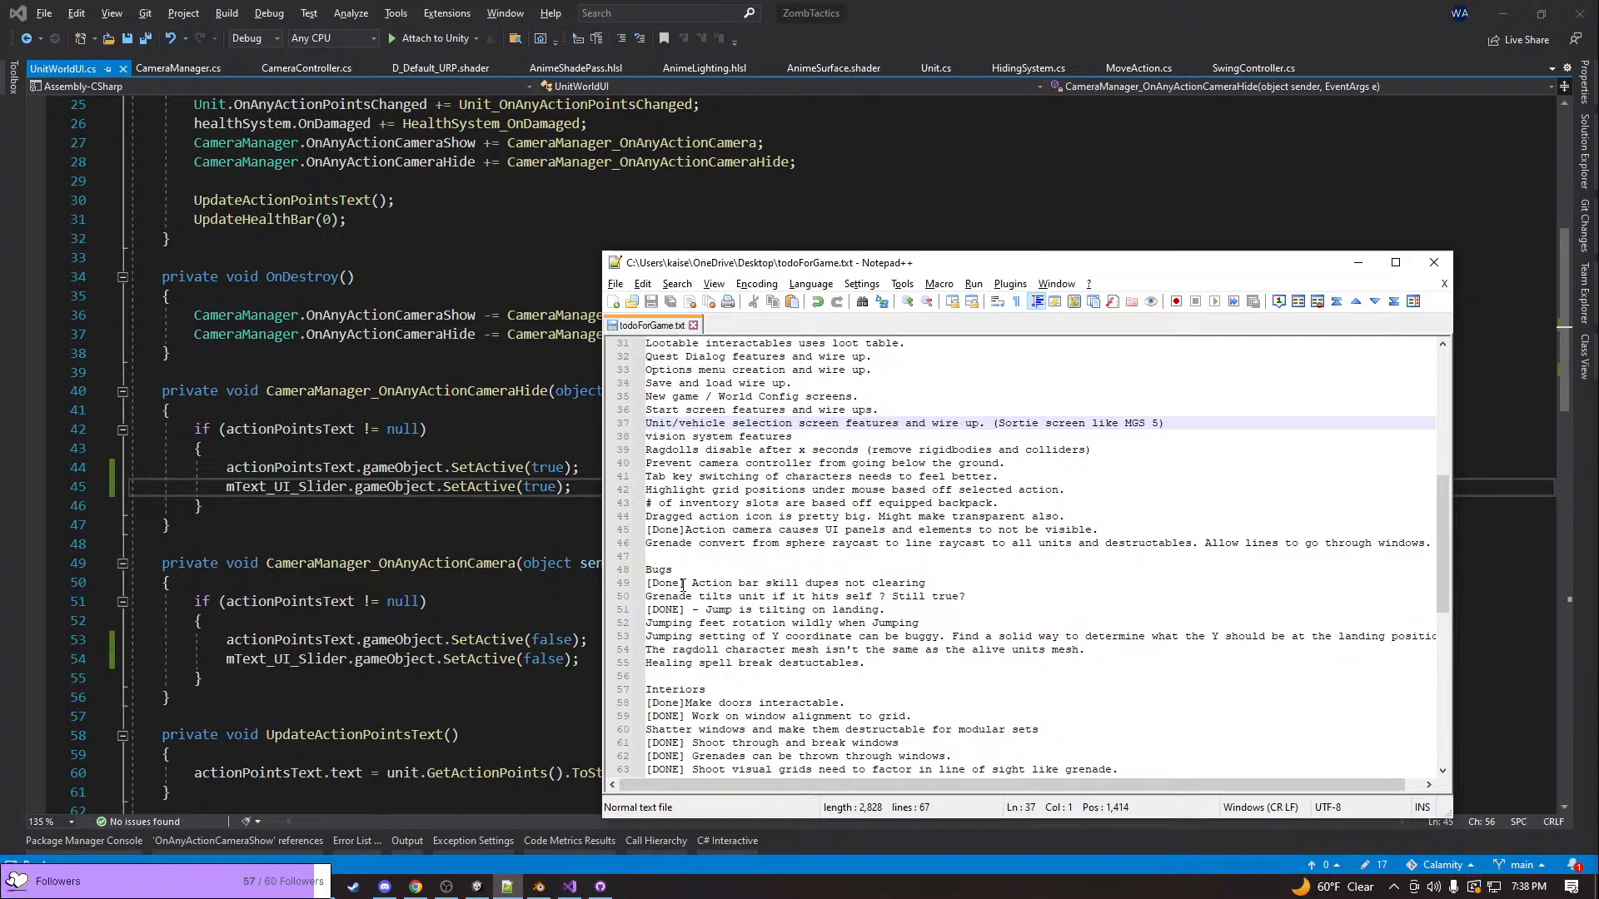
pyautogui.scroll(-1, 683, 586)
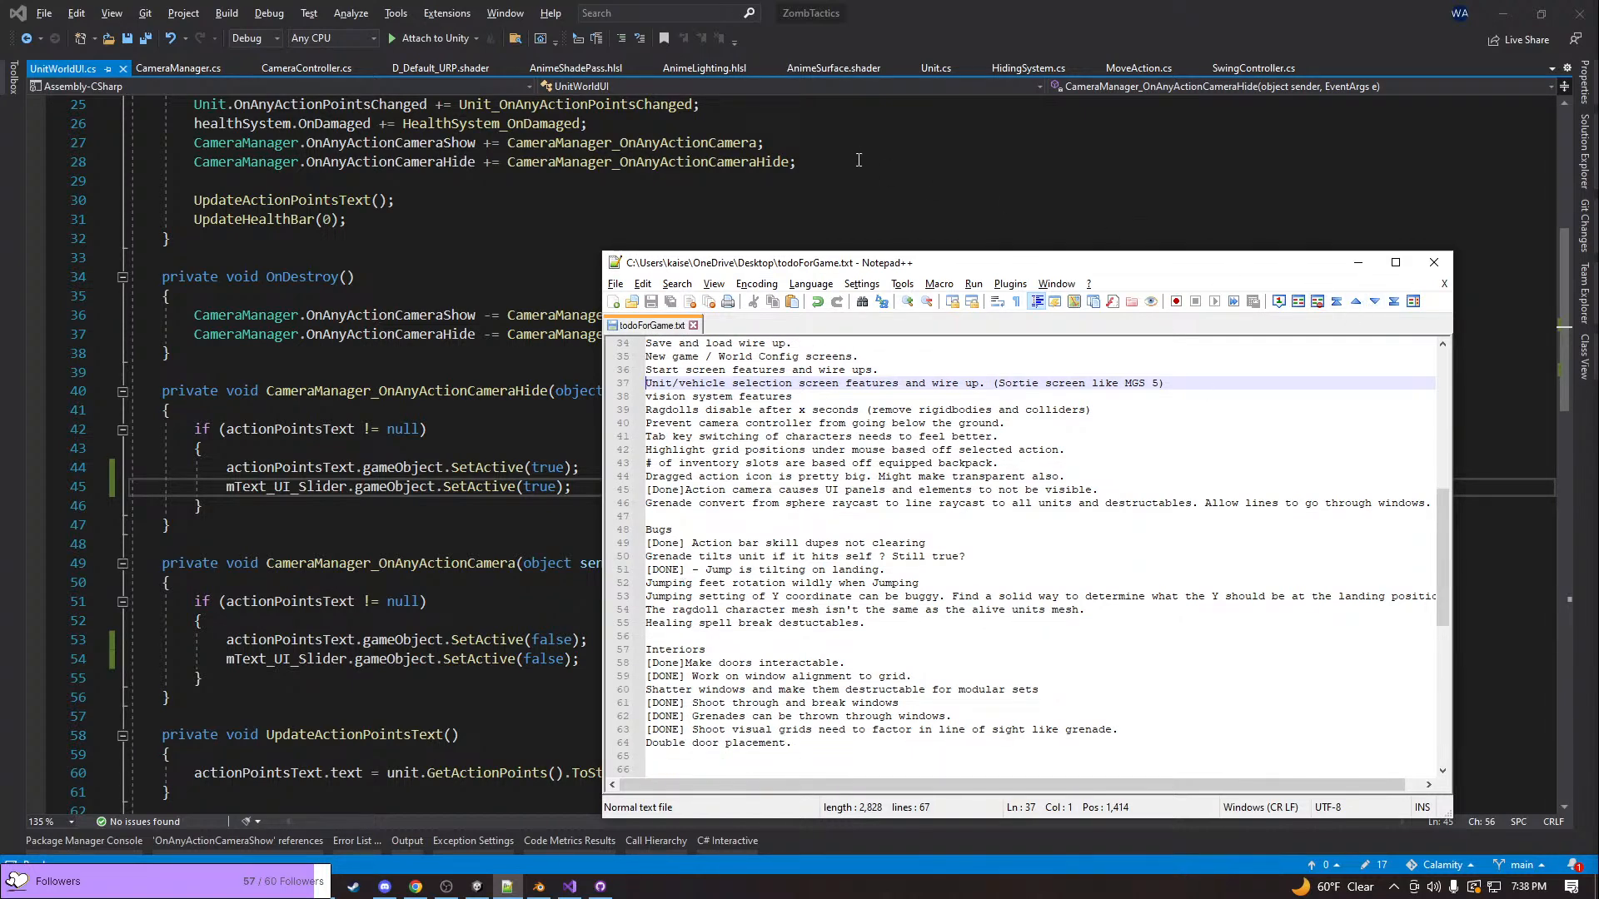
# Switch to the ZombTactics scene in Unity and select the pink-haired character's hair, SM_Chr_Attach_Cool_Female_Hair_01
pyautogui.hotkey('alt', 'Tab')
pyautogui.hotkey('alt', 'Tab')
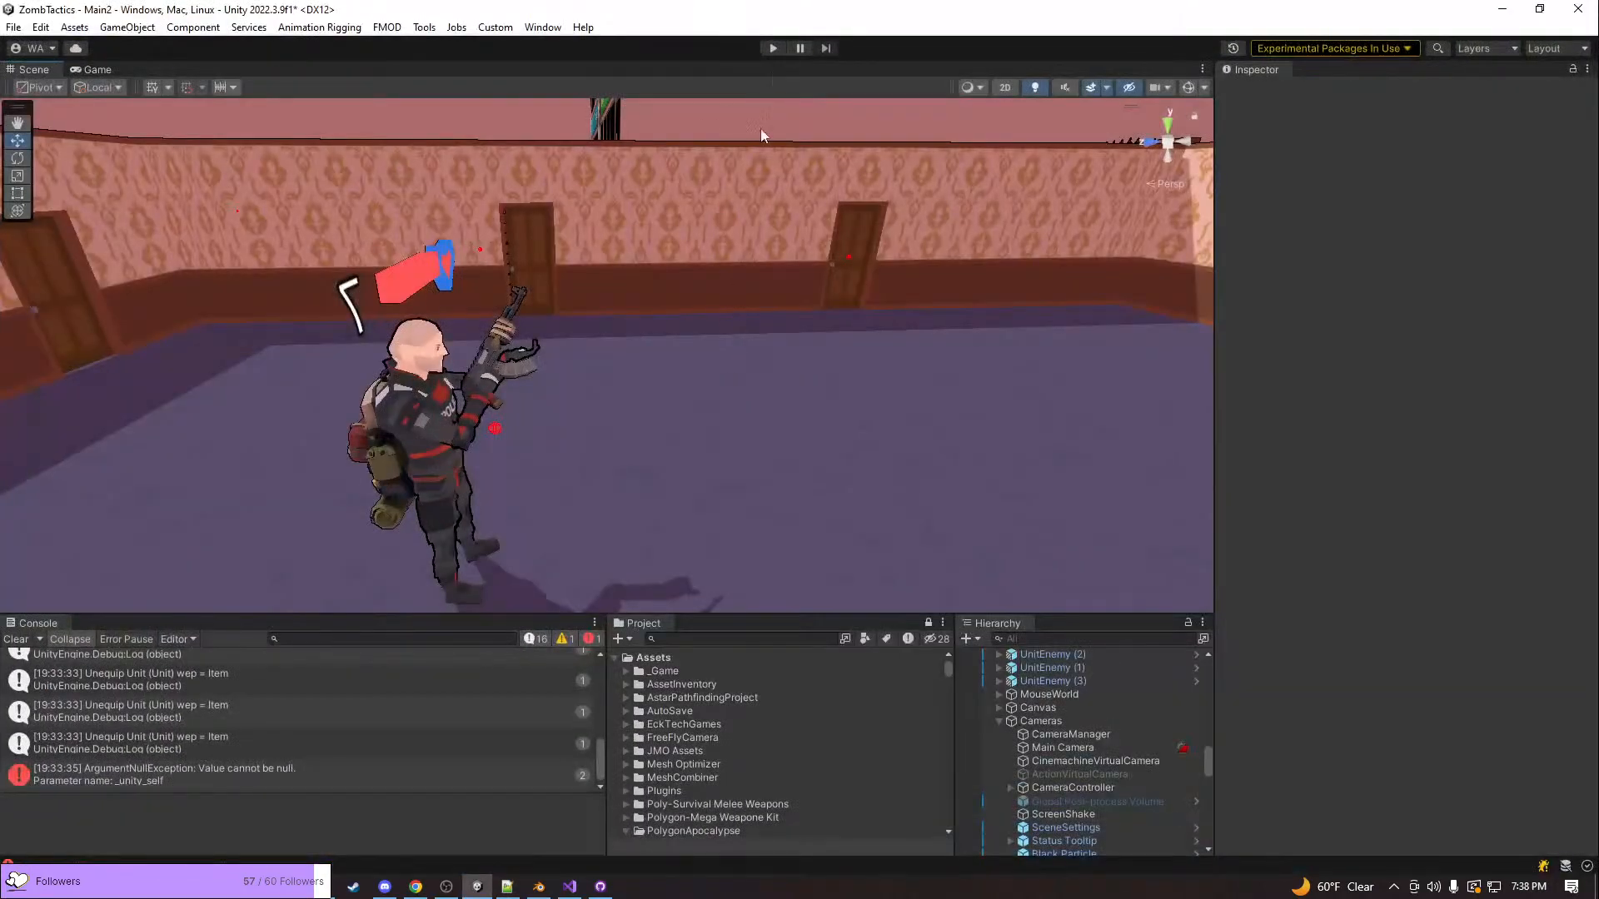
pyautogui.moveTo(775, 342); pyautogui.dragTo(807, 295, button='right')
pyautogui.press('s')
pyautogui.press('w')
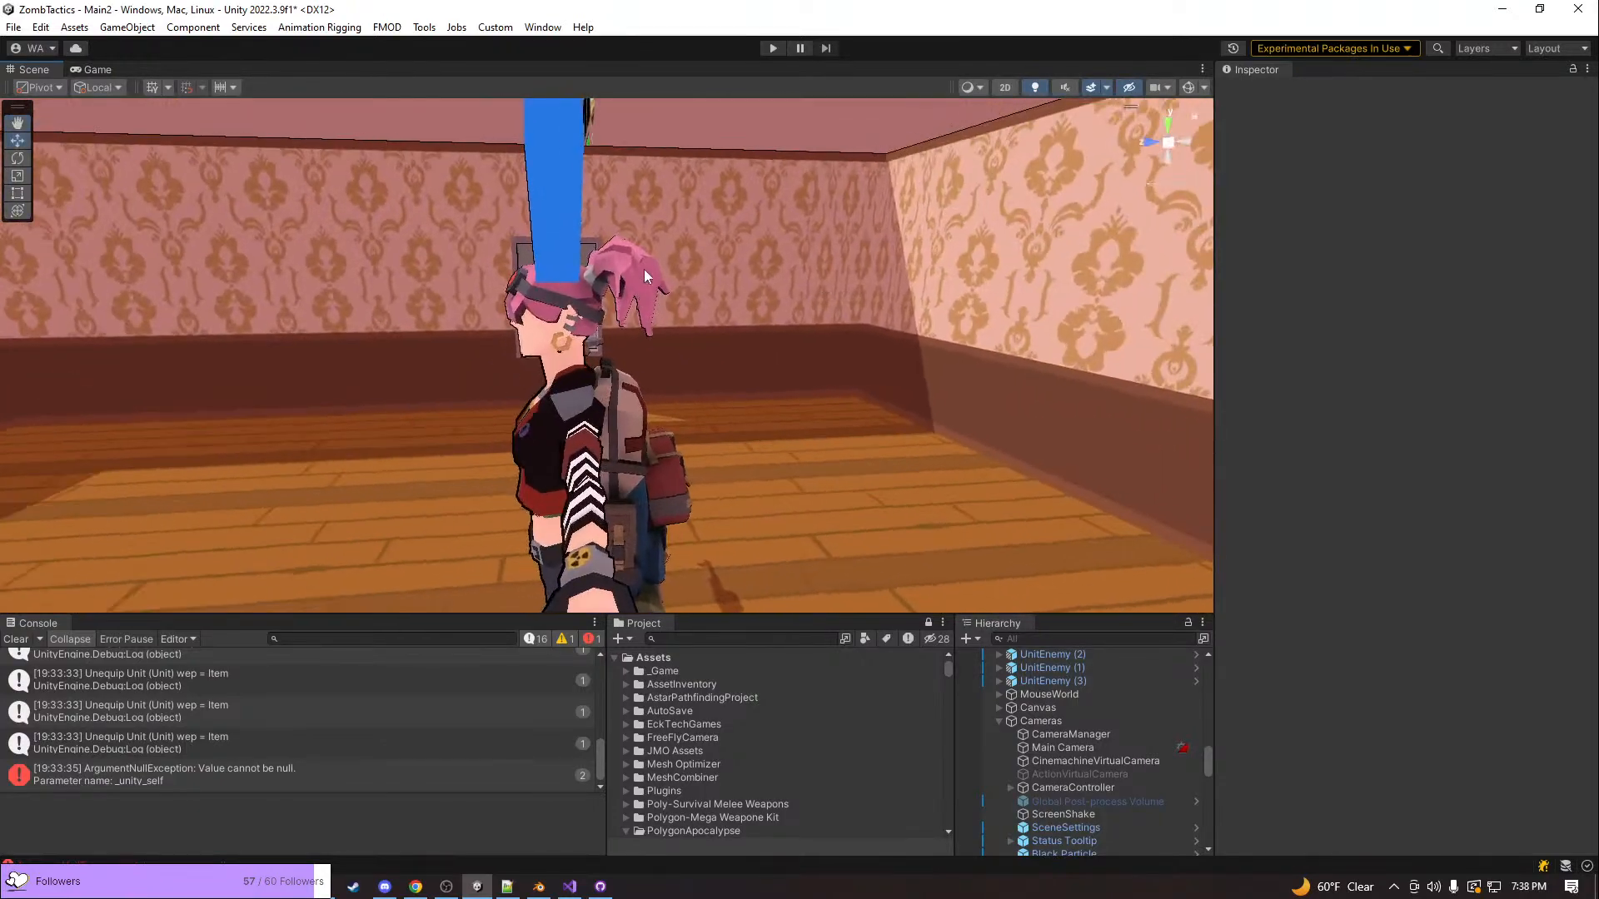
pyautogui.click(646, 265)
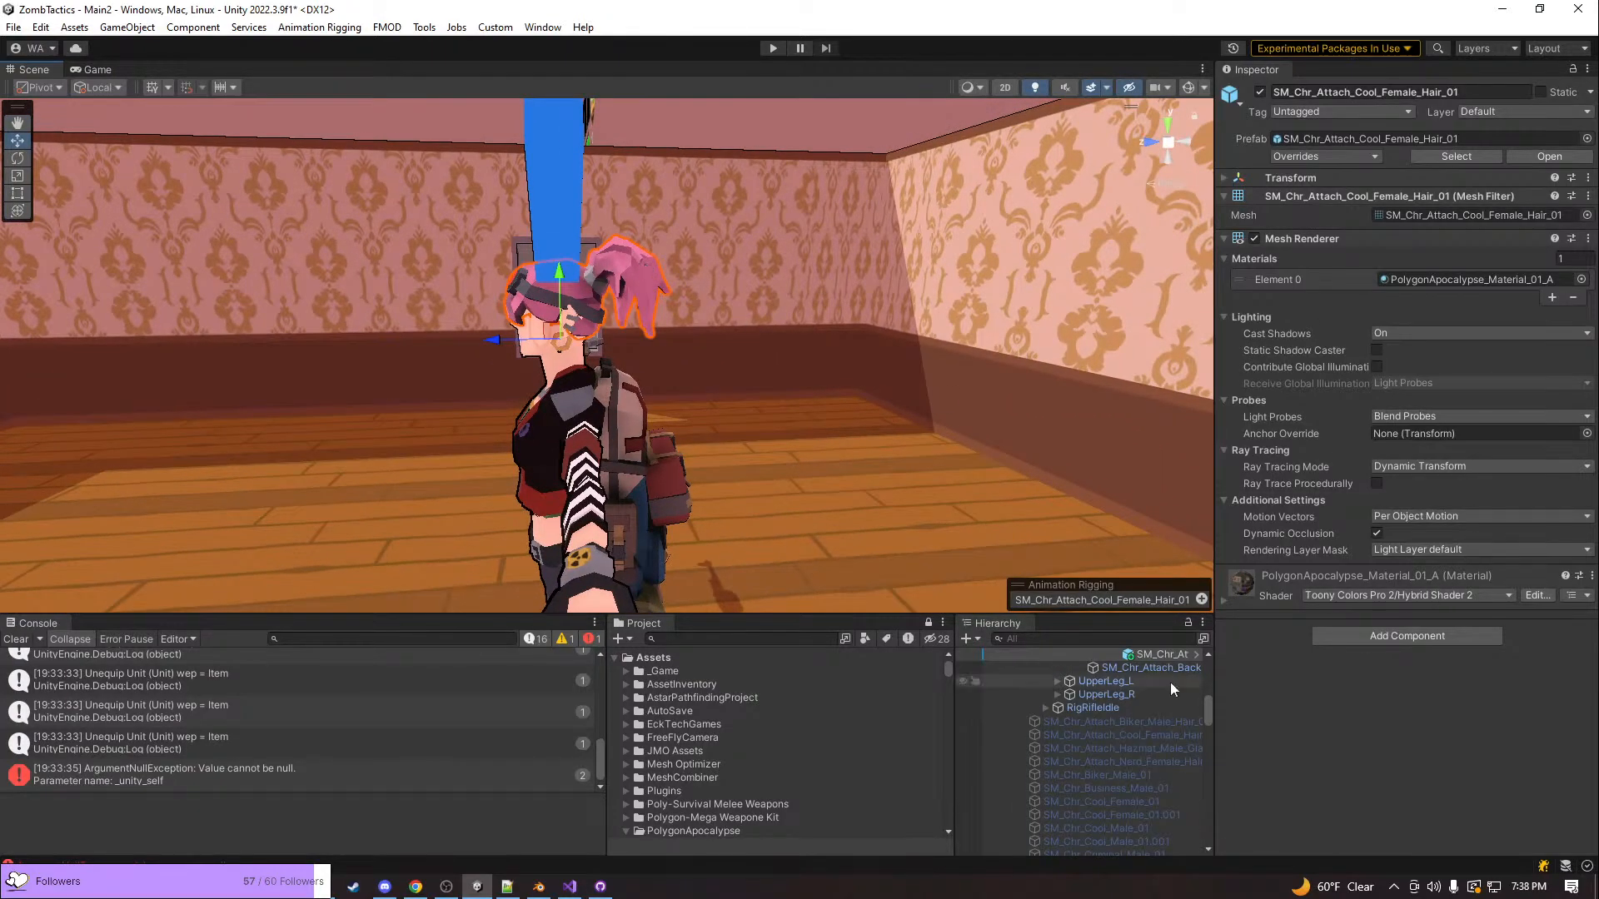
# Select the police character's hair SM_Chr_Attach_Biker_Male_Hair_01 and locate its material PolygonApocalypse_Material_01_A_Temp in the project assets
pyautogui.moveTo(891, 554); pyautogui.dragTo(179, 482, button='right')
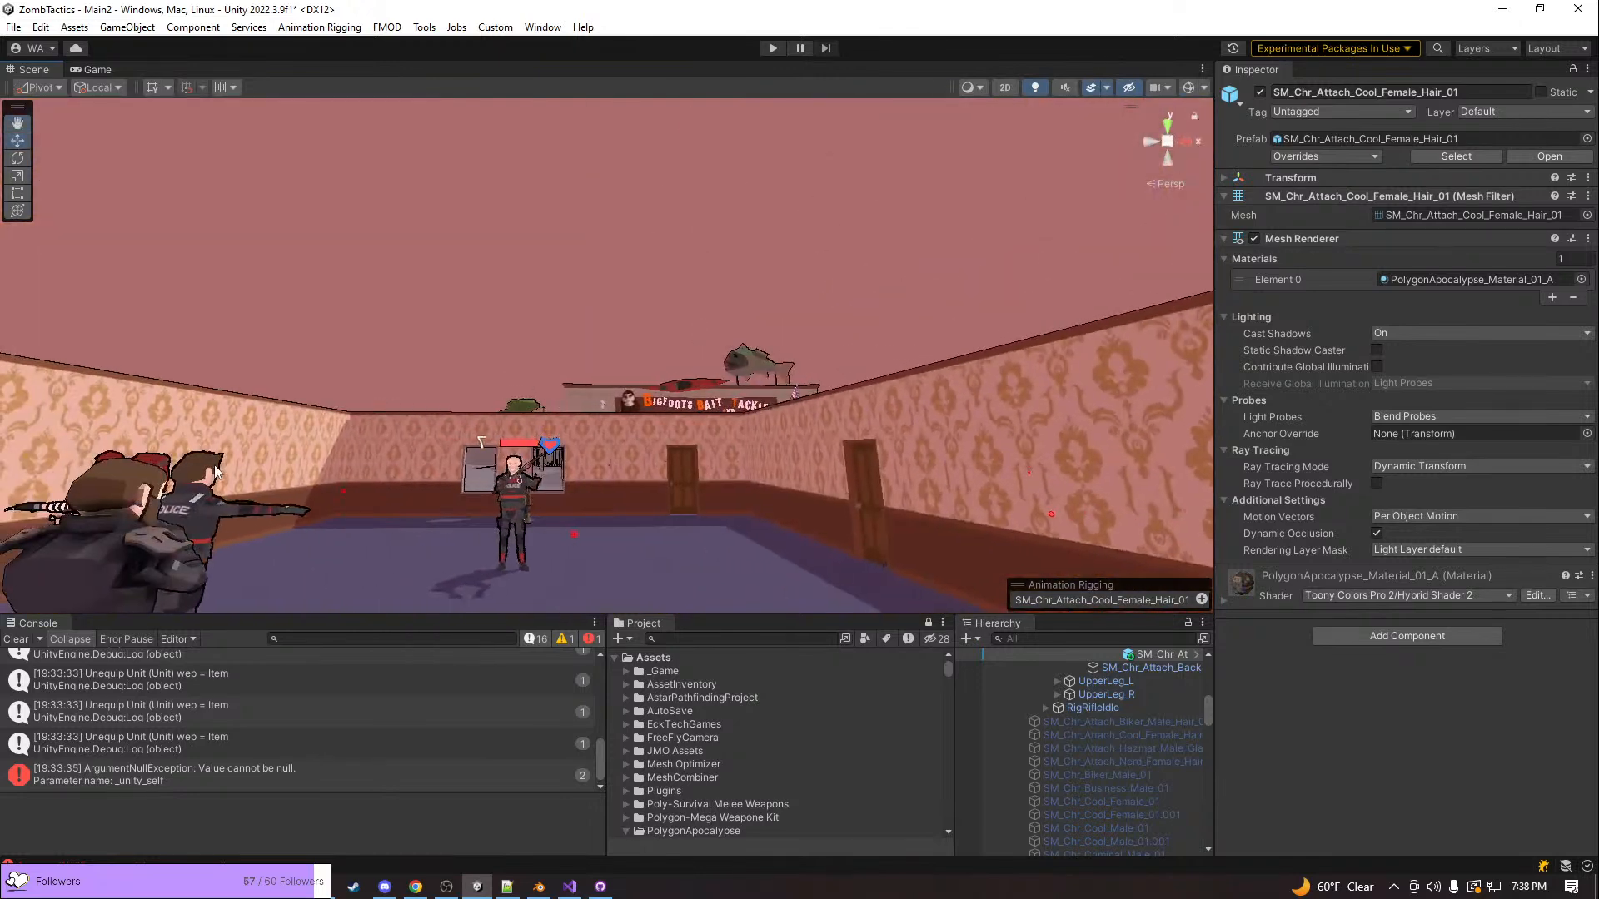
pyautogui.click(214, 473)
pyautogui.click(215, 472)
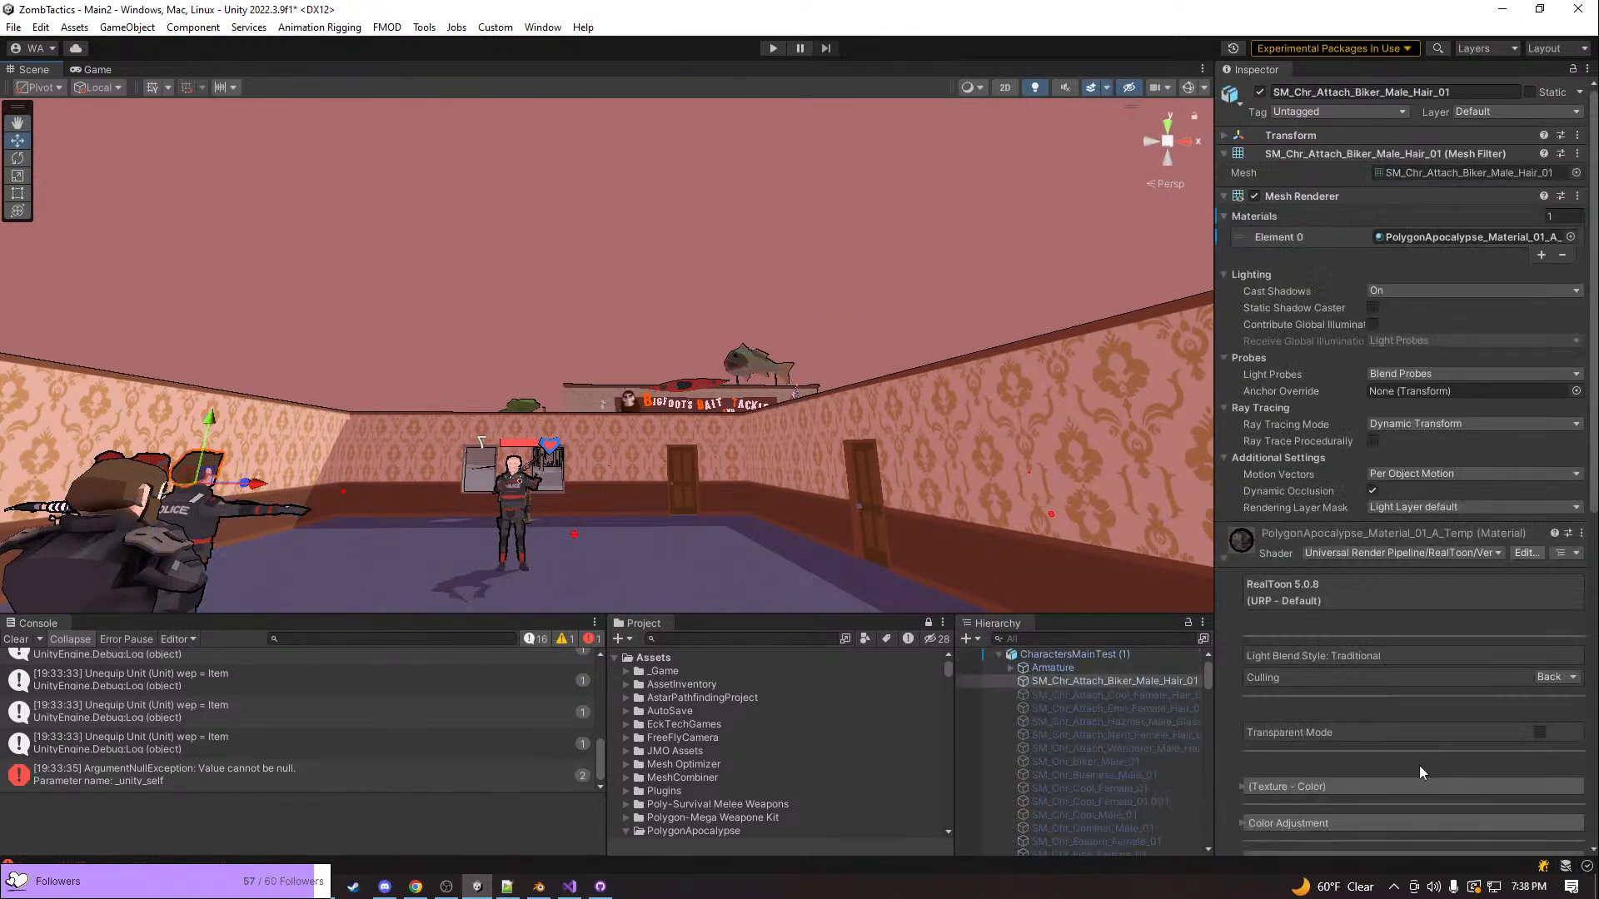
pyautogui.click(1507, 237)
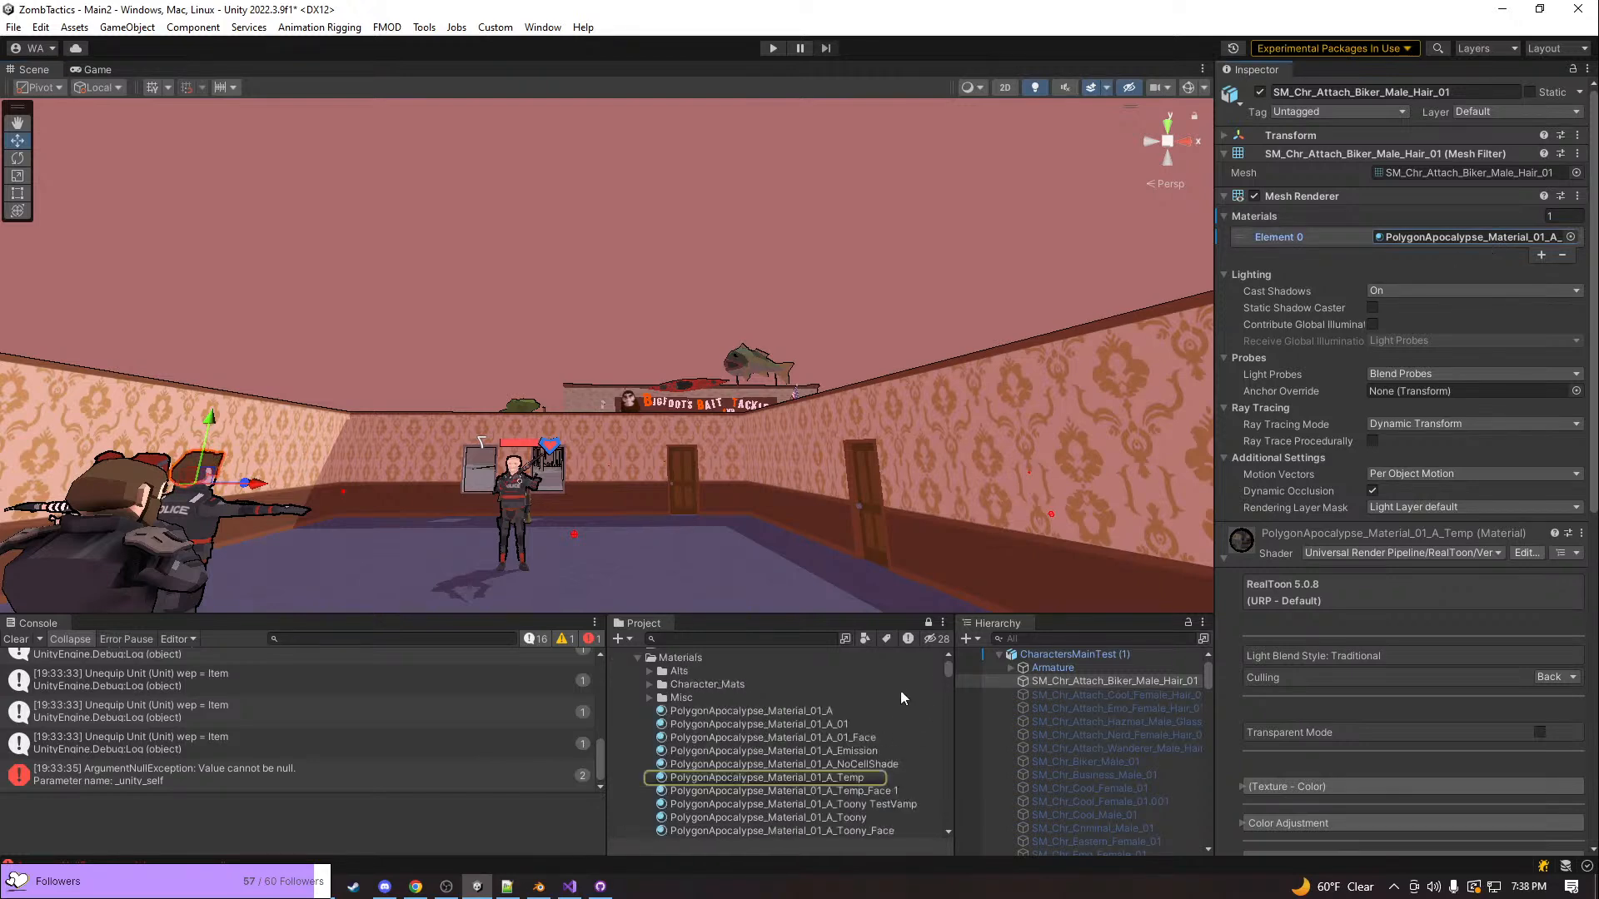
pyautogui.scroll(-3, 899, 687)
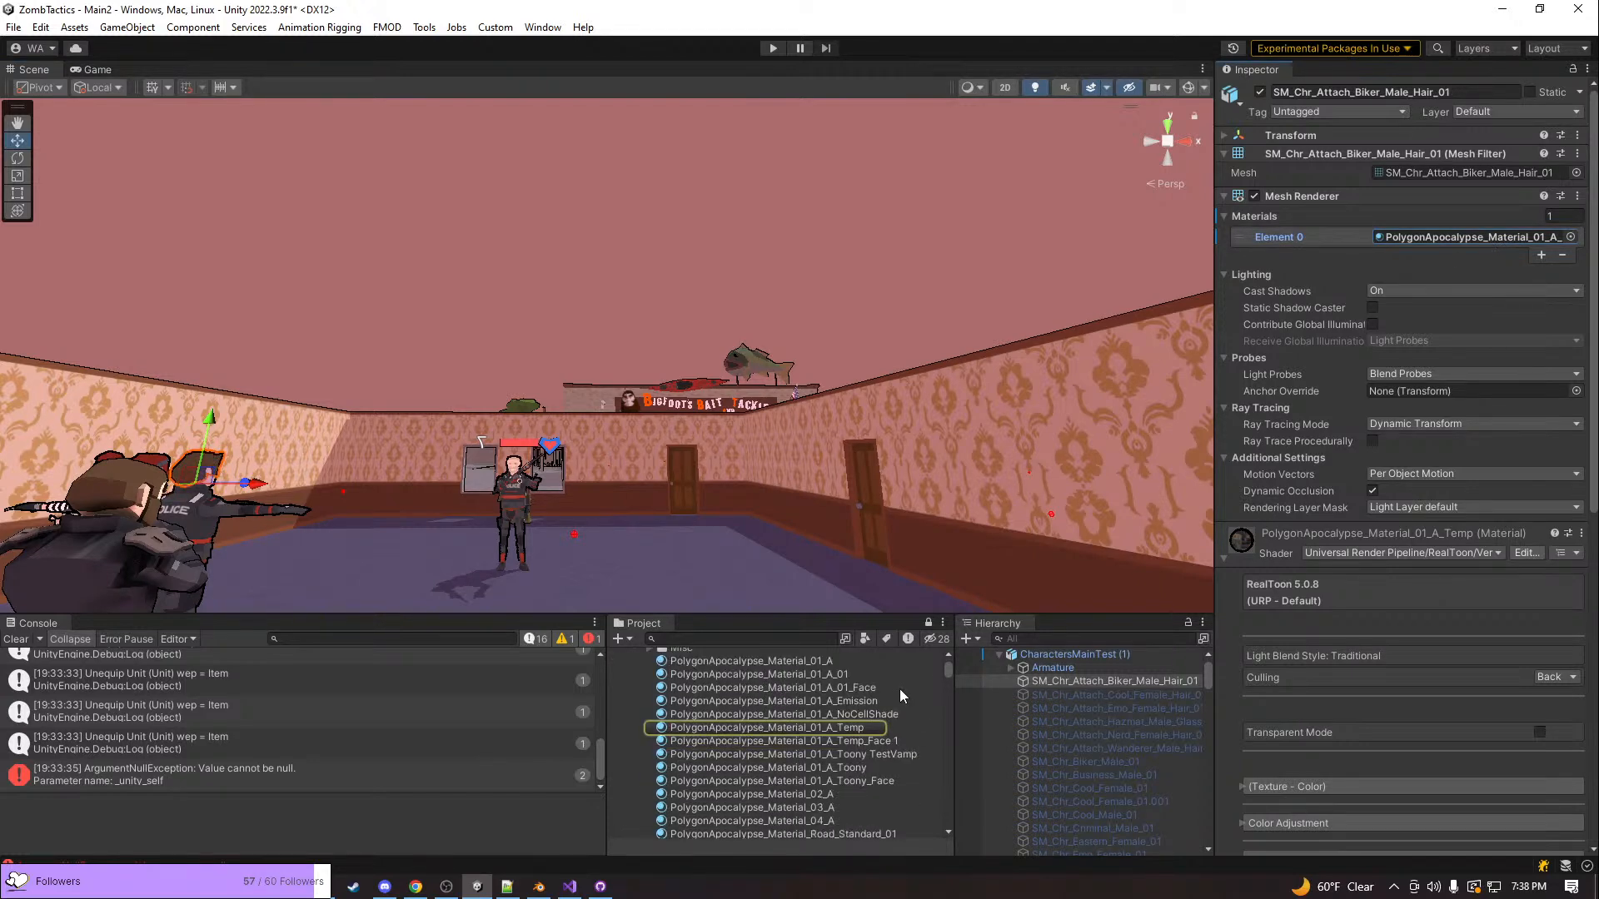
pyautogui.click(1446, 236)
# Try PolygonApocalypse_Material_01_A_Temp on the pink-haired character's hair, compare the look, and undo the material change
pyautogui.moveTo(866, 350); pyautogui.dragTo(728, 398, button='right')
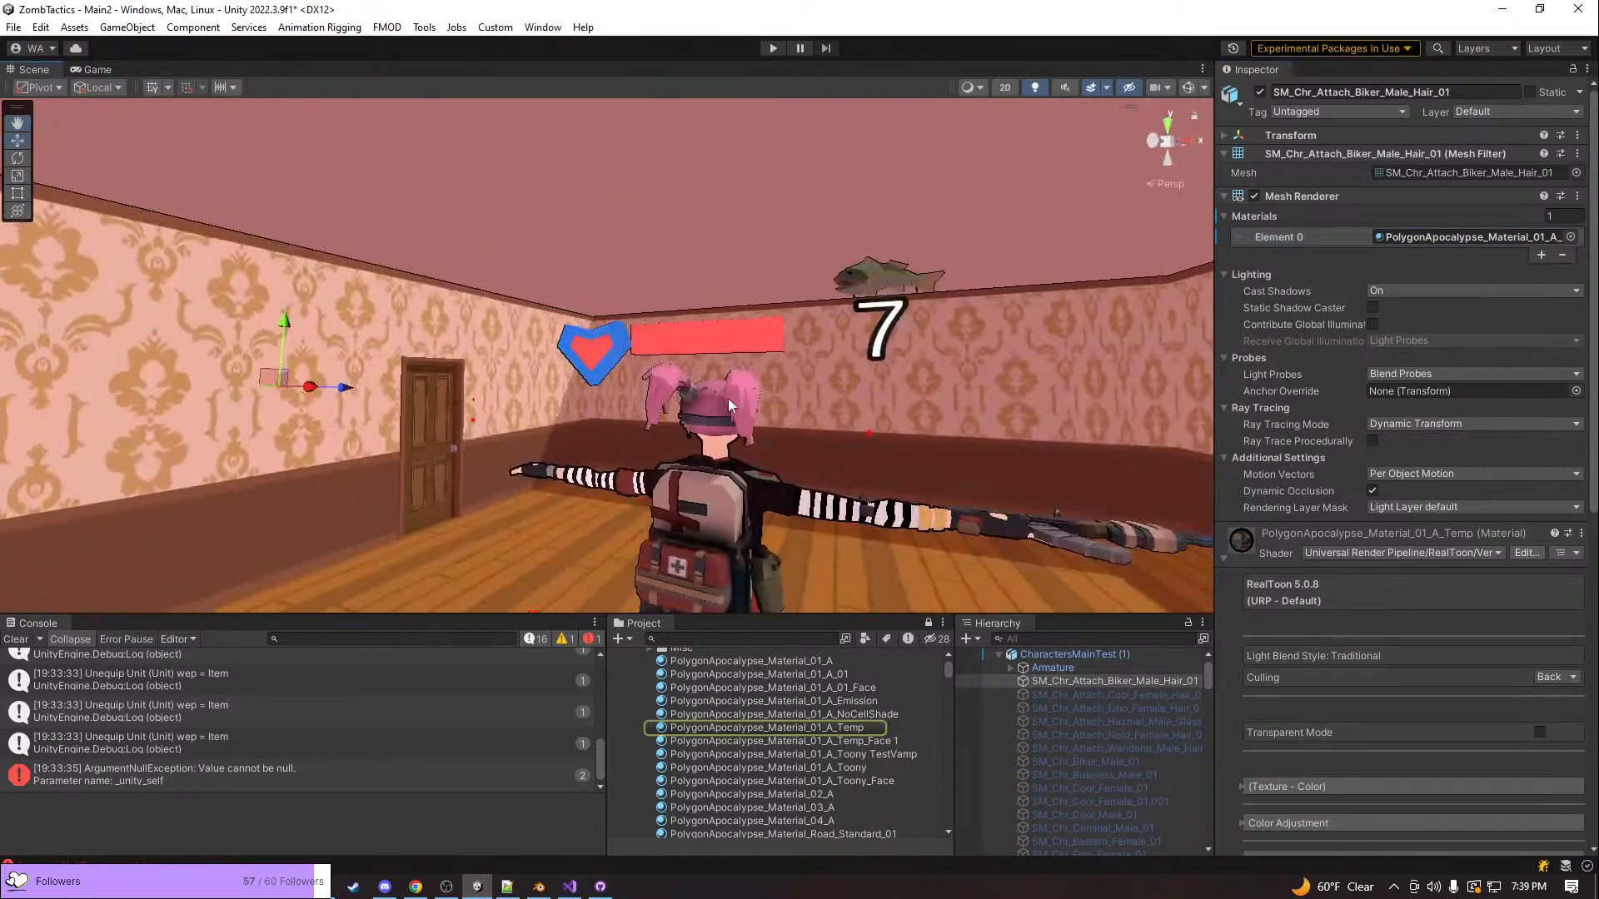
pyautogui.click(728, 398)
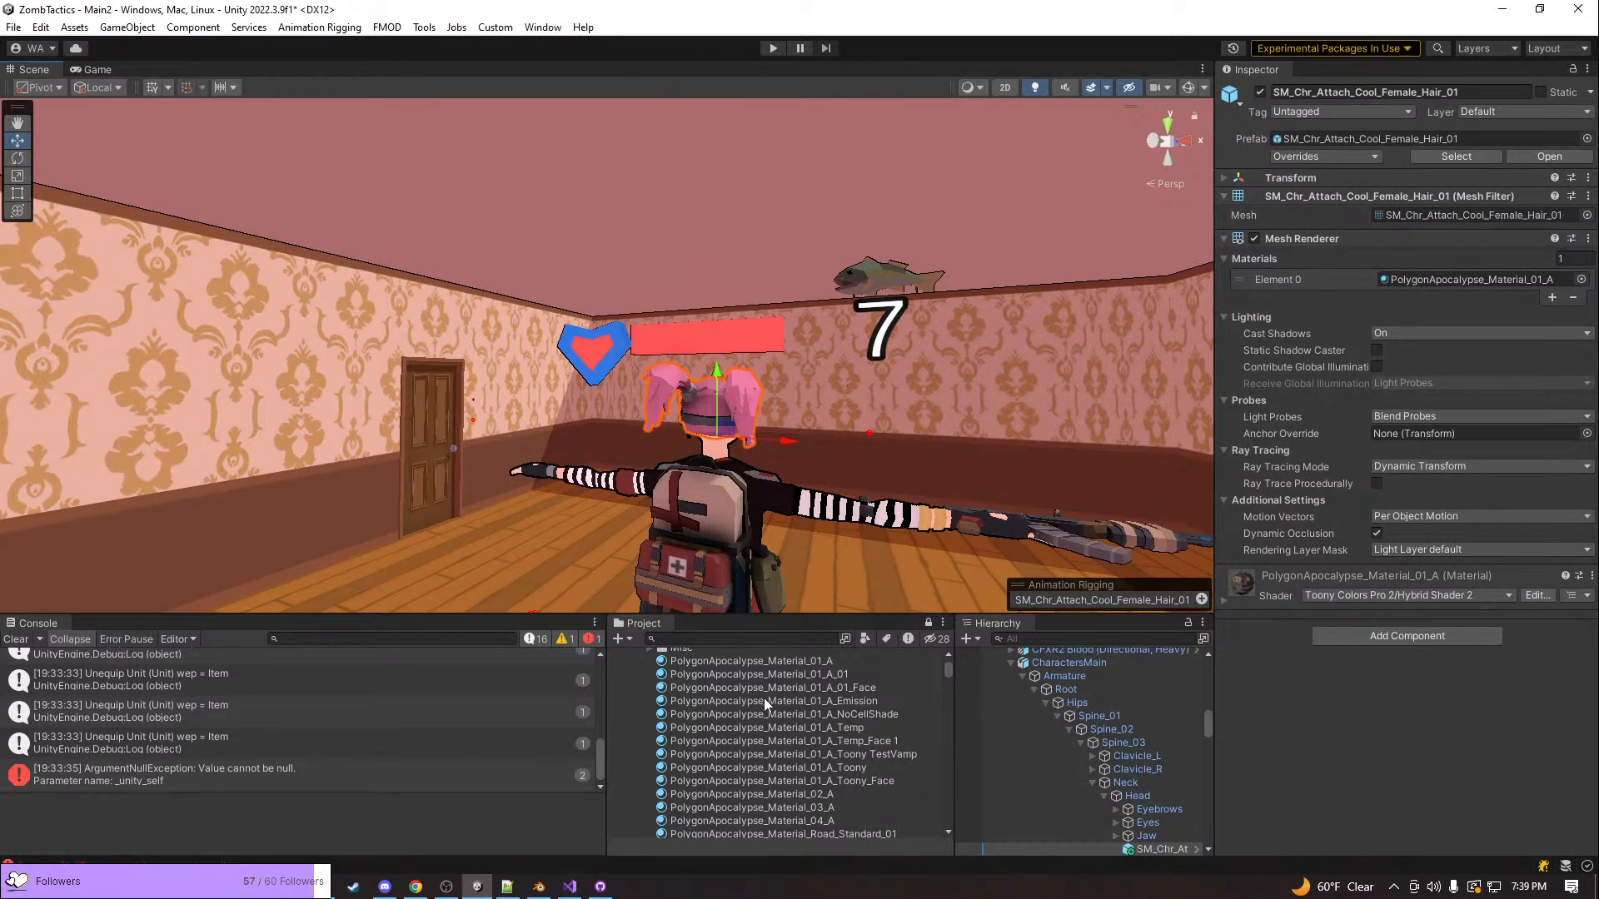
pyautogui.moveTo(774, 723); pyautogui.dragTo(737, 401)
pyautogui.moveTo(737, 402); pyautogui.dragTo(248, 541, button='right')
pyautogui.hotkey('ctrl', 'z')
pyautogui.moveTo(804, 429); pyautogui.dragTo(686, 422, button='right')
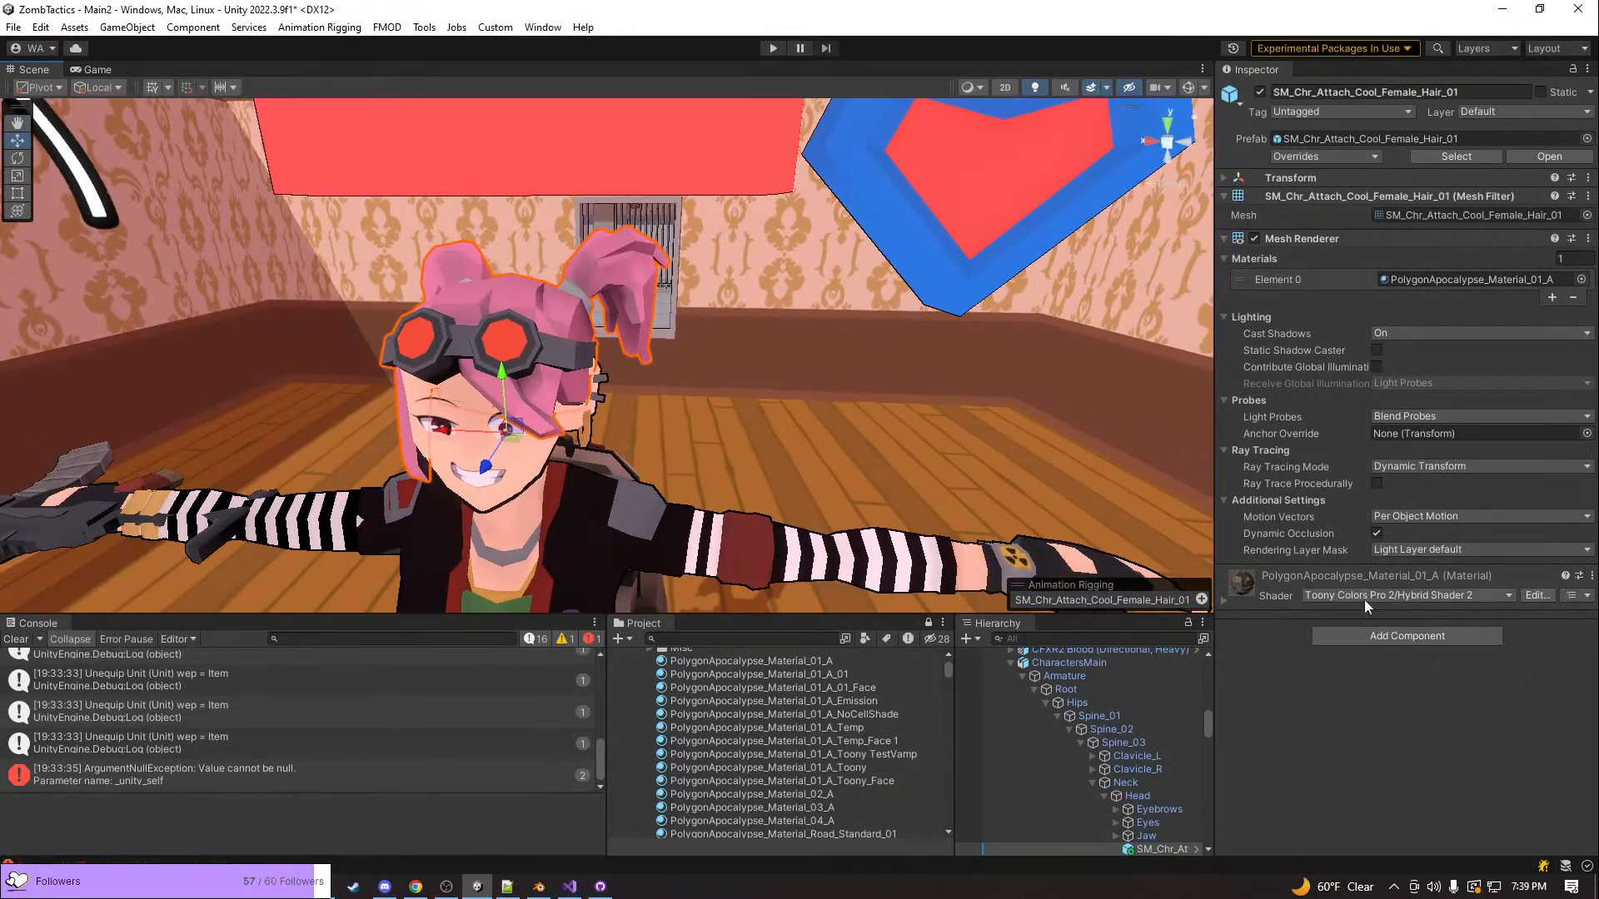
# Apply PolygonApocalypse_Material_01_A_Temp to the pink-haired character's hair and deselect it to check the shading from other angles
pyautogui.moveTo(816, 454); pyautogui.dragTo(598, 422, button='right')
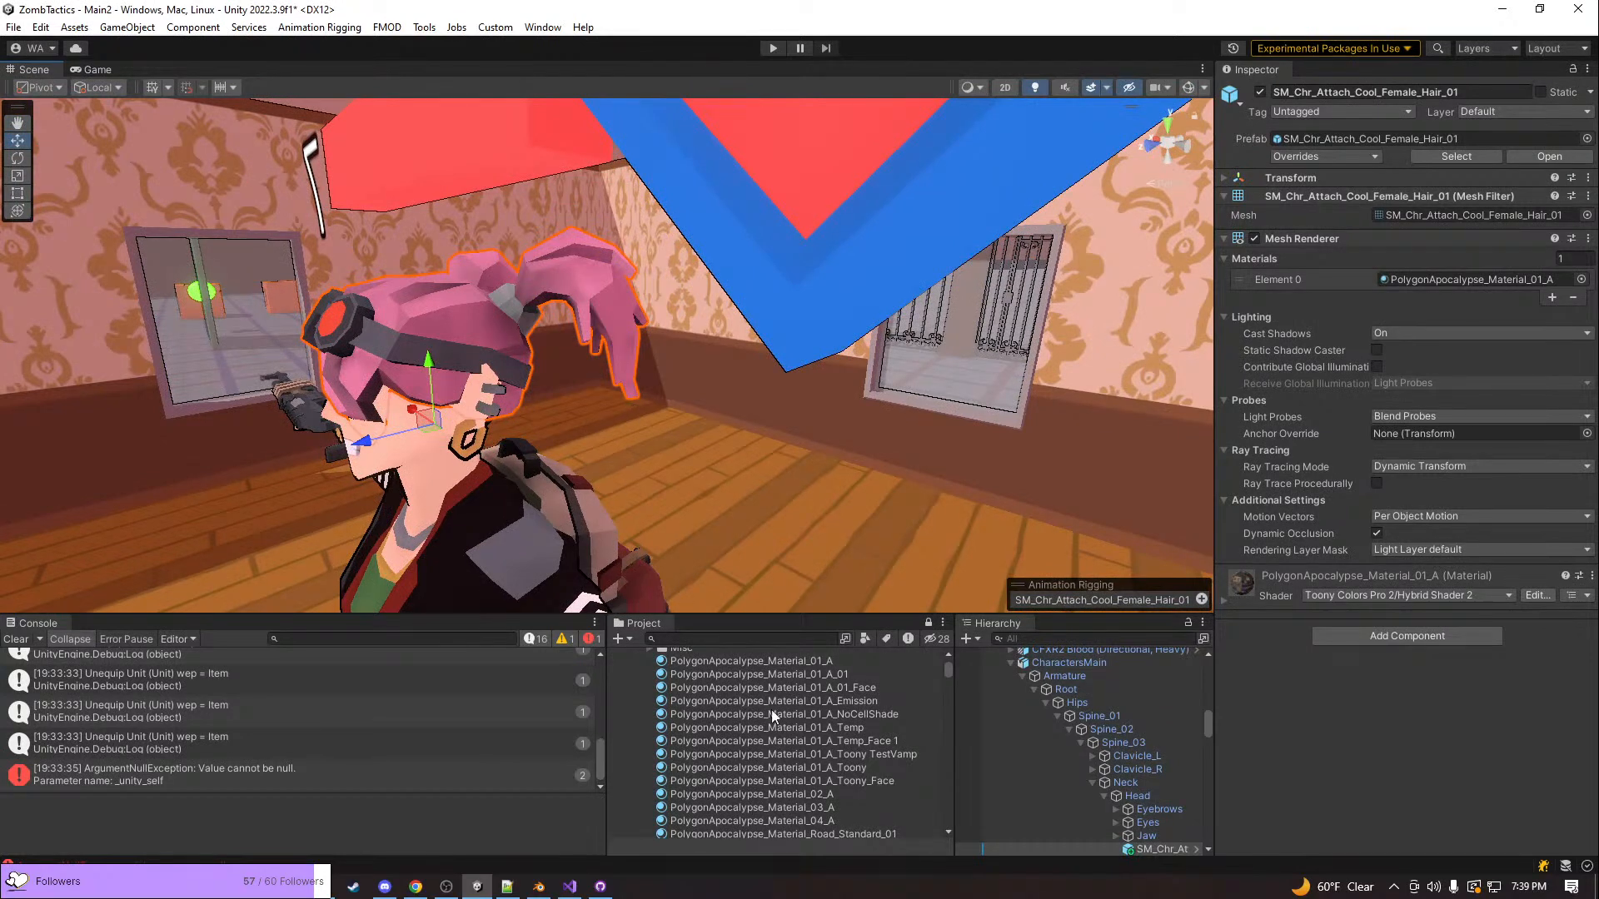
pyautogui.moveTo(762, 727); pyautogui.dragTo(558, 276)
pyautogui.moveTo(620, 302); pyautogui.dragTo(1022, 218, button='right')
pyautogui.click(562, 152)
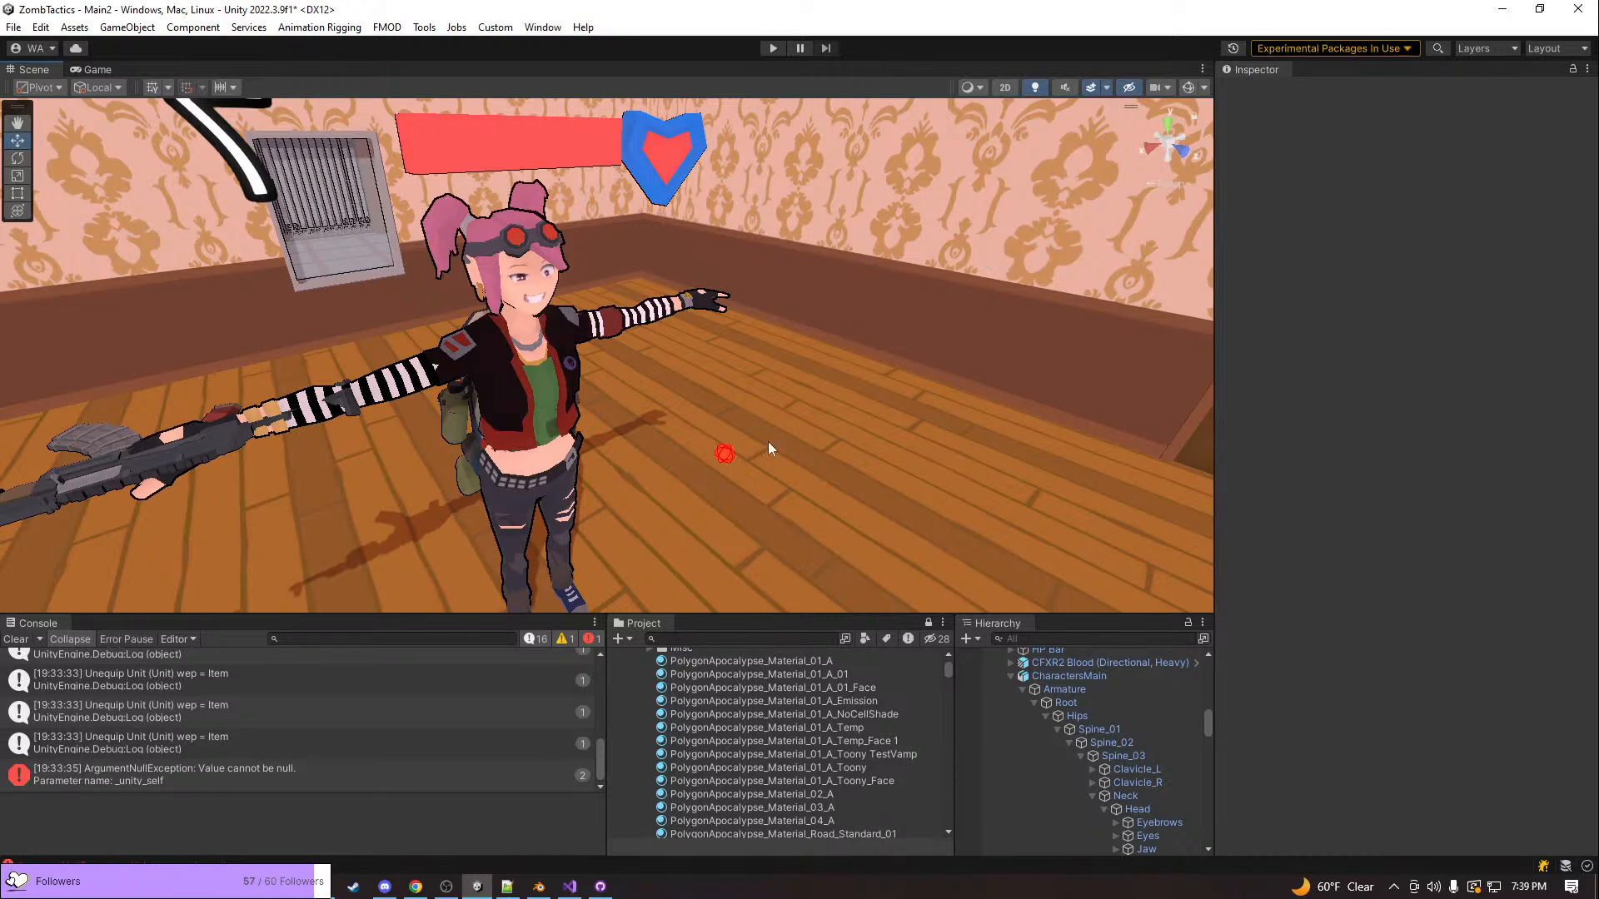
pyautogui.moveTo(661, 437); pyautogui.dragTo(572, 387, button='right')
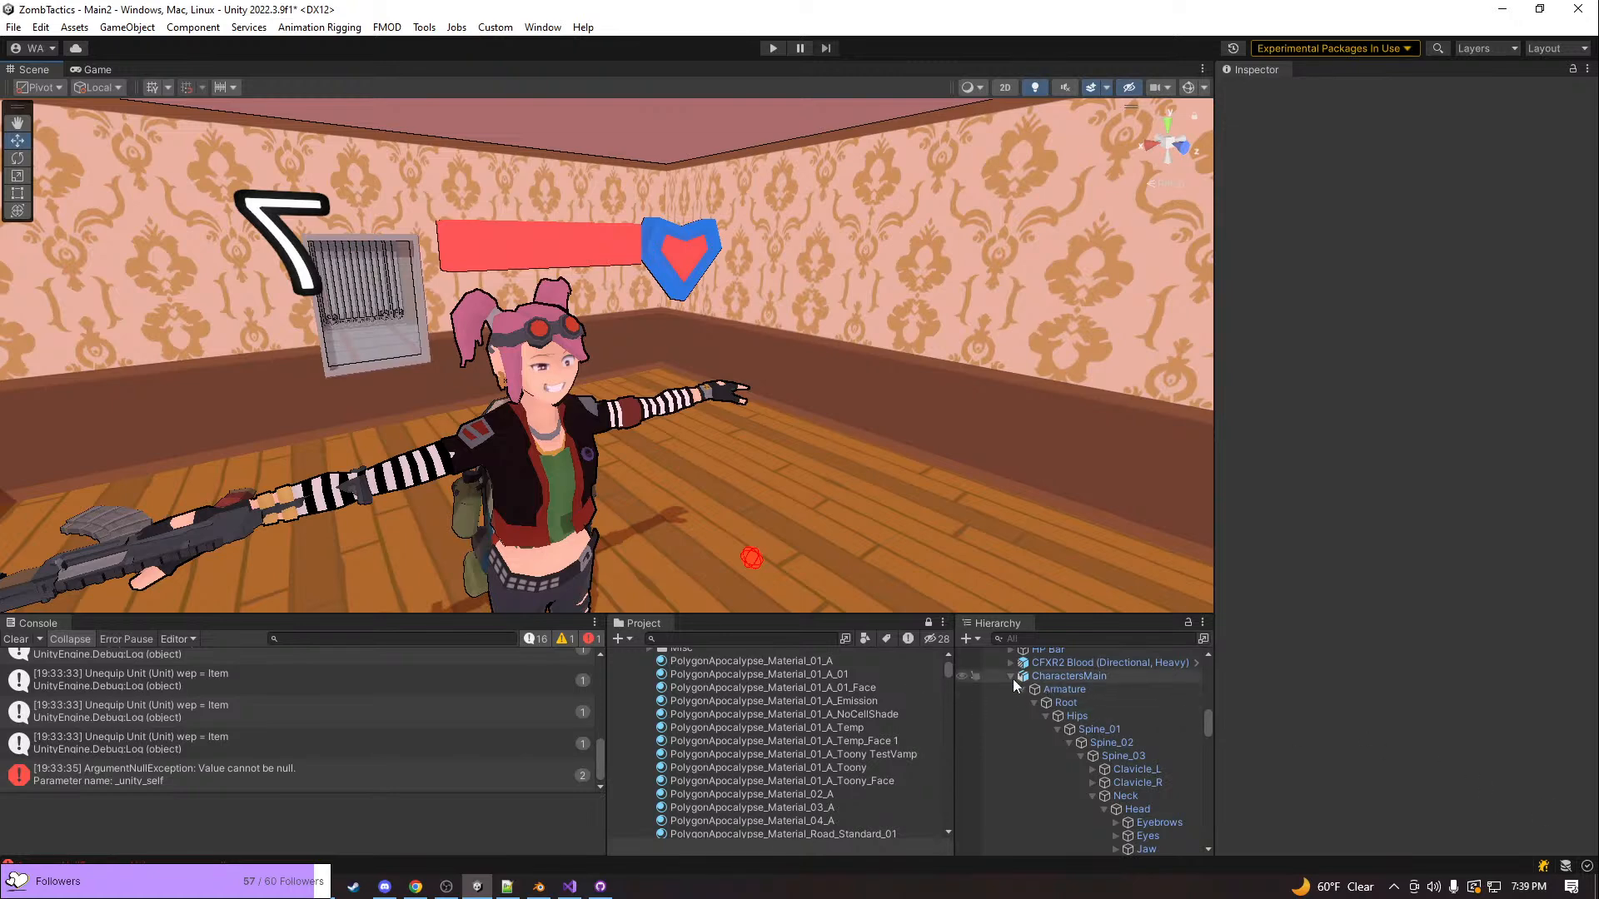
# Collapse the Unit object in the scene hierarchy and switch to CharactersMain.blend in Blender
pyautogui.scroll(5, 1007, 674)
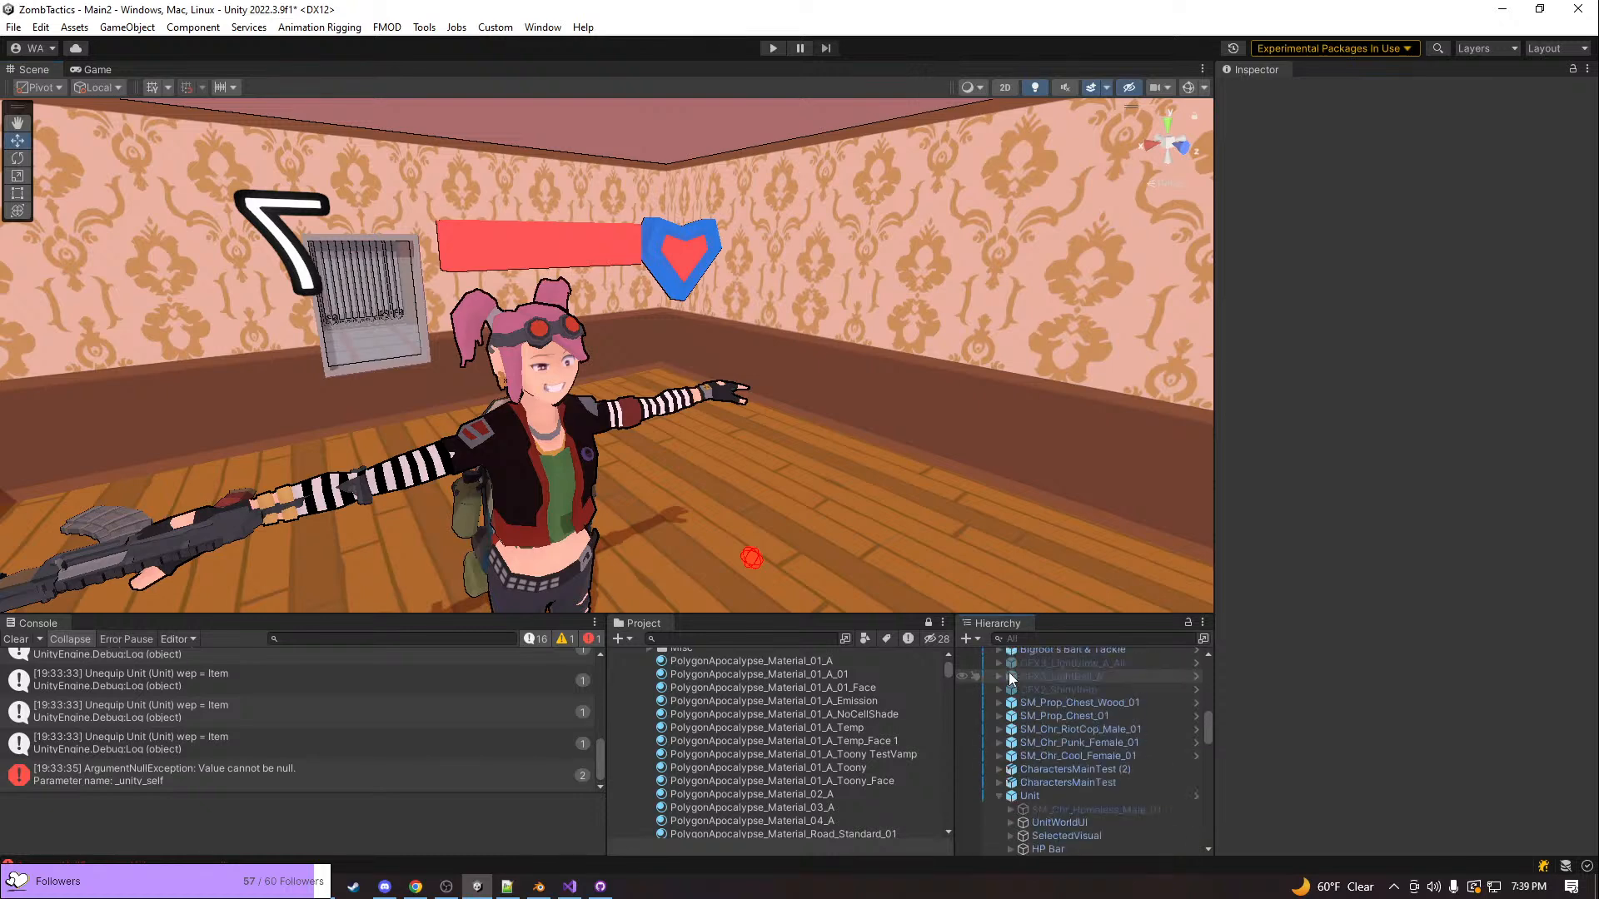
pyautogui.click(998, 796)
pyautogui.hotkey('alt', 'Tab')
pyautogui.hotkey('alt', 'Tab')
pyautogui.hotkey('alt', 'Tab')
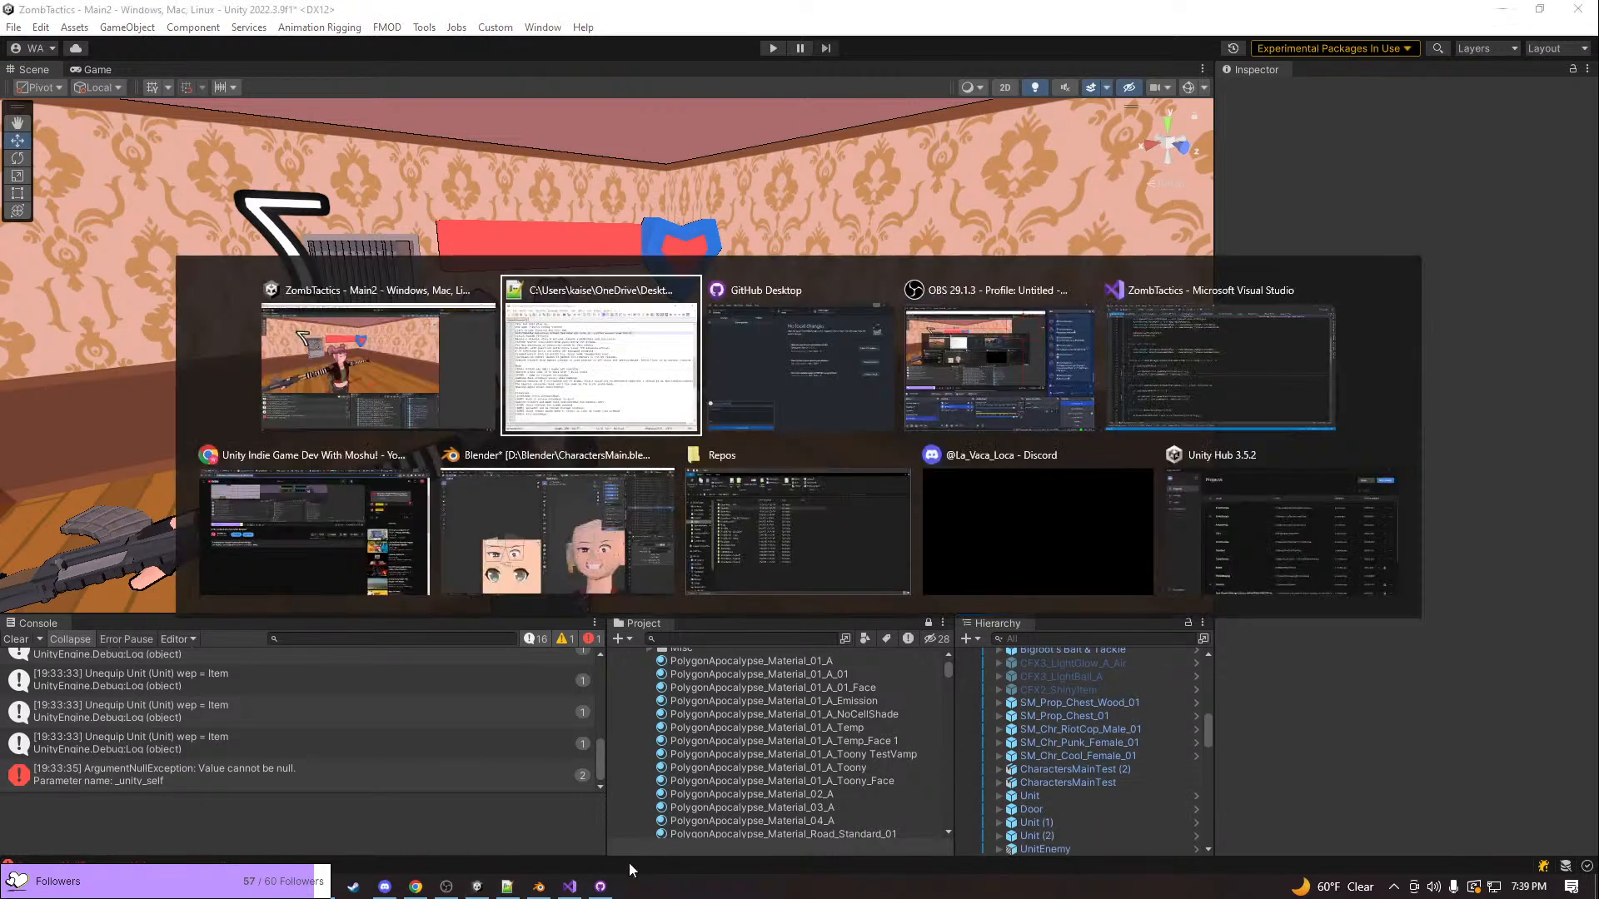
pyautogui.hotkey('alt', 'Tab')
pyautogui.hotkey('alt', 'Tab')
pyautogui.hotkey('alt', 'Tab')
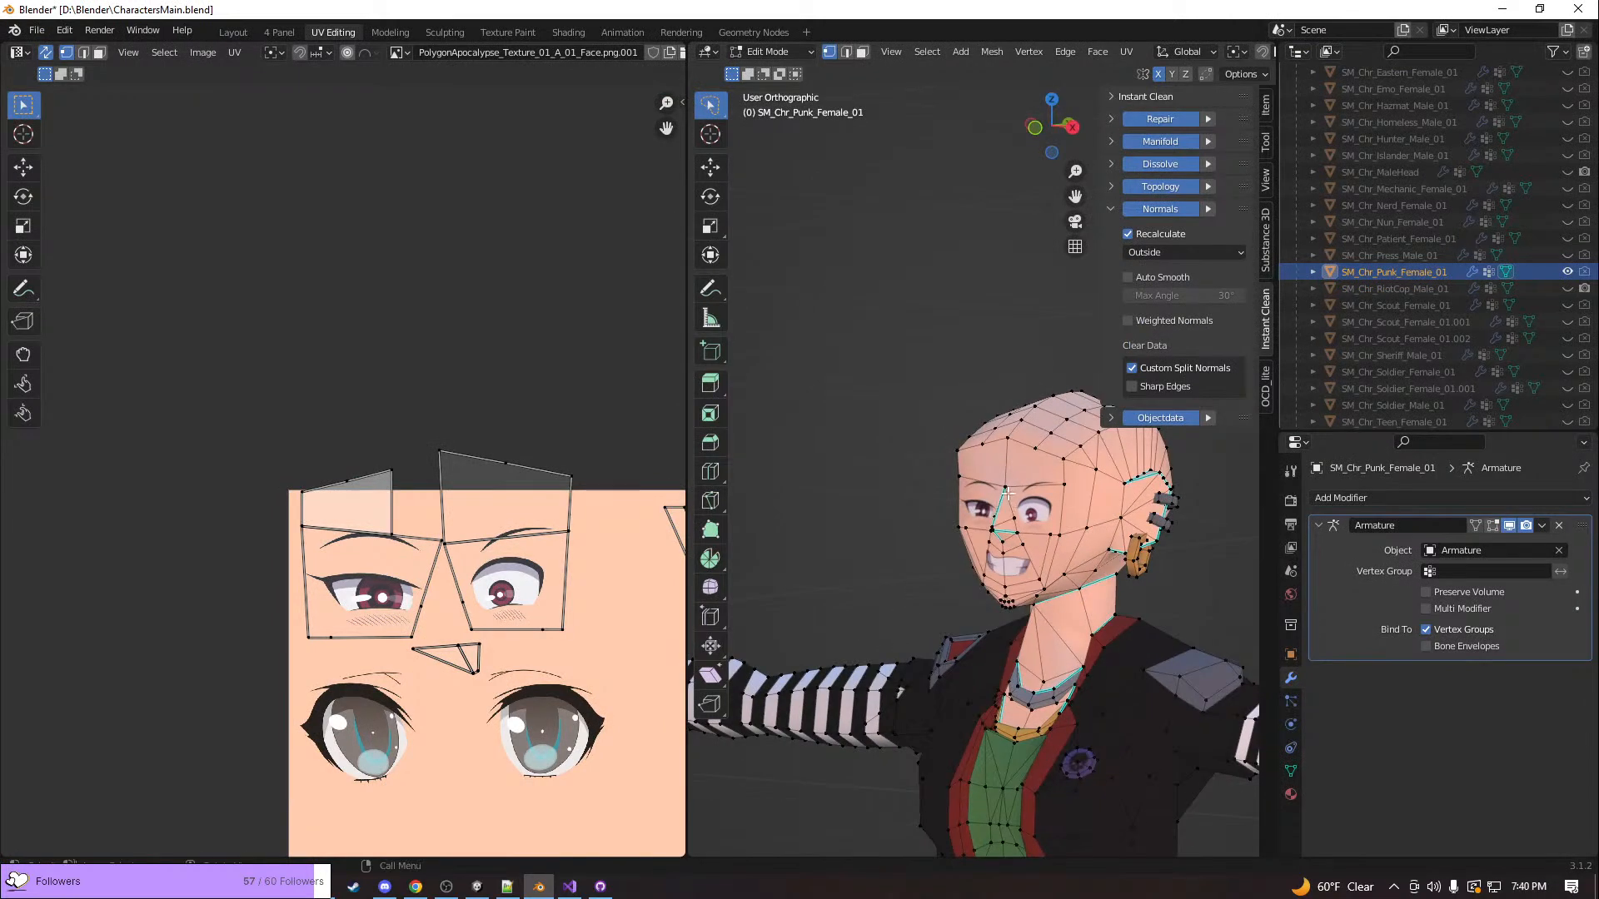
# In the Layout workspace, show SM_Chr_Biker_Male_01, hide SM_Chr_Punk_Female_01 and return to Object Mode
pyautogui.scroll(4, 1007, 493)
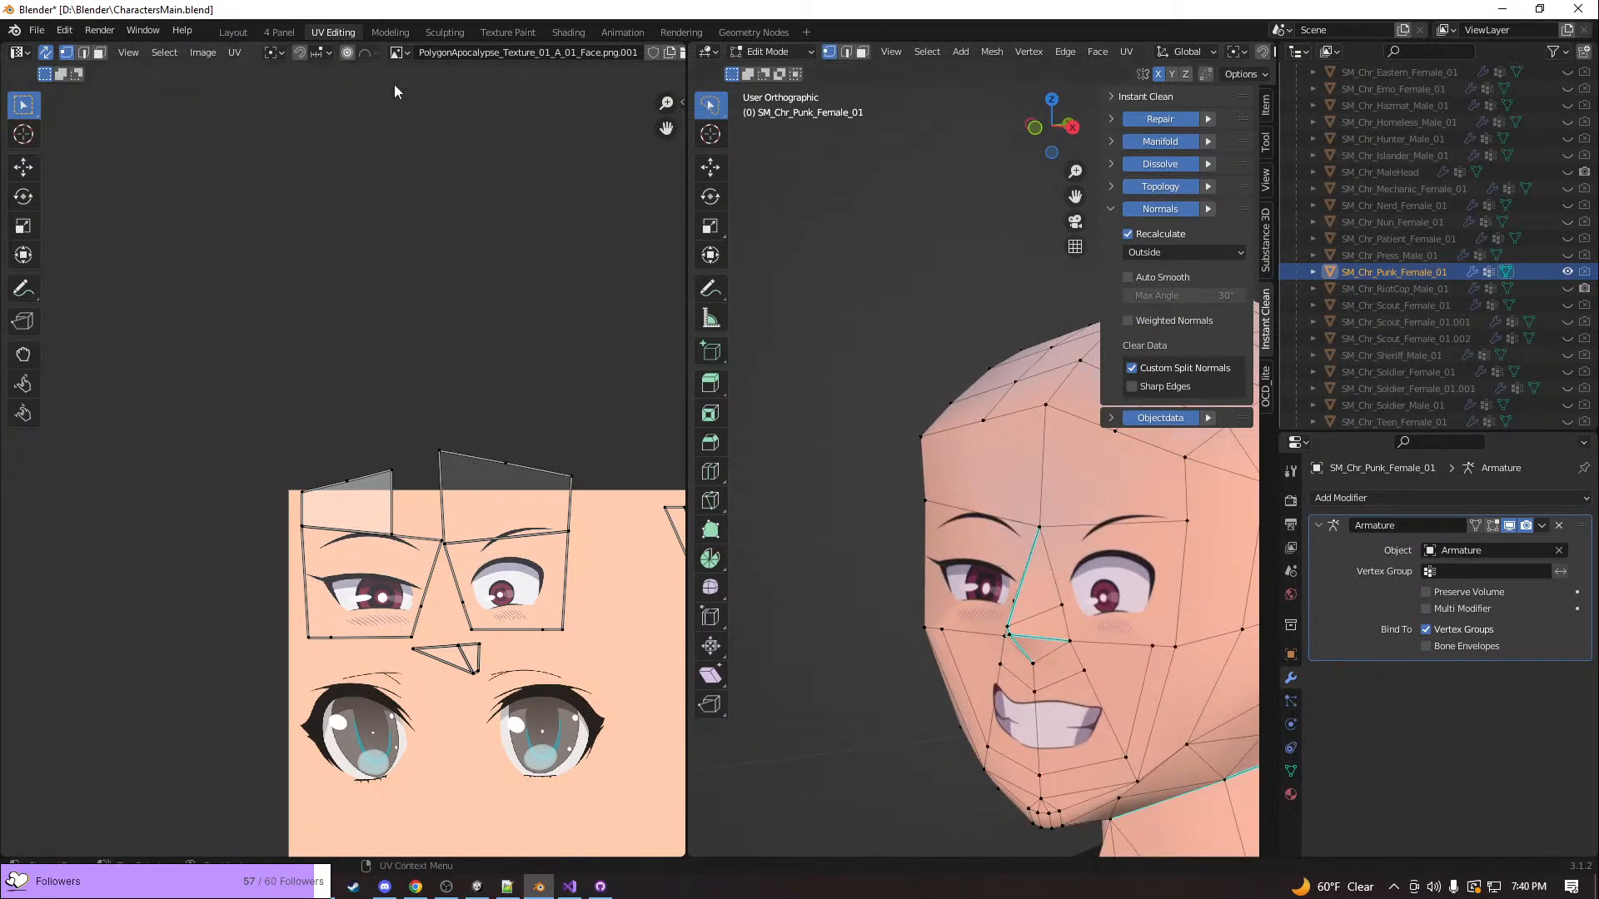
pyautogui.click(236, 32)
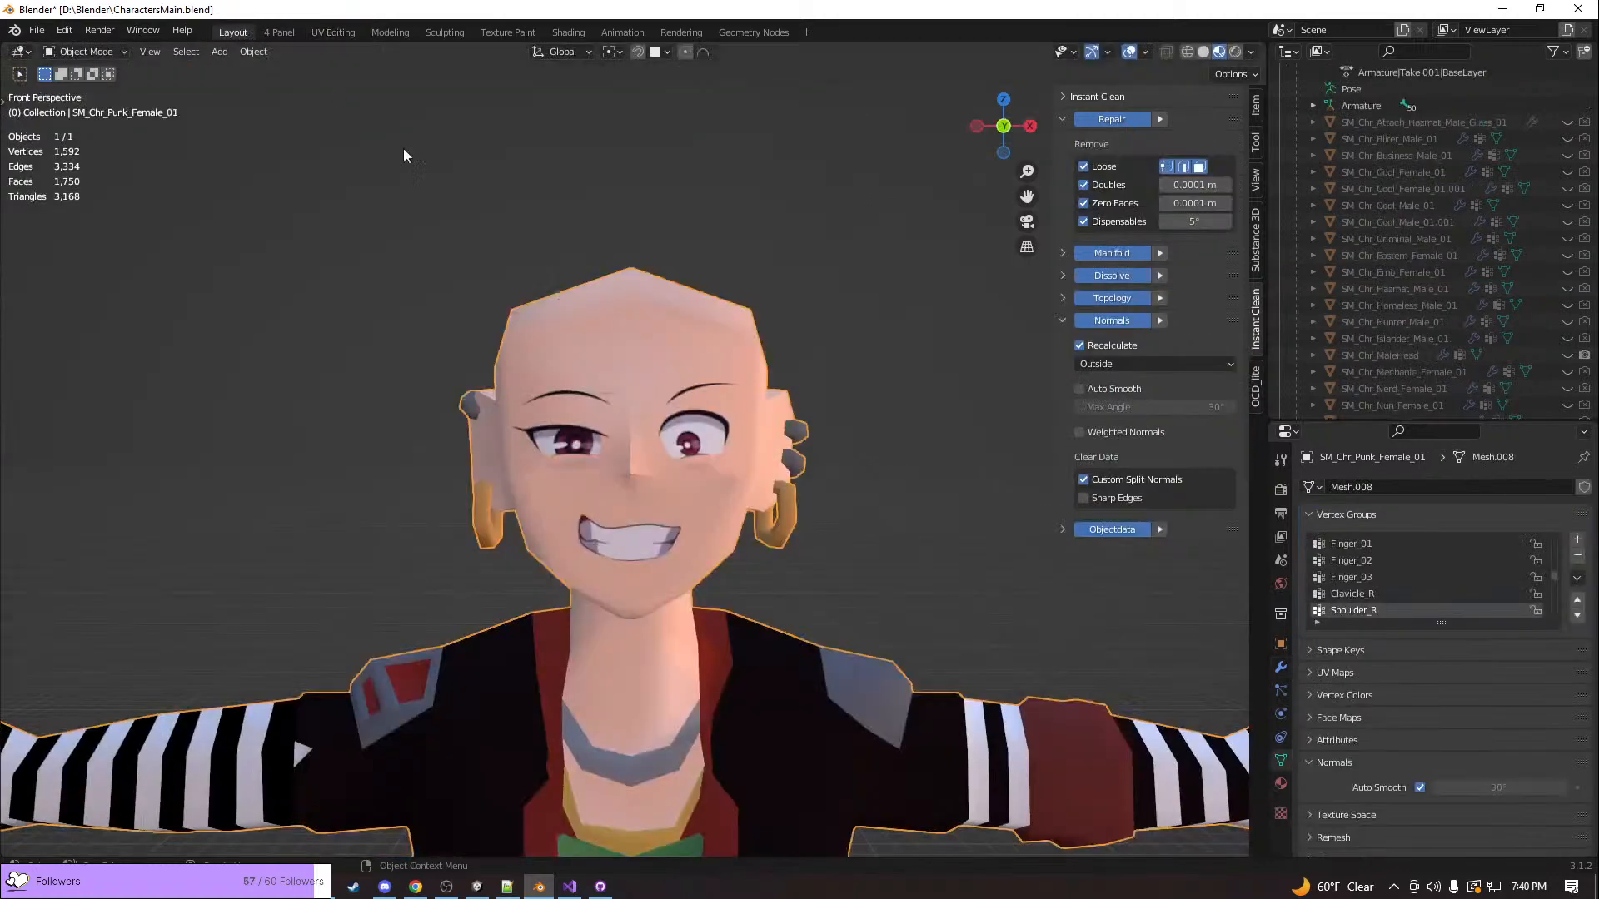
pyautogui.moveTo(847, 486); pyautogui.dragTo(757, 490, button='middle')
pyautogui.press('Tab')
pyautogui.scroll(2, 1450, 282)
pyautogui.click(1567, 206)
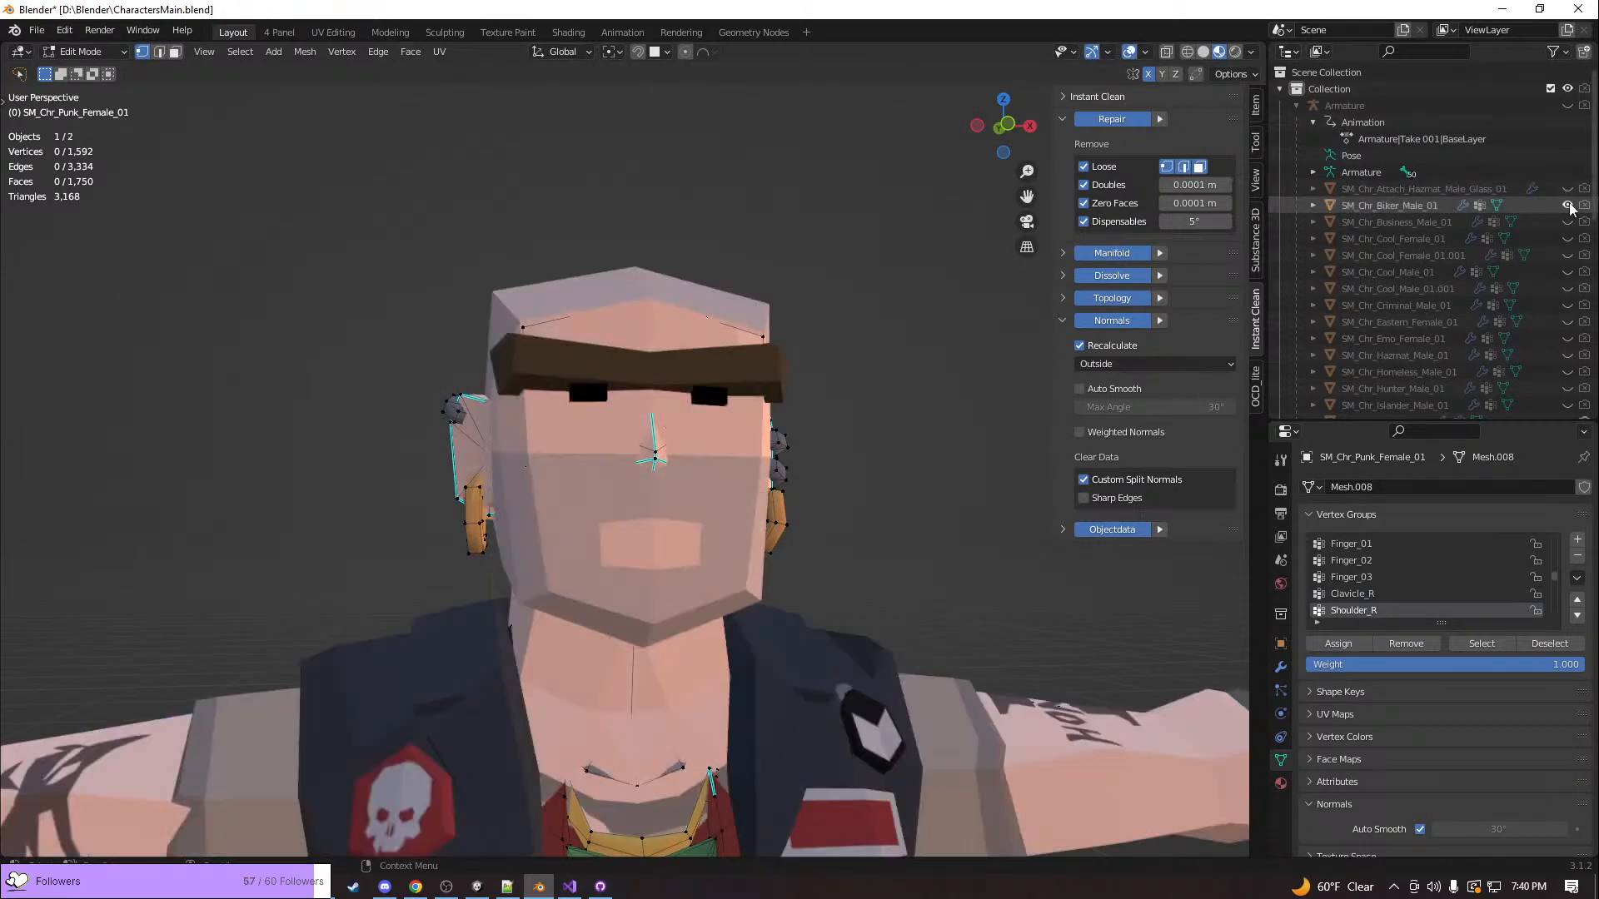
pyautogui.scroll(-6, 1570, 205)
pyautogui.click(1567, 322)
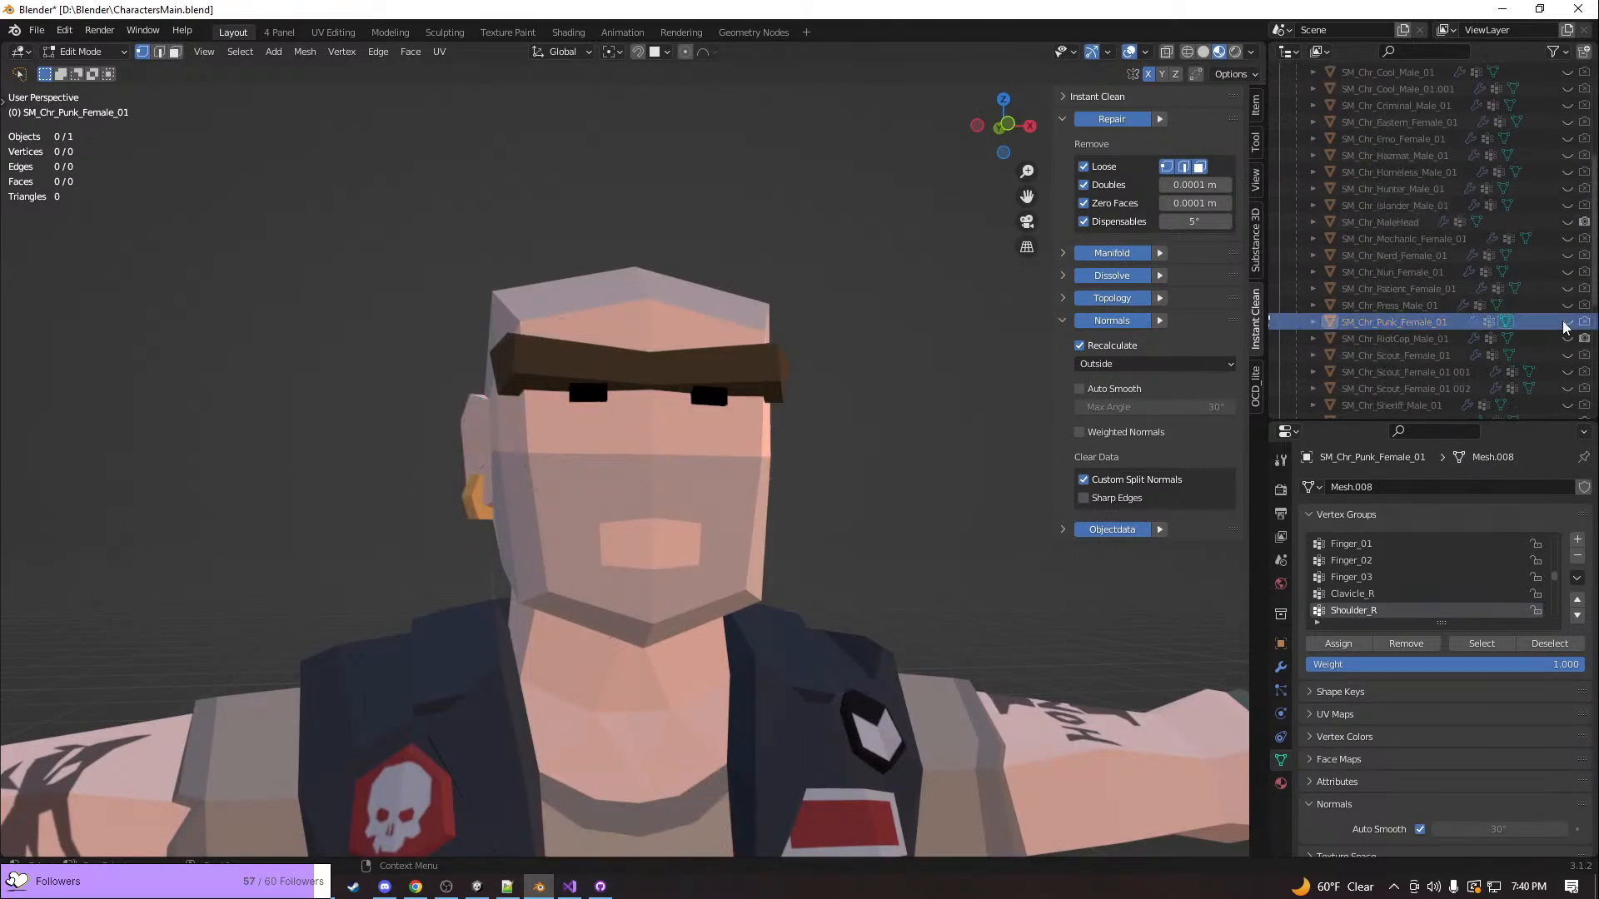
pyautogui.press('Tab')
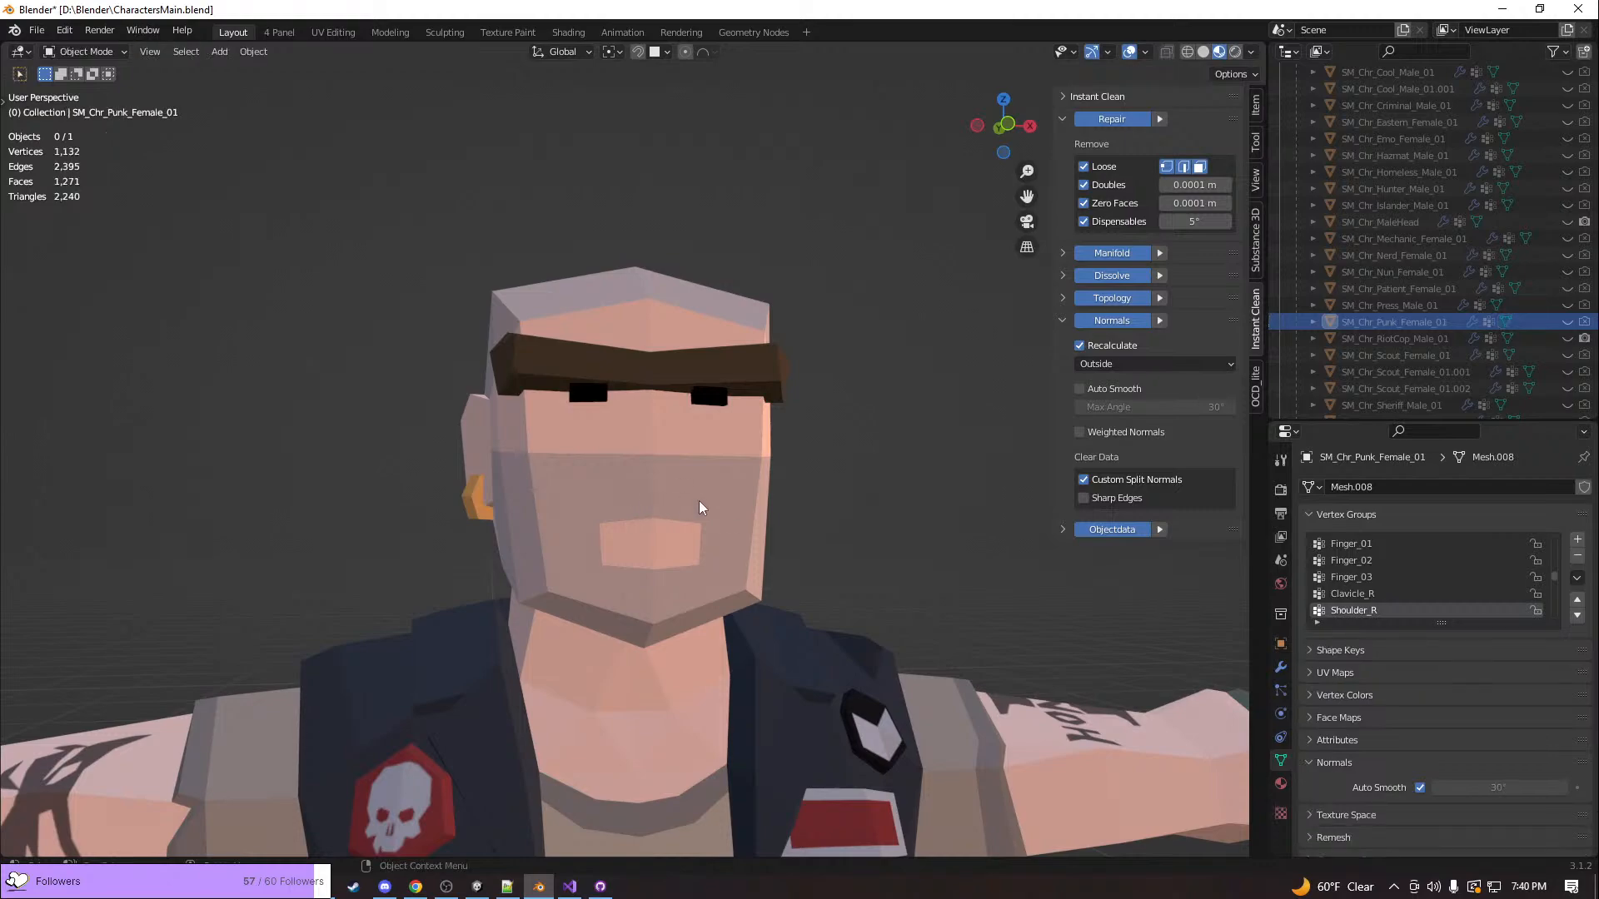
# Open the SM_Chr_Biker_Male_01 mesh in Edit Mode with all its geometry selected, cancelling the started scale
pyautogui.click(699, 507)
pyautogui.press('Tab')
pyautogui.moveTo(703, 503); pyautogui.dragTo(626, 543, button='middle')
pyautogui.scroll(-4, 781, 546)
pyautogui.moveTo(795, 599); pyautogui.dragTo(780, 569, button='middle')
pyautogui.moveTo(513, 545); pyautogui.dragTo(827, 613, button='middle')
pyautogui.press('s')
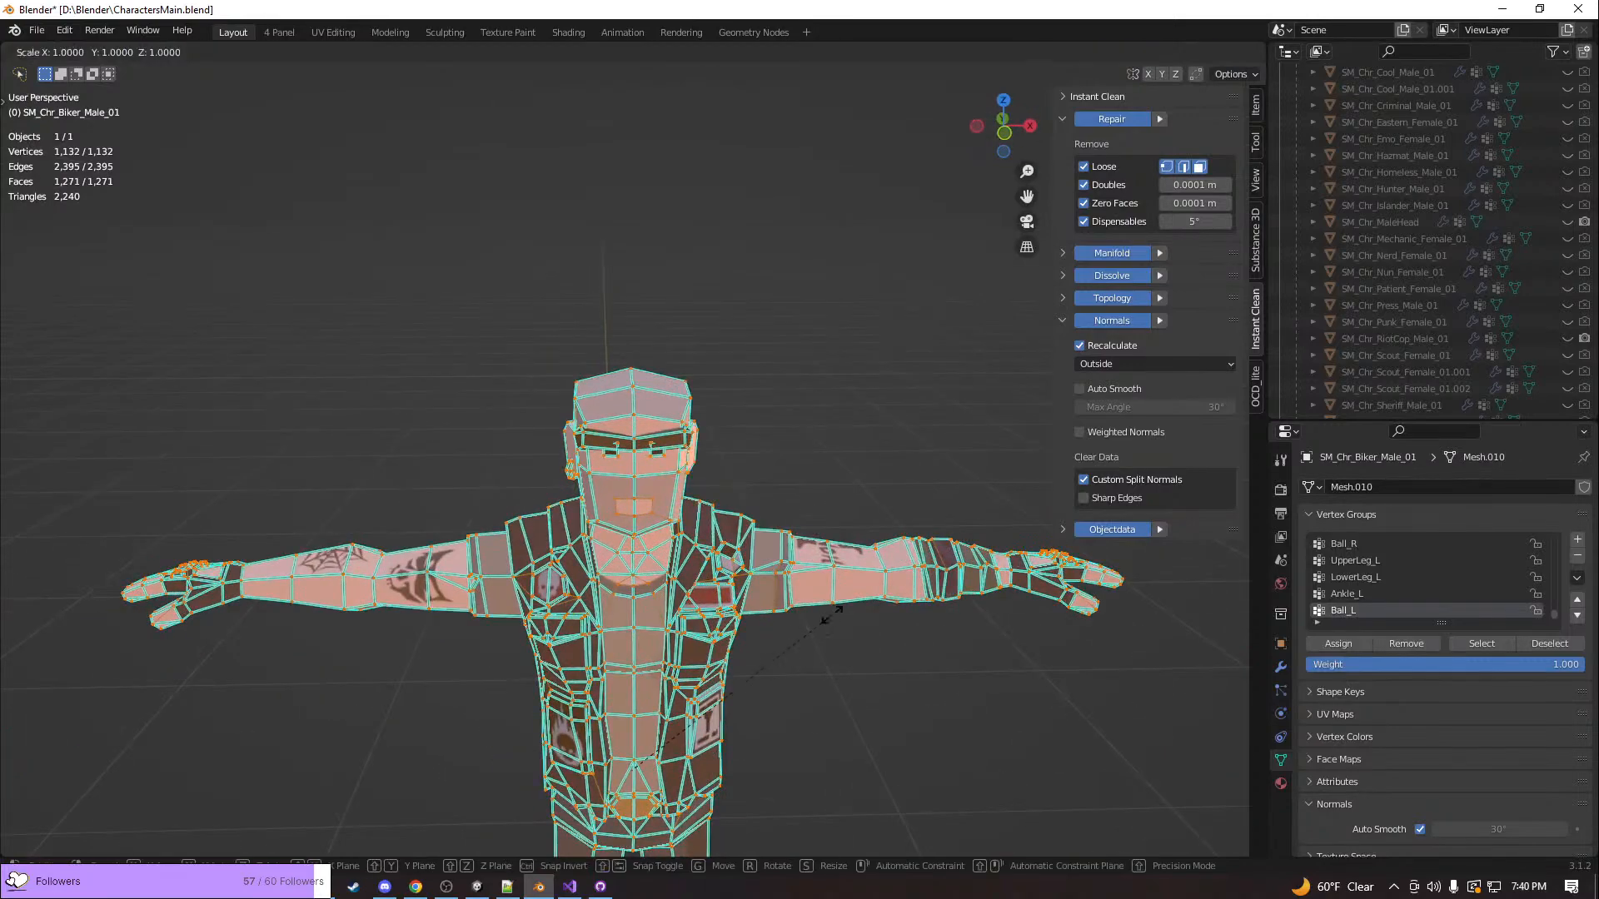
pyautogui.press('Escape')
pyautogui.moveTo(870, 651); pyautogui.dragTo(884, 617, button='middle')
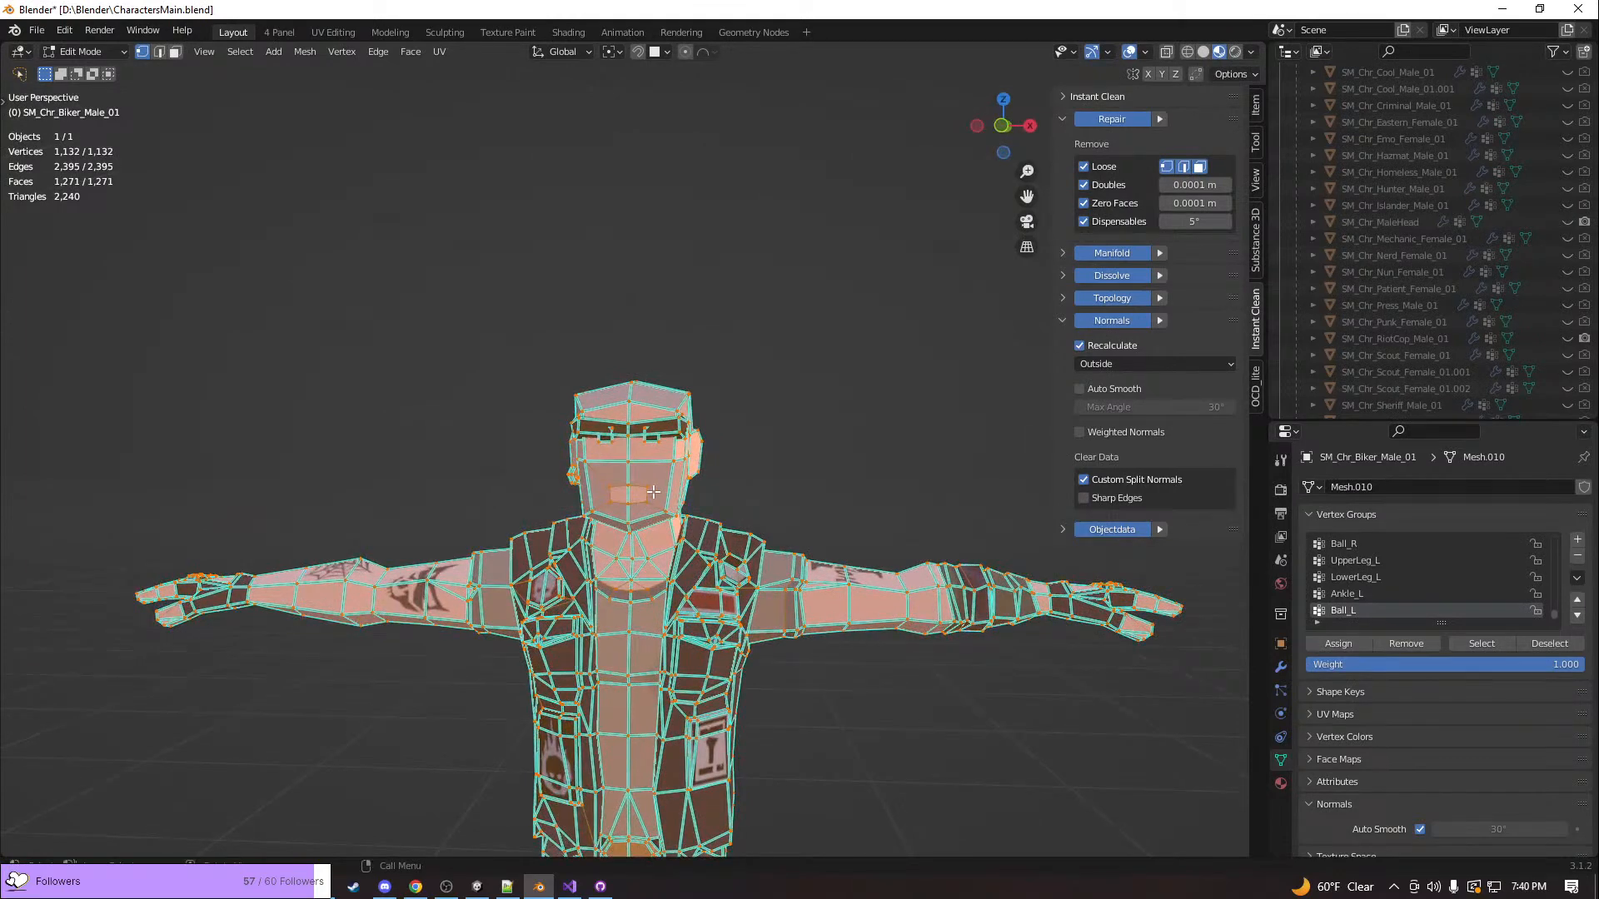
# Switch to Unity and collapse the PolygonApocalypse and PolygonHorrorMansion asset folders
pyautogui.hotkey('alt', 'Tab')
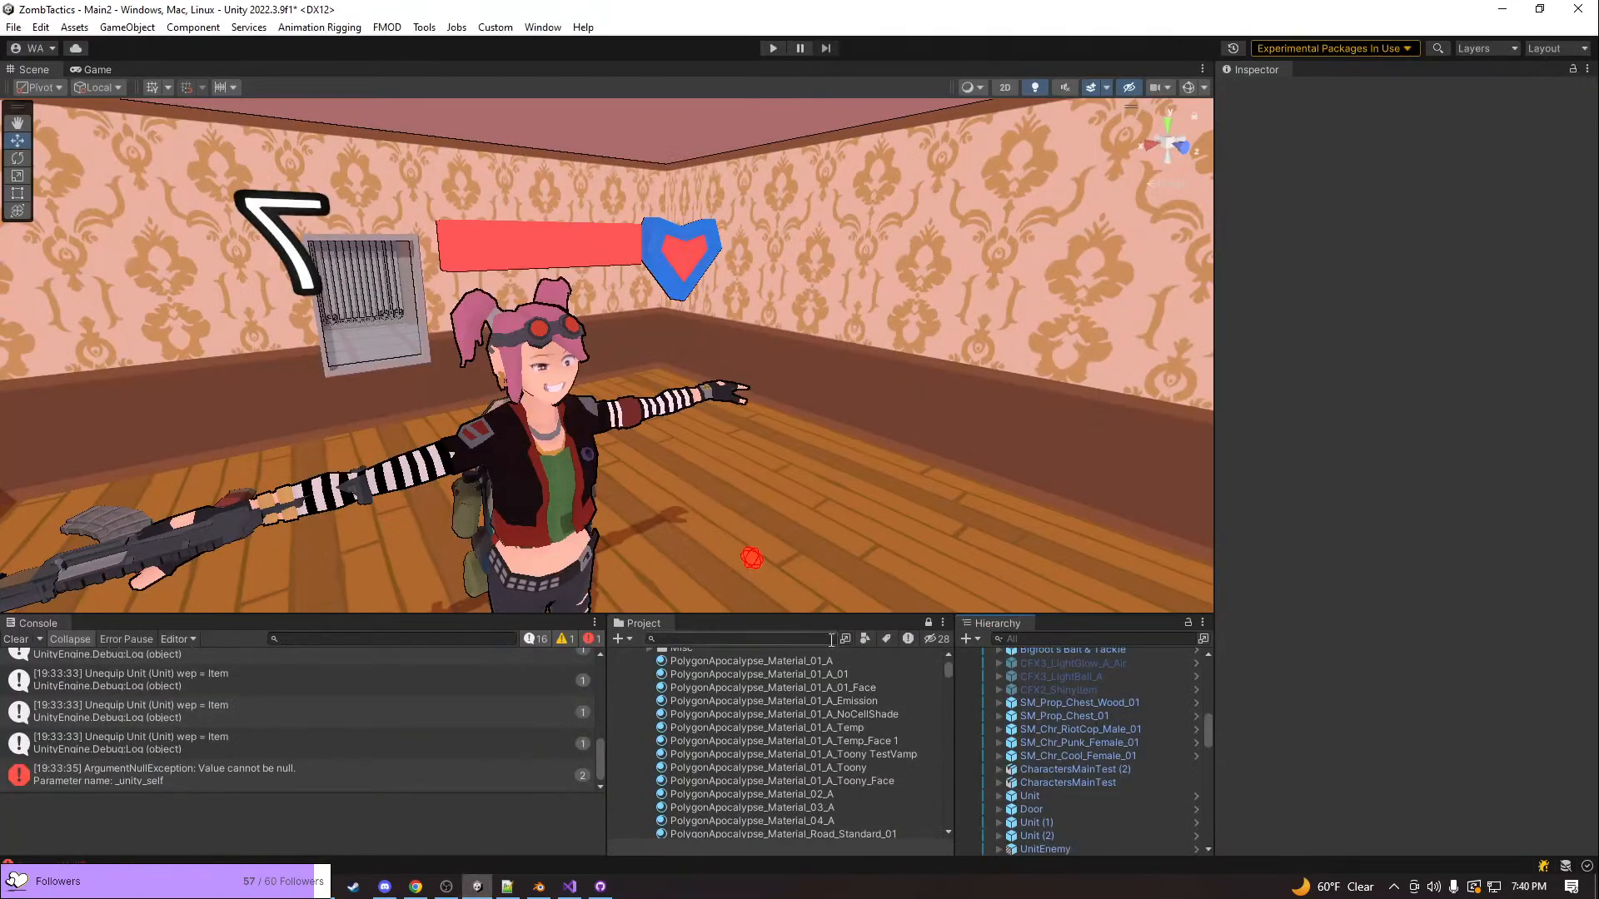
pyautogui.click(743, 640)
pyautogui.scroll(5, 750, 666)
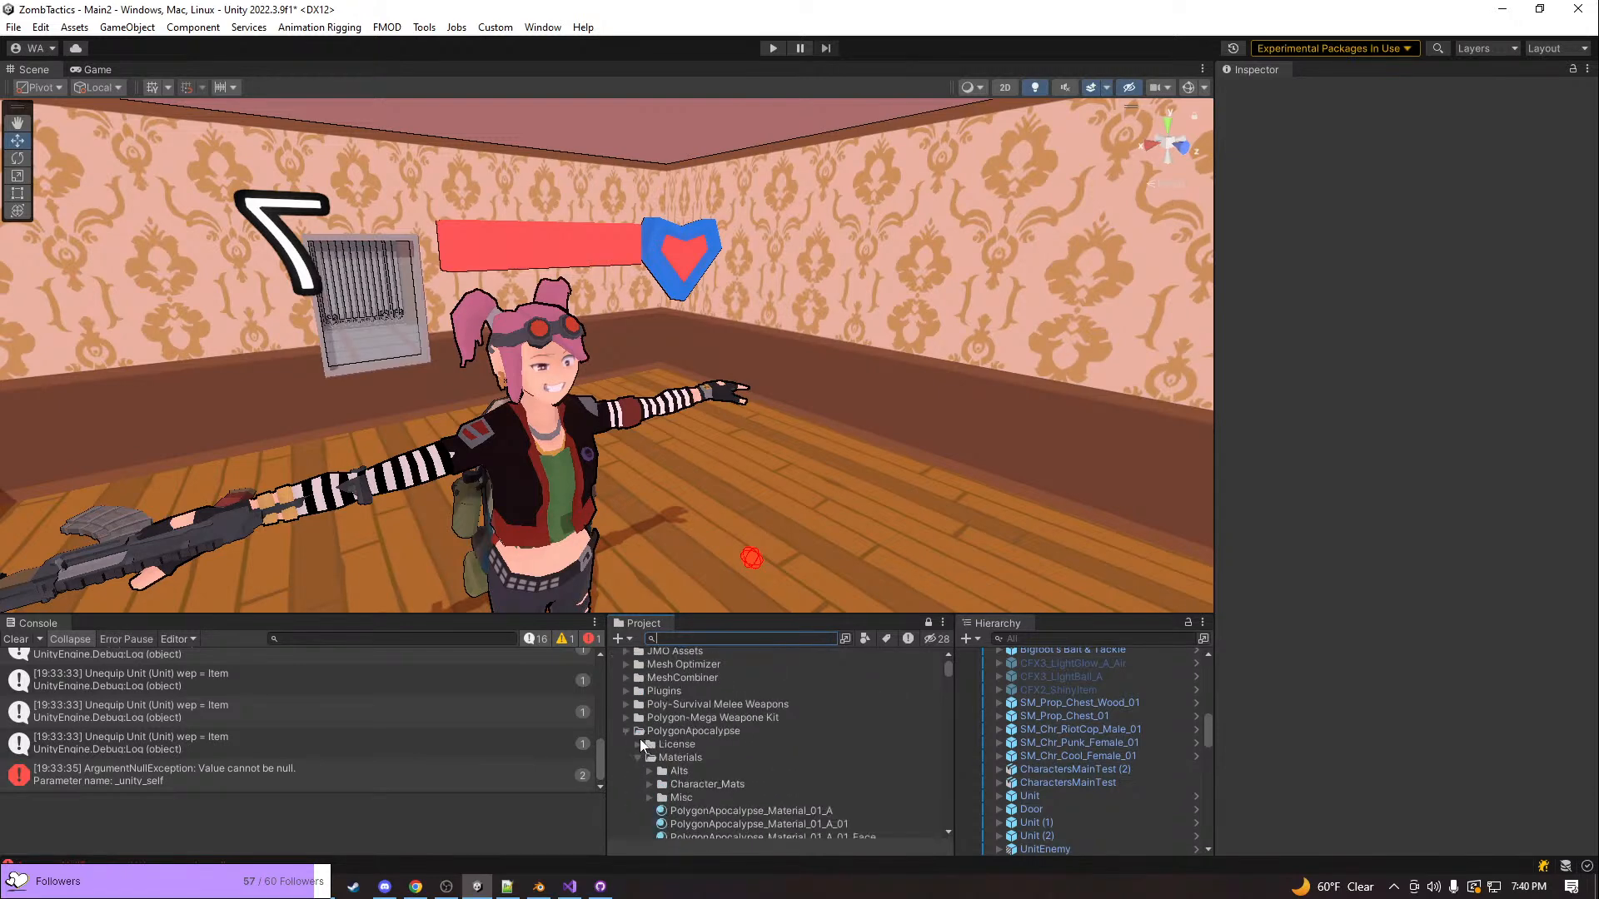
pyautogui.click(627, 730)
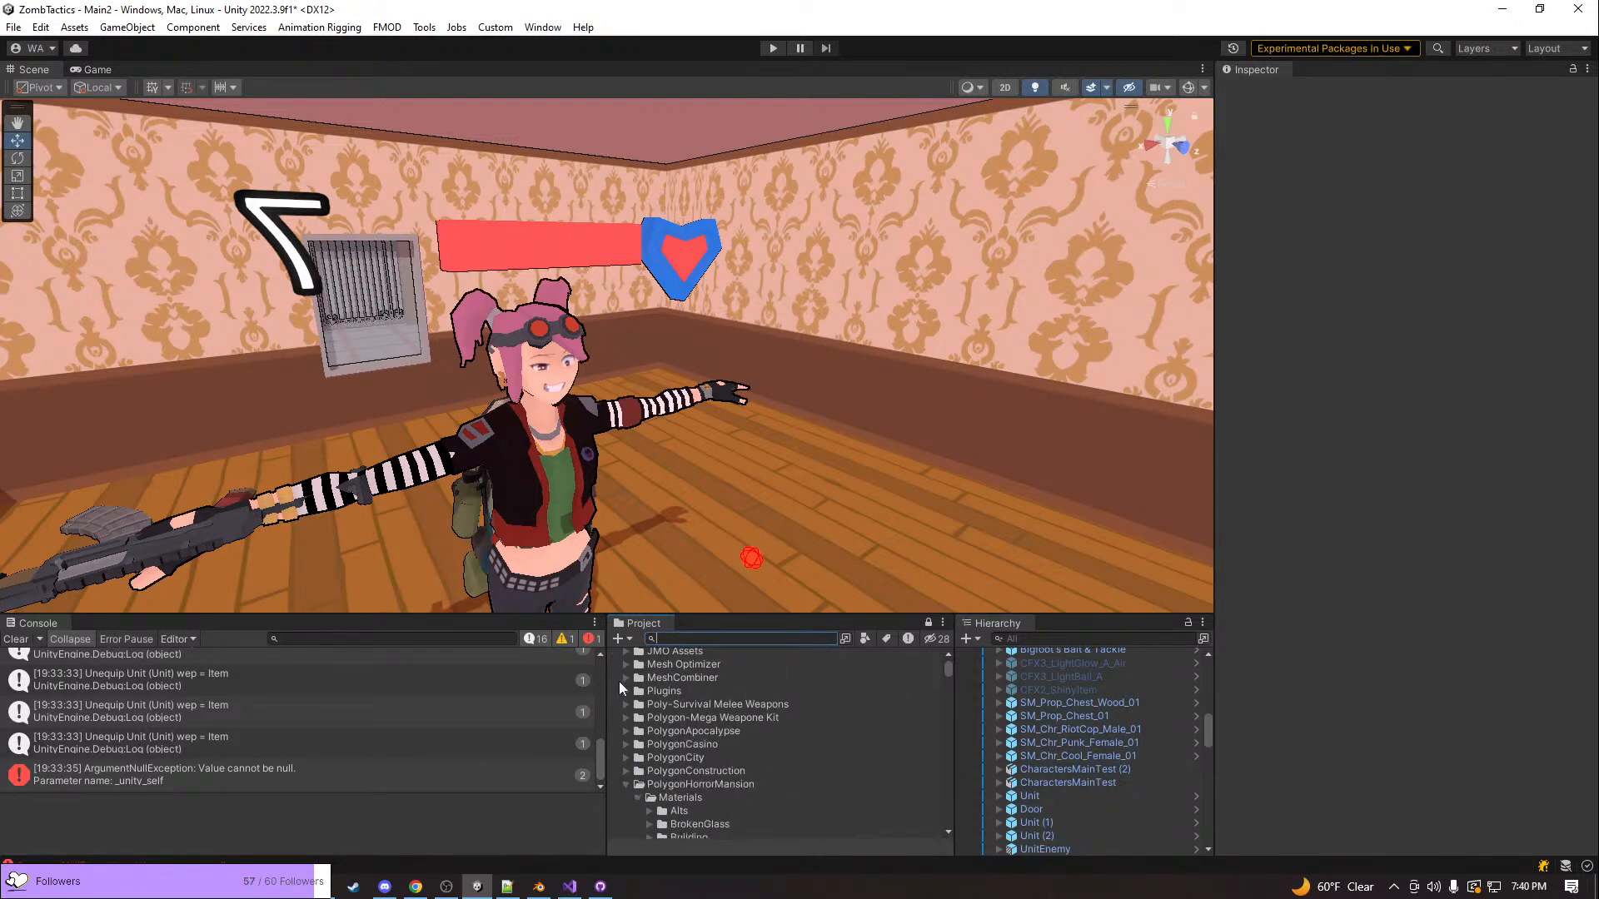
pyautogui.click(625, 780)
# Place the SM_Chr_Developer_Female_01 prefab from PolygonOffice's character prefabs in the room near the pink-haired character
pyautogui.scroll(-2, 625, 779)
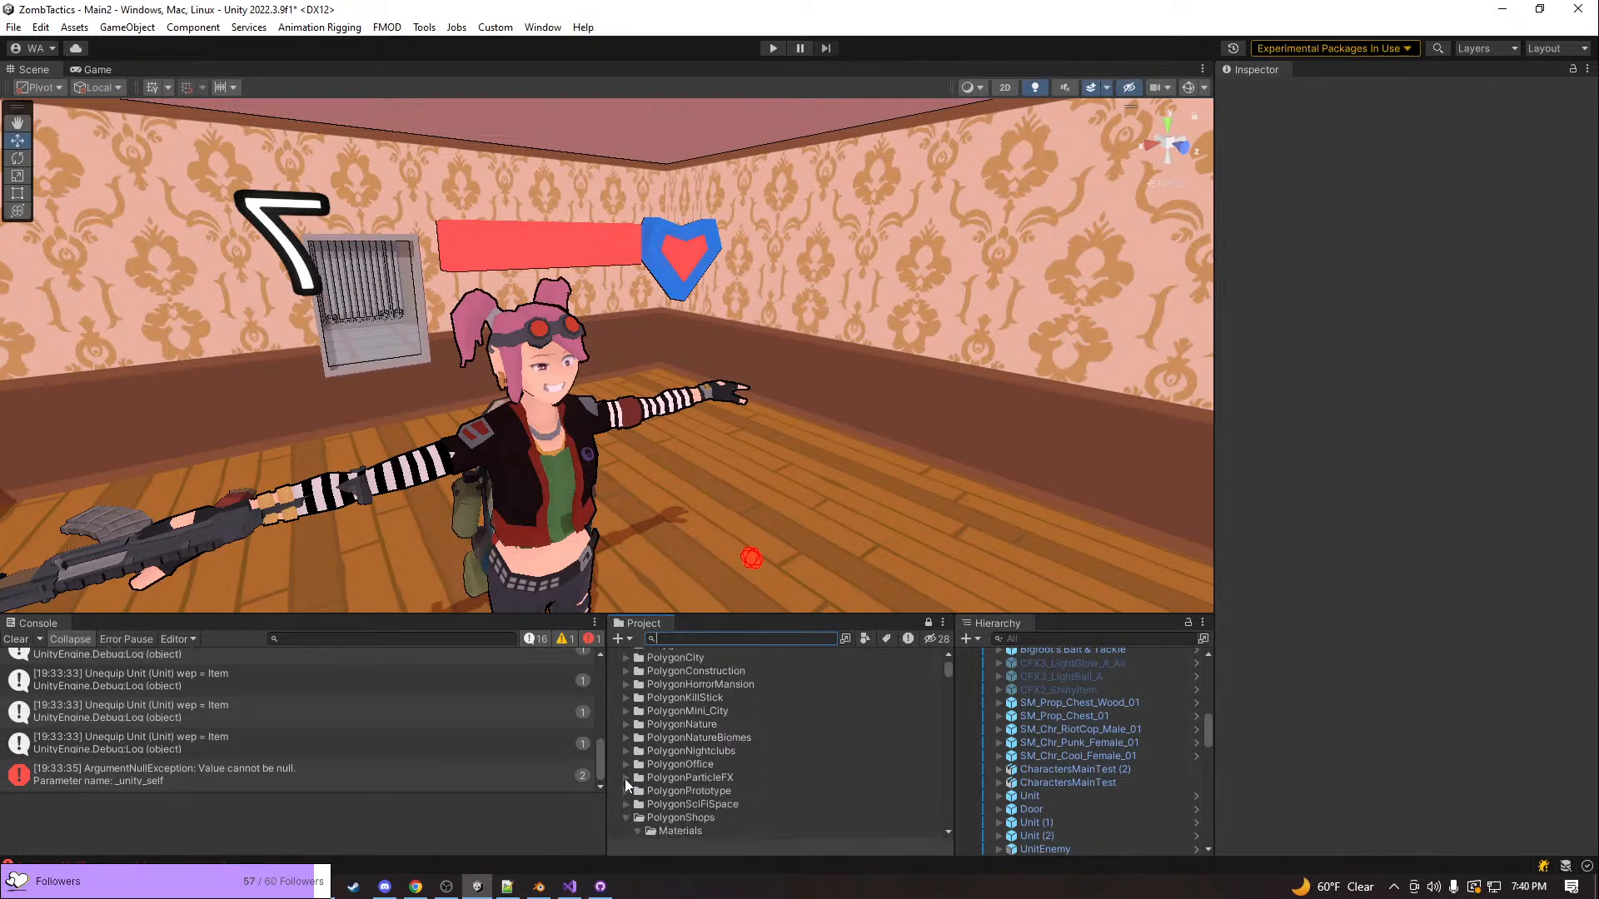
pyautogui.click(624, 764)
pyautogui.scroll(-2, 648, 722)
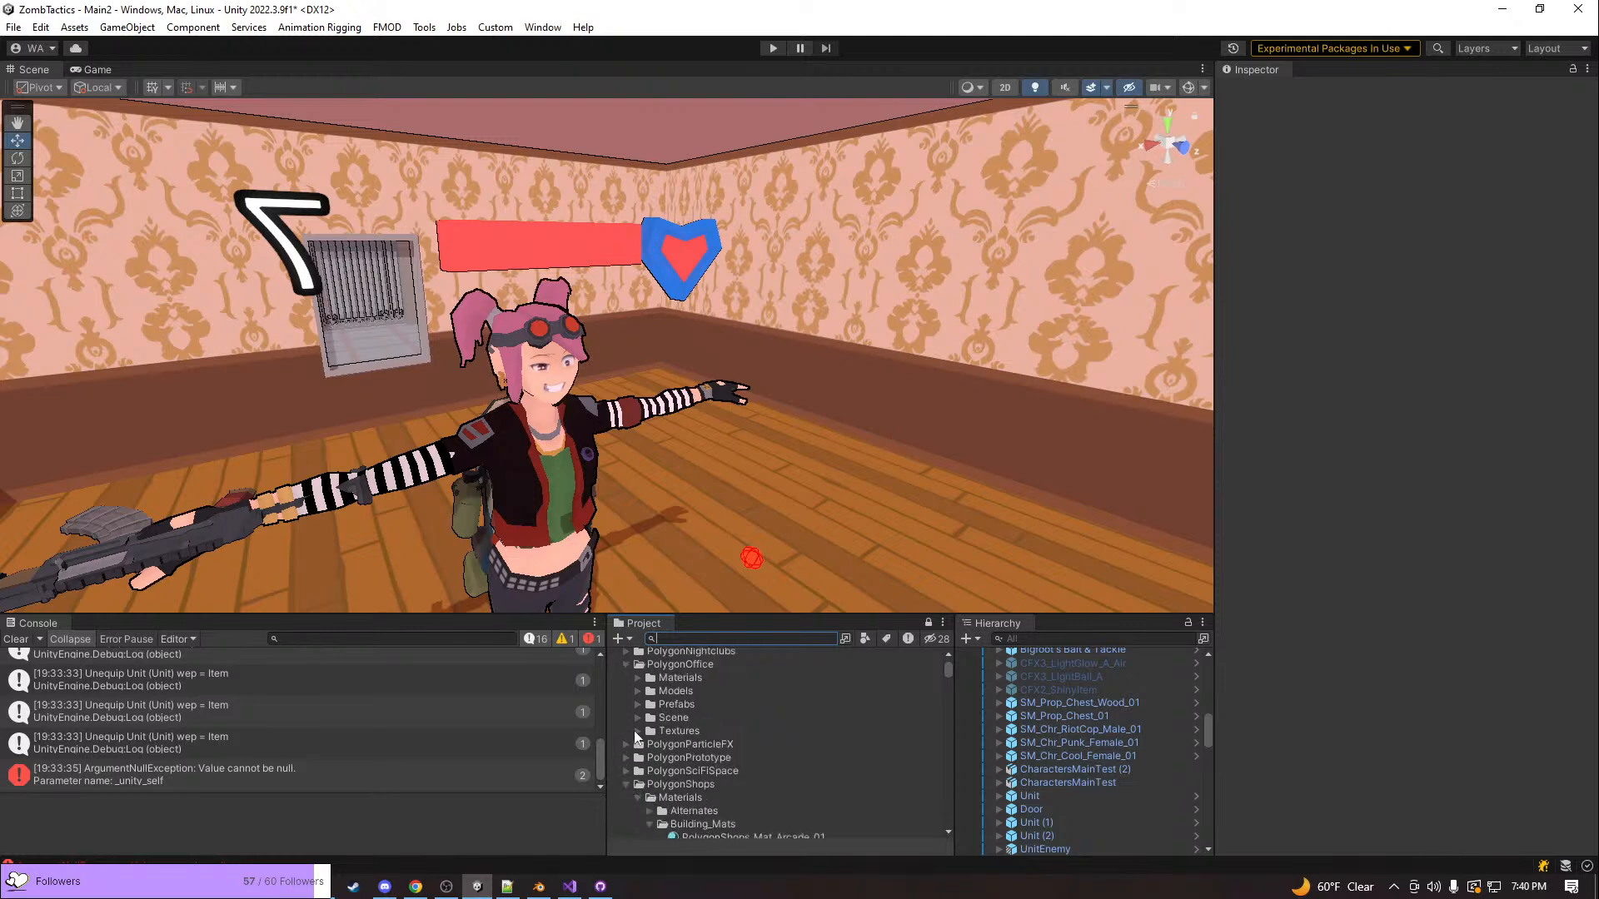
pyautogui.click(638, 705)
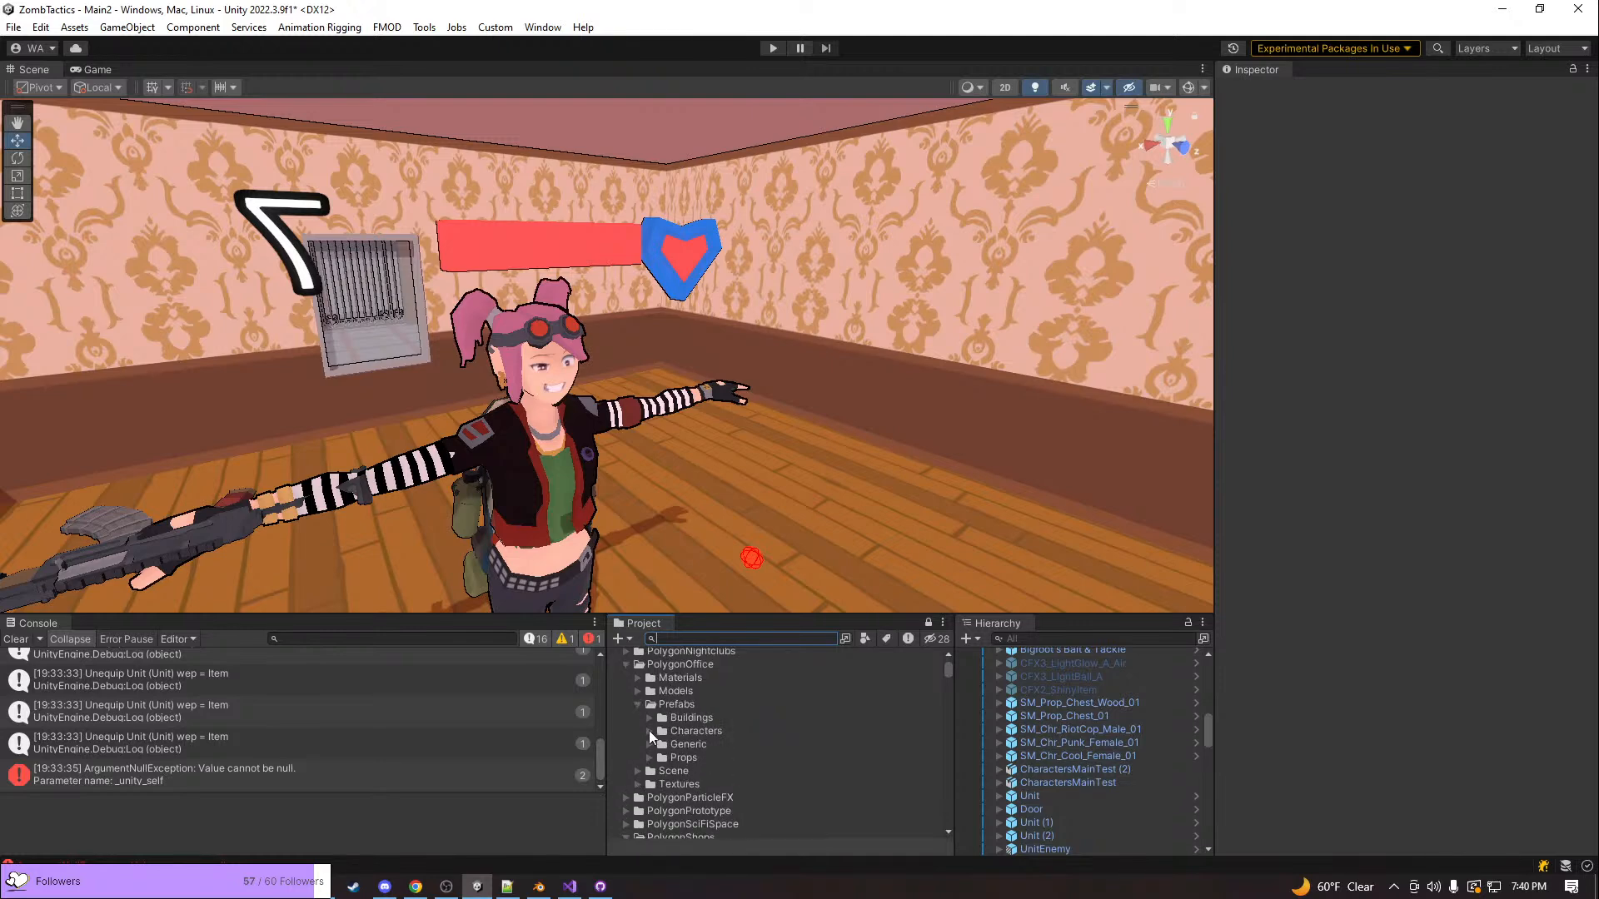
pyautogui.click(648, 731)
pyautogui.scroll(-3, 721, 751)
pyautogui.scroll(3, 721, 751)
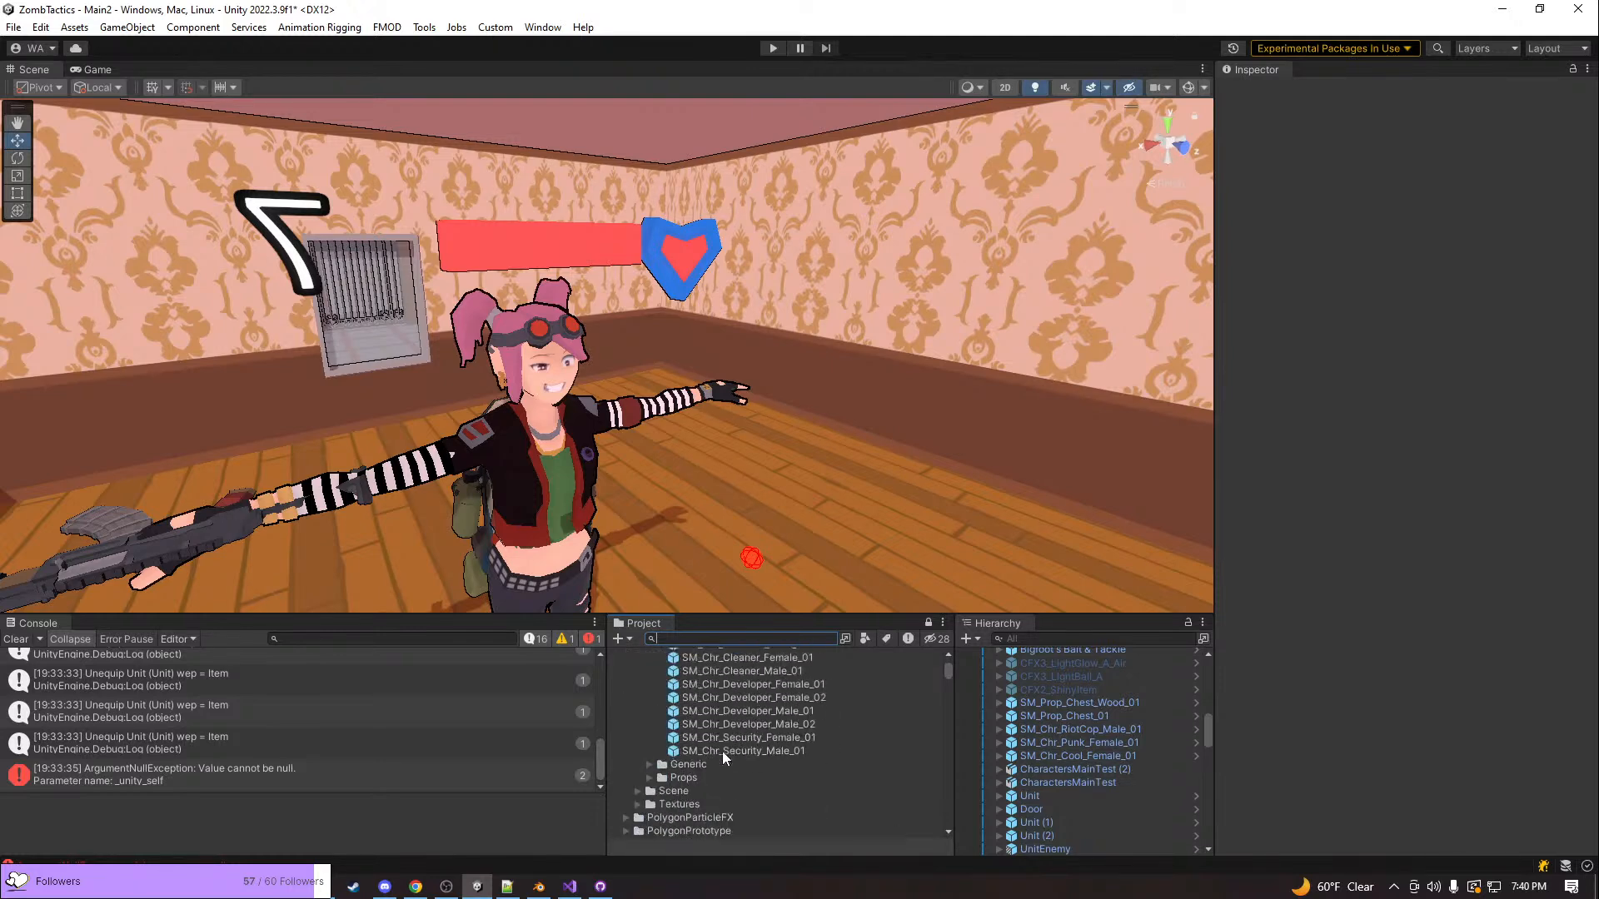
pyautogui.moveTo(723, 736); pyautogui.dragTo(754, 546)
# Examine the developer character's shading against the pink-haired character from several angles and distances
pyautogui.moveTo(710, 479); pyautogui.dragTo(477, 435, button='right')
pyautogui.press('w')
pyautogui.moveTo(573, 400); pyautogui.dragTo(566, 343, button='right')
pyautogui.press('s')
pyautogui.press('a')
pyautogui.press('w')
pyautogui.moveTo(650, 341)
pyautogui.mouseDown(button='right')
pyautogui.moveTo(616, 303)
pyautogui.moveTo(594, 313)
pyautogui.moveTo(592, 357)
pyautogui.moveTo(654, 345)
pyautogui.mouseUp(button='right')
pyautogui.press('s')
pyautogui.press('a')
pyautogui.press('w')
pyautogui.press('d')
pyautogui.press('s')
pyautogui.press('a')
pyautogui.press('w')
pyautogui.press('s')
pyautogui.press('d')
pyautogui.press('d')
pyautogui.press('w')
pyautogui.press('s')
pyautogui.press('a')
pyautogui.press('s')
pyautogui.press('s')
pyautogui.moveTo(502, 298); pyautogui.dragTo(444, 314, button='right')
pyautogui.press('w')
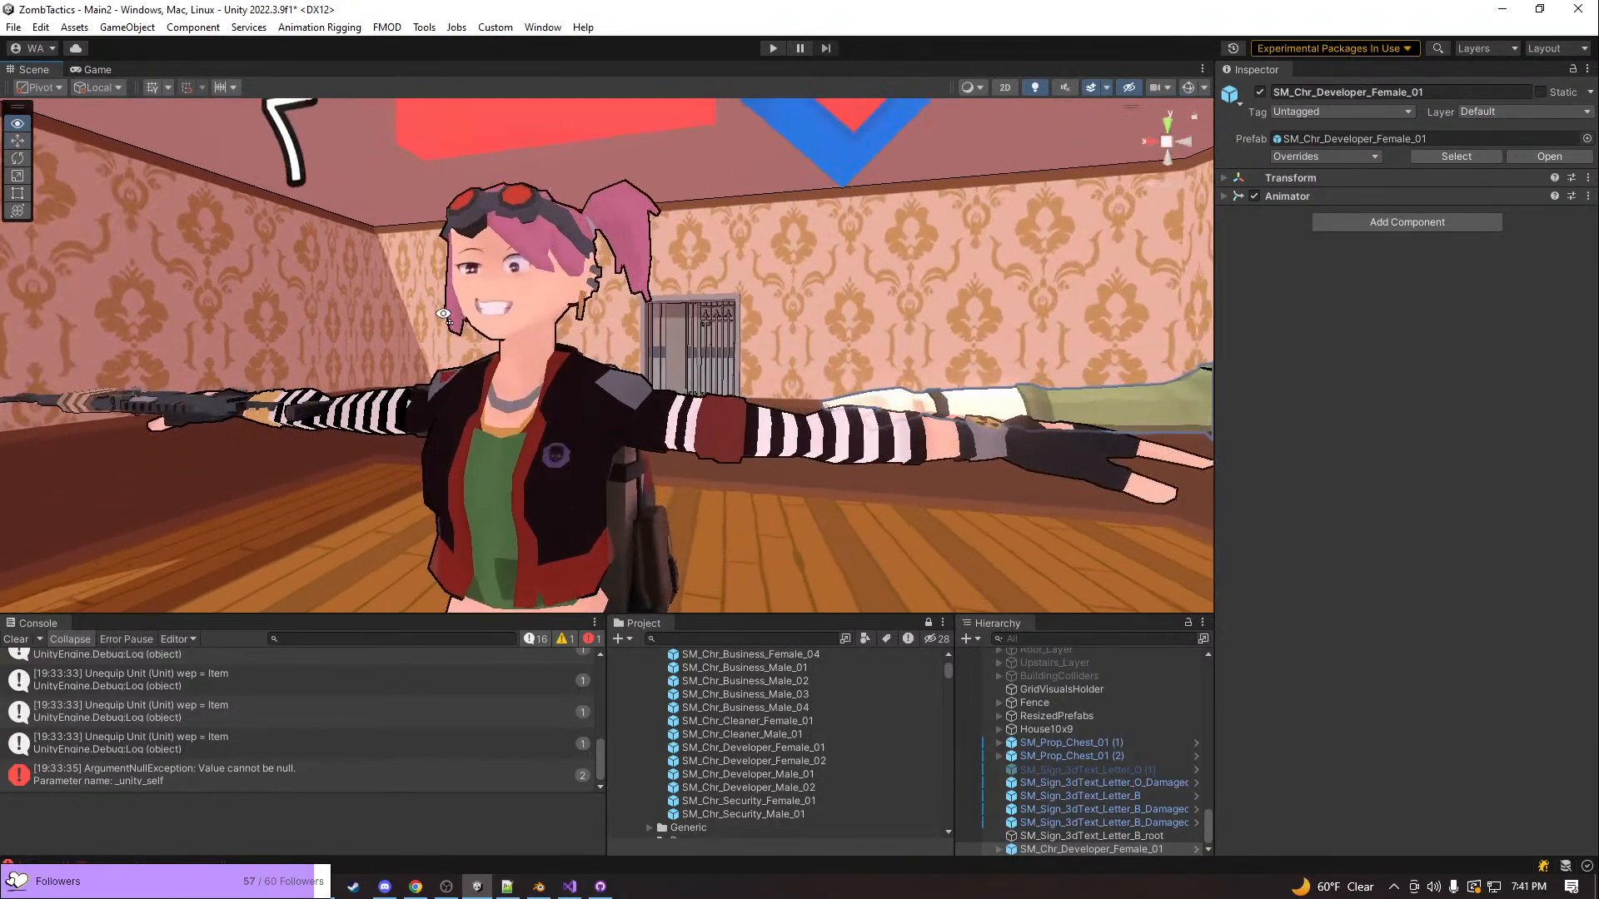
pyautogui.press('s')
pyautogui.moveTo(529, 343); pyautogui.dragTo(709, 379, button='right')
pyautogui.press('w')
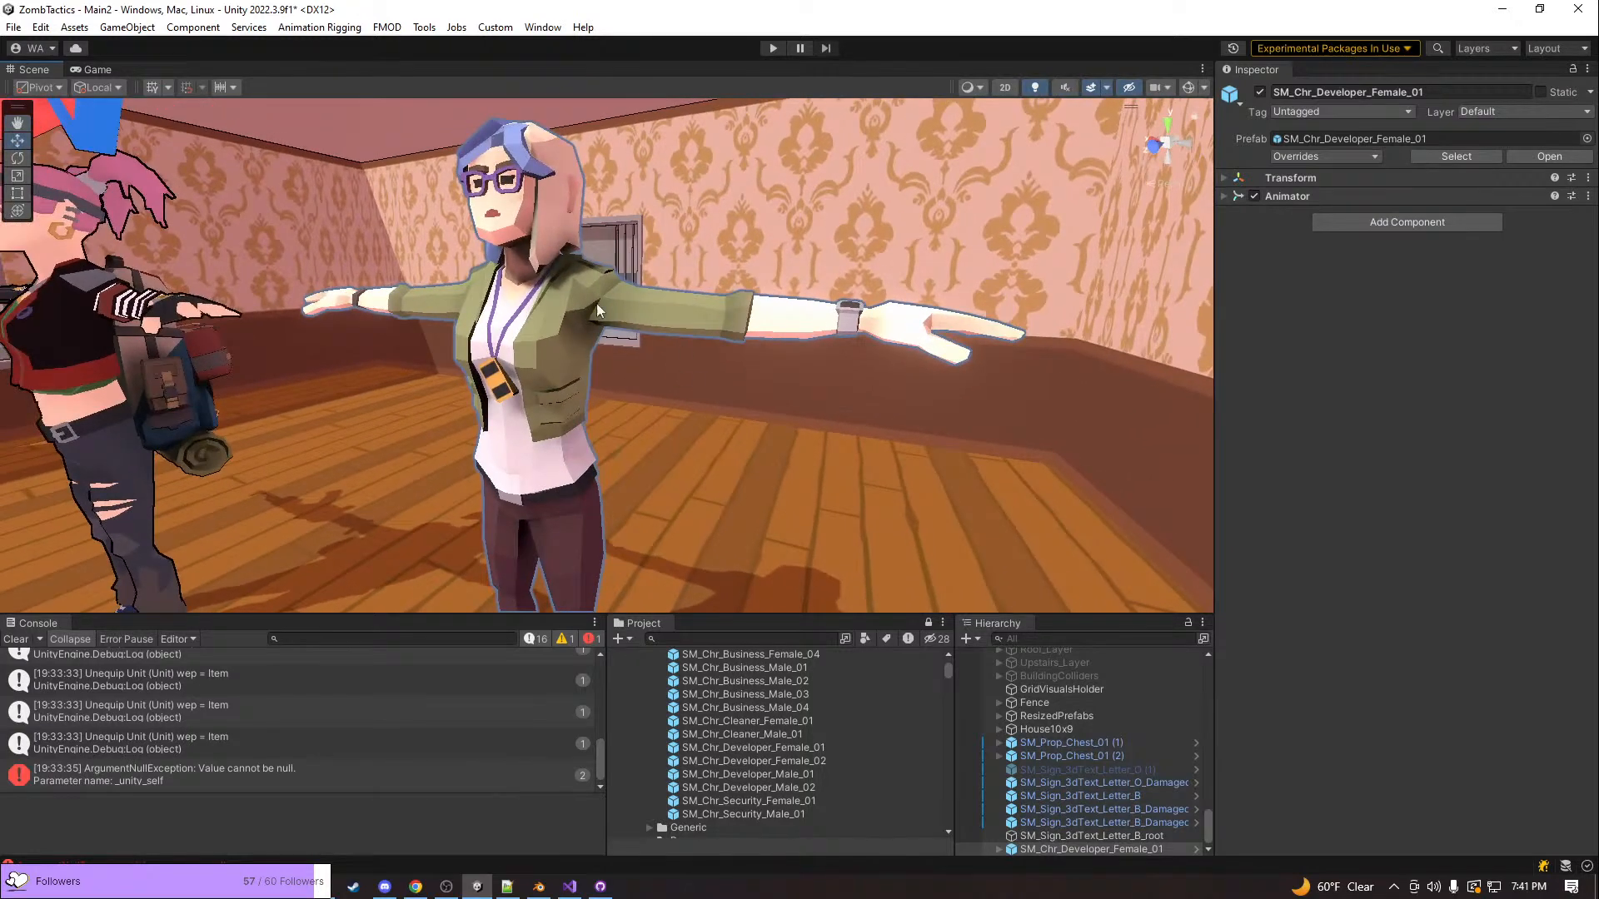
pyautogui.moveTo(634, 323); pyautogui.dragTo(658, 332, button='right')
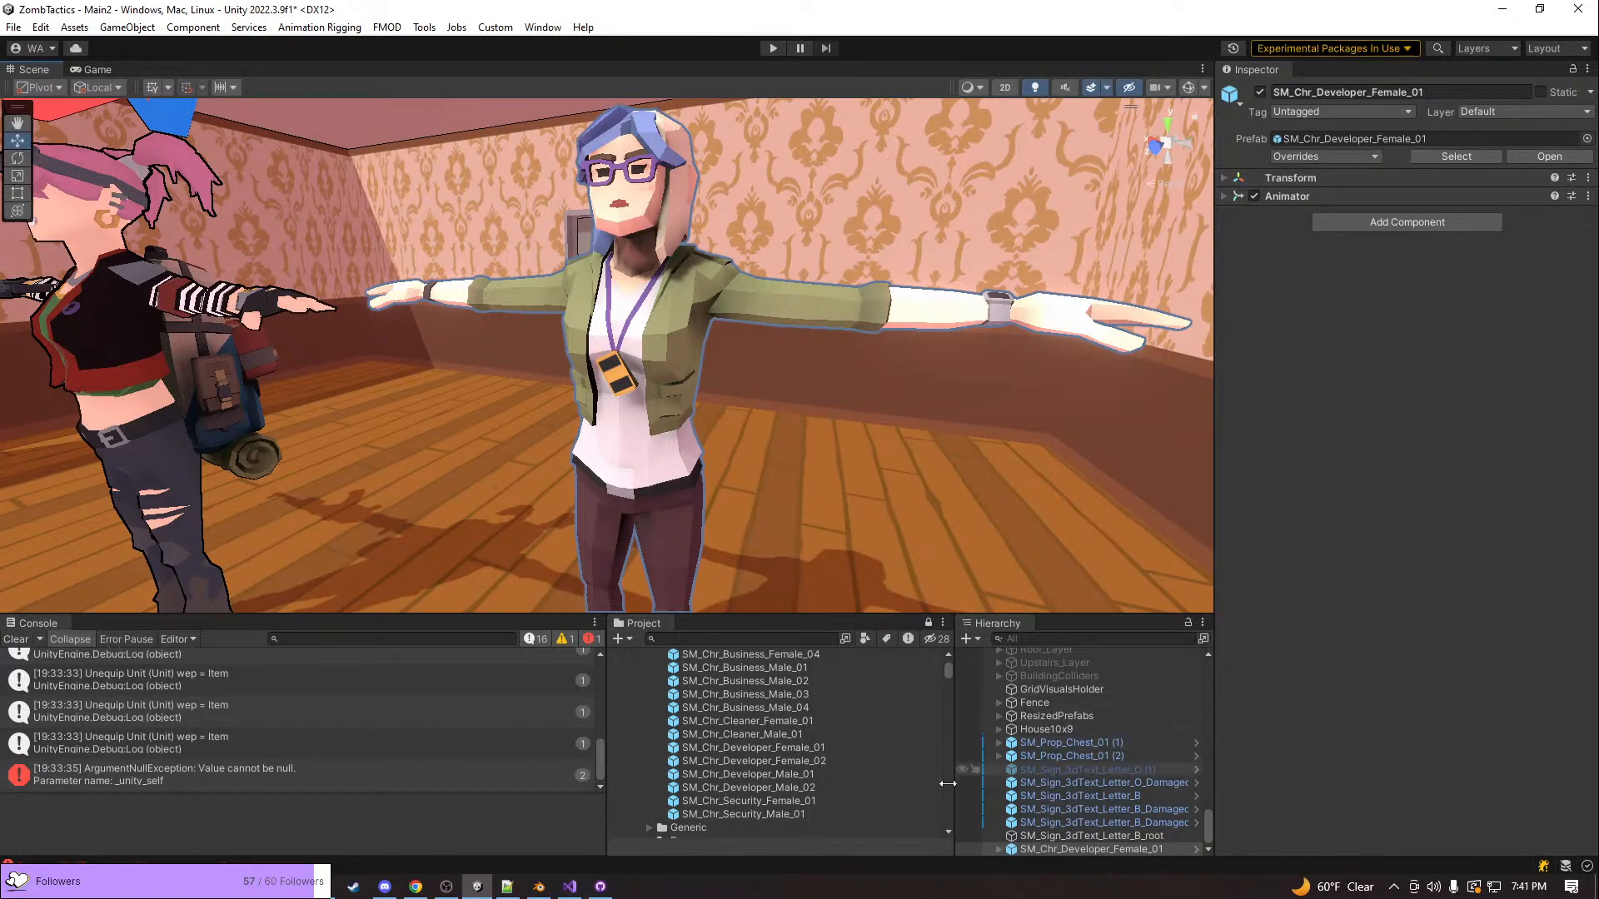
# Trace the SM_Chr_Developer_Female_01 mesh to its source asset and select PolygonOffice's Character model for its import settings
pyautogui.click(763, 748)
pyautogui.click(1282, 253)
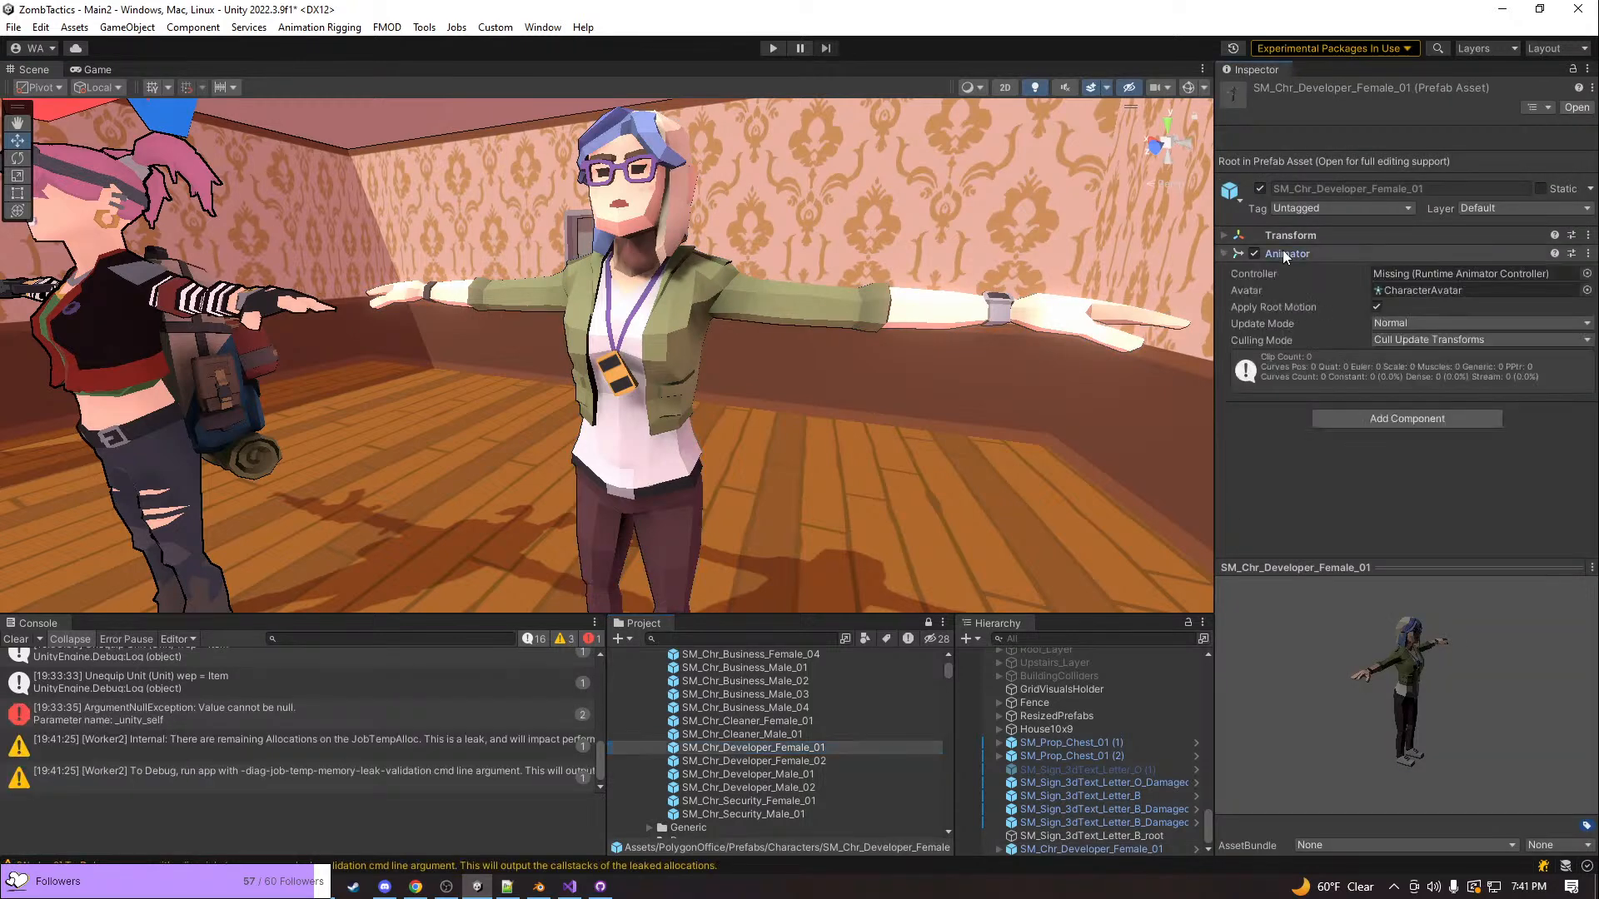
pyautogui.click(603, 297)
pyautogui.click(603, 297)
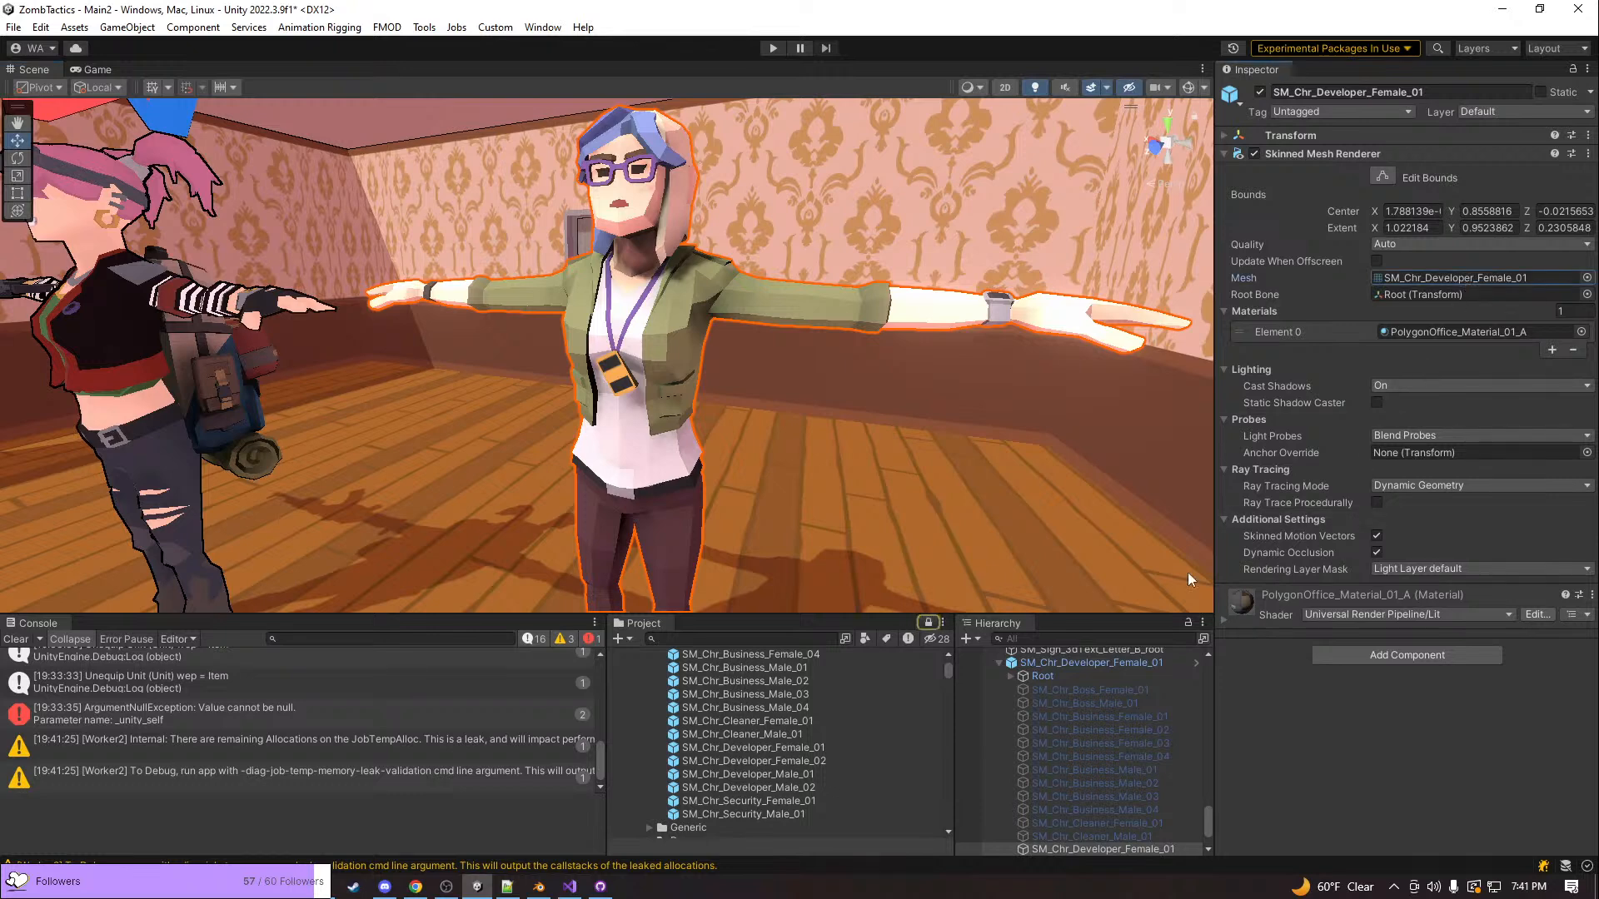
pyautogui.click(1463, 280)
pyautogui.scroll(3, 836, 712)
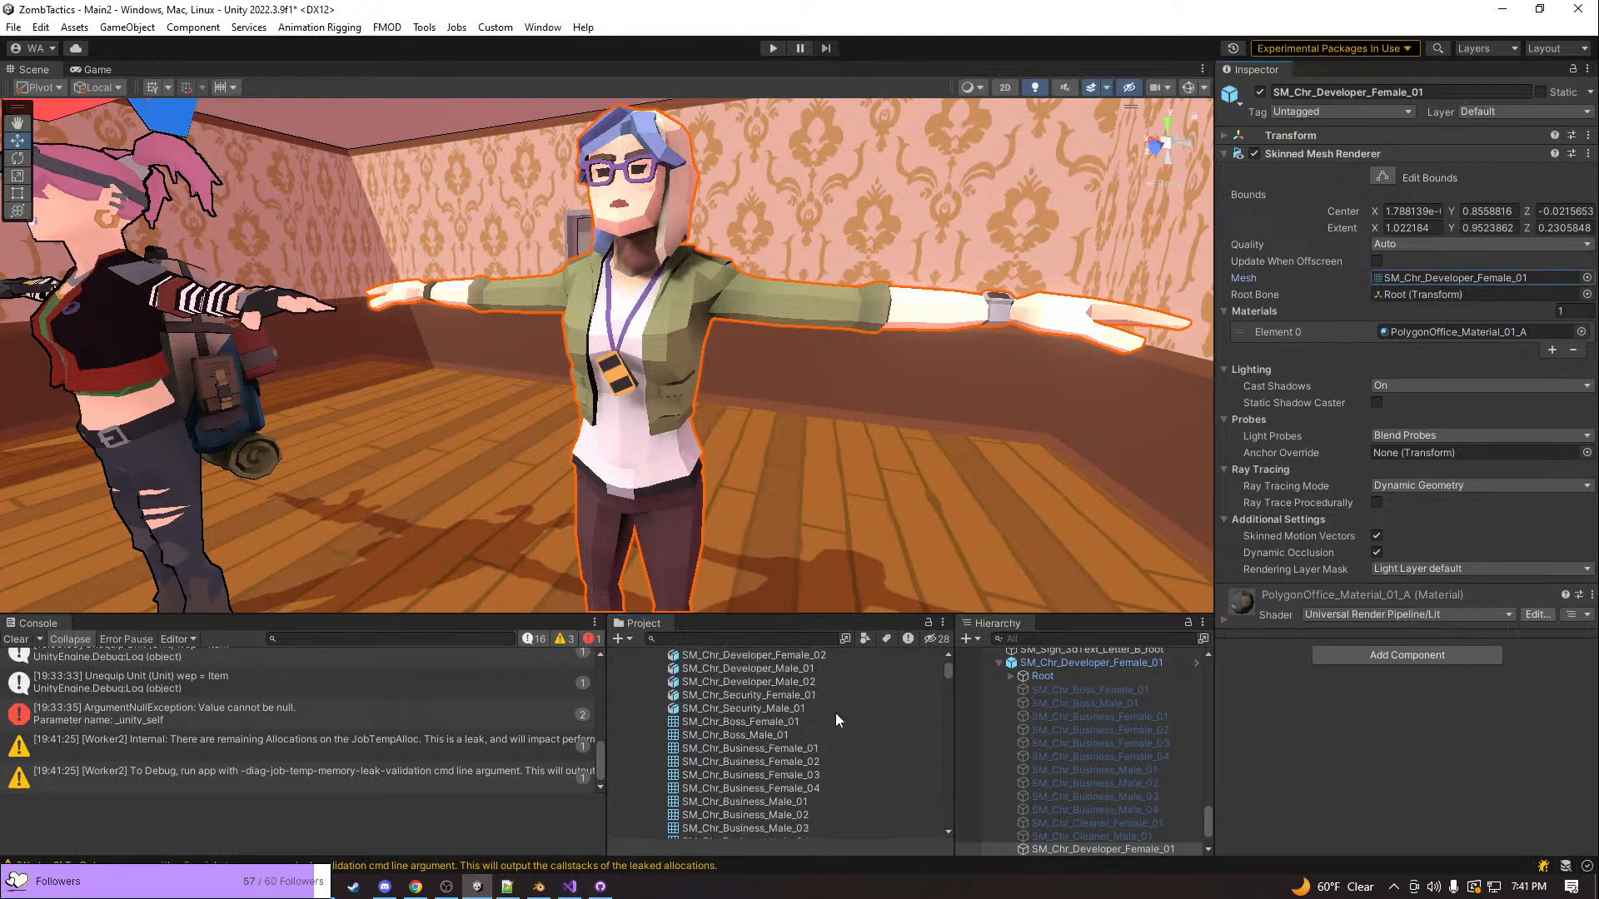
pyautogui.click(715, 751)
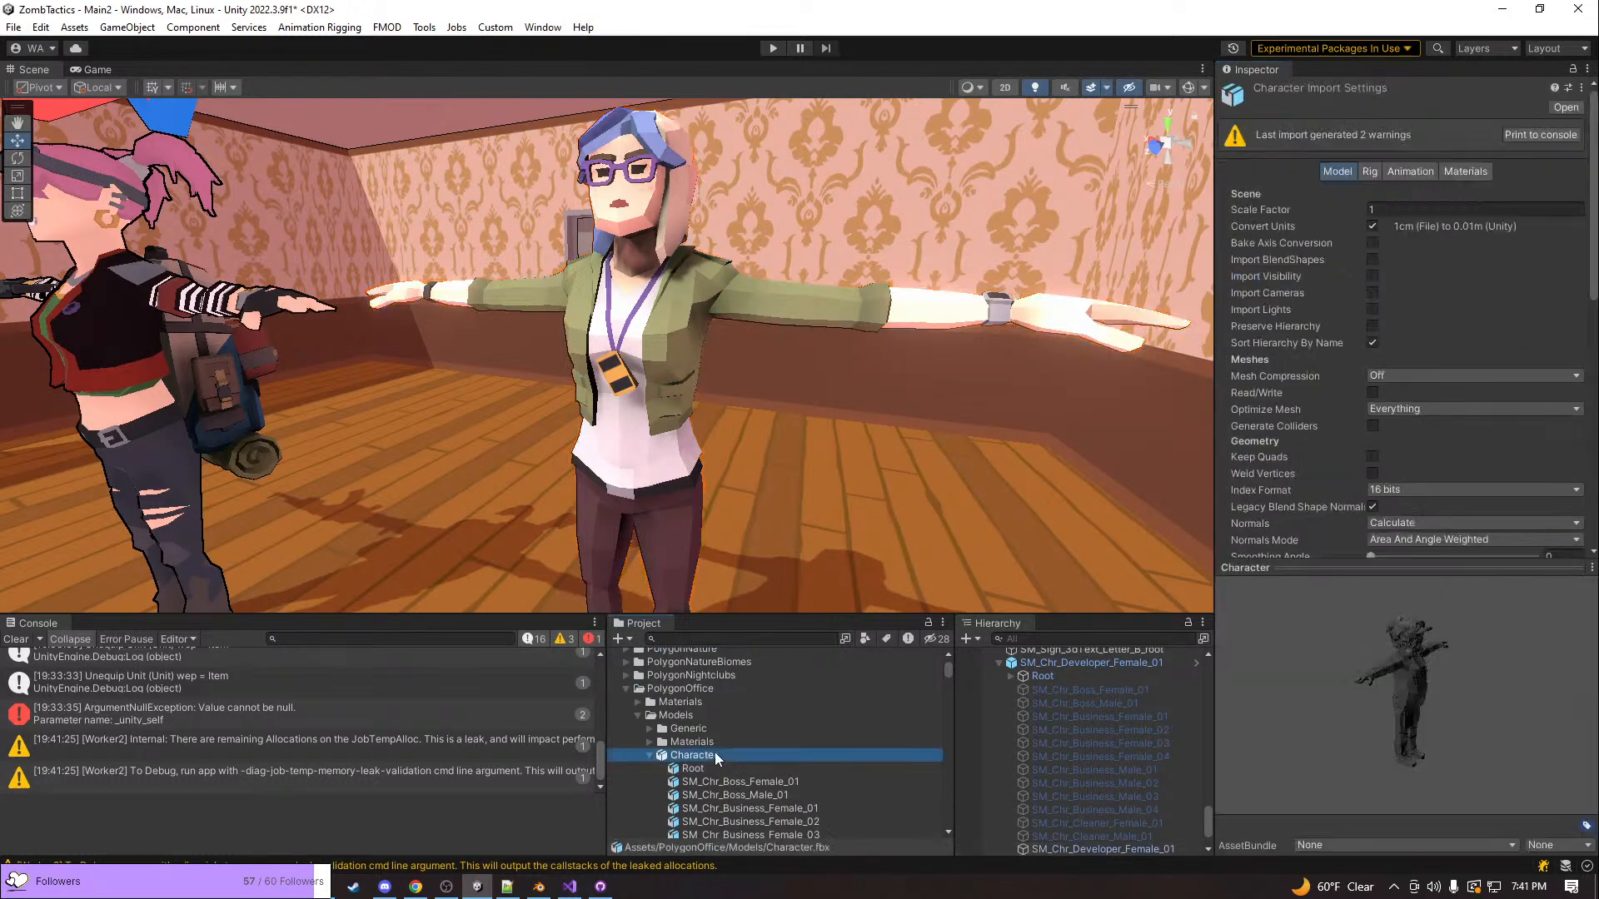
# Set the Character model's normals smoothing angle to 45 and apply the import settings
pyautogui.moveTo(640, 252); pyautogui.dragTo(679, 266, button='right')
pyautogui.scroll(-2, 1328, 437)
pyautogui.scroll(-2, 1327, 436)
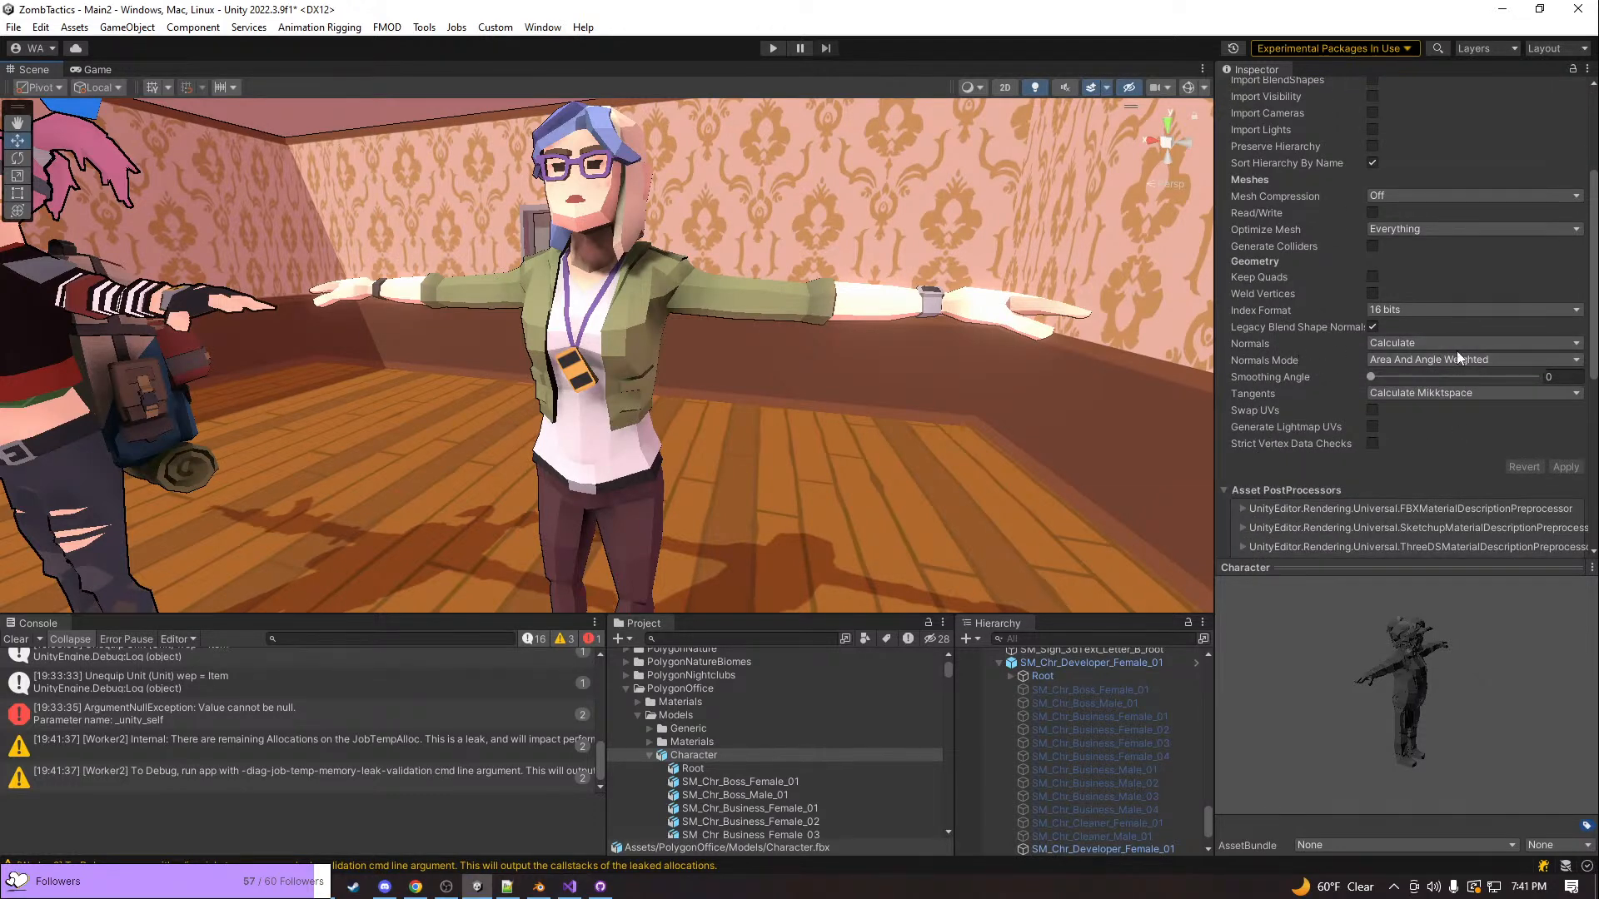
pyautogui.click(1560, 374)
pyautogui.write('45')
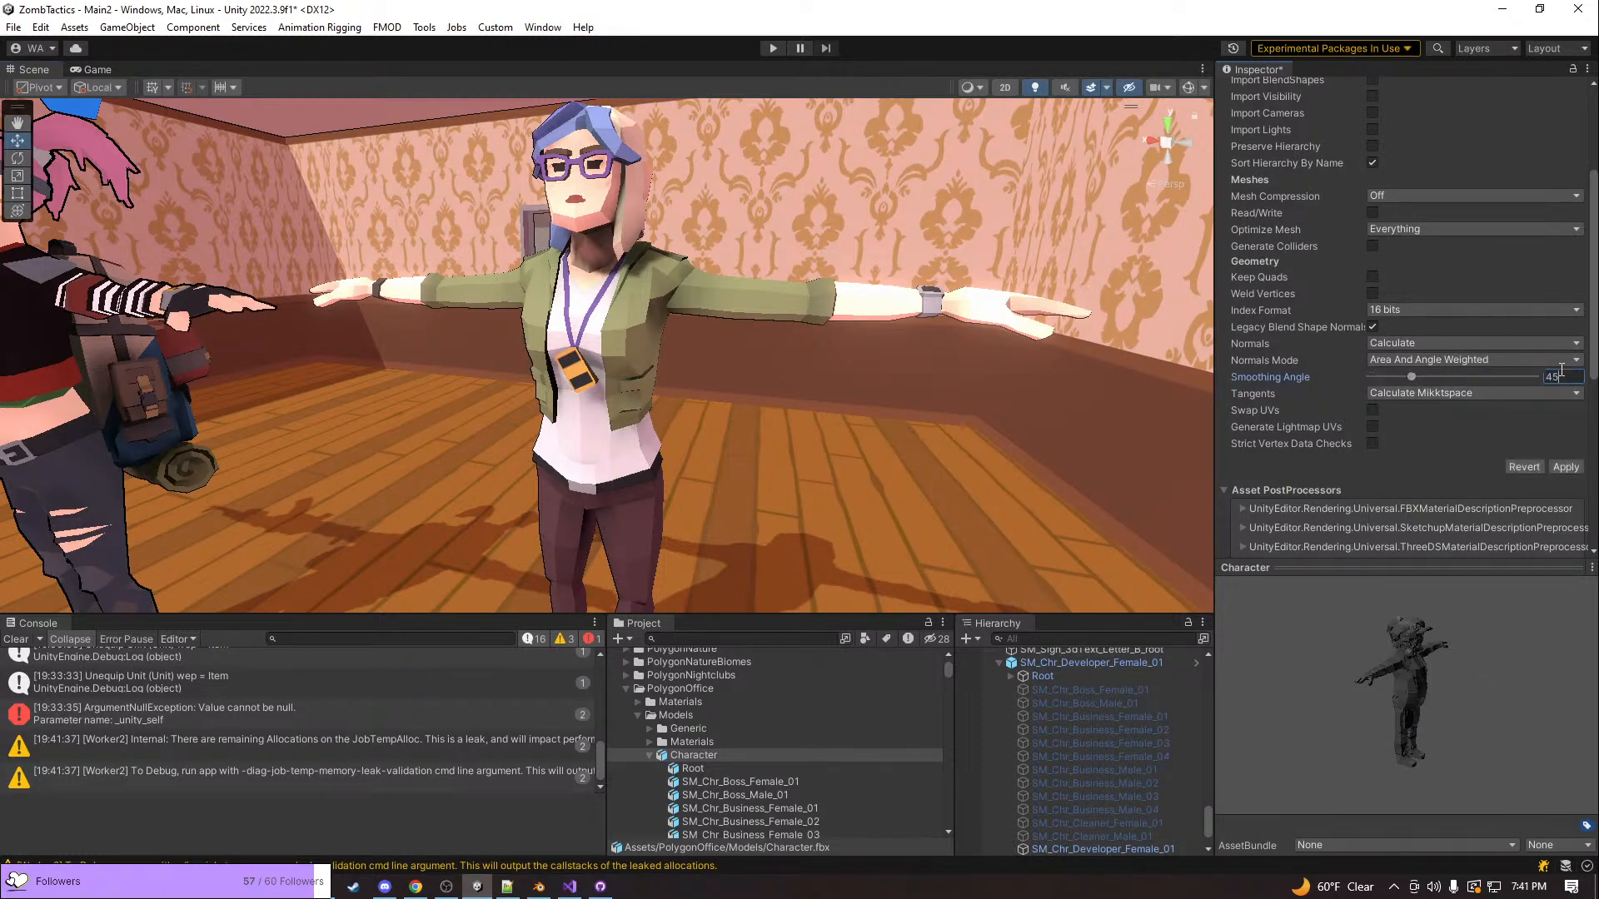
pyautogui.click(1566, 466)
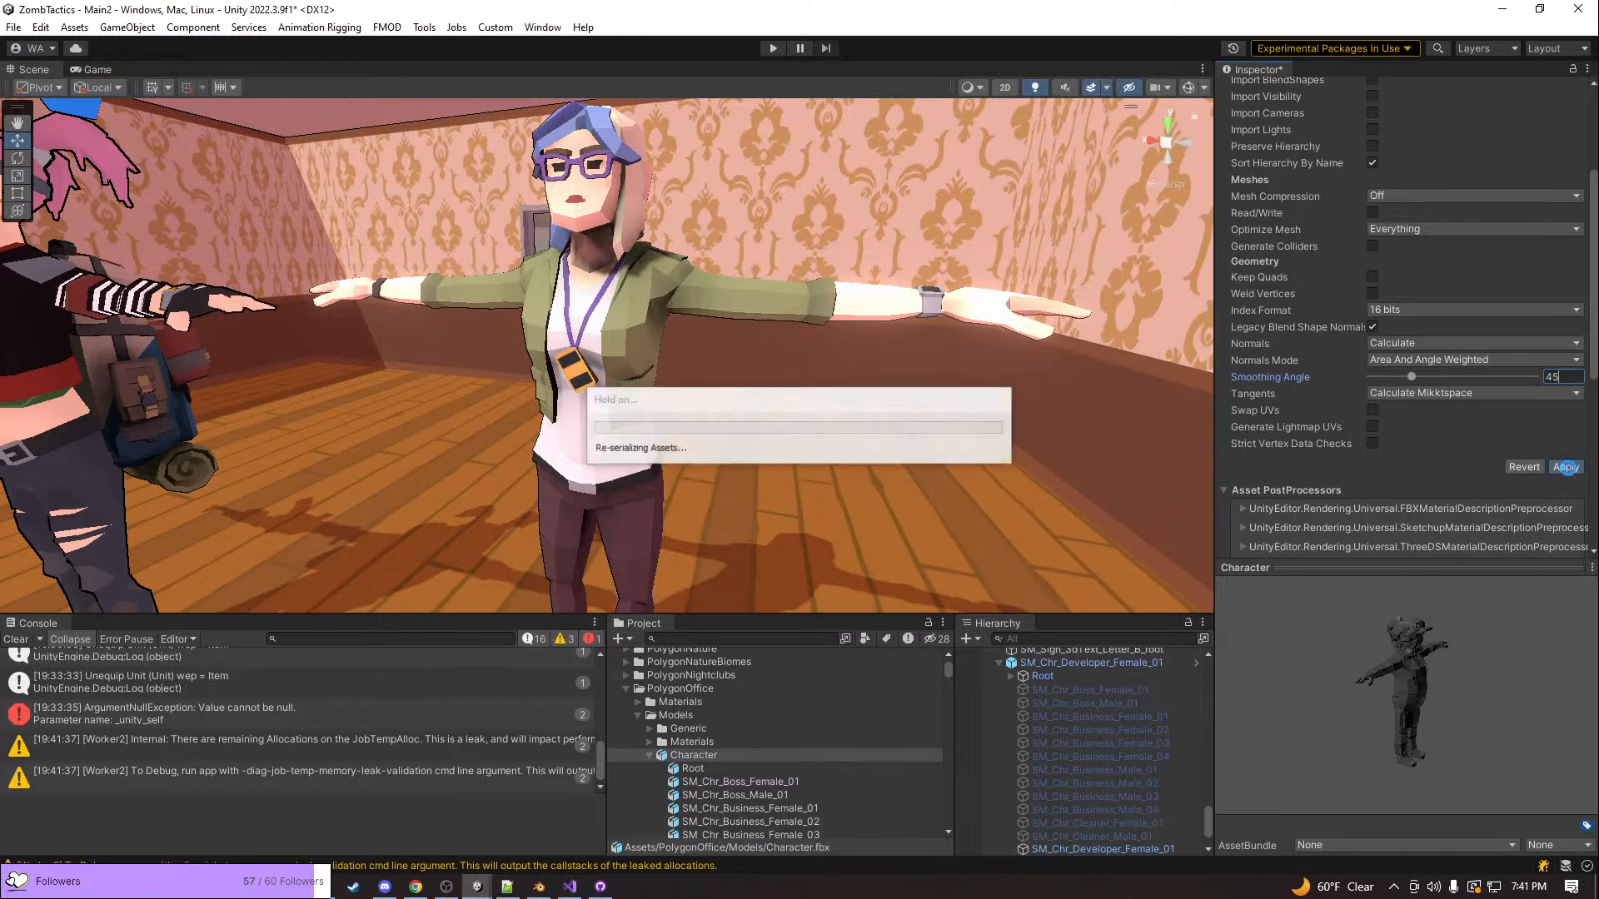
# Compare the developer character's smoothed shading with the pink-haired character in the scene
pyautogui.moveTo(983, 419); pyautogui.dragTo(956, 354, button='right')
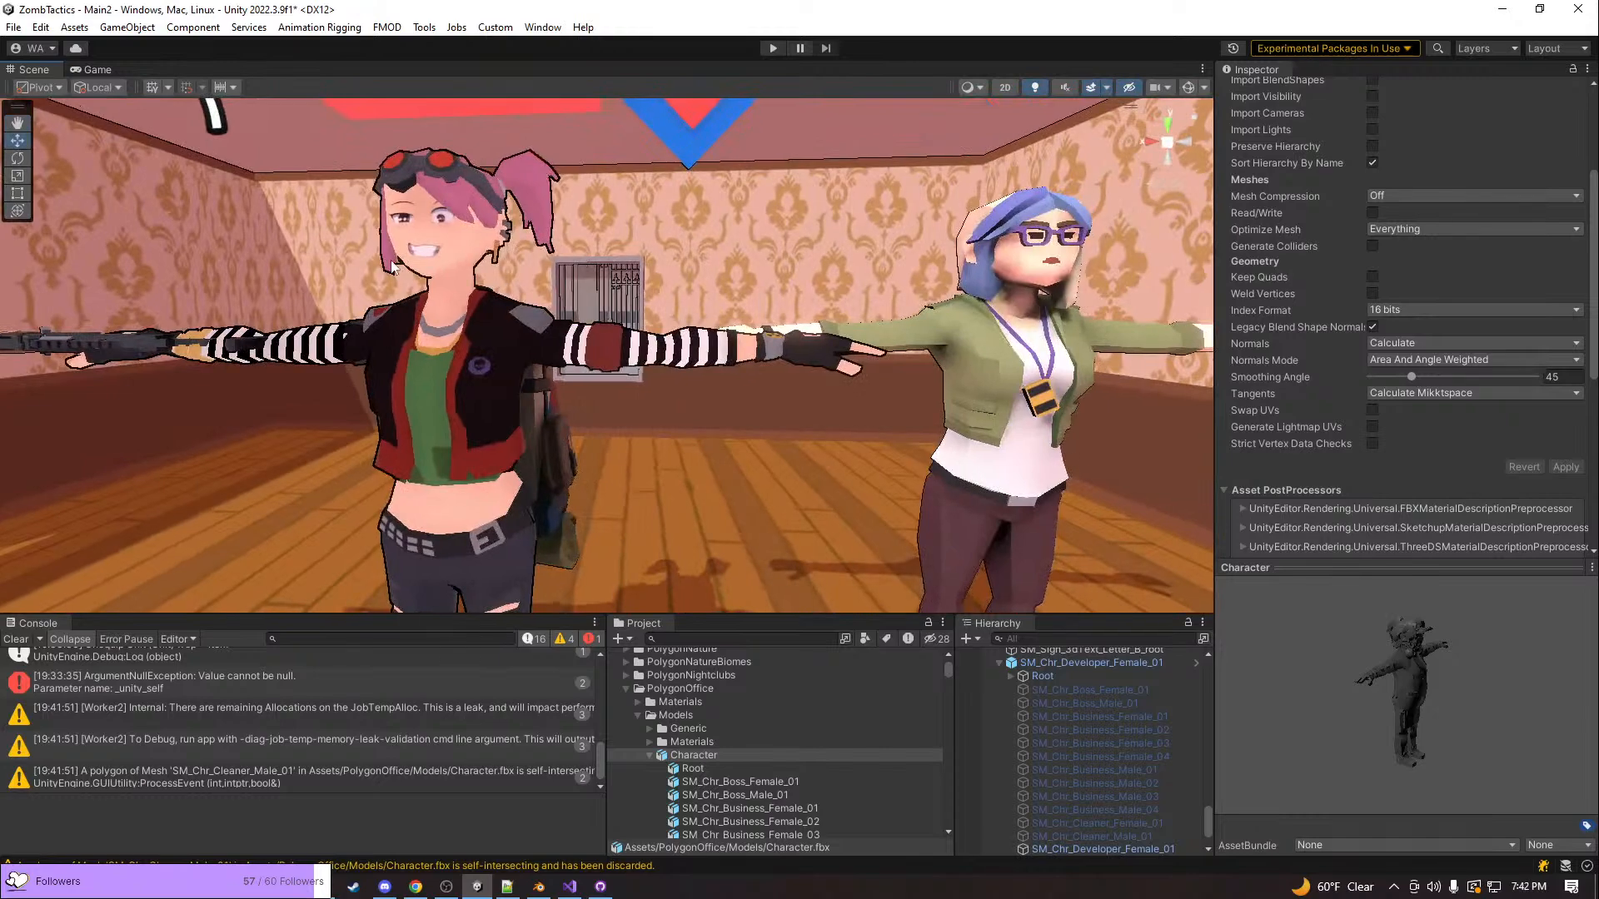
pyautogui.moveTo(1160, 313); pyautogui.dragTo(712, 394, button='right')
pyautogui.click(728, 266)
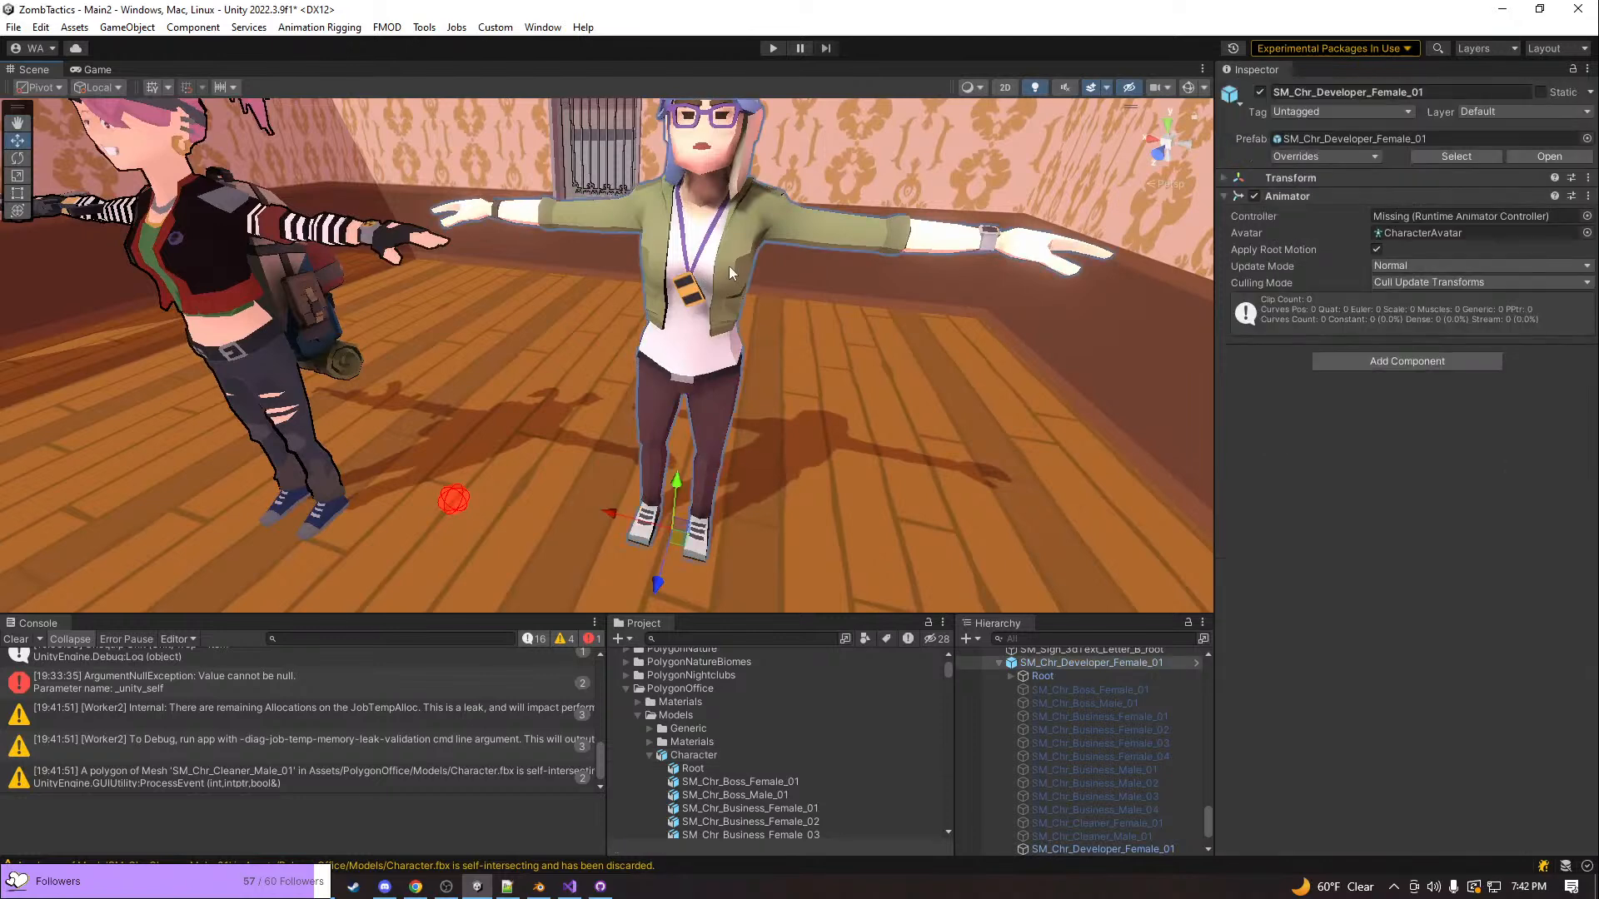
pyautogui.moveTo(752, 271); pyautogui.dragTo(596, 325, button='right')
# Select the developer character's mesh and open its assigned material, PolygonOffice_Material_01_A
pyautogui.click(588, 341)
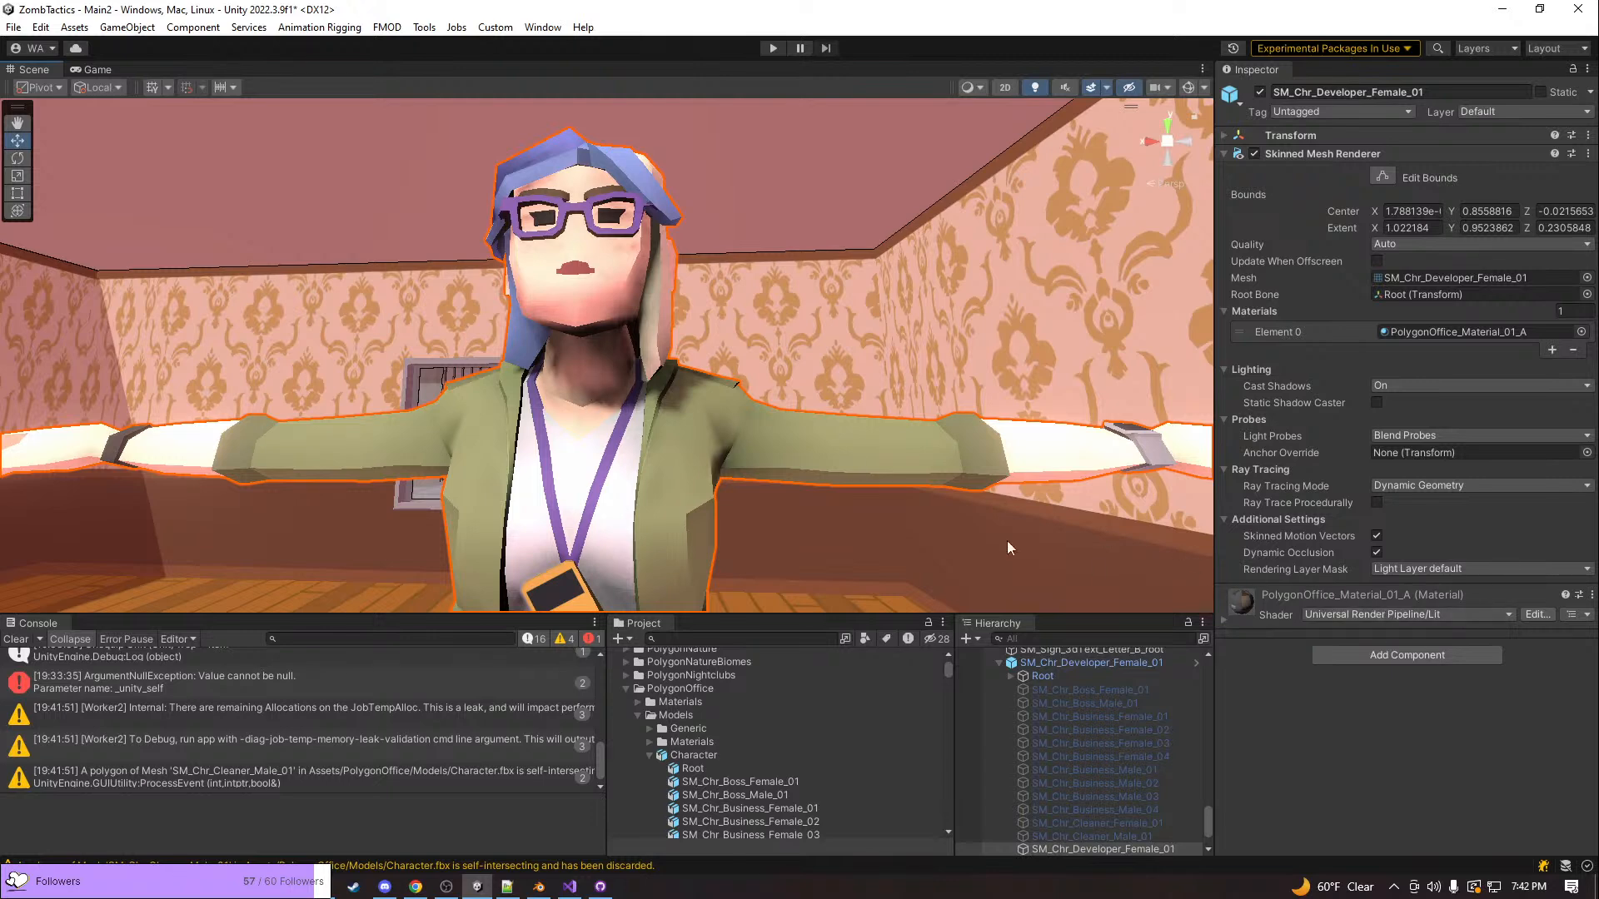
pyautogui.moveTo(611, 363)
pyautogui.mouseDown(button='right')
pyautogui.moveTo(585, 351)
pyautogui.moveTo(619, 361)
pyautogui.mouseUp(button='right')
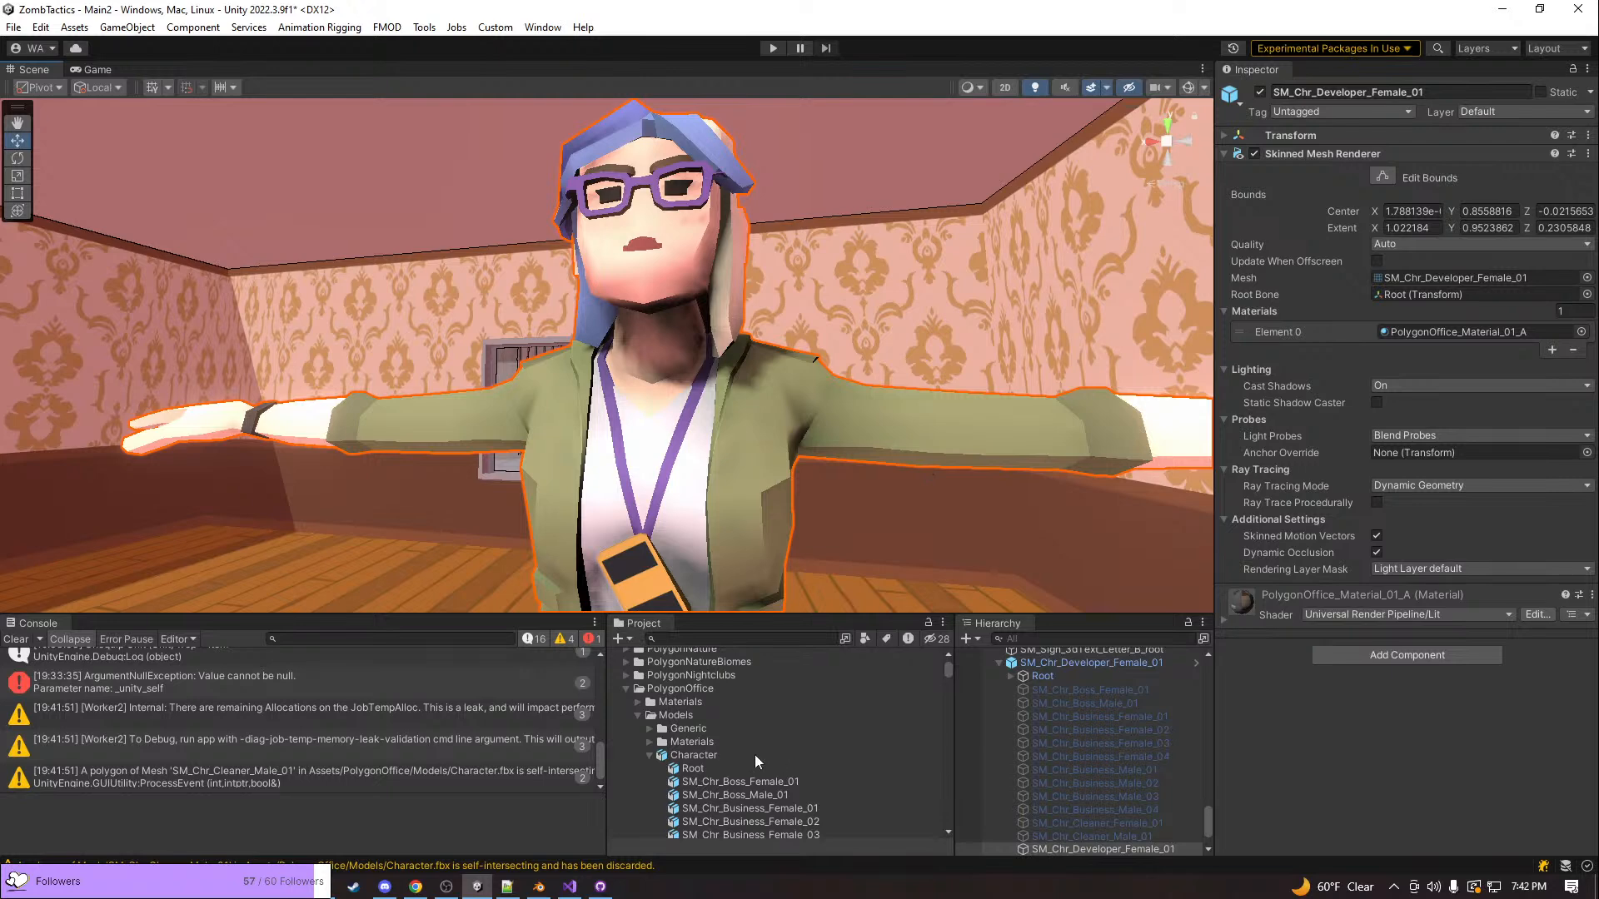
pyautogui.click(1416, 333)
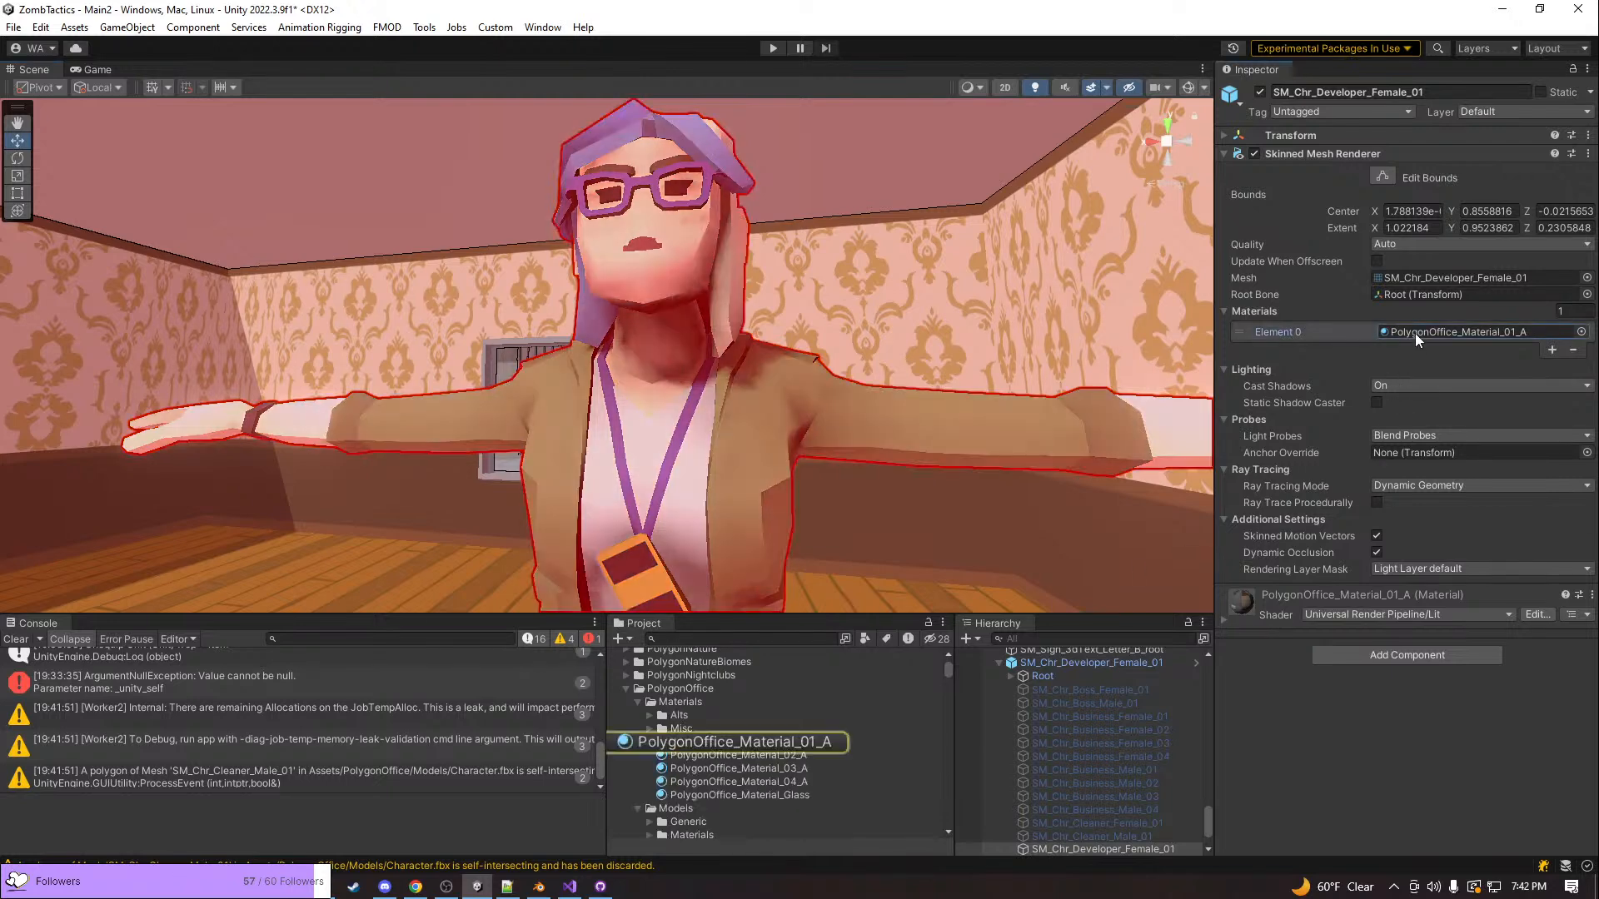
pyautogui.click(746, 743)
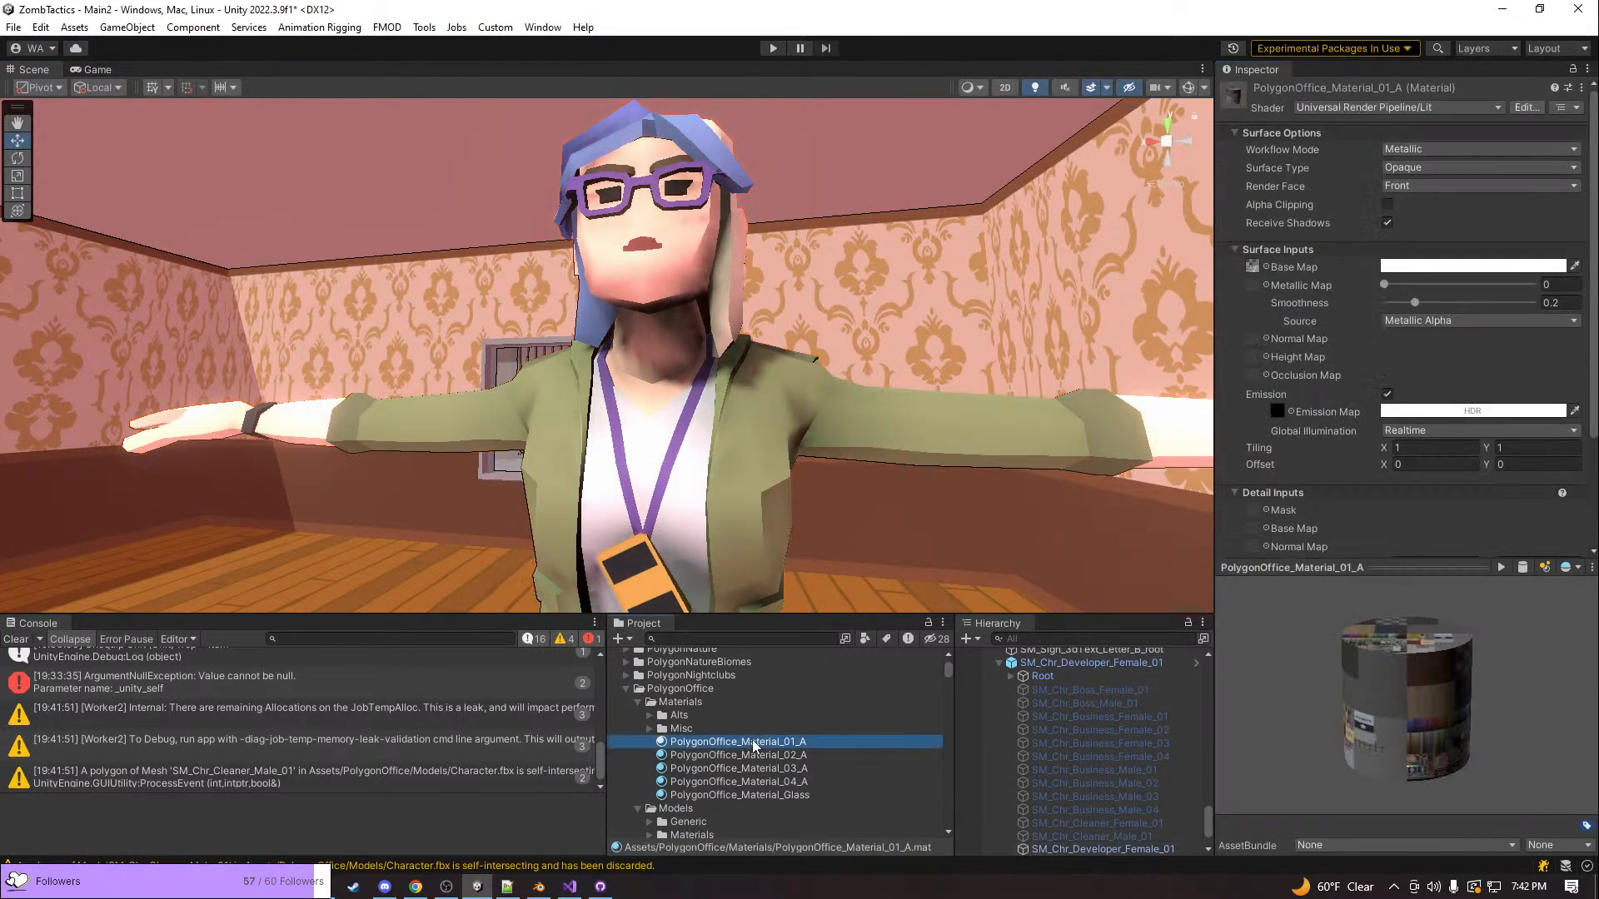
# Swap PolygonOffice_Material_01_A from the Unity URP shader to RealToon with Light Affect Shadows enabled
pyautogui.click(540, 26)
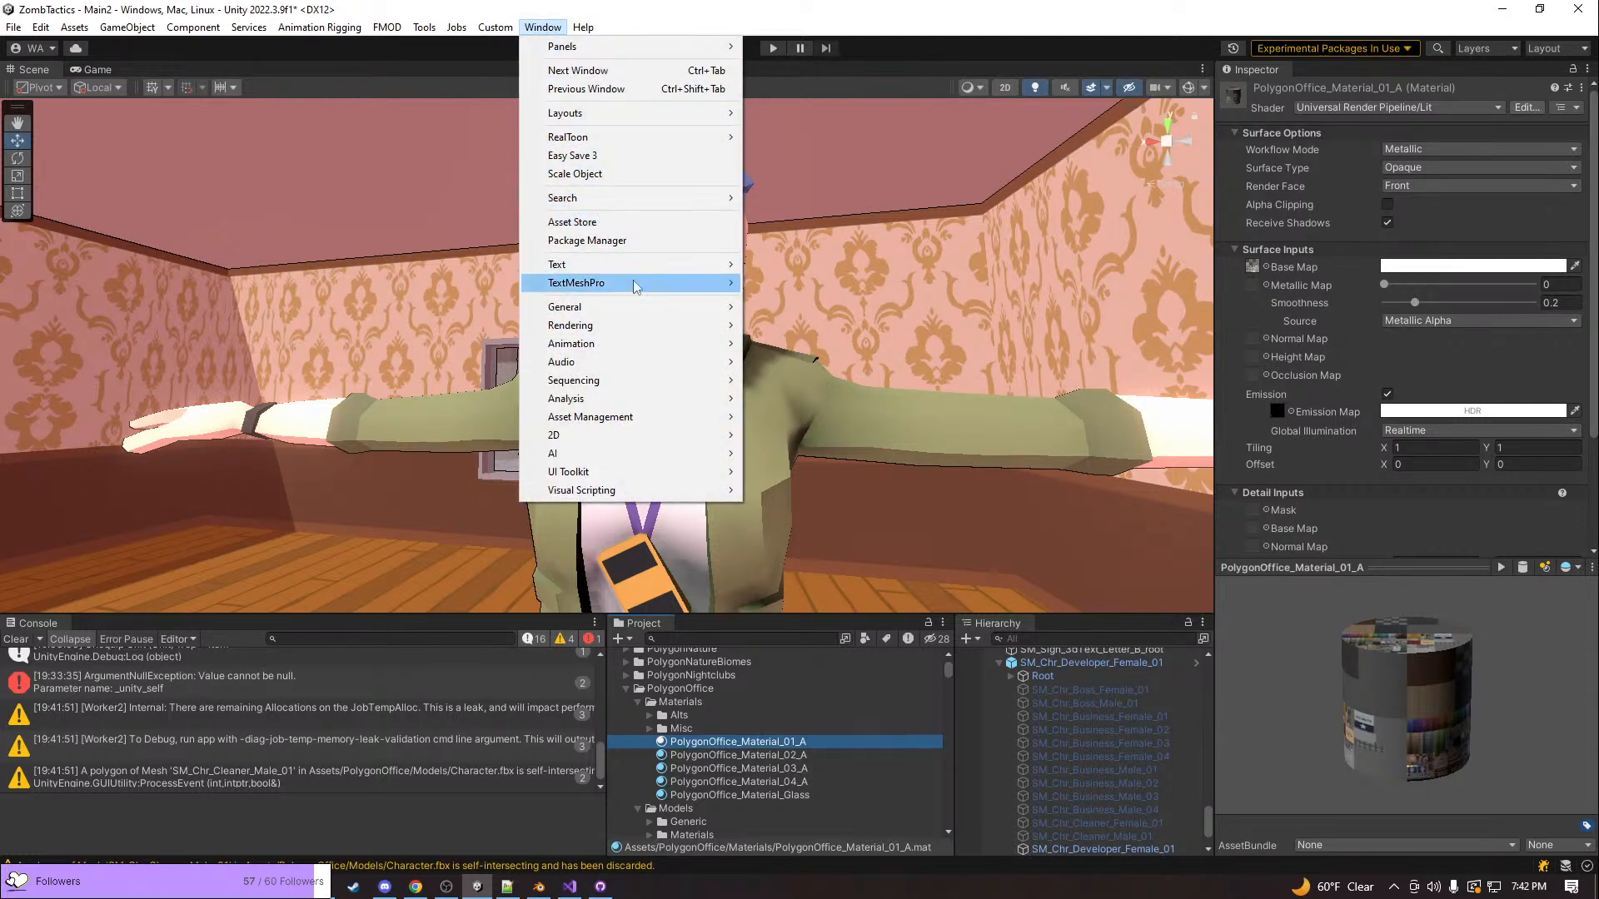
pyautogui.moveTo(651, 137)
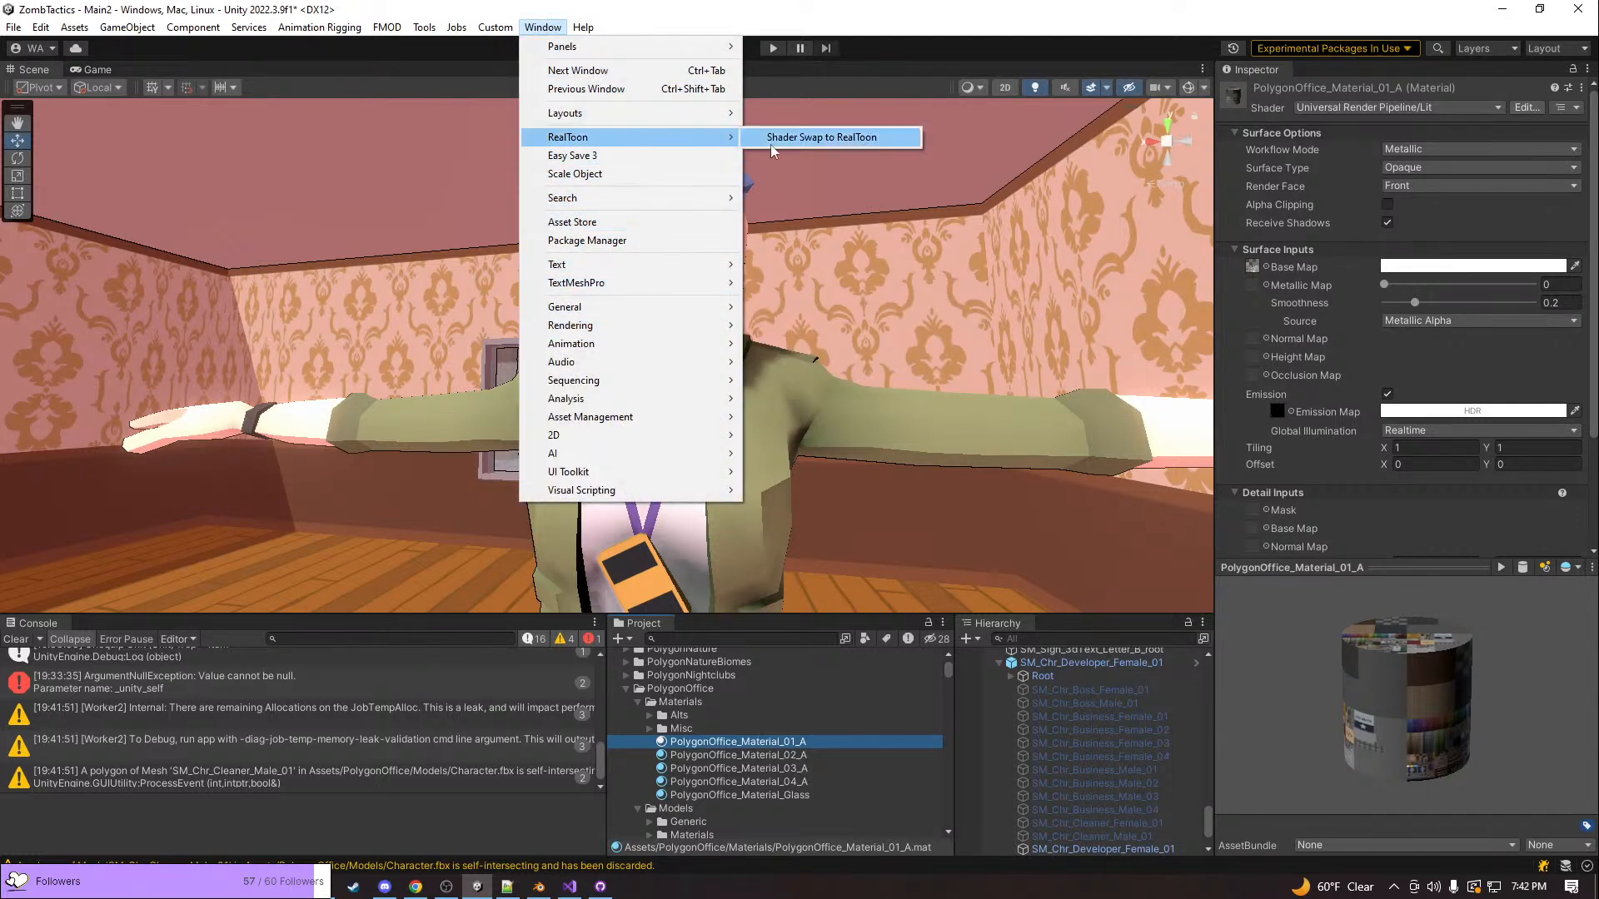
pyautogui.click(816, 138)
pyautogui.click(267, 342)
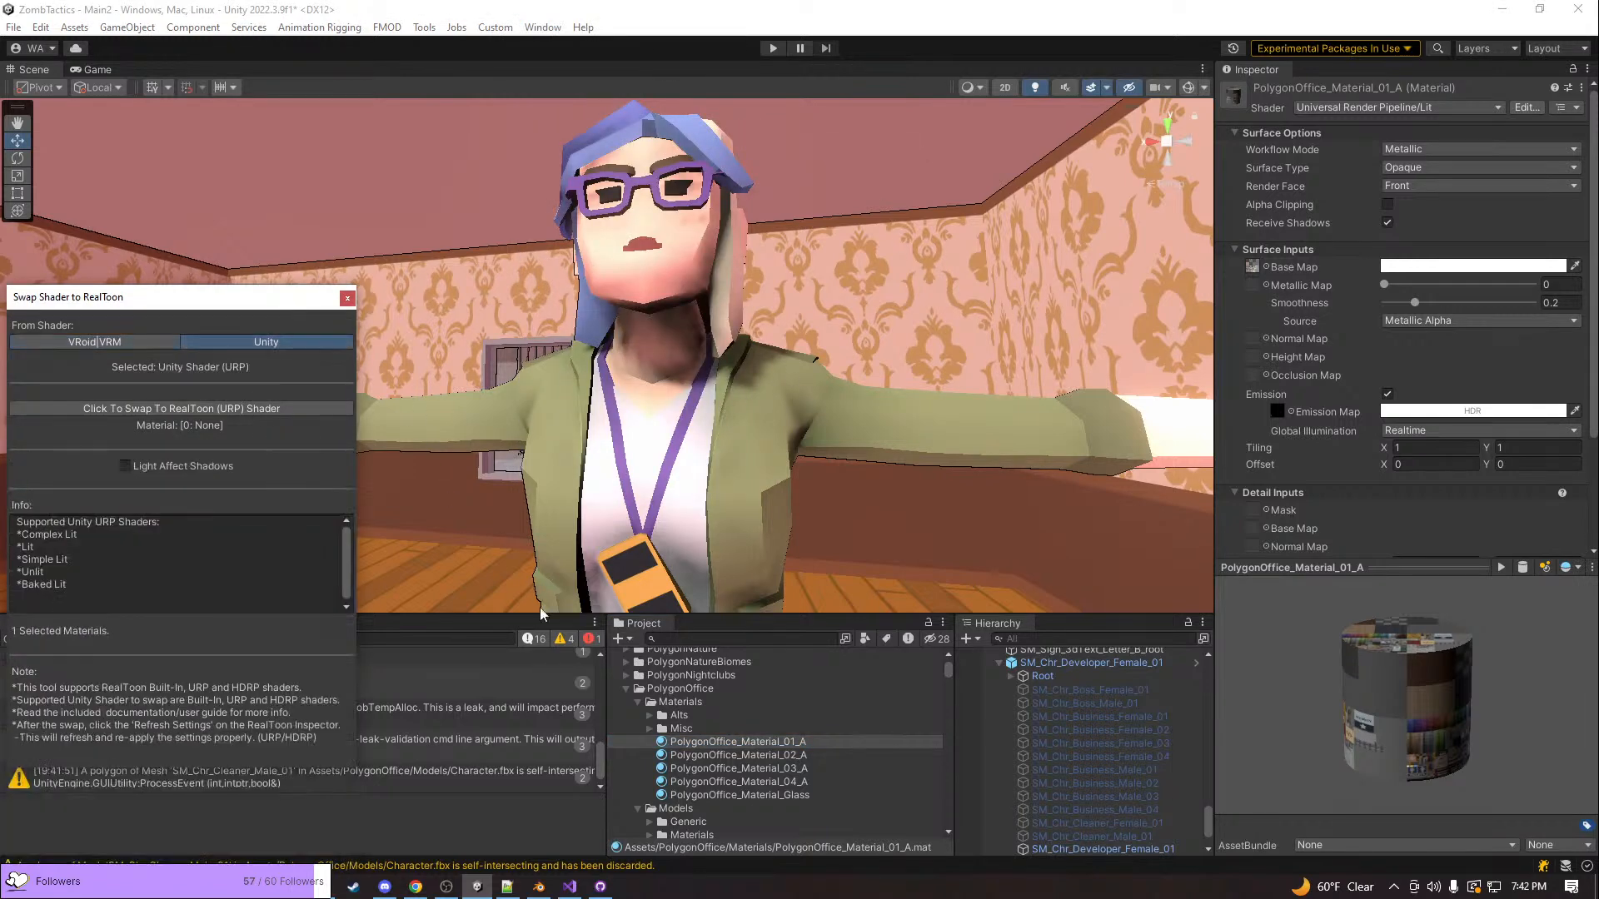
pyautogui.click(125, 465)
pyautogui.moveTo(776, 342); pyautogui.dragTo(732, 343, button='right')
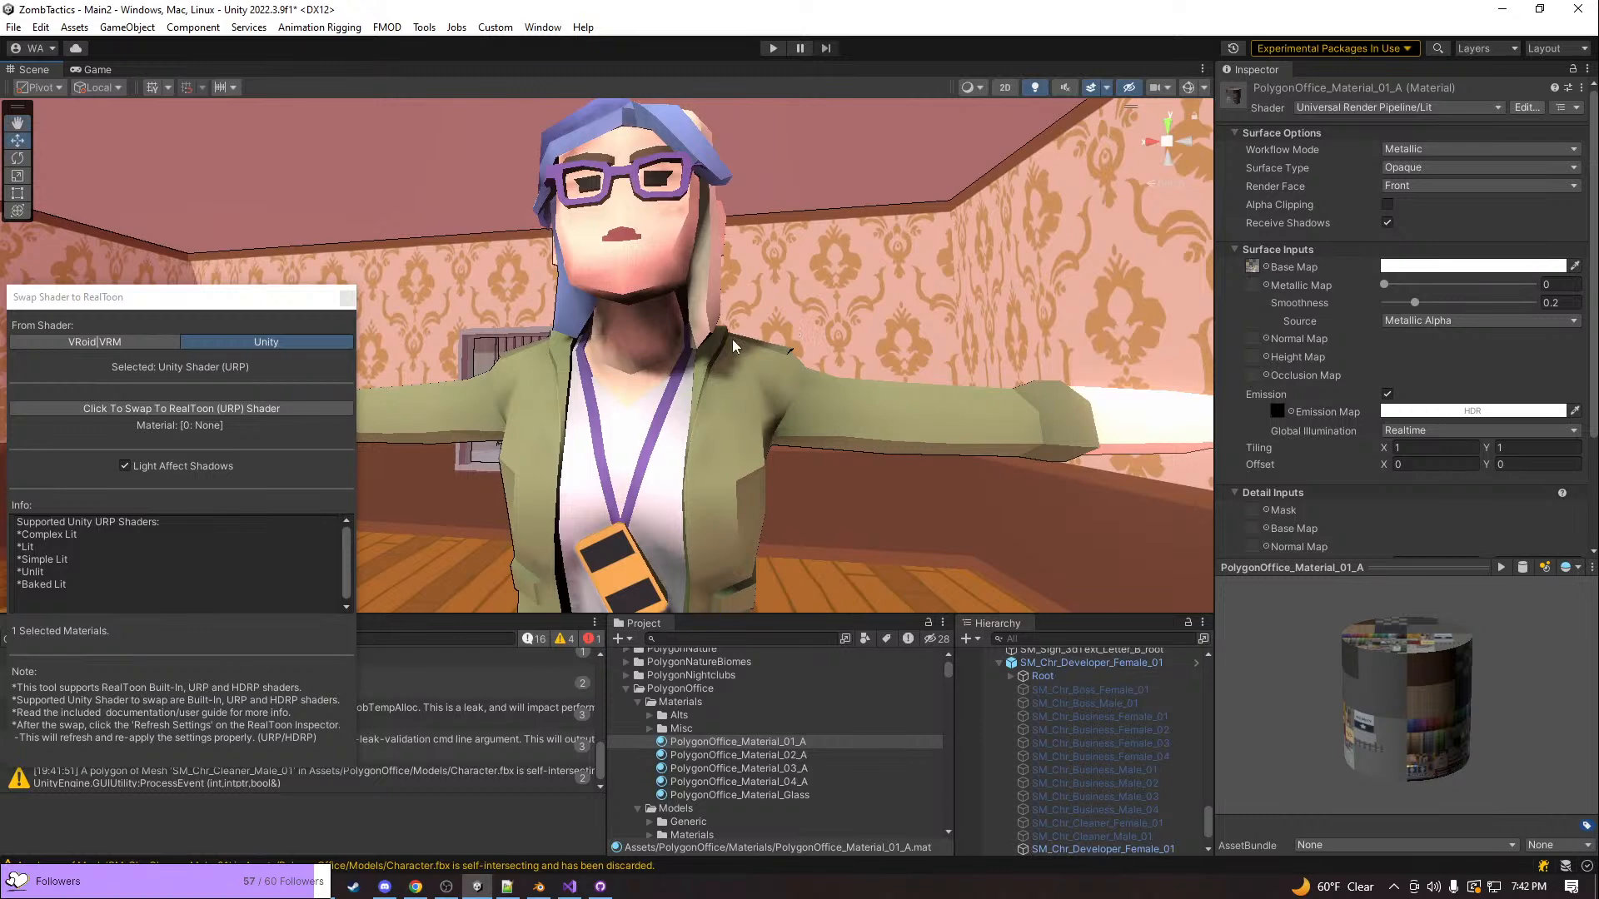
pyautogui.click(262, 411)
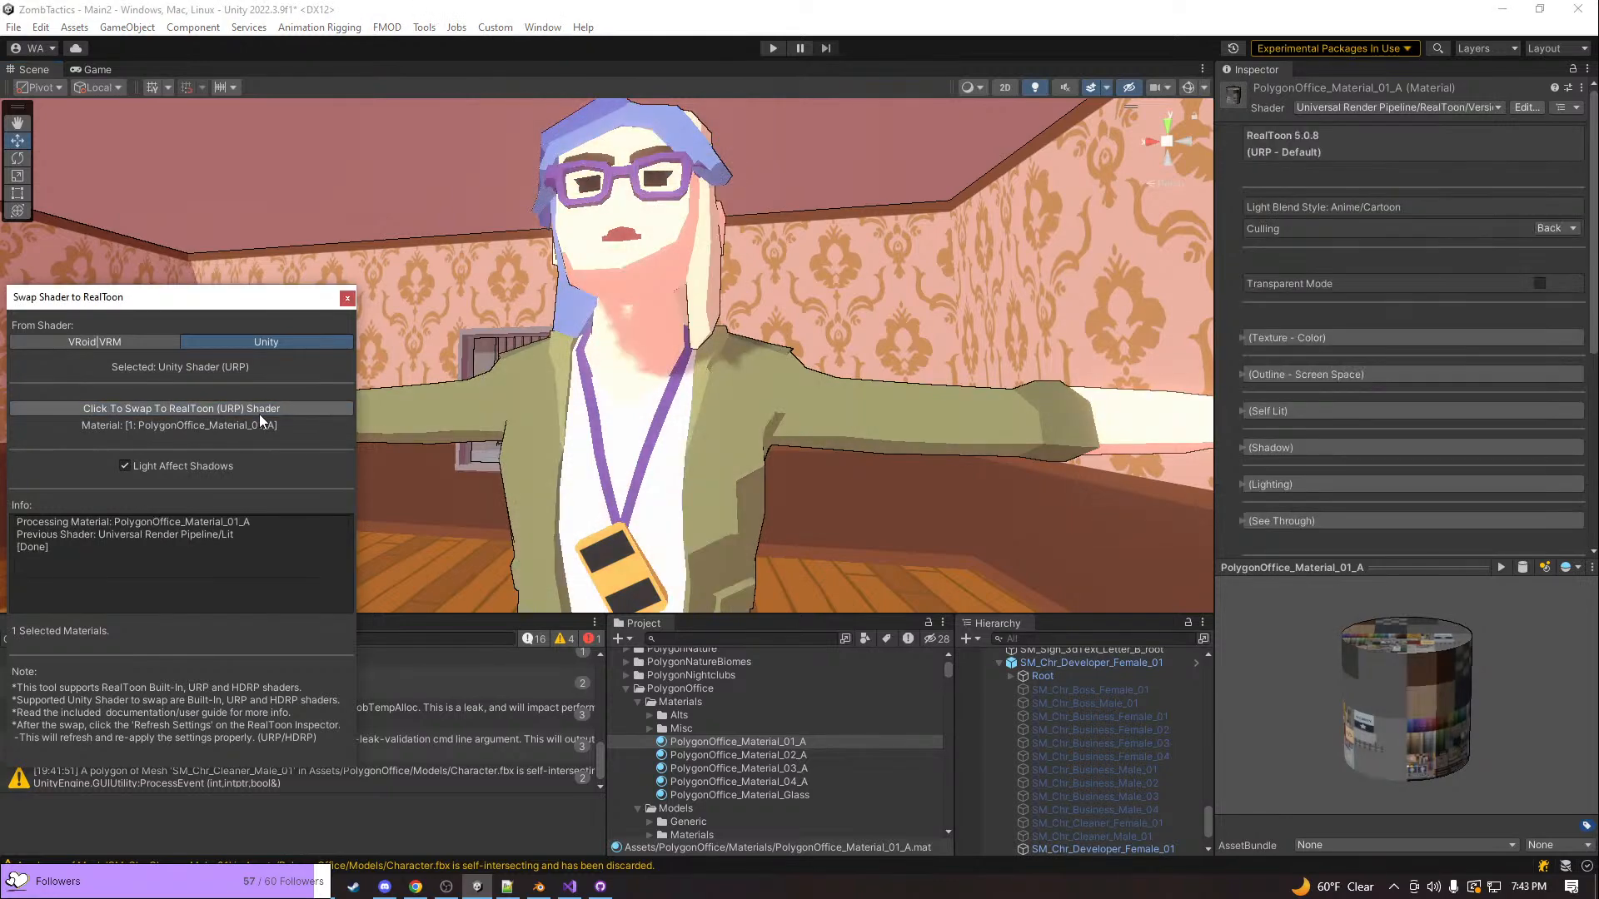
# Examine the RealToon-shaded developer character beside the pink-haired Unit from several angles
pyautogui.moveTo(703, 477); pyautogui.dragTo(527, 432, button='right')
pyautogui.press('w')
pyautogui.press('s')
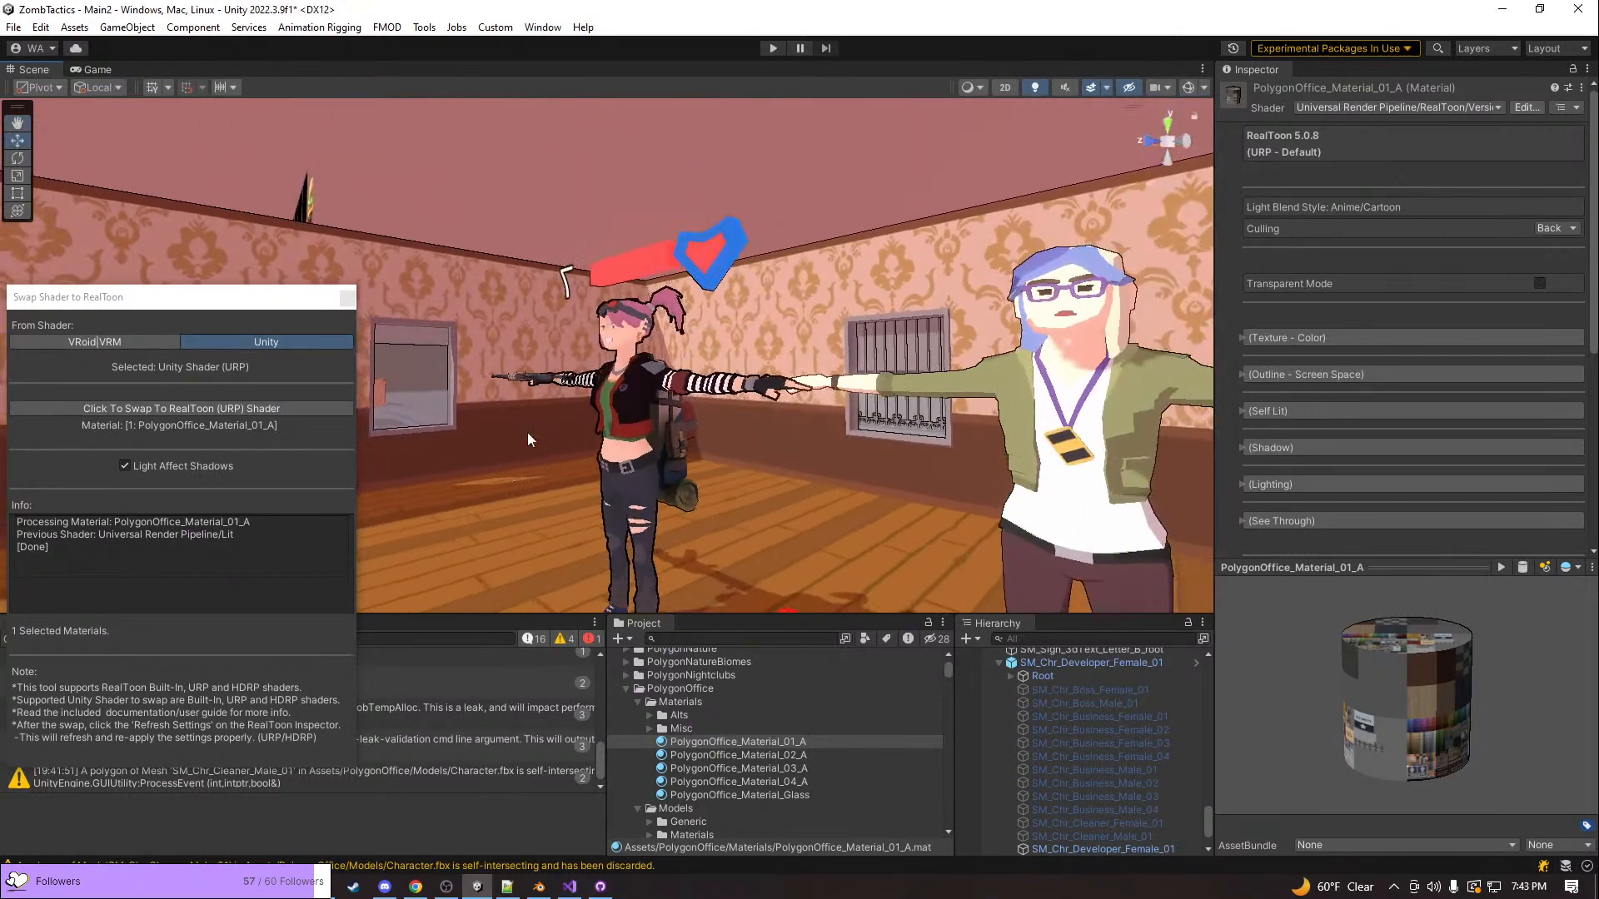
pyautogui.click(632, 373)
pyautogui.moveTo(625, 331); pyautogui.dragTo(688, 273, button='right')
pyautogui.press('w')
pyautogui.press('s')
pyautogui.press('w')
pyautogui.press('d')
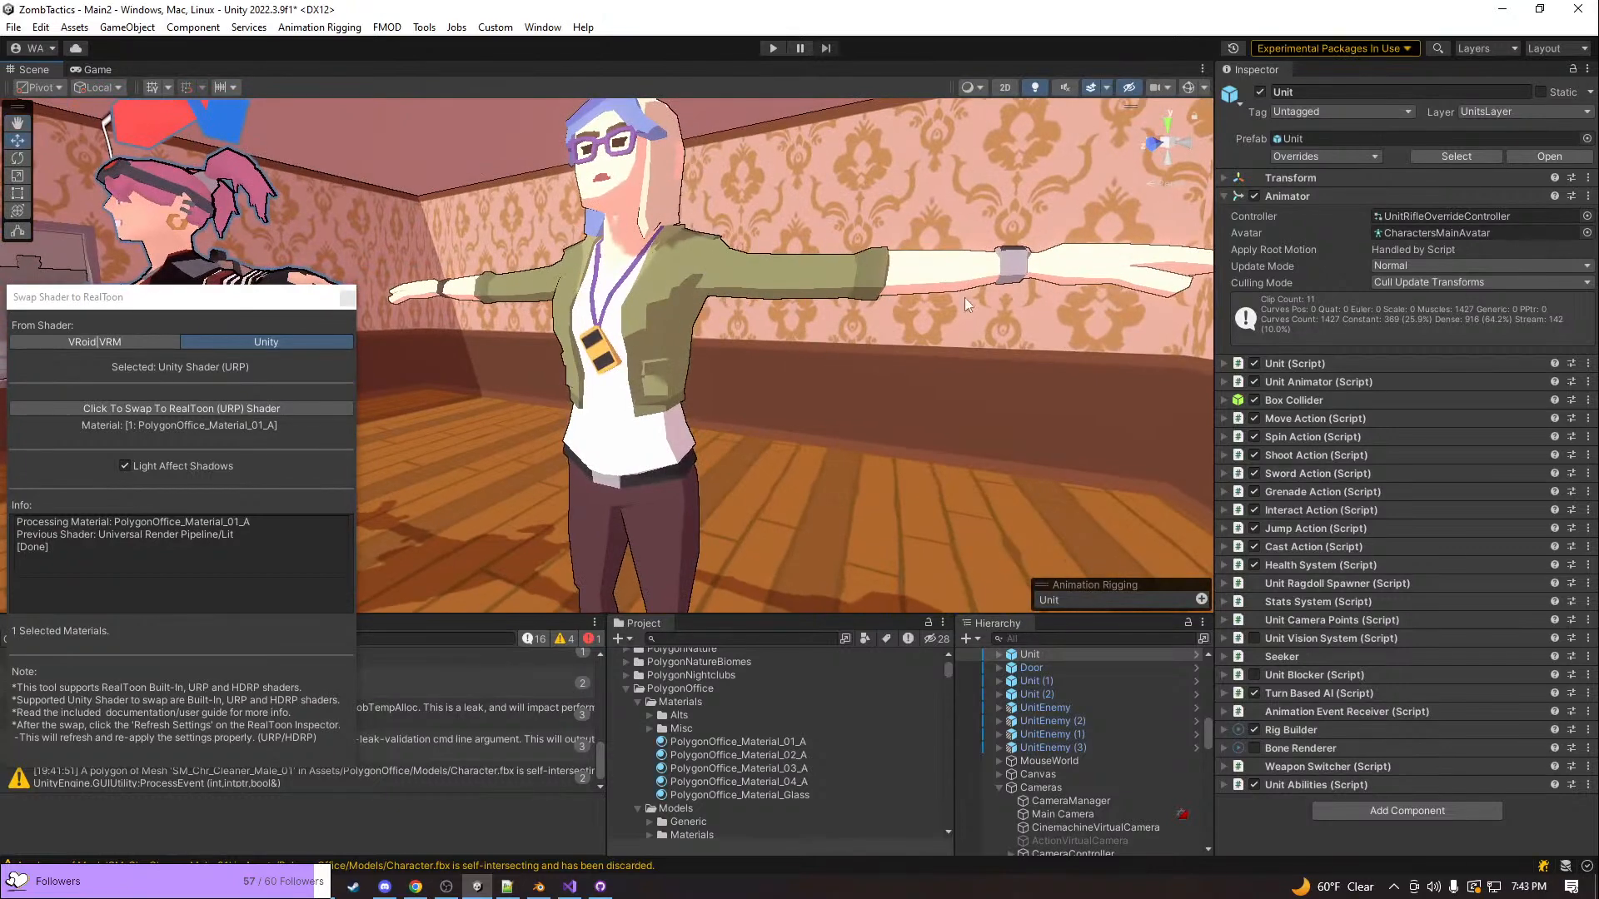
pyautogui.moveTo(612, 368); pyautogui.dragTo(668, 324, button='right')
pyautogui.press('w')
pyautogui.press('s')
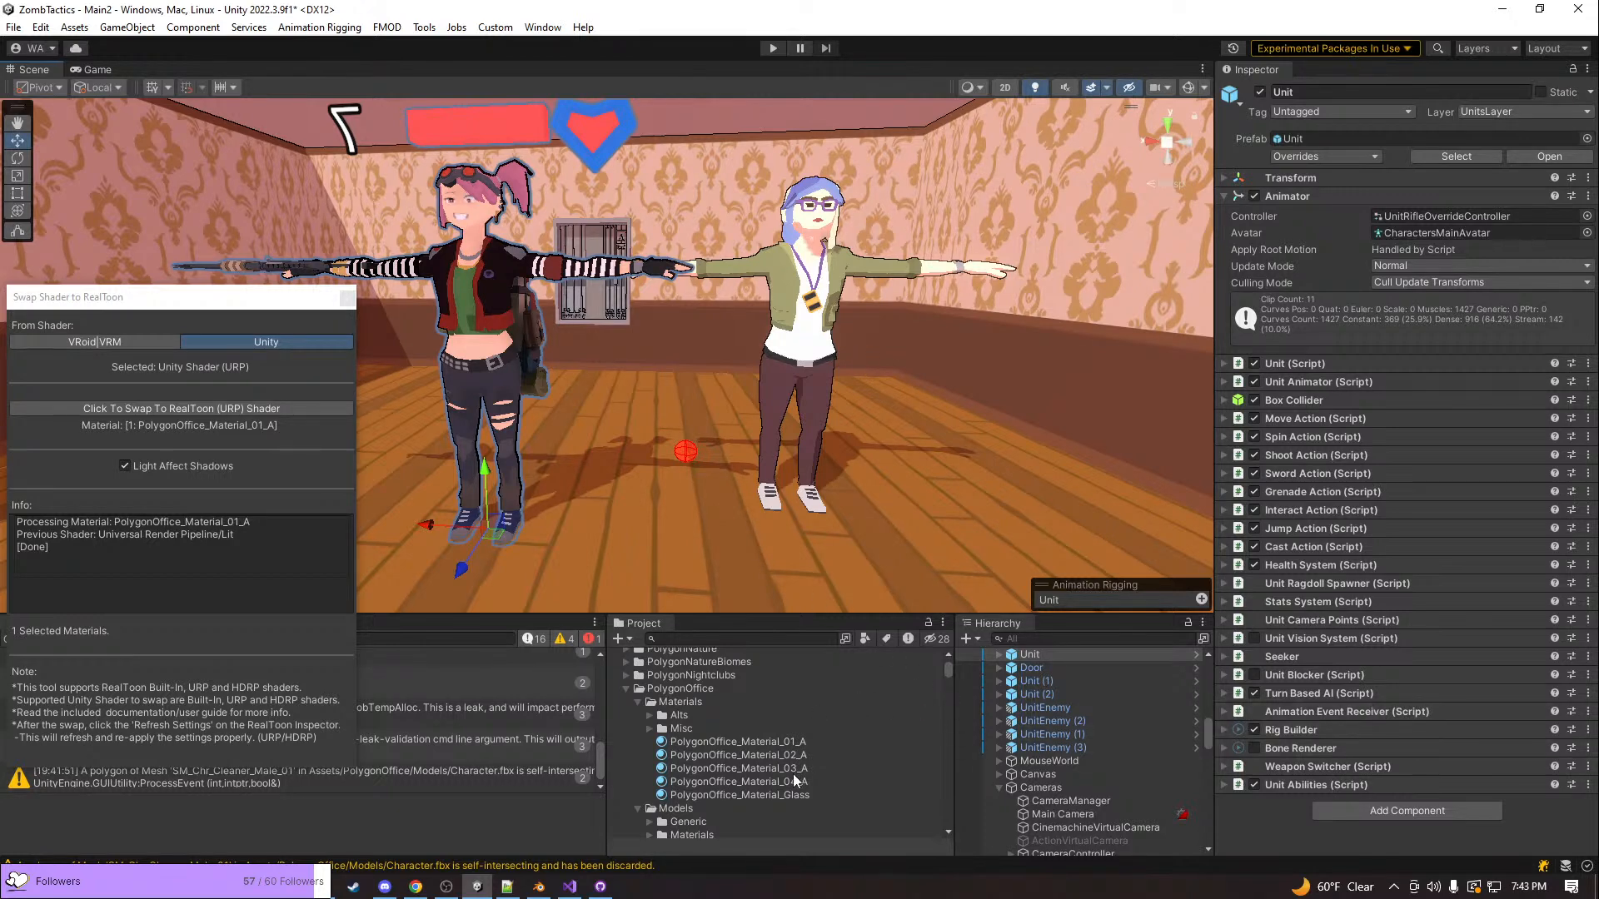
# Inspect the Shadow settings of PolygonApocalypse_Material_01_A_Temp on SM_Chr_Punk_Female_01, then deselect the character
pyautogui.click(465, 370)
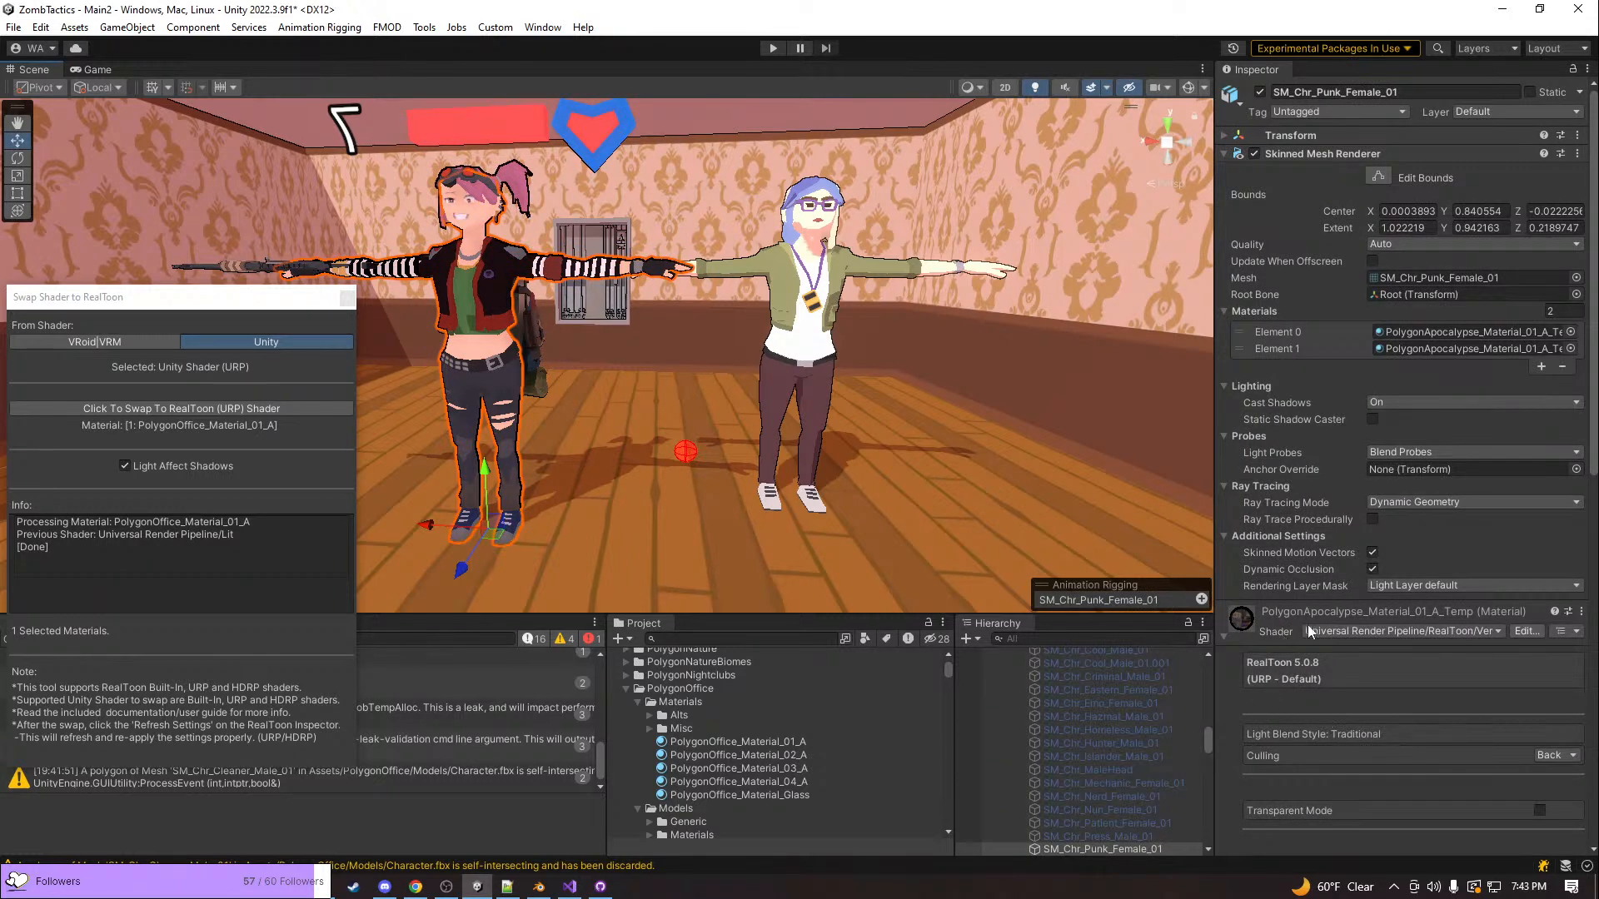
pyautogui.scroll(-3, 1311, 658)
pyautogui.scroll(-3, 1320, 690)
pyautogui.scroll(-1, 1357, 553)
pyautogui.click(1371, 559)
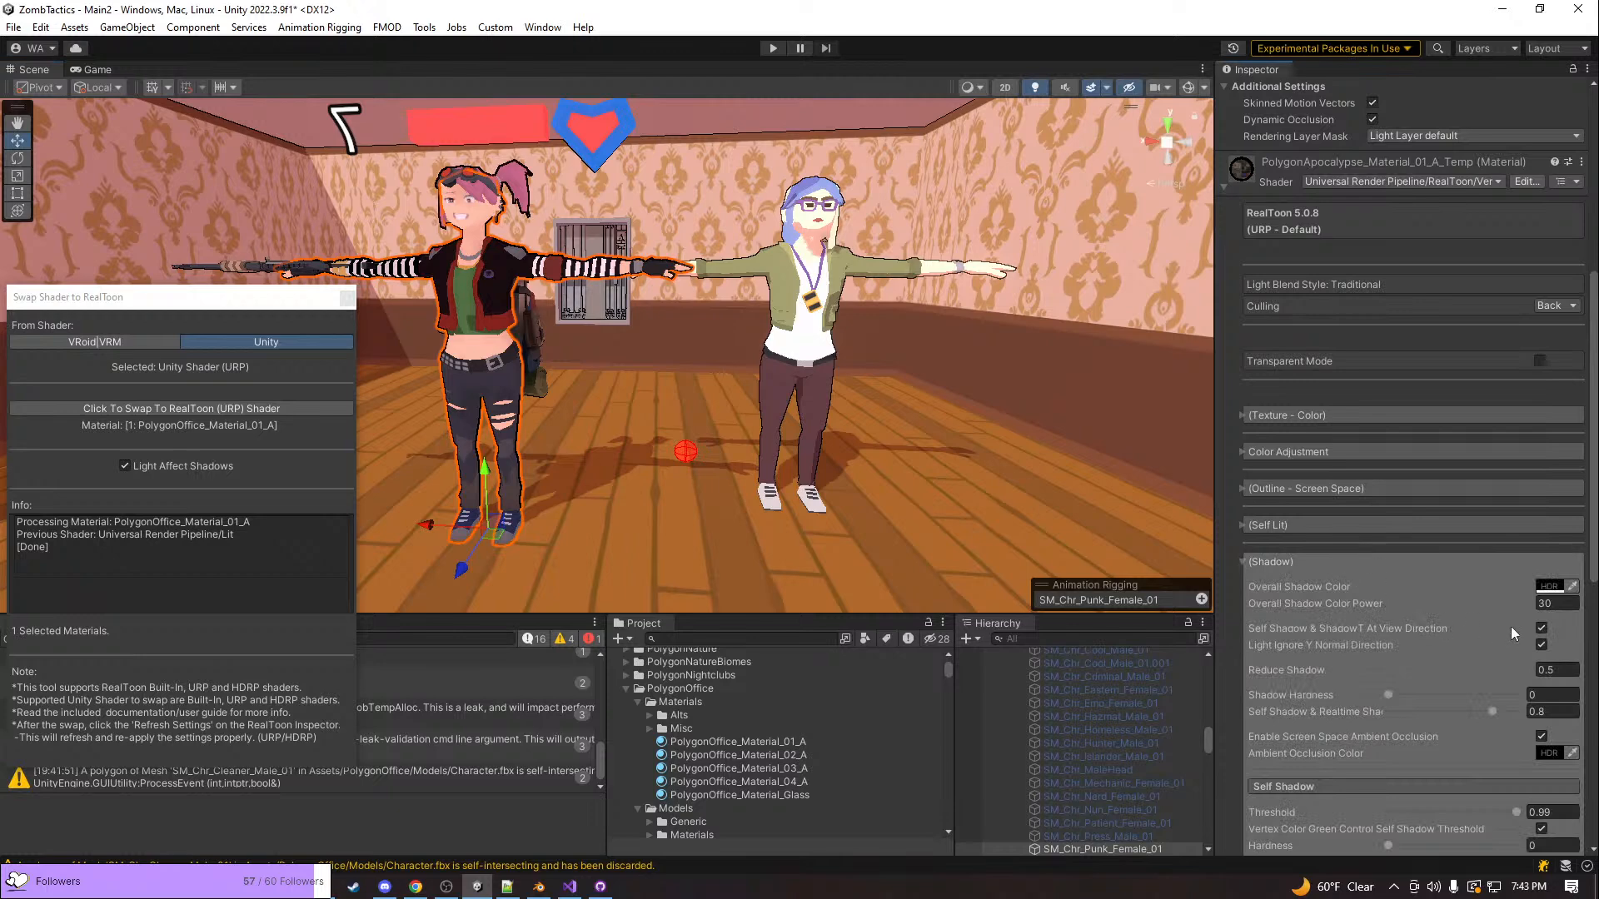
pyautogui.scroll(-3, 1509, 629)
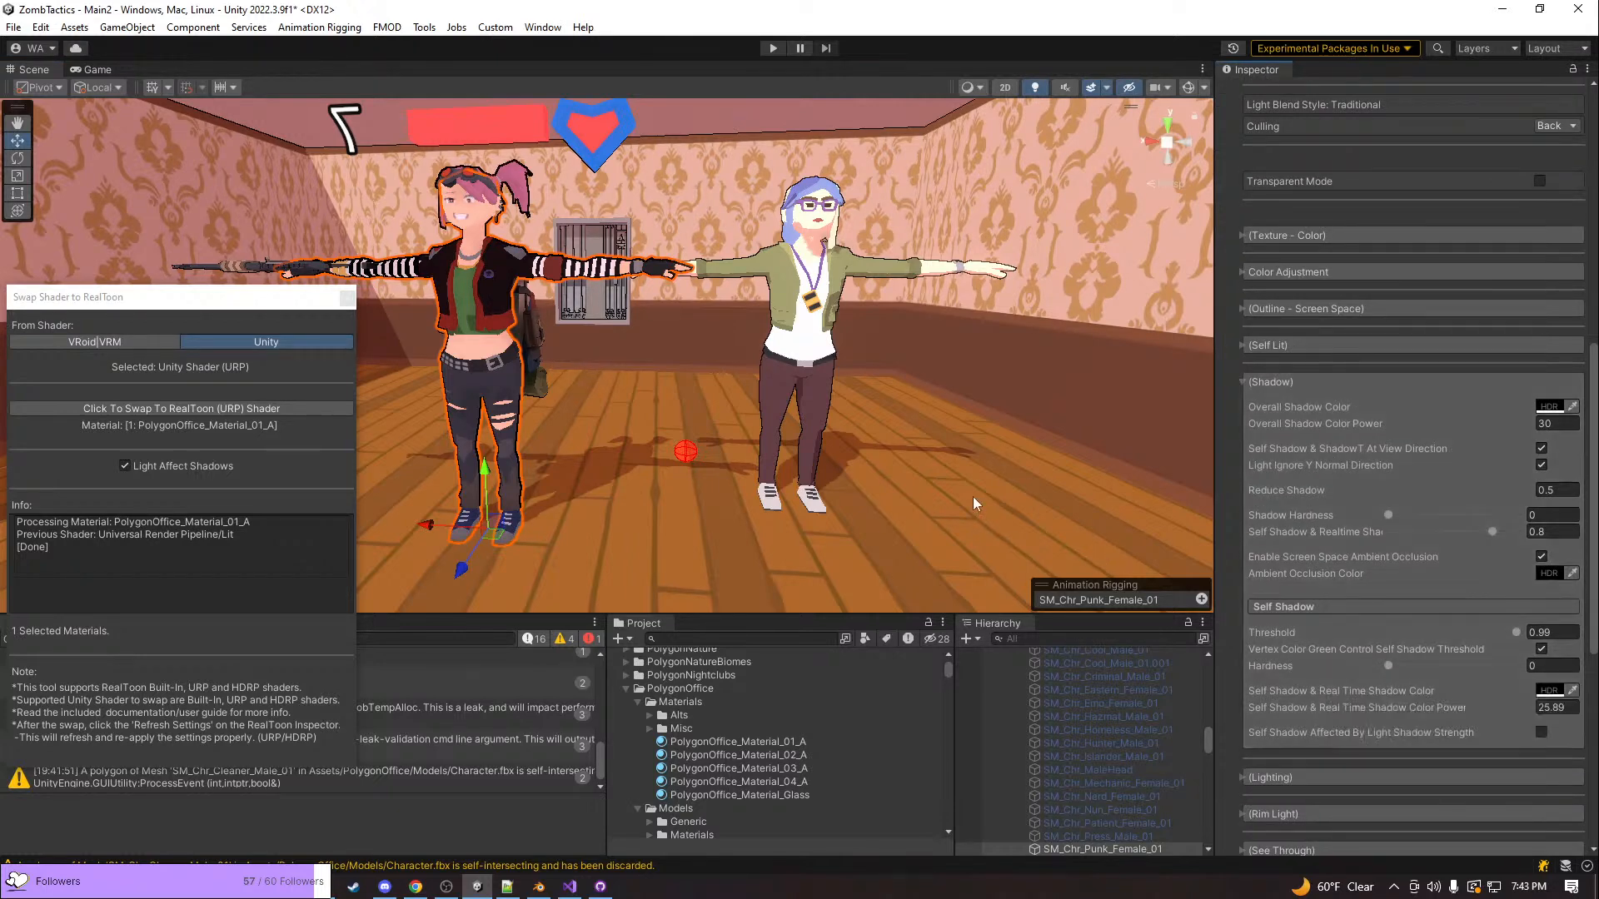
pyautogui.click(731, 138)
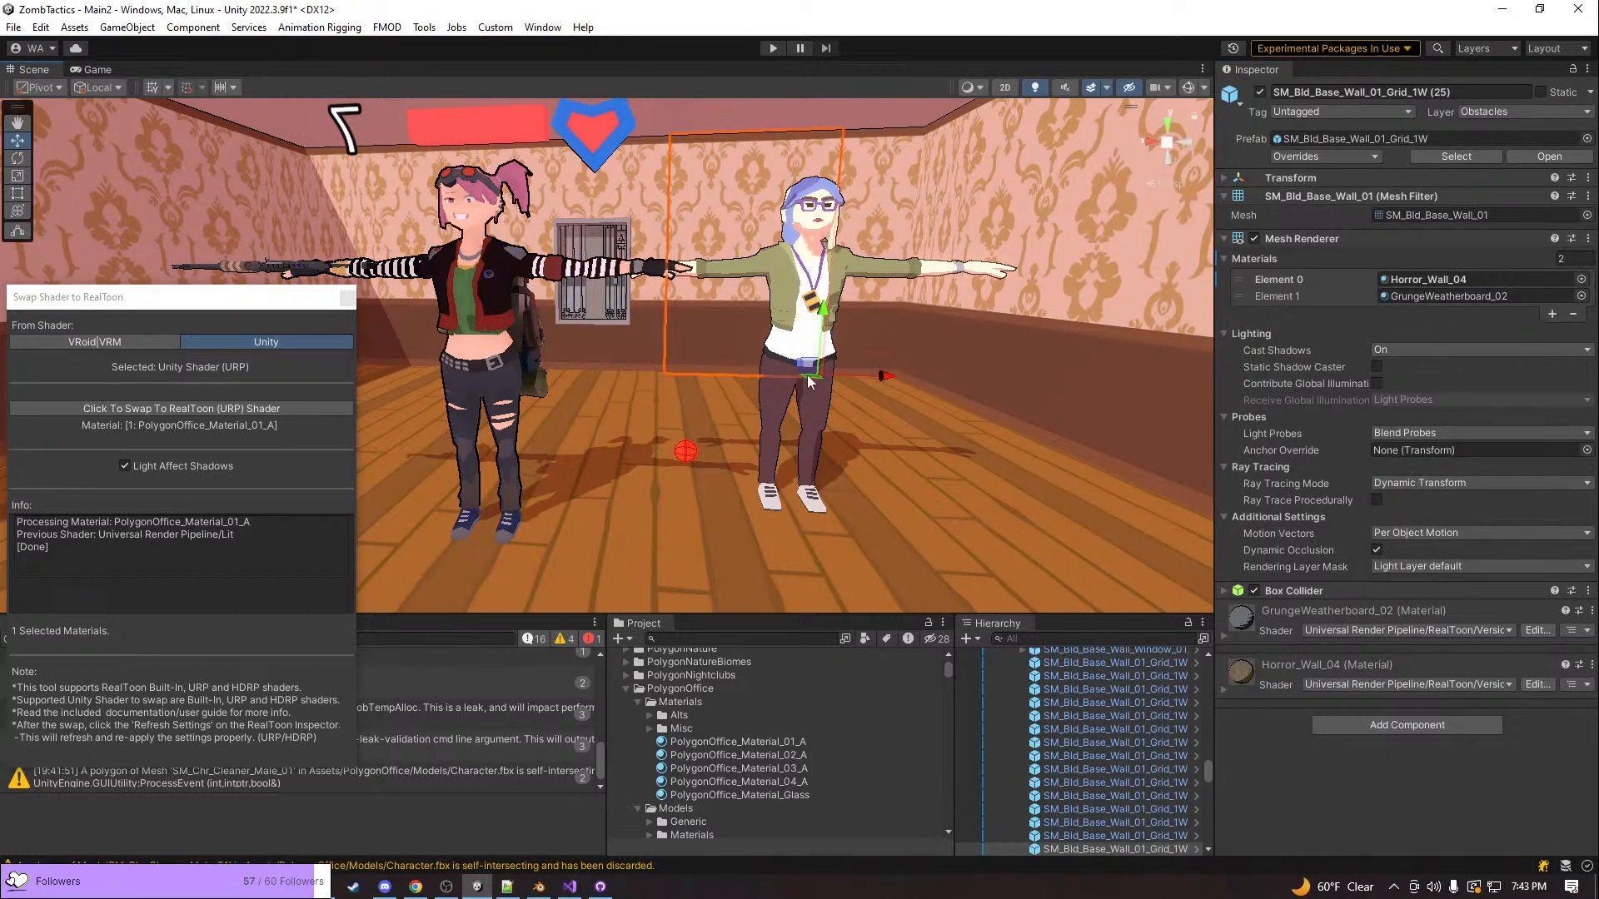
# Select the SM_Chr_Developer_Female_01 mesh inside the developer character to show its Skinned Mesh Renderer
pyautogui.keyDown('alt'); pyautogui.moveTo(808, 381); pyautogui.dragTo(797, 385); pyautogui.keyUp('alt')
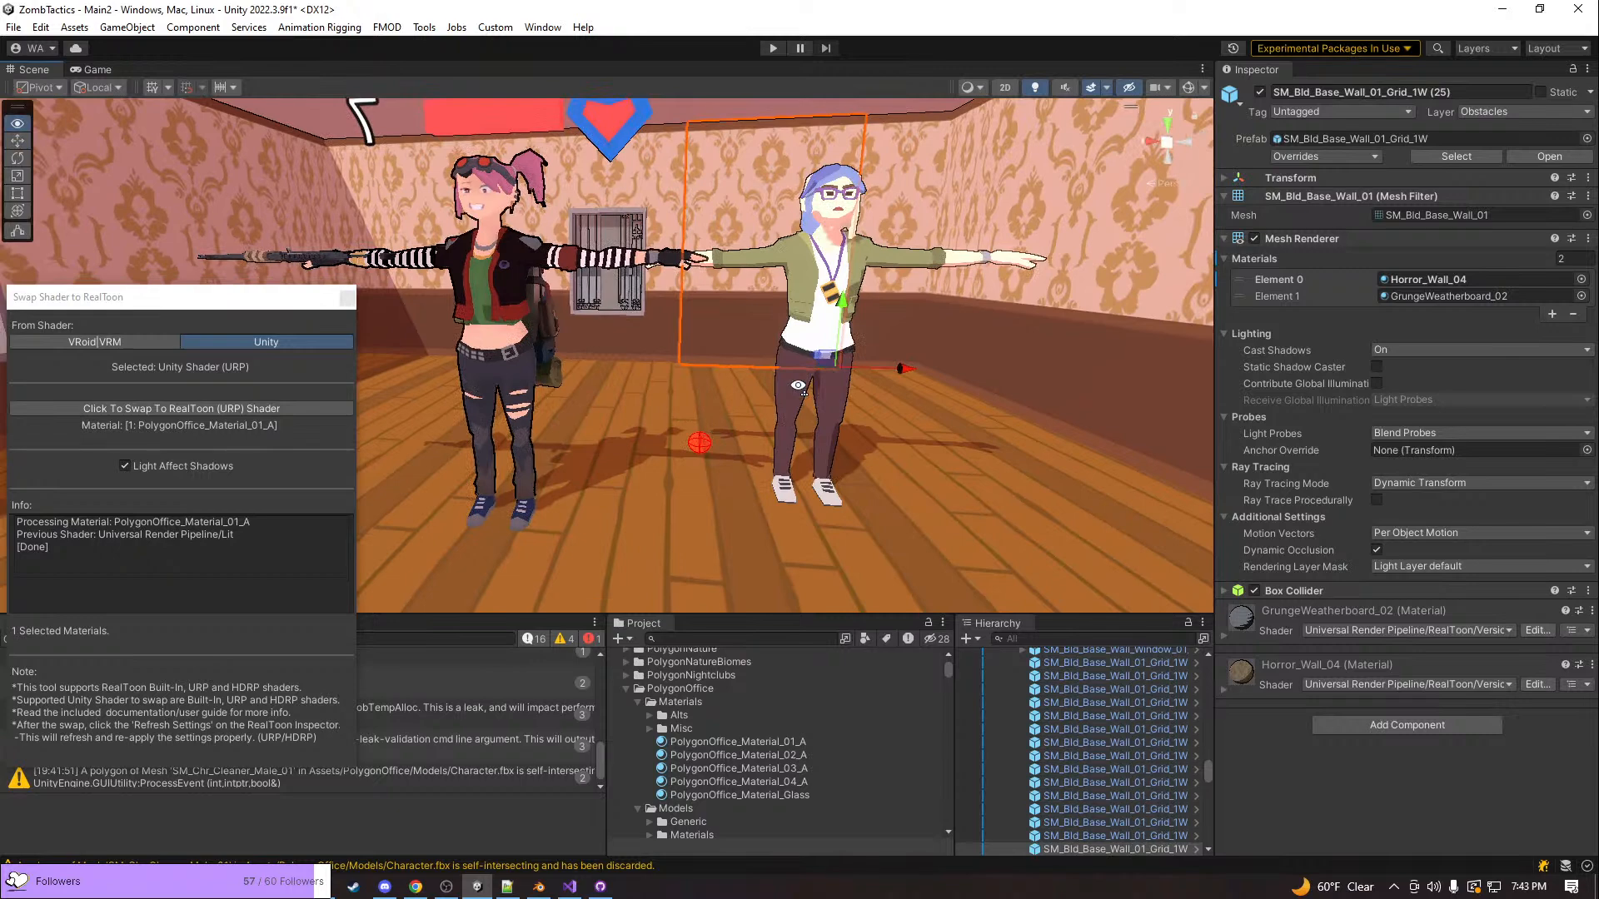
pyautogui.moveTo(798, 386); pyautogui.dragTo(636, 196, button='right')
pyautogui.press('w')
pyautogui.press('s')
pyautogui.click(613, 192)
pyautogui.click(809, 329)
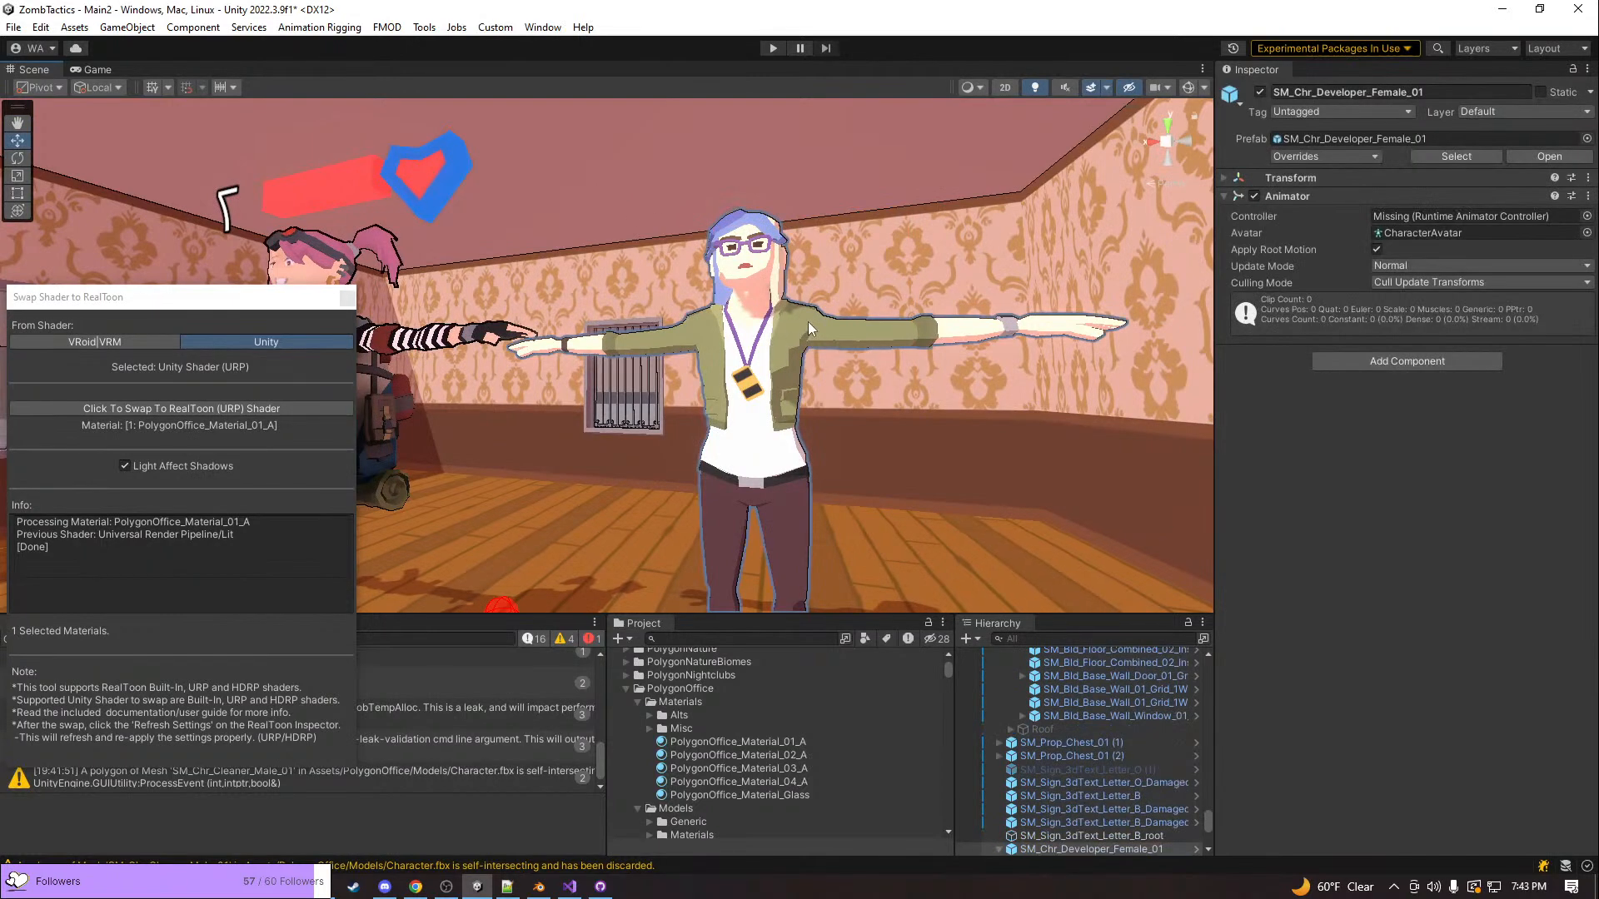
pyautogui.press('f')
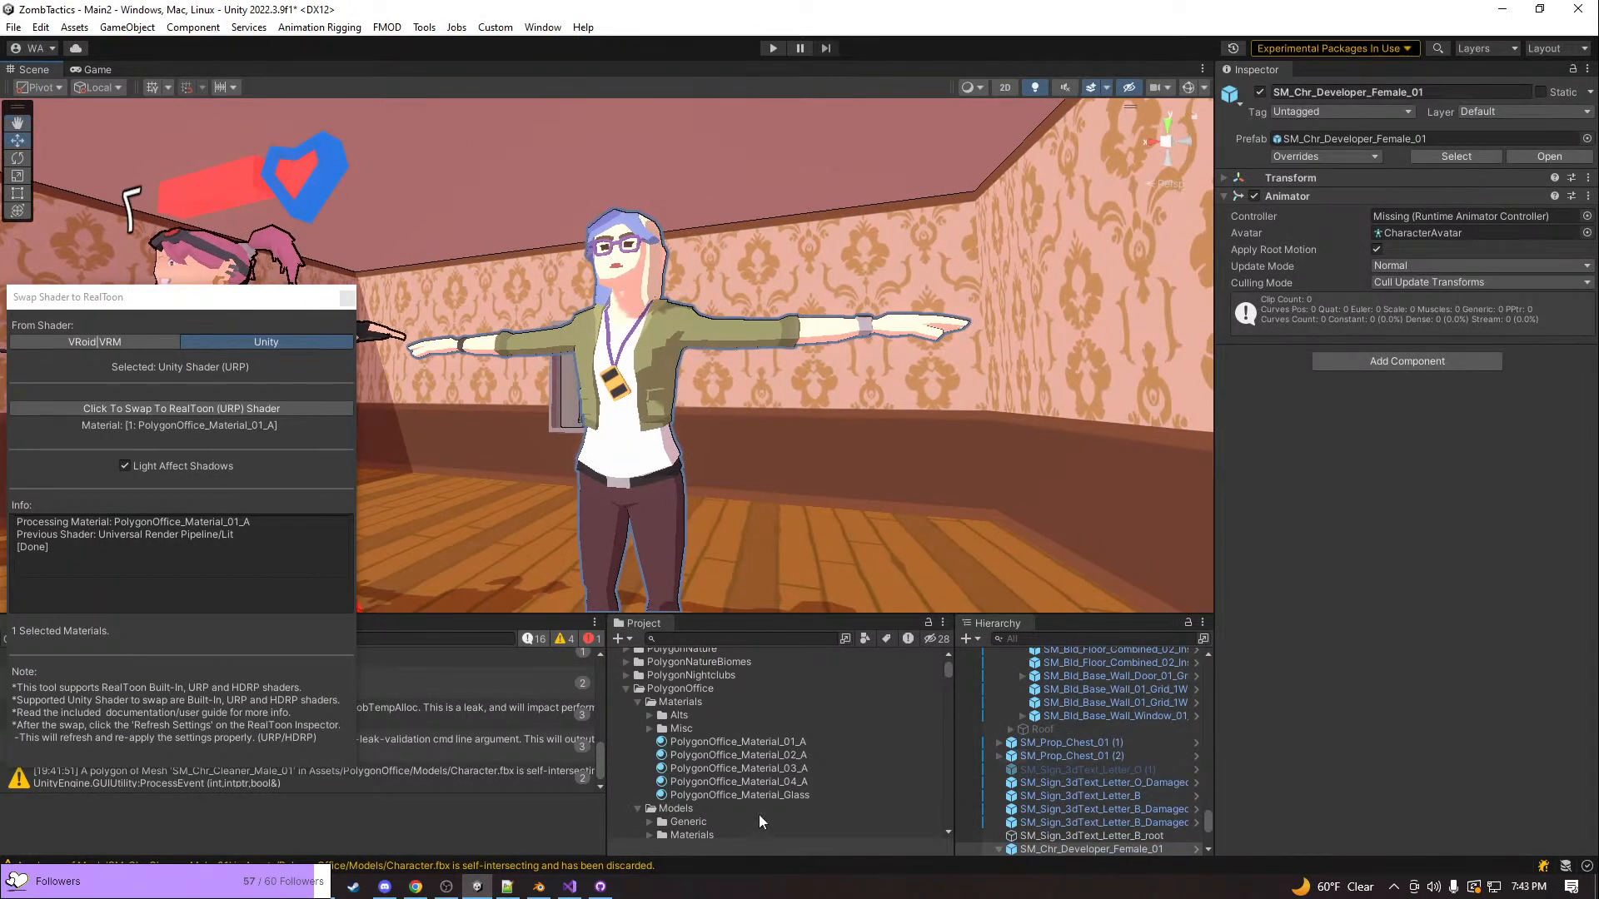
pyautogui.click(656, 338)
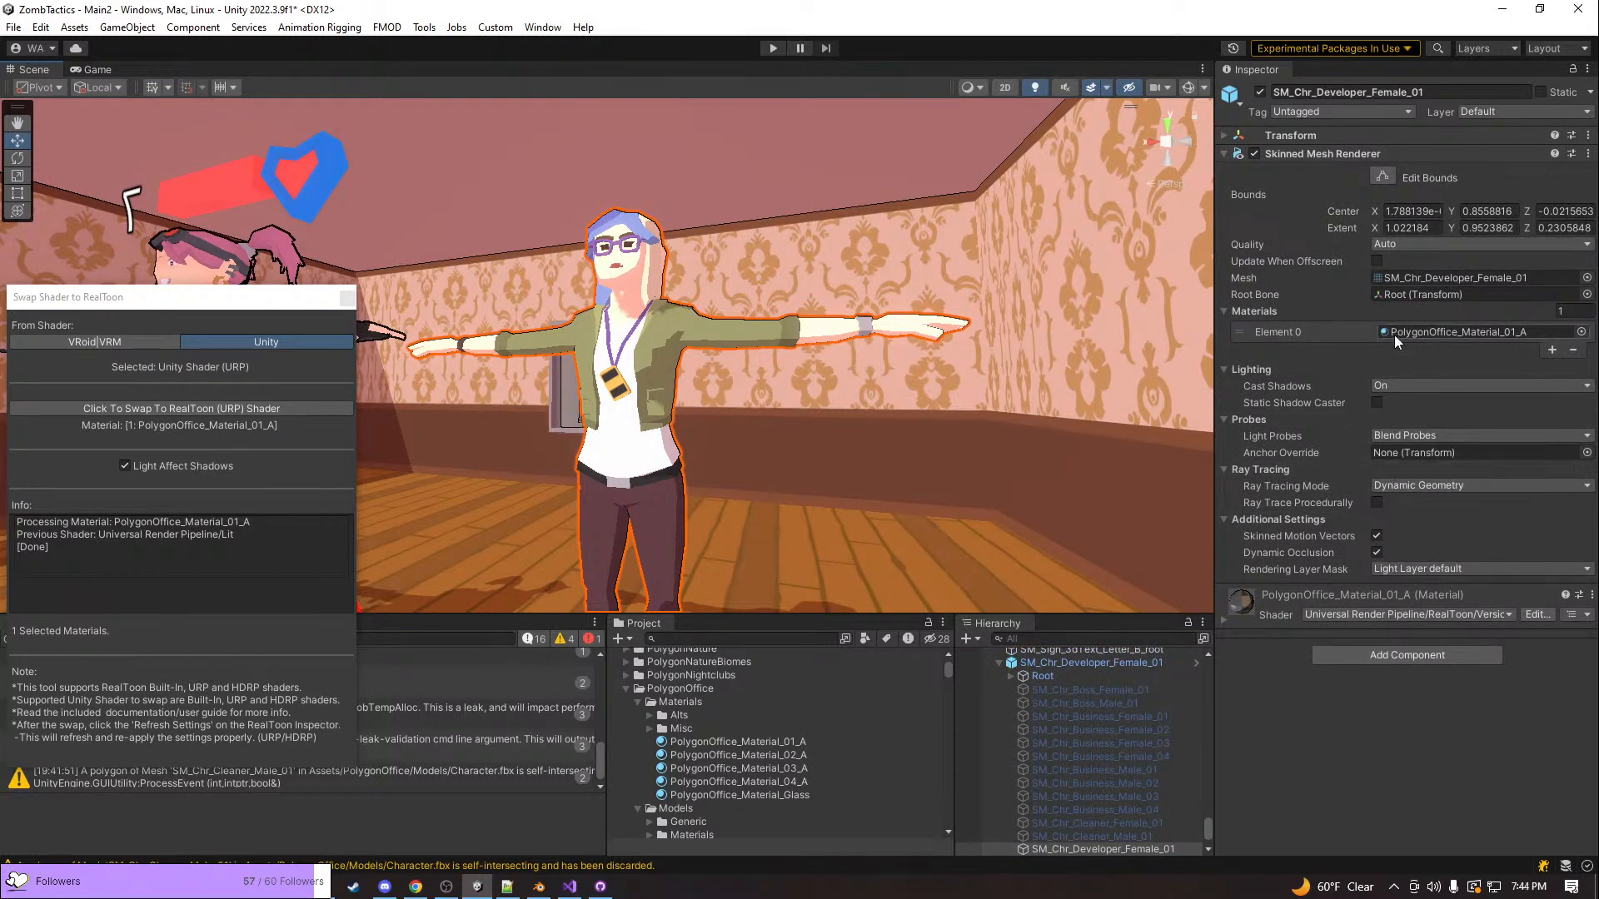
# Locate the mesh's source model, Character.fbx in PolygonOffice, set its normals Smoothing Angle to 80 and apply the import settings
pyautogui.click(1436, 277)
pyautogui.scroll(3, 673, 727)
pyautogui.click(722, 658)
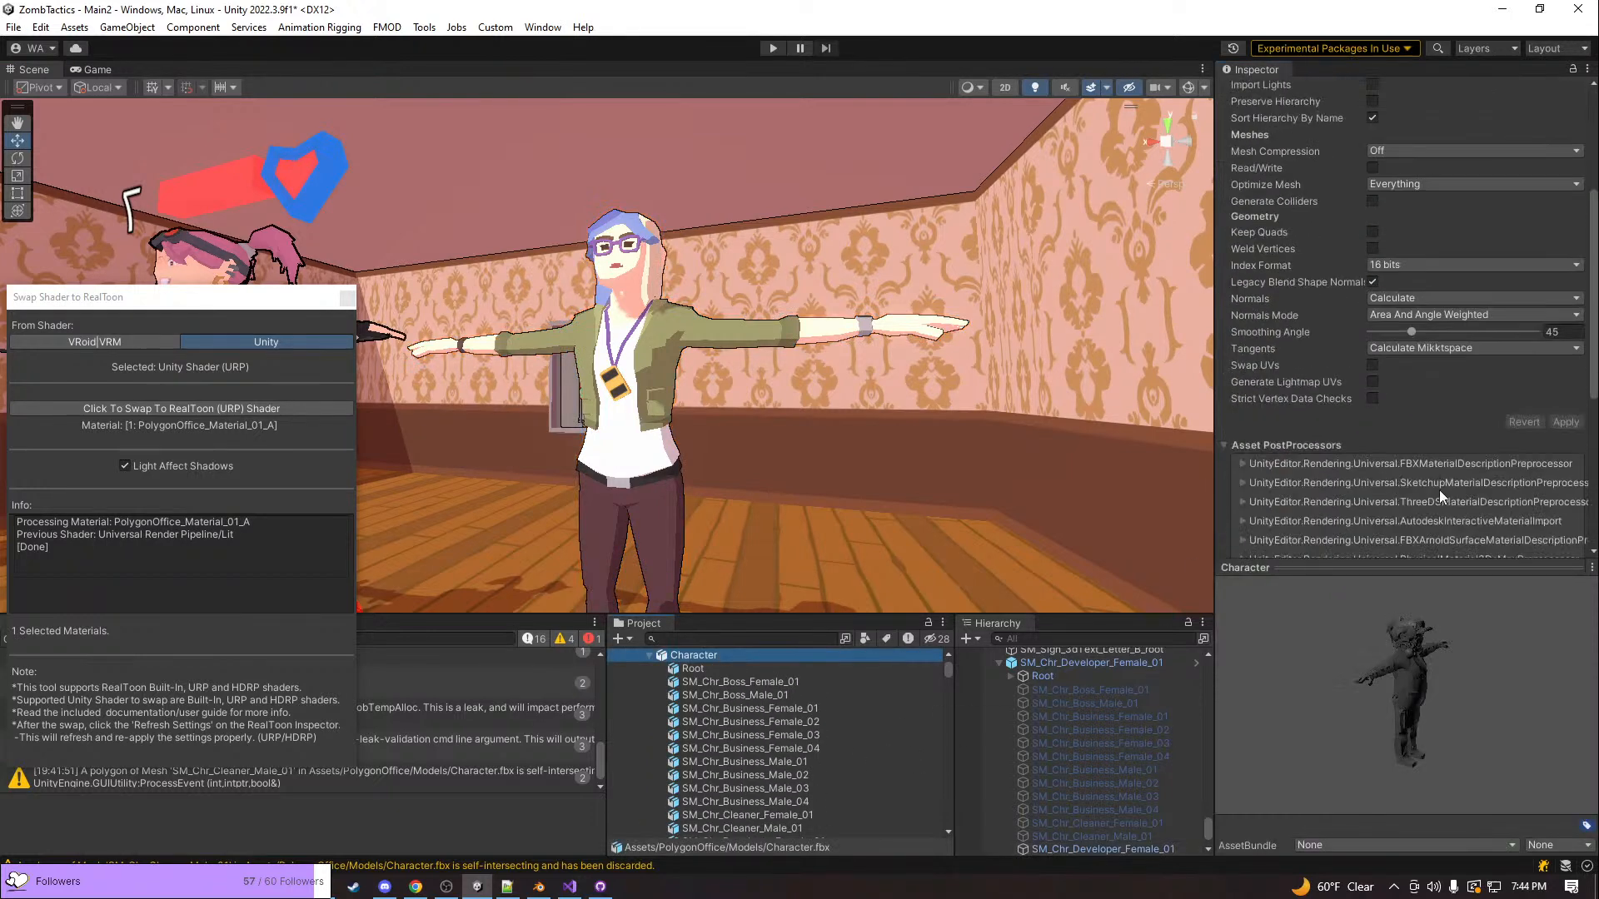
pyautogui.click(1552, 333)
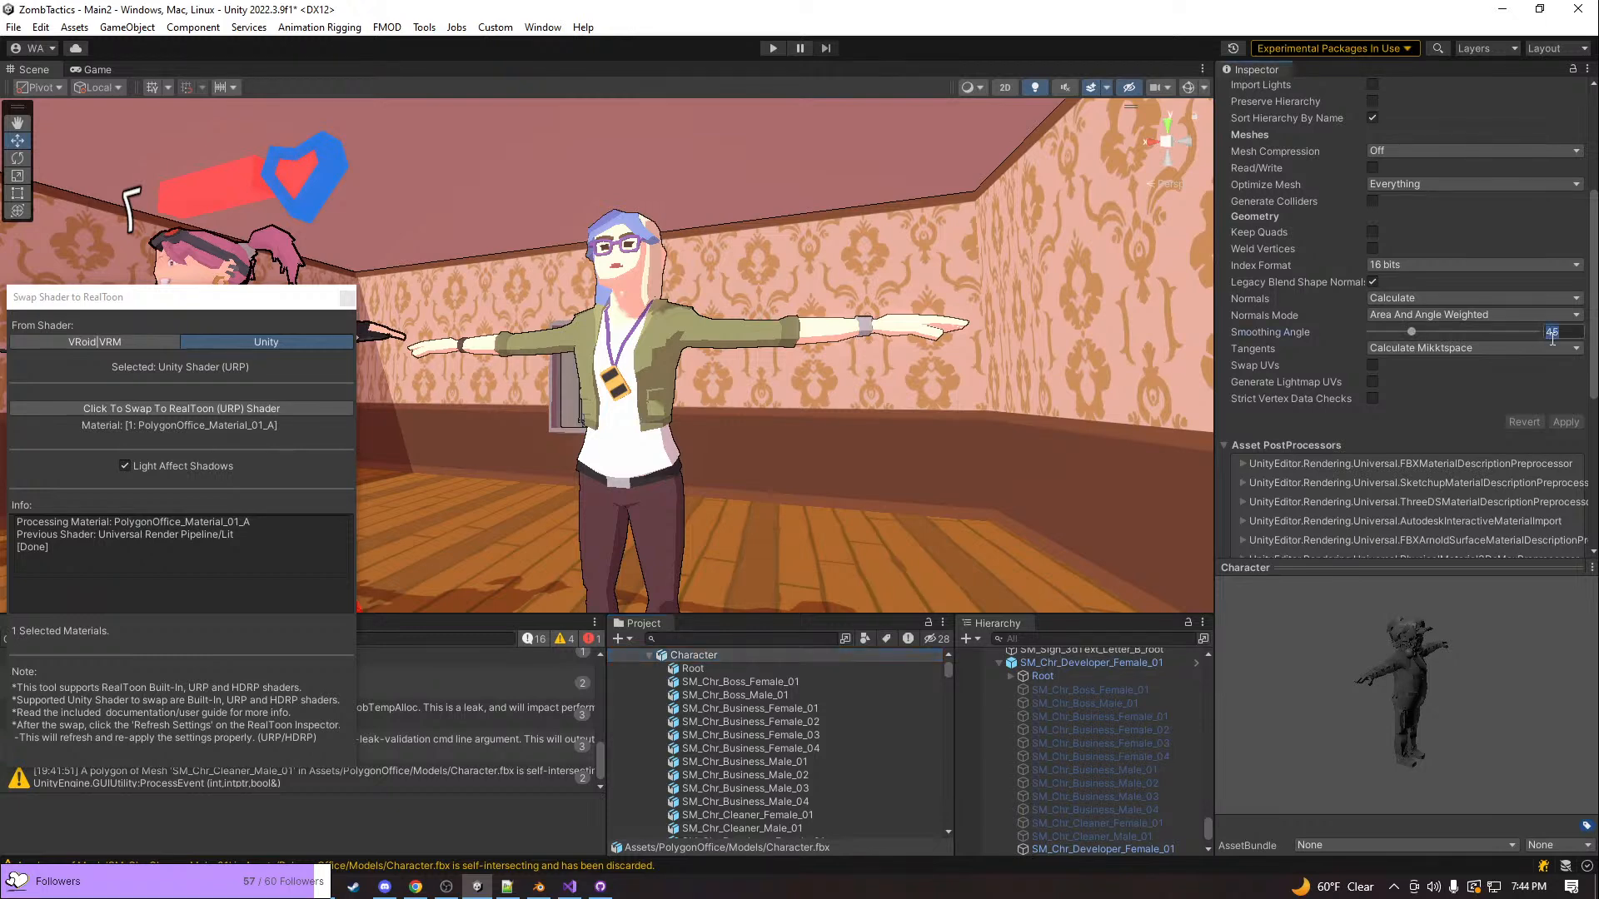
pyautogui.write('80')
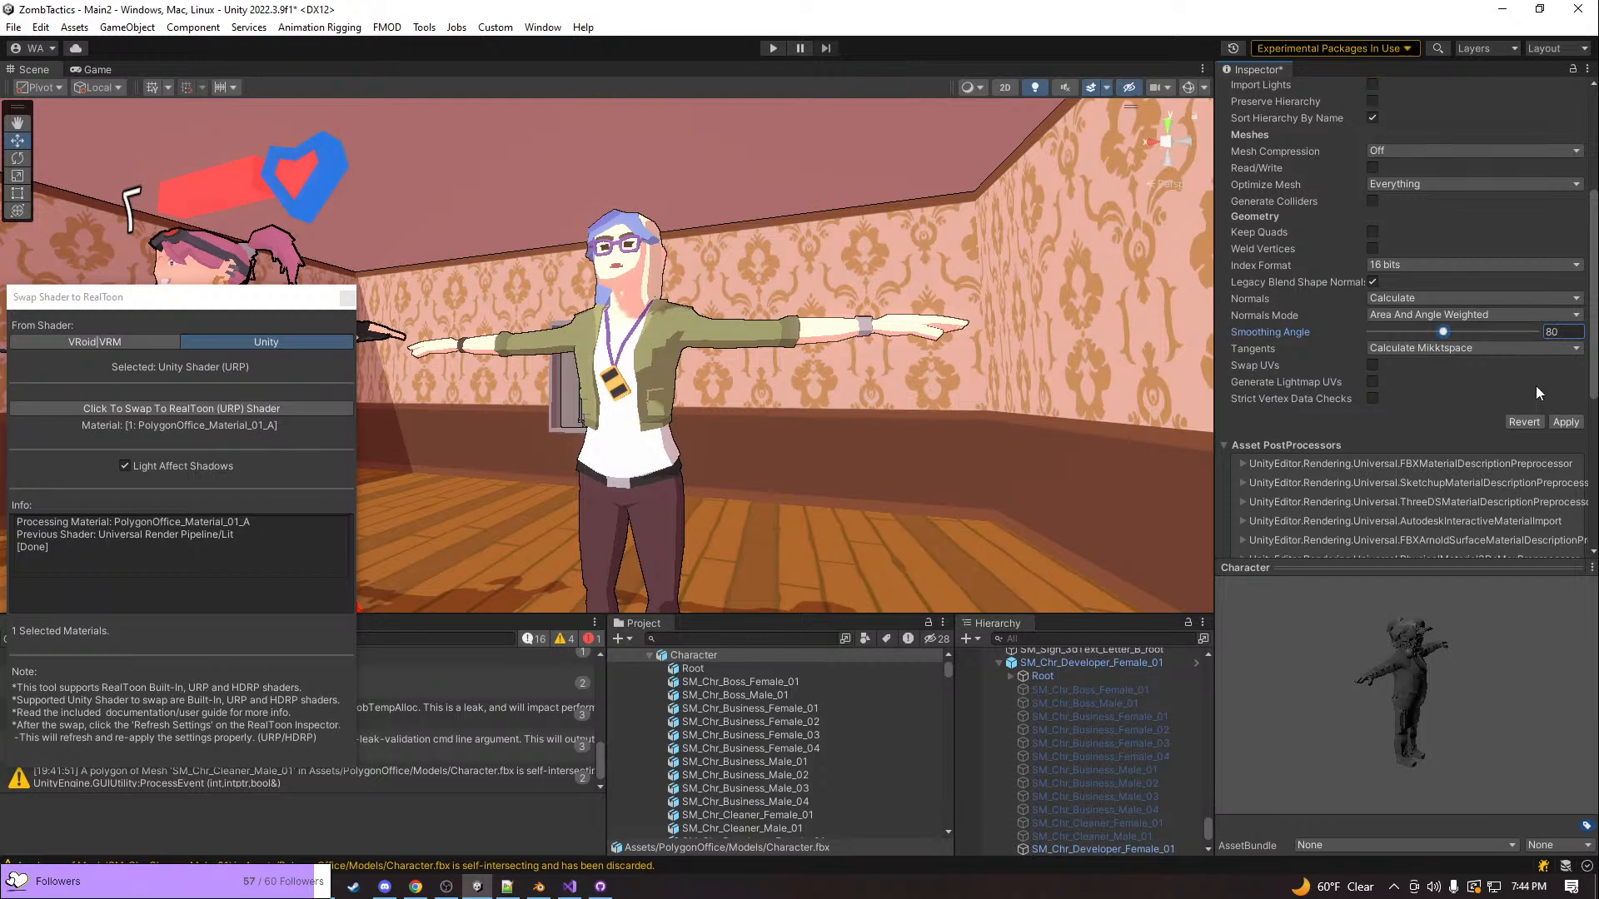
pyautogui.click(1567, 422)
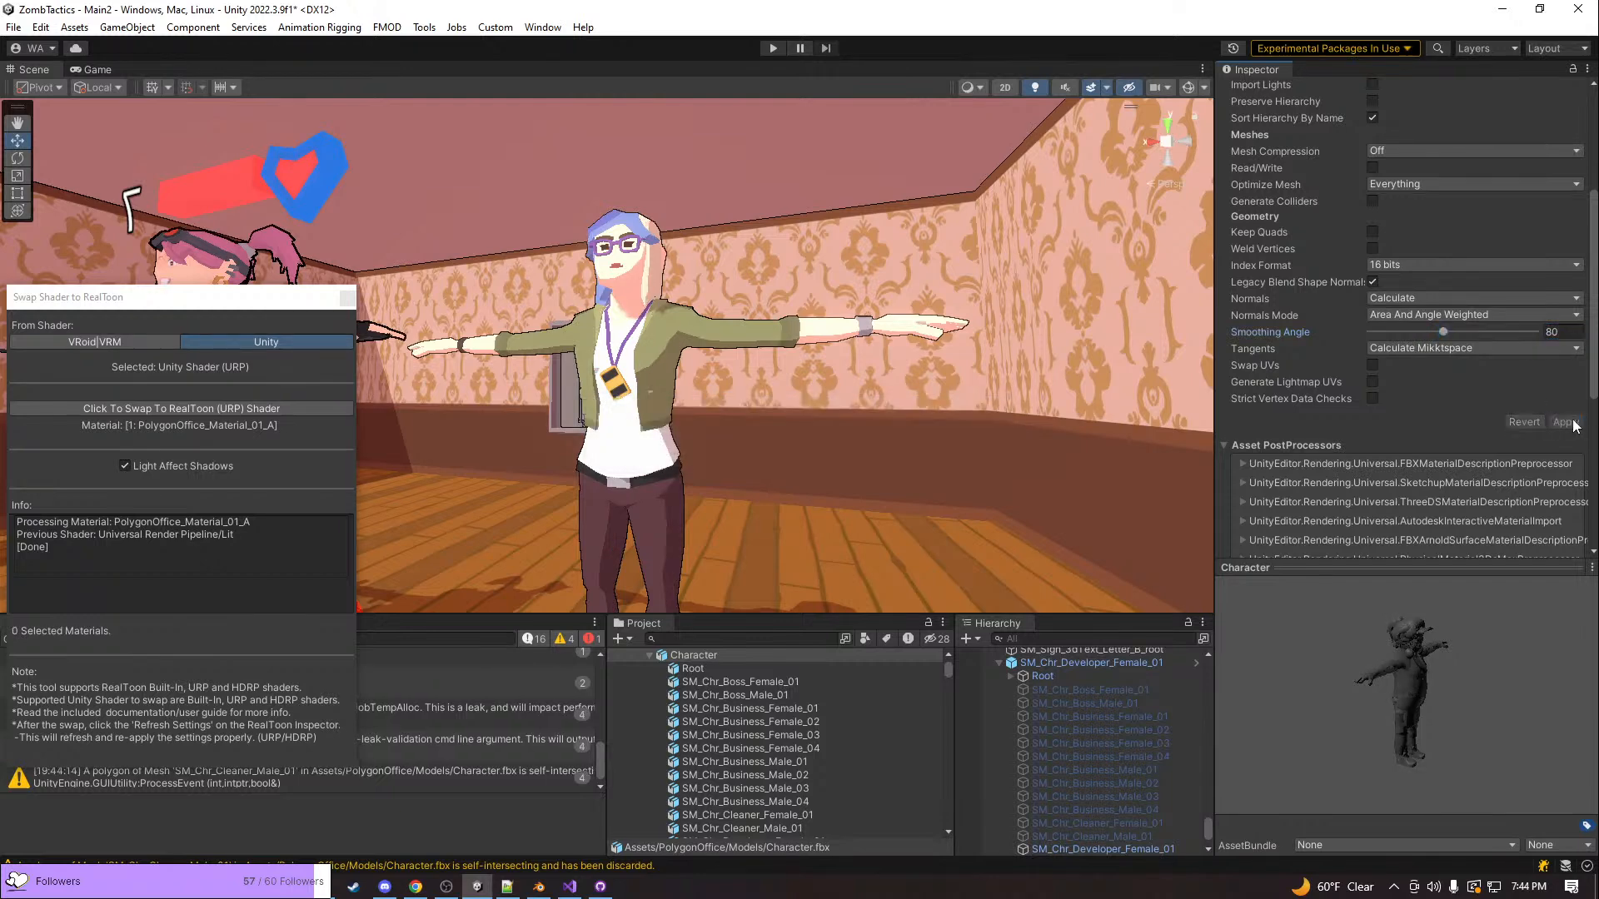
# Examine the shading on the reimported developer character up close and beside the pink-haired Unit
pyautogui.moveTo(1000, 326); pyautogui.dragTo(979, 325, button='right')
pyautogui.press('w')
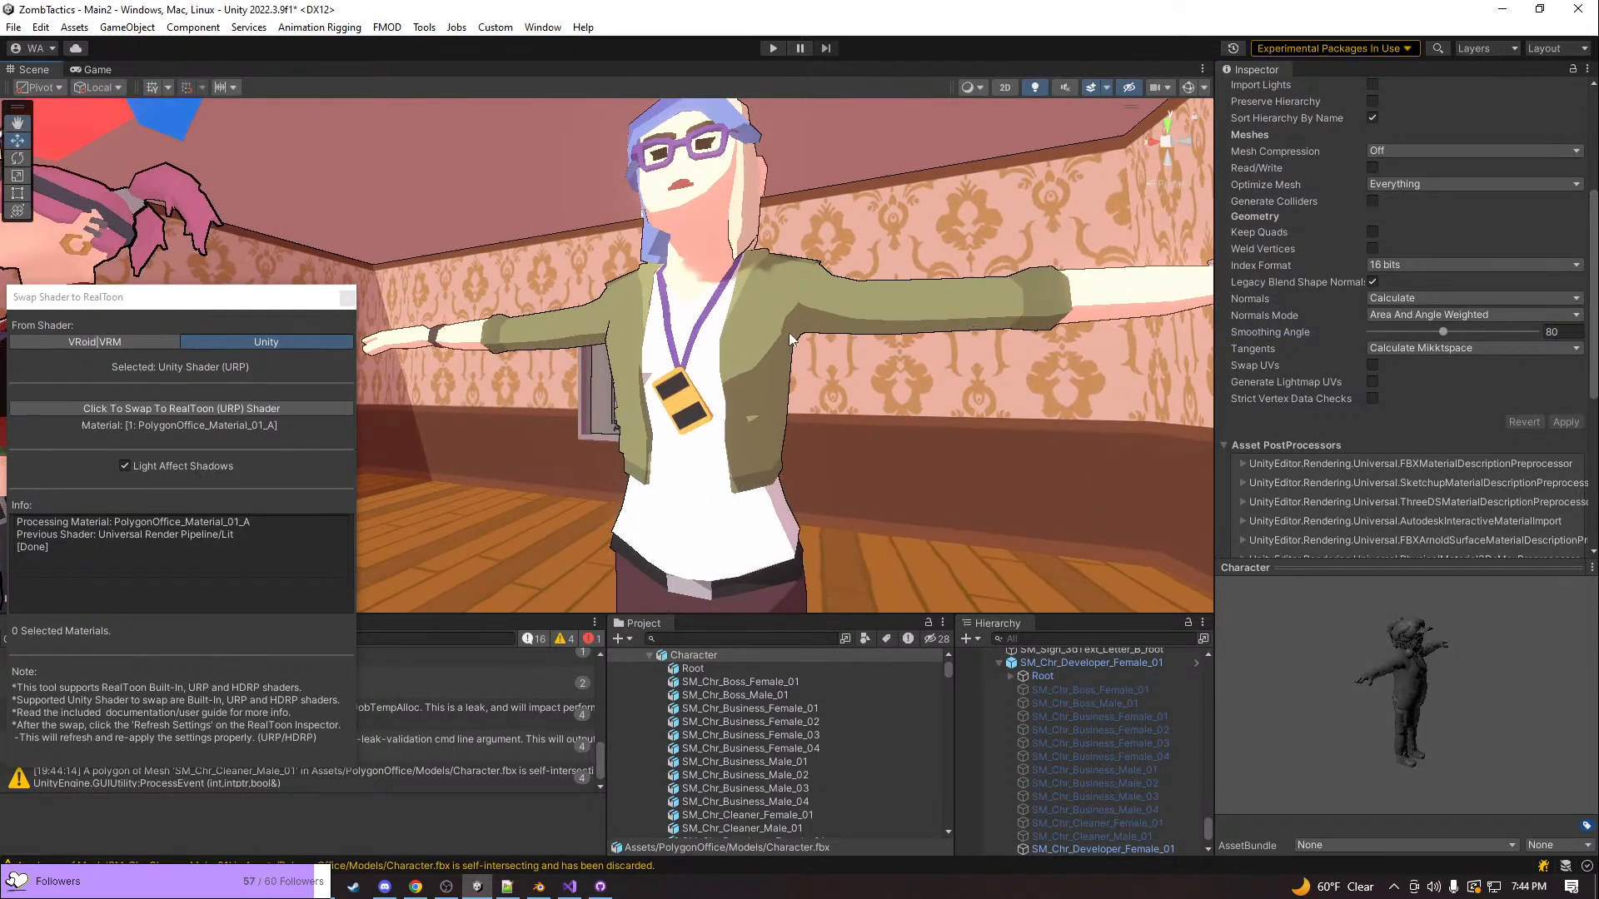
pyautogui.moveTo(742, 463); pyautogui.dragTo(885, 428, button='right')
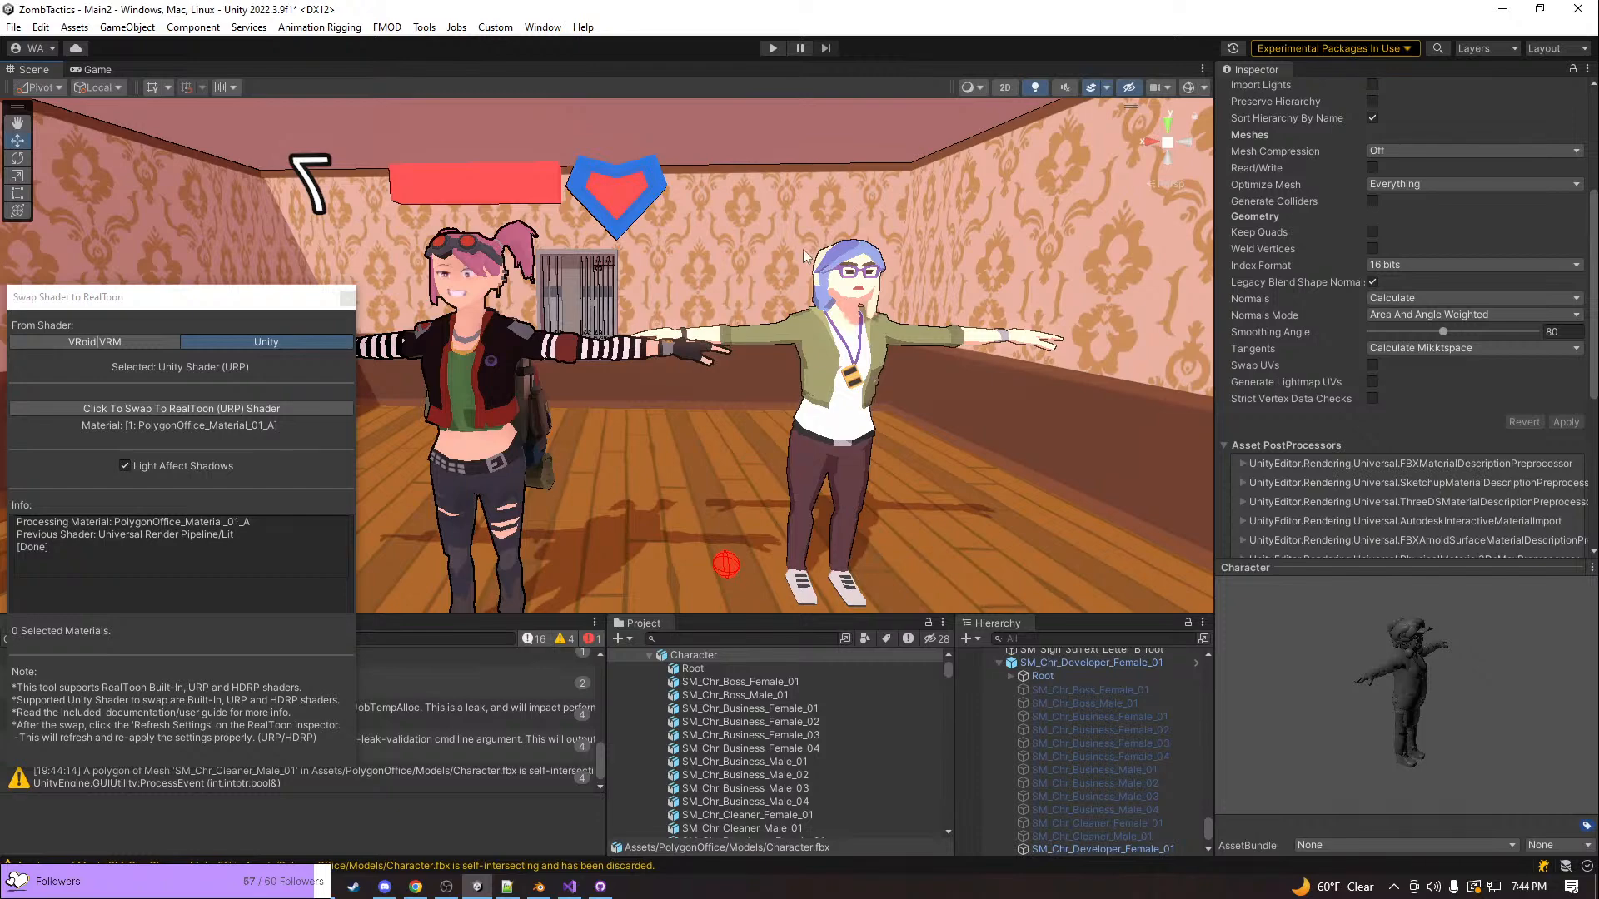
pyautogui.moveTo(863, 324); pyautogui.dragTo(799, 354, button='right')
pyautogui.press('w')
pyautogui.press('a')
pyautogui.press('d')
pyautogui.press('w')
pyautogui.press('s')
pyautogui.press('a')
pyautogui.moveTo(696, 383); pyautogui.dragTo(657, 356, button='right')
# Close the Swap Shader to RealToon window and view both characters from the developer's side
pyautogui.click(348, 298)
pyautogui.moveTo(834, 396); pyautogui.dragTo(851, 393, button='right')
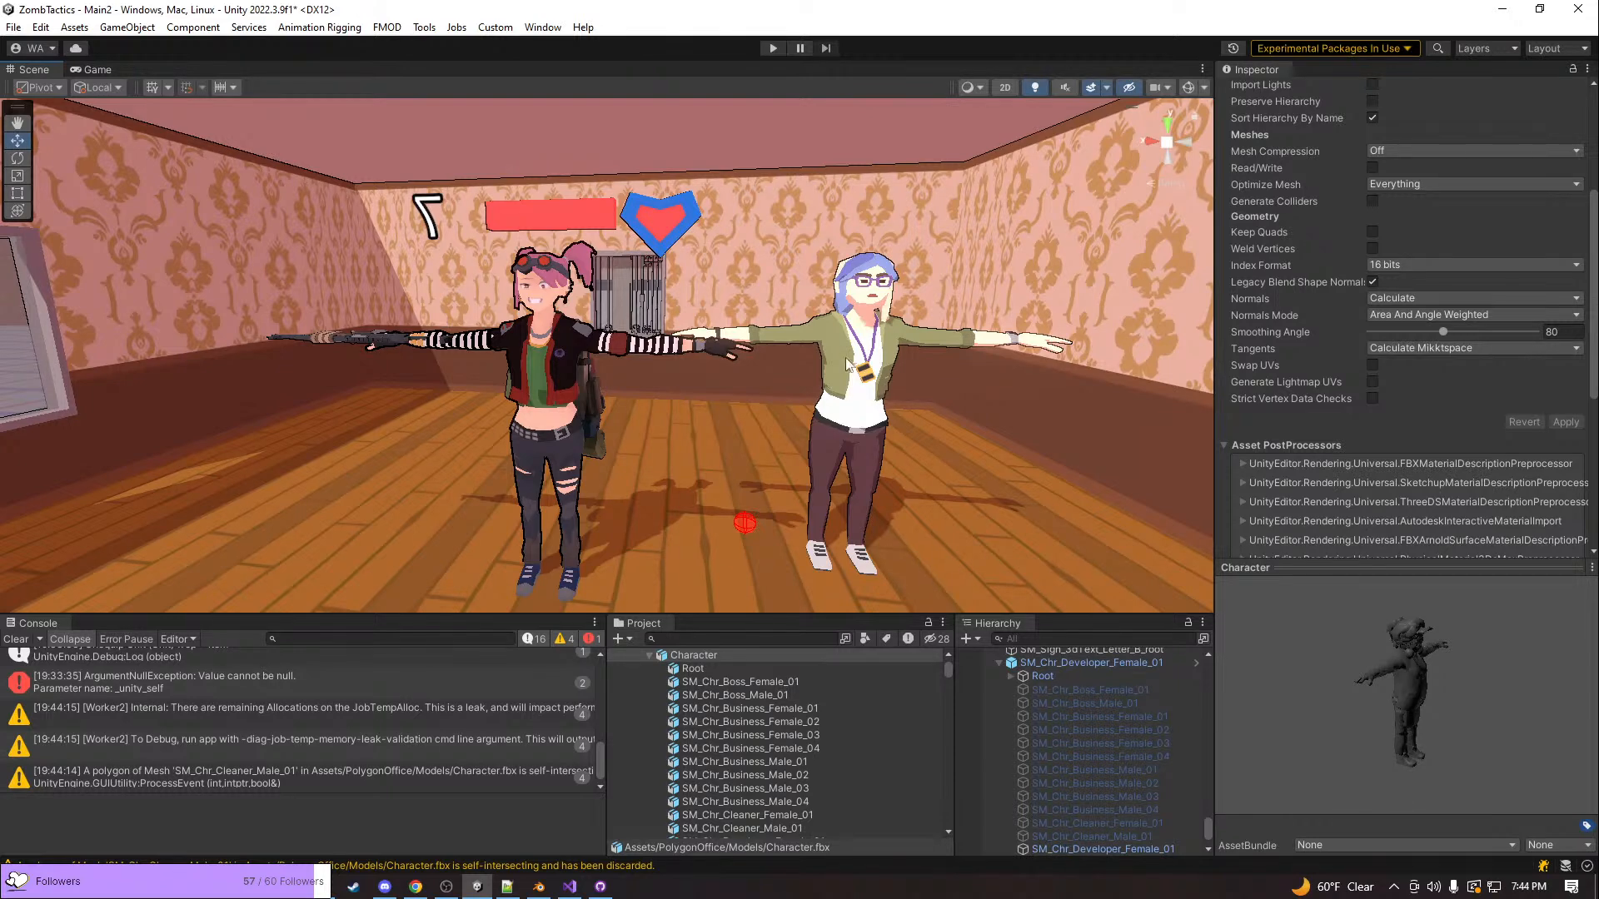
pyautogui.press('d')
pyautogui.moveTo(909, 400); pyautogui.dragTo(767, 421, button='right')
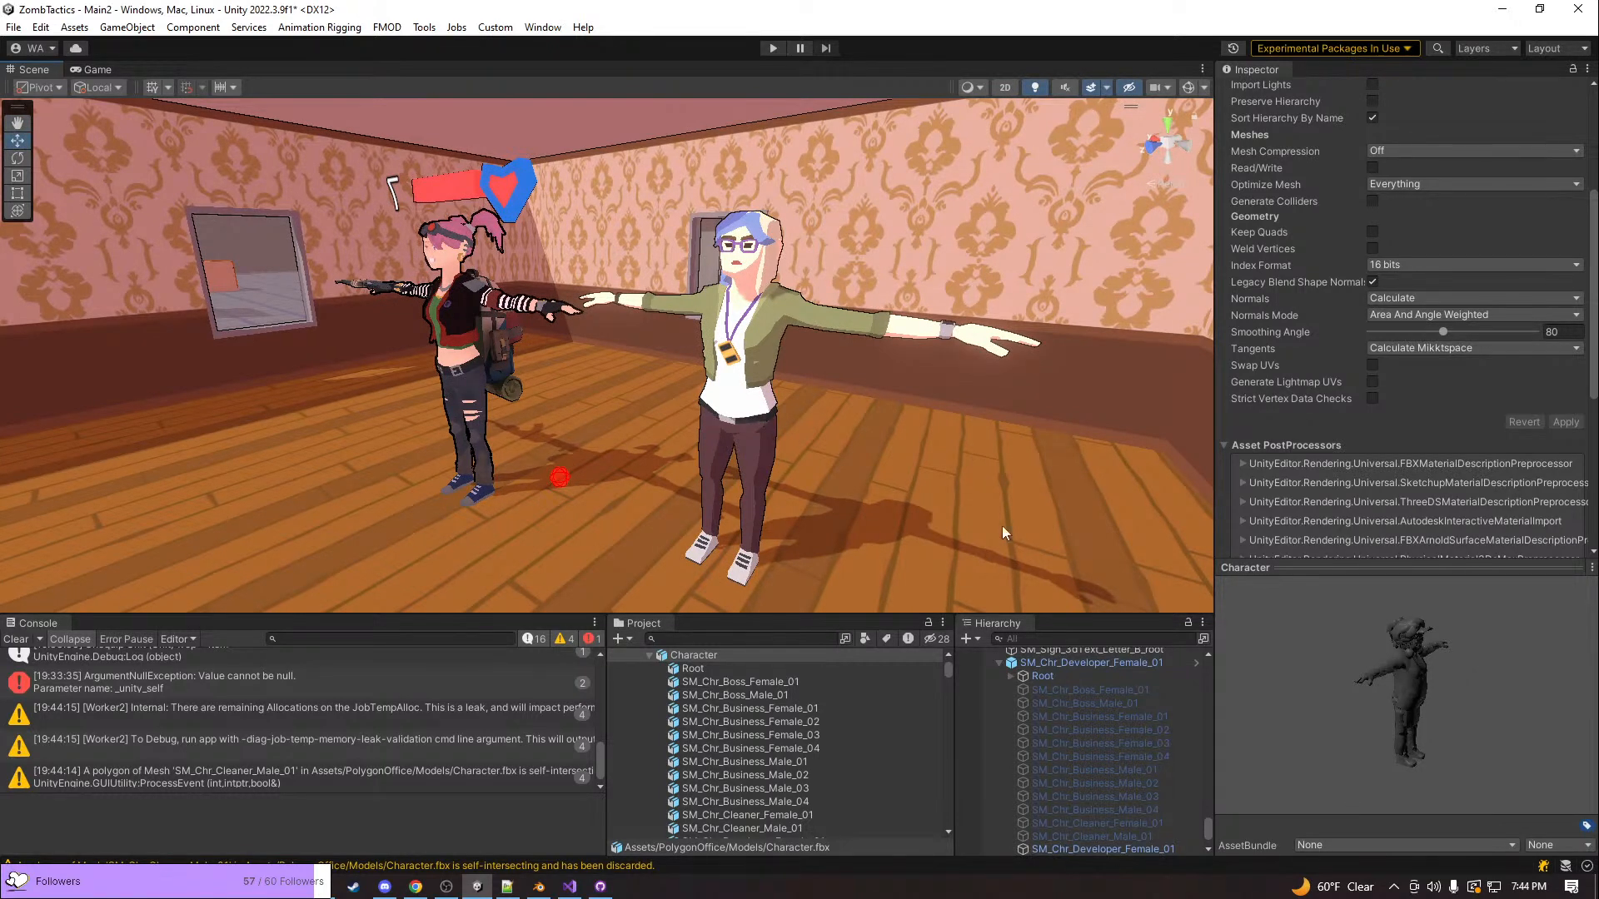
# Delete the SM_Chr_Developer_Female_01 character from the scene
pyautogui.click(772, 275)
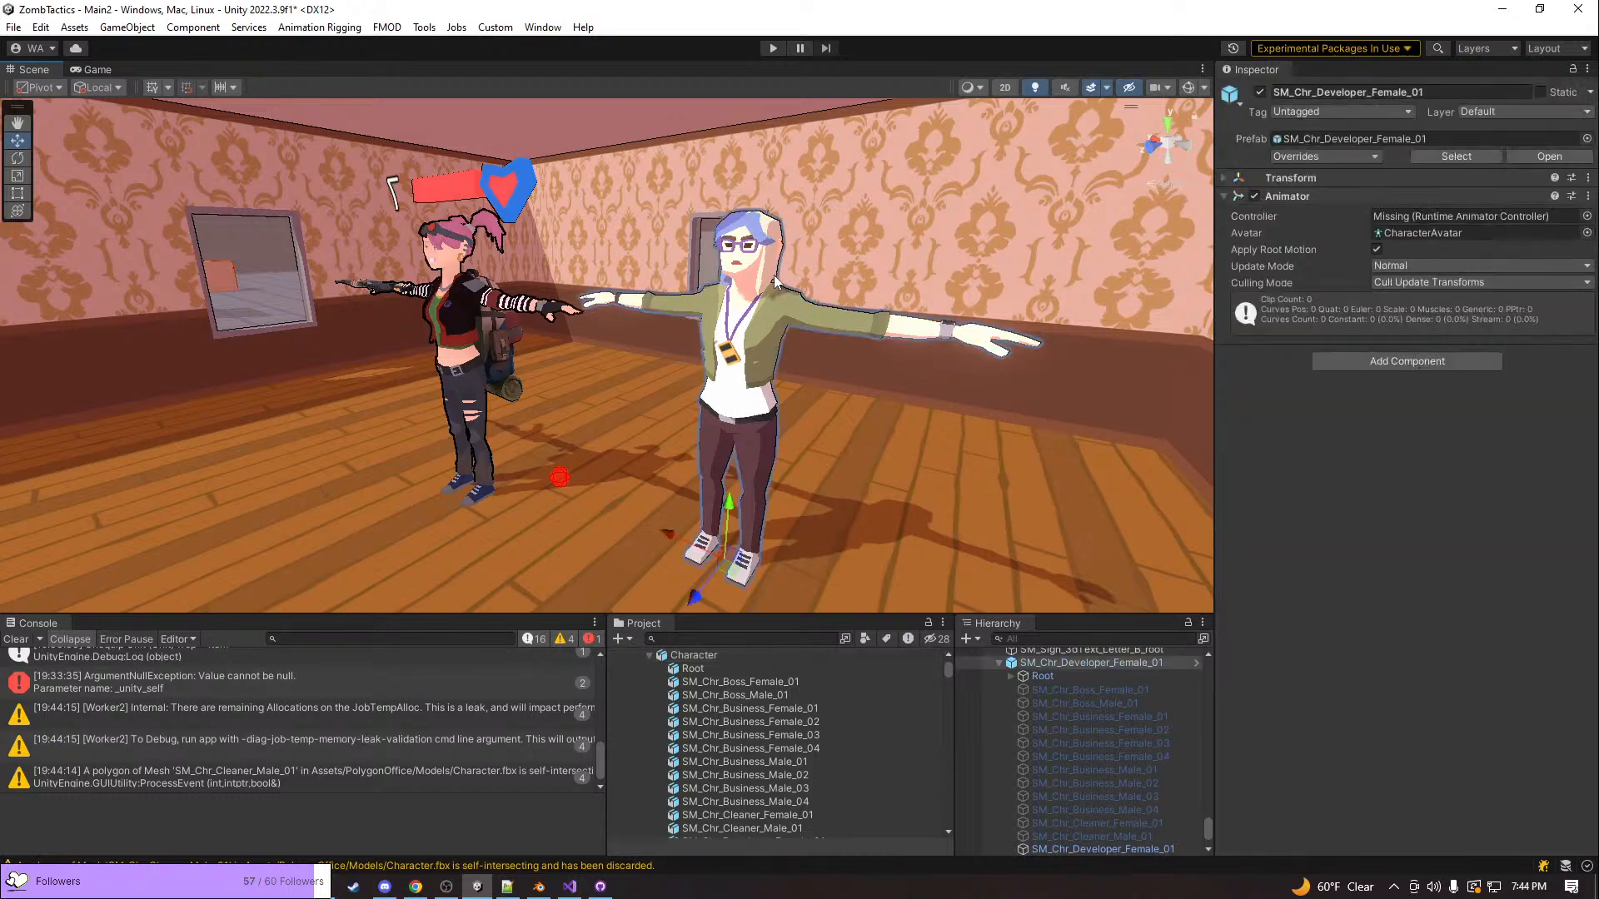
pyautogui.press('Delete')
# Examine the room from above and the remaining pink-haired Unit from several angles
pyautogui.press('a')
pyautogui.moveTo(736, 328); pyautogui.dragTo(673, 371, button='right')
pyautogui.press('w')
pyautogui.press('s')
pyautogui.press('w')
pyautogui.press('s')
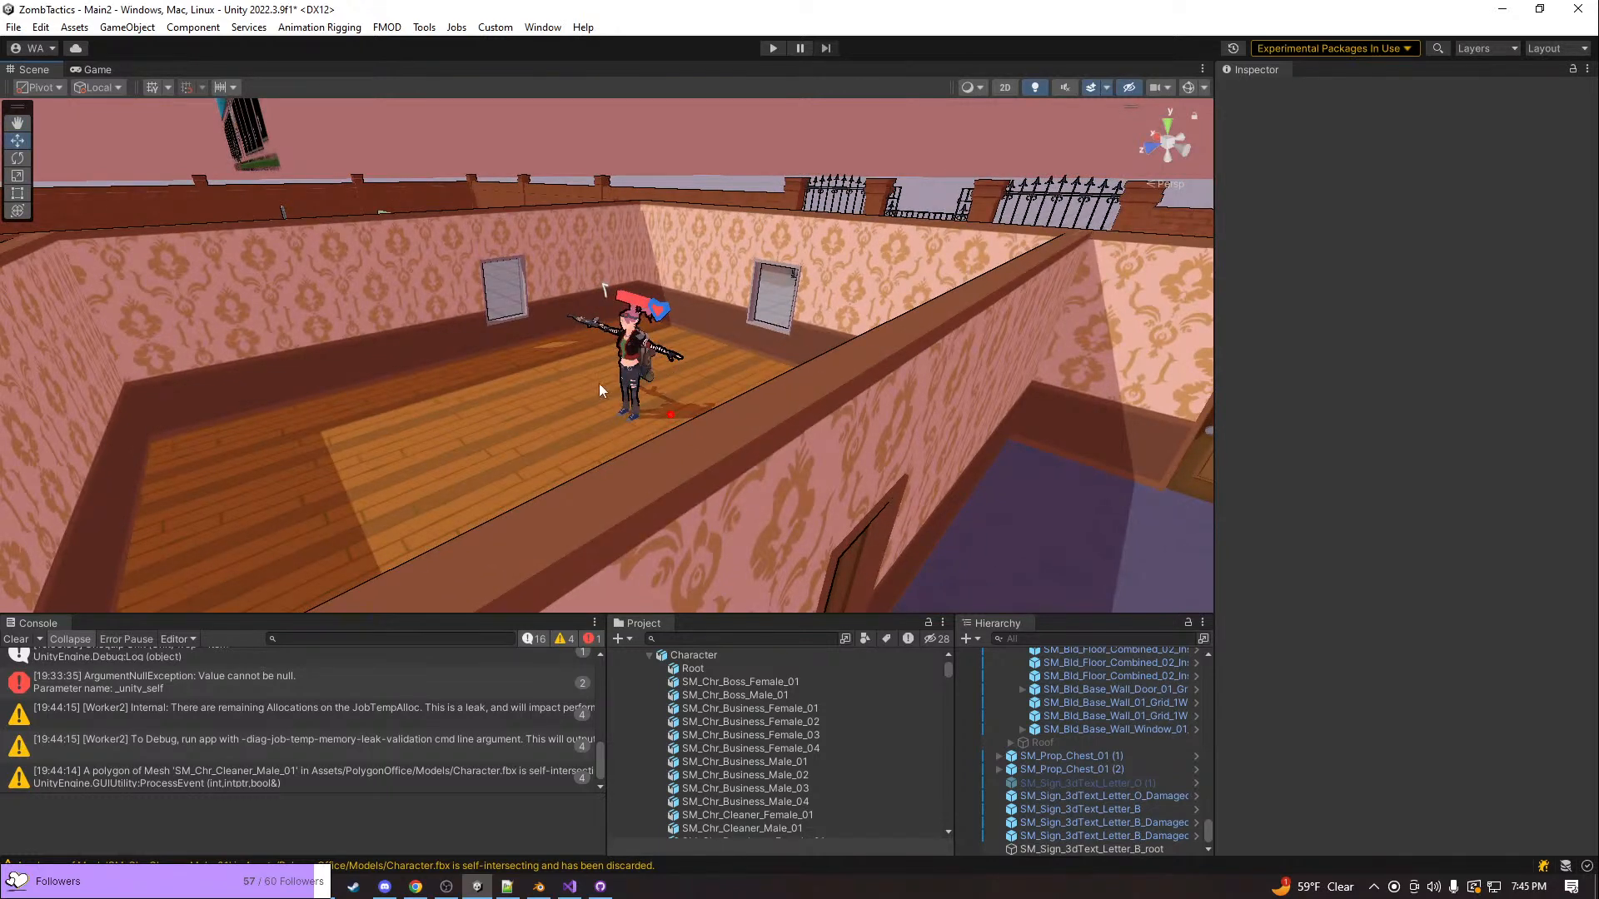
pyautogui.moveTo(574, 394); pyautogui.dragTo(946, 401, button='right')
pyautogui.press('w')
pyautogui.press('a')
pyautogui.press('w')
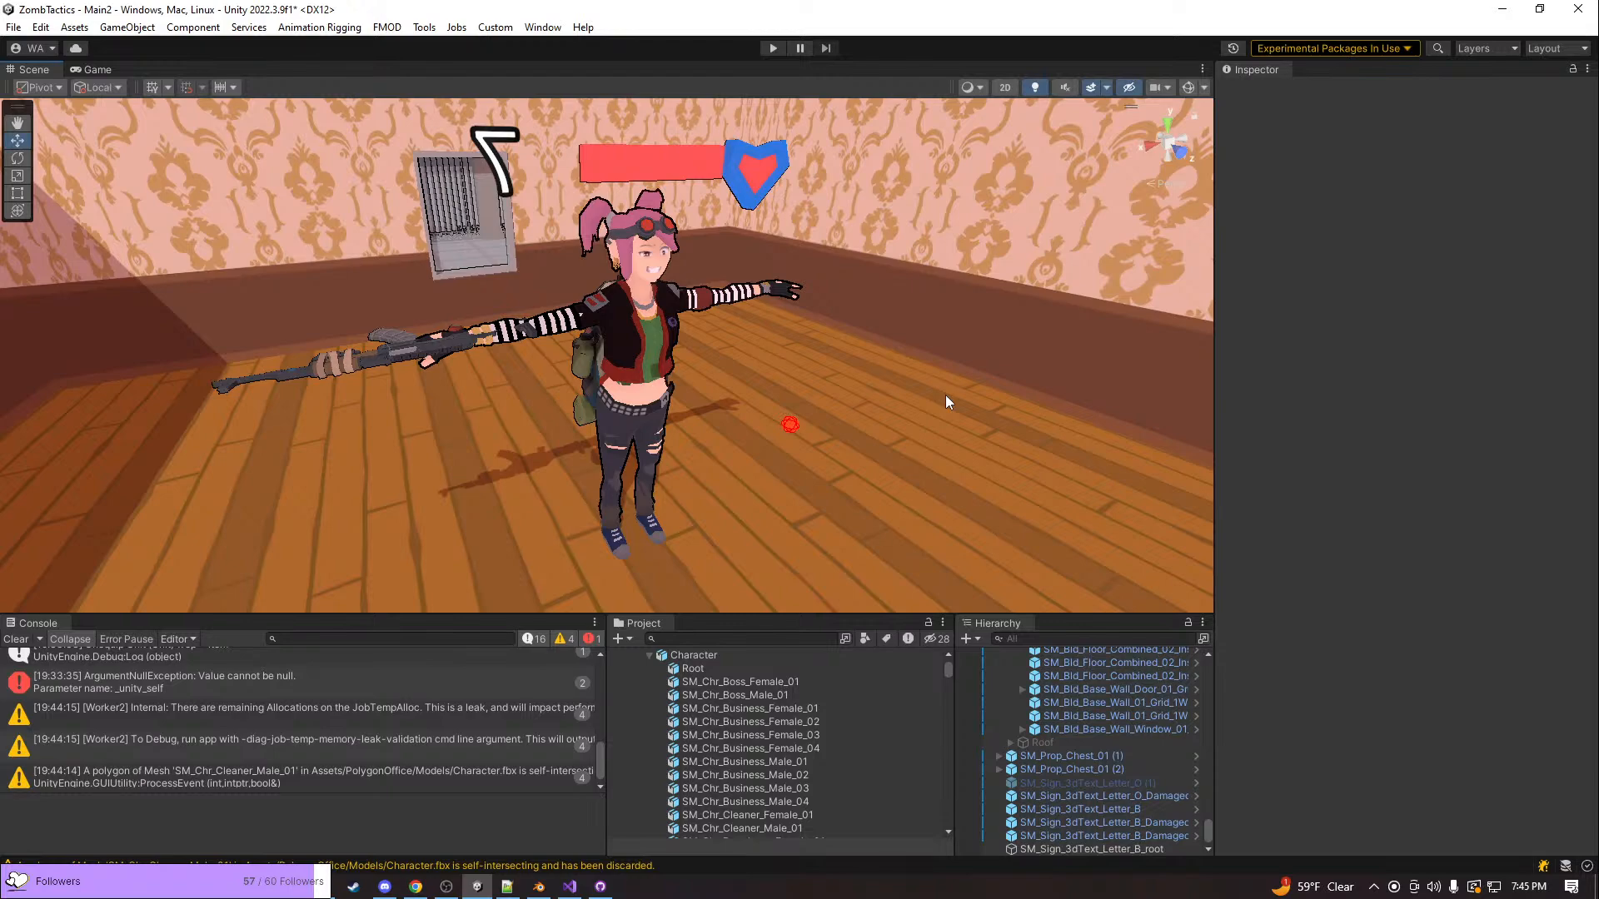
pyautogui.moveTo(957, 327)
pyautogui.mouseDown(button='right')
pyautogui.moveTo(709, 287)
pyautogui.moveTo(535, 315)
pyautogui.moveTo(979, 335)
pyautogui.mouseUp(button='right')
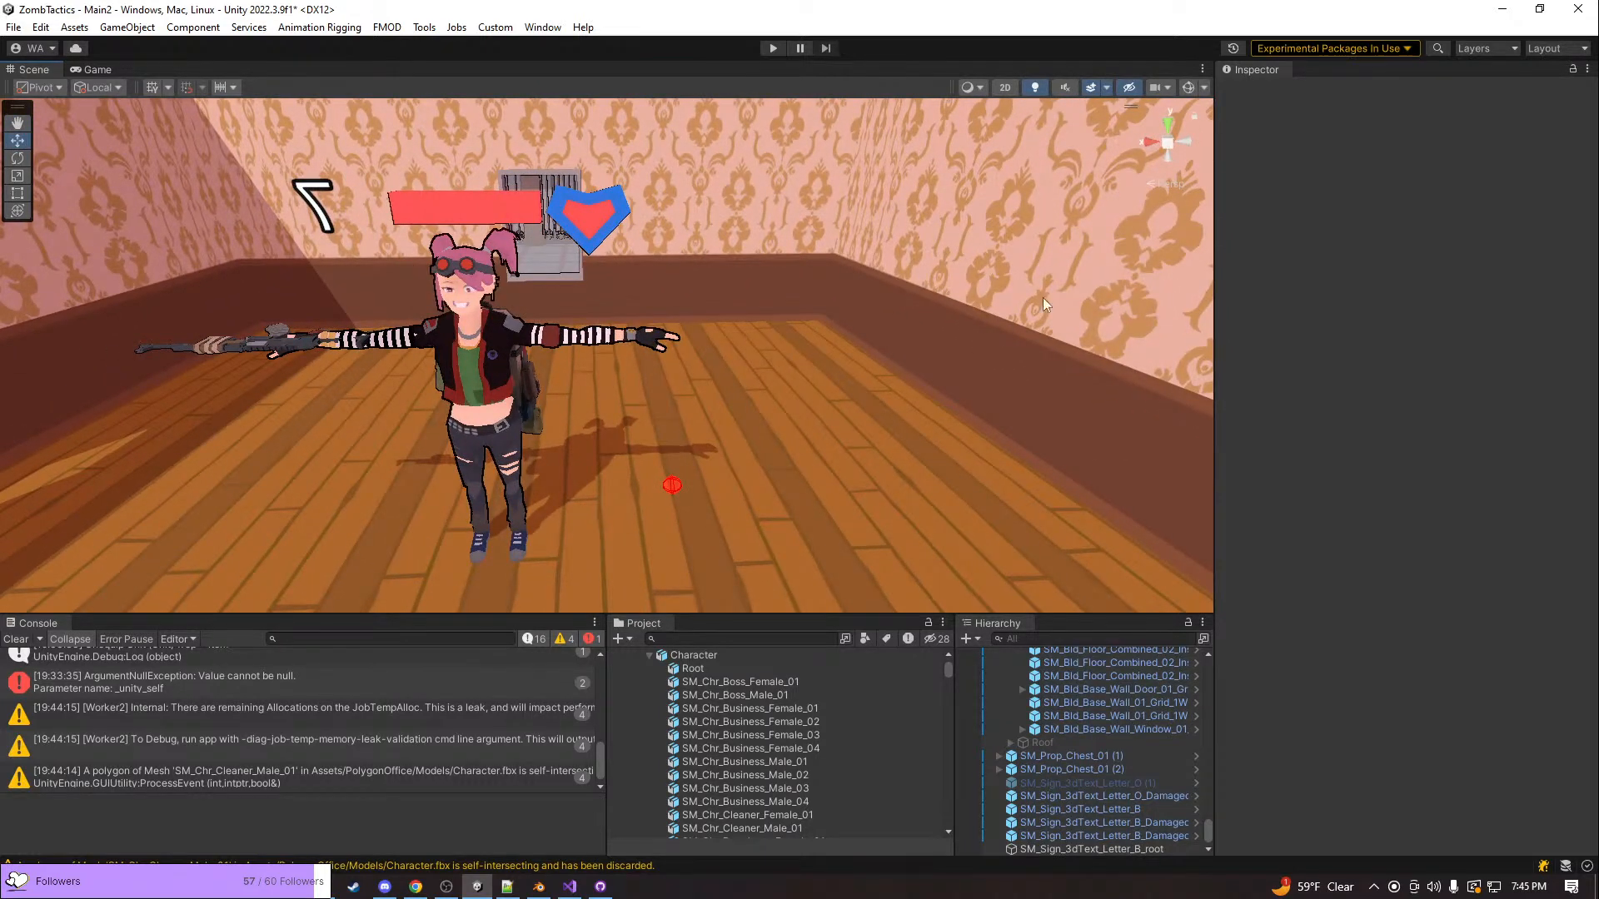
pyautogui.hotkey('alt', 'Tab')
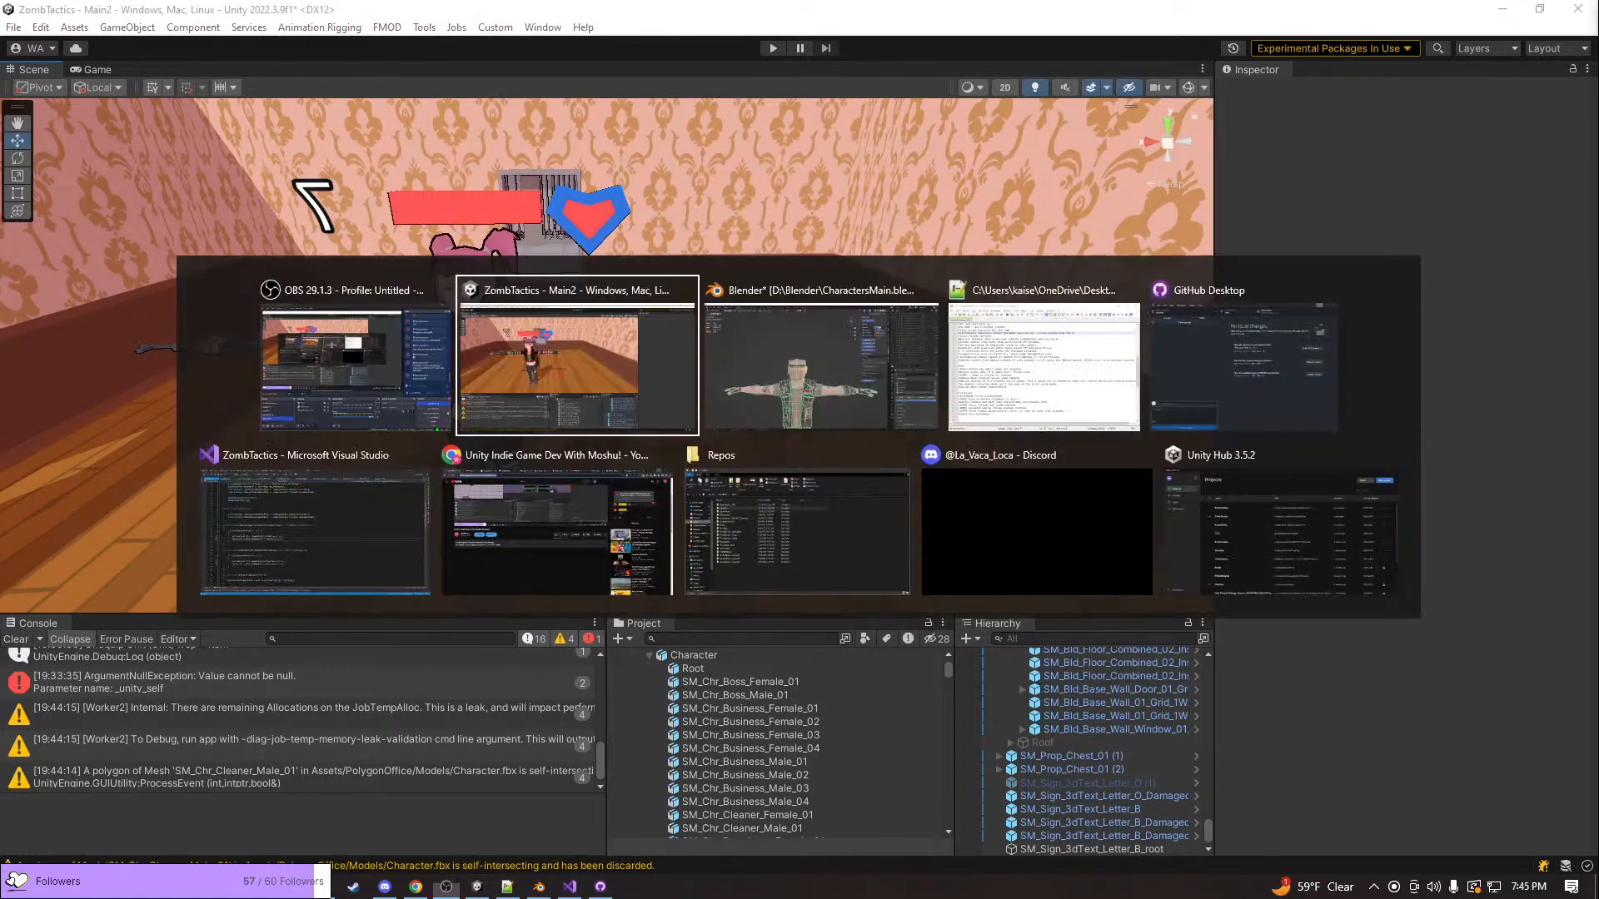
pyautogui.hotkey('alt', 'Tab')
pyautogui.hotkey('alt', 'Tab')
pyautogui.hotkey('alt', 'Tab')
pyautogui.hotkey('alt', 'Tab')
pyautogui.hotkey('alt', 'Tab')
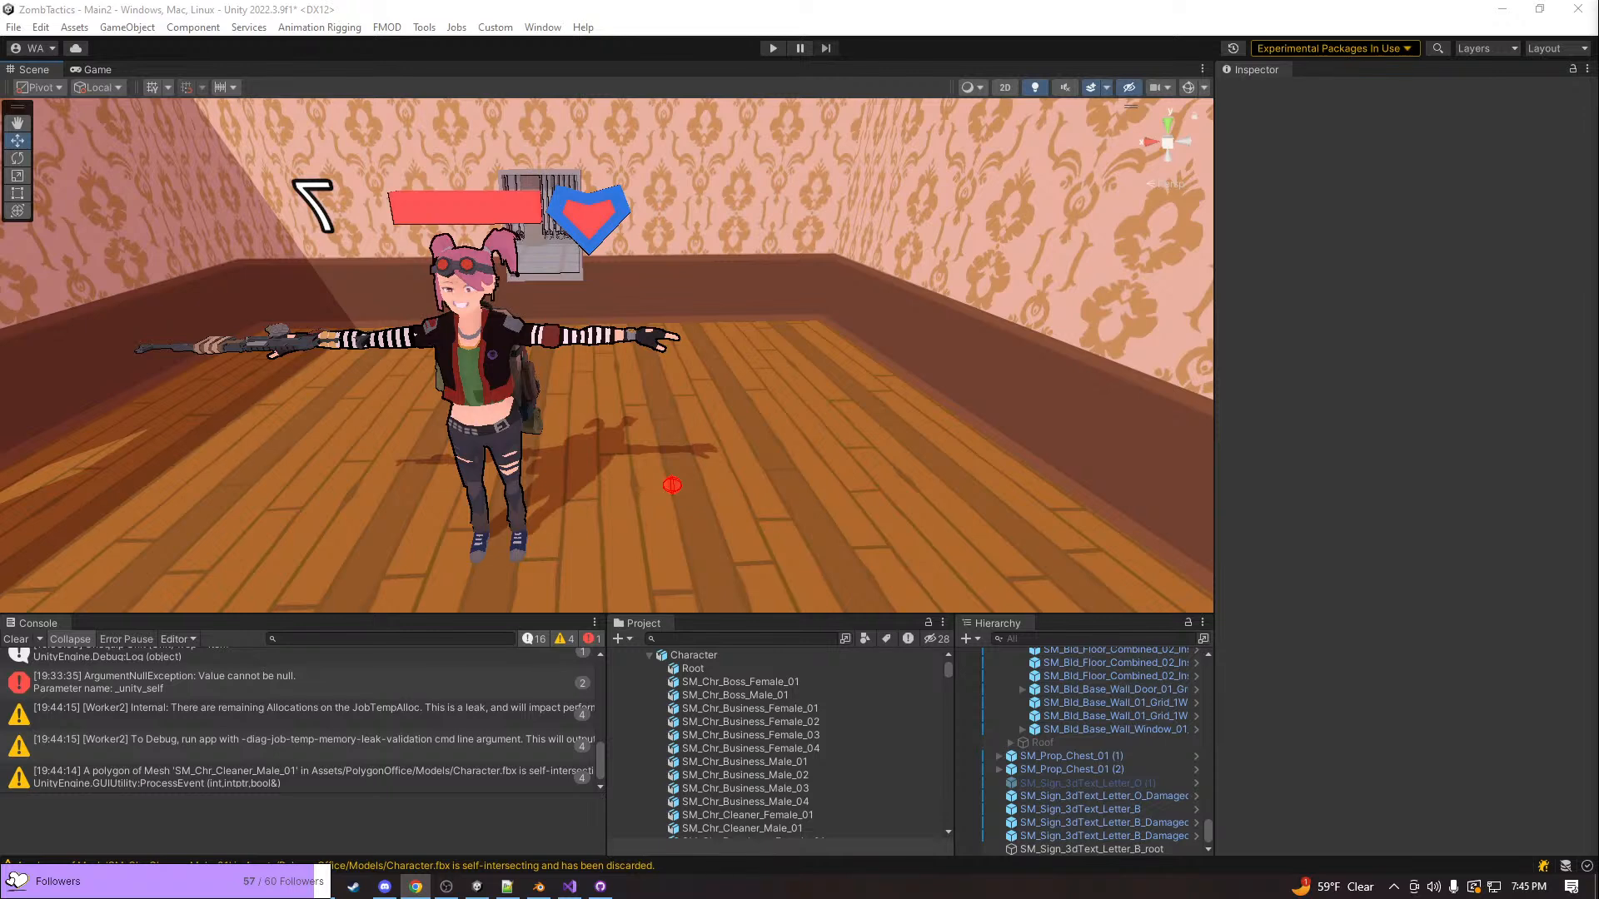
pyautogui.moveTo(1063, 368); pyautogui.dragTo(764, 376, button='right')
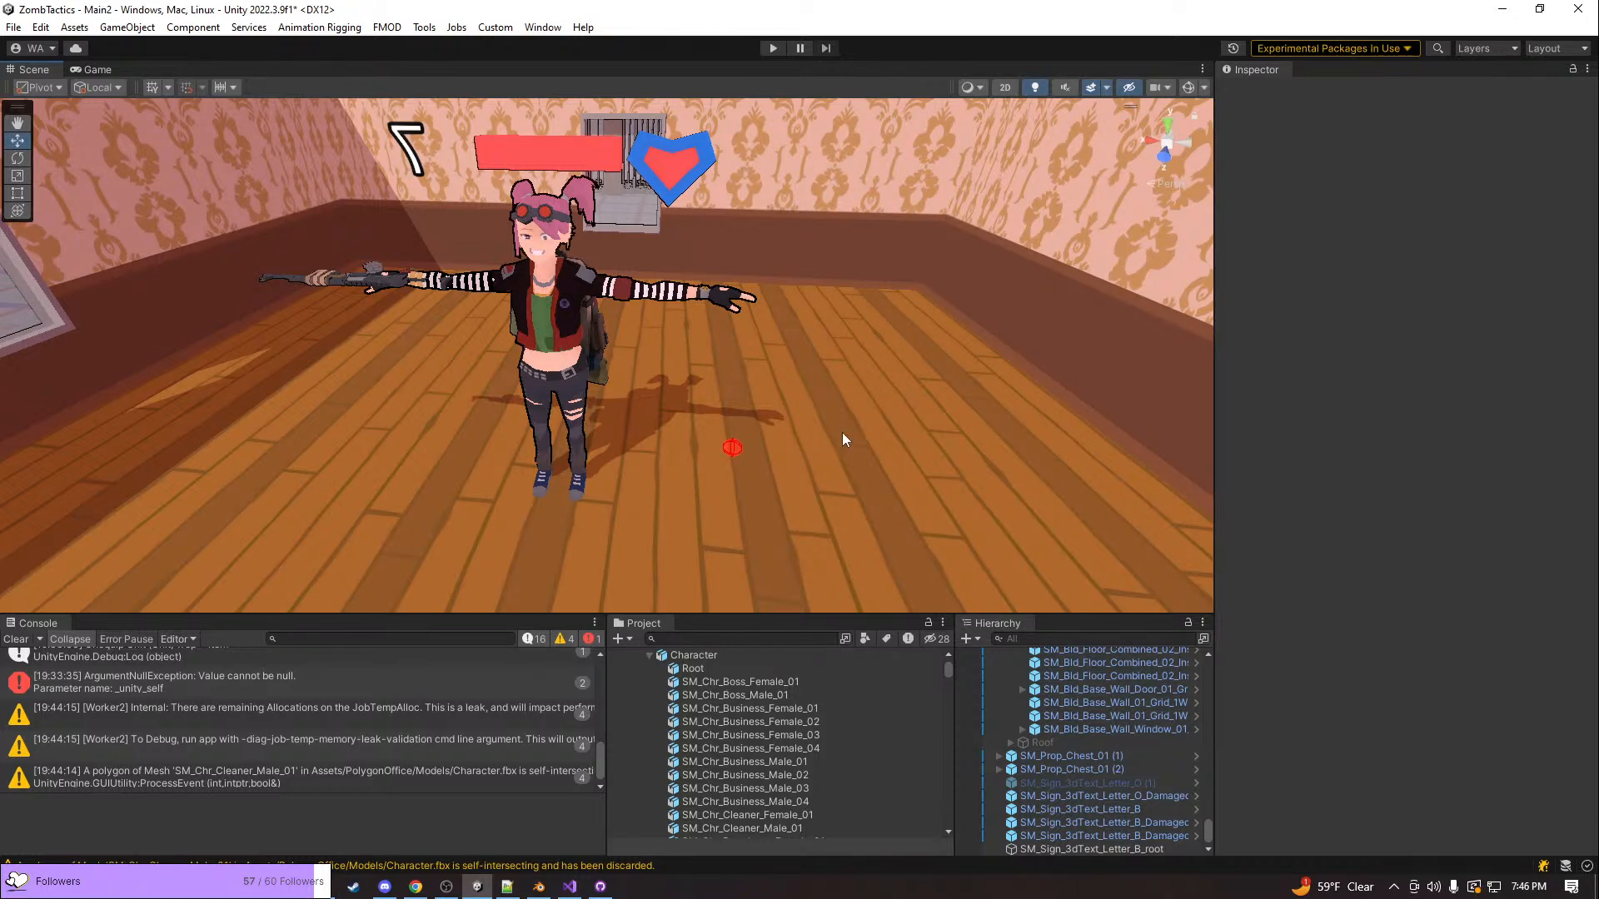
pyautogui.moveTo(846, 431)
pyautogui.mouseDown(button='right')
pyautogui.moveTo(777, 389)
pyautogui.moveTo(821, 377)
pyautogui.moveTo(873, 433)
pyautogui.mouseUp(button='right')
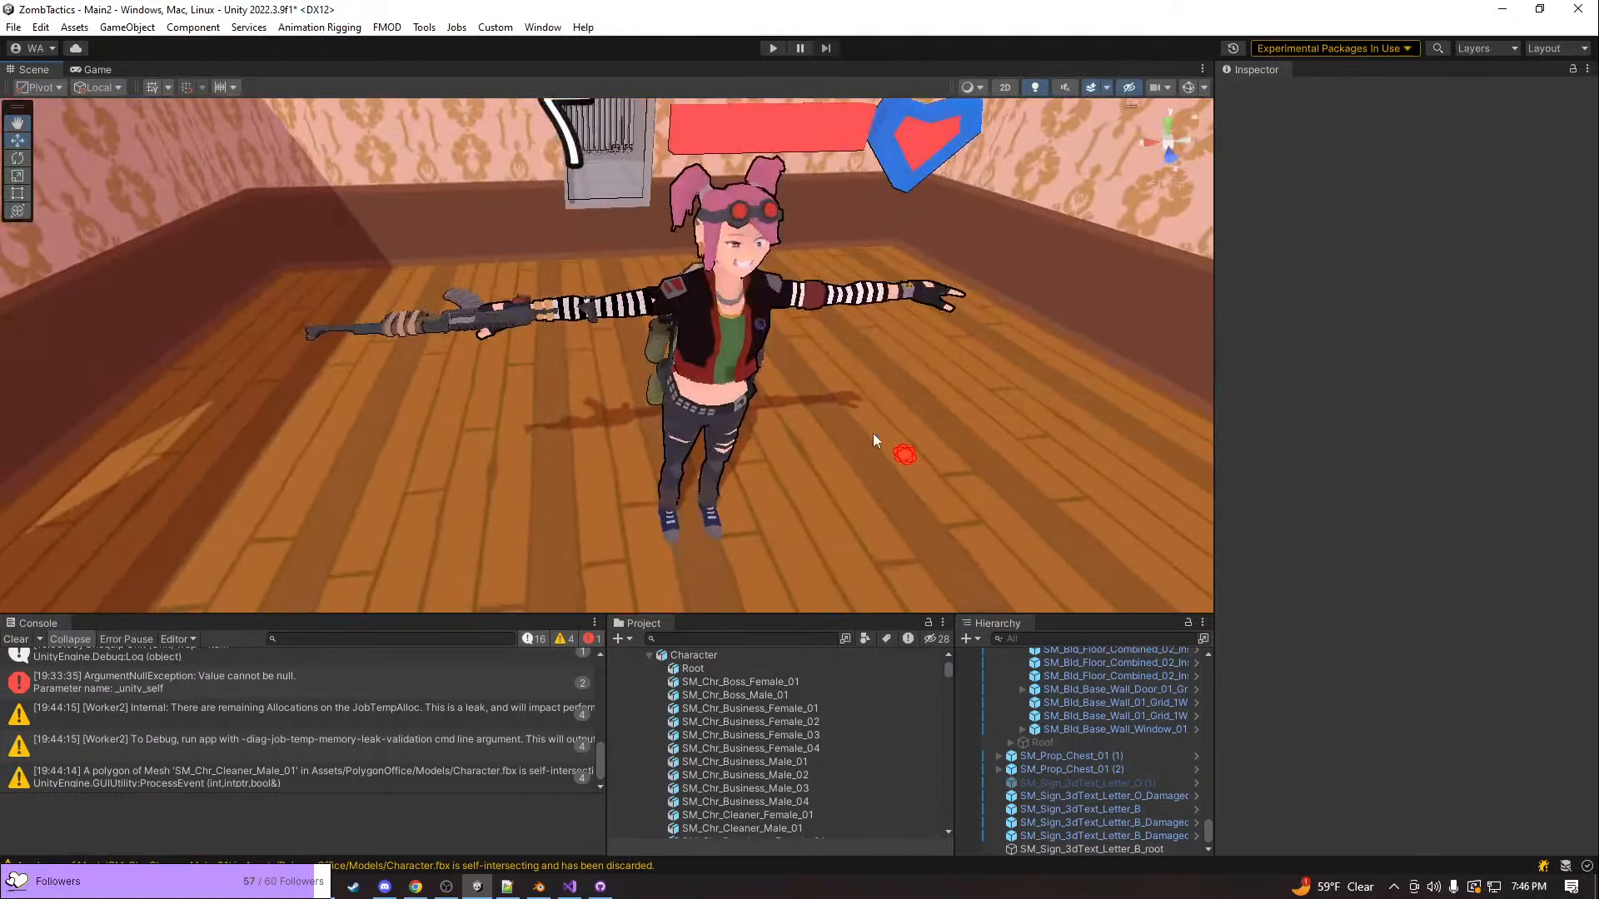
pyautogui.click(851, 412)
pyautogui.moveTo(463, 213); pyautogui.dragTo(865, 381, button='right')
pyautogui.click(460, 132)
# Switch to Blender to view the biker character in CharactersMain.blend, and minimize it to return to Unity
pyautogui.hotkey('alt', 'Tab')
pyautogui.hotkey('alt', 'Tab')
pyautogui.hotkey('alt', 'Tab')
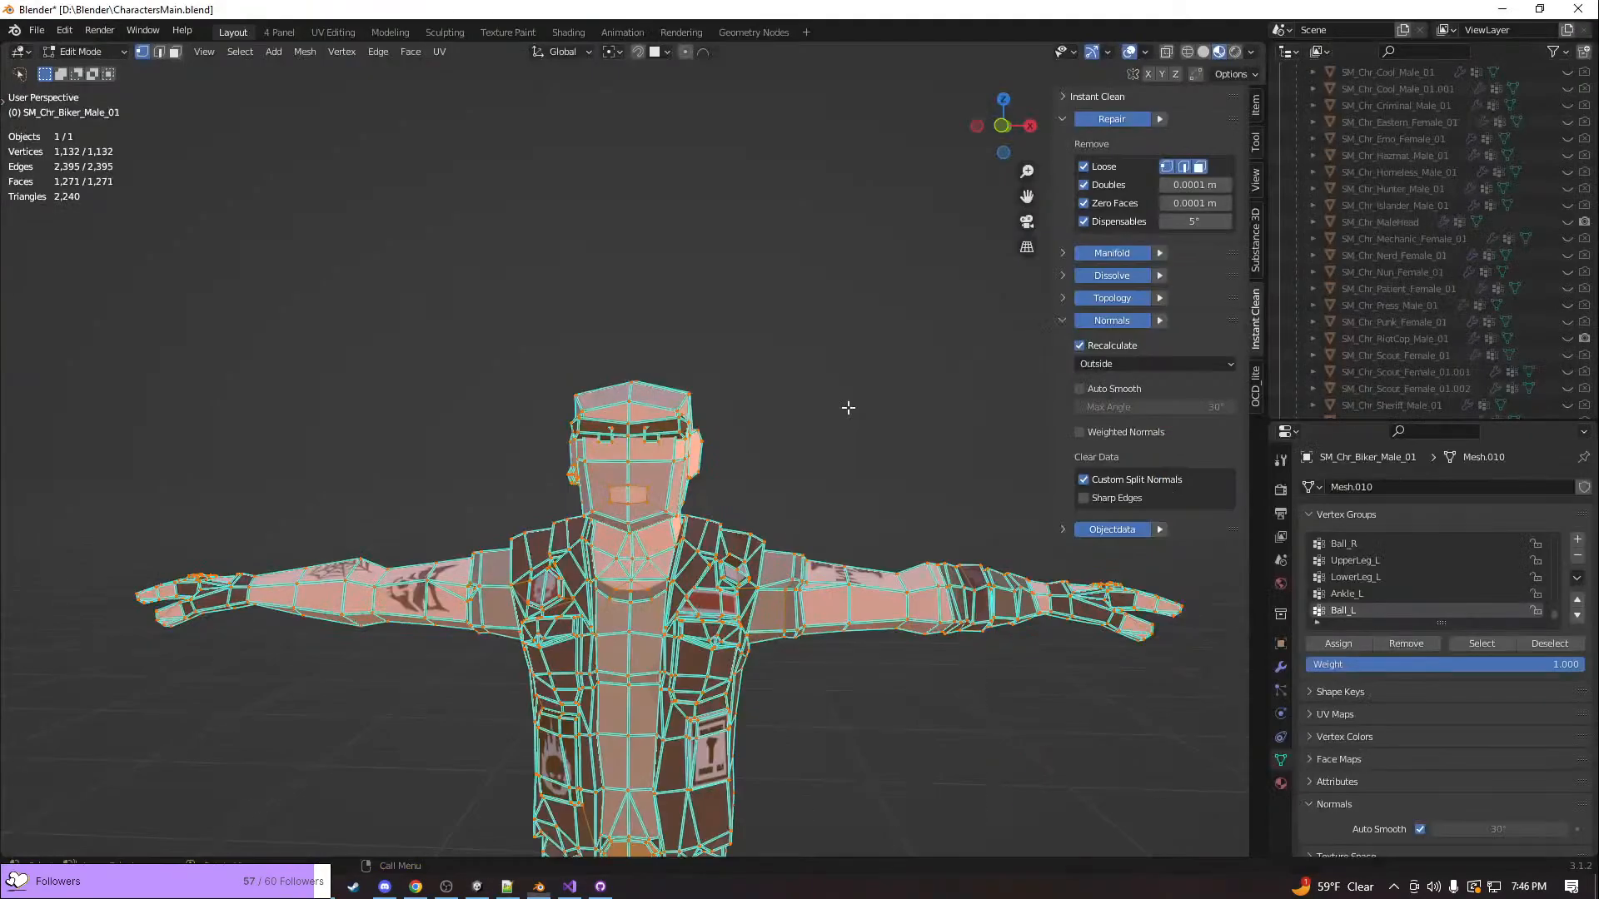
pyautogui.click(1495, 10)
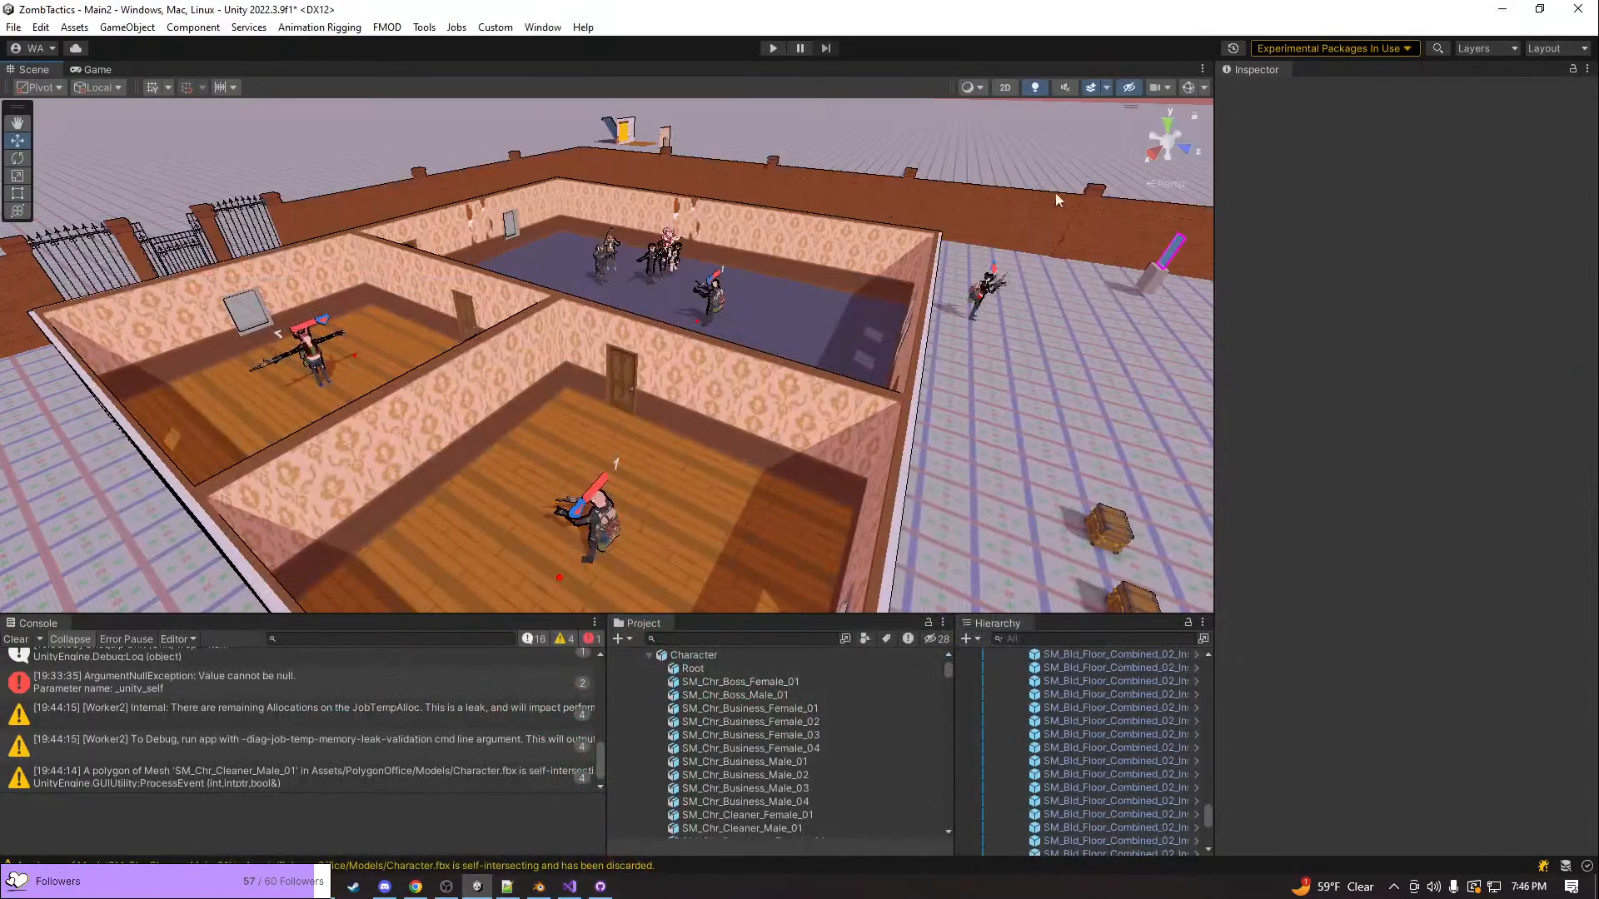
# Read the Console's JobTempAlloc leak and memory-leak-validation warnings, and check the earliest log entries
pyautogui.moveTo(817, 323); pyautogui.dragTo(805, 236, button='right')
pyautogui.press('w')
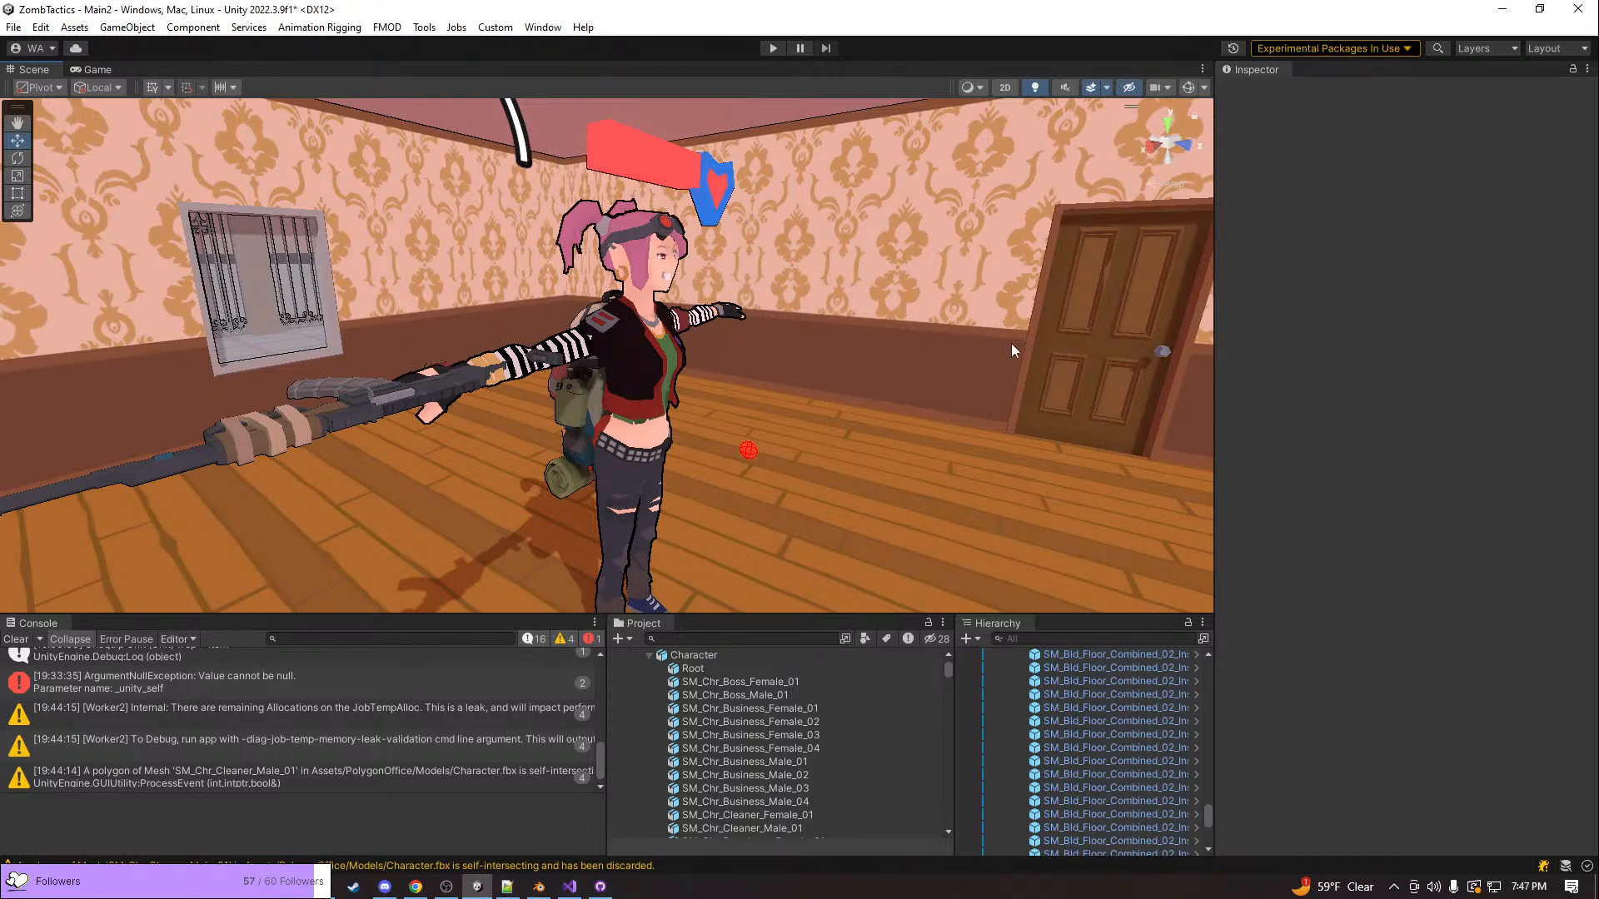
pyautogui.press('d')
pyautogui.moveTo(851, 361); pyautogui.dragTo(649, 358, button='right')
pyautogui.press('s')
pyautogui.press('a')
pyautogui.click(408, 740)
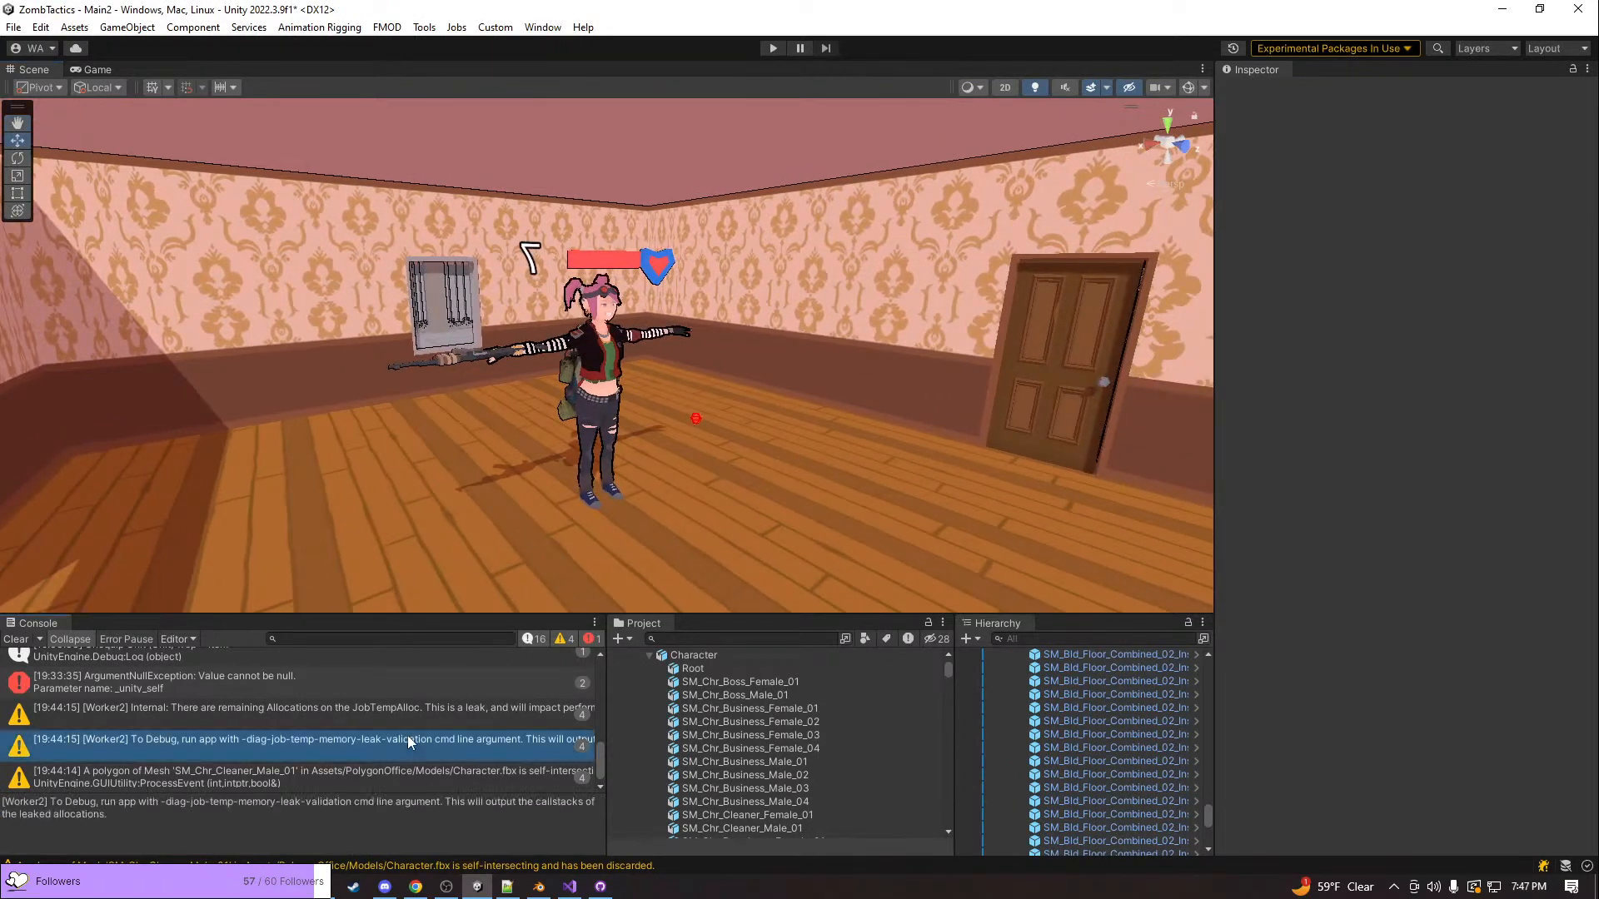
pyautogui.click(416, 716)
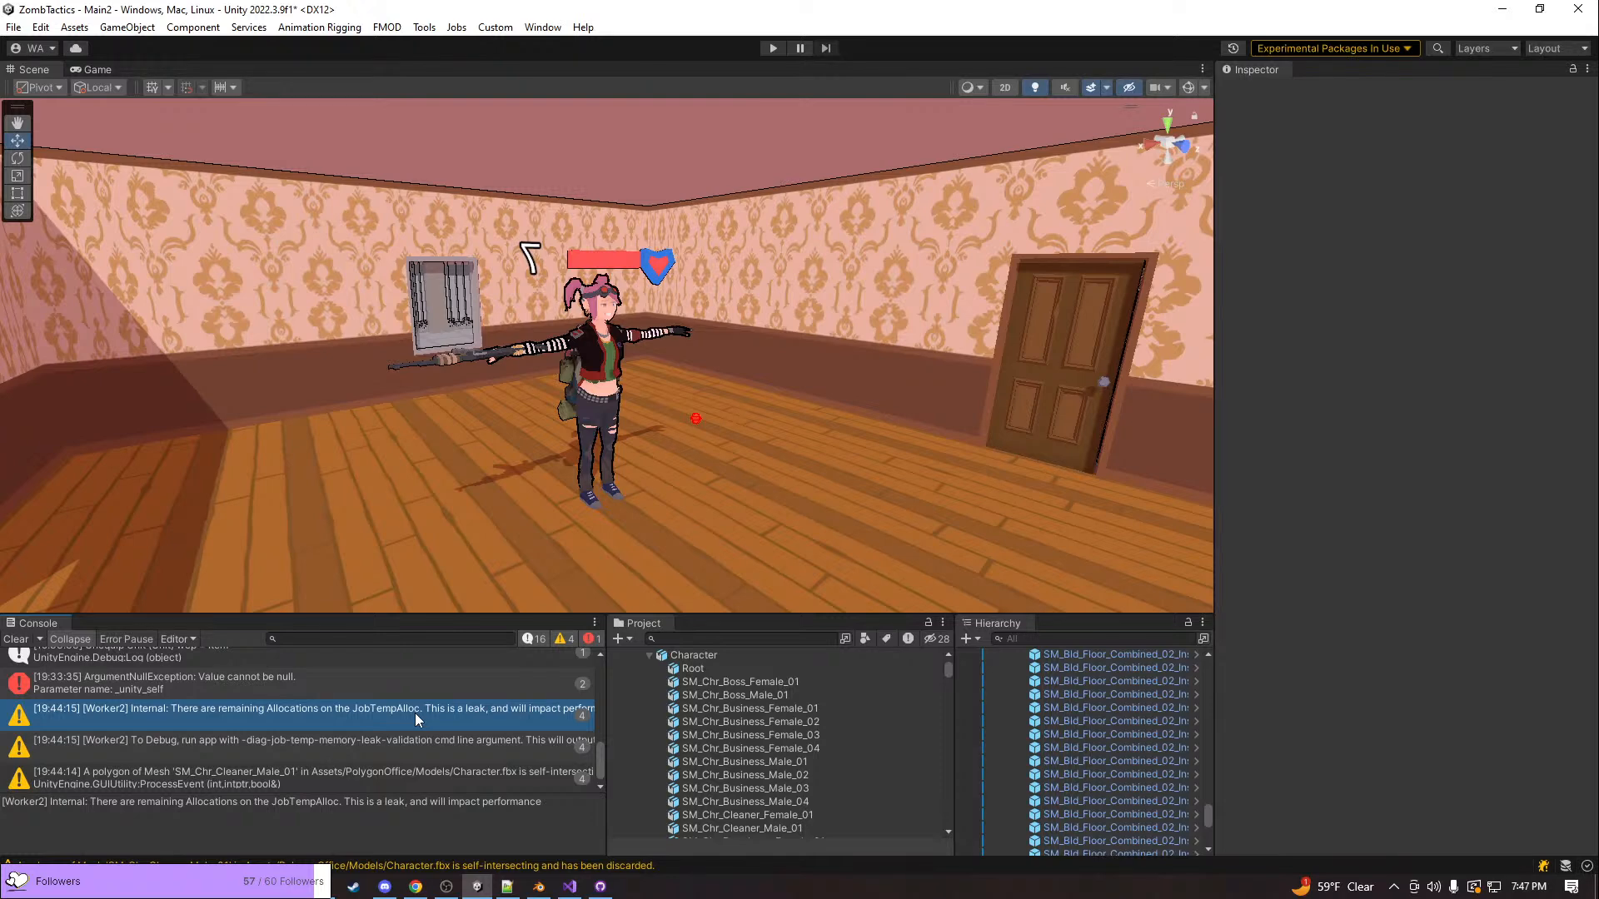
pyautogui.scroll(10, 415, 713)
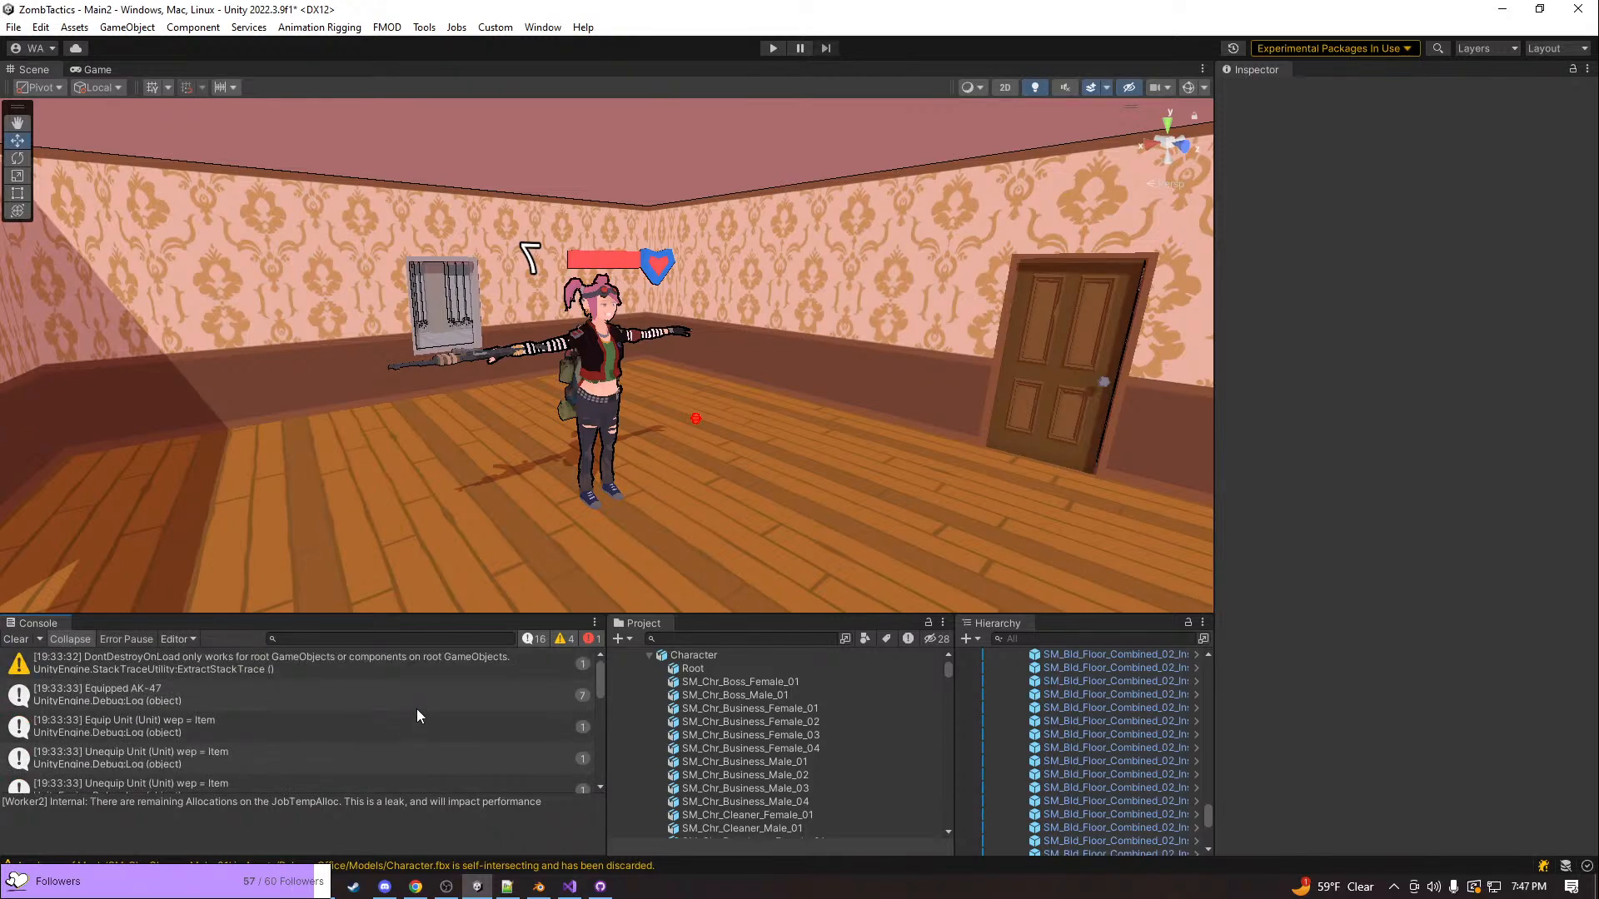
pyautogui.press('w')
pyautogui.moveTo(501, 455); pyautogui.dragTo(371, 431, button='right')
pyautogui.press('s')
pyautogui.press('a')
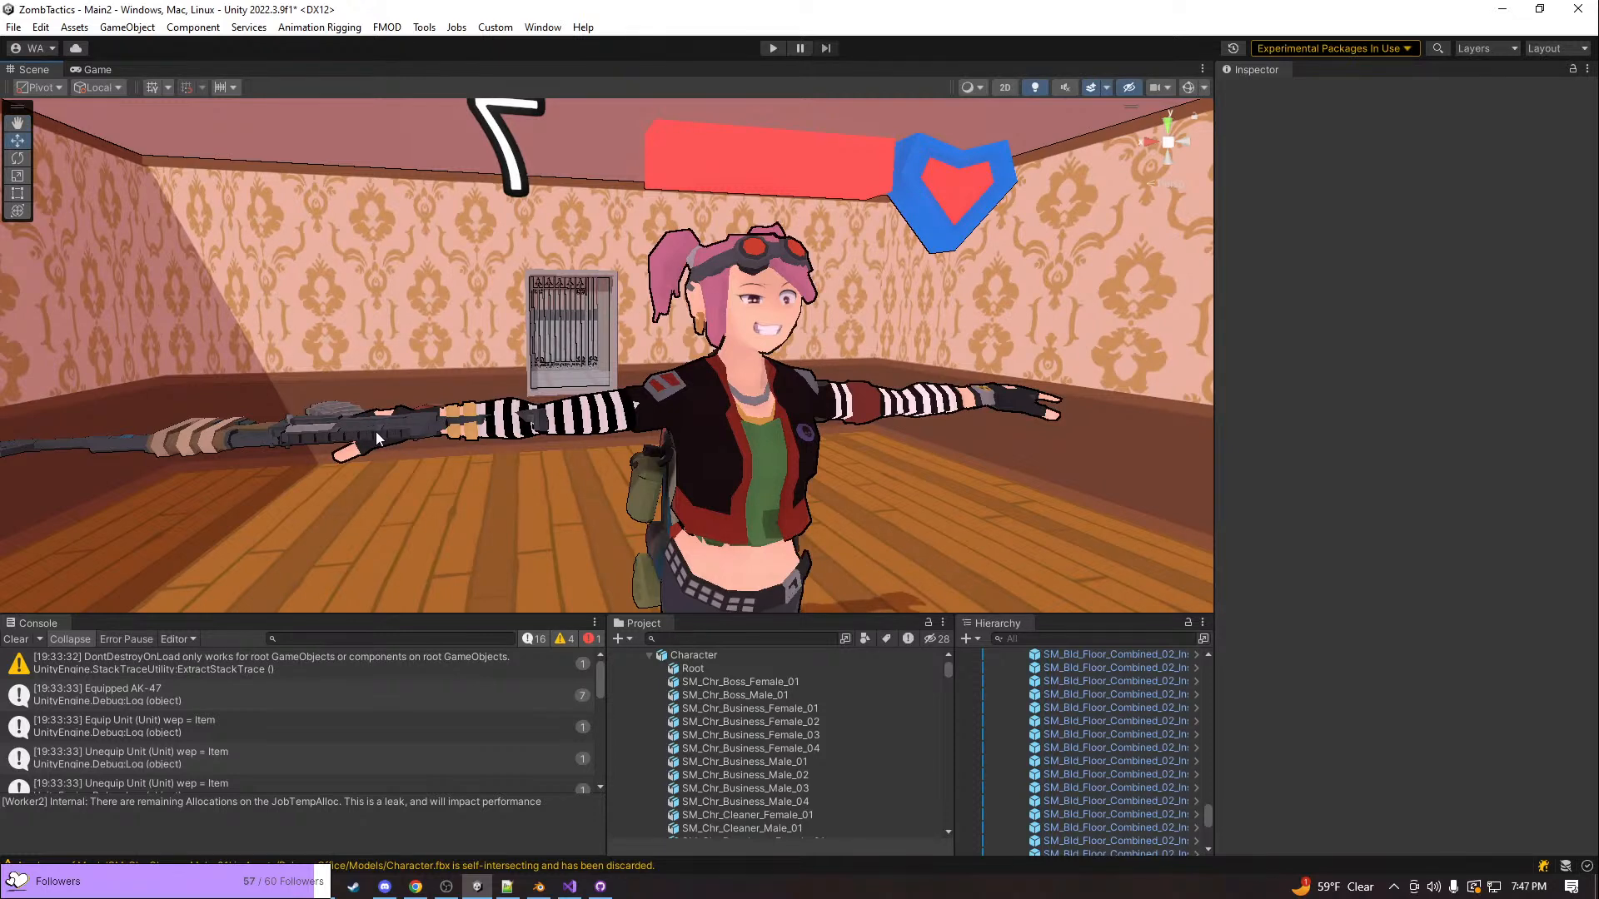
pyautogui.press('s')
pyautogui.moveTo(376, 431); pyautogui.dragTo(612, 379, button='right')
pyautogui.press('w')
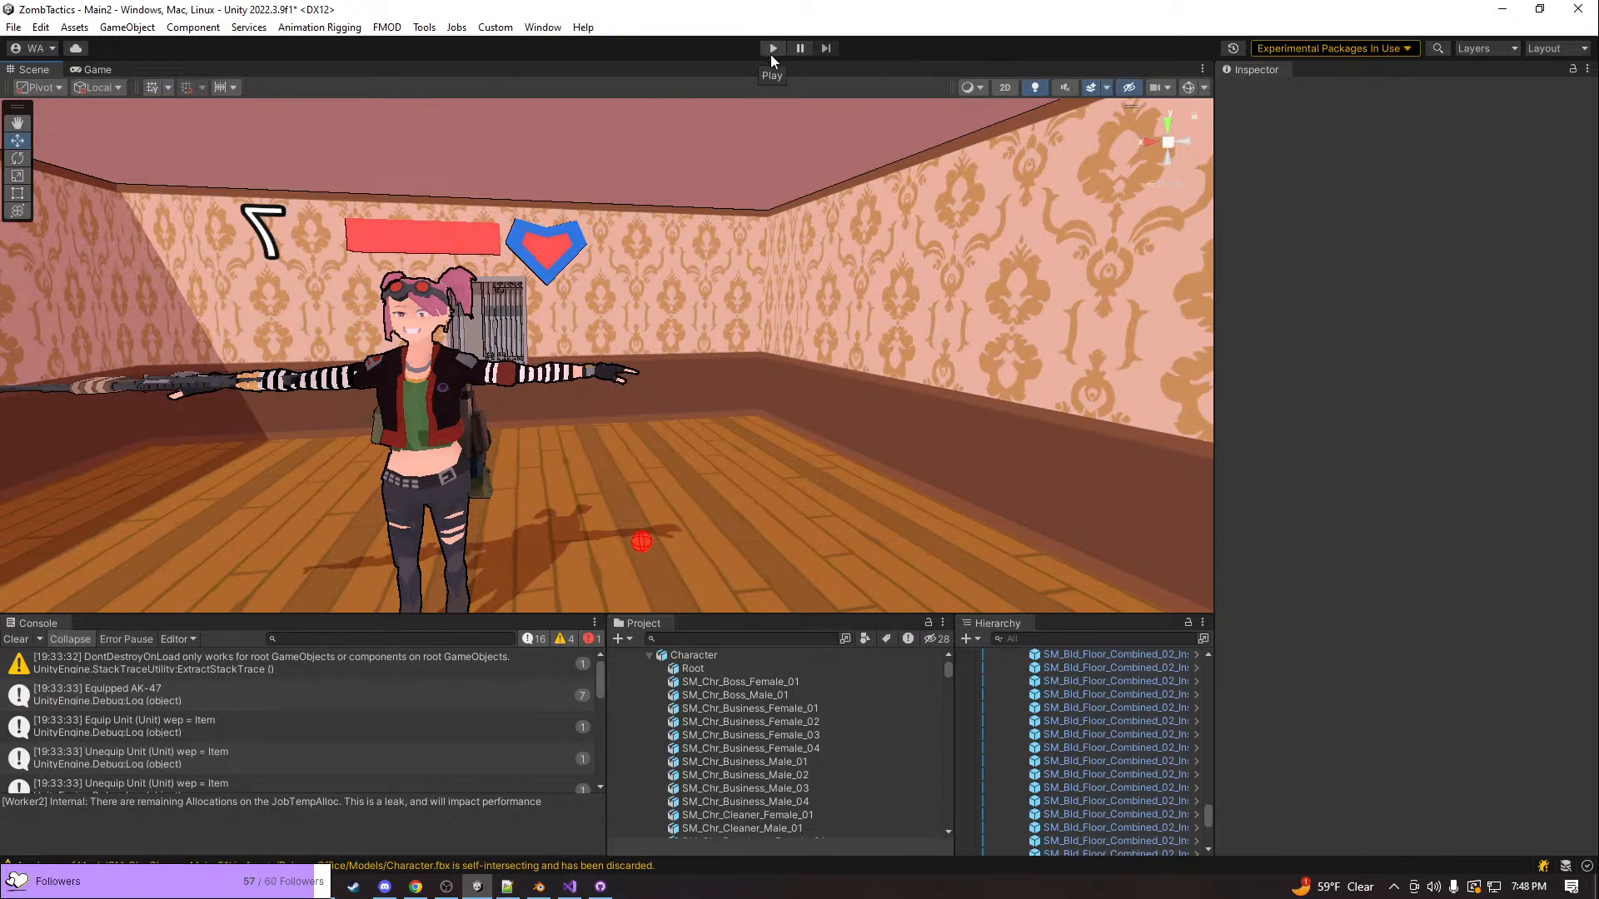
# Switch to the Twitch stream page in Chrome
pyautogui.hotkey('alt', 'Tab')
pyautogui.hotkey('alt', 'Tab')
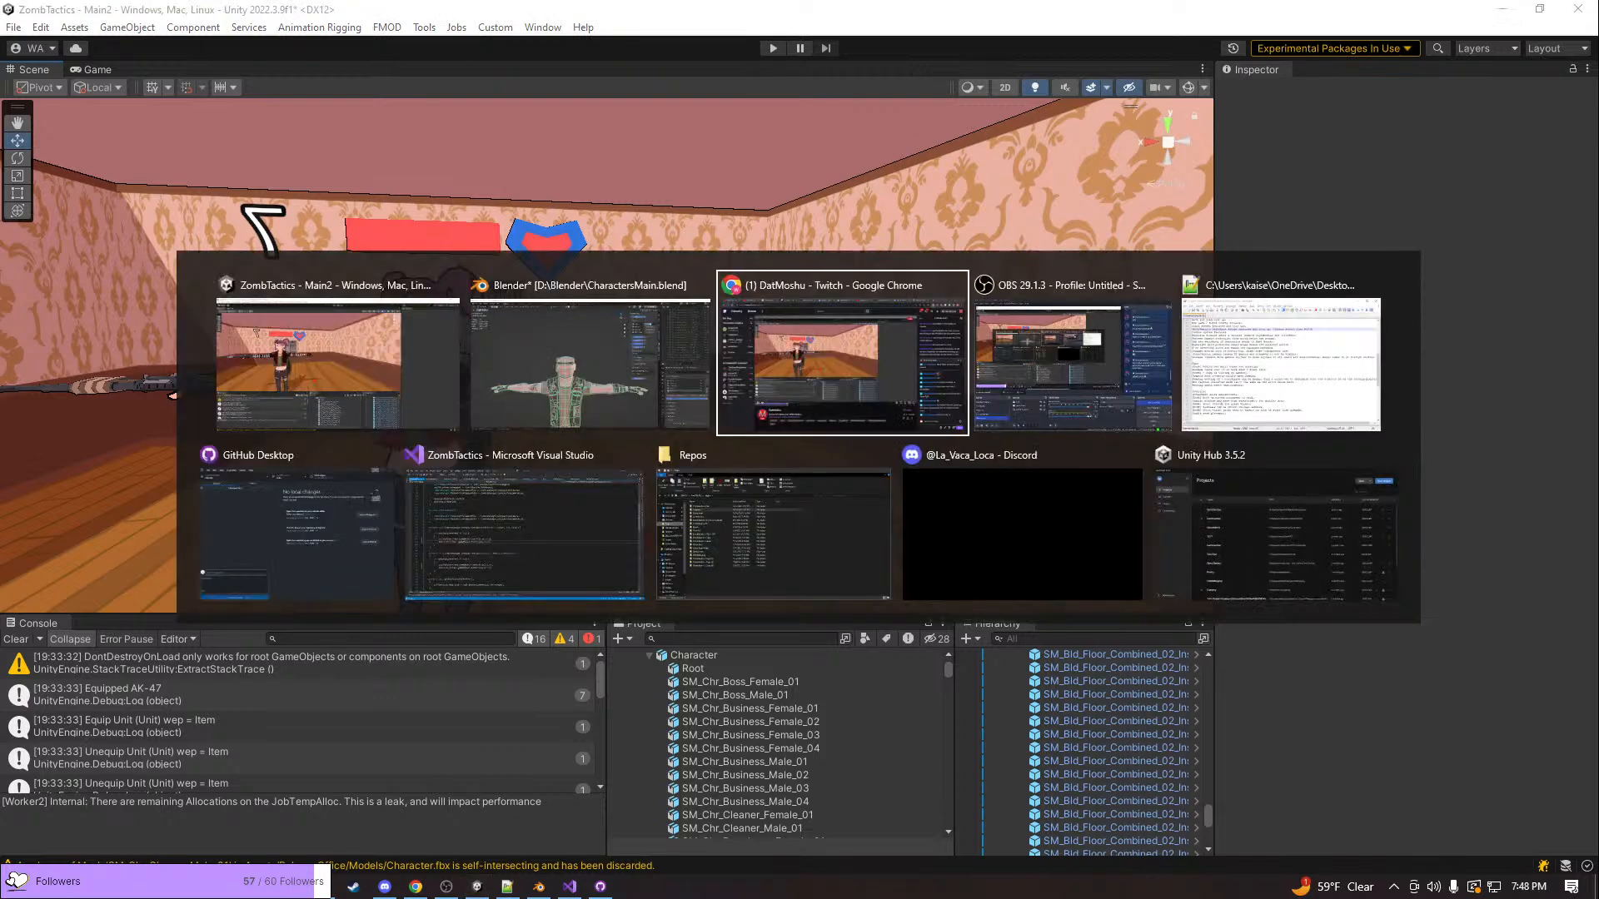